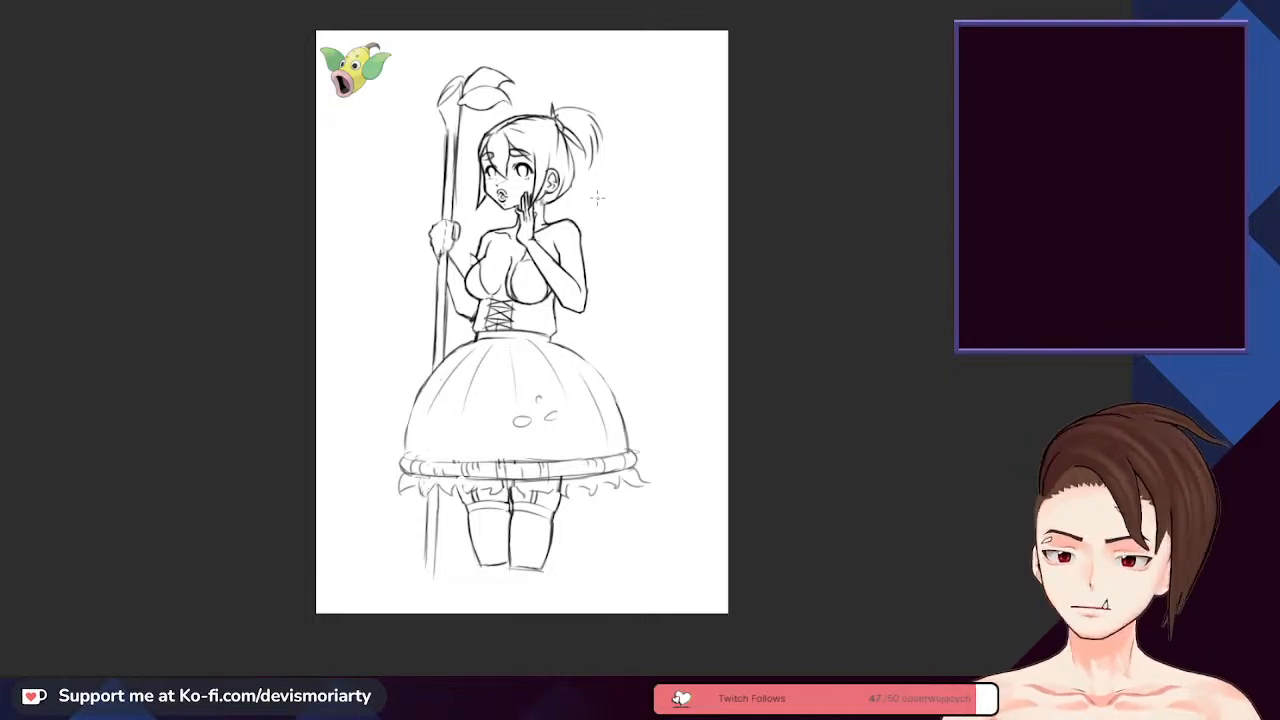
# - Redraw the left thigh's outer contour as one straight taper from skirt ruffle to knee, erasing the old outline and stocking bulge
pyautogui.scroll(2, 606, 307)
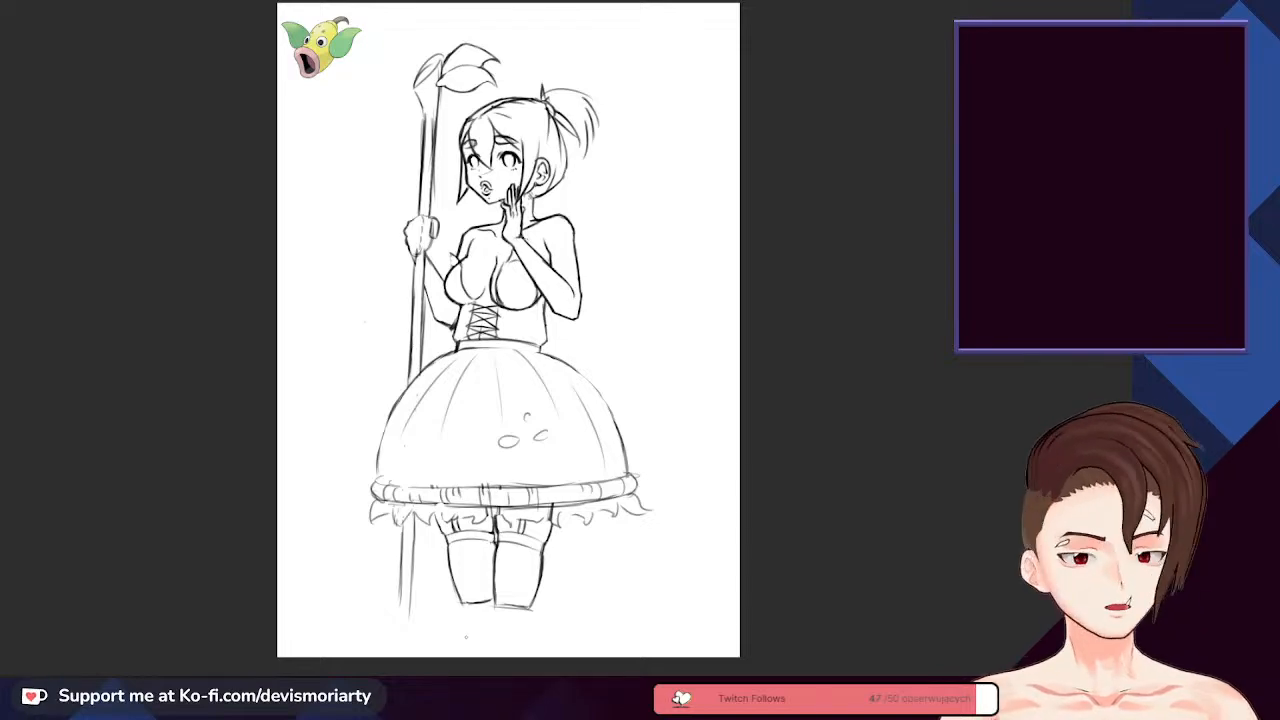
pyautogui.scroll(5, 435, 462)
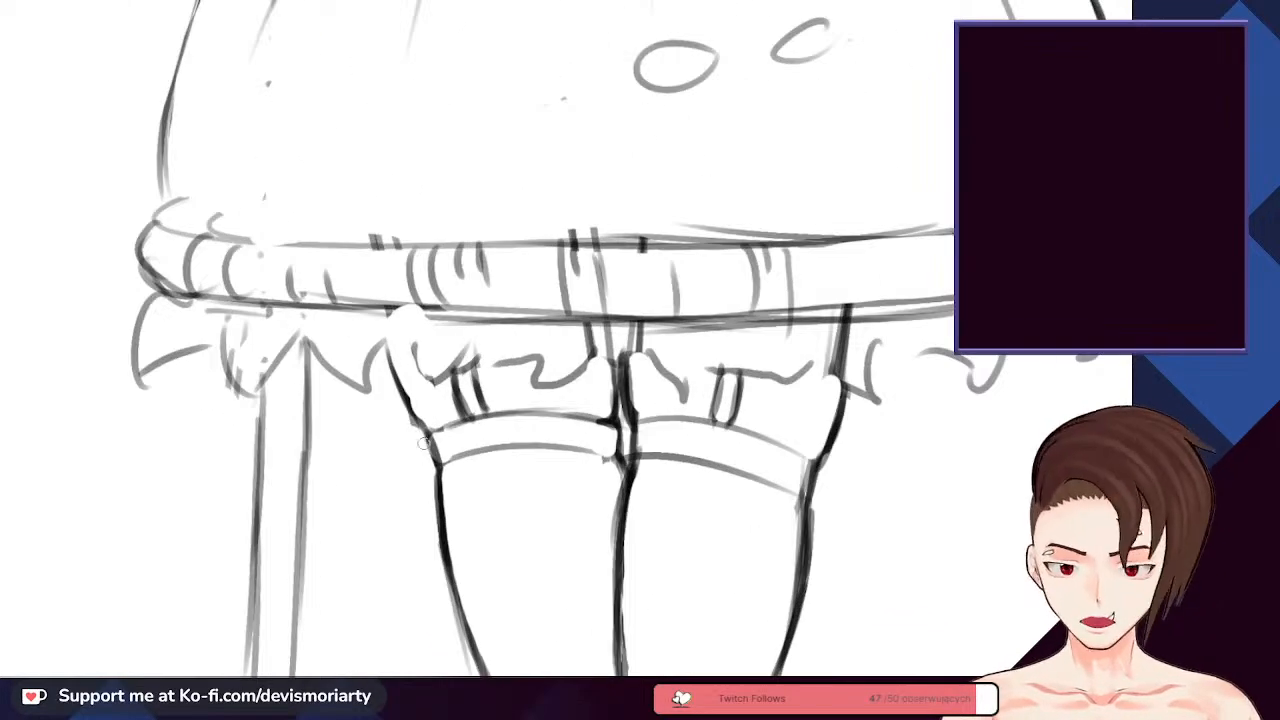
pyautogui.scroll(-4, 440, 462)
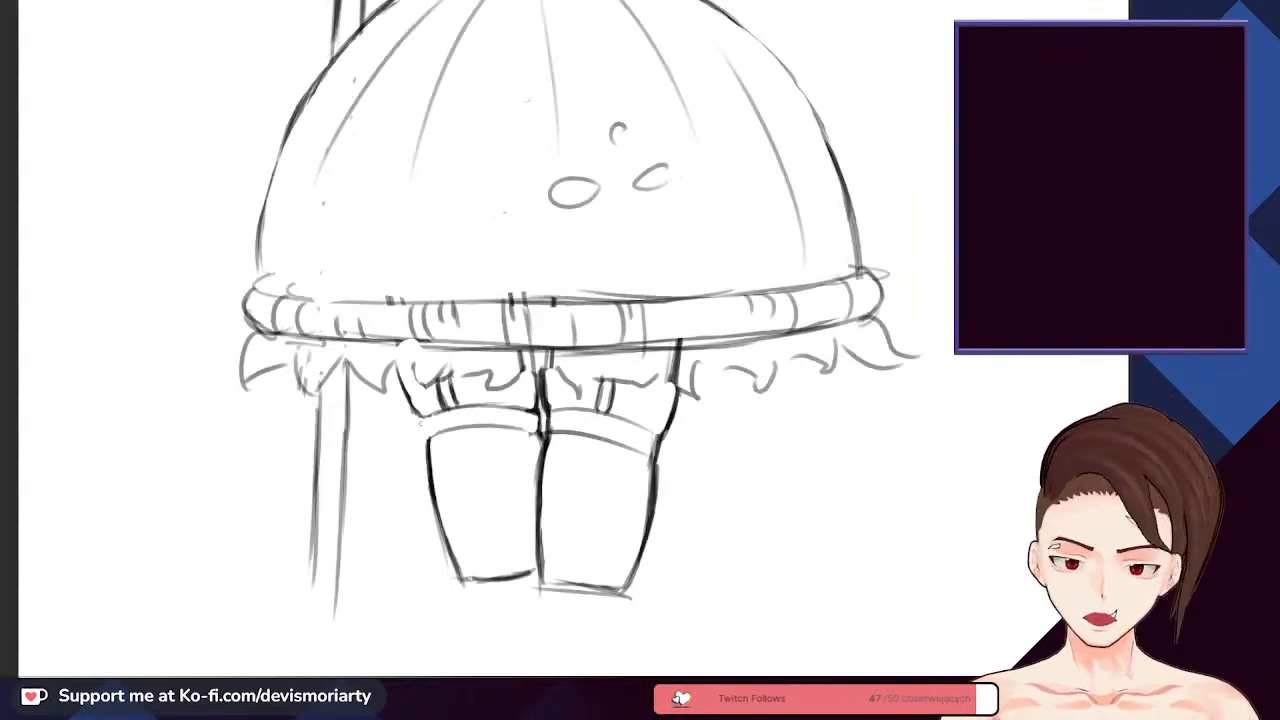
pyautogui.scroll(4, 388, 382)
pyautogui.scroll(-3, 388, 382)
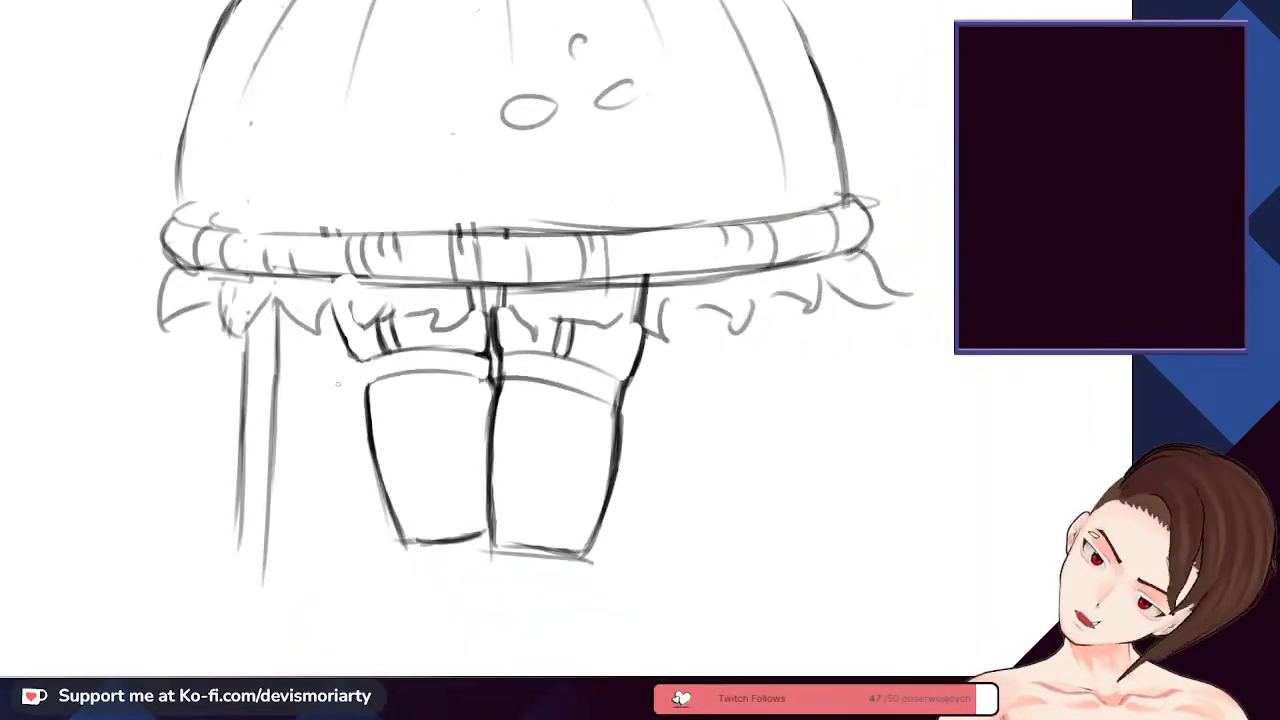
pyautogui.scroll(1, 388, 382)
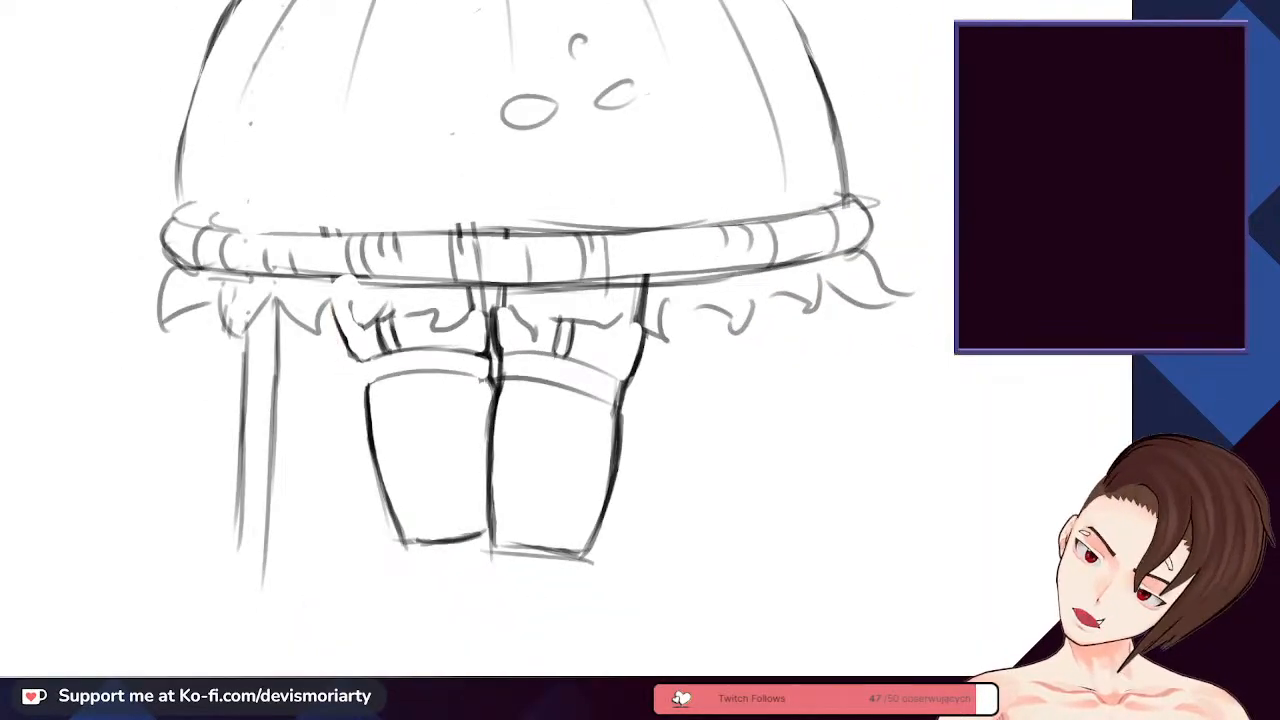
pyautogui.scroll(-1, 388, 382)
pyautogui.scroll(1, 388, 382)
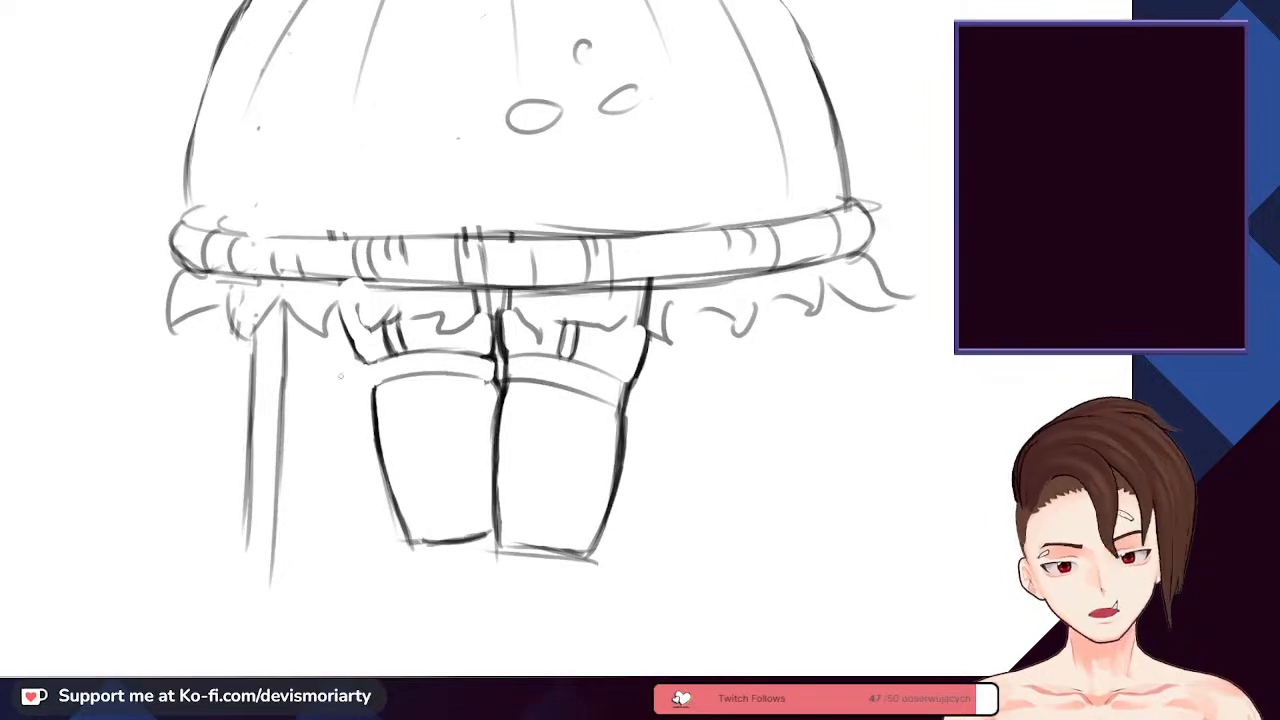
pyautogui.moveTo(334, 304); pyautogui.dragTo(402, 522)
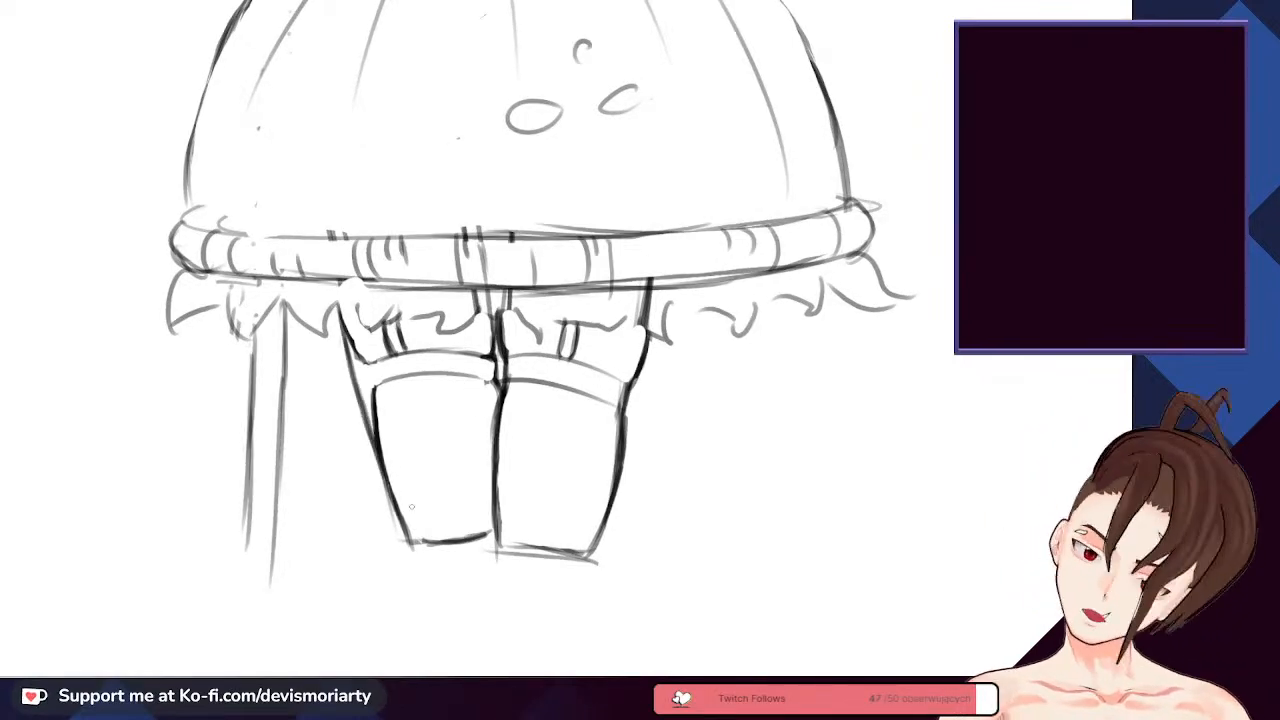
pyautogui.moveTo(374, 396); pyautogui.dragTo(373, 444)
pyautogui.moveTo(358, 355)
pyautogui.mouseDown()
pyautogui.moveTo(386, 404)
pyautogui.moveTo(396, 376)
pyautogui.mouseUp()
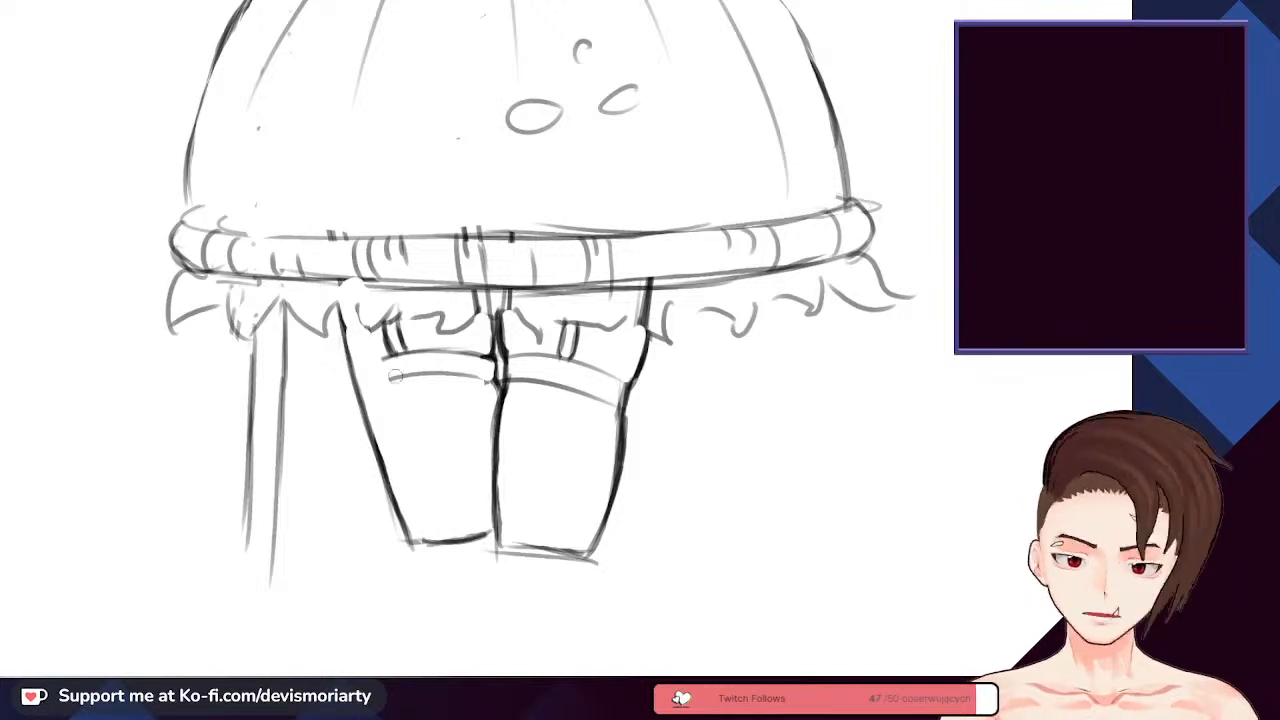
# - Redraw the line between the thighs and the right thigh's outer contour as smooth strokes, erasing the old bumps beside them
pyautogui.moveTo(493, 388)
pyautogui.mouseDown()
pyautogui.moveTo(487, 337)
pyautogui.moveTo(492, 362)
pyautogui.moveTo(504, 336)
pyautogui.moveTo(493, 452)
pyautogui.mouseUp()
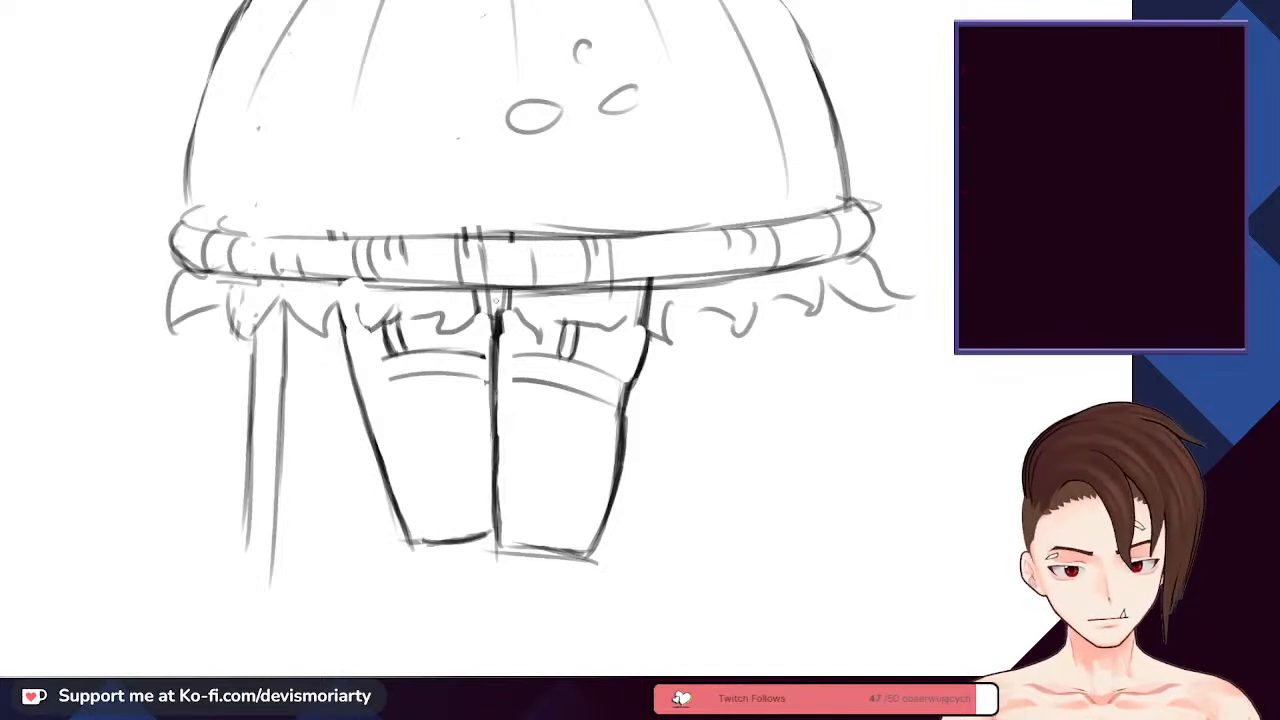
pyautogui.moveTo(494, 300); pyautogui.dragTo(496, 550)
pyautogui.moveTo(590, 555); pyautogui.dragTo(628, 392)
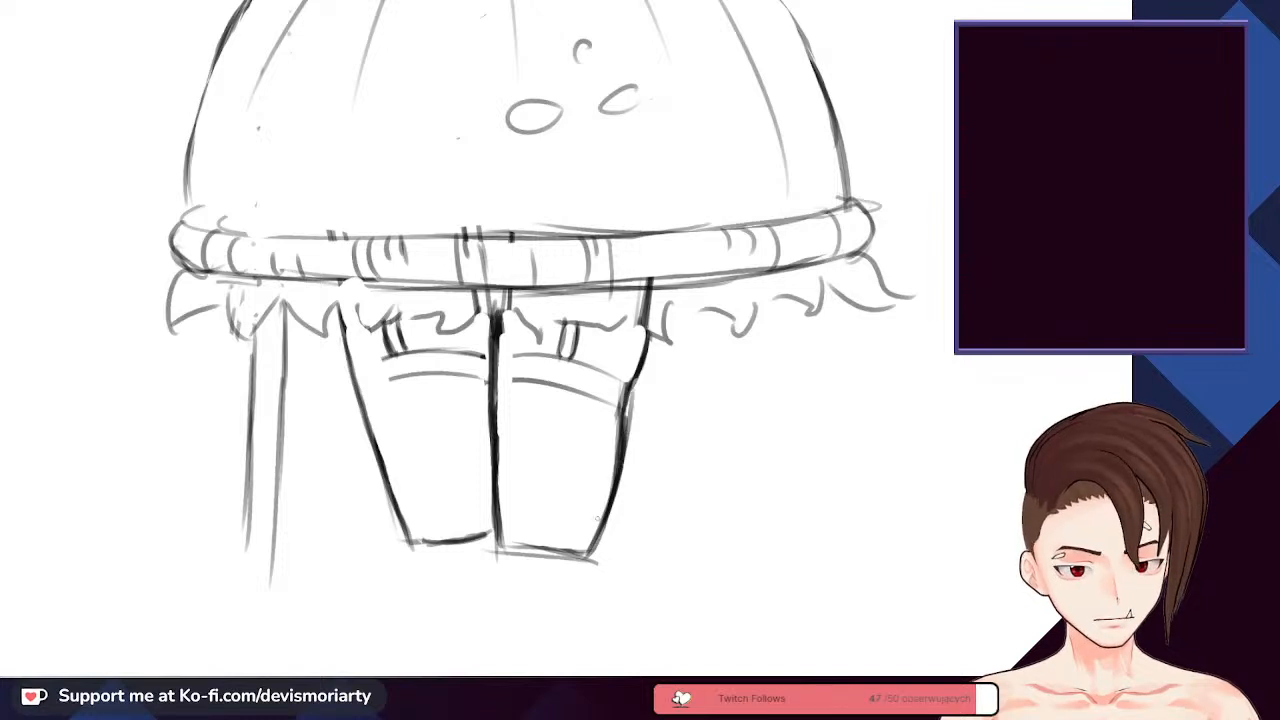
pyautogui.moveTo(597, 517)
pyautogui.mouseDown()
pyautogui.moveTo(633, 427)
pyautogui.moveTo(632, 351)
pyautogui.moveTo(615, 463)
pyautogui.moveTo(638, 334)
pyautogui.moveTo(614, 461)
pyautogui.mouseUp()
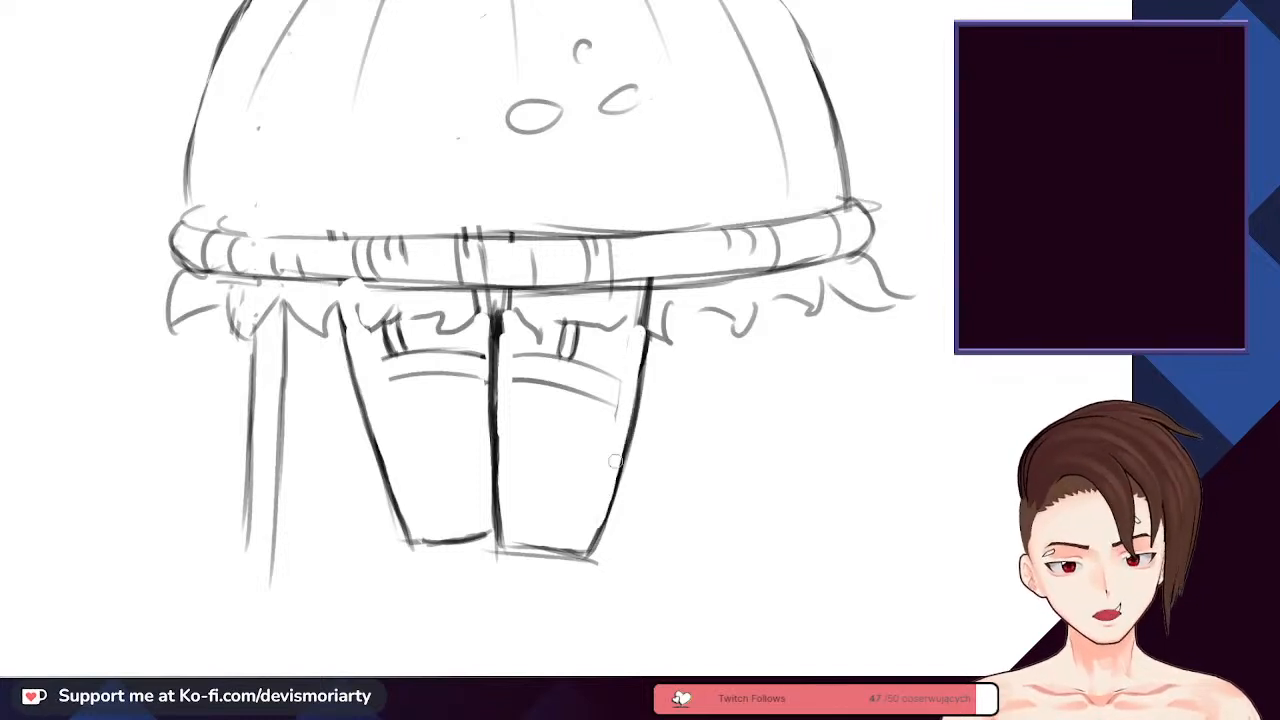
pyautogui.moveTo(506, 328)
pyautogui.mouseDown()
pyautogui.moveTo(503, 316)
pyautogui.moveTo(505, 498)
pyautogui.mouseUp()
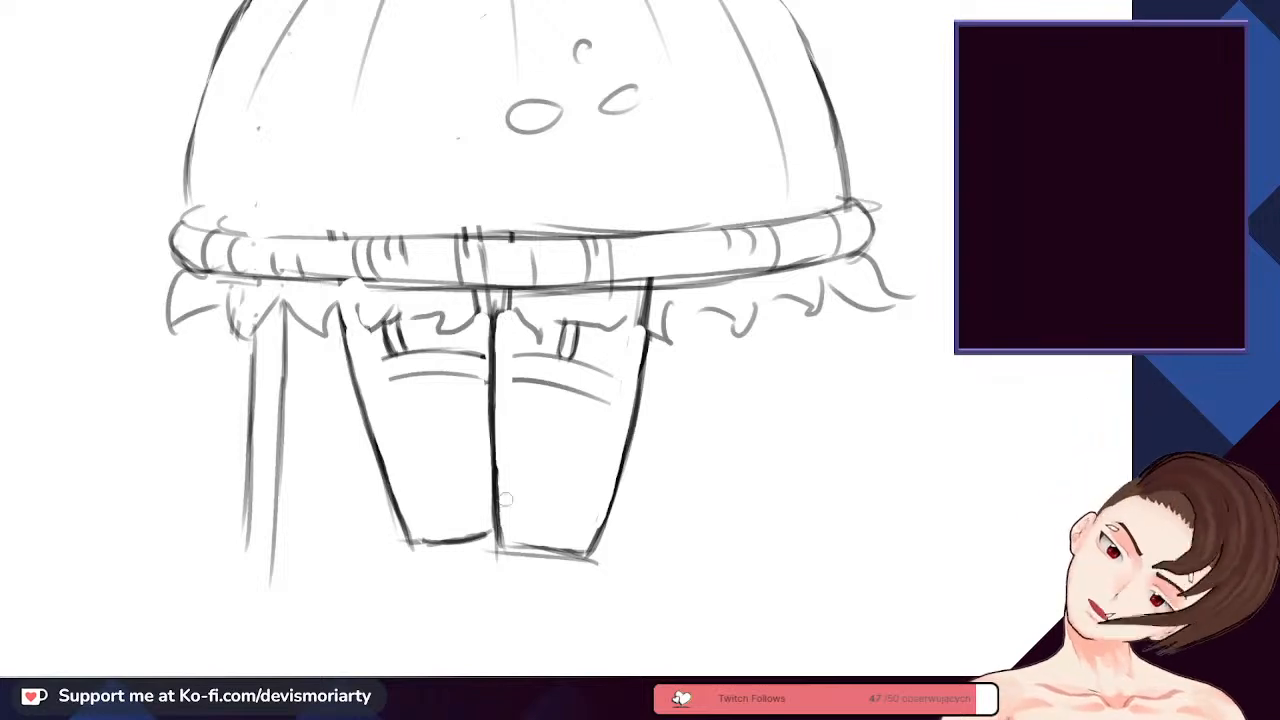
# - Extend both lines of the left stocking band to the thigh's new outer contour and darken that contour around the band
pyautogui.scroll(-5, 505, 498)
pyautogui.scroll(5, 505, 498)
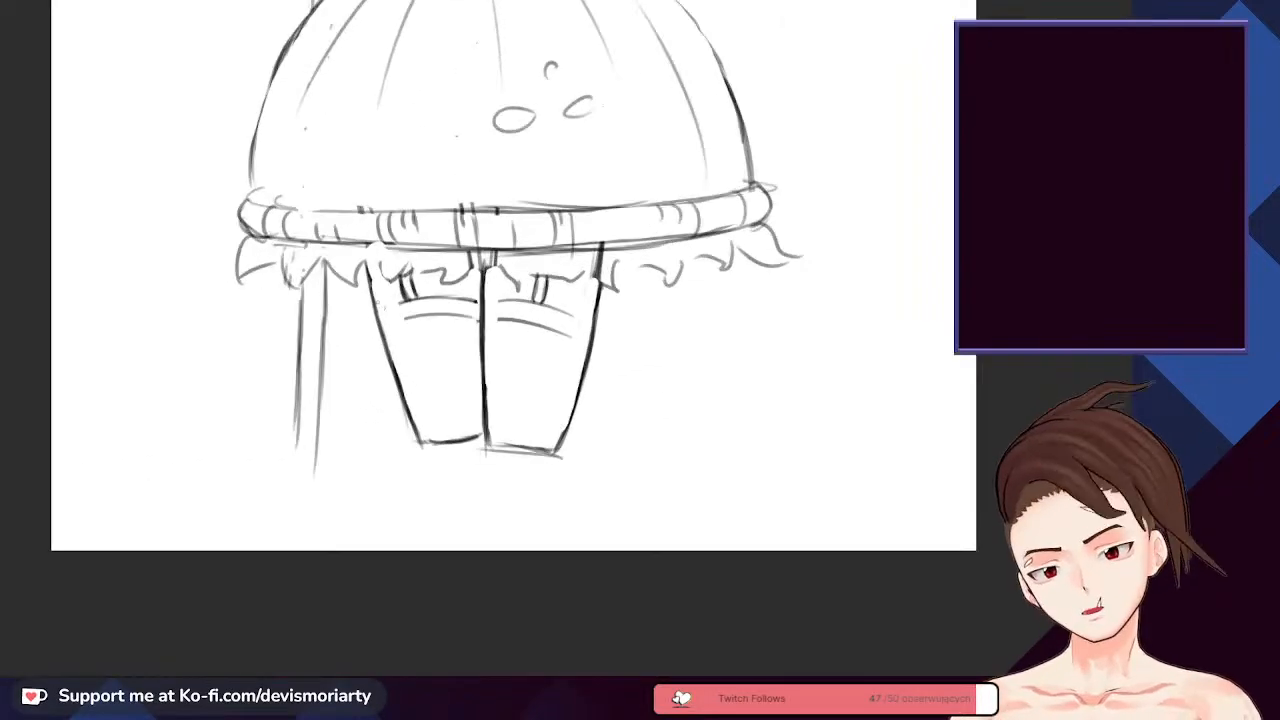
pyautogui.scroll(5, 394, 293)
pyautogui.moveTo(465, 296)
pyautogui.mouseDown()
pyautogui.moveTo(345, 340)
pyautogui.moveTo(385, 358)
pyautogui.moveTo(360, 368)
pyautogui.moveTo(337, 354)
pyautogui.moveTo(352, 368)
pyautogui.moveTo(322, 300)
pyautogui.moveTo(317, 241)
pyautogui.mouseUp()
pyautogui.scroll(1, 360, 362)
pyautogui.scroll(-4, 352, 368)
pyautogui.scroll(3, 340, 340)
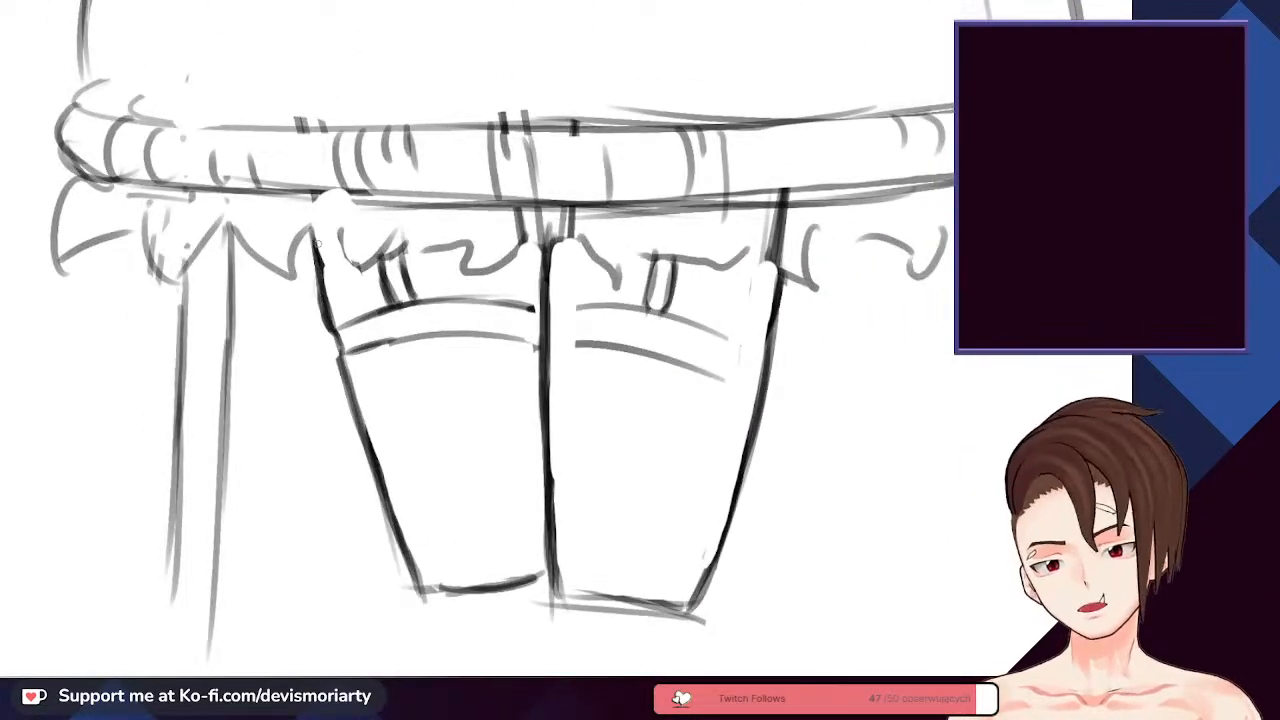
pyautogui.moveTo(336, 352); pyautogui.dragTo(350, 394)
# - Extend the right stocking band's two lines inward to the line between the thighs and outward to the outer contour
pyautogui.scroll(-5, 350, 394)
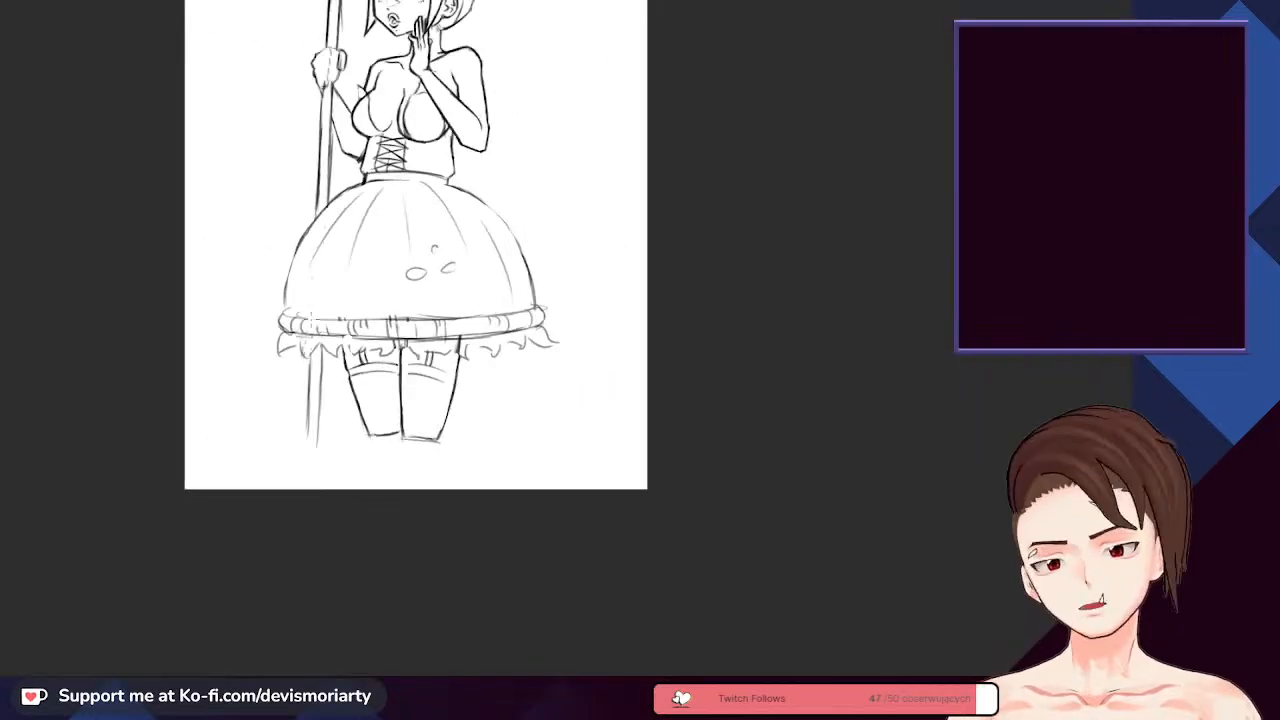
pyautogui.scroll(5, 329, 373)
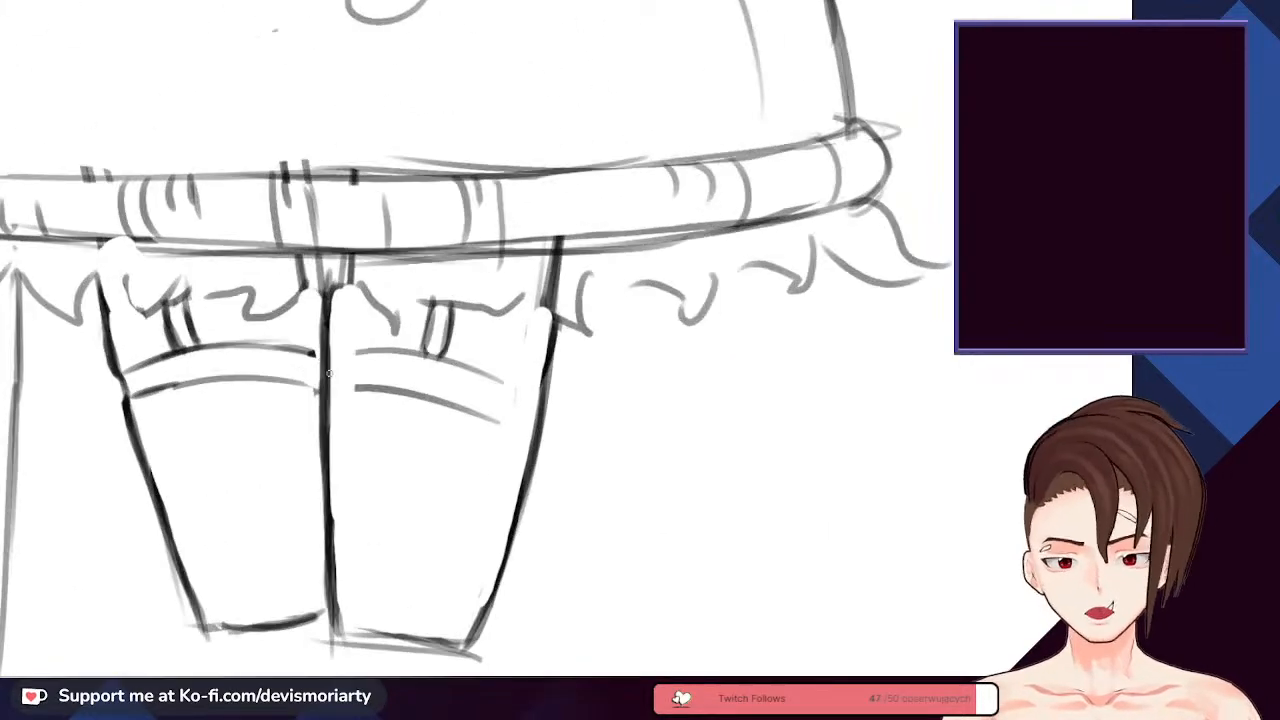
pyautogui.moveTo(372, 354)
pyautogui.mouseDown()
pyautogui.moveTo(342, 352)
pyautogui.moveTo(384, 352)
pyautogui.moveTo(349, 387)
pyautogui.moveTo(320, 374)
pyautogui.mouseUp()
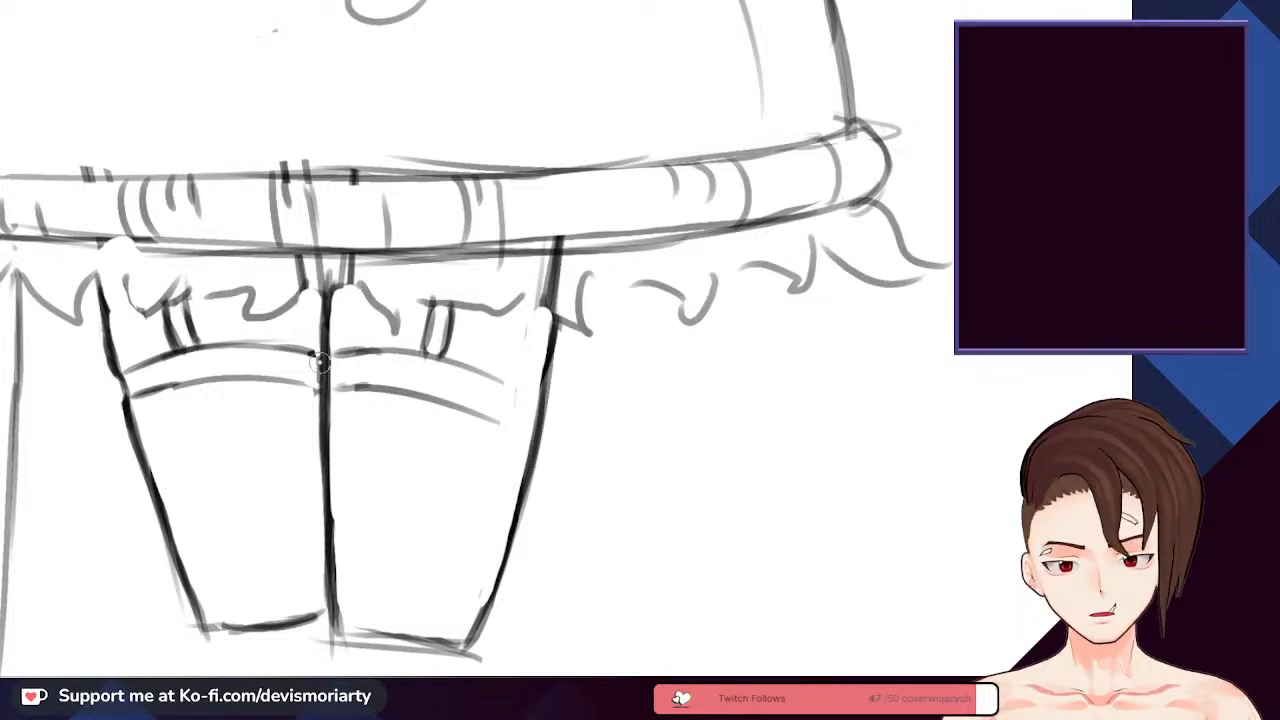
pyautogui.scroll(4, 328, 376)
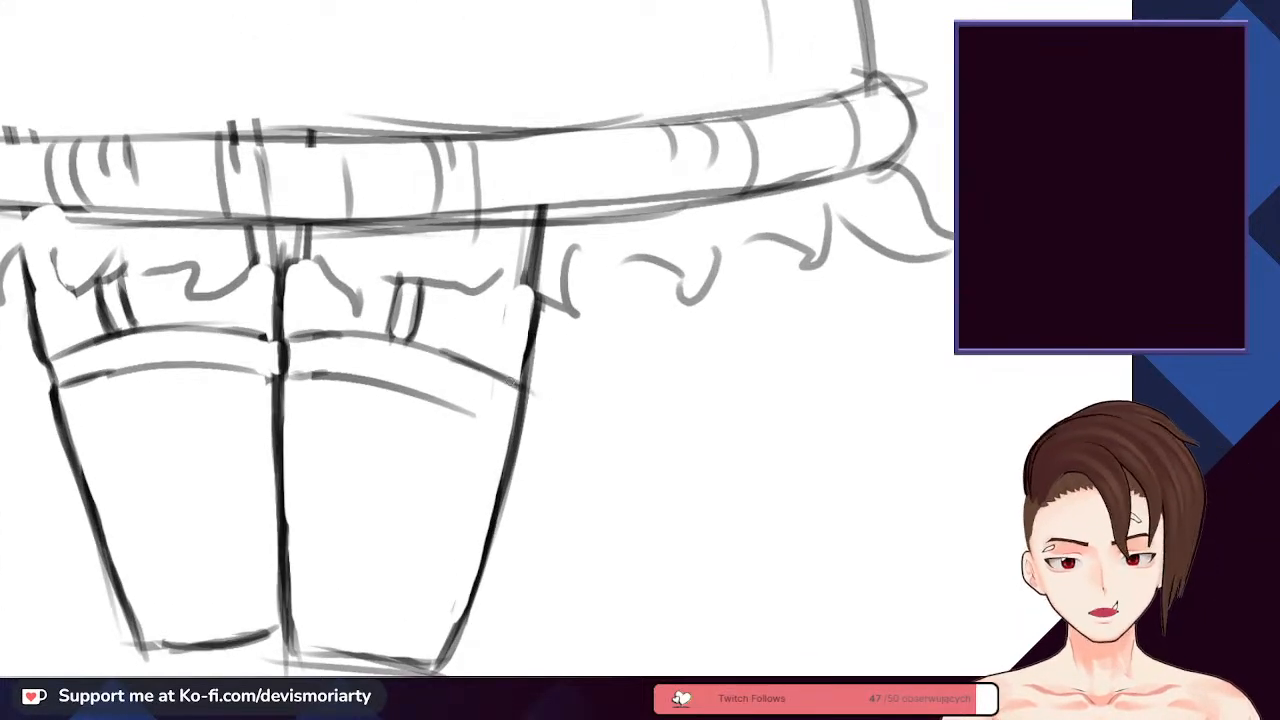
pyautogui.moveTo(441, 410)
pyautogui.mouseDown()
pyautogui.moveTo(526, 446)
pyautogui.moveTo(445, 405)
pyautogui.moveTo(509, 421)
pyautogui.moveTo(530, 404)
pyautogui.moveTo(522, 423)
pyautogui.moveTo(530, 362)
pyautogui.mouseUp()
pyautogui.moveTo(518, 420); pyautogui.dragTo(516, 456)
# - Darken the two garter strap lines above the stocking band
pyautogui.scroll(-3, 347, 272)
pyautogui.scroll(3, 347, 272)
pyautogui.moveTo(386, 354); pyautogui.dragTo(392, 402)
pyautogui.moveTo(408, 358); pyautogui.dragTo(410, 406)
pyautogui.scroll(-3, 410, 400)
pyautogui.scroll(-2, 180, 161)
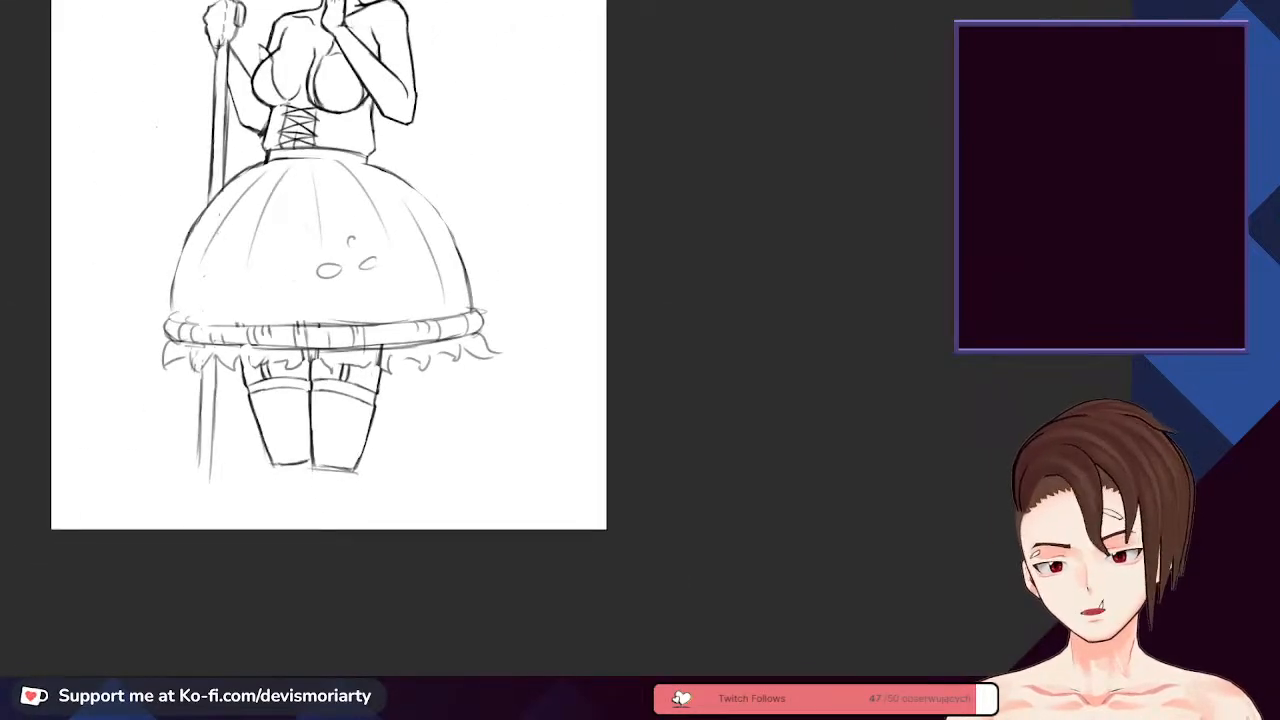
# - Select the whole figure with its staff, leaving out the reference picture, and rotate it slightly counter-clockwise
pyautogui.scroll(-1, 180, 161)
pyautogui.scroll(1, 180, 161)
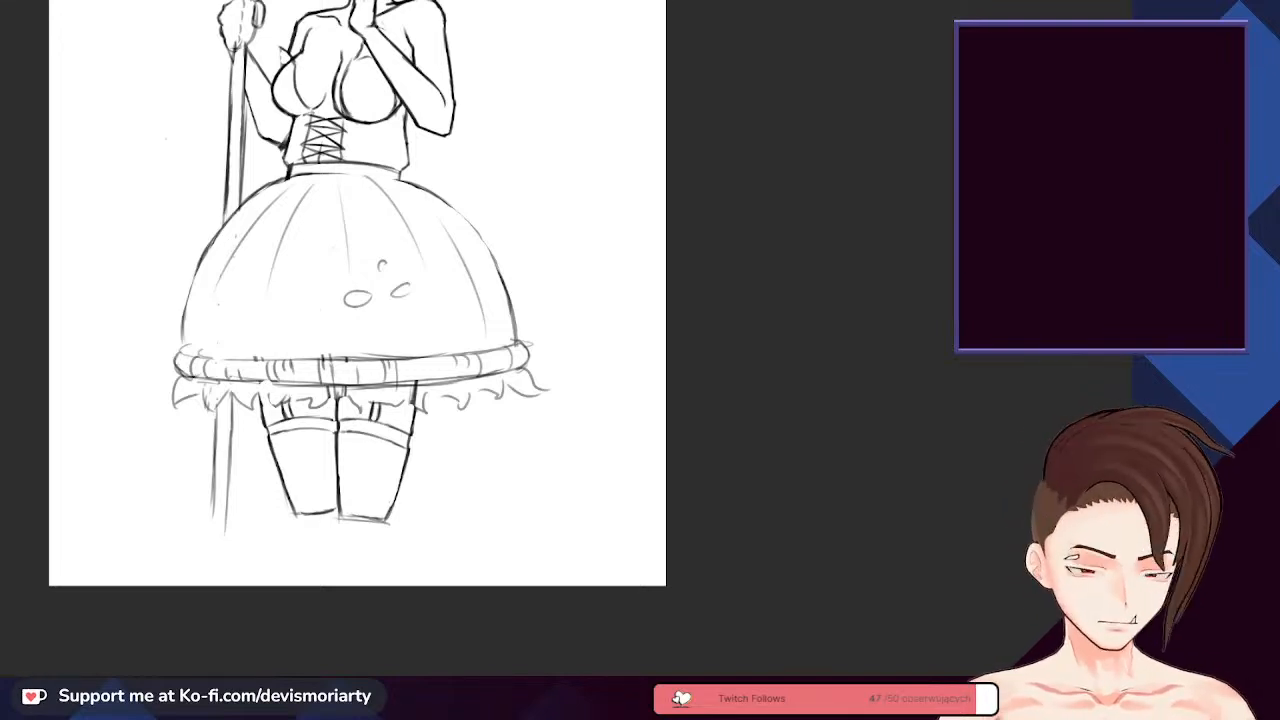
pyautogui.scroll(2, 320, 350)
pyautogui.scroll(-6, 305, 300)
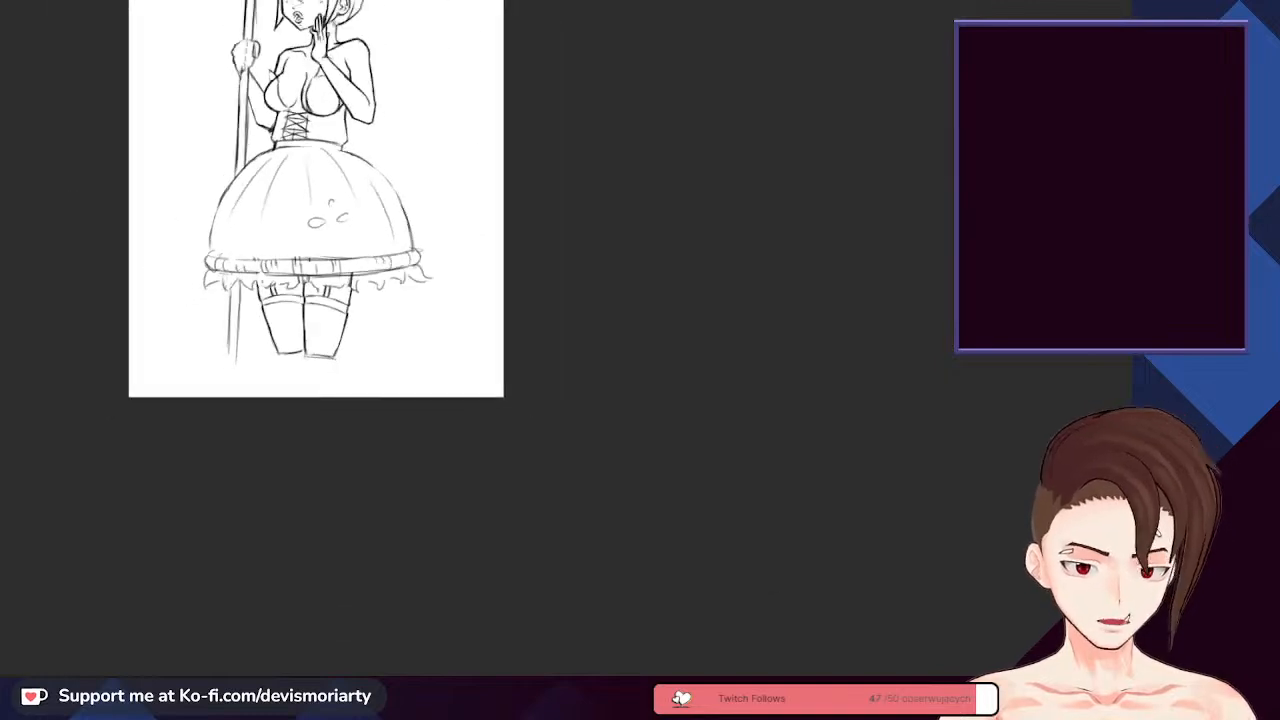
pyautogui.scroll(1, 305, 300)
pyautogui.scroll(3, 325, 230)
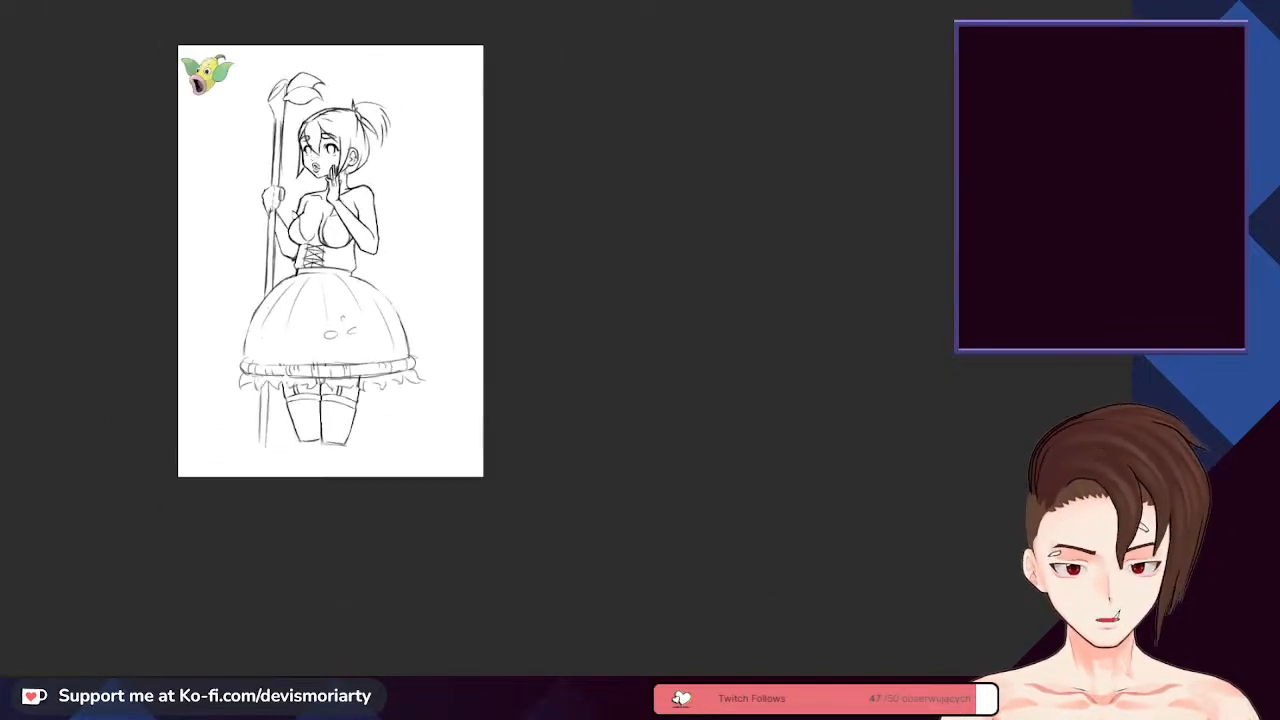
pyautogui.scroll(-1, 340, 280)
pyautogui.scroll(2, 340, 280)
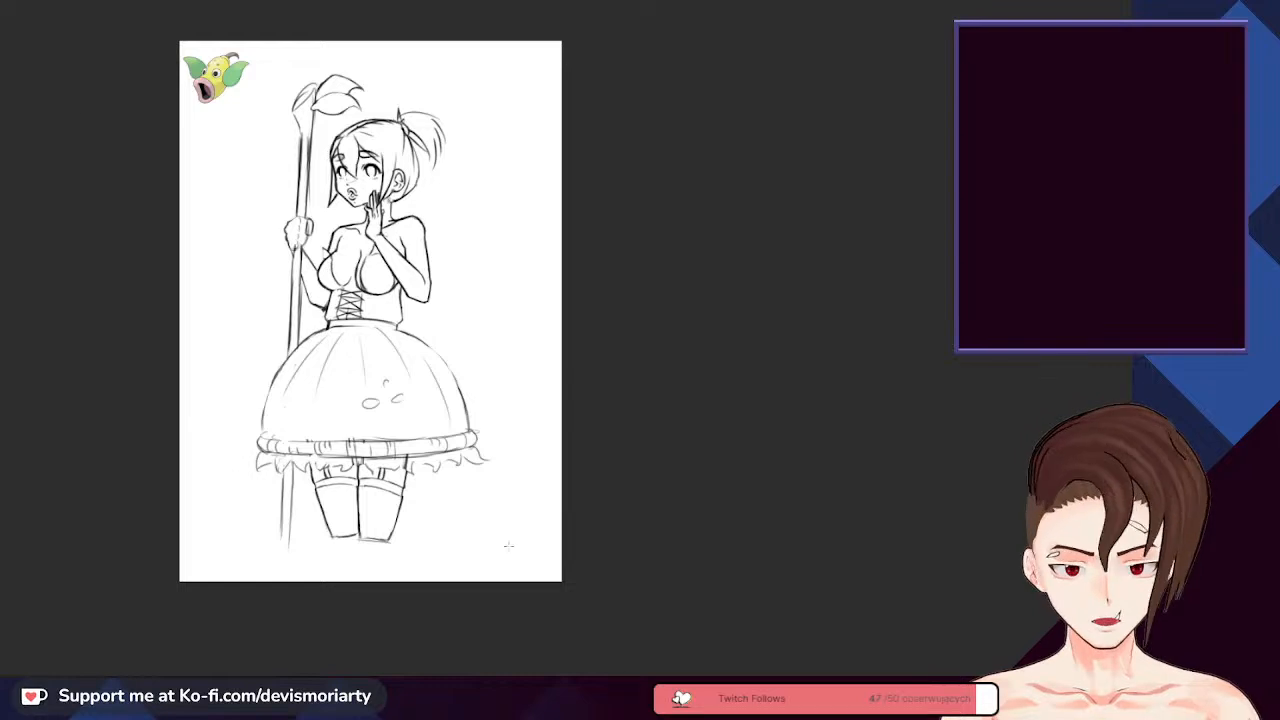
pyautogui.moveTo(525, 566)
pyautogui.mouseDown()
pyautogui.moveTo(266, 29)
pyautogui.moveTo(250, 22)
pyautogui.mouseUp()
pyautogui.click(443, 587)
pyautogui.moveTo(154, 331); pyautogui.dragTo(150, 331)
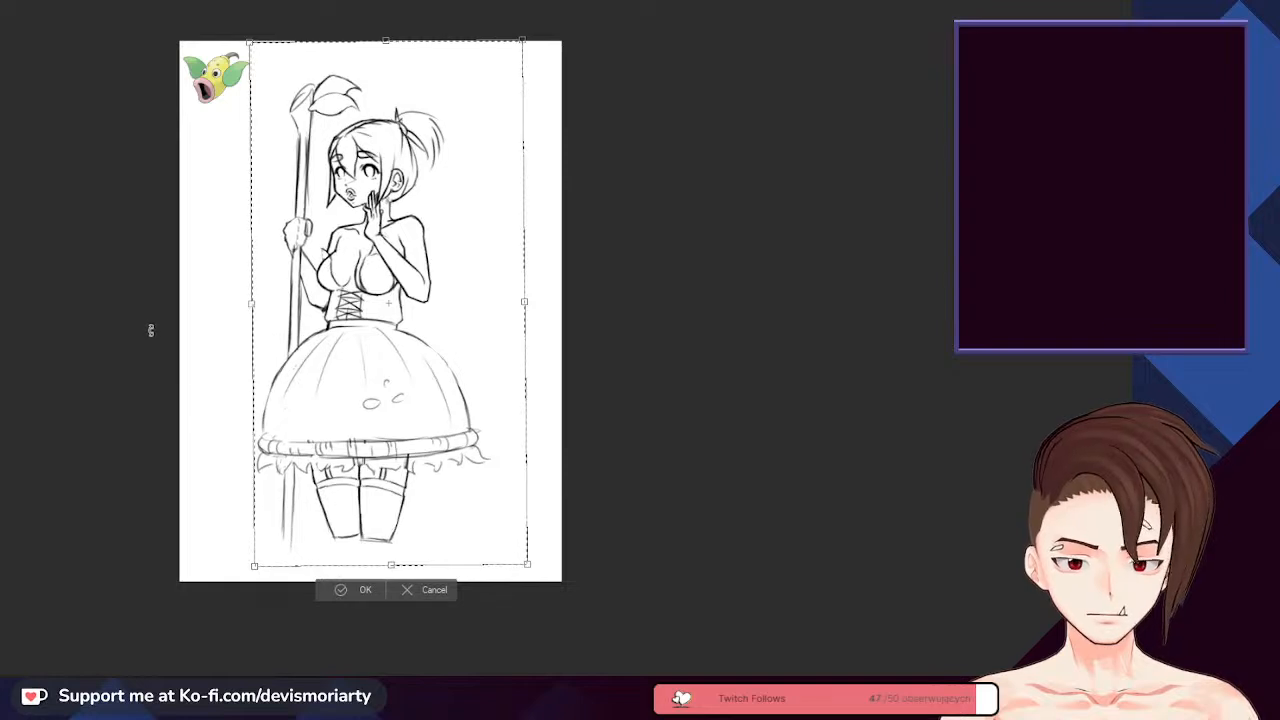
pyautogui.click(331, 591)
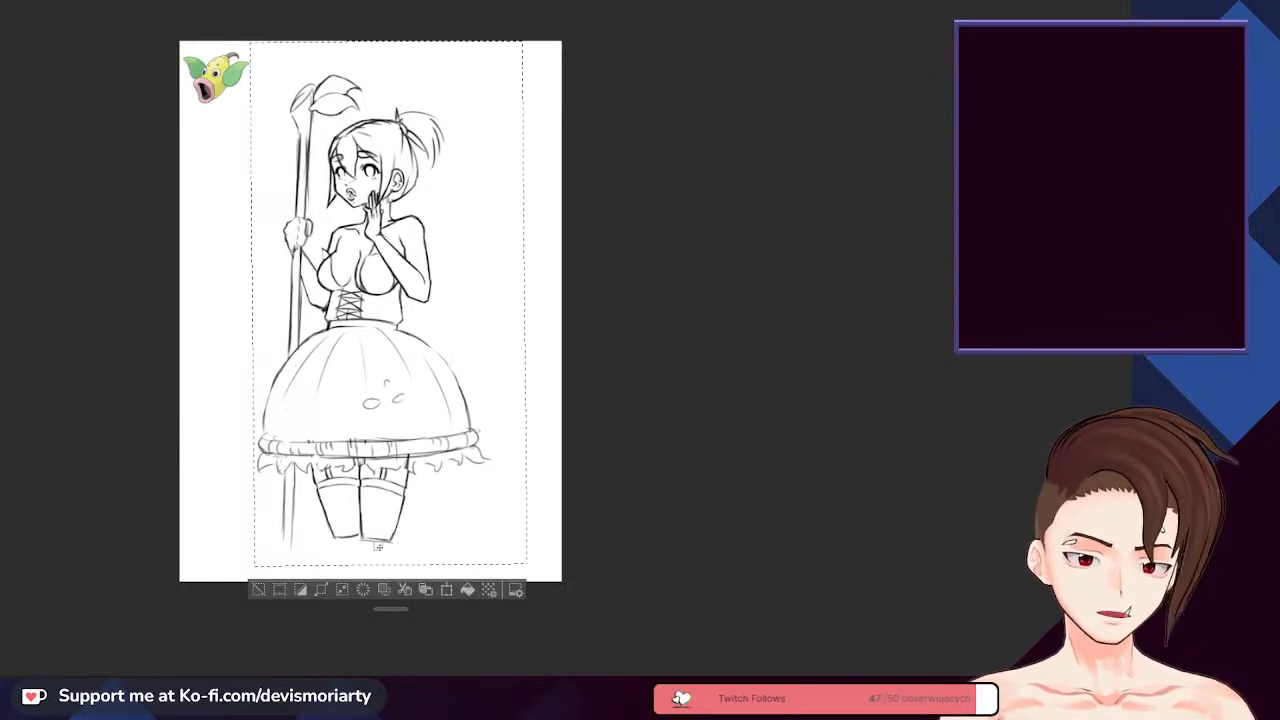
# - Scale the selected figure down to about 70 percent, keeping it at the page's upper edge, and deselect it
pyautogui.click(446, 590)
pyautogui.moveTo(387, 565); pyautogui.dragTo(357, 403)
pyautogui.click(327, 434)
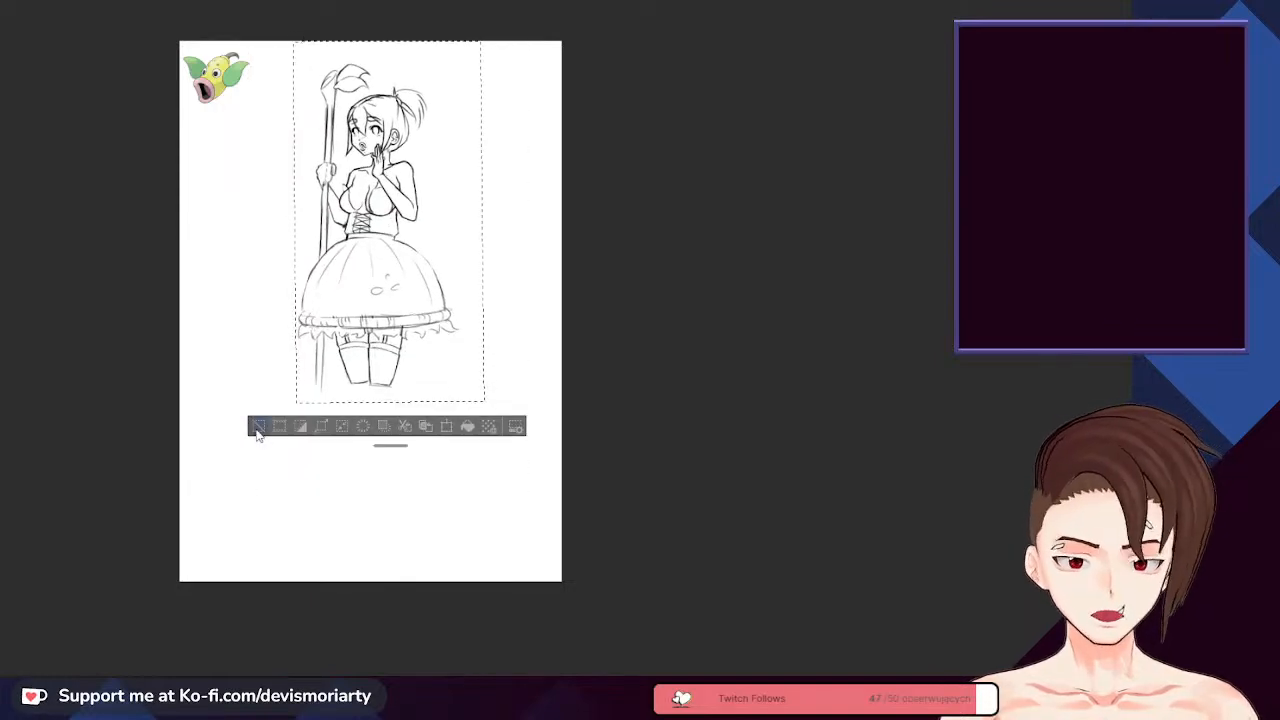
pyautogui.click(258, 430)
# - Darken the line between the thighs from the stocking bands down to the knees
pyautogui.scroll(3, 440, 391)
pyautogui.scroll(-3, 293, 330)
pyautogui.scroll(3, 312, 340)
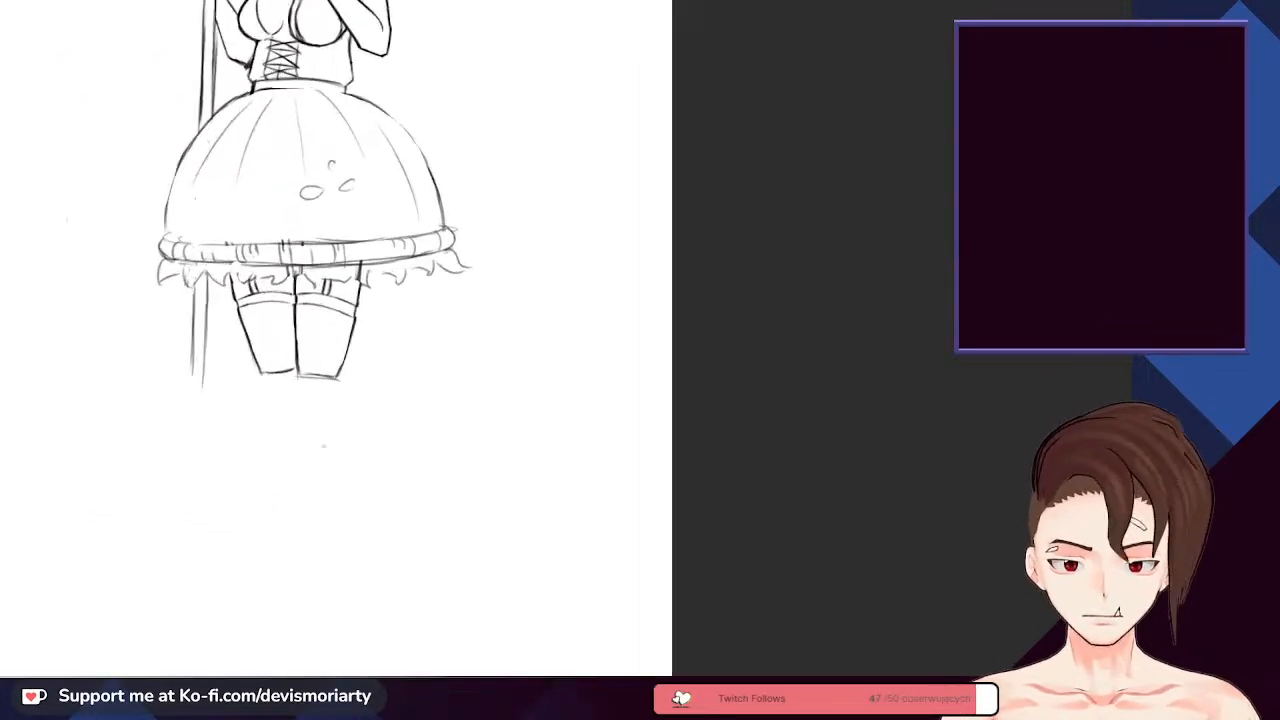
pyautogui.scroll(2, 304, 342)
pyautogui.moveTo(295, 306); pyautogui.dragTo(295, 396)
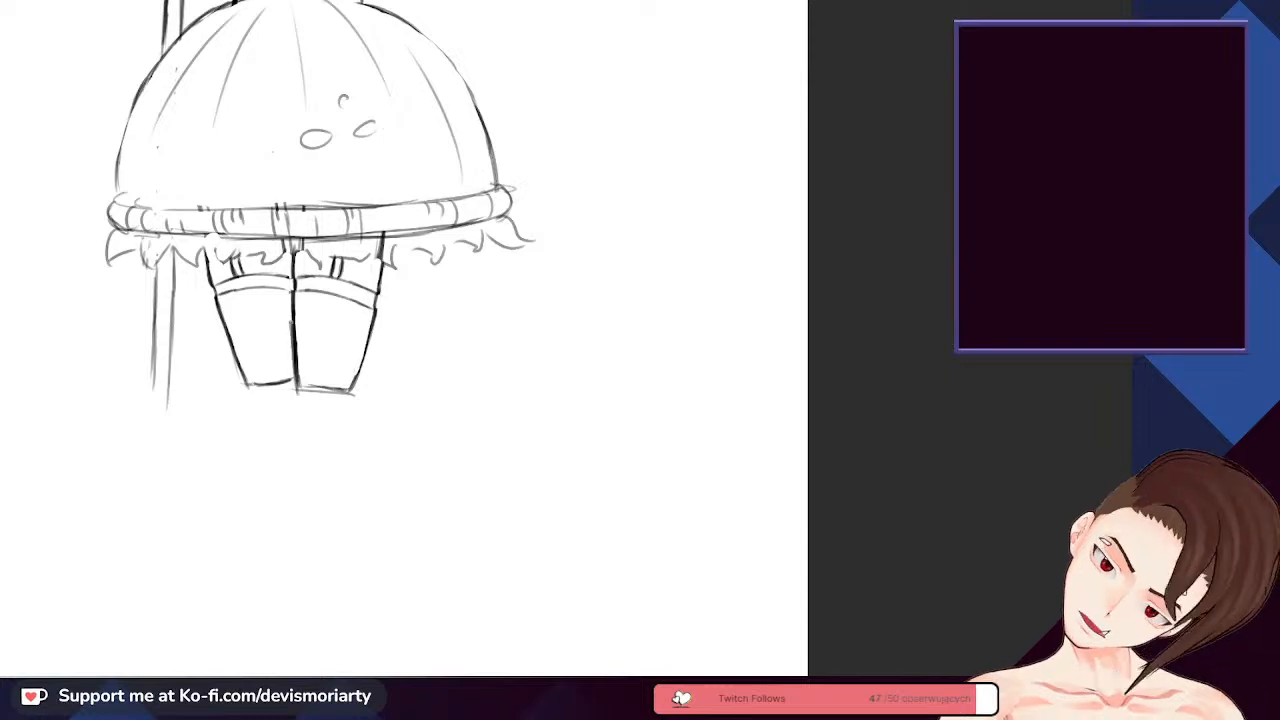
pyautogui.scroll(-5, 300, 300)
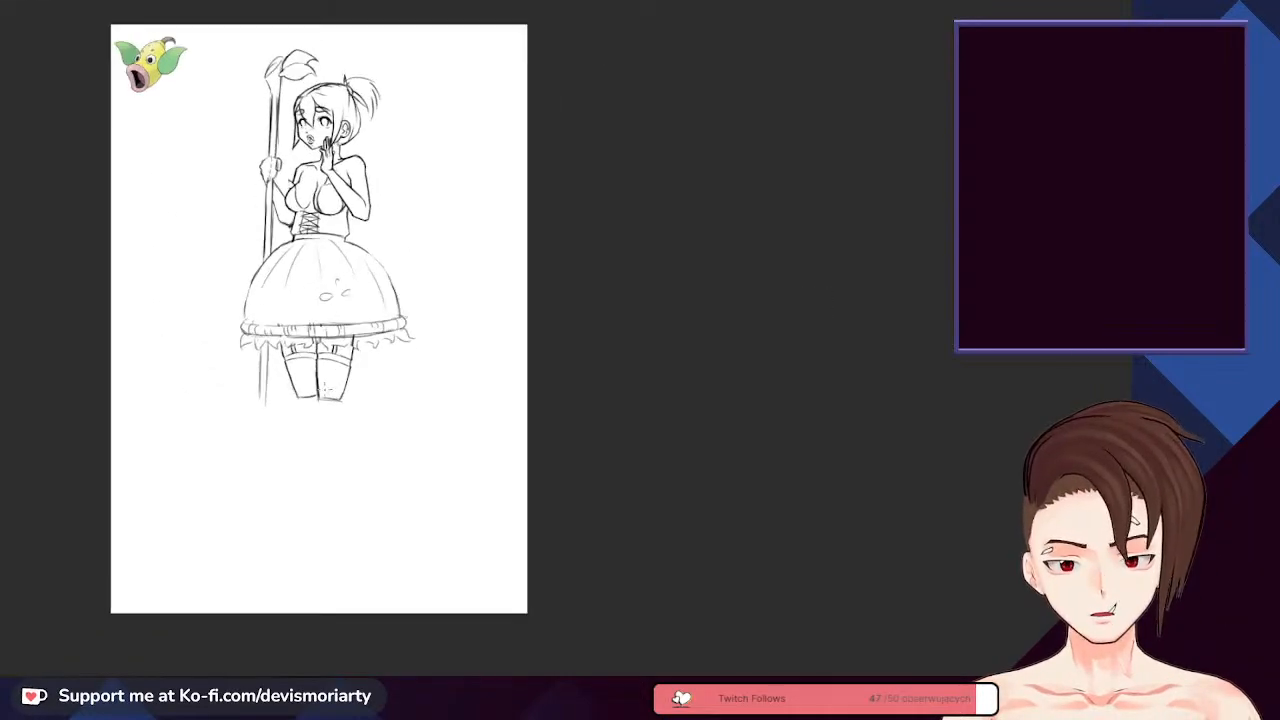
# - Sketch the left lower leg below the knee with two side lines tapering to the ankle, undoing the unwanted strokes
pyautogui.scroll(1, 325, 330)
pyautogui.scroll(2, 381, 471)
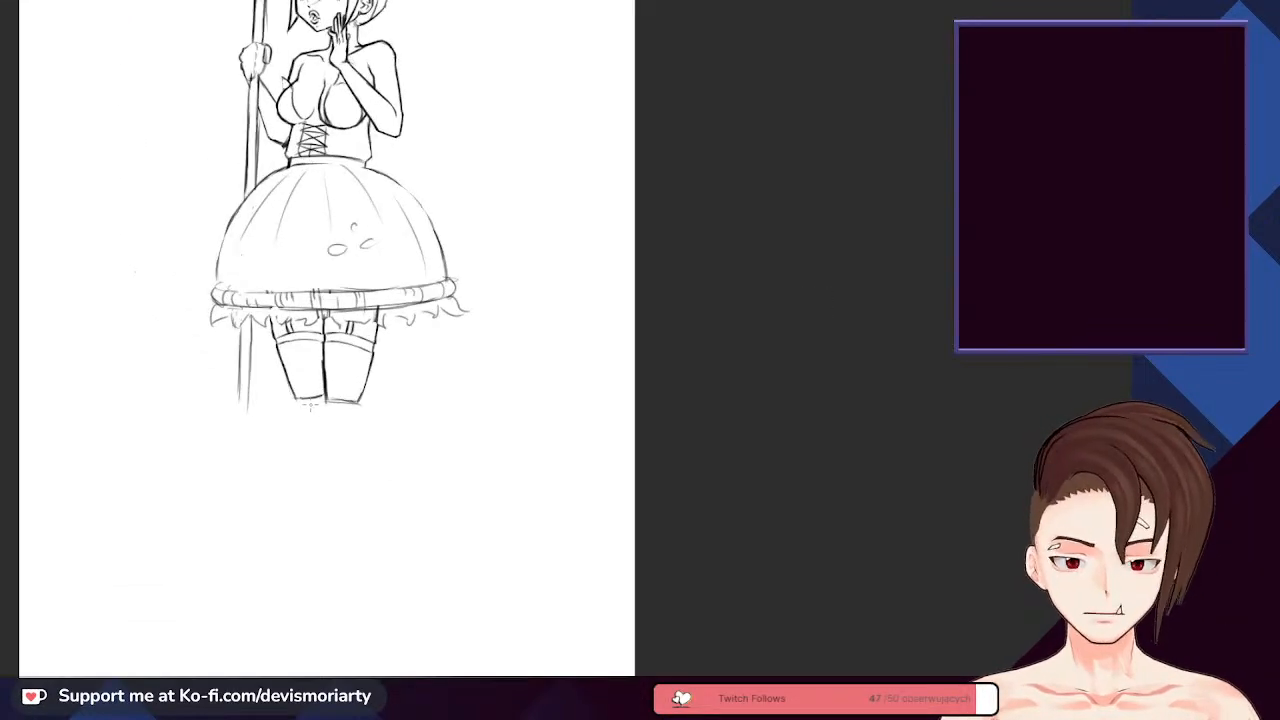
pyautogui.moveTo(297, 405); pyautogui.dragTo(306, 494)
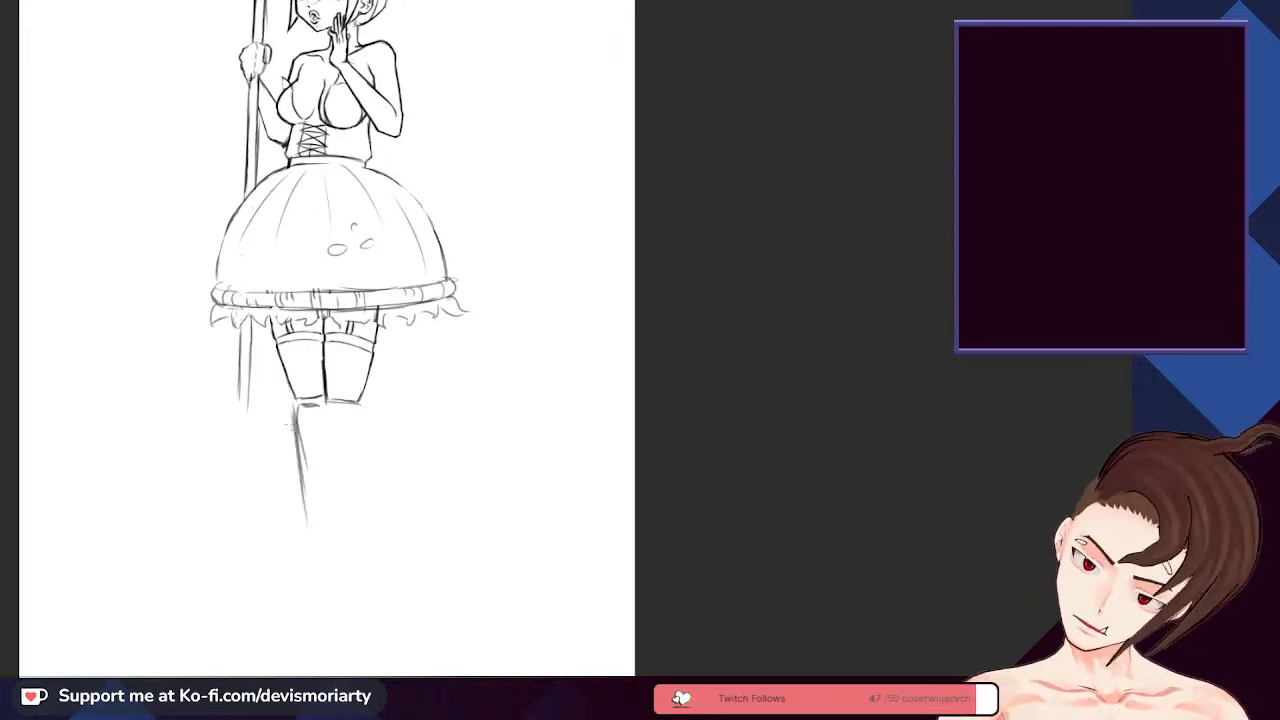
pyautogui.hotkey('ctrl', 'z')
pyautogui.moveTo(296, 402); pyautogui.dragTo(313, 515)
pyautogui.moveTo(341, 432); pyautogui.dragTo(340, 508)
pyautogui.moveTo(330, 405); pyautogui.dragTo(342, 520)
pyautogui.moveTo(336, 464); pyautogui.dragTo(340, 552)
pyautogui.hotkey('ctrl', 'z')
pyautogui.hotkey('ctrl', 'z')
pyautogui.hotkey('ctrl', 'z')
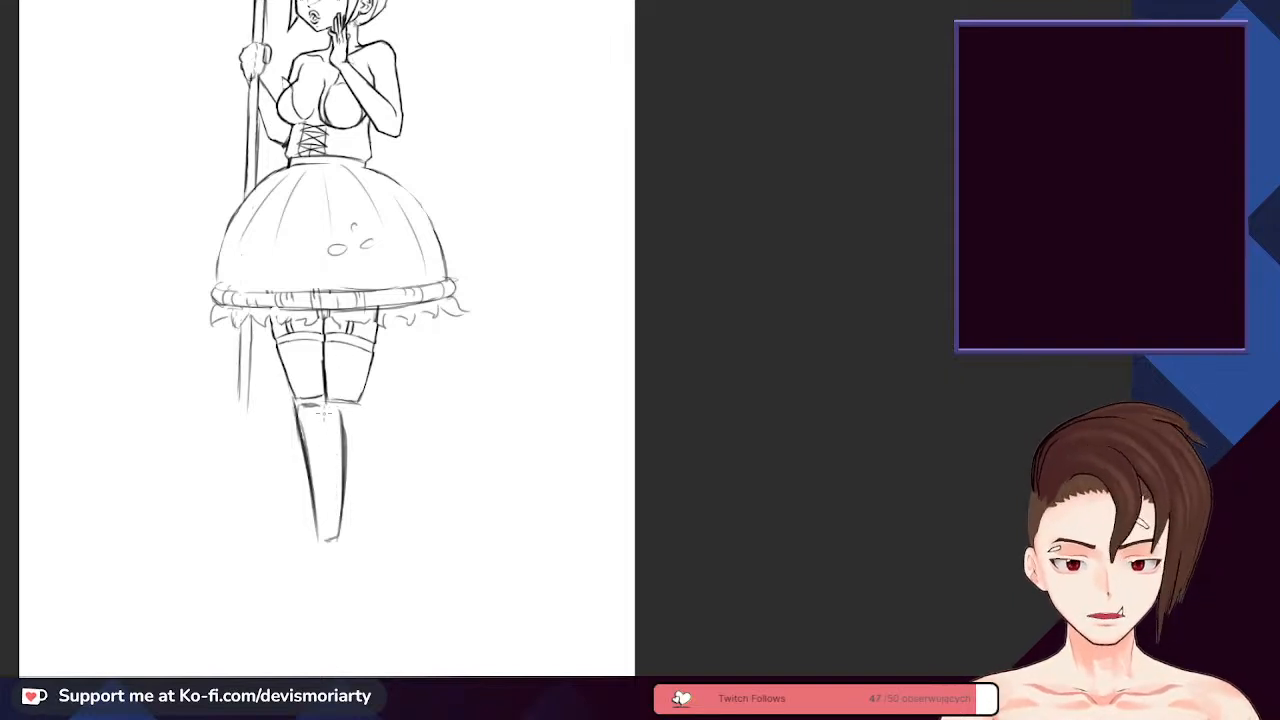
# - Sketch the right lower leg as a tapered cylinder slightly behind the left one and clean up its outer edge
pyautogui.moveTo(354, 411)
pyautogui.mouseDown()
pyautogui.moveTo(330, 409)
pyautogui.moveTo(360, 407)
pyautogui.moveTo(372, 520)
pyautogui.moveTo(342, 498)
pyautogui.moveTo(342, 414)
pyautogui.moveTo(343, 506)
pyautogui.mouseUp()
pyautogui.moveTo(376, 440); pyautogui.dragTo(376, 478)
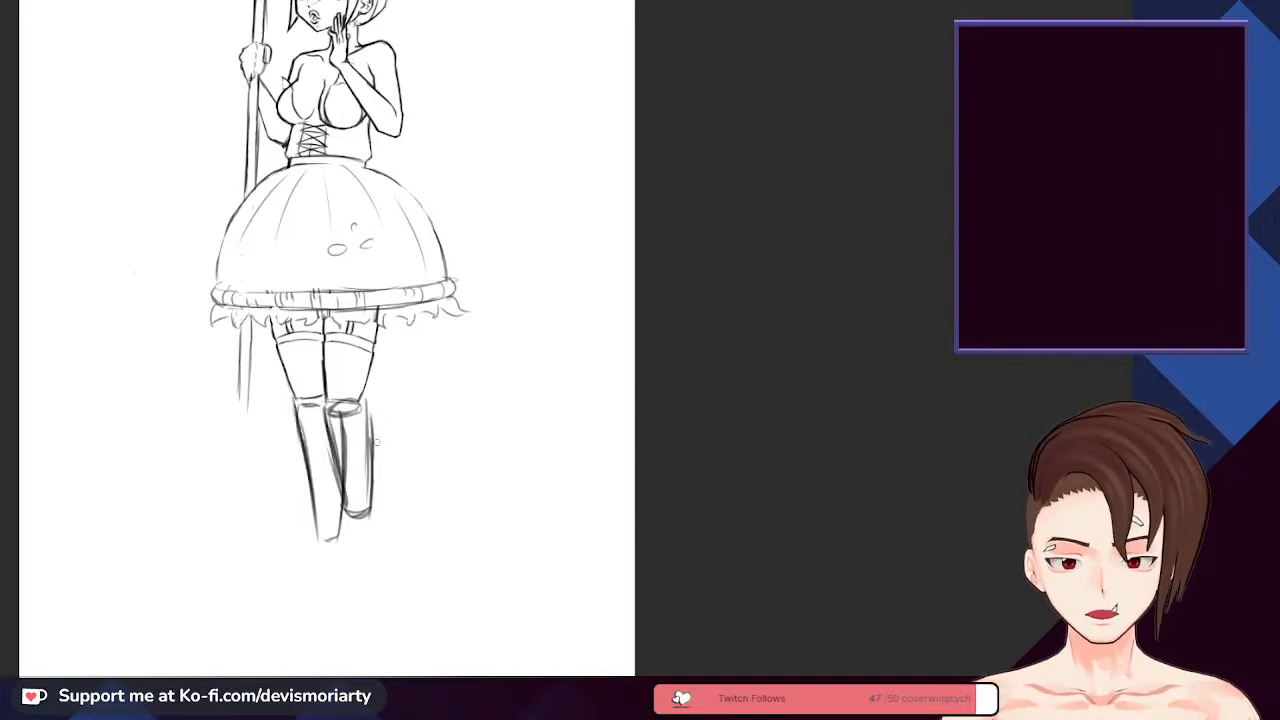
pyautogui.moveTo(376, 414); pyautogui.dragTo(374, 518)
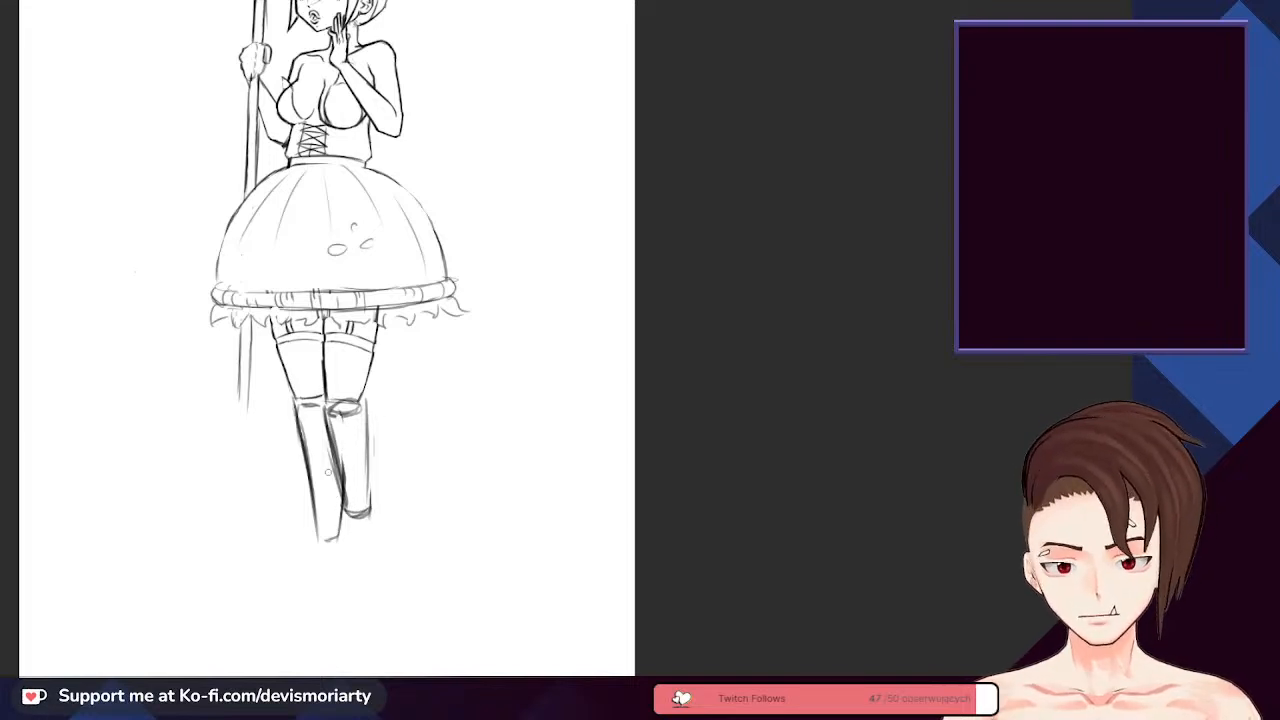
pyautogui.hotkey('ctrl', 'z')
pyautogui.moveTo(328, 414); pyautogui.dragTo(347, 514)
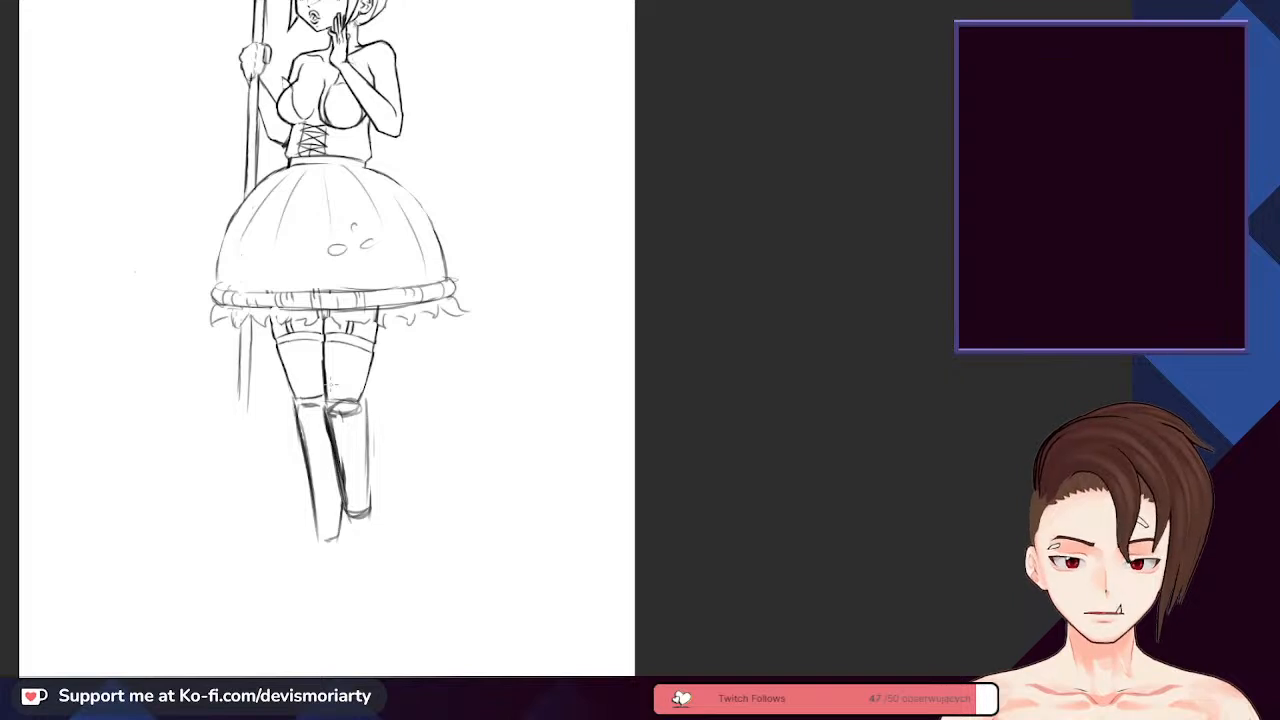
# - Darken the right lower leg's outer line and redraw and thin its inner line along the left leg, from knee to ankle
pyautogui.moveTo(367, 406)
pyautogui.mouseDown()
pyautogui.moveTo(370, 512)
pyautogui.moveTo(337, 539)
pyautogui.mouseUp()
pyautogui.scroll(-1, 343, 506)
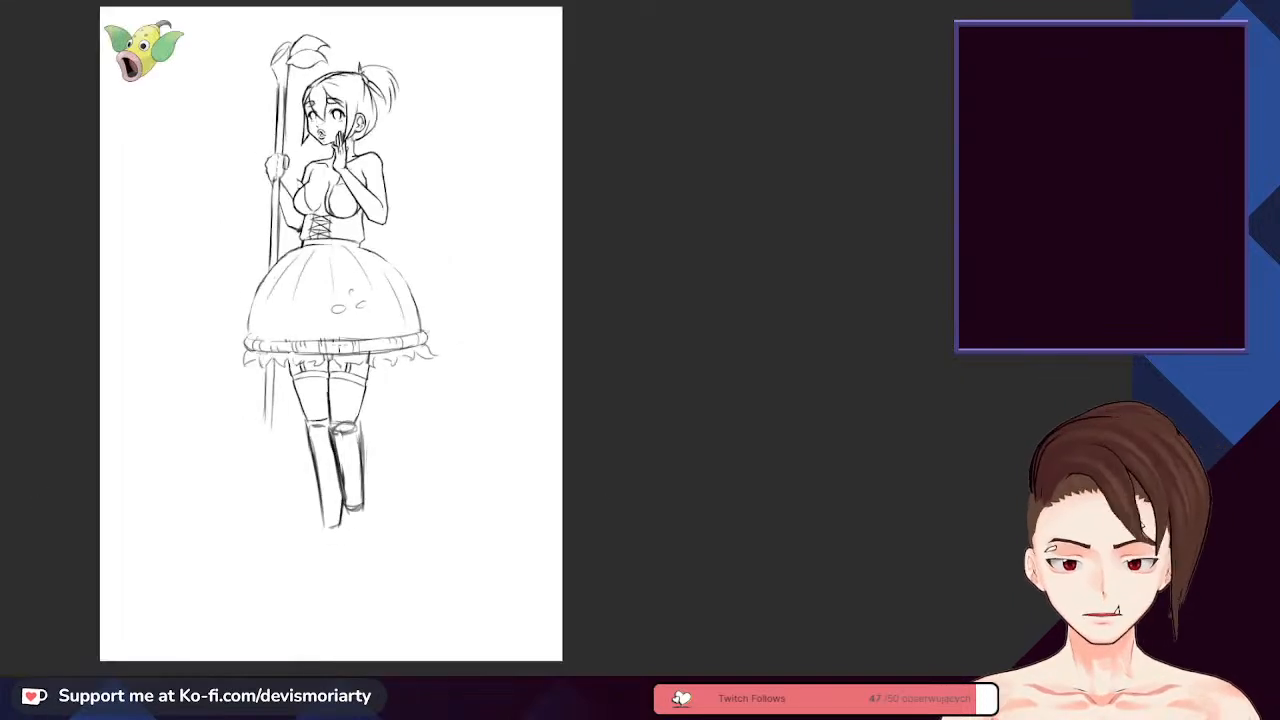
pyautogui.scroll(1, 378, 555)
pyautogui.scroll(2, 347, 343)
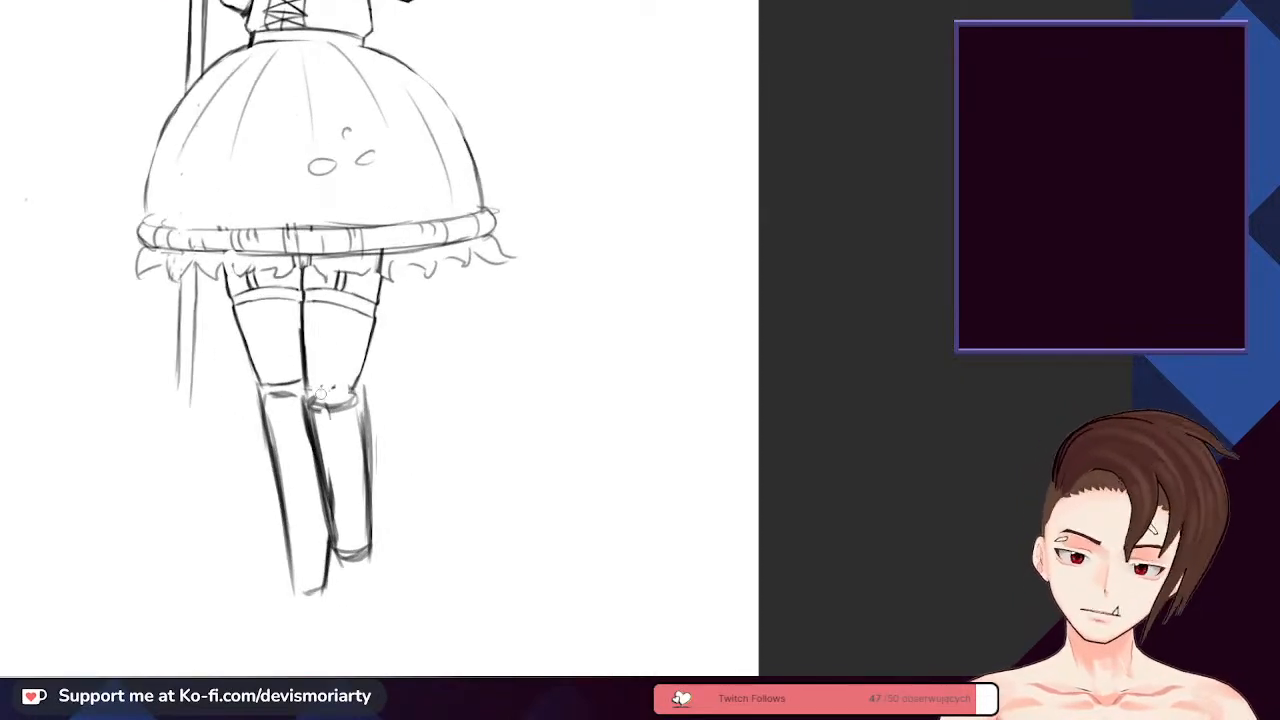
pyautogui.moveTo(367, 390); pyautogui.dragTo(366, 512)
pyautogui.scroll(-1, 307, 413)
pyautogui.moveTo(314, 438); pyautogui.dragTo(336, 530)
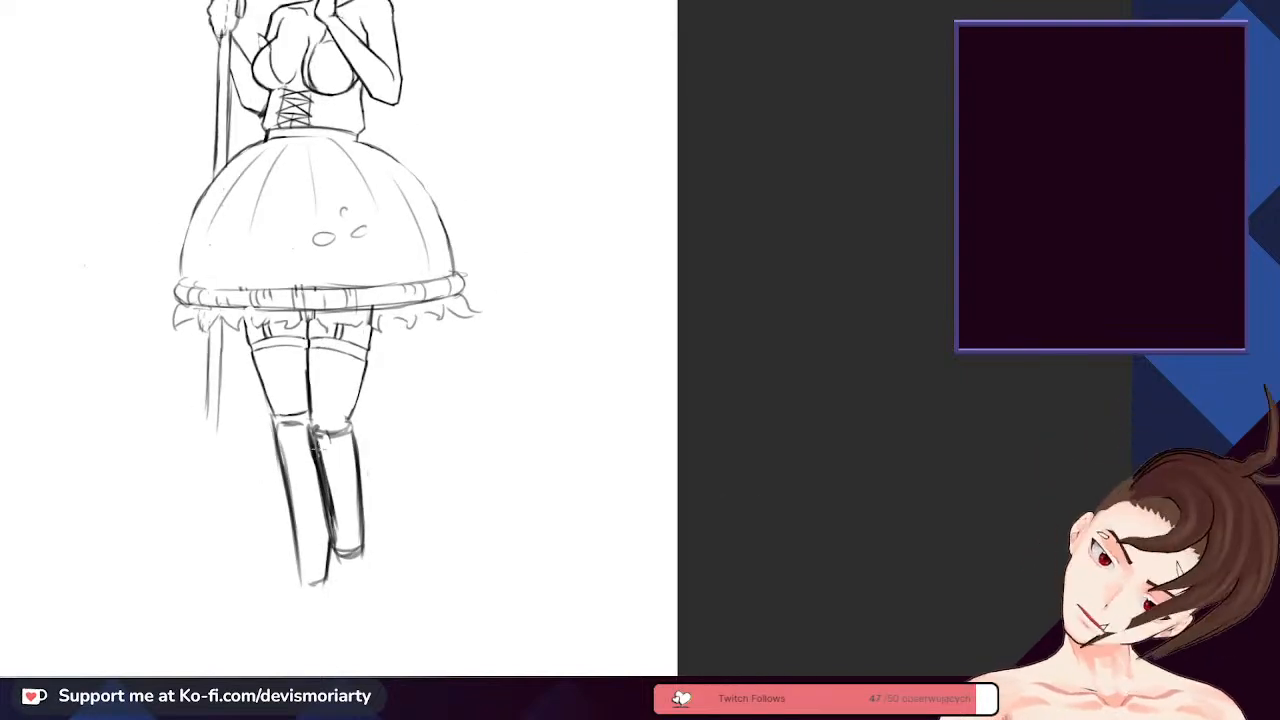
pyautogui.moveTo(316, 447); pyautogui.dragTo(338, 545)
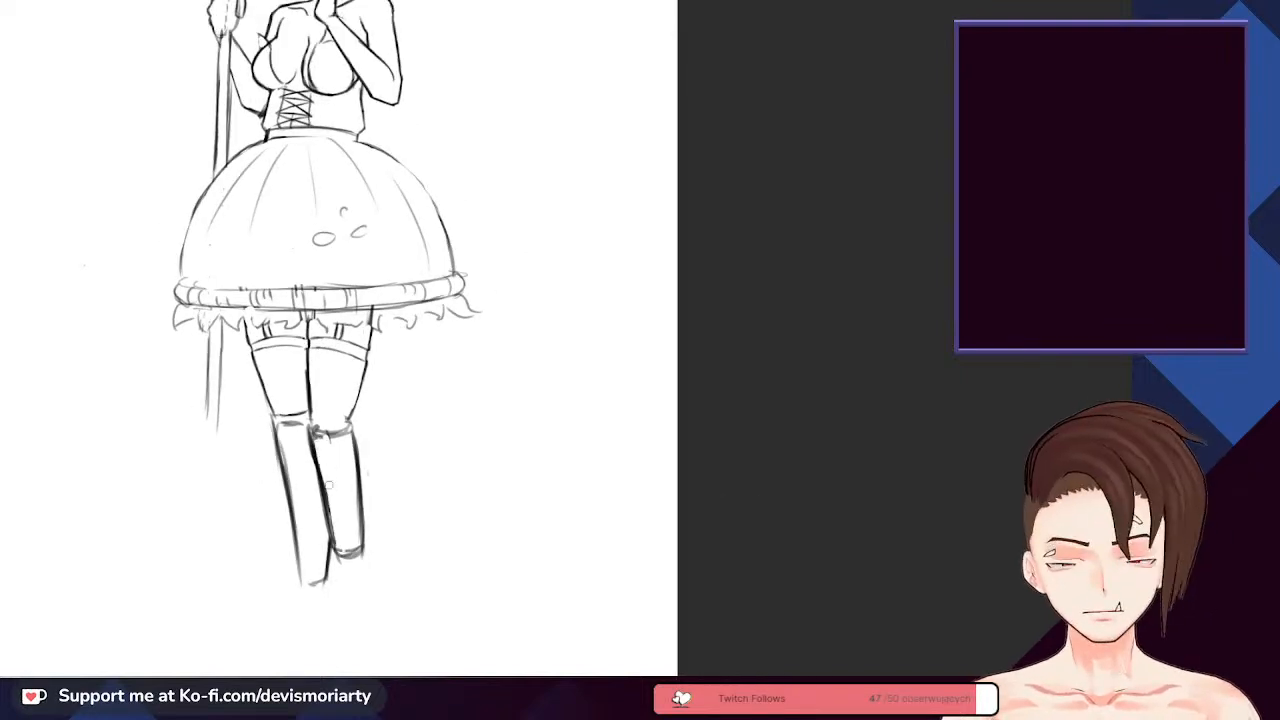
# - Erase the ellipse at the top of the right lower leg to open up the knee area
pyautogui.scroll(-1, 320, 420)
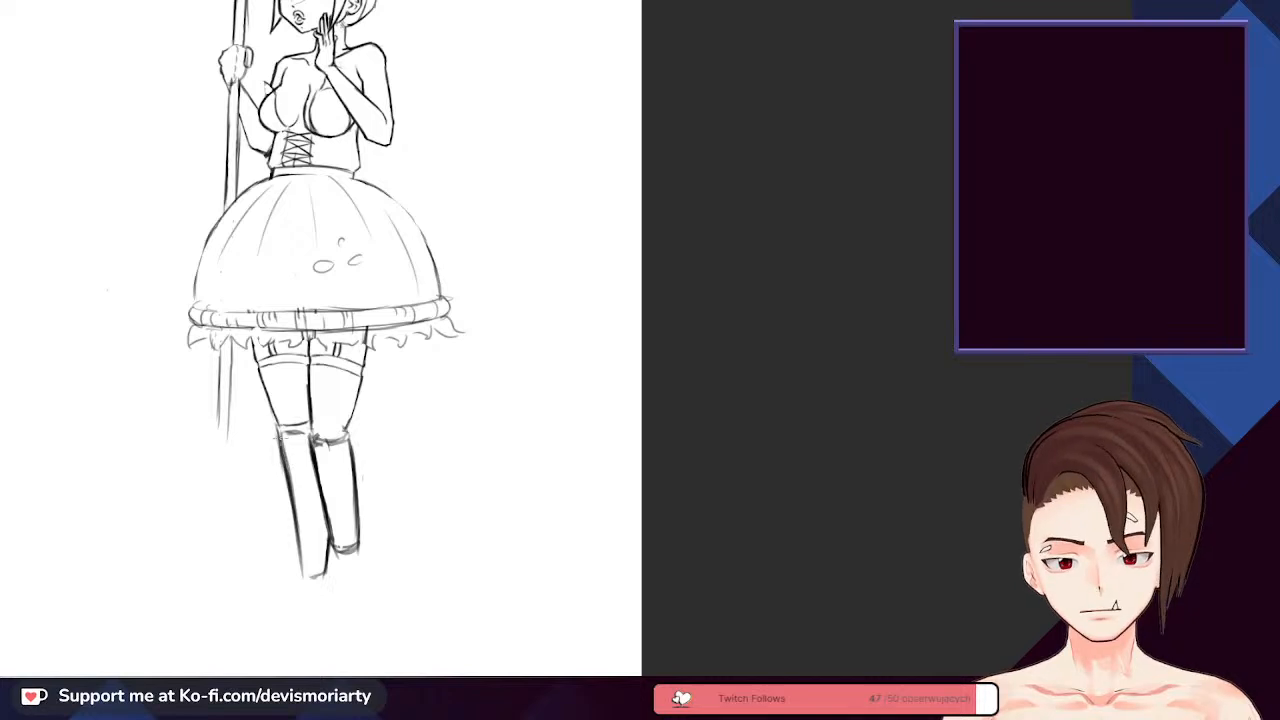
pyautogui.scroll(-1, 320, 420)
pyautogui.scroll(2, 320, 420)
pyautogui.scroll(-1, 340, 420)
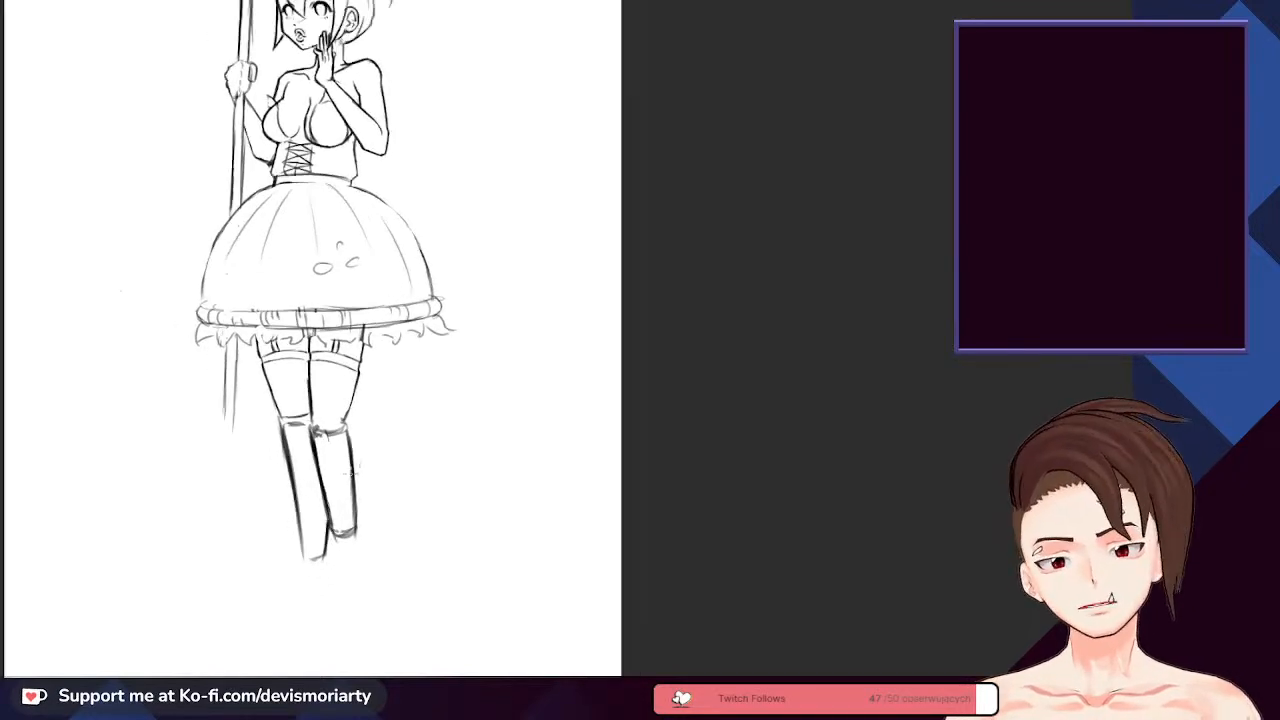
pyautogui.scroll(2, 340, 420)
pyautogui.scroll(-1, 340, 420)
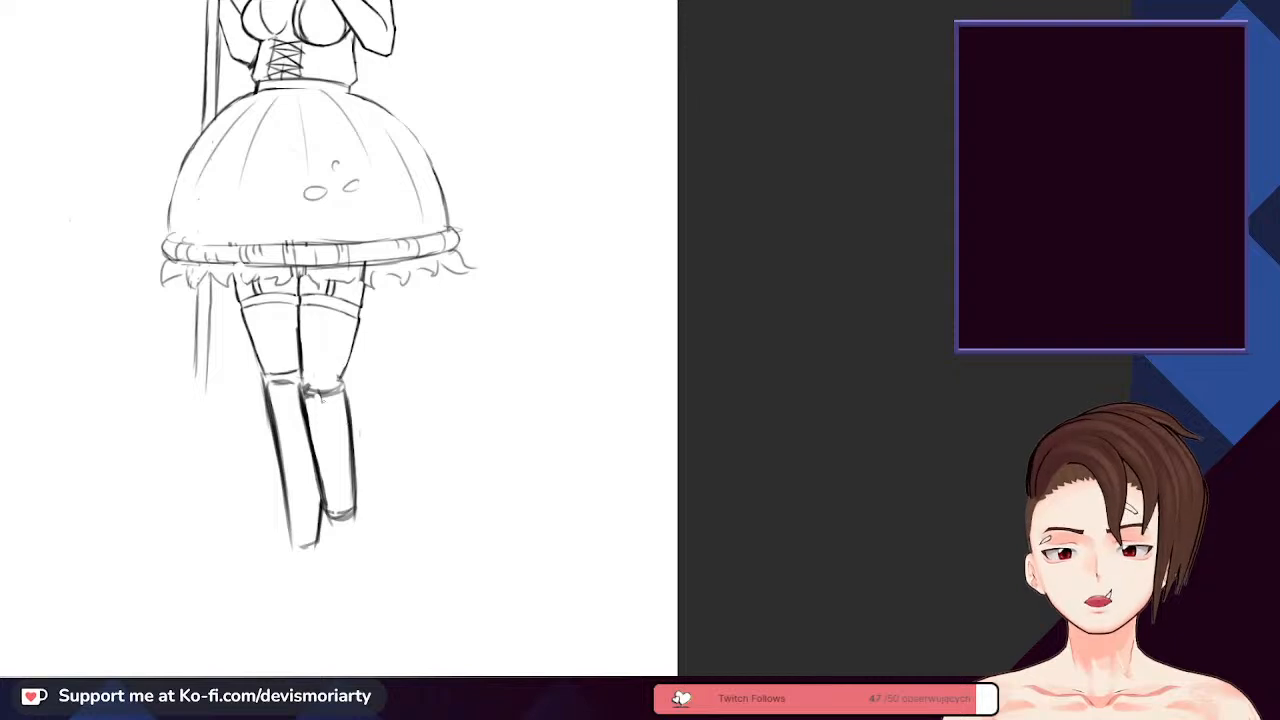
pyautogui.scroll(2, 340, 420)
pyautogui.scroll(-1, 340, 420)
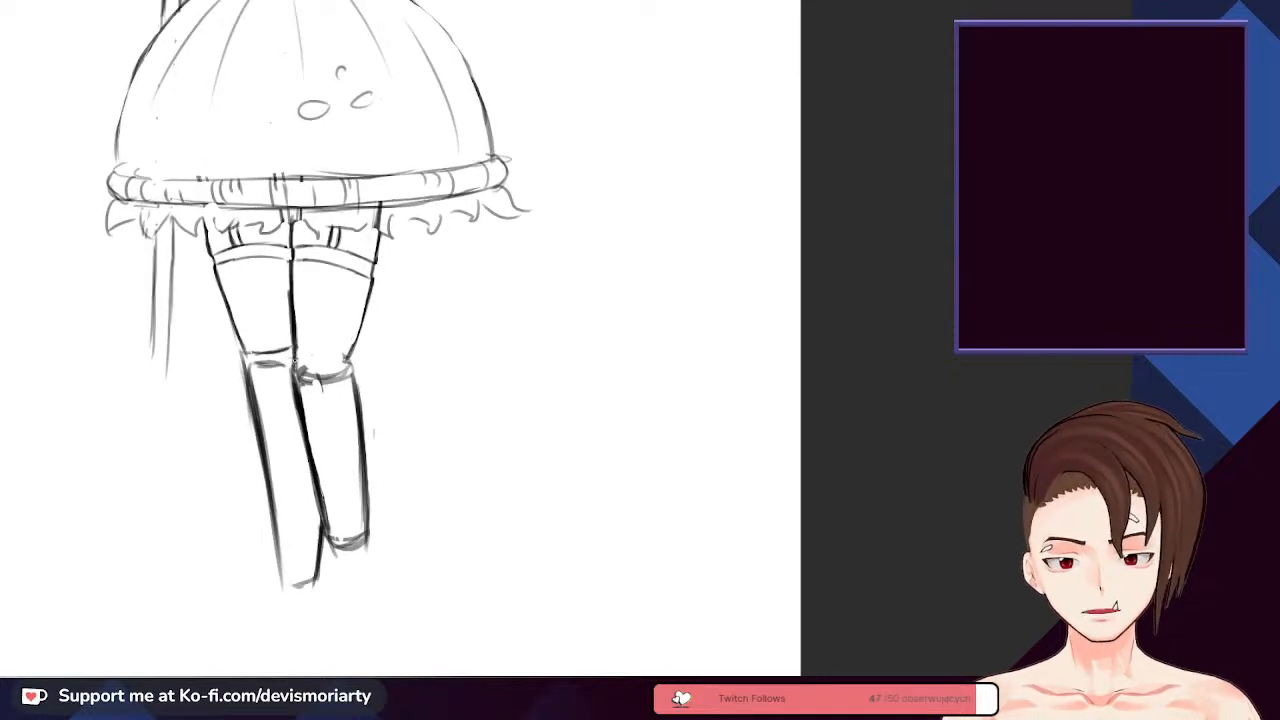
pyautogui.scroll(-1, 340, 420)
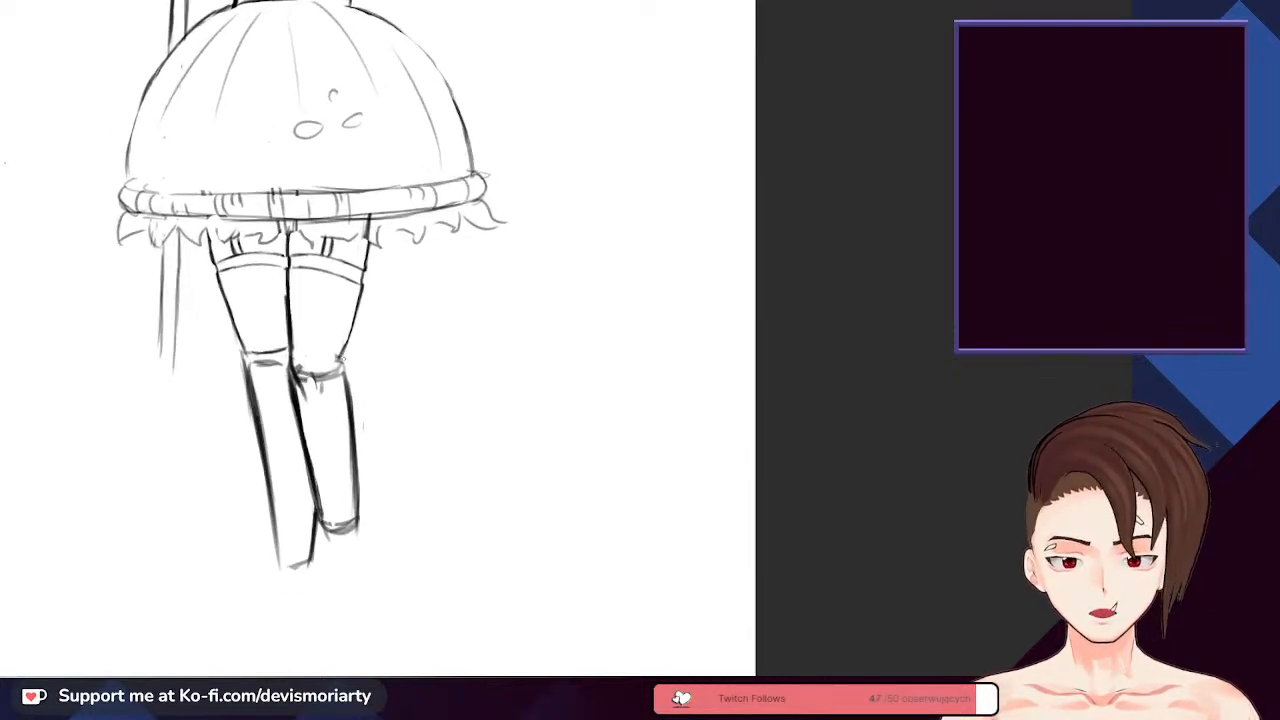
pyautogui.scroll(1, 340, 420)
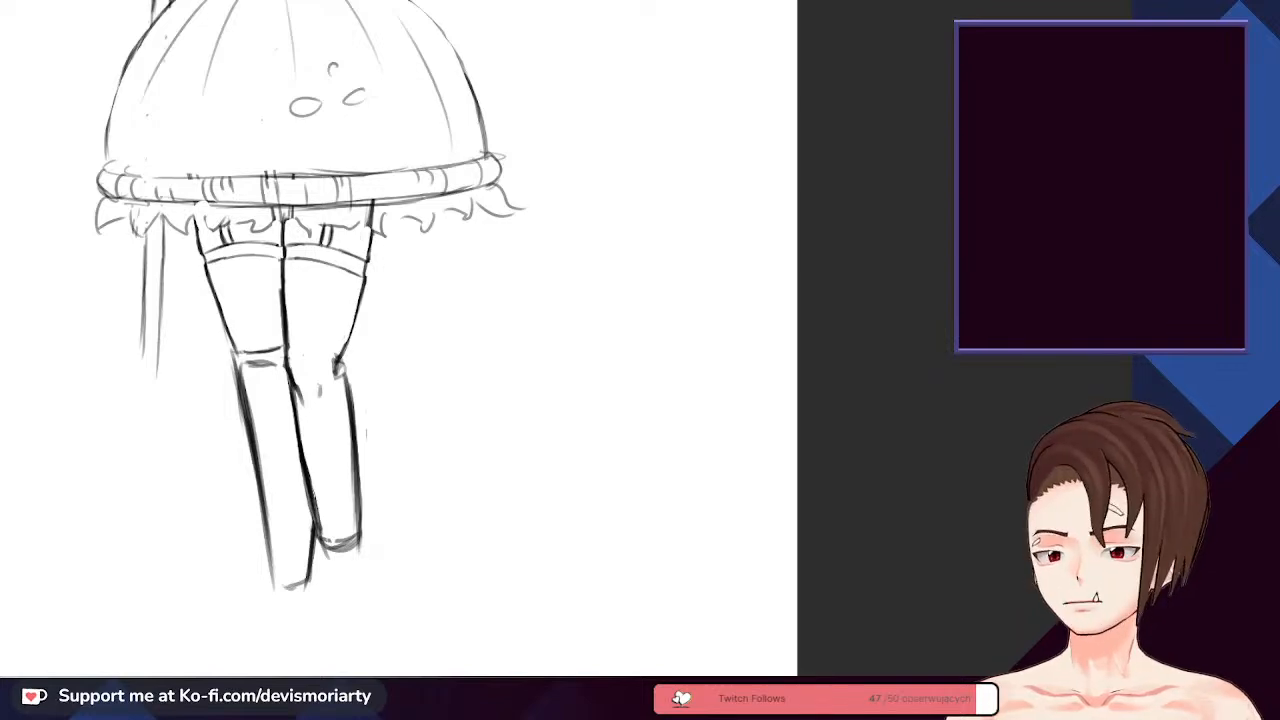
# - Show the pink-haired, horned character portrait on the page and try to move it beside the skirt
pyautogui.scroll(-5, 540, 116)
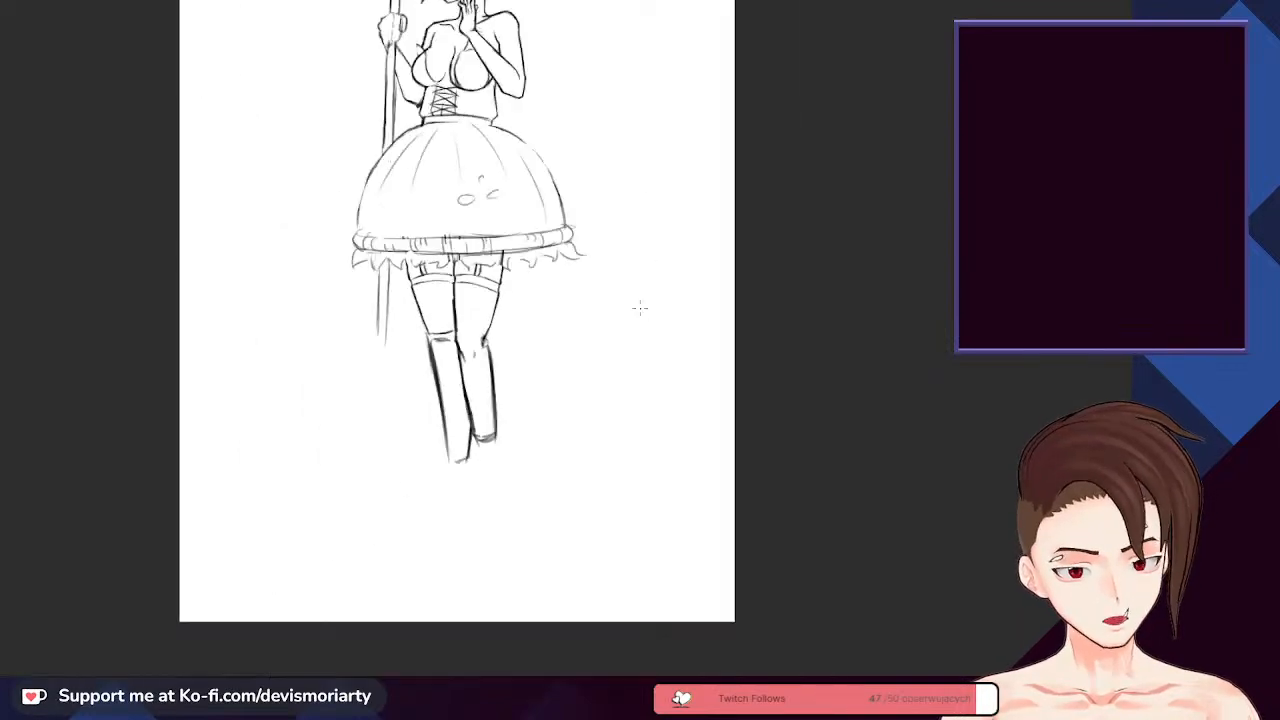
pyautogui.scroll(3, 540, 116)
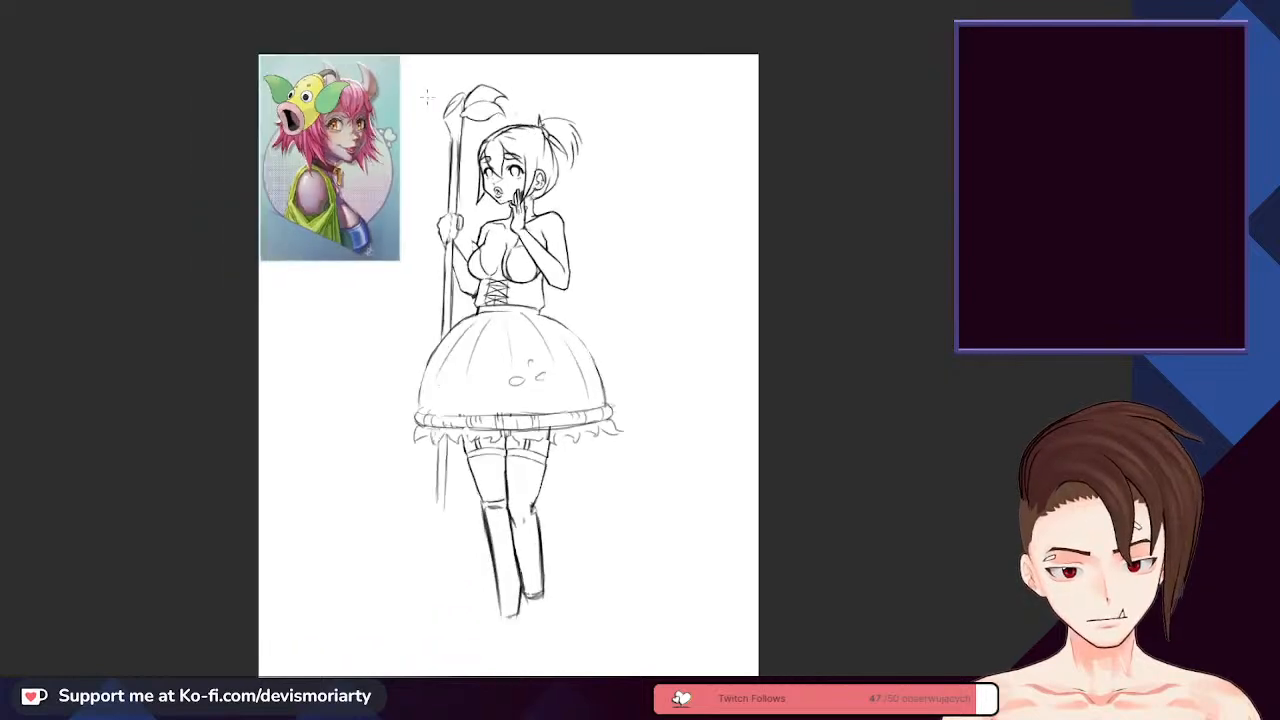
pyautogui.scroll(3, 281, 18)
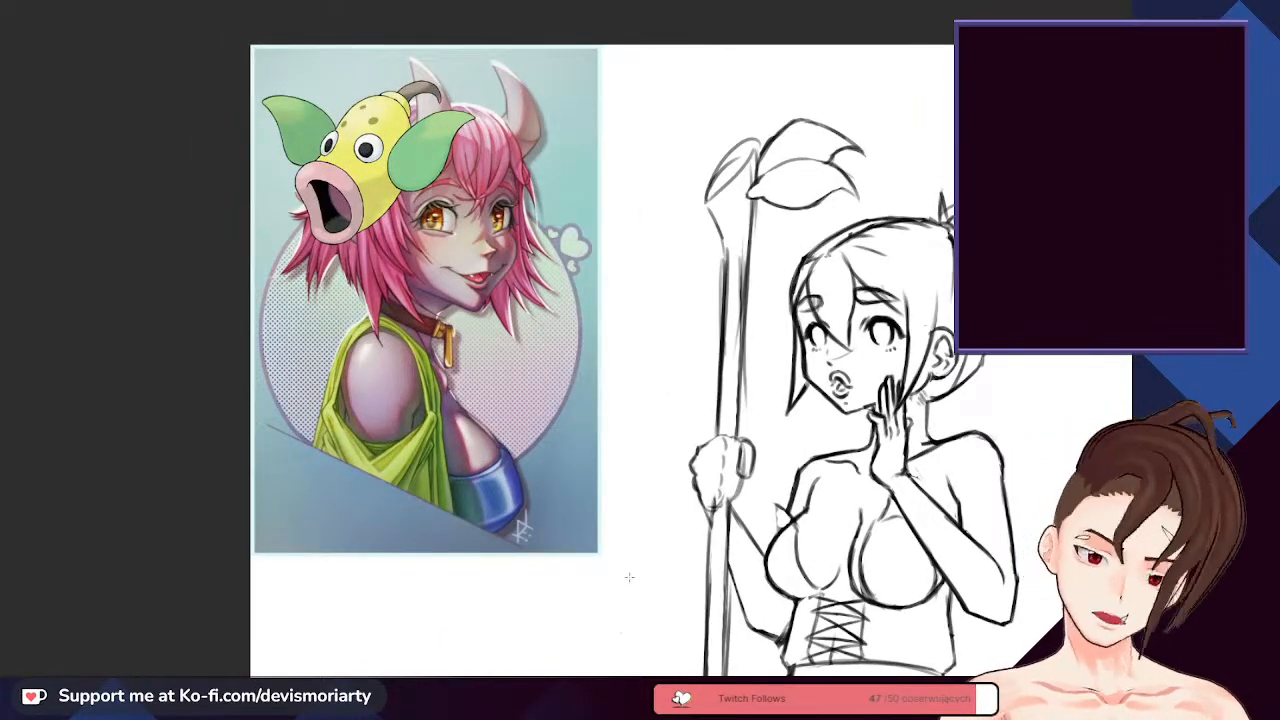
pyautogui.scroll(-4, 629, 577)
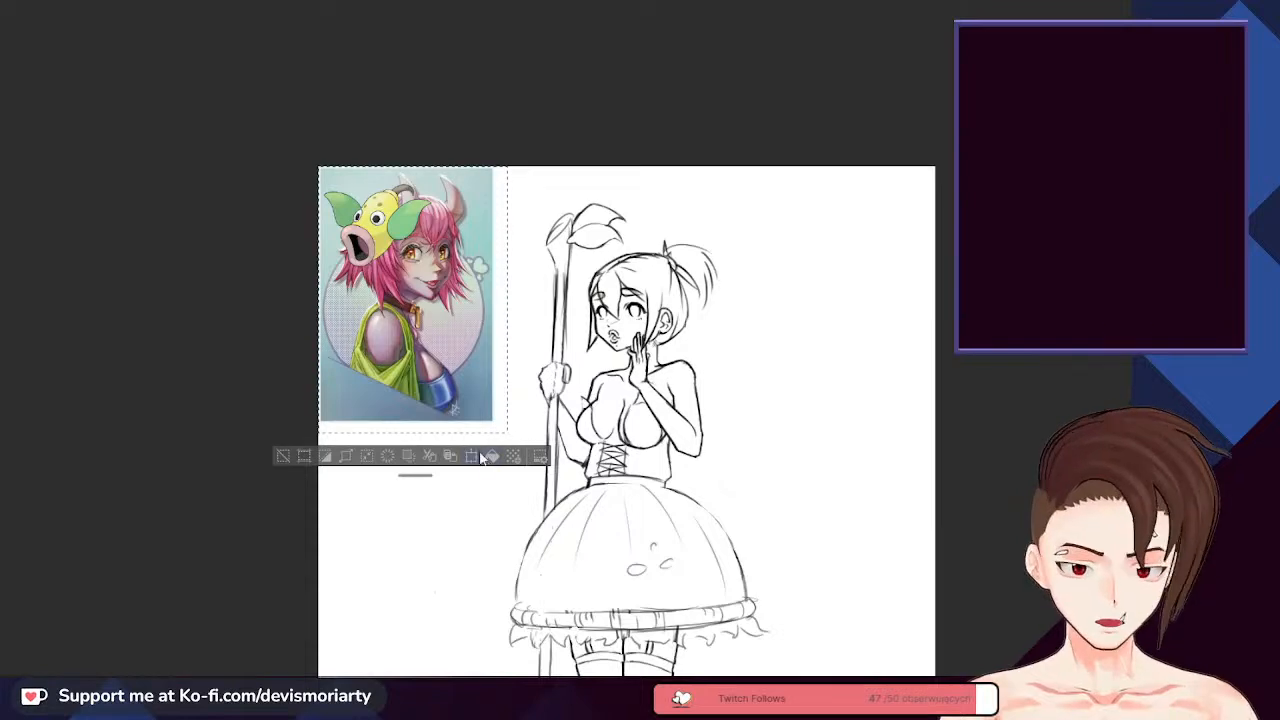
pyautogui.click(482, 458)
pyautogui.scroll(-3, 482, 458)
pyautogui.moveTo(414, 310); pyautogui.dragTo(700, 514)
pyautogui.scroll(-3, 700, 514)
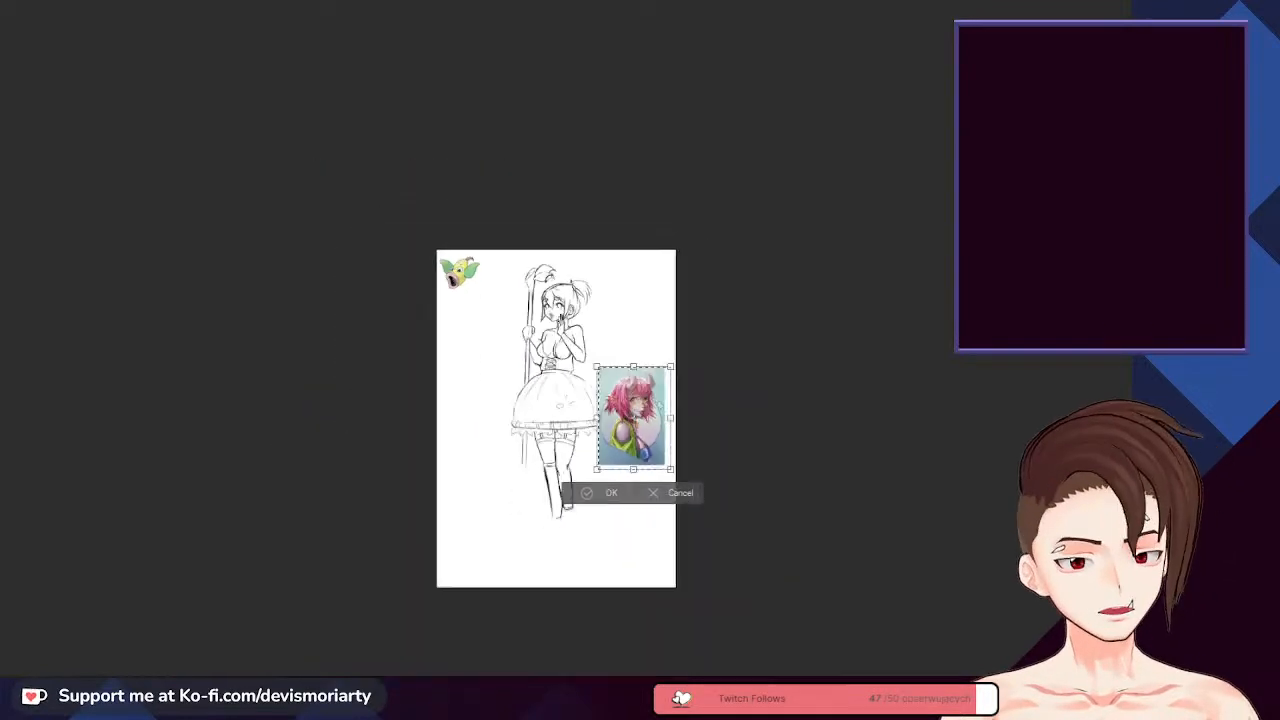
# - Examine the pink-haired character portrait up close and compare it with the sketch
pyautogui.scroll(5, 690, 445)
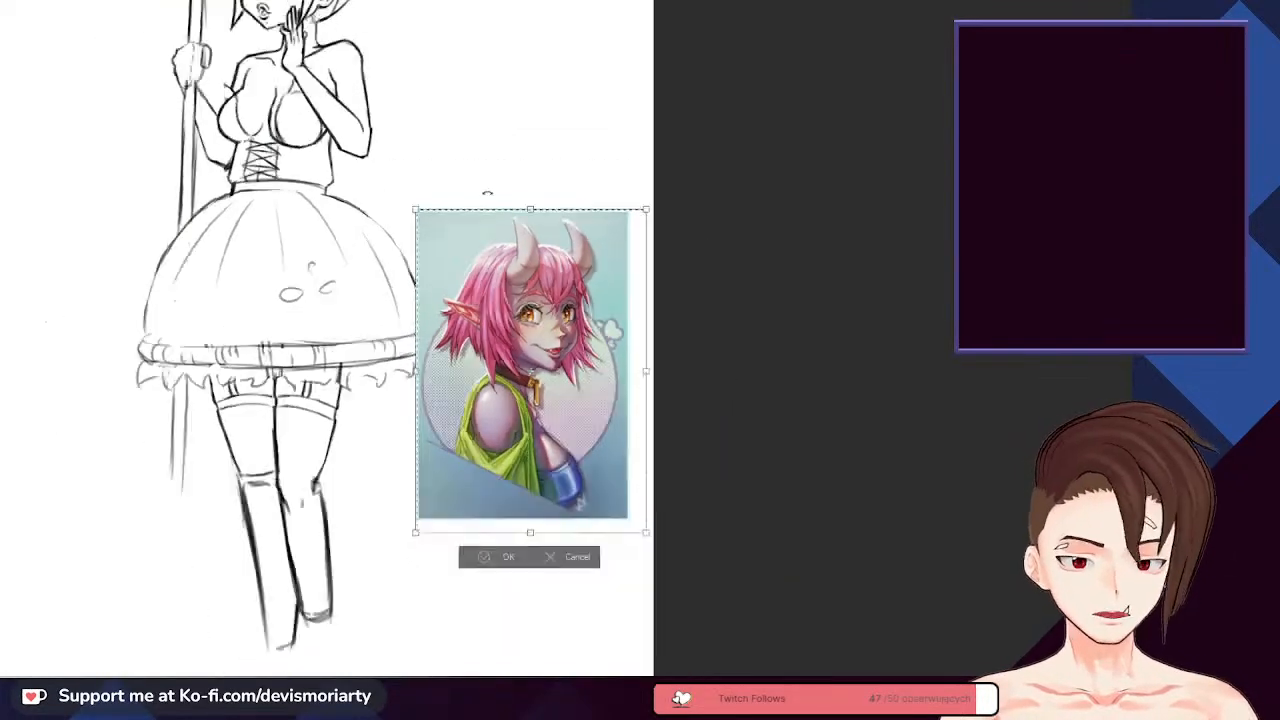
pyautogui.scroll(3, 583, 403)
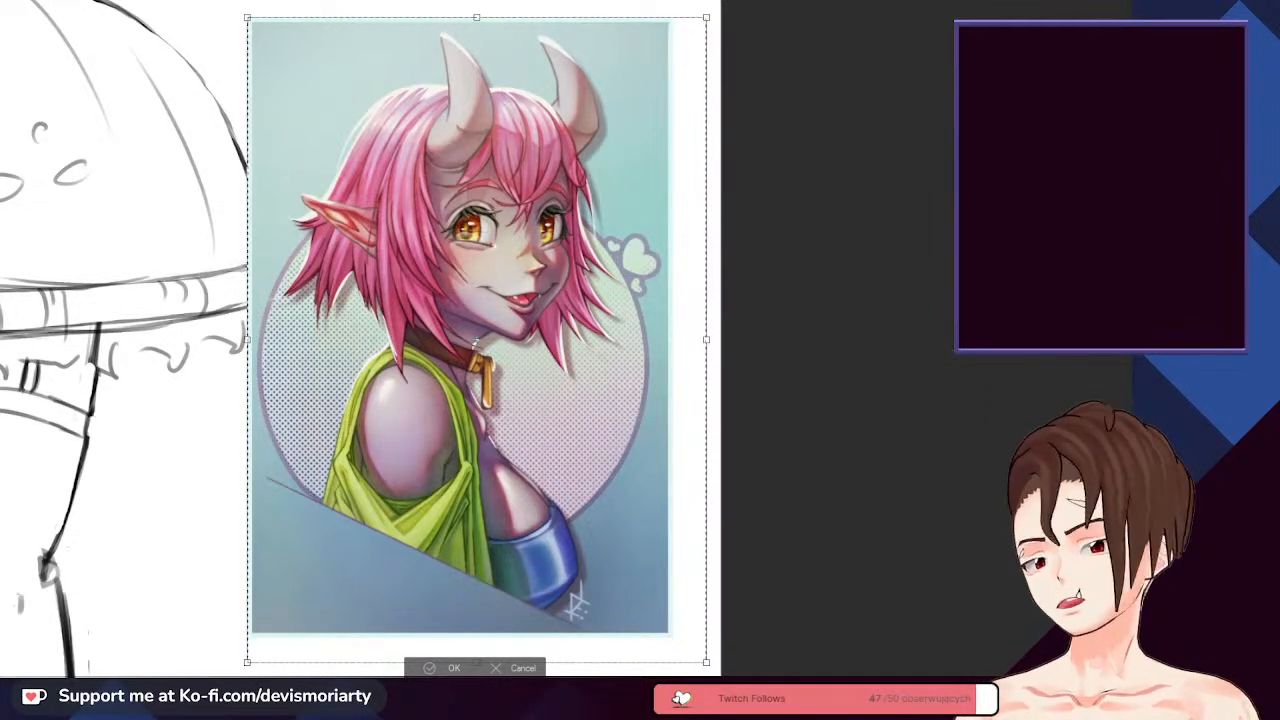
pyautogui.scroll(-3, 703, 180)
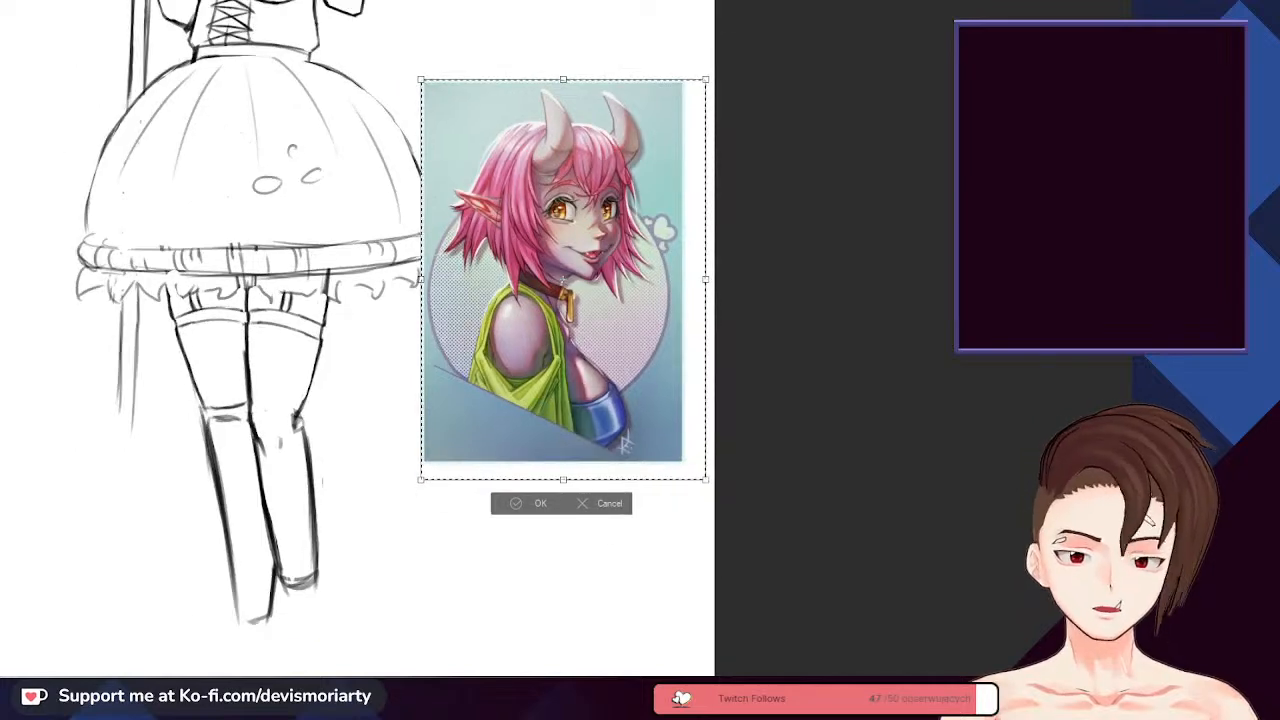
pyautogui.scroll(-1, 706, 185)
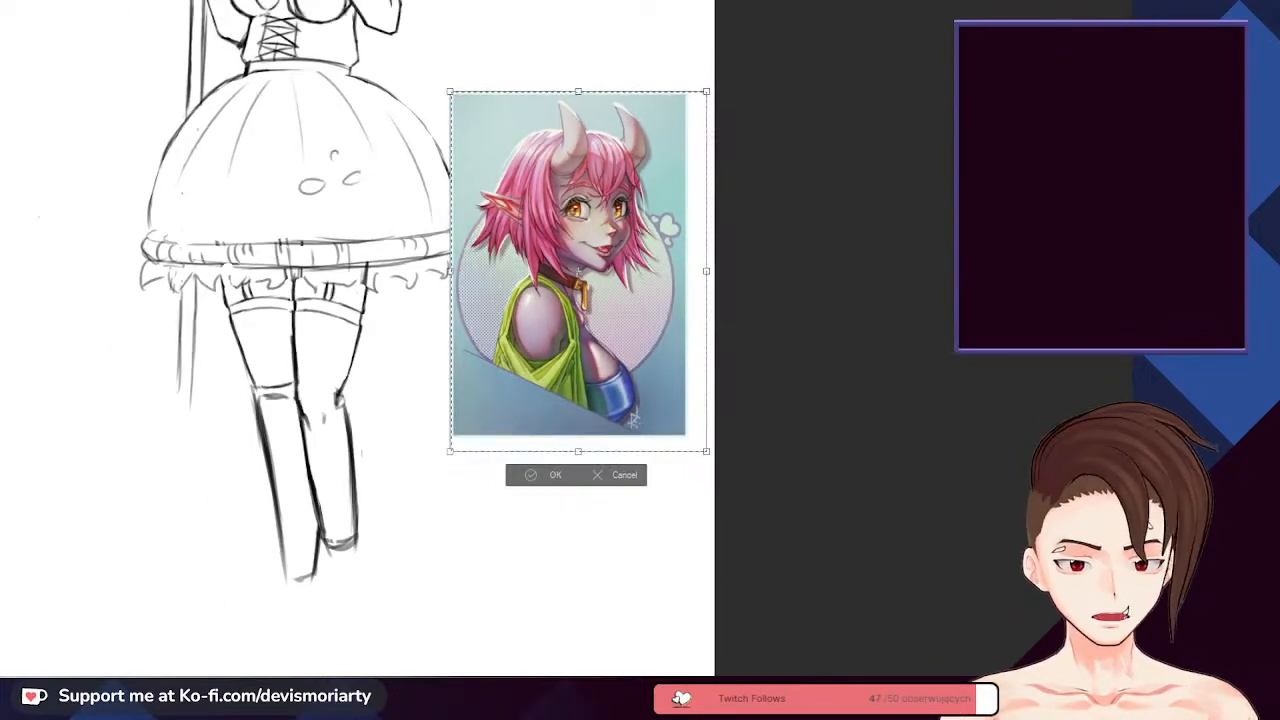
pyautogui.scroll(-1, 596, 191)
pyautogui.scroll(1, 592, 128)
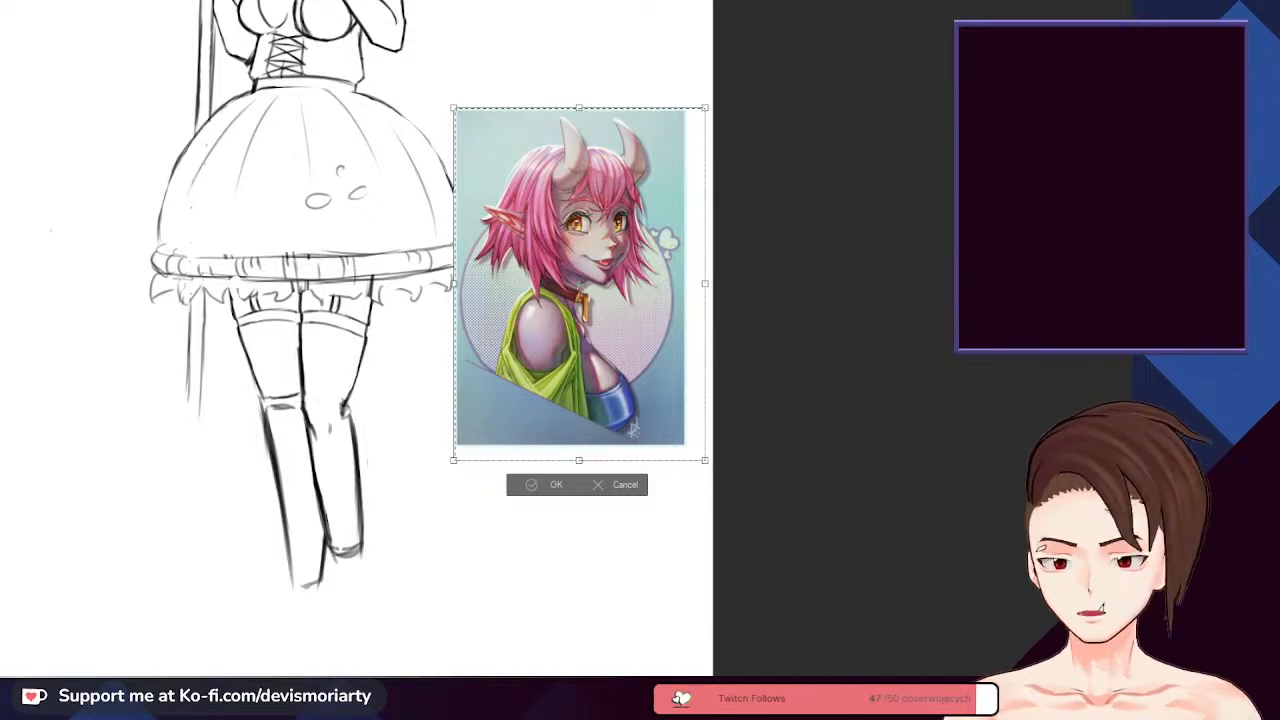
pyautogui.scroll(3, 403, 338)
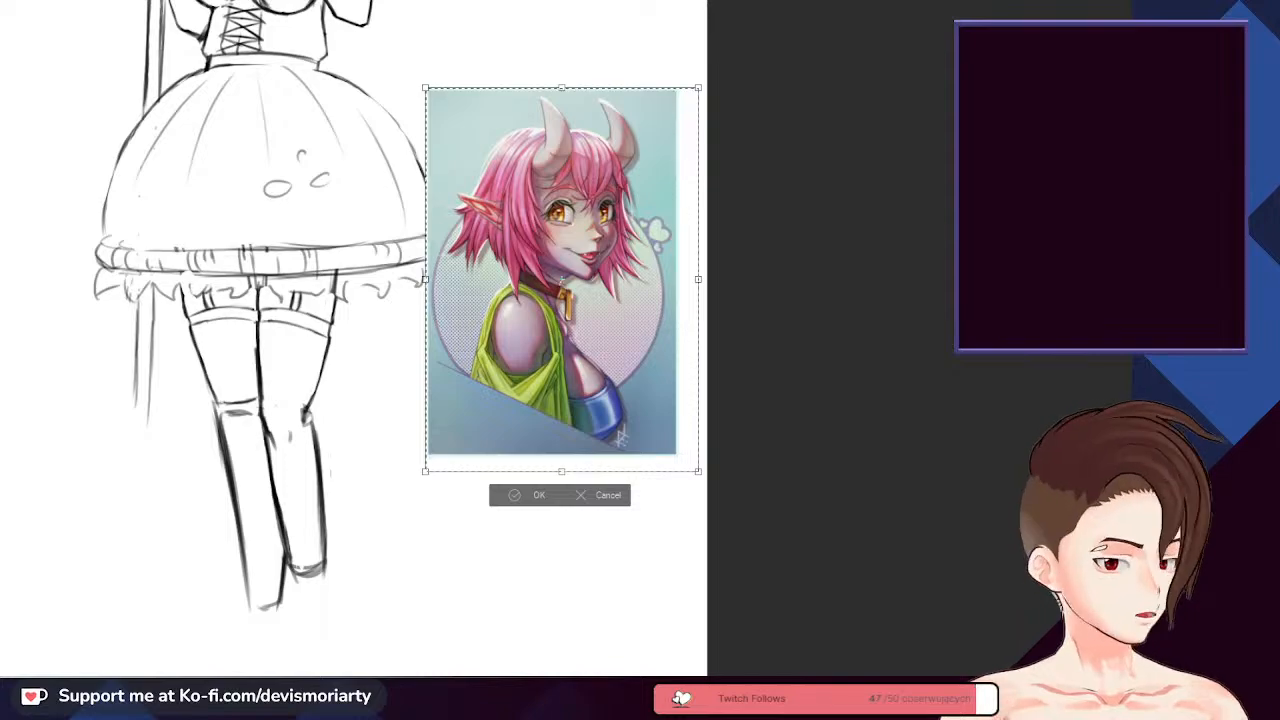
pyautogui.scroll(4, 662, 253)
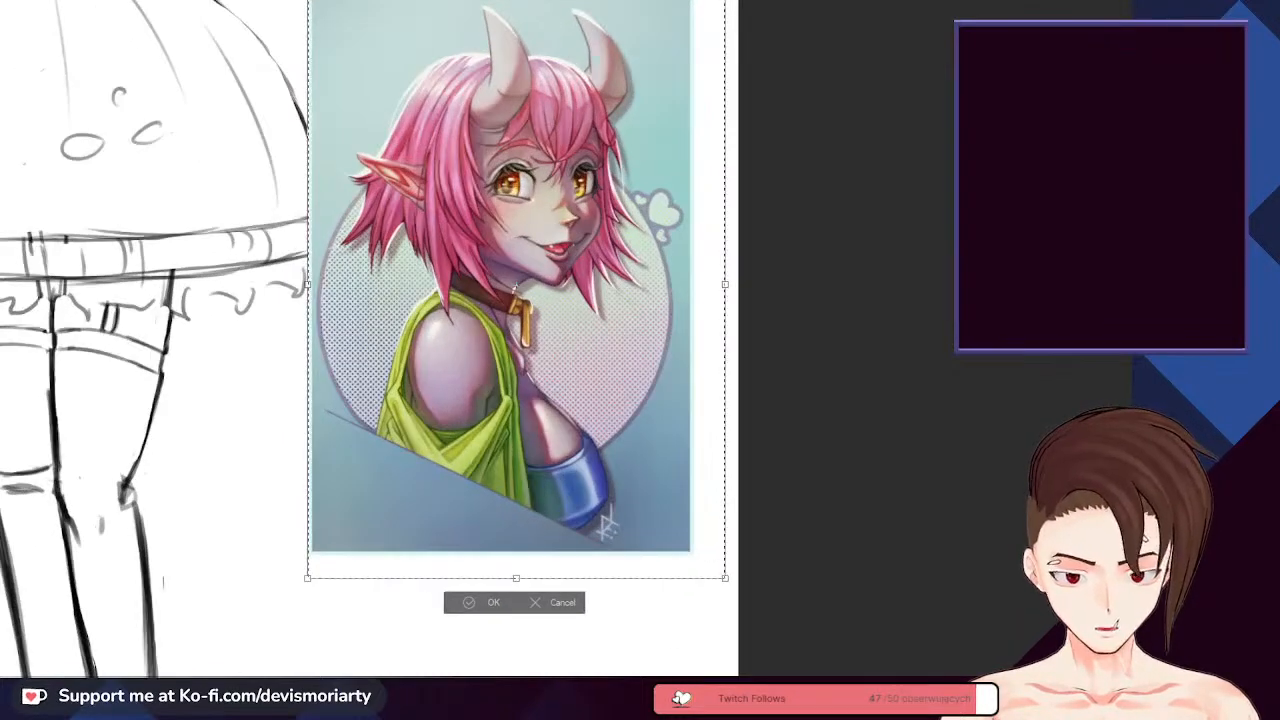
pyautogui.scroll(2, 500, 250)
pyautogui.scroll(-4, 539, 212)
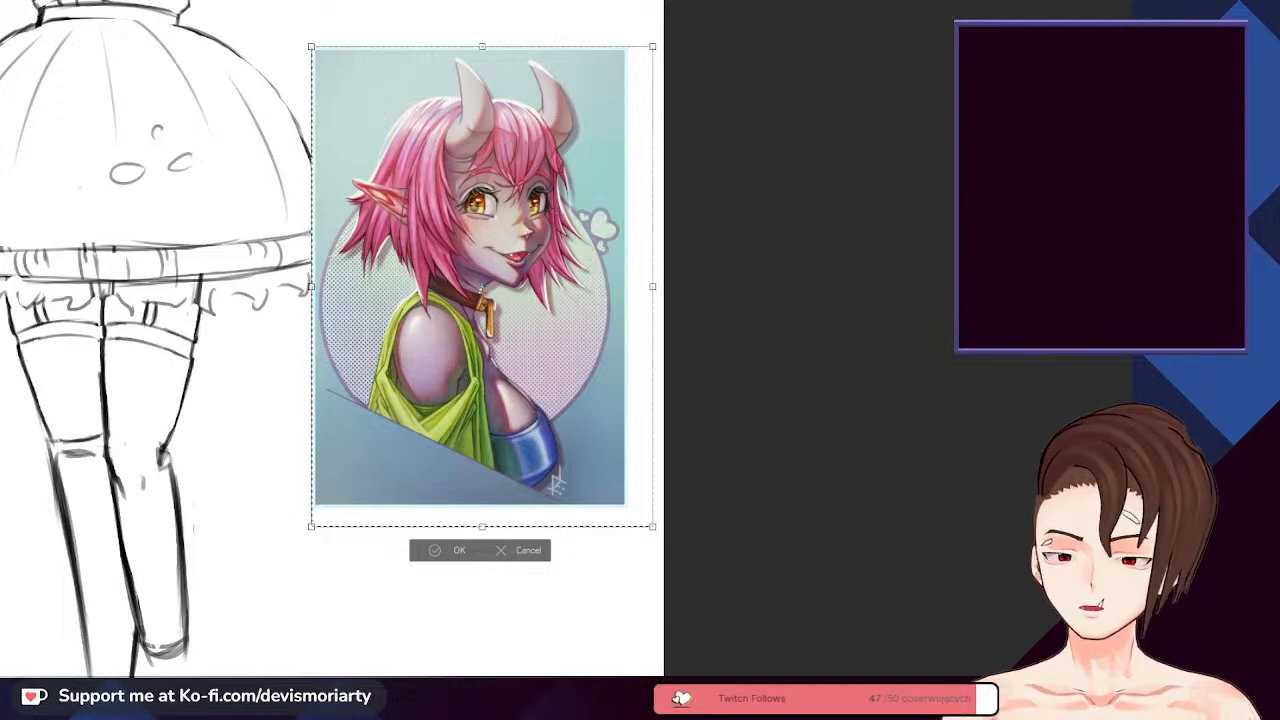
# - Return the portrait to its original place, remove it from the page and clear the selection
pyautogui.press('Return')
pyautogui.scroll(-3, 928, 449)
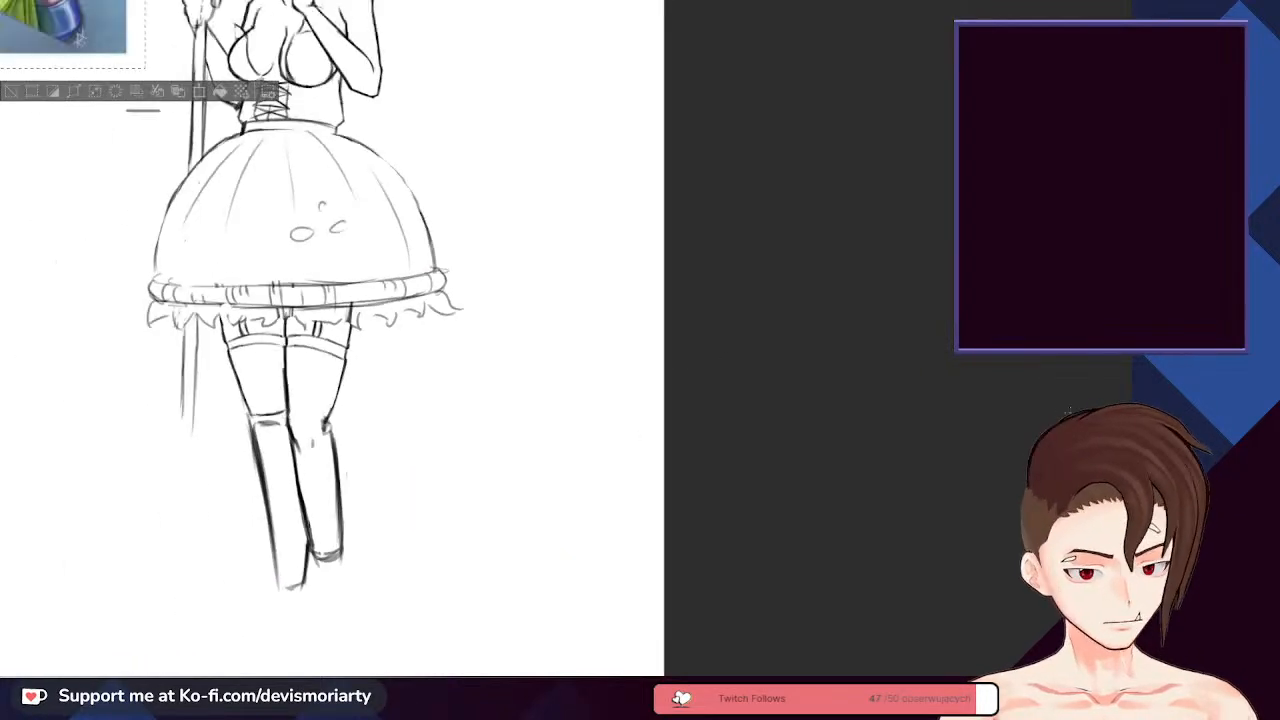
pyautogui.press('Delete')
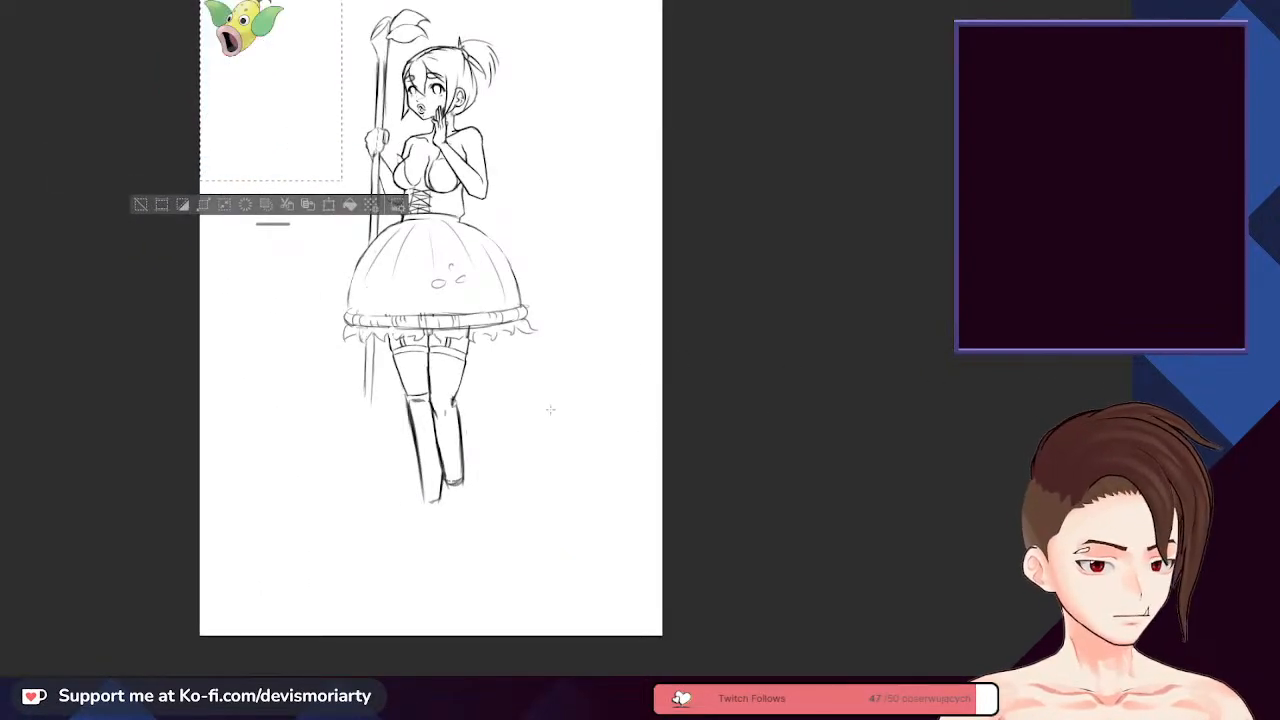
pyautogui.scroll(-1, 155, 207)
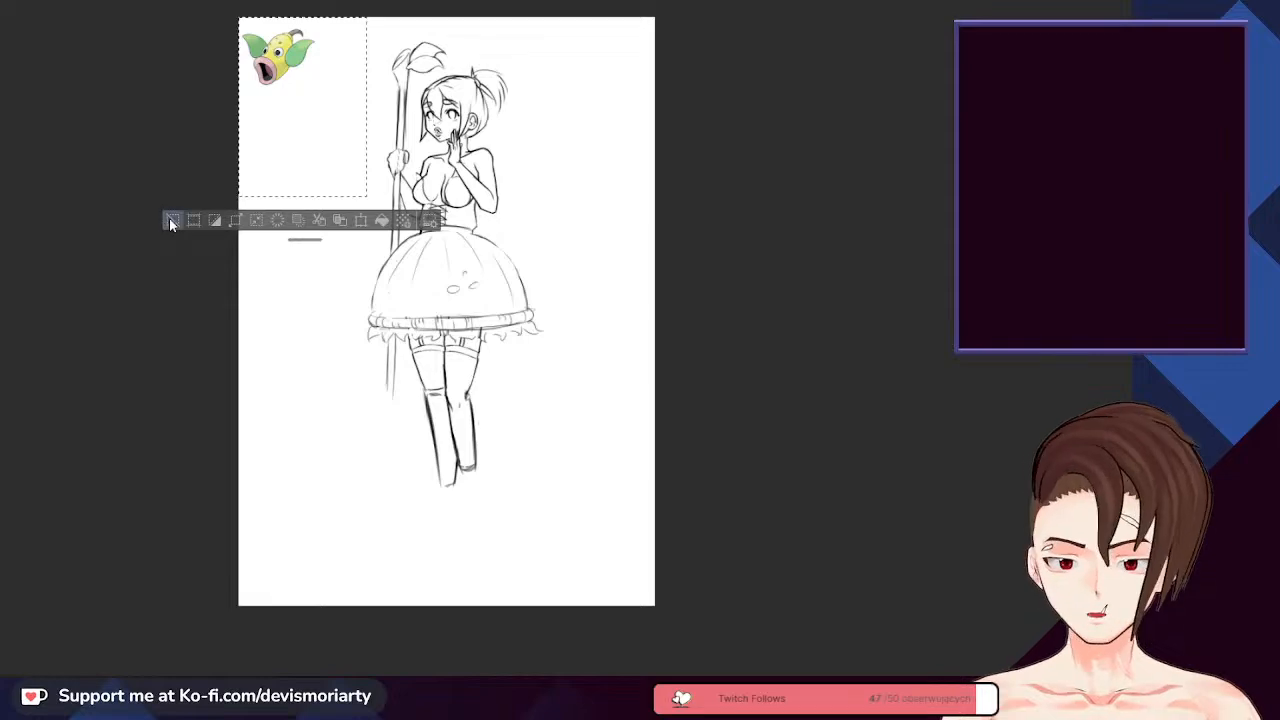
pyautogui.hotkey('ctrl', 'd')
# - Sketch the right foot from the front, with a flat rounded toe shape joined to the ankle by two side lines
pyautogui.scroll(2, 829, 577)
pyautogui.scroll(2, 394, 500)
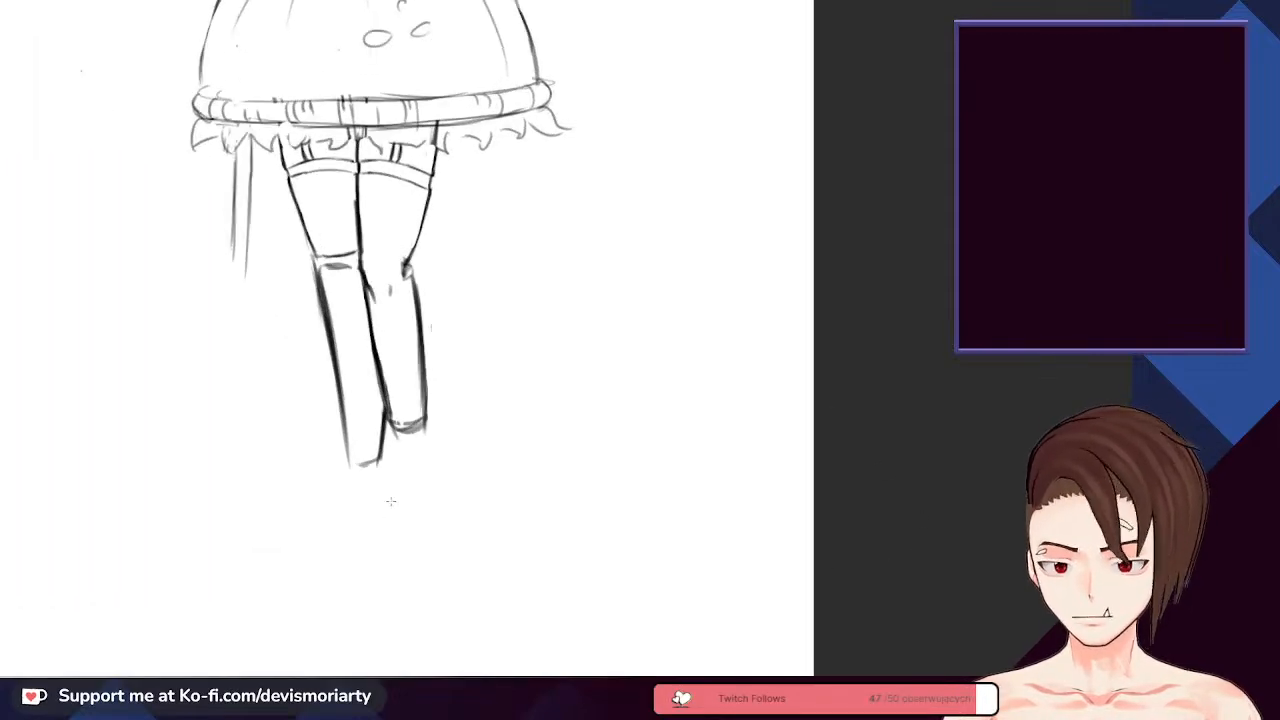
pyautogui.scroll(1, 360, 480)
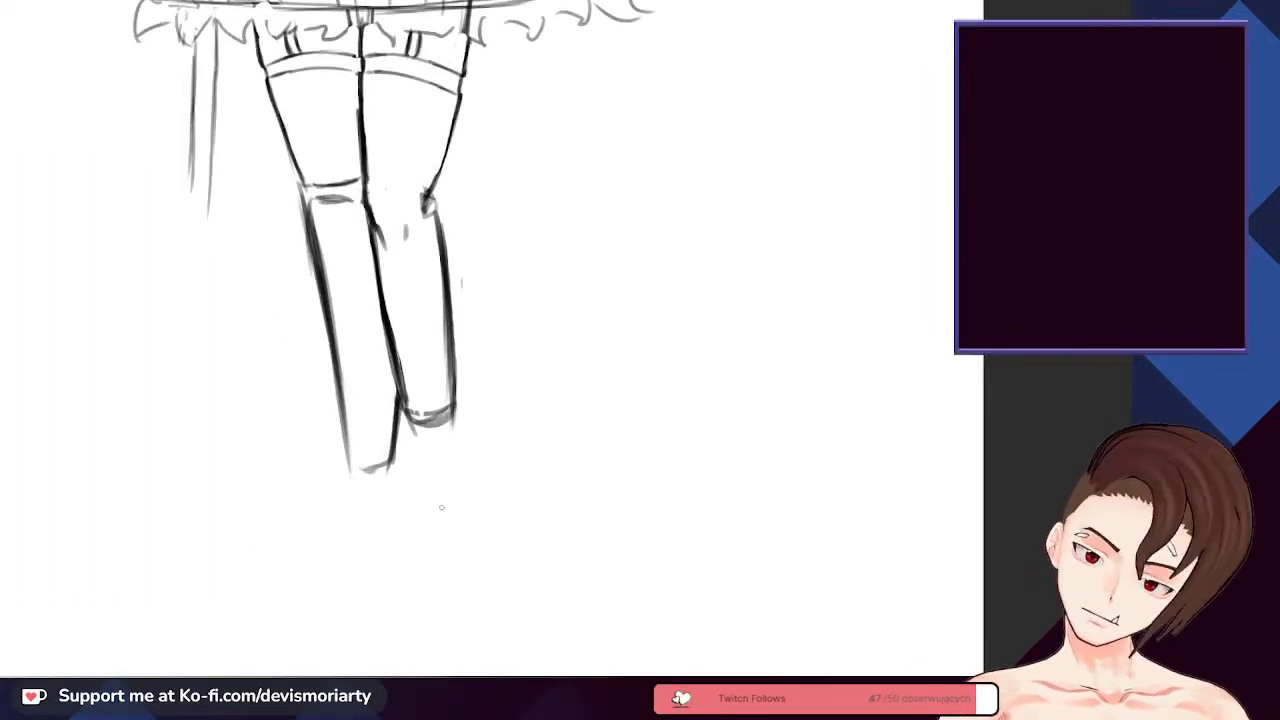
pyautogui.moveTo(462, 528)
pyautogui.mouseDown()
pyautogui.moveTo(390, 530)
pyautogui.moveTo(464, 536)
pyautogui.moveTo(378, 516)
pyautogui.moveTo(384, 503)
pyautogui.moveTo(456, 498)
pyautogui.moveTo(472, 519)
pyautogui.mouseUp()
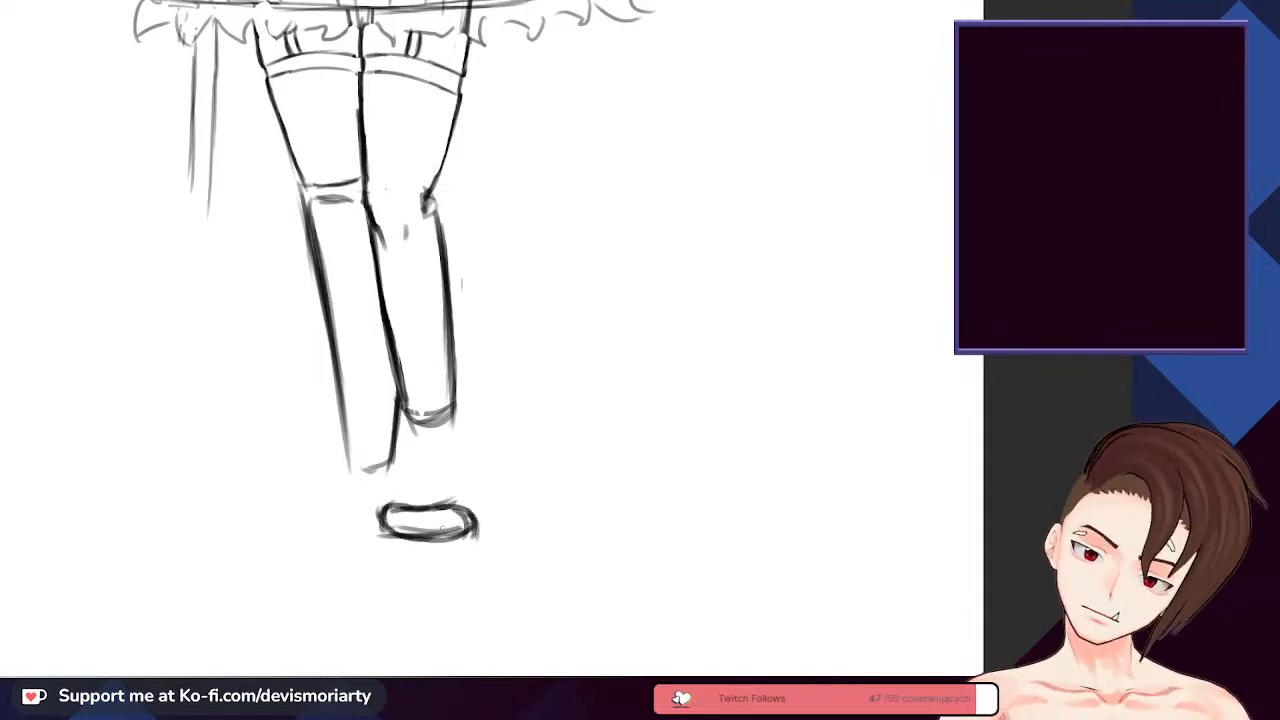
pyautogui.moveTo(396, 504); pyautogui.dragTo(420, 450)
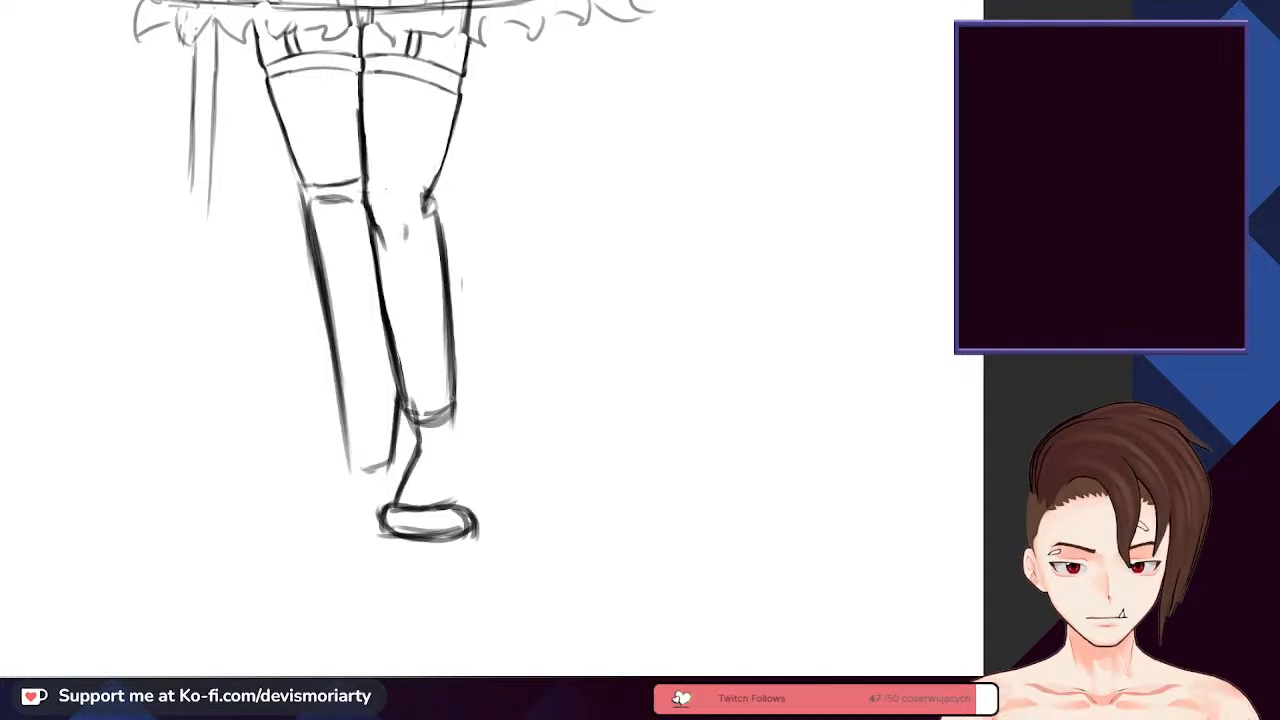
pyautogui.moveTo(448, 398); pyautogui.dragTo(460, 455)
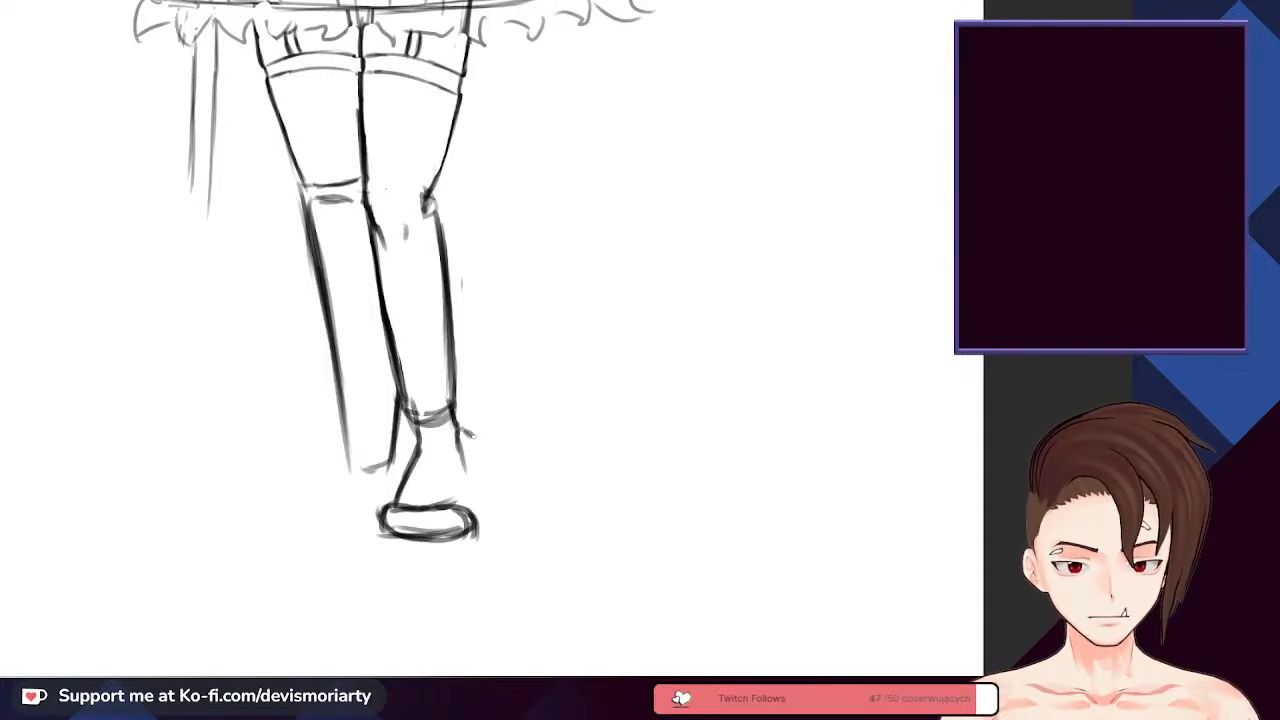
pyautogui.scroll(-5, 425, 402)
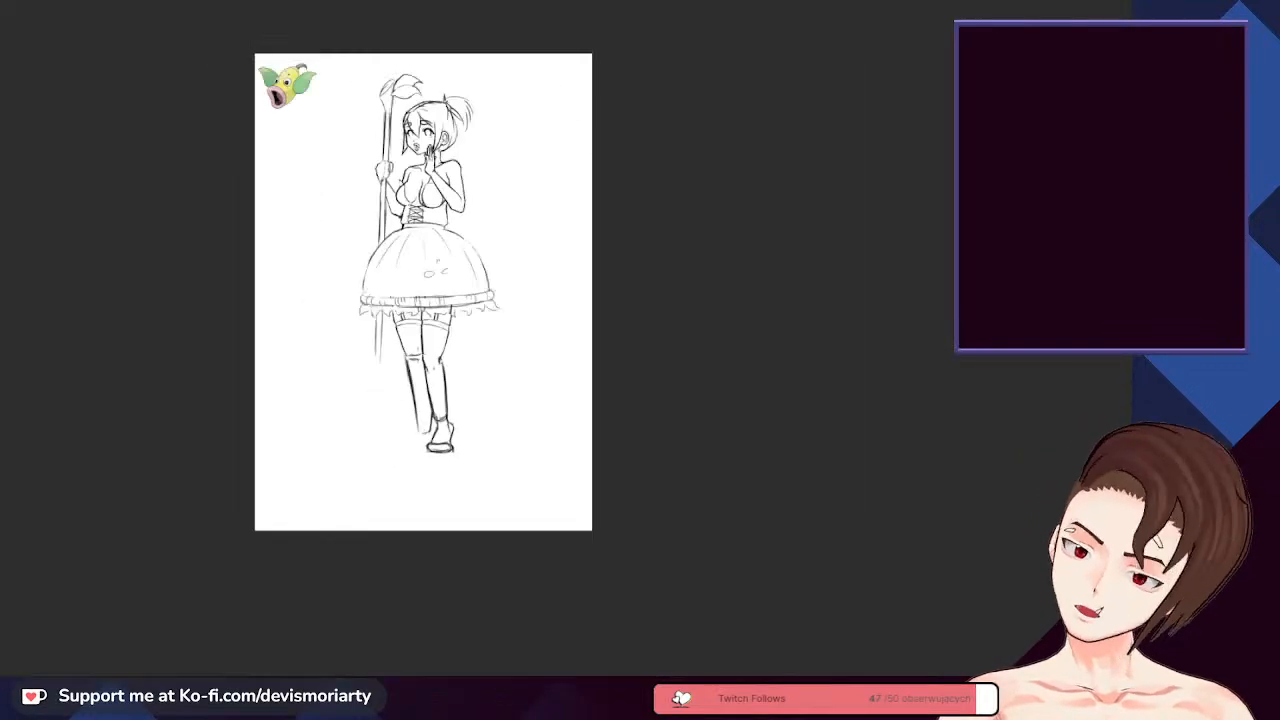
# - Sketch the left foot turned outward, with a sloping instep, a pointed toe and a flat sole joined to the heel
pyautogui.scroll(5, 425, 402)
pyautogui.scroll(3, 425, 402)
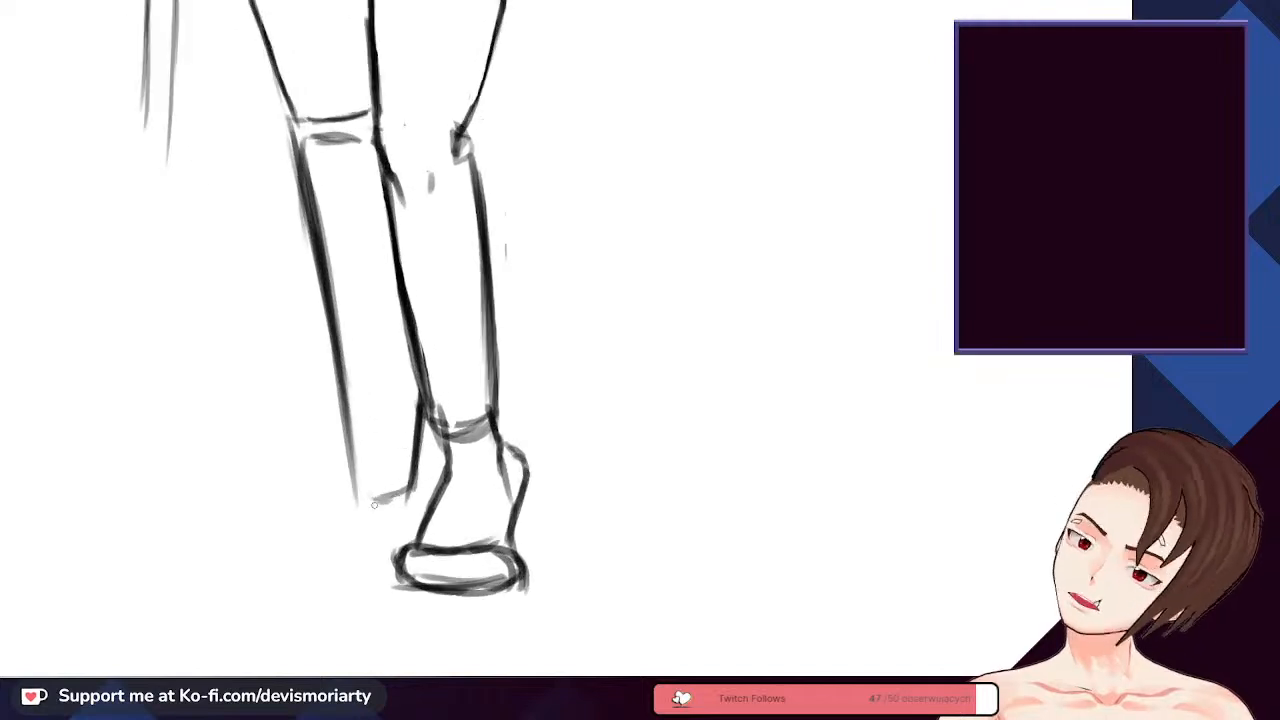
pyautogui.moveTo(366, 466)
pyautogui.mouseDown()
pyautogui.moveTo(317, 529)
pyautogui.moveTo(306, 522)
pyautogui.mouseUp()
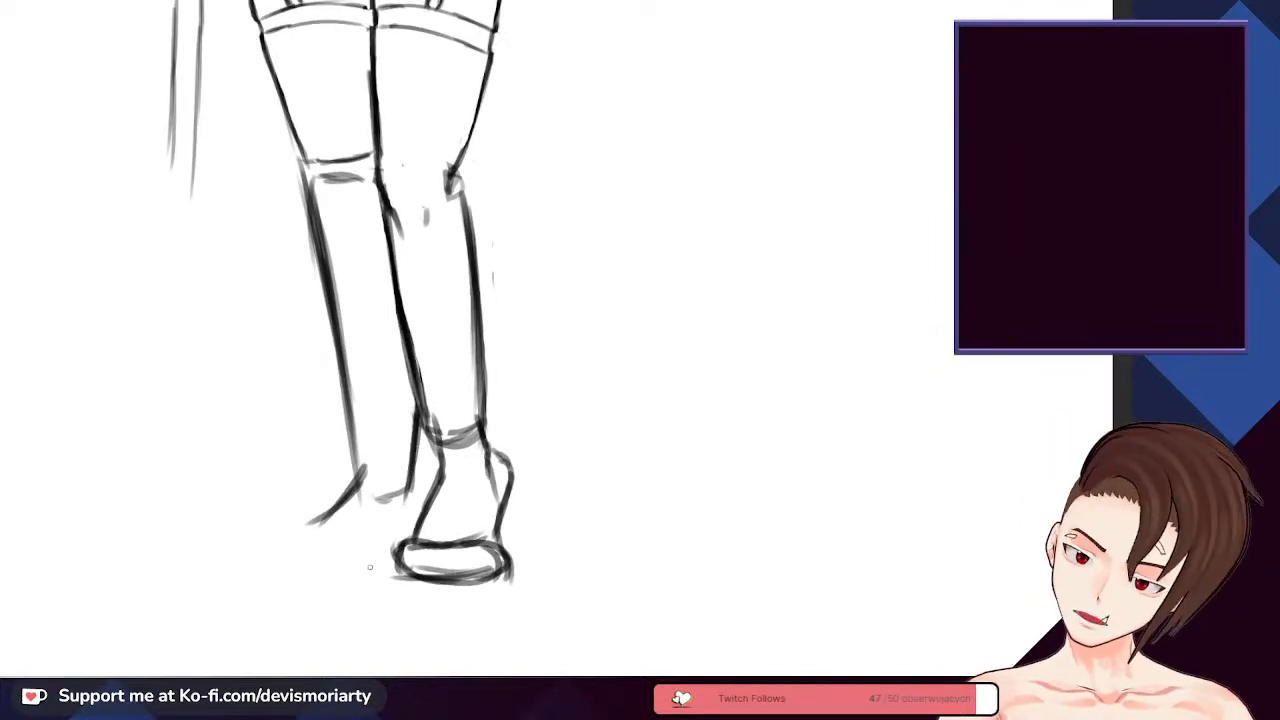
pyautogui.moveTo(355, 568)
pyautogui.mouseDown()
pyautogui.moveTo(236, 572)
pyautogui.moveTo(250, 550)
pyautogui.moveTo(350, 498)
pyautogui.mouseUp()
pyautogui.hotkey('ctrl', '-')
pyautogui.hotkey('ctrl', '-')
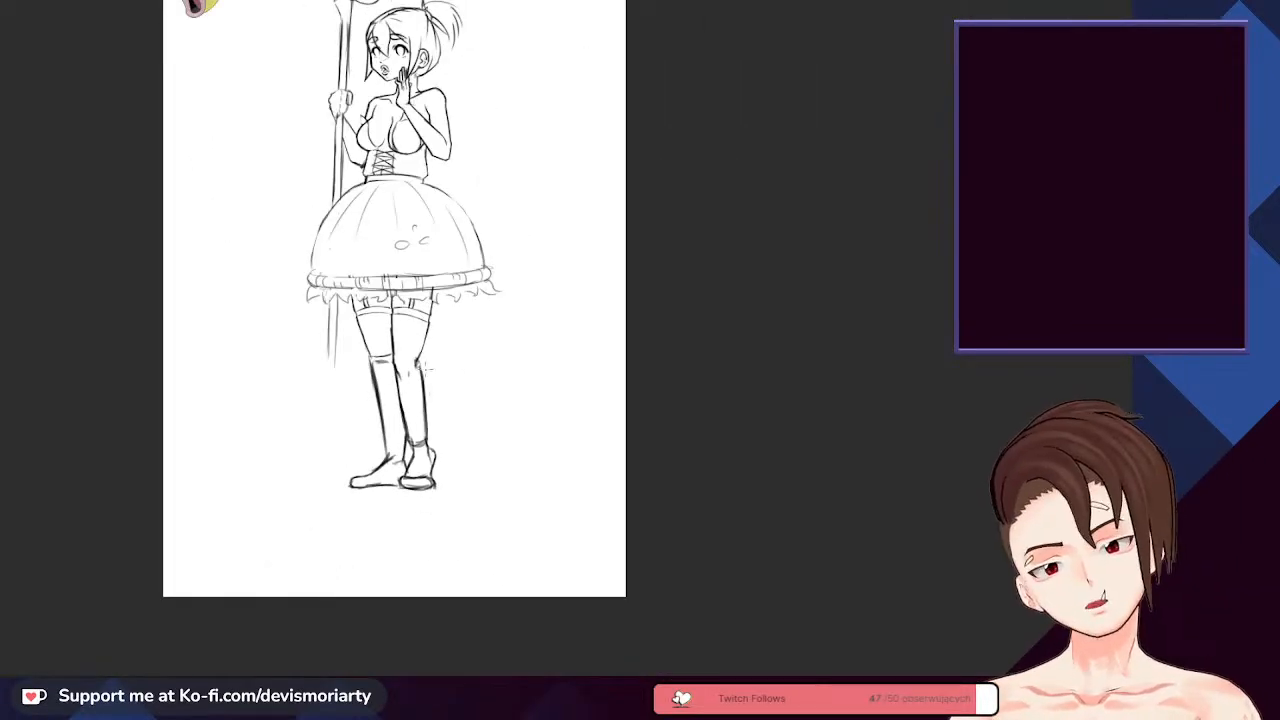
# - Sketch a thick sole with a small heel and a raised rounded toe around the outward-turned left foot
pyautogui.hotkey('ctrl', '+')
pyautogui.hotkey('ctrl', '-')
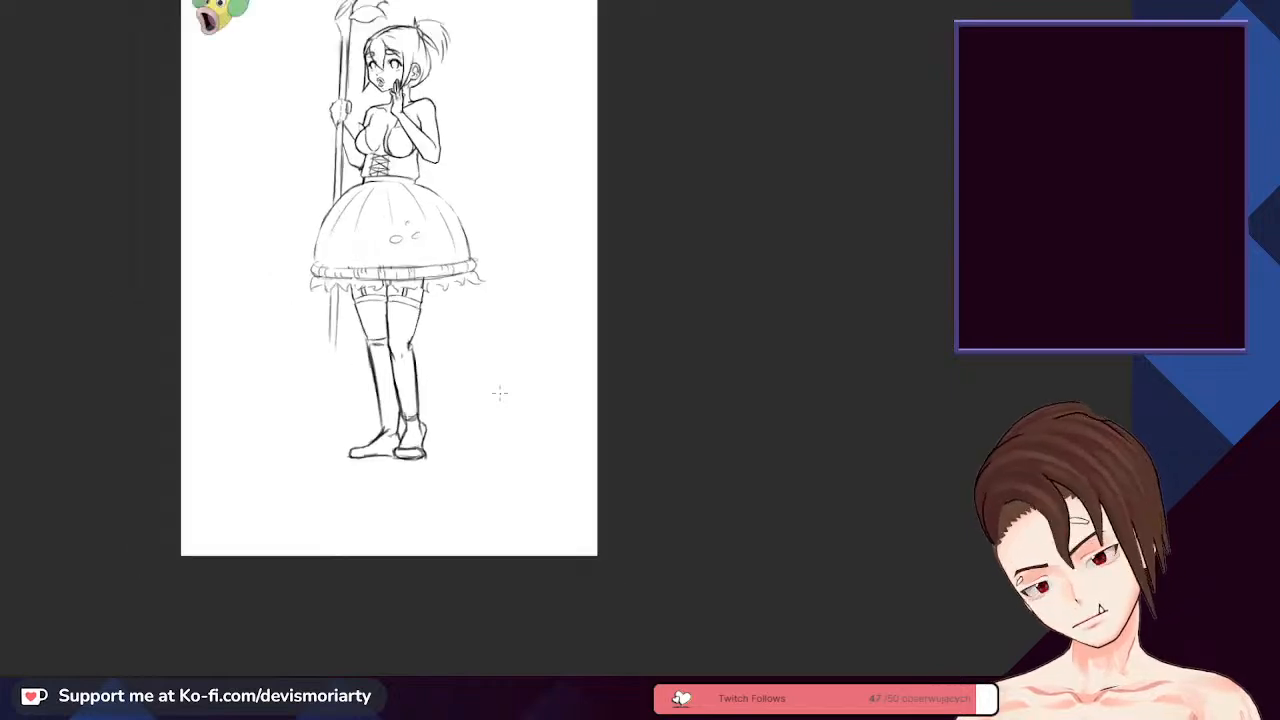
pyautogui.hotkey('ctrl', '+')
pyautogui.hotkey('ctrl', '+')
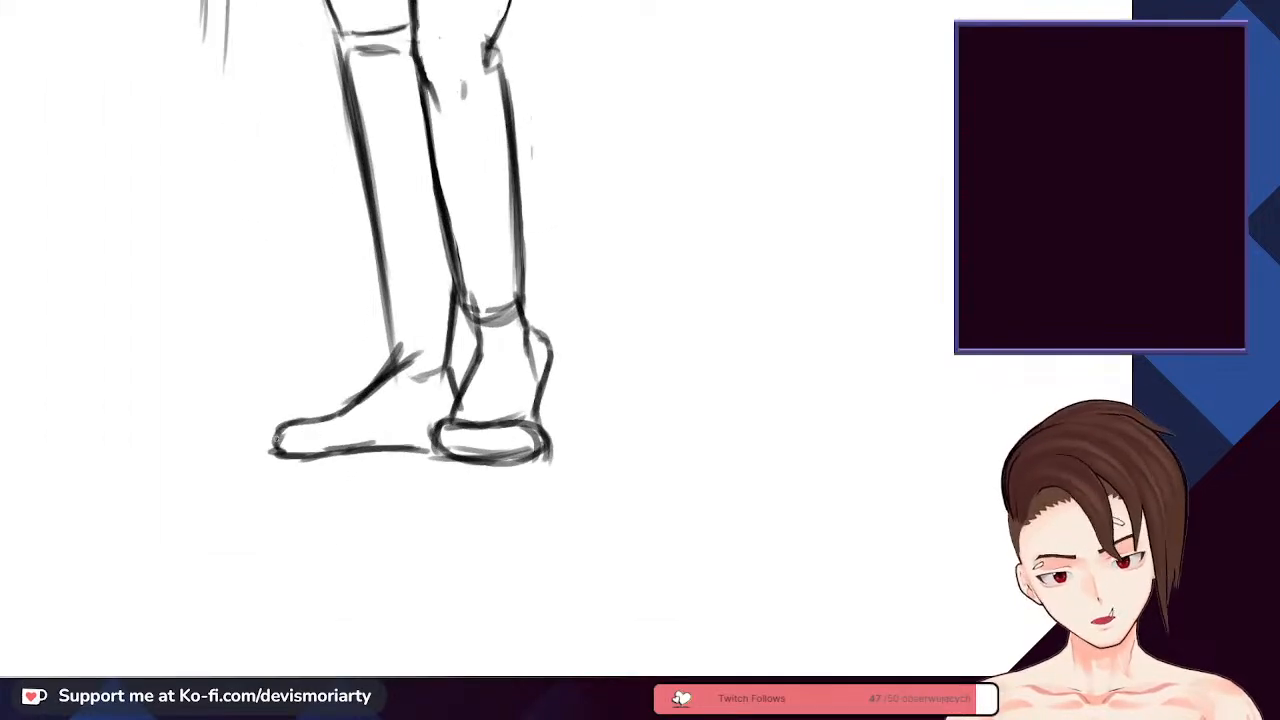
pyautogui.hotkey('ctrl', '-')
pyautogui.hotkey('ctrl', '+')
pyautogui.hotkey('ctrl', '-')
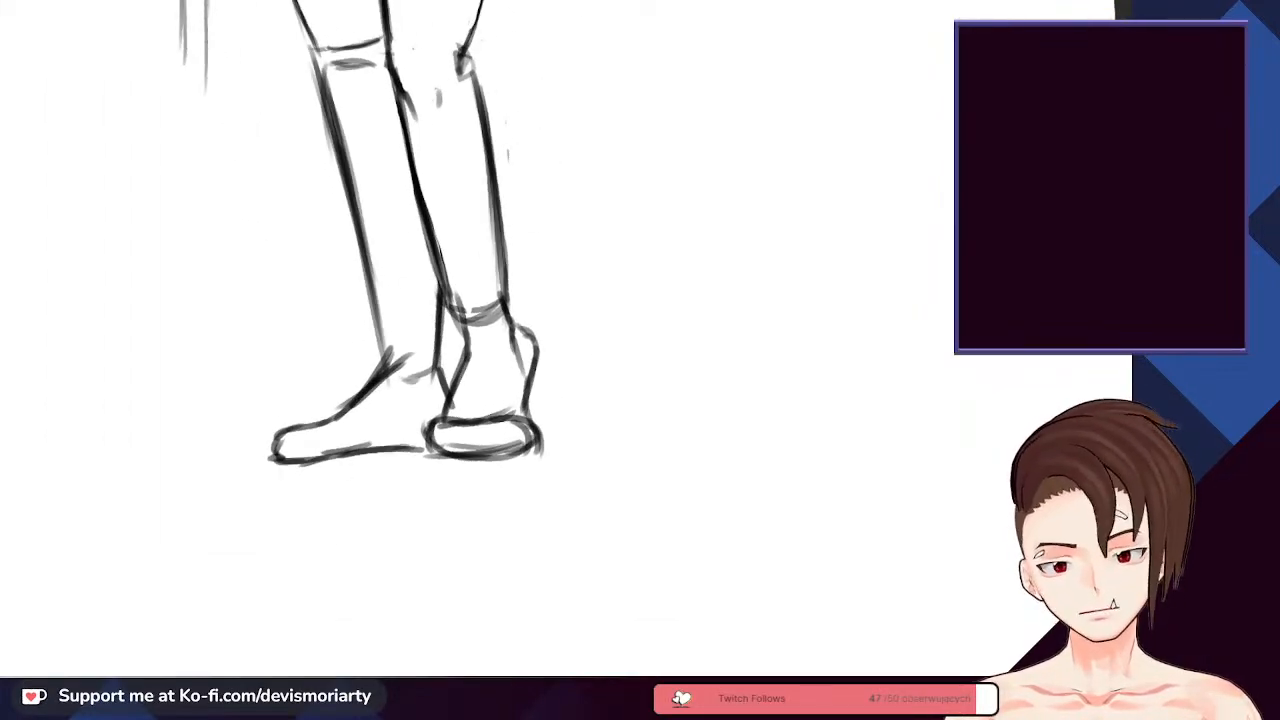
pyautogui.hotkey('ctrl', '+')
pyautogui.moveTo(296, 396)
pyautogui.mouseDown()
pyautogui.moveTo(304, 454)
pyautogui.moveTo(400, 436)
pyautogui.mouseUp()
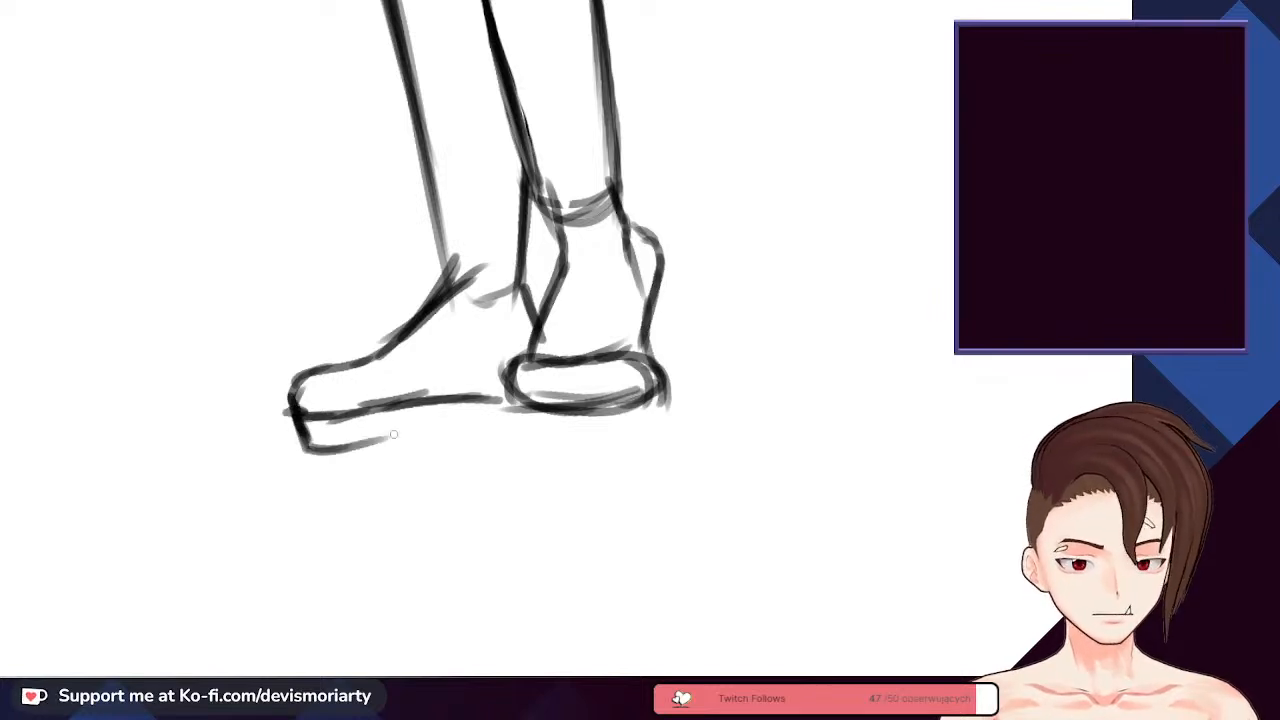
pyautogui.moveTo(320, 448); pyautogui.dragTo(432, 422)
pyautogui.moveTo(288, 403)
pyautogui.mouseDown()
pyautogui.moveTo(318, 356)
pyautogui.moveTo(378, 340)
pyautogui.mouseUp()
pyautogui.moveTo(426, 432)
pyautogui.mouseDown()
pyautogui.moveTo(420, 402)
pyautogui.moveTo(458, 428)
pyautogui.moveTo(465, 417)
pyautogui.moveTo(517, 428)
pyautogui.mouseUp()
pyautogui.hotkey('ctrl', 'z')
# - Sketch the front-facing right shoe's thick sole with two short sides, a curved lower edge and a rounded toe cap
pyautogui.moveTo(667, 377); pyautogui.dragTo(665, 426)
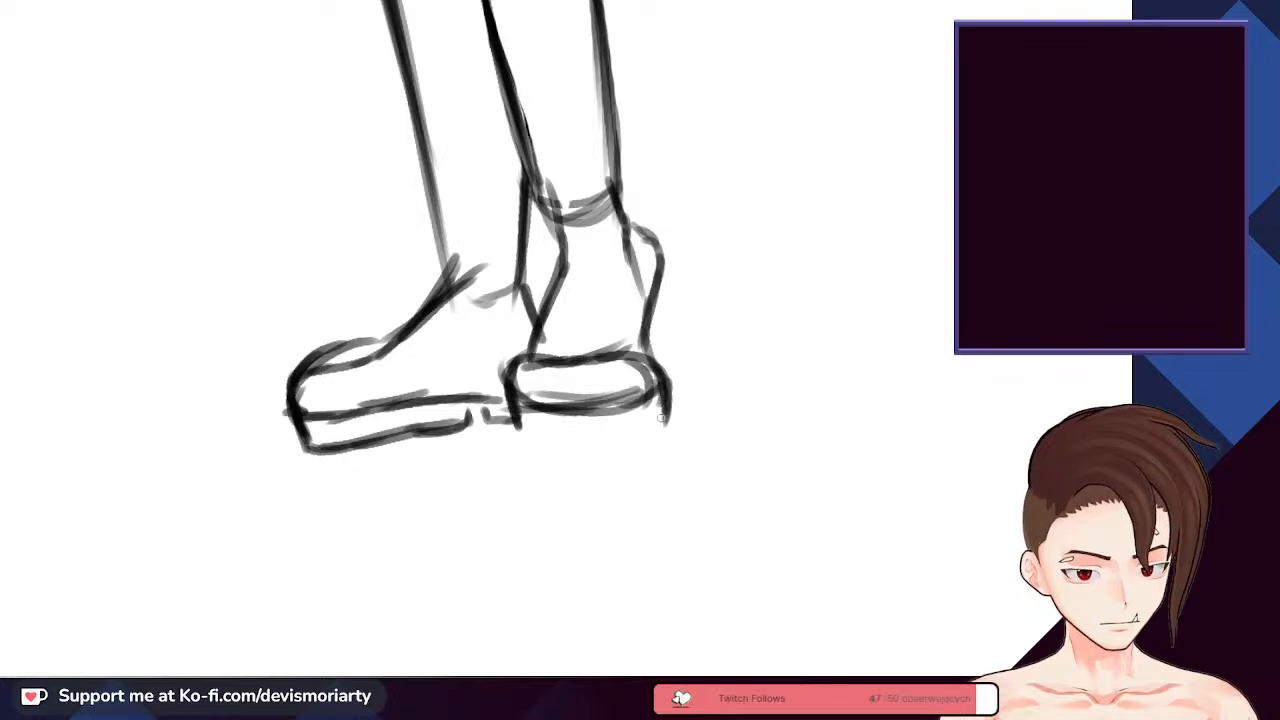
pyautogui.scroll(-1, 662, 443)
pyautogui.scroll(-1, 641, 447)
pyautogui.moveTo(286, 626)
pyautogui.mouseDown()
pyautogui.moveTo(256, 593)
pyautogui.moveTo(166, 330)
pyautogui.moveTo(190, 200)
pyautogui.mouseUp()
pyautogui.scroll(2, 530, 470)
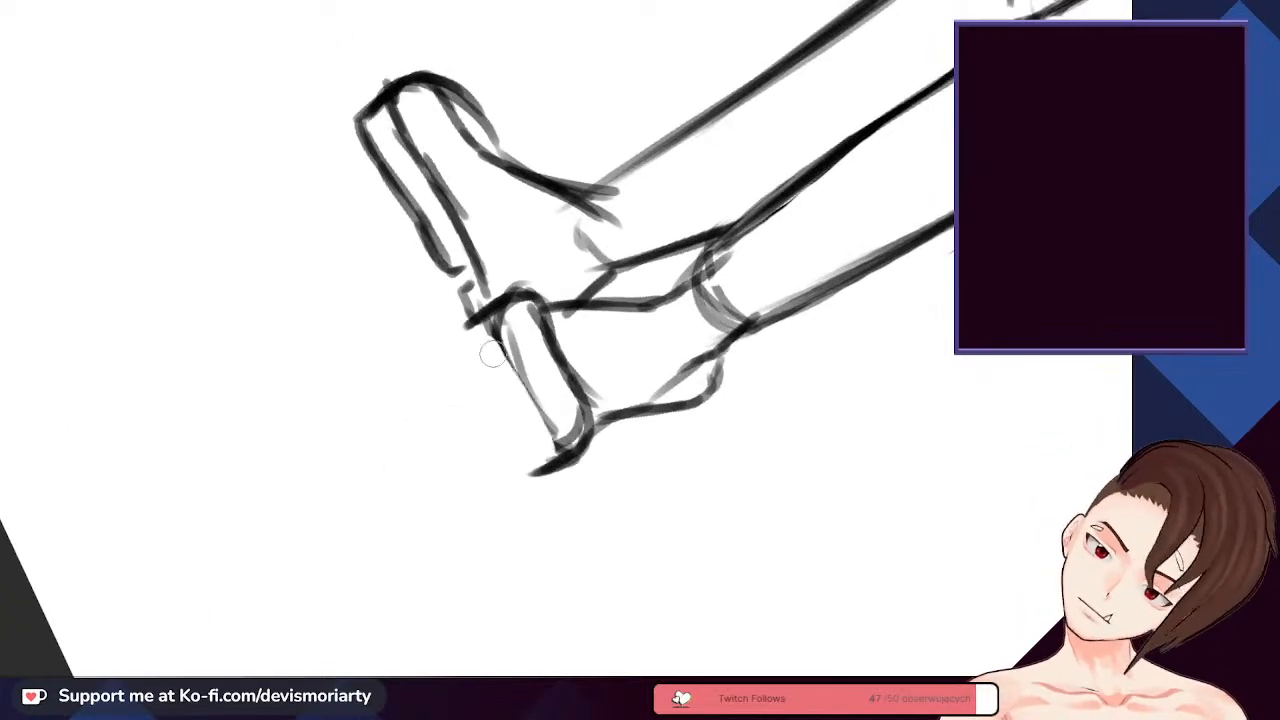
pyautogui.moveTo(470, 322)
pyautogui.mouseDown()
pyautogui.moveTo(468, 352)
pyautogui.moveTo(530, 470)
pyautogui.moveTo(466, 336)
pyautogui.moveTo(470, 373)
pyautogui.mouseUp()
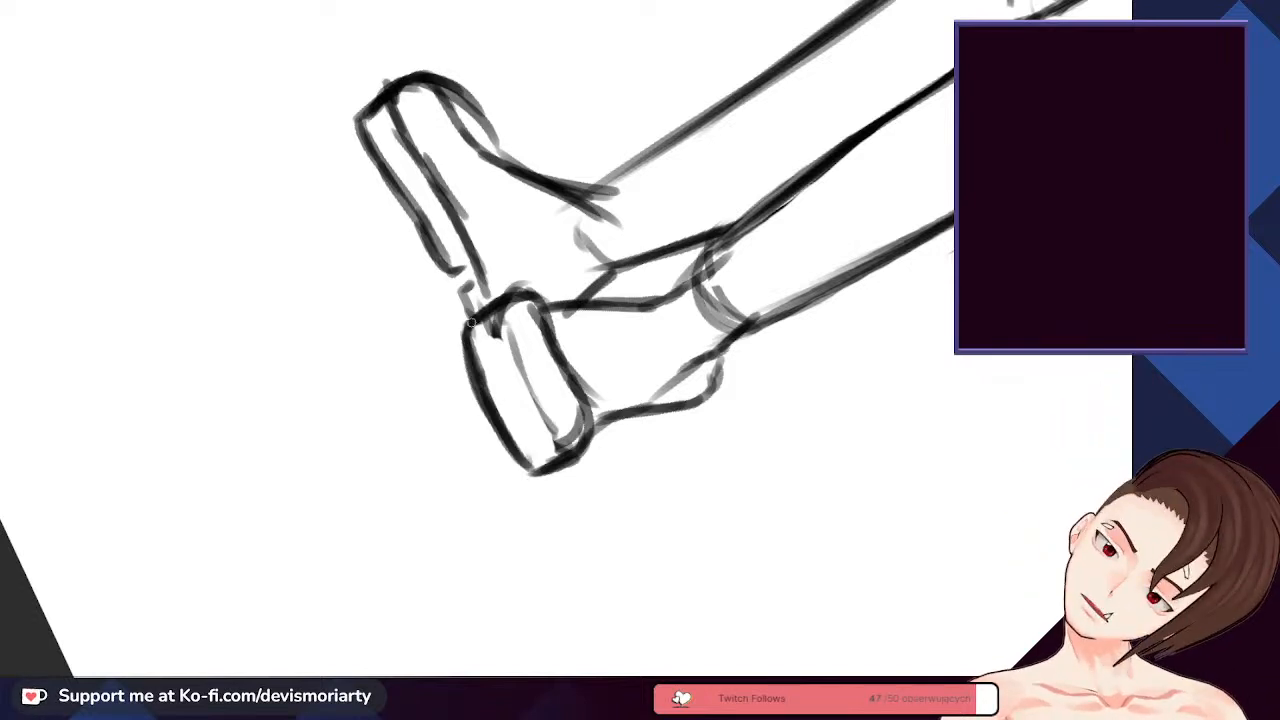
pyautogui.moveTo(470, 322)
pyautogui.mouseDown()
pyautogui.moveTo(520, 292)
pyautogui.moveTo(577, 407)
pyautogui.moveTo(589, 379)
pyautogui.moveTo(564, 385)
pyautogui.moveTo(573, 451)
pyautogui.mouseUp()
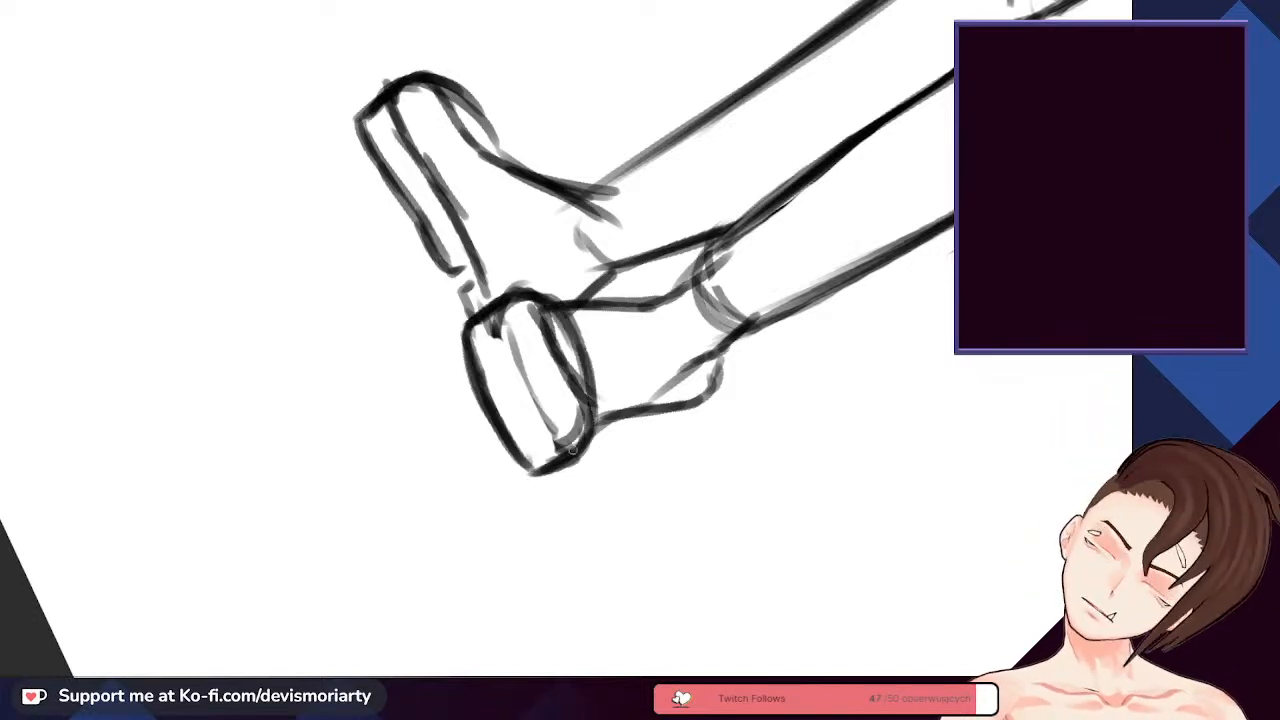
# - Erase the old toe lines inside the right shoe and redraw its rounded toe cap and upper sole edge
pyautogui.press('e')
pyautogui.moveTo(541, 320)
pyautogui.mouseDown()
pyautogui.moveTo(543, 377)
pyautogui.moveTo(573, 428)
pyautogui.moveTo(578, 403)
pyautogui.mouseUp()
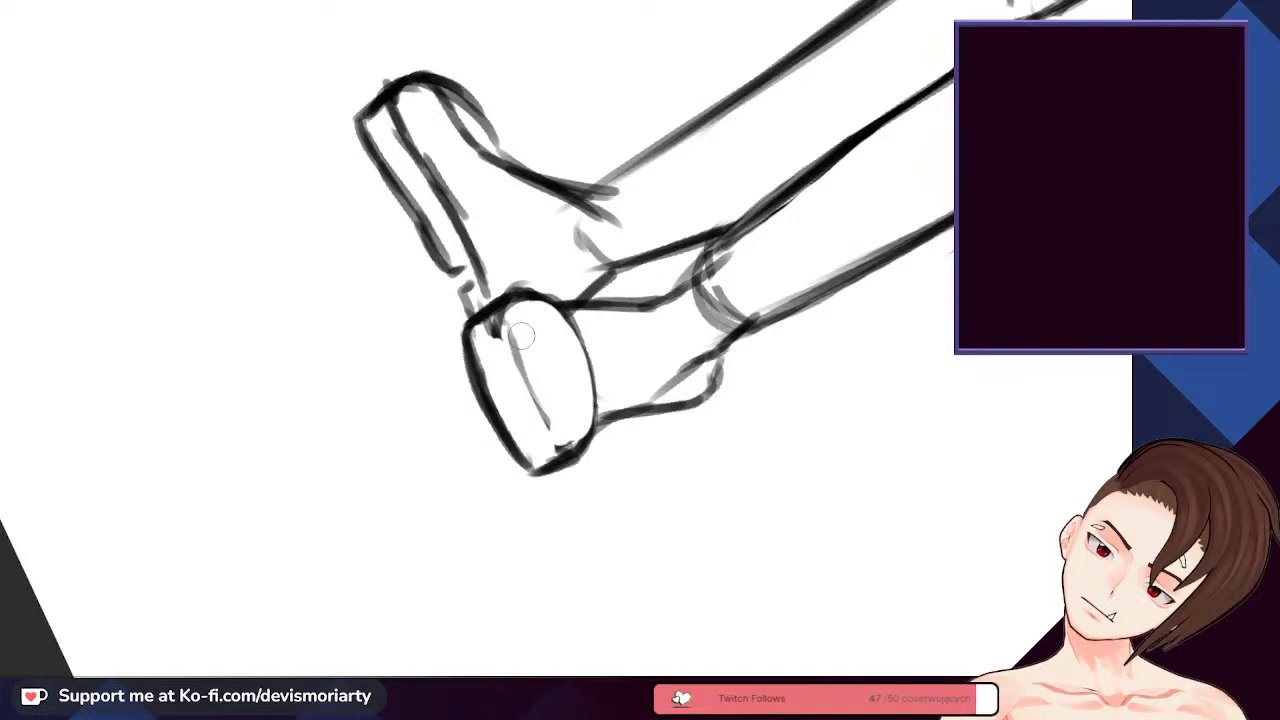
pyautogui.moveTo(521, 336); pyautogui.dragTo(507, 336)
pyautogui.press('b')
pyautogui.moveTo(499, 312); pyautogui.dragTo(543, 428)
pyautogui.moveTo(523, 290)
pyautogui.mouseDown()
pyautogui.moveTo(580, 345)
pyautogui.moveTo(603, 420)
pyautogui.mouseUp()
pyautogui.click(224, 686)
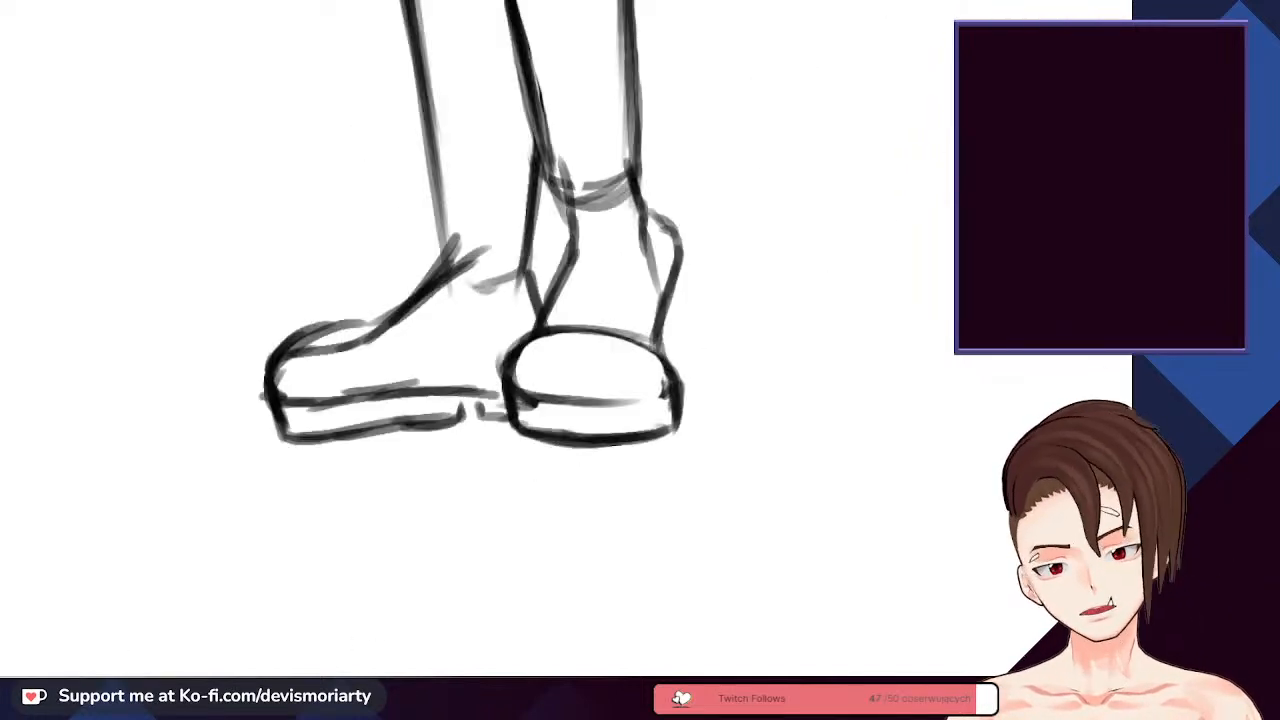
# - Erase part of the right shoe's toe curve and the leftover inner toe and ankle lines on the left shoe
pyautogui.scroll(-2, 266, 611)
pyautogui.scroll(2, 486, 403)
pyautogui.press('e')
pyautogui.moveTo(556, 424)
pyautogui.mouseDown()
pyautogui.moveTo(523, 406)
pyautogui.moveTo(532, 419)
pyautogui.moveTo(462, 425)
pyautogui.mouseUp()
pyautogui.scroll(-4, 445, 428)
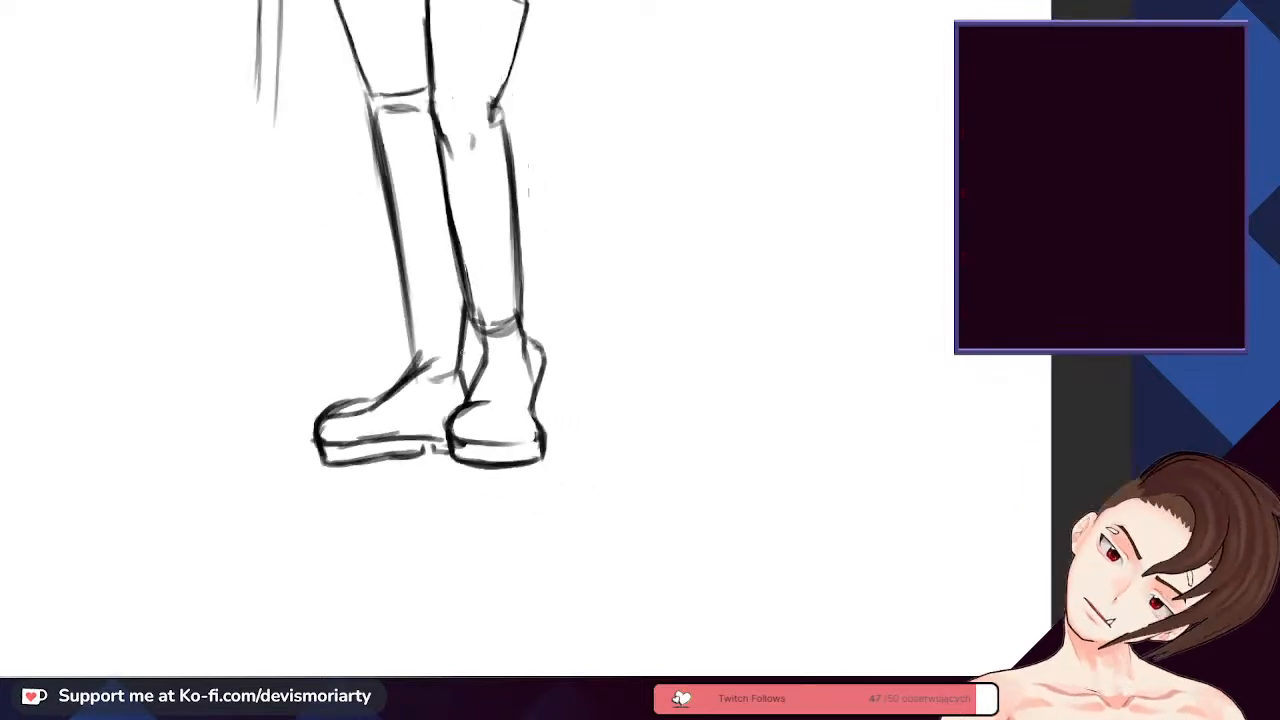
pyautogui.scroll(3, 359, 353)
pyautogui.moveTo(310, 428); pyautogui.dragTo(367, 402)
pyautogui.scroll(1, 487, 282)
pyautogui.moveTo(433, 336)
pyautogui.mouseDown()
pyautogui.moveTo(422, 382)
pyautogui.moveTo(380, 412)
pyautogui.moveTo(455, 330)
pyautogui.moveTo(470, 386)
pyautogui.mouseUp()
pyautogui.scroll(-2, 478, 357)
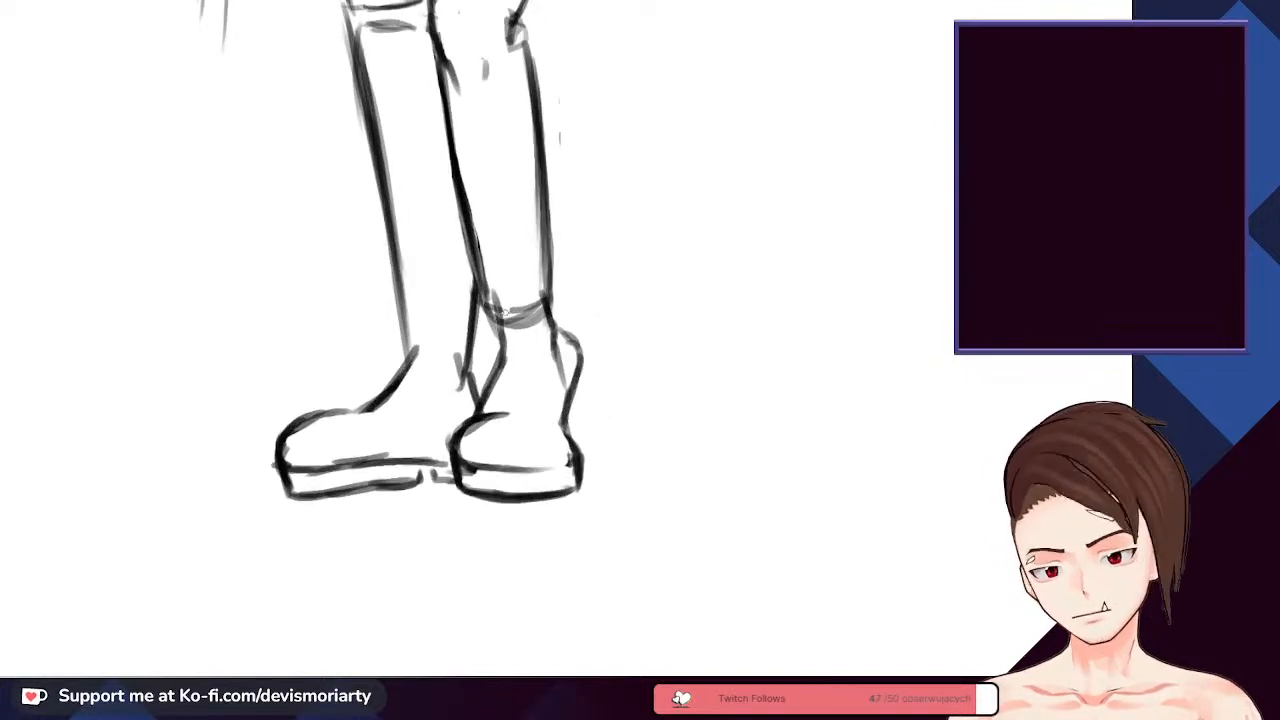
# - Draw a two-line band across the left ankle above the shoe
pyautogui.scroll(3, 456, 346)
pyautogui.moveTo(458, 356); pyautogui.dragTo(388, 356)
pyautogui.moveTo(472, 336); pyautogui.dragTo(393, 329)
pyautogui.scroll(-4, 380, 319)
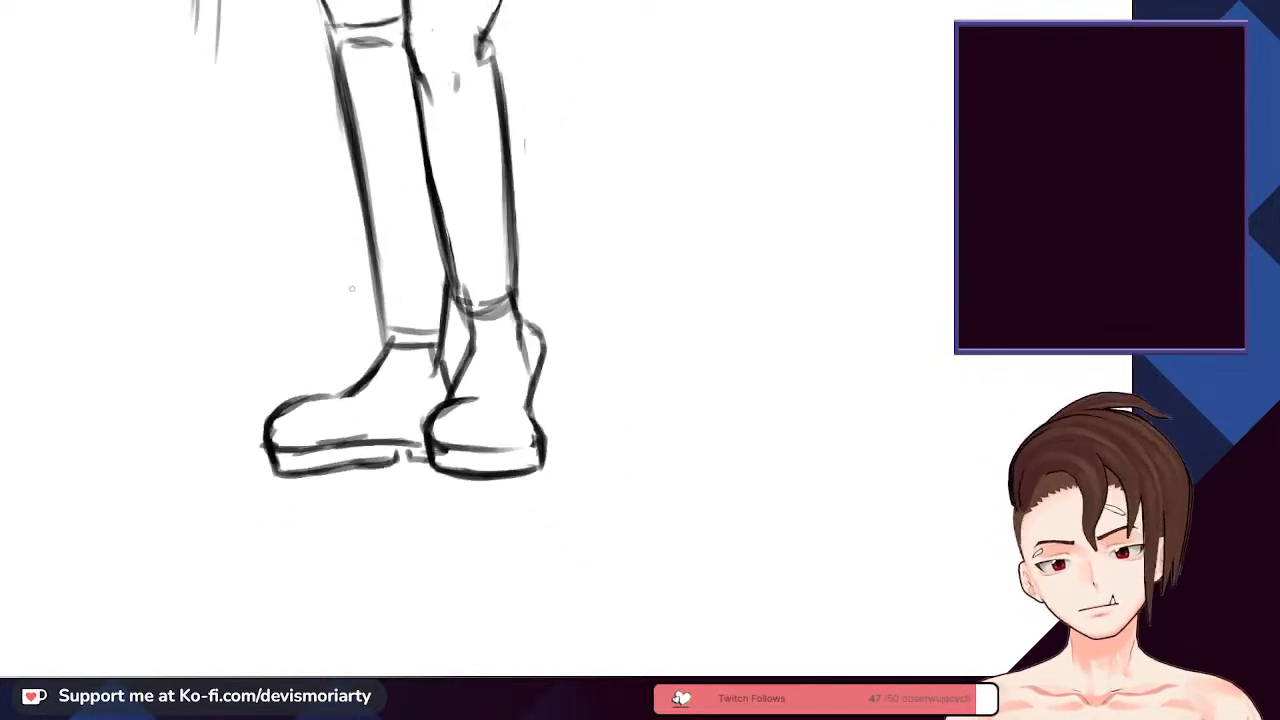
# - Sketch a notched opening on the left shoe, running from behind the toe cap up to the ankle
pyautogui.scroll(3, 335, 337)
pyautogui.moveTo(314, 447)
pyautogui.mouseDown()
pyautogui.moveTo(356, 440)
pyautogui.moveTo(382, 392)
pyautogui.moveTo(344, 444)
pyautogui.mouseUp()
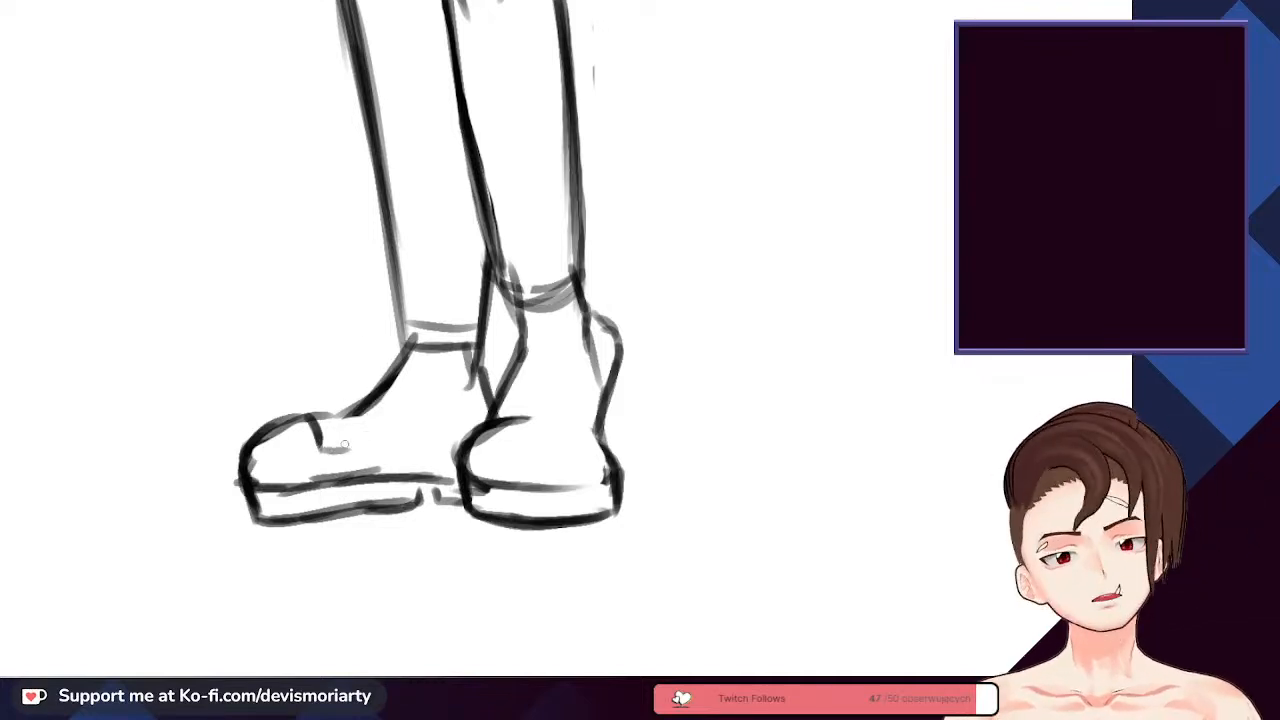
pyautogui.moveTo(396, 391); pyautogui.dragTo(398, 424)
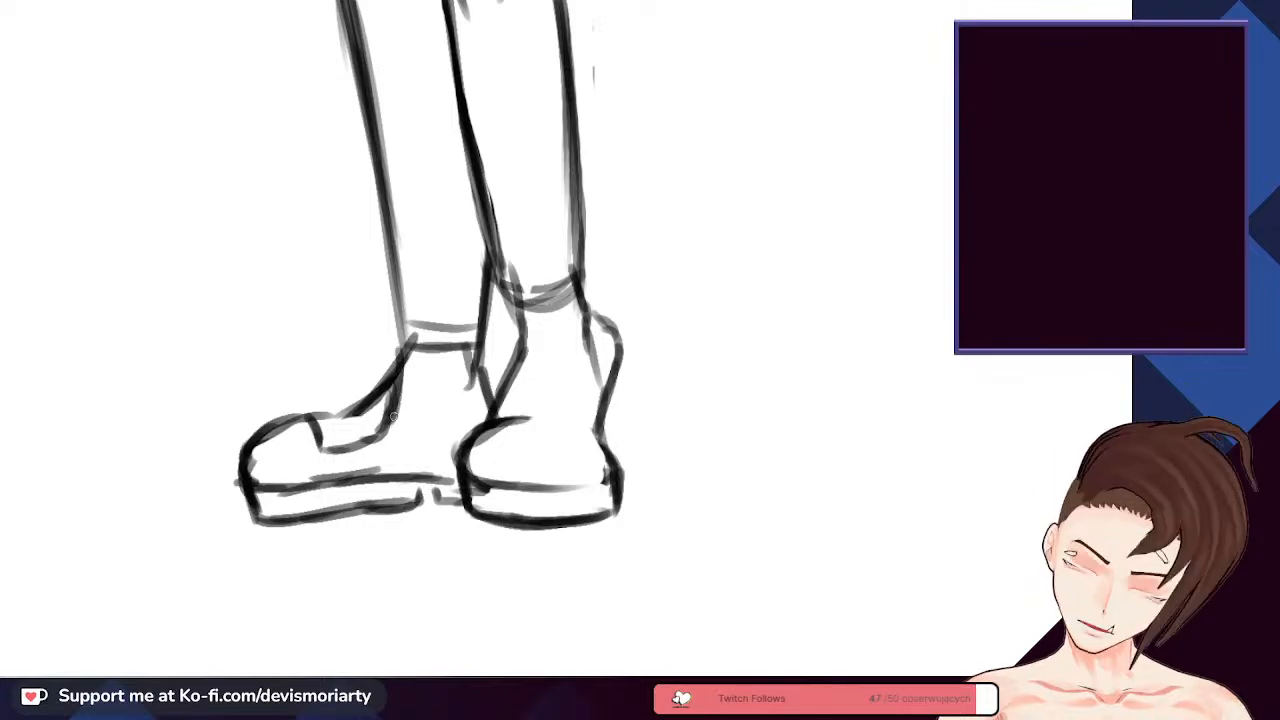
pyautogui.scroll(-5, 350, 356)
pyautogui.scroll(2, 350, 356)
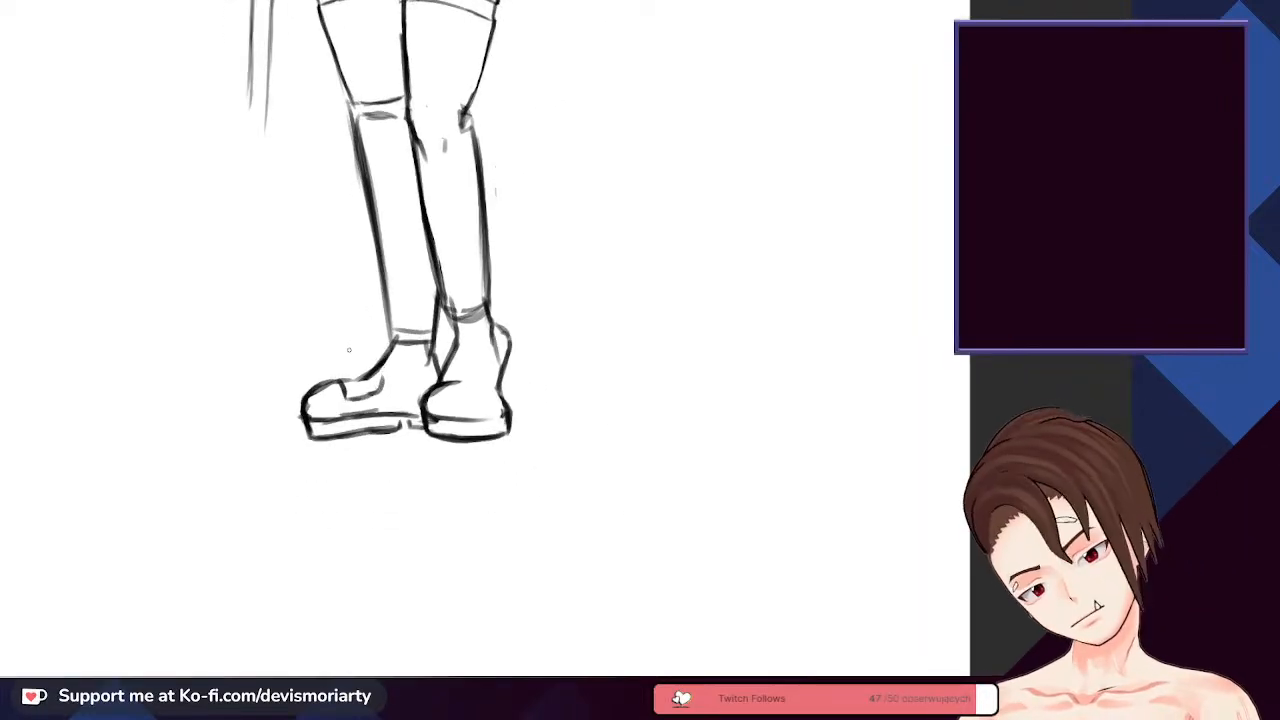
# - Rework the left shoe's opening into a short notch and replace the ankle band with a low curved collar
pyautogui.scroll(2, 345, 398)
pyautogui.moveTo(336, 422); pyautogui.dragTo(382, 402)
pyautogui.moveTo(425, 331)
pyautogui.mouseDown()
pyautogui.moveTo(449, 309)
pyautogui.moveTo(451, 357)
pyautogui.moveTo(462, 330)
pyautogui.moveTo(476, 388)
pyautogui.moveTo(428, 390)
pyautogui.mouseUp()
pyautogui.scroll(-1, 395, 351)
pyautogui.scroll(2, 414, 458)
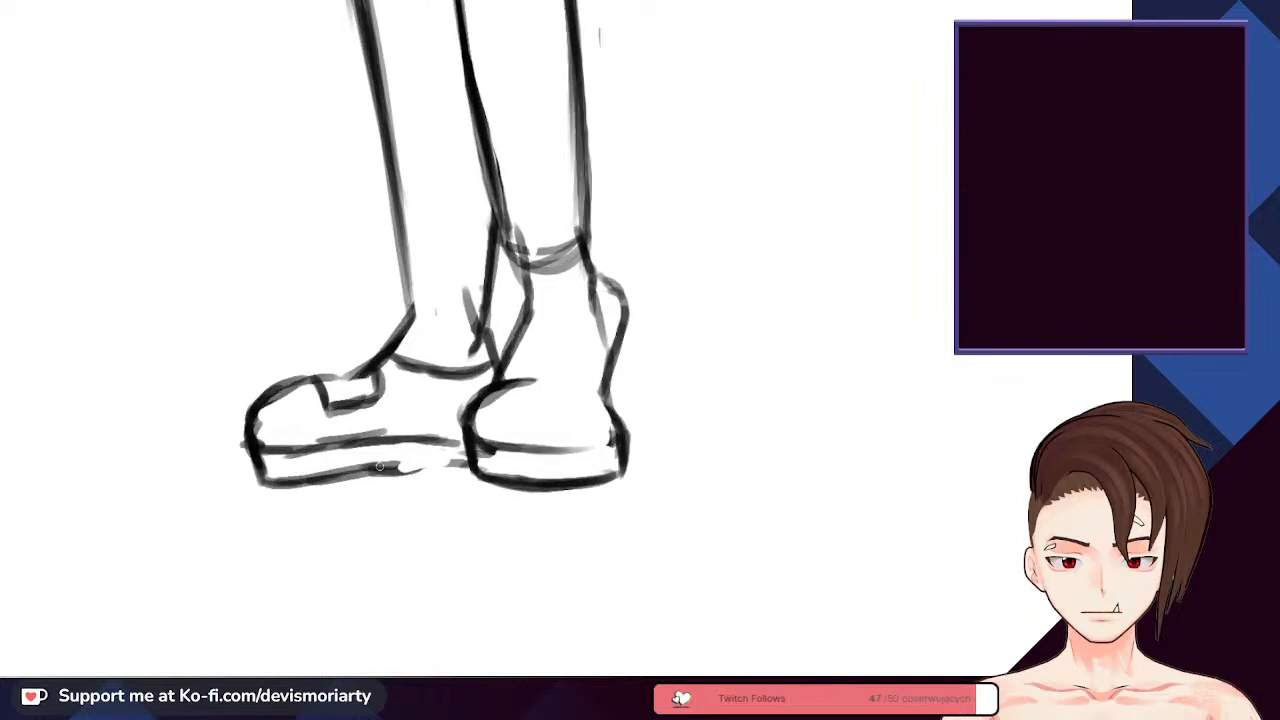
# - Close the gap in the left shoe's sole with one continuous lower edge reaching the right shoe
pyautogui.moveTo(376, 468); pyautogui.dragTo(436, 461)
pyautogui.moveTo(376, 465); pyautogui.dragTo(474, 461)
pyautogui.scroll(-11, 409, 400)
# - Sketch an arched tongue, a curved ankle collar and a thicker heel outline on the right shoe
pyautogui.scroll(8, 438, 396)
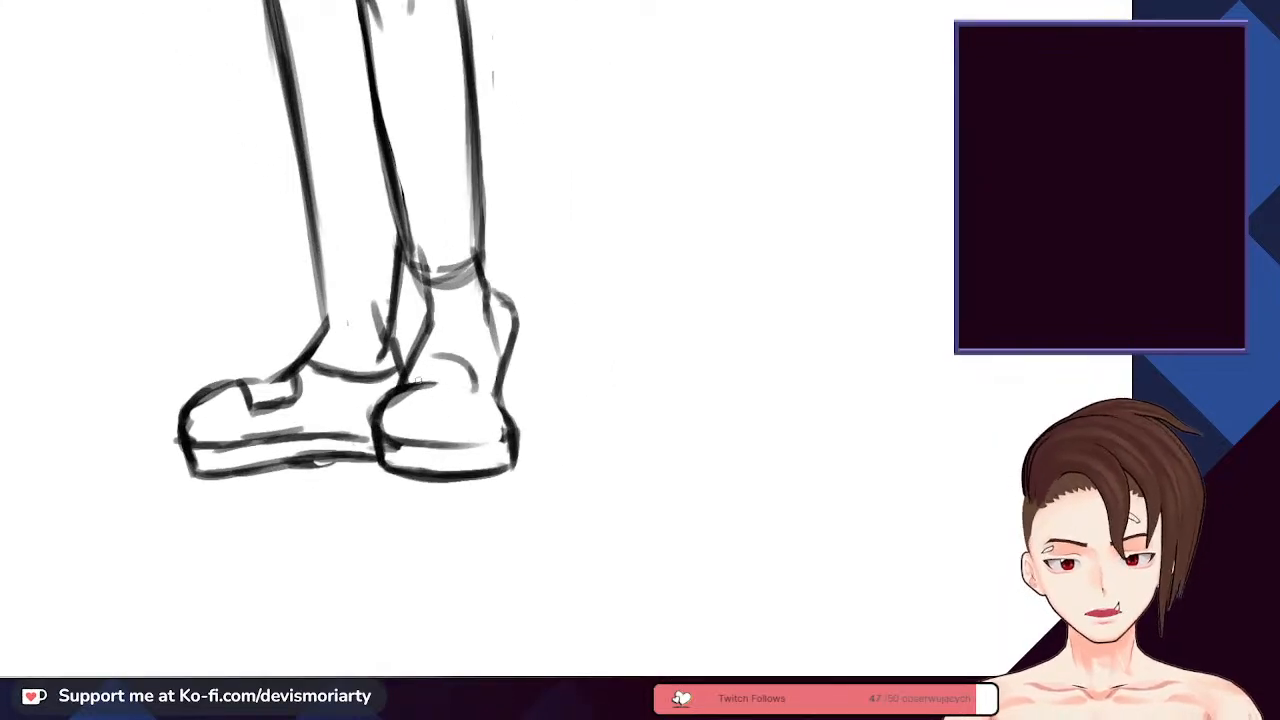
pyautogui.scroll(1, 438, 321)
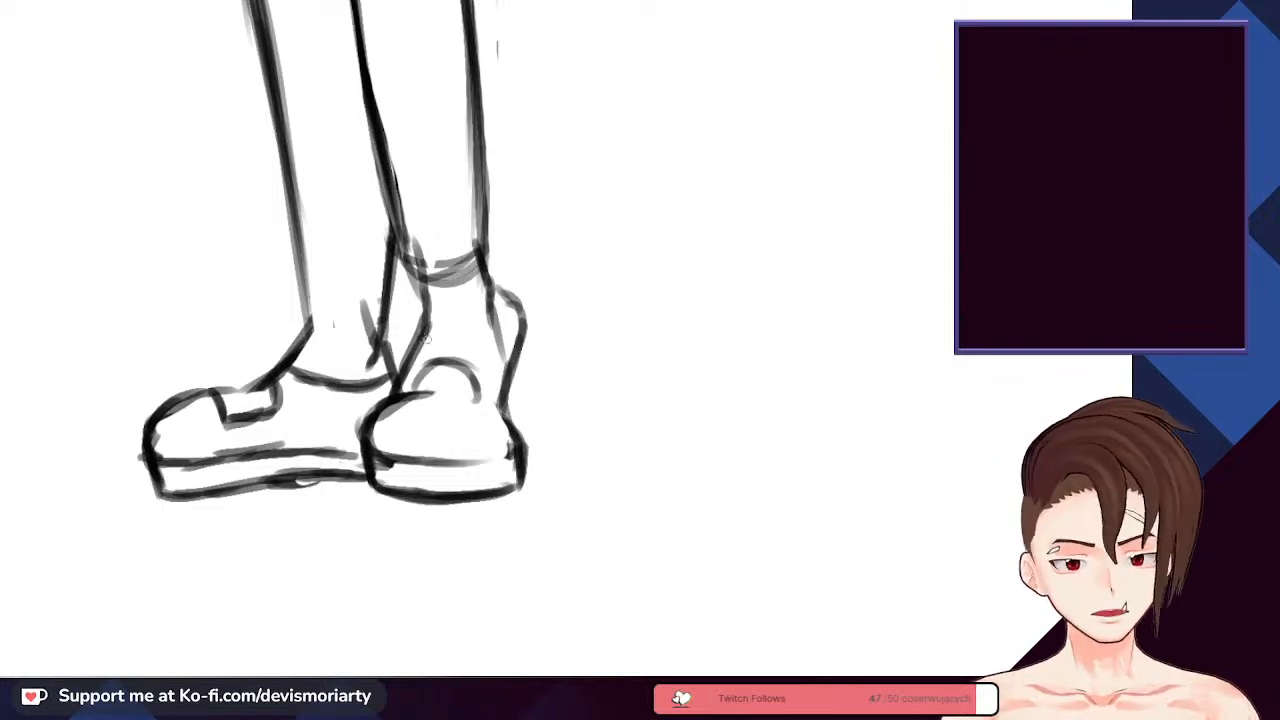
pyautogui.moveTo(425, 340)
pyautogui.mouseDown()
pyautogui.moveTo(487, 313)
pyautogui.moveTo(424, 330)
pyautogui.moveTo(391, 394)
pyautogui.mouseUp()
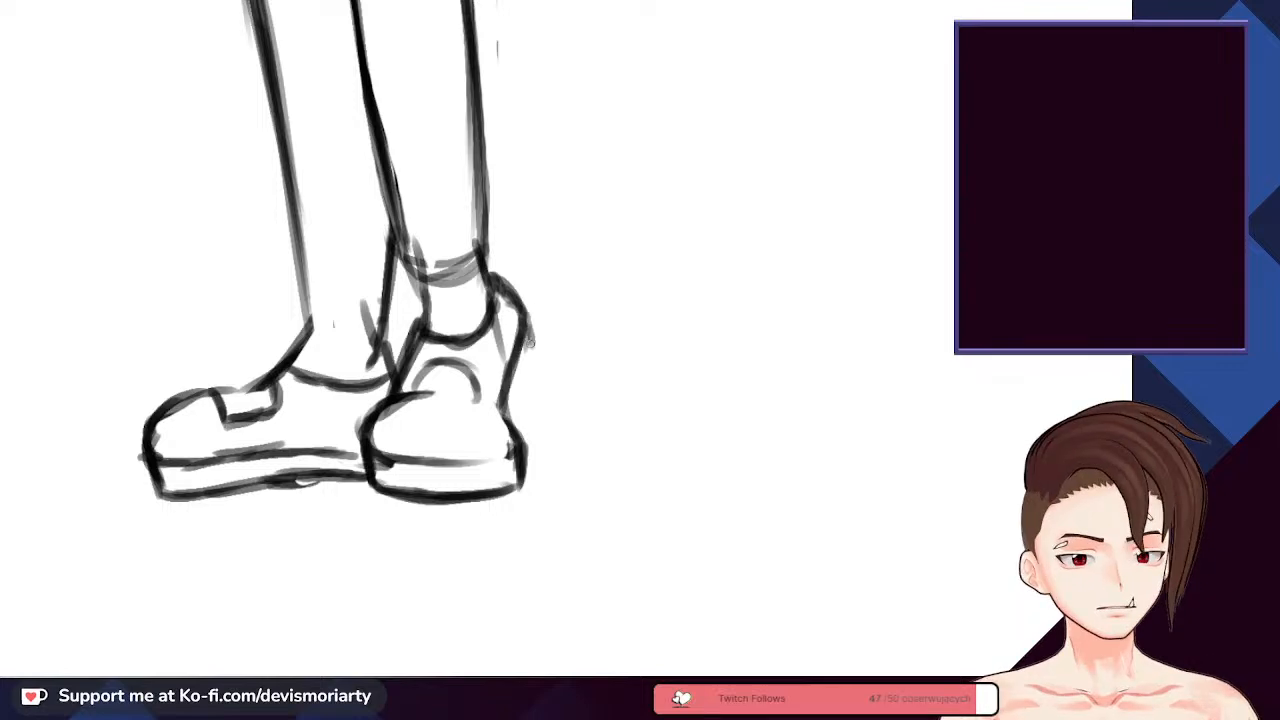
pyautogui.moveTo(532, 353); pyautogui.dragTo(511, 442)
pyautogui.scroll(-7, 490, 430)
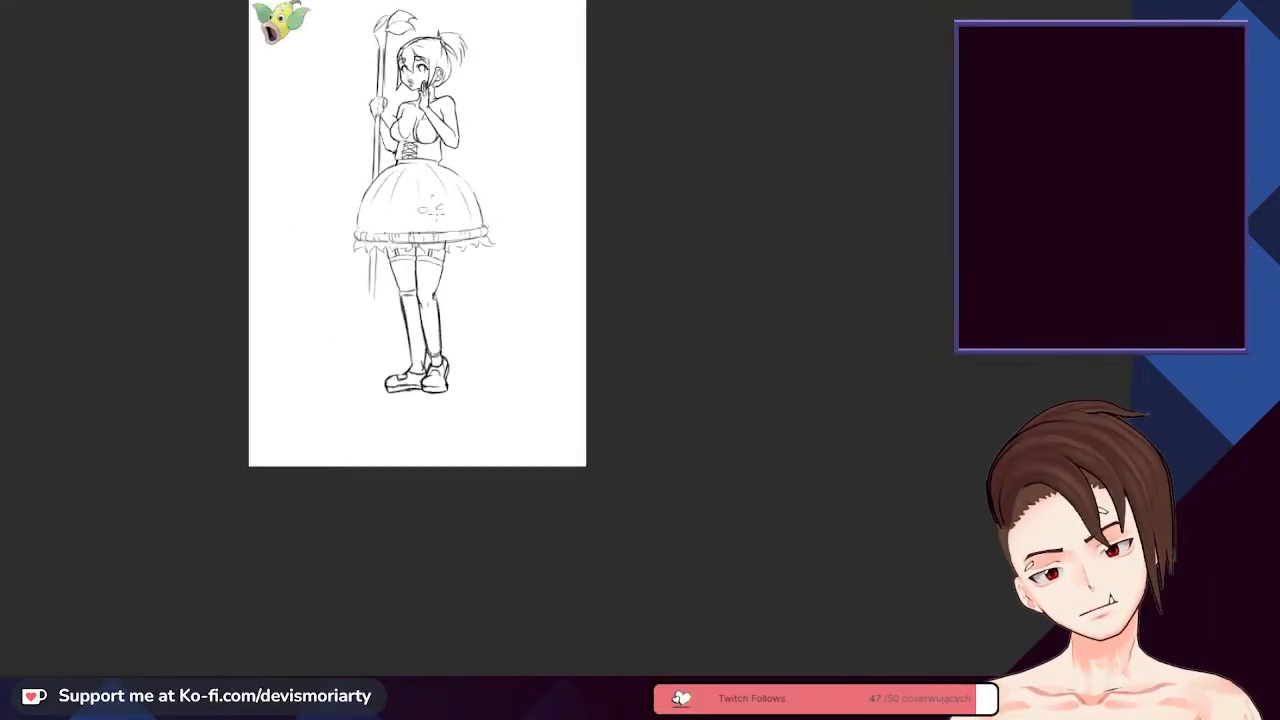
# - Erase the old ankle lines above the right shoe and clean up the contours between the lower legs
pyautogui.scroll(5, 448, 236)
pyautogui.scroll(2, 377, 525)
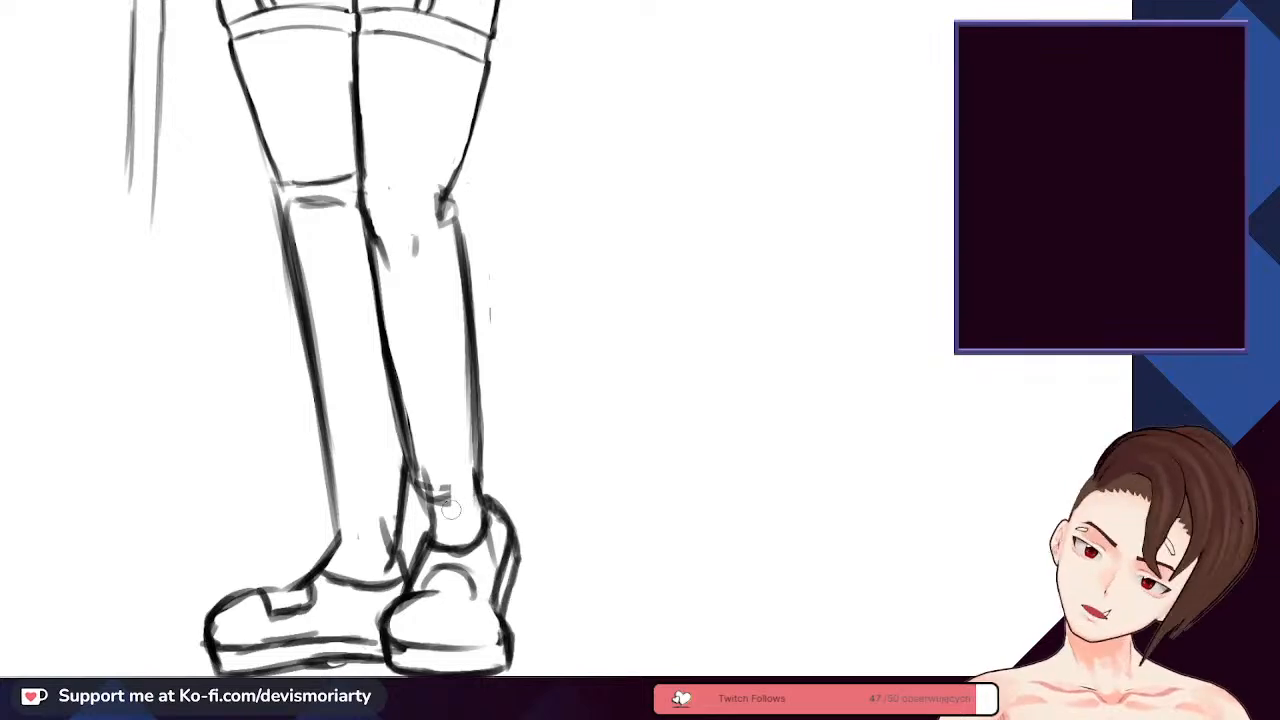
pyautogui.scroll(-1, 418, 434)
pyautogui.scroll(-2, 418, 434)
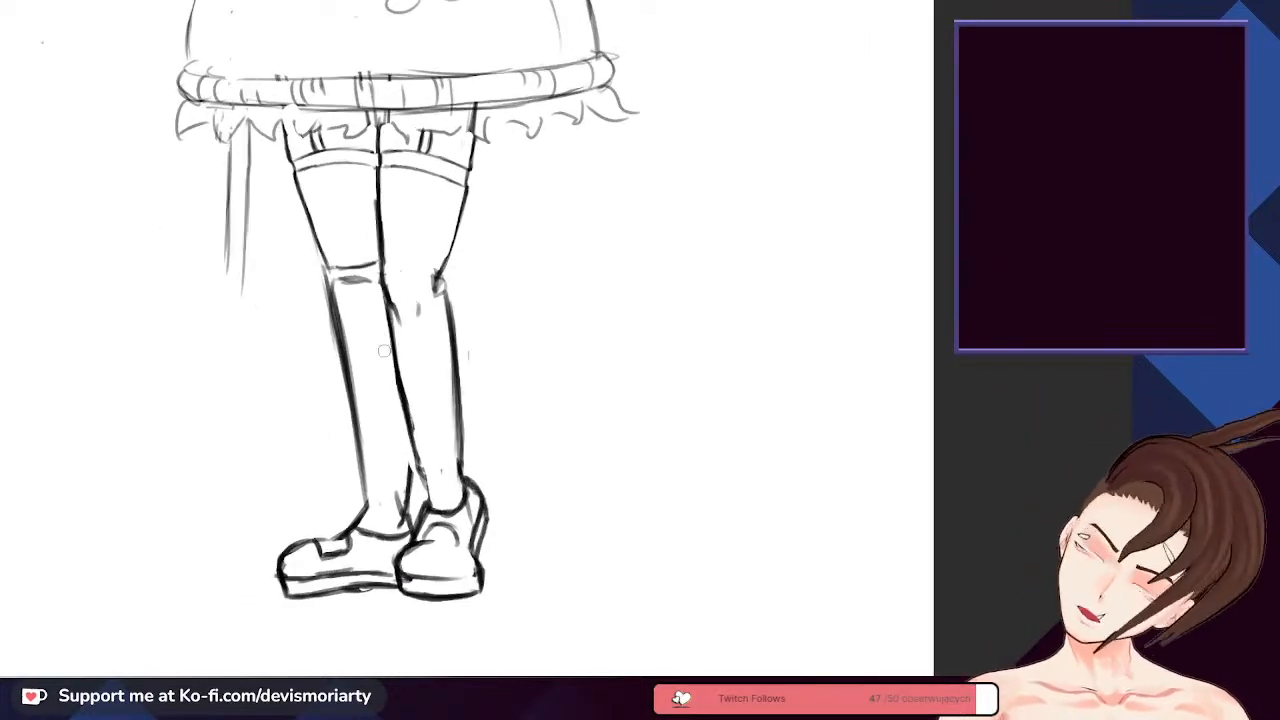
pyautogui.scroll(1, 398, 405)
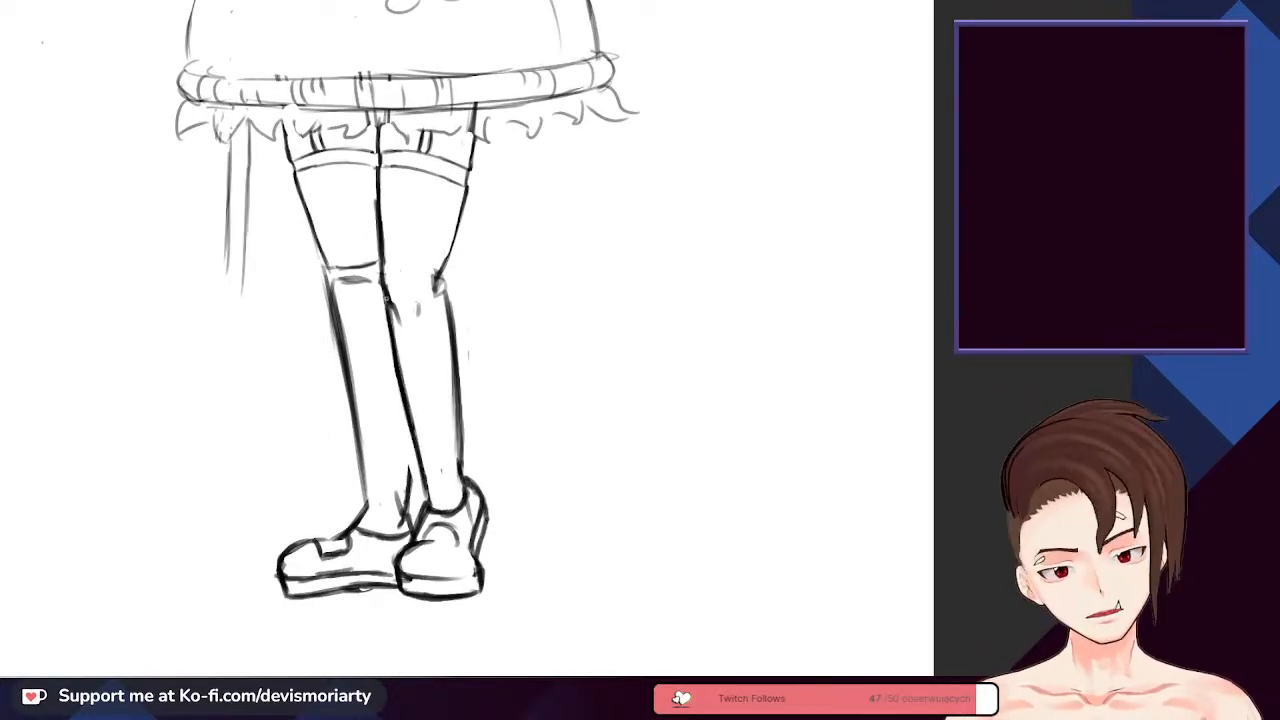
pyautogui.scroll(-2, 400, 420)
pyautogui.scroll(3, 400, 420)
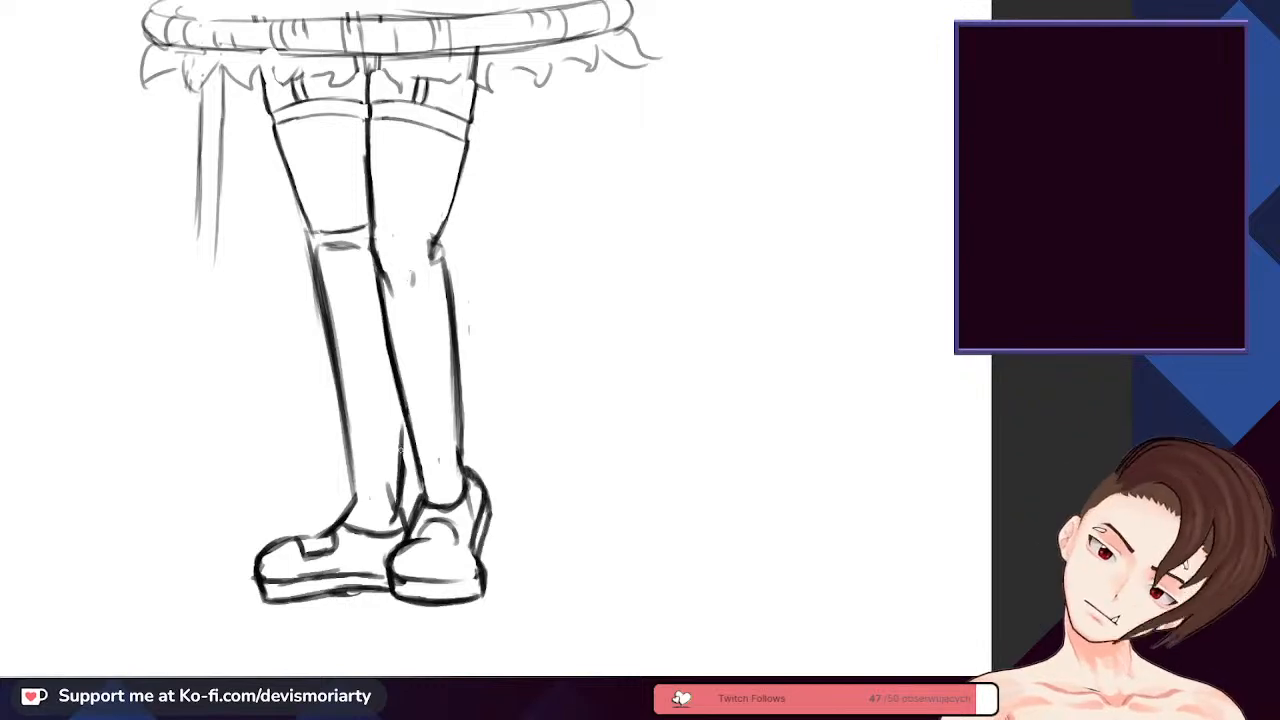
# - Remove the band below the left knee and redraw the left leg's outer contour from knee to ankle
pyautogui.scroll(-3, 402, 440)
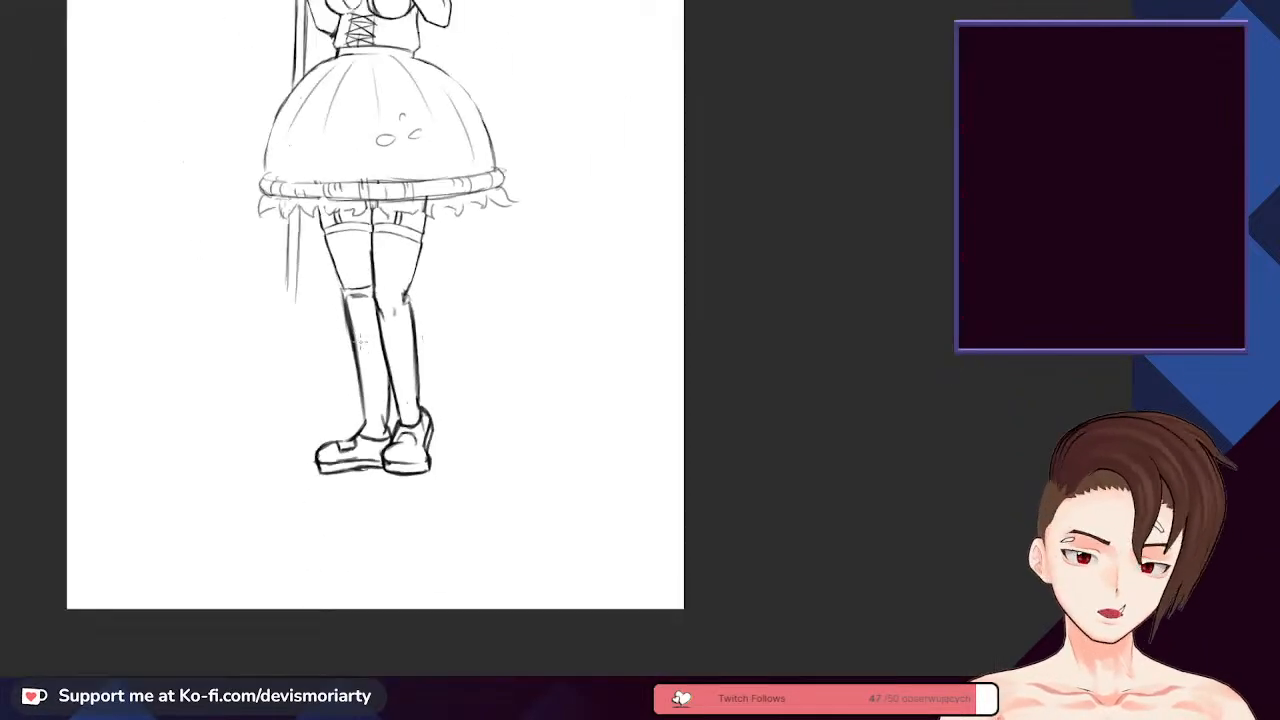
pyautogui.scroll(2, 402, 440)
pyautogui.scroll(2, 340, 356)
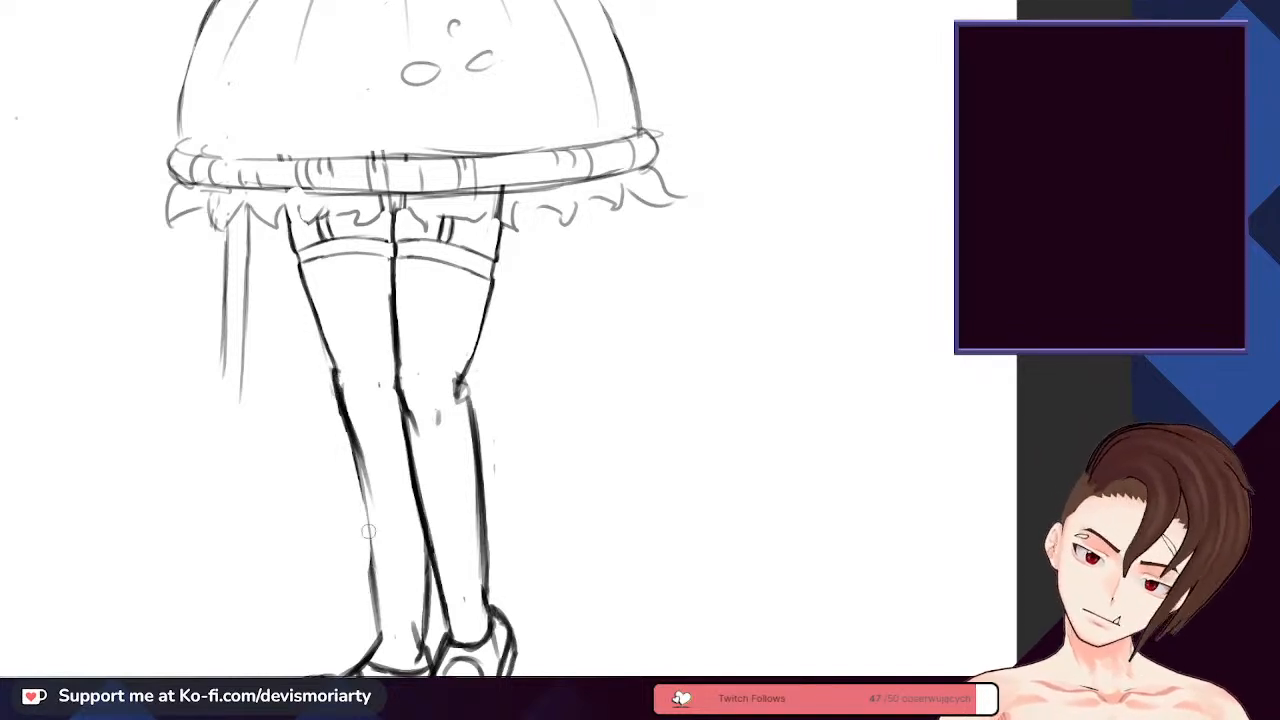
pyautogui.scroll(-2, 360, 470)
pyautogui.scroll(1, 373, 478)
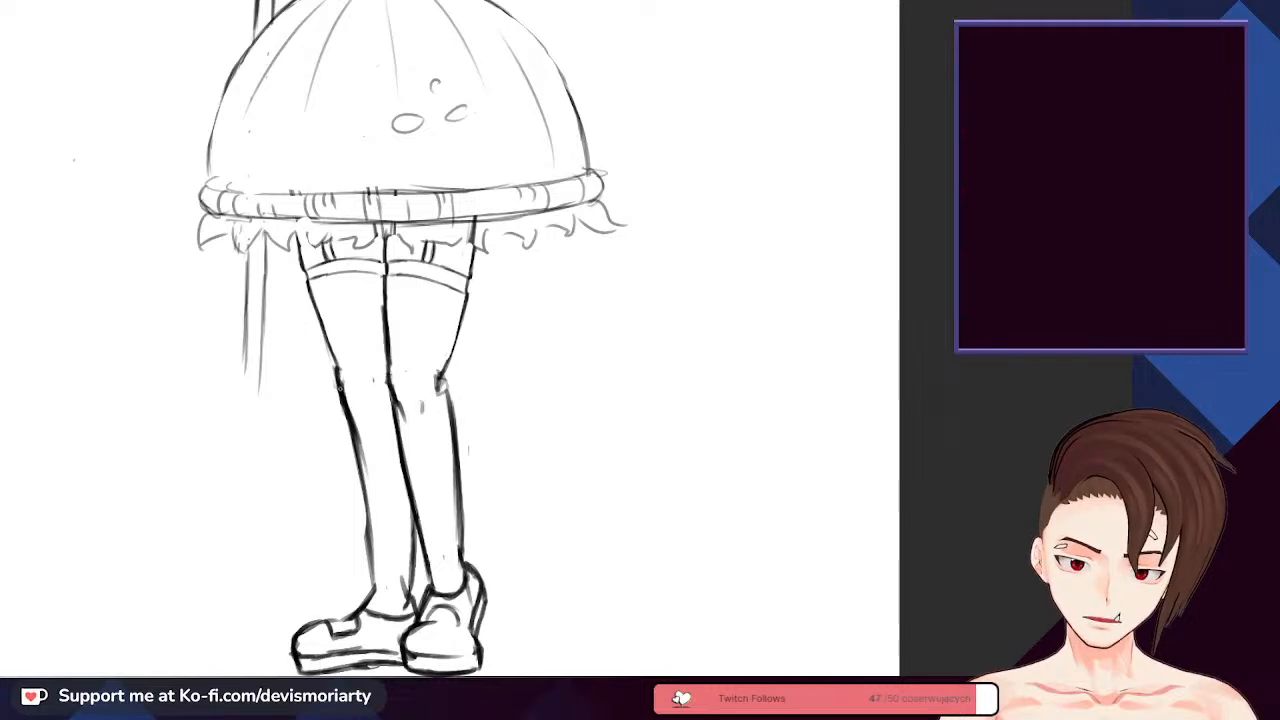
# - Refine the outer heel contour of the right shoe down to its sole
pyautogui.scroll(-5, 341, 384)
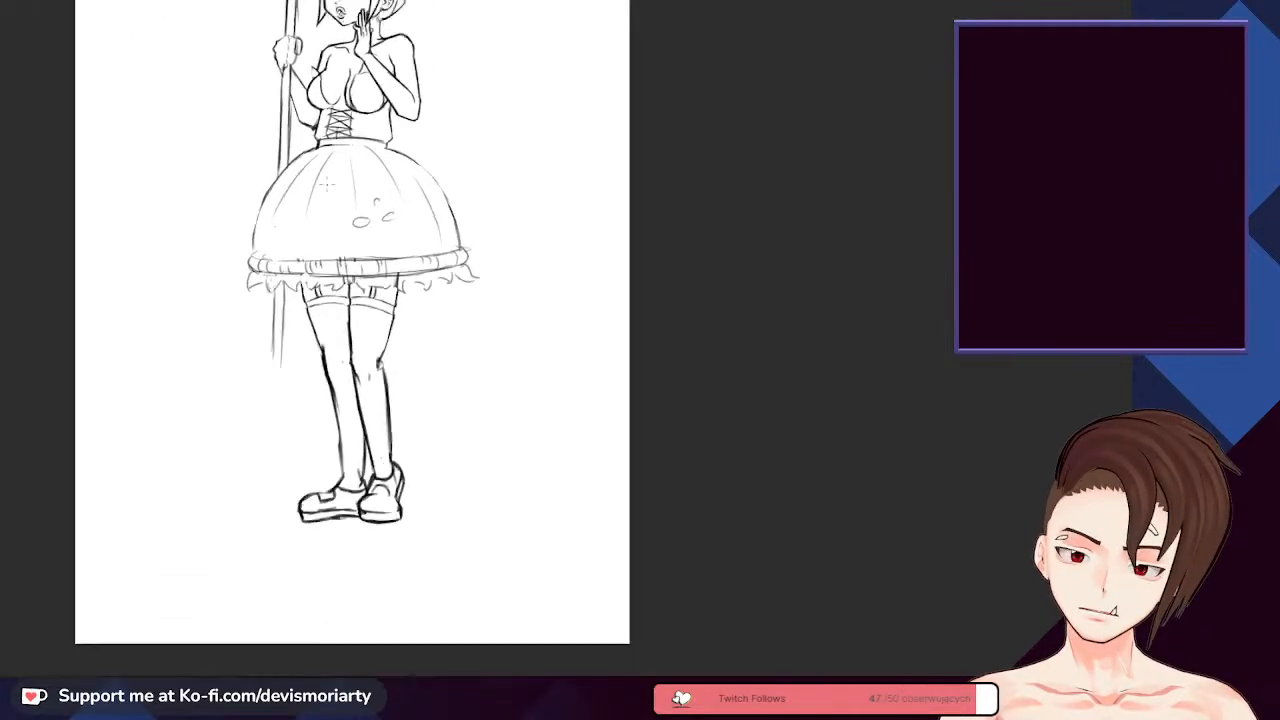
pyautogui.scroll(2, 356, 119)
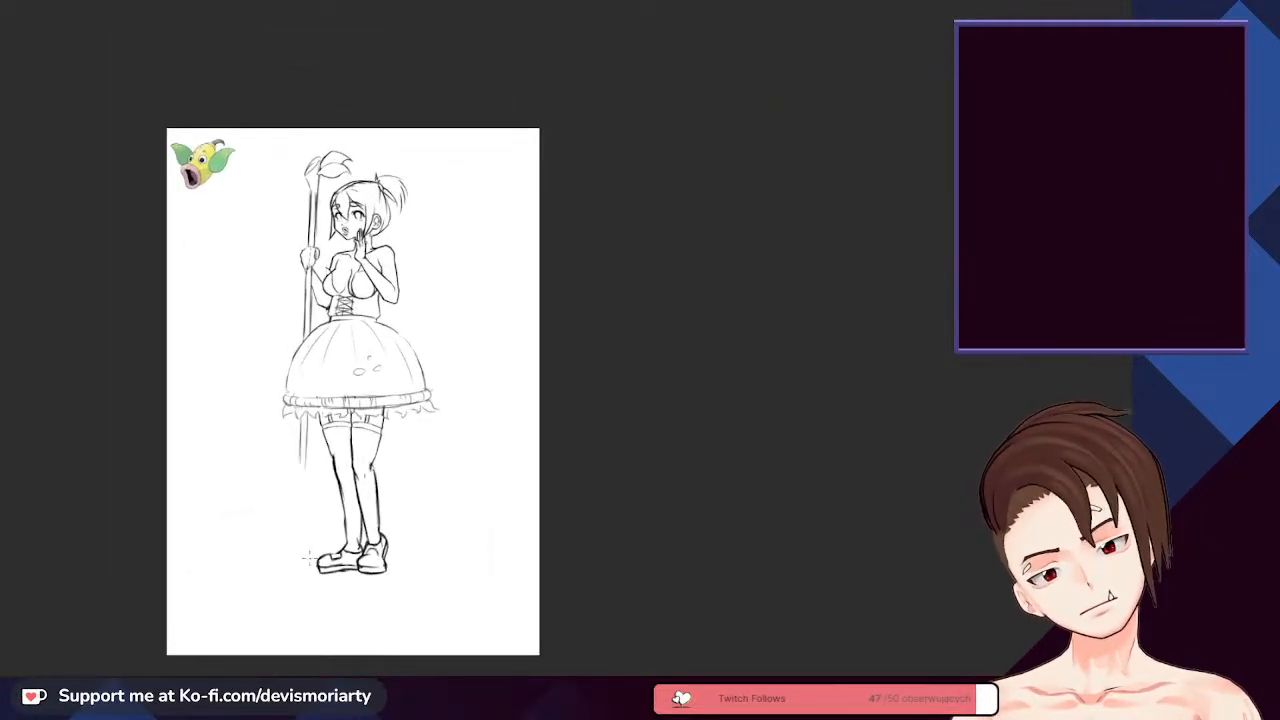
pyautogui.scroll(4, 307, 556)
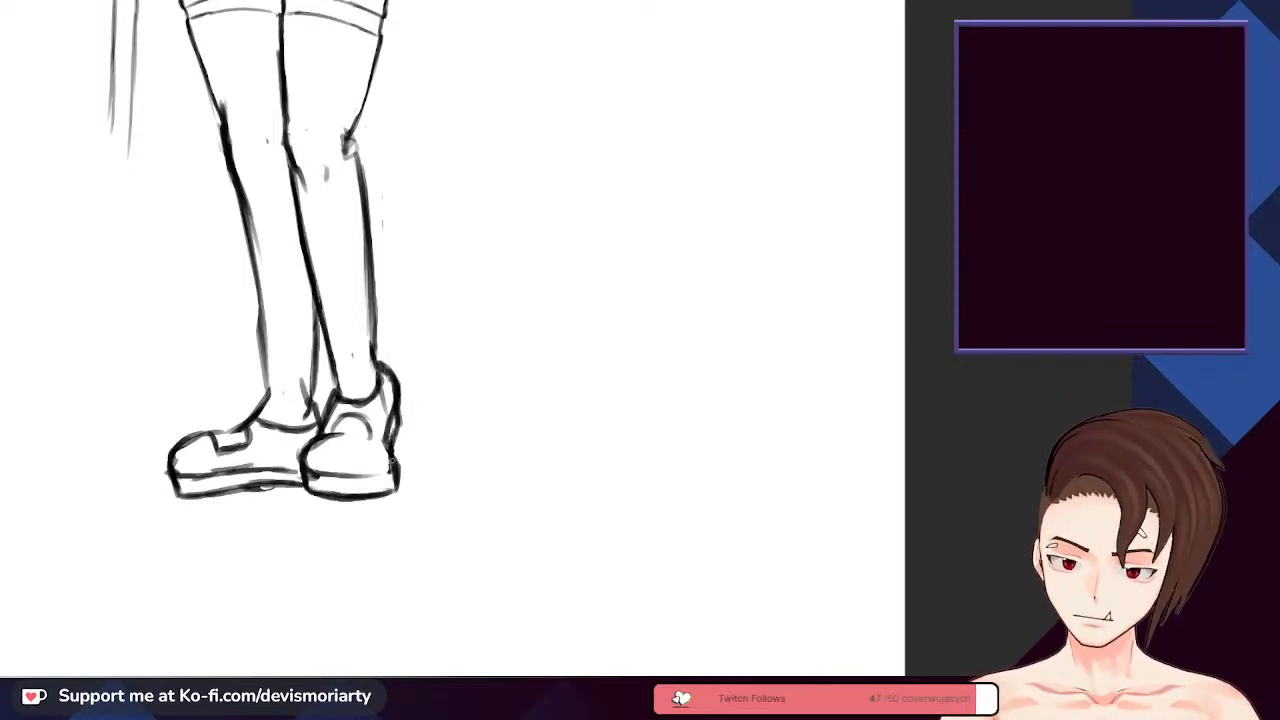
pyautogui.scroll(-6, 347, 536)
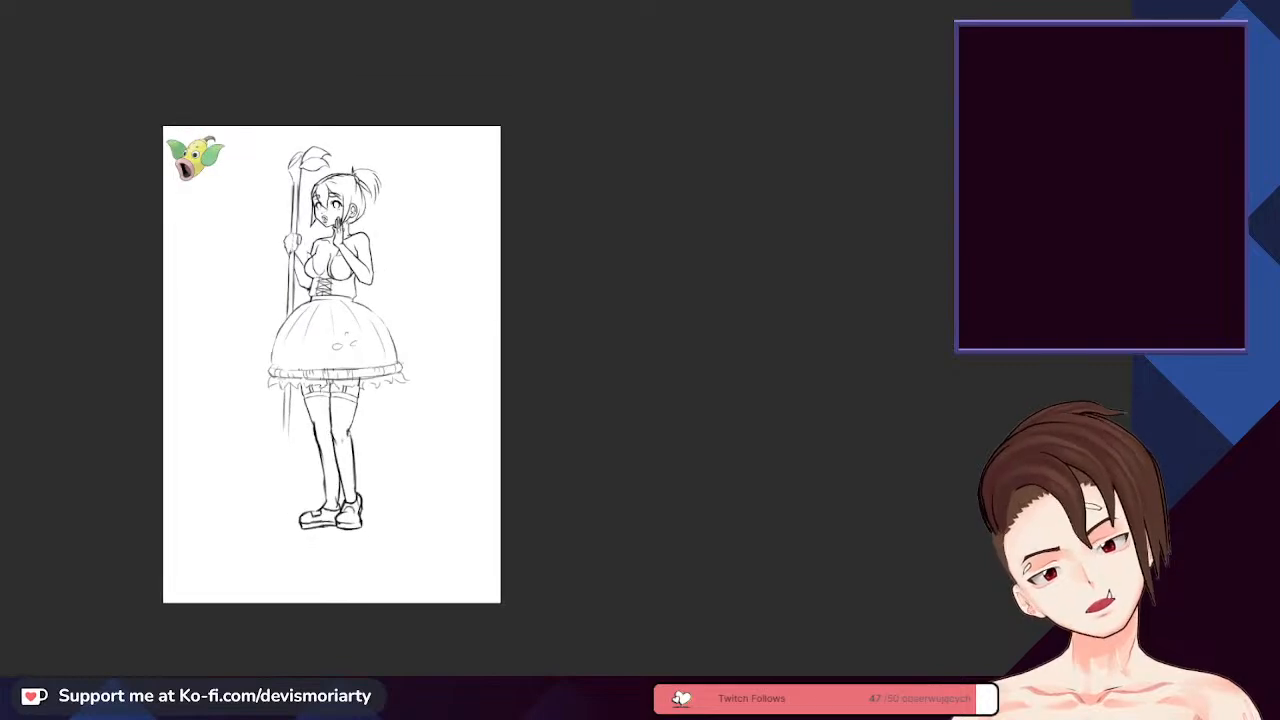
# - Erase the stray sole lines on the left shoe and redraw its sole flatter and cleaner
pyautogui.scroll(5, 310, 525)
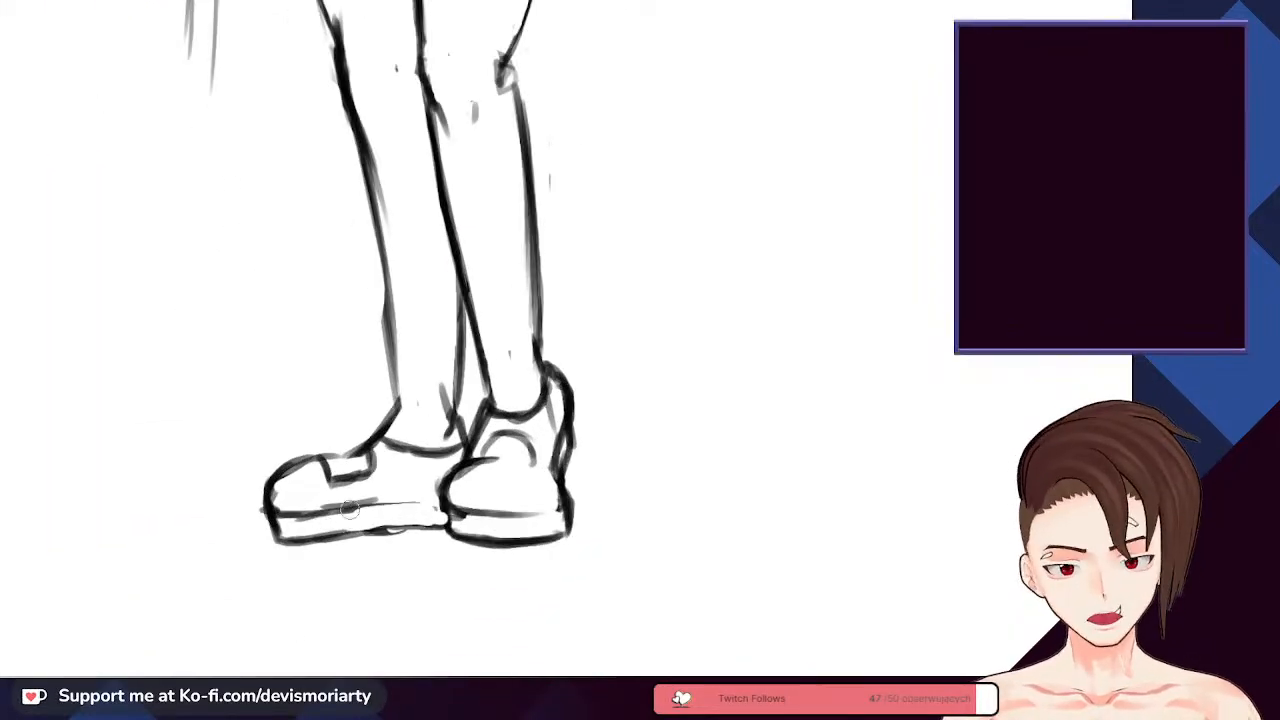
pyautogui.moveTo(344, 507)
pyautogui.mouseDown()
pyautogui.moveTo(436, 503)
pyautogui.moveTo(437, 520)
pyautogui.moveTo(301, 538)
pyautogui.moveTo(324, 547)
pyautogui.moveTo(329, 533)
pyautogui.moveTo(266, 538)
pyautogui.mouseUp()
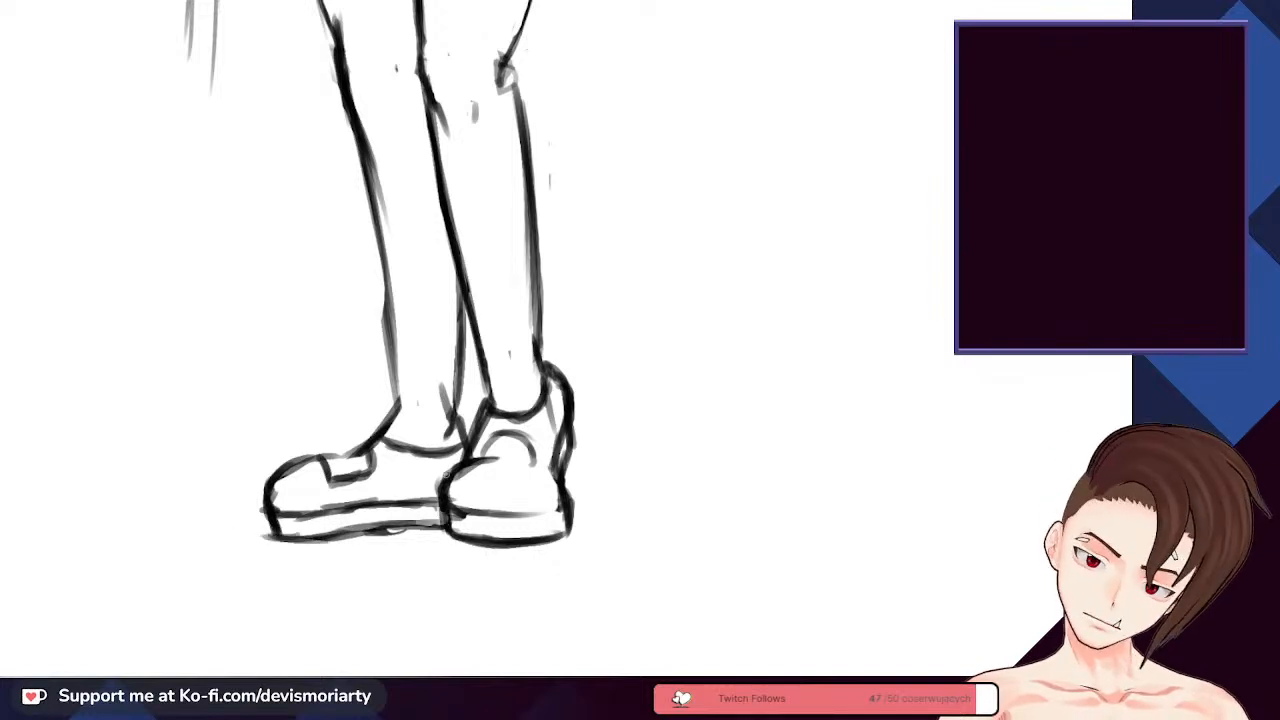
pyautogui.scroll(-5, 443, 451)
pyautogui.scroll(-2, 533, 389)
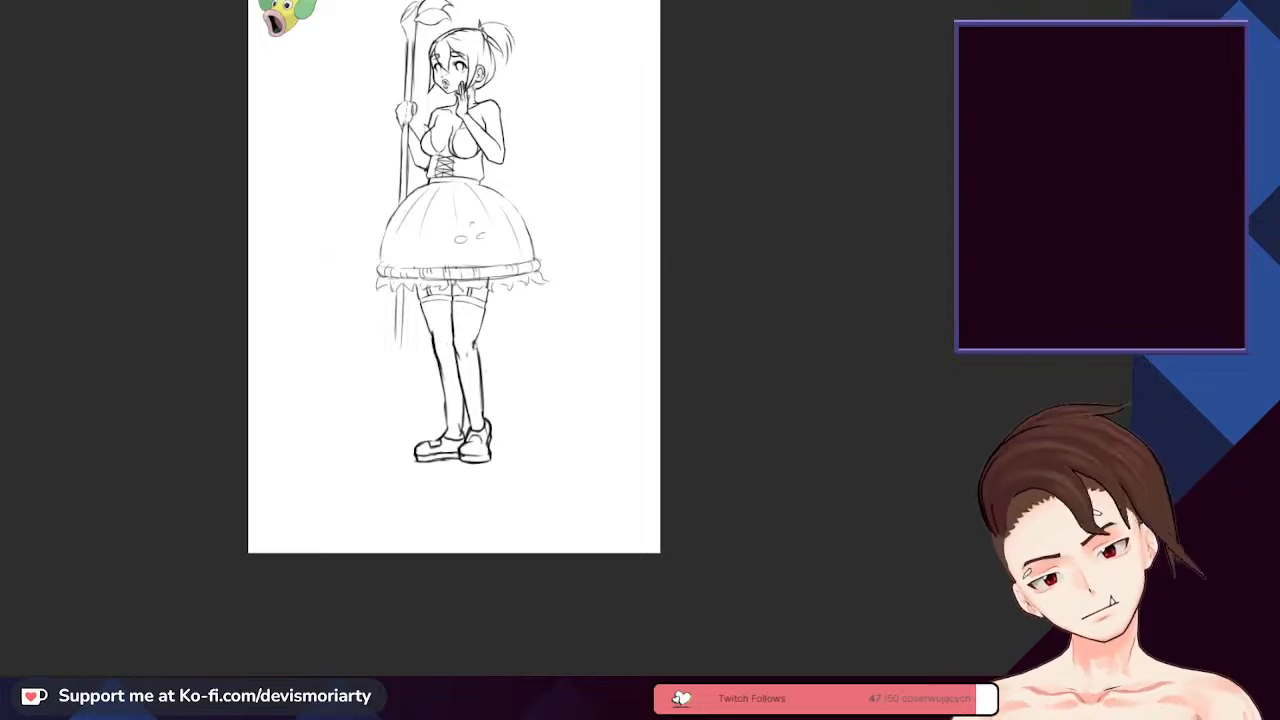
# - Erase the lower line of the narrow stocking band on both thighs
pyautogui.scroll(-2, 378, 378)
pyautogui.scroll(2, 378, 378)
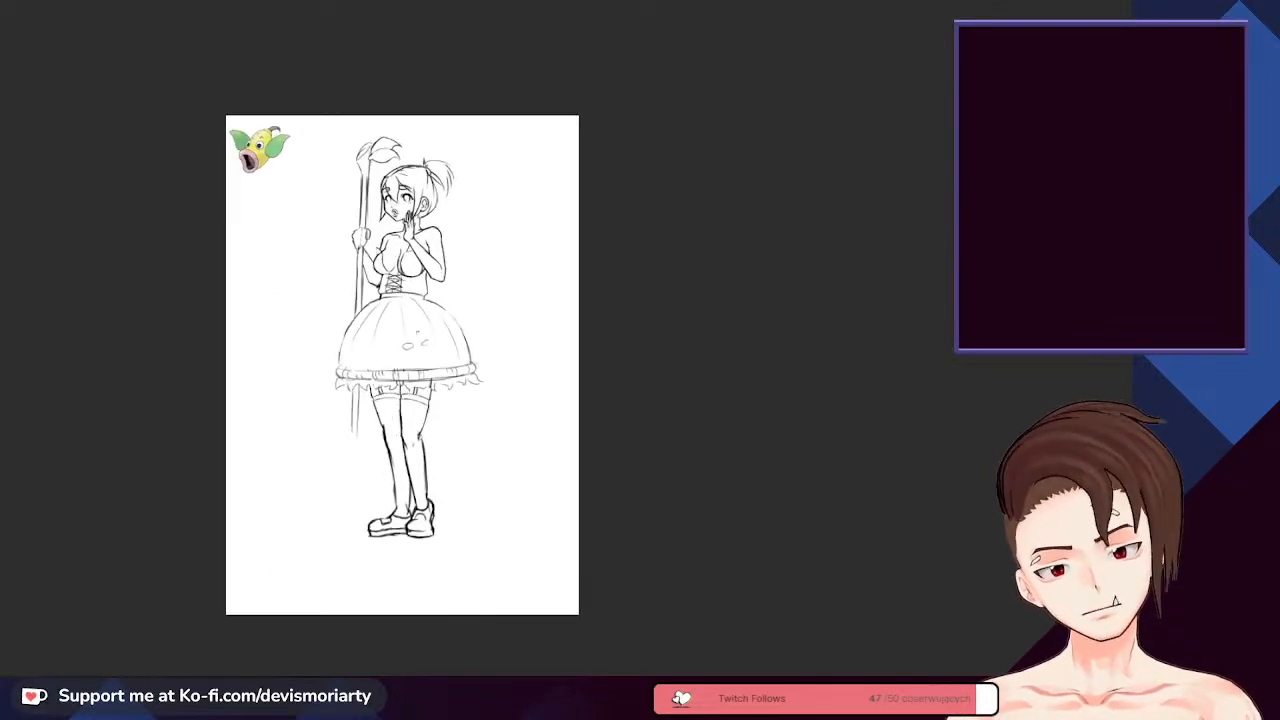
pyautogui.scroll(3, 400, 520)
pyautogui.scroll(-4, 400, 520)
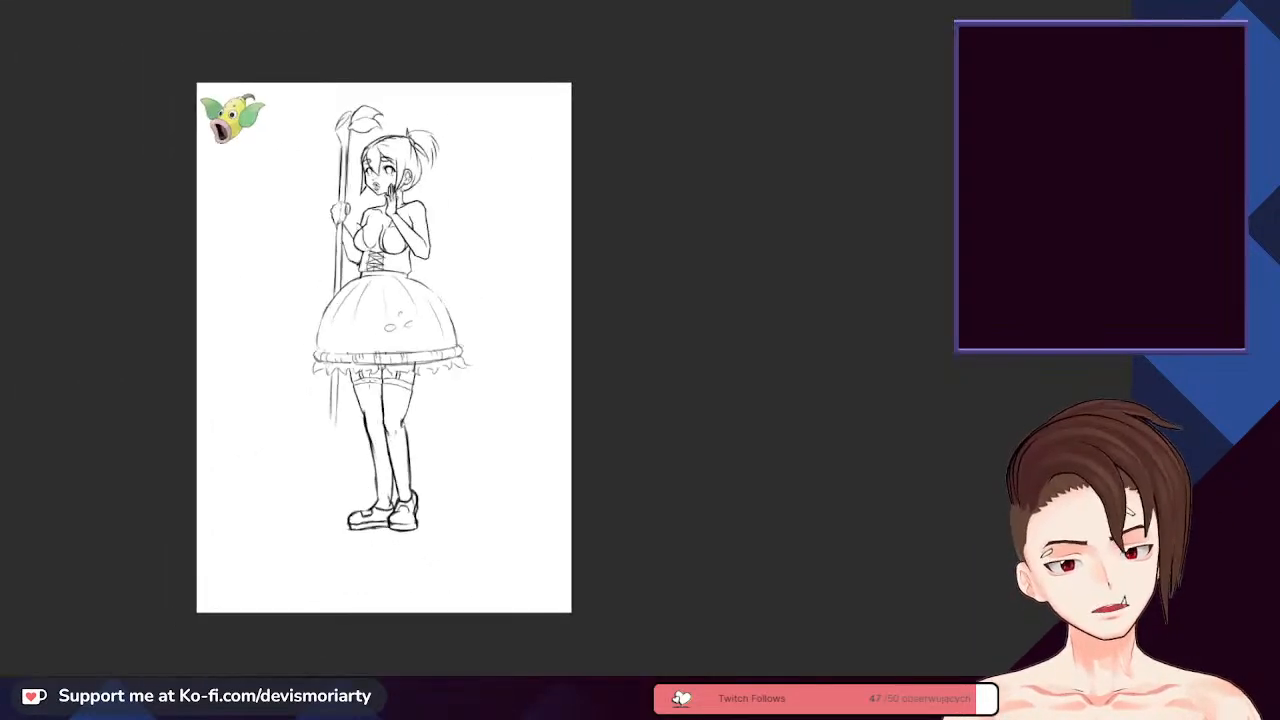
pyautogui.scroll(8, 335, 515)
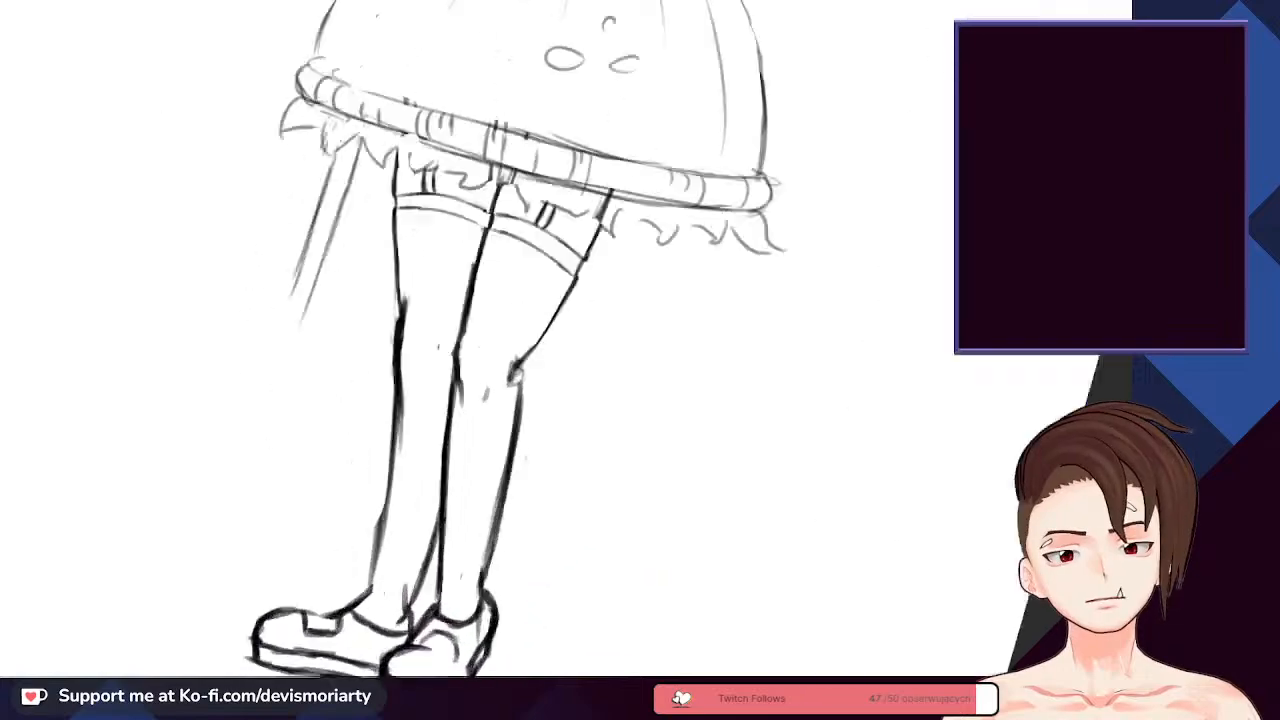
pyautogui.scroll(-6, 400, 340)
pyautogui.scroll(5, 400, 340)
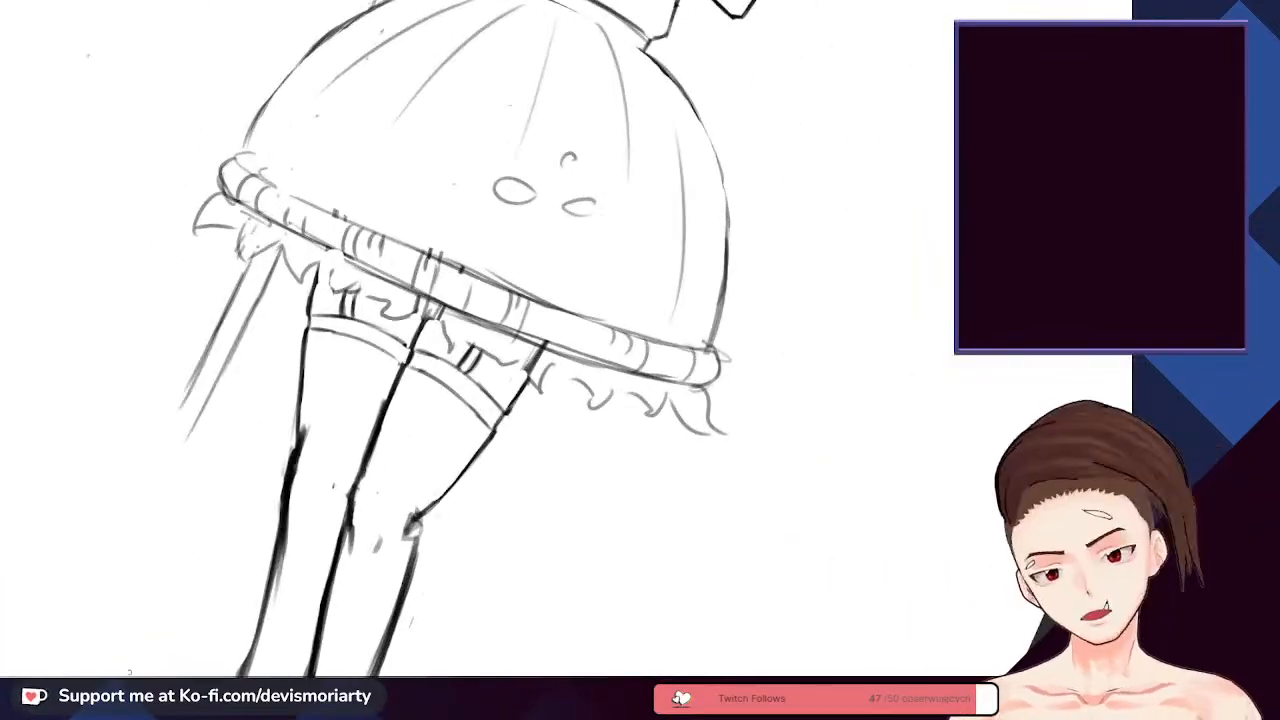
pyautogui.scroll(5, 297, 320)
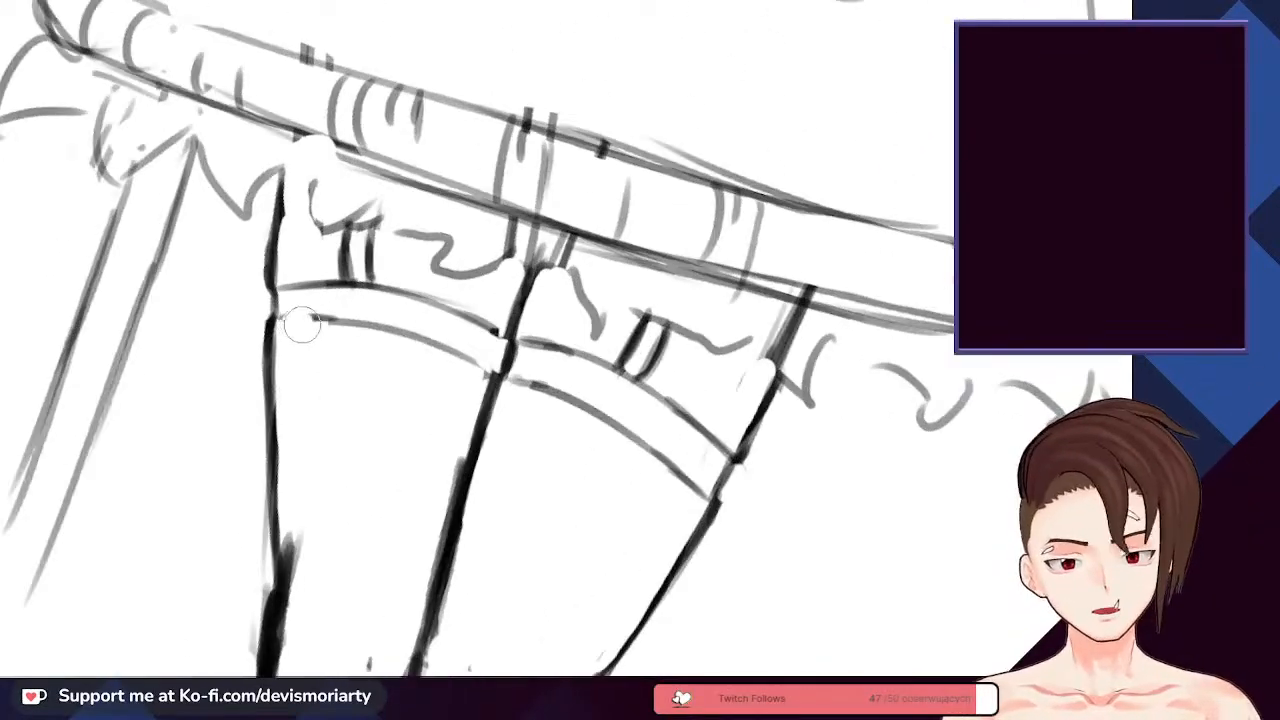
pyautogui.scroll(-5, 414, 462)
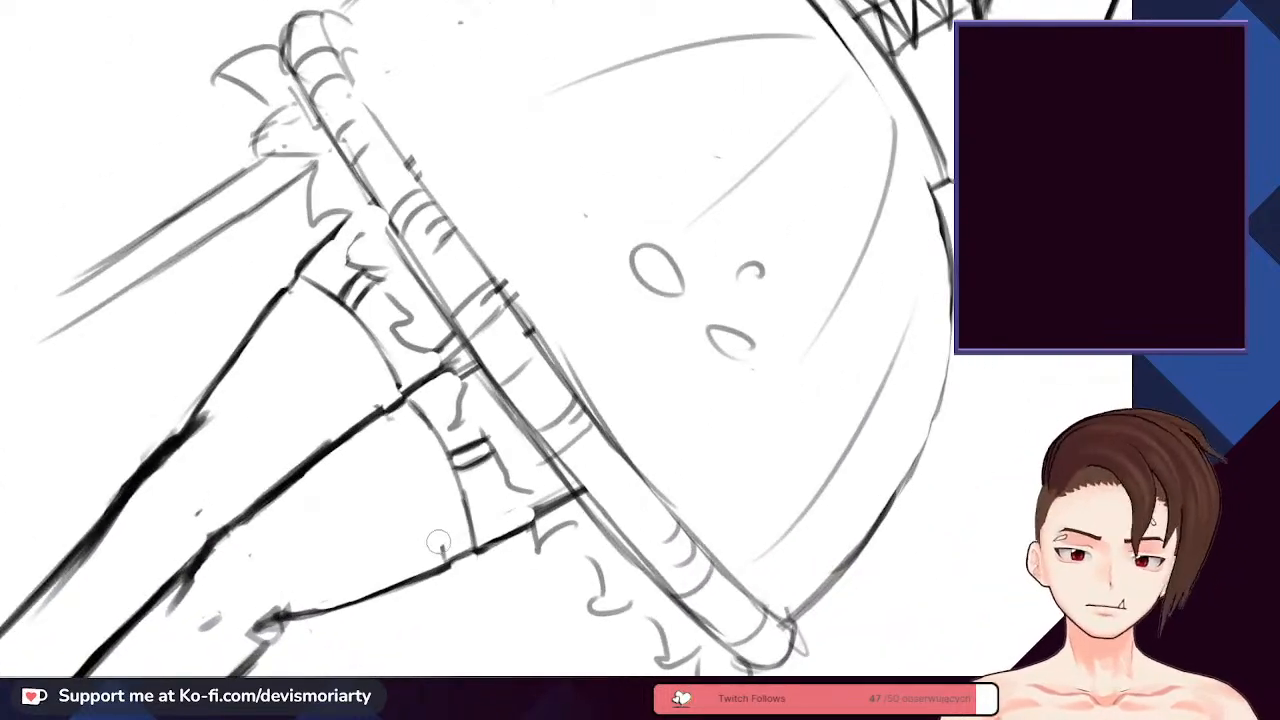
# - Draw a new curved lower band line farther down each thigh to widen both stocking tops
pyautogui.scroll(-3, 443, 552)
pyautogui.scroll(4, 382, 513)
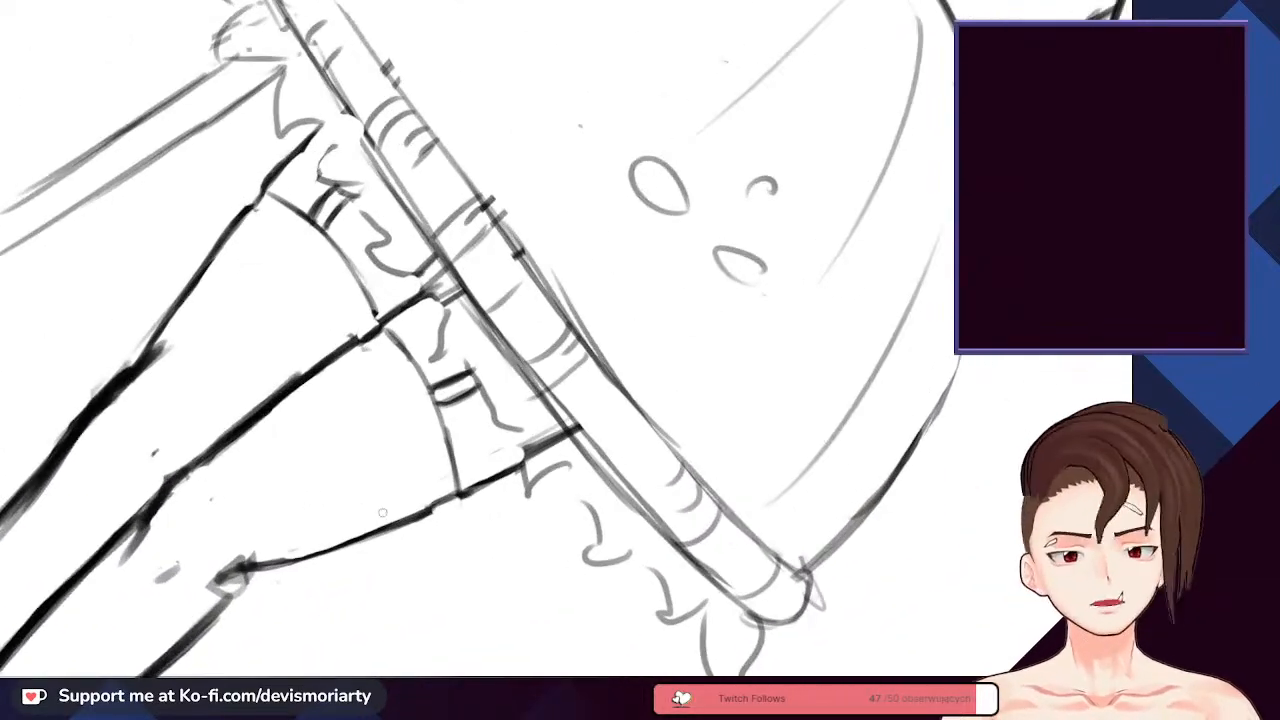
pyautogui.moveTo(391, 522)
pyautogui.mouseDown()
pyautogui.moveTo(333, 370)
pyautogui.moveTo(378, 470)
pyautogui.mouseUp()
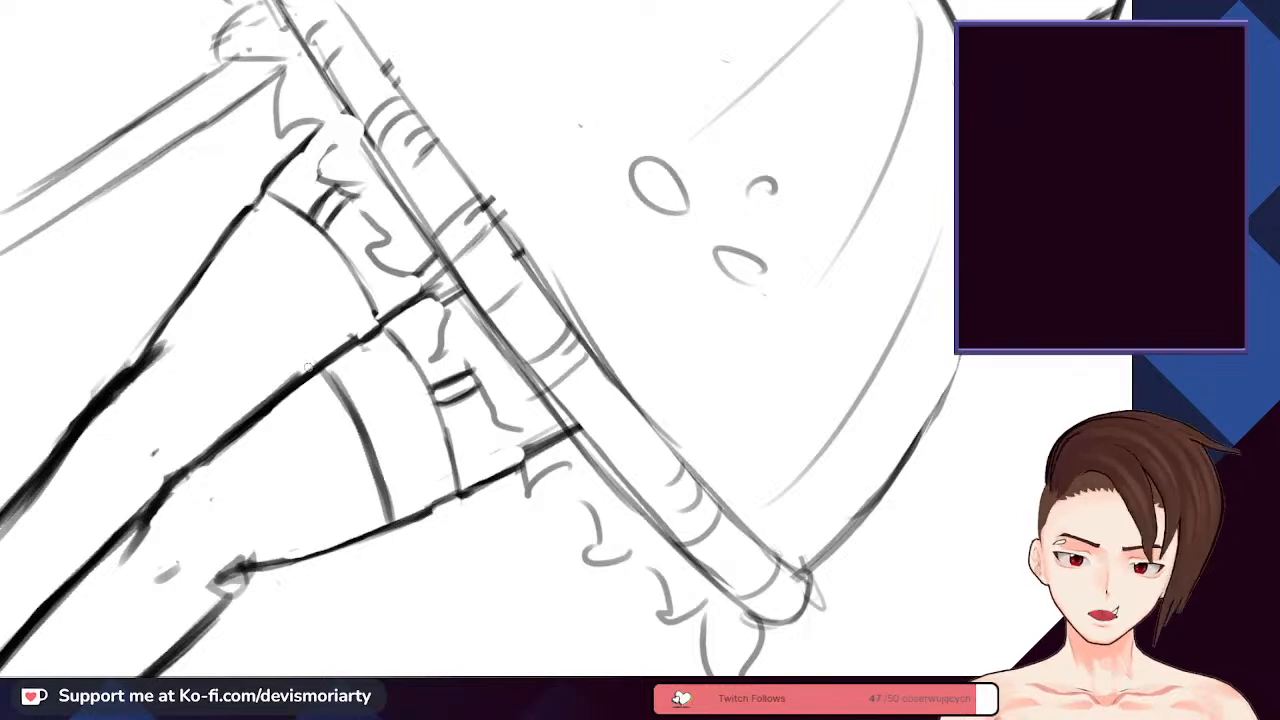
pyautogui.moveTo(308, 366)
pyautogui.mouseDown()
pyautogui.moveTo(208, 255)
pyautogui.moveTo(290, 345)
pyautogui.moveTo(218, 256)
pyautogui.mouseUp()
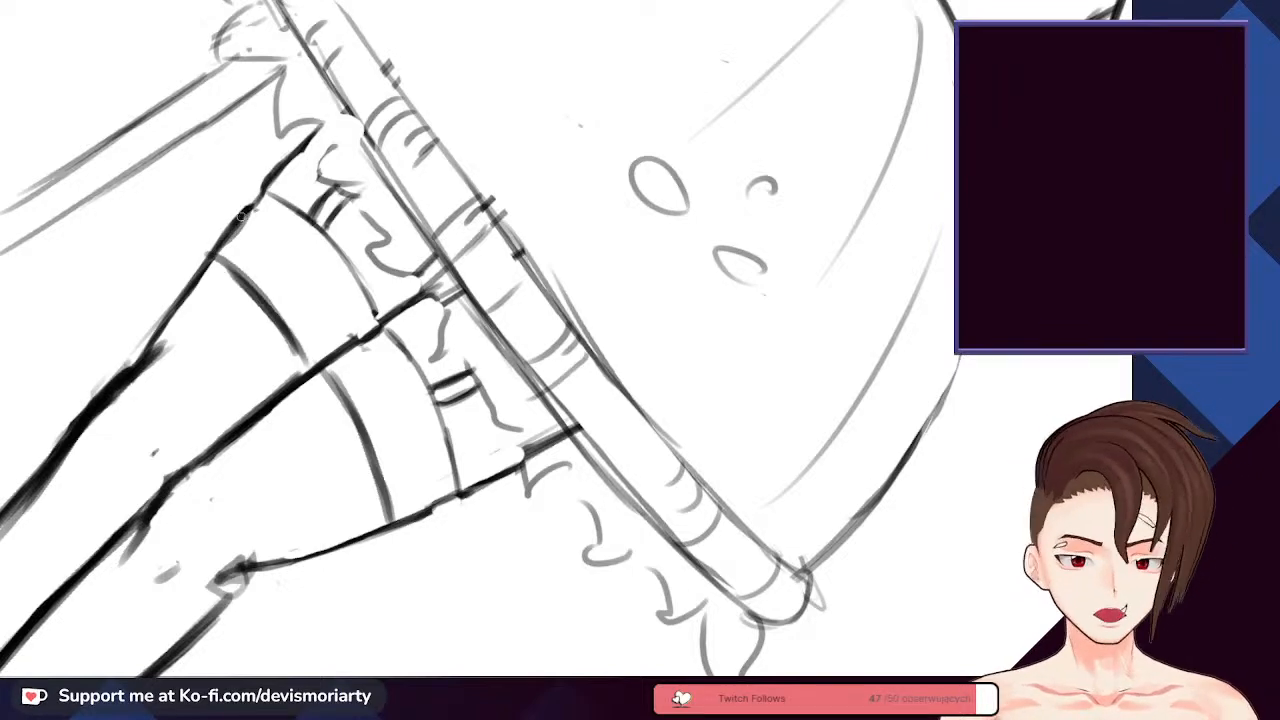
# - Clean up the outer contour of the left thigh alongside the widened stocking band
pyautogui.scroll(-2, 241, 214)
pyautogui.scroll(3, 240, 215)
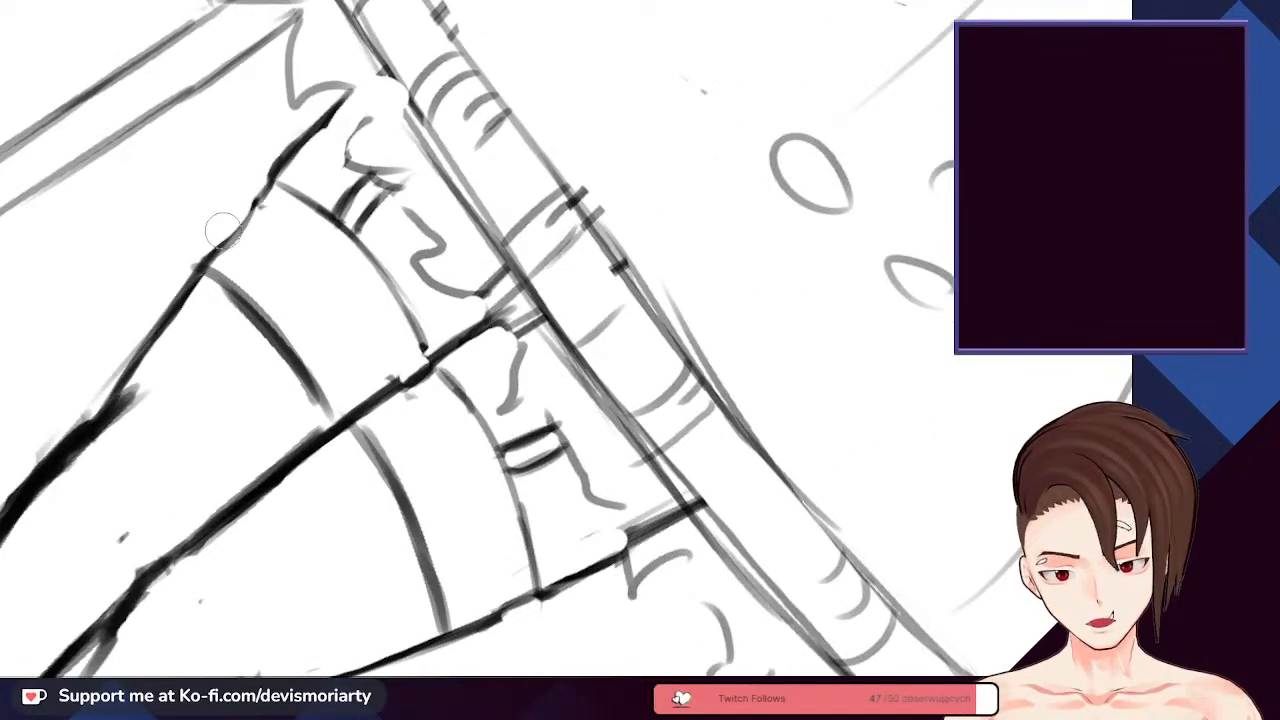
pyautogui.moveTo(222, 230)
pyautogui.mouseDown()
pyautogui.moveTo(255, 185)
pyautogui.moveTo(252, 212)
pyautogui.moveTo(155, 335)
pyautogui.moveTo(182, 313)
pyautogui.moveTo(105, 440)
pyautogui.mouseUp()
pyautogui.scroll(-5, 105, 440)
pyautogui.scroll(4, 265, 410)
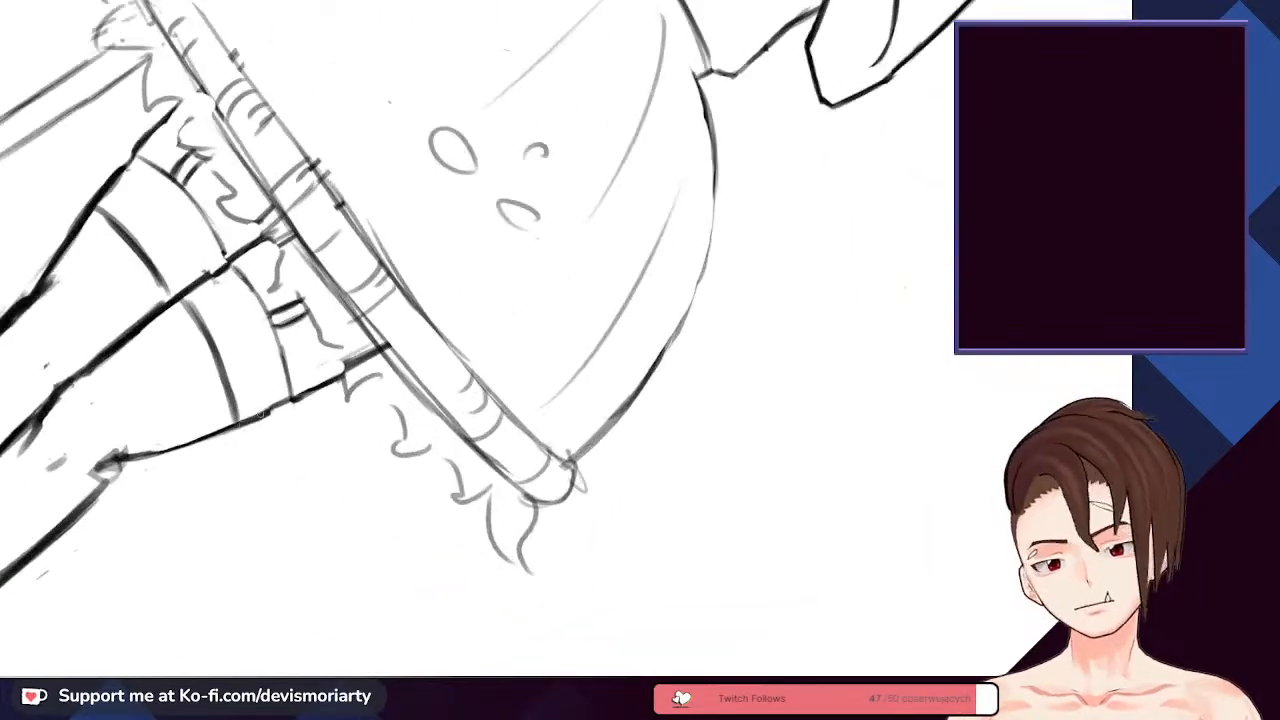
# - Refine the outer contours of both thighs between the skirt ruffle and the stocking tops
pyautogui.scroll(-4, 265, 410)
pyautogui.scroll(-4, 288, 370)
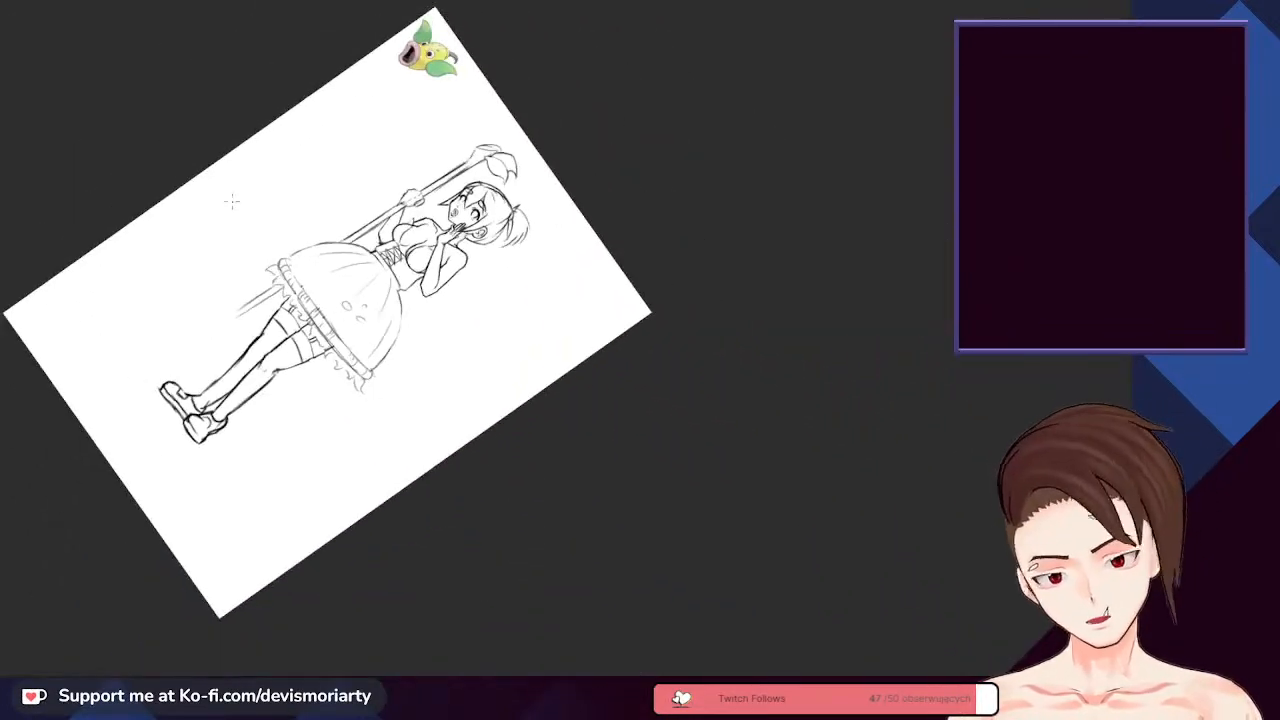
pyautogui.scroll(4, 288, 370)
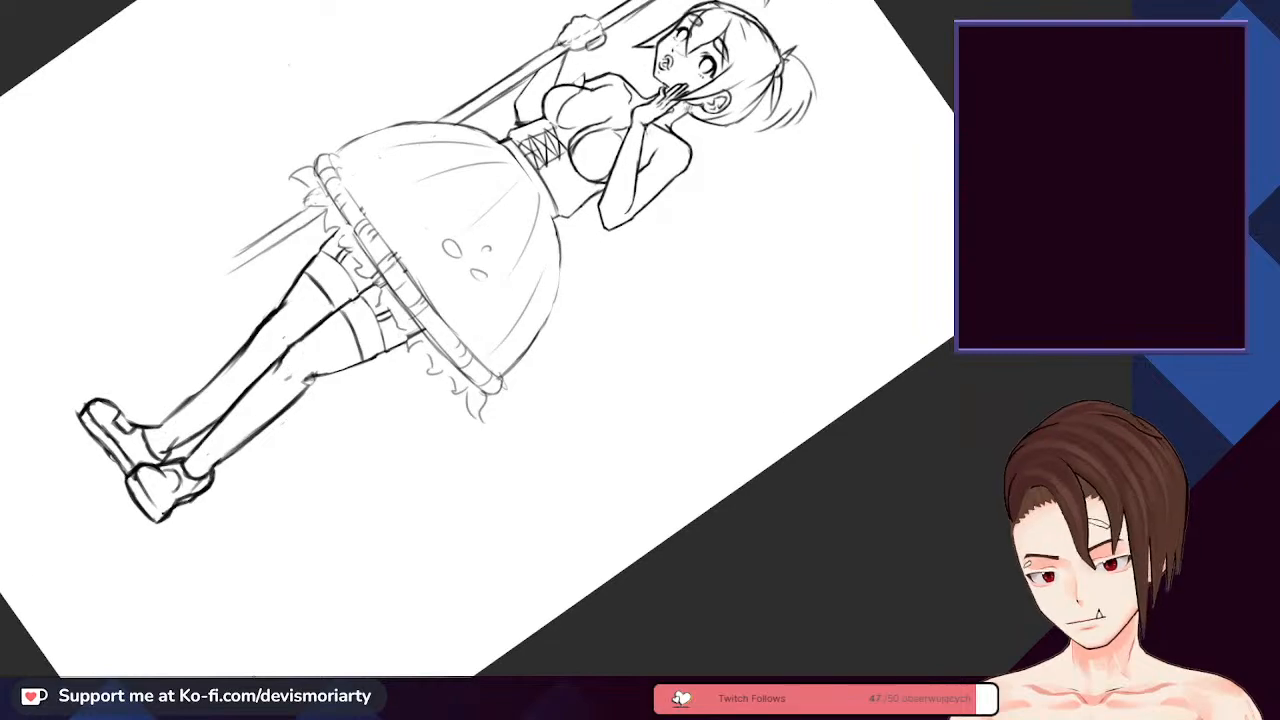
pyautogui.scroll(-5, 288, 370)
pyautogui.scroll(10, 474, 429)
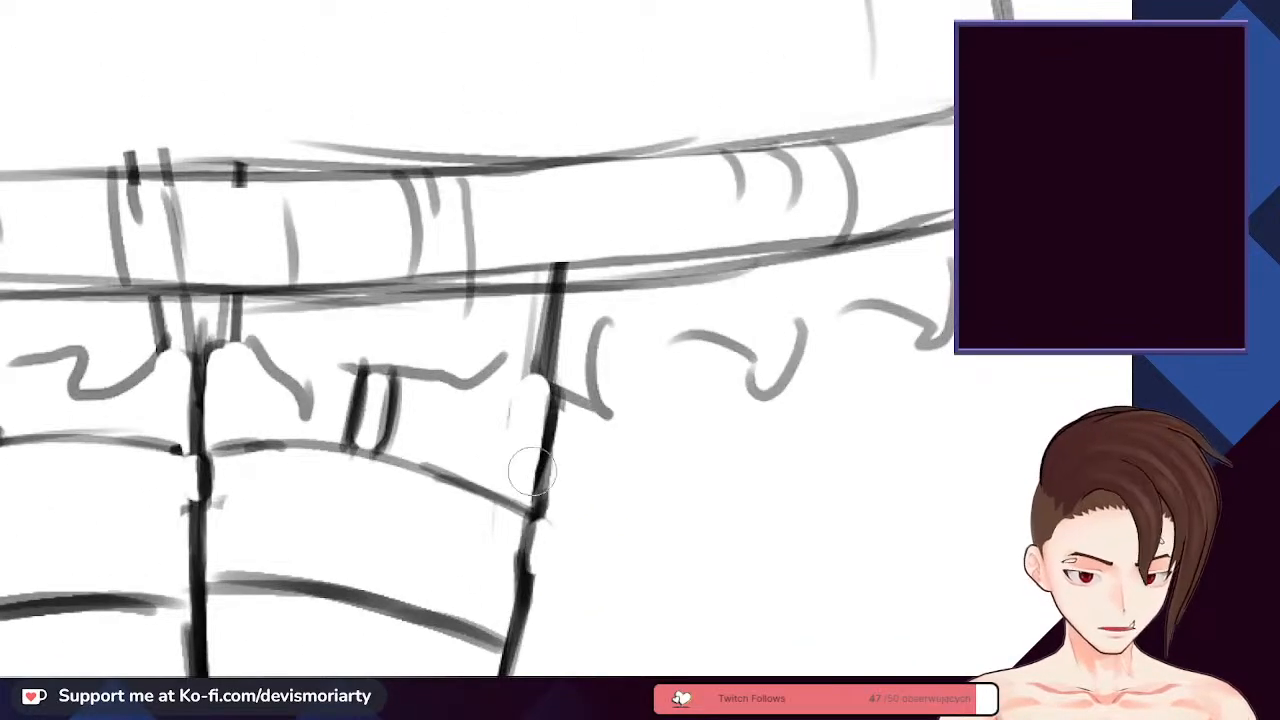
pyautogui.moveTo(531, 474); pyautogui.dragTo(554, 358)
pyautogui.scroll(-4, 554, 358)
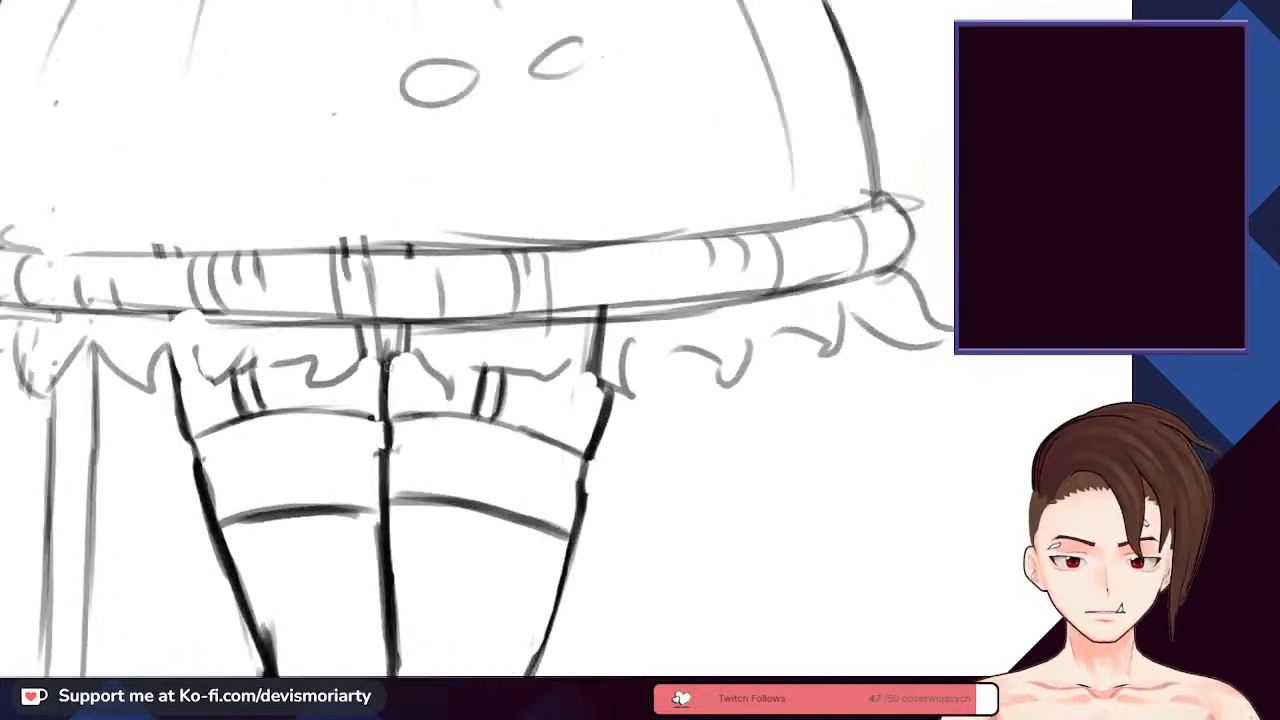
pyautogui.scroll(4, 310, 380)
pyautogui.moveTo(305, 354); pyautogui.dragTo(318, 418)
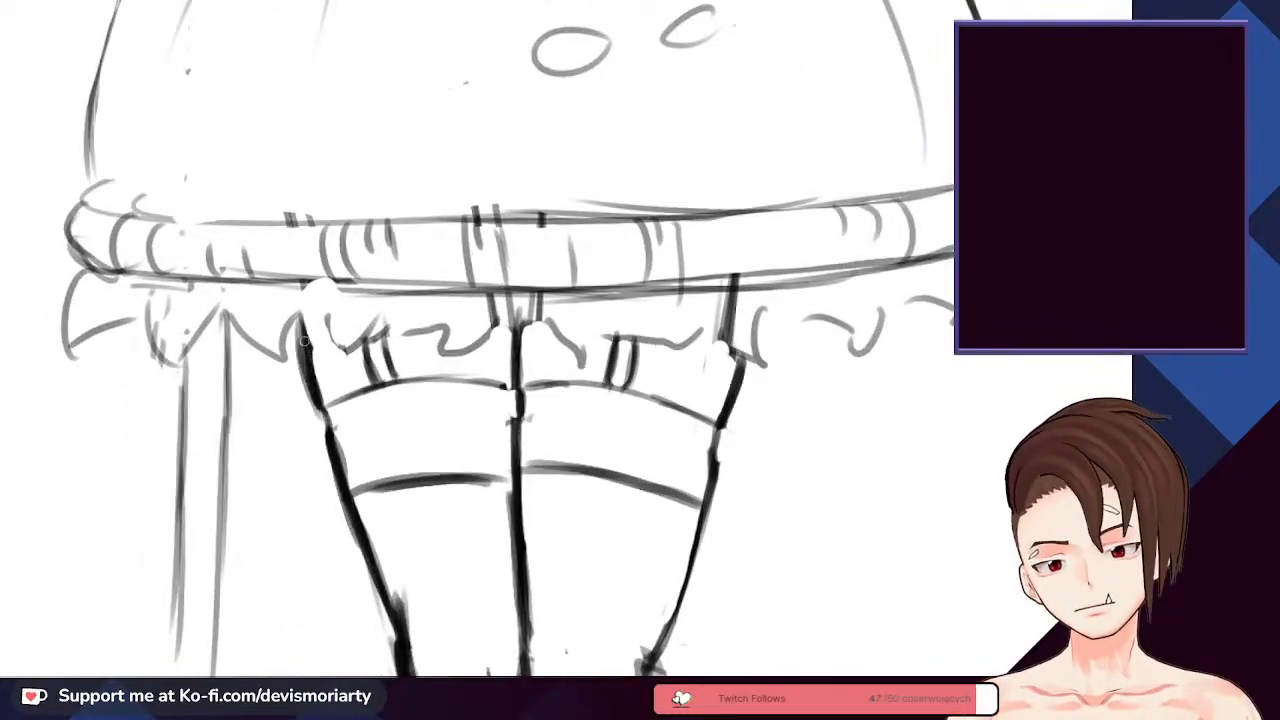
# - Extend the staff below the skirt down to the level of the shoes and close its lower end
pyautogui.scroll(2, 304, 317)
pyautogui.scroll(-5, 334, 310)
pyautogui.scroll(2, 305, 357)
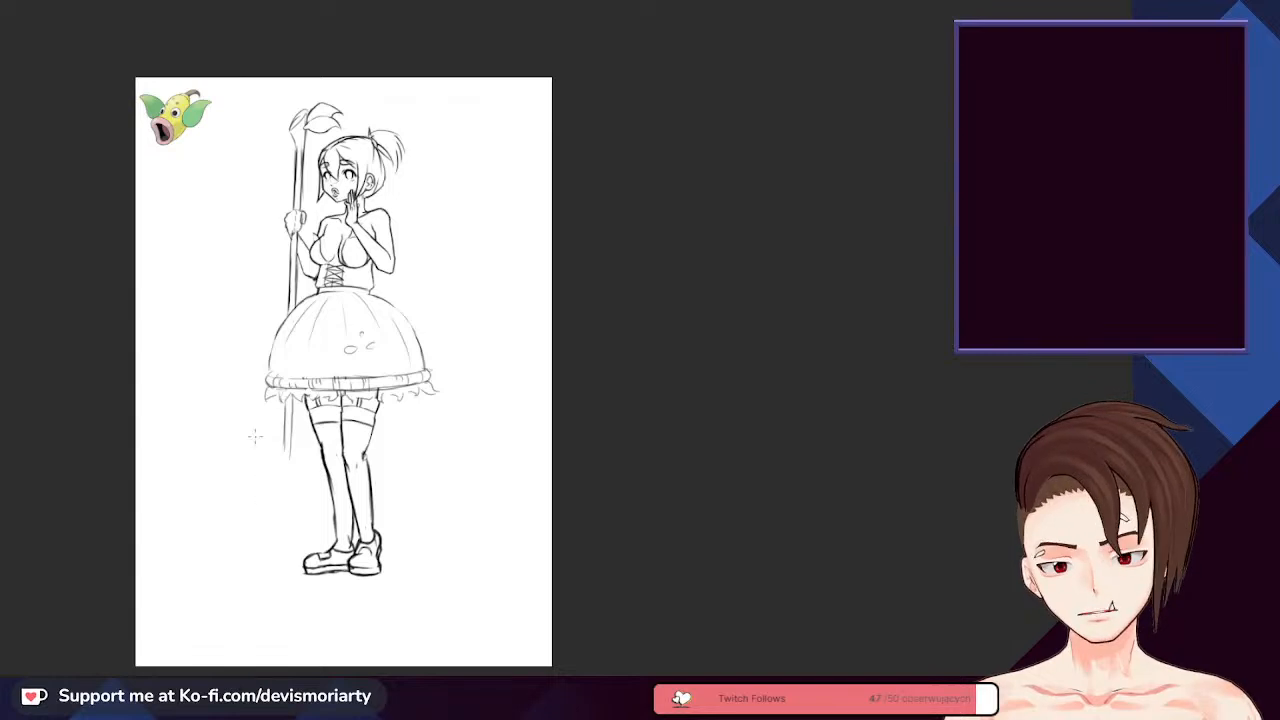
pyautogui.scroll(2, 255, 437)
pyautogui.moveTo(287, 451); pyautogui.dragTo(279, 566)
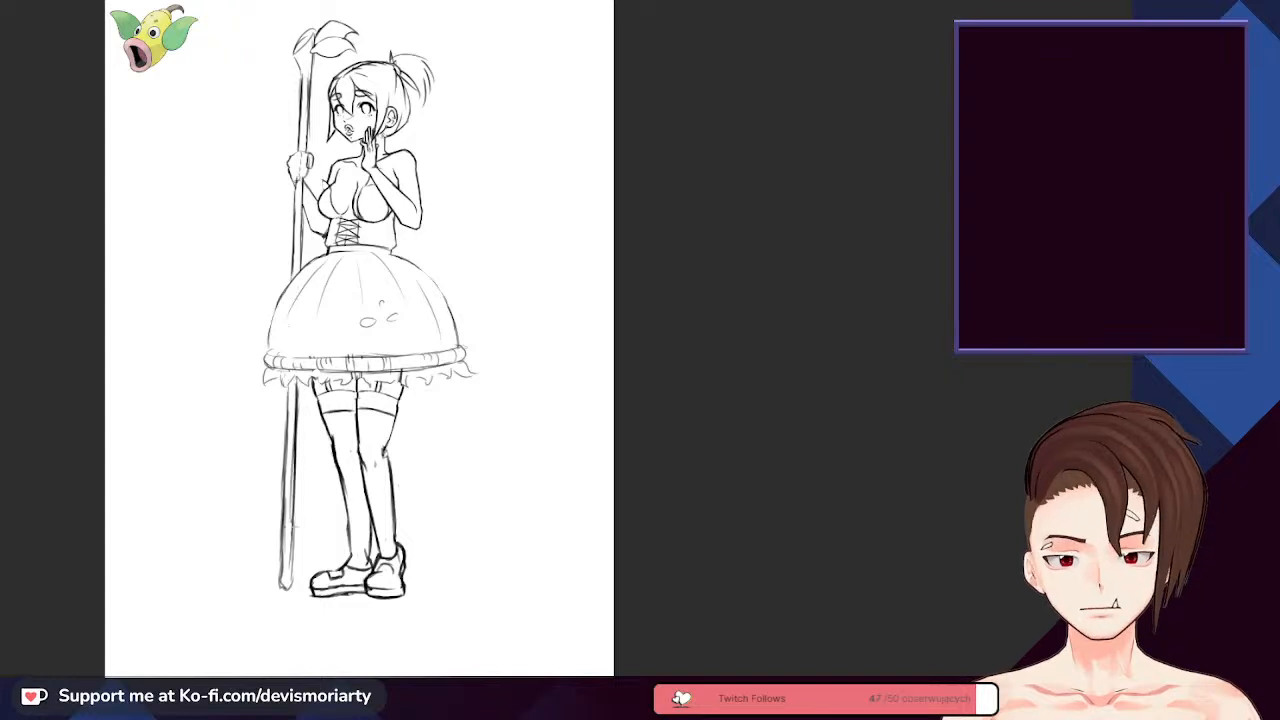
pyautogui.scroll(-3, 330, 340)
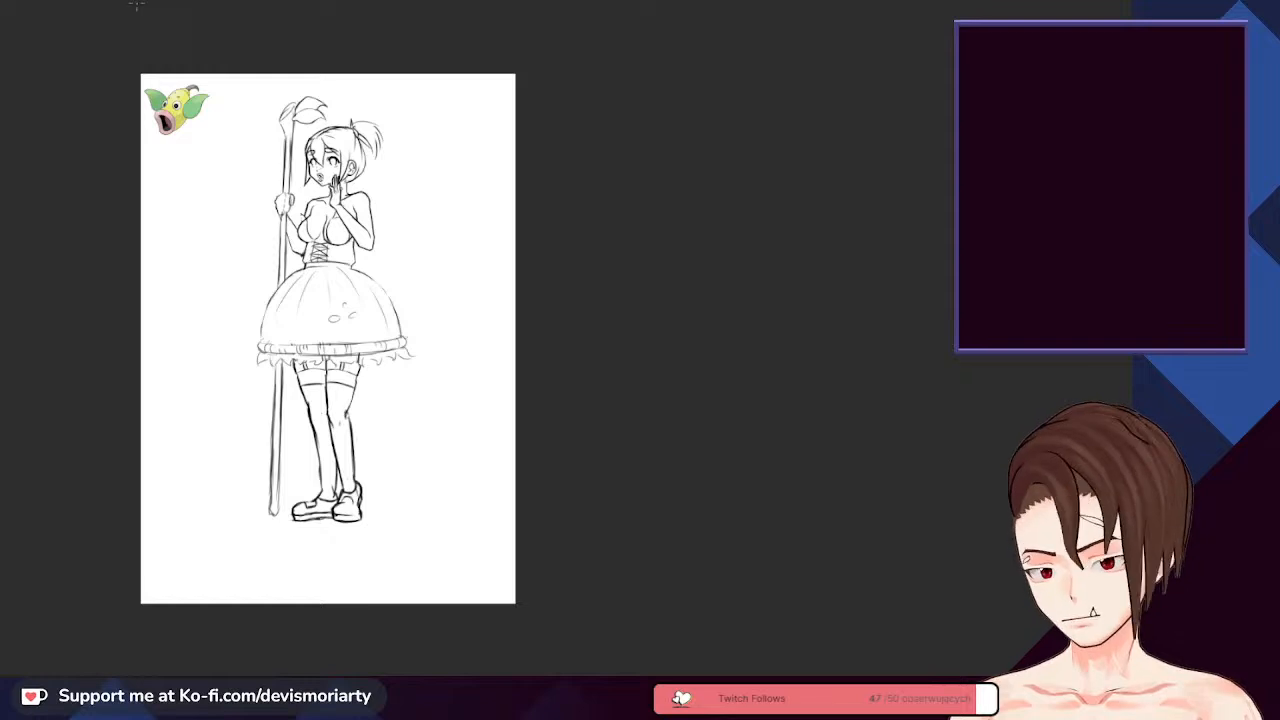
# - Select the character and staff without the reference image, enlarge them to nearly fill the page height, and reposition them on the page
pyautogui.scroll(-3, 206, 82)
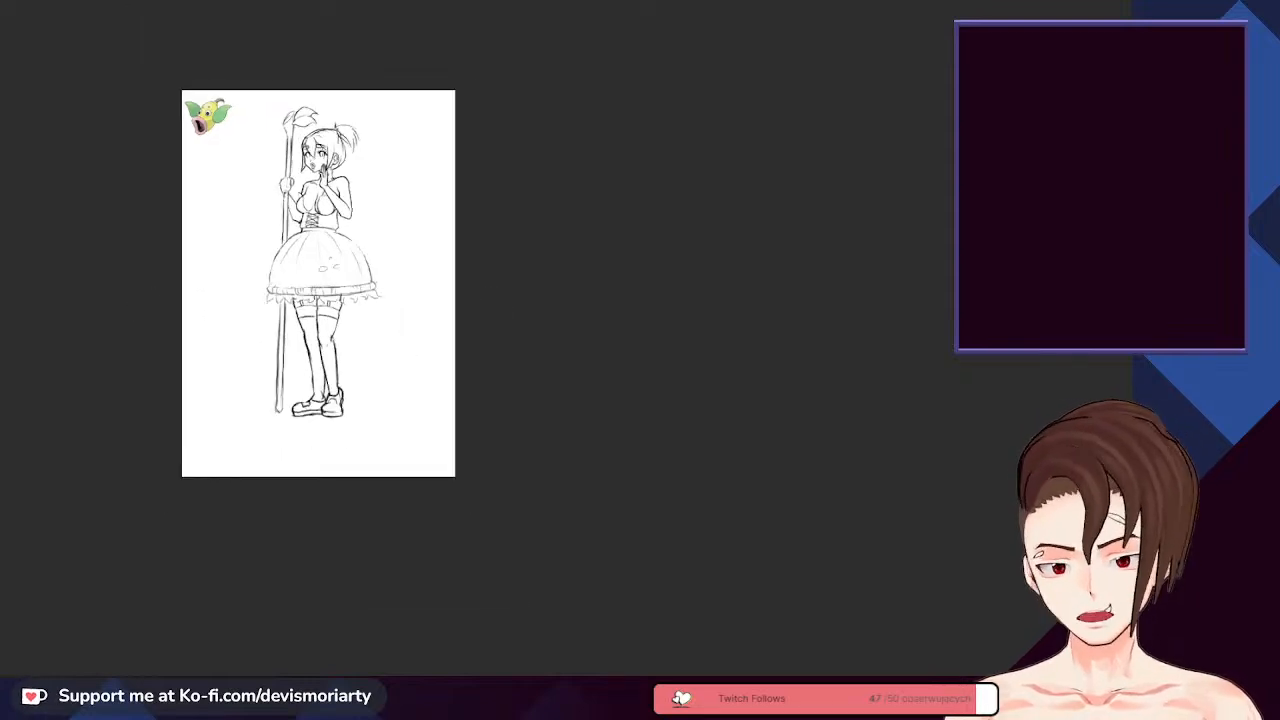
pyautogui.moveTo(243, 85); pyautogui.dragTo(426, 498)
pyautogui.click(381, 525)
pyautogui.moveTo(336, 101); pyautogui.dragTo(363, 63)
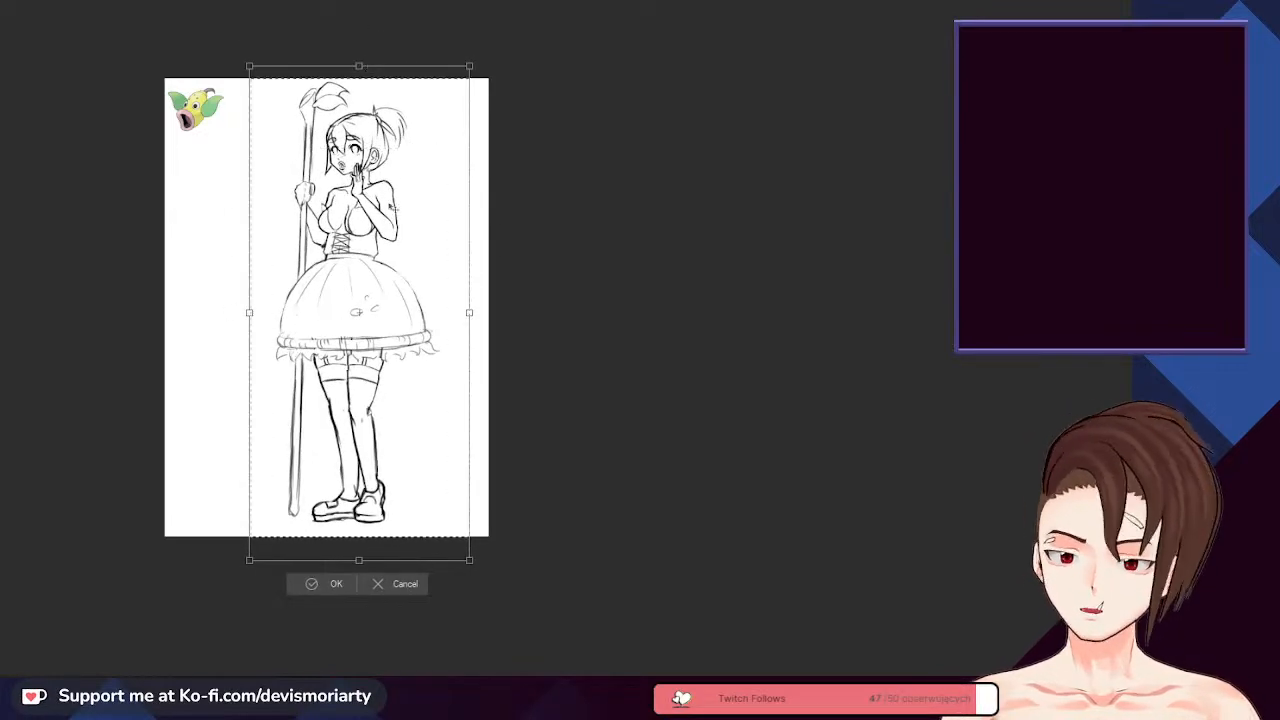
pyautogui.moveTo(360, 300); pyautogui.dragTo(348, 304)
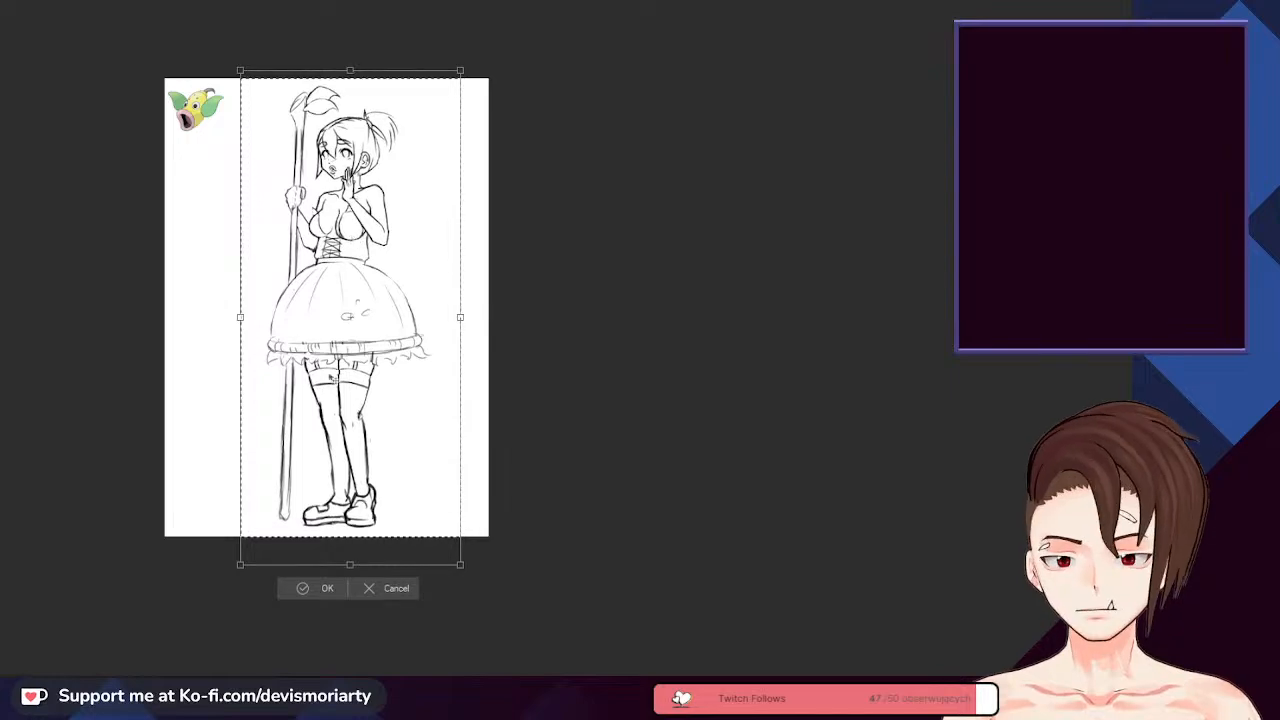
pyautogui.press('Return')
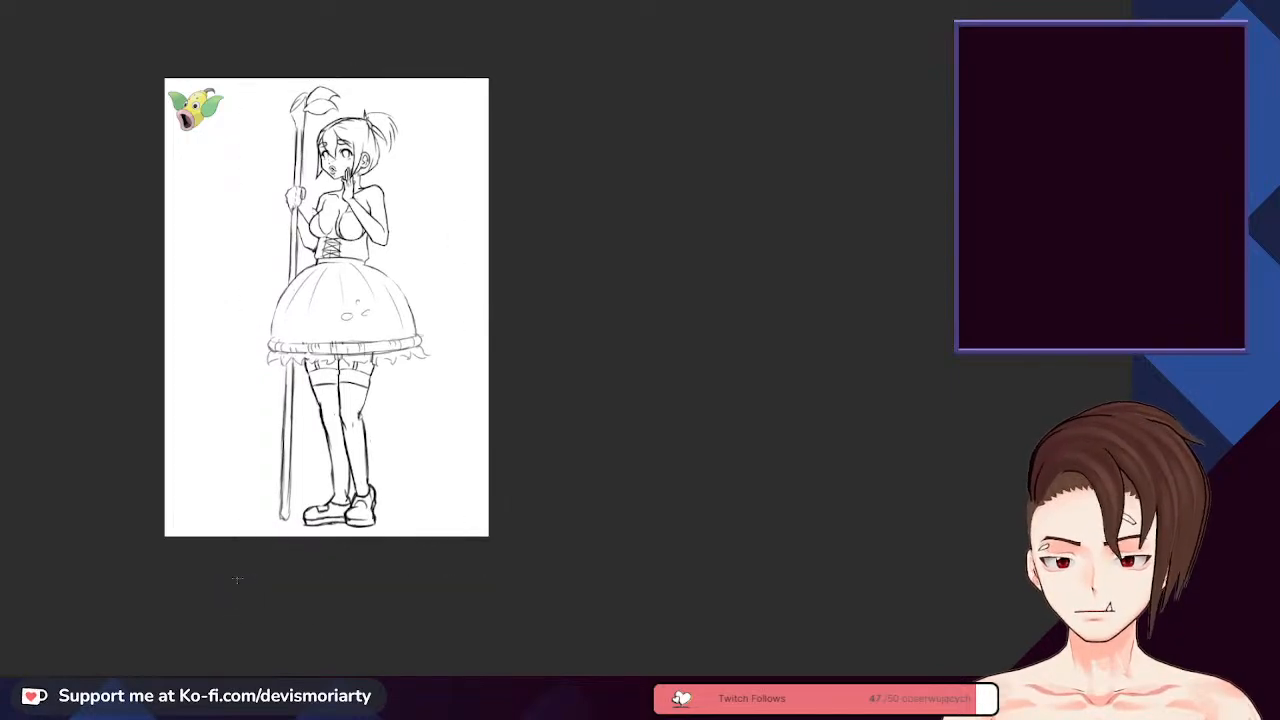
# - Erase the left shoe's toe outline and redraw the line between its upper and sole
pyautogui.scroll(5, 445, 516)
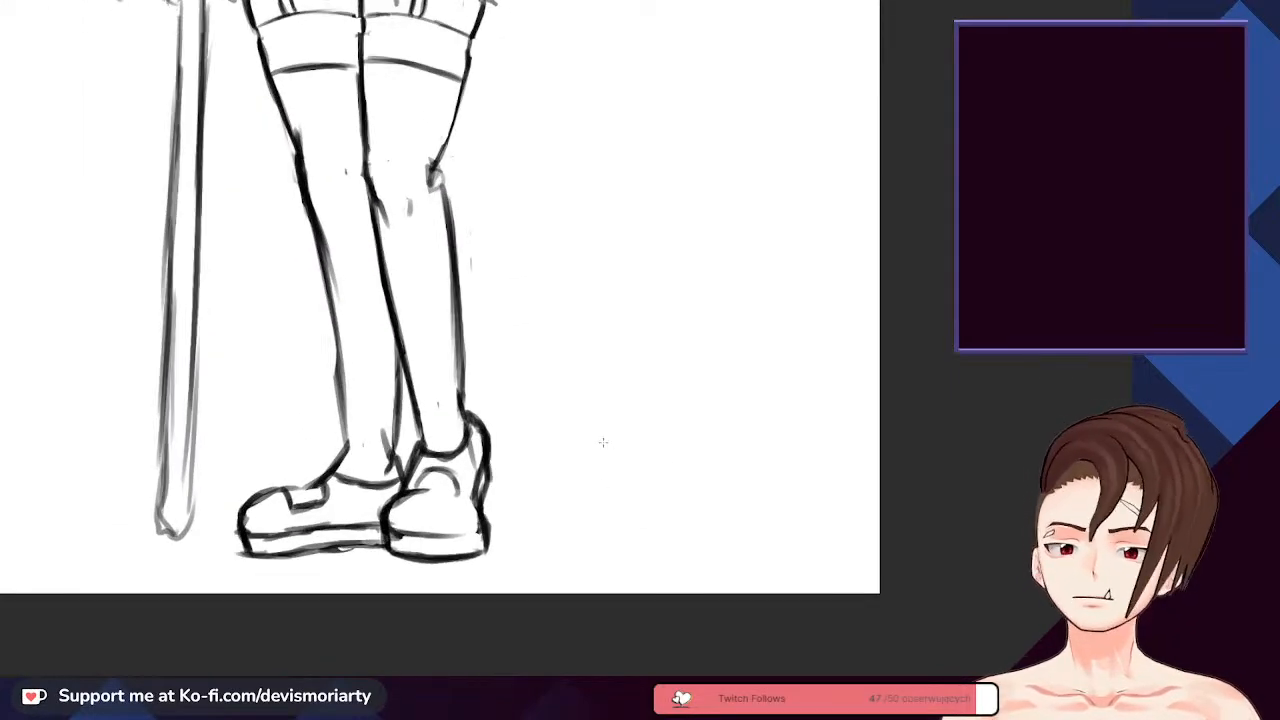
pyautogui.press('-')
pyautogui.scroll(-4, 257, 435)
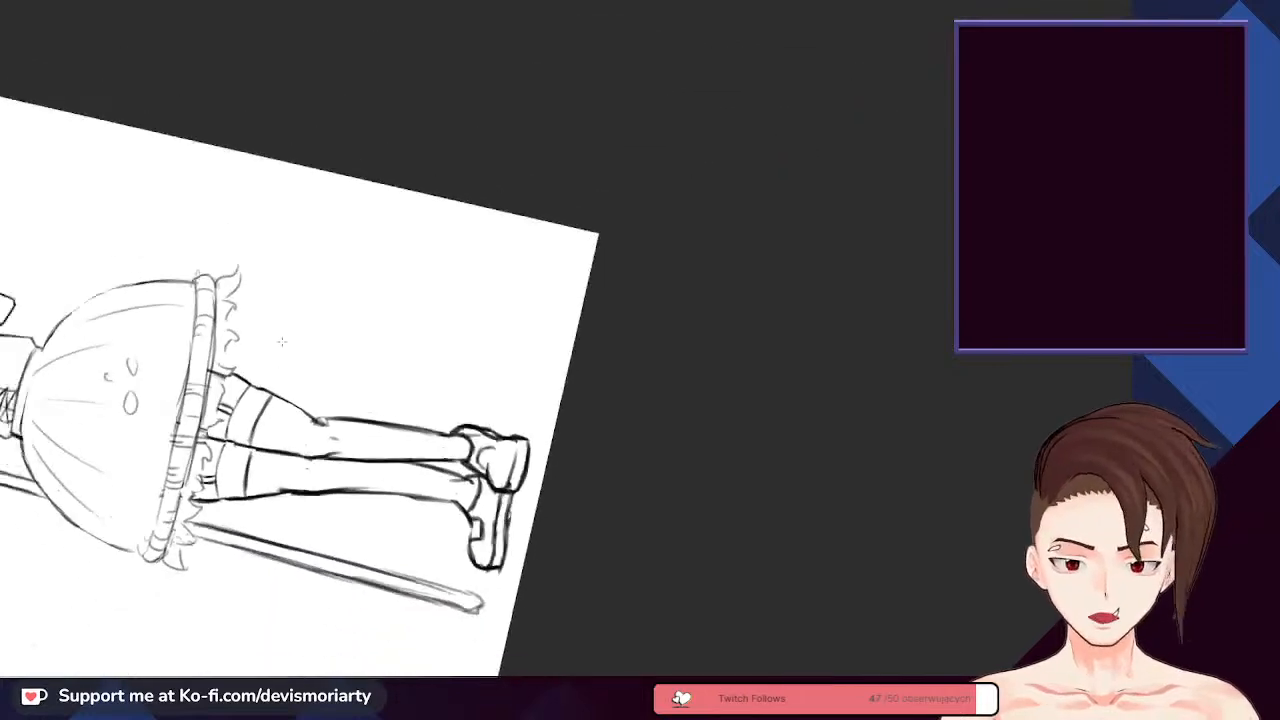
pyautogui.scroll(7, 500, 588)
pyautogui.moveTo(418, 492); pyautogui.dragTo(400, 472)
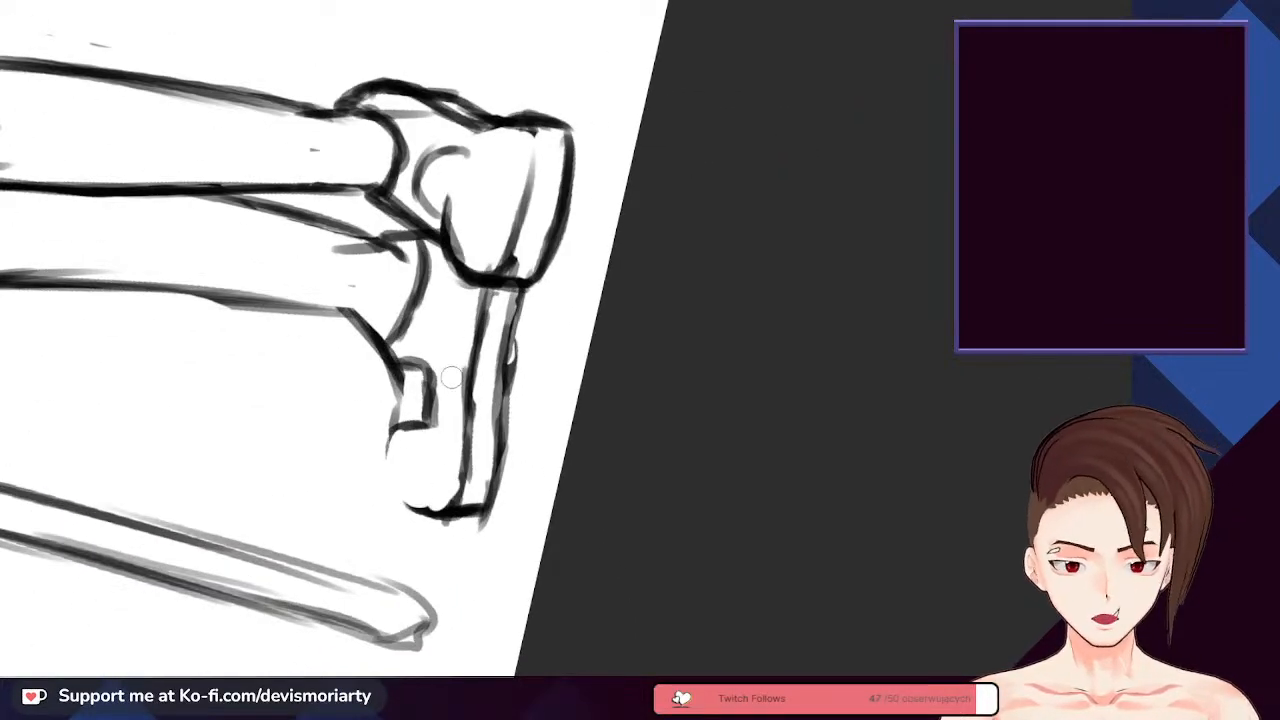
pyautogui.moveTo(445, 495)
pyautogui.mouseDown()
pyautogui.moveTo(455, 395)
pyautogui.moveTo(492, 295)
pyautogui.moveTo(498, 500)
pyautogui.mouseUp()
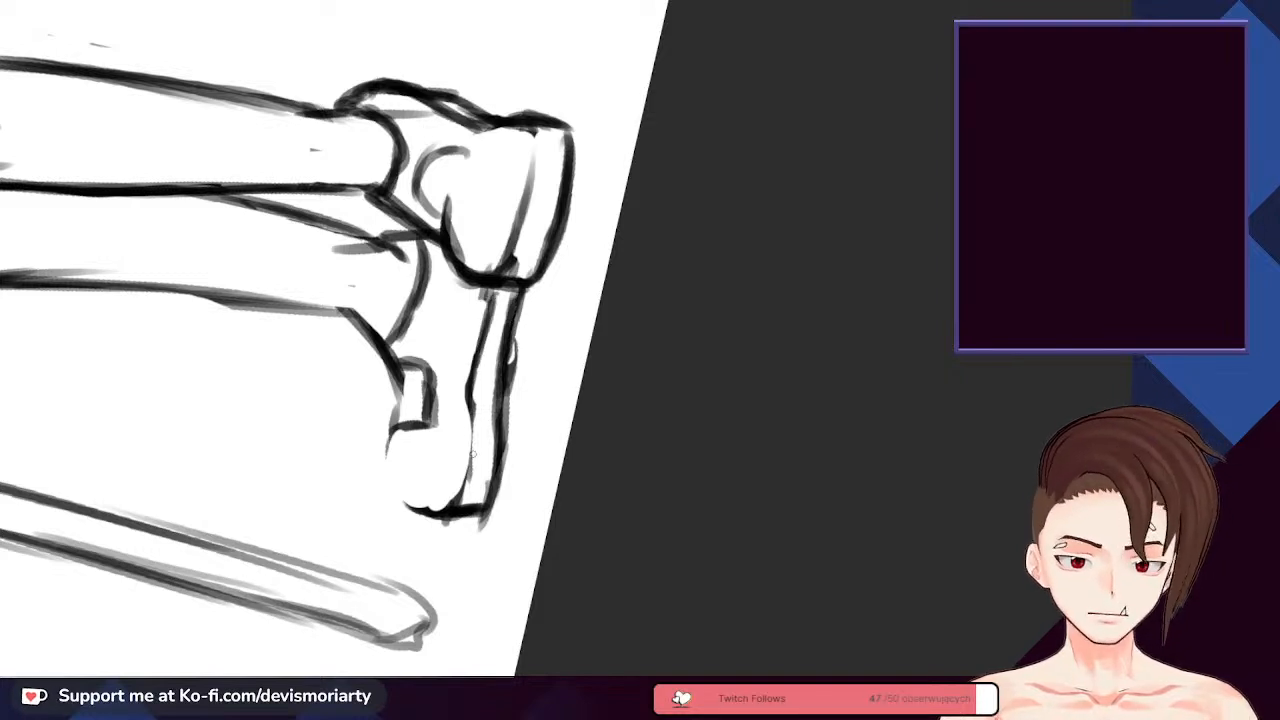
# - Draw a rounder, bulkier toe on the left shoe and touch up the line around its ankle opening
pyautogui.moveTo(398, 500); pyautogui.dragTo(390, 428)
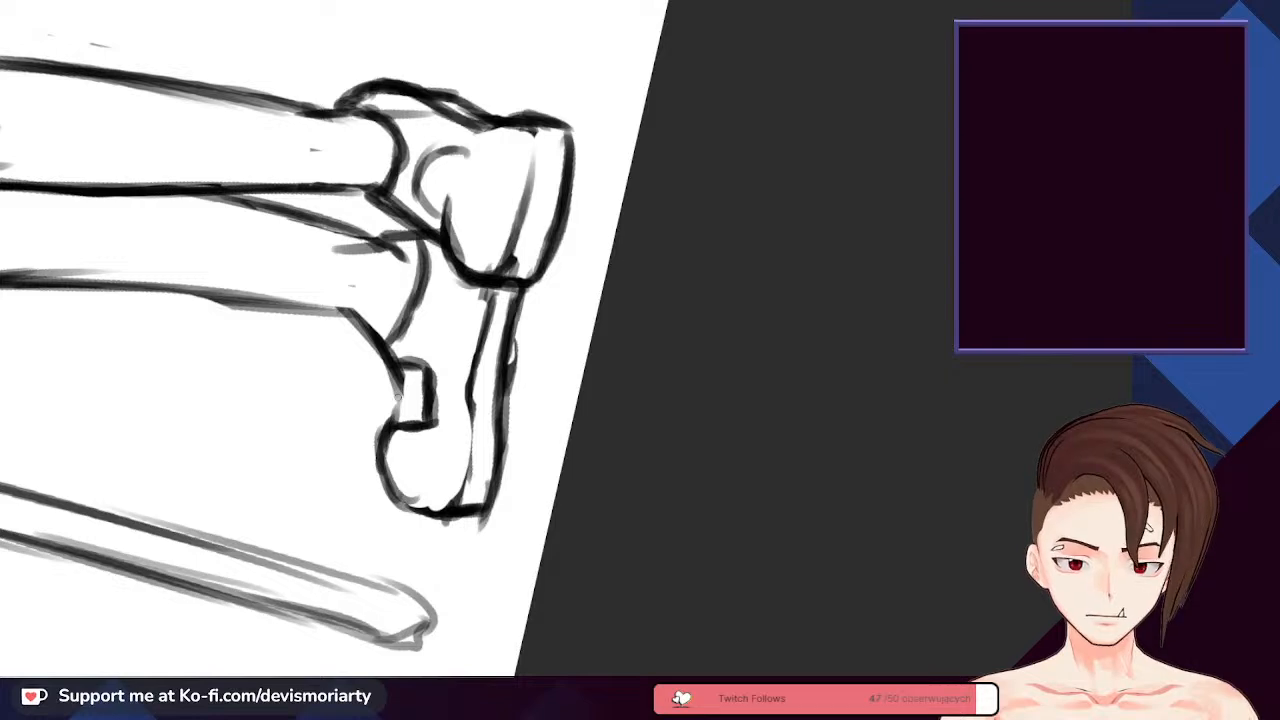
pyautogui.scroll(-6, 391, 372)
pyautogui.scroll(5, 387, 373)
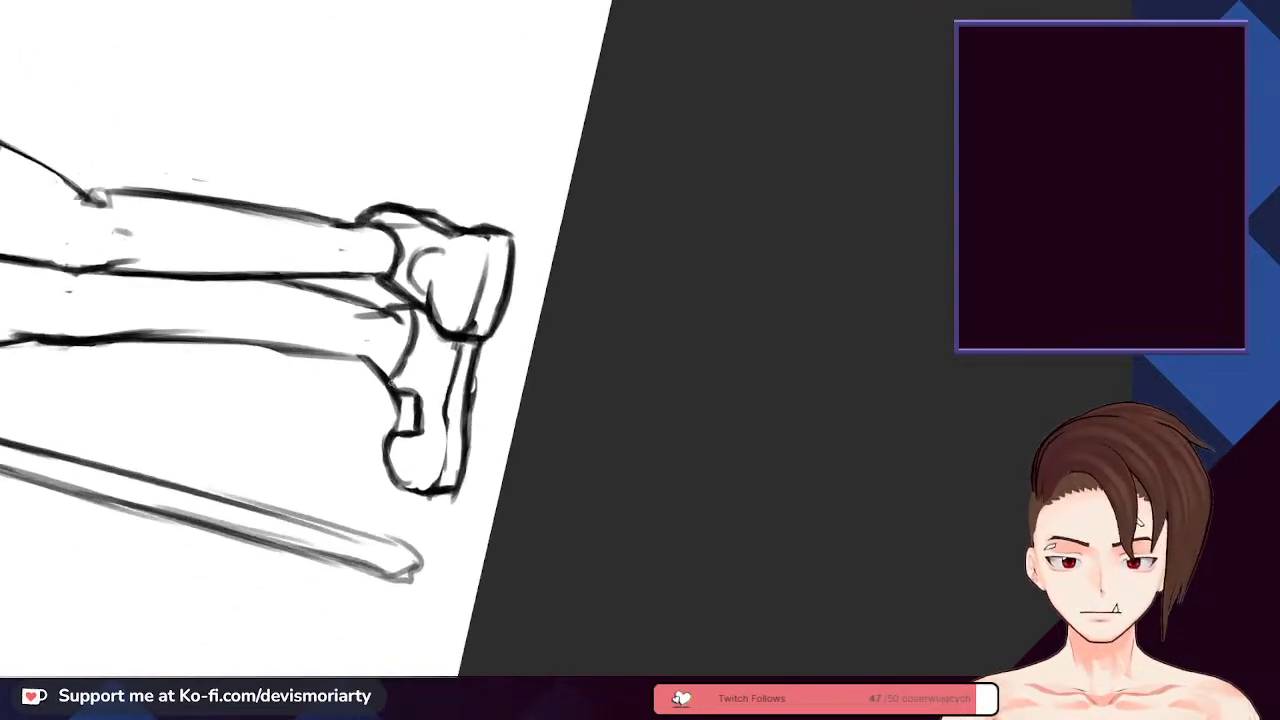
pyautogui.moveTo(415, 332); pyautogui.dragTo(411, 299)
pyautogui.scroll(-1, 410, 330)
pyautogui.scroll(4, 420, 320)
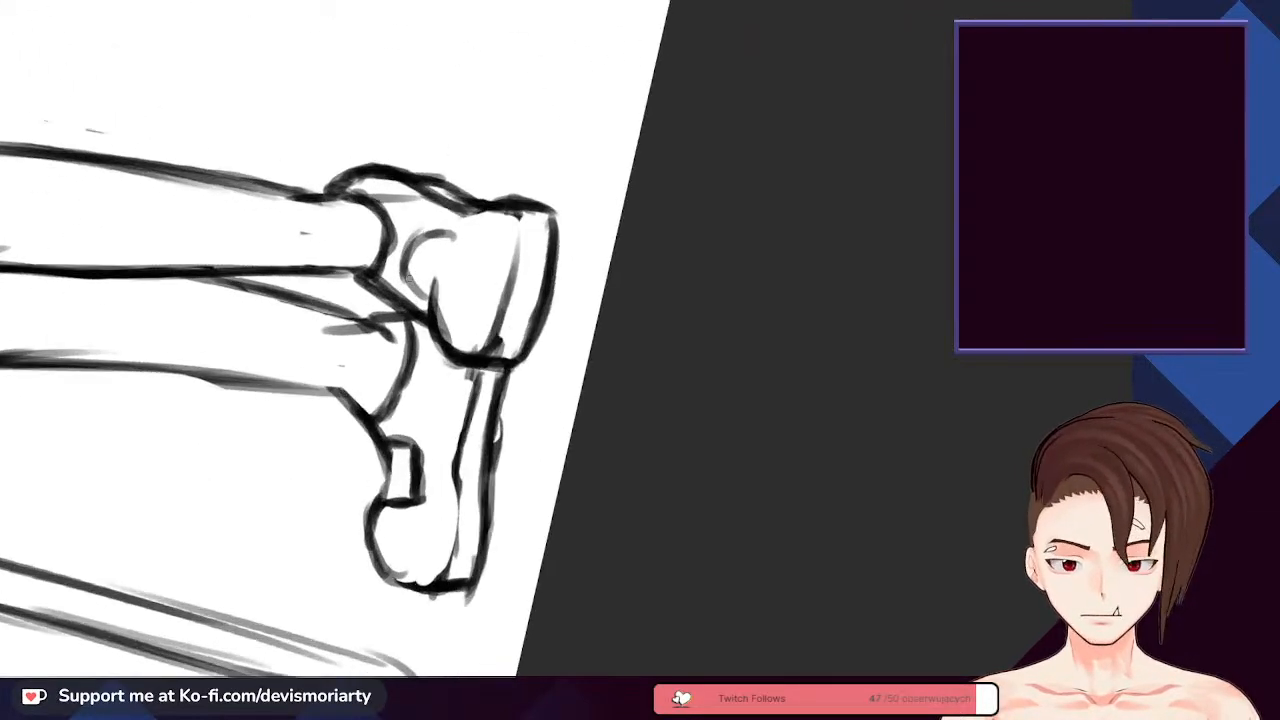
# - Examine the proportions of the whole figure, then the head and upper body in the upright view
pyautogui.scroll(-9, 425, 340)
pyautogui.scroll(-4, 430, 360)
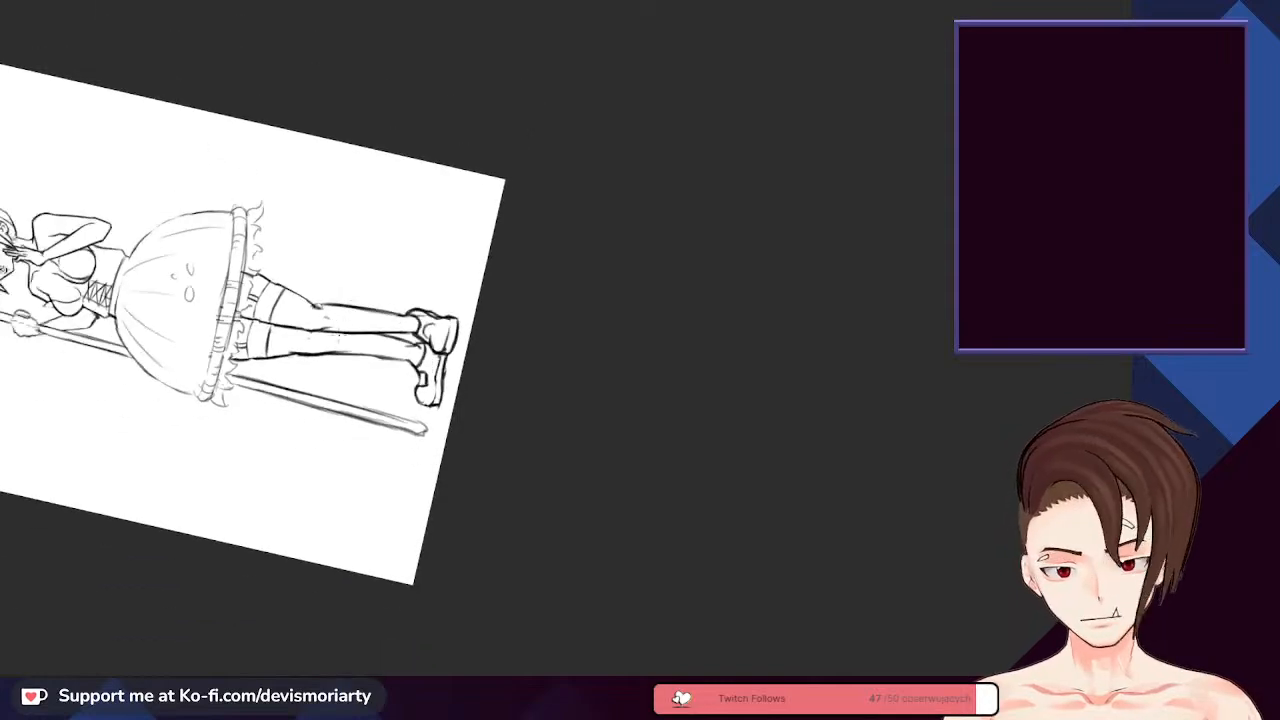
pyautogui.scroll(1, 430, 360)
pyautogui.scroll(-3, 430, 355)
pyautogui.scroll(7, 425, 346)
pyautogui.scroll(-5, 425, 346)
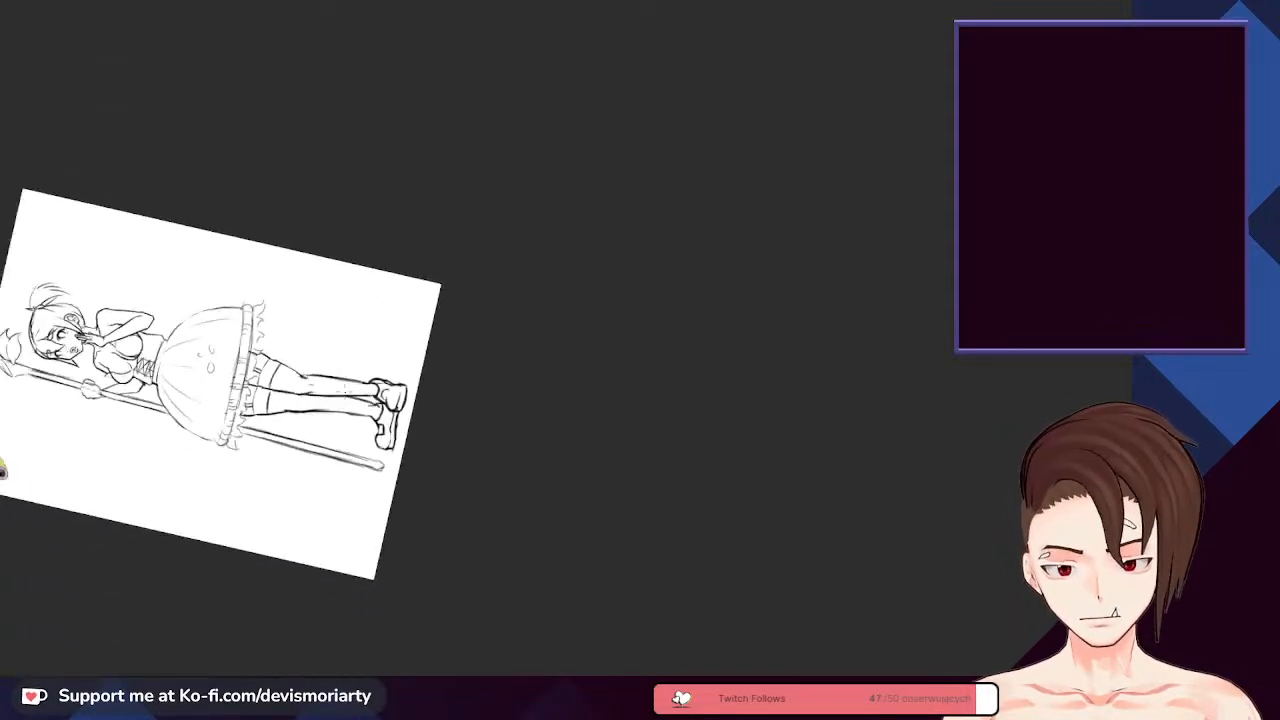
pyautogui.scroll(3, 120, 398)
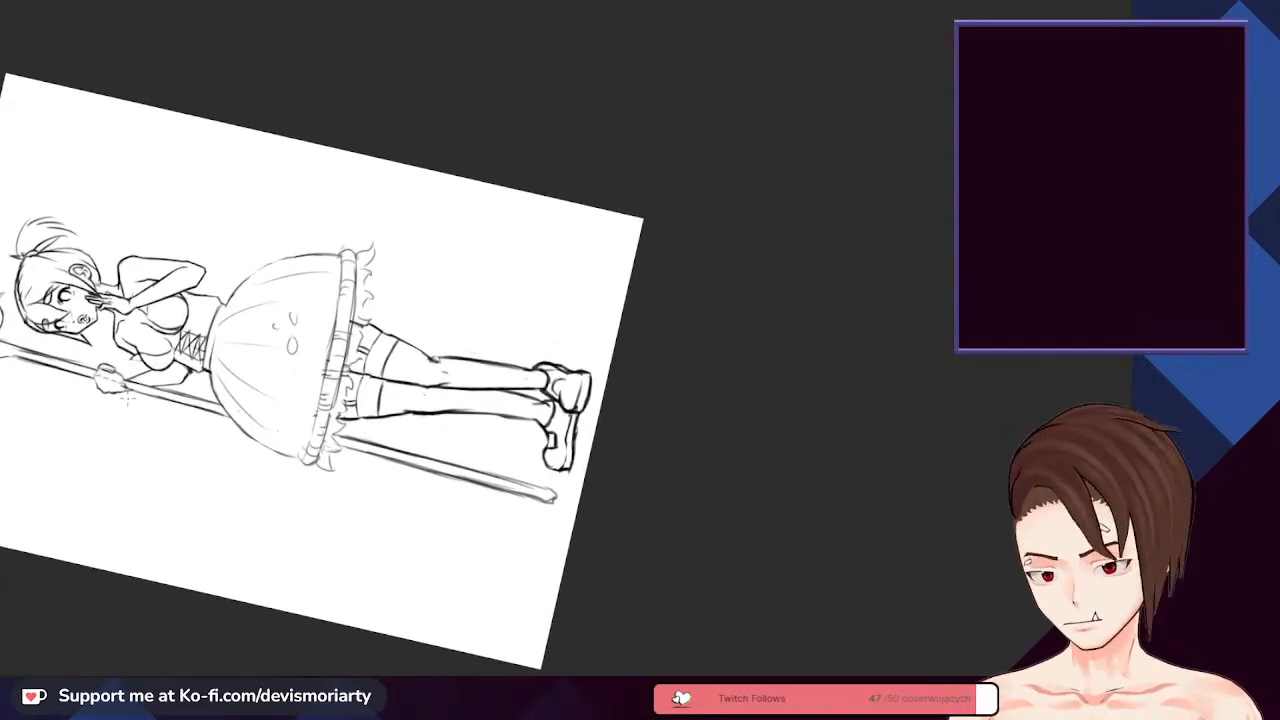
pyautogui.press('5')
pyautogui.scroll(-4, 426, 389)
pyautogui.scroll(6, 450, 290)
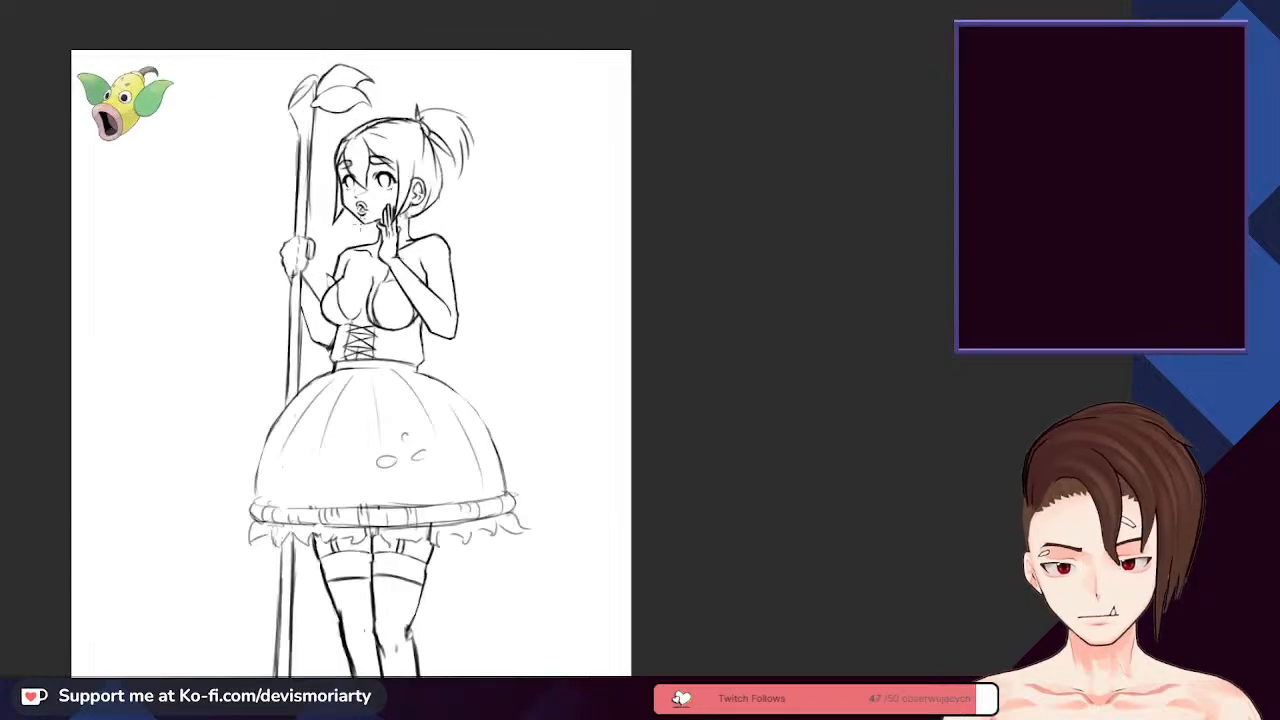
pyautogui.scroll(2, 371, 237)
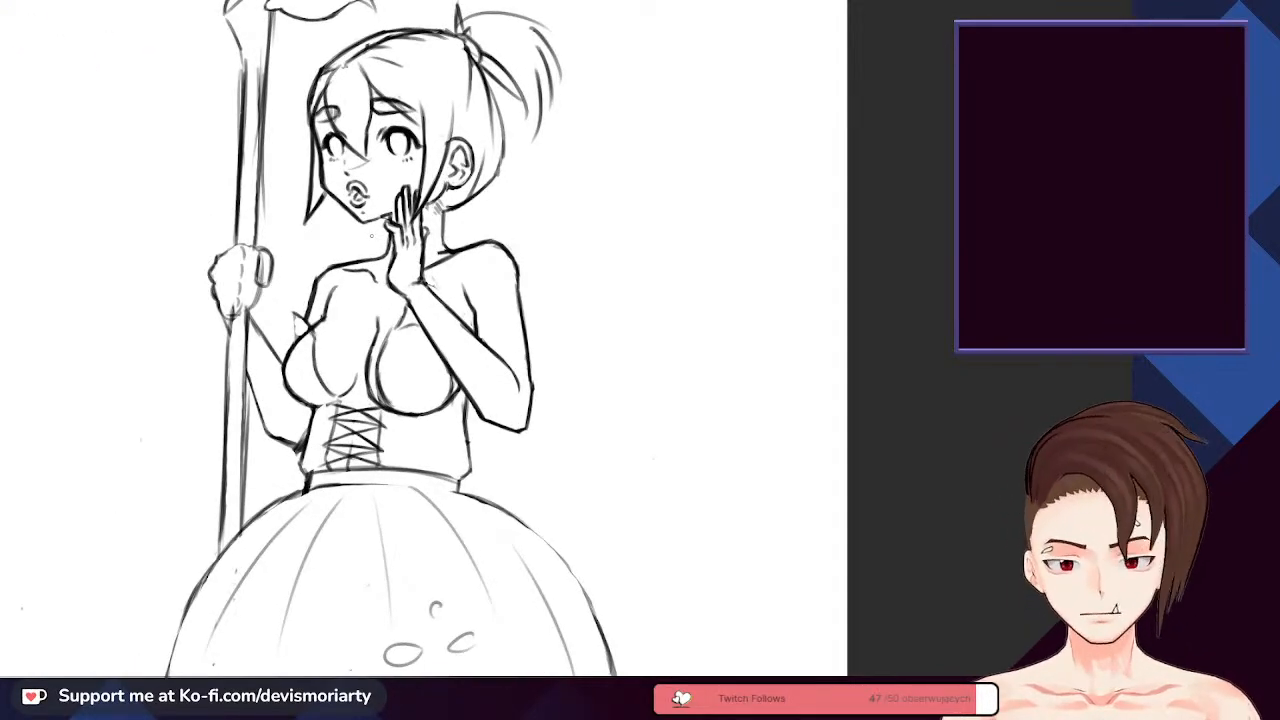
# - Thin the heavy line along the underside of the bodice's right cup with the eraser
pyautogui.scroll(3, 392, 387)
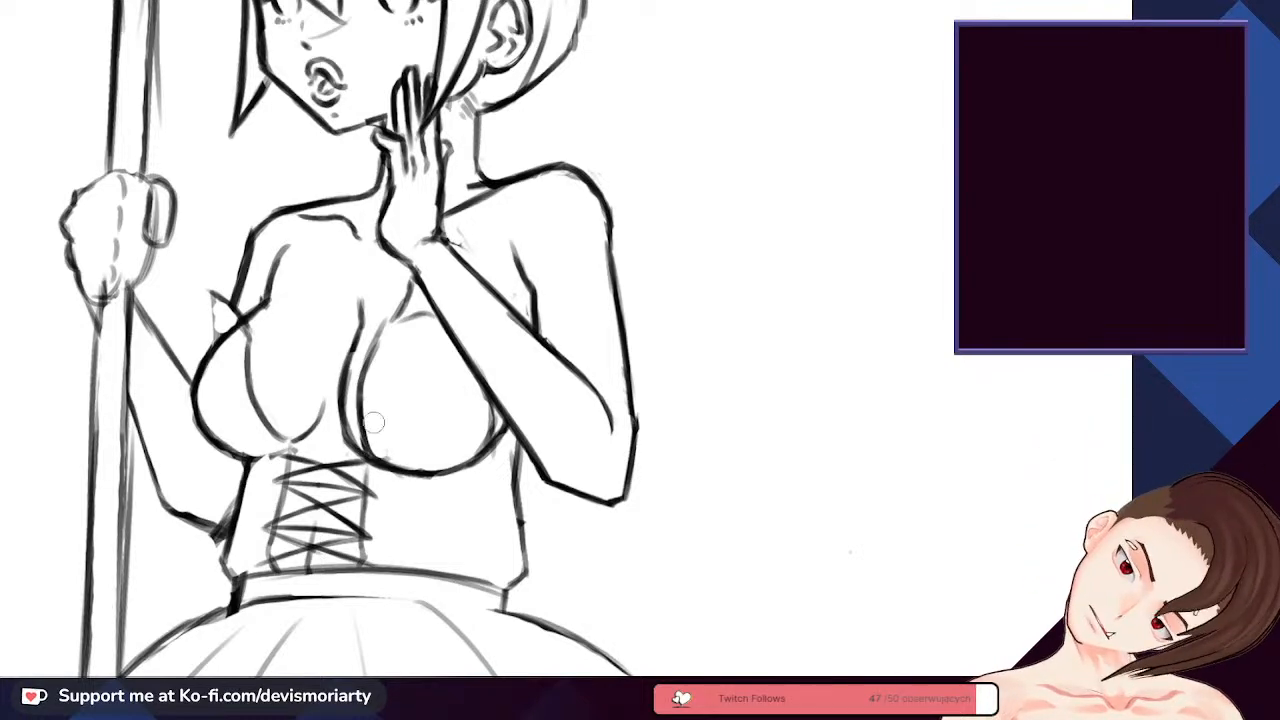
pyautogui.scroll(-1, 395, 416)
pyautogui.scroll(-3, 395, 416)
pyautogui.scroll(4, 420, 410)
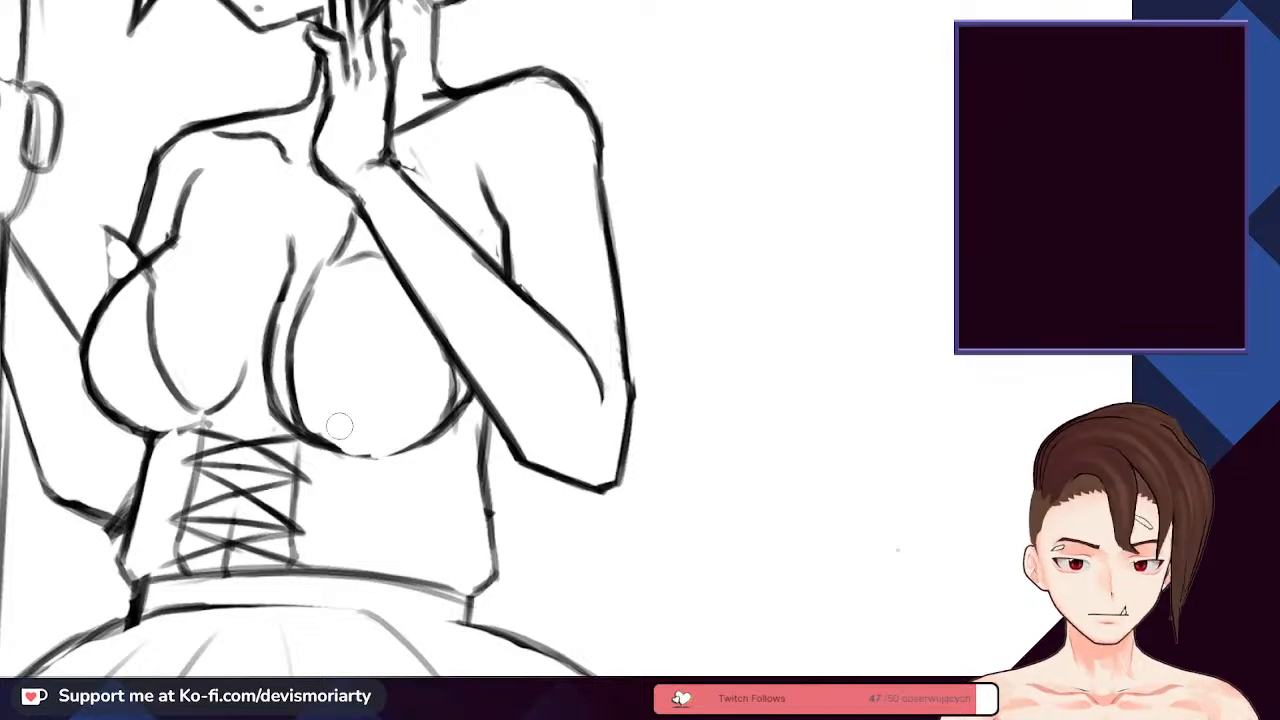
pyautogui.scroll(-2, 340, 433)
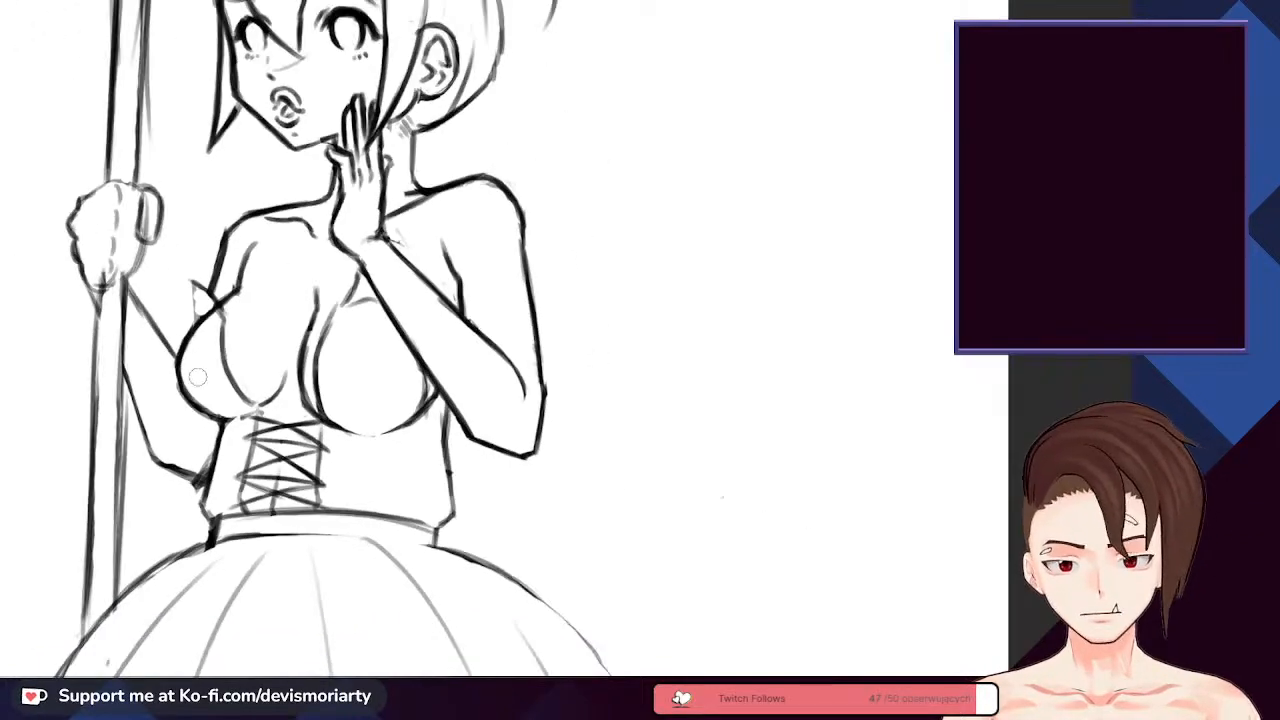
pyautogui.scroll(3, 201, 411)
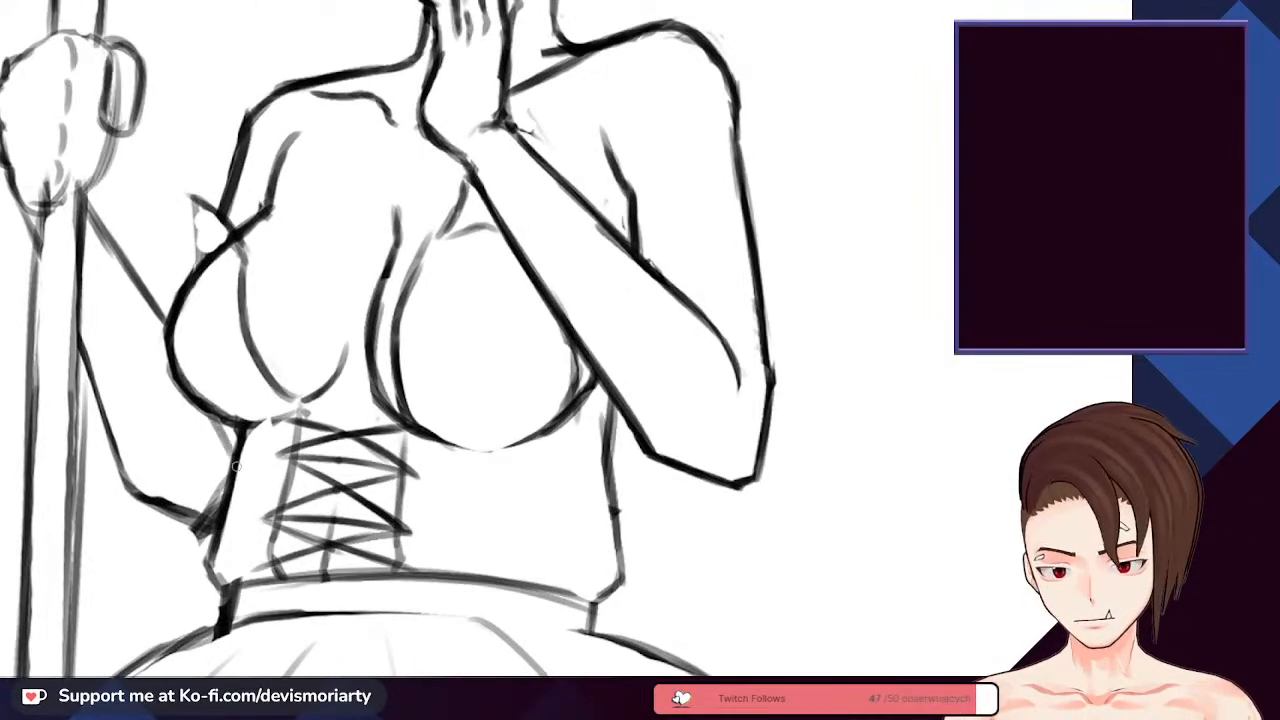
# - Try to redraw the lower outline of the bodice's left cup as a straighter line running into the waist
pyautogui.moveTo(236, 466); pyautogui.dragTo(174, 379)
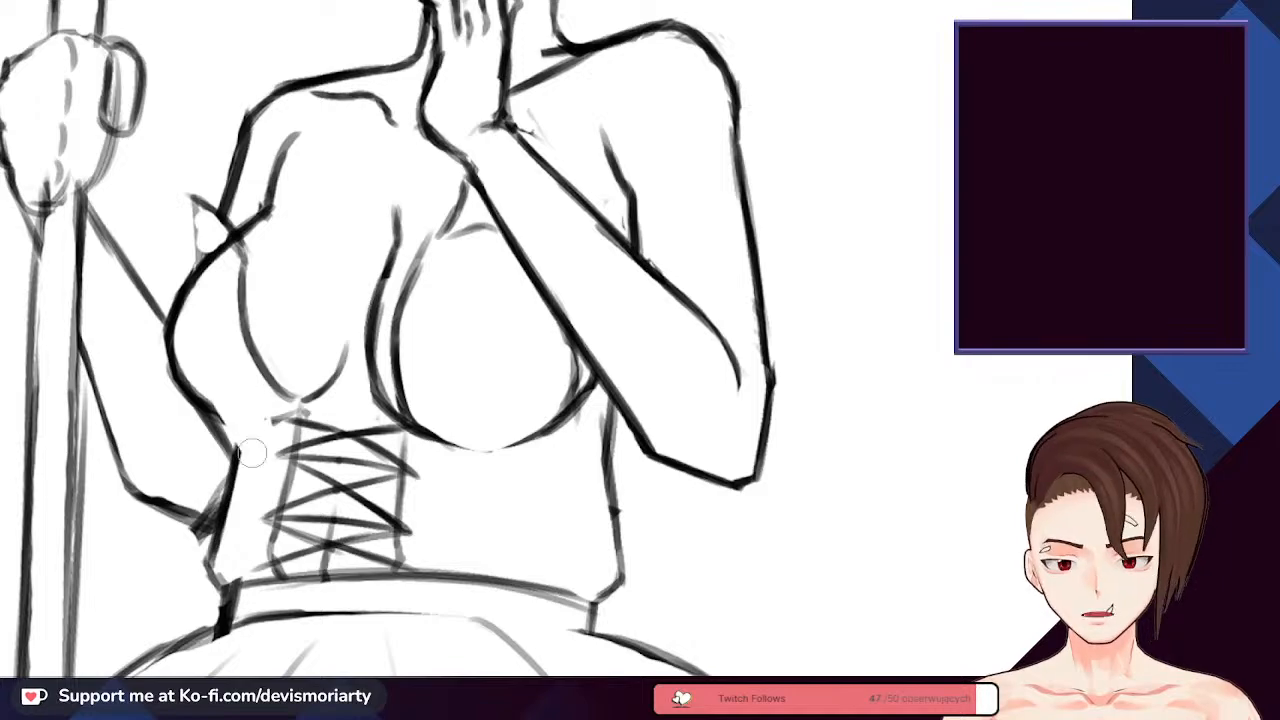
pyautogui.scroll(-2, 175, 330)
pyautogui.scroll(-2, 172, 308)
pyautogui.scroll(4, 190, 346)
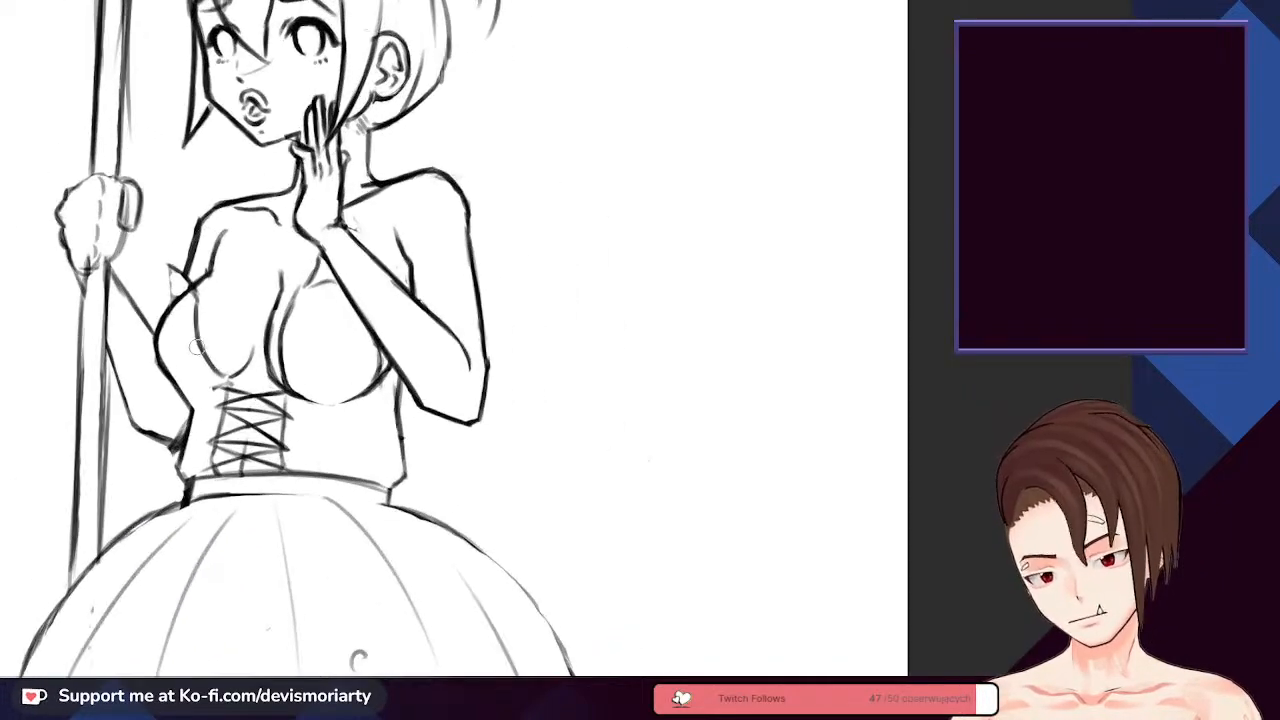
pyautogui.scroll(1, 170, 385)
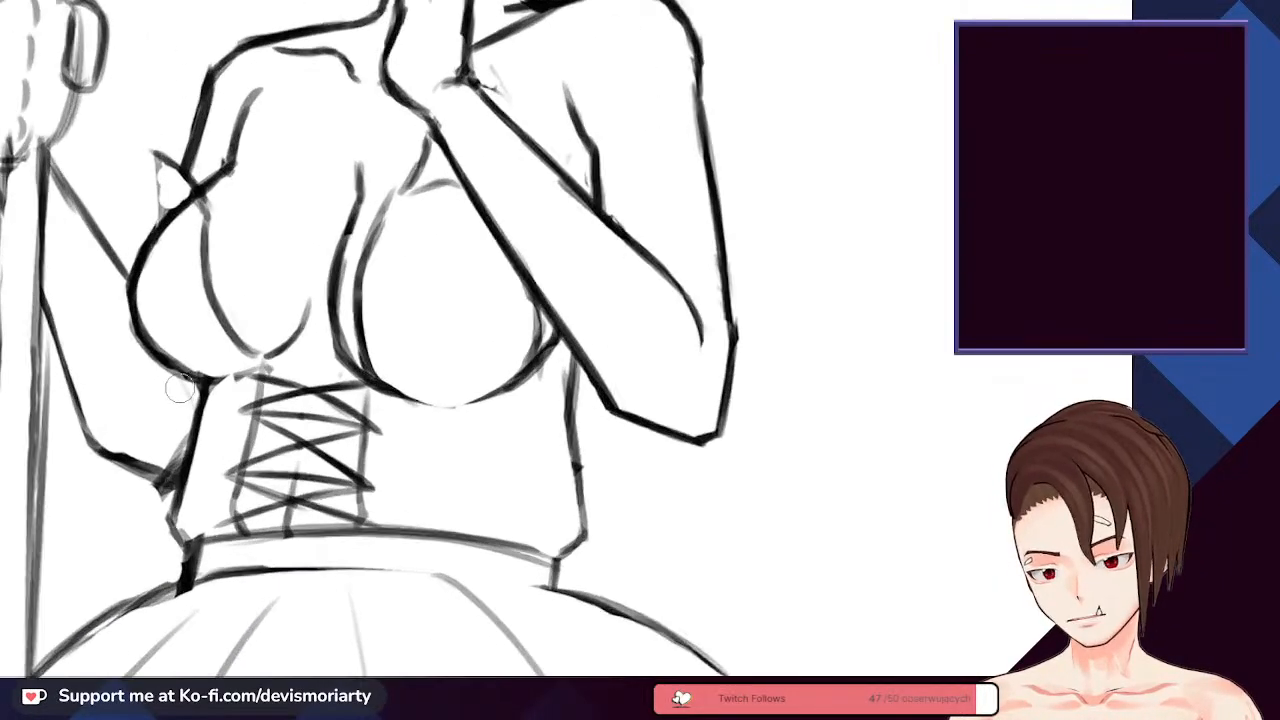
# - Erase the underside of the bodice's left cup and redraw its outer contour as a slanted line meeting the waist
pyautogui.moveTo(227, 375); pyautogui.dragTo(208, 394)
pyautogui.press('e')
pyautogui.moveTo(144, 328); pyautogui.dragTo(178, 376)
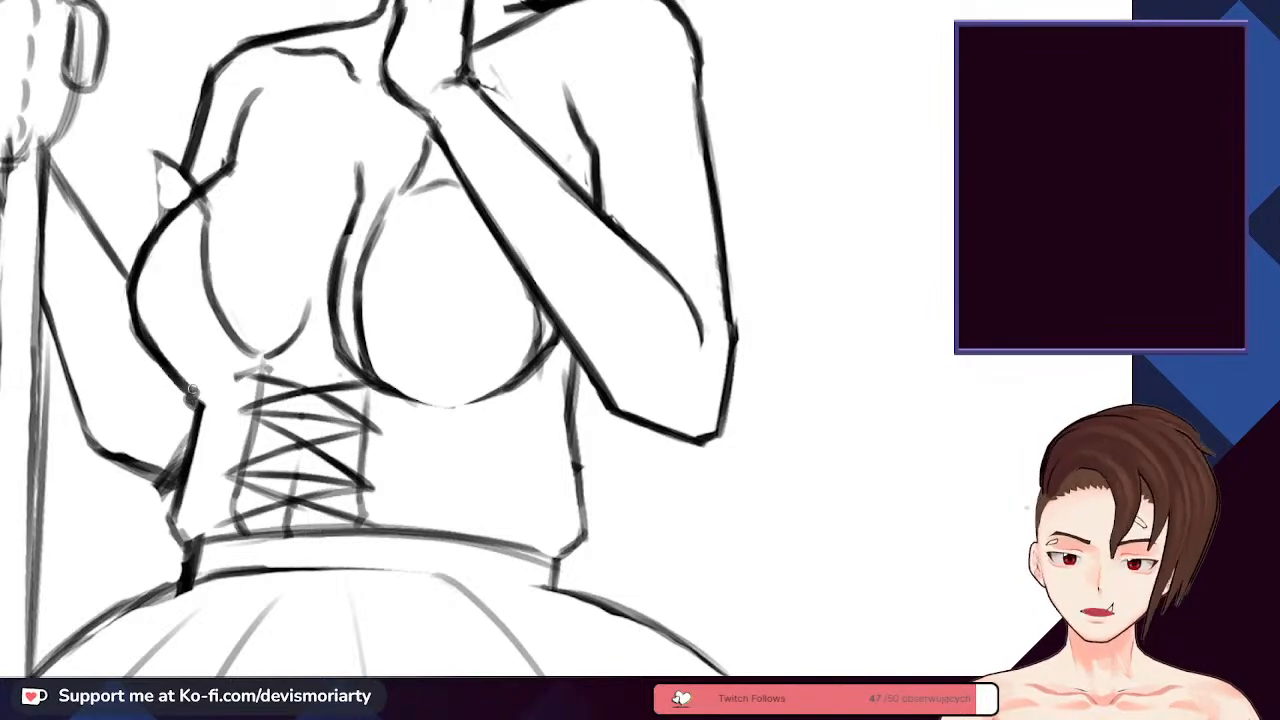
pyautogui.scroll(-5, 172, 374)
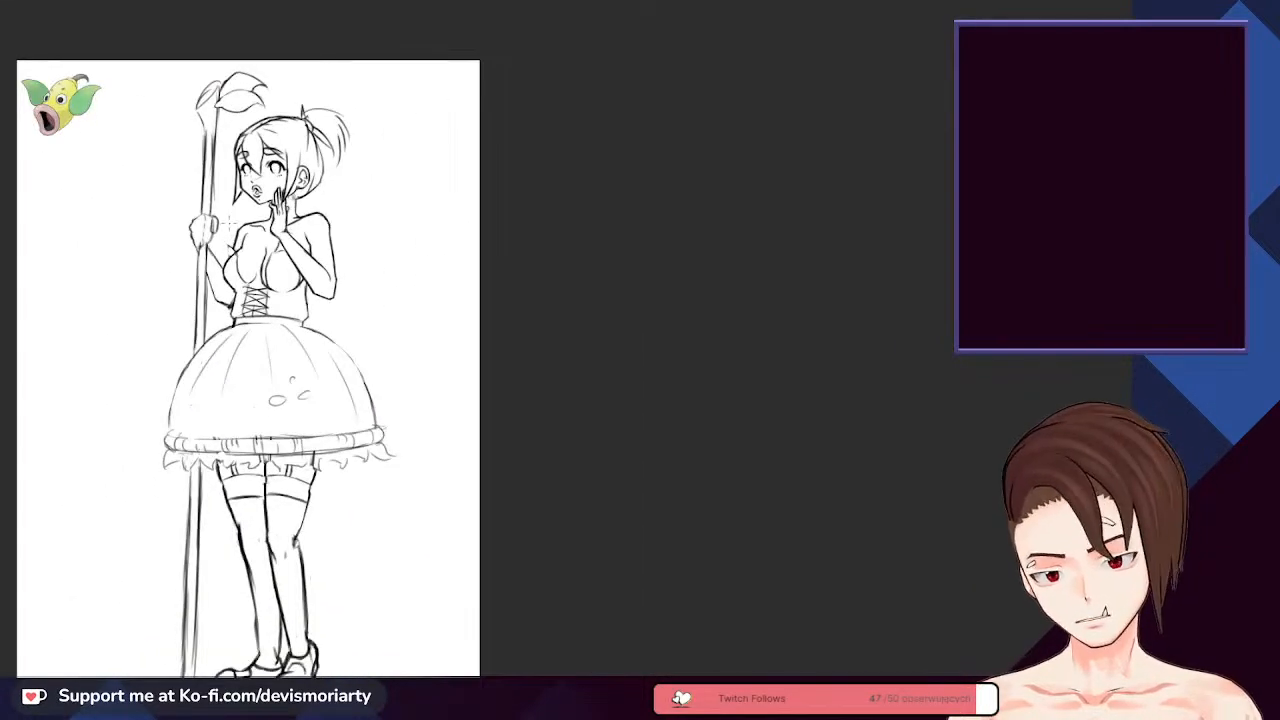
pyautogui.scroll(5, 238, 296)
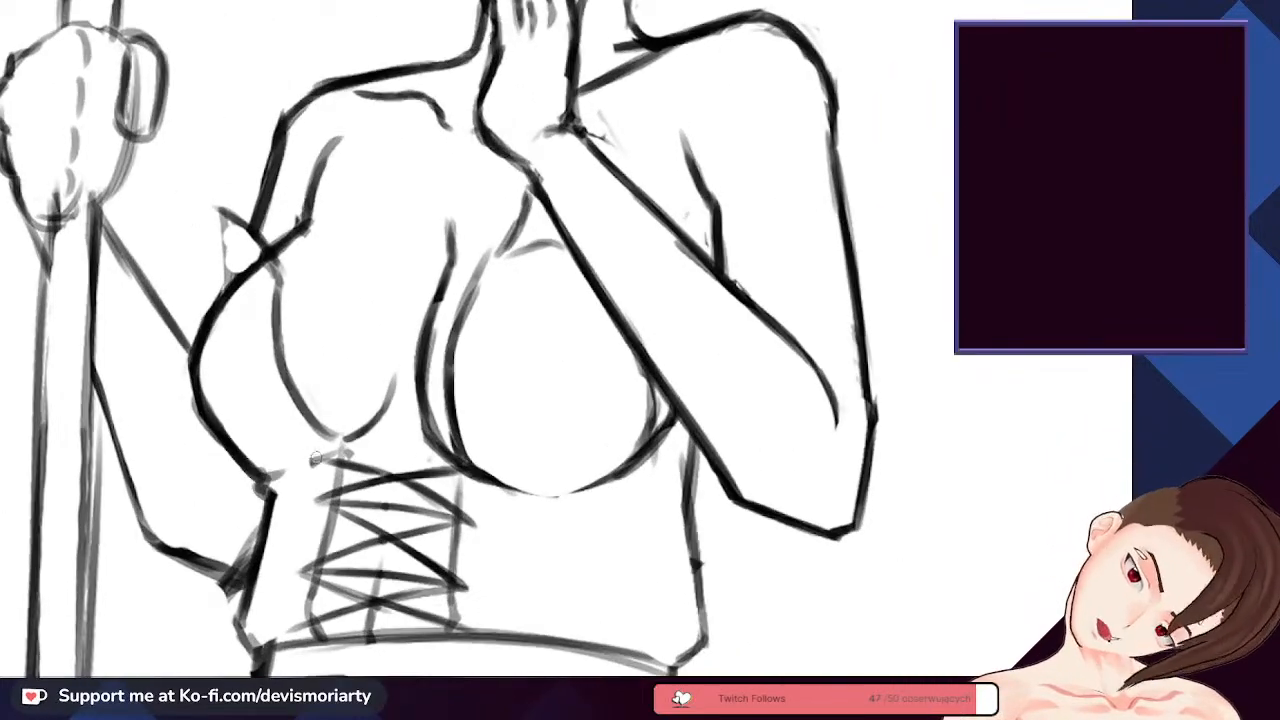
pyautogui.press('e')
# - Examine the whole figure on the page, comparing the reshaped bodice with the skirt, legs and staff
pyautogui.scroll(-5, 318, 460)
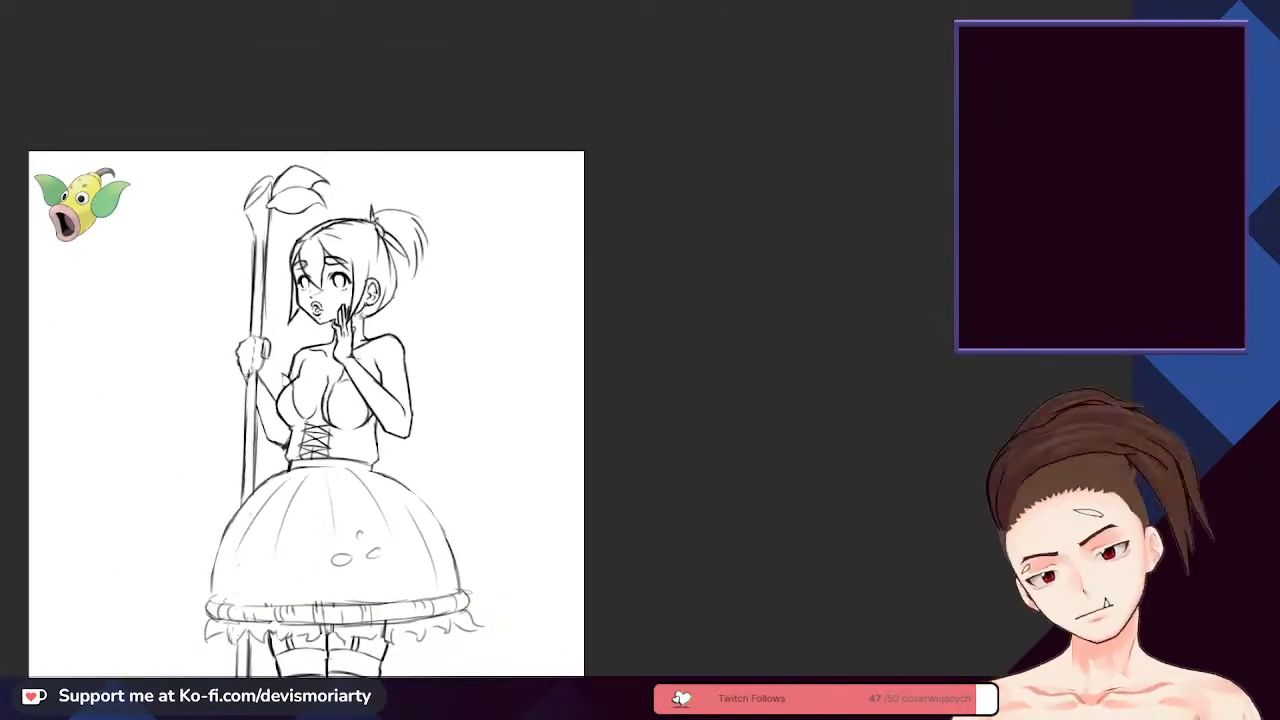
pyautogui.scroll(-2, 324, 239)
pyautogui.scroll(1, 324, 239)
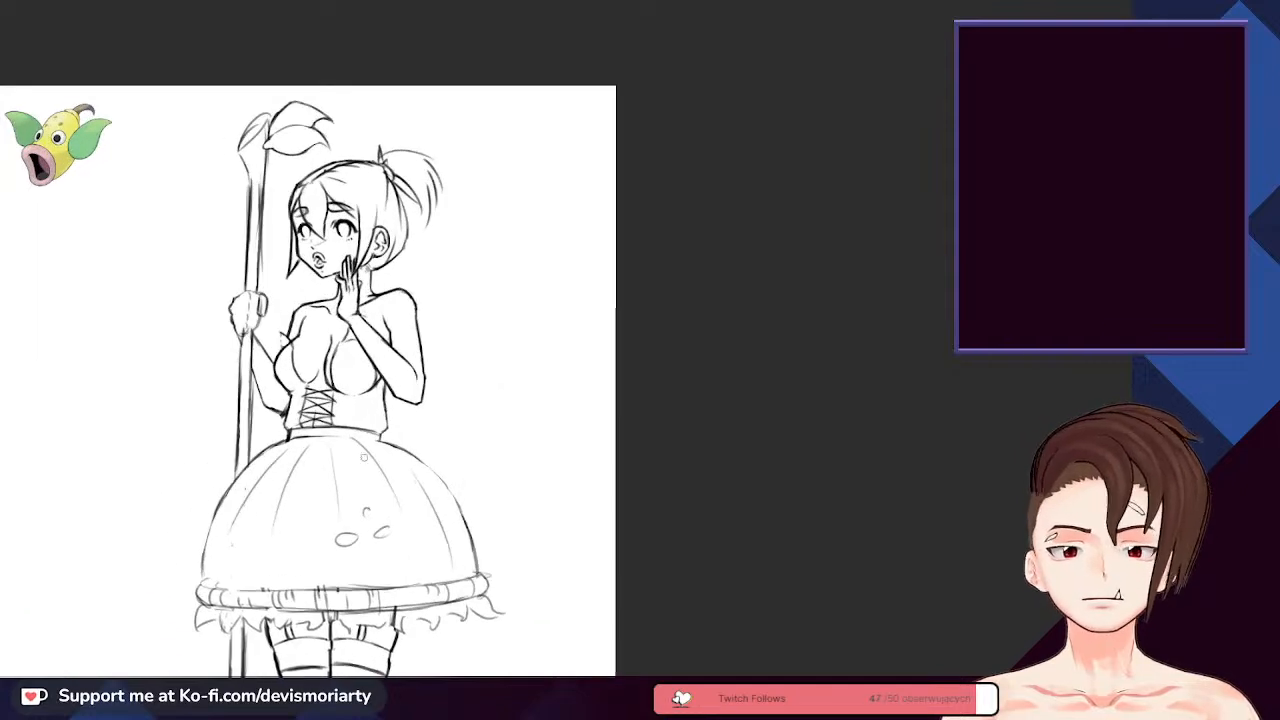
pyautogui.scroll(-3, 324, 239)
pyautogui.scroll(1, 198, 500)
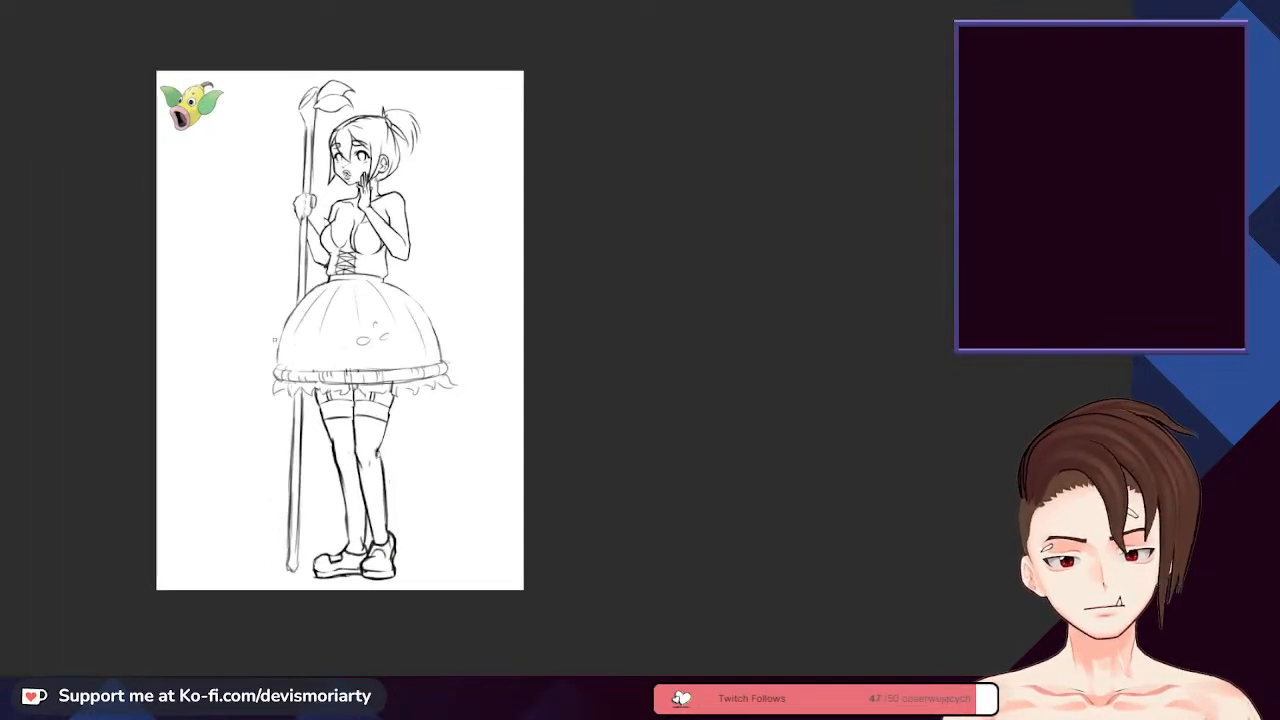
pyautogui.scroll(3, 300, 190)
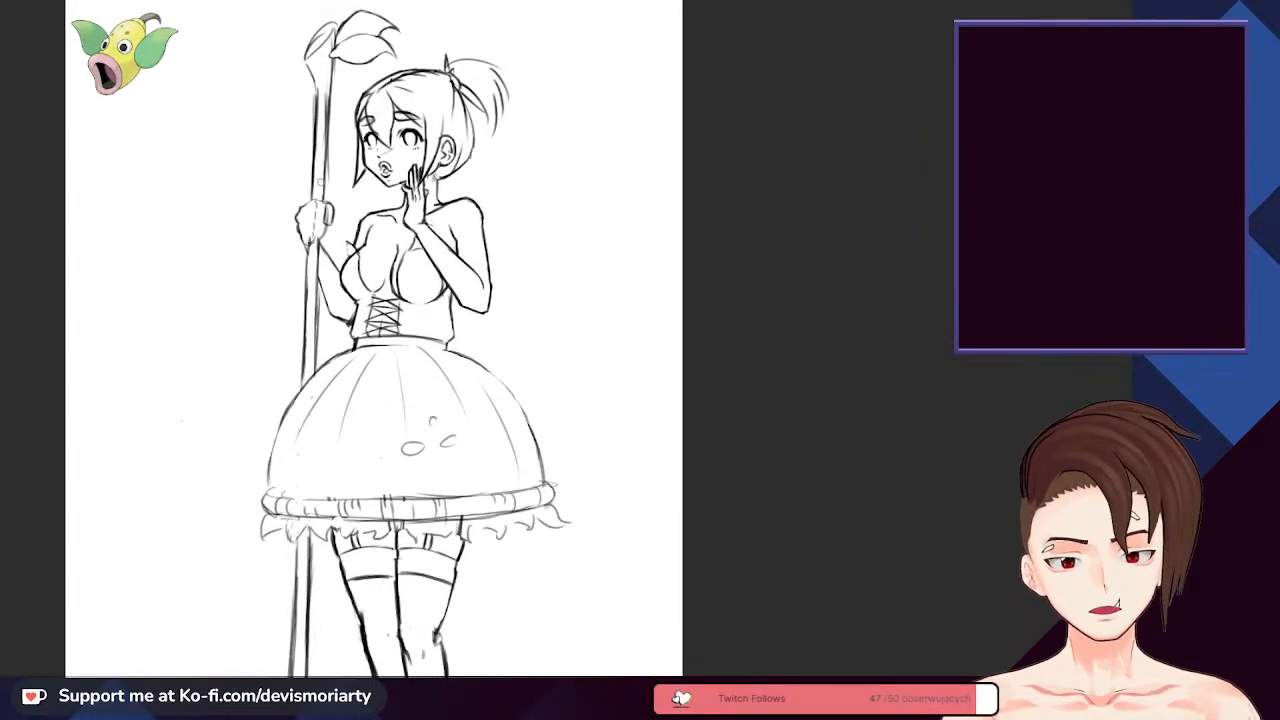
pyautogui.scroll(-3, 296, 257)
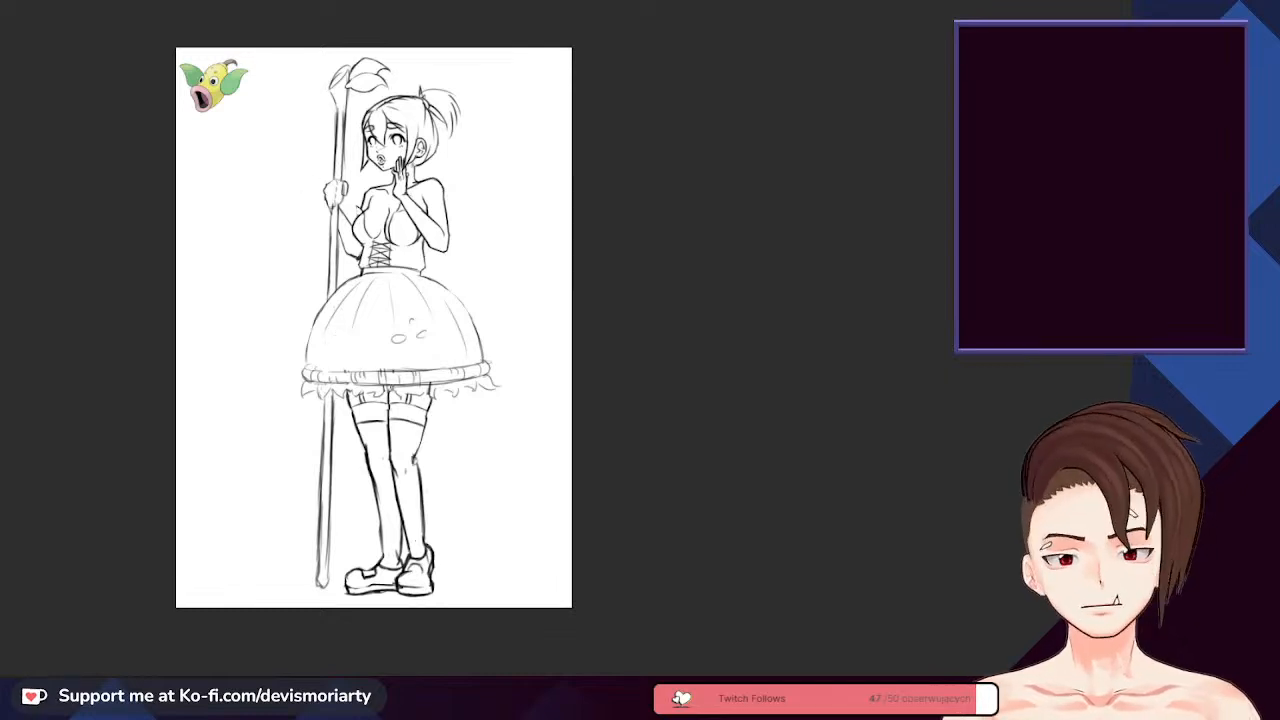
pyautogui.scroll(-2, 446, 410)
pyautogui.scroll(2, 430, 366)
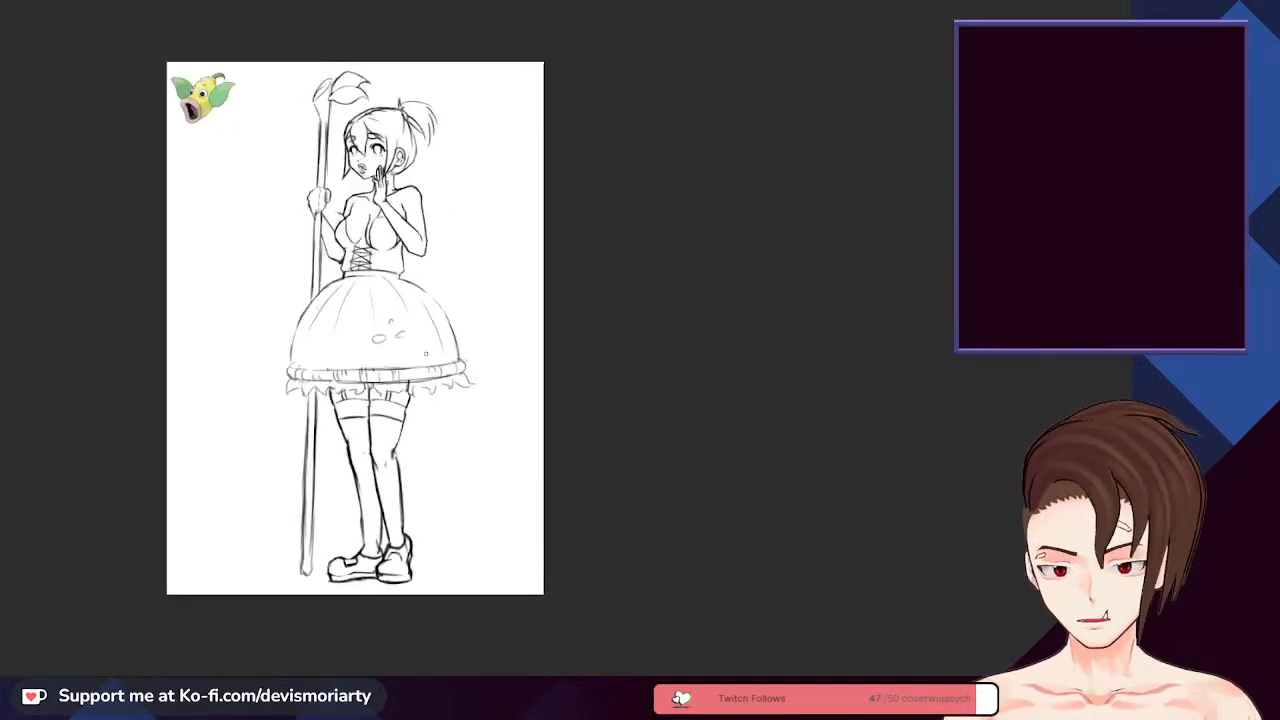
pyautogui.scroll(-1, 416, 318)
pyautogui.scroll(-1, 425, 360)
pyautogui.scroll(1, 430, 381)
pyautogui.scroll(-2, 440, 480)
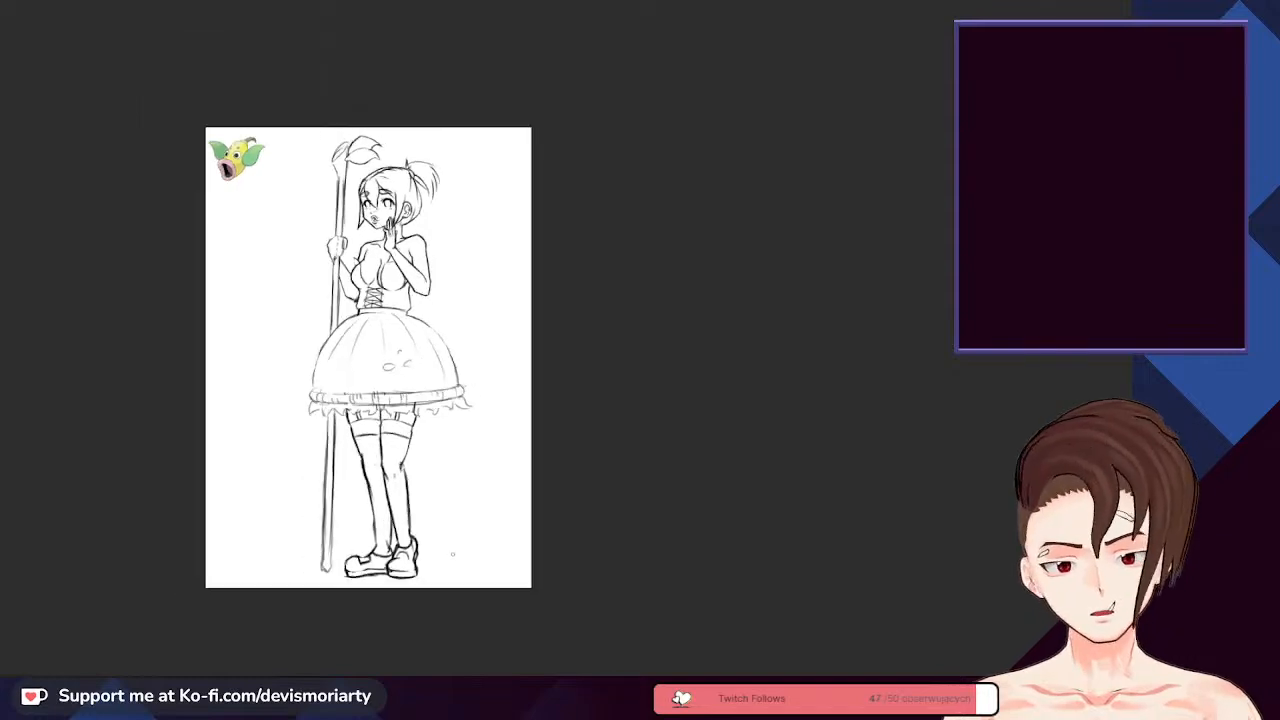
pyautogui.scroll(3, 436, 487)
pyautogui.scroll(-2, 410, 450)
pyautogui.scroll(1, 300, 240)
pyautogui.scroll(4, 325, 107)
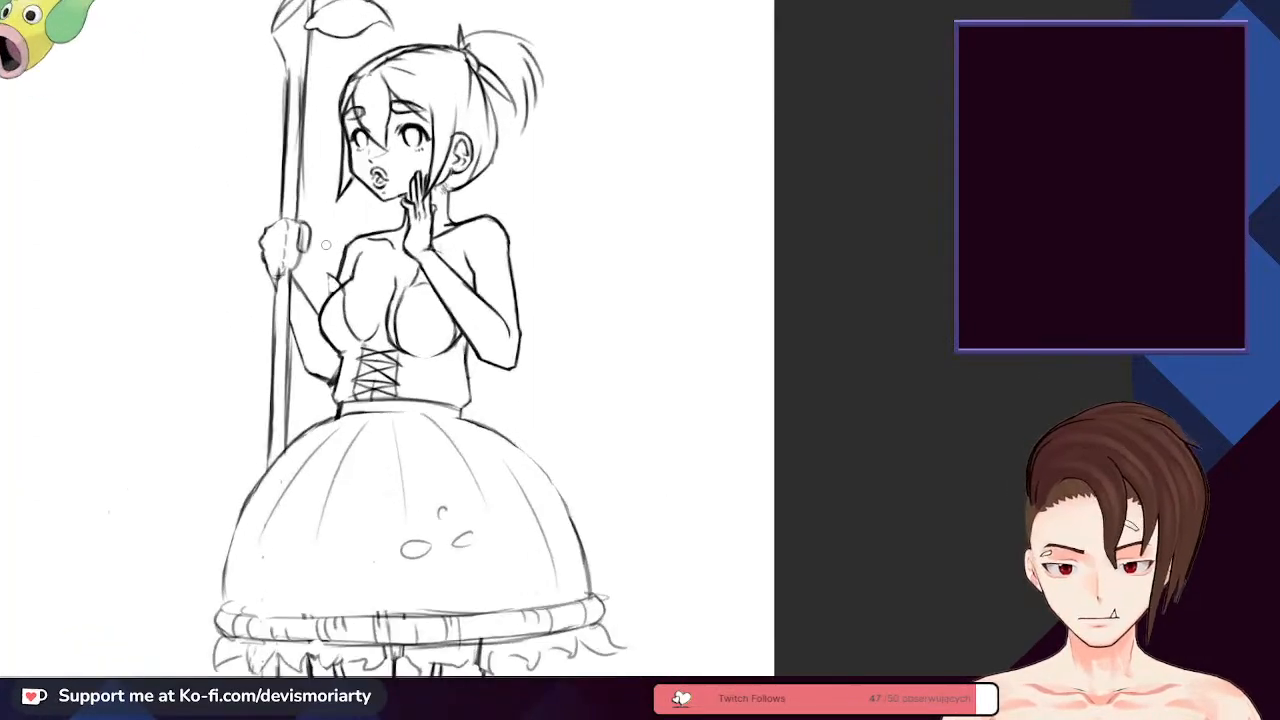
pyautogui.scroll(-5, 360, 172)
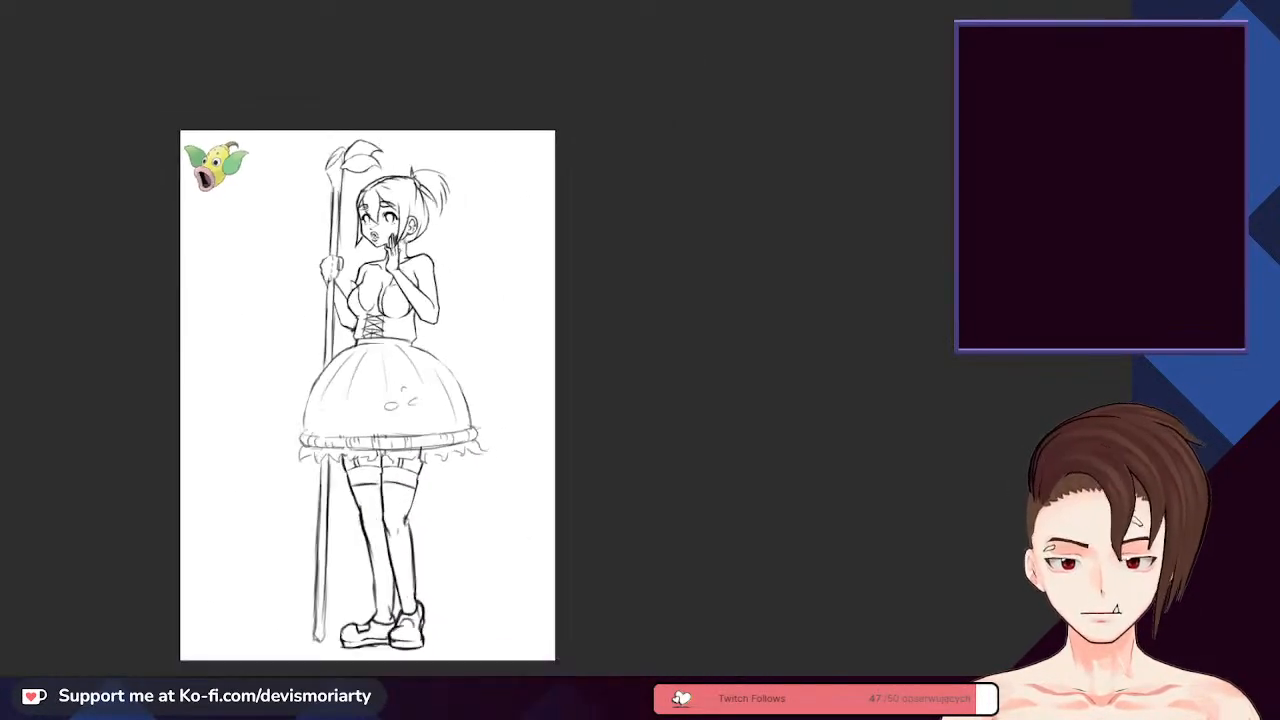
pyautogui.scroll(1, 380, 355)
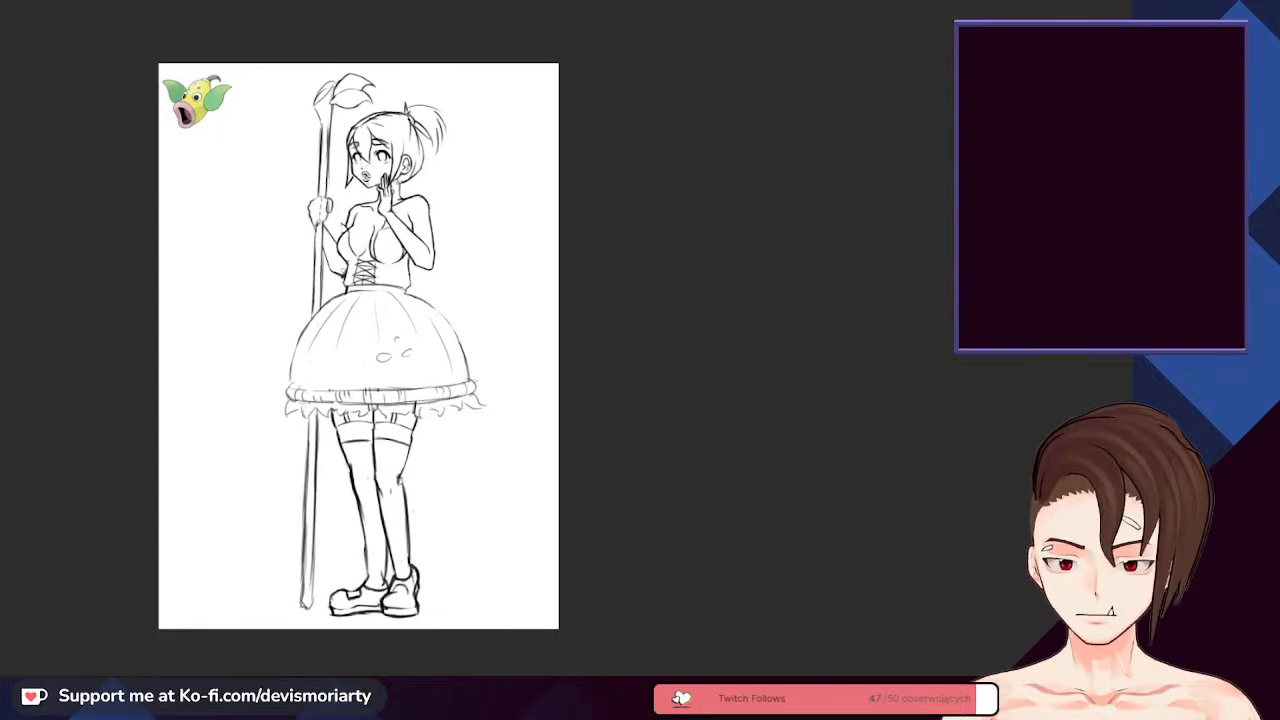
pyautogui.scroll(-2, 380, 355)
pyautogui.scroll(2, 380, 355)
# - Erase a gap in the left cup's upper outline and redraw the pointed bodice flap beside the armpit with darker lines
pyautogui.scroll(5, 360, 320)
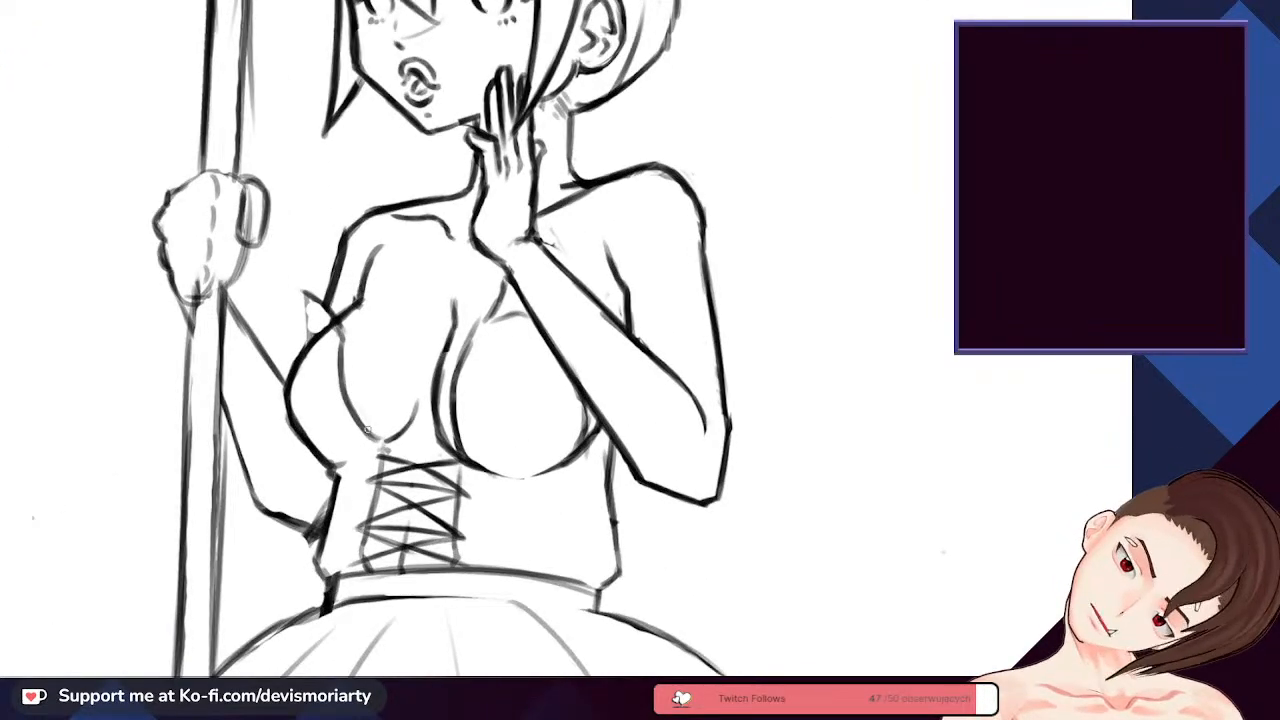
pyautogui.scroll(1, 342, 390)
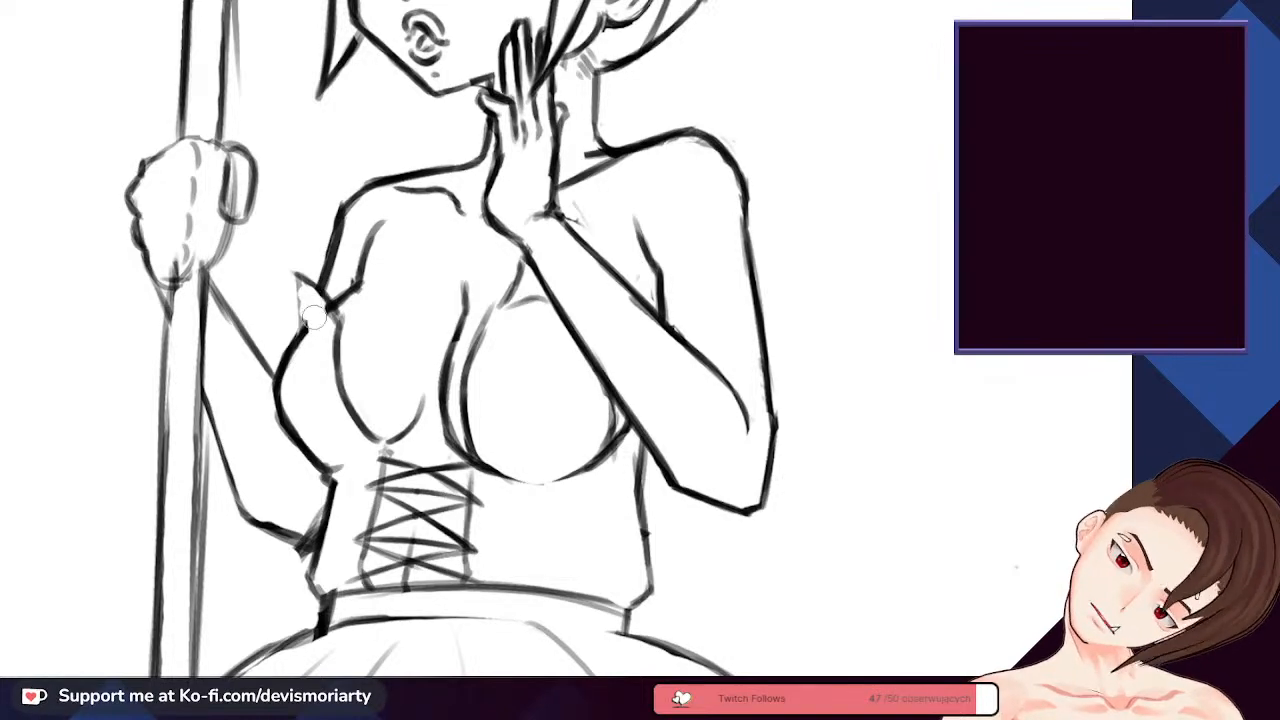
pyautogui.scroll(1, 308, 310)
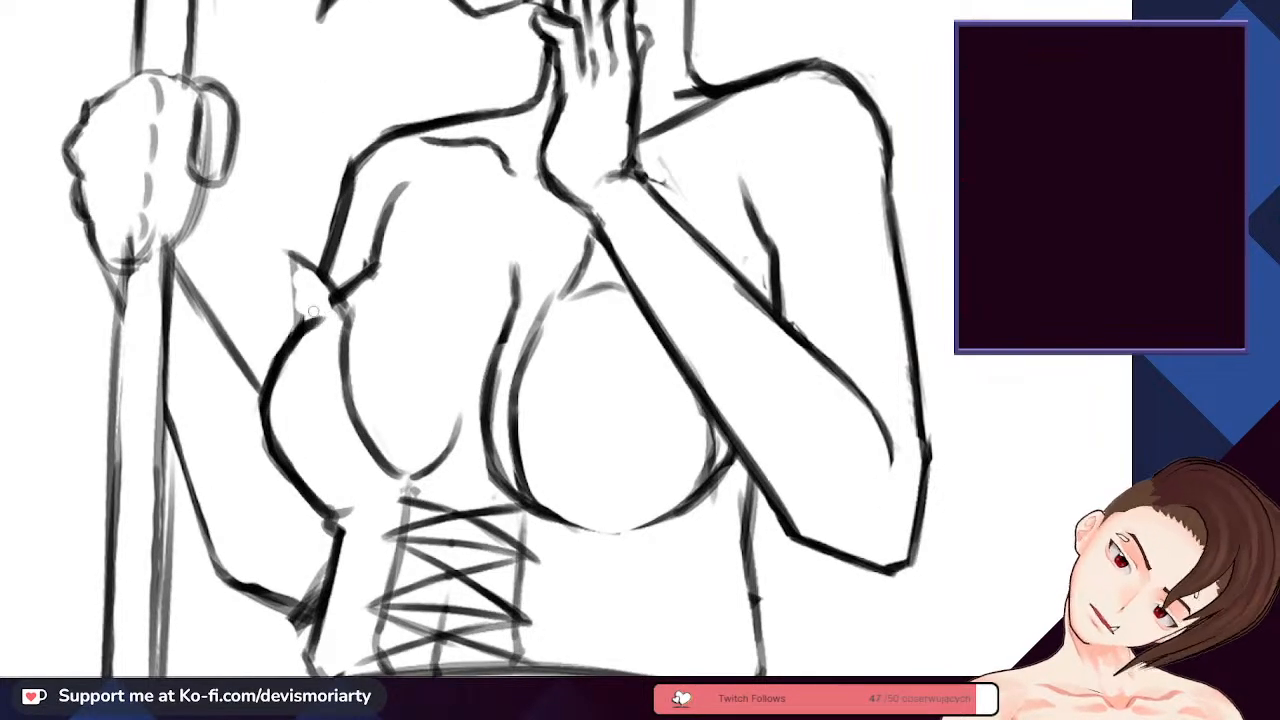
pyautogui.scroll(-2, 296, 232)
pyautogui.scroll(2, 300, 258)
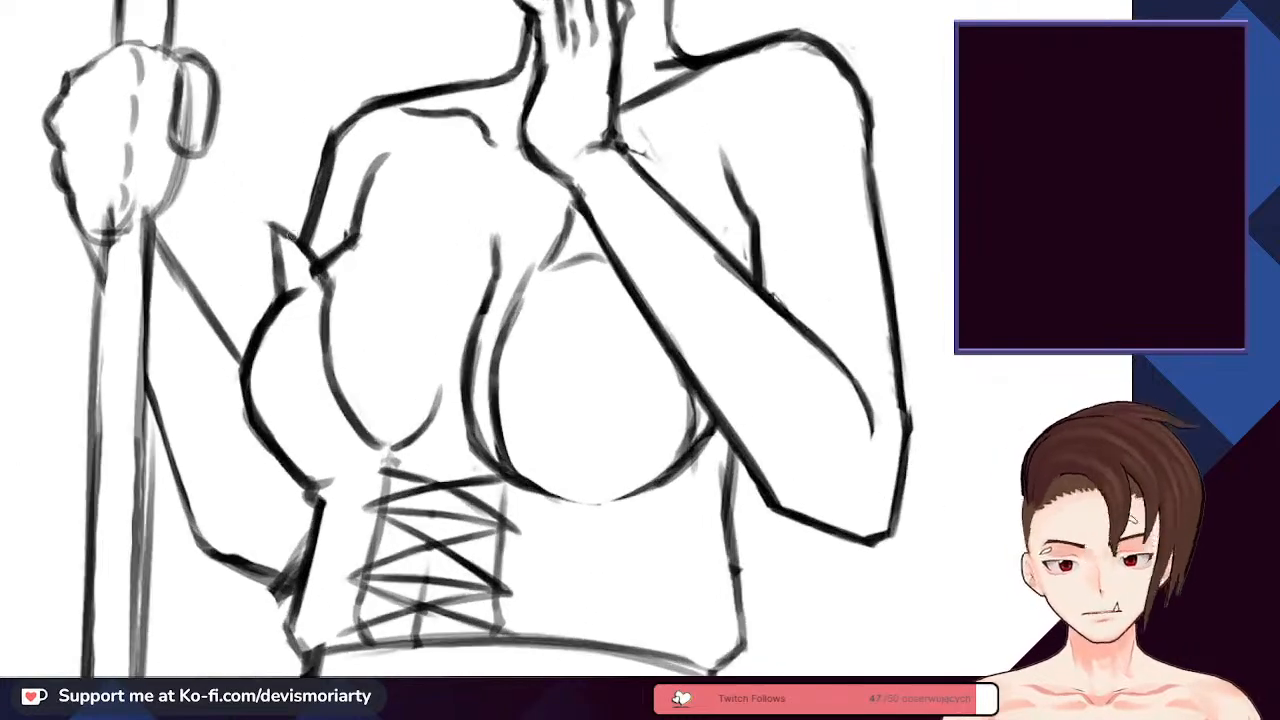
# - Redraw the inner contour of the bodice's right cup as one dark curve reaching up to the raised forearm
pyautogui.scroll(-1, 300, 258)
pyautogui.scroll(1, 412, 354)
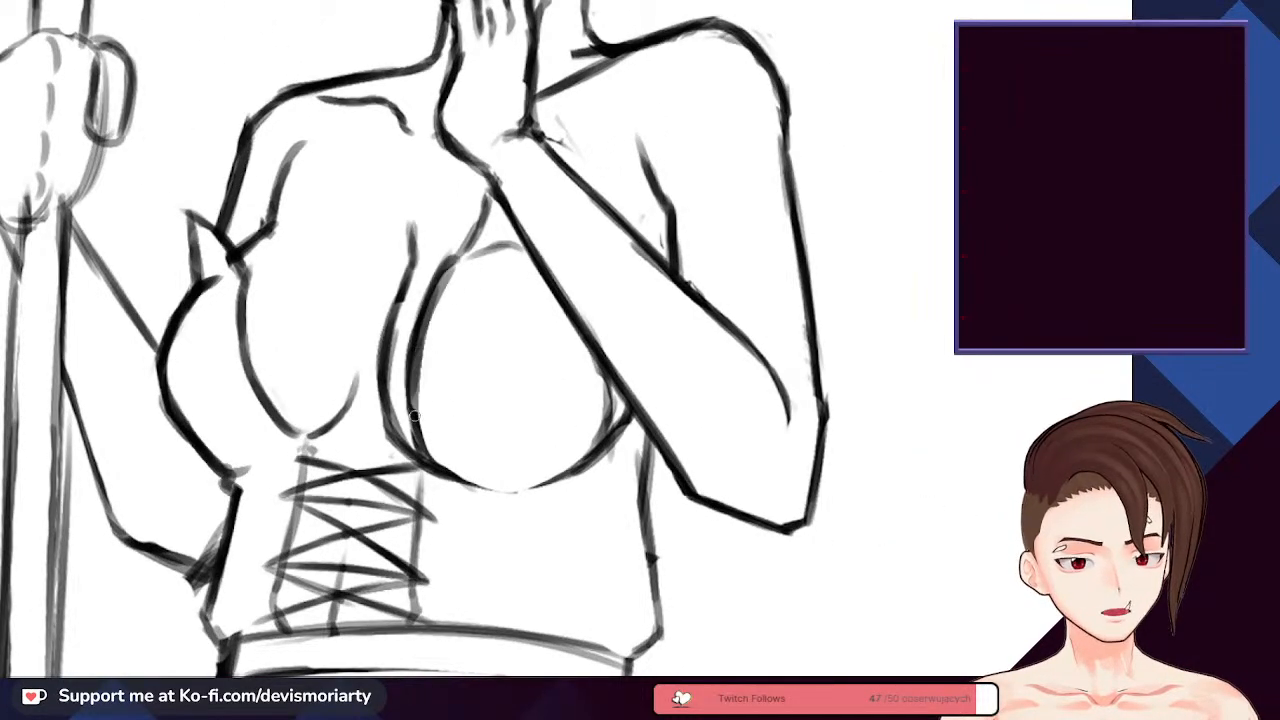
pyautogui.scroll(1, 481, 239)
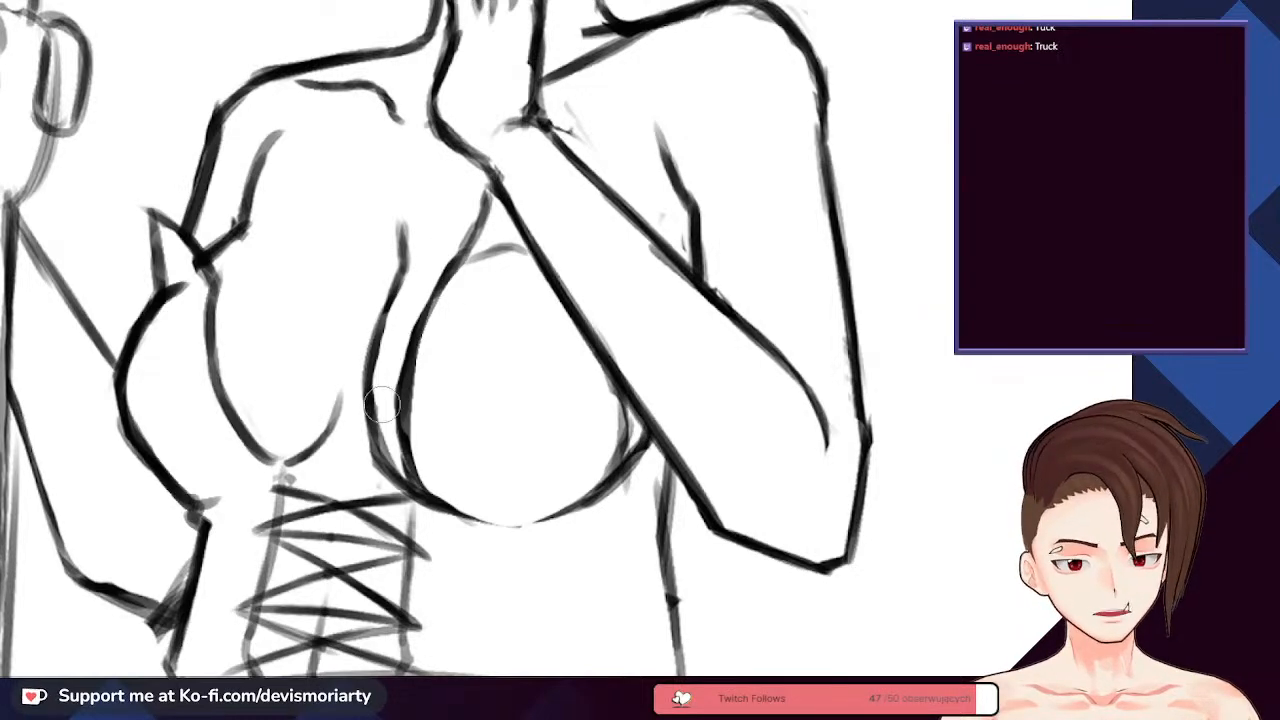
pyautogui.moveTo(410, 352); pyautogui.dragTo(472, 240)
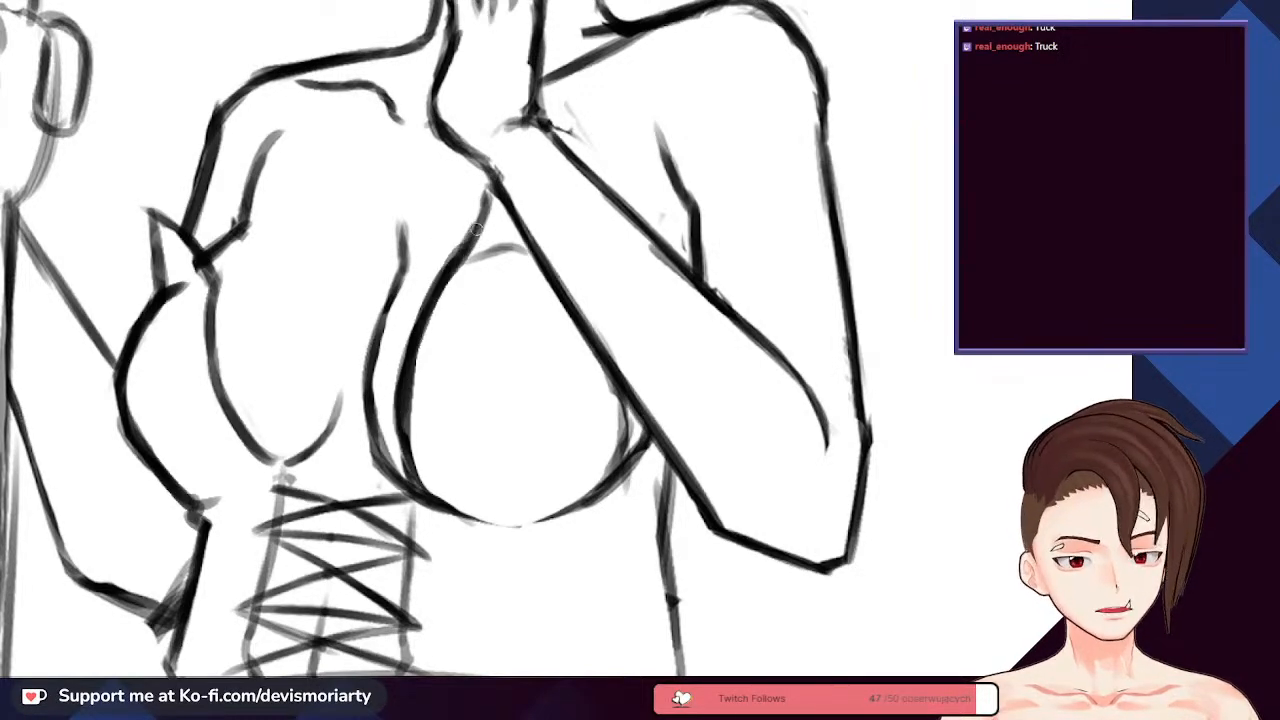
pyautogui.scroll(-3, 477, 230)
pyautogui.scroll(-3, 296, 228)
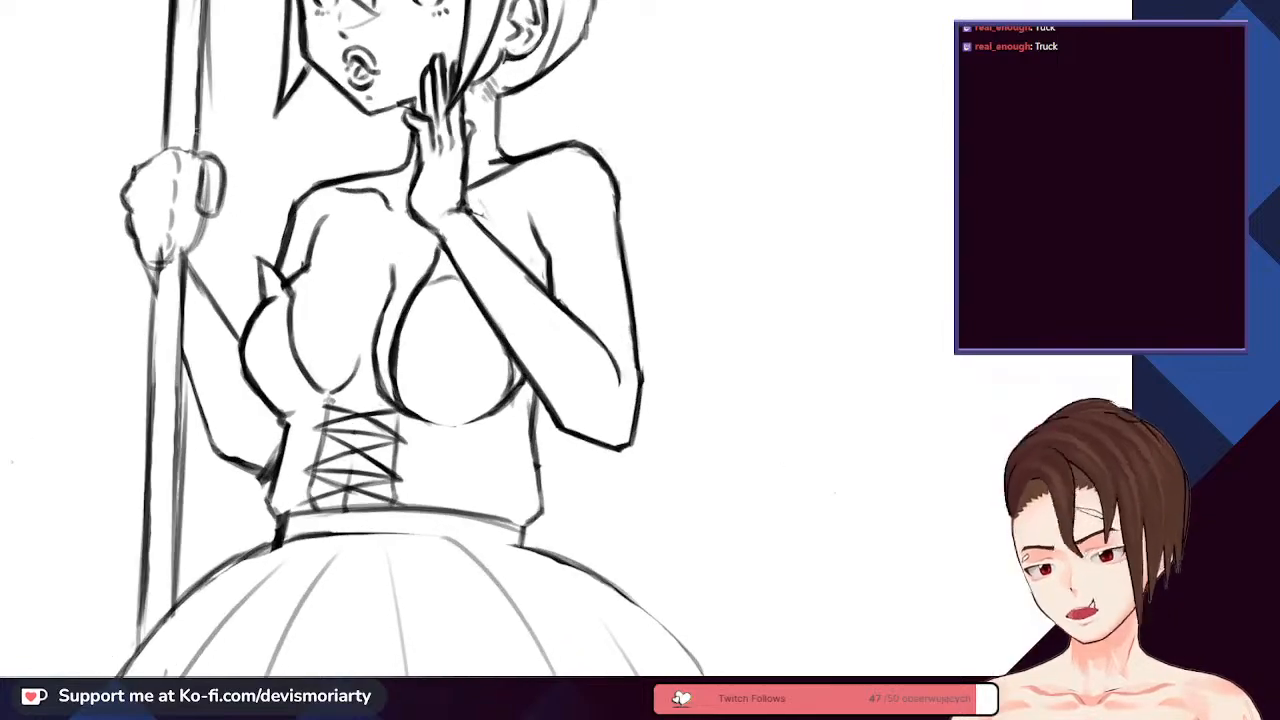
# - Thin the inner contour of the bodice's right cup and redraw its lower corner above the lacing
pyautogui.scroll(-1, 314, 185)
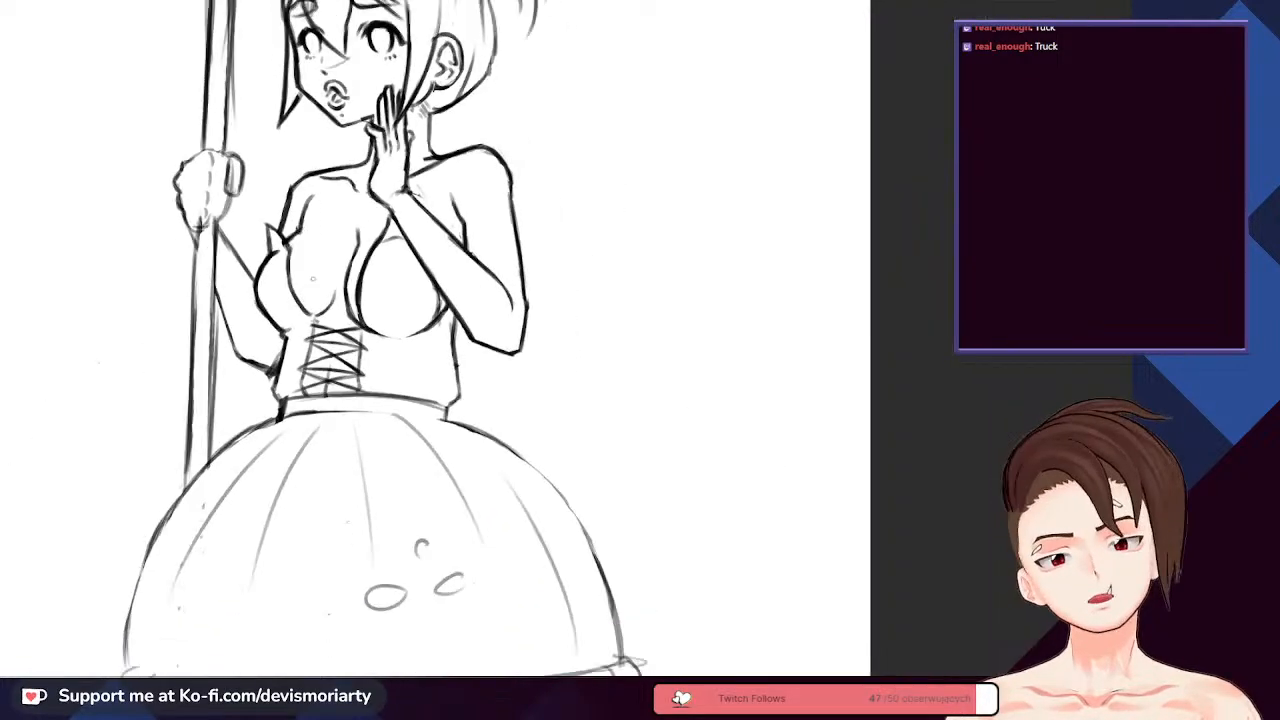
pyautogui.scroll(-2, 326, 300)
pyautogui.scroll(3, 326, 300)
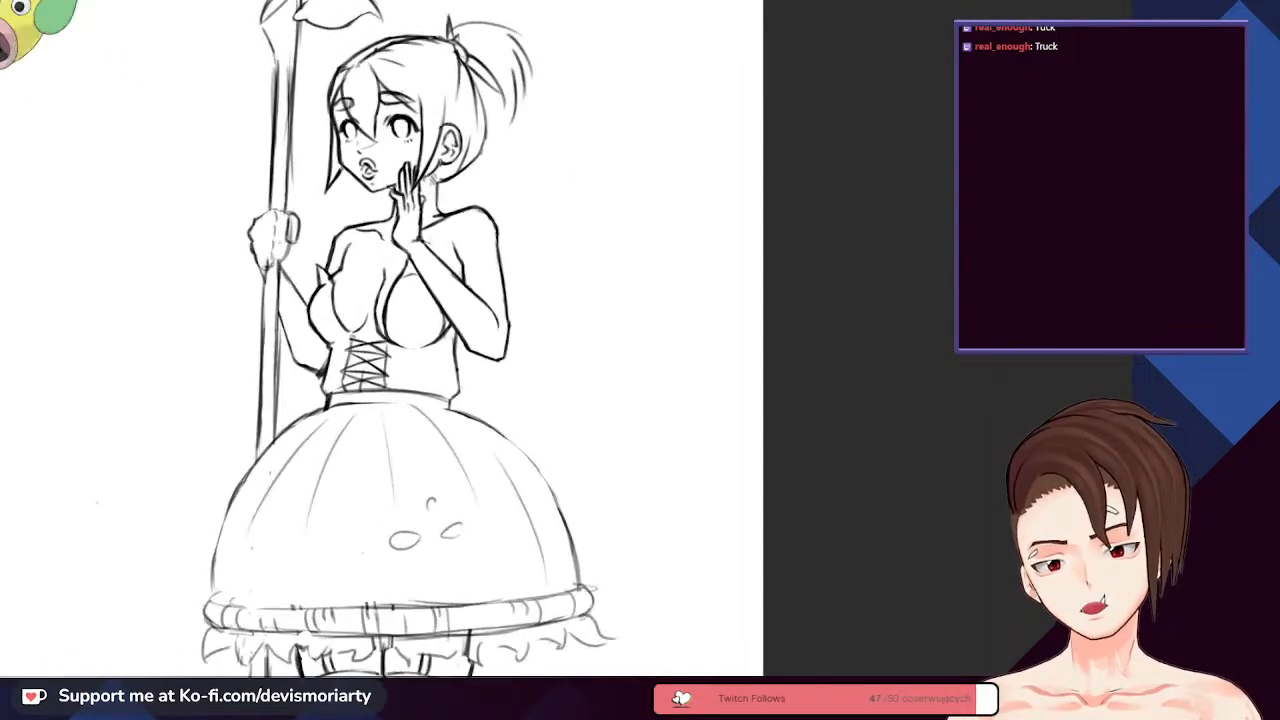
pyautogui.scroll(-2, 400, 340)
pyautogui.scroll(3, 400, 340)
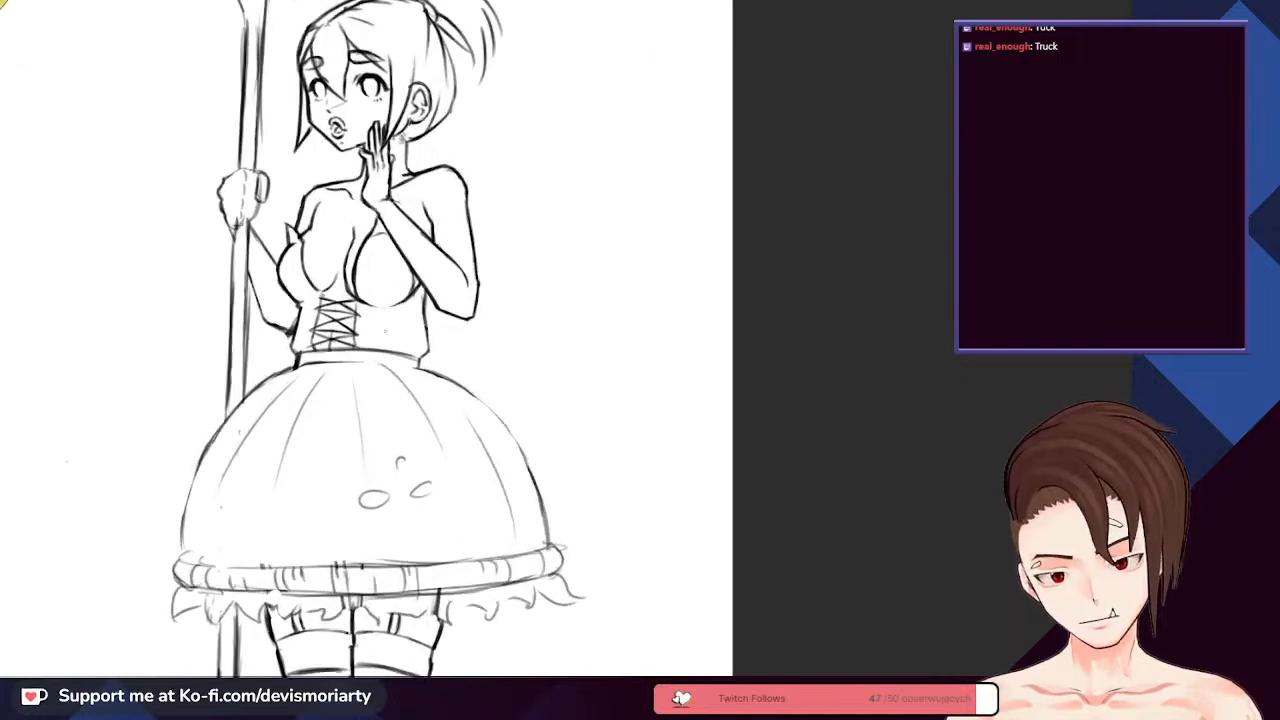
pyautogui.scroll(1, 338, 285)
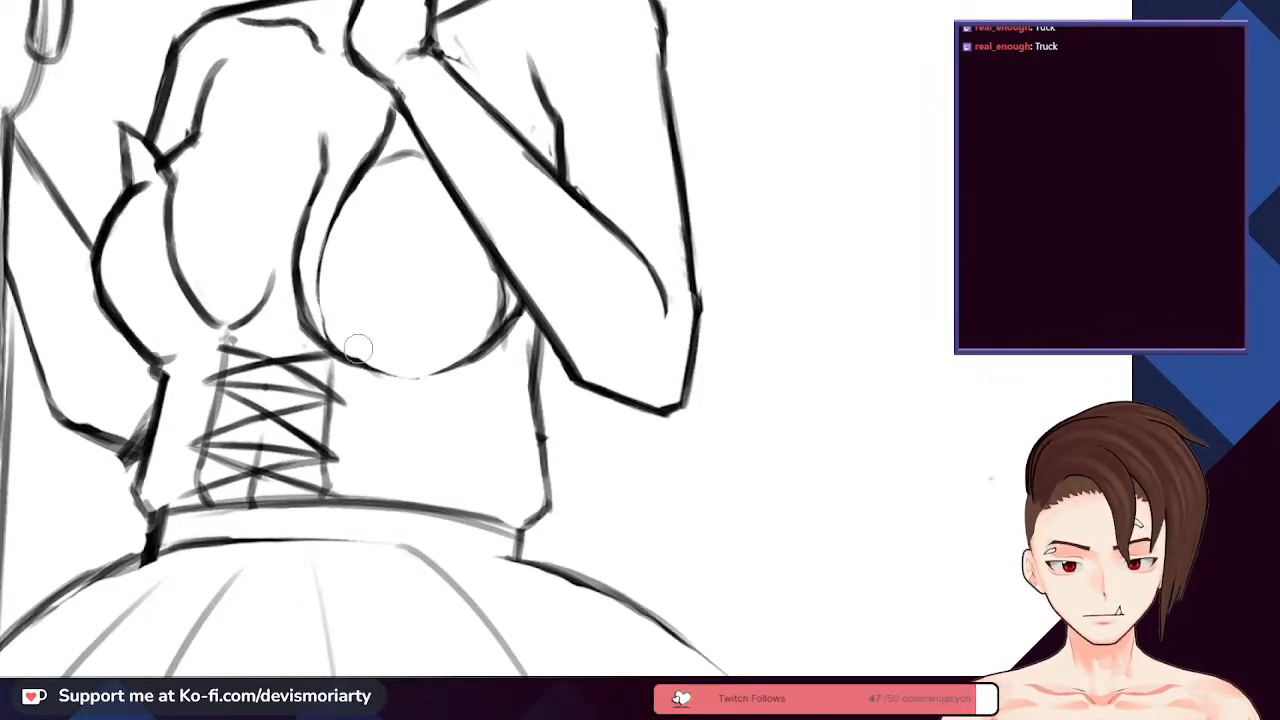
pyautogui.moveTo(322, 333); pyautogui.dragTo(341, 350)
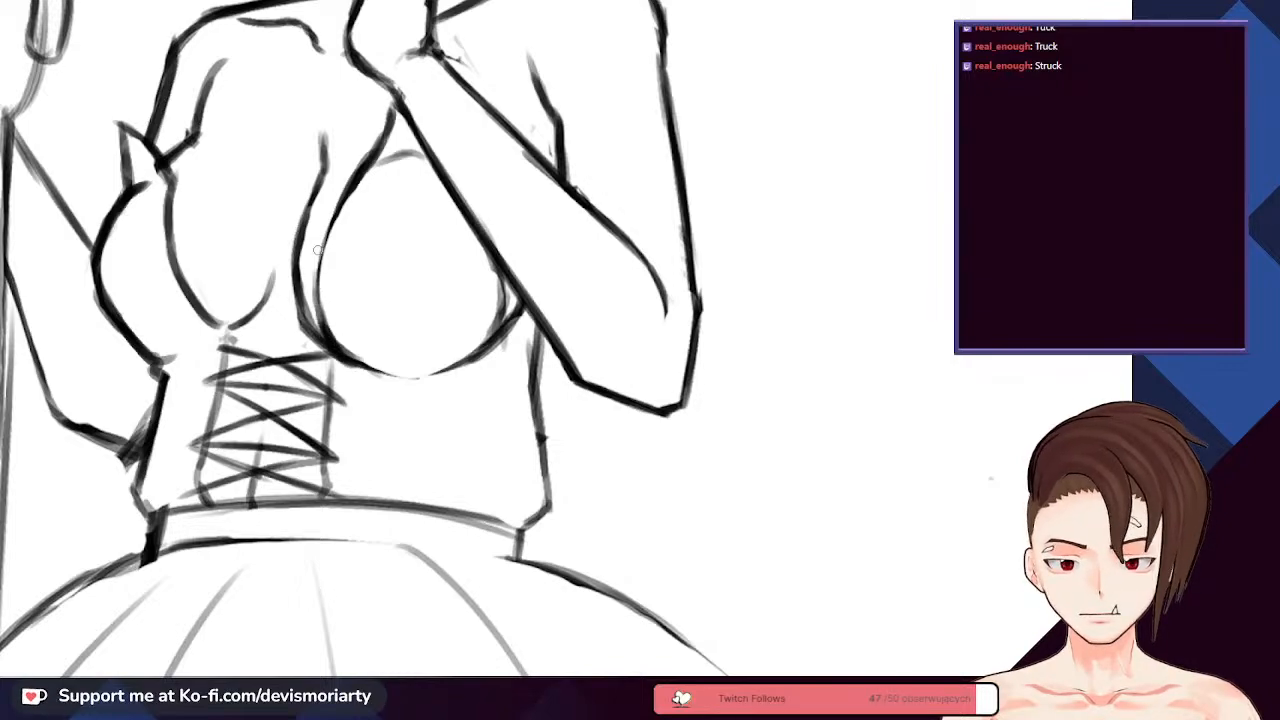
# - Thin the outer contour of the bodice's left cup and redraw its lower part as a rounder curve down to the waist
pyautogui.scroll(-5, 326, 312)
pyautogui.scroll(5, 236, 313)
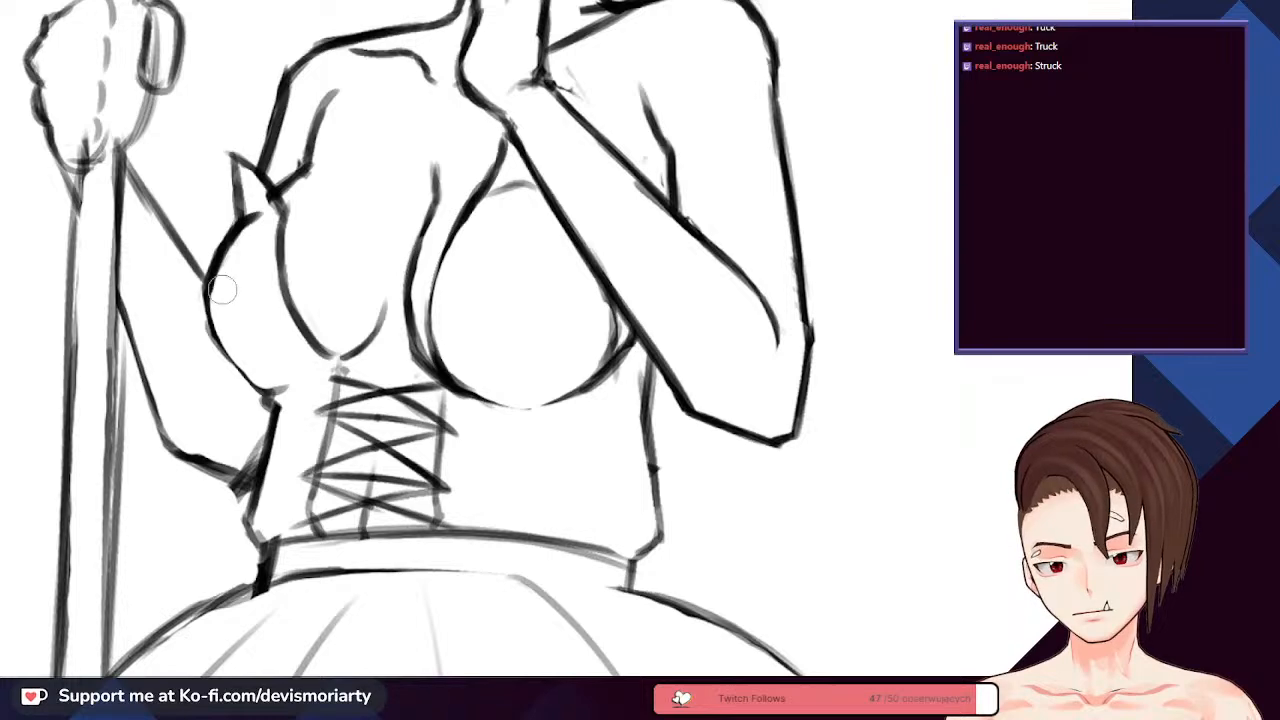
pyautogui.moveTo(206, 294)
pyautogui.mouseDown()
pyautogui.moveTo(236, 374)
pyautogui.moveTo(268, 390)
pyautogui.mouseUp()
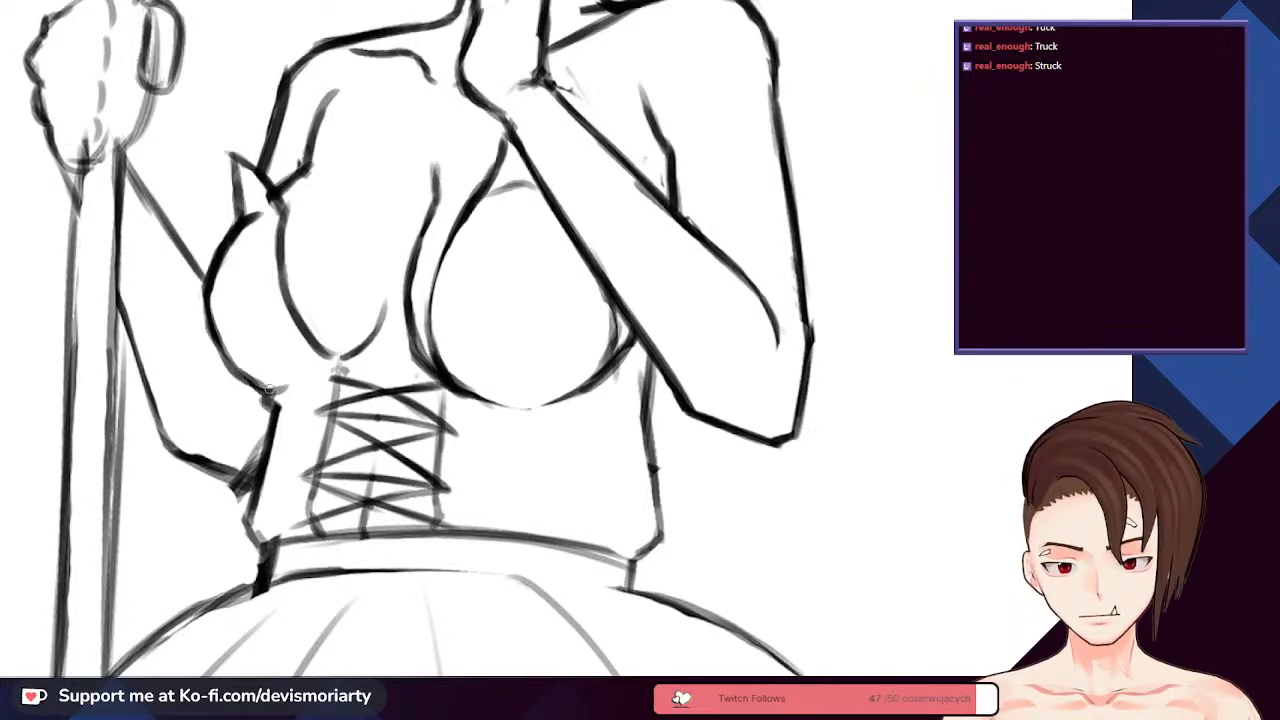
# - Erase the rough edge along the outside of the bodice's left cup and retrace it as a cleaner line
pyautogui.scroll(-2, 233, 333)
pyautogui.scroll(3, 210, 380)
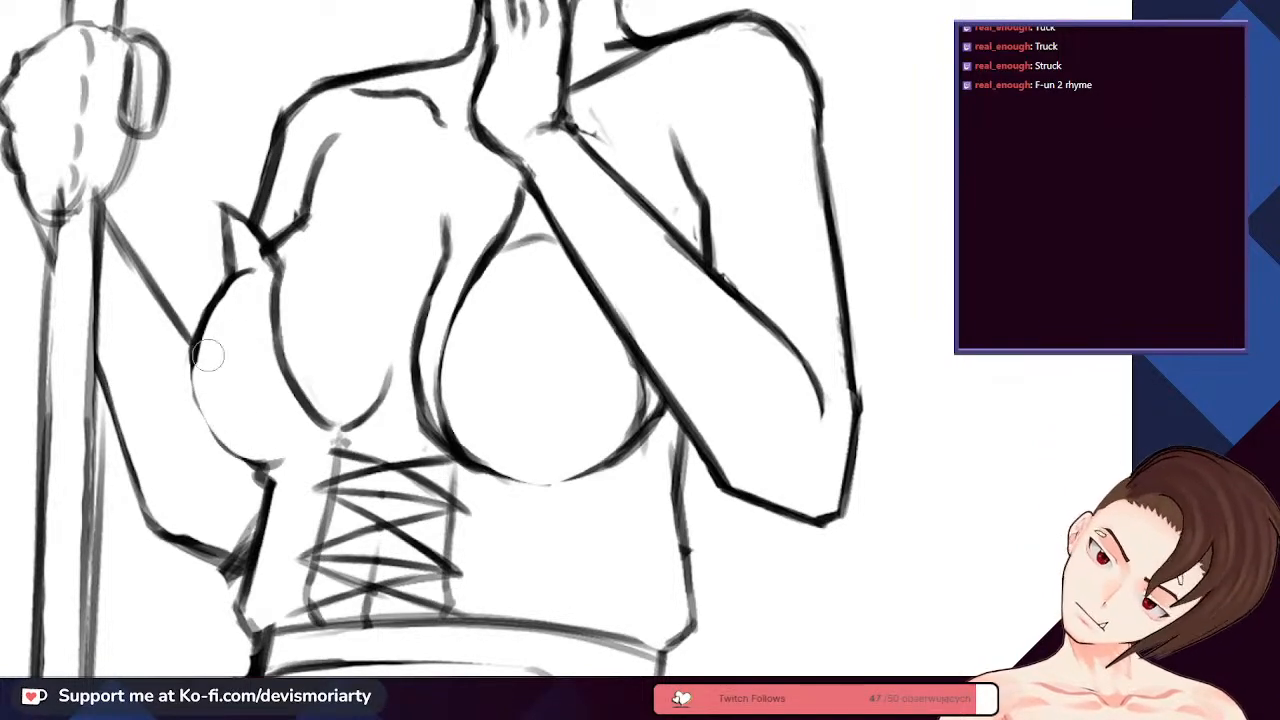
pyautogui.moveTo(205, 354); pyautogui.dragTo(234, 423)
pyautogui.moveTo(200, 368)
pyautogui.mouseDown()
pyautogui.moveTo(206, 440)
pyautogui.moveTo(272, 466)
pyautogui.moveTo(205, 347)
pyautogui.mouseUp()
# - Examine the whole figure's proportions at page scale and check the refined bodice lines up close
pyautogui.scroll(-8, 205, 347)
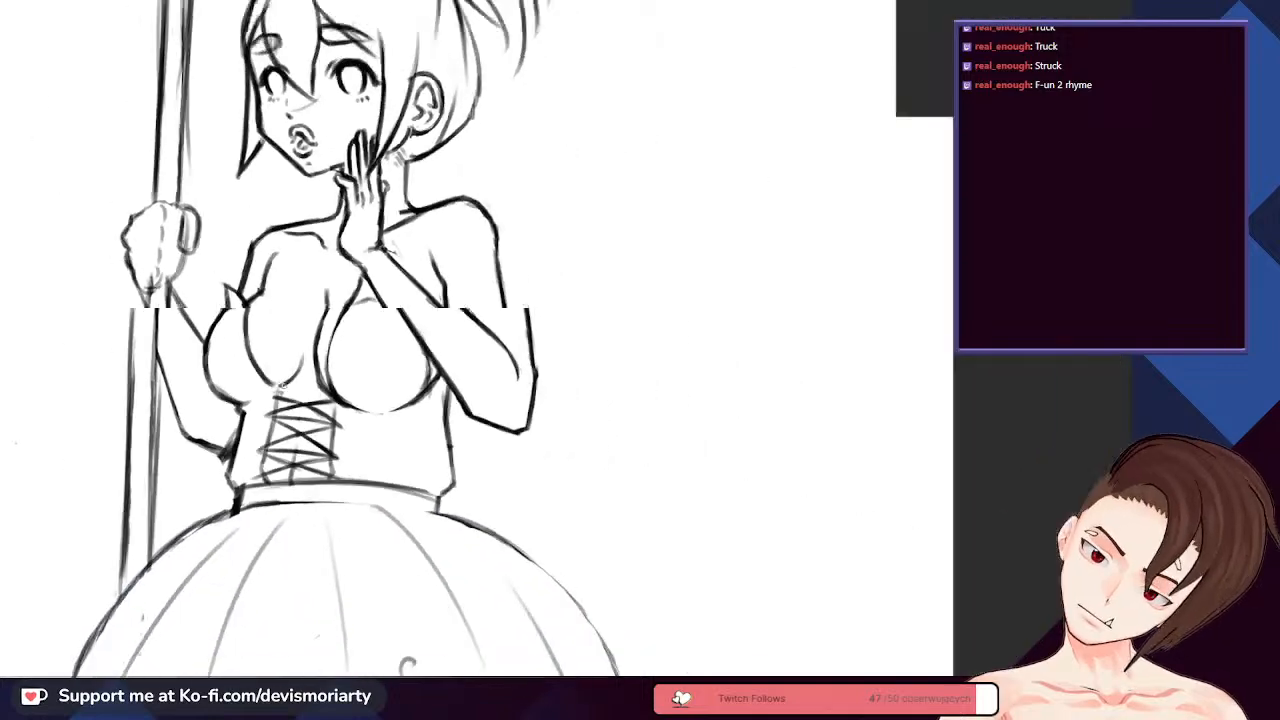
pyautogui.scroll(2, 205, 347)
pyautogui.scroll(-6, 194, 558)
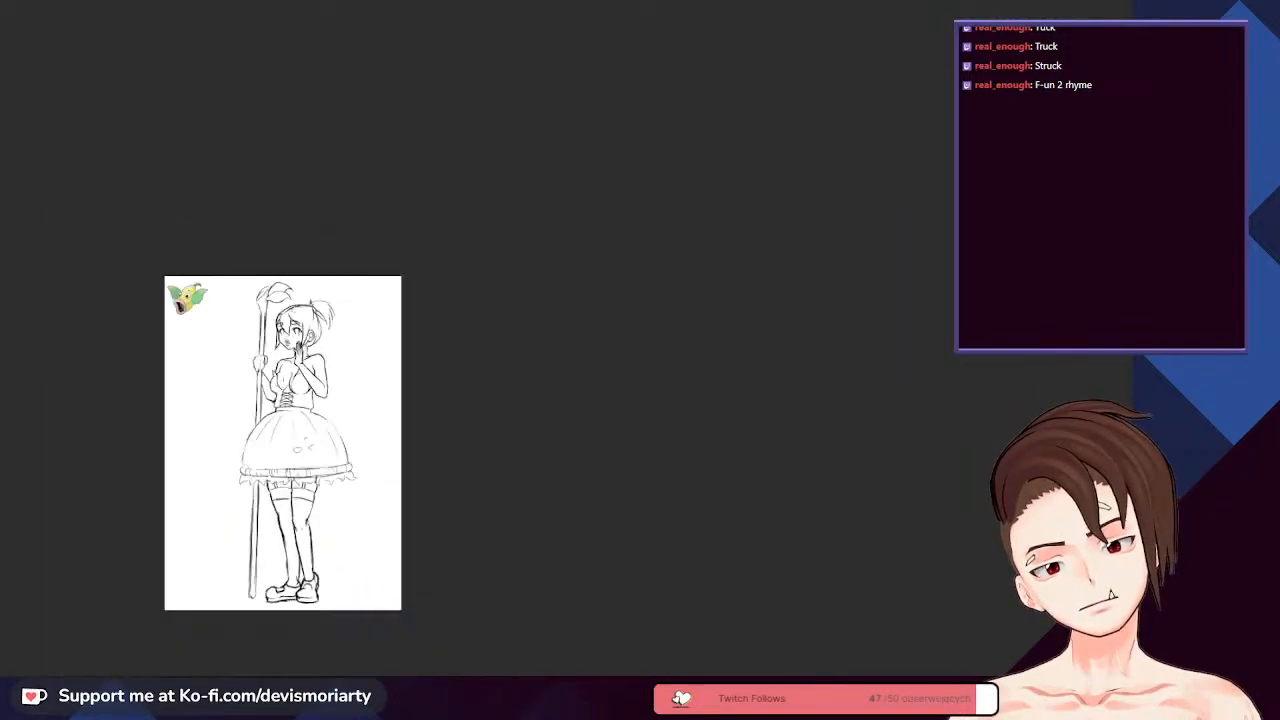
pyautogui.scroll(5, 194, 558)
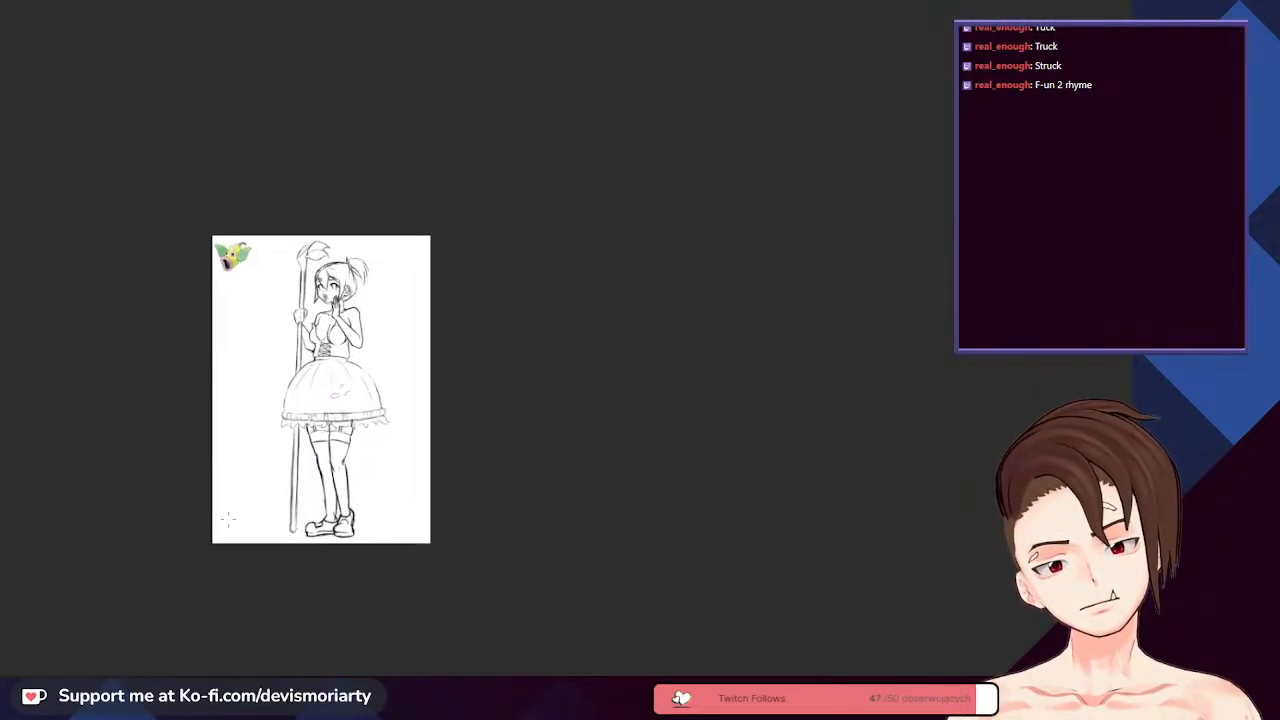
pyautogui.scroll(-2, 312, 390)
pyautogui.scroll(3, 312, 380)
pyautogui.scroll(6, 312, 380)
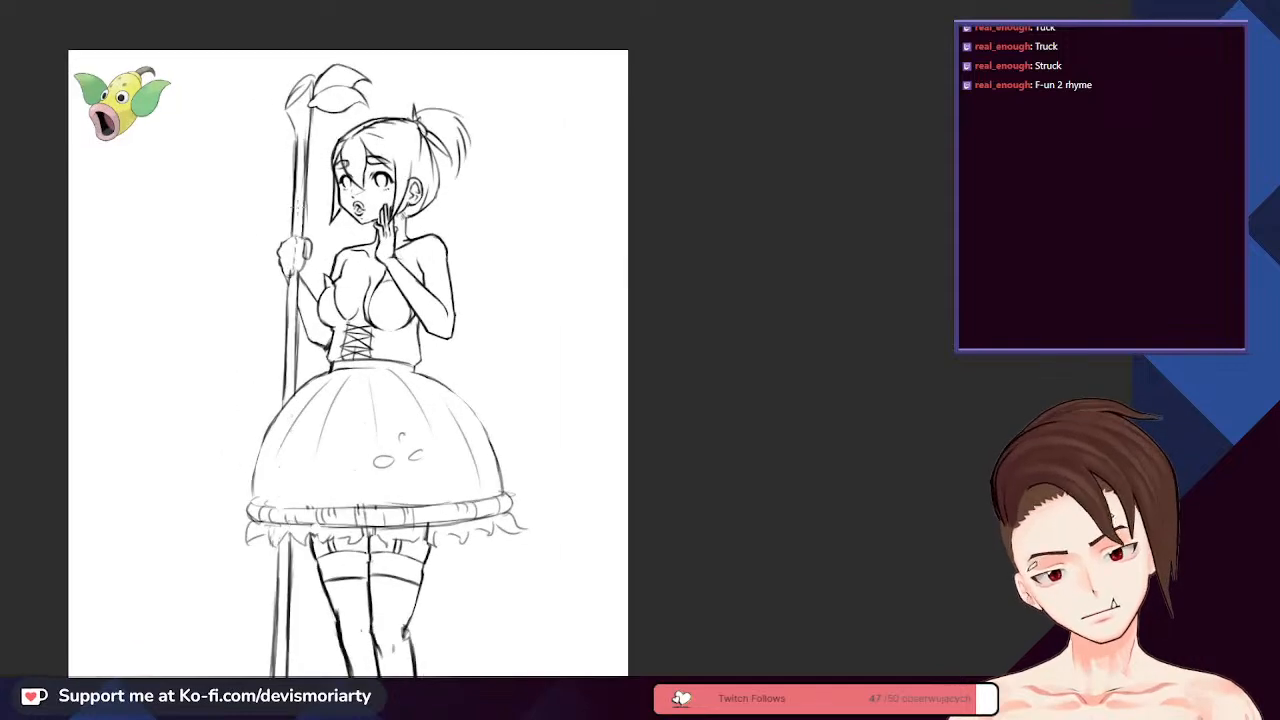
pyautogui.scroll(2, 295, 351)
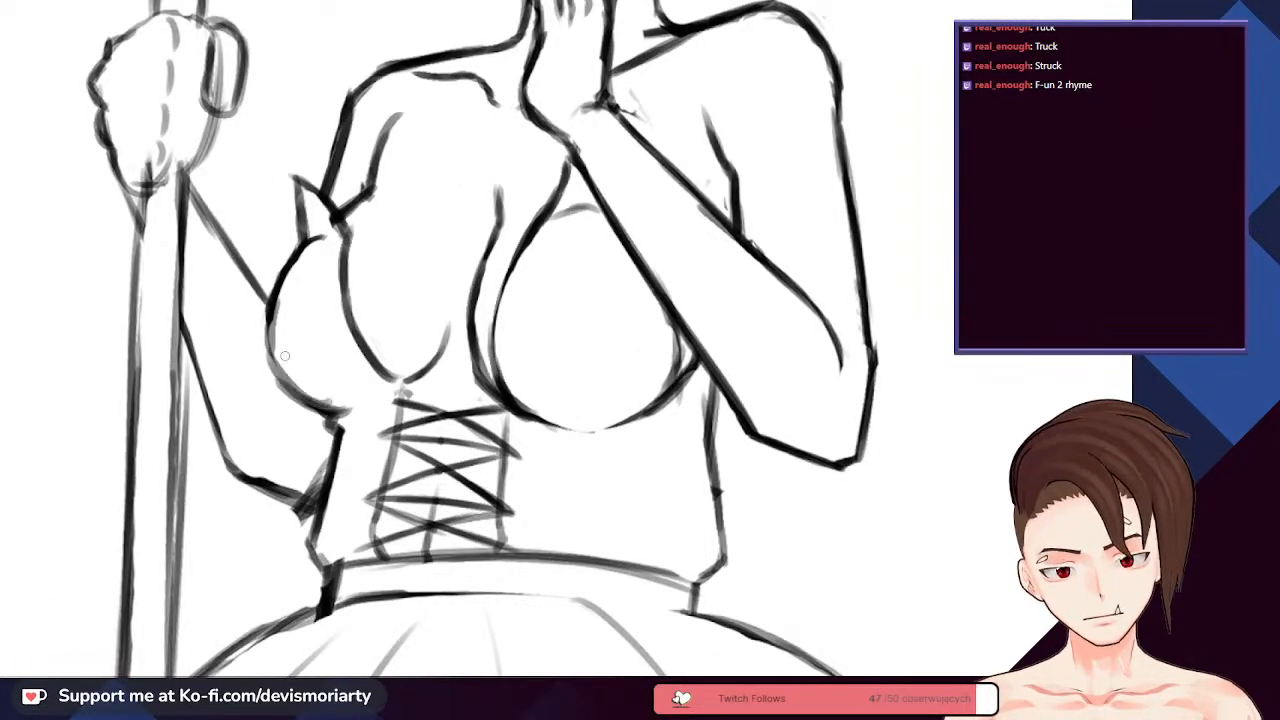
pyautogui.scroll(-7, 272, 355)
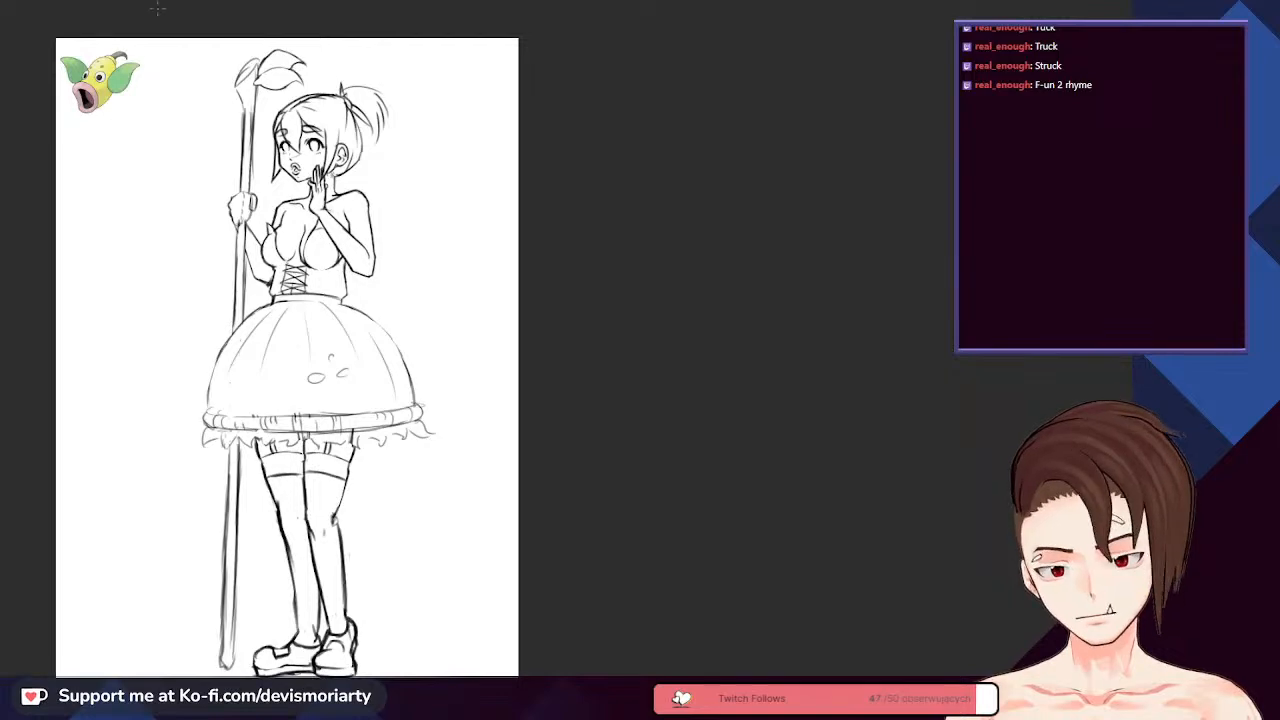
pyautogui.scroll(-3, 300, 340)
pyautogui.scroll(3, 300, 340)
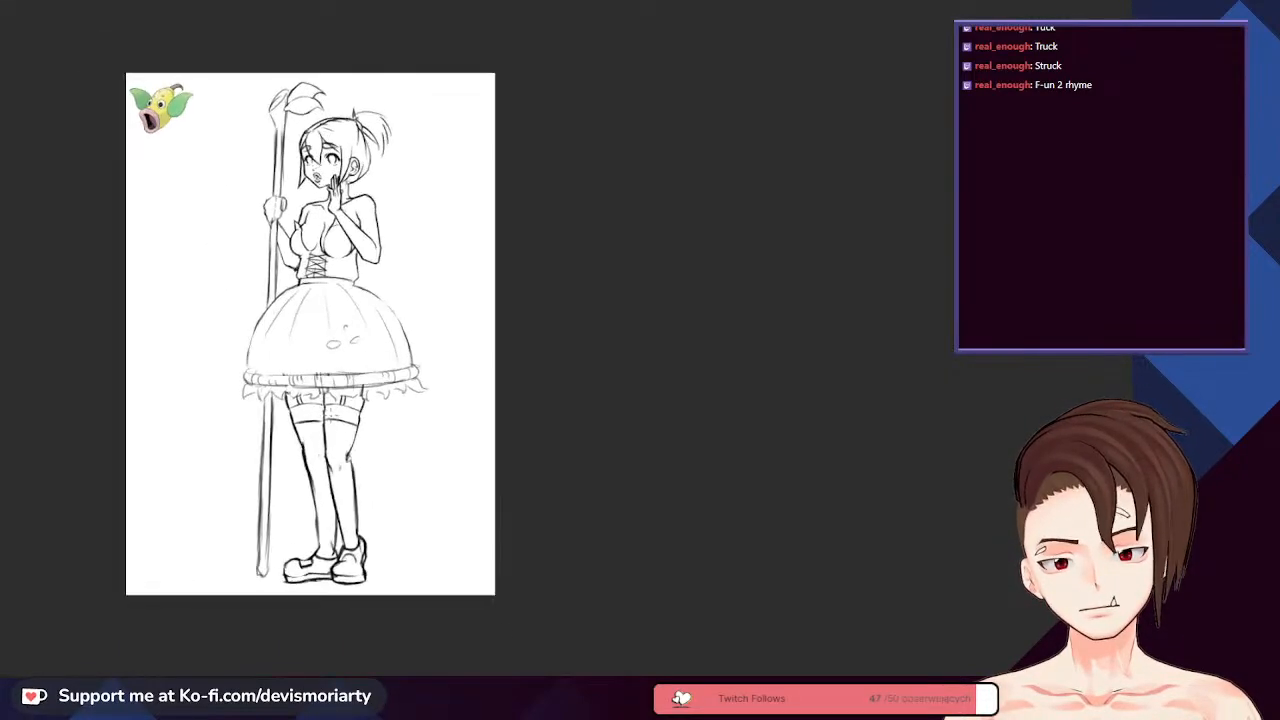
pyautogui.scroll(2, 300, 340)
pyautogui.scroll(-4, 300, 340)
pyautogui.scroll(2, 300, 340)
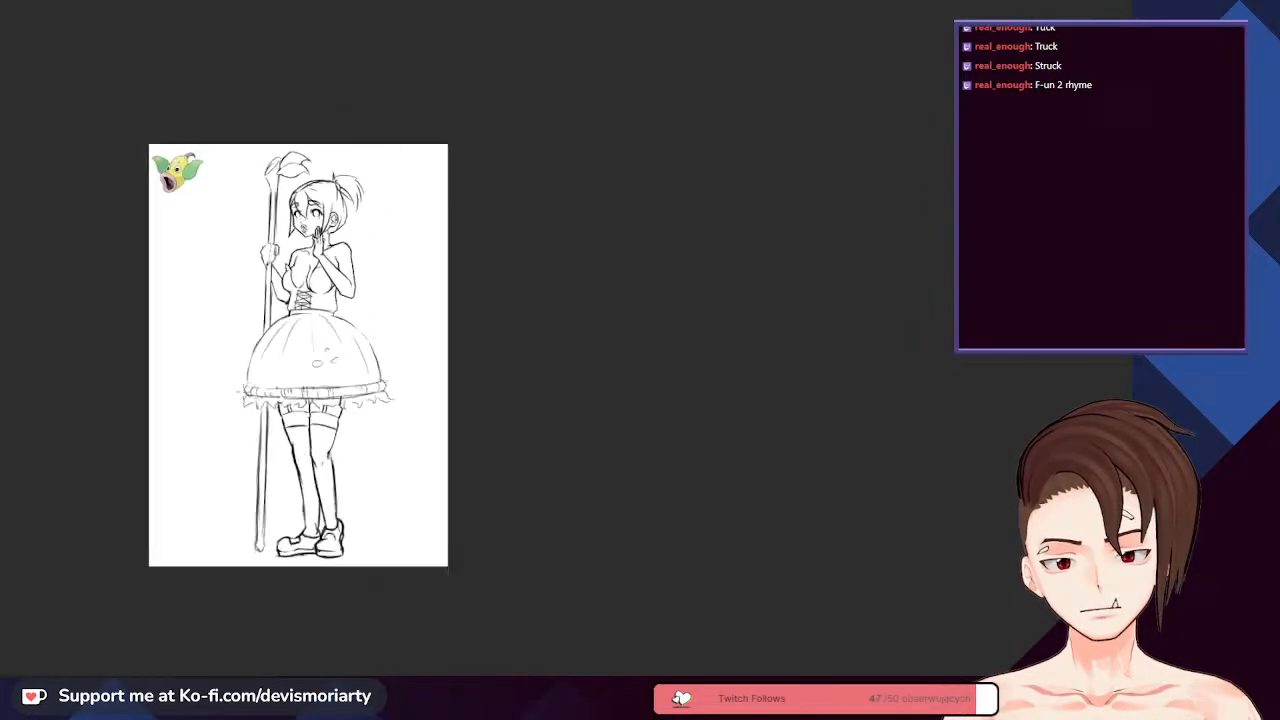
pyautogui.scroll(-2, 264, 248)
pyautogui.scroll(3, 264, 248)
pyautogui.scroll(-2, 264, 248)
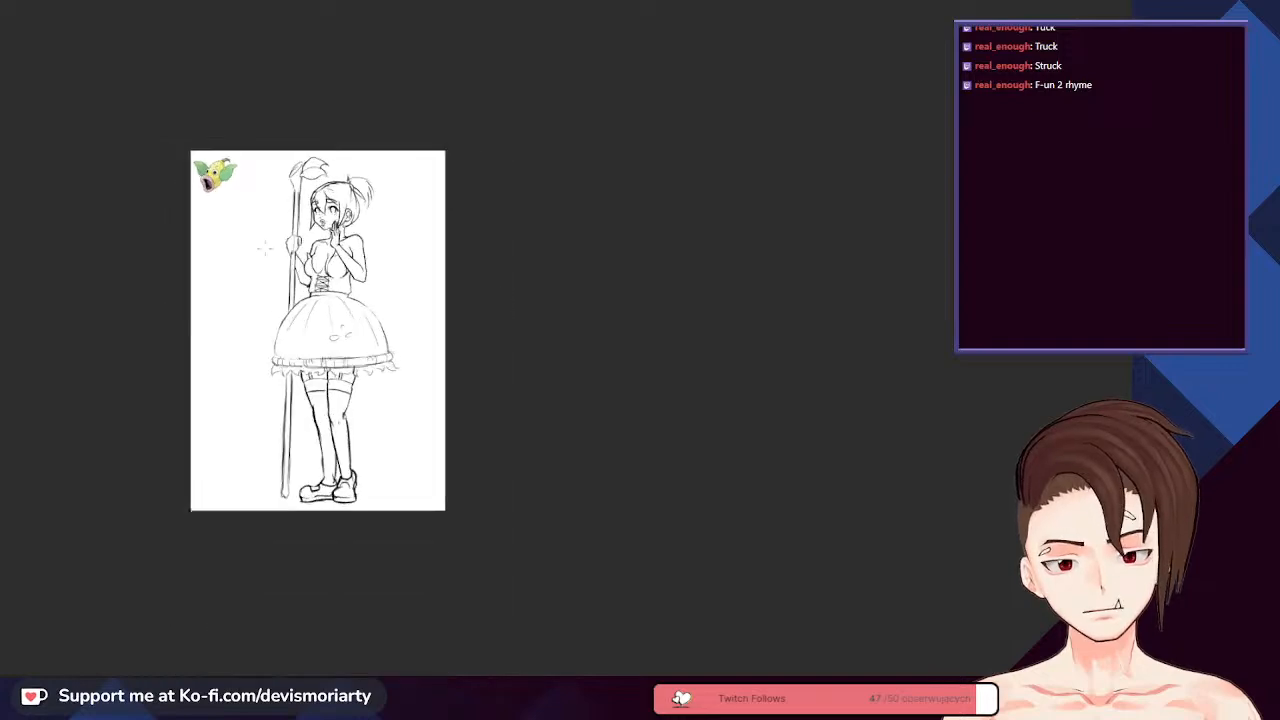
pyautogui.scroll(2, 264, 248)
pyautogui.scroll(-2, 264, 248)
pyautogui.scroll(4, 264, 248)
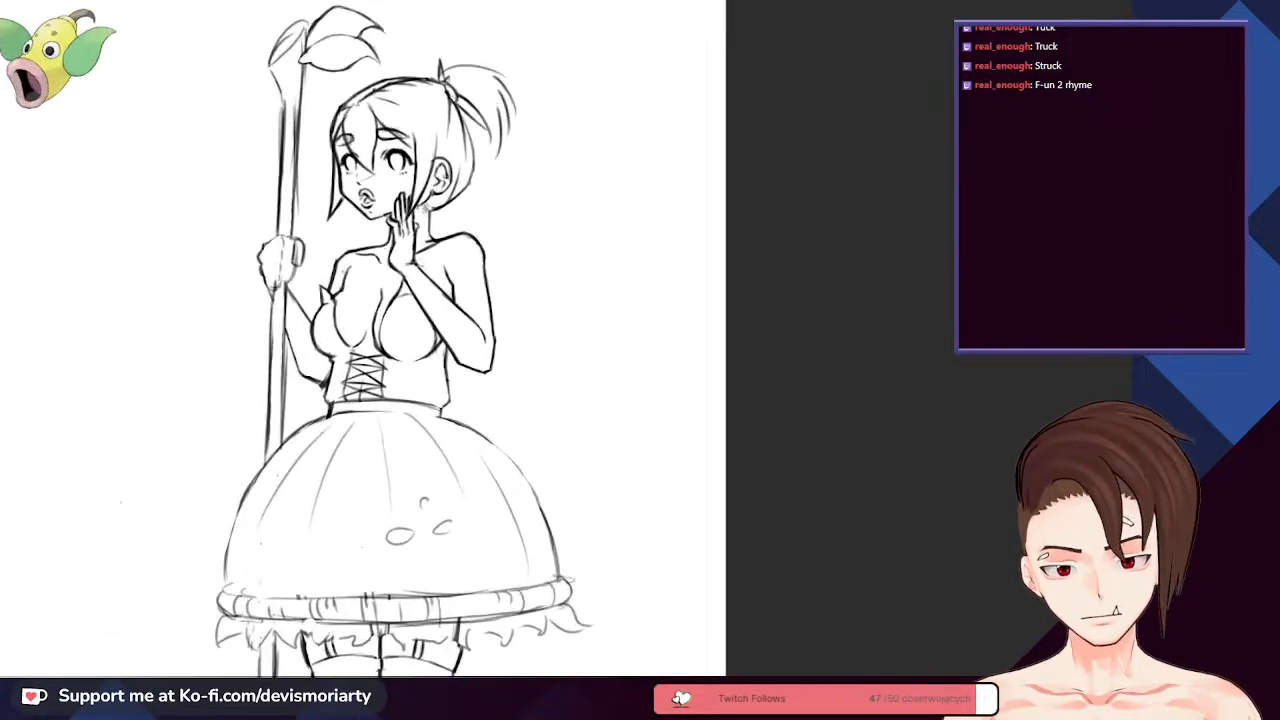
pyautogui.scroll(-3, 293, 375)
# - Erase the outer contour of the right calf below the knee and redraw it as a thinner, smoother curve down to the shoe
pyautogui.scroll(5, 293, 375)
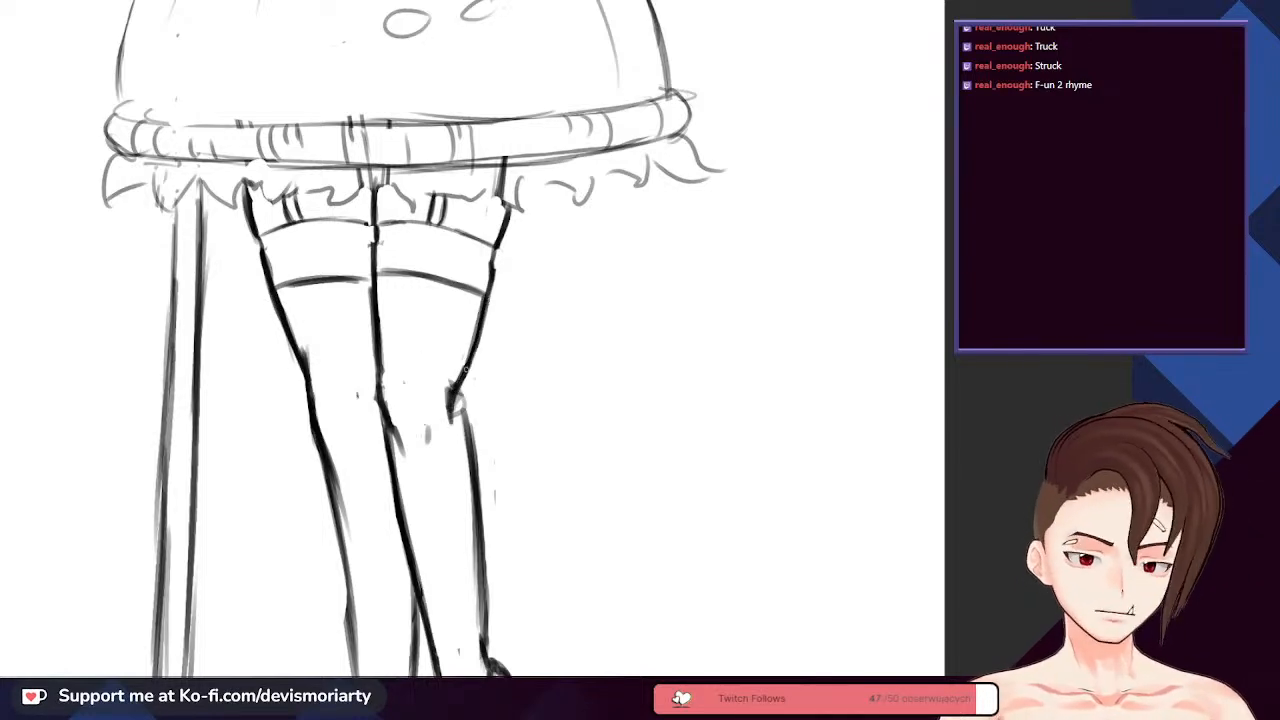
pyautogui.scroll(-2, 452, 390)
pyautogui.scroll(1, 452, 390)
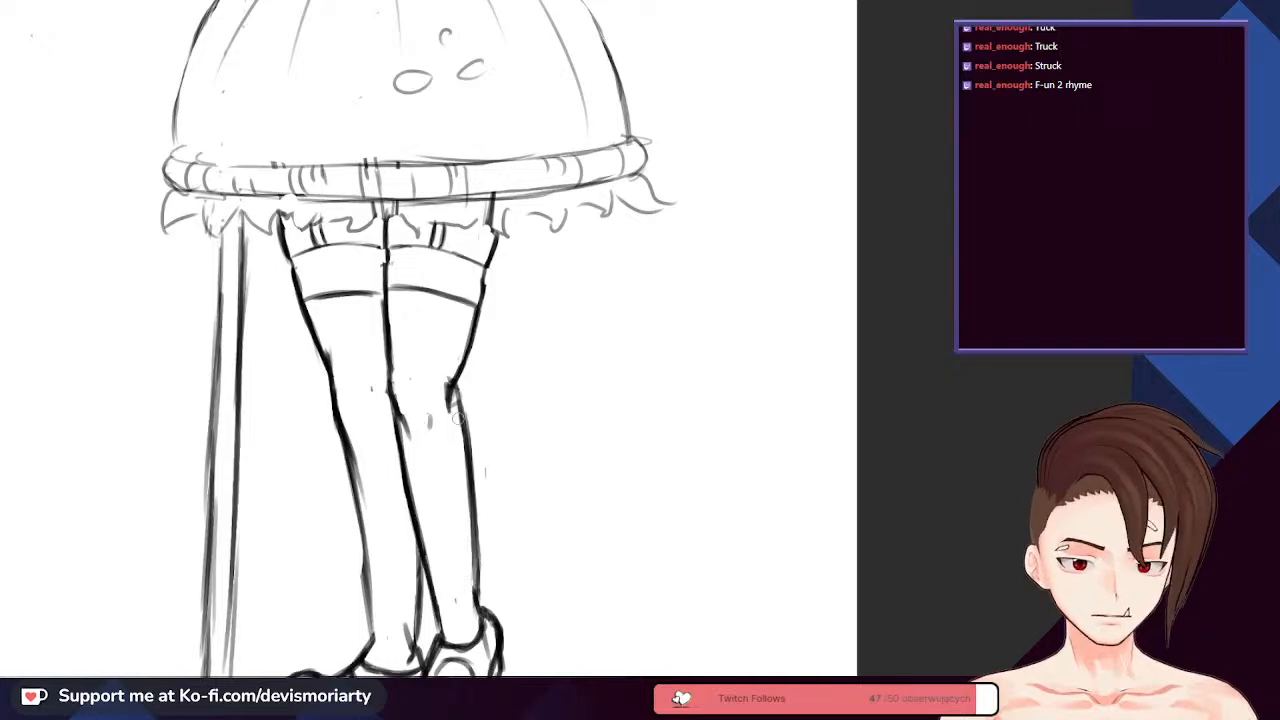
pyautogui.moveTo(454, 393); pyautogui.dragTo(471, 553)
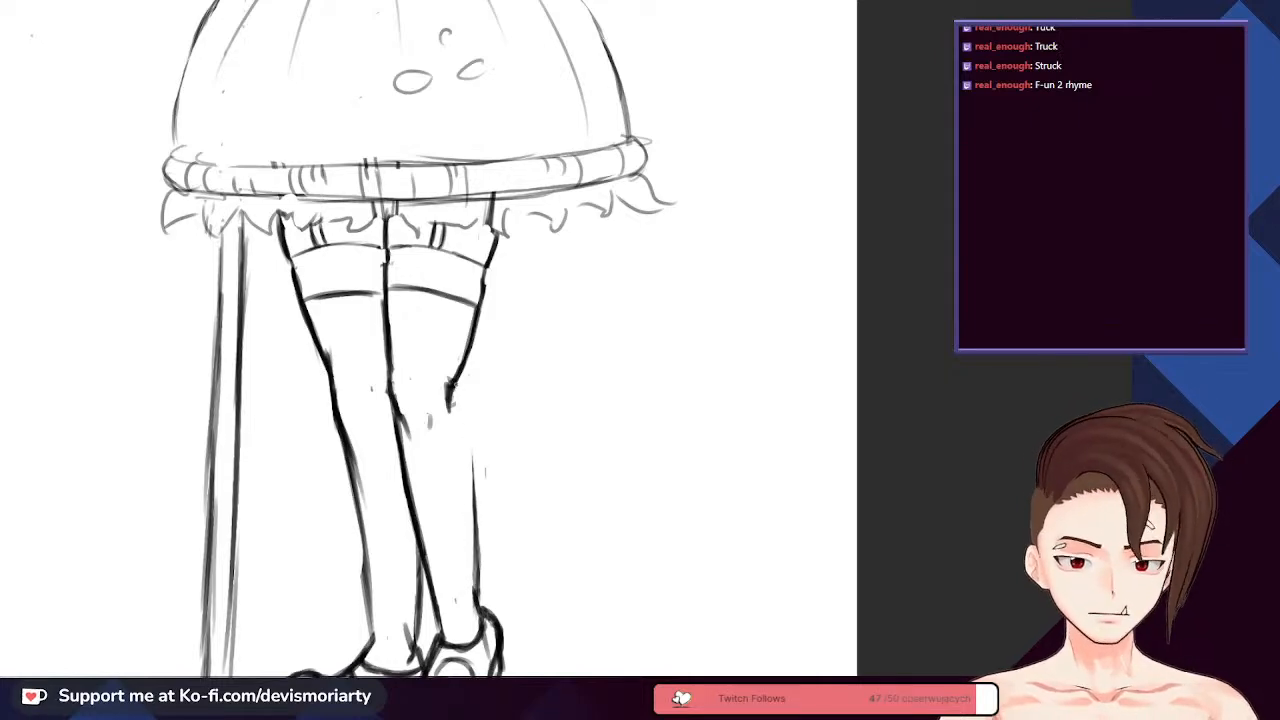
pyautogui.scroll(-2, 470, 500)
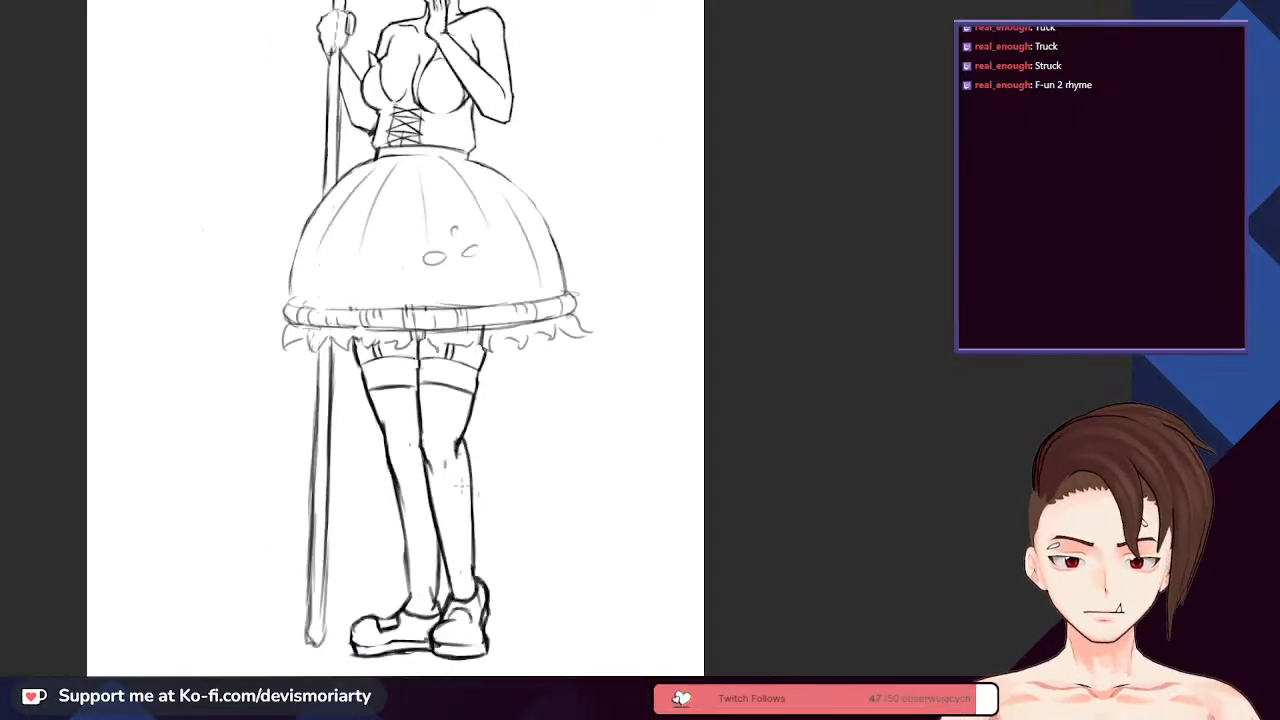
pyautogui.scroll(3, 470, 500)
pyautogui.scroll(-2, 457, 499)
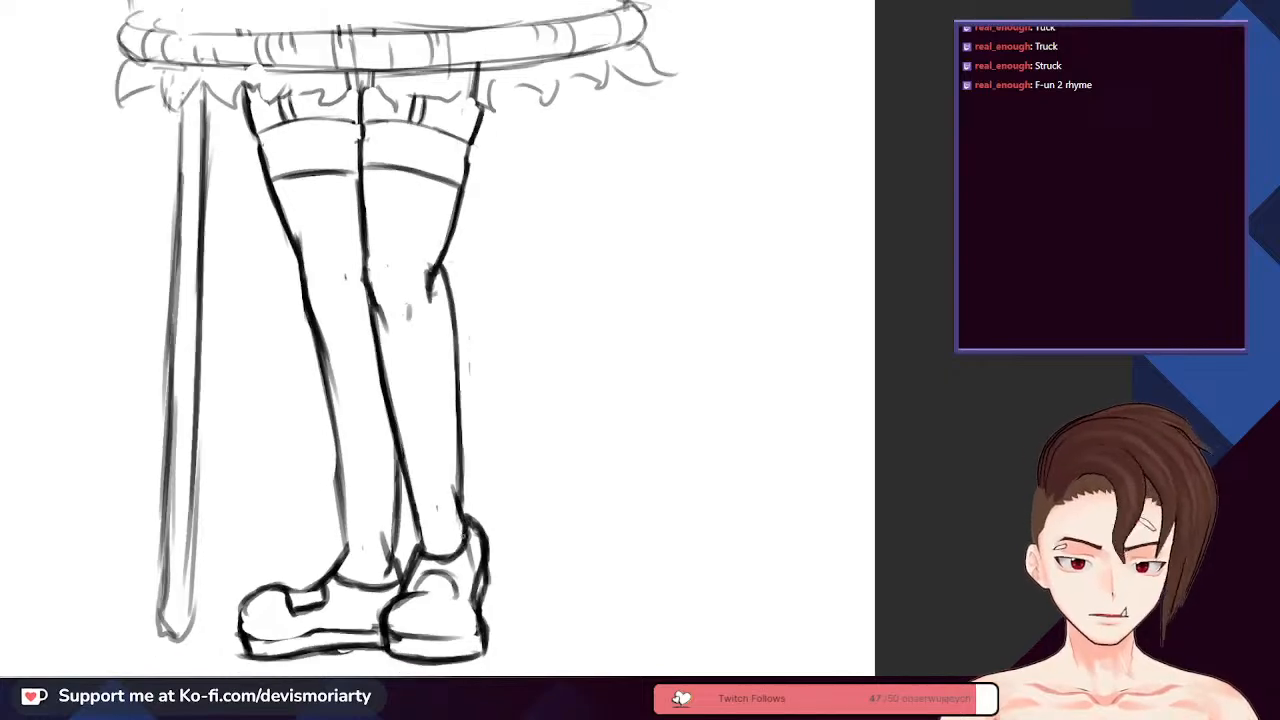
pyautogui.scroll(2, 400, 470)
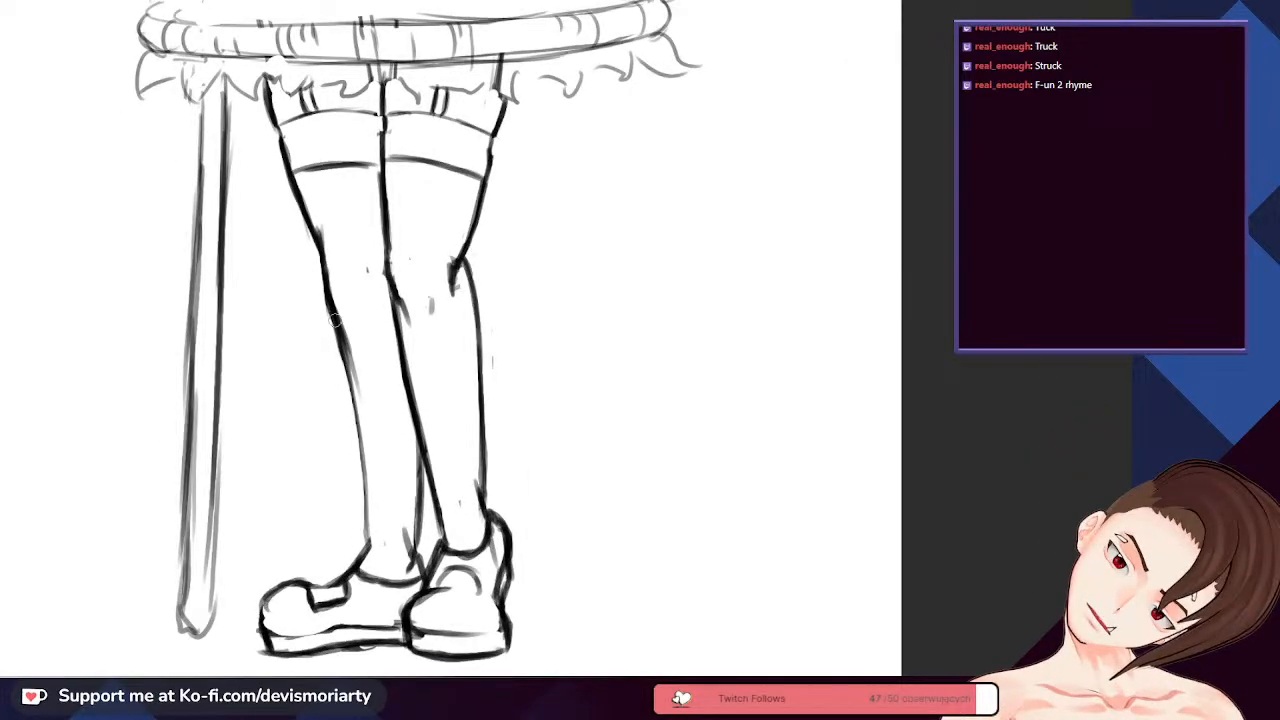
# - Redraw the outer contour of the left lower leg as a single dark line from below the knee to the shoe
pyautogui.hotkey('ctrl', 'z')
pyautogui.moveTo(334, 318); pyautogui.dragTo(367, 538)
pyautogui.moveTo(360, 450); pyautogui.dragTo(371, 546)
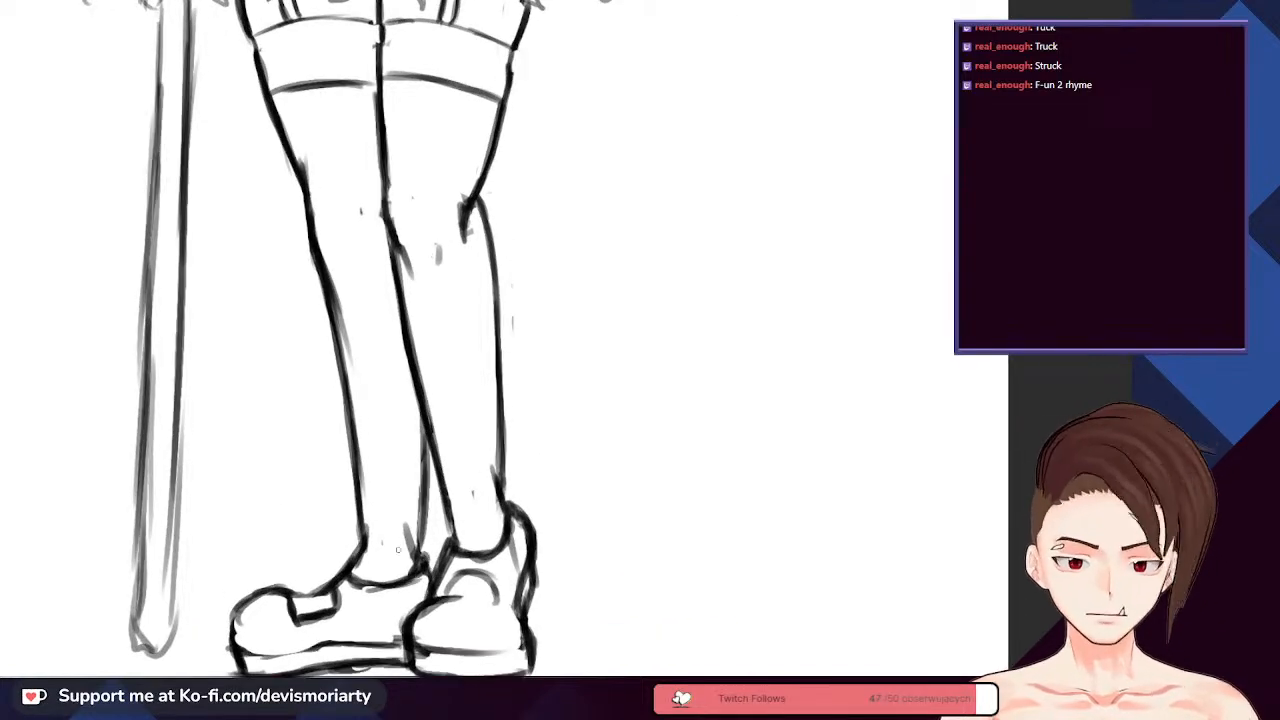
# - Examine the full figure with the corrected legs, comparing the legs, skirt and upper body at several scales
pyautogui.scroll(-5, 343, 560)
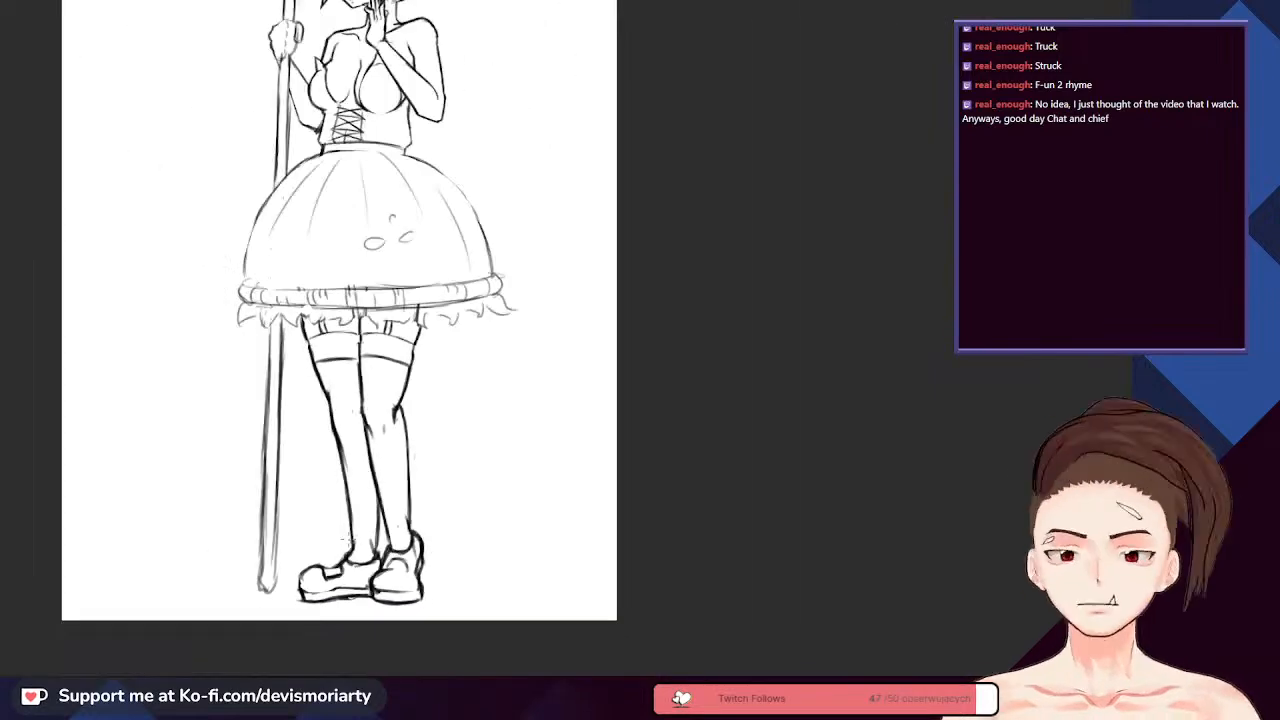
pyautogui.scroll(1, 340, 310)
pyautogui.scroll(-3, 340, 310)
pyautogui.scroll(3, 340, 310)
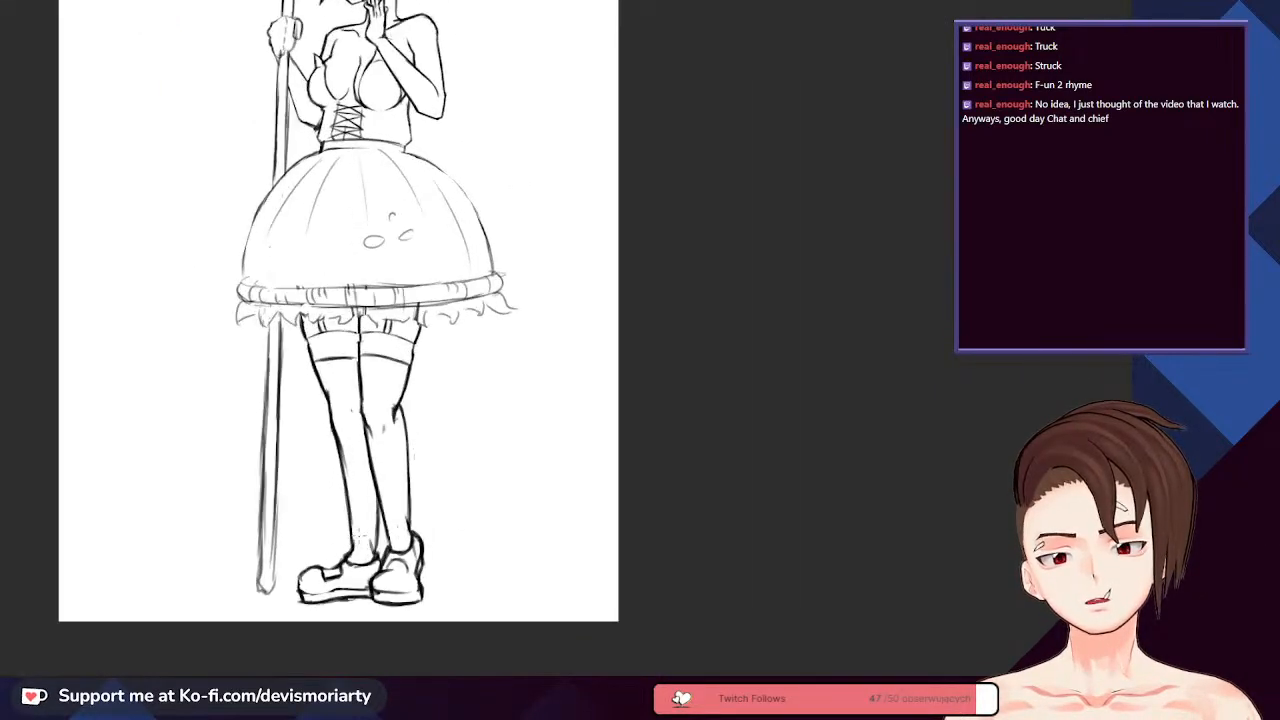
pyautogui.scroll(-1, 340, 310)
pyautogui.scroll(-3, 363, 518)
pyautogui.scroll(3, 363, 518)
pyautogui.scroll(-3, 431, 427)
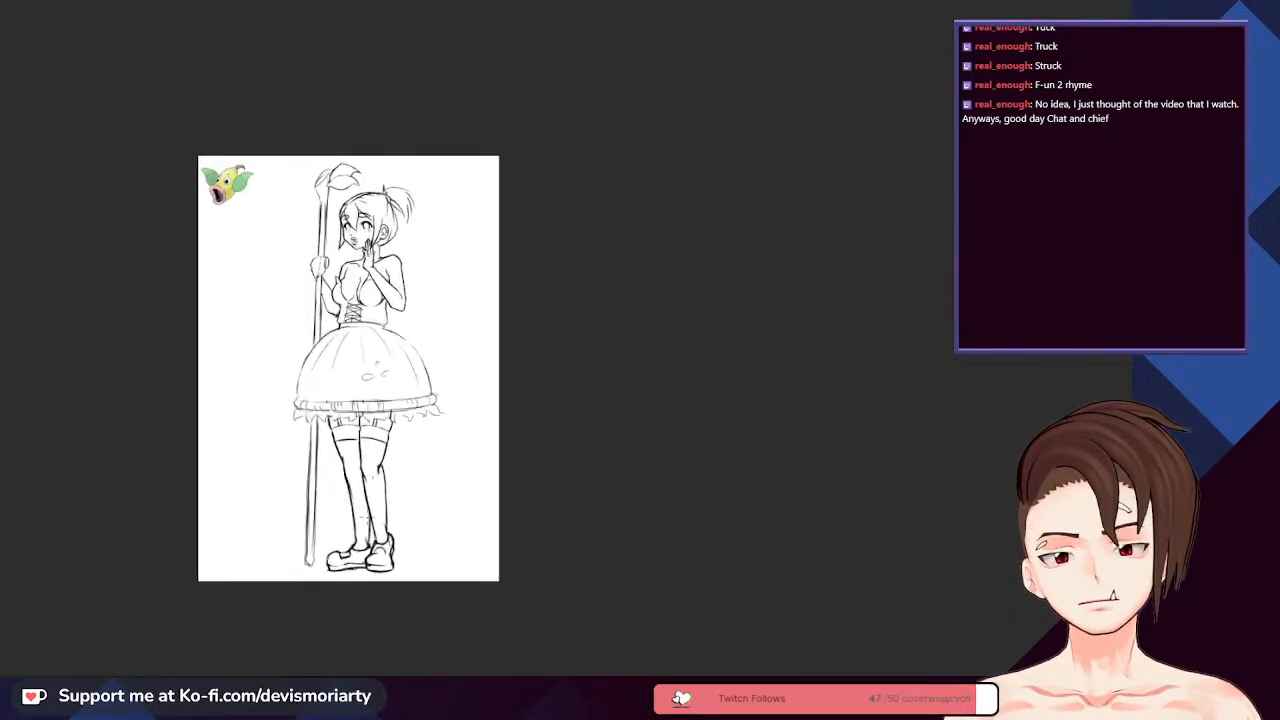
pyautogui.scroll(3, 431, 427)
pyautogui.scroll(-3, 431, 427)
pyautogui.scroll(4, 383, 402)
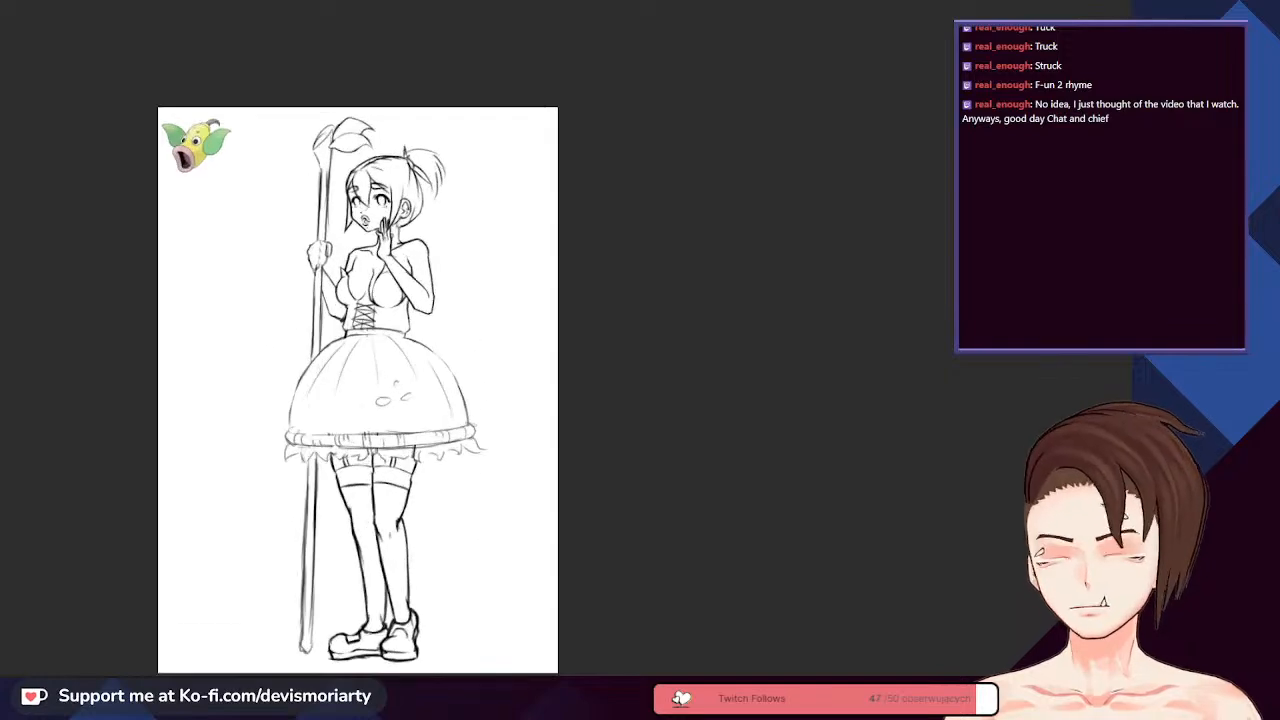
pyautogui.scroll(-2, 383, 404)
pyautogui.scroll(3, 295, 125)
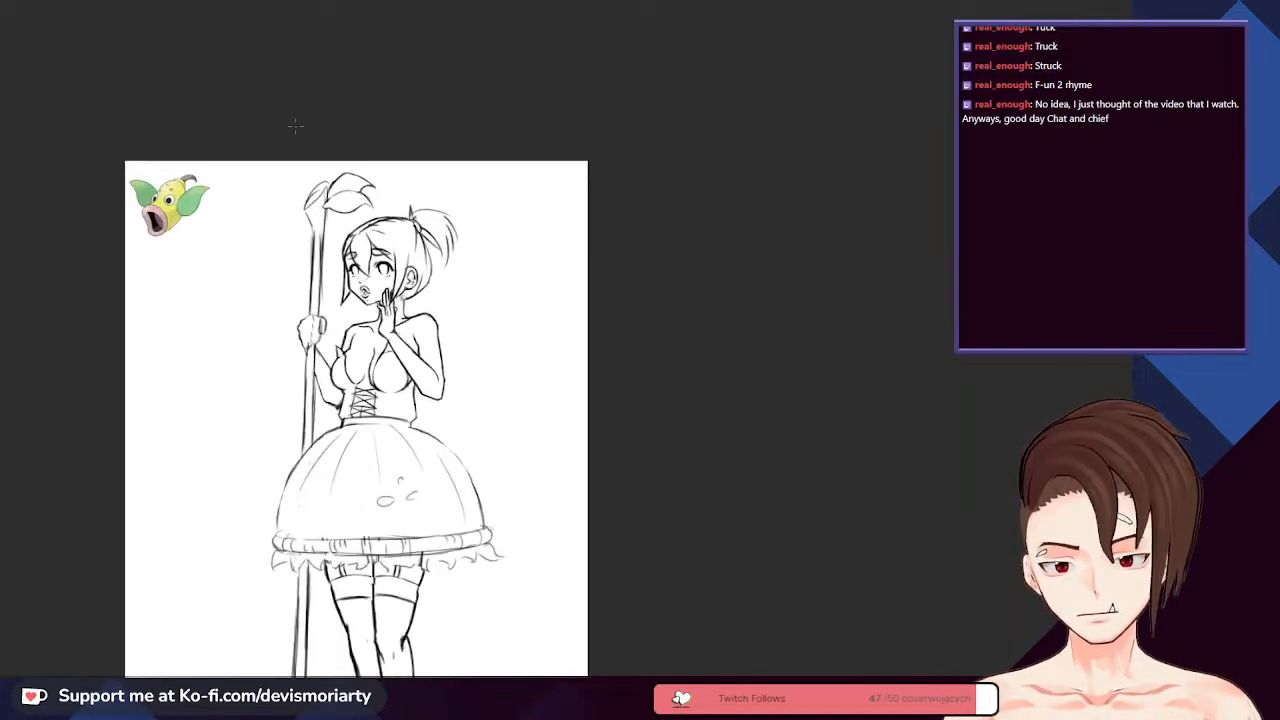
pyautogui.scroll(2, 340, 228)
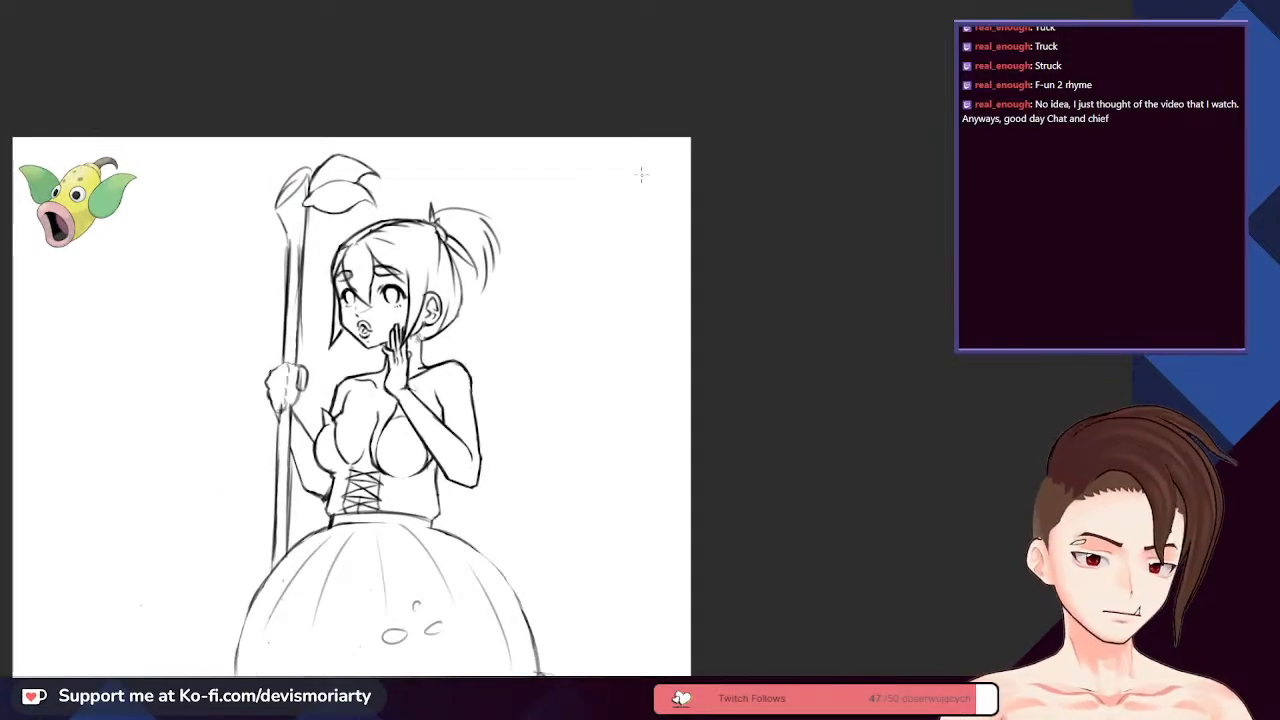
pyautogui.scroll(2, 711, 373)
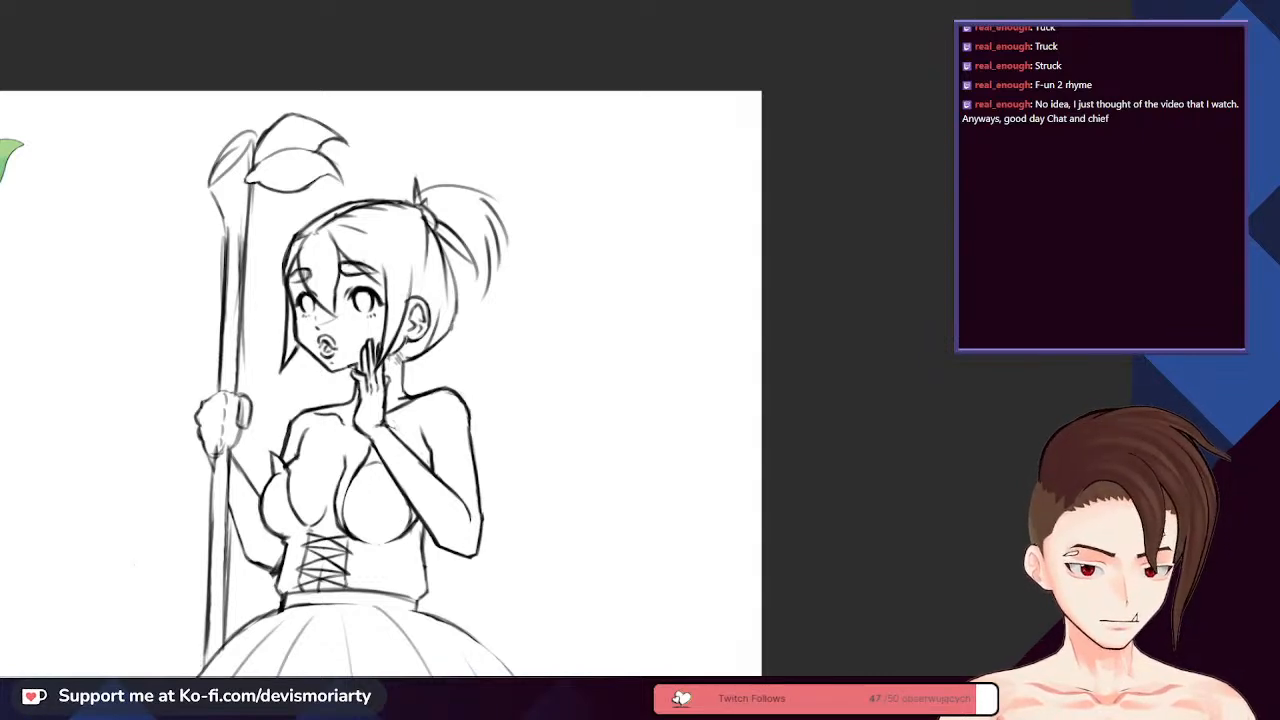
pyautogui.scroll(-3, 551, 537)
# - Paint the bodice's side panel between the left waist outline and the lacing in the reference creature's flat yellow
pyautogui.scroll(8, 266, 317)
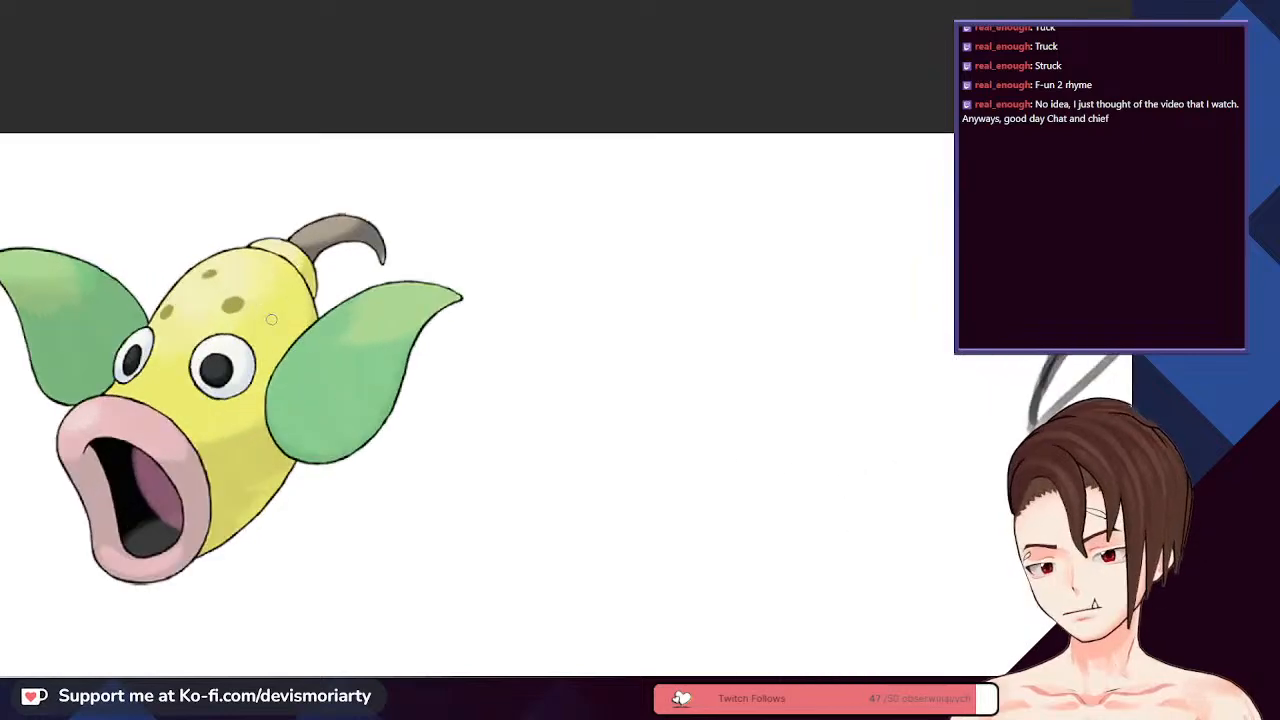
pyautogui.scroll(-10, 271, 319)
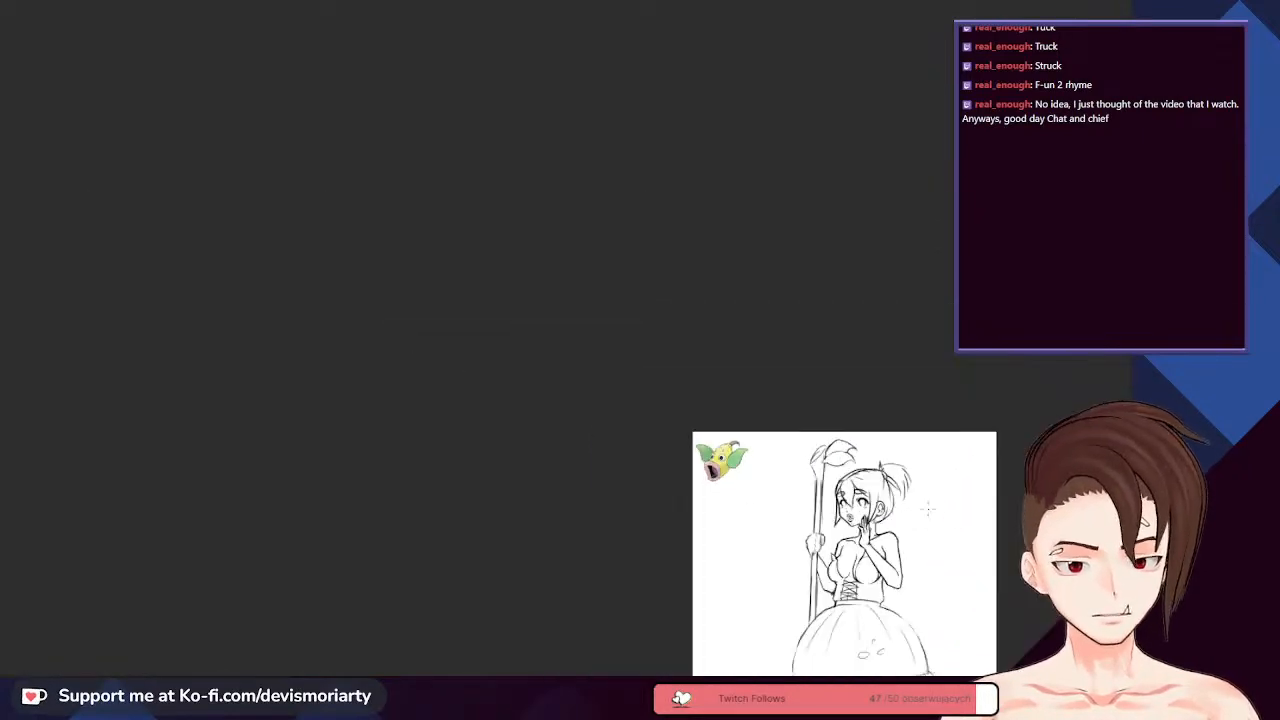
pyautogui.scroll(4, 970, 611)
pyautogui.scroll(-3, 366, 256)
pyautogui.scroll(2, 650, 410)
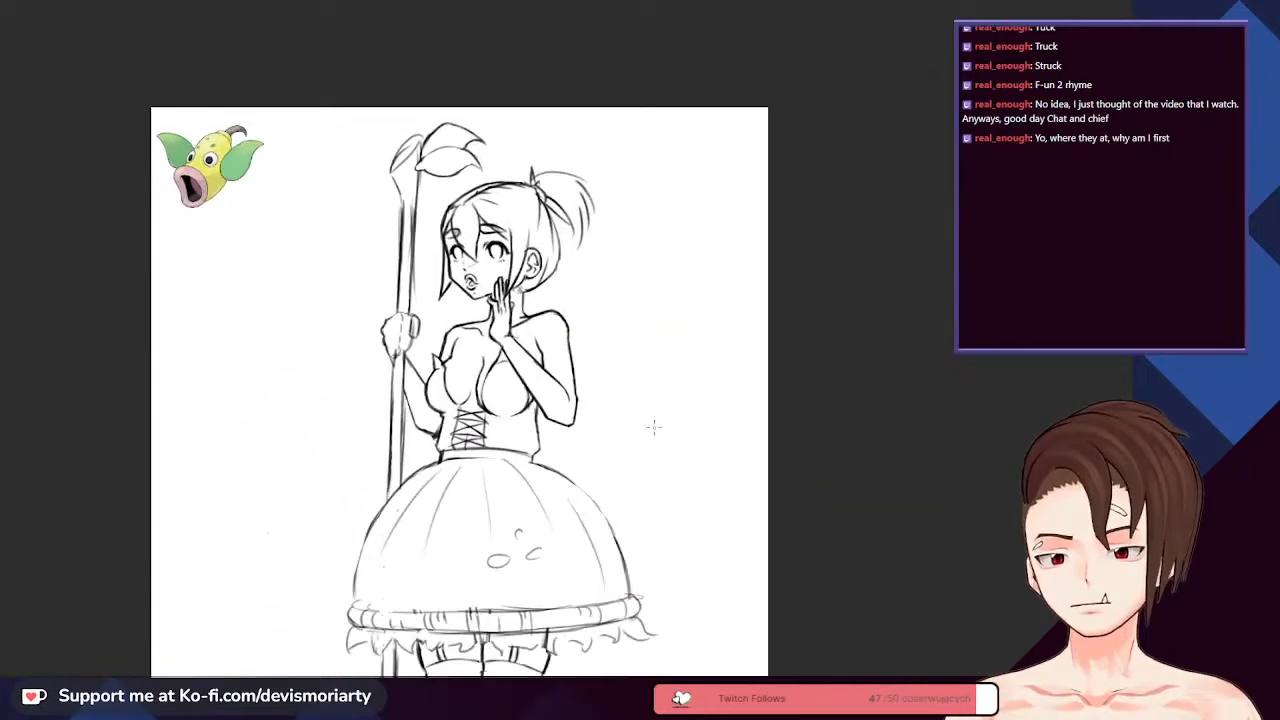
pyautogui.scroll(3, 617, 226)
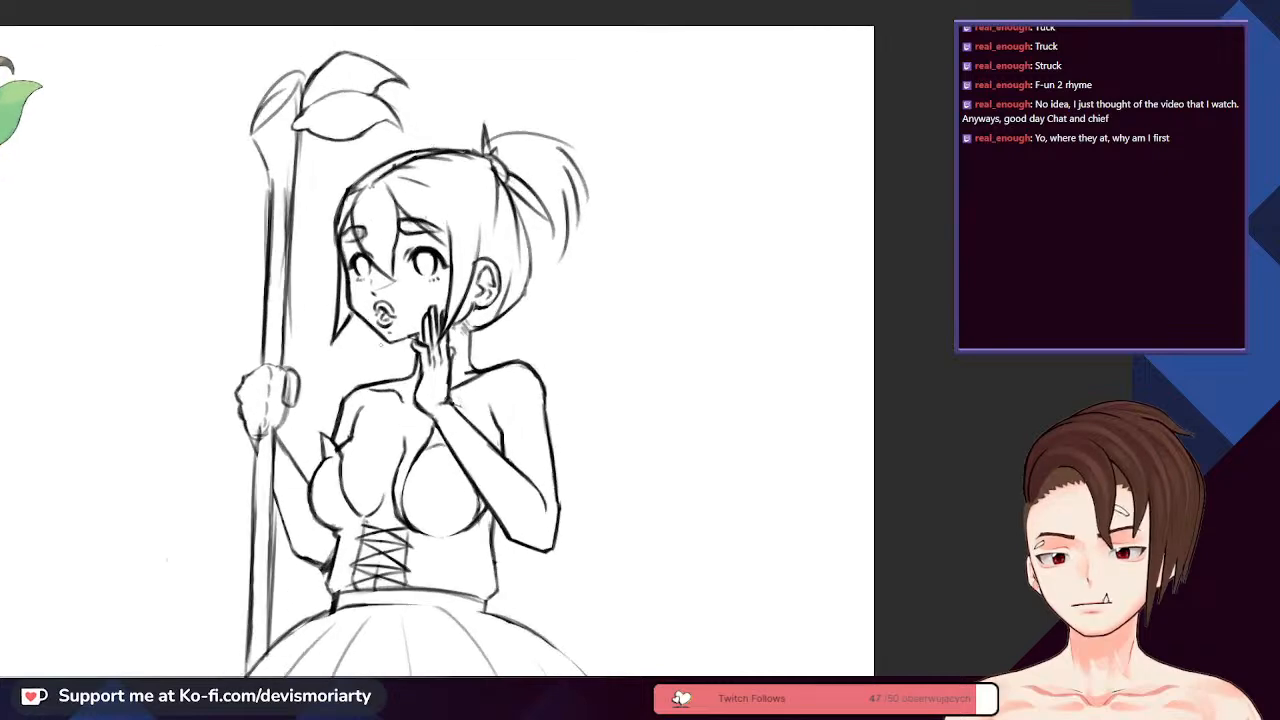
pyautogui.scroll(-1, 360, 568)
pyautogui.scroll(4, 360, 568)
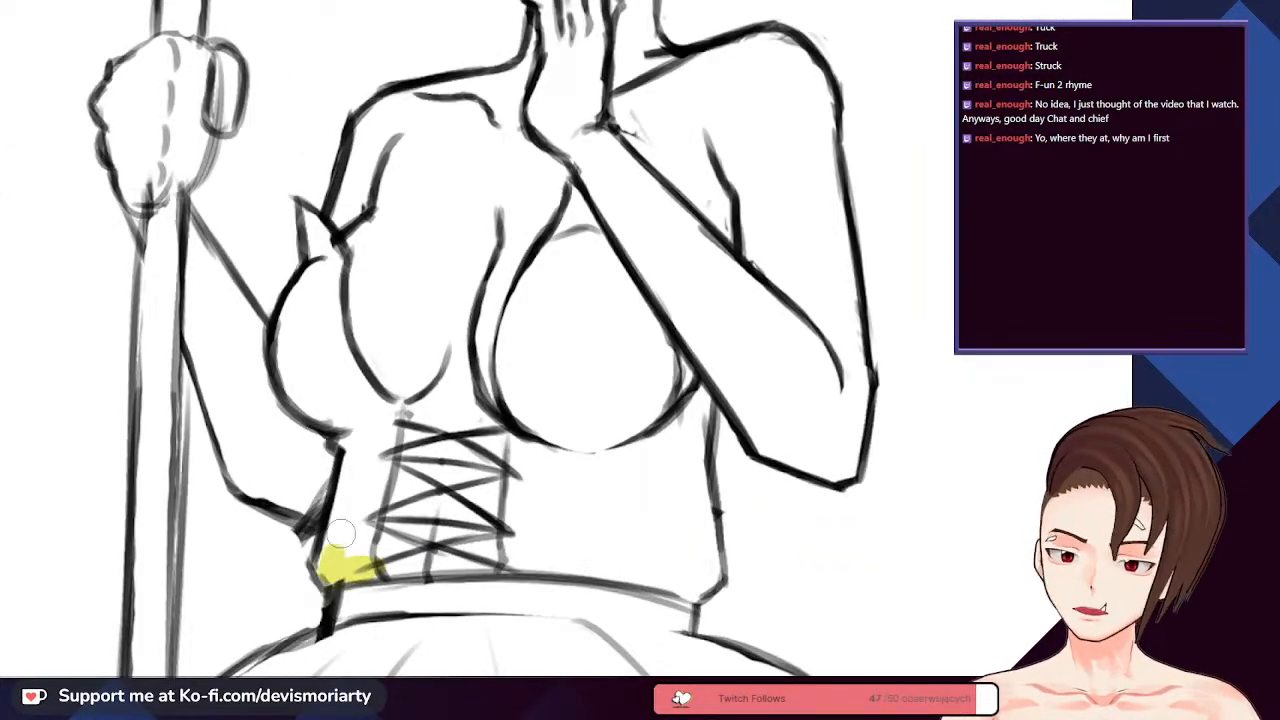
pyautogui.moveTo(340, 535); pyautogui.dragTo(362, 445)
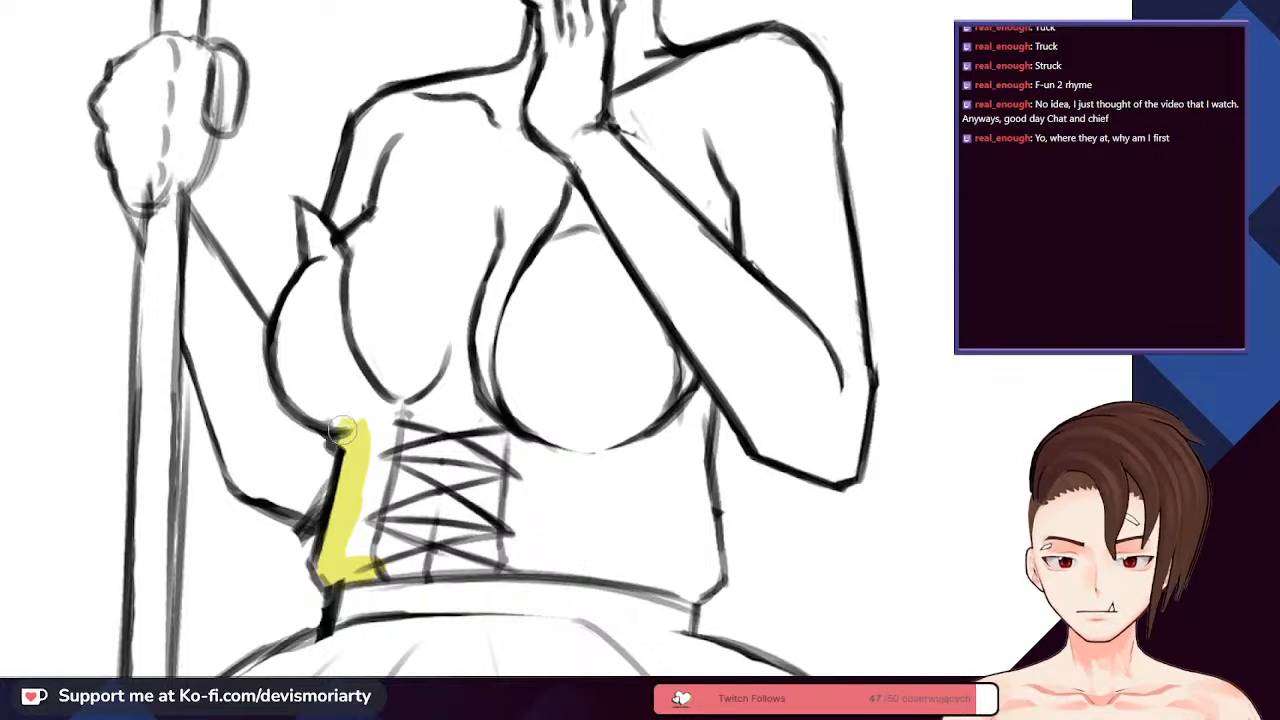
pyautogui.moveTo(350, 563); pyautogui.dragTo(369, 462)
pyautogui.moveTo(360, 551); pyautogui.dragTo(369, 503)
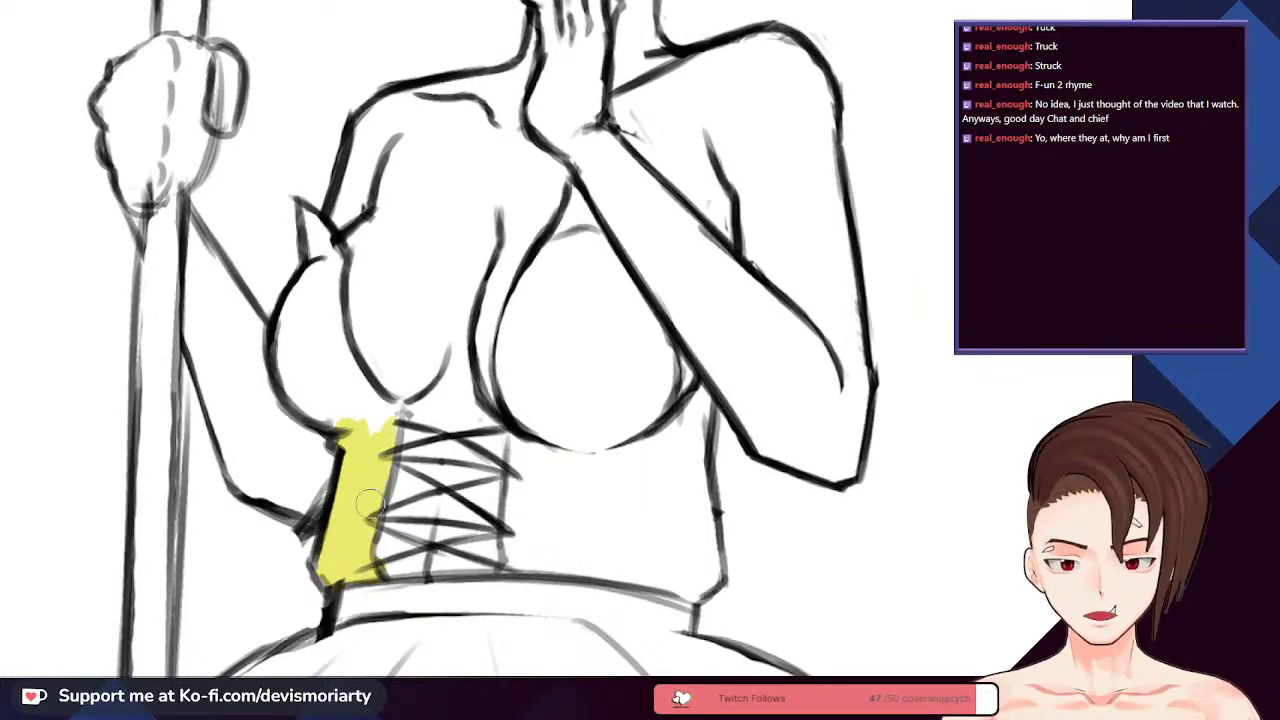
# - Paint the bodice's left cup and its pointed flap beside the armpit in the same flat yellow, reaching the side panel
pyautogui.moveTo(339, 342)
pyautogui.mouseDown()
pyautogui.moveTo(335, 258)
pyautogui.moveTo(302, 210)
pyautogui.moveTo(318, 260)
pyautogui.moveTo(285, 377)
pyautogui.moveTo(304, 338)
pyautogui.mouseUp()
pyautogui.hotkey('ctrl', 'z')
pyautogui.hotkey('ctrl', 'z')
pyautogui.moveTo(301, 208)
pyautogui.mouseDown()
pyautogui.moveTo(333, 264)
pyautogui.moveTo(331, 304)
pyautogui.mouseUp()
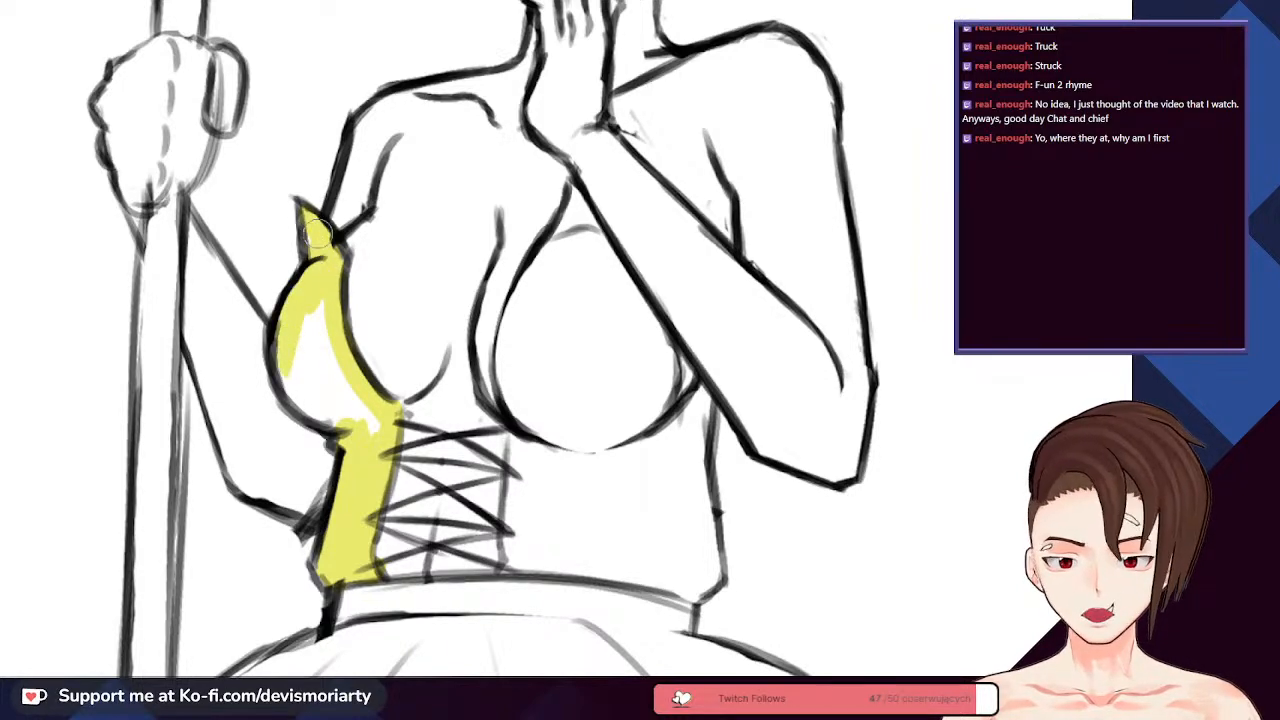
pyautogui.moveTo(307, 311)
pyautogui.mouseDown()
pyautogui.moveTo(383, 425)
pyautogui.moveTo(318, 306)
pyautogui.moveTo(328, 370)
pyautogui.mouseUp()
# - Paint a yellow strip along the right side of the lacing and undo the rough first stroke over the right cup
pyautogui.scroll(-6, 319, 368)
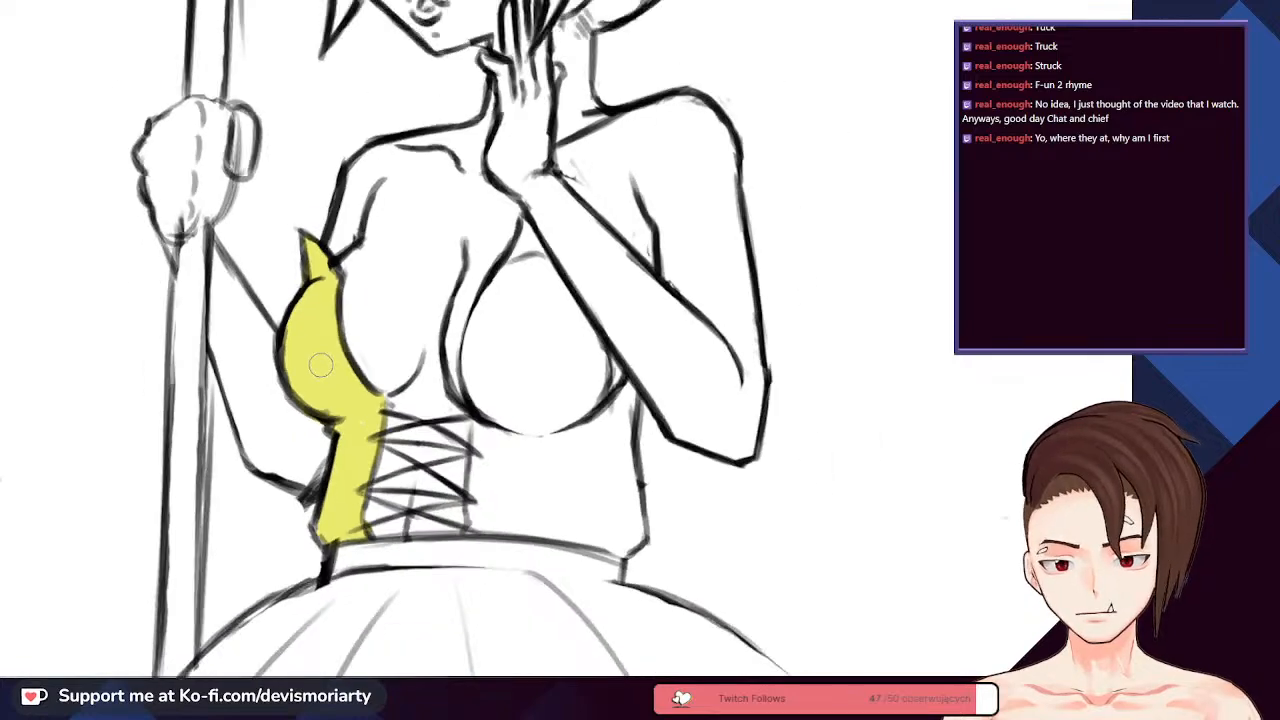
pyautogui.scroll(6, 400, 400)
pyautogui.moveTo(295, 445)
pyautogui.mouseDown()
pyautogui.moveTo(291, 330)
pyautogui.moveTo(285, 452)
pyautogui.moveTo(315, 226)
pyautogui.moveTo(311, 281)
pyautogui.moveTo(283, 186)
pyautogui.moveTo(355, 60)
pyautogui.mouseUp()
pyautogui.scroll(-3, 399, 402)
pyautogui.scroll(3, 405, 412)
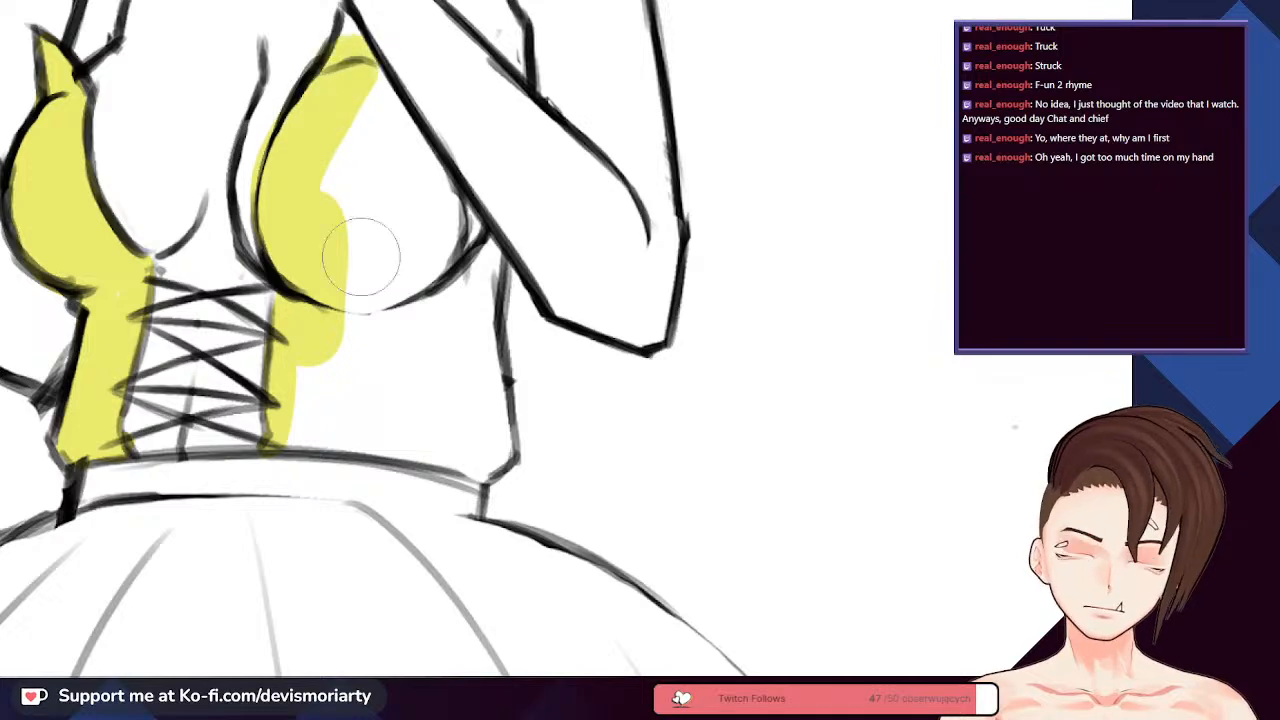
pyautogui.scroll(-3, 383, 495)
pyautogui.hotkey('ctrl', 'z')
pyautogui.scroll(2, 437, 325)
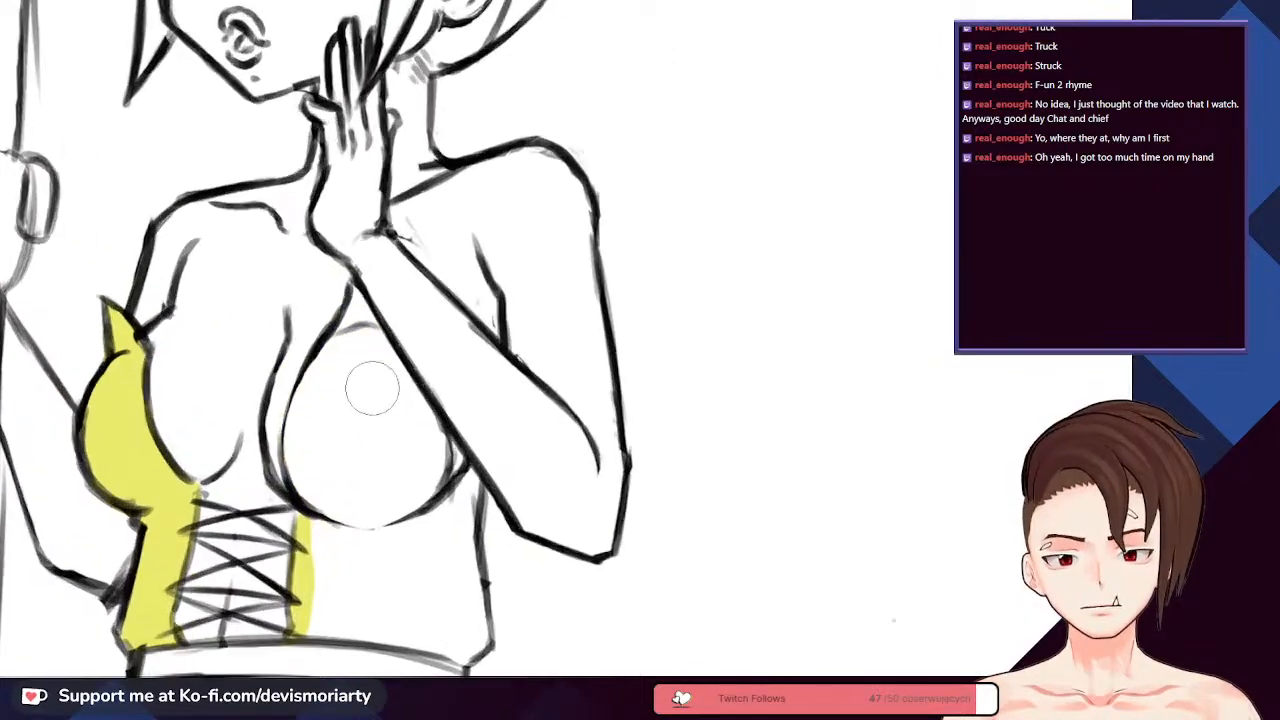
# - Paint the bodice's right cup in the same flat yellow, from its pointed upper end beside the wrist to its lower curve
pyautogui.scroll(-2, 437, 325)
pyautogui.scroll(-2, 367, 433)
pyautogui.scroll(3, 389, 478)
pyautogui.moveTo(355, 380)
pyautogui.mouseDown()
pyautogui.moveTo(344, 323)
pyautogui.moveTo(423, 489)
pyautogui.moveTo(387, 527)
pyautogui.moveTo(330, 522)
pyautogui.moveTo(305, 445)
pyautogui.moveTo(338, 365)
pyautogui.mouseUp()
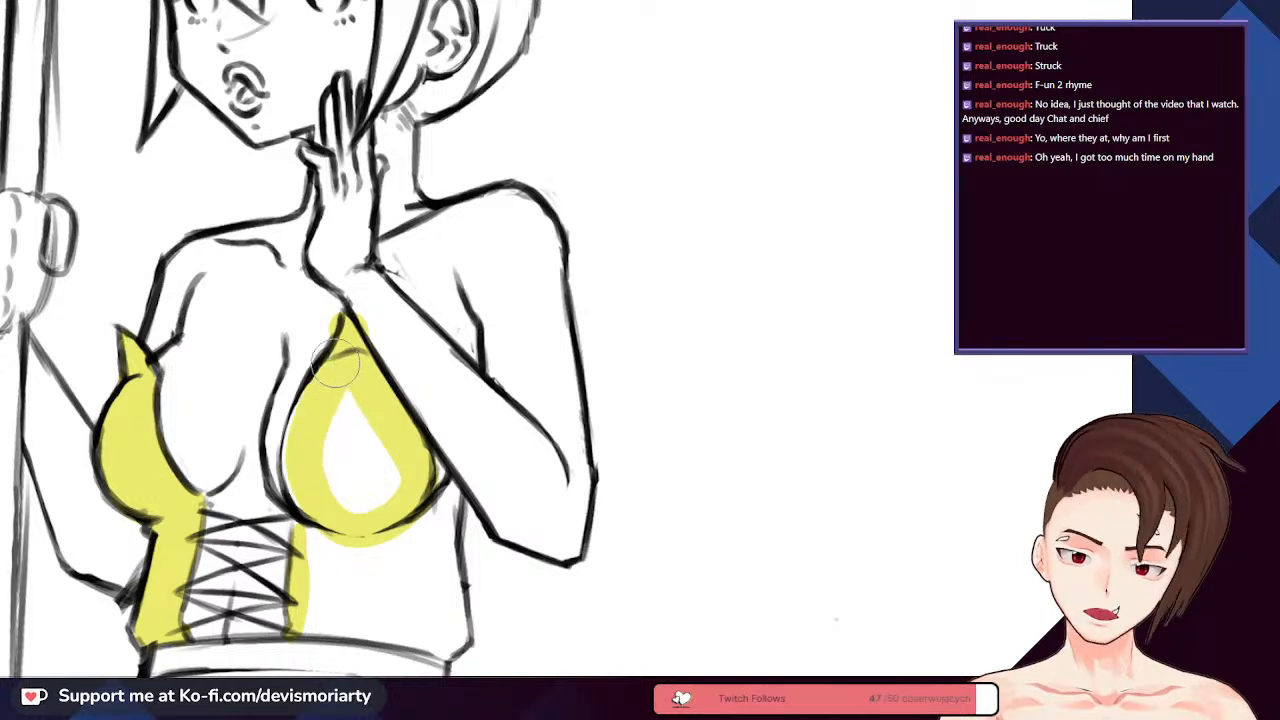
pyautogui.moveTo(330, 447)
pyautogui.mouseDown()
pyautogui.moveTo(351, 408)
pyautogui.moveTo(372, 440)
pyautogui.mouseUp()
pyautogui.scroll(-2, 375, 460)
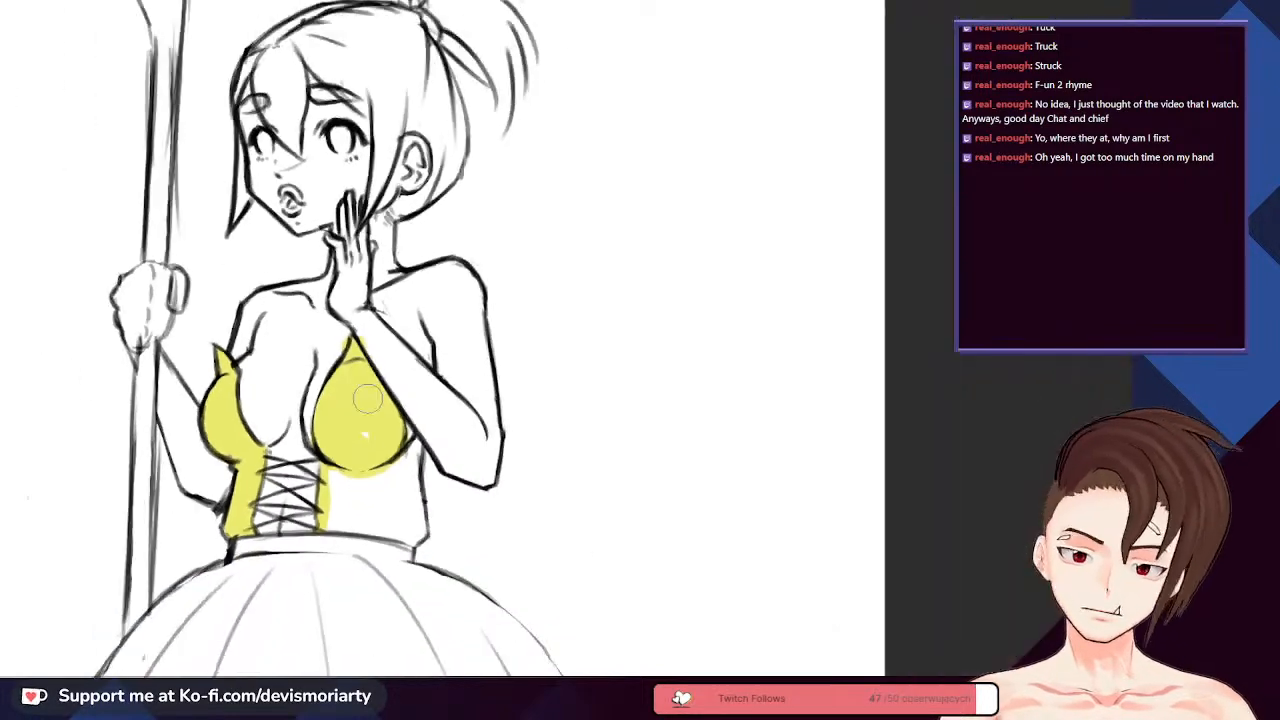
# - Paint the bodice panel below the right cup in flat yellow, from the lacing to the side outline beneath the raised arm
pyautogui.scroll(2, 410, 482)
pyautogui.moveTo(410, 483)
pyautogui.mouseDown()
pyautogui.moveTo(425, 559)
pyautogui.moveTo(298, 551)
pyautogui.moveTo(292, 471)
pyautogui.moveTo(307, 444)
pyautogui.moveTo(304, 521)
pyautogui.moveTo(408, 538)
pyautogui.moveTo(407, 479)
pyautogui.moveTo(392, 473)
pyautogui.moveTo(386, 503)
pyautogui.moveTo(352, 539)
pyautogui.moveTo(350, 466)
pyautogui.mouseUp()
pyautogui.scroll(-4, 348, 465)
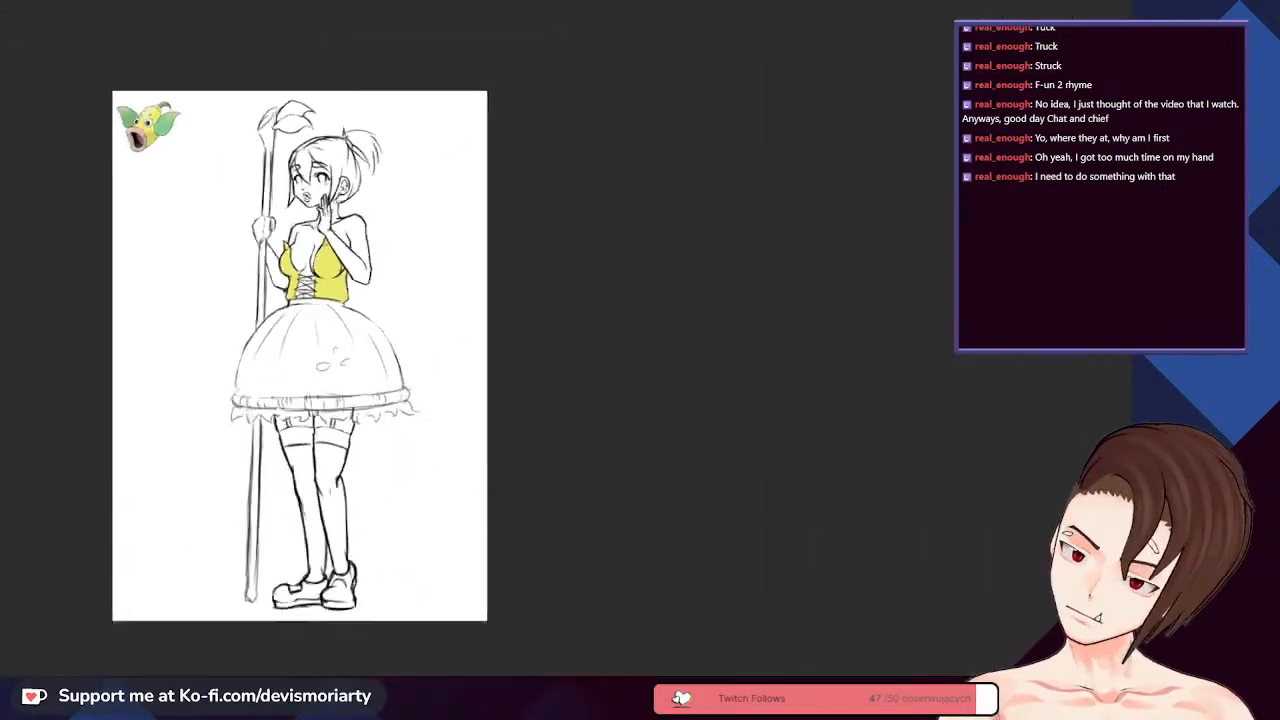
pyautogui.scroll(3, 330, 420)
pyautogui.scroll(6, 135, 645)
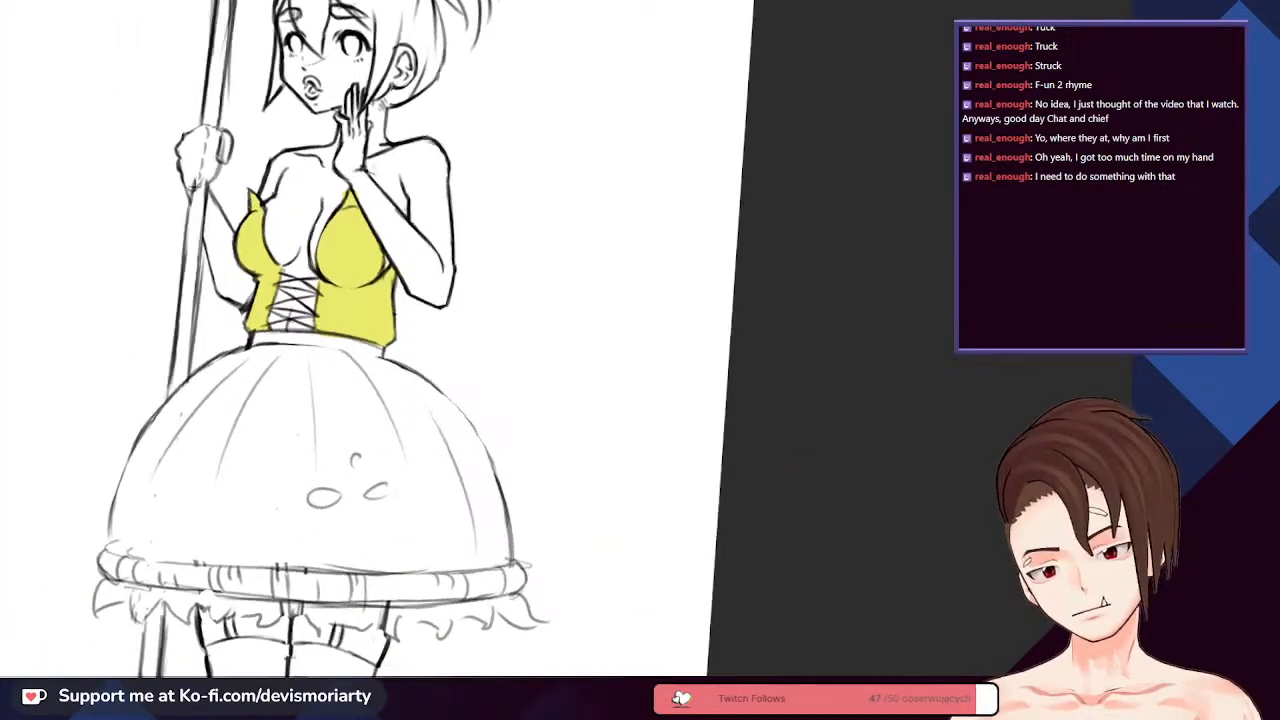
pyautogui.scroll(2, 160, 655)
pyautogui.scroll(-7, 200, 614)
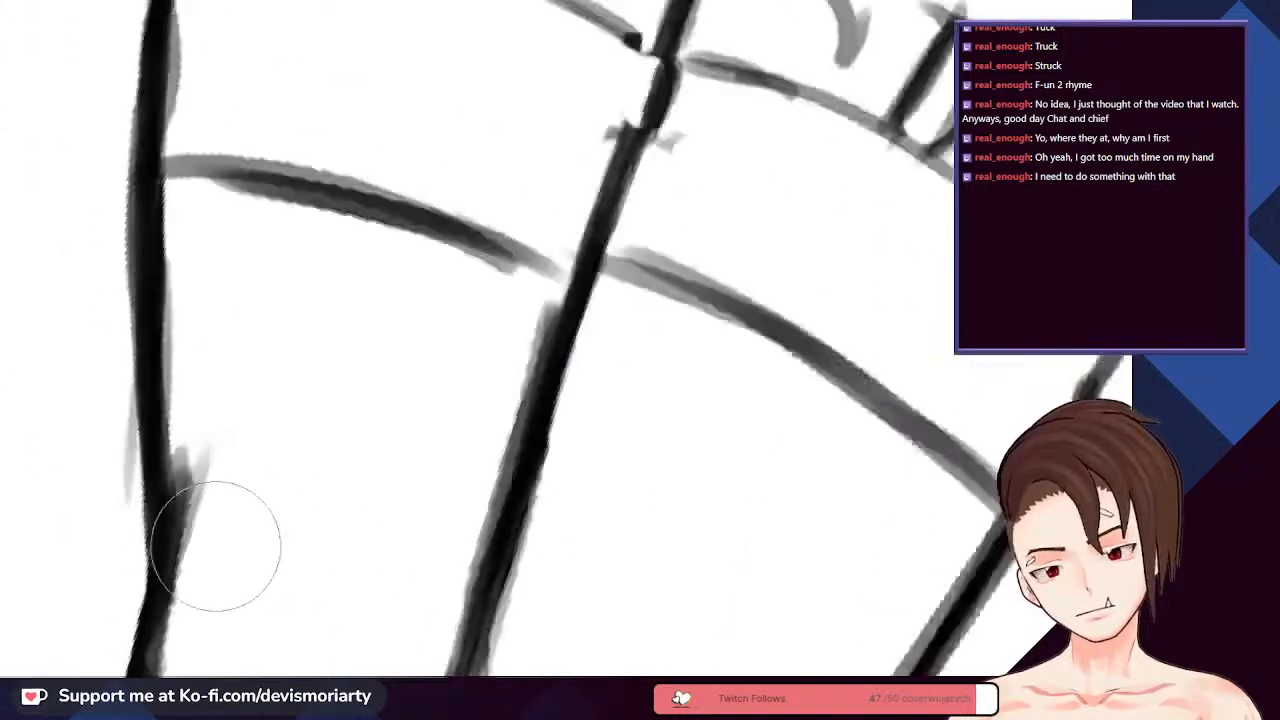
pyautogui.scroll(6, 458, 293)
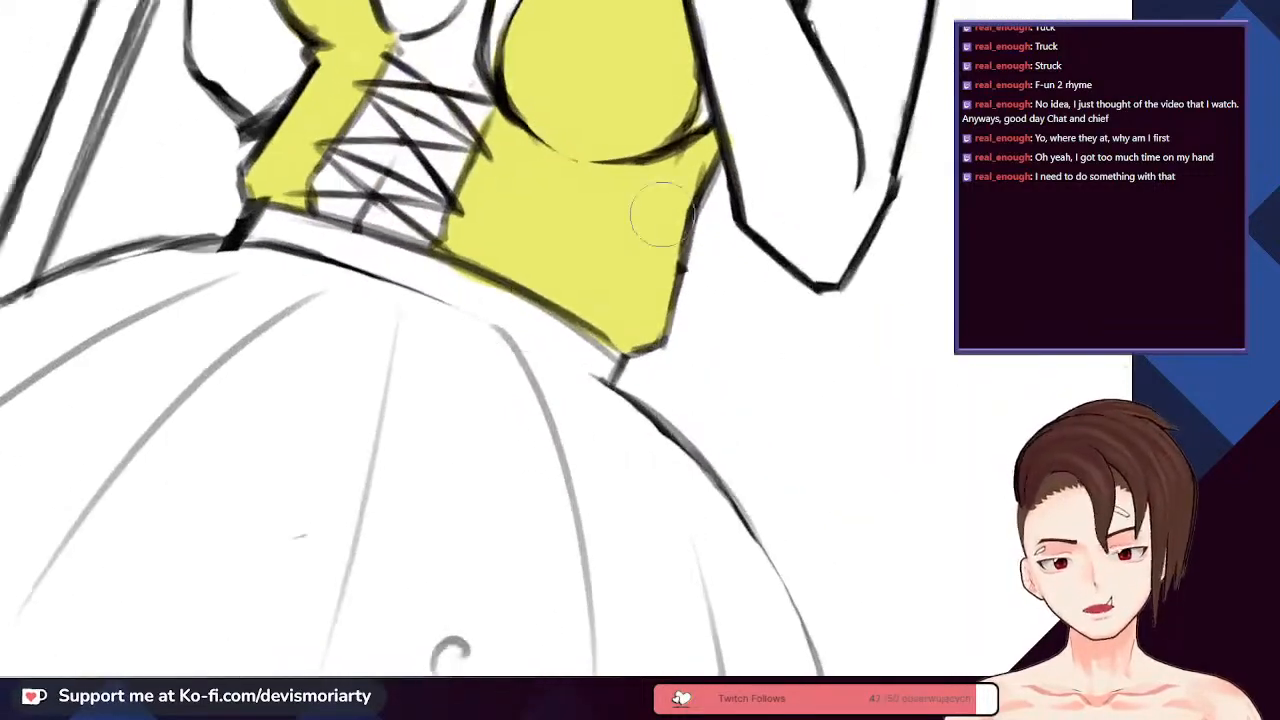
pyautogui.moveTo(755, 248); pyautogui.dragTo(767, 268)
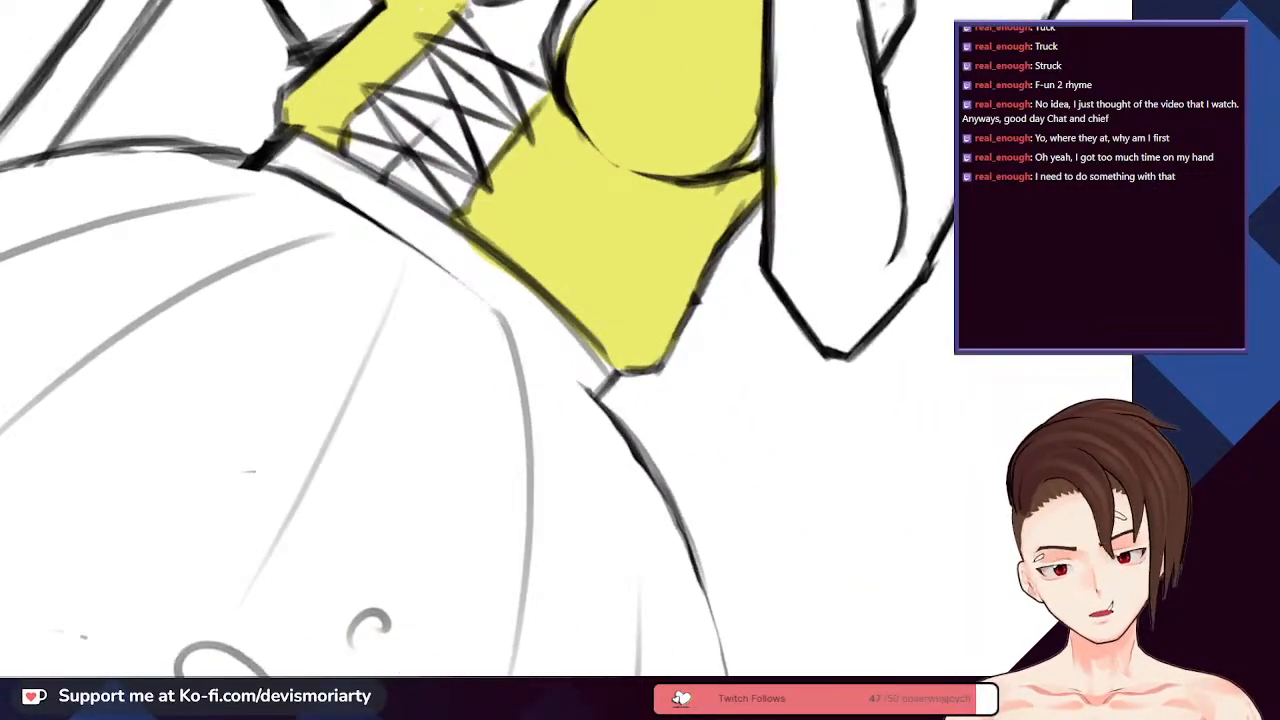
# - Paint the narrow waistband between the bodice and the skirt in the same flat yellow along its full length
pyautogui.scroll(-6, 332, 363)
pyautogui.scroll(3, 332, 363)
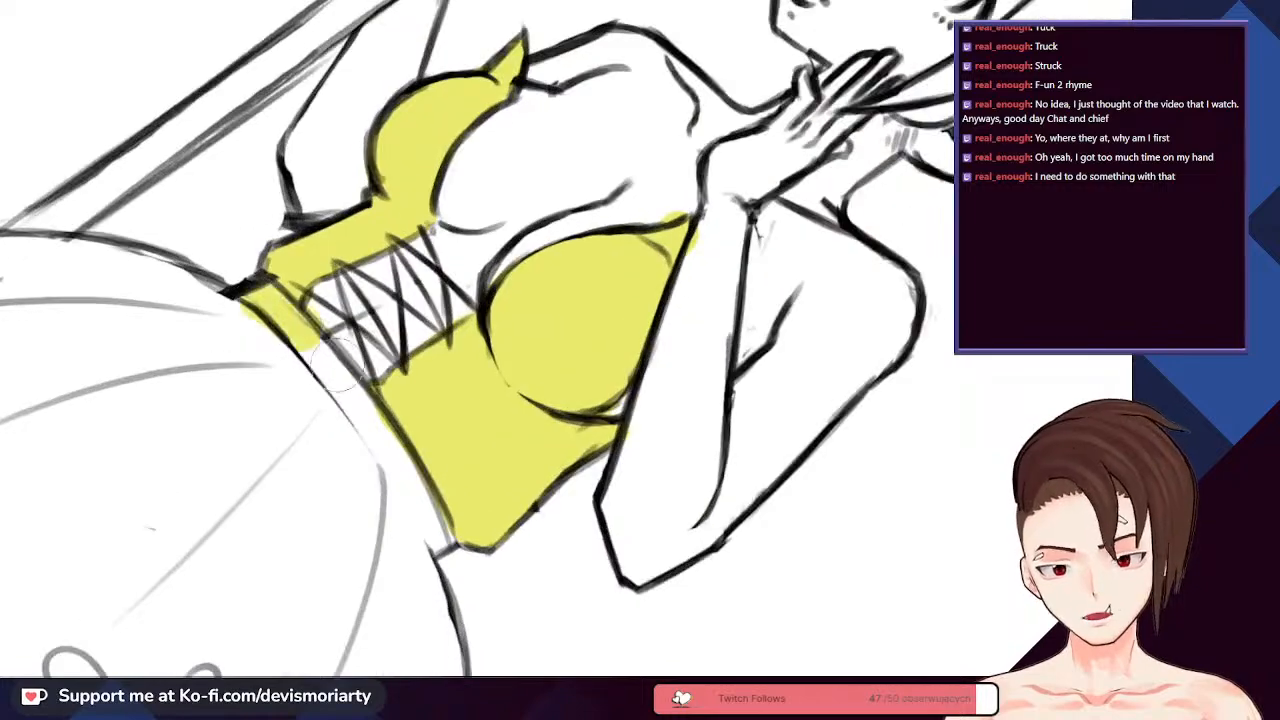
pyautogui.moveTo(340, 363); pyautogui.dragTo(443, 525)
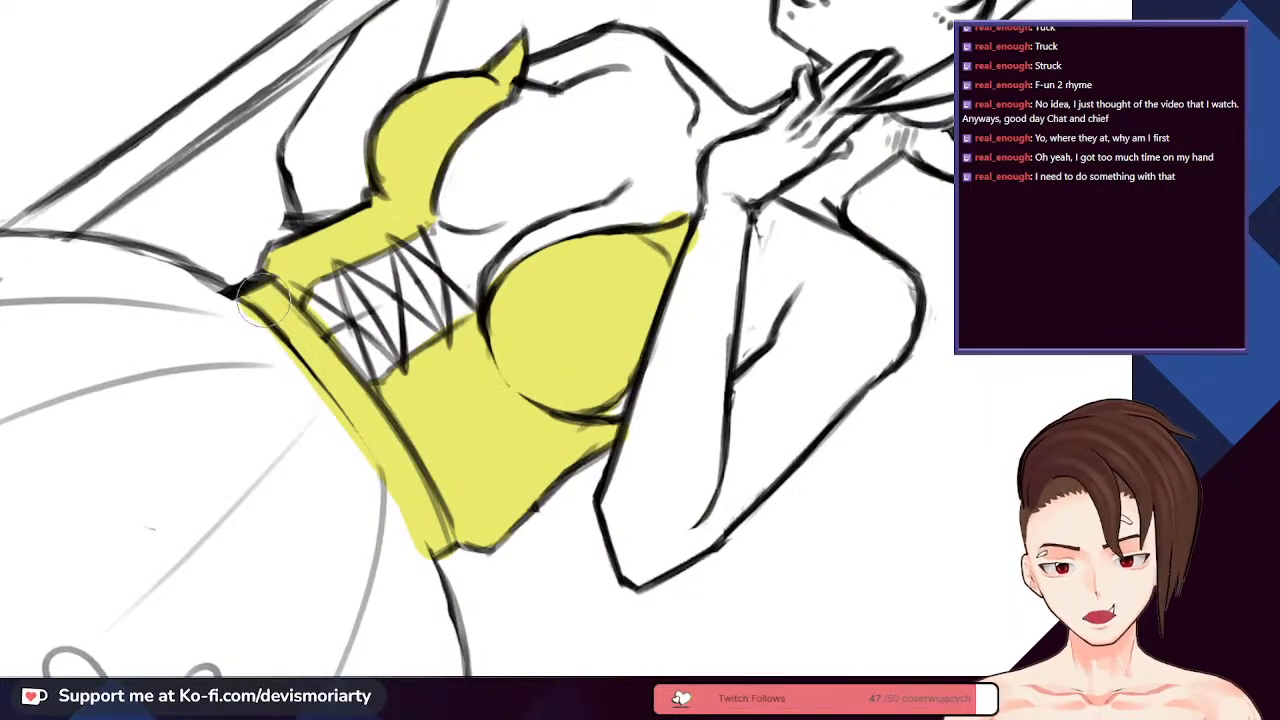
pyautogui.scroll(-8, 283, 264)
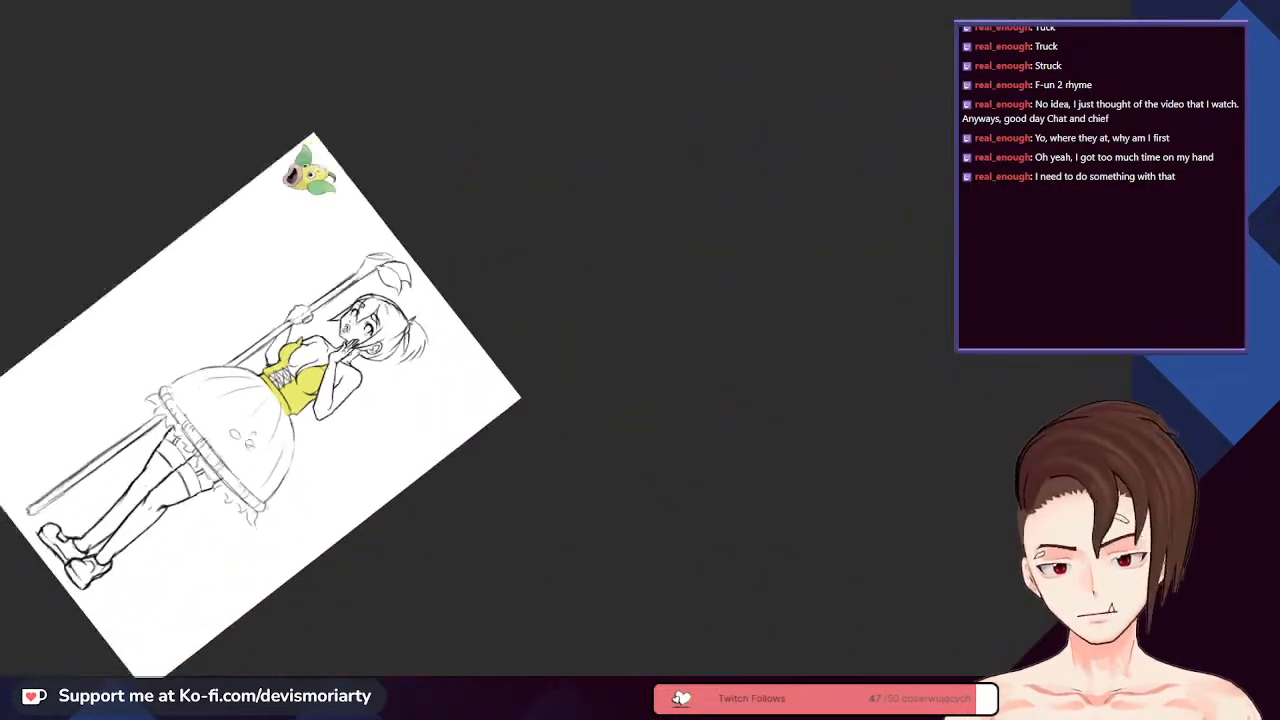
# - Paint the whole skirt in flat yellow from the waistband down to the hem band, replacing the rough first stroke
pyautogui.scroll(3, 283, 264)
pyautogui.scroll(2, 200, 311)
pyautogui.moveTo(125, 235)
pyautogui.mouseDown()
pyautogui.moveTo(345, 510)
pyautogui.moveTo(402, 432)
pyautogui.moveTo(395, 275)
pyautogui.mouseUp()
pyautogui.hotkey('ctrl', 'z')
pyautogui.moveTo(340, 520)
pyautogui.mouseDown()
pyautogui.moveTo(415, 400)
pyautogui.moveTo(385, 430)
pyautogui.mouseUp()
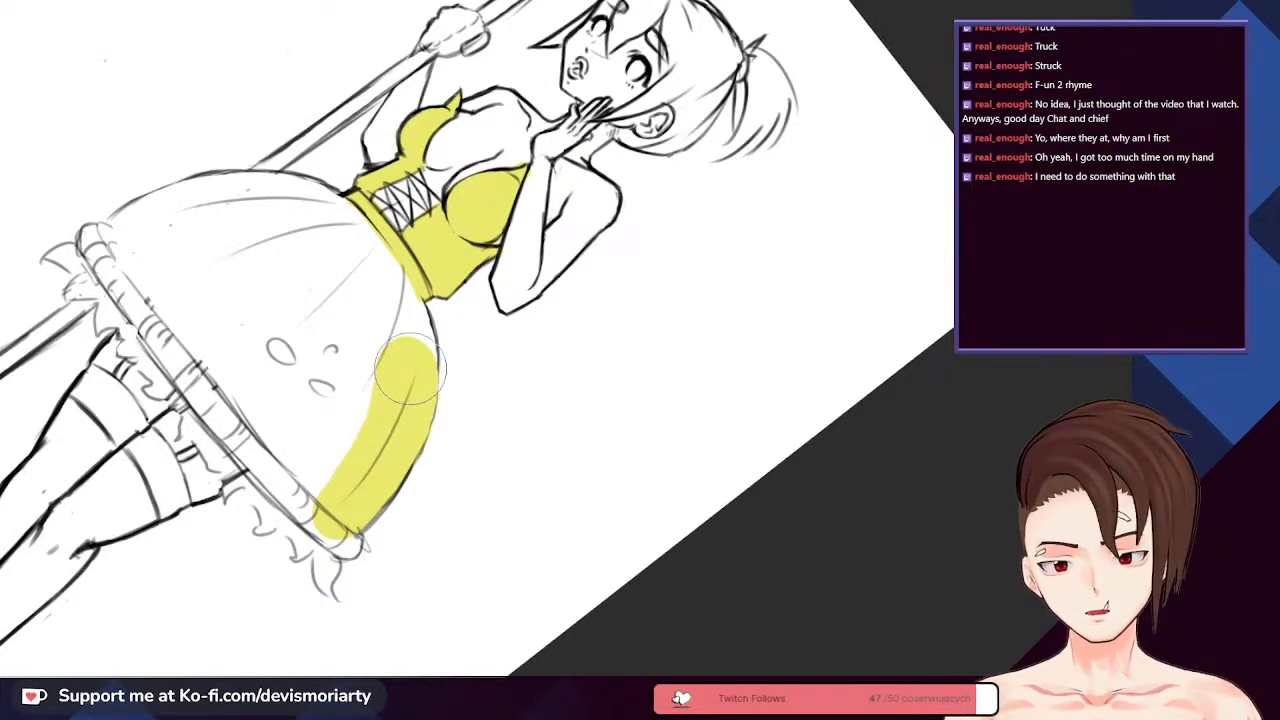
pyautogui.moveTo(408, 368)
pyautogui.mouseDown()
pyautogui.moveTo(400, 305)
pyautogui.moveTo(405, 382)
pyautogui.moveTo(388, 278)
pyautogui.moveTo(398, 320)
pyautogui.moveTo(360, 240)
pyautogui.moveTo(278, 205)
pyautogui.moveTo(210, 200)
pyautogui.moveTo(300, 205)
pyautogui.moveTo(350, 230)
pyautogui.moveTo(325, 232)
pyautogui.moveTo(324, 492)
pyautogui.moveTo(140, 245)
pyautogui.moveTo(137, 262)
pyautogui.moveTo(122, 240)
pyautogui.moveTo(135, 225)
pyautogui.moveTo(224, 208)
pyautogui.moveTo(143, 236)
pyautogui.mouseUp()
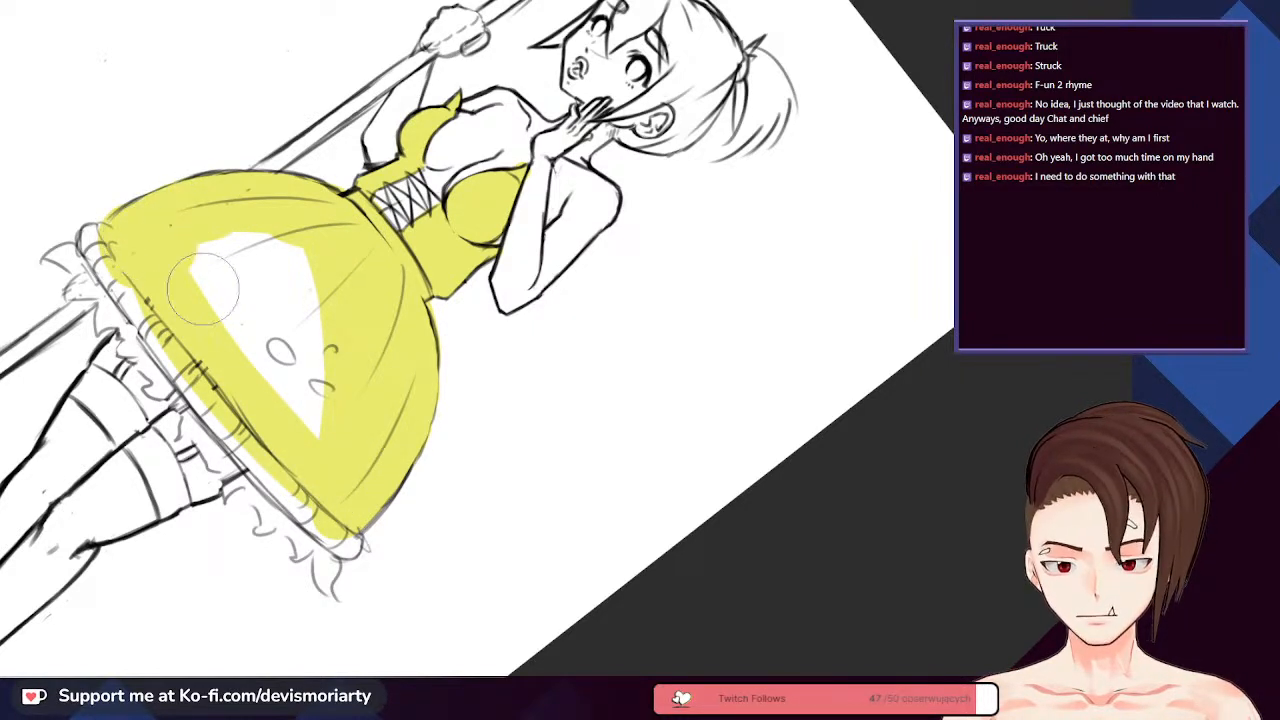
pyautogui.moveTo(205, 285)
pyautogui.mouseDown()
pyautogui.moveTo(302, 427)
pyautogui.moveTo(284, 281)
pyautogui.moveTo(208, 222)
pyautogui.moveTo(269, 357)
pyautogui.moveTo(315, 370)
pyautogui.moveTo(221, 209)
pyautogui.moveTo(290, 233)
pyautogui.moveTo(275, 340)
pyautogui.mouseUp()
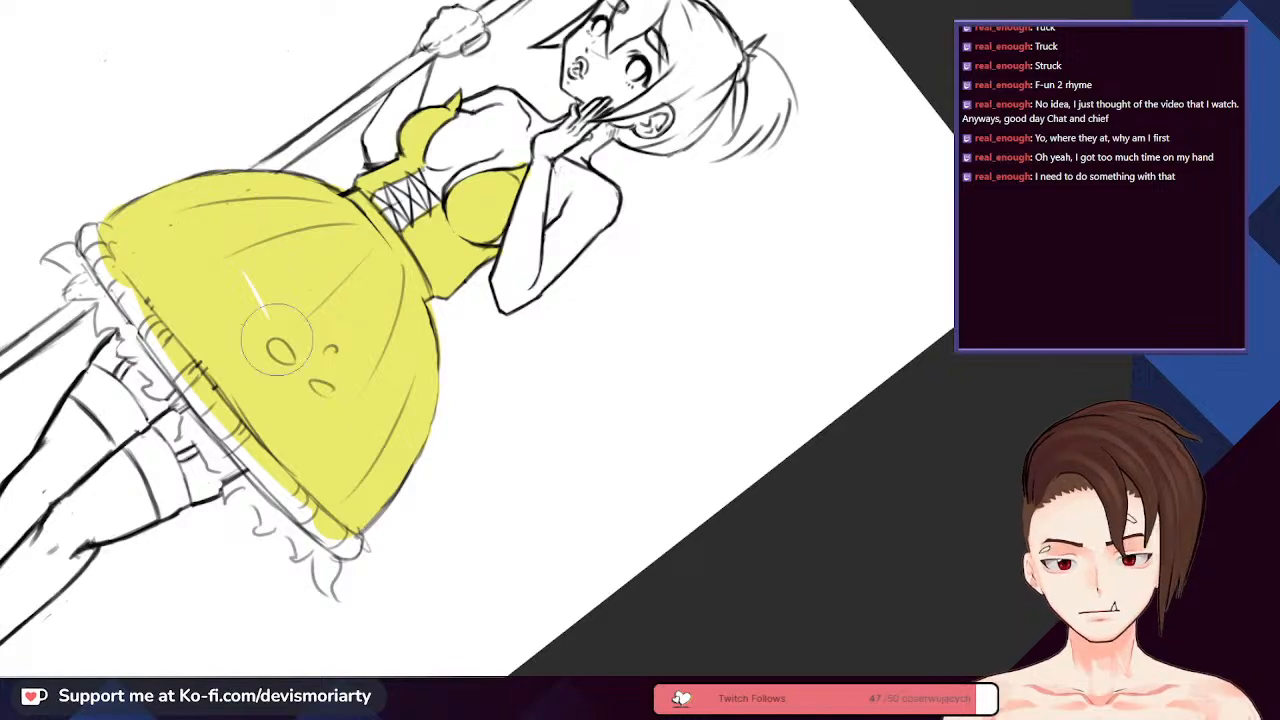
pyautogui.scroll(-3, 275, 342)
# - Clean up the yellow overspill along the skirt's outer contour on both sides
pyautogui.scroll(8, 210, 398)
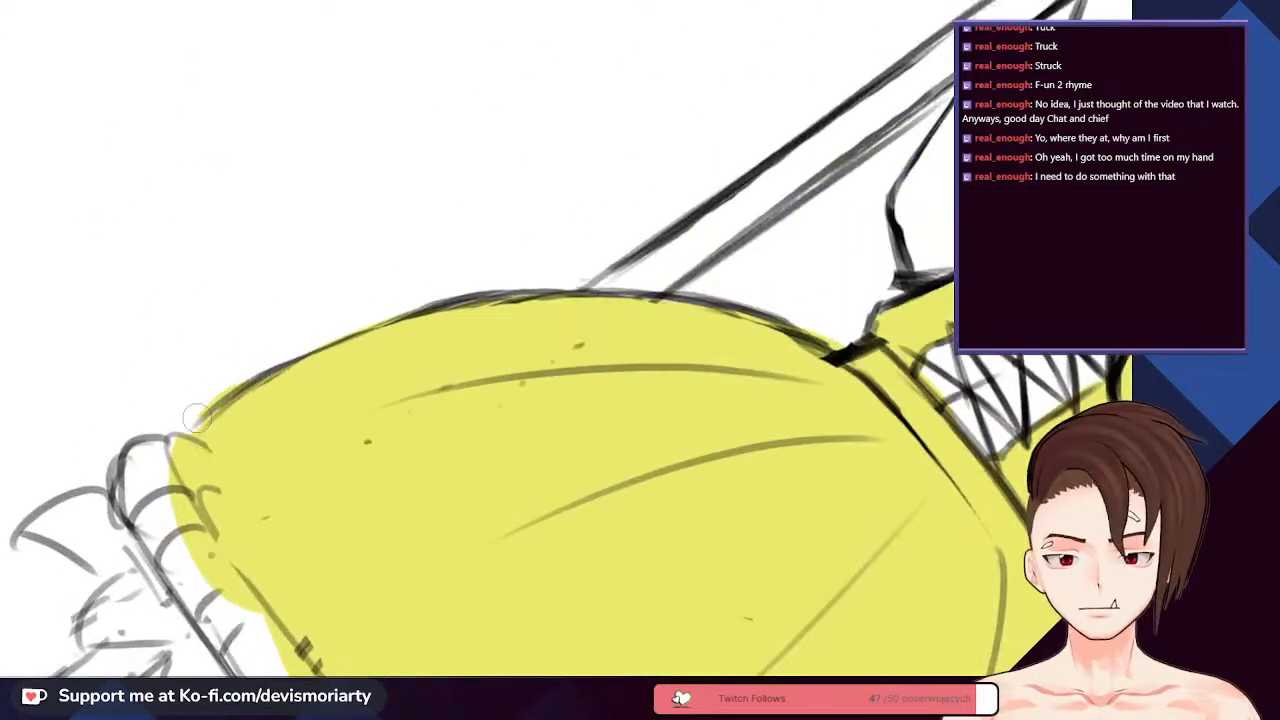
pyautogui.scroll(3, 329, 314)
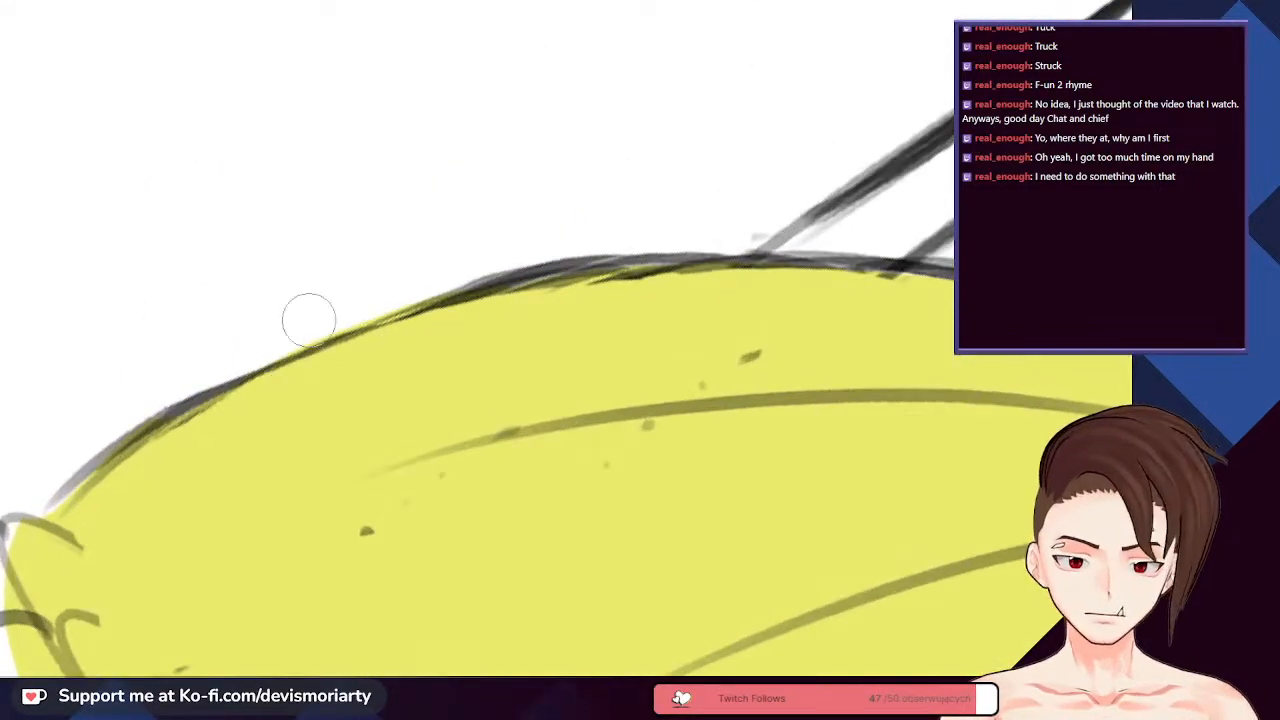
pyautogui.moveTo(466, 277); pyautogui.dragTo(563, 214)
pyautogui.scroll(-5, 563, 214)
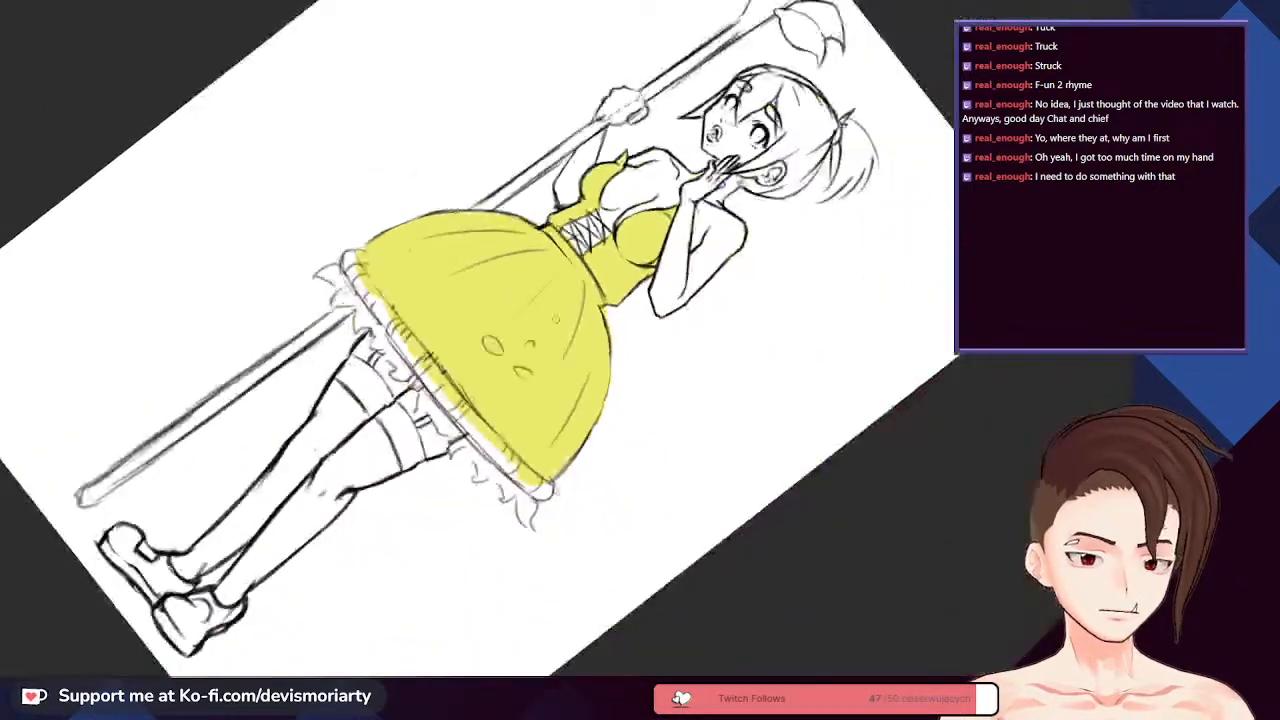
pyautogui.scroll(7, 575, 190)
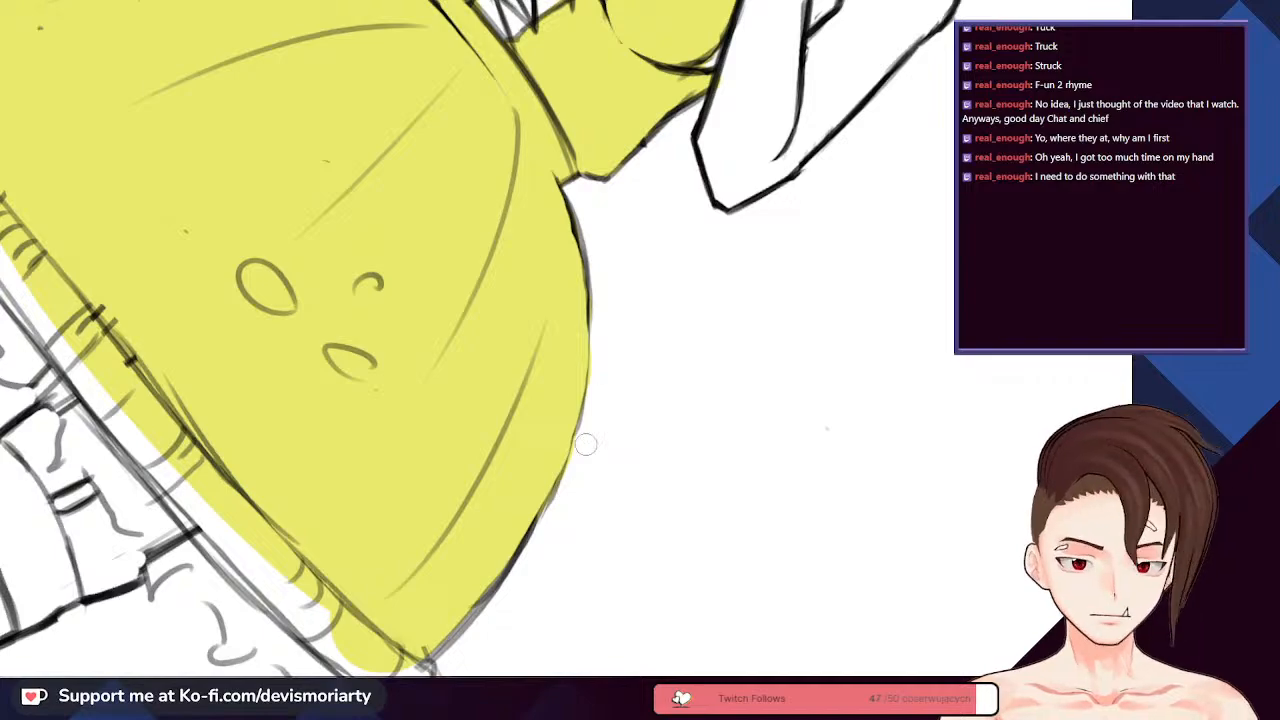
pyautogui.scroll(-5, 480, 631)
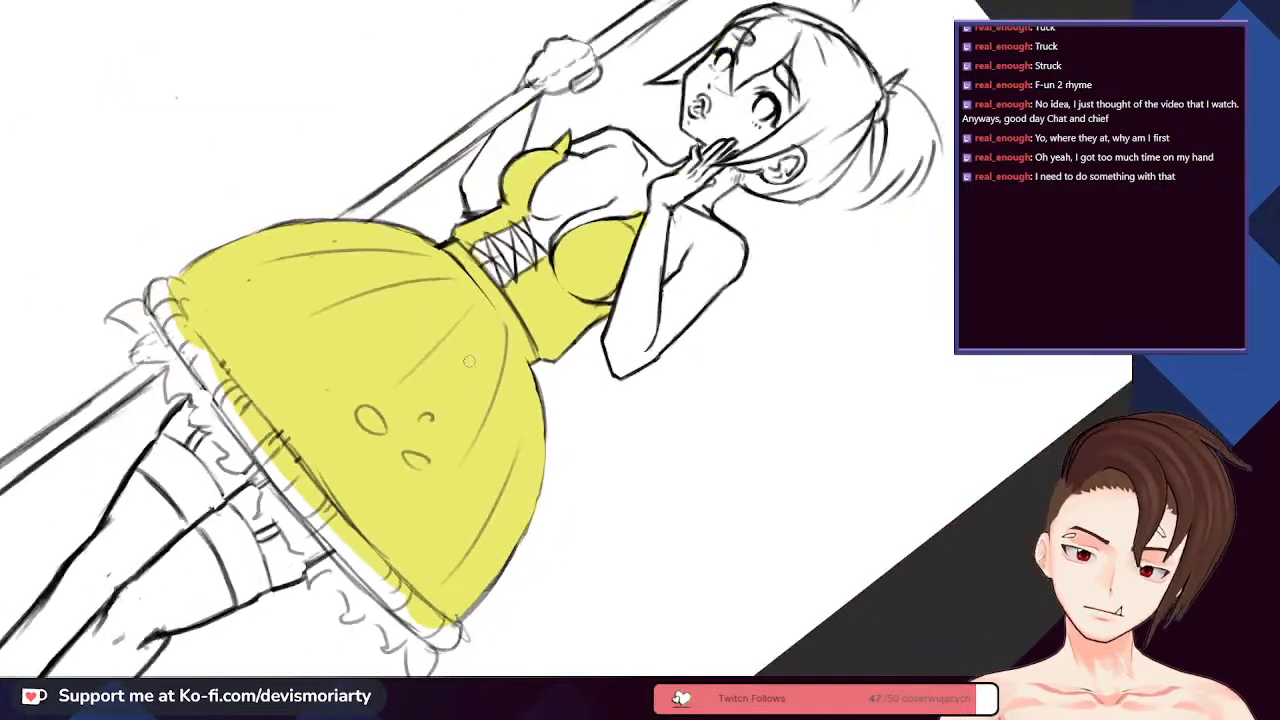
pyautogui.scroll(6, 332, 189)
pyautogui.scroll(-5, 293, 232)
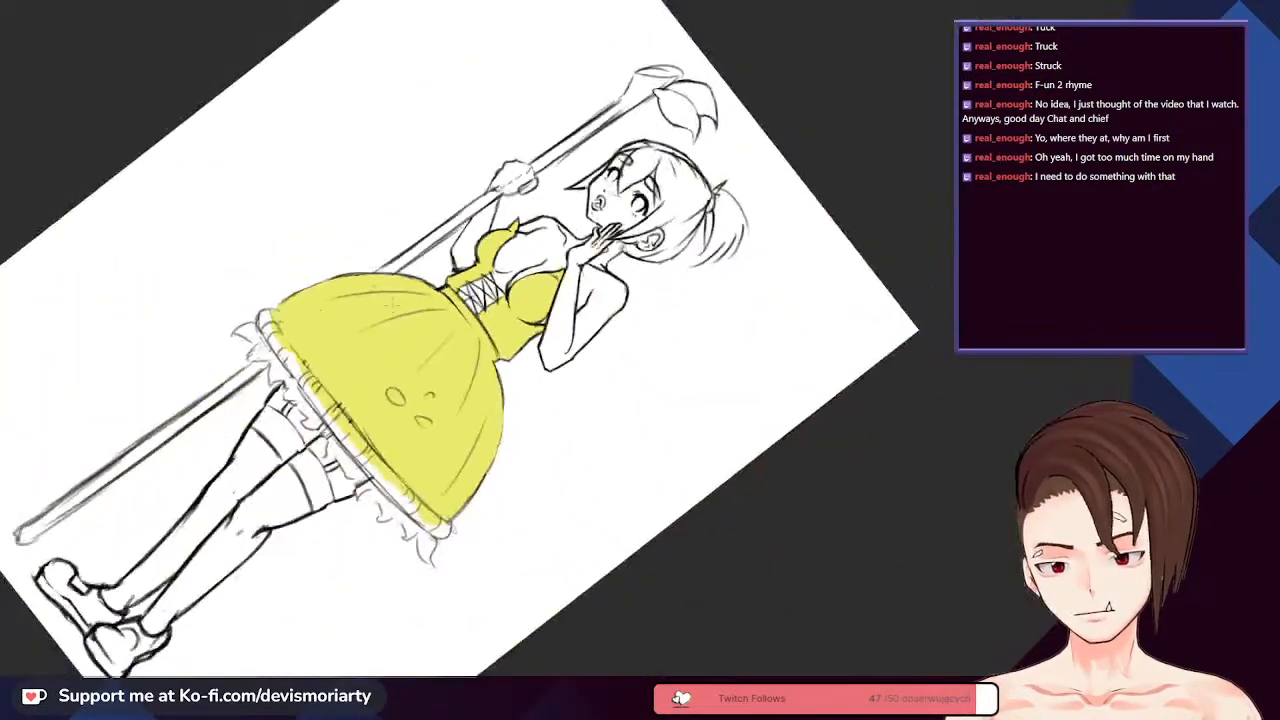
# - Sample the pink of the reference creature's lips and paint the skirt's hem band with it from end to end
pyautogui.scroll(5, 289, 282)
pyautogui.scroll(5, 466, 89)
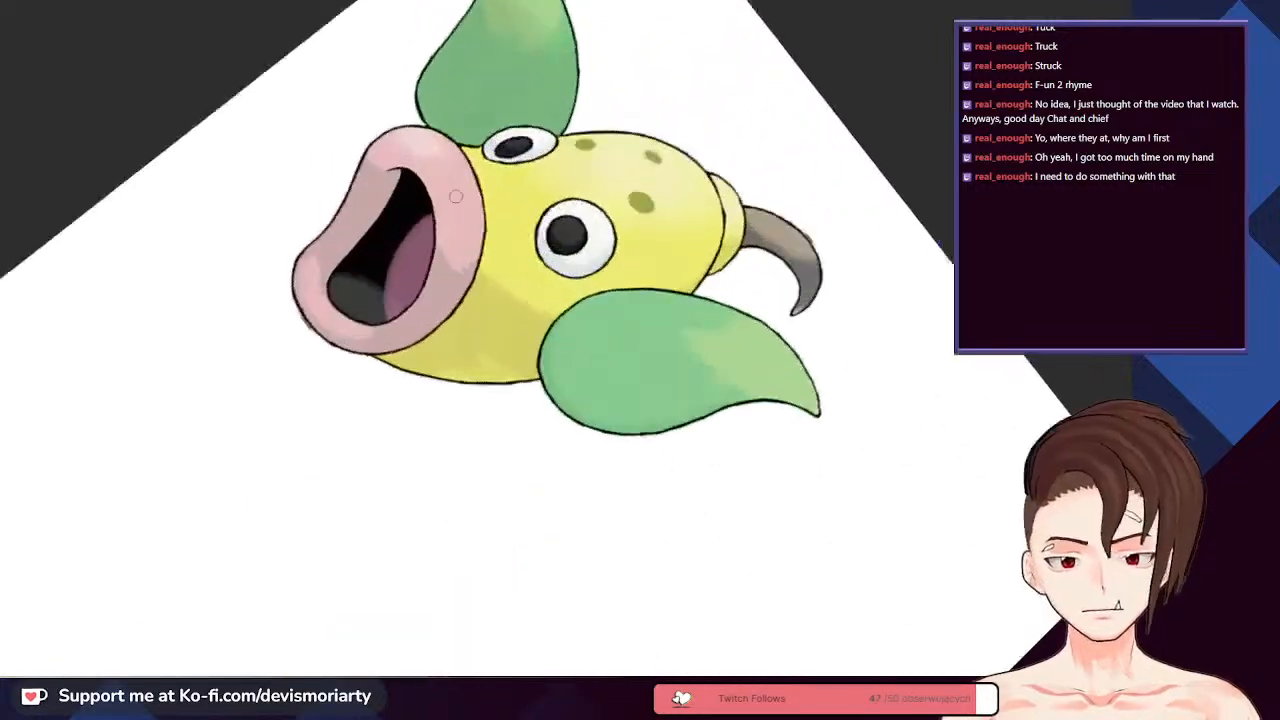
pyautogui.scroll(-6, 401, 205)
pyautogui.scroll(5, 247, 290)
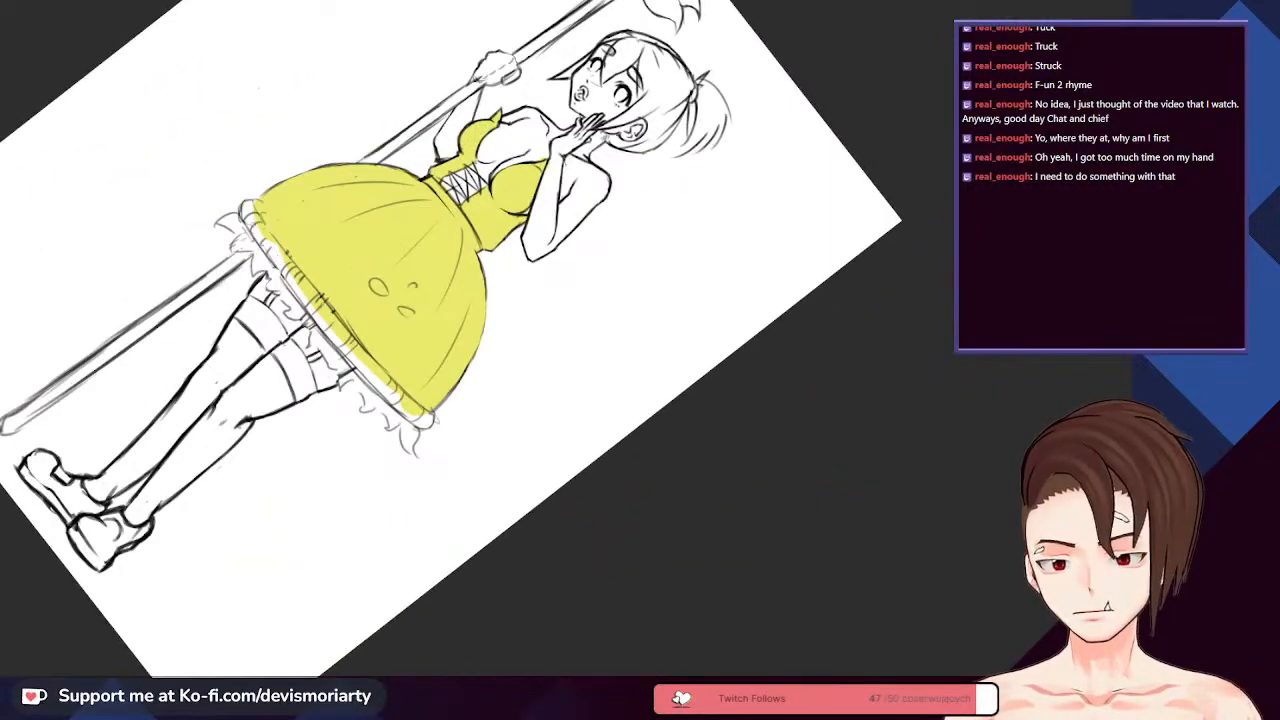
pyautogui.scroll(3, 255, 222)
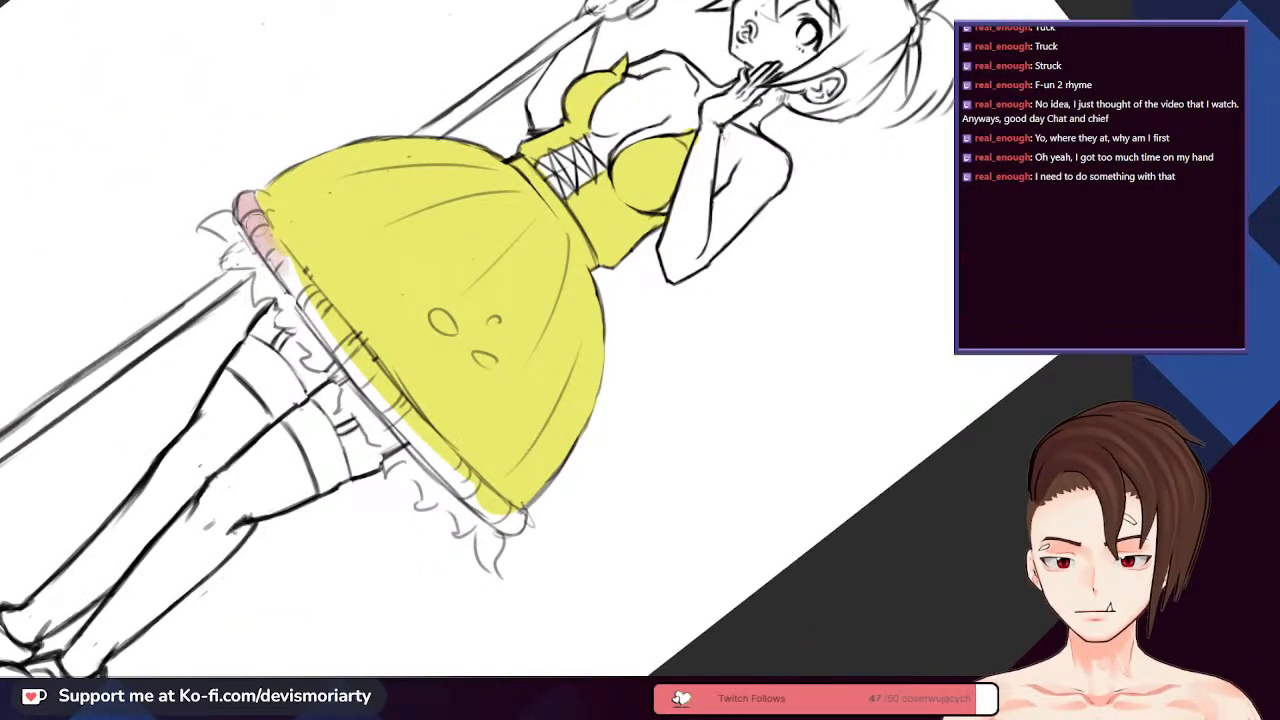
pyautogui.moveTo(256, 222); pyautogui.dragTo(334, 330)
pyautogui.moveTo(272, 248); pyautogui.dragTo(360, 376)
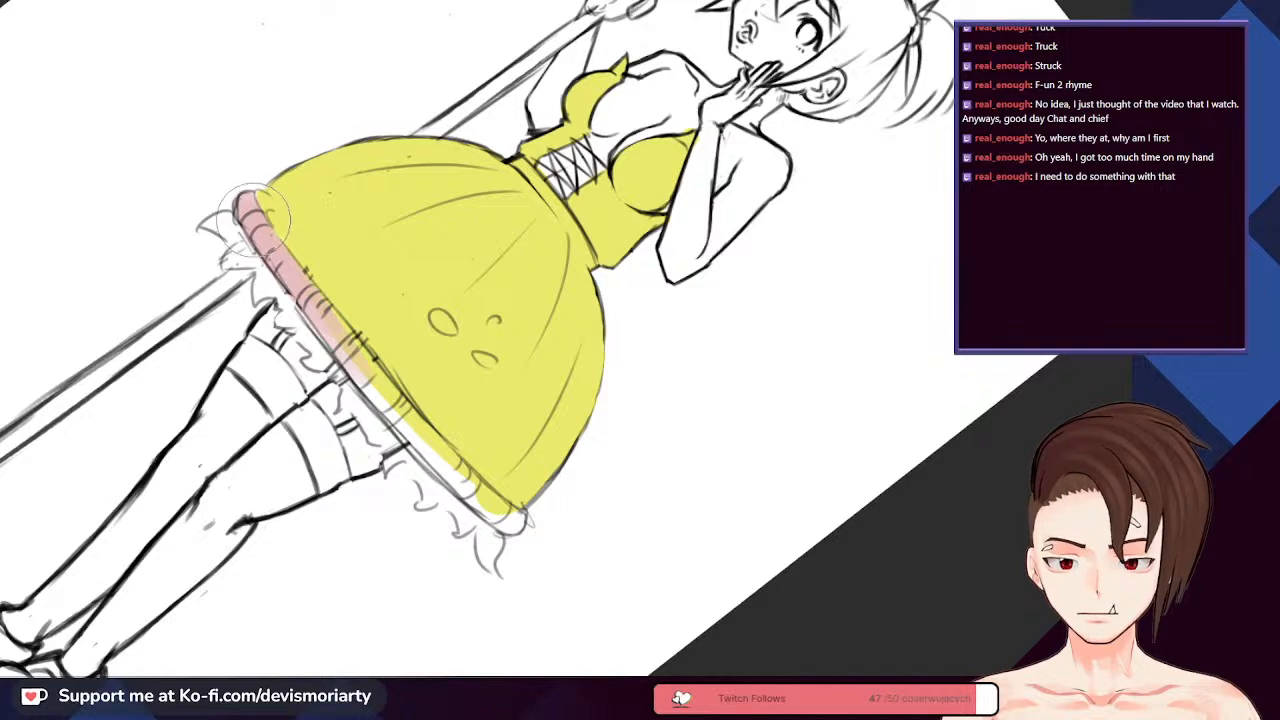
pyautogui.moveTo(326, 316); pyautogui.dragTo(462, 482)
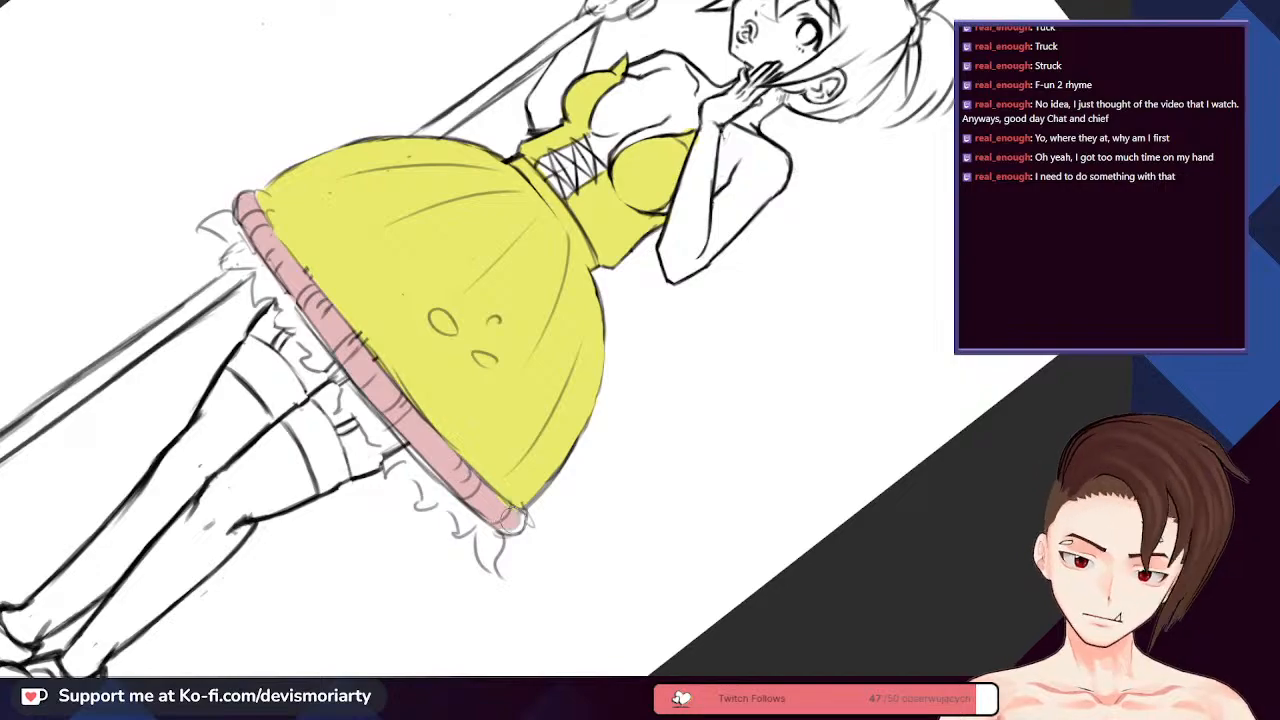
# - Sample the olive green of the reference creature's spots and fill the three oval spots on the skirt with it
pyautogui.scroll(-5, 413, 415)
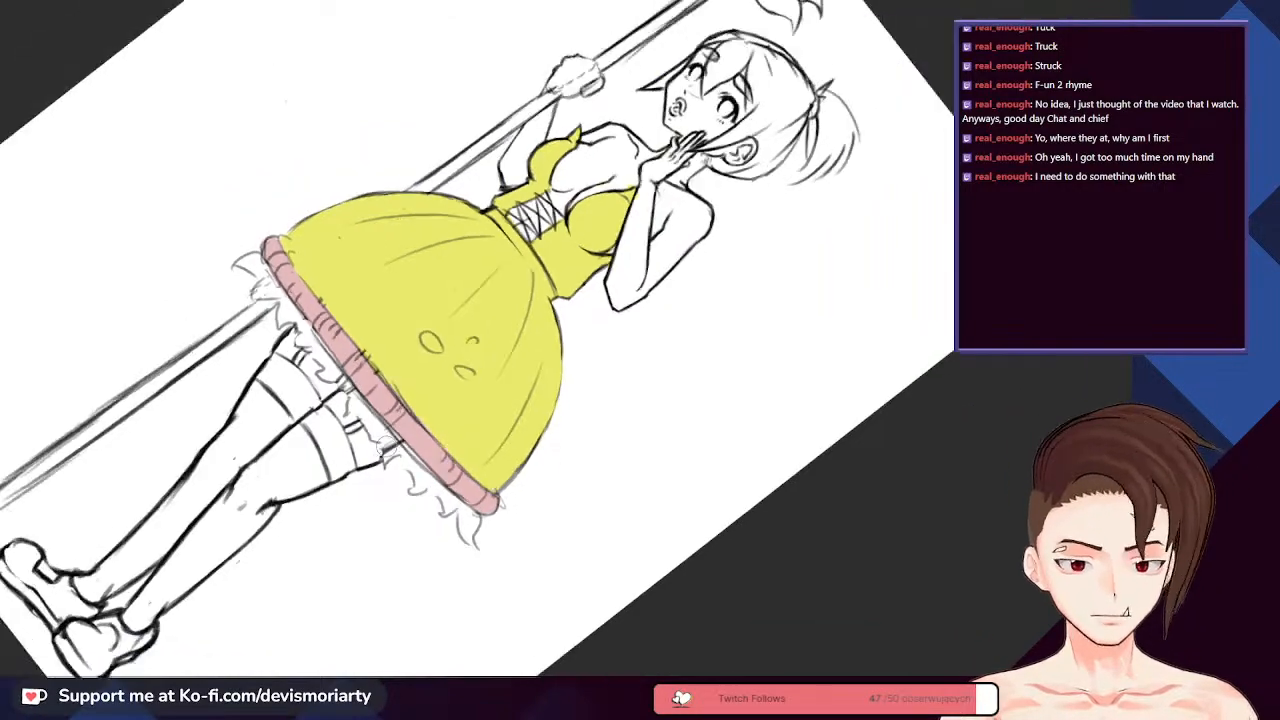
pyautogui.scroll(8, 460, 200)
pyautogui.scroll(2, 460, 260)
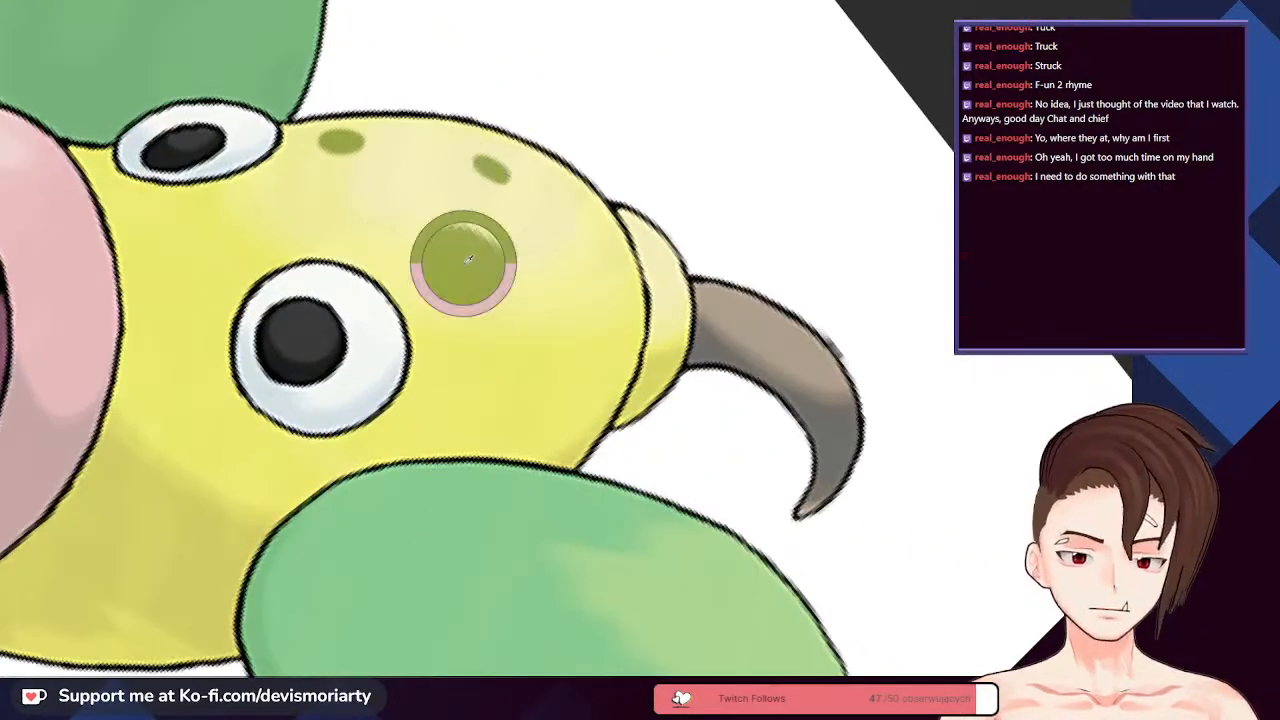
pyautogui.scroll(-6, 460, 260)
pyautogui.scroll(4, 332, 512)
pyautogui.scroll(3, 332, 512)
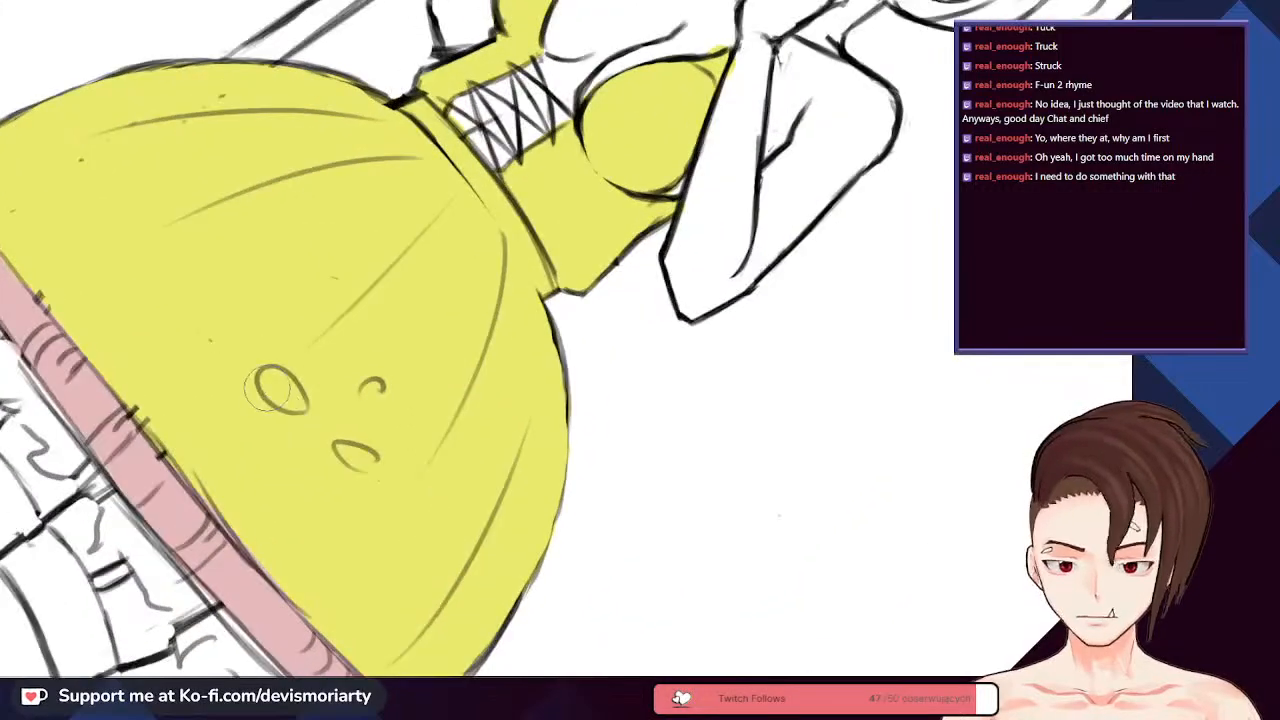
pyautogui.moveTo(273, 380); pyautogui.dragTo(290, 400)
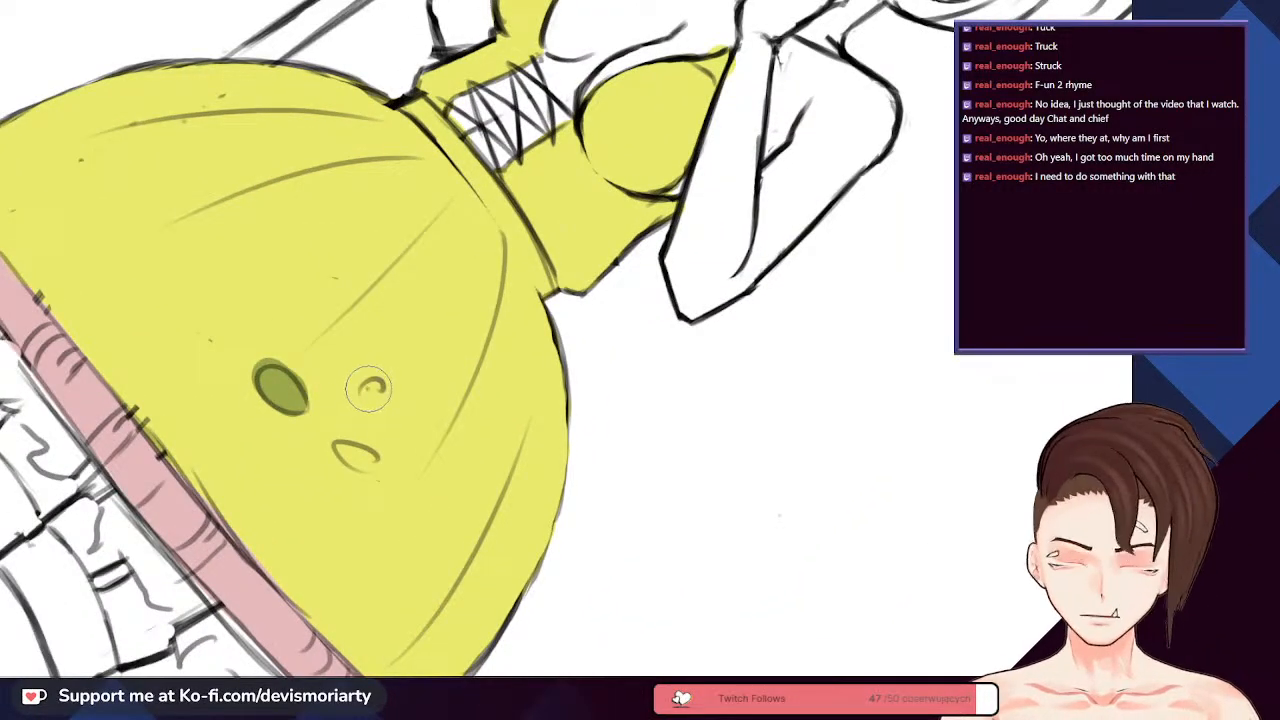
pyautogui.scroll(-5, 363, 460)
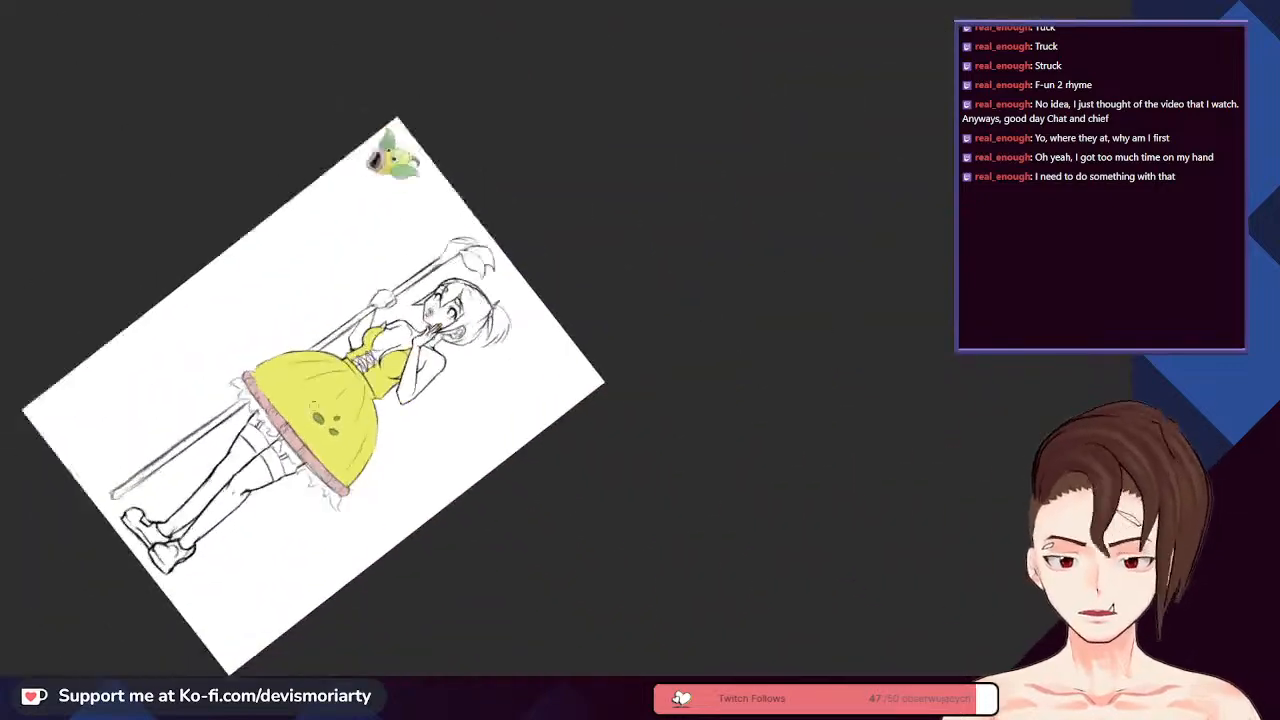
pyautogui.scroll(5, 390, 232)
pyautogui.scroll(-5, 357, 601)
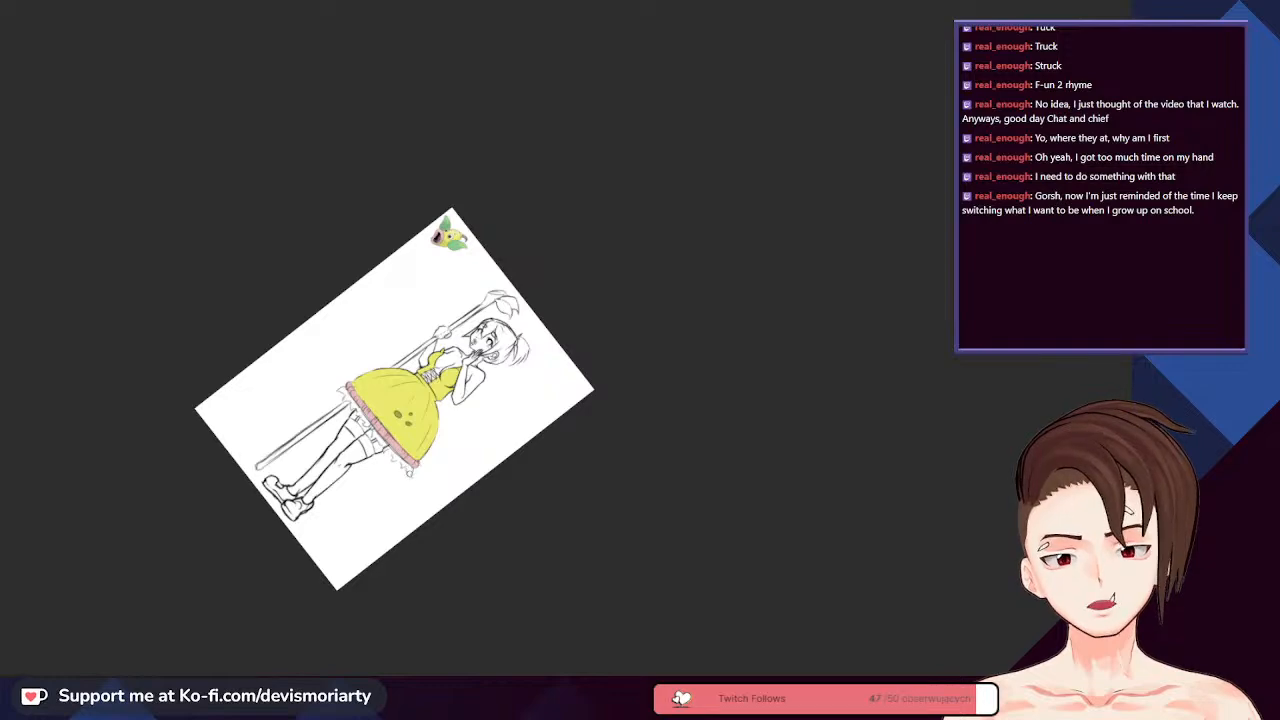
pyautogui.scroll(5, 395, 525)
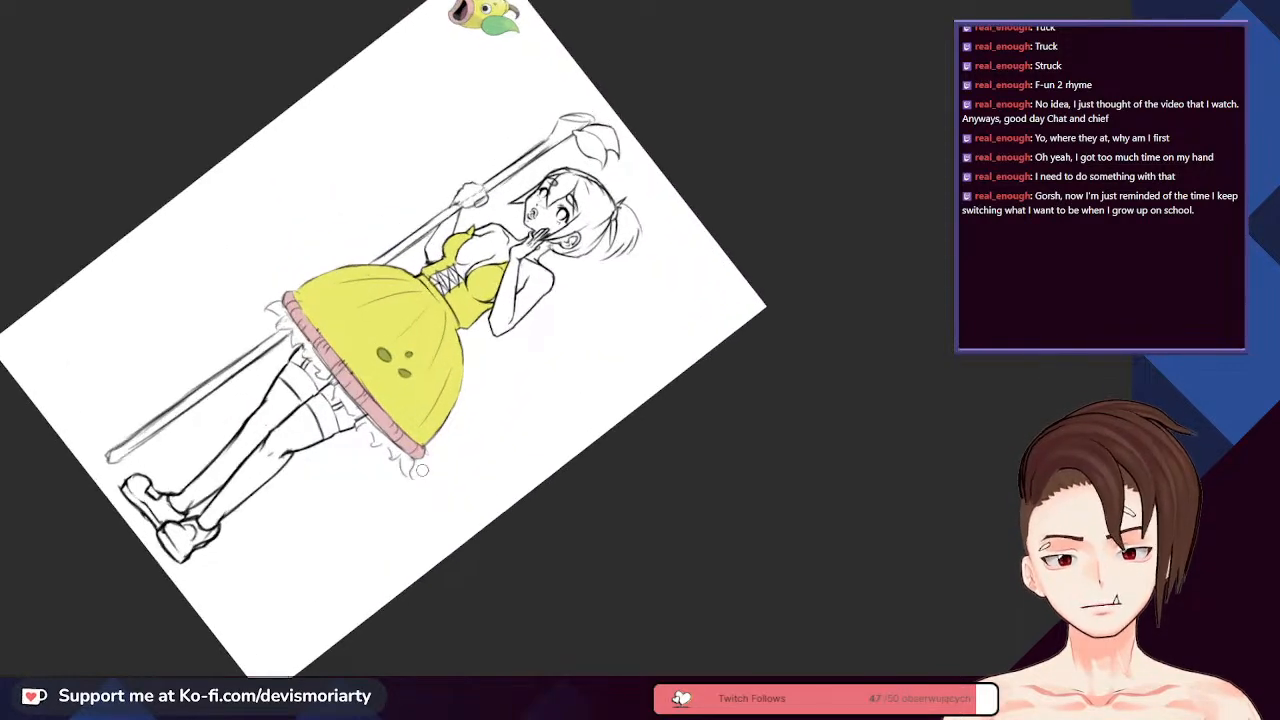
pyautogui.scroll(6, 285, 285)
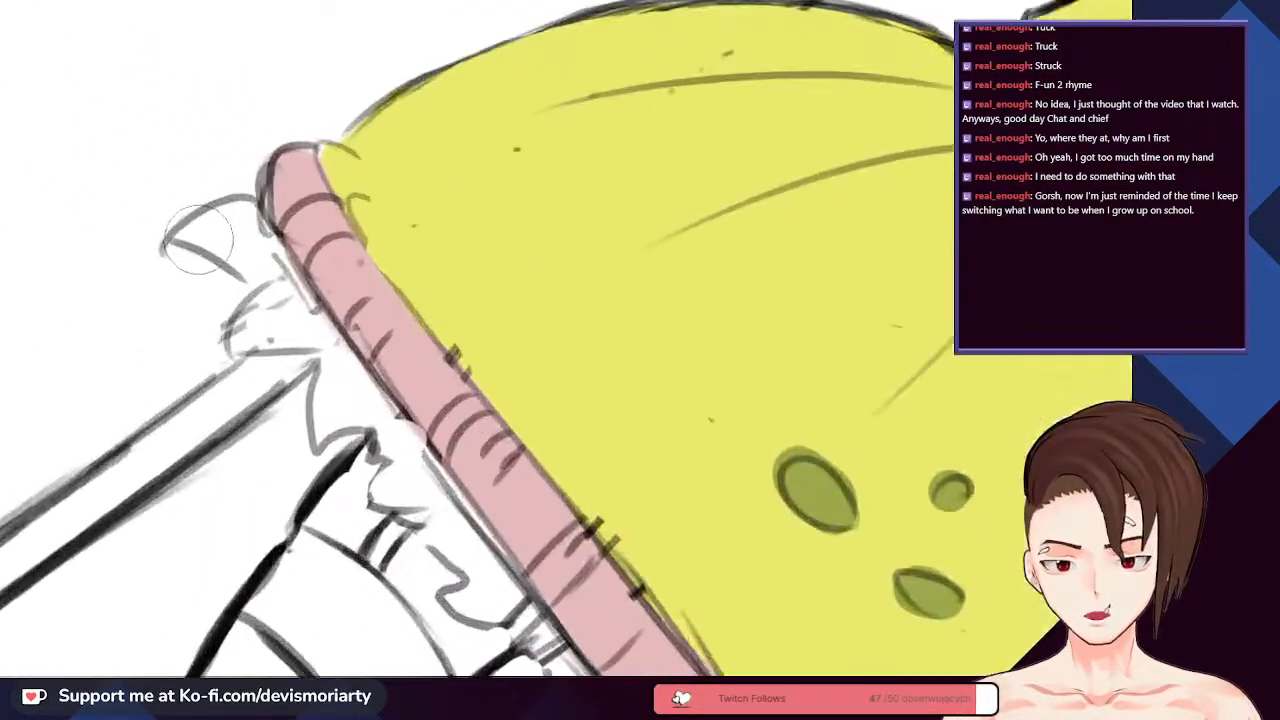
# - Paint the left part of the leafy ruffle beneath the skirt's pink hem band in flat light green
pyautogui.moveTo(183, 240)
pyautogui.mouseDown()
pyautogui.moveTo(230, 247)
pyautogui.moveTo(243, 272)
pyautogui.moveTo(183, 240)
pyautogui.moveTo(240, 220)
pyautogui.moveTo(280, 280)
pyautogui.moveTo(213, 230)
pyautogui.moveTo(252, 220)
pyautogui.moveTo(295, 300)
pyautogui.moveTo(253, 340)
pyautogui.moveTo(272, 298)
pyautogui.moveTo(260, 338)
pyautogui.moveTo(327, 343)
pyautogui.moveTo(290, 310)
pyautogui.moveTo(398, 440)
pyautogui.moveTo(425, 500)
pyautogui.moveTo(400, 478)
pyautogui.mouseUp()
pyautogui.moveTo(369, 424)
pyautogui.mouseDown()
pyautogui.moveTo(320, 450)
pyautogui.moveTo(347, 388)
pyautogui.mouseUp()
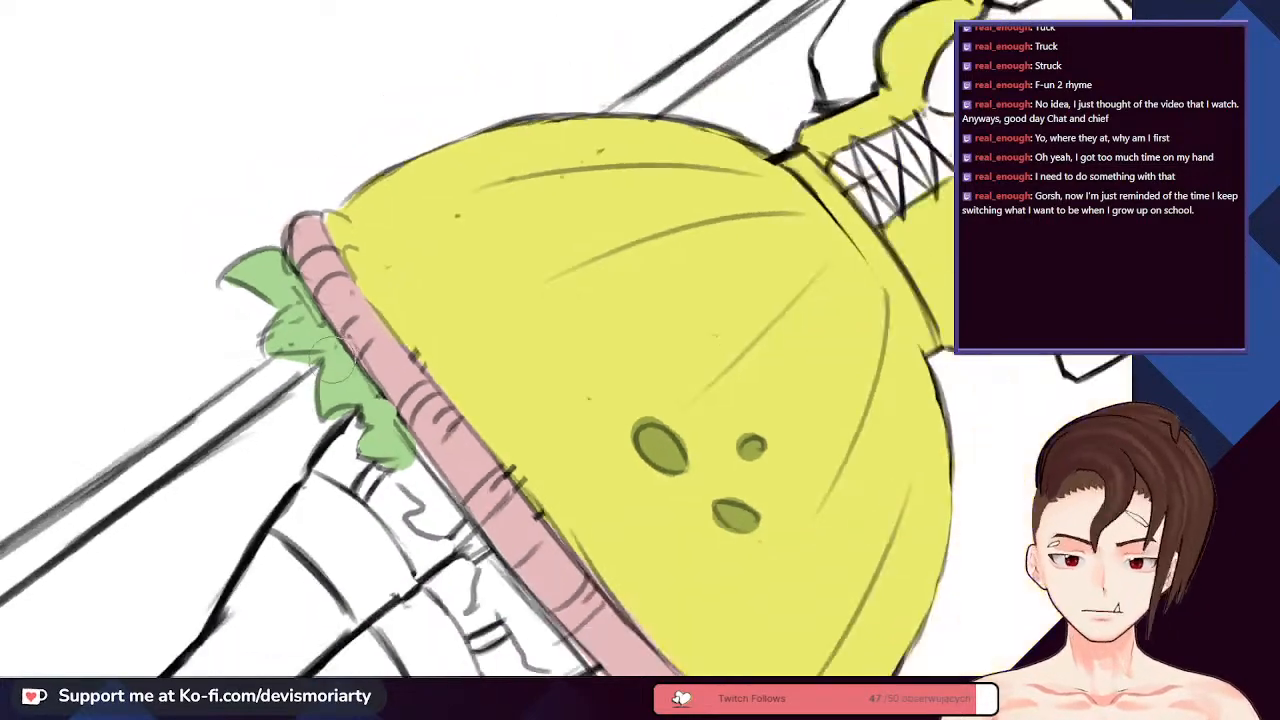
pyautogui.scroll(-5, 320, 440)
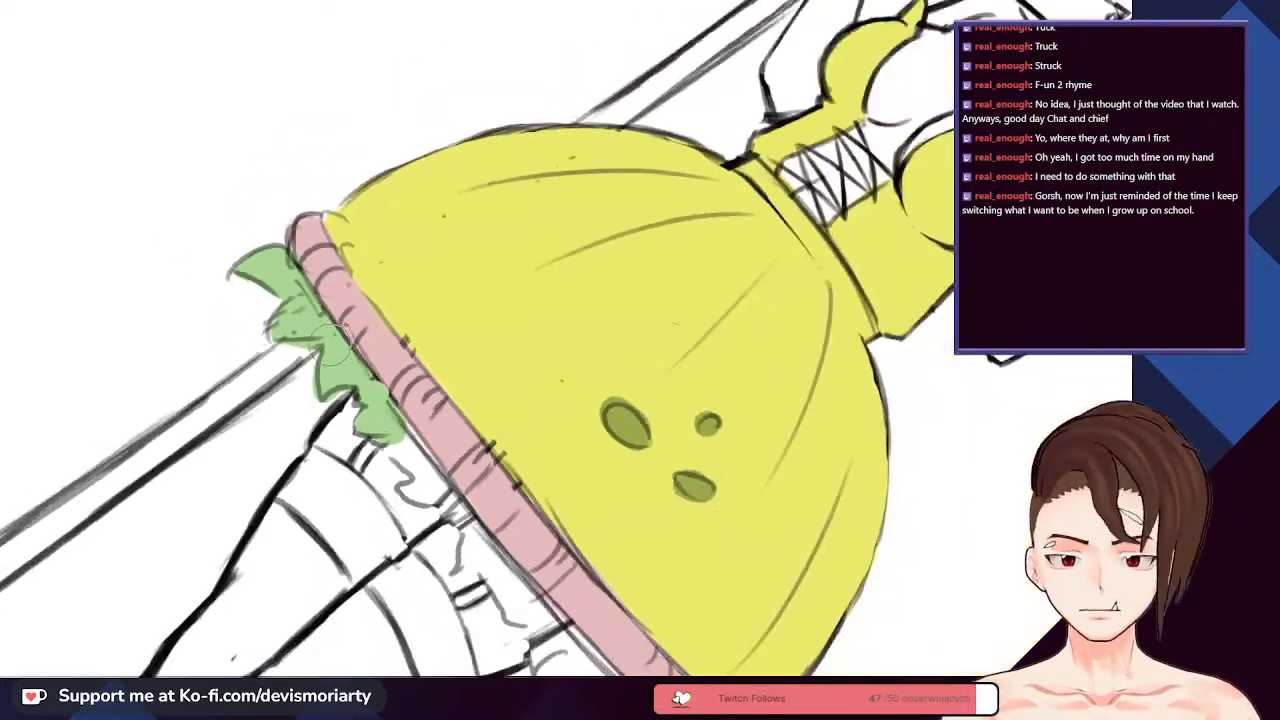
pyautogui.scroll(5, 320, 440)
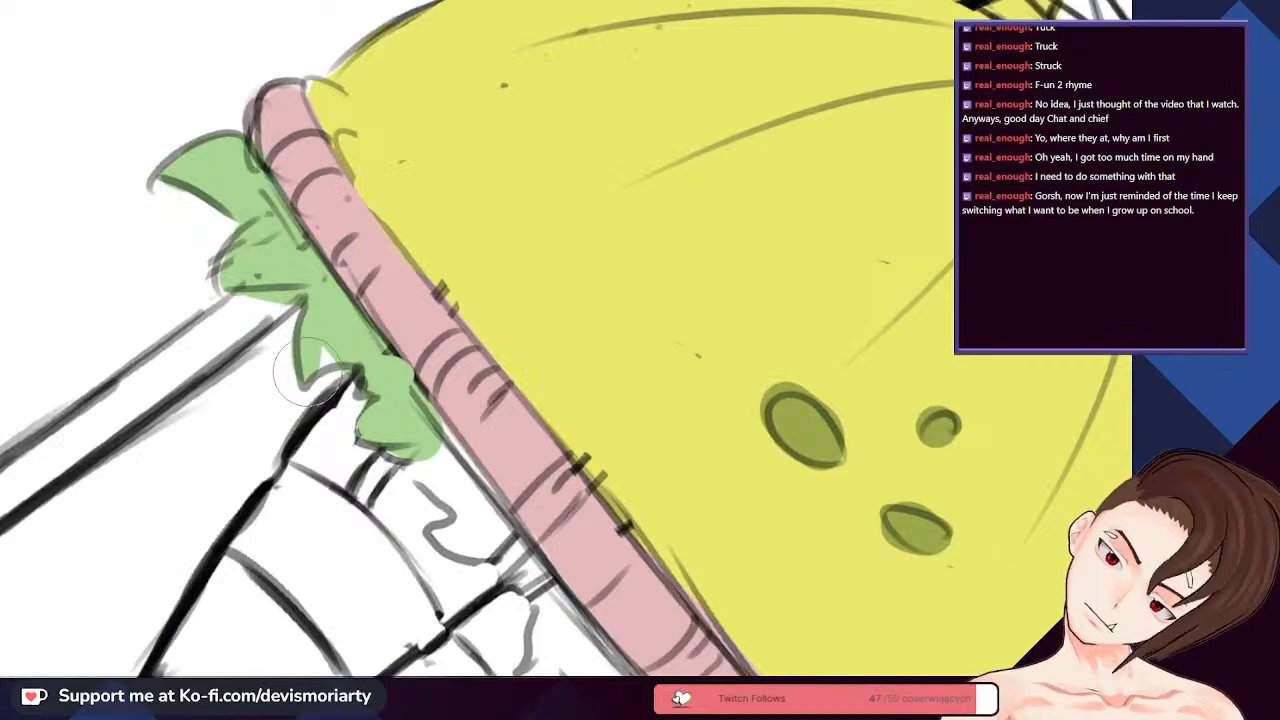
pyautogui.scroll(-5, 305, 360)
pyautogui.scroll(5, 305, 360)
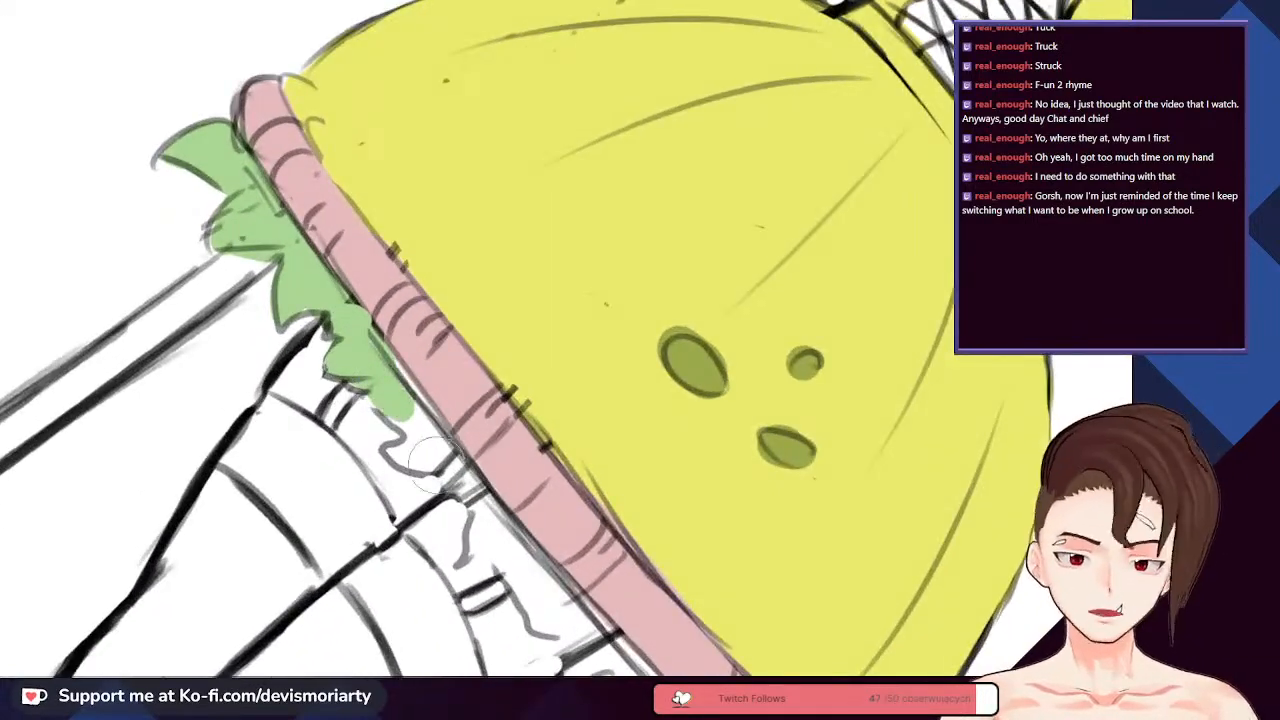
pyautogui.scroll(-5, 429, 460)
pyautogui.scroll(5, 584, 545)
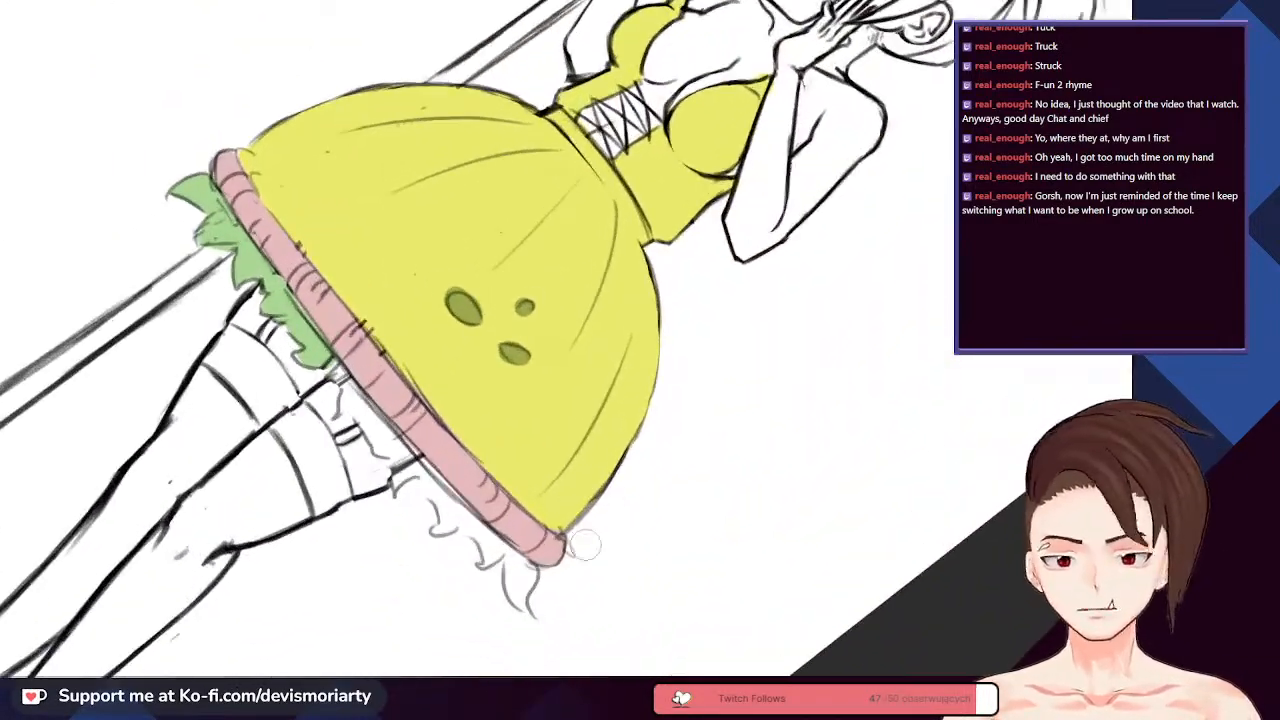
# - Continue the light green along the rest of the ruffle, between the legs and out to its right-hand tip
pyautogui.scroll(5, 585, 545)
pyautogui.moveTo(325, 330); pyautogui.dragTo(333, 425)
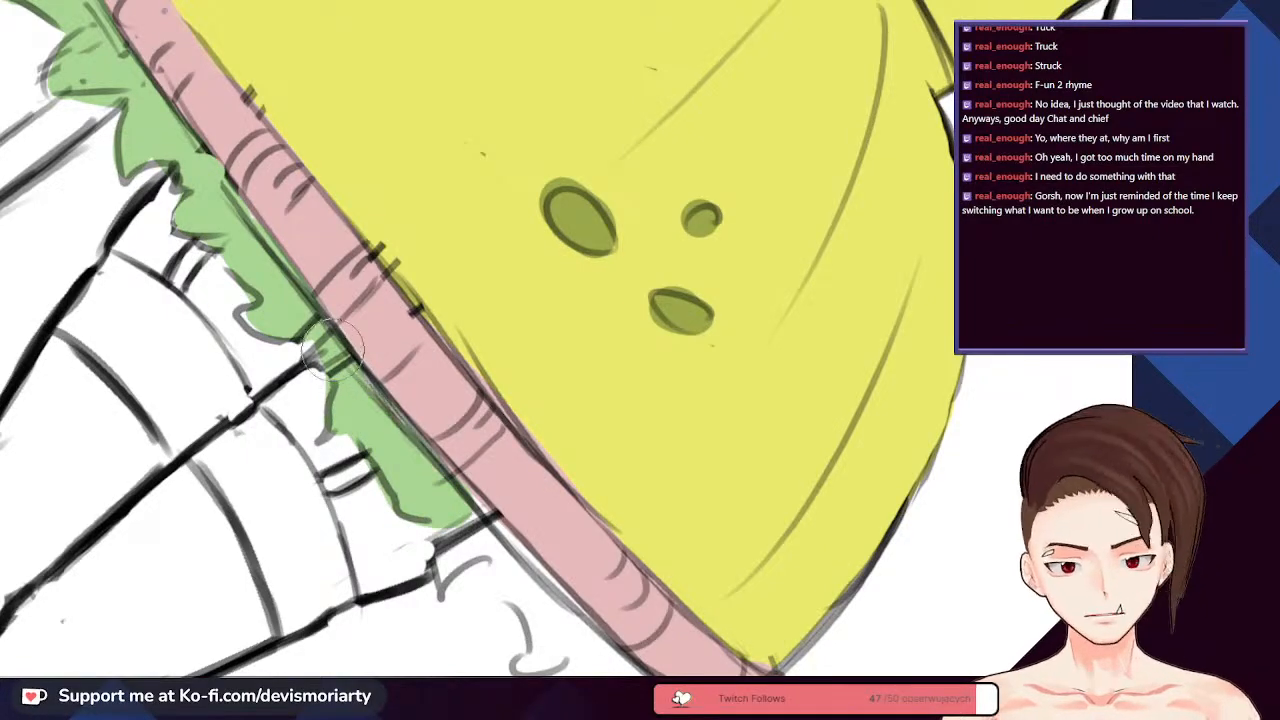
pyautogui.scroll(-2, 330, 345)
pyautogui.scroll(-3, 497, 463)
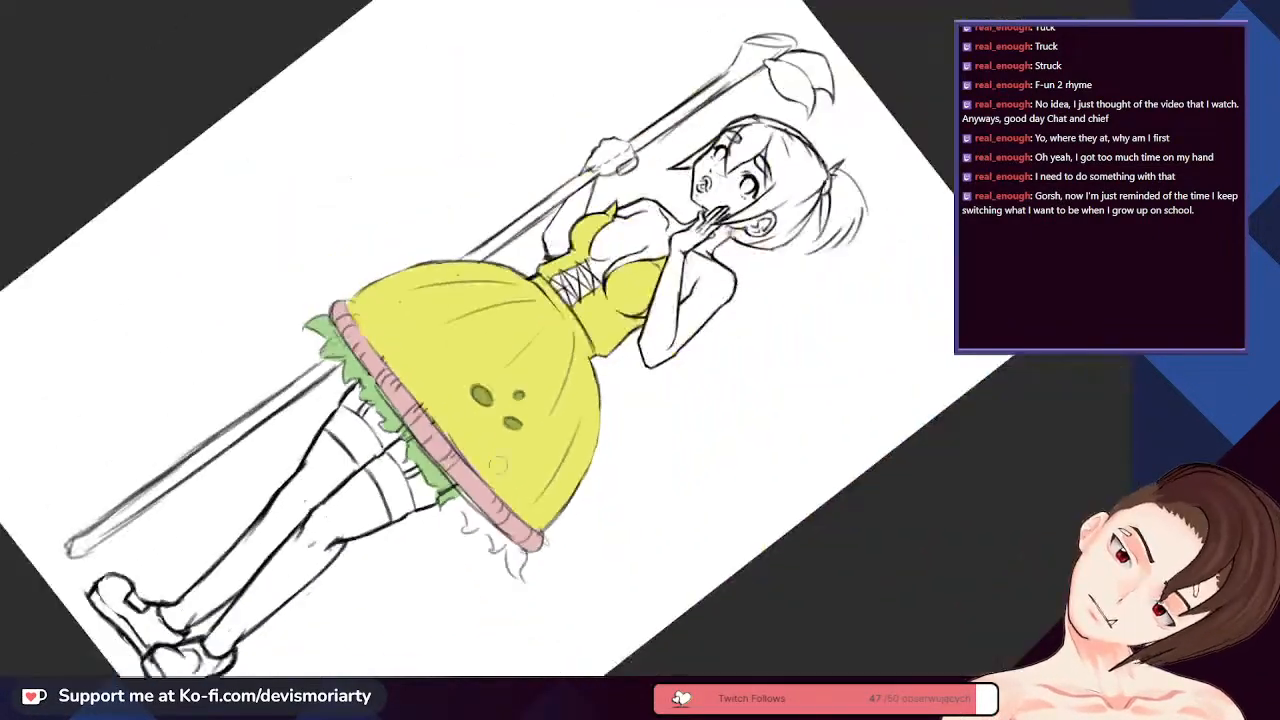
pyautogui.scroll(5, 497, 463)
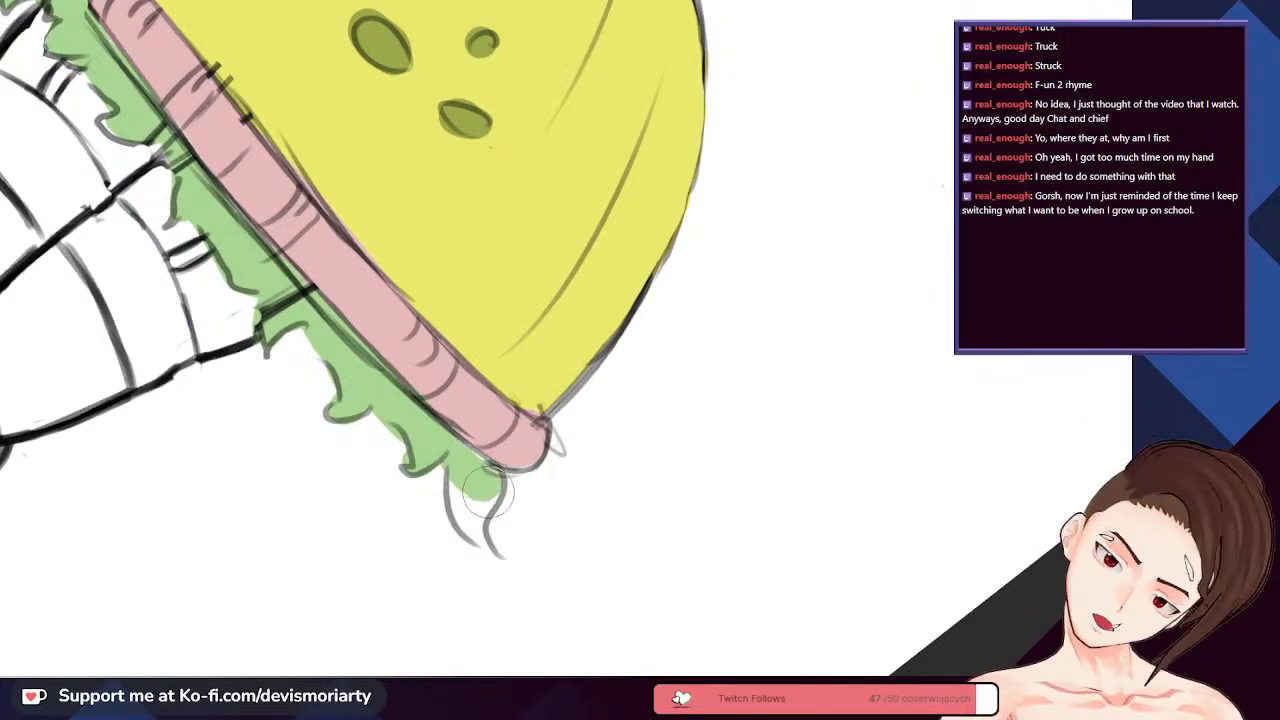
pyautogui.moveTo(445, 465); pyautogui.dragTo(478, 533)
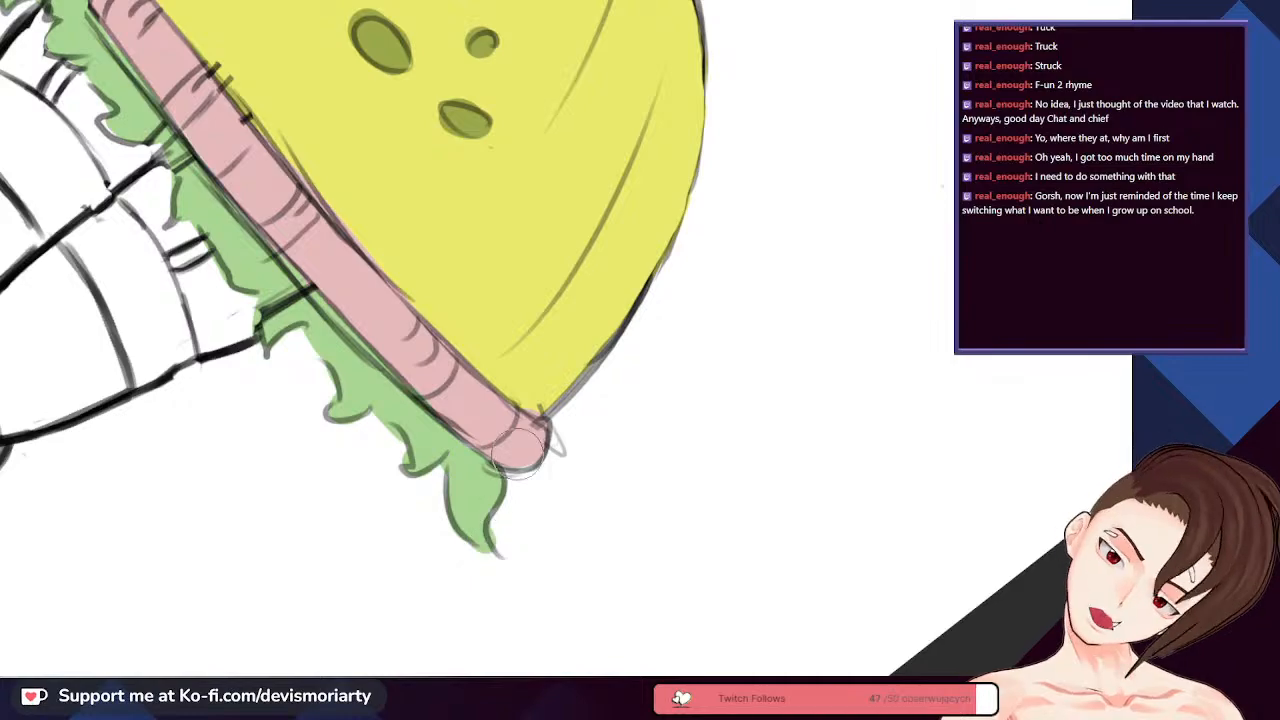
pyautogui.scroll(-5, 440, 390)
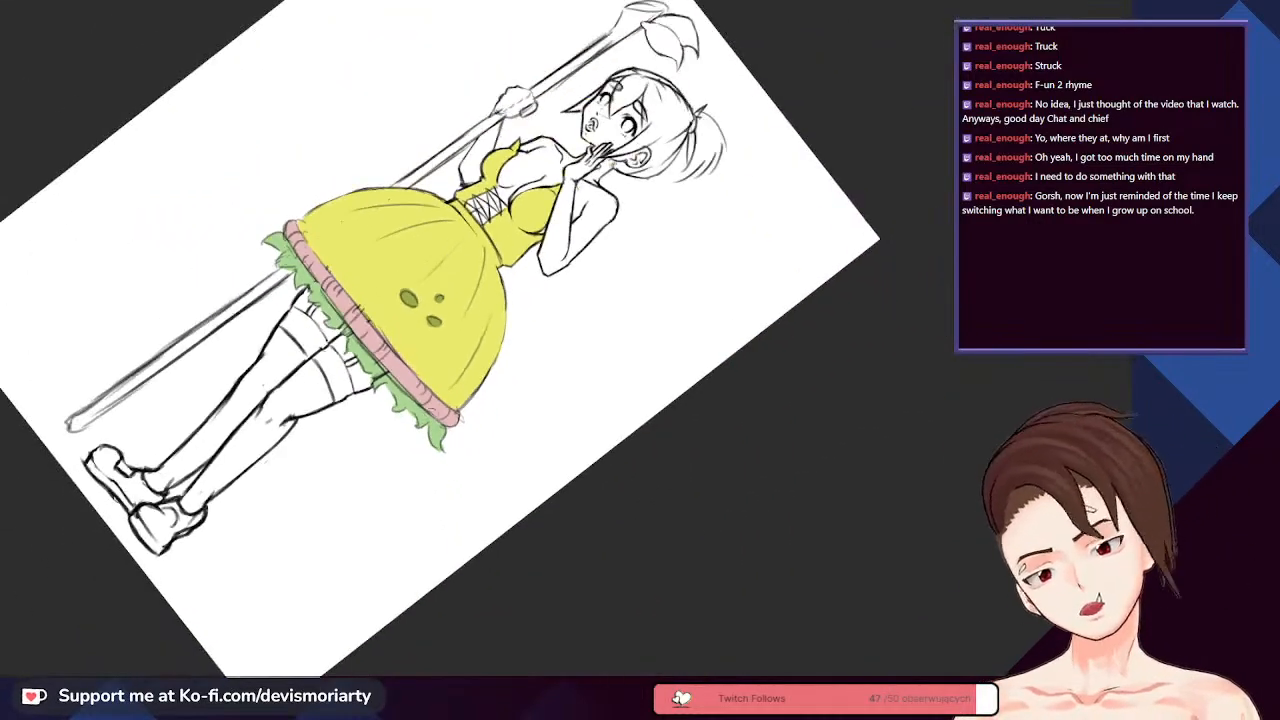
# - Sample the brown of the reference creature's stem and paint both stocking bands and the garter straps with it
pyautogui.press('-')
pyautogui.scroll(-2, 440, 390)
pyautogui.scroll(8, 456, 117)
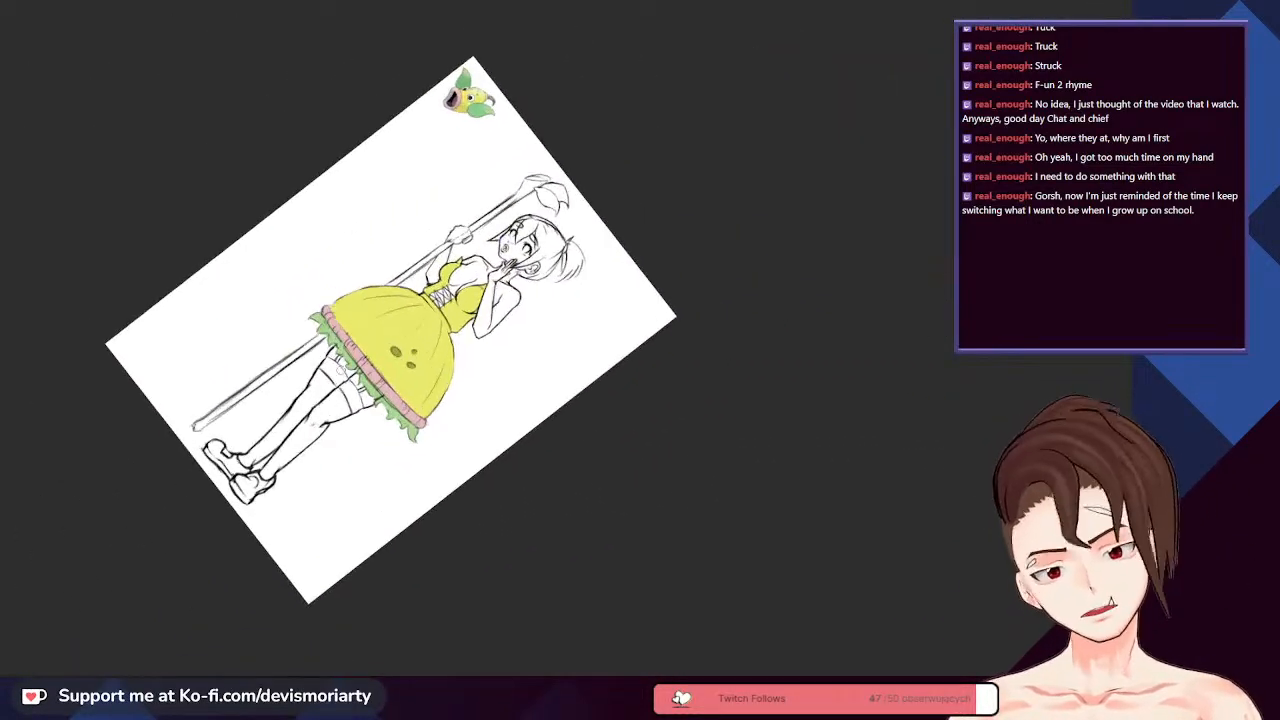
pyautogui.scroll(3, 459, 134)
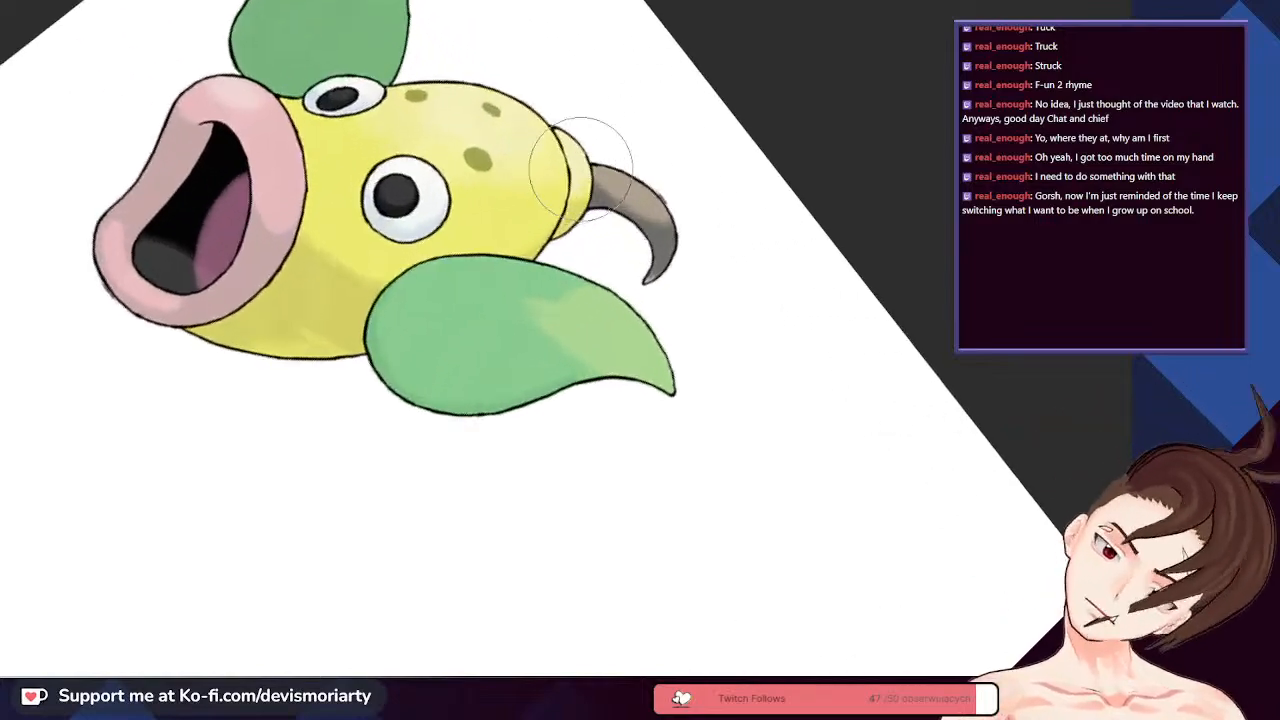
pyautogui.scroll(-8, 508, 208)
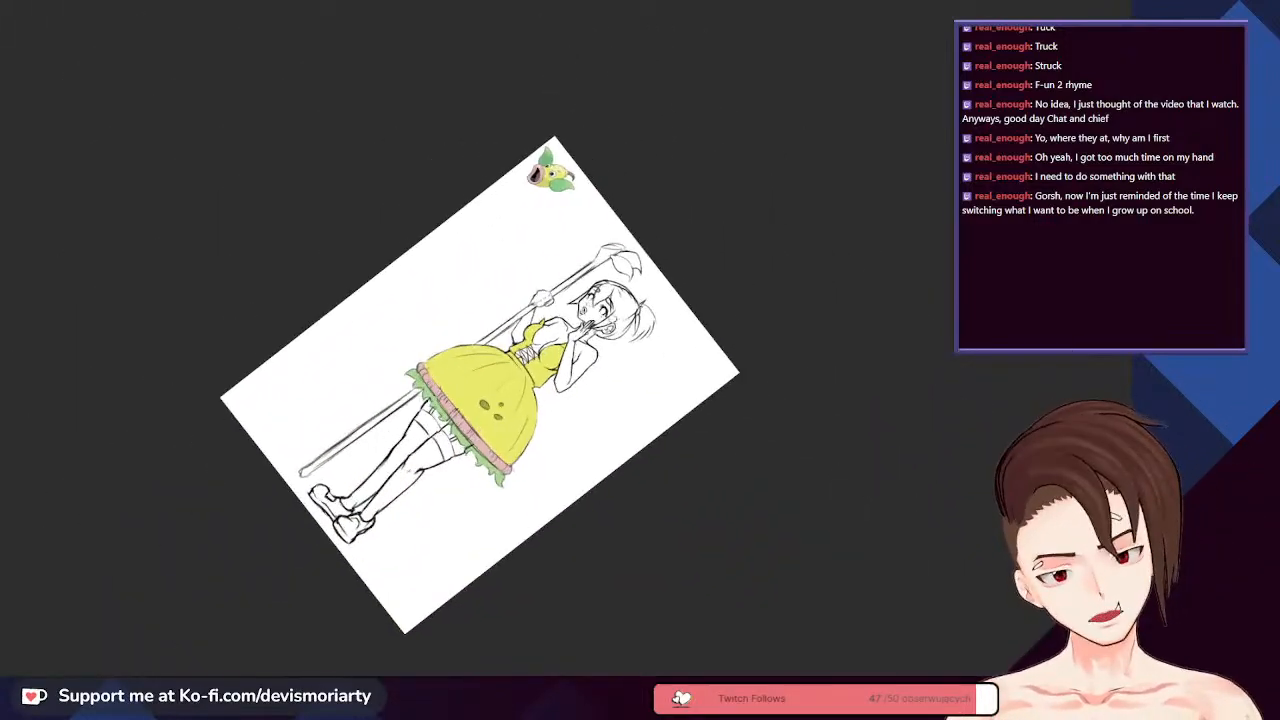
pyautogui.scroll(10, 426, 420)
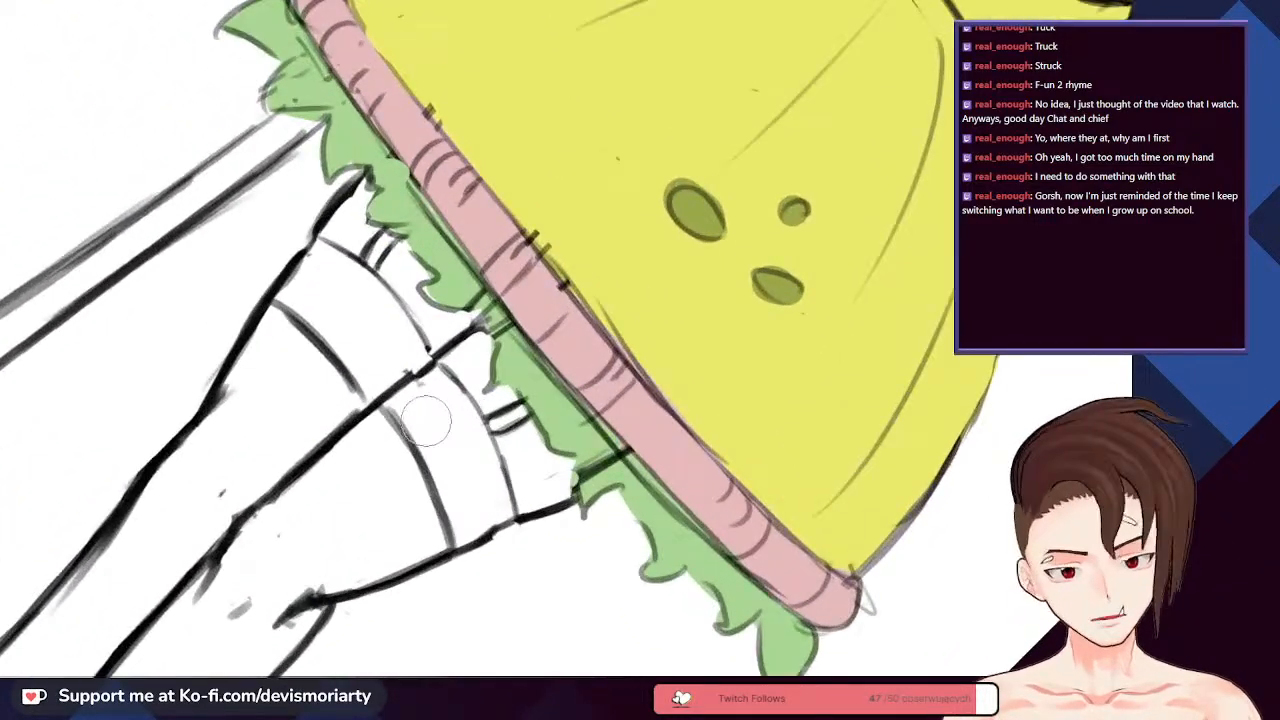
pyautogui.moveTo(426, 420)
pyautogui.mouseDown()
pyautogui.moveTo(465, 522)
pyautogui.moveTo(460, 480)
pyautogui.moveTo(459, 526)
pyautogui.moveTo(482, 495)
pyautogui.moveTo(492, 504)
pyautogui.moveTo(456, 412)
pyautogui.moveTo(436, 390)
pyautogui.moveTo(395, 408)
pyautogui.moveTo(454, 507)
pyautogui.moveTo(357, 362)
pyautogui.moveTo(296, 303)
pyautogui.moveTo(320, 253)
pyautogui.moveTo(422, 362)
pyautogui.moveTo(379, 330)
pyautogui.moveTo(388, 403)
pyautogui.moveTo(493, 423)
pyautogui.mouseUp()
pyautogui.scroll(-8, 365, 285)
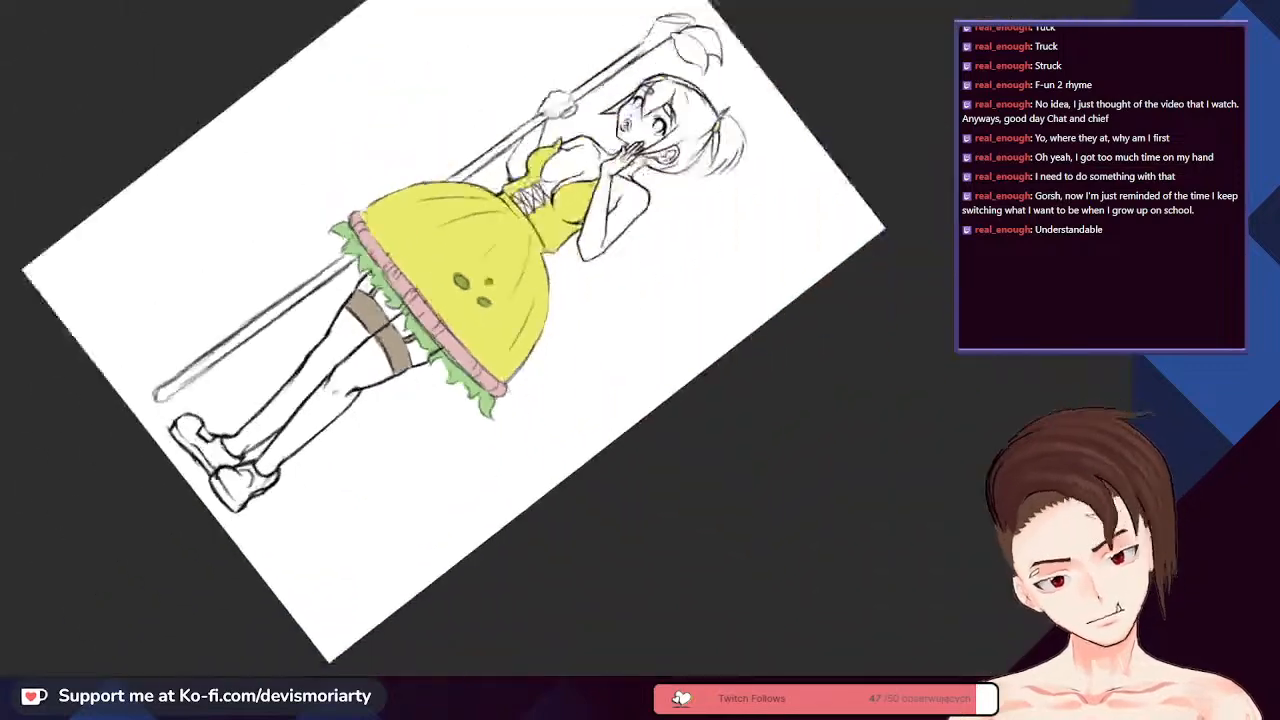
# - Paint the upper part of both stockings, from the brown bands to about the knees, in the dress's yellow
pyautogui.scroll(2, 320, 365)
pyautogui.scroll(3, 320, 365)
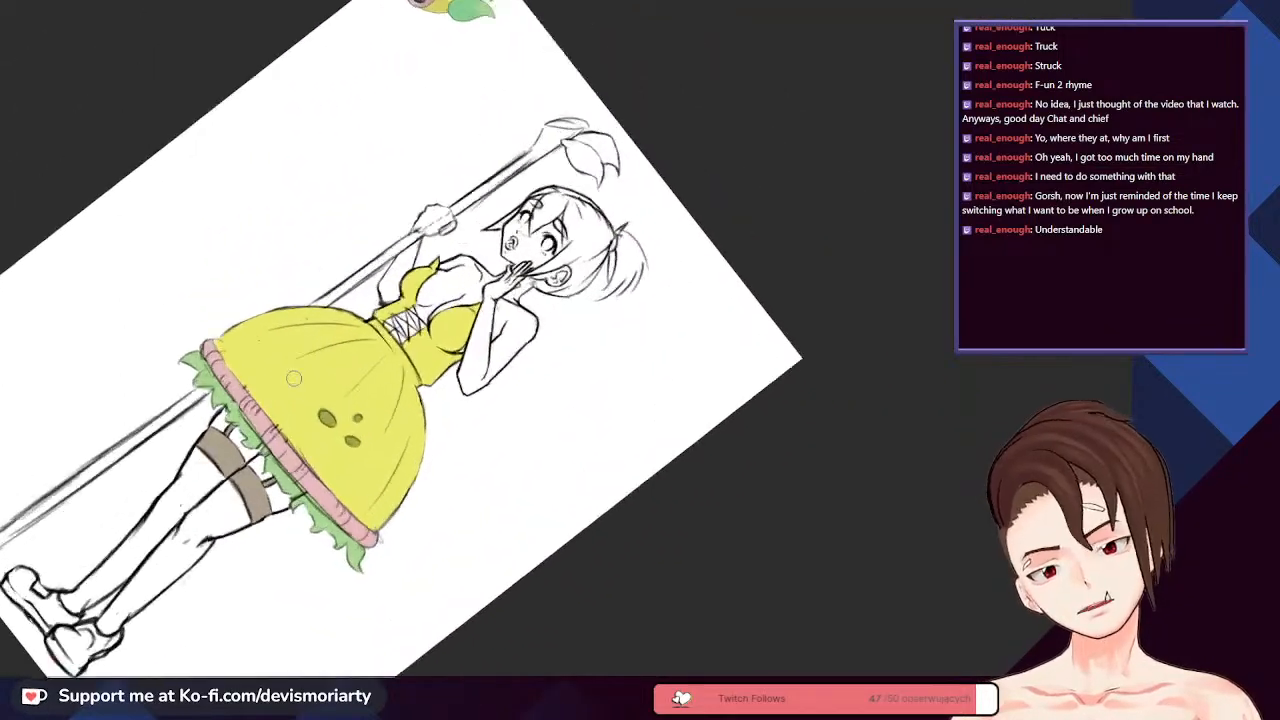
pyautogui.scroll(-4, 320, 365)
pyautogui.scroll(2, 320, 365)
pyautogui.scroll(3, 340, 355)
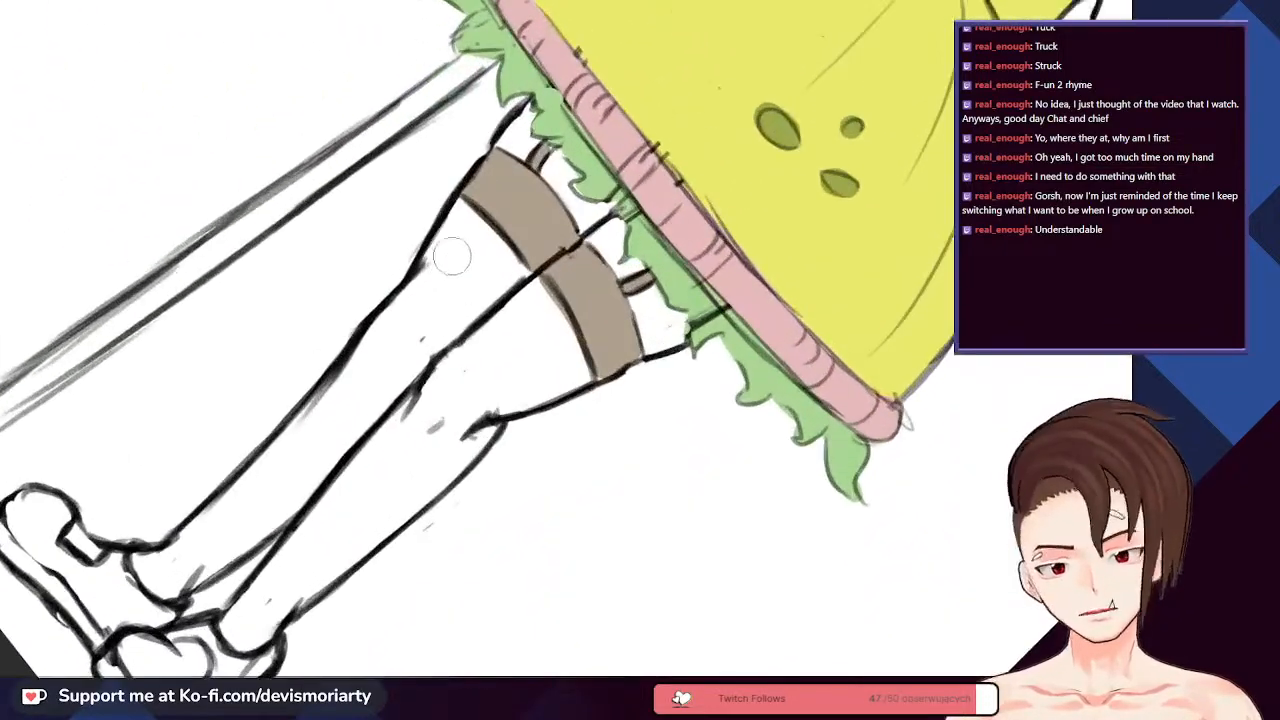
pyautogui.moveTo(428, 333)
pyautogui.mouseDown()
pyautogui.moveTo(462, 216)
pyautogui.moveTo(554, 320)
pyautogui.moveTo(578, 382)
pyautogui.moveTo(458, 421)
pyautogui.moveTo(523, 375)
pyautogui.moveTo(502, 368)
pyautogui.moveTo(441, 424)
pyautogui.moveTo(530, 304)
pyautogui.moveTo(415, 414)
pyautogui.moveTo(493, 305)
pyautogui.moveTo(500, 268)
pyautogui.moveTo(398, 388)
pyautogui.moveTo(459, 229)
pyautogui.moveTo(328, 398)
pyautogui.mouseUp()
pyautogui.scroll(-3, 485, 369)
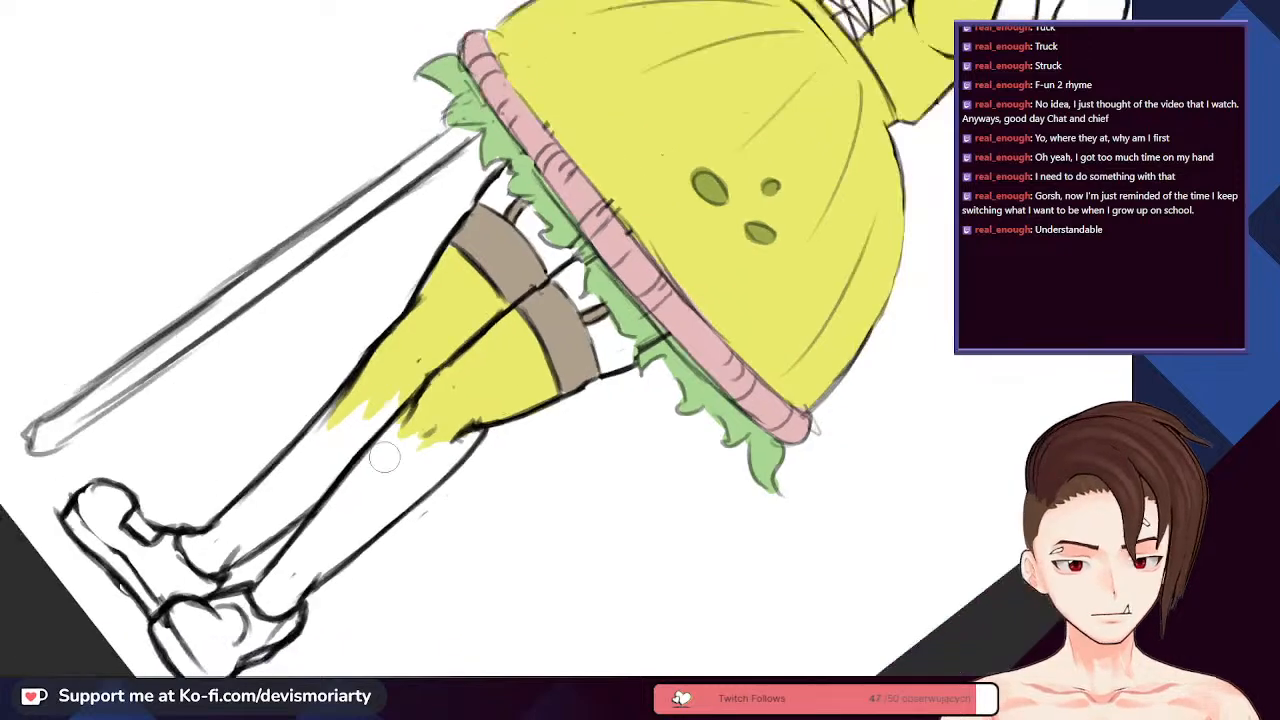
# - Straighten the canvas and extend the yellow down both stockings to the ankles and the openings of the shoes
pyautogui.hotkey('ctrl', '0')
pyautogui.scroll(2, 380, 300)
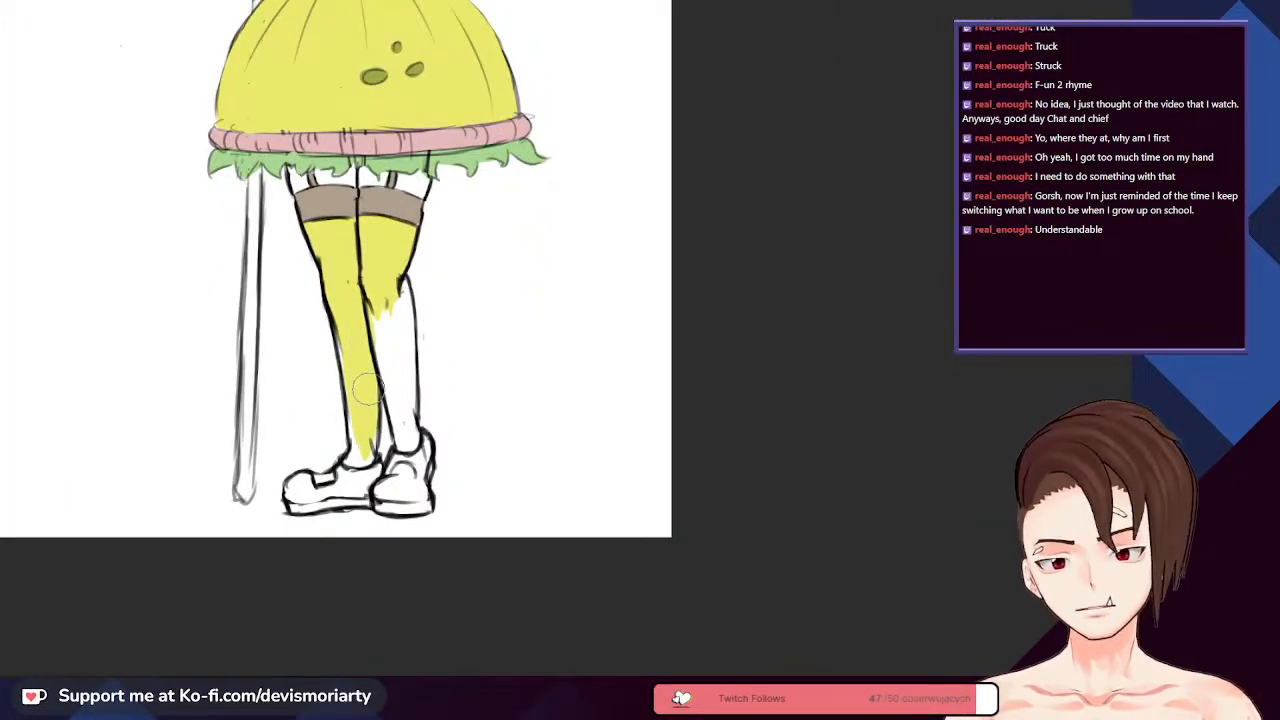
pyautogui.scroll(4, 352, 396)
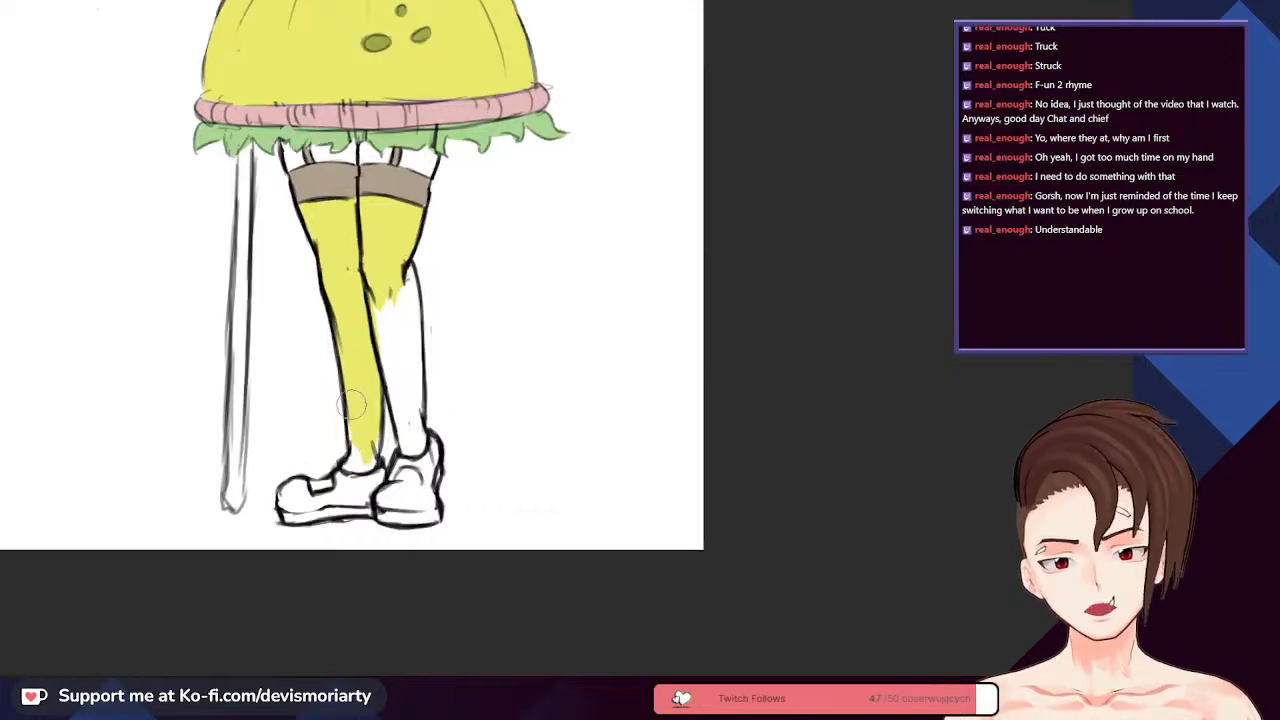
pyautogui.scroll(-2, 368, 506)
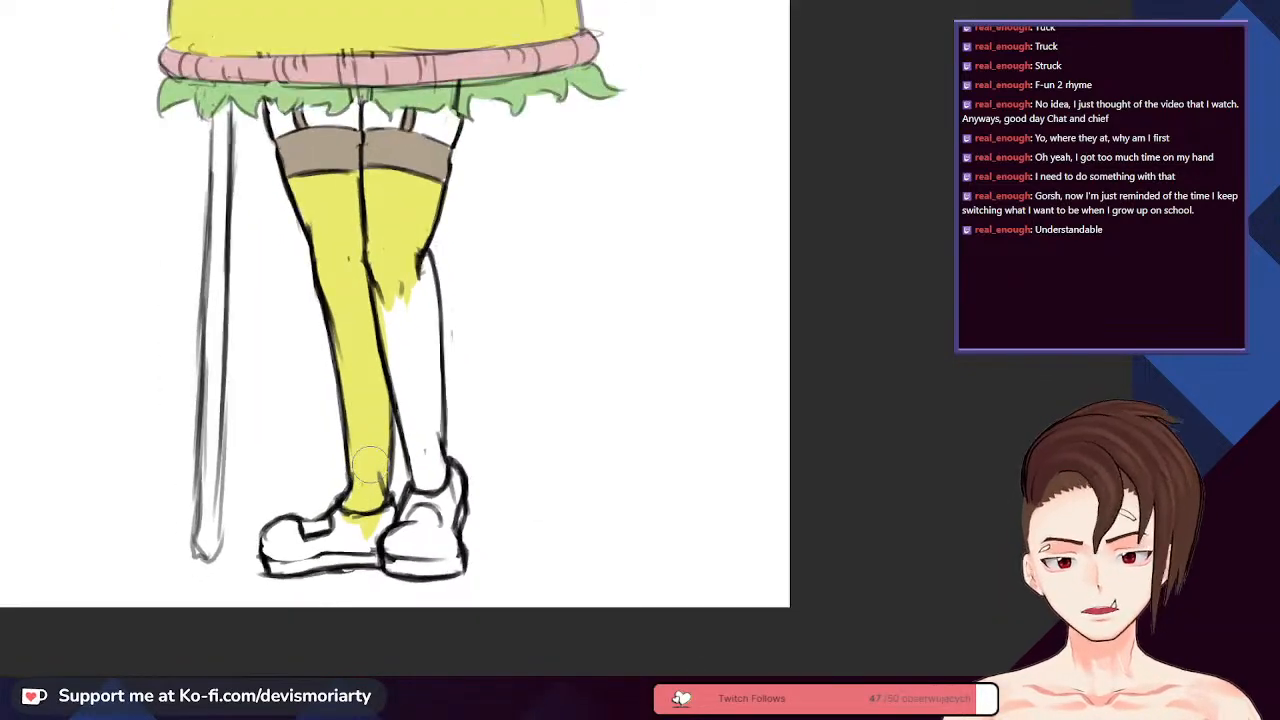
pyautogui.scroll(1, 291, 541)
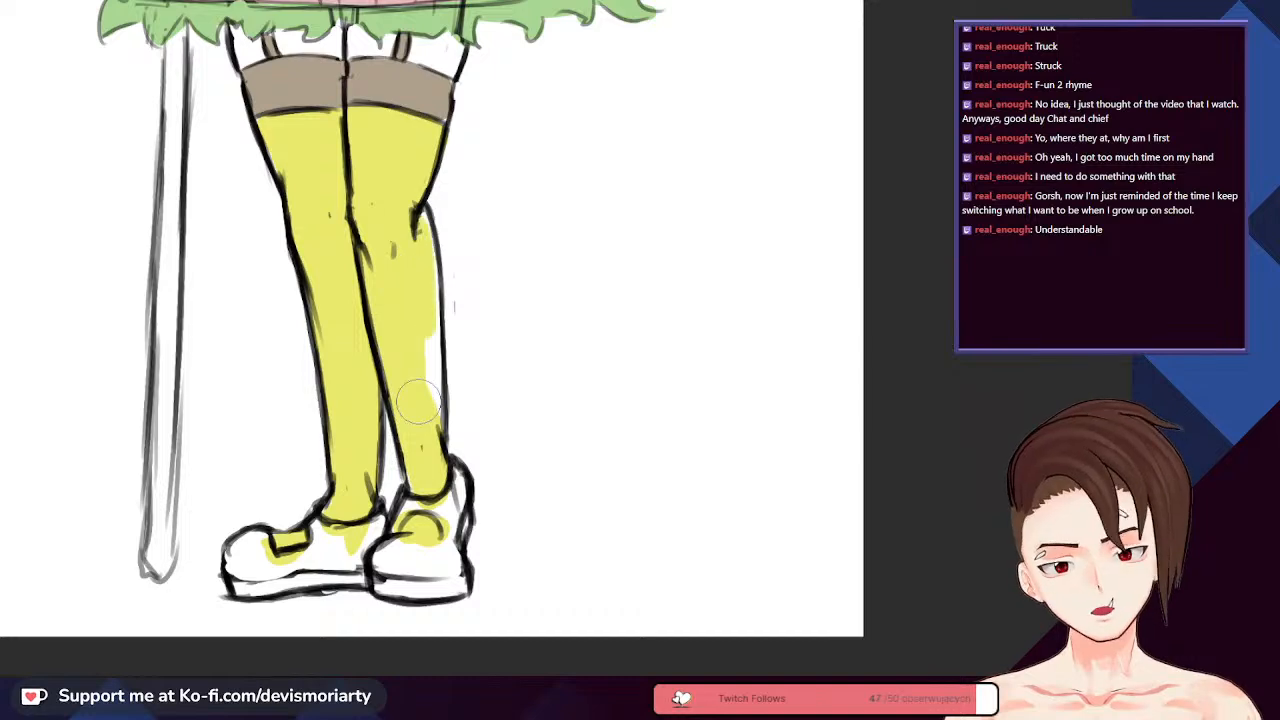
# - Try the hem band's pink as a colour for the left shoe
pyautogui.scroll(-5, 427, 420)
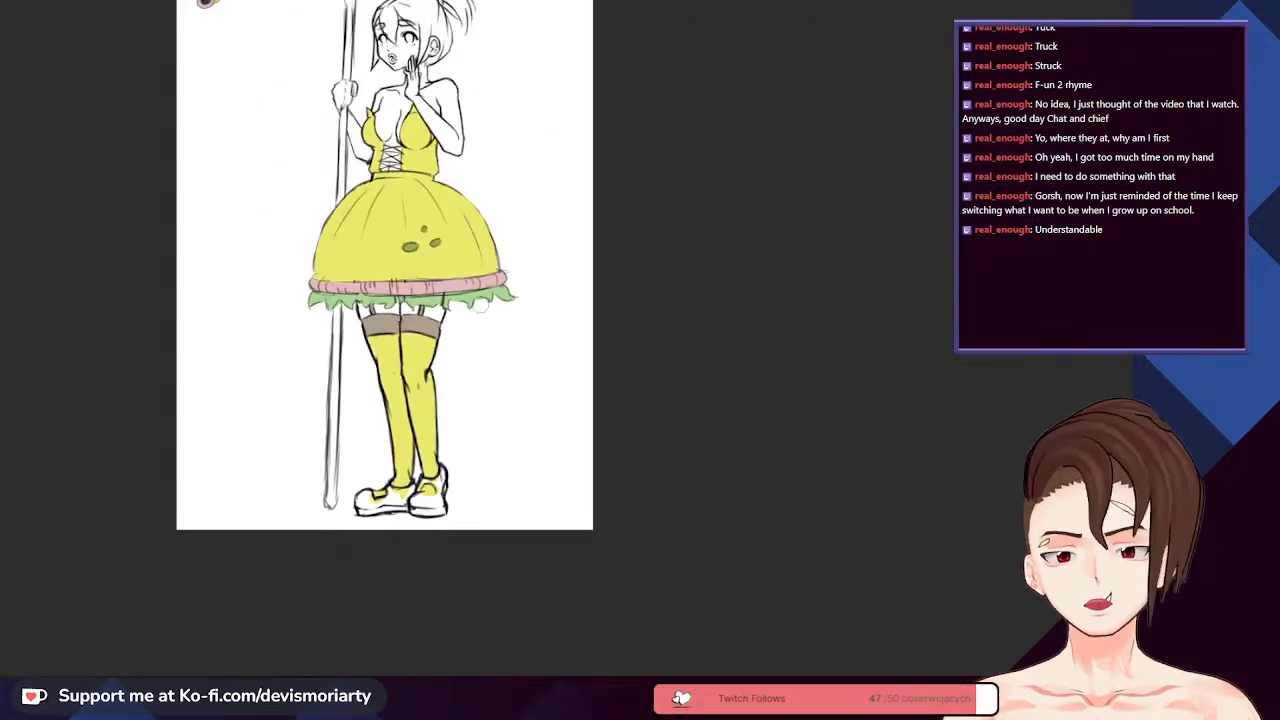
pyautogui.scroll(1, 467, 152)
pyautogui.scroll(2, 467, 152)
pyautogui.scroll(-2, 420, 130)
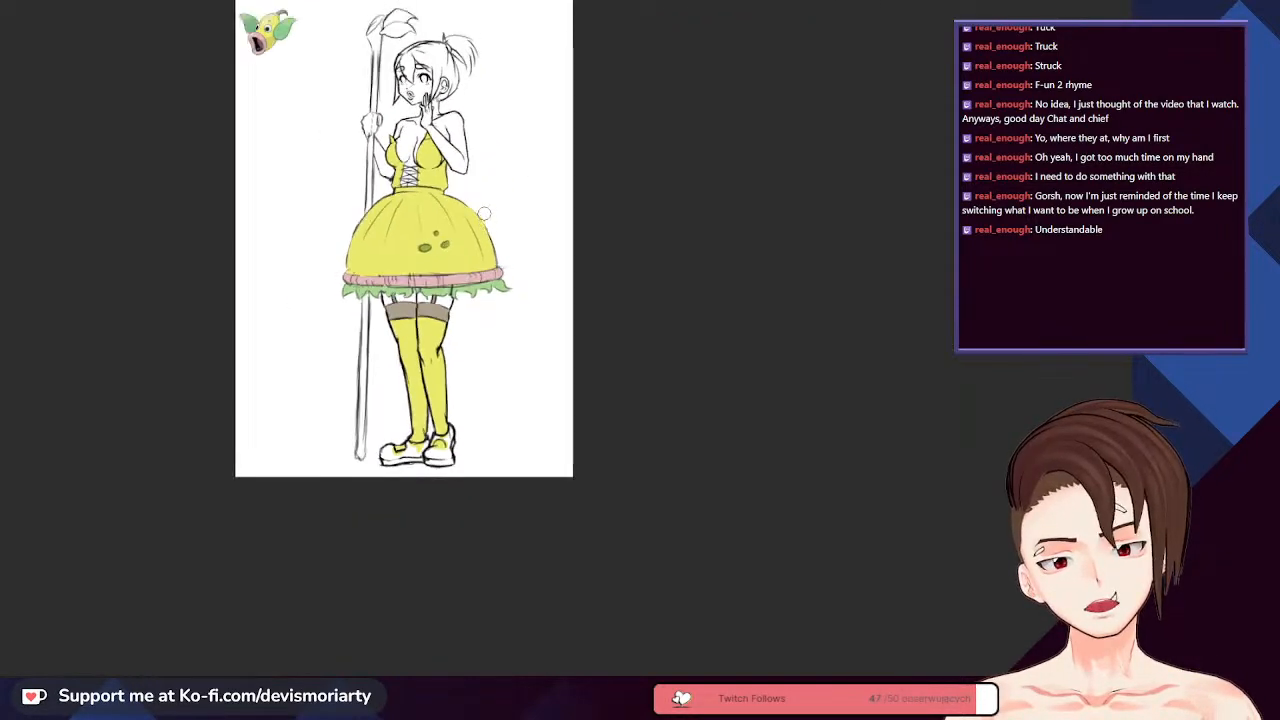
pyautogui.scroll(2, 383, 101)
pyautogui.scroll(1, 383, 101)
pyautogui.scroll(-3, 383, 101)
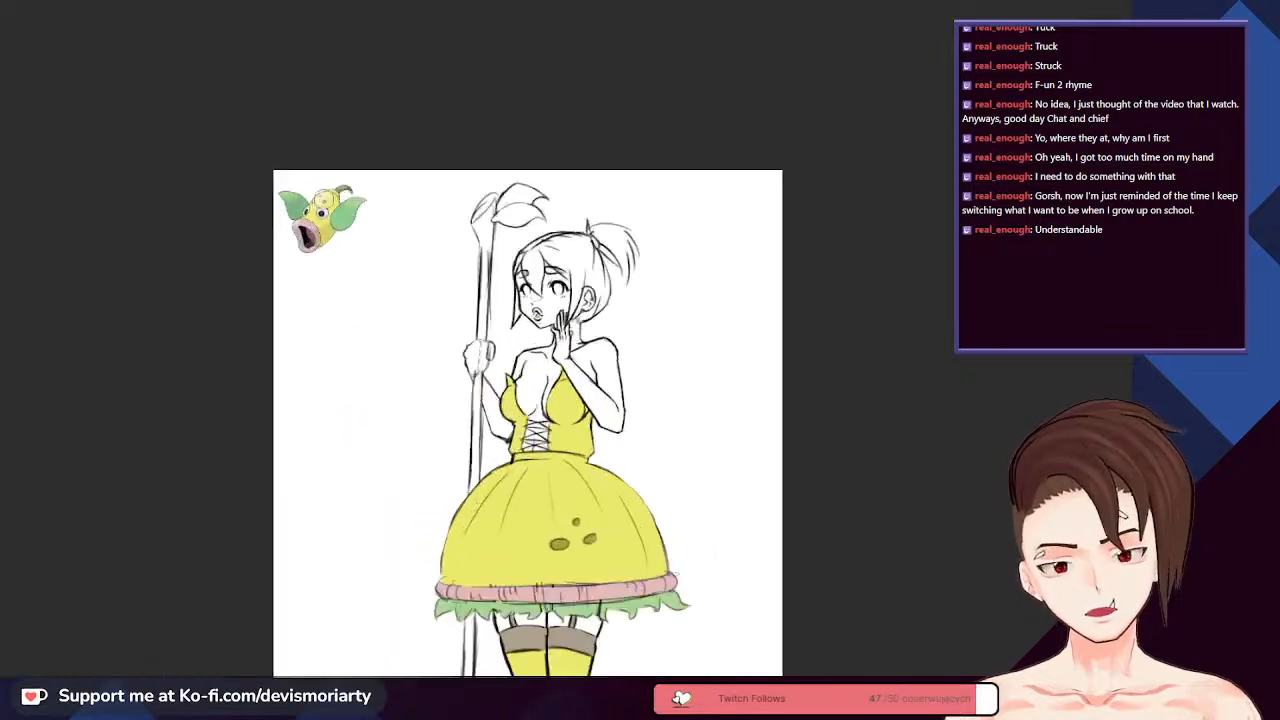
pyautogui.scroll(4, 305, 220)
pyautogui.scroll(-5, 303, 215)
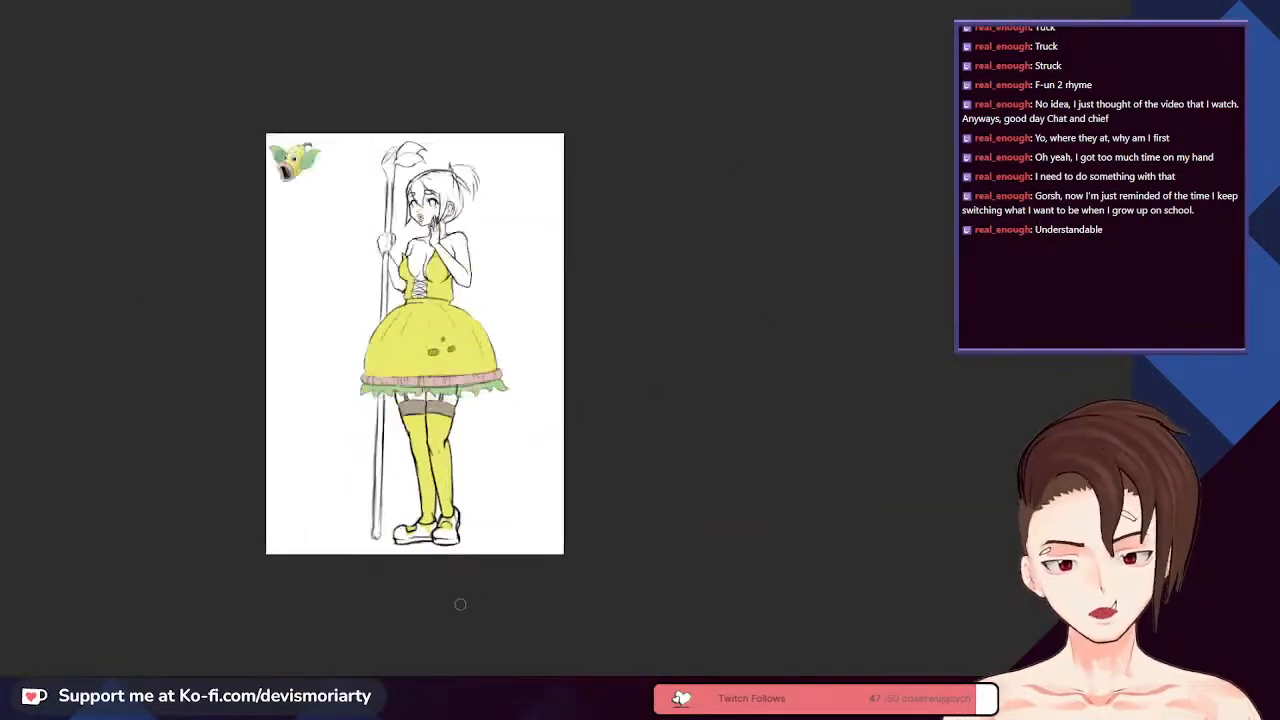
pyautogui.scroll(5, 457, 603)
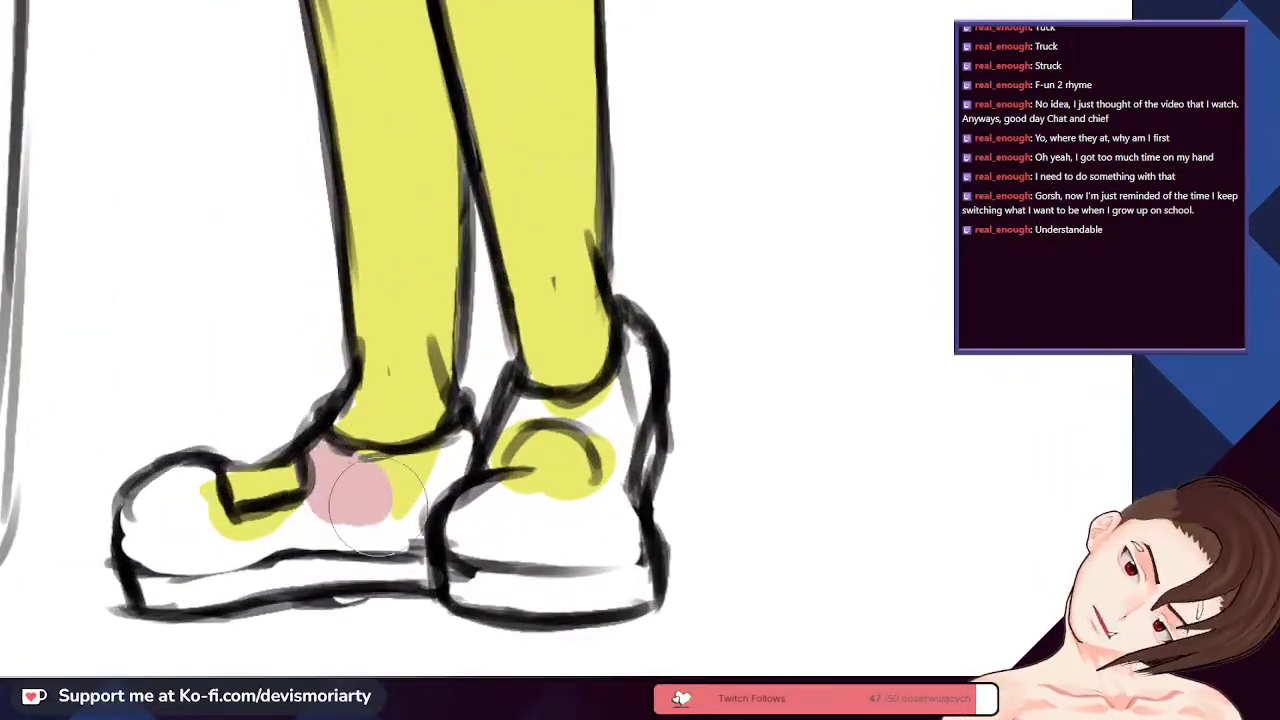
# - Sample the light green of the reference creature's leaf and paint the left shoe and its sole, covering the pink
pyautogui.scroll(-5, 320, 480)
pyautogui.scroll(5, 306, 245)
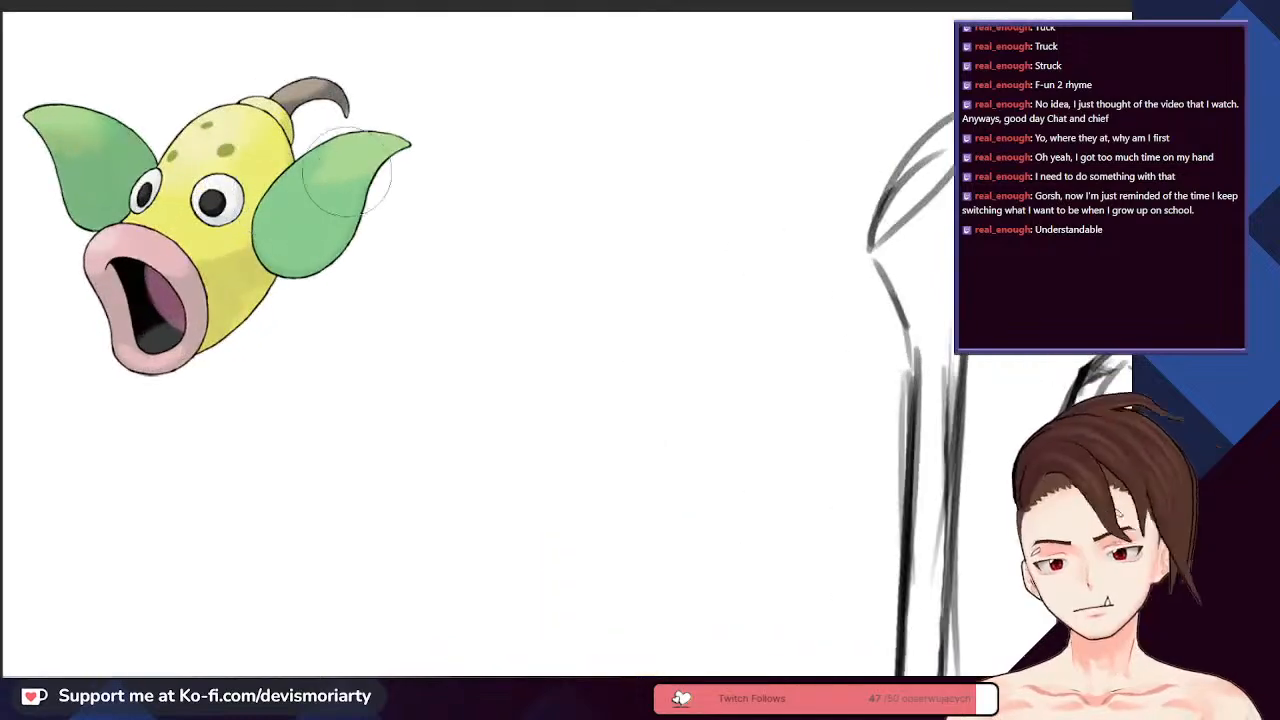
pyautogui.scroll(-6, 300, 200)
pyautogui.scroll(6, 488, 505)
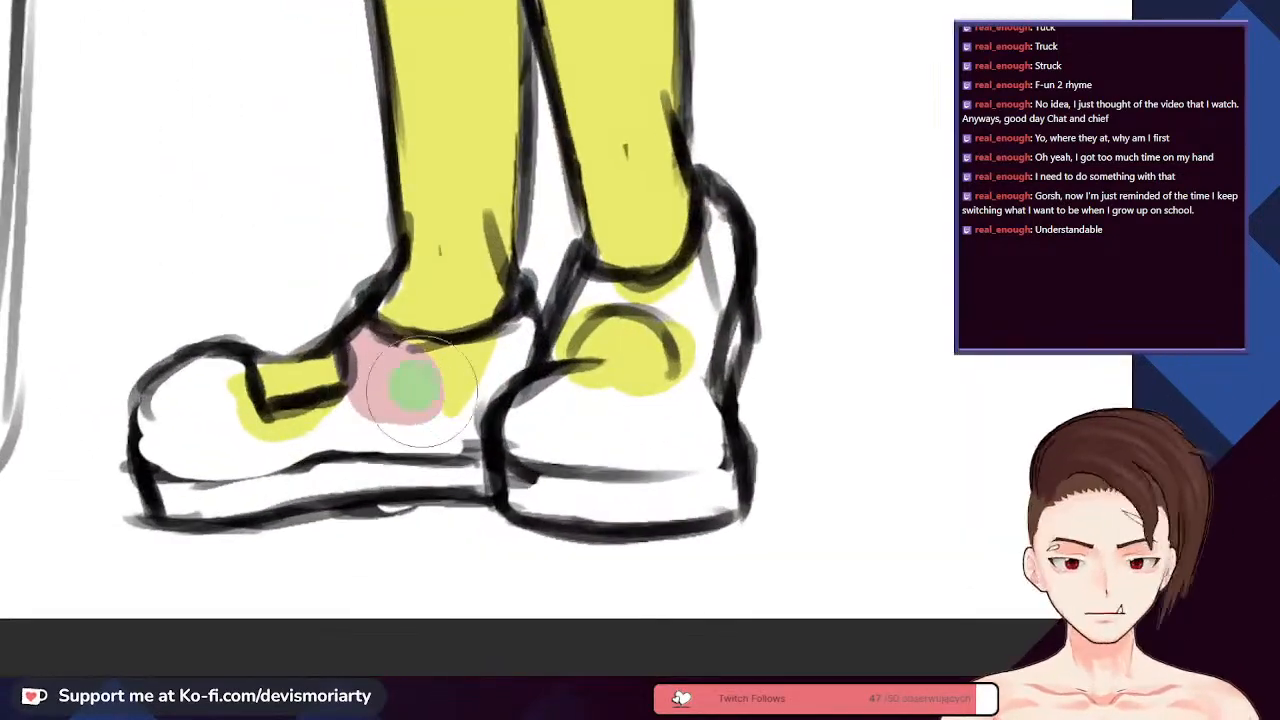
pyautogui.moveTo(369, 356)
pyautogui.mouseDown()
pyautogui.moveTo(516, 355)
pyautogui.moveTo(458, 383)
pyautogui.moveTo(520, 332)
pyautogui.moveTo(516, 360)
pyautogui.moveTo(453, 400)
pyautogui.moveTo(415, 392)
pyautogui.moveTo(506, 350)
pyautogui.moveTo(461, 342)
pyautogui.moveTo(478, 370)
pyautogui.moveTo(401, 377)
pyautogui.moveTo(413, 387)
pyautogui.moveTo(368, 359)
pyautogui.moveTo(405, 370)
pyautogui.mouseUp()
pyautogui.hotkey('ctrl', 'z')
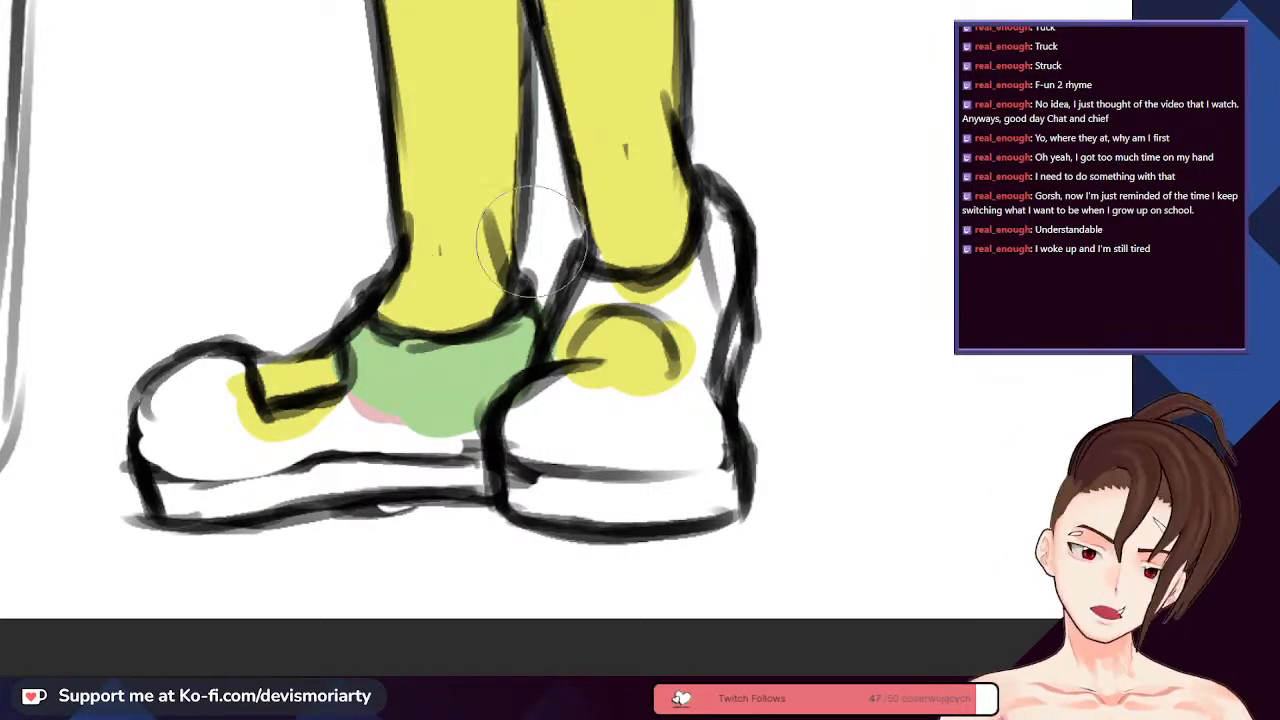
pyautogui.scroll(-2, 601, 222)
pyautogui.moveTo(470, 320)
pyautogui.mouseDown()
pyautogui.moveTo(430, 380)
pyautogui.moveTo(460, 430)
pyautogui.moveTo(345, 420)
pyautogui.moveTo(380, 430)
pyautogui.moveTo(300, 445)
pyautogui.moveTo(222, 437)
pyautogui.moveTo(250, 360)
pyautogui.moveTo(290, 400)
pyautogui.moveTo(370, 440)
pyautogui.mouseUp()
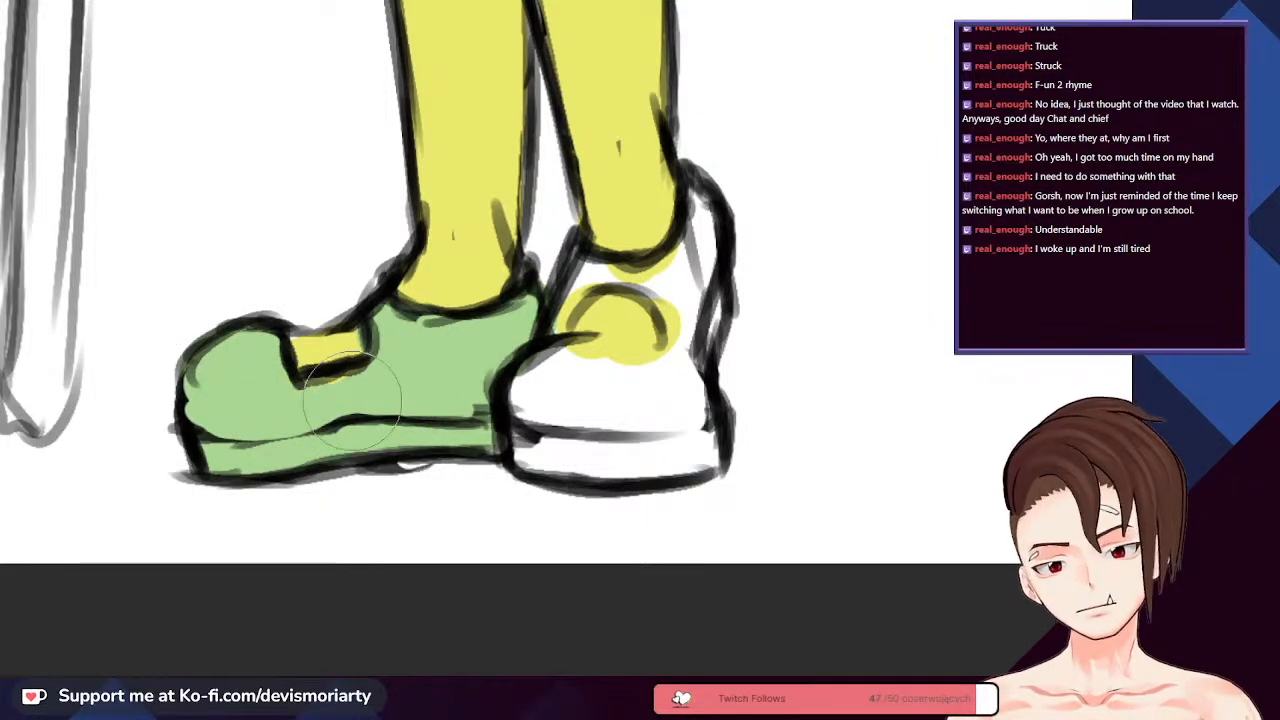
# - Paint the right shoe and its sole in the same light green, leaving the opening on top yellow
pyautogui.scroll(-2, 562, 330)
pyautogui.scroll(2, 565, 333)
pyautogui.moveTo(565, 333)
pyautogui.mouseDown()
pyautogui.moveTo(532, 305)
pyautogui.moveTo(502, 355)
pyautogui.moveTo(547, 285)
pyautogui.moveTo(617, 313)
pyautogui.moveTo(620, 357)
pyautogui.moveTo(642, 283)
pyautogui.moveTo(634, 230)
pyautogui.moveTo(604, 298)
pyautogui.moveTo(637, 355)
pyautogui.moveTo(629, 411)
pyautogui.moveTo(639, 228)
pyautogui.moveTo(613, 413)
pyautogui.moveTo(616, 445)
pyautogui.moveTo(628, 413)
pyautogui.moveTo(633, 446)
pyautogui.moveTo(478, 448)
pyautogui.moveTo(477, 405)
pyautogui.moveTo(514, 380)
pyautogui.moveTo(607, 395)
pyautogui.moveTo(506, 382)
pyautogui.moveTo(604, 390)
pyautogui.moveTo(548, 392)
pyautogui.moveTo(487, 433)
pyautogui.mouseUp()
pyautogui.scroll(1, 626, 297)
pyautogui.scroll(-8, 490, 380)
pyautogui.scroll(4, 476, 130)
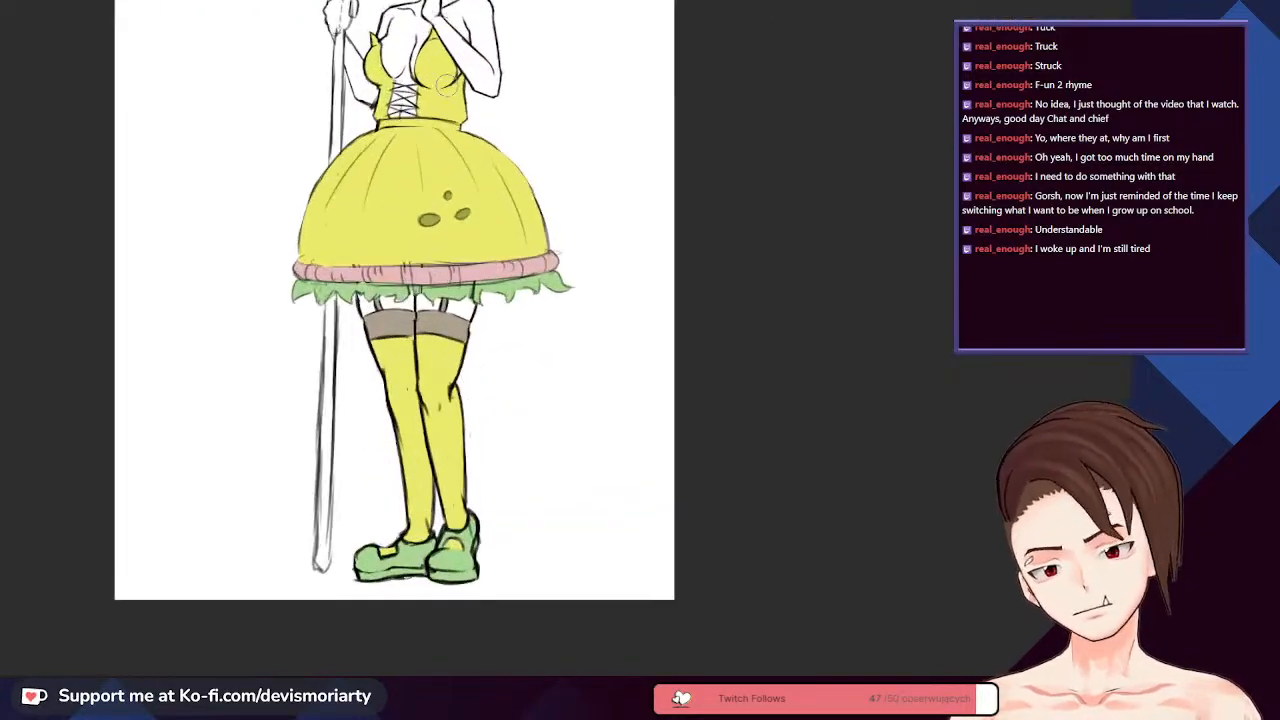
# - Sample the greyish brown of the reference creature's stem and paint the long pointed hair strand framing the far side of the face
pyautogui.scroll(-3, 455, 440)
pyautogui.scroll(2, 456, 131)
pyautogui.scroll(6, 397, 190)
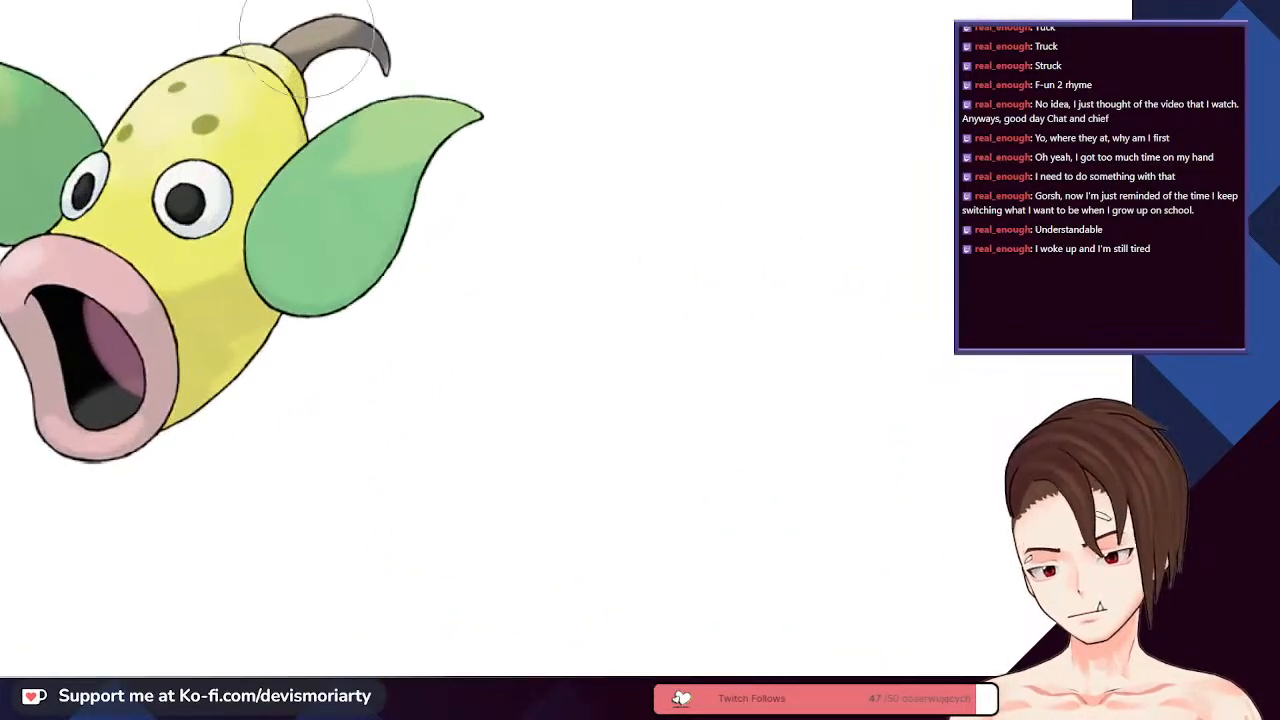
pyautogui.scroll(-6, 320, 60)
pyautogui.scroll(6, 555, 465)
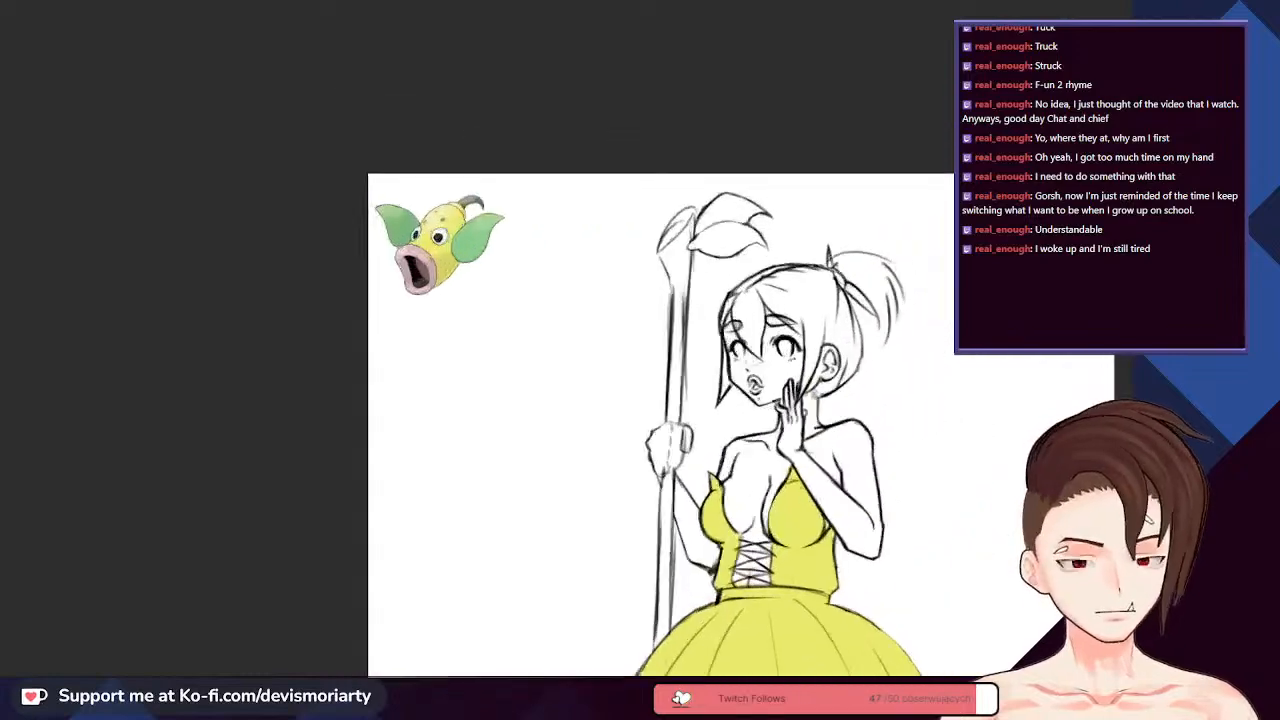
pyautogui.scroll(-3, 530, 400)
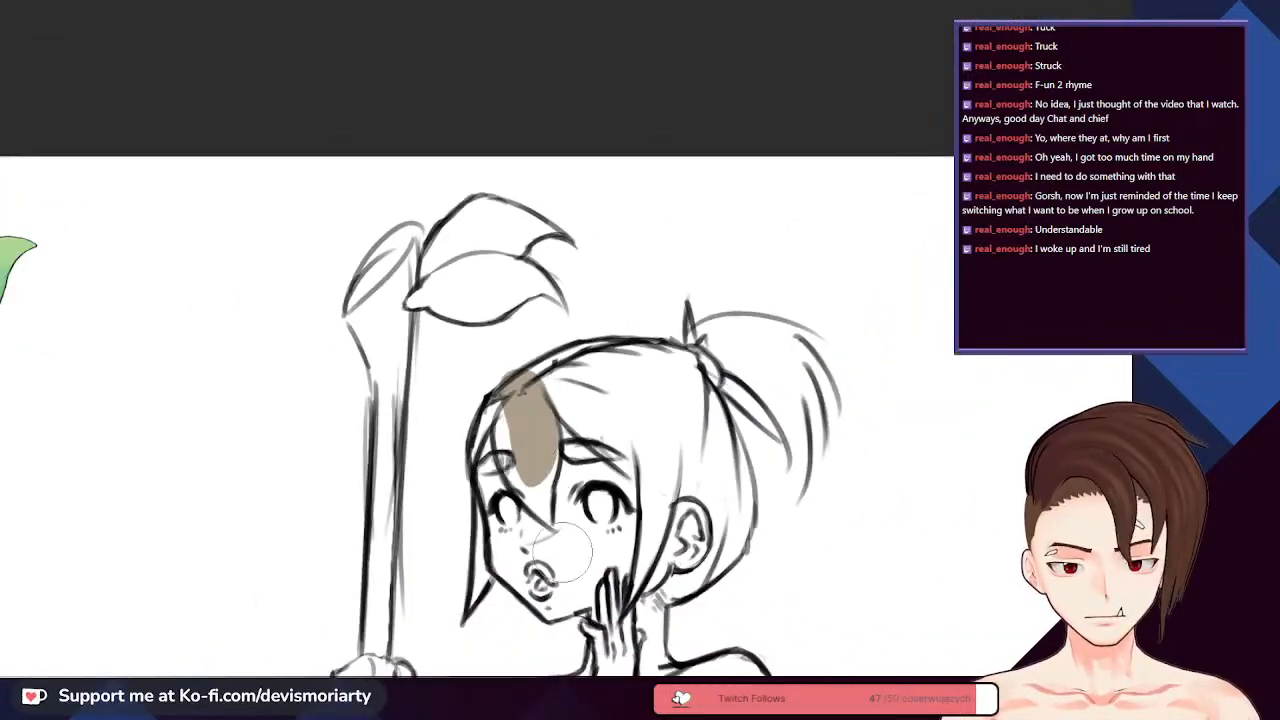
pyautogui.scroll(3, 530, 400)
pyautogui.moveTo(453, 636)
pyautogui.mouseDown()
pyautogui.moveTo(481, 582)
pyautogui.moveTo(456, 635)
pyautogui.moveTo(479, 590)
pyautogui.moveTo(458, 630)
pyautogui.moveTo(458, 465)
pyautogui.mouseUp()
# - Paint the hair edge along the far temple and the eyebrow beside it in the same greyish brown
pyautogui.scroll(2, 440, 420)
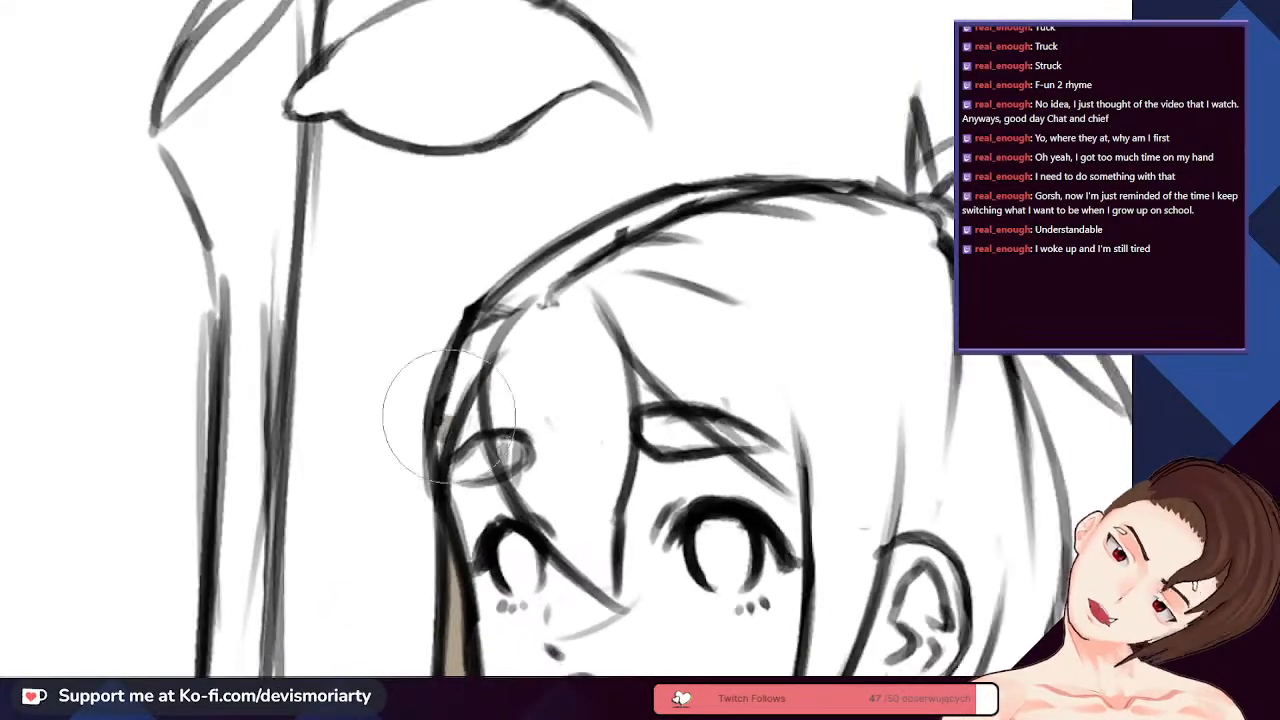
pyautogui.moveTo(414, 386); pyautogui.dragTo(481, 342)
pyautogui.scroll(-3, 657, 337)
pyautogui.scroll(3, 414, 357)
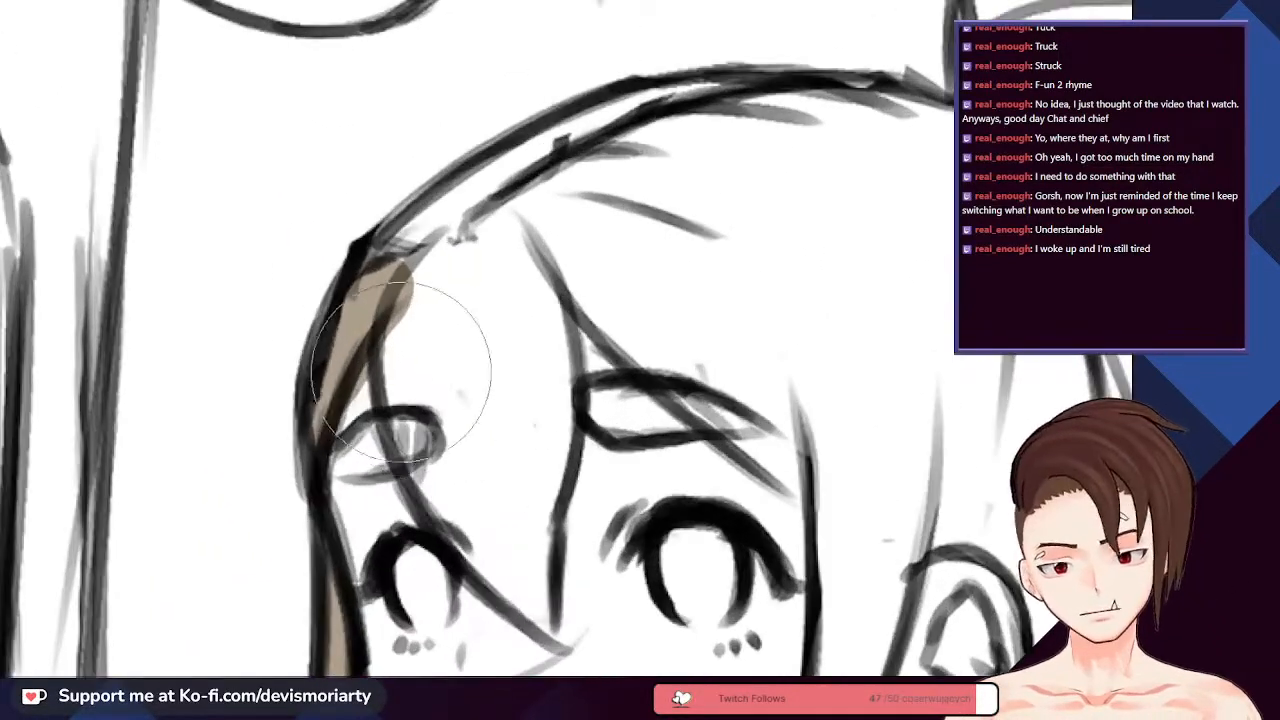
pyautogui.scroll(2, 429, 429)
pyautogui.moveTo(422, 430); pyautogui.dragTo(370, 437)
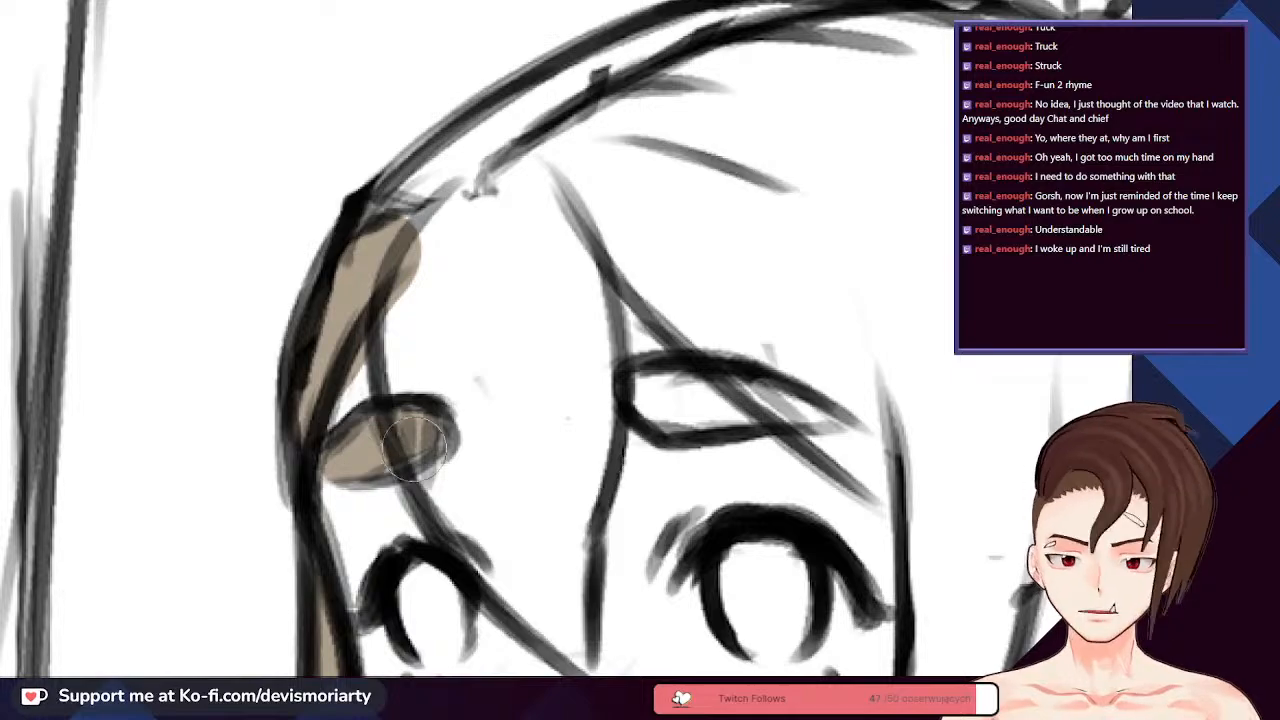
# - Fill the pointed fringe lock between the eyes and the near eyebrow with the greyish brown
pyautogui.scroll(-3, 415, 445)
pyautogui.scroll(3, 415, 445)
pyautogui.moveTo(465, 495)
pyautogui.mouseDown()
pyautogui.moveTo(405, 427)
pyautogui.moveTo(327, 207)
pyautogui.moveTo(387, 395)
pyautogui.moveTo(337, 268)
pyautogui.moveTo(392, 145)
pyautogui.mouseUp()
pyautogui.moveTo(372, 246)
pyautogui.mouseDown()
pyautogui.moveTo(455, 465)
pyautogui.moveTo(448, 180)
pyautogui.moveTo(441, 320)
pyautogui.moveTo(410, 165)
pyautogui.moveTo(385, 175)
pyautogui.moveTo(418, 302)
pyautogui.mouseUp()
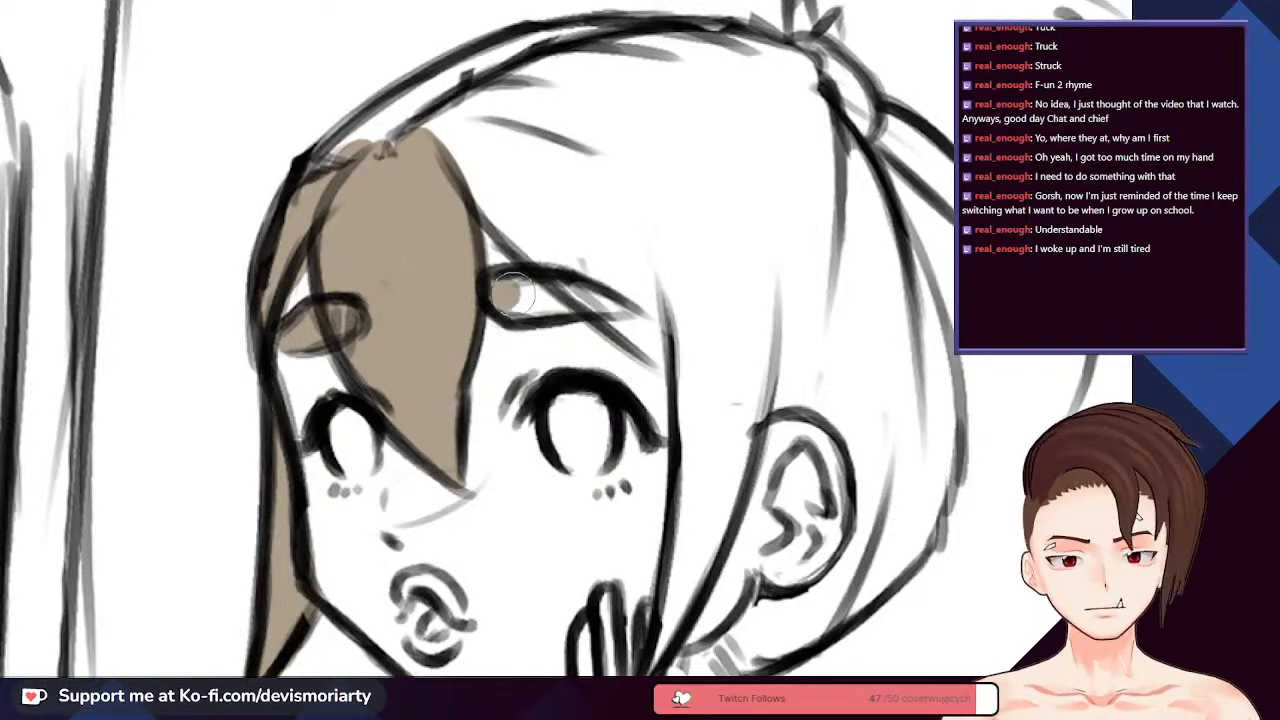
pyautogui.scroll(-3, 515, 315)
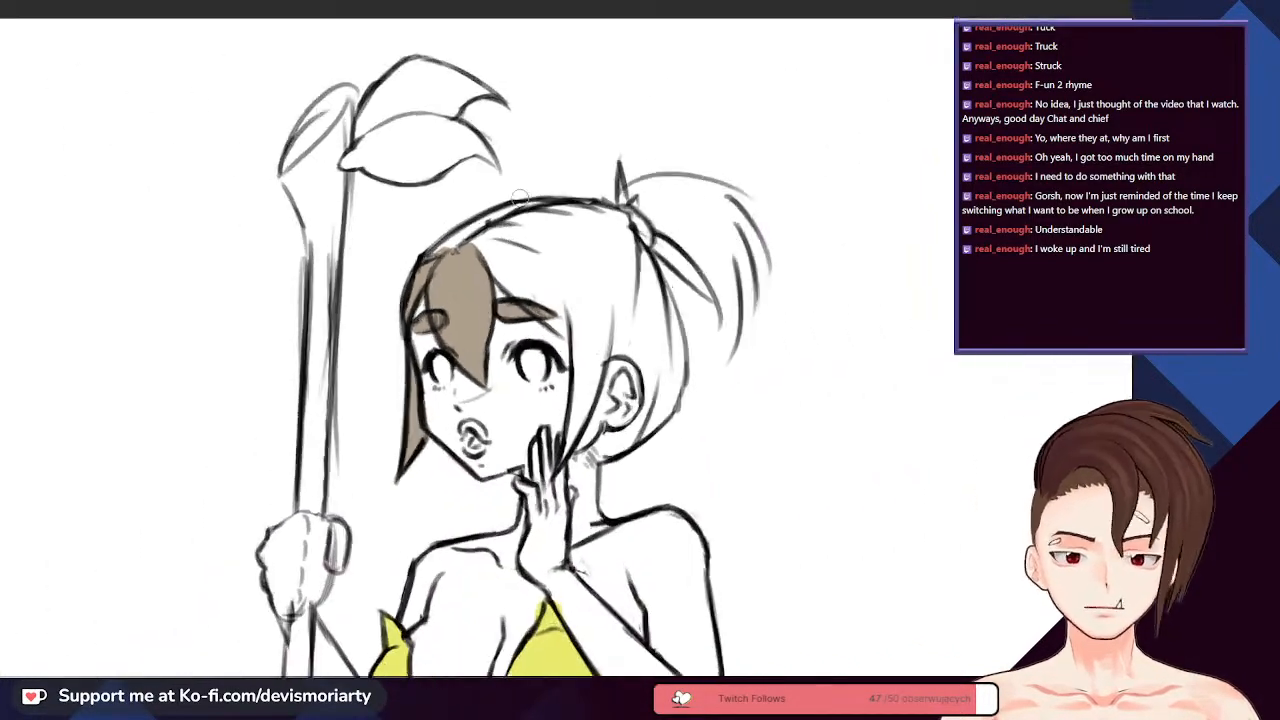
# - Paint the crown, the swept side fringe and the long lock in front of the ear in greyish brown
pyautogui.scroll(2, 525, 243)
pyautogui.moveTo(525, 243)
pyautogui.mouseDown()
pyautogui.moveTo(371, 326)
pyautogui.moveTo(524, 239)
pyautogui.moveTo(637, 241)
pyautogui.moveTo(696, 258)
pyautogui.moveTo(711, 283)
pyautogui.moveTo(717, 409)
pyautogui.moveTo(697, 250)
pyautogui.mouseUp()
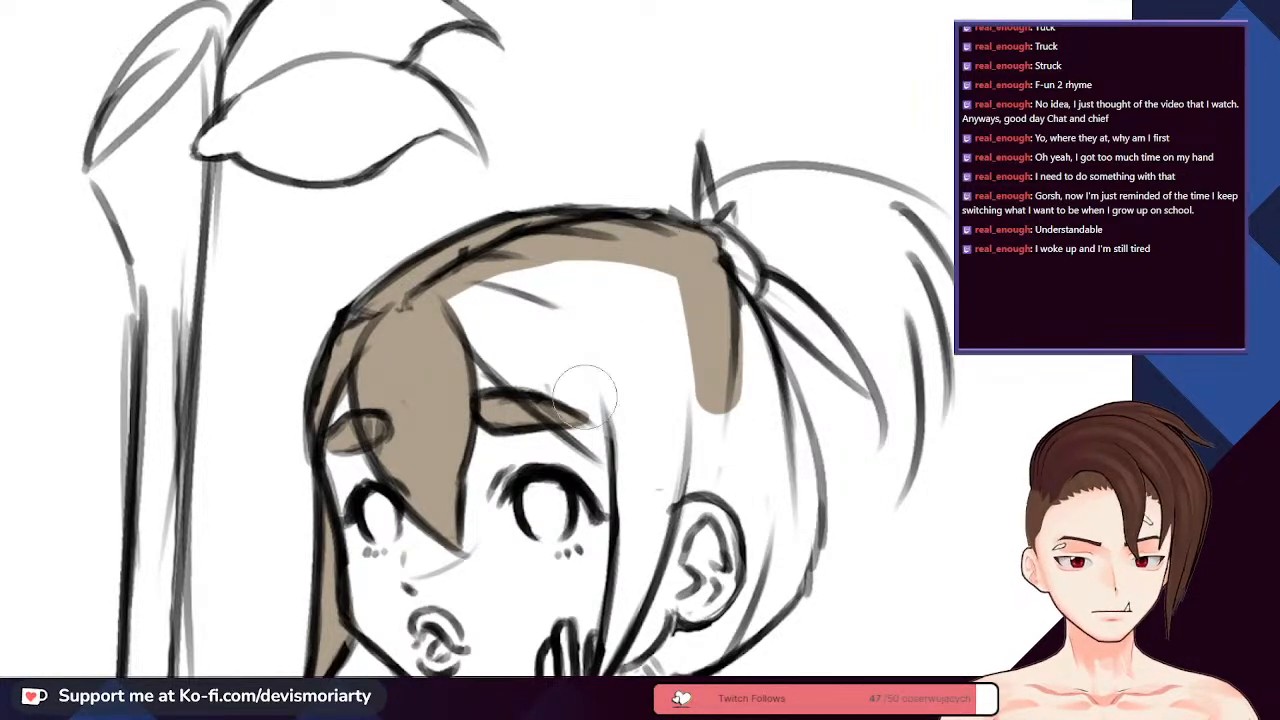
pyautogui.scroll(-3, 636, 488)
pyautogui.scroll(3, 560, 420)
pyautogui.moveTo(470, 630)
pyautogui.mouseDown()
pyautogui.moveTo(510, 560)
pyautogui.moveTo(548, 438)
pyautogui.moveTo(514, 266)
pyautogui.moveTo(560, 440)
pyautogui.moveTo(495, 148)
pyautogui.moveTo(565, 165)
pyautogui.mouseUp()
pyautogui.moveTo(555, 330)
pyautogui.mouseDown()
pyautogui.moveTo(398, 180)
pyautogui.moveTo(365, 190)
pyautogui.moveTo(546, 265)
pyautogui.moveTo(455, 165)
pyautogui.mouseUp()
pyautogui.moveTo(340, 210)
pyautogui.mouseDown()
pyautogui.moveTo(542, 402)
pyautogui.moveTo(359, 190)
pyautogui.moveTo(527, 348)
pyautogui.moveTo(437, 200)
pyautogui.moveTo(562, 362)
pyautogui.moveTo(373, 163)
pyautogui.mouseUp()
# - Fill the hair behind and below the ear down to the nape with the greyish brown
pyautogui.scroll(-5, 373, 163)
pyautogui.scroll(5, 463, 500)
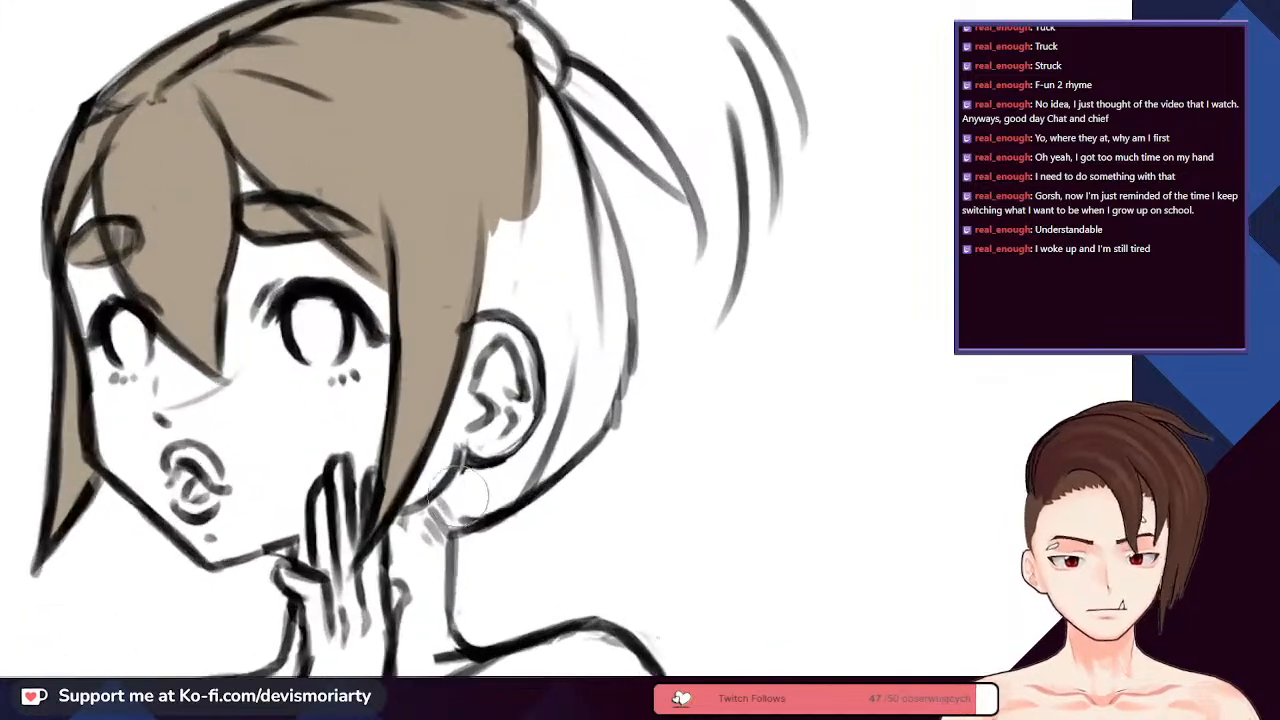
pyautogui.moveTo(480, 460)
pyautogui.mouseDown()
pyautogui.moveTo(462, 512)
pyautogui.moveTo(597, 410)
pyautogui.moveTo(612, 312)
pyautogui.moveTo(585, 217)
pyautogui.moveTo(524, 93)
pyautogui.moveTo(581, 219)
pyautogui.moveTo(580, 369)
pyautogui.moveTo(530, 450)
pyautogui.moveTo(554, 423)
pyautogui.moveTo(530, 296)
pyautogui.moveTo(471, 283)
pyautogui.moveTo(500, 295)
pyautogui.moveTo(468, 304)
pyautogui.moveTo(495, 225)
pyautogui.moveTo(557, 298)
pyautogui.moveTo(522, 172)
pyautogui.mouseUp()
pyautogui.scroll(-5, 522, 300)
pyautogui.scroll(5, 501, 240)
# - Paint the ponytail's base, its small upright tuft and its inner strands greyish brown, leaving the hair tie white
pyautogui.scroll(3, 501, 240)
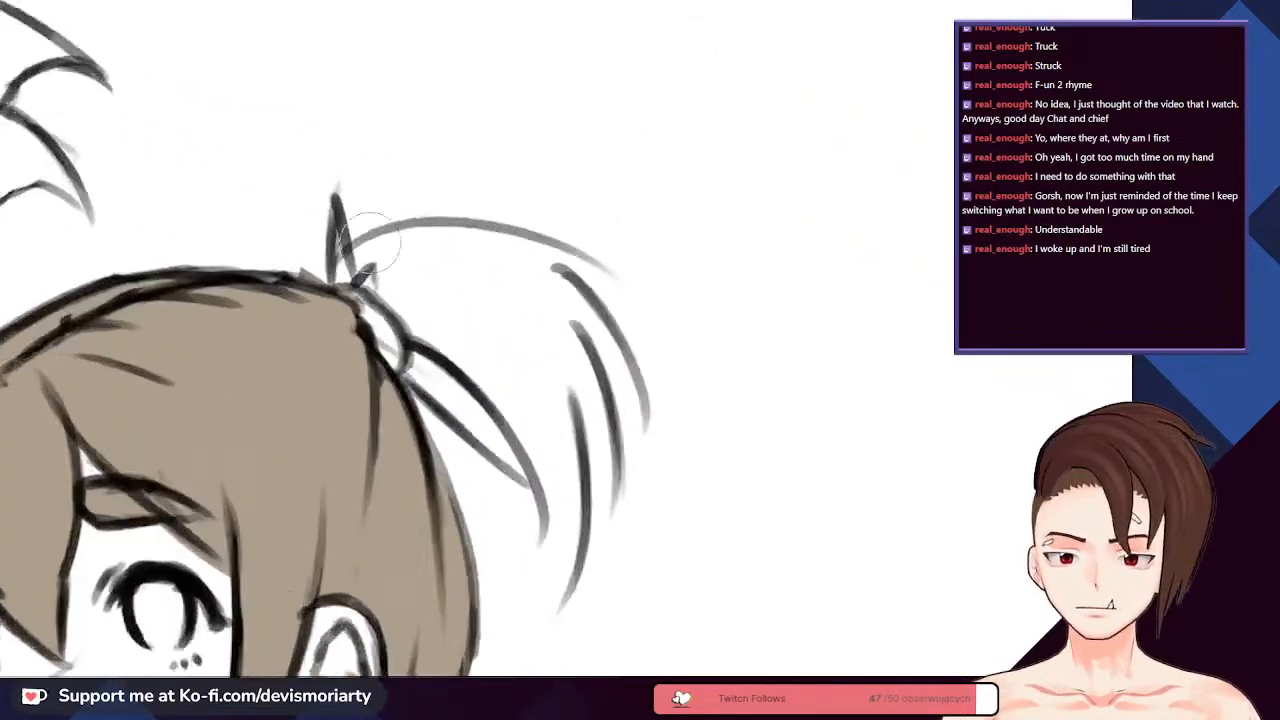
pyautogui.moveTo(320, 210)
pyautogui.mouseDown()
pyautogui.moveTo(377, 270)
pyautogui.moveTo(385, 252)
pyautogui.moveTo(355, 270)
pyautogui.moveTo(441, 284)
pyautogui.moveTo(390, 290)
pyautogui.moveTo(475, 421)
pyautogui.moveTo(370, 282)
pyautogui.moveTo(474, 416)
pyautogui.moveTo(442, 406)
pyautogui.moveTo(571, 529)
pyautogui.mouseUp()
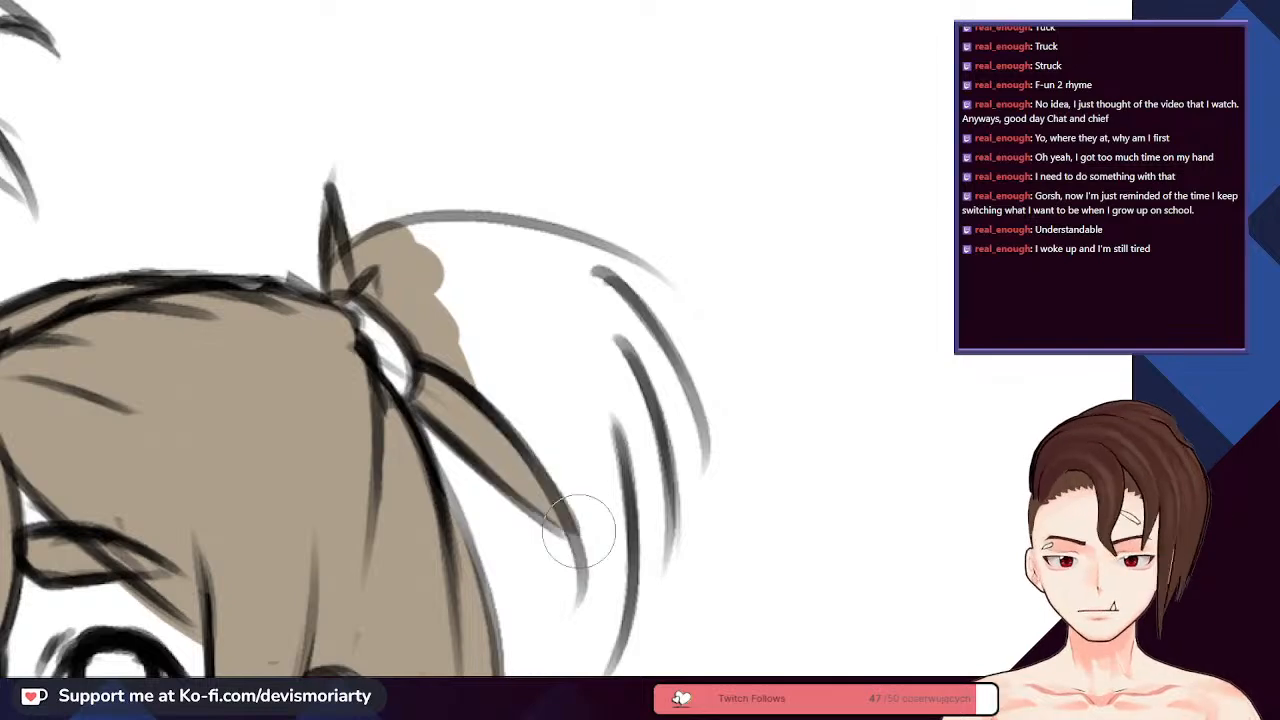
pyautogui.scroll(-5, 571, 529)
pyautogui.scroll(5, 614, 523)
pyautogui.moveTo(300, 200)
pyautogui.mouseDown()
pyautogui.moveTo(409, 320)
pyautogui.moveTo(460, 425)
pyautogui.moveTo(350, 232)
pyautogui.moveTo(492, 490)
pyautogui.moveTo(456, 306)
pyautogui.moveTo(459, 553)
pyautogui.moveTo(483, 396)
pyautogui.moveTo(460, 567)
pyautogui.moveTo(490, 496)
pyautogui.moveTo(454, 593)
pyautogui.mouseUp()
pyautogui.scroll(-3, 454, 593)
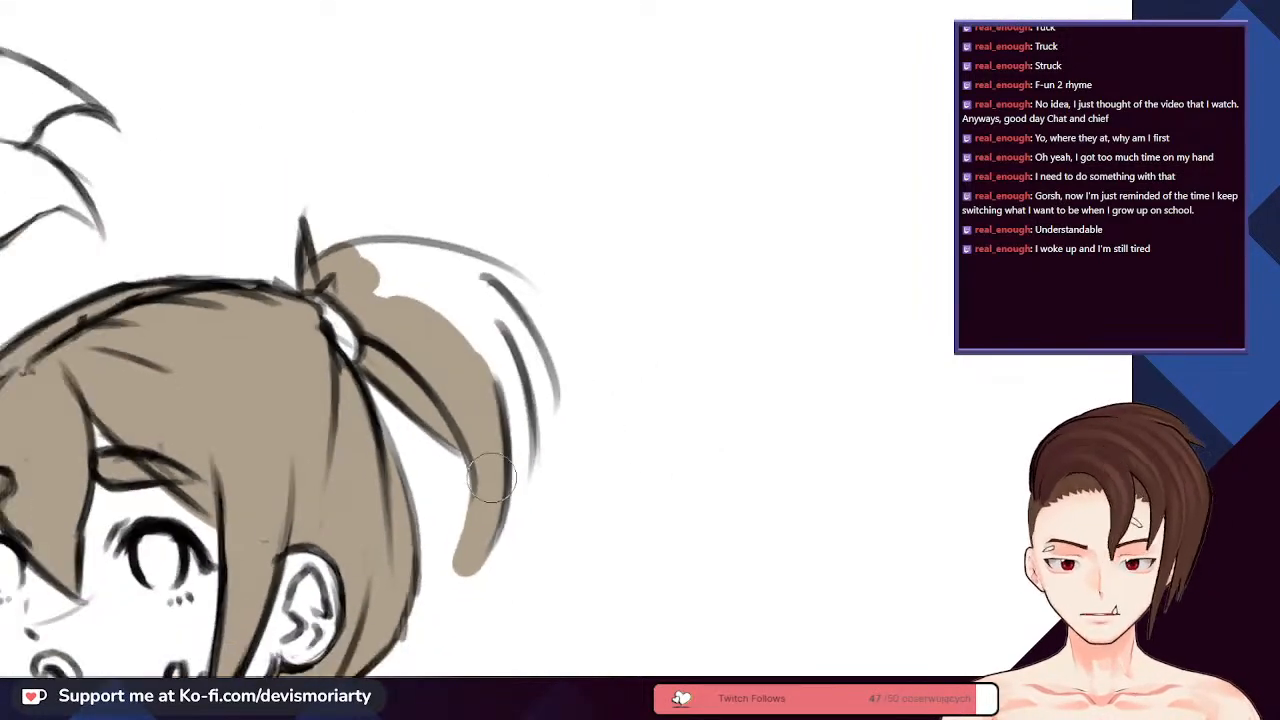
# - Fill the rest of the ponytail out to its outer strands and trim the ends into pointed tips
pyautogui.moveTo(500, 545)
pyautogui.mouseDown()
pyautogui.moveTo(497, 355)
pyautogui.moveTo(494, 410)
pyautogui.moveTo(524, 440)
pyautogui.moveTo(479, 322)
pyautogui.moveTo(523, 446)
pyautogui.moveTo(518, 355)
pyautogui.moveTo(498, 319)
pyautogui.moveTo(523, 480)
pyautogui.moveTo(500, 527)
pyautogui.mouseUp()
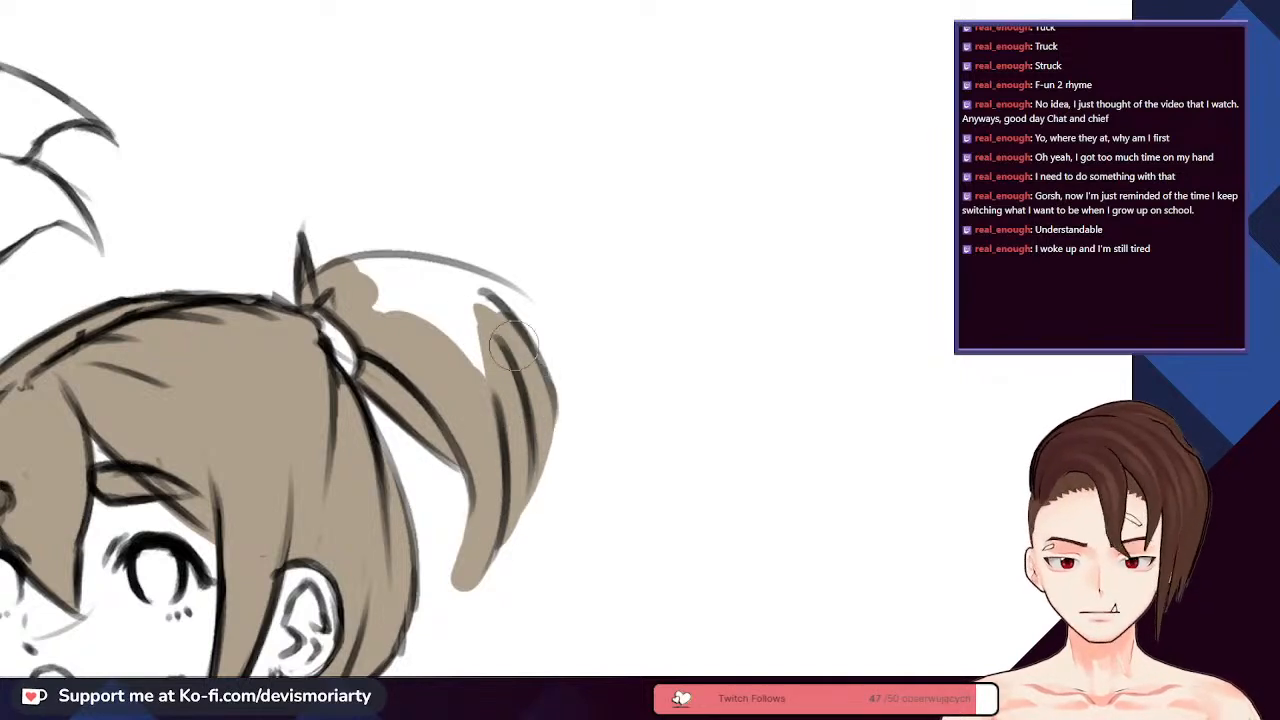
pyautogui.moveTo(505, 322)
pyautogui.mouseDown()
pyautogui.moveTo(452, 296)
pyautogui.moveTo(356, 302)
pyautogui.moveTo(379, 266)
pyautogui.moveTo(388, 292)
pyautogui.moveTo(488, 296)
pyautogui.moveTo(369, 275)
pyautogui.moveTo(522, 318)
pyautogui.mouseUp()
pyautogui.moveTo(421, 297); pyautogui.dragTo(440, 375)
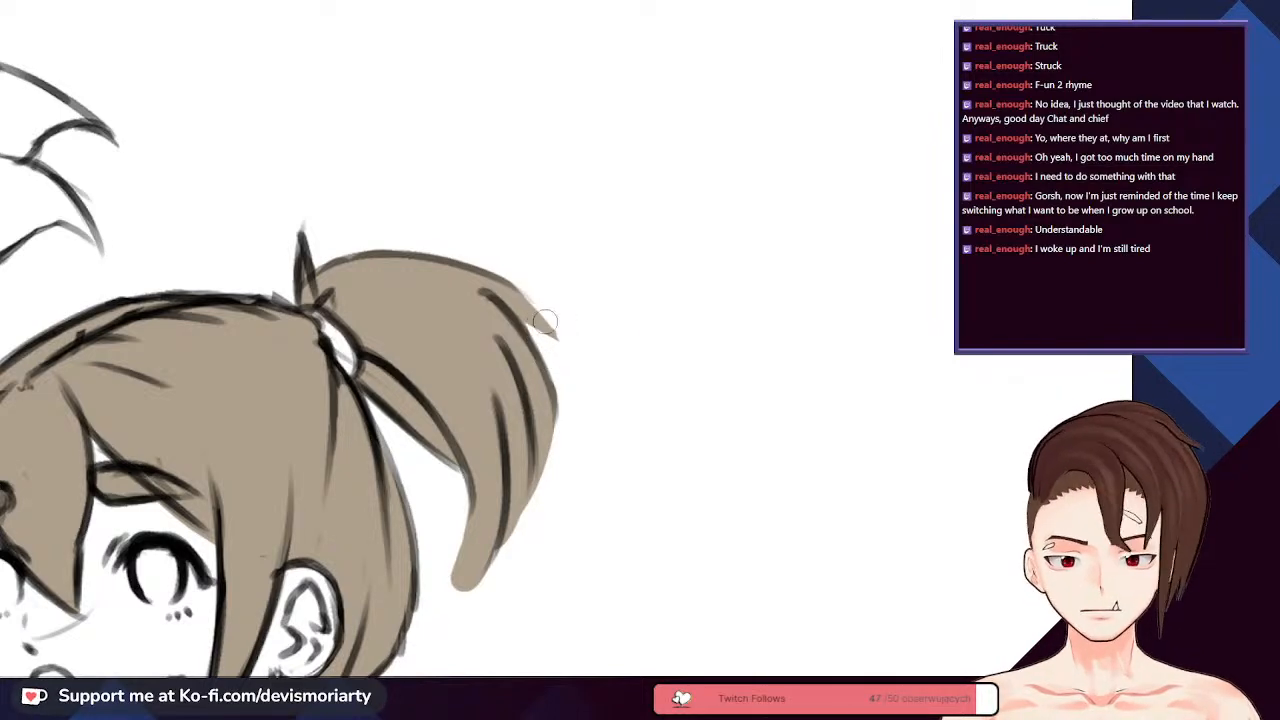
pyautogui.scroll(-3, 518, 292)
pyautogui.scroll(3, 499, 365)
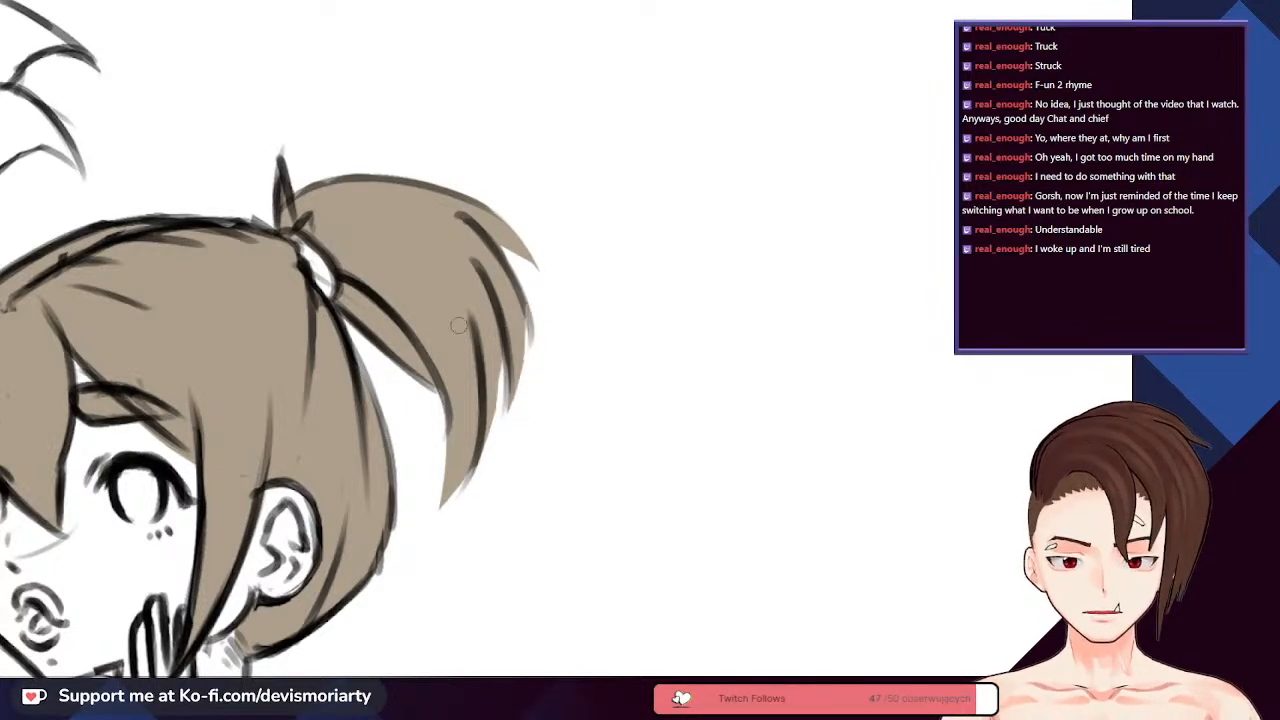
# - Sample the pink of the reference creature's lips and paint the character's upper and lower lips
pyautogui.scroll(-5, 342, 270)
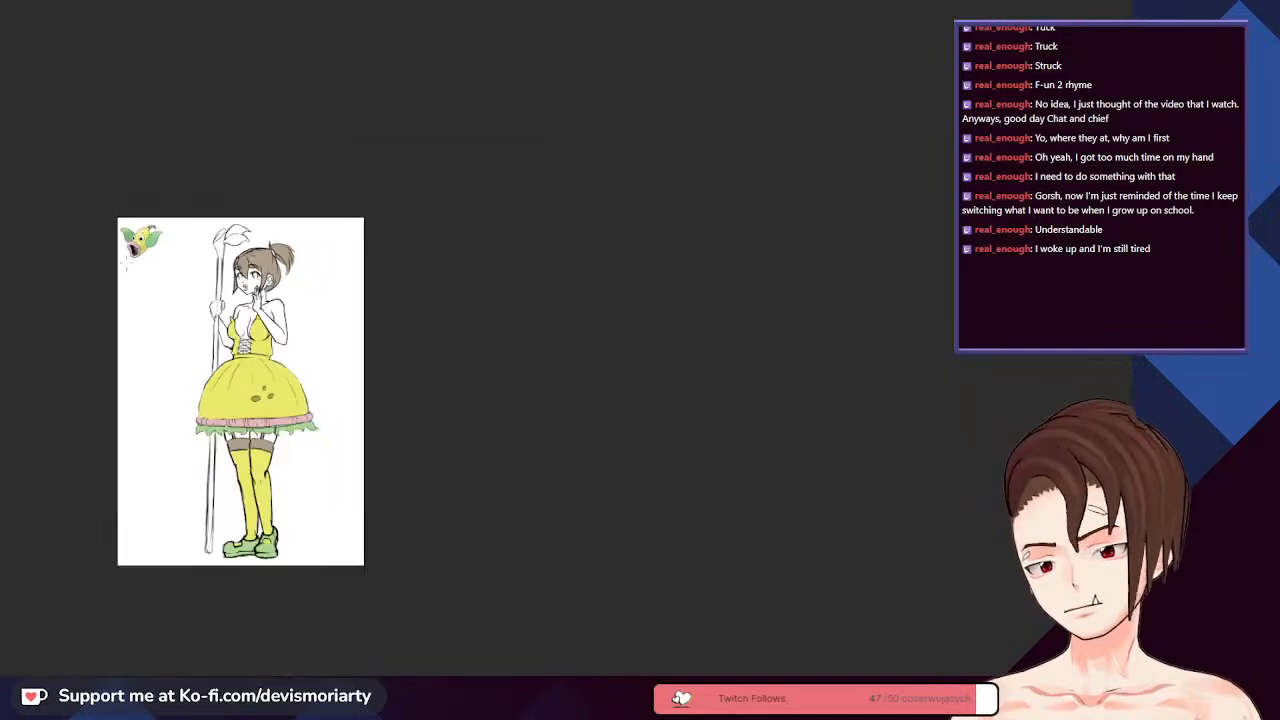
pyautogui.scroll(2, 113, 322)
pyautogui.scroll(5, 113, 322)
pyautogui.scroll(-3, 518, 290)
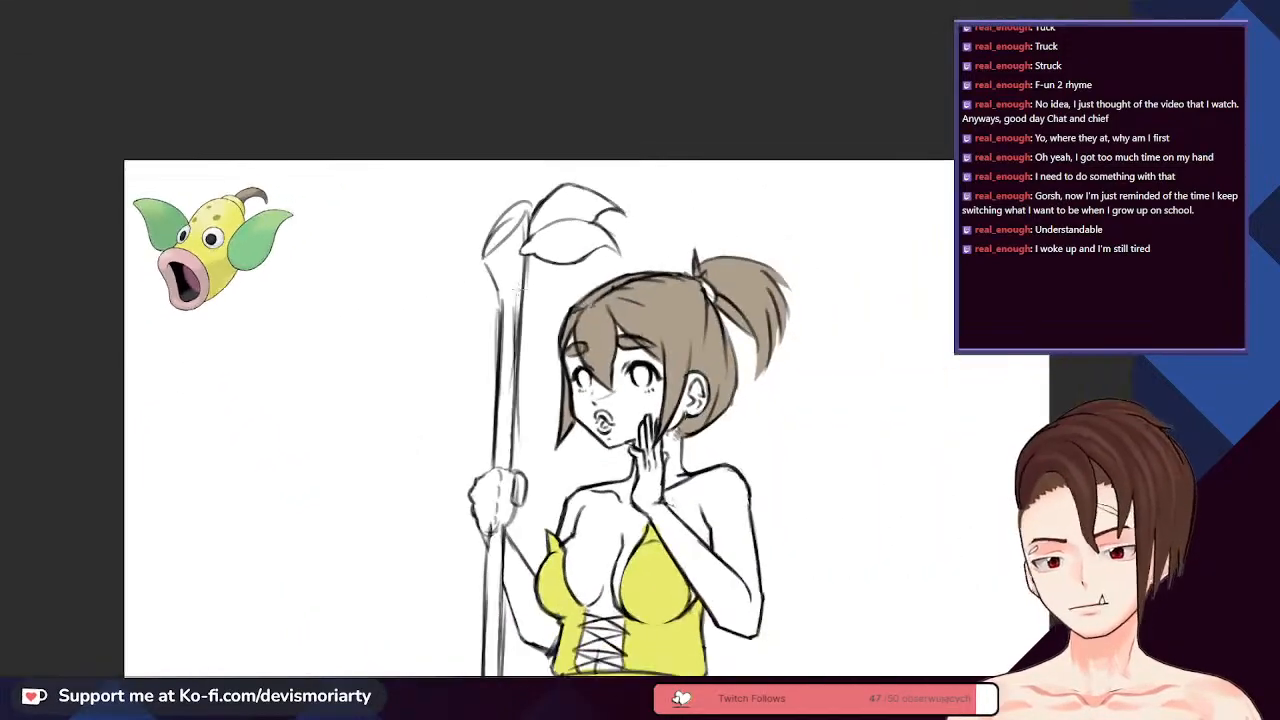
pyautogui.scroll(5, 590, 410)
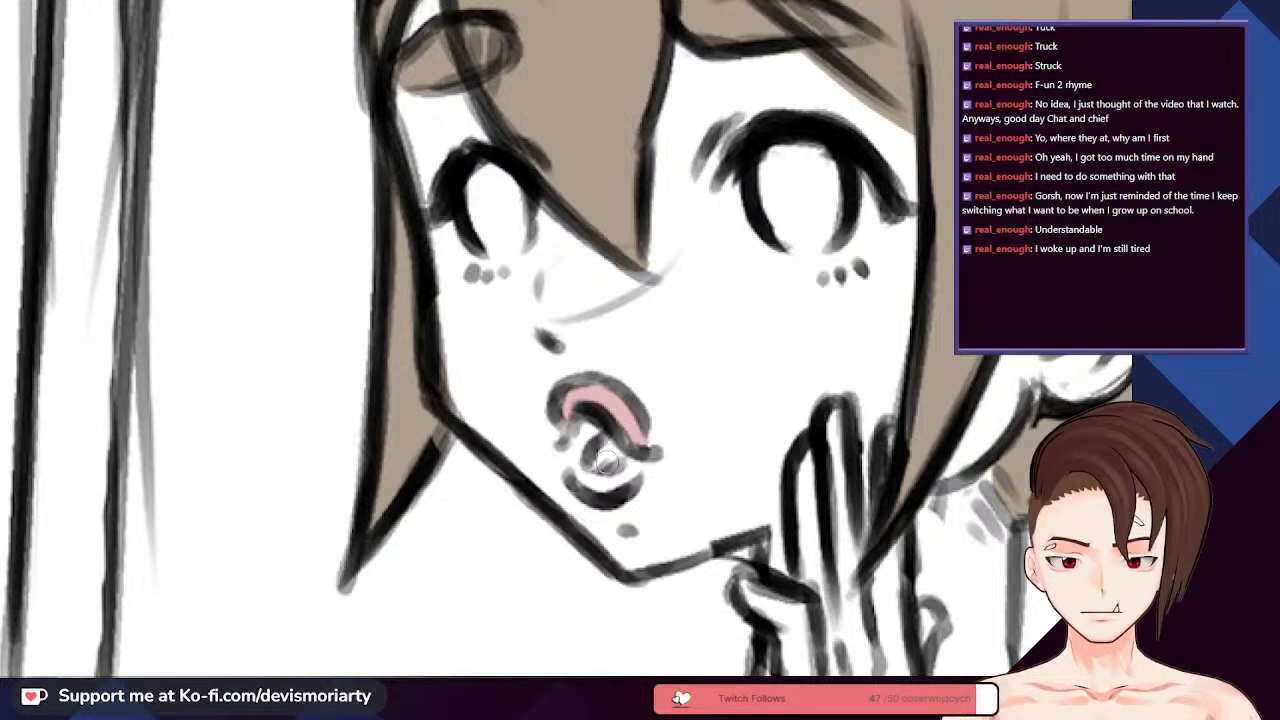
pyautogui.scroll(-5, 566, 440)
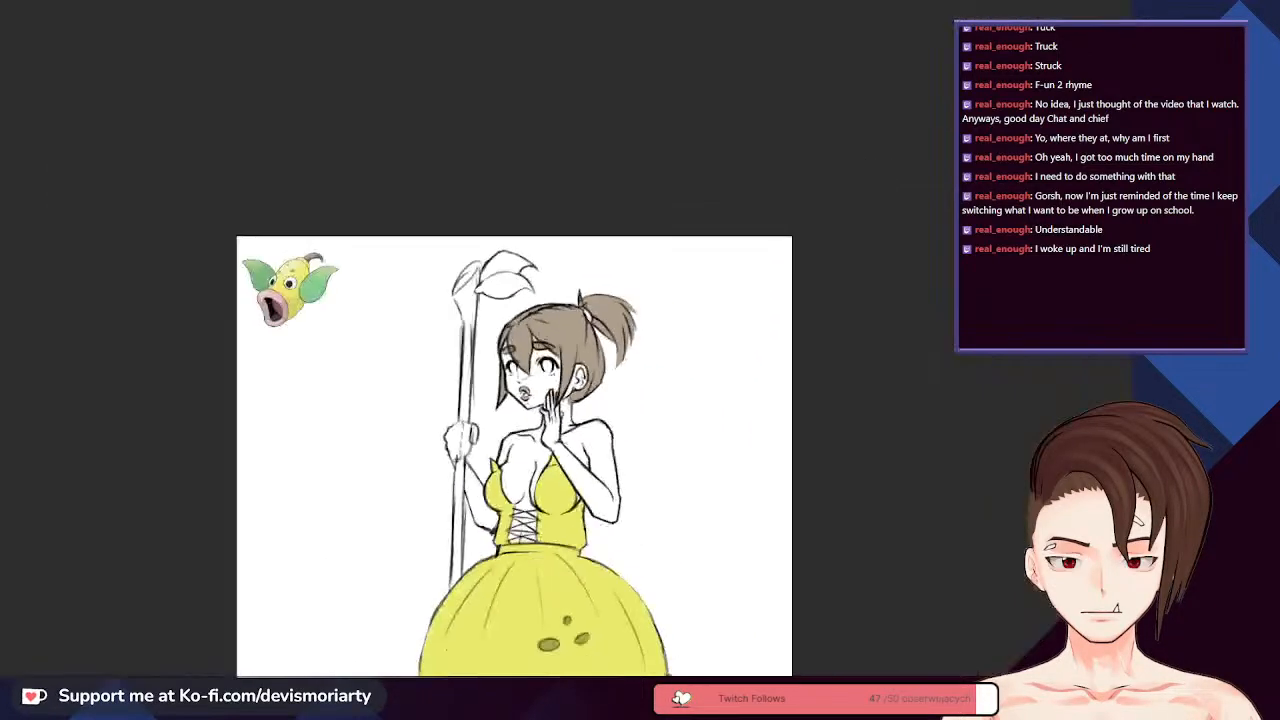
pyautogui.scroll(1, 566, 440)
pyautogui.scroll(-2, 566, 440)
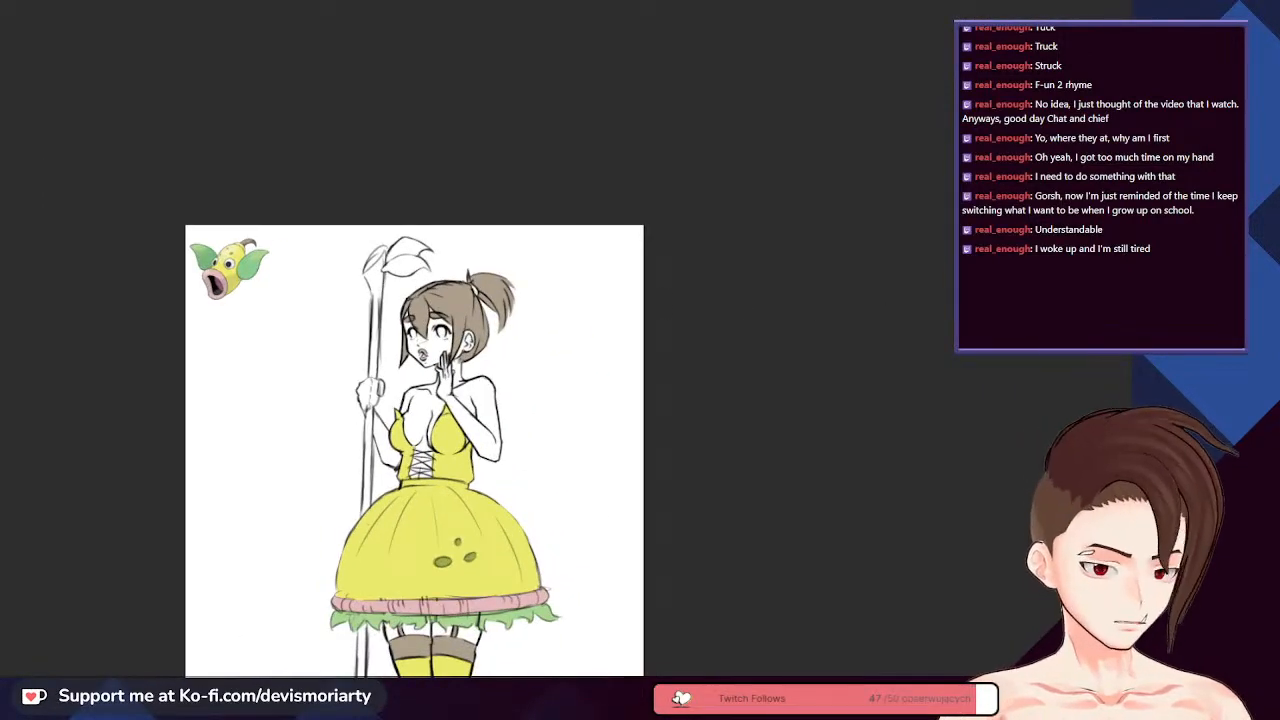
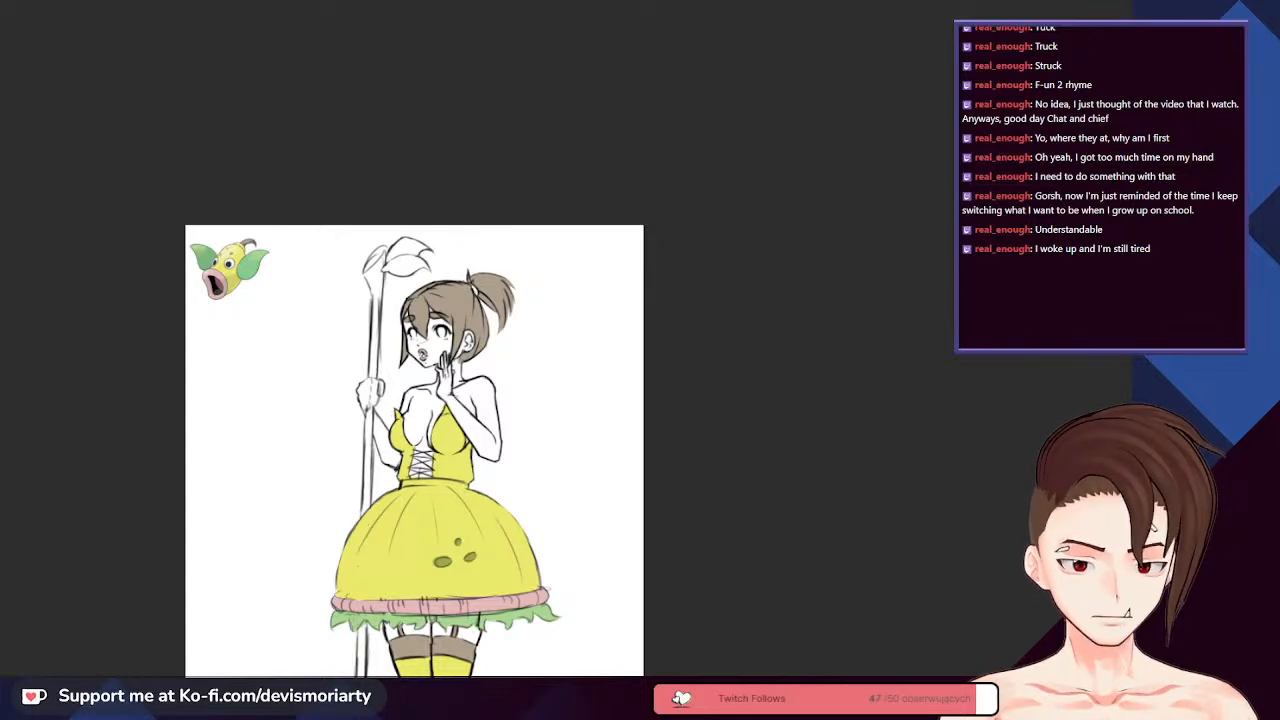
# - Paint the small area of skin between the far eye and its eyebrow in a pale skin tone
pyautogui.scroll(5, 428, 343)
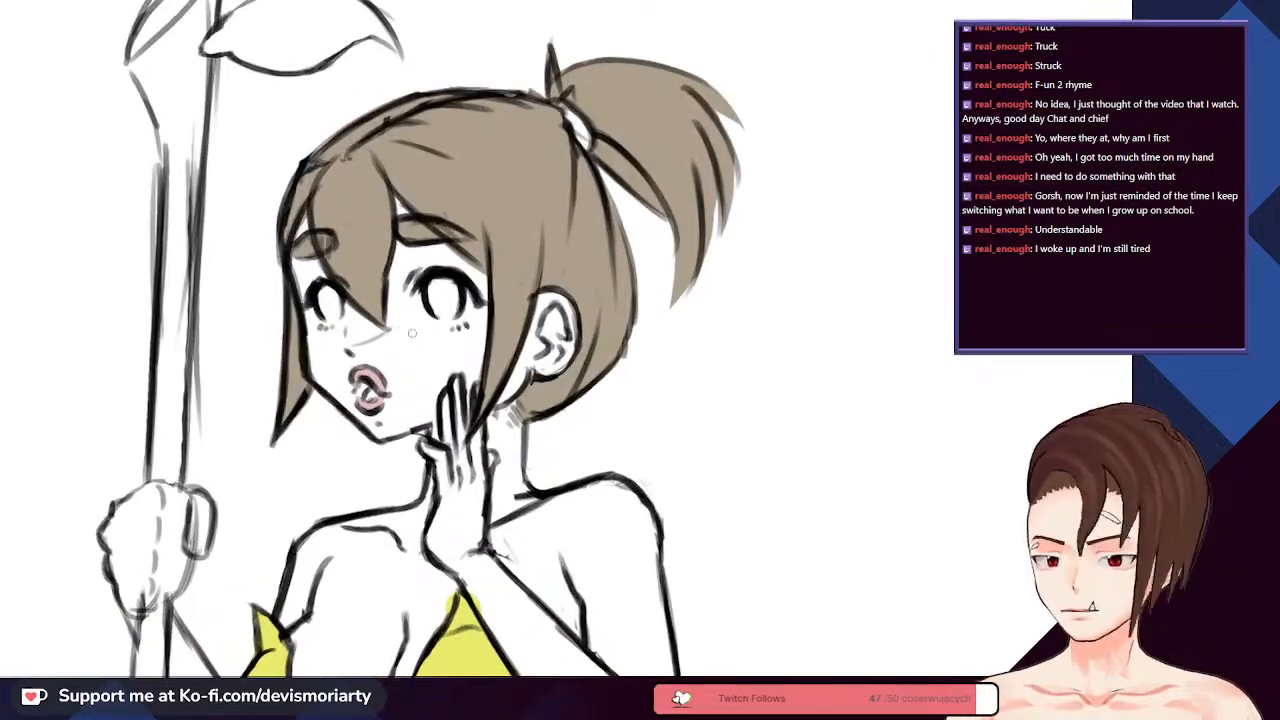
pyautogui.scroll(1, 312, 276)
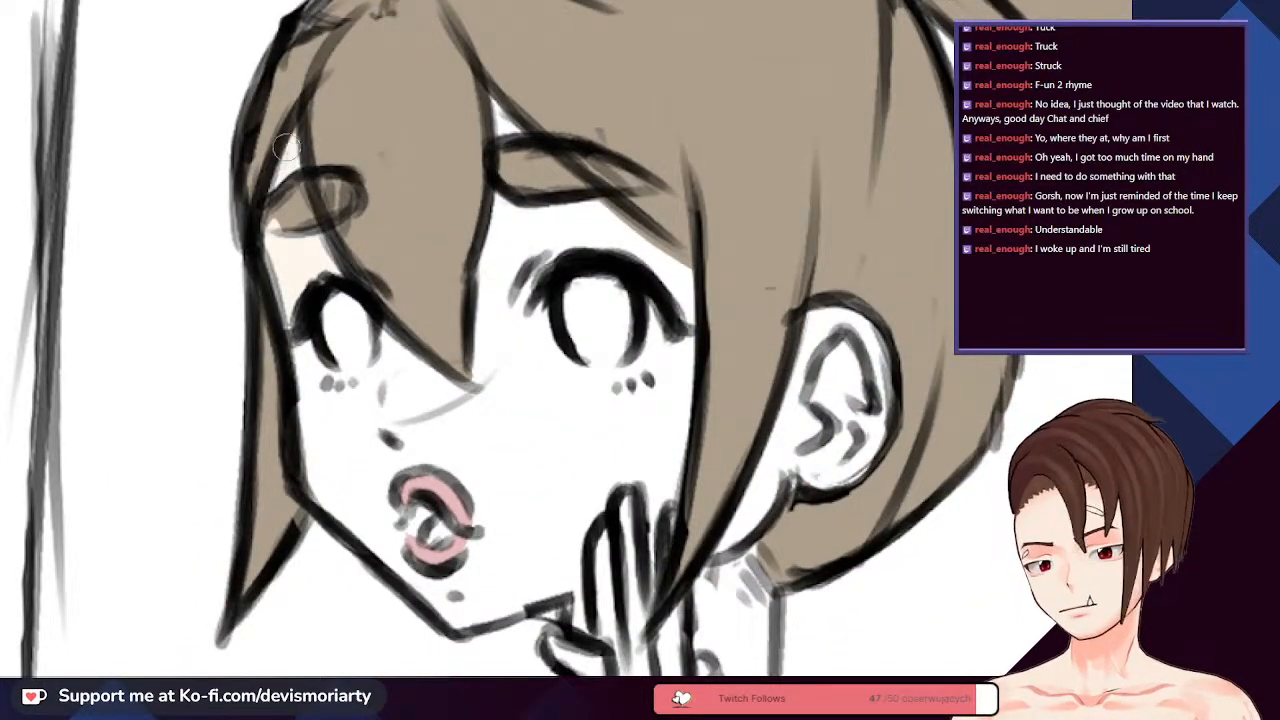
pyautogui.scroll(-5, 285, 149)
pyautogui.scroll(3, 285, 149)
pyautogui.scroll(-2, 285, 149)
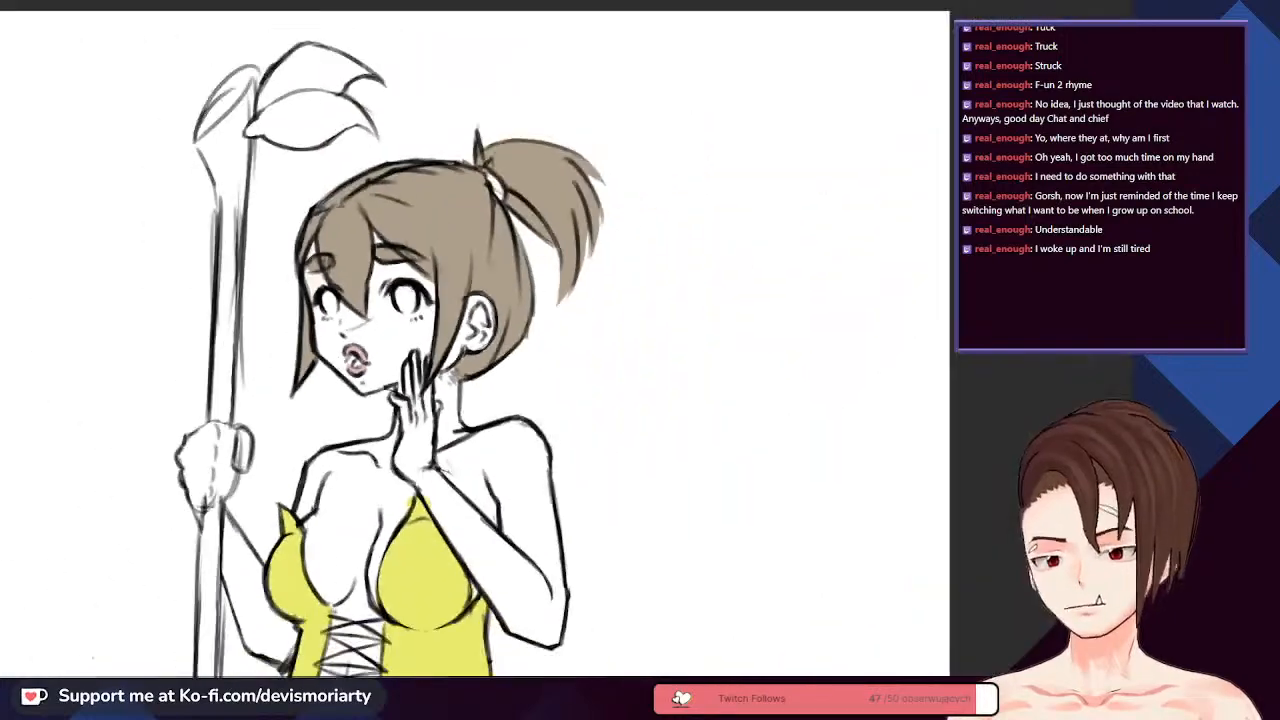
pyautogui.scroll(2, 475, 340)
pyautogui.scroll(3, 190, 178)
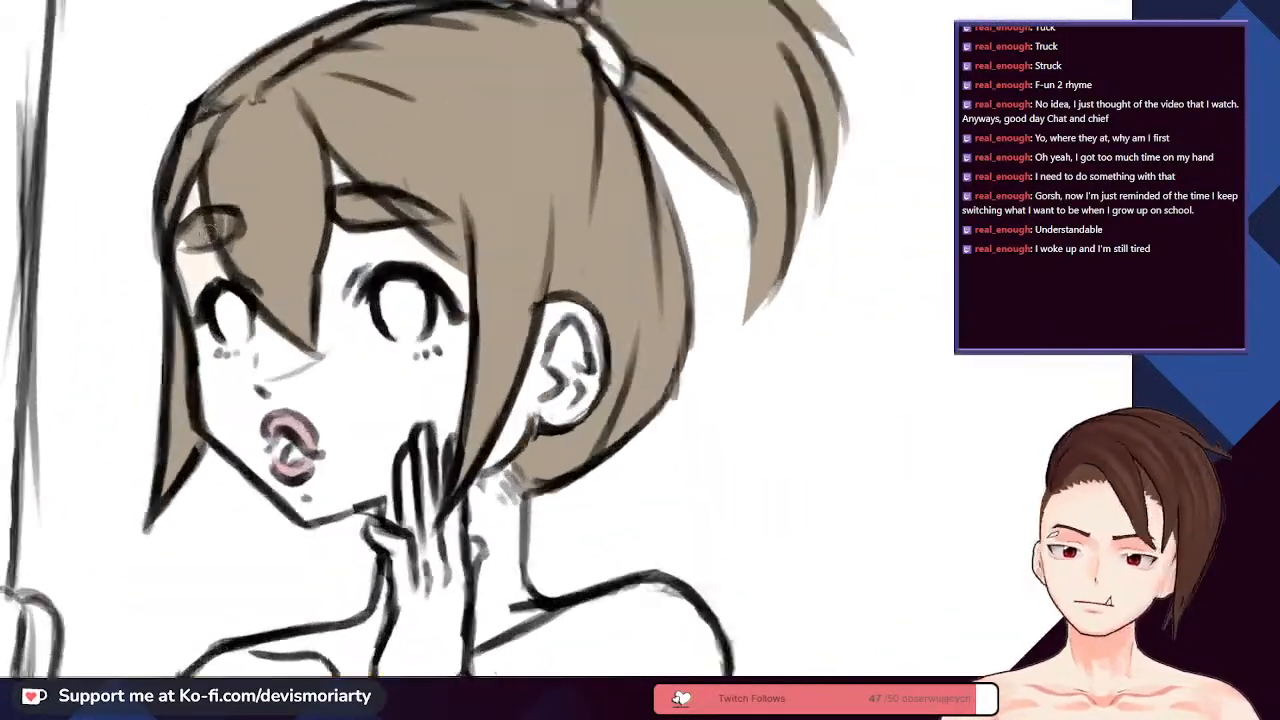
# - Deepen the skin beside the far eye to a light peach and fill the sliver above the eyebrow
pyautogui.scroll(-2, 160, 215)
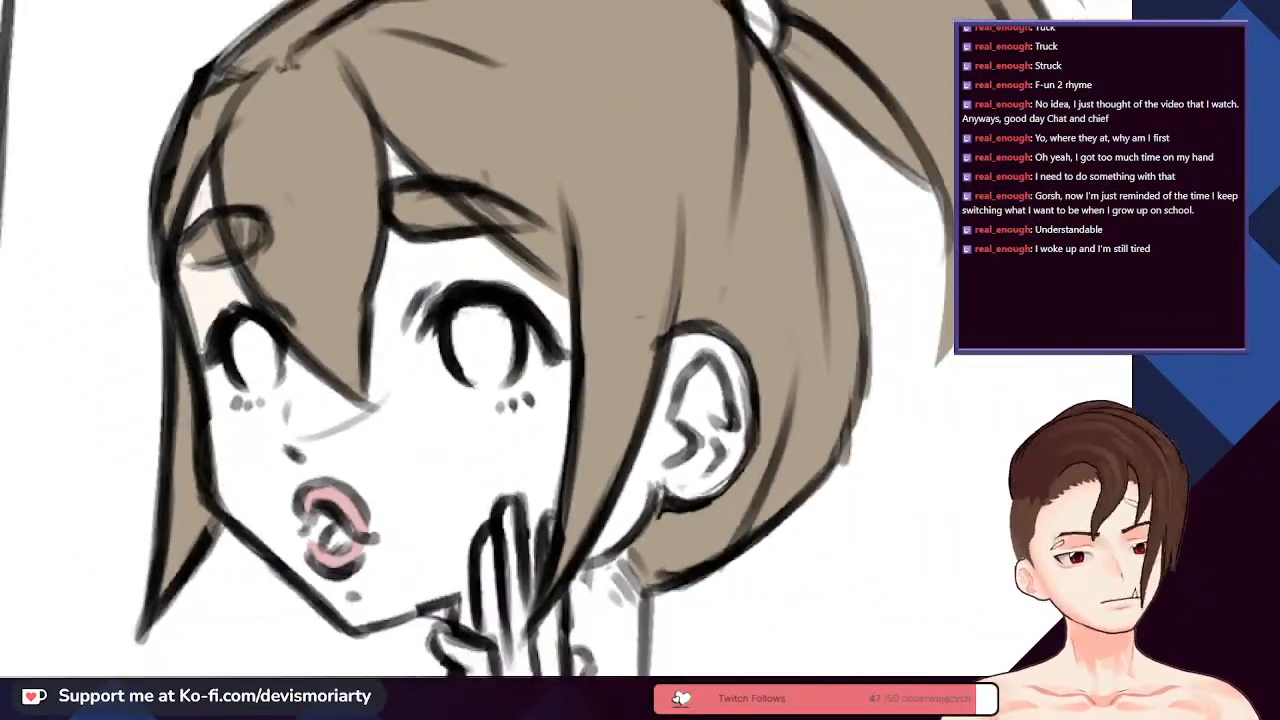
pyautogui.scroll(-1, 247, 184)
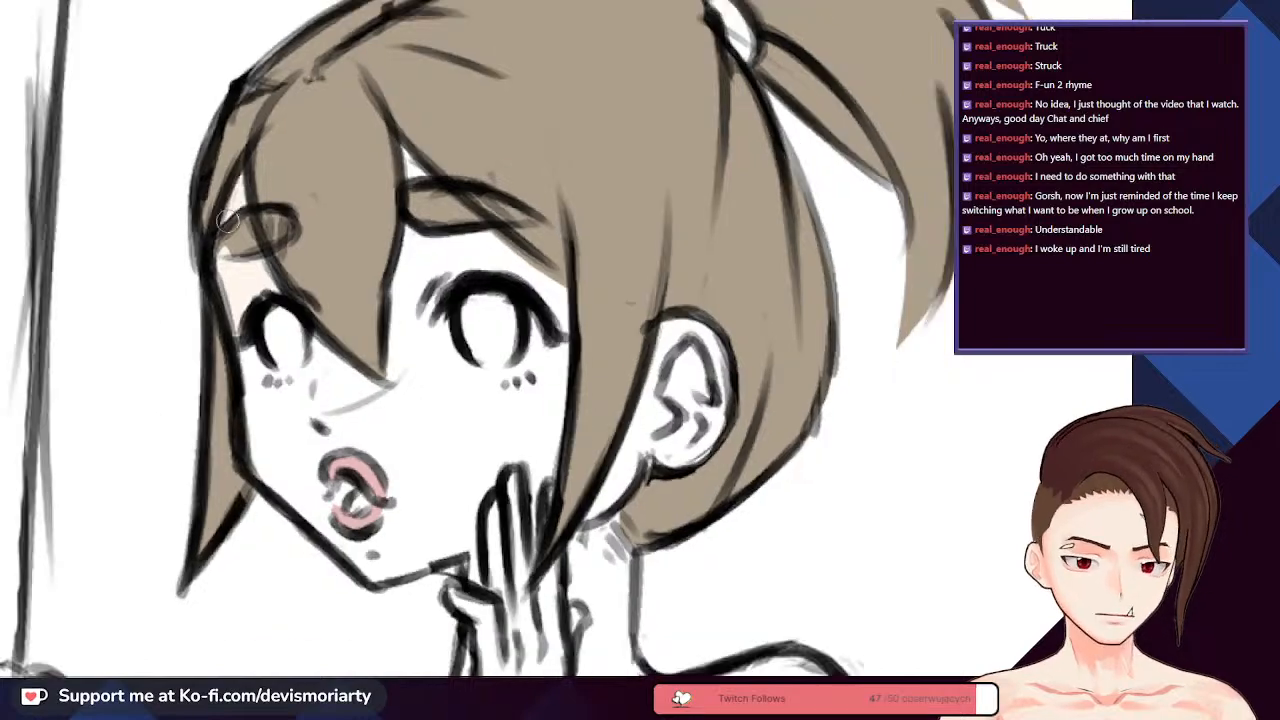
pyautogui.scroll(2, 247, 184)
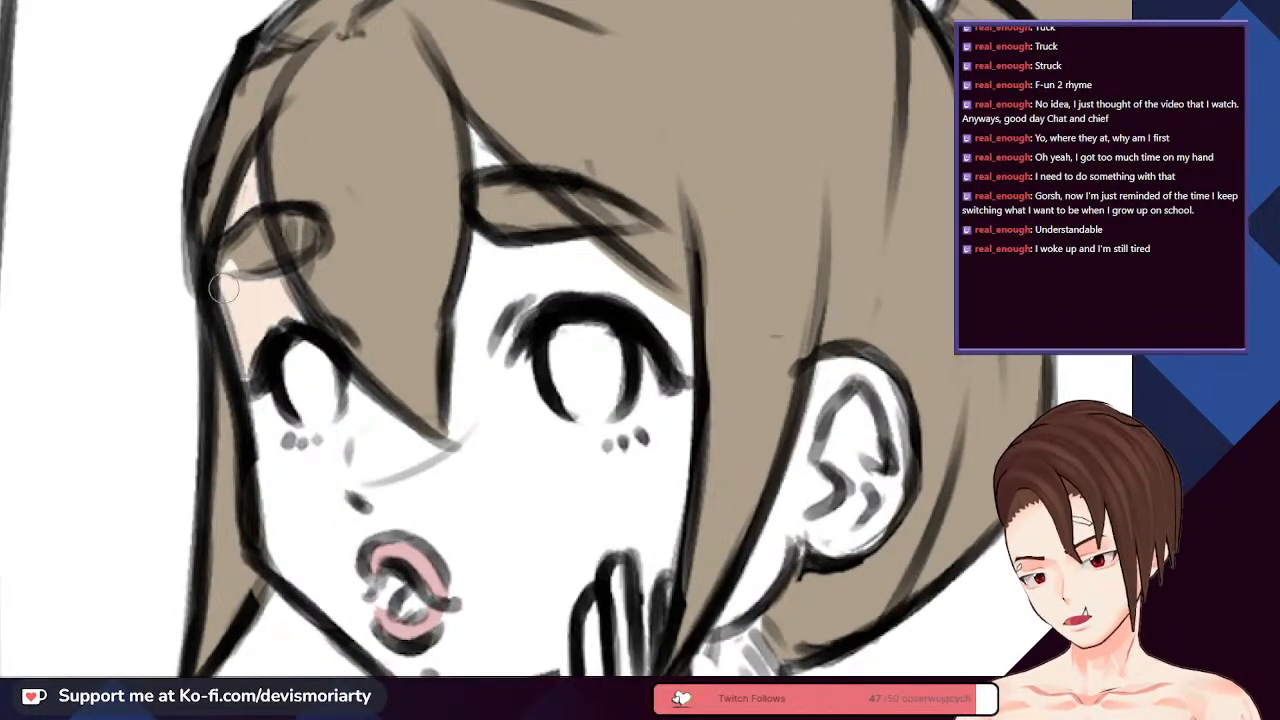
pyautogui.scroll(-4, 223, 288)
pyautogui.scroll(4, 220, 282)
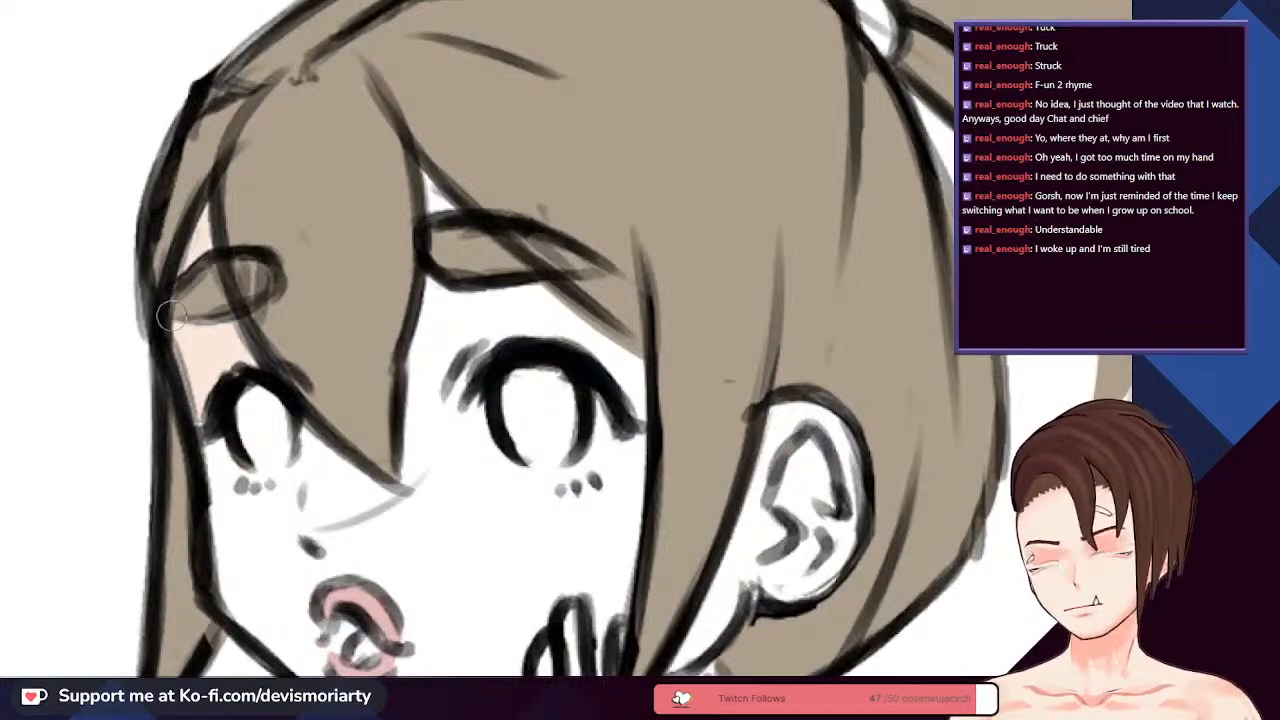
pyautogui.scroll(-3, 170, 316)
pyautogui.scroll(4, 160, 320)
pyautogui.scroll(-4, 150, 323)
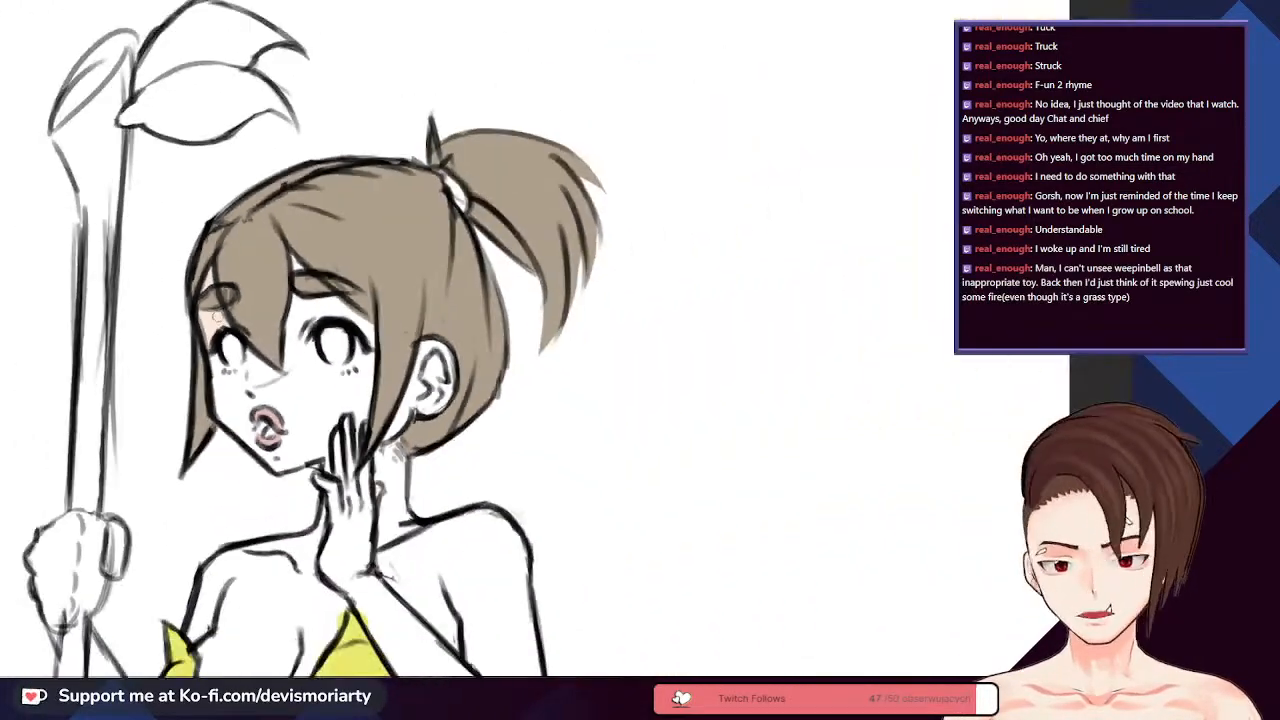
pyautogui.scroll(-2, 160, 320)
pyautogui.scroll(1, 160, 320)
pyautogui.scroll(-5, 160, 320)
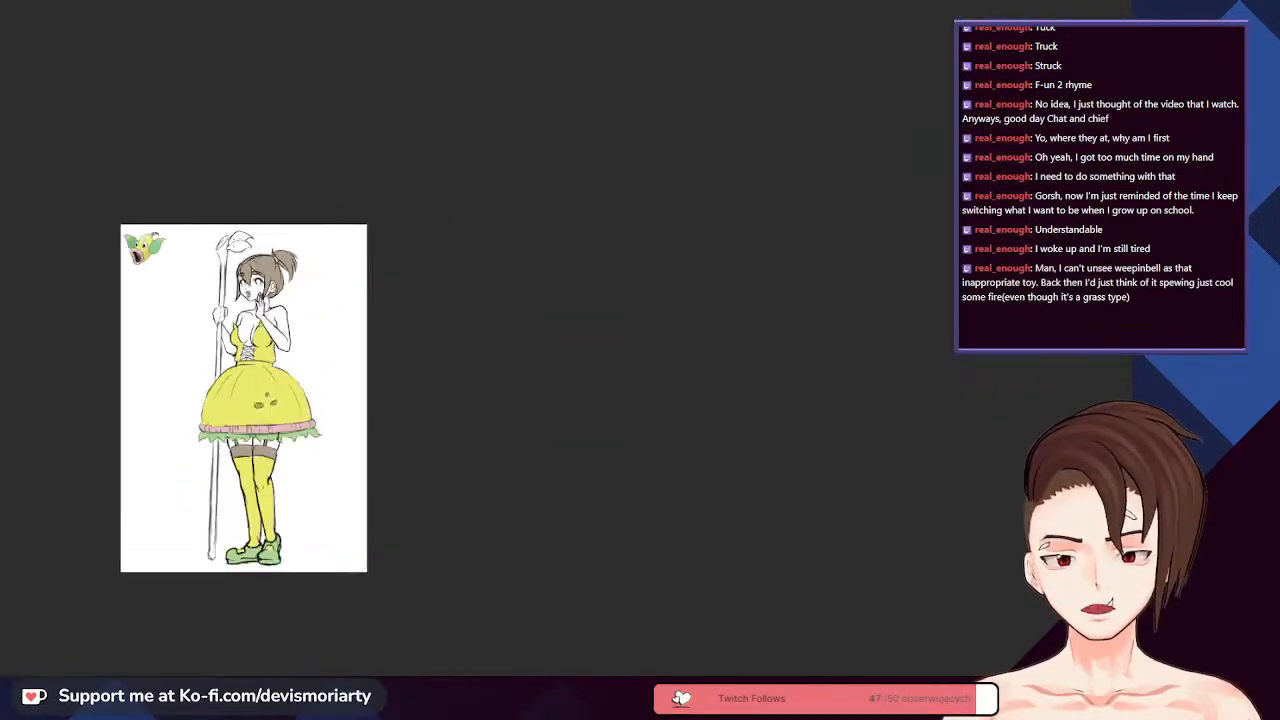
pyautogui.scroll(3, 174, 313)
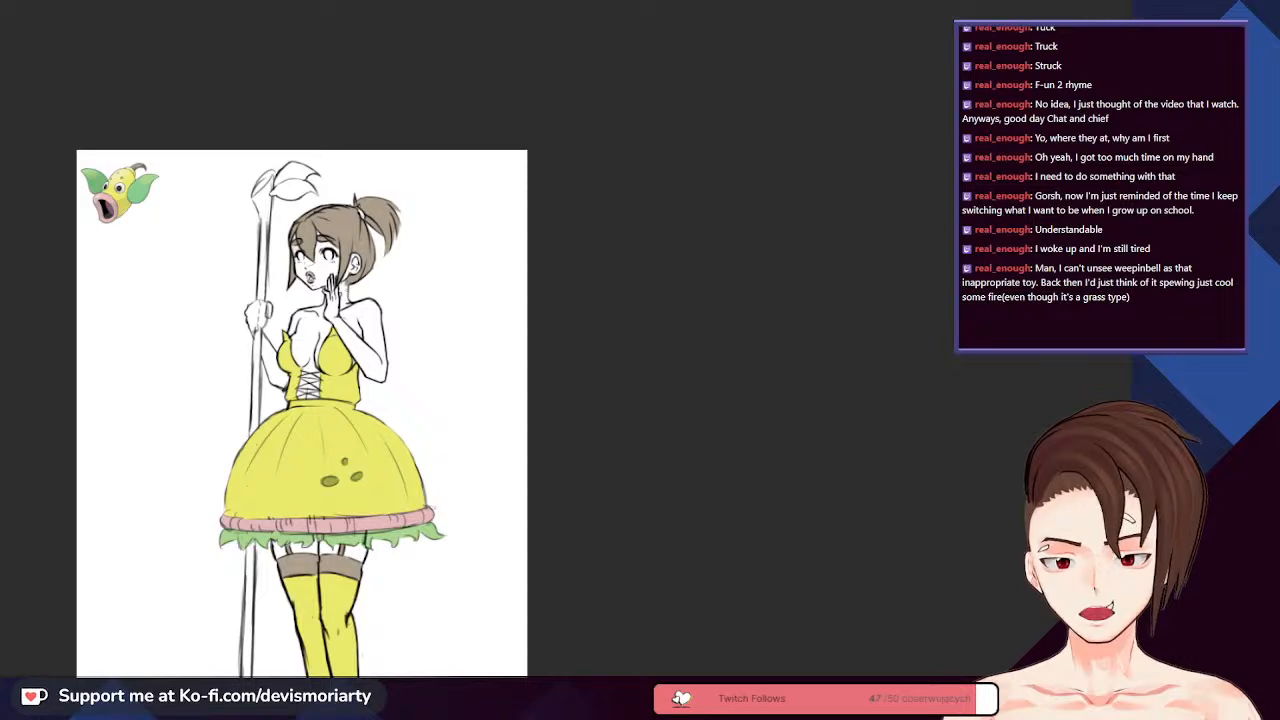
pyautogui.scroll(5, 338, 303)
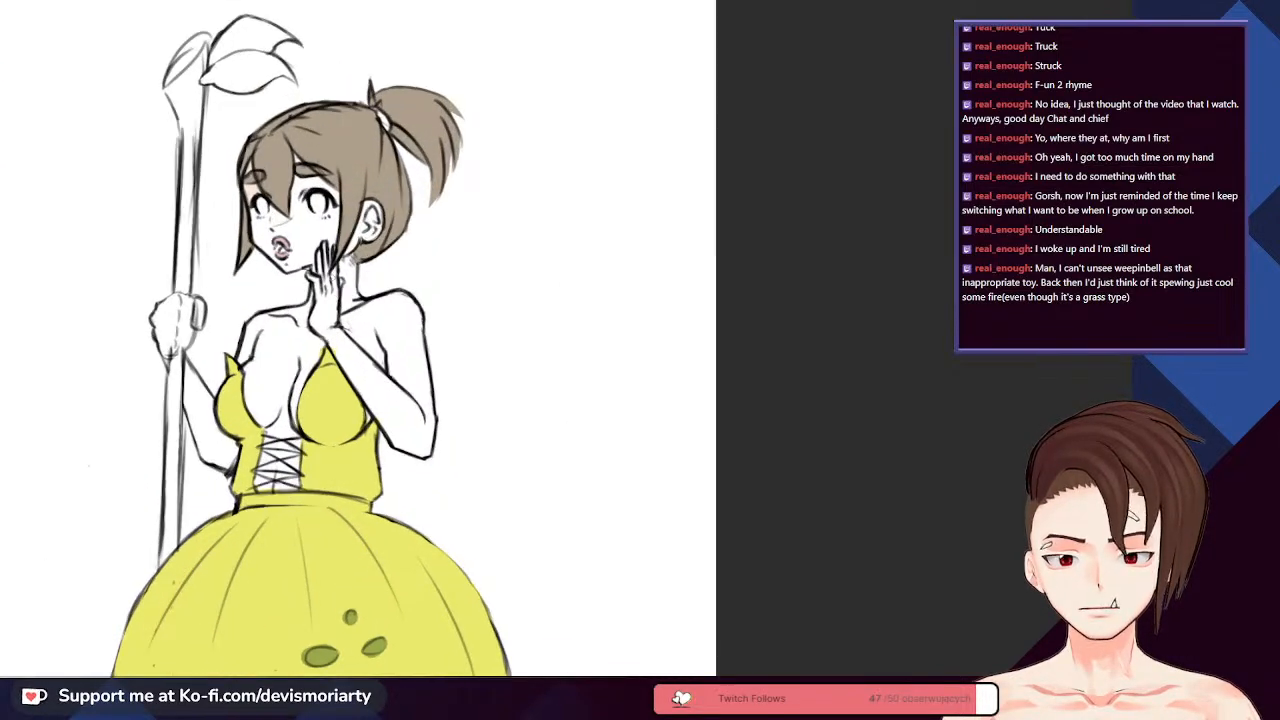
pyautogui.scroll(4, 338, 303)
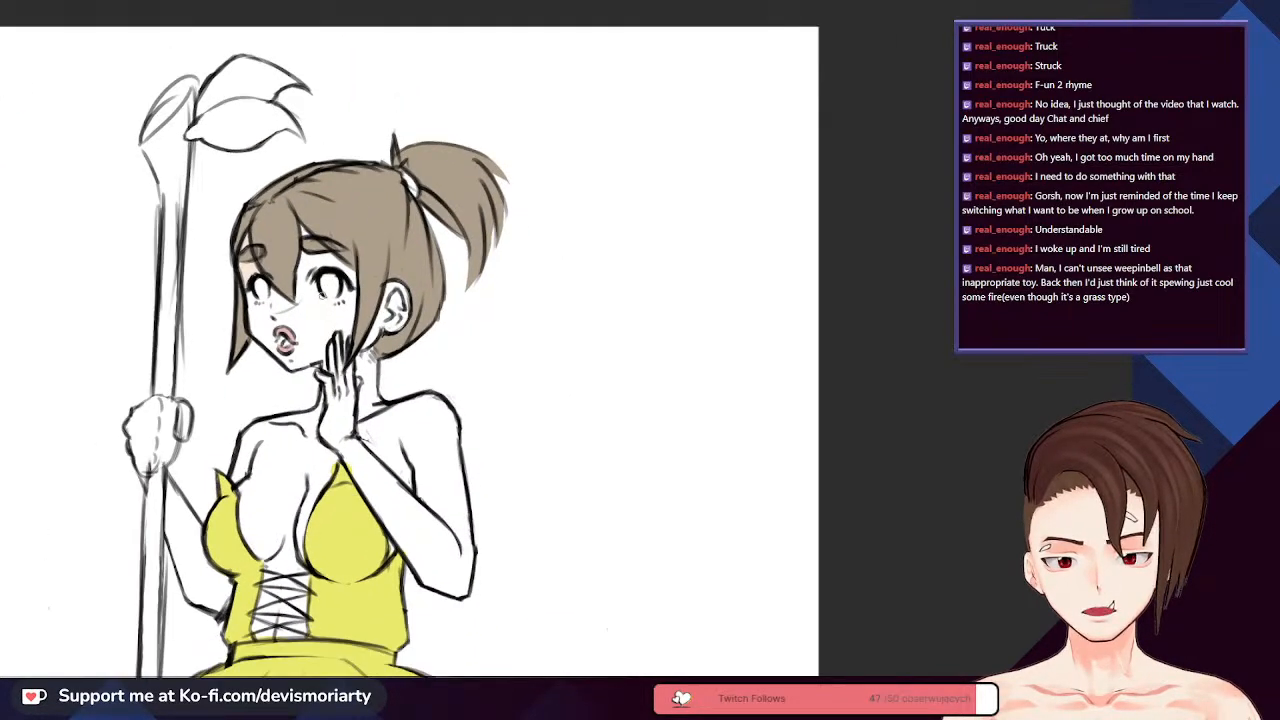
# - Paint the skin around the nose and down the far cheek to beside the lips in light peach
pyautogui.scroll(3, 338, 303)
pyautogui.scroll(-4, 338, 303)
pyautogui.scroll(3, 338, 303)
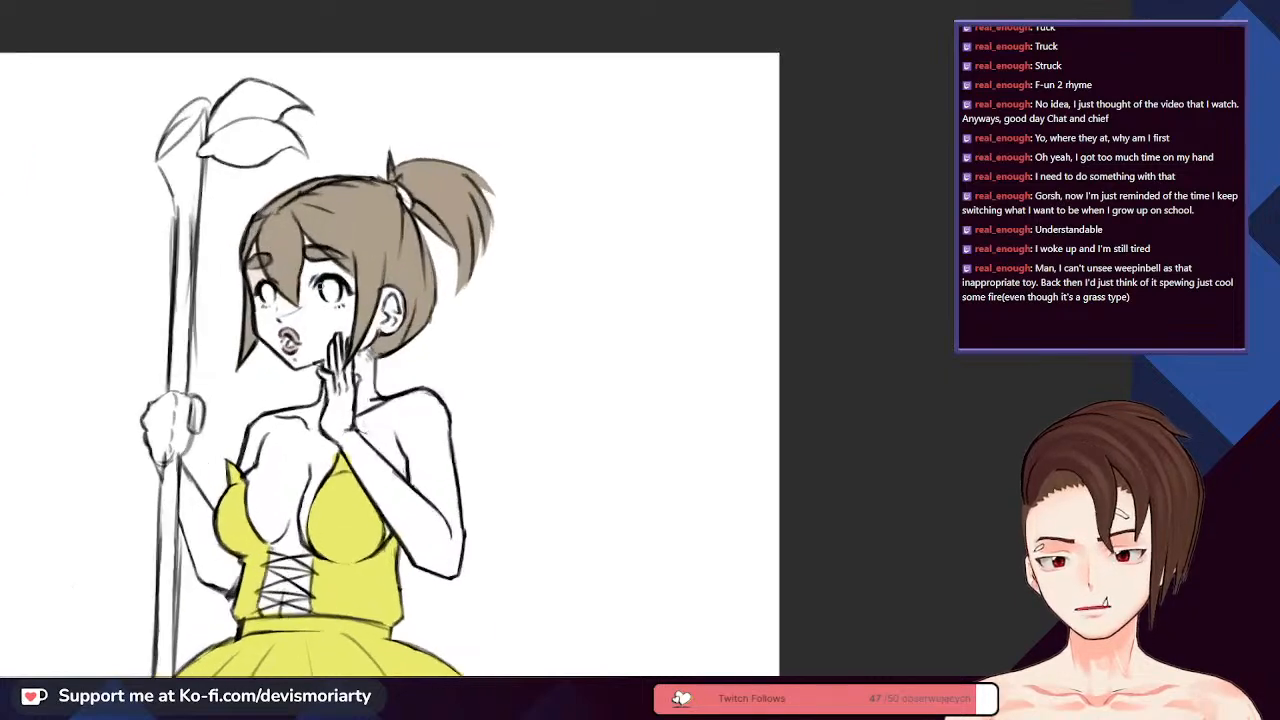
pyautogui.scroll(5, 282, 240)
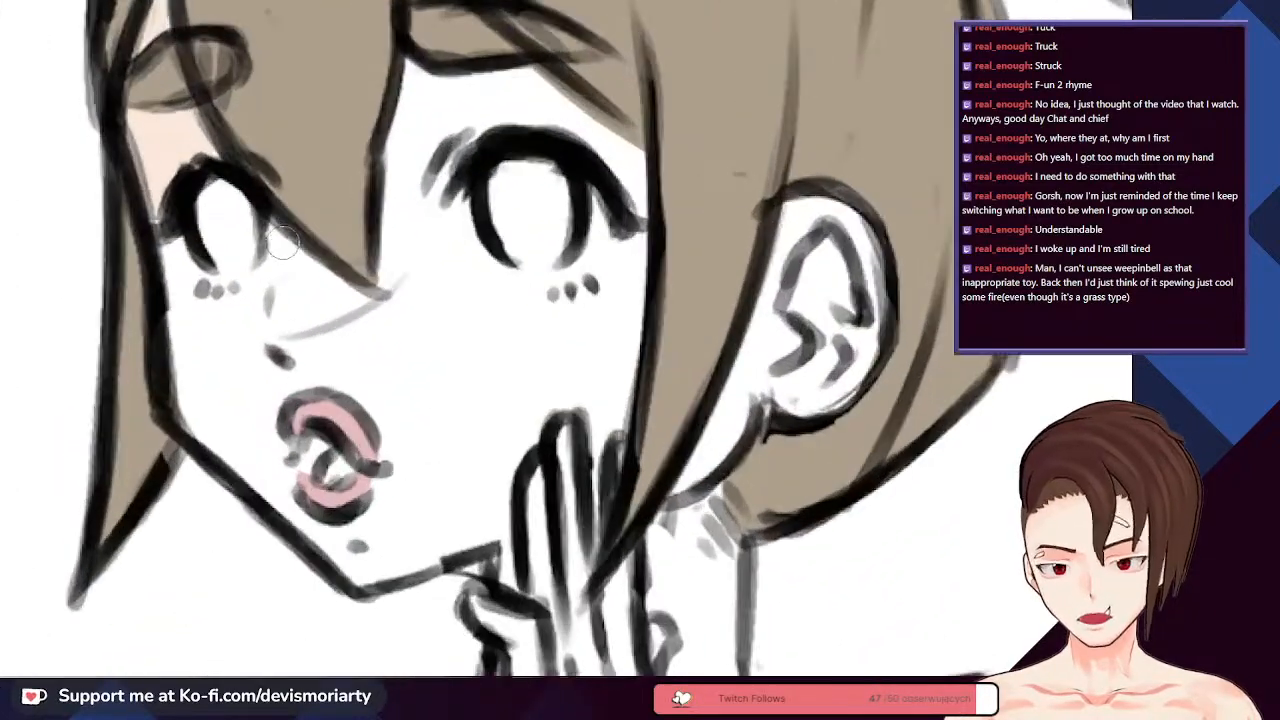
pyautogui.moveTo(287, 288); pyautogui.dragTo(340, 306)
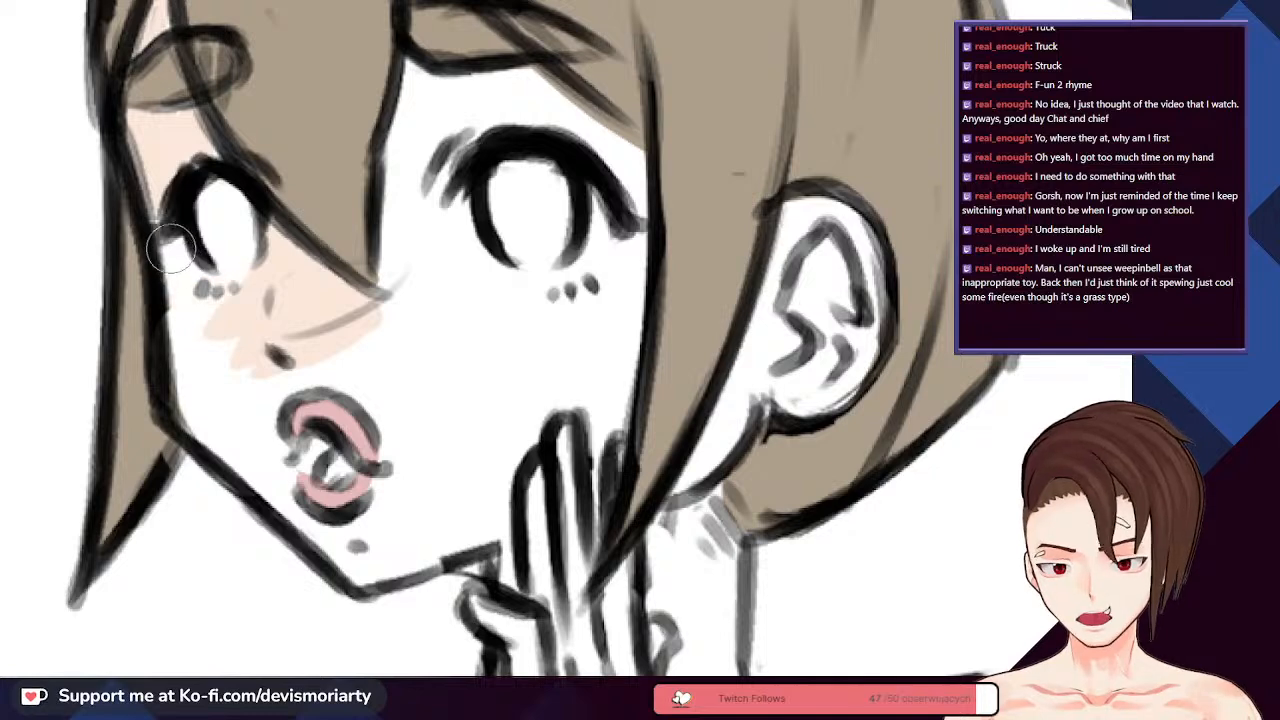
pyautogui.moveTo(205, 300)
pyautogui.mouseDown()
pyautogui.moveTo(205, 419)
pyautogui.moveTo(193, 357)
pyautogui.moveTo(182, 376)
pyautogui.moveTo(283, 488)
pyautogui.mouseUp()
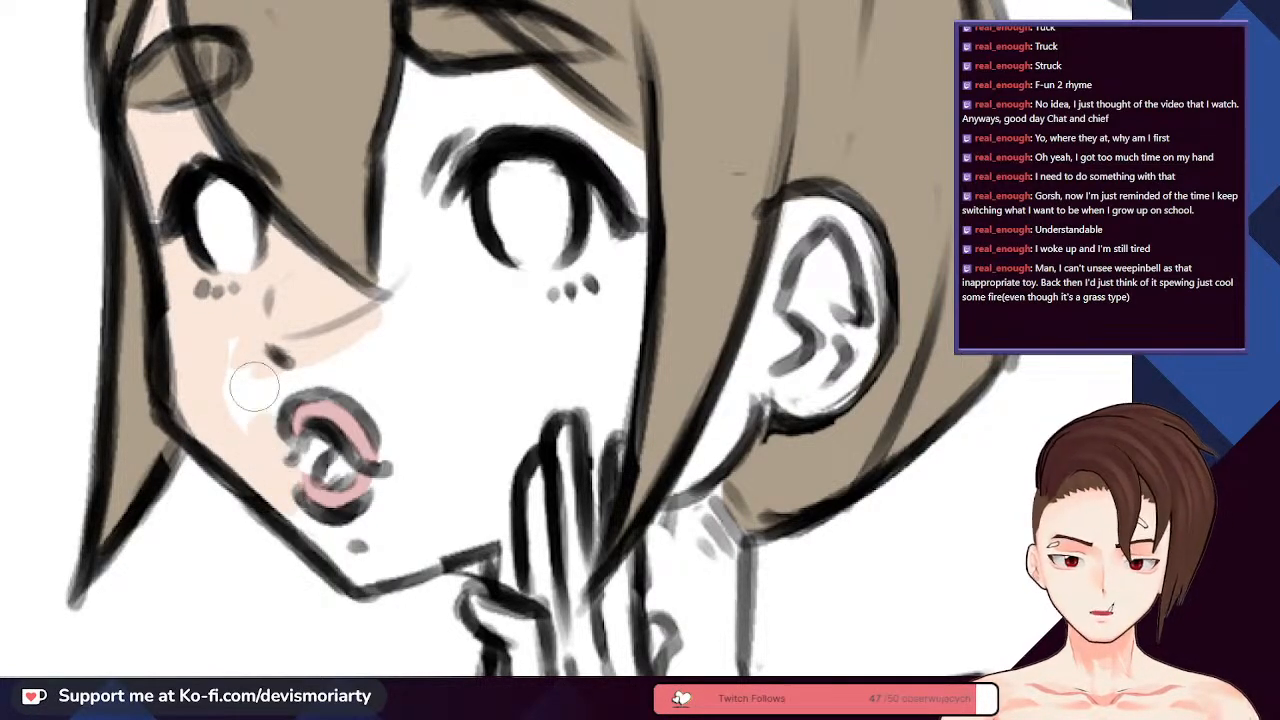
pyautogui.moveTo(254, 386)
pyautogui.mouseDown()
pyautogui.moveTo(256, 424)
pyautogui.moveTo(238, 390)
pyautogui.mouseUp()
pyautogui.hotkey('ctrl', '0')
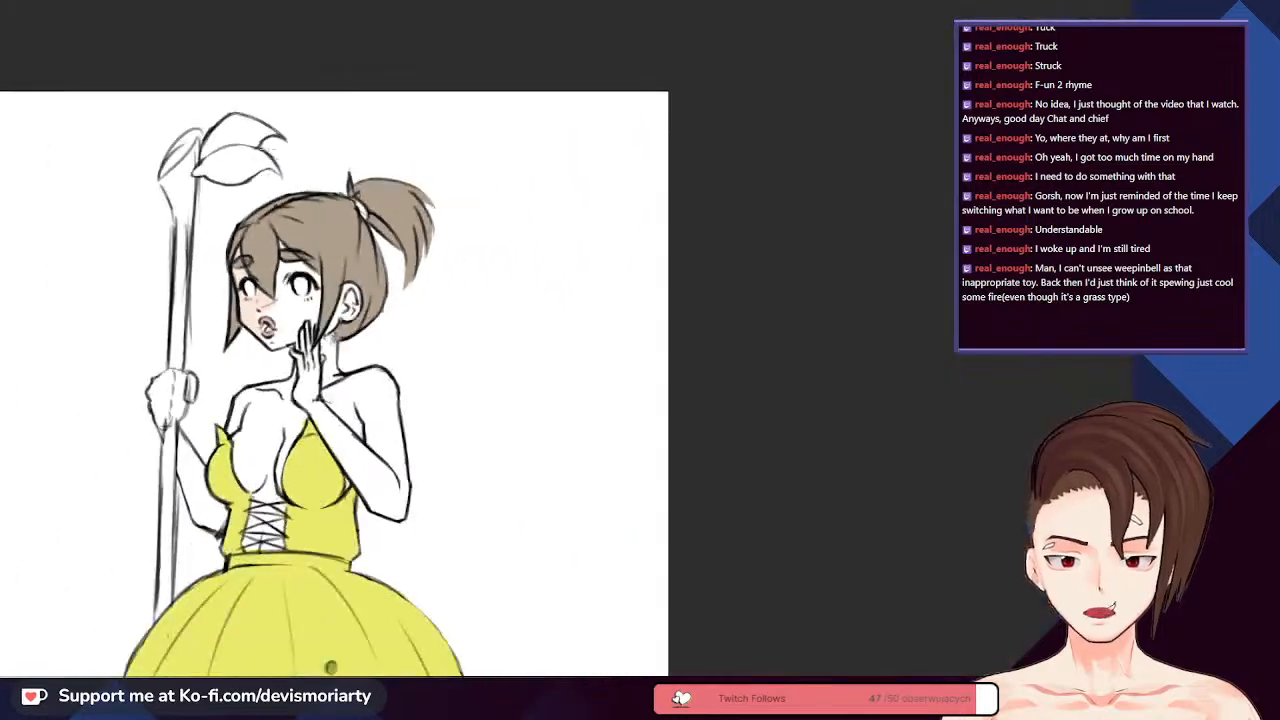
# - Try a yellower cream on the painted face skin, including the sliver above the far eyebrow
pyautogui.scroll(5, 254, 476)
pyautogui.scroll(-2, 254, 476)
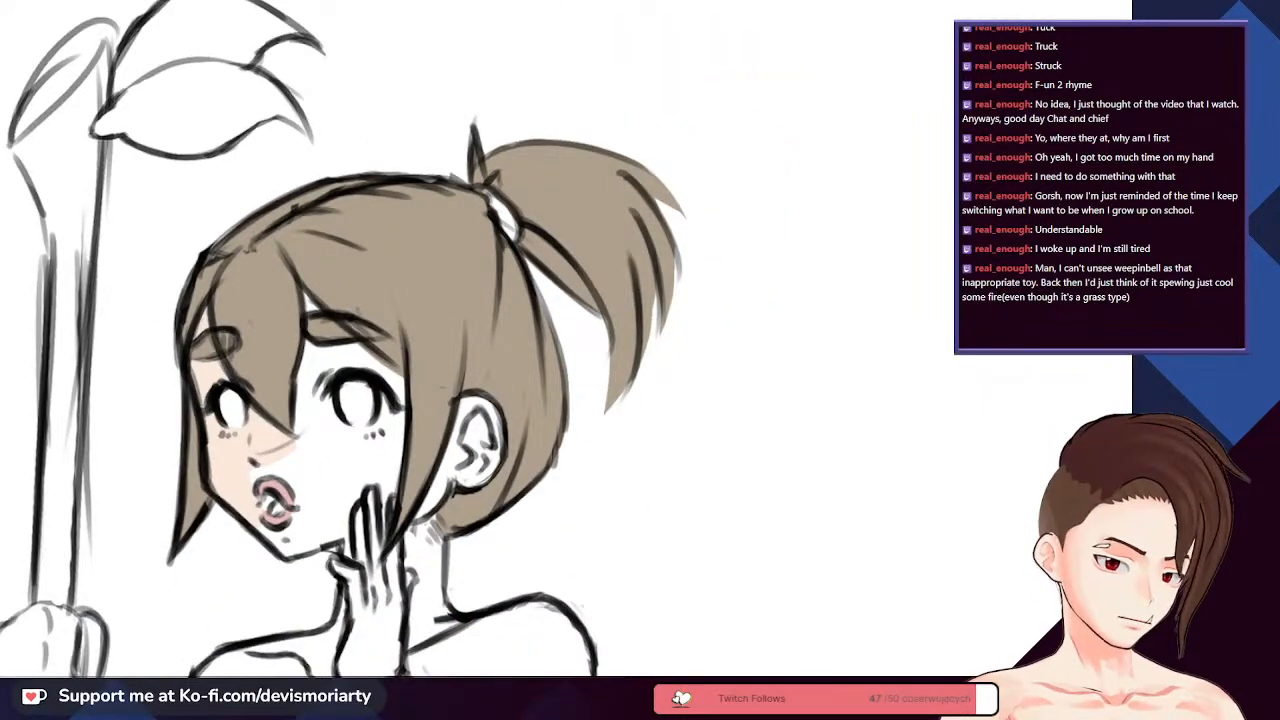
pyautogui.scroll(3, 245, 460)
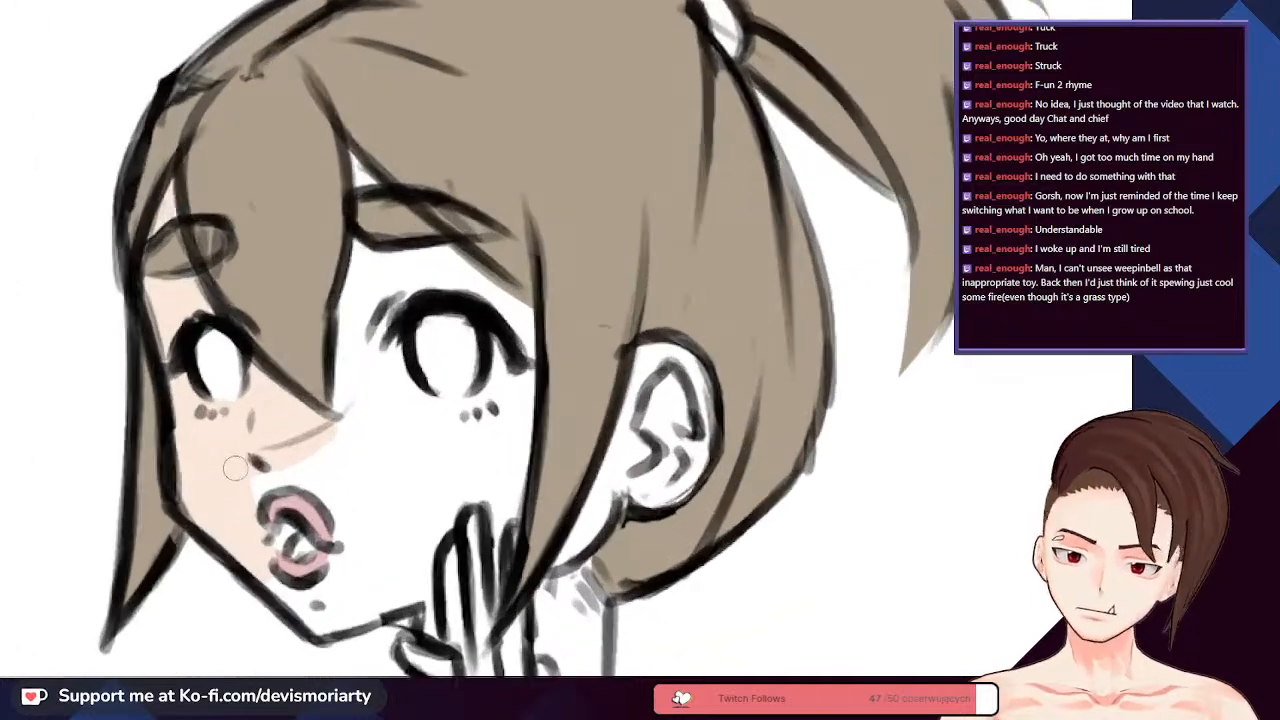
pyautogui.scroll(-1, 341, 434)
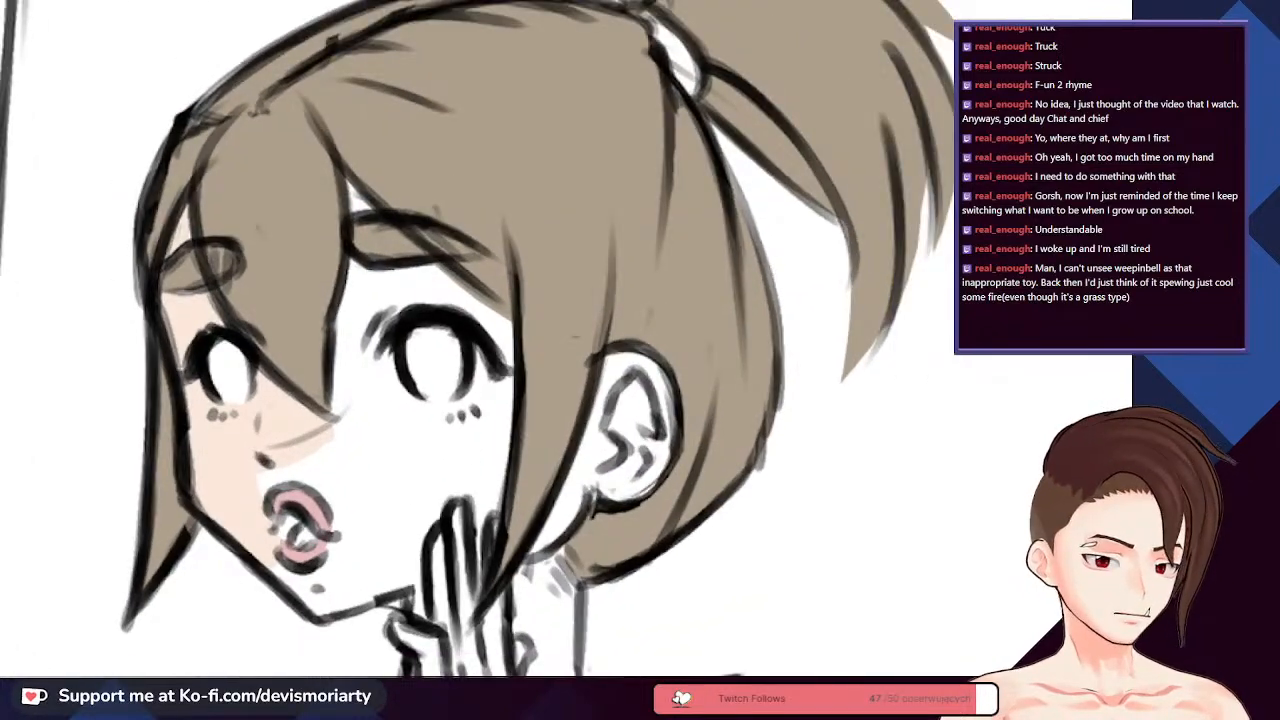
pyautogui.scroll(-1, 898, 185)
pyautogui.scroll(2, 285, 440)
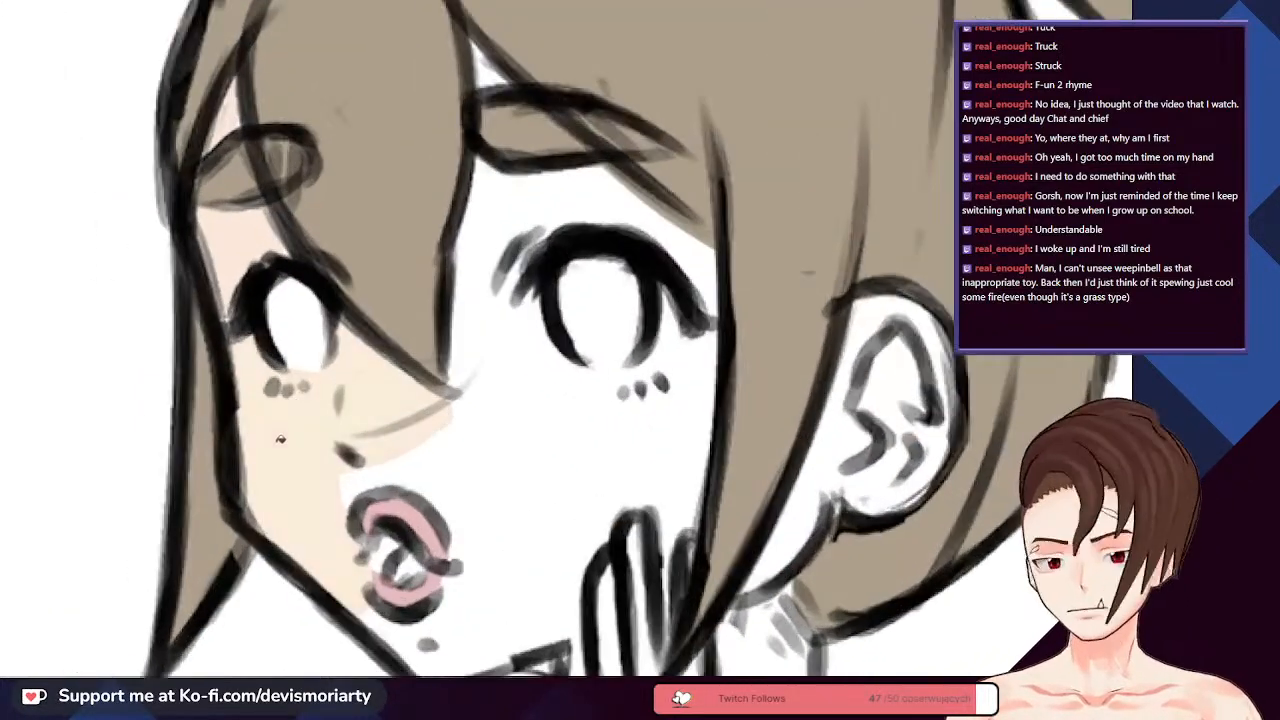
pyautogui.scroll(-5, 280, 430)
pyautogui.scroll(2, 275, 420)
pyautogui.scroll(5, 273, 414)
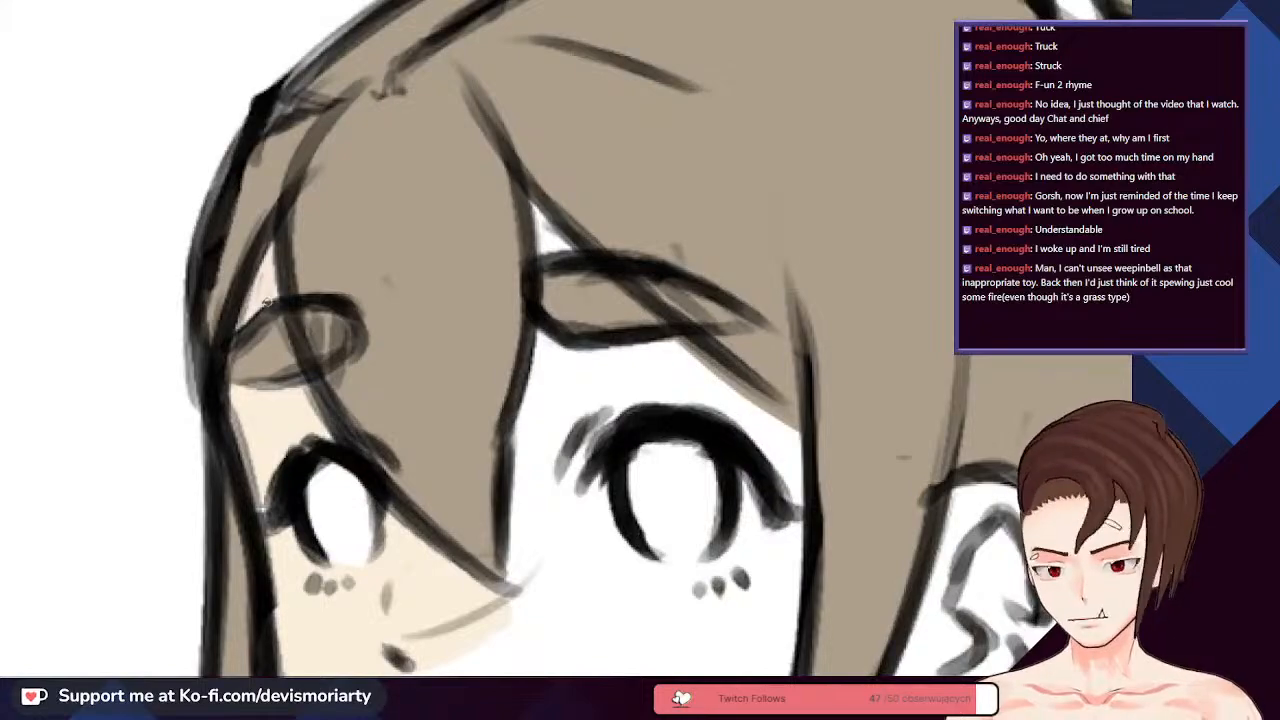
pyautogui.scroll(-4, 268, 302)
pyautogui.scroll(3, 275, 304)
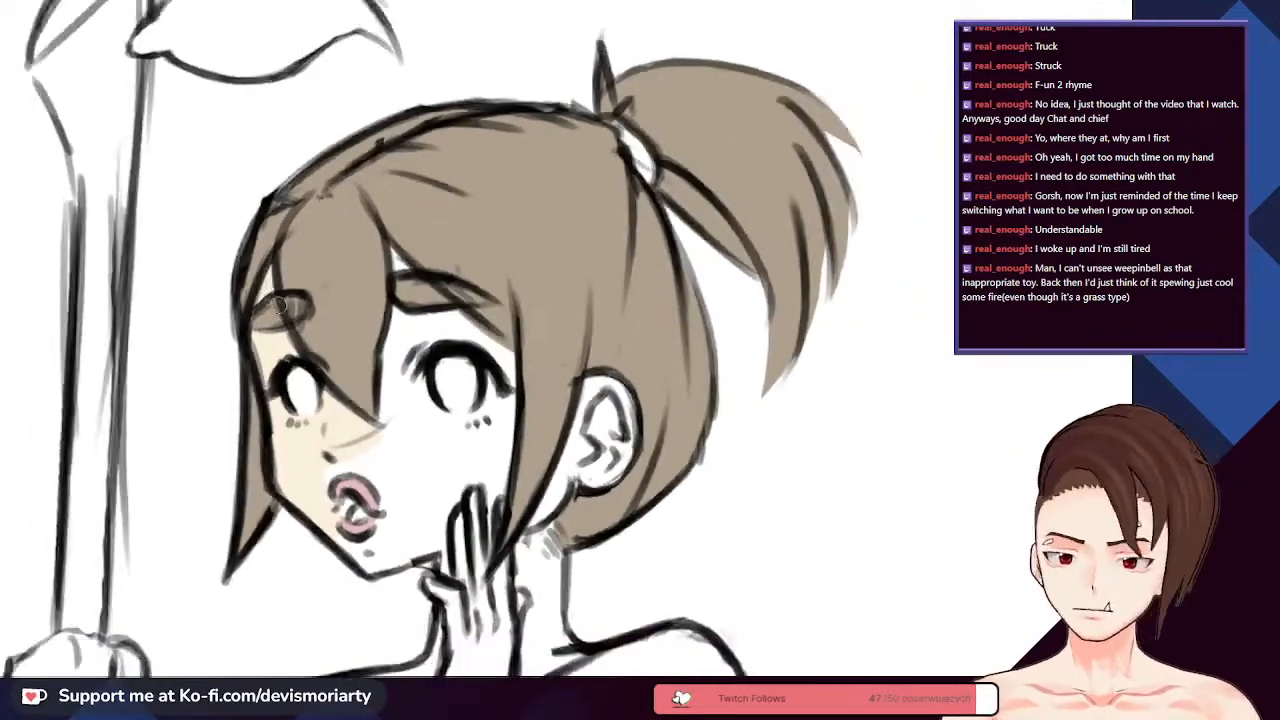
# - Recolour the painted face skin to a paler, less yellow cream
pyautogui.scroll(-2, 281, 304)
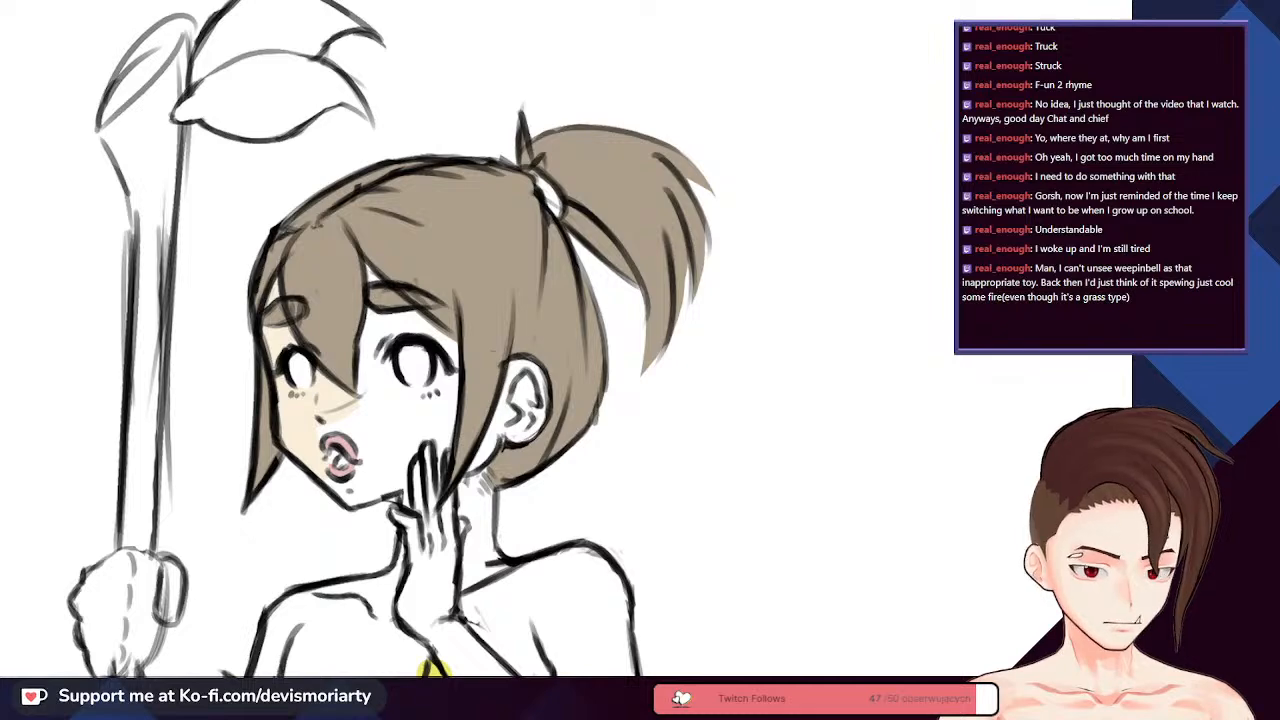
pyautogui.scroll(2, 327, 331)
pyautogui.scroll(1, 288, 483)
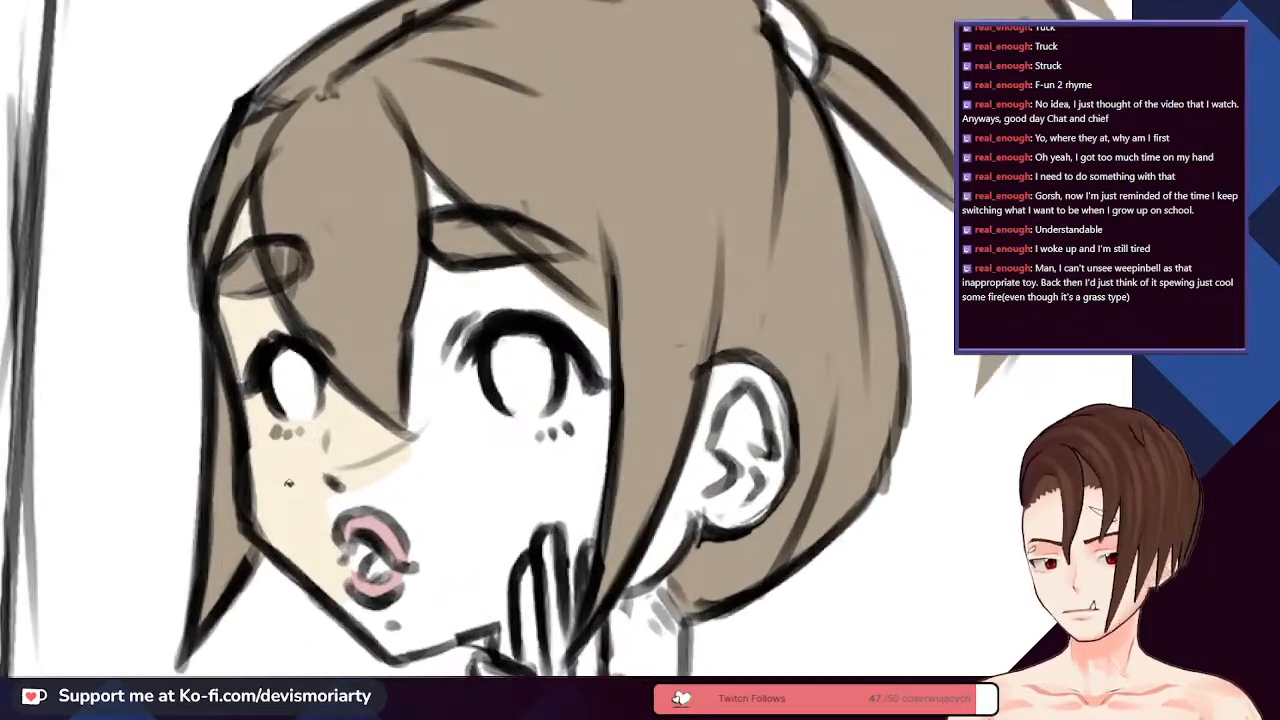
pyautogui.scroll(-2, 272, 304)
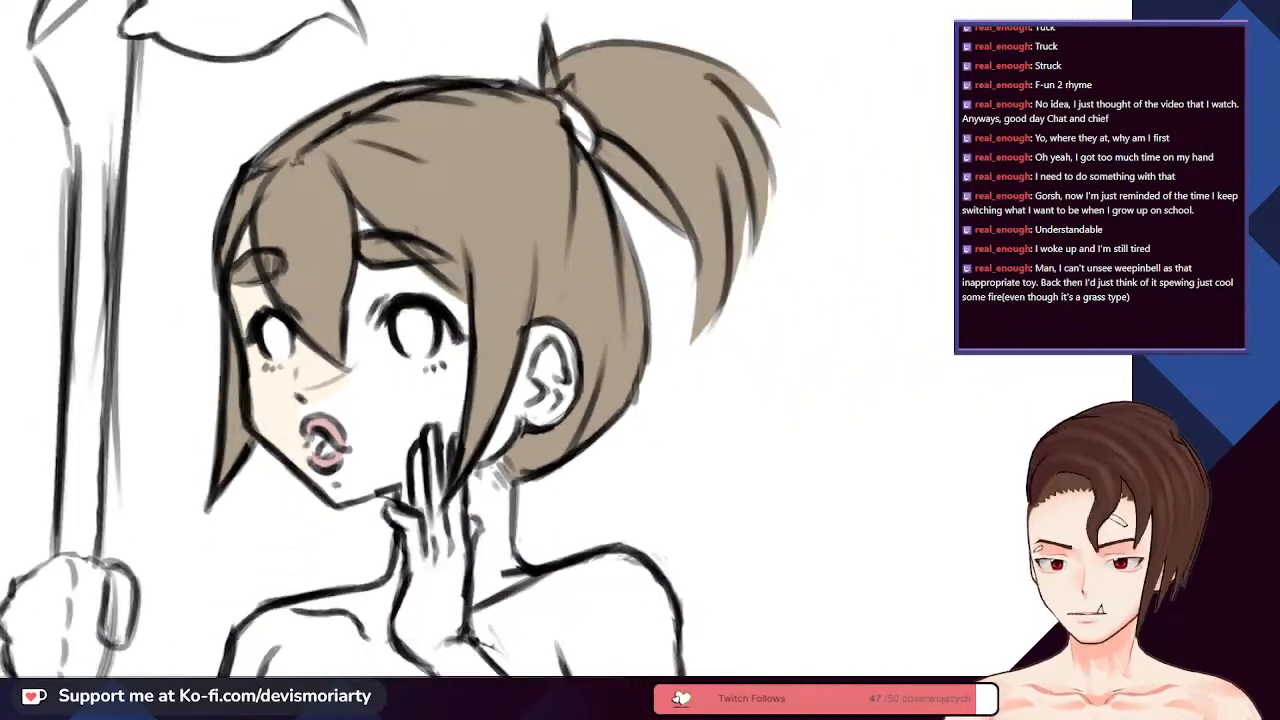
# - Extend the pale cream skin over the chin and near cheek, up around the near eye and under its eyebrow
pyautogui.scroll(2, 303, 400)
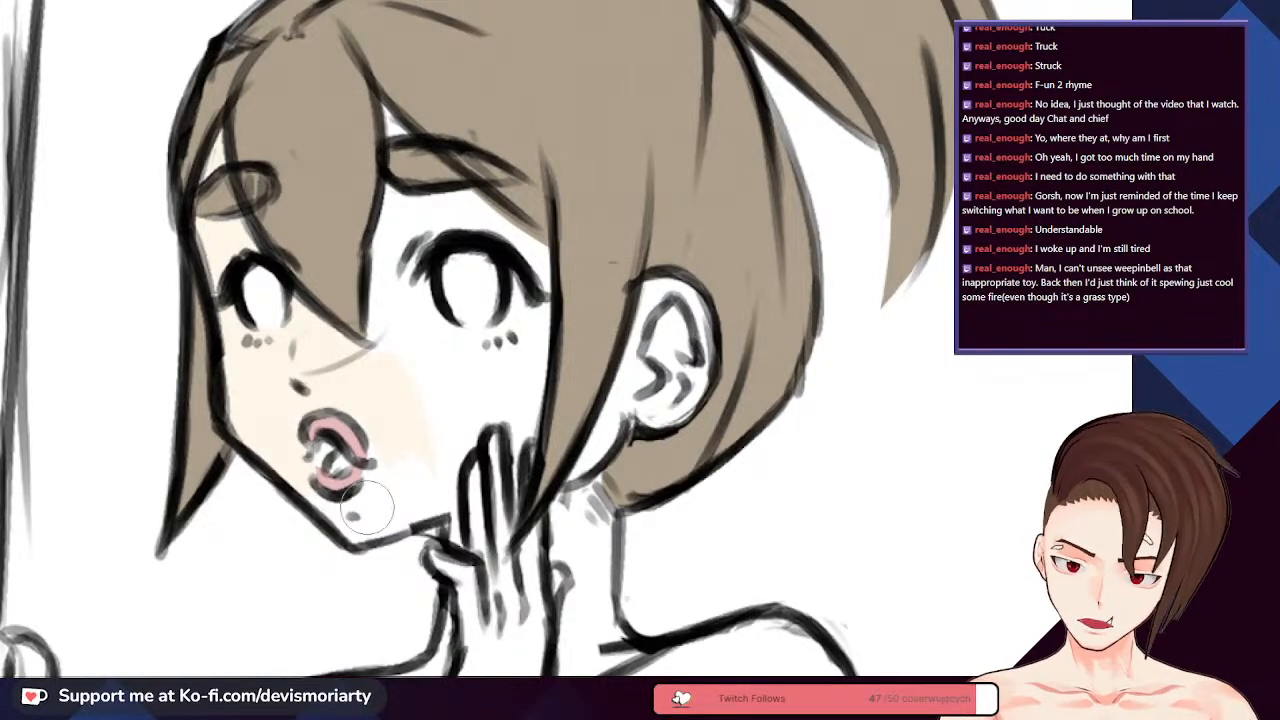
pyautogui.scroll(1, 368, 507)
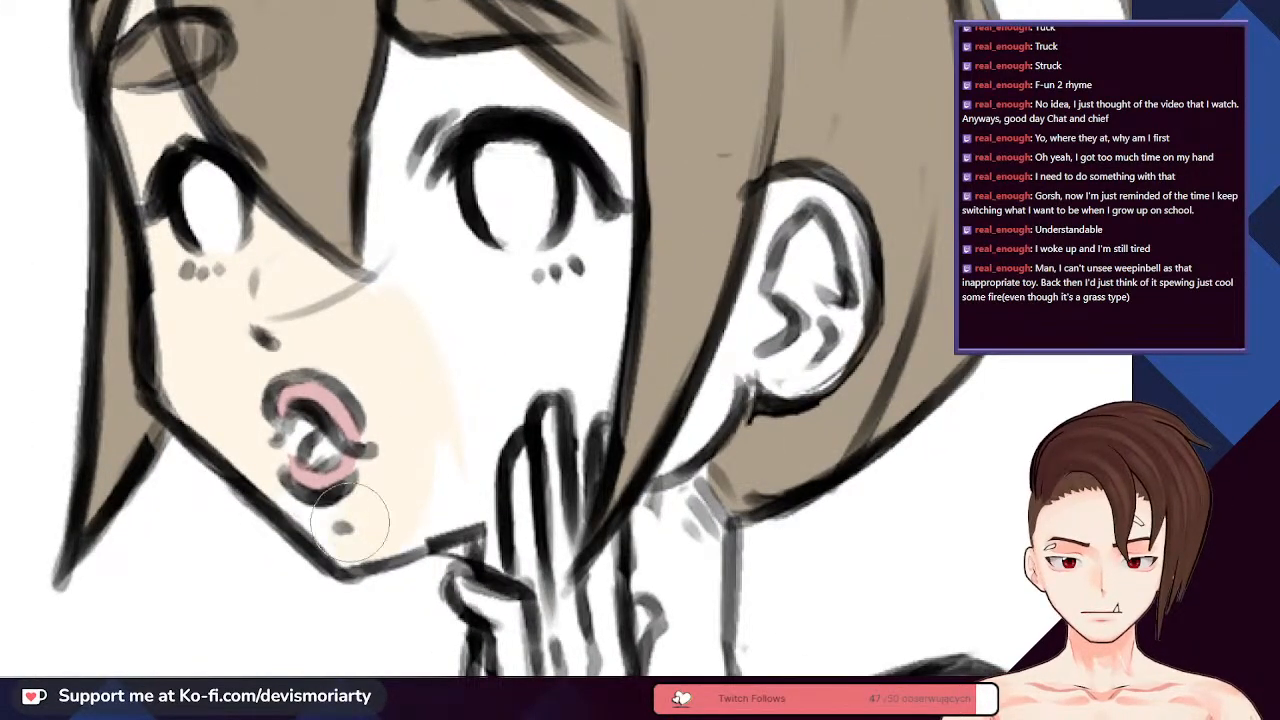
pyautogui.scroll(-3, 366, 434)
pyautogui.scroll(2, 360, 497)
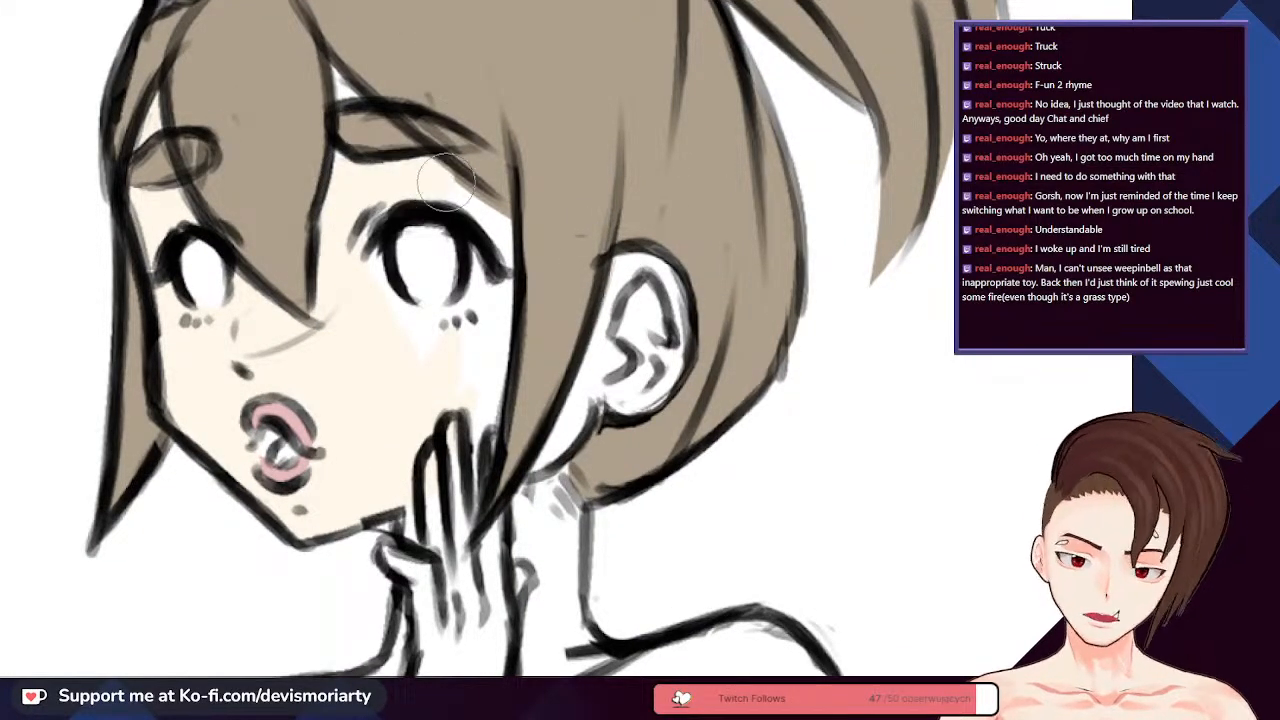
pyautogui.scroll(-2, 440, 345)
pyautogui.scroll(3, 370, 198)
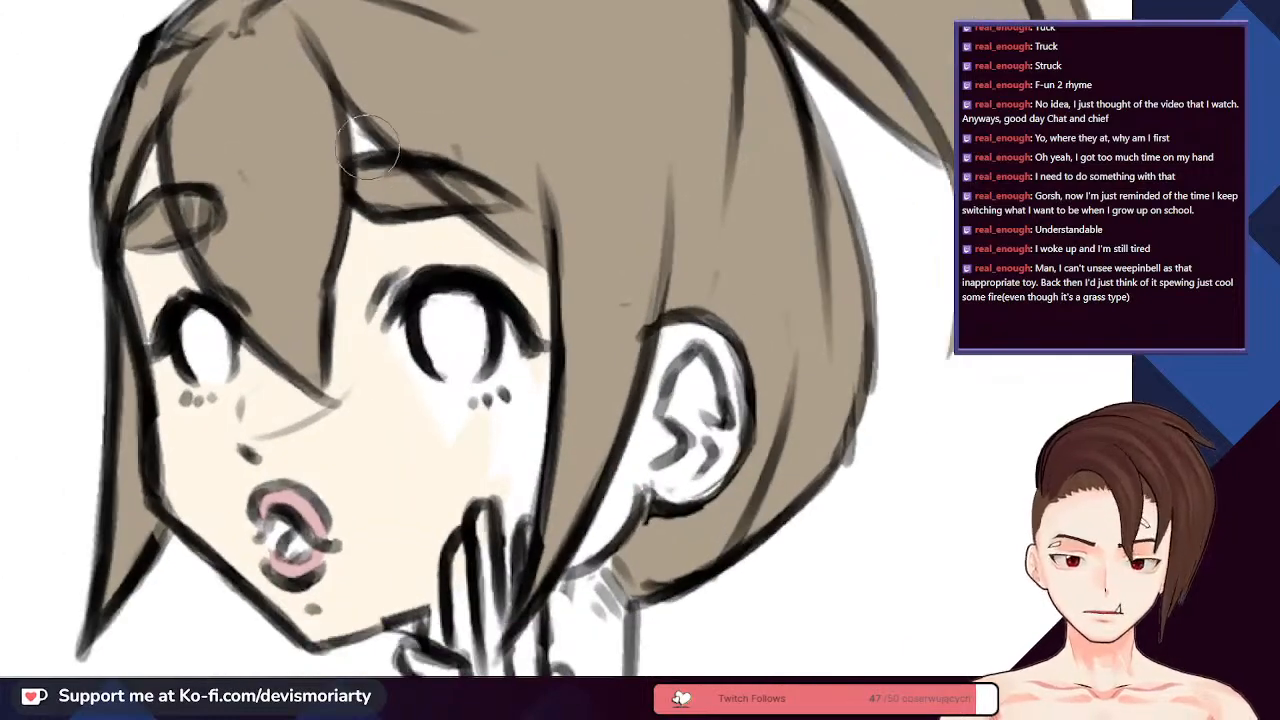
# - Fill the remaining white skin above the near eyebrow and beneath the near eye out to the side hair
pyautogui.scroll(-5, 366, 180)
pyautogui.scroll(4, 515, 217)
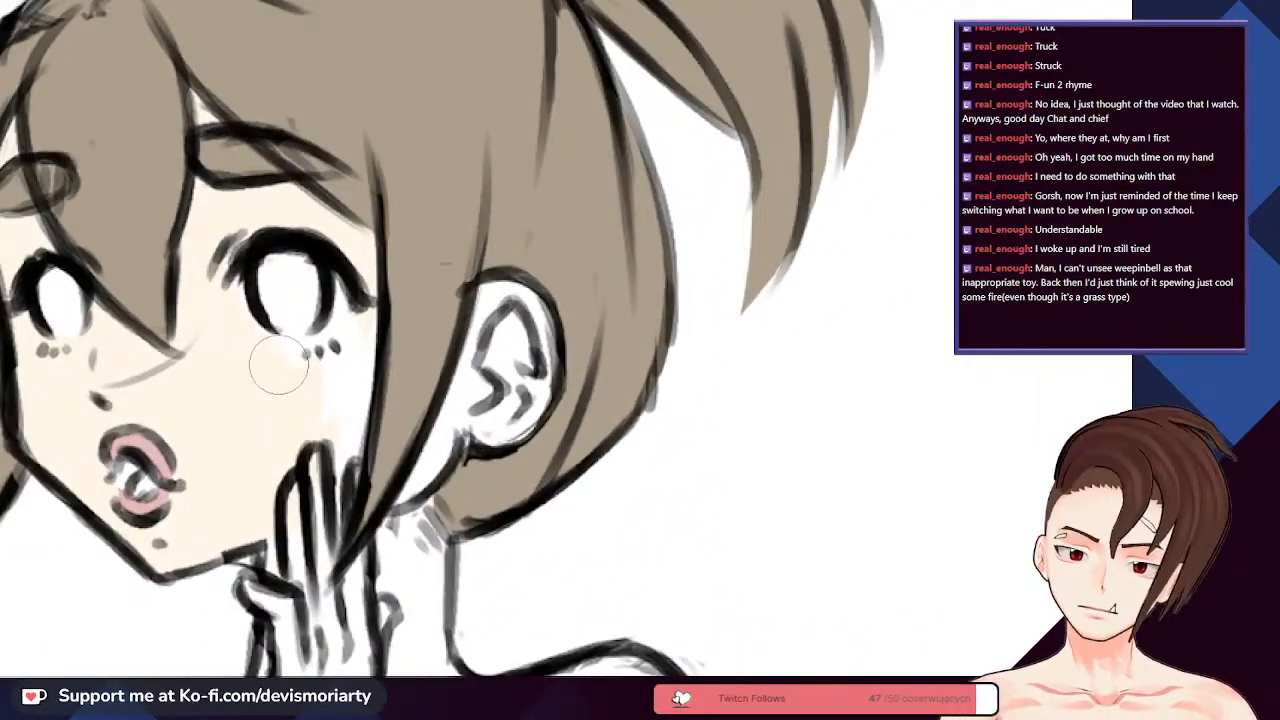
pyautogui.moveTo(279, 365)
pyautogui.mouseDown()
pyautogui.moveTo(356, 357)
pyautogui.moveTo(360, 323)
pyautogui.moveTo(297, 438)
pyautogui.moveTo(340, 417)
pyautogui.moveTo(352, 380)
pyautogui.mouseUp()
pyautogui.scroll(-1, 332, 508)
pyautogui.scroll(1, 340, 515)
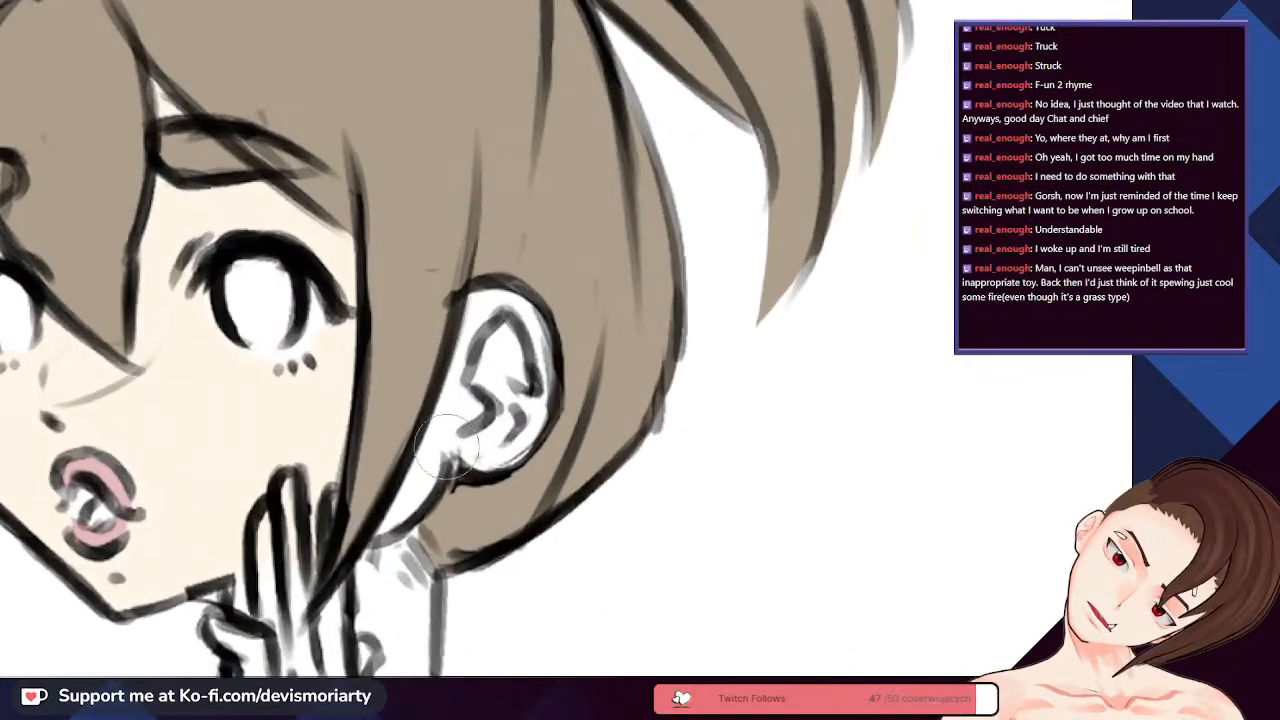
# - Paint the ear, neck and raised hand in the same pale cream skin colour
pyautogui.moveTo(502, 300)
pyautogui.mouseDown()
pyautogui.moveTo(523, 383)
pyautogui.moveTo(483, 450)
pyautogui.mouseUp()
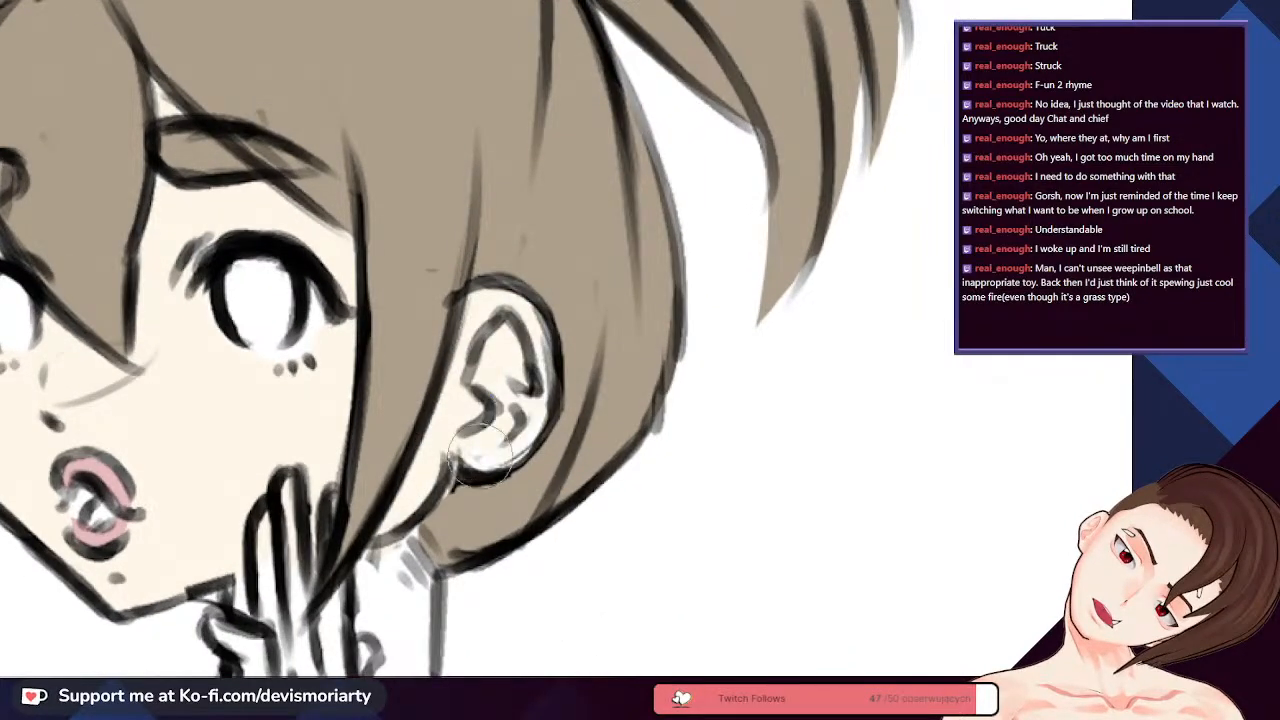
pyautogui.scroll(-5, 515, 350)
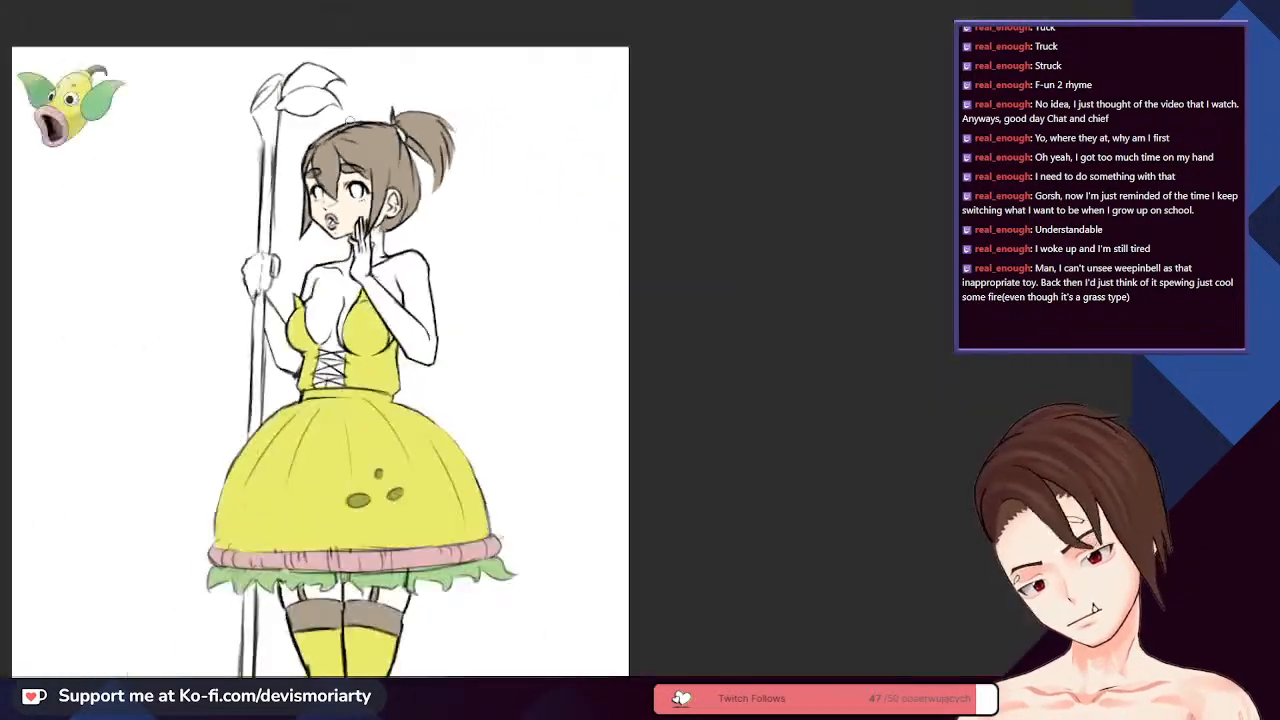
pyautogui.scroll(1, 350, 120)
pyautogui.scroll(3, 360, 247)
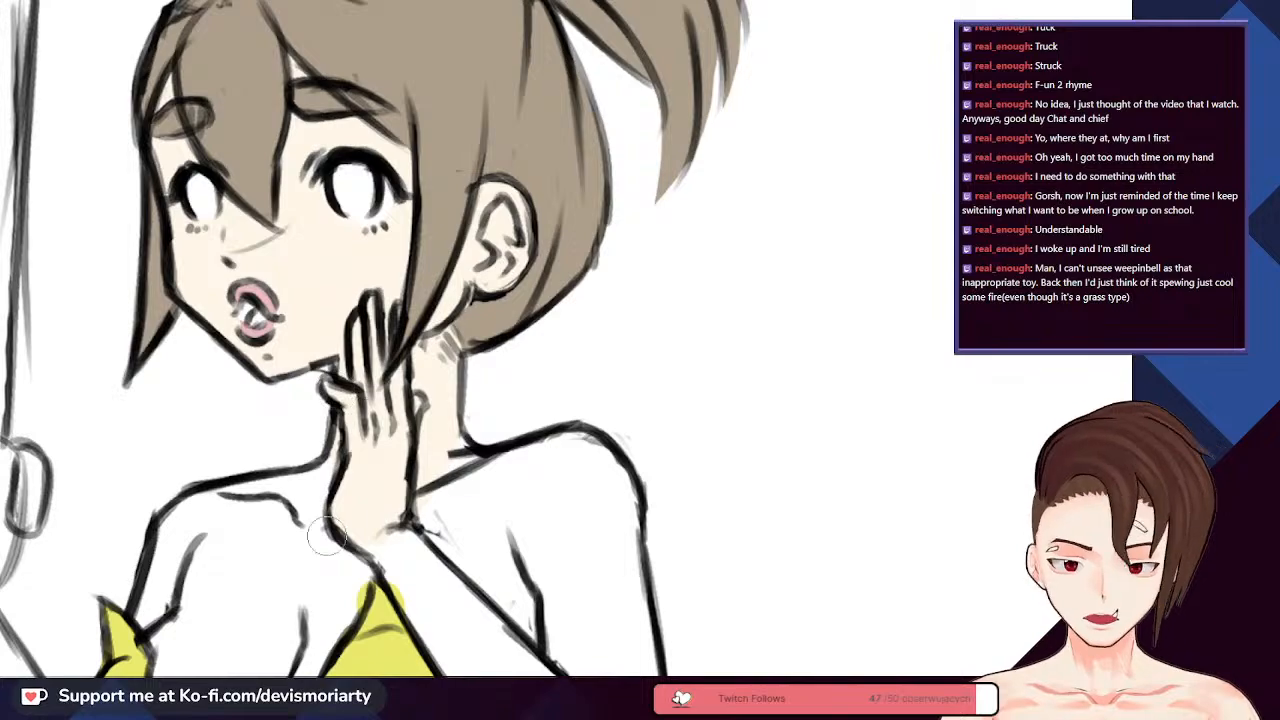
# - Paint the hand gripping the staff and its forearm in the pale cream skin colour
pyautogui.scroll(-5, 445, 418)
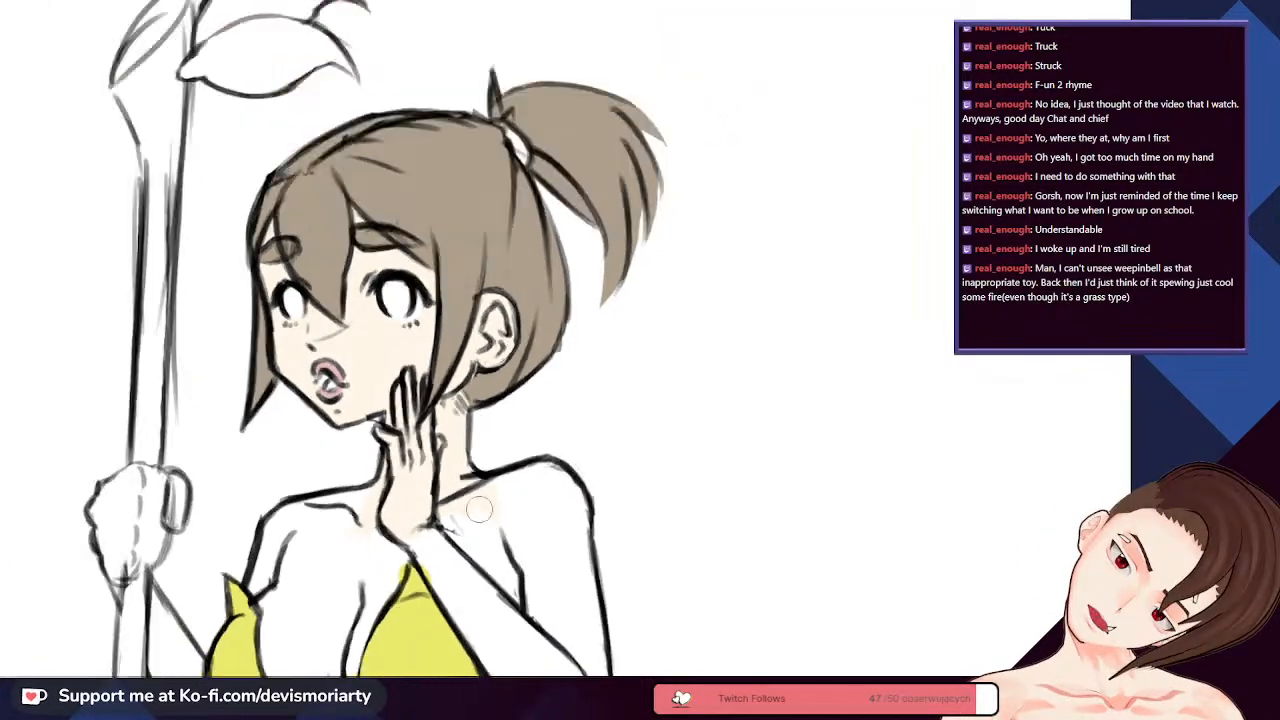
pyautogui.scroll(3, 445, 418)
pyautogui.scroll(2, 287, 448)
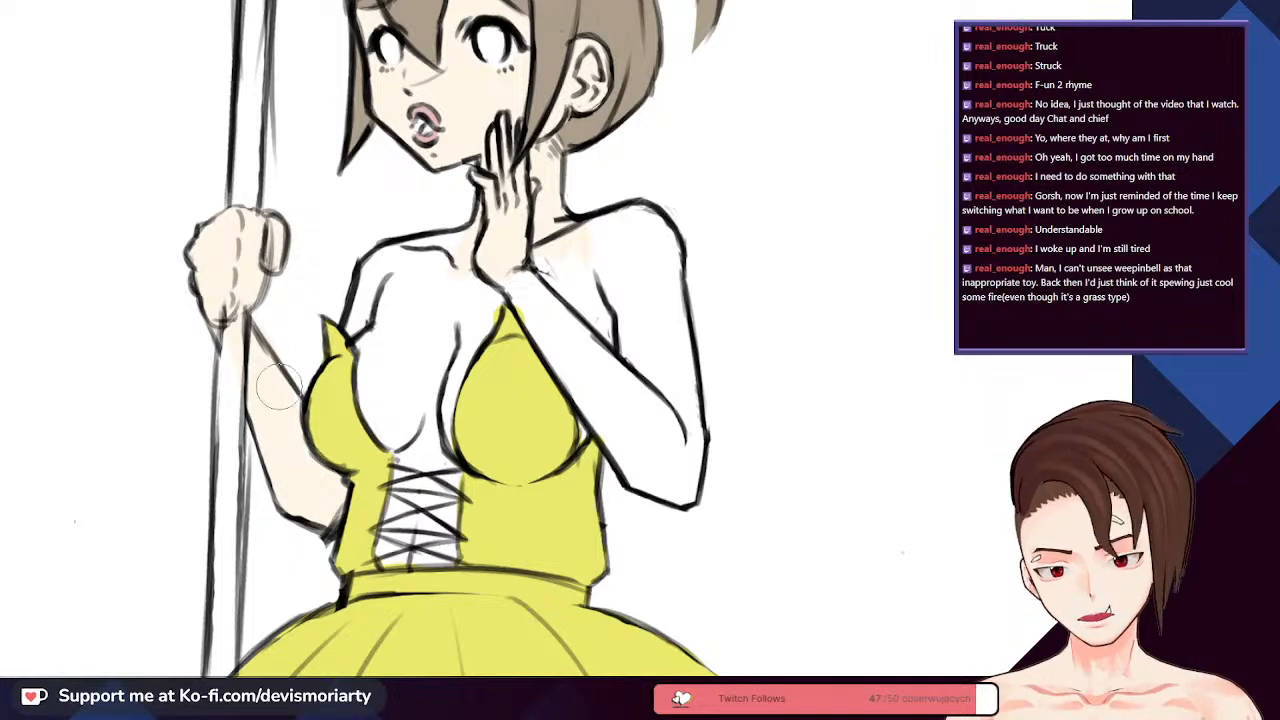
# - Paint the shoulder on the staff side and the exposed chest in the pale cream skin colour
pyautogui.scroll(-4, 282, 458)
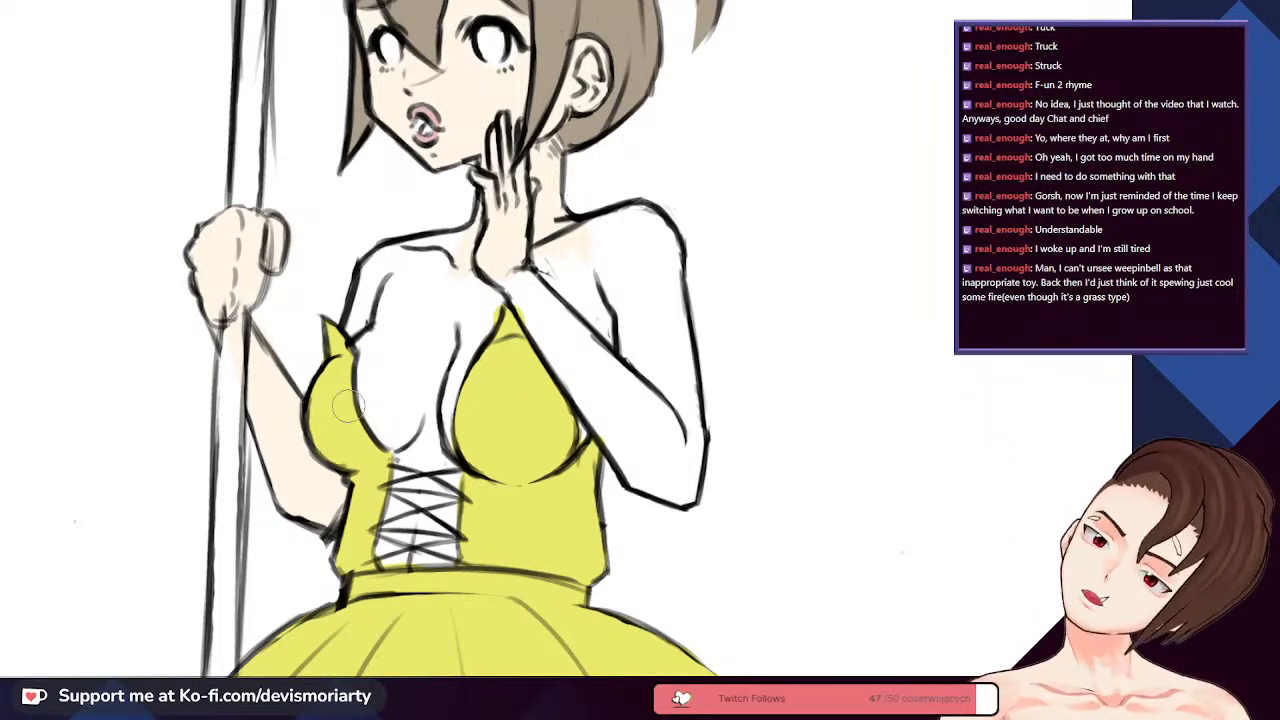
pyautogui.scroll(2, 400, 270)
pyautogui.scroll(2, 400, 270)
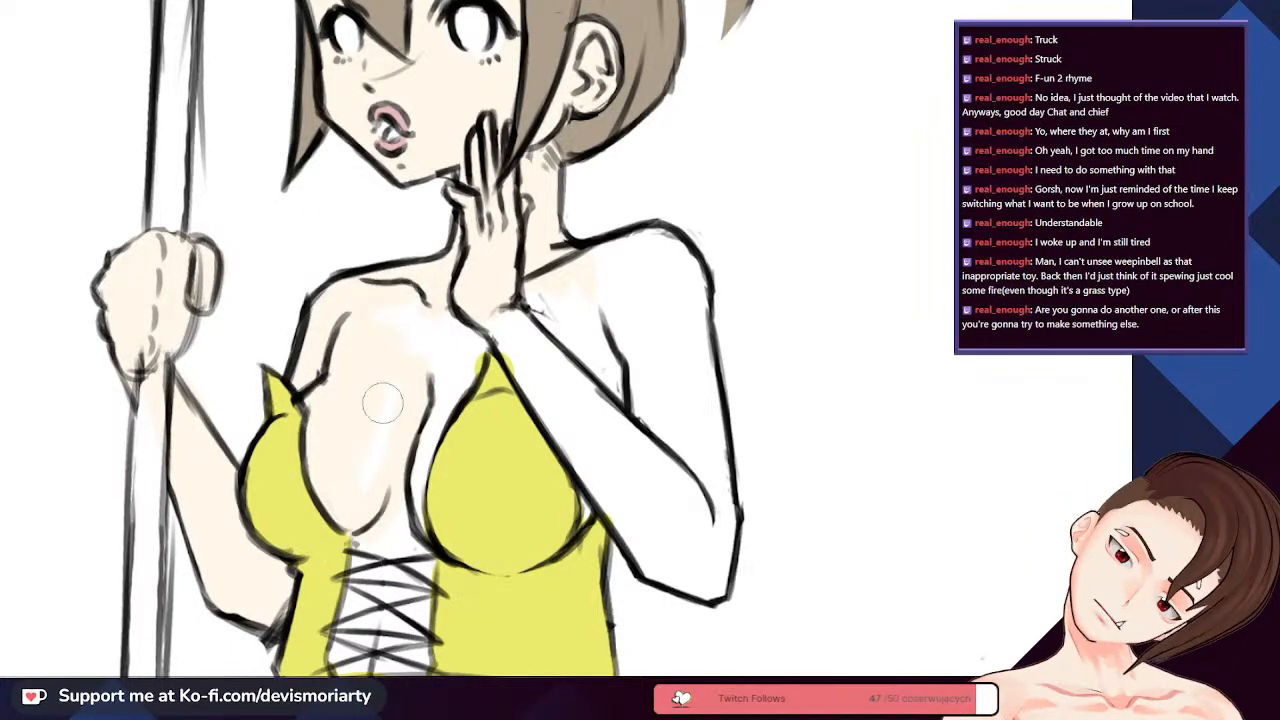
# - Paint the chest, the base of the neck and the gap behind the bodice lacing in the light skin tone
pyautogui.scroll(-4, 383, 403)
pyautogui.scroll(2, 663, 320)
pyautogui.scroll(-2, 500, 260)
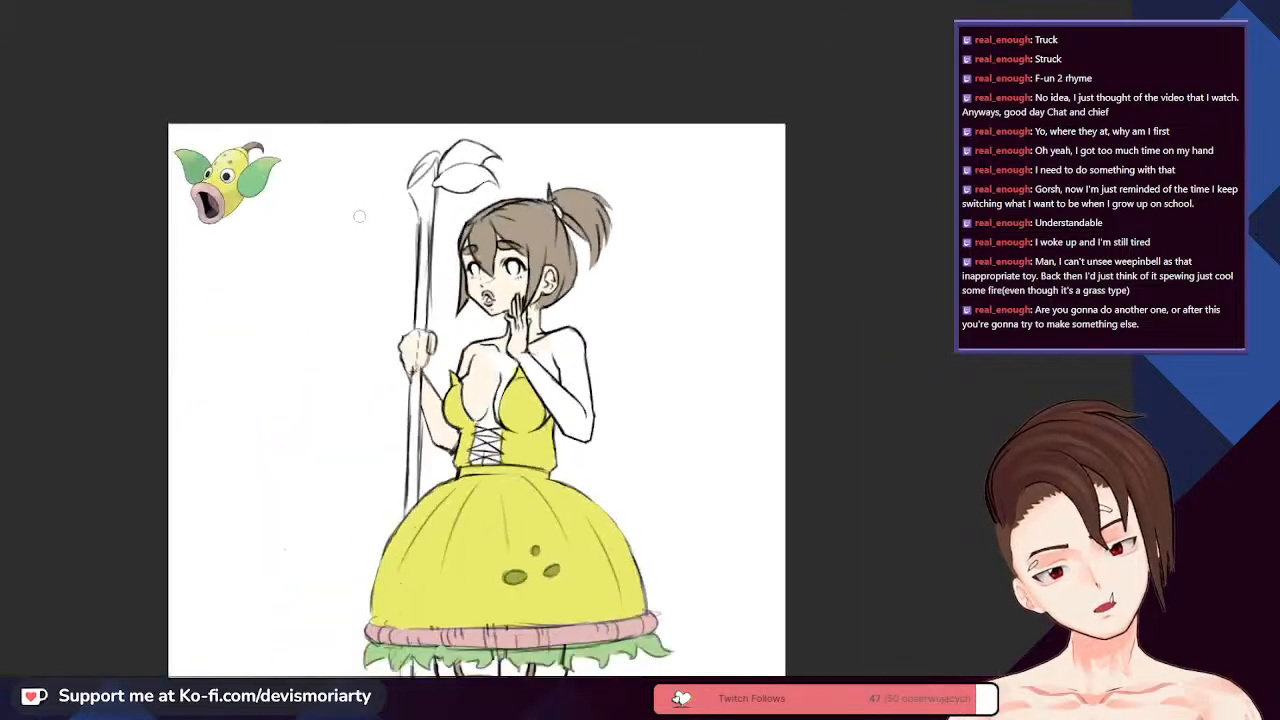
pyautogui.scroll(2, 359, 216)
pyautogui.scroll(-2, 359, 216)
pyautogui.scroll(3, 359, 216)
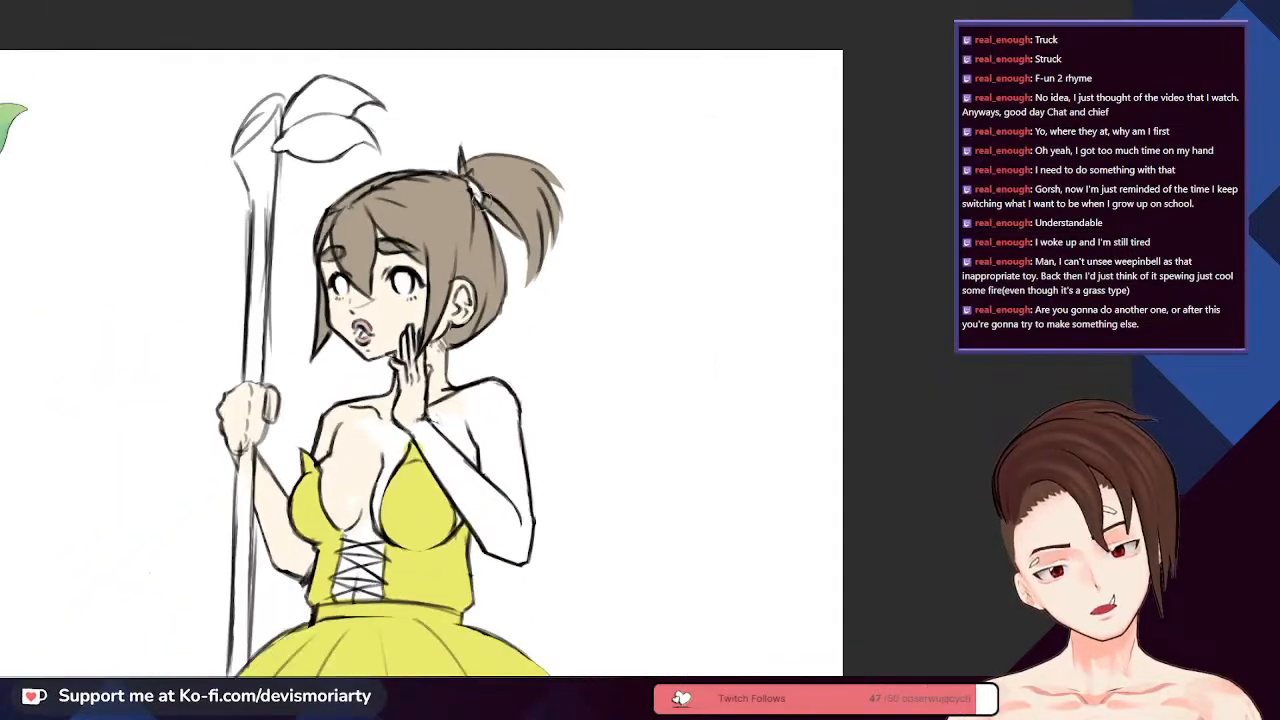
pyautogui.scroll(3, 385, 313)
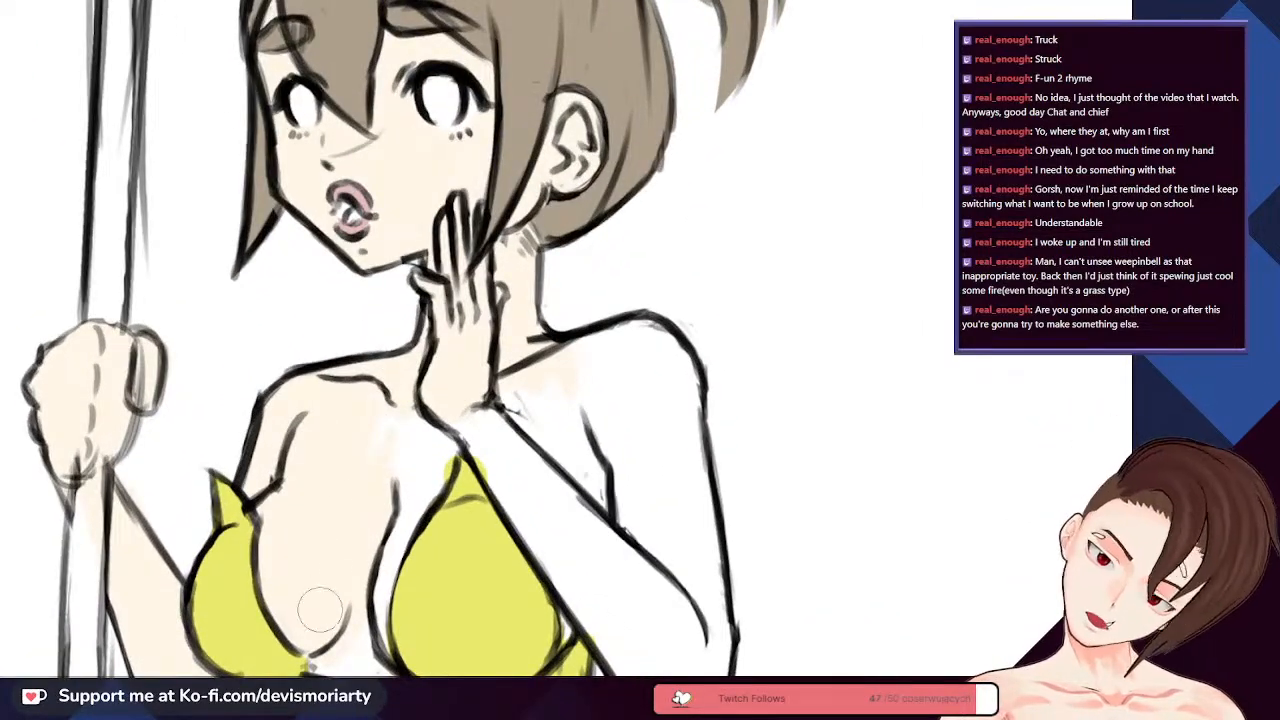
pyautogui.scroll(-3, 395, 555)
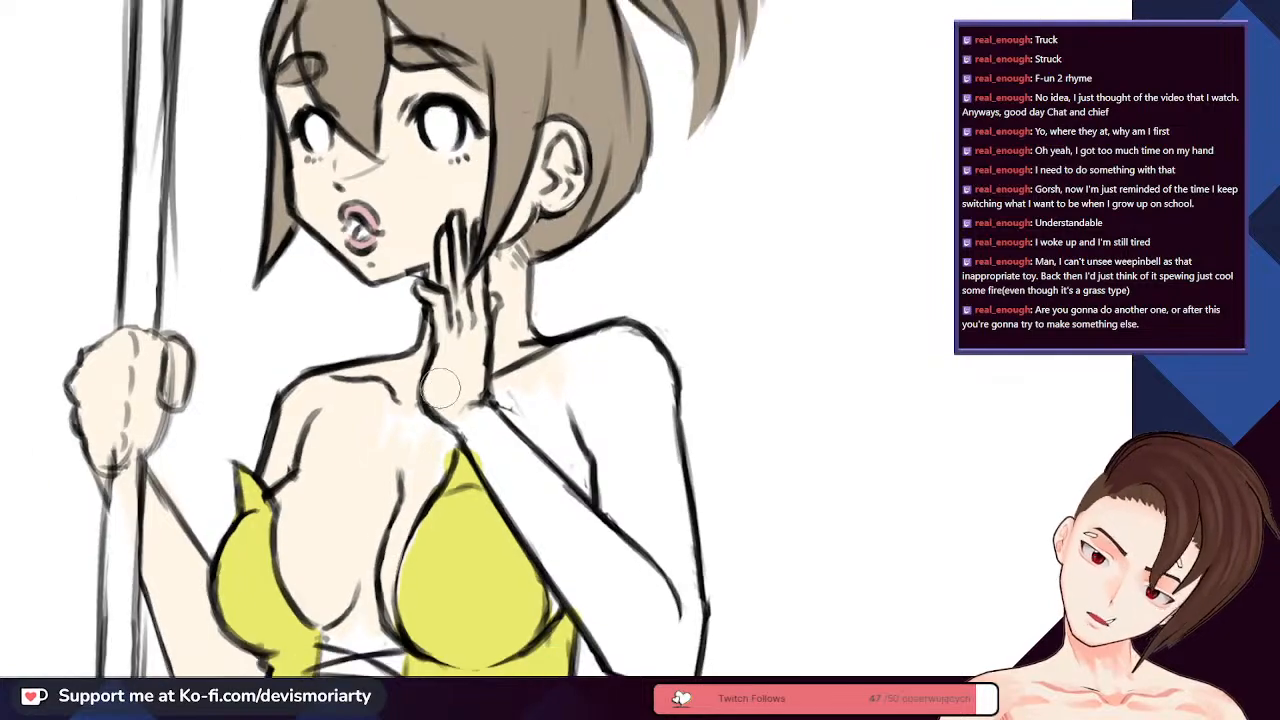
pyautogui.scroll(3, 414, 493)
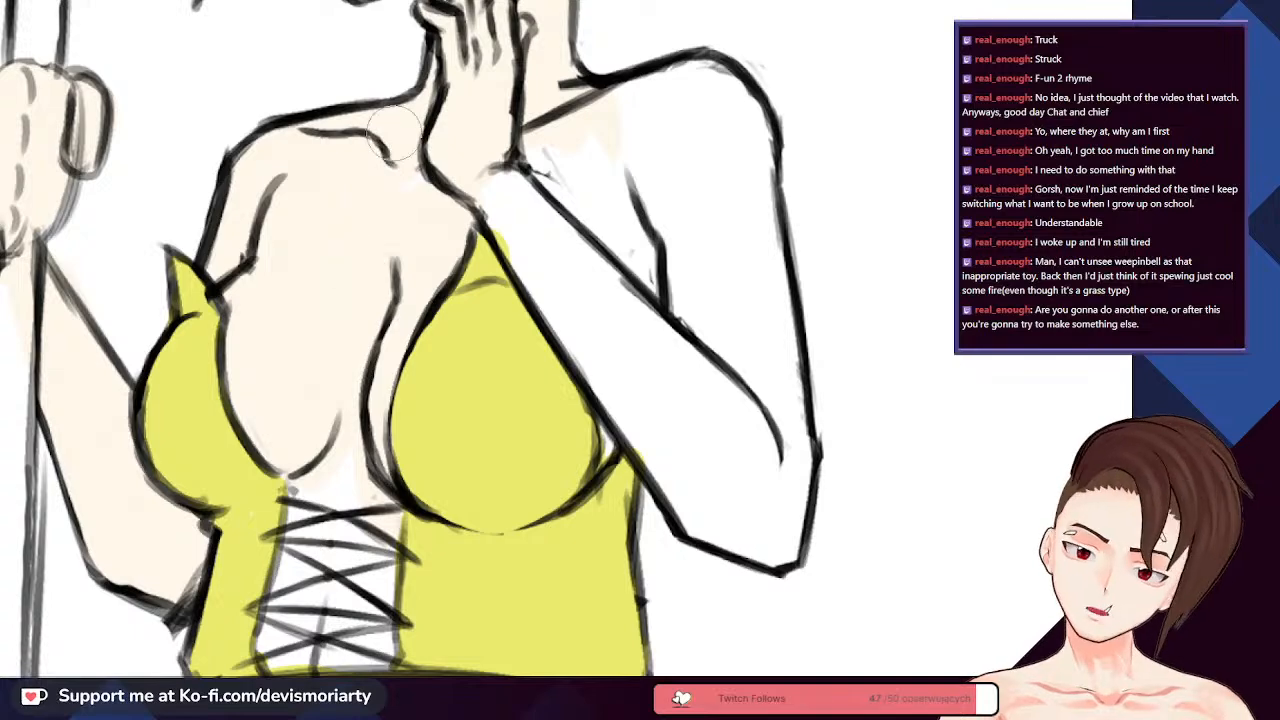
pyautogui.scroll(-2, 423, 209)
pyautogui.scroll(2, 380, 500)
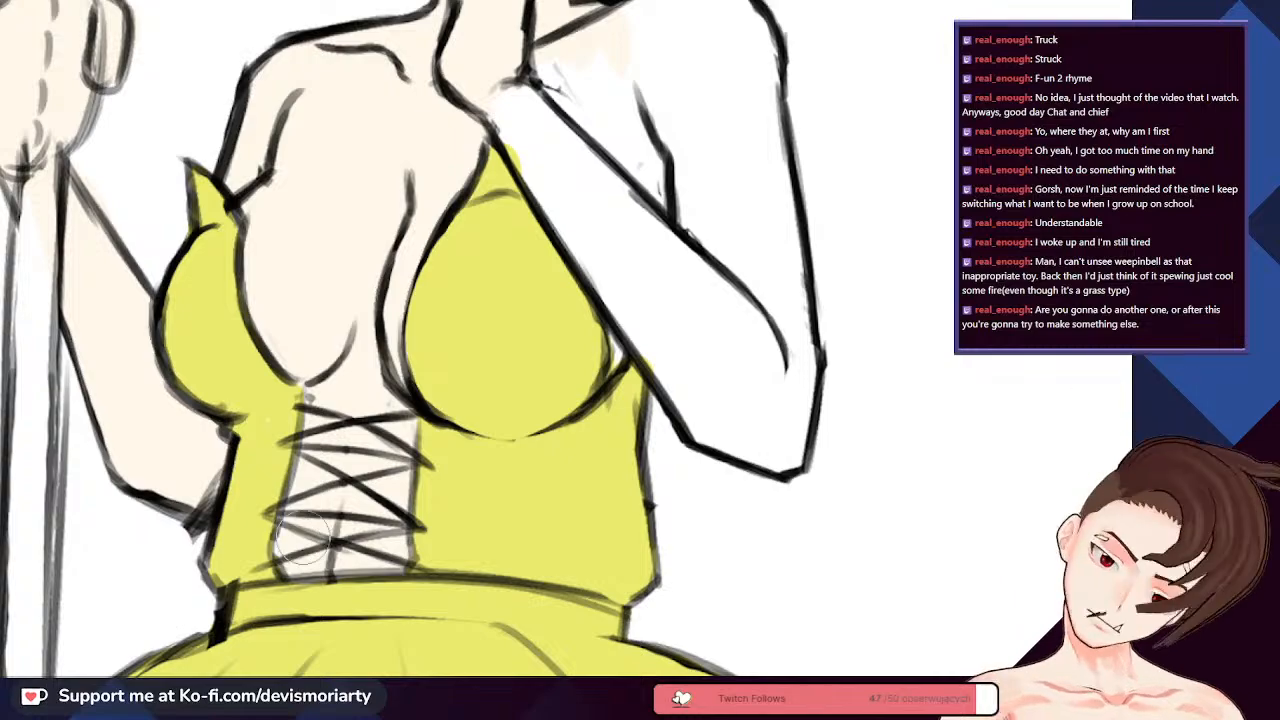
# - Fill the raised forearm, the shoulder and the upper arm with the light skin tone
pyautogui.scroll(-2, 320, 323)
pyautogui.scroll(2, 261, 375)
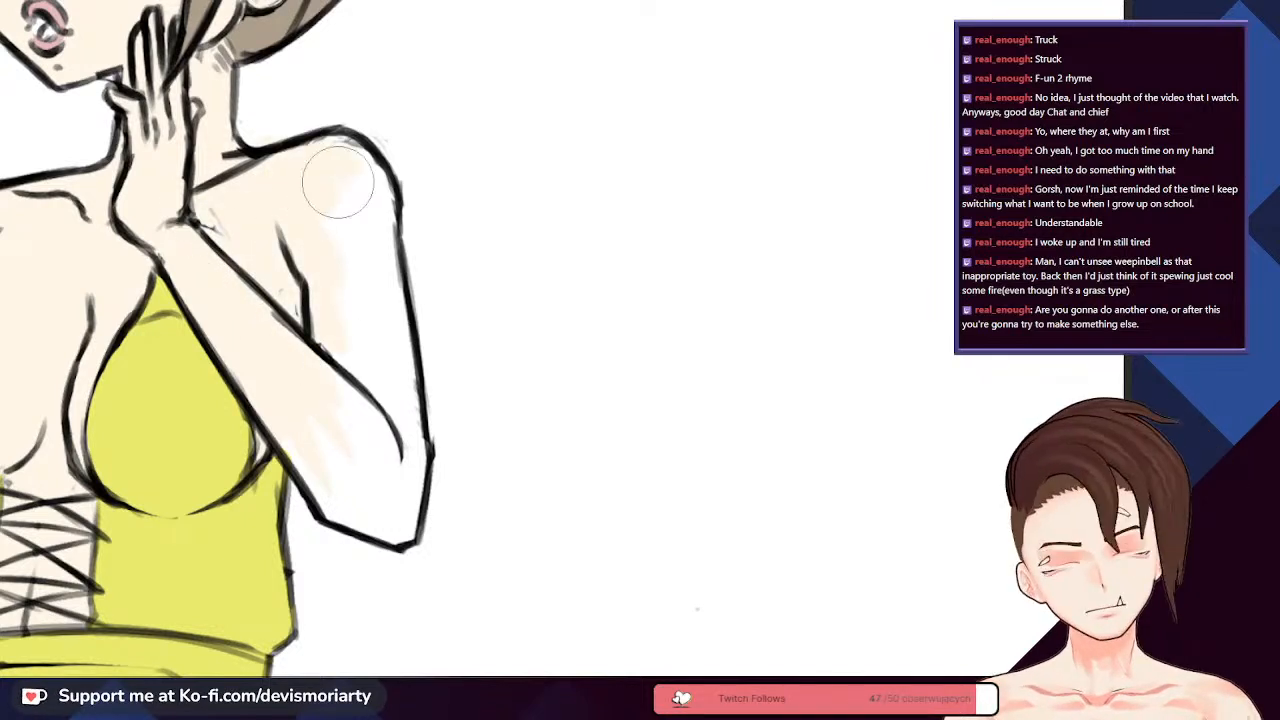
pyautogui.moveTo(310, 208)
pyautogui.mouseDown()
pyautogui.moveTo(264, 190)
pyautogui.moveTo(282, 206)
pyautogui.moveTo(363, 179)
pyautogui.moveTo(330, 163)
pyautogui.moveTo(355, 177)
pyautogui.moveTo(370, 259)
pyautogui.moveTo(366, 194)
pyautogui.moveTo(373, 318)
pyautogui.moveTo(242, 194)
pyautogui.moveTo(275, 167)
pyautogui.moveTo(349, 322)
pyautogui.moveTo(376, 483)
pyautogui.moveTo(351, 465)
pyautogui.moveTo(394, 517)
pyautogui.moveTo(313, 468)
pyautogui.mouseUp()
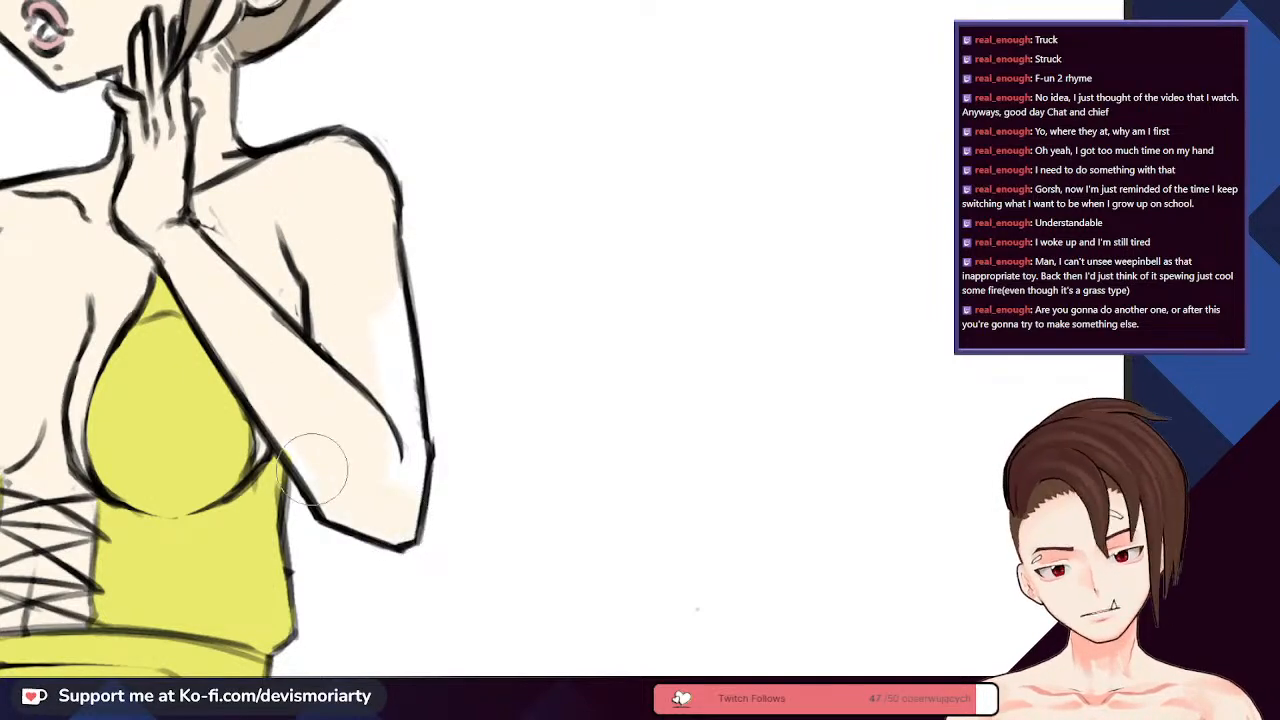
pyautogui.moveTo(285, 395)
pyautogui.mouseDown()
pyautogui.moveTo(375, 360)
pyautogui.moveTo(395, 410)
pyautogui.moveTo(375, 300)
pyautogui.moveTo(355, 280)
pyautogui.mouseUp()
# - Paint the bare thighs between the green skirt frill and the stocking tops in the light skin tone
pyautogui.scroll(-5, 355, 280)
pyautogui.scroll(8, 160, 365)
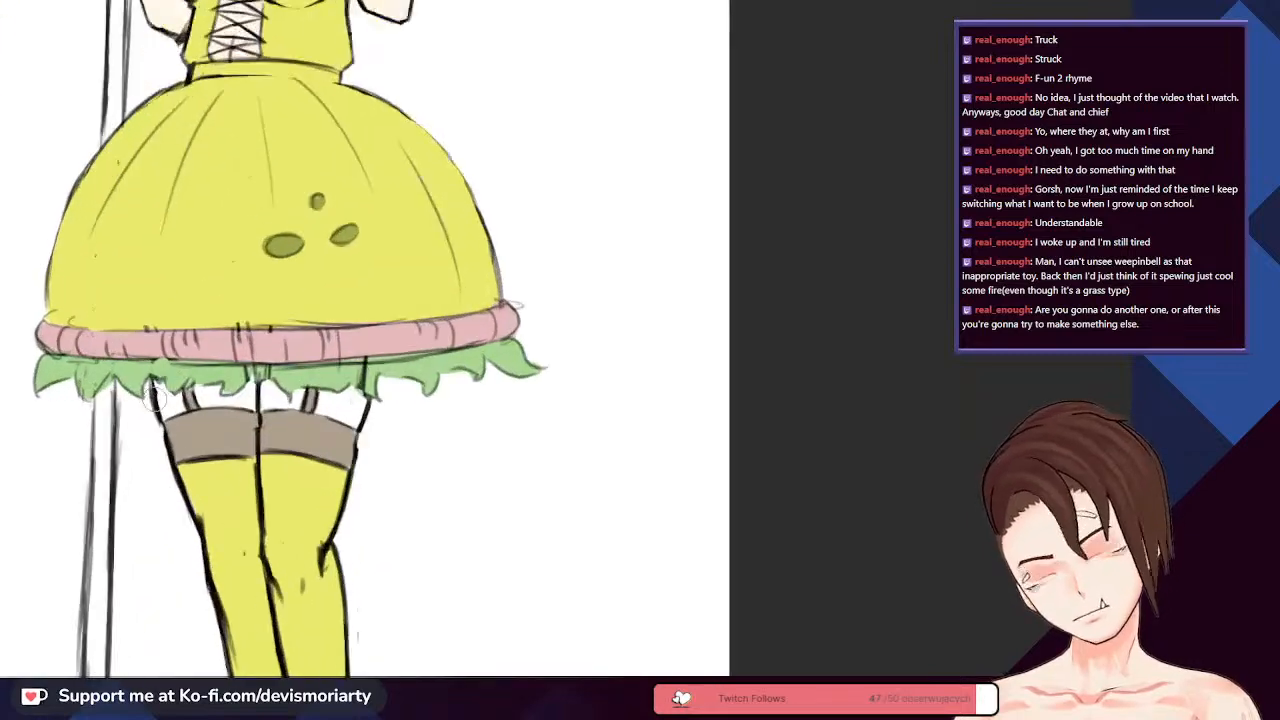
pyautogui.moveTo(160, 365)
pyautogui.mouseDown()
pyautogui.moveTo(180, 478)
pyautogui.moveTo(251, 453)
pyautogui.moveTo(247, 412)
pyautogui.moveTo(211, 423)
pyautogui.moveTo(338, 377)
pyautogui.moveTo(360, 420)
pyautogui.moveTo(412, 379)
pyautogui.moveTo(418, 409)
pyautogui.moveTo(440, 425)
pyautogui.moveTo(572, 430)
pyautogui.moveTo(584, 353)
pyautogui.moveTo(611, 391)
pyautogui.moveTo(642, 378)
pyautogui.moveTo(613, 438)
pyautogui.moveTo(690, 433)
pyautogui.moveTo(665, 400)
pyautogui.moveTo(736, 444)
pyautogui.moveTo(795, 384)
pyautogui.moveTo(882, 391)
pyautogui.moveTo(879, 451)
pyautogui.moveTo(1008, 497)
pyautogui.mouseUp()
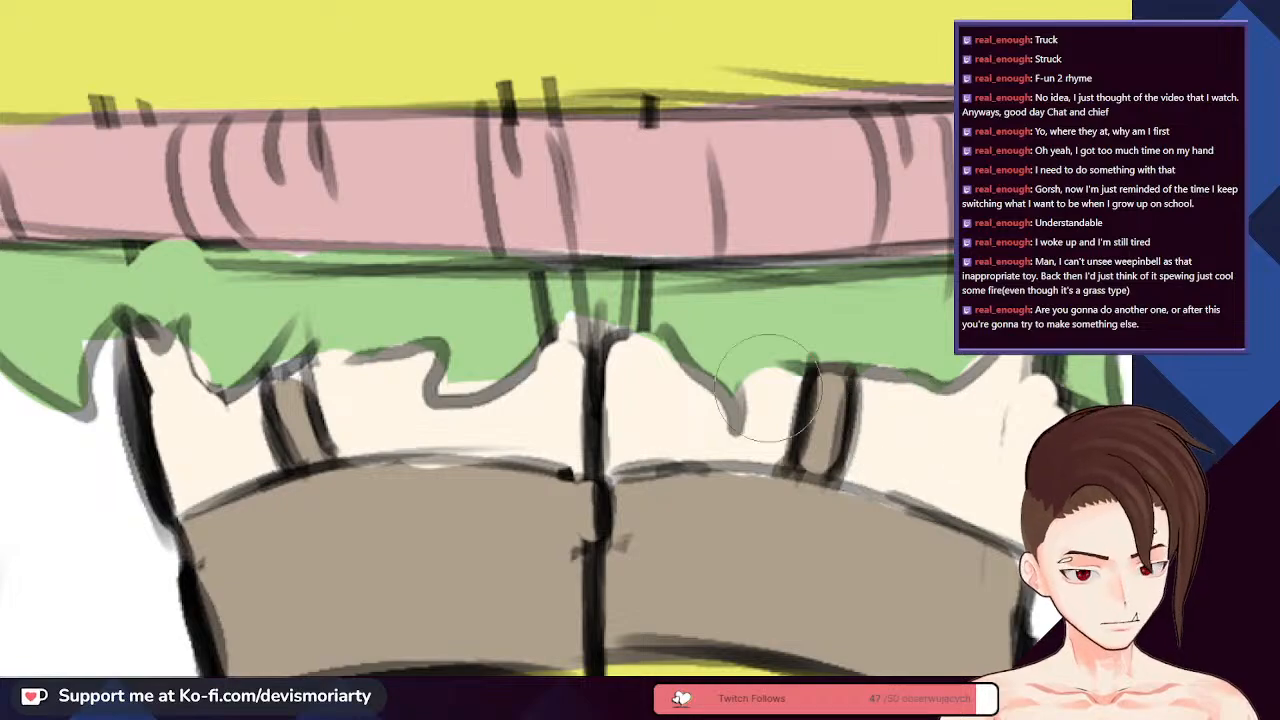
pyautogui.hotkey('ctrl', '0')
pyautogui.scroll(-1, 468, 300)
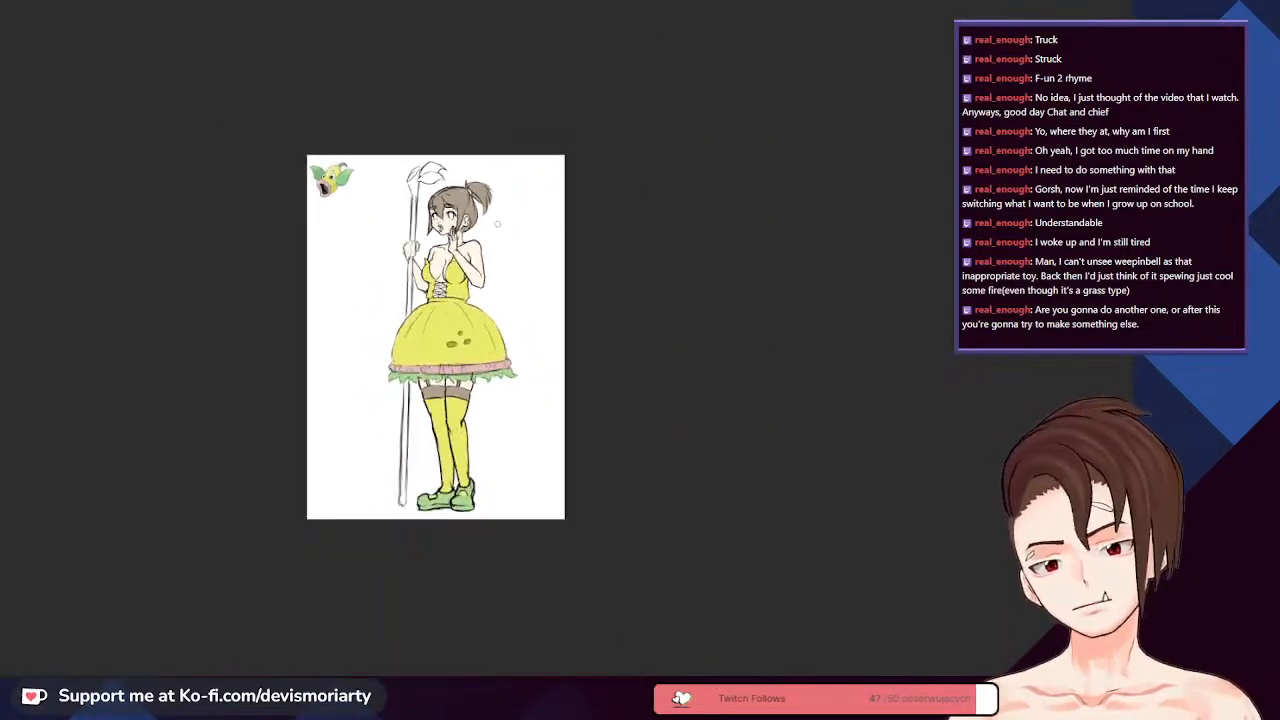
# - Sample the dark grey of the Weepinbell reference's pupil and fill both of the character's irises with it
pyautogui.scroll(4, 440, 330)
pyautogui.scroll(-3, 299, 312)
pyautogui.scroll(3, 315, 555)
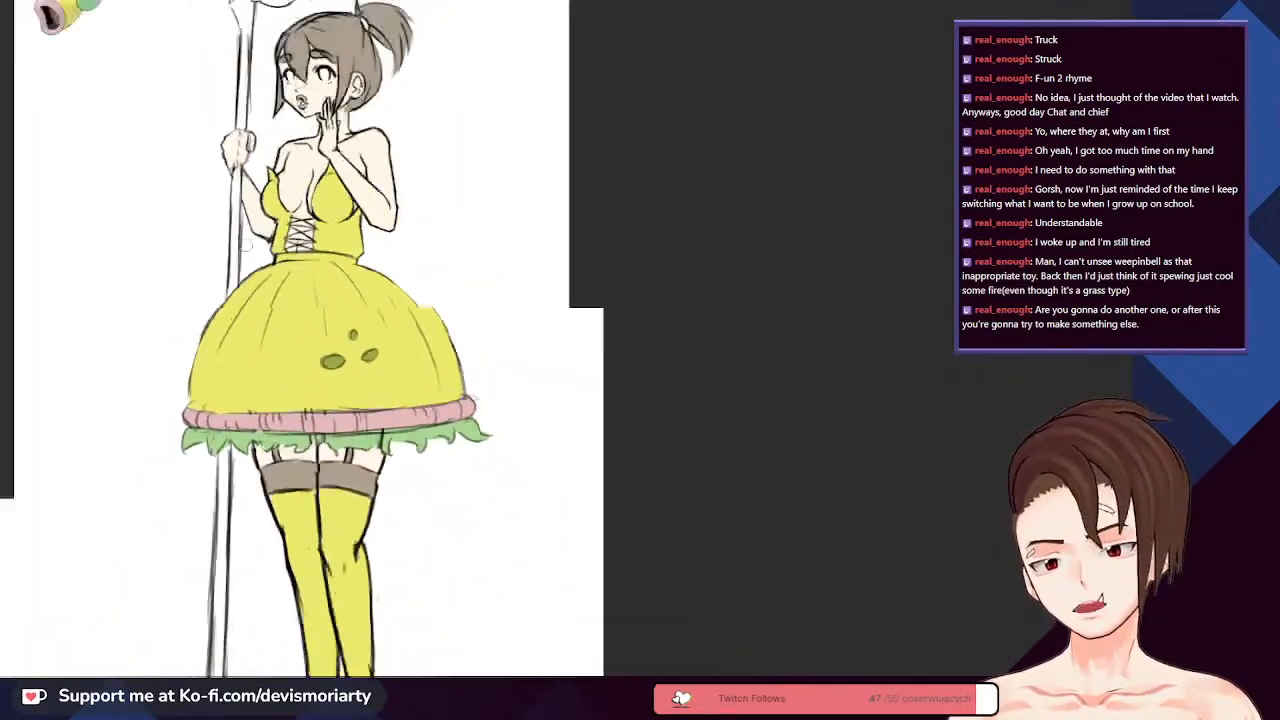
pyautogui.scroll(-2, 200, 300)
pyautogui.scroll(4, 150, 160)
pyautogui.scroll(2, 150, 160)
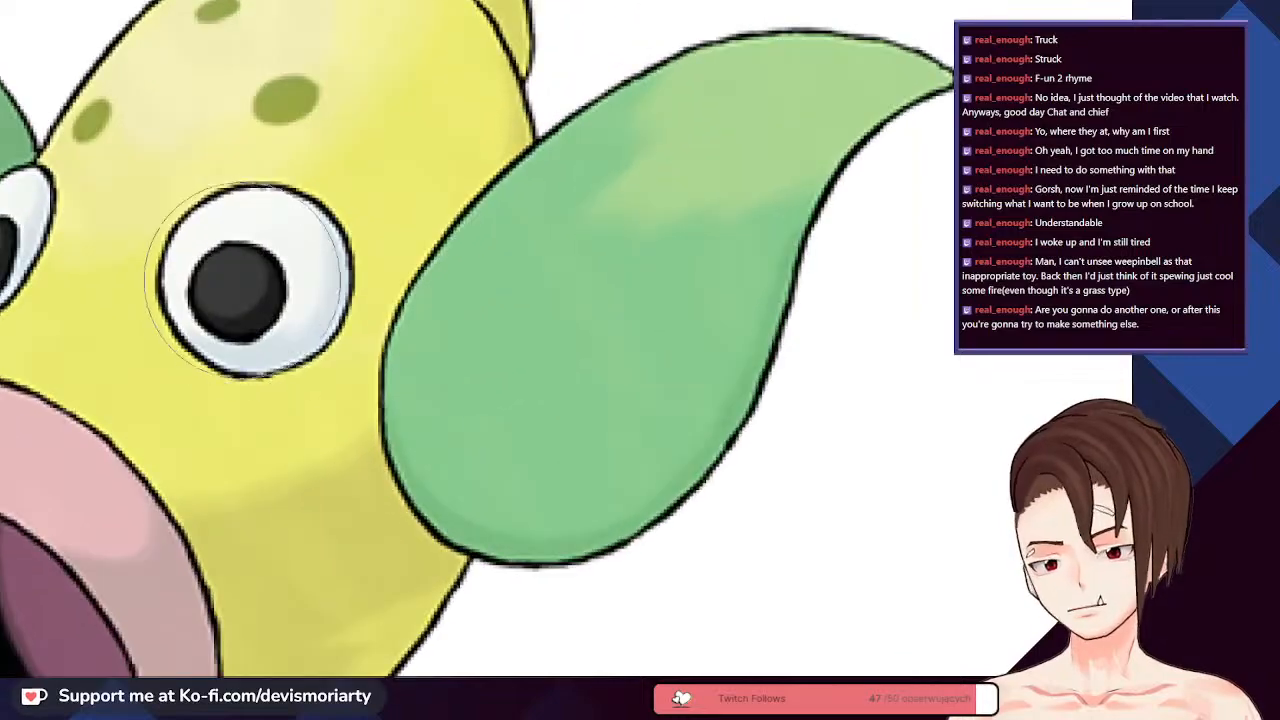
pyautogui.scroll(-3, 300, 300)
pyautogui.scroll(3, 945, 490)
pyautogui.scroll(4, 514, 586)
pyautogui.moveTo(530, 440)
pyautogui.mouseDown()
pyautogui.moveTo(528, 486)
pyautogui.moveTo(512, 405)
pyautogui.mouseUp()
pyautogui.scroll(-3, 512, 405)
pyautogui.moveTo(280, 430)
pyautogui.mouseDown()
pyautogui.moveTo(290, 450)
pyautogui.moveTo(284, 420)
pyautogui.mouseUp()
pyautogui.scroll(-3, 282, 375)
pyautogui.scroll(-4, 284, 374)
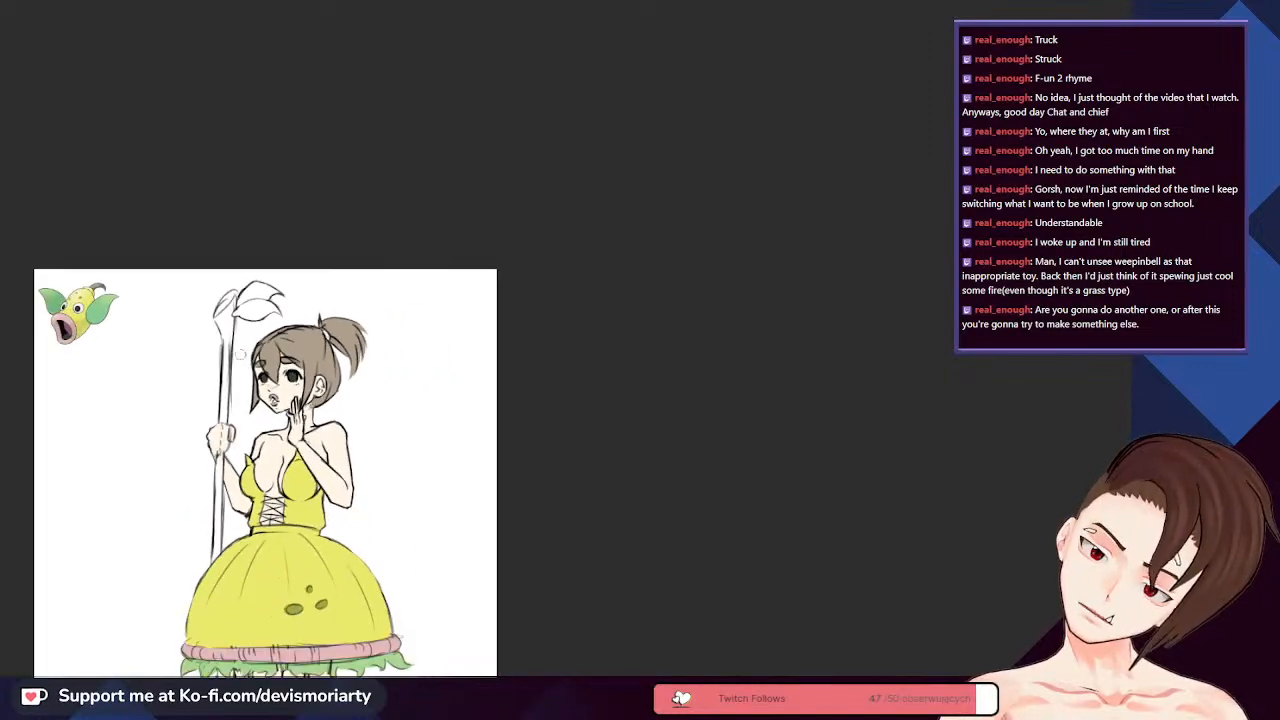
# - Paint the whites around both irises in a pale off-white and tidy the edges of the eyes
pyautogui.scroll(2, 777, 270)
pyautogui.scroll(5, 165, 435)
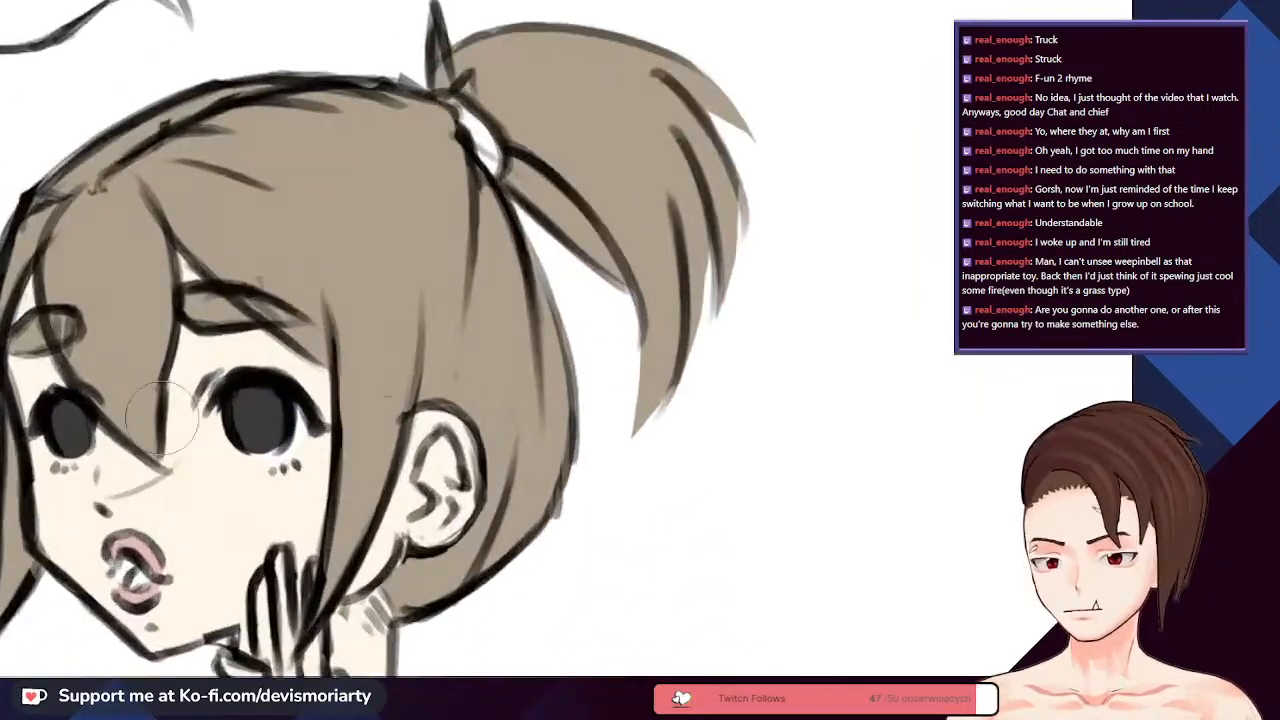
pyautogui.scroll(2, 262, 428)
pyautogui.scroll(-4, 232, 432)
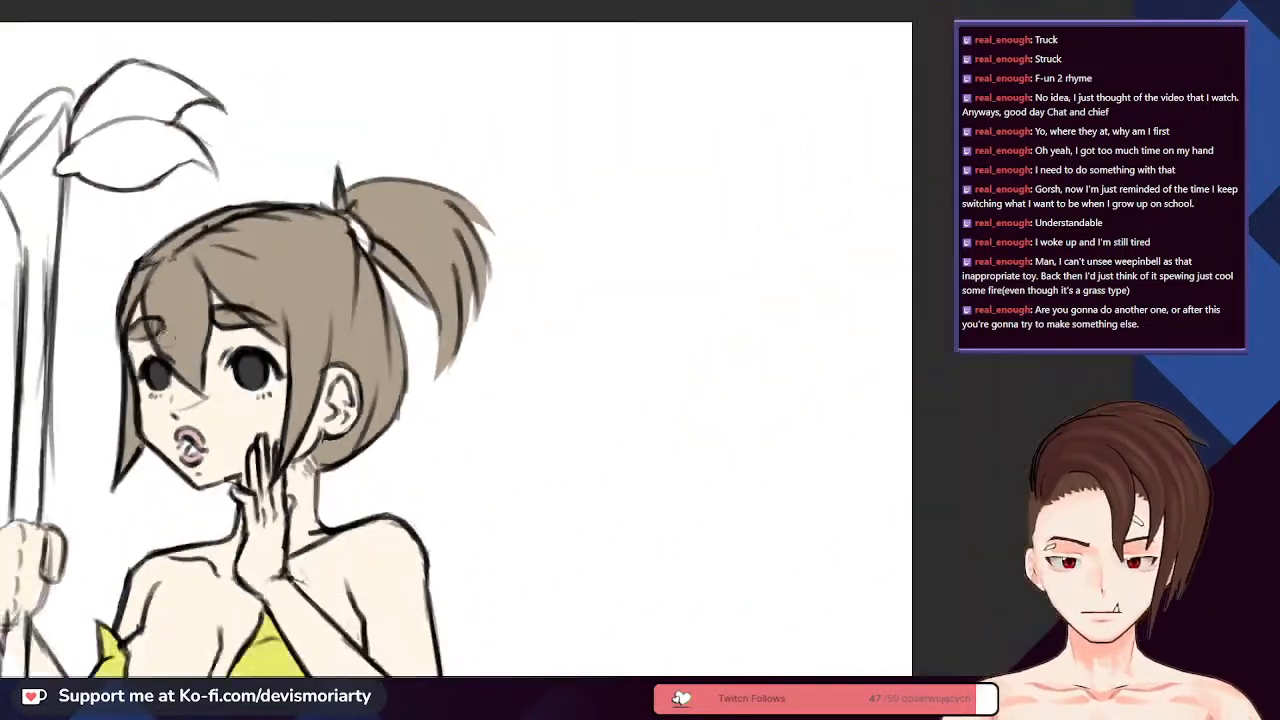
pyautogui.scroll(4, 214, 371)
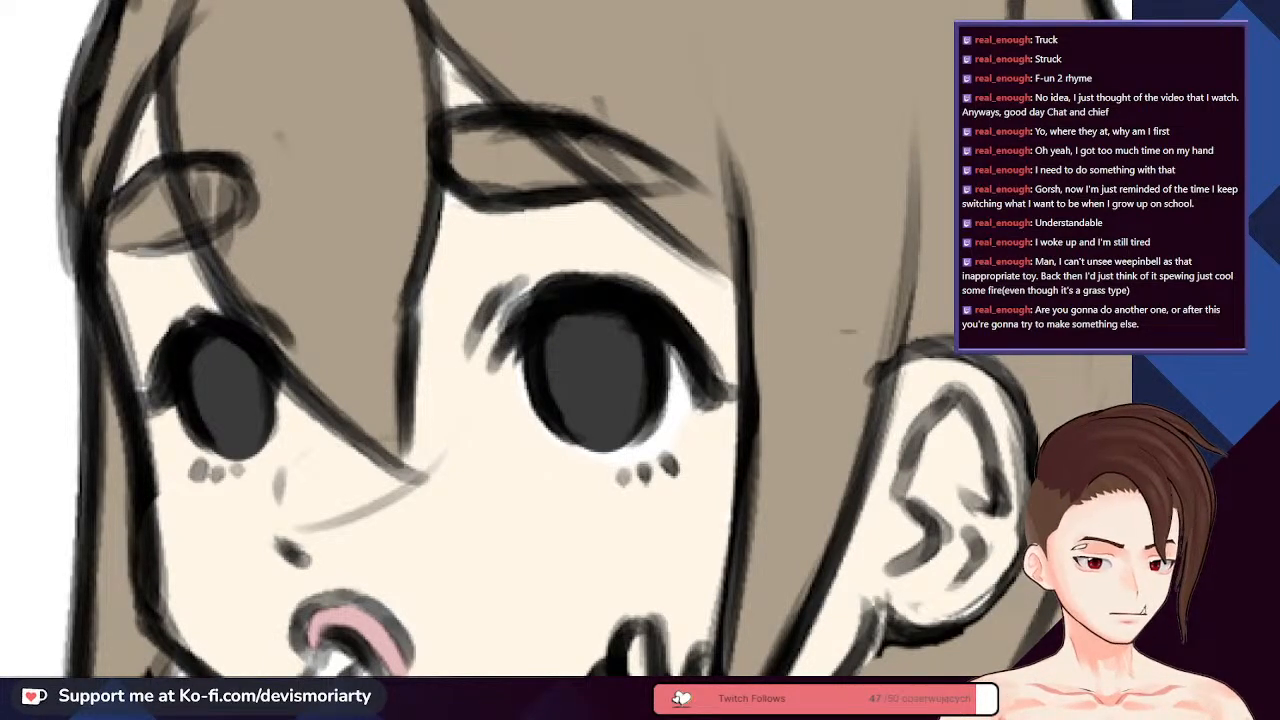
pyautogui.scroll(-2, 200, 430)
pyautogui.scroll(3, 177, 423)
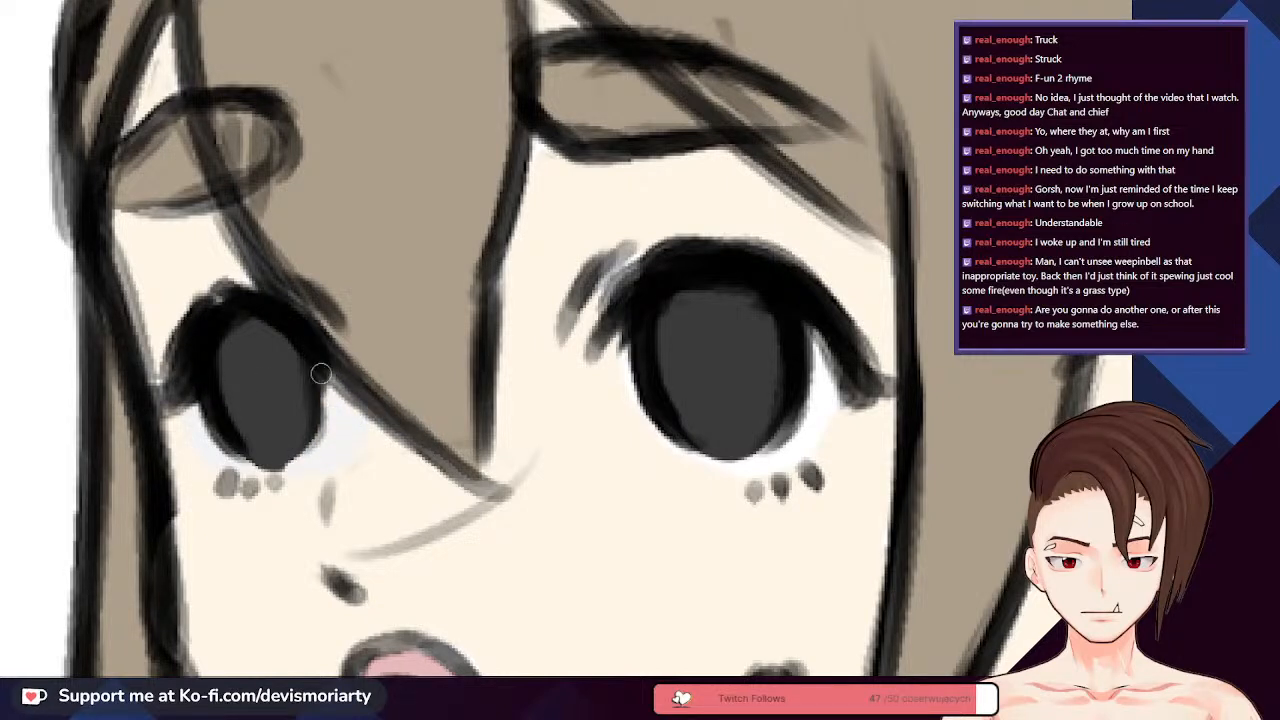
pyautogui.scroll(-3, 320, 373)
pyautogui.scroll(3, 312, 424)
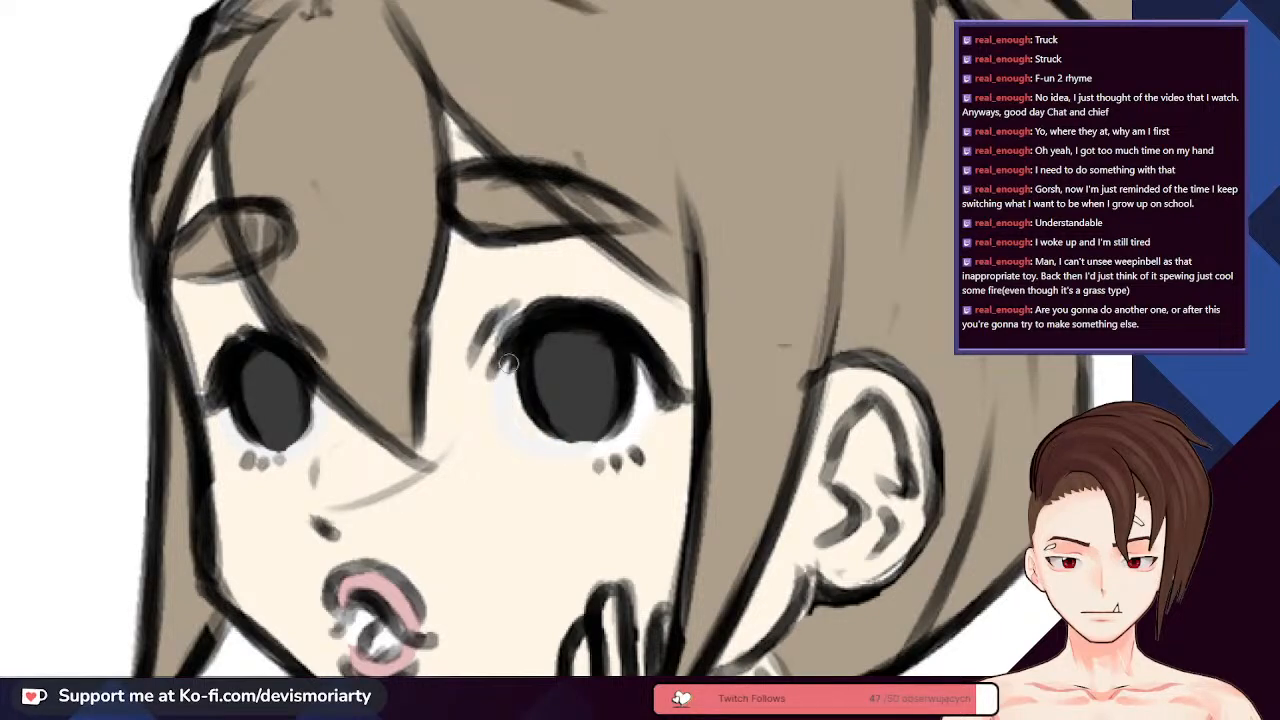
pyautogui.scroll(1, 632, 397)
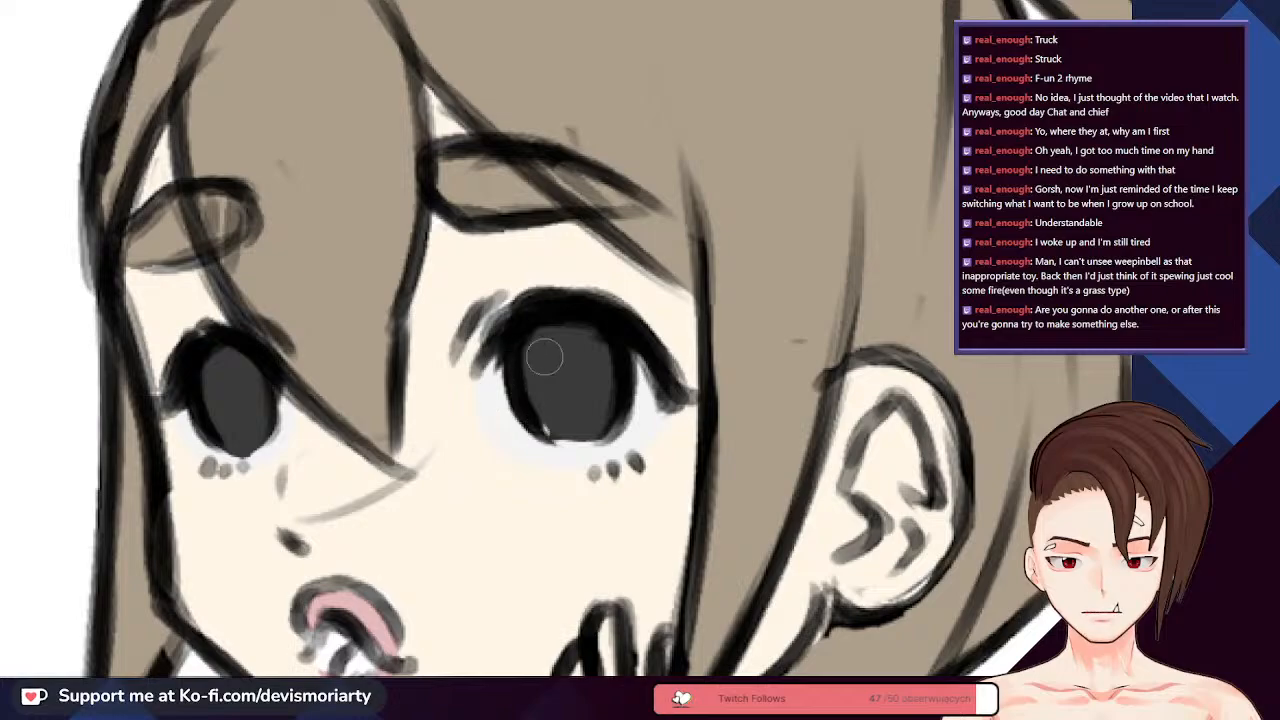
pyautogui.scroll(-8, 544, 357)
pyautogui.scroll(3, 594, 246)
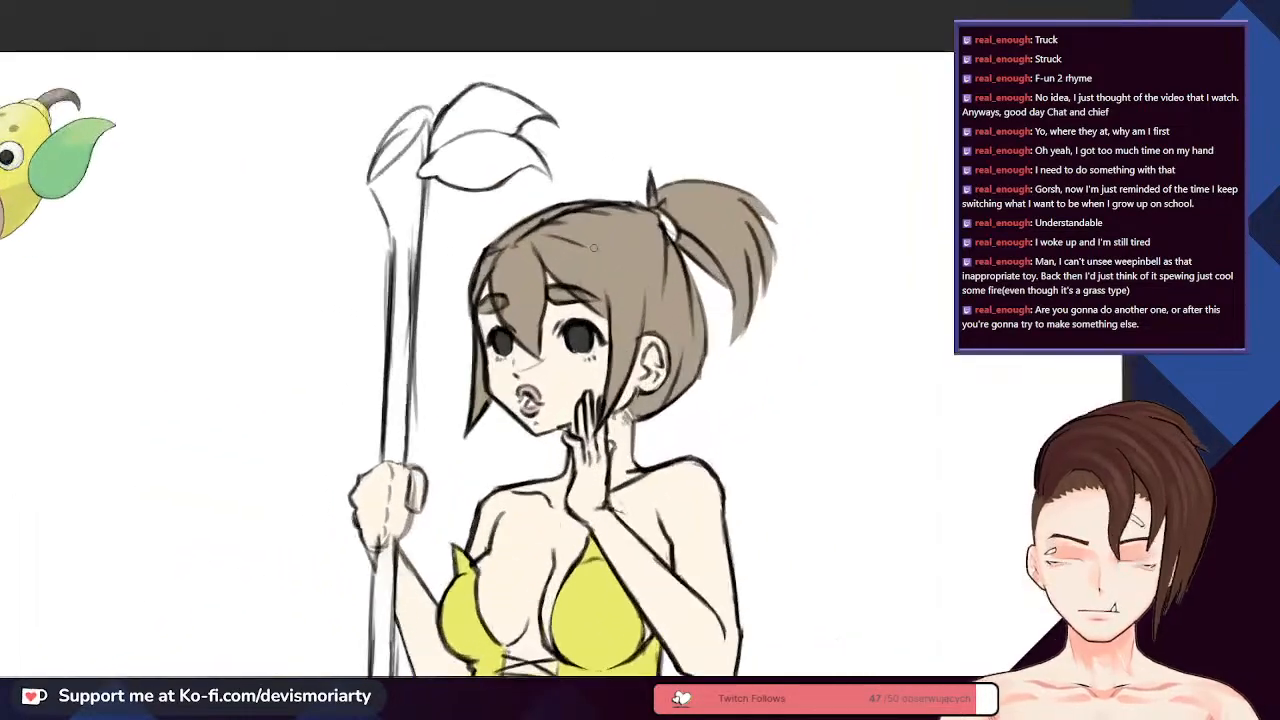
pyautogui.scroll(5, 594, 248)
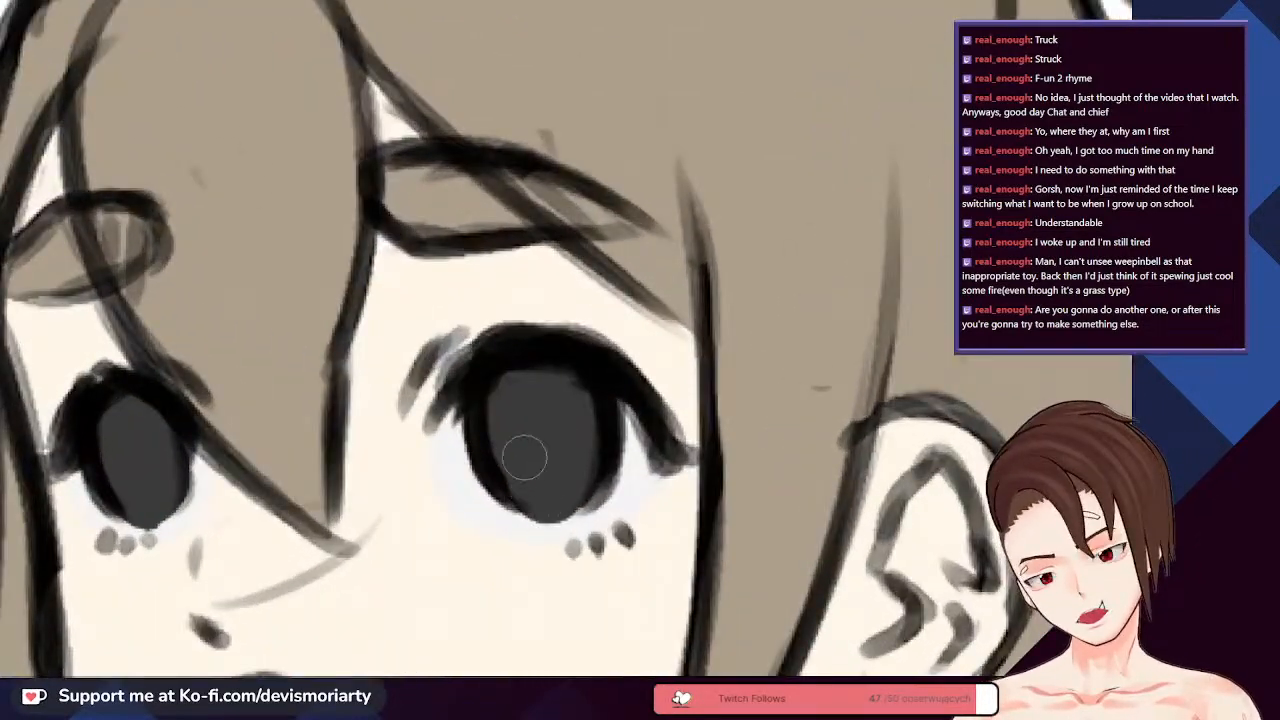
# - Fill both leaves at the head of the staff with light green
pyautogui.scroll(-8, 518, 474)
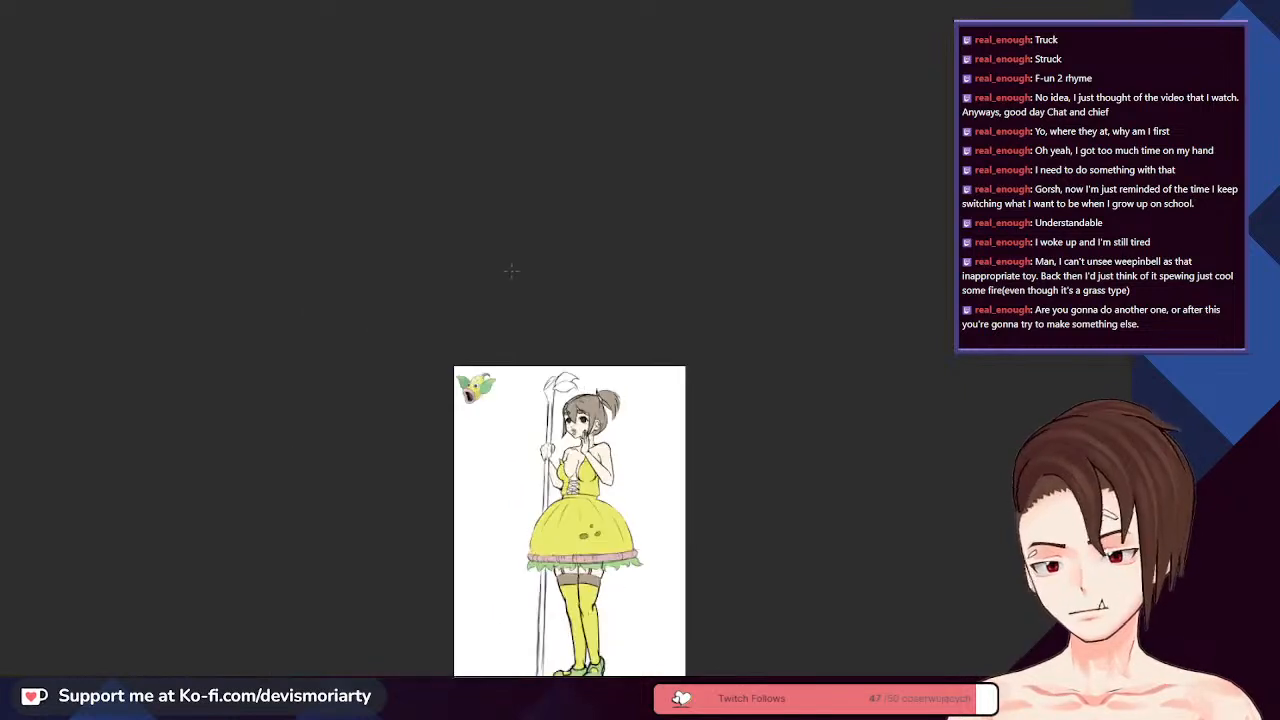
pyautogui.scroll(-1, 630, 505)
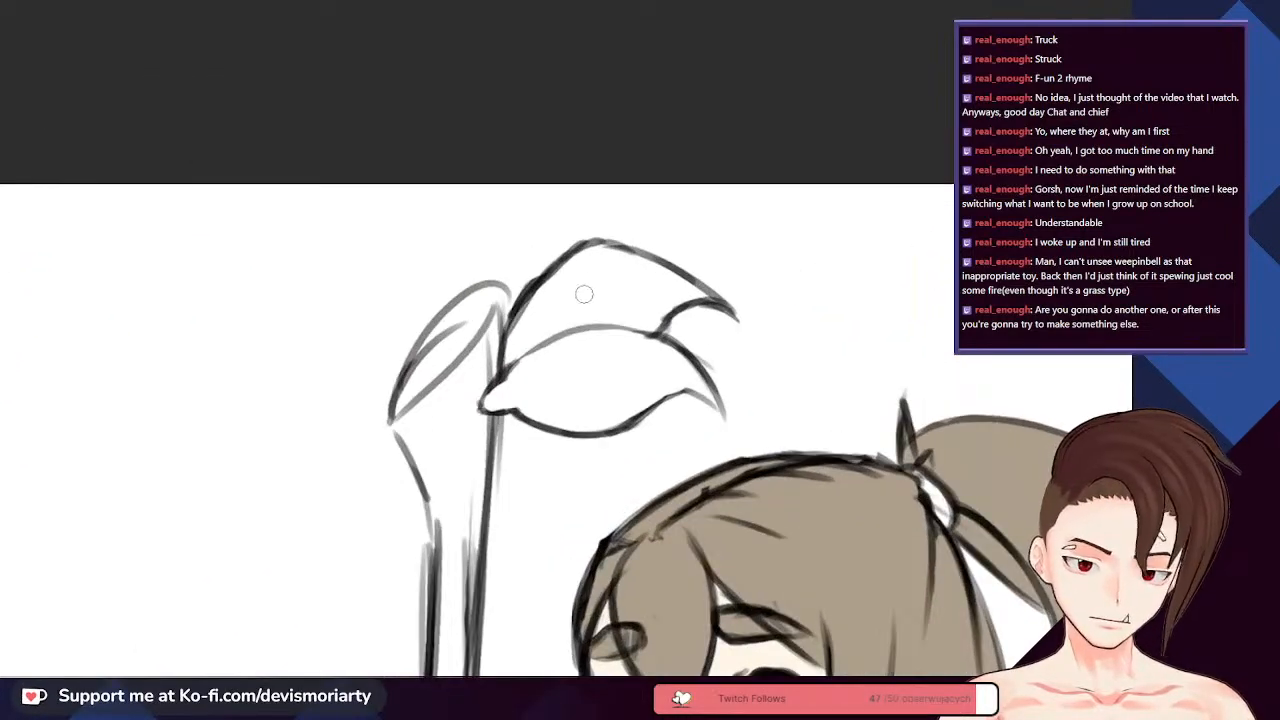
pyautogui.moveTo(578, 298)
pyautogui.mouseDown()
pyautogui.moveTo(530, 340)
pyautogui.moveTo(575, 280)
pyautogui.moveTo(494, 404)
pyautogui.moveTo(650, 385)
pyautogui.moveTo(610, 418)
pyautogui.moveTo(533, 395)
pyautogui.moveTo(650, 355)
pyautogui.moveTo(600, 325)
pyautogui.moveTo(698, 287)
pyautogui.moveTo(626, 262)
pyautogui.moveTo(590, 357)
pyautogui.mouseUp()
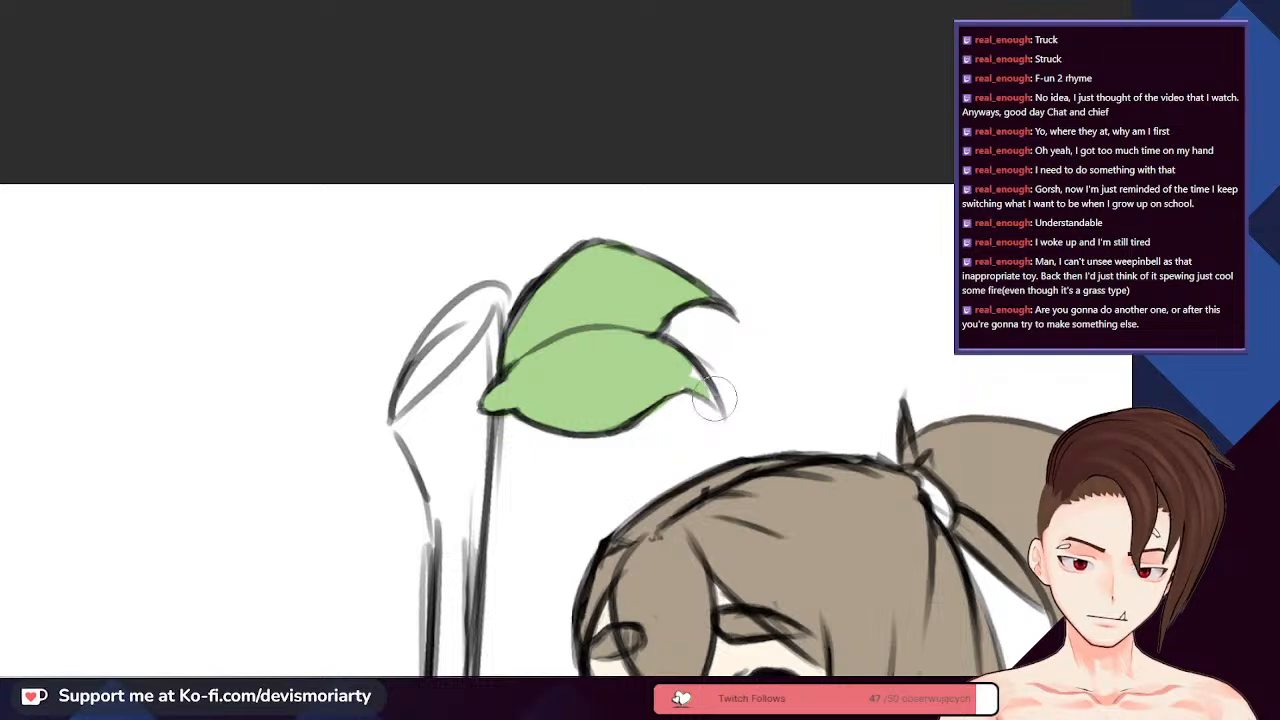
# - Sample the brown of the hair and fill the flared head of the staff with it
pyautogui.scroll(-1, 714, 400)
pyautogui.scroll(2, 714, 400)
pyautogui.scroll(-4, 650, 400)
pyautogui.scroll(4, 650, 400)
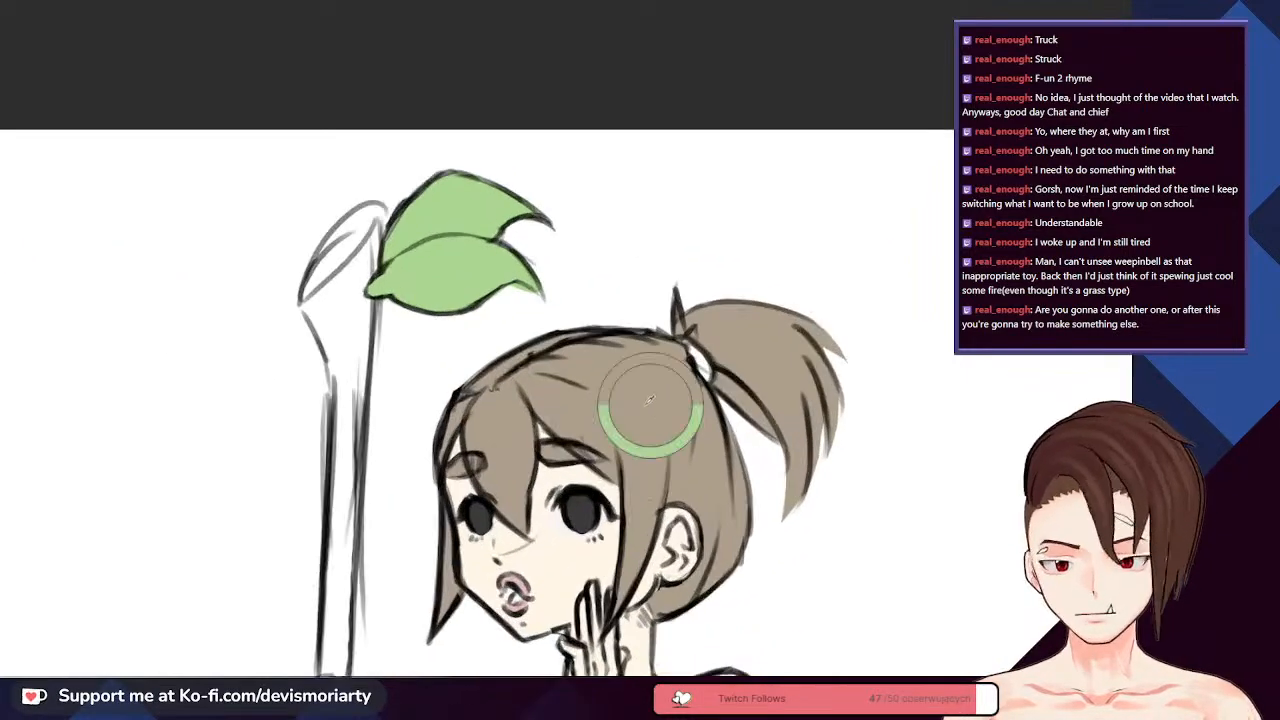
pyautogui.scroll(1, 650, 400)
pyautogui.moveTo(410, 320); pyautogui.dragTo(452, 262)
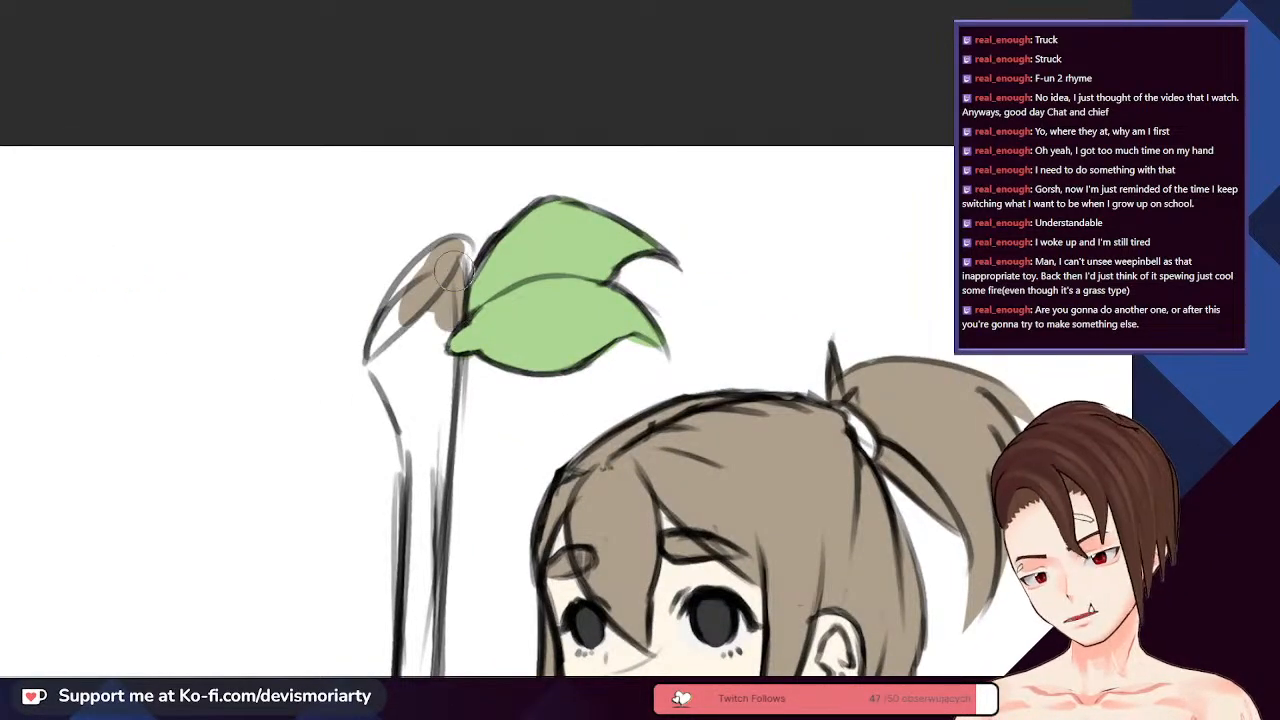
pyautogui.moveTo(390, 345)
pyautogui.mouseDown()
pyautogui.moveTo(429, 263)
pyautogui.moveTo(386, 356)
pyautogui.moveTo(382, 337)
pyautogui.moveTo(422, 450)
pyautogui.mouseUp()
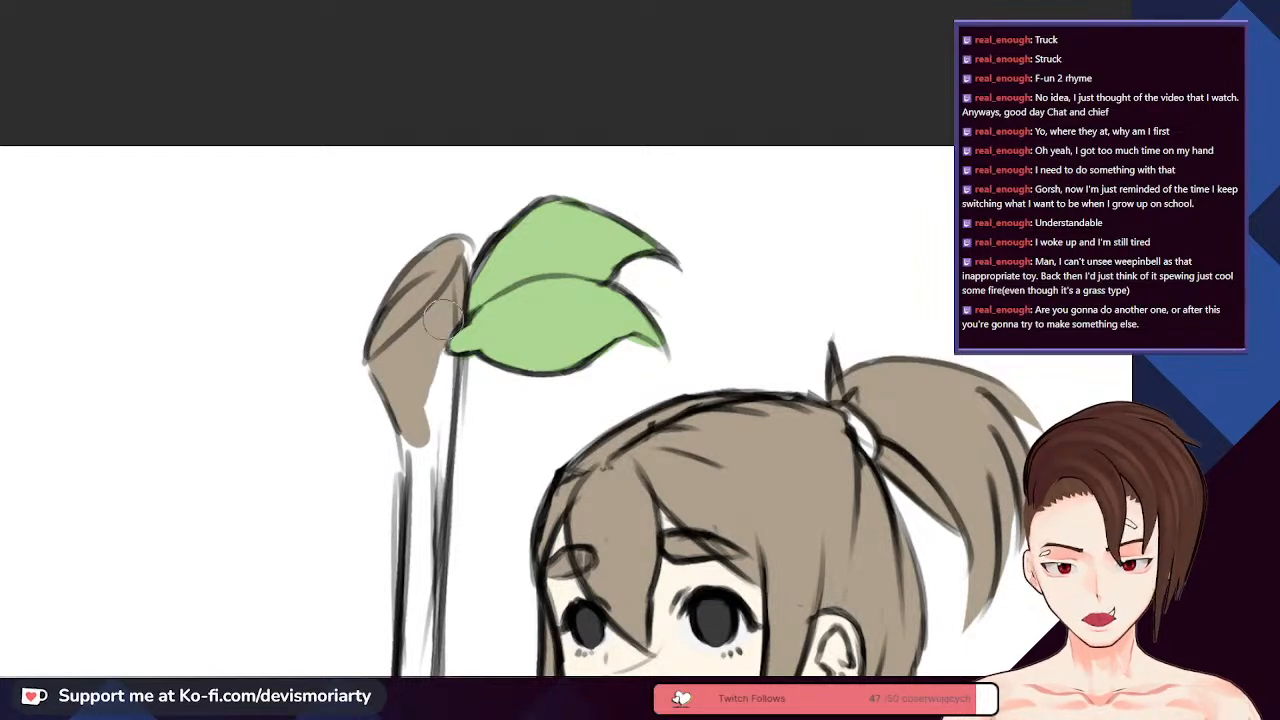
pyautogui.moveTo(421, 357); pyautogui.dragTo(416, 576)
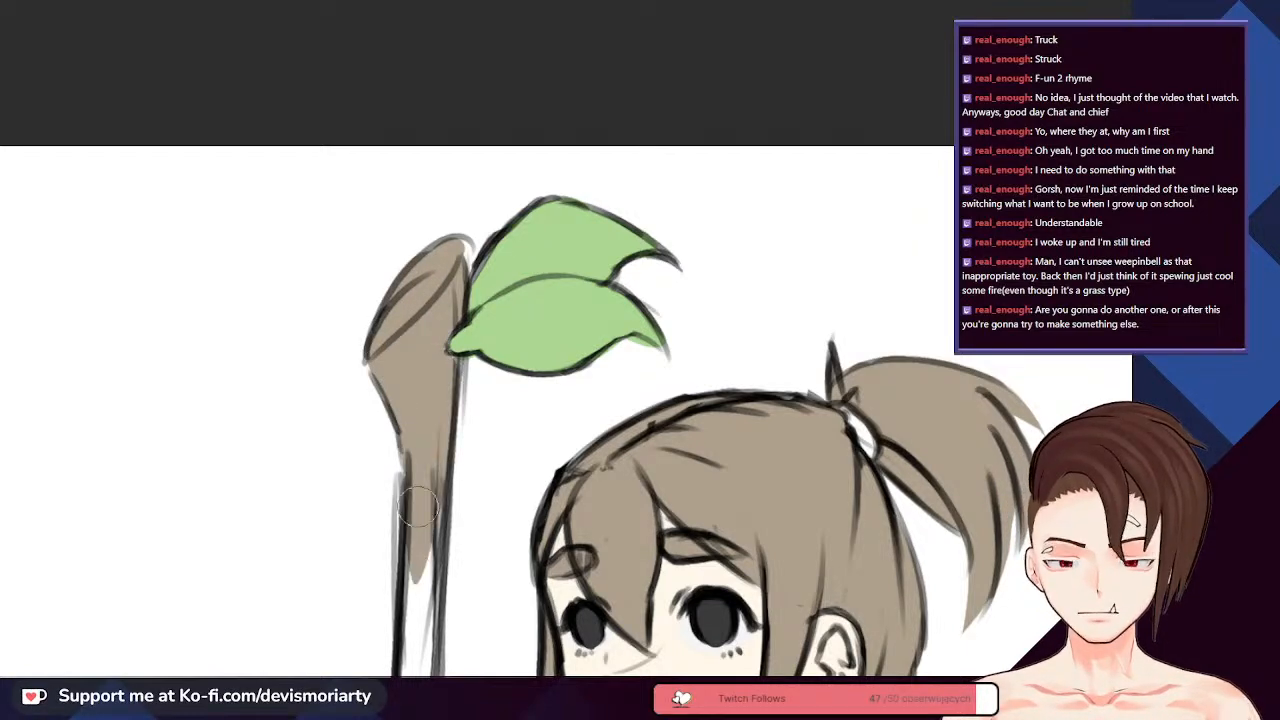
# - Continue the brown fill along the staff's shaft down to the gripping hand
pyautogui.moveTo(424, 500); pyautogui.dragTo(422, 660)
pyautogui.scroll(-5, 415, 345)
pyautogui.scroll(2, 430, 500)
pyautogui.scroll(3, 416, 430)
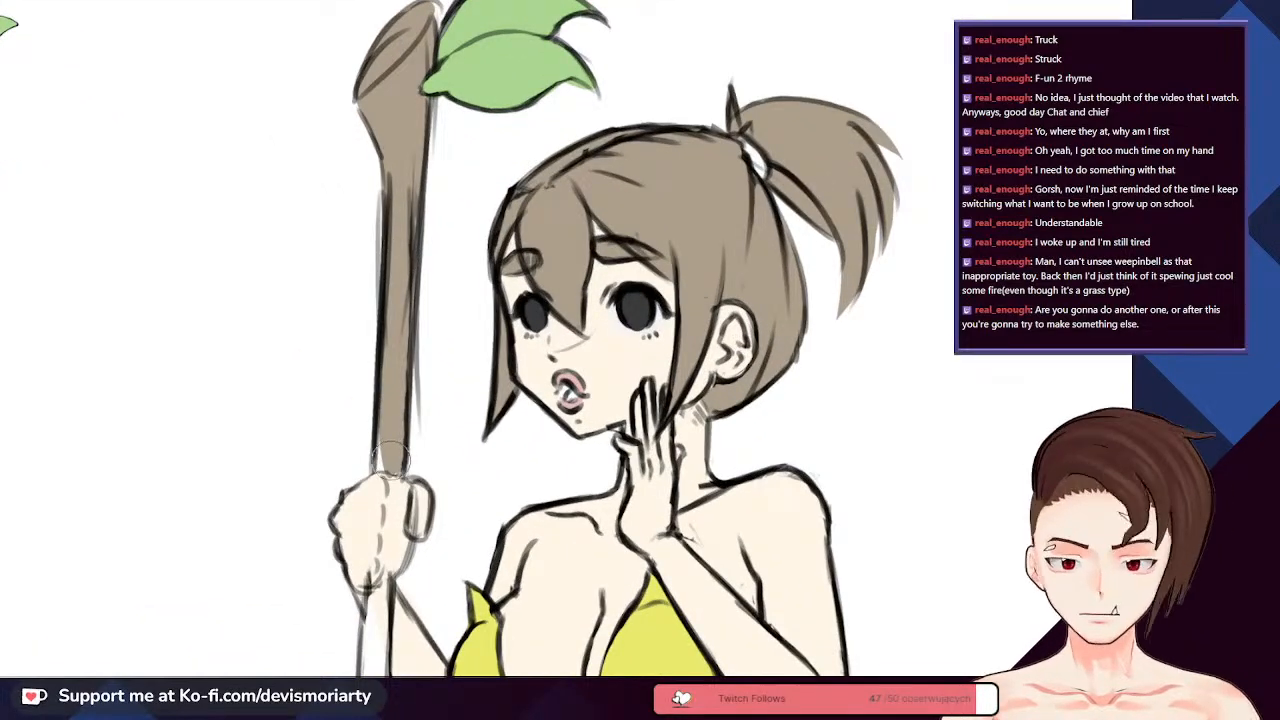
# - Fill the section of the staff between the gripping hand and the skirt with brown
pyautogui.scroll(-4, 388, 433)
pyautogui.scroll(4, 385, 471)
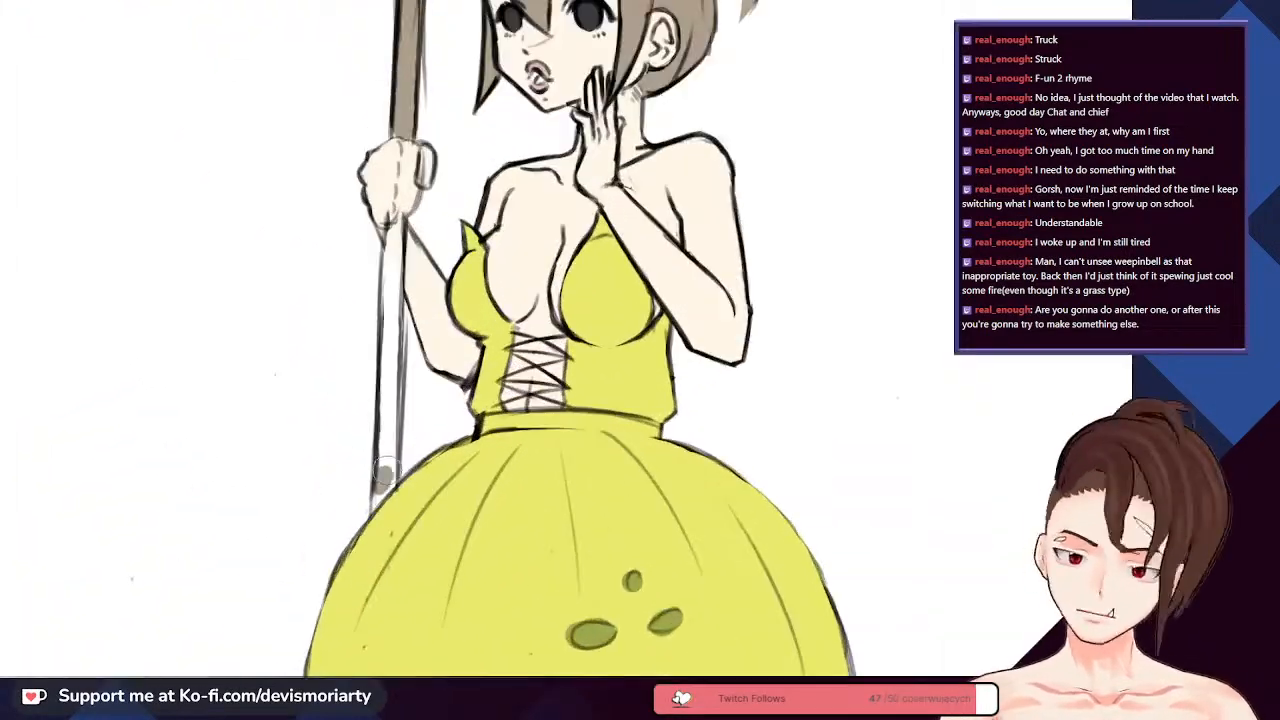
pyautogui.moveTo(385, 478); pyautogui.dragTo(396, 249)
# - Fill the staff below the skirt's frill with brown down to its lower end
pyautogui.scroll(-4, 396, 249)
pyautogui.scroll(4, 392, 380)
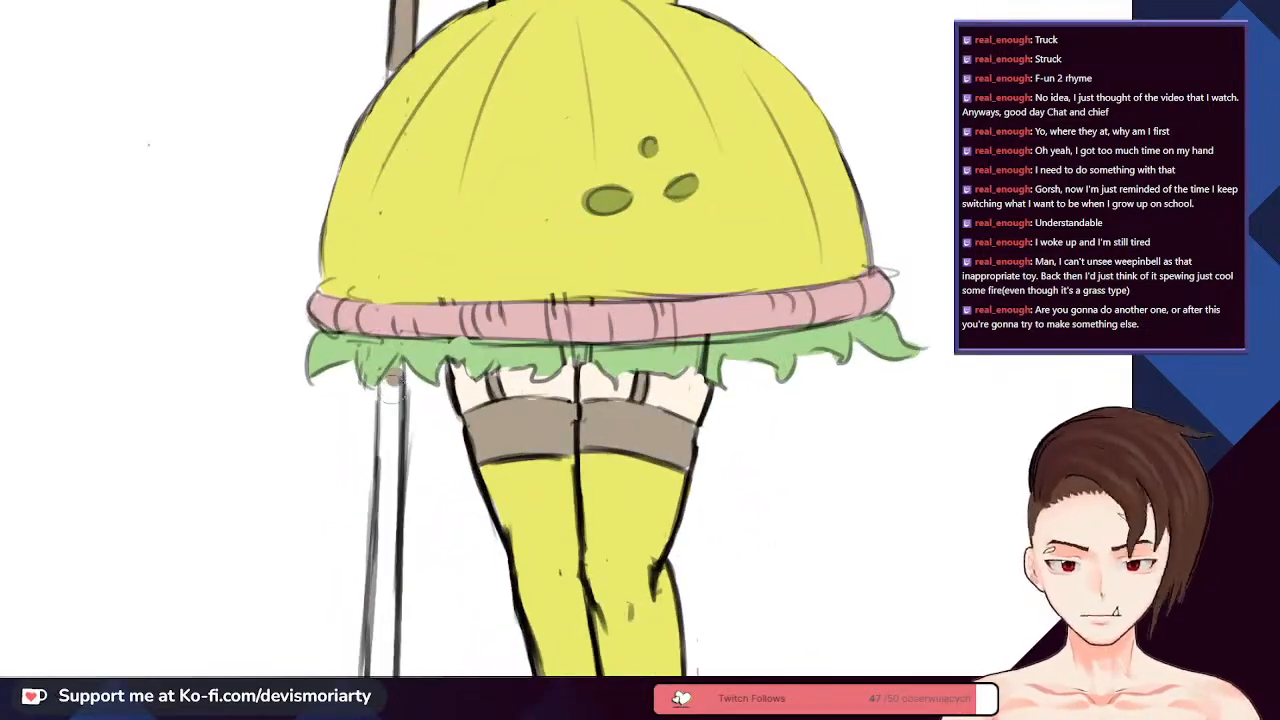
pyautogui.moveTo(392, 380); pyautogui.dragTo(390, 605)
pyautogui.scroll(-4, 390, 605)
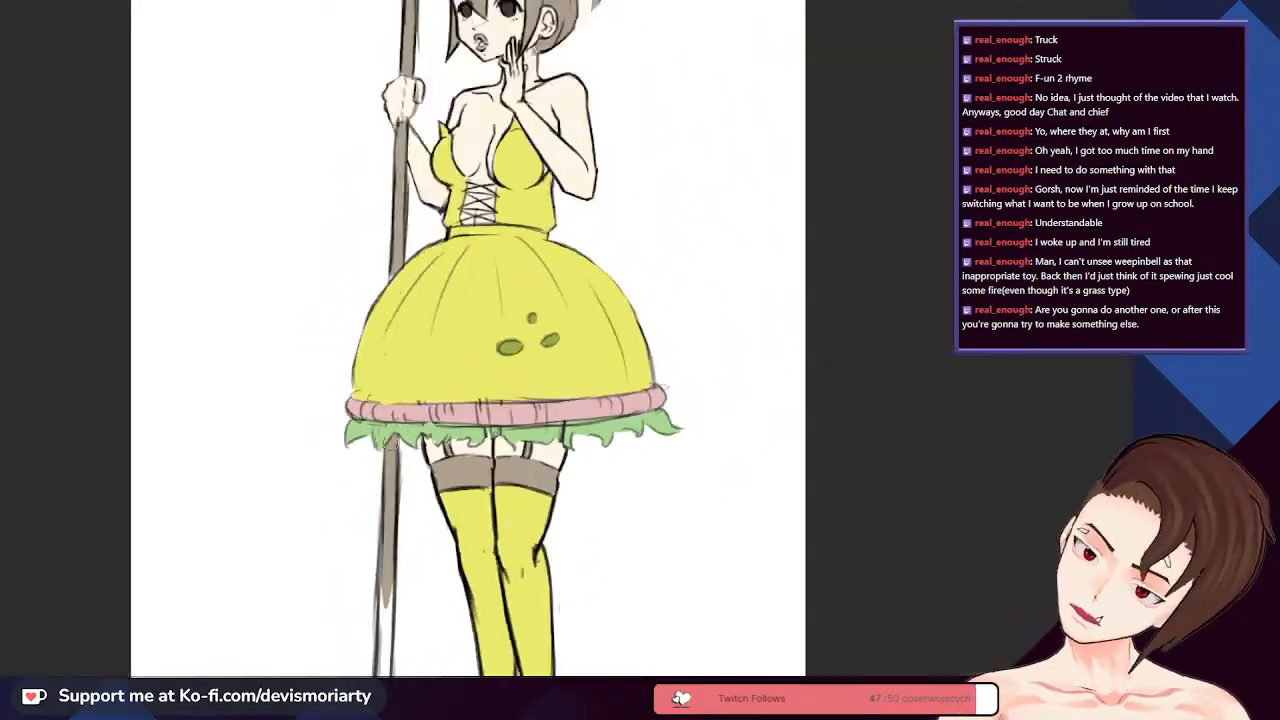
pyautogui.scroll(3, 388, 520)
pyautogui.scroll(1, 390, 519)
pyautogui.moveTo(390, 519)
pyautogui.mouseDown()
pyautogui.moveTo(386, 552)
pyautogui.moveTo(391, 308)
pyautogui.moveTo(377, 508)
pyautogui.mouseUp()
pyautogui.moveTo(396, 241); pyautogui.dragTo(390, 286)
pyautogui.scroll(-4, 380, 340)
pyautogui.hotkey('ctrl', '0')
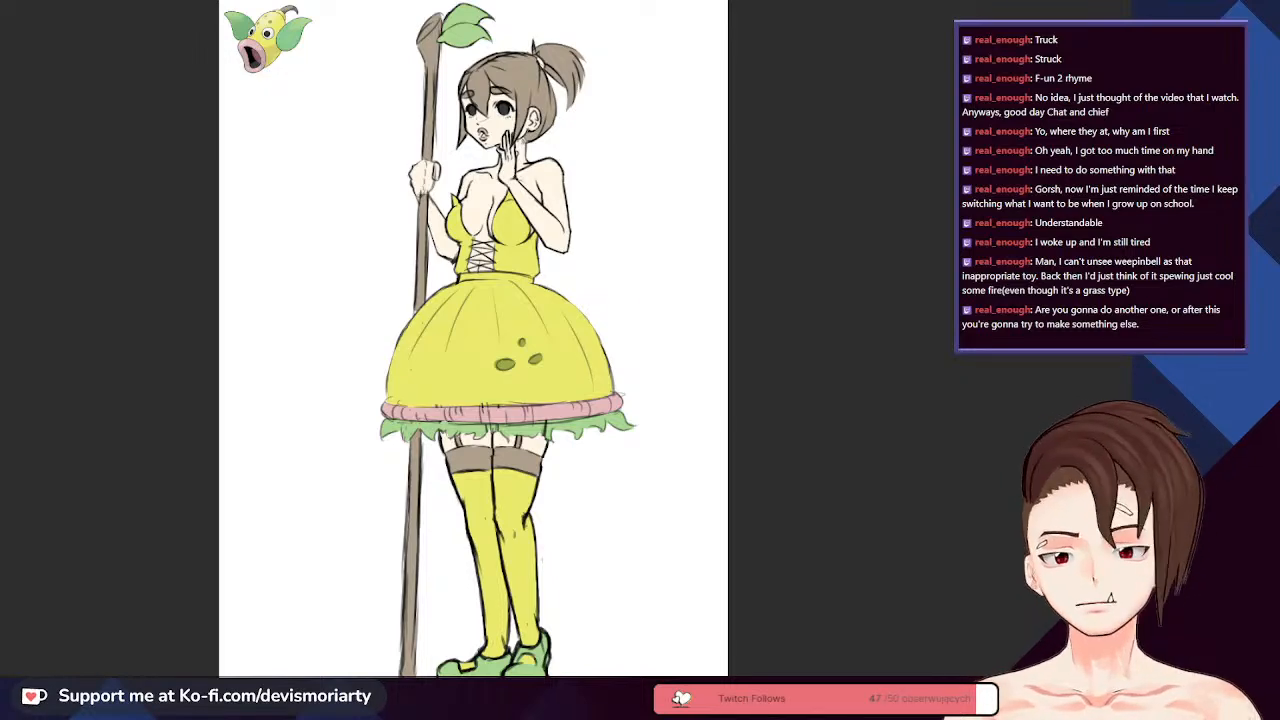
# - Fill the hair tie at the base of the ponytail with light green
pyautogui.scroll(-2, 596, 418)
pyautogui.scroll(6, 566, 424)
pyautogui.keyDown('alt'); pyautogui.click(545, 376); pyautogui.keyUp('alt')
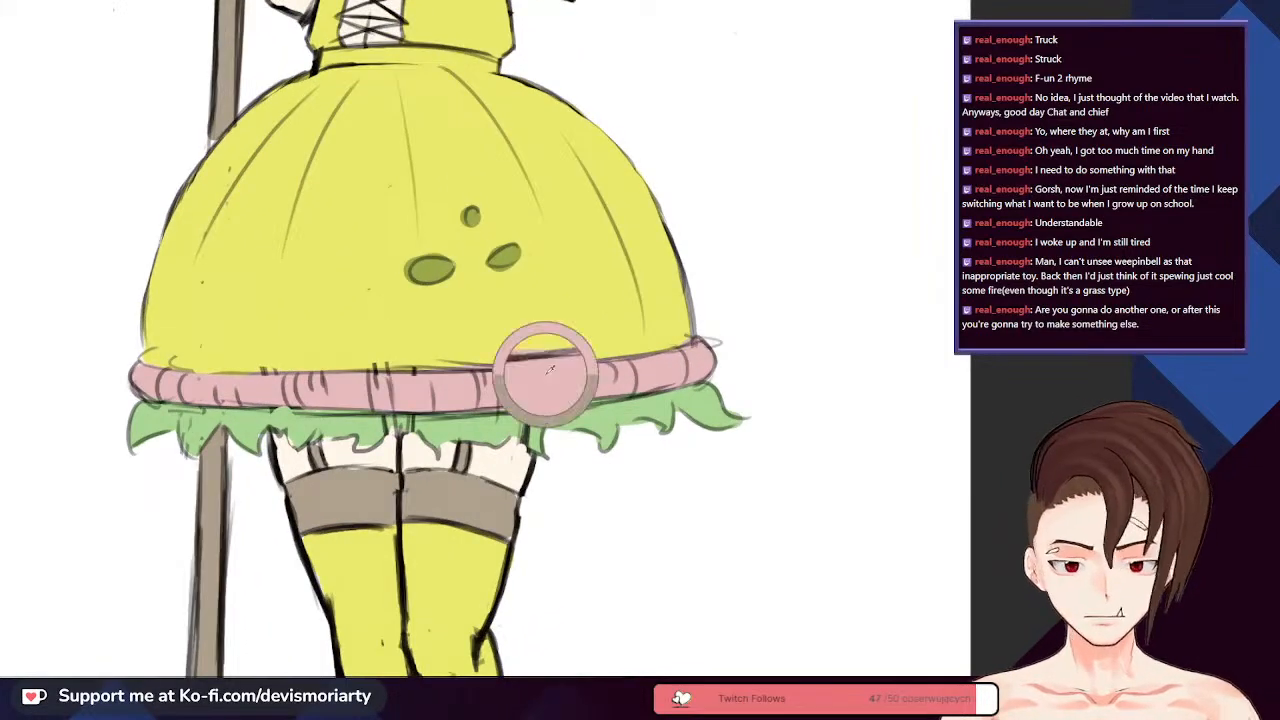
pyautogui.scroll(-5, 554, 396)
pyautogui.scroll(3, 581, 413)
pyautogui.scroll(-3, 480, 300)
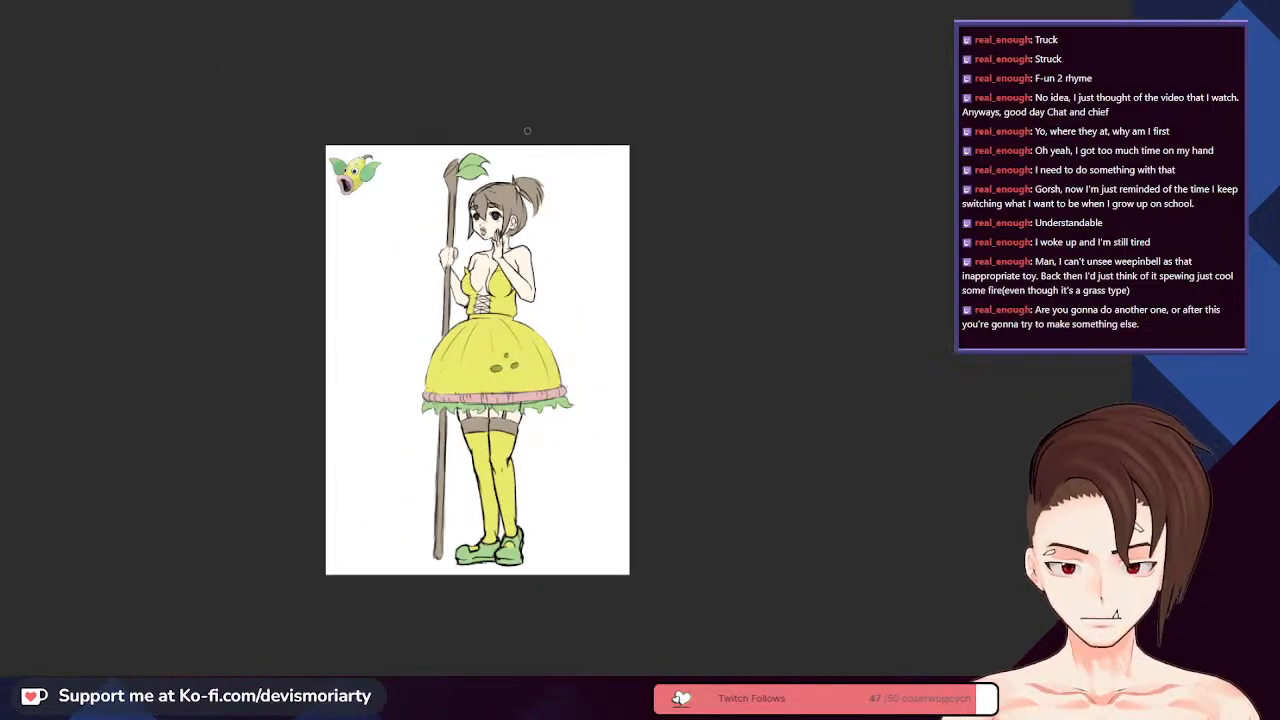
pyautogui.scroll(6, 391, 208)
pyautogui.scroll(6, 420, 270)
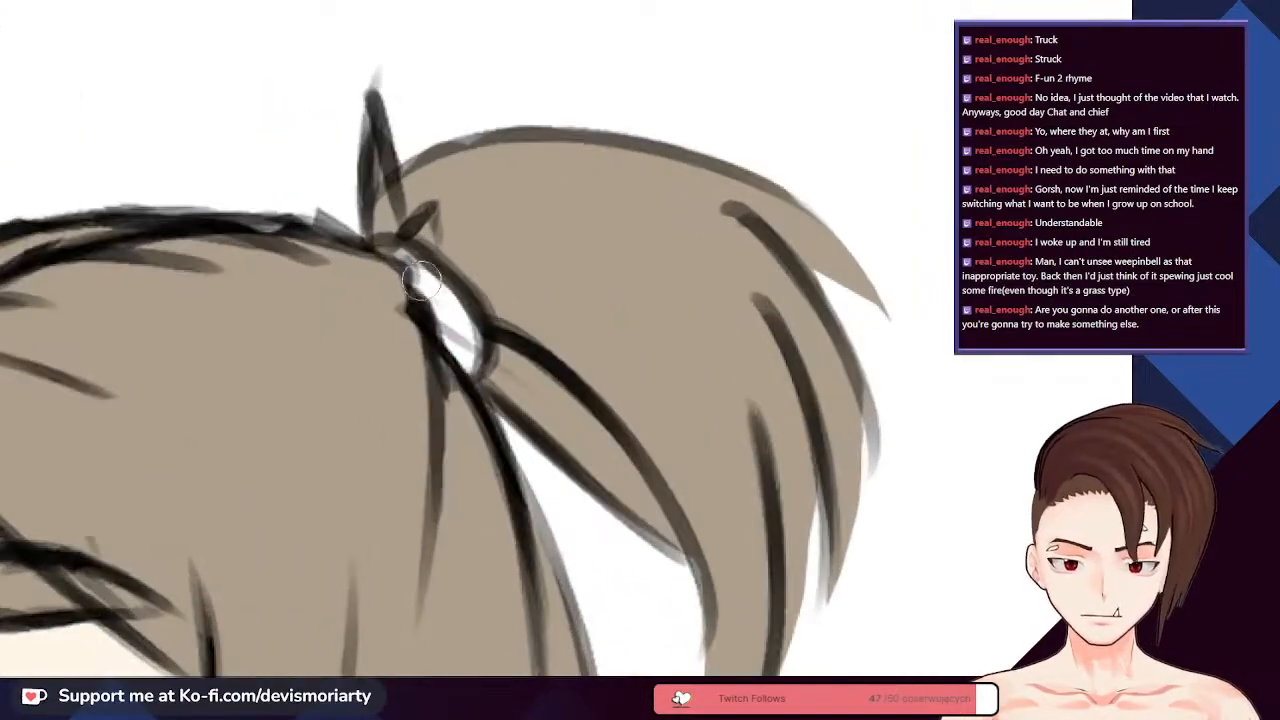
pyautogui.moveTo(420, 270)
pyautogui.mouseDown()
pyautogui.moveTo(468, 367)
pyautogui.moveTo(422, 270)
pyautogui.mouseUp()
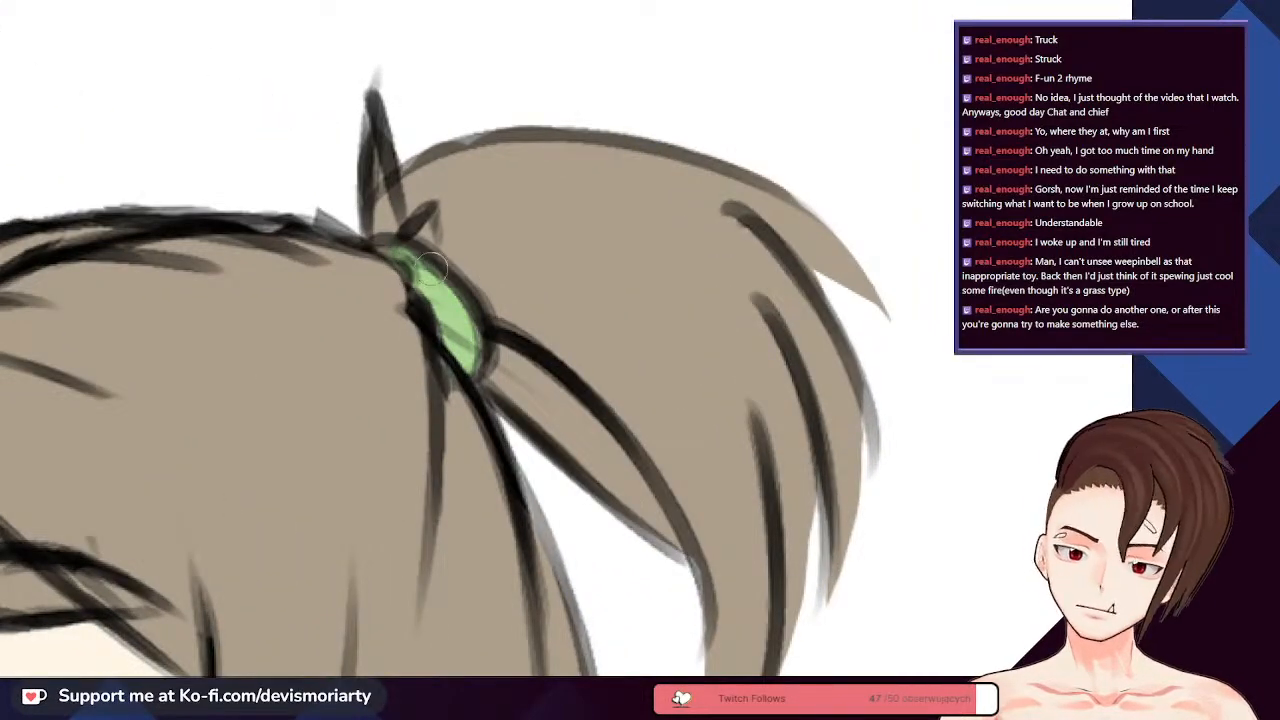
pyautogui.scroll(-10, 430, 268)
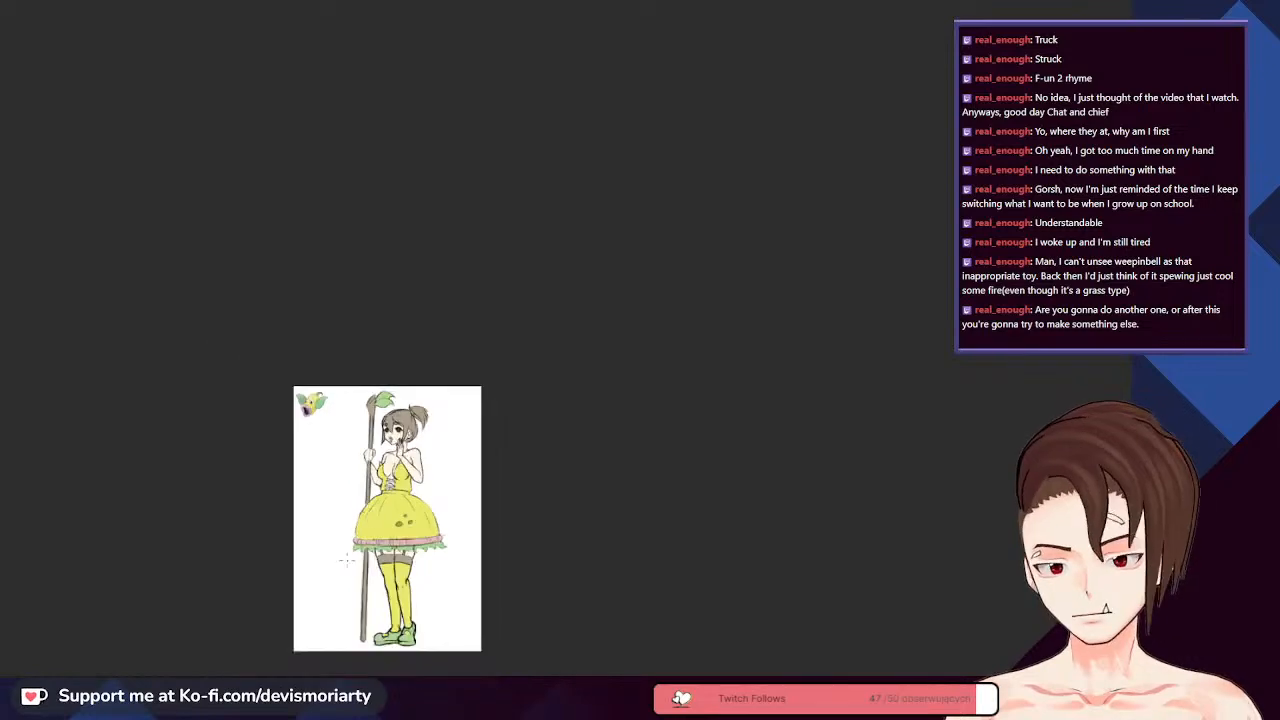
# - Examine the flat colours across the whole figure and close up around the face and hair
pyautogui.scroll(3, 347, 560)
pyautogui.scroll(-2, 447, 392)
pyautogui.scroll(3, 444, 424)
pyautogui.scroll(-1, 362, 164)
pyautogui.scroll(1, 362, 162)
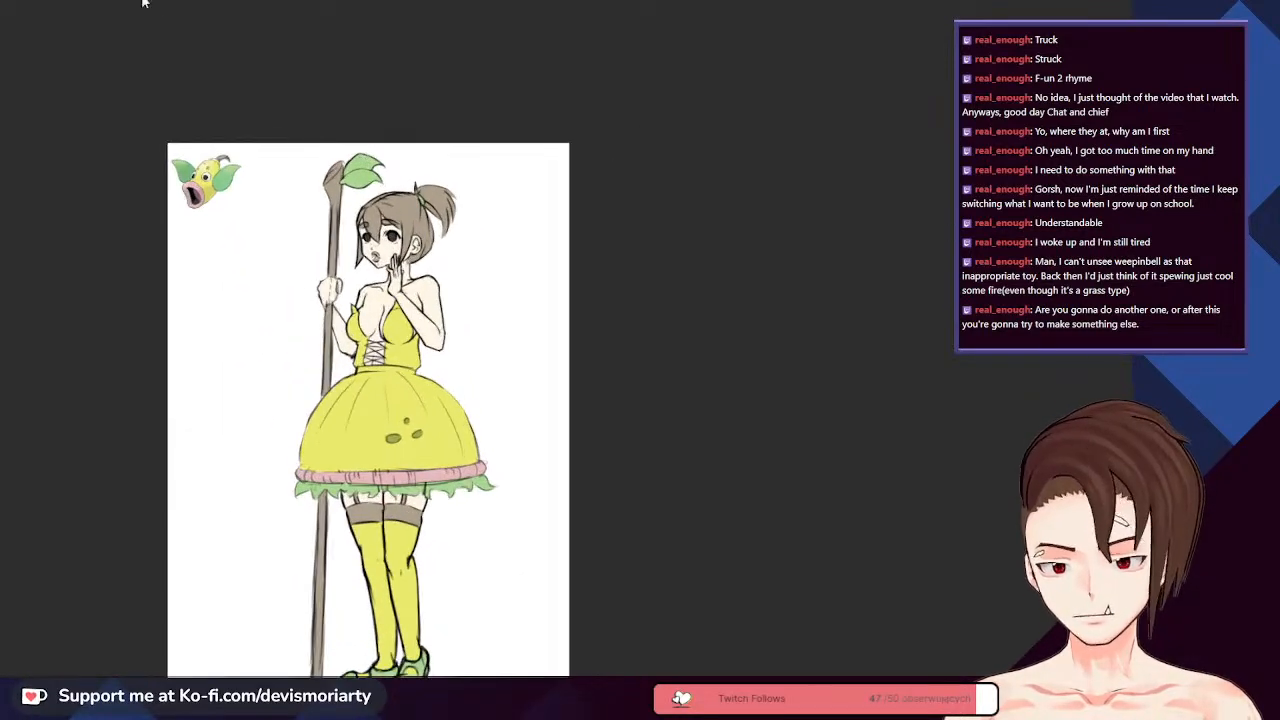
pyautogui.scroll(-2, 362, 256)
pyautogui.scroll(-1, 362, 256)
pyautogui.scroll(1, 362, 256)
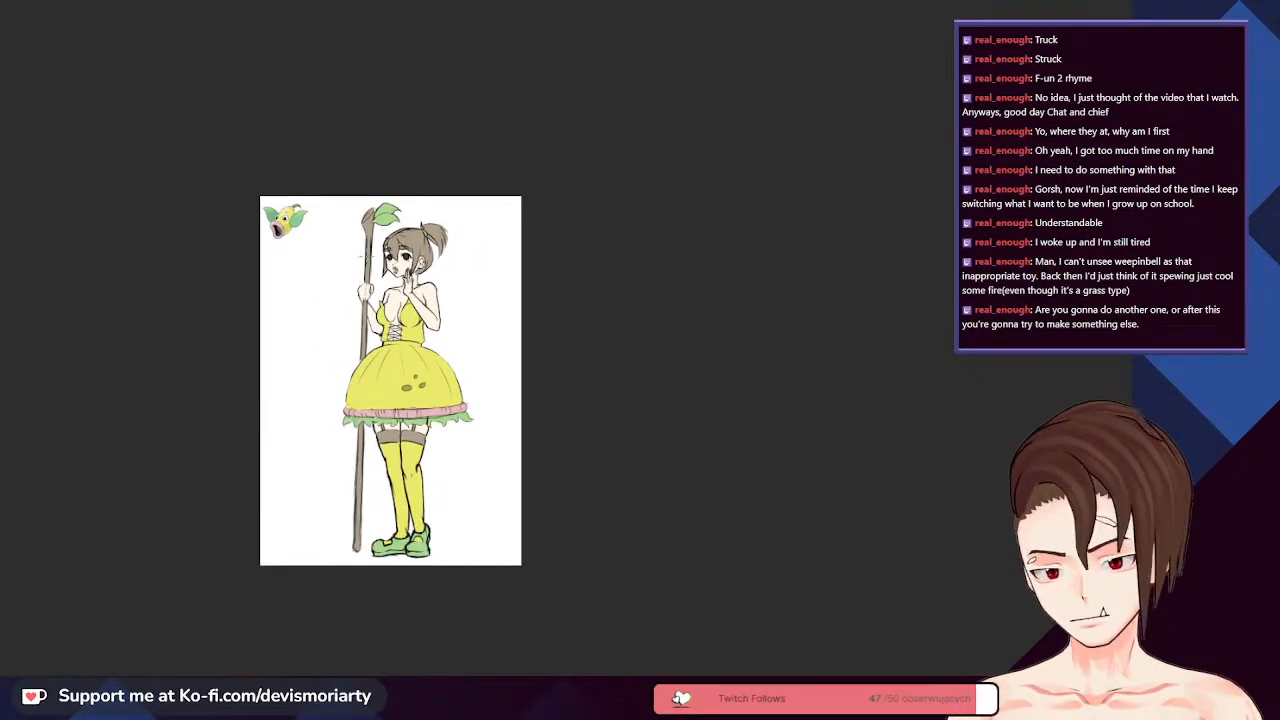
pyautogui.scroll(2, 390, 290)
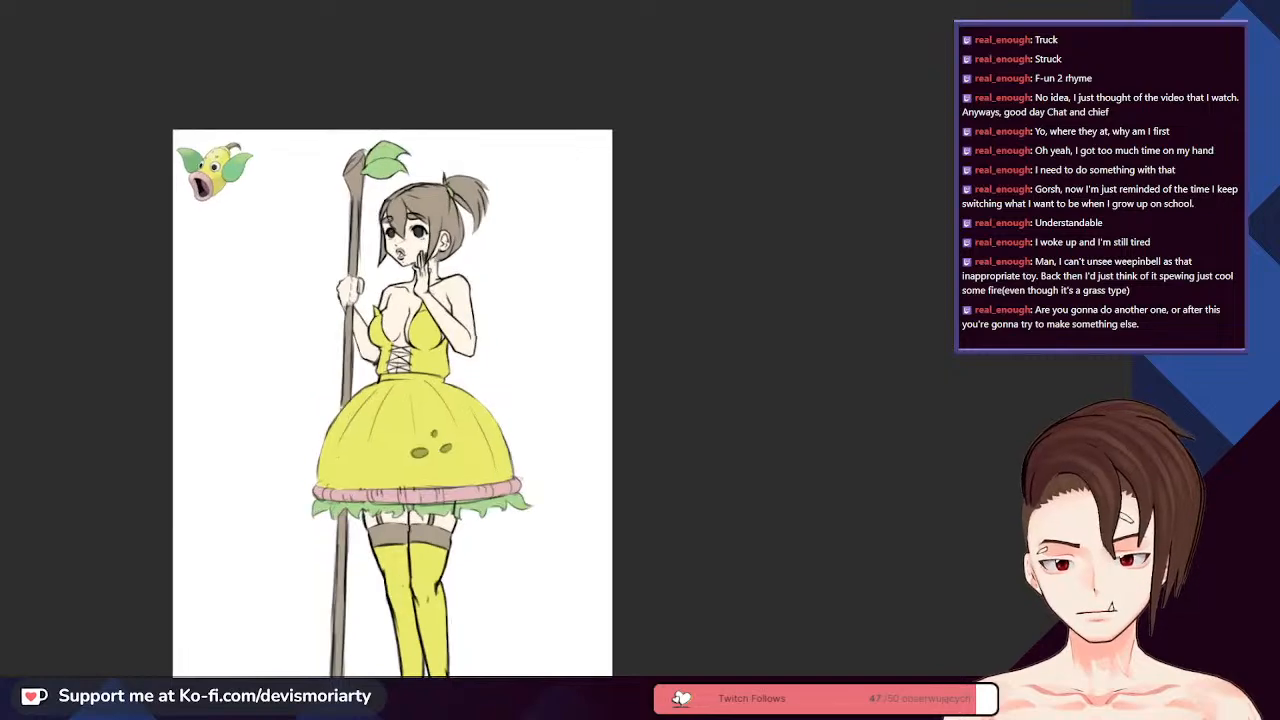
pyautogui.scroll(1, 390, 290)
pyautogui.scroll(-1, 420, 340)
pyautogui.scroll(2, 420, 340)
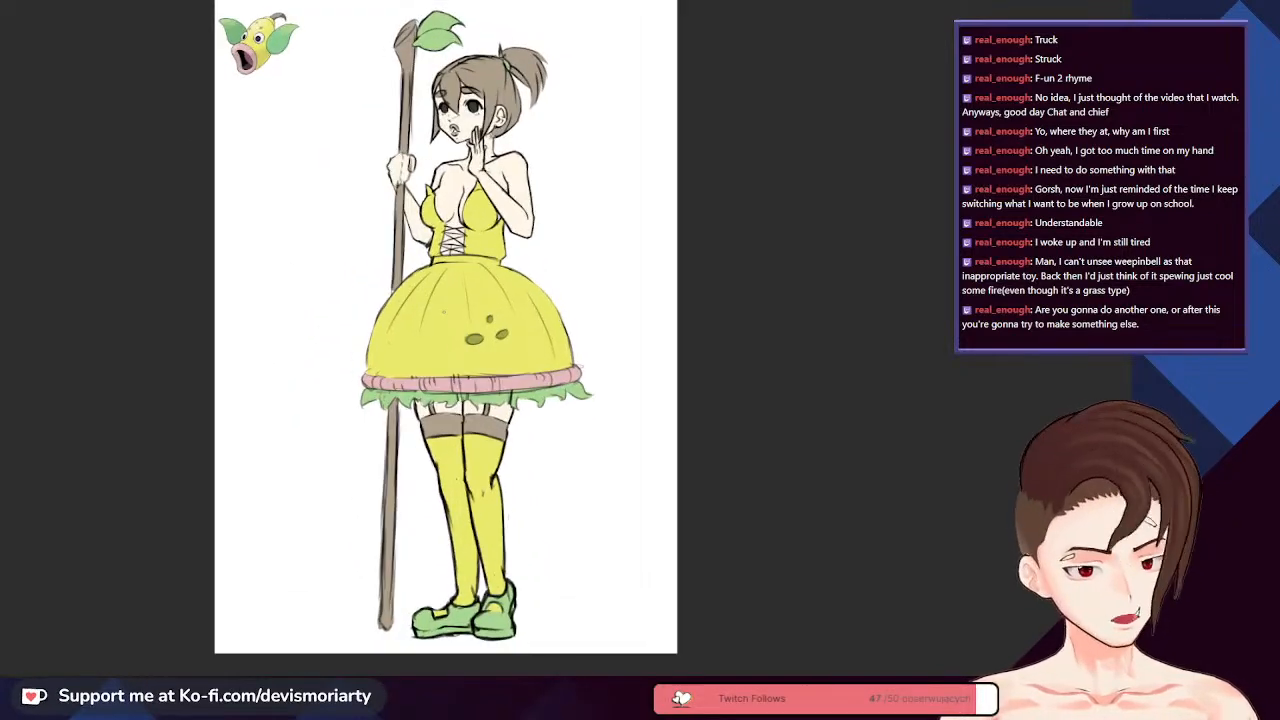
pyautogui.scroll(-1, 692, 375)
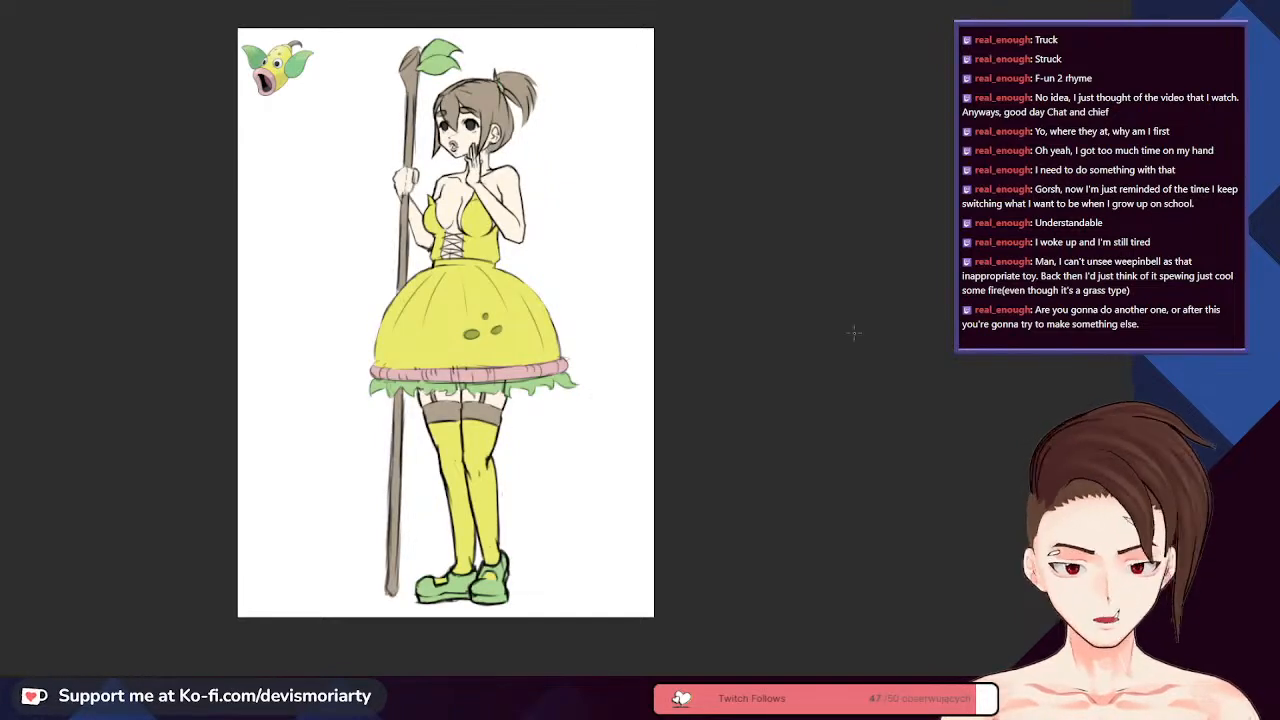
pyautogui.scroll(1, 779, 304)
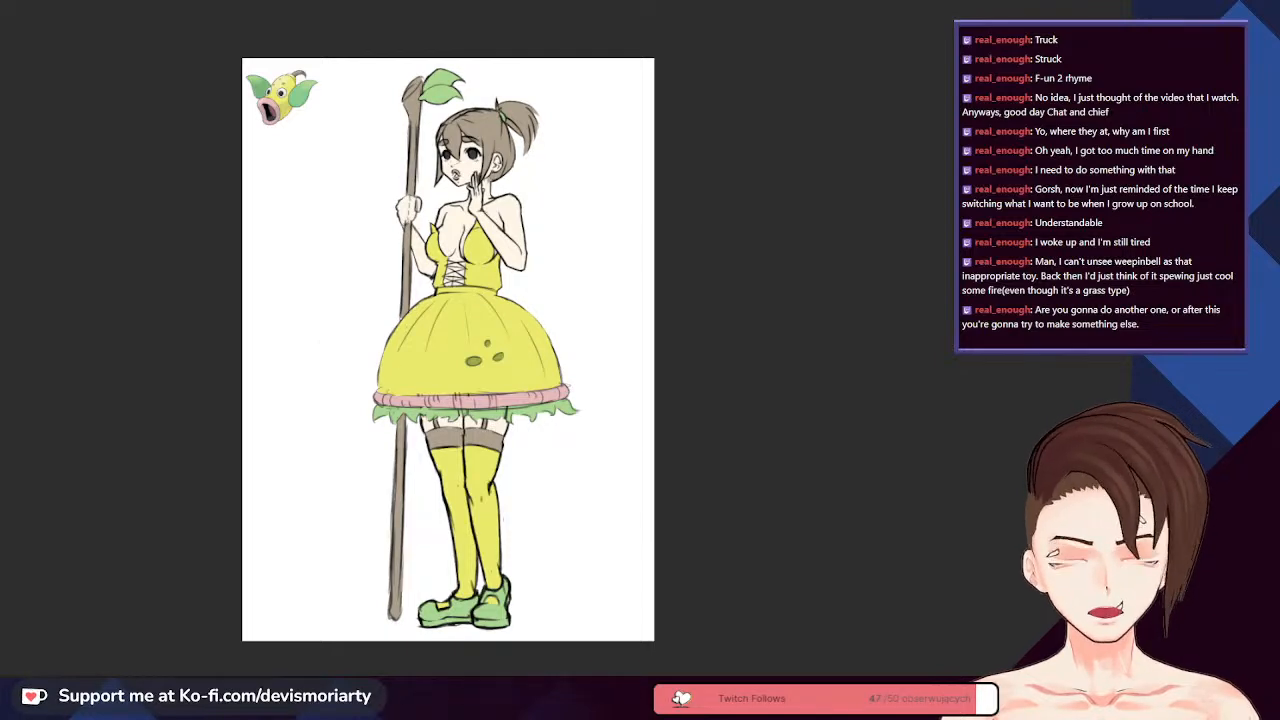
pyautogui.scroll(-3, 643, 255)
pyautogui.scroll(4, 625, 230)
pyautogui.scroll(-4, 530, 260)
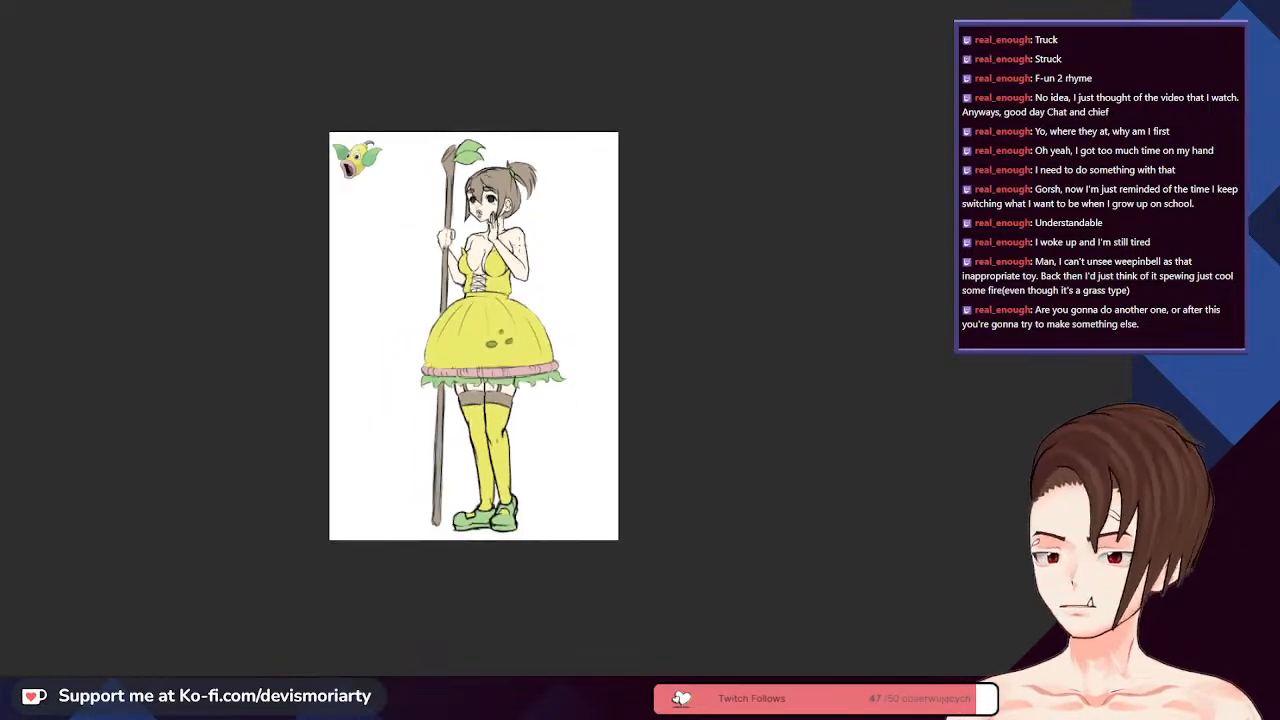
pyautogui.scroll(4, 517, 232)
pyautogui.scroll(-3, 759, 296)
pyautogui.scroll(3, 692, 248)
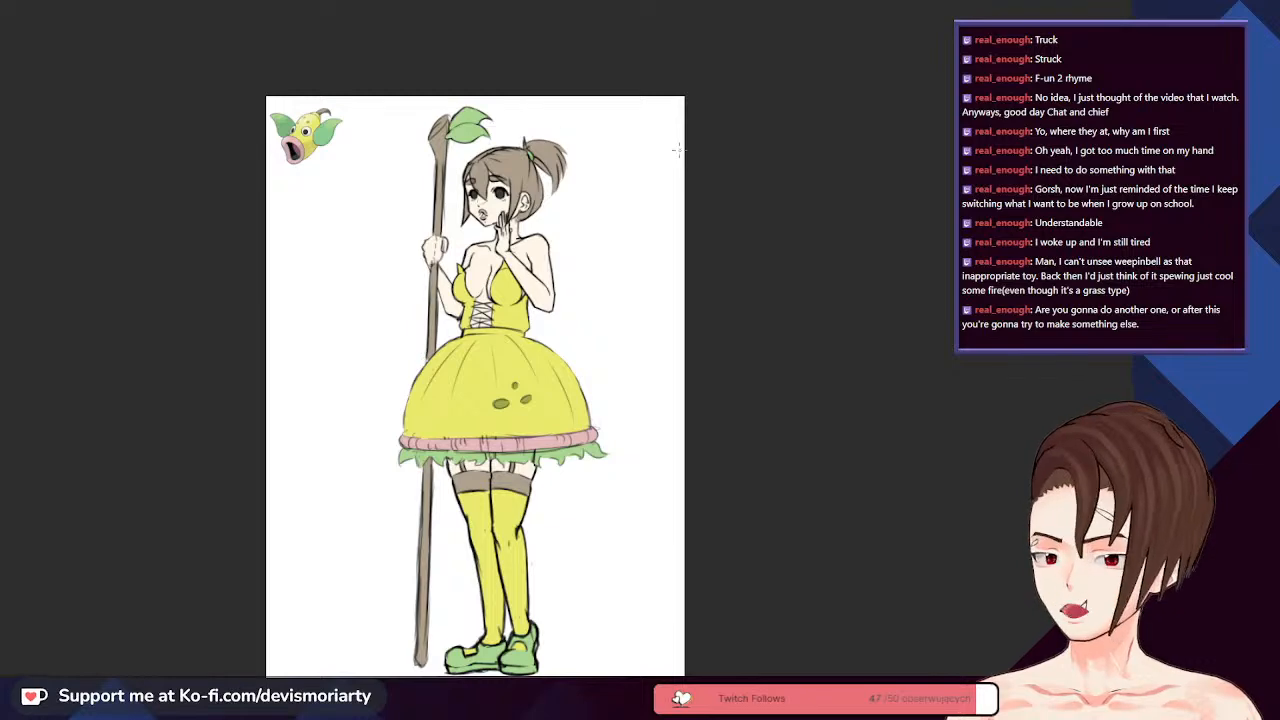
pyautogui.scroll(5, 485, 190)
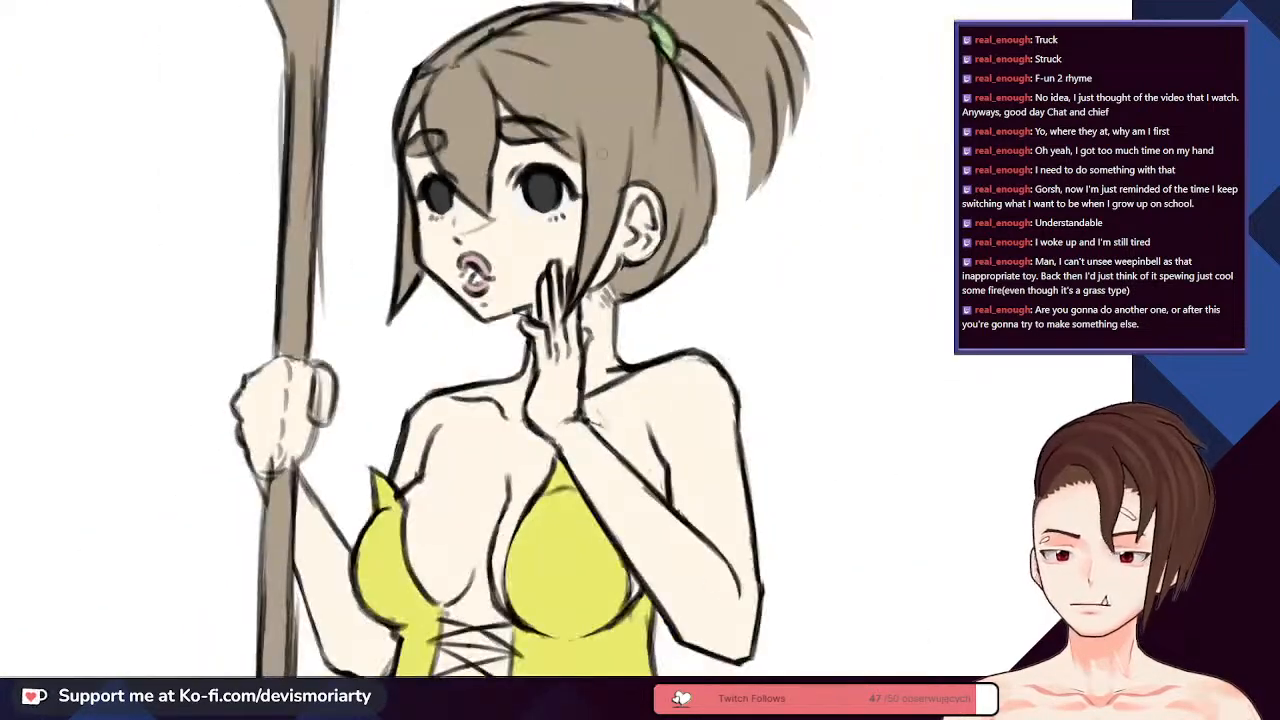
pyautogui.scroll(-6, 685, 195)
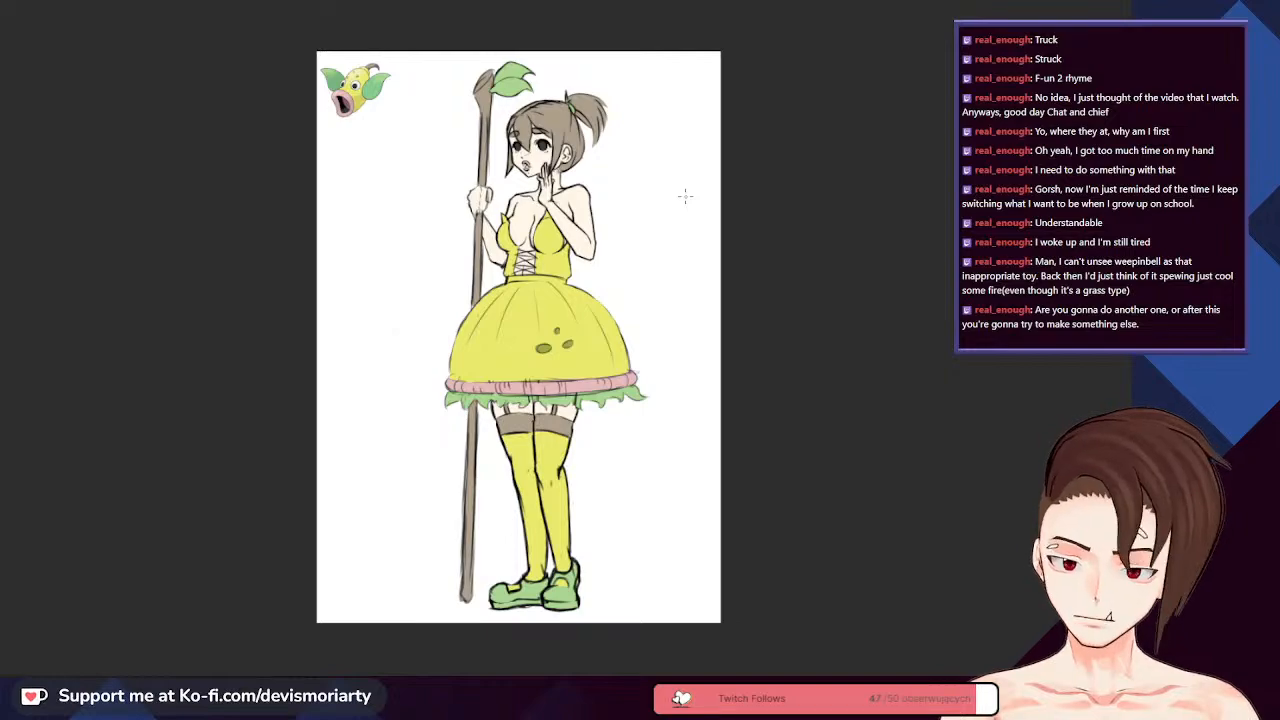
pyautogui.scroll(-1, 570, 200)
pyautogui.scroll(10, 551, 90)
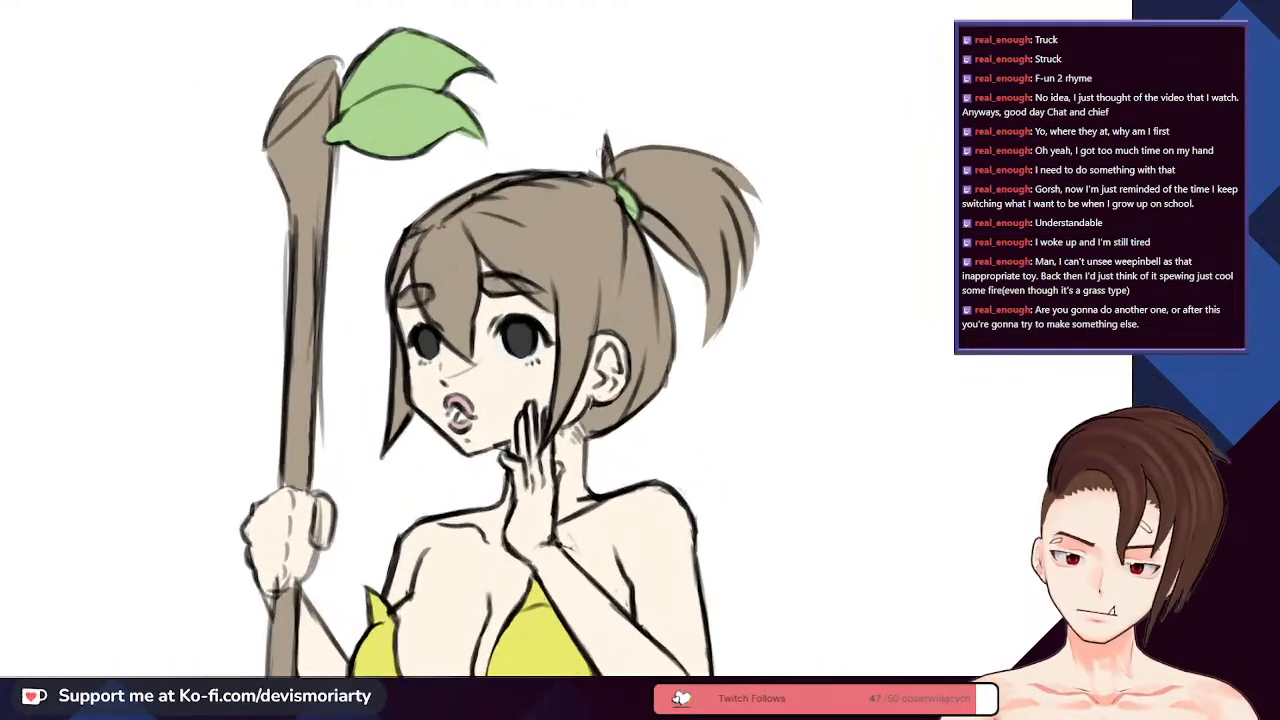
pyautogui.scroll(-3, 560, 300)
pyautogui.scroll(8, 642, 219)
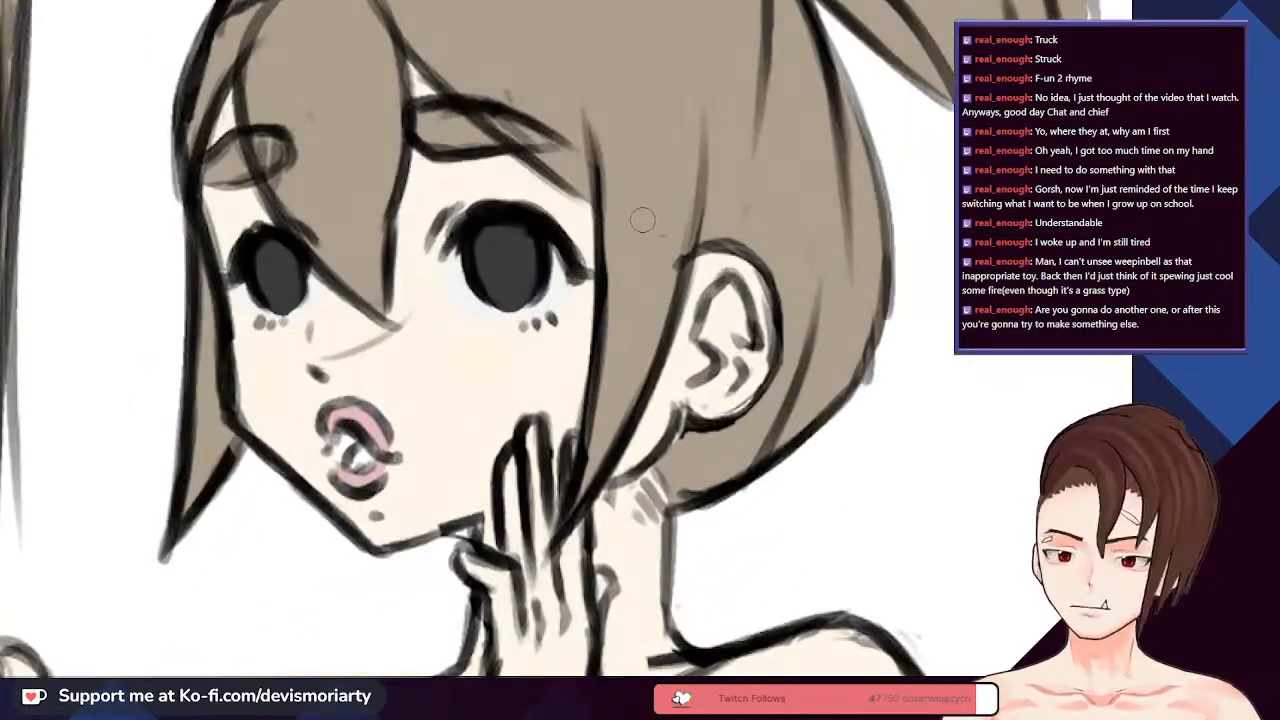
pyautogui.scroll(2, 642, 219)
pyautogui.scroll(-3, 535, 212)
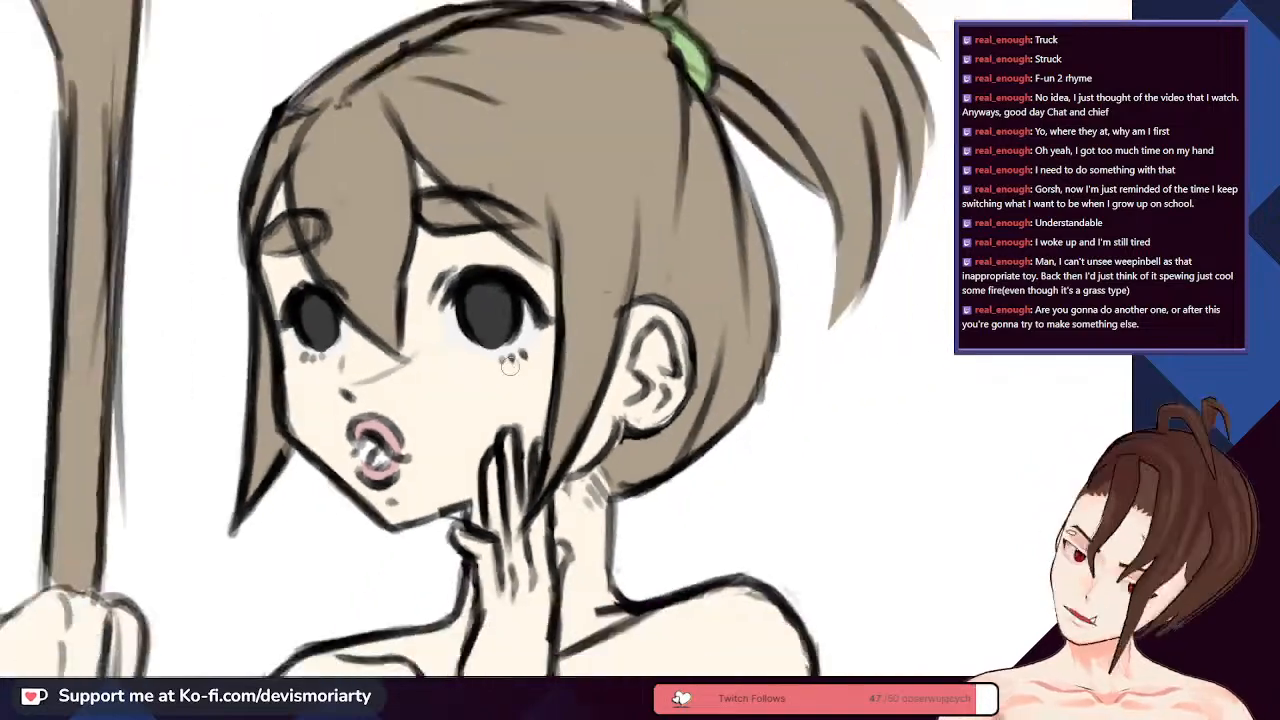
# - Rotate the canvas clockwise and redraw the upper lash line of the eye nearer the ear as a thick, solid black curve
pyautogui.scroll(1, 535, 212)
pyautogui.press('4')
pyautogui.press('4')
pyautogui.press('4')
pyautogui.press('4')
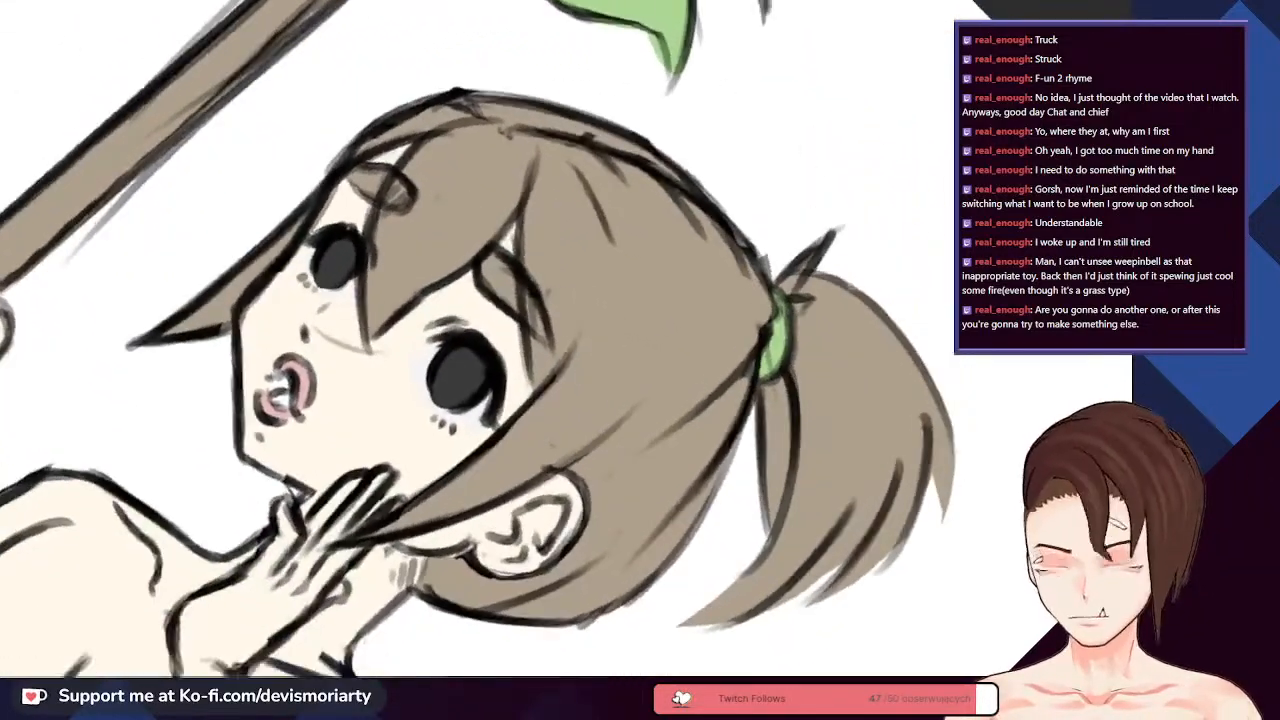
pyautogui.scroll(-2, 948, 384)
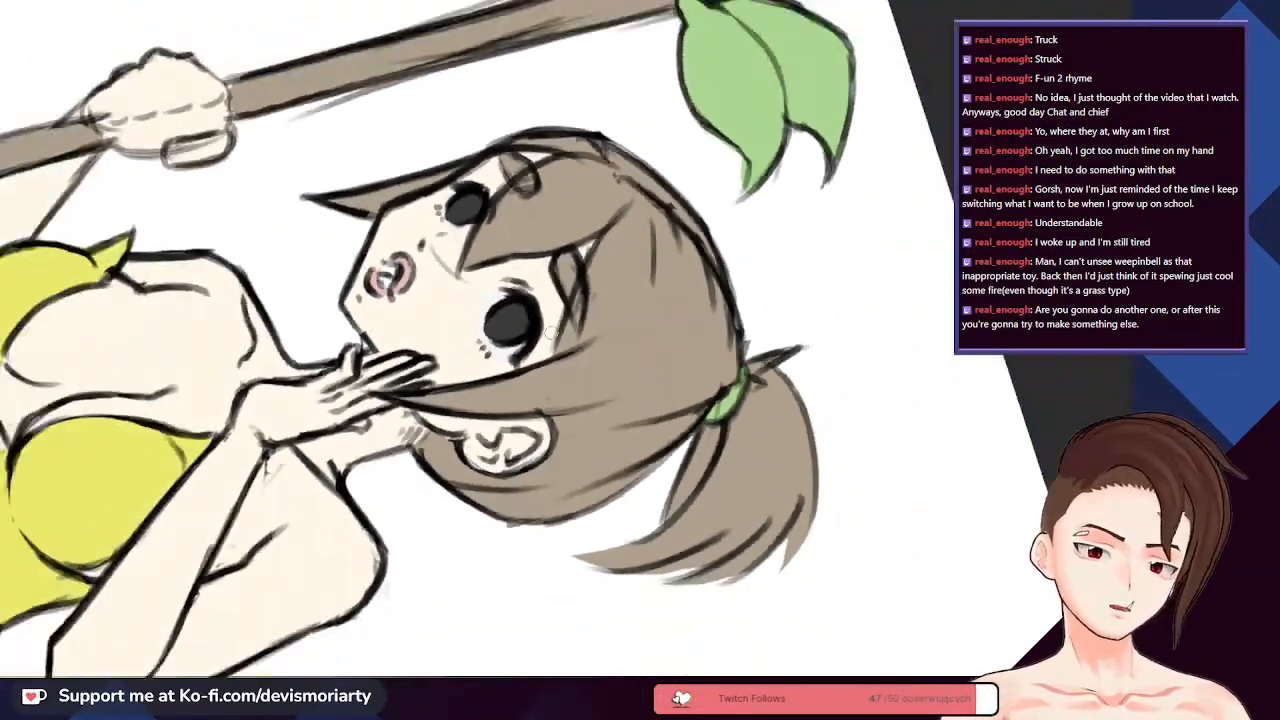
pyautogui.scroll(5, 530, 350)
pyautogui.scroll(-1, 698, 388)
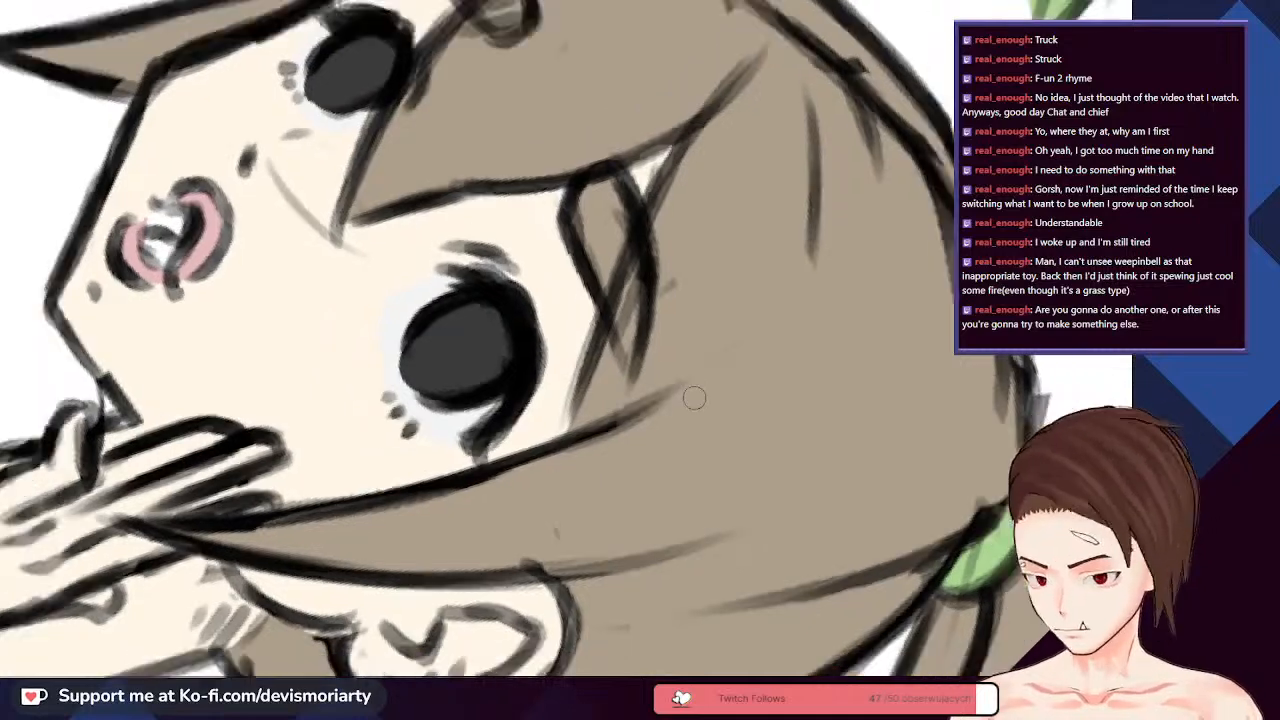
pyautogui.scroll(2, 698, 388)
pyautogui.scroll(1, 695, 393)
pyautogui.moveTo(451, 386)
pyautogui.mouseDown()
pyautogui.moveTo(408, 468)
pyautogui.moveTo(452, 419)
pyautogui.moveTo(394, 461)
pyautogui.moveTo(450, 400)
pyautogui.moveTo(455, 419)
pyautogui.moveTo(407, 472)
pyautogui.moveTo(467, 273)
pyautogui.moveTo(437, 429)
pyautogui.mouseUp()
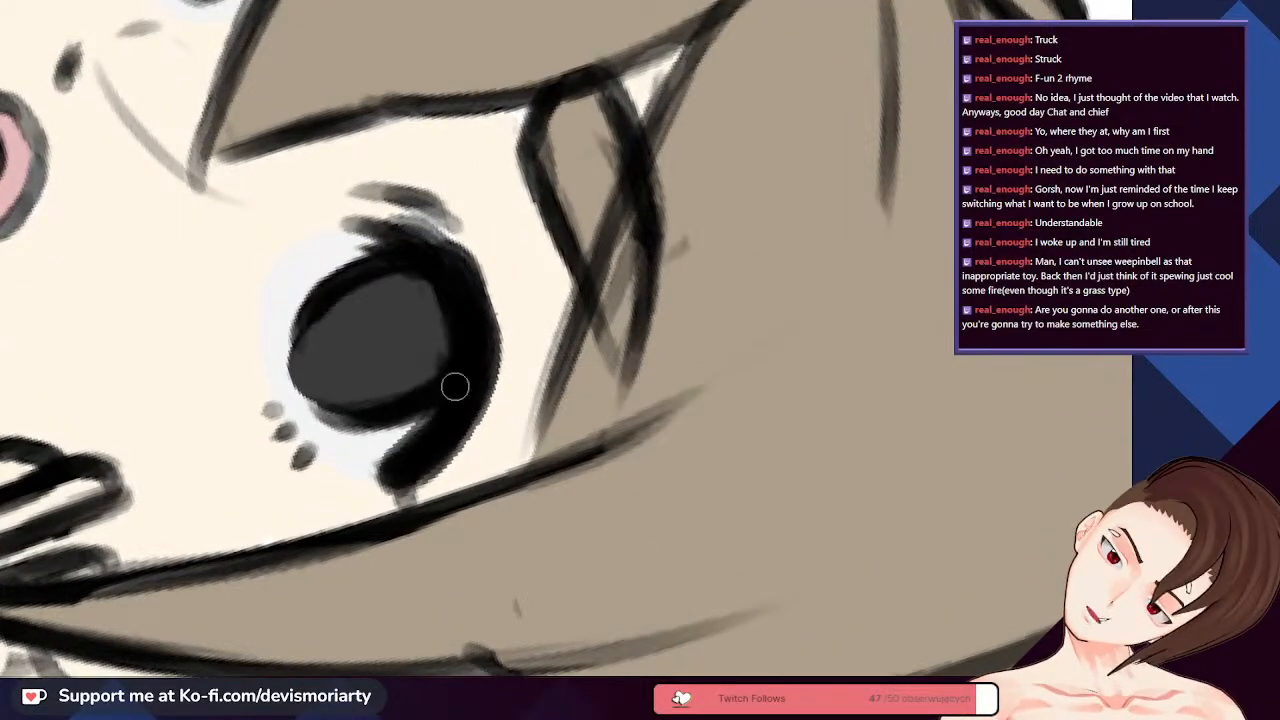
pyautogui.moveTo(451, 383)
pyautogui.mouseDown()
pyautogui.moveTo(411, 246)
pyautogui.moveTo(356, 226)
pyautogui.moveTo(463, 262)
pyautogui.mouseUp()
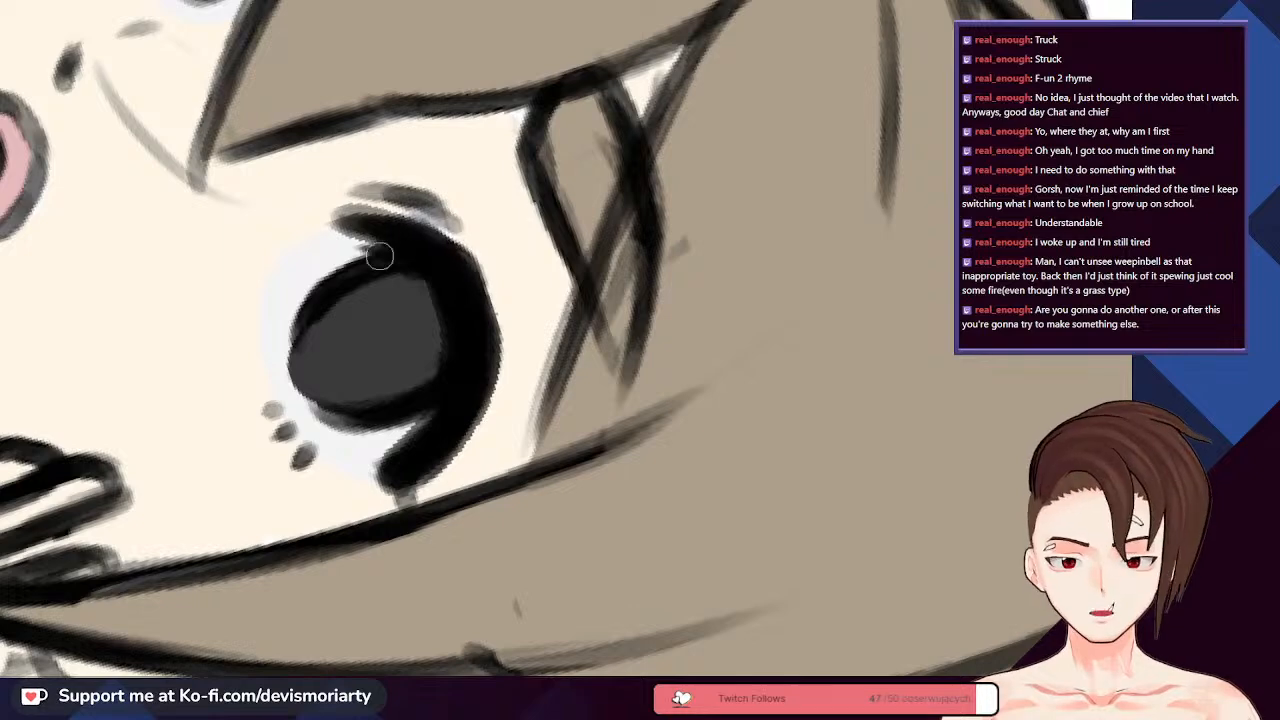
pyautogui.moveTo(380, 256)
pyautogui.mouseDown()
pyautogui.moveTo(405, 238)
pyautogui.moveTo(486, 329)
pyautogui.moveTo(466, 286)
pyautogui.moveTo(460, 300)
pyautogui.mouseUp()
# - Refine the outer edge of the thick black lash line on the eye nearer the ear
pyautogui.scroll(1, 431, 228)
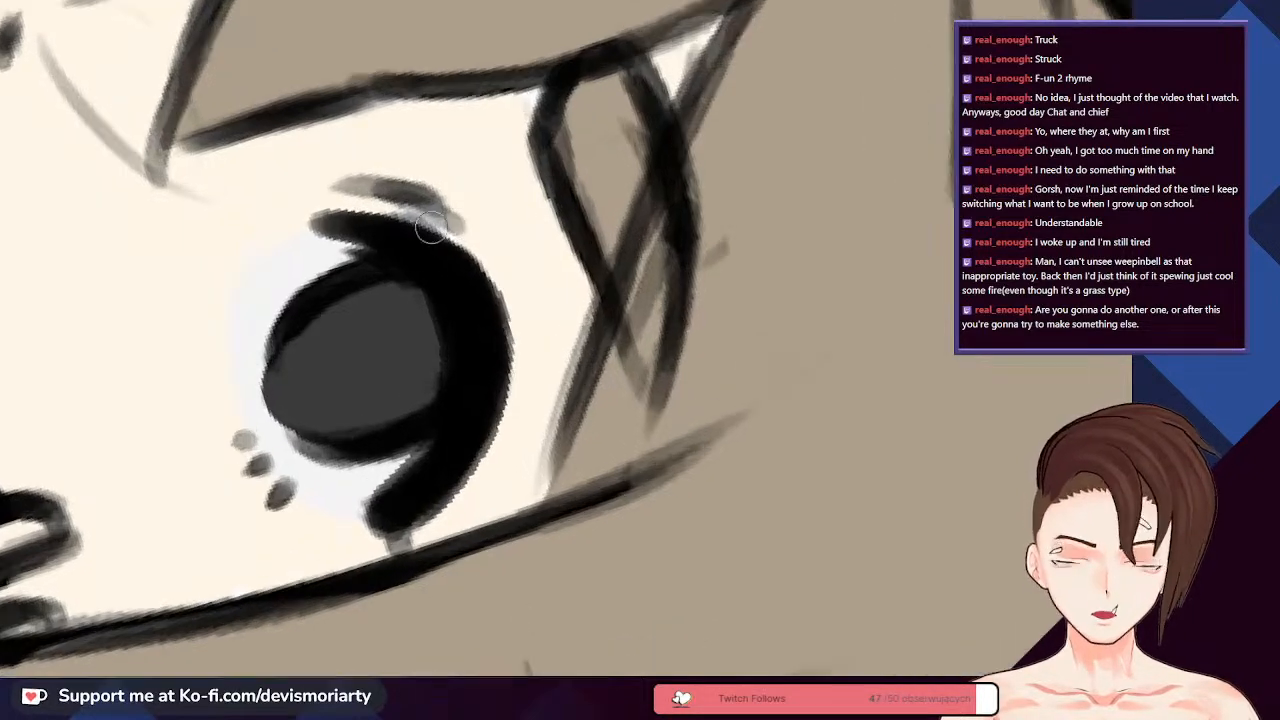
pyautogui.scroll(1, 358, 180)
pyautogui.scroll(-4, 532, 274)
pyautogui.scroll(3, 453, 244)
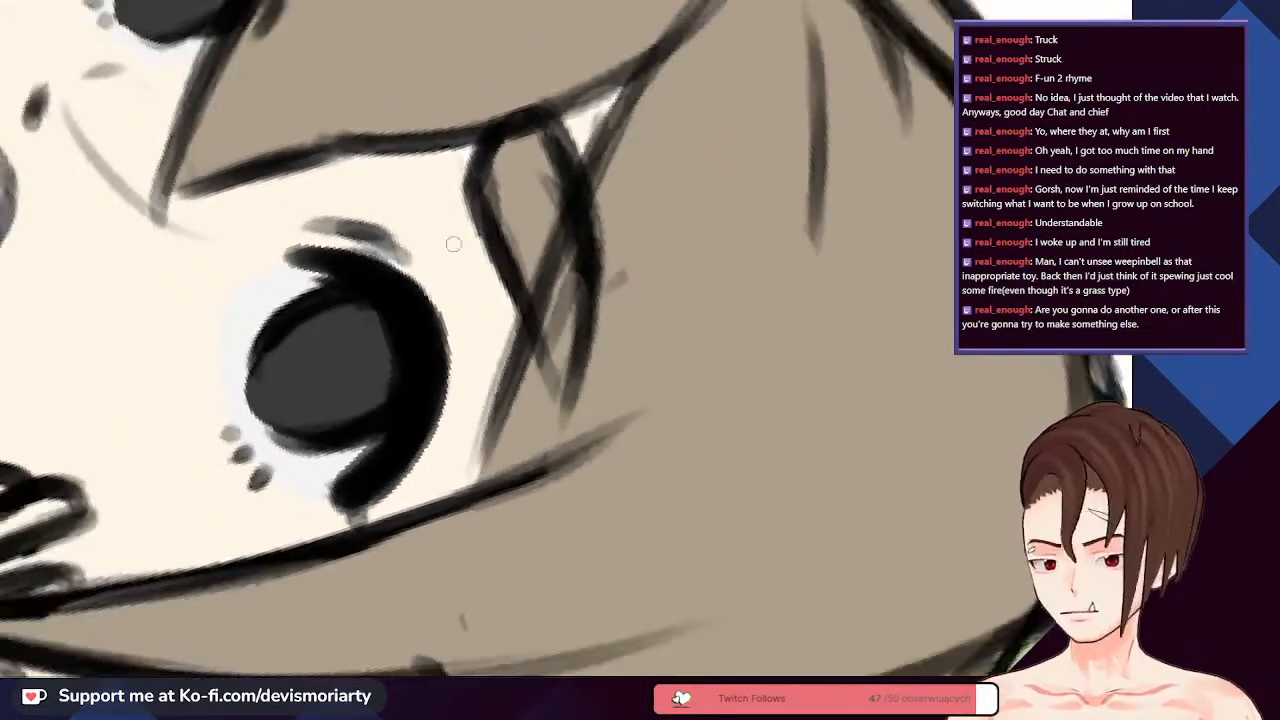
pyautogui.scroll(1, 550, 278)
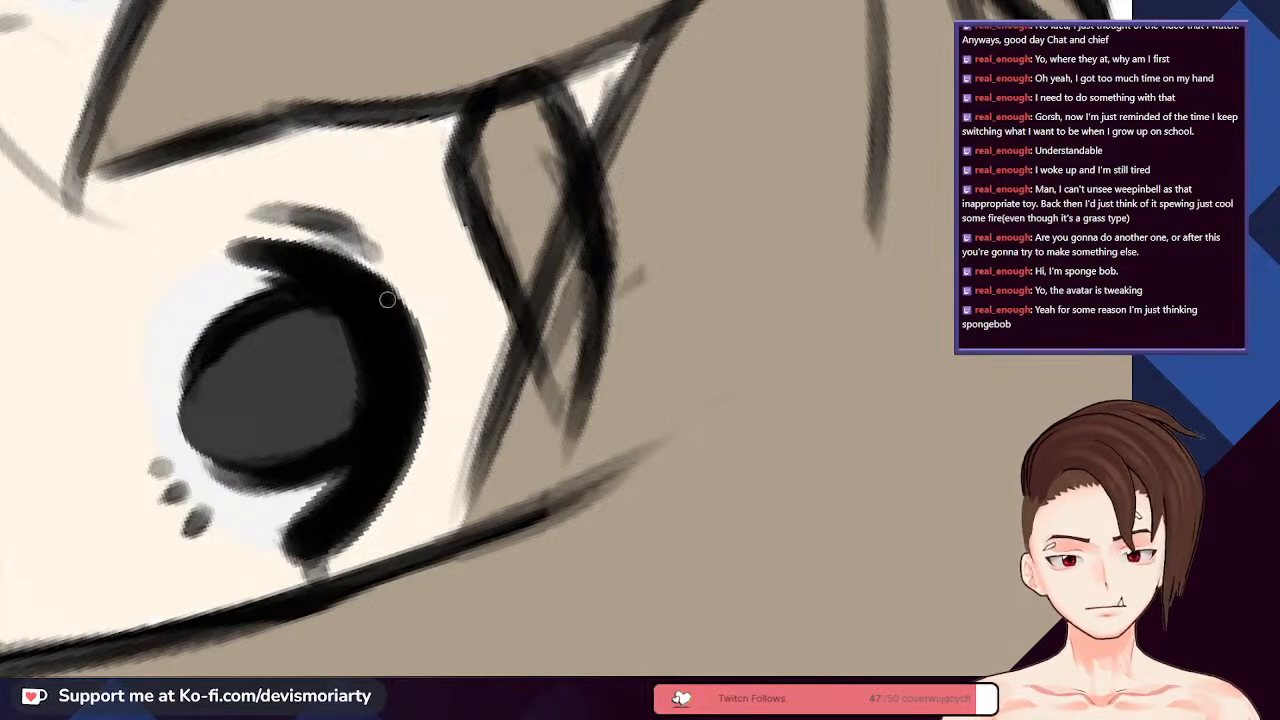
pyautogui.scroll(-3, 366, 228)
pyautogui.scroll(2, 442, 328)
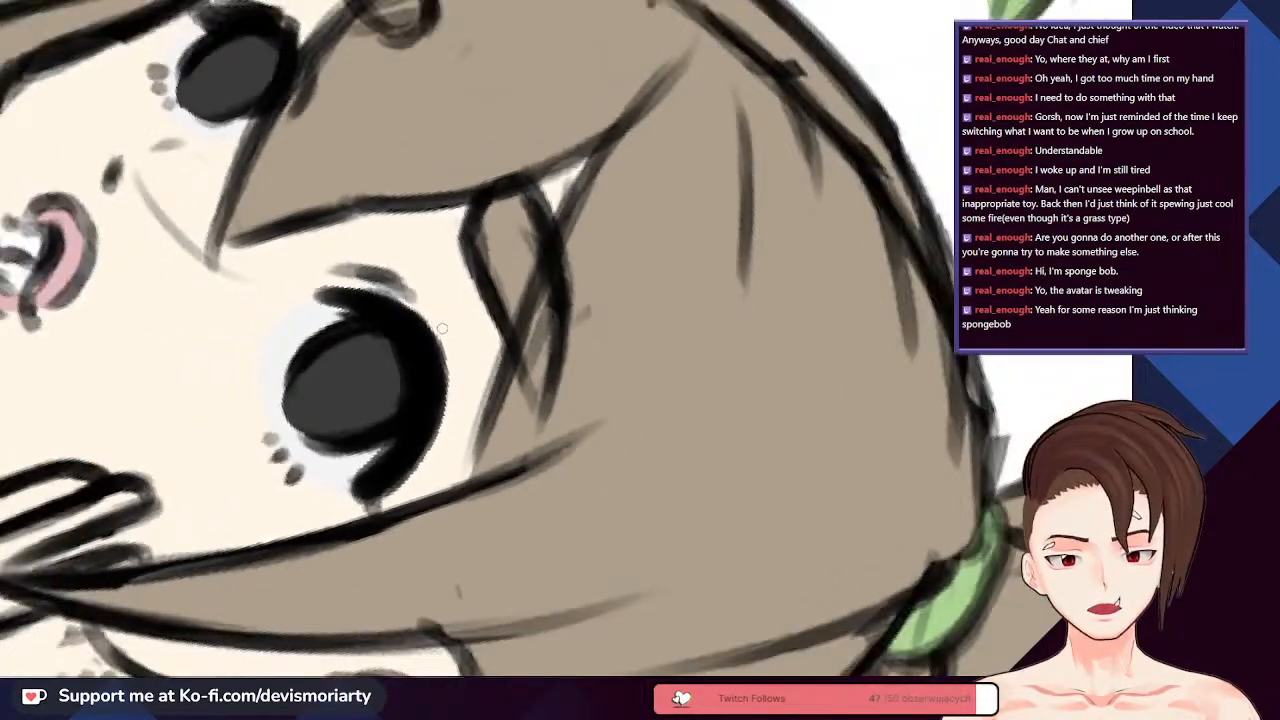
pyautogui.moveTo(442, 328); pyautogui.dragTo(412, 269)
# - Redraw the eyelid crease above the lash line as a thin, solid black curve, replacing the grey sketch marks
pyautogui.scroll(4, 412, 269)
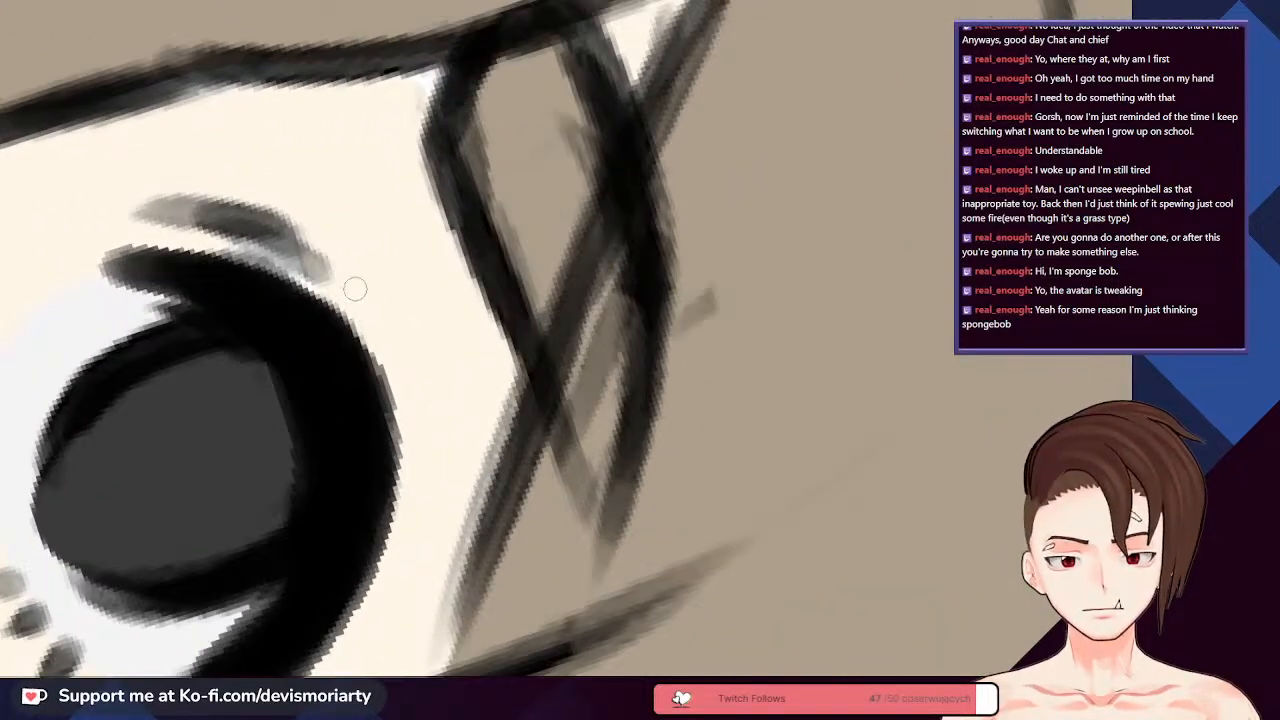
pyautogui.scroll(-1, 355, 289)
pyautogui.moveTo(193, 215)
pyautogui.mouseDown()
pyautogui.moveTo(328, 258)
pyautogui.moveTo(399, 310)
pyautogui.mouseUp()
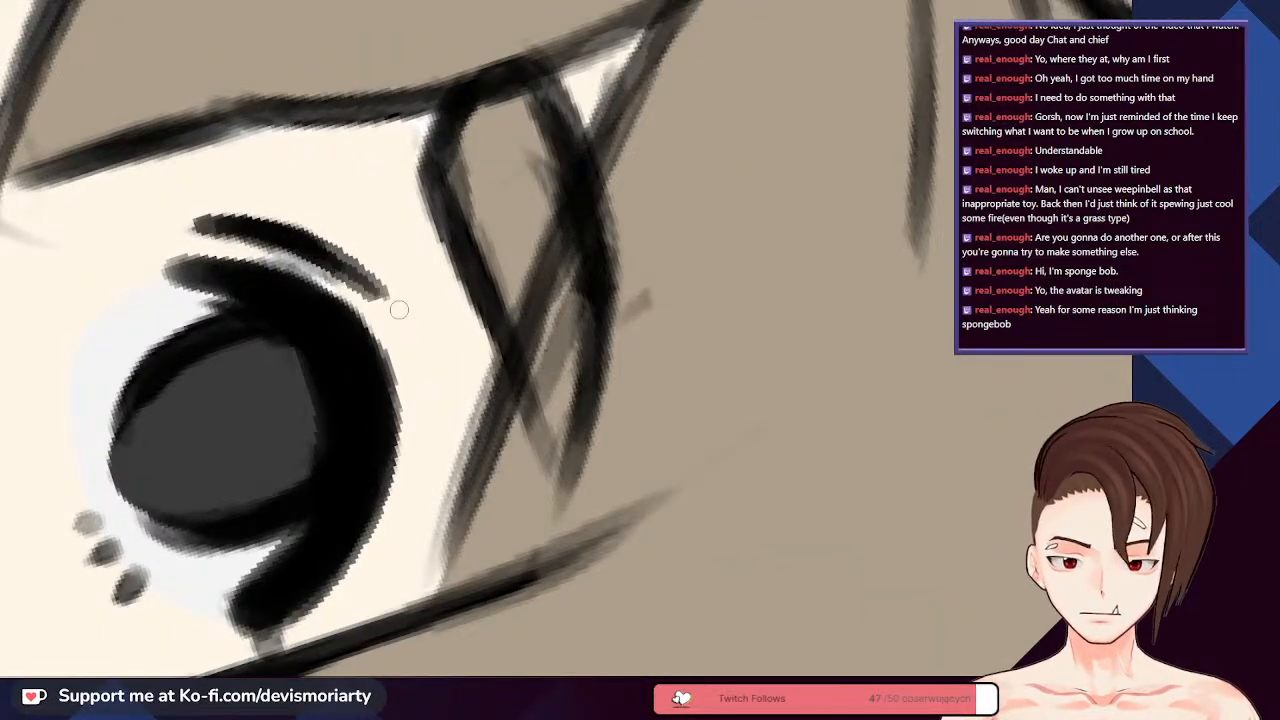
pyautogui.scroll(-3, 399, 310)
pyautogui.scroll(3, 331, 248)
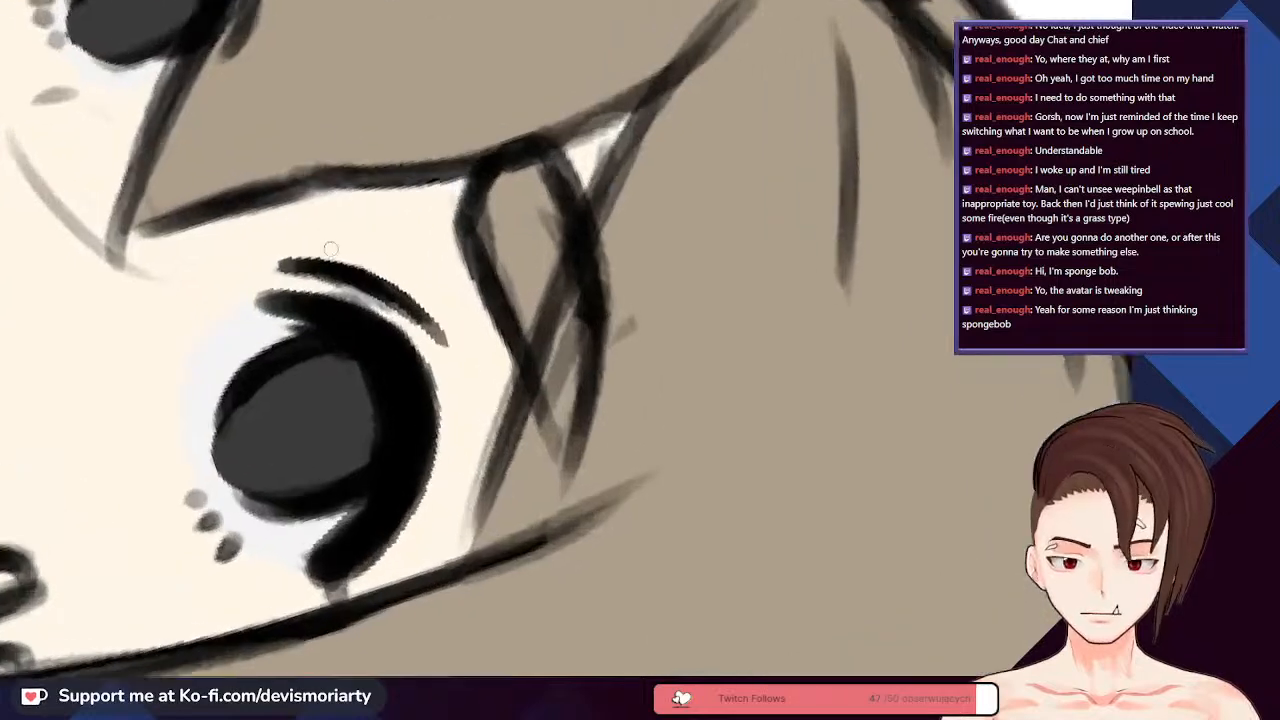
pyautogui.scroll(1, 331, 248)
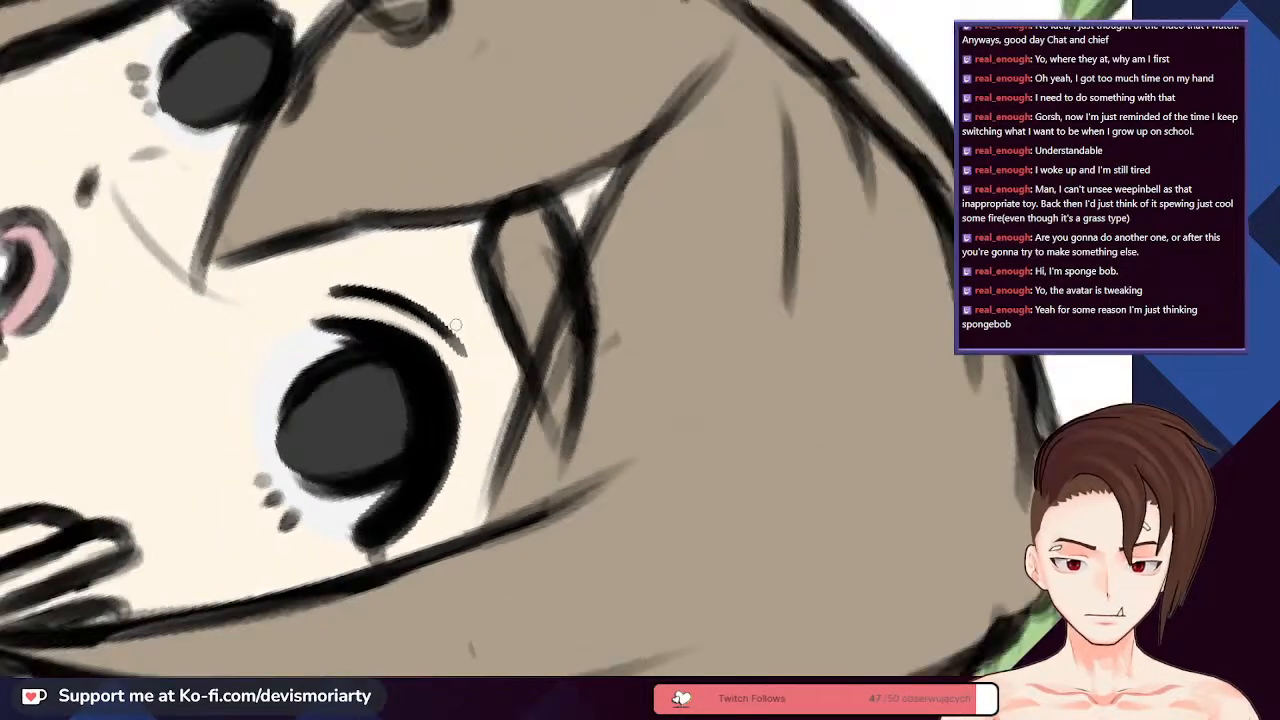
# - Redraw the outline of the eyebrow above the same eye in solid black and clean up the stray mark beside it
pyautogui.scroll(-1, 500, 171)
pyautogui.moveTo(488, 286)
pyautogui.mouseDown()
pyautogui.moveTo(474, 240)
pyautogui.moveTo(570, 455)
pyautogui.moveTo(546, 414)
pyautogui.moveTo(599, 330)
pyautogui.mouseUp()
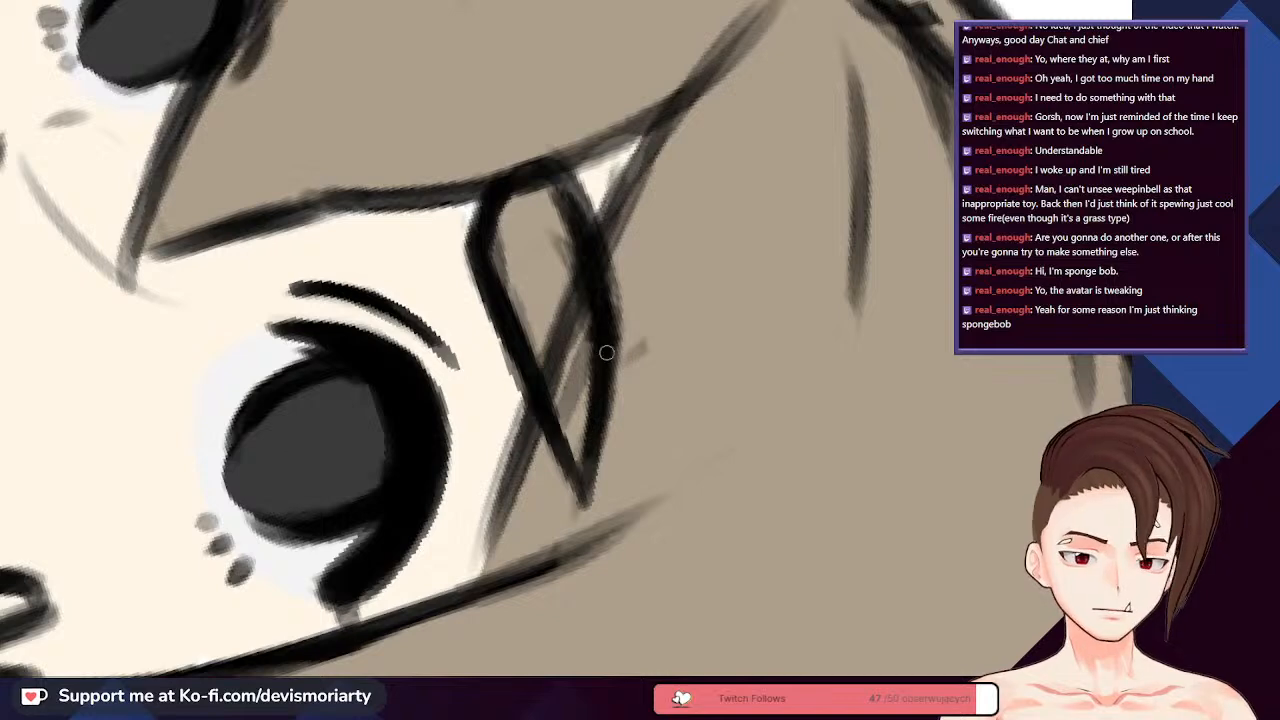
pyautogui.scroll(-1, 585, 260)
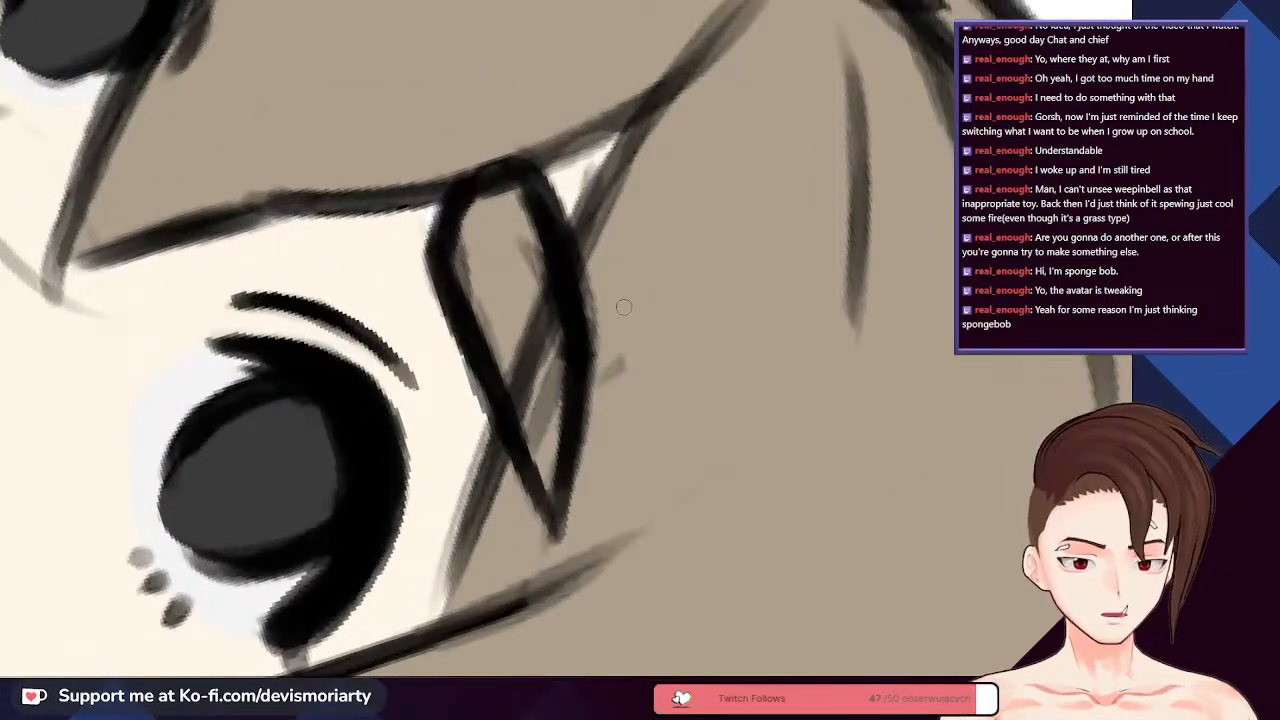
pyautogui.moveTo(552, 360); pyautogui.dragTo(540, 460)
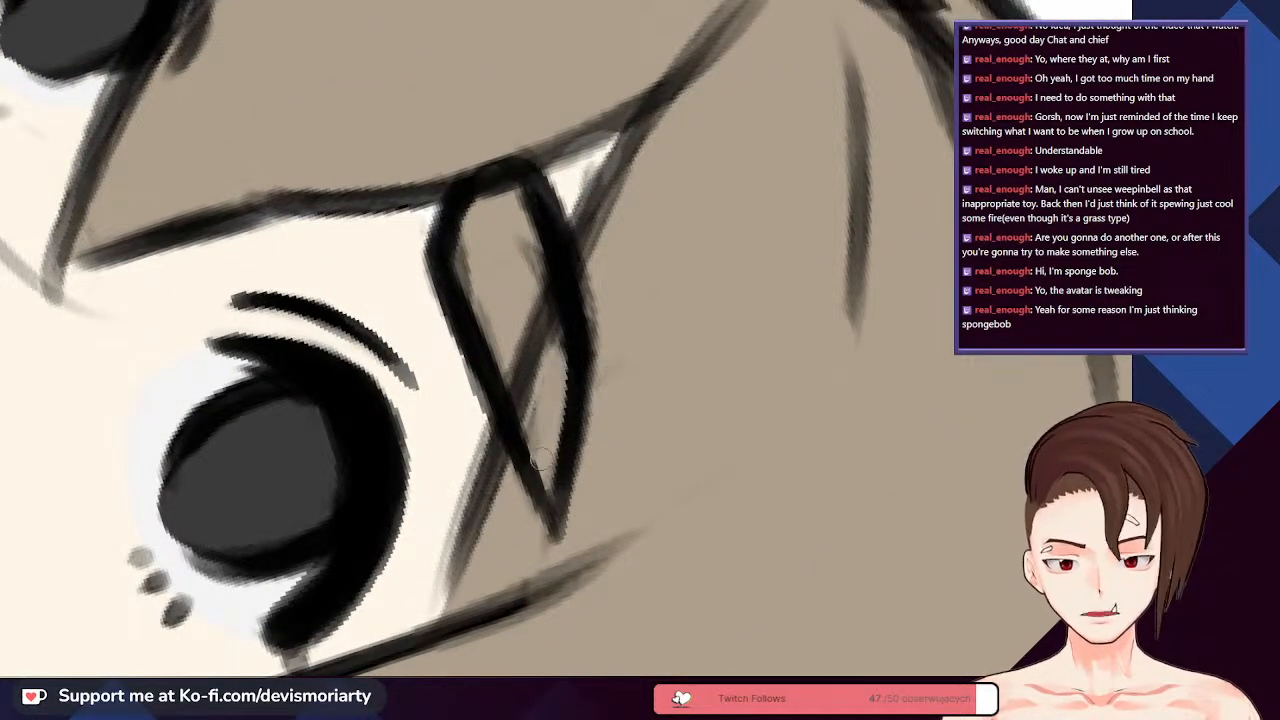
# - Redraw the hair strand line crossing the eyebrow in solid black down to the side lock
pyautogui.moveTo(545, 412)
pyautogui.mouseDown()
pyautogui.moveTo(555, 345)
pyautogui.moveTo(519, 233)
pyautogui.moveTo(490, 291)
pyautogui.moveTo(489, 350)
pyautogui.moveTo(495, 327)
pyautogui.moveTo(515, 385)
pyautogui.moveTo(438, 560)
pyautogui.moveTo(468, 470)
pyautogui.mouseUp()
pyautogui.scroll(-2, 533, 301)
pyautogui.scroll(2, 533, 301)
pyautogui.scroll(-1, 503, 389)
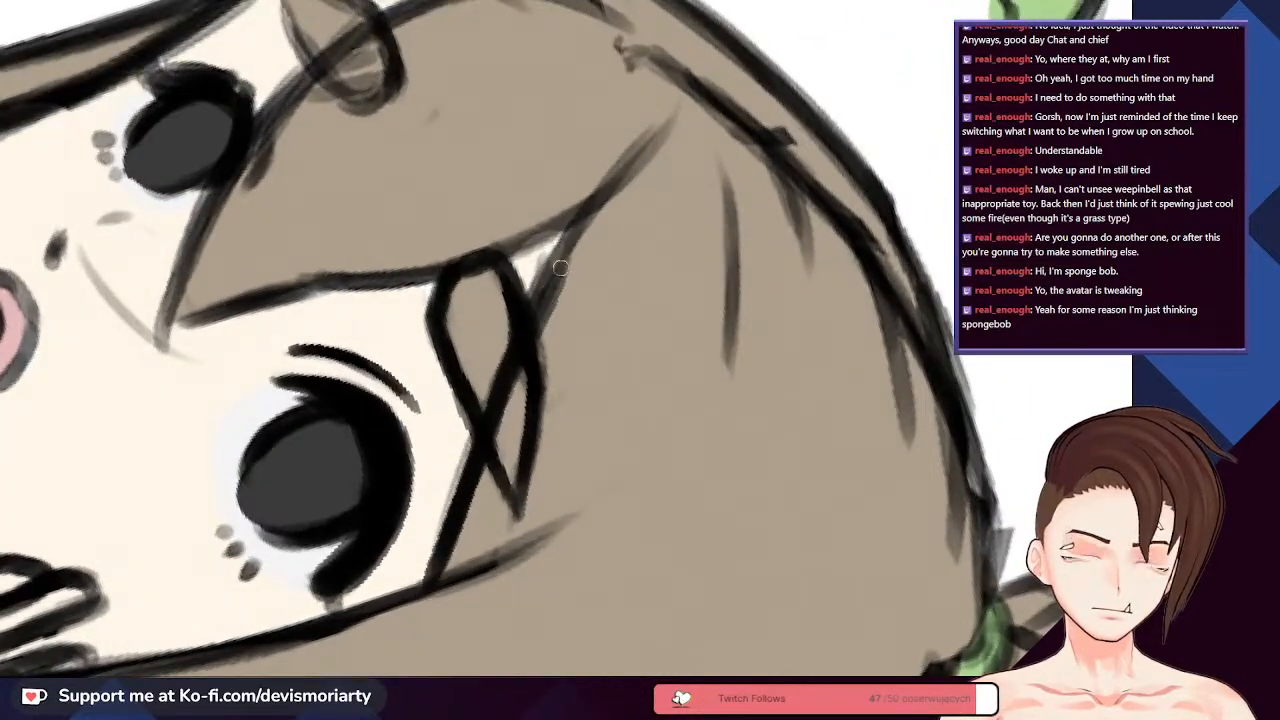
# - Redraw the hair strand line above the side lock in solid black, extending it up into the fringe
pyautogui.moveTo(530, 318); pyautogui.dragTo(601, 198)
pyautogui.scroll(-4, 601, 198)
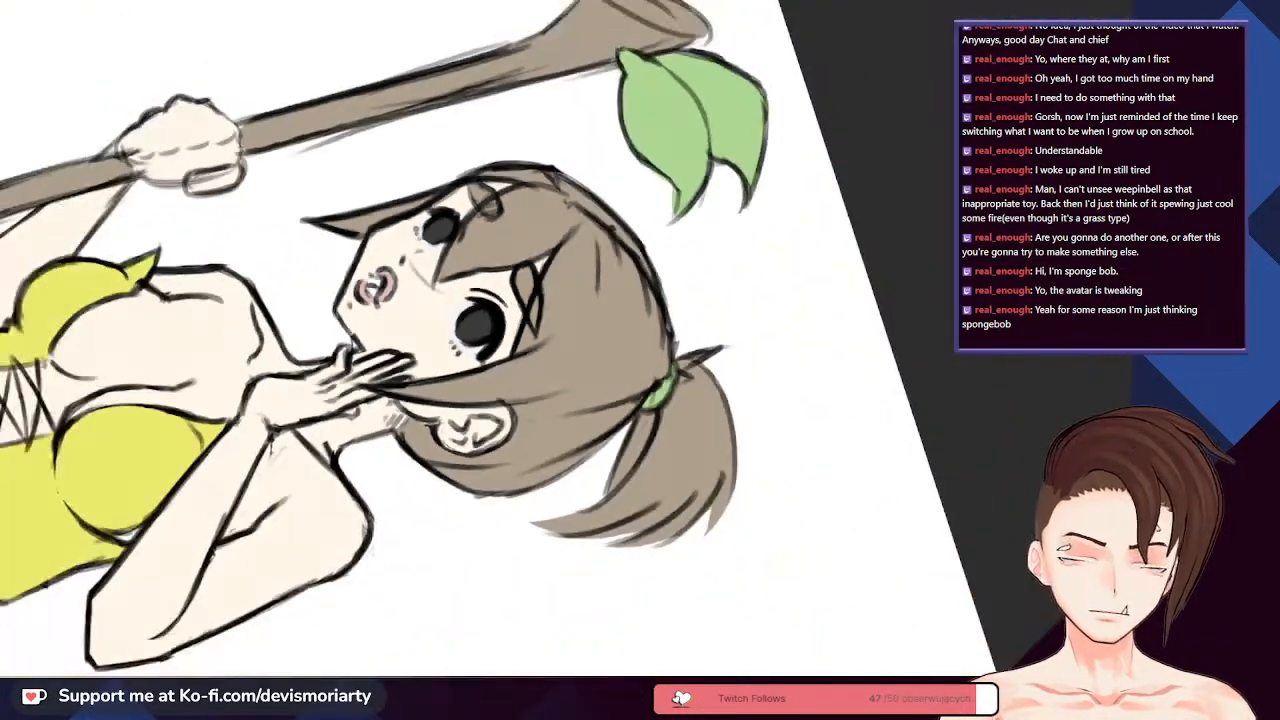
pyautogui.scroll(3, 631, 277)
pyautogui.scroll(-1, 631, 277)
pyautogui.scroll(1, 500, 260)
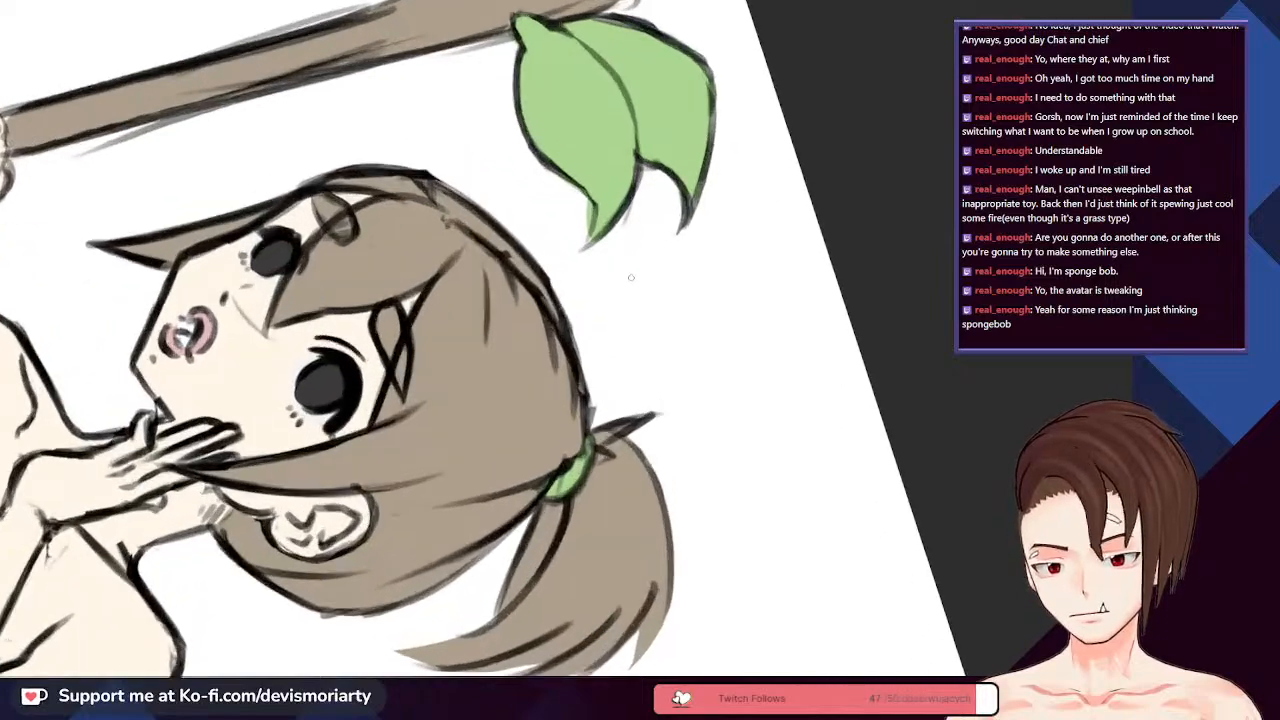
# - Redraw the outer outline of the upper lip as a smooth, solid black curve over the grey sketch marks
pyautogui.scroll(-1, 400, 250)
pyautogui.scroll(2, 219, 224)
pyautogui.scroll(3, 219, 224)
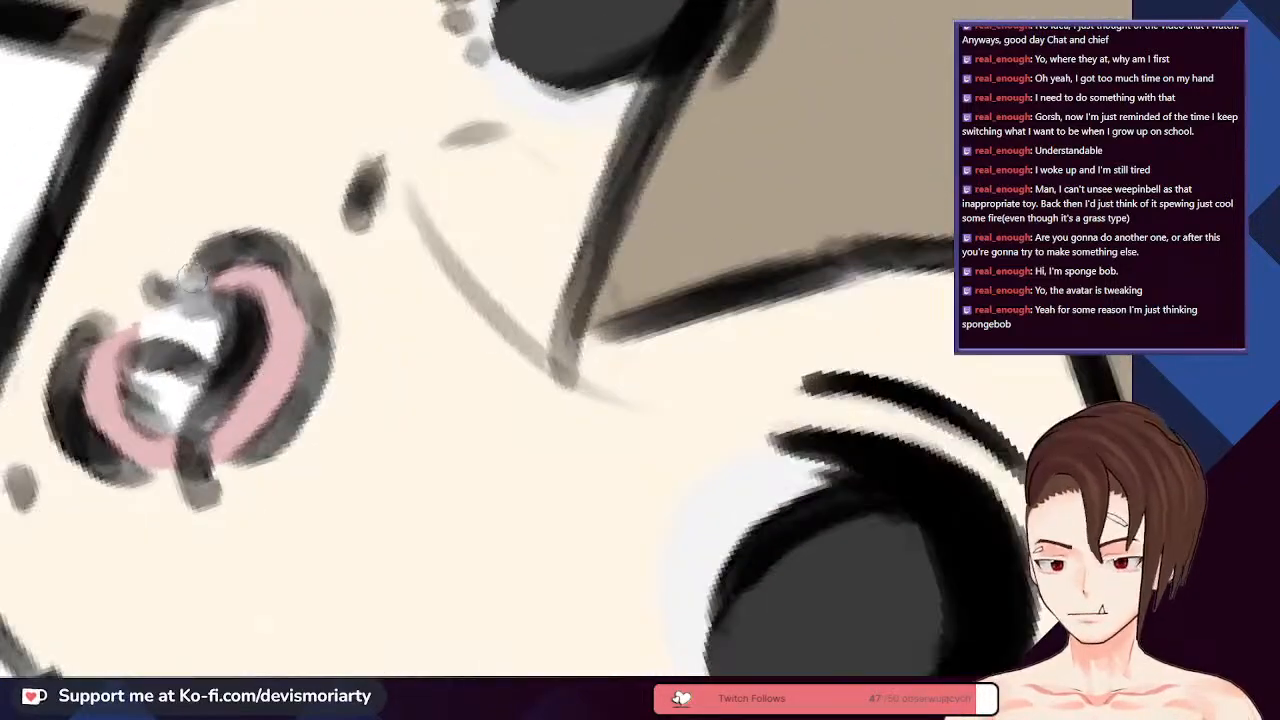
pyautogui.moveTo(288, 262)
pyautogui.mouseDown()
pyautogui.moveTo(318, 368)
pyautogui.moveTo(317, 307)
pyautogui.moveTo(242, 455)
pyautogui.moveTo(271, 380)
pyautogui.moveTo(236, 435)
pyautogui.moveTo(283, 372)
pyautogui.moveTo(238, 429)
pyautogui.moveTo(293, 313)
pyautogui.moveTo(273, 401)
pyautogui.moveTo(301, 318)
pyautogui.moveTo(296, 340)
pyautogui.moveTo(239, 275)
pyautogui.moveTo(297, 362)
pyautogui.mouseUp()
pyautogui.scroll(-5, 226, 447)
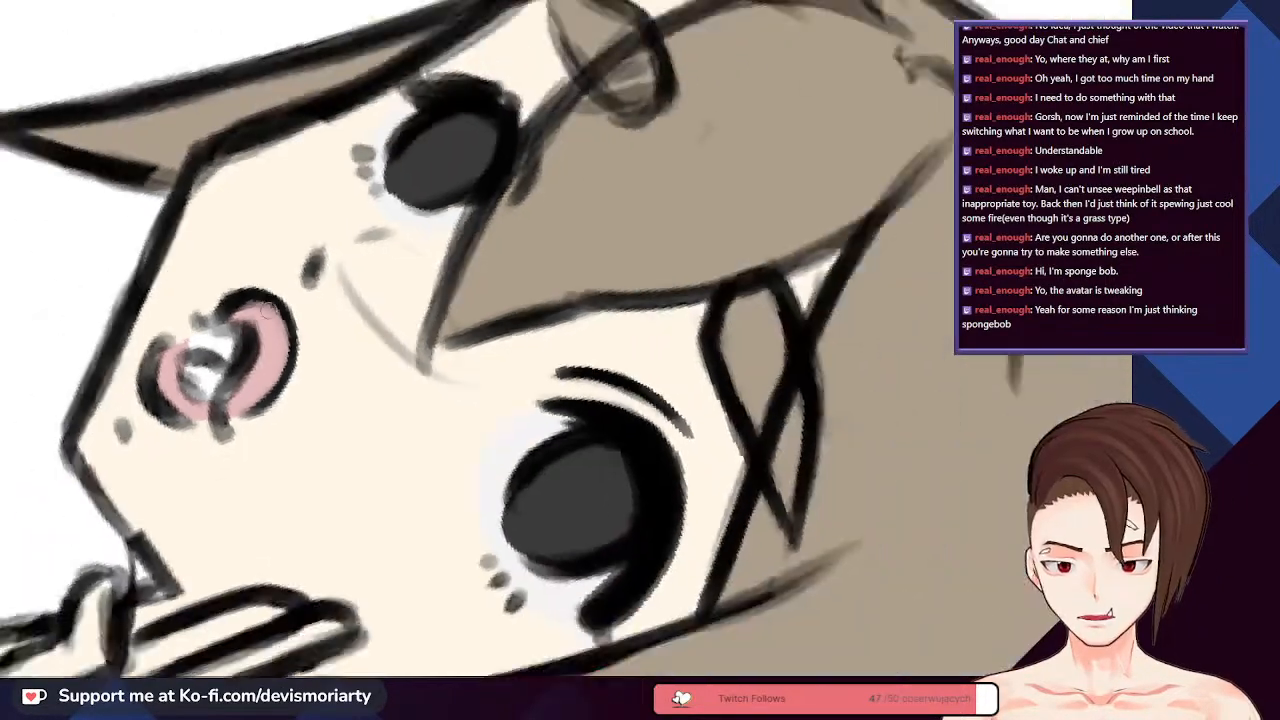
pyautogui.scroll(5, 288, 286)
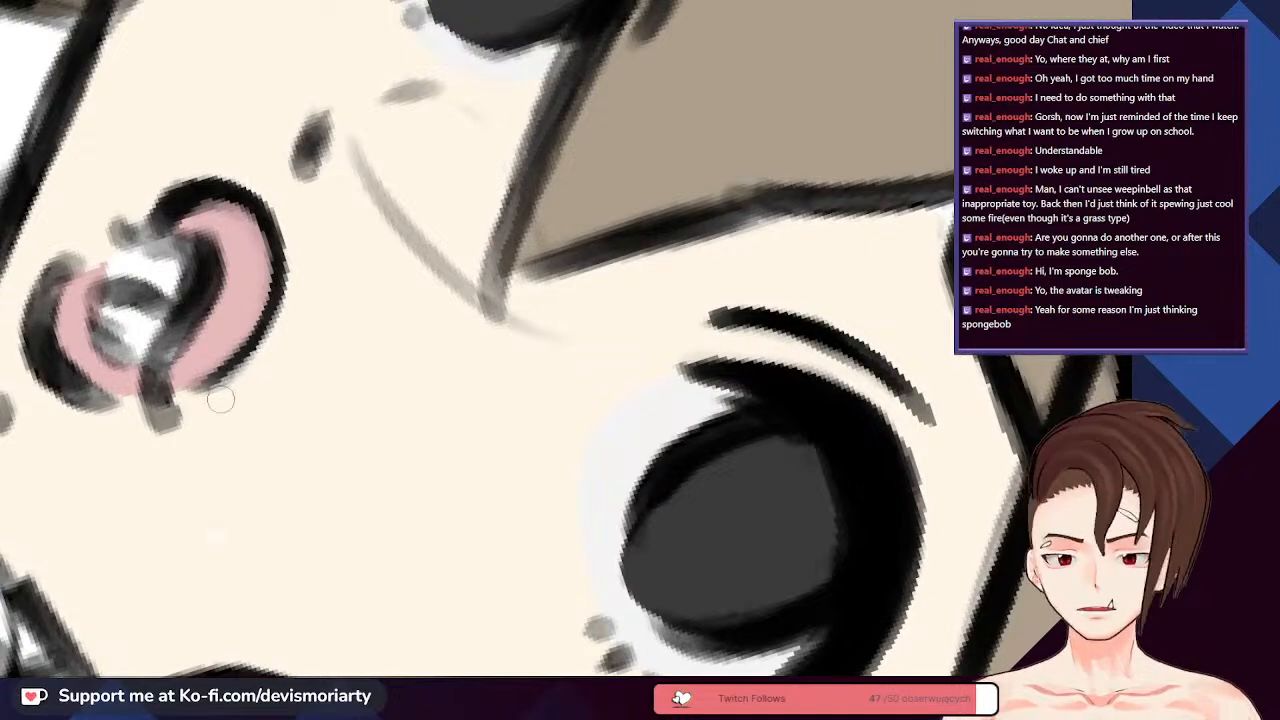
pyautogui.scroll(-5, 301, 288)
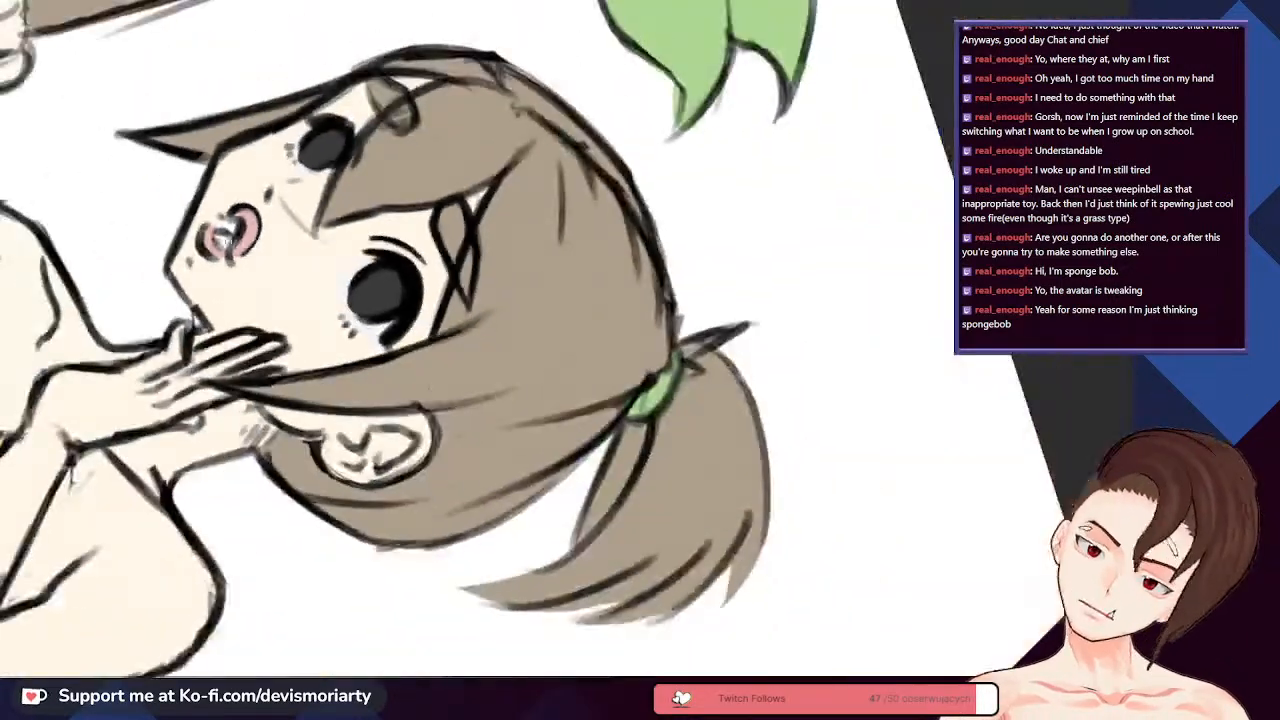
pyautogui.scroll(6, 250, 388)
pyautogui.scroll(-5, 250, 388)
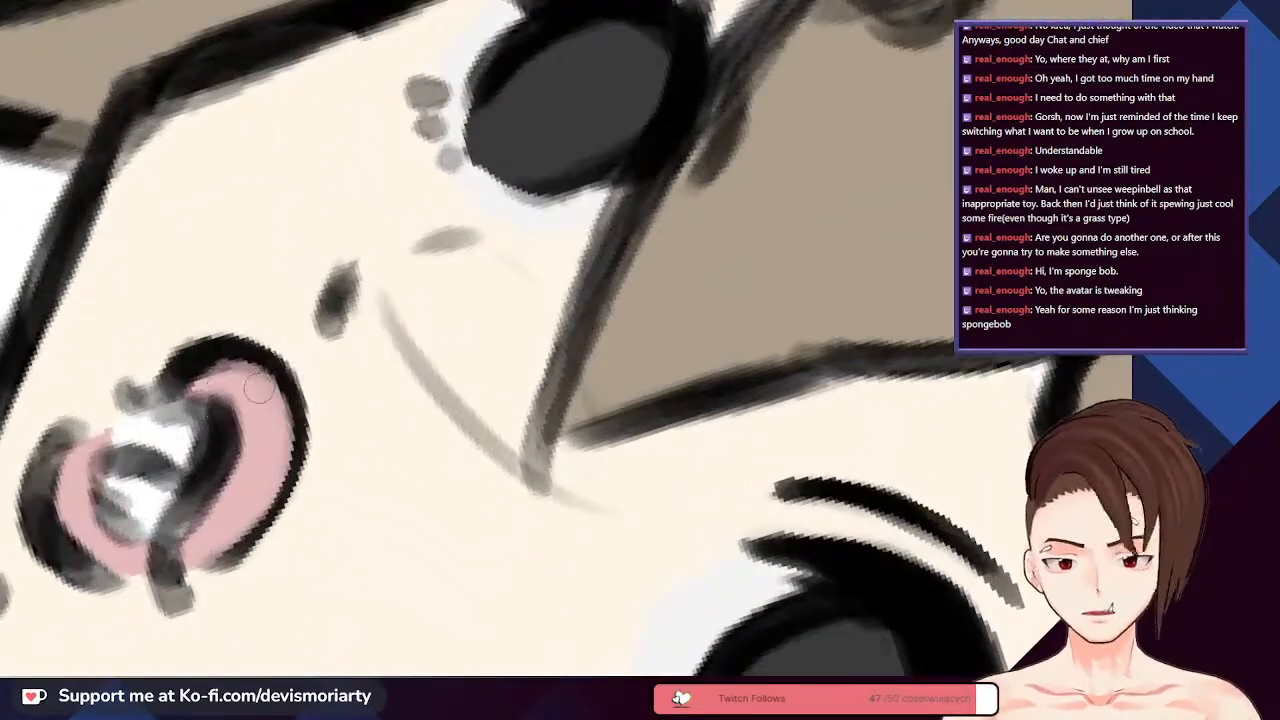
# - Darken the outer outline of the lower lip on the chin side with black
pyautogui.scroll(5, 215, 425)
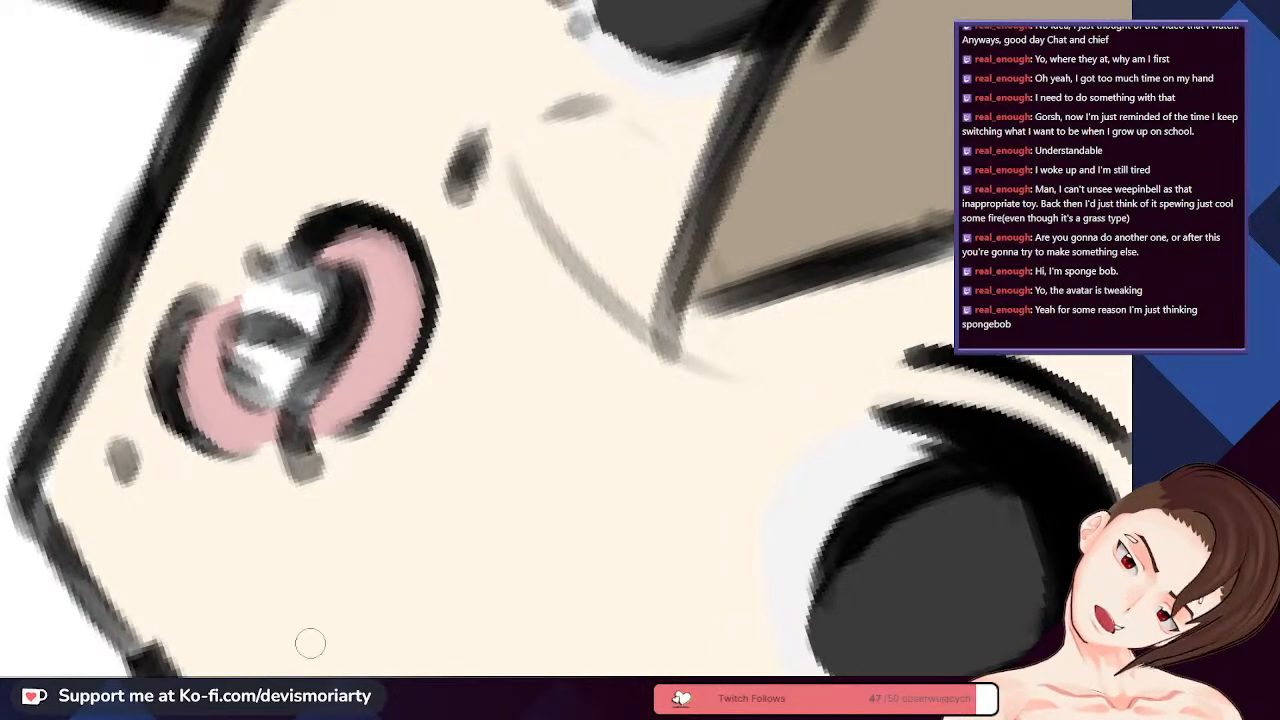
pyautogui.scroll(-5, 326, 626)
pyautogui.scroll(5, 280, 425)
pyautogui.scroll(-5, 280, 410)
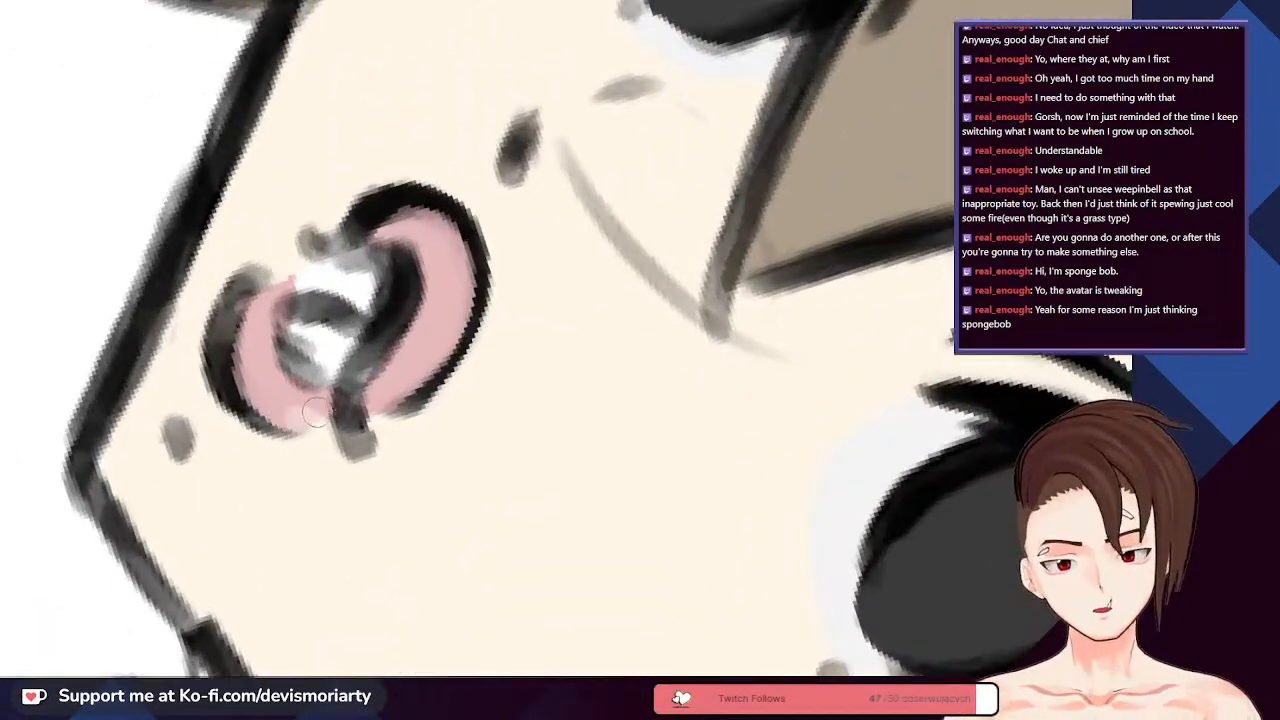
pyautogui.scroll(5, 260, 390)
pyautogui.scroll(-5, 240, 320)
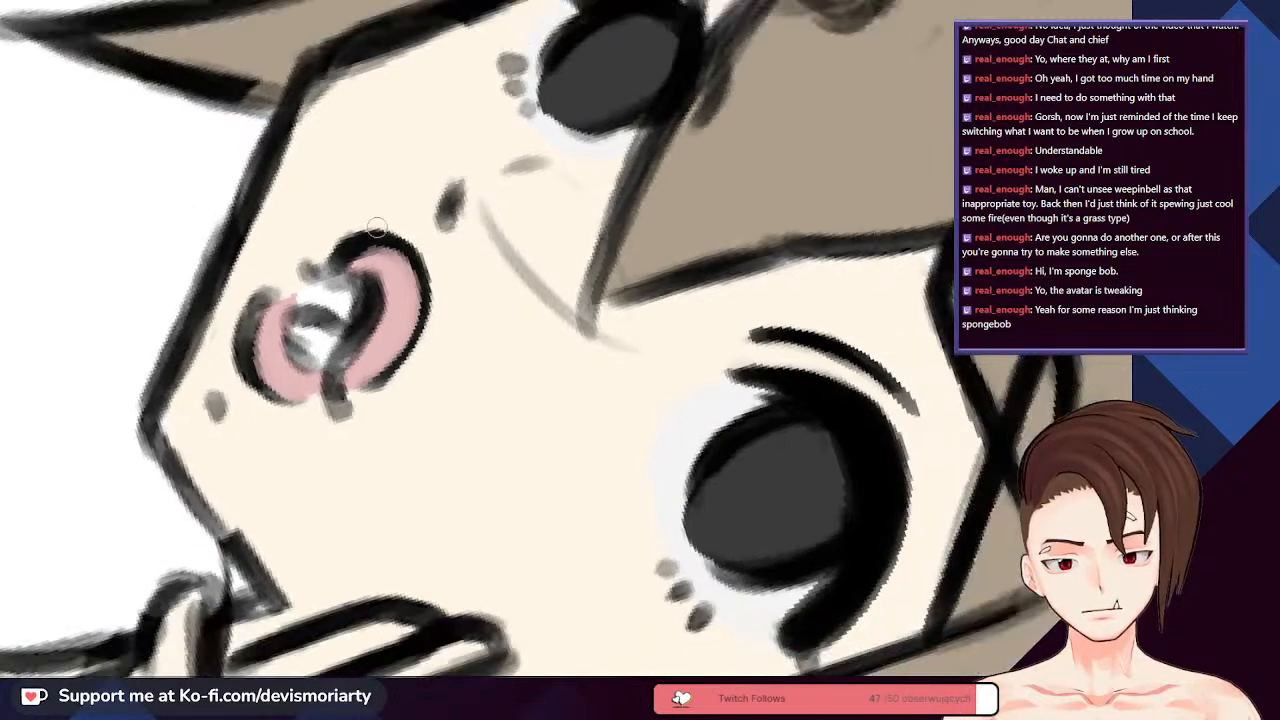
# - Redraw the inner edge of the upper lip in solid black from one mouth corner to the other
pyautogui.scroll(5, 260, 330)
pyautogui.scroll(-5, 270, 320)
pyautogui.scroll(6, 320, 270)
pyautogui.moveTo(340, 252)
pyautogui.mouseDown()
pyautogui.moveTo(289, 265)
pyautogui.moveTo(340, 256)
pyautogui.moveTo(351, 231)
pyautogui.moveTo(337, 277)
pyautogui.moveTo(377, 301)
pyautogui.moveTo(400, 348)
pyautogui.moveTo(375, 395)
pyautogui.moveTo(348, 342)
pyautogui.moveTo(311, 324)
pyautogui.moveTo(342, 332)
pyautogui.moveTo(285, 336)
pyautogui.moveTo(367, 357)
pyautogui.moveTo(296, 311)
pyautogui.moveTo(279, 333)
pyautogui.moveTo(357, 325)
pyautogui.moveTo(405, 373)
pyautogui.moveTo(340, 460)
pyautogui.mouseUp()
pyautogui.scroll(-5, 343, 300)
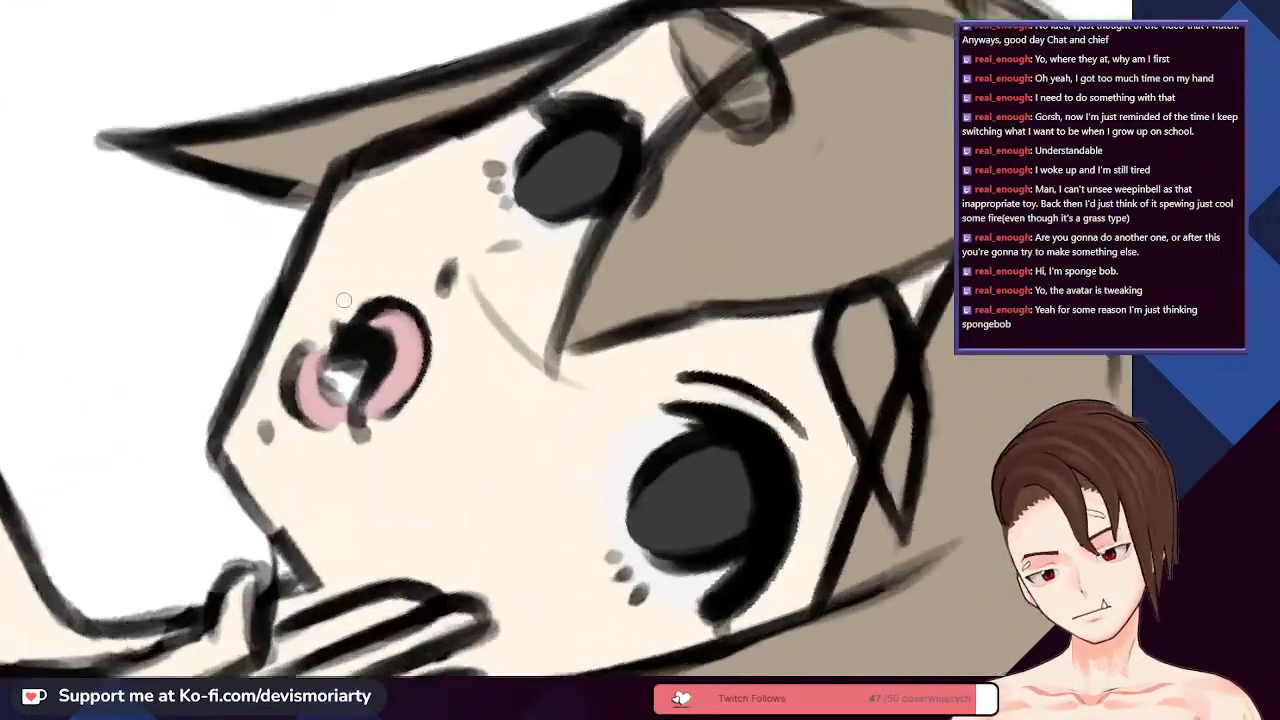
pyautogui.scroll(1, 343, 300)
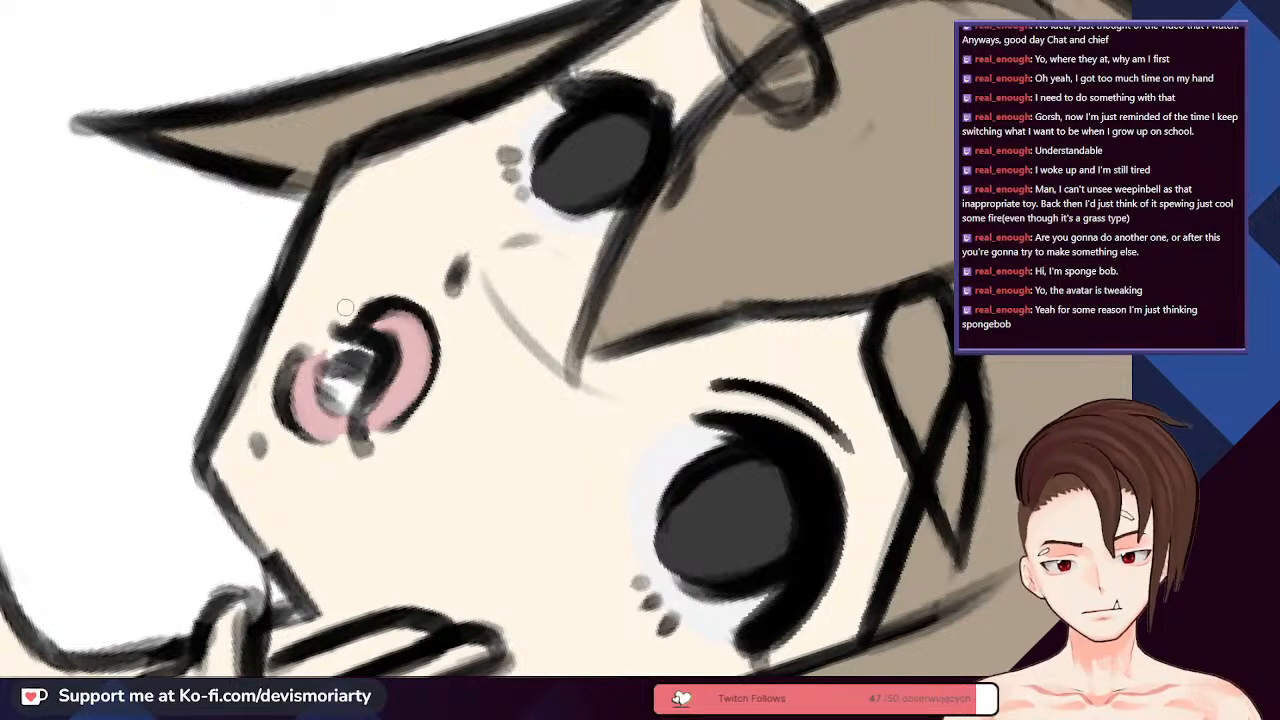
pyautogui.scroll(2, 349, 306)
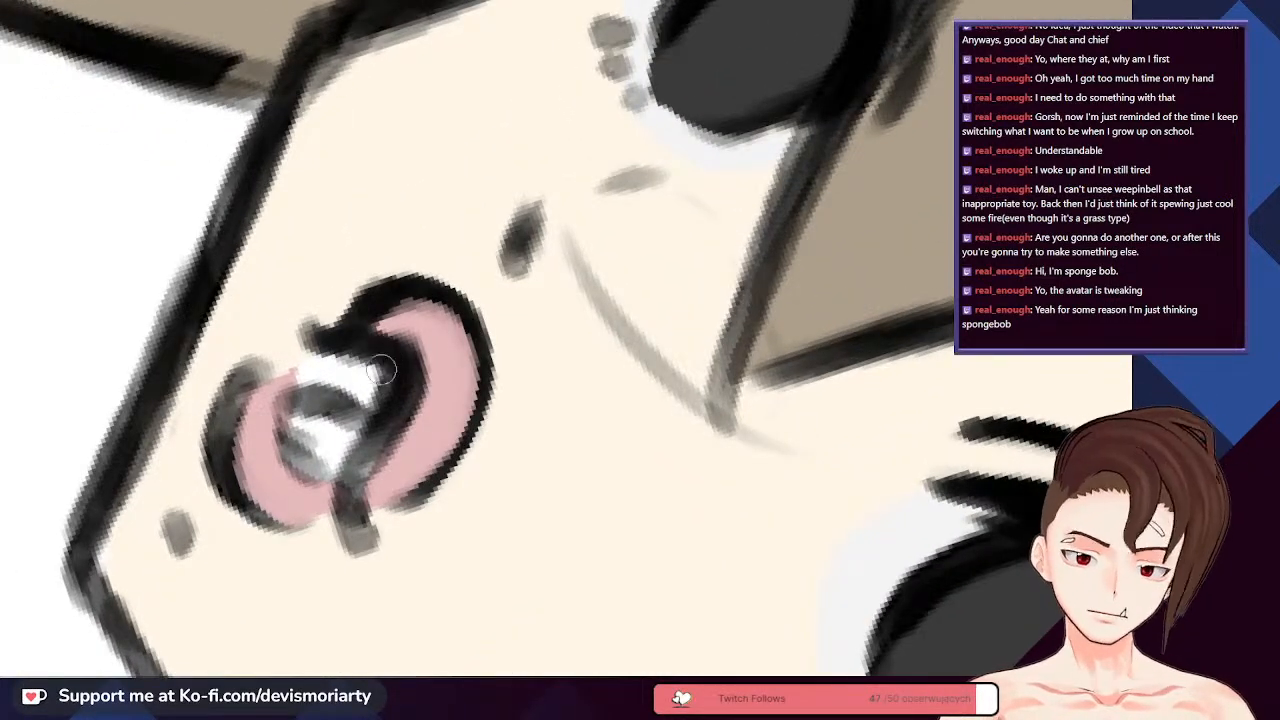
pyautogui.moveTo(383, 371)
pyautogui.mouseDown()
pyautogui.moveTo(384, 419)
pyautogui.moveTo(358, 533)
pyautogui.mouseUp()
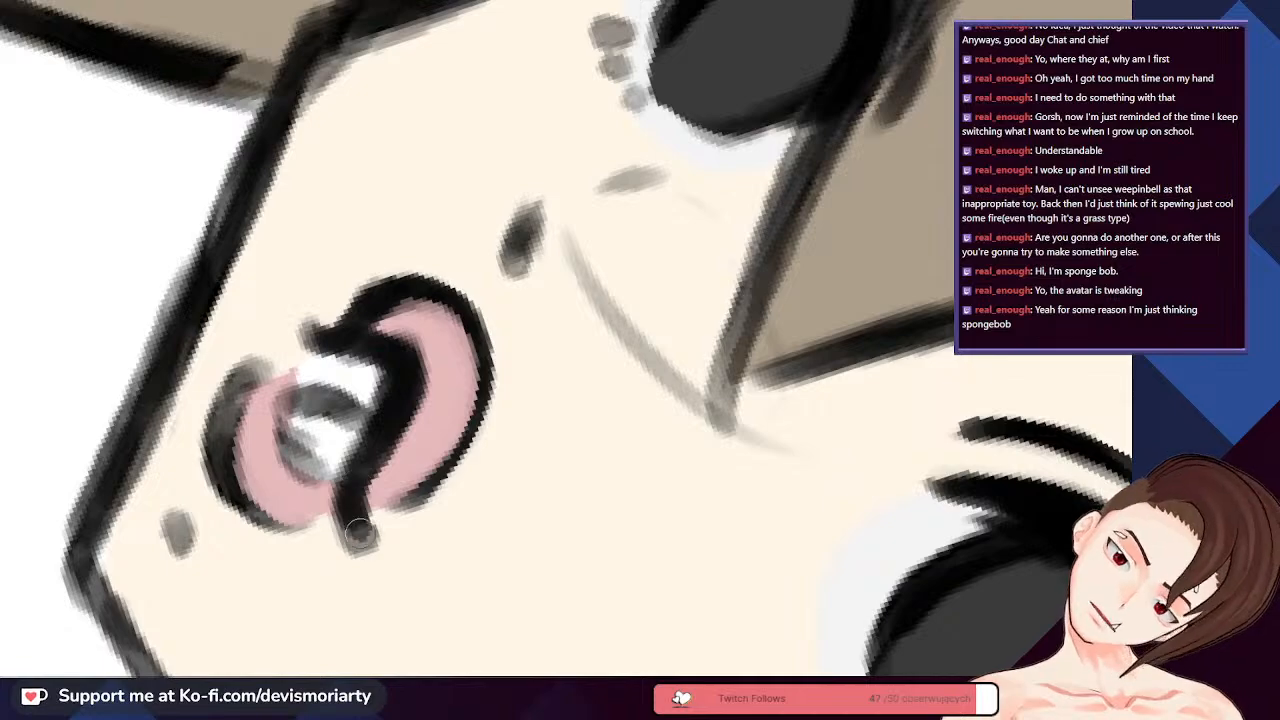
pyautogui.scroll(-5, 405, 400)
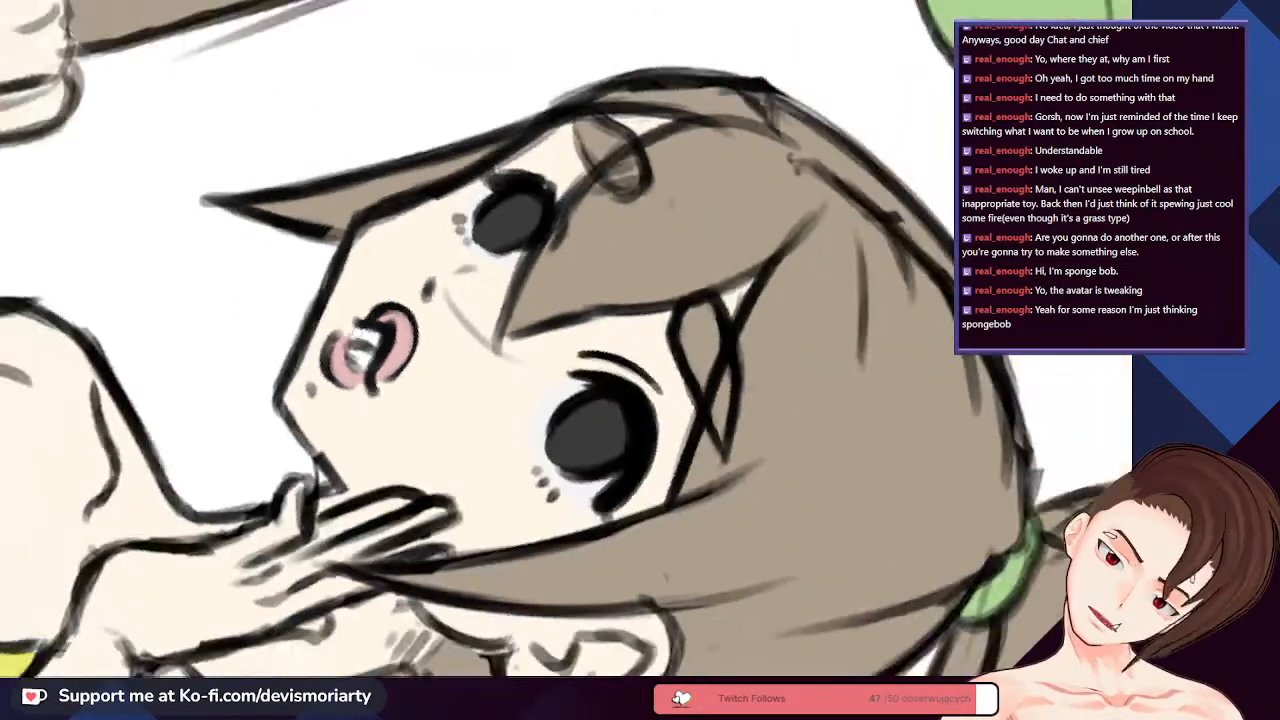
# - Complete the lower lip's outer outline in solid black and sample the lip's pink fill colour
pyautogui.scroll(4, 369, 251)
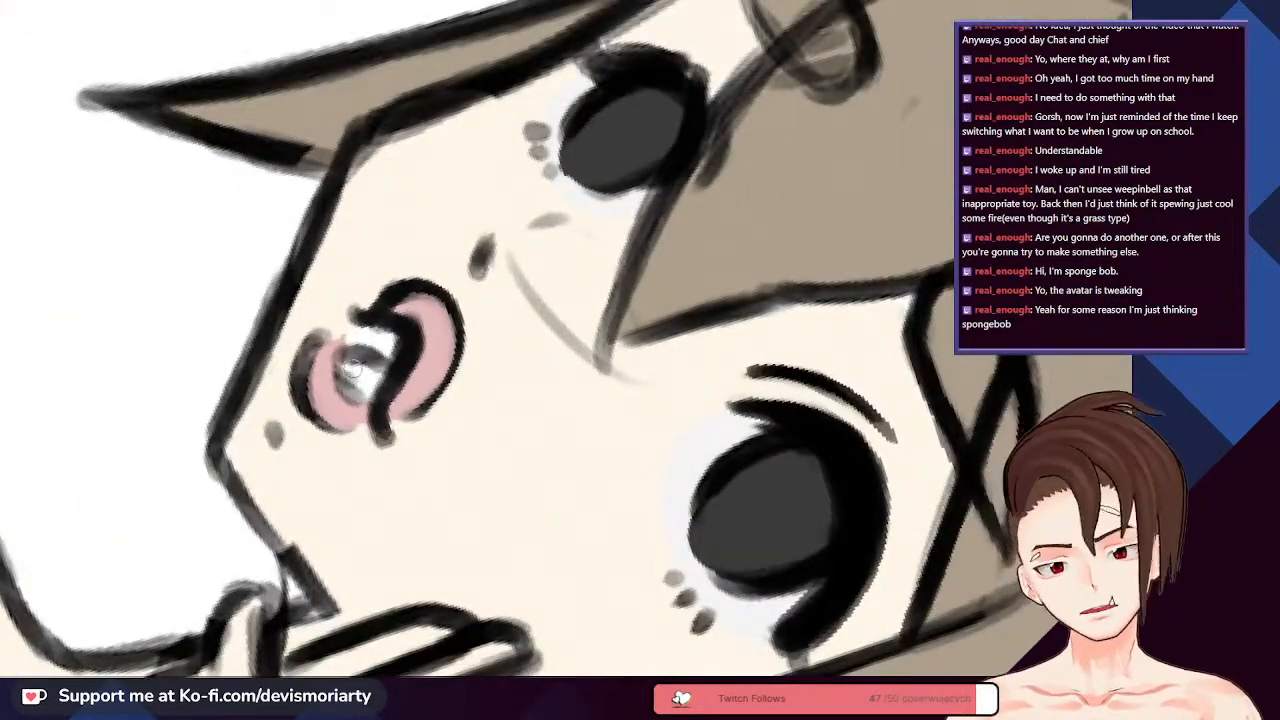
pyautogui.scroll(2, 312, 338)
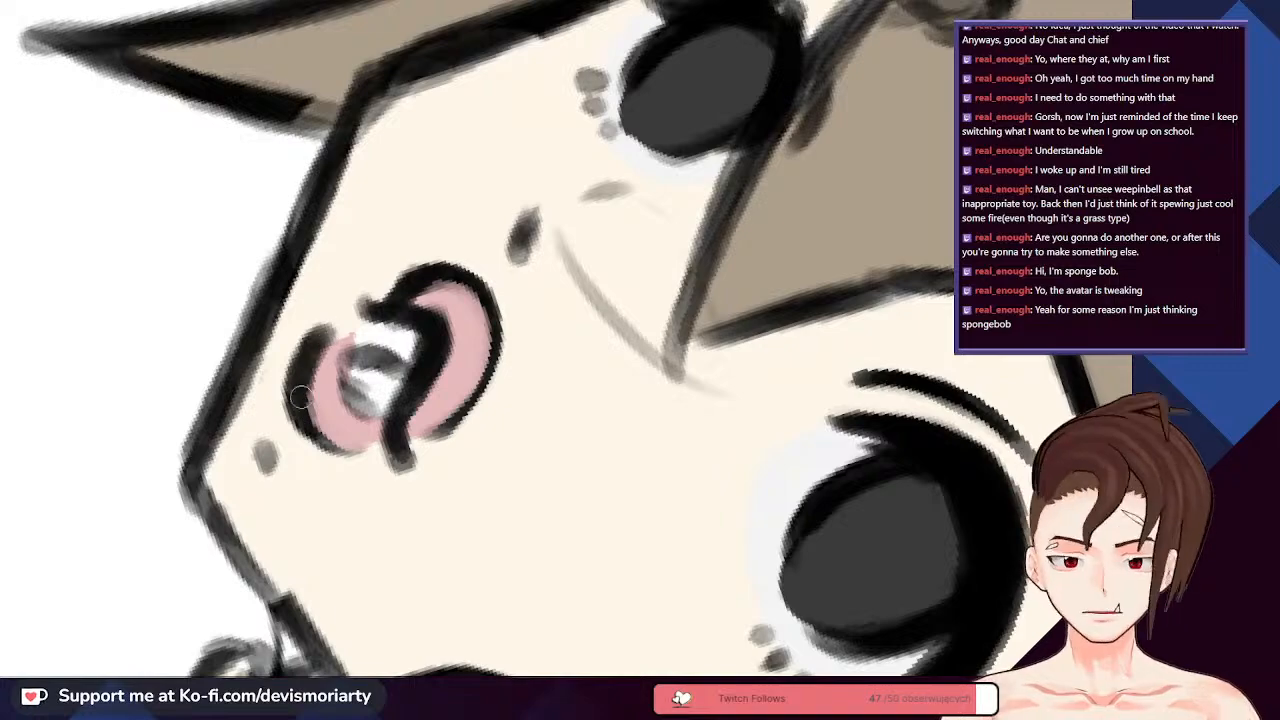
pyautogui.scroll(-5, 355, 390)
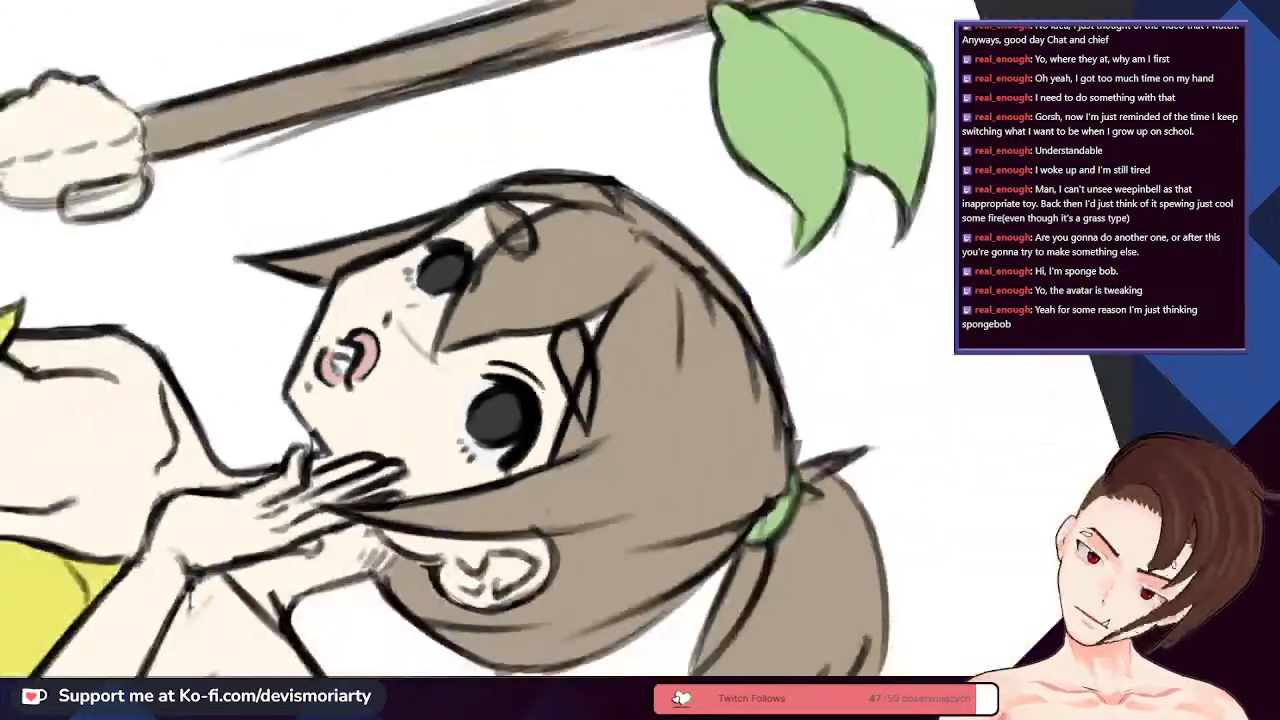
pyautogui.scroll(3, 355, 385)
pyautogui.scroll(2, 308, 375)
pyautogui.scroll(1, 308, 375)
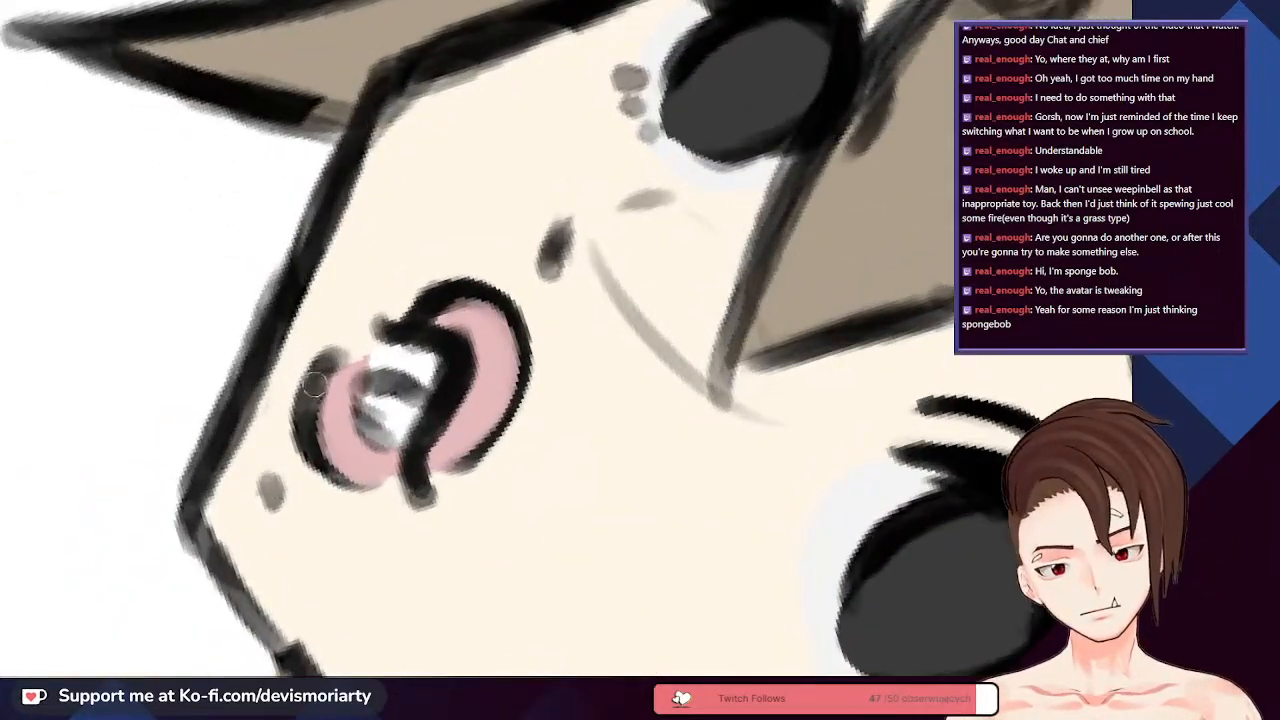
pyautogui.scroll(1, 309, 355)
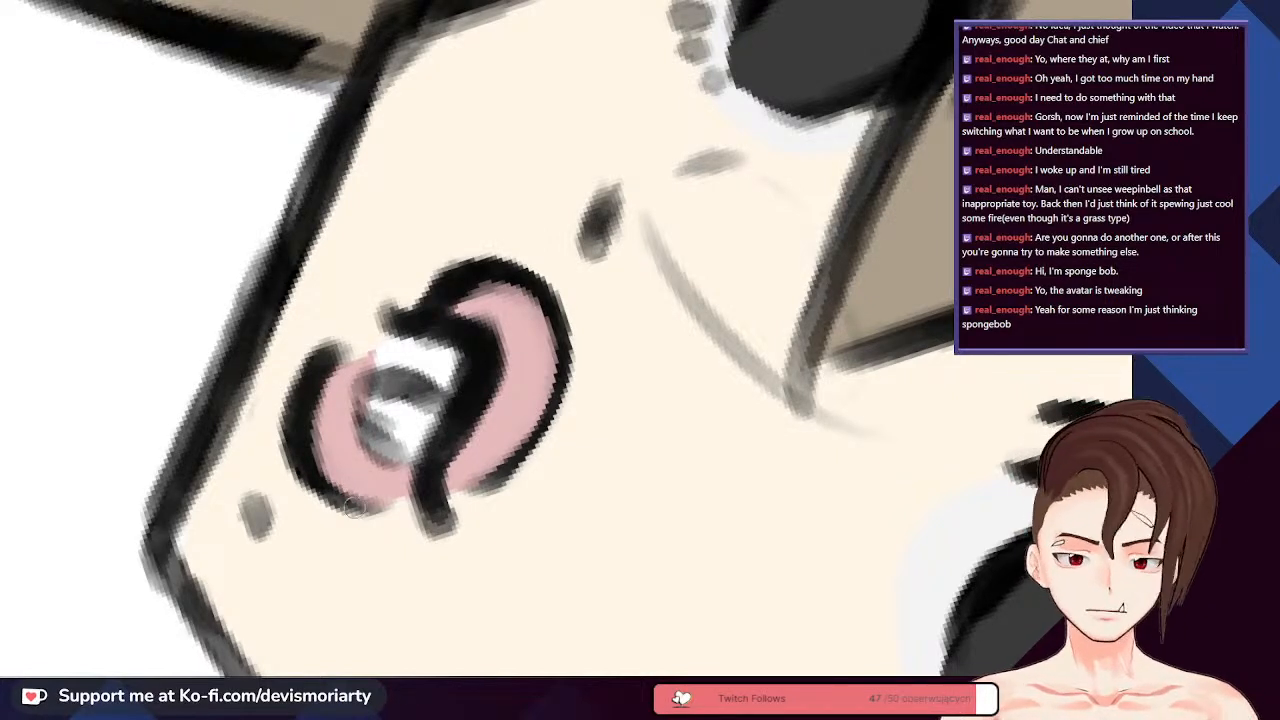
pyautogui.moveTo(316, 484)
pyautogui.mouseDown()
pyautogui.moveTo(366, 488)
pyautogui.moveTo(306, 460)
pyautogui.mouseUp()
pyautogui.keyDown('alt'); pyautogui.click(362, 471); pyautogui.keyUp('alt')
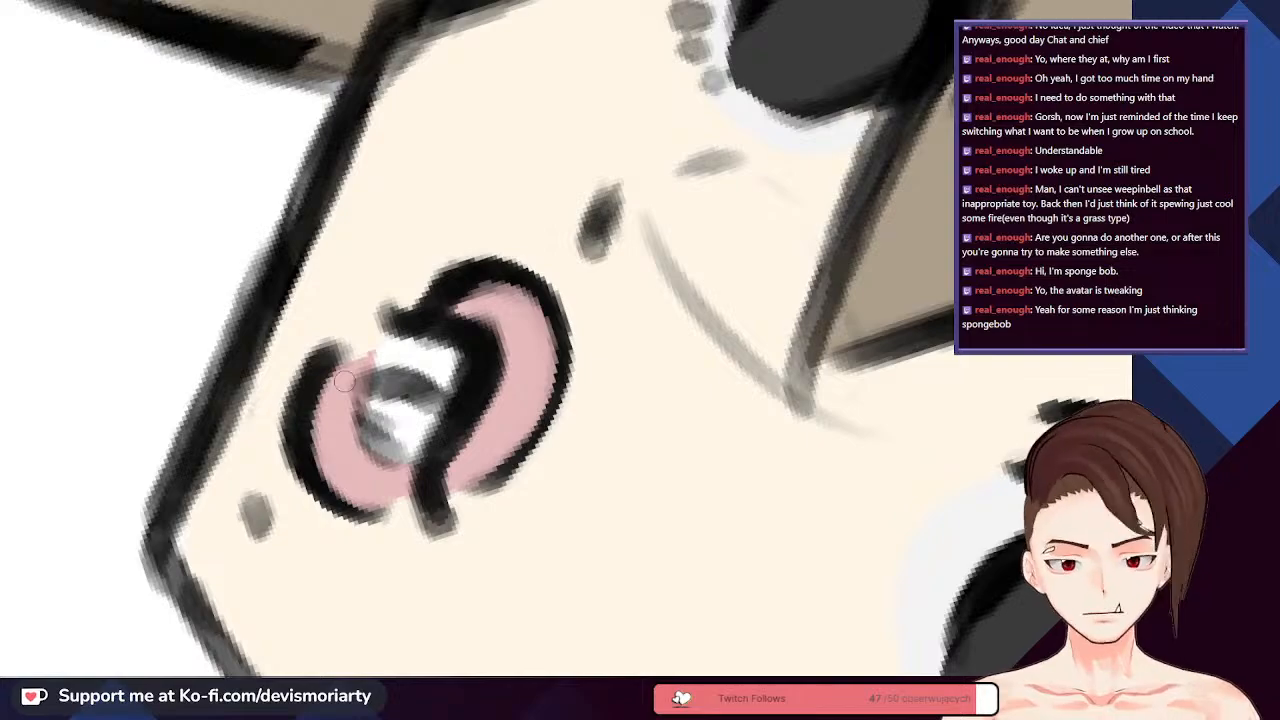
# - Redraw the grey curve inside the mouth as a solid black outline around the tongue
pyautogui.scroll(-5, 345, 382)
pyautogui.scroll(-4, 338, 362)
pyautogui.scroll(6, 340, 362)
pyautogui.scroll(-3, 398, 248)
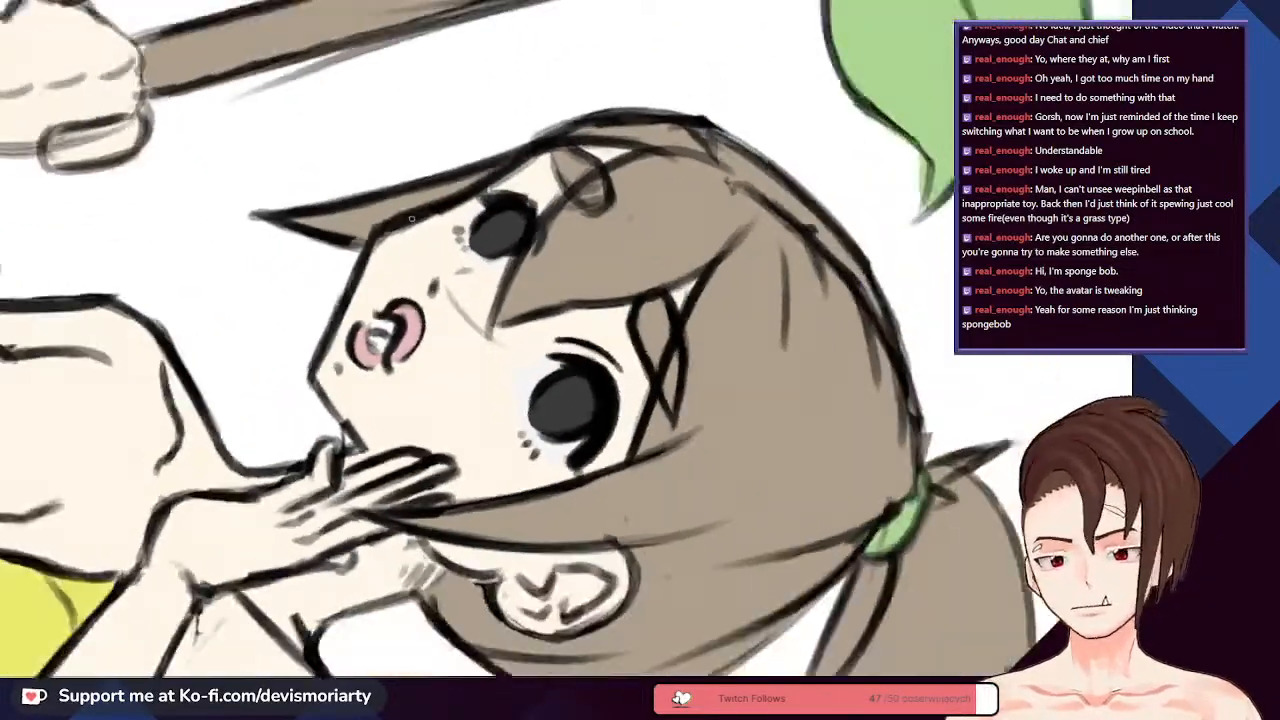
pyautogui.scroll(3, 392, 253)
pyautogui.scroll(-3, 392, 253)
pyautogui.scroll(3, 350, 290)
pyautogui.scroll(-2, 300, 350)
pyautogui.scroll(4, 280, 365)
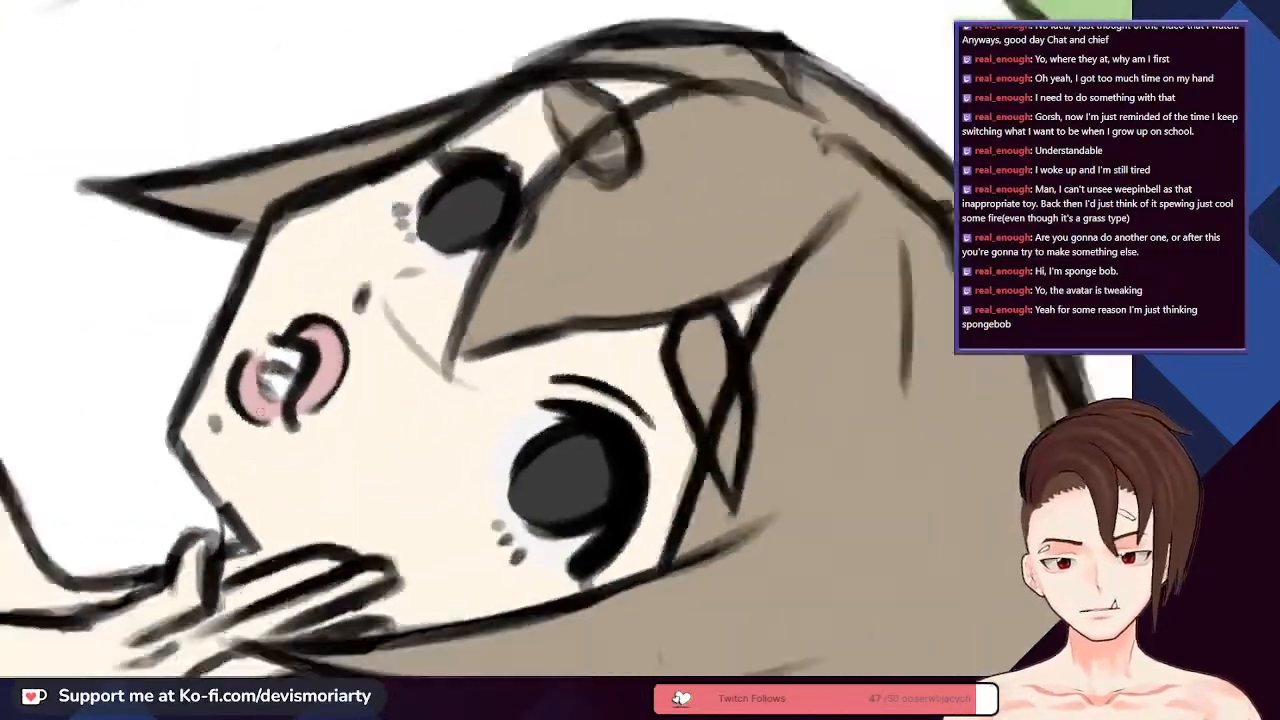
pyautogui.scroll(4, 285, 365)
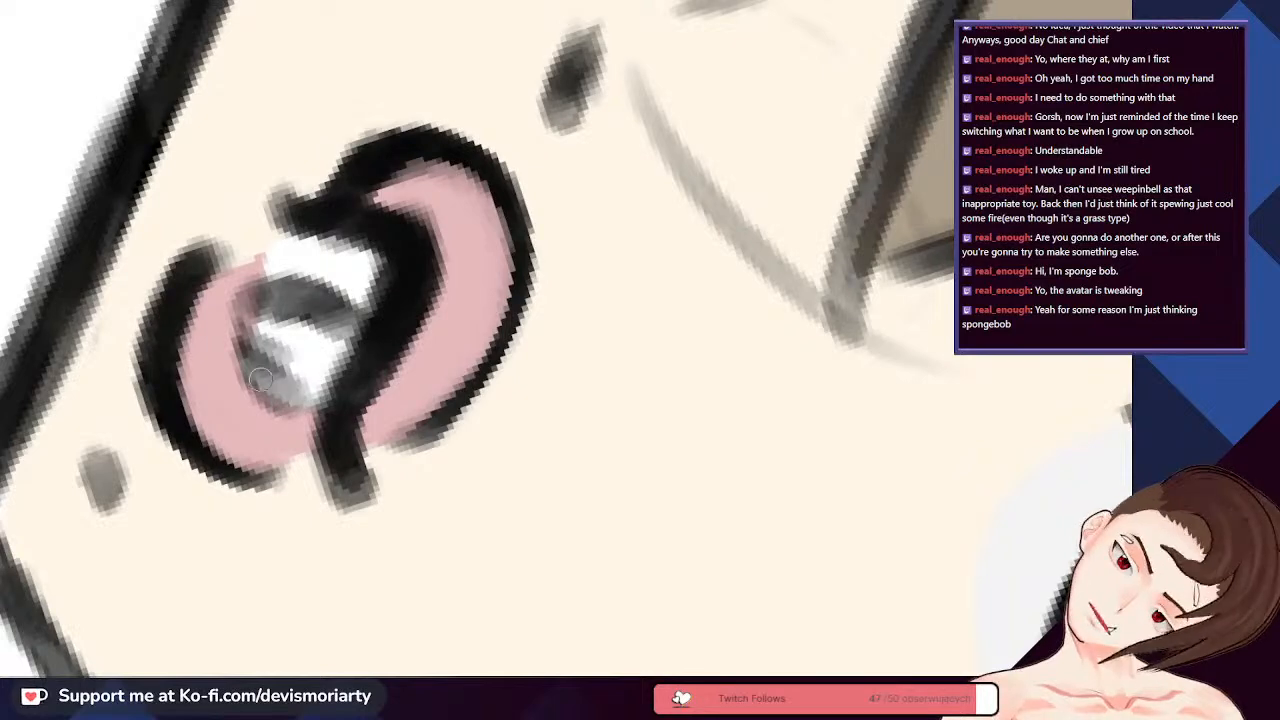
pyautogui.moveTo(304, 406)
pyautogui.mouseDown()
pyautogui.moveTo(256, 370)
pyautogui.moveTo(316, 405)
pyautogui.moveTo(249, 315)
pyautogui.moveTo(252, 340)
pyautogui.moveTo(245, 300)
pyautogui.moveTo(282, 282)
pyautogui.moveTo(298, 318)
pyautogui.moveTo(371, 340)
pyautogui.moveTo(168, 358)
pyautogui.mouseUp()
pyautogui.scroll(-2, 312, 350)
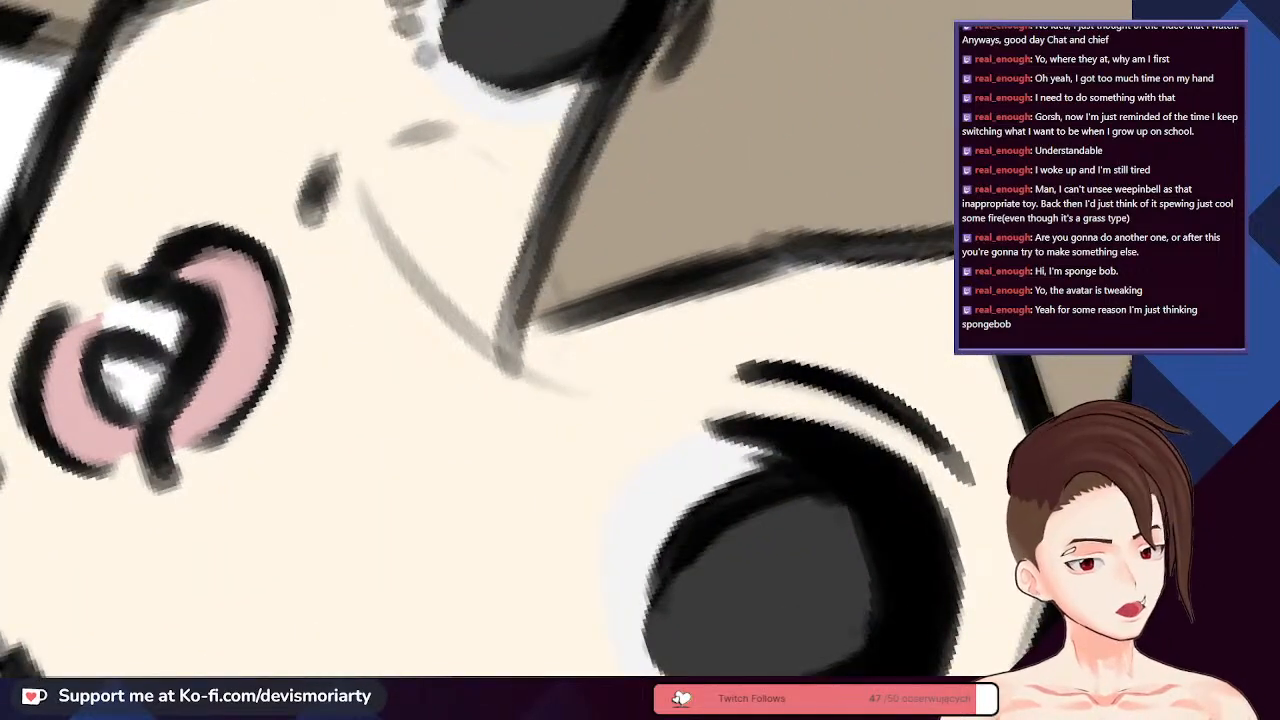
# - Check the mouth colours on the Weepinbell reference and fill the girl's tongue with red
pyautogui.scroll(-8, 480, 362)
pyautogui.moveTo(468, 85); pyautogui.dragTo(478, 265)
pyautogui.scroll(5, 460, 268)
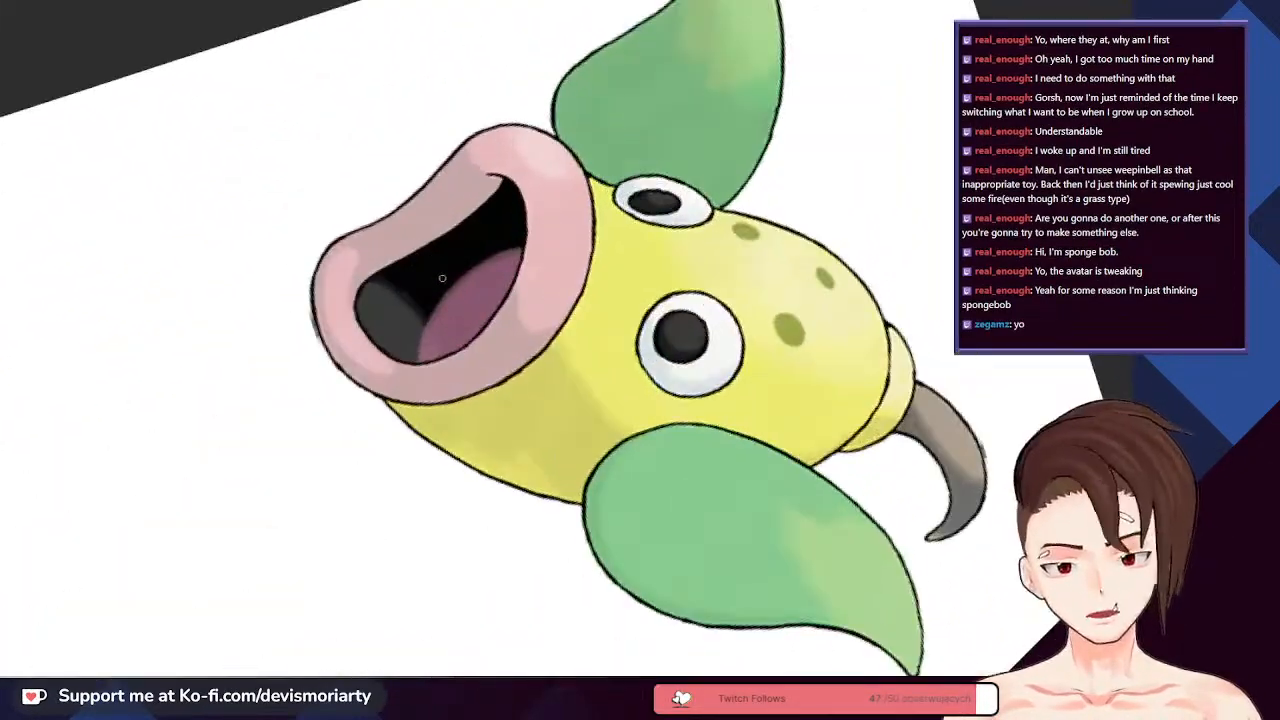
pyautogui.scroll(-3, 476, 305)
pyautogui.scroll(-6, 530, 465)
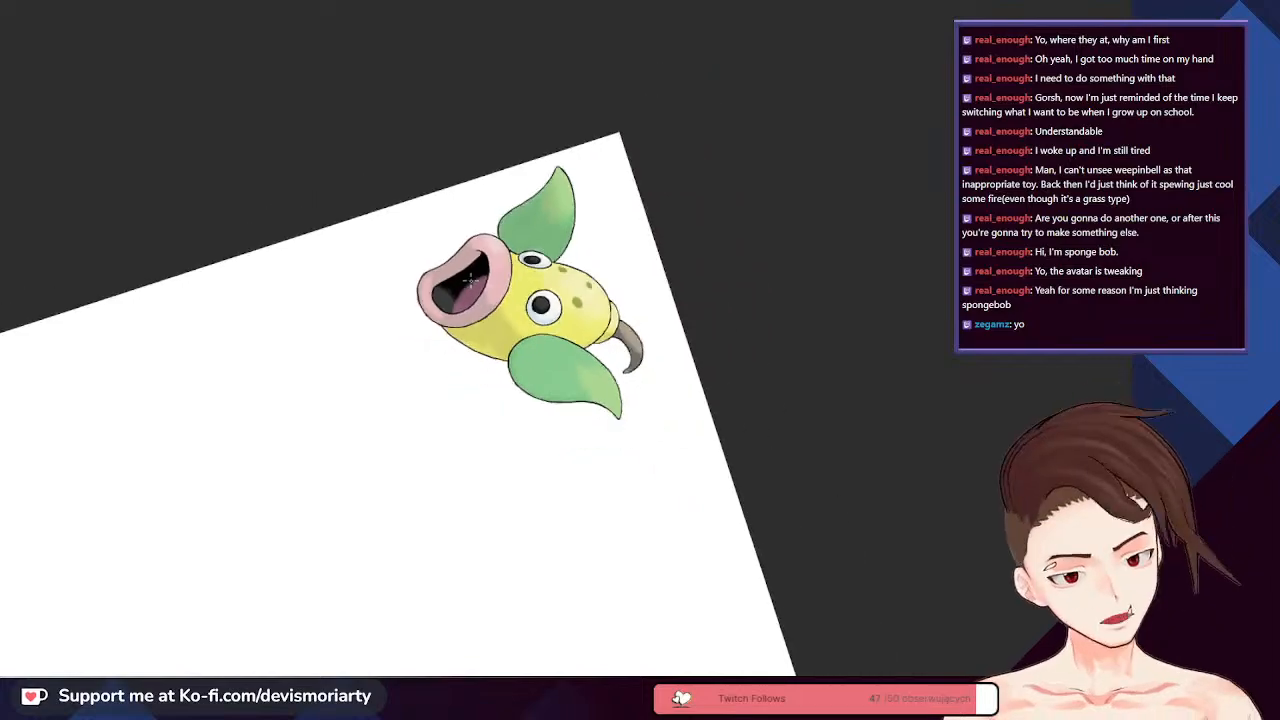
pyautogui.scroll(10, 530, 467)
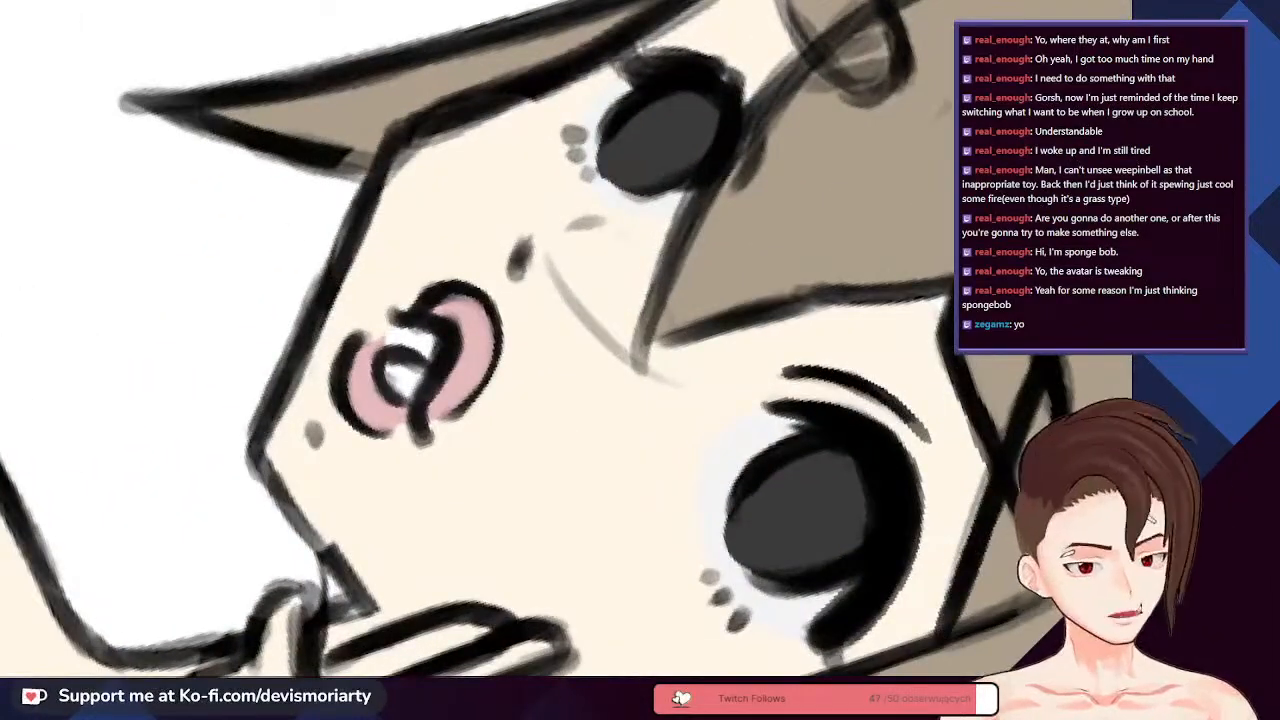
pyautogui.scroll(4, 690, 246)
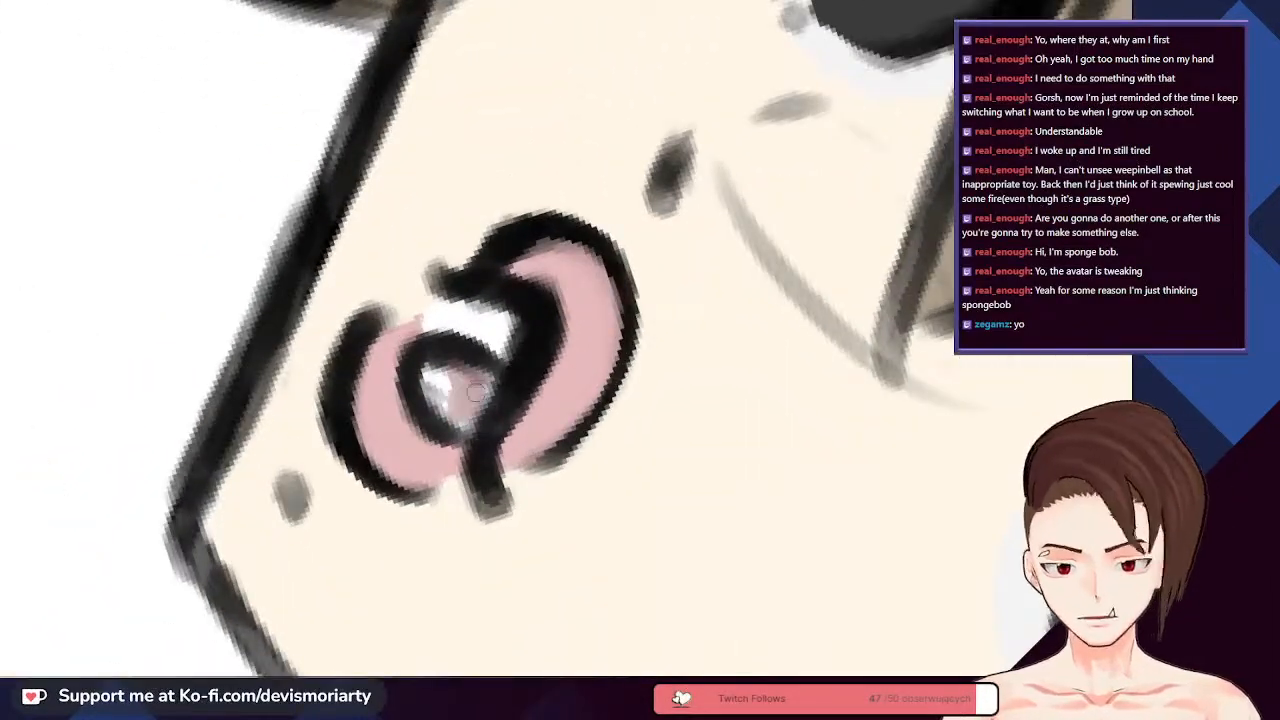
pyautogui.scroll(3, 472, 330)
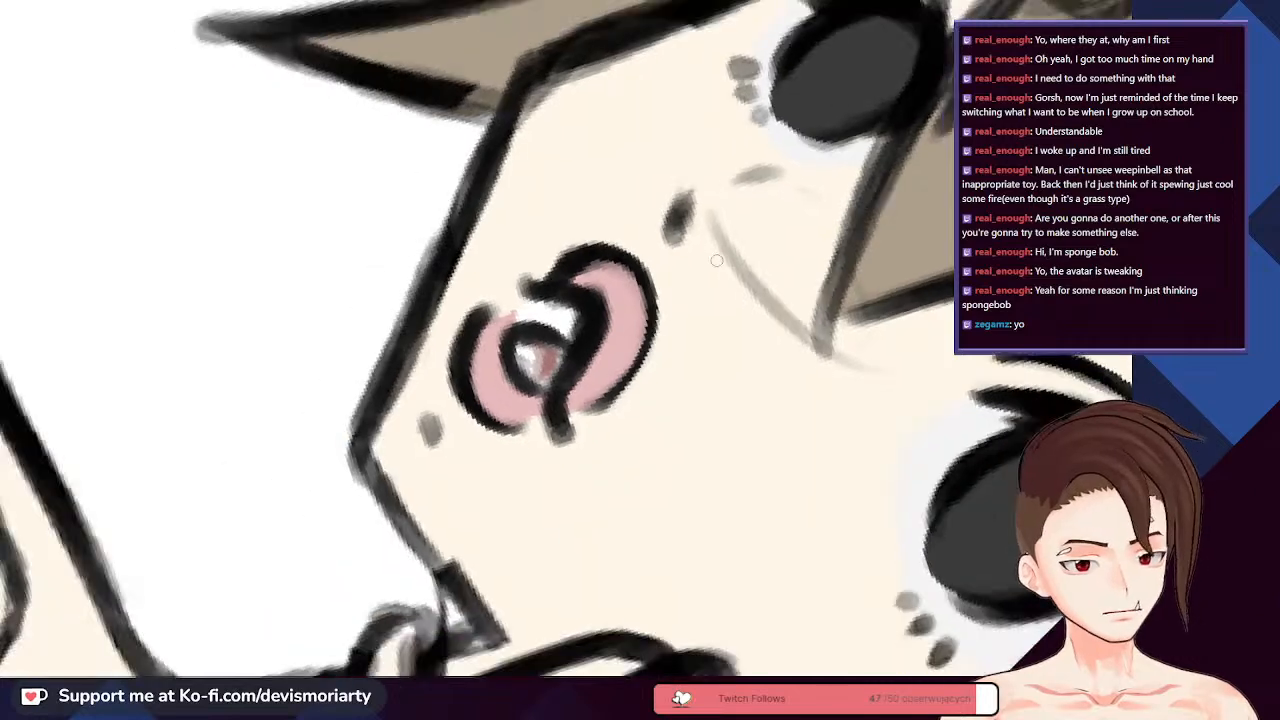
pyautogui.scroll(1, 472, 330)
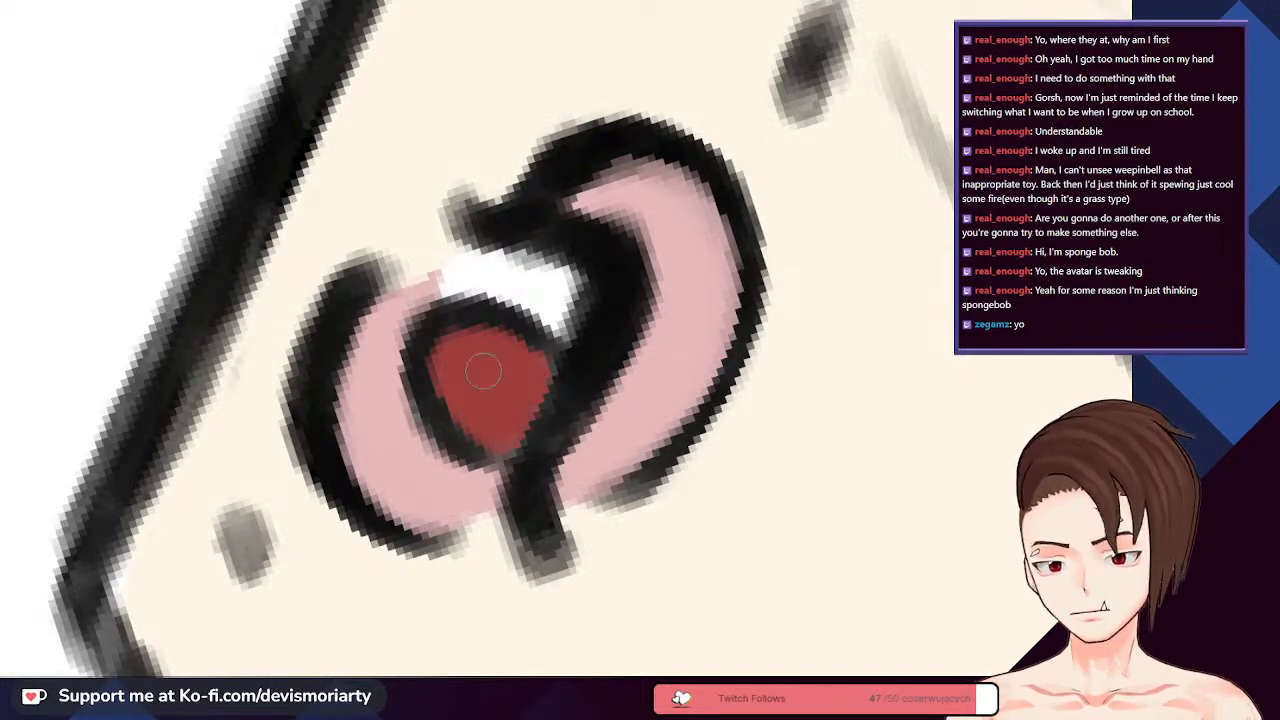
pyautogui.scroll(-5, 467, 350)
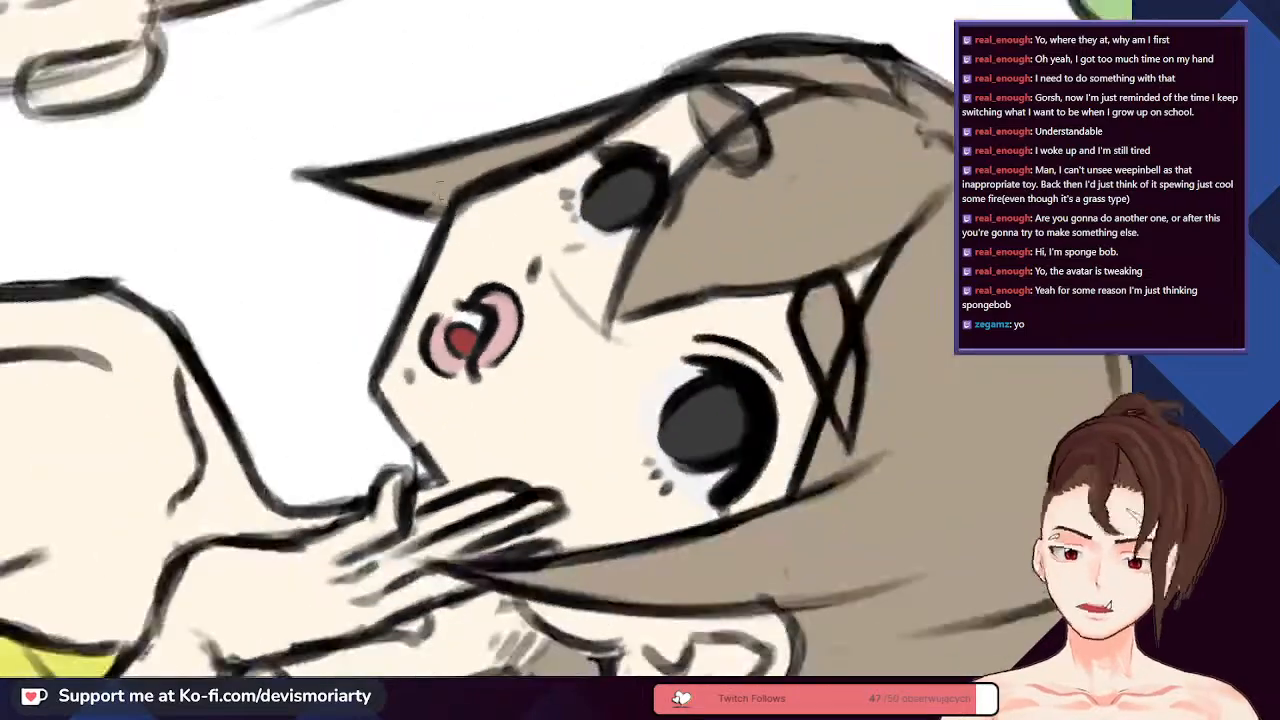
# - Paint the white mouth interior beside the tongue in dark plum
pyautogui.scroll(4, 500, 420)
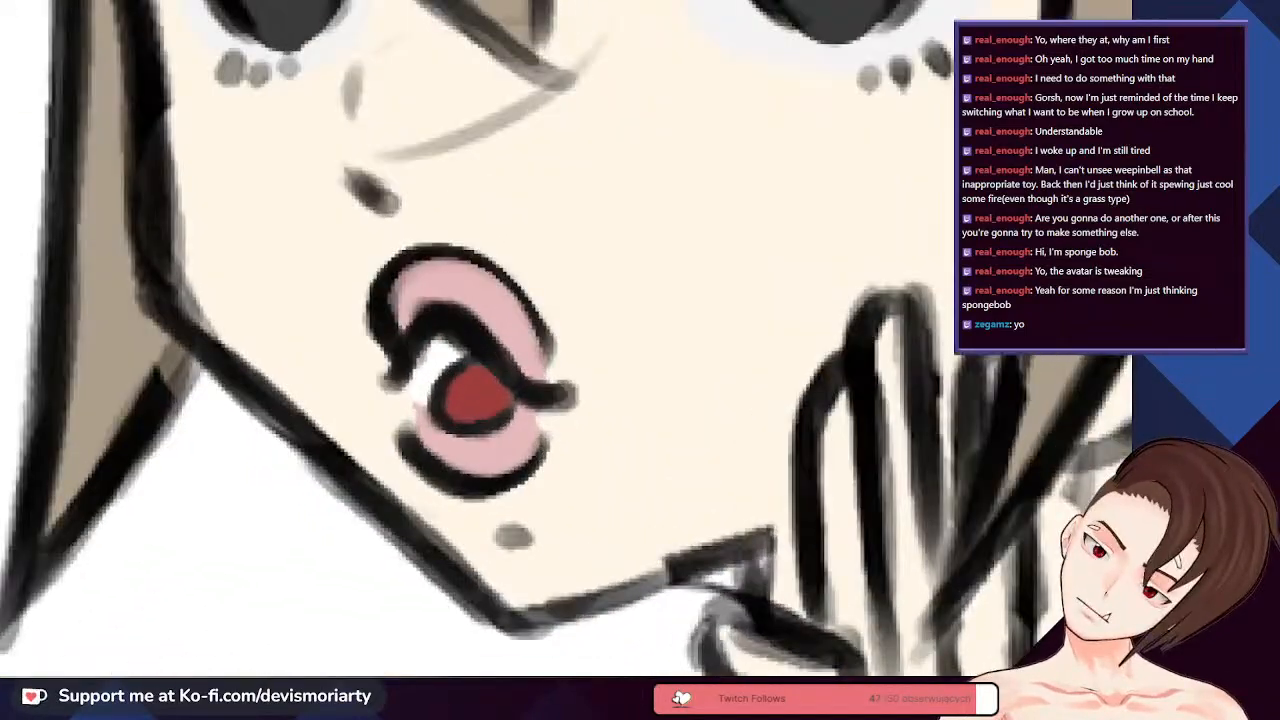
pyautogui.scroll(3, 505, 308)
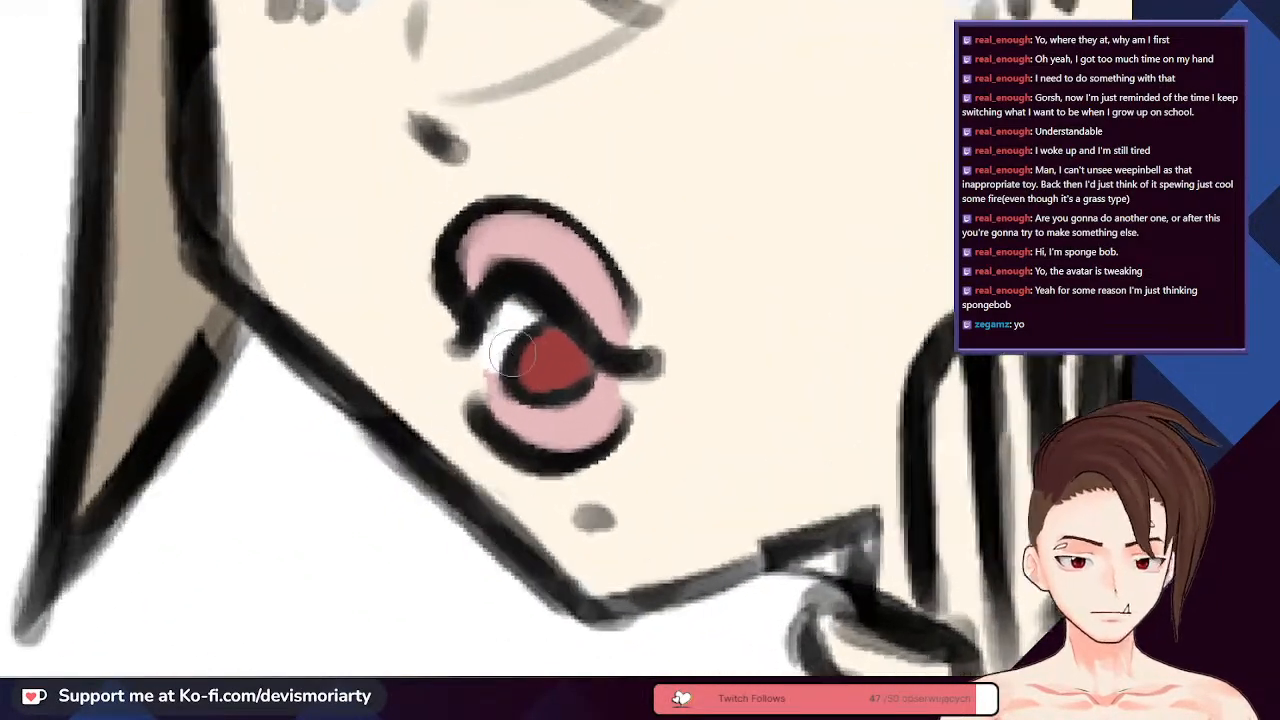
pyautogui.moveTo(505, 308)
pyautogui.mouseDown()
pyautogui.moveTo(478, 355)
pyautogui.moveTo(526, 289)
pyautogui.moveTo(486, 346)
pyautogui.moveTo(480, 390)
pyautogui.mouseUp()
pyautogui.scroll(-2, 495, 418)
pyautogui.scroll(-1, 495, 418)
pyautogui.scroll(2, 665, 360)
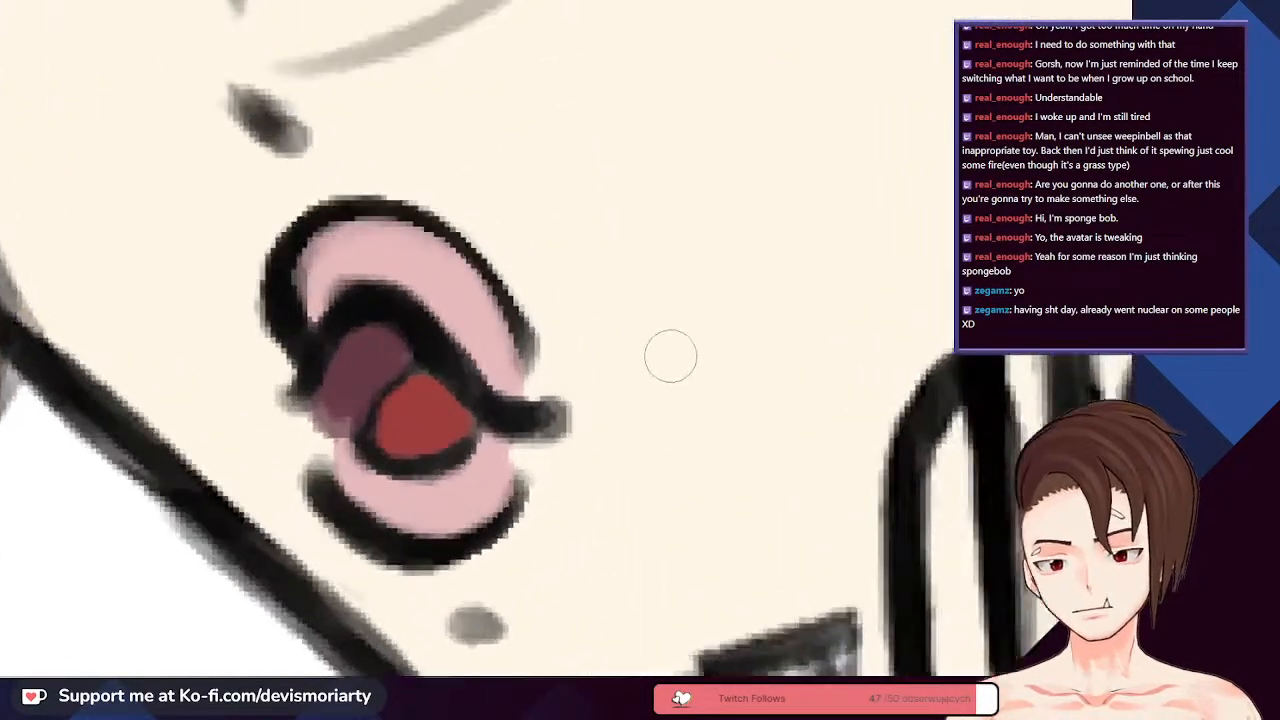
# - Strengthen the black outline along the side of the tongue facing the plum mouth interior
pyautogui.scroll(-1, 450, 345)
pyautogui.scroll(1, 490, 395)
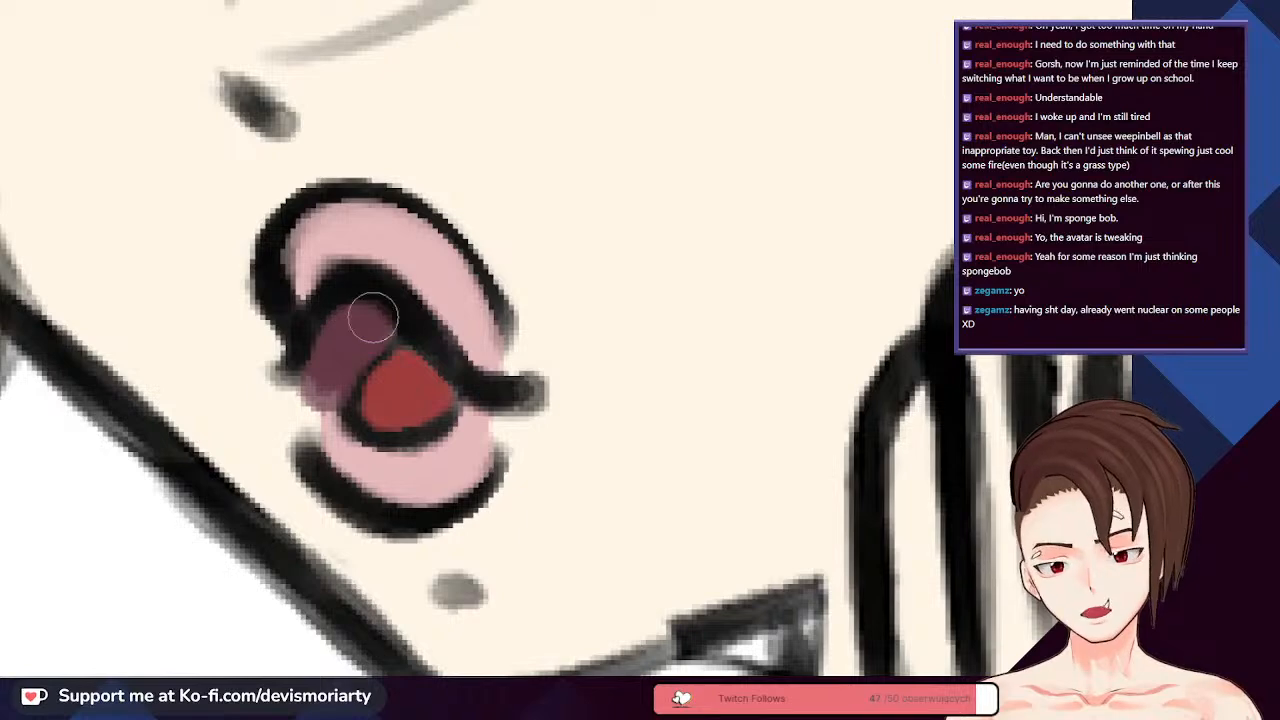
pyautogui.scroll(1, 323, 386)
pyautogui.scroll(1, 330, 372)
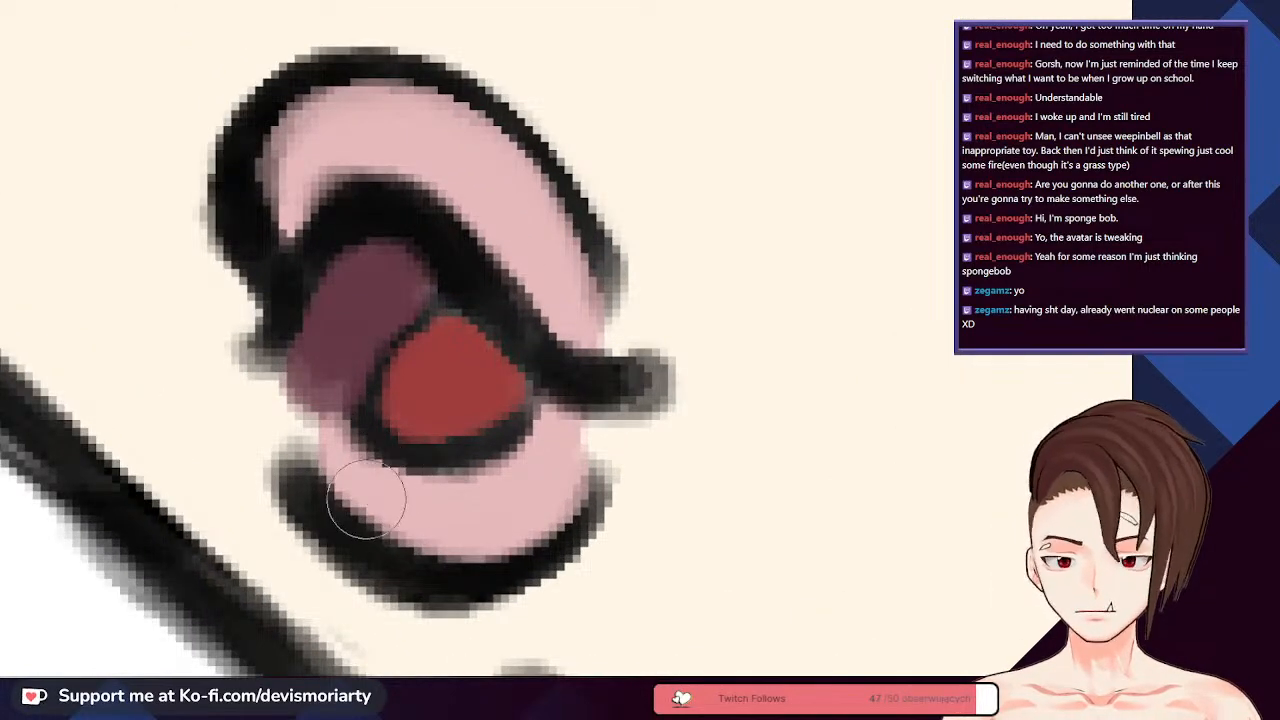
pyautogui.scroll(-1, 345, 495)
pyautogui.moveTo(323, 413)
pyautogui.mouseDown()
pyautogui.moveTo(438, 423)
pyautogui.moveTo(423, 402)
pyautogui.moveTo(404, 431)
pyautogui.moveTo(432, 410)
pyautogui.mouseUp()
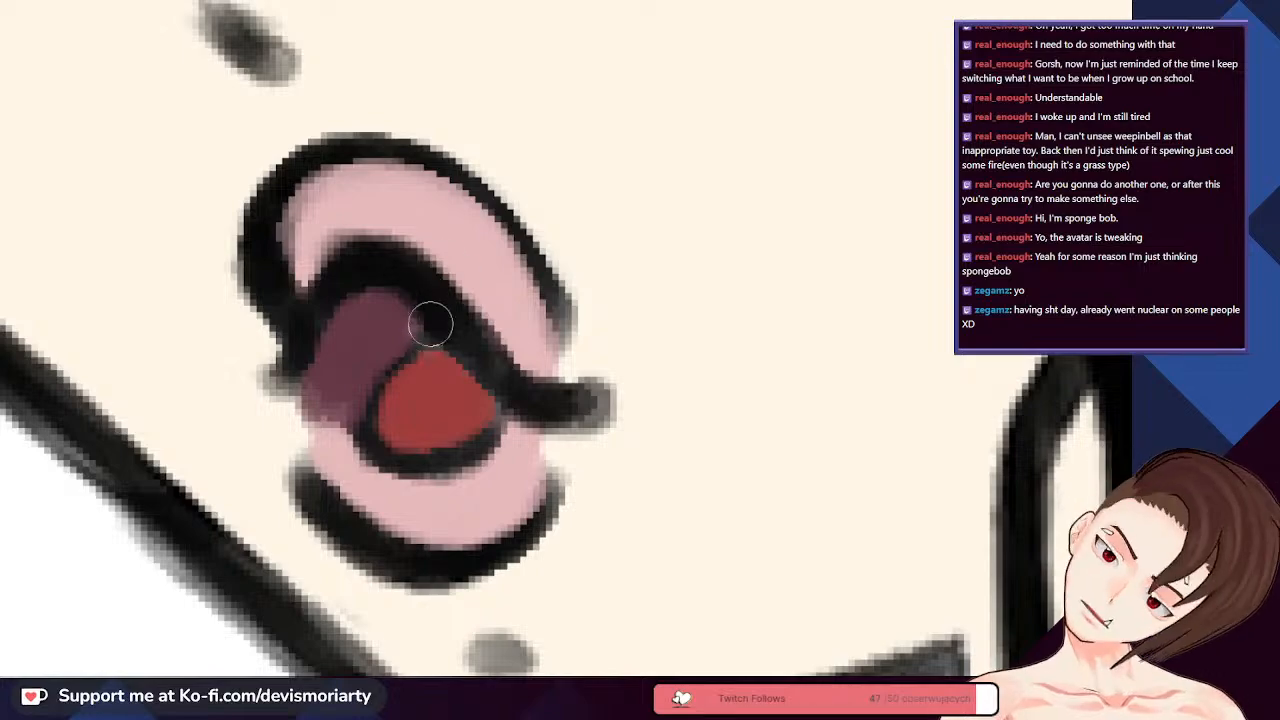
pyautogui.scroll(-1, 408, 314)
pyautogui.scroll(2, 411, 314)
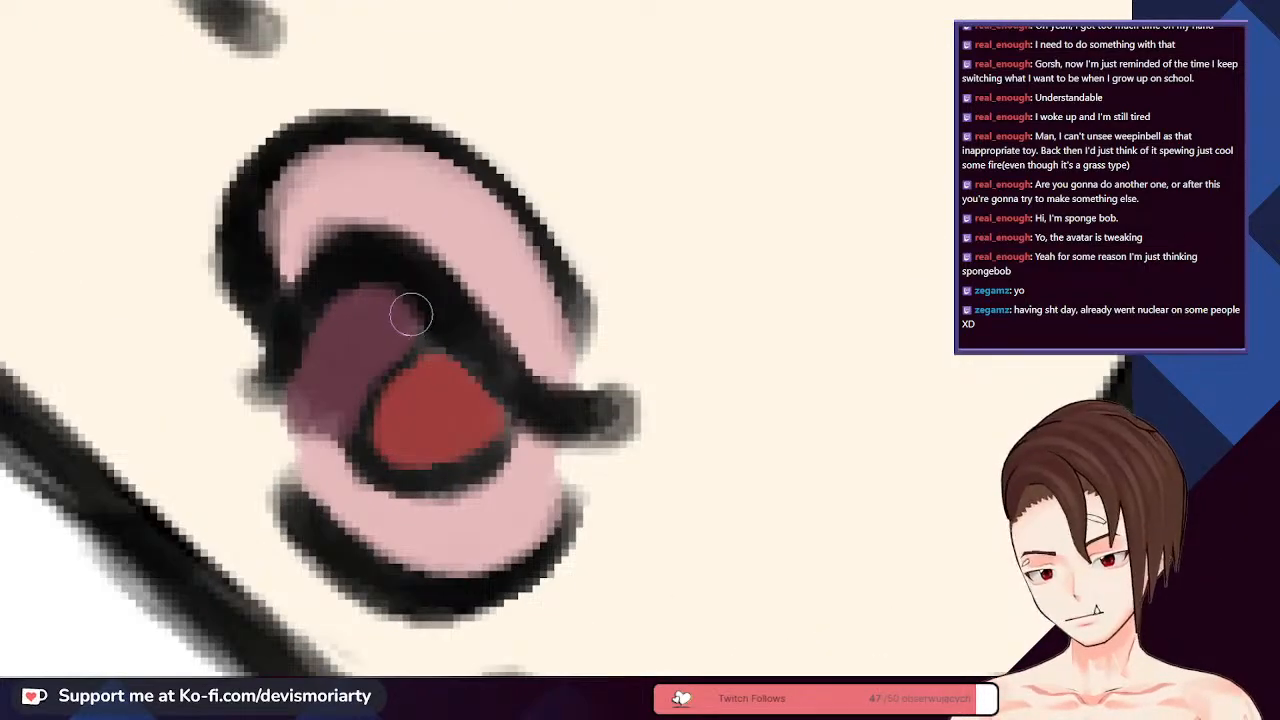
pyautogui.moveTo(423, 360); pyautogui.dragTo(357, 430)
pyautogui.scroll(-2, 357, 430)
pyautogui.scroll(1, 393, 313)
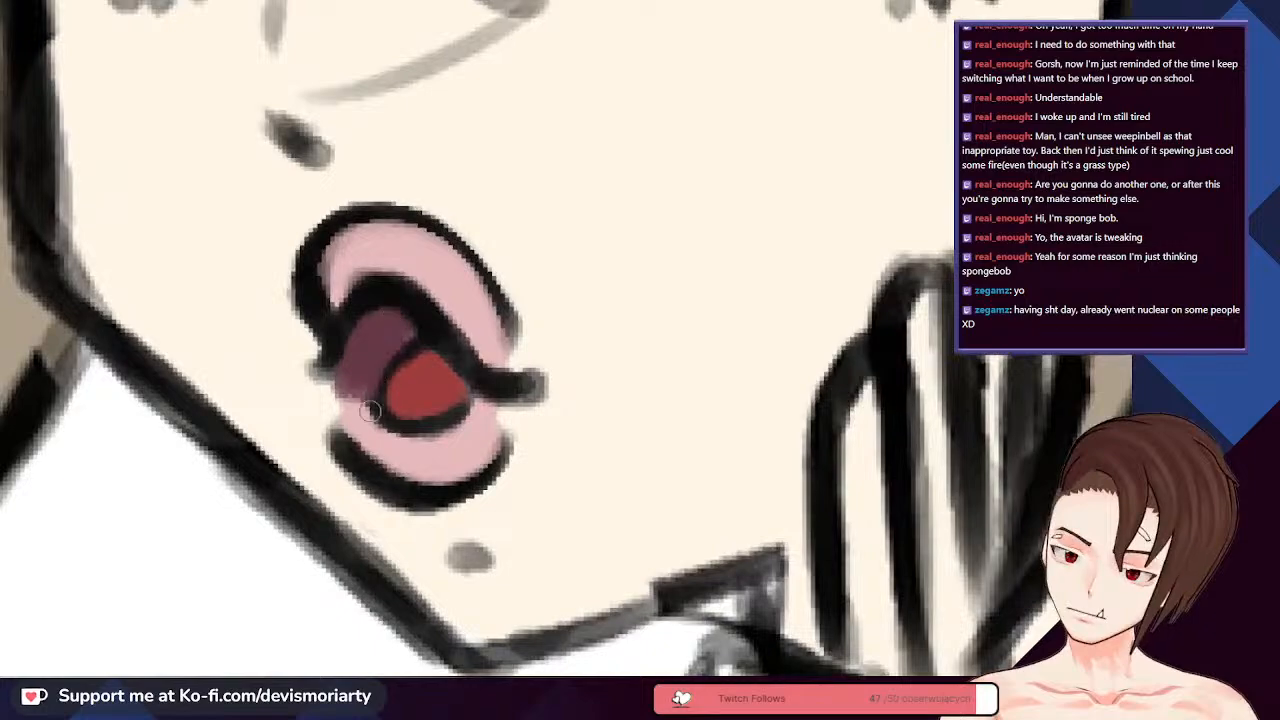
# - Sample the dark plum and extend it evenly across the mouth interior down to the lower lip
pyautogui.scroll(2, 368, 395)
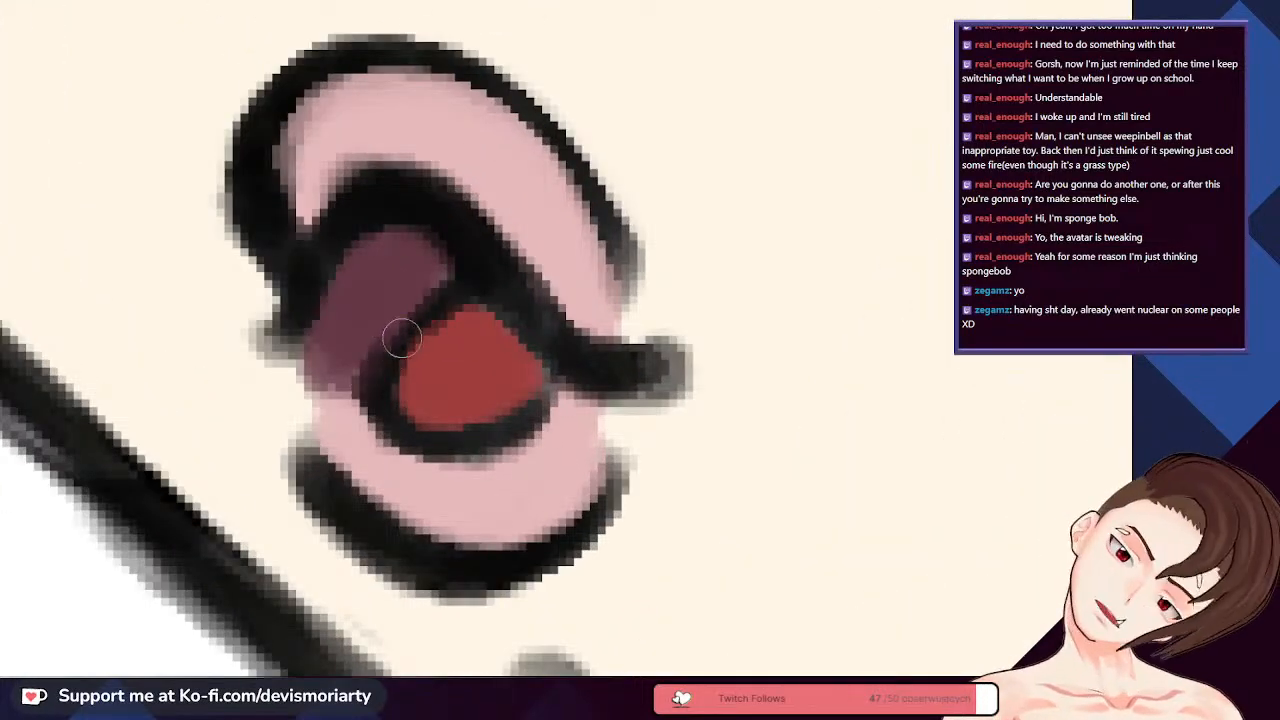
pyautogui.scroll(-2, 423, 337)
pyautogui.scroll(1, 443, 271)
pyautogui.scroll(-2, 531, 355)
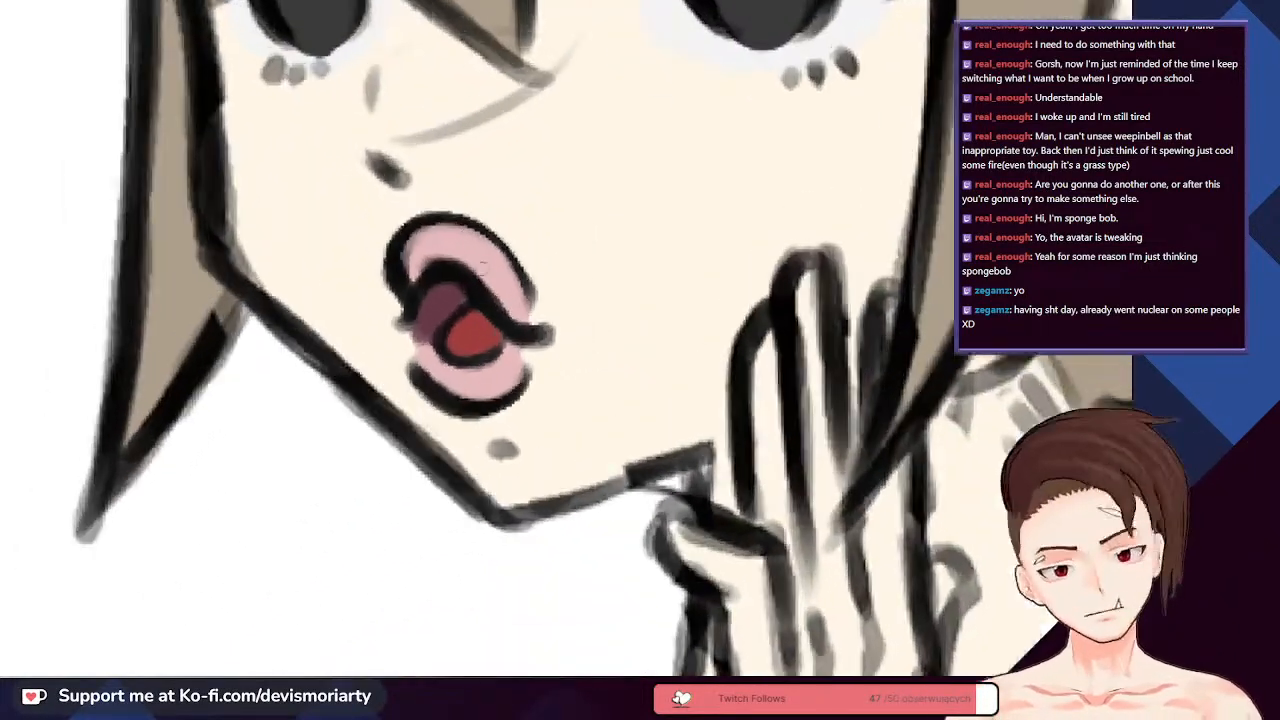
pyautogui.scroll(3, 443, 255)
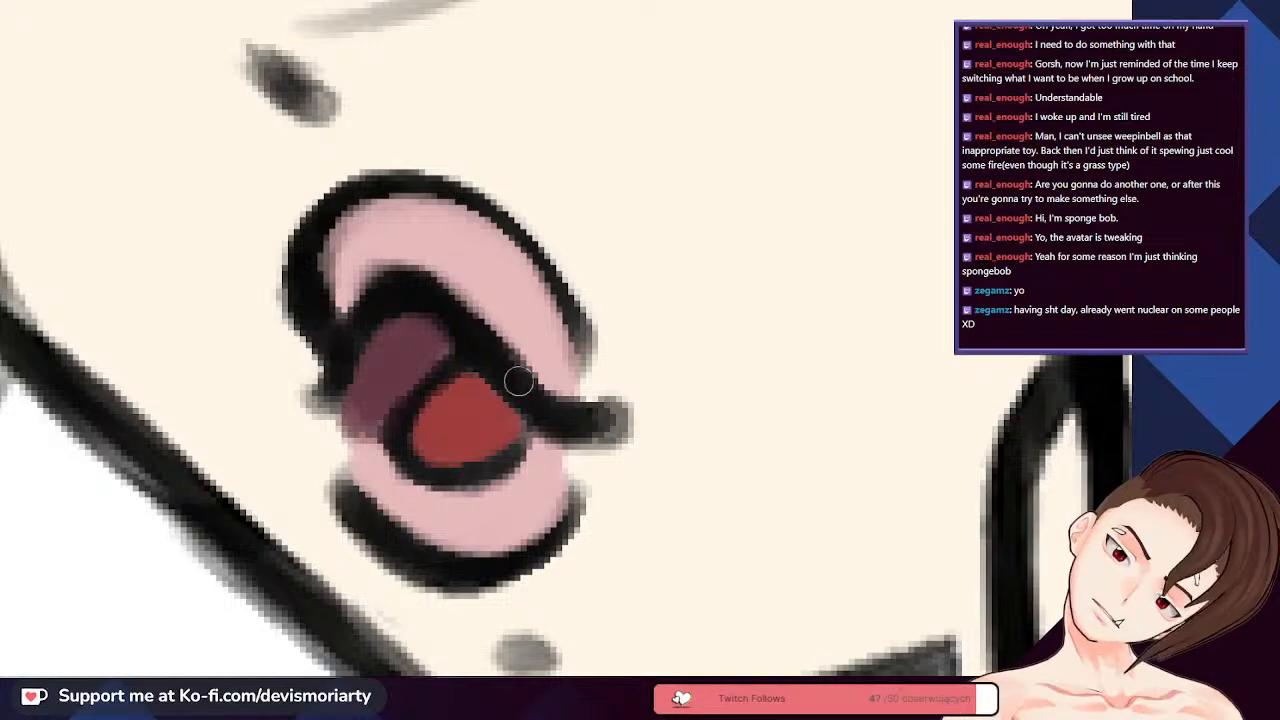
pyautogui.scroll(-2, 600, 350)
pyautogui.scroll(2, 391, 345)
pyautogui.scroll(-3, 391, 345)
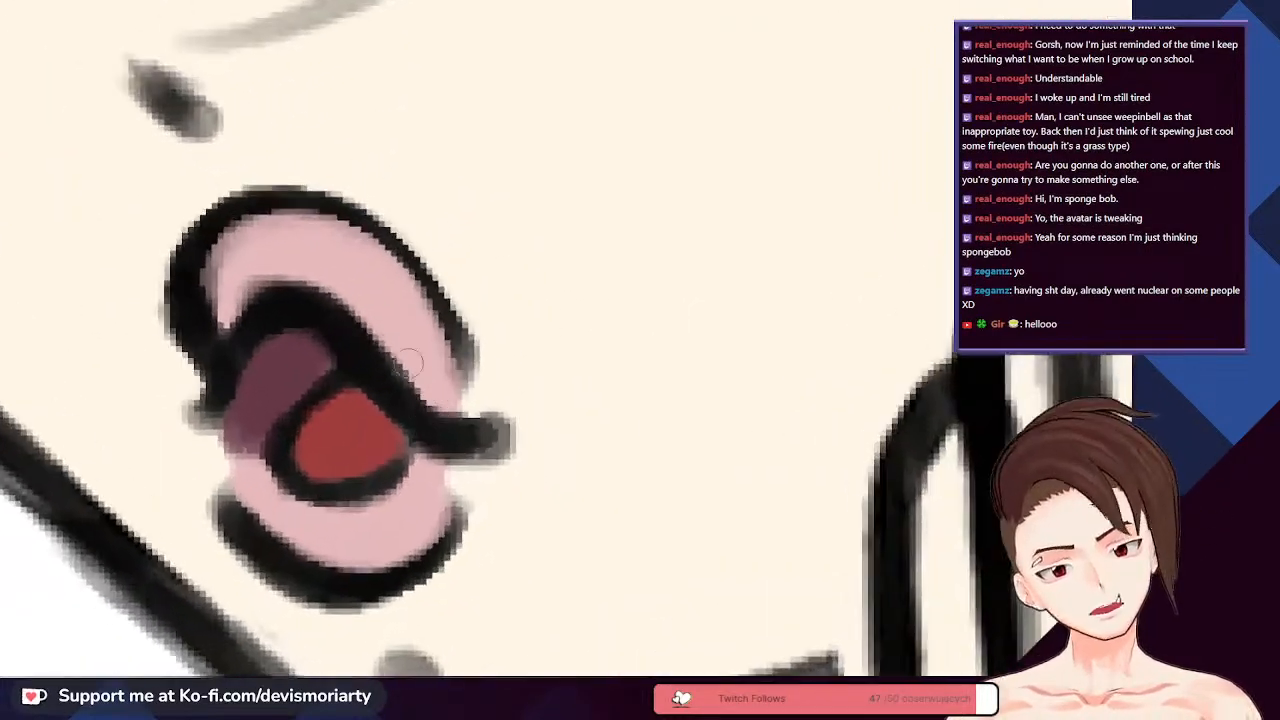
pyautogui.scroll(3, 336, 318)
pyautogui.scroll(2, 336, 318)
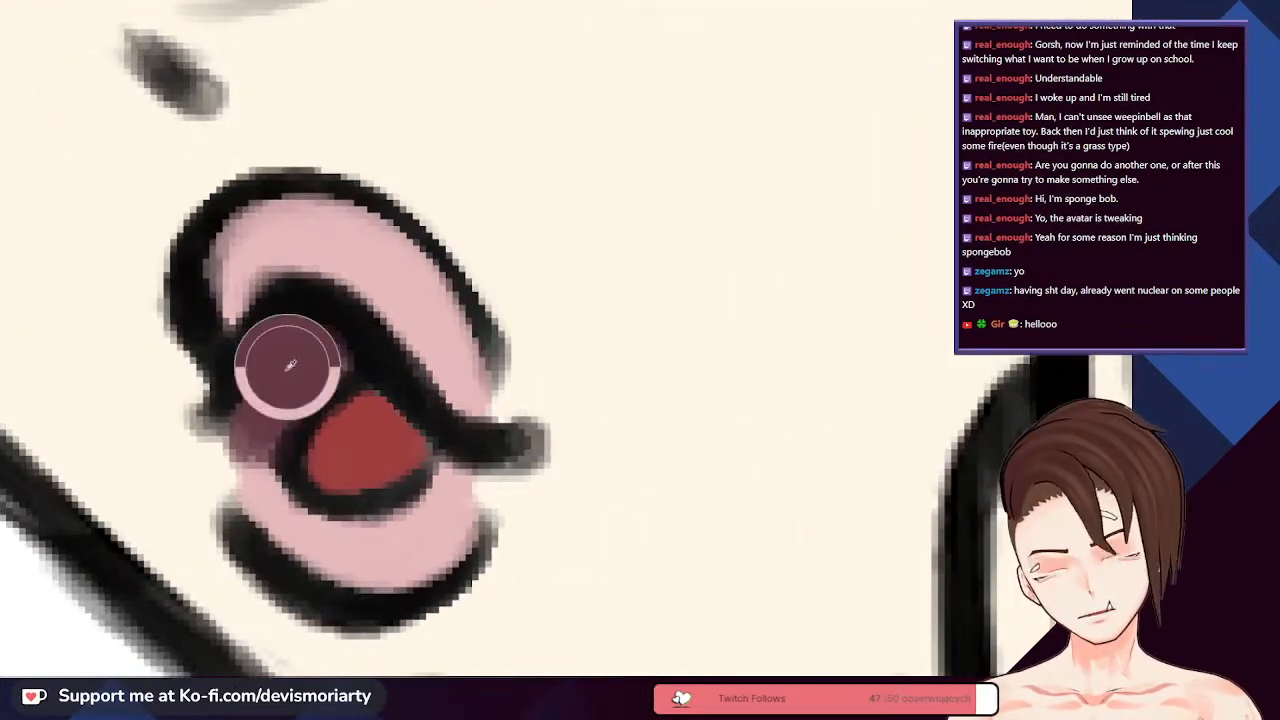
pyautogui.moveTo(290, 367); pyautogui.dragTo(344, 359)
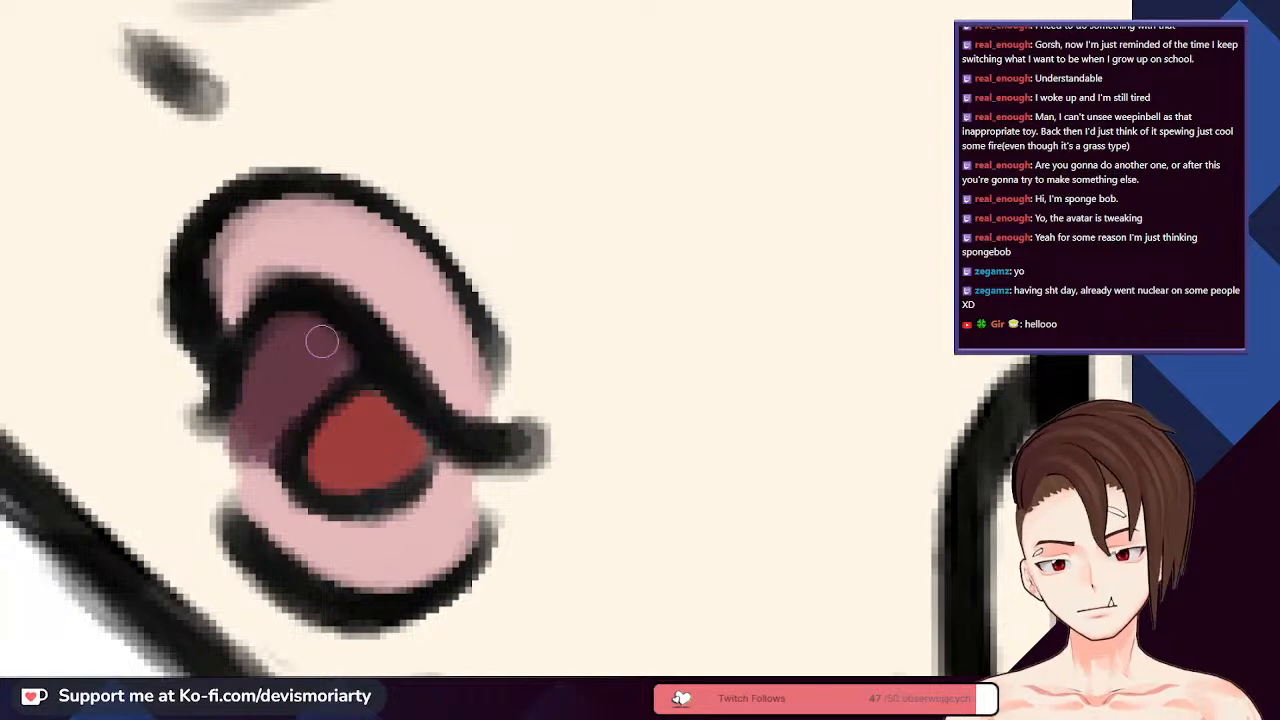
pyautogui.scroll(-3, 318, 403)
pyautogui.scroll(3, 285, 385)
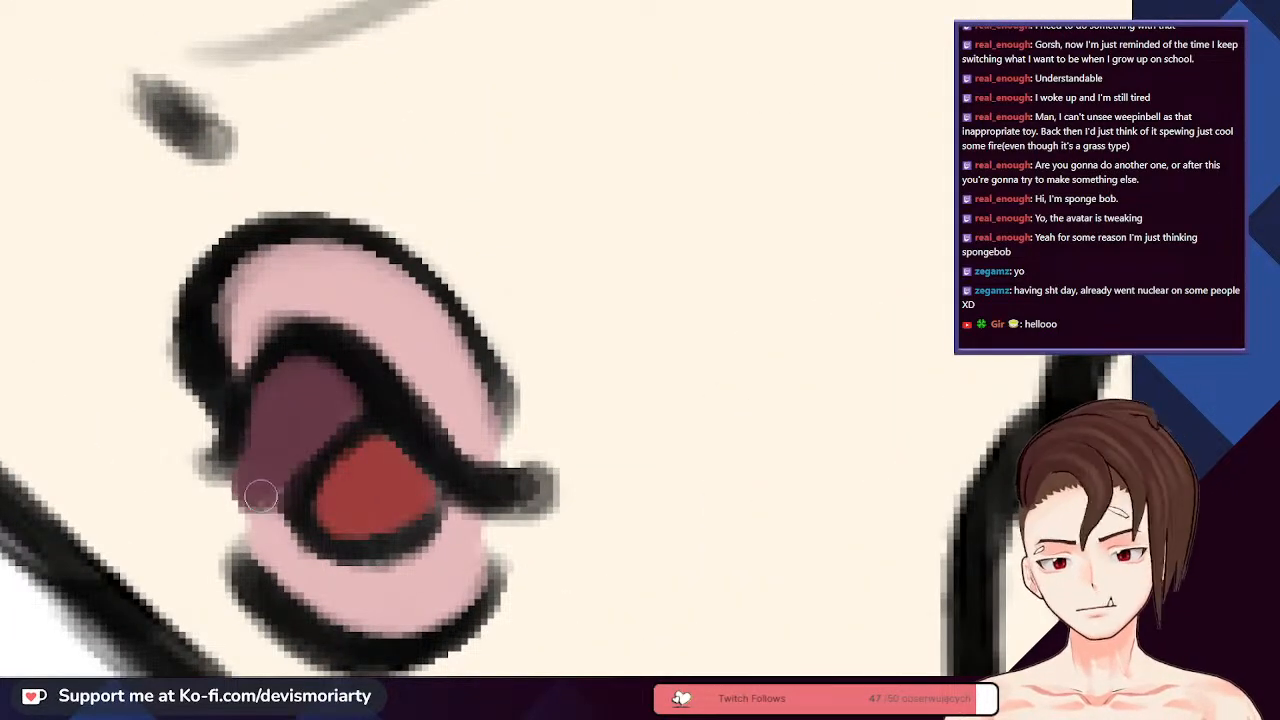
pyautogui.scroll(1, 240, 506)
pyautogui.scroll(-1, 407, 405)
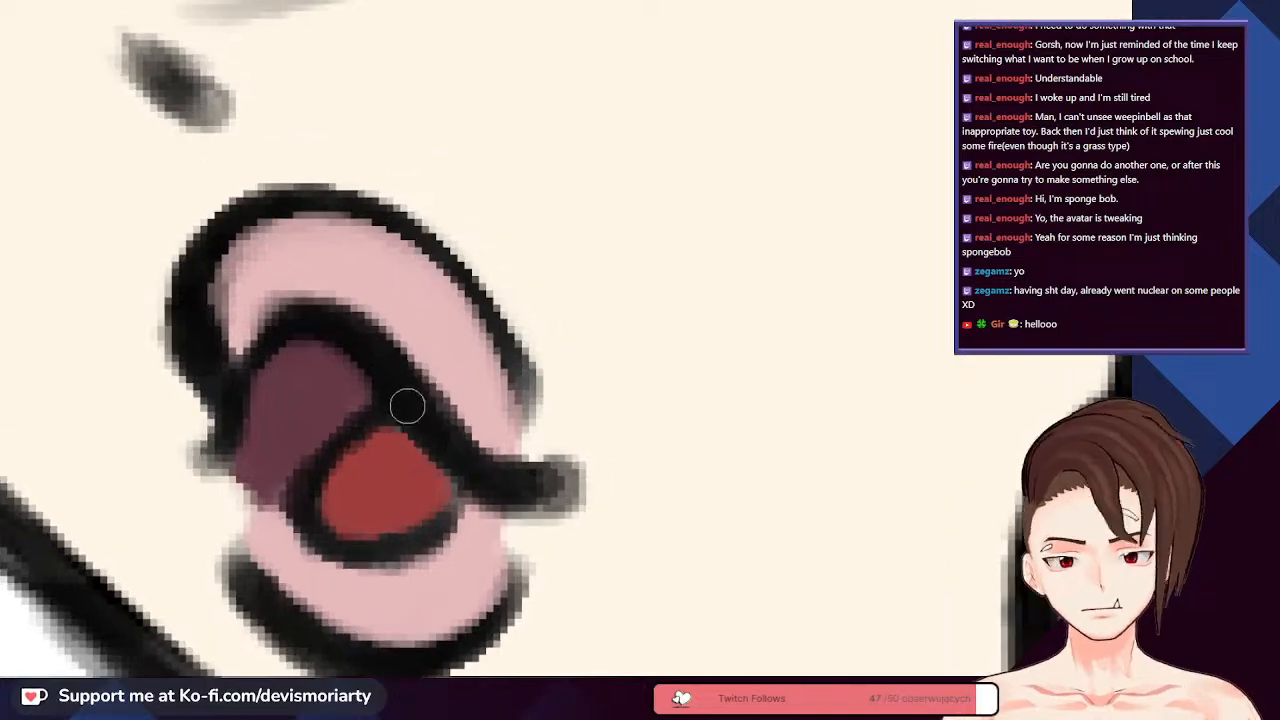
# - Redraw the small grey mark between the lower lip and the chin in solid black
pyautogui.scroll(-6, 538, 492)
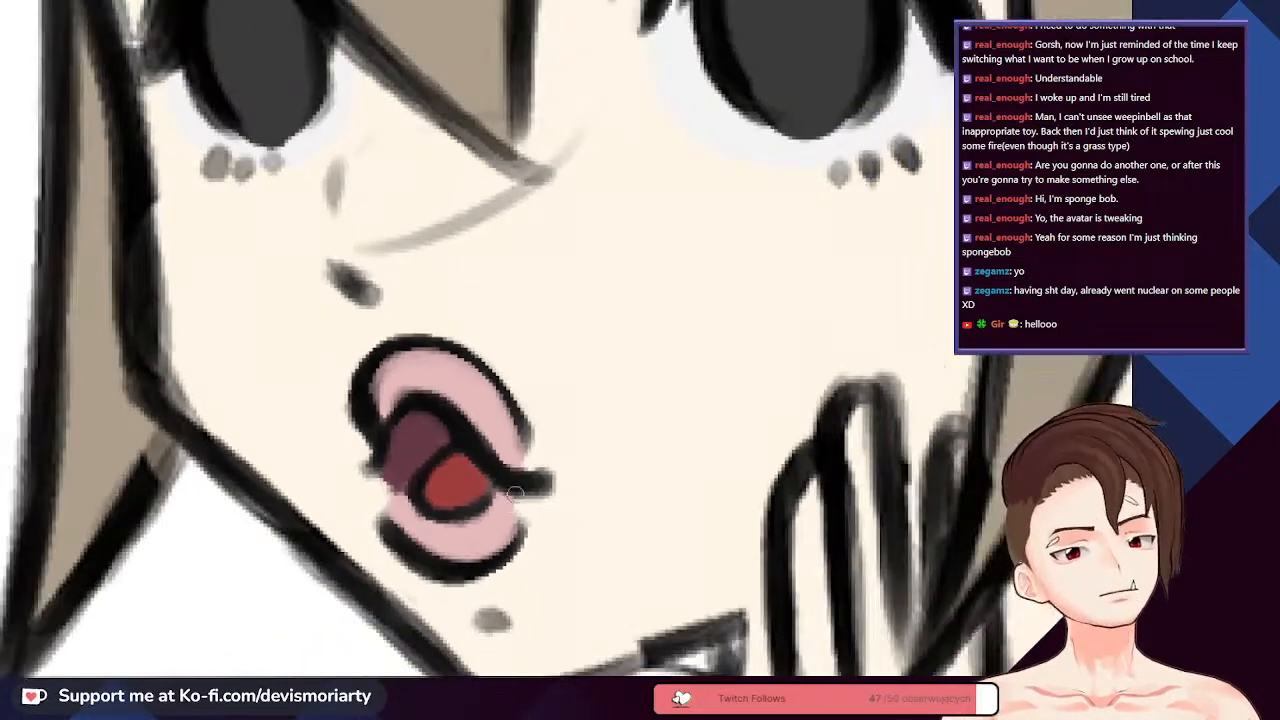
pyautogui.scroll(-6, 651, 504)
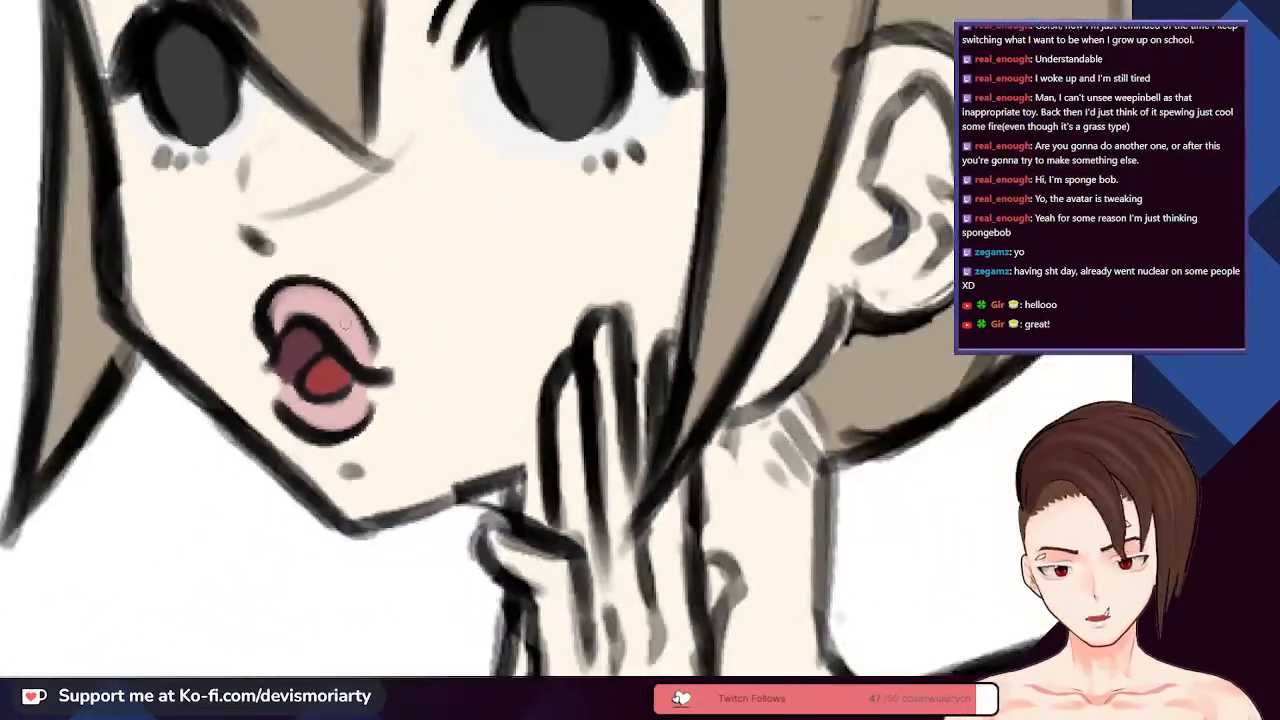
pyautogui.scroll(10, 320, 375)
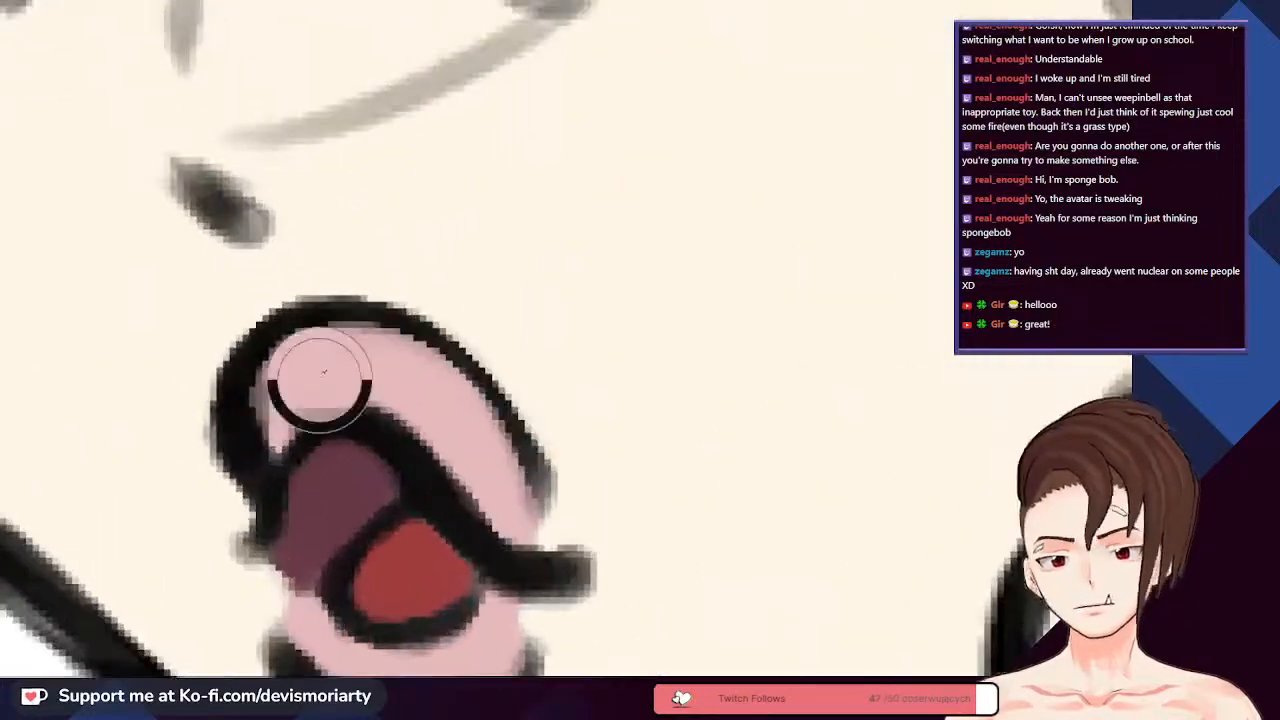
pyautogui.scroll(-10, 290, 352)
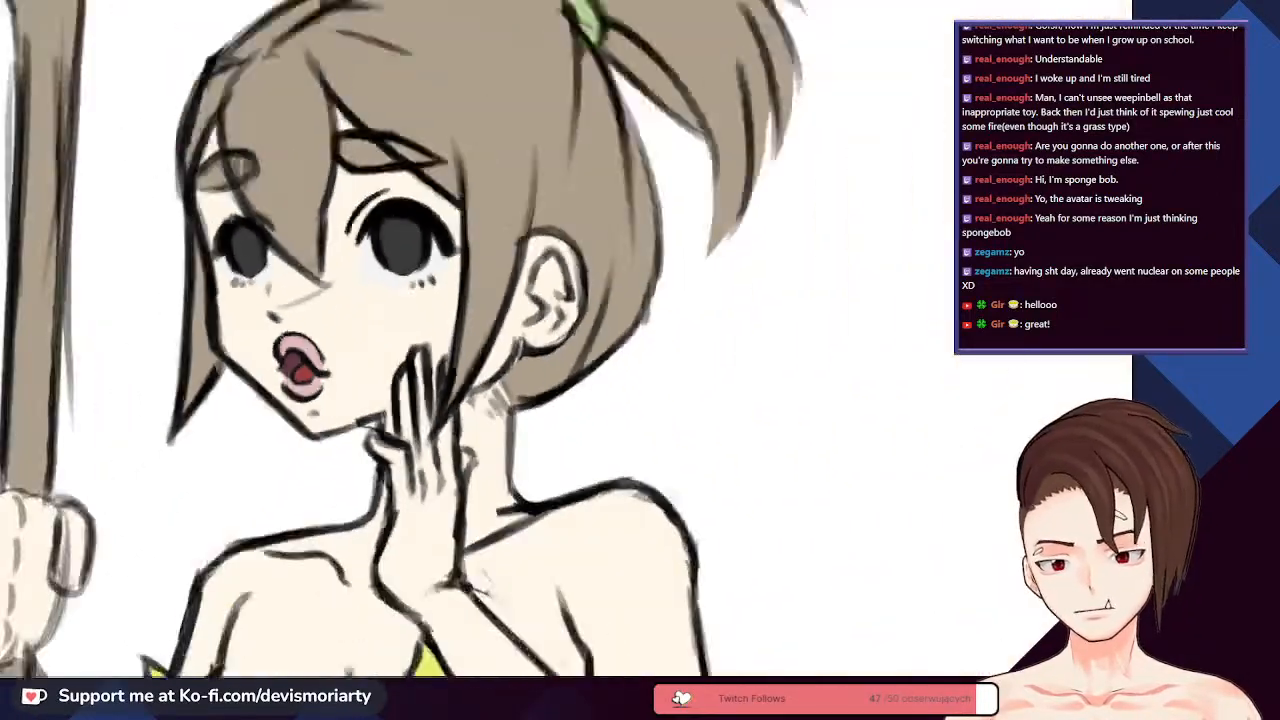
pyautogui.scroll(-4, 280, 330)
pyautogui.scroll(12, 245, 277)
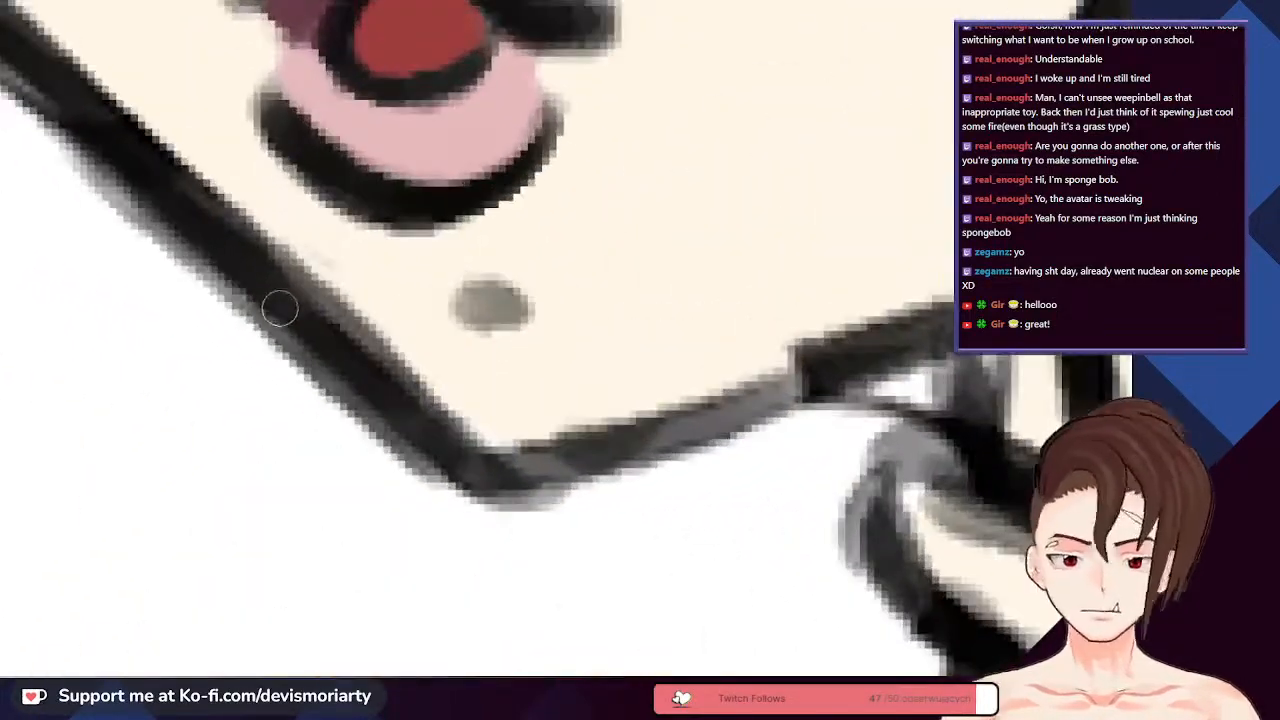
pyautogui.scroll(-5, 245, 277)
pyautogui.scroll(6, 437, 266)
pyautogui.scroll(-2, 443, 266)
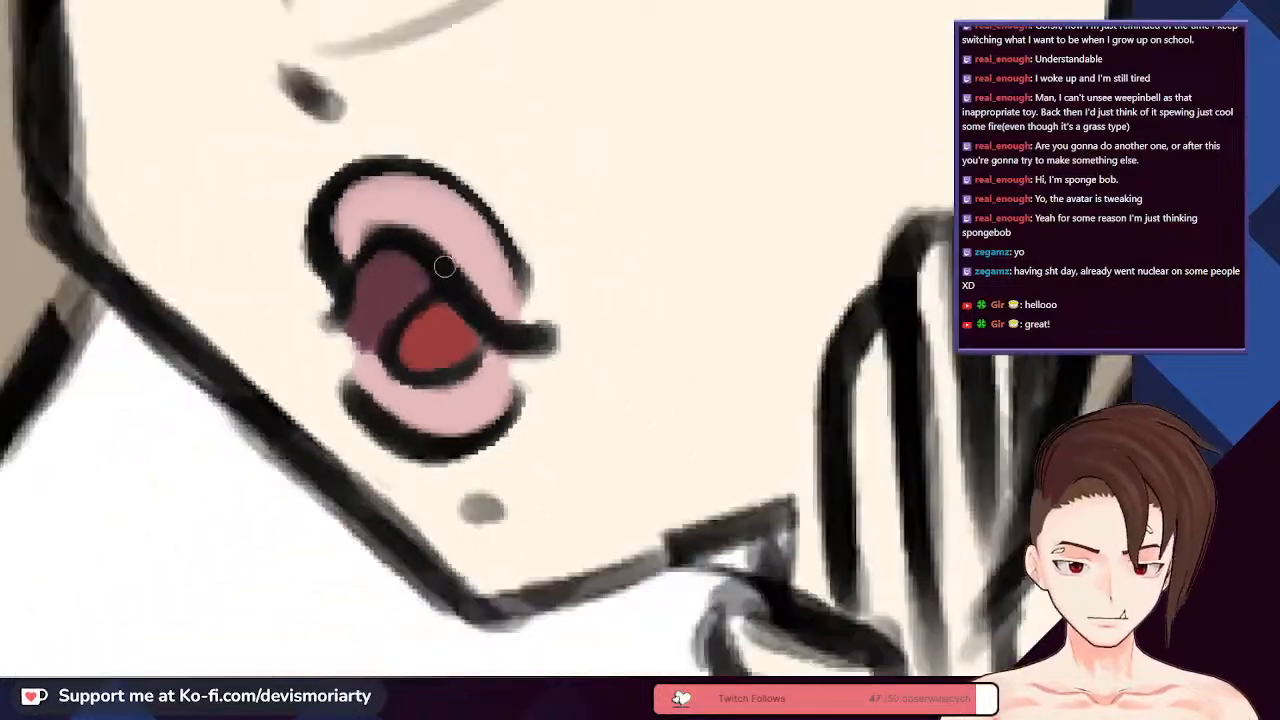
pyautogui.scroll(2, 466, 490)
pyautogui.scroll(-6, 474, 482)
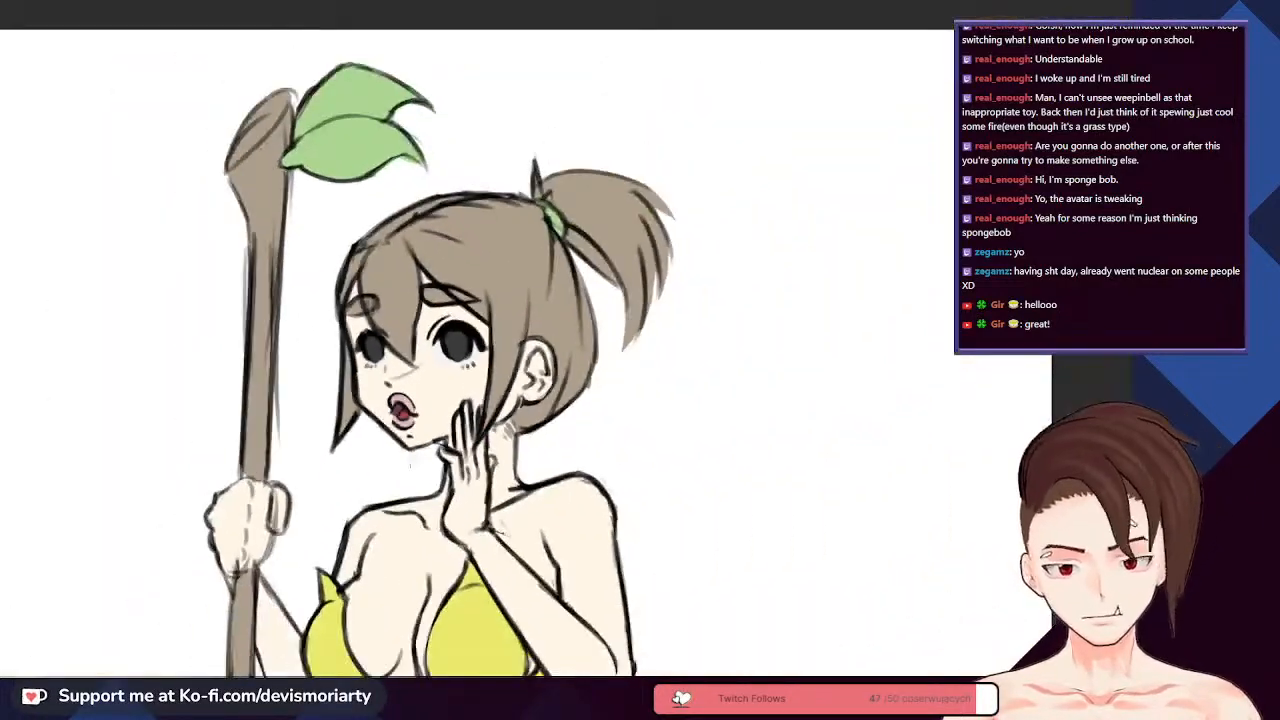
pyautogui.scroll(4, 401, 449)
pyautogui.scroll(3, 401, 449)
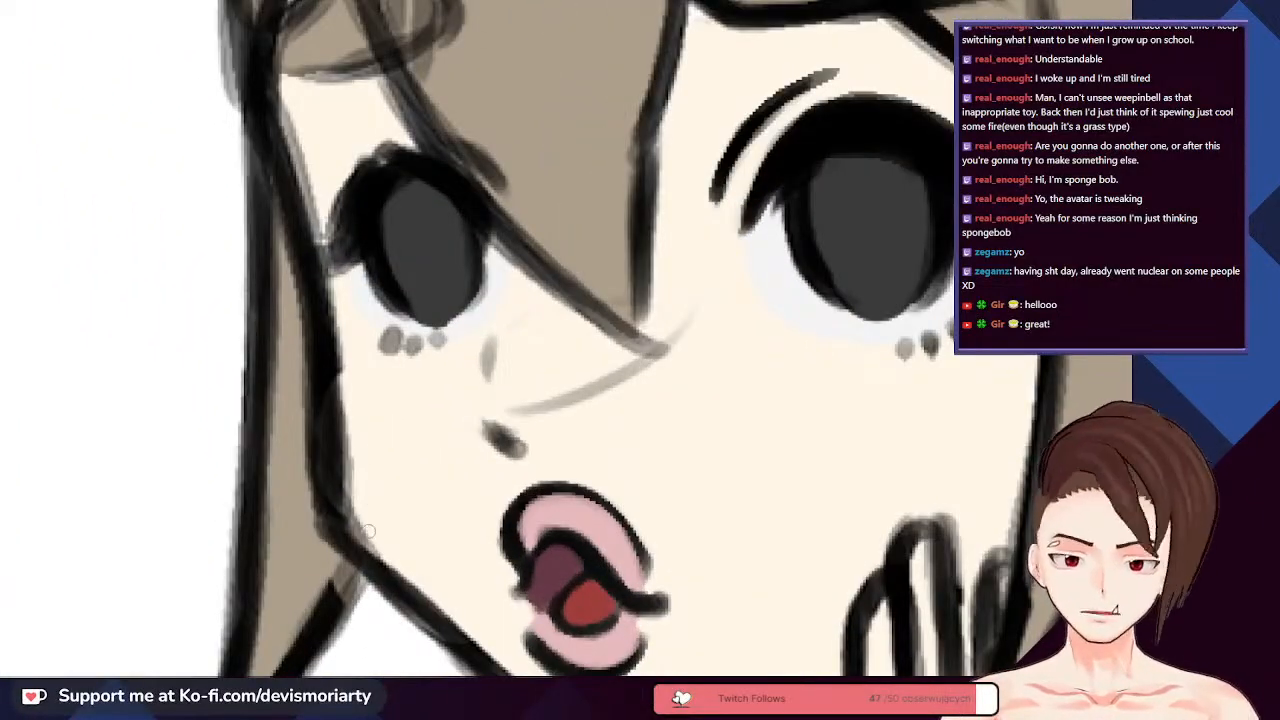
pyautogui.scroll(-3, 340, 503)
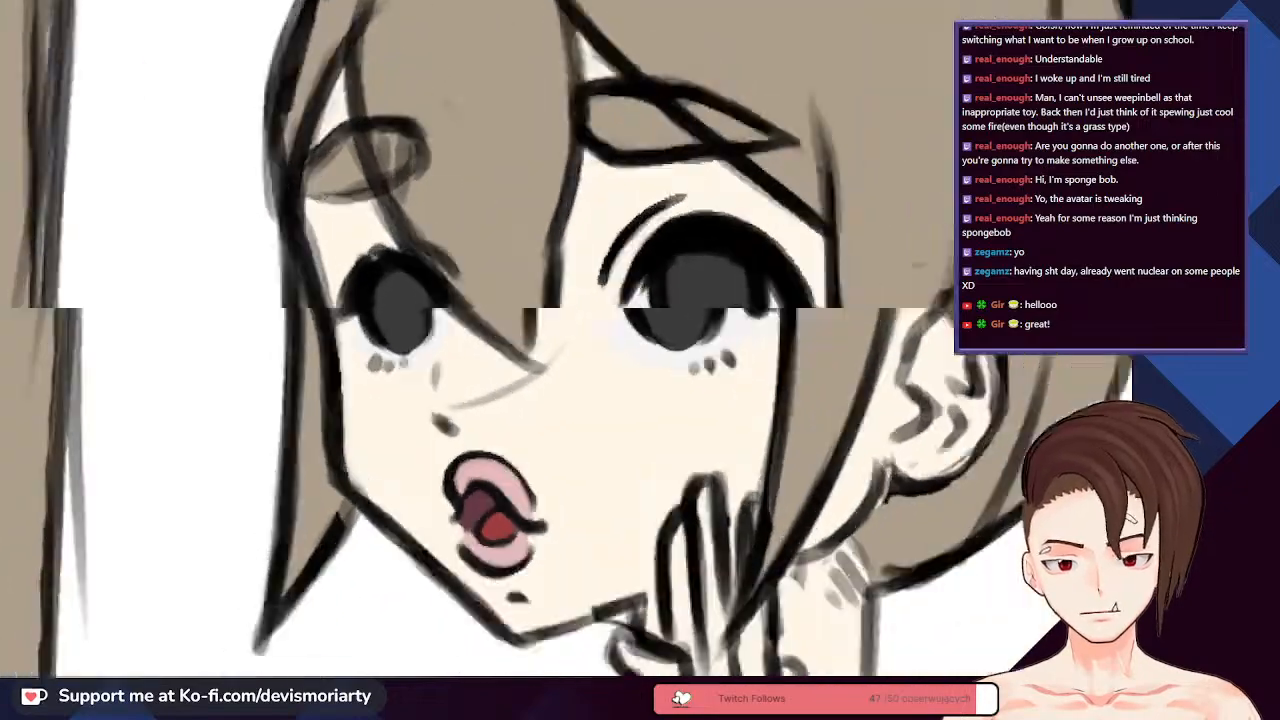
# - Redraw the grey nostril mark above the upper lip in solid black
pyautogui.scroll(4, 343, 362)
pyautogui.scroll(-3, 310, 255)
pyautogui.scroll(5, 206, 400)
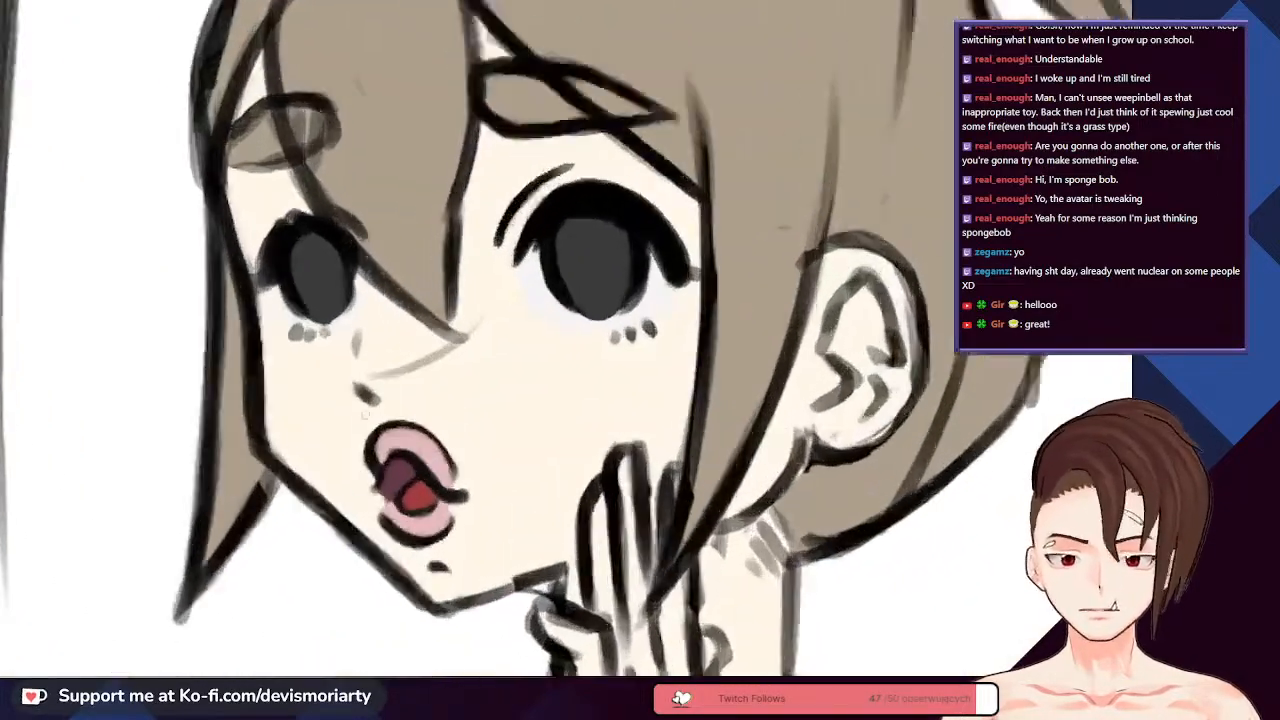
pyautogui.scroll(-3, 206, 400)
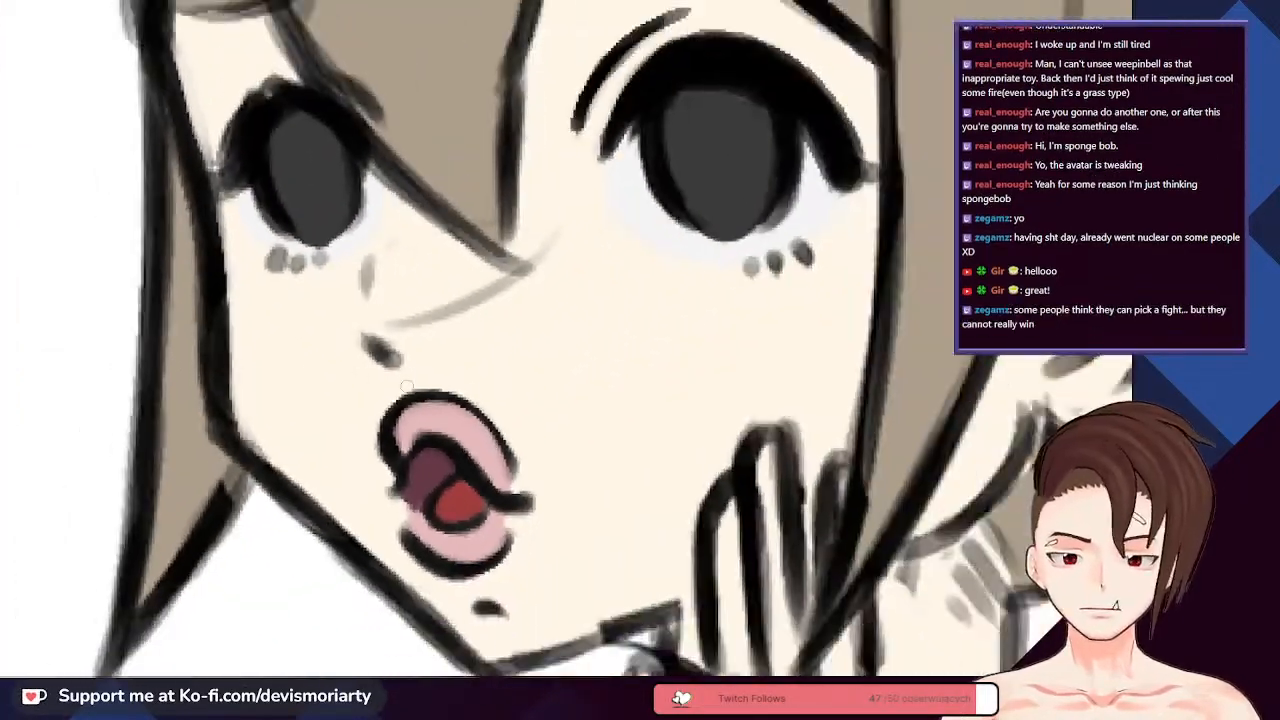
pyautogui.scroll(3, 367, 343)
pyautogui.scroll(-3, 365, 337)
pyautogui.scroll(1, 380, 330)
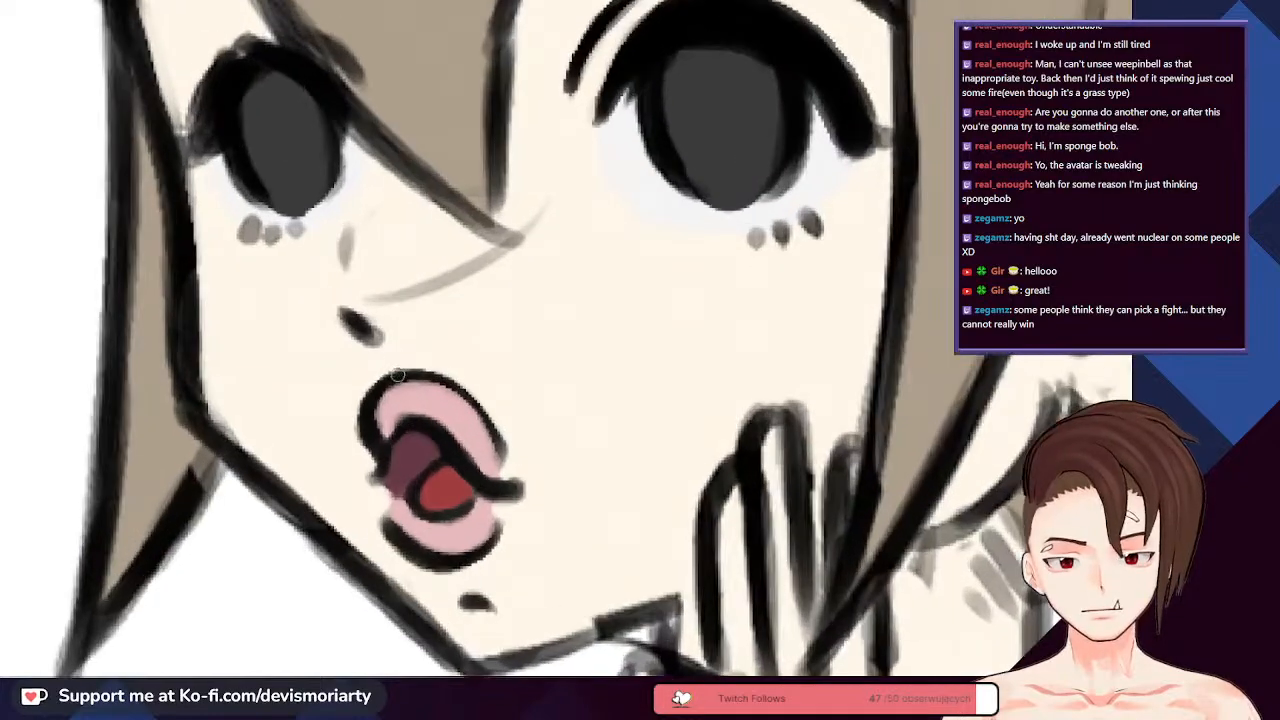
pyautogui.scroll(-1, 390, 325)
pyautogui.scroll(3, 398, 319)
pyautogui.scroll(-3, 392, 330)
pyautogui.scroll(-1, 385, 342)
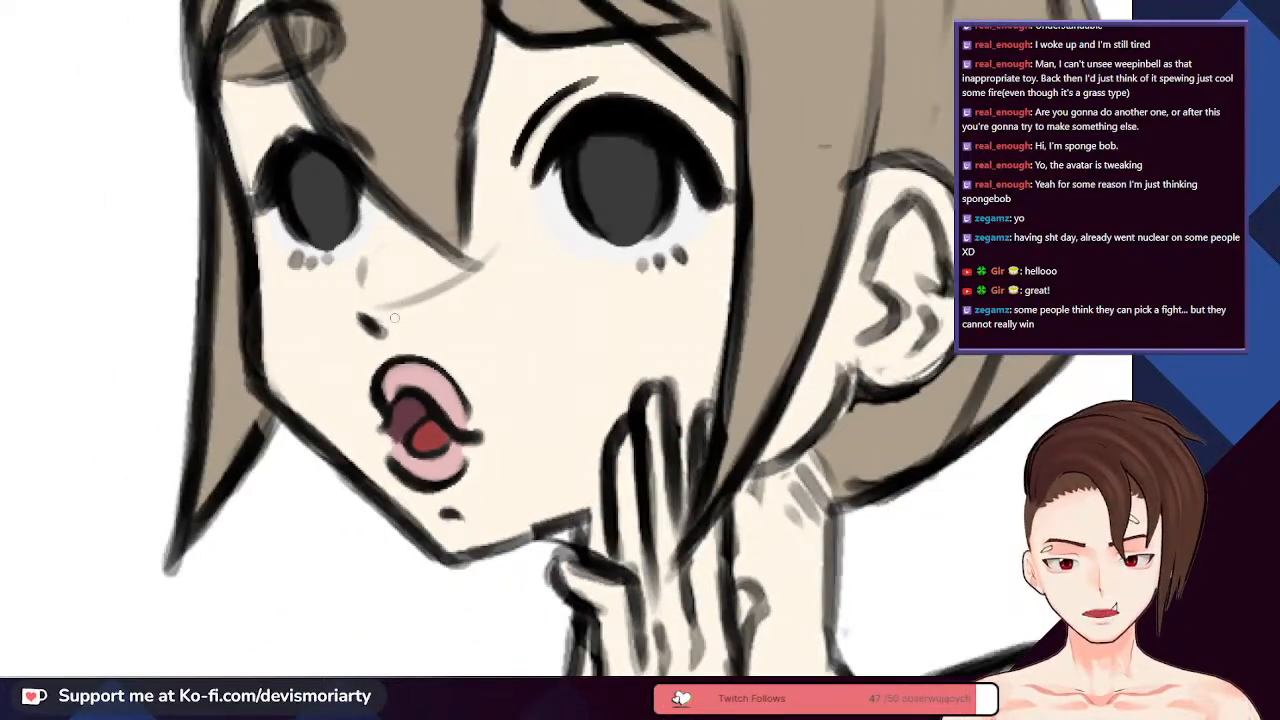
pyautogui.scroll(1, 375, 360)
pyautogui.scroll(3, 362, 381)
pyautogui.scroll(1, 348, 310)
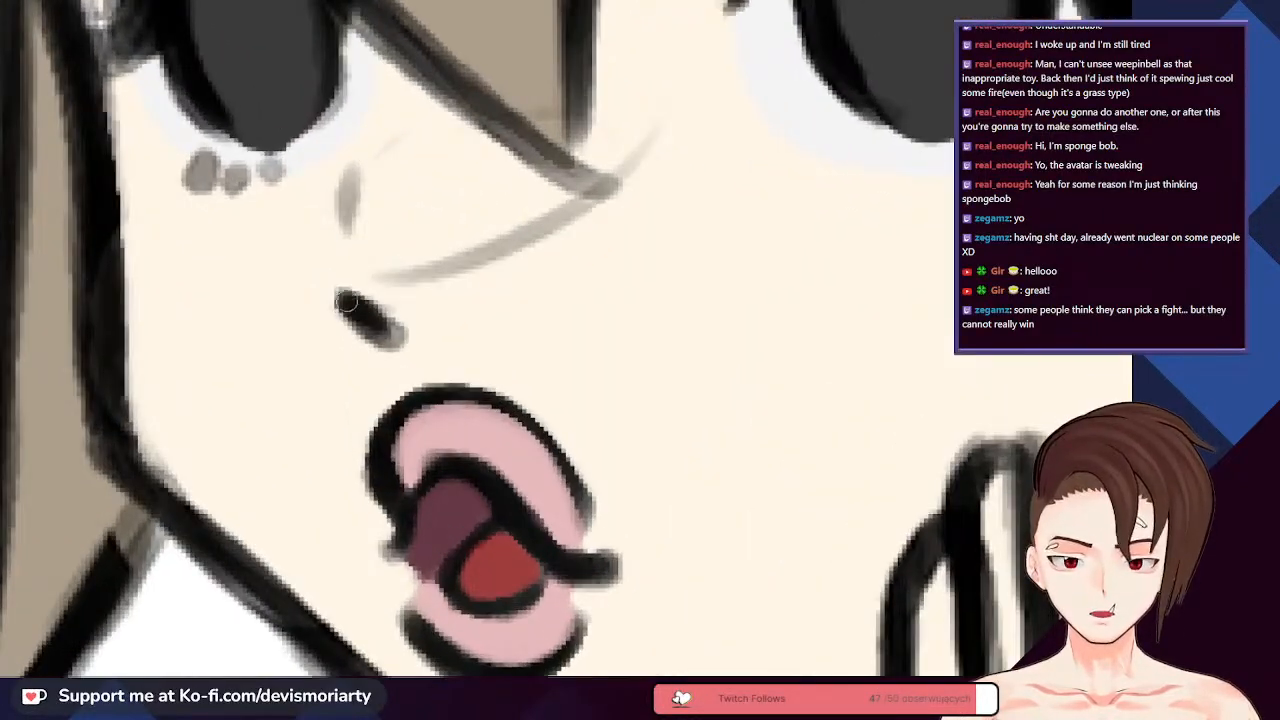
# - Refine the black nostril mark so that its lower end tapers to a point
pyautogui.scroll(-1, 383, 332)
pyautogui.hotkey('ctrl', 'z')
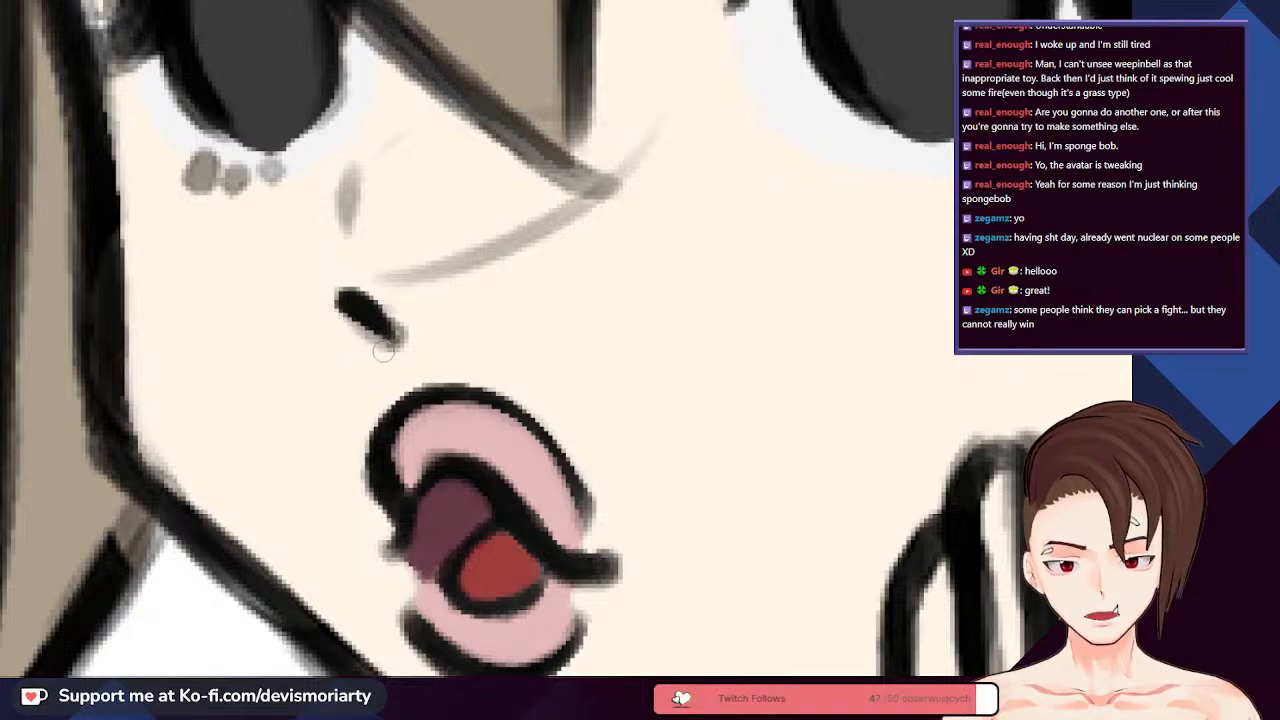
pyautogui.moveTo(351, 294); pyautogui.dragTo(374, 320)
pyautogui.scroll(1, 329, 323)
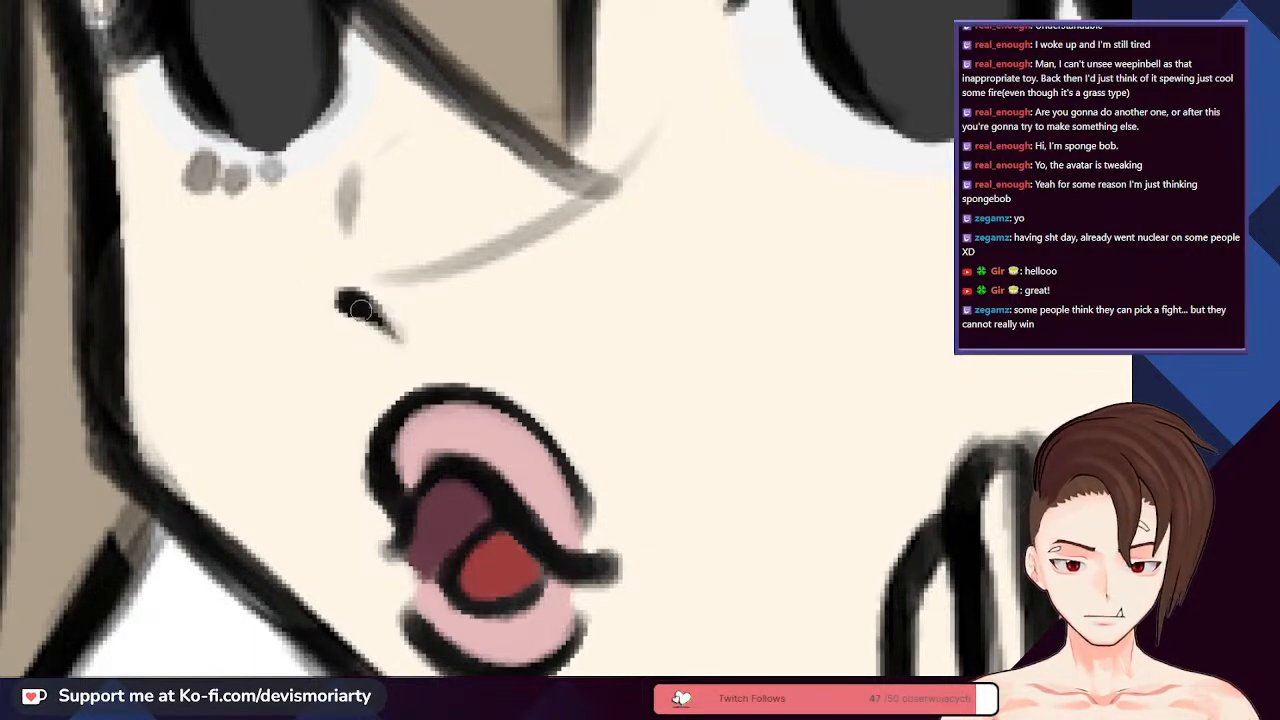
pyautogui.scroll(-5, 377, 327)
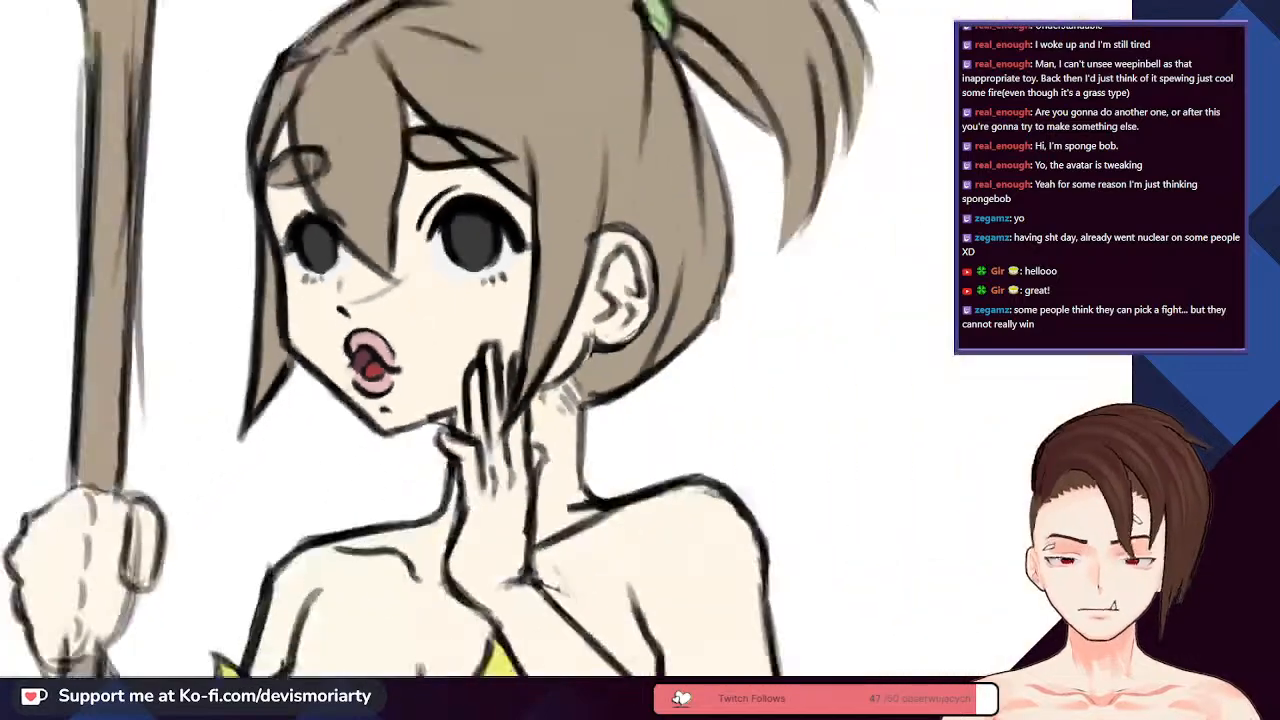
pyautogui.scroll(4, 411, 513)
pyautogui.scroll(-5, 411, 513)
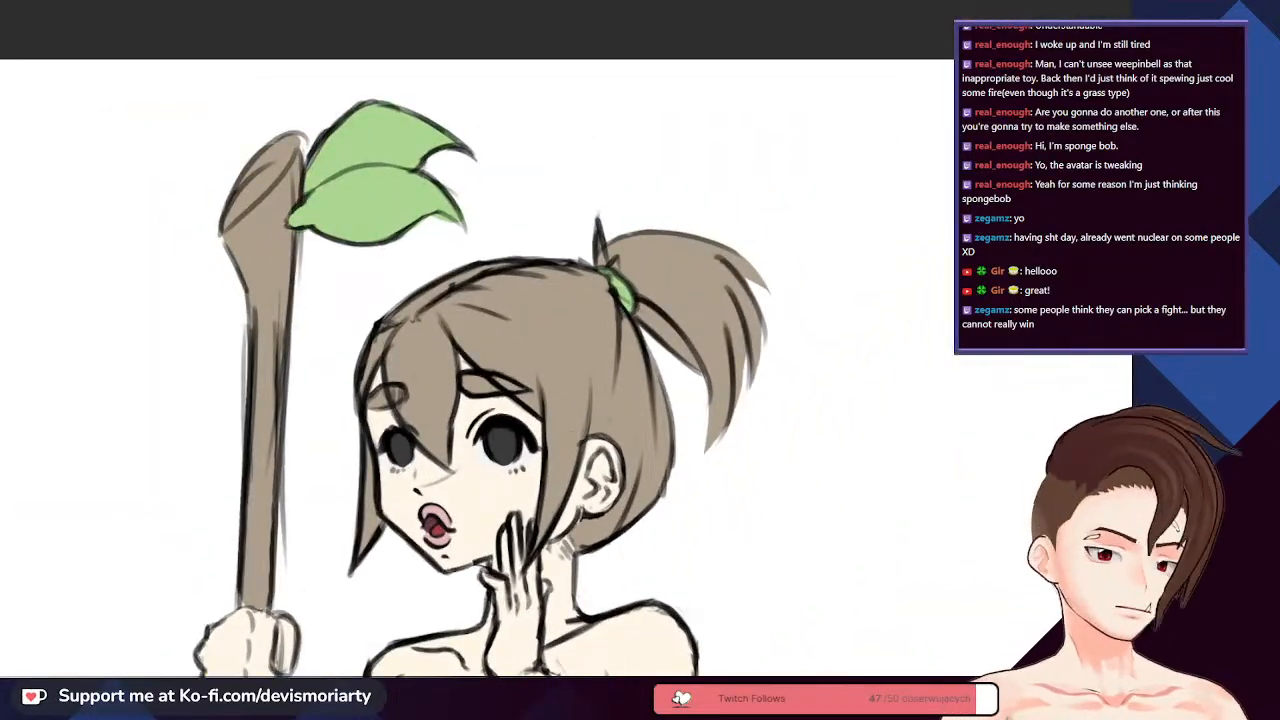
pyautogui.scroll(-2, 416, 360)
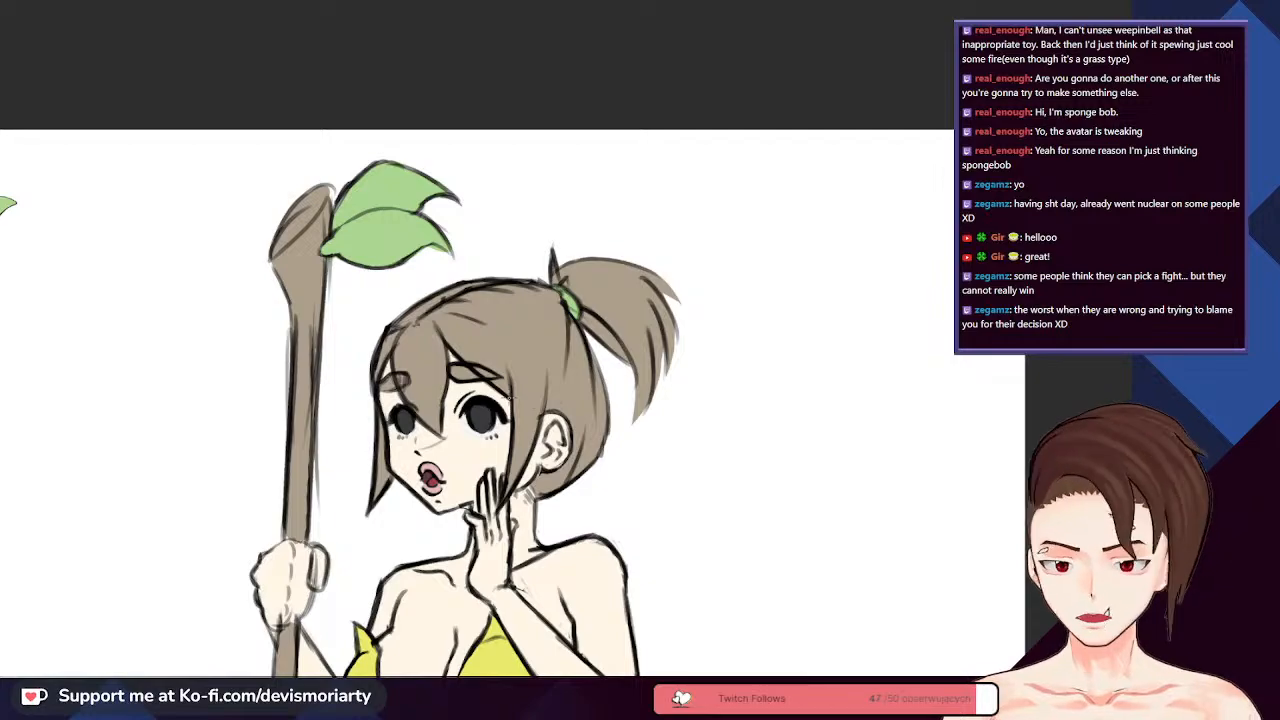
pyautogui.scroll(6, 434, 389)
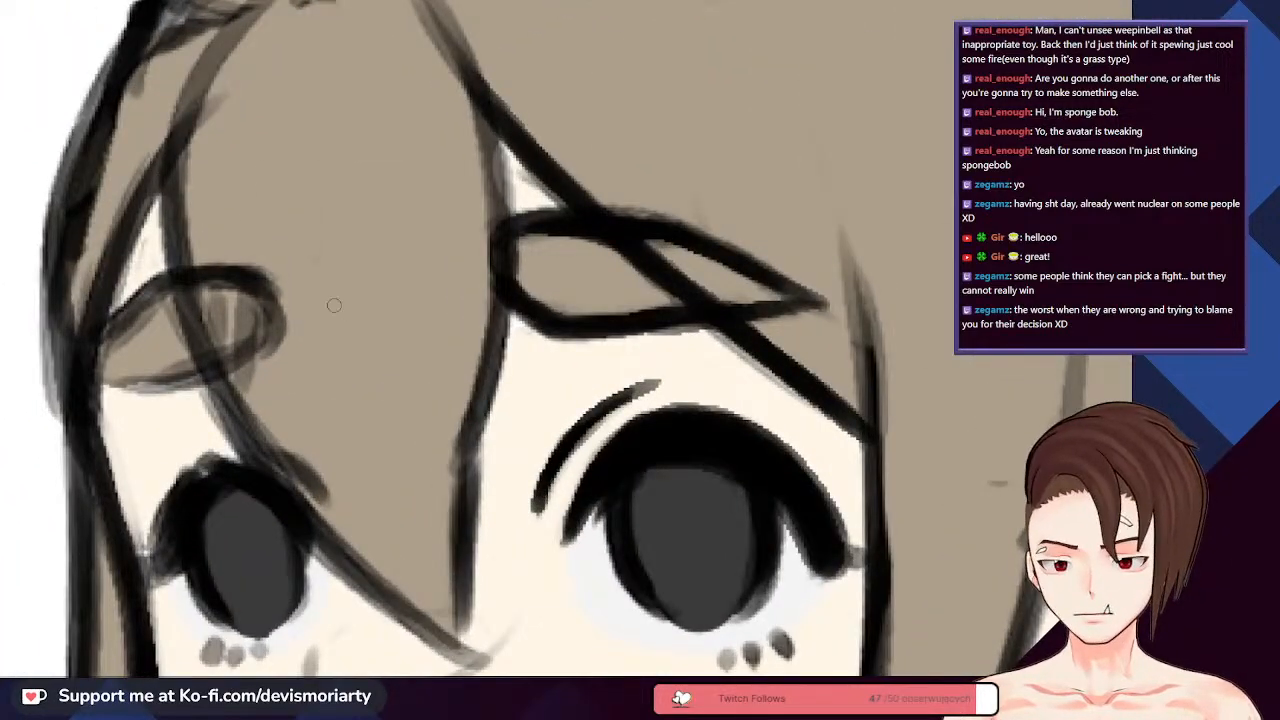
pyautogui.scroll(-1, 334, 305)
pyautogui.scroll(1, 301, 395)
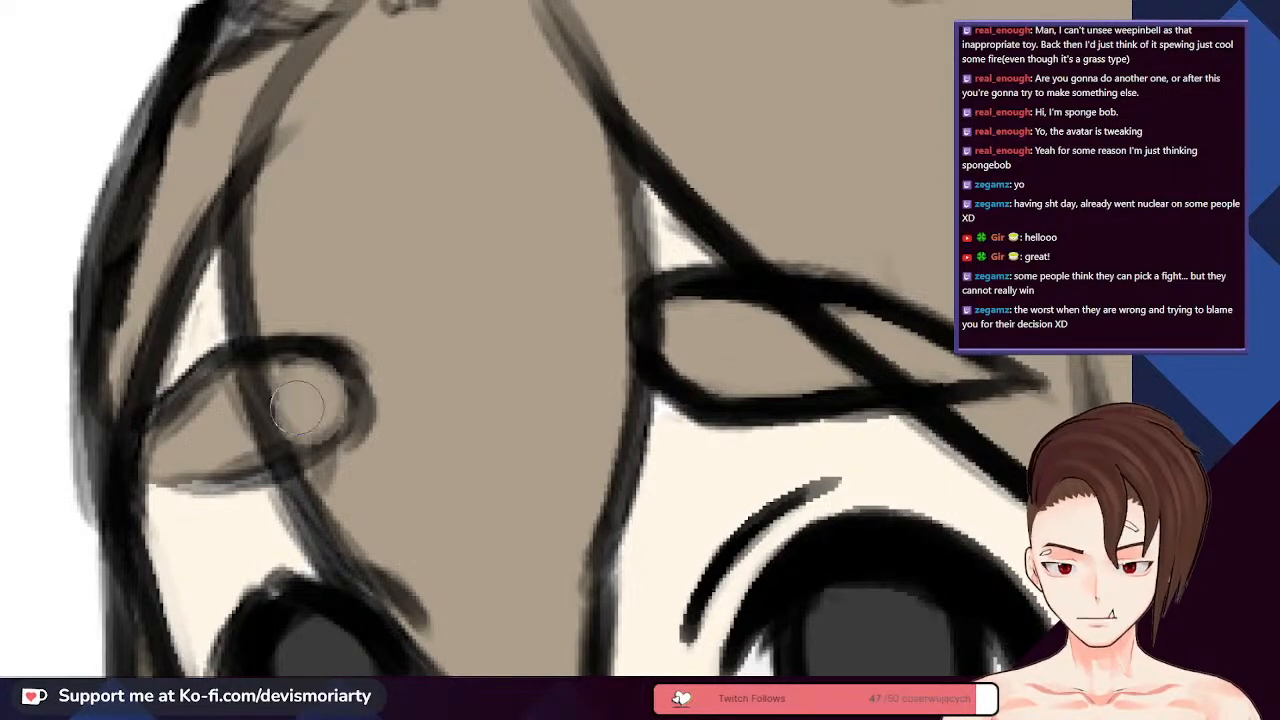
pyautogui.scroll(-3, 290, 380)
pyautogui.scroll(1, 153, 29)
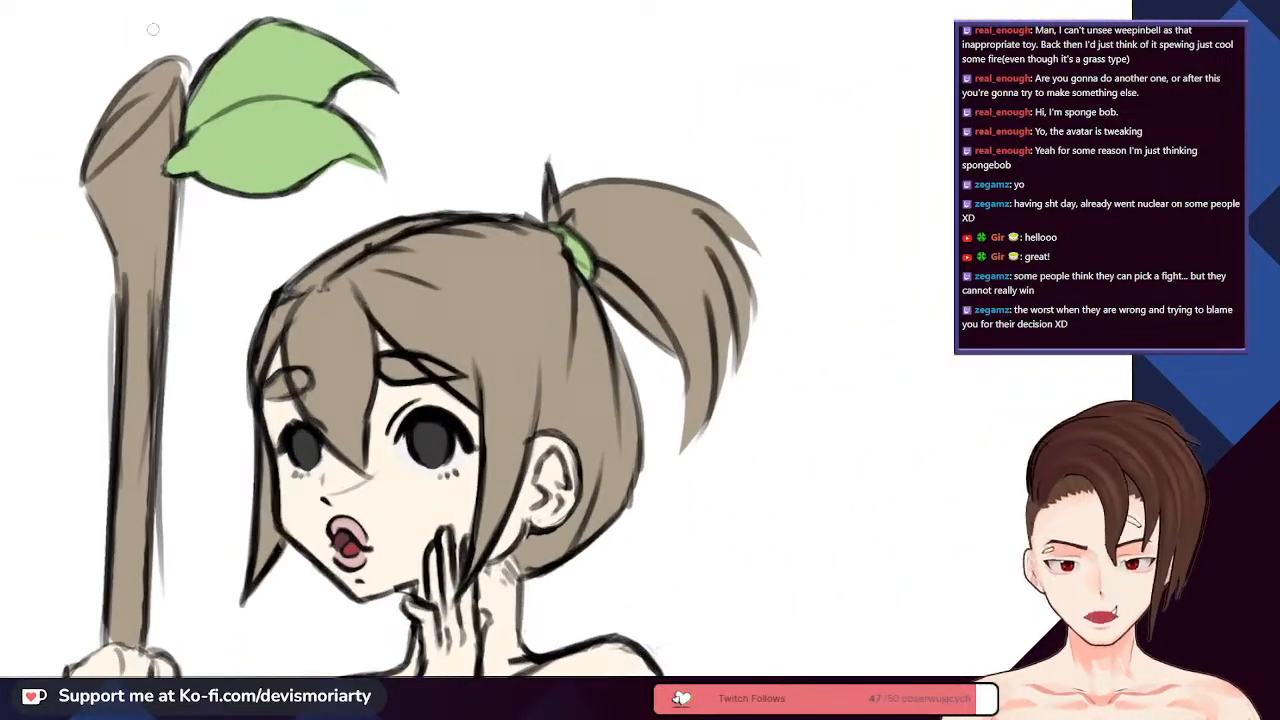
# - Examine both eyebrows and the fringe lines crossing them up close
pyautogui.scroll(-2, 212, 68)
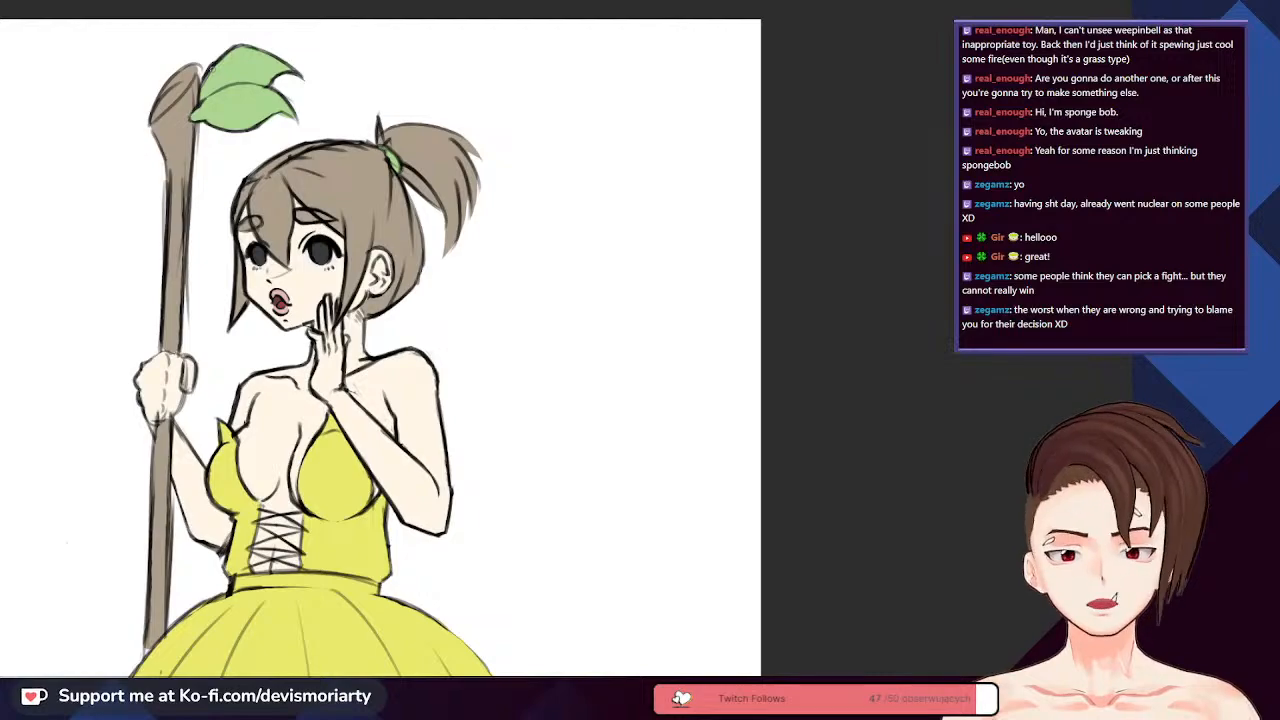
pyautogui.scroll(4, 277, 304)
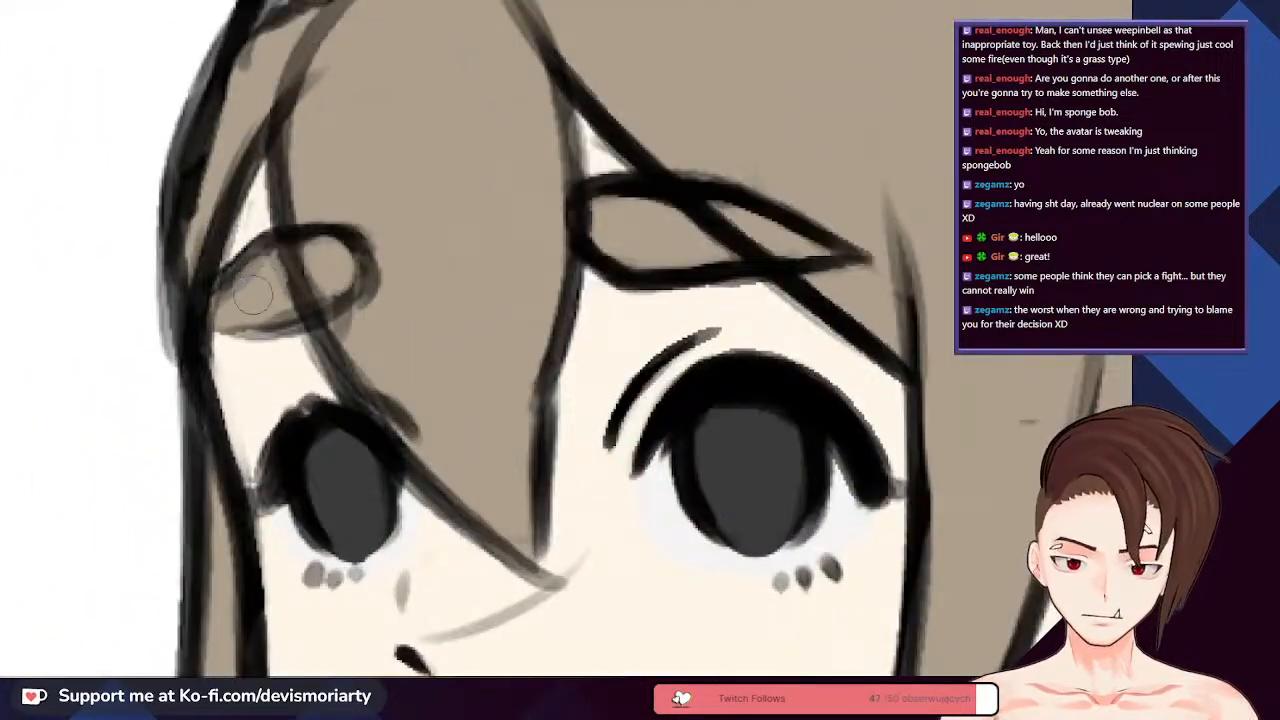
pyautogui.scroll(-3, 277, 304)
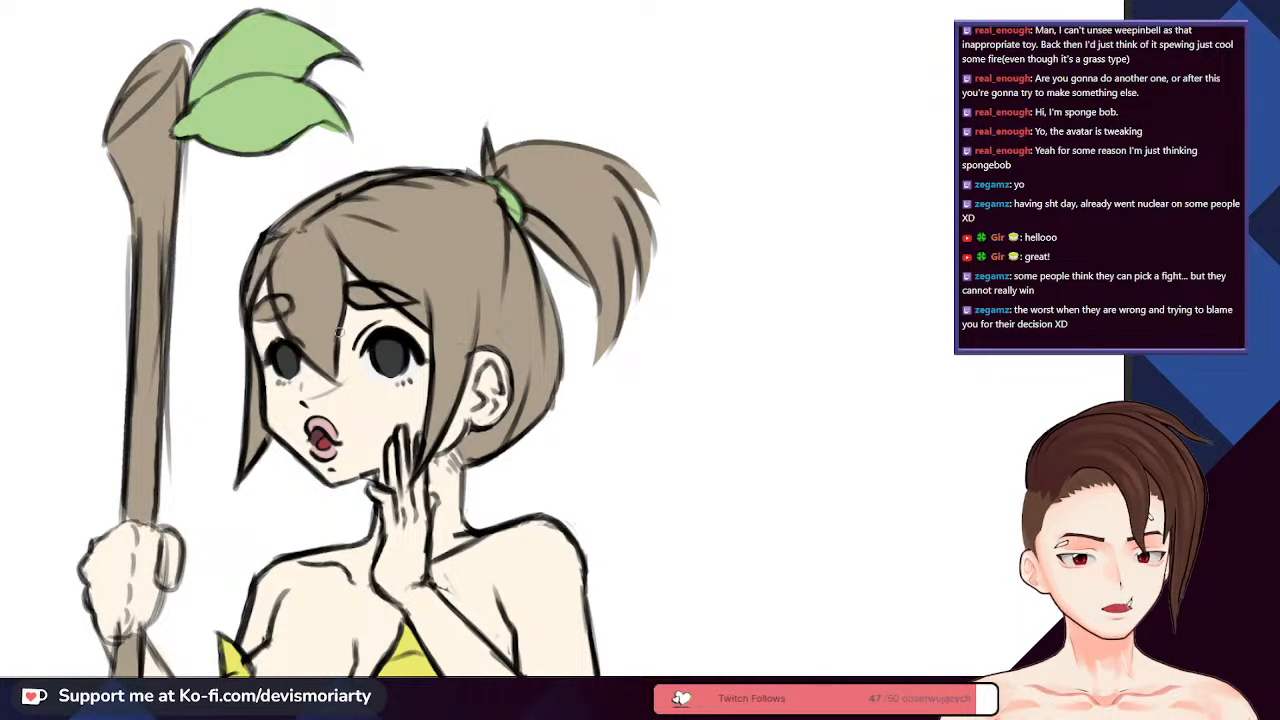
pyautogui.scroll(10, 338, 330)
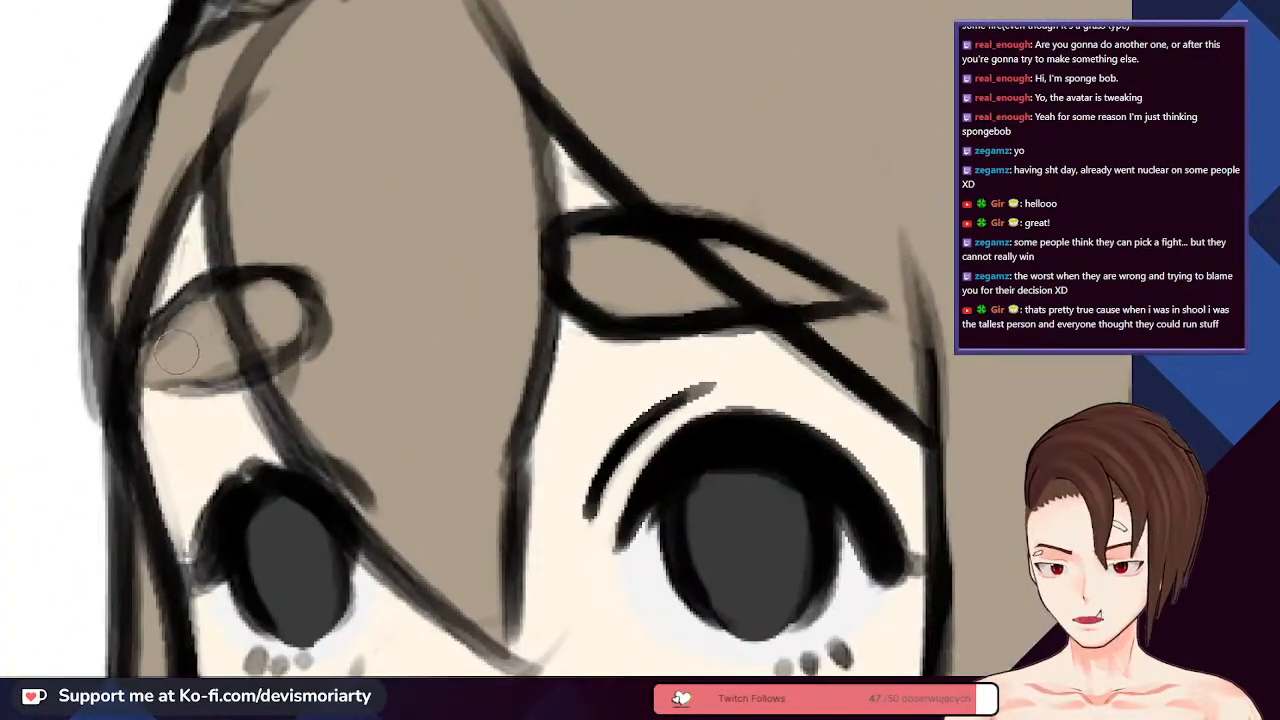
pyautogui.scroll(-8, 210, 355)
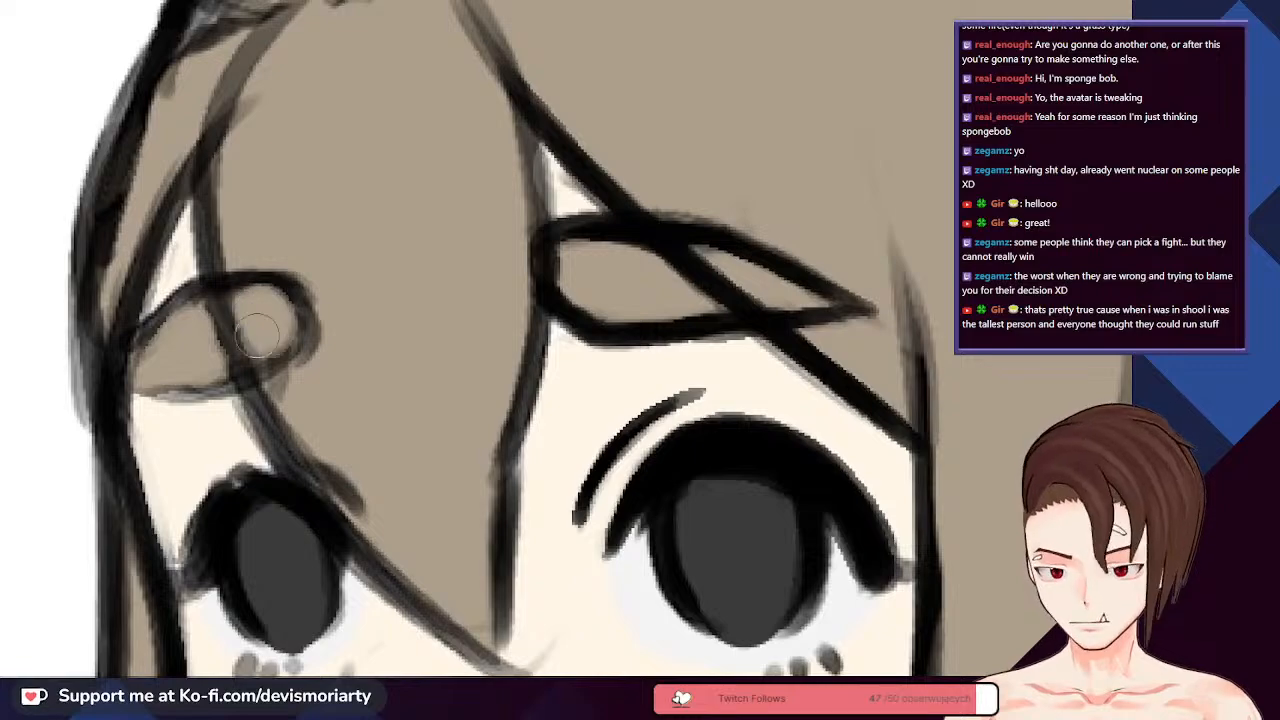
pyautogui.scroll(10, 446, 374)
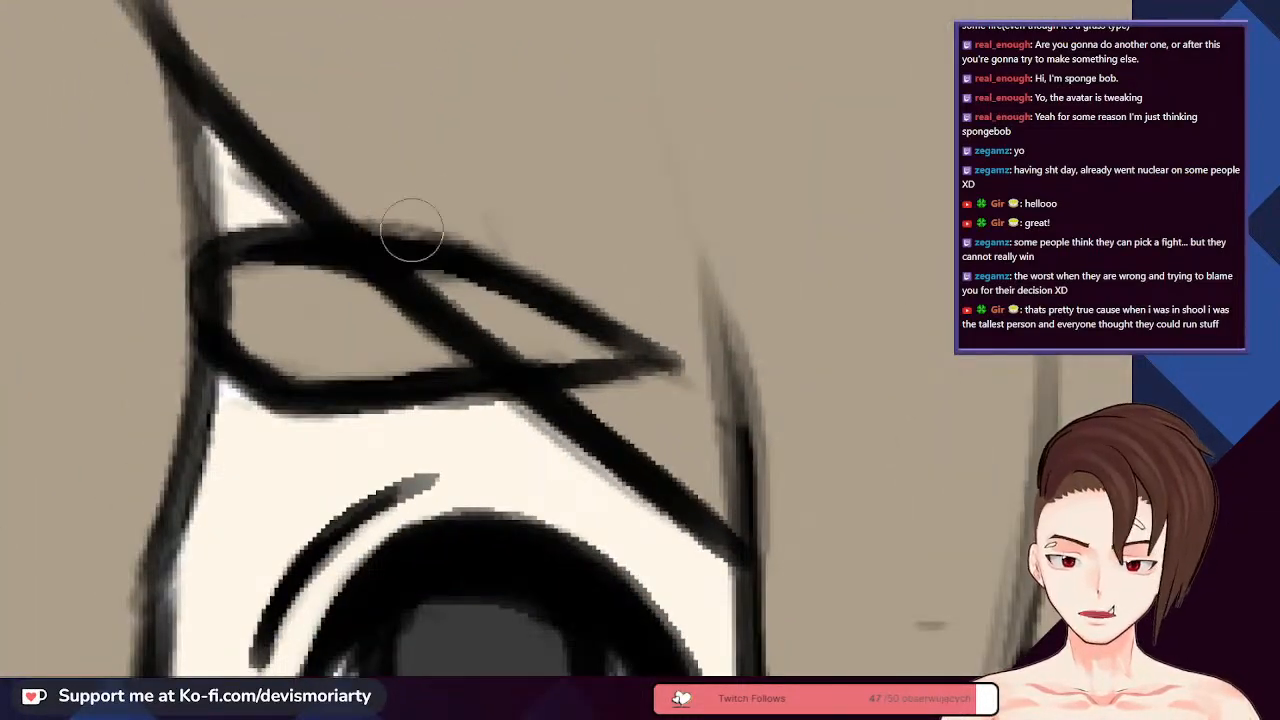
pyautogui.scroll(-5, 540, 262)
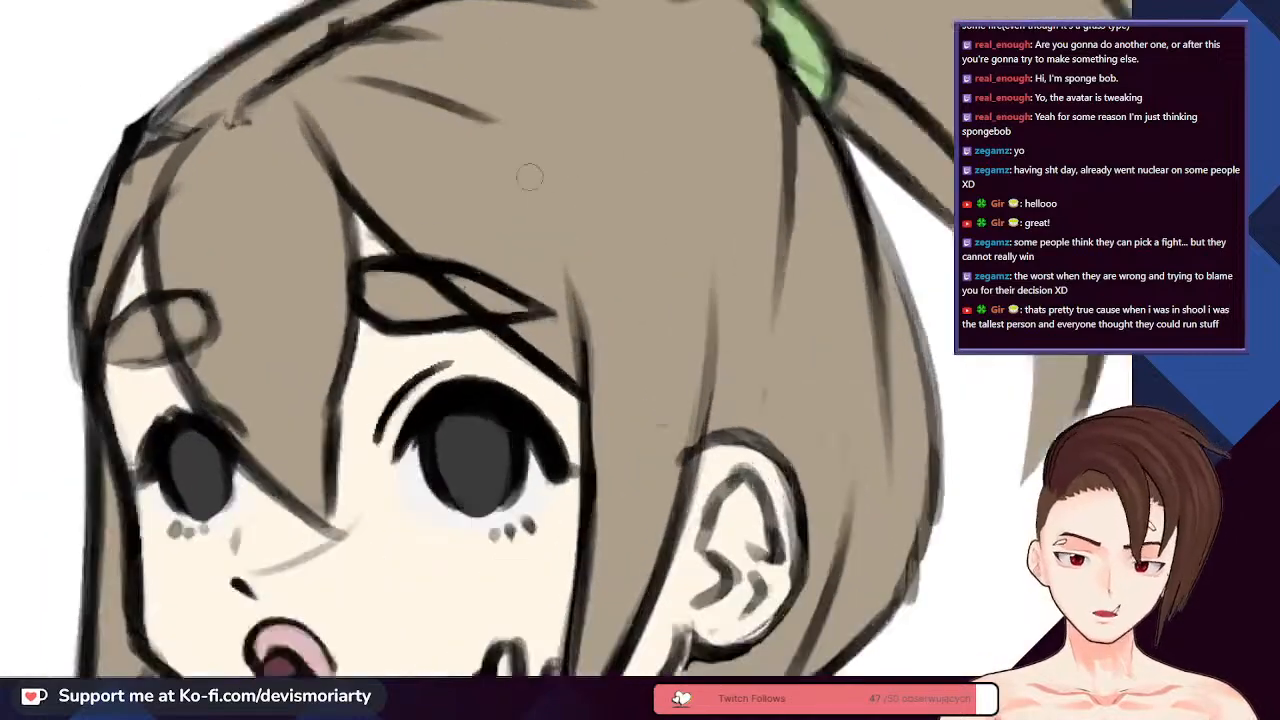
# - Redraw the upper end of the fringe line above the near eyebrow as a tapered solid black line
pyautogui.scroll(5, 280, 250)
pyautogui.scroll(-5, 280, 240)
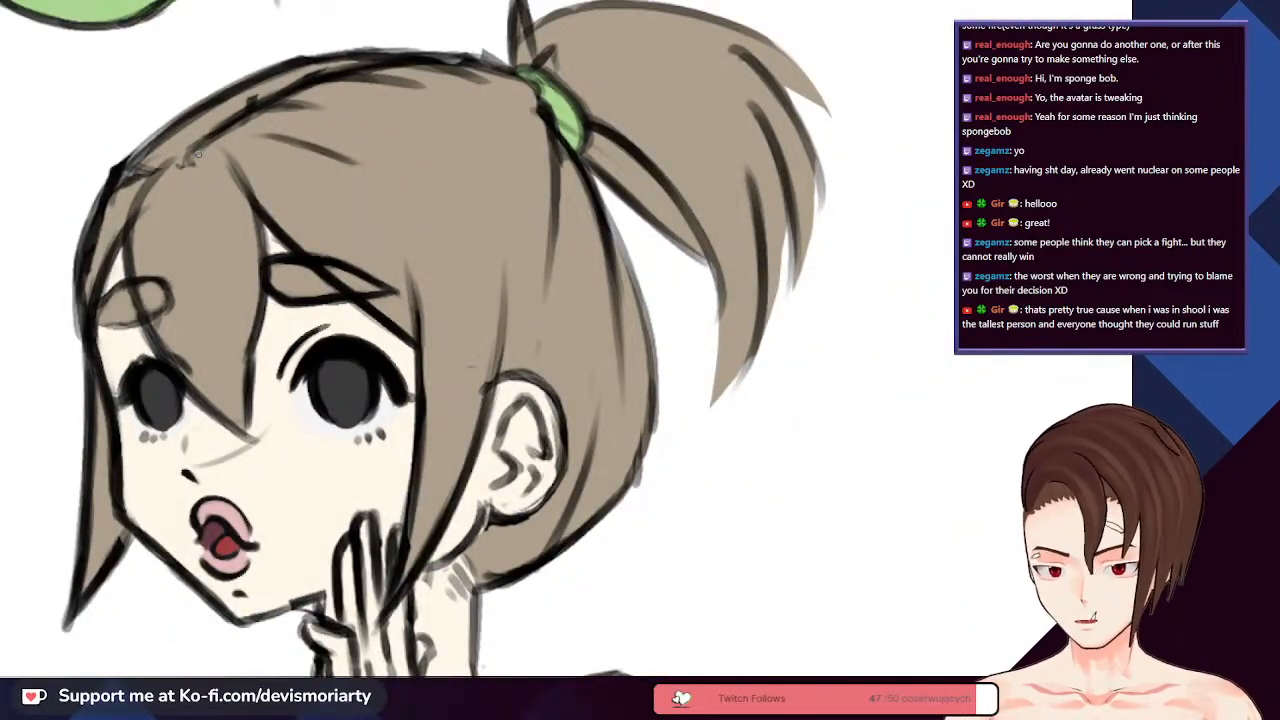
pyautogui.scroll(4, 195, 155)
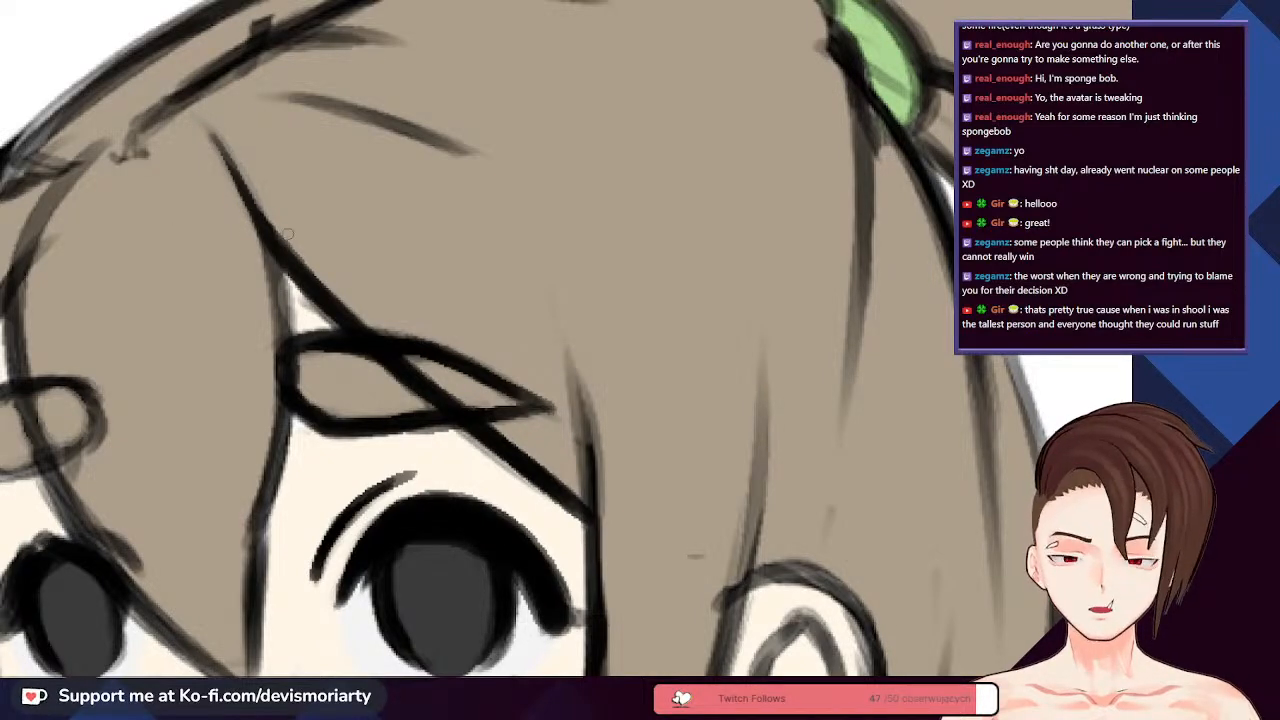
pyautogui.scroll(-5, 275, 244)
pyautogui.scroll(5, 260, 232)
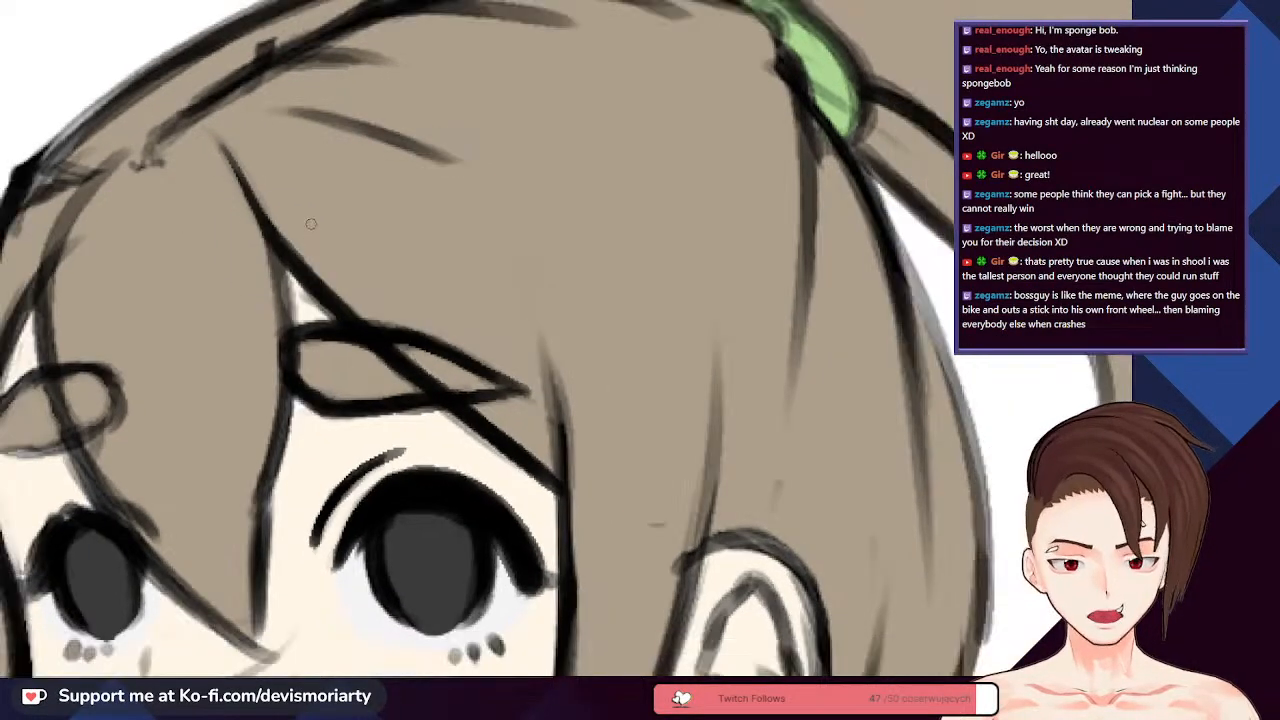
pyautogui.scroll(-5, 248, 244)
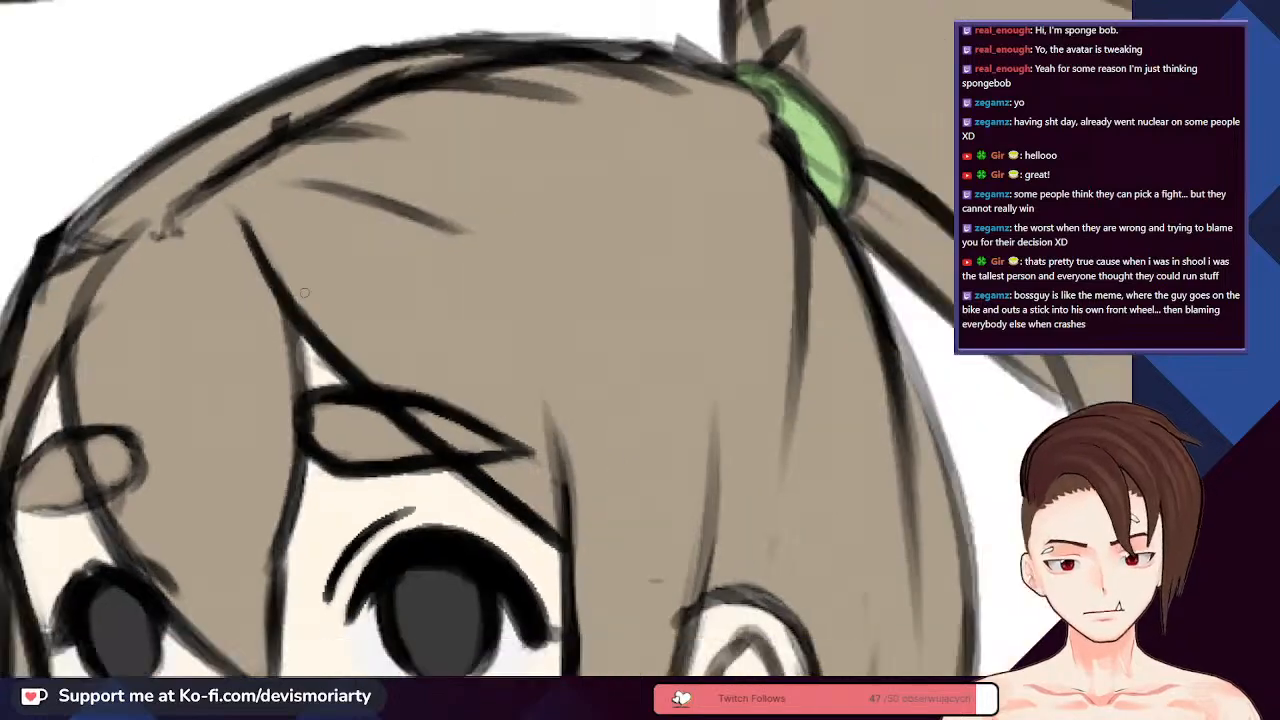
pyautogui.scroll(2, 248, 244)
pyautogui.scroll(-5, 241, 508)
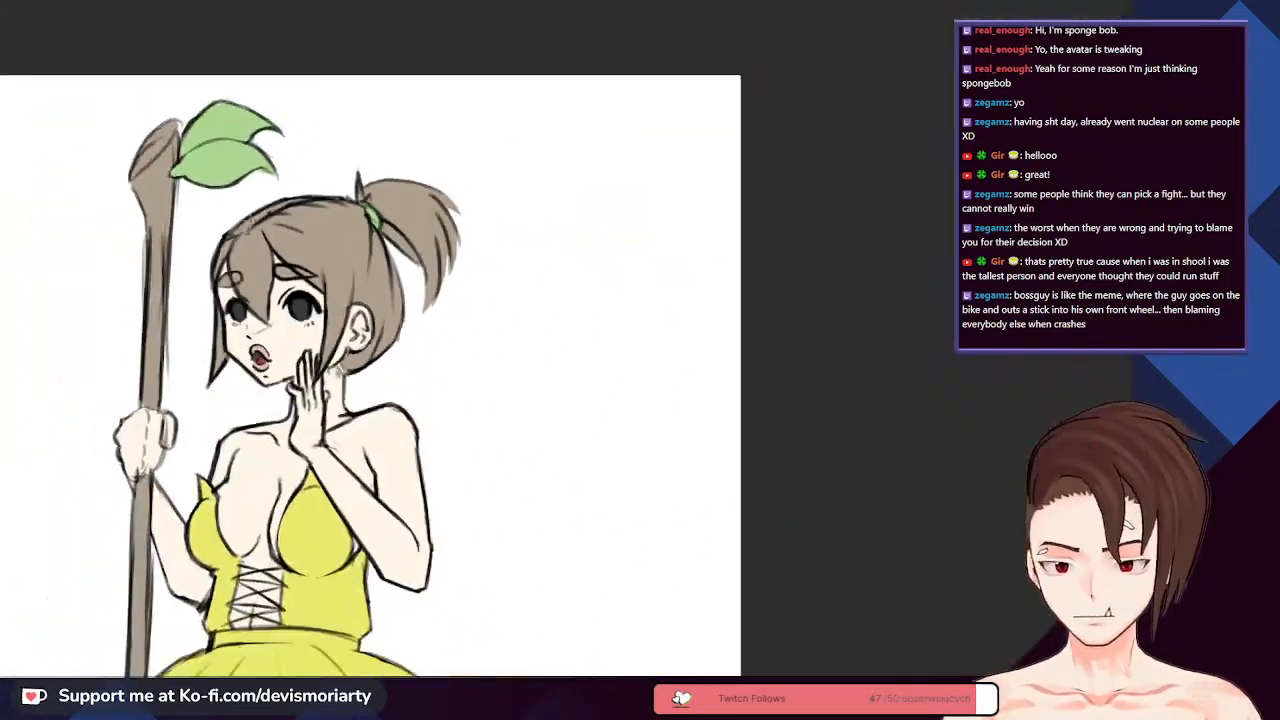
# - Clean up the face contour along the far cheek and upper jaw in solid black
pyautogui.scroll(8, 212, 355)
pyautogui.scroll(-5, 212, 355)
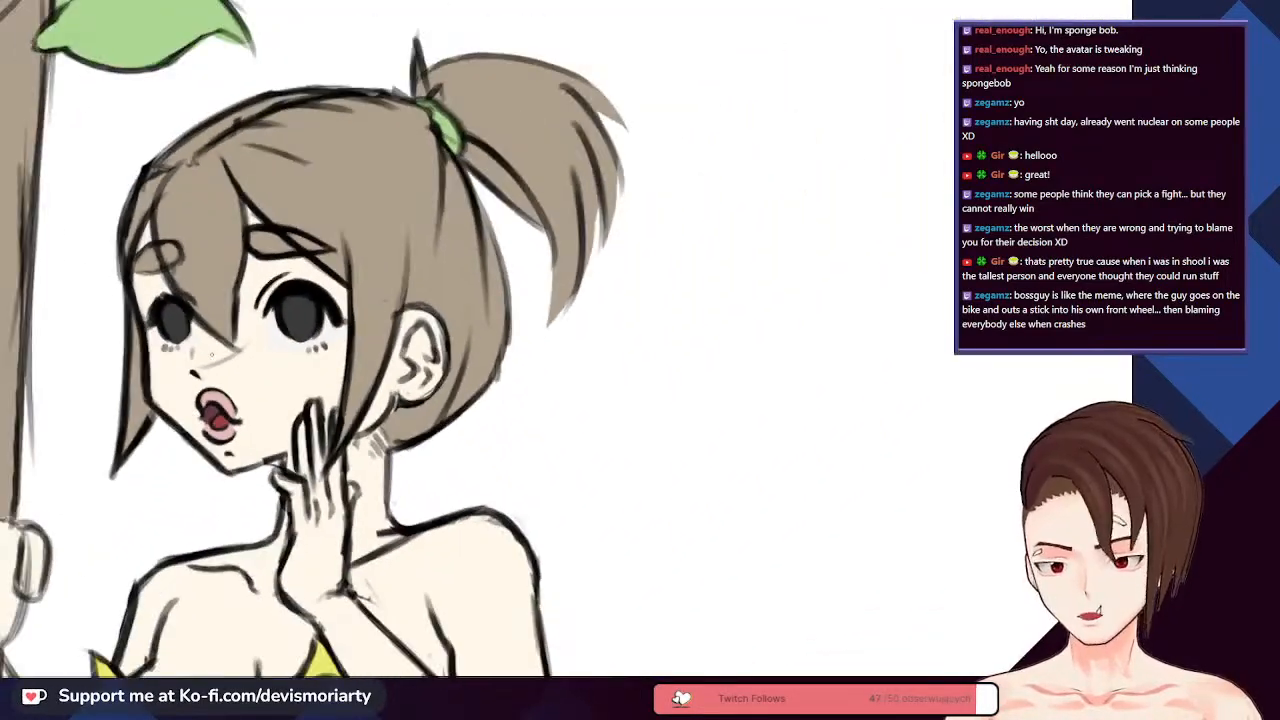
pyautogui.scroll(7, 257, 512)
pyautogui.scroll(1, 257, 512)
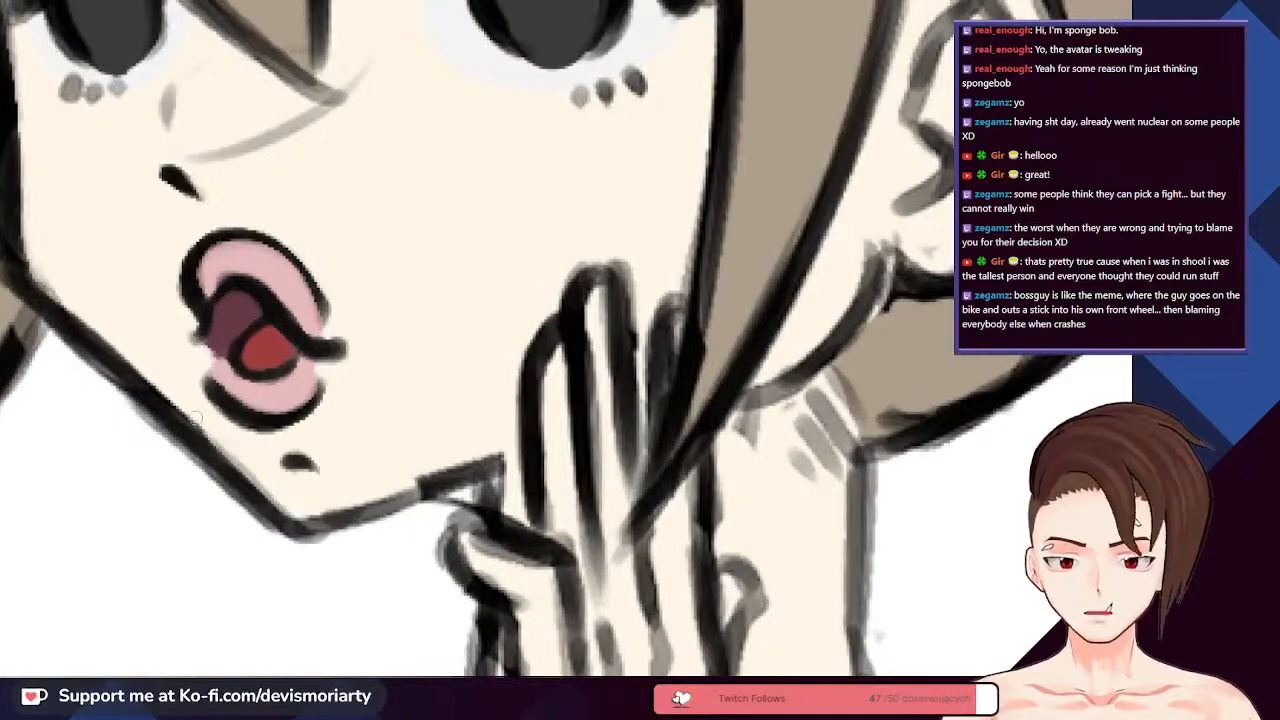
pyautogui.scroll(-4, 60, 300)
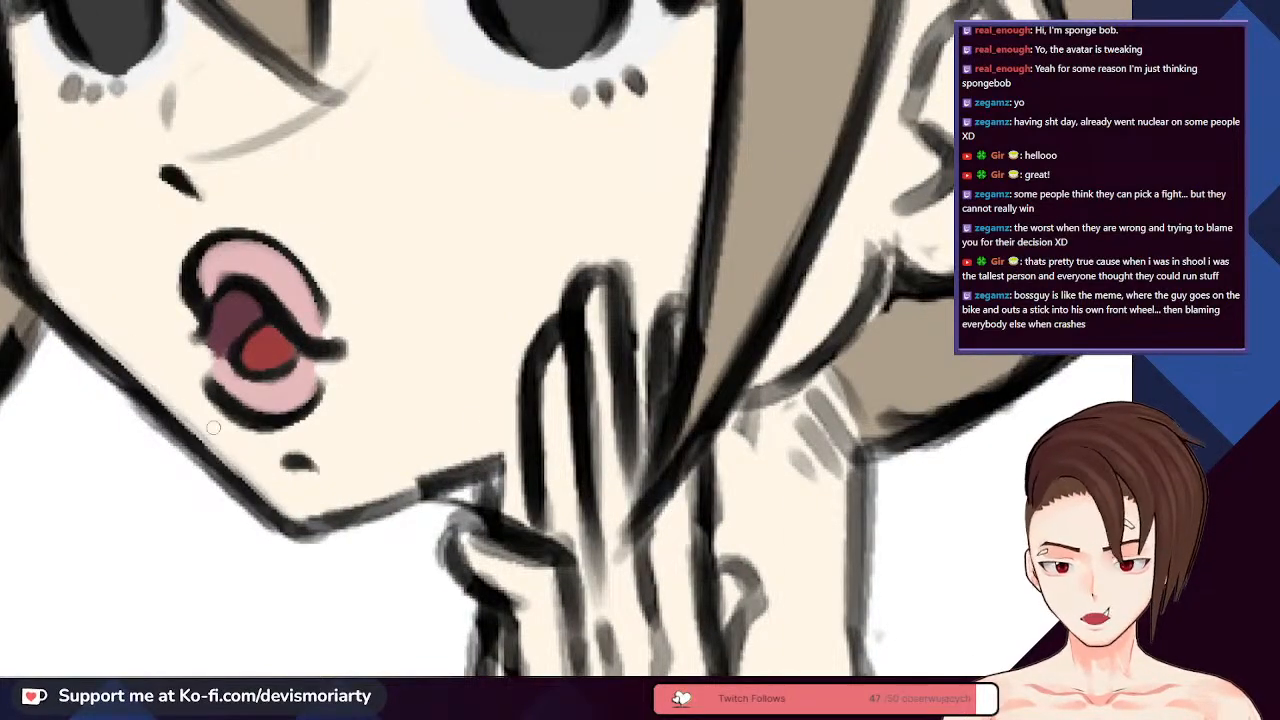
pyautogui.scroll(3, 136, 255)
pyautogui.scroll(-1, 136, 255)
pyautogui.scroll(2, 136, 255)
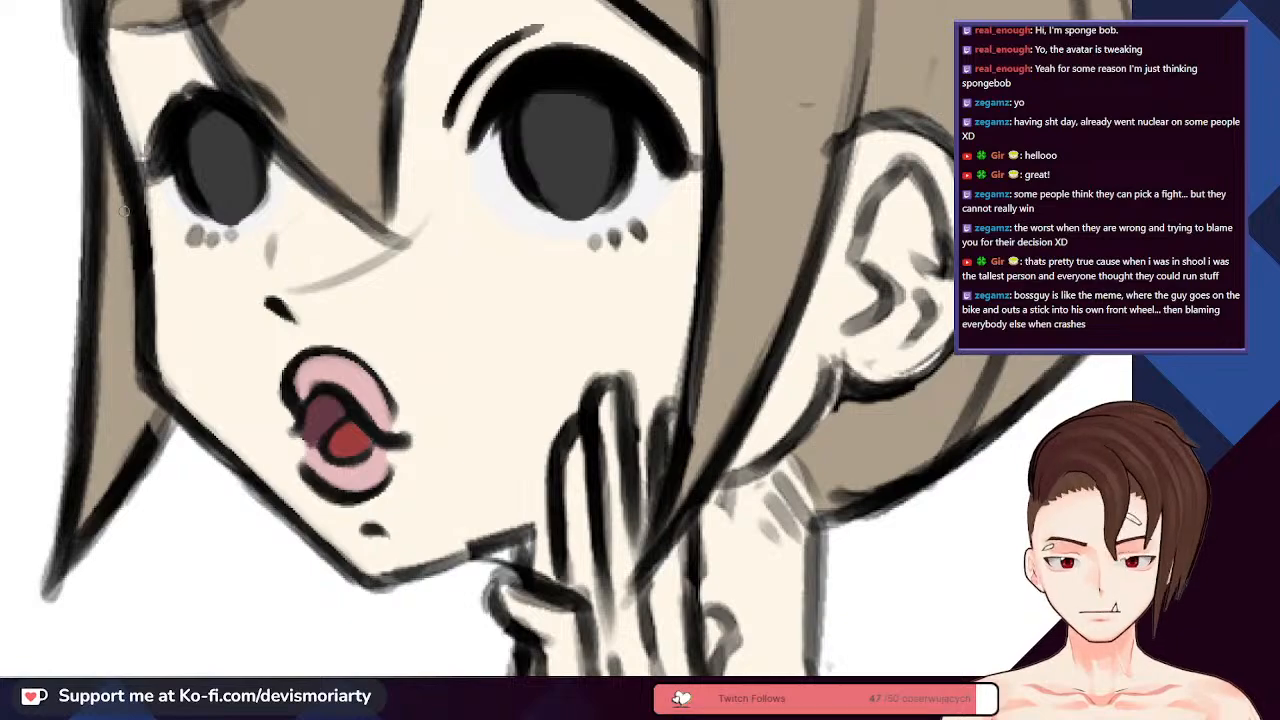
pyautogui.scroll(-4, 124, 210)
pyautogui.scroll(2, 124, 210)
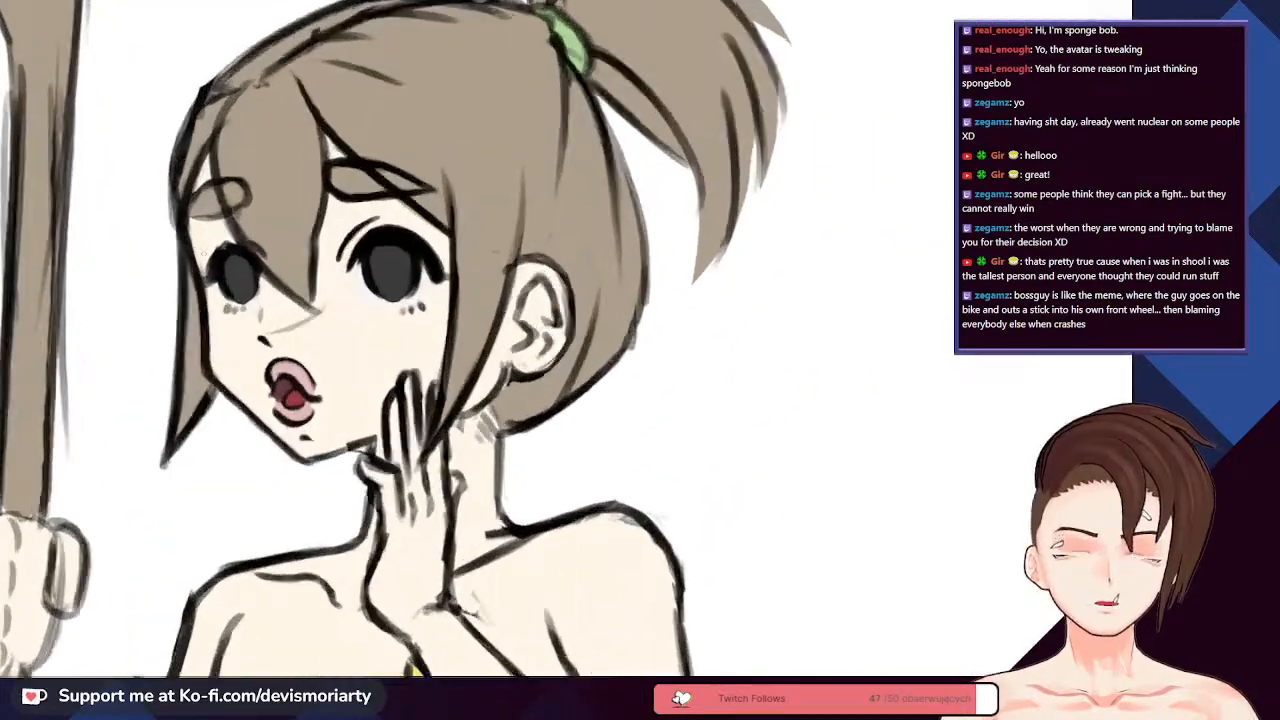
pyautogui.scroll(-4, 260, 260)
pyautogui.scroll(3, 265, 250)
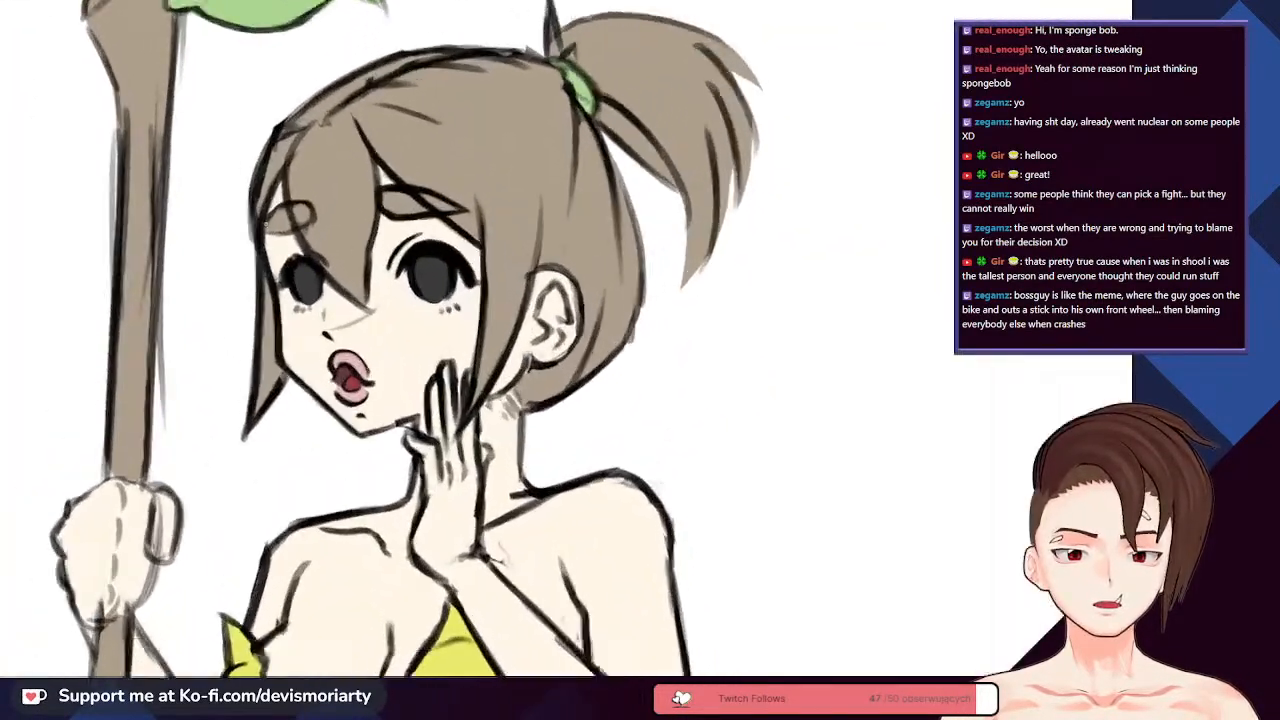
pyautogui.scroll(1, 265, 250)
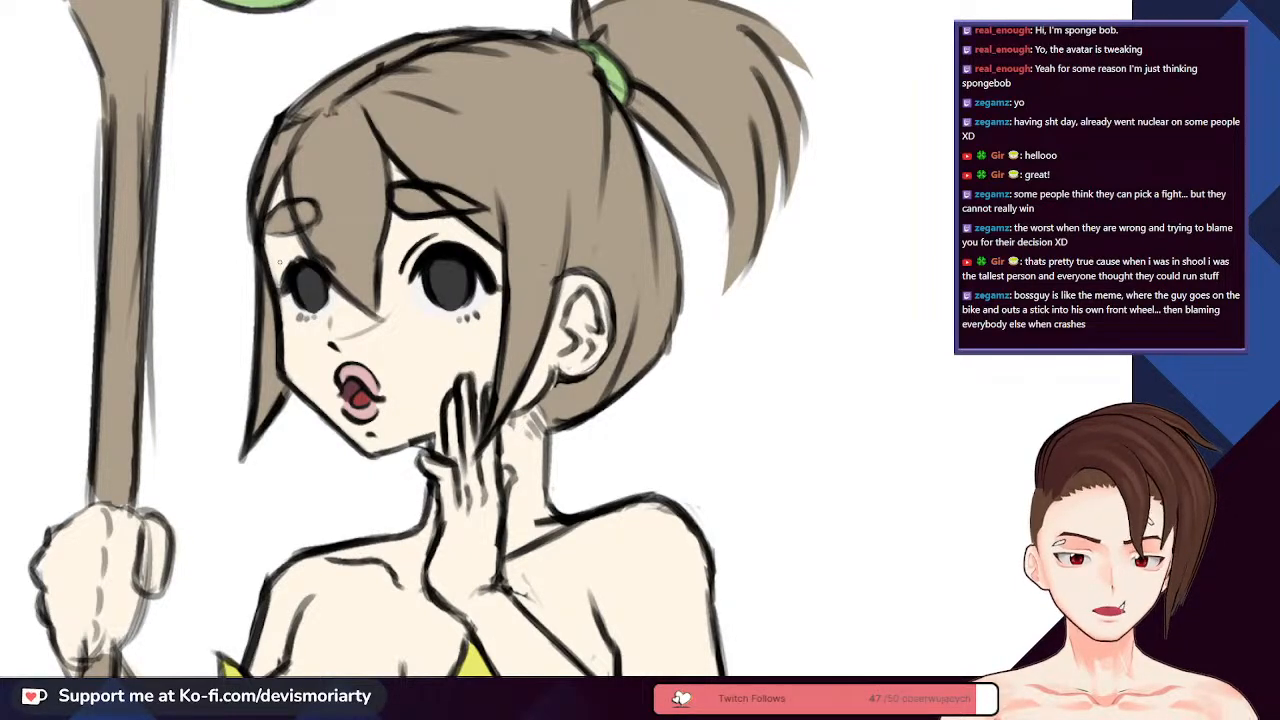
pyautogui.scroll(-1, 255, 330)
# - Redraw the outline of the hair lock beside the far cheek in solid black, ending in a sharp tip
pyautogui.scroll(4, 255, 330)
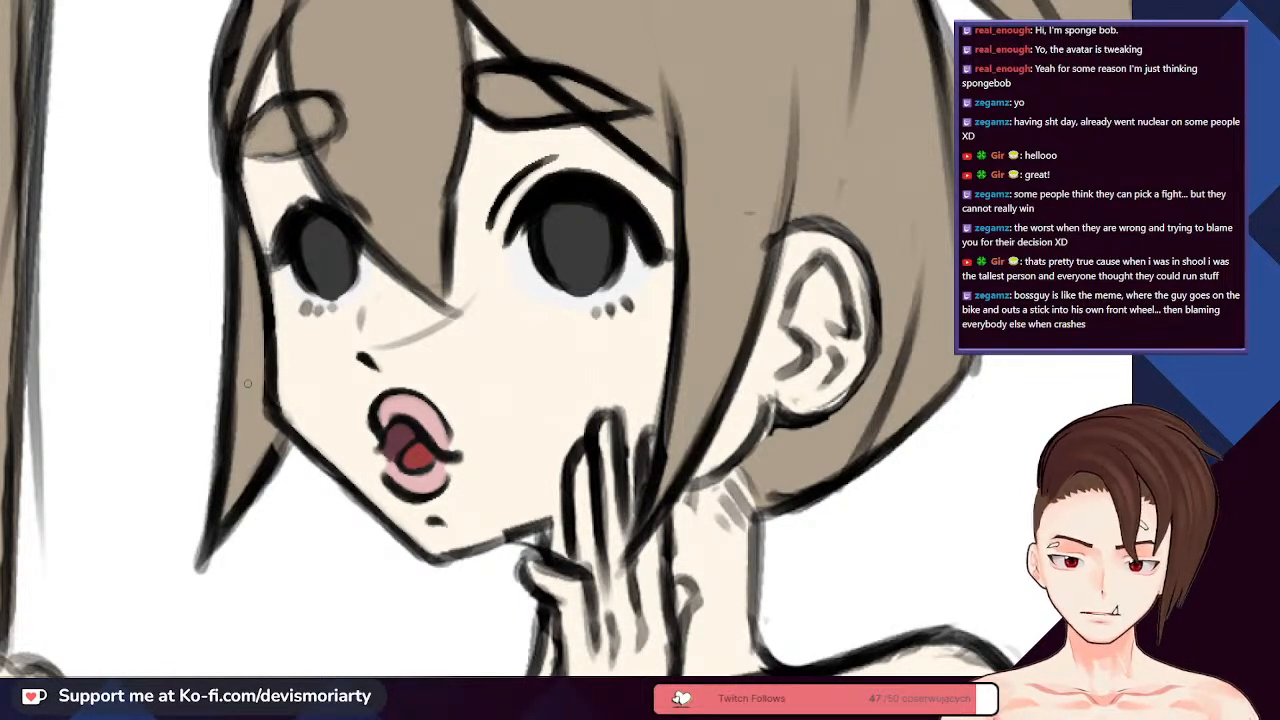
pyautogui.scroll(3, 231, 175)
pyautogui.scroll(-2, 231, 187)
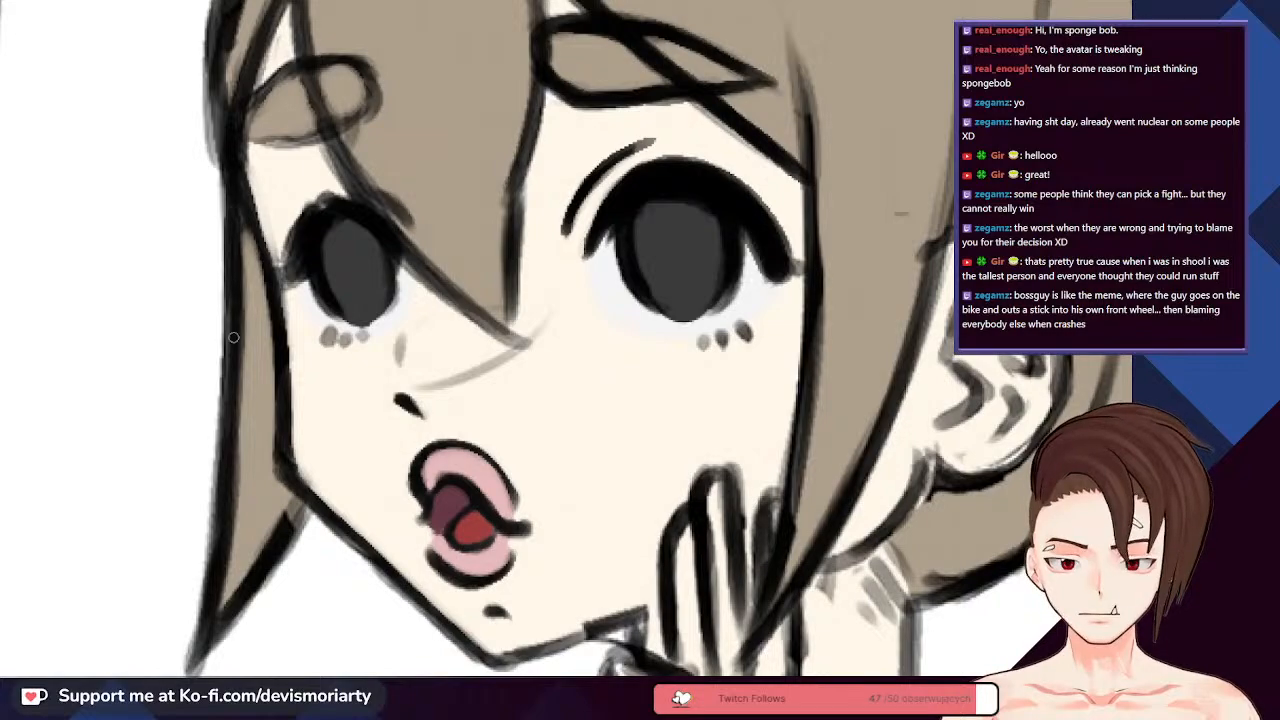
pyautogui.scroll(-1, 232, 440)
pyautogui.scroll(-2, 253, 566)
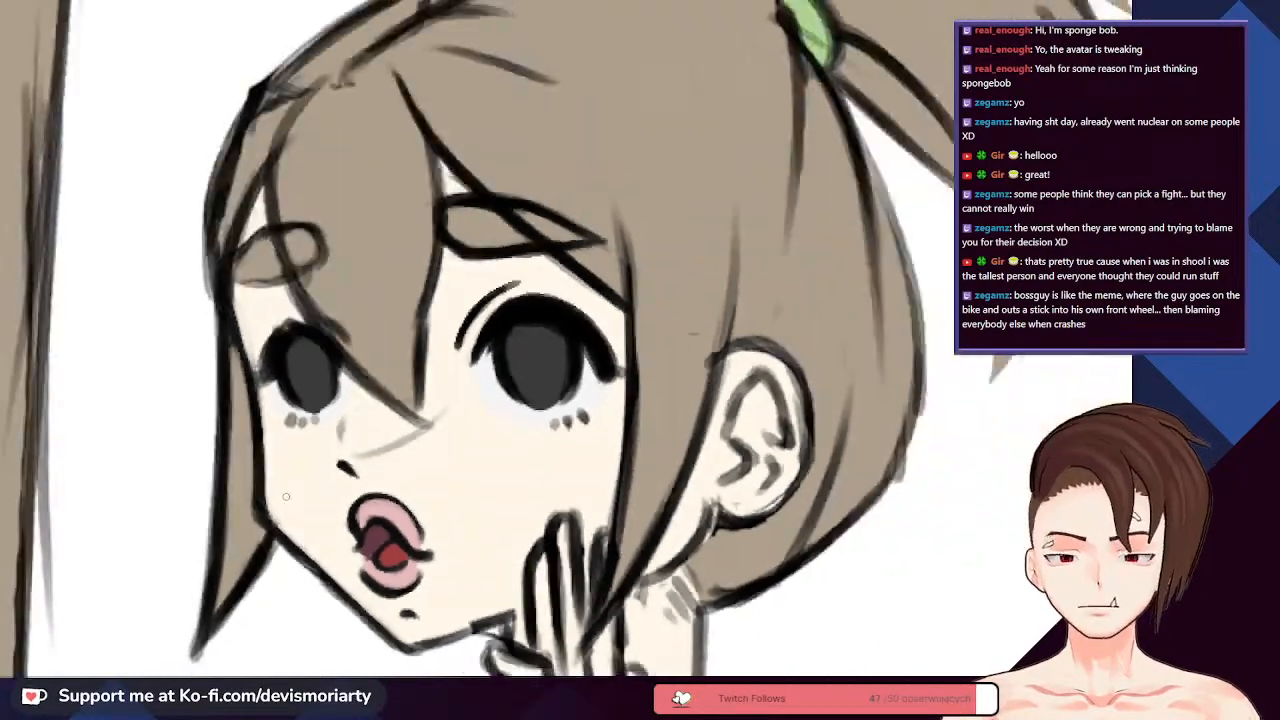
pyautogui.scroll(2, 283, 549)
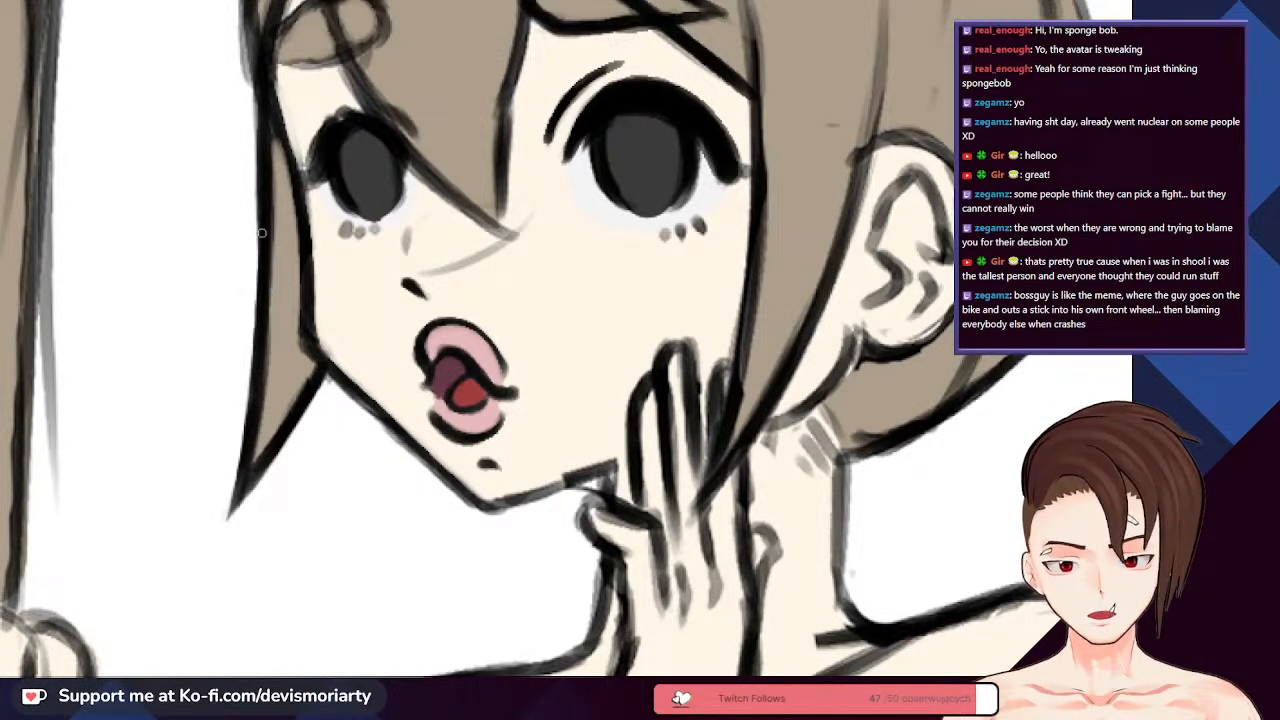
# - Redraw the slanted jawline from the far cheek corner down to the chin in solid black
pyautogui.scroll(-2, 279, 353)
pyautogui.scroll(2, 246, 280)
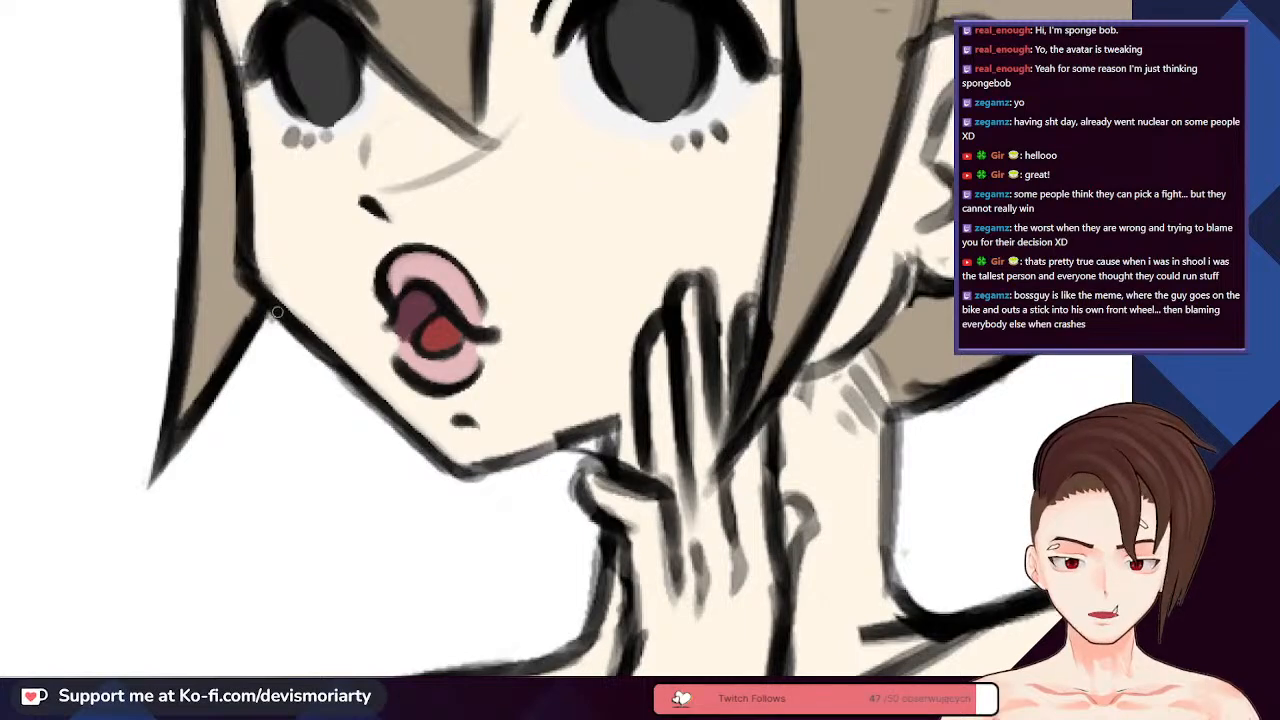
pyautogui.moveTo(277, 312); pyautogui.dragTo(432, 452)
pyautogui.scroll(3, 406, 433)
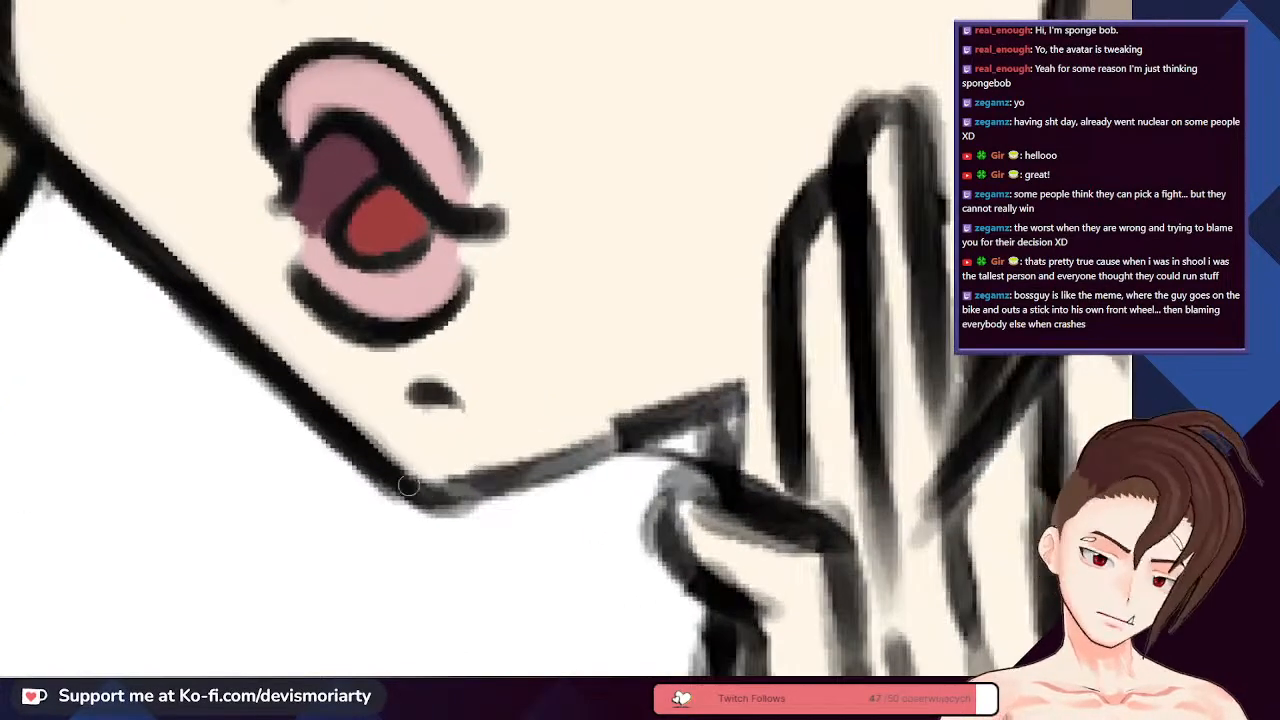
pyautogui.moveTo(421, 498); pyautogui.dragTo(580, 462)
pyautogui.moveTo(472, 492); pyautogui.dragTo(680, 420)
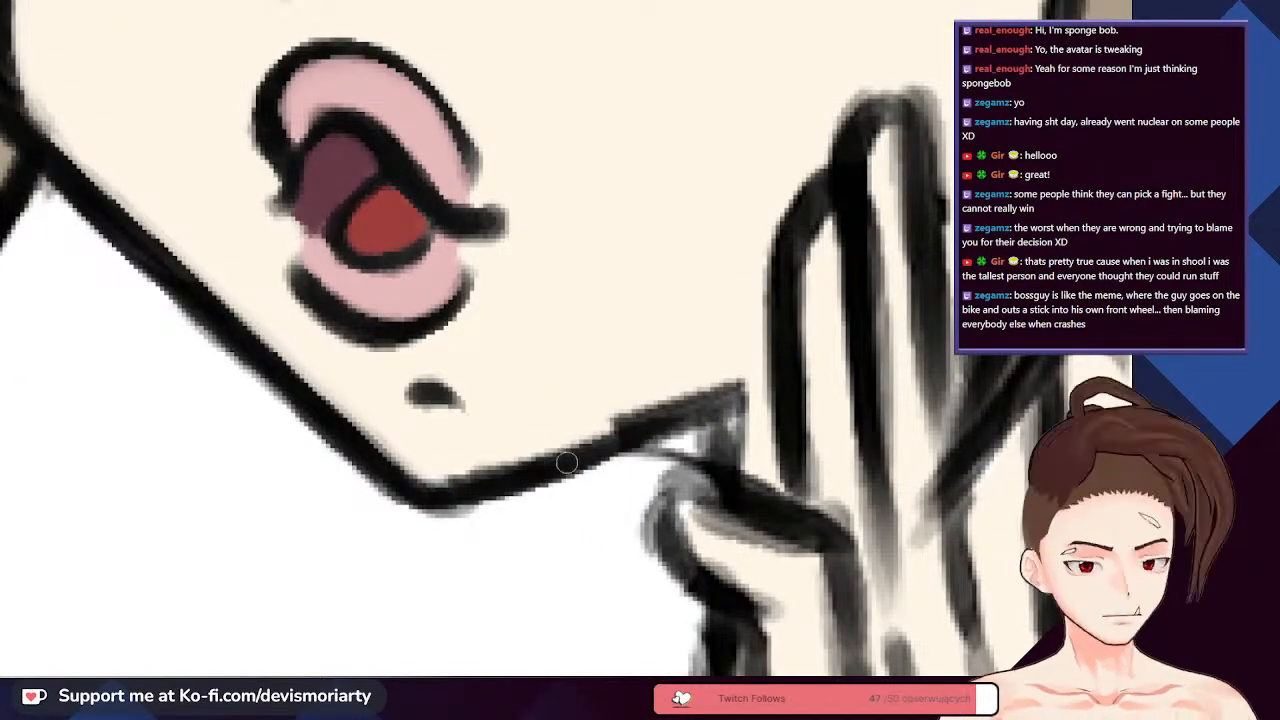
pyautogui.moveTo(566, 463); pyautogui.dragTo(690, 416)
pyautogui.hotkey('ctrl', 'z')
pyautogui.hotkey('ctrl', 'z')
# - Redraw the underside of the jaw from the chin point to the raised hand in solid black
pyautogui.moveTo(434, 499); pyautogui.dragTo(600, 456)
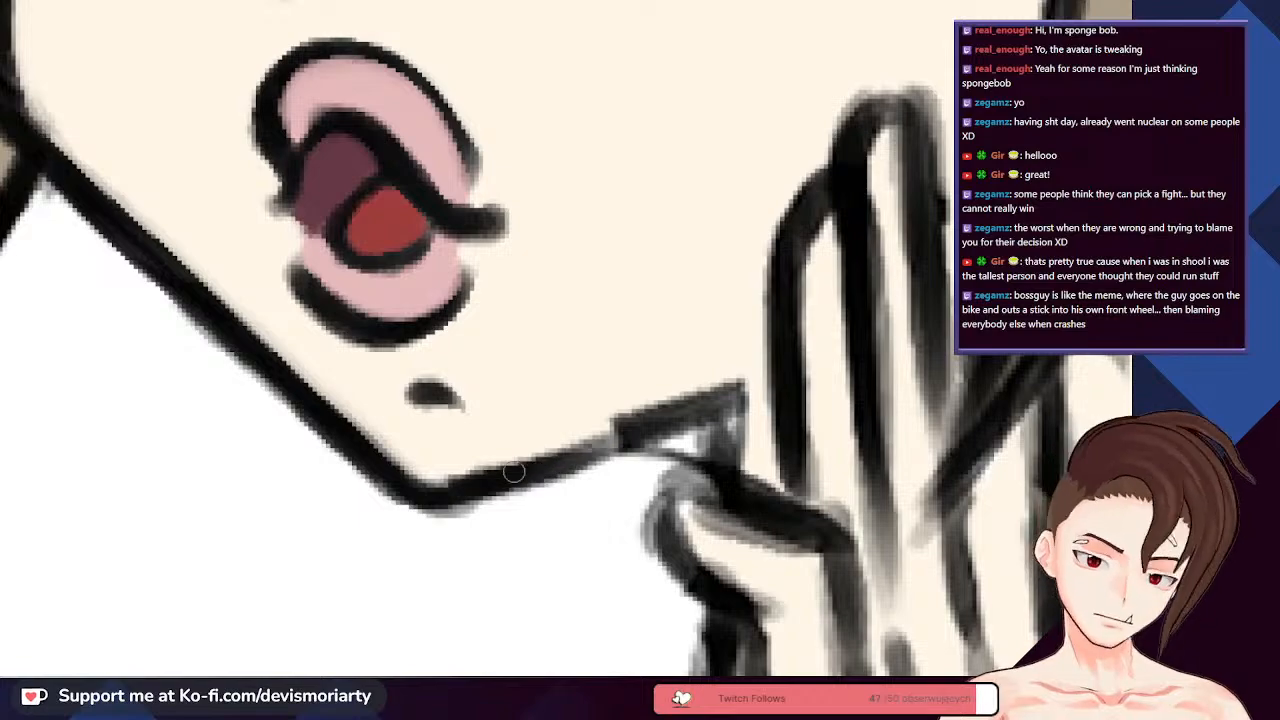
pyautogui.moveTo(514, 472)
pyautogui.mouseDown()
pyautogui.moveTo(755, 394)
pyautogui.moveTo(635, 366)
pyautogui.moveTo(732, 379)
pyautogui.moveTo(568, 430)
pyautogui.mouseUp()
pyautogui.scroll(-4, 588, 423)
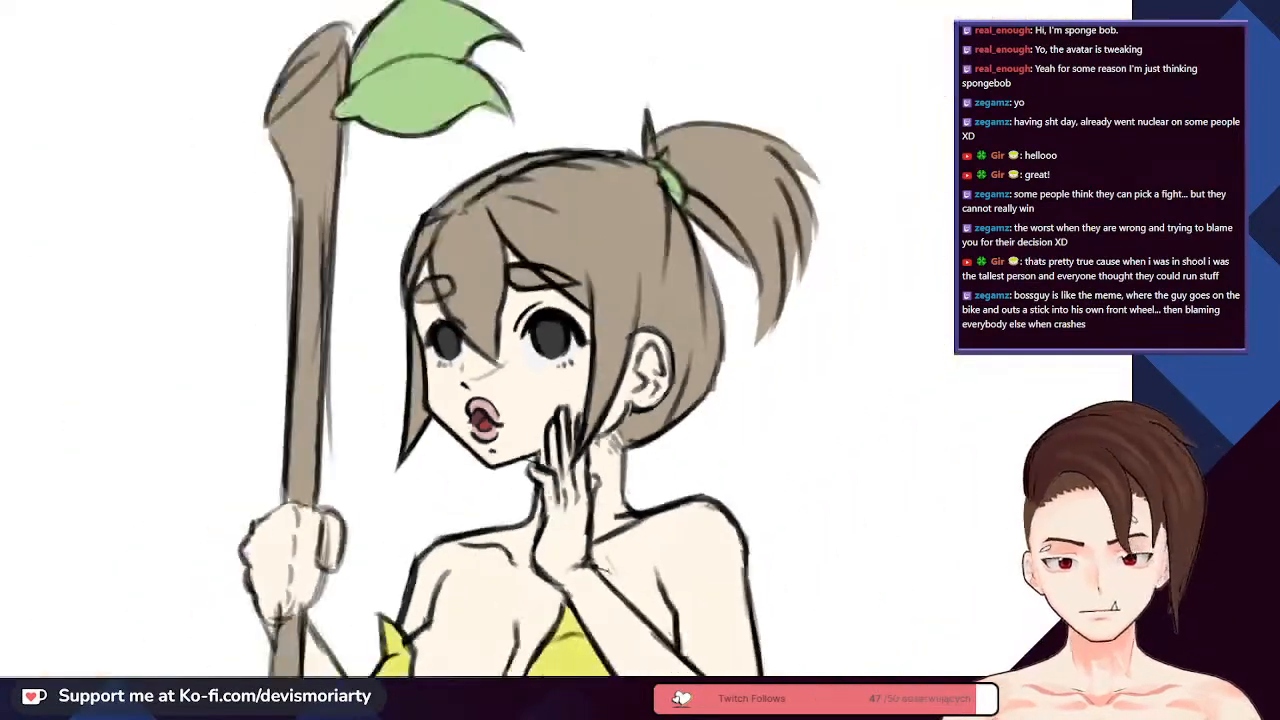
pyautogui.scroll(4, 453, 400)
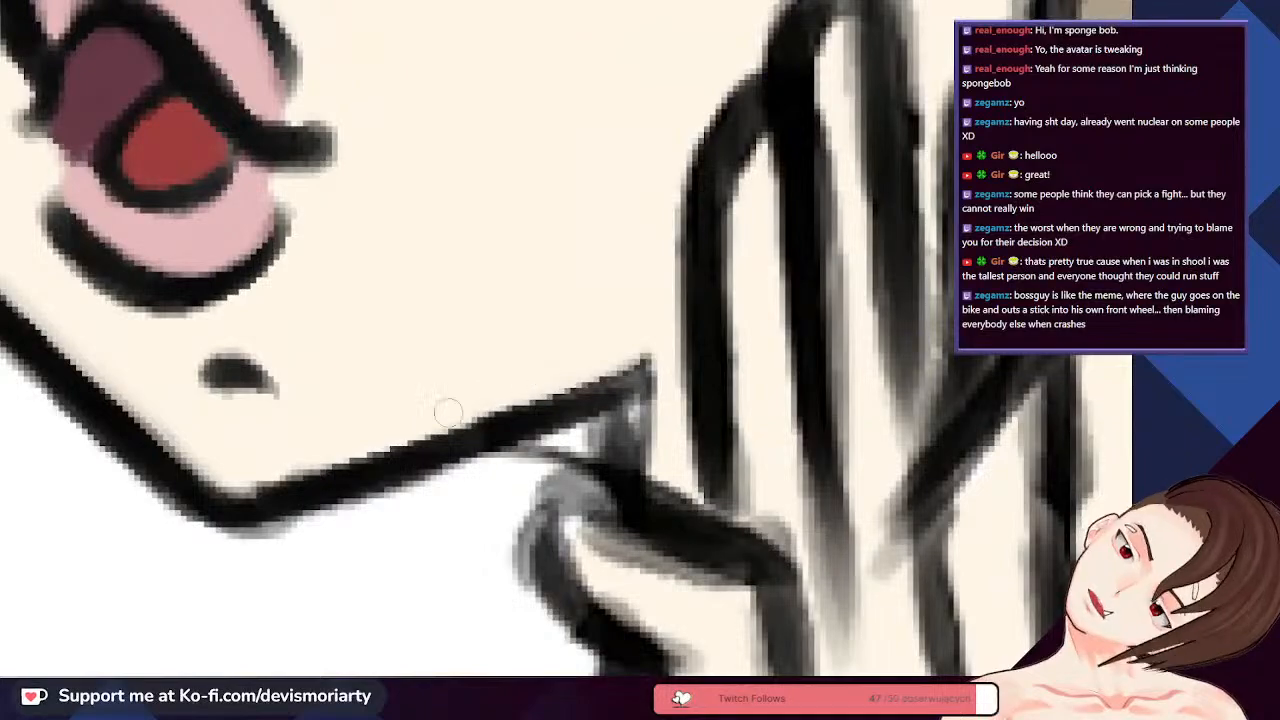
pyautogui.scroll(-4, 453, 400)
pyautogui.scroll(-2, 282, 356)
pyautogui.scroll(6, 282, 356)
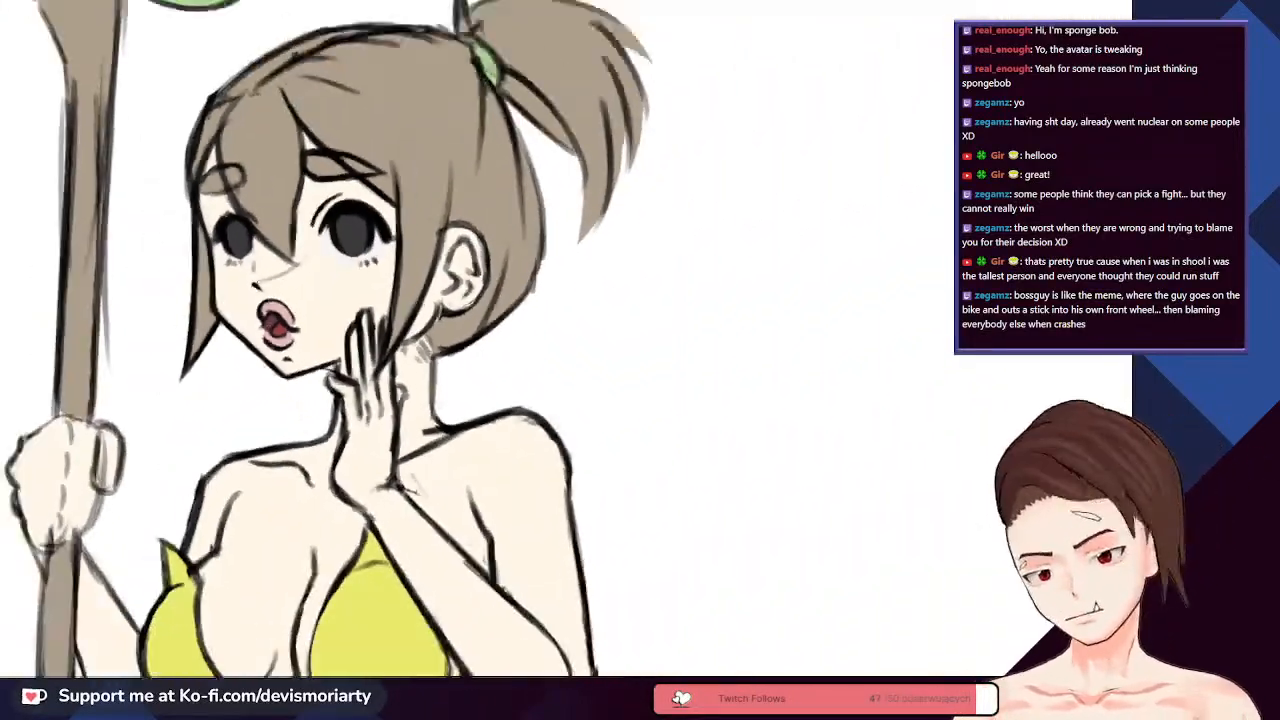
# - Fill in the far eye's upper lash shape in solid black from its outer corner over the iris
pyautogui.scroll(-2, 282, 356)
pyautogui.scroll(2, 251, 371)
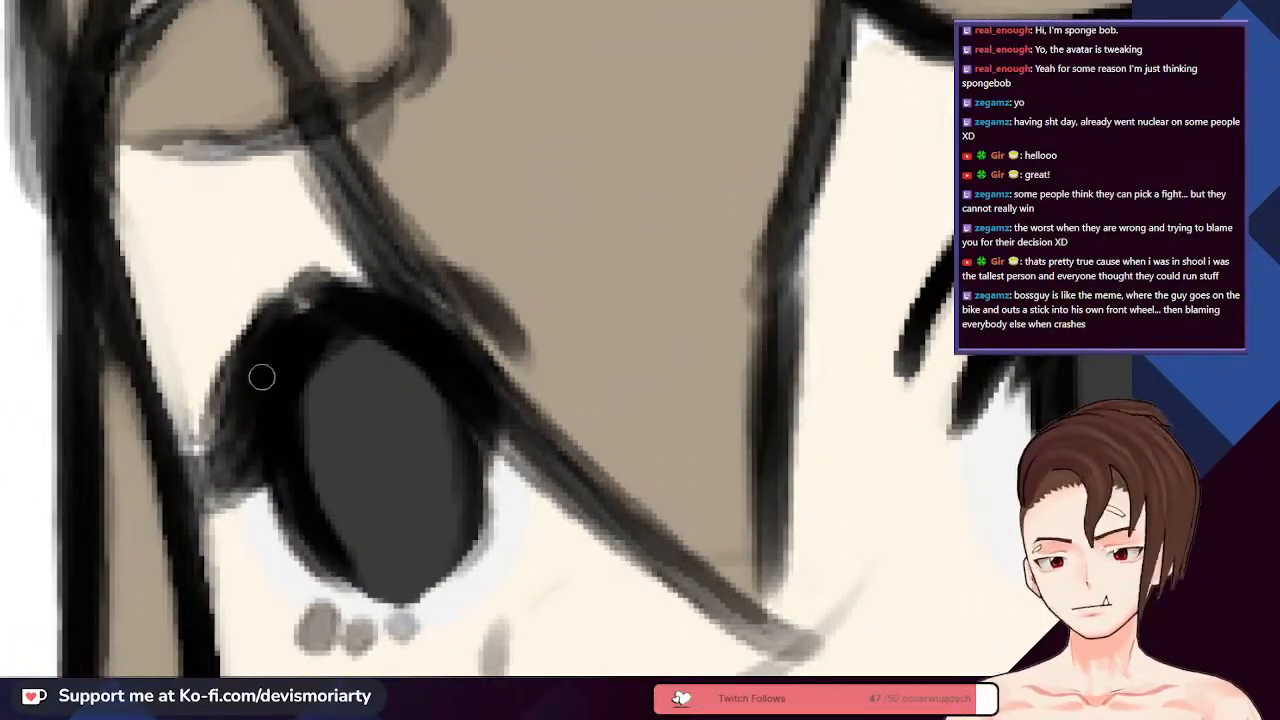
pyautogui.moveTo(240, 403)
pyautogui.mouseDown()
pyautogui.moveTo(200, 489)
pyautogui.moveTo(236, 458)
pyautogui.moveTo(251, 399)
pyautogui.mouseUp()
pyautogui.moveTo(201, 476)
pyautogui.mouseDown()
pyautogui.moveTo(263, 380)
pyautogui.moveTo(342, 301)
pyautogui.moveTo(329, 304)
pyautogui.moveTo(373, 340)
pyautogui.mouseUp()
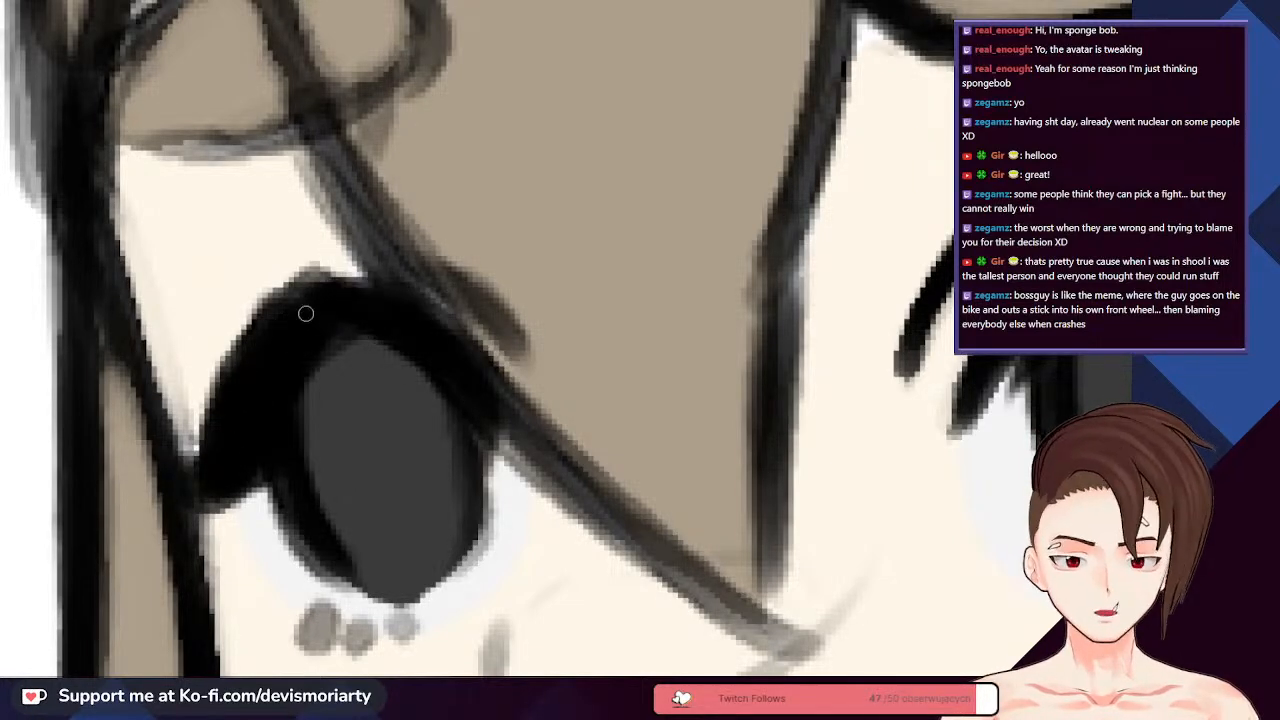
pyautogui.scroll(2, 289, 290)
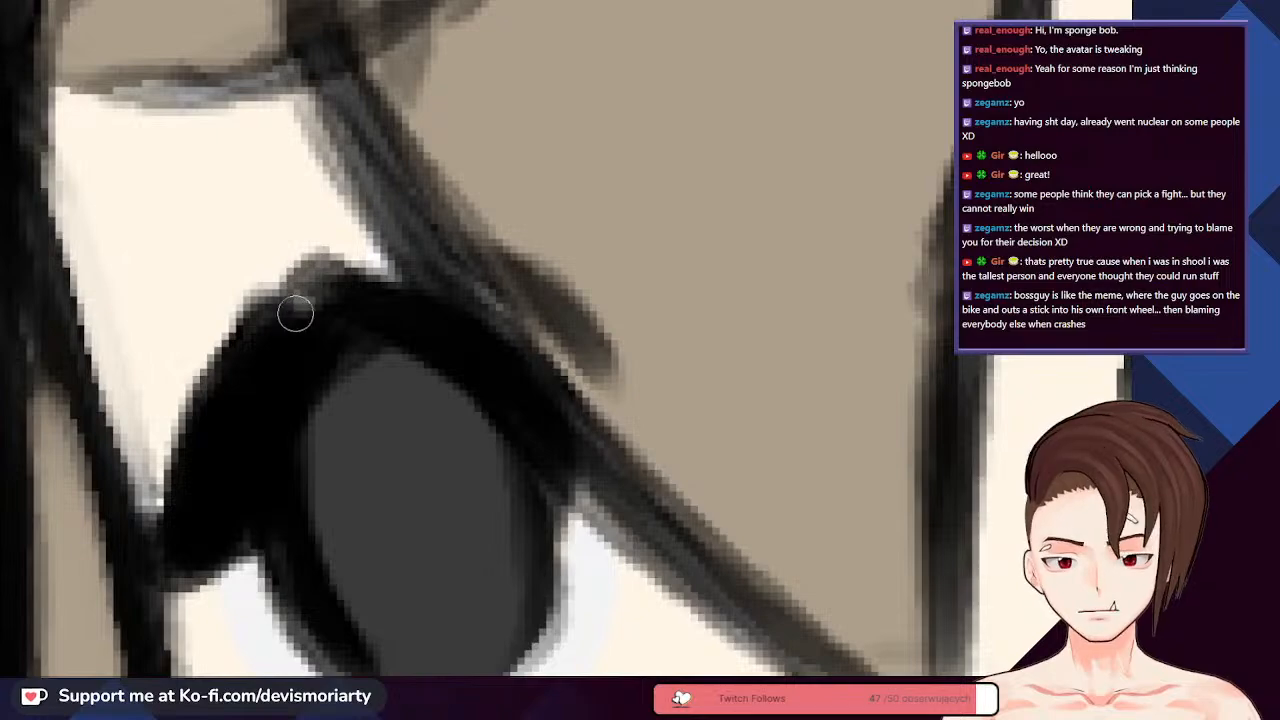
pyautogui.scroll(-3, 295, 314)
pyautogui.scroll(2, 290, 318)
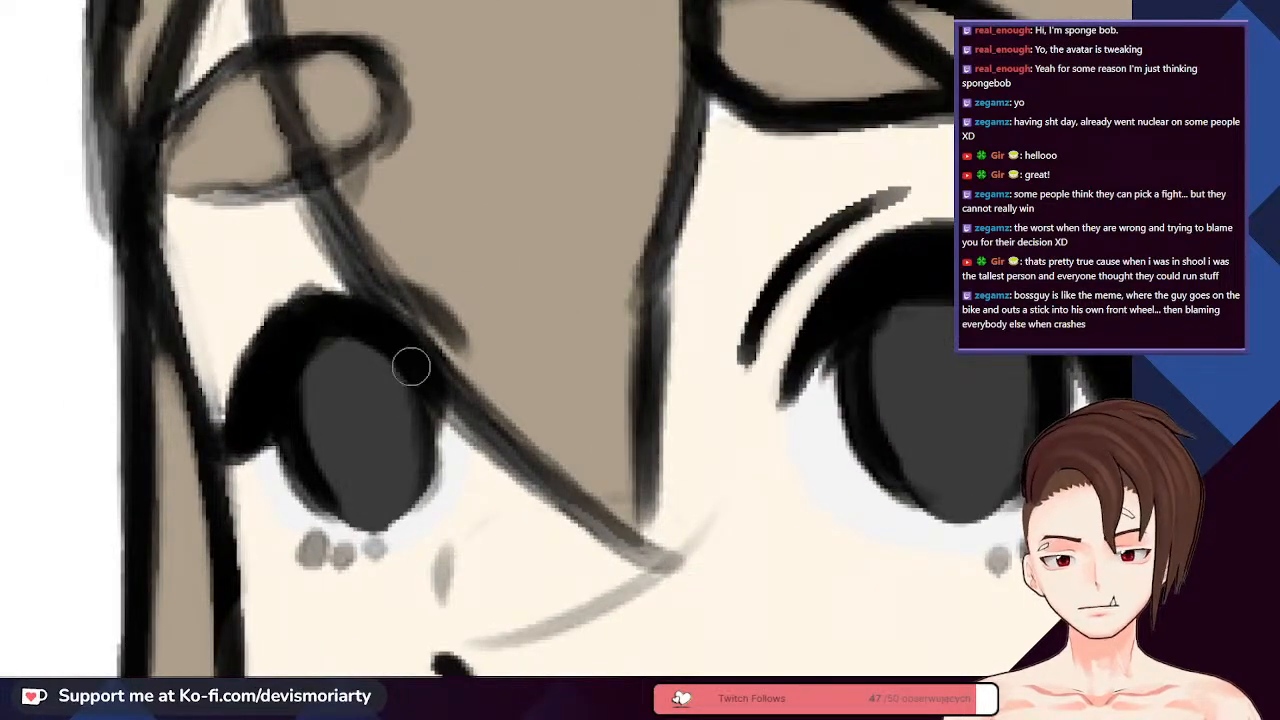
pyautogui.scroll(-5, 415, 358)
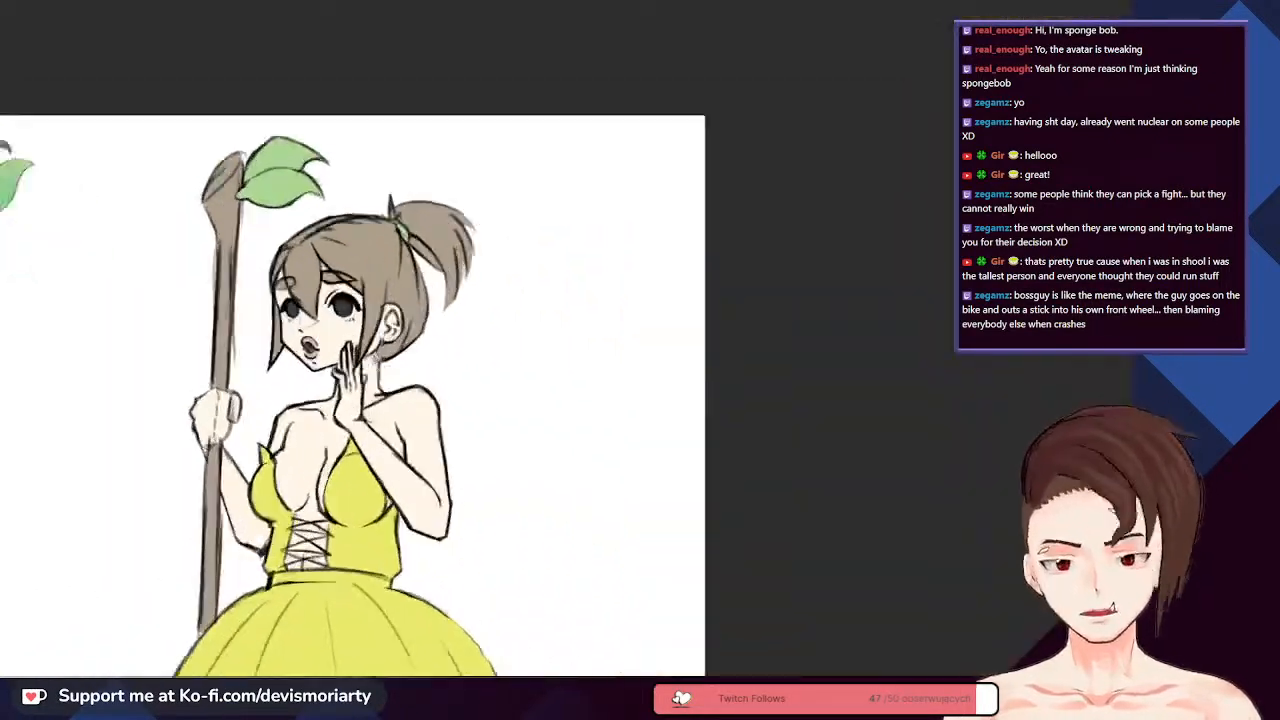
# - Examine the redrawn eyes, face and upper body of the girl at close range and from afar
pyautogui.scroll(3, 406, 207)
pyautogui.scroll(3, 314, 241)
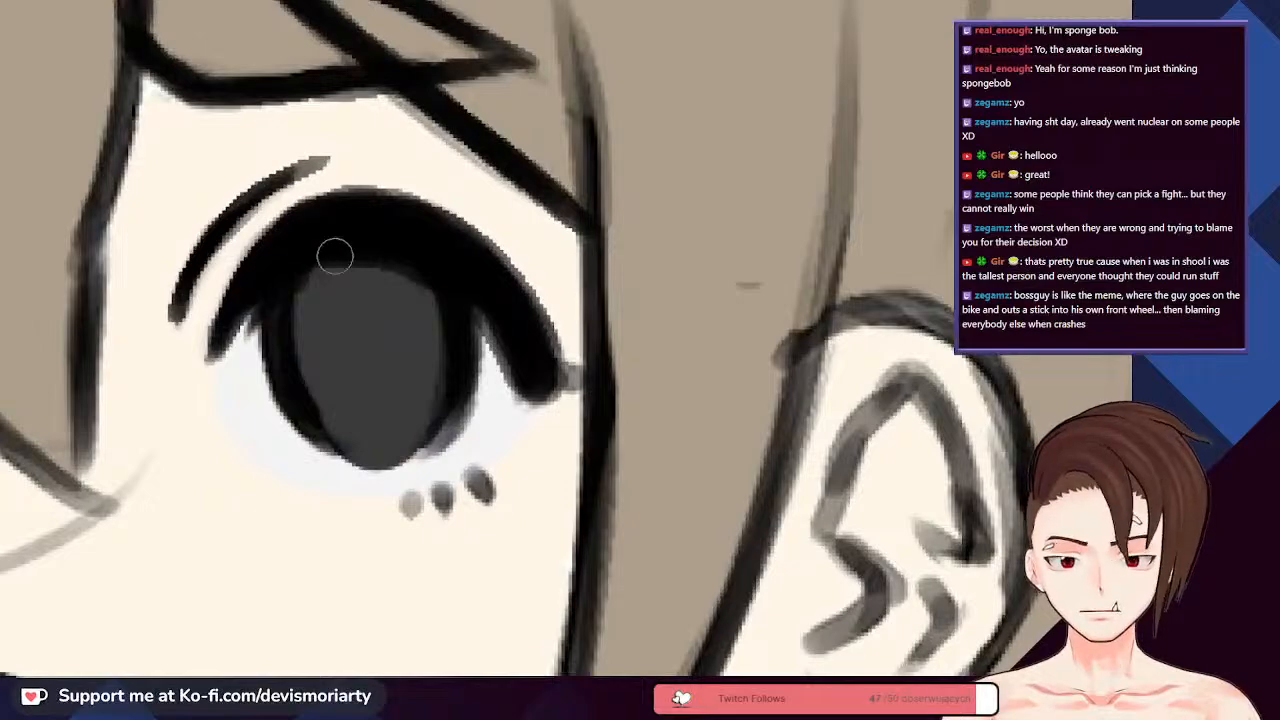
pyautogui.scroll(-5, 249, 318)
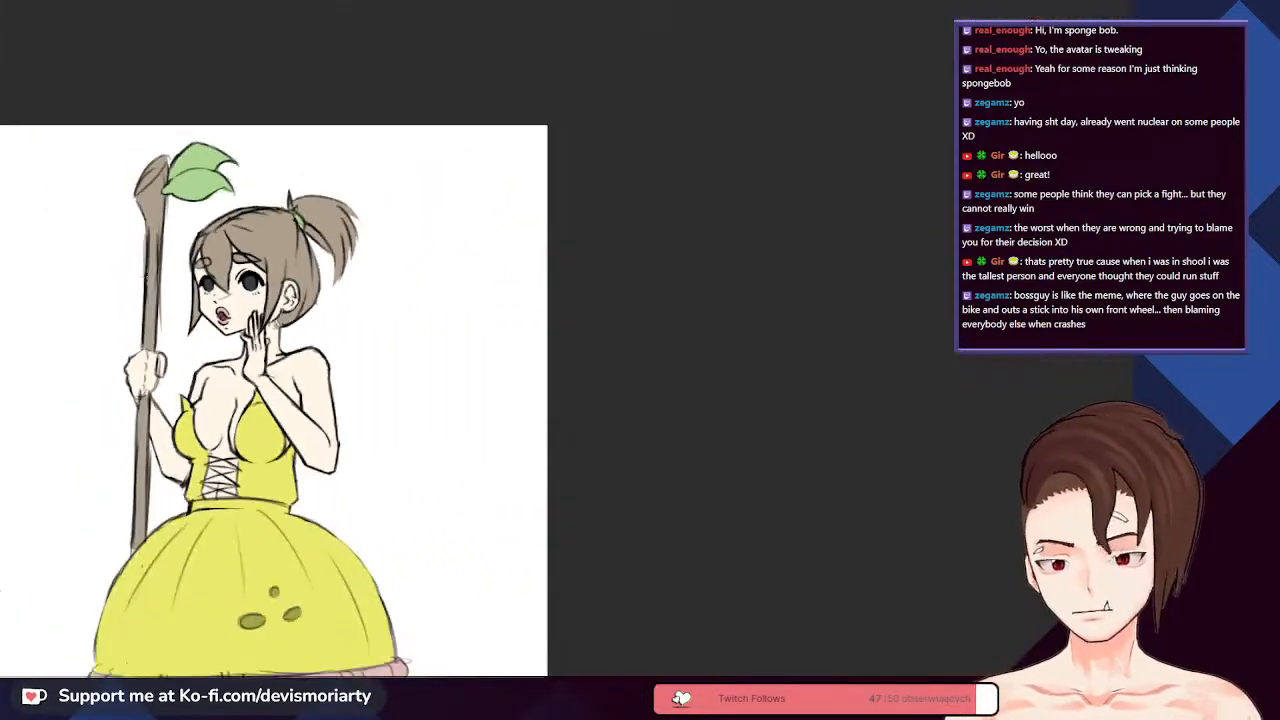
pyautogui.scroll(3, 250, 300)
pyautogui.scroll(-4, 250, 300)
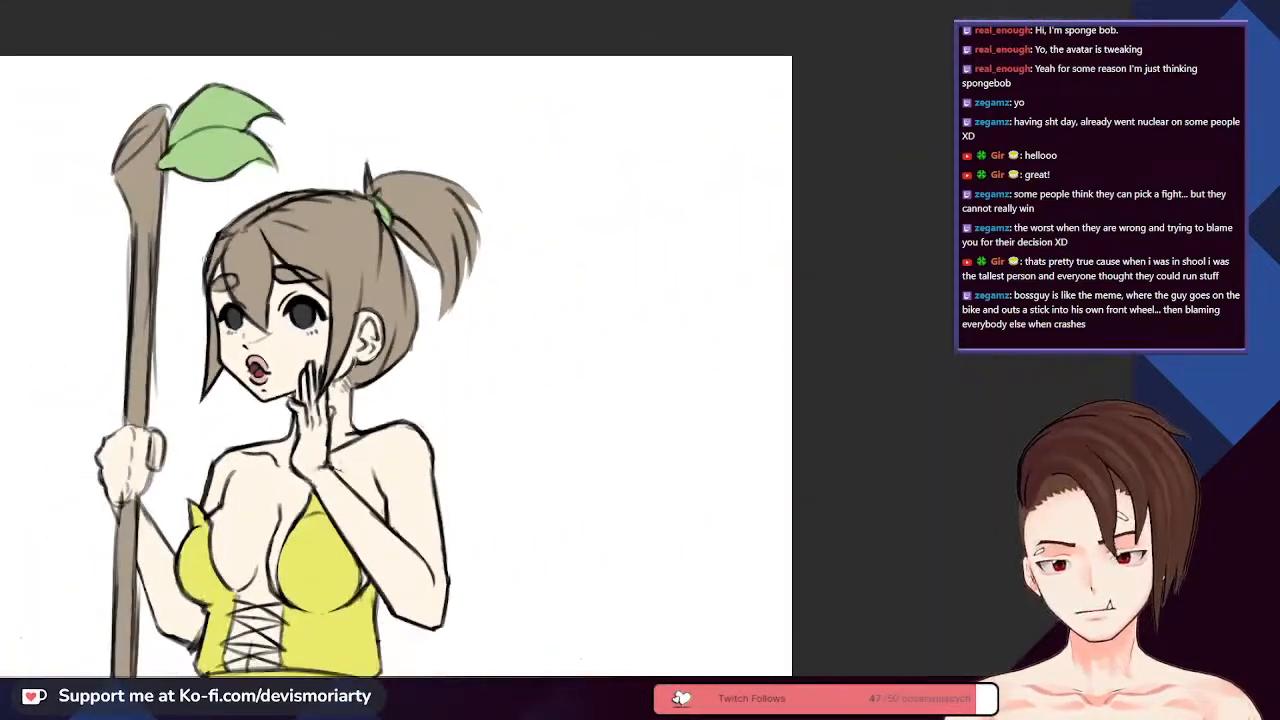
pyautogui.scroll(2, 198, 261)
pyautogui.scroll(-1, 198, 261)
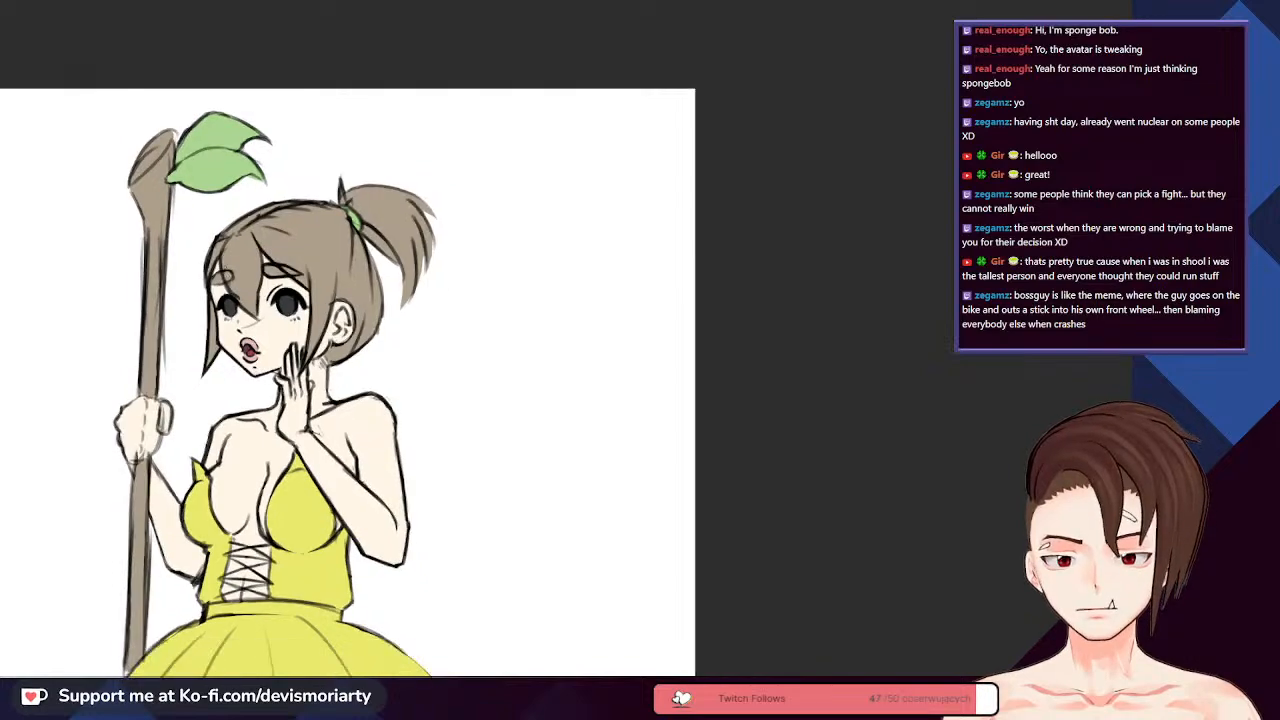
pyautogui.scroll(3, 198, 261)
pyautogui.scroll(4, 148, 383)
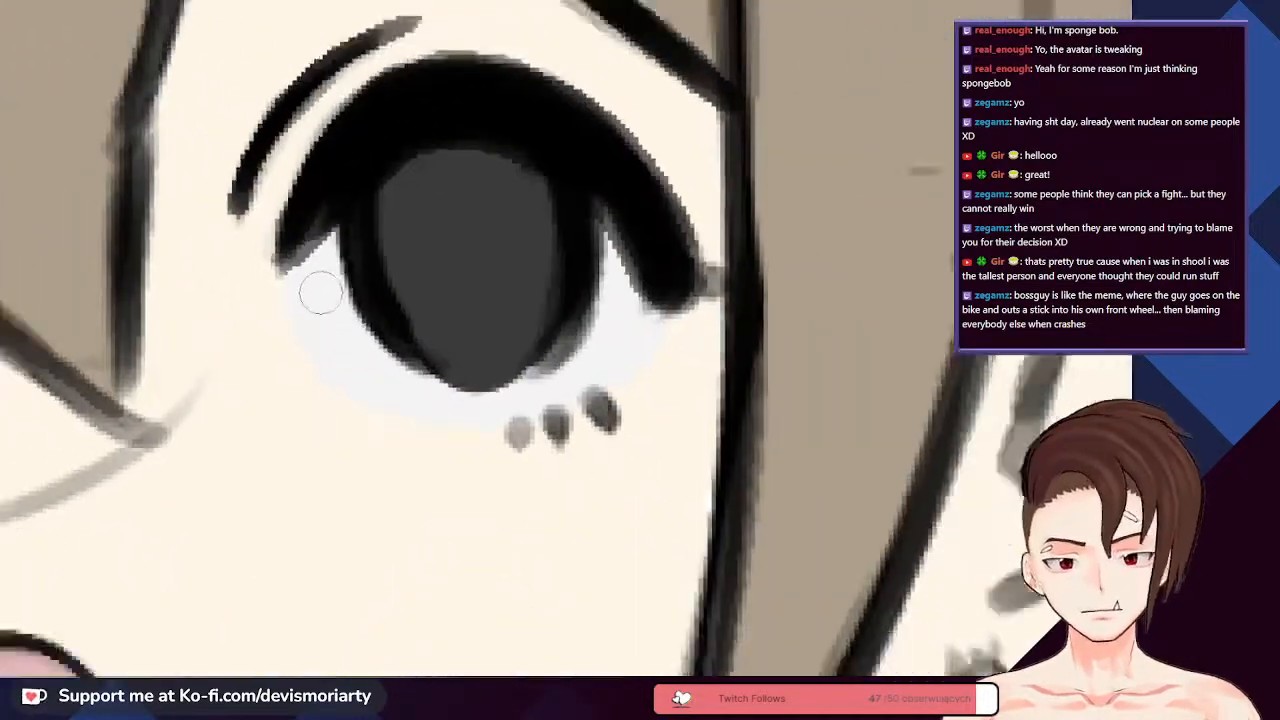
pyautogui.scroll(-1, 148, 383)
pyautogui.scroll(1, 148, 383)
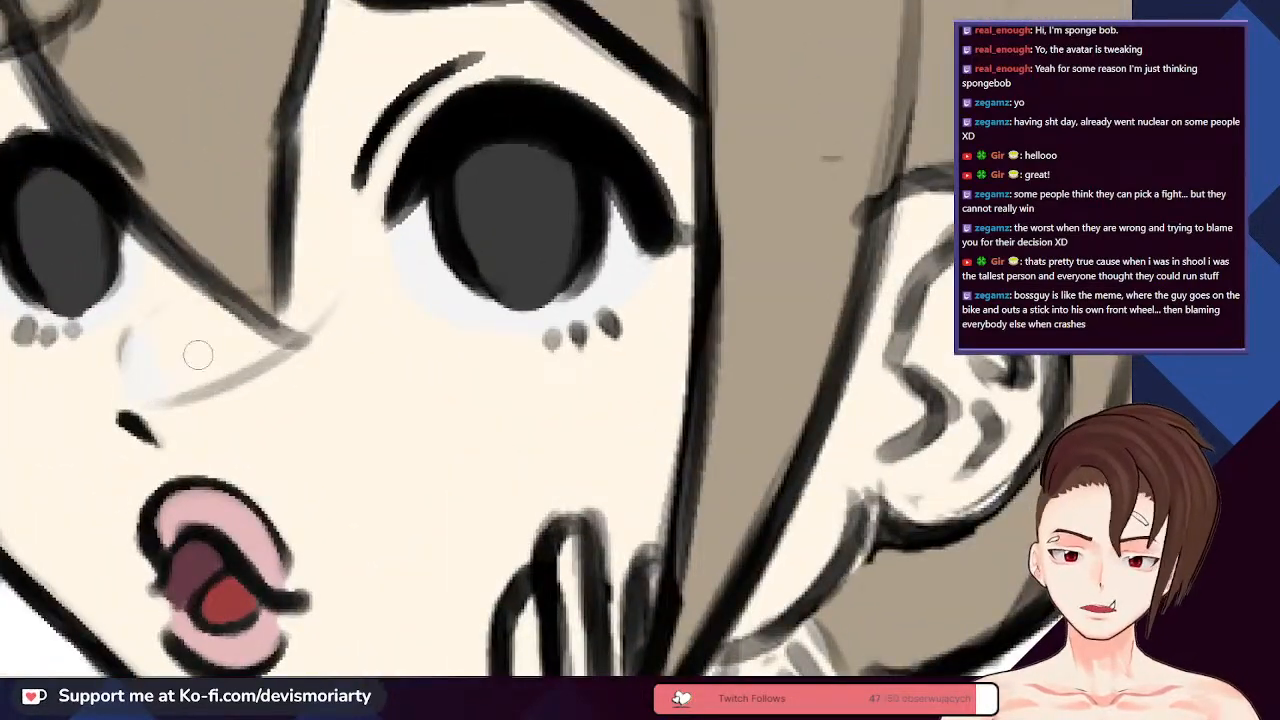
pyautogui.scroll(-3, 164, 393)
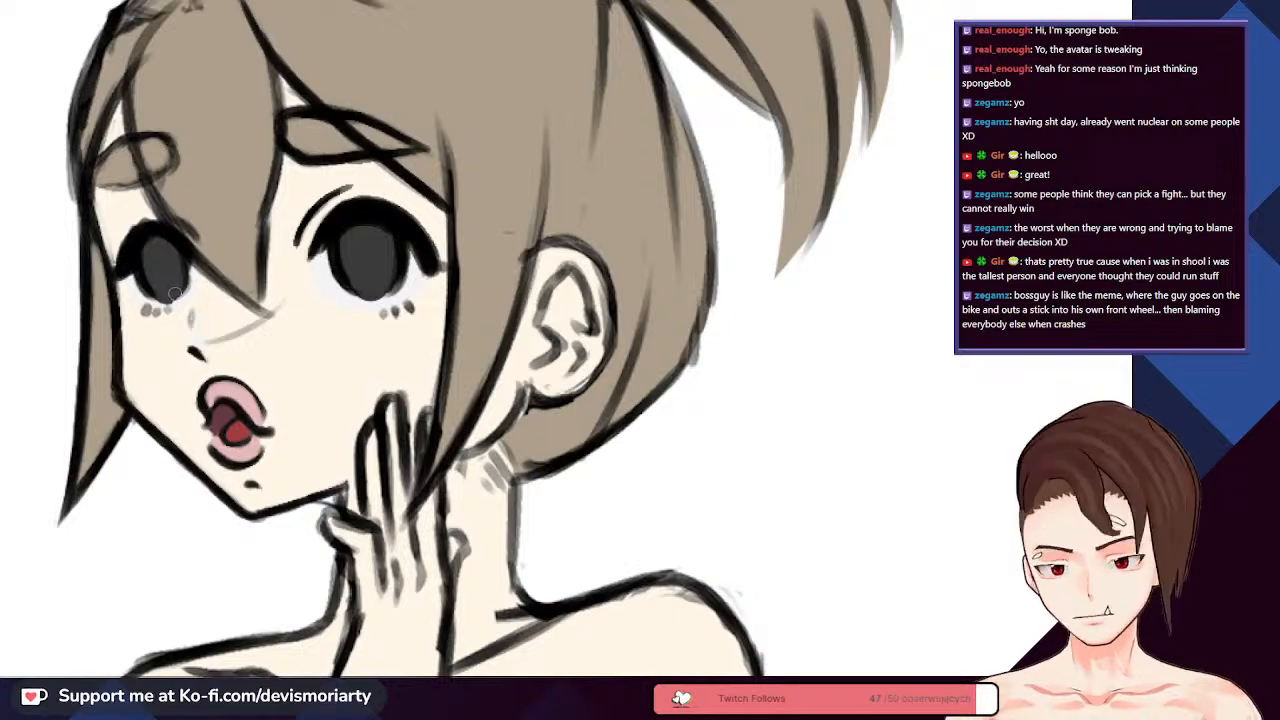
pyautogui.scroll(-2, 174, 293)
pyautogui.scroll(1, 174, 293)
pyautogui.scroll(-1, 265, 215)
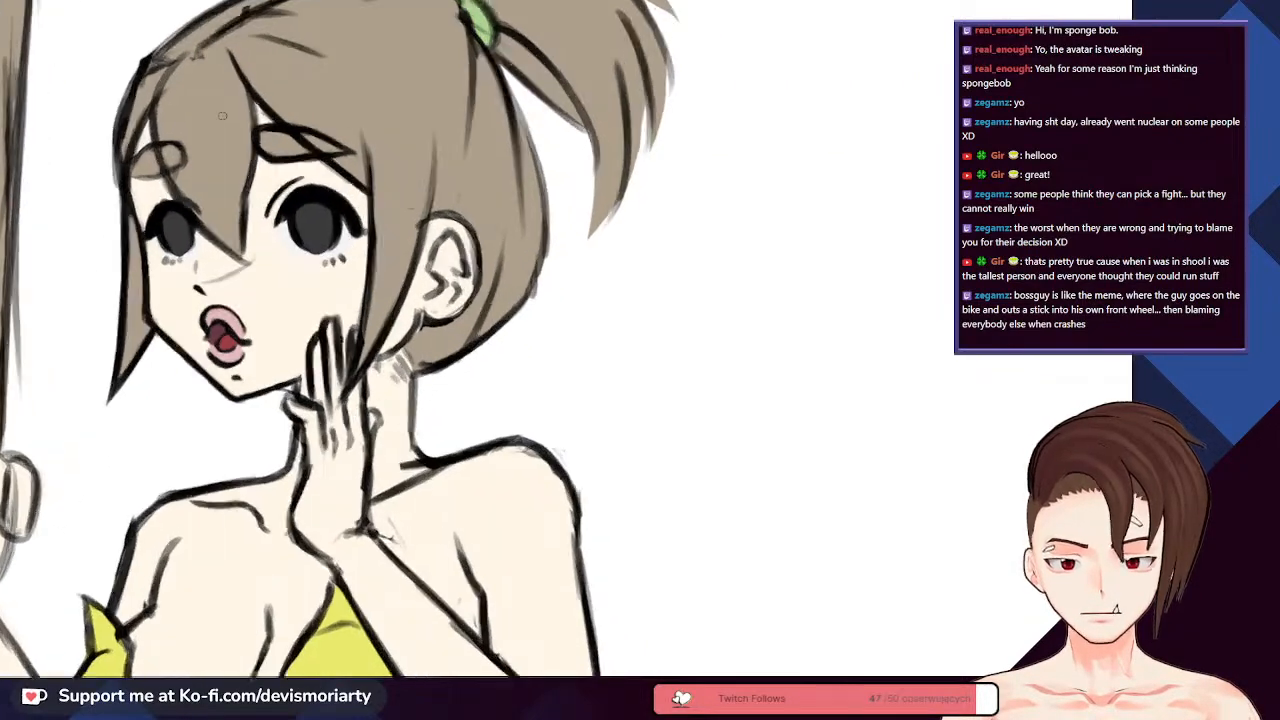
# - Redraw the lower rim of the near eye's iris as a closed curve in solid black
pyautogui.scroll(5, 265, 215)
pyautogui.scroll(-1, 440, 214)
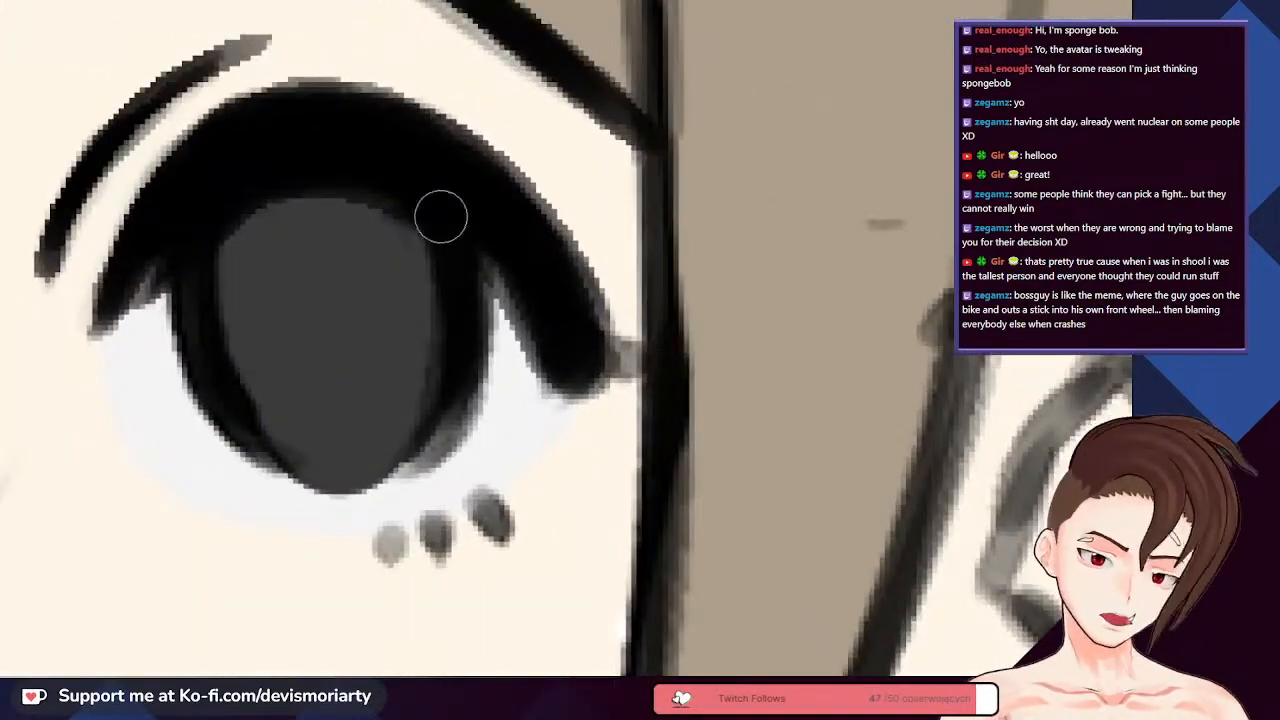
pyautogui.scroll(-2, 434, 214)
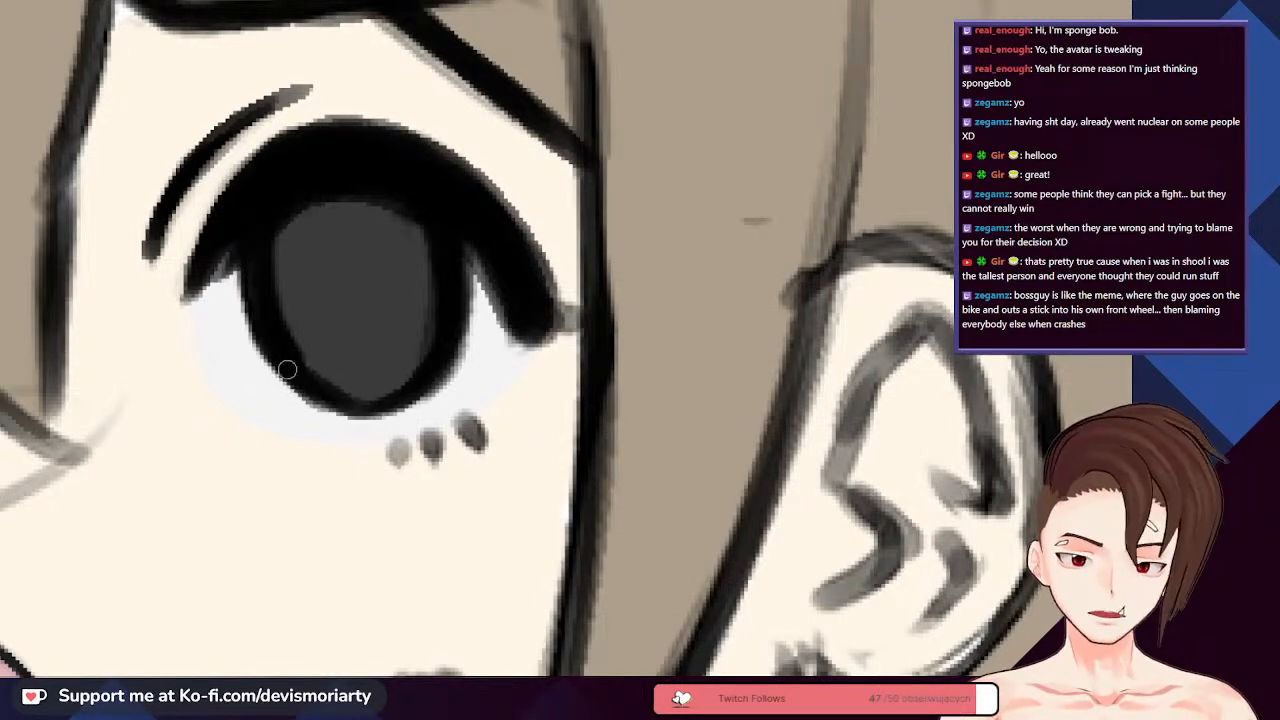
pyautogui.scroll(-4, 261, 307)
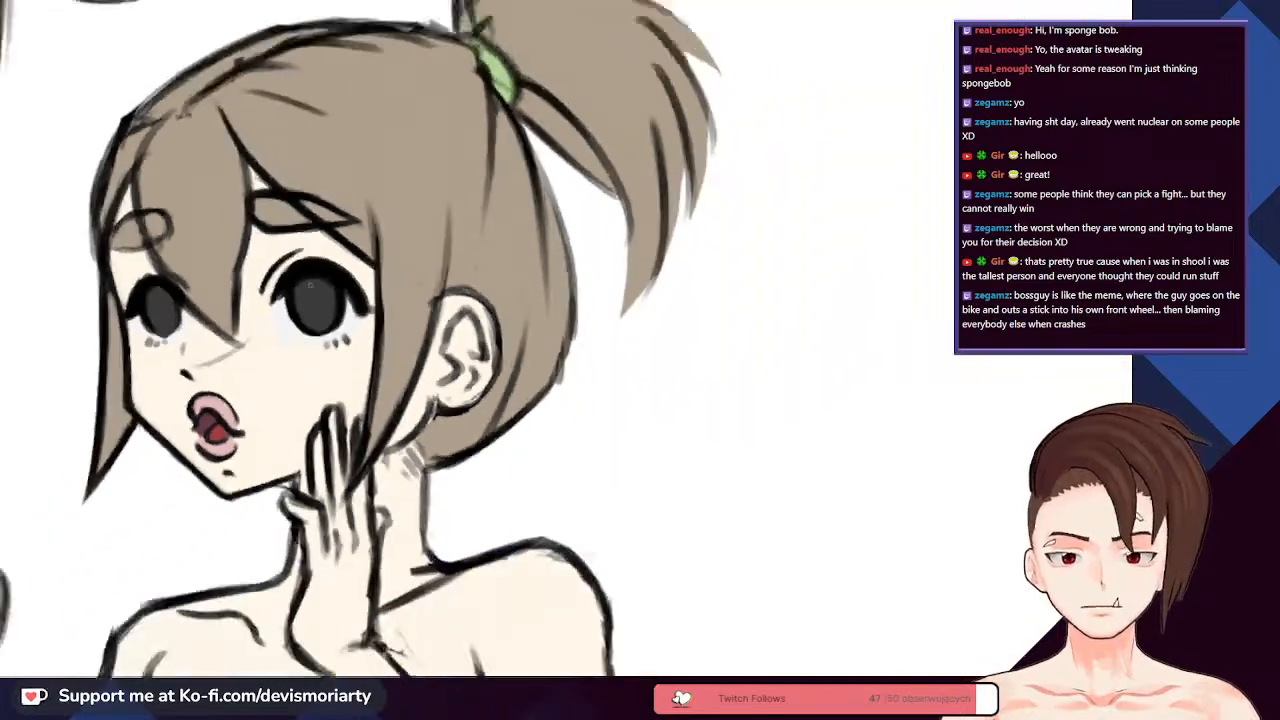
# - Redraw the outline around the far eye's iris in solid black up to the fringe edge
pyautogui.scroll(4, 161, 300)
pyautogui.moveTo(159, 332)
pyautogui.mouseDown()
pyautogui.moveTo(255, 360)
pyautogui.moveTo(232, 364)
pyautogui.moveTo(268, 301)
pyautogui.moveTo(269, 249)
pyautogui.moveTo(281, 315)
pyautogui.moveTo(245, 193)
pyautogui.mouseUp()
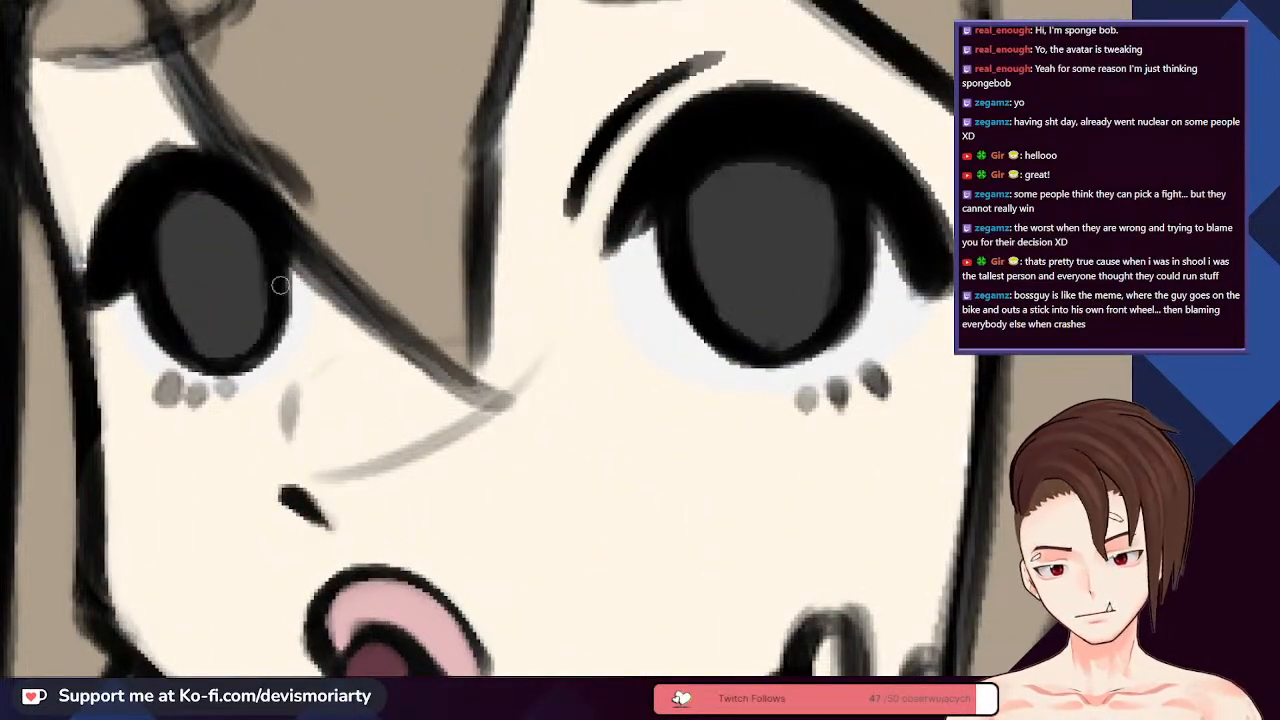
pyautogui.scroll(-4, 280, 286)
# - Extend the outer corner of the near eye's upper lash in solid black to the side hair strand
pyautogui.scroll(4, 206, 277)
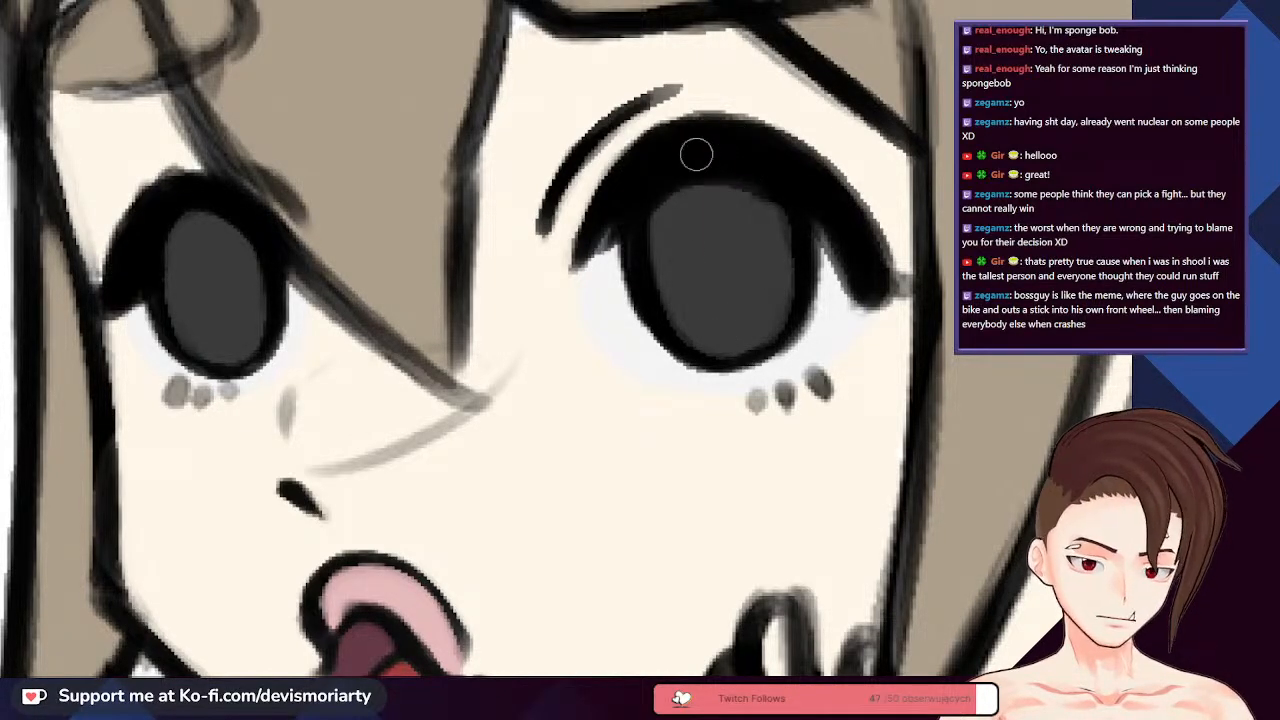
pyautogui.scroll(1, 872, 242)
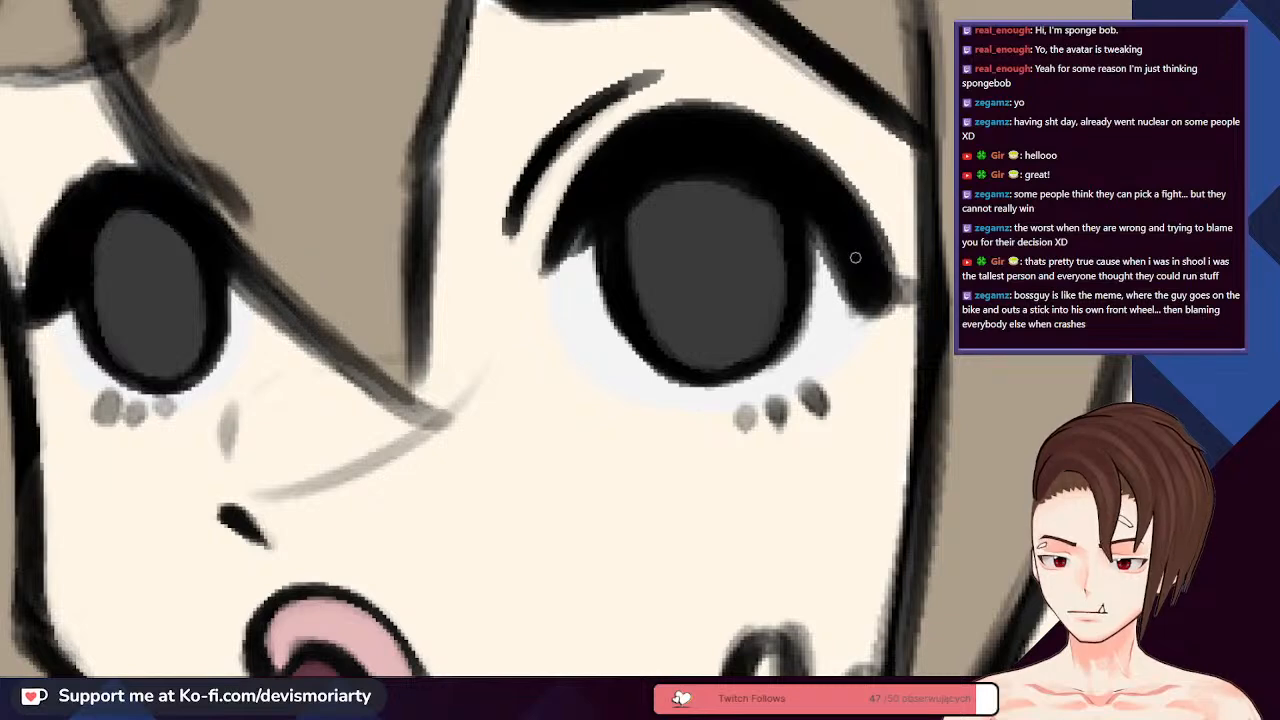
pyautogui.scroll(1, 745, 343)
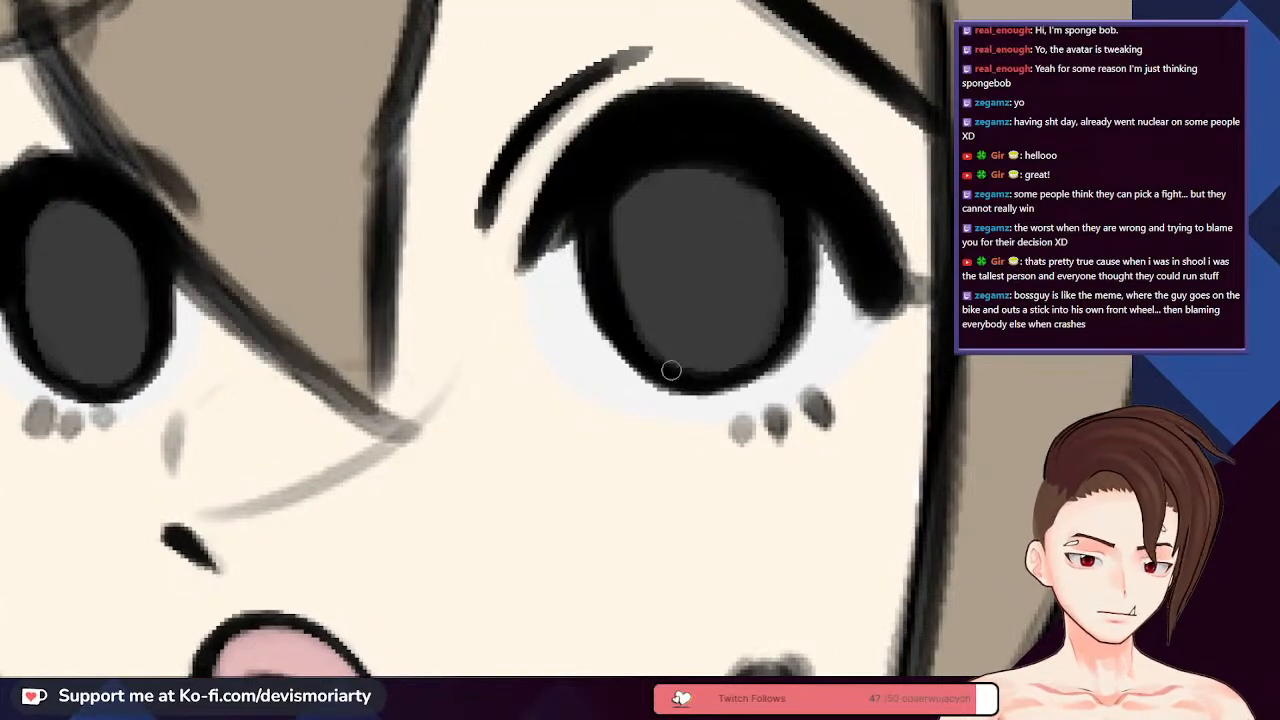
pyautogui.moveTo(694, 383)
pyautogui.mouseDown()
pyautogui.moveTo(794, 341)
pyautogui.moveTo(717, 384)
pyautogui.moveTo(803, 277)
pyautogui.moveTo(803, 295)
pyautogui.moveTo(796, 217)
pyautogui.moveTo(807, 203)
pyautogui.moveTo(874, 319)
pyautogui.moveTo(871, 298)
pyautogui.moveTo(882, 311)
pyautogui.moveTo(936, 276)
pyautogui.moveTo(865, 306)
pyautogui.moveTo(937, 277)
pyautogui.moveTo(877, 230)
pyautogui.moveTo(905, 244)
pyautogui.moveTo(911, 276)
pyautogui.moveTo(859, 215)
pyautogui.mouseUp()
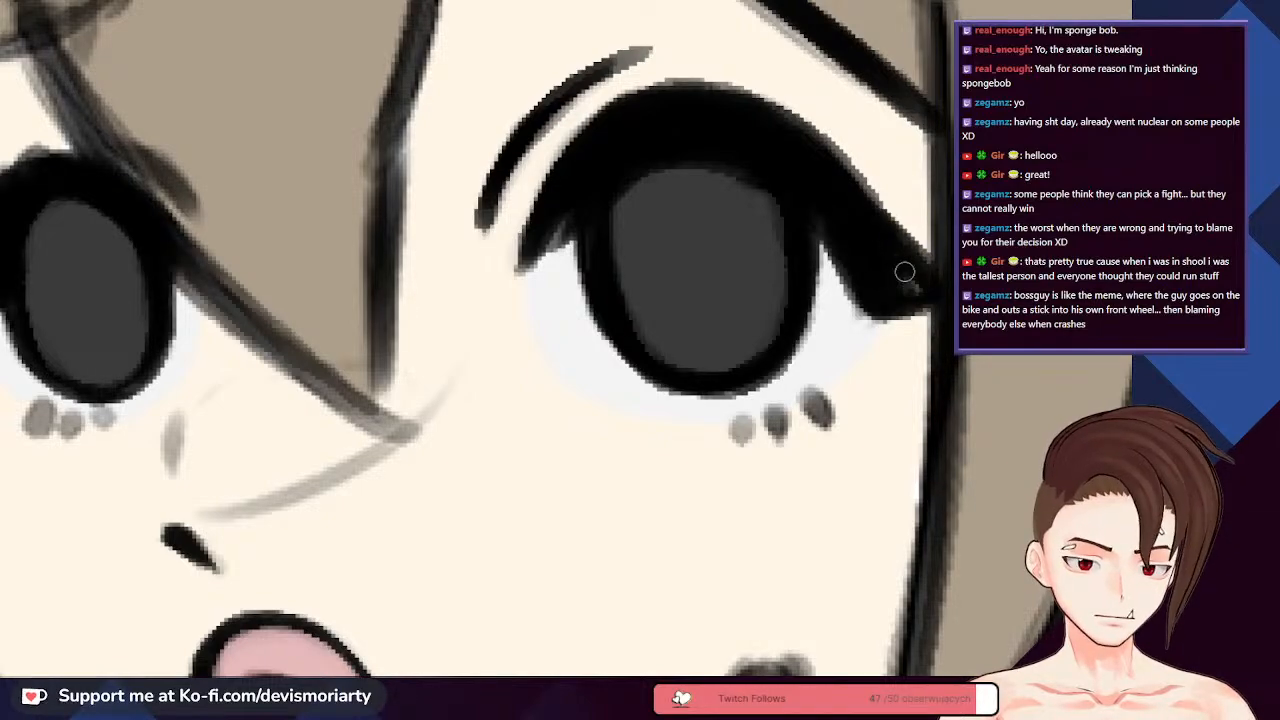
pyautogui.scroll(-5, 497, 349)
# - Reshape the inner corner of the near eye's upper lash into a smooth, downward-curving black tip
pyautogui.scroll(5, 491, 334)
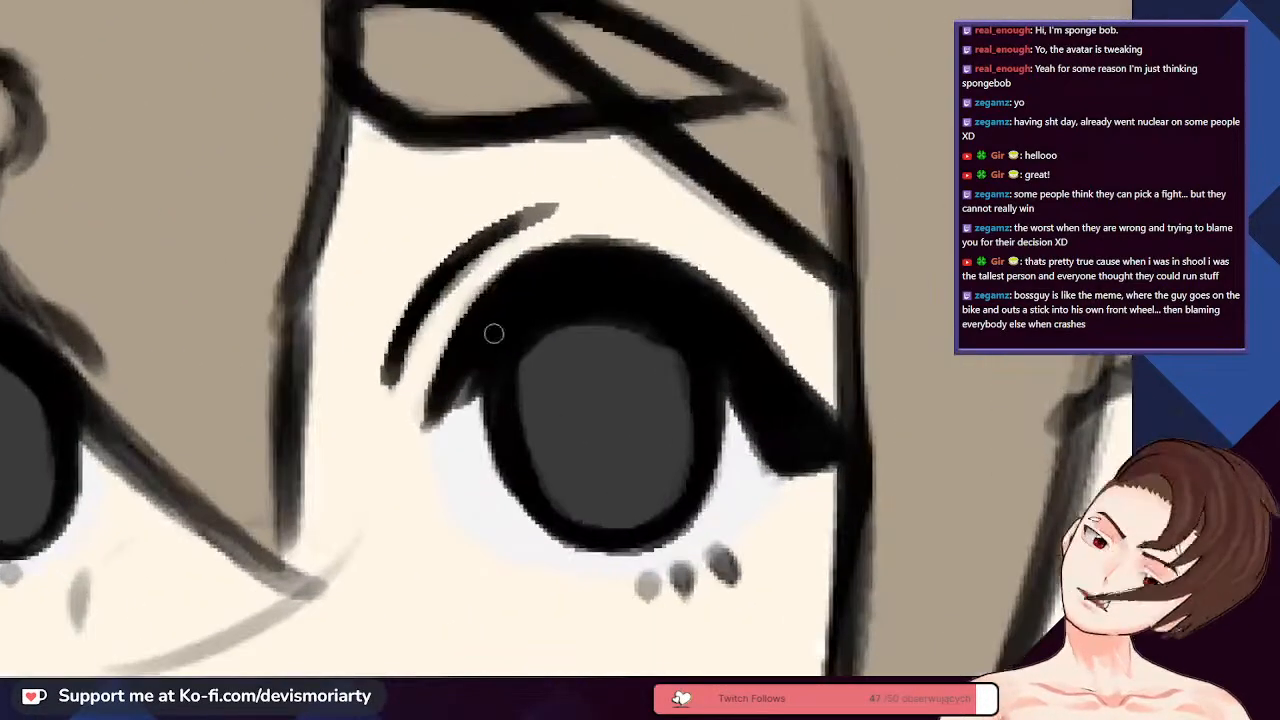
pyautogui.moveTo(453, 423)
pyautogui.mouseDown()
pyautogui.moveTo(432, 458)
pyautogui.moveTo(434, 408)
pyautogui.mouseUp()
pyautogui.scroll(-5, 462, 330)
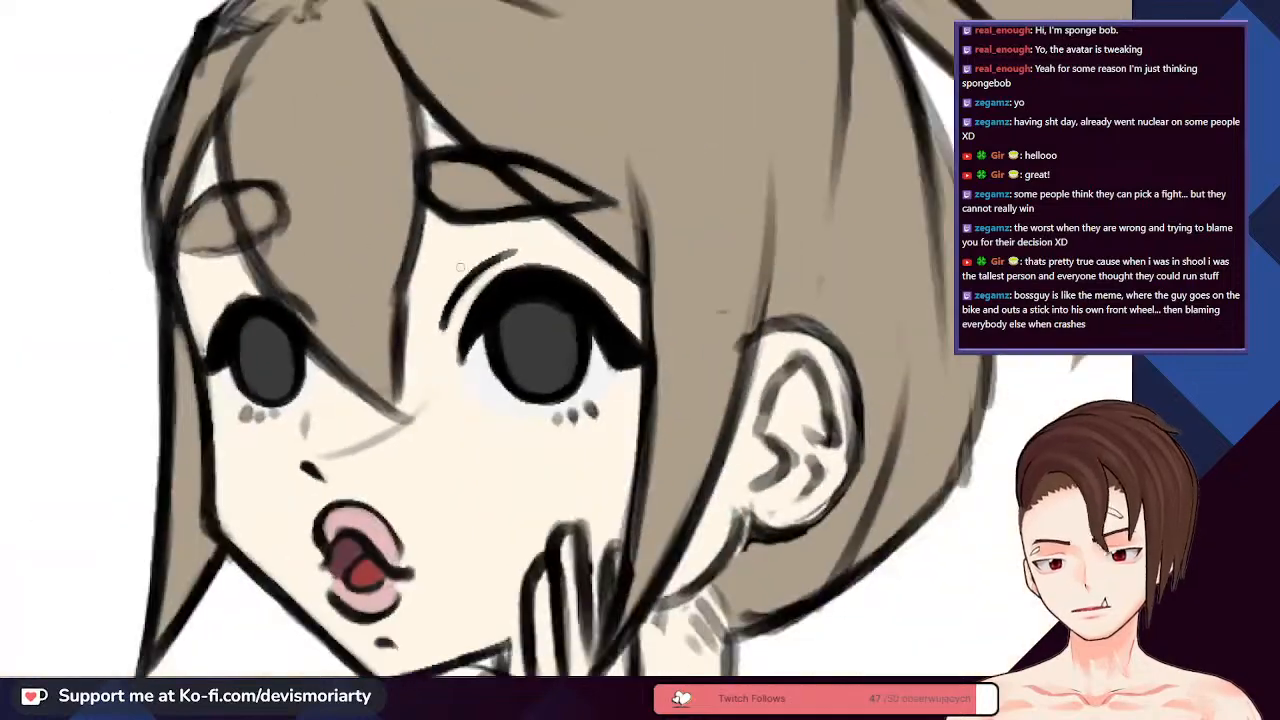
pyautogui.scroll(5, 454, 402)
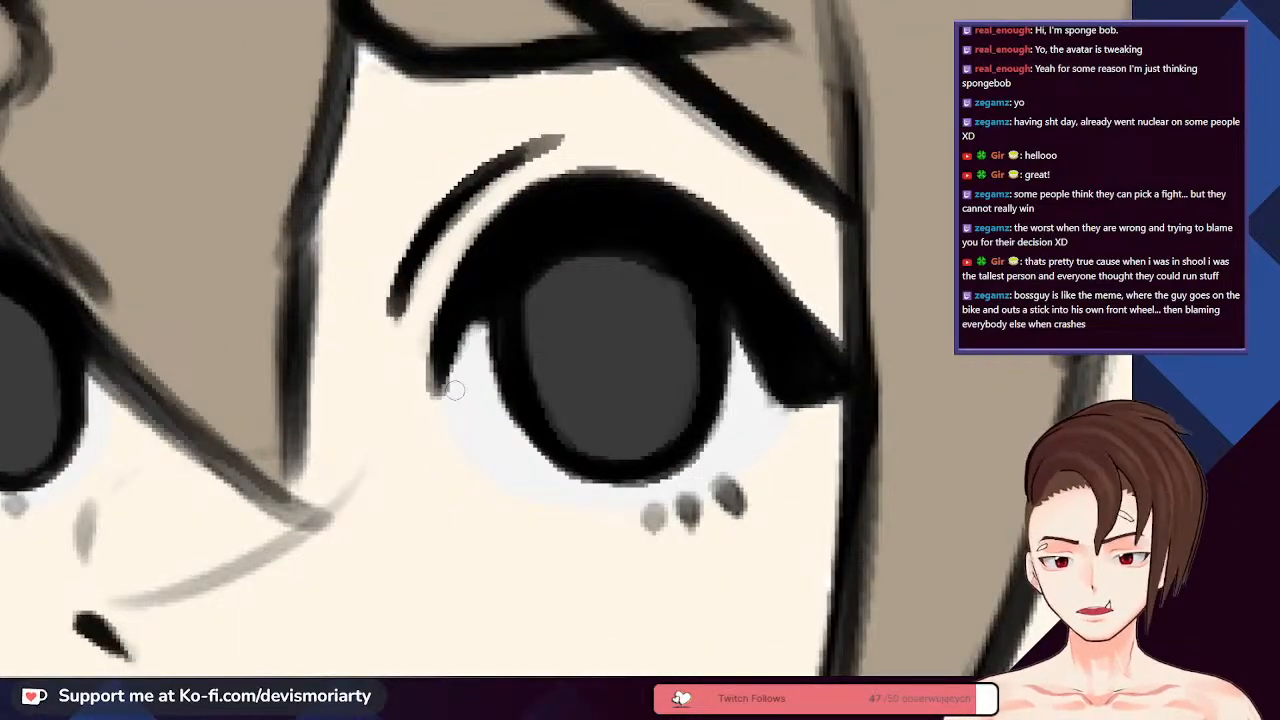
pyautogui.scroll(-5, 478, 330)
pyautogui.scroll(5, 477, 300)
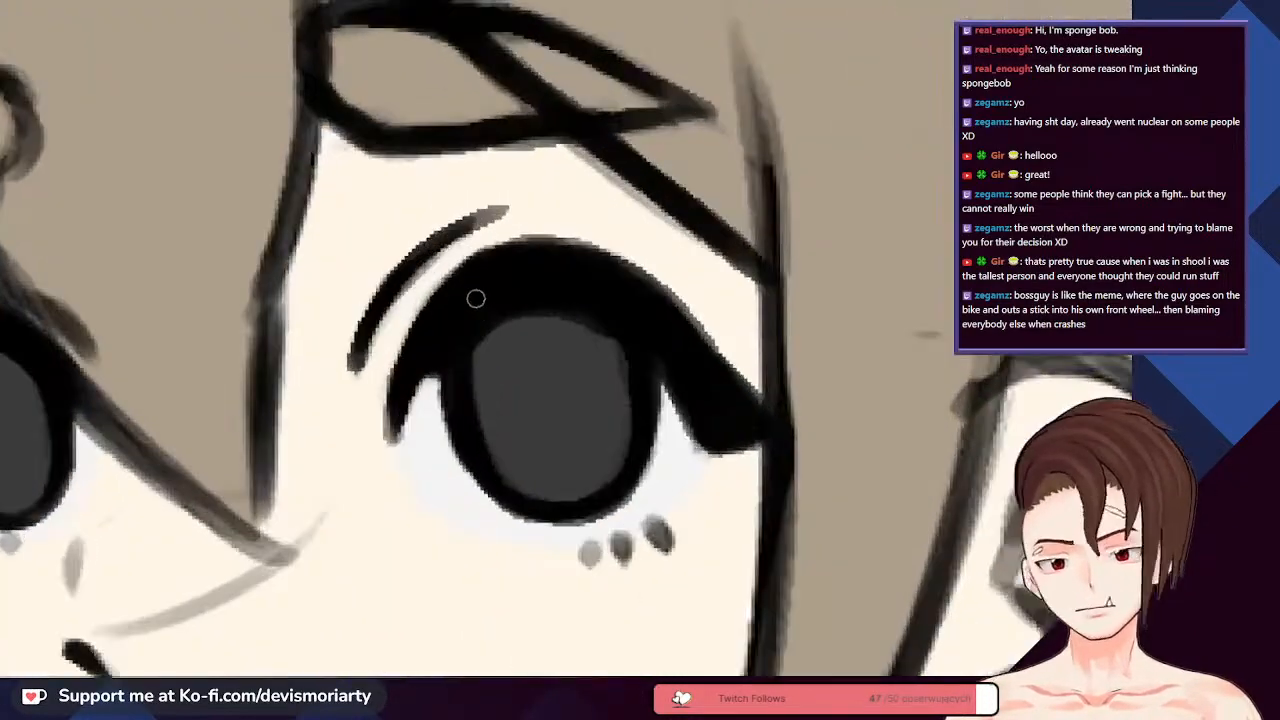
pyautogui.moveTo(429, 361); pyautogui.dragTo(410, 438)
pyautogui.moveTo(430, 392); pyautogui.dragTo(372, 472)
pyautogui.scroll(-5, 420, 420)
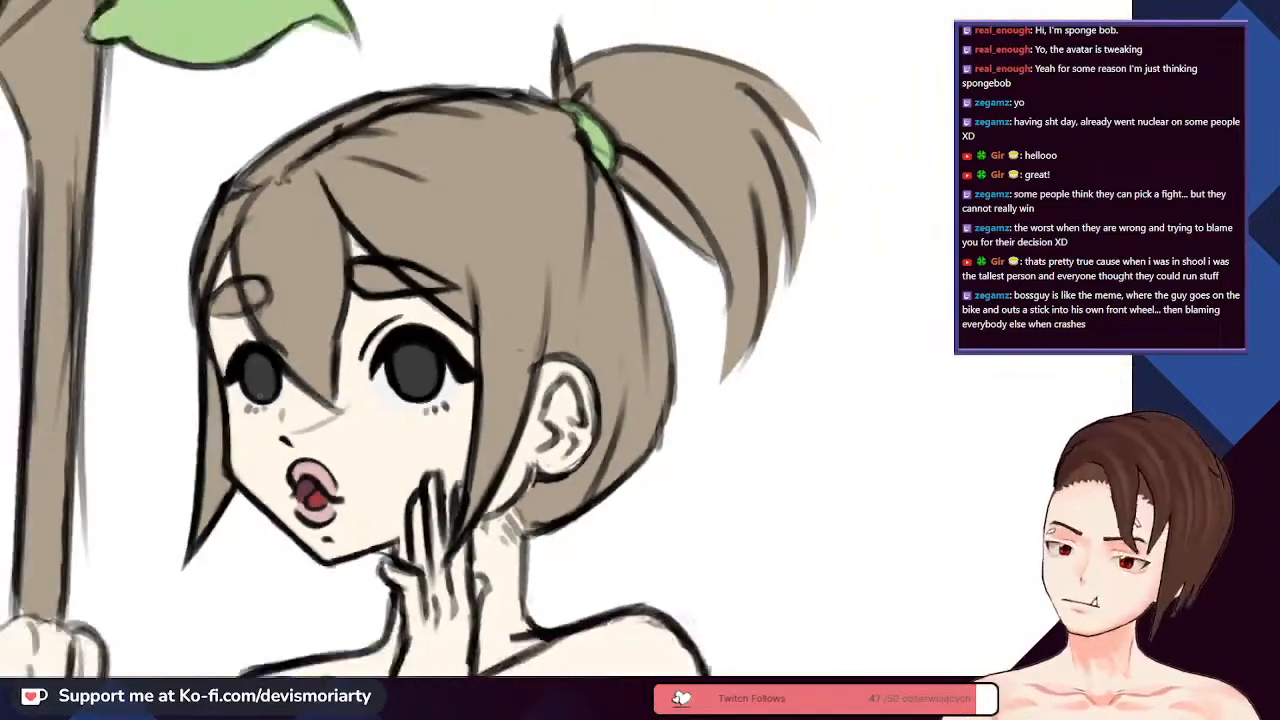
# - Redraw the far-side edge of the central fringe lock in solid black from its tip past the far eye and through the eyebrow
pyautogui.scroll(5, 225, 292)
pyautogui.scroll(-5, 289, 338)
pyautogui.scroll(5, 289, 338)
pyautogui.moveTo(290, 346); pyautogui.dragTo(408, 444)
pyautogui.moveTo(312, 364); pyautogui.dragTo(467, 472)
pyautogui.scroll(-5, 467, 472)
pyautogui.scroll(5, 280, 330)
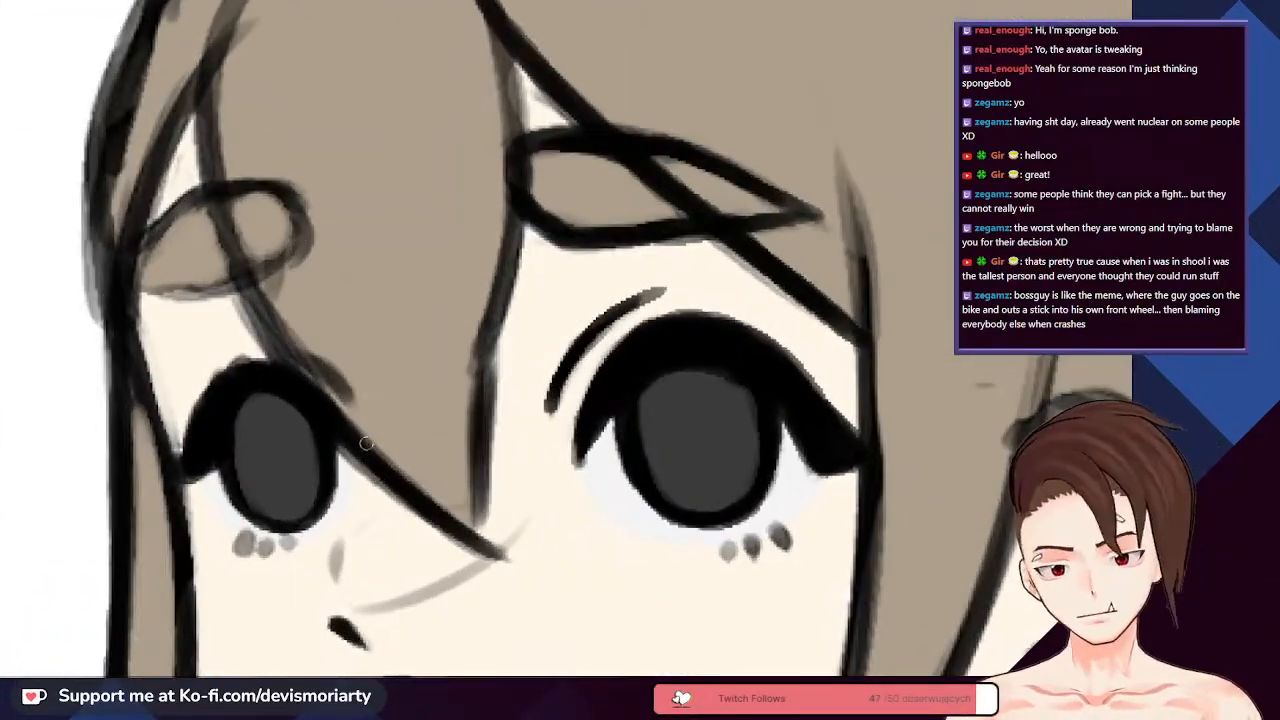
pyautogui.moveTo(300, 374)
pyautogui.mouseDown()
pyautogui.moveTo(240, 288)
pyautogui.moveTo(208, 145)
pyautogui.mouseUp()
pyautogui.moveTo(236, 250); pyautogui.dragTo(210, 85)
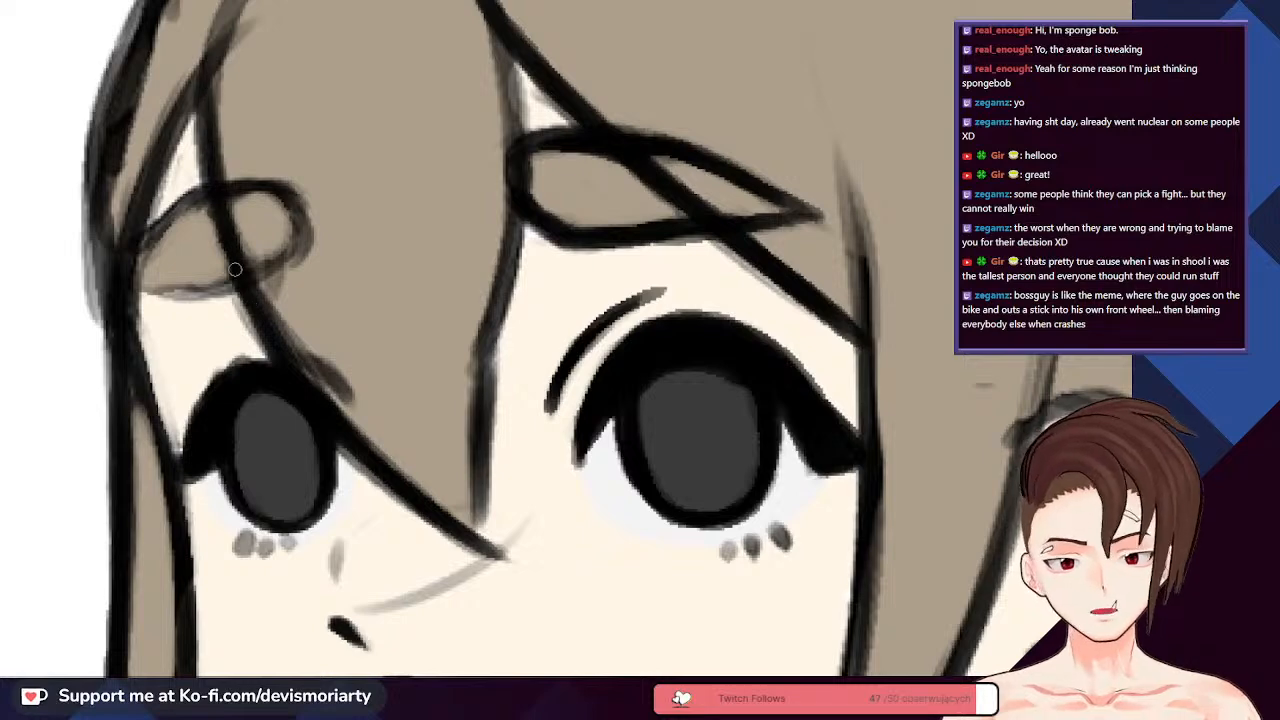
# - Redraw the far eyebrow's outline in solid black, covering its rounded inner end, upper curve and underside
pyautogui.scroll(2, 234, 269)
pyautogui.moveTo(222, 240)
pyautogui.mouseDown()
pyautogui.moveTo(316, 233)
pyautogui.moveTo(294, 217)
pyautogui.moveTo(318, 250)
pyautogui.moveTo(275, 322)
pyautogui.mouseUp()
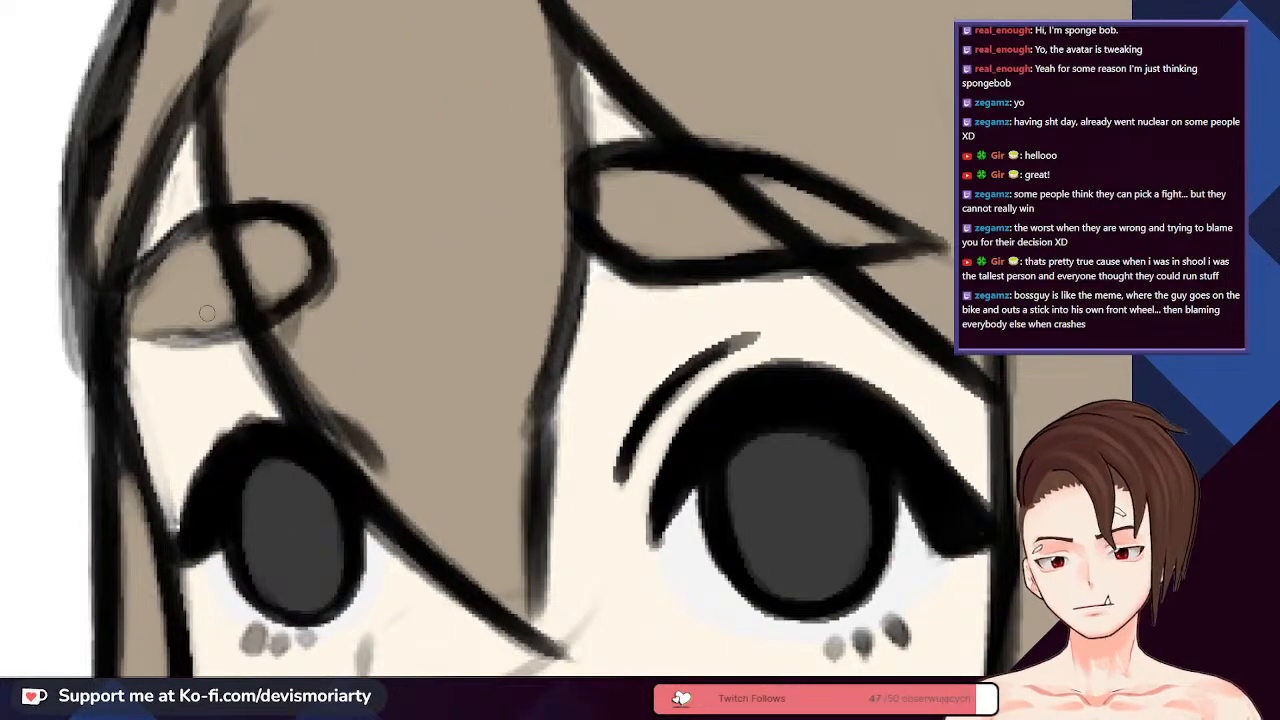
pyautogui.scroll(2, 180, 240)
pyautogui.moveTo(240, 190)
pyautogui.mouseDown()
pyautogui.moveTo(137, 262)
pyautogui.moveTo(100, 355)
pyautogui.mouseUp()
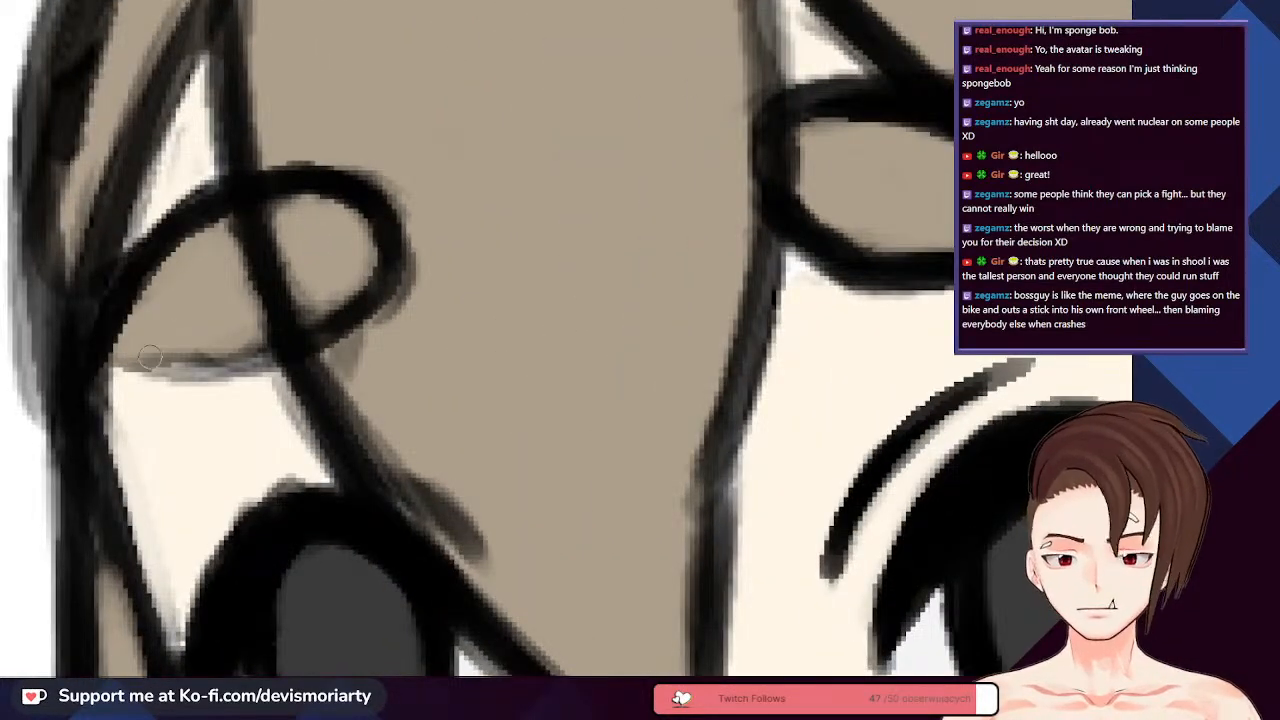
pyautogui.moveTo(290, 360)
pyautogui.mouseDown()
pyautogui.moveTo(179, 373)
pyautogui.moveTo(225, 367)
pyautogui.moveTo(100, 371)
pyautogui.mouseUp()
pyautogui.scroll(-3, 340, 385)
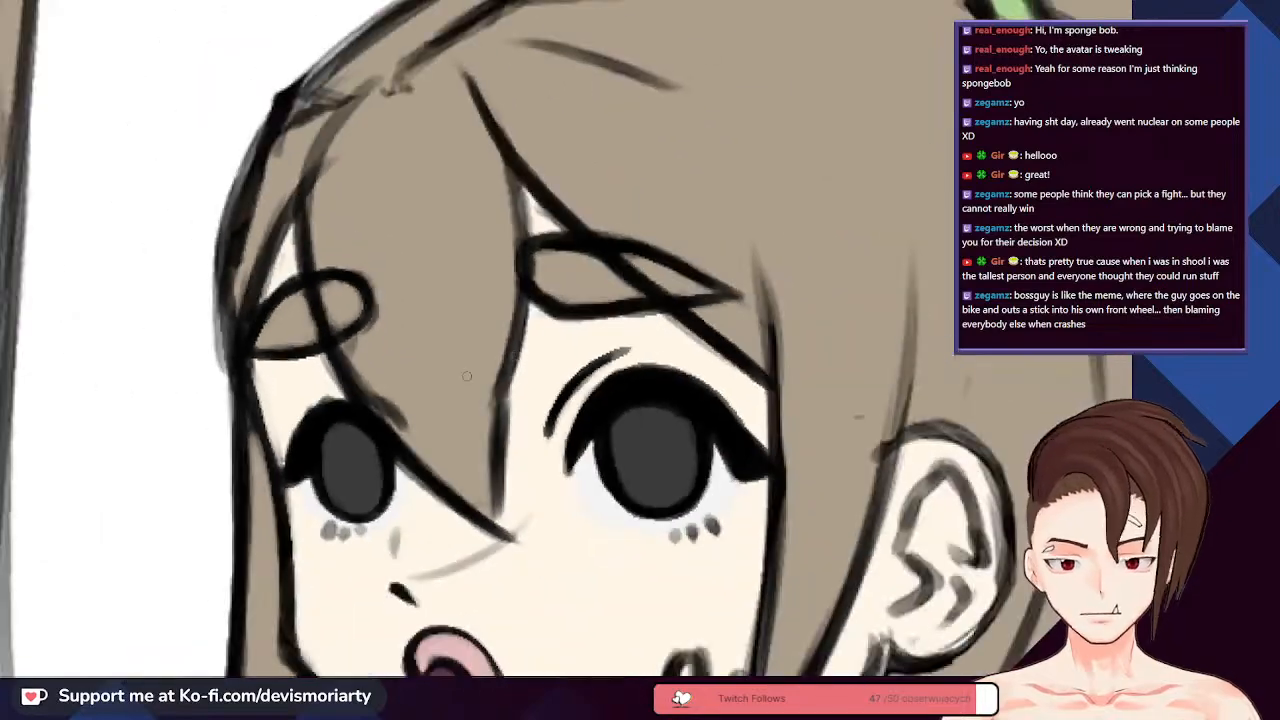
pyautogui.scroll(-5, 526, 237)
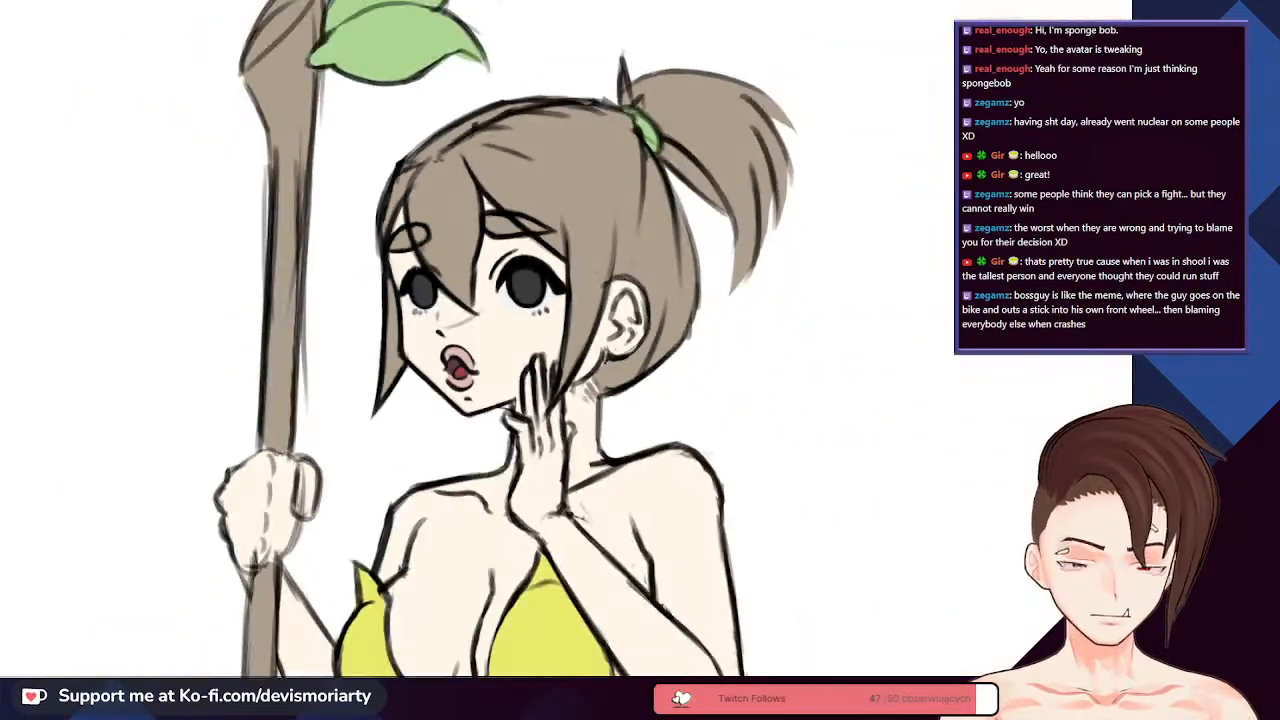
# - Redraw the near-side edge of the central fringe lock and continue its far-side edge up toward the parting in solid black
pyautogui.scroll(5, 494, 290)
pyautogui.moveTo(507, 278); pyautogui.dragTo(505, 430)
pyautogui.scroll(-5, 505, 430)
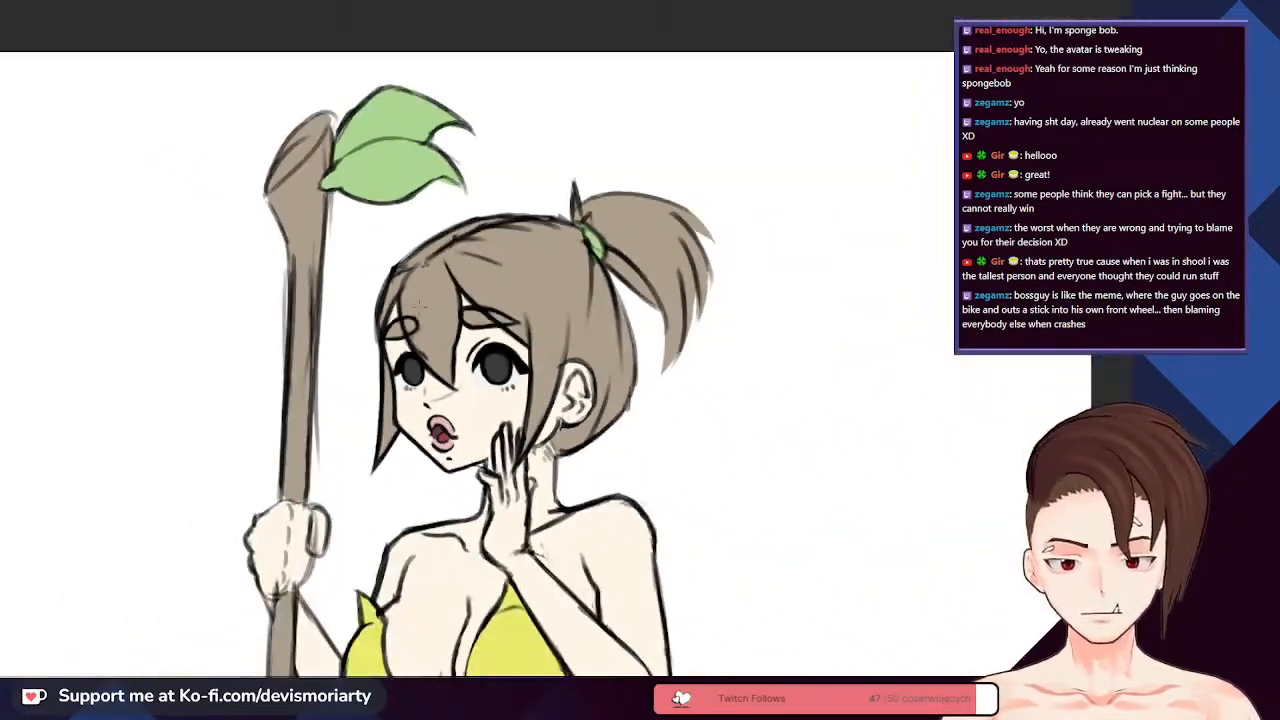
pyautogui.scroll(5, 398, 425)
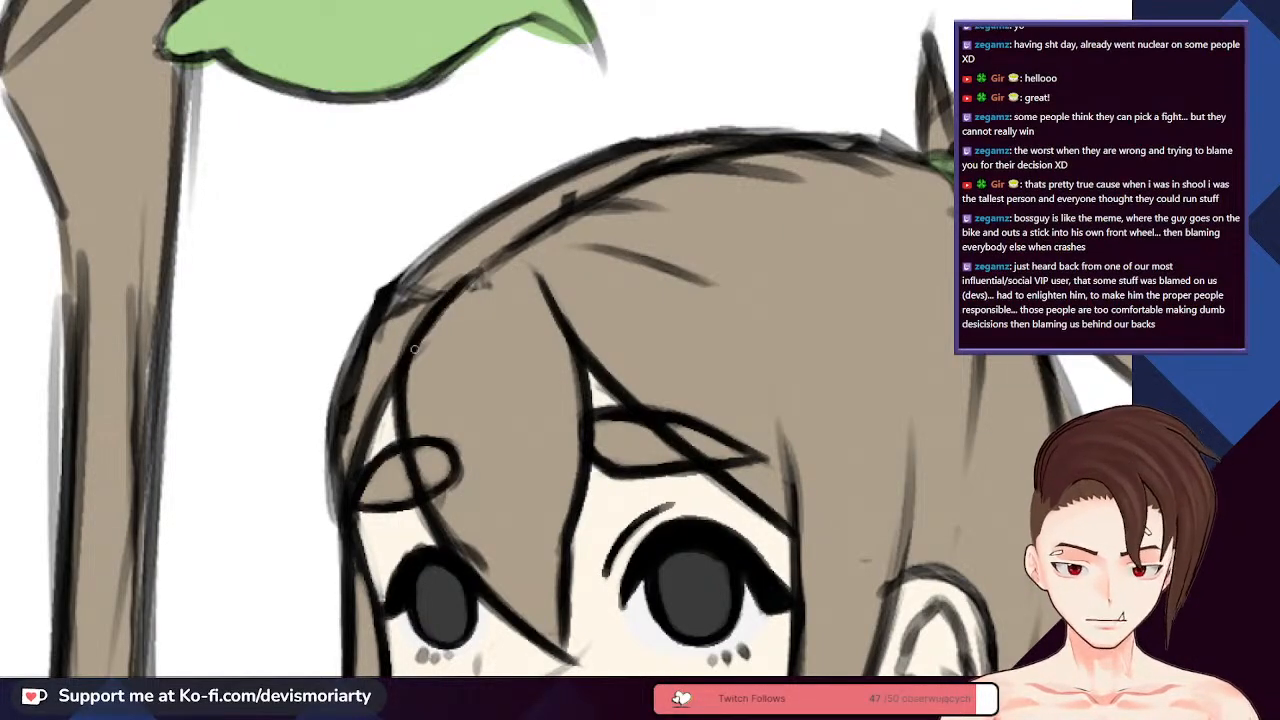
pyautogui.scroll(-5, 414, 348)
# - Examine the head and whole figure alongside the Weepinbell reference to judge the redrawn lines
pyautogui.scroll(2, 425, 490)
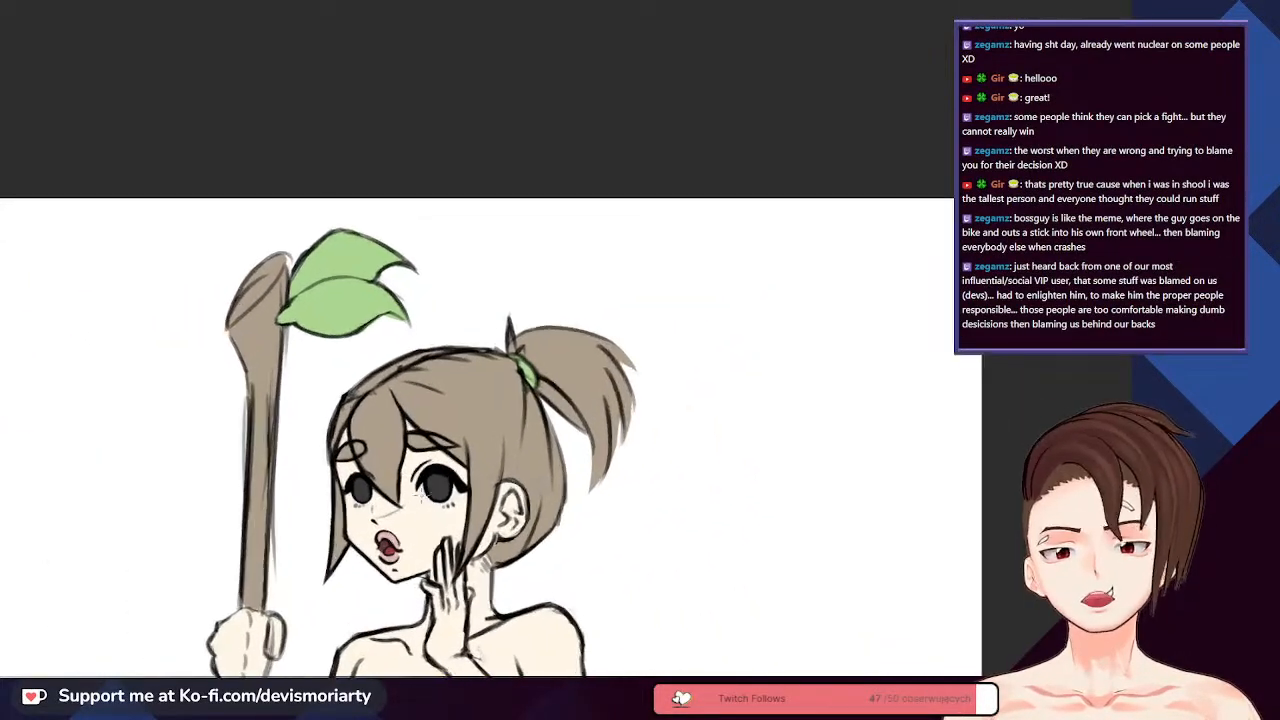
pyautogui.scroll(-4, 425, 490)
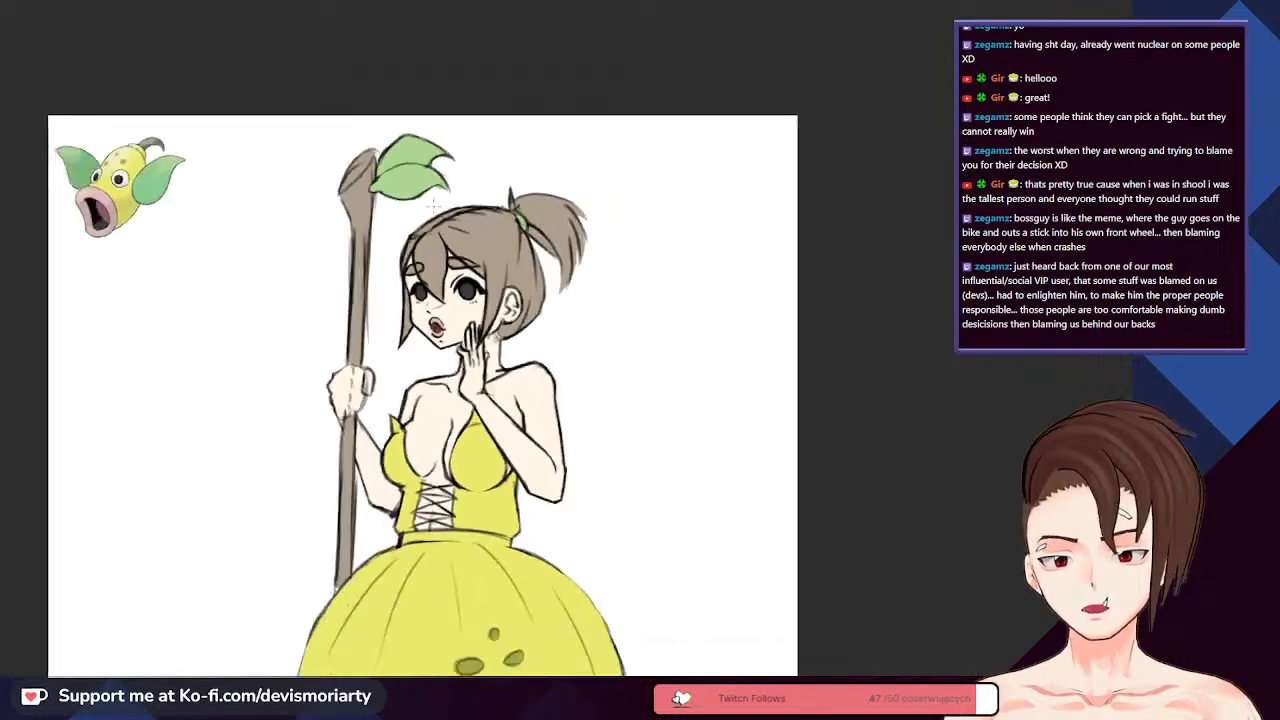
pyautogui.scroll(-2, 434, 206)
pyautogui.scroll(-1, 434, 206)
pyautogui.scroll(1, 434, 206)
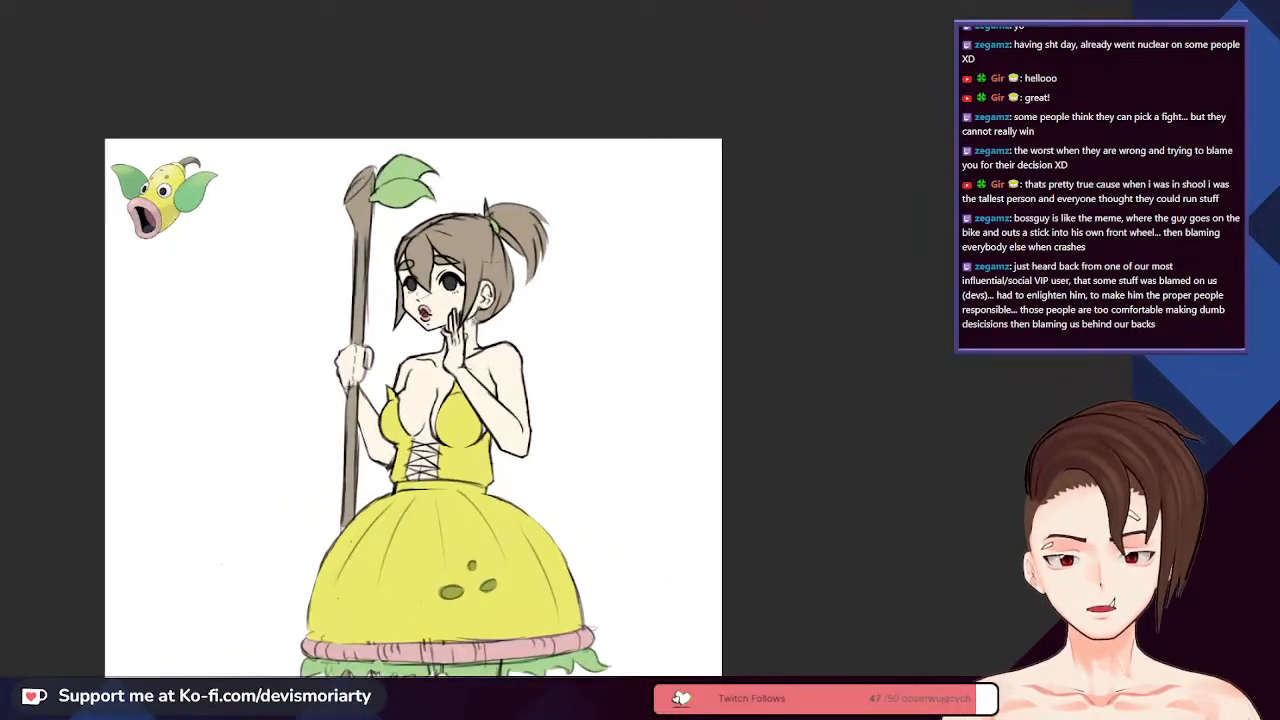
pyautogui.scroll(5, 440, 210)
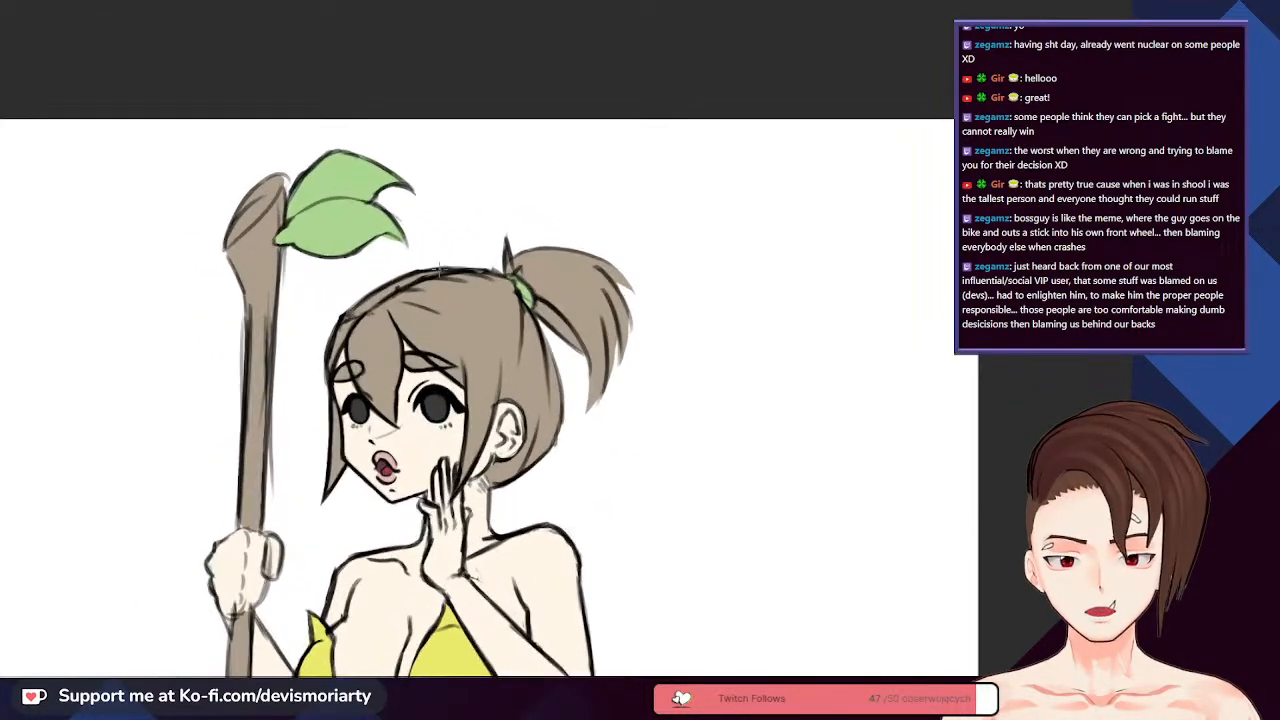
pyautogui.scroll(-1, 442, 268)
pyautogui.scroll(1, 442, 268)
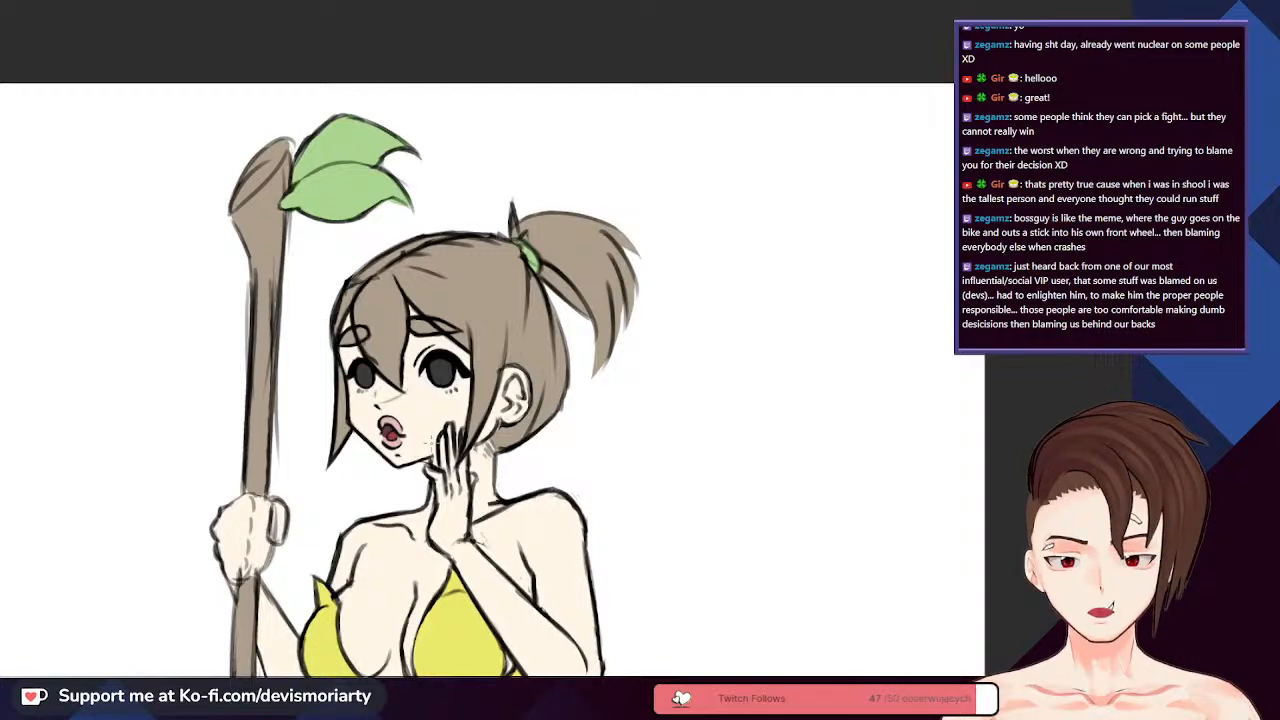
pyautogui.scroll(-1, 442, 300)
pyautogui.scroll(2, 442, 300)
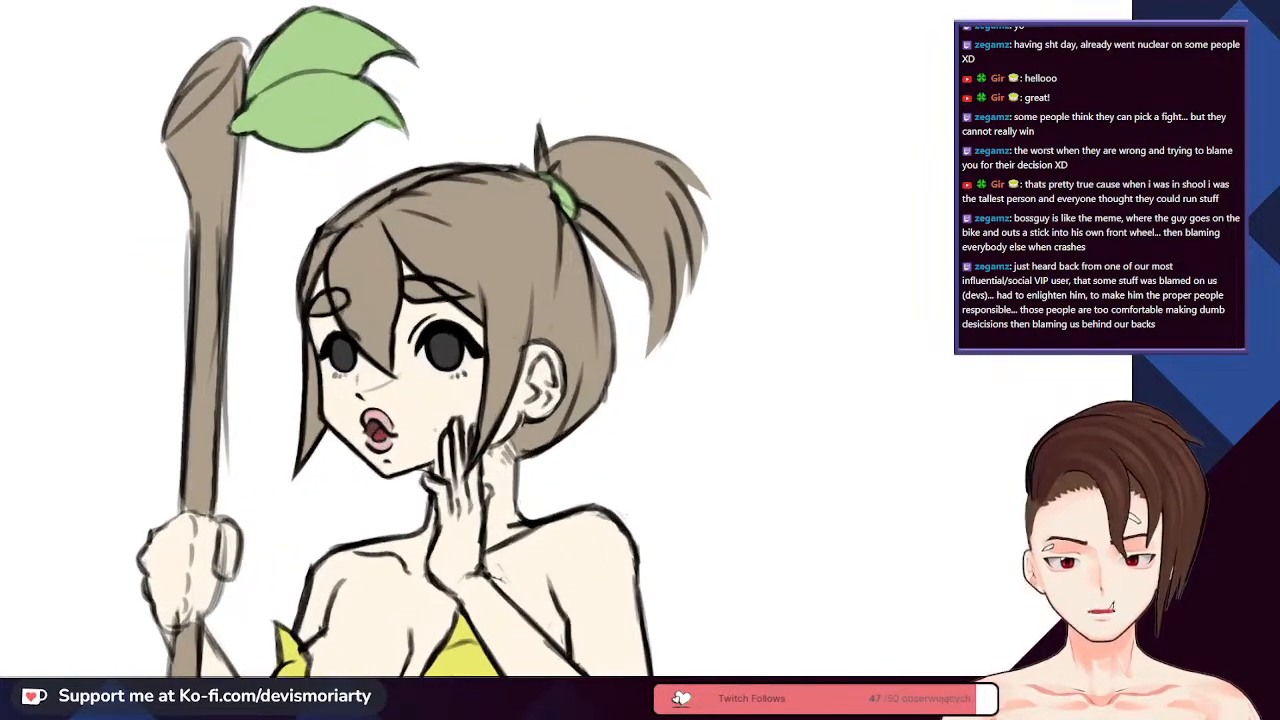
# - Inspect the redrawn fringe, eyebrows and eyes both close up and from a distance
pyautogui.scroll(-1, 440, 300)
pyautogui.scroll(1, 440, 300)
pyautogui.scroll(-1, 440, 300)
pyautogui.scroll(1, 440, 300)
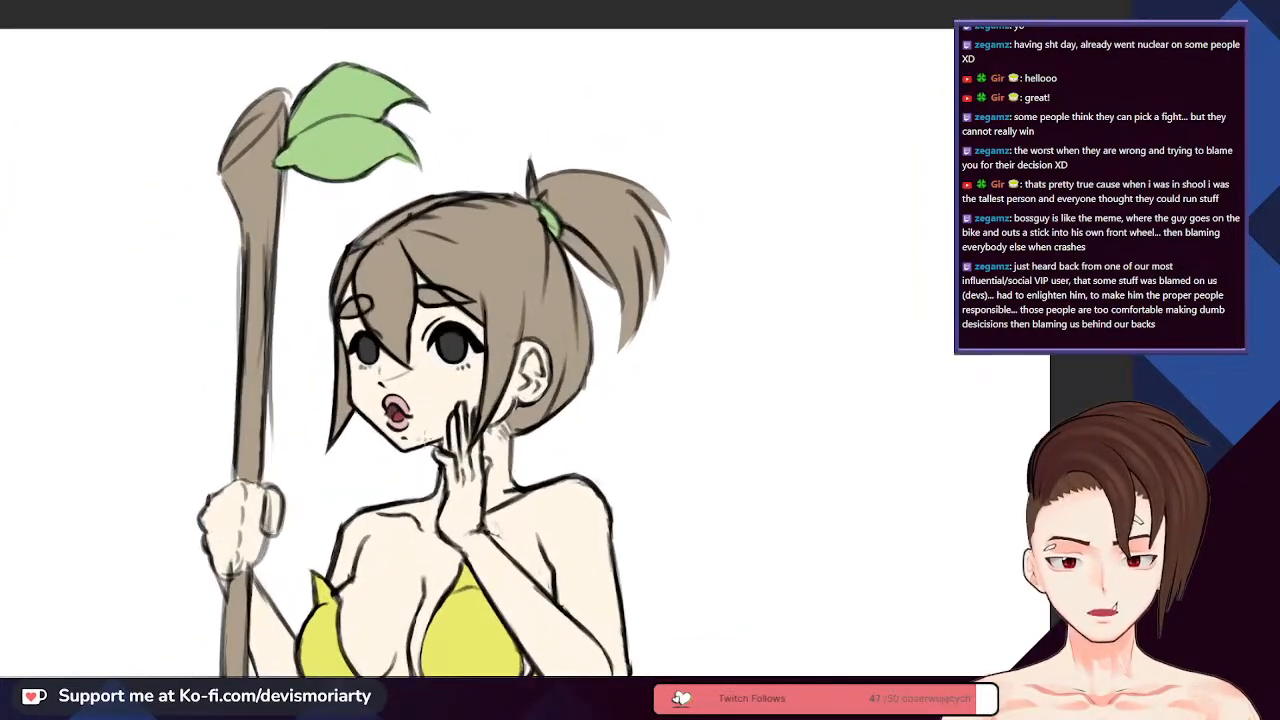
pyautogui.scroll(-4, 440, 300)
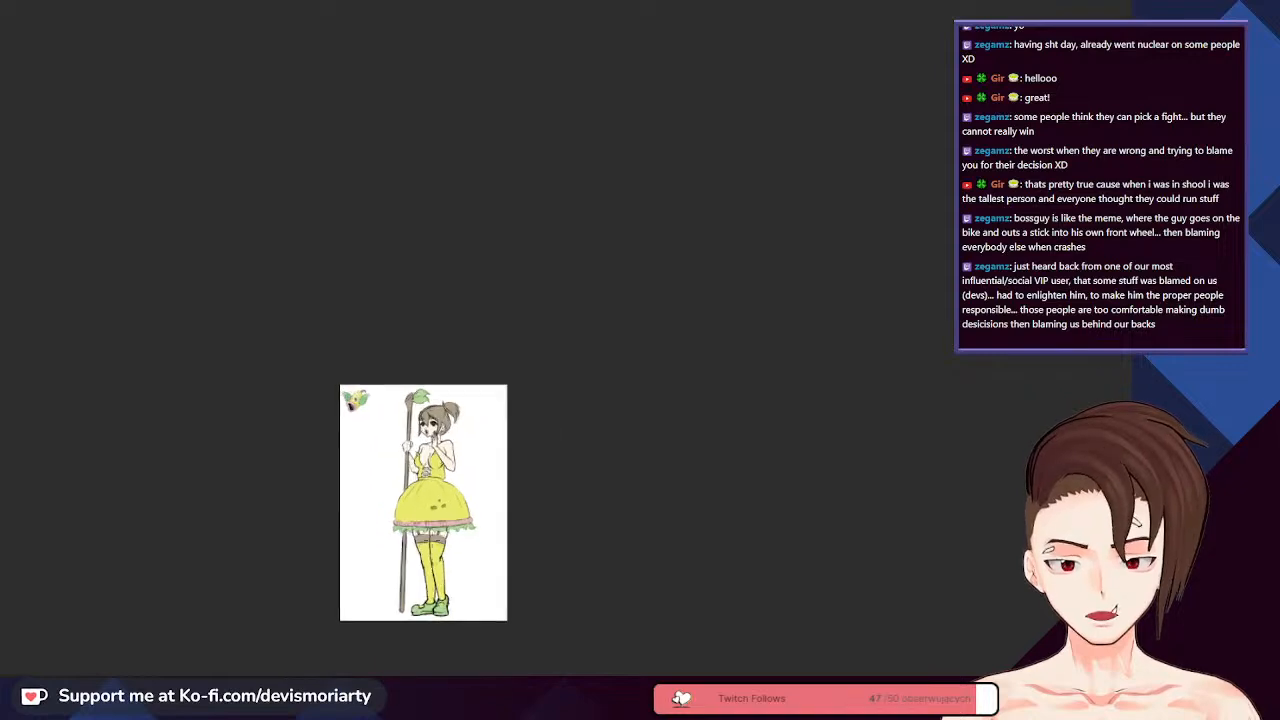
pyautogui.scroll(8, 359, 250)
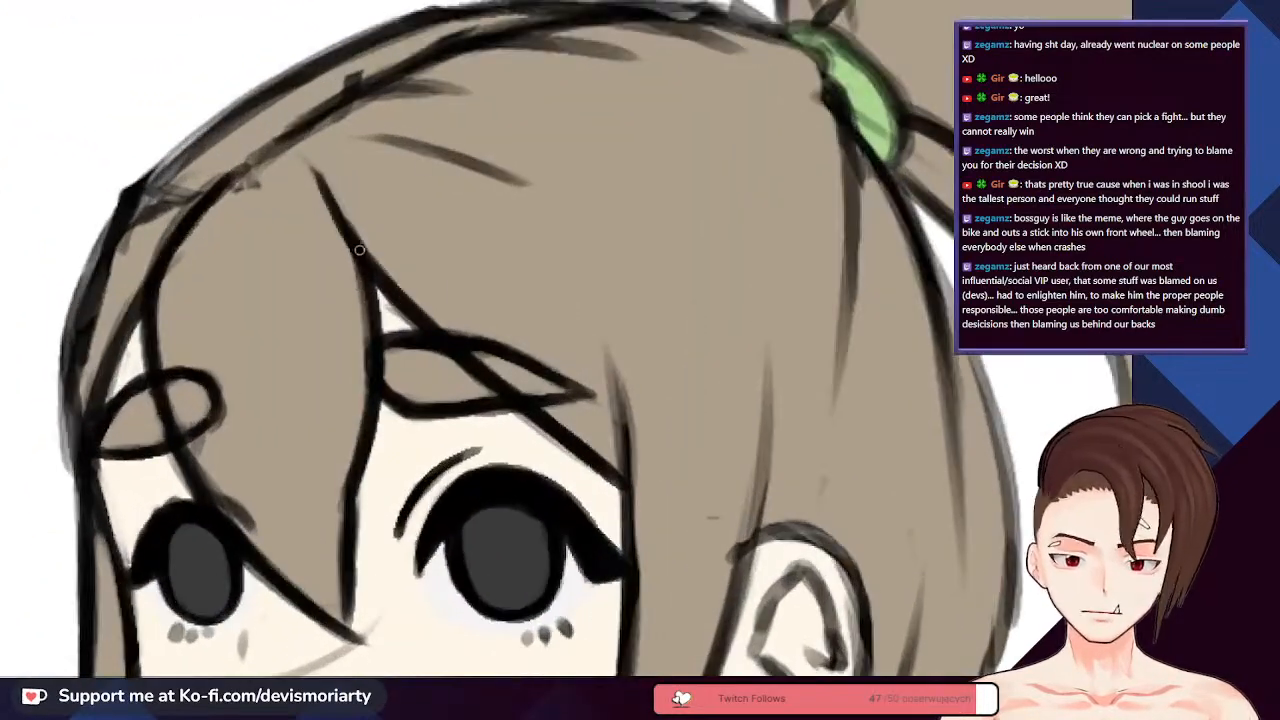
pyautogui.scroll(-2, 370, 410)
pyautogui.scroll(5, 487, 482)
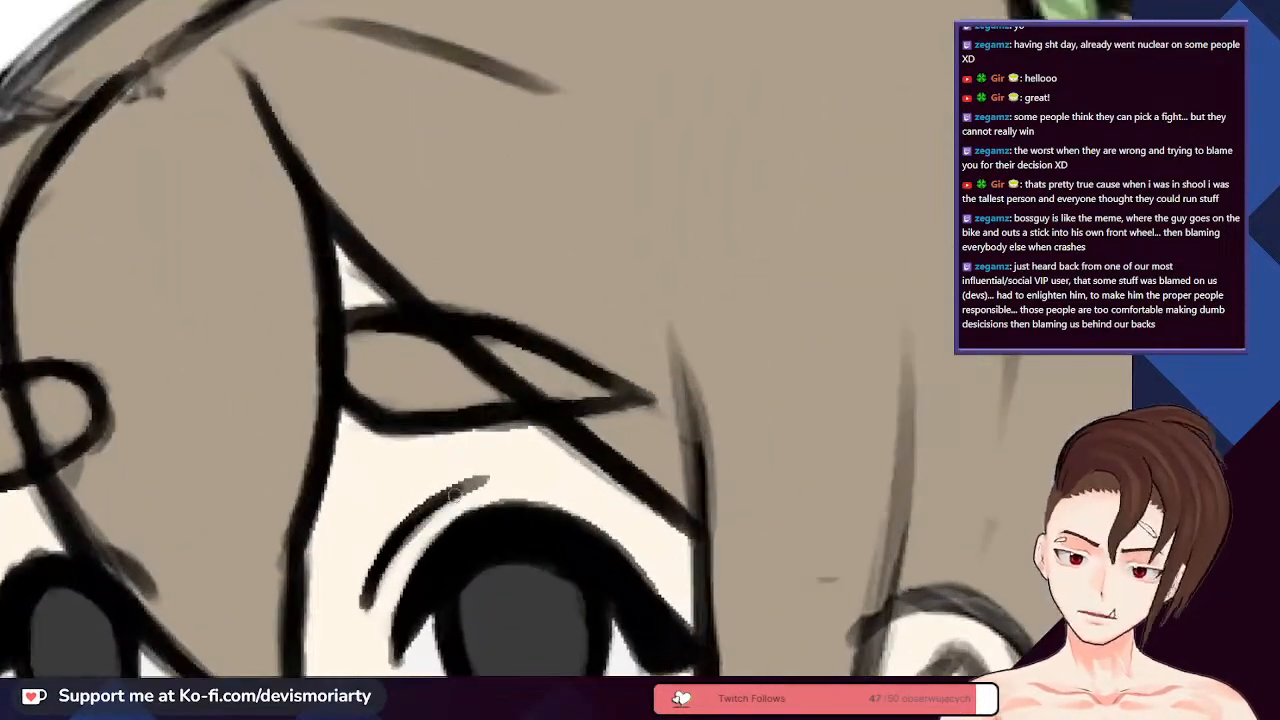
pyautogui.scroll(-4, 388, 543)
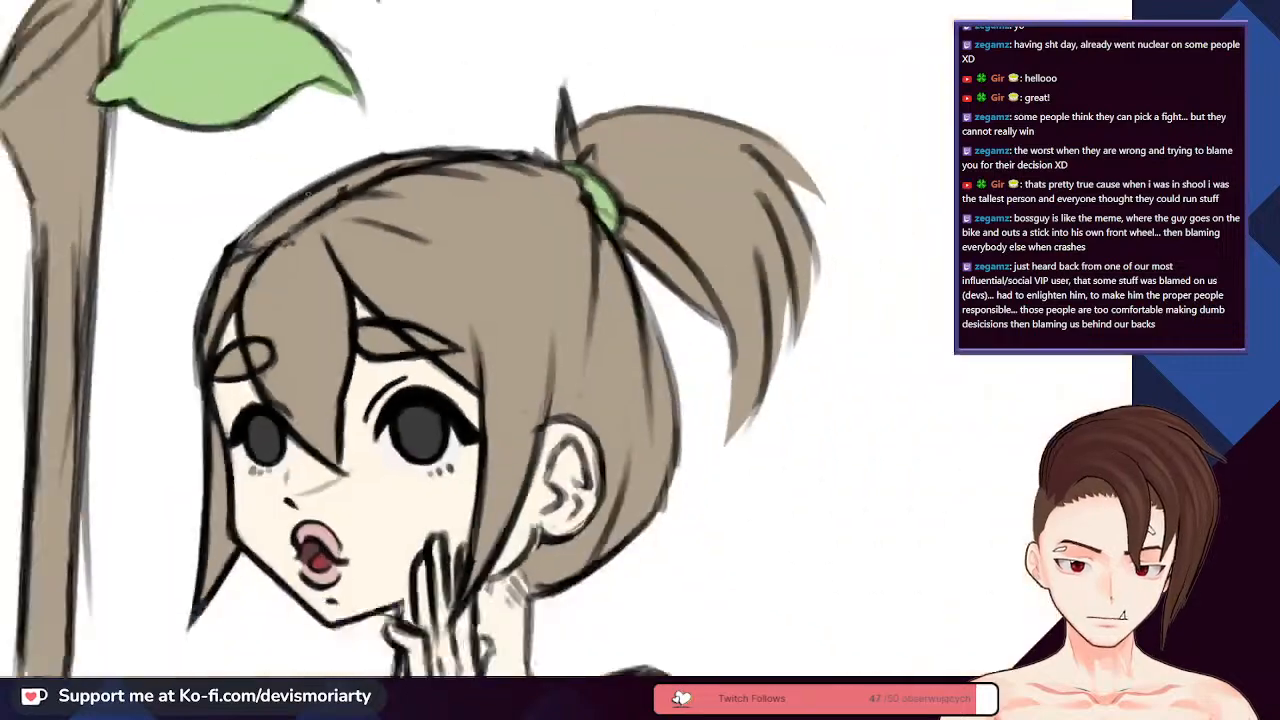
pyautogui.scroll(4, 315, 405)
pyautogui.moveTo(316, 391)
pyautogui.mouseDown()
pyautogui.moveTo(389, 447)
pyautogui.moveTo(314, 378)
pyautogui.moveTo(354, 398)
pyautogui.mouseUp()
pyautogui.scroll(-1, 262, 378)
pyautogui.scroll(-3, 270, 383)
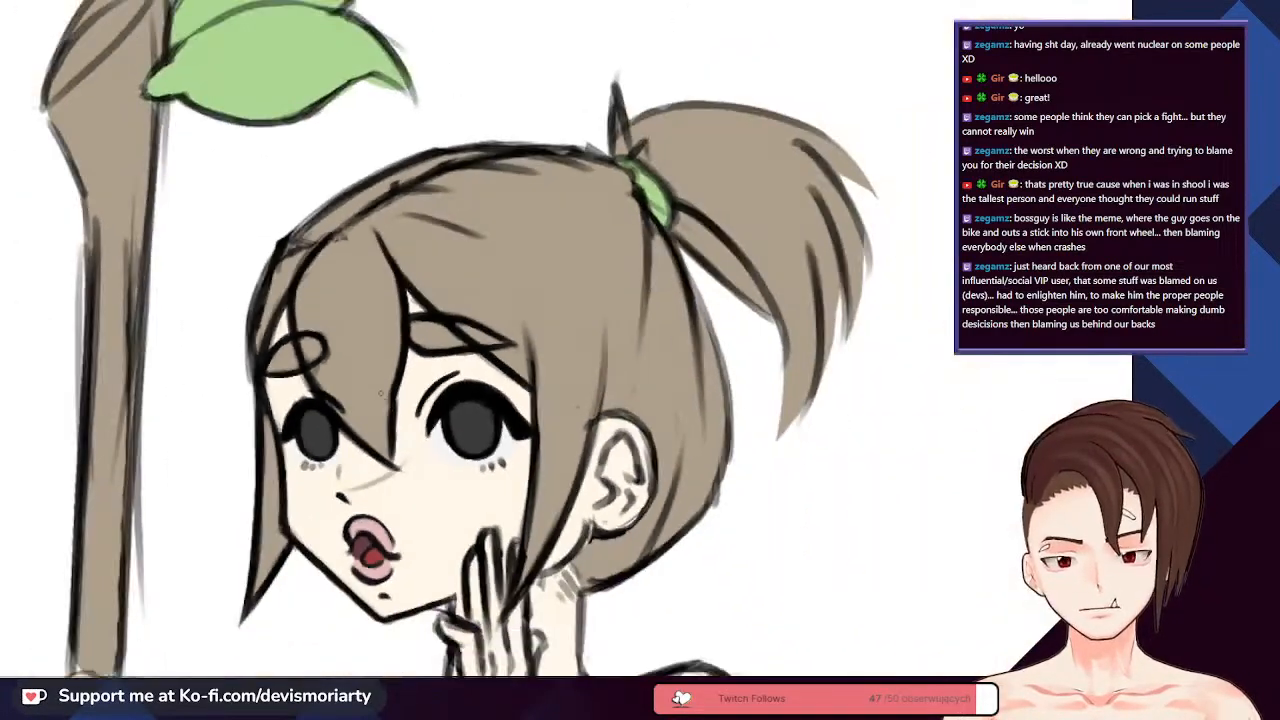
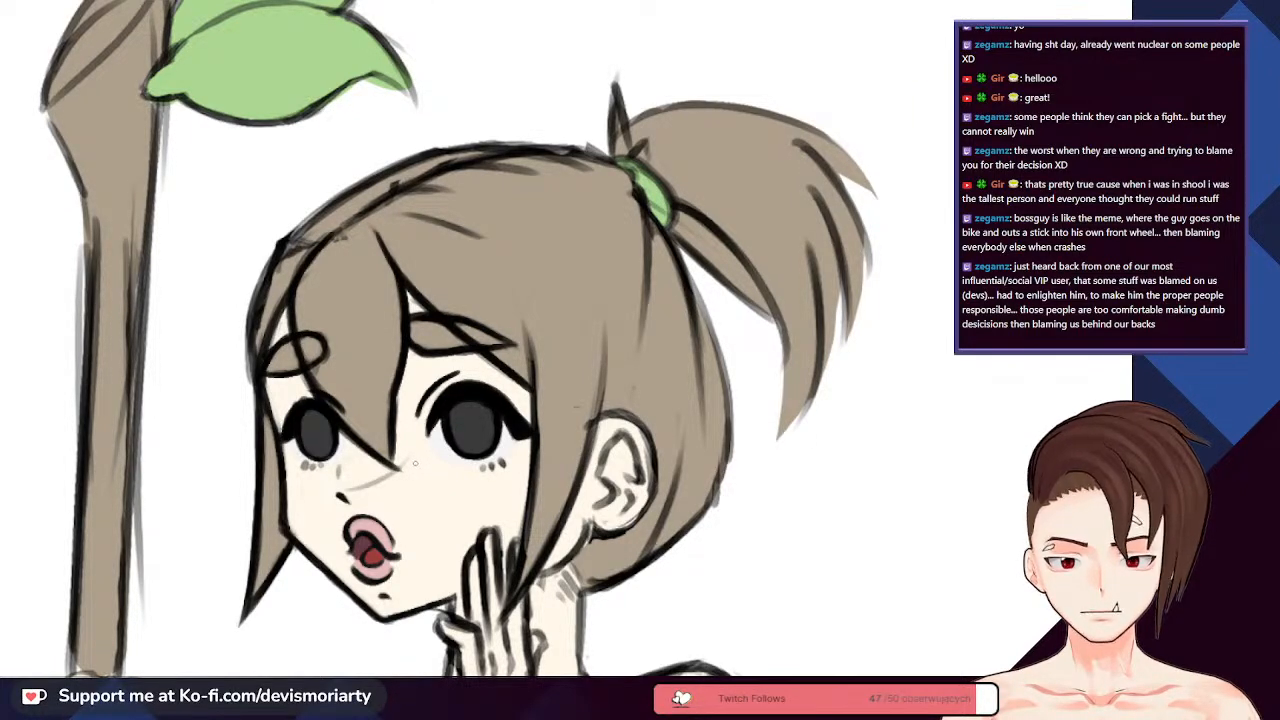
# - Compare the redrawn head with the rest of the figure and the Weepinbell reference
pyautogui.scroll(-1, 415, 463)
pyautogui.scroll(3, 415, 463)
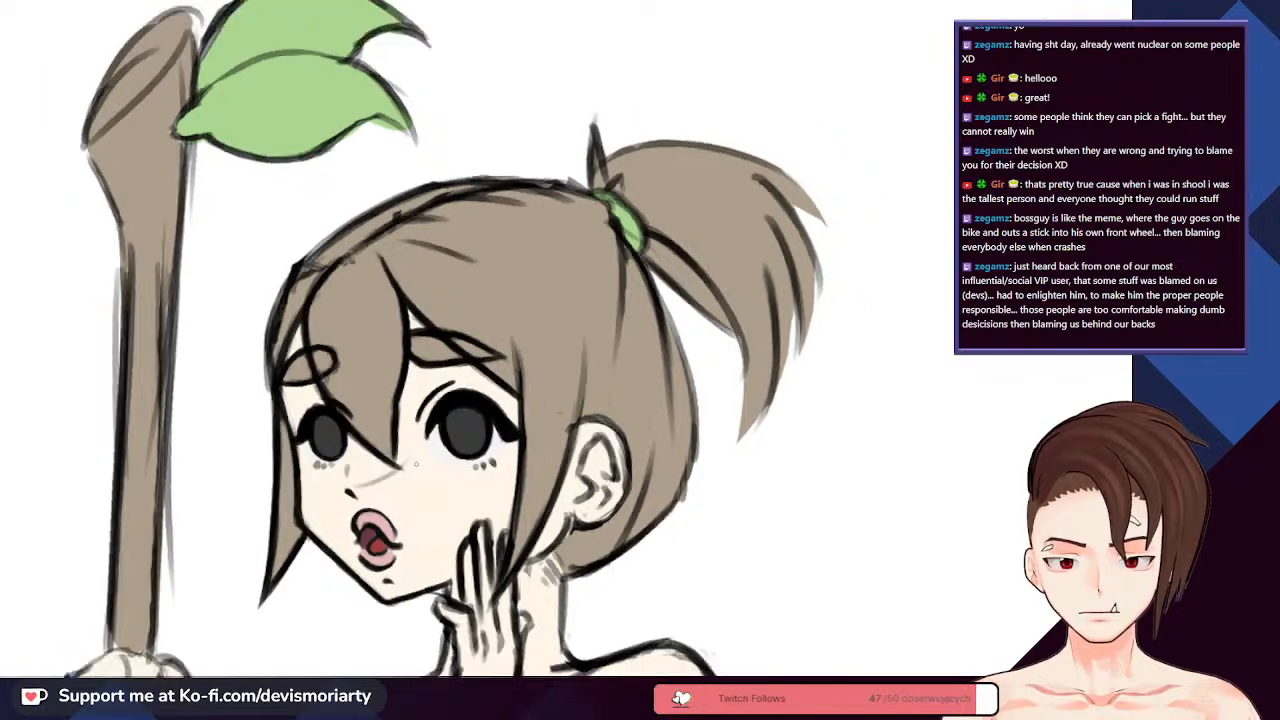
pyautogui.scroll(-6, 415, 463)
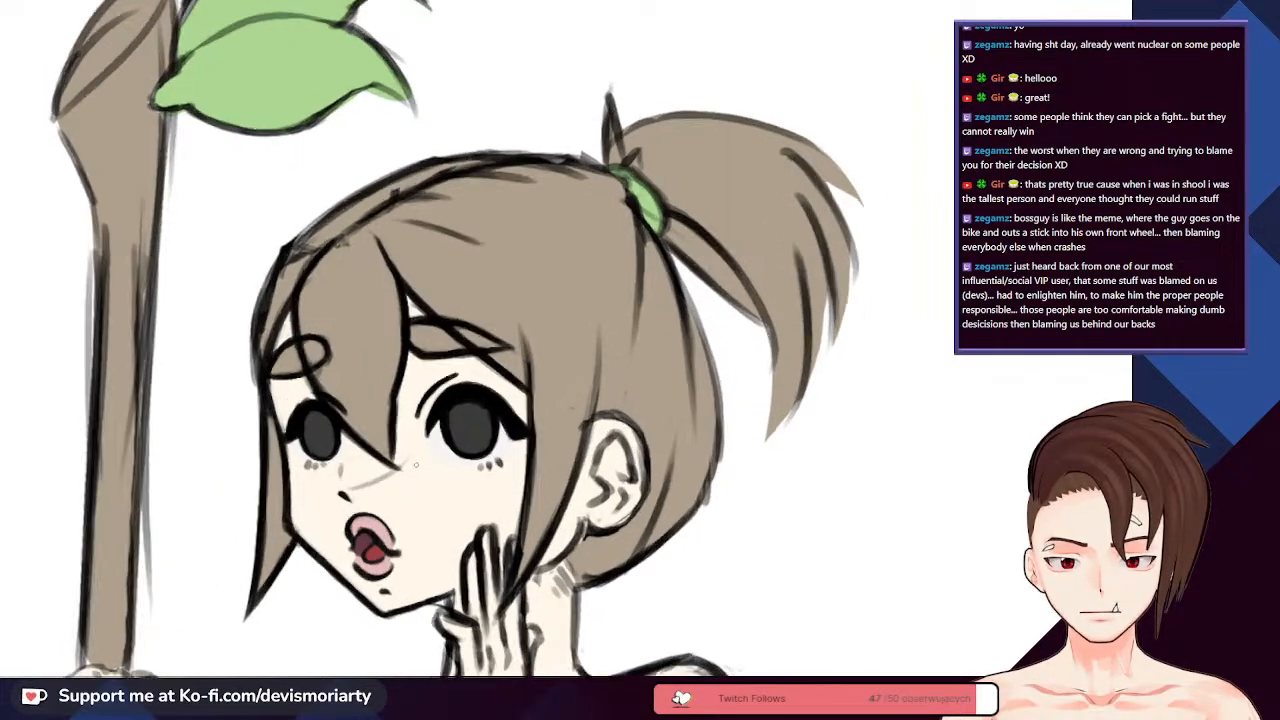
pyautogui.scroll(-4, 400, 464)
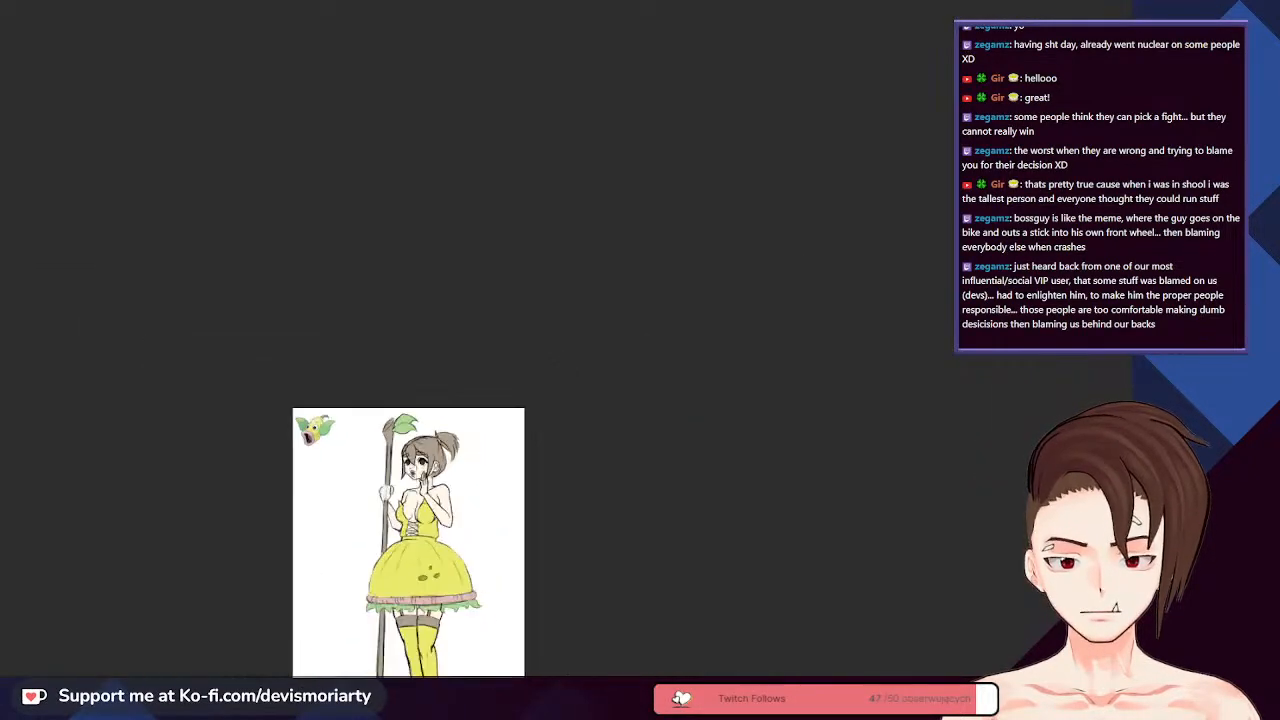
pyautogui.scroll(4, 400, 464)
pyautogui.scroll(-4, 400, 464)
pyautogui.scroll(2, 400, 464)
pyautogui.scroll(-4, 428, 480)
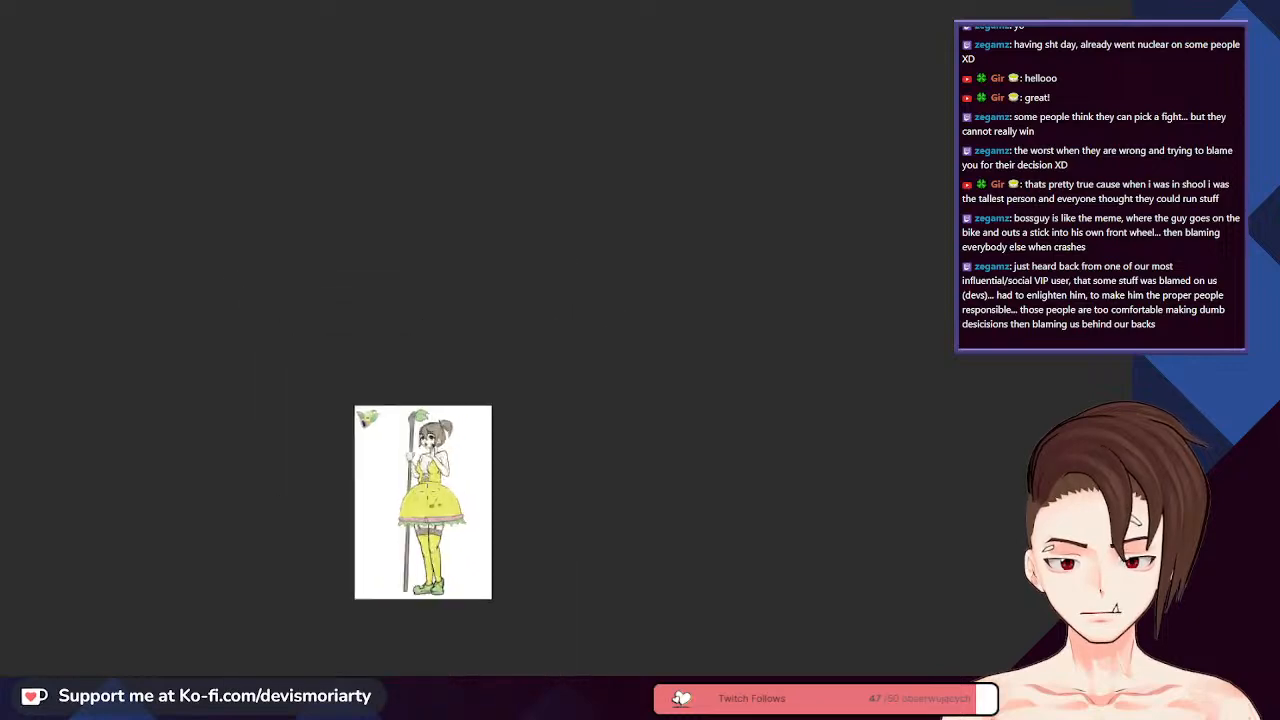
pyautogui.scroll(4, 476, 359)
pyautogui.scroll(3, 476, 355)
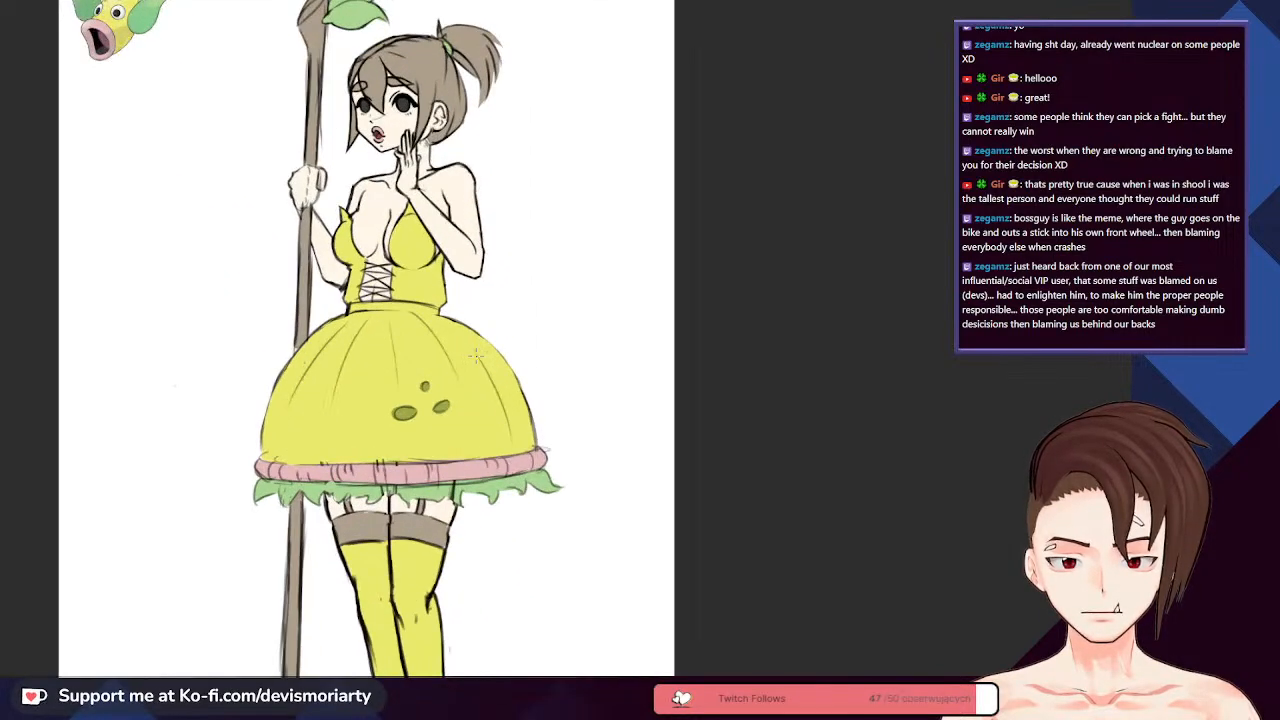
pyautogui.scroll(-4, 476, 355)
pyautogui.scroll(5, 476, 355)
pyautogui.scroll(-4, 476, 355)
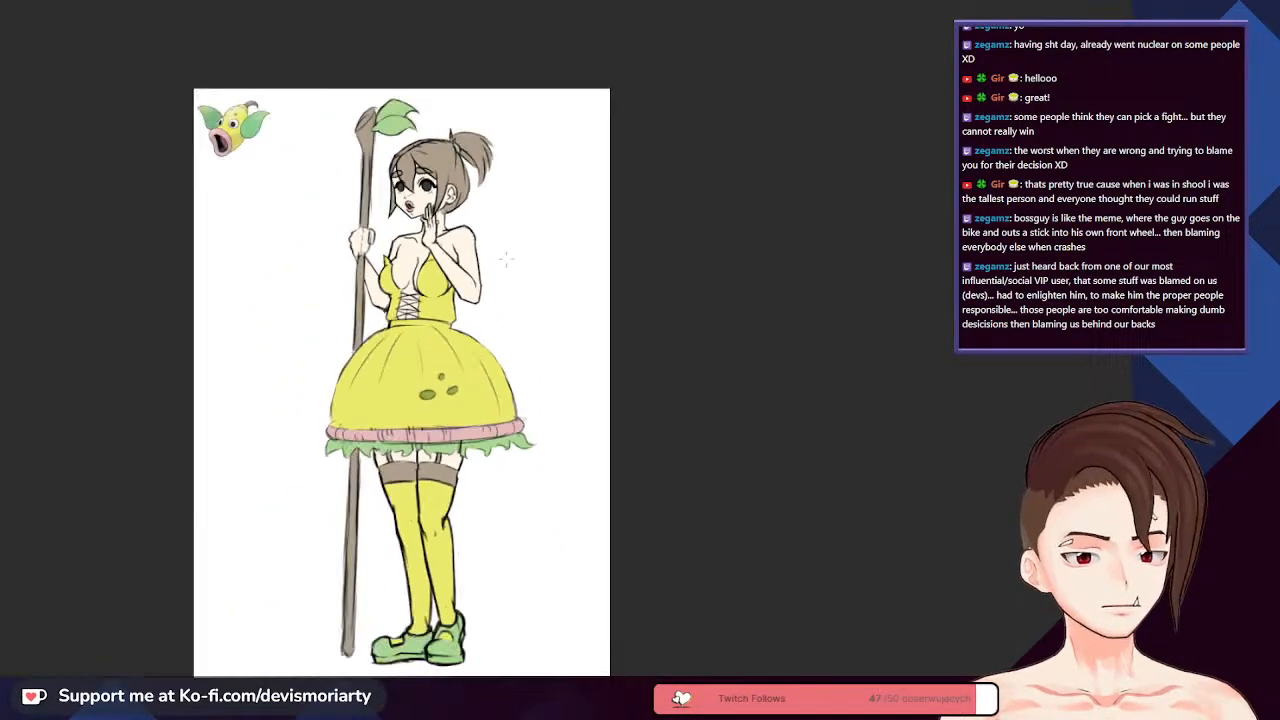
pyautogui.scroll(2, 506, 306)
pyautogui.scroll(-3, 499, 310)
pyautogui.scroll(3, 499, 310)
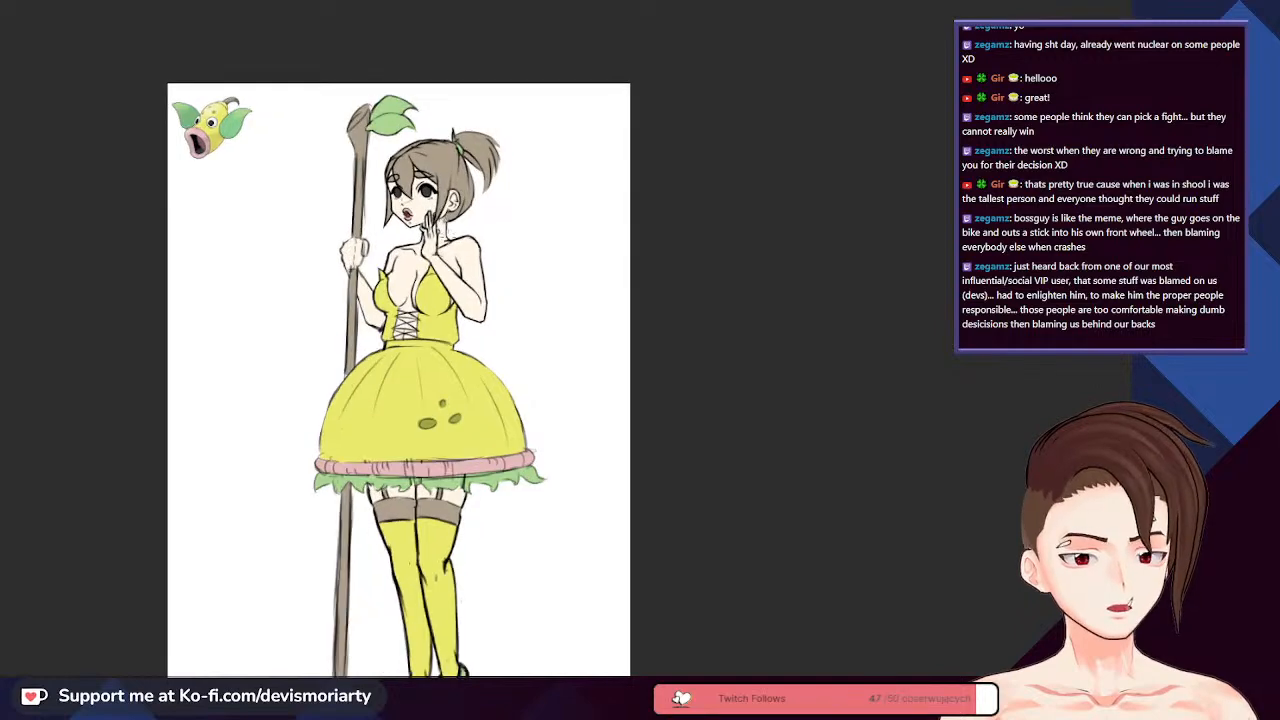
pyautogui.scroll(1, 450, 240)
pyautogui.scroll(4, 415, 110)
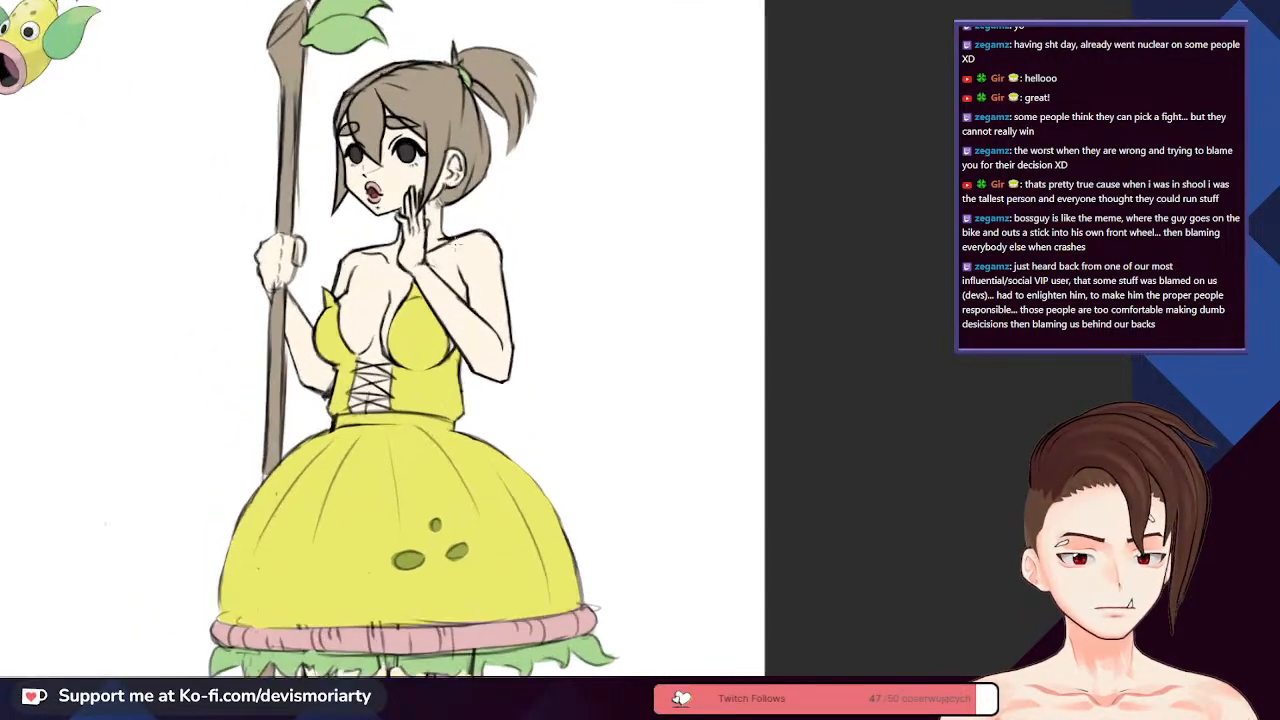
# - Redraw the ear-side edge of the near side lock in solid black from beside the jaw up past the ear
pyautogui.scroll(2, 457, 192)
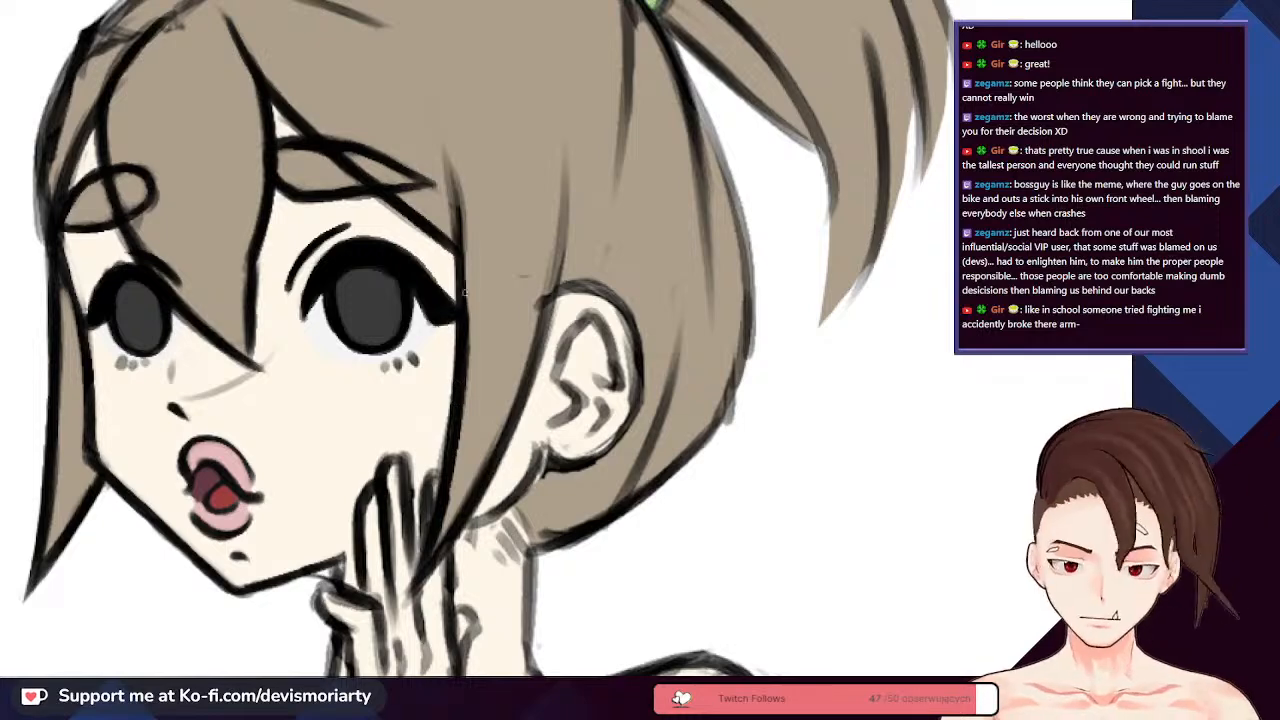
pyautogui.scroll(-1, 553, 338)
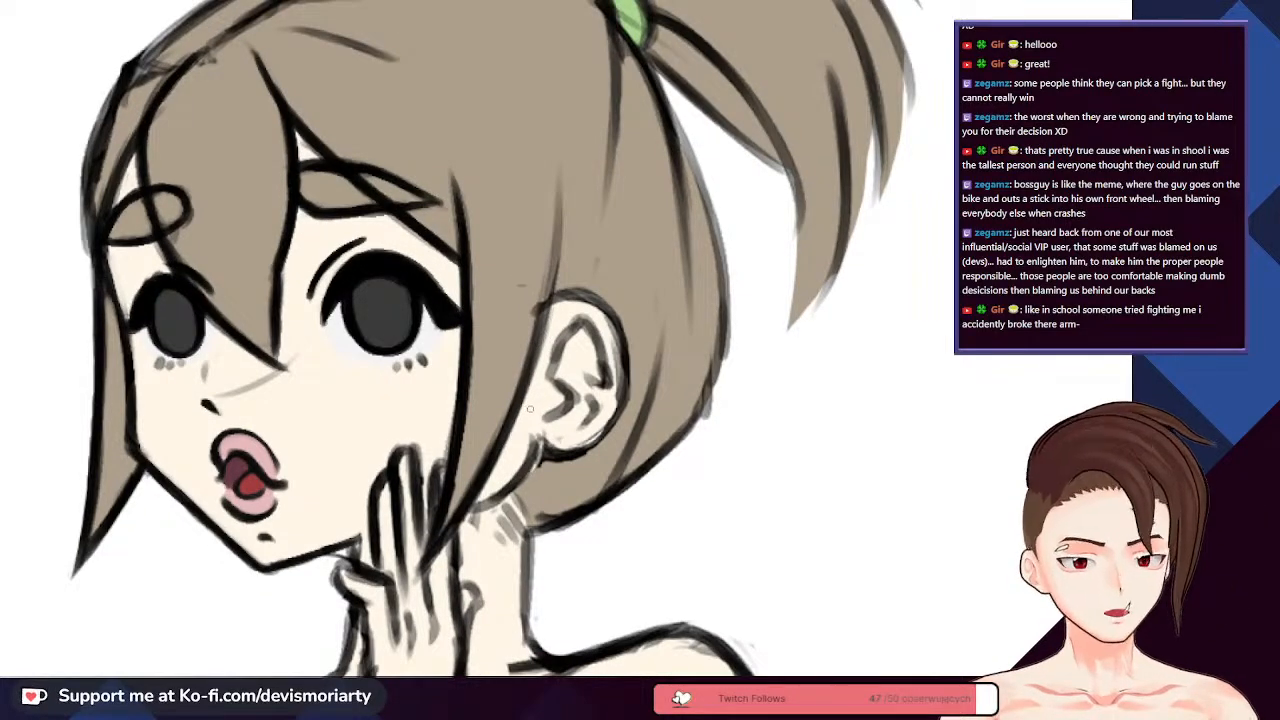
pyautogui.scroll(1, 530, 409)
pyautogui.moveTo(486, 470); pyautogui.dragTo(558, 282)
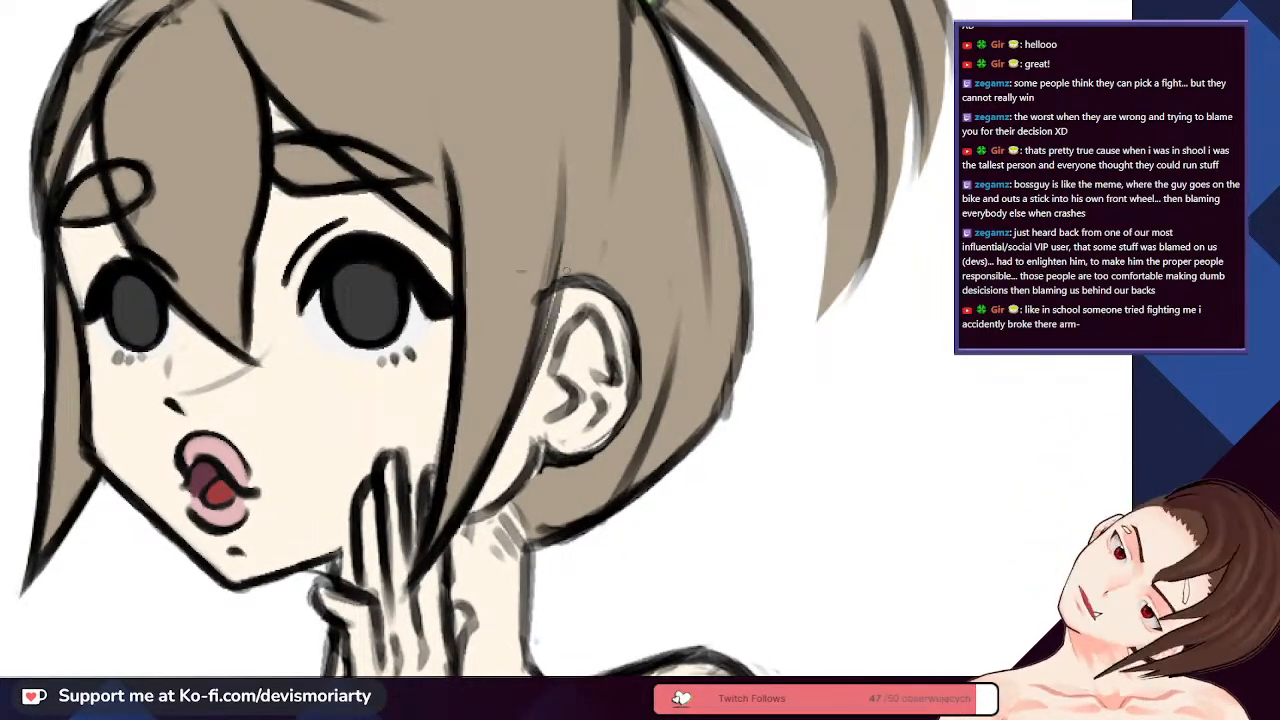
pyautogui.hotkey('ctrl', 'z')
pyautogui.moveTo(473, 484); pyautogui.dragTo(547, 300)
pyautogui.moveTo(522, 396); pyautogui.dragTo(562, 202)
pyautogui.scroll(-4, 536, 326)
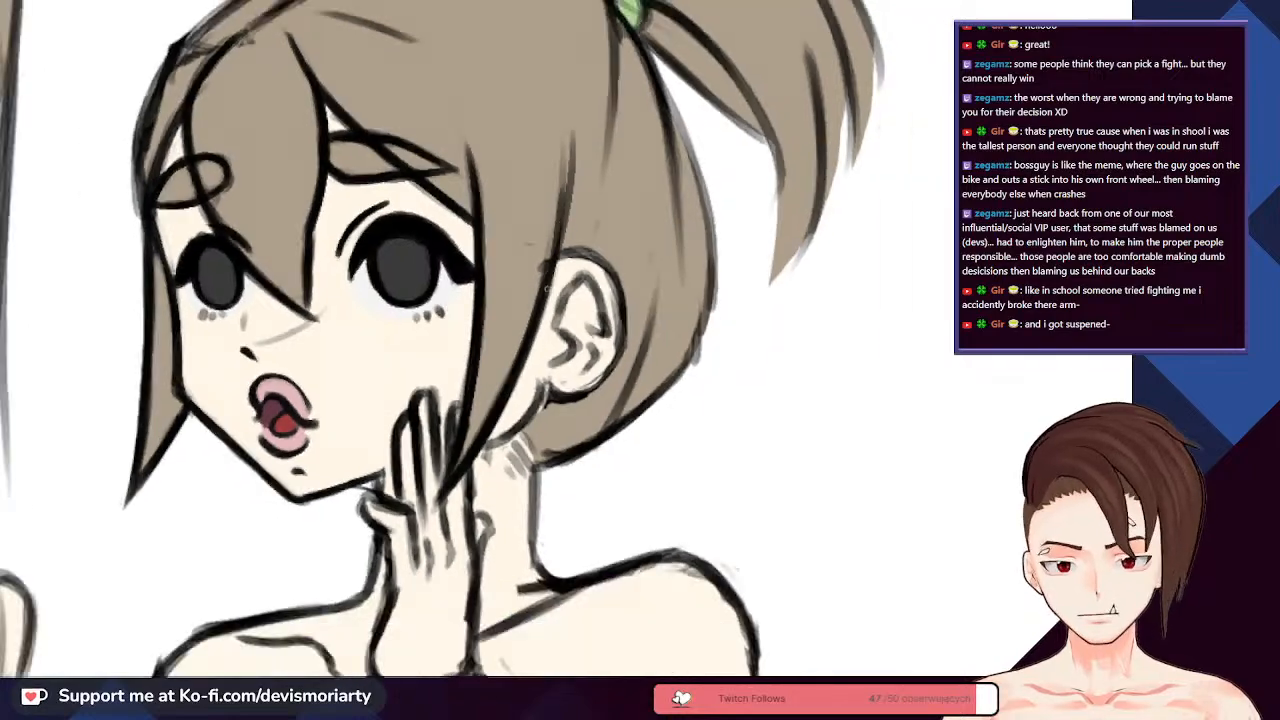
pyautogui.scroll(1, 494, 457)
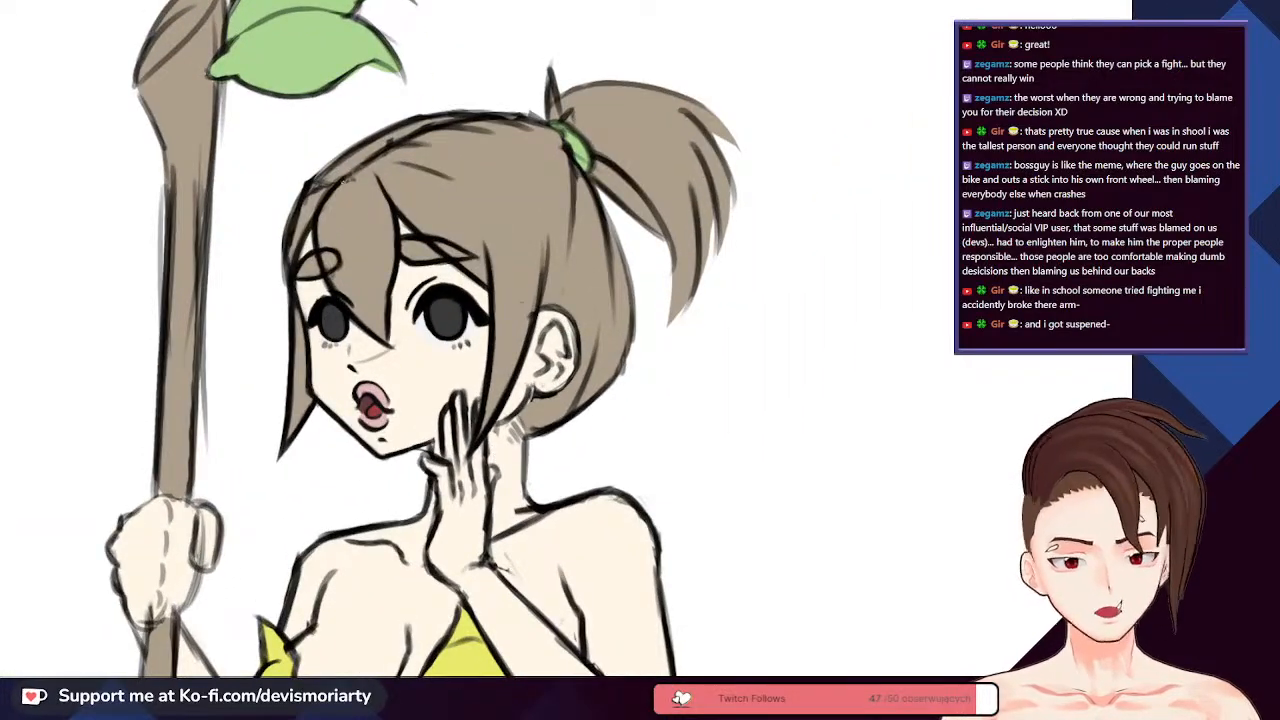
pyautogui.scroll(3, 498, 298)
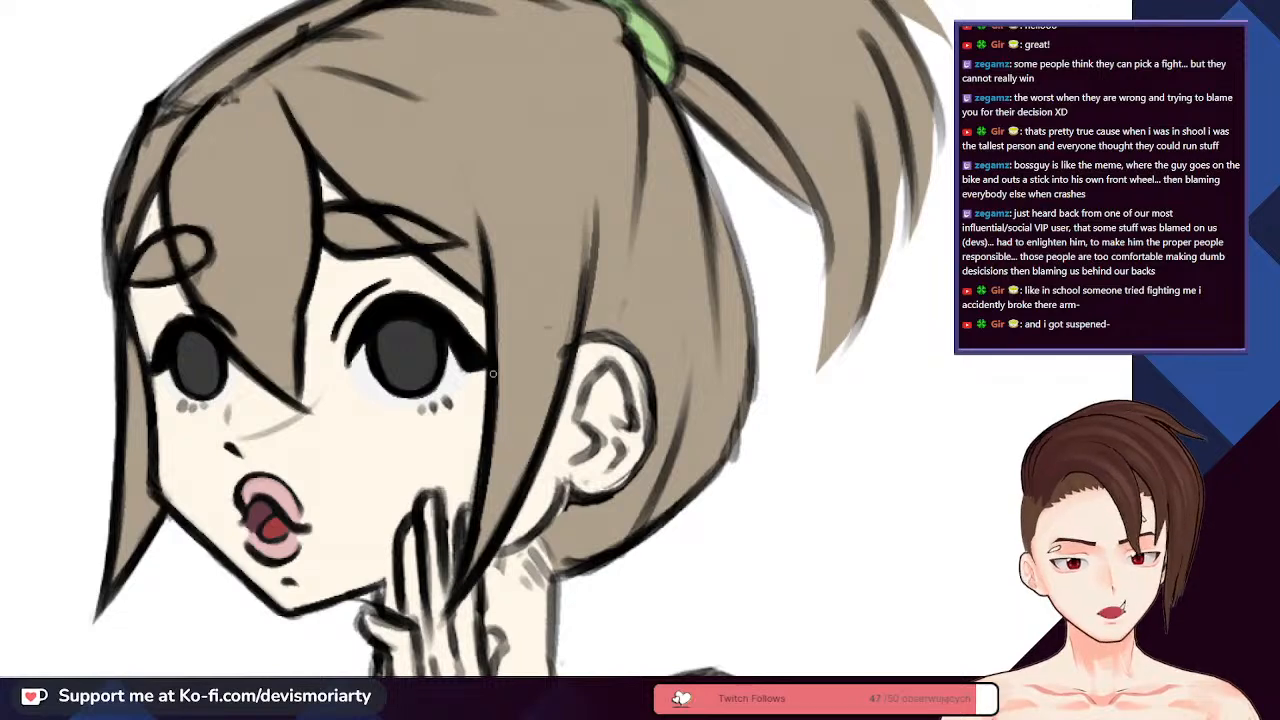
# - Reinforce the upper end of the side lock's ear-side edge in solid black, tapering it above the ear
pyautogui.scroll(1, 492, 367)
pyautogui.moveTo(552, 405); pyautogui.dragTo(581, 222)
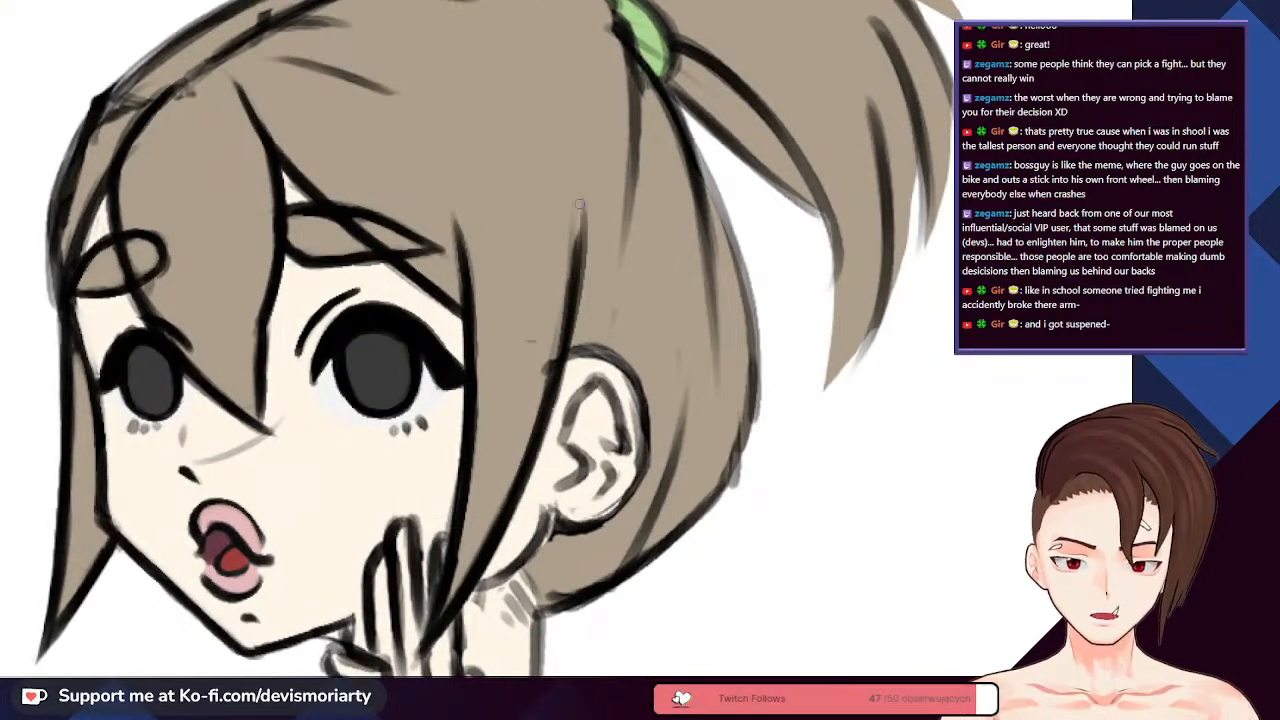
pyautogui.scroll(1, 592, 208)
pyautogui.scroll(1, 644, 226)
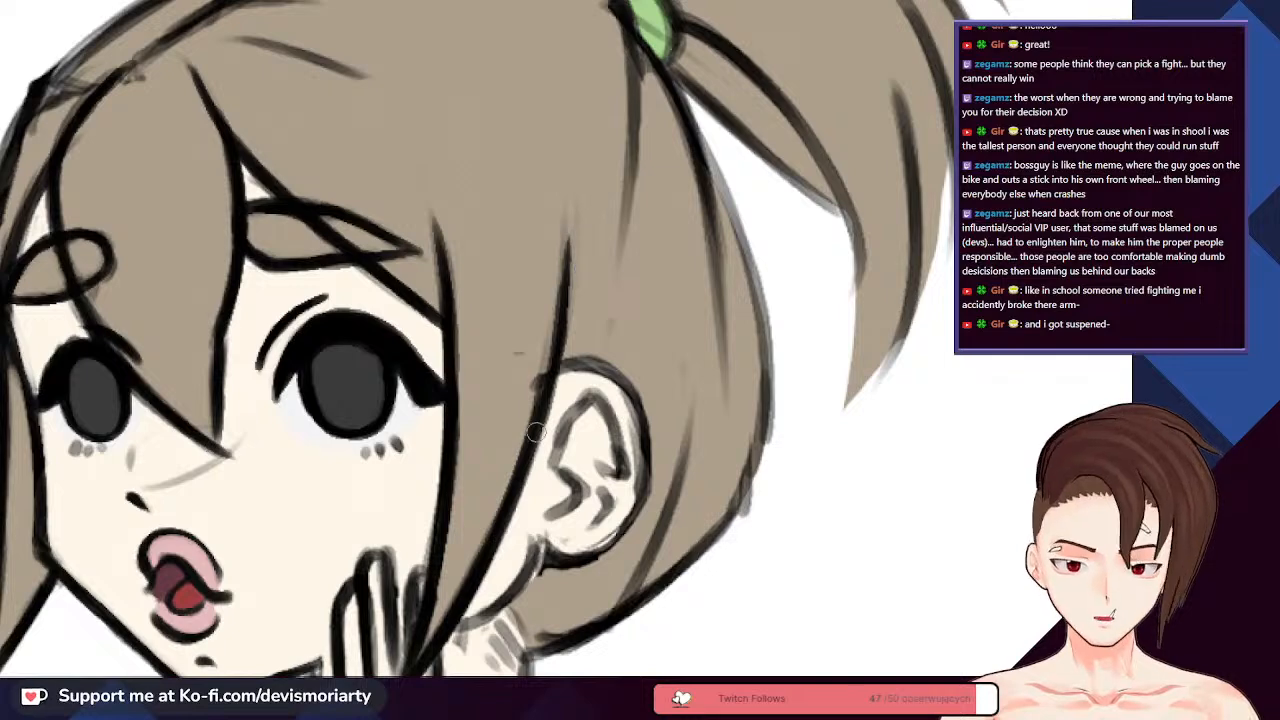
pyautogui.press('e')
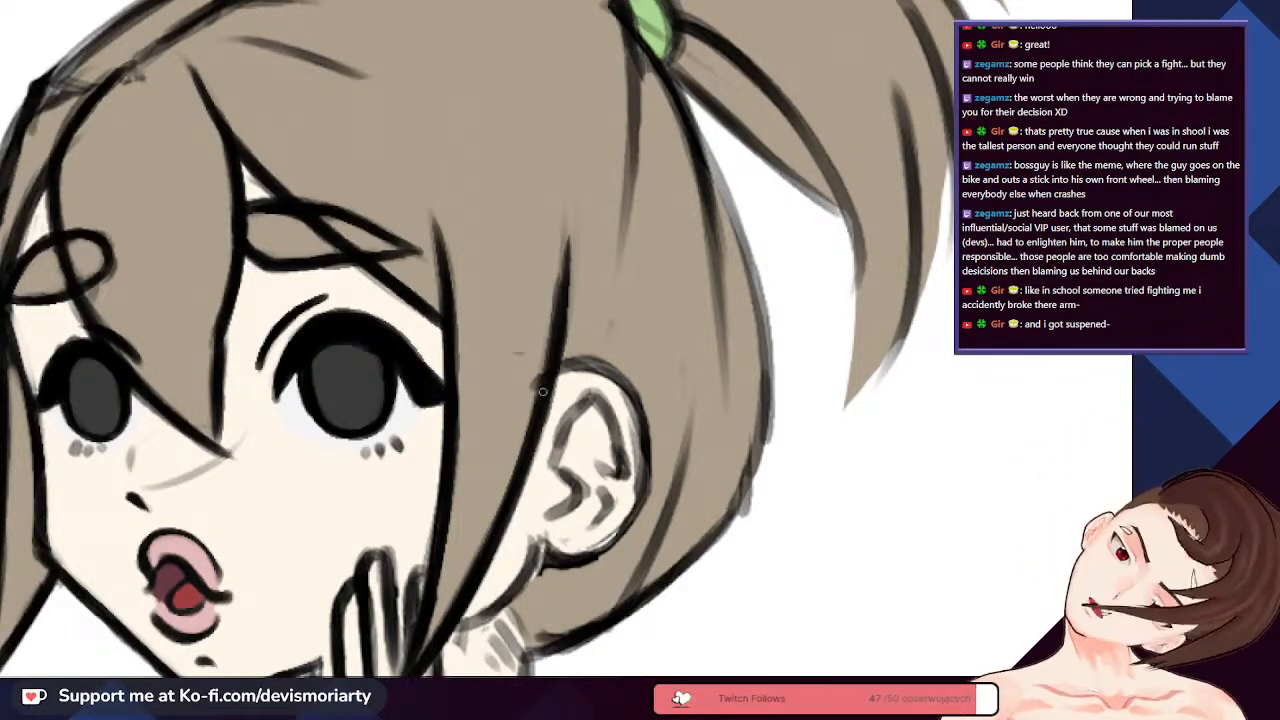
# - Redraw the face-side edge of the near side lock in solid black beside the near eye
pyautogui.scroll(-1, 548, 380)
pyautogui.scroll(-3, 430, 362)
pyautogui.scroll(5, 438, 354)
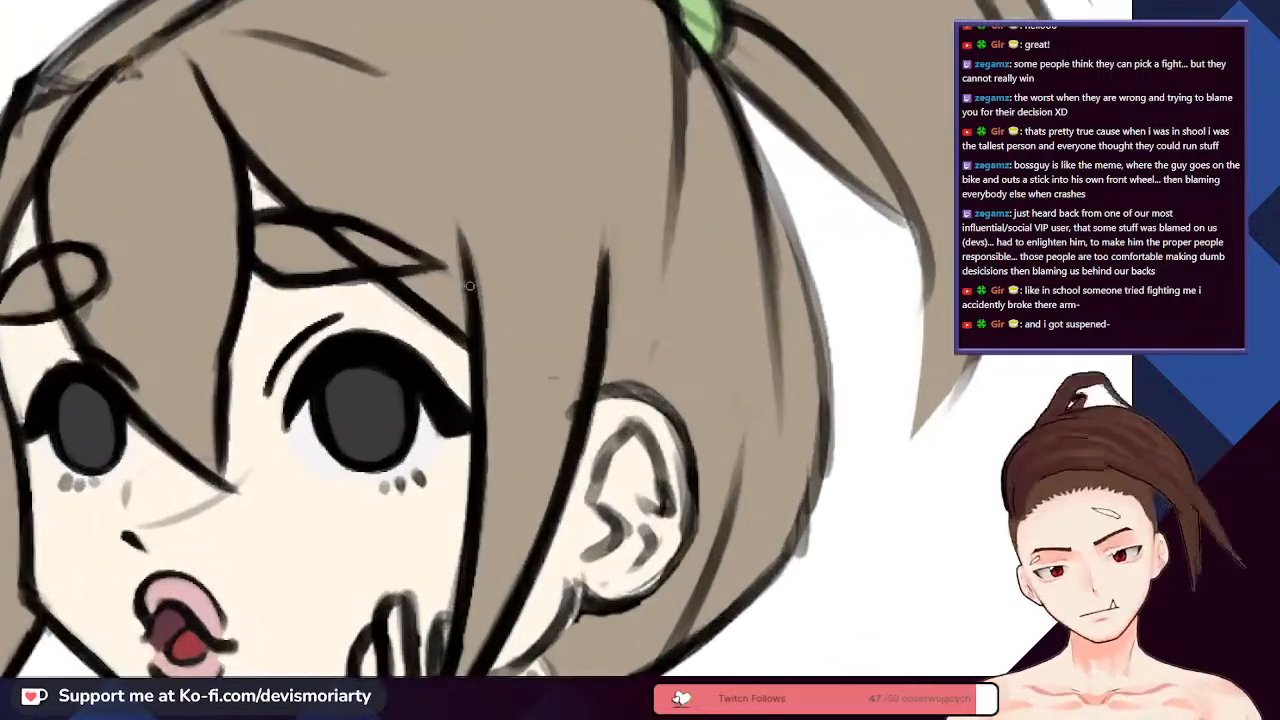
pyautogui.moveTo(470, 286)
pyautogui.mouseDown()
pyautogui.moveTo(484, 398)
pyautogui.moveTo(475, 481)
pyautogui.mouseUp()
pyautogui.scroll(-1, 476, 478)
pyautogui.scroll(-4, 480, 450)
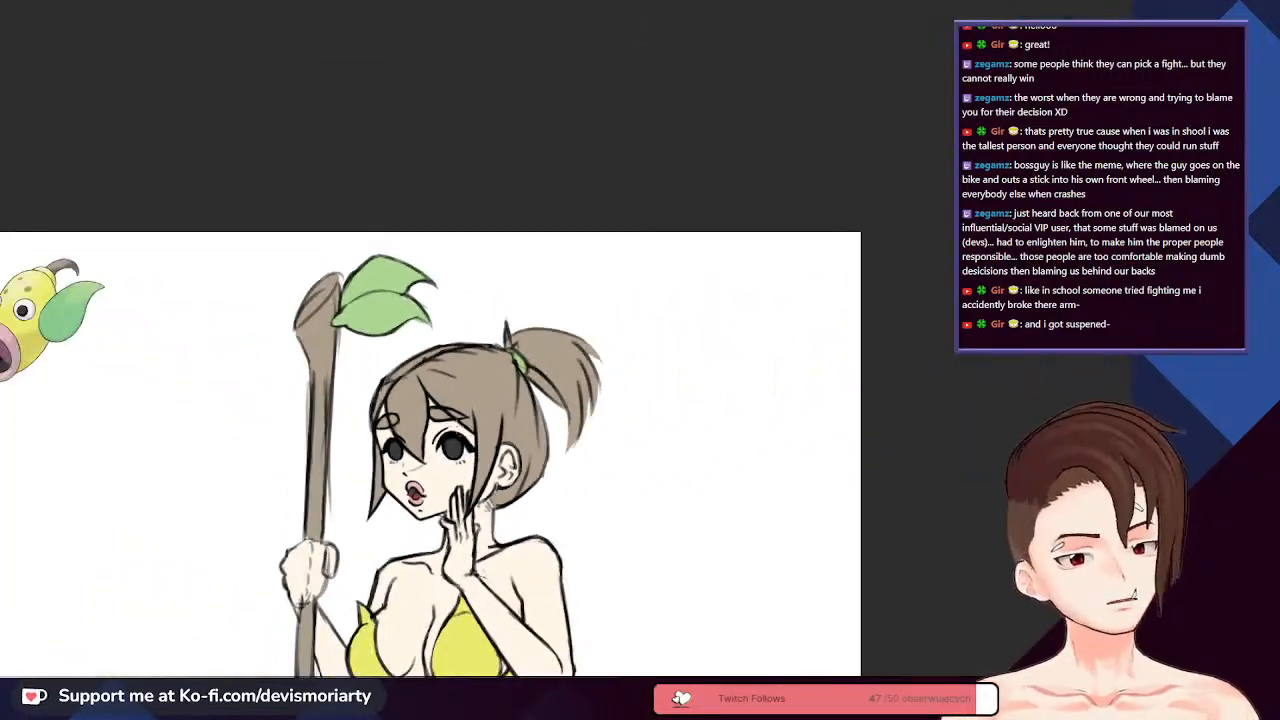
# - Erase the stray sketch marks between the side lock and the top of the ear
pyautogui.scroll(3, 433, 517)
pyautogui.scroll(-3, 433, 517)
pyautogui.scroll(2, 302, 318)
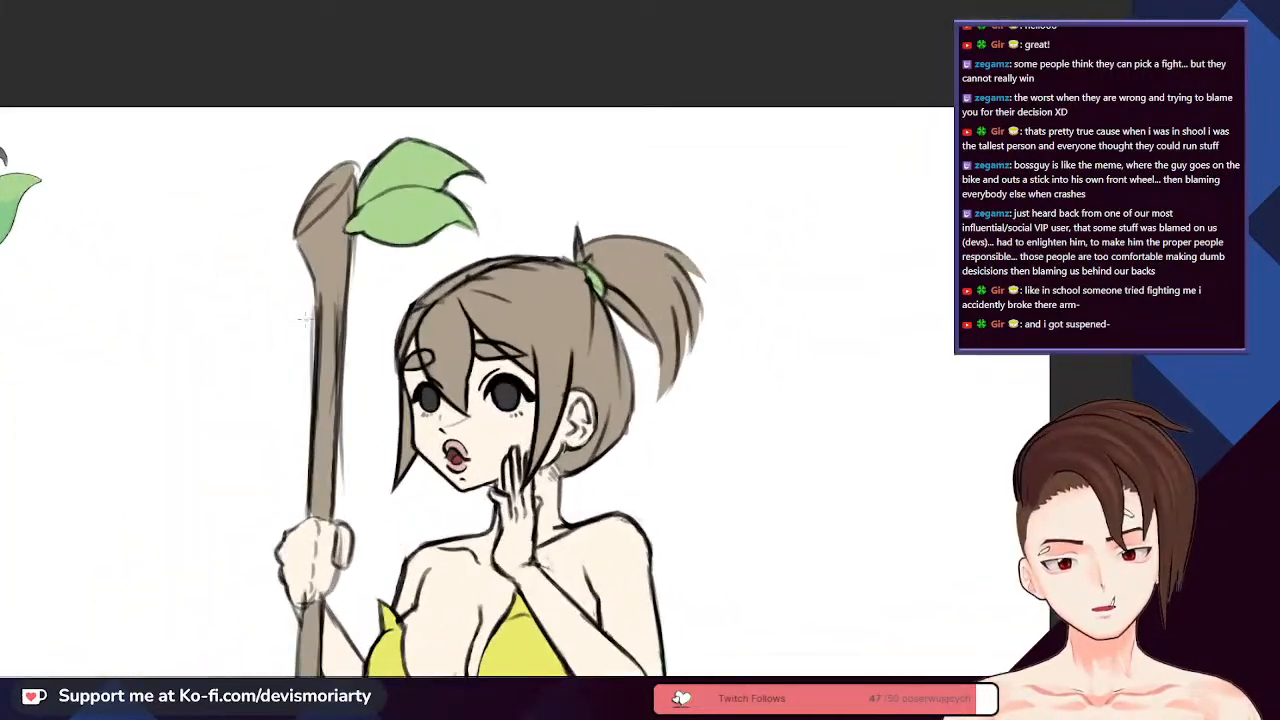
pyautogui.scroll(6, 450, 393)
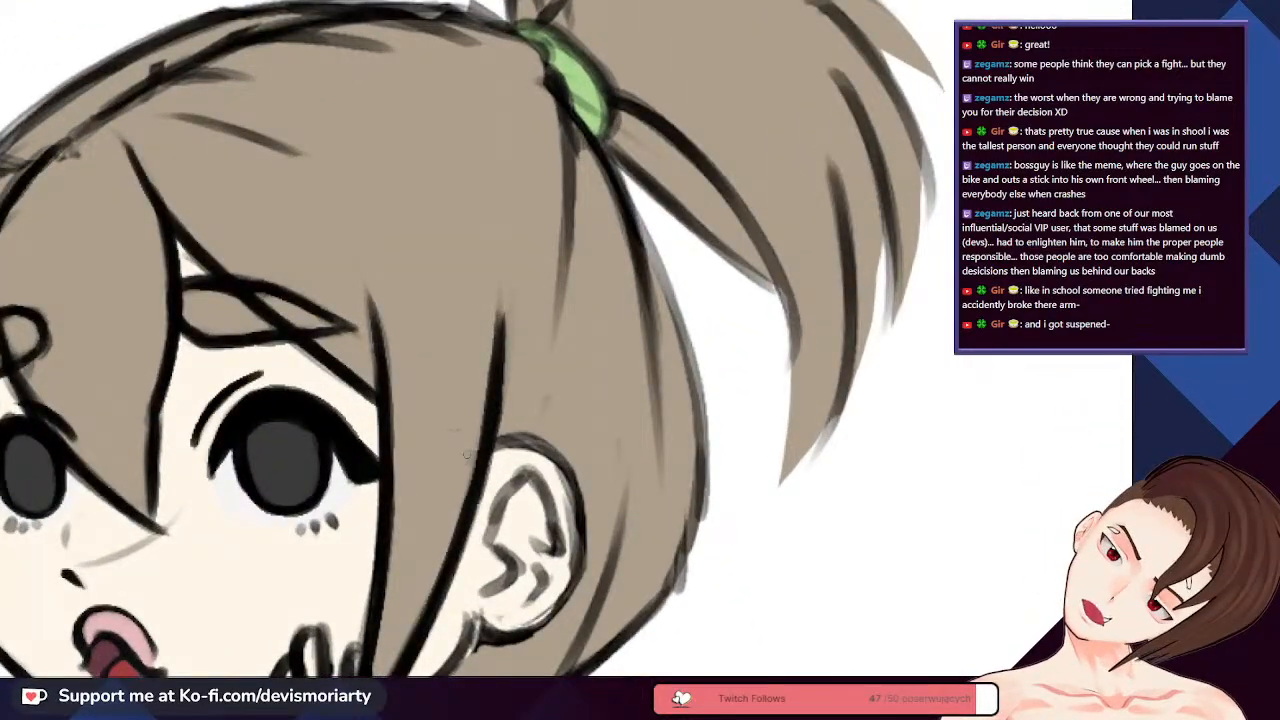
pyautogui.scroll(-3, 436, 561)
pyautogui.scroll(3, 467, 525)
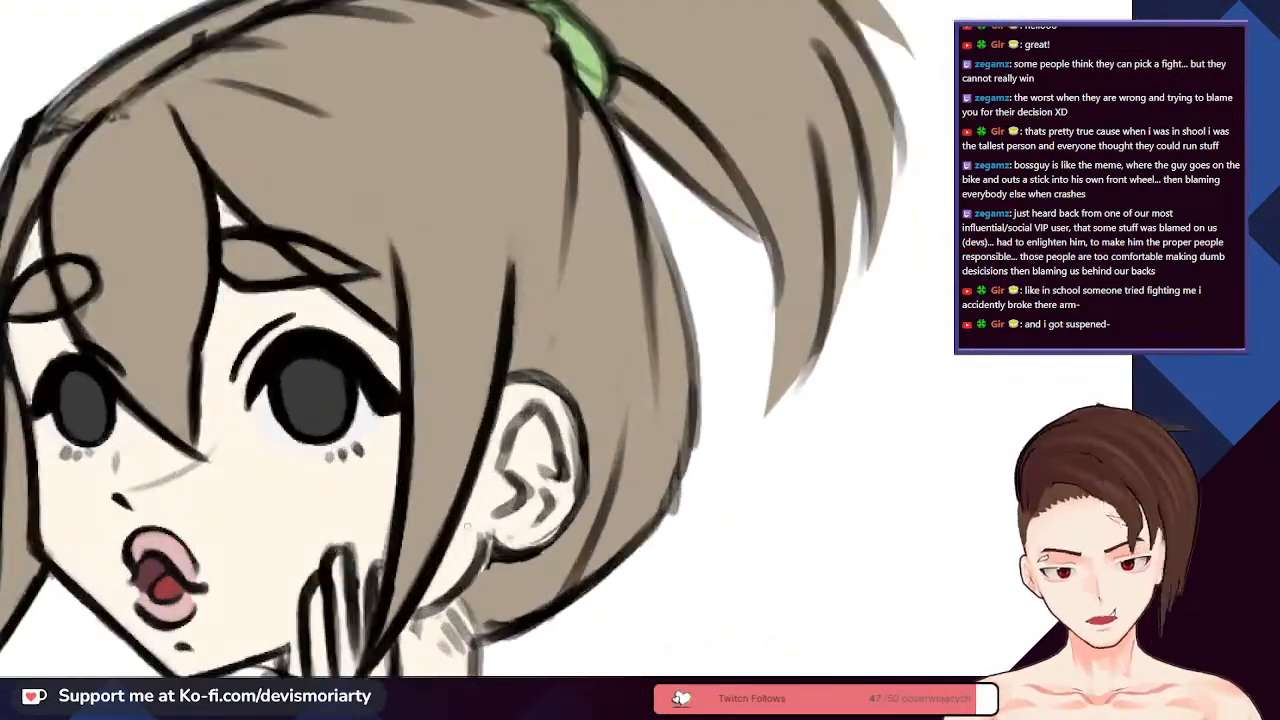
pyautogui.scroll(-2, 486, 478)
pyautogui.scroll(3, 475, 410)
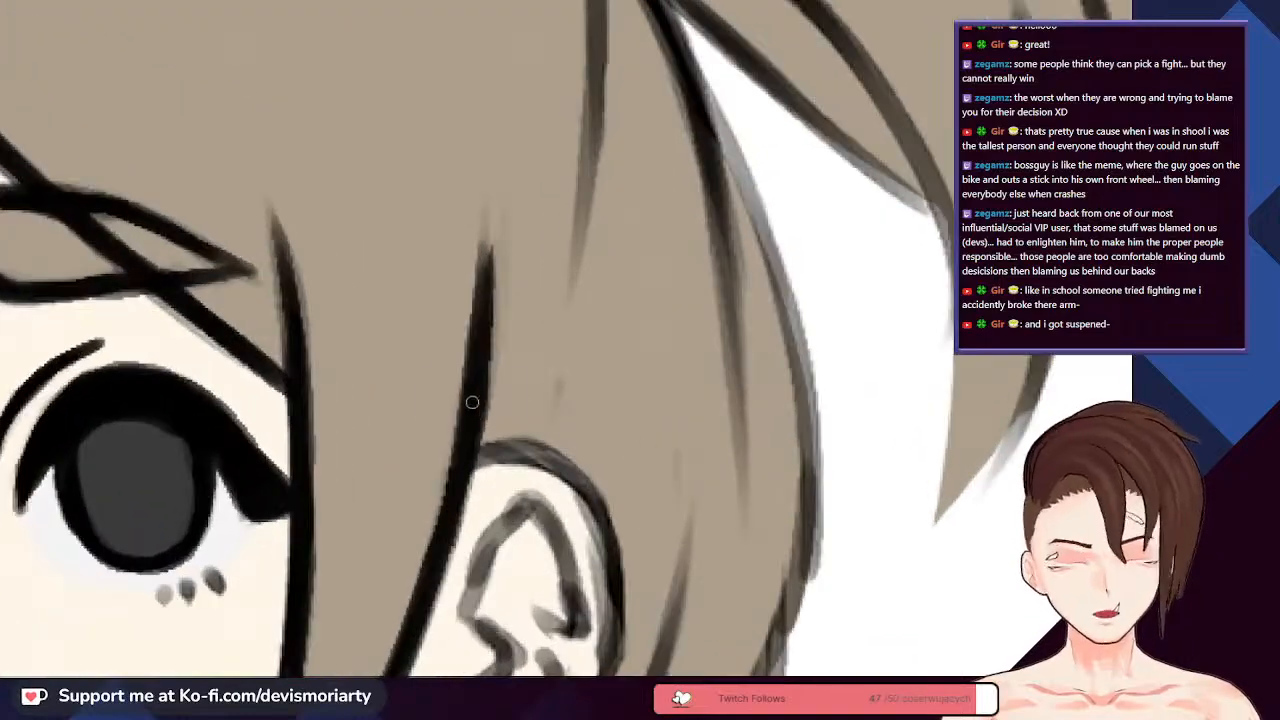
# - Examine the side lock, face and hair outline to judge the cleaned lines and the remaining sketchy areas
pyautogui.scroll(-4, 471, 400)
pyautogui.scroll(-2, 470, 400)
pyautogui.scroll(3, 470, 400)
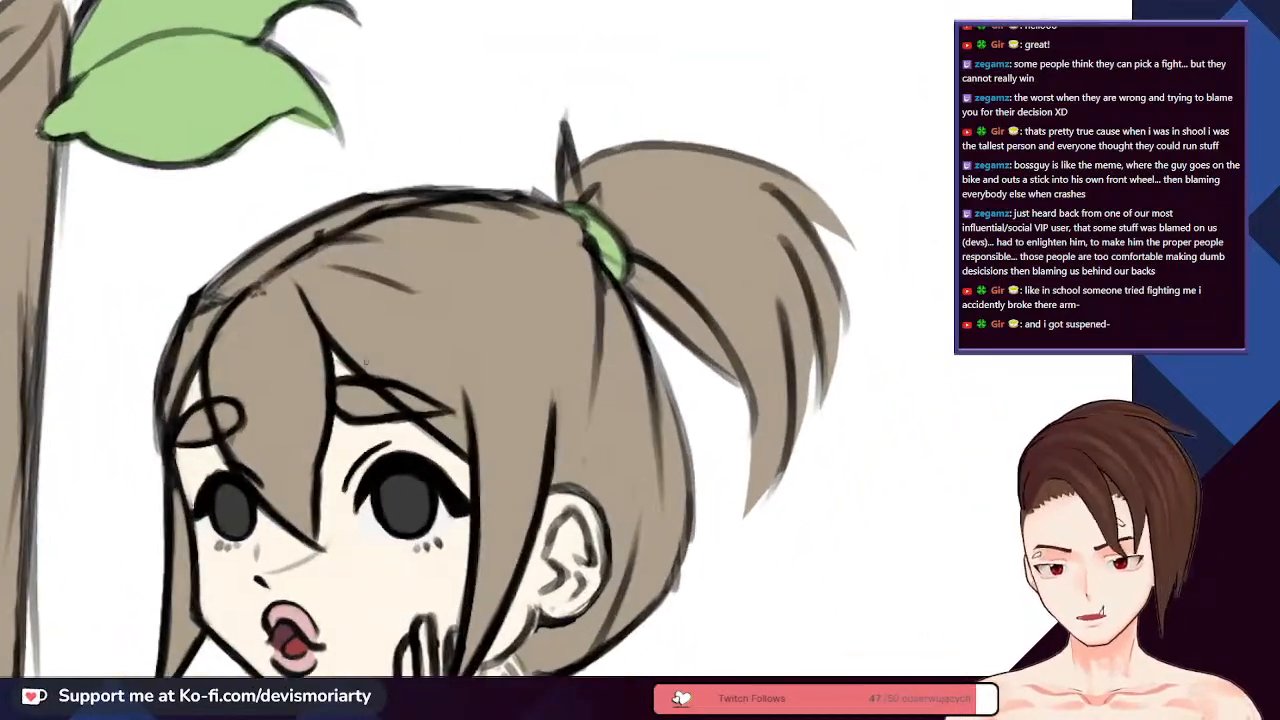
pyautogui.scroll(-3, 470, 400)
pyautogui.scroll(3, 470, 400)
pyautogui.scroll(-2, 423, 405)
pyautogui.scroll(3, 423, 405)
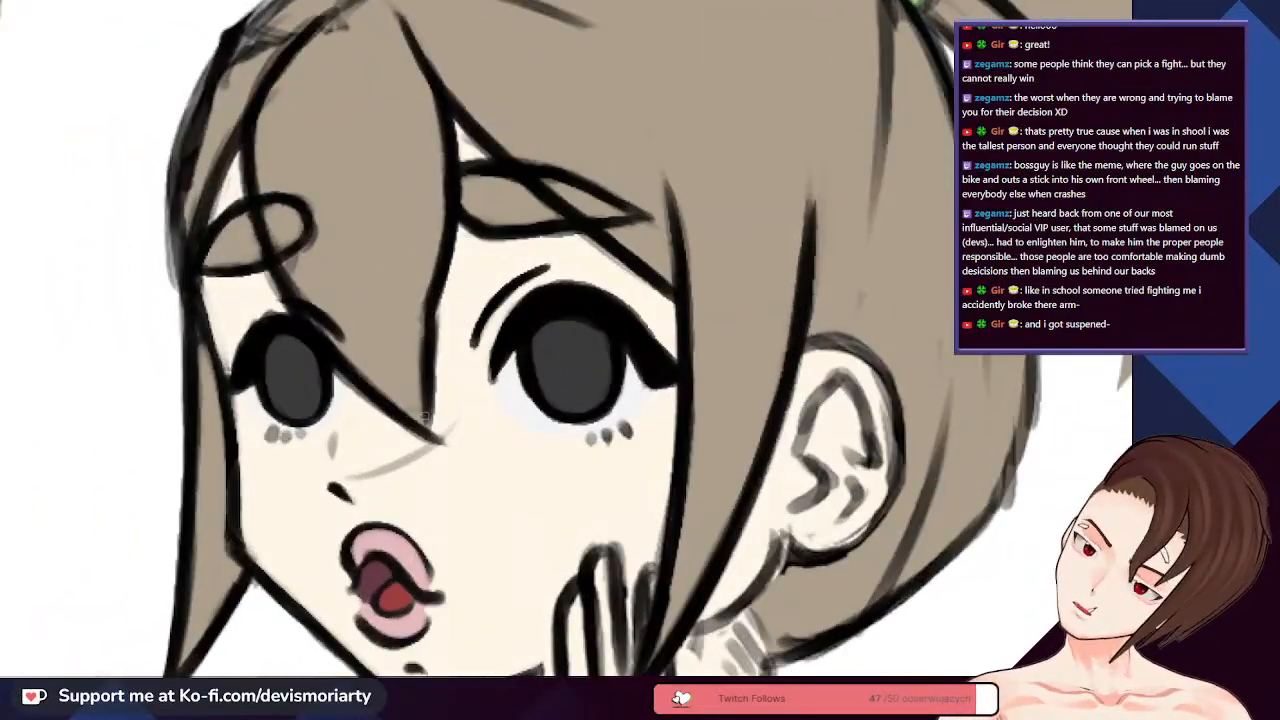
pyautogui.scroll(-3, 423, 409)
pyautogui.scroll(-3, 423, 409)
pyautogui.scroll(2, 423, 409)
pyautogui.scroll(-2, 423, 409)
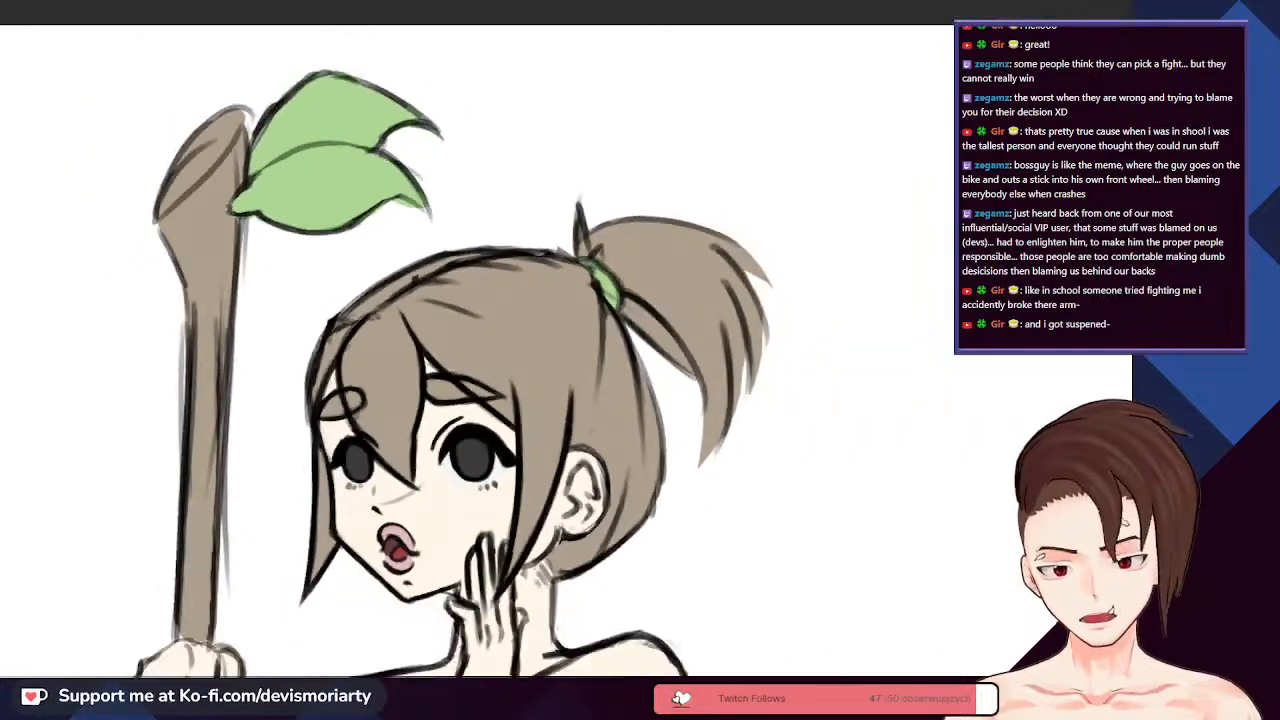
pyautogui.scroll(5, 330, 350)
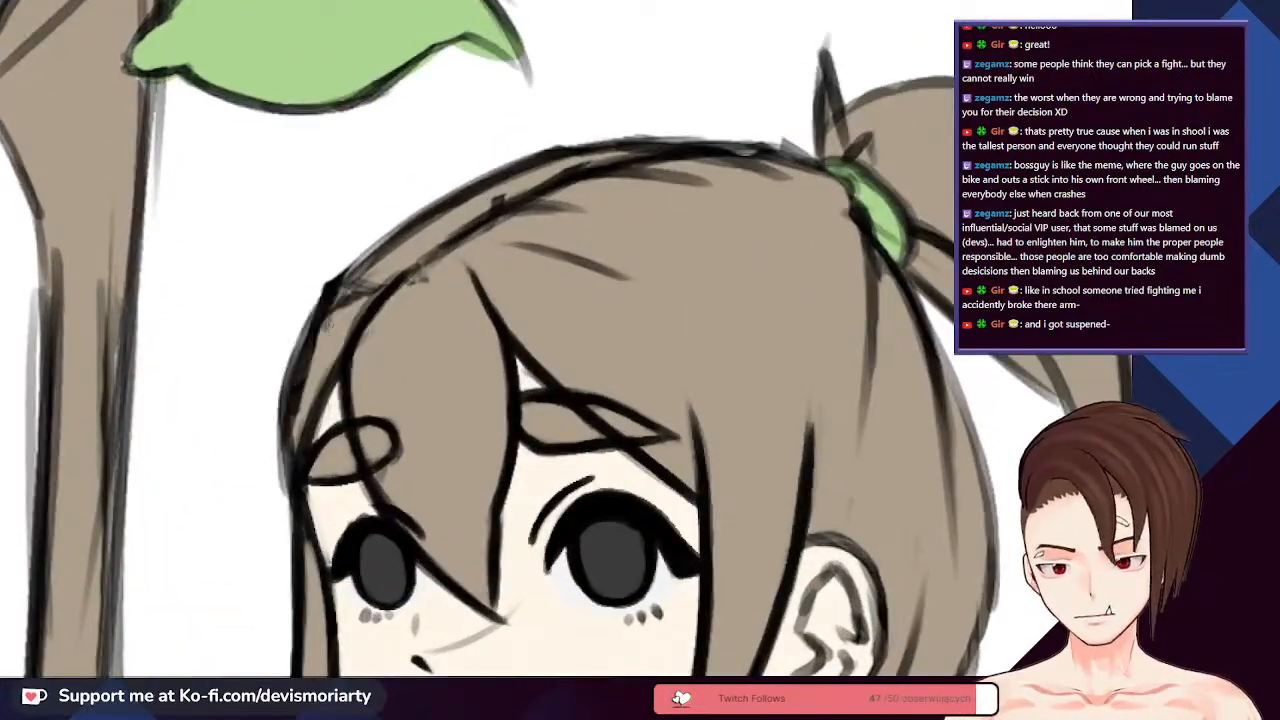
pyautogui.scroll(-2, 264, 511)
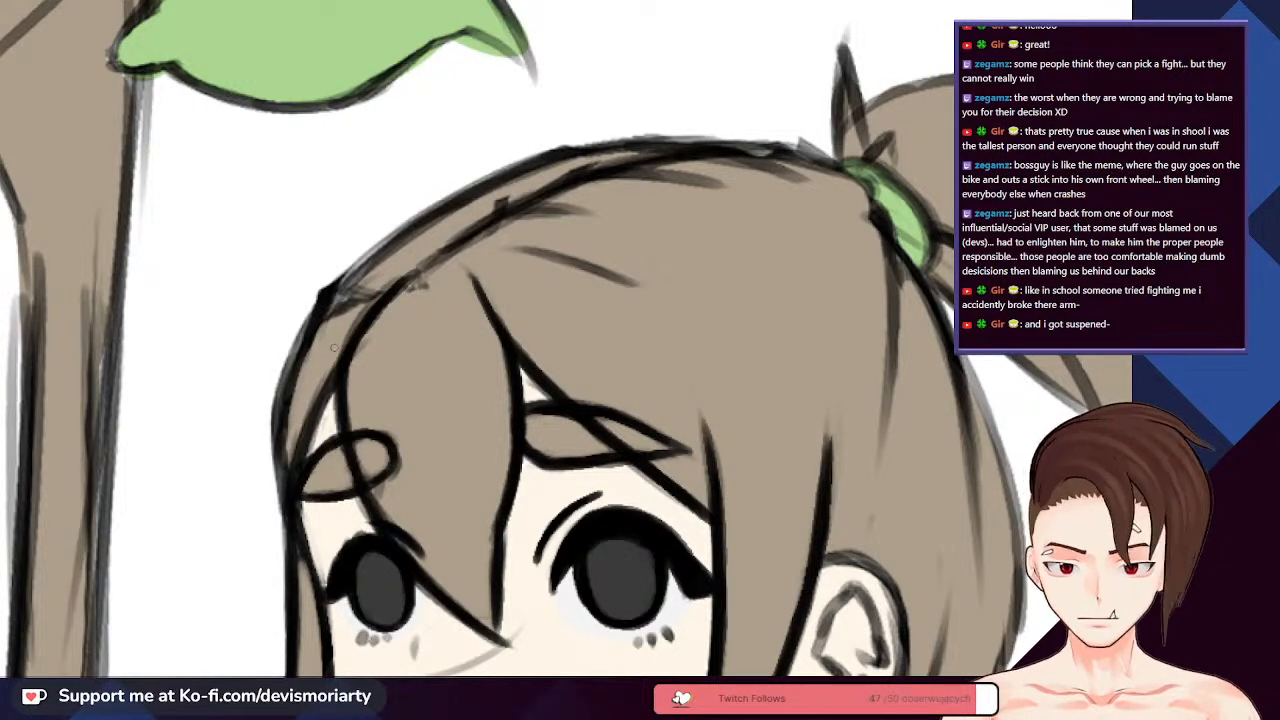
# - Try to curve the fringe's upper line from the far side across into the hair strand behind the parting
pyautogui.scroll(2, 316, 355)
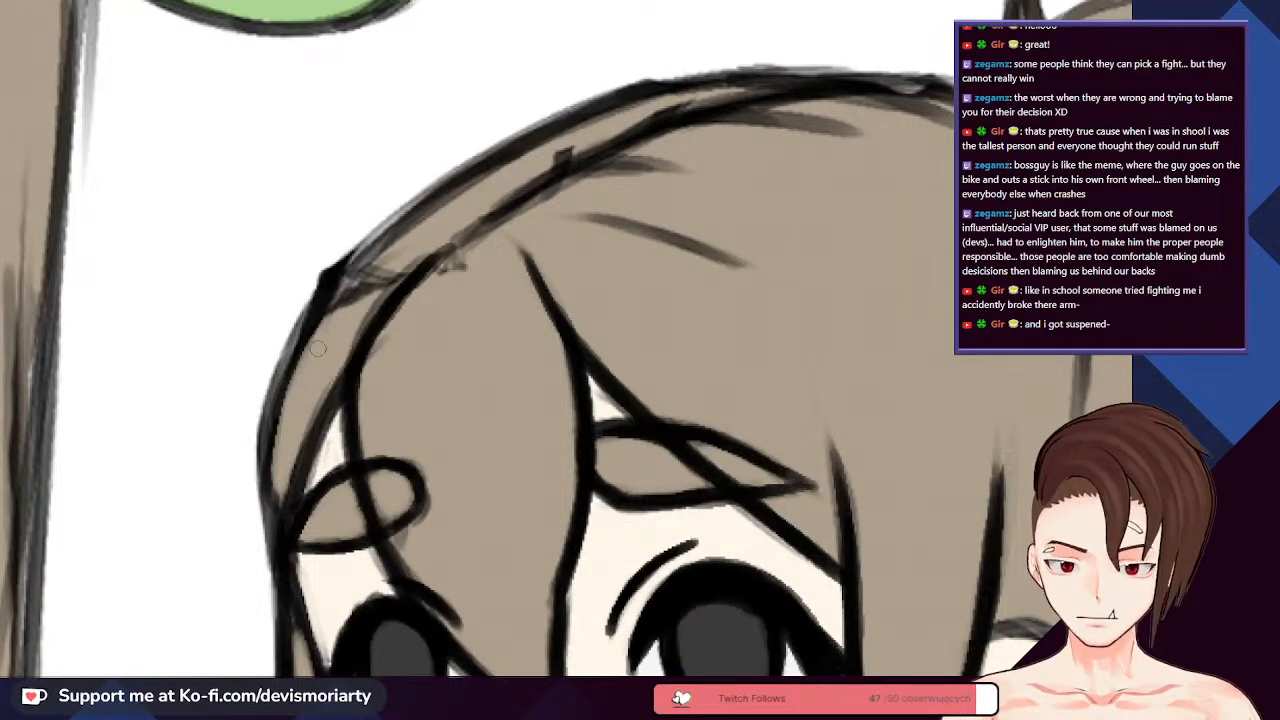
pyautogui.scroll(-2, 376, 378)
pyautogui.scroll(4, 371, 349)
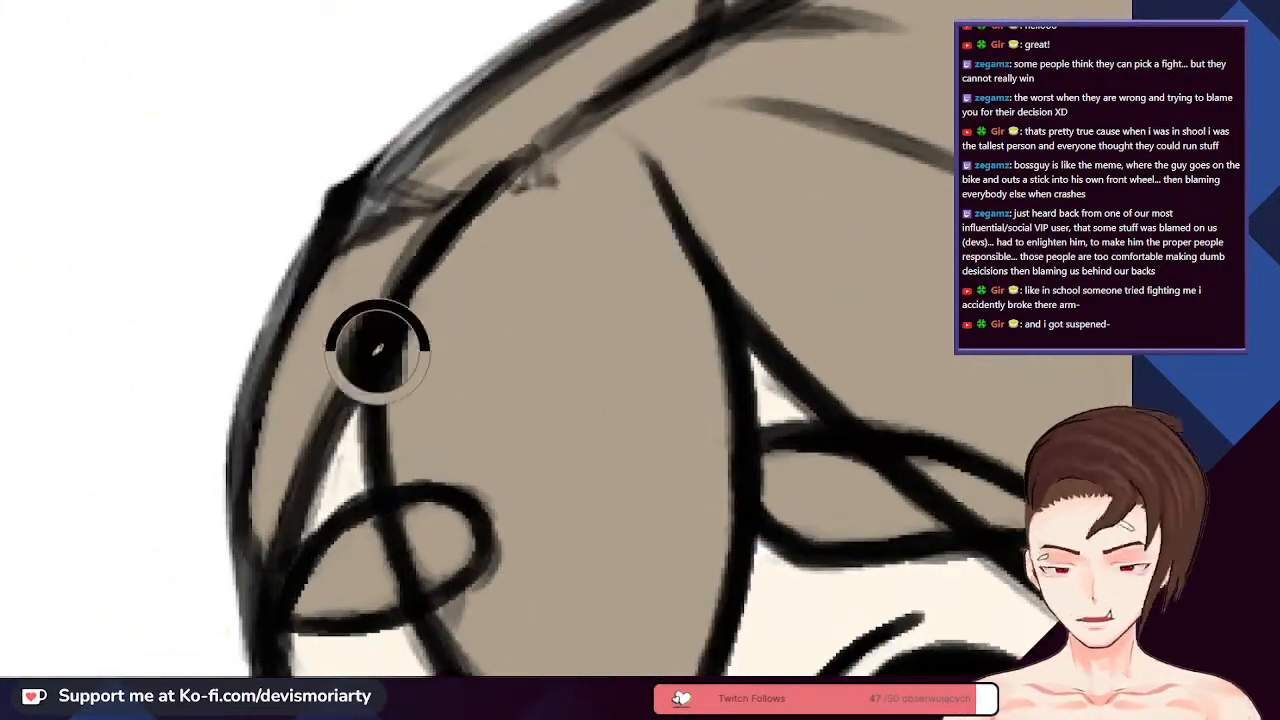
pyautogui.scroll(-3, 345, 420)
pyautogui.scroll(-3, 338, 435)
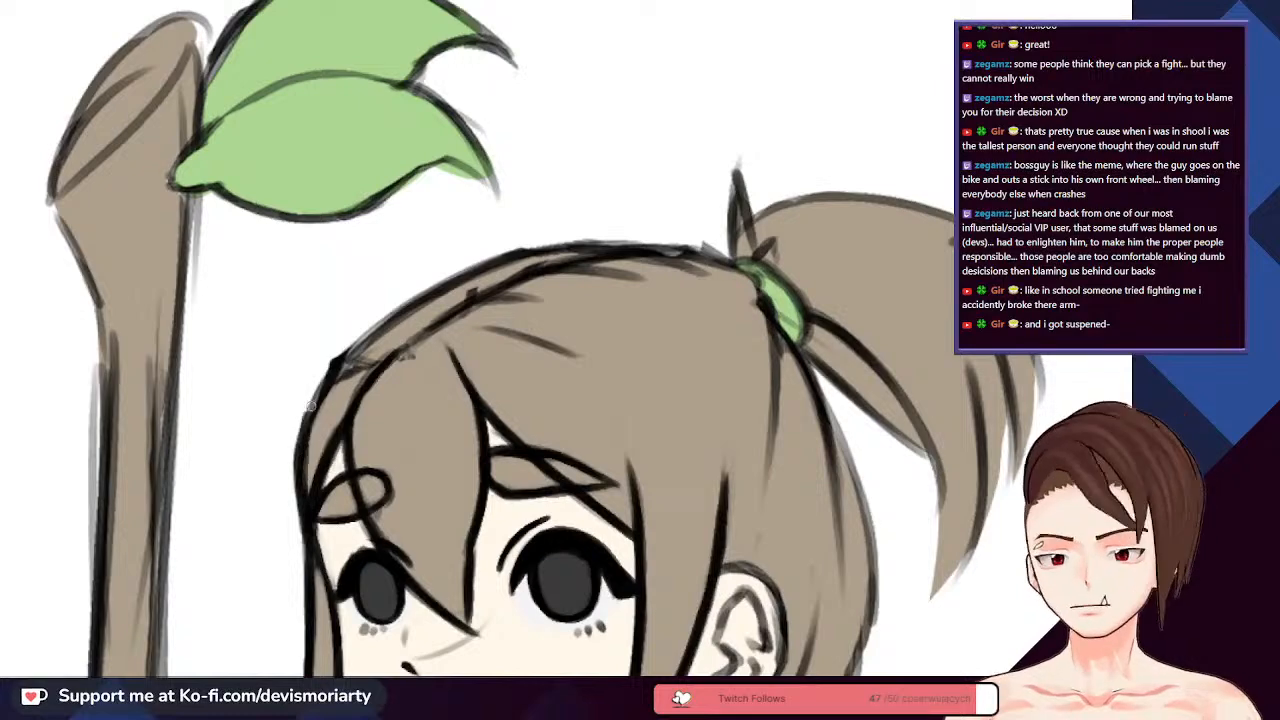
pyautogui.scroll(2, 366, 372)
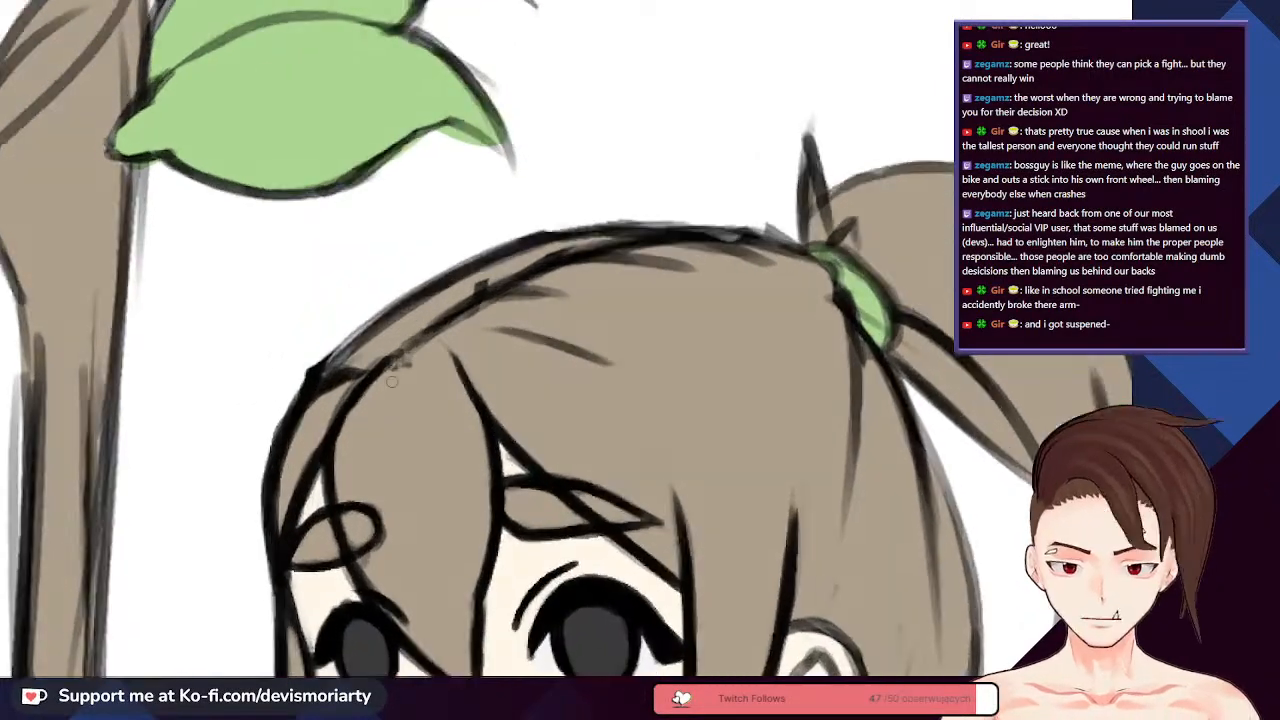
pyautogui.scroll(2, 400, 350)
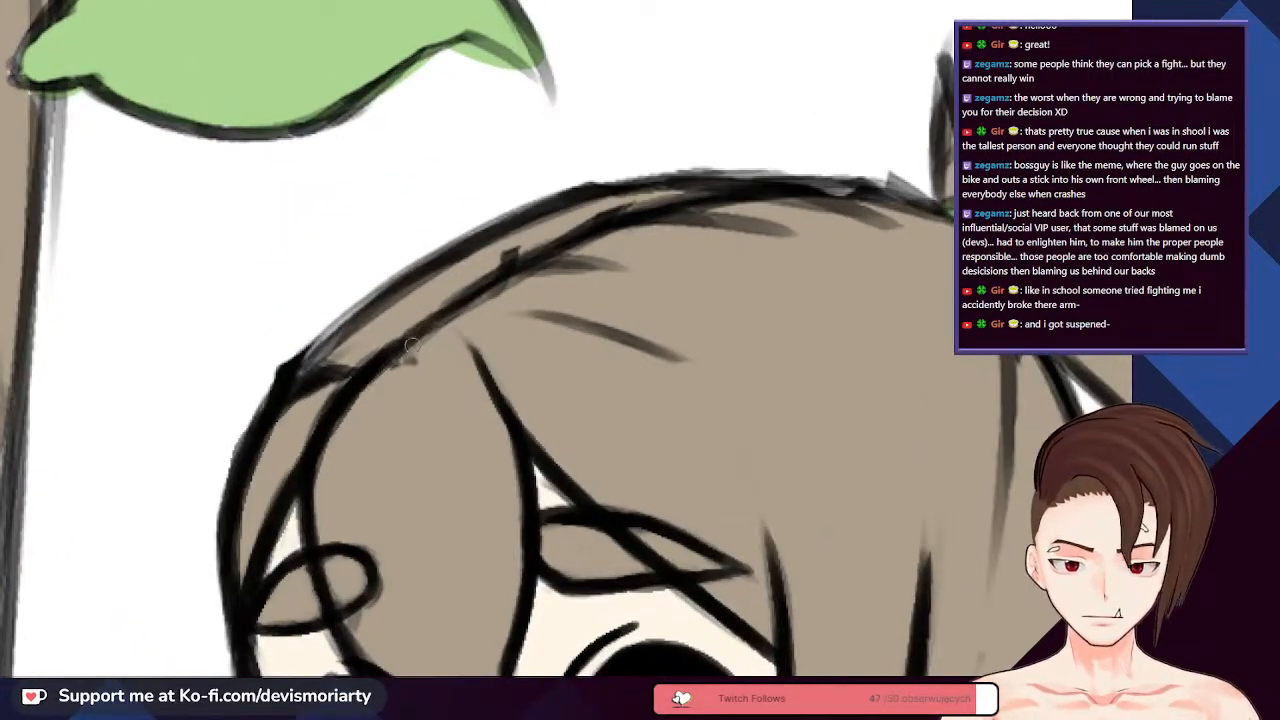
pyautogui.moveTo(440, 326); pyautogui.dragTo(598, 312)
pyautogui.hotkey('ctrl', 'z')
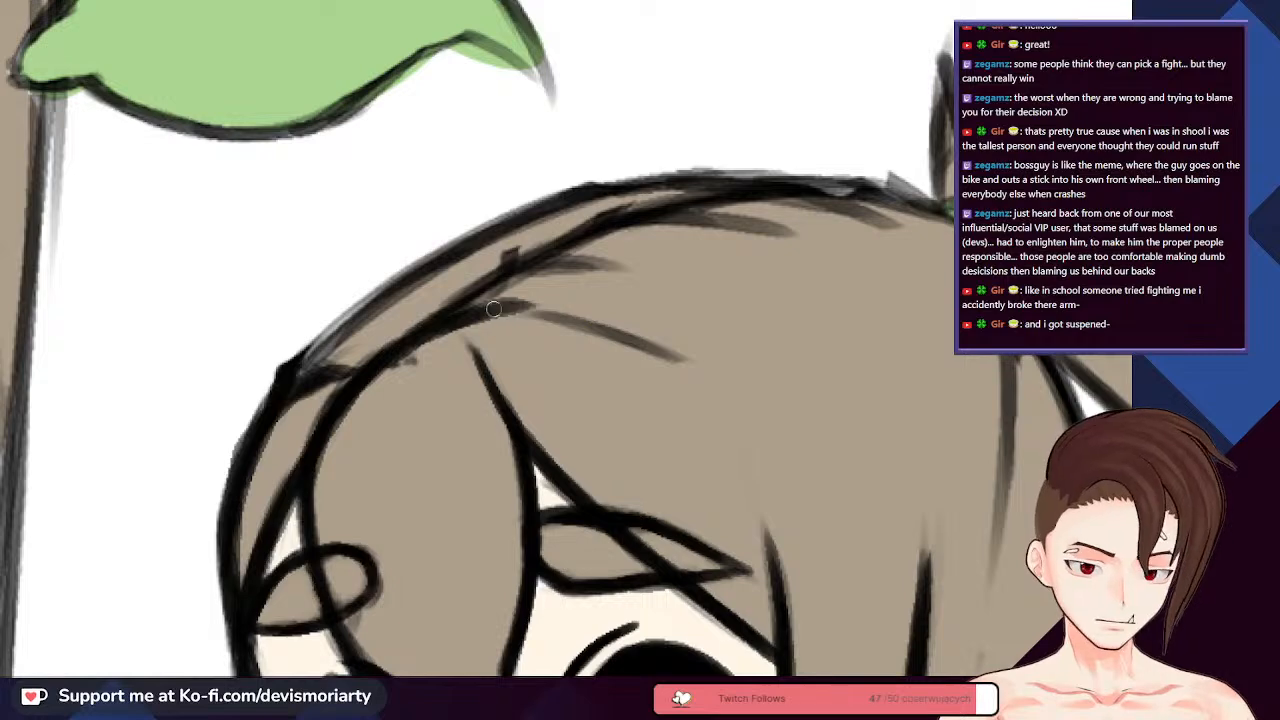
pyautogui.moveTo(415, 336); pyautogui.dragTo(590, 306)
pyautogui.hotkey('ctrl', 'z')
# - Redraw the inner hairline in solid black, from the top of the fringe along the parting towards the crown
pyautogui.moveTo(414, 334); pyautogui.dragTo(600, 232)
pyautogui.moveTo(507, 260)
pyautogui.mouseDown()
pyautogui.moveTo(646, 212)
pyautogui.moveTo(810, 230)
pyautogui.mouseUp()
pyautogui.scroll(-2, 562, 235)
pyautogui.scroll(-3, 416, 347)
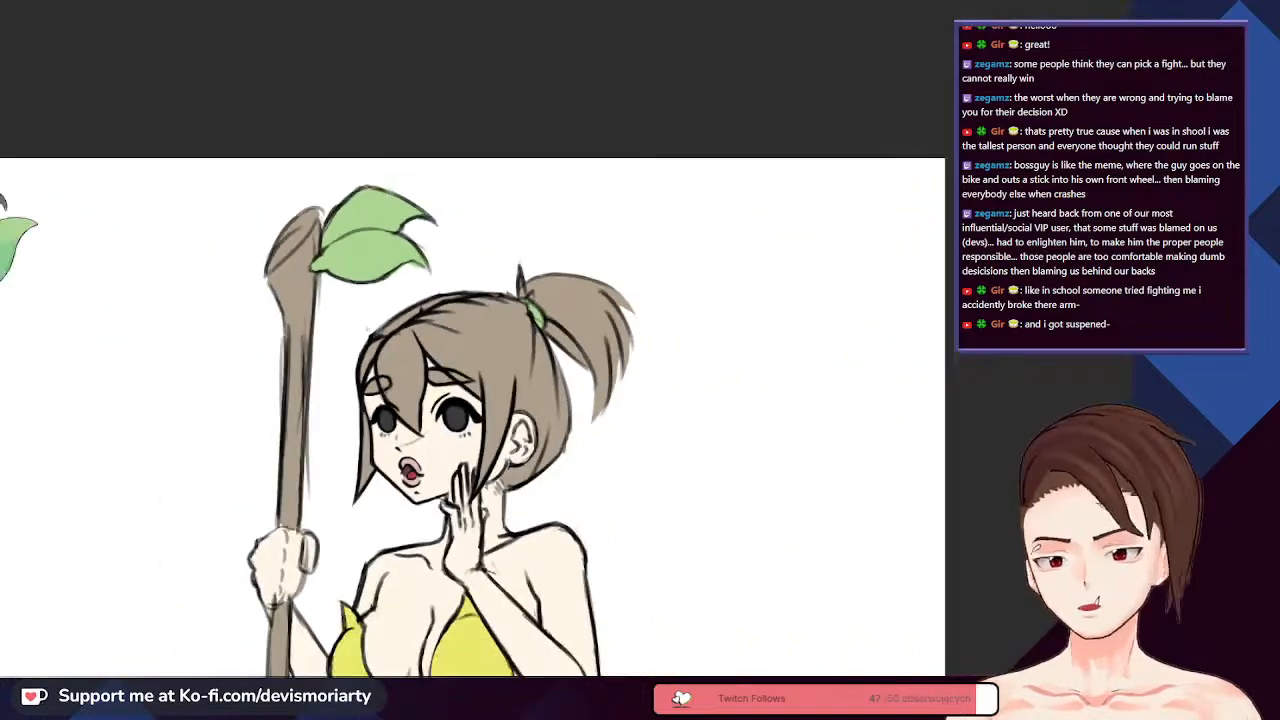
# - Rotate the canvas and redraw the head's outer hair outline above the fringe as a smooth solid black curve
pyautogui.scroll(3, 416, 347)
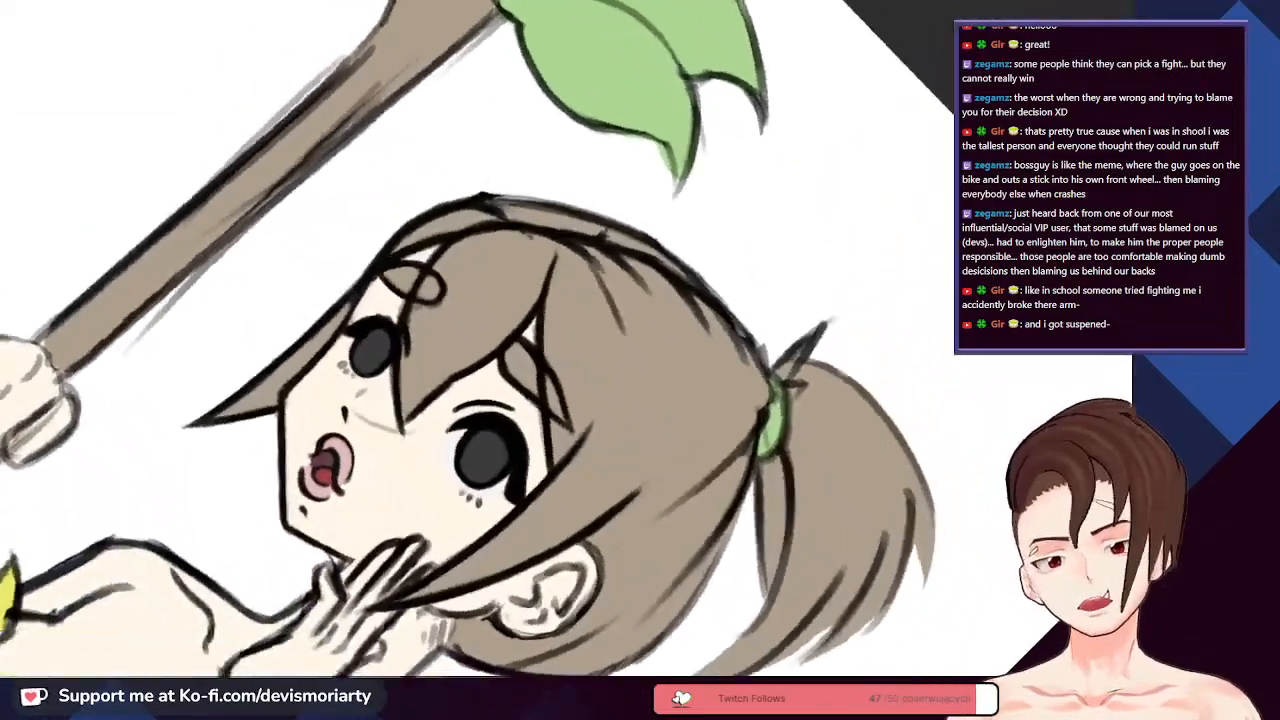
pyautogui.moveTo(700, 420)
pyautogui.mouseDown()
pyautogui.moveTo(670, 505)
pyautogui.moveTo(577, 577)
pyautogui.moveTo(625, 370)
pyautogui.moveTo(624, 284)
pyautogui.mouseUp()
pyautogui.scroll(-3, 624, 284)
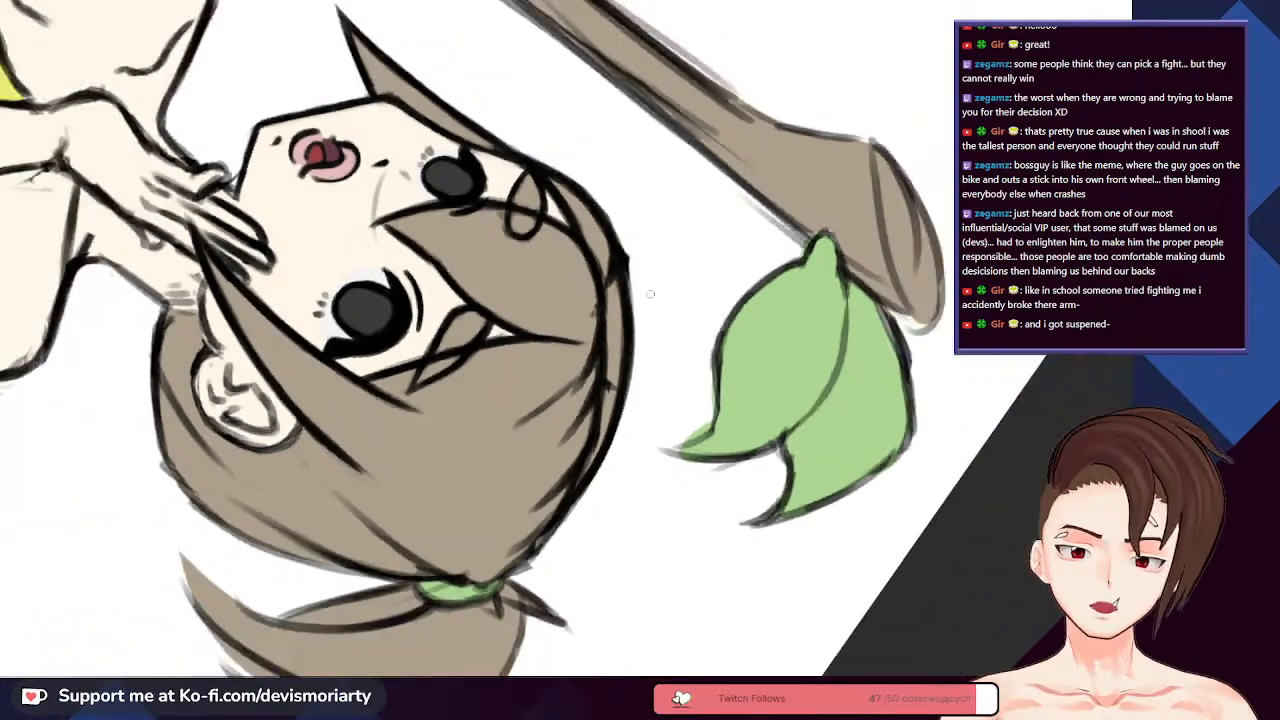
pyautogui.scroll(5, 606, 224)
pyautogui.moveTo(593, 172)
pyautogui.mouseDown()
pyautogui.moveTo(618, 282)
pyautogui.moveTo(571, 162)
pyautogui.moveTo(622, 331)
pyautogui.moveTo(611, 245)
pyautogui.mouseUp()
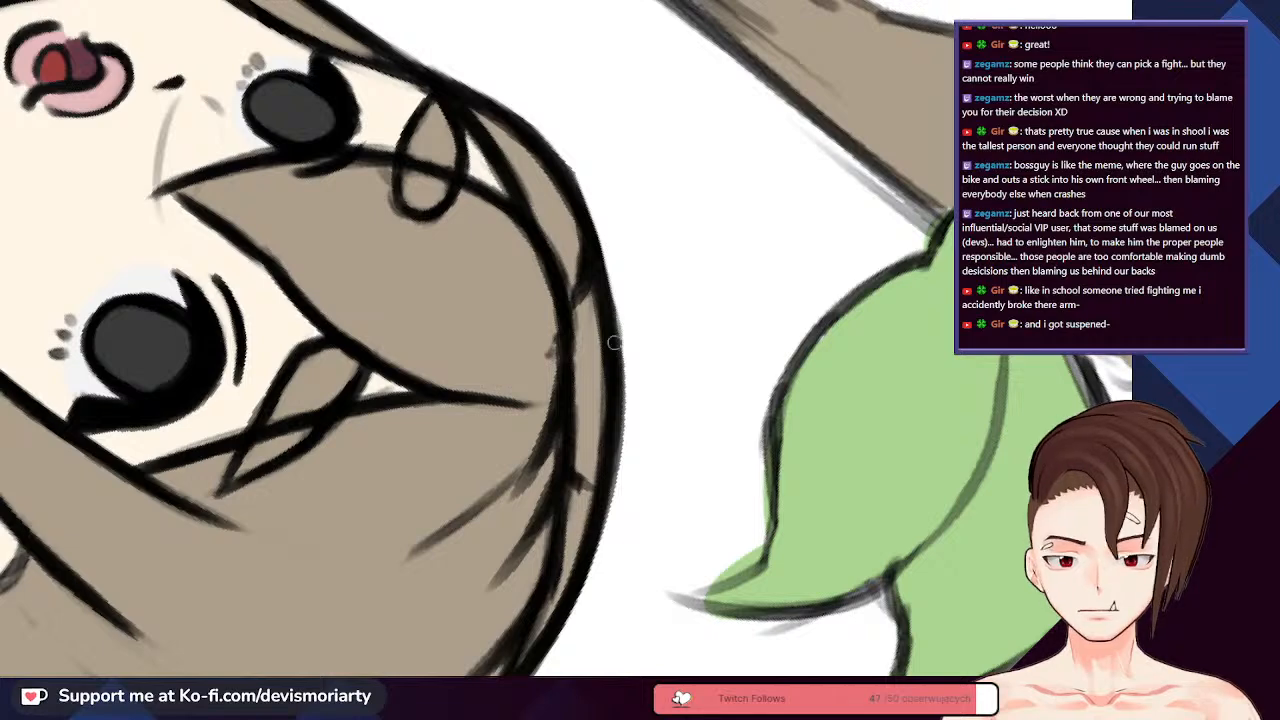
pyautogui.moveTo(608, 318)
pyautogui.mouseDown()
pyautogui.moveTo(556, 154)
pyautogui.moveTo(556, 171)
pyautogui.moveTo(447, 69)
pyautogui.moveTo(617, 217)
pyautogui.moveTo(468, 77)
pyautogui.moveTo(604, 219)
pyautogui.moveTo(632, 297)
pyautogui.moveTo(602, 228)
pyautogui.mouseUp()
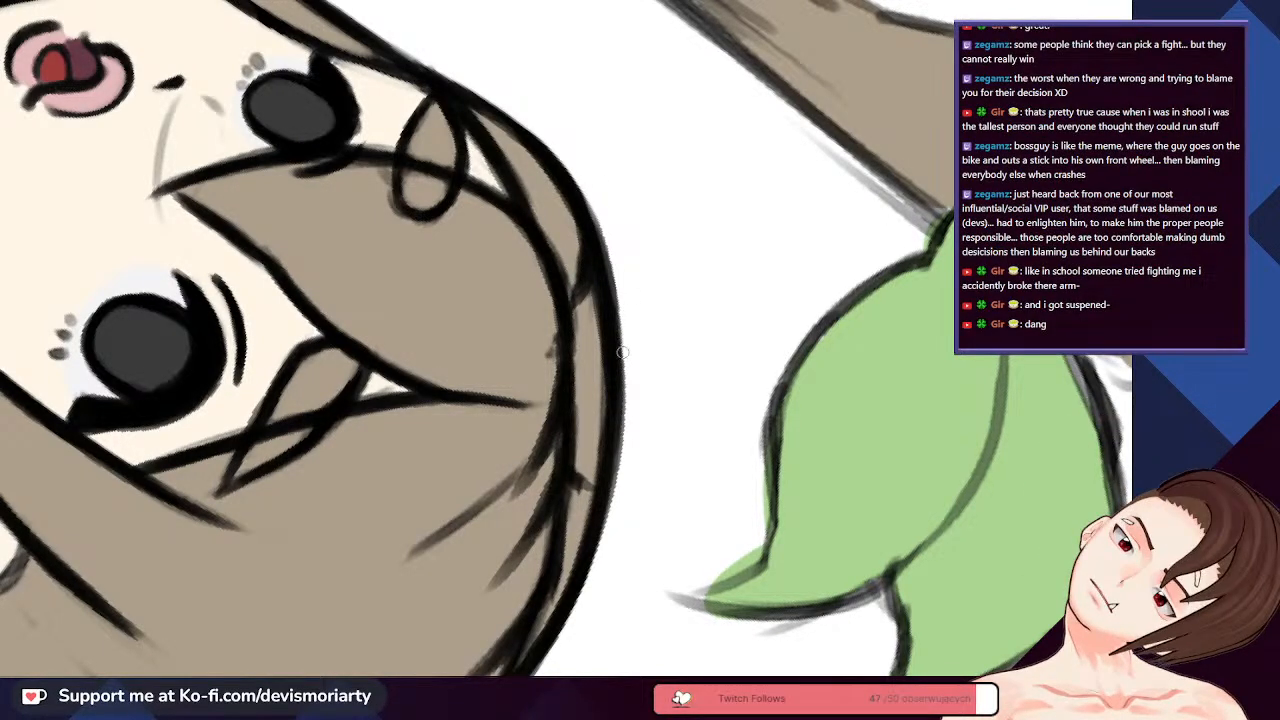
pyautogui.scroll(-3, 602, 240)
pyautogui.scroll(-5, 542, 338)
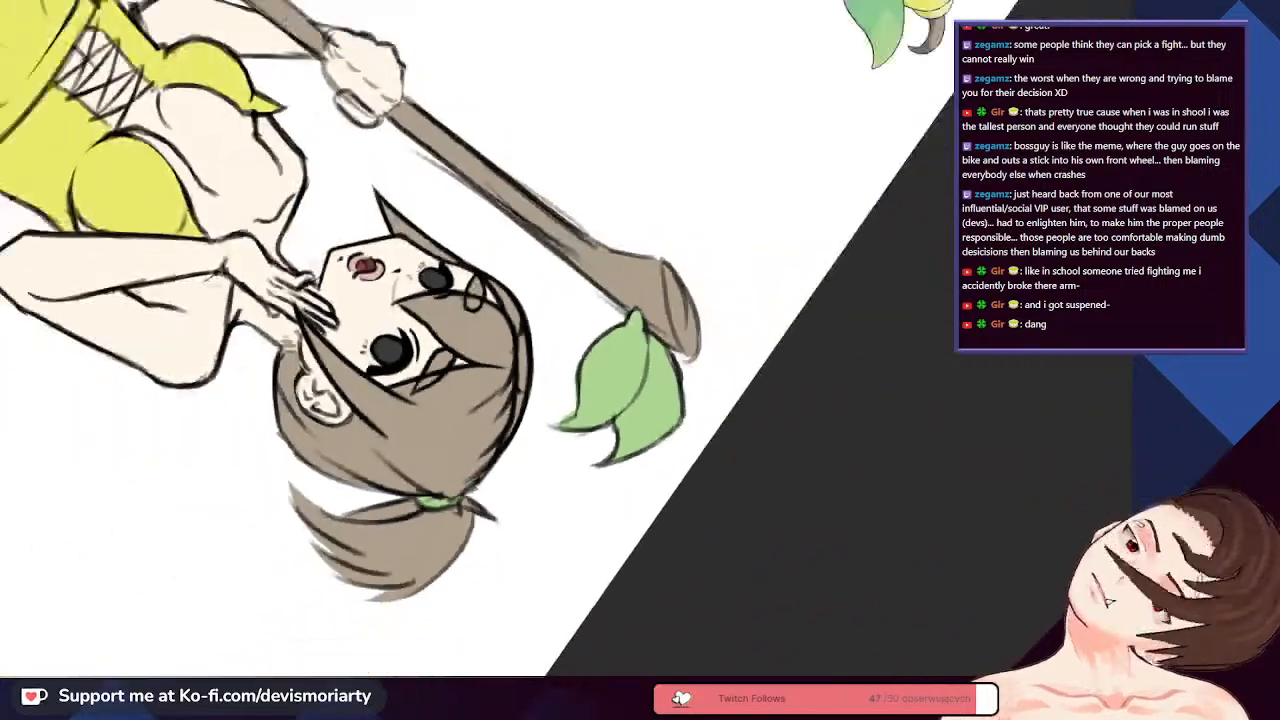
# - Redraw the crown outline and hair strand in solid black where they meet at the green hair tie, clearing the stray grey marks
pyautogui.scroll(6, 542, 338)
pyautogui.scroll(-1, 420, 400)
pyautogui.scroll(1, 383, 441)
pyautogui.scroll(2, 383, 441)
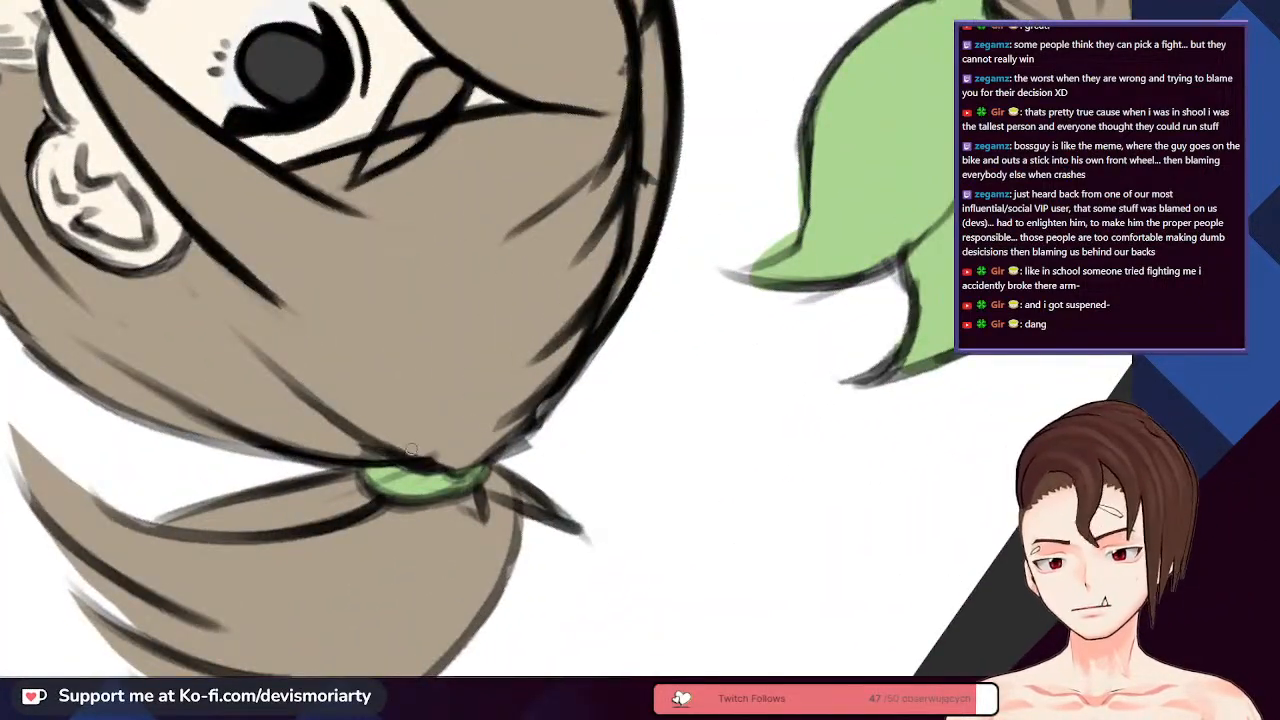
pyautogui.moveTo(450, 469)
pyautogui.mouseDown()
pyautogui.moveTo(495, 456)
pyautogui.moveTo(466, 470)
pyautogui.moveTo(555, 400)
pyautogui.mouseUp()
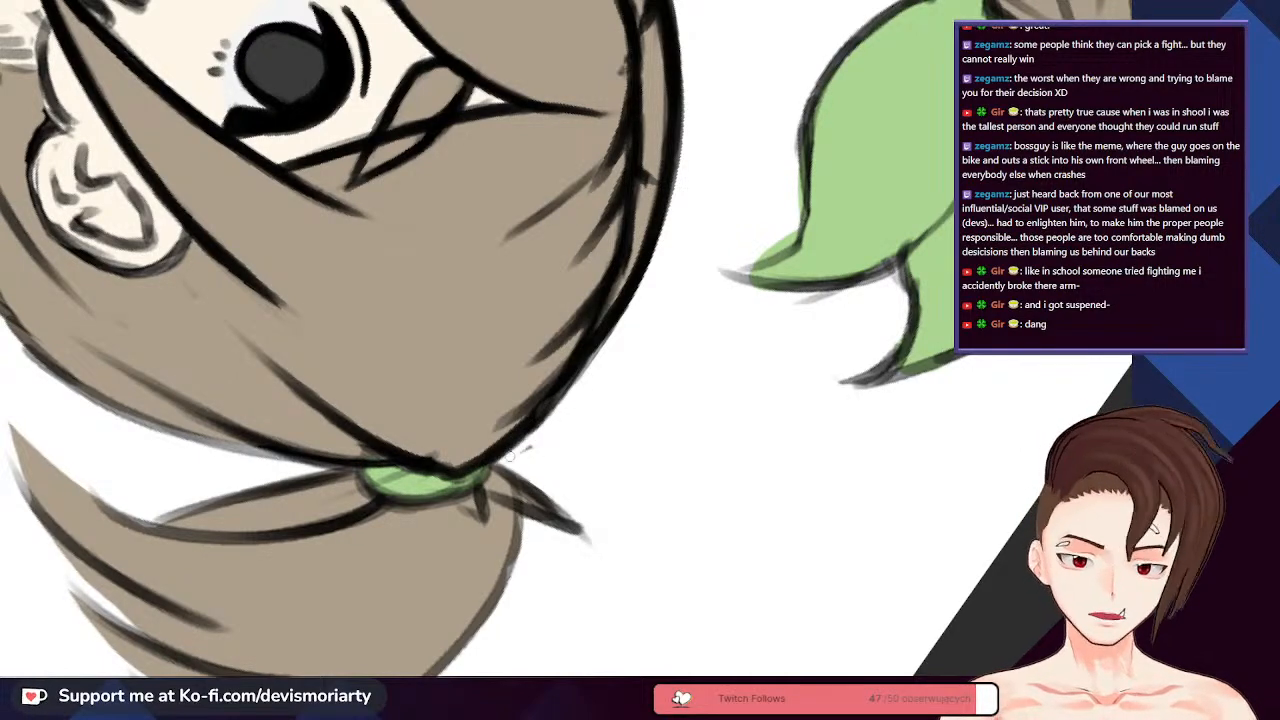
pyautogui.scroll(-3, 525, 407)
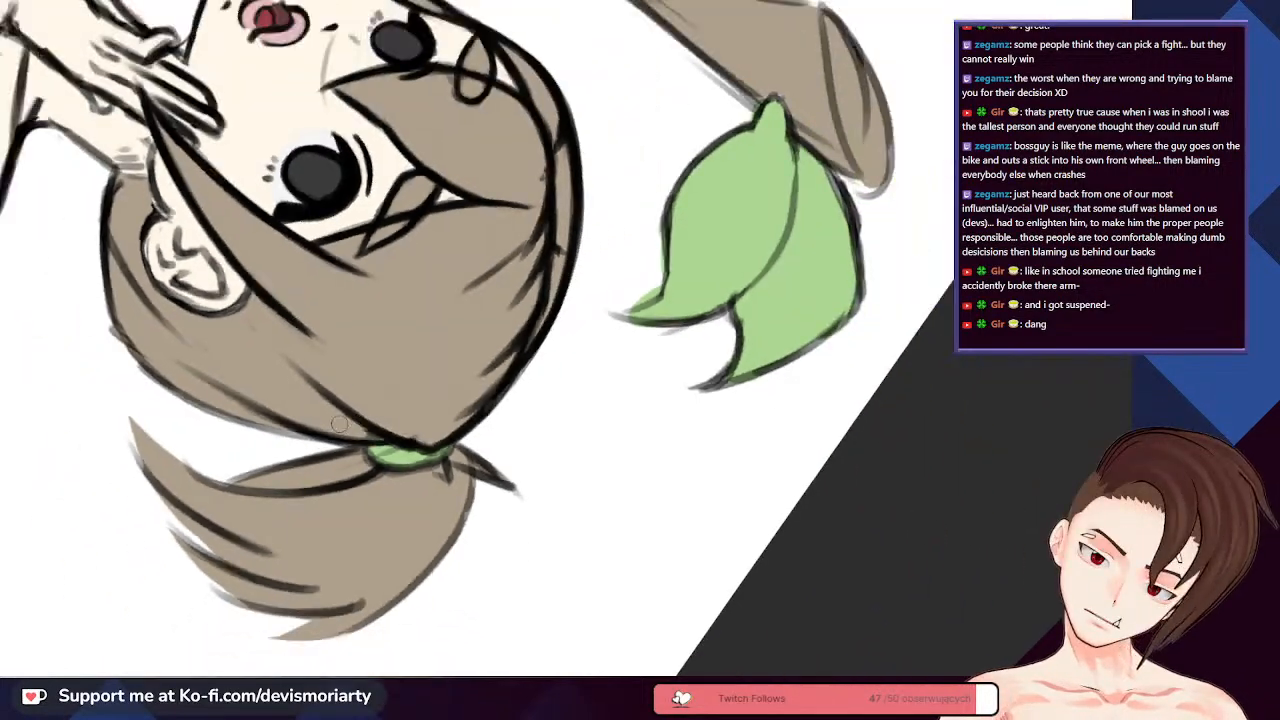
# - Reset the canvas rotation to upright and examine the redrawn hair outline around the crown and hair tie
pyautogui.scroll(4, 443, 451)
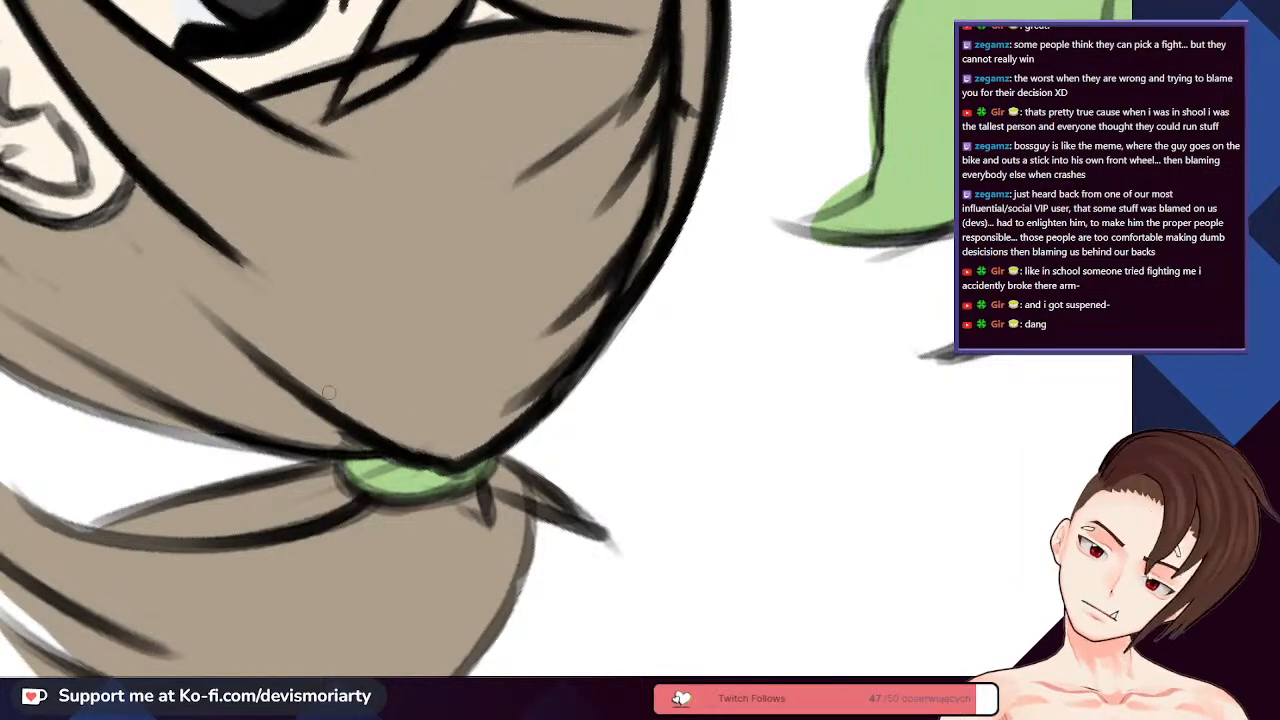
pyautogui.scroll(-1, 147, 244)
pyautogui.scroll(-5, 143, 250)
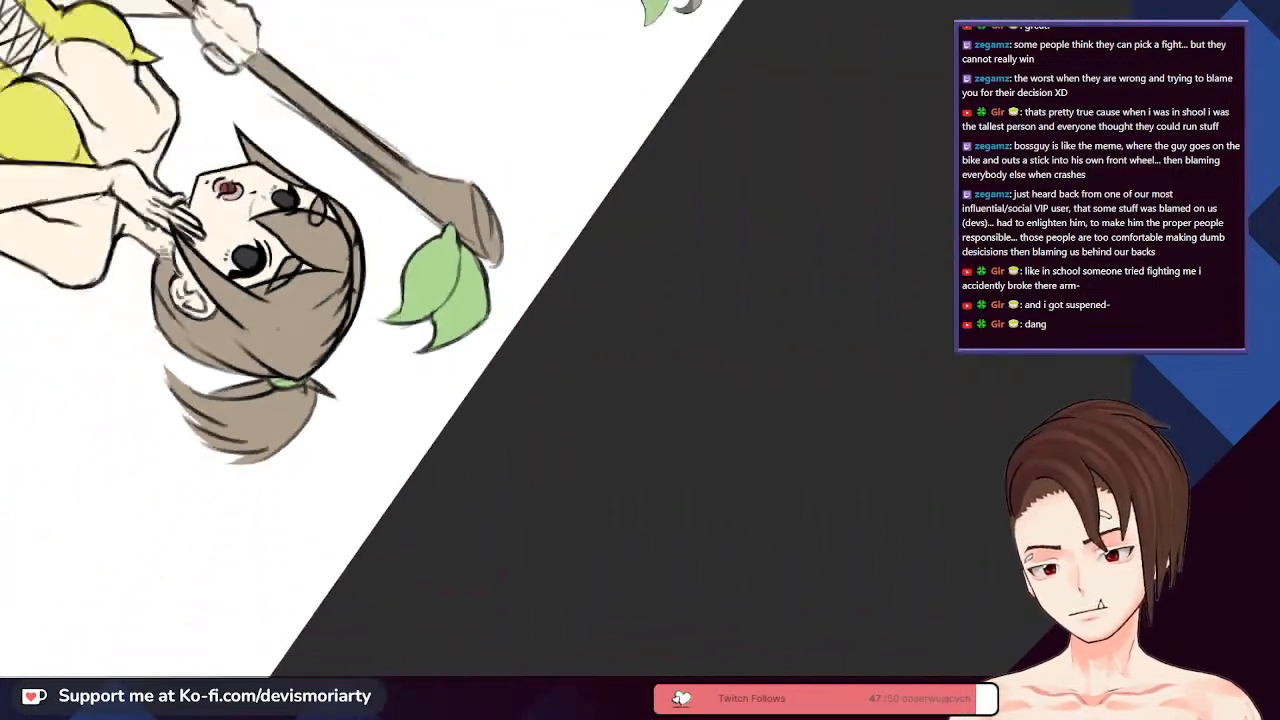
pyautogui.scroll(2, 190, 380)
pyautogui.scroll(-2, 229, 511)
pyautogui.scroll(4, 229, 511)
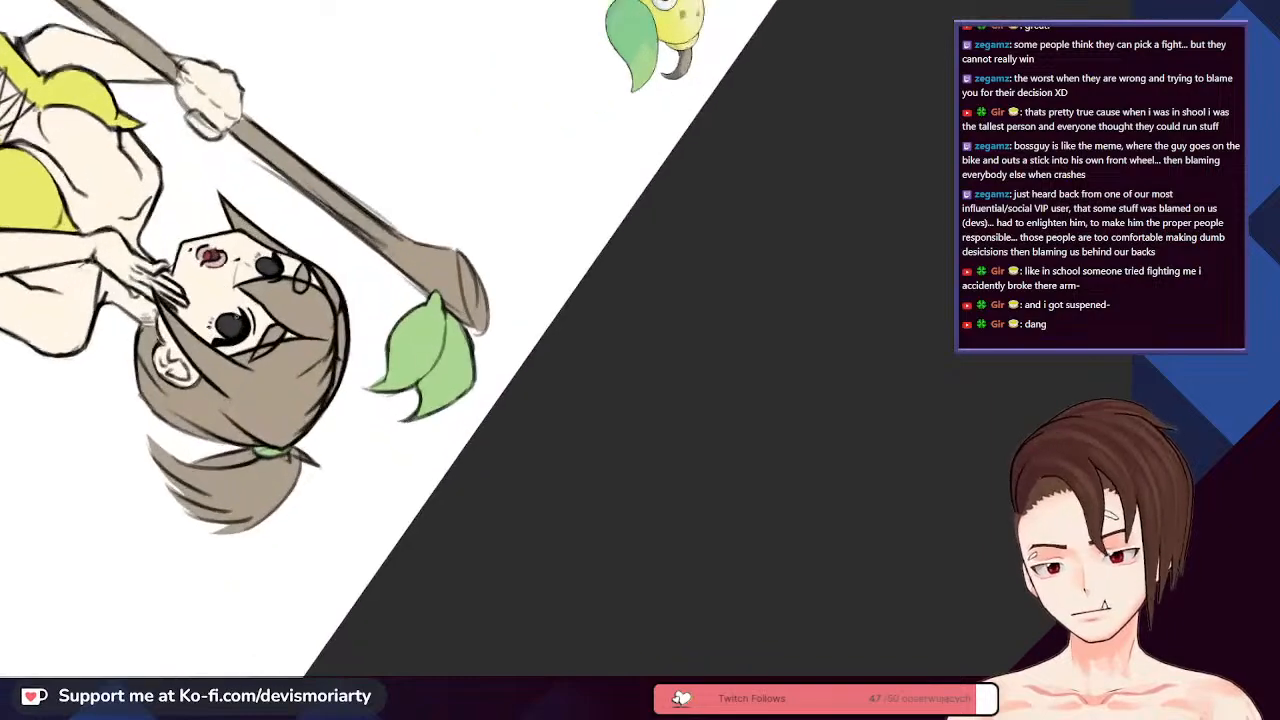
pyautogui.press('5')
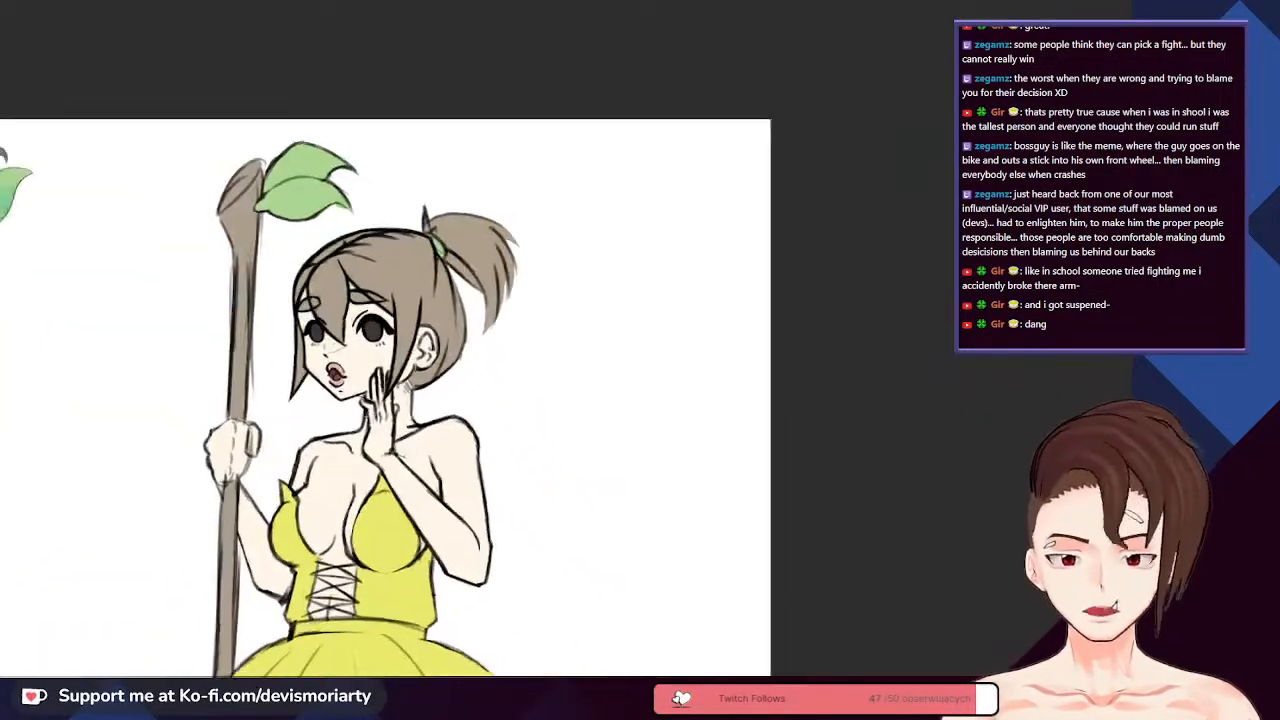
pyautogui.scroll(3, 279, 269)
pyautogui.scroll(-2, 279, 269)
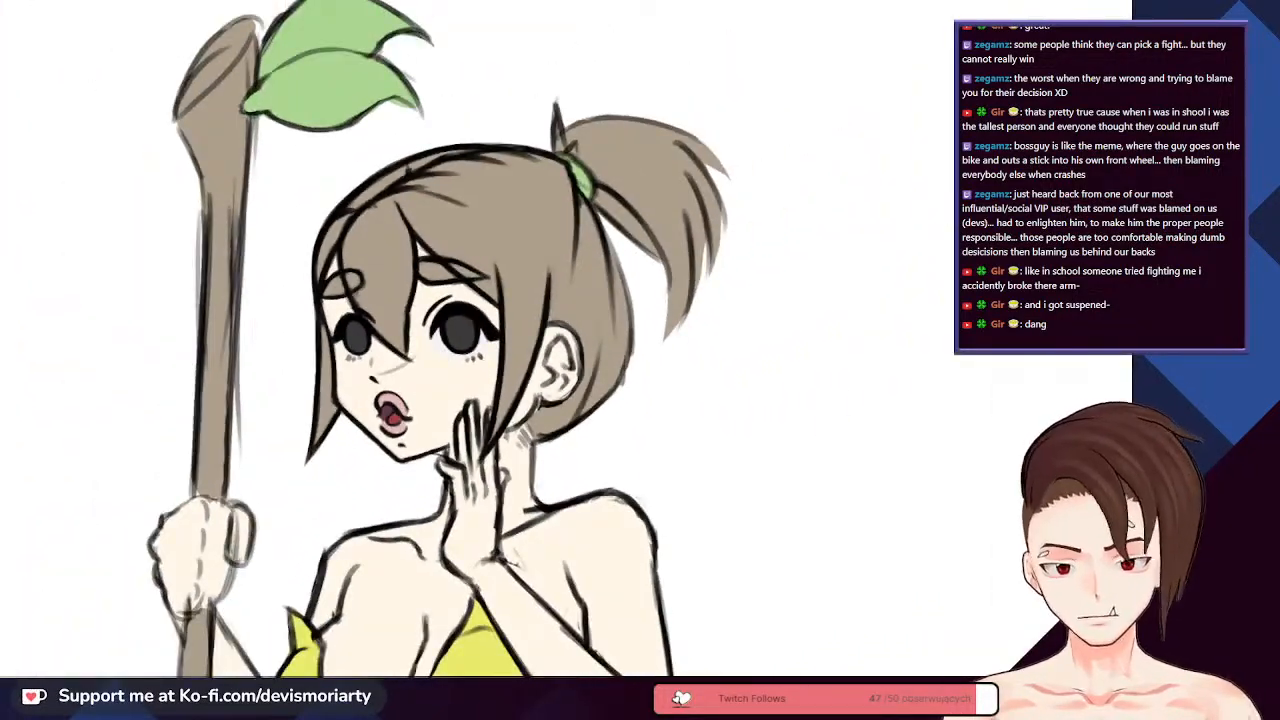
pyautogui.scroll(-1, 436, 340)
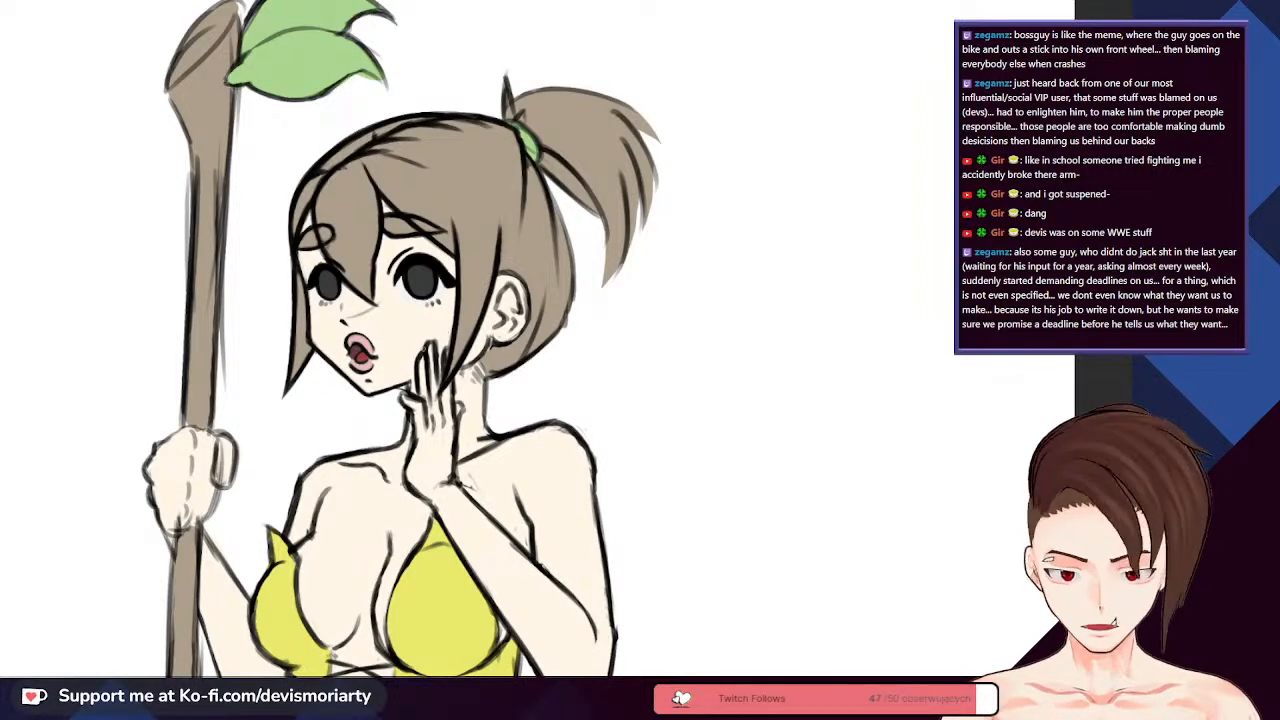
pyautogui.scroll(3, 400, 265)
pyautogui.scroll(-1, 405, 332)
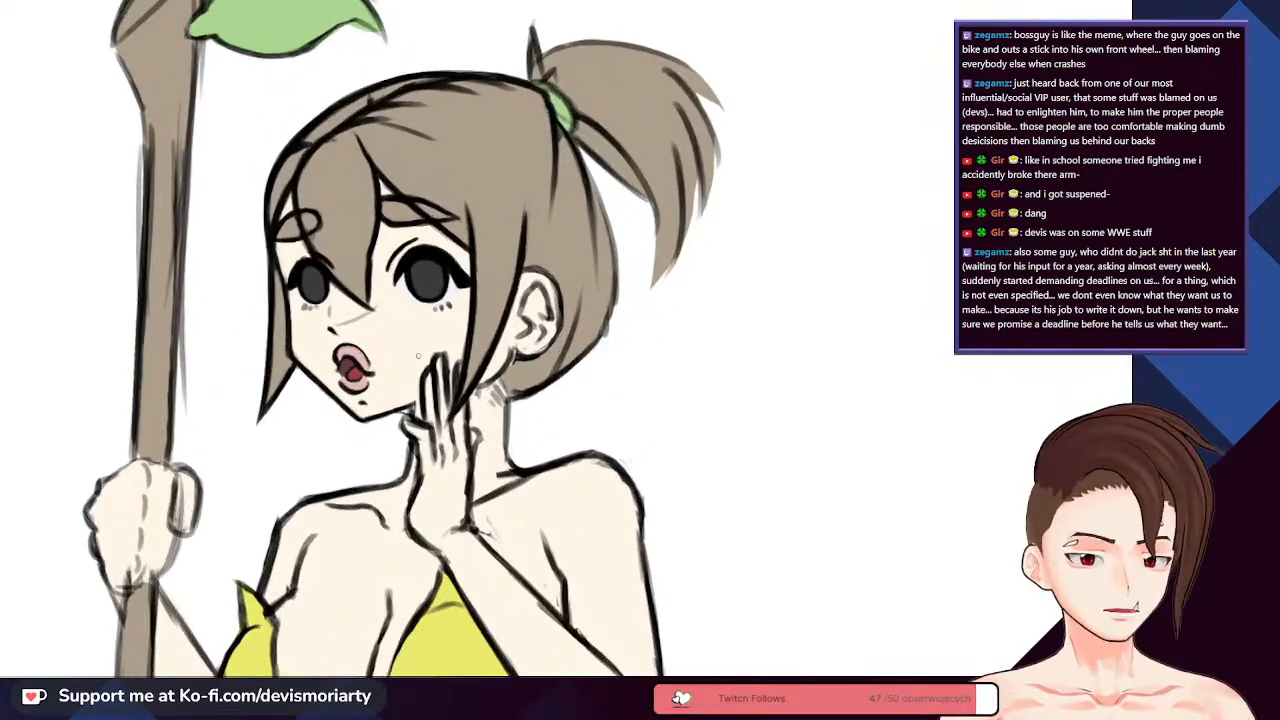
pyautogui.scroll(-1, 408, 367)
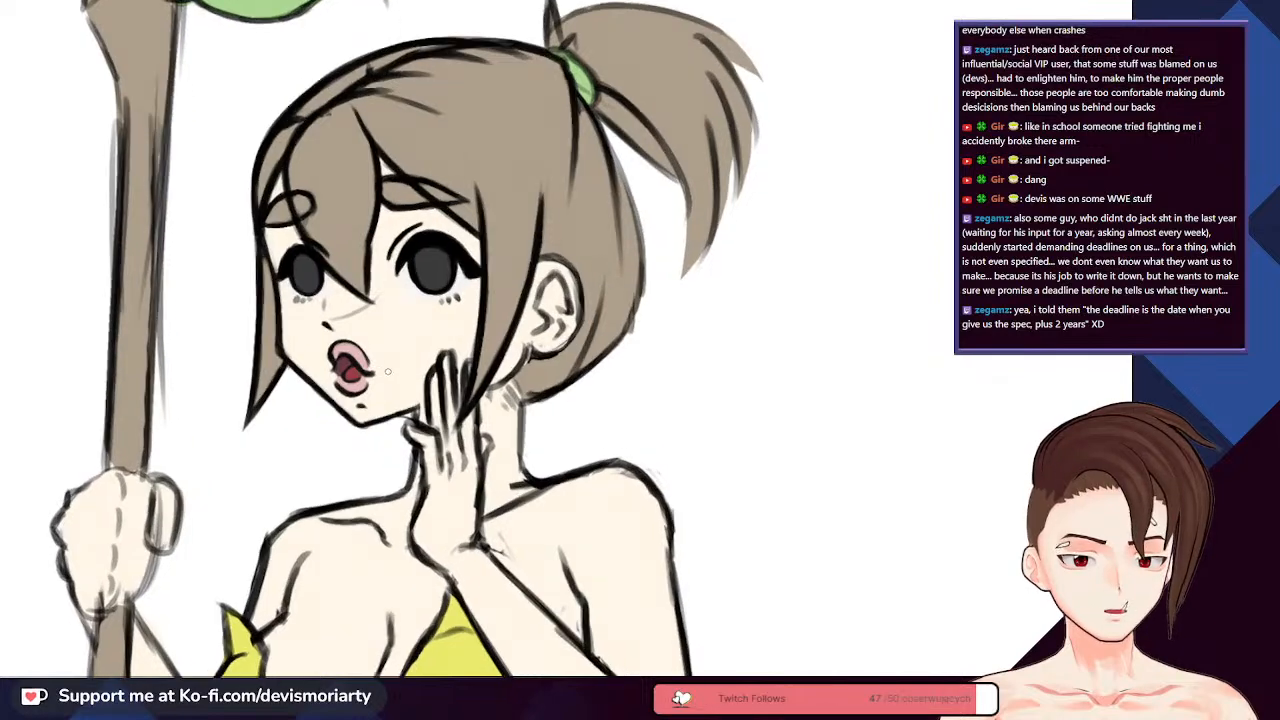
pyautogui.scroll(2, 403, 347)
pyautogui.scroll(2, 405, 355)
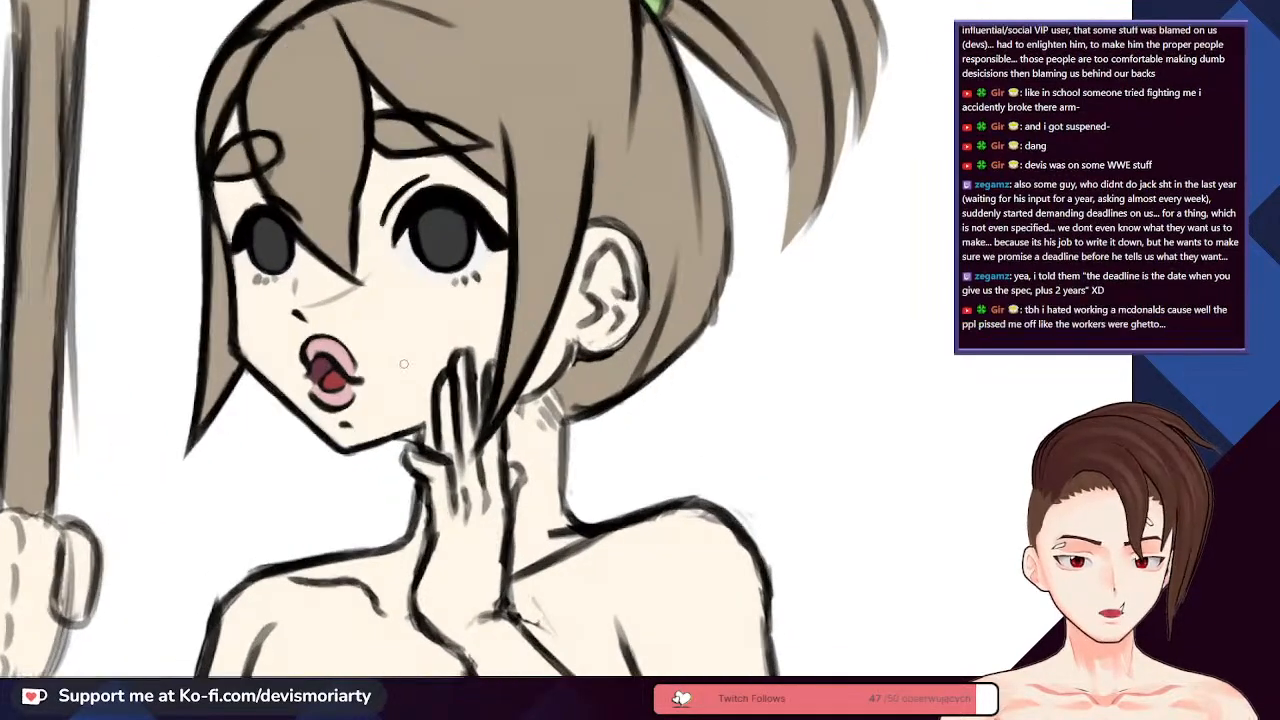
pyautogui.scroll(-3, 407, 367)
pyautogui.scroll(2, 405, 339)
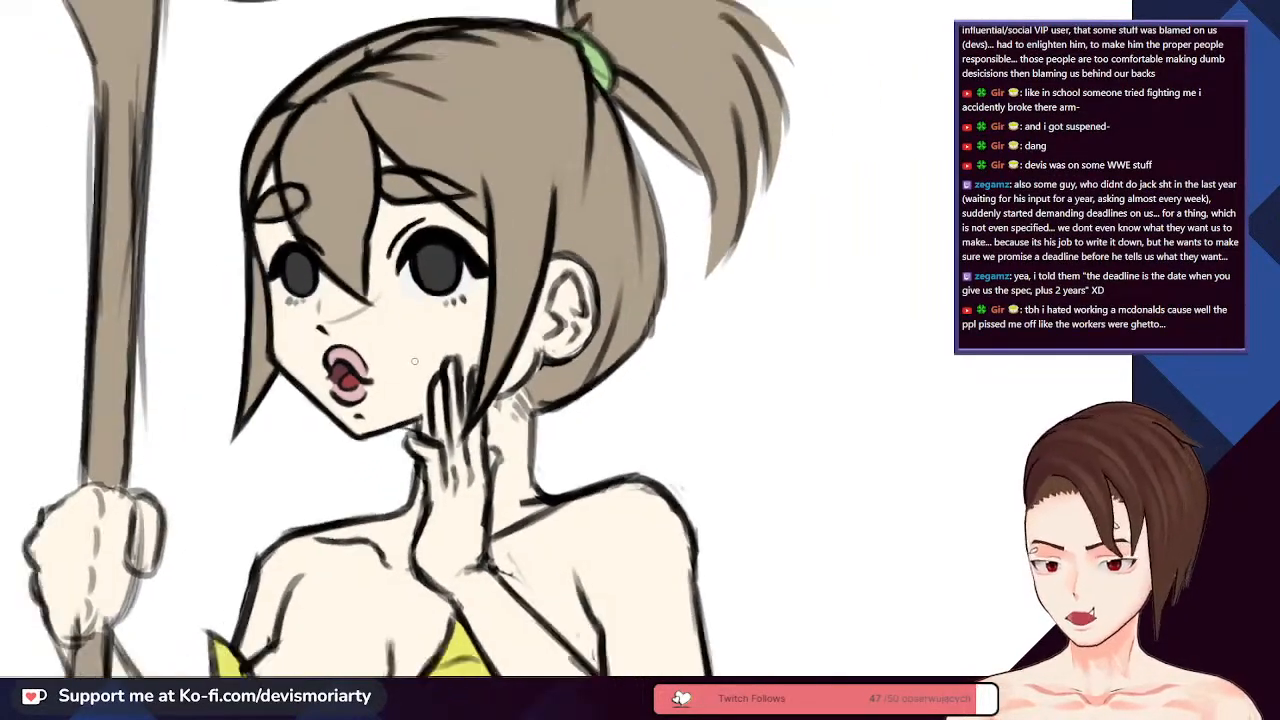
pyautogui.scroll(-2, 409, 358)
pyautogui.scroll(2, 409, 358)
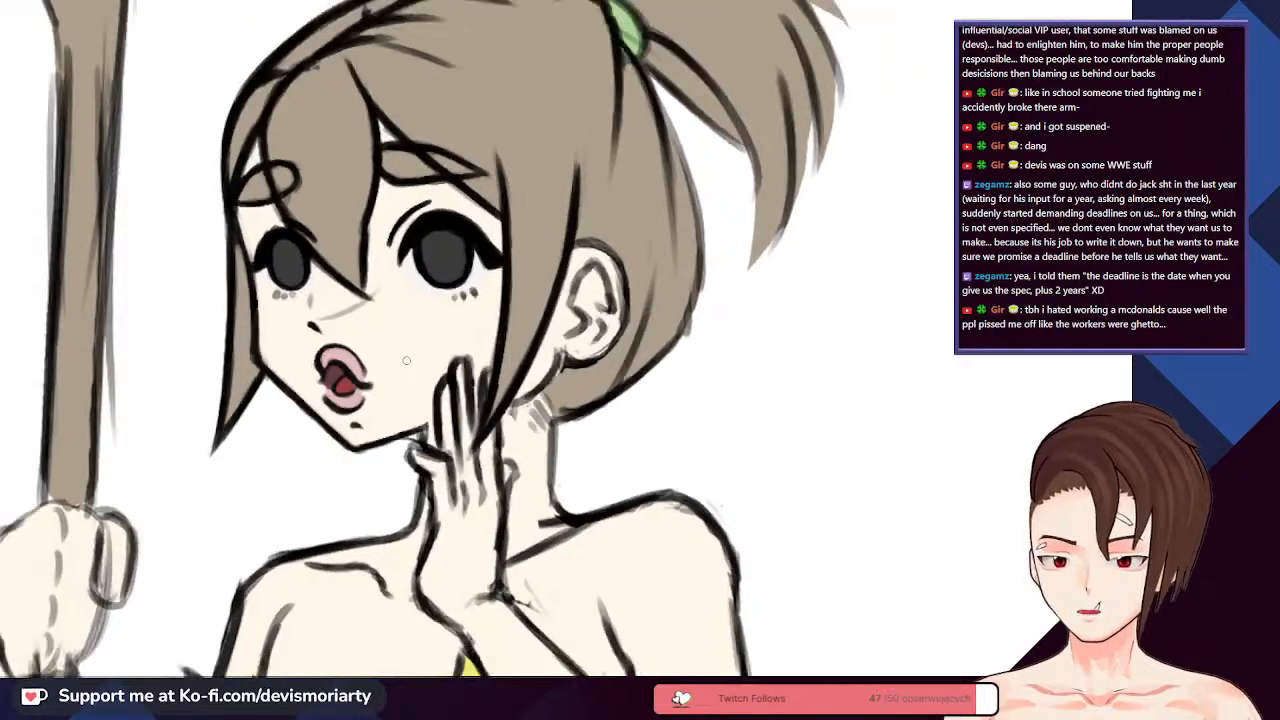
pyautogui.scroll(-3, 391, 352)
pyautogui.scroll(-3, 392, 354)
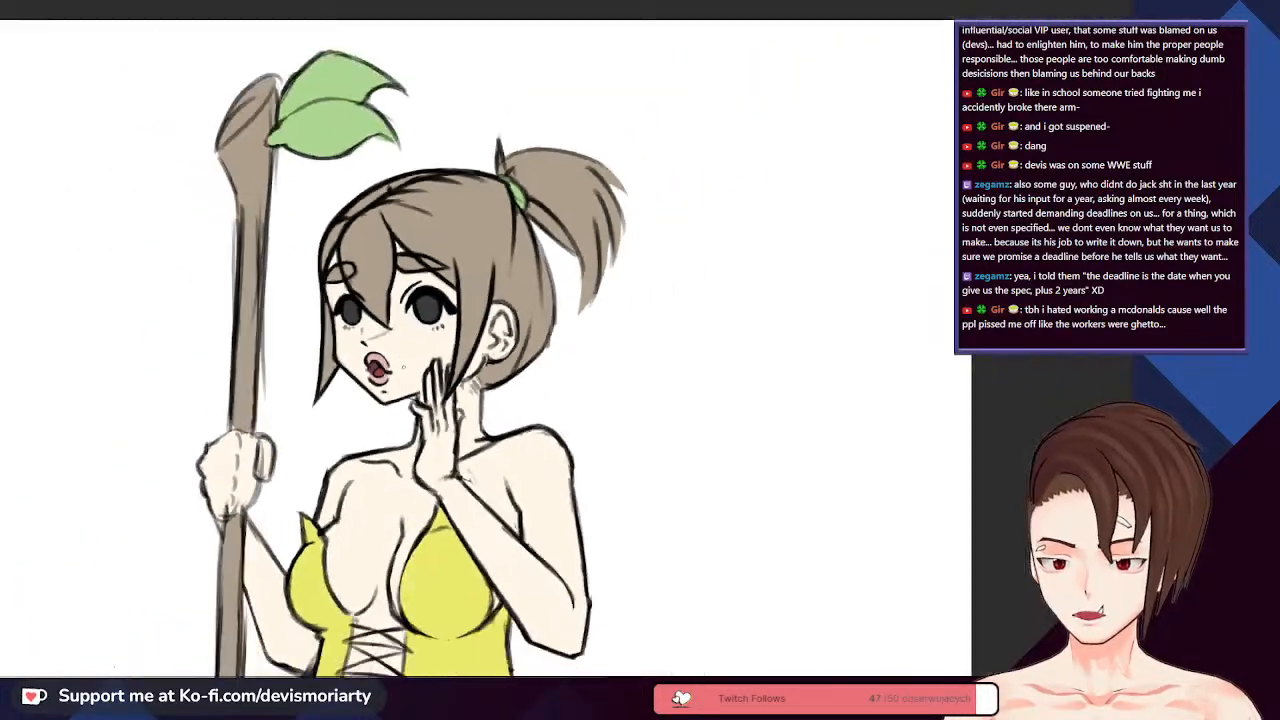
pyautogui.scroll(2, 390, 362)
pyautogui.scroll(4, 383, 320)
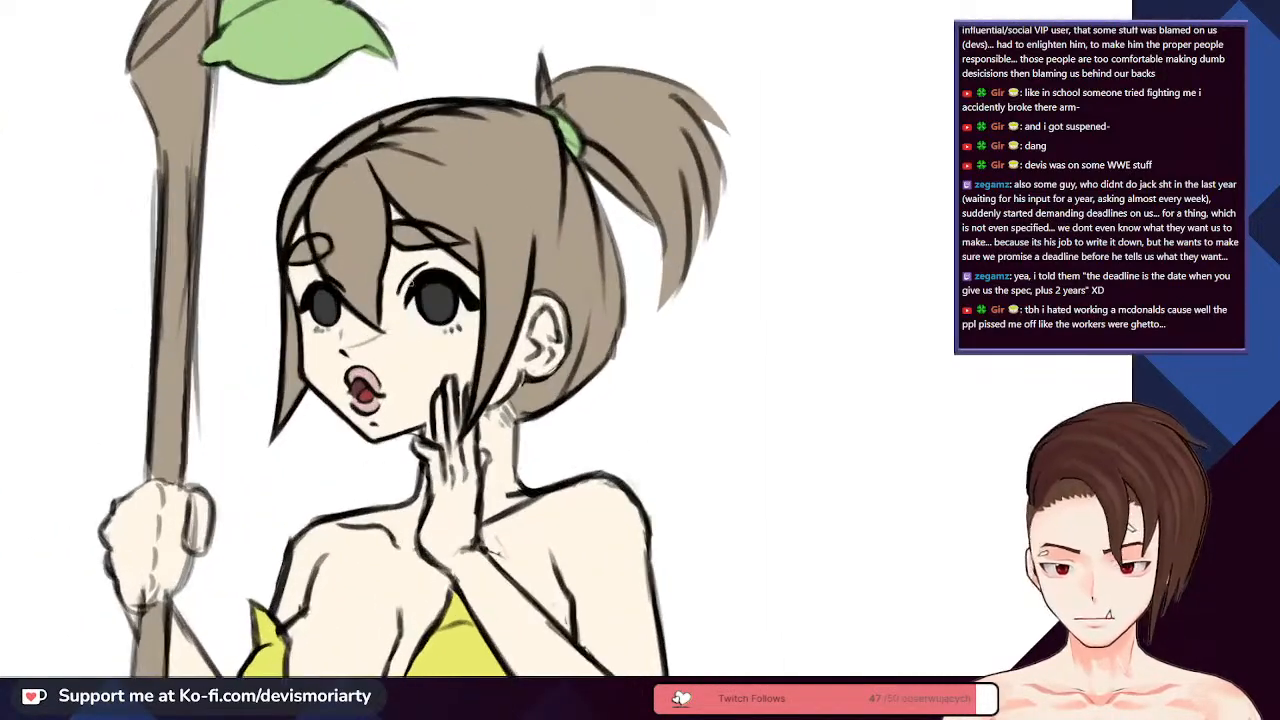
# - Redraw the near-eye edge of the central fringe lock in solid black, smoothing the line down to its tip
pyautogui.scroll(2, 390, 312)
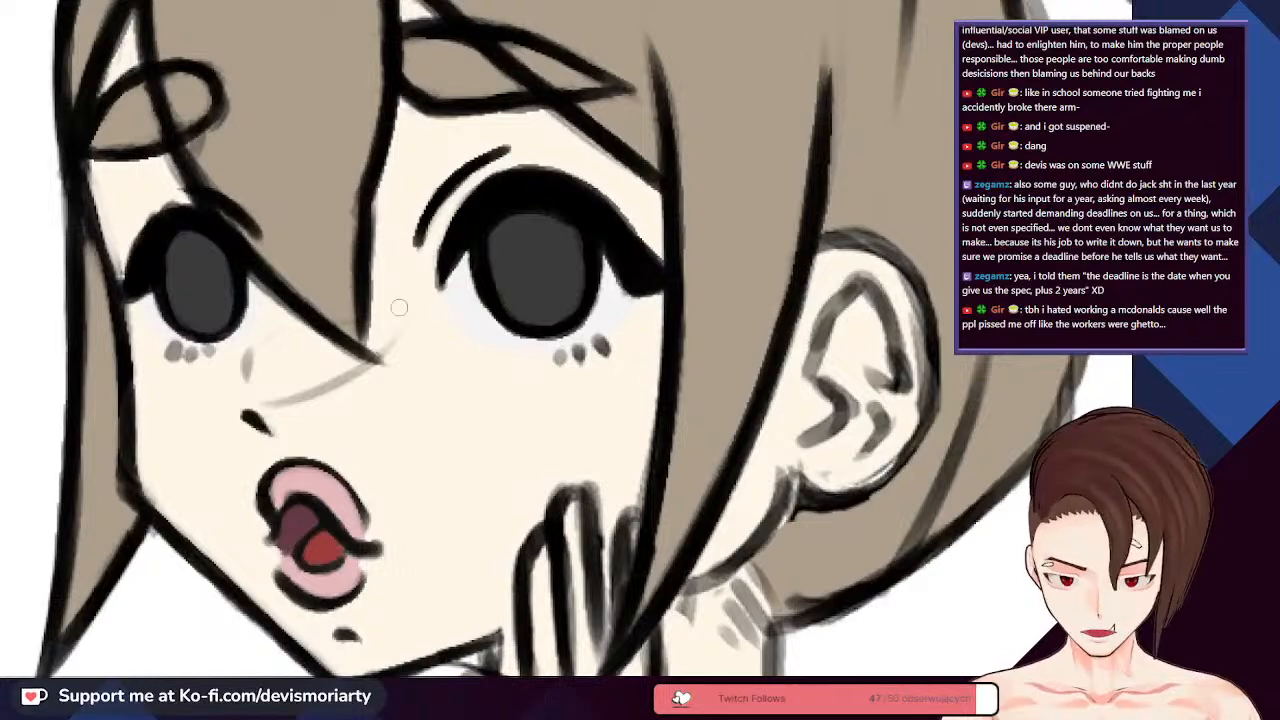
pyautogui.scroll(-1, 376, 264)
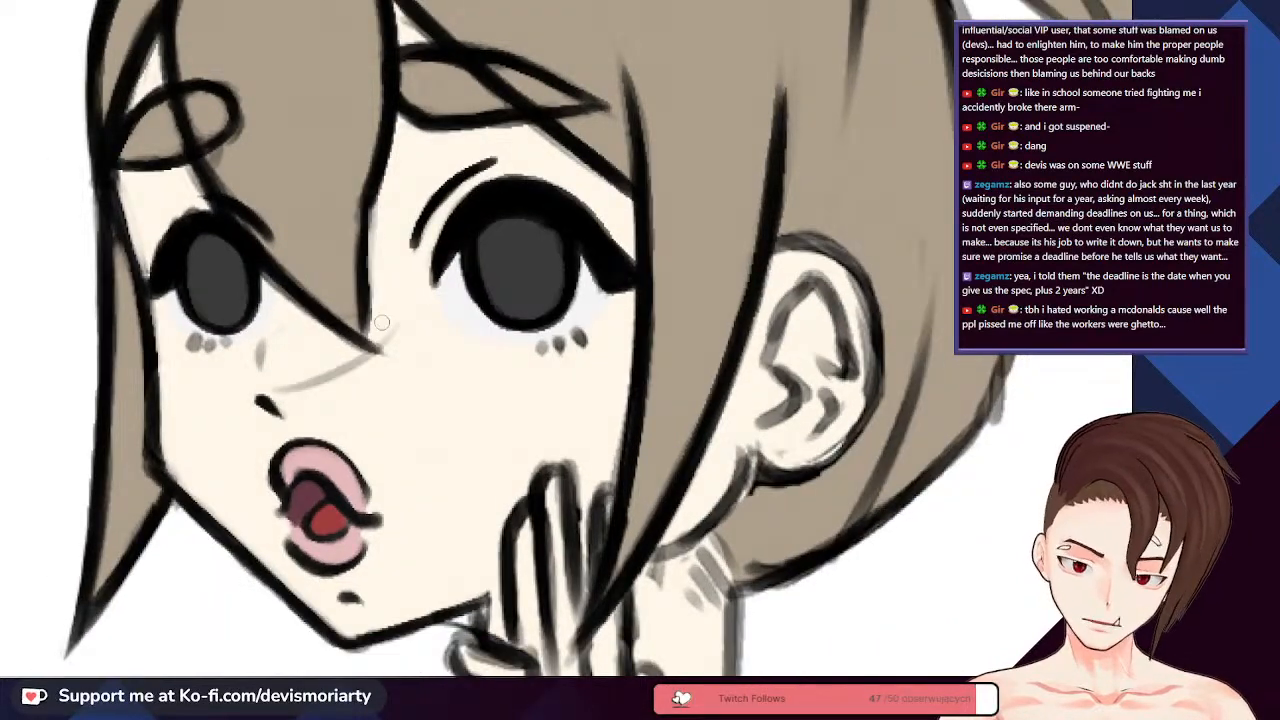
pyautogui.scroll(3, 375, 314)
pyautogui.scroll(-2, 362, 250)
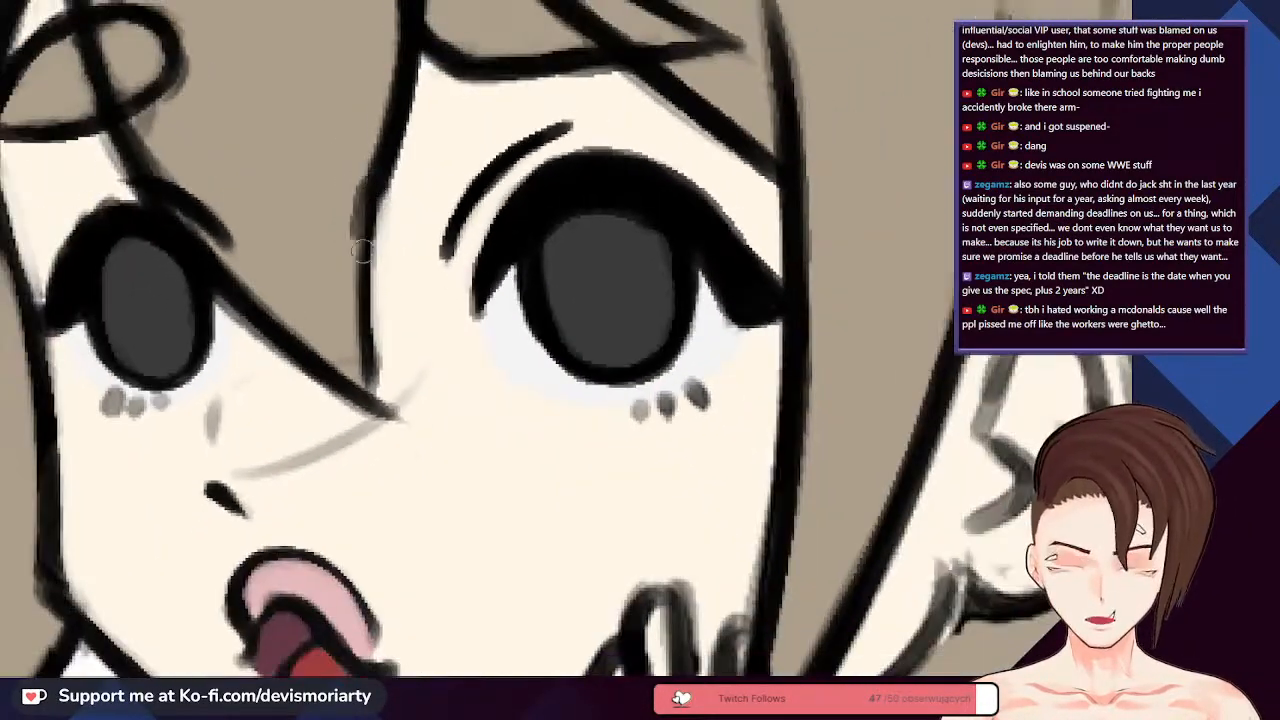
pyautogui.scroll(-1, 614, 398)
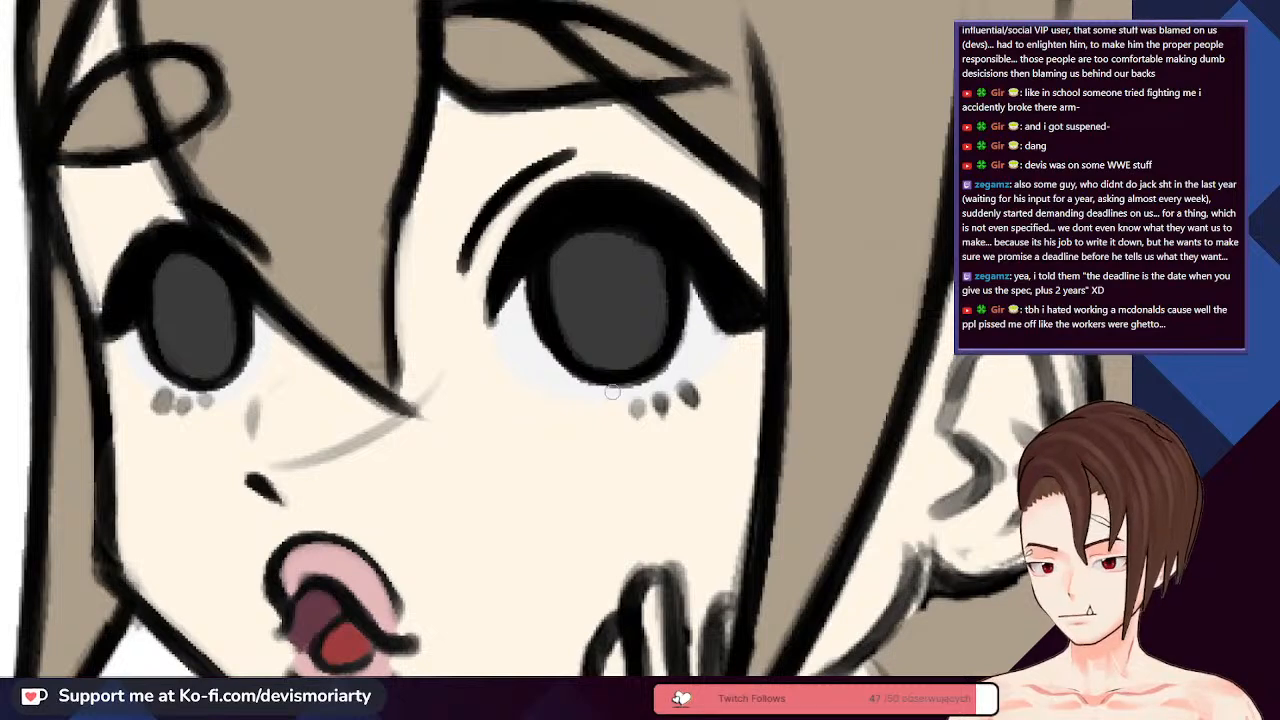
pyautogui.scroll(2, 395, 296)
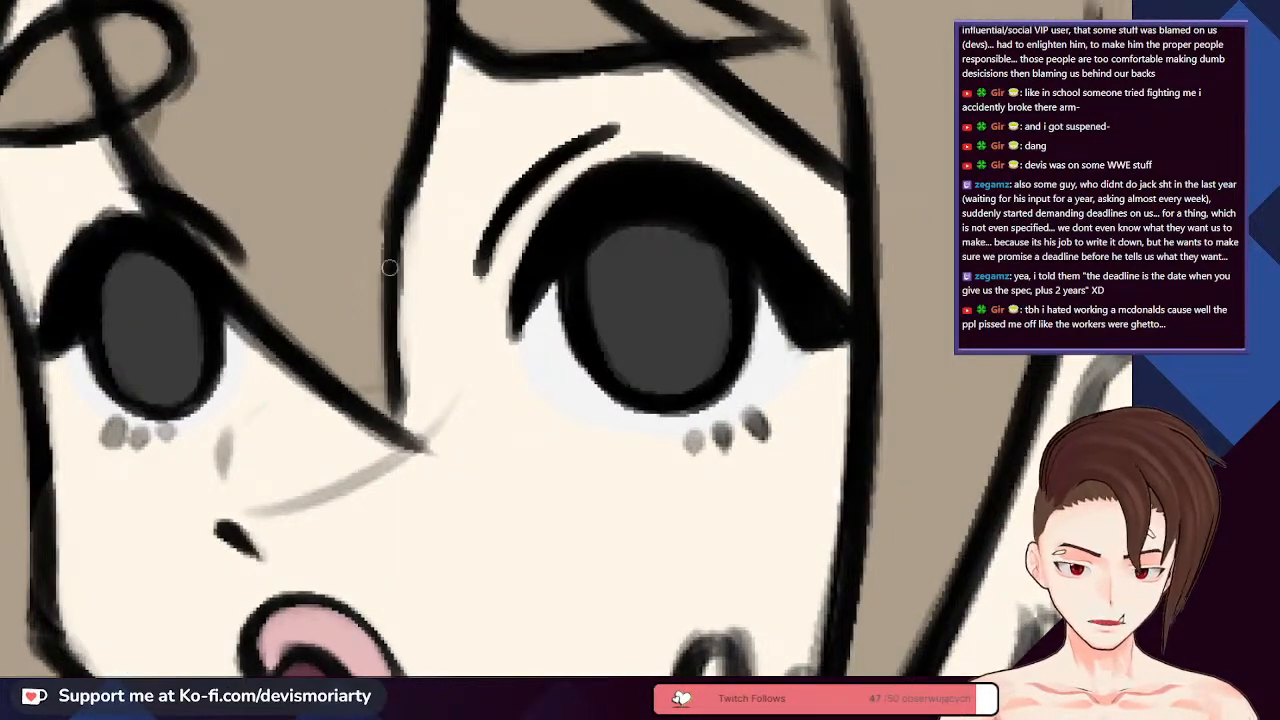
pyautogui.moveTo(394, 229)
pyautogui.mouseDown()
pyautogui.moveTo(410, 430)
pyautogui.moveTo(398, 314)
pyautogui.mouseUp()
pyautogui.scroll(-3, 390, 300)
pyautogui.scroll(3, 381, 268)
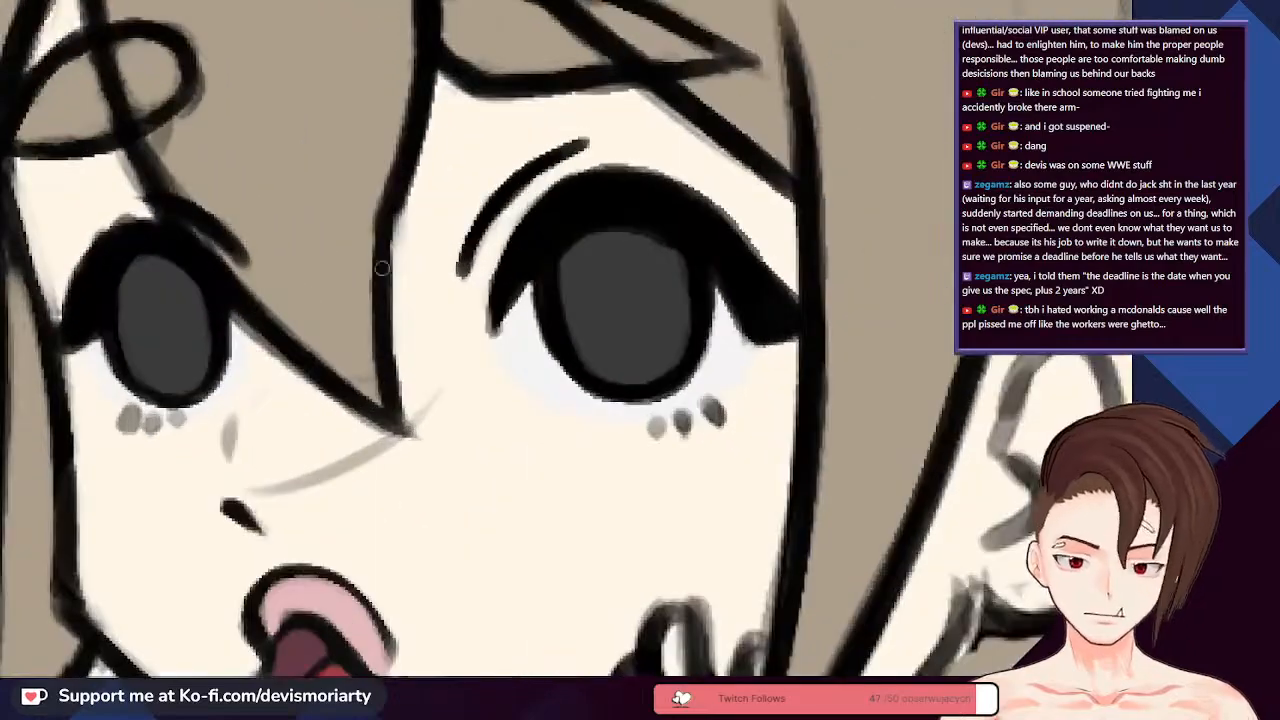
pyautogui.scroll(-4, 380, 256)
pyautogui.scroll(1, 385, 230)
pyautogui.scroll(-2, 392, 190)
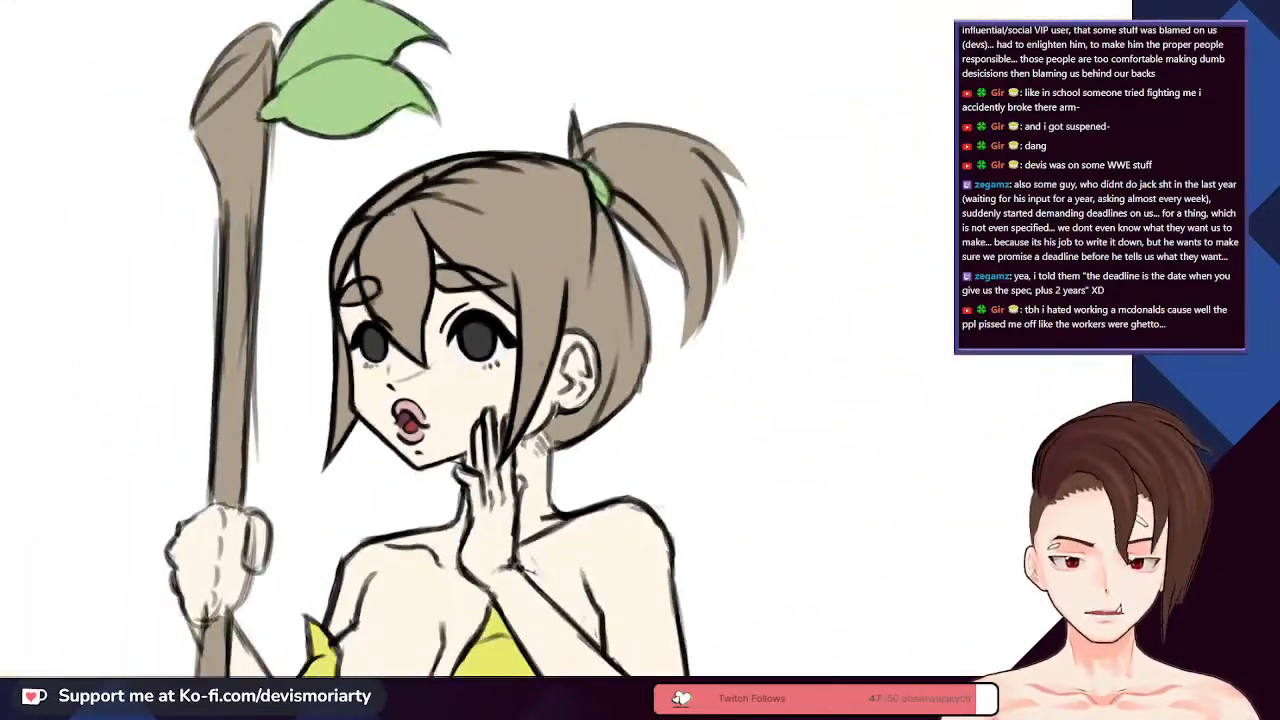
# - Shorten the upper end of the central fringe lock's line and erase the faint grey stroke left above it
pyautogui.scroll(5, 396, 180)
pyautogui.scroll(-2, 508, 291)
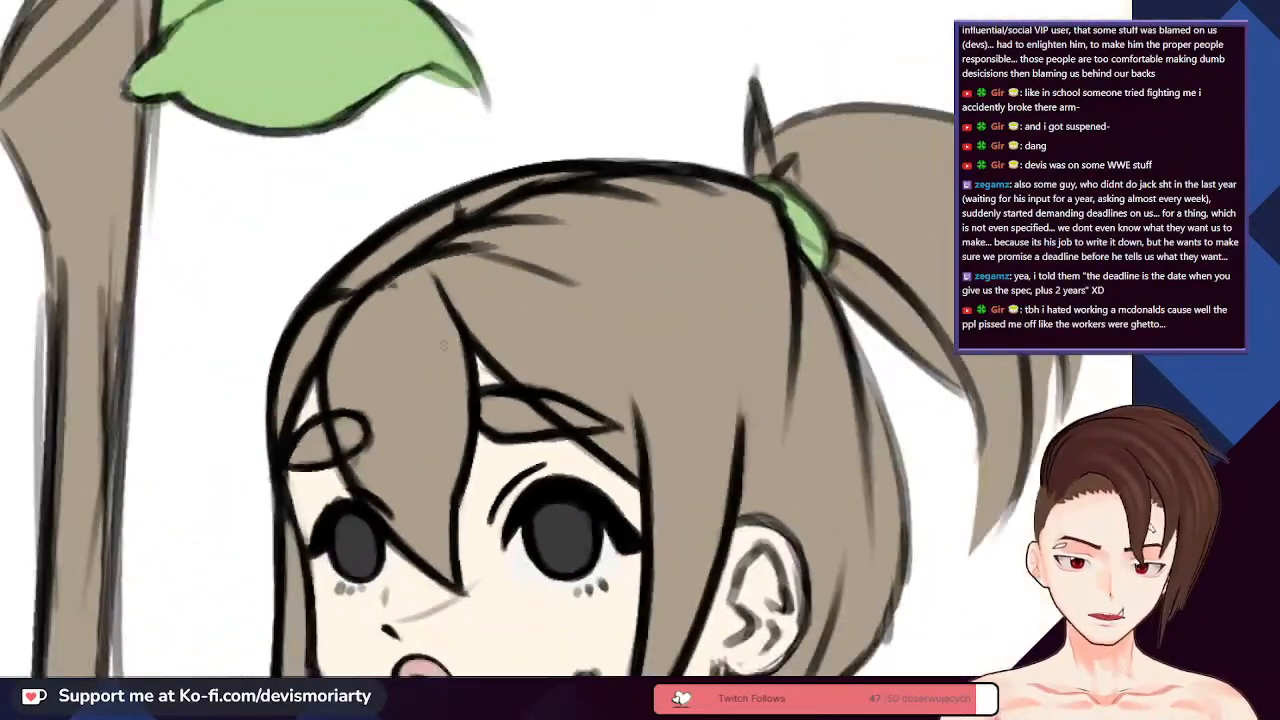
pyautogui.scroll(3, 431, 291)
pyautogui.moveTo(443, 251); pyautogui.dragTo(458, 372)
pyautogui.hotkey('ctrl', 'z')
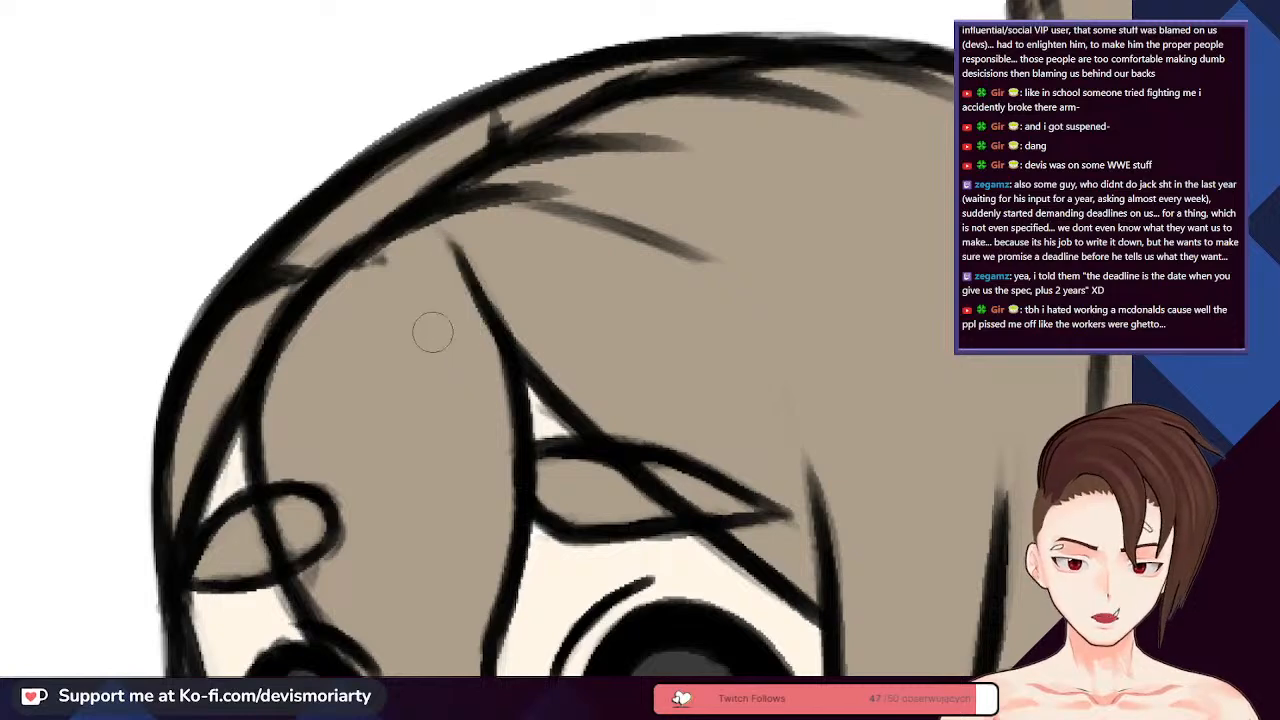
pyautogui.scroll(1, 451, 240)
pyautogui.scroll(-3, 478, 310)
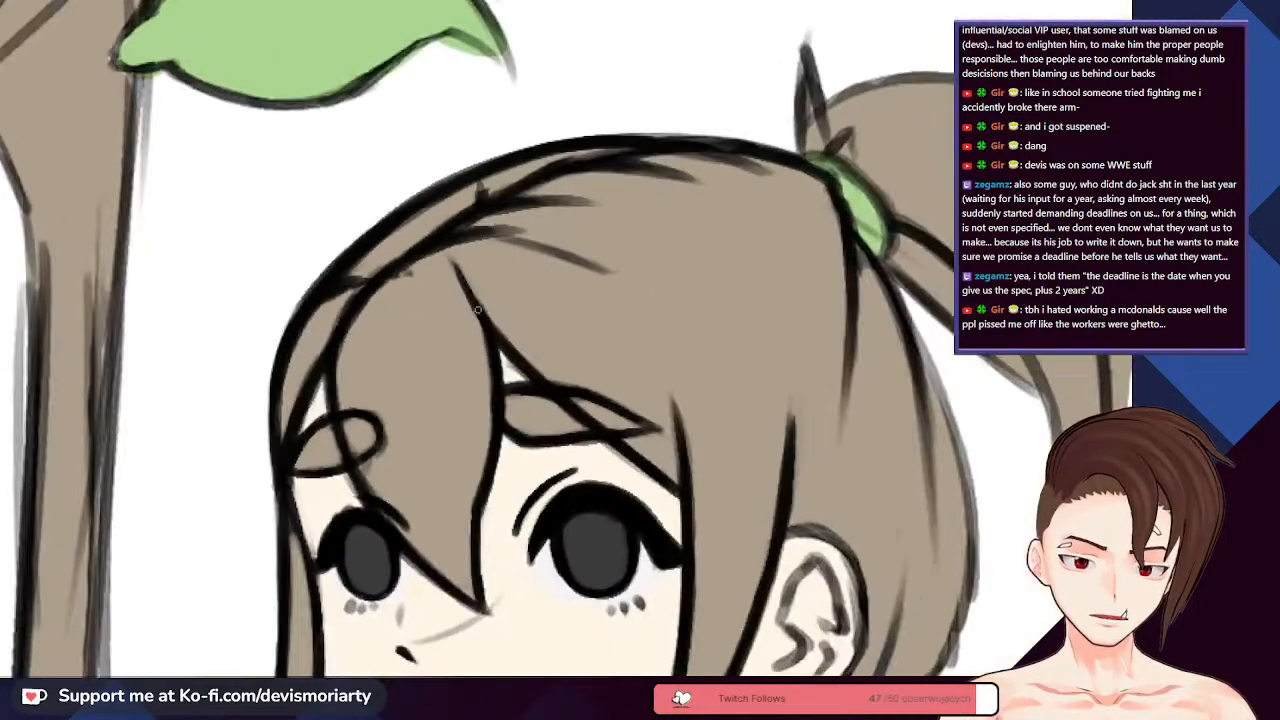
pyautogui.moveTo(453, 284); pyautogui.dragTo(470, 305)
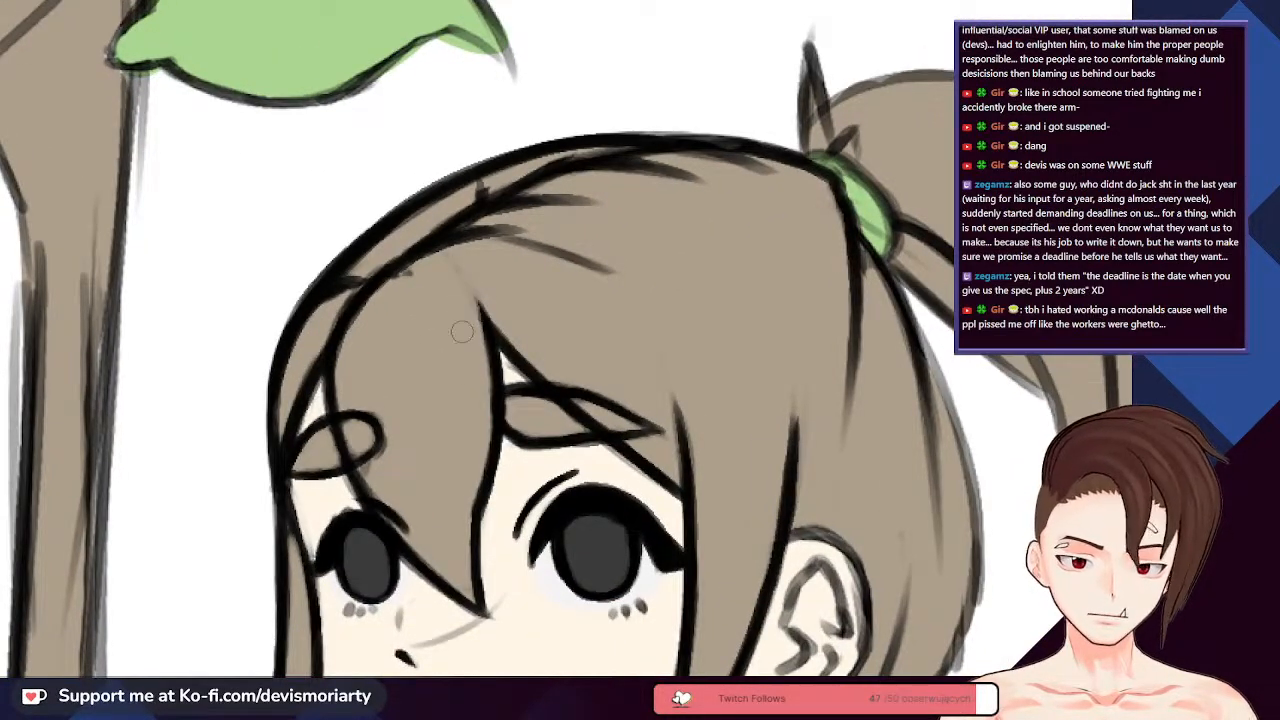
pyautogui.scroll(-2, 387, 339)
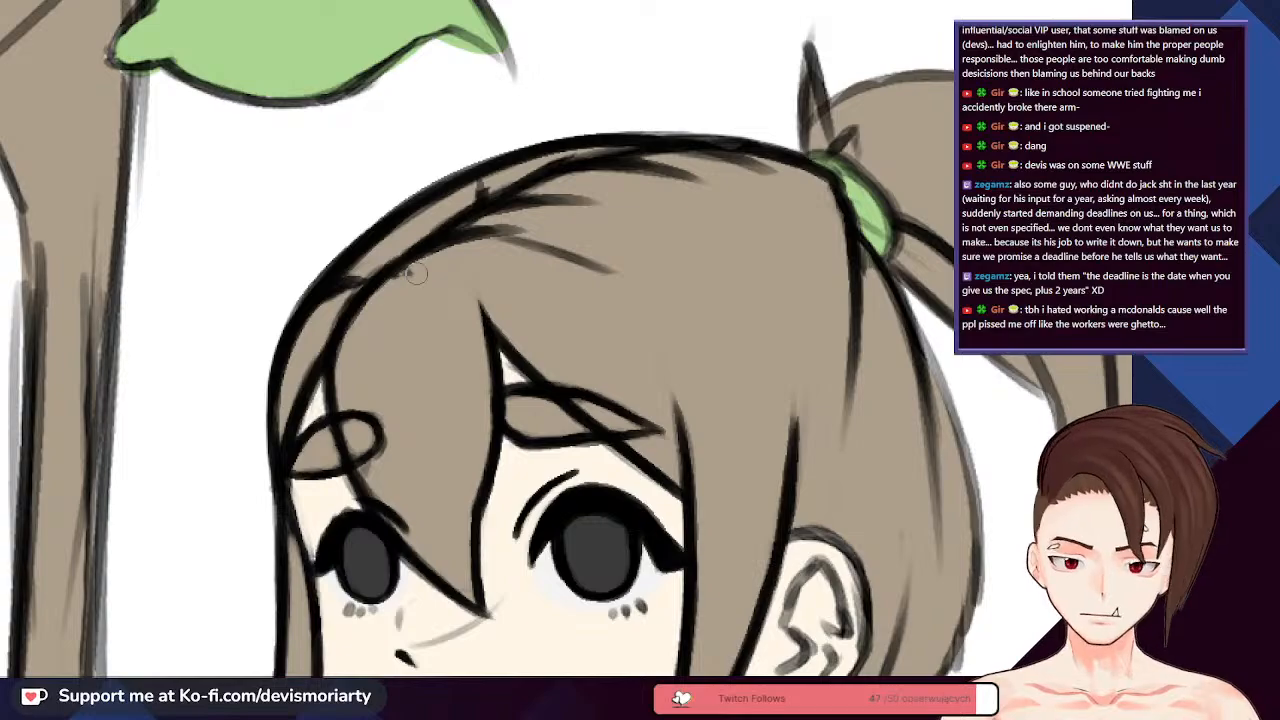
pyautogui.scroll(-3, 335, 335)
pyautogui.scroll(-1, 331, 300)
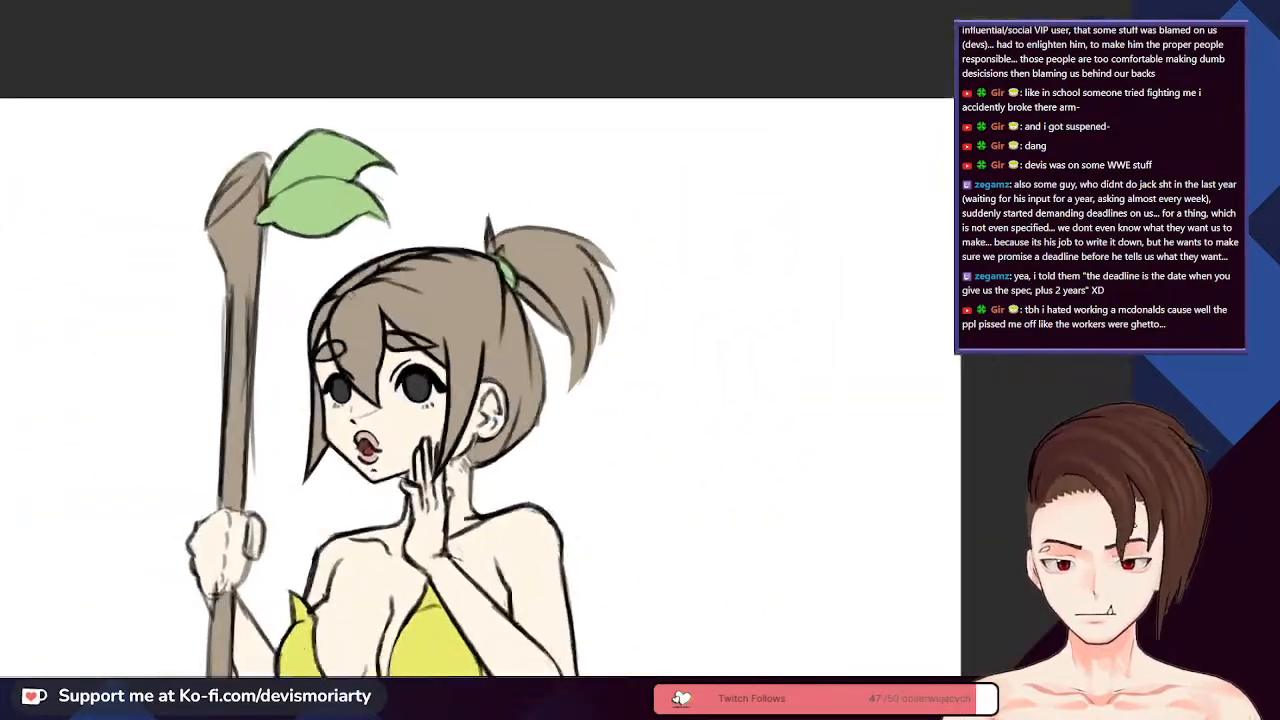
# - Rotate the canvas, redraw the strand curving back from the parting in solid black, and return the canvas to upright
pyautogui.moveTo(331, 300)
pyautogui.mouseDown()
pyautogui.moveTo(325, 446)
pyautogui.moveTo(293, 330)
pyautogui.moveTo(353, 226)
pyautogui.moveTo(469, 193)
pyautogui.moveTo(574, 253)
pyautogui.mouseUp()
pyautogui.scroll(5, 418, 545)
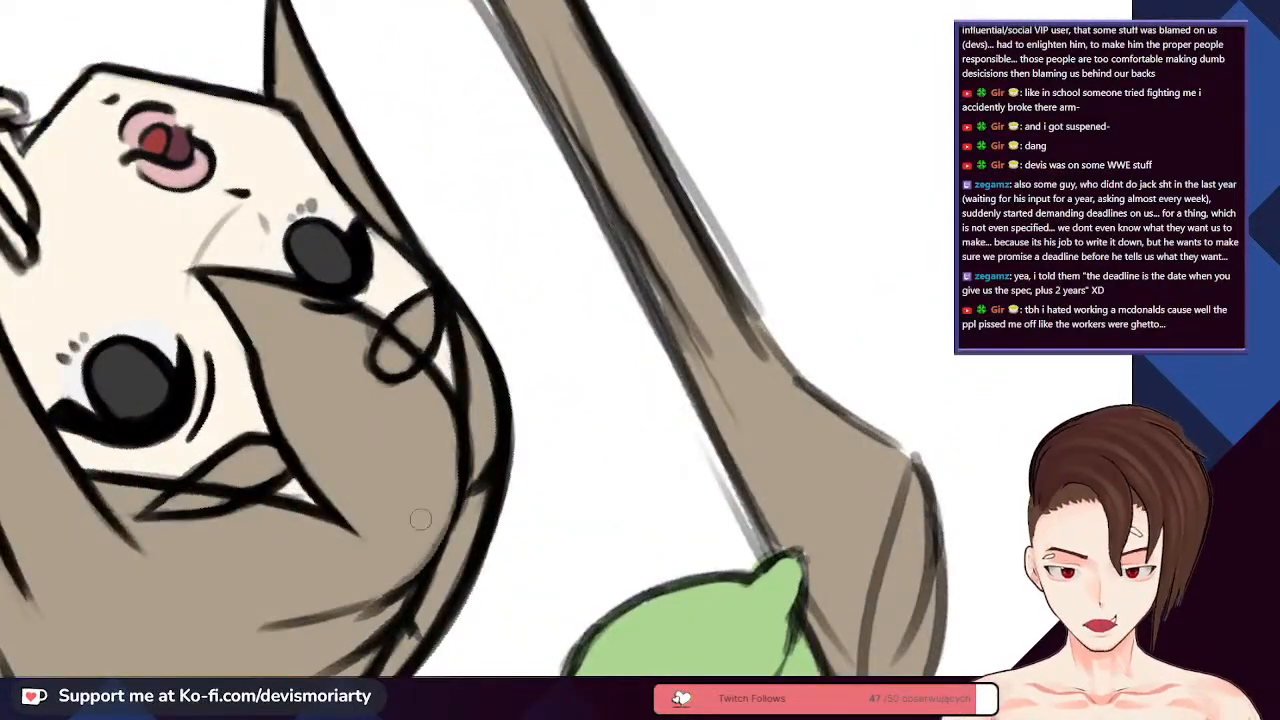
pyautogui.scroll(5, 418, 545)
pyautogui.scroll(-8, 407, 360)
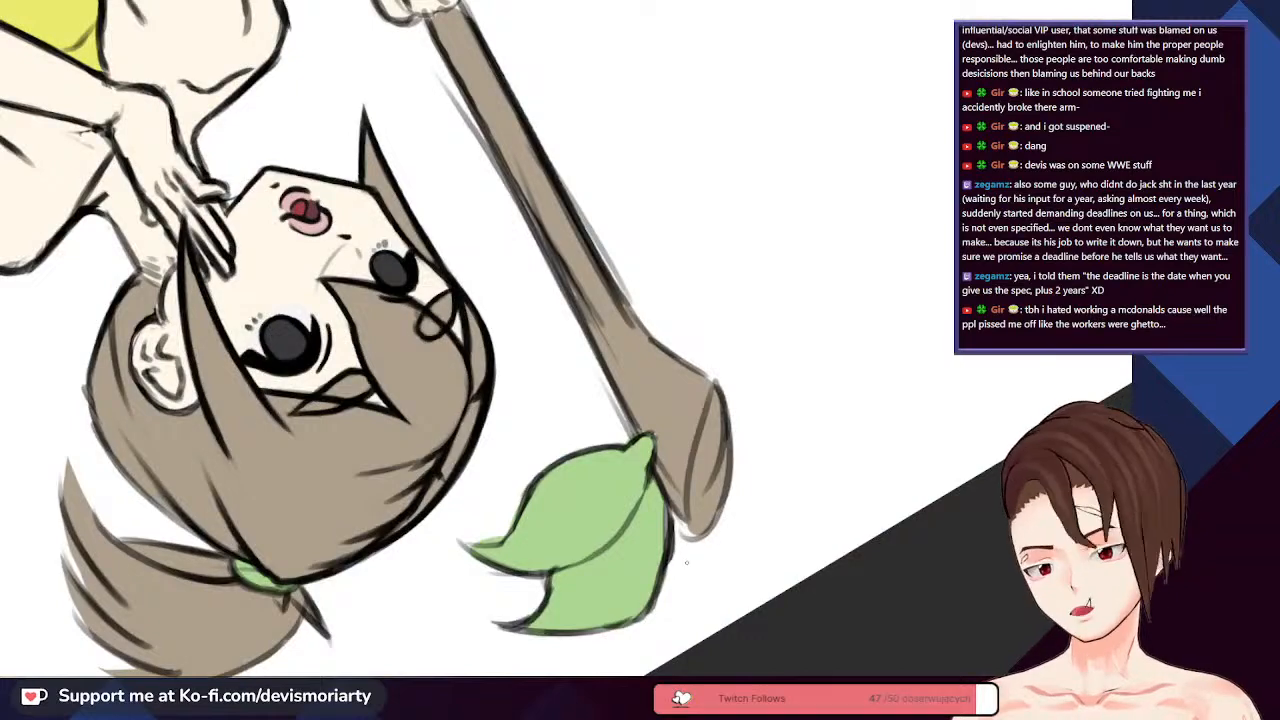
pyautogui.scroll(3, 442, 480)
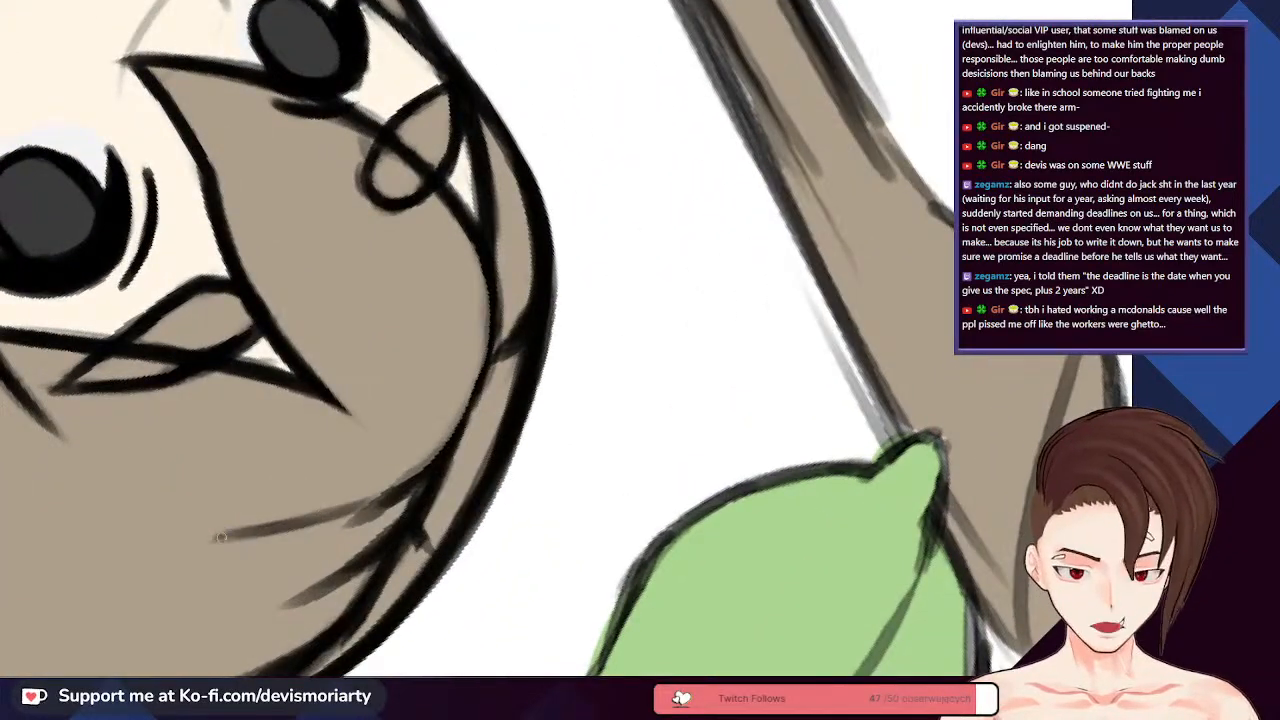
pyautogui.moveTo(222, 537)
pyautogui.mouseDown()
pyautogui.moveTo(393, 499)
pyautogui.moveTo(312, 527)
pyautogui.moveTo(383, 489)
pyautogui.moveTo(465, 413)
pyautogui.moveTo(449, 435)
pyautogui.moveTo(490, 297)
pyautogui.mouseUp()
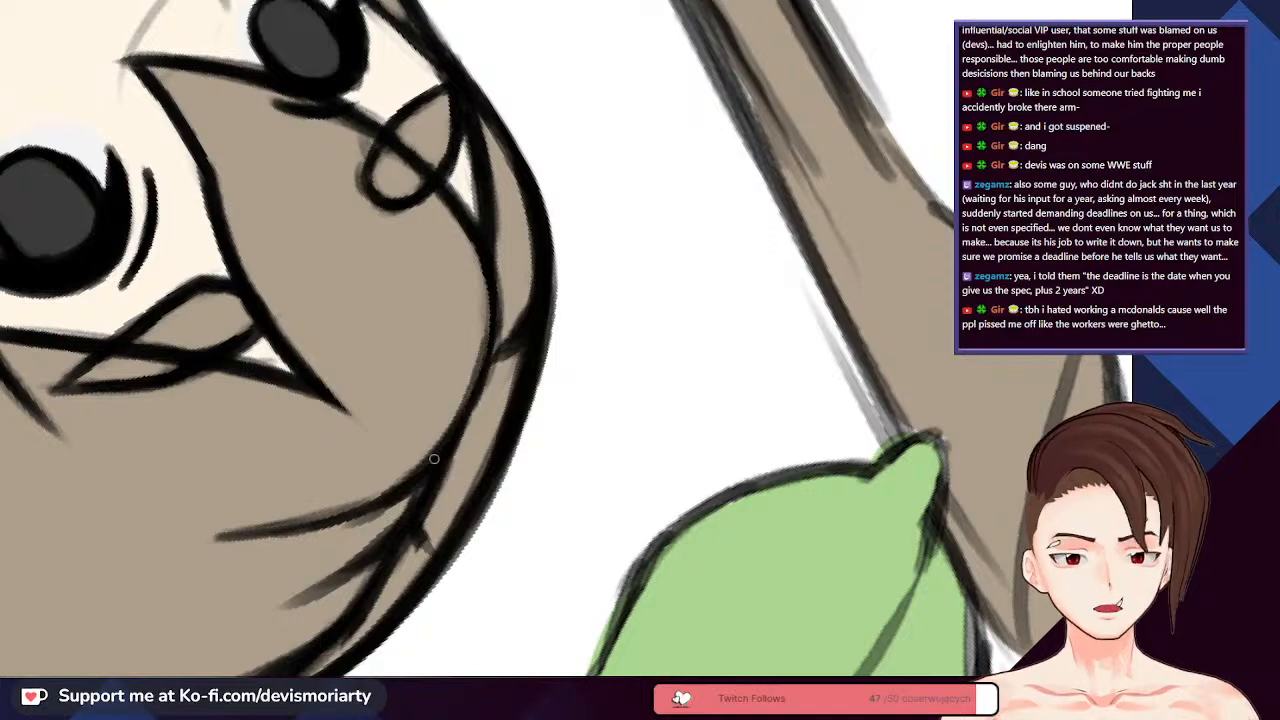
pyautogui.scroll(-2, 434, 459)
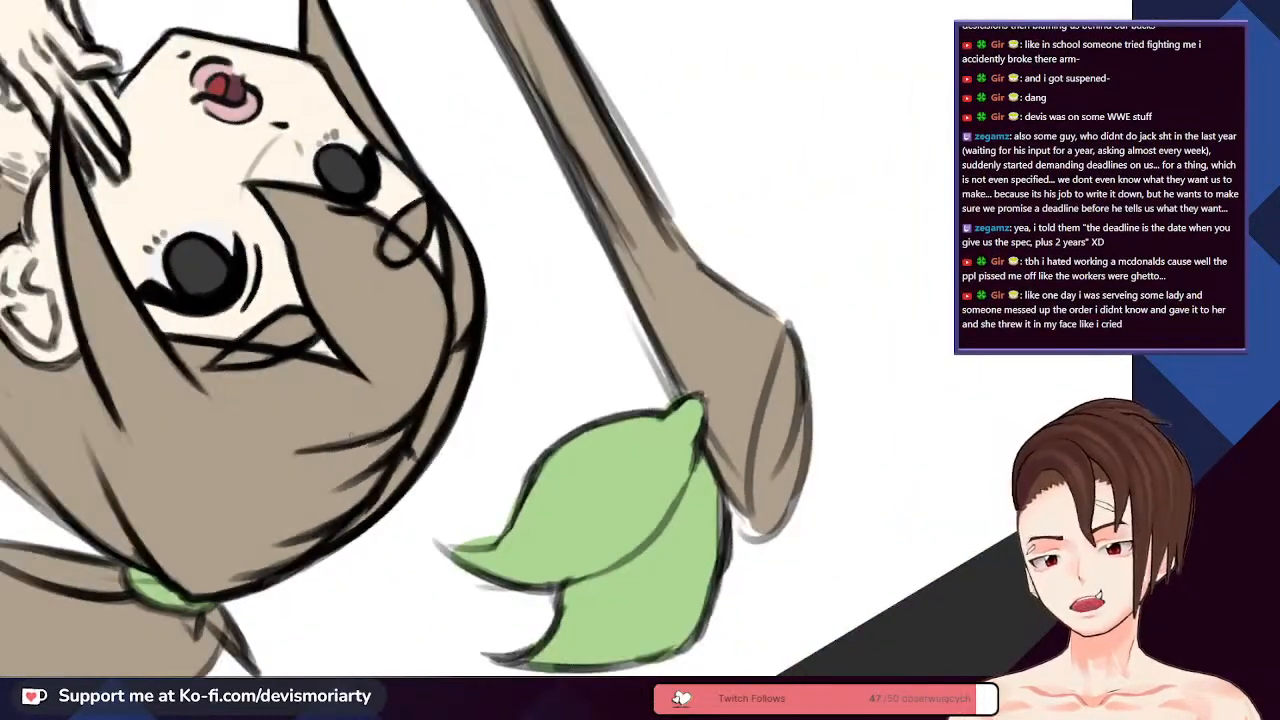
pyautogui.scroll(2, 305, 432)
pyautogui.scroll(-3, 403, 314)
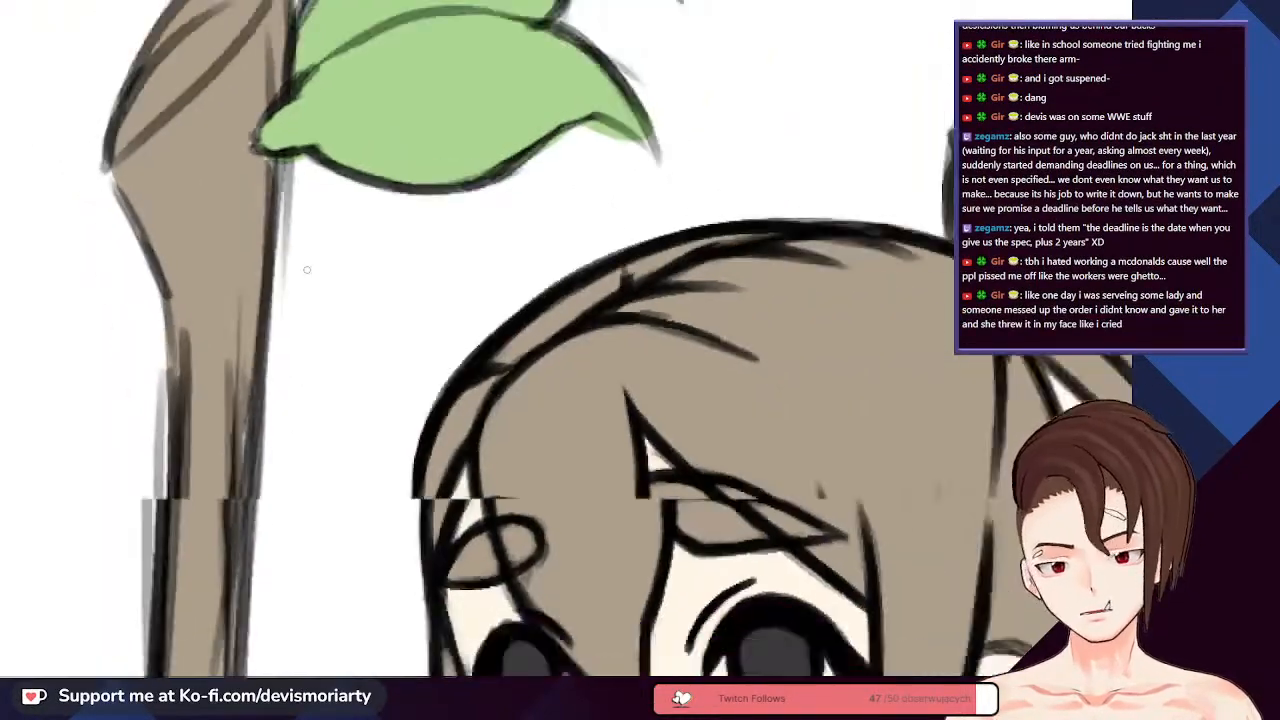
pyautogui.scroll(3, 403, 314)
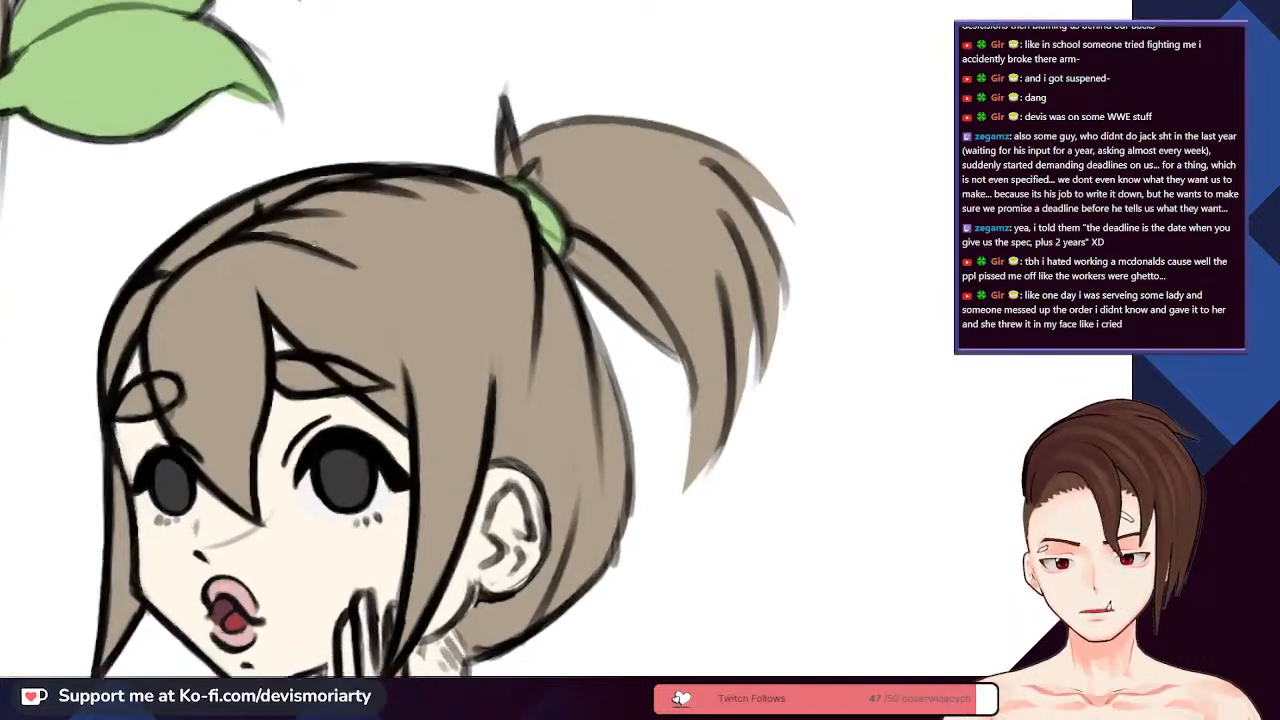
pyautogui.scroll(3, 403, 314)
pyautogui.moveTo(280, 228); pyautogui.dragTo(380, 258)
pyautogui.scroll(-3, 380, 258)
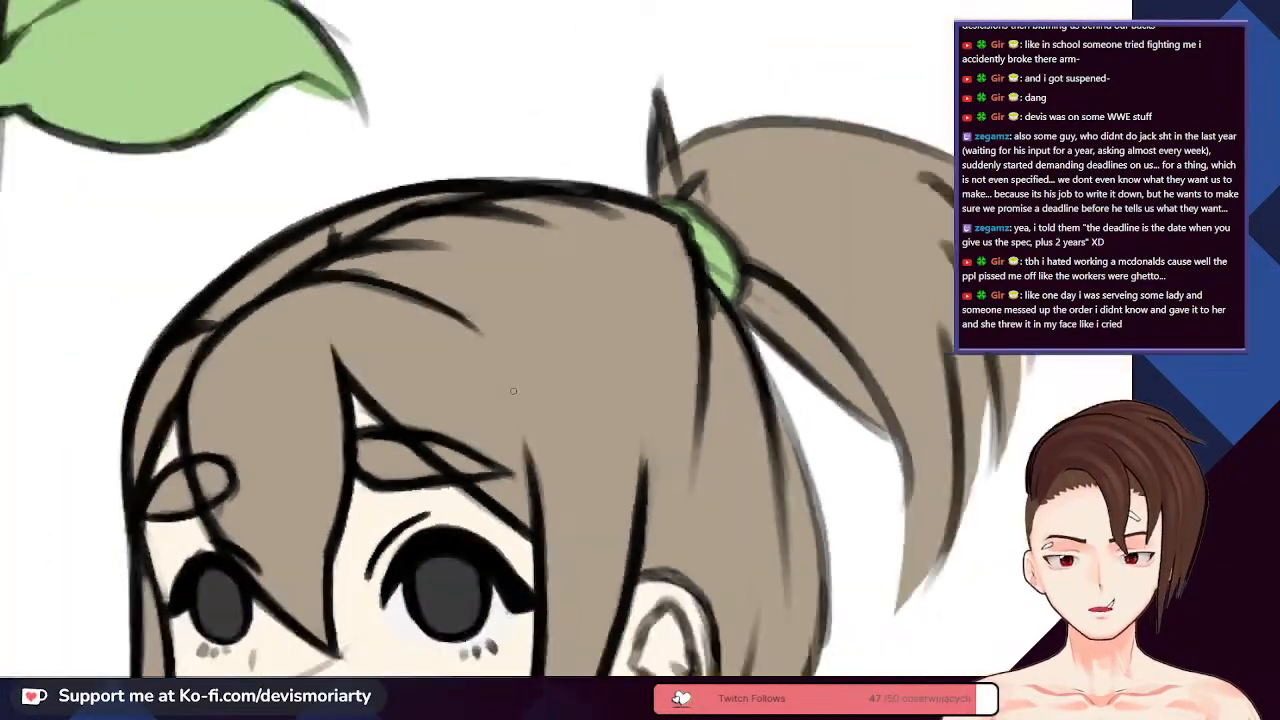
# - Extend the central fringe lock's line in solid black up to the parting at the crown
pyautogui.scroll(3, 381, 383)
pyautogui.moveTo(395, 415); pyautogui.dragTo(381, 383)
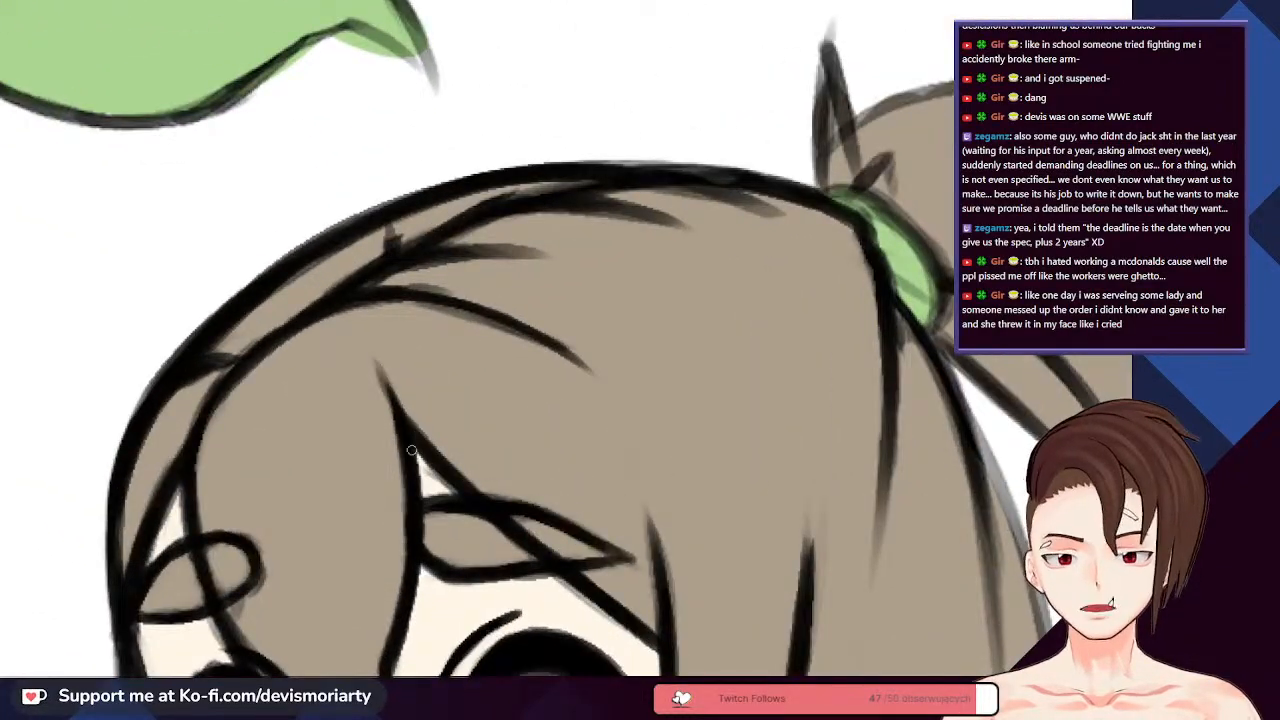
pyautogui.moveTo(402, 440); pyautogui.dragTo(368, 330)
pyautogui.hotkey('ctrl', 'z')
pyautogui.moveTo(392, 400)
pyautogui.mouseDown()
pyautogui.moveTo(366, 306)
pyautogui.moveTo(375, 343)
pyautogui.mouseUp()
pyautogui.hotkey('ctrl', 'z')
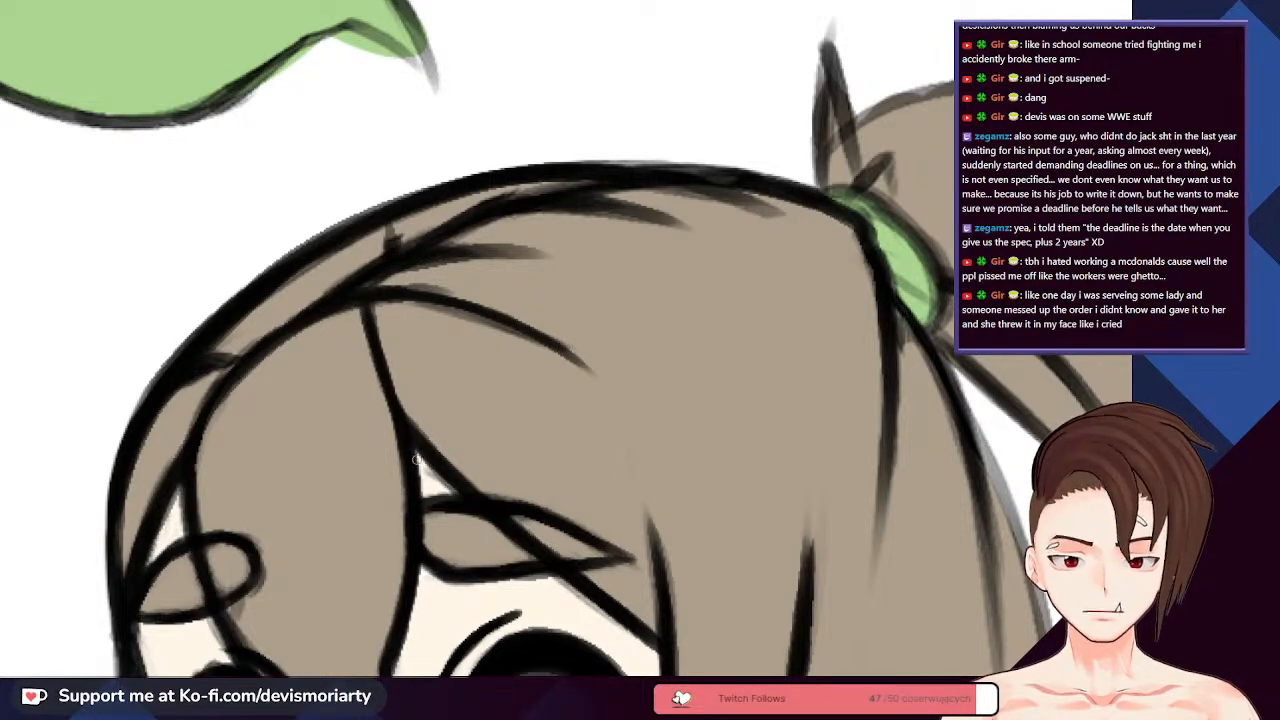
# - Thin the outer hair outline above the far eyebrow by erasing its outer edge
pyautogui.scroll(-3, 375, 343)
pyautogui.scroll(3, 320, 330)
pyautogui.scroll(2, 320, 330)
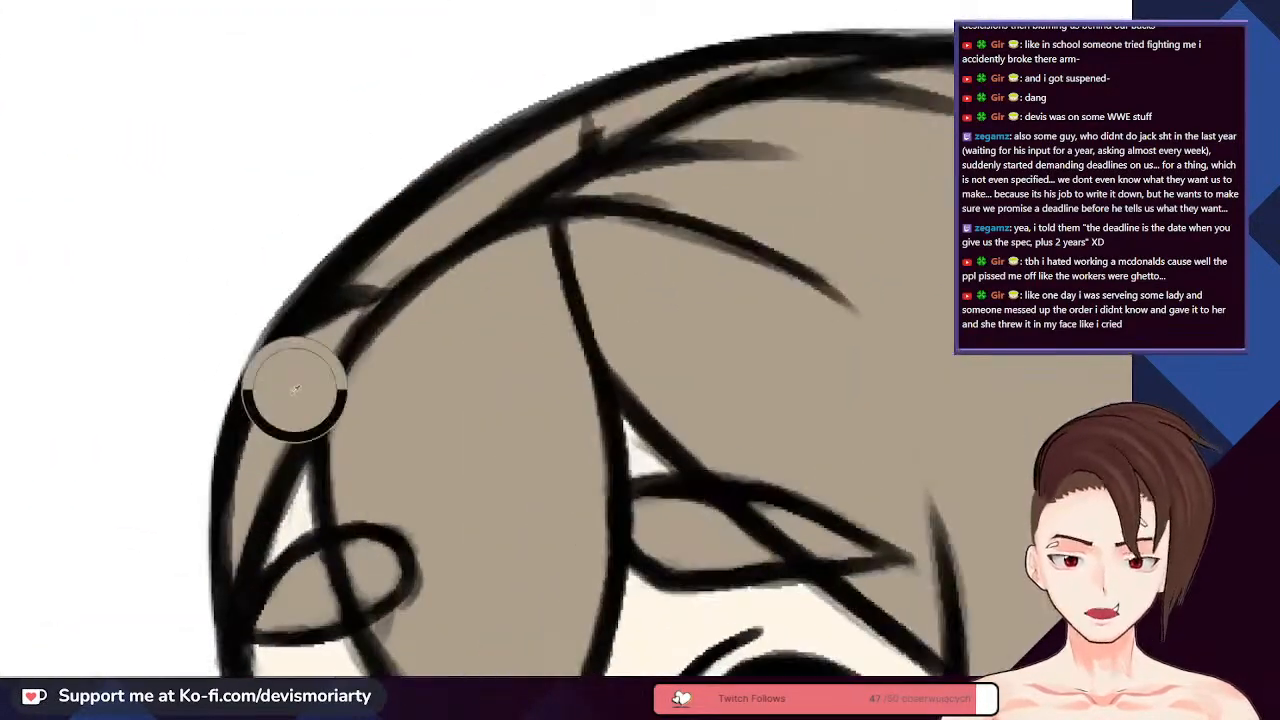
pyautogui.scroll(1, 265, 432)
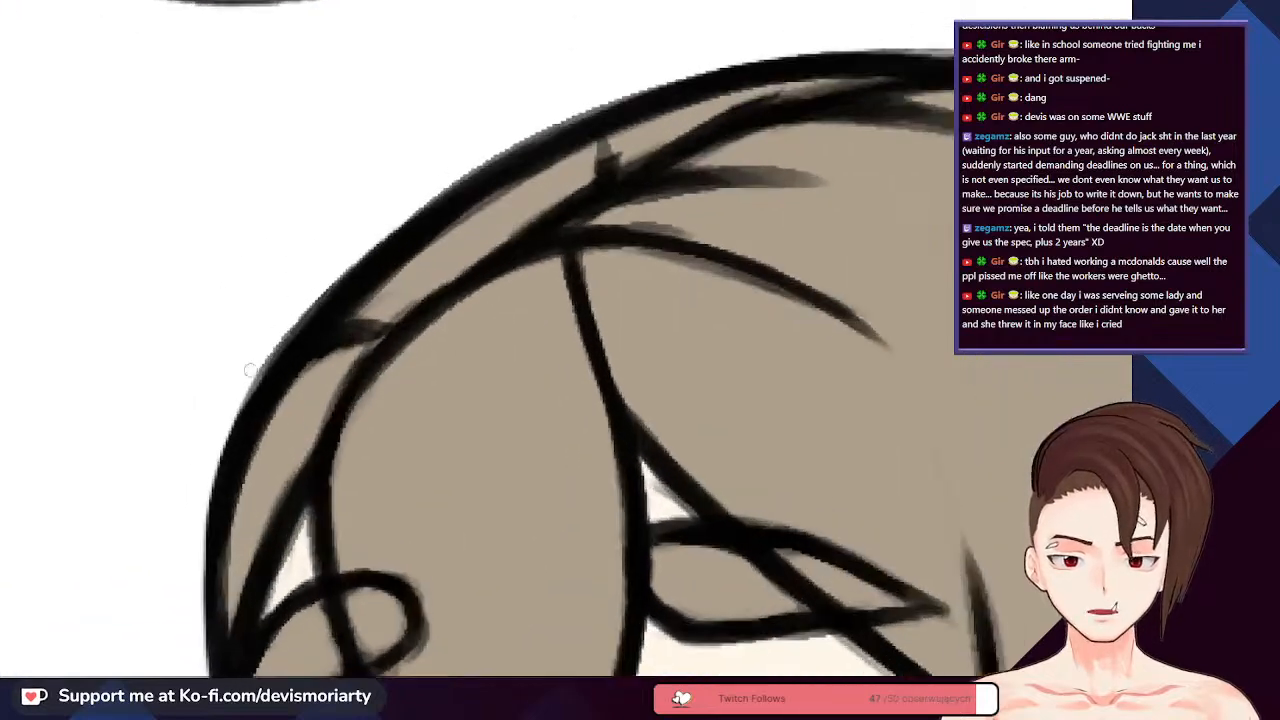
pyautogui.moveTo(313, 313)
pyautogui.mouseDown()
pyautogui.moveTo(346, 257)
pyautogui.moveTo(343, 280)
pyautogui.moveTo(505, 133)
pyautogui.moveTo(600, 105)
pyautogui.moveTo(542, 143)
pyautogui.moveTo(660, 60)
pyautogui.mouseUp()
pyautogui.scroll(-2, 505, 133)
pyautogui.hotkey('ctrl', 'z')
pyautogui.moveTo(585, 108)
pyautogui.mouseDown()
pyautogui.moveTo(425, 243)
pyautogui.moveTo(520, 158)
pyautogui.mouseUp()
pyautogui.hotkey('ctrl', 'z')
pyautogui.hotkey('ctrl', 'z')
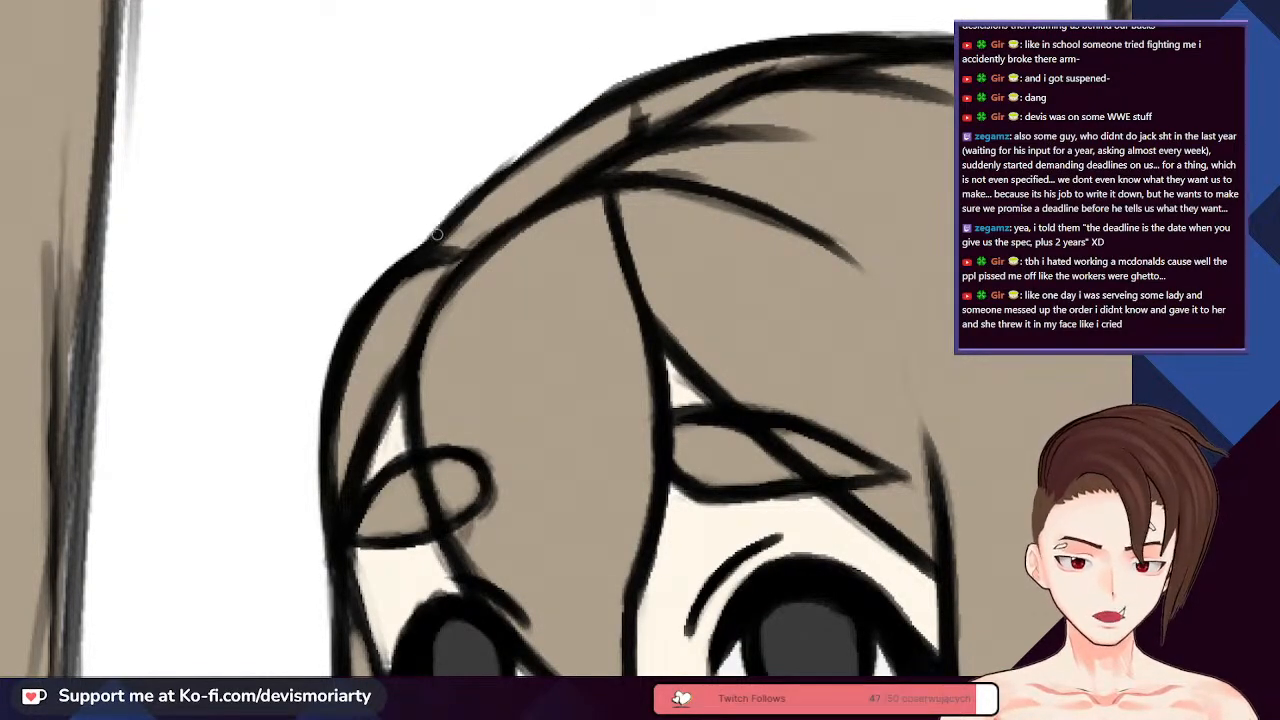
# - Trim the outer hair outline from the bend above the far temple up toward the crown to a thinner line
pyautogui.moveTo(412, 258); pyautogui.dragTo(505, 172)
pyautogui.moveTo(450, 230); pyautogui.dragTo(643, 51)
pyautogui.hotkey('ctrl', 'z')
pyautogui.moveTo(534, 120); pyautogui.dragTo(572, 104)
pyautogui.scroll(-3, 572, 103)
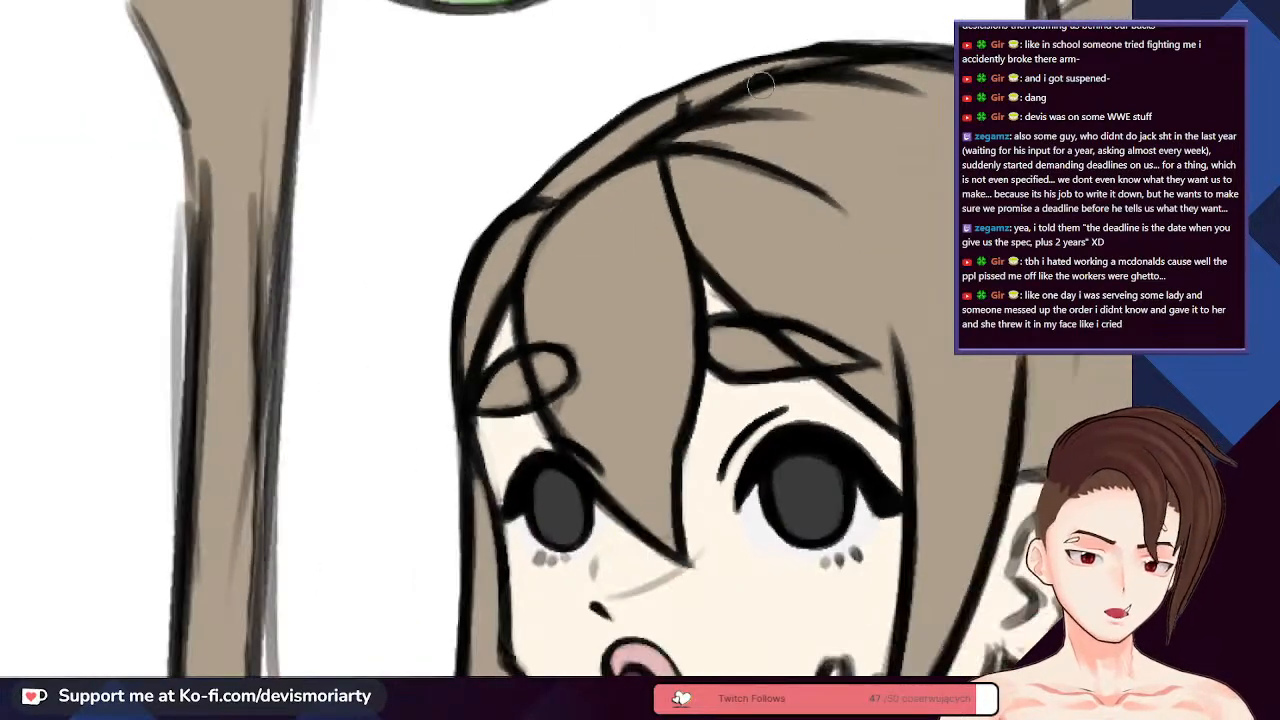
# - Smooth the remaining bumps in the hair outline between the parting and the top of the crown
pyautogui.scroll(3, 771, 43)
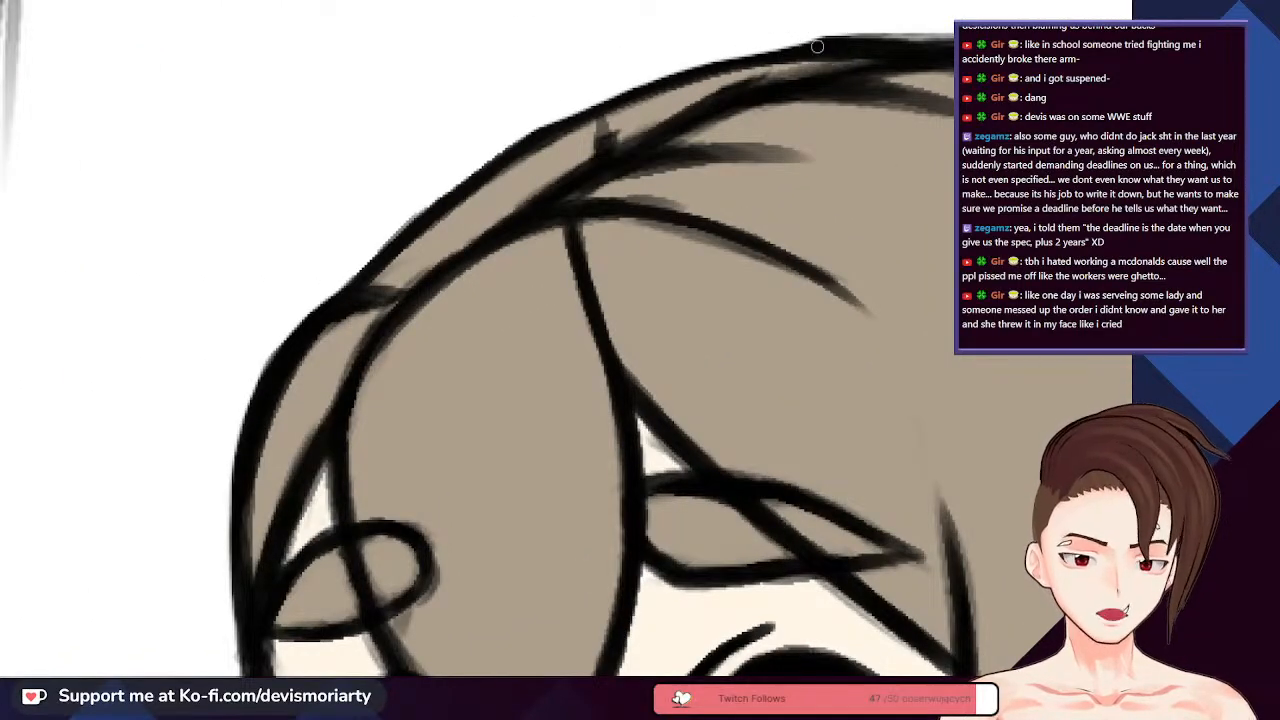
pyautogui.scroll(-3, 820, 45)
pyautogui.scroll(3, 560, 200)
pyautogui.scroll(2, 255, 435)
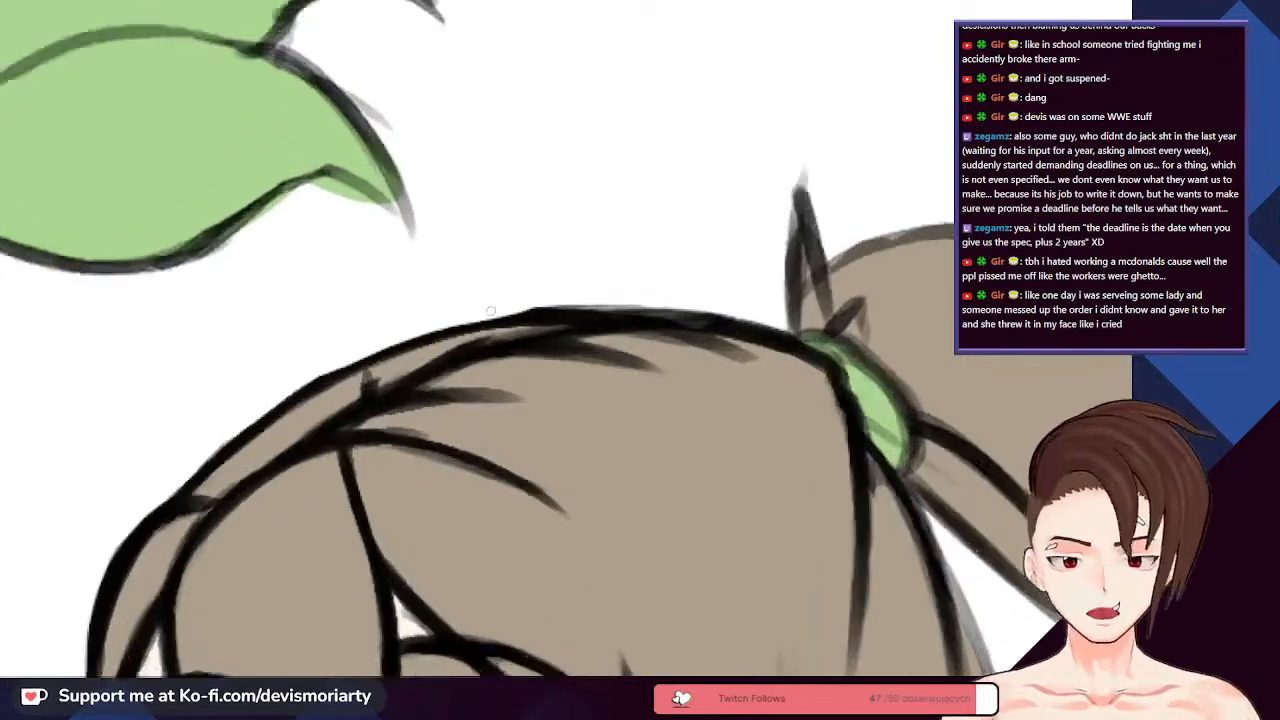
pyautogui.moveTo(255, 435)
pyautogui.mouseDown()
pyautogui.moveTo(157, 521)
pyautogui.moveTo(246, 431)
pyautogui.moveTo(374, 352)
pyautogui.moveTo(603, 279)
pyautogui.moveTo(491, 303)
pyautogui.mouseUp()
pyautogui.scroll(-2, 491, 303)
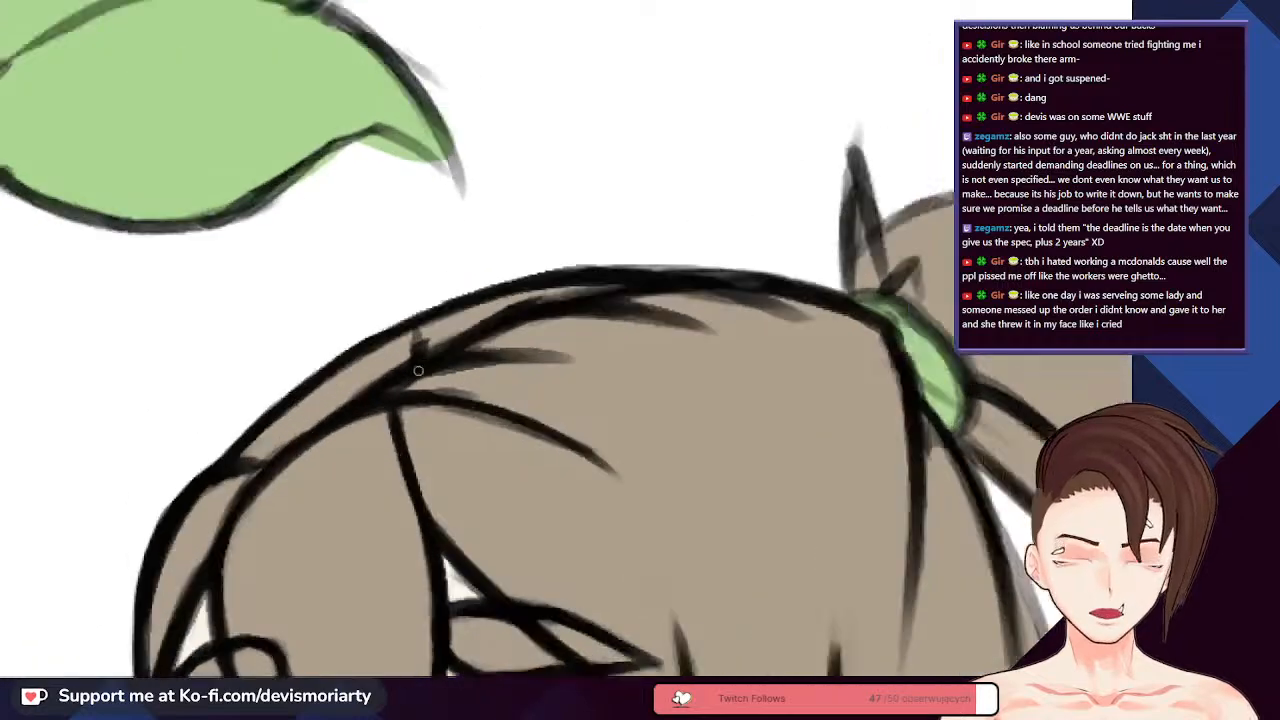
# - Clear the grey smudges in the gap between the outer hair outline and the strand beneath it at the crown
pyautogui.scroll(2, 409, 366)
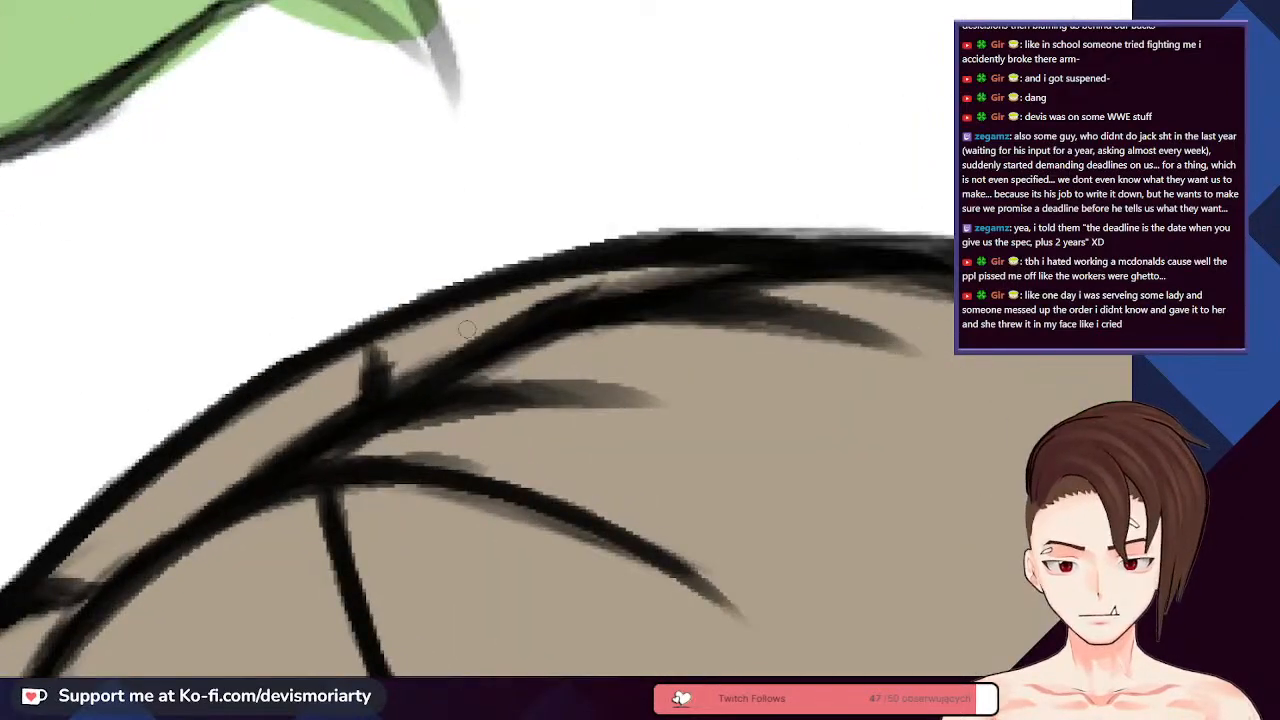
pyautogui.moveTo(466, 329)
pyautogui.mouseDown()
pyautogui.moveTo(631, 268)
pyautogui.moveTo(434, 351)
pyautogui.moveTo(656, 275)
pyautogui.moveTo(596, 287)
pyautogui.moveTo(738, 263)
pyautogui.moveTo(527, 306)
pyautogui.moveTo(659, 280)
pyautogui.mouseUp()
pyautogui.scroll(-3, 659, 280)
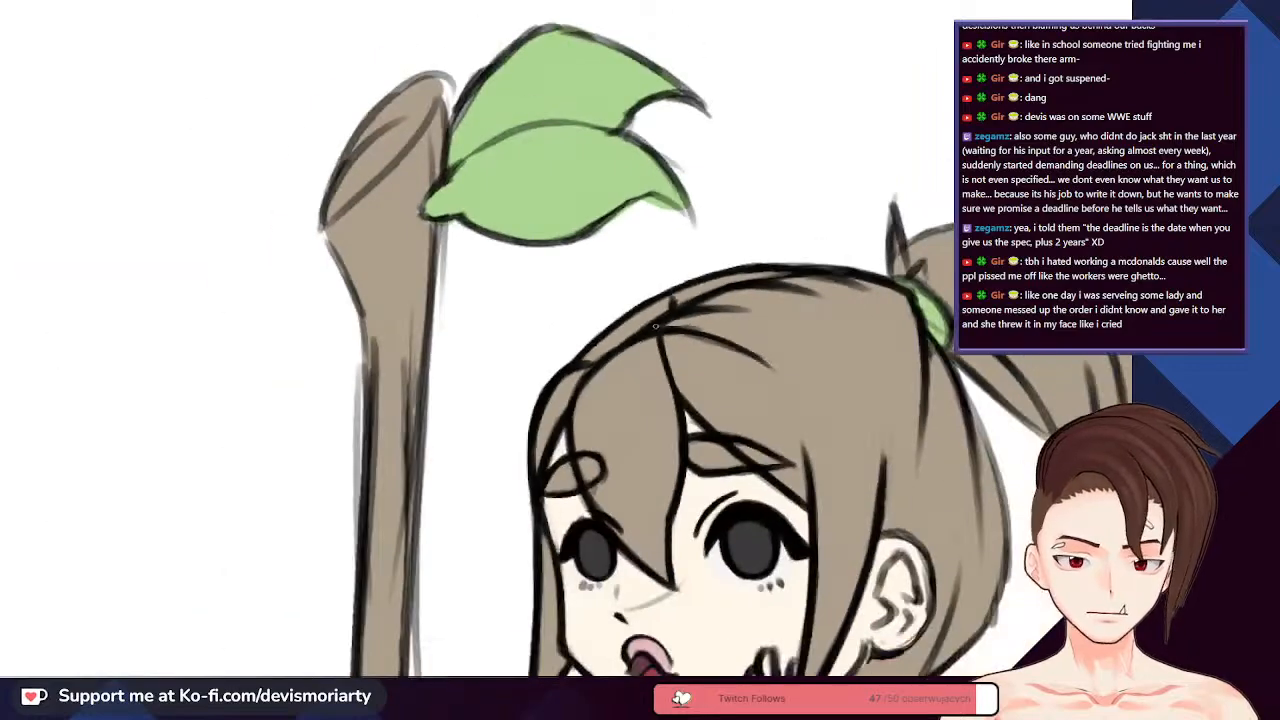
# - Examine the thinned hair outline, parting and fringe against the whole head and ponytail
pyautogui.scroll(1, 659, 280)
pyautogui.scroll(-2, 659, 280)
pyautogui.scroll(2, 800, 485)
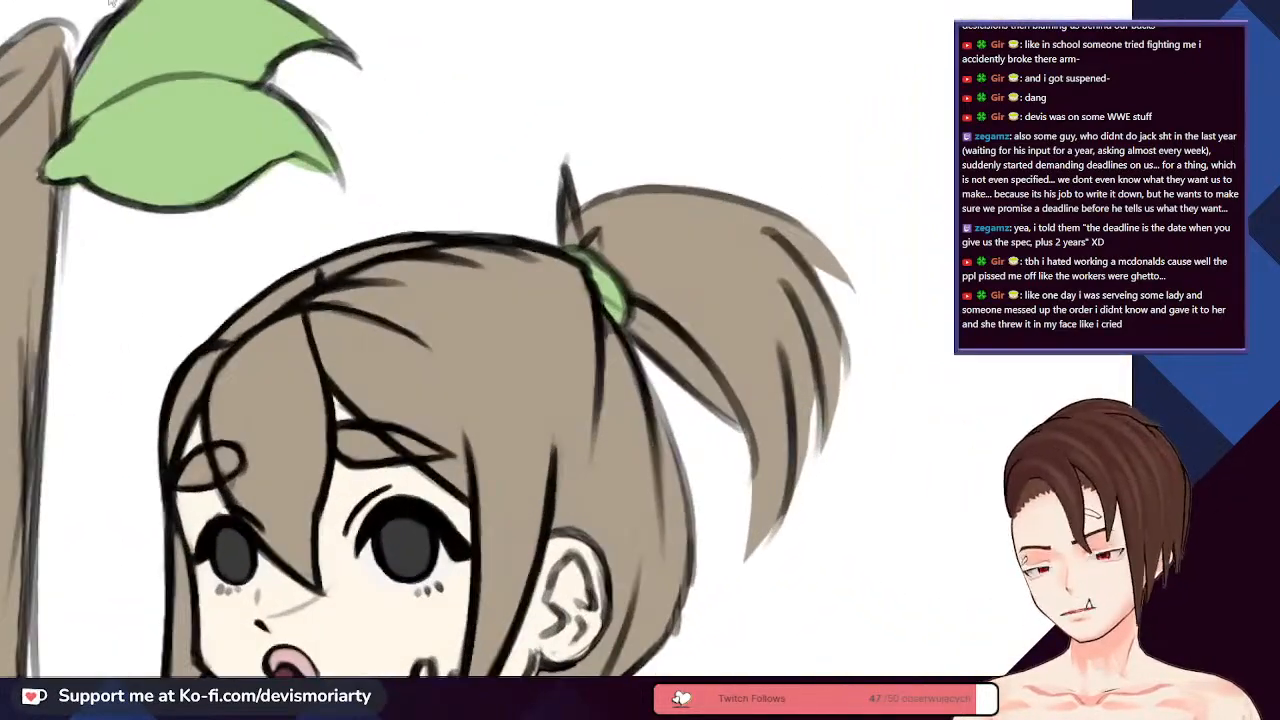
pyautogui.scroll(-3, 611, 442)
pyautogui.scroll(1, 611, 442)
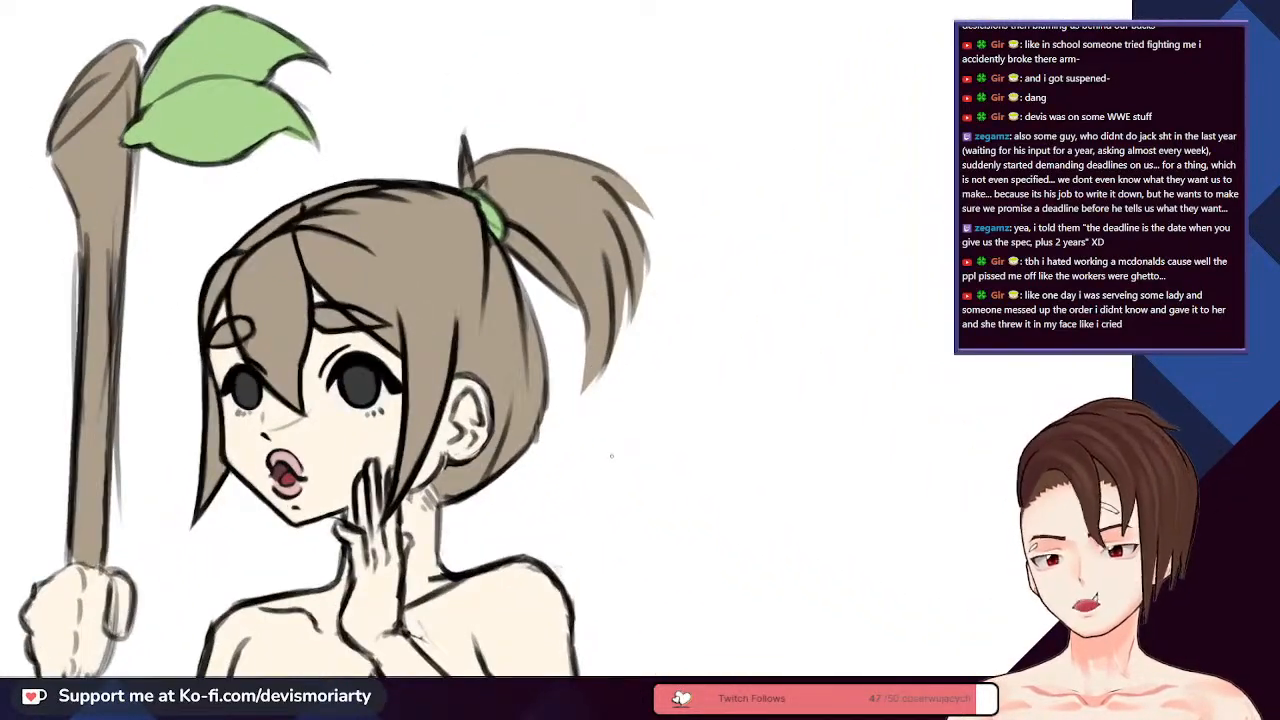
pyautogui.scroll(4, 300, 232)
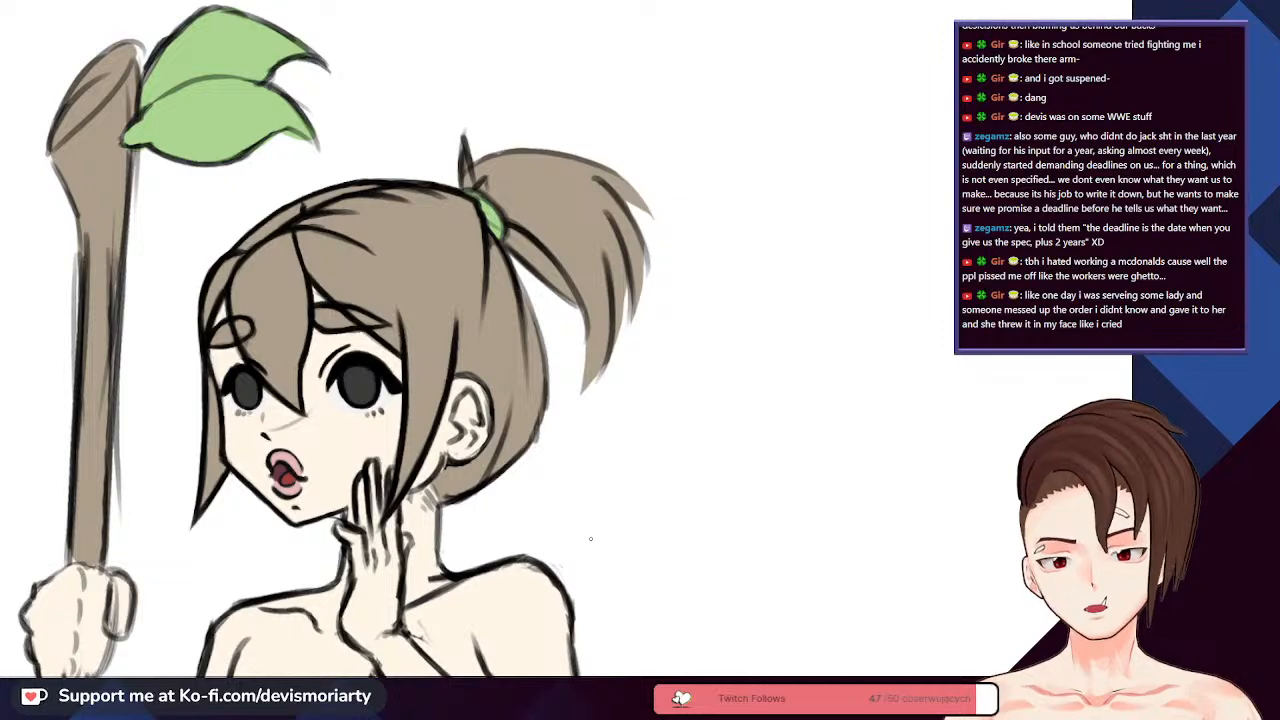
pyautogui.scroll(2, 298, 228)
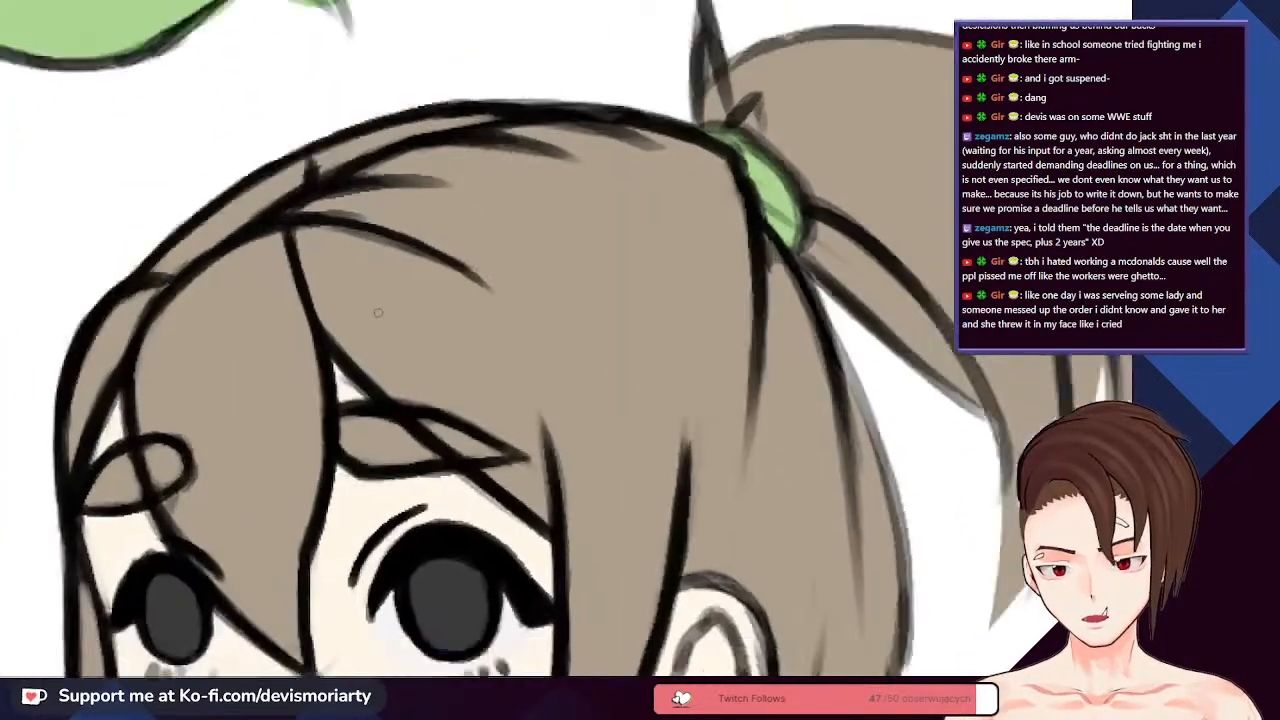
pyautogui.scroll(-1, 420, 349)
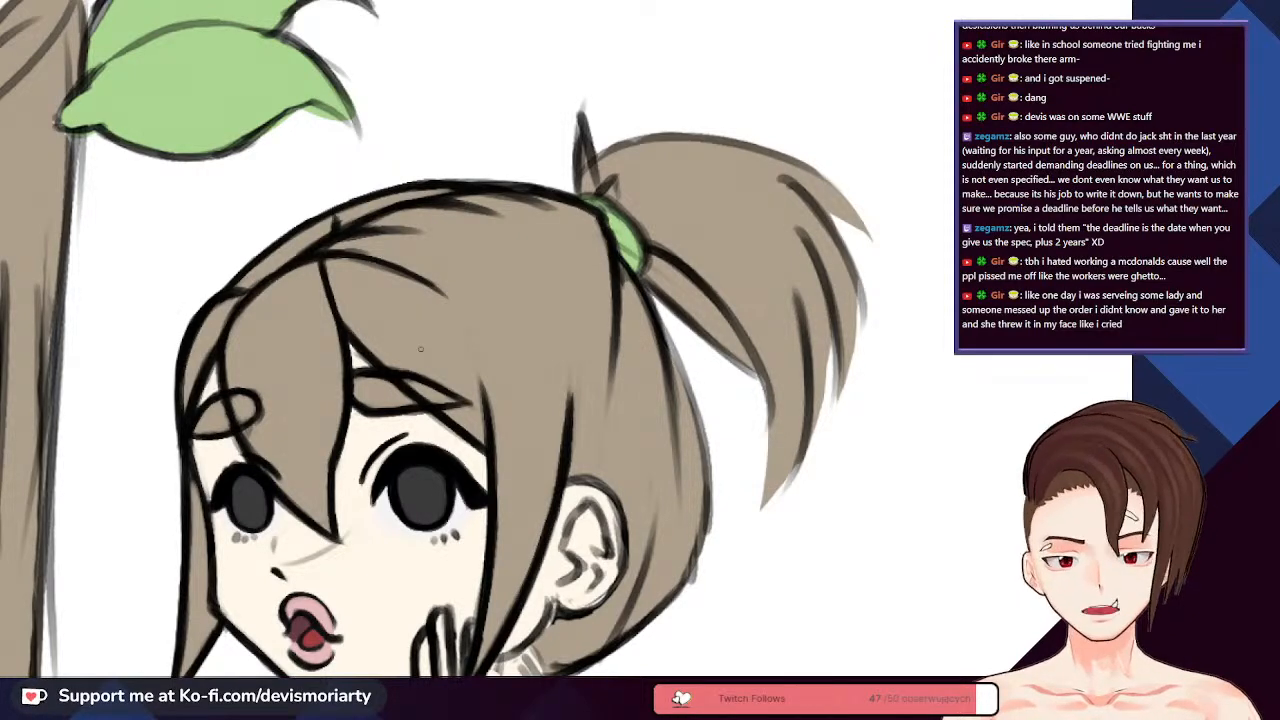
# - Examine the parting, the curved fringe strand and the short crown strands up close and against the head
pyautogui.scroll(2, 399, 297)
pyautogui.scroll(1, 306, 251)
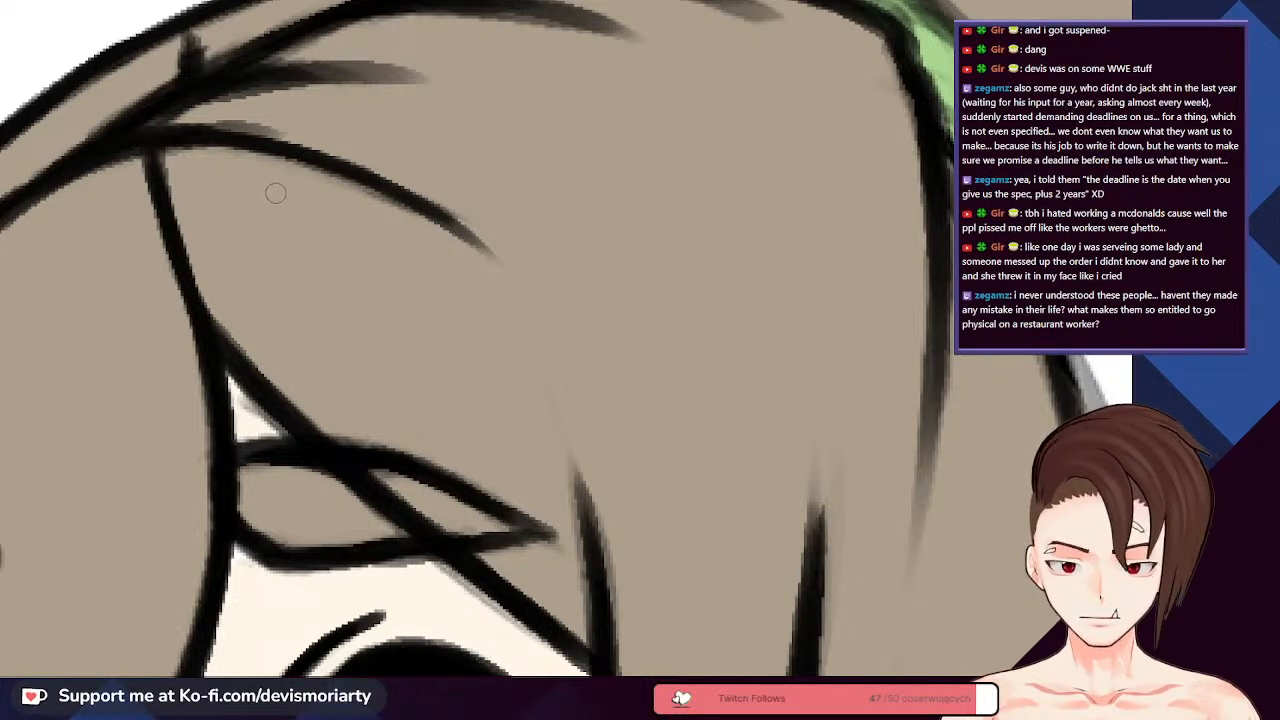
pyautogui.scroll(-3, 411, 251)
pyautogui.scroll(3, 413, 234)
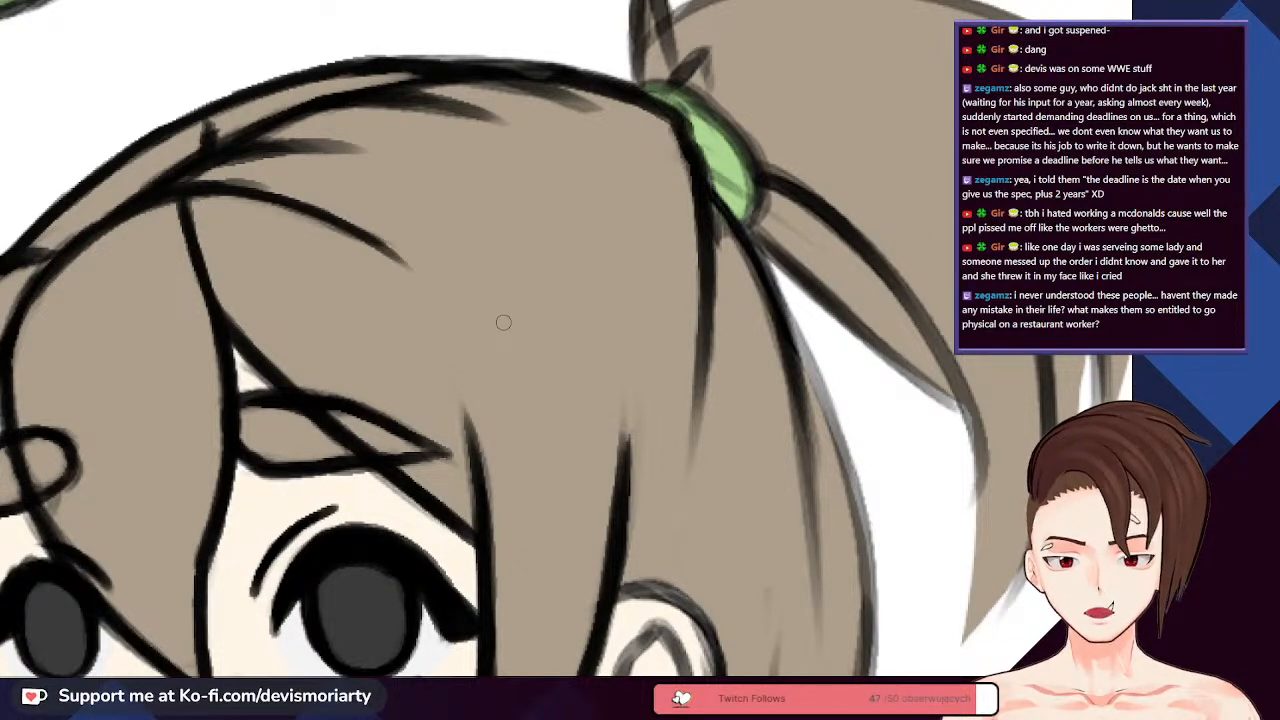
pyautogui.scroll(-2, 504, 322)
pyautogui.scroll(4, 500, 320)
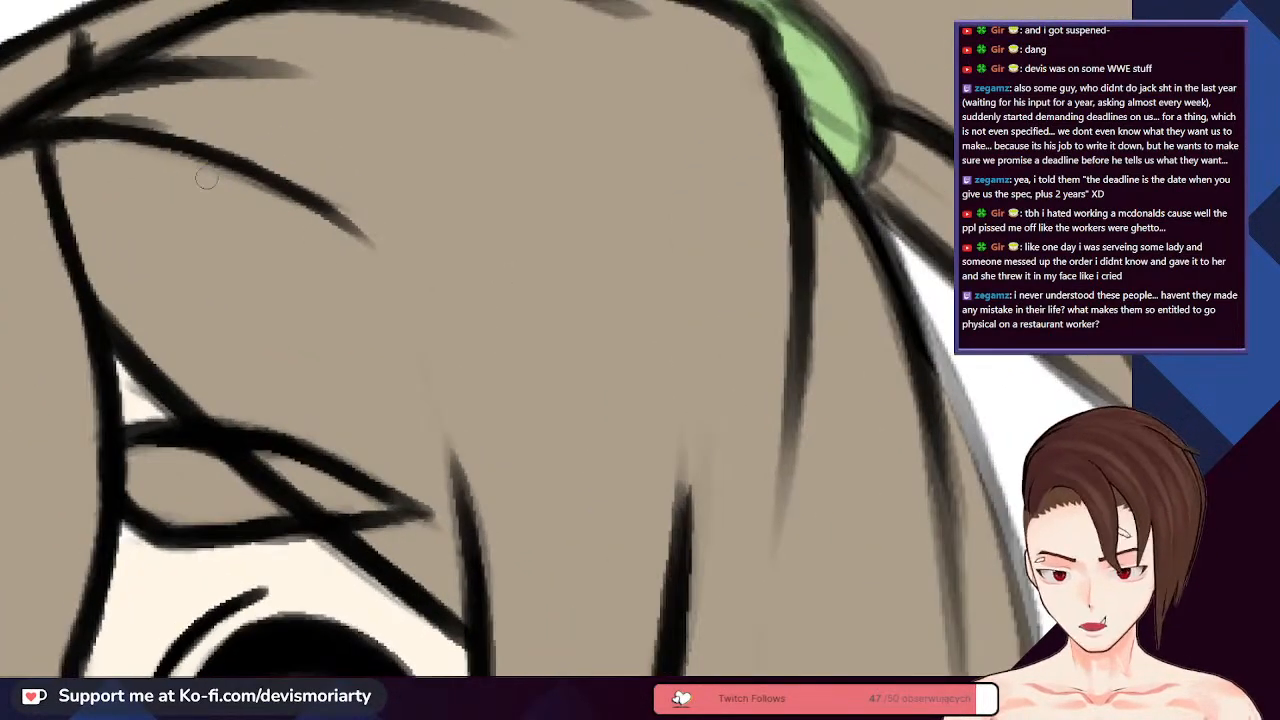
pyautogui.scroll(-3, 316, 237)
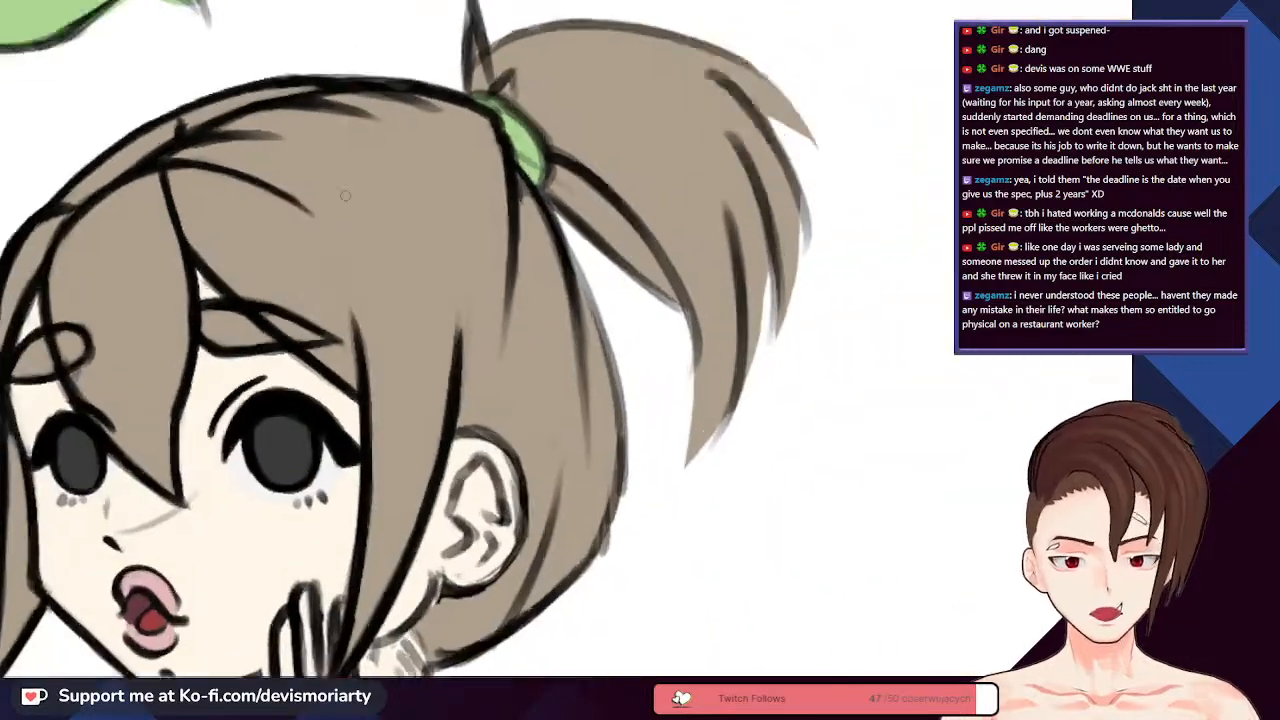
# - Thin the short spike above the parting and clear the grey smudge along the top of the curved fringe strand
pyautogui.scroll(4, 345, 195)
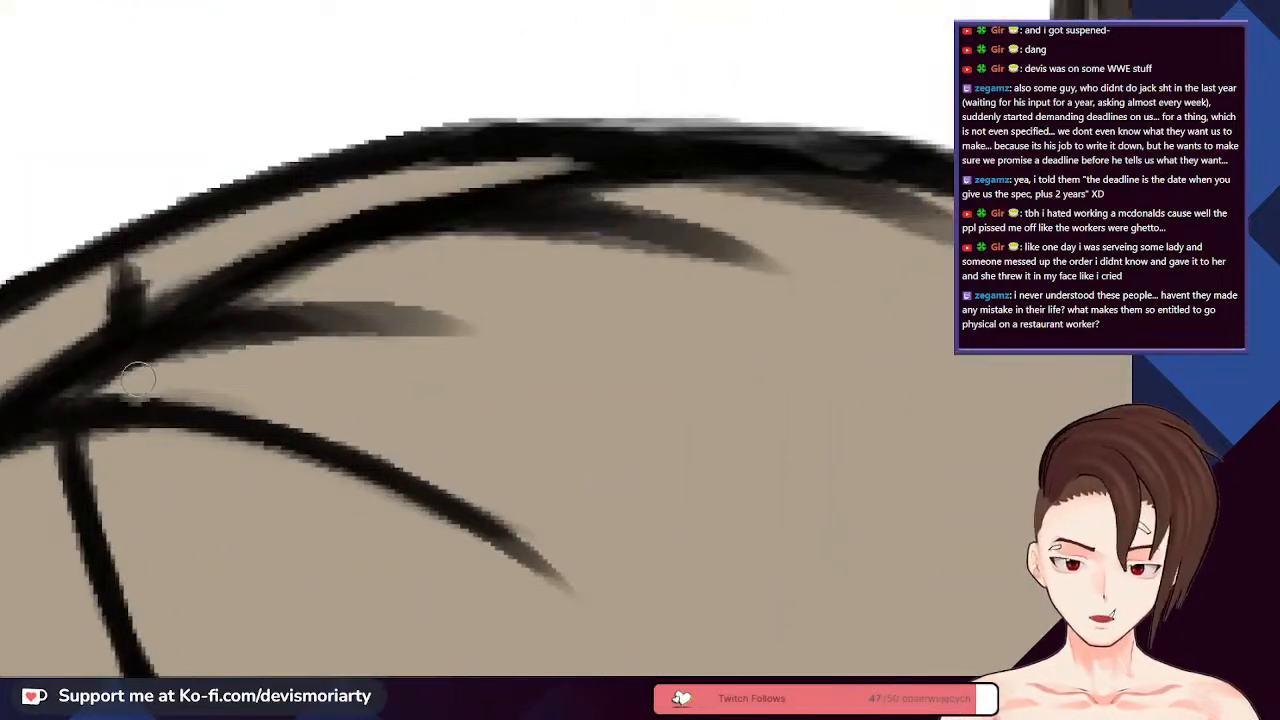
pyautogui.scroll(-3, 290, 360)
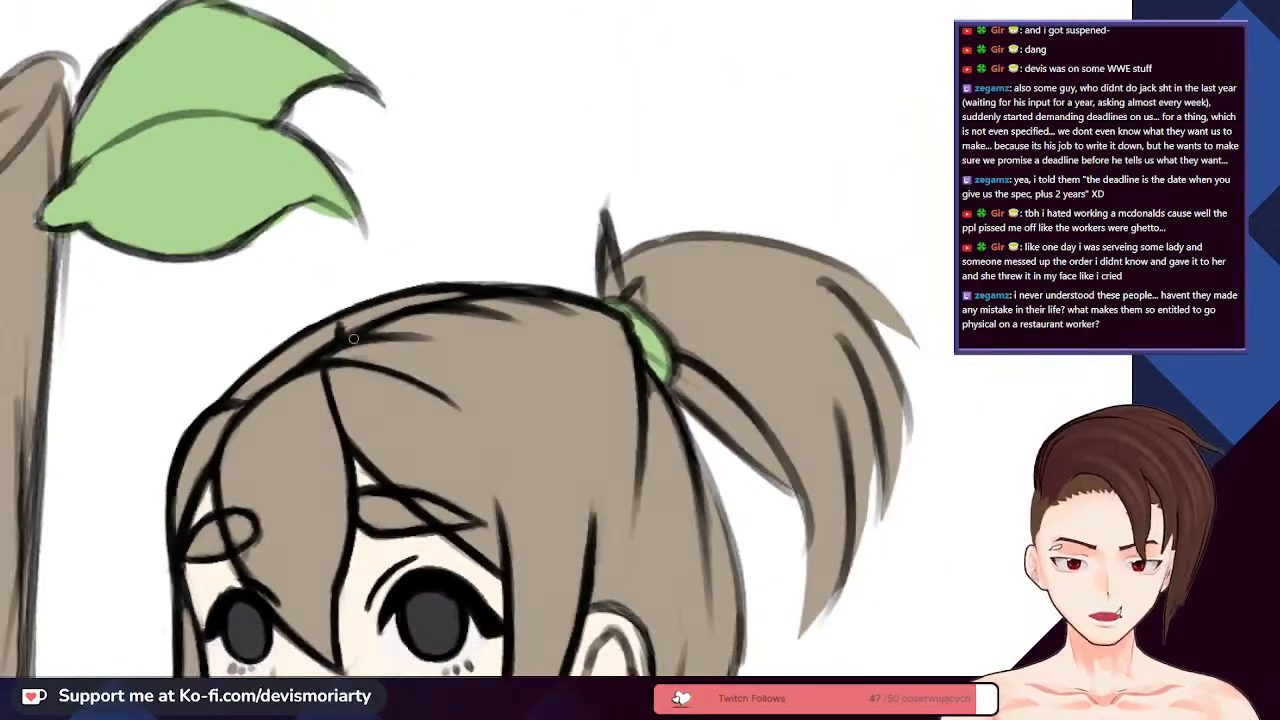
pyautogui.scroll(3, 353, 339)
pyautogui.scroll(-3, 350, 350)
pyautogui.scroll(2, 327, 340)
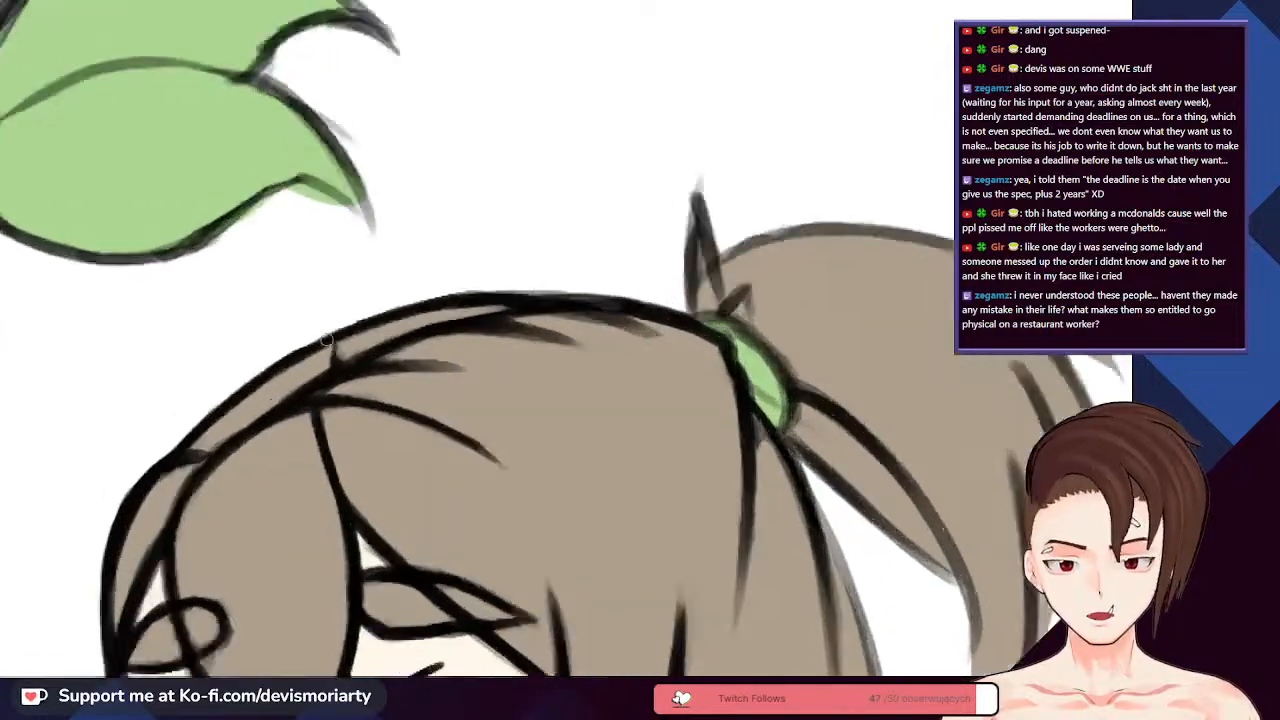
pyautogui.scroll(2, 327, 340)
pyautogui.scroll(-3, 318, 355)
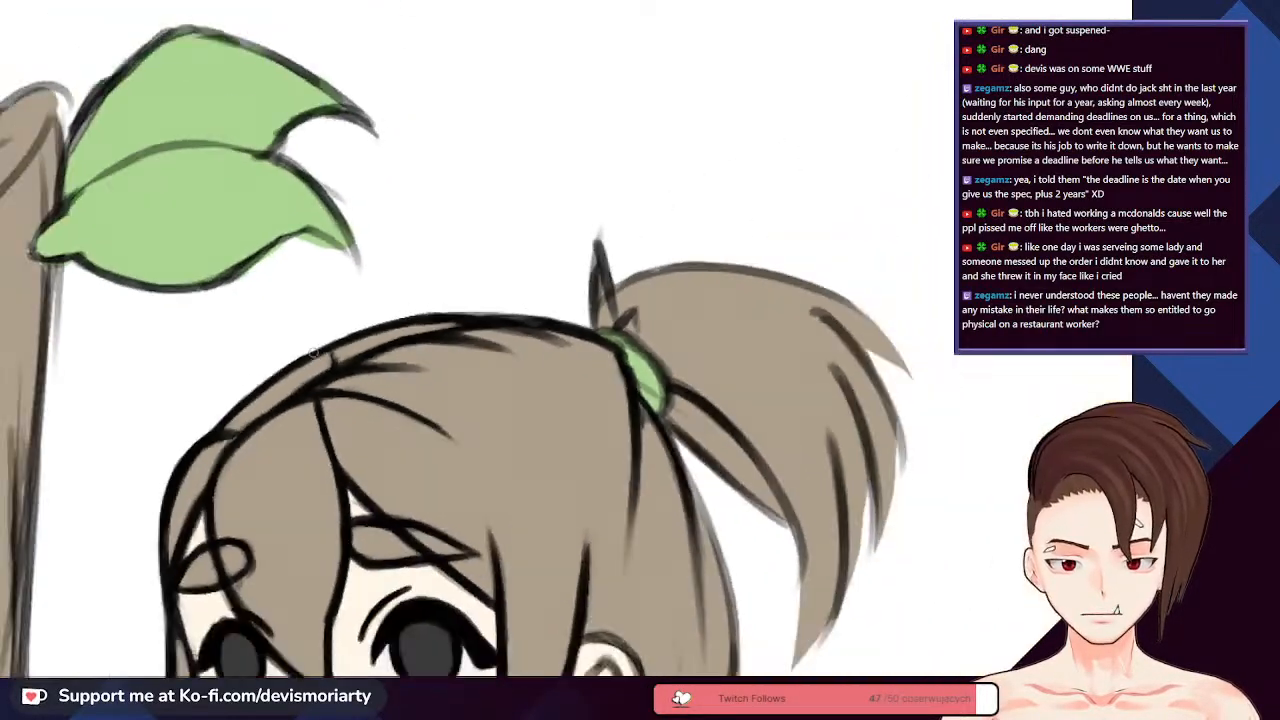
pyautogui.scroll(-3, 313, 352)
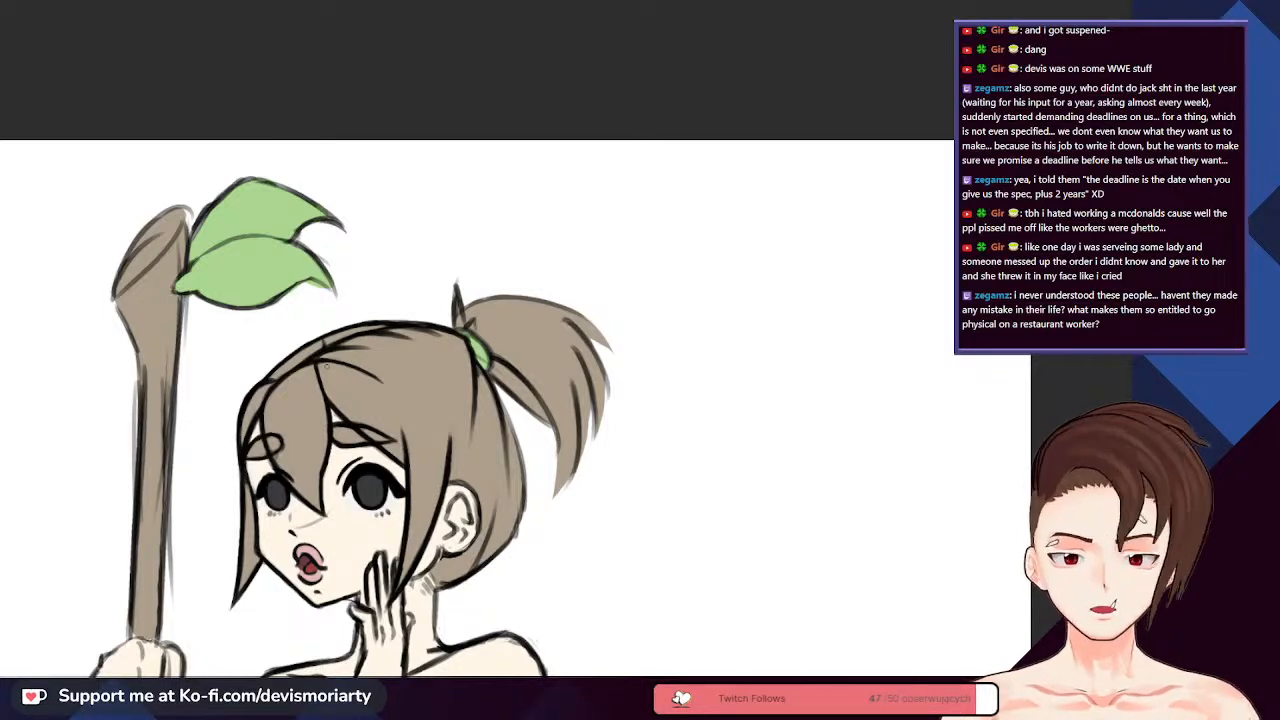
pyautogui.scroll(6, 340, 370)
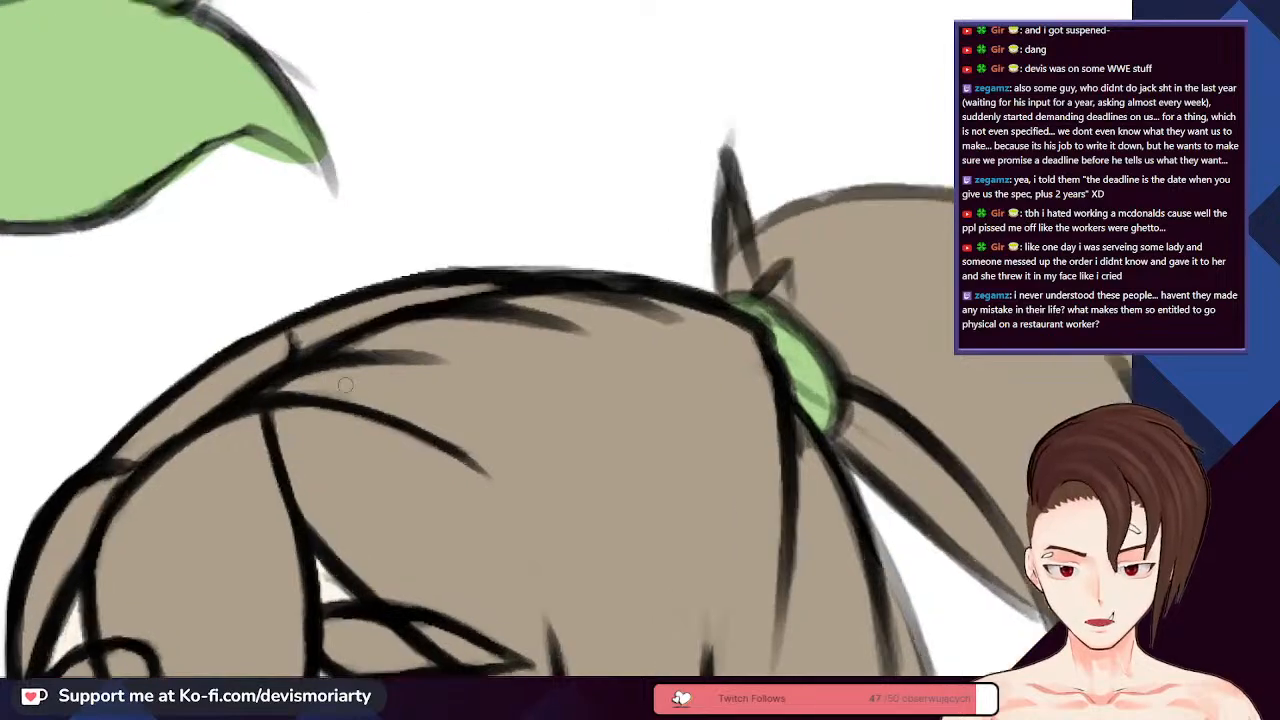
pyautogui.scroll(-3, 283, 523)
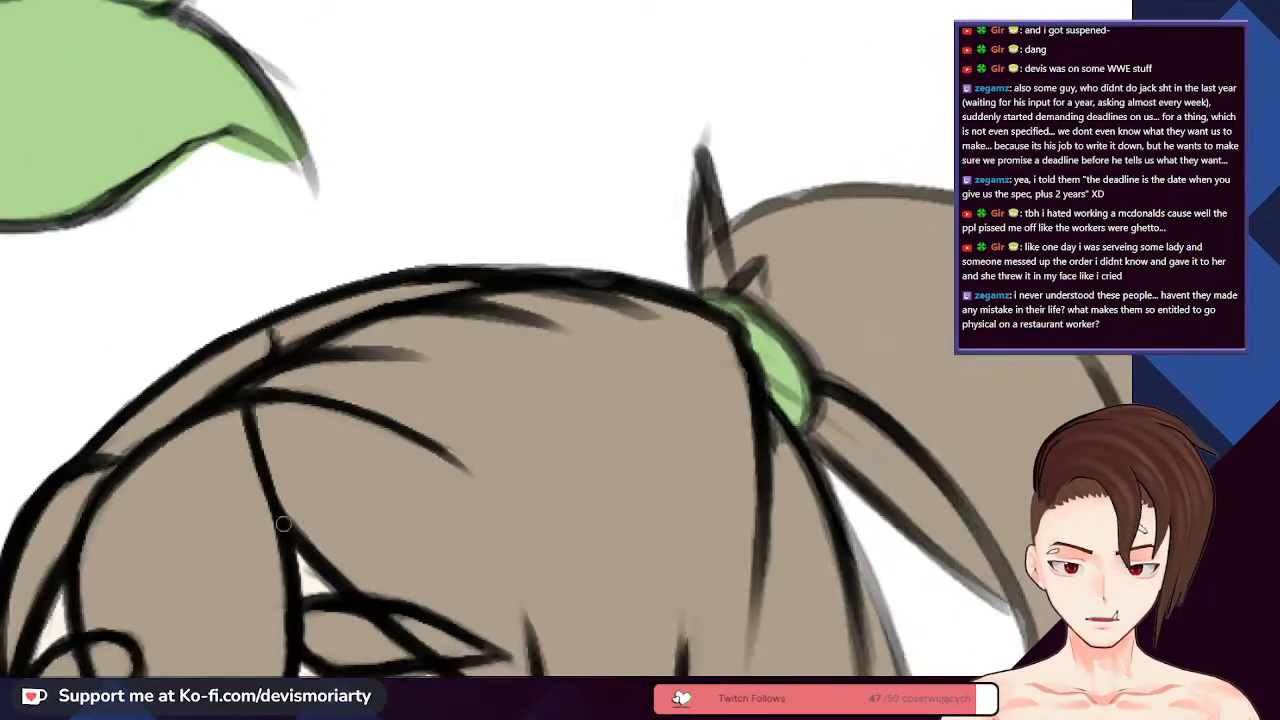
# - Rotate the canvas about 60 degrees clockwise and rework the short strand branching off beneath the top of the crown
pyautogui.press('End')
pyautogui.press('End')
pyautogui.press('End')
pyautogui.press('End')
pyautogui.scroll(-4, 288, 504)
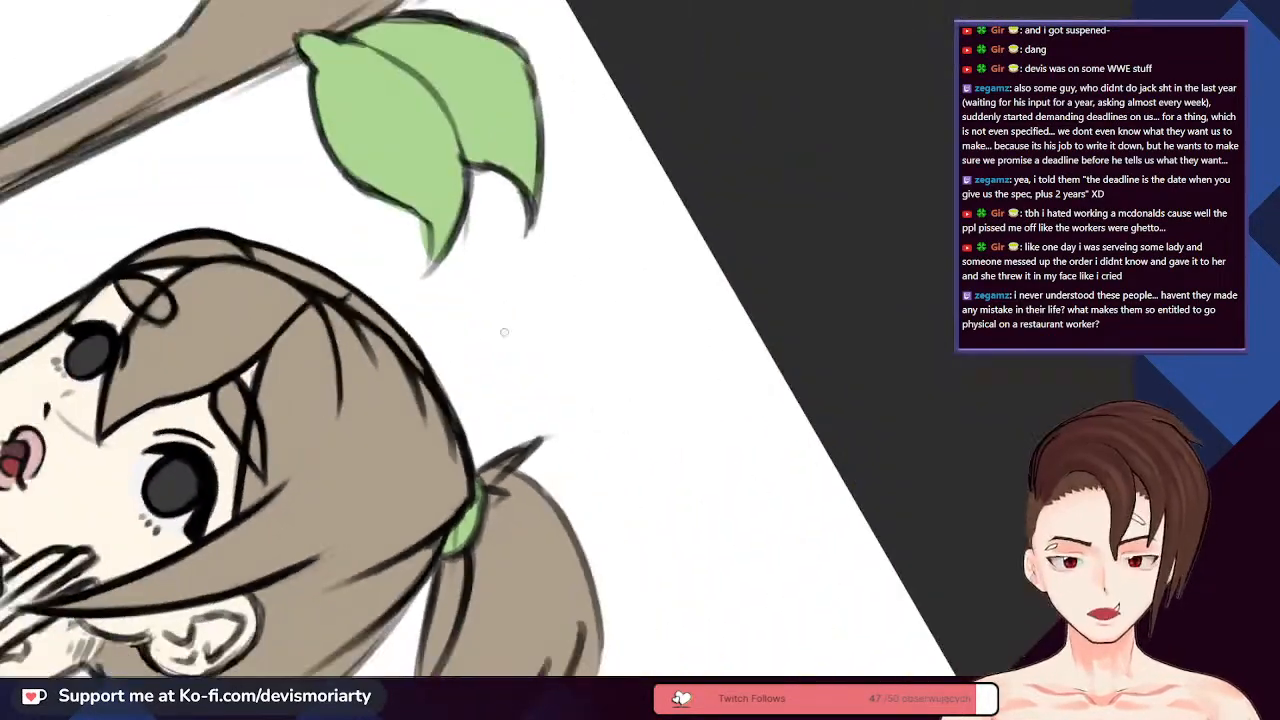
pyautogui.scroll(3, 470, 390)
pyautogui.scroll(2, 258, 286)
pyautogui.moveTo(240, 274)
pyautogui.mouseDown()
pyautogui.moveTo(304, 324)
pyautogui.moveTo(382, 494)
pyautogui.mouseUp()
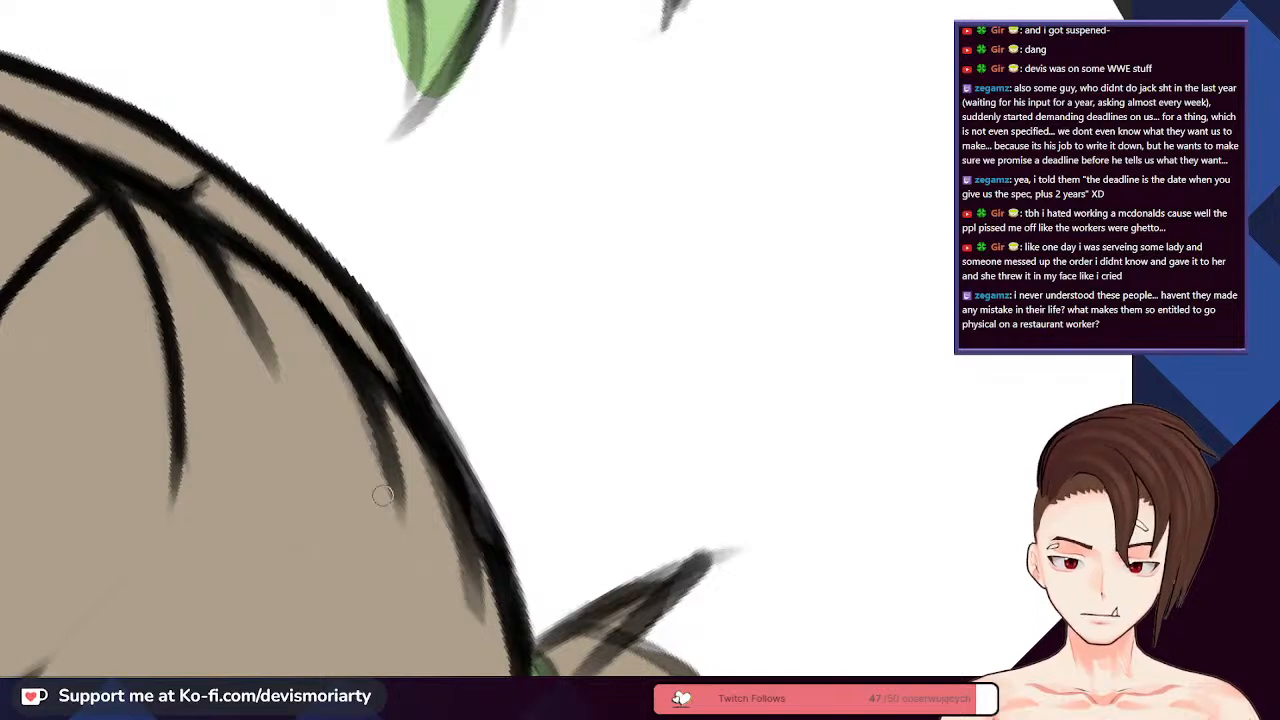
pyautogui.moveTo(338, 360); pyautogui.dragTo(382, 486)
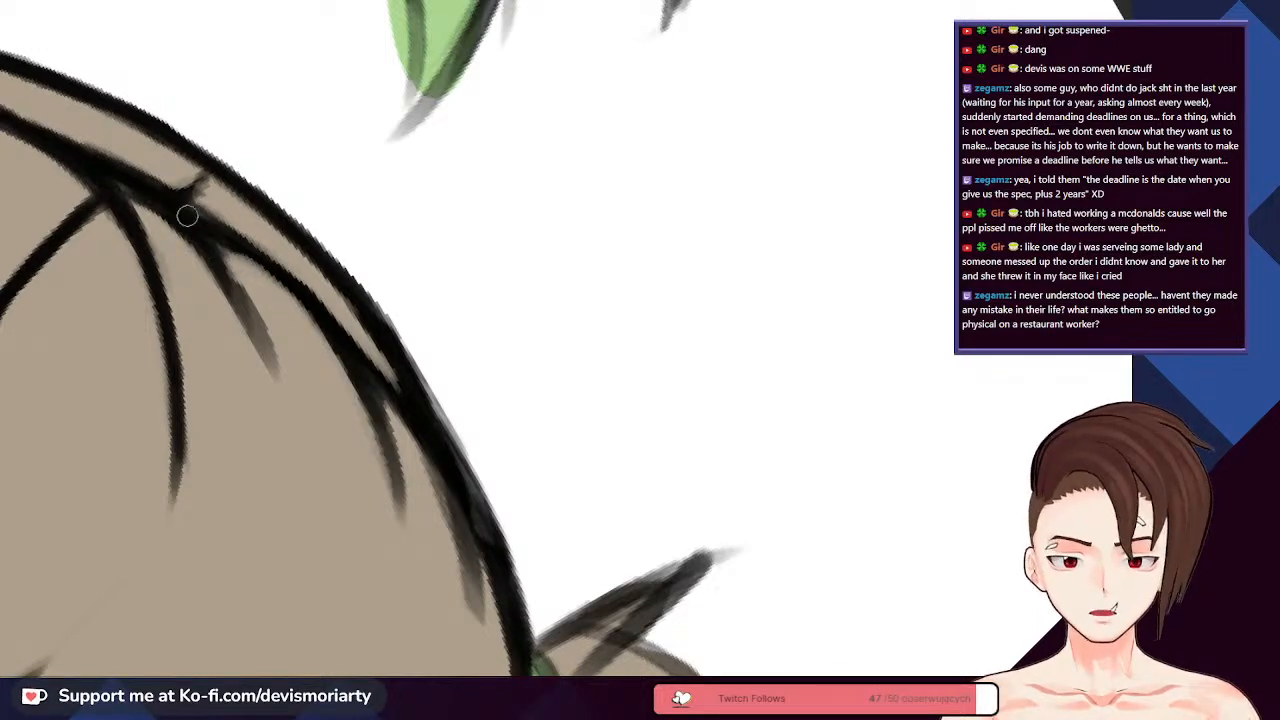
# - Examine the crown outline and its short strands from the parting to the ponytail's green tie
pyautogui.scroll(-4, 400, 388)
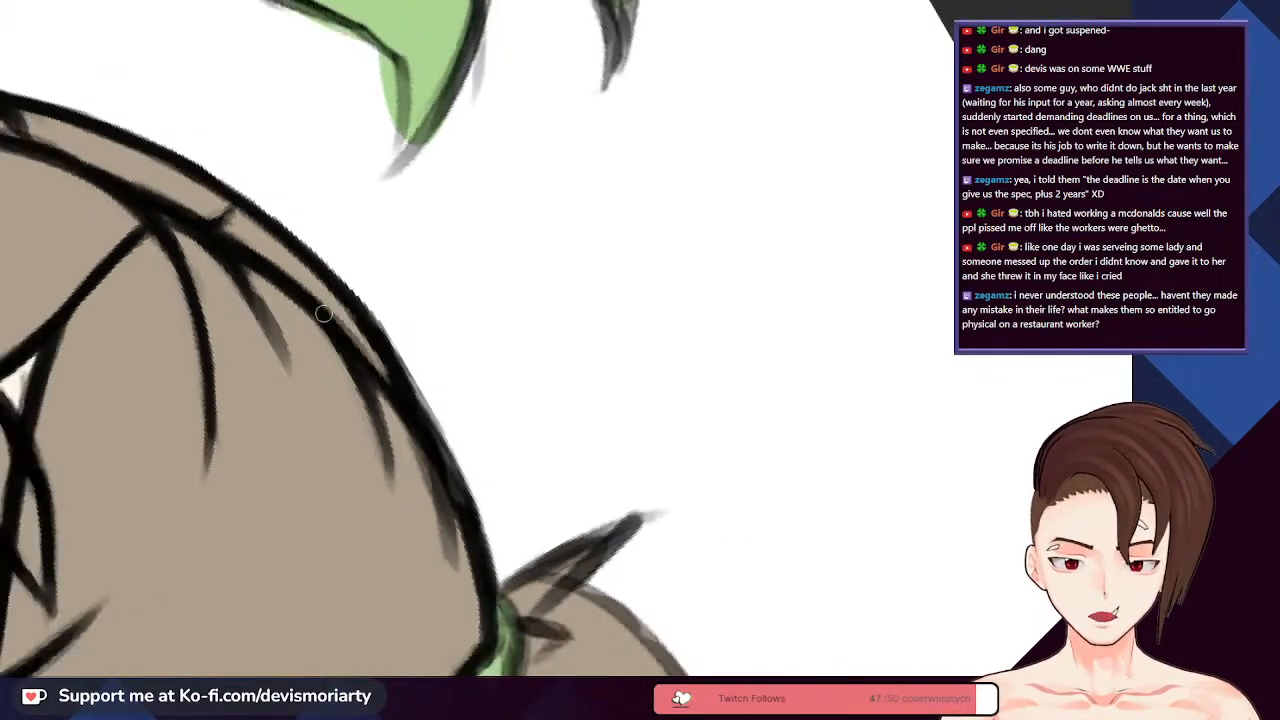
pyautogui.scroll(3, 408, 381)
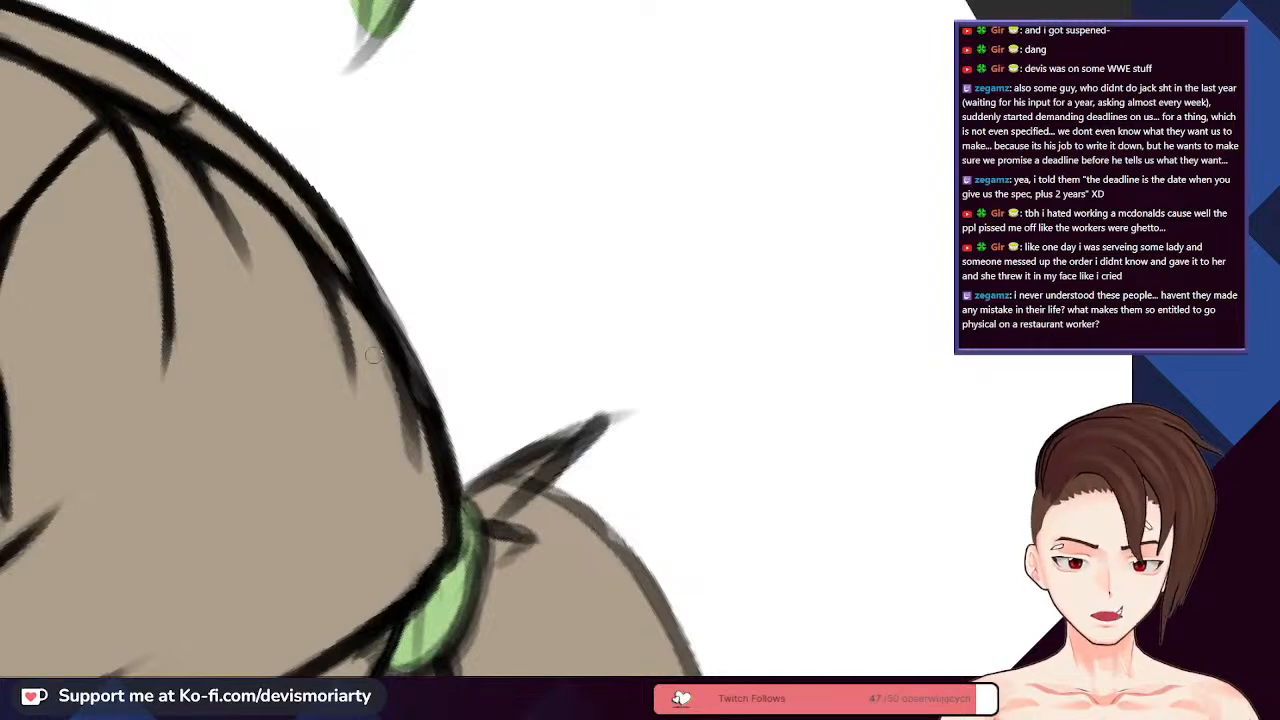
pyautogui.scroll(-3, 446, 509)
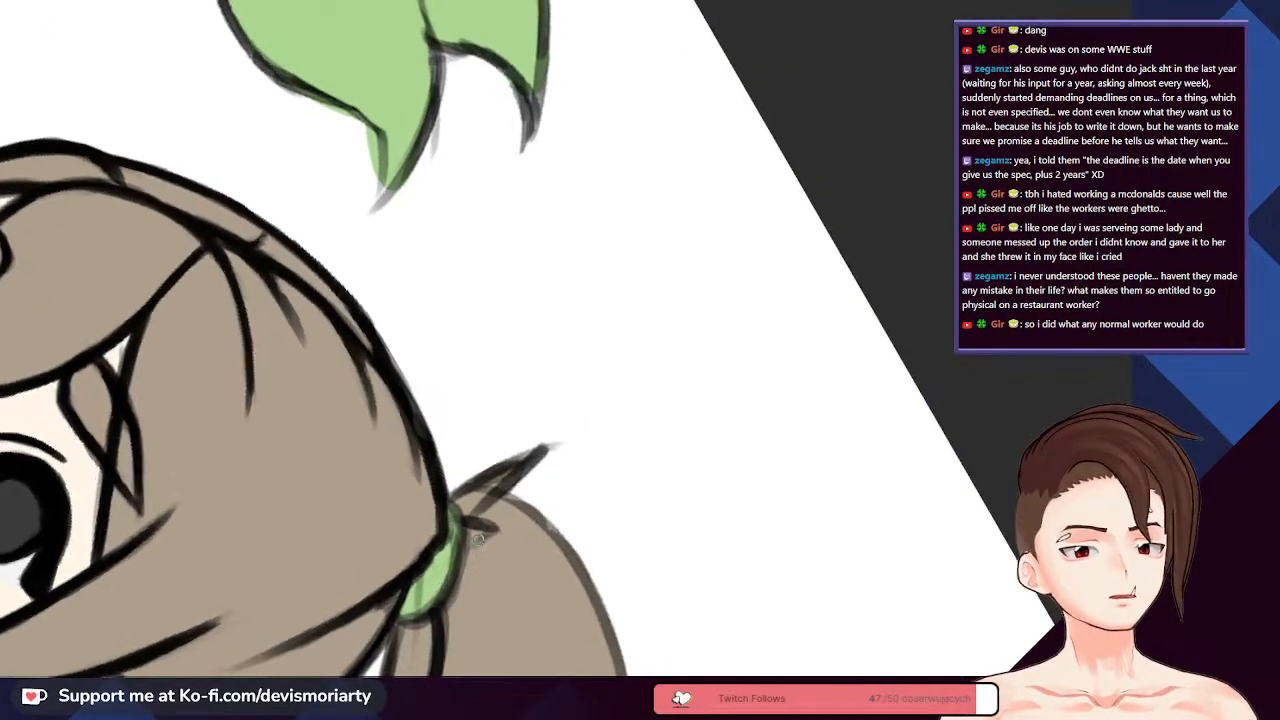
pyautogui.scroll(1, 478, 541)
pyautogui.scroll(-1, 477, 435)
pyautogui.scroll(1, 482, 477)
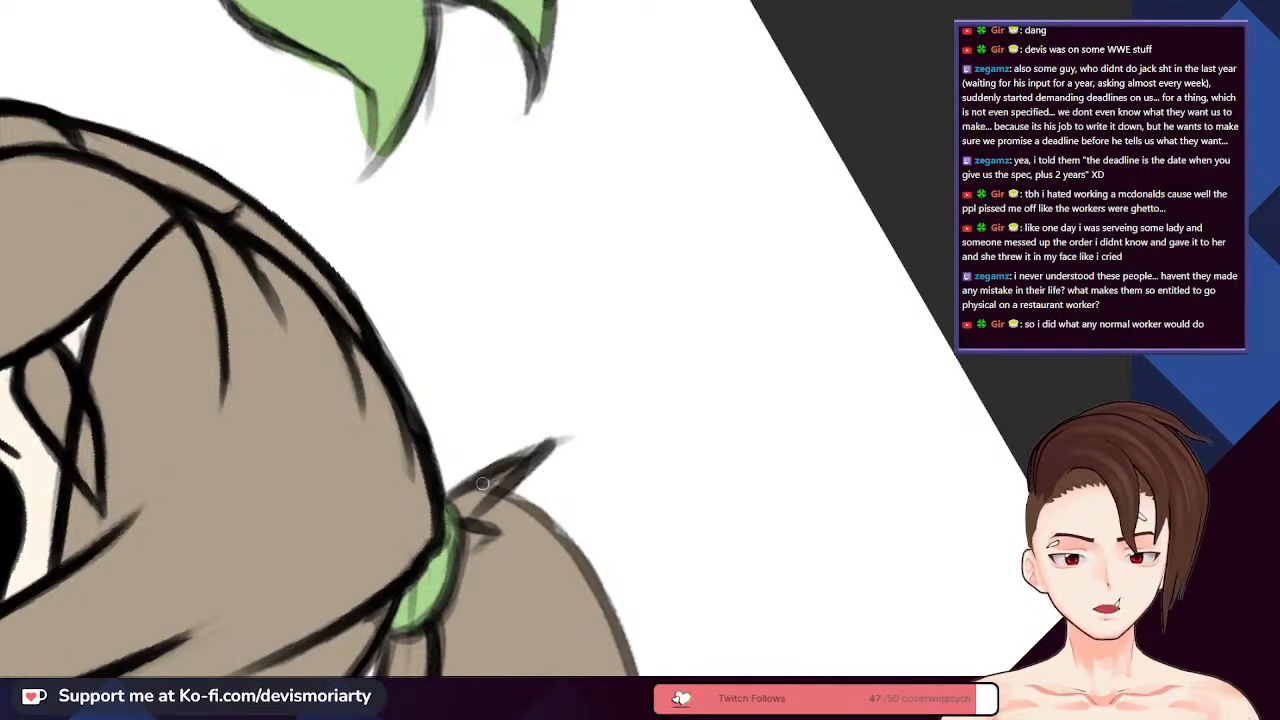
pyautogui.scroll(-1, 485, 471)
pyautogui.scroll(2, 414, 406)
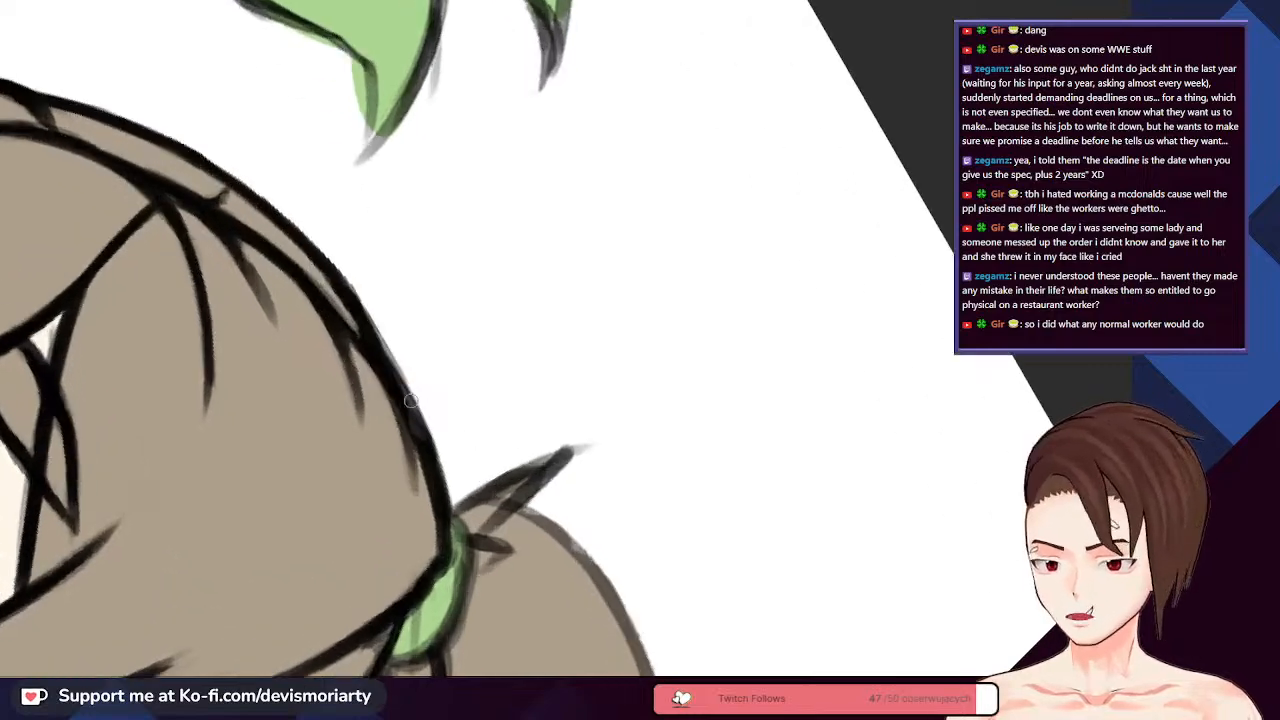
# - Redraw the faded short strand beside the parting as a darker stroke tapering toward its tip
pyautogui.scroll(-1, 403, 377)
pyautogui.scroll(4, 391, 391)
pyautogui.moveTo(363, 326); pyautogui.dragTo(380, 400)
pyautogui.hotkey('ctrl', 'z')
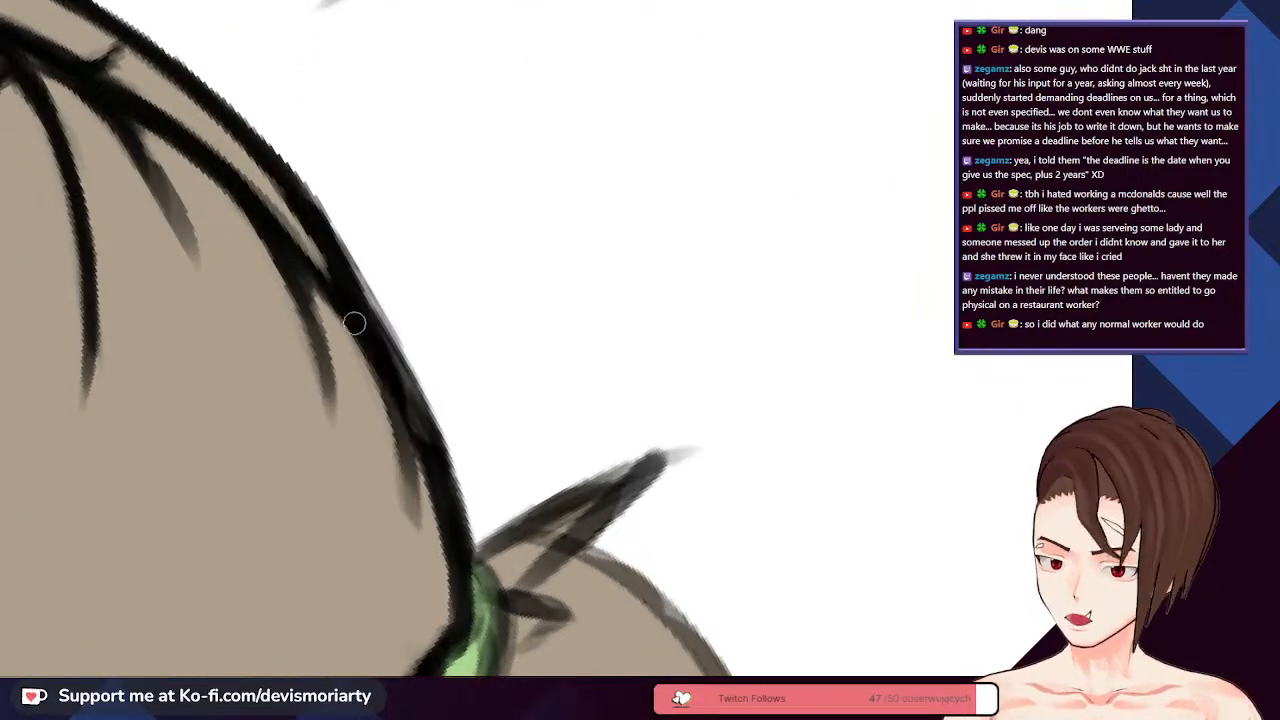
pyautogui.press('4')
pyautogui.scroll(-3, 375, 366)
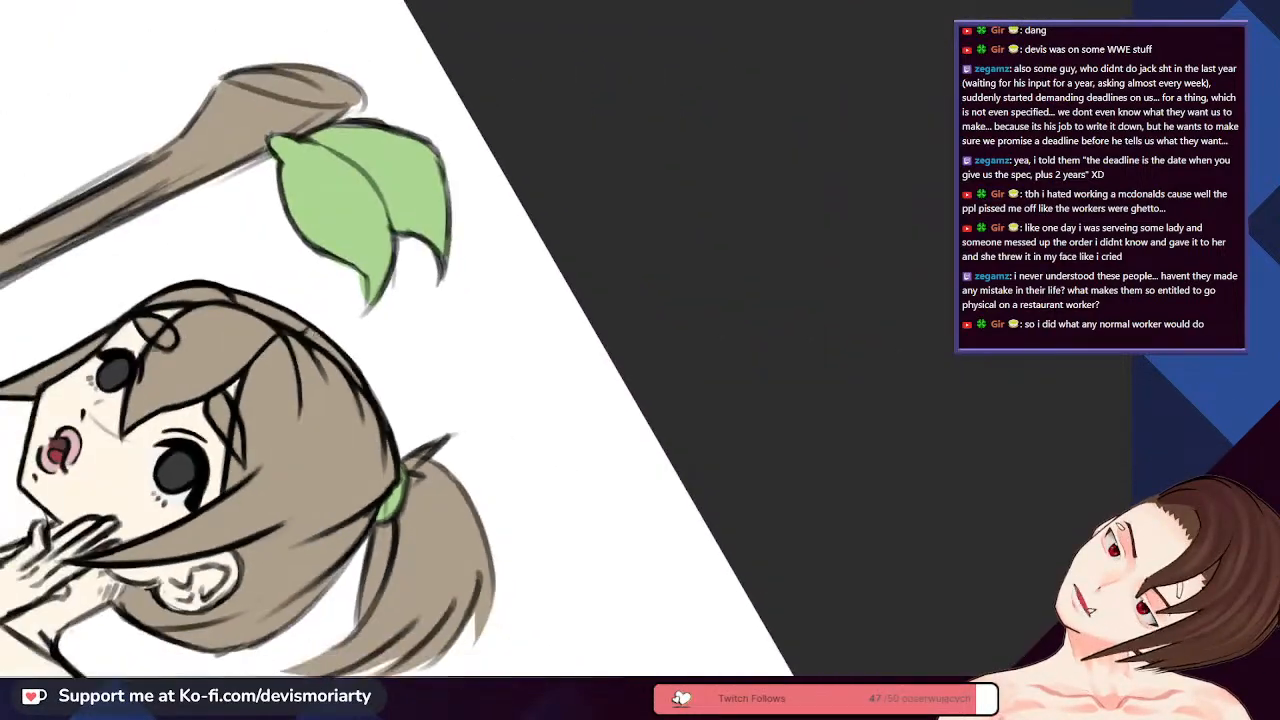
pyautogui.scroll(3, 259, 302)
pyautogui.moveTo(259, 302); pyautogui.dragTo(298, 384)
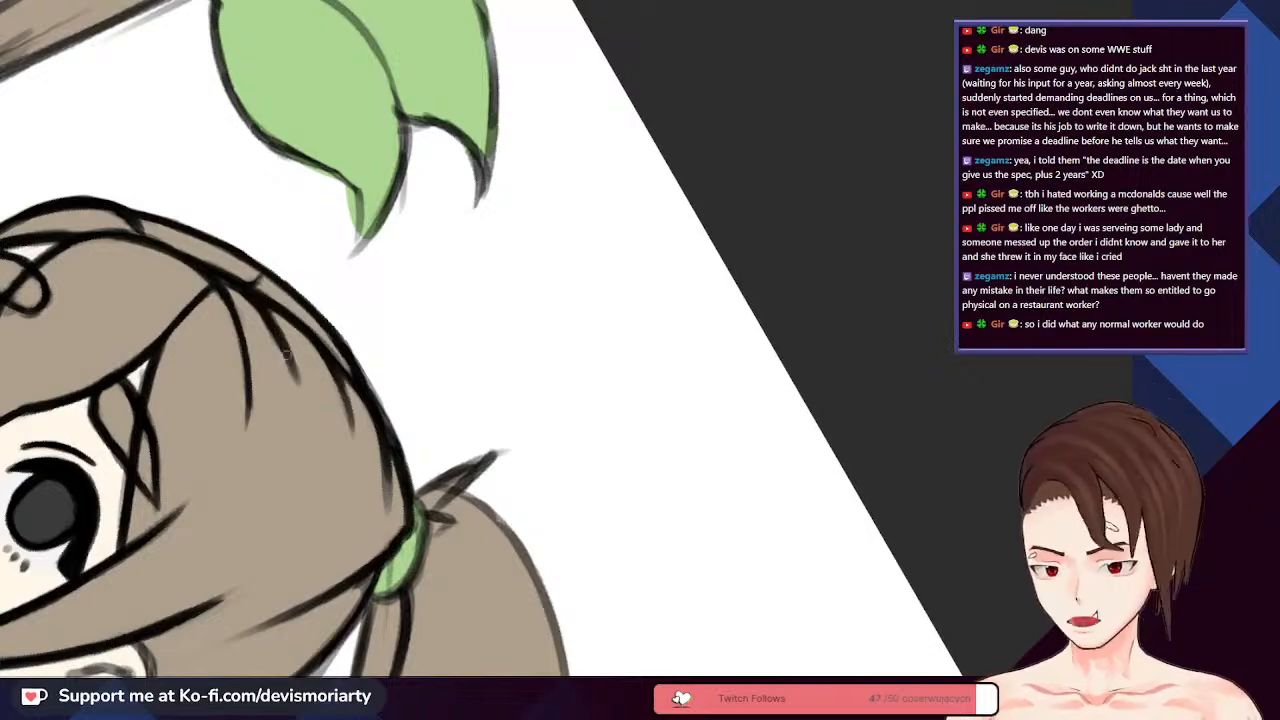
pyautogui.scroll(1, 300, 370)
pyautogui.moveTo(280, 302); pyautogui.dragTo(331, 365)
pyautogui.scroll(-3, 331, 365)
pyautogui.scroll(3, 346, 350)
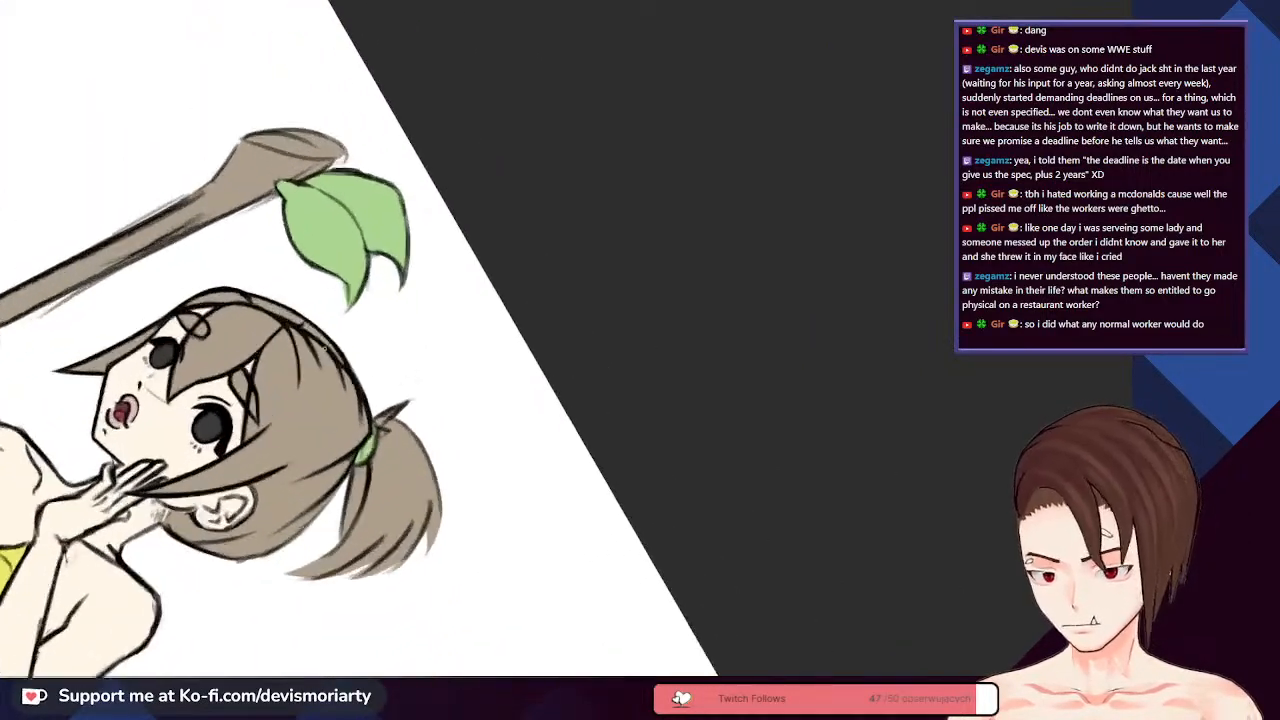
# - Examine the darkened crown strands and hair outline against the whole head, ponytail and upper body
pyautogui.scroll(-3, 346, 350)
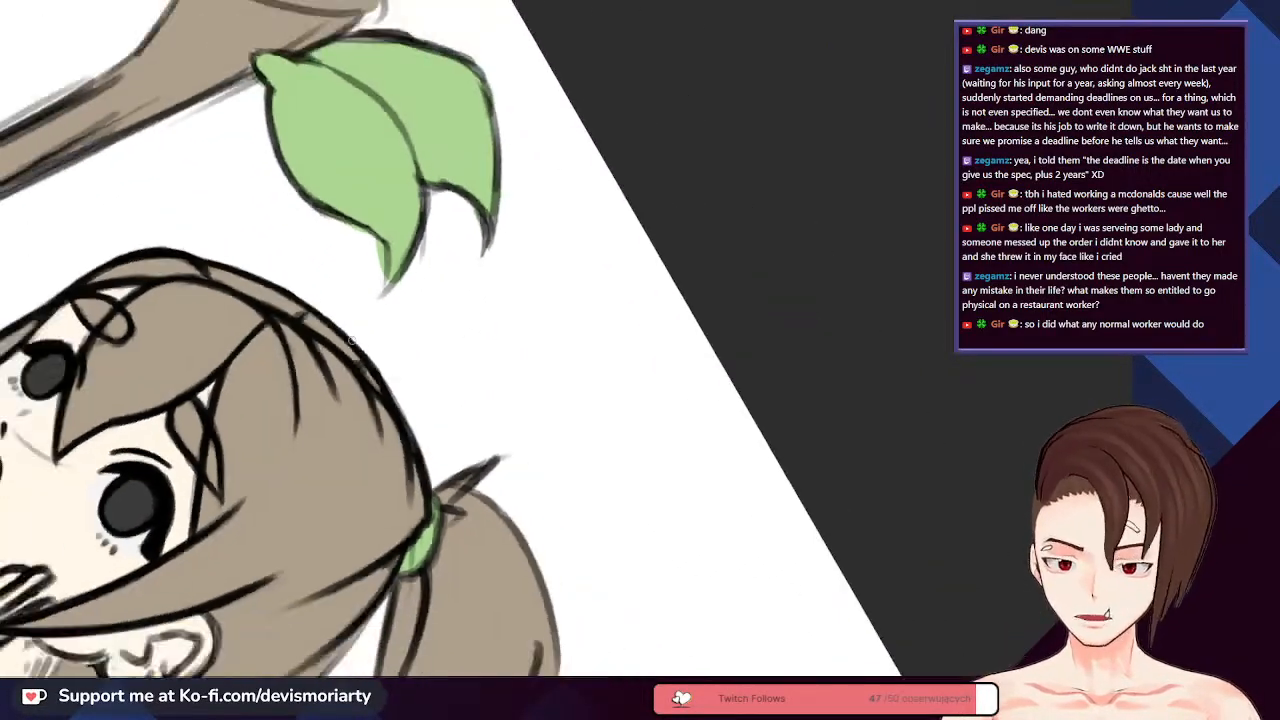
pyautogui.scroll(3, 368, 396)
pyautogui.scroll(2, 370, 380)
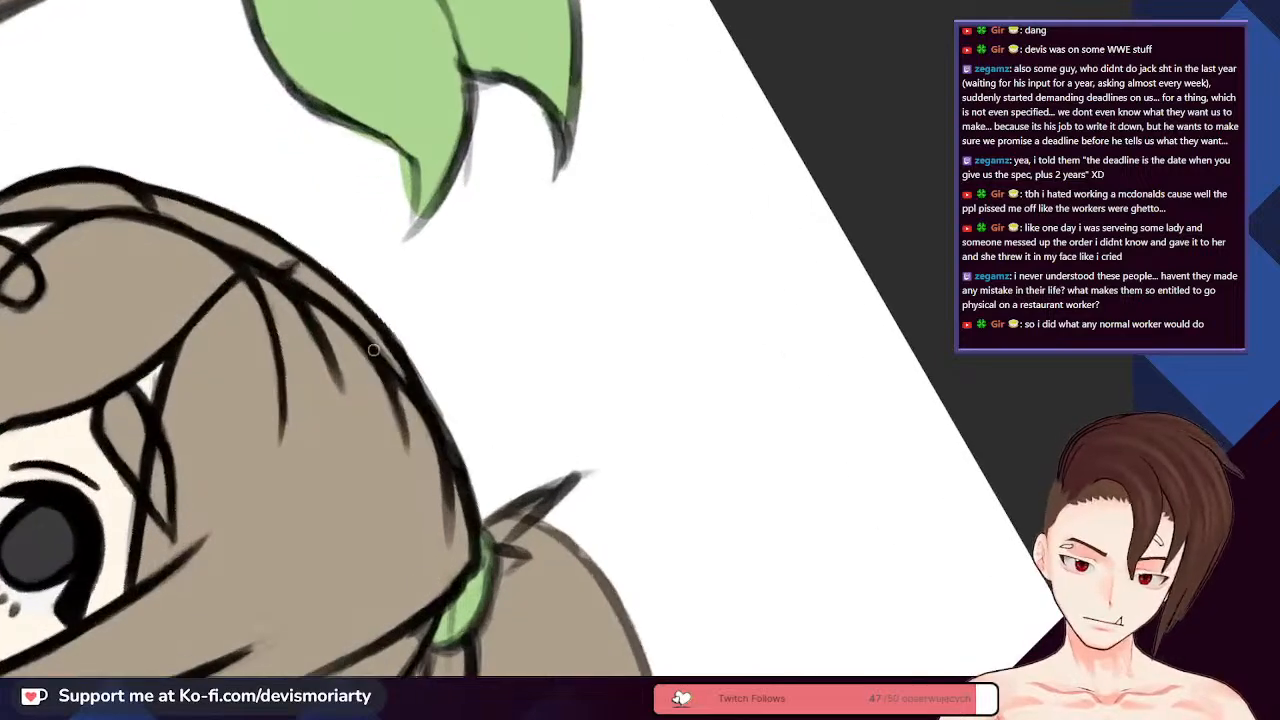
pyautogui.scroll(-3, 378, 345)
pyautogui.scroll(-1, 263, 275)
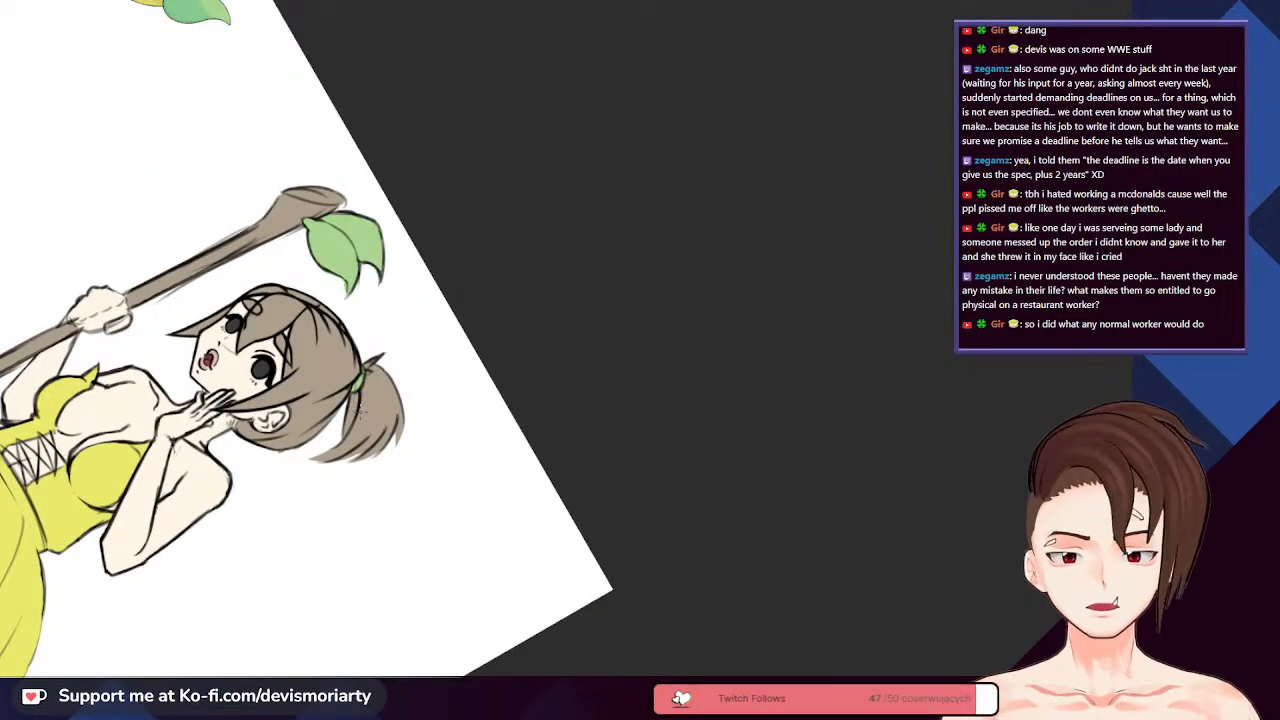
pyautogui.scroll(4, 332, 356)
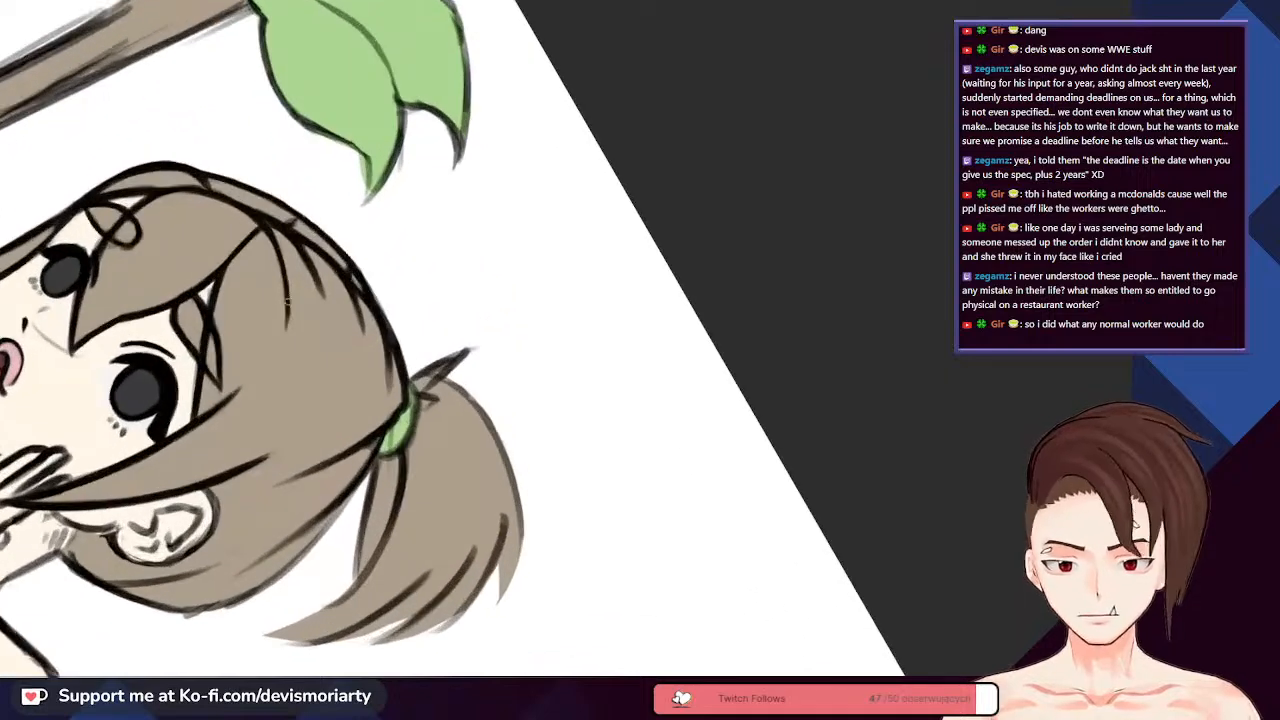
pyautogui.scroll(-2, 285, 305)
pyautogui.scroll(3, 285, 305)
pyautogui.scroll(-1, 305, 410)
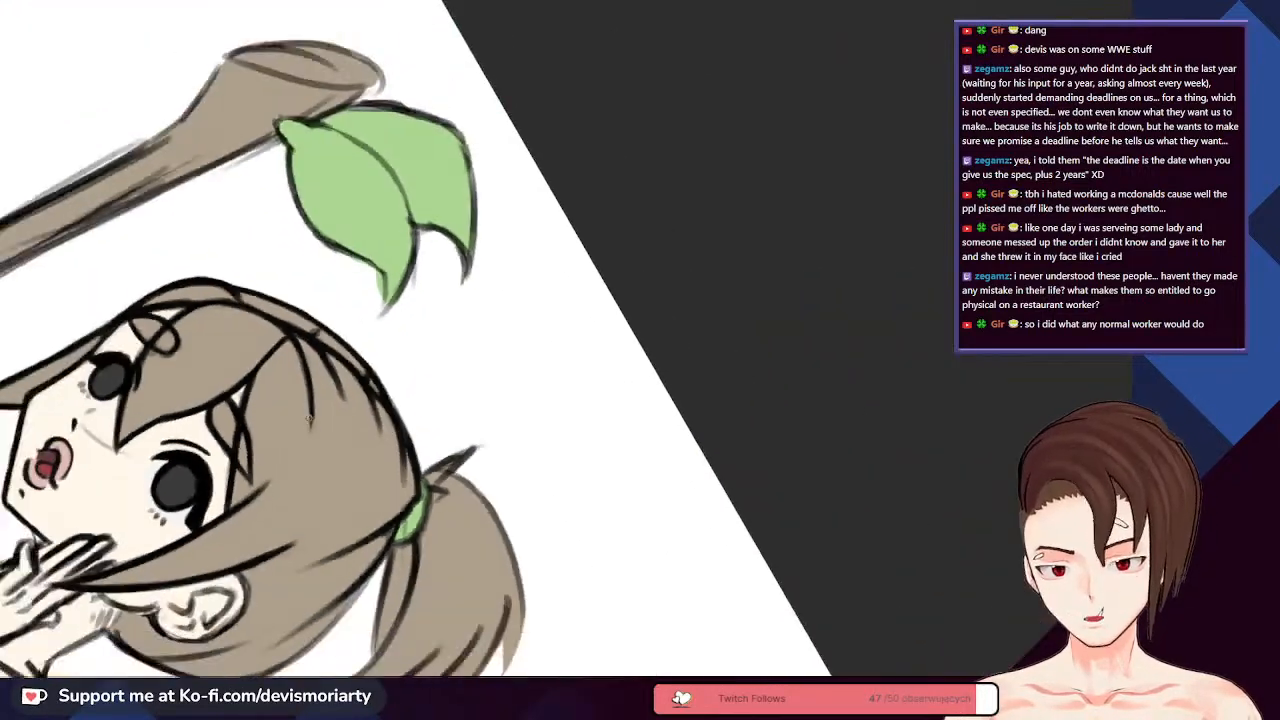
# - Ink a short tapering hair strand line running down from the parting at the crown of the girl's head
pyautogui.scroll(-2, 308, 420)
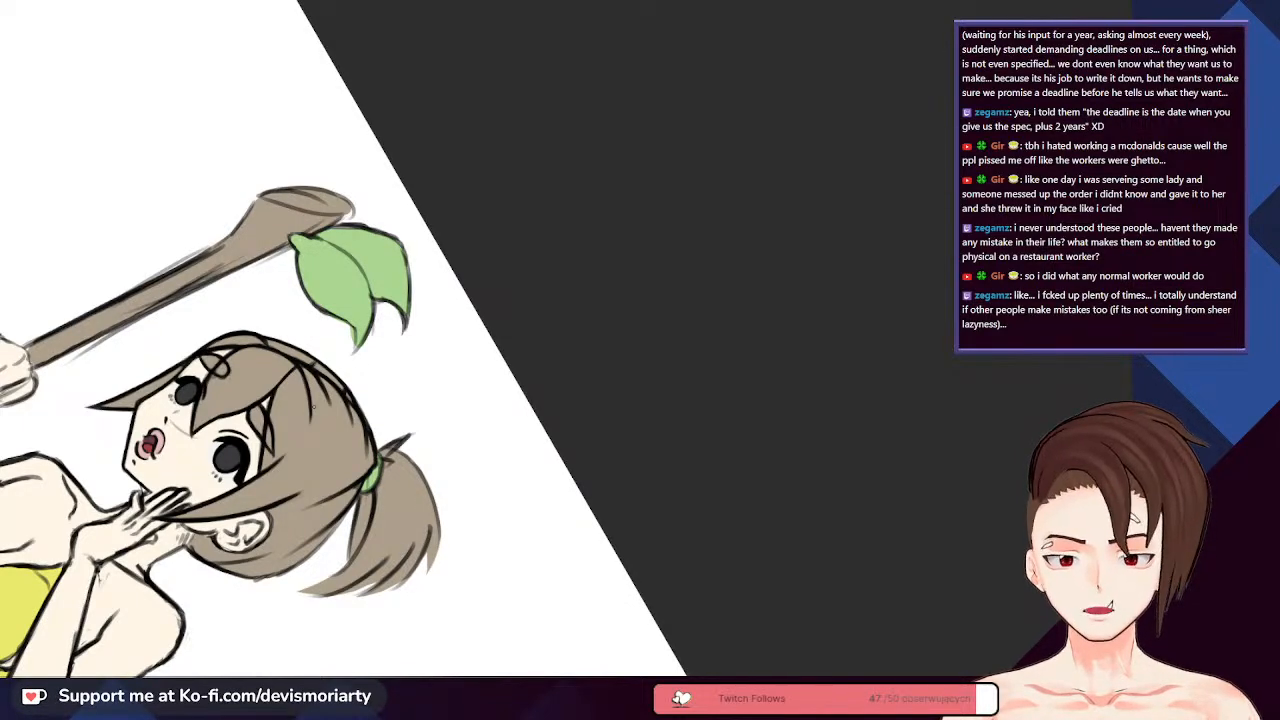
pyautogui.scroll(5, 313, 405)
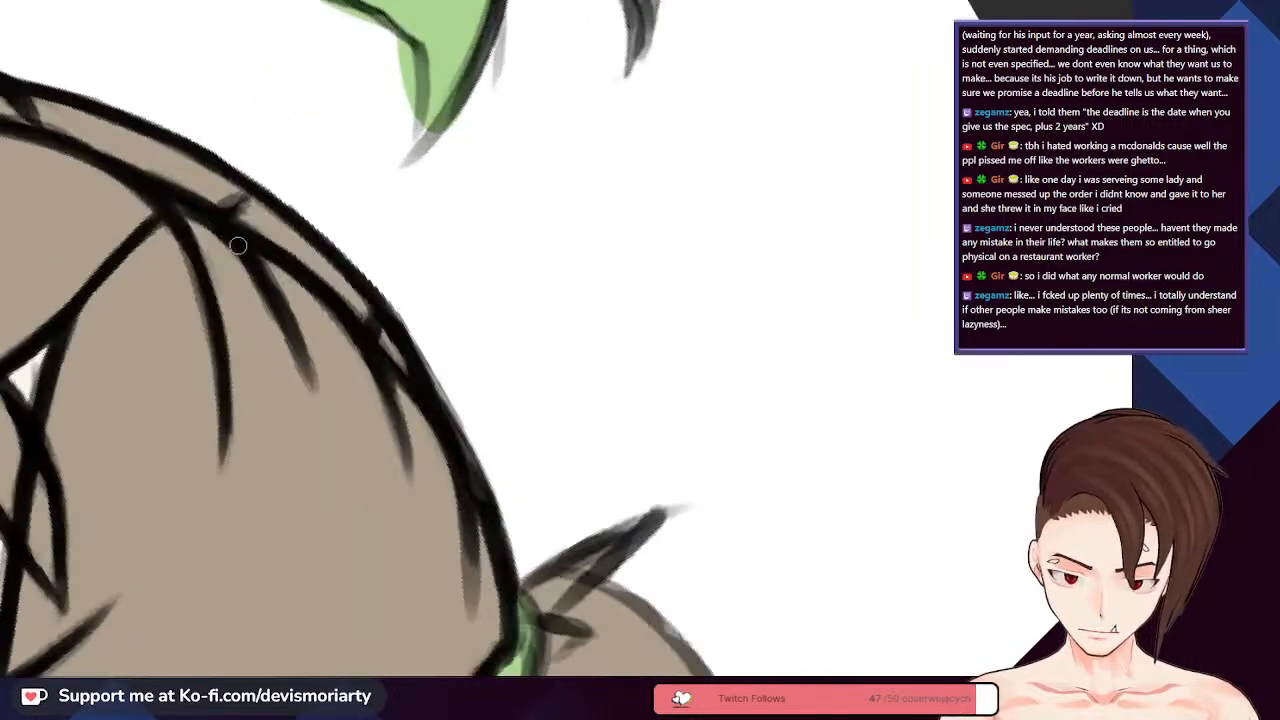
pyautogui.moveTo(288, 300); pyautogui.dragTo(313, 403)
pyautogui.scroll(-4, 313, 403)
pyautogui.scroll(4, 201, 526)
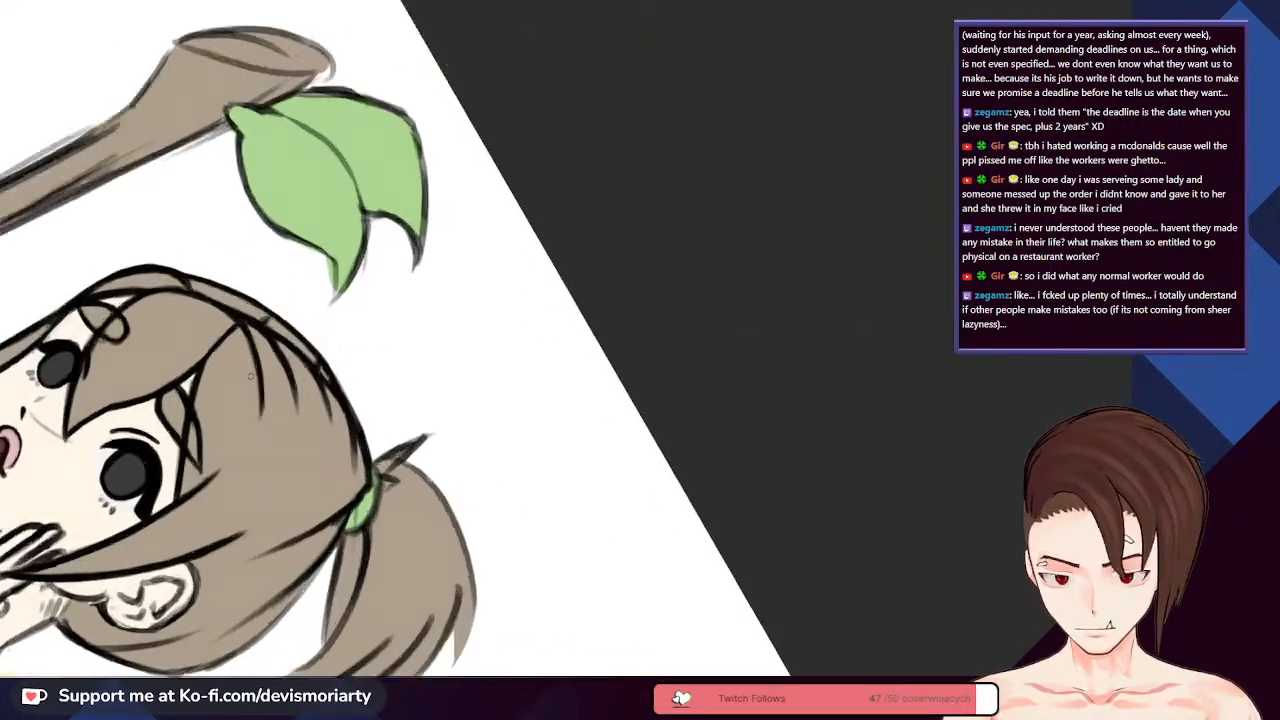
# - Ink a tapering strand line extending from the side fringe beside the eye into the hair, redrawing the first attempt
pyautogui.moveTo(138, 598); pyautogui.dragTo(245, 500)
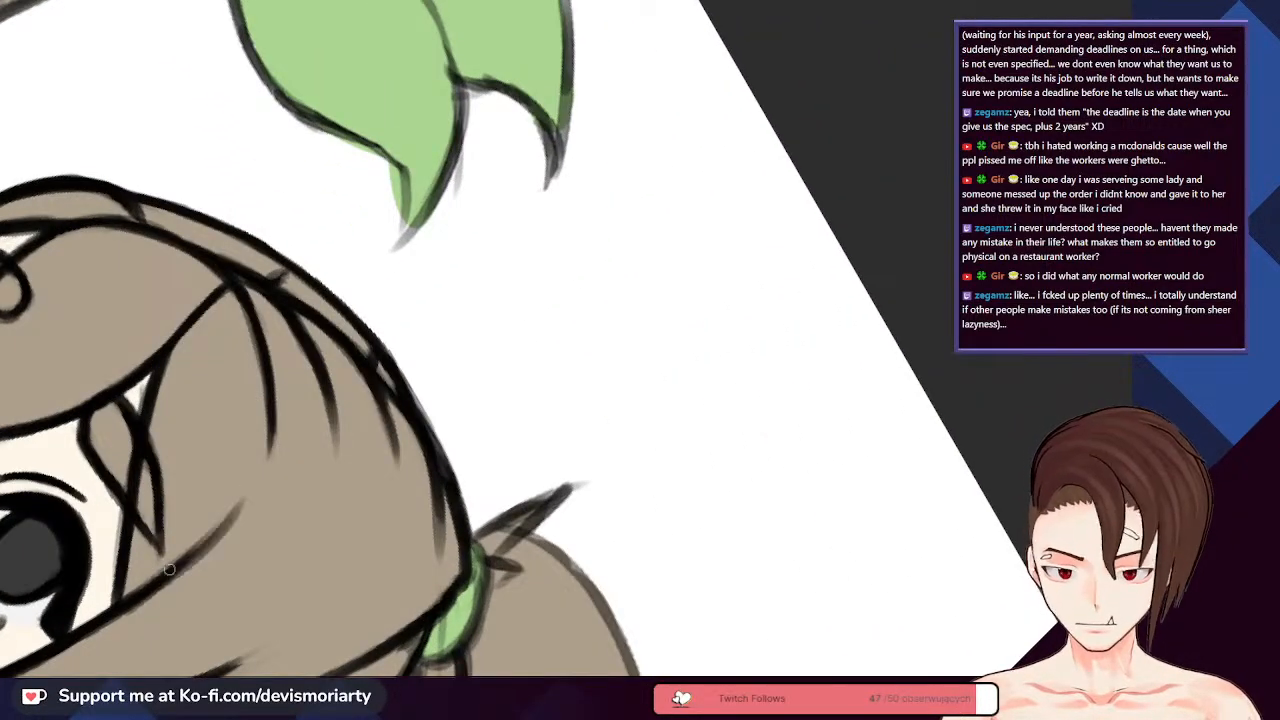
pyautogui.hotkey('ctrl', 'z')
pyautogui.moveTo(126, 606); pyautogui.dragTo(236, 512)
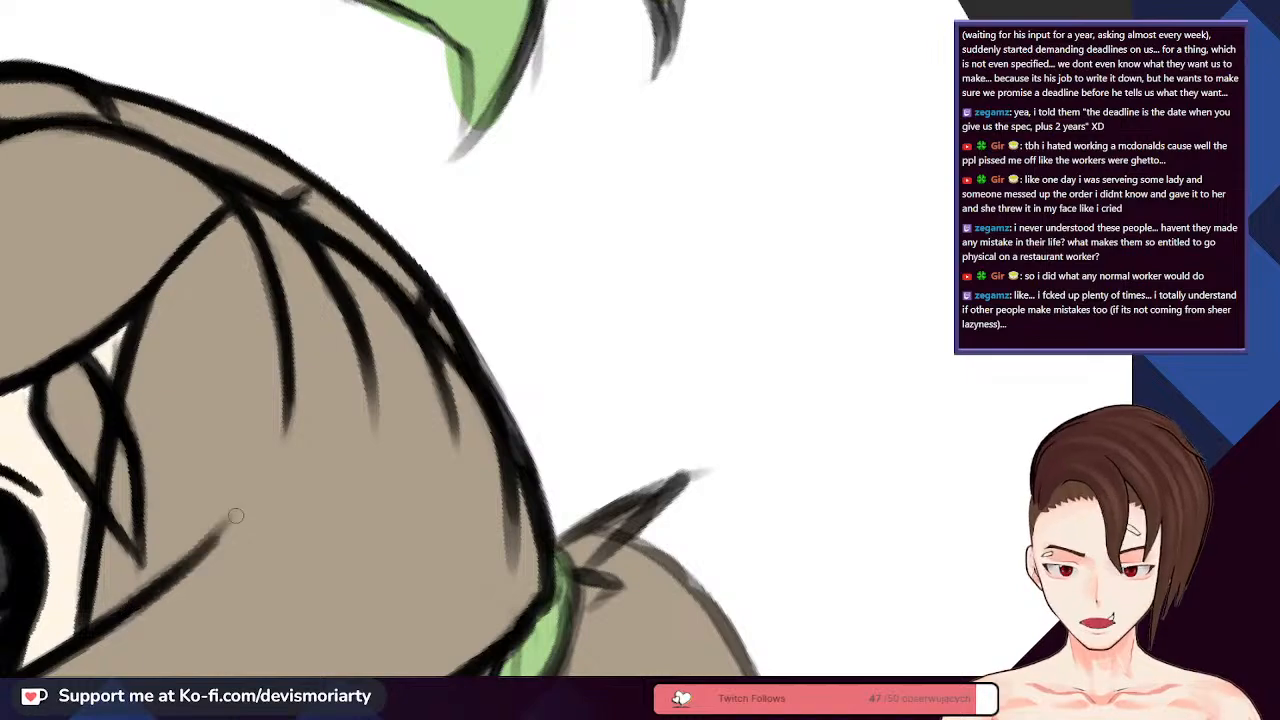
pyautogui.scroll(-4, 236, 512)
pyautogui.scroll(4, 222, 470)
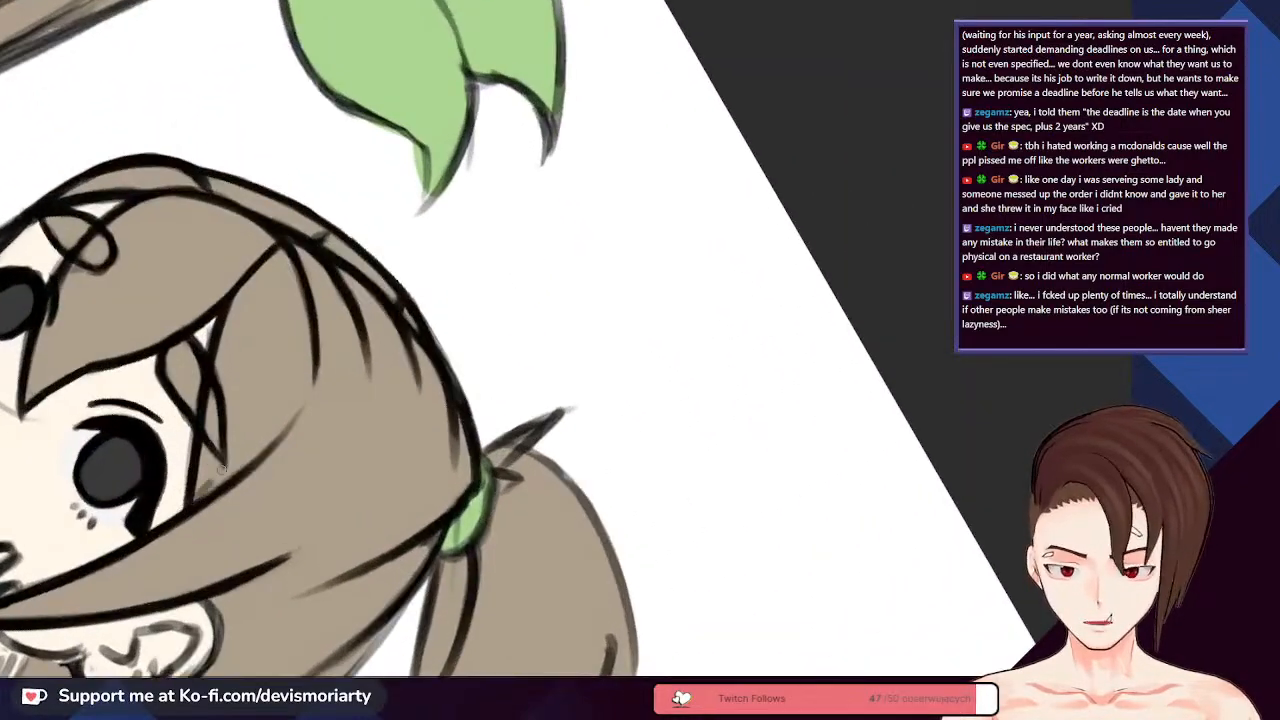
pyautogui.scroll(-4, 222, 470)
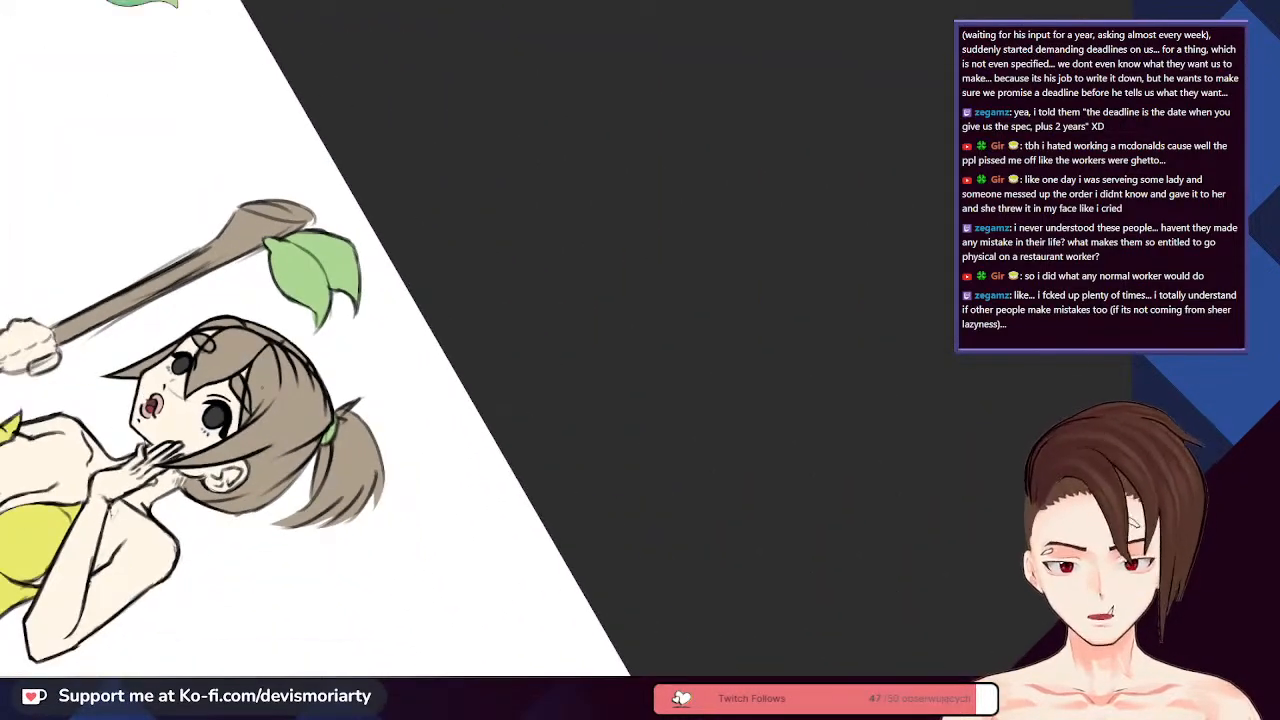
pyautogui.scroll(4, 222, 470)
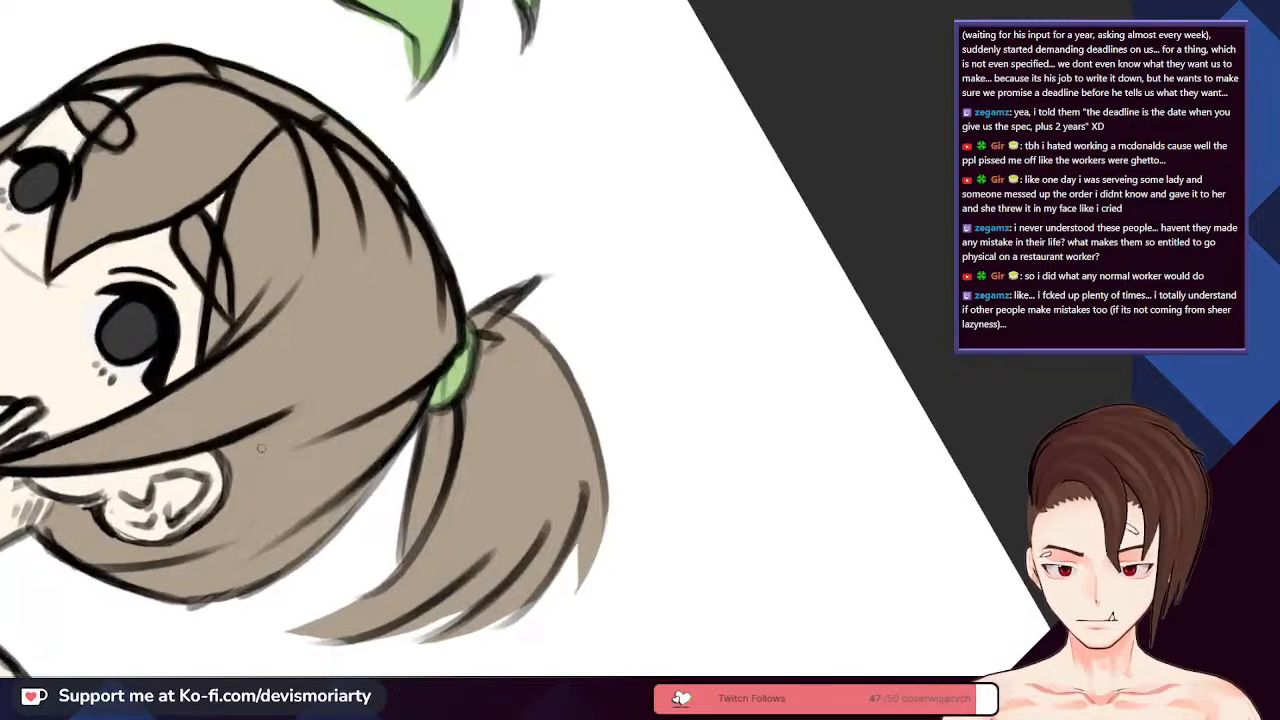
# - Ink a curved strand line from the end of the side lock down behind the ear
pyautogui.scroll(-4, 205, 533)
pyautogui.scroll(4, 205, 533)
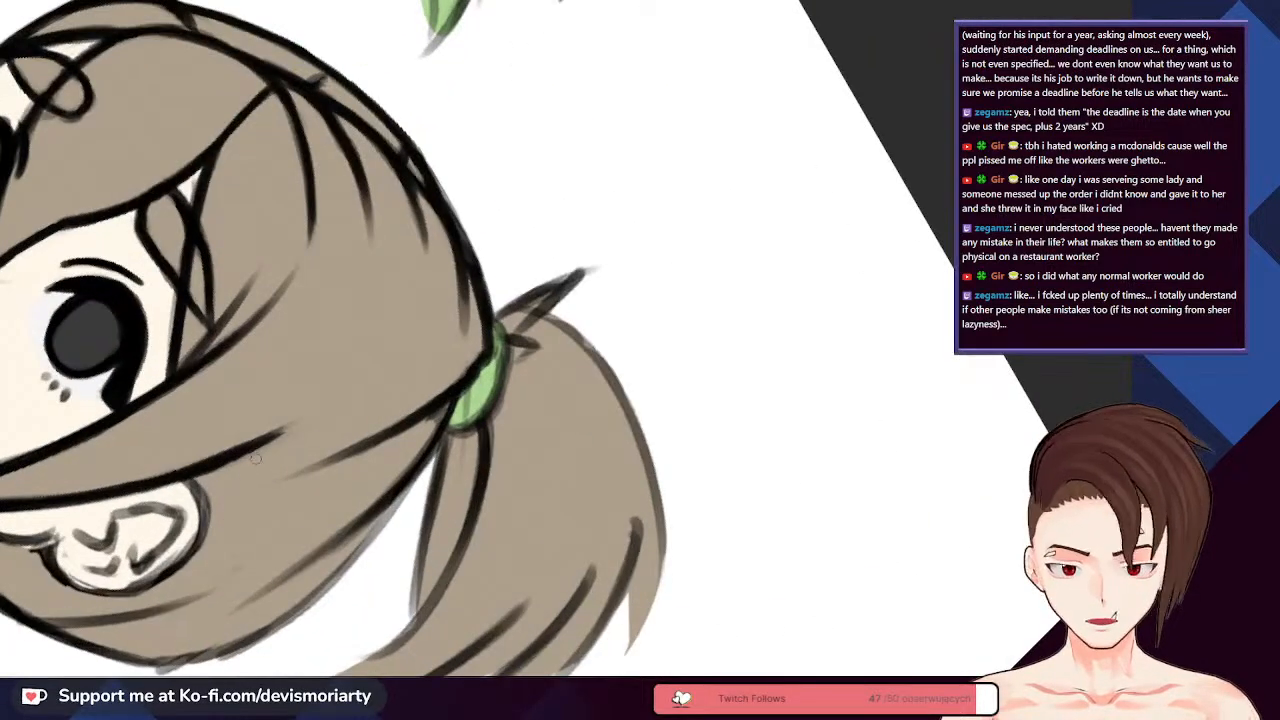
pyautogui.moveTo(265, 447); pyautogui.dragTo(180, 575)
pyautogui.scroll(-1, 215, 522)
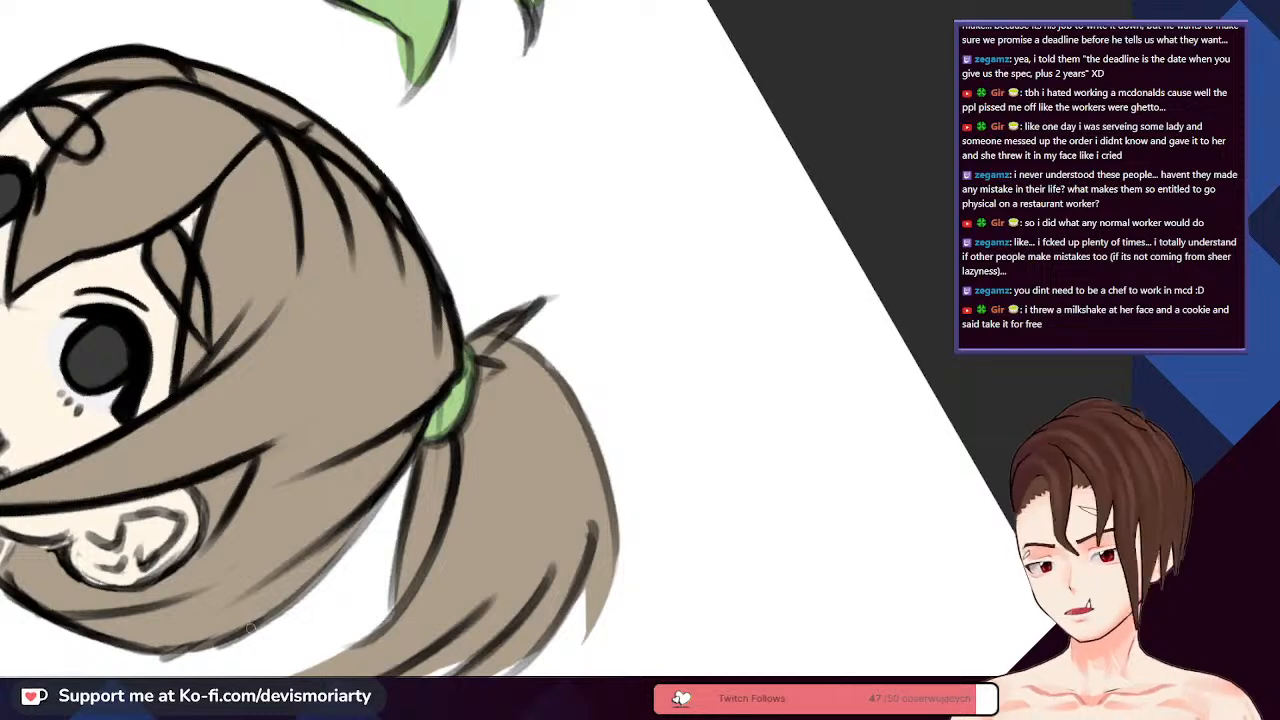
# - Thicken the dark outline at the back of the head between the crown and the green hair tie
pyautogui.scroll(5, 450, 418)
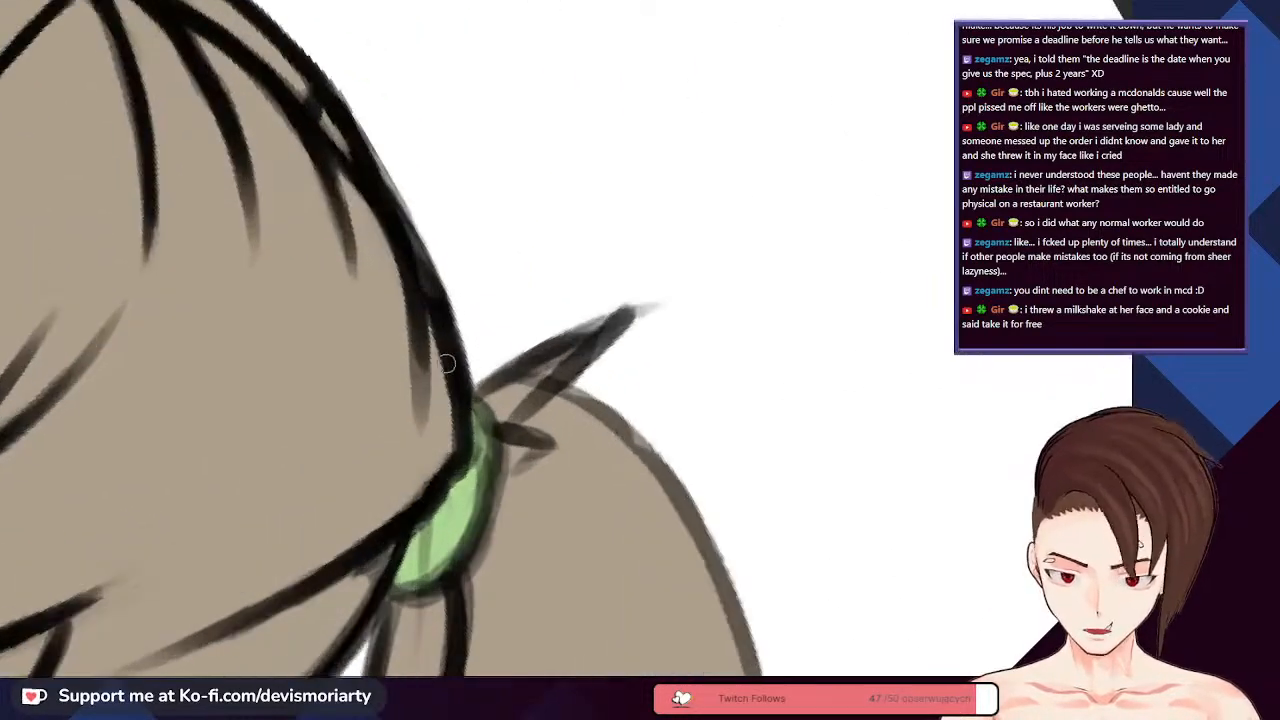
pyautogui.scroll(-4, 450, 418)
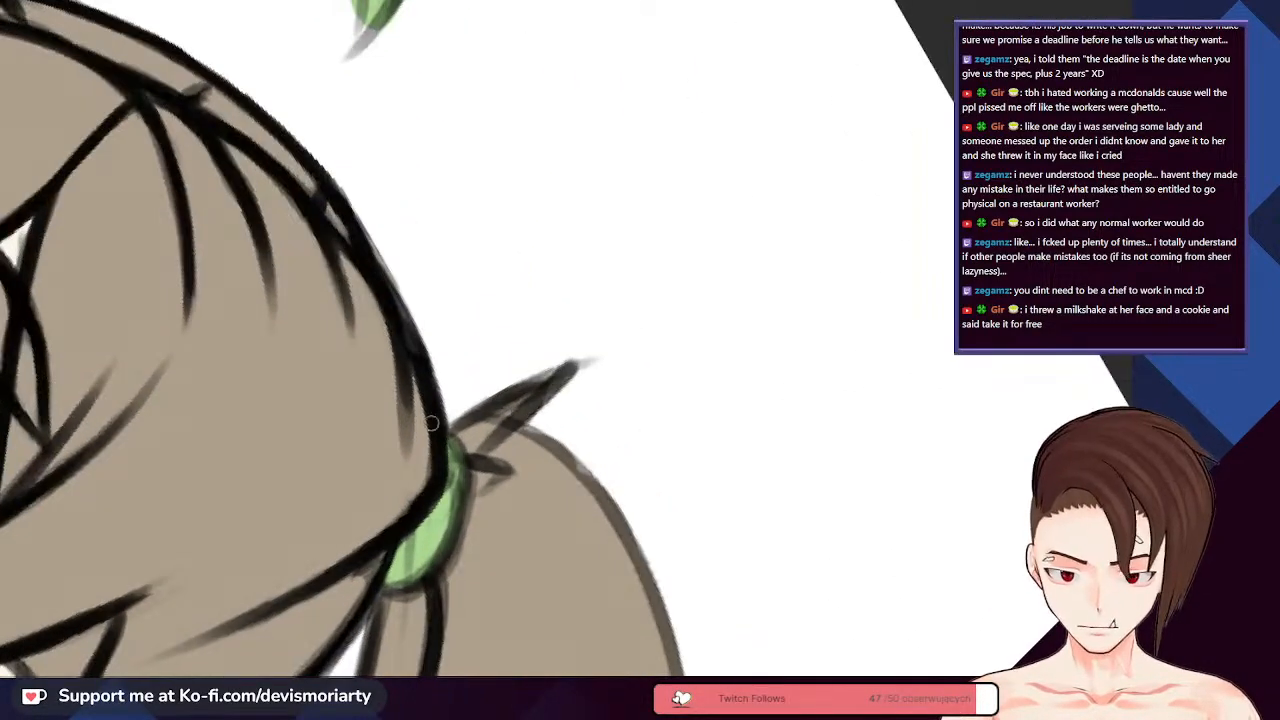
pyautogui.scroll(2, 378, 237)
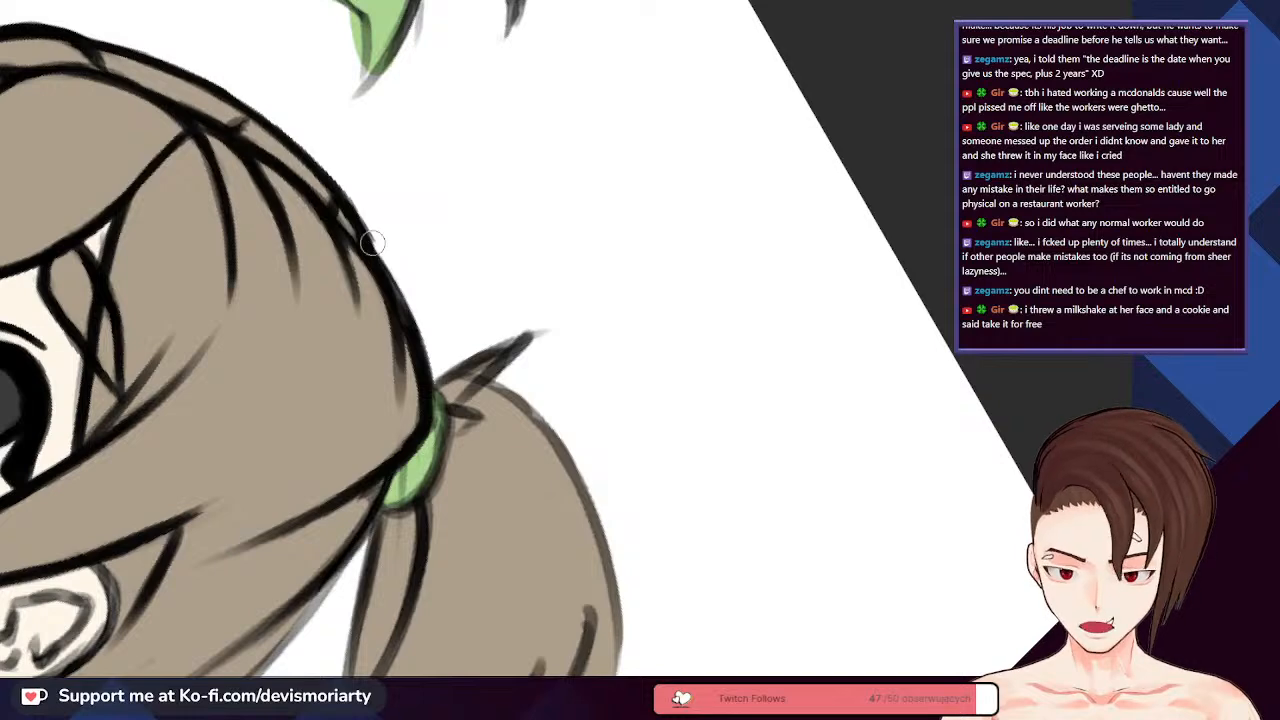
pyautogui.scroll(1, 305, 150)
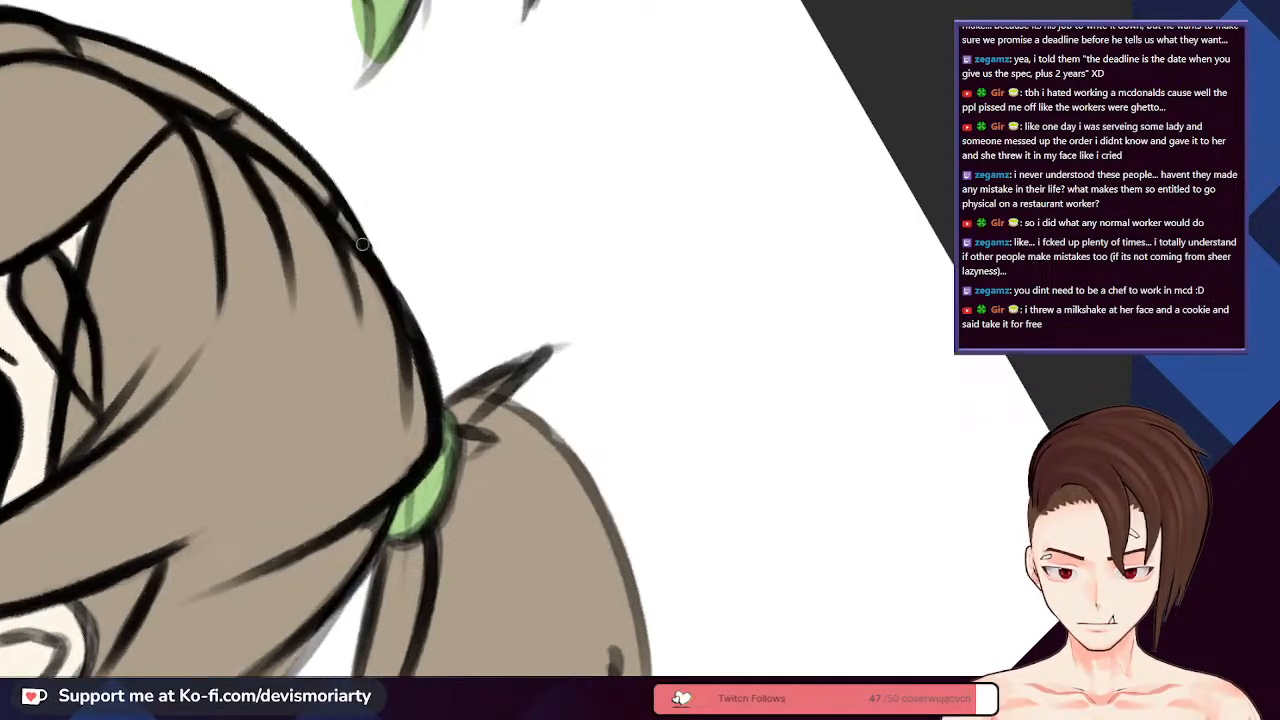
pyautogui.scroll(-1, 405, 325)
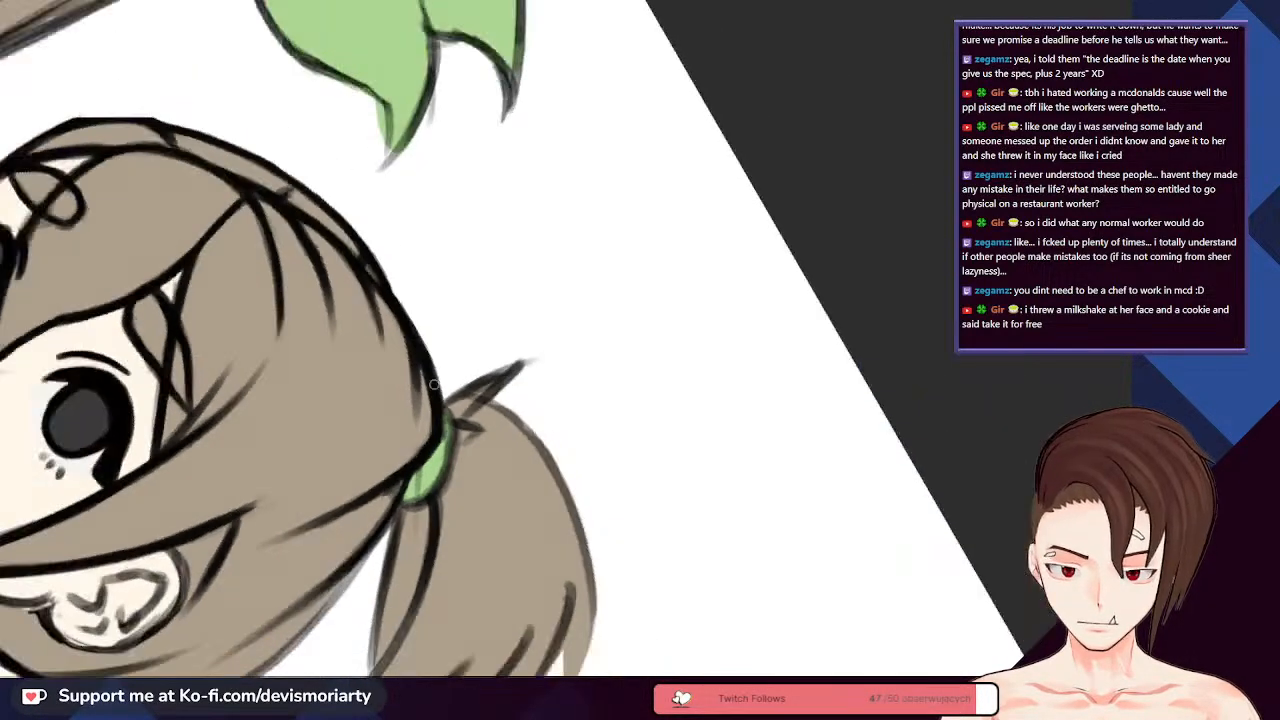
pyautogui.scroll(1, 390, 342)
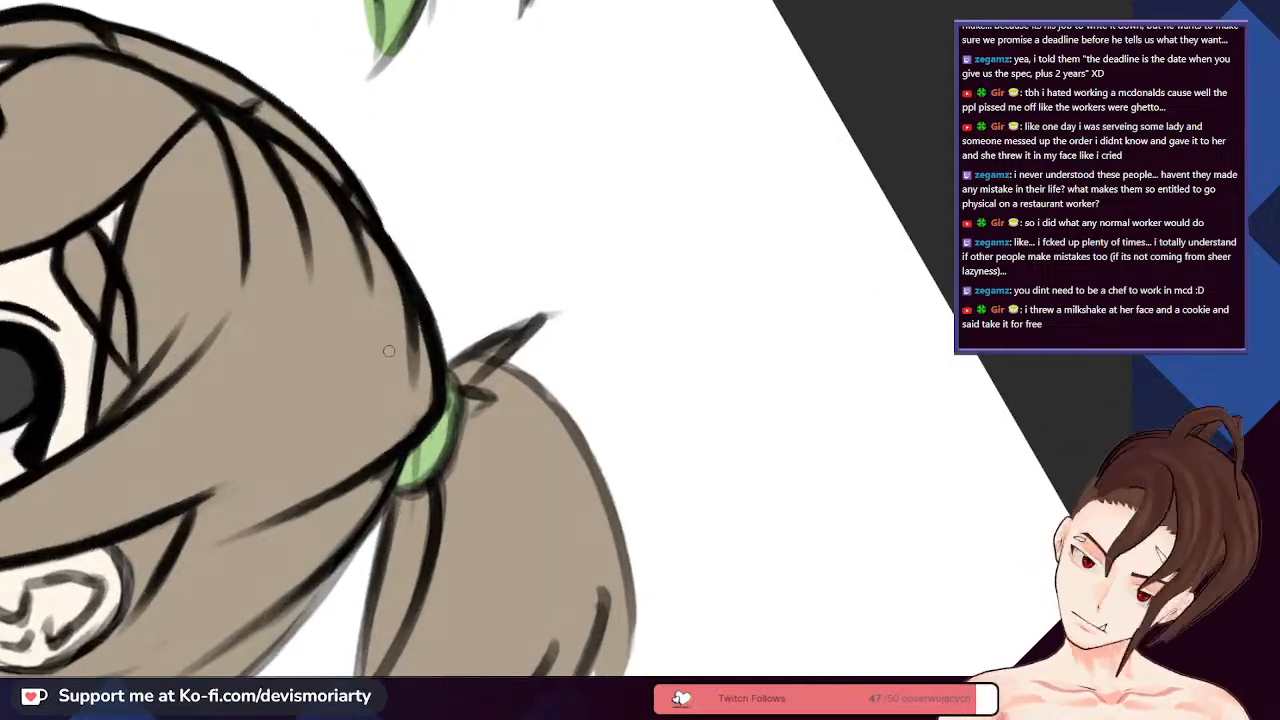
pyautogui.scroll(1, 392, 355)
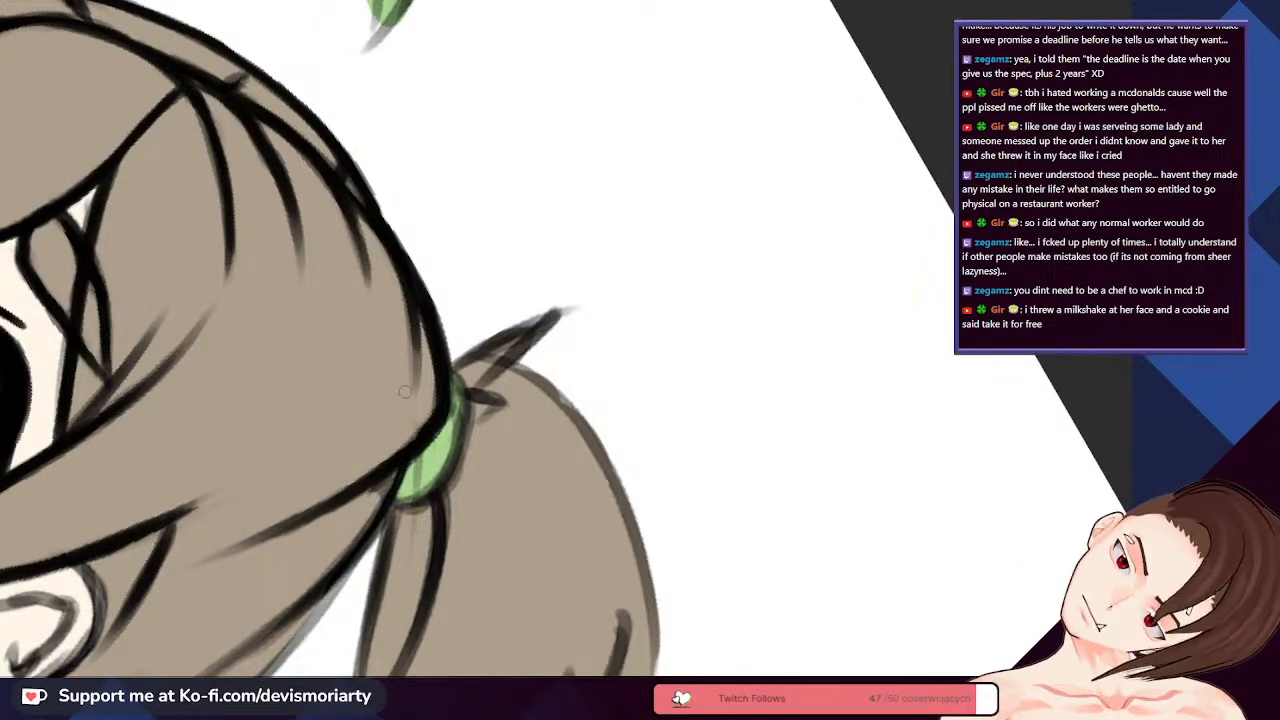
# - Examine the inked hair, face and upper body both close up and from a distance
pyautogui.scroll(-3, 327, 197)
pyautogui.scroll(1, 175, 481)
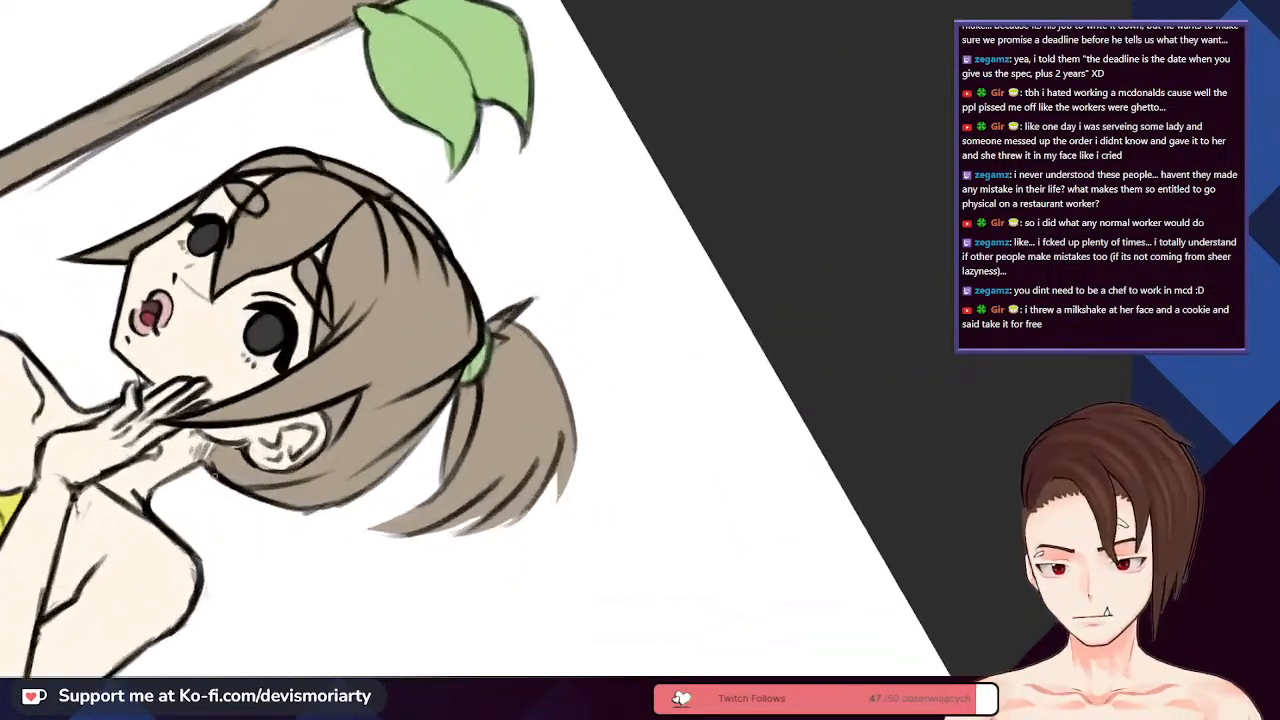
pyautogui.scroll(-1, 175, 481)
pyautogui.scroll(2, 175, 481)
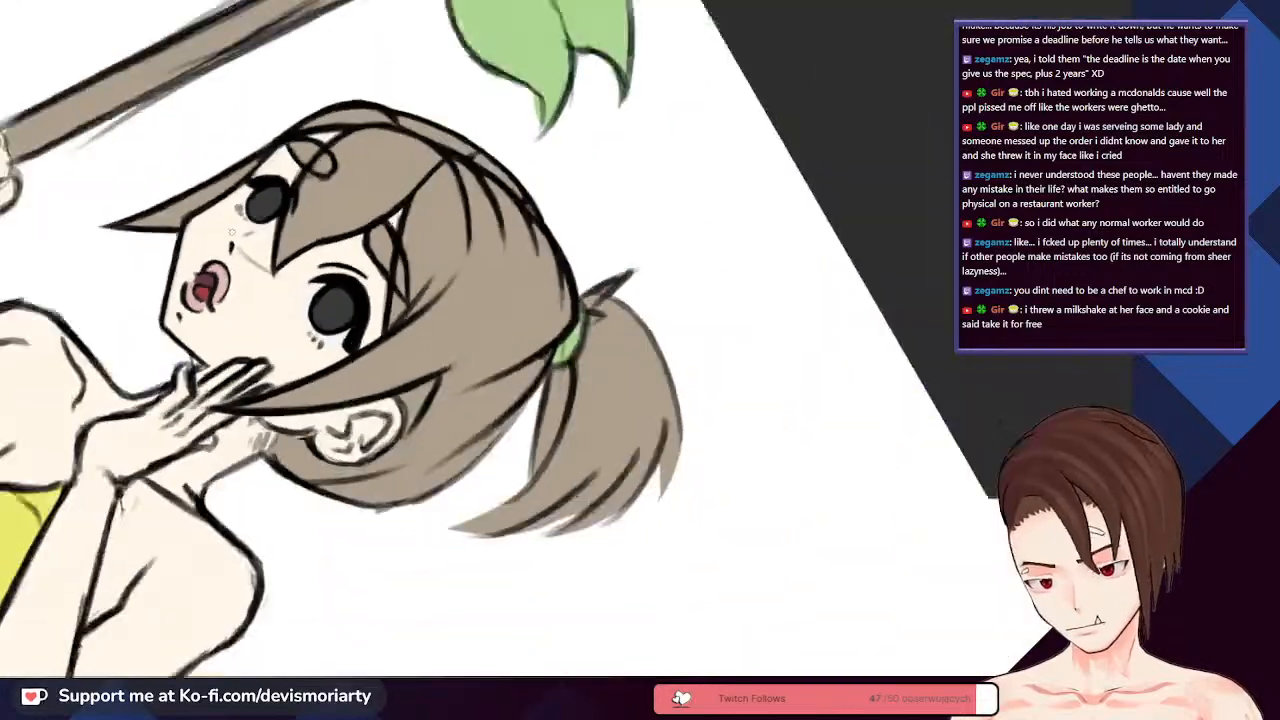
pyautogui.scroll(-2, 218, 158)
pyautogui.scroll(-1, 273, 340)
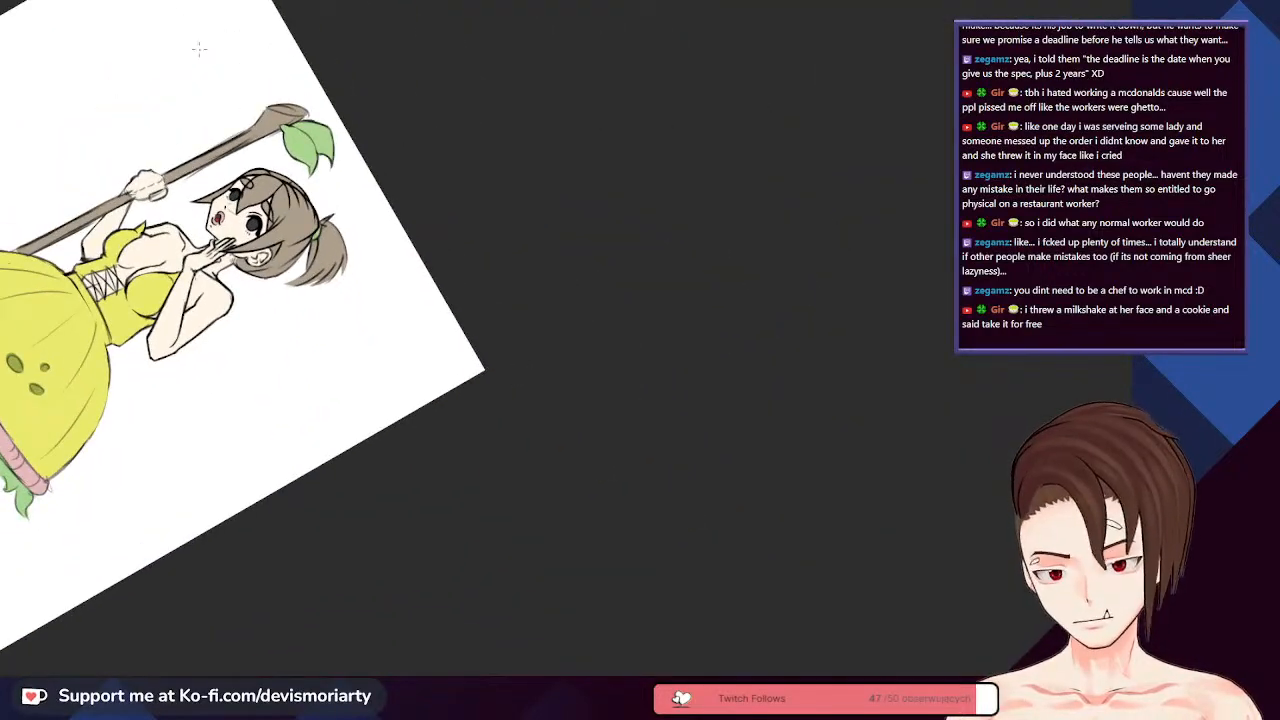
pyautogui.scroll(4, 246, 122)
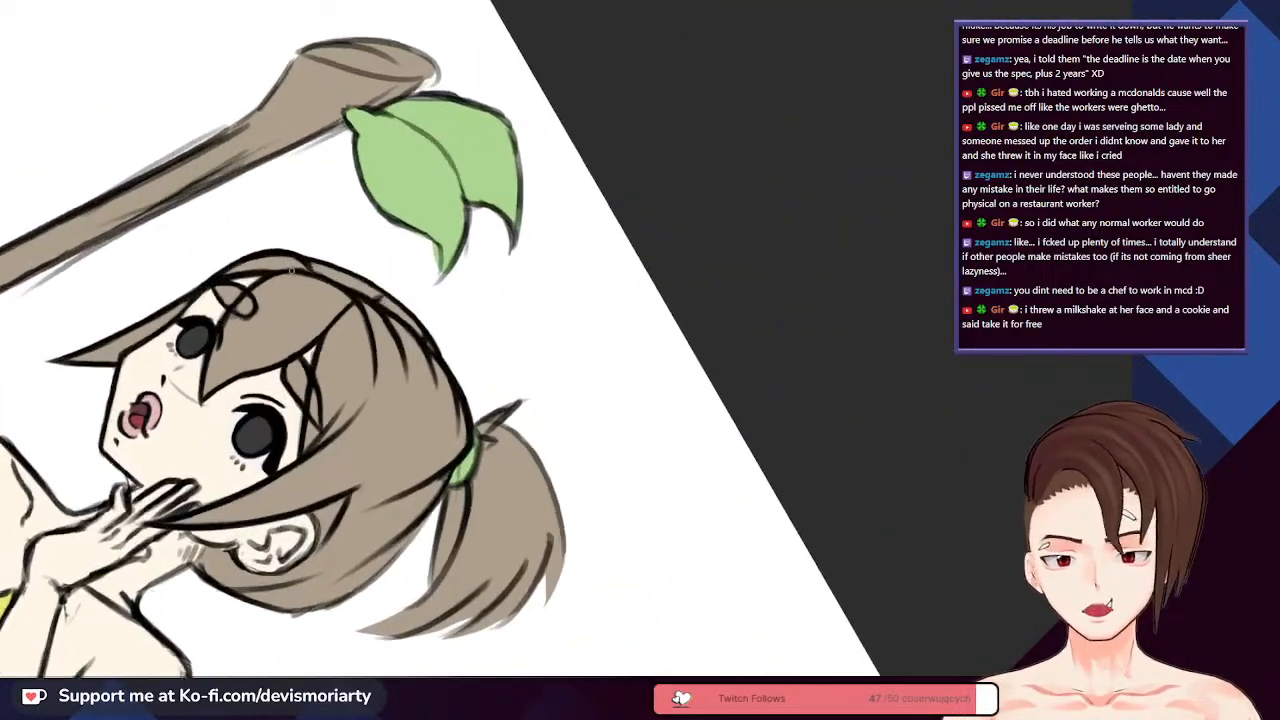
pyautogui.scroll(1, 292, 271)
pyautogui.scroll(-2, 295, 297)
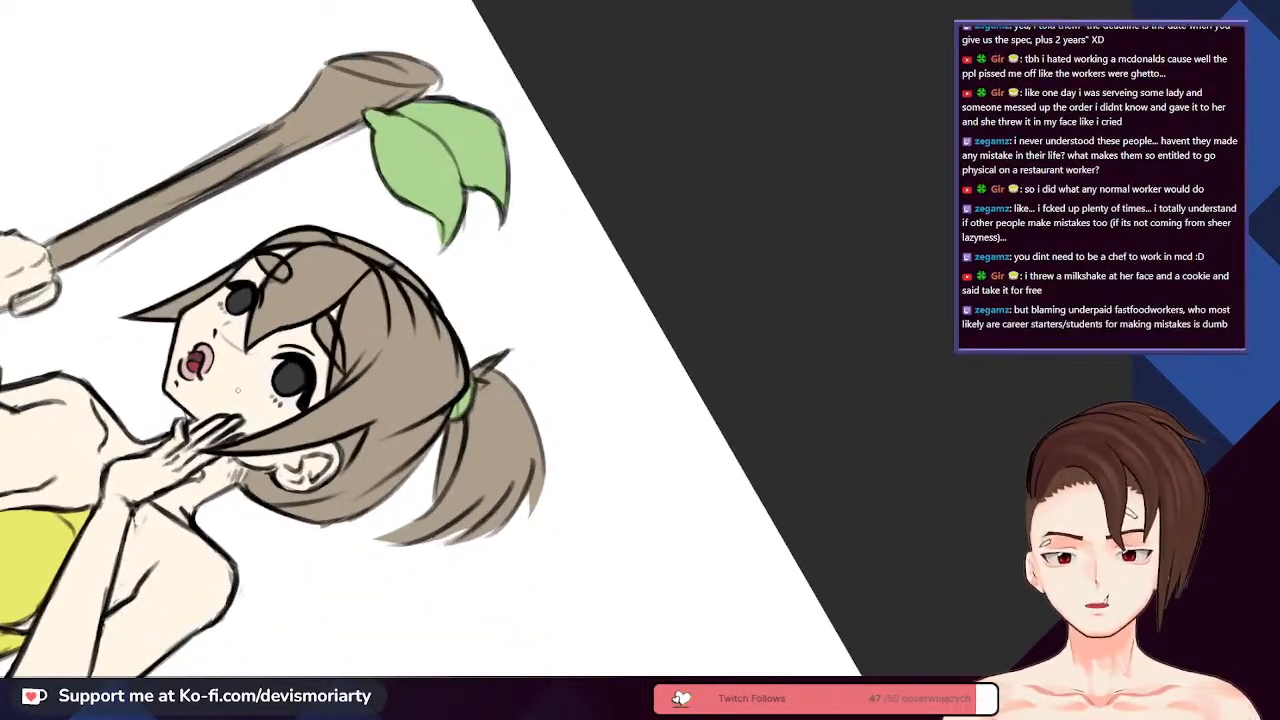
pyautogui.scroll(1, 330, 260)
pyautogui.scroll(-3, 330, 260)
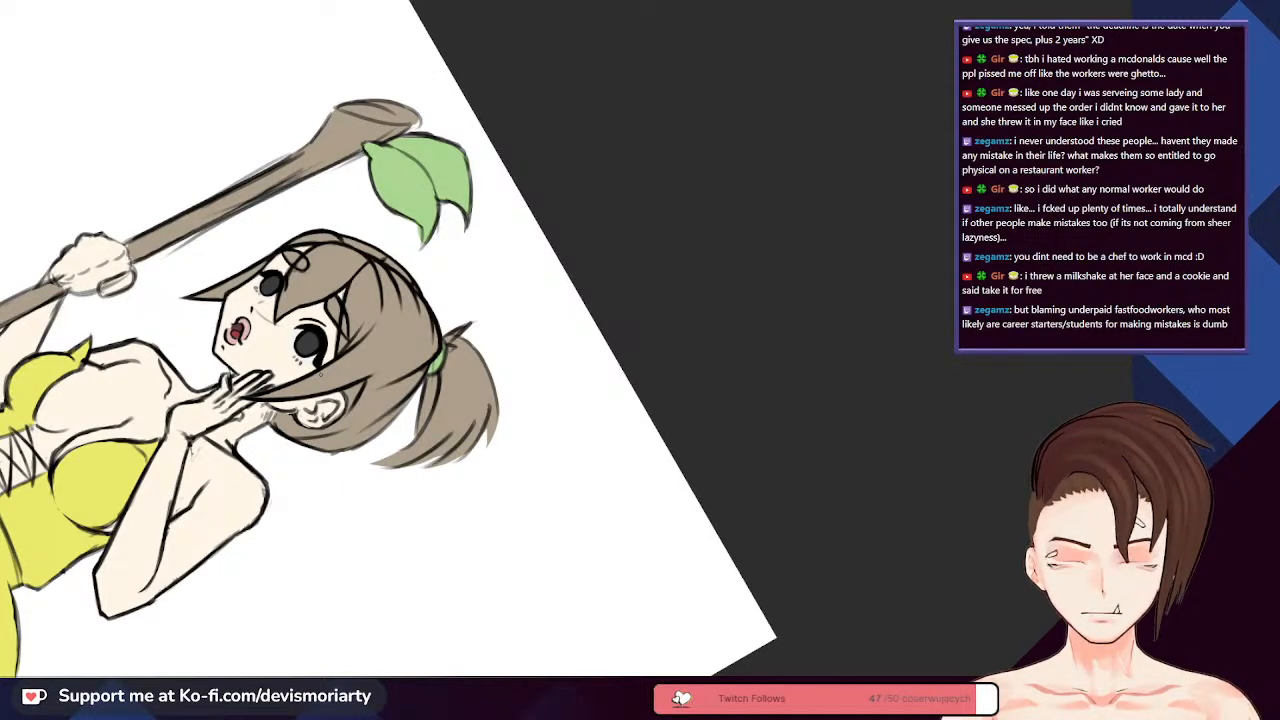
pyautogui.scroll(-1, 321, 374)
pyautogui.scroll(6, 321, 374)
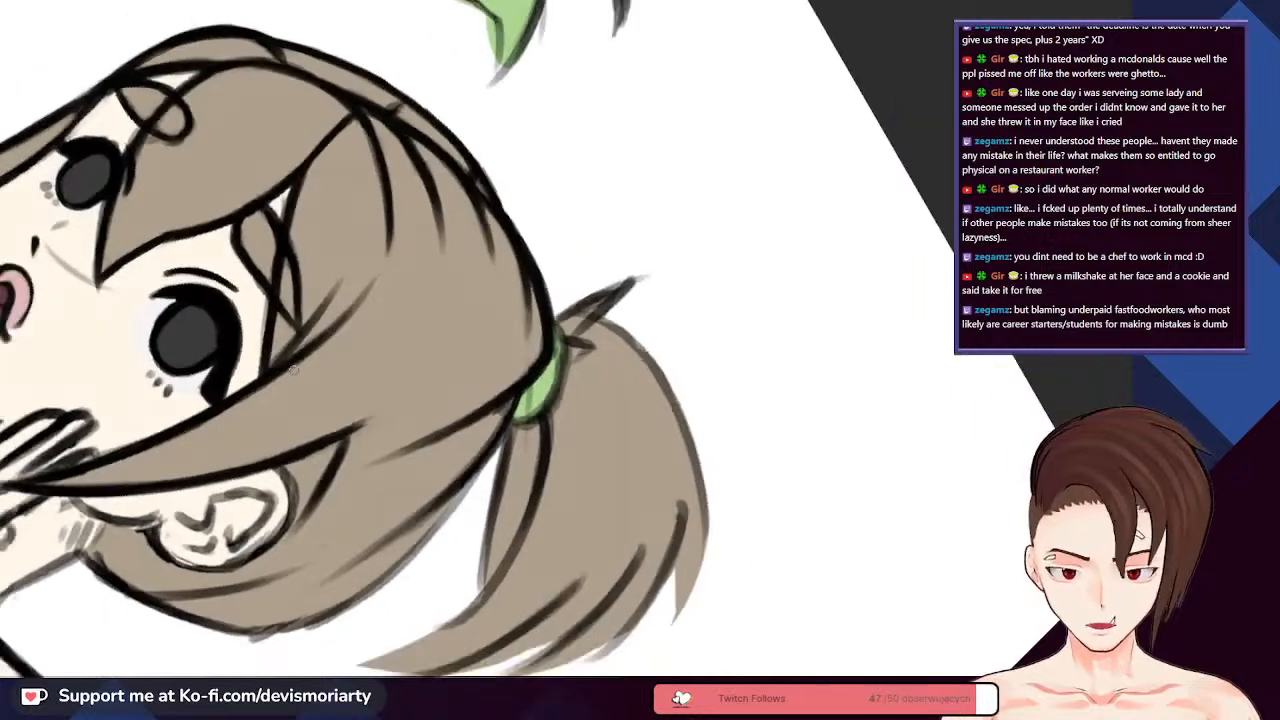
pyautogui.scroll(-3, 294, 370)
pyautogui.scroll(5, 326, 423)
pyautogui.scroll(-5, 326, 423)
pyautogui.scroll(3, 320, 380)
pyautogui.scroll(-4, 320, 370)
pyautogui.scroll(1, 182, 524)
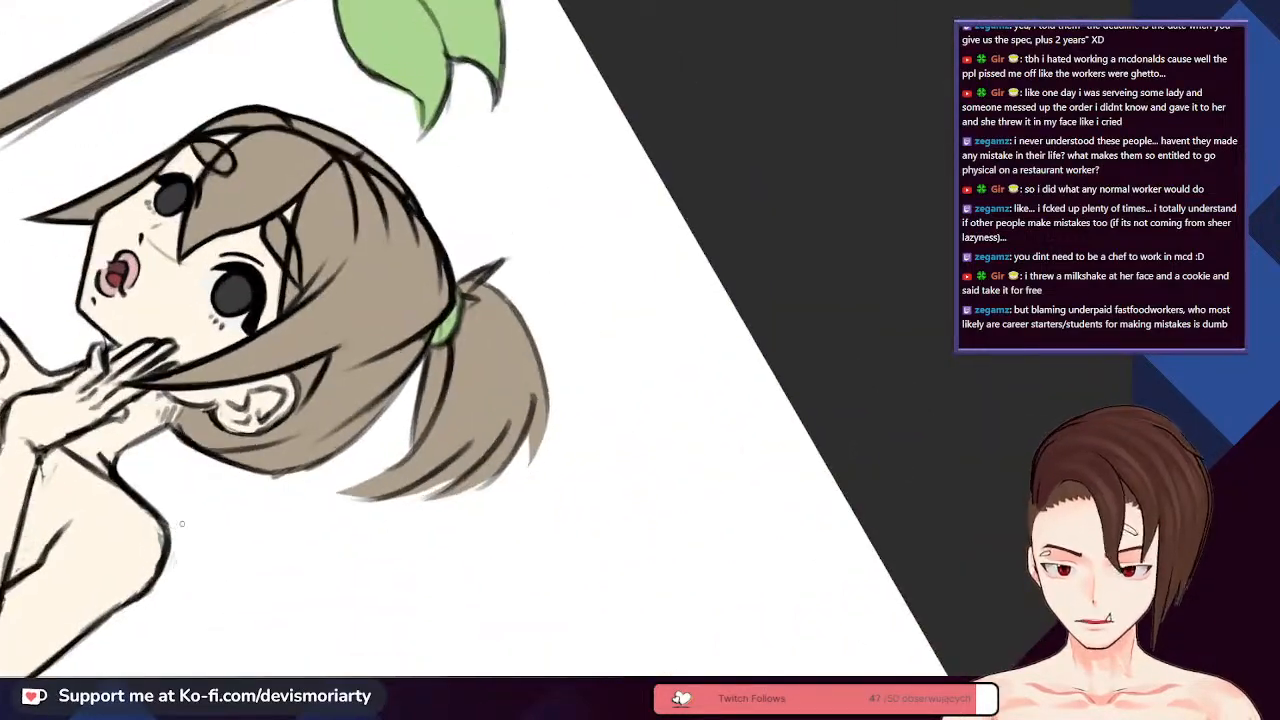
pyautogui.scroll(2, 182, 523)
pyautogui.scroll(-1, 290, 582)
# - Turn the canvas upright and ink the back hair outline from the nape up to the green hair tie
pyautogui.scroll(-2, 370, 630)
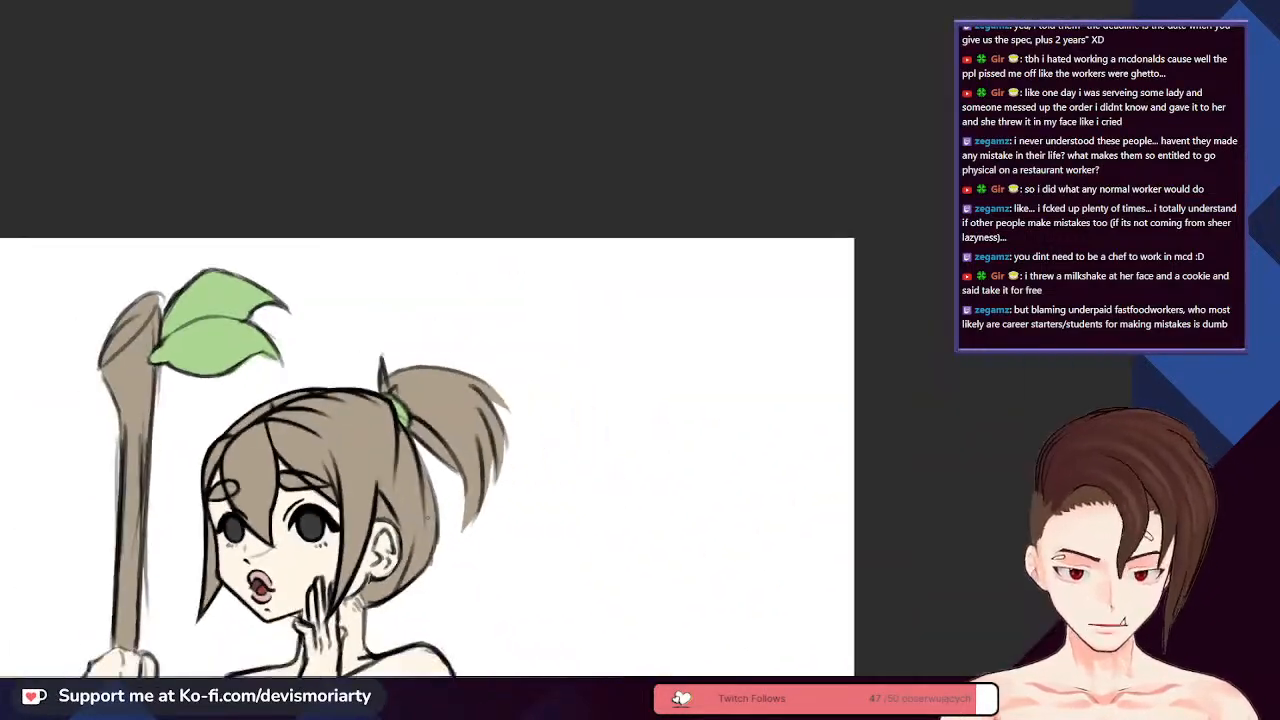
pyautogui.scroll(5, 370, 630)
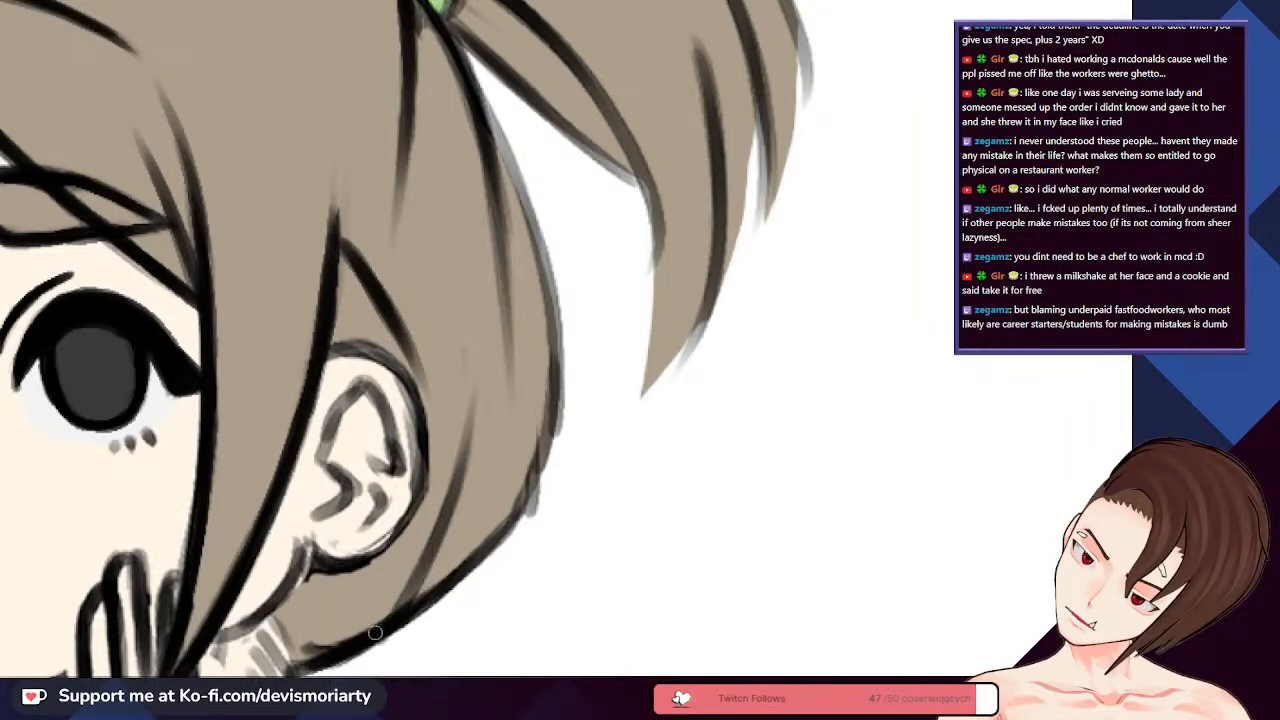
pyautogui.scroll(-2, 397, 598)
pyautogui.scroll(2, 439, 557)
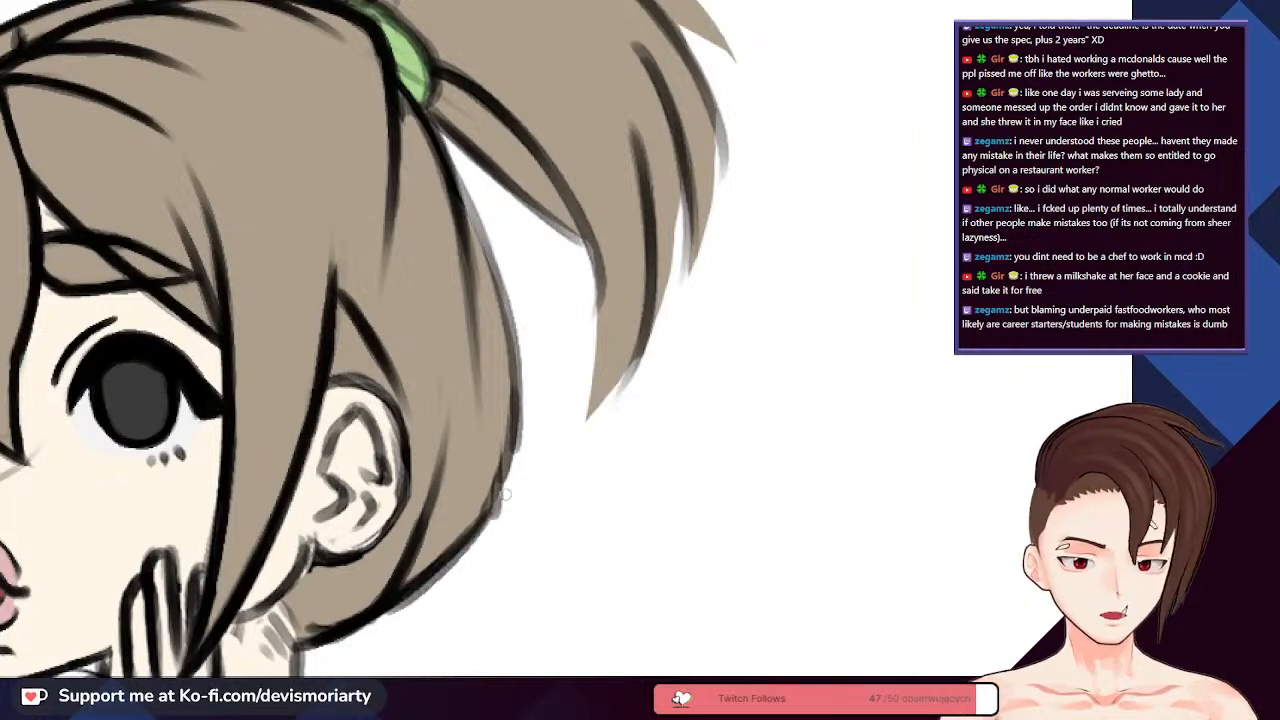
pyautogui.moveTo(368, 619)
pyautogui.mouseDown()
pyautogui.moveTo(457, 547)
pyautogui.moveTo(394, 601)
pyautogui.moveTo(494, 500)
pyautogui.moveTo(506, 468)
pyautogui.moveTo(486, 516)
pyautogui.moveTo(514, 334)
pyautogui.moveTo(518, 400)
pyautogui.moveTo(494, 268)
pyautogui.moveTo(436, 139)
pyautogui.moveTo(490, 235)
pyautogui.moveTo(430, 132)
pyautogui.mouseUp()
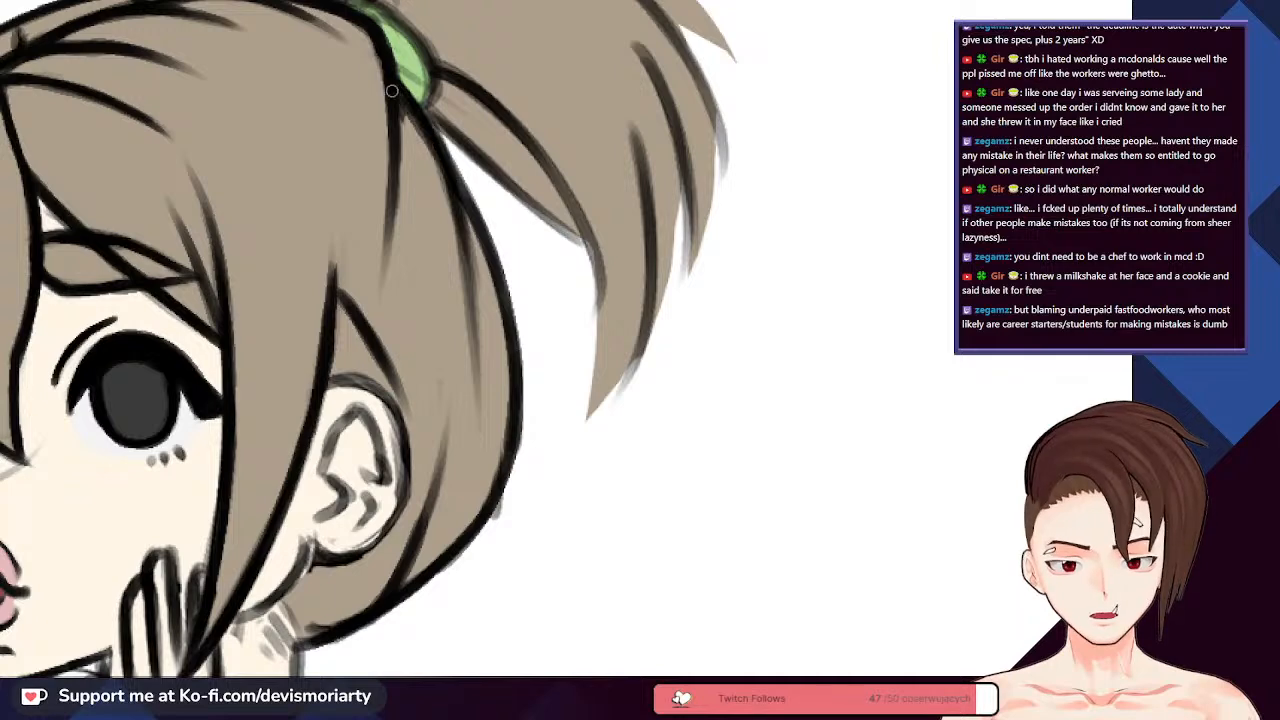
pyautogui.scroll(-3, 430, 150)
pyautogui.scroll(3, 428, 185)
# - Ink a tapering strand line inside the back hair, running down from below the hair tie
pyautogui.scroll(2, 428, 186)
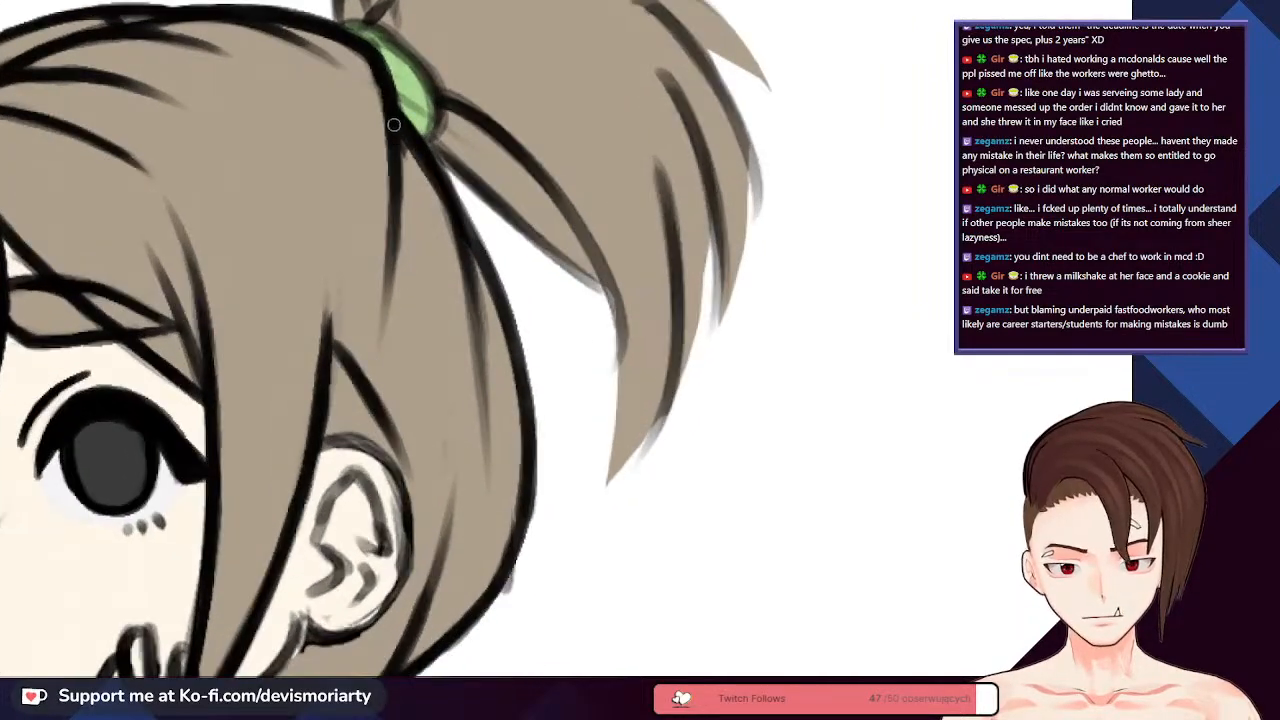
pyautogui.moveTo(440, 190); pyautogui.dragTo(480, 340)
pyautogui.scroll(-1, 480, 340)
pyautogui.scroll(-3, 482, 402)
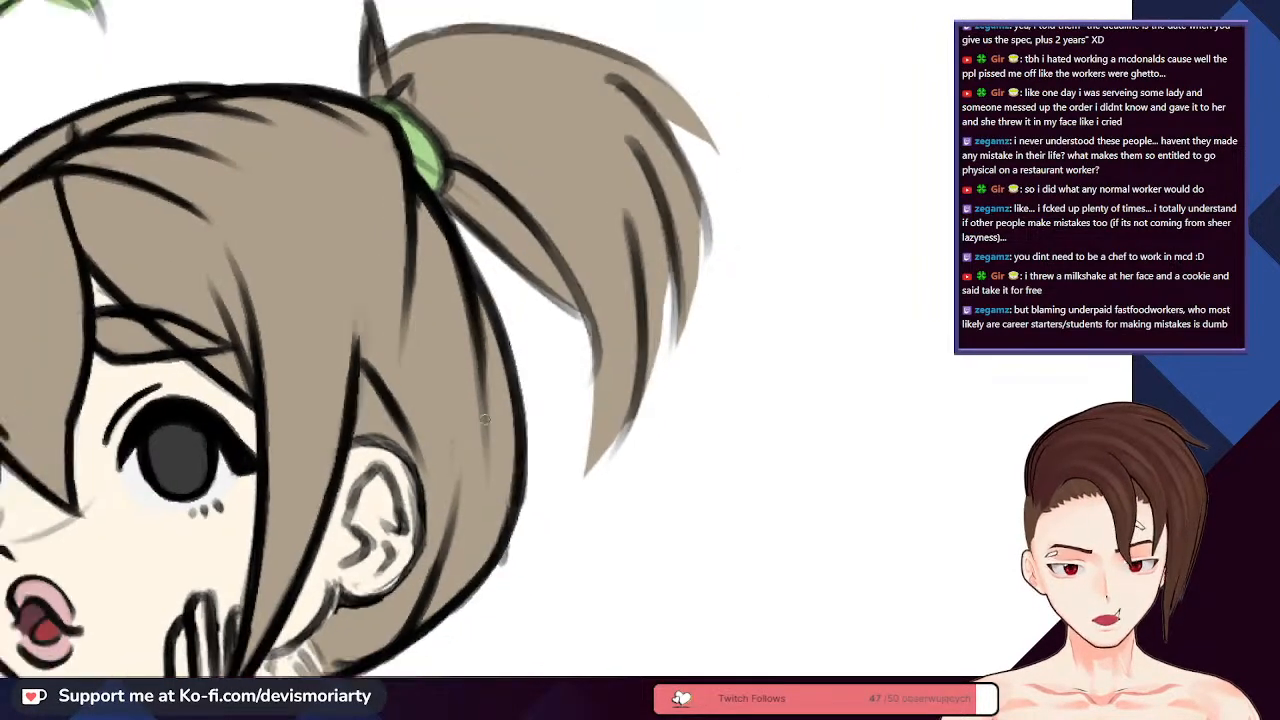
pyautogui.scroll(2, 587, 458)
# - Ink the lower edge of the ponytail and the curved lock line above it, starting from the hair tie
pyautogui.scroll(3, 492, 268)
pyautogui.moveTo(408, 203); pyautogui.dragTo(548, 330)
pyautogui.moveTo(488, 280); pyautogui.dragTo(599, 372)
pyautogui.moveTo(525, 314); pyautogui.dragTo(645, 400)
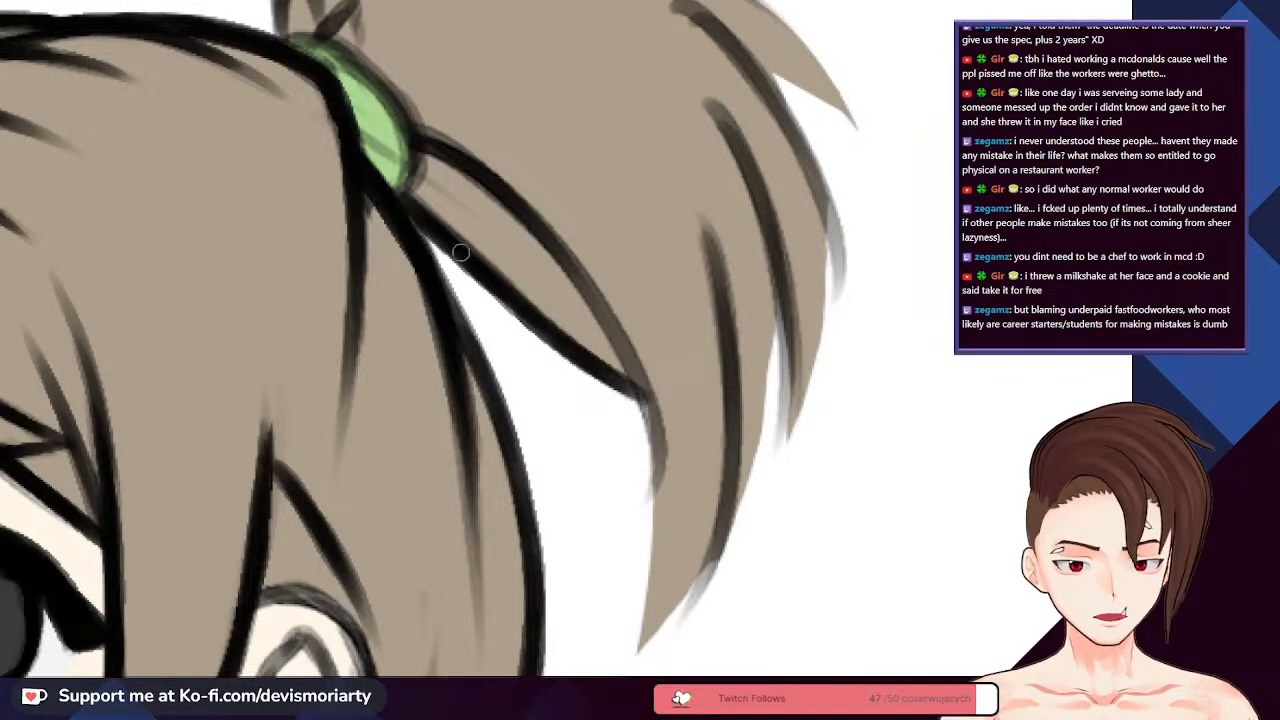
pyautogui.moveTo(450, 152); pyautogui.dragTo(617, 356)
pyautogui.moveTo(550, 236)
pyautogui.mouseDown()
pyautogui.moveTo(594, 297)
pyautogui.moveTo(653, 567)
pyautogui.mouseUp()
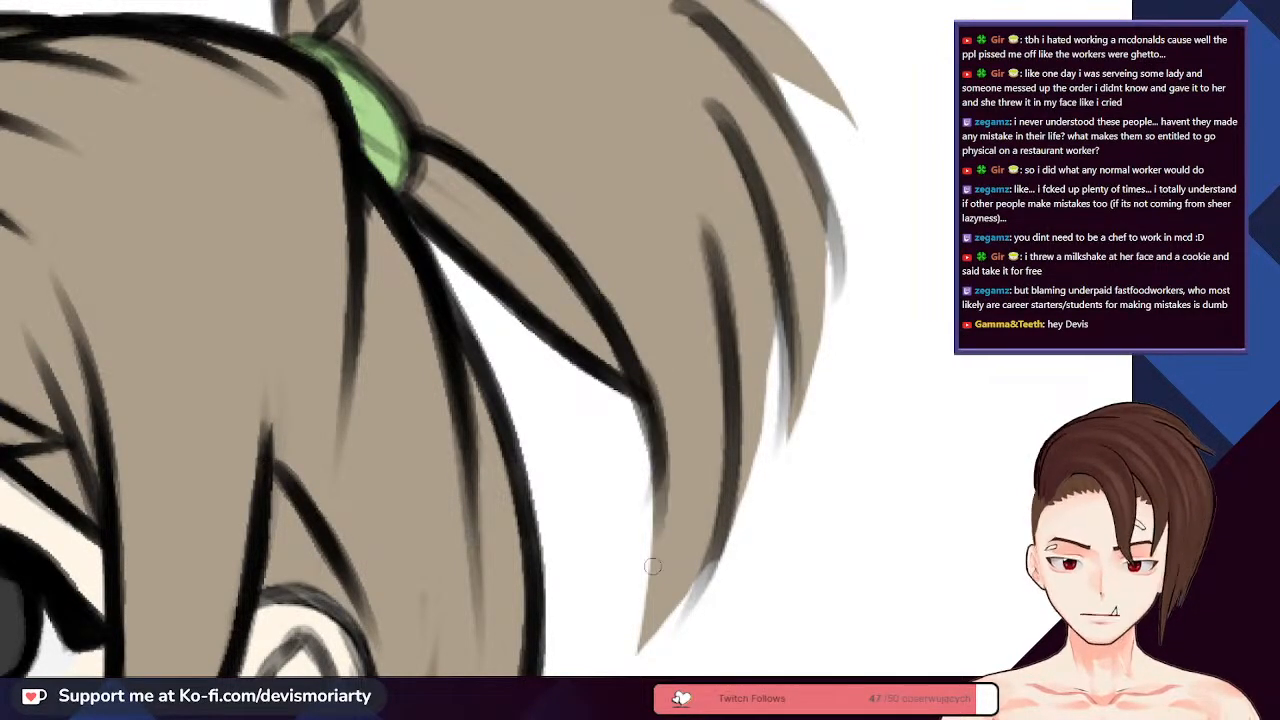
# - Ink the inner edge of the ponytail down towards its tip and the line of the neighbouring lock
pyautogui.scroll(-3, 700, 520)
pyautogui.scroll(2, 754, 524)
pyautogui.scroll(-3, 754, 524)
pyautogui.scroll(3, 617, 326)
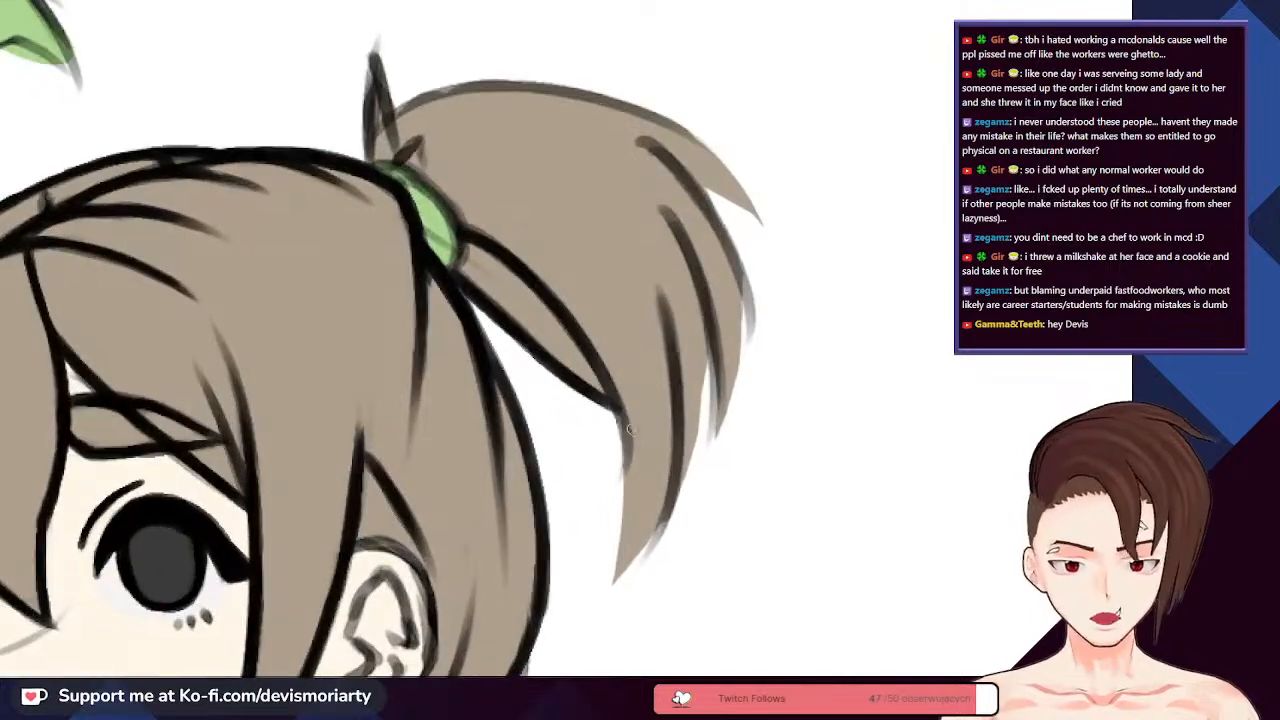
pyautogui.scroll(2, 541, 275)
pyautogui.moveTo(519, 247)
pyautogui.mouseDown()
pyautogui.moveTo(588, 359)
pyautogui.moveTo(627, 503)
pyautogui.moveTo(611, 390)
pyautogui.moveTo(622, 464)
pyautogui.moveTo(620, 615)
pyautogui.mouseUp()
pyautogui.moveTo(699, 423); pyautogui.dragTo(690, 555)
pyautogui.scroll(-5, 690, 540)
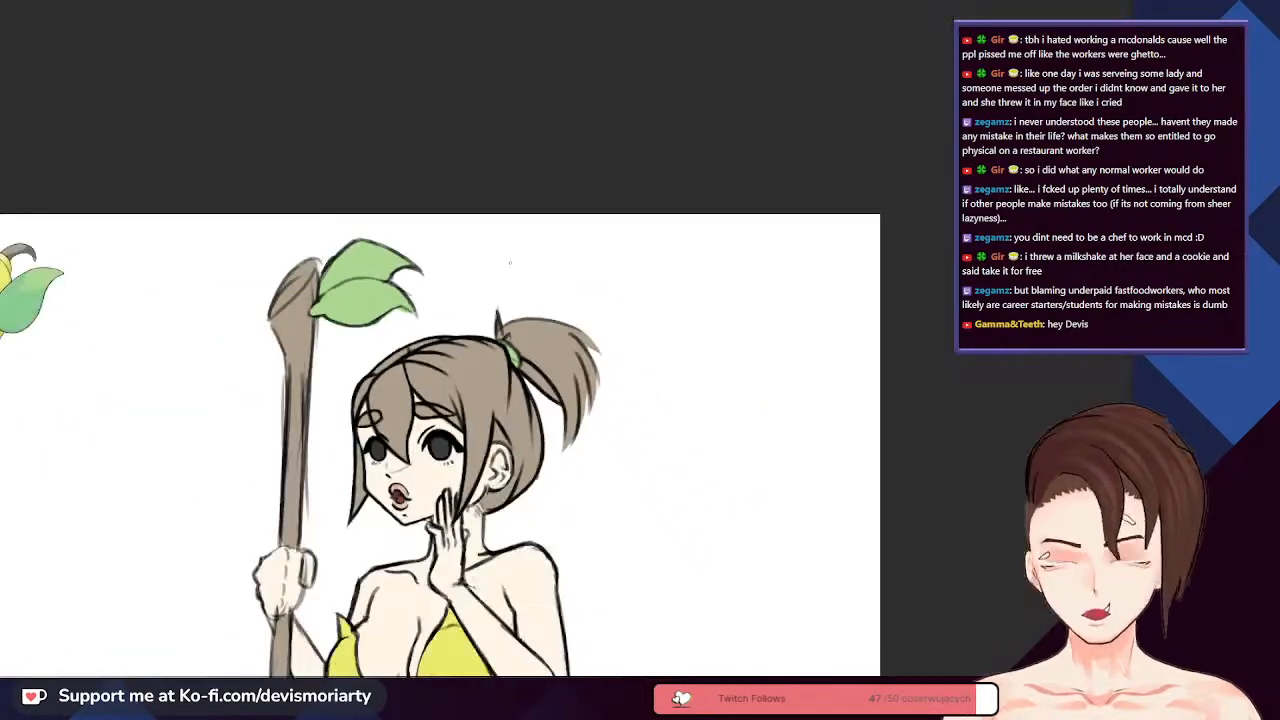
# - Ink the tapering strand line along the ponytail's outer side, curving down towards its tip
pyautogui.scroll(4, 569, 329)
pyautogui.moveTo(512, 282)
pyautogui.mouseDown()
pyautogui.moveTo(540, 318)
pyautogui.moveTo(585, 455)
pyautogui.mouseUp()
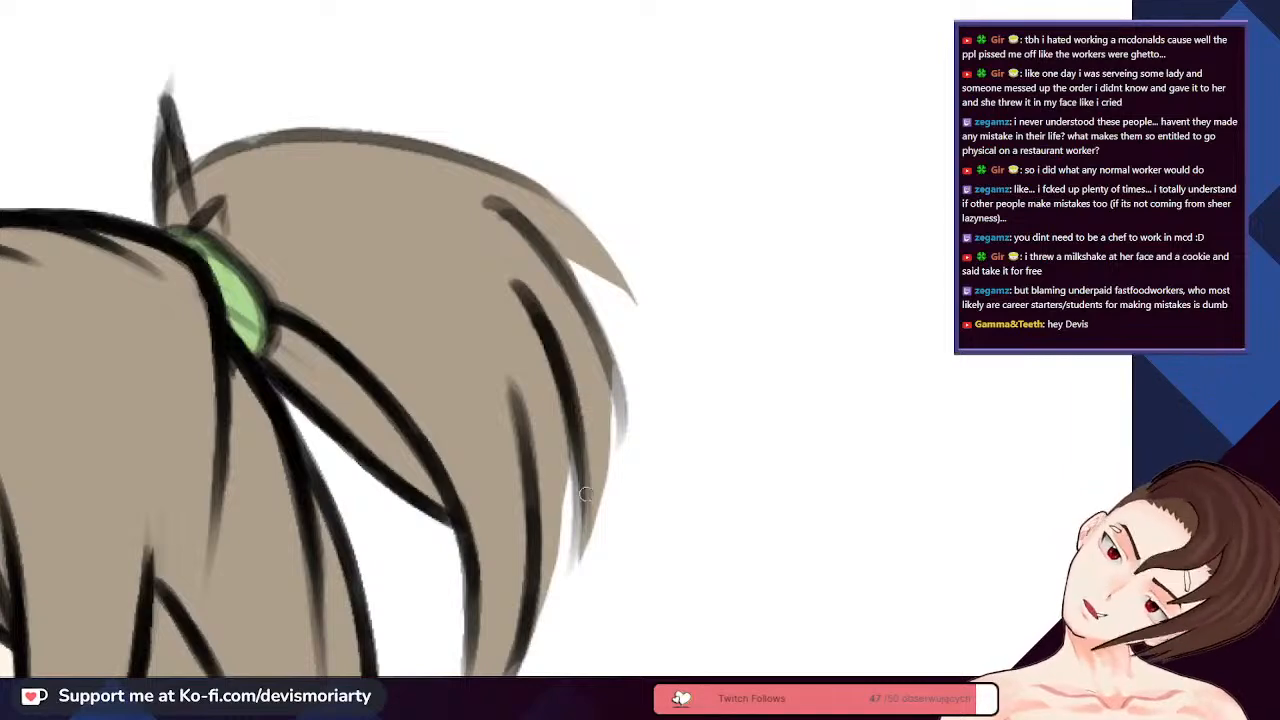
pyautogui.scroll(1, 503, 194)
pyautogui.moveTo(496, 188); pyautogui.dragTo(590, 312)
pyautogui.scroll(-2, 600, 420)
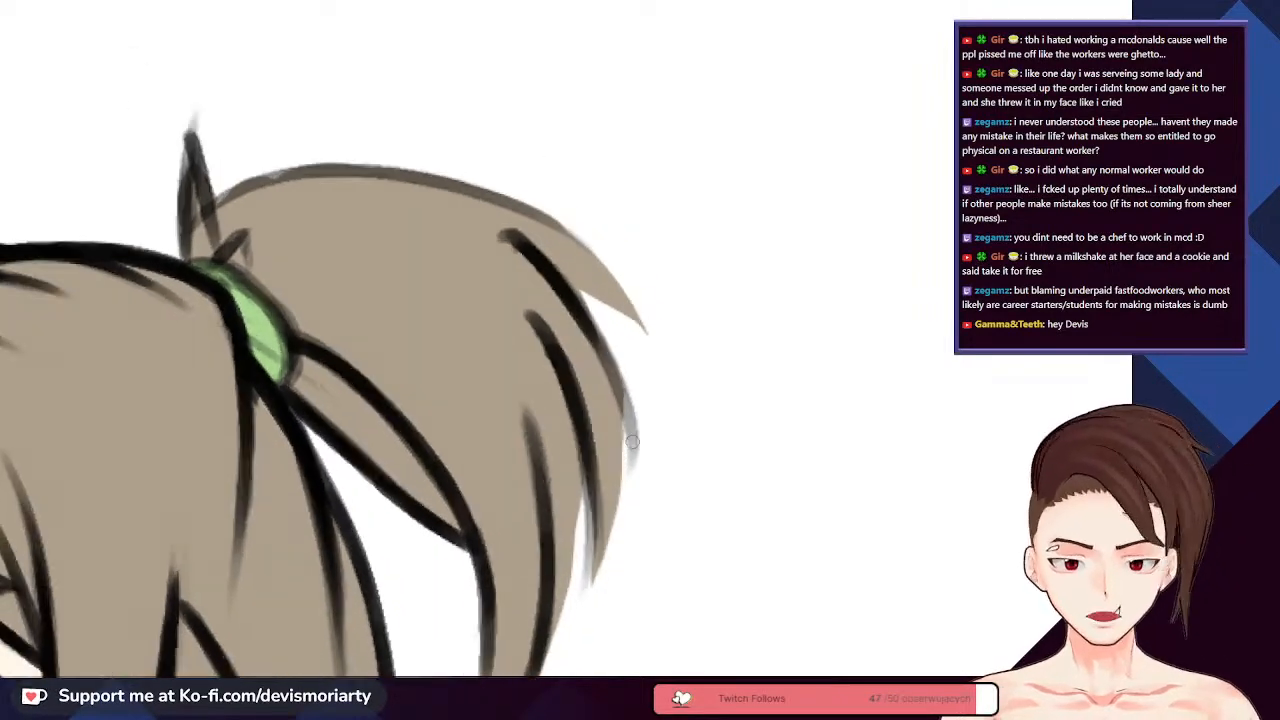
pyautogui.scroll(3, 600, 375)
pyautogui.moveTo(494, 201); pyautogui.dragTo(595, 345)
pyautogui.moveTo(550, 265)
pyautogui.mouseDown()
pyautogui.moveTo(612, 372)
pyautogui.moveTo(640, 455)
pyautogui.mouseUp()
pyautogui.scroll(-4, 600, 400)
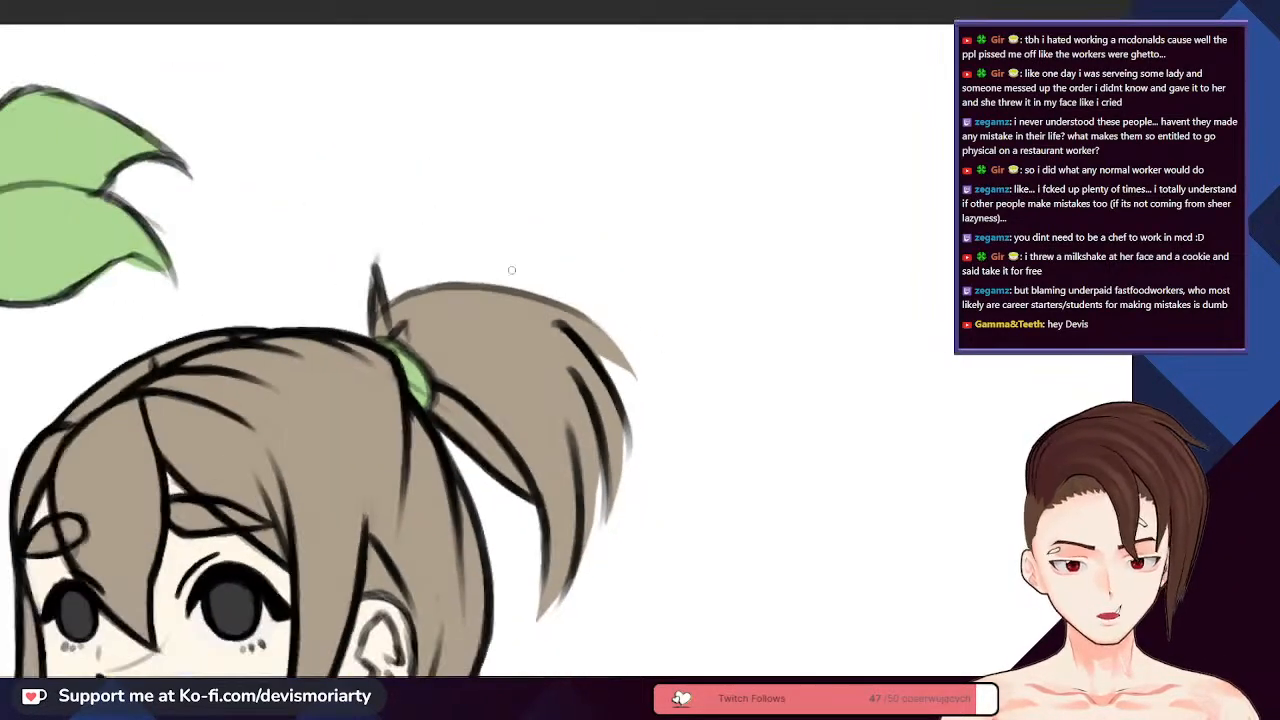
# - Ink the small pointed tuft above the green hair tie and the short strand line at its base
pyautogui.scroll(3, 373, 286)
pyautogui.moveTo(350, 355); pyautogui.dragTo(360, 145)
pyautogui.moveTo(395, 329)
pyautogui.mouseDown()
pyautogui.moveTo(370, 190)
pyautogui.moveTo(362, 228)
pyautogui.mouseUp()
pyautogui.moveTo(411, 358)
pyautogui.mouseDown()
pyautogui.moveTo(400, 325)
pyautogui.moveTo(440, 300)
pyautogui.moveTo(432, 360)
pyautogui.mouseUp()
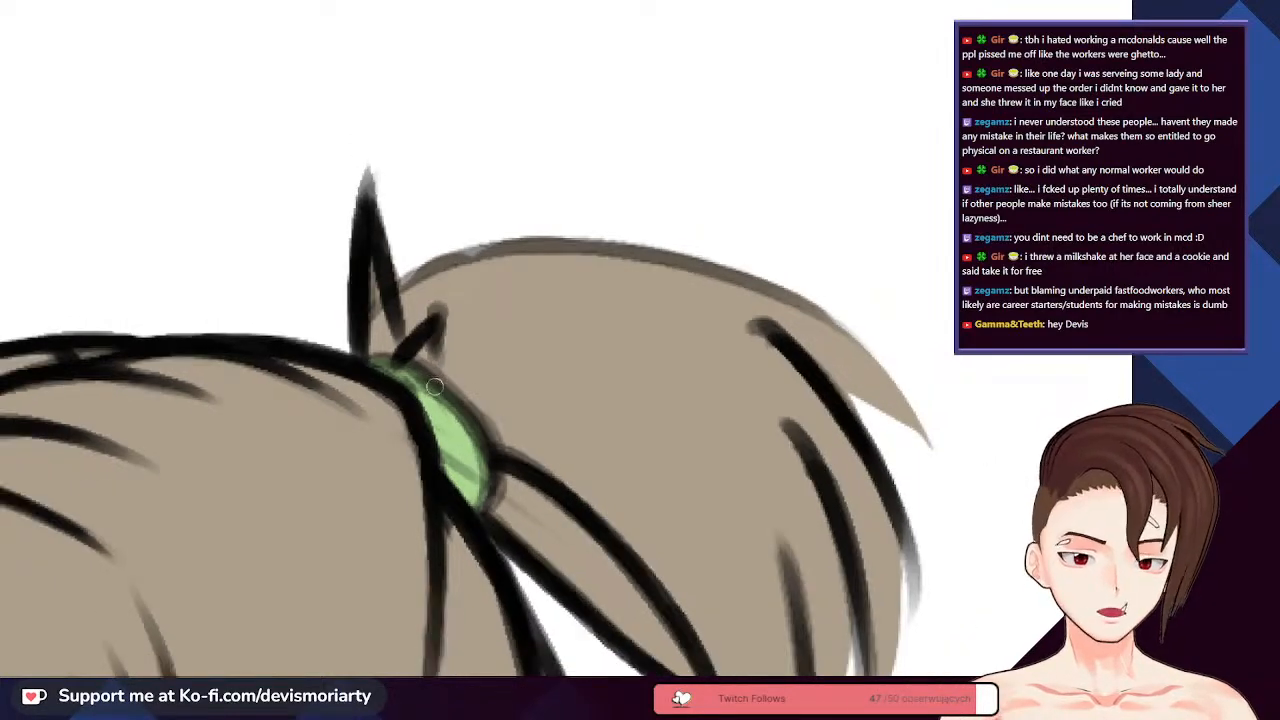
pyautogui.scroll(-3, 431, 449)
pyautogui.scroll(-1, 437, 440)
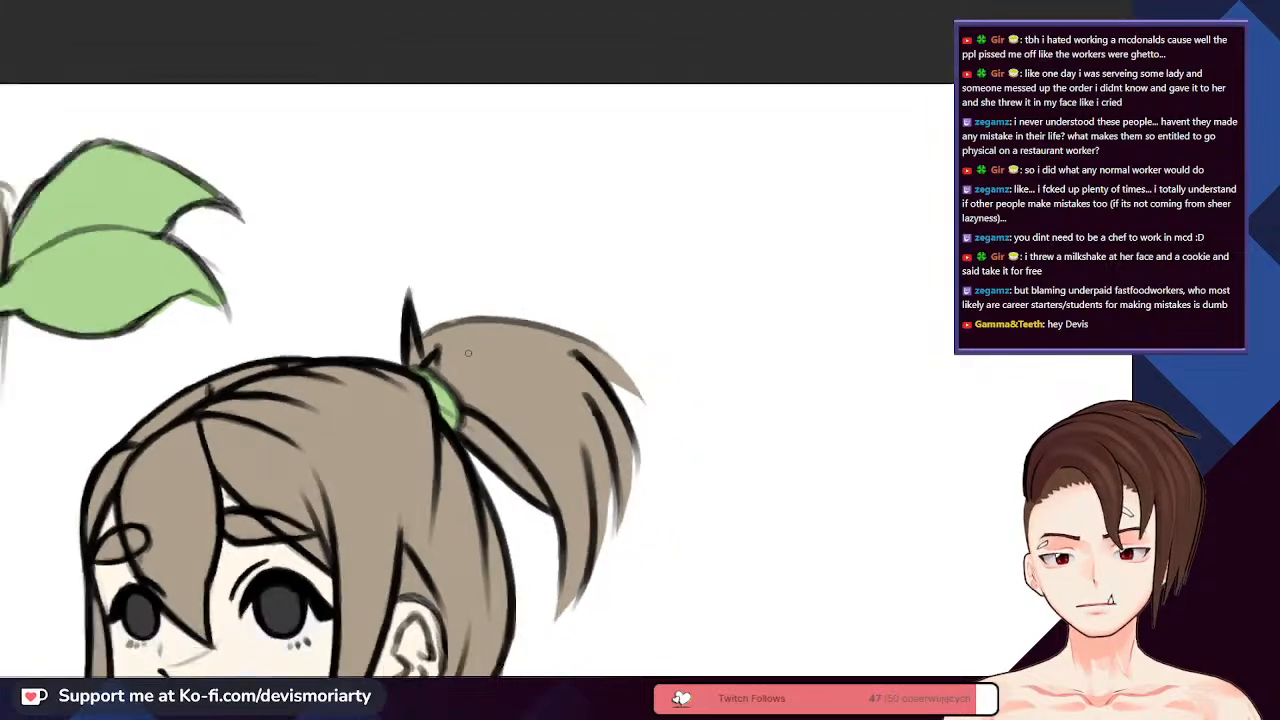
pyautogui.scroll(4, 444, 430)
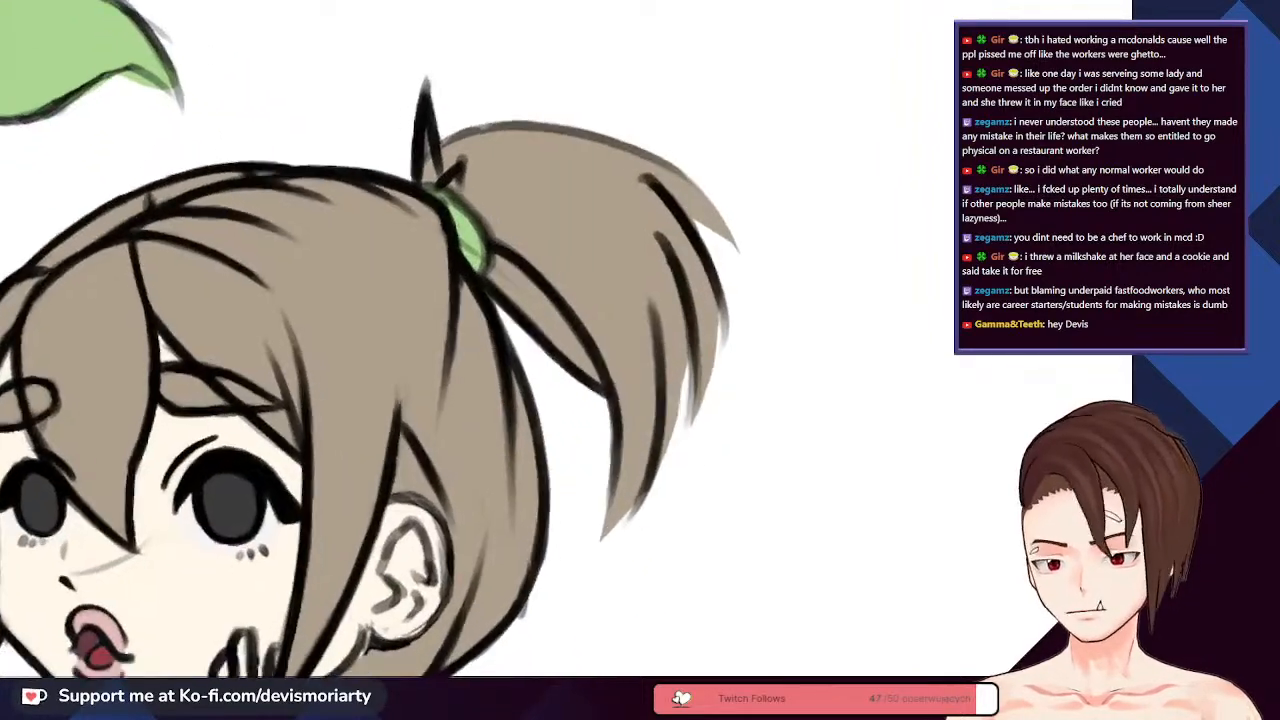
# - Rotate the canvas and ink the ponytail's upper outline, curving from the small tuft towards the outer tip
pyautogui.scroll(-2, 365, 268)
pyautogui.scroll(3, 365, 268)
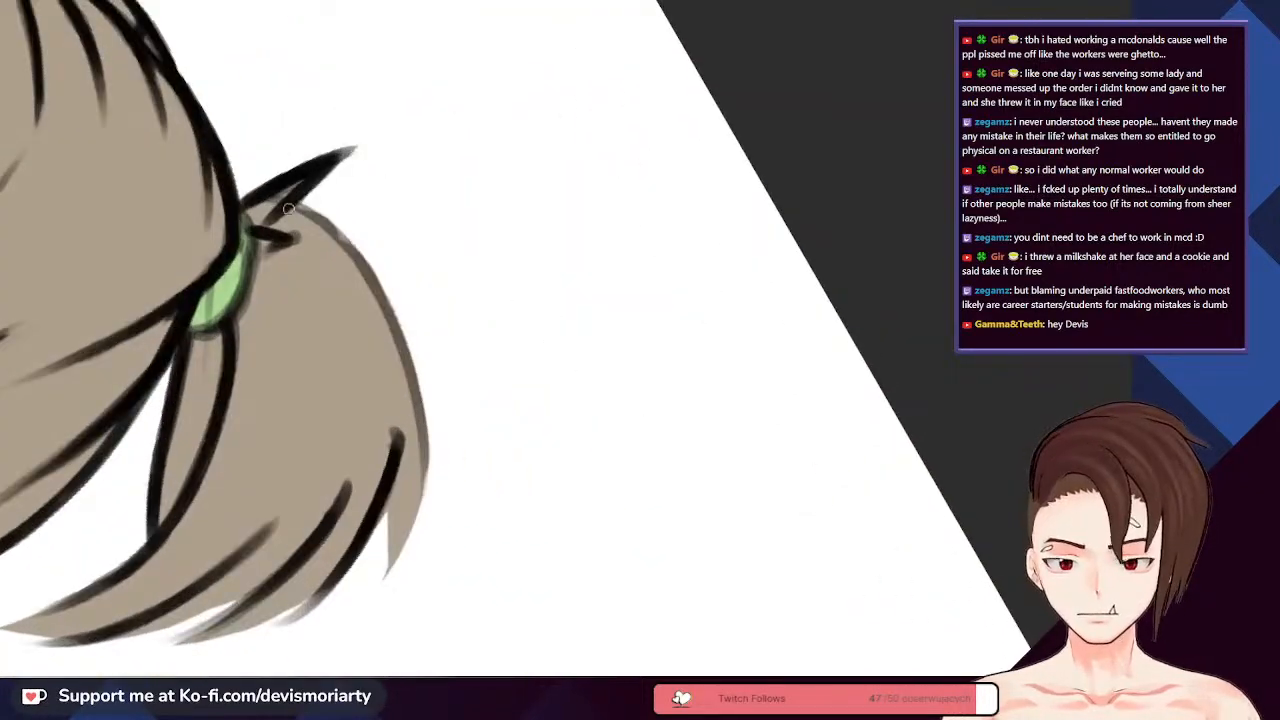
pyautogui.moveTo(365, 268); pyautogui.dragTo(424, 450)
pyautogui.scroll(-2, 328, 302)
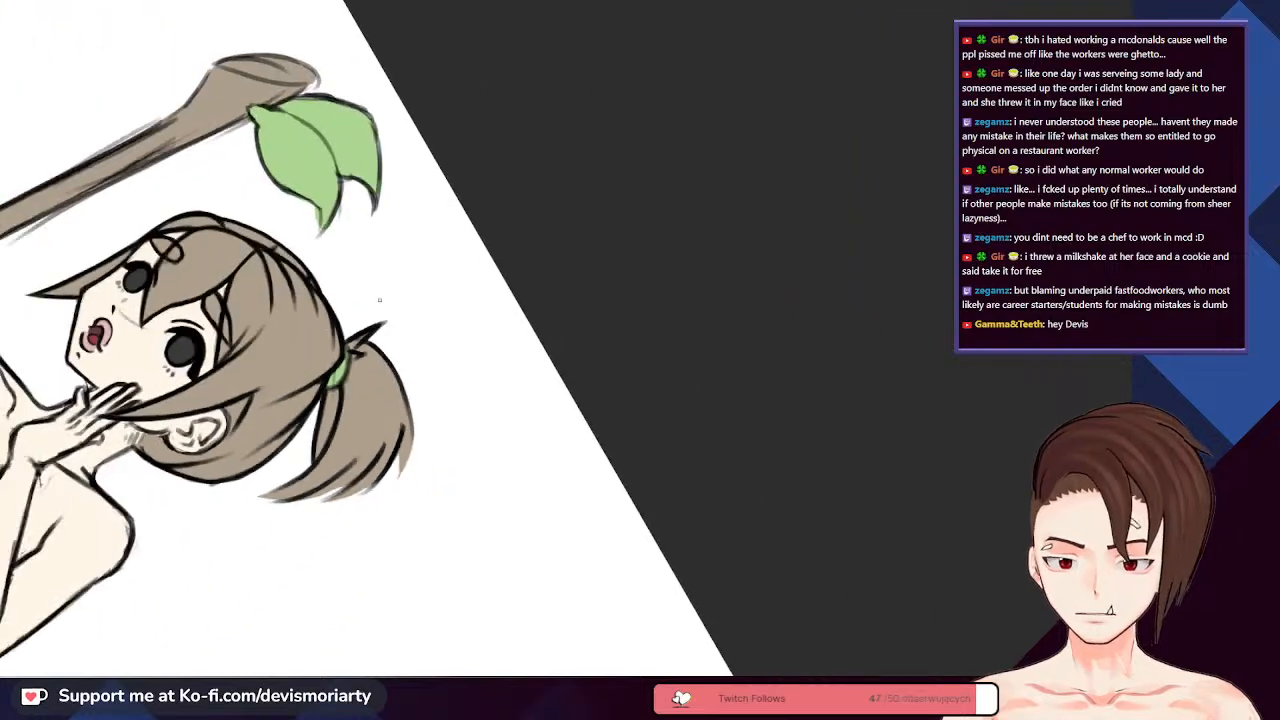
pyautogui.scroll(2, 328, 302)
# - Ink the curved outline of the green hair tie and trim the dark line along its inner edge
pyautogui.scroll(3, 328, 302)
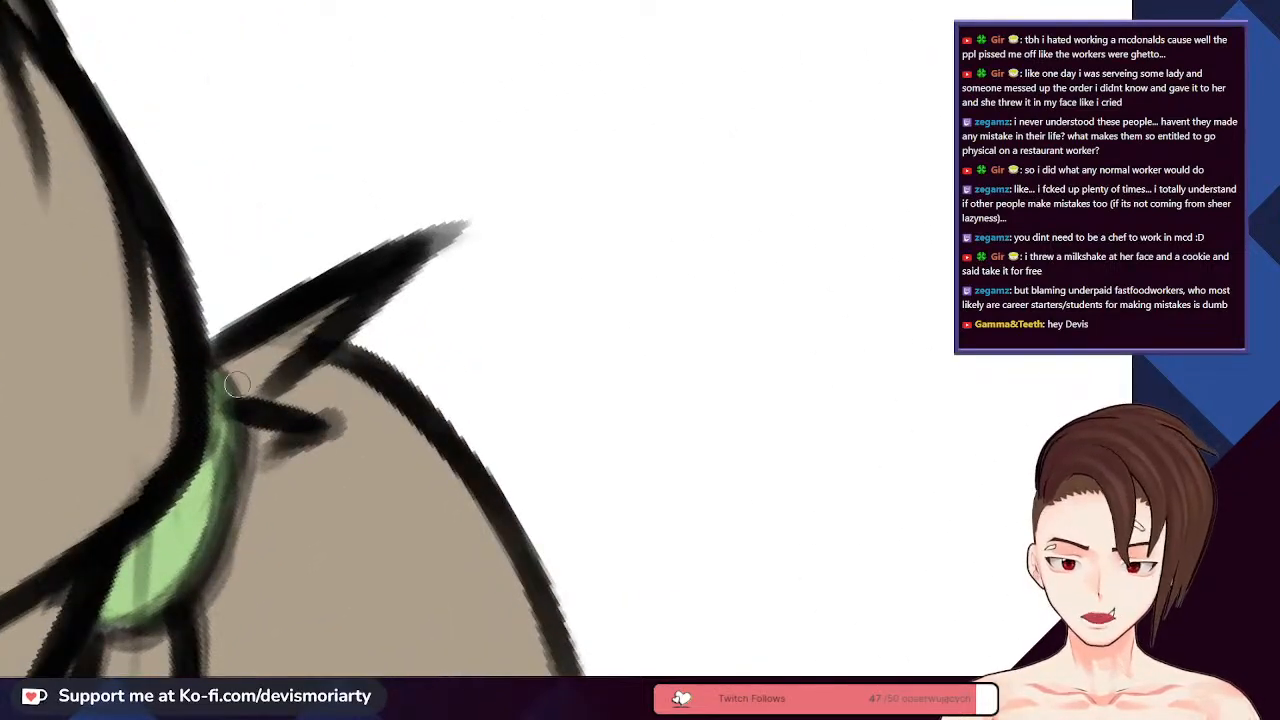
pyautogui.scroll(-3, 335, 271)
pyautogui.scroll(3, 335, 271)
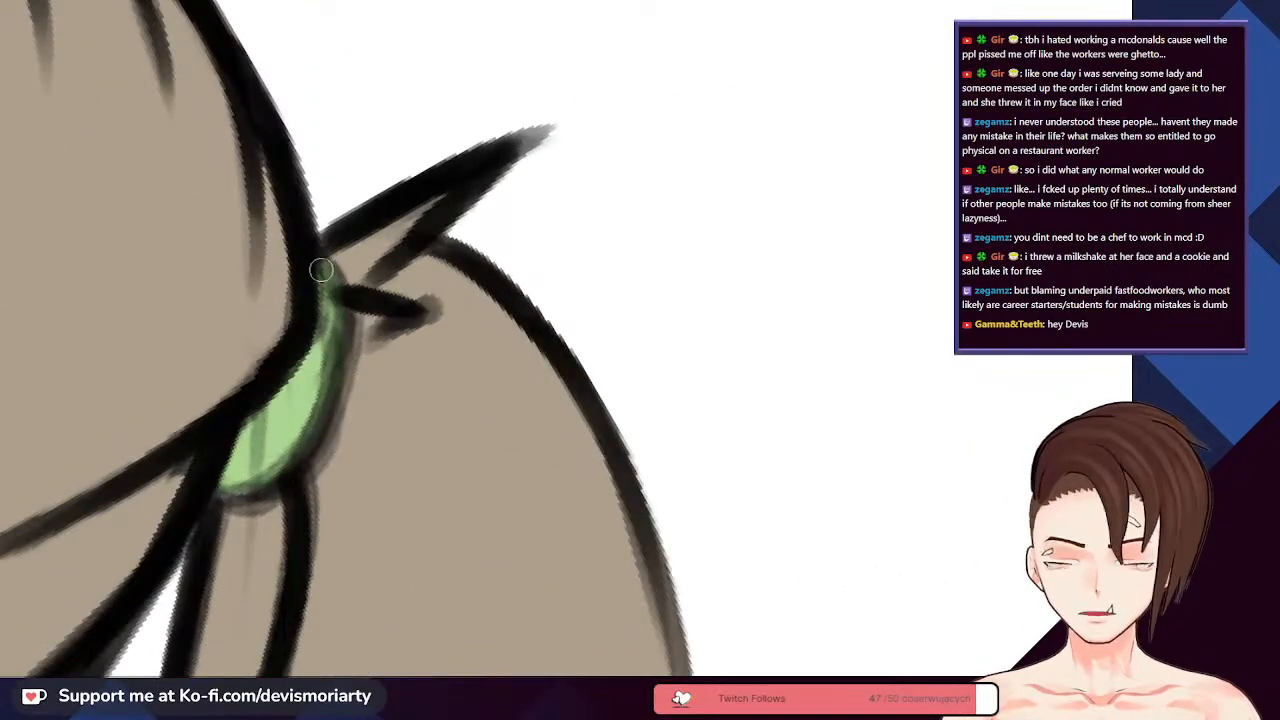
pyautogui.moveTo(341, 320)
pyautogui.mouseDown()
pyautogui.moveTo(270, 486)
pyautogui.moveTo(227, 507)
pyautogui.moveTo(263, 485)
pyautogui.mouseUp()
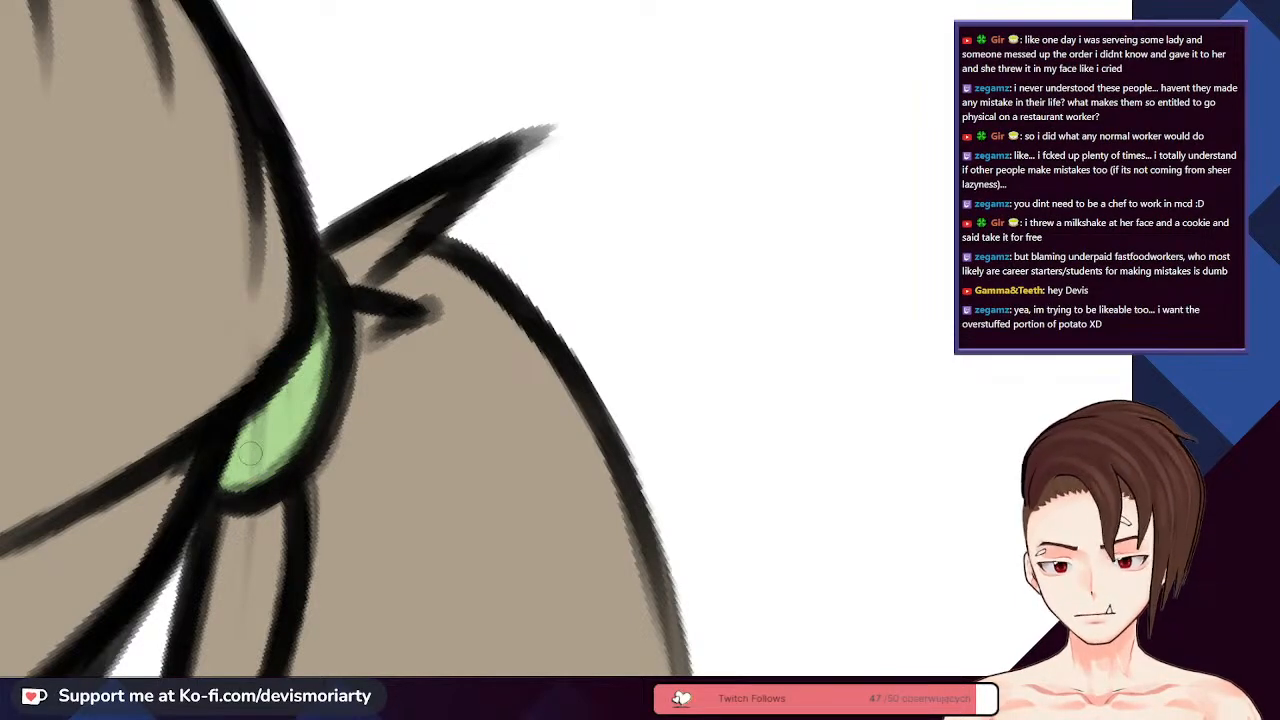
pyautogui.scroll(-2, 259, 456)
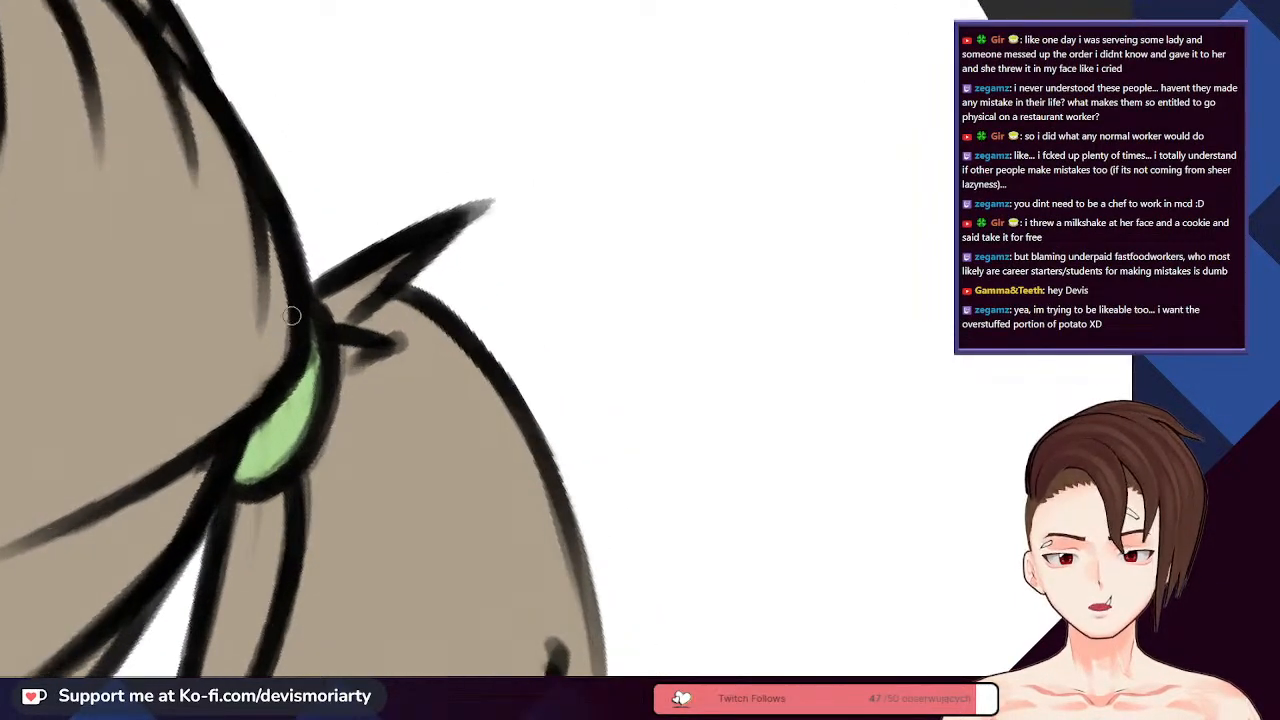
pyautogui.scroll(-2, 303, 388)
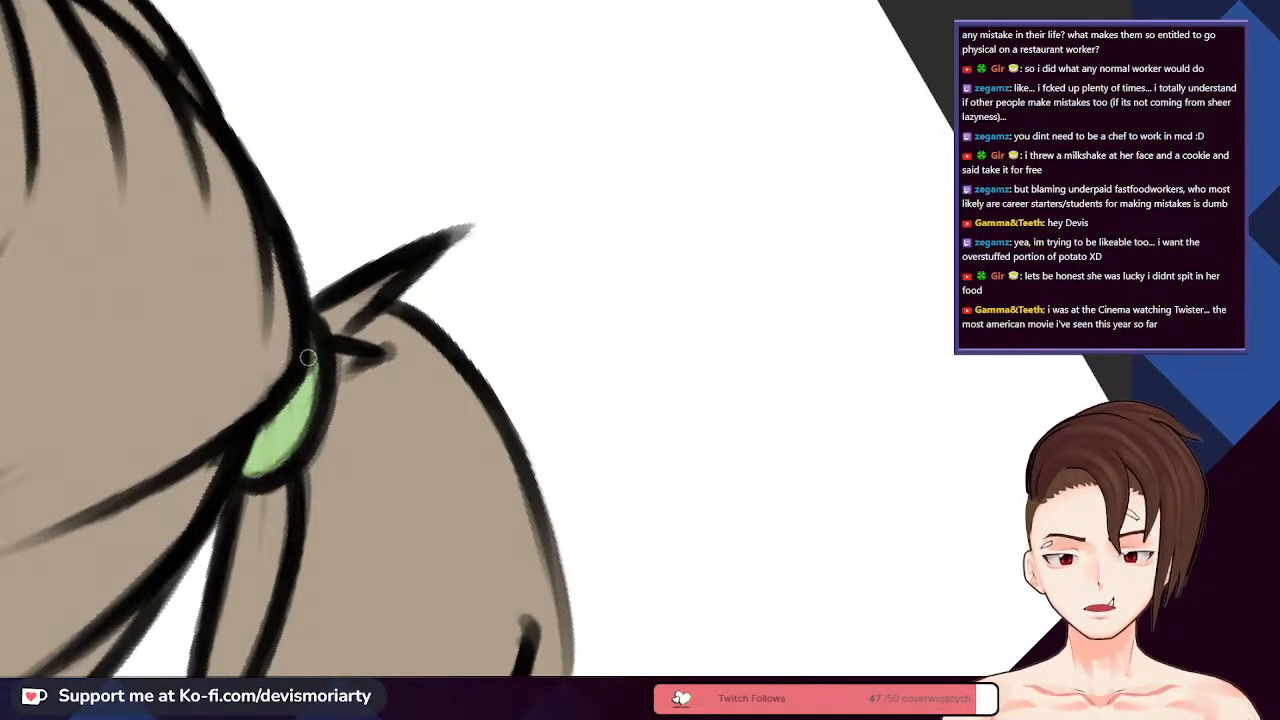
pyautogui.scroll(1, 285, 408)
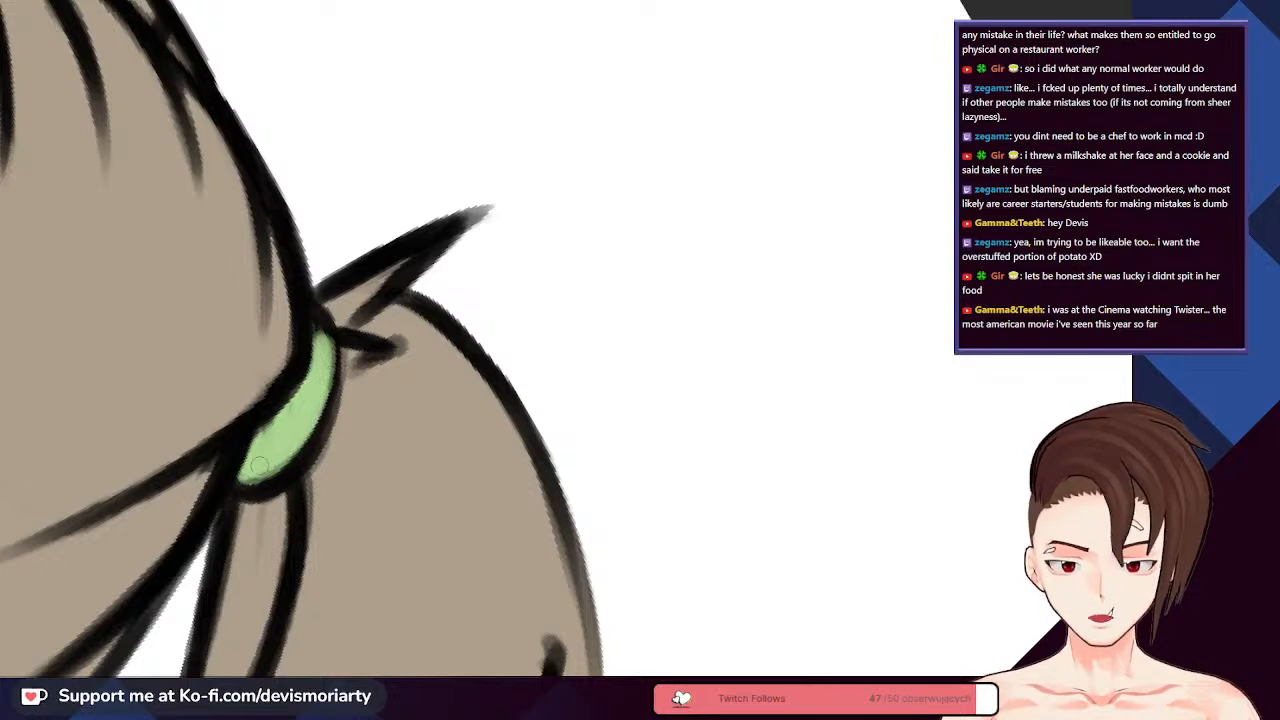
pyautogui.scroll(1, 257, 451)
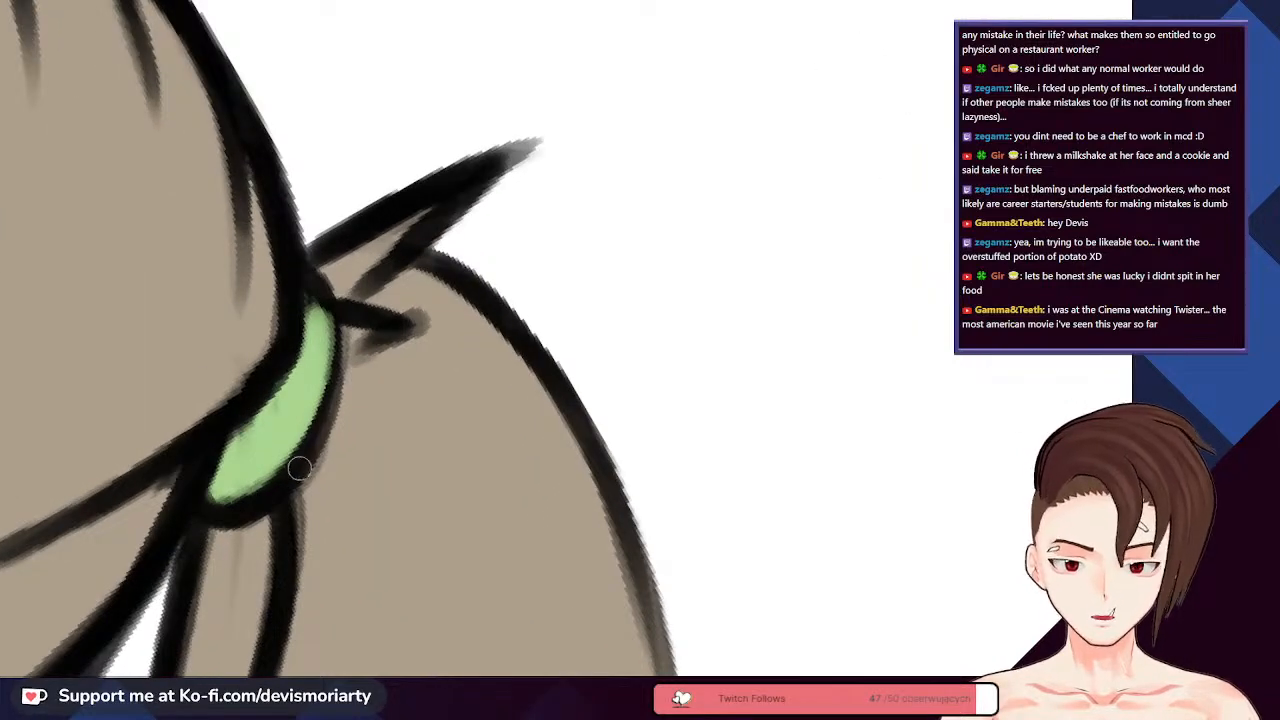
# - Examine the inked hair and ponytail at different magnifications against the rest of the figure
pyautogui.scroll(-3, 290, 460)
pyautogui.scroll(-5, 285, 447)
pyautogui.scroll(2, 285, 447)
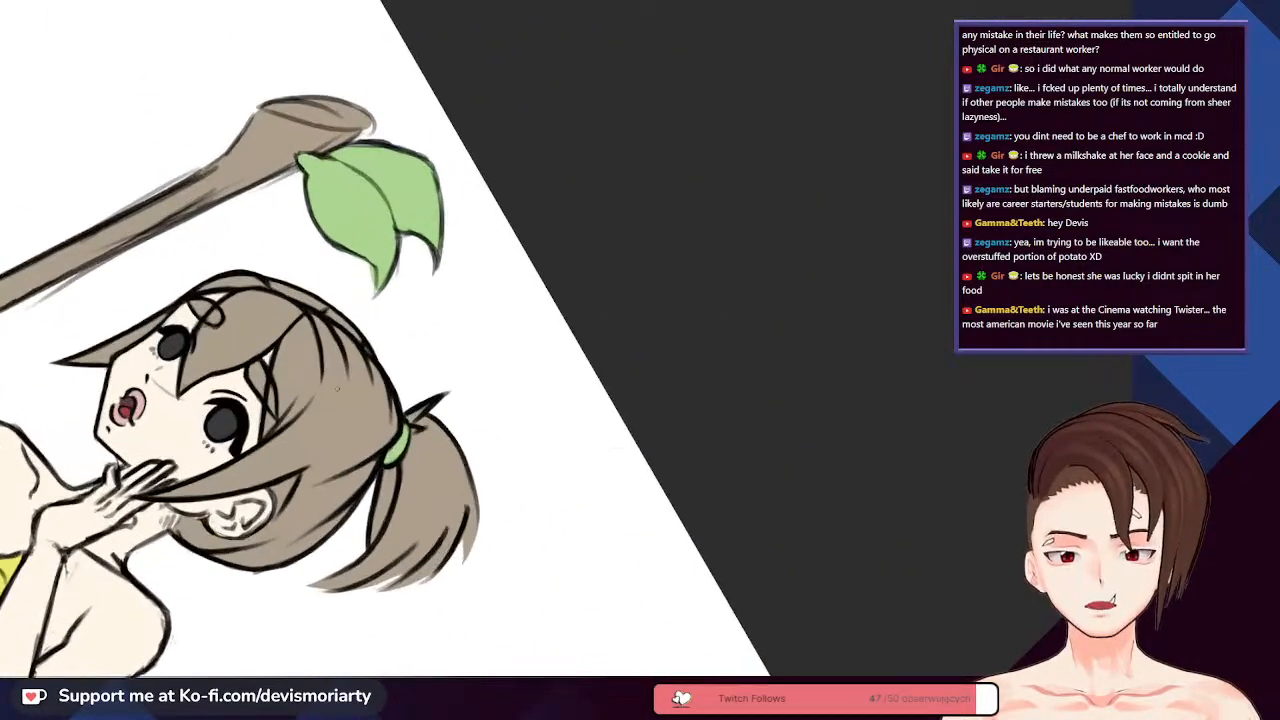
pyautogui.scroll(-1, 285, 447)
pyautogui.scroll(1, 300, 397)
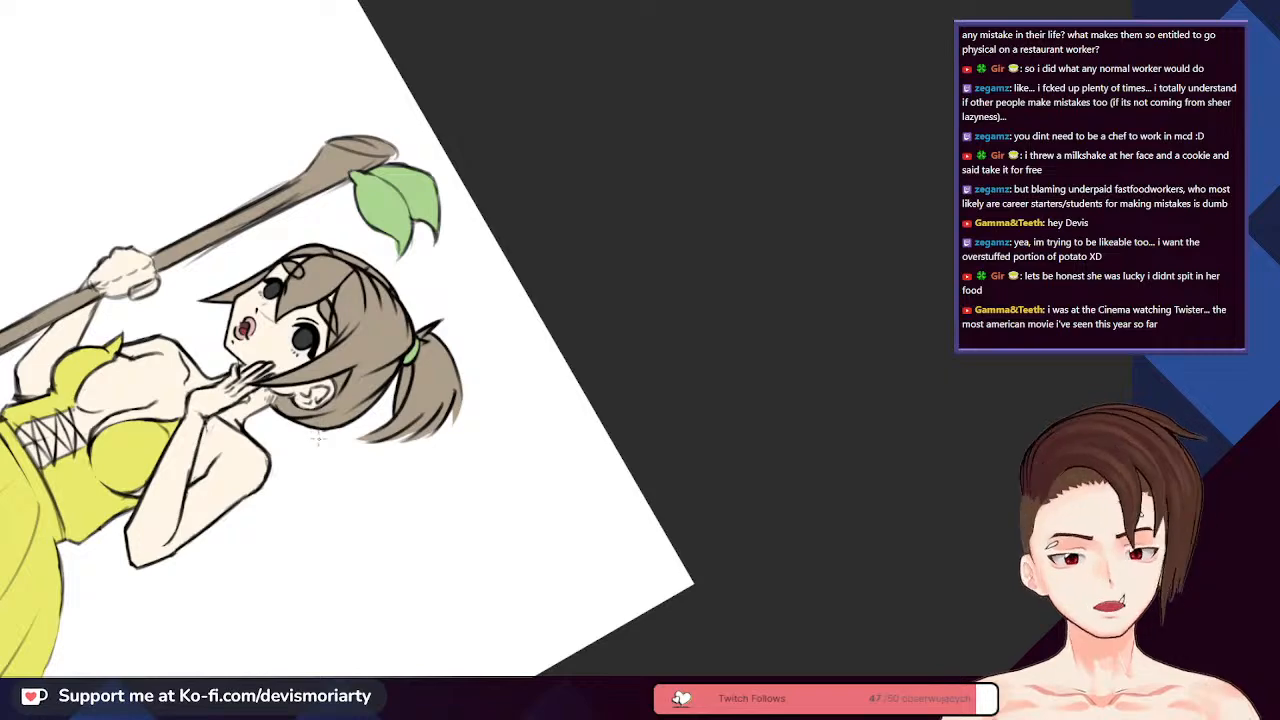
pyautogui.scroll(-1, 318, 442)
pyautogui.scroll(1, 318, 442)
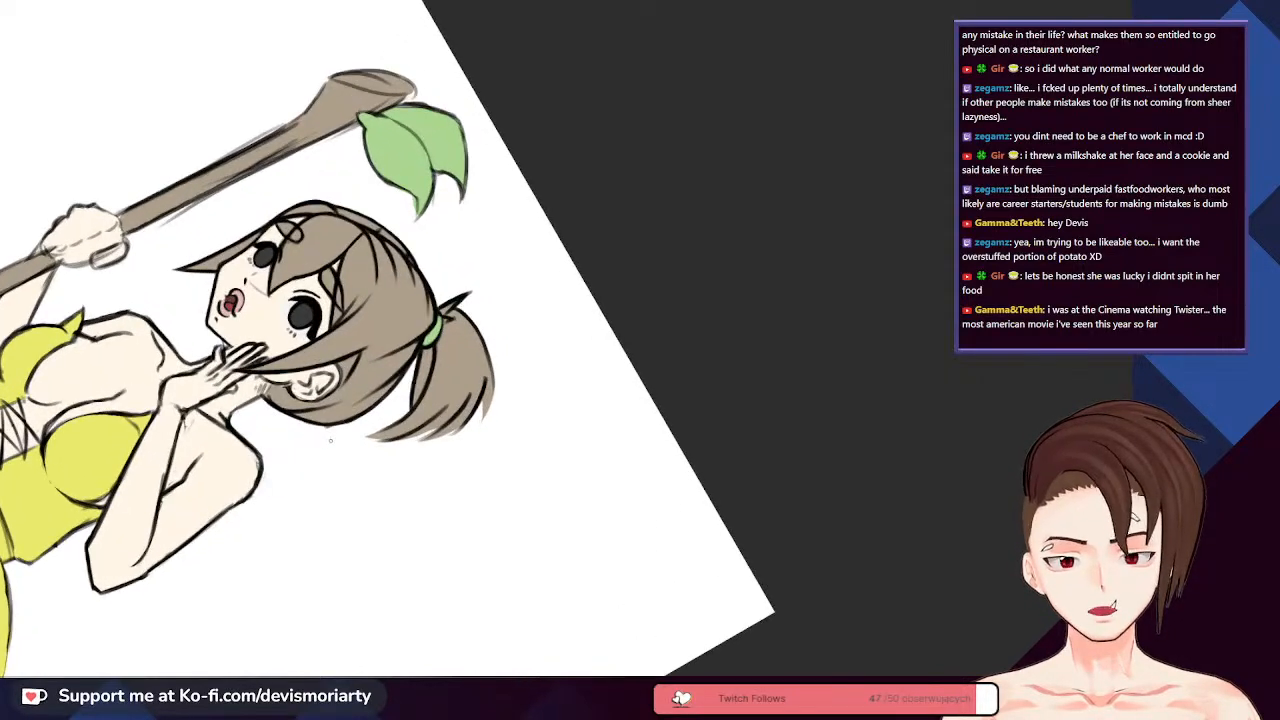
pyautogui.scroll(-3, 300, 455)
pyautogui.scroll(3, 290, 469)
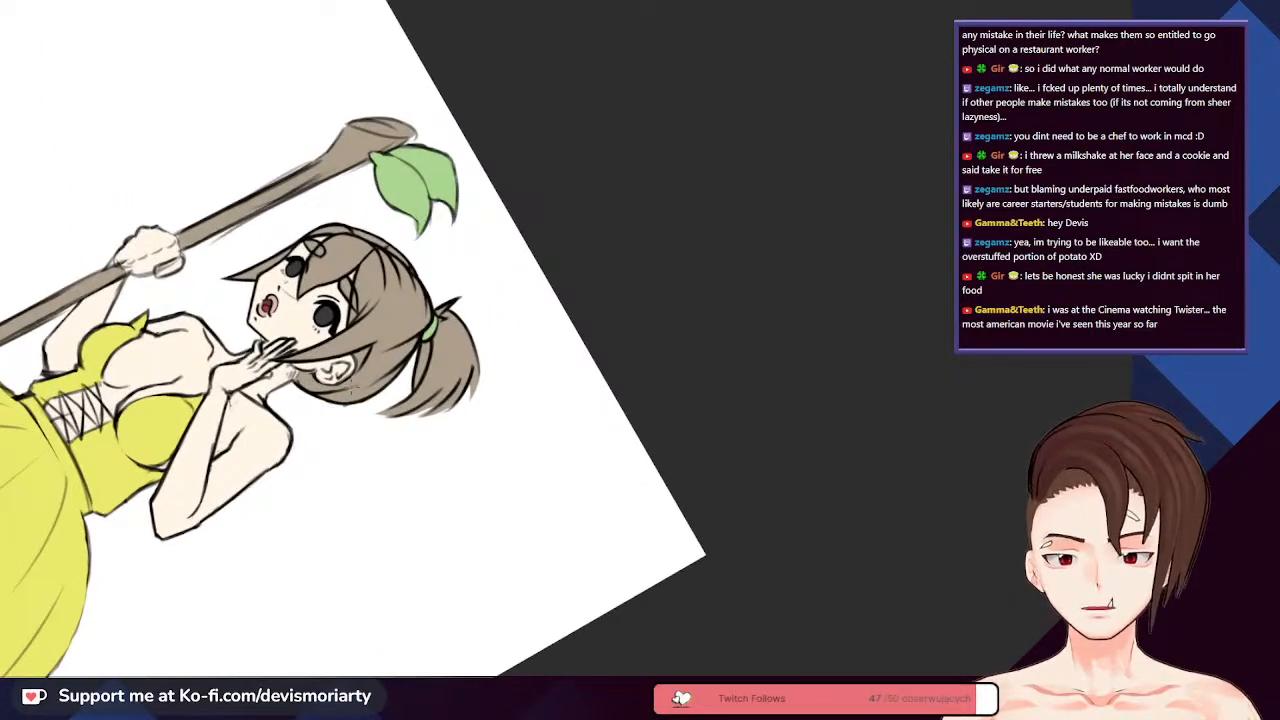
pyautogui.scroll(-1, 358, 402)
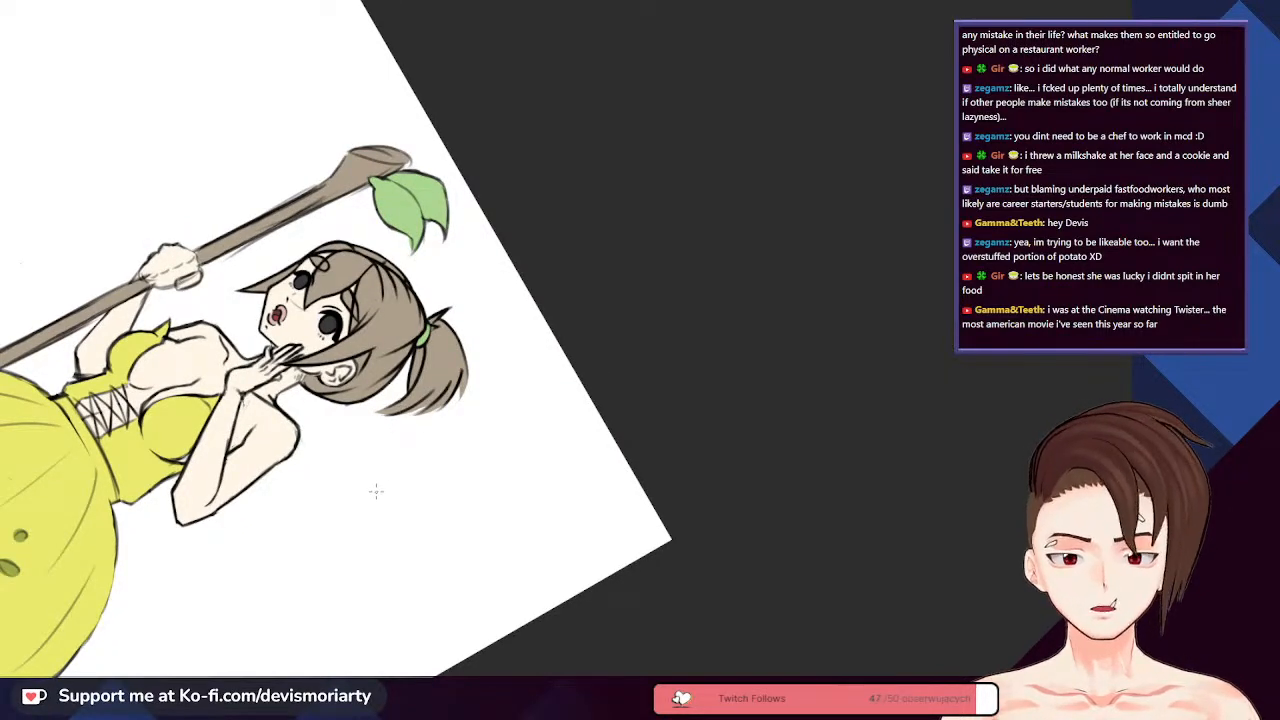
pyautogui.scroll(2, 376, 490)
pyautogui.scroll(-2, 376, 490)
pyautogui.scroll(3, 418, 373)
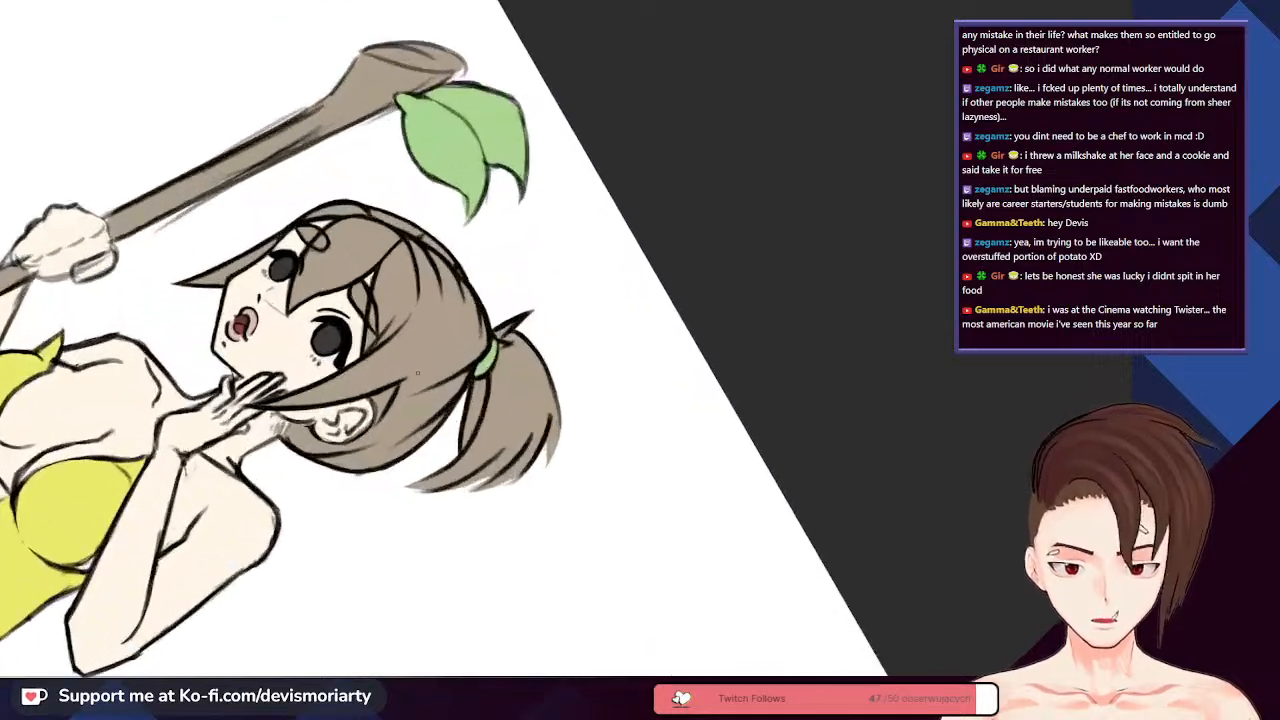
pyautogui.scroll(2, 418, 373)
pyautogui.scroll(-2, 285, 435)
# - Reinforce the lower outline of the back hair, from below the ear towards the ponytail
pyautogui.scroll(3, 300, 440)
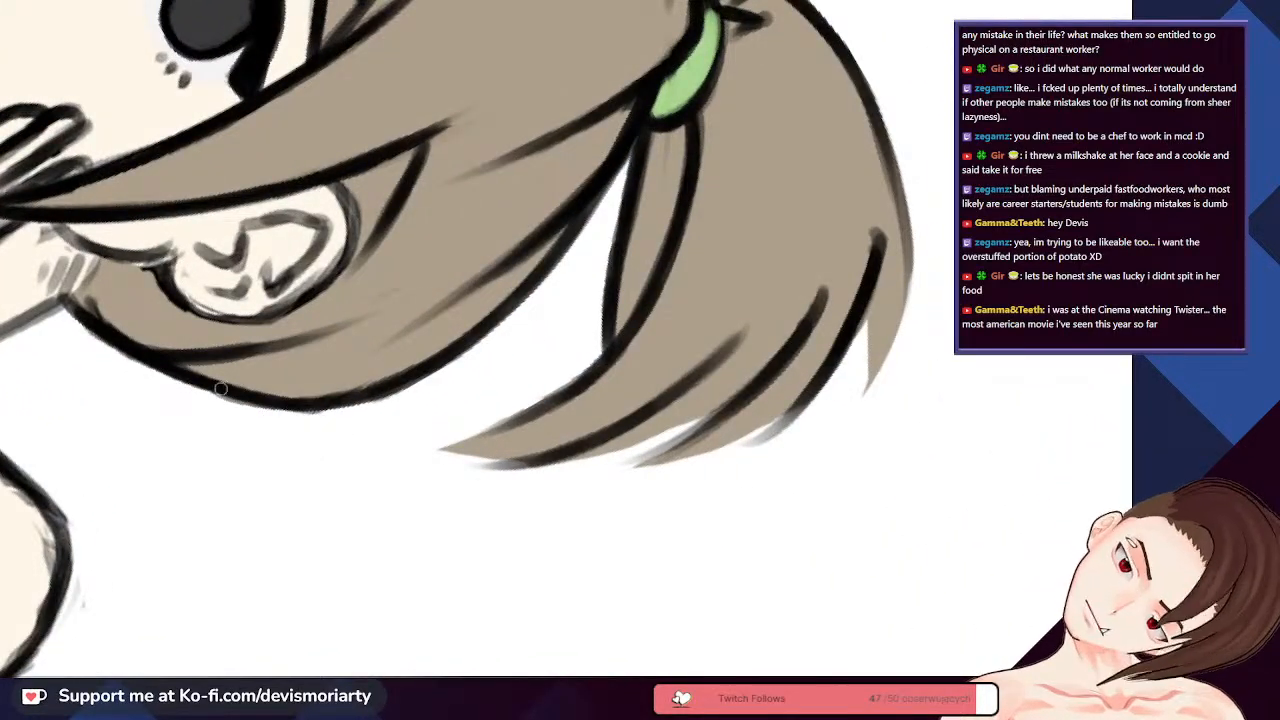
pyautogui.moveTo(221, 389)
pyautogui.mouseDown()
pyautogui.moveTo(330, 405)
pyautogui.moveTo(384, 393)
pyautogui.mouseUp()
pyautogui.scroll(-2, 350, 420)
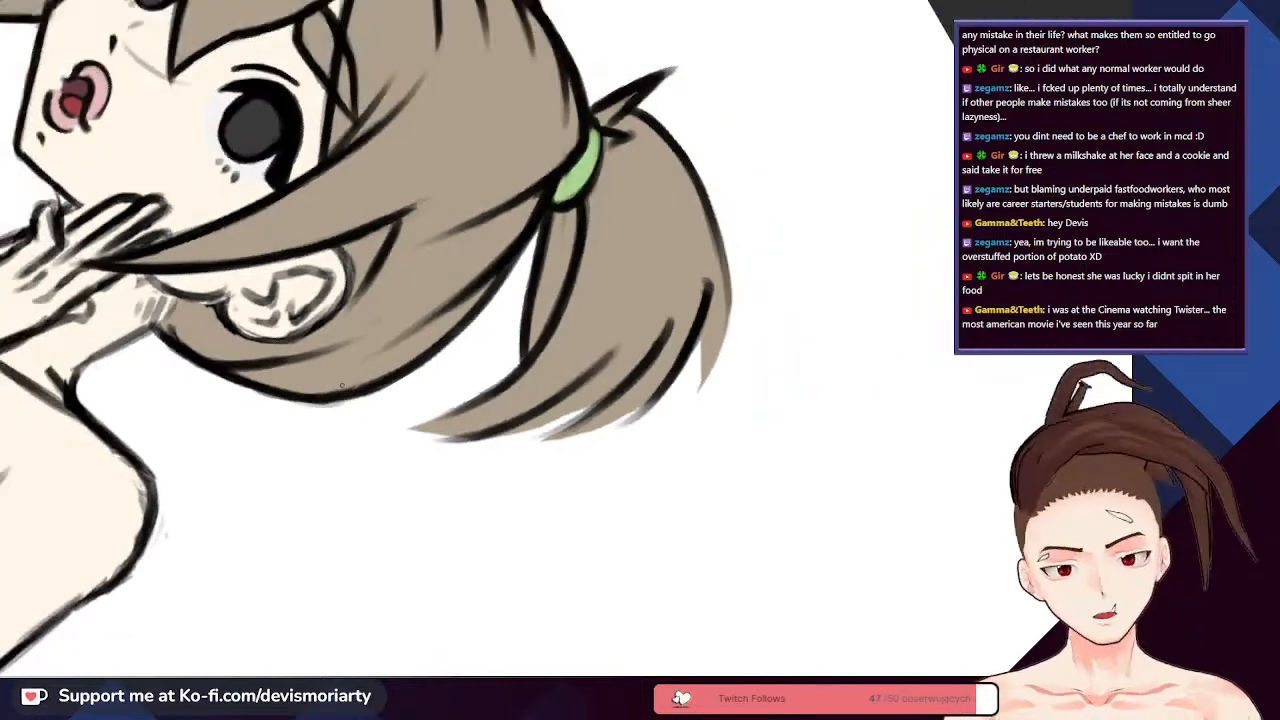
pyautogui.scroll(2, 341, 385)
pyautogui.scroll(-2, 101, 254)
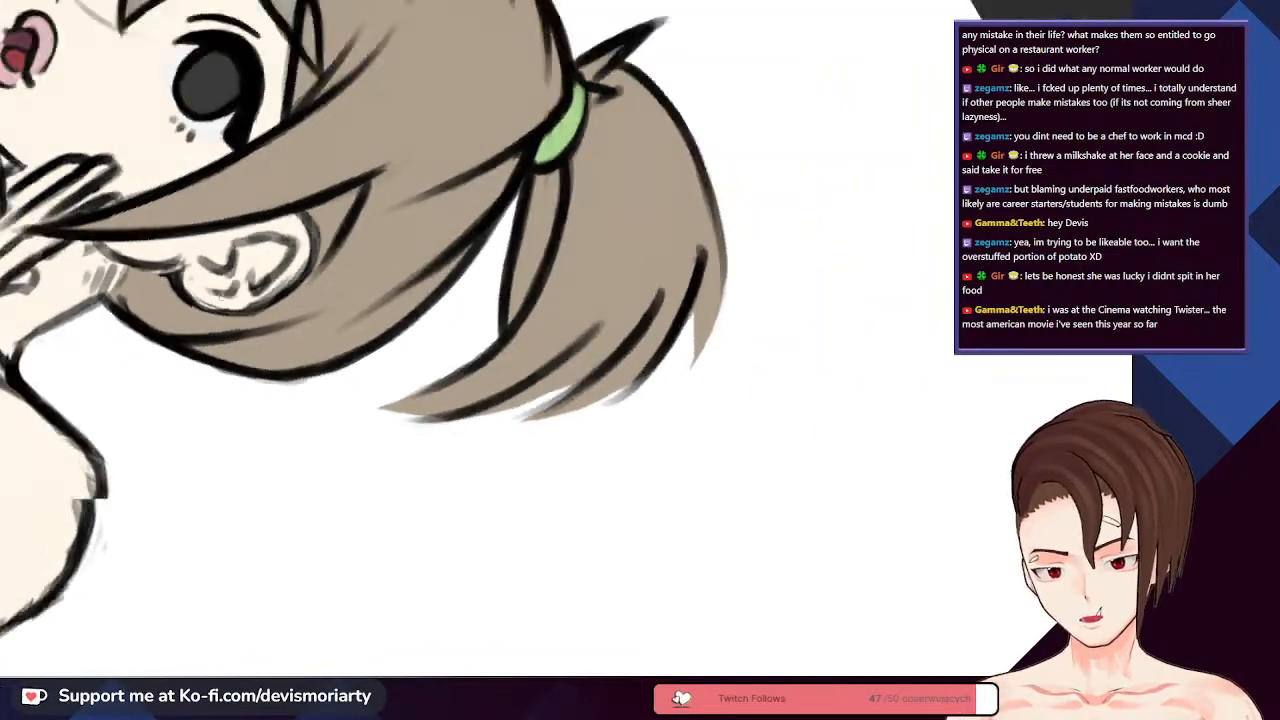
pyautogui.scroll(1, 226, 515)
# - Turn the canvas upright and clean the stray sketch marks along the bang edge between the far eyebrow and eye
pyautogui.scroll(-5, 183, 137)
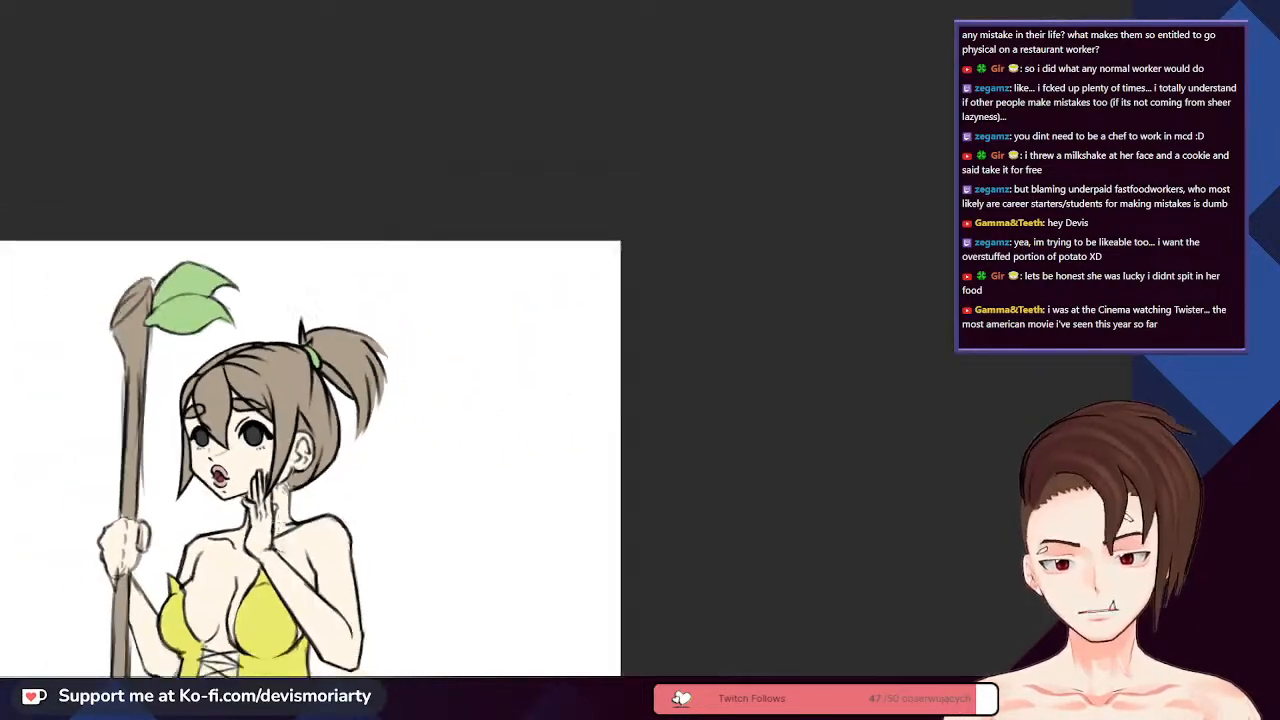
pyautogui.scroll(3, 230, 435)
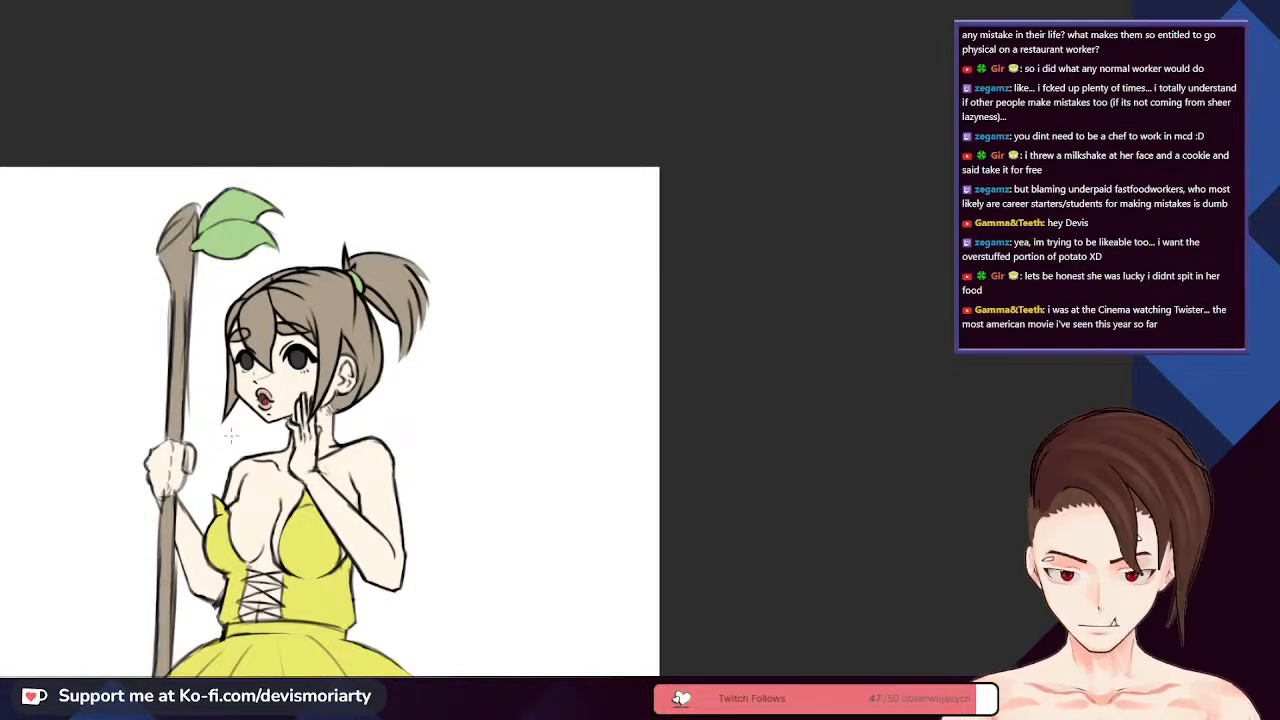
pyautogui.scroll(1, 262, 372)
pyautogui.scroll(10, 215, 320)
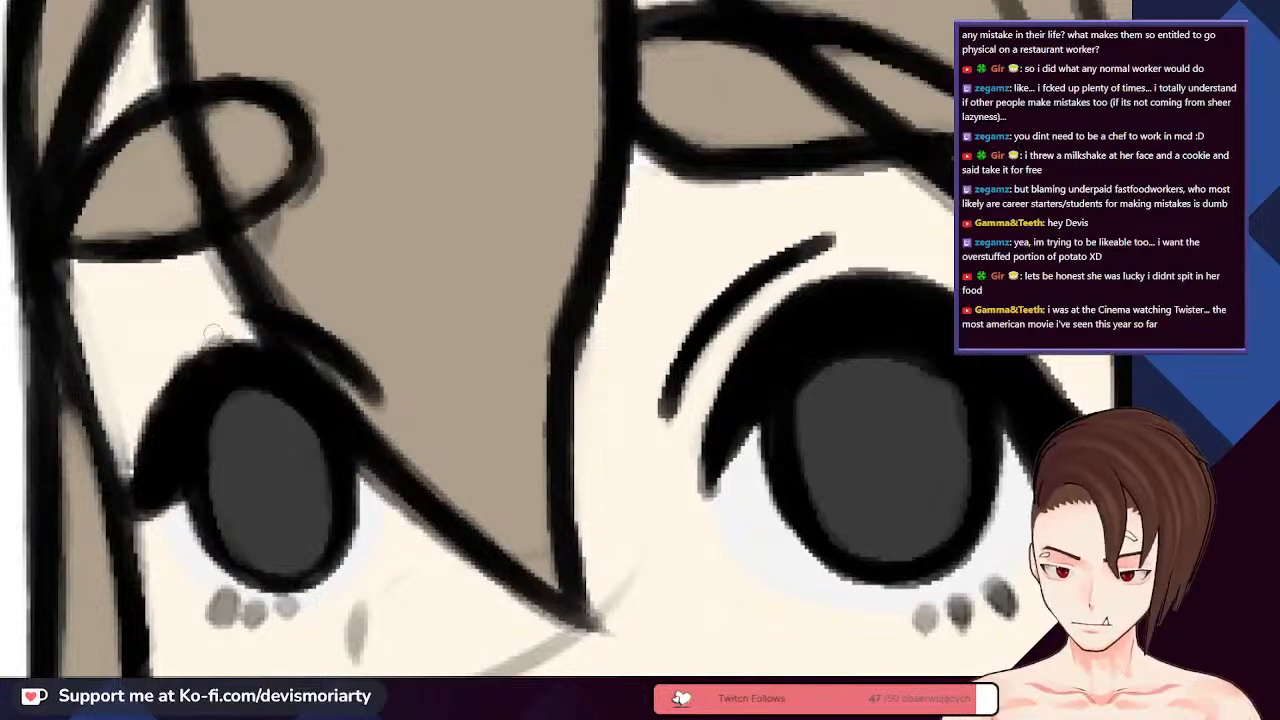
pyautogui.scroll(-4, 193, 349)
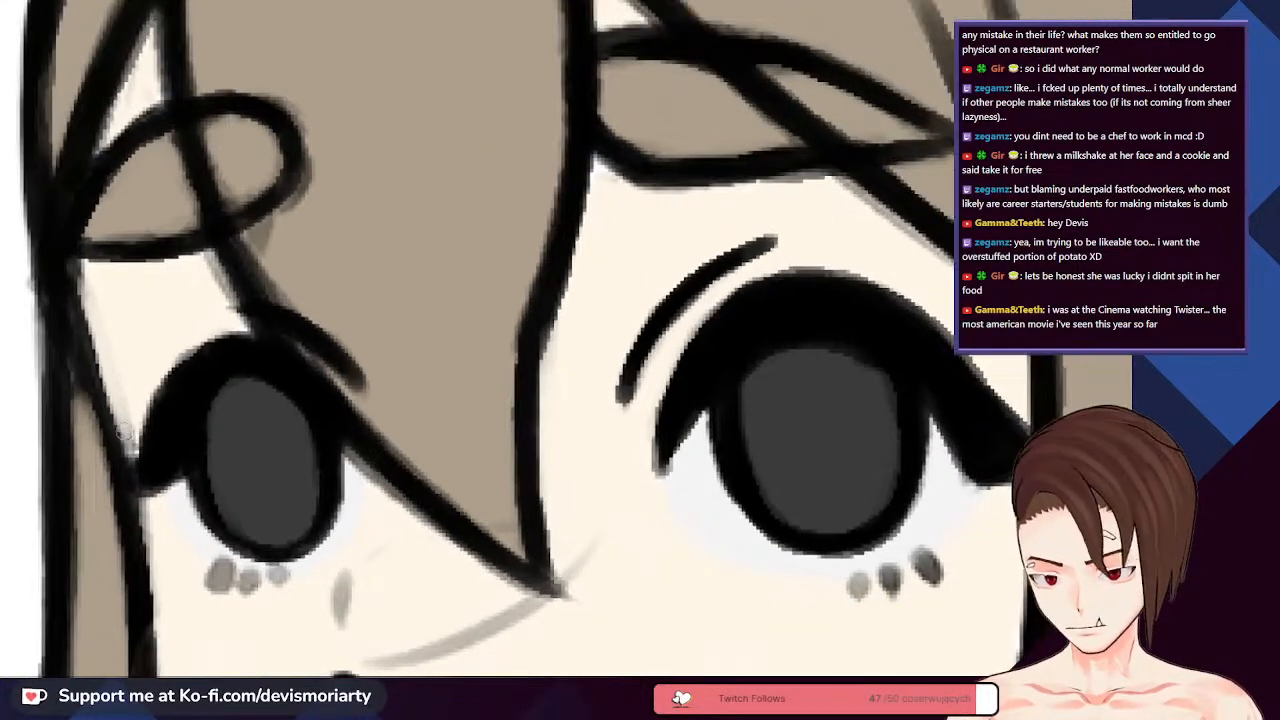
pyautogui.scroll(3, 115, 294)
pyautogui.scroll(2, 115, 294)
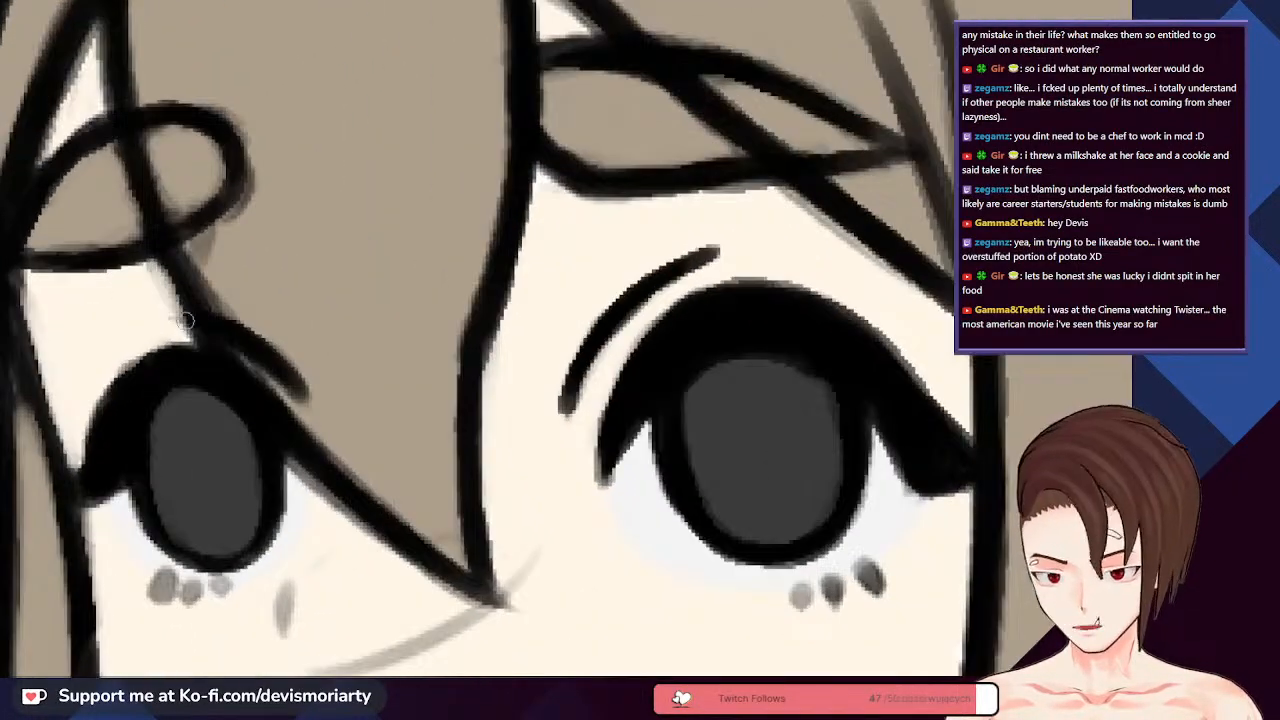
pyautogui.scroll(-3, 183, 320)
pyautogui.scroll(2, 152, 290)
pyautogui.scroll(-4, 172, 322)
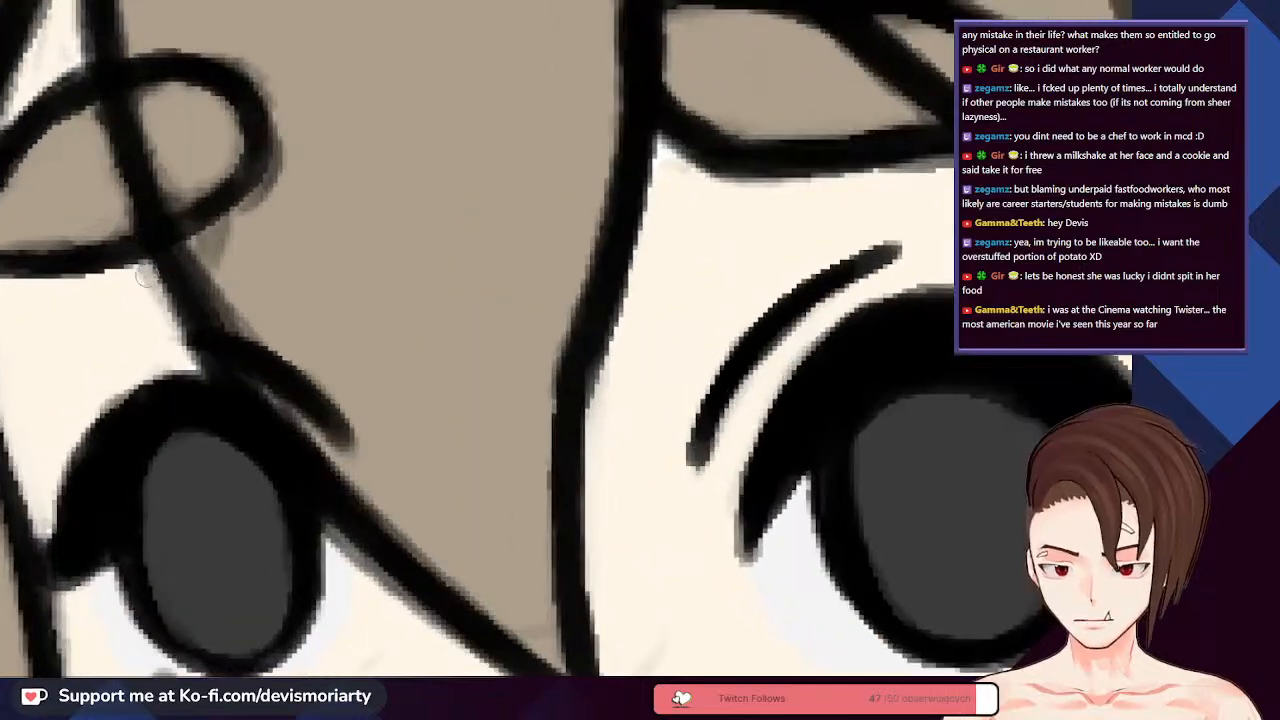
# - Clean the grey smudges around the inner end of the far eyebrow, where it overlaps the bang edge
pyautogui.scroll(3, 268, 263)
pyautogui.scroll(2, 268, 263)
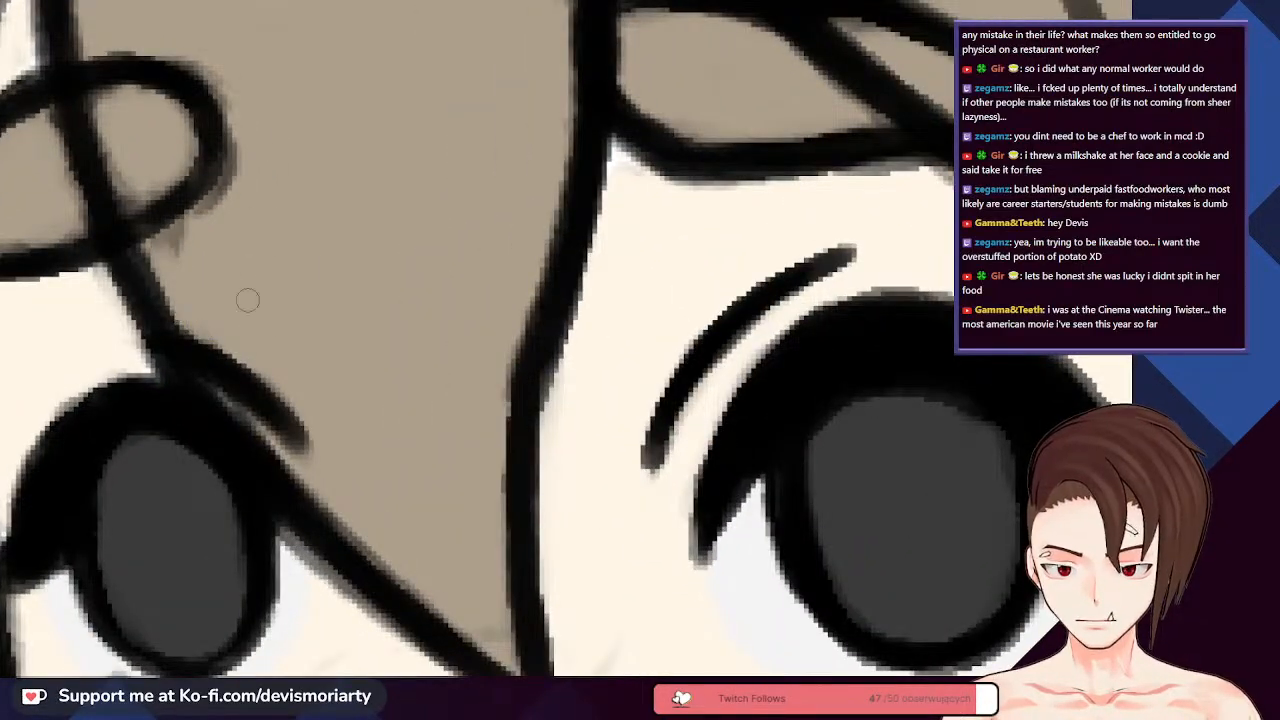
pyautogui.scroll(-1, 248, 300)
pyautogui.scroll(2, 195, 253)
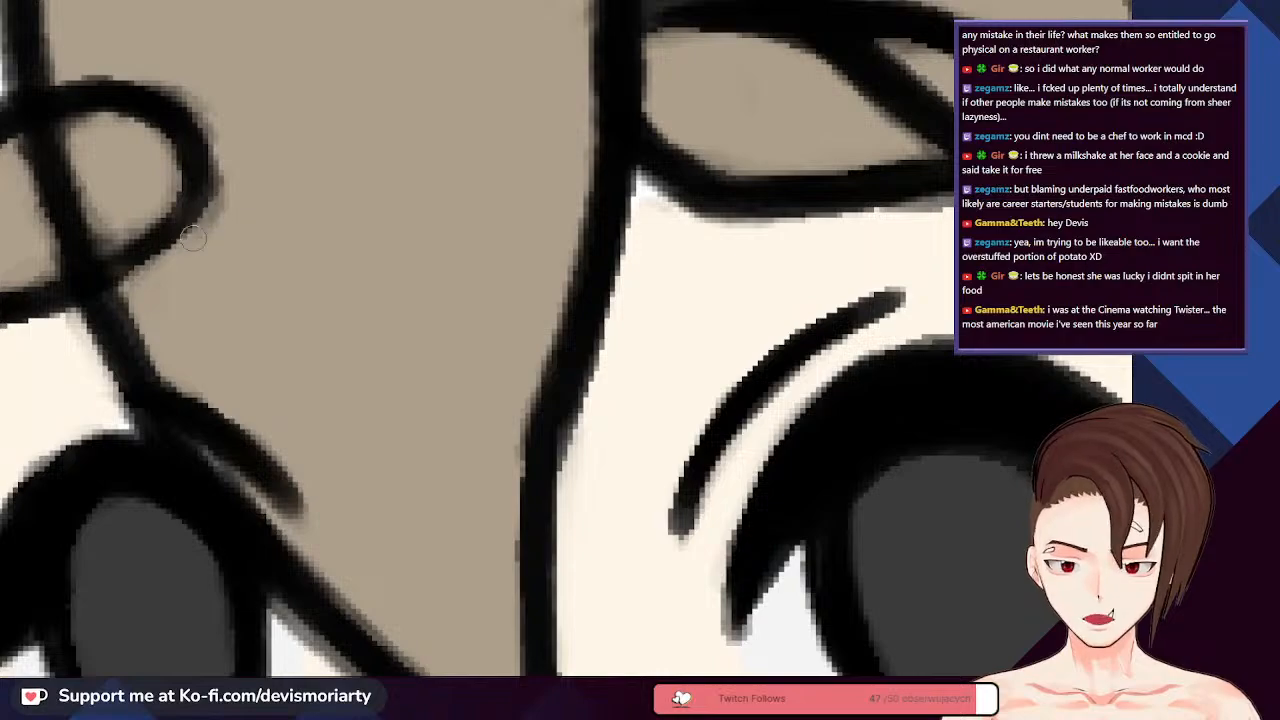
pyautogui.scroll(-3, 193, 237)
pyautogui.scroll(4, 131, 191)
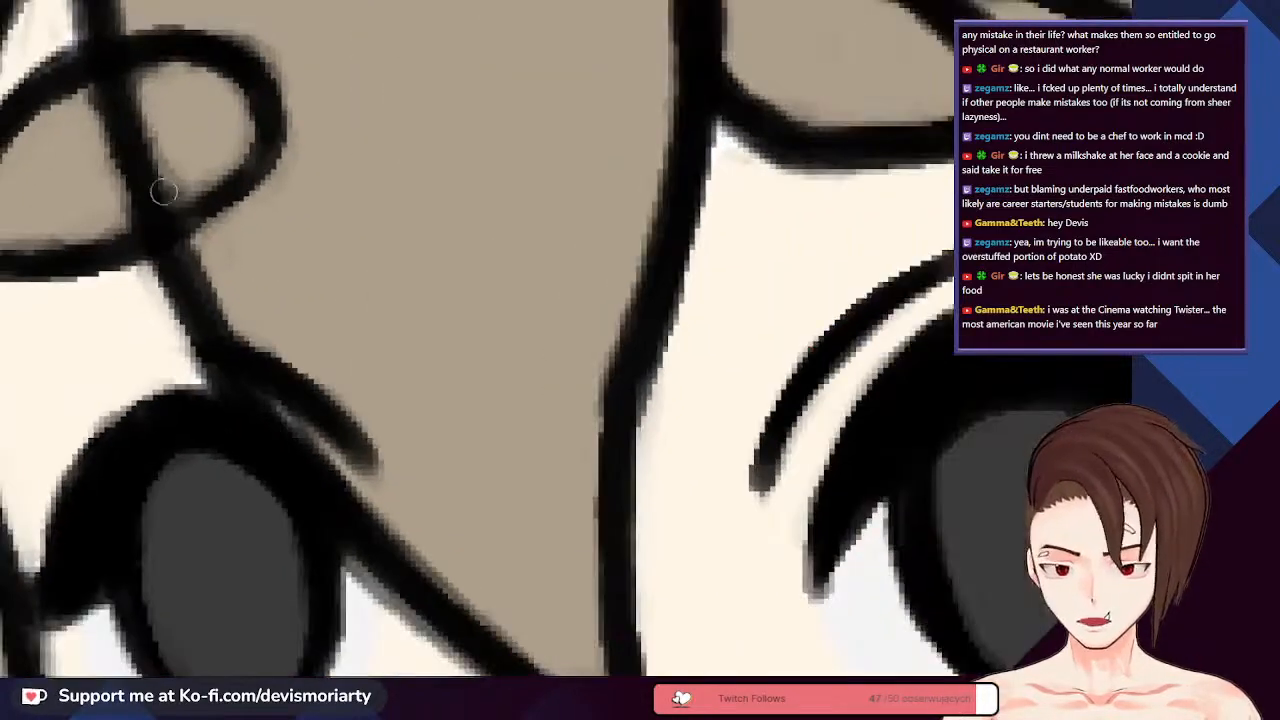
# - Examine the far eyebrow, bangs and eyes at different magnifications against the whole head
pyautogui.scroll(-3, 263, 149)
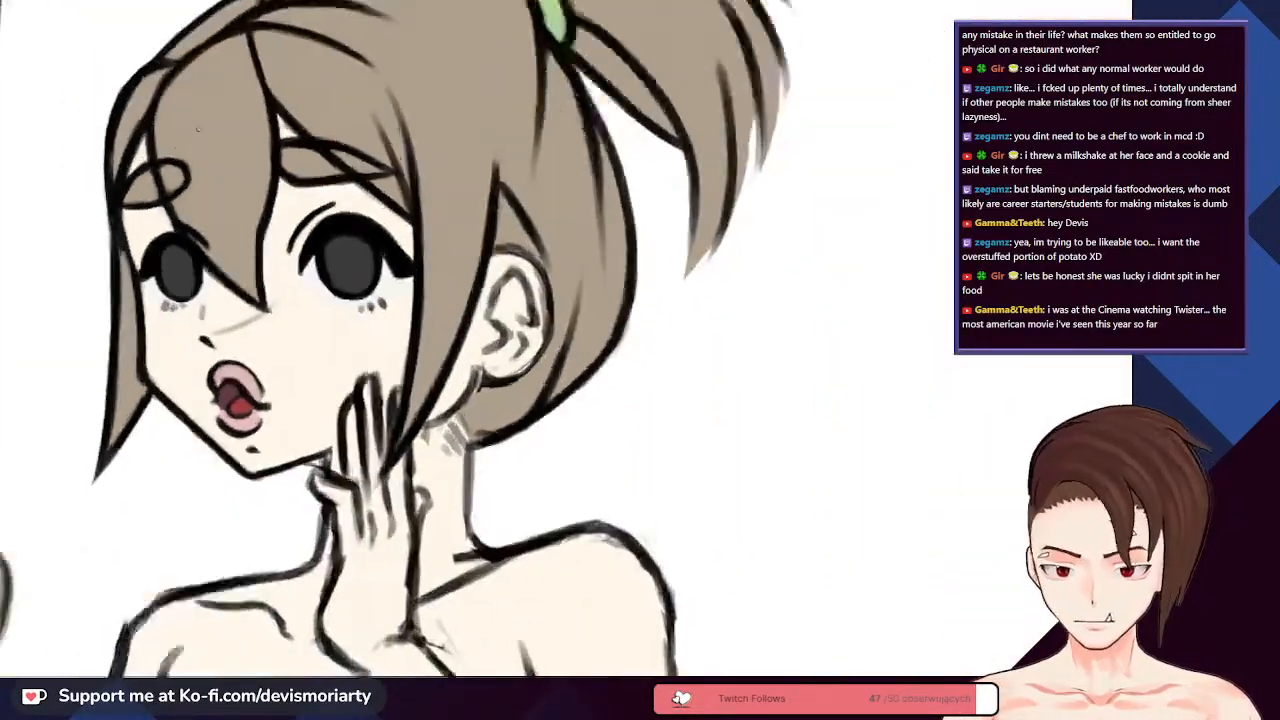
pyautogui.scroll(4, 175, 146)
pyautogui.scroll(2, 175, 146)
pyautogui.scroll(-1, 104, 320)
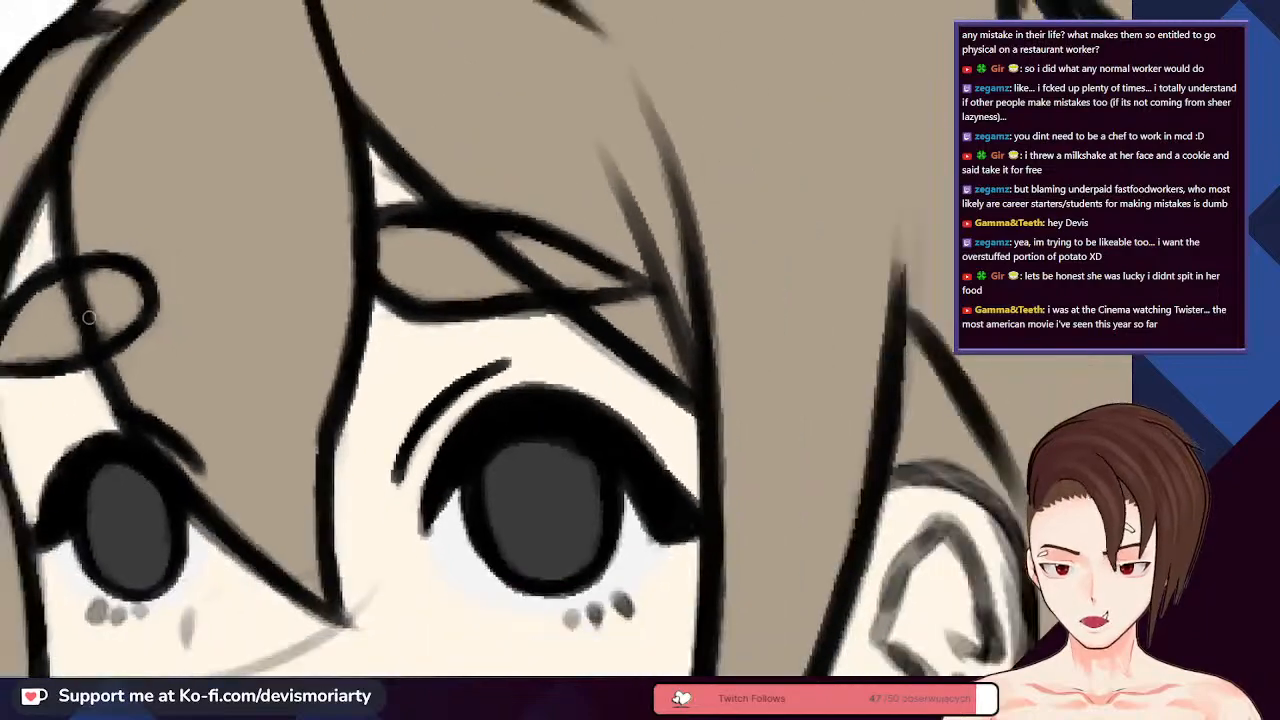
pyautogui.scroll(-2, 90, 300)
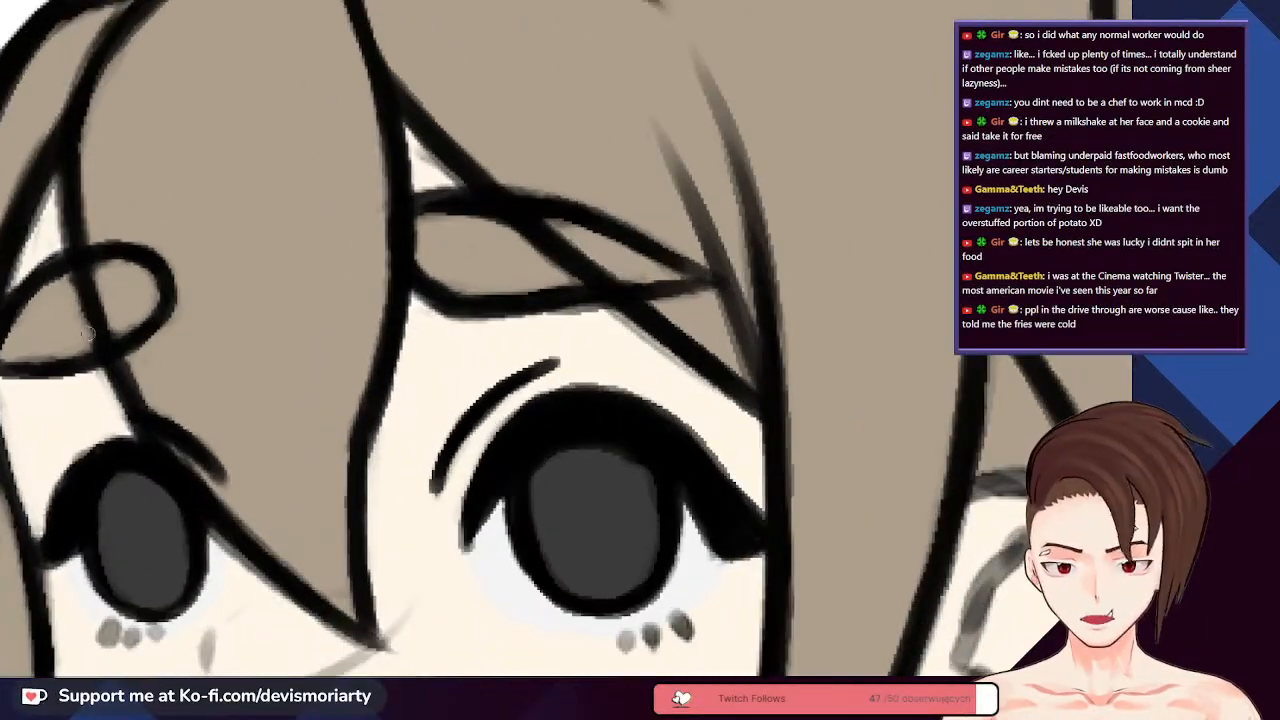
pyautogui.scroll(-3, 78, 279)
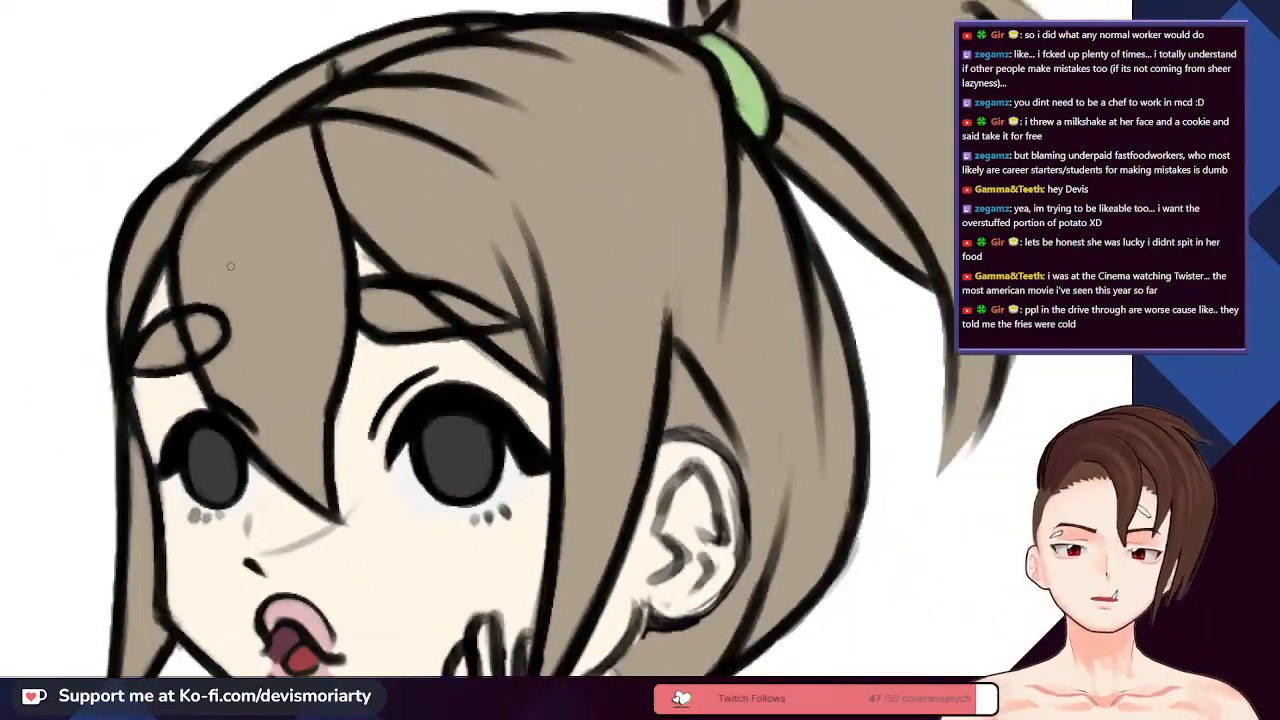
pyautogui.scroll(-2, 230, 266)
pyautogui.scroll(4, 213, 330)
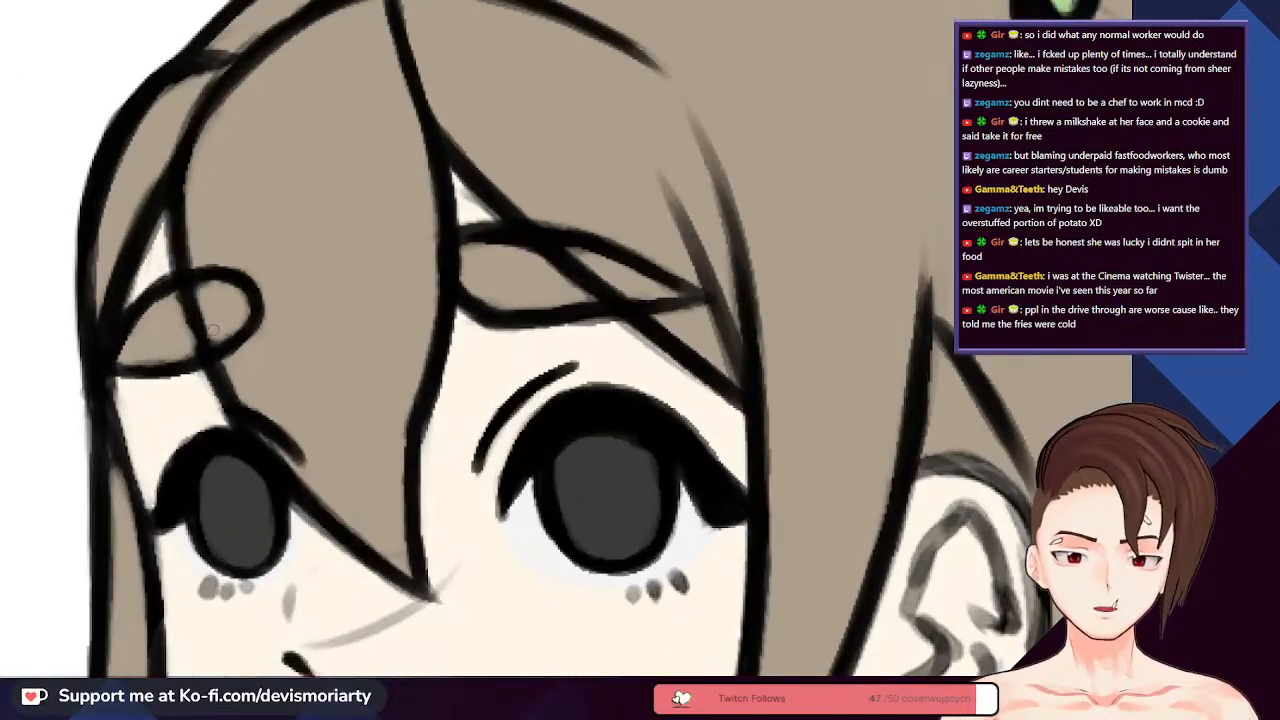
pyautogui.scroll(3, 187, 298)
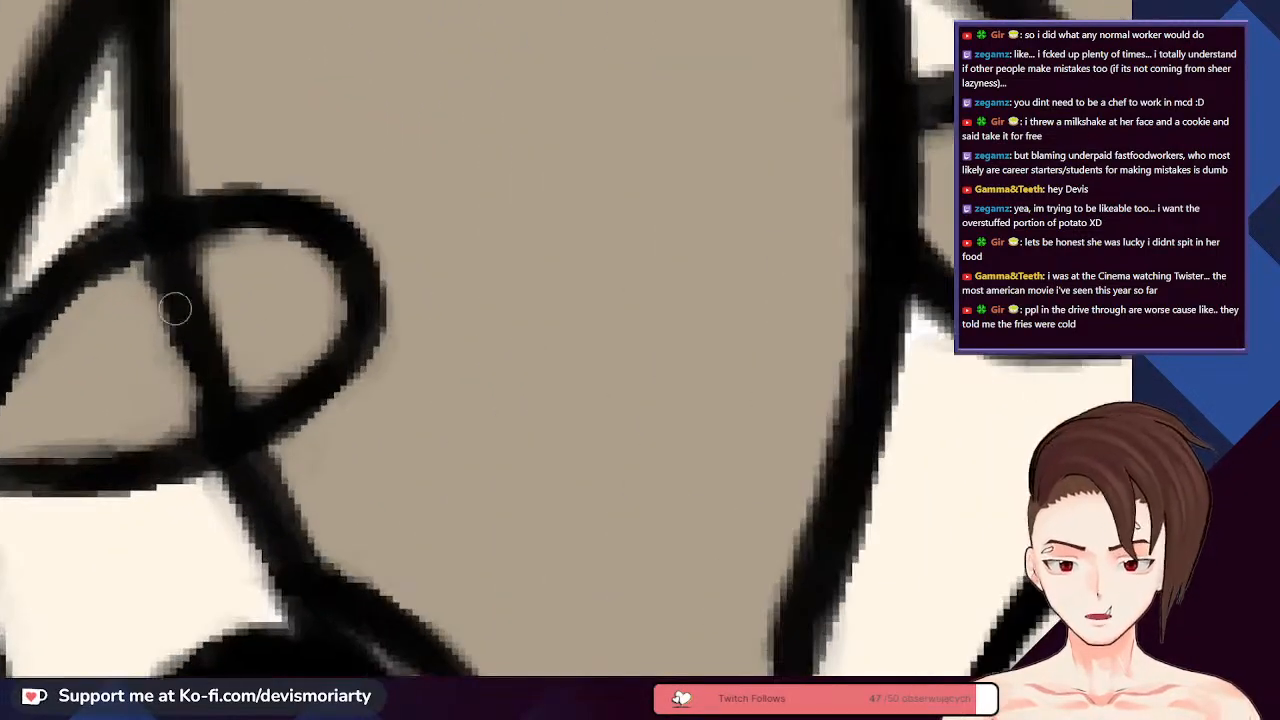
pyautogui.scroll(-2, 160, 311)
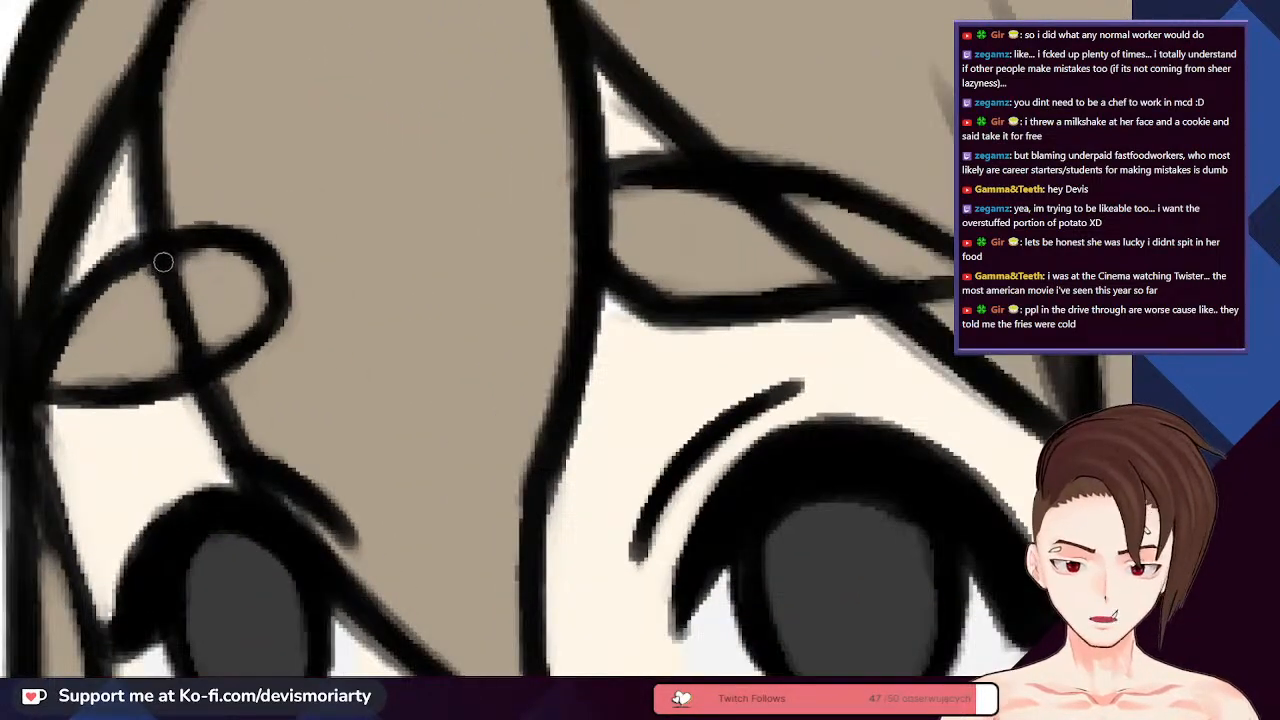
pyautogui.scroll(-3, 196, 357)
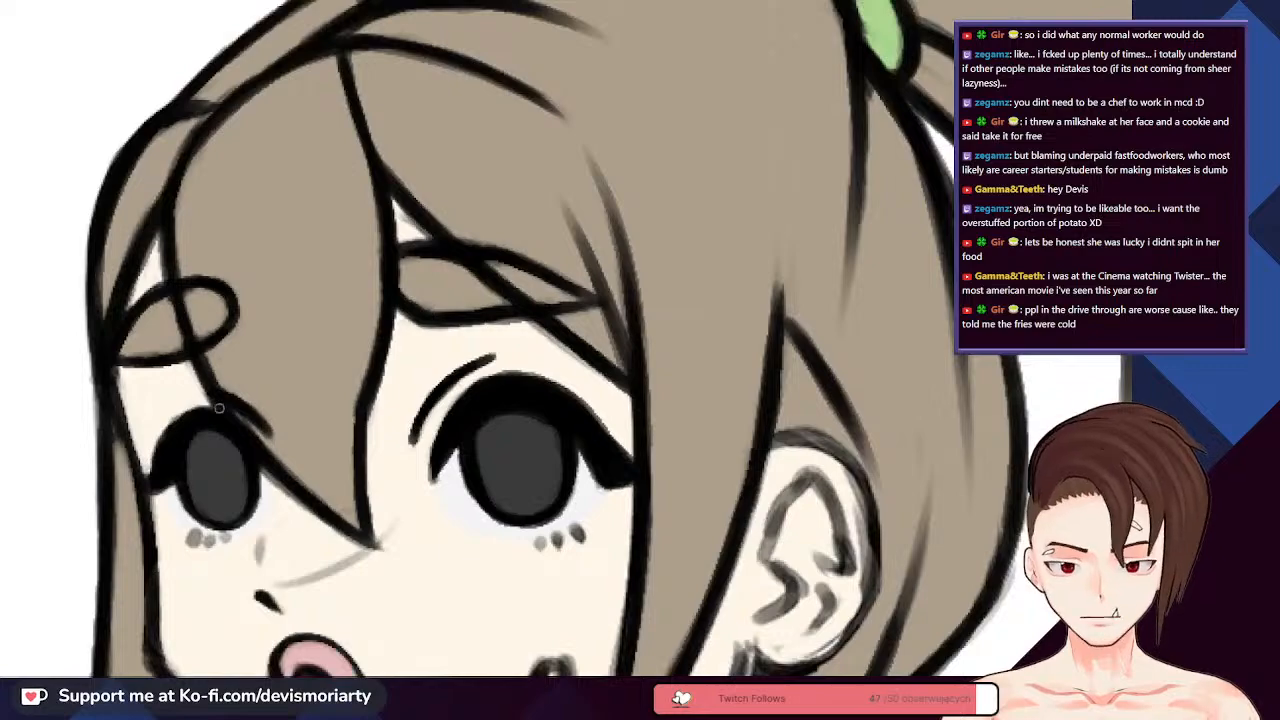
pyautogui.scroll(-2, 225, 410)
pyautogui.scroll(3, 322, 385)
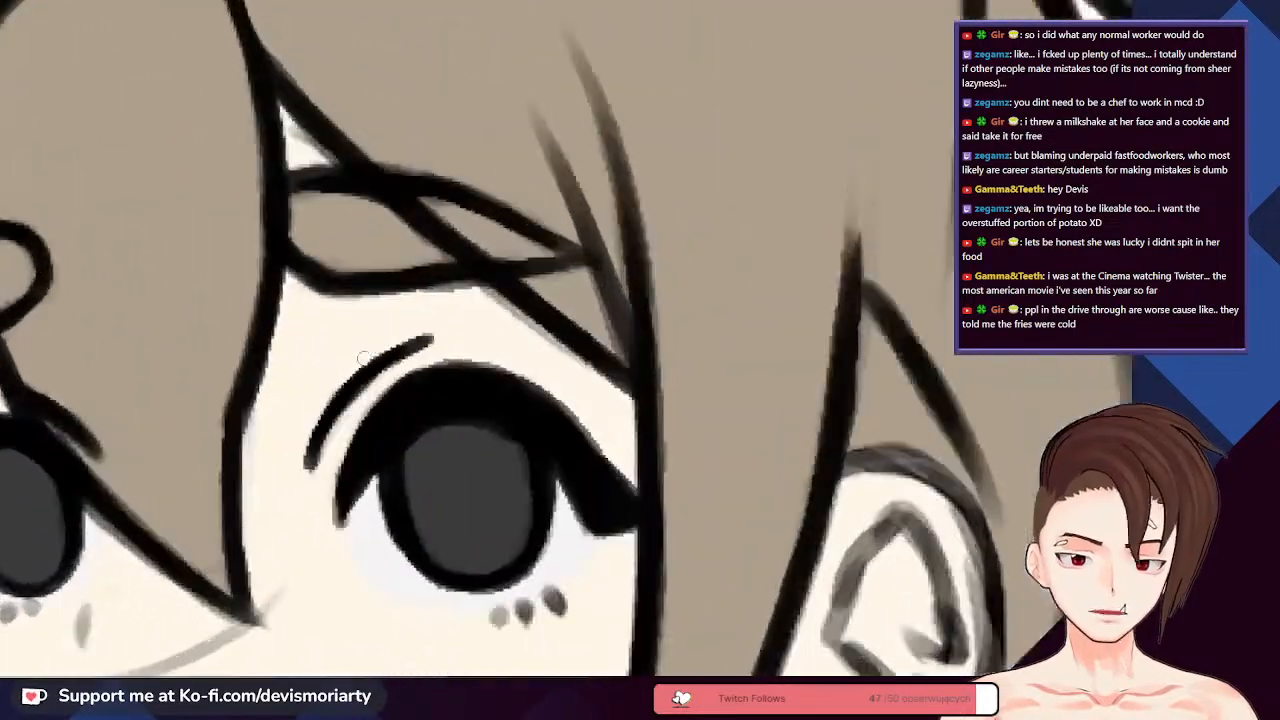
# - Refine the curved eyelid crease line above the near eye and check it against the full figure
pyautogui.moveTo(450, 333)
pyautogui.mouseDown()
pyautogui.moveTo(312, 440)
pyautogui.moveTo(288, 500)
pyautogui.mouseUp()
pyautogui.scroll(-4, 322, 441)
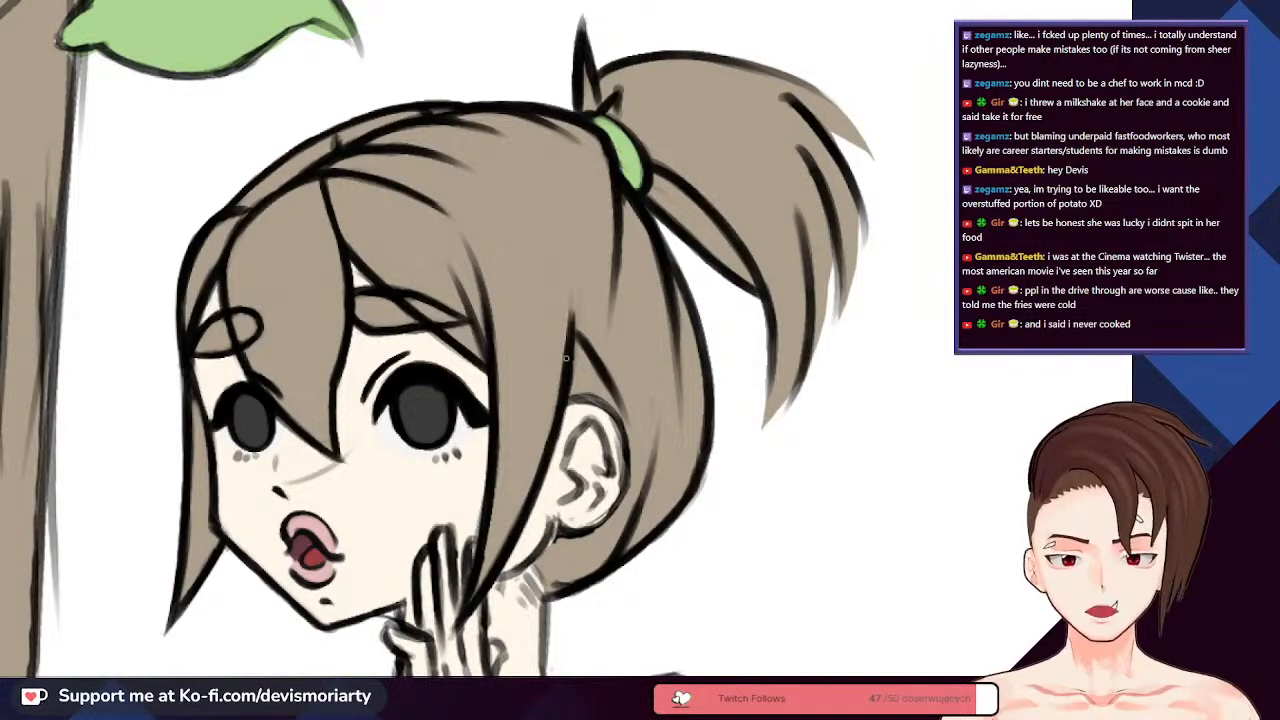
pyautogui.scroll(5, 451, 339)
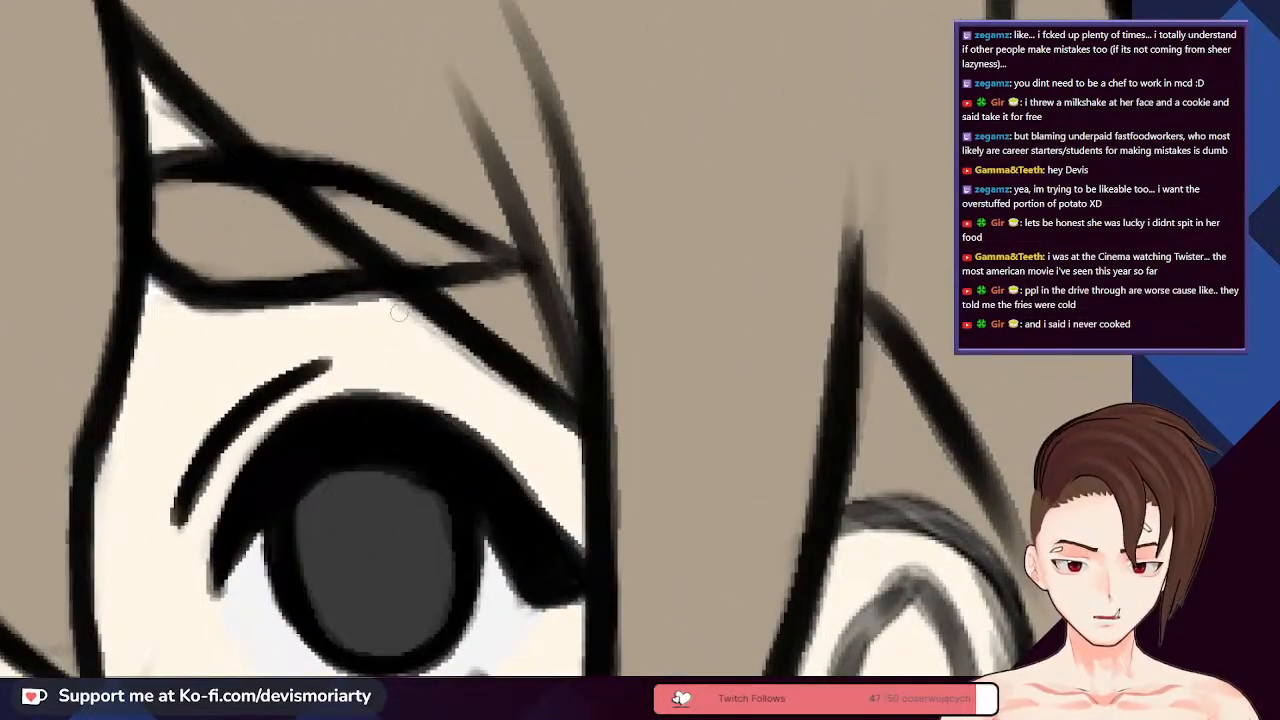
pyautogui.scroll(-5, 398, 312)
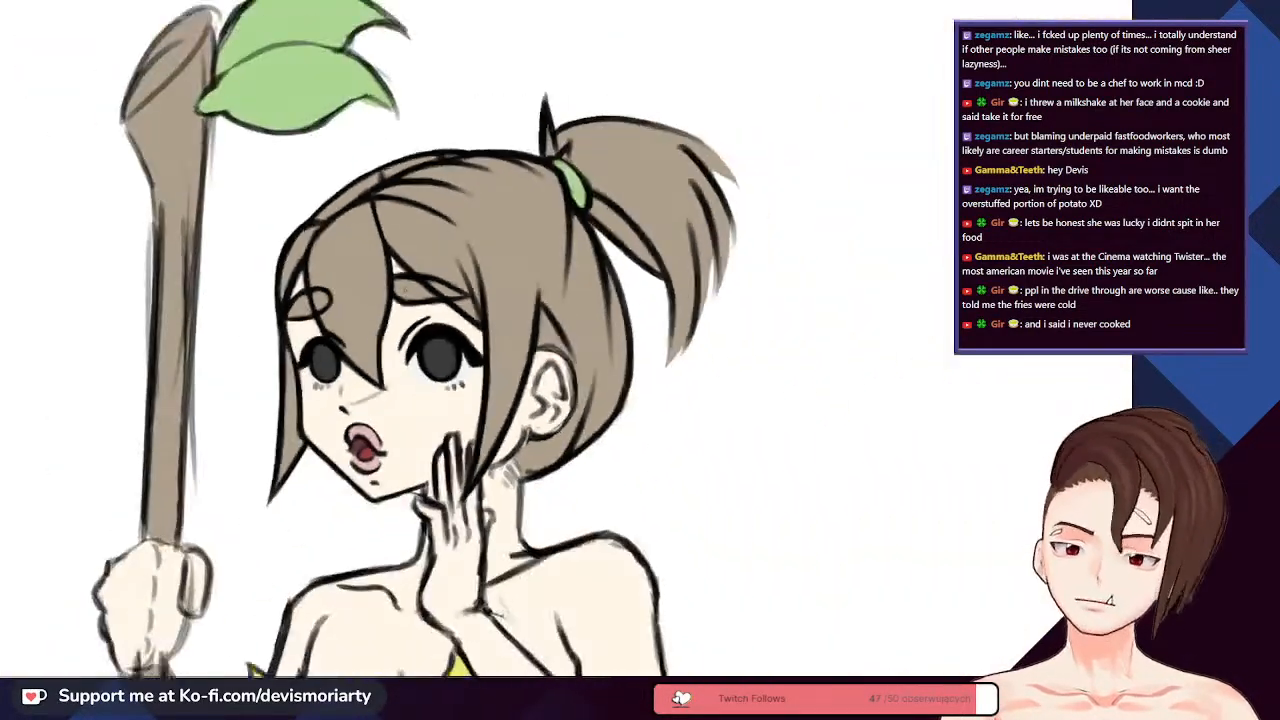
pyautogui.scroll(1, 497, 386)
pyautogui.scroll(-1, 450, 340)
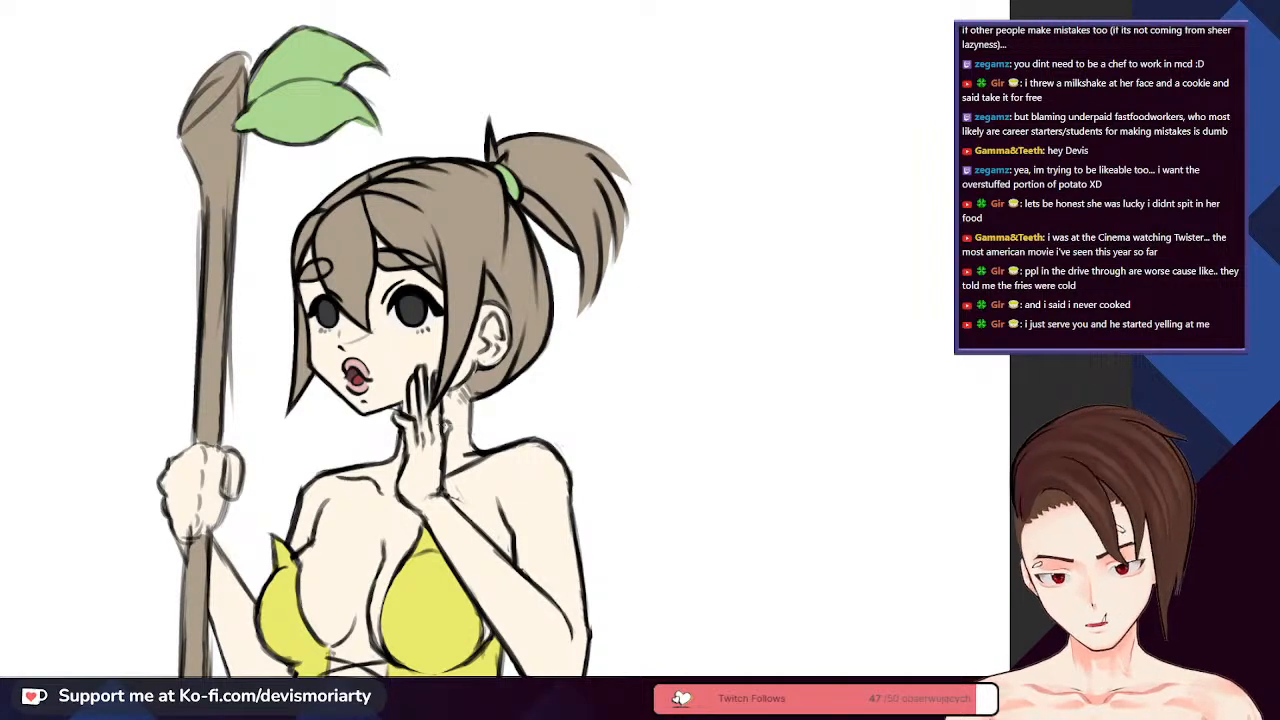
# - Ink a short tapered strand line upwards from the bend in the centre bang's edge, between the eyes
pyautogui.scroll(5, 363, 291)
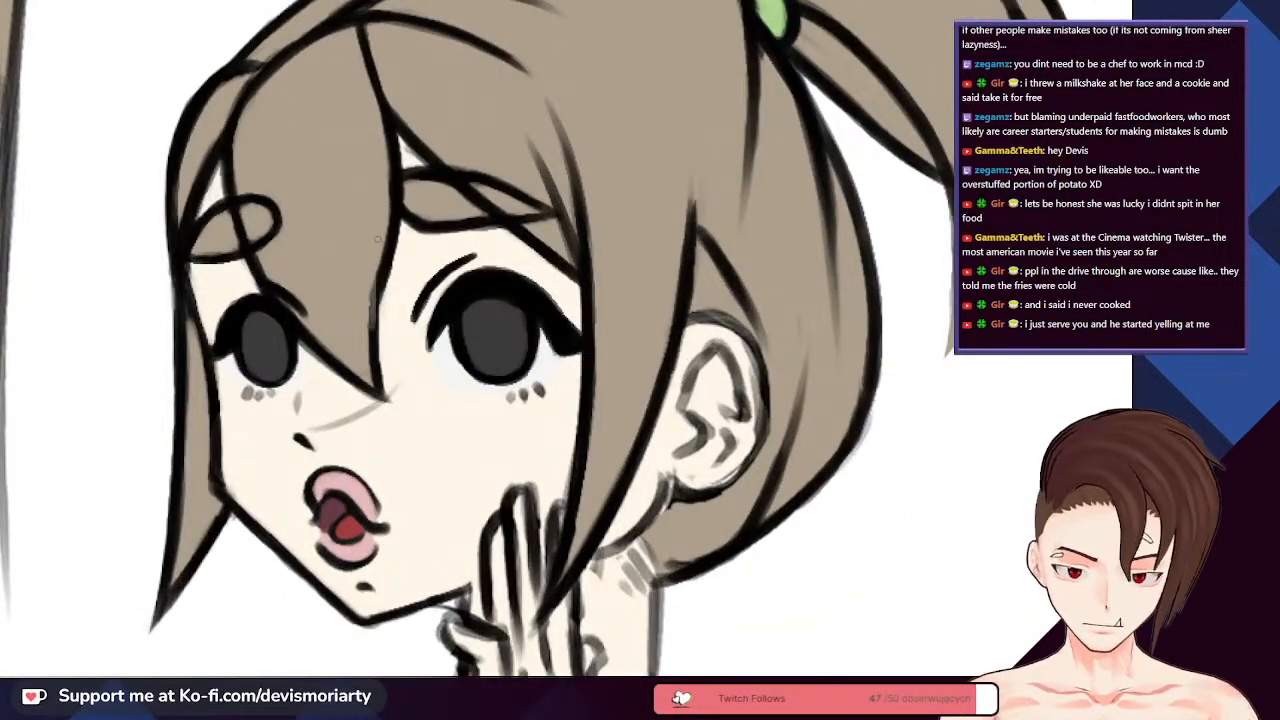
pyautogui.scroll(4, 372, 287)
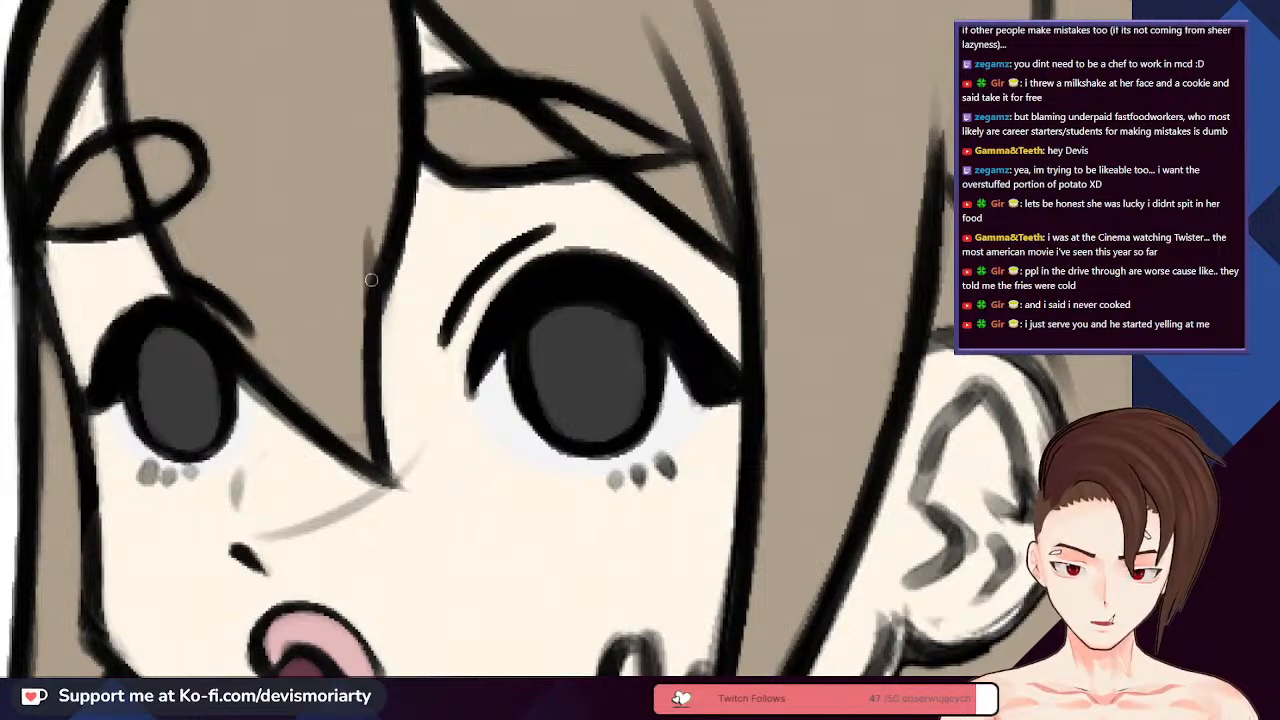
pyautogui.scroll(-6, 375, 283)
pyautogui.scroll(1, 410, 131)
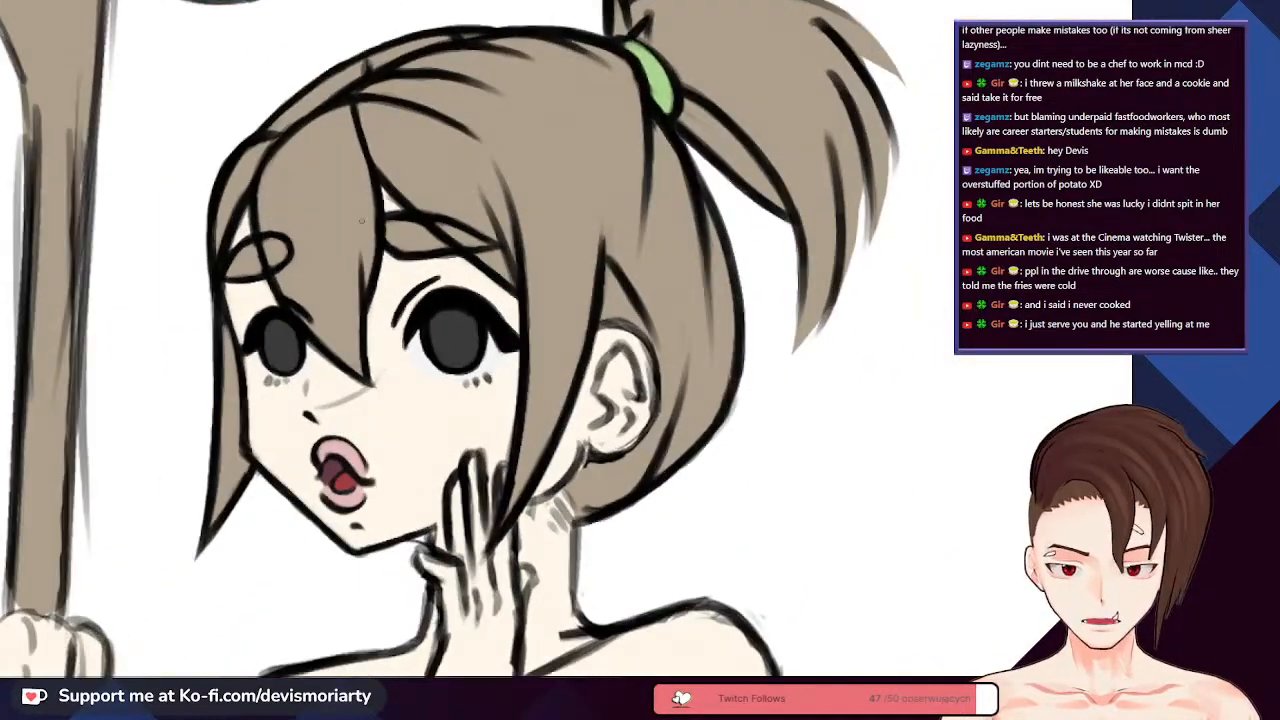
pyautogui.scroll(3, 368, 233)
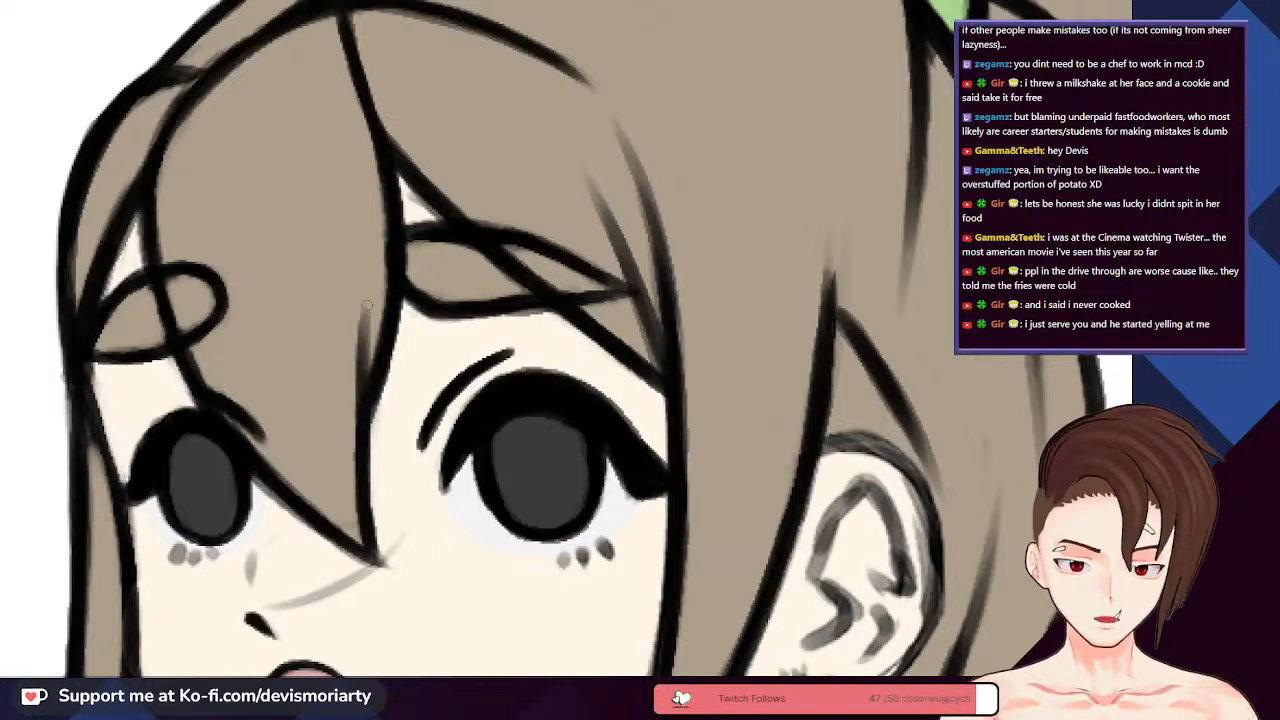
pyautogui.scroll(-1, 332, 142)
pyautogui.scroll(-4, 332, 142)
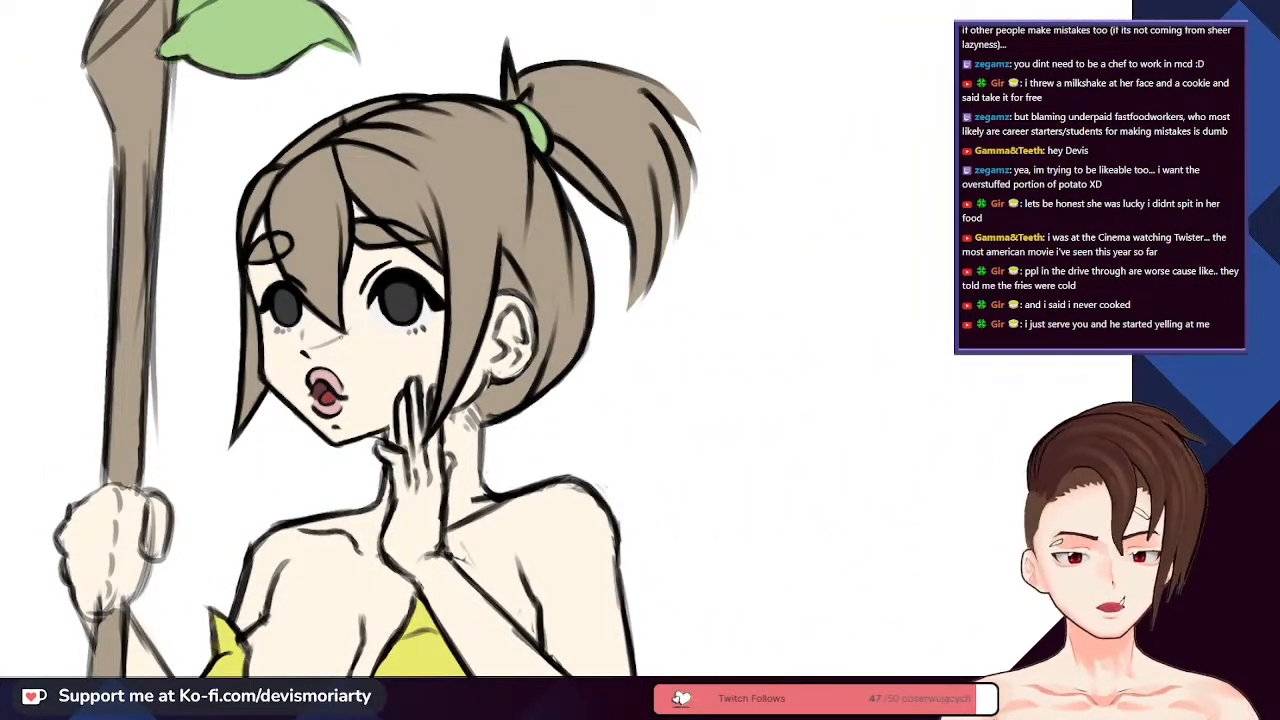
# - Lengthen the tapered strand line inside the centre bang upwards past the near eyebrow
pyautogui.scroll(4, 330, 276)
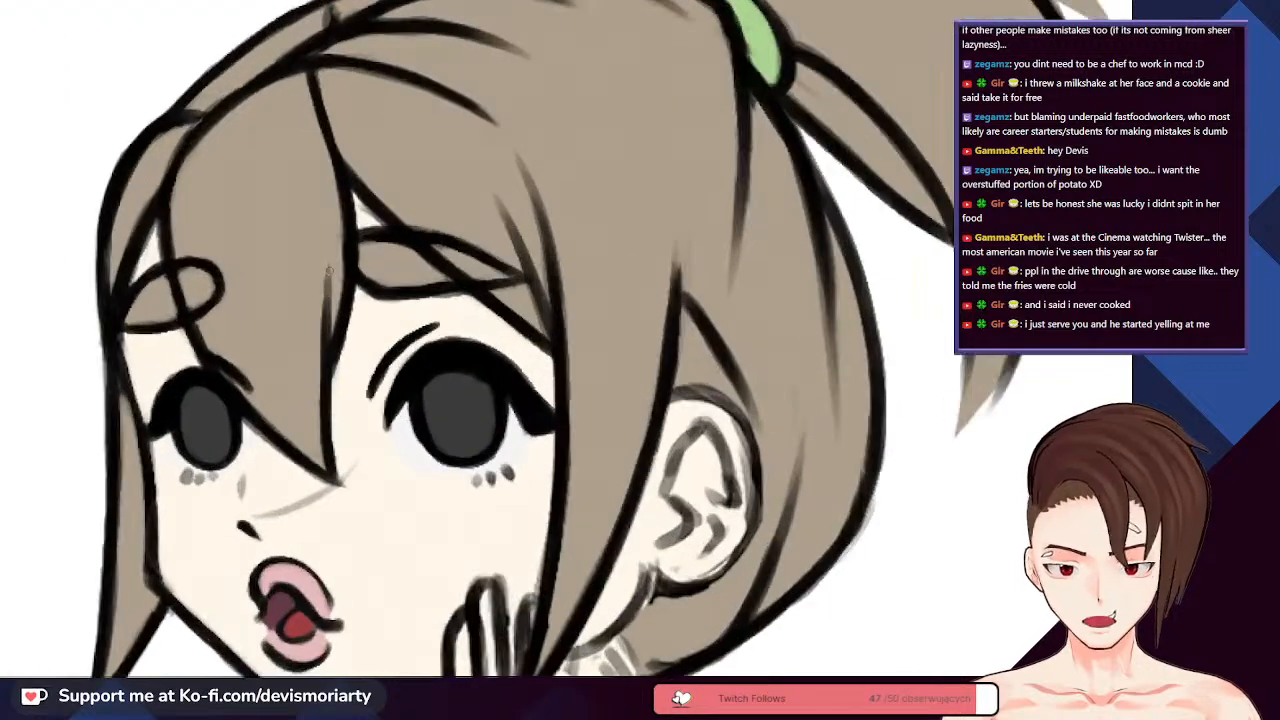
pyautogui.scroll(-2, 328, 265)
pyautogui.scroll(2, 325, 255)
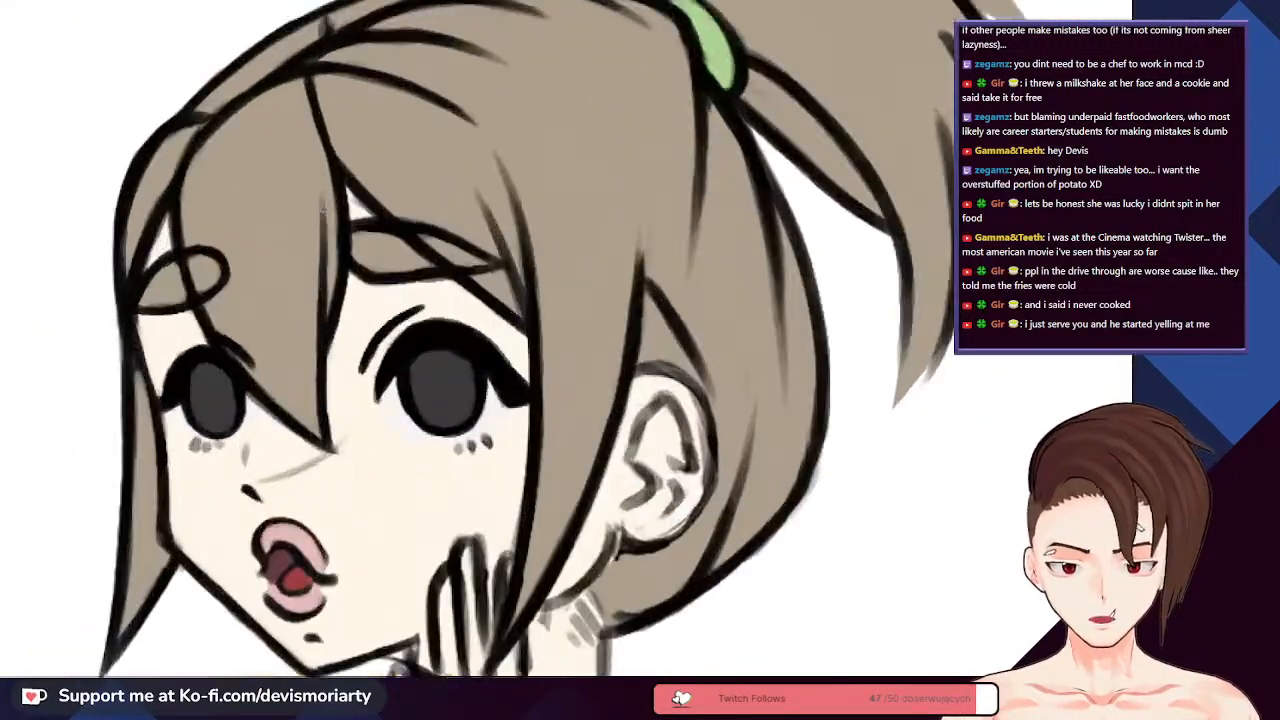
pyautogui.scroll(1, 325, 244)
pyautogui.scroll(-3, 323, 257)
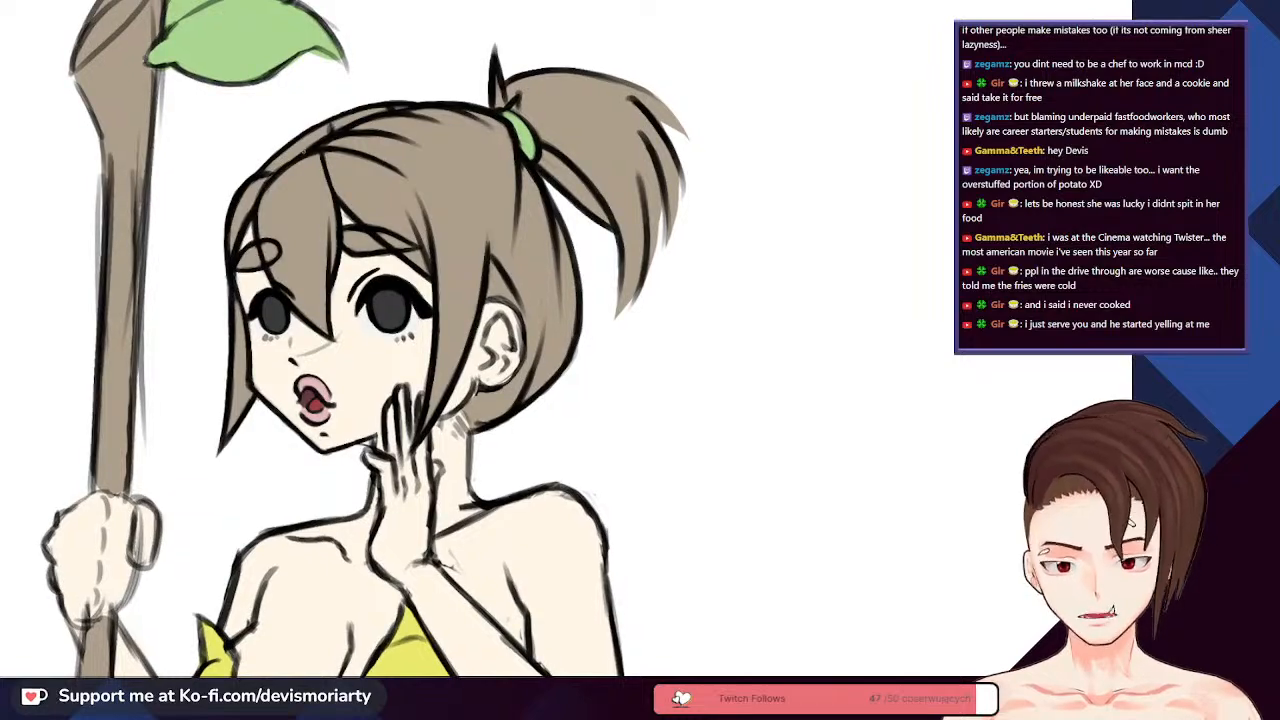
pyautogui.scroll(3, 334, 218)
pyautogui.scroll(3, 334, 218)
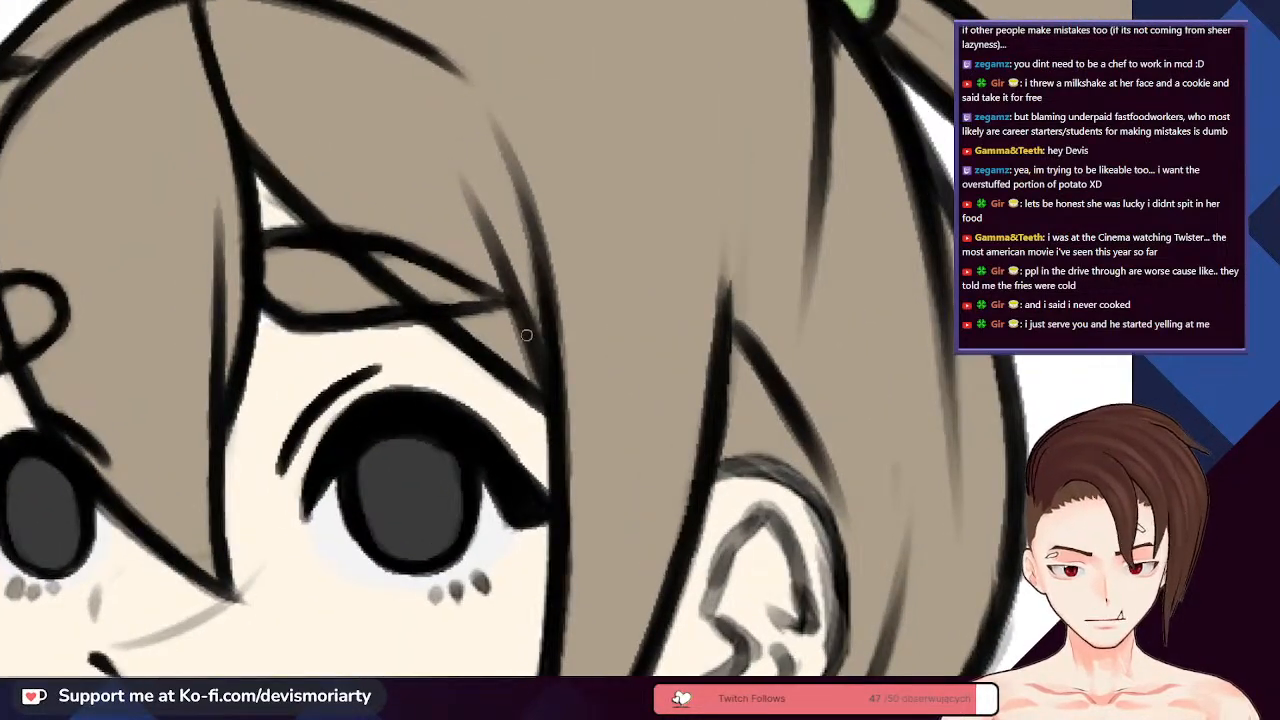
# - Erase the stray sketch marks under the jaw, beside the thumb of the raised hand
pyautogui.scroll(-5, 526, 335)
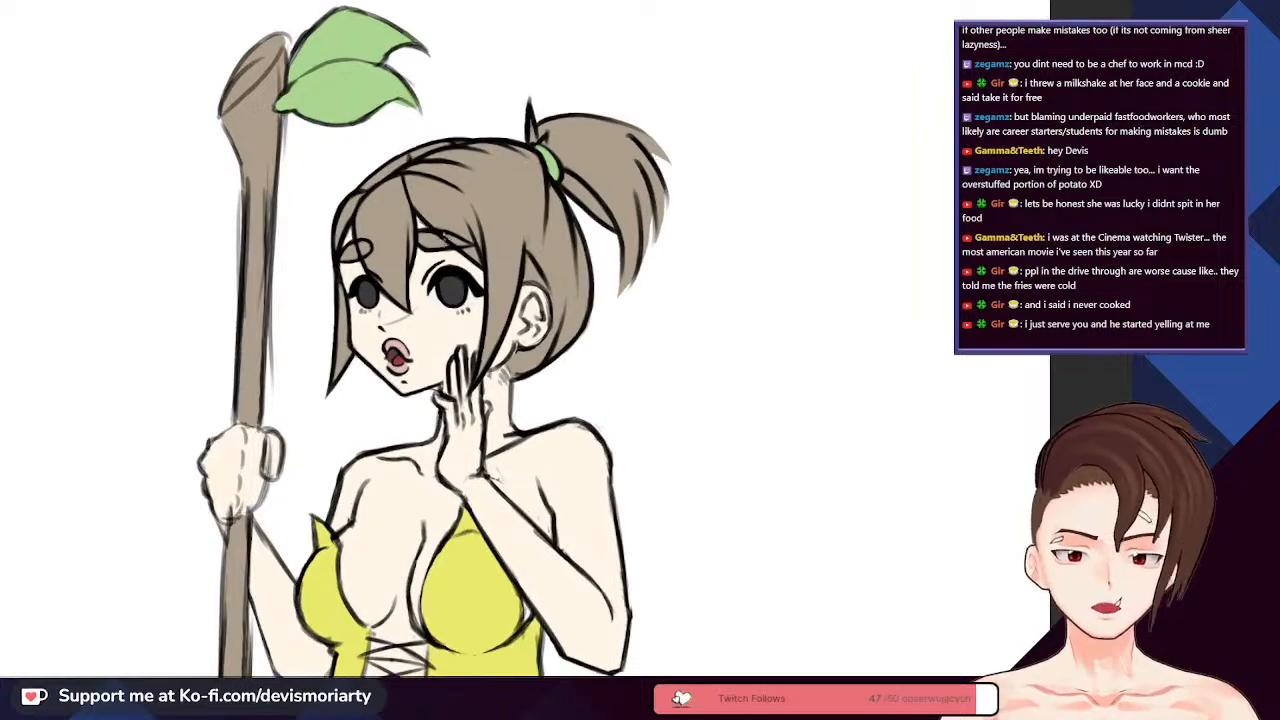
pyautogui.scroll(4, 361, 234)
pyautogui.scroll(-5, 440, 409)
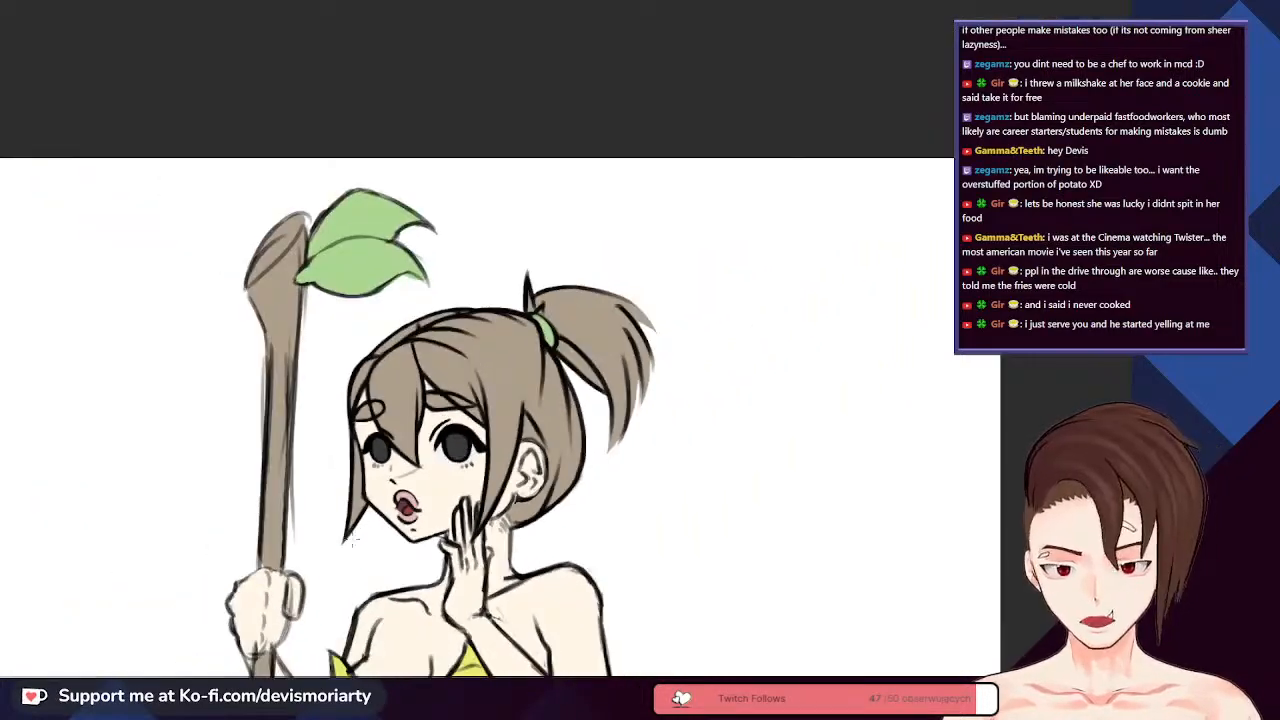
pyautogui.scroll(5, 352, 540)
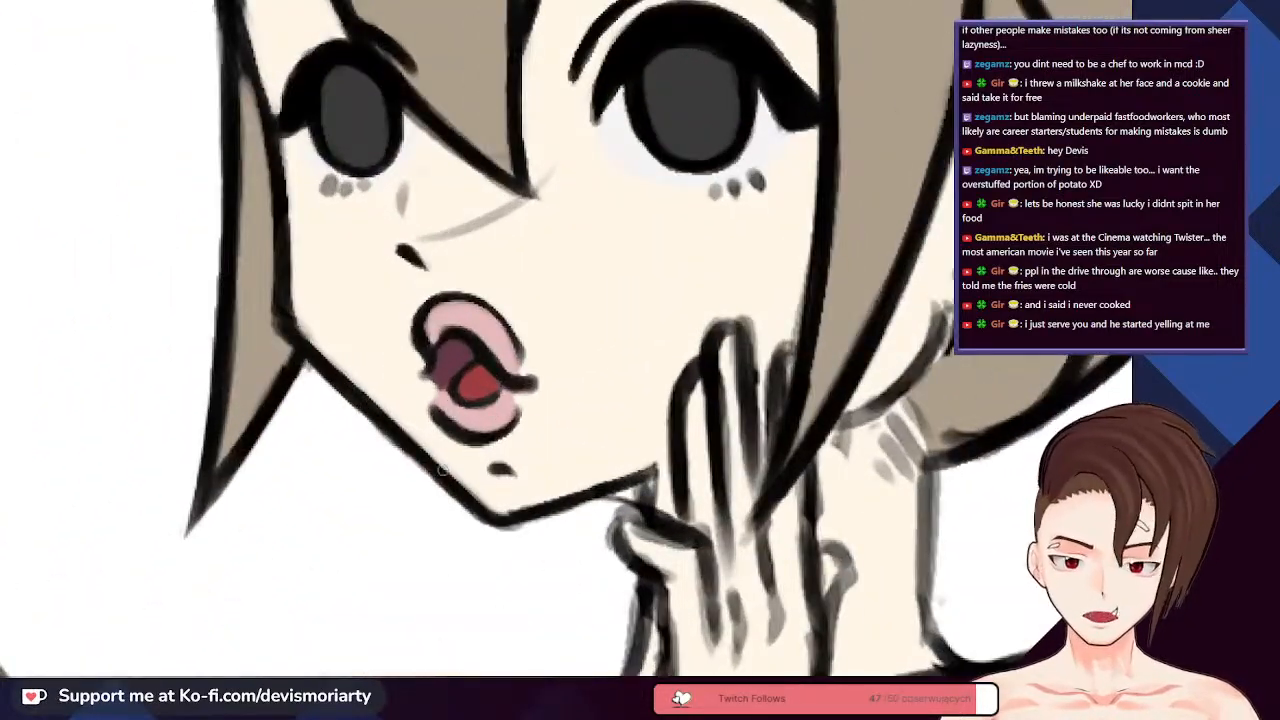
pyautogui.scroll(-5, 505, 508)
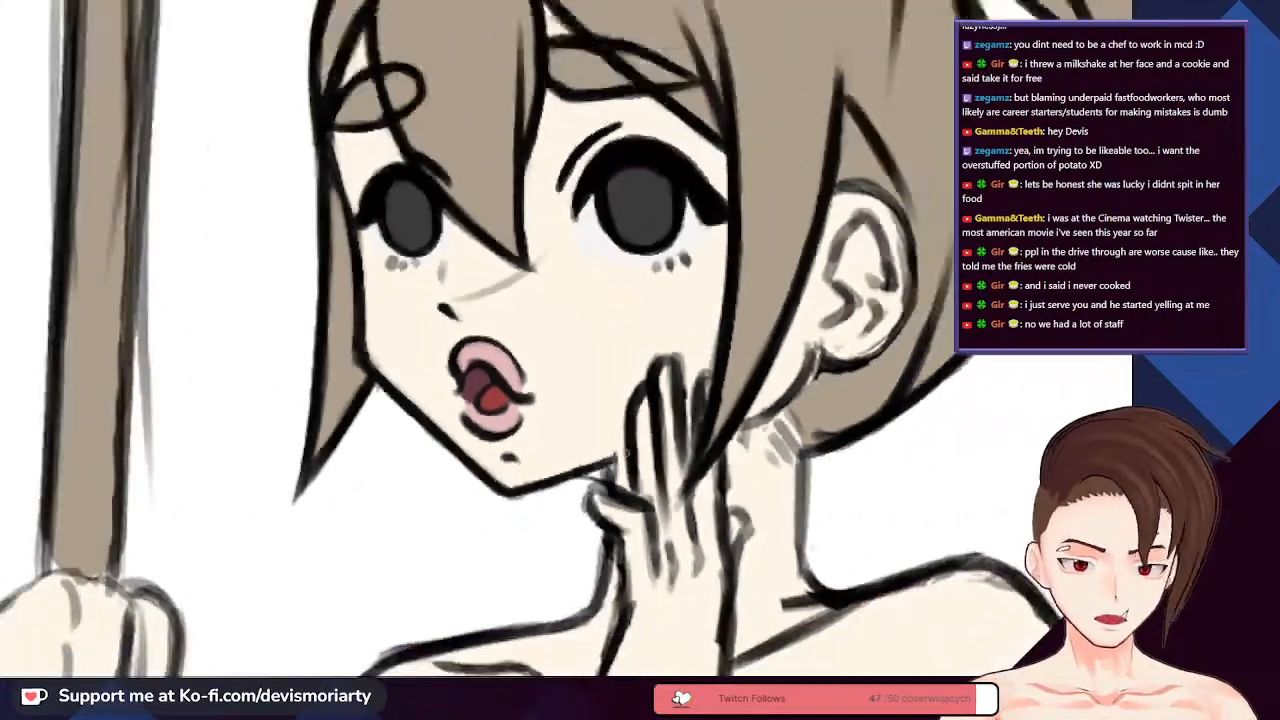
pyautogui.scroll(4, 567, 560)
pyautogui.scroll(-4, 554, 461)
pyautogui.scroll(6, 535, 456)
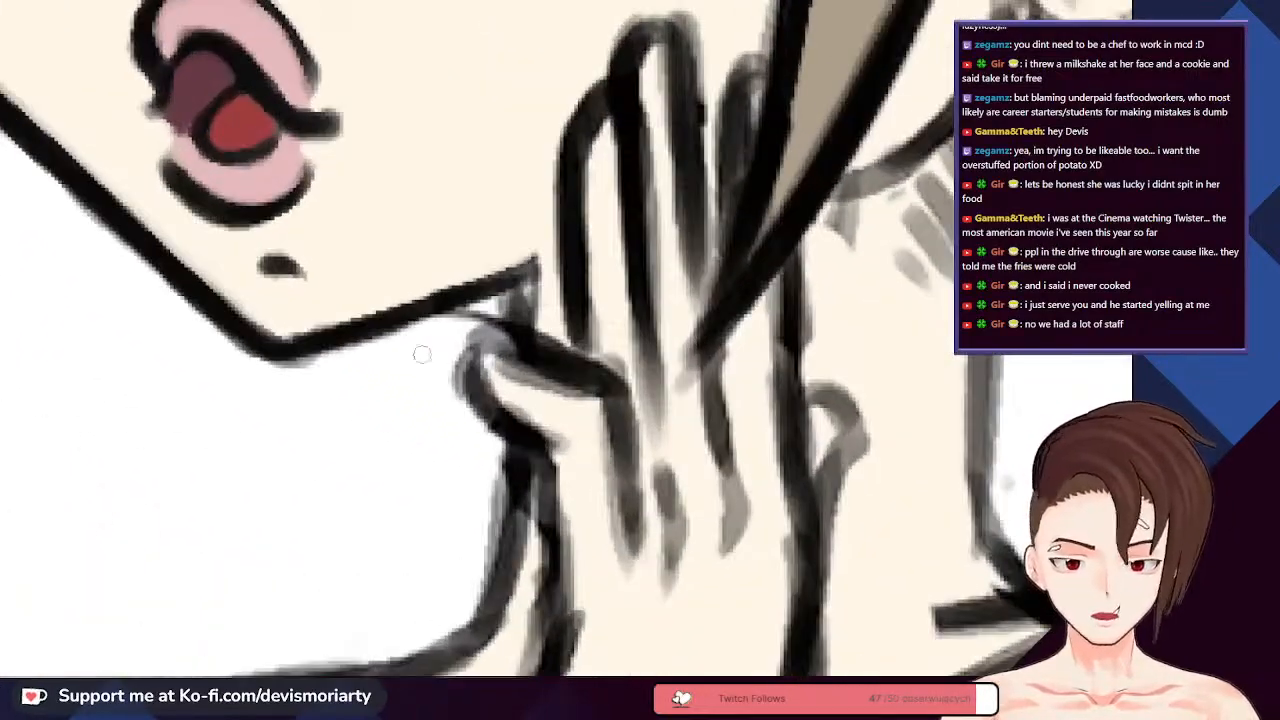
pyautogui.scroll(-2, 529, 282)
pyautogui.scroll(2, 516, 294)
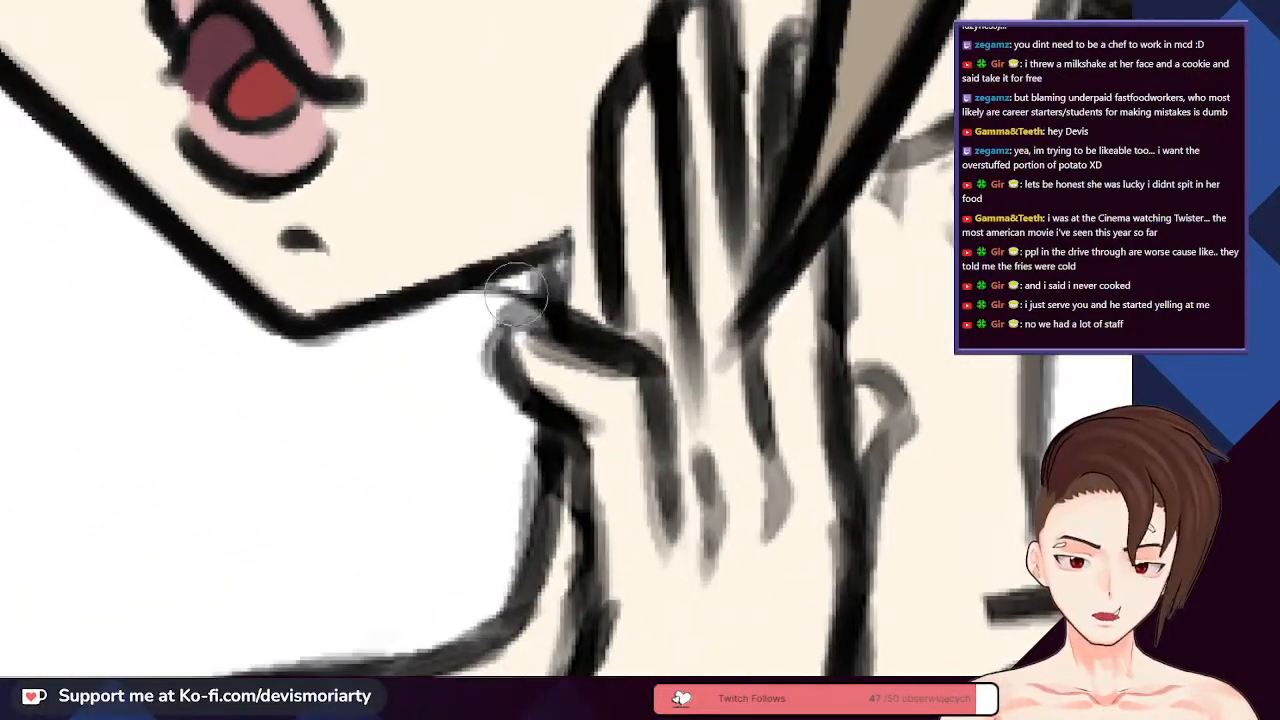
pyautogui.scroll(-4, 438, 316)
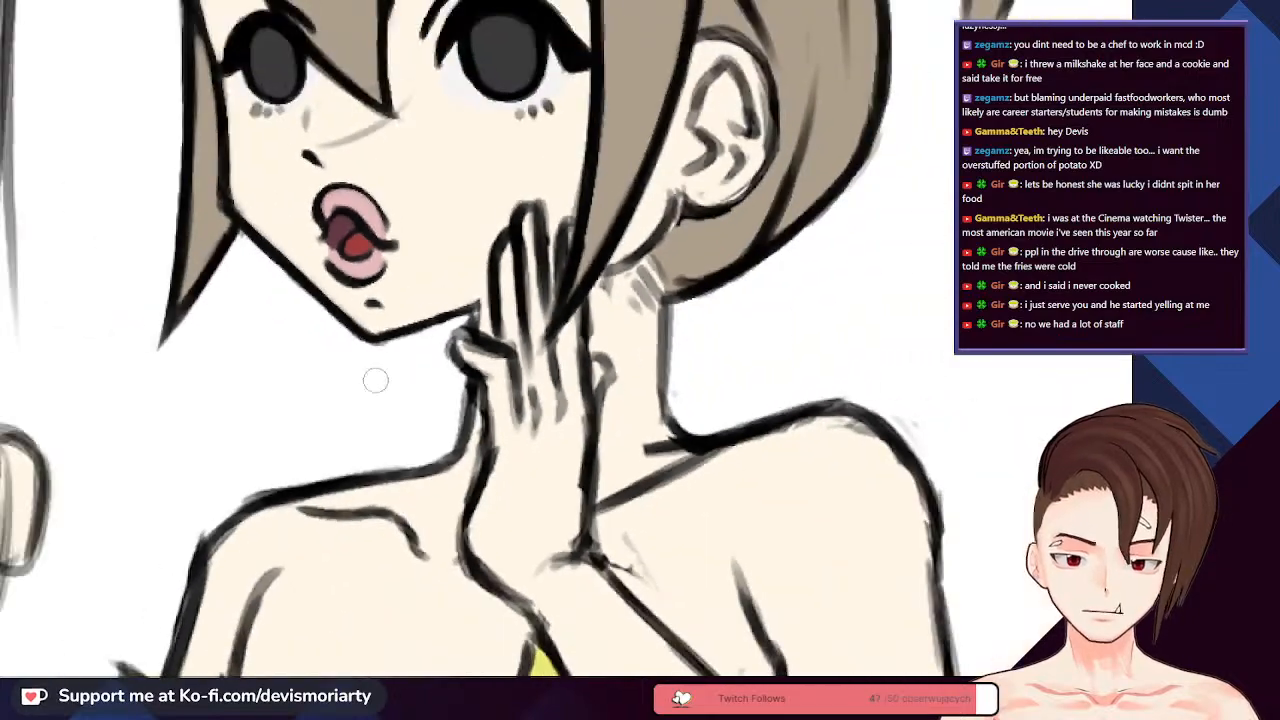
# - Darken the short line joining the end of the jaw to the raised hand's thumb
pyautogui.scroll(4, 445, 322)
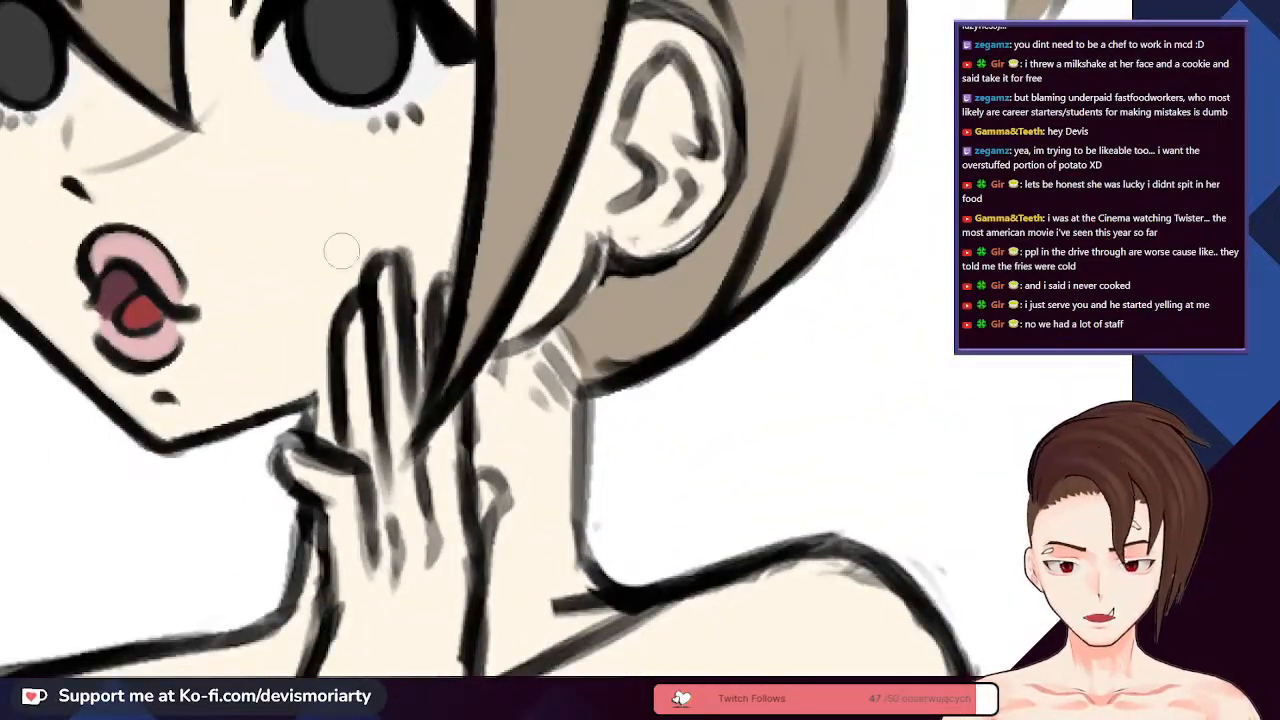
pyautogui.scroll(2, 305, 425)
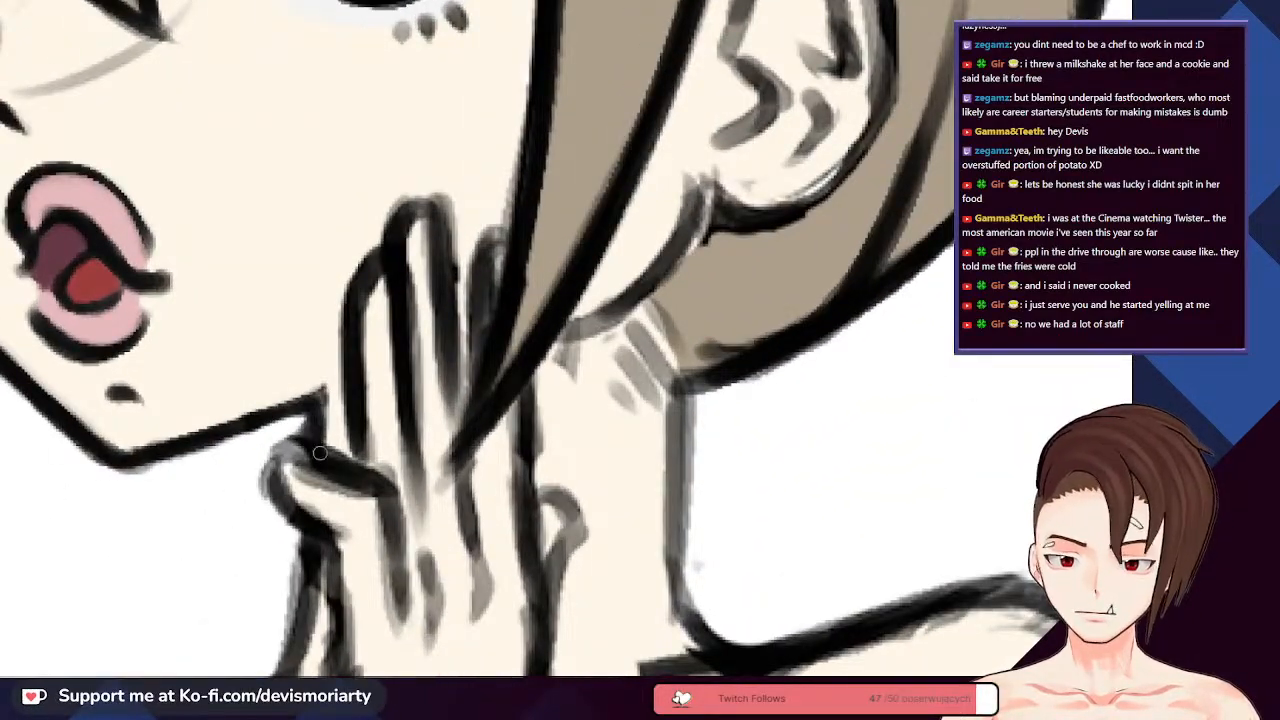
pyautogui.scroll(-4, 312, 440)
pyautogui.scroll(-4, 303, 515)
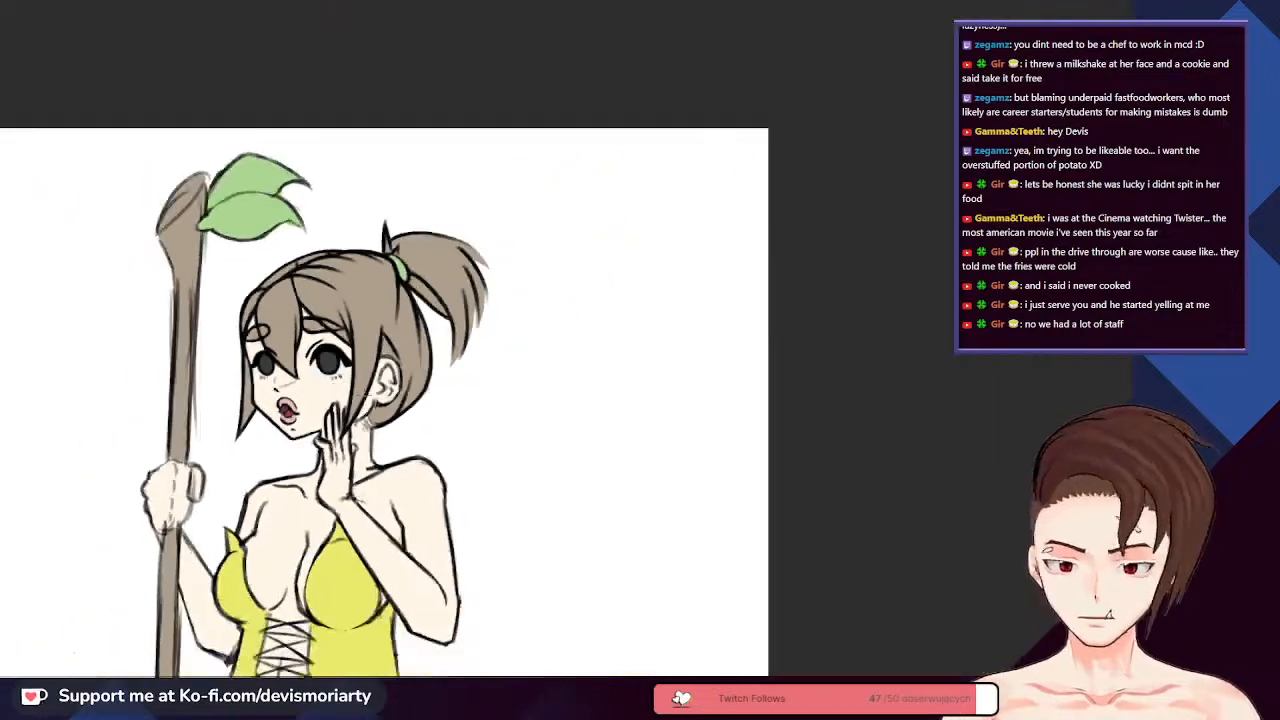
# - Ink the back line of the neck from the hair's lower edge down to the shoulder and clean its outer edge
pyautogui.scroll(5, 330, 480)
pyautogui.moveTo(380, 526); pyautogui.dragTo(365, 400)
pyautogui.scroll(-4, 365, 396)
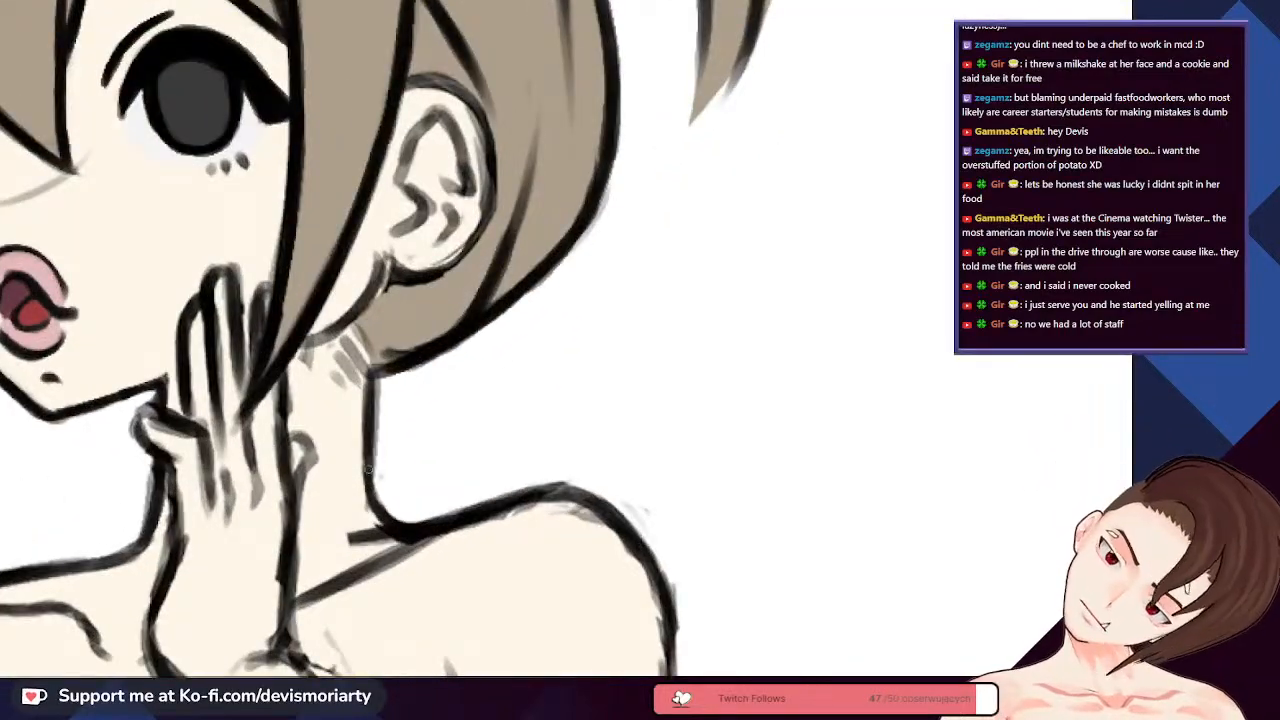
pyautogui.scroll(5, 365, 396)
pyautogui.moveTo(372, 354); pyautogui.dragTo(416, 430)
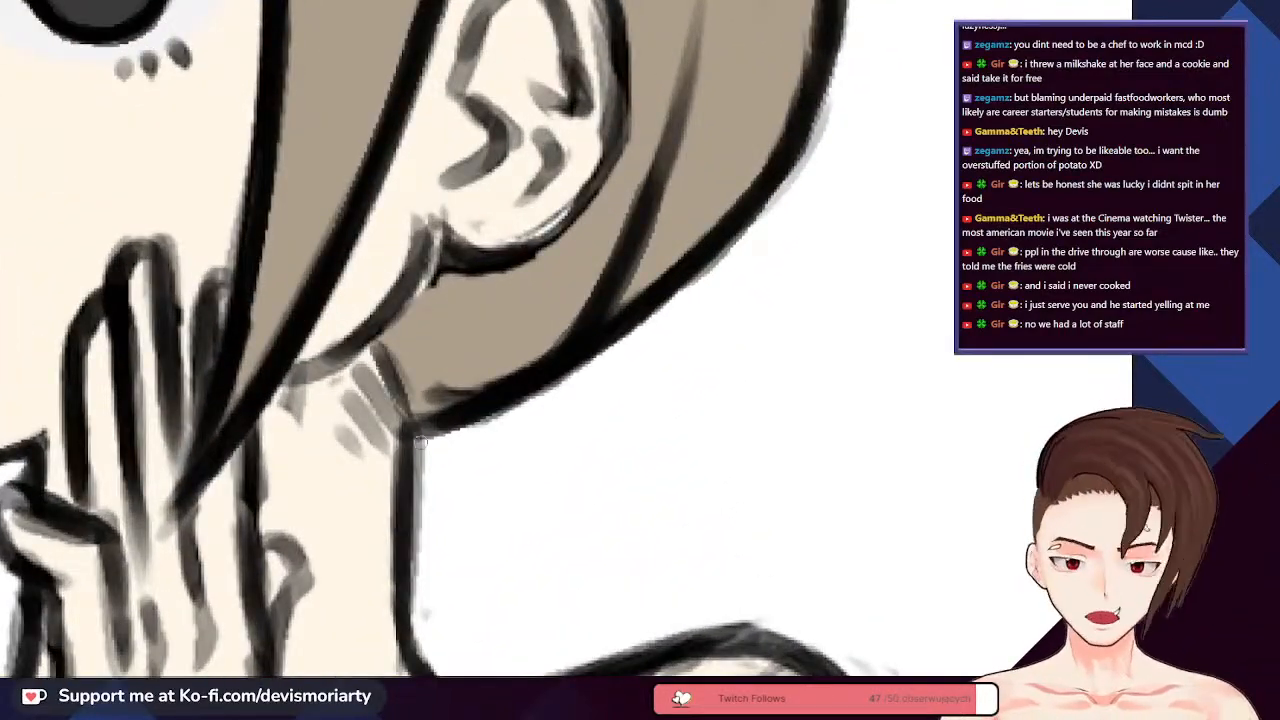
pyautogui.moveTo(362, 326)
pyautogui.mouseDown()
pyautogui.moveTo(424, 448)
pyautogui.moveTo(442, 442)
pyautogui.mouseUp()
pyautogui.scroll(-3, 447, 467)
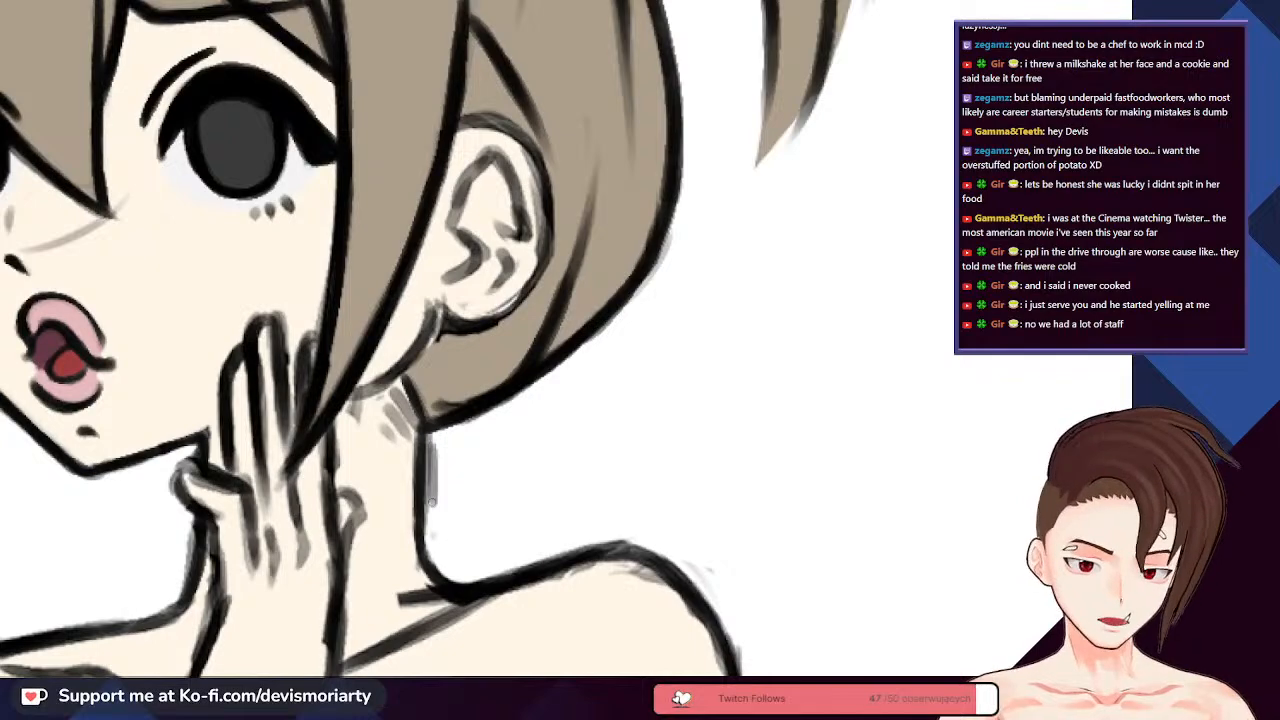
pyautogui.scroll(-2, 420, 467)
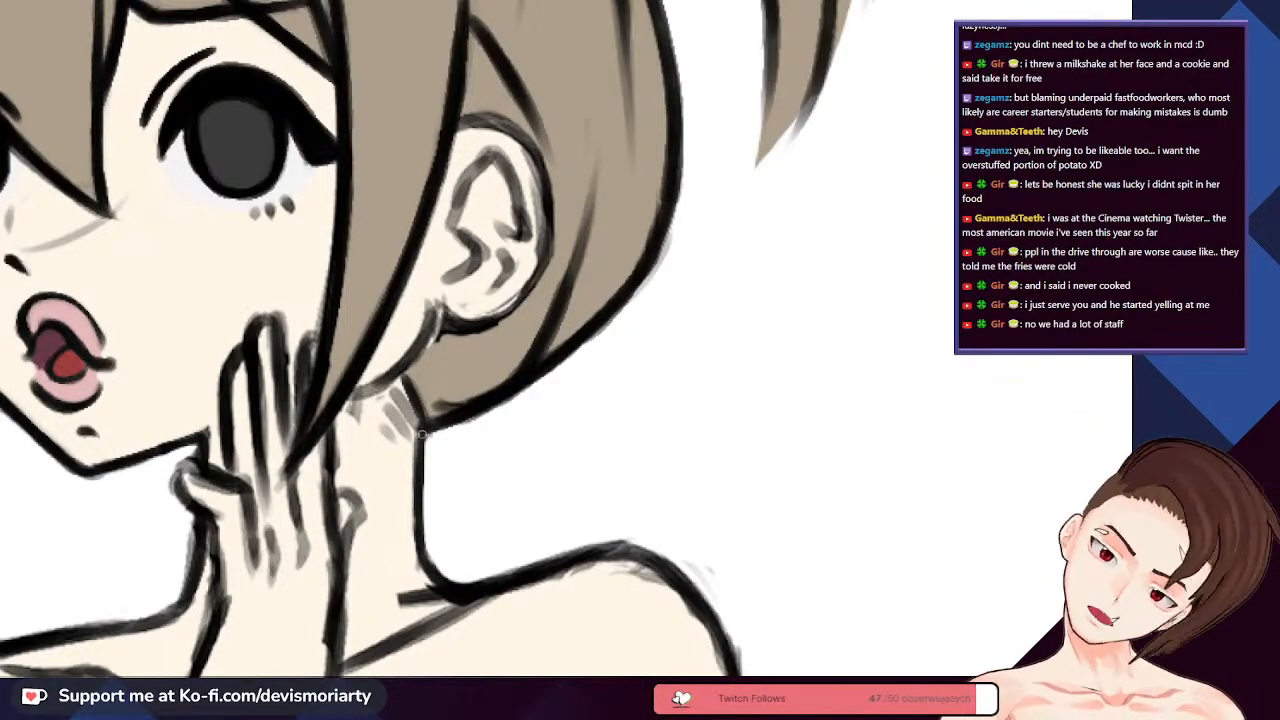
pyautogui.scroll(2, 421, 462)
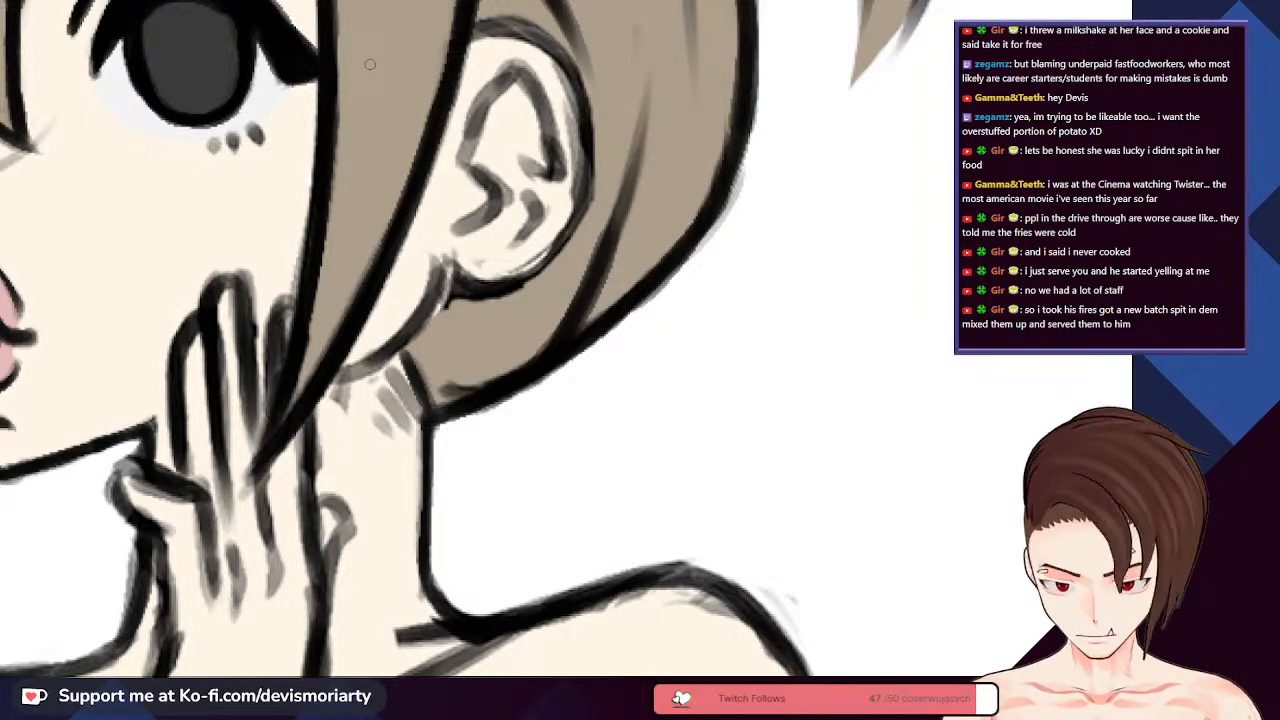
pyautogui.scroll(-2, 370, 64)
pyautogui.scroll(4, 430, 190)
pyautogui.moveTo(419, 222); pyautogui.dragTo(427, 166)
pyautogui.scroll(-2, 390, 375)
pyautogui.scroll(1, 397, 370)
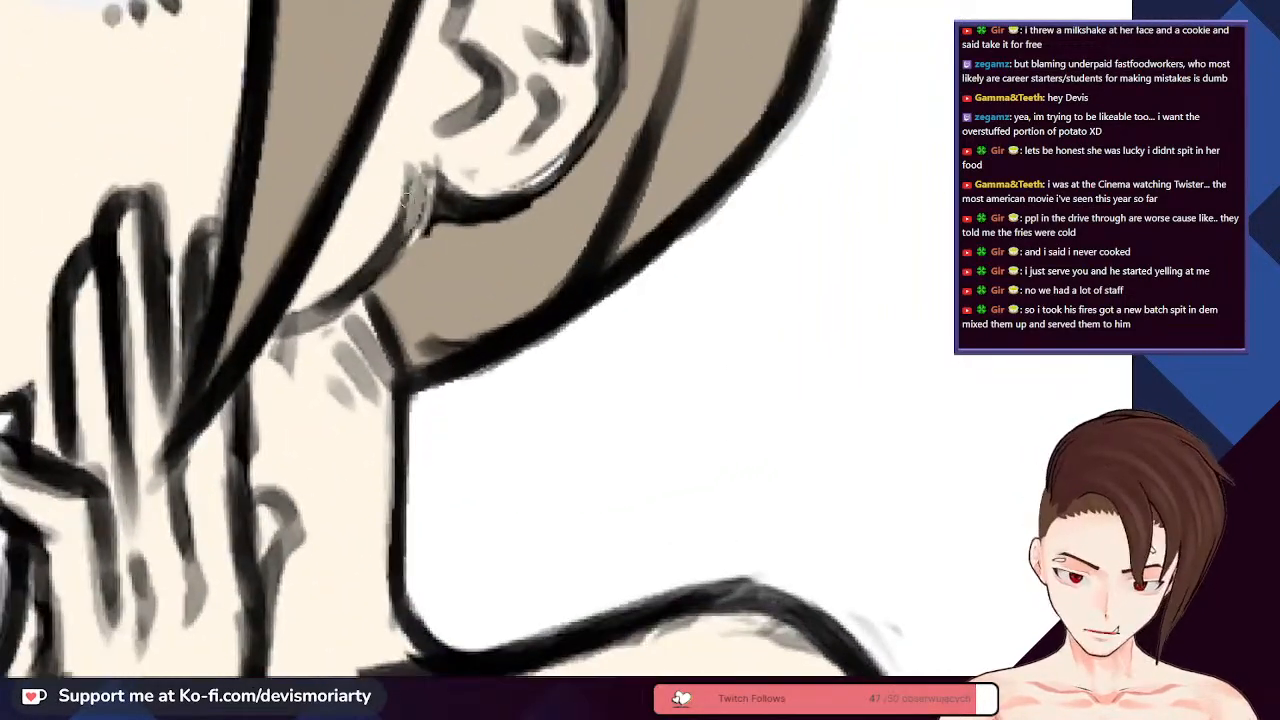
pyautogui.hotkey('ctrl', 'z')
# - Ink the jaw line running down from the earlobe and cover the stray marks beside it with the sampled skin colour
pyautogui.scroll(-1, 398, 369)
pyautogui.scroll(4, 475, 368)
pyautogui.scroll(-4, 475, 367)
pyautogui.scroll(3, 396, 250)
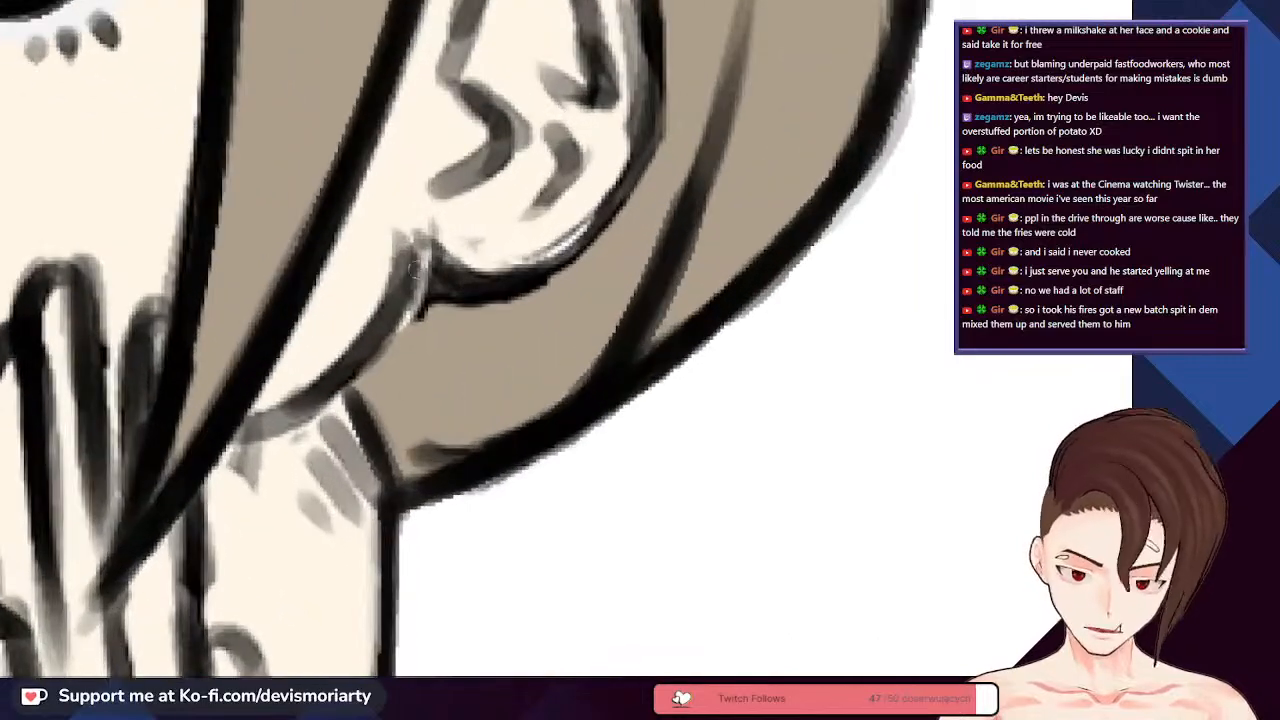
pyautogui.moveTo(425, 249); pyautogui.dragTo(376, 350)
pyautogui.keyDown('alt'); pyautogui.click(396, 215); pyautogui.keyUp('alt')
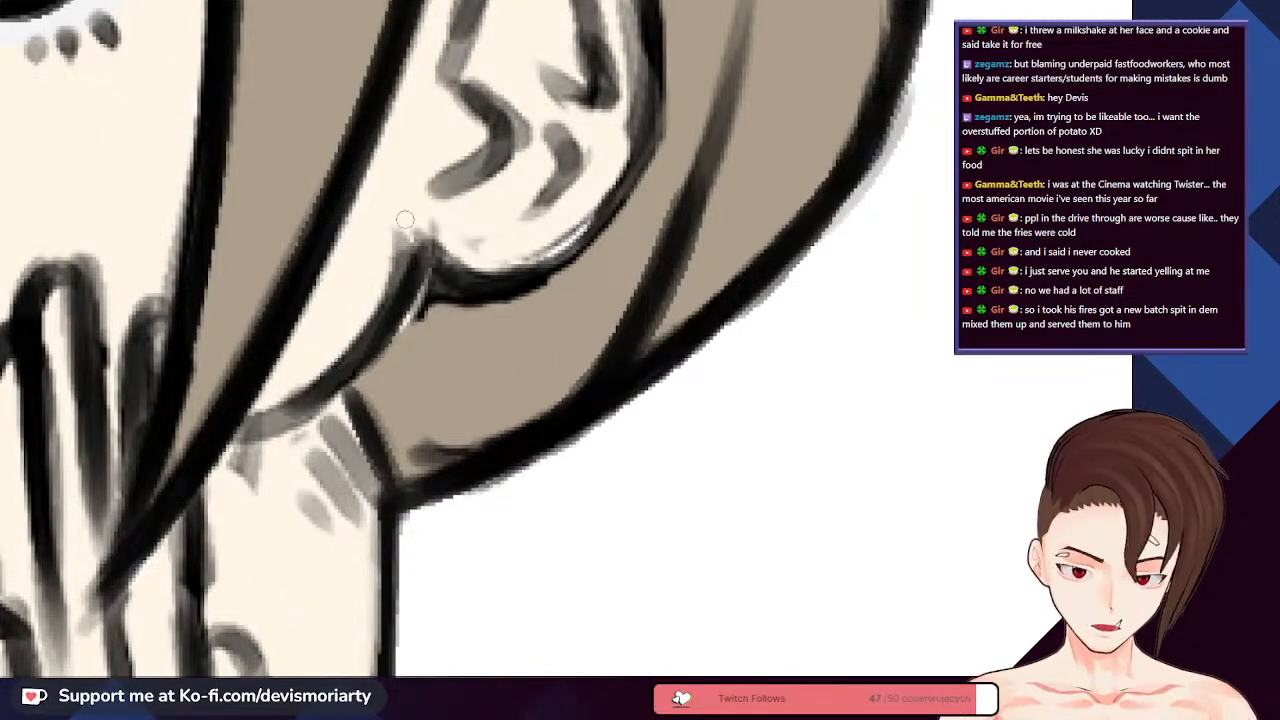
pyautogui.moveTo(400, 220); pyautogui.dragTo(340, 342)
pyautogui.scroll(1, 513, 439)
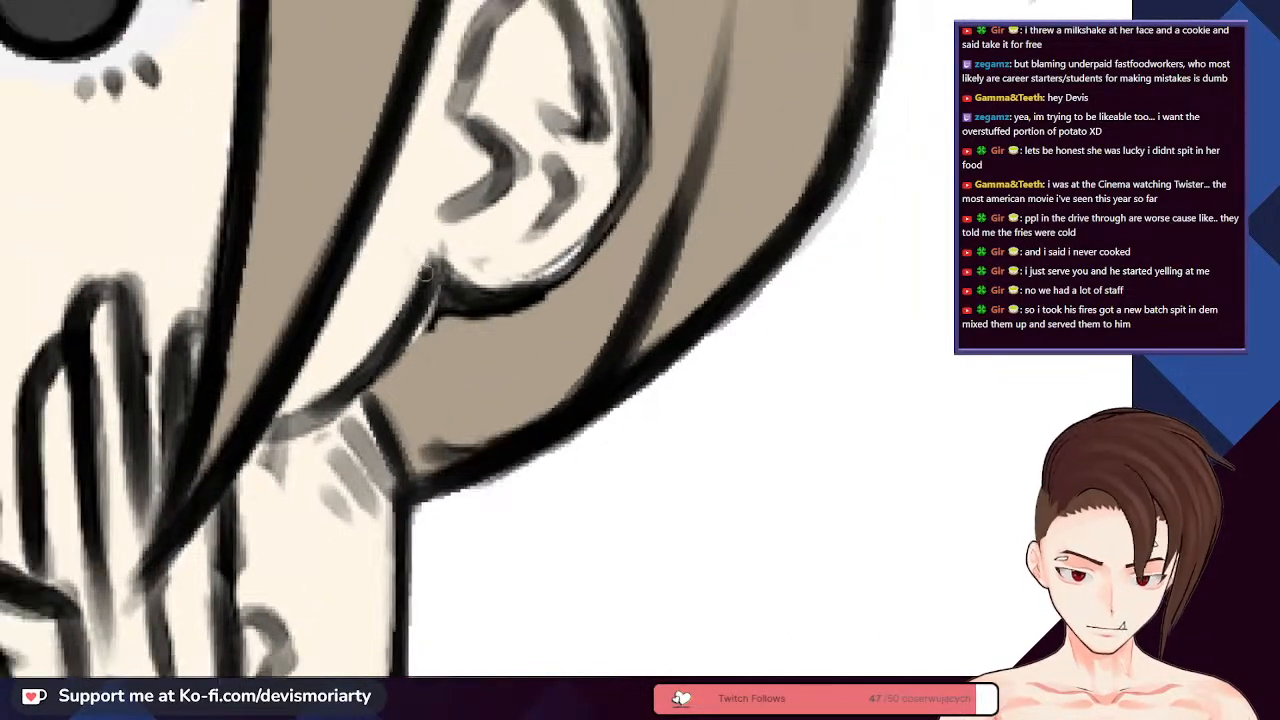
pyautogui.moveTo(430, 262)
pyautogui.mouseDown()
pyautogui.moveTo(398, 345)
pyautogui.moveTo(350, 390)
pyautogui.mouseUp()
pyautogui.scroll(-1, 427, 290)
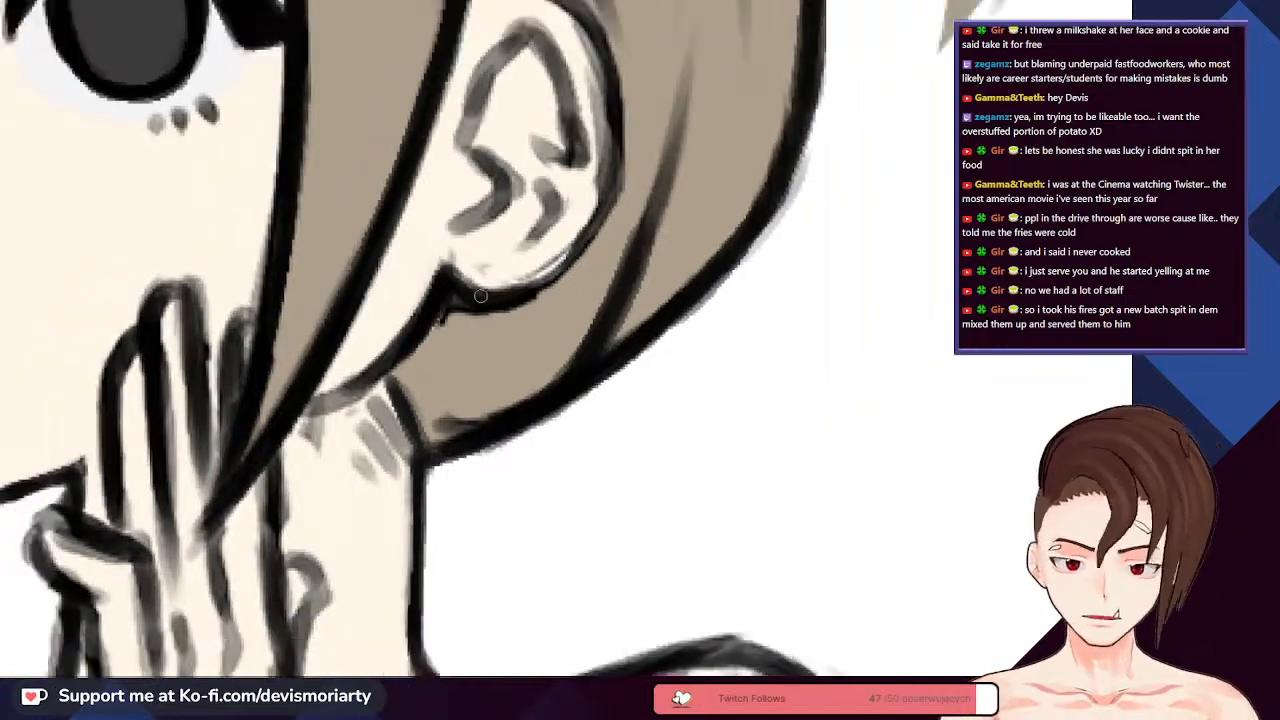
# - Ink the ear's outer outline from the lobe upwards along its back edge
pyautogui.moveTo(490, 297); pyautogui.dragTo(596, 244)
pyautogui.moveTo(546, 300)
pyautogui.mouseDown()
pyautogui.moveTo(618, 152)
pyautogui.moveTo(624, 68)
pyautogui.mouseUp()
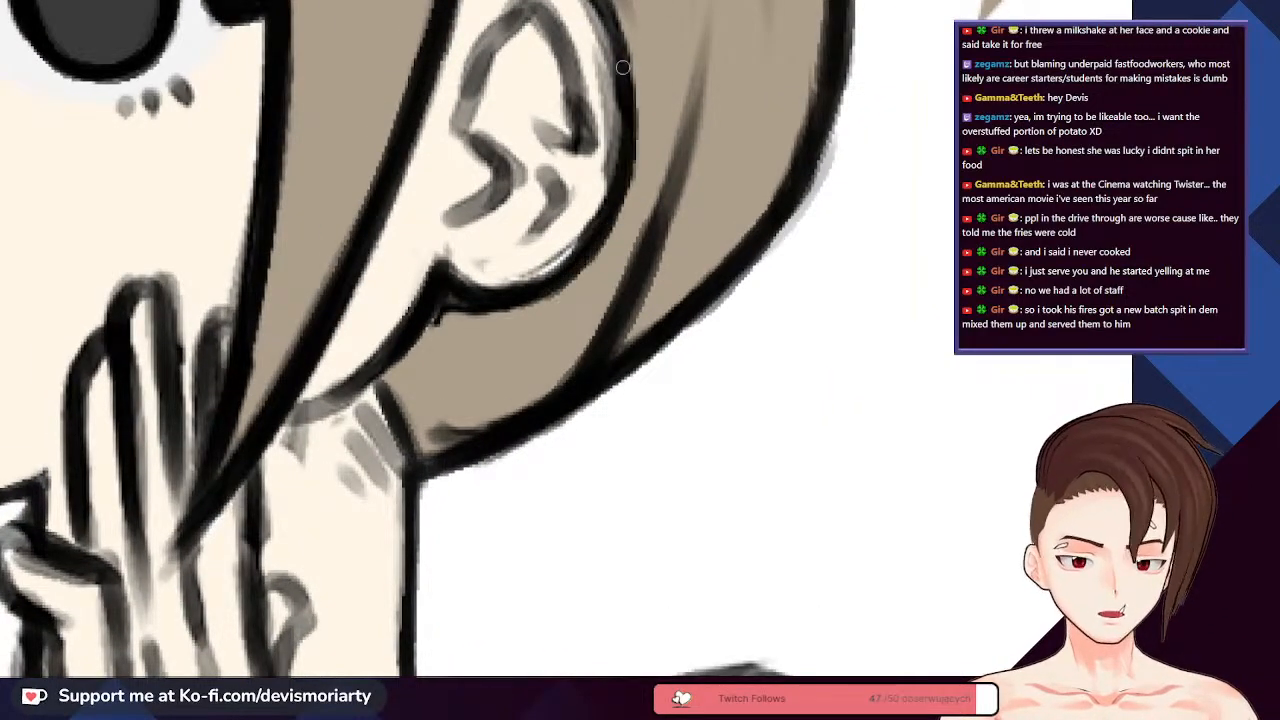
pyautogui.scroll(1, 475, 219)
pyautogui.moveTo(521, 274)
pyautogui.mouseDown()
pyautogui.moveTo(590, 266)
pyautogui.moveTo(620, 235)
pyautogui.moveTo(672, 110)
pyautogui.moveTo(670, 70)
pyautogui.mouseUp()
pyautogui.scroll(-3, 640, 200)
pyautogui.scroll(3, 599, 204)
pyautogui.scroll(2, 597, 204)
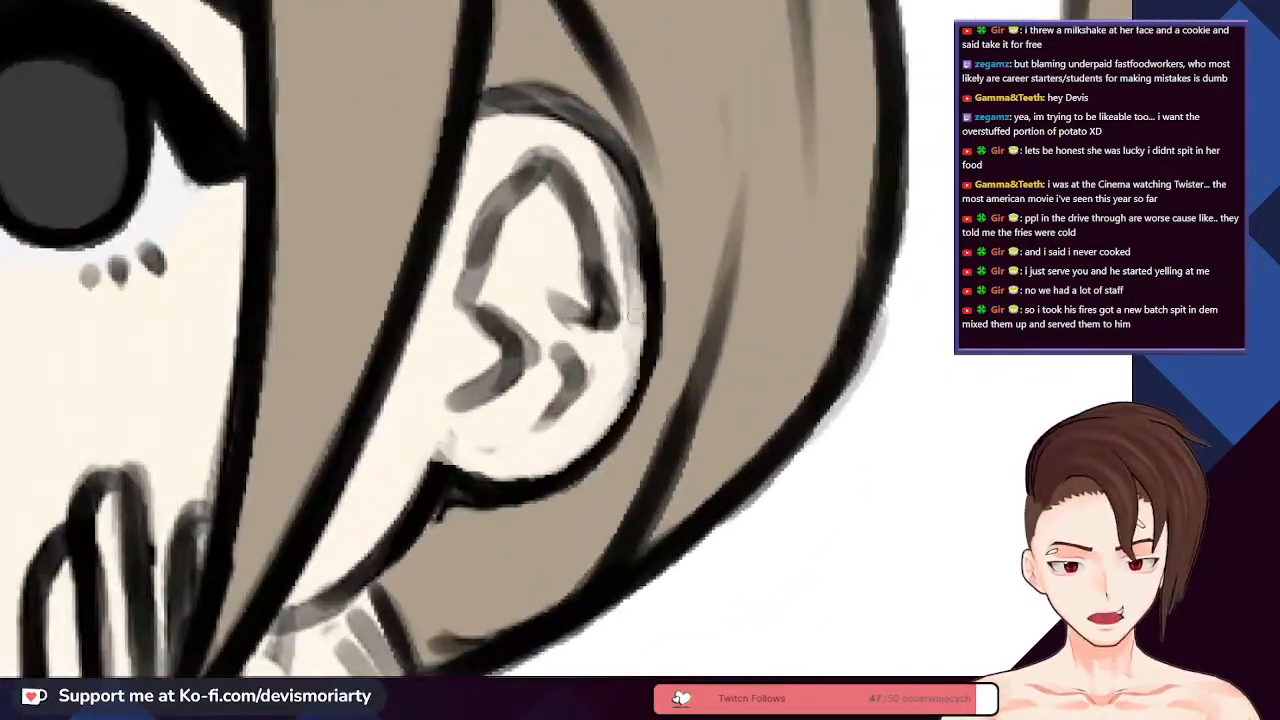
# - Paint out the grey sketch edge inside the ear's back contour and tidy the inner edge of the lobe outline
pyautogui.moveTo(630, 300)
pyautogui.mouseDown()
pyautogui.moveTo(618, 180)
pyautogui.moveTo(600, 155)
pyautogui.mouseUp()
pyautogui.scroll(-1, 580, 389)
pyautogui.scroll(2, 530, 440)
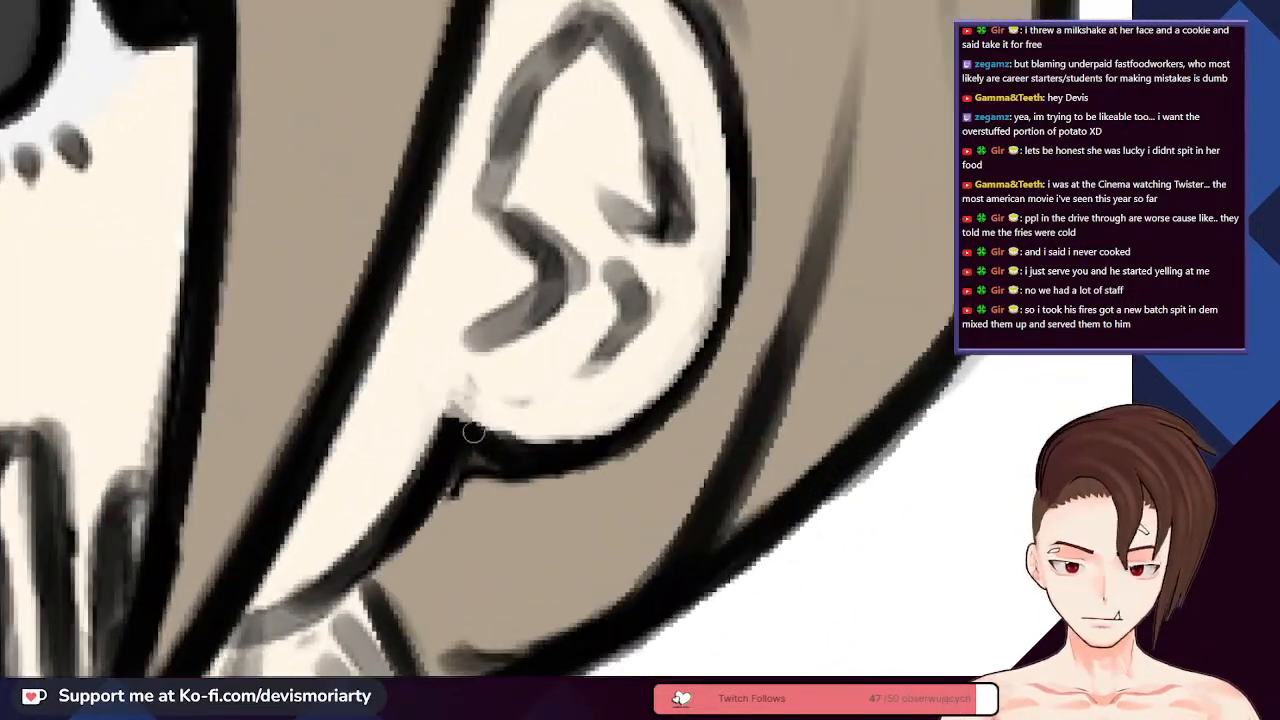
pyautogui.moveTo(492, 464)
pyautogui.mouseDown()
pyautogui.moveTo(563, 464)
pyautogui.moveTo(719, 287)
pyautogui.mouseUp()
pyautogui.moveTo(622, 444)
pyautogui.mouseDown()
pyautogui.moveTo(719, 254)
pyautogui.moveTo(730, 190)
pyautogui.mouseUp()
pyautogui.scroll(-3, 690, 368)
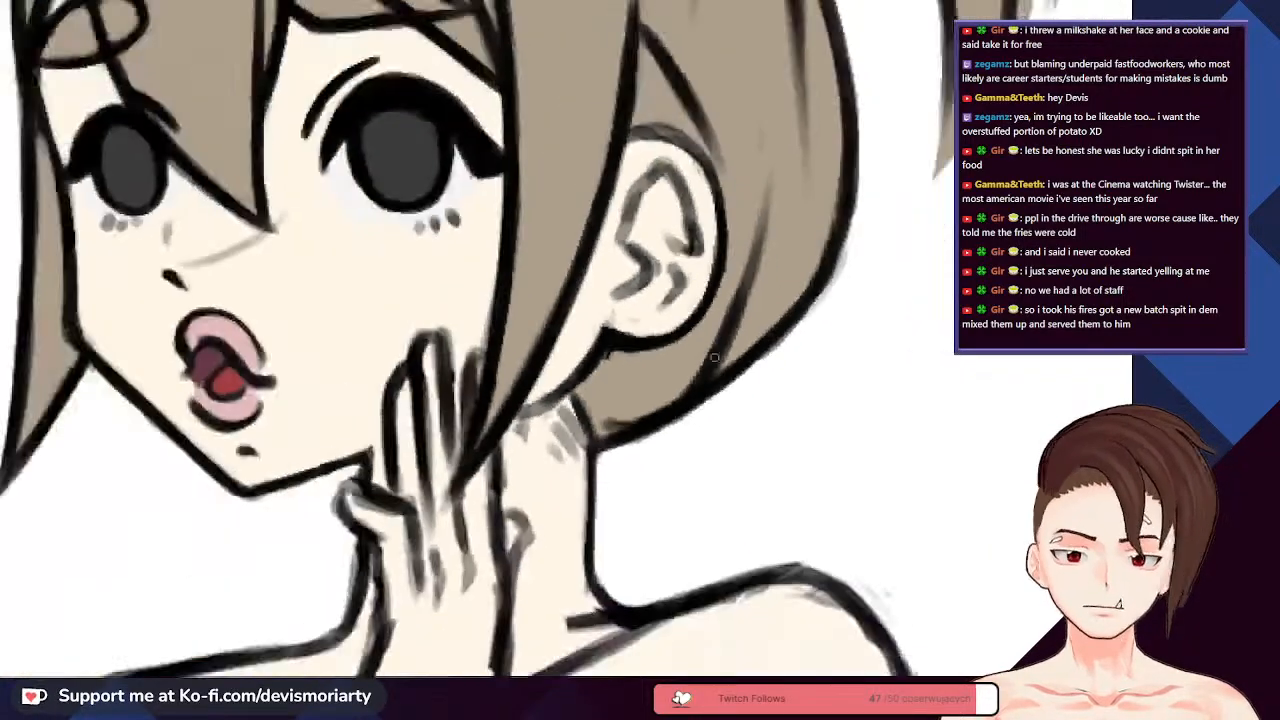
# - Thicken the earlobe outline with solid black from its junction with the jaw up to the back of the ear
pyautogui.scroll(4, 500, 412)
pyautogui.moveTo(499, 414)
pyautogui.mouseDown()
pyautogui.moveTo(508, 382)
pyautogui.moveTo(597, 406)
pyautogui.moveTo(615, 401)
pyautogui.moveTo(528, 386)
pyautogui.moveTo(687, 378)
pyautogui.moveTo(544, 375)
pyautogui.moveTo(621, 396)
pyautogui.moveTo(548, 379)
pyautogui.moveTo(583, 358)
pyautogui.moveTo(493, 351)
pyautogui.moveTo(655, 365)
pyautogui.moveTo(546, 362)
pyautogui.moveTo(611, 364)
pyautogui.moveTo(766, 322)
pyautogui.moveTo(688, 362)
pyautogui.moveTo(770, 293)
pyautogui.moveTo(847, 181)
pyautogui.mouseUp()
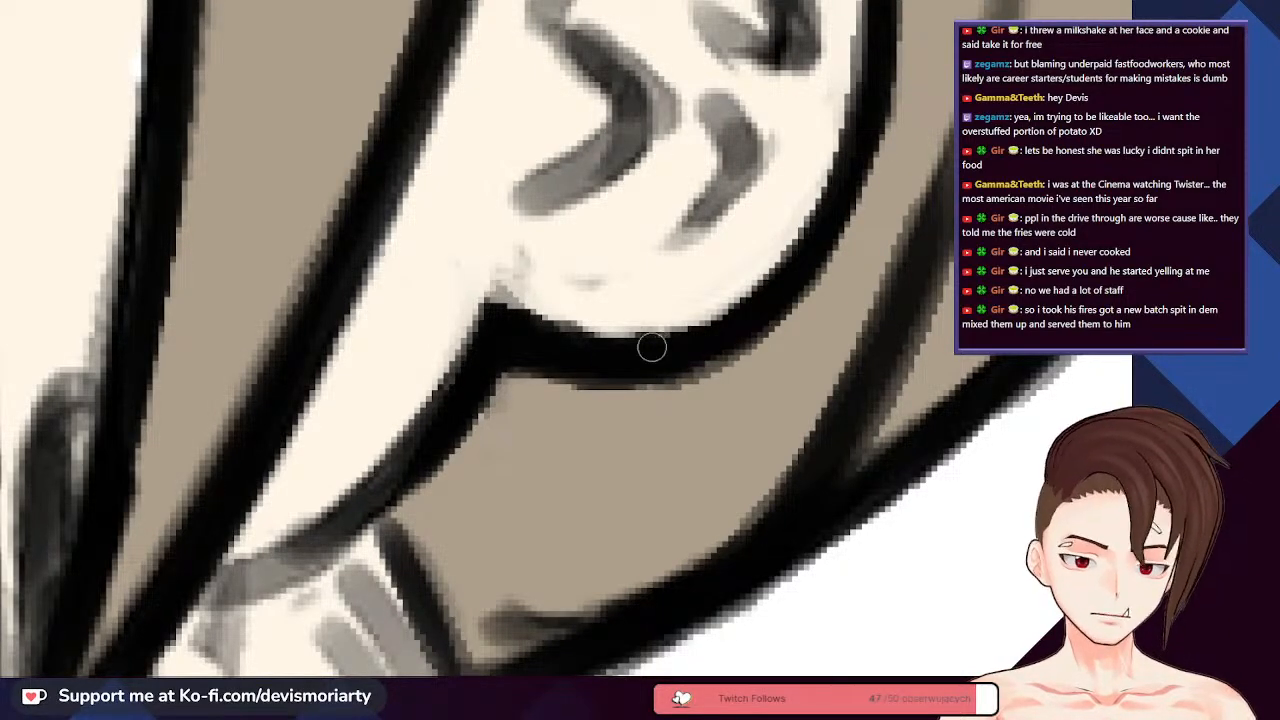
pyautogui.moveTo(651, 346)
pyautogui.mouseDown()
pyautogui.moveTo(778, 270)
pyautogui.moveTo(841, 178)
pyautogui.mouseUp()
pyautogui.moveTo(721, 330); pyautogui.dragTo(860, 48)
pyautogui.scroll(-3, 795, 188)
pyautogui.scroll(-3, 795, 188)
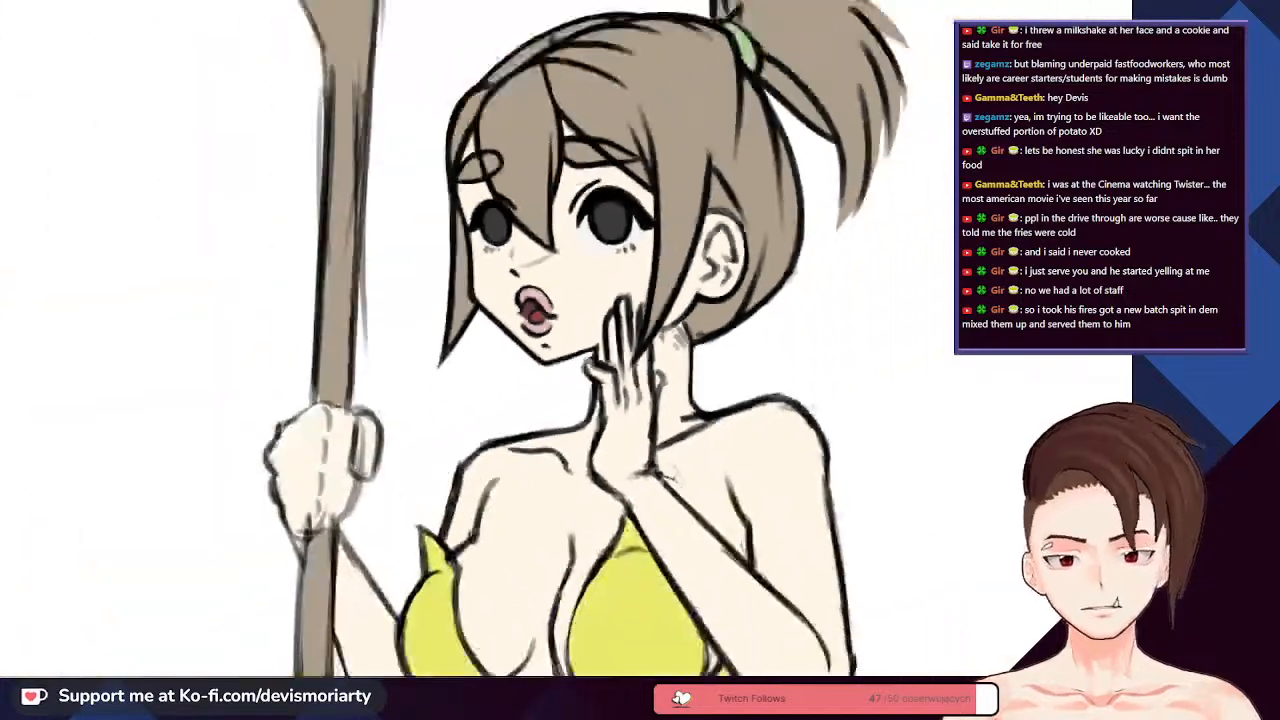
# - Ink the top curve of the ear from the side hair strand round to its back edge
pyautogui.scroll(5, 560, 150)
pyautogui.moveTo(595, 125)
pyautogui.mouseDown()
pyautogui.moveTo(524, 128)
pyautogui.moveTo(660, 200)
pyautogui.moveTo(688, 330)
pyautogui.moveTo(665, 390)
pyautogui.mouseUp()
pyautogui.scroll(-3, 665, 390)
pyautogui.scroll(3, 560, 450)
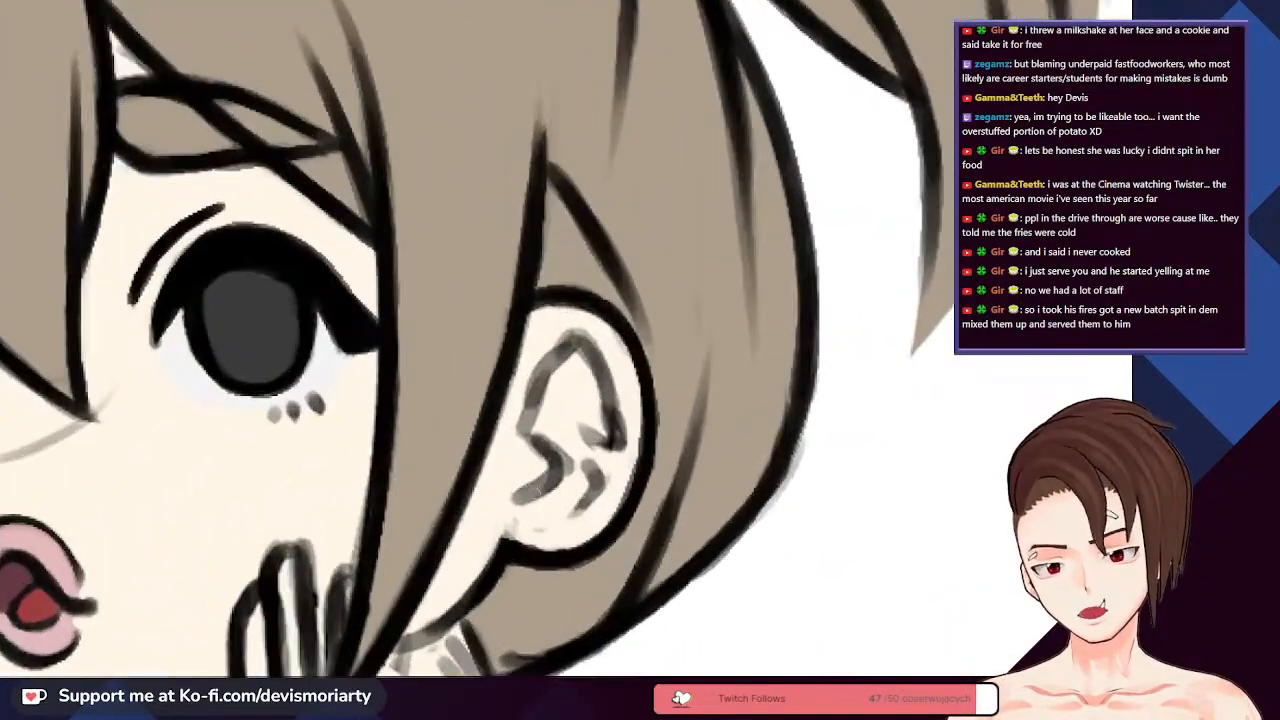
# - Darken the inner ear's lower fold and the front side of its upper arch
pyautogui.moveTo(508, 505)
pyautogui.mouseDown()
pyautogui.moveTo(545, 480)
pyautogui.moveTo(525, 440)
pyautogui.moveTo(556, 481)
pyautogui.mouseUp()
pyautogui.moveTo(522, 438)
pyautogui.mouseDown()
pyautogui.moveTo(547, 368)
pyautogui.moveTo(597, 328)
pyautogui.moveTo(628, 430)
pyautogui.moveTo(568, 405)
pyautogui.moveTo(605, 428)
pyautogui.moveTo(545, 371)
pyautogui.mouseUp()
pyautogui.hotkey('ctrl', 'z')
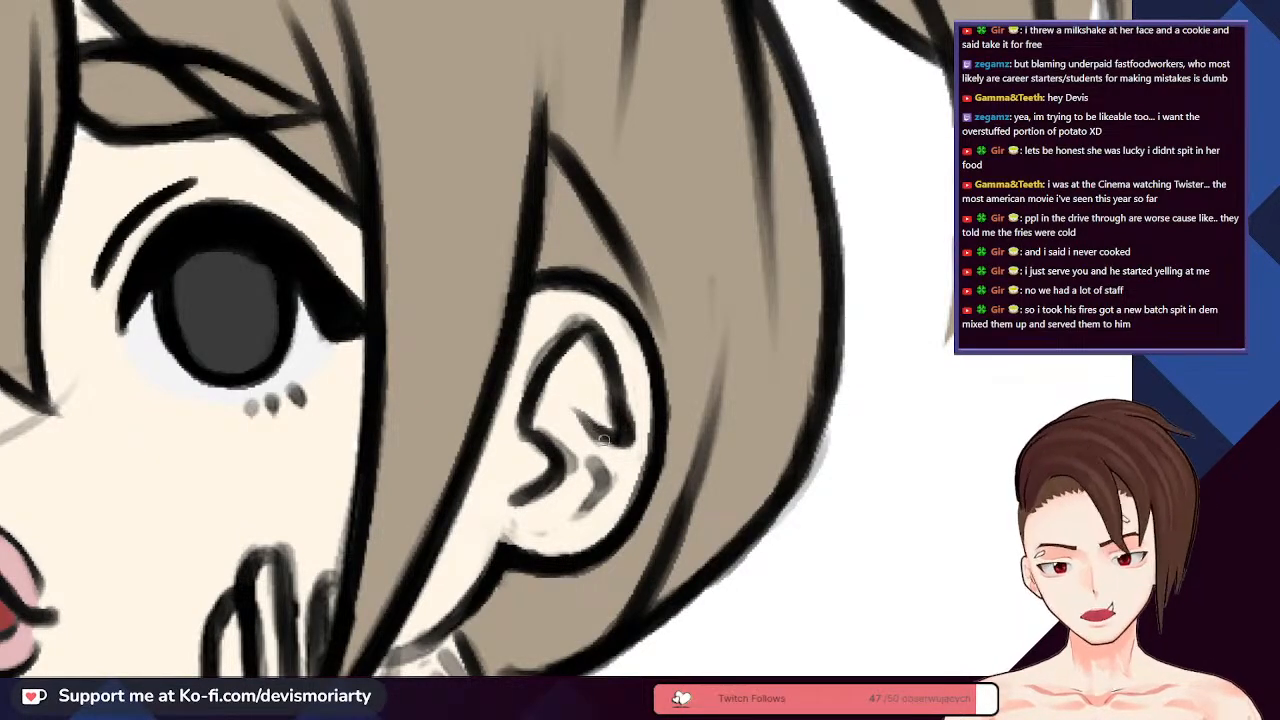
# - Ink the two small tapered folds in the middle of the inner ear
pyautogui.scroll(2, 584, 431)
pyautogui.moveTo(608, 440); pyautogui.dragTo(550, 377)
pyautogui.moveTo(580, 532)
pyautogui.mouseDown()
pyautogui.moveTo(576, 456)
pyautogui.moveTo(540, 396)
pyautogui.mouseUp()
pyautogui.scroll(-1, 548, 380)
pyautogui.scroll(-1, 548, 380)
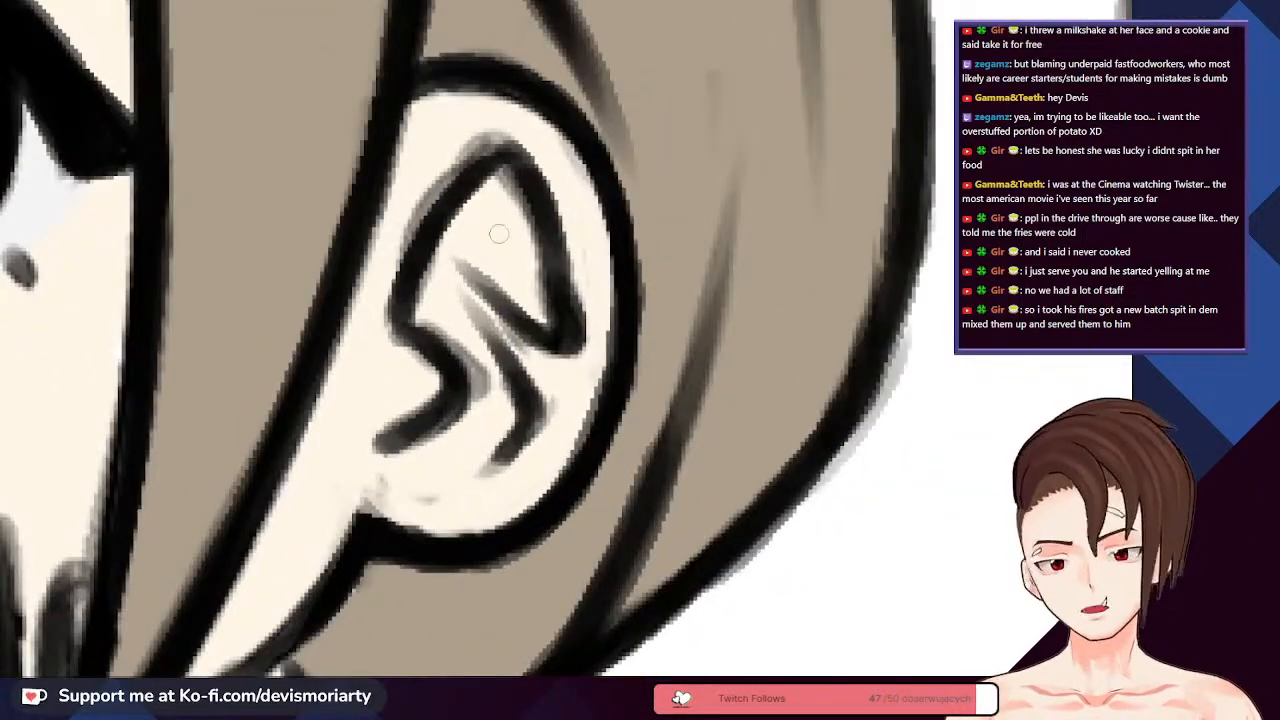
pyautogui.scroll(-1, 554, 376)
pyautogui.scroll(2, 554, 376)
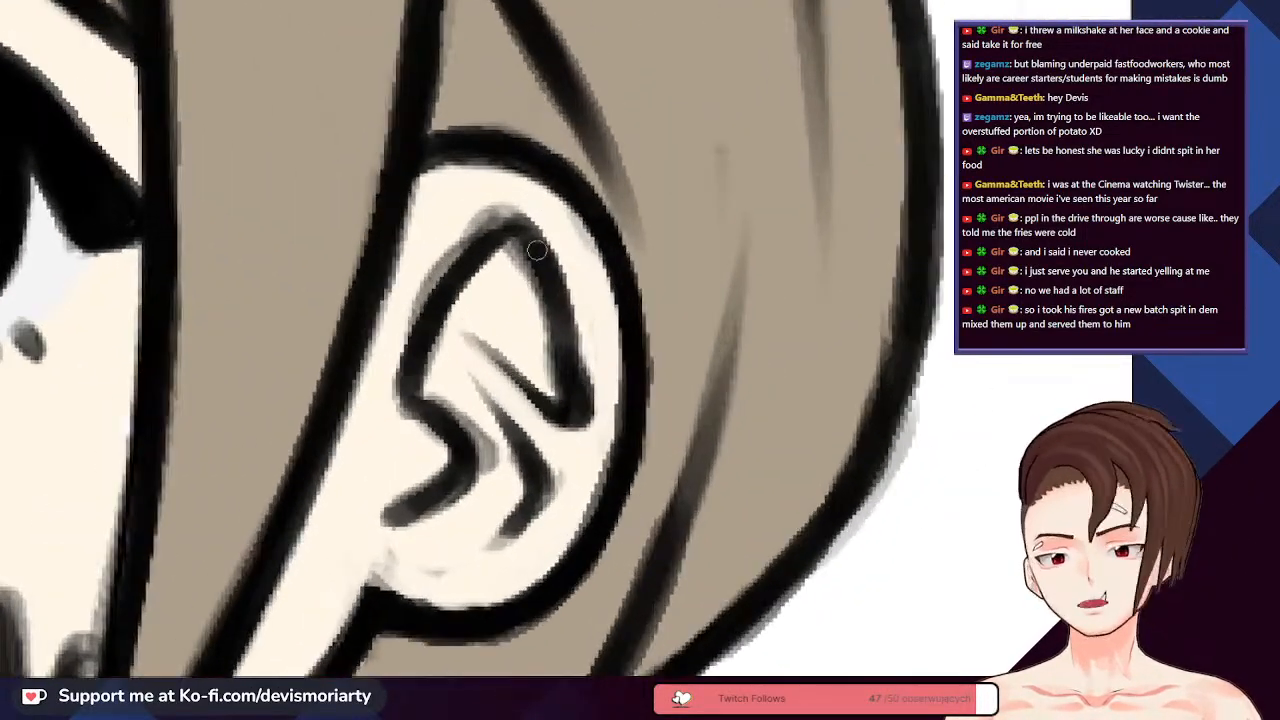
pyautogui.scroll(-5, 452, 326)
pyautogui.scroll(-2, 452, 326)
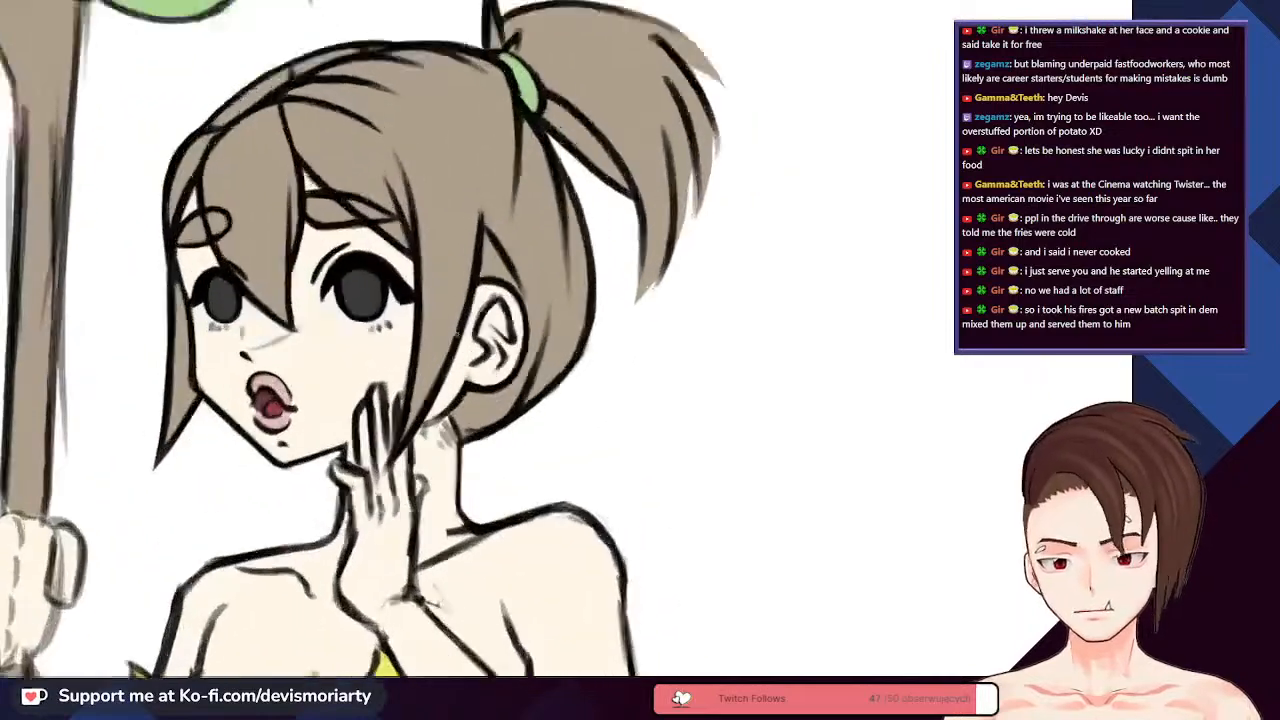
pyautogui.scroll(6, 460, 330)
pyautogui.scroll(-6, 499, 349)
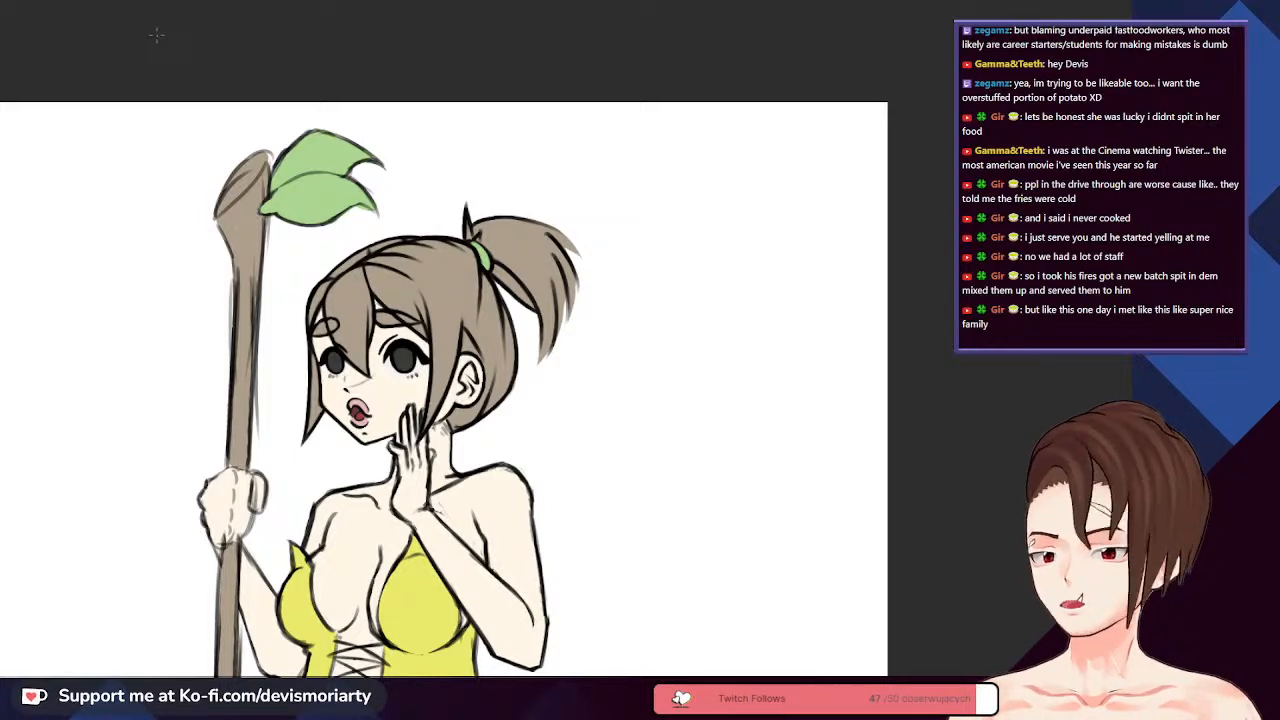
# - Clean up the junction of hair strands at the parting on the crown, removing the grey sketch marks beside the line
pyautogui.scroll(-3, 300, 300)
pyautogui.scroll(5, 400, 250)
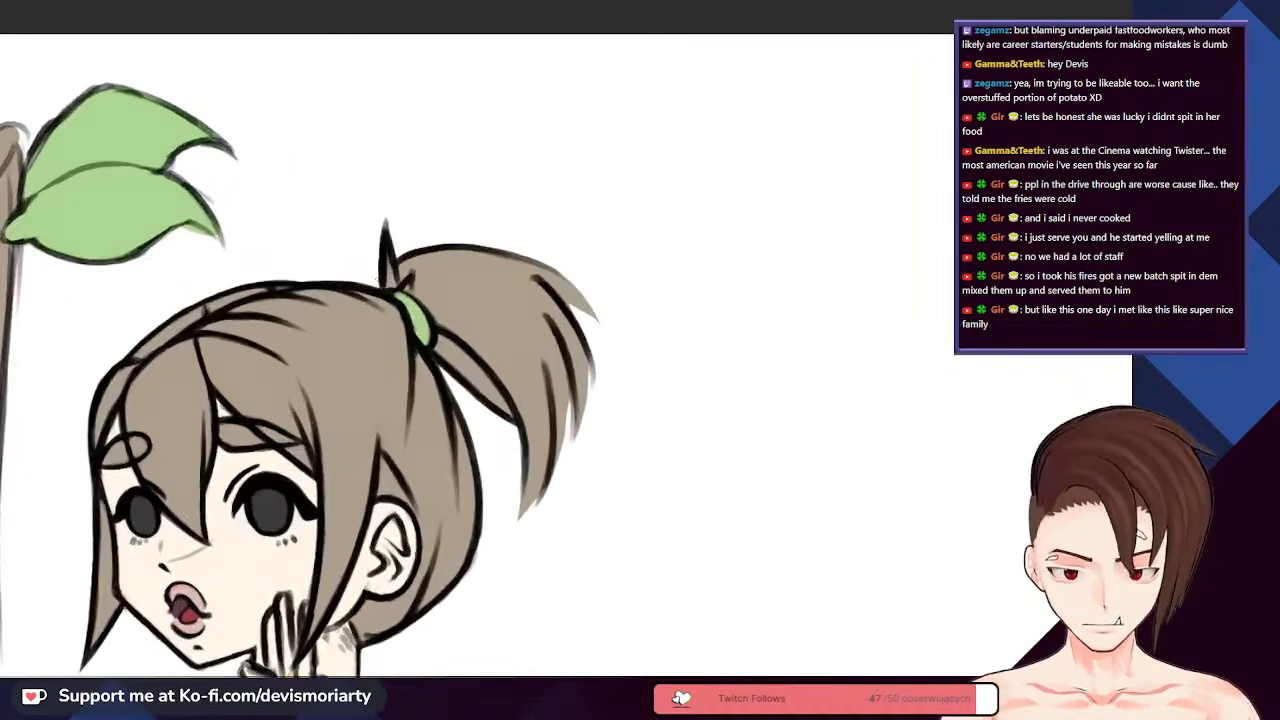
pyautogui.scroll(-3, 450, 210)
pyautogui.scroll(1, 476, 202)
pyautogui.scroll(-2, 476, 202)
pyautogui.scroll(4, 400, 250)
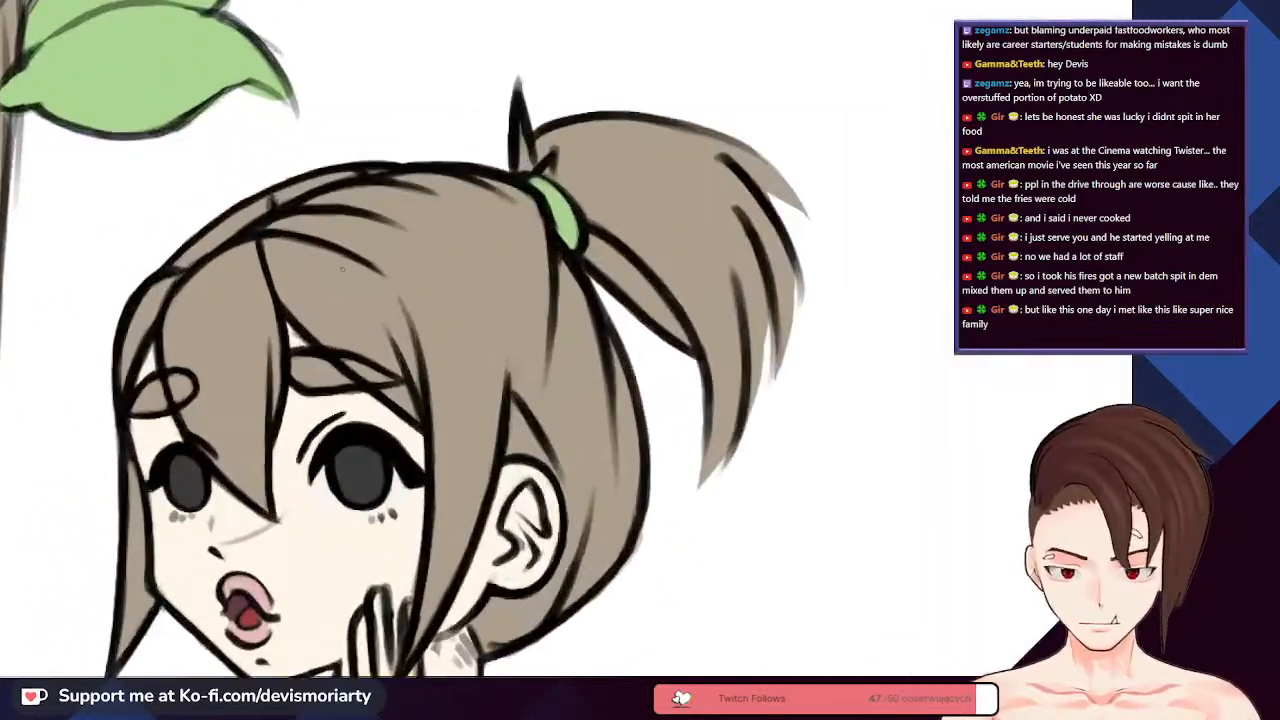
pyautogui.scroll(-1, 350, 280)
pyautogui.scroll(2, 322, 292)
pyautogui.scroll(3, 322, 292)
pyautogui.scroll(-2, 245, 205)
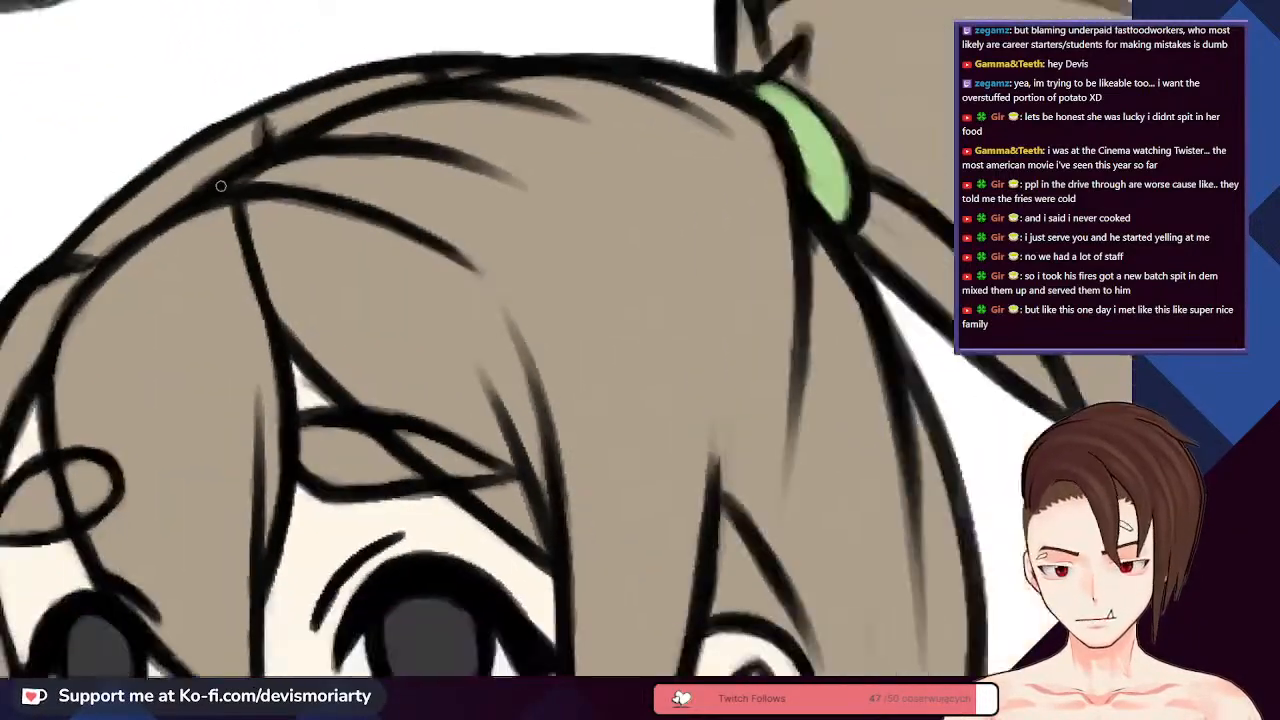
pyautogui.scroll(2, 220, 180)
pyautogui.scroll(-1, 250, 190)
pyautogui.scroll(-2, 260, 160)
pyautogui.scroll(3, 185, 172)
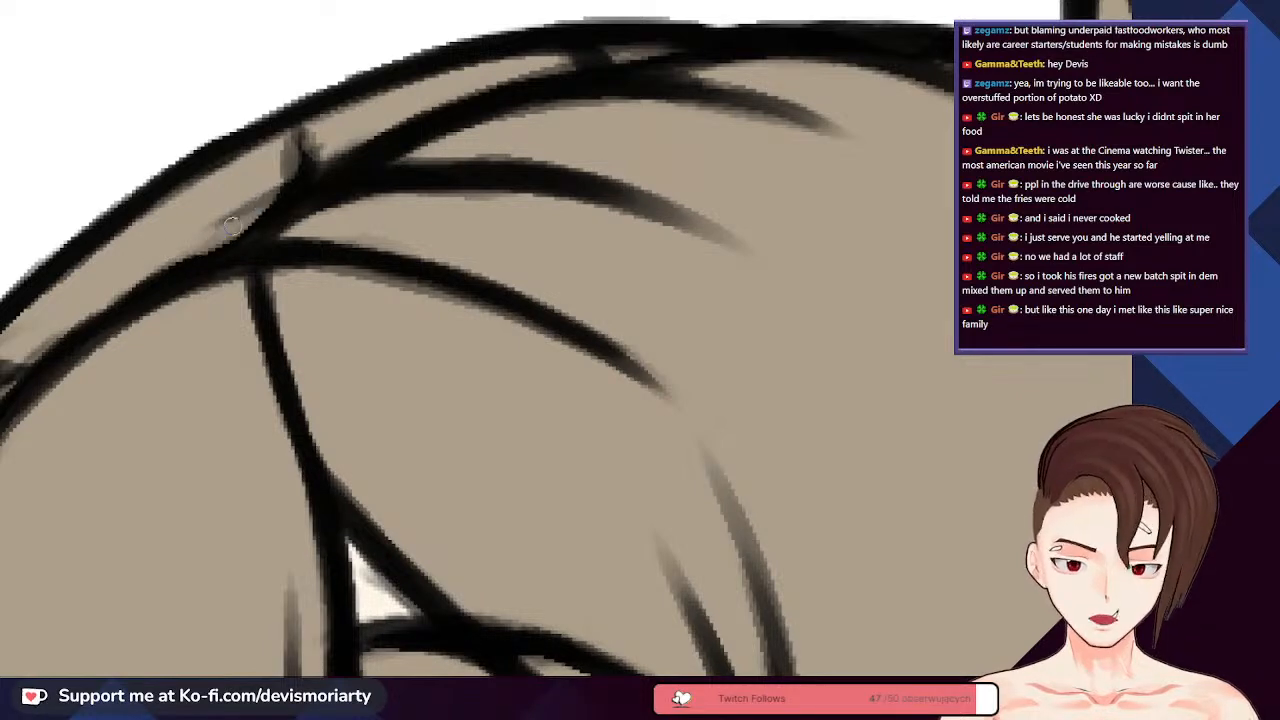
pyautogui.scroll(-1, 227, 213)
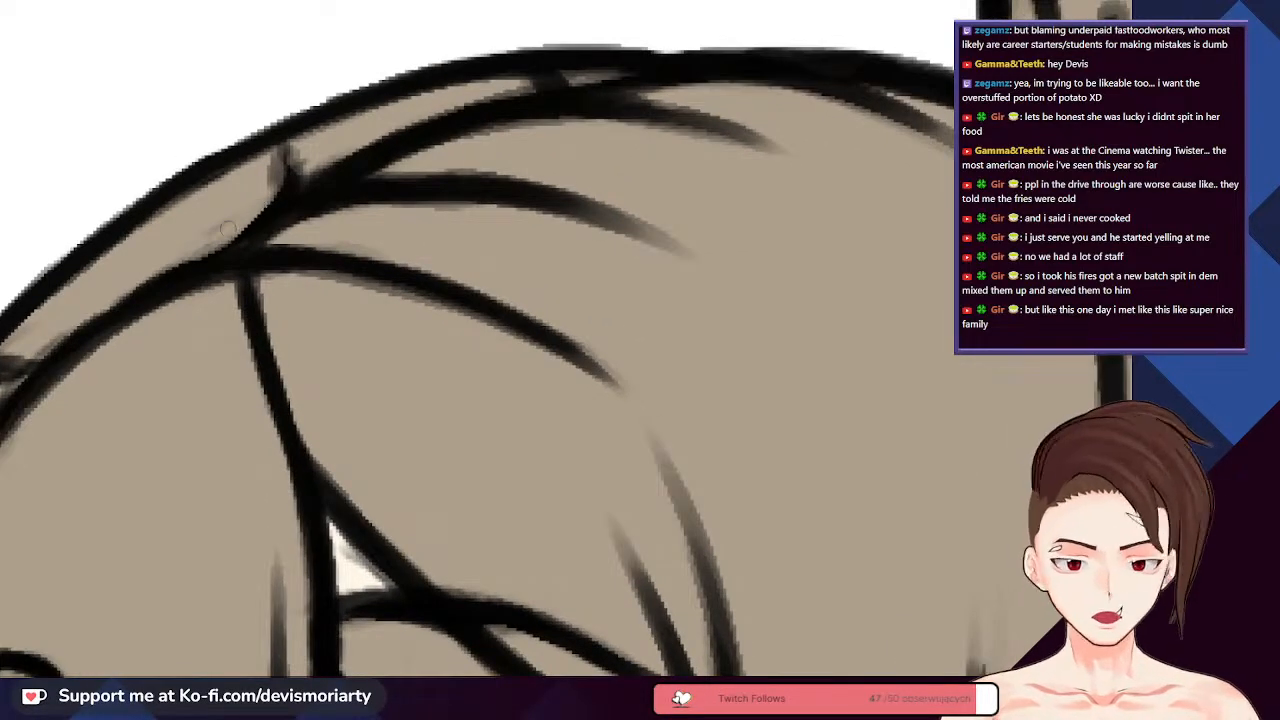
pyautogui.scroll(-4, 260, 176)
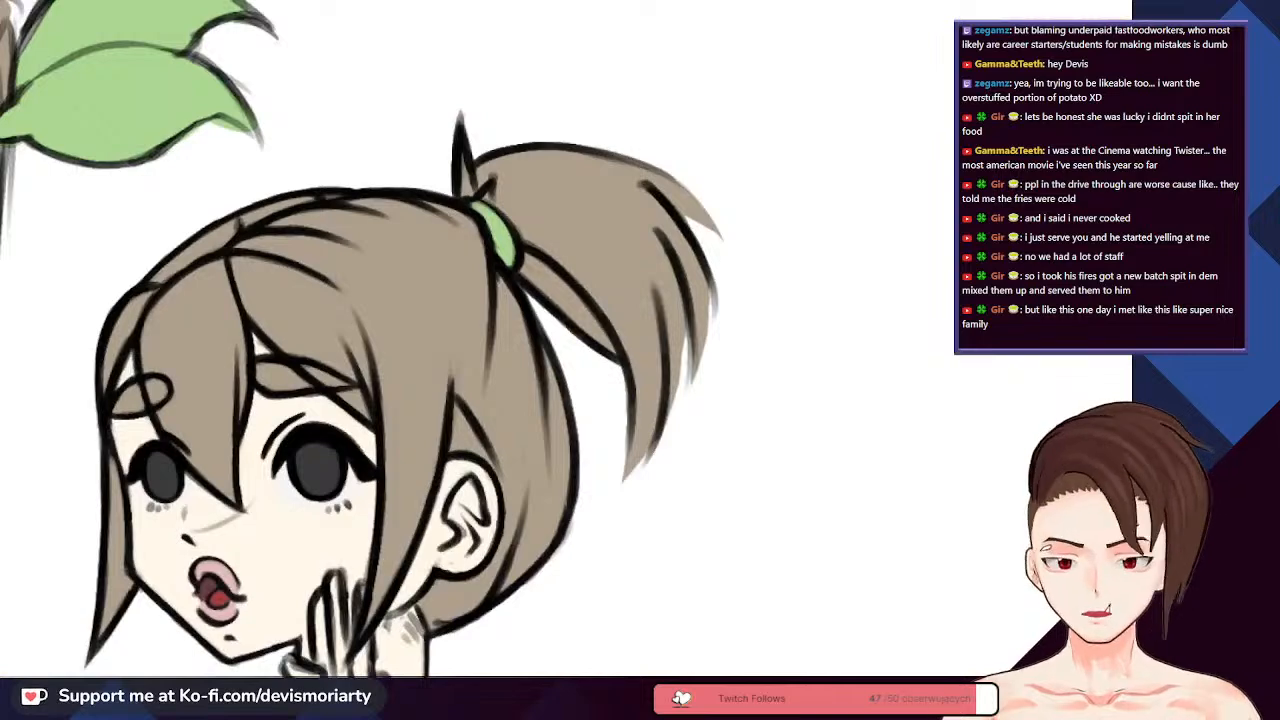
pyautogui.scroll(-3, 300, 340)
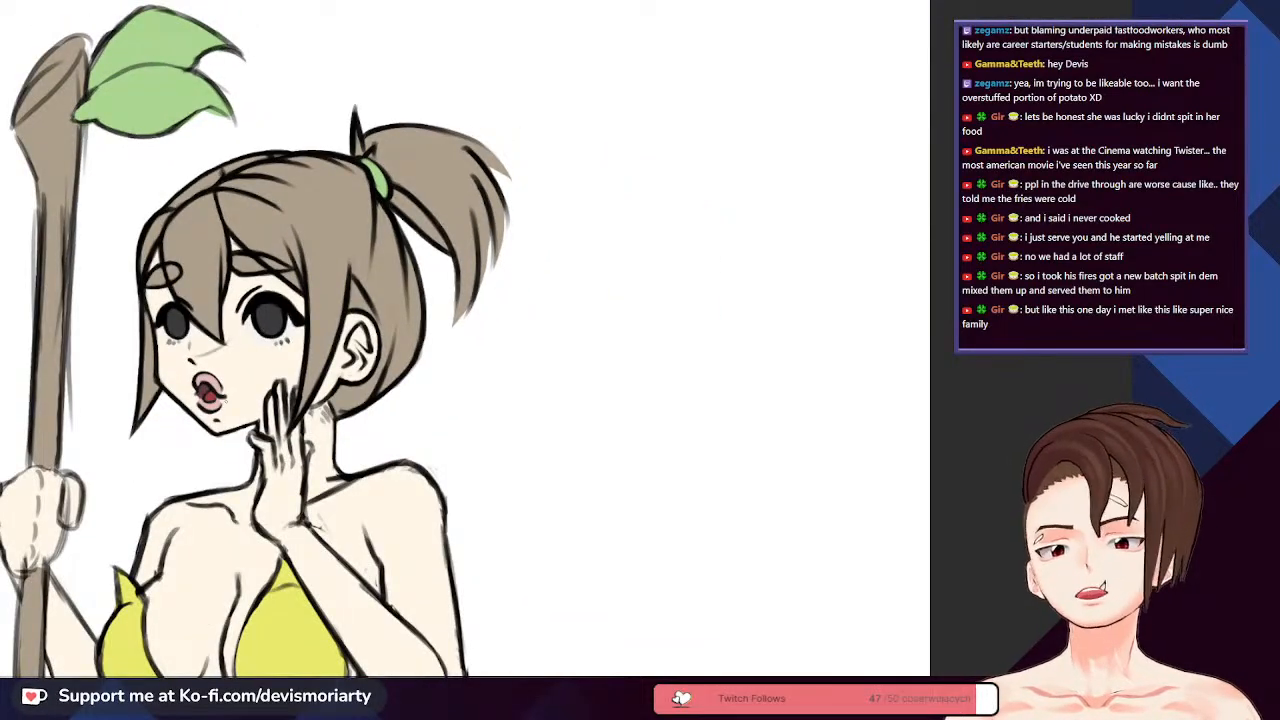
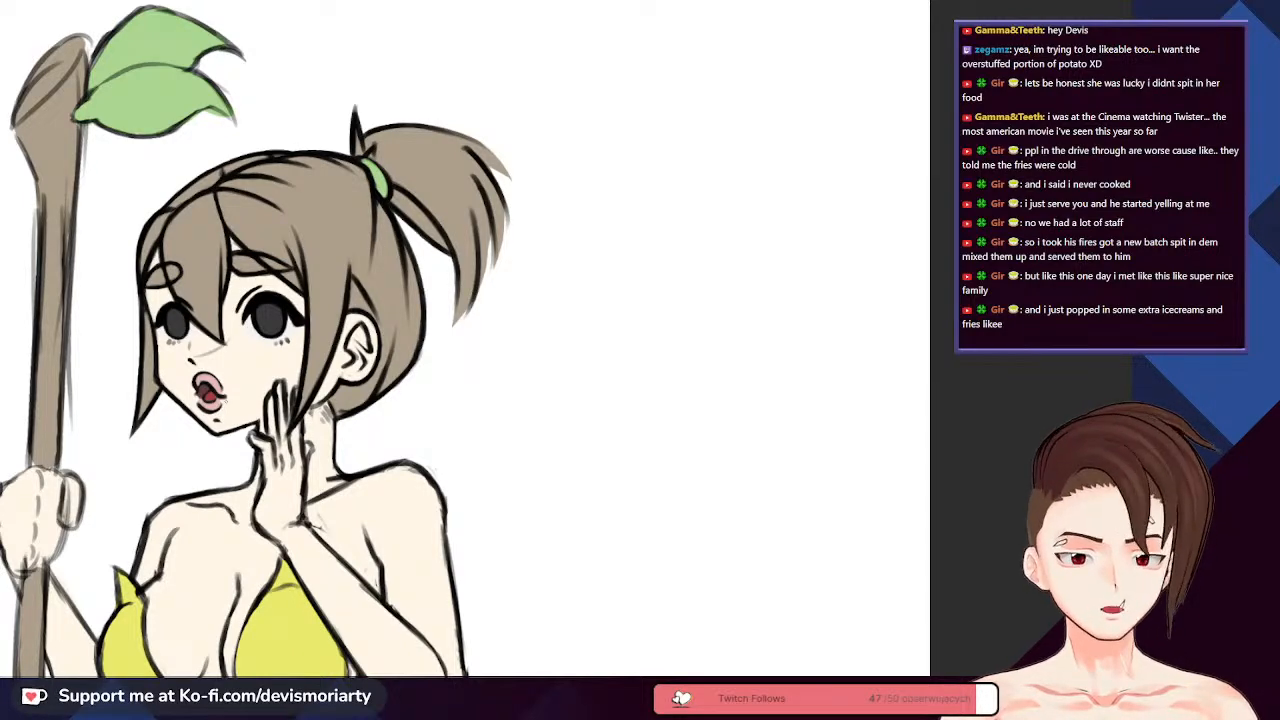
pyautogui.scroll(10, 198, 252)
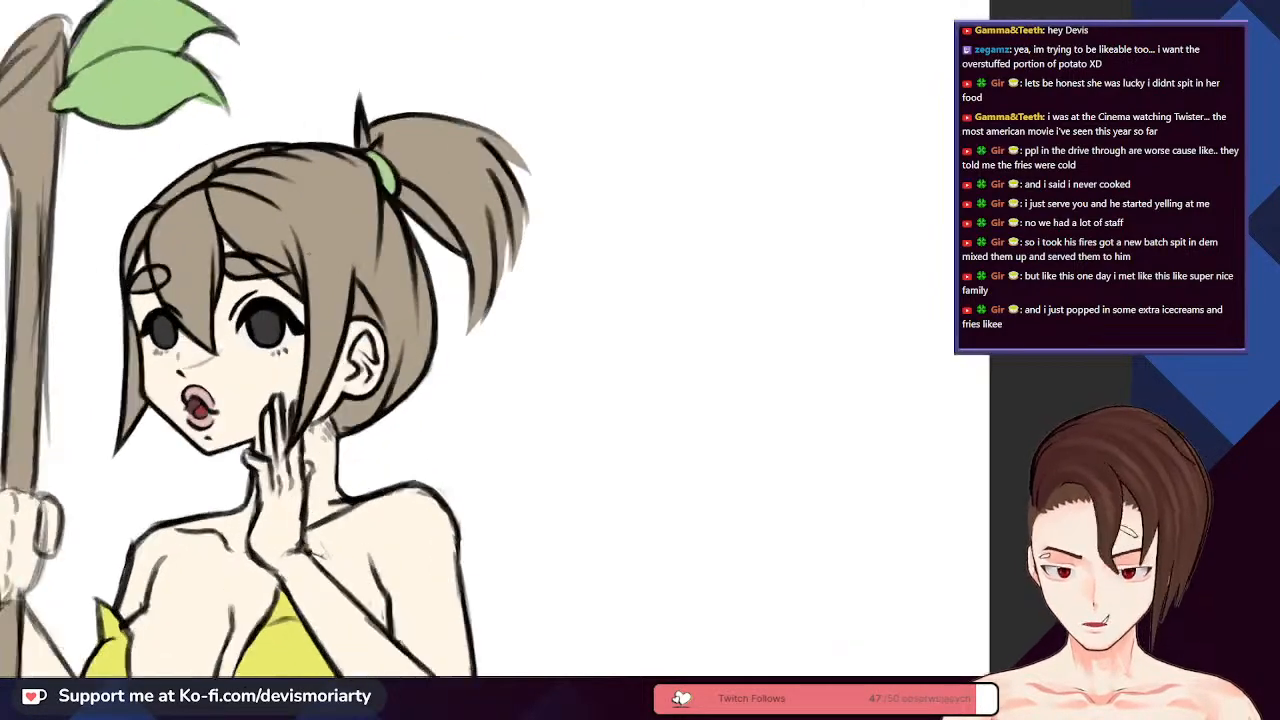
pyautogui.scroll(-5, 218, 277)
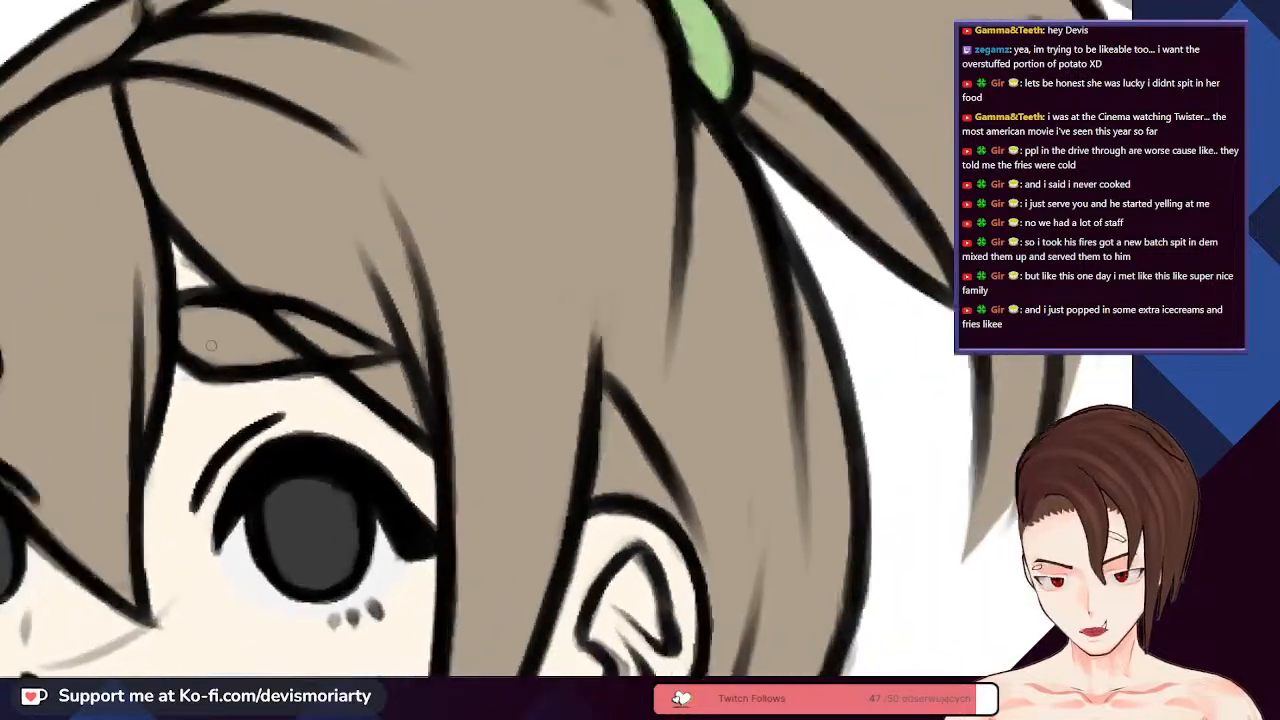
pyautogui.scroll(5, 200, 306)
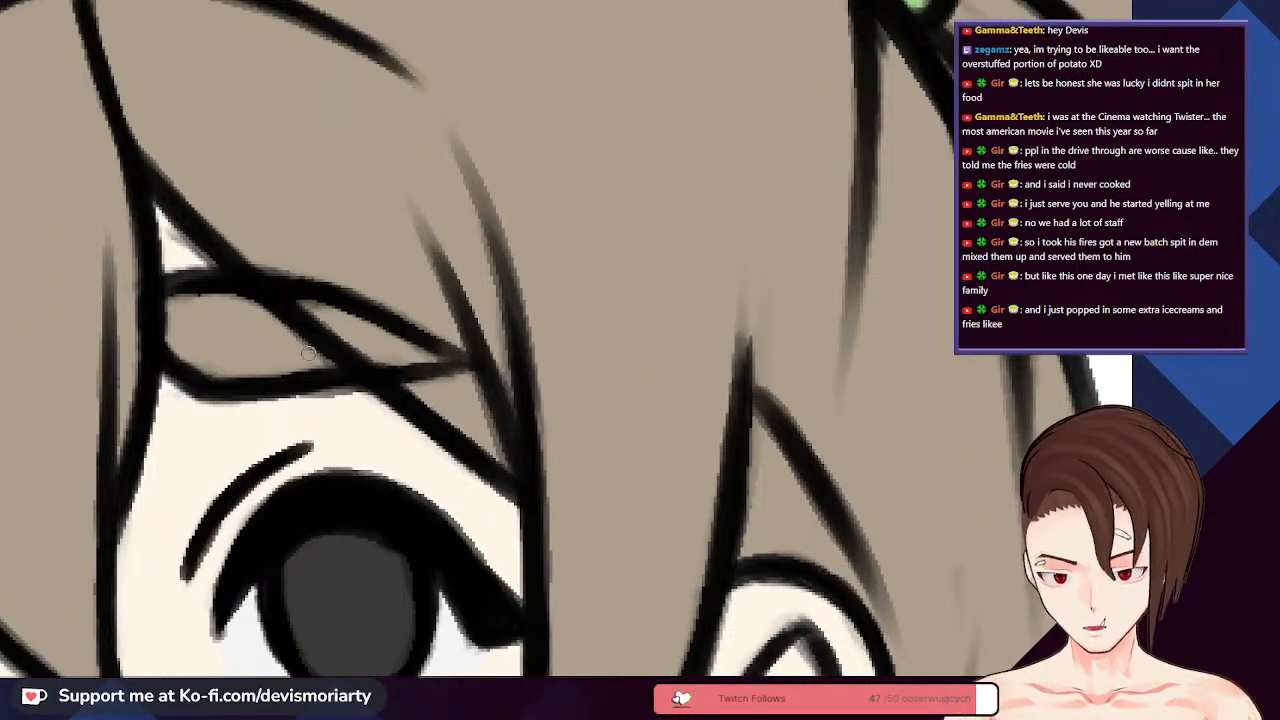
pyautogui.scroll(-8, 308, 353)
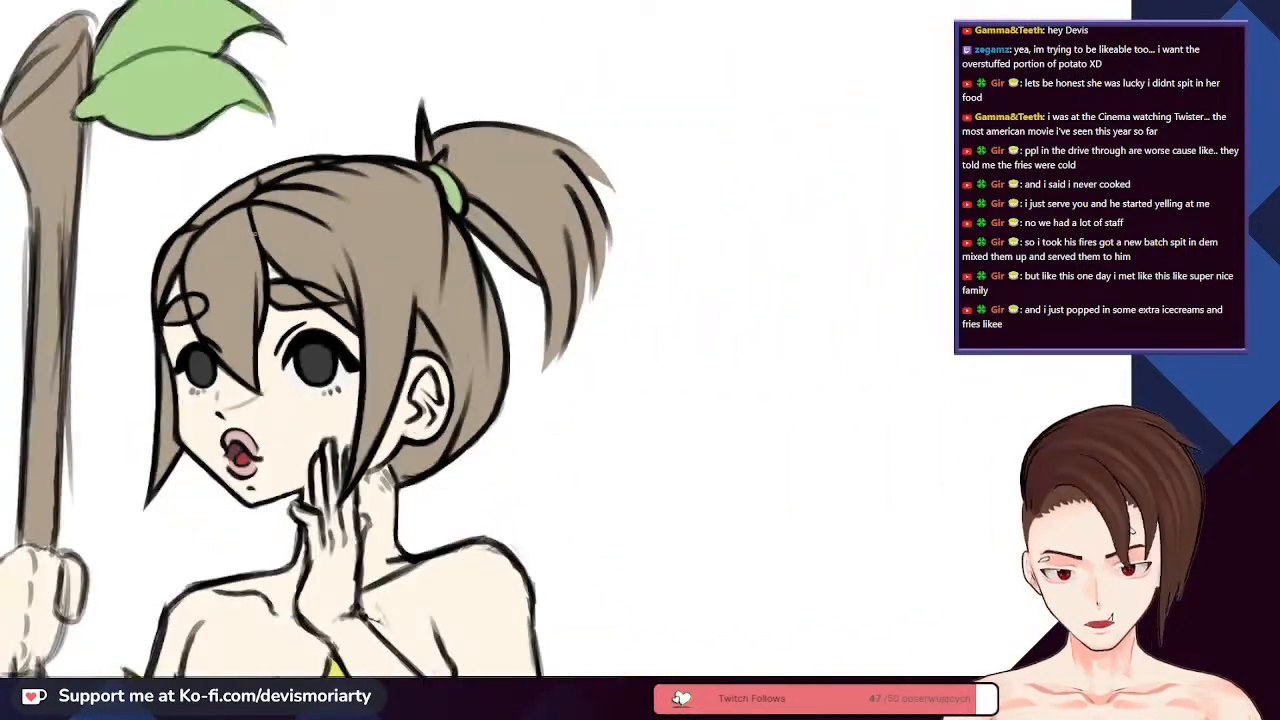
pyautogui.scroll(-3, 488, 350)
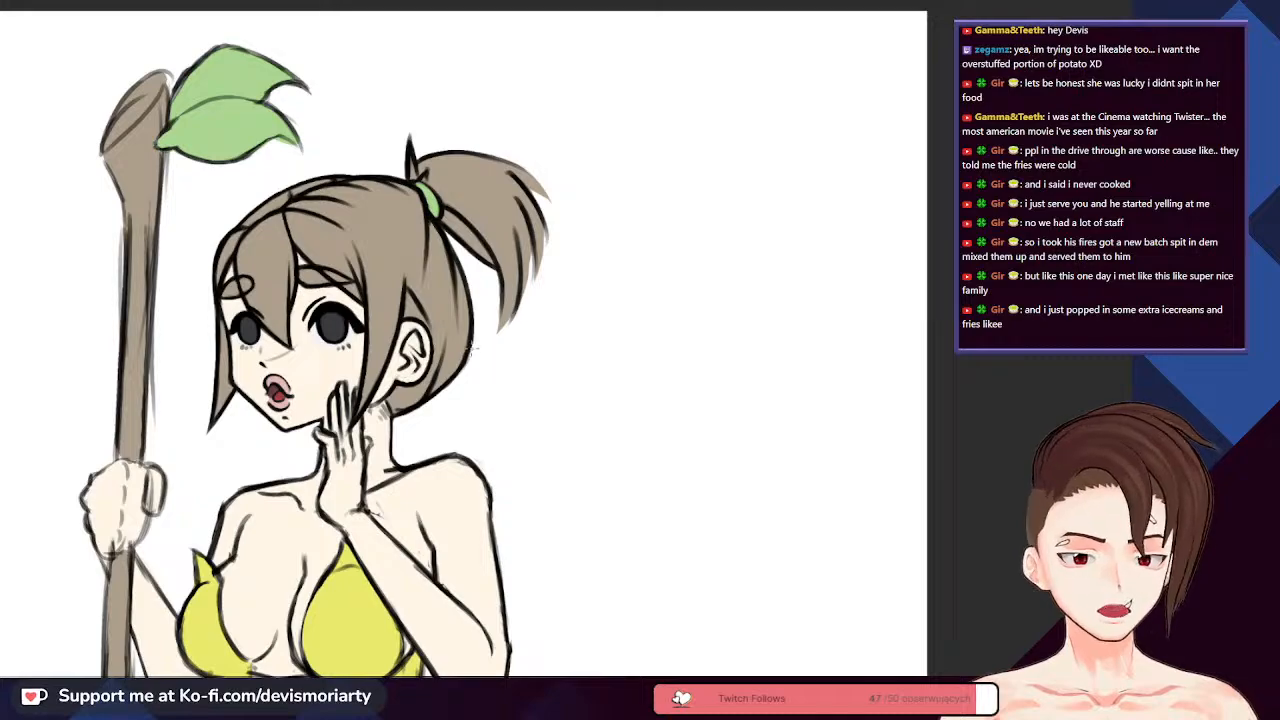
pyautogui.scroll(3, 470, 345)
pyautogui.scroll(-1, 470, 345)
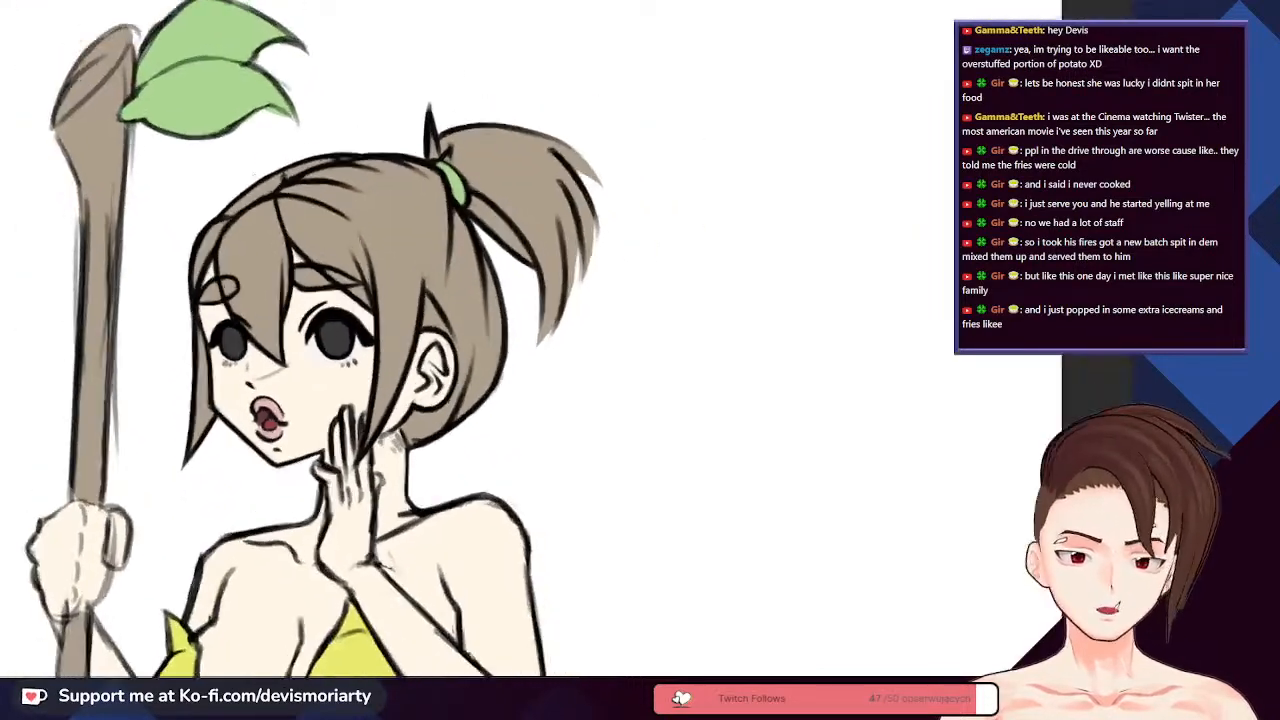
pyautogui.scroll(5, 354, 292)
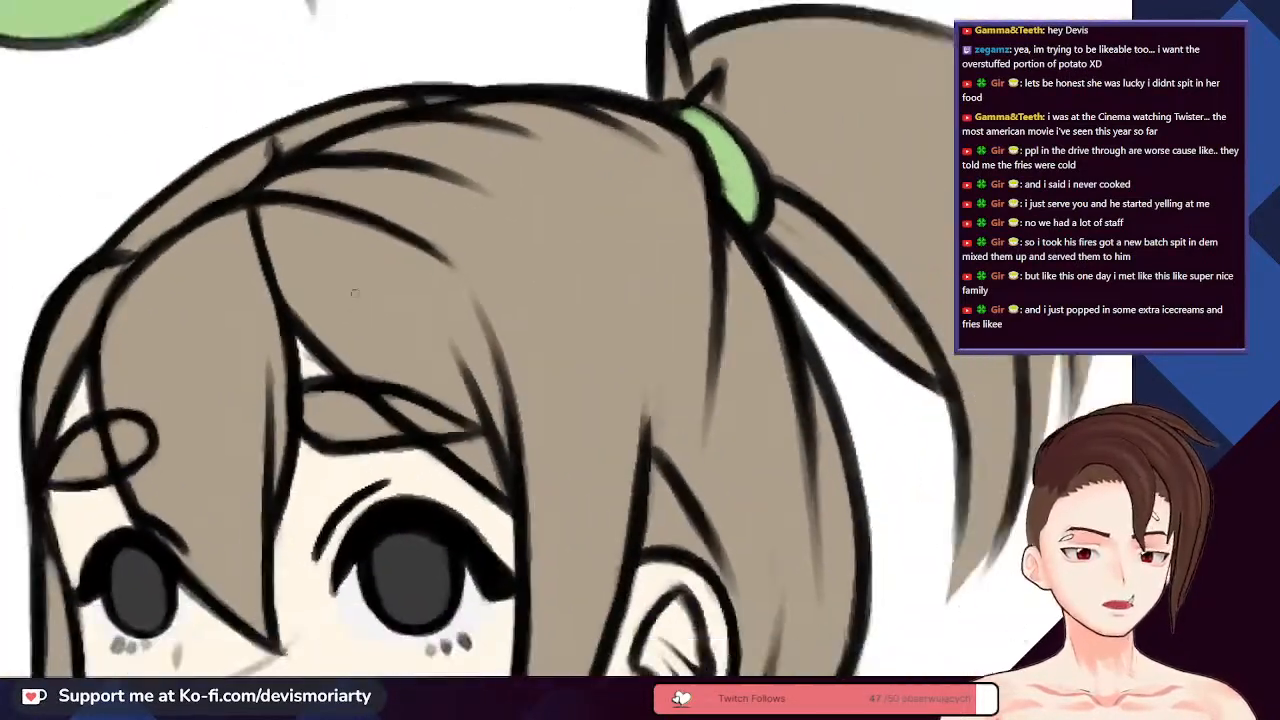
pyautogui.scroll(-4, 354, 292)
pyautogui.scroll(4, 354, 292)
pyautogui.scroll(-5, 362, 370)
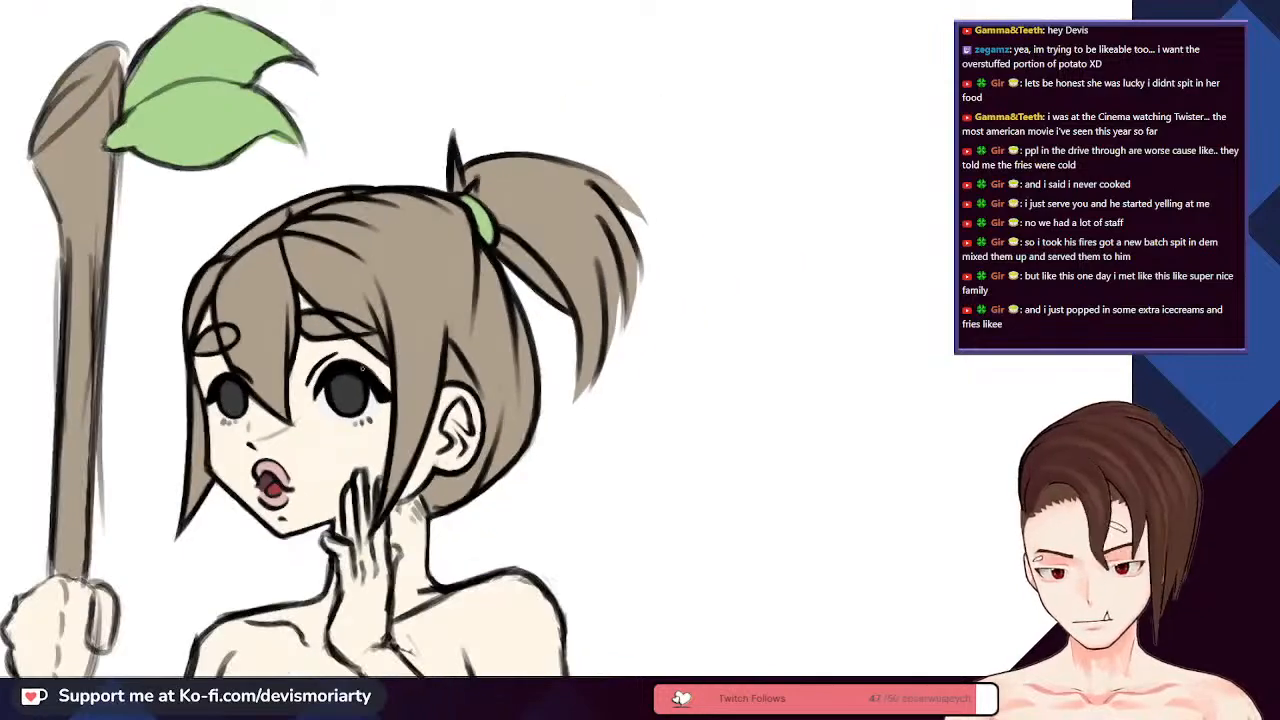
# - Sample black from the inner ear's line and darken the back side of its upper arch
pyautogui.scroll(6, 362, 370)
pyautogui.scroll(-2, 449, 486)
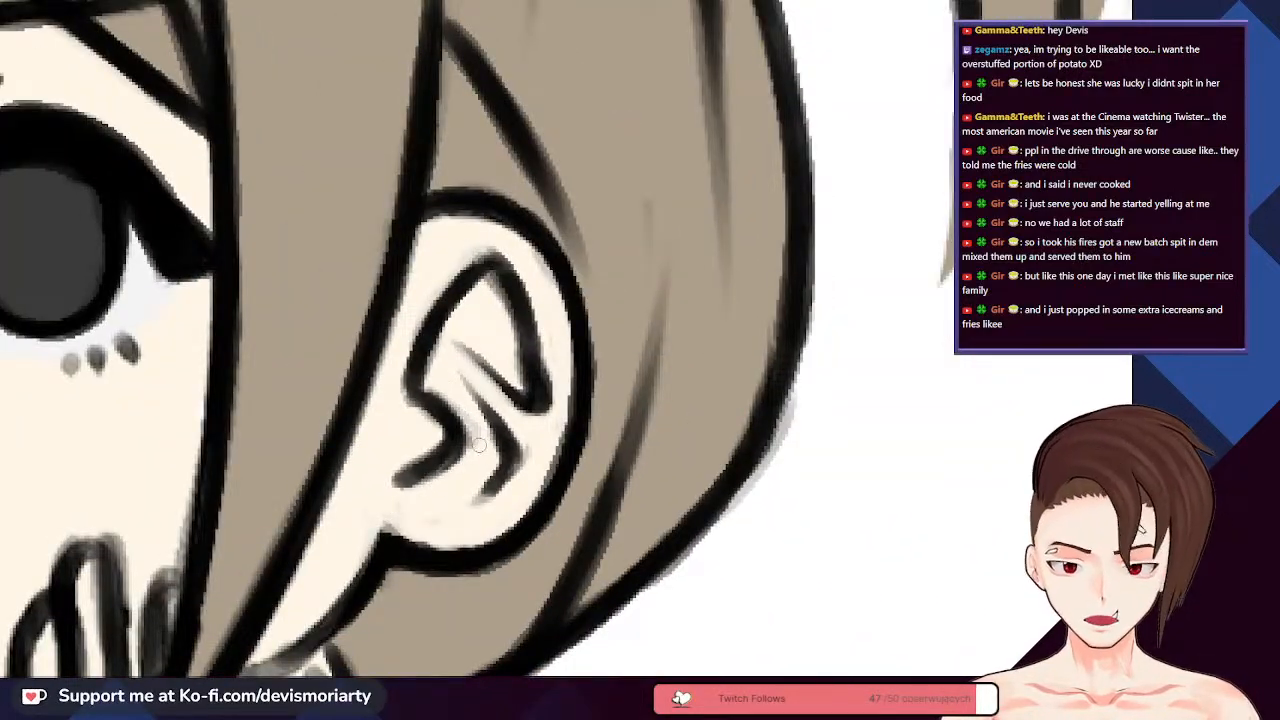
pyautogui.scroll(-1, 492, 436)
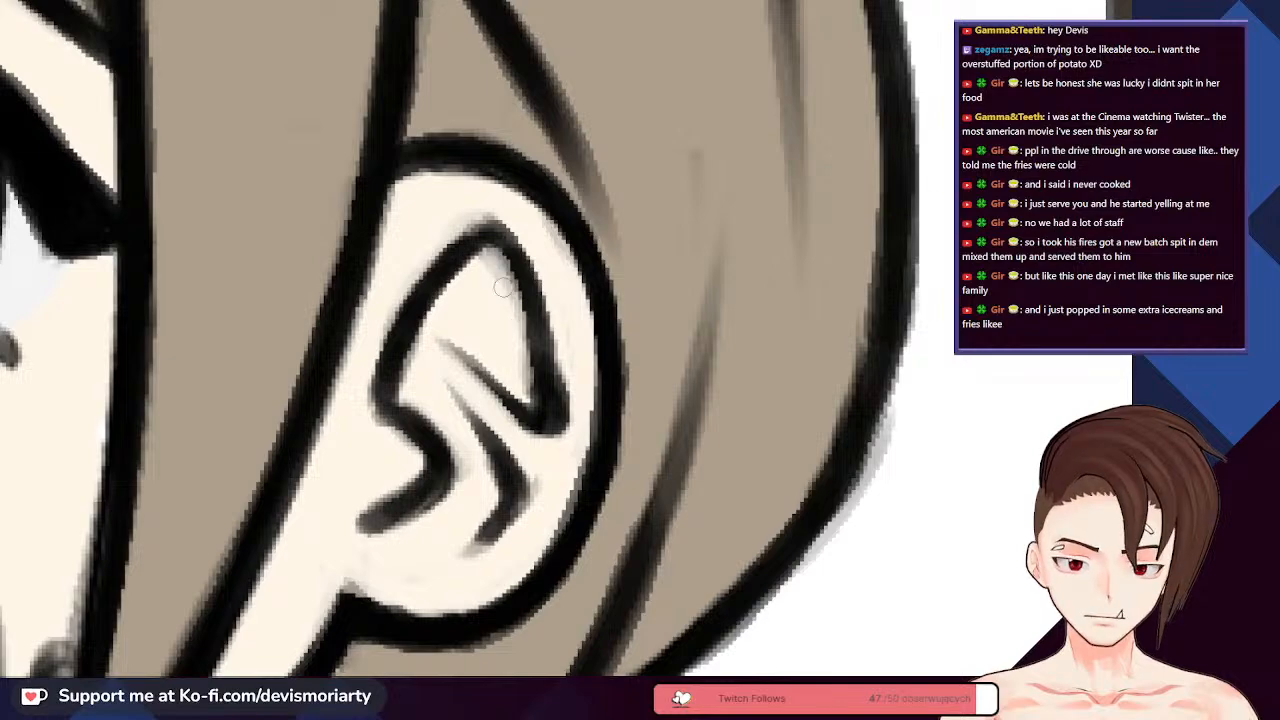
pyautogui.scroll(-3, 524, 356)
pyautogui.scroll(5, 524, 356)
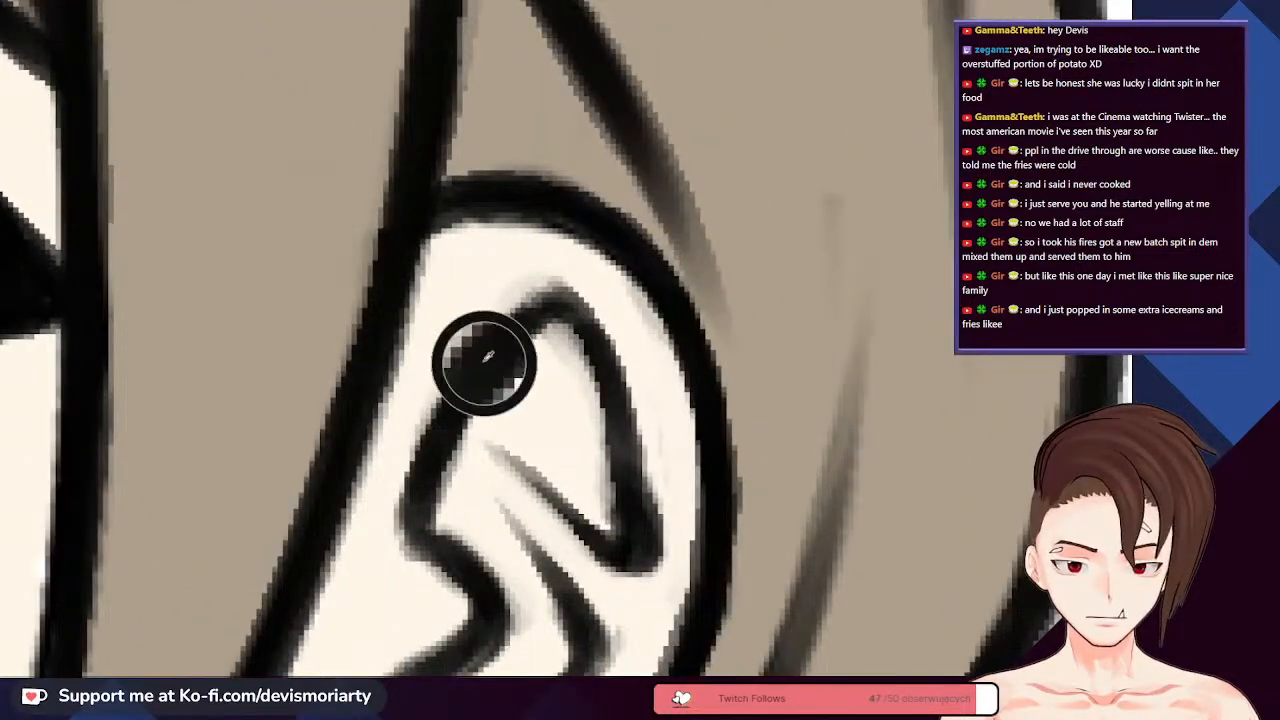
pyautogui.moveTo(566, 311)
pyautogui.mouseDown()
pyautogui.moveTo(616, 390)
pyautogui.moveTo(630, 462)
pyautogui.mouseUp()
pyautogui.scroll(-7, 630, 462)
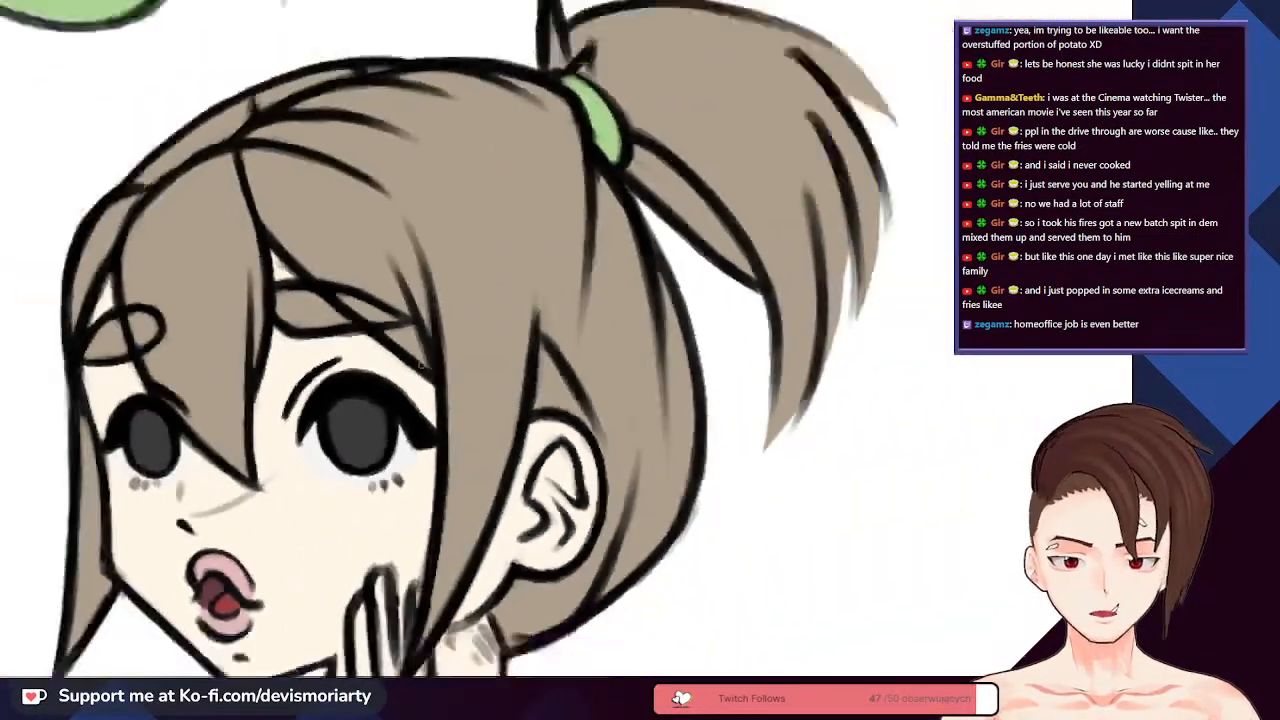
# - Extend the hair strand line behind the ear upward toward the ponytail with a tapered black stroke
pyautogui.scroll(2, 474, 350)
pyautogui.scroll(-1, 474, 350)
pyautogui.scroll(6, 474, 350)
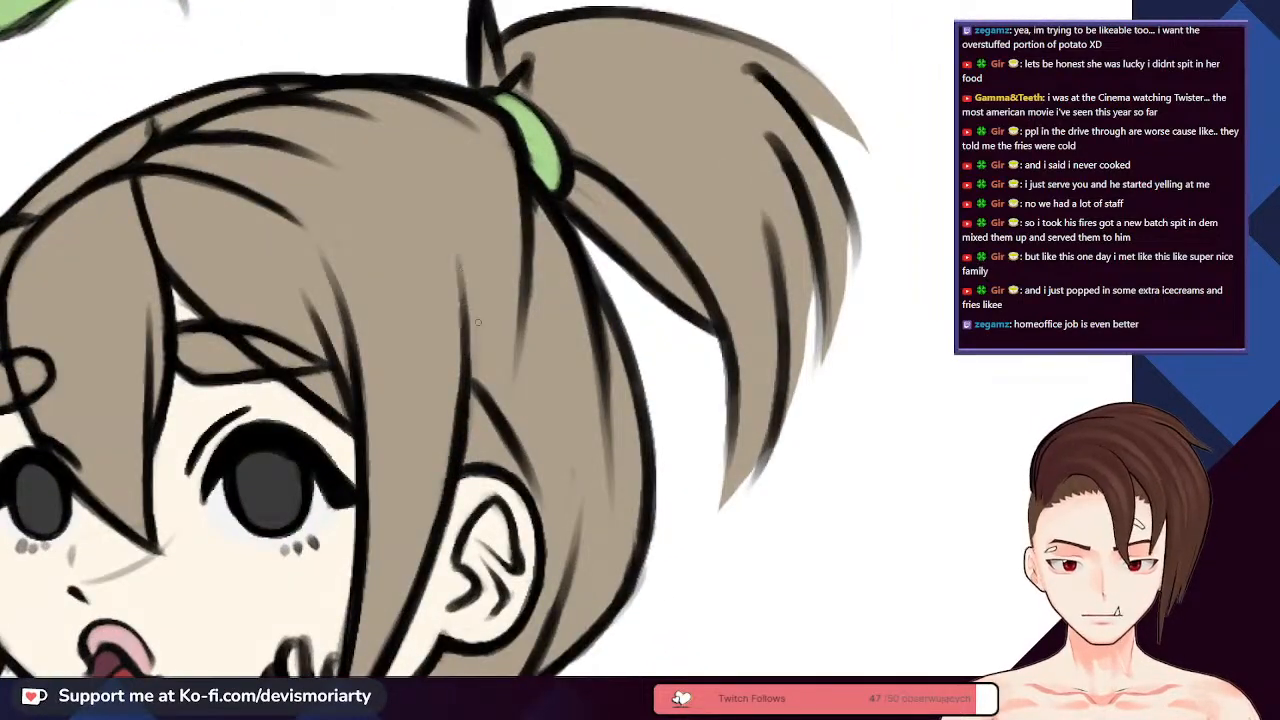
pyautogui.scroll(-4, 517, 453)
pyautogui.scroll(4, 484, 424)
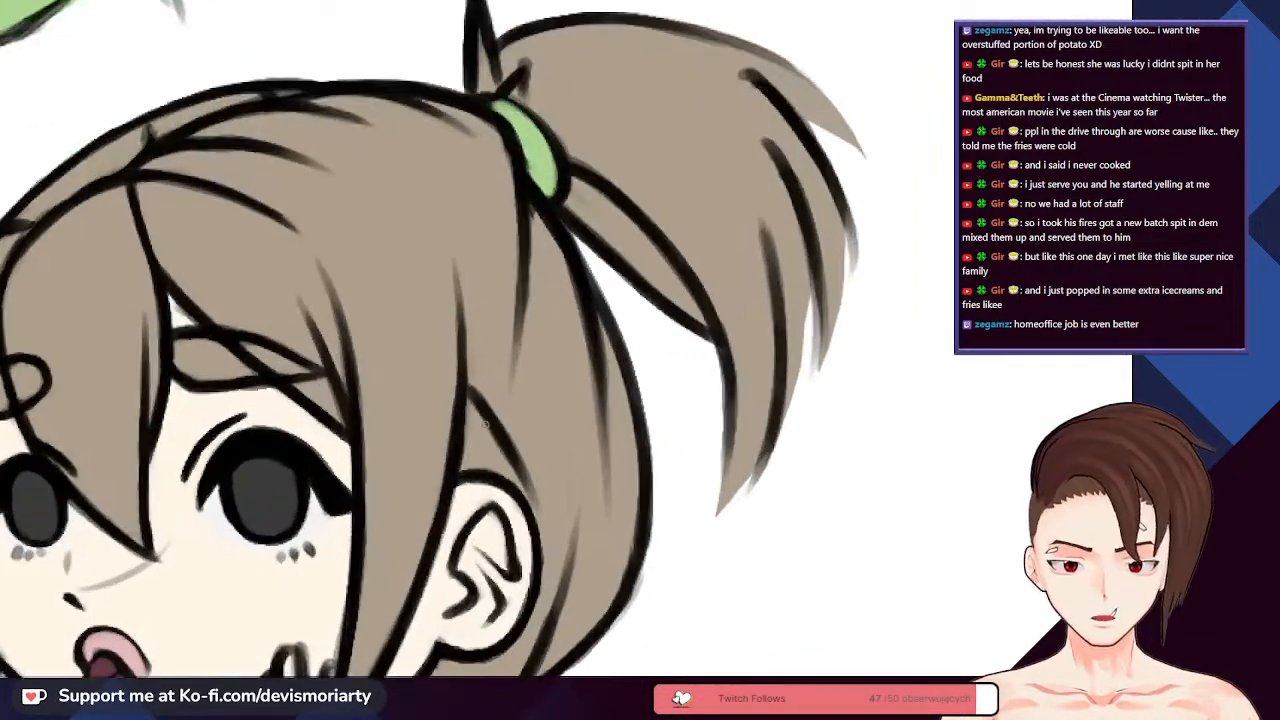
pyautogui.scroll(-4, 551, 558)
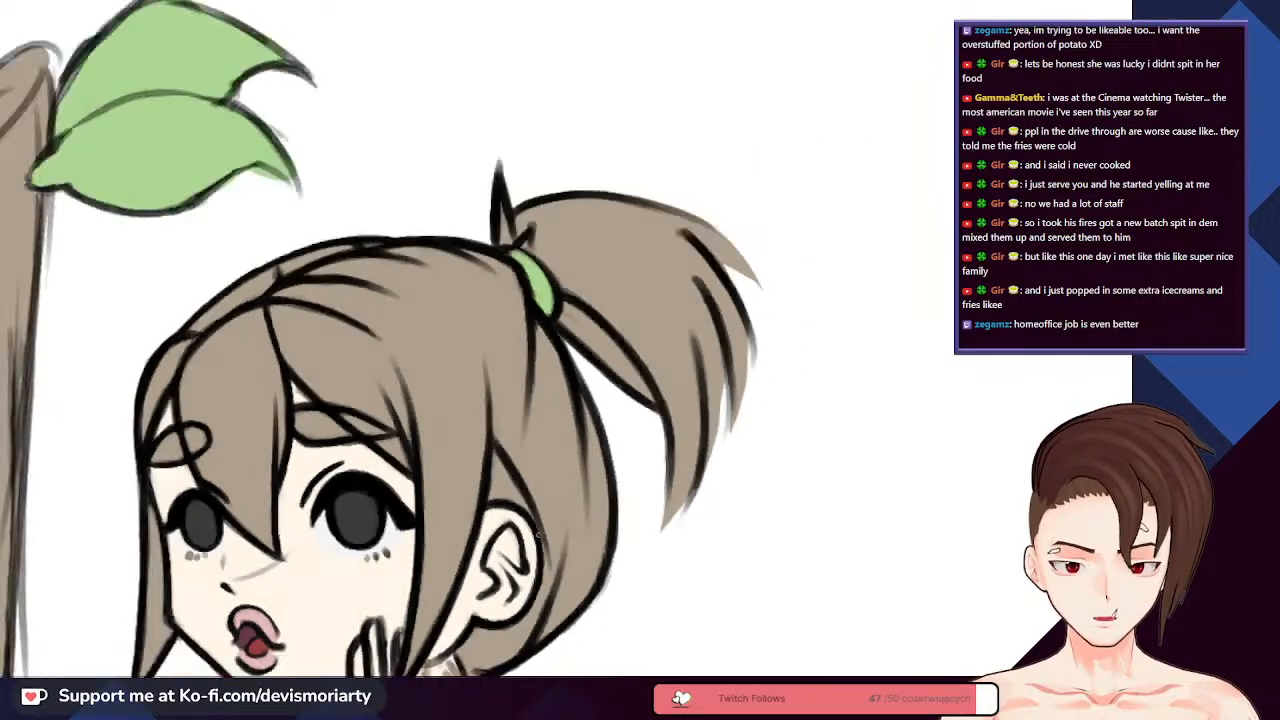
pyautogui.scroll(4, 554, 552)
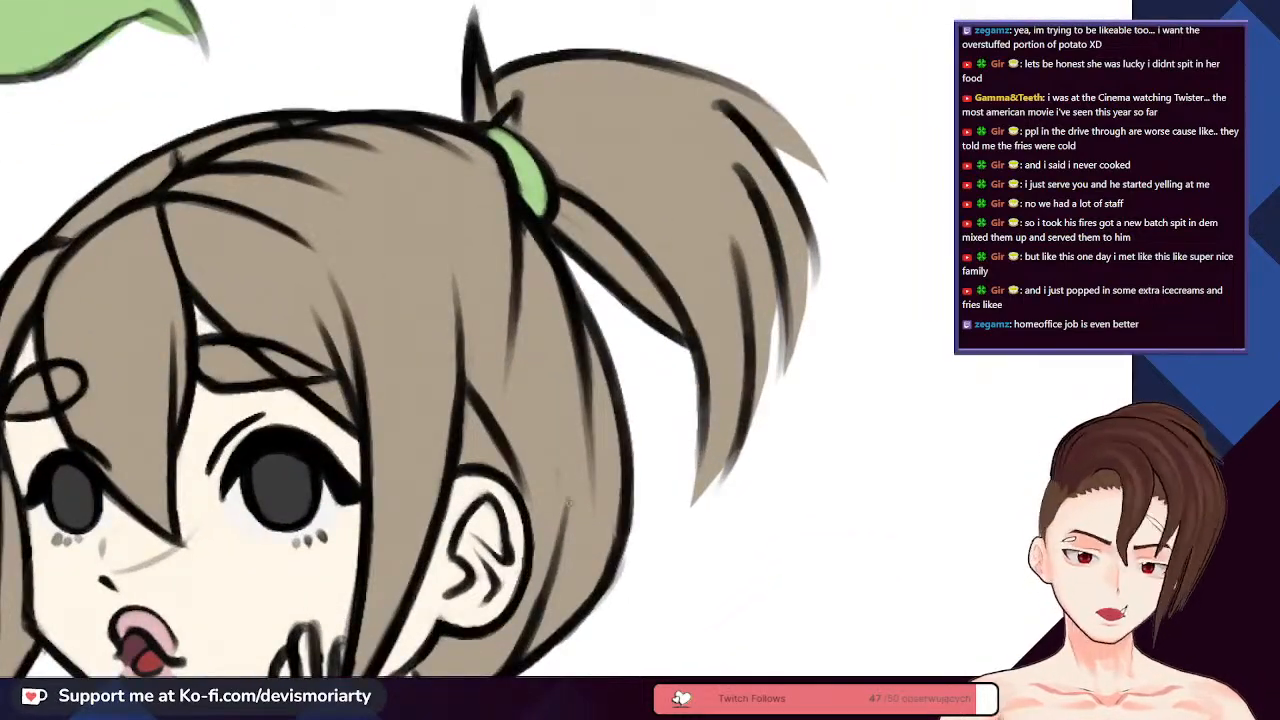
pyautogui.scroll(-4, 562, 482)
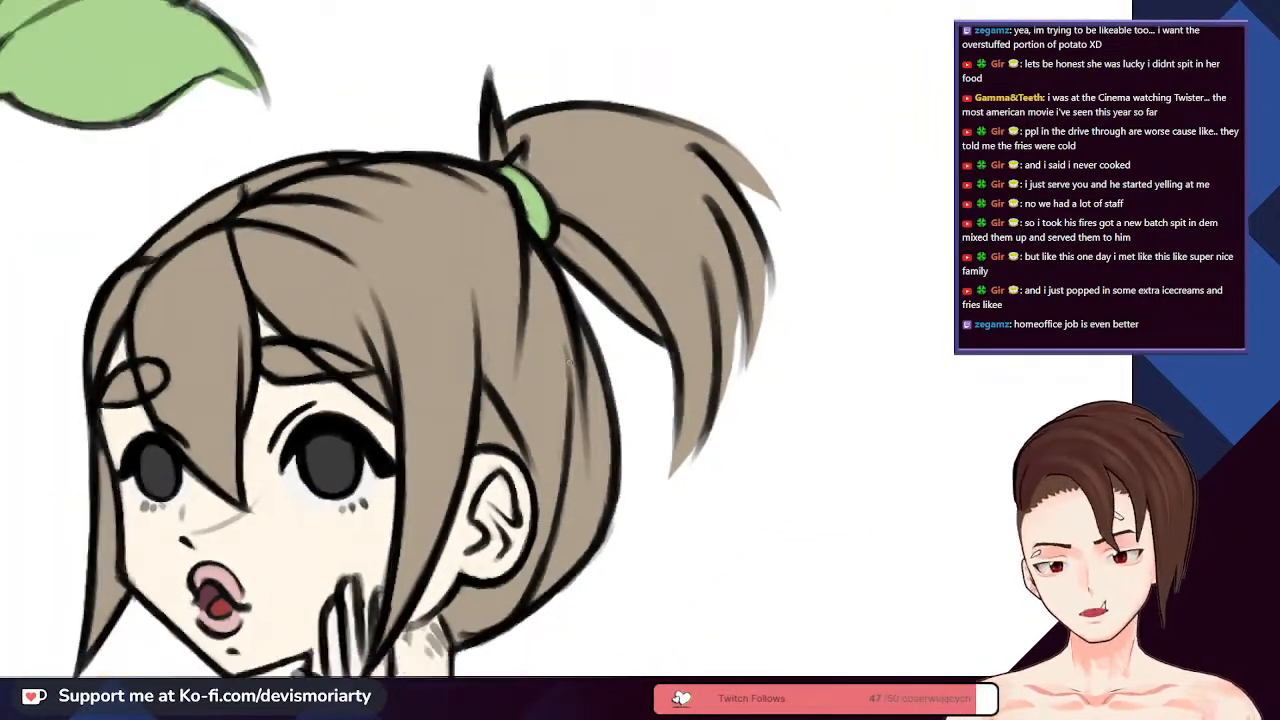
# - Extend and darken the strand line above the ear so it runs down to the ear's back edge
pyautogui.scroll(4, 590, 483)
pyautogui.scroll(-4, 565, 649)
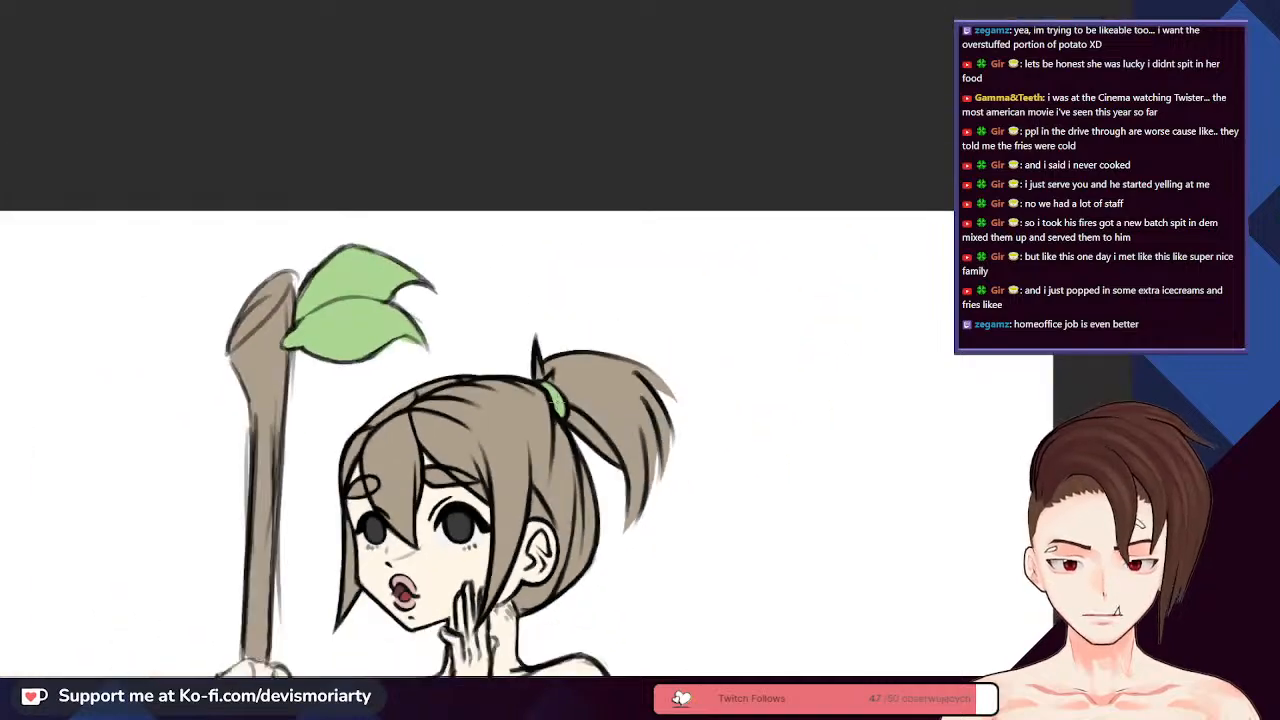
pyautogui.scroll(4, 528, 512)
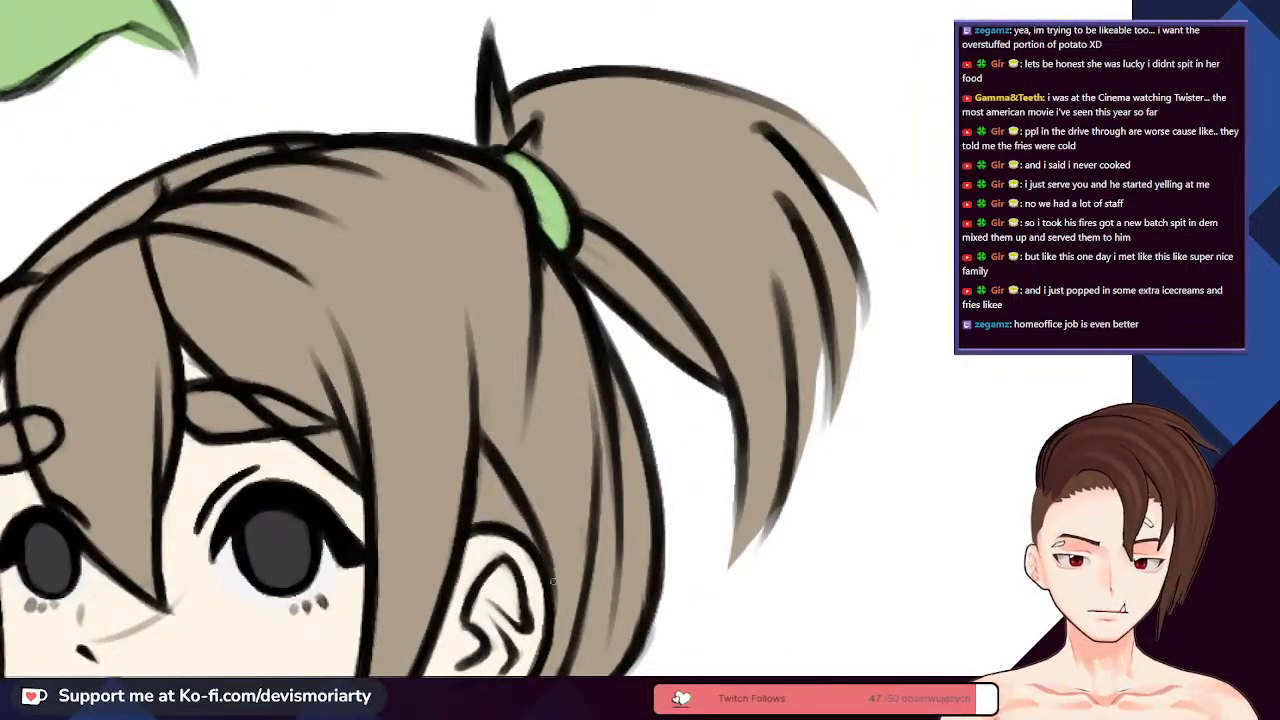
pyautogui.scroll(-7, 552, 580)
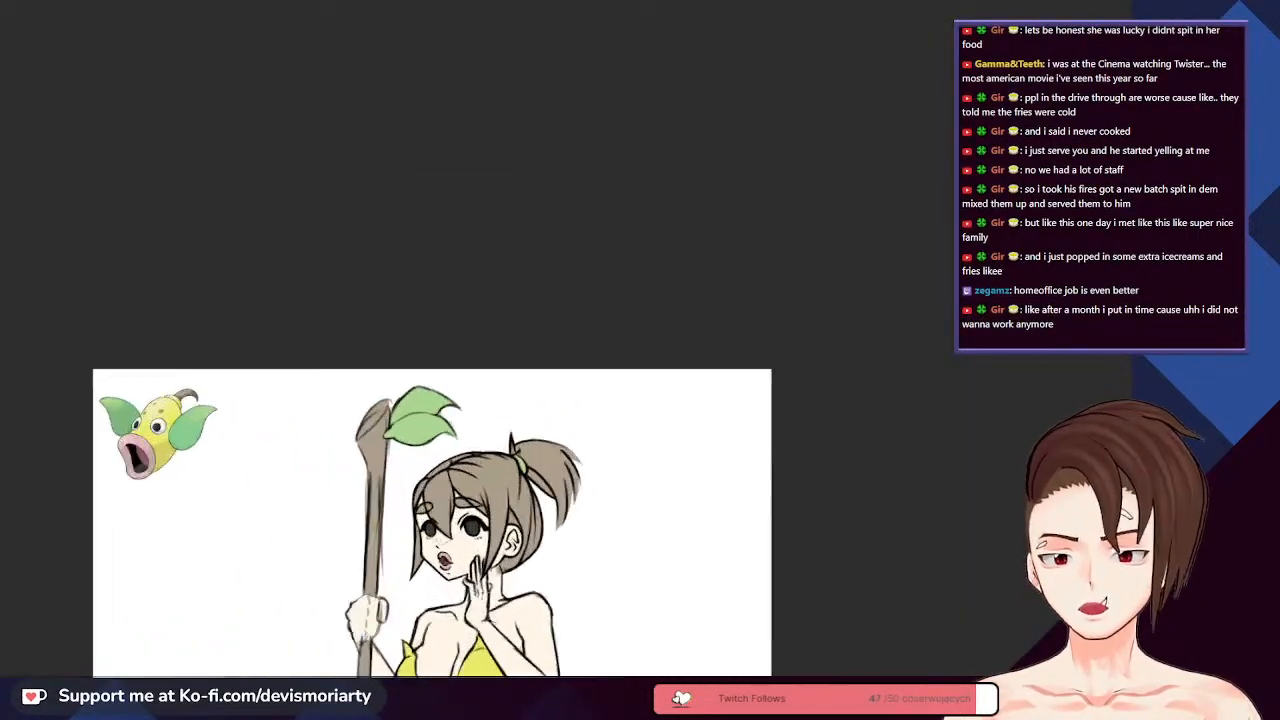
pyautogui.scroll(8, 563, 451)
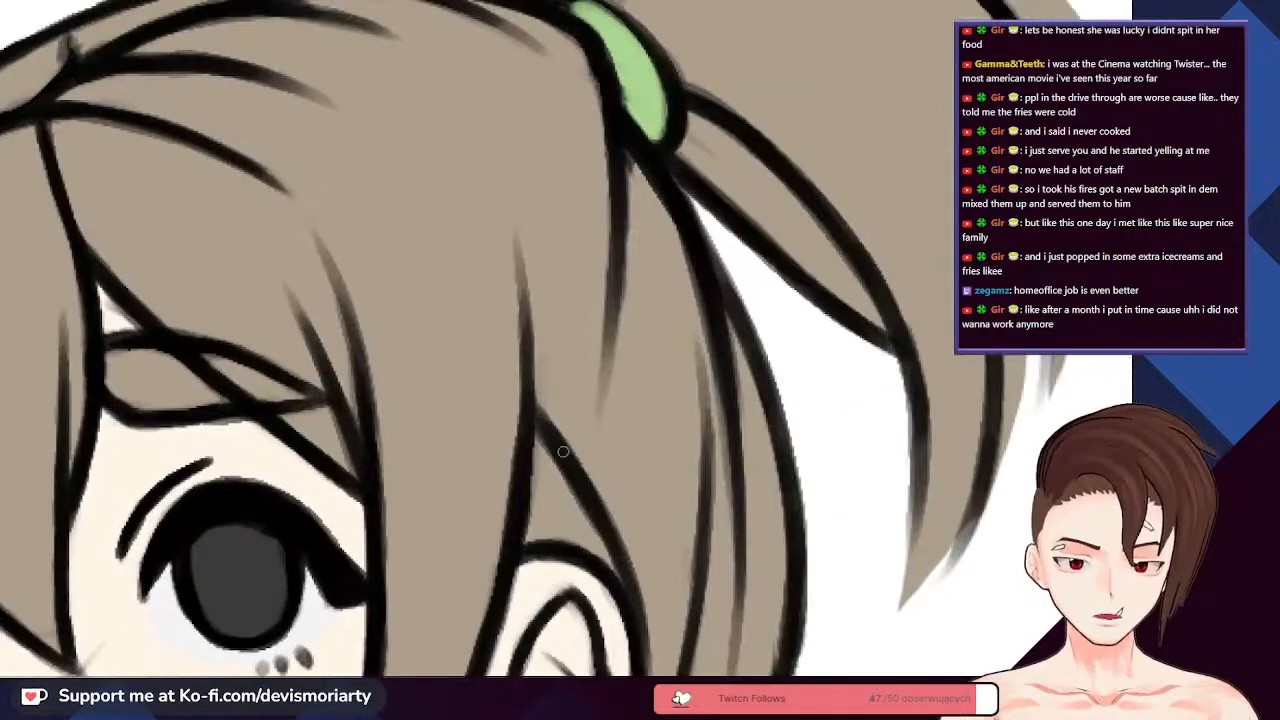
# - Touch up the black line work around the lower end of the green hair tie
pyautogui.scroll(-5, 548, 446)
pyautogui.scroll(5, 516, 366)
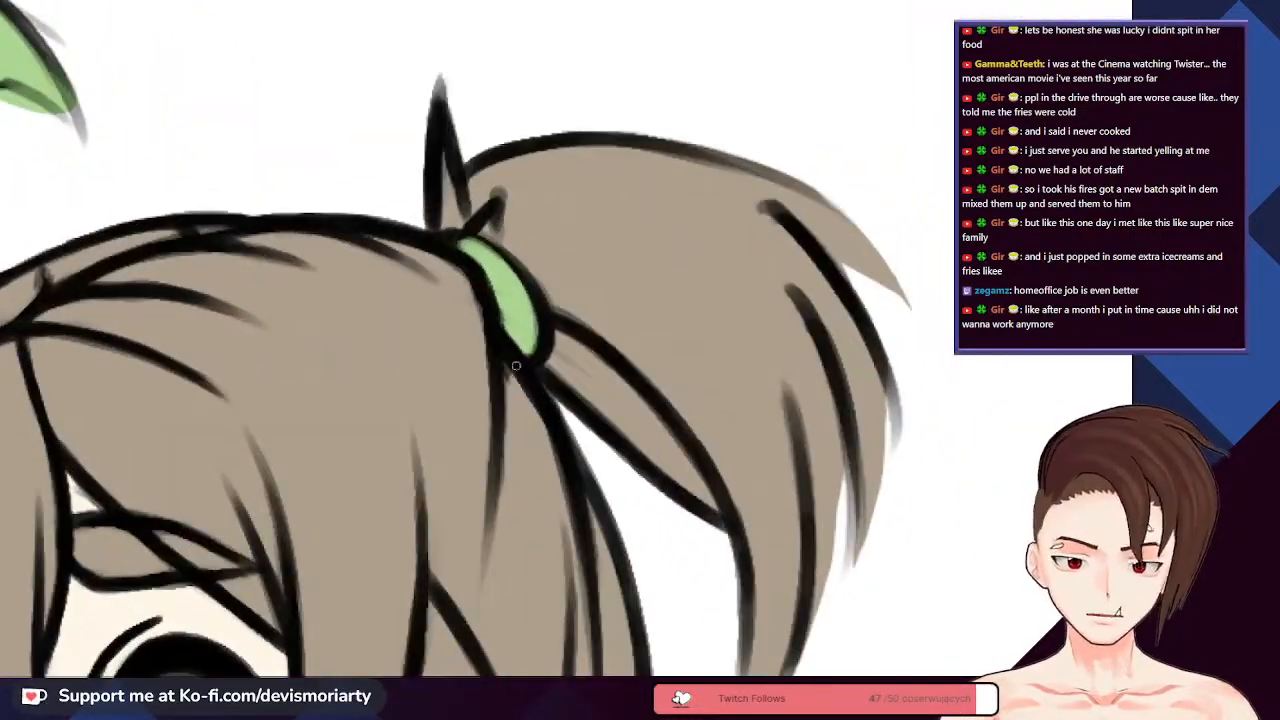
pyautogui.scroll(-2, 508, 370)
pyautogui.scroll(2, 508, 370)
pyautogui.scroll(-6, 508, 370)
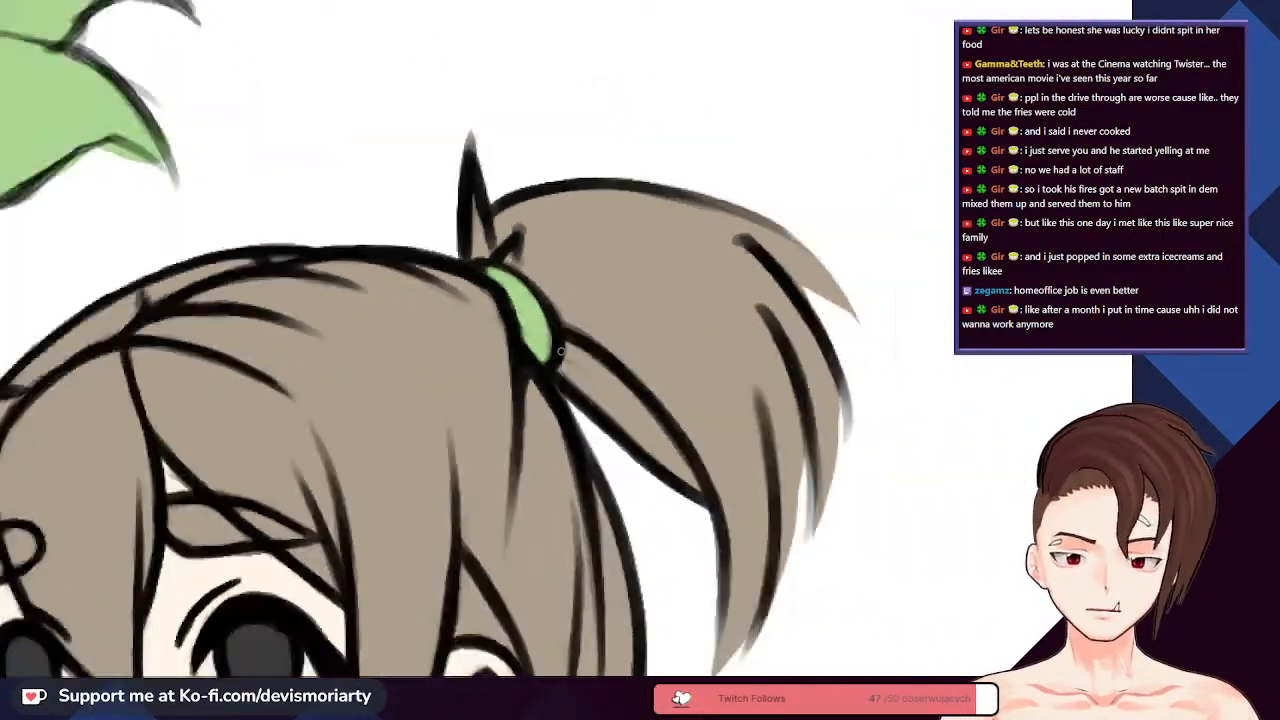
pyautogui.scroll(7, 534, 438)
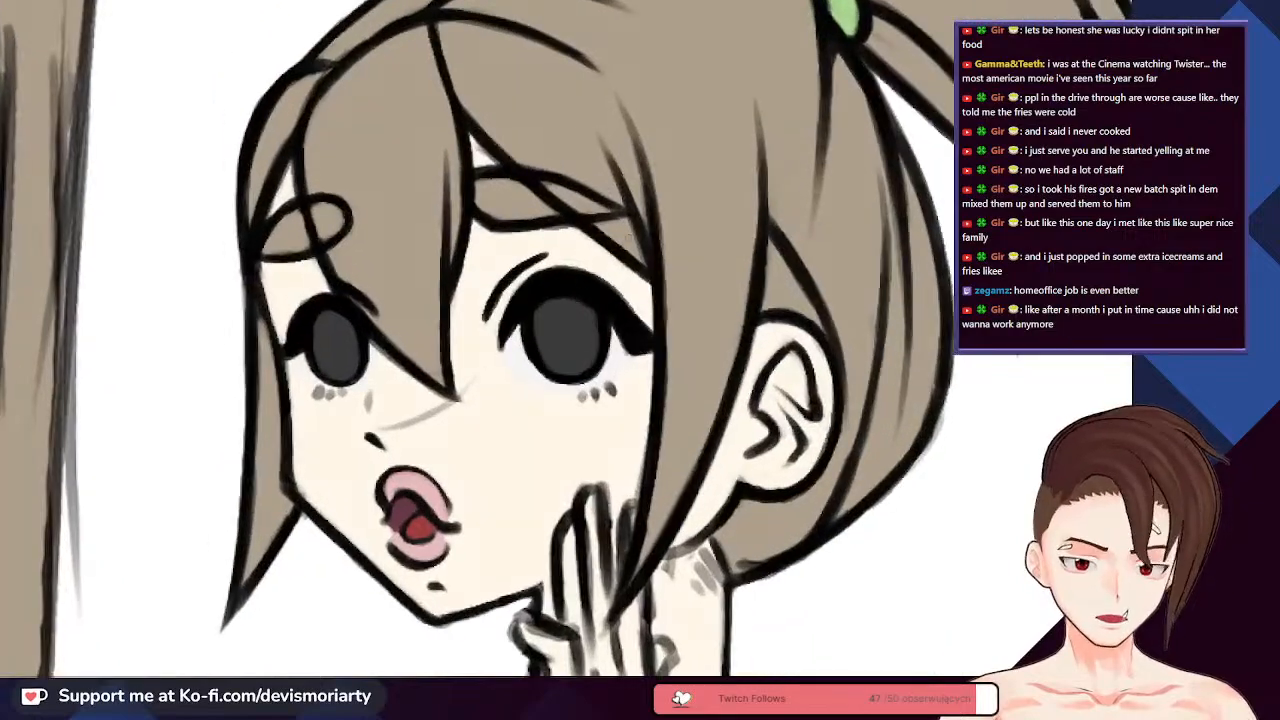
pyautogui.scroll(-6, 540, 400)
pyautogui.scroll(5, 540, 400)
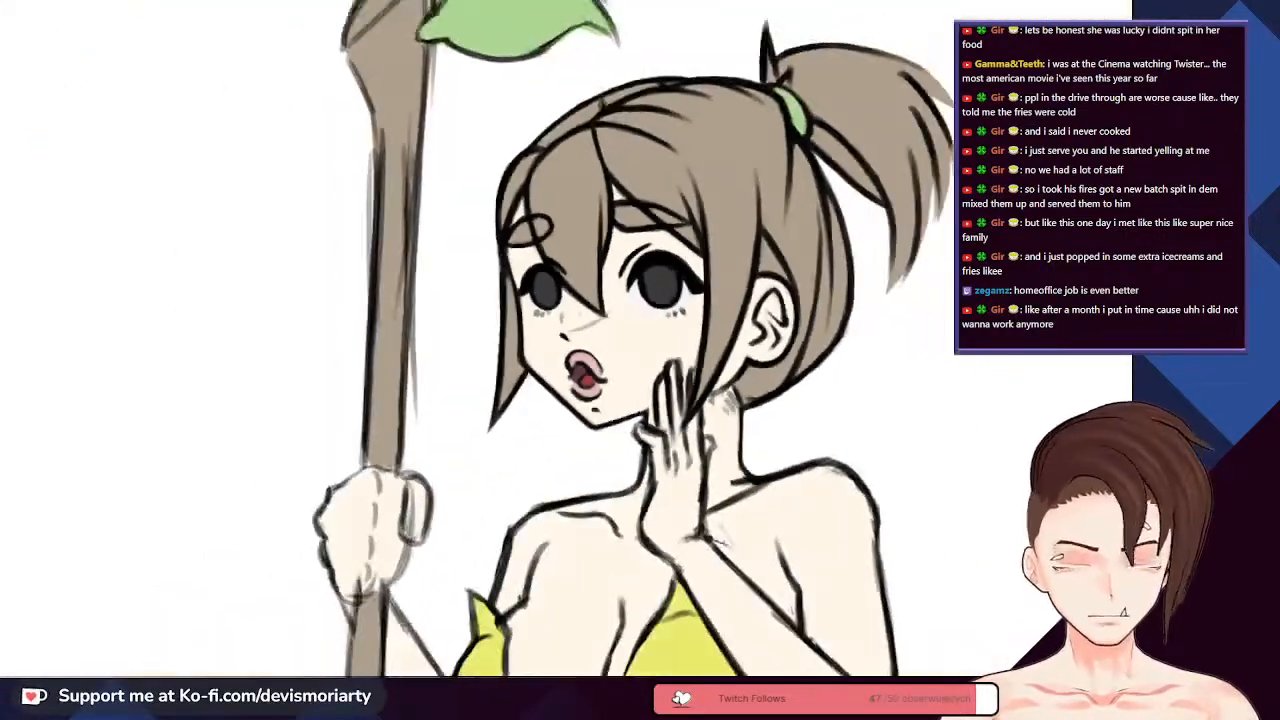
pyautogui.scroll(-2, 540, 400)
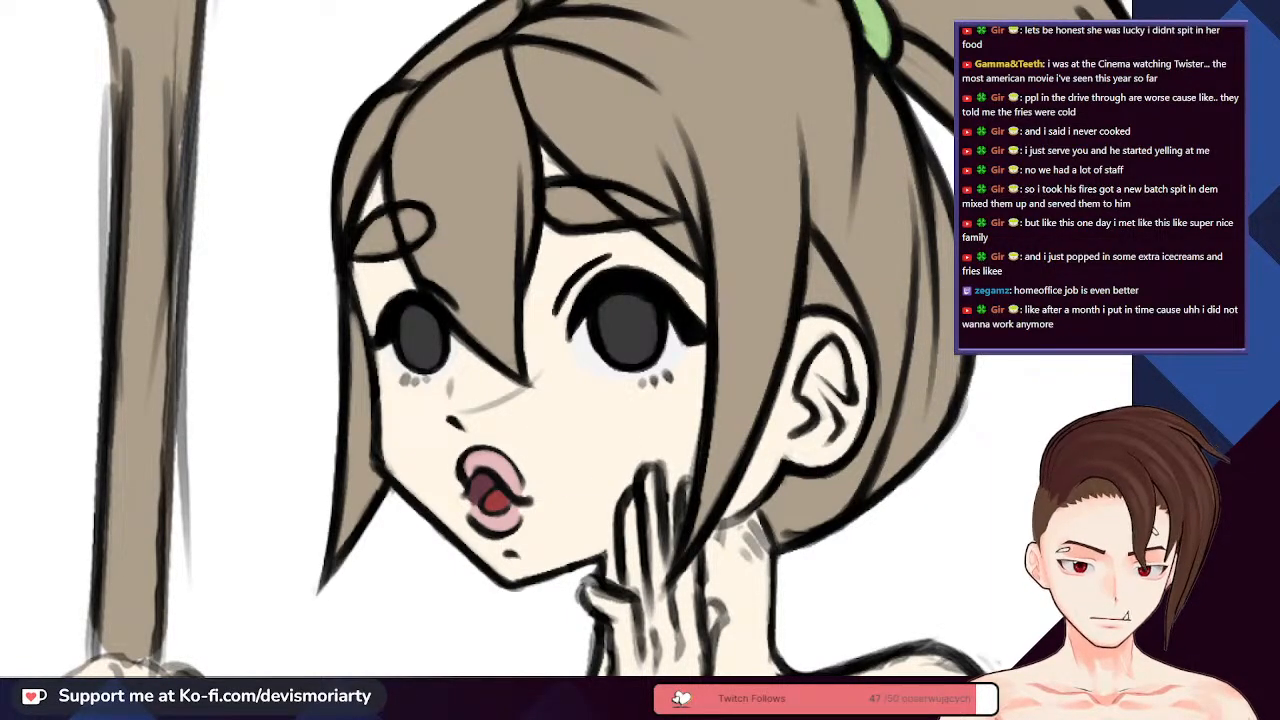
pyautogui.scroll(-3, 580, 442)
# - Paint the small white gap between the bangs above the eyebrow nearer the ear with a pink skin shadow
pyautogui.scroll(6, 263, 241)
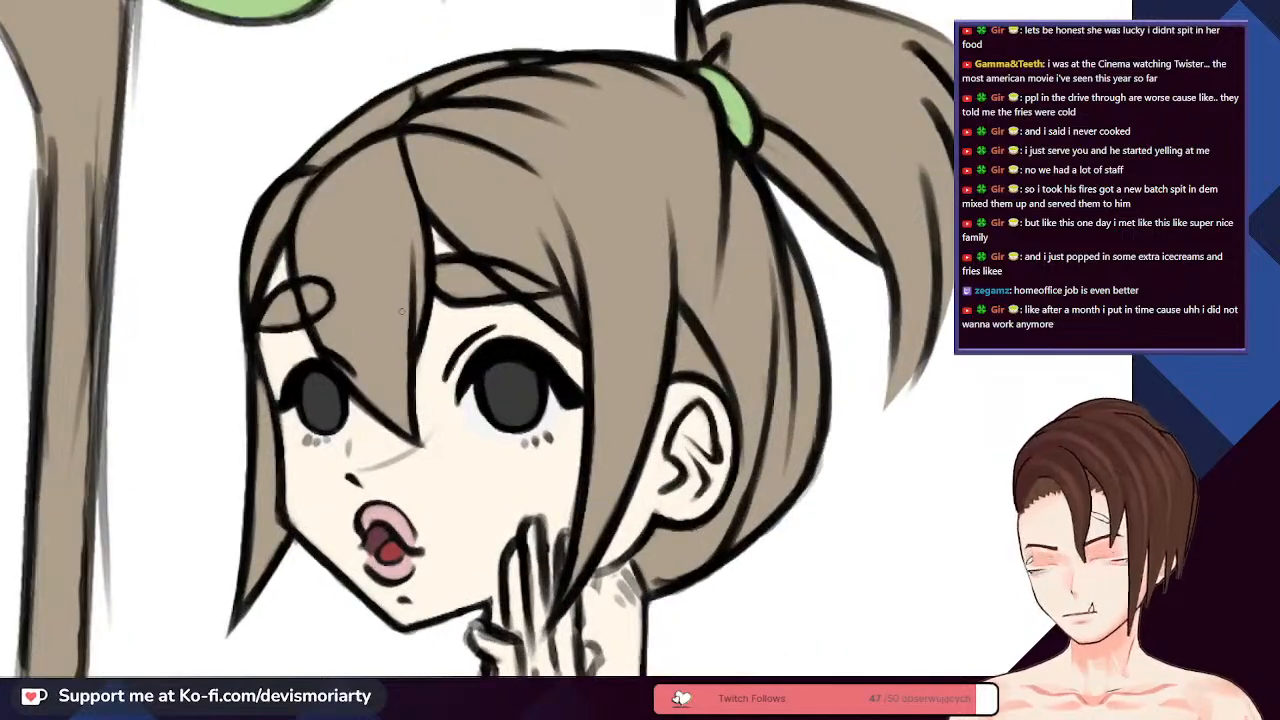
pyautogui.scroll(2, 230, 240)
pyautogui.scroll(-2, 232, 226)
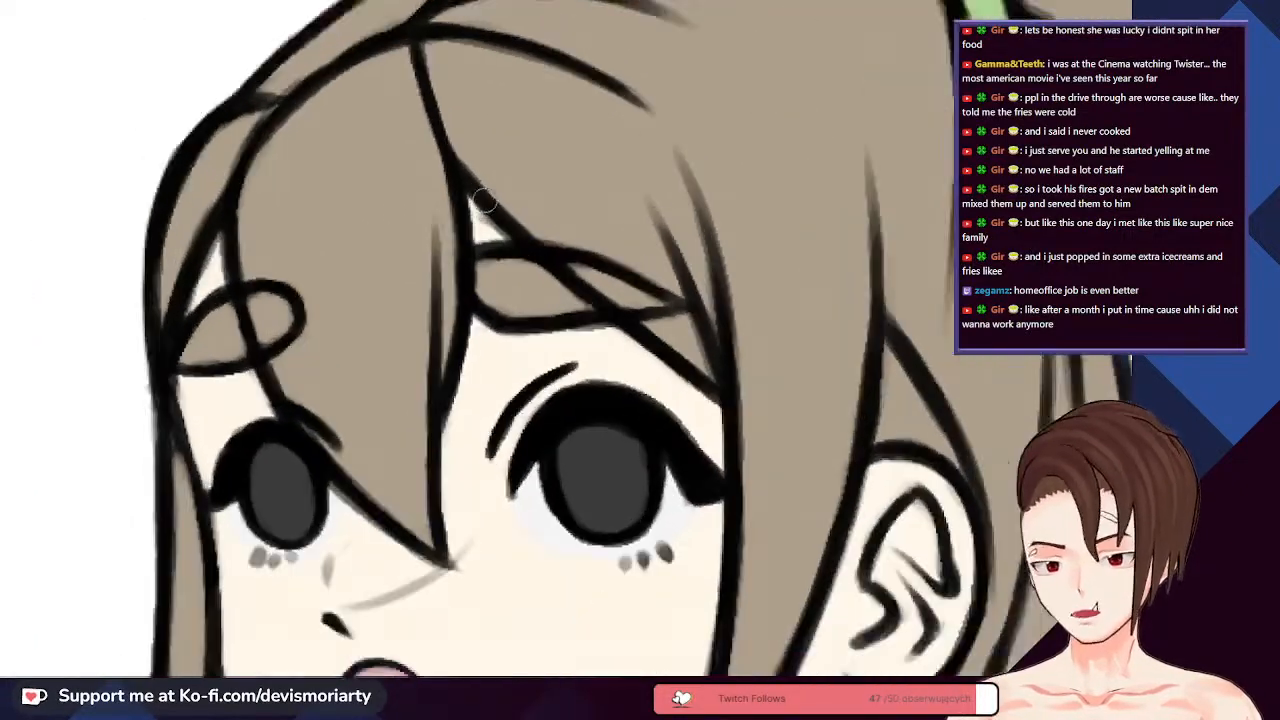
pyautogui.scroll(2, 472, 205)
pyautogui.moveTo(482, 240)
pyautogui.mouseDown()
pyautogui.moveTo(463, 209)
pyautogui.moveTo(497, 244)
pyautogui.mouseUp()
pyautogui.scroll(3, 460, 200)
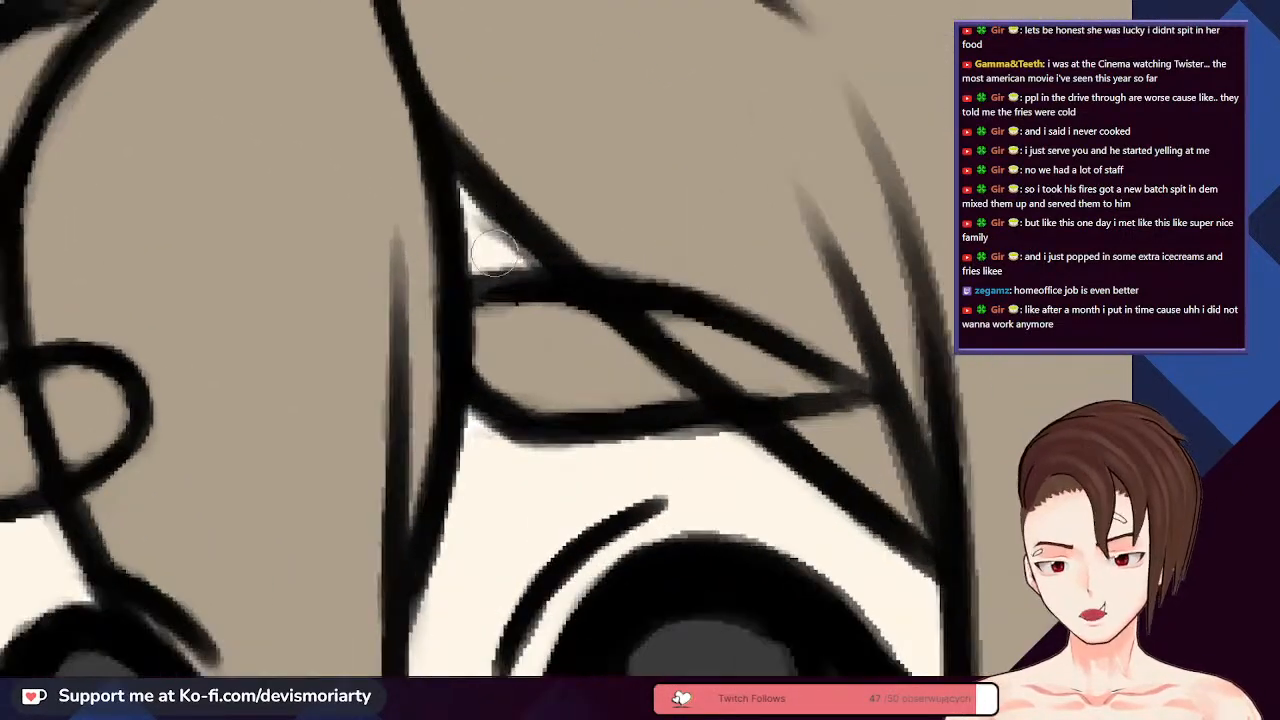
pyautogui.scroll(-2, 500, 240)
pyautogui.moveTo(487, 248); pyautogui.dragTo(468, 207)
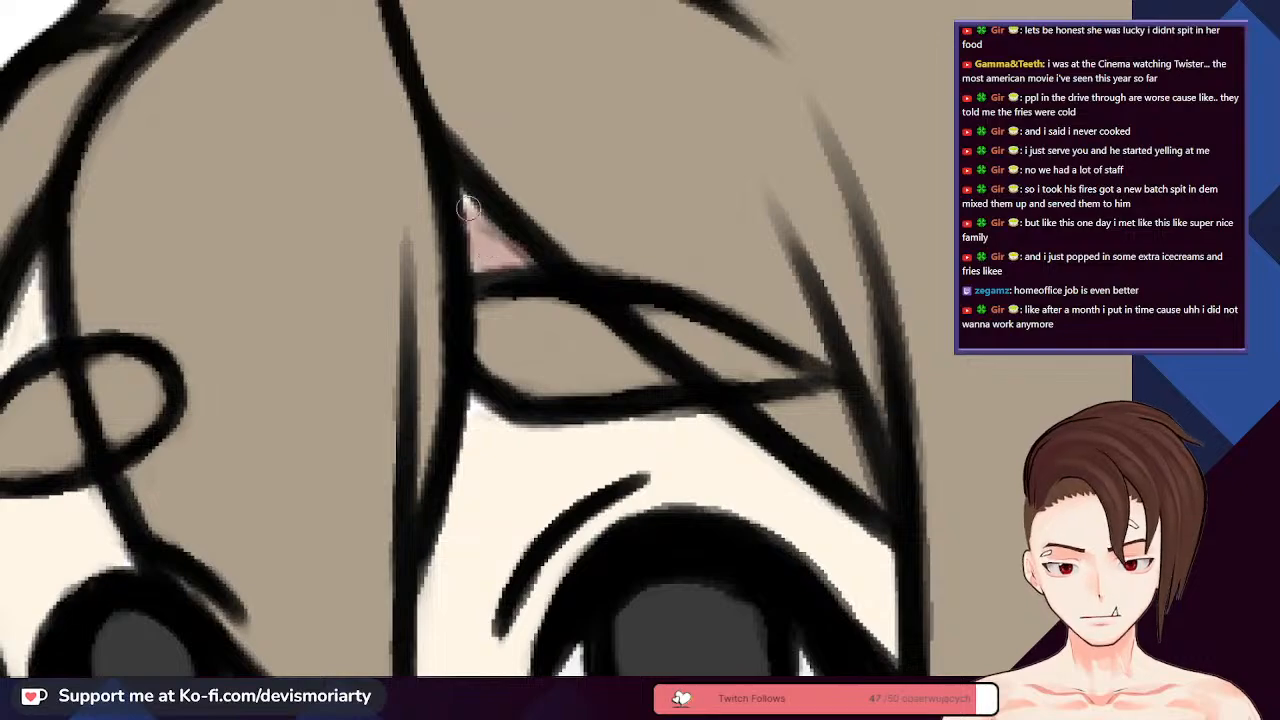
pyautogui.scroll(-3, 471, 256)
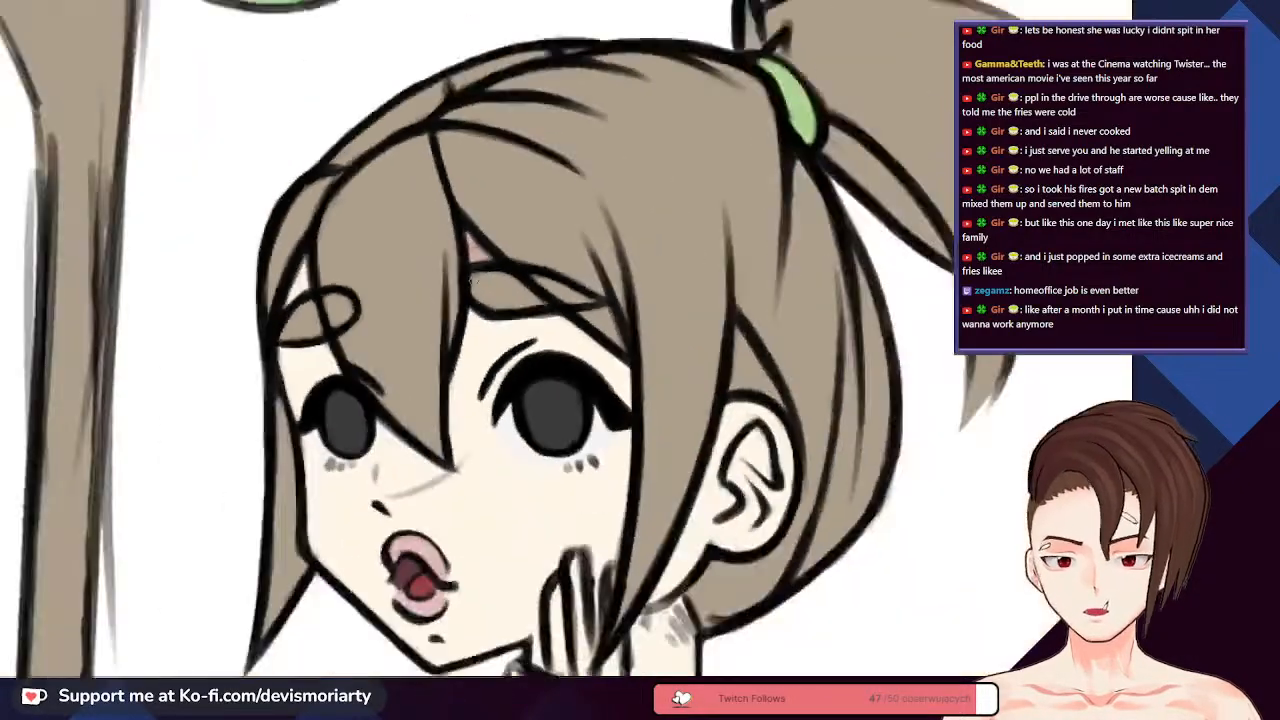
# - Paint a pink shadow band on the skin along the centre bang, from below the eyebrow to the bang's tip
pyautogui.scroll(3, 471, 256)
pyautogui.moveTo(478, 285); pyautogui.dragTo(440, 575)
pyautogui.scroll(-3, 457, 630)
pyautogui.scroll(2, 494, 205)
pyautogui.scroll(-3, 494, 205)
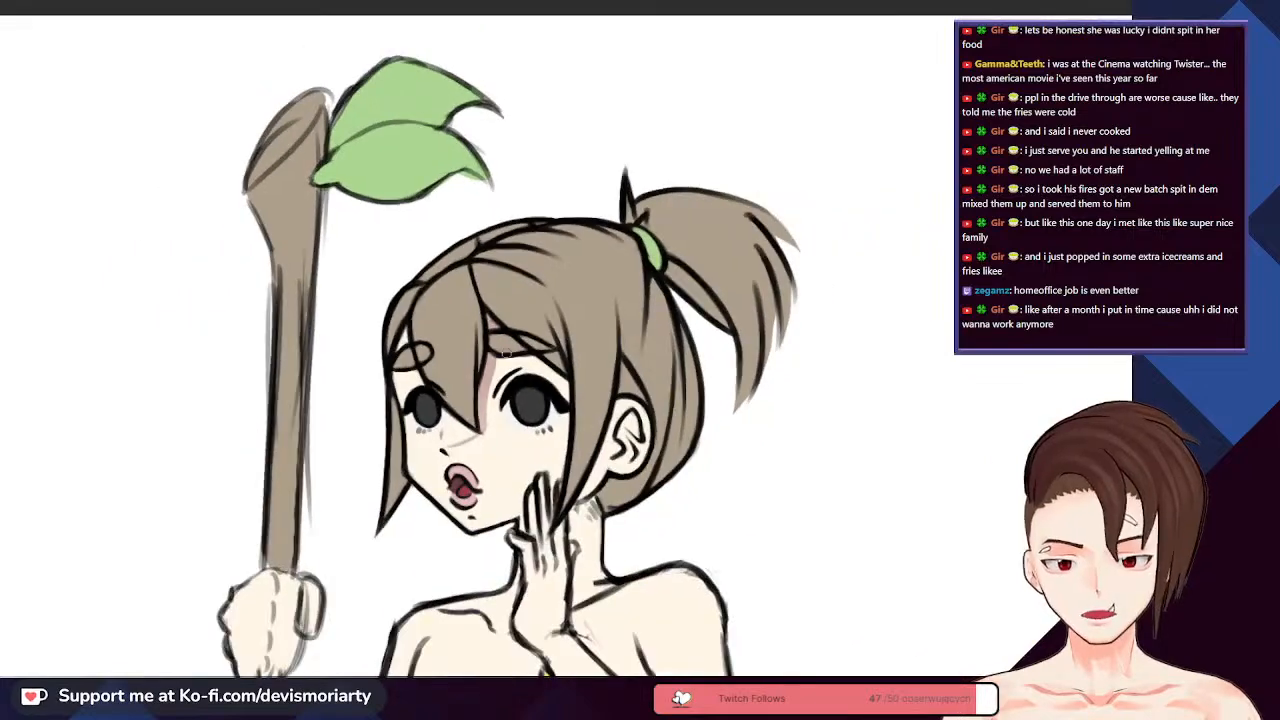
pyautogui.scroll(4, 484, 370)
pyautogui.moveTo(470, 462); pyautogui.dragTo(484, 370)
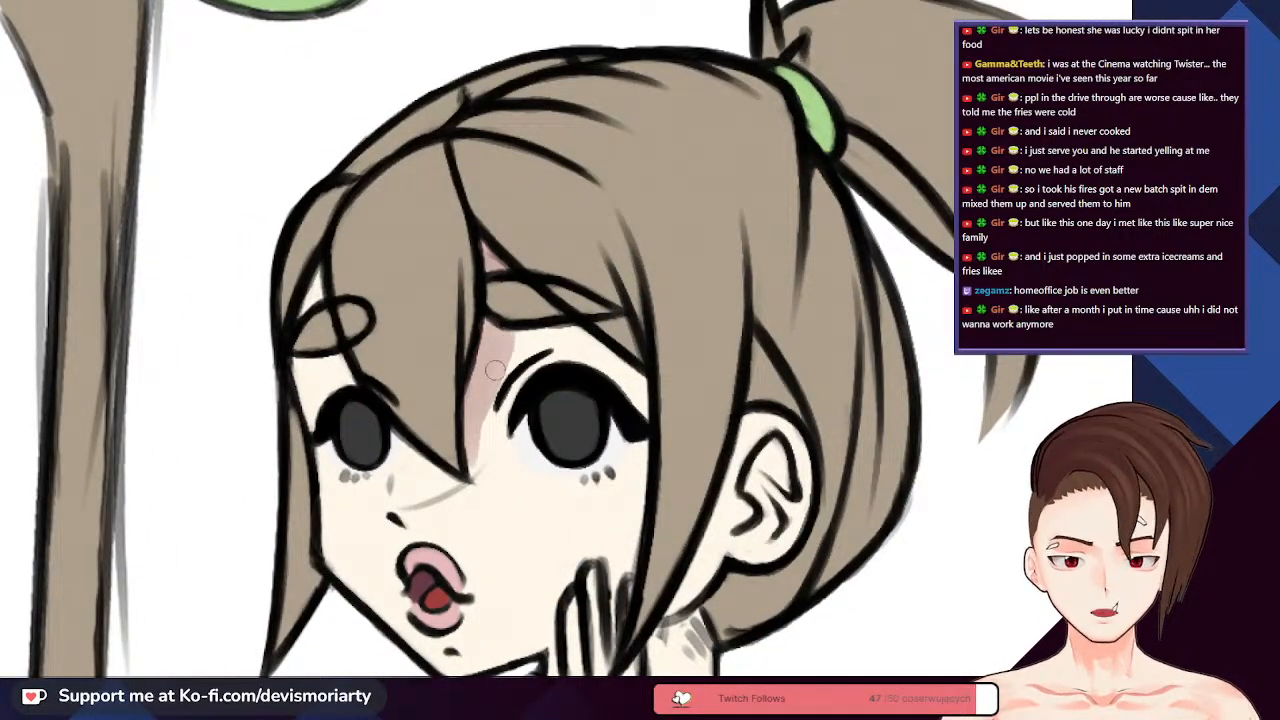
pyautogui.scroll(-3, 506, 329)
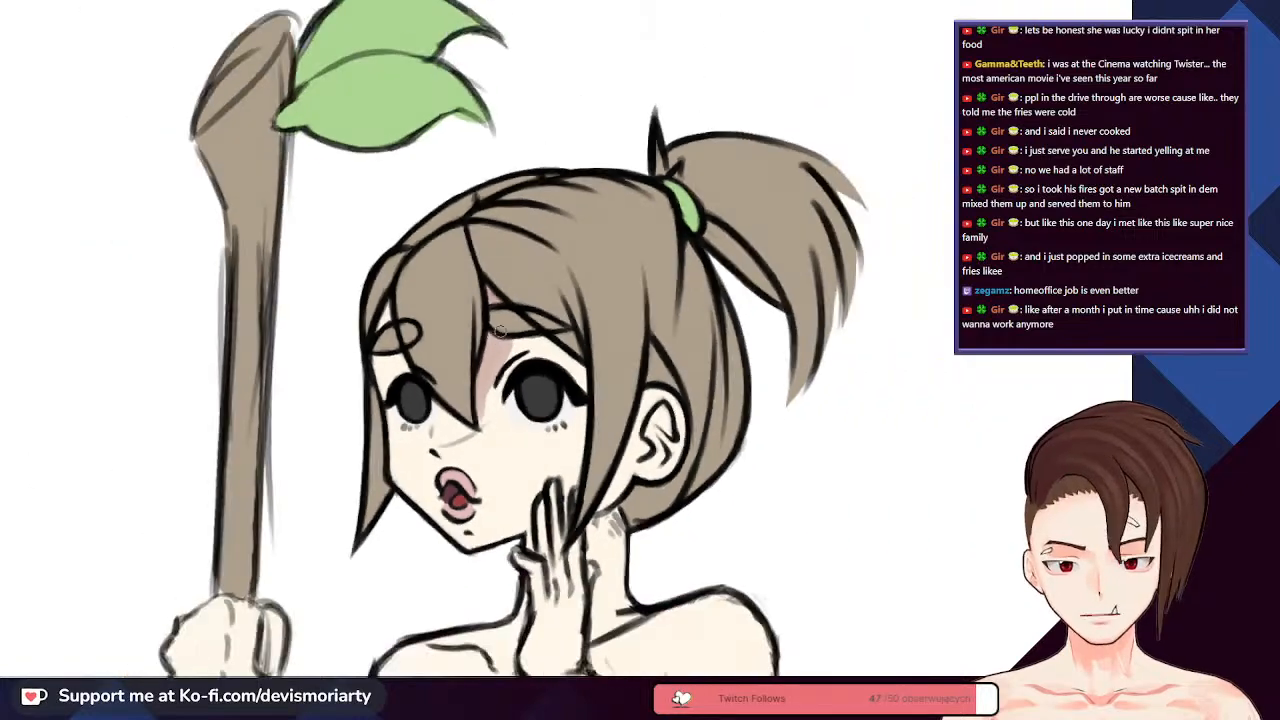
# - Layer a darker pink tone over the face shadow along the edge of the centre bang
pyautogui.scroll(4, 500, 330)
pyautogui.scroll(2, 466, 244)
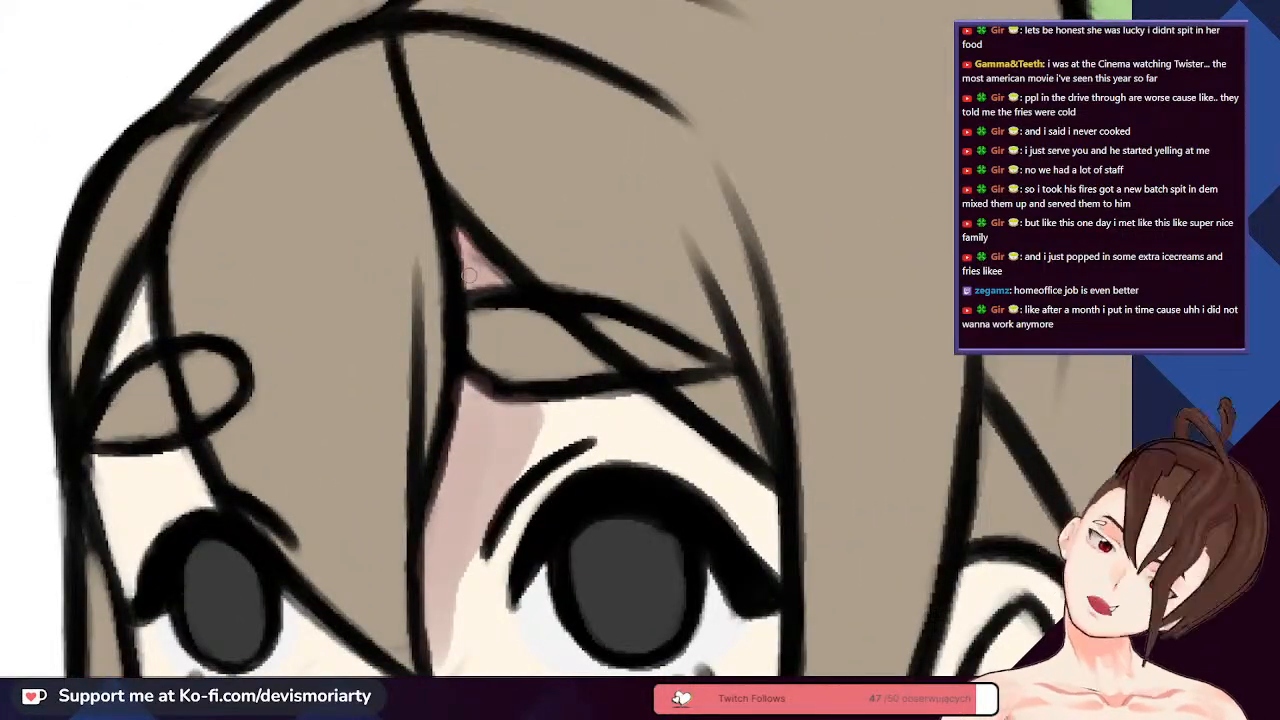
pyautogui.scroll(-3, 463, 320)
pyautogui.scroll(3, 469, 371)
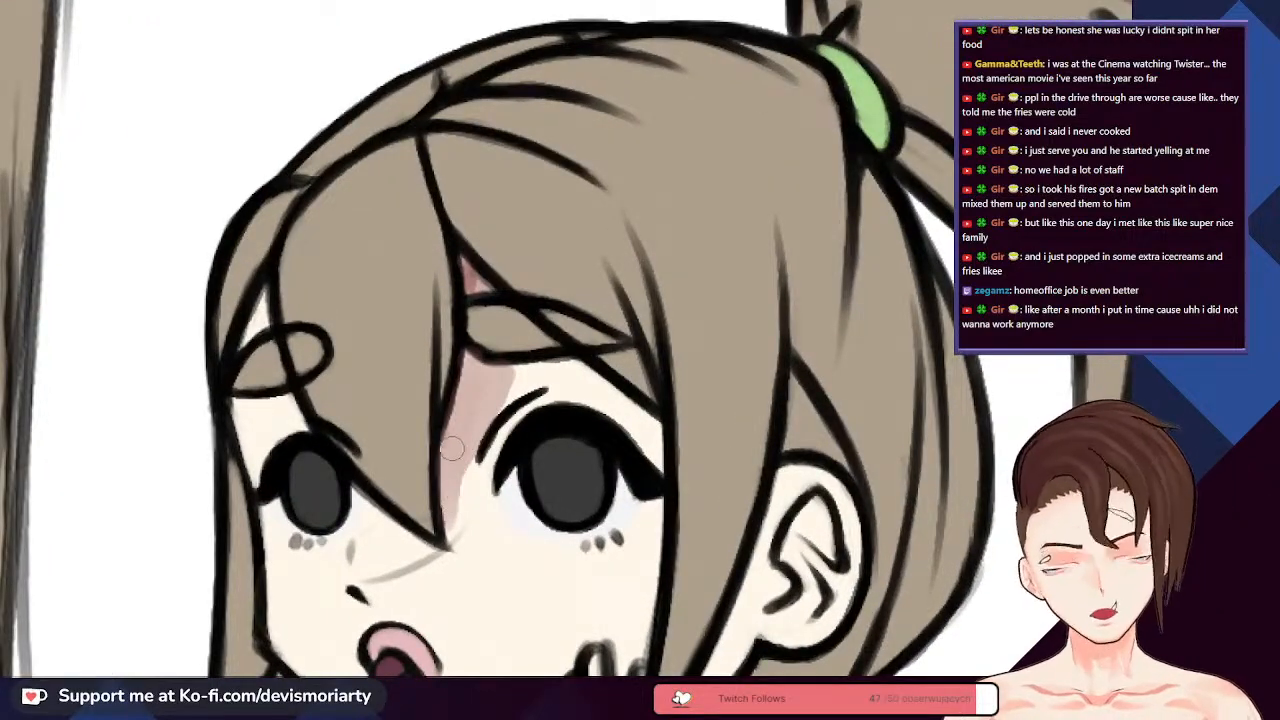
pyautogui.scroll(1, 446, 490)
pyautogui.scroll(-3, 455, 562)
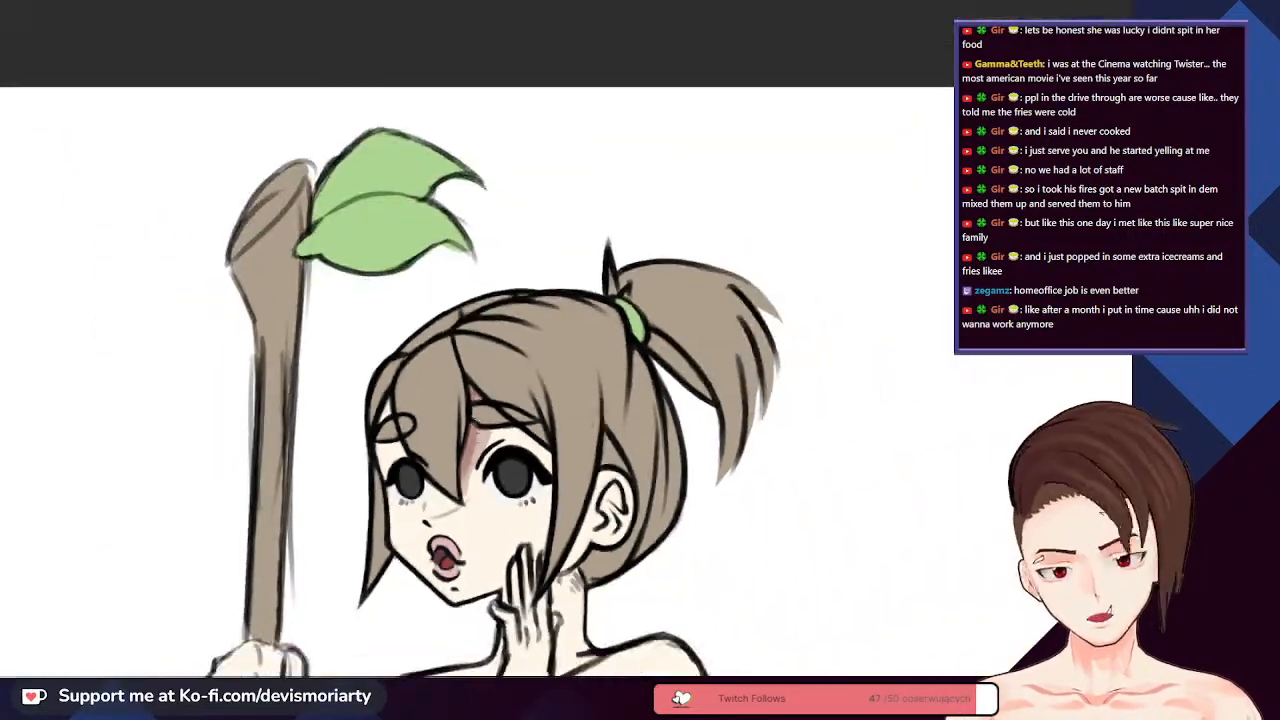
# - Deepen the pink shadow in the small gap between the bangs above the eyebrow nearer the ear
pyautogui.scroll(2, 455, 562)
pyautogui.scroll(-3, 455, 562)
pyautogui.scroll(3, 455, 382)
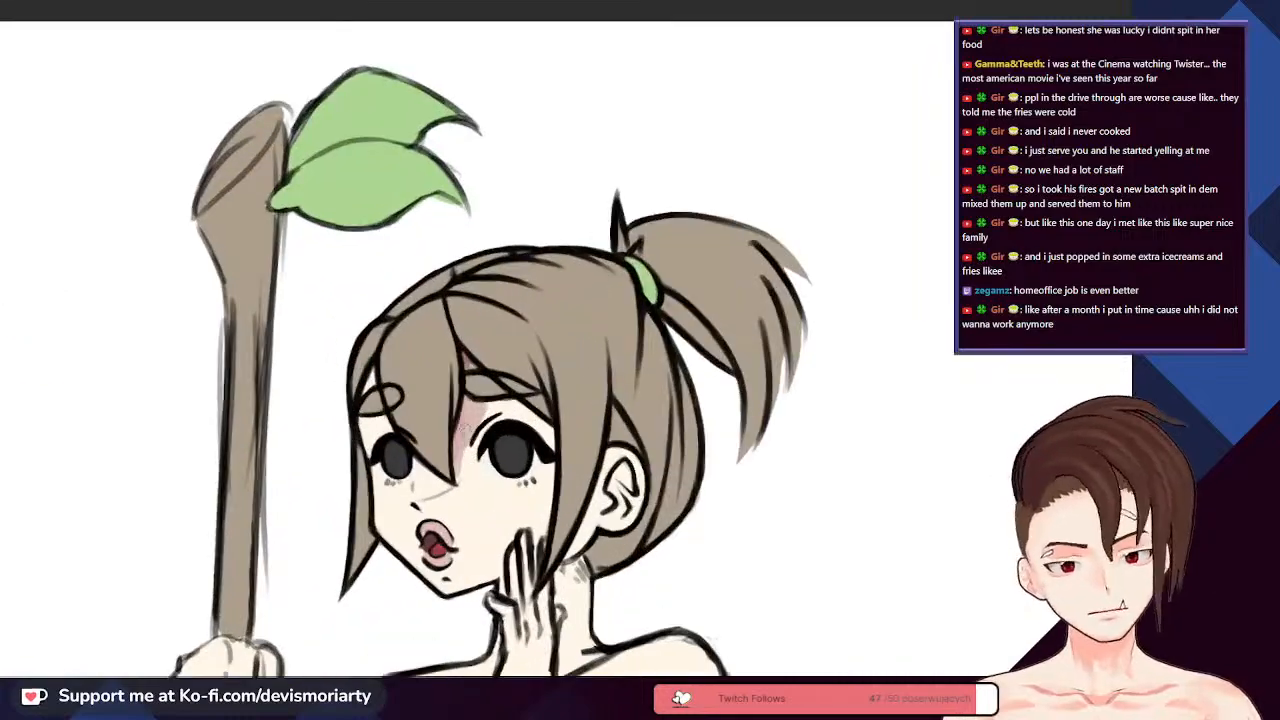
pyautogui.scroll(-3, 455, 382)
pyautogui.scroll(4, 455, 382)
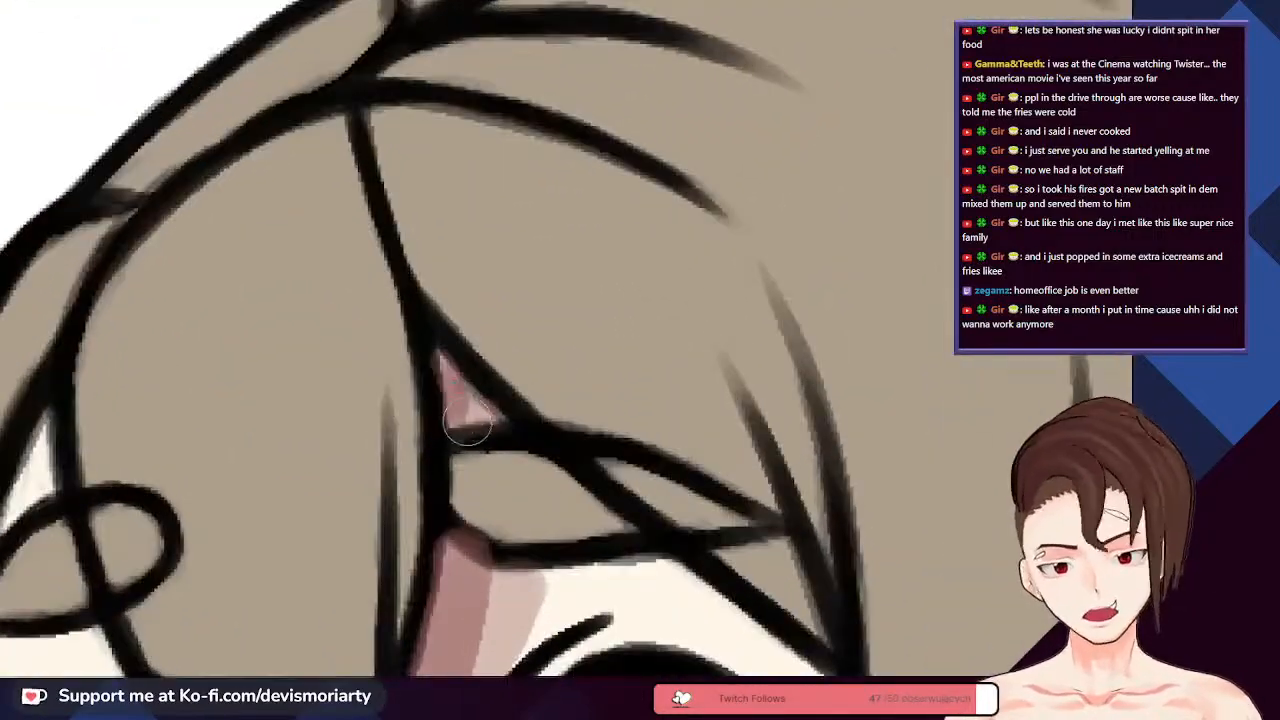
pyautogui.scroll(1, 468, 405)
pyautogui.scroll(-2, 468, 405)
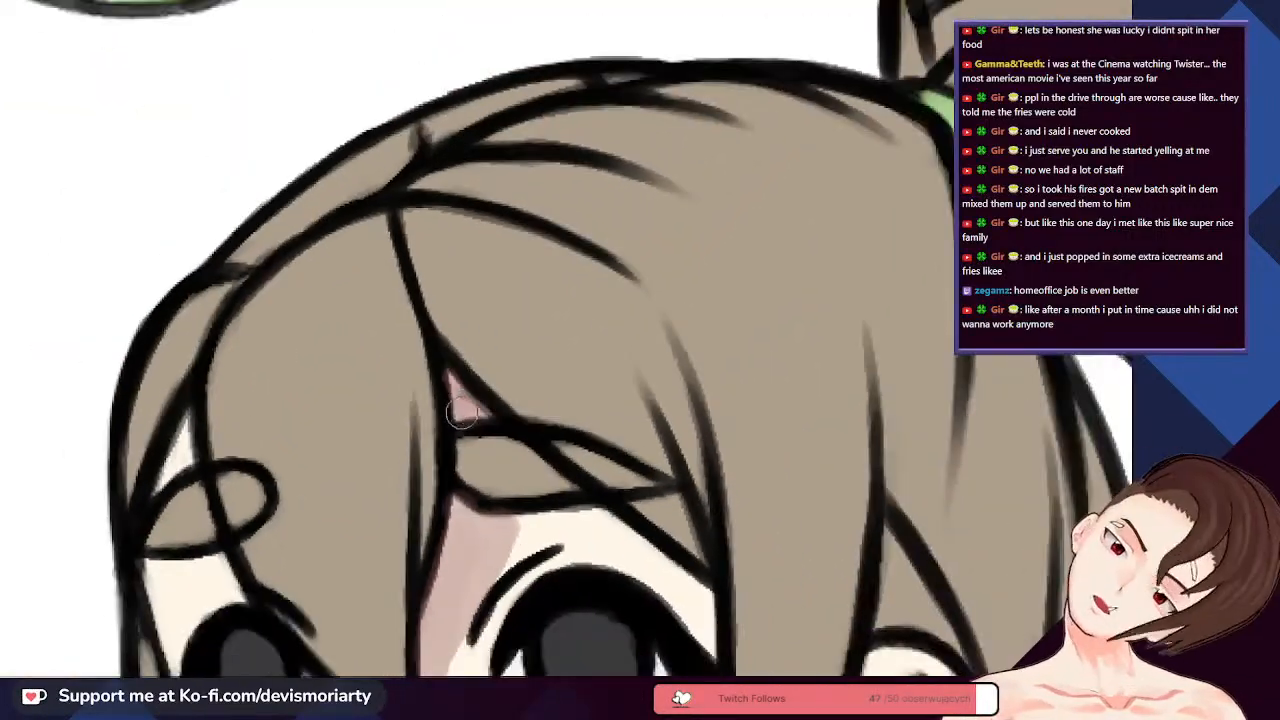
pyautogui.scroll(2, 468, 405)
pyautogui.scroll(-2, 465, 402)
pyautogui.scroll(1, 462, 400)
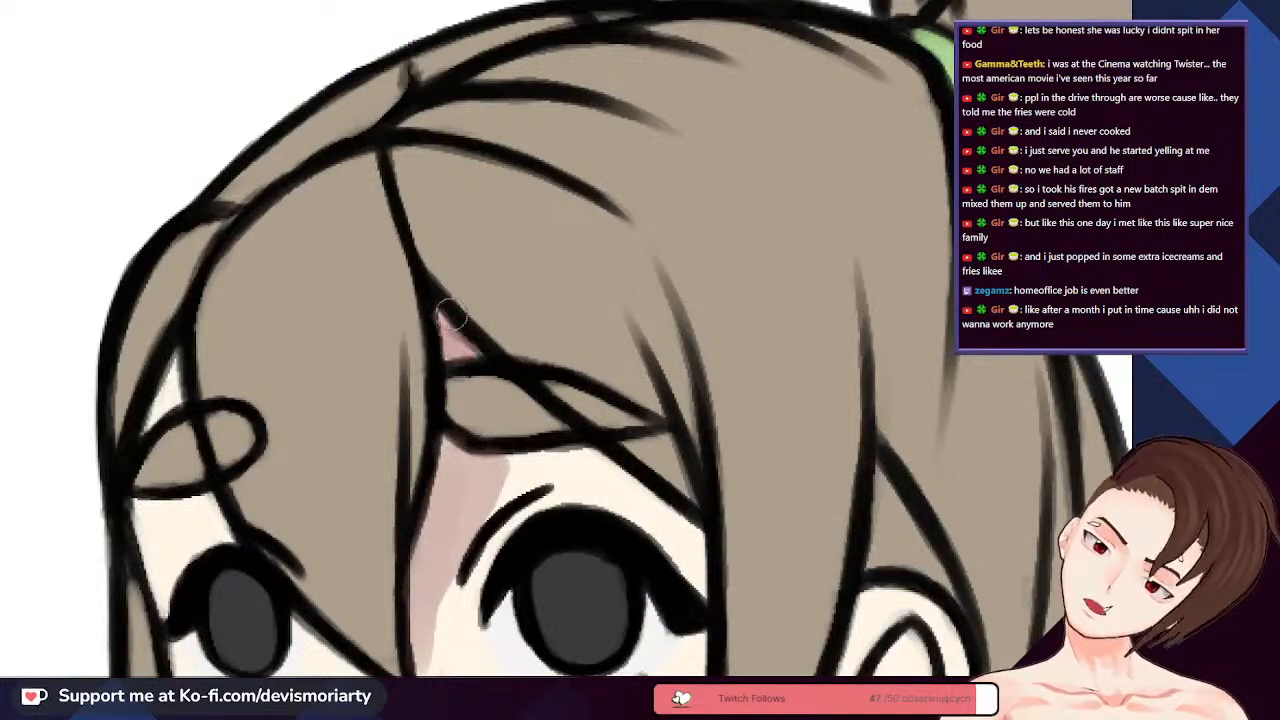
pyautogui.scroll(1, 454, 360)
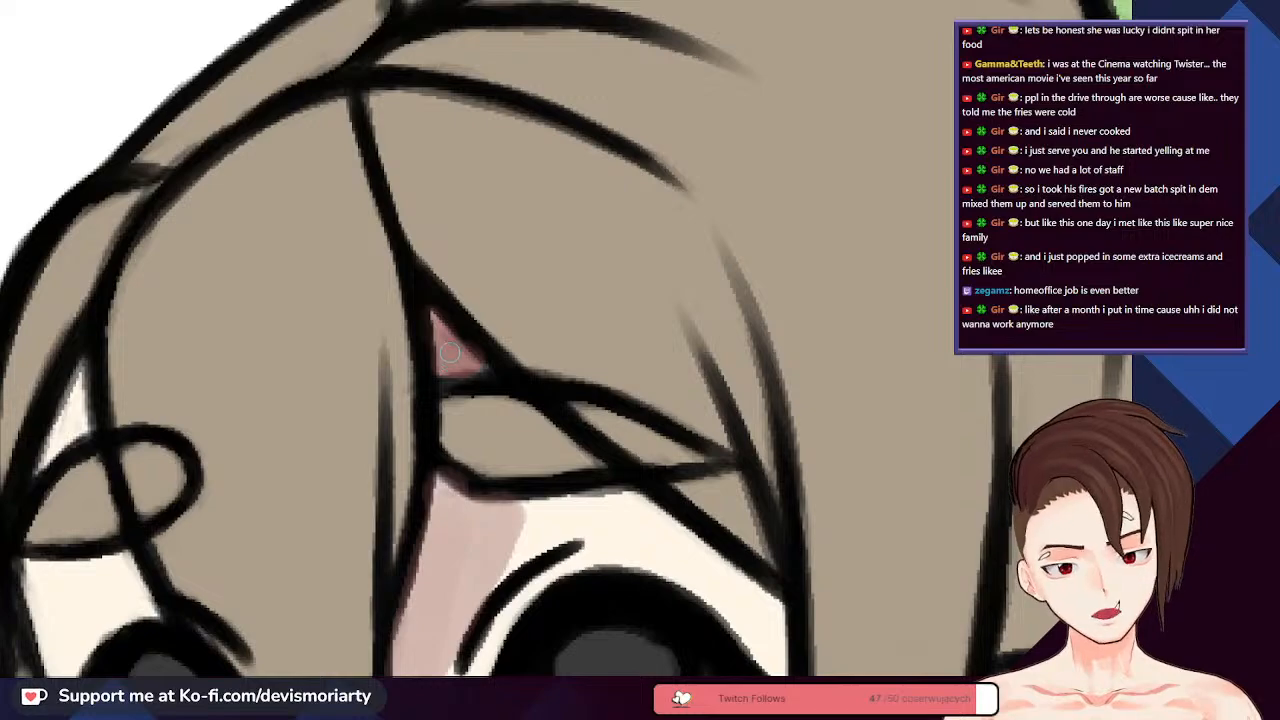
pyautogui.scroll(-3, 449, 352)
pyautogui.scroll(3, 493, 428)
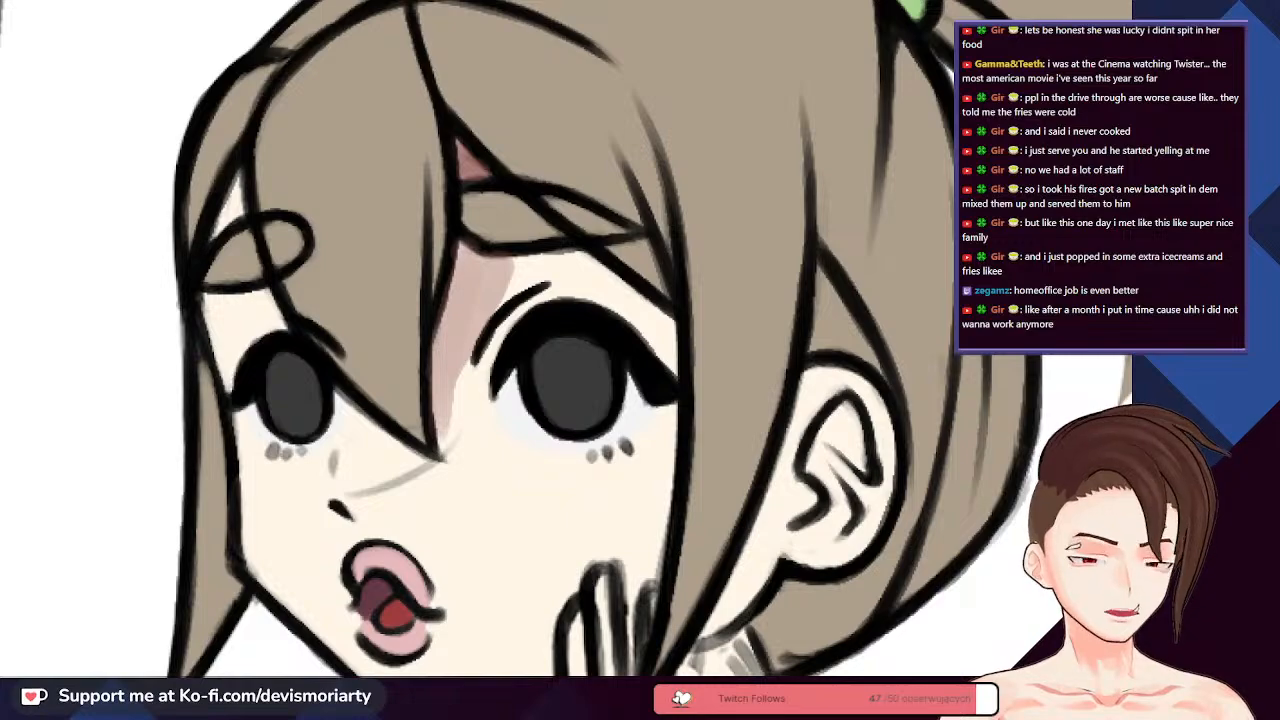
# - Try a darker brownish-pink shadow along the centre bang's edge, from below the eyebrow towards the bang's tip
pyautogui.scroll(-2, 478, 415)
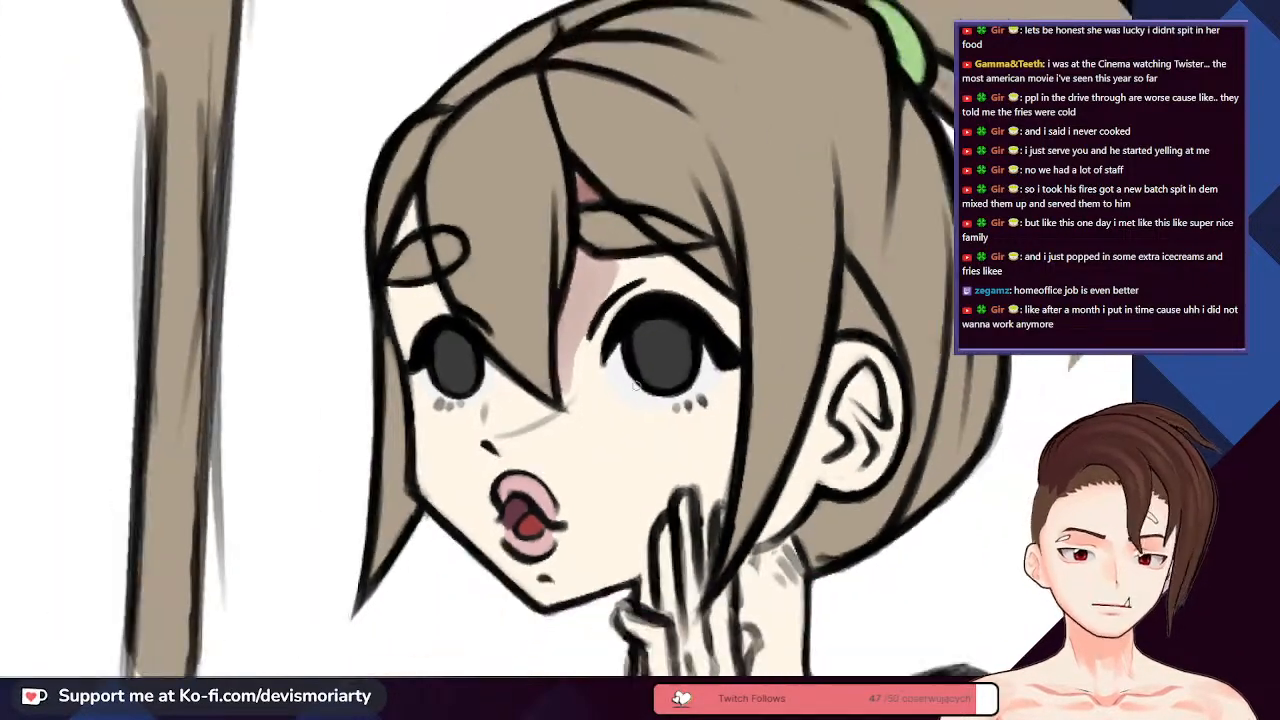
pyautogui.scroll(5, 478, 415)
pyautogui.scroll(-2, 478, 415)
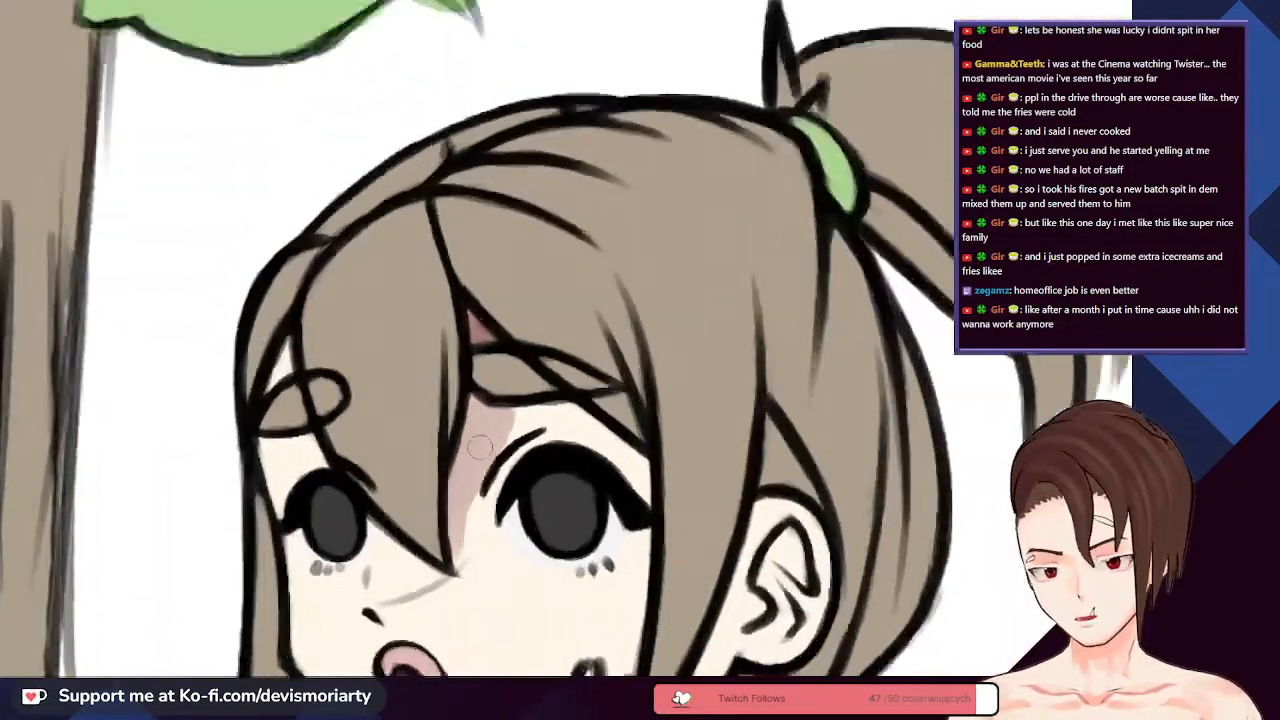
pyautogui.scroll(3, 479, 380)
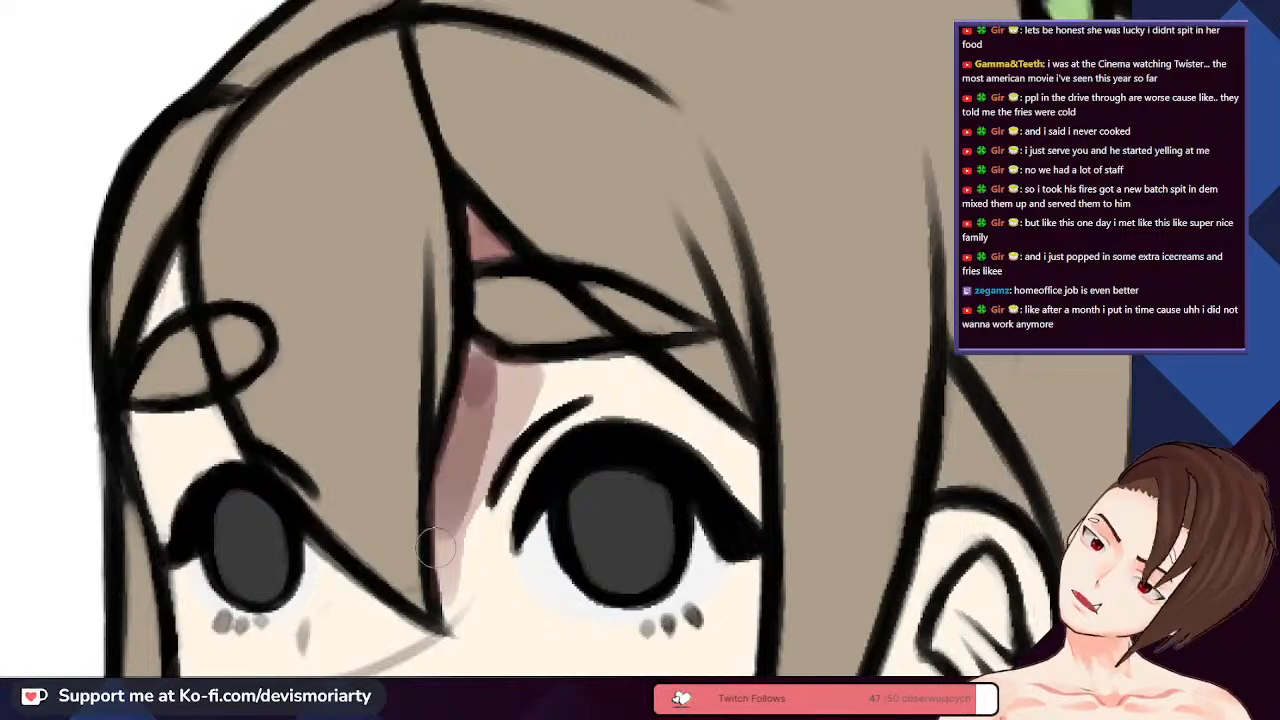
pyautogui.scroll(-2, 478, 380)
pyautogui.scroll(2, 472, 430)
pyautogui.scroll(-1, 474, 628)
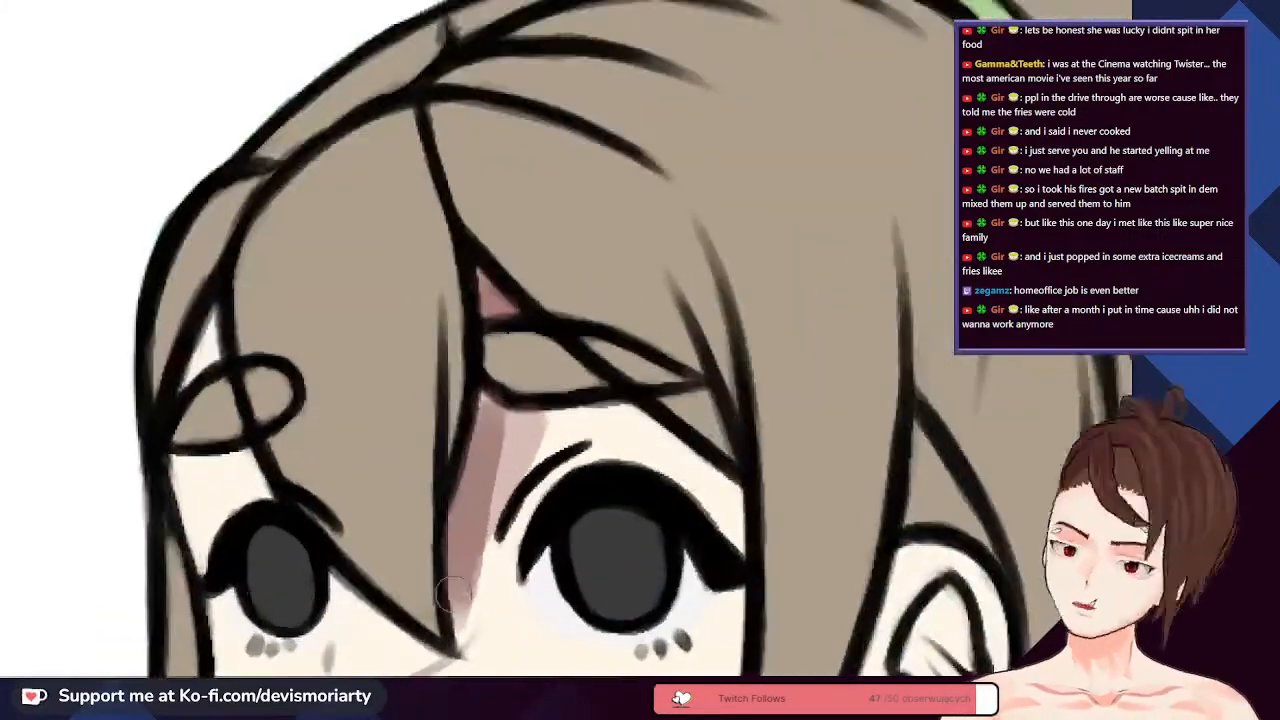
pyautogui.scroll(-1, 474, 628)
pyautogui.scroll(3, 485, 450)
pyautogui.scroll(-3, 485, 450)
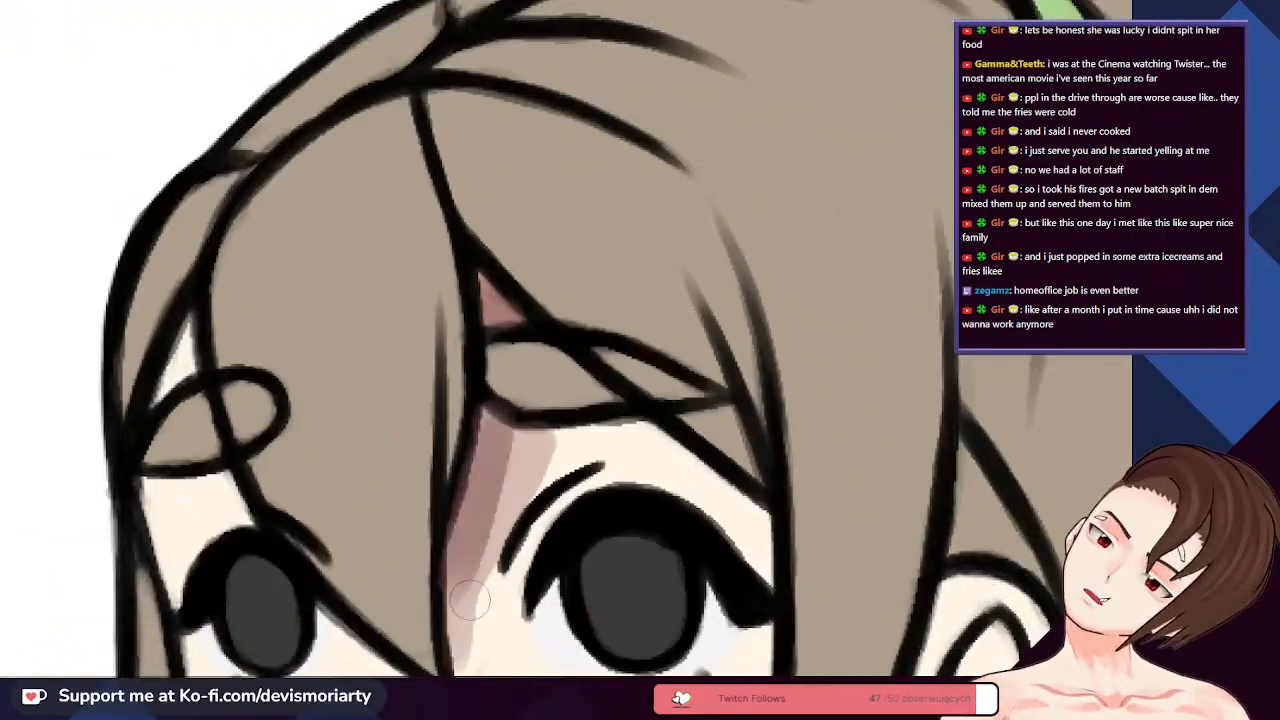
# - Repaint the darker shadow band on the skin along the centre bang between the eyes
pyautogui.scroll(-2, 472, 493)
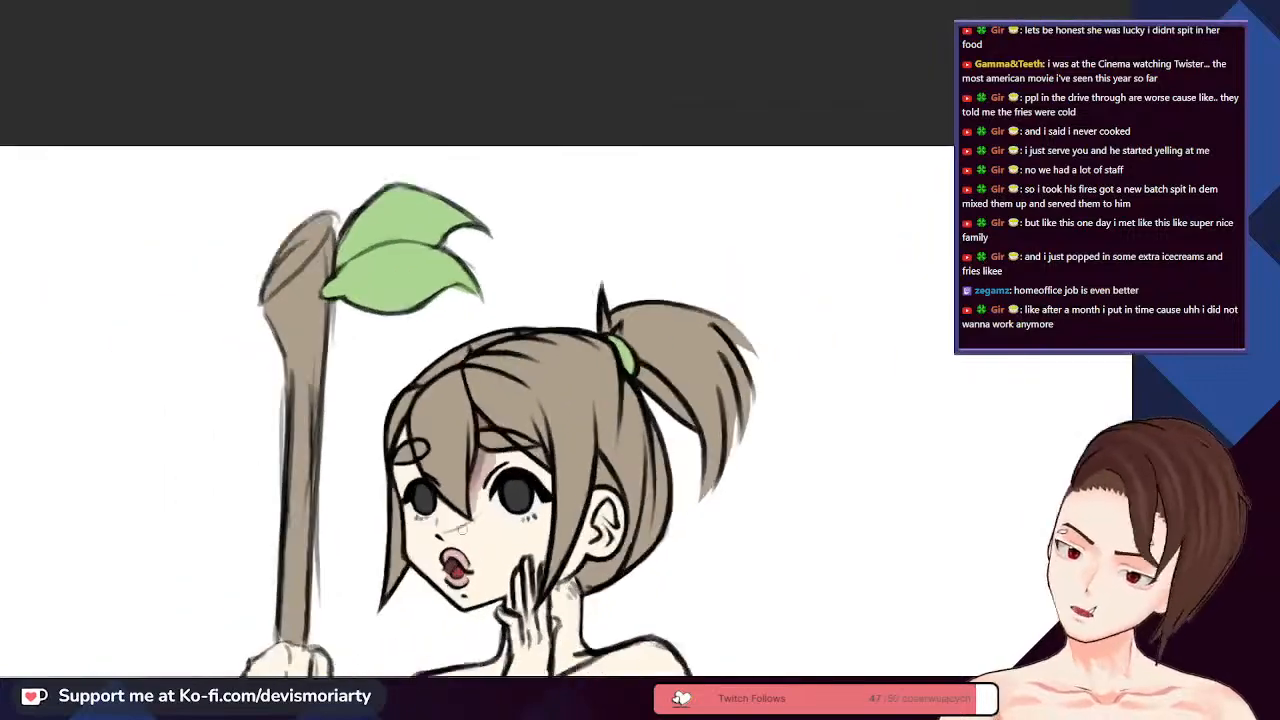
pyautogui.scroll(4, 474, 488)
pyautogui.scroll(-1, 474, 486)
pyautogui.scroll(-2, 474, 486)
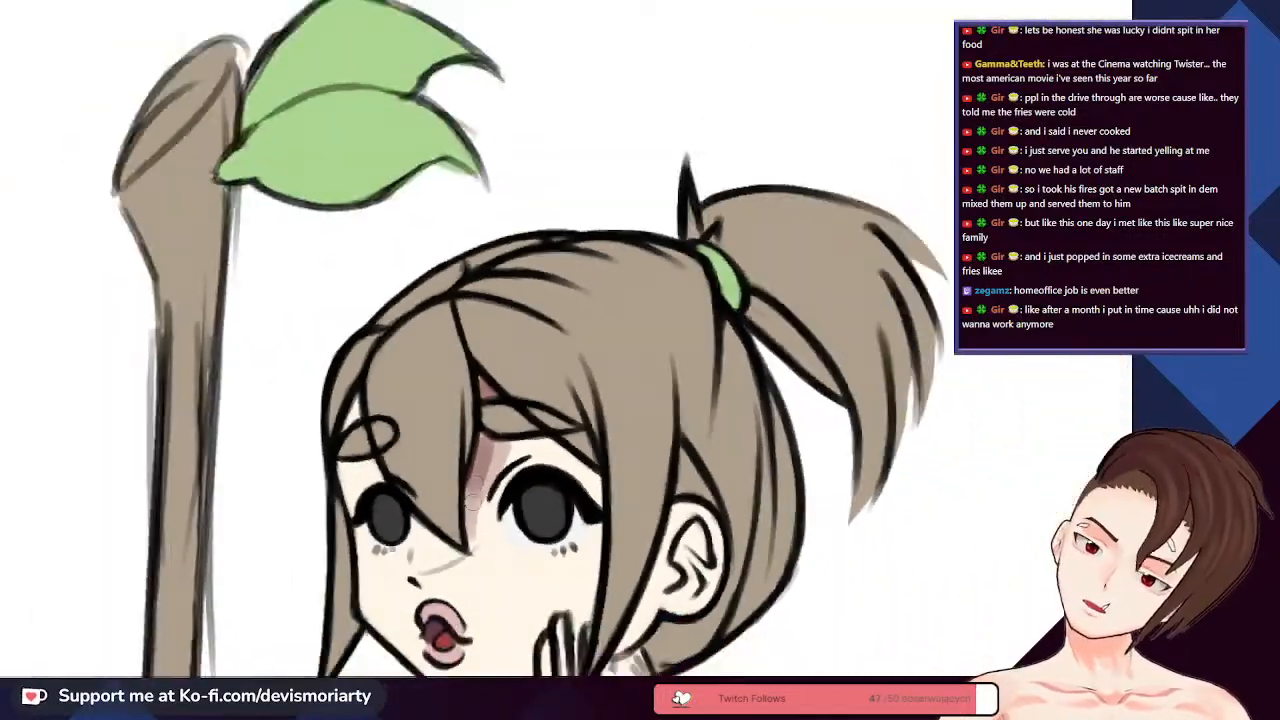
pyautogui.scroll(4, 480, 306)
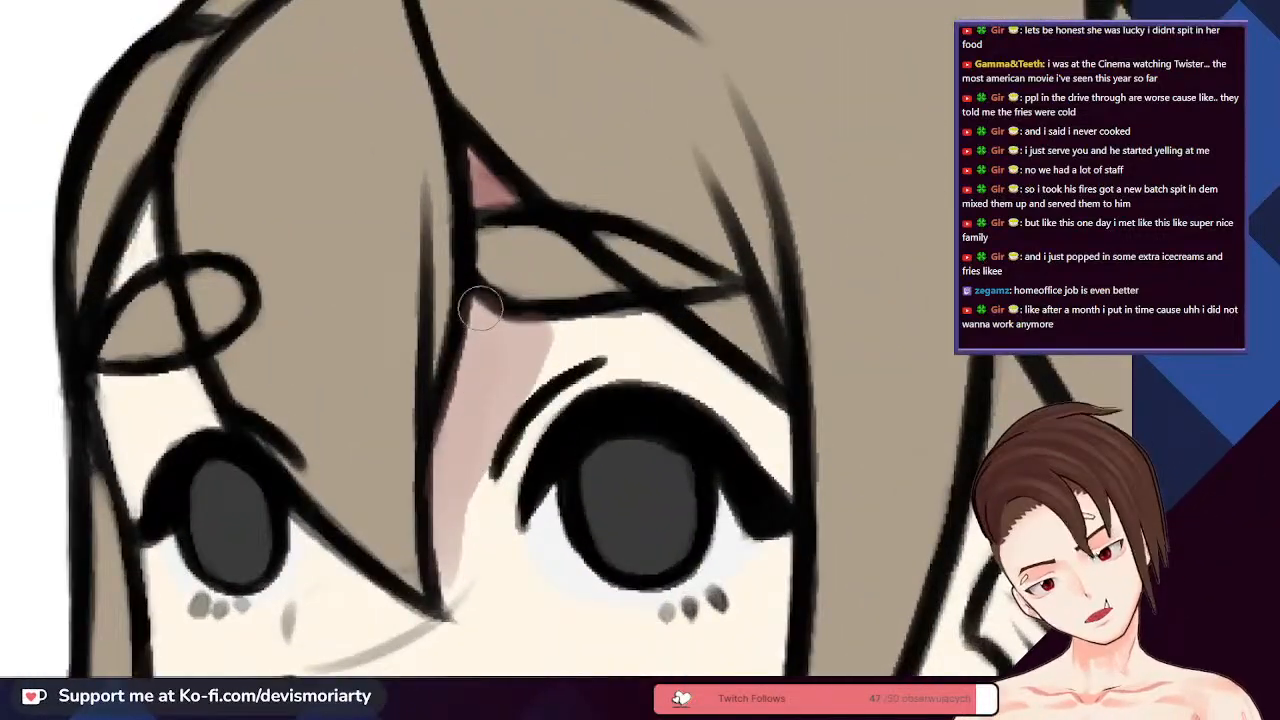
pyautogui.scroll(-1, 480, 306)
pyautogui.moveTo(480, 306); pyautogui.dragTo(468, 438)
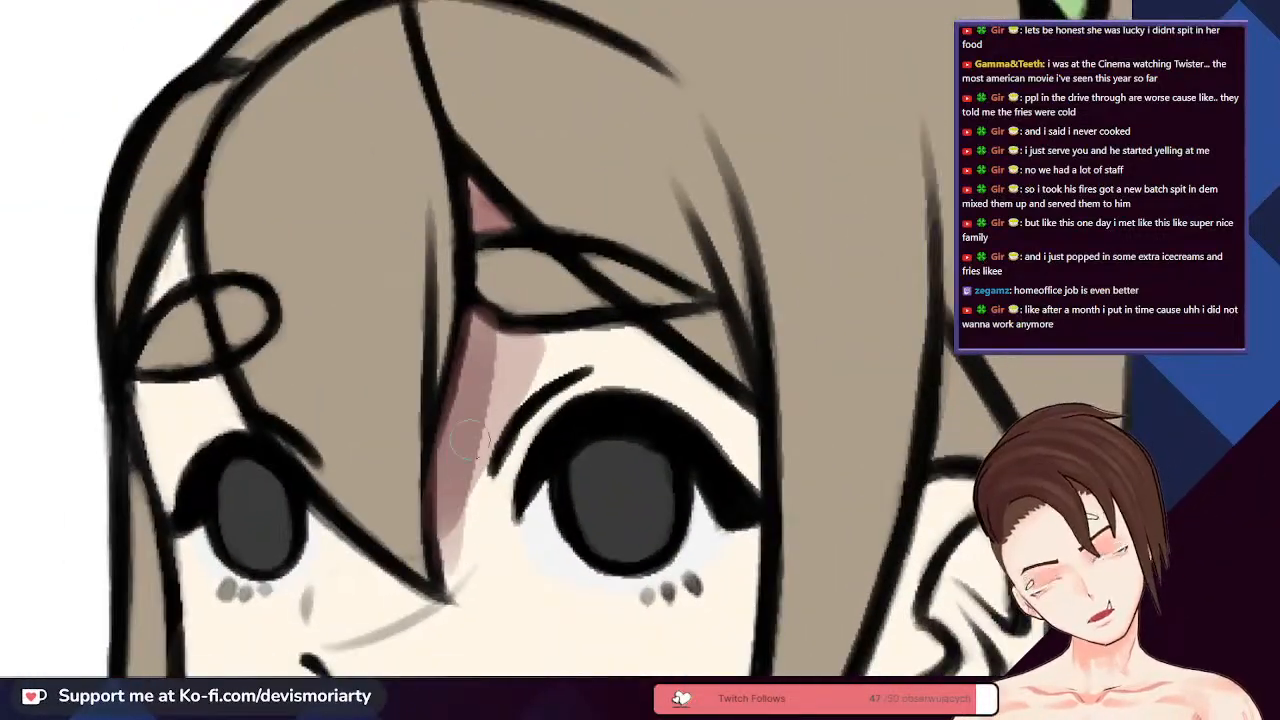
pyautogui.scroll(-3, 446, 612)
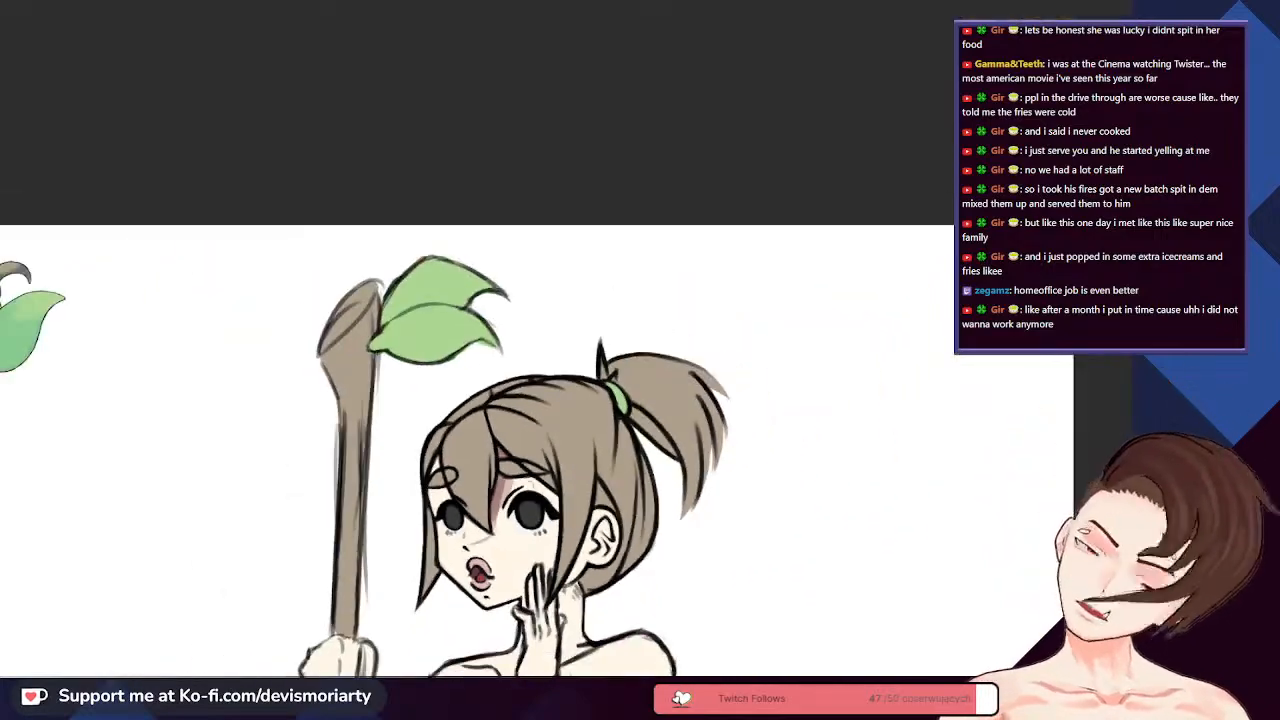
# - Shade the inner eyelid crease of the eye nearer the ear and the skin beside the far eye's outer lid
pyautogui.scroll(2, 458, 414)
pyautogui.scroll(1, 461, 412)
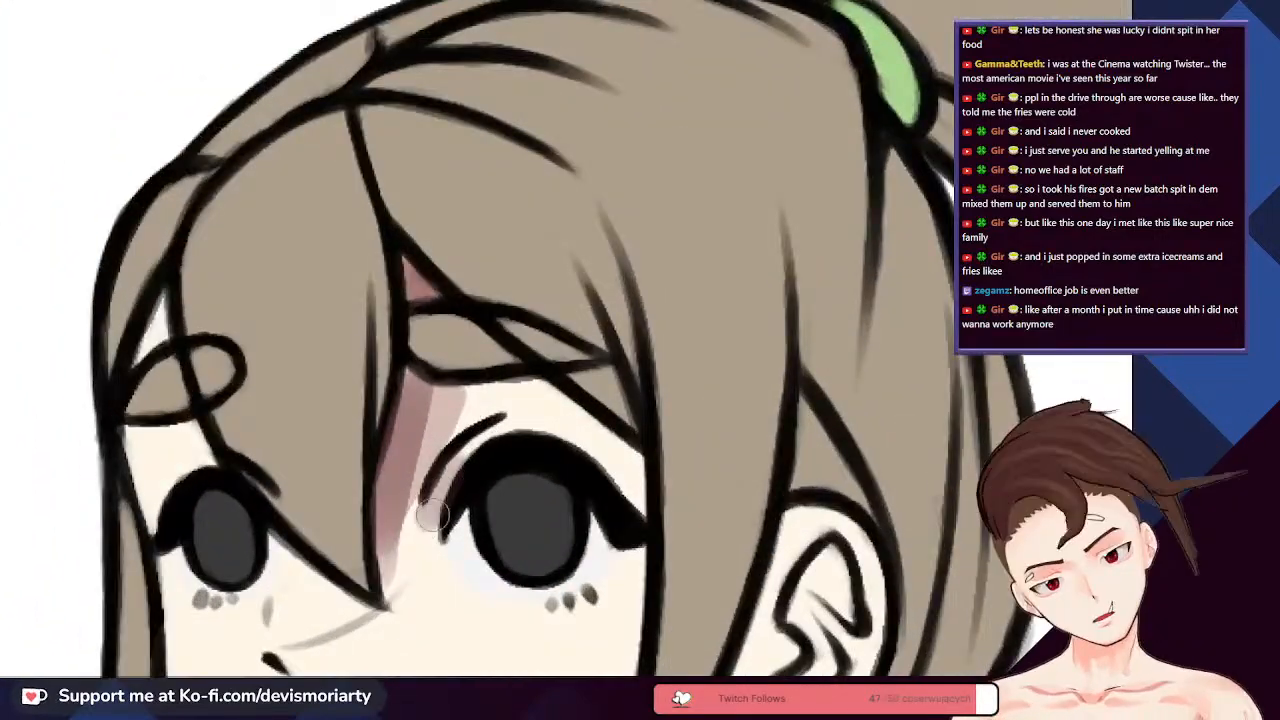
pyautogui.scroll(-1, 464, 430)
pyautogui.scroll(-2, 466, 431)
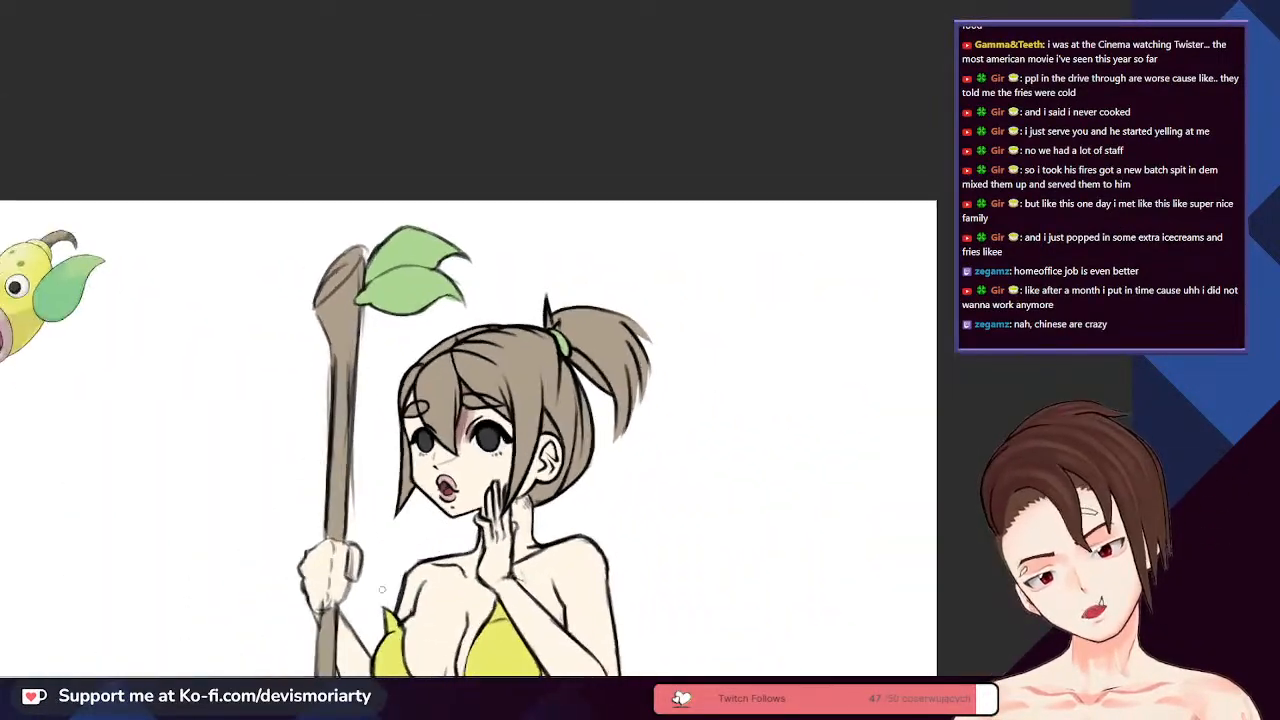
pyautogui.scroll(4, 405, 340)
pyautogui.scroll(1, 405, 340)
pyautogui.moveTo(405, 345); pyautogui.dragTo(394, 394)
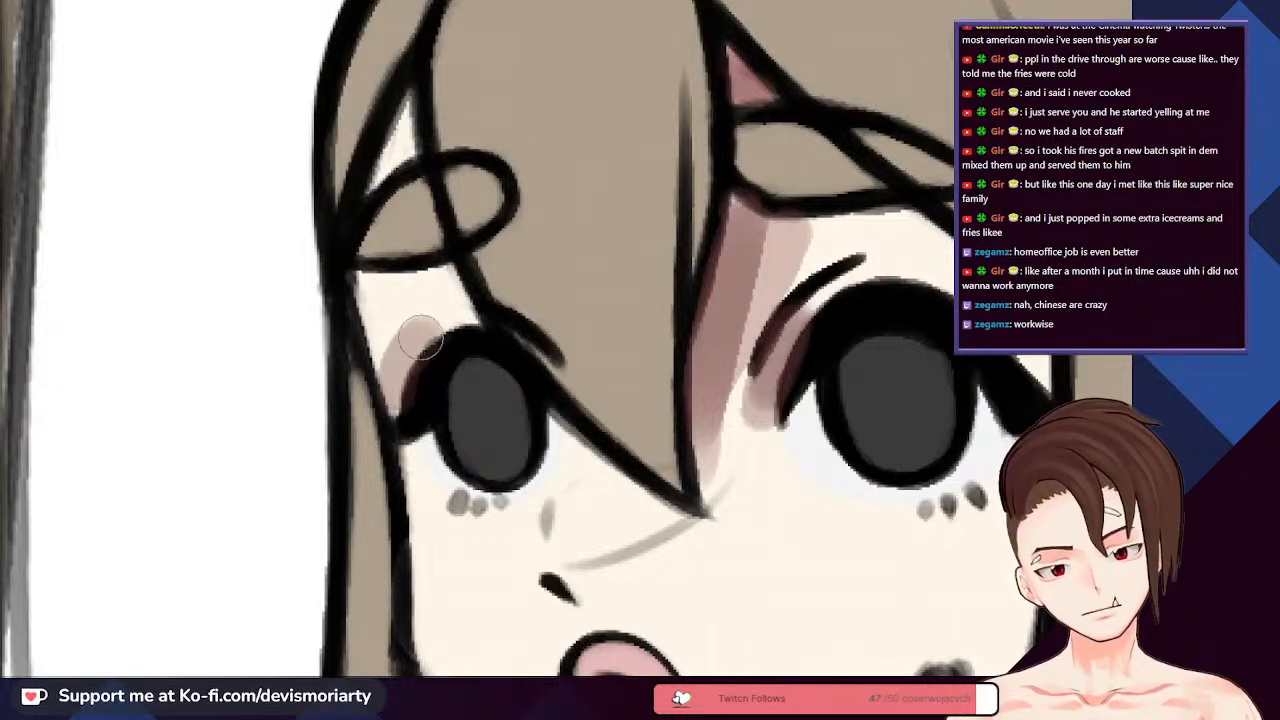
# - Paint a soft brownish-pink shadow on the skin between the far eyebrow and the far eye
pyautogui.scroll(-2, 405, 330)
pyautogui.scroll(1, 430, 330)
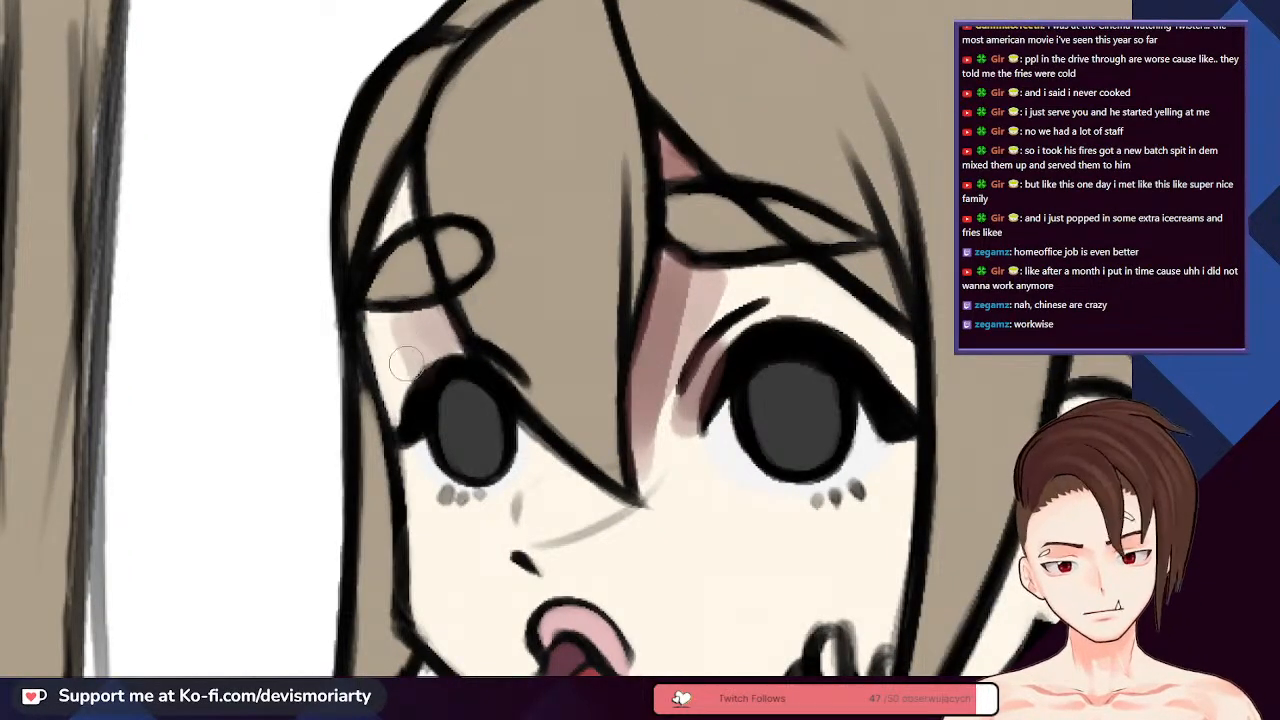
pyautogui.scroll(1, 410, 420)
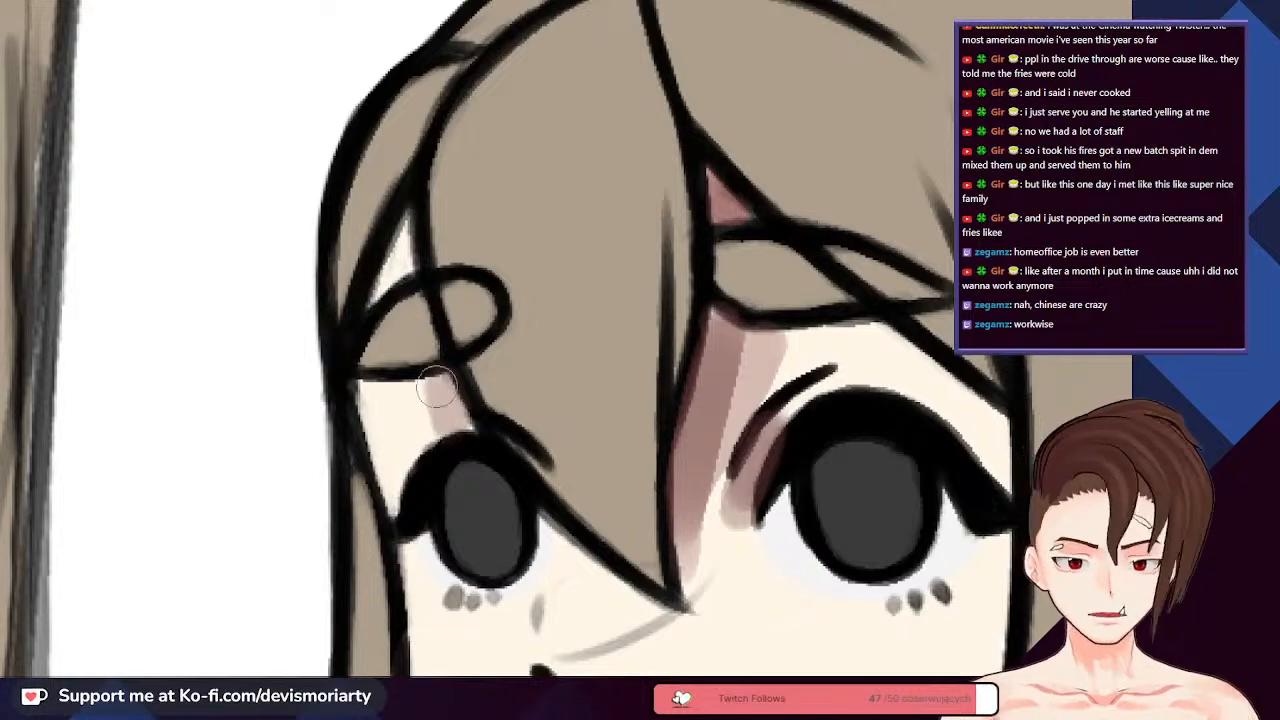
pyautogui.scroll(1, 400, 300)
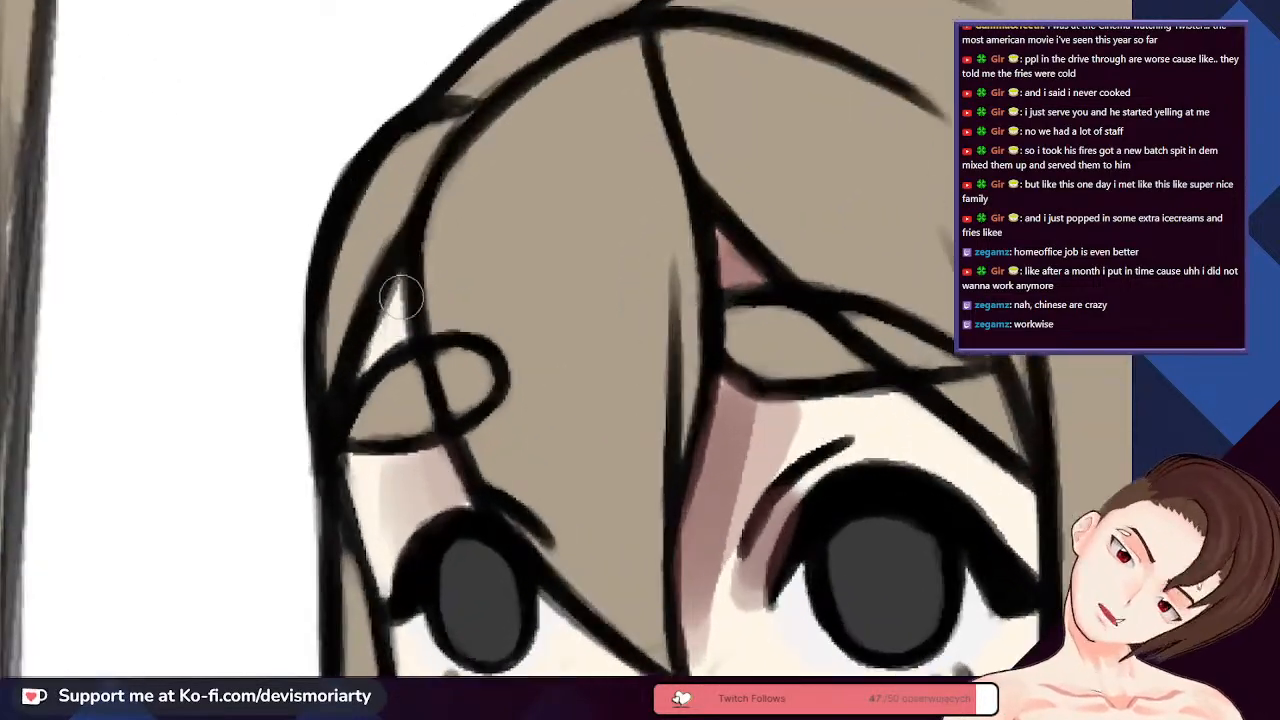
# - Try a shadow on the skin beneath the bangs, above the outer part of the eye nearer the ear
pyautogui.scroll(-3, 400, 296)
pyautogui.scroll(3, 313, 205)
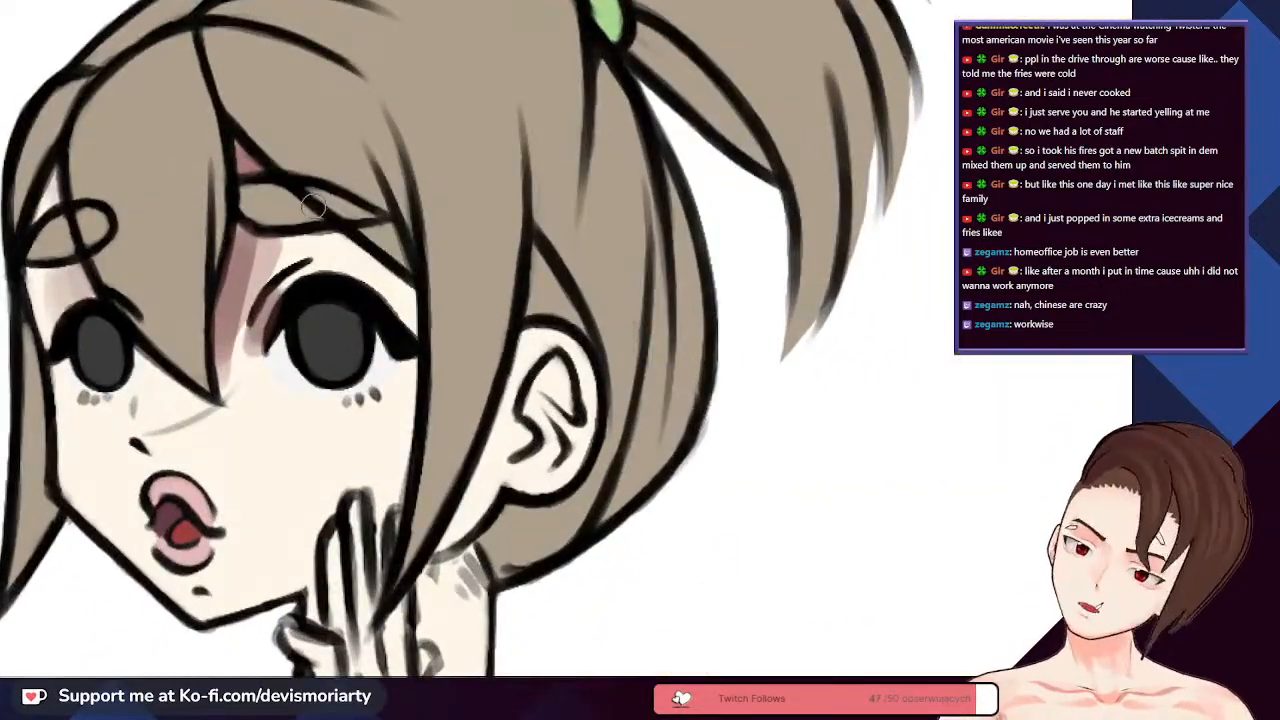
pyautogui.scroll(-2, 313, 205)
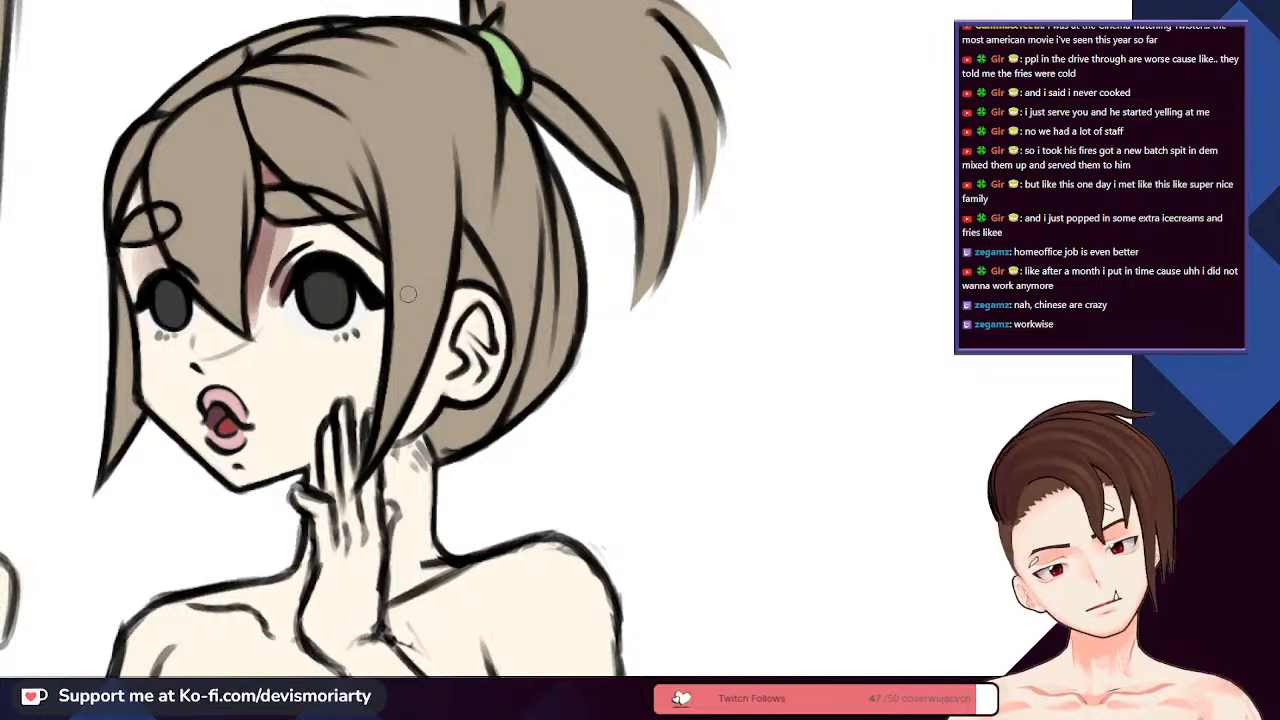
pyautogui.scroll(5, 408, 293)
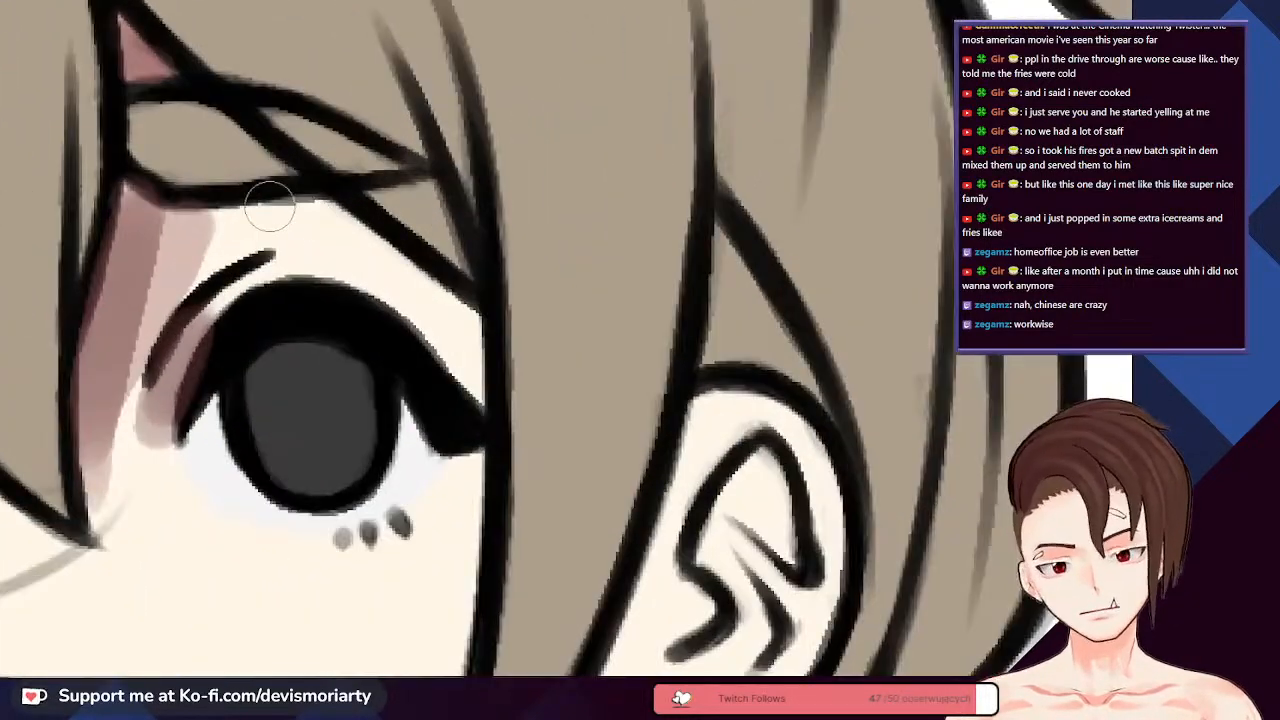
pyautogui.hotkey('ctrl', 'z')
pyautogui.hotkey('ctrl', 'y')
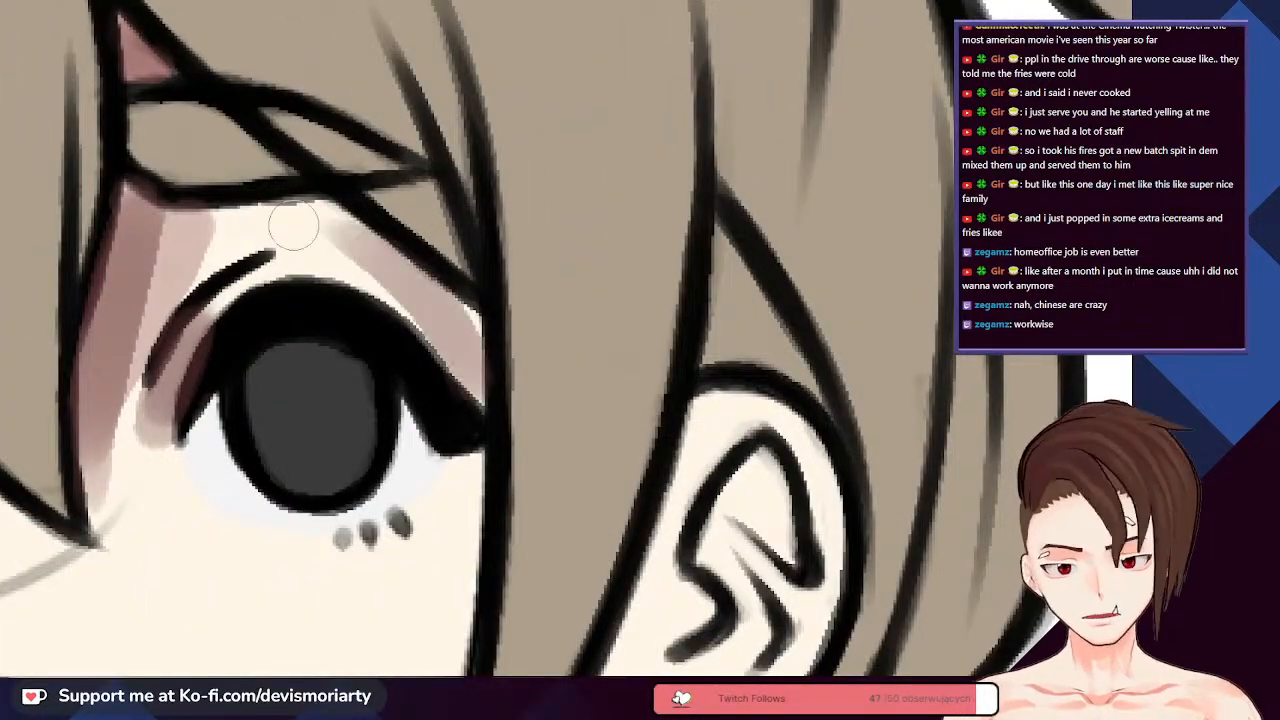
pyautogui.hotkey('ctrl', 'z')
pyautogui.moveTo(471, 325)
pyautogui.mouseDown()
pyautogui.moveTo(460, 350)
pyautogui.moveTo(420, 277)
pyautogui.moveTo(346, 232)
pyautogui.moveTo(345, 272)
pyautogui.moveTo(330, 235)
pyautogui.moveTo(422, 318)
pyautogui.moveTo(466, 330)
pyautogui.moveTo(452, 305)
pyautogui.moveTo(425, 285)
pyautogui.moveTo(403, 300)
pyautogui.moveTo(352, 228)
pyautogui.moveTo(312, 220)
pyautogui.moveTo(310, 243)
pyautogui.moveTo(255, 285)
pyautogui.mouseUp()
pyautogui.hotkey('ctrl', 'z')
pyautogui.scroll(-6, 255, 283)
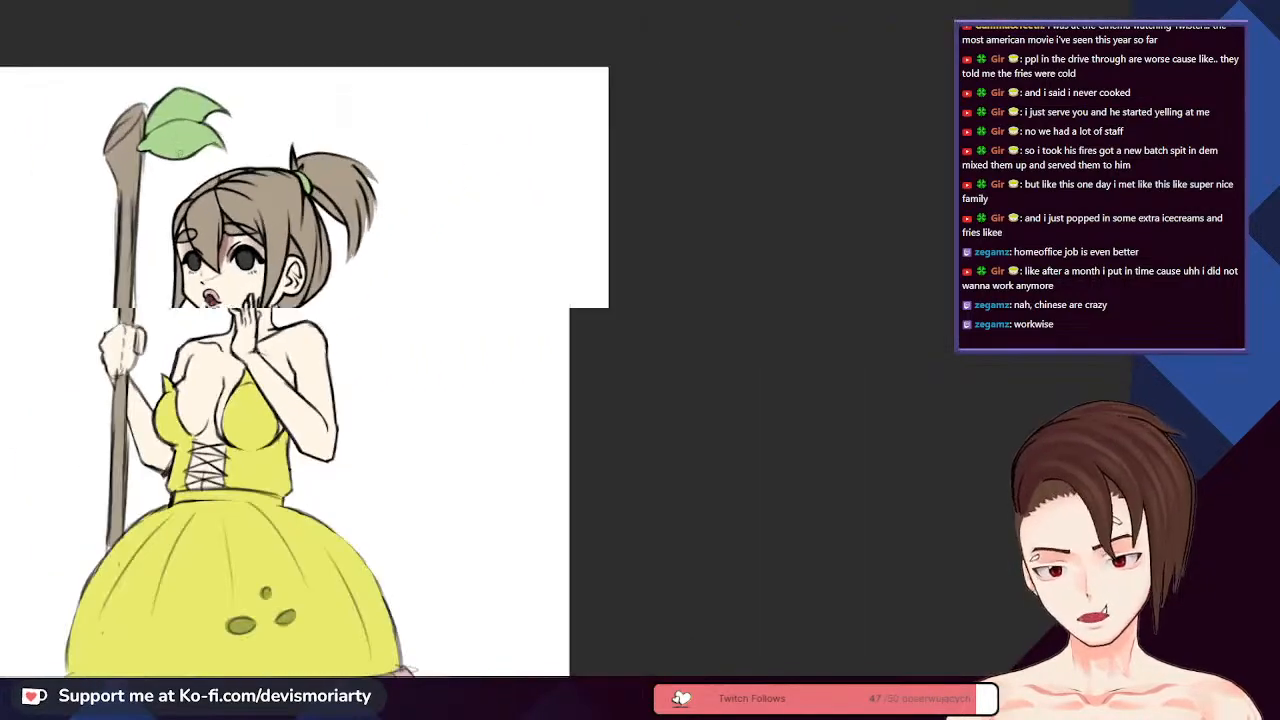
# - Remove all the brownish-pink shadows from the face, leaving the flat skin colour under the bangs
pyautogui.scroll(2, 255, 283)
pyautogui.scroll(3, 370, 390)
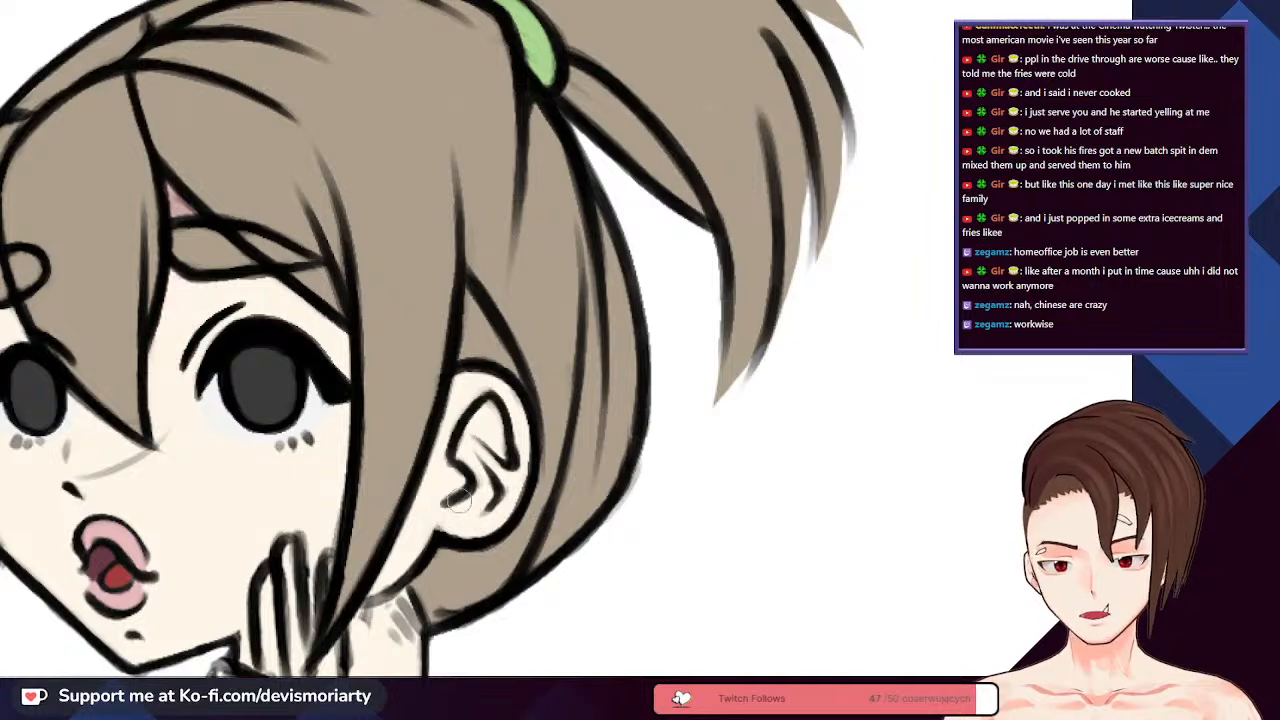
pyautogui.scroll(-3, 480, 535)
pyautogui.scroll(1, 380, 459)
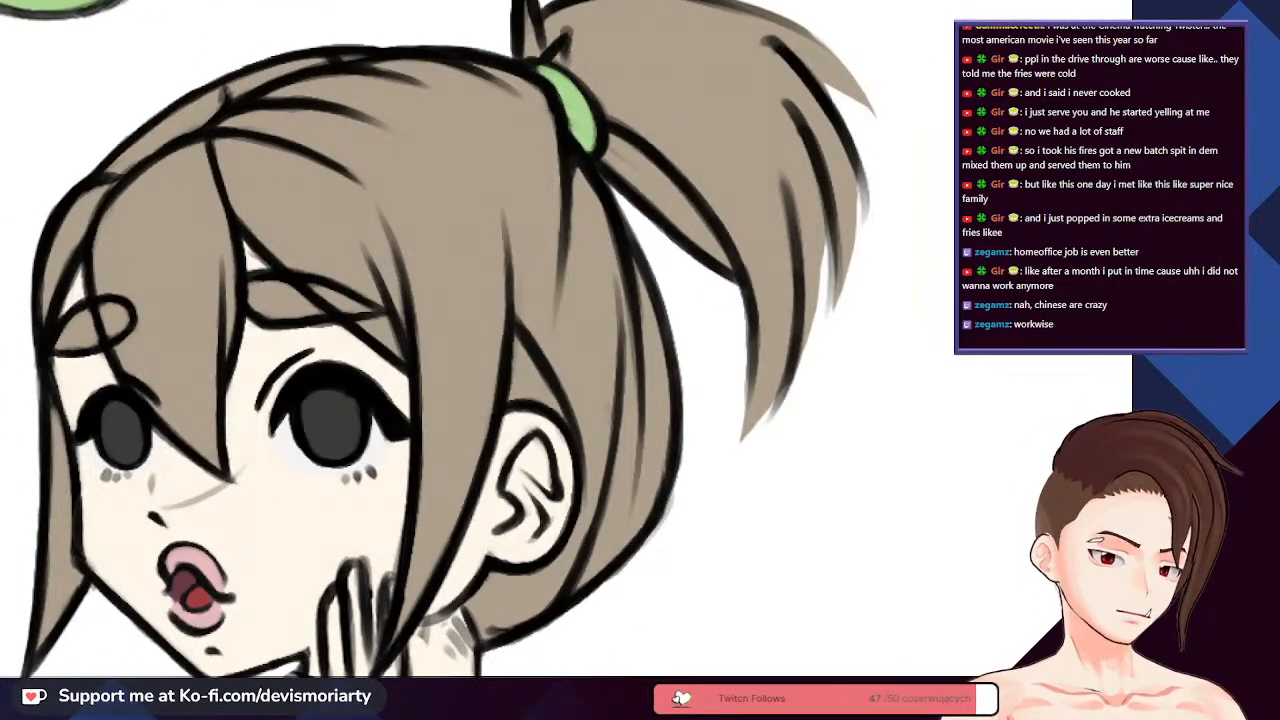
pyautogui.scroll(-1, 449, 268)
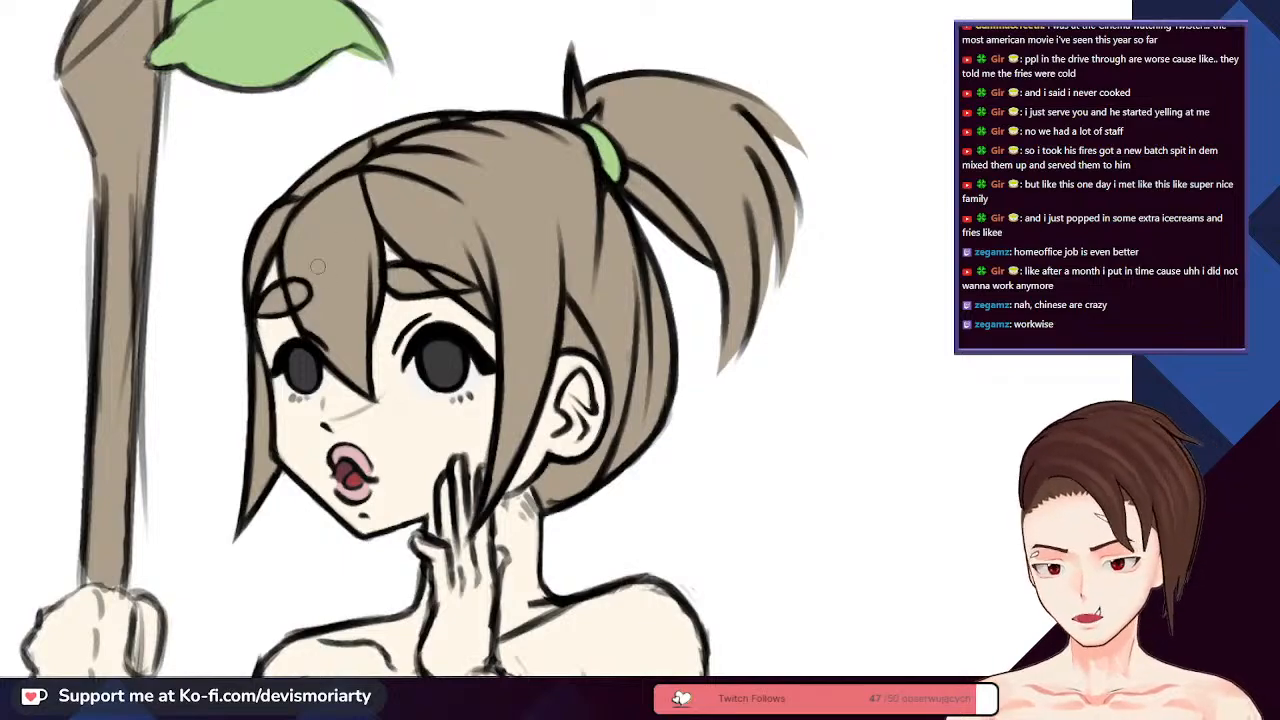
# - Paint warm pink shadows in the skin gap above the far eyebrow and the small gap between the centre bangs
pyautogui.scroll(3, 317, 266)
pyautogui.moveTo(282, 272); pyautogui.dragTo(252, 320)
pyautogui.scroll(2, 460, 266)
pyautogui.scroll(1, 557, 266)
pyautogui.moveTo(540, 288)
pyautogui.mouseDown()
pyautogui.moveTo(557, 262)
pyautogui.moveTo(543, 240)
pyautogui.mouseUp()
pyautogui.scroll(-2, 543, 240)
pyautogui.scroll(1, 543, 240)
pyautogui.scroll(1, 537, 238)
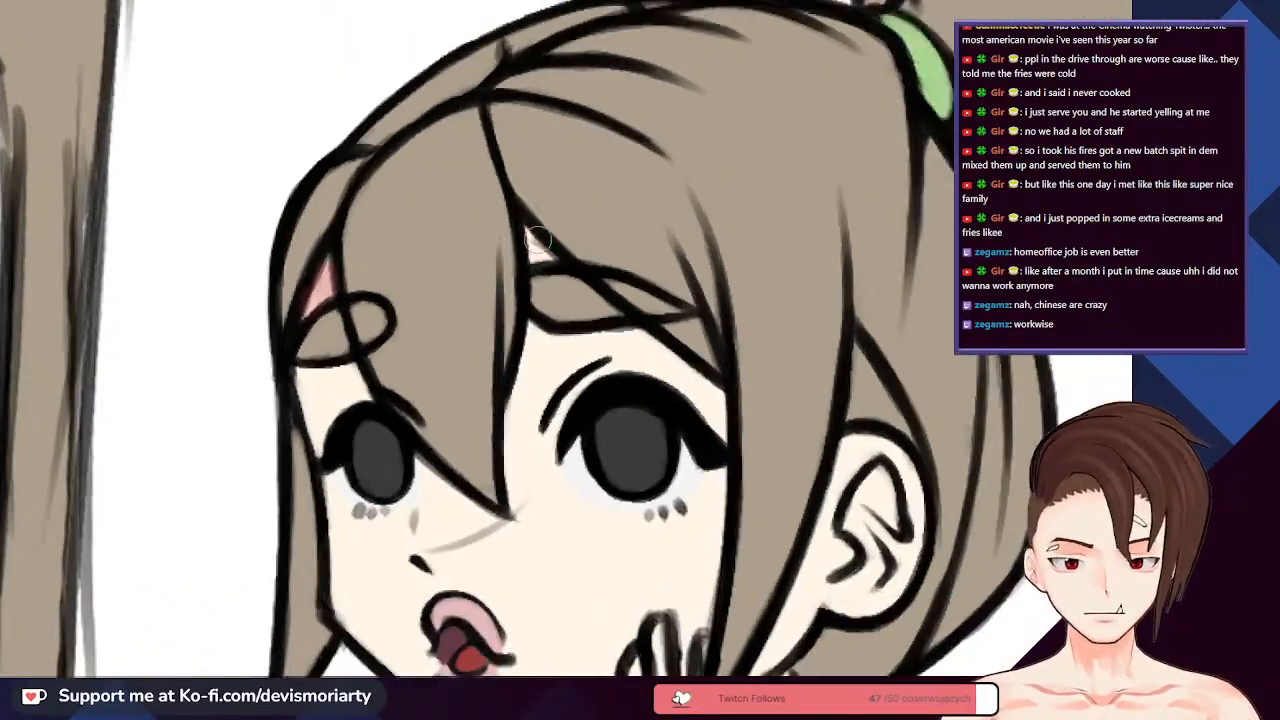
# - Paint a salmon-pink shadow under the eyebrow nearer the ear and along the centre bang, and fill the small gap above that eyebrow
pyautogui.scroll(-1, 537, 238)
pyautogui.scroll(1, 533, 350)
pyautogui.moveTo(533, 352)
pyautogui.mouseDown()
pyautogui.moveTo(505, 539)
pyautogui.moveTo(521, 426)
pyautogui.moveTo(510, 528)
pyautogui.moveTo(516, 454)
pyautogui.moveTo(555, 388)
pyautogui.moveTo(572, 396)
pyautogui.moveTo(603, 391)
pyautogui.mouseUp()
pyautogui.hotkey('ctrl', 'z')
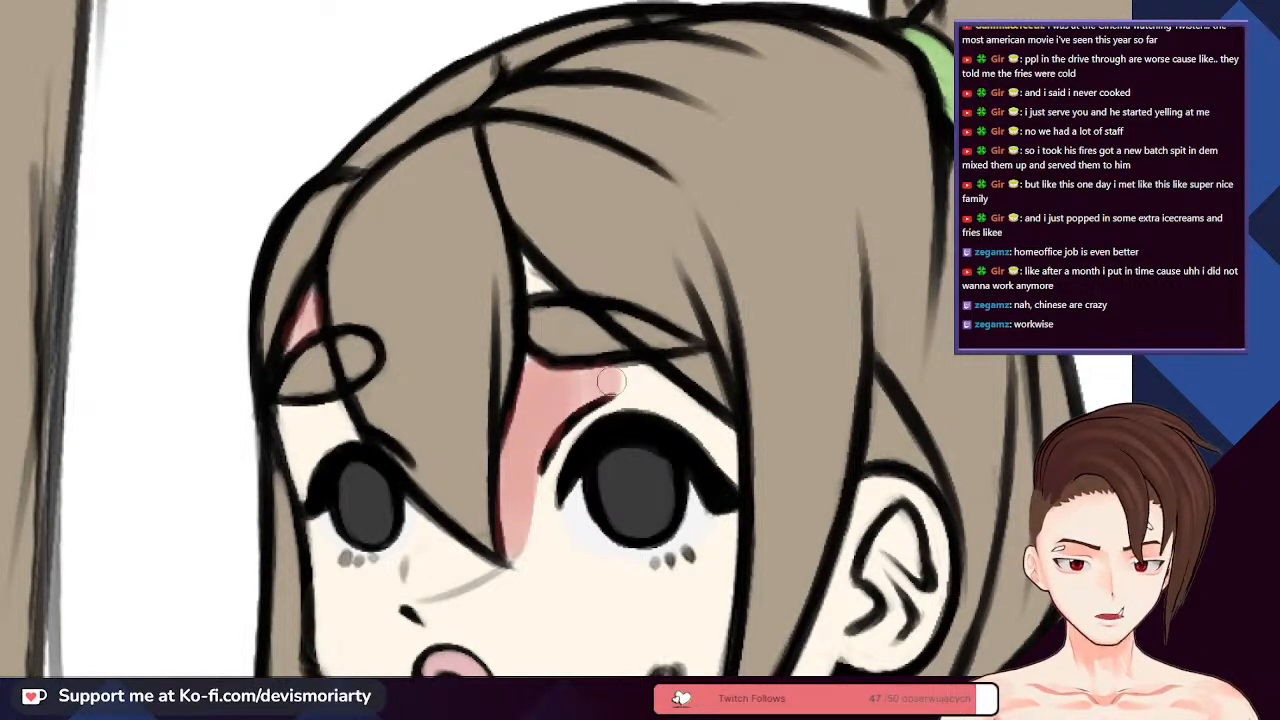
pyautogui.scroll(-3, 625, 372)
pyautogui.scroll(4, 509, 251)
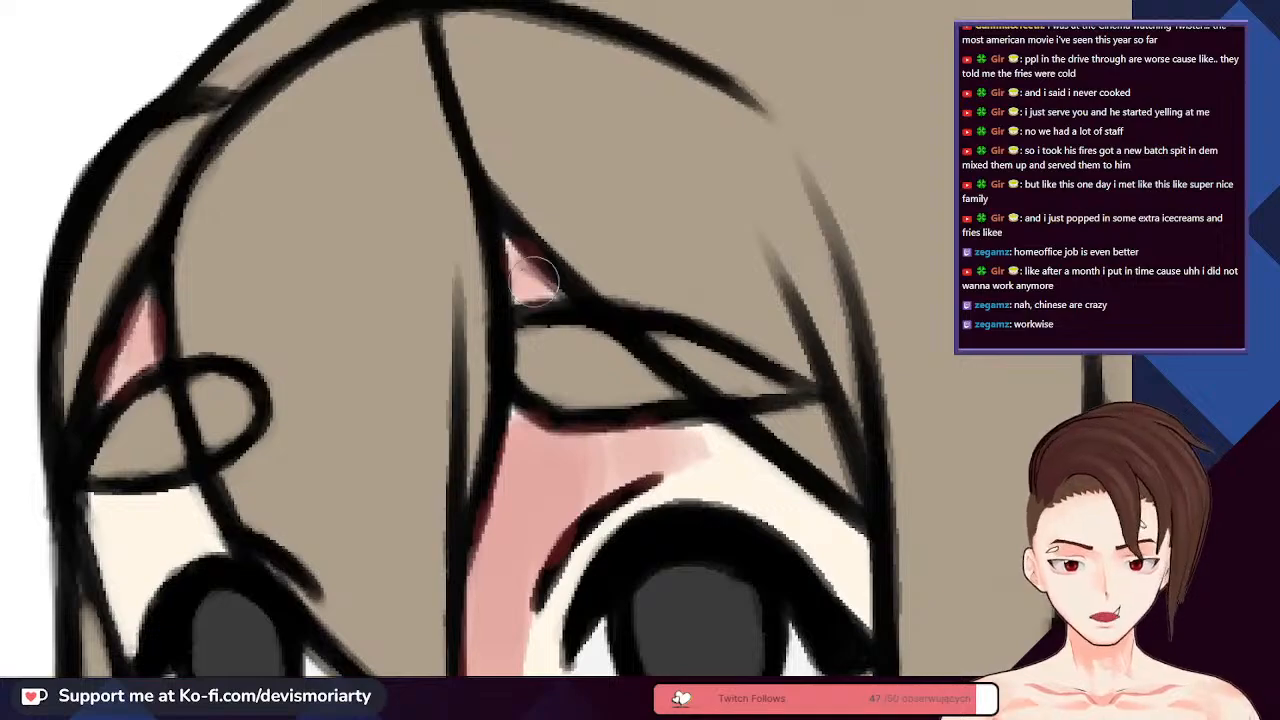
# - Layer a deeper red tone over the pink shadow along the centre bang's edge, from below the eyebrow towards the bang's tip
pyautogui.scroll(-2, 498, 220)
pyautogui.scroll(-3, 498, 220)
pyautogui.scroll(3, 505, 265)
pyautogui.moveTo(505, 262); pyautogui.dragTo(495, 370)
pyautogui.scroll(-3, 504, 296)
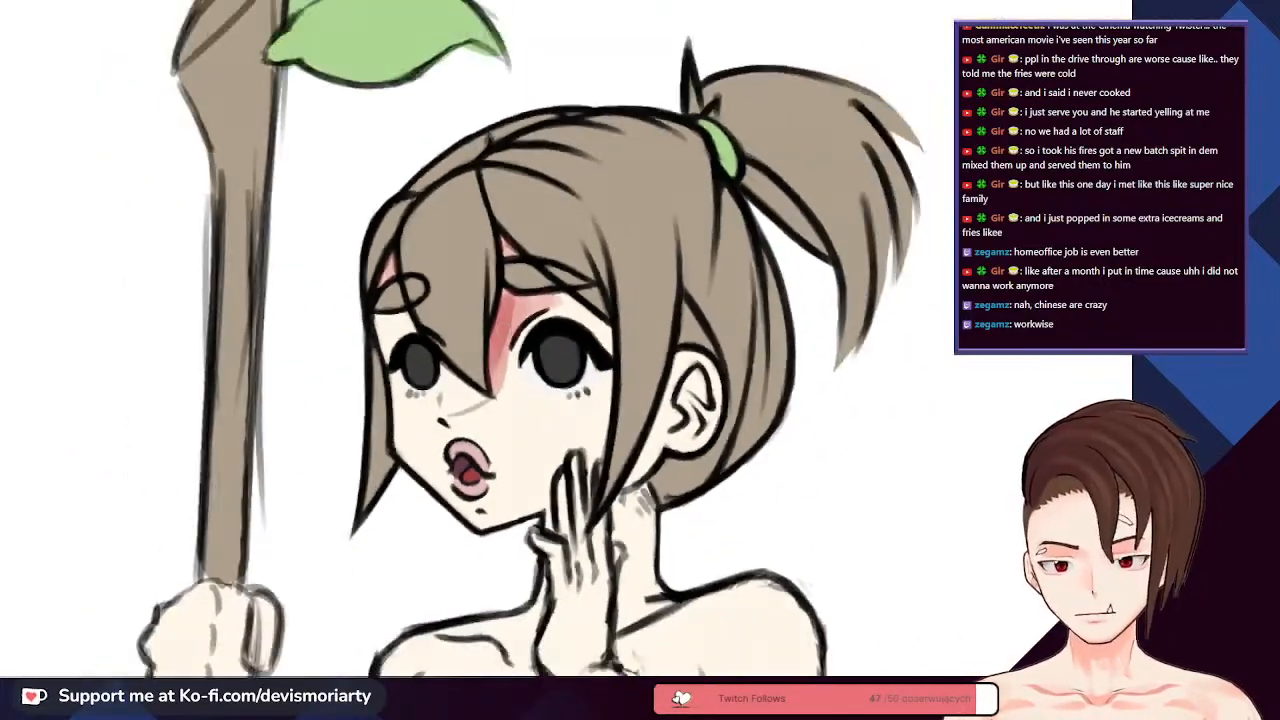
pyautogui.scroll(3, 504, 296)
pyautogui.scroll(2, 505, 296)
pyautogui.moveTo(500, 280); pyautogui.dragTo(492, 430)
pyautogui.scroll(2, 500, 300)
pyautogui.moveTo(494, 300); pyautogui.dragTo(490, 480)
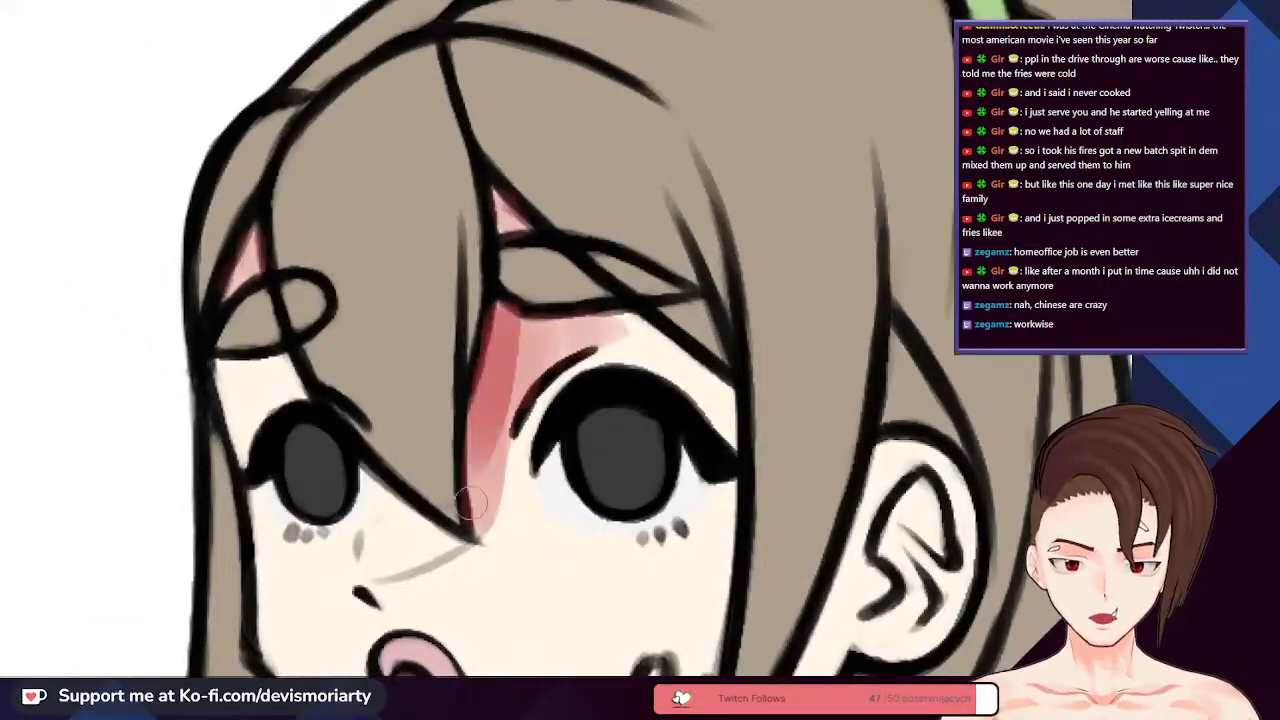
# - Remove the pink and red shadows along the centre bang, under the eyebrow nearer the ear and in the gaps above both eyebrows
pyautogui.scroll(-4, 482, 333)
pyautogui.scroll(-4, 482, 333)
pyautogui.scroll(4, 478, 320)
pyautogui.scroll(-1, 474, 305)
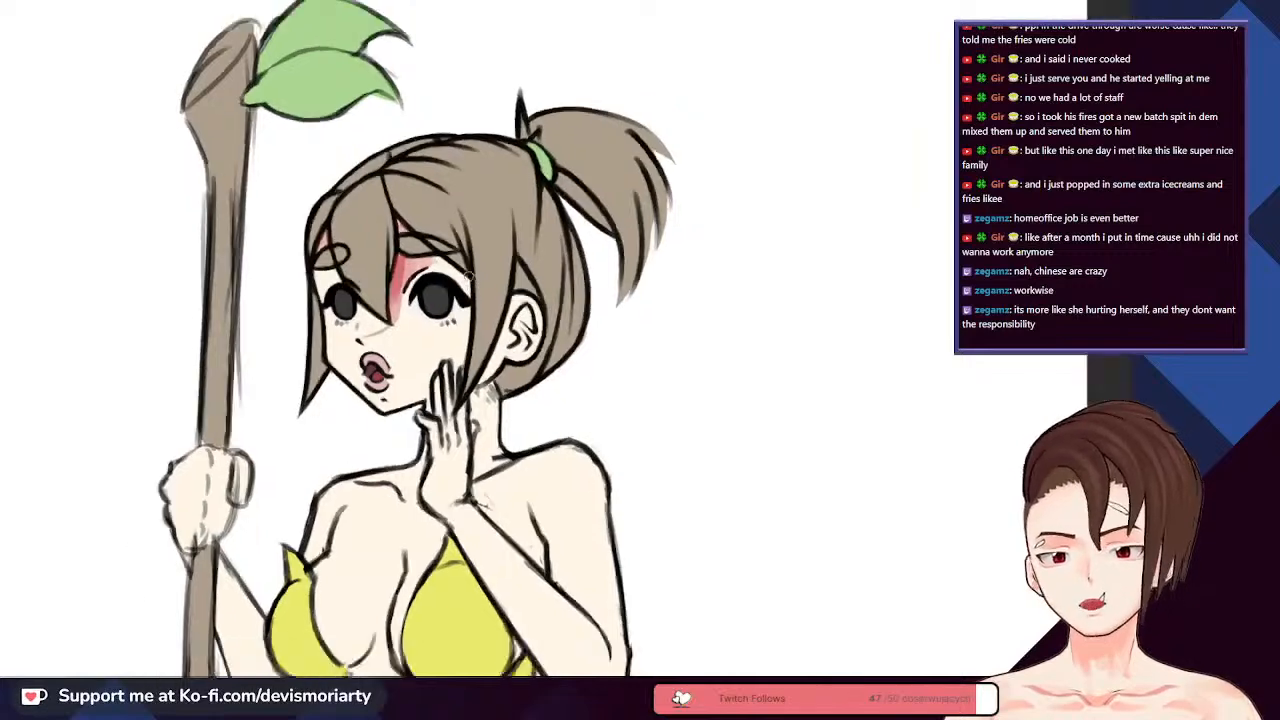
pyautogui.scroll(-2, 478, 311)
pyautogui.scroll(2, 445, 122)
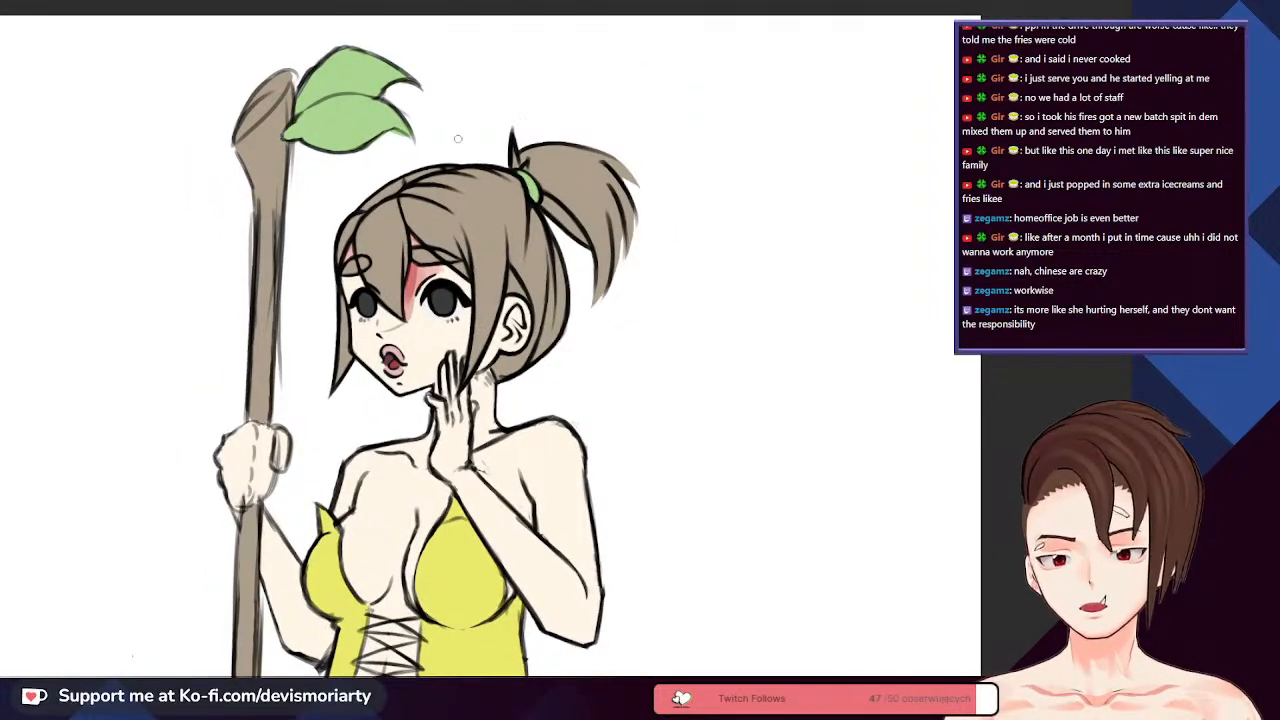
pyautogui.scroll(3, 466, 153)
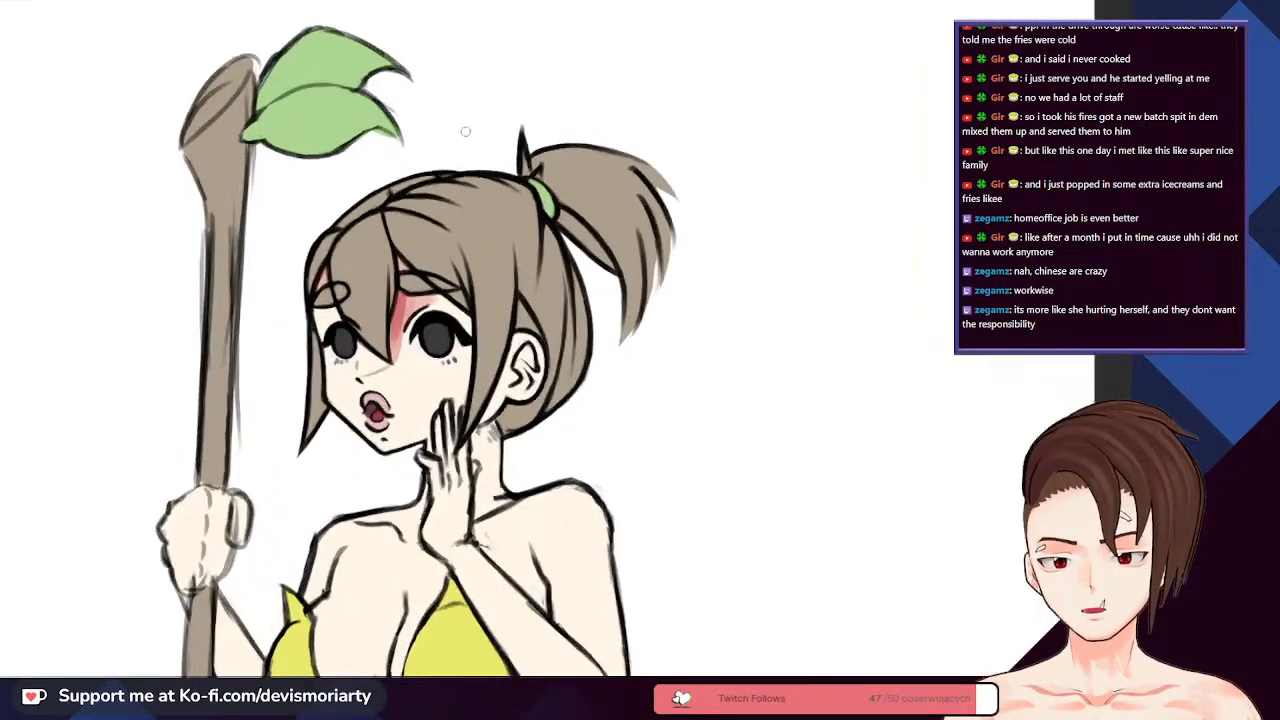
pyautogui.scroll(5, 372, 324)
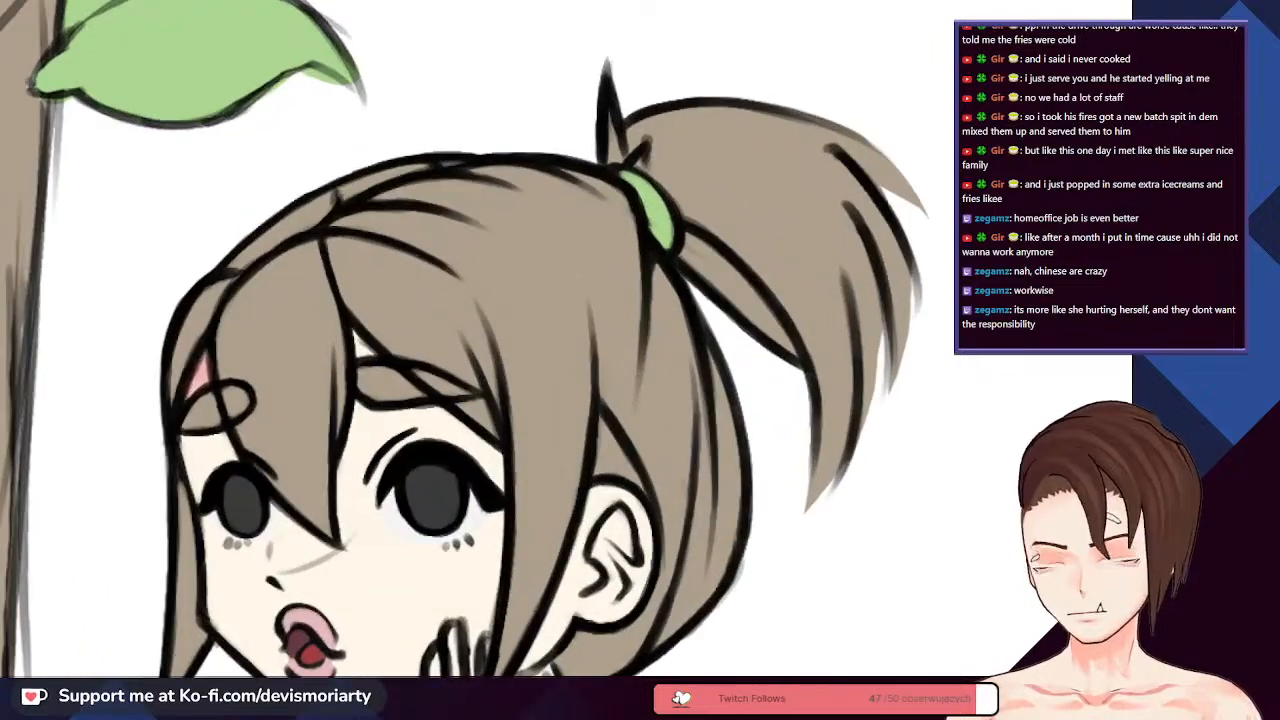
pyautogui.scroll(-4, 352, 332)
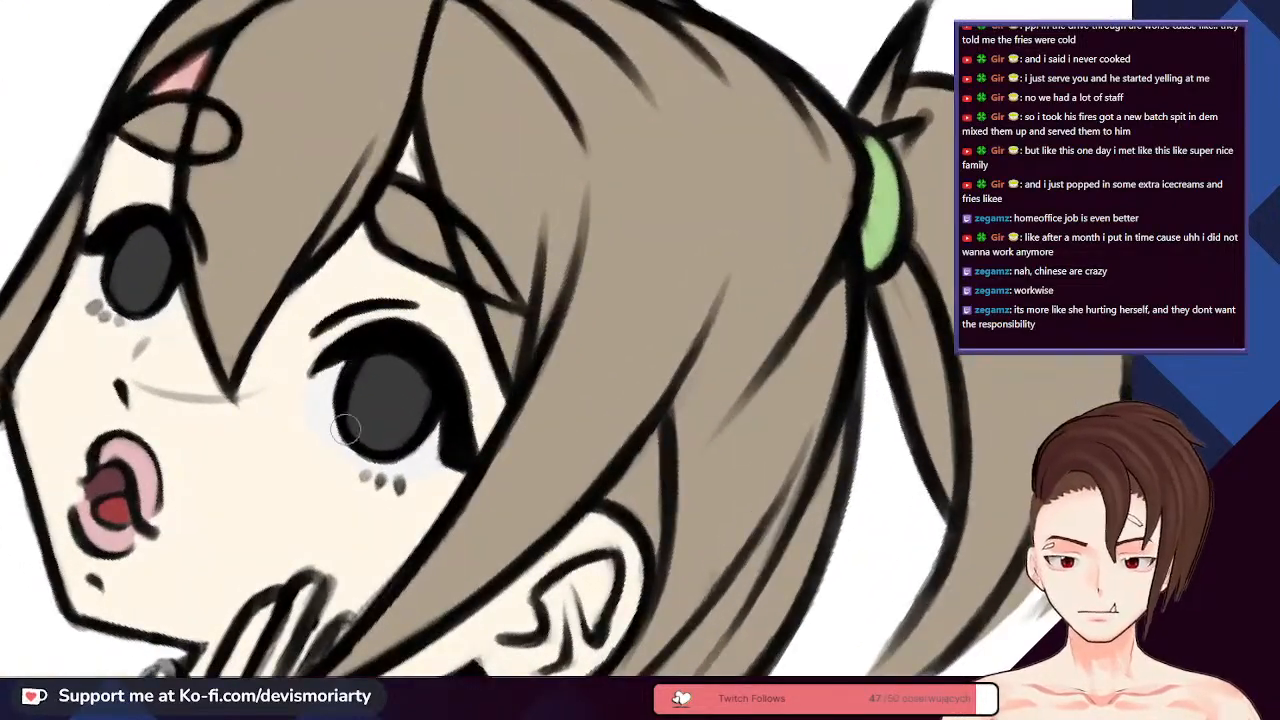
# - Paint a salmon-pink shadow in the small skin gap between the centre bangs, above the eyebrow nearer the ear
pyautogui.scroll(6, 376, 284)
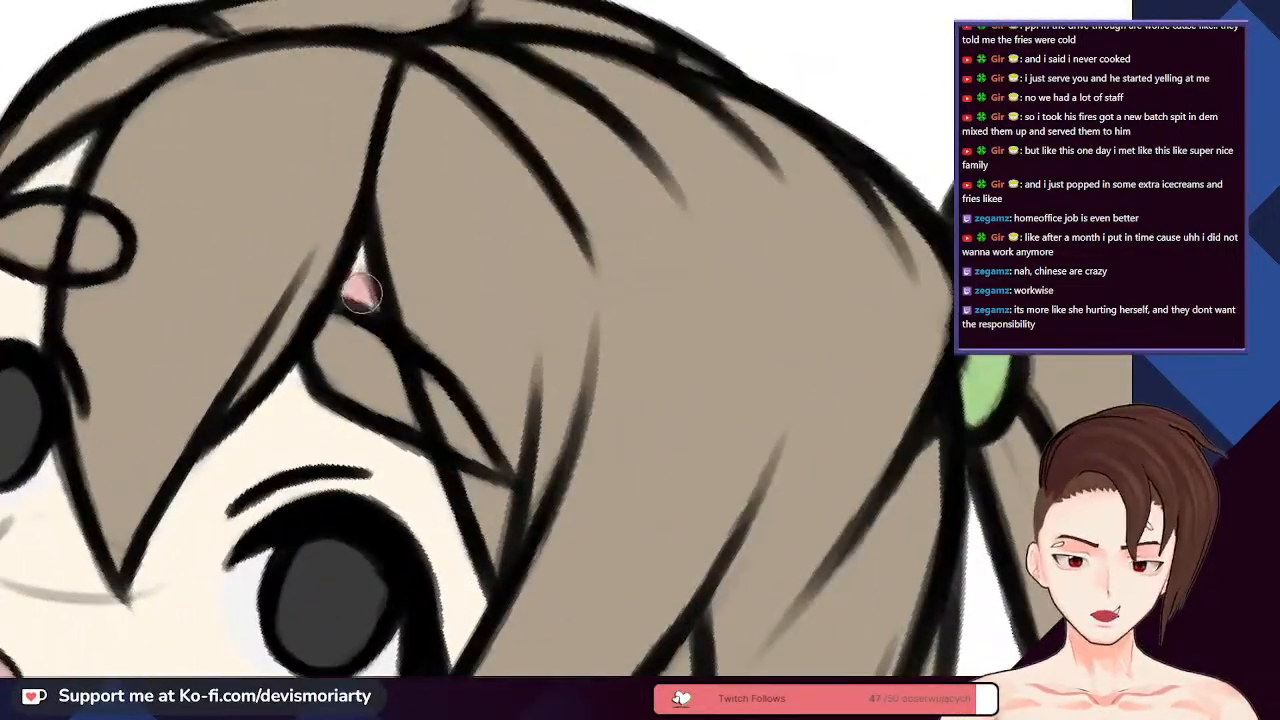
pyautogui.scroll(-5, 372, 282)
pyautogui.scroll(3, 287, 477)
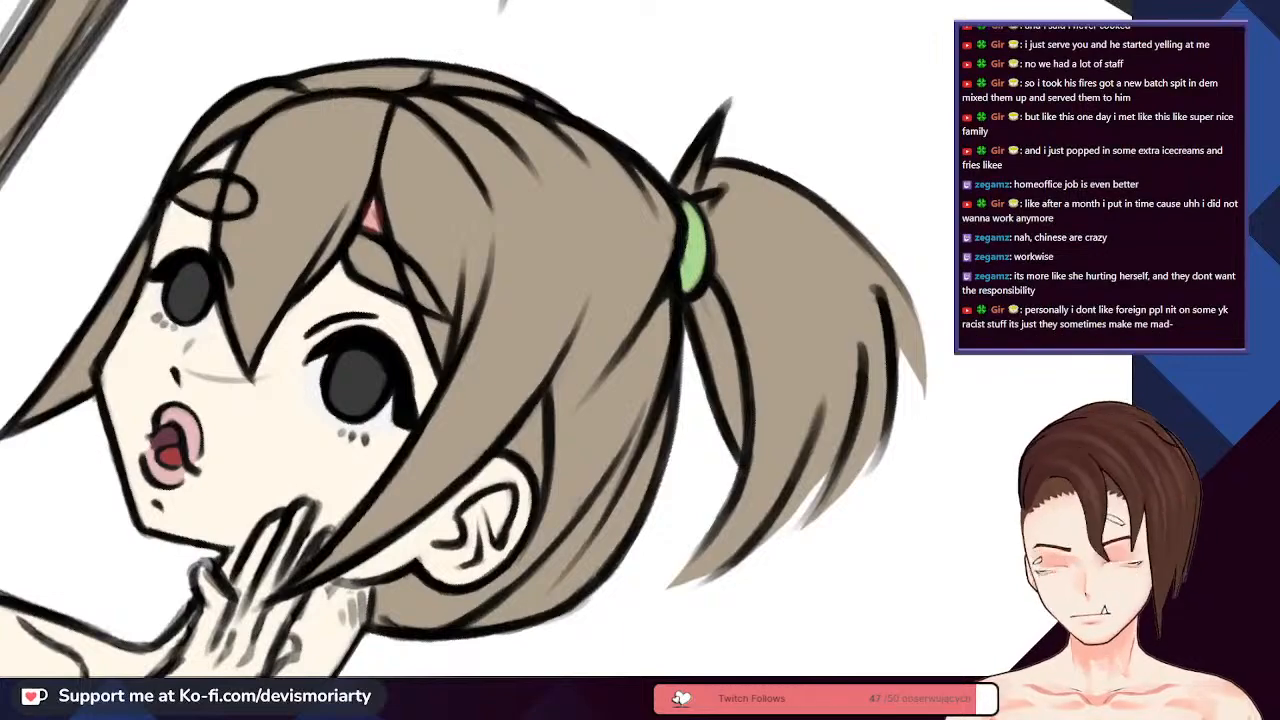
pyautogui.scroll(-5, 311, 351)
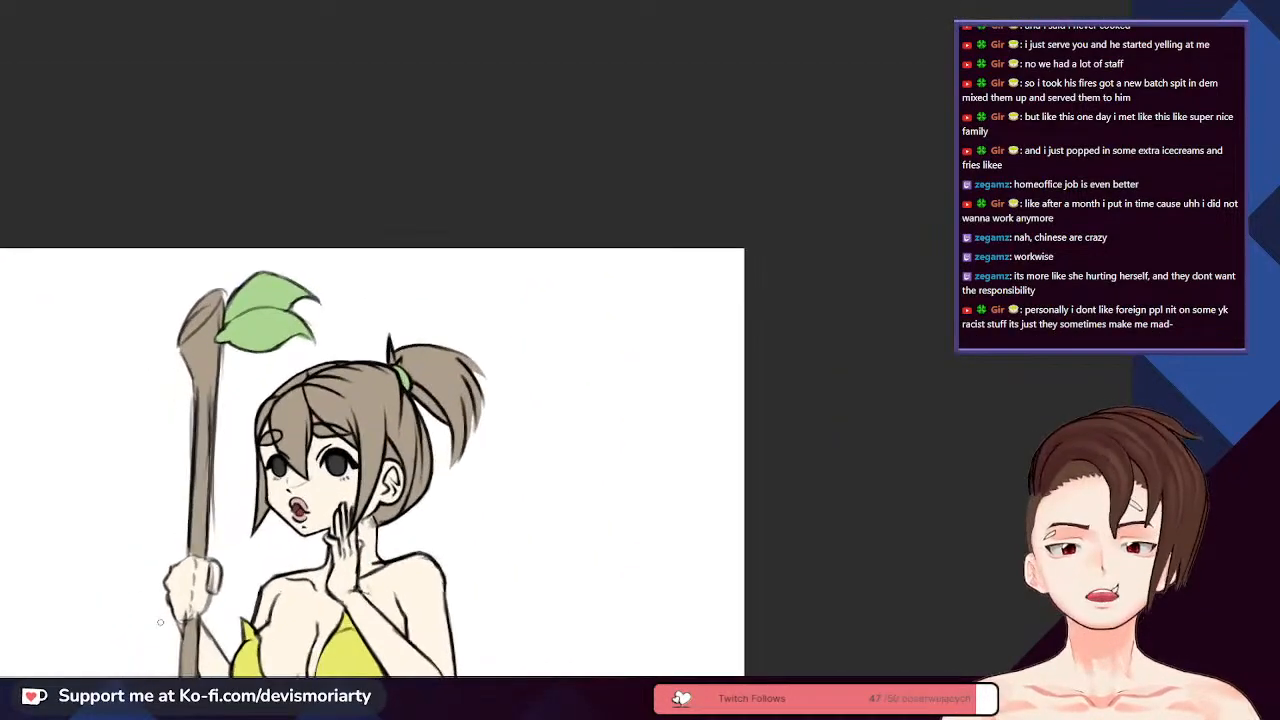
pyautogui.scroll(3, 311, 351)
pyautogui.scroll(-2, 311, 351)
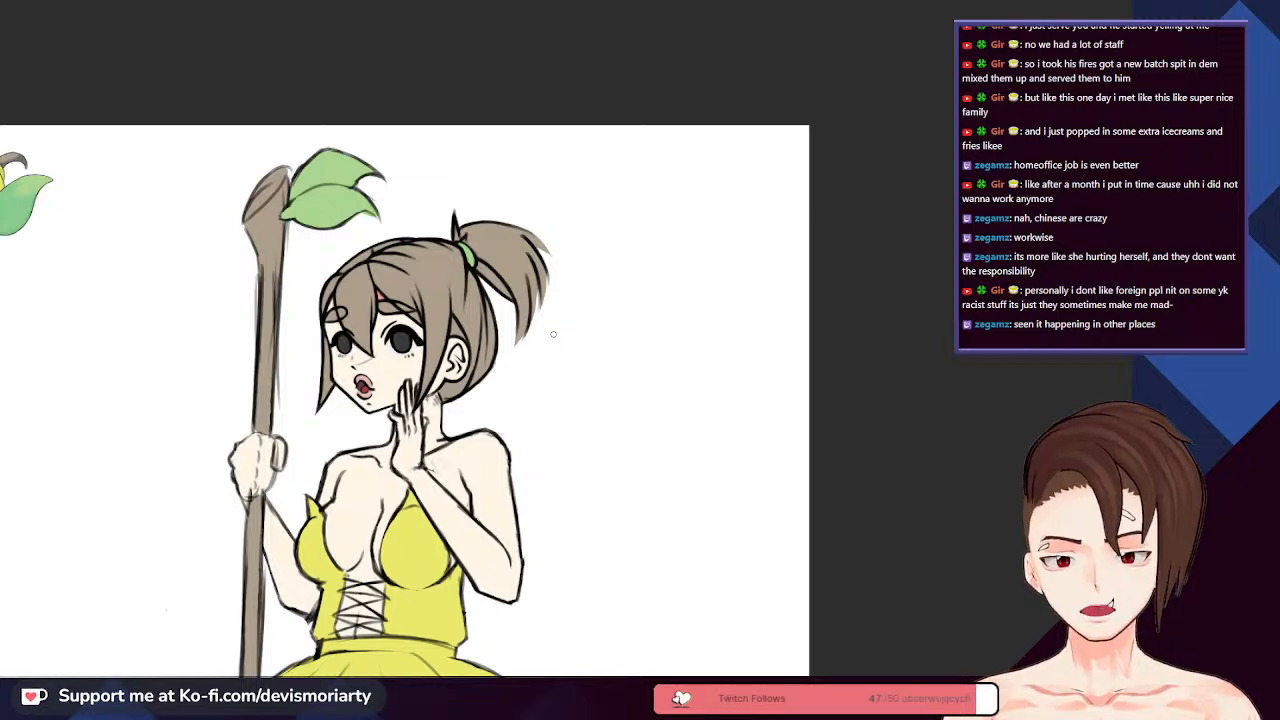
pyautogui.scroll(-1, 553, 334)
pyautogui.scroll(10, 450, 295)
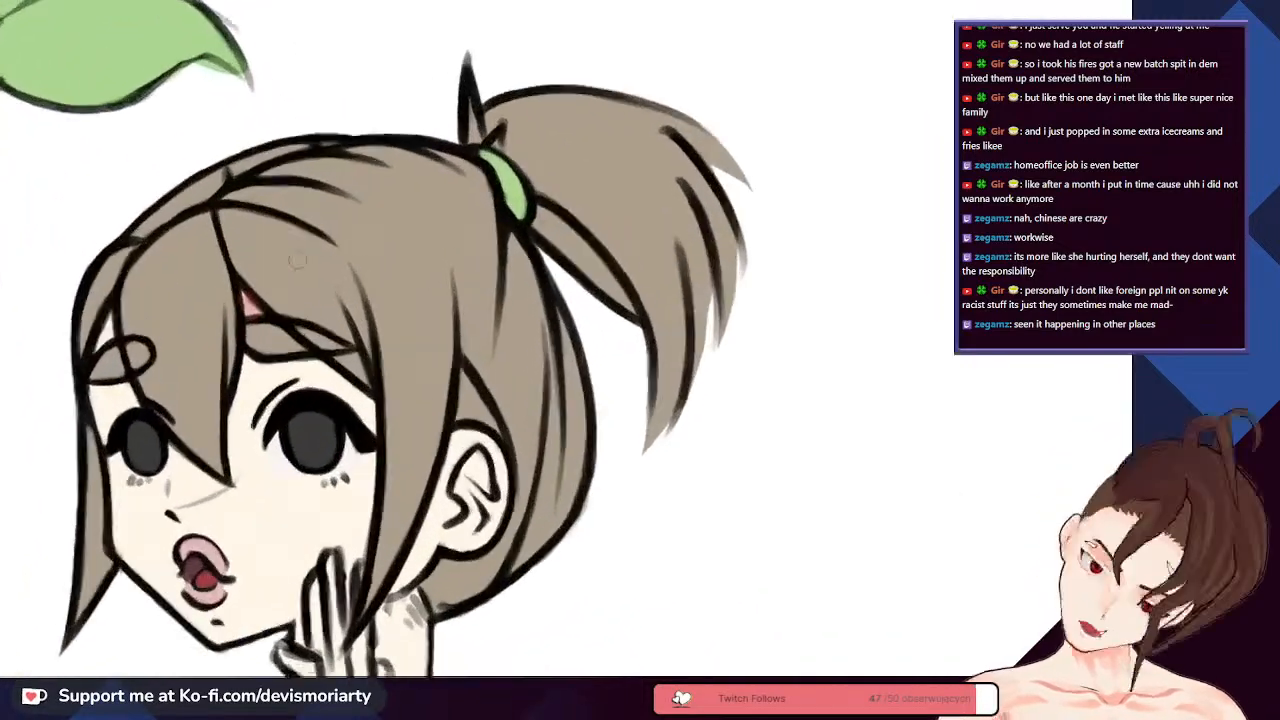
# - Paint a light pink shadow under the eyebrow nearer the ear and down along the centre bang to its tip
pyautogui.moveTo(243, 360); pyautogui.dragTo(238, 432)
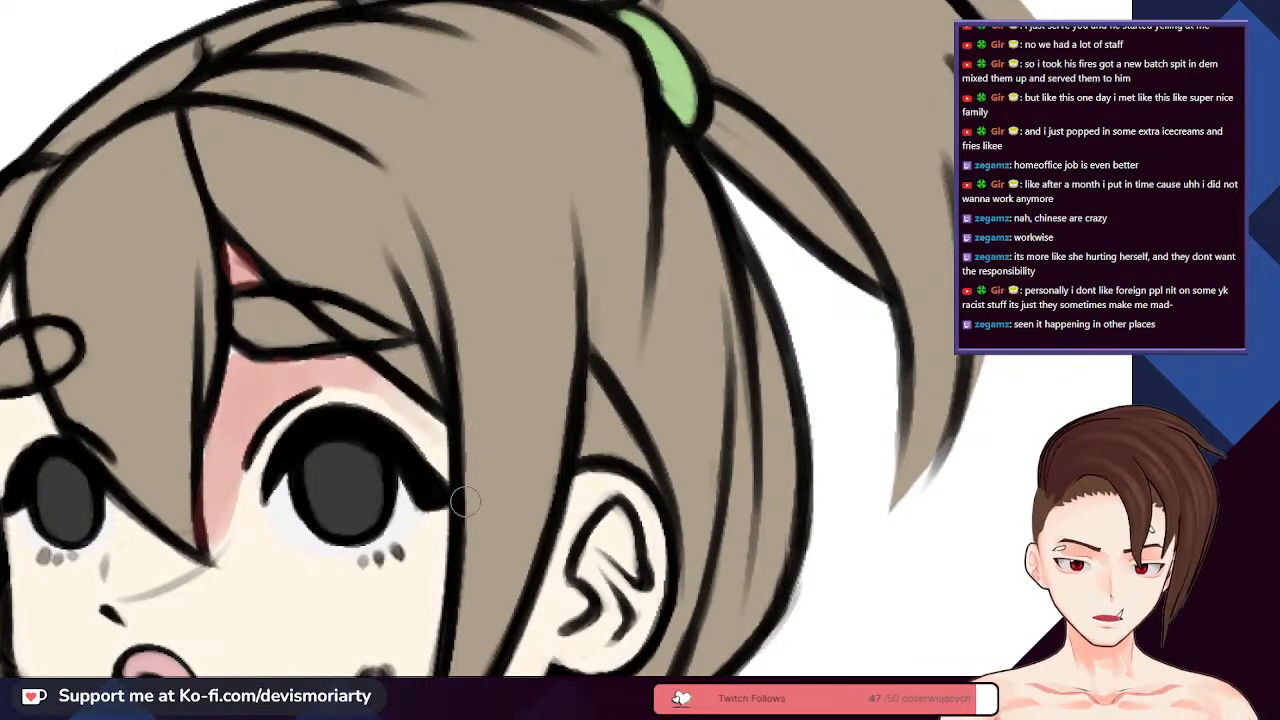
pyautogui.scroll(-6, 465, 500)
pyautogui.scroll(6, 290, 352)
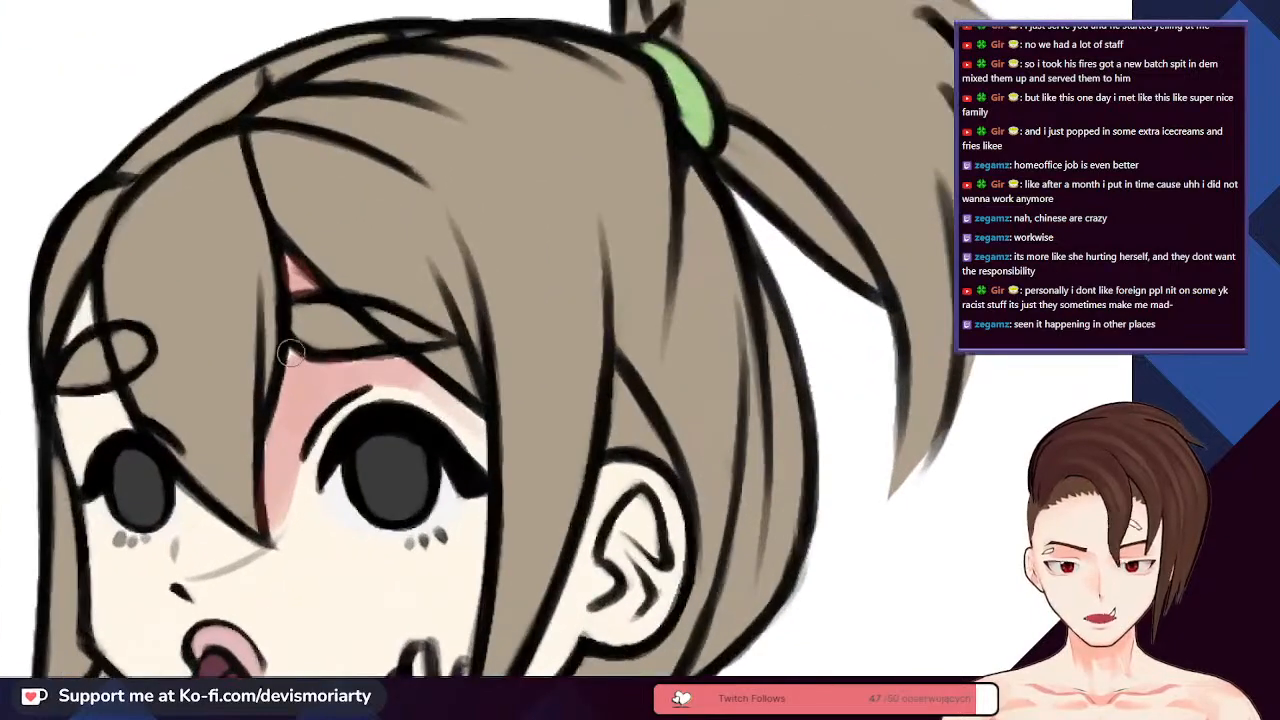
pyautogui.scroll(-4, 290, 352)
pyautogui.scroll(3, 274, 266)
pyautogui.scroll(-4, 265, 255)
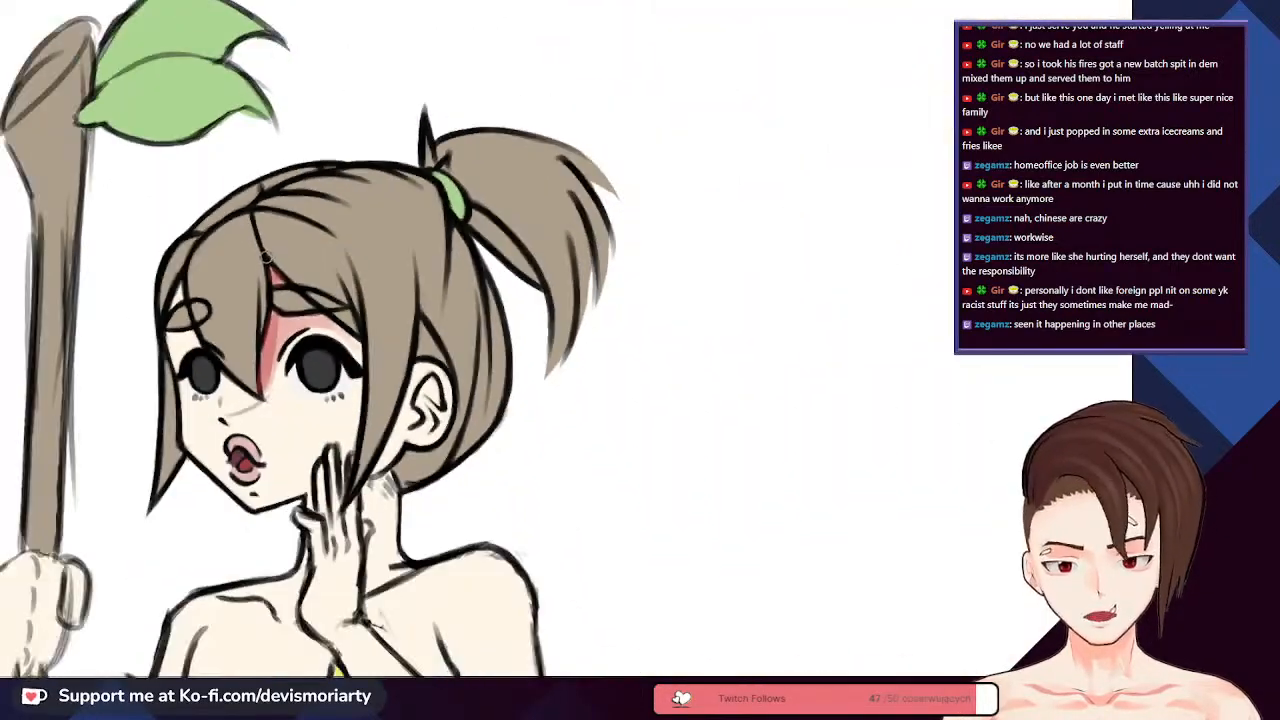
pyautogui.scroll(4, 265, 258)
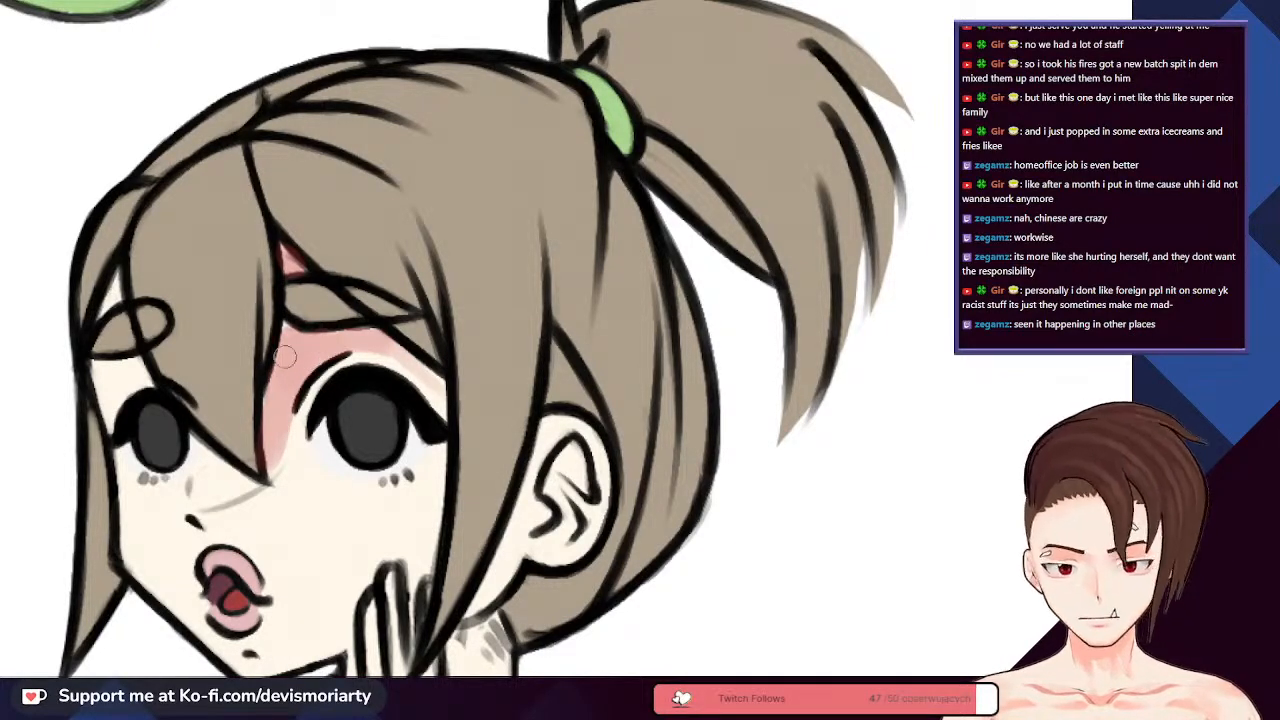
pyautogui.scroll(1, 286, 355)
pyautogui.moveTo(292, 328); pyautogui.dragTo(277, 489)
pyautogui.scroll(2, 294, 345)
pyautogui.hotkey('ctrl', 'z')
pyautogui.scroll(-2, 290, 331)
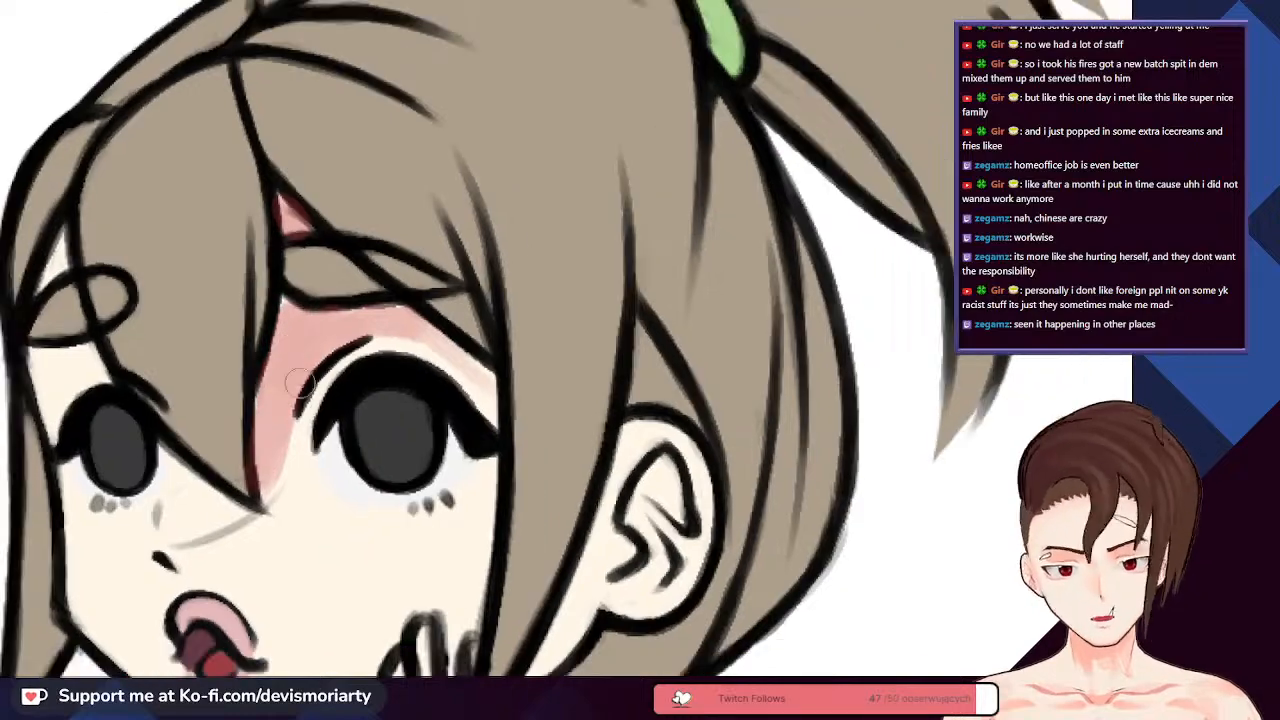
pyautogui.scroll(2, 286, 322)
pyautogui.moveTo(290, 314); pyautogui.dragTo(264, 488)
pyautogui.hotkey('ctrl', 'z')
pyautogui.scroll(-2, 264, 488)
pyautogui.scroll(1, 275, 360)
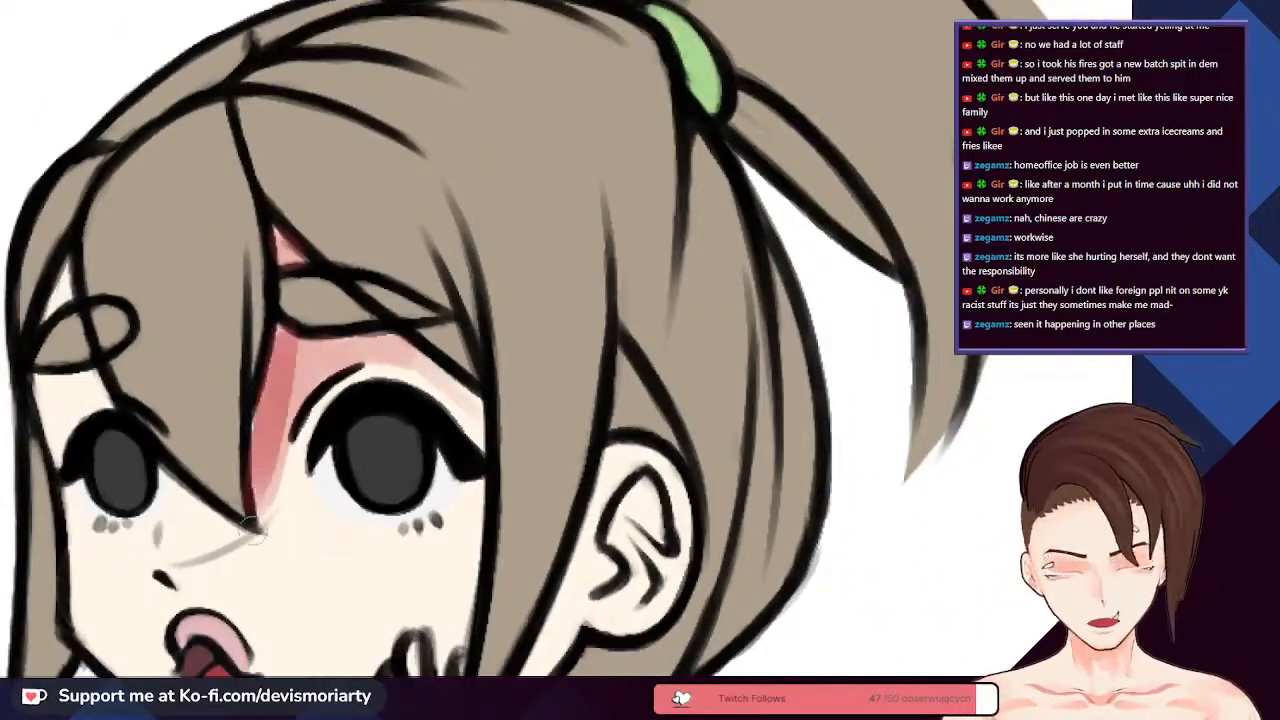
pyautogui.scroll(-2, 252, 526)
pyautogui.scroll(1, 260, 400)
pyautogui.scroll(-3, 262, 259)
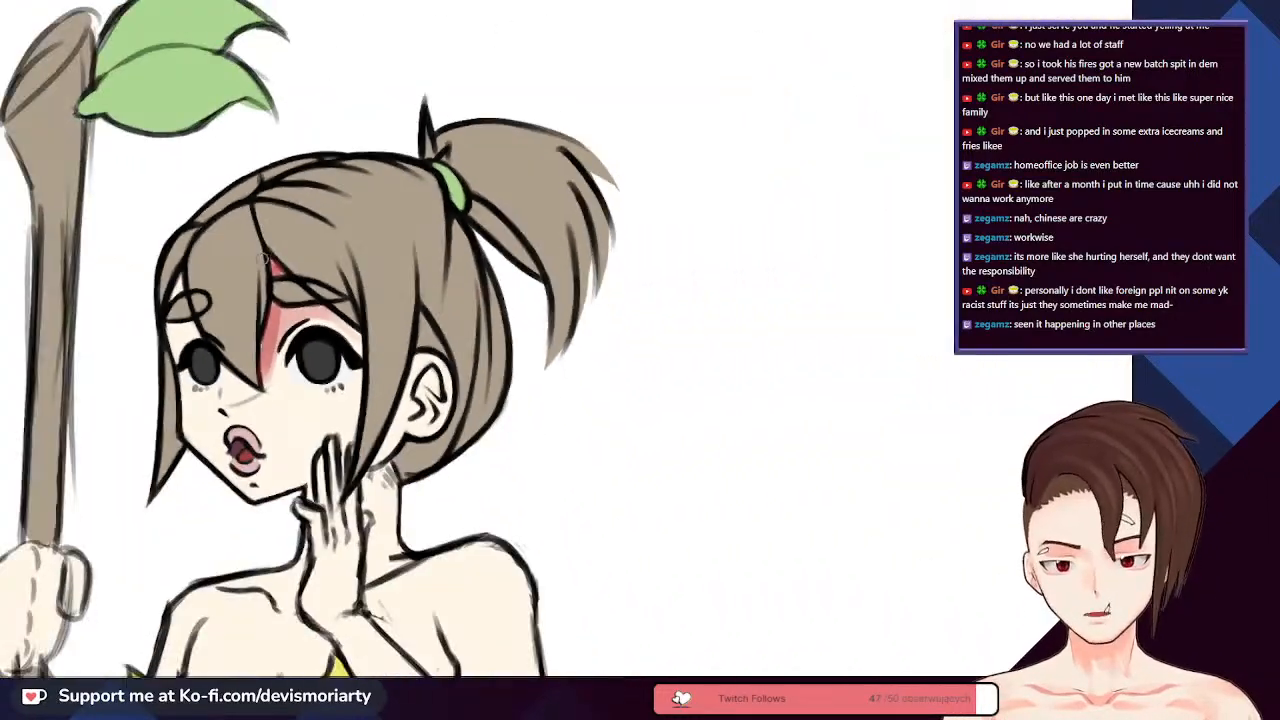
pyautogui.scroll(5, 262, 259)
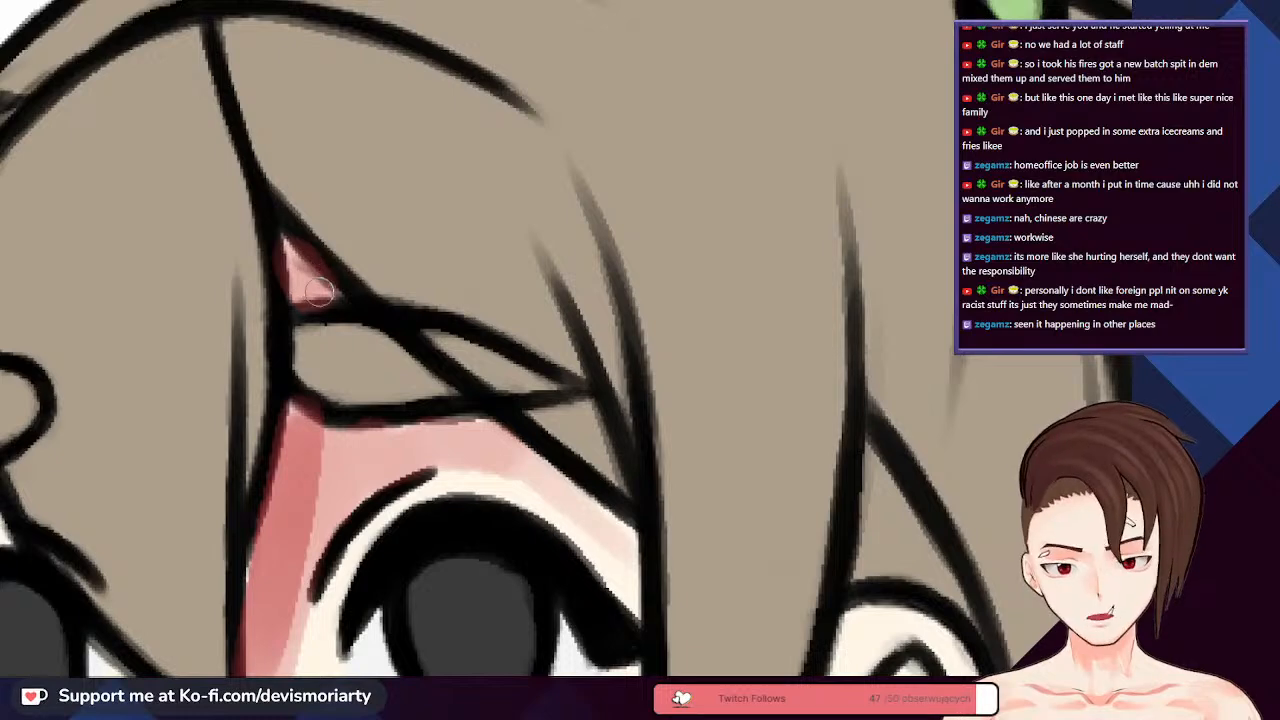
pyautogui.hotkey('ctrl', 'z')
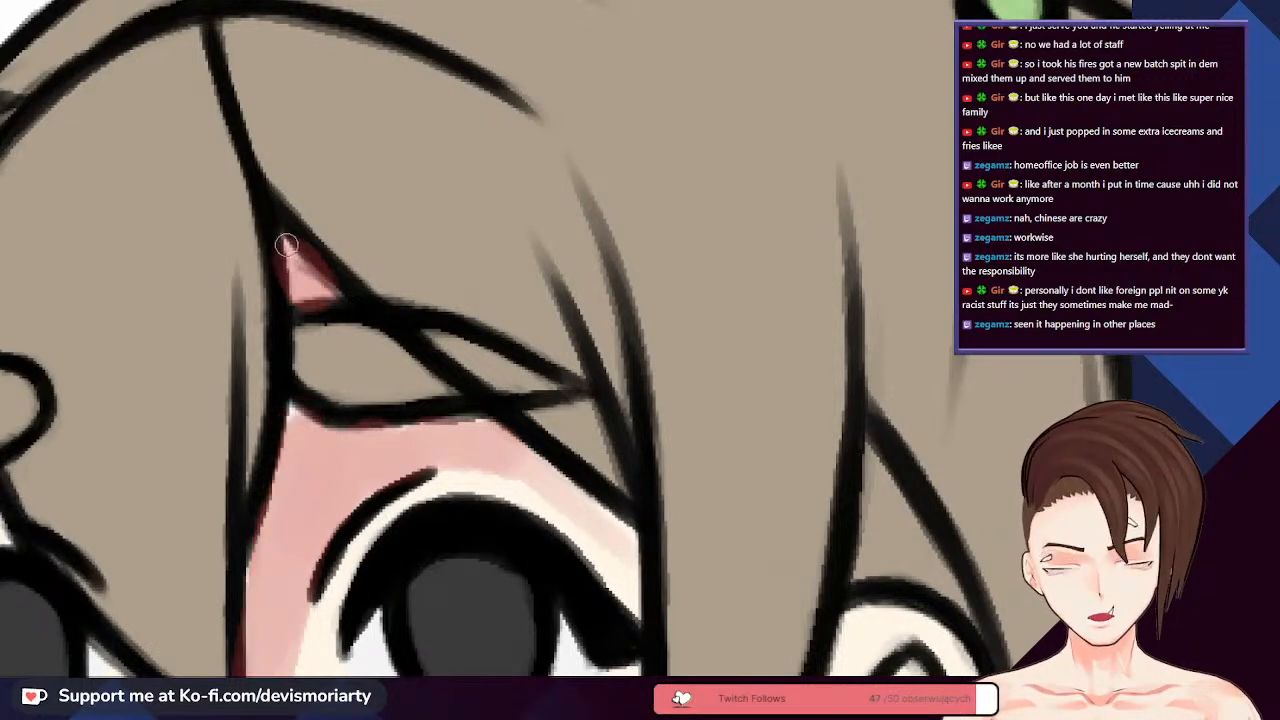
# - Deepen the gap between the centre bangs with red and layer a darker red strip along the centre bang's edge
pyautogui.scroll(-3, 286, 367)
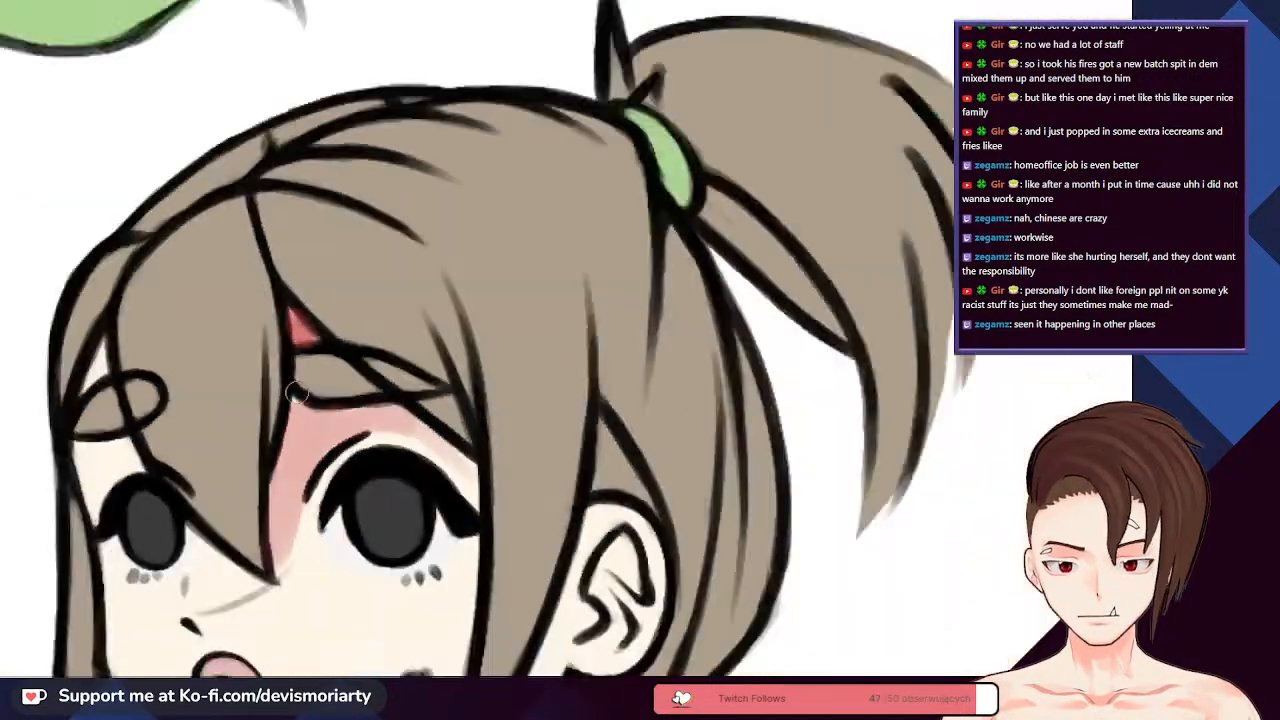
pyautogui.scroll(-1, 281, 583)
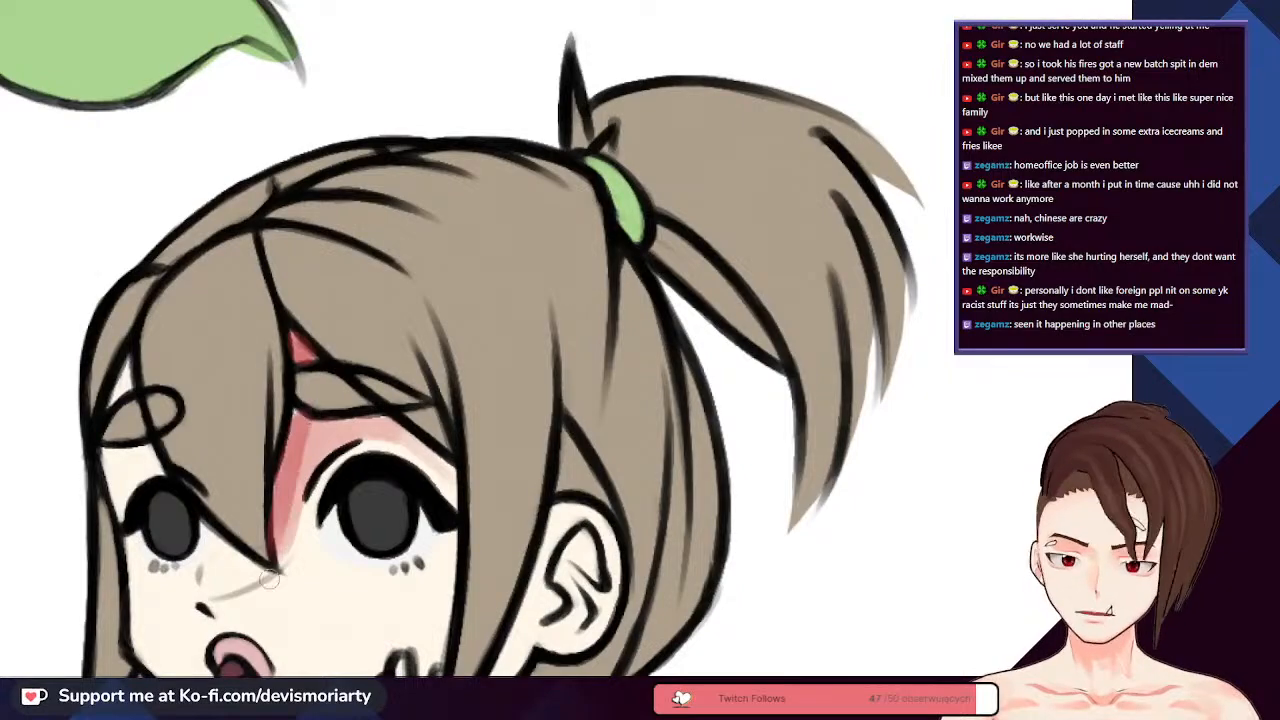
pyautogui.scroll(-4, 270, 578)
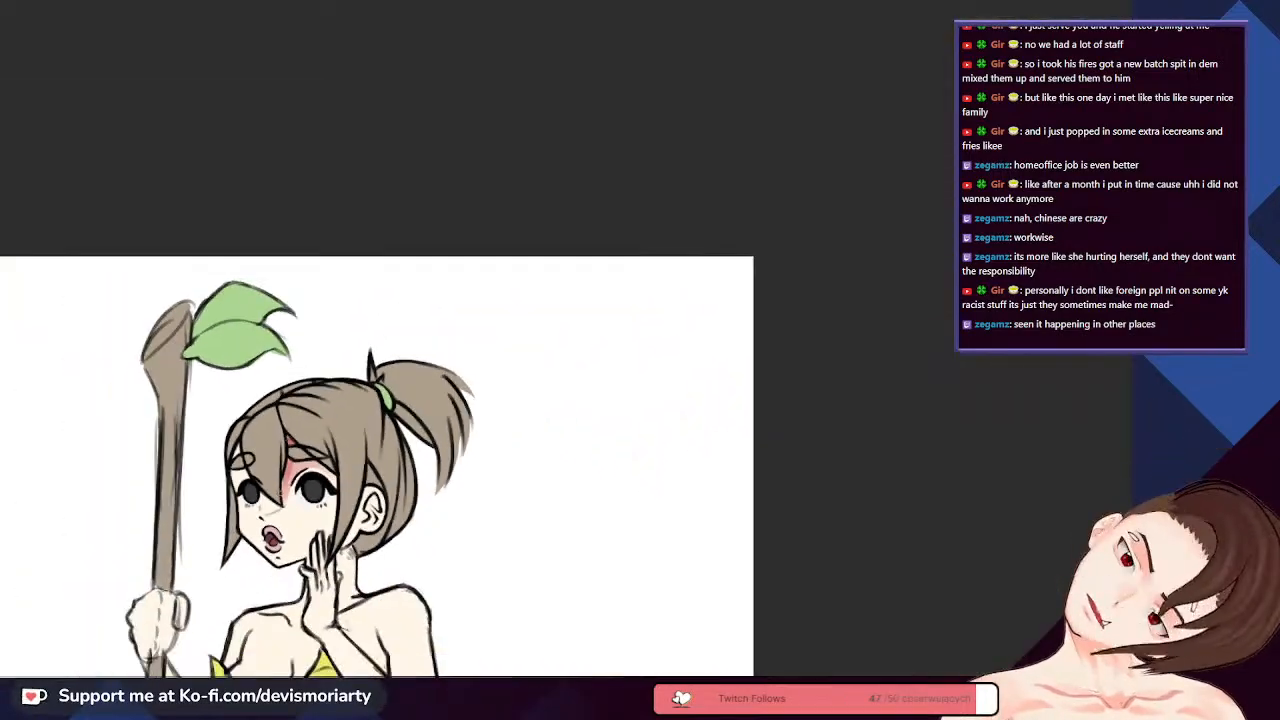
# - Add deeper pink shading above the outer corner of the eye nearer the ear, against the side hair strand
pyautogui.scroll(3, 270, 480)
pyautogui.scroll(-2, 270, 480)
pyautogui.scroll(5, 285, 268)
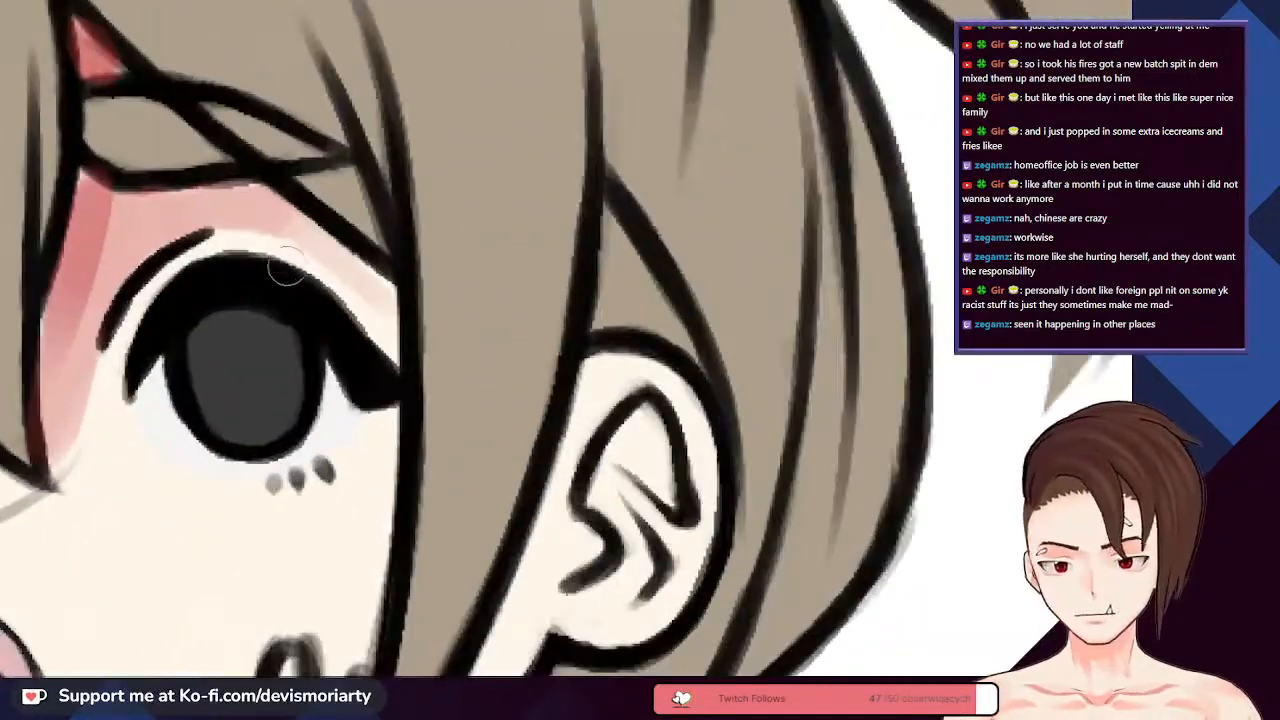
pyautogui.scroll(-3, 378, 332)
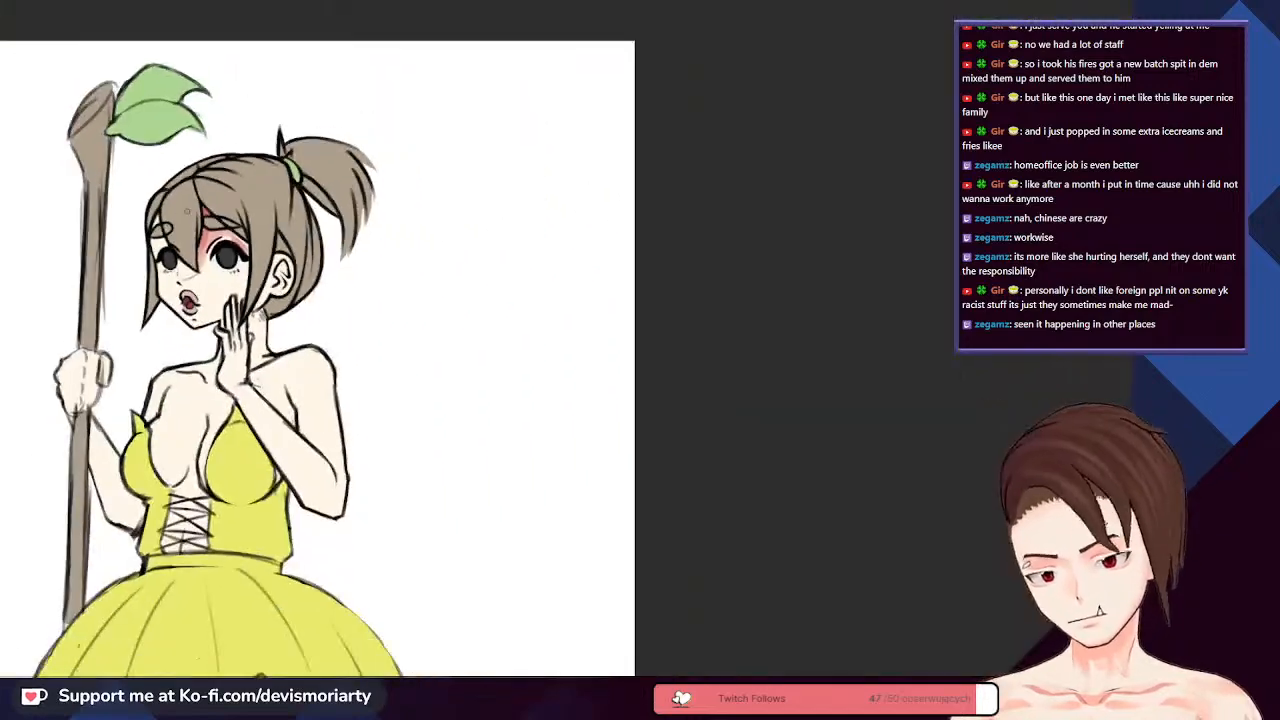
pyautogui.scroll(2, 300, 290)
pyautogui.scroll(-3, 334, 296)
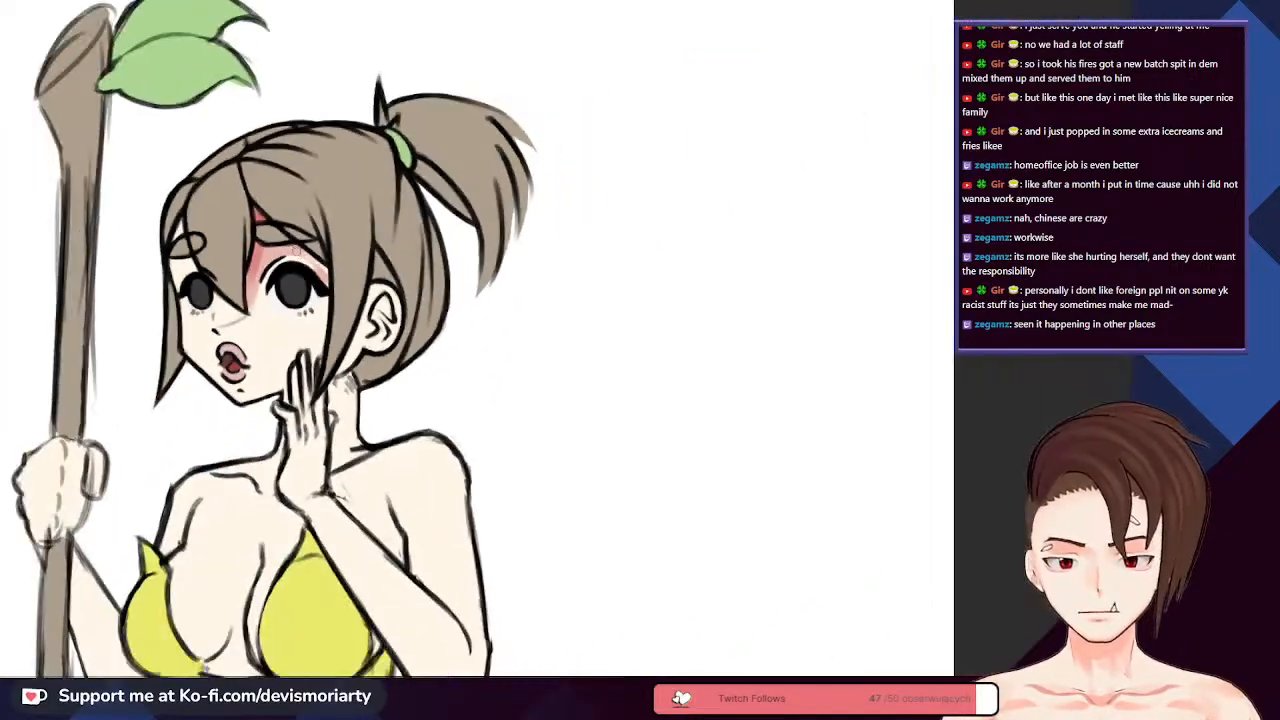
pyautogui.scroll(1, 360, 330)
pyautogui.scroll(-2, 374, 352)
pyautogui.scroll(5, 300, 350)
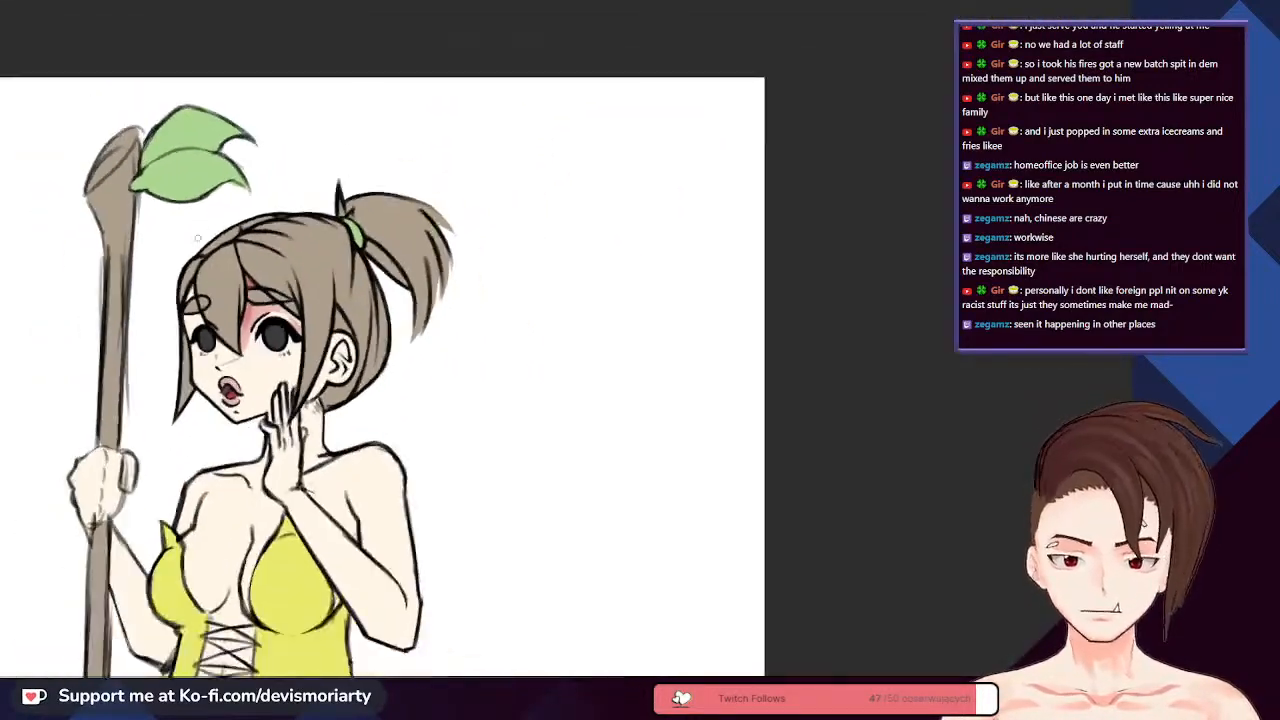
# - Paint a small soft pink shadow beside the nostril, under the nose
pyautogui.scroll(3, 220, 343)
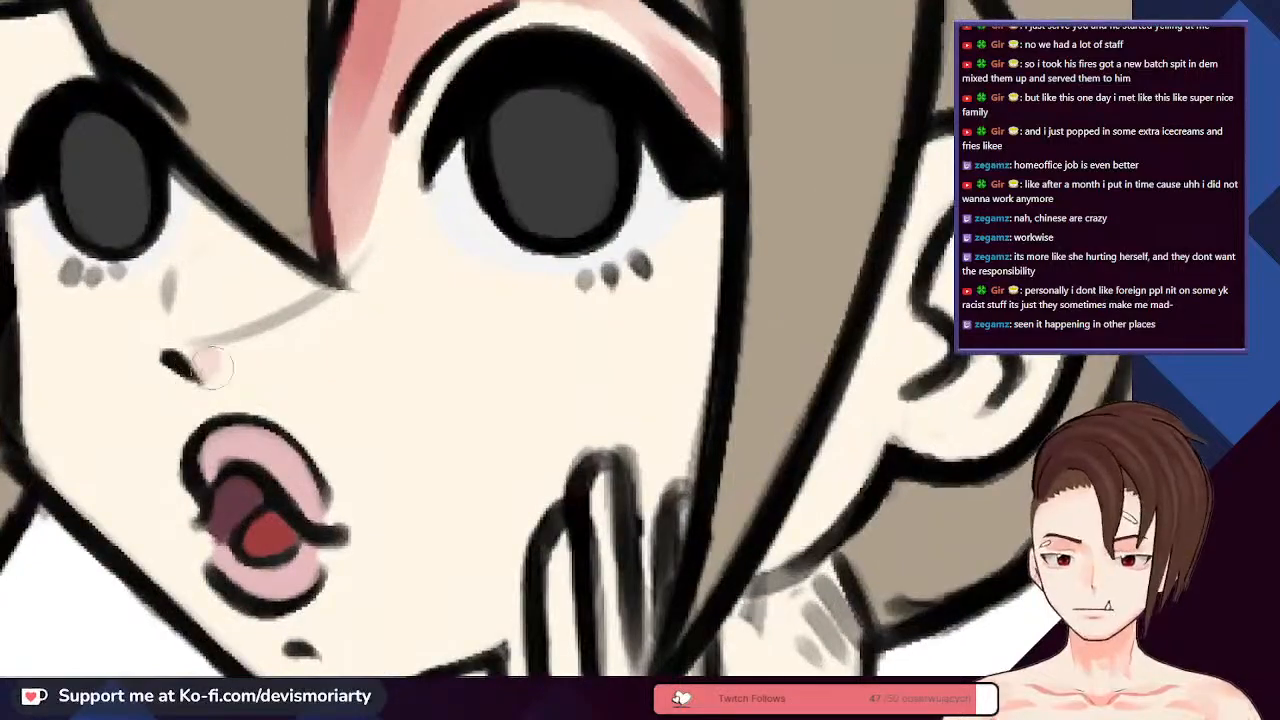
pyautogui.scroll(-6, 287, 385)
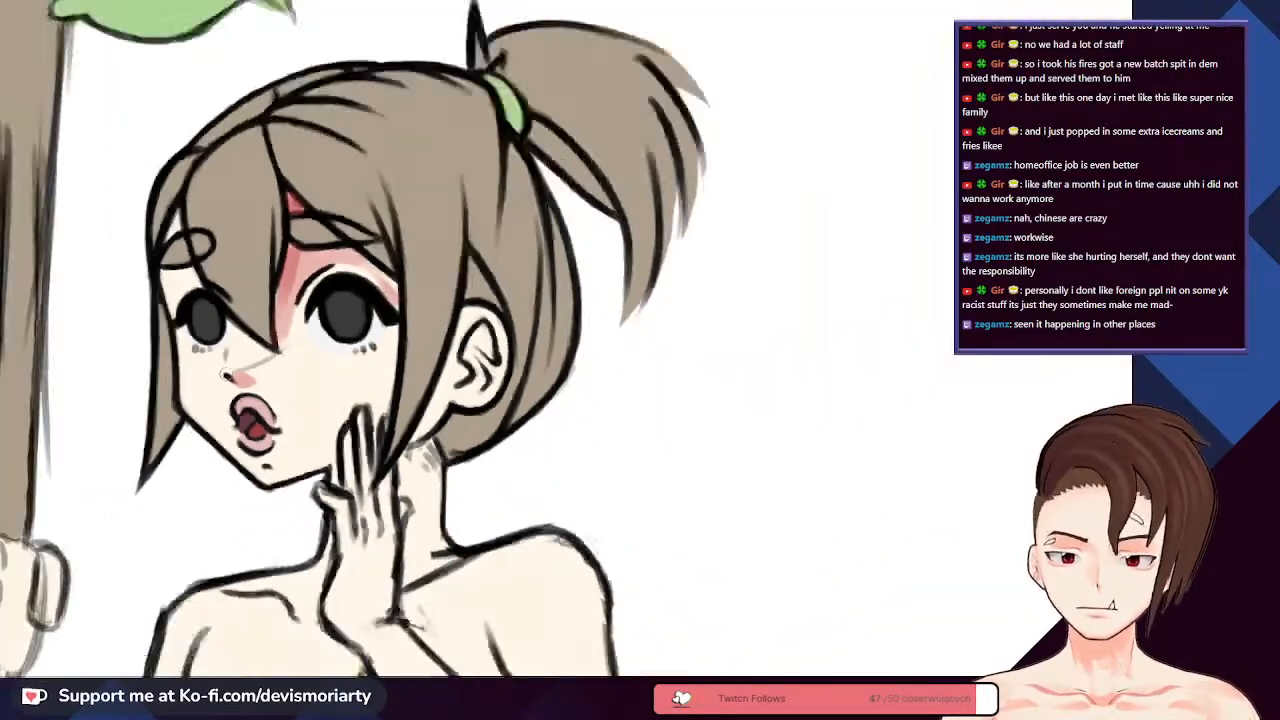
pyautogui.scroll(1, 240, 420)
pyautogui.moveTo(287, 395); pyautogui.dragTo(785, 540)
pyautogui.scroll(-2, 800, 570)
pyautogui.moveTo(820, 582); pyautogui.dragTo(634, 639)
pyautogui.scroll(6, 287, 520)
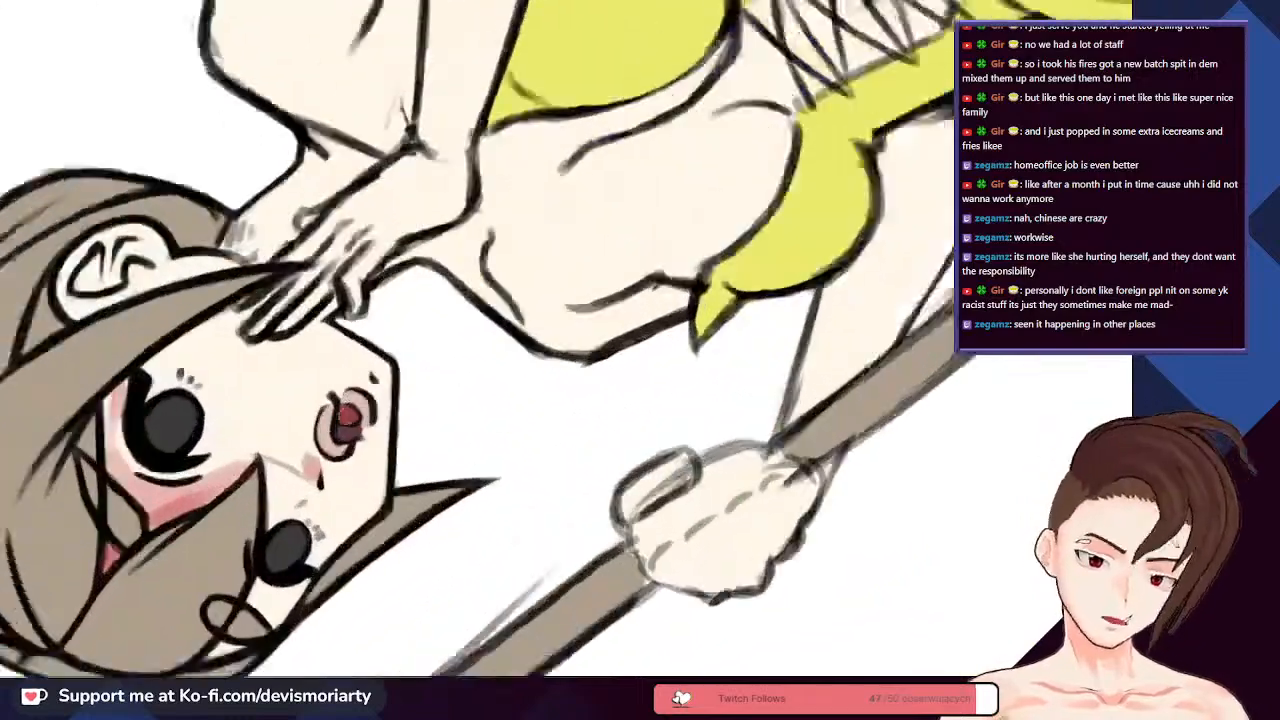
pyautogui.scroll(-5, 290, 465)
pyautogui.scroll(4, 280, 440)
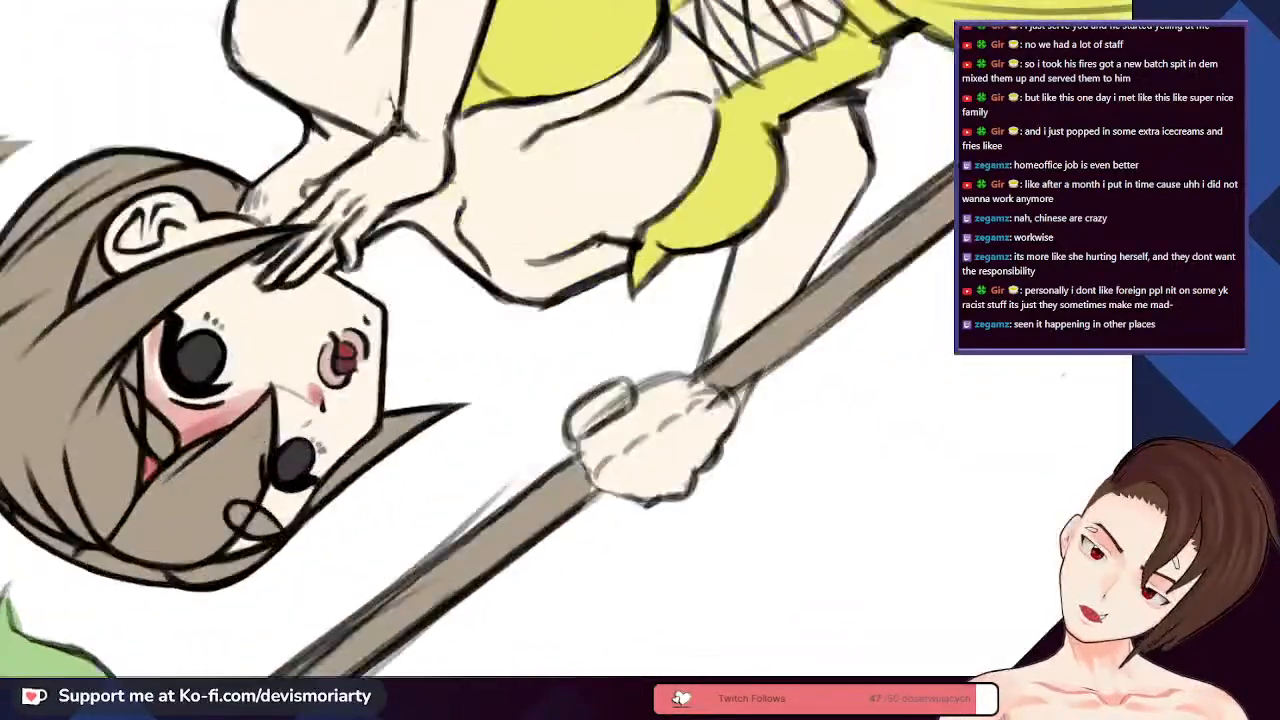
# - Paint a soft pink shadow around the lower lashes of the eye farther from the ear
pyautogui.scroll(2, 260, 410)
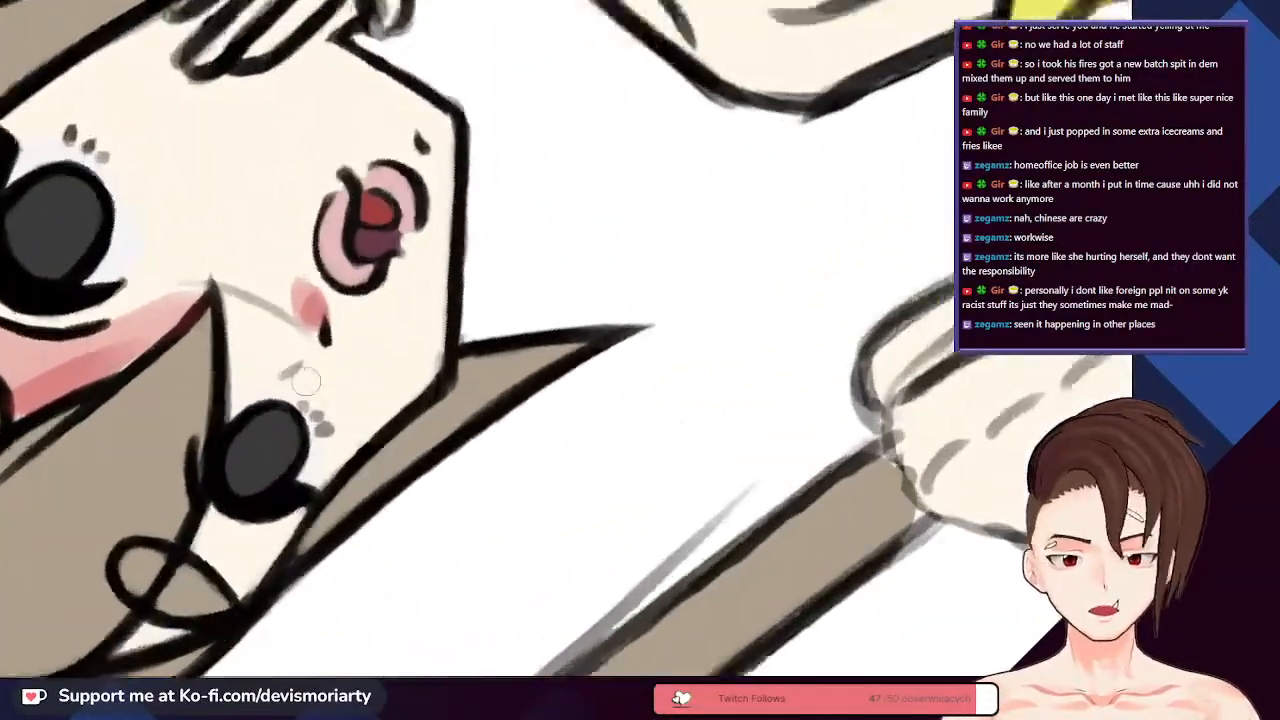
pyautogui.scroll(-5, 232, 368)
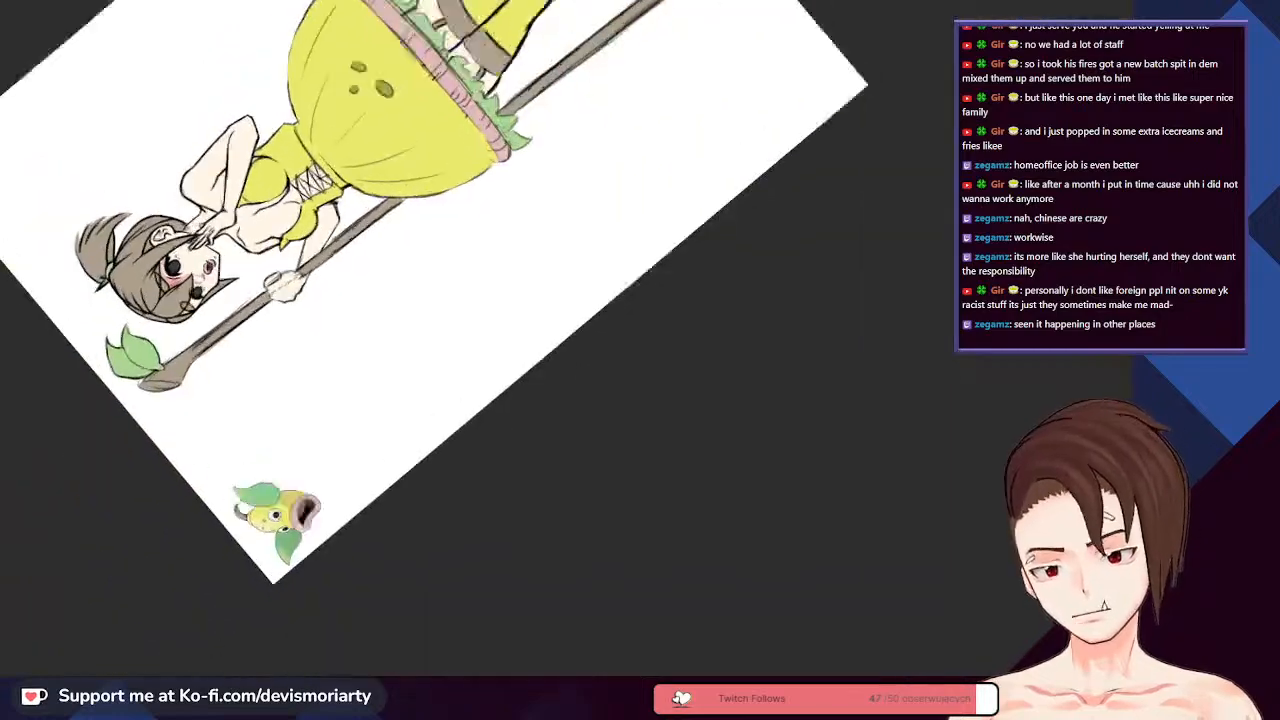
pyautogui.scroll(3, 733, 270)
pyautogui.scroll(3, 232, 300)
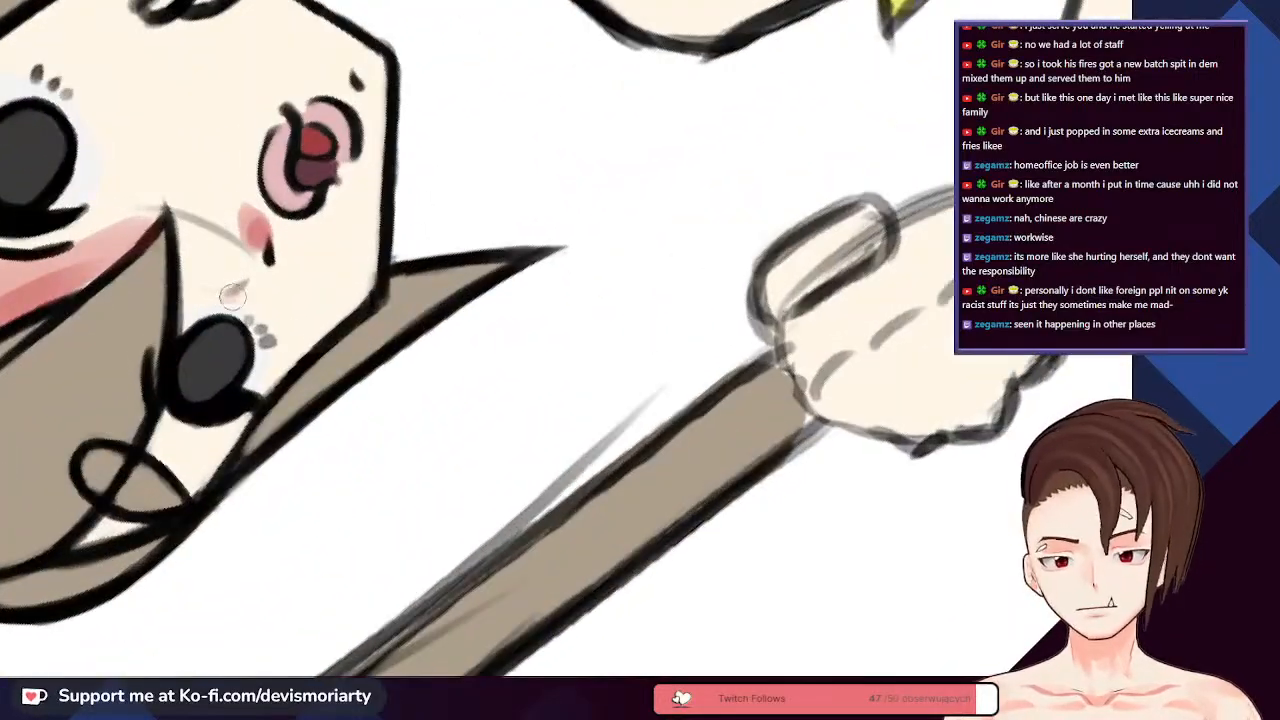
pyautogui.scroll(-2, 232, 300)
pyautogui.scroll(3, 232, 300)
pyautogui.scroll(-3, 232, 300)
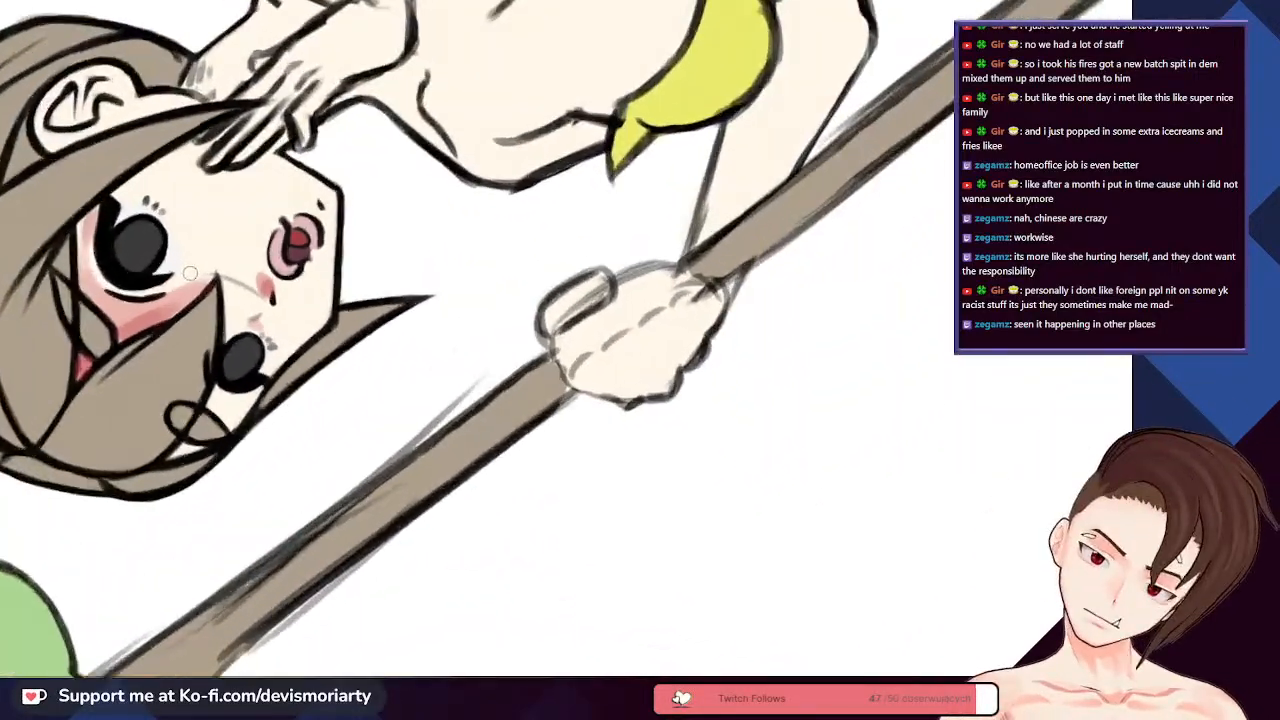
pyautogui.scroll(3, 125, 195)
pyautogui.scroll(-1, 352, 416)
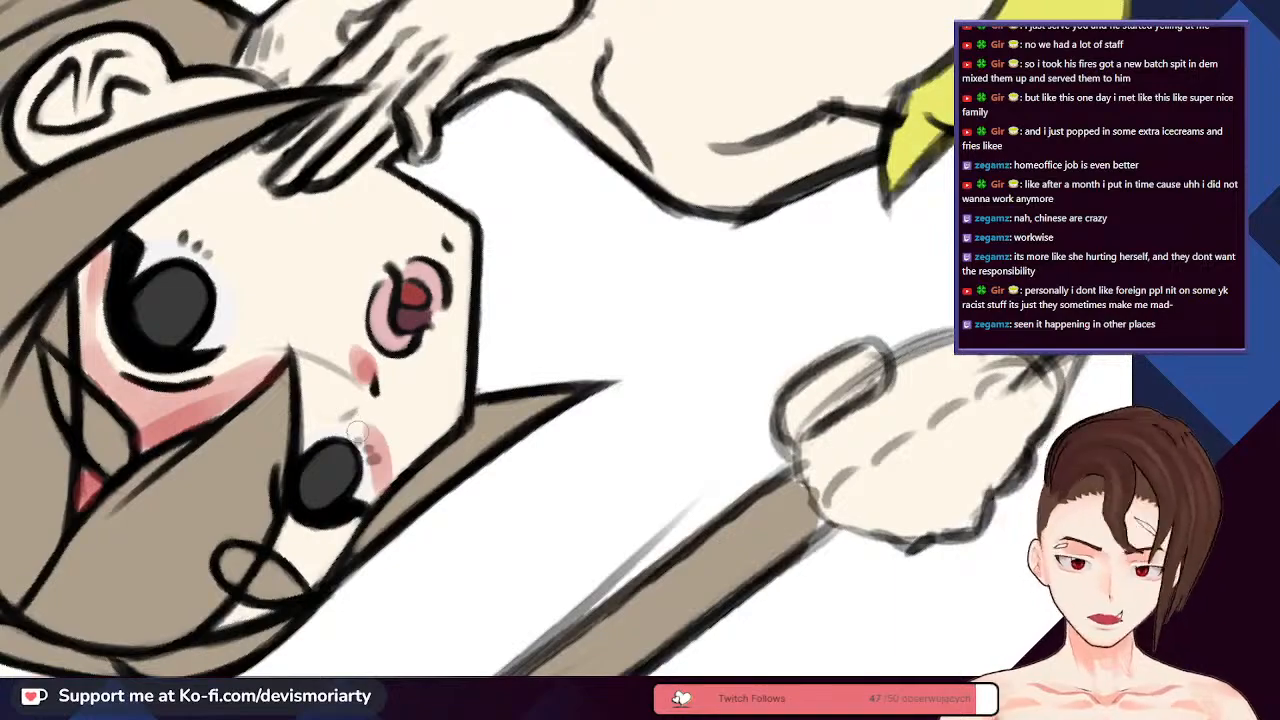
# - Try a small light pink patch under the outer lower lashes of the eye nearer the ear
pyautogui.scroll(1, 357, 430)
pyautogui.scroll(-3, 357, 430)
pyautogui.scroll(3, 212, 297)
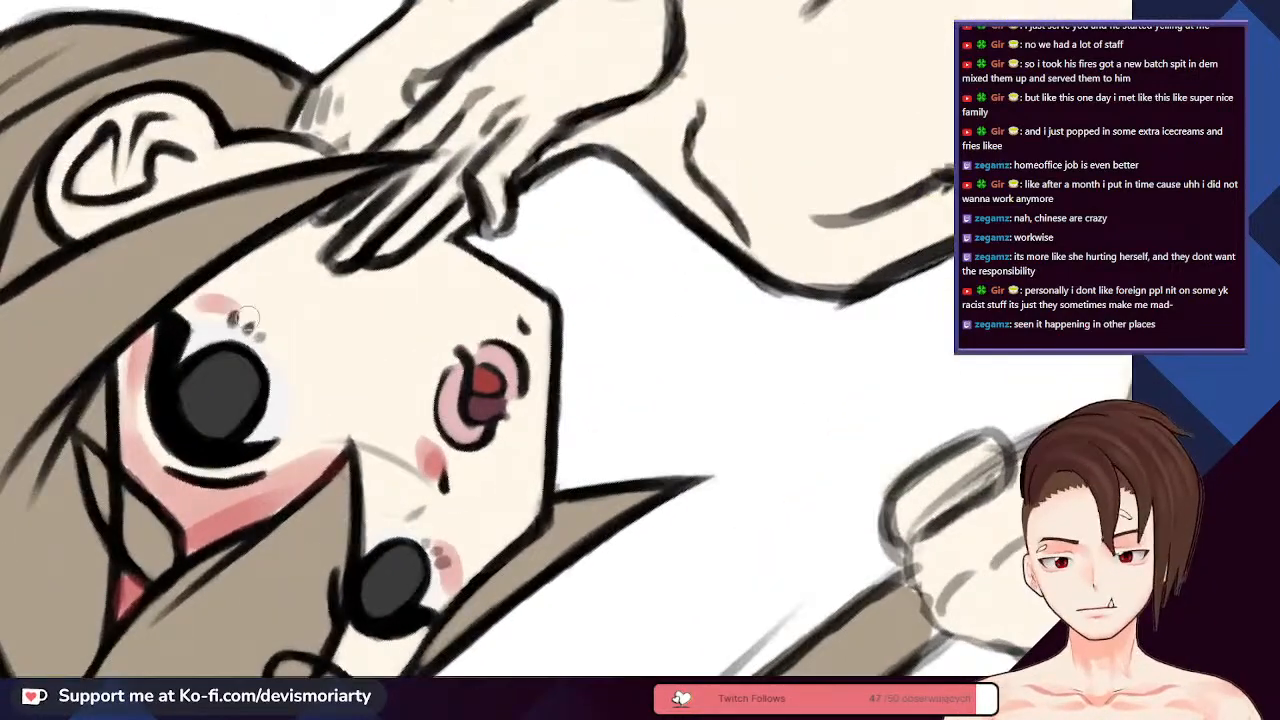
pyautogui.scroll(-5, 245, 318)
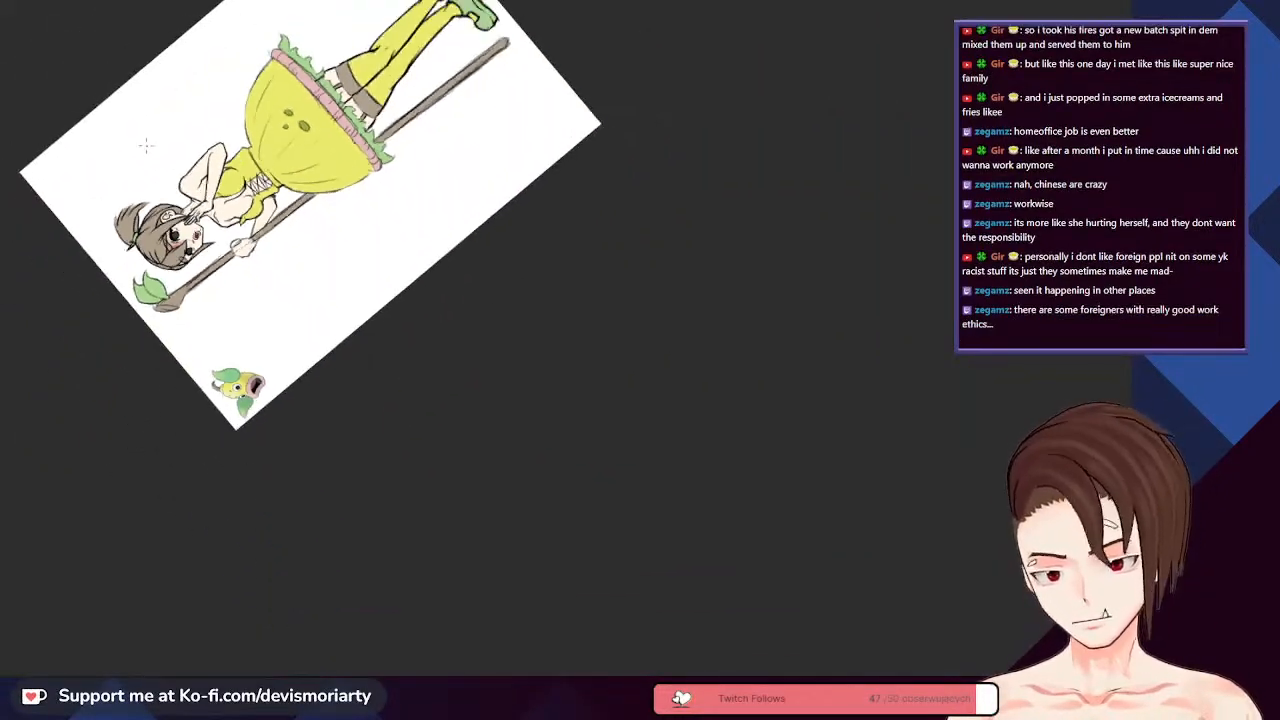
pyautogui.scroll(4, 146, 146)
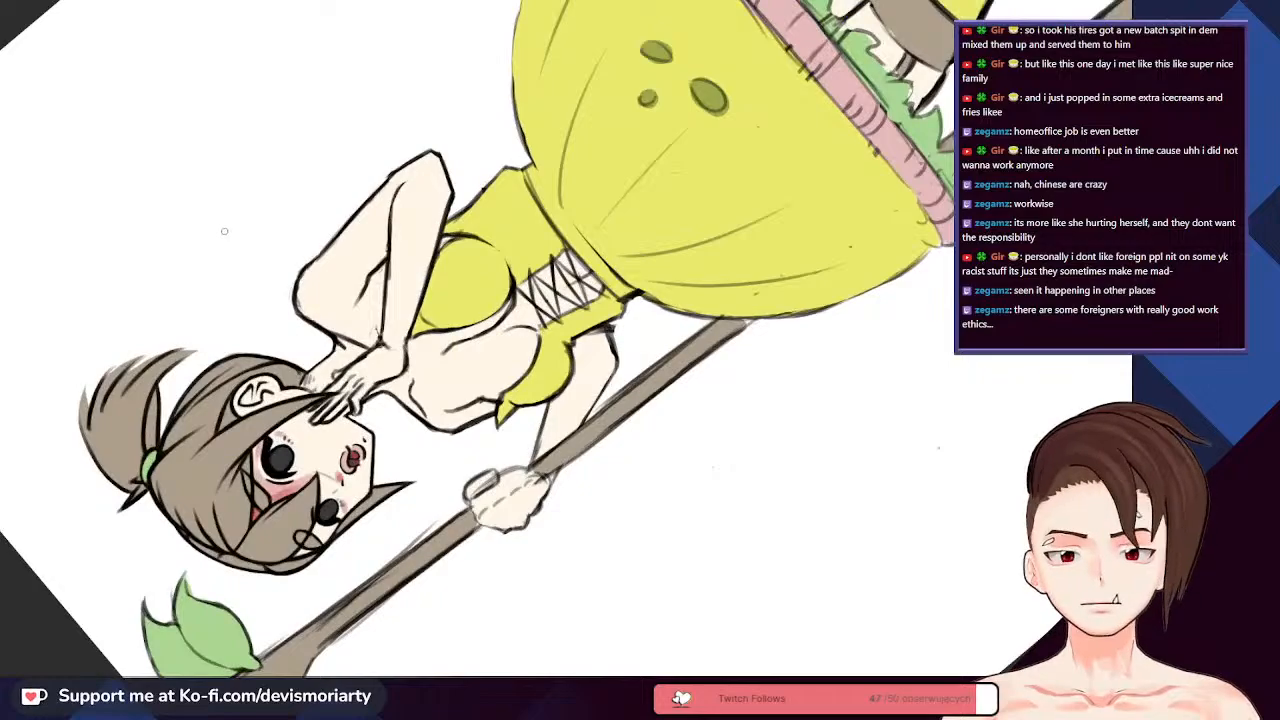
pyautogui.scroll(-2, 226, 233)
pyautogui.scroll(1, 226, 233)
pyautogui.scroll(-2, 226, 233)
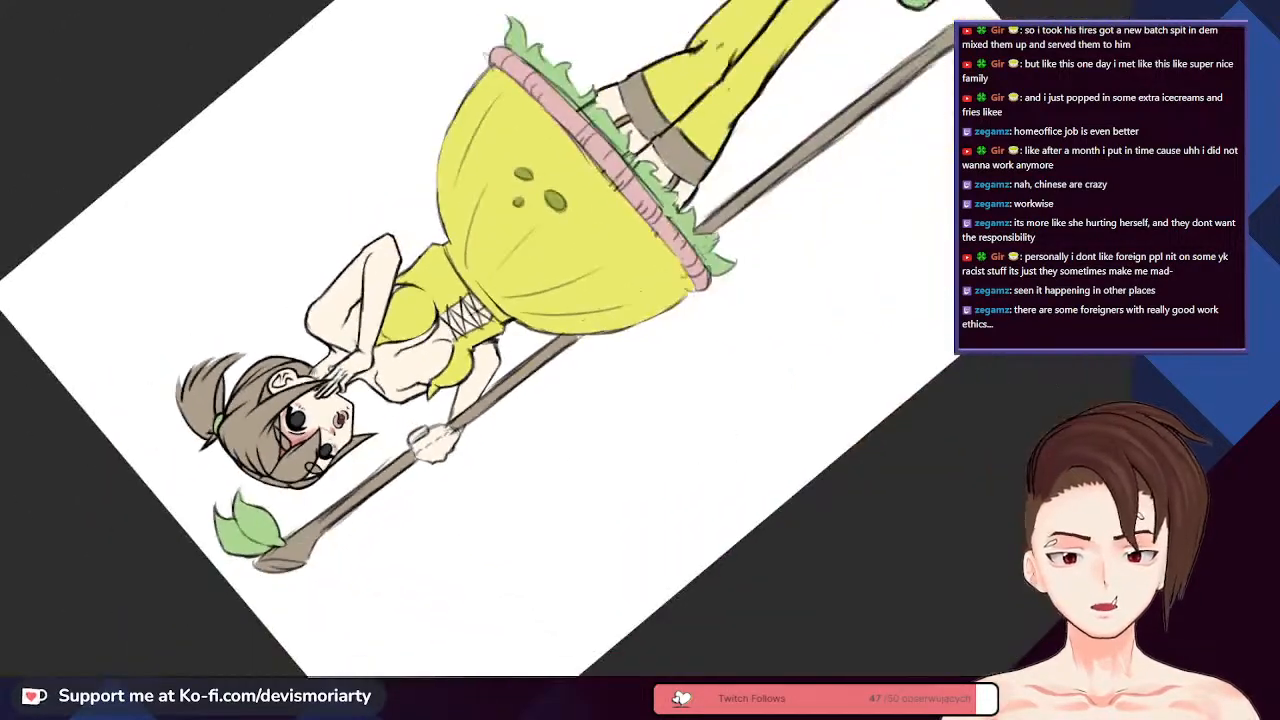
pyautogui.scroll(5, 351, 550)
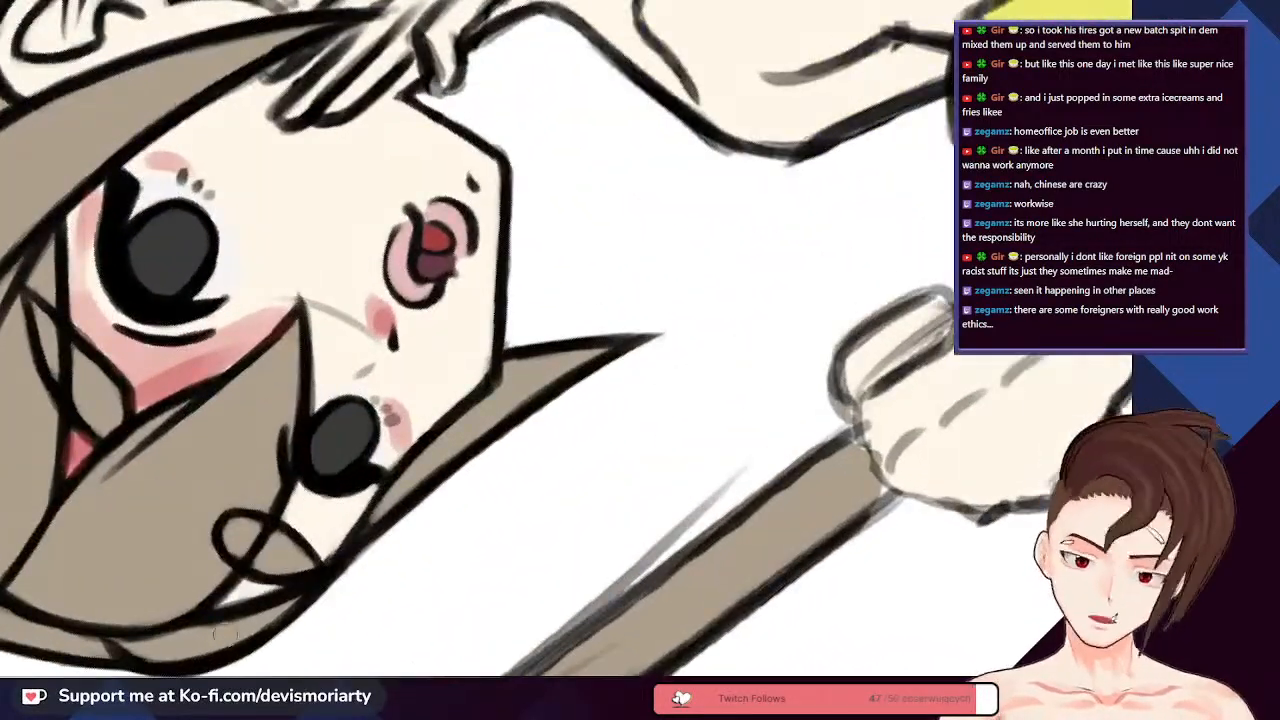
# - Reset the canvas to its upright rotation and deepen the pink under the lower lashes of the eye farther from the ear
pyautogui.press('5')
pyautogui.scroll(-3, 185, 305)
pyautogui.scroll(4, 185, 305)
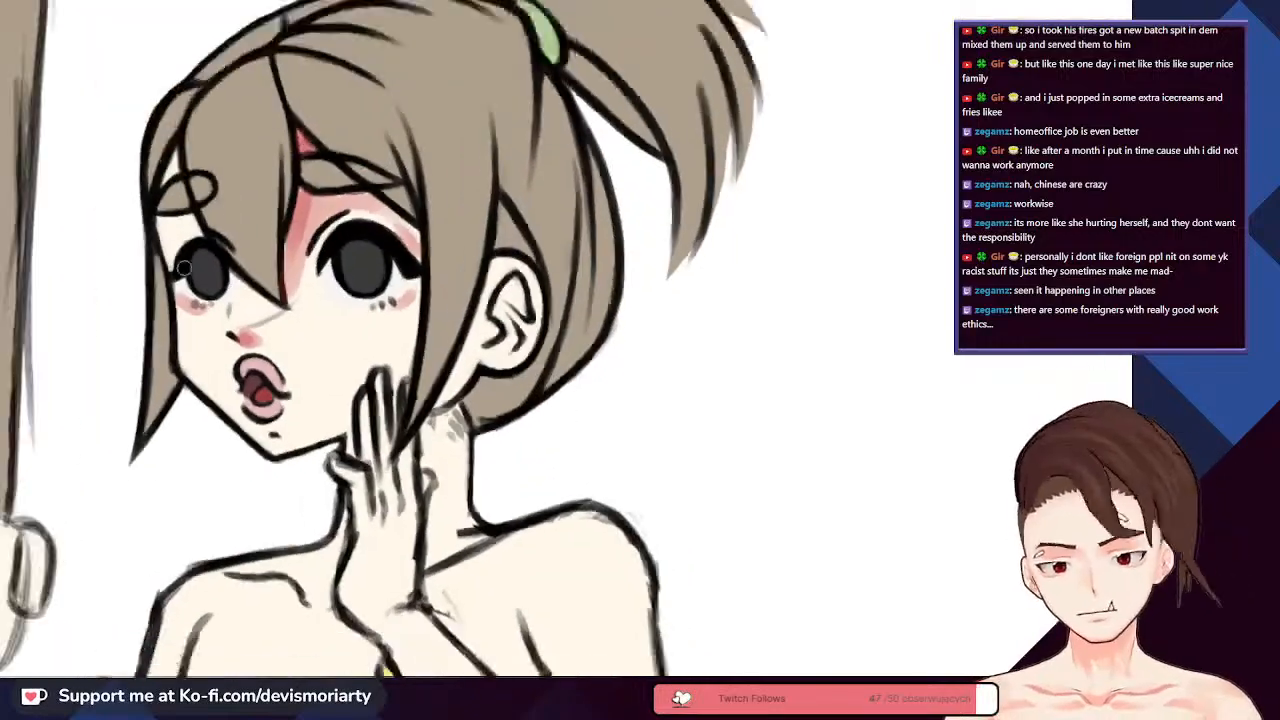
pyautogui.scroll(-2, 183, 303)
pyautogui.scroll(2, 183, 295)
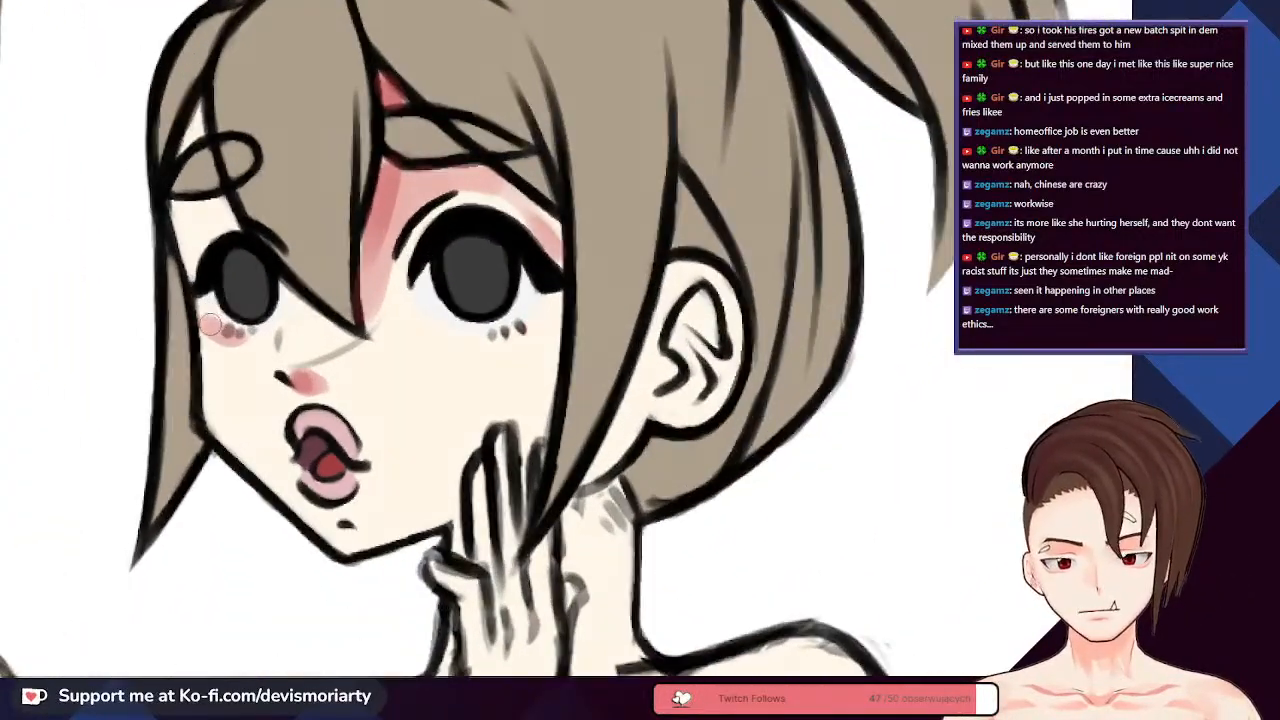
pyautogui.scroll(-1, 184, 283)
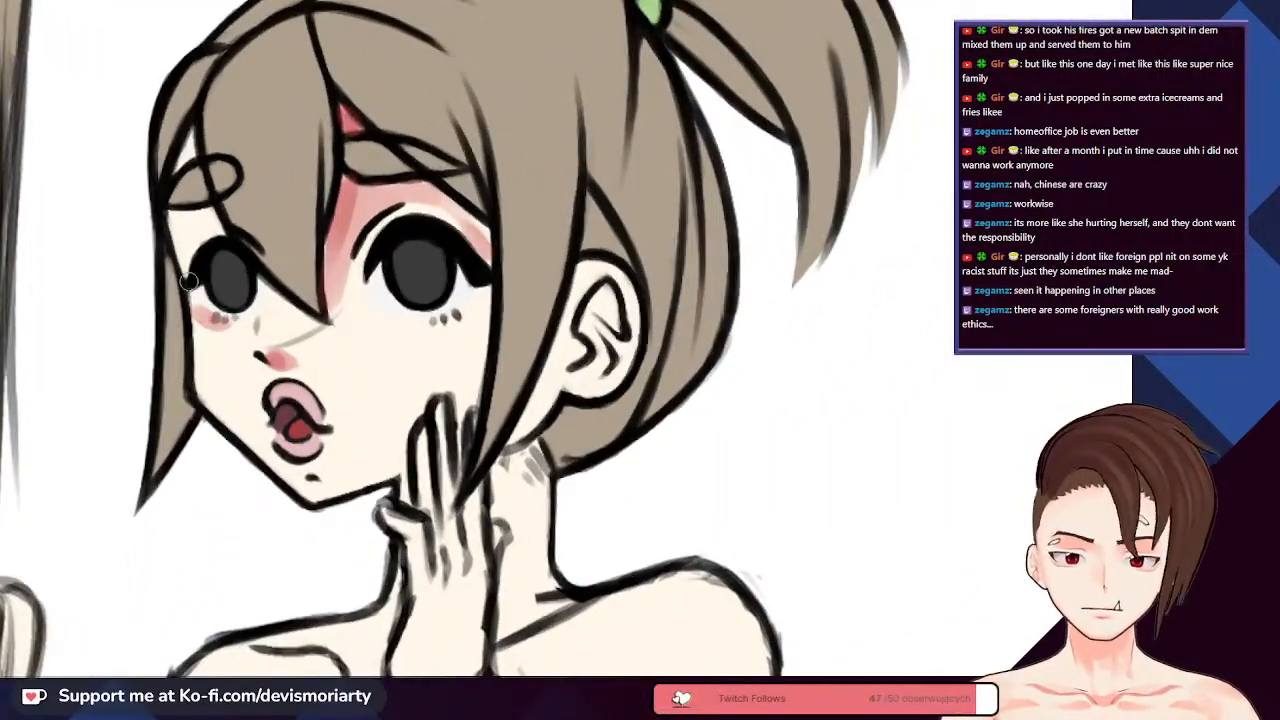
# - Paint a curved pink shadow under the lower lashes of the eye nearer the ear, reaching to the side hair strand
pyautogui.scroll(2, 489, 312)
pyautogui.scroll(-3, 515, 290)
pyautogui.scroll(1, 515, 290)
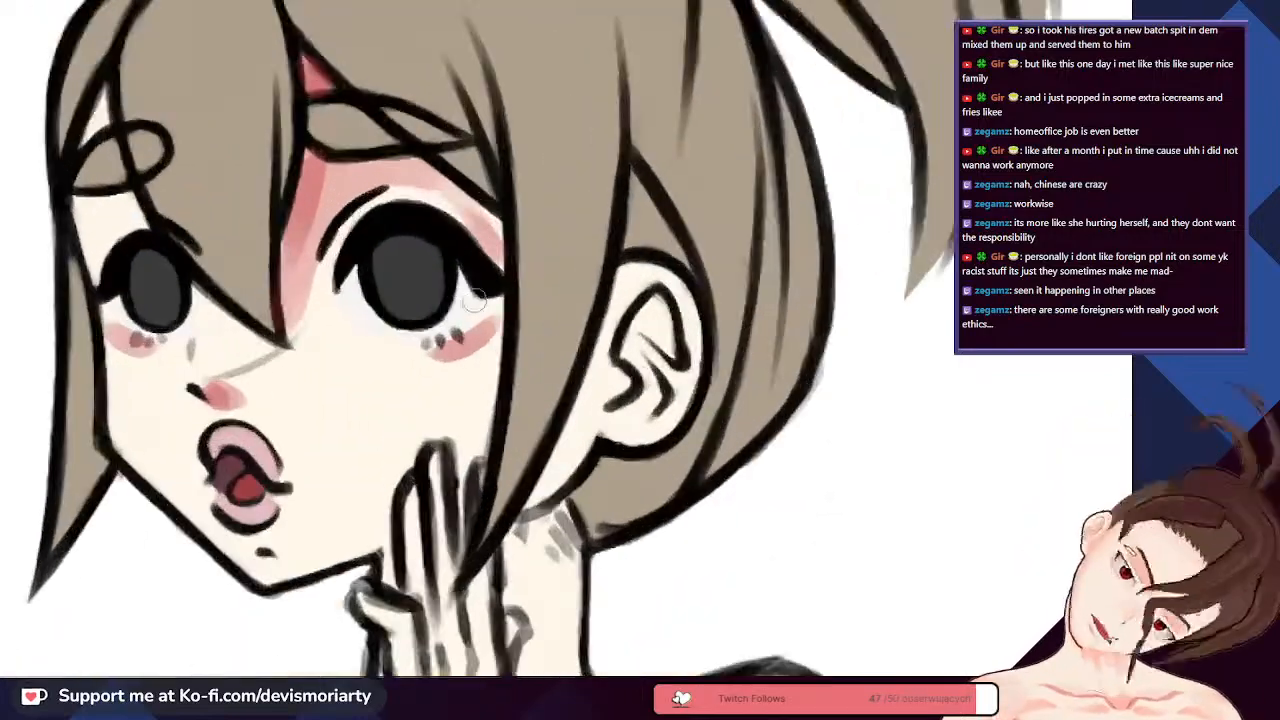
pyautogui.scroll(-2, 515, 290)
pyautogui.scroll(-1, 281, 274)
pyautogui.scroll(4, 281, 274)
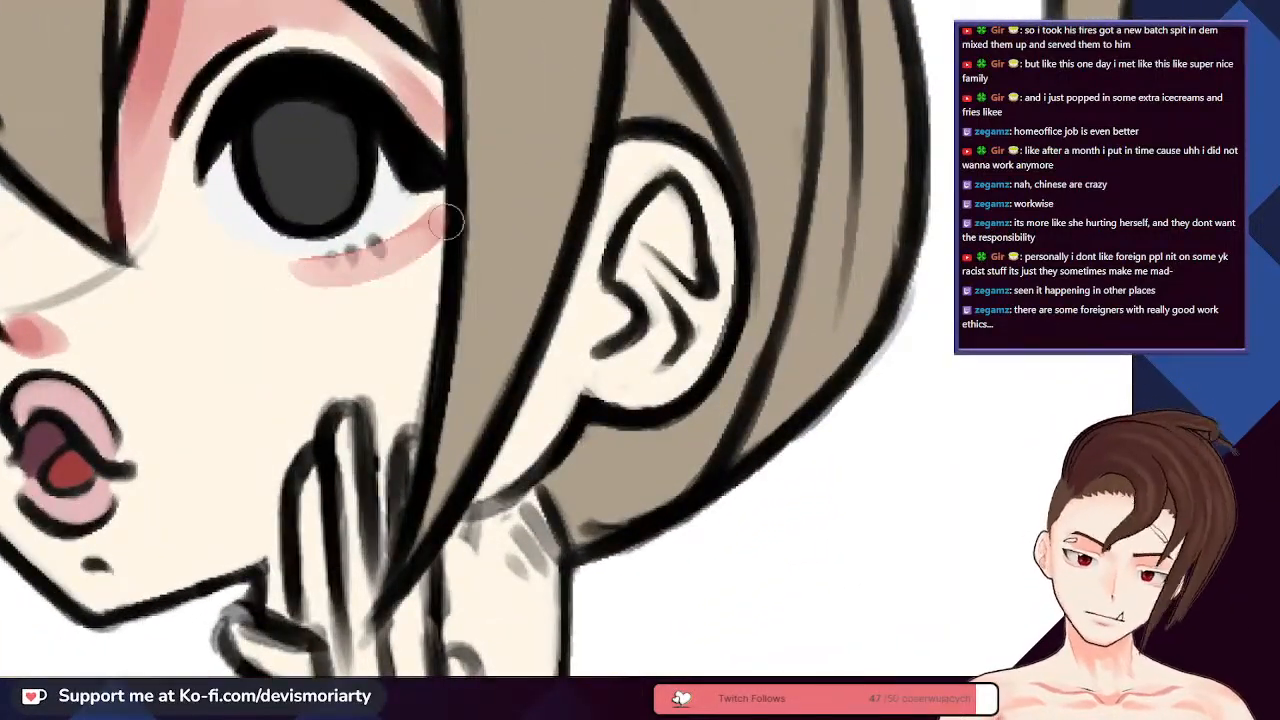
pyautogui.scroll(-3, 447, 222)
# - Sample the red from the gap between the bangs and deepen the outer end of the shadow under the eye nearer the ear
pyautogui.scroll(4, 272, 82)
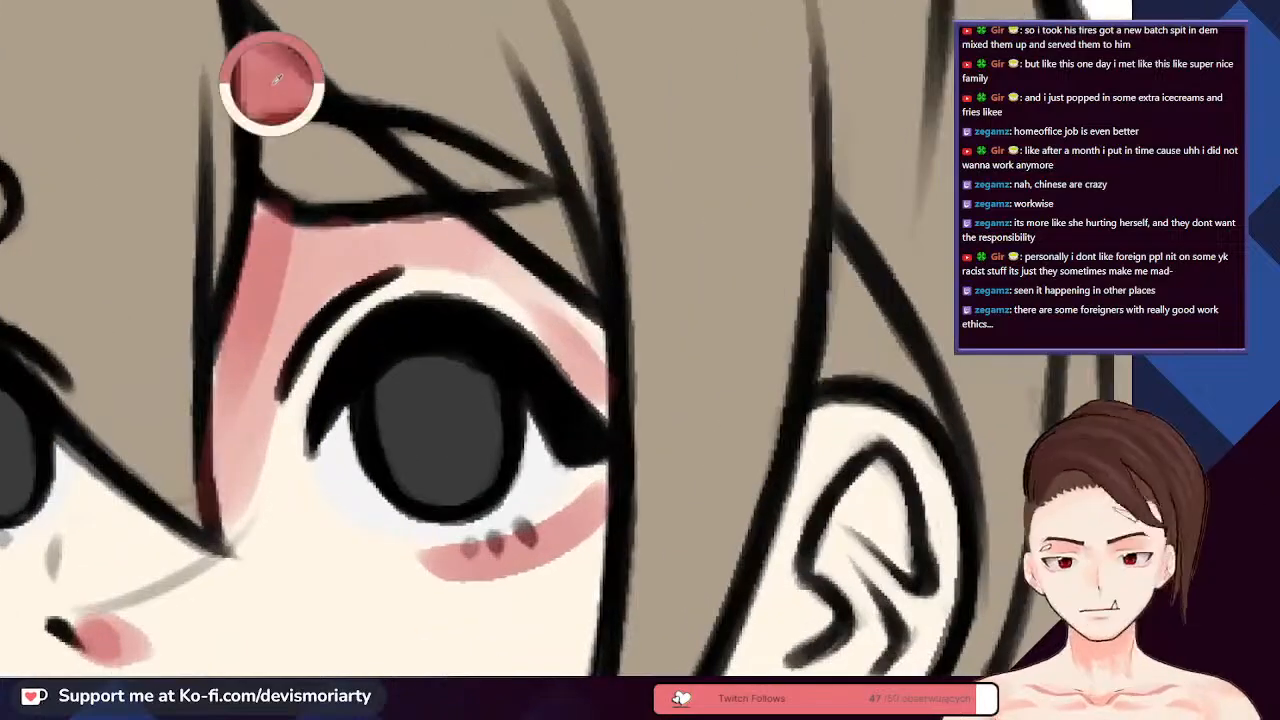
pyautogui.scroll(-3, 272, 82)
pyautogui.scroll(3, 272, 82)
pyautogui.scroll(-3, 272, 82)
pyautogui.scroll(3, 272, 82)
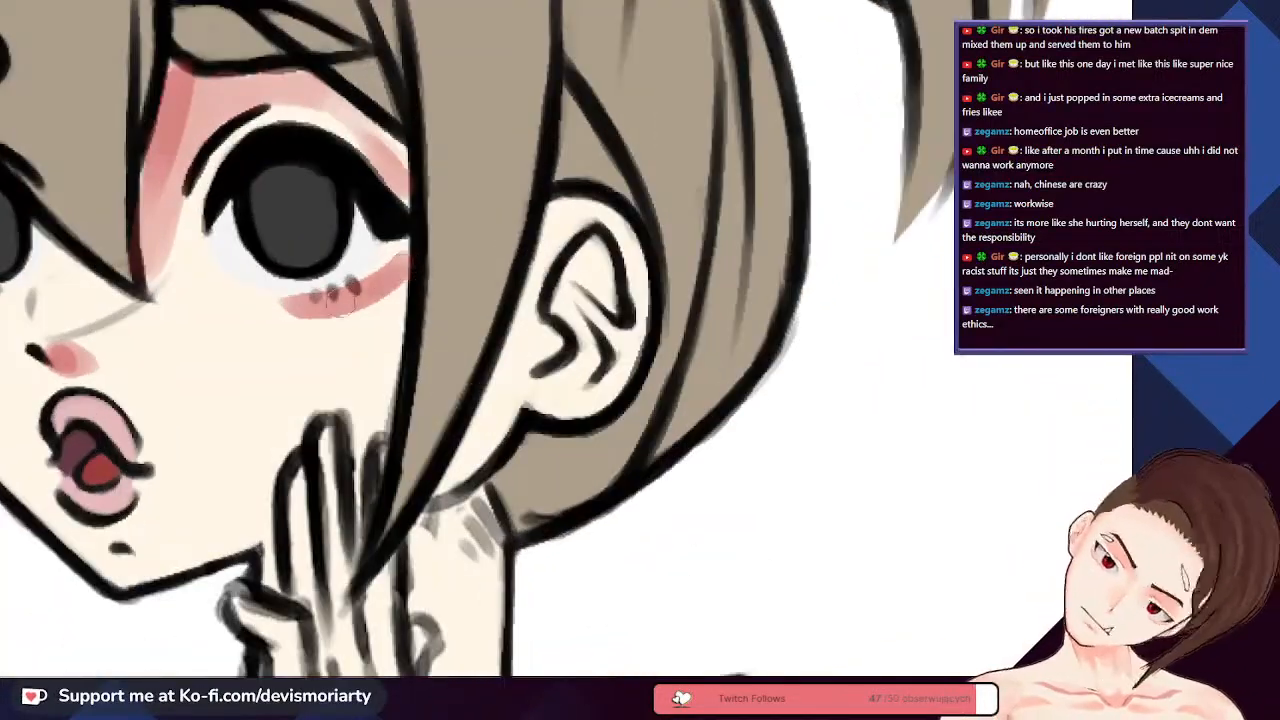
pyautogui.scroll(-4, 400, 340)
pyautogui.scroll(2, 400, 340)
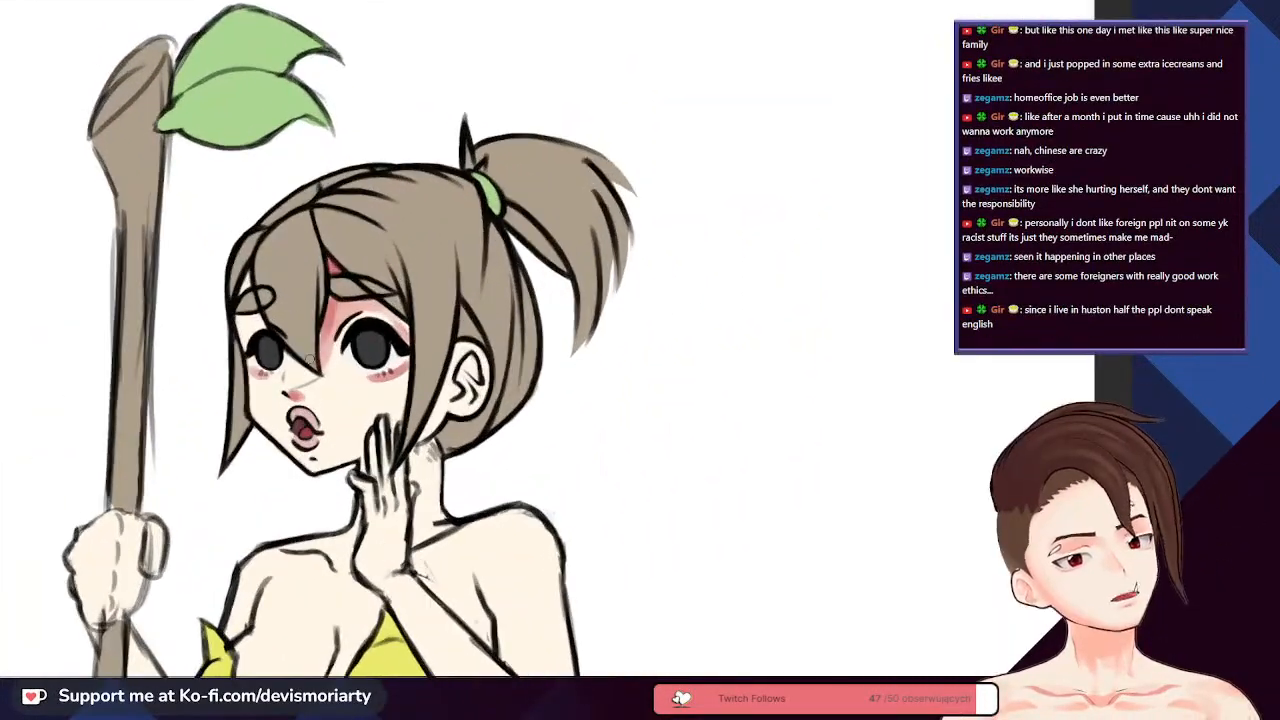
pyautogui.scroll(-3, 312, 368)
pyautogui.scroll(4, 312, 368)
pyautogui.scroll(-1, 310, 424)
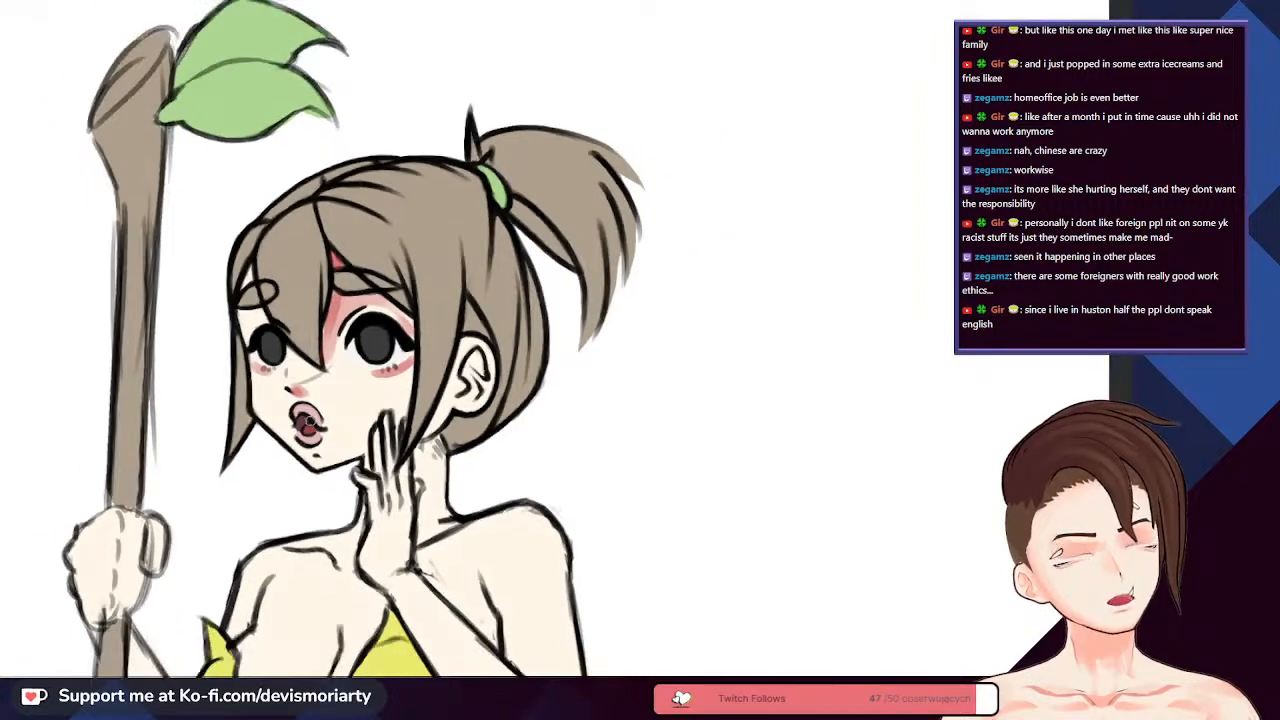
# - Try a light pink shadow on the chin, running from beside the lower lip down to the small chin mark
pyautogui.scroll(-1, 310, 424)
pyautogui.scroll(5, 310, 424)
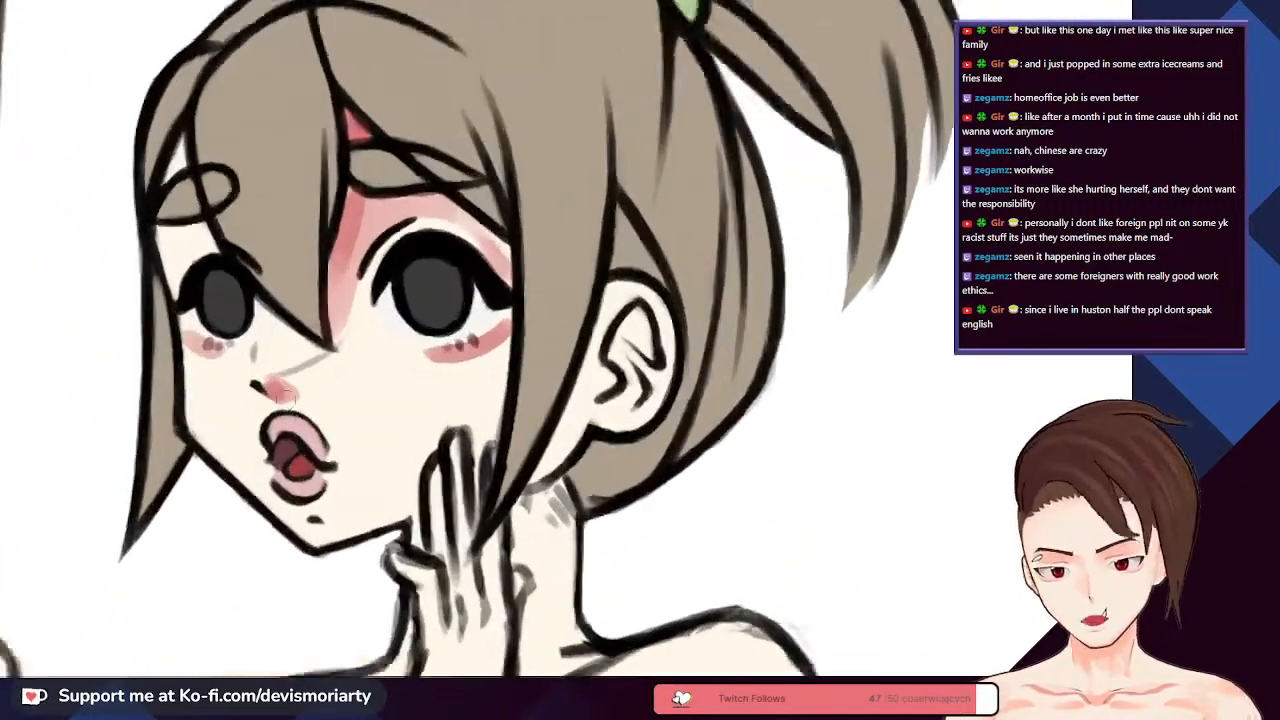
pyautogui.scroll(2, 320, 541)
pyautogui.moveTo(325, 497); pyautogui.dragTo(350, 462)
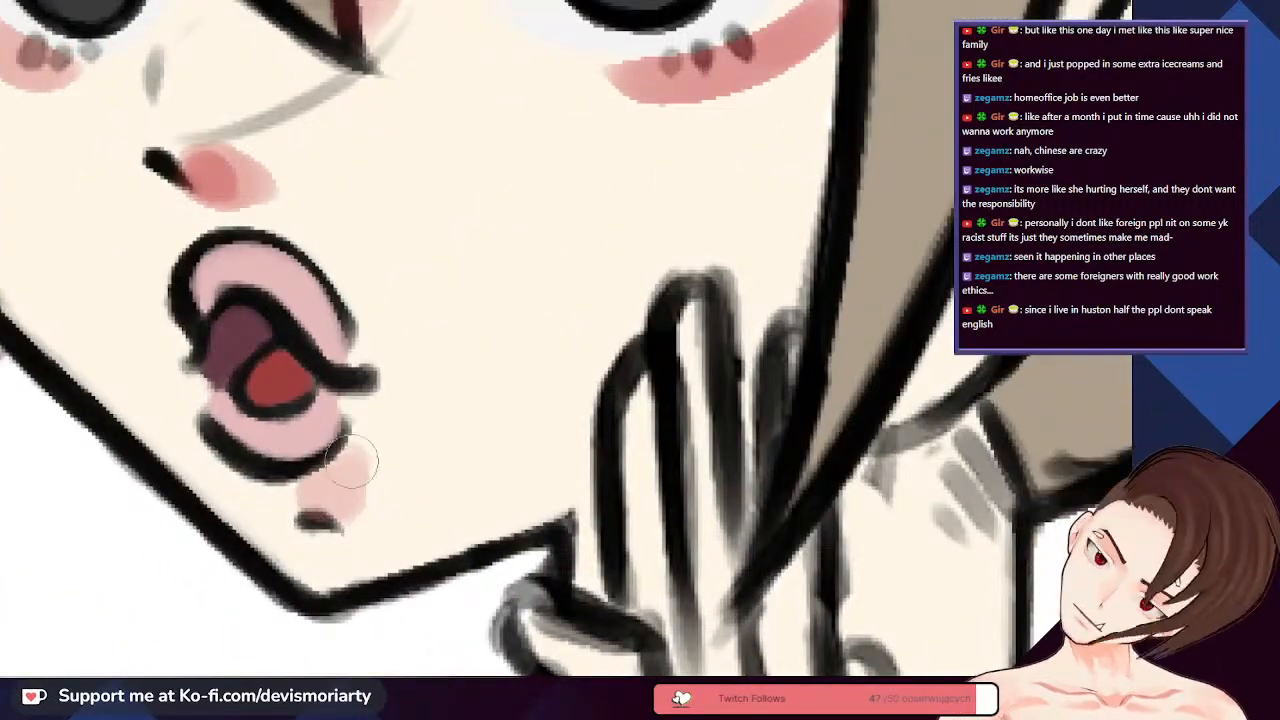
pyautogui.scroll(-4, 386, 500)
pyautogui.scroll(3, 347, 467)
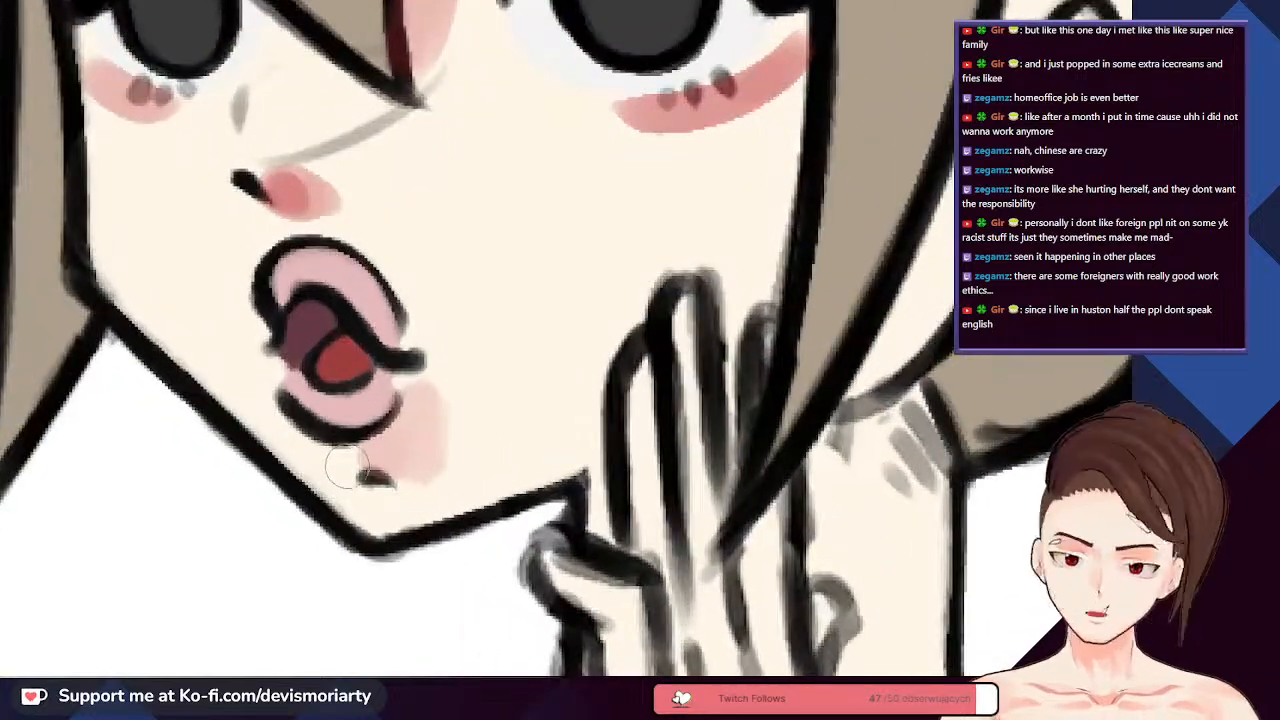
pyautogui.scroll(-5, 310, 450)
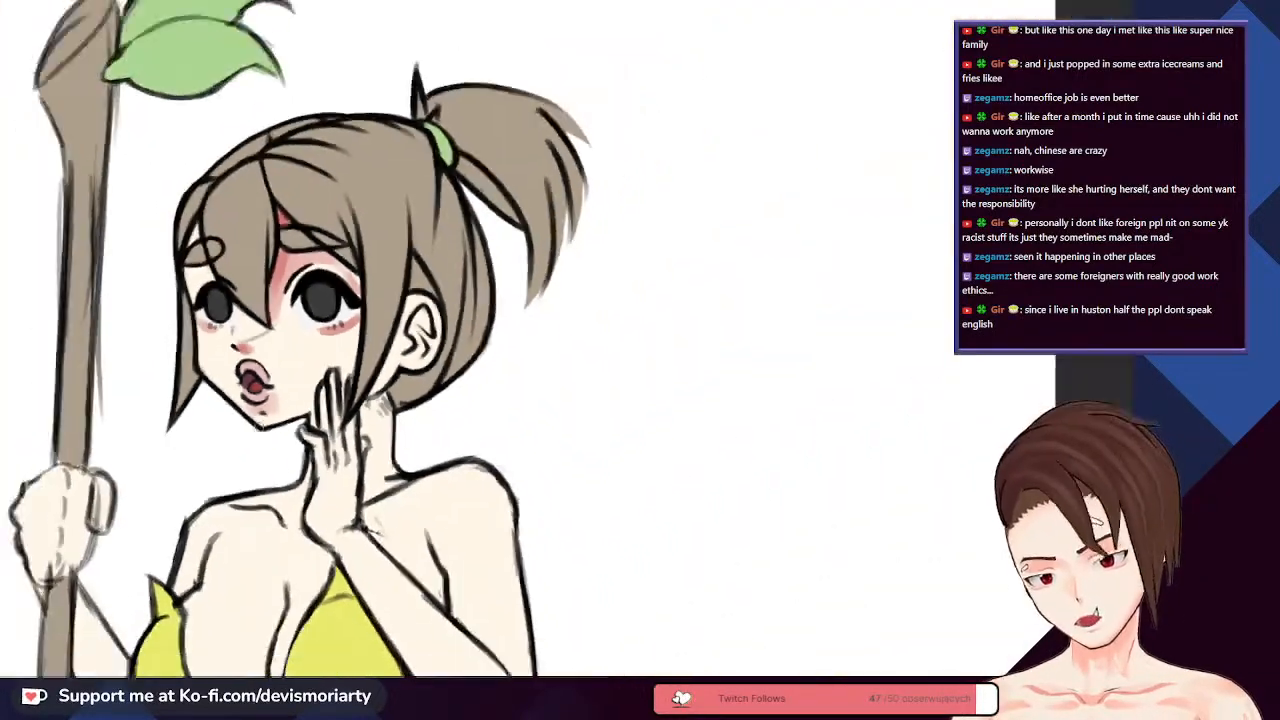
pyautogui.scroll(5, 247, 404)
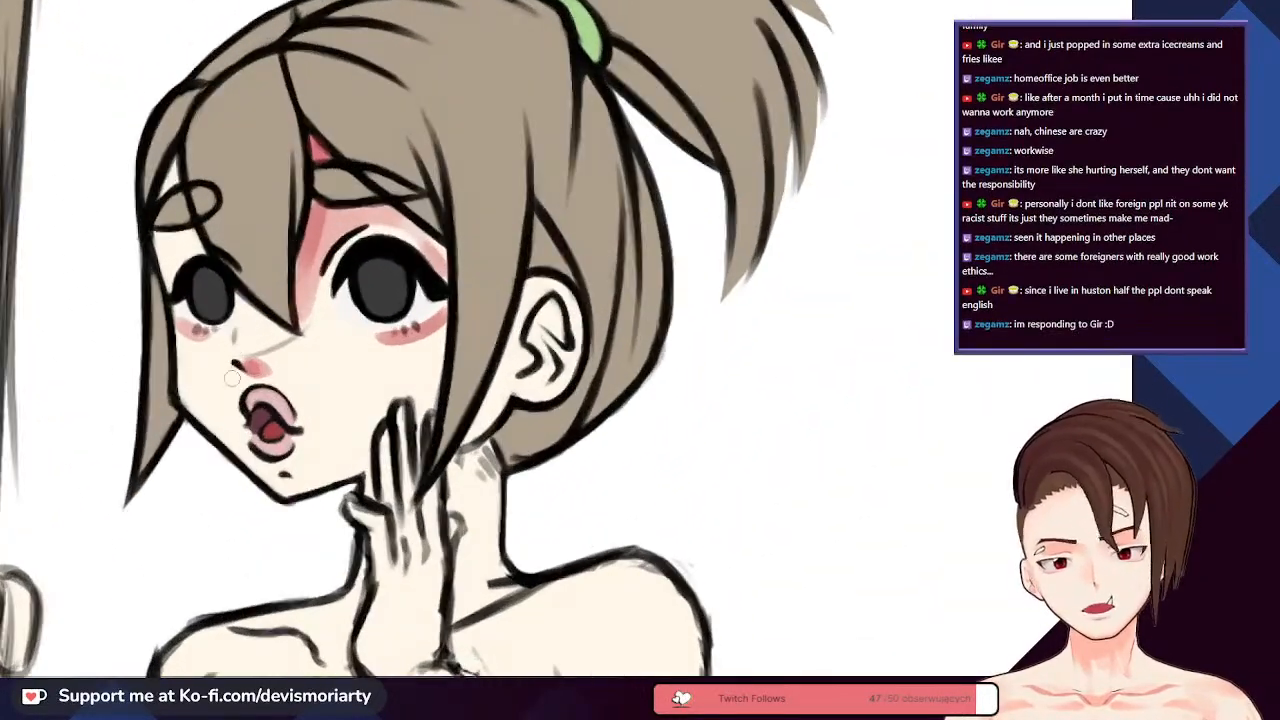
# - Examine the shading on the face, from the eyes and nose to the mouth, jawline and raised hand
pyautogui.scroll(-2, 240, 393)
pyautogui.scroll(1, 280, 420)
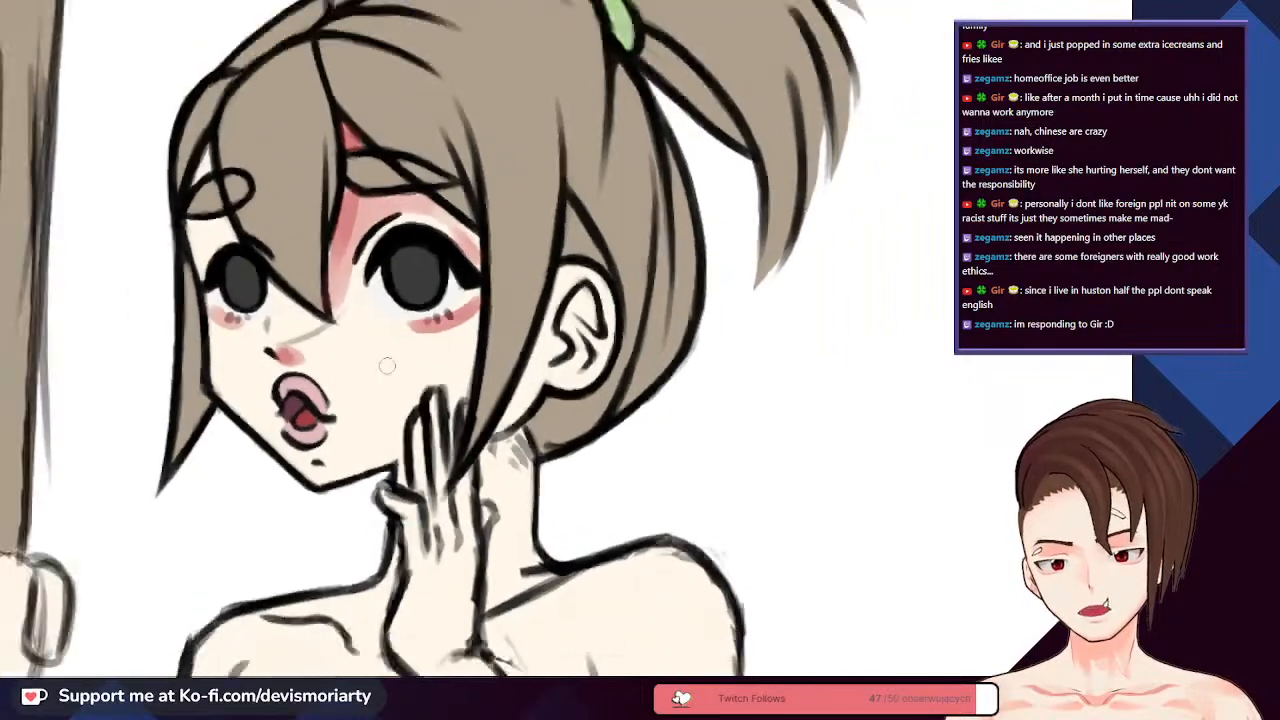
pyautogui.scroll(-2, 290, 410)
pyautogui.scroll(2, 342, 360)
pyautogui.scroll(1, 342, 360)
pyautogui.scroll(-1, 341, 362)
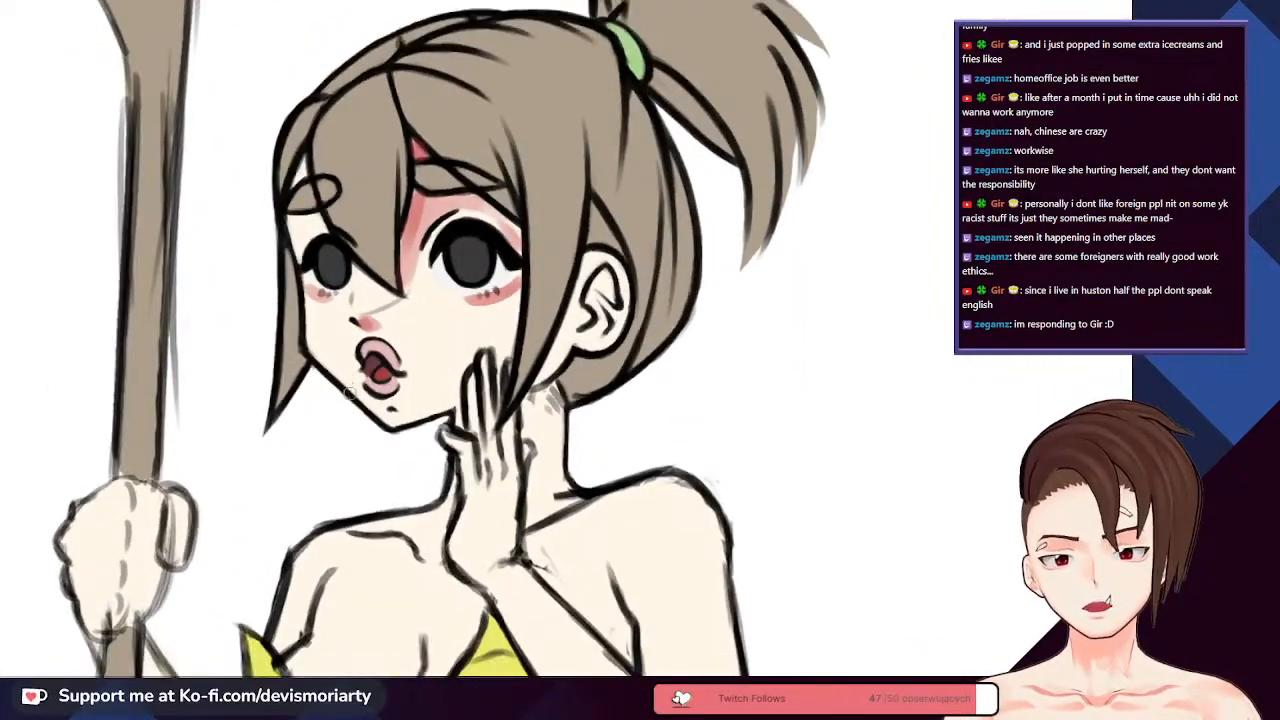
pyautogui.scroll(1, 340, 364)
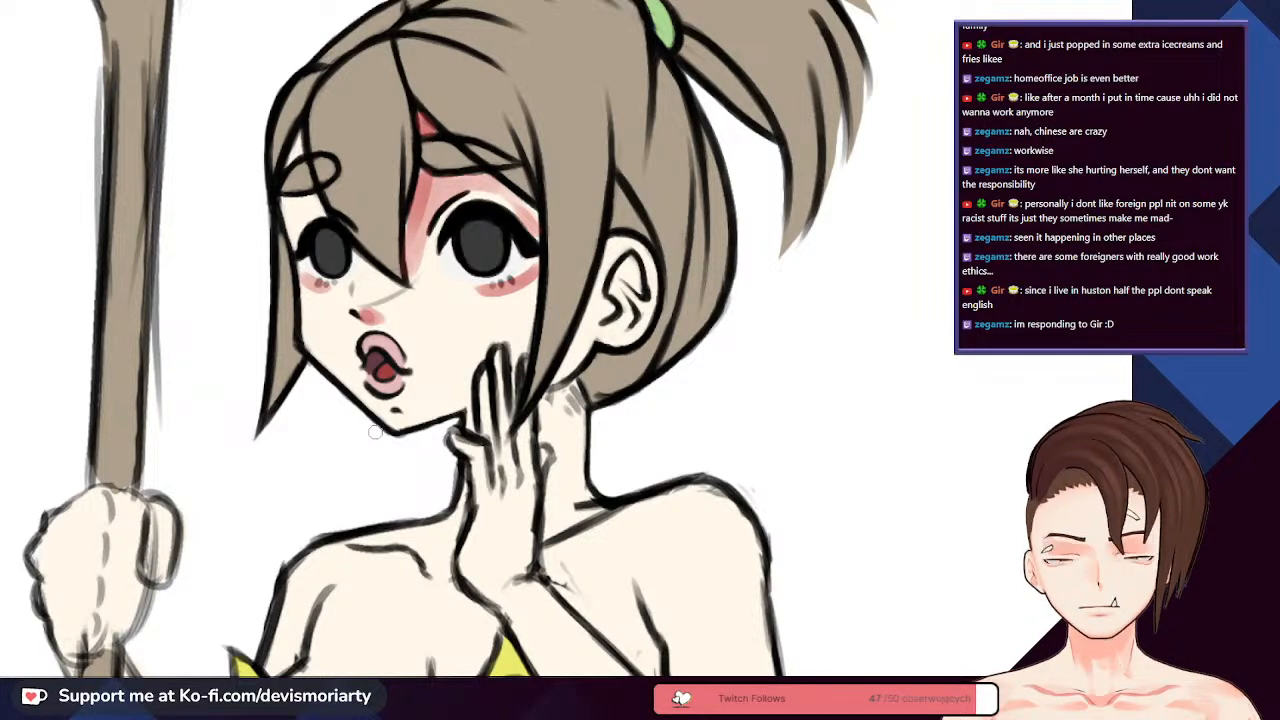
pyautogui.scroll(-1, 376, 436)
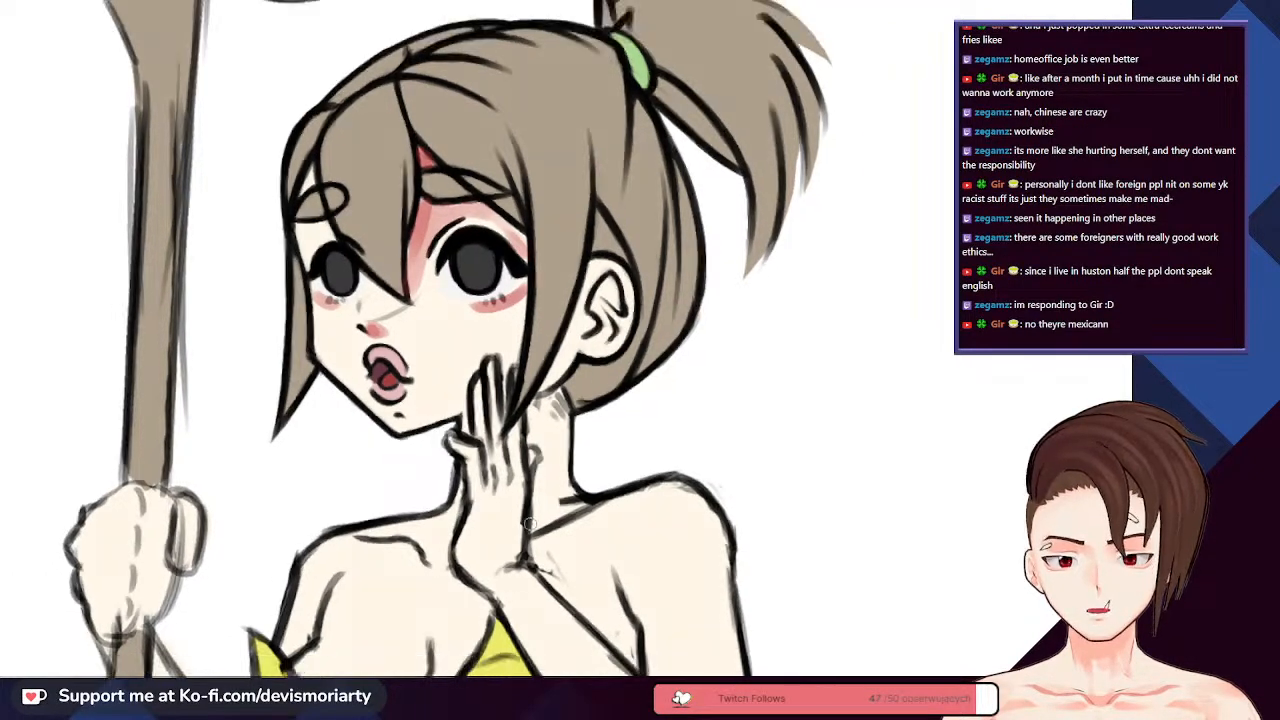
pyautogui.scroll(1, 430, 450)
pyautogui.scroll(-1, 490, 470)
pyautogui.scroll(1, 557, 489)
pyautogui.scroll(-5, 557, 489)
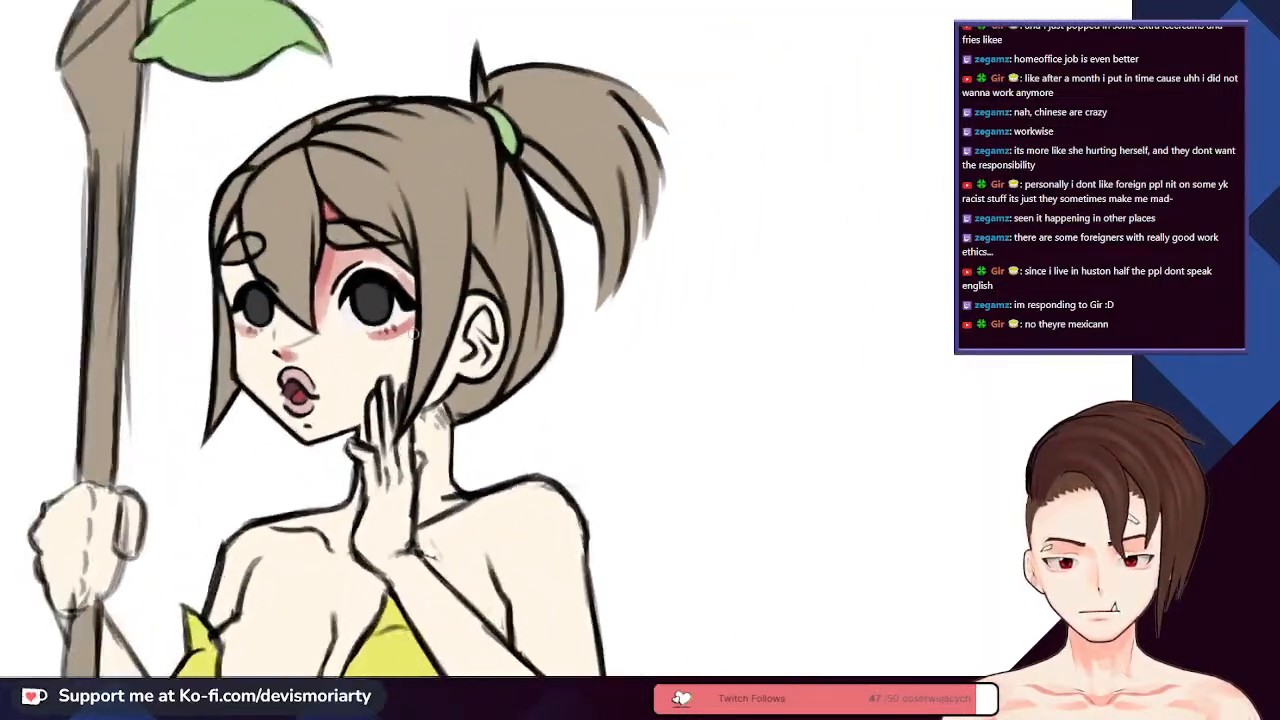
pyautogui.scroll(3, 414, 336)
pyautogui.scroll(-2, 418, 356)
pyautogui.scroll(2, 418, 356)
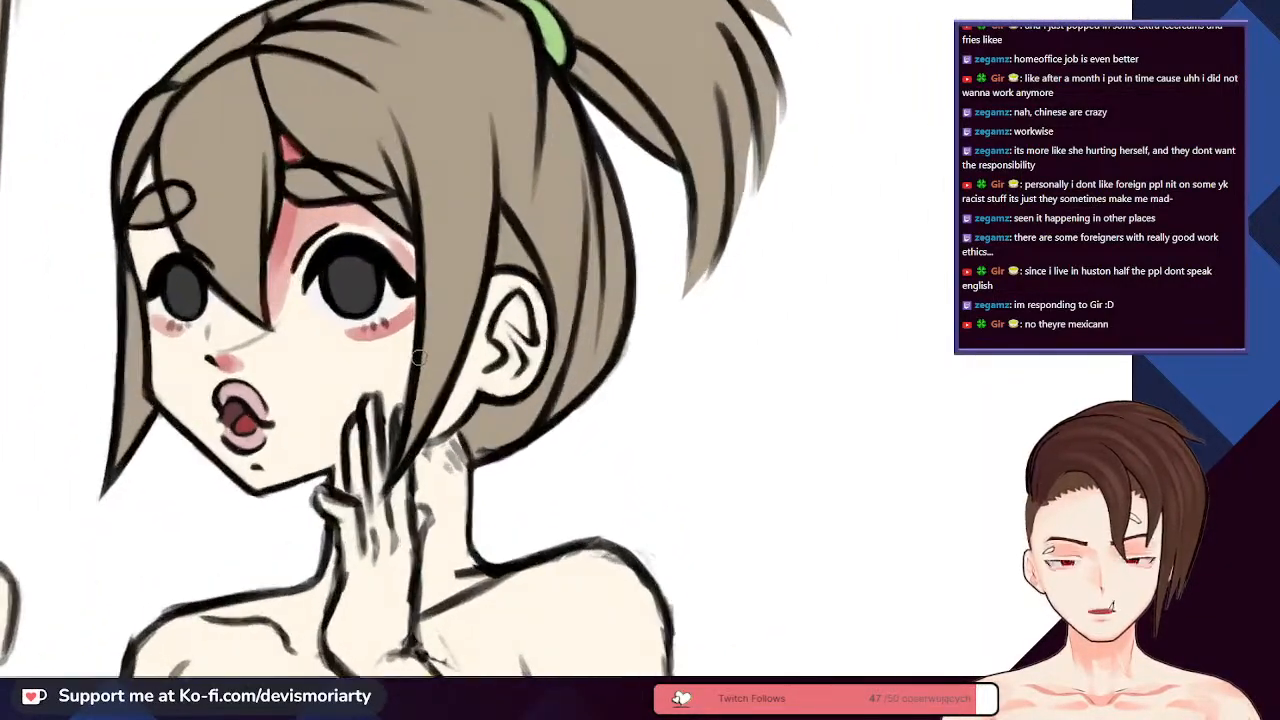
pyautogui.scroll(-1, 380, 370)
pyautogui.scroll(3, 299, 401)
pyautogui.scroll(-3, 299, 401)
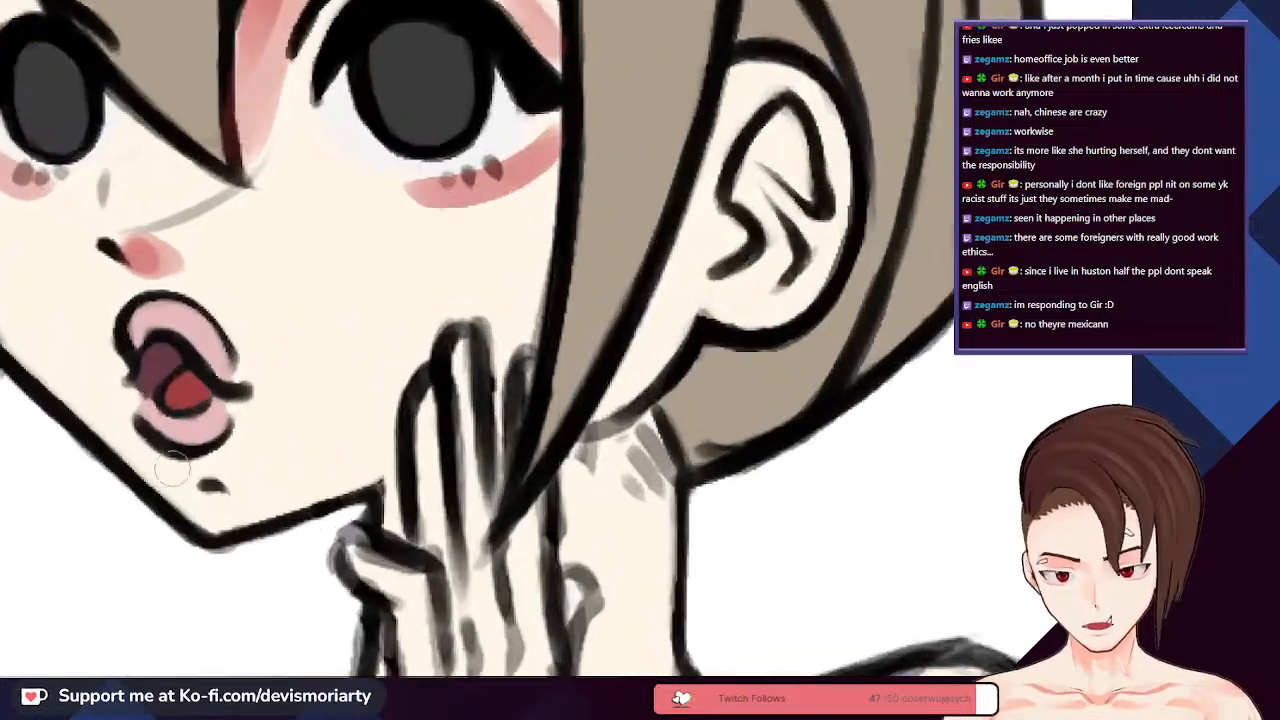
pyautogui.scroll(-2, 299, 401)
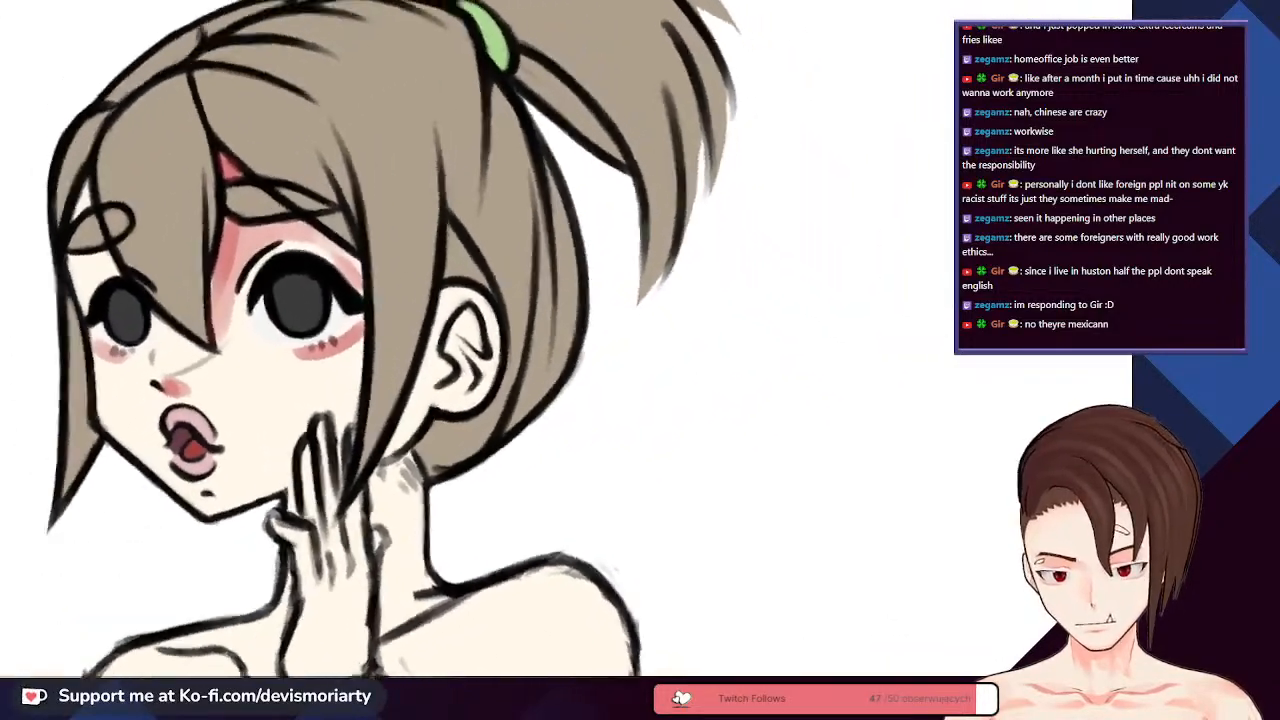
# - Paint a light pink shadow along the jawline beside the raised hand, tapering down toward the chin
pyautogui.scroll(3, 299, 401)
pyautogui.scroll(-2, 327, 457)
pyautogui.scroll(4, 327, 457)
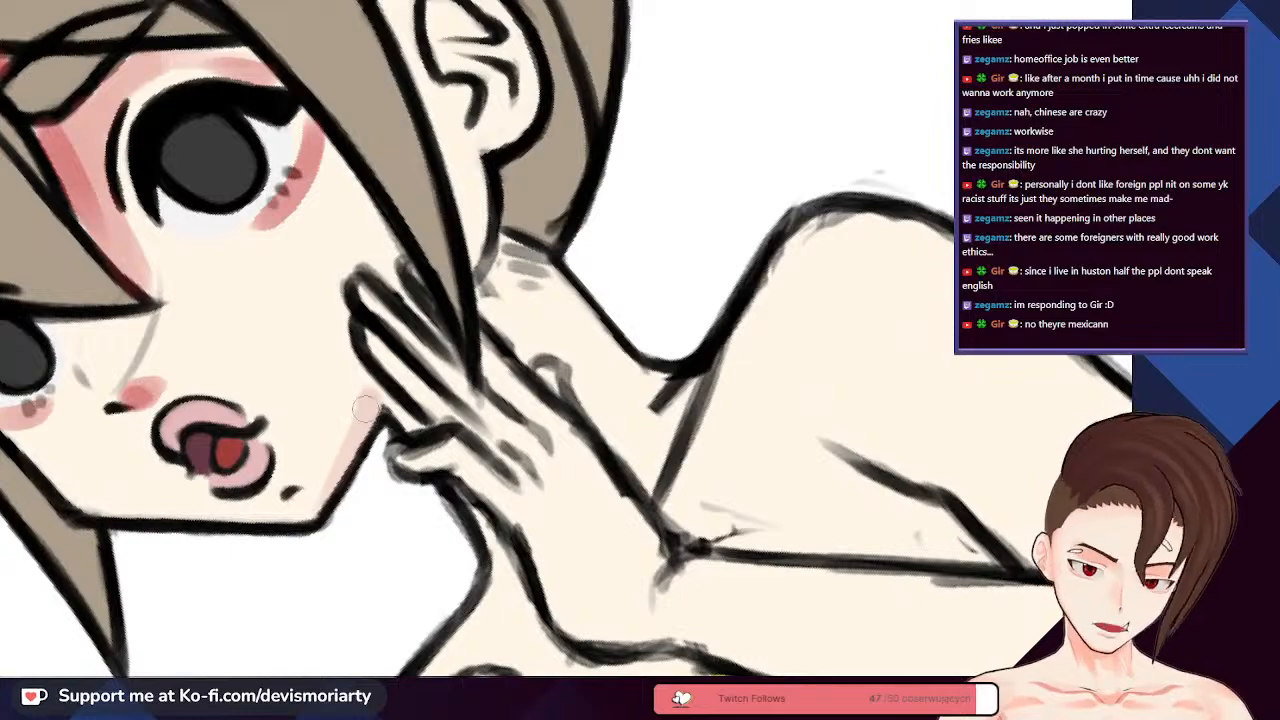
pyautogui.scroll(-3, 366, 403)
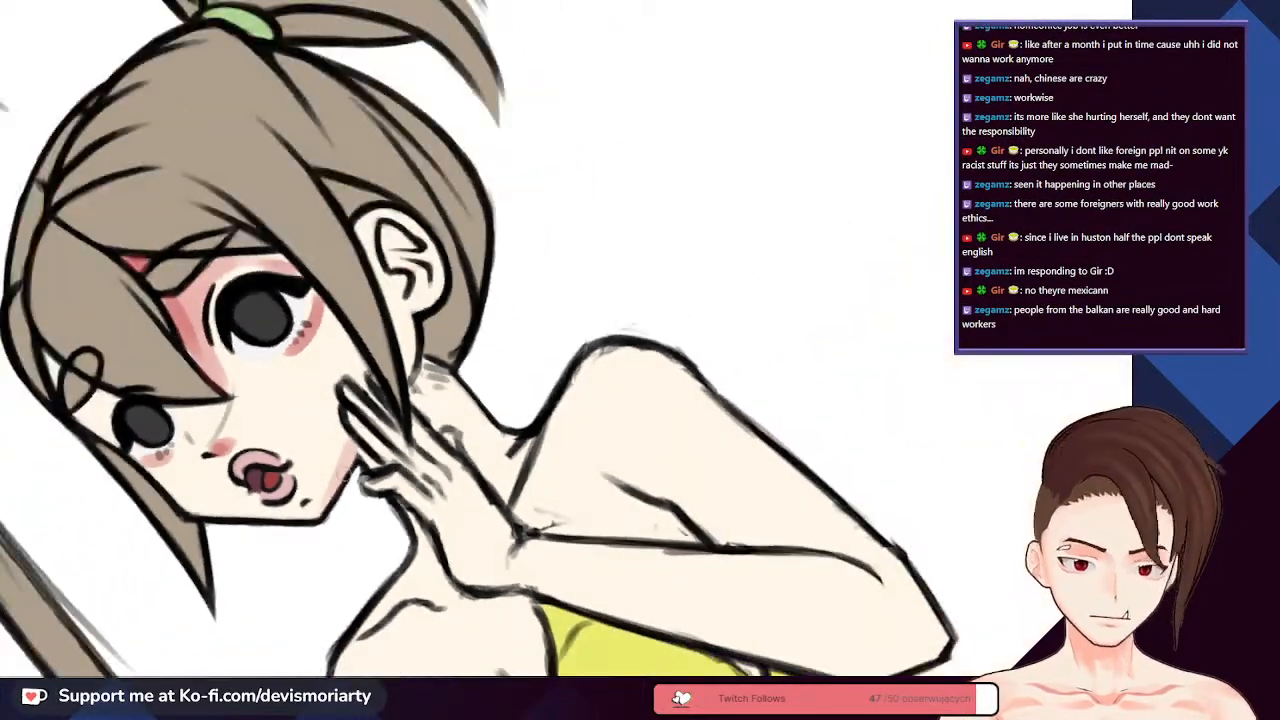
# - Paint a light pink shadow on the cheek along the side hair strand, from the eye's outer corner to the raised fingertips
pyautogui.scroll(3, 362, 408)
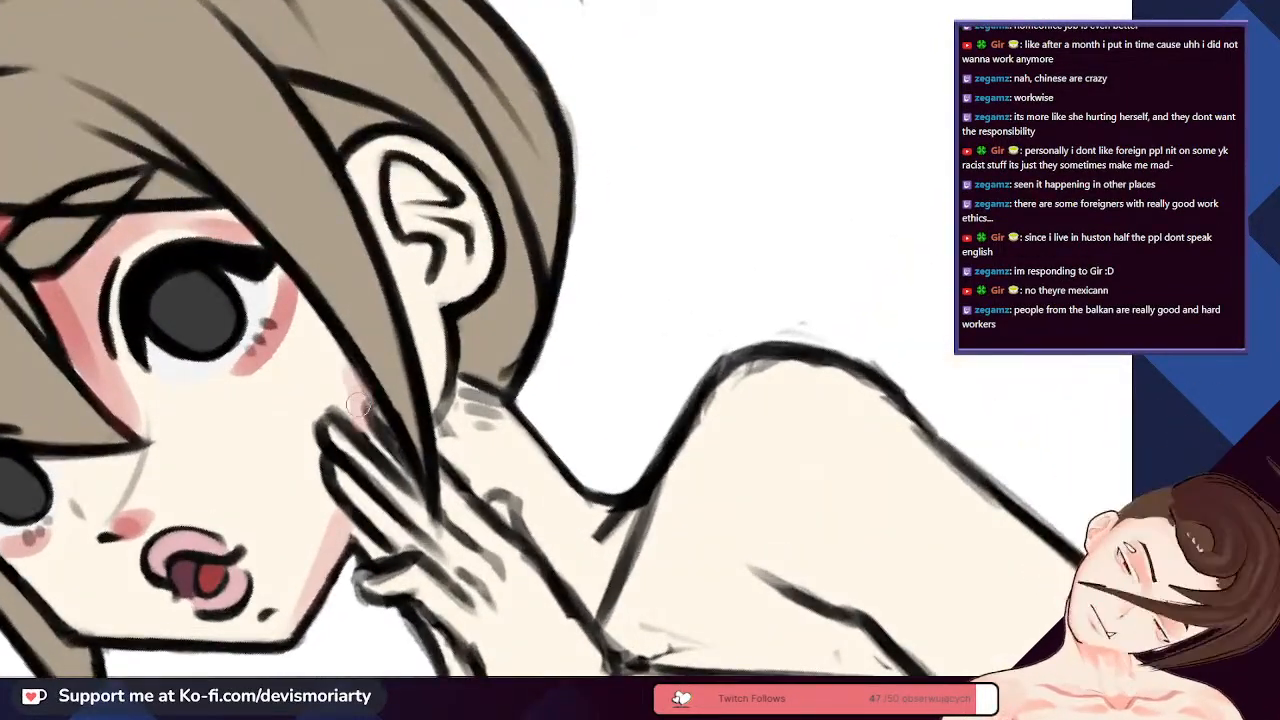
pyautogui.scroll(-3, 360, 392)
pyautogui.scroll(3, 316, 264)
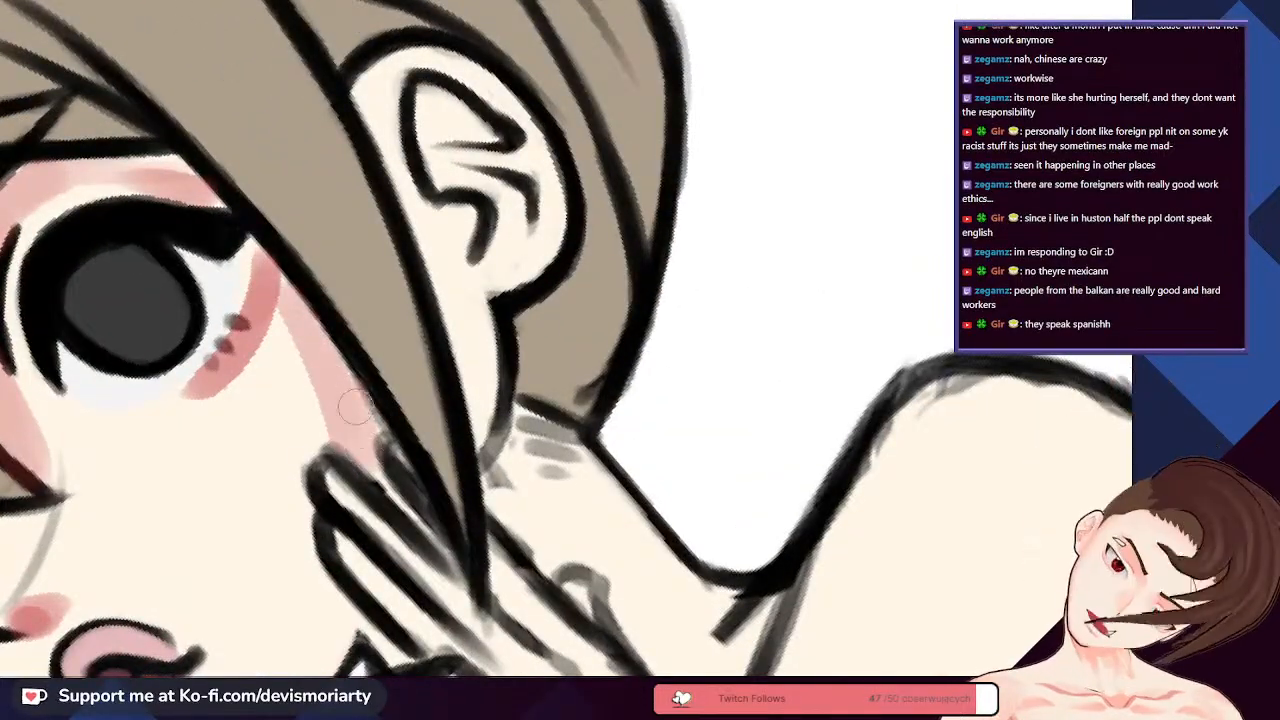
pyautogui.scroll(-3, 350, 412)
pyautogui.scroll(3, 300, 410)
pyautogui.scroll(-5, 208, 630)
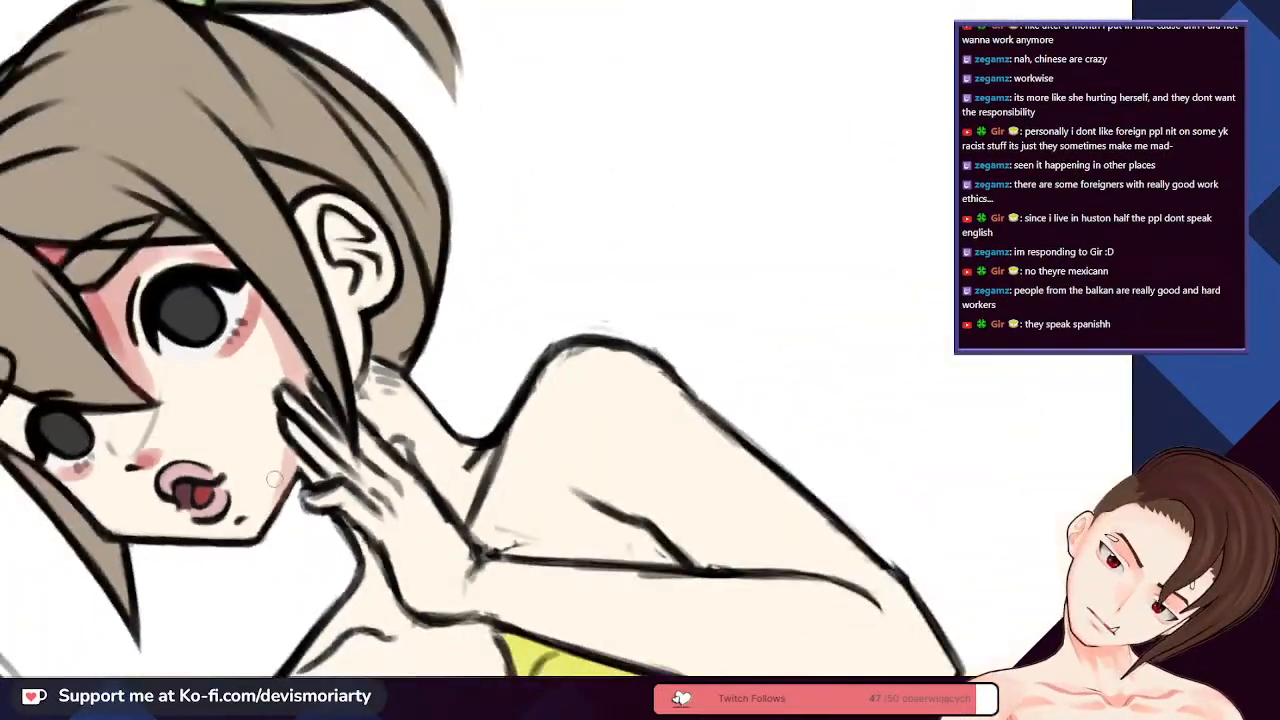
# - Deepen the cheek shadow with a darker pink band directly against the side hair strand above the fingertips
pyautogui.scroll(3, 199, 596)
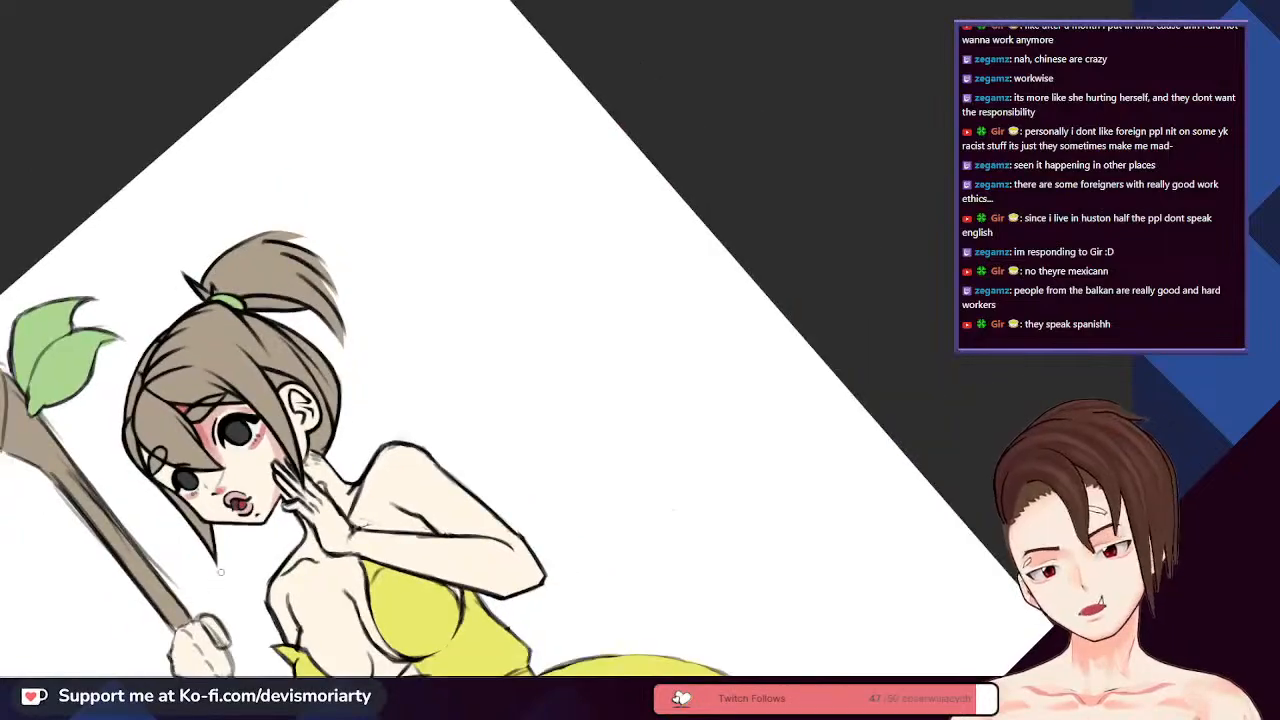
pyautogui.scroll(1, 221, 581)
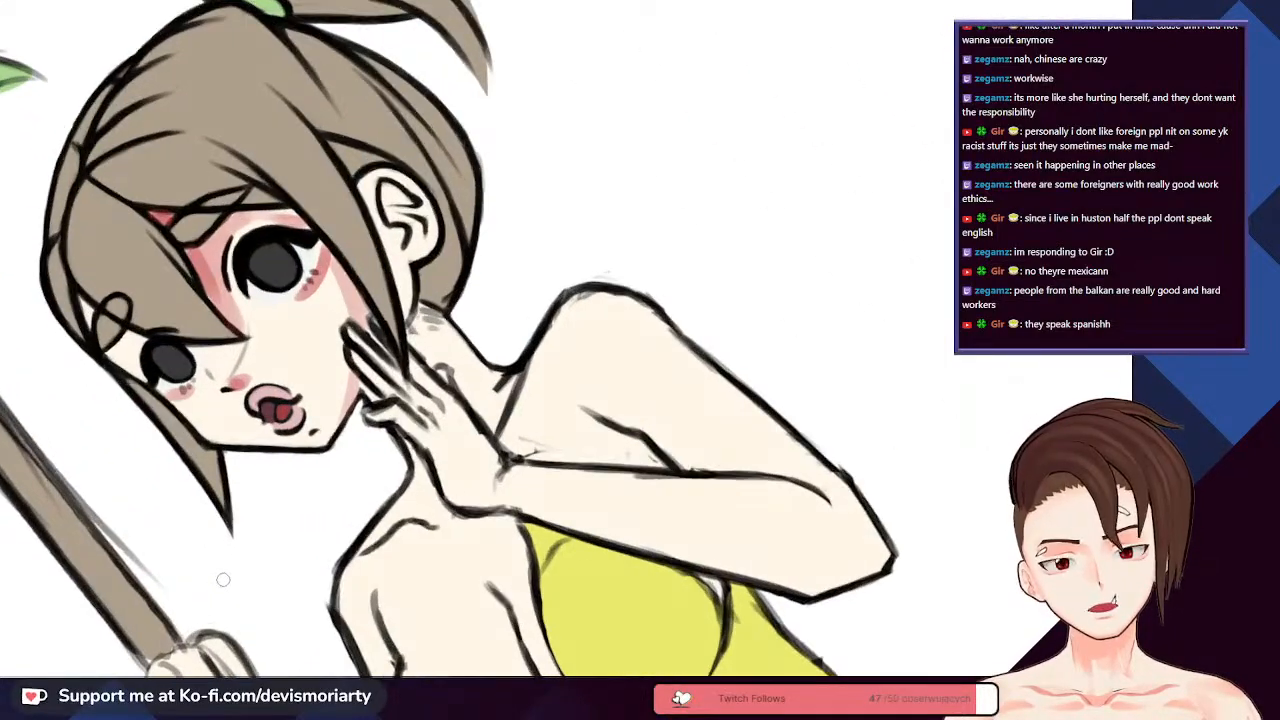
pyautogui.scroll(-5, 228, 573)
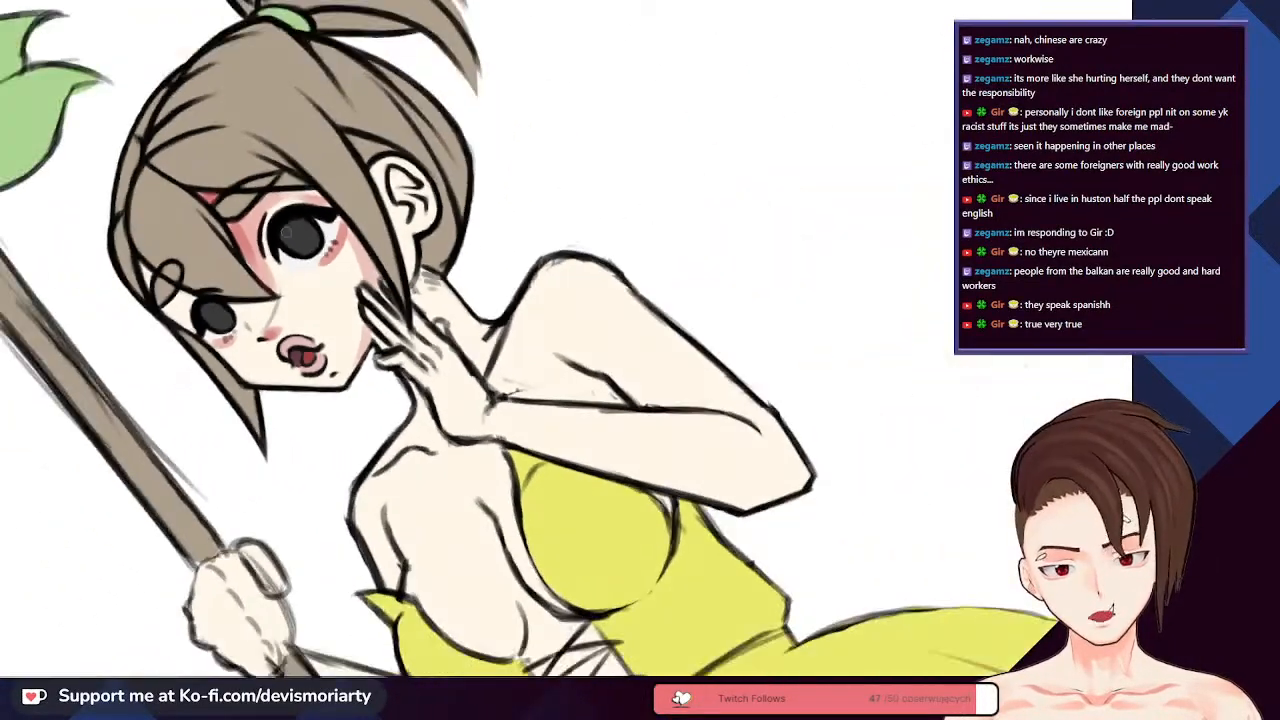
pyautogui.scroll(4, 284, 254)
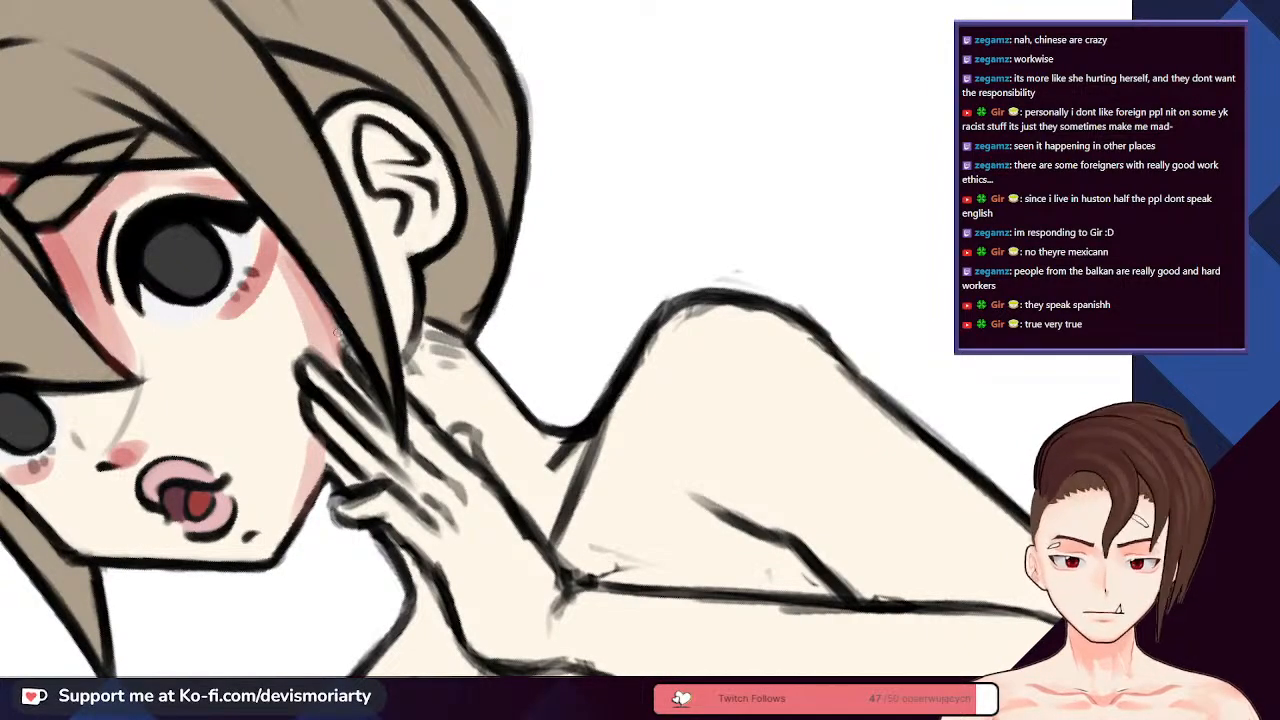
pyautogui.scroll(-2, 211, 179)
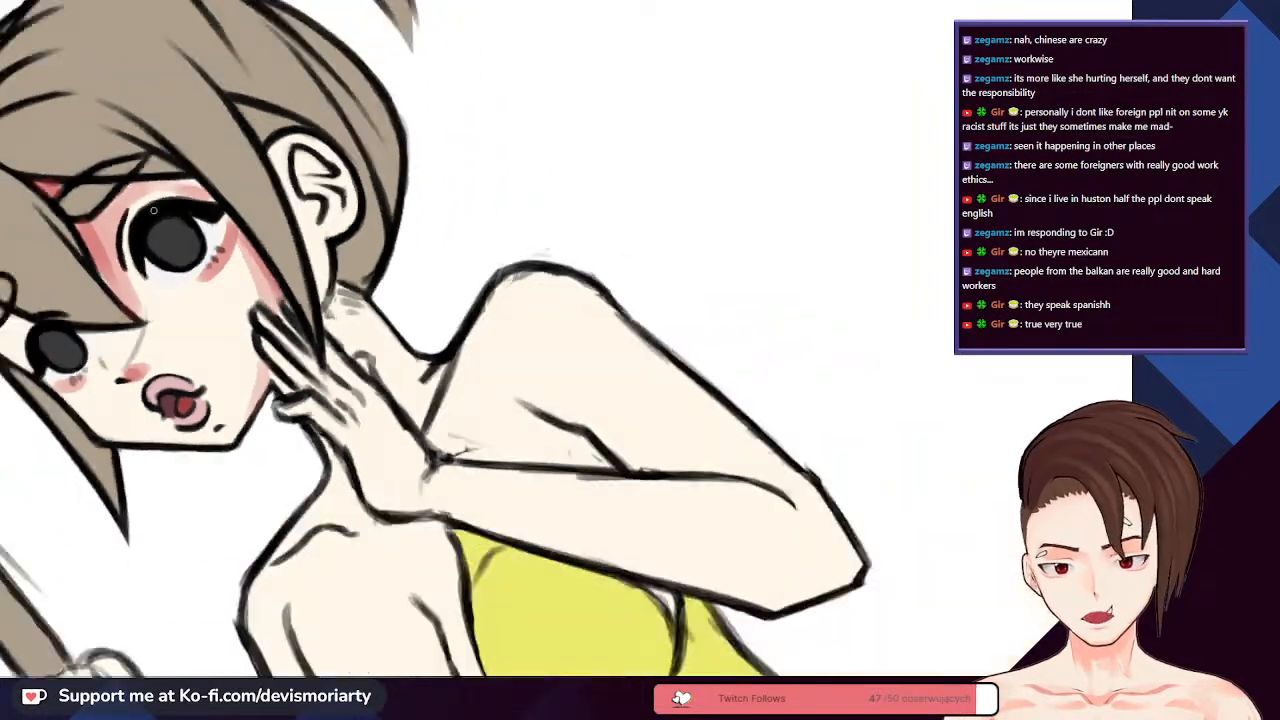
pyautogui.scroll(-2, 348, 346)
# - Add a darker pink band under the bangs to the shadow above the eye nearer the ear
pyautogui.scroll(6, 348, 346)
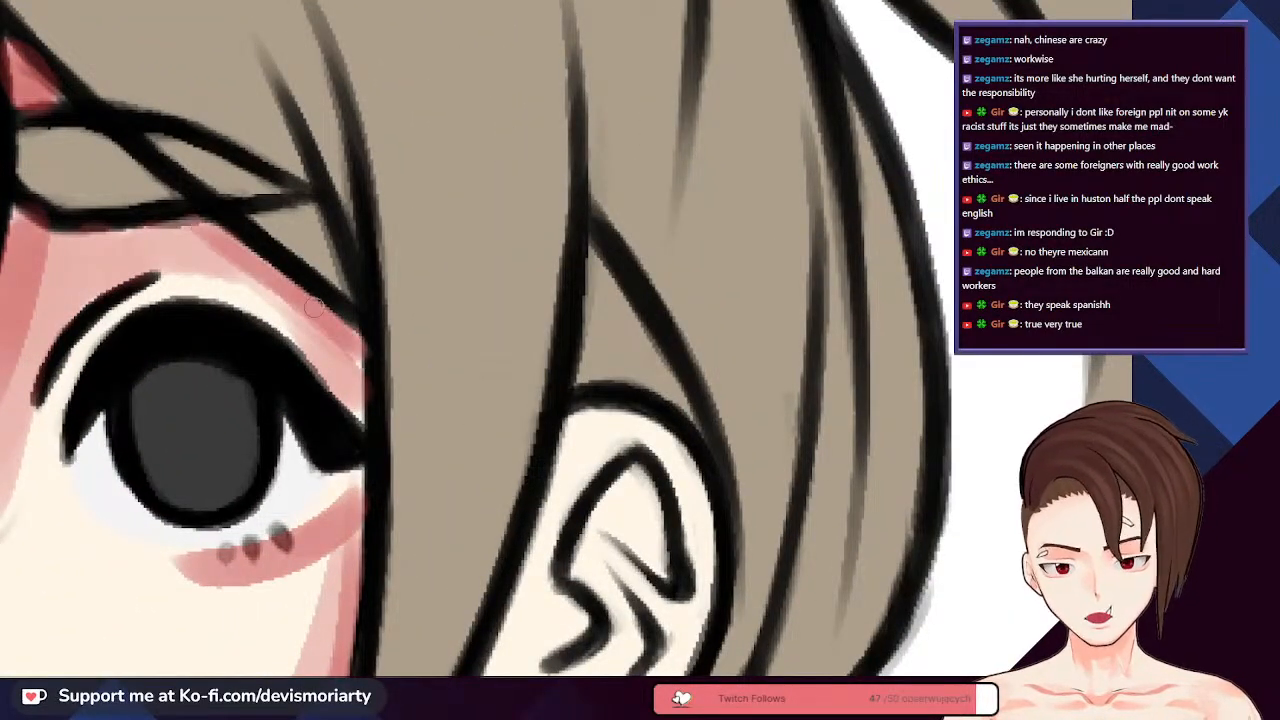
pyautogui.scroll(-4, 208, 230)
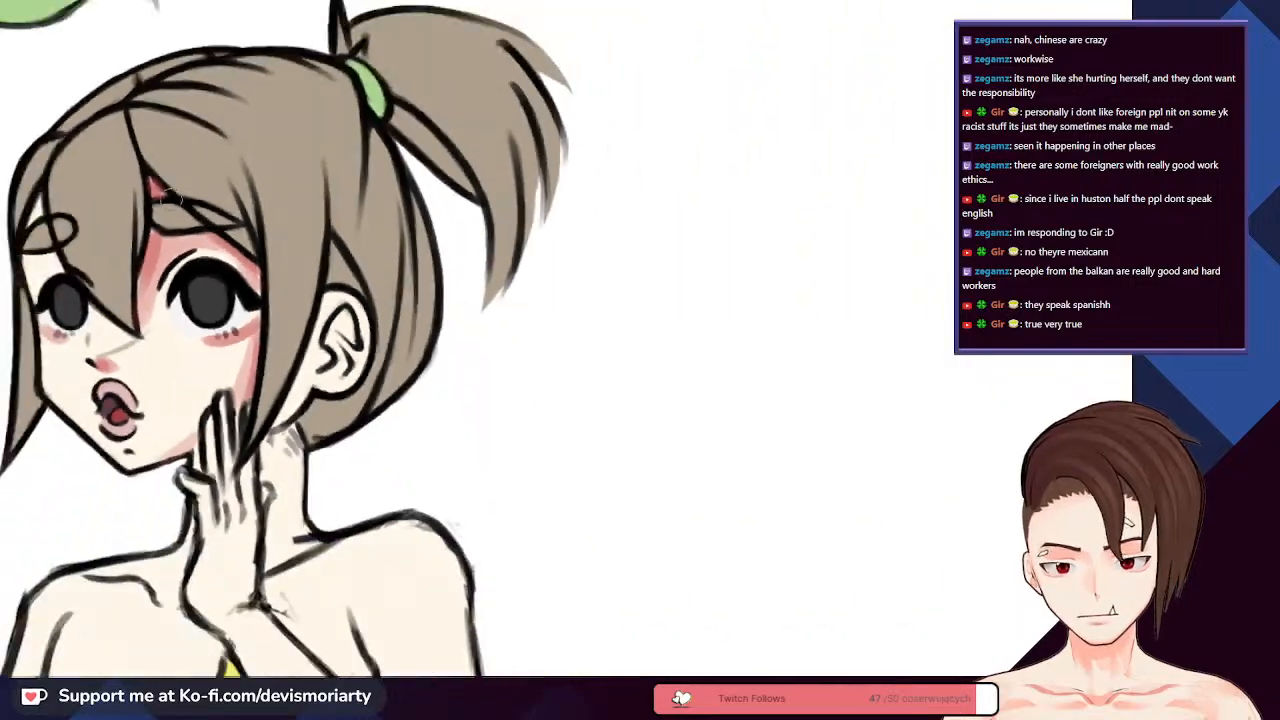
pyautogui.scroll(1, 190, 200)
pyautogui.scroll(-1, 172, 180)
pyautogui.scroll(-2, 172, 180)
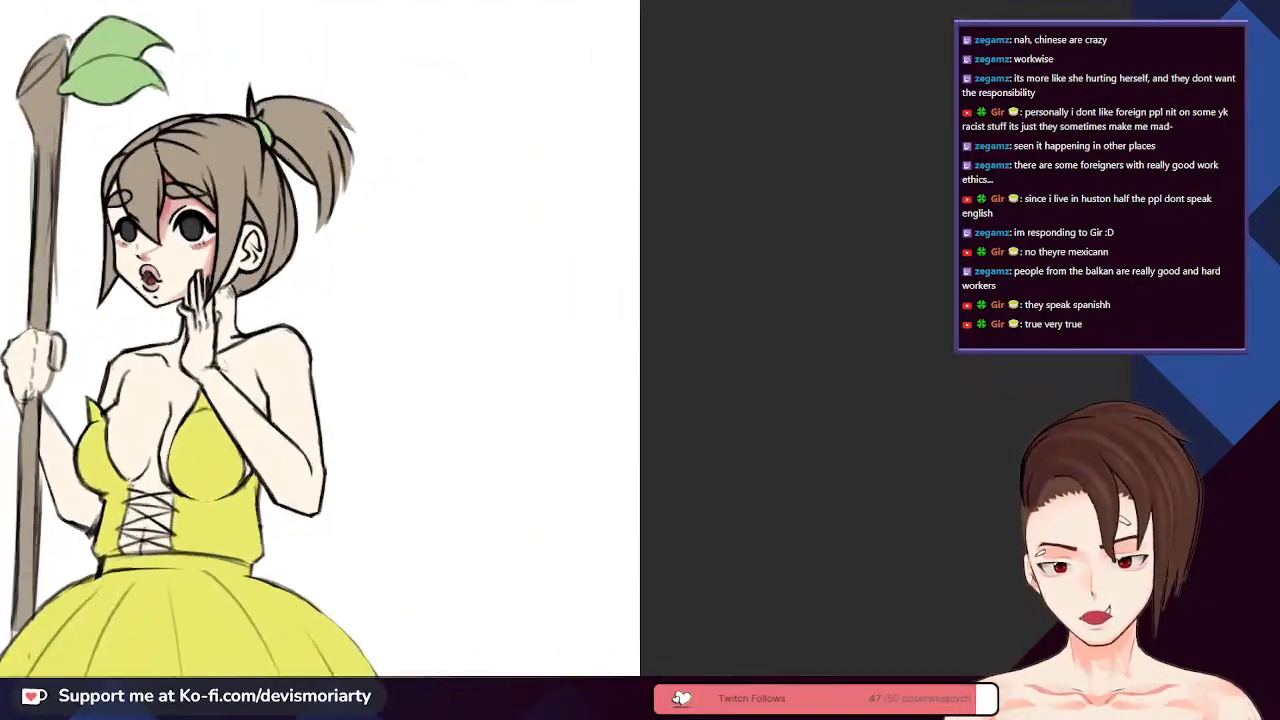
pyautogui.scroll(5, 172, 265)
pyautogui.scroll(-3, 160, 272)
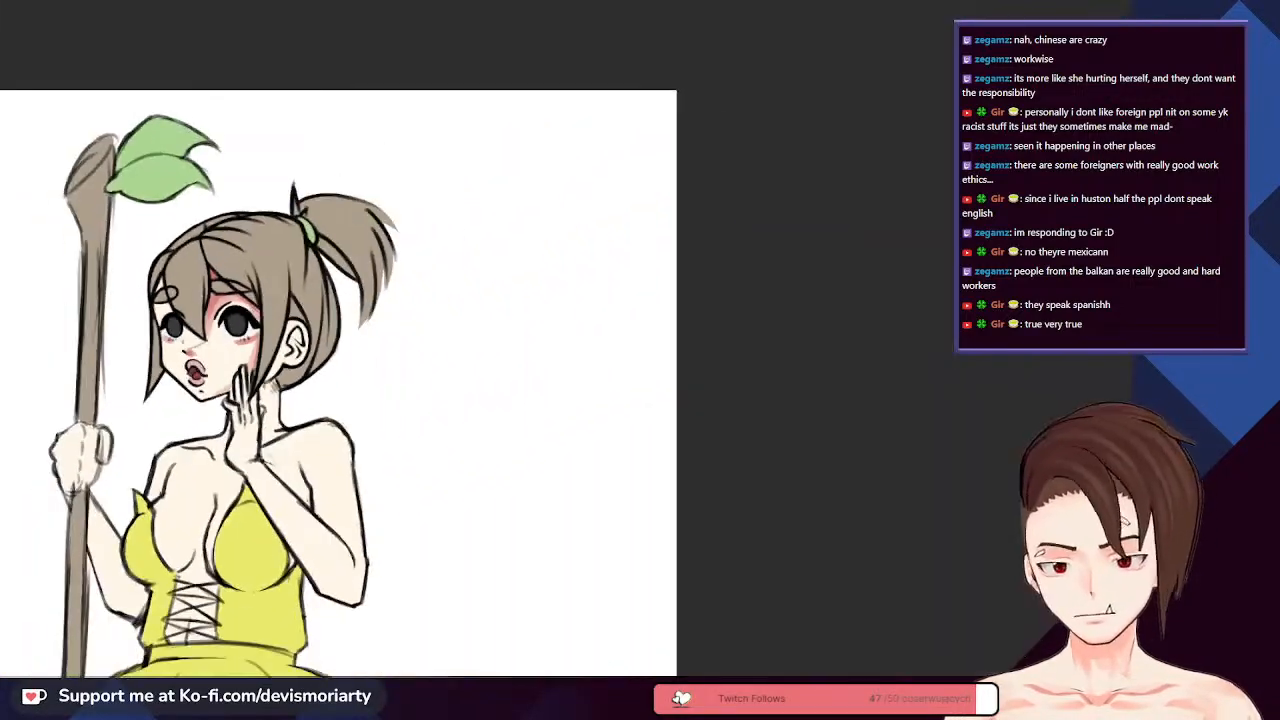
pyautogui.scroll(3, 212, 320)
pyautogui.scroll(3, 212, 320)
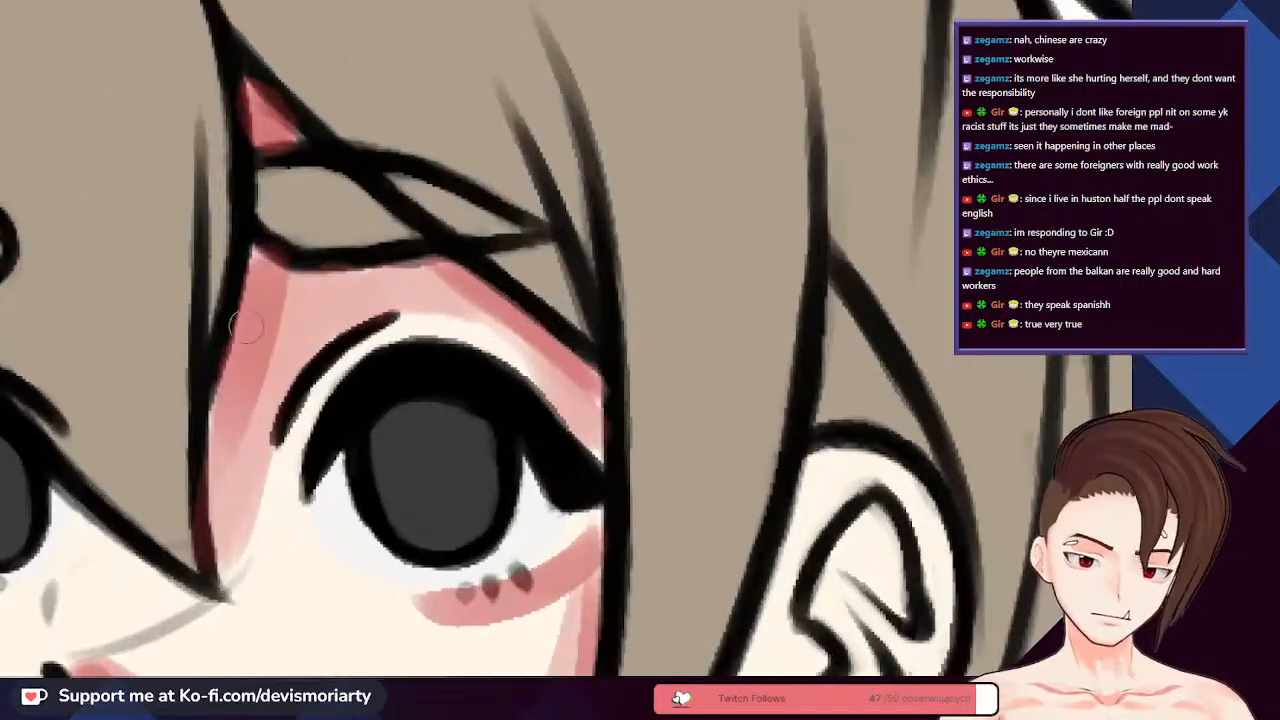
pyautogui.scroll(-3, 283, 290)
# - Fill the inner ear with light pink, from the upper hollow down to the lower fold
pyautogui.scroll(3, 437, 335)
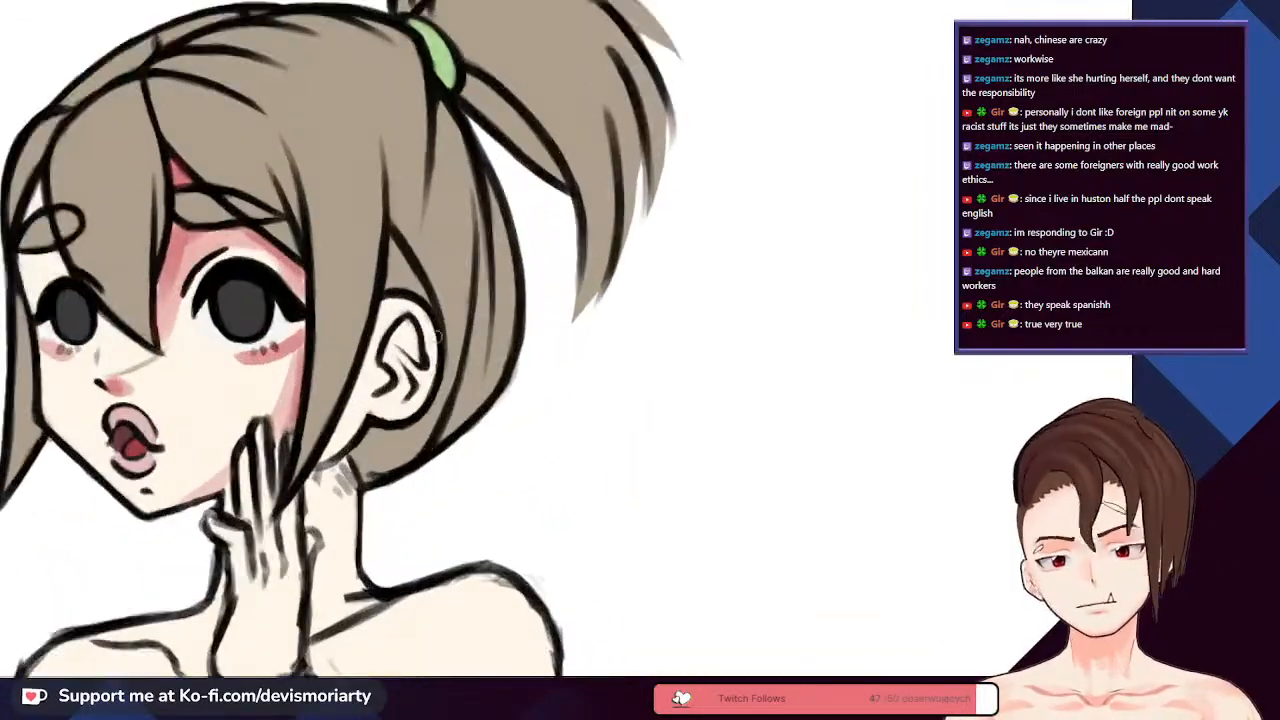
pyautogui.scroll(3, 413, 338)
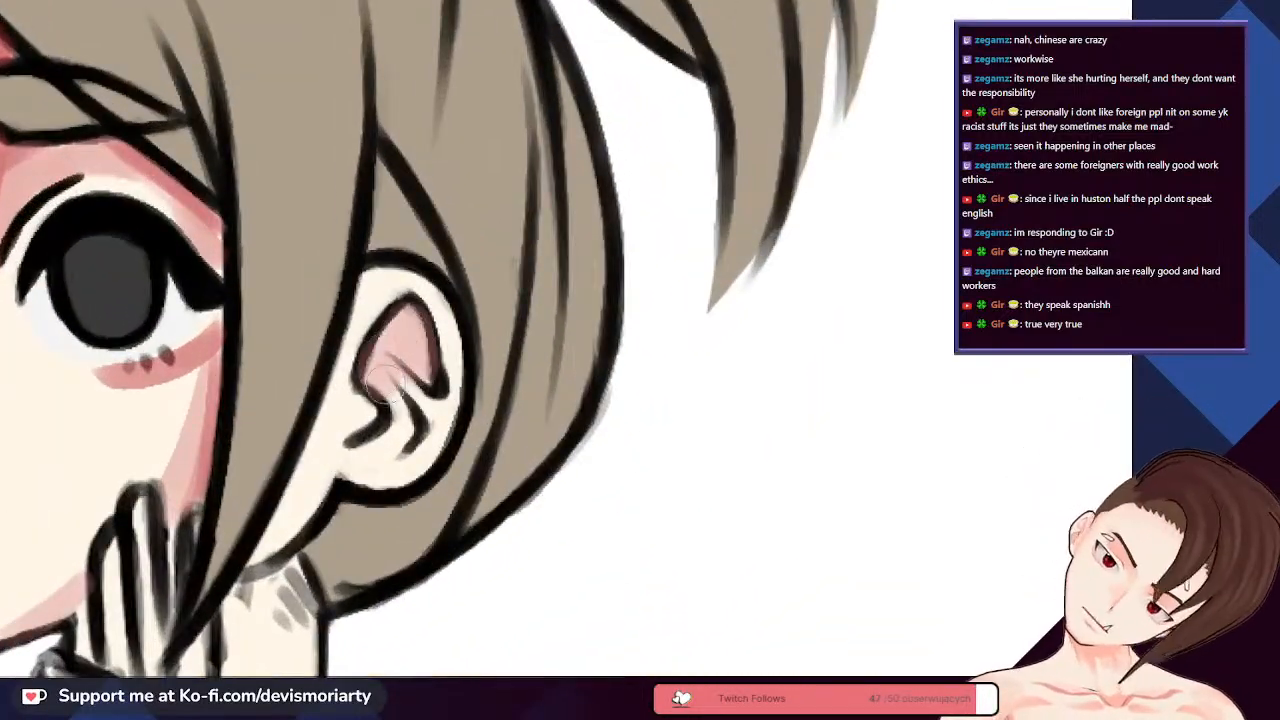
pyautogui.scroll(-3, 385, 384)
pyautogui.scroll(3, 370, 400)
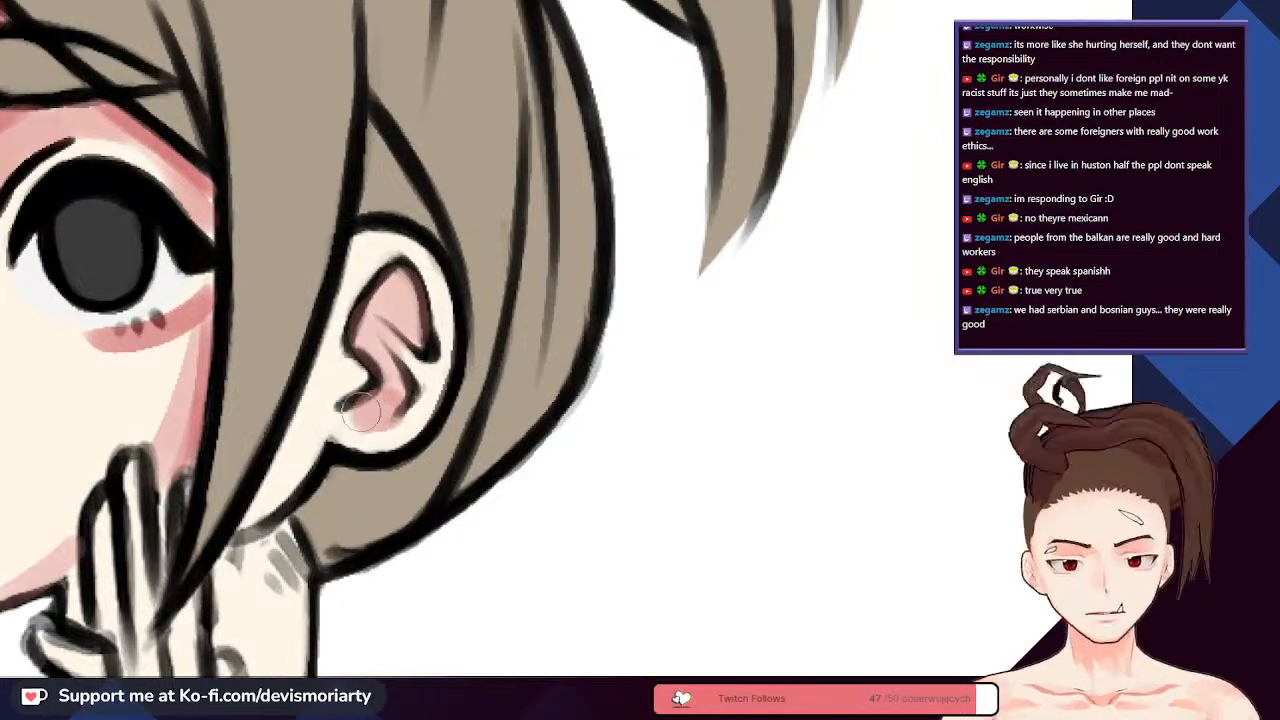
# - Deepen the lower hollow of the ear with a stronger pink
pyautogui.scroll(-3, 362, 410)
pyautogui.scroll(2, 380, 380)
pyautogui.scroll(-1, 390, 350)
pyautogui.scroll(2, 400, 325)
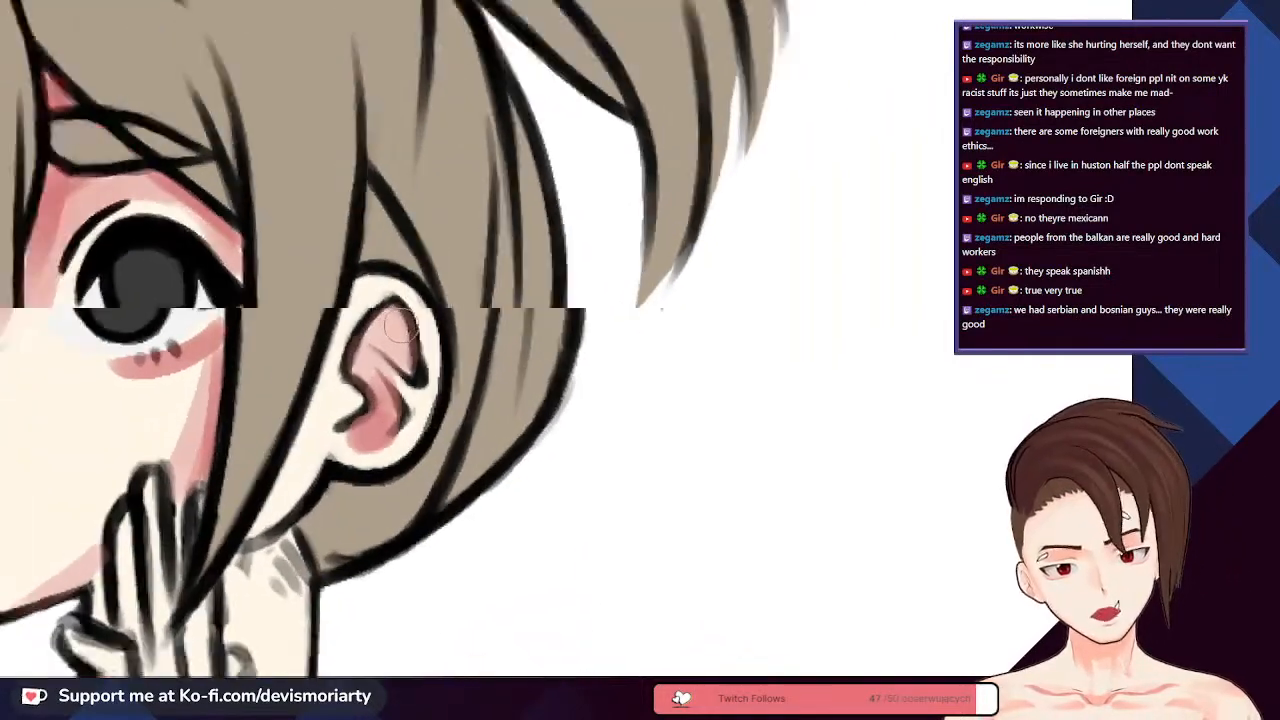
pyautogui.scroll(-3, 400, 326)
pyautogui.scroll(3, 372, 312)
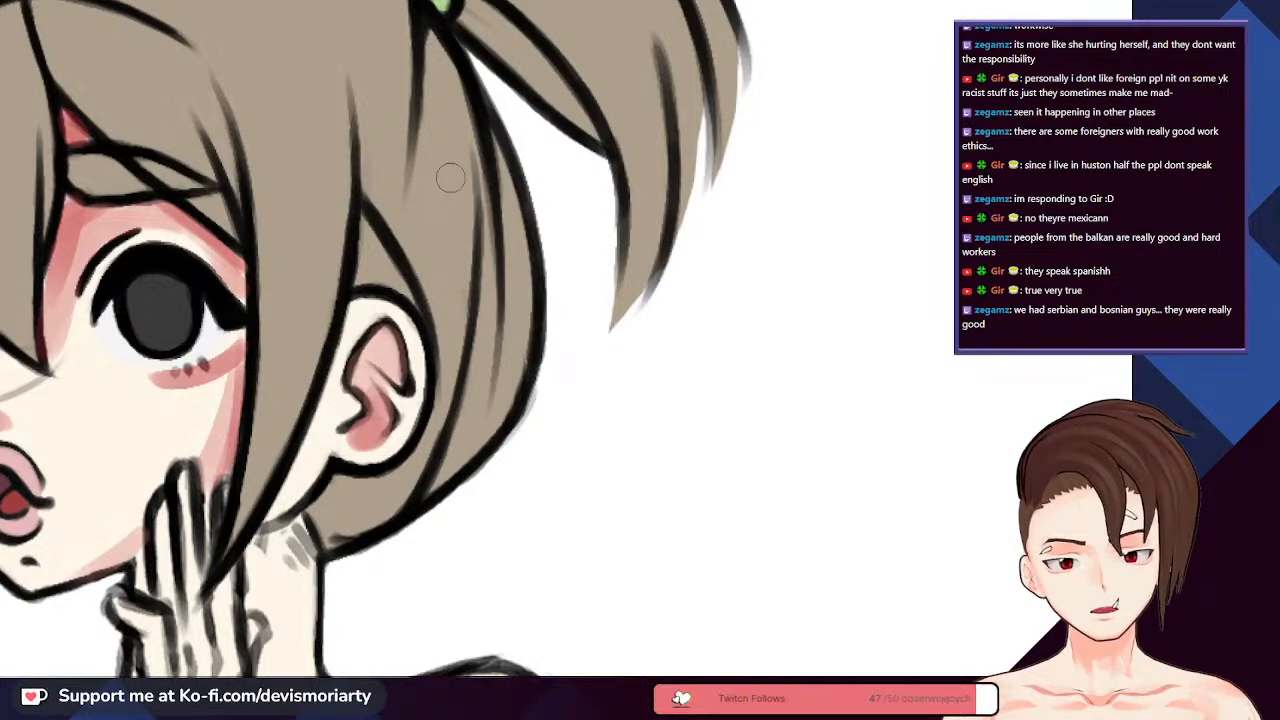
# - Darken the upper inner ear along its front fold with a deeper pink, leaving a lighter patch toward the back rim
pyautogui.scroll(2, 387, 360)
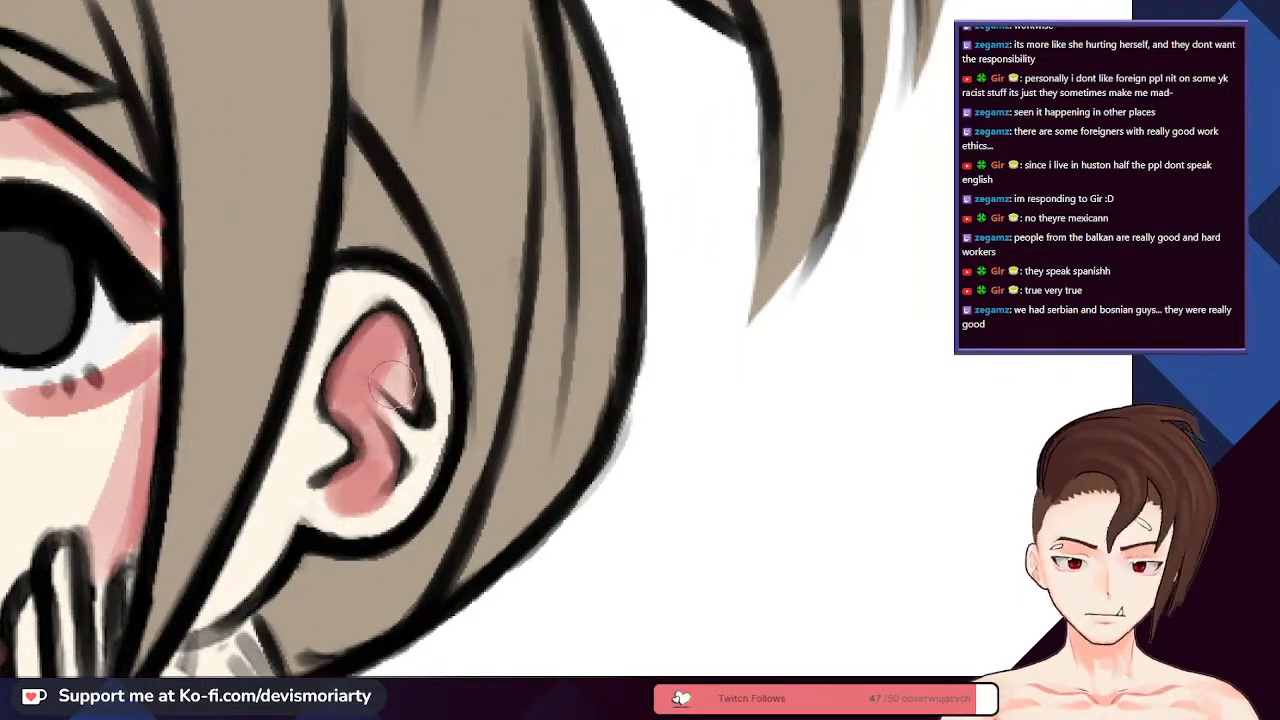
pyautogui.scroll(-4, 393, 381)
pyautogui.scroll(3, 432, 305)
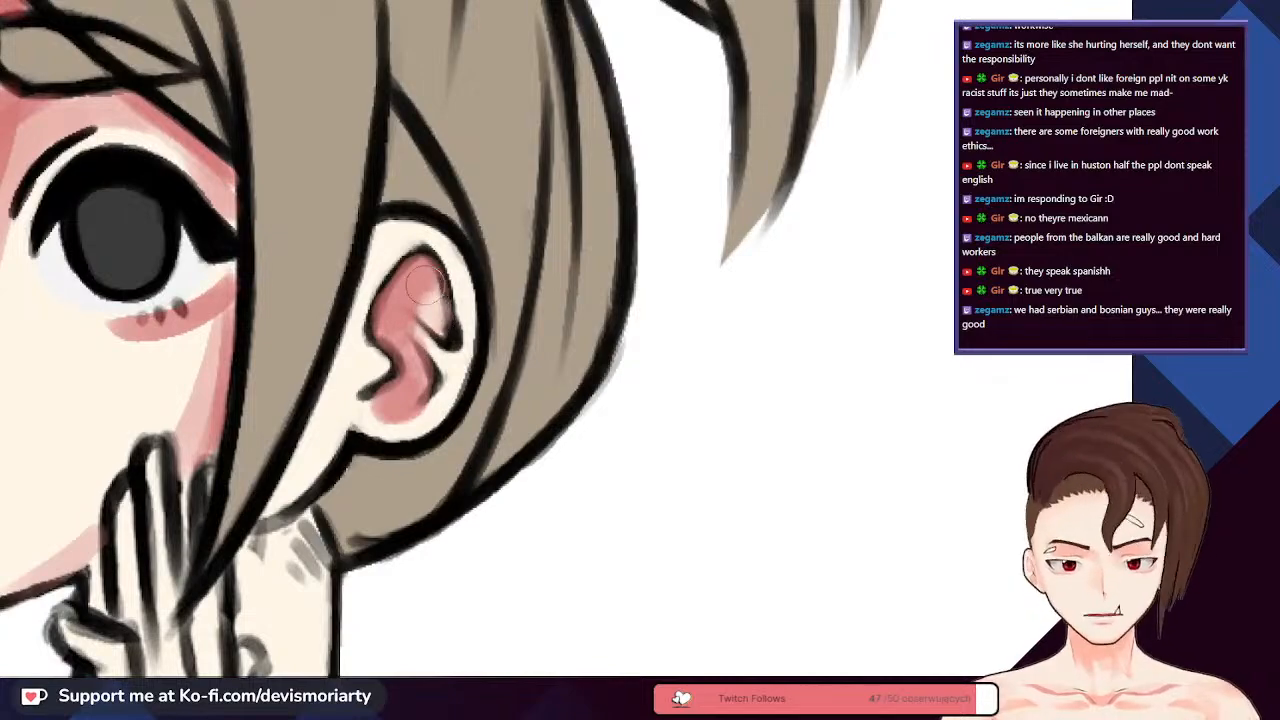
pyautogui.scroll(1, 422, 284)
pyautogui.scroll(-4, 415, 285)
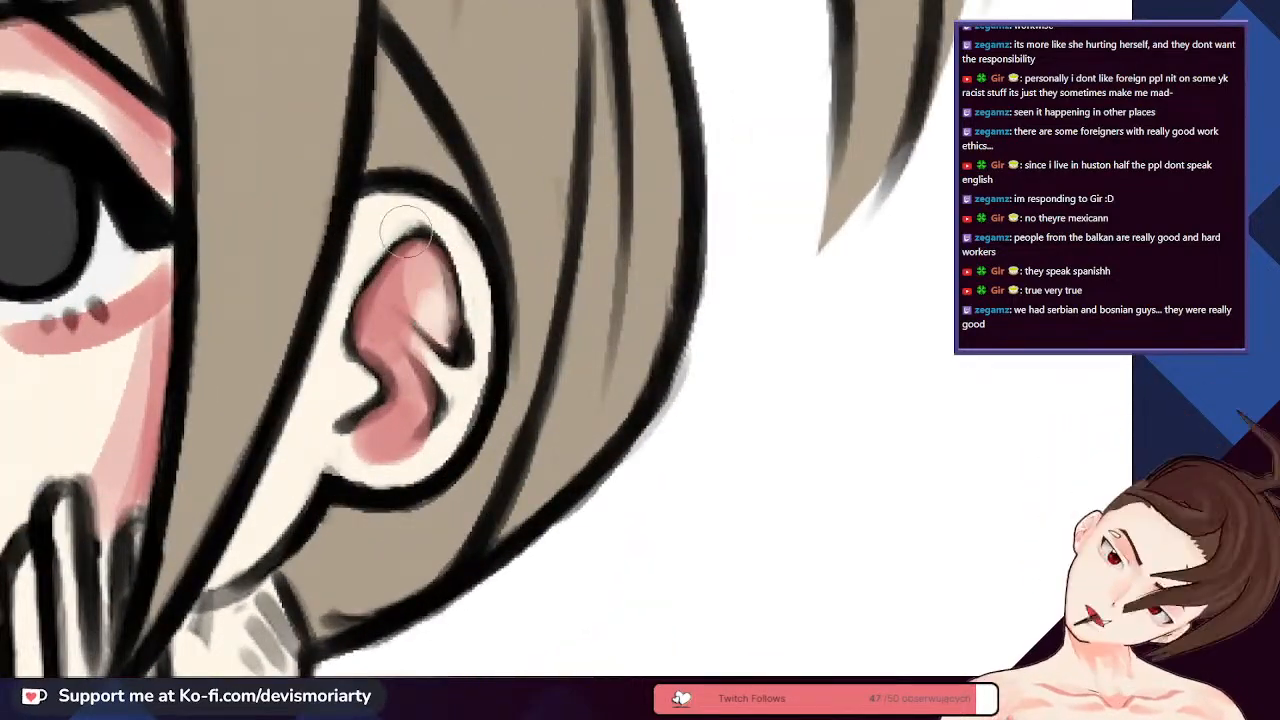
pyautogui.scroll(-2, 374, 316)
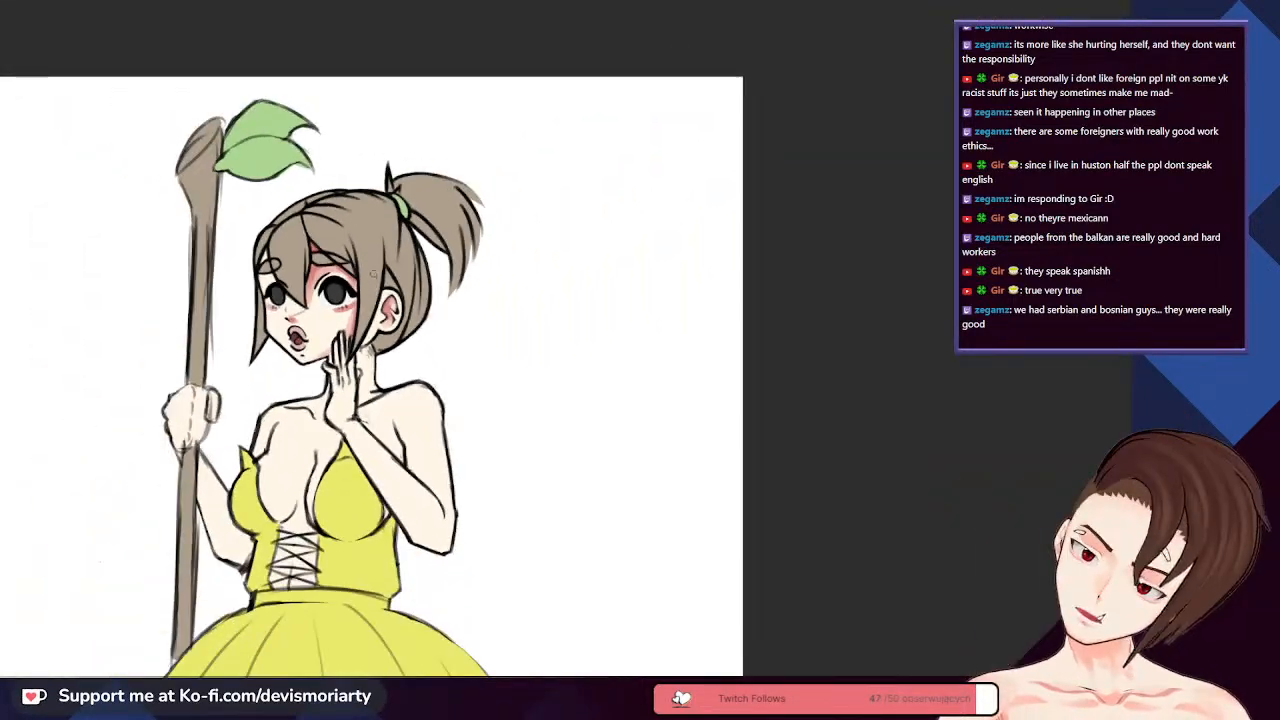
pyautogui.scroll(8, 316, 275)
pyautogui.scroll(-6, 316, 275)
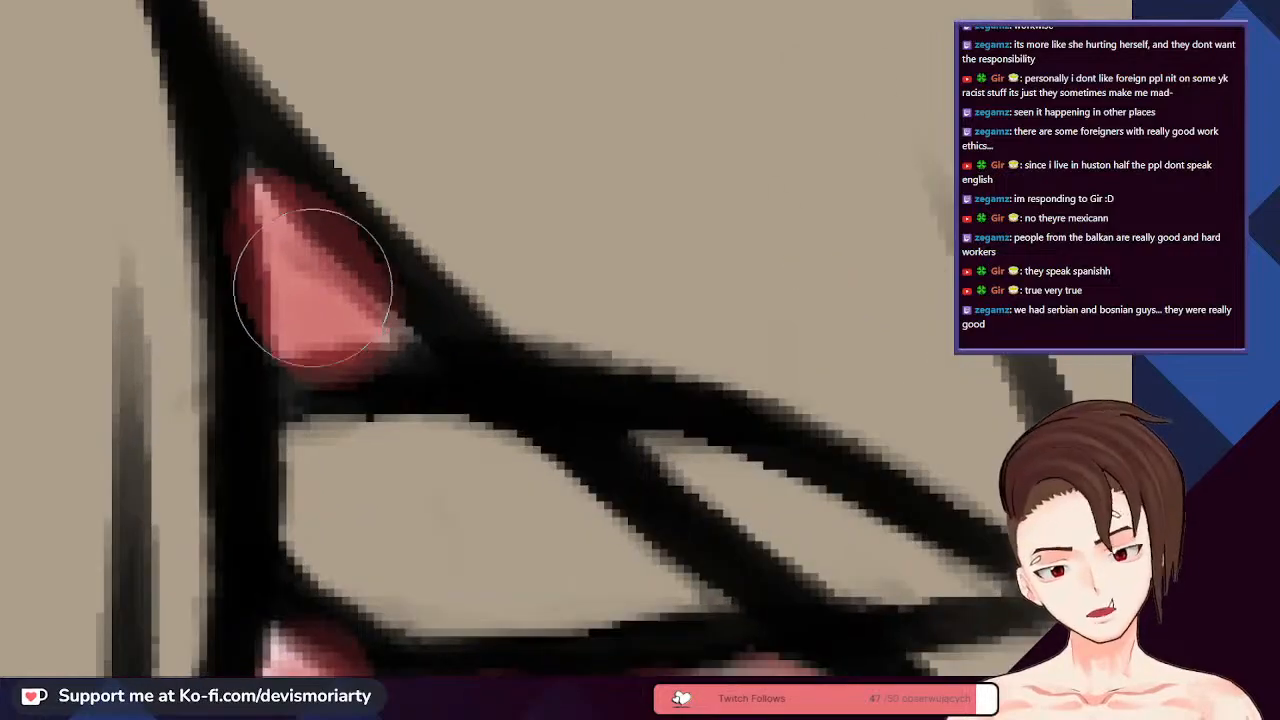
pyautogui.scroll(-2, 300, 330)
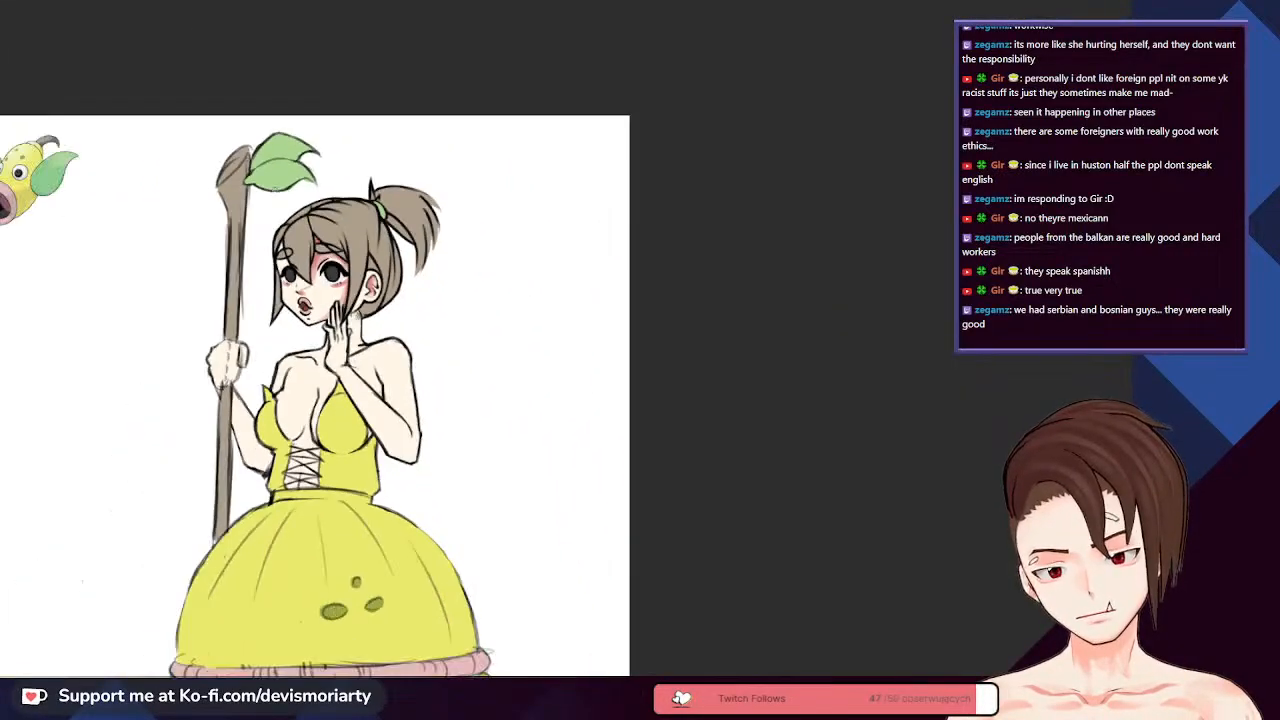
# - Paint a light pink shadow along the far cheek's outer edge, from below the lower lashes to the jaw corner
pyautogui.scroll(7, 300, 330)
pyautogui.scroll(2, 270, 400)
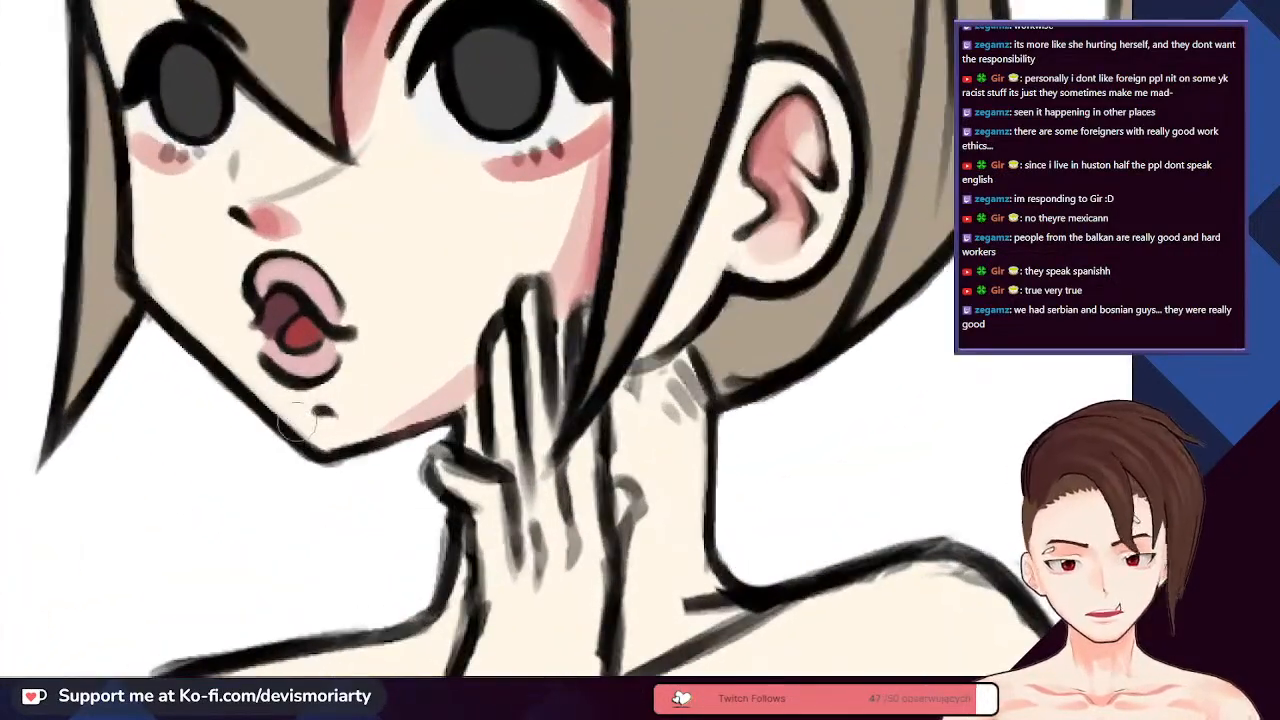
pyautogui.scroll(2, 173, 303)
pyautogui.scroll(-1, 173, 303)
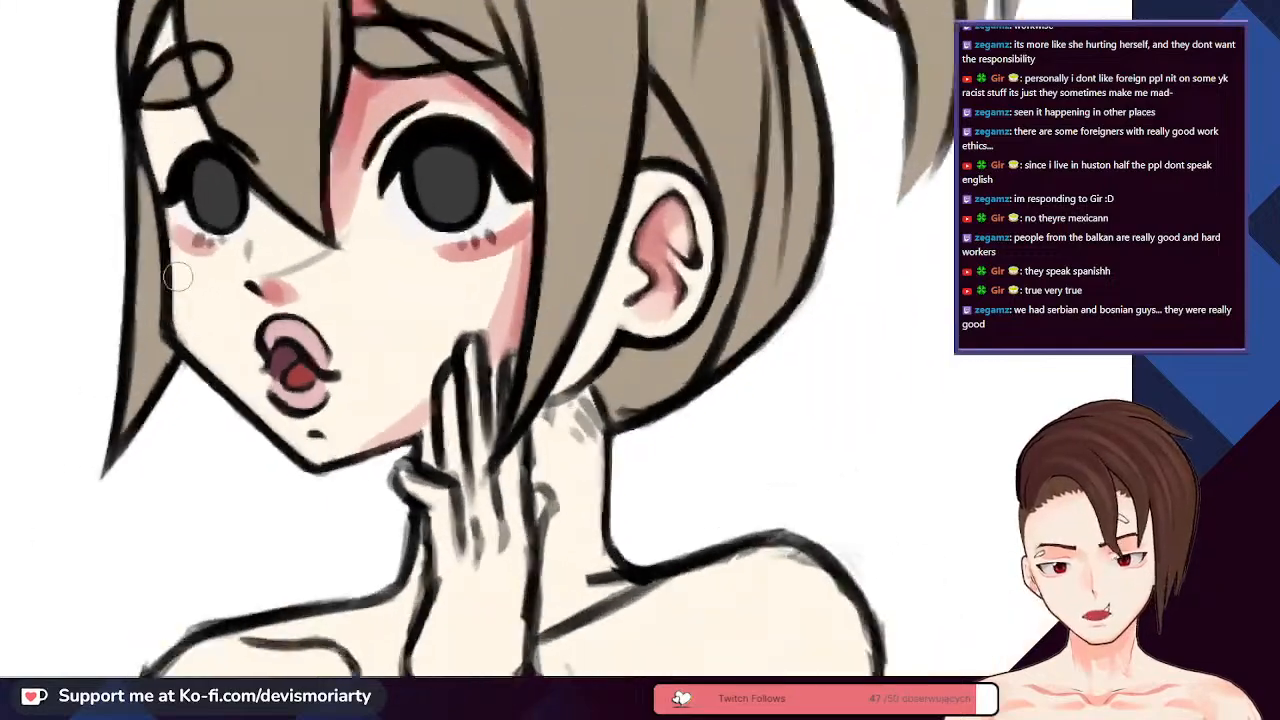
pyautogui.scroll(1, 190, 340)
pyautogui.scroll(-3, 293, 493)
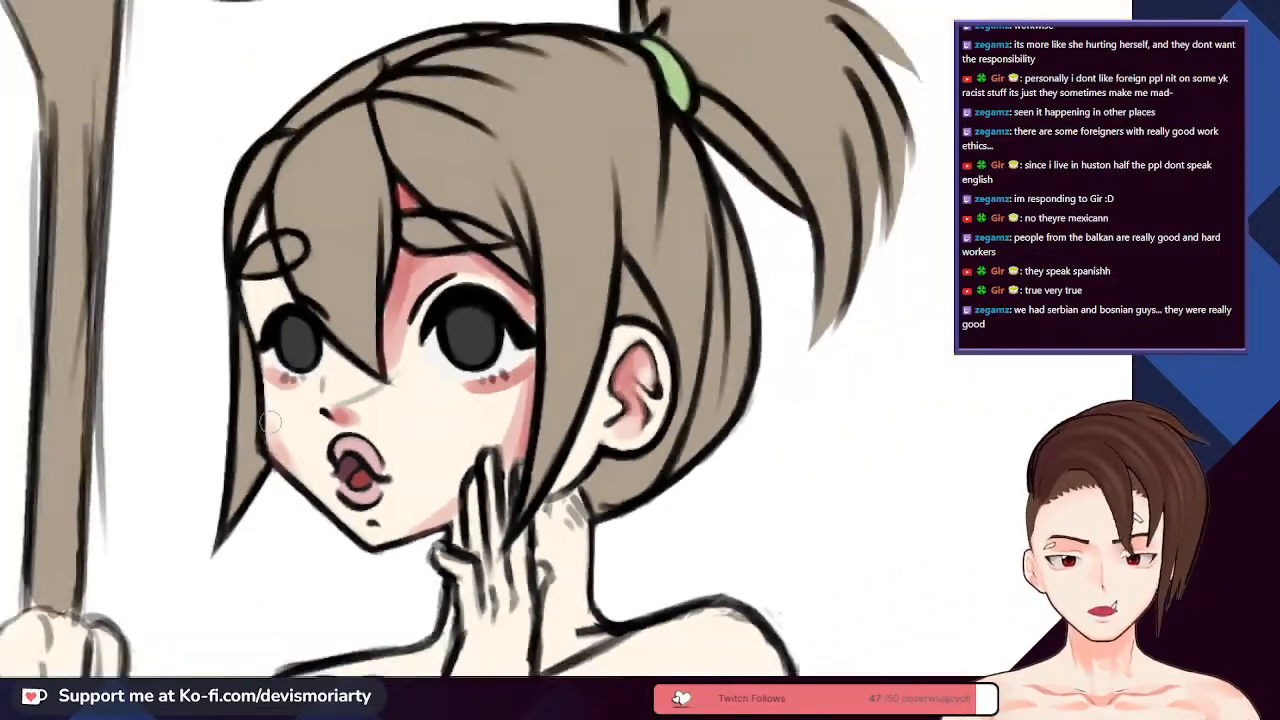
# - Strengthen the pink shadow on the far cheek along the face outline near the jaw corner
pyautogui.scroll(1, 340, 495)
pyautogui.scroll(-1, 368, 497)
pyautogui.scroll(-1, 368, 497)
pyautogui.scroll(3, 300, 410)
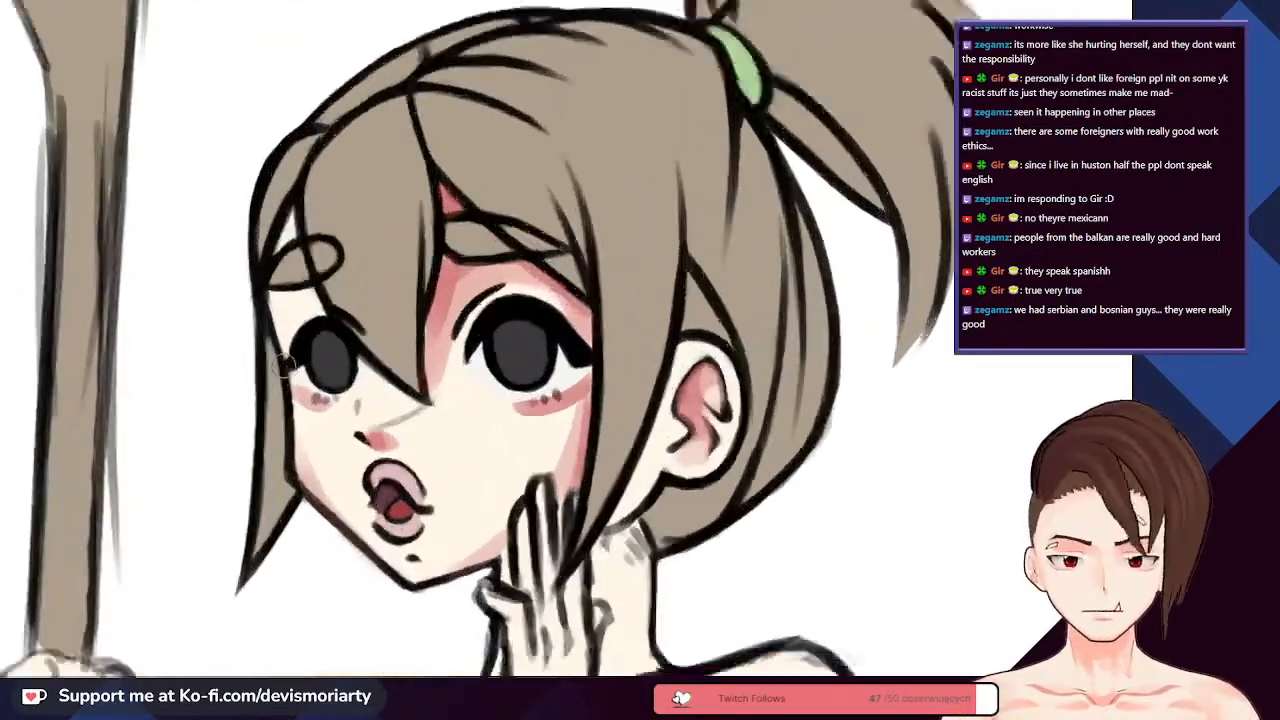
# - Paint a light pink shadow on the skin between the far eyebrow and the upper lashes of the far eye
pyautogui.scroll(-1, 320, 400)
pyautogui.scroll(1, 310, 340)
pyautogui.scroll(-1, 305, 289)
pyautogui.scroll(2, 305, 289)
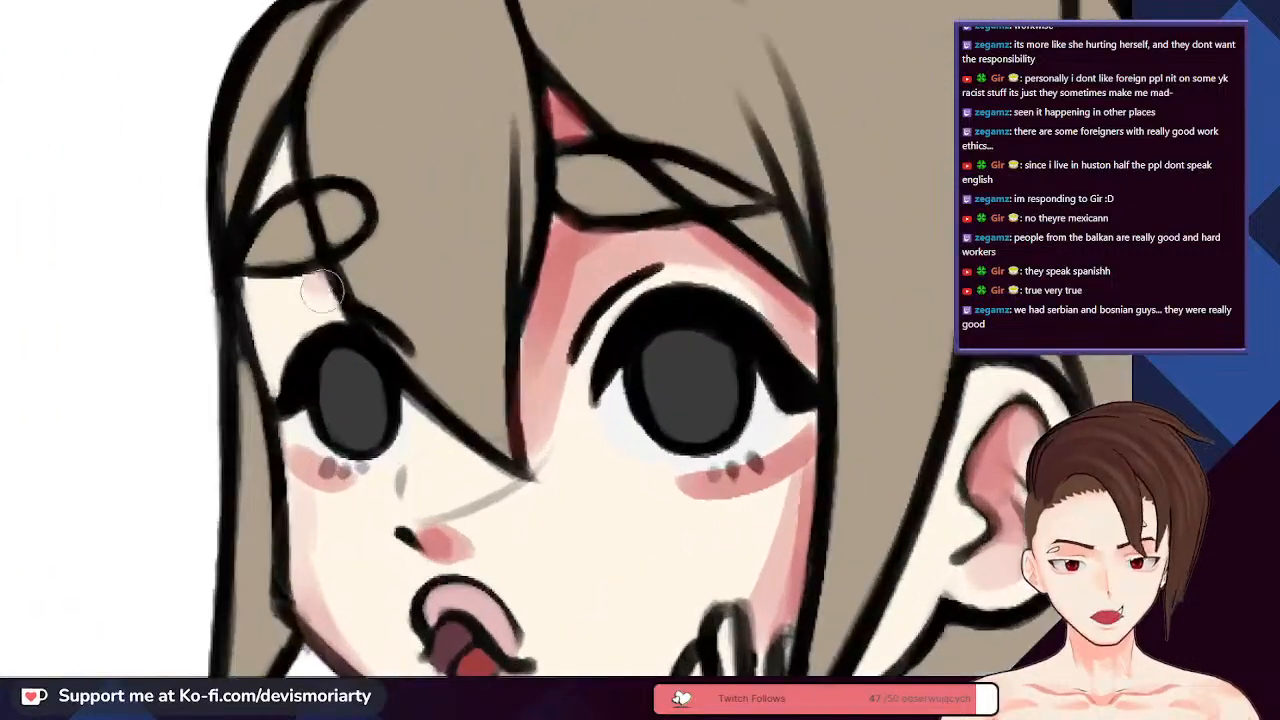
pyautogui.scroll(-4, 282, 326)
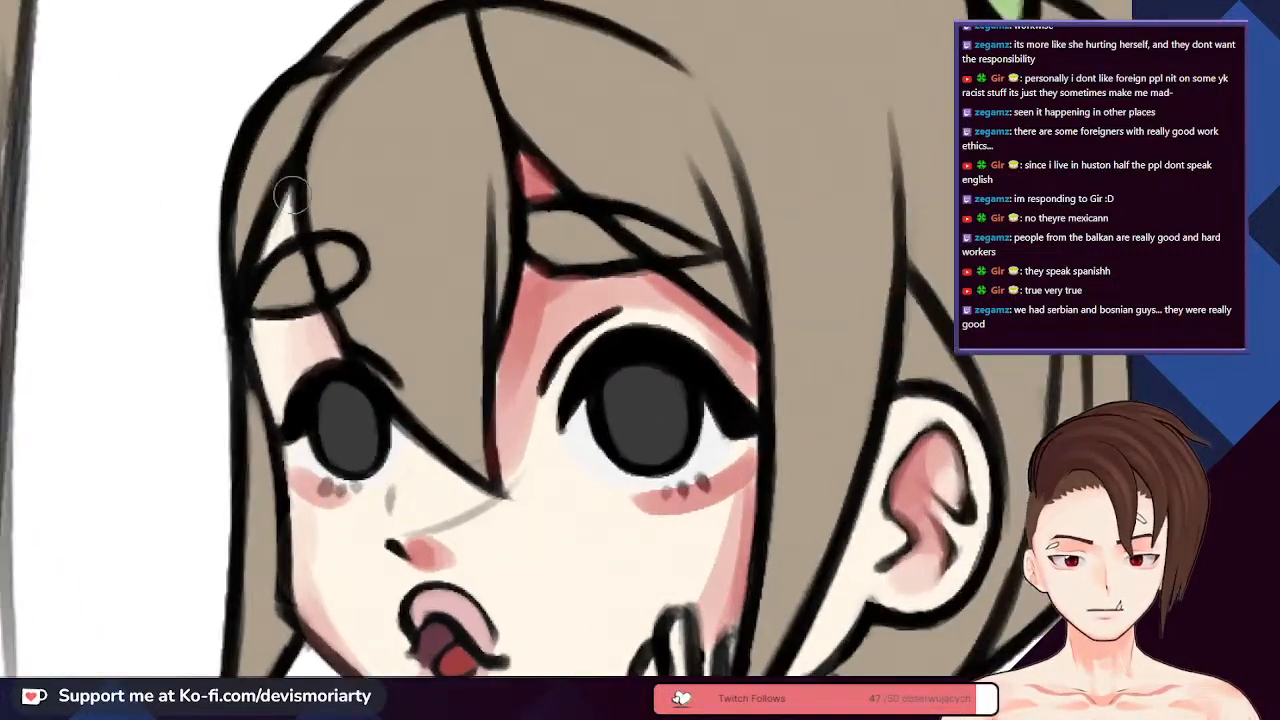
# - Rework the light pink shadow on the skin between the far eyebrow and the far eye's upper lashes
pyautogui.scroll(3, 265, 225)
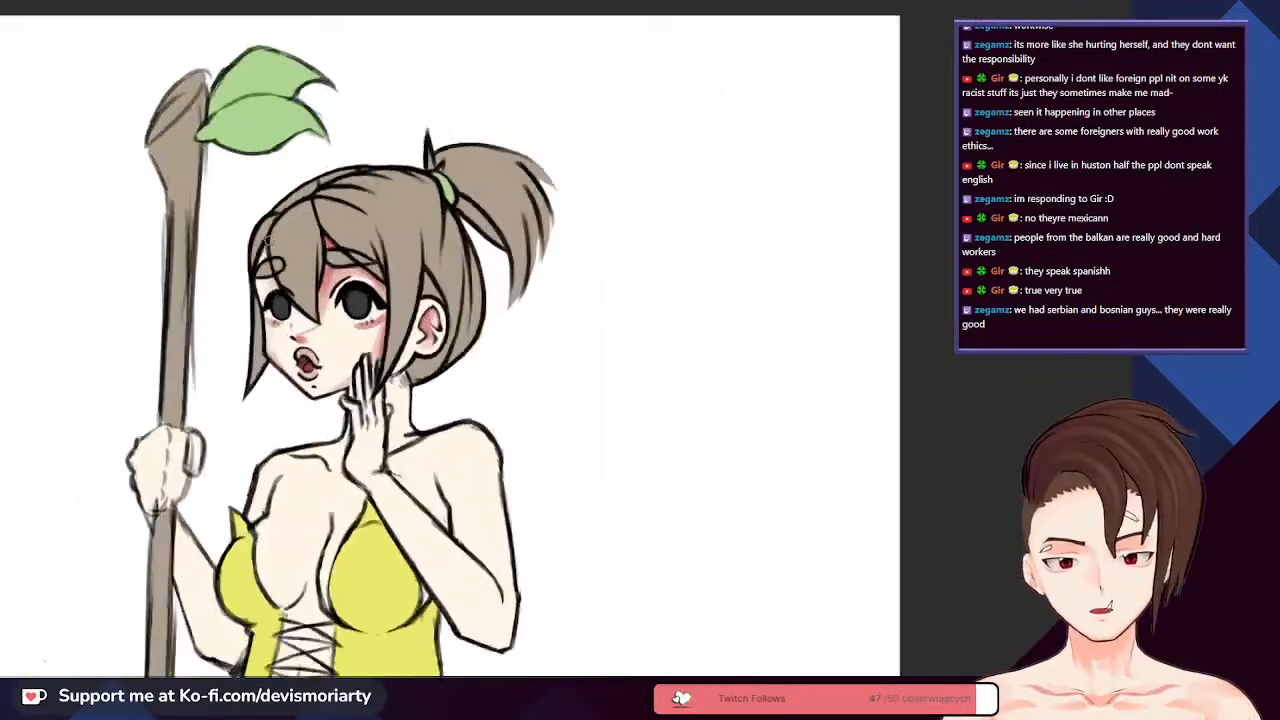
pyautogui.scroll(-3, 272, 262)
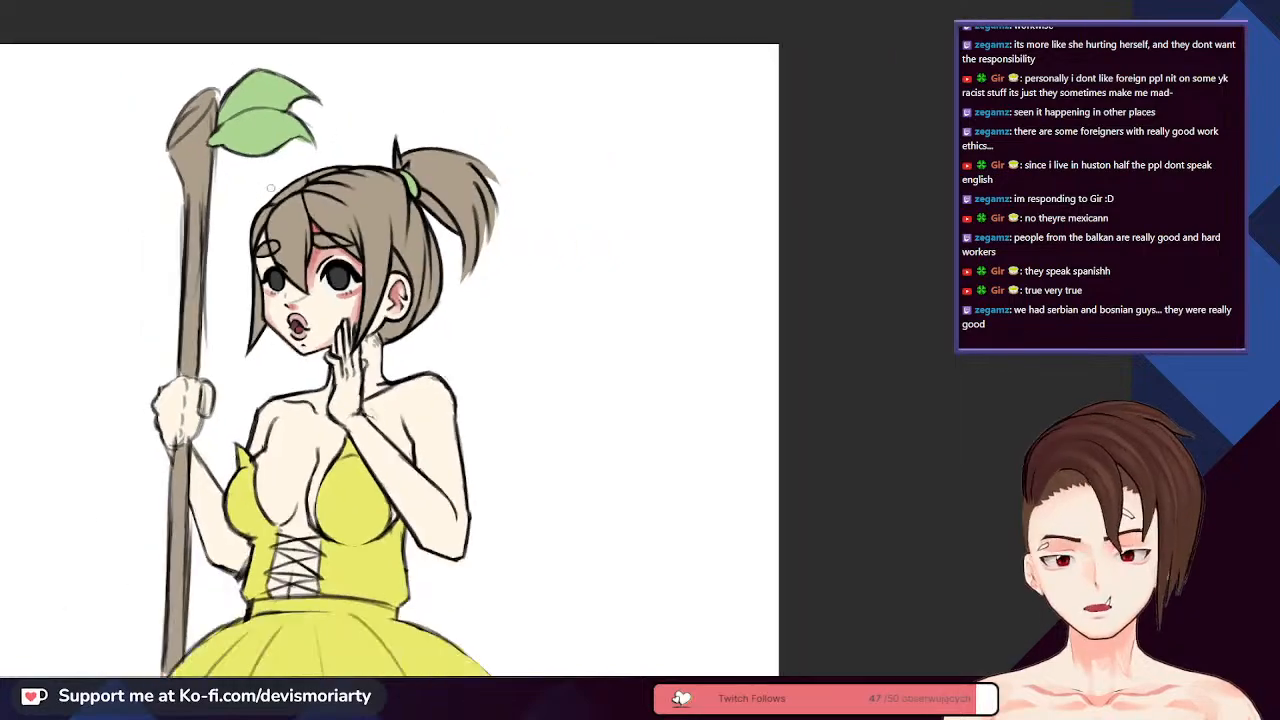
pyautogui.scroll(1, 285, 220)
pyautogui.scroll(5, 289, 212)
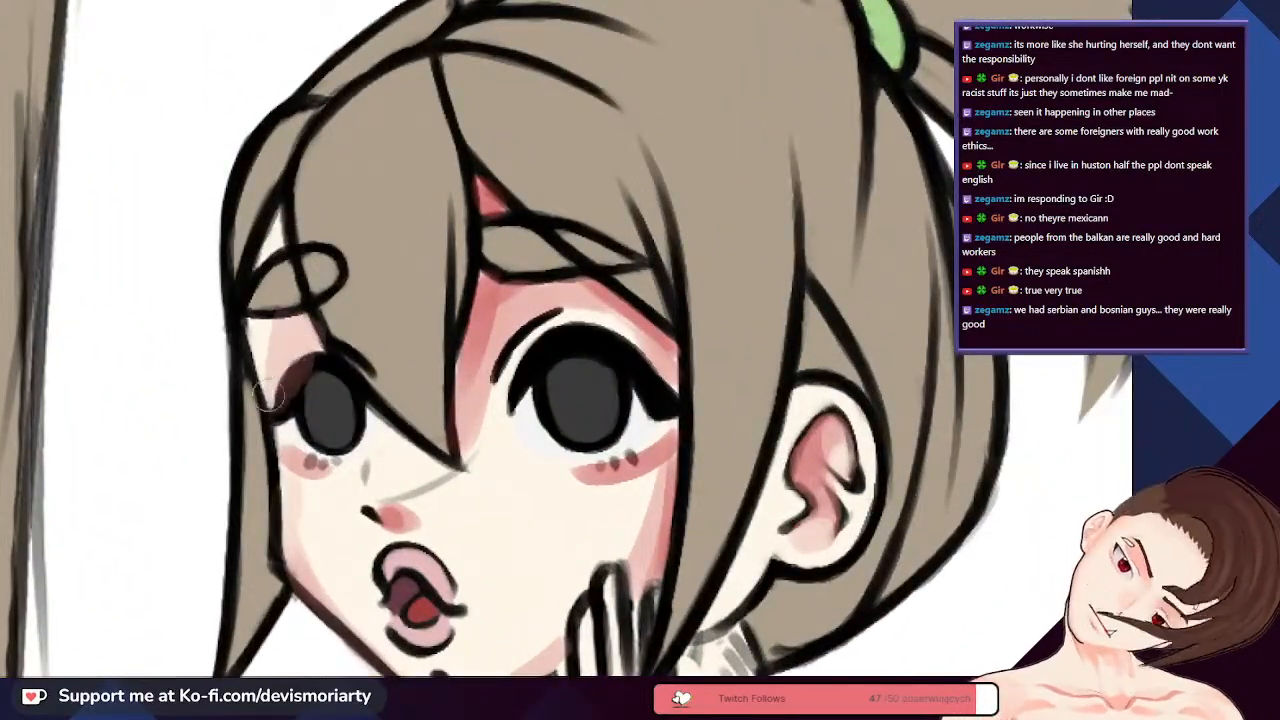
pyautogui.scroll(-1, 290, 350)
pyautogui.scroll(2, 290, 350)
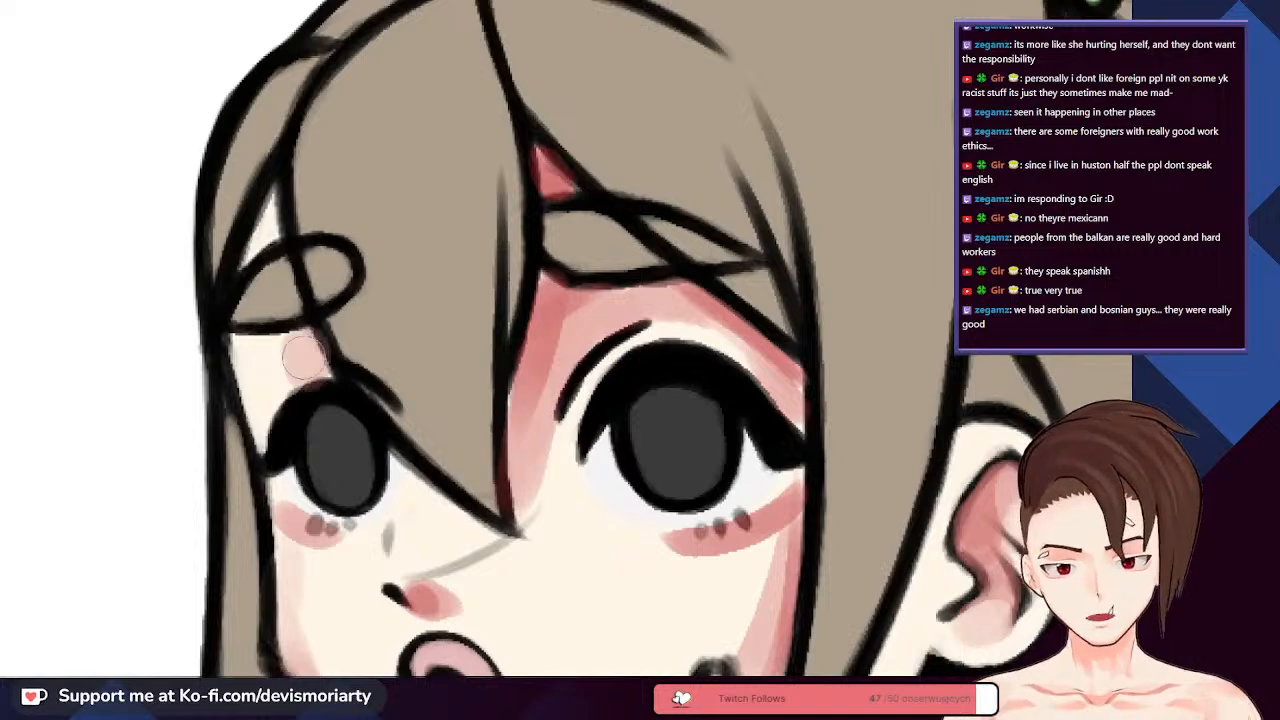
# - Paint the small sliver of forehead above the far eyebrow, between the hair strands, light pink
pyautogui.scroll(-1, 305, 355)
pyautogui.scroll(-1, 260, 265)
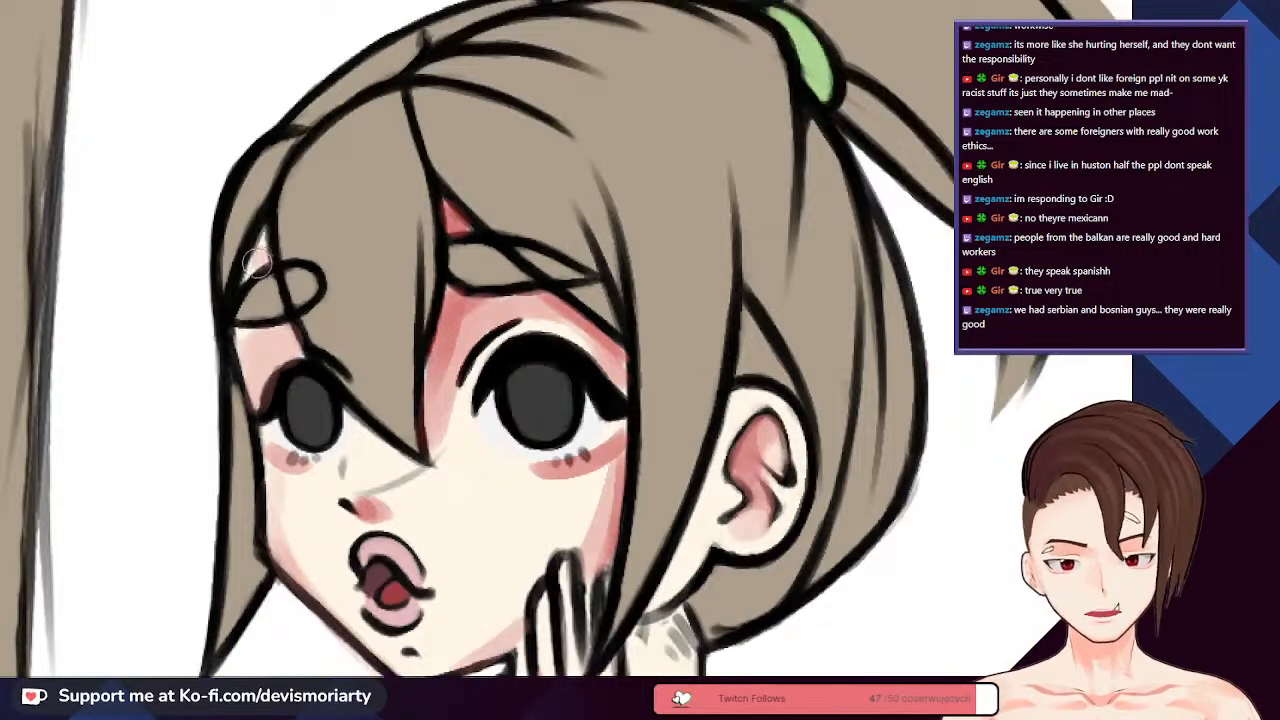
pyautogui.scroll(-2, 257, 262)
pyautogui.scroll(1, 257, 262)
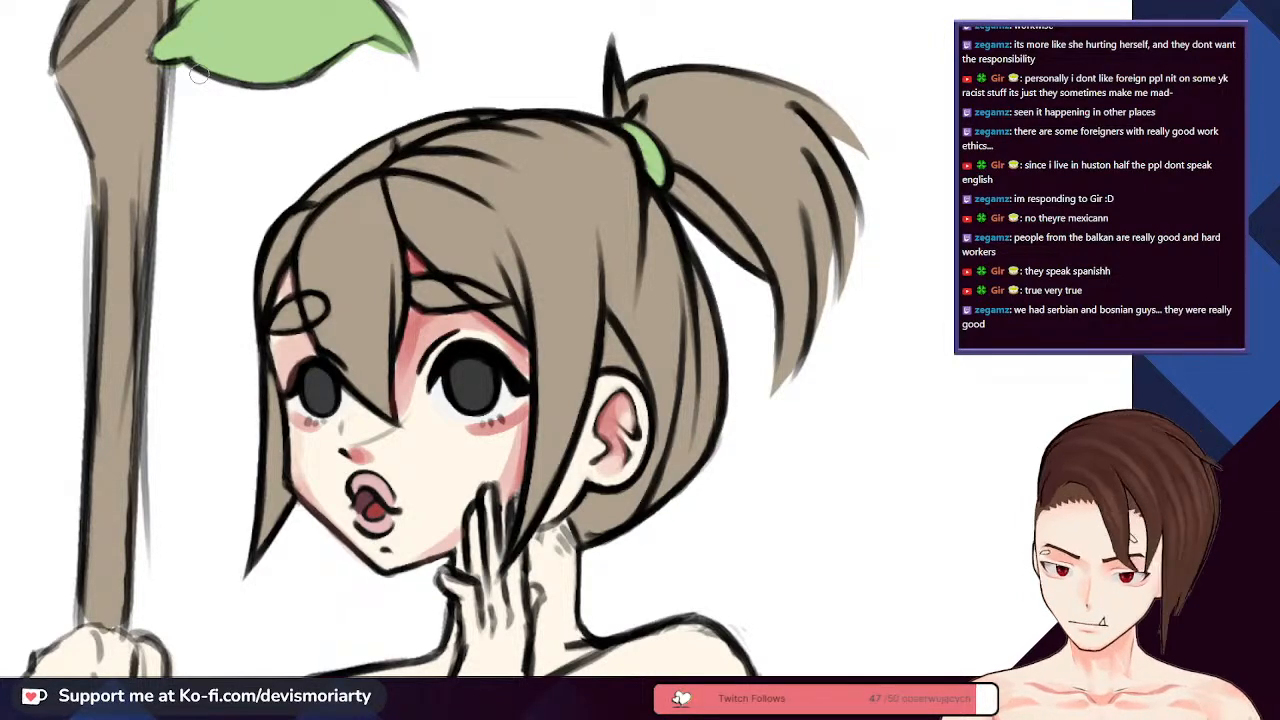
pyautogui.scroll(3, 329, 277)
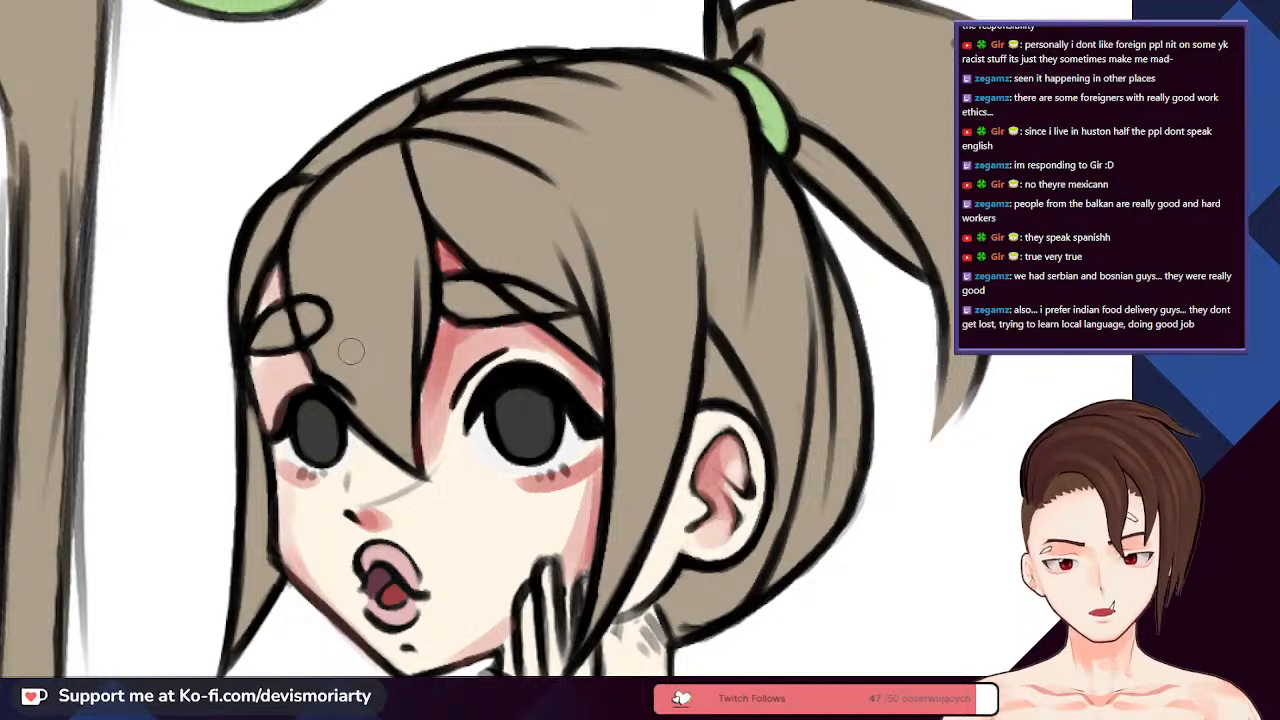
pyautogui.scroll(2, 338, 284)
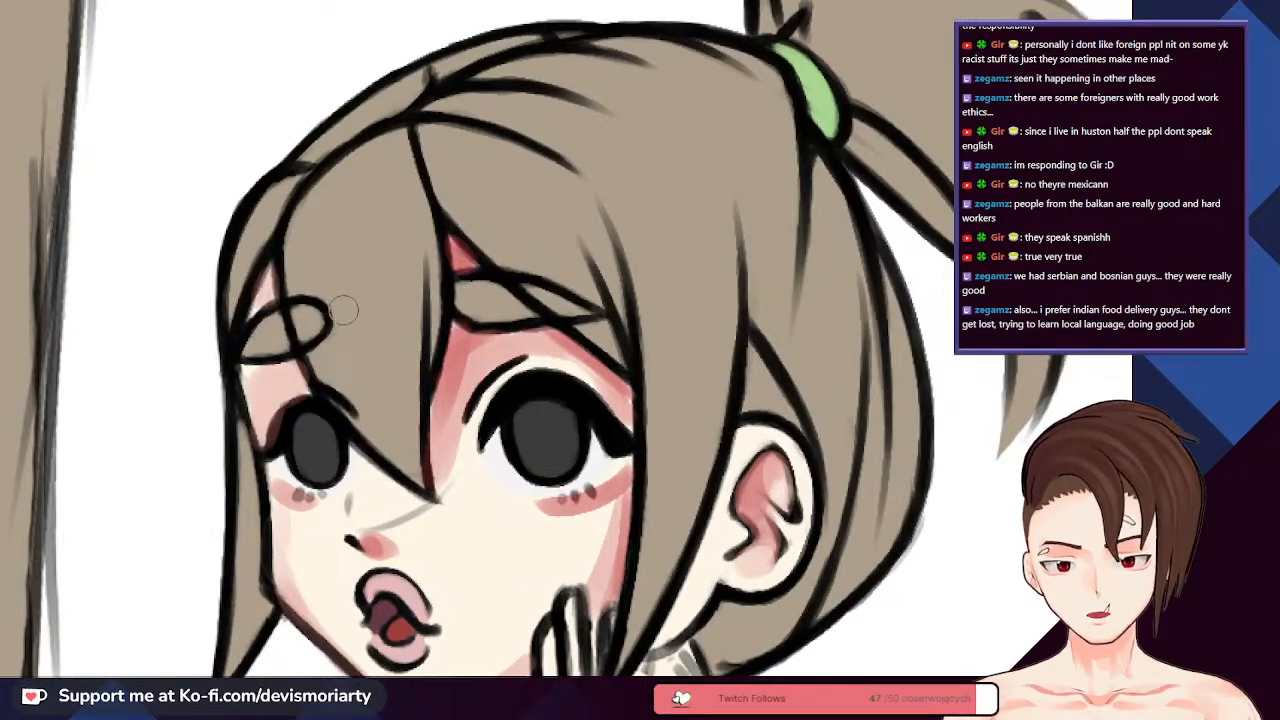
# - Spread a light pink shadow over the near cheek, from the hair edge inward between the lower lashes and the fingertips
pyautogui.scroll(-5, 344, 315)
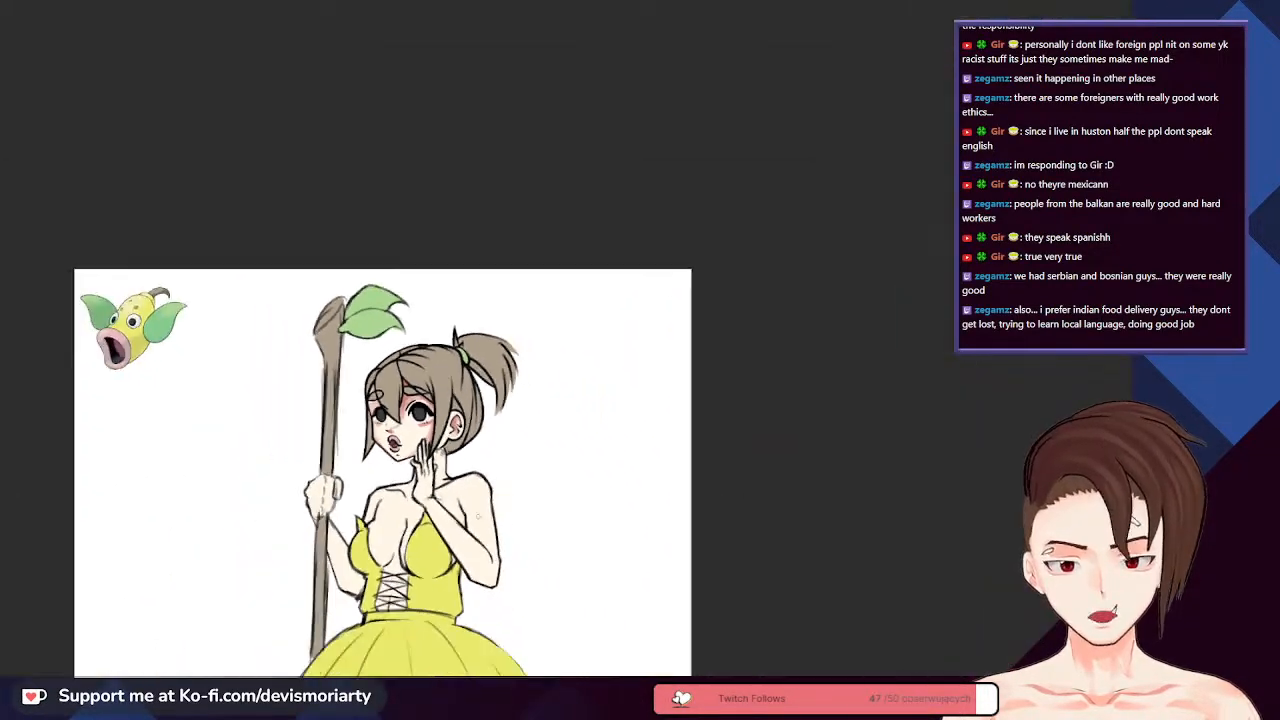
pyautogui.scroll(3, 360, 290)
pyautogui.scroll(-2, 361, 290)
pyautogui.scroll(5, 340, 400)
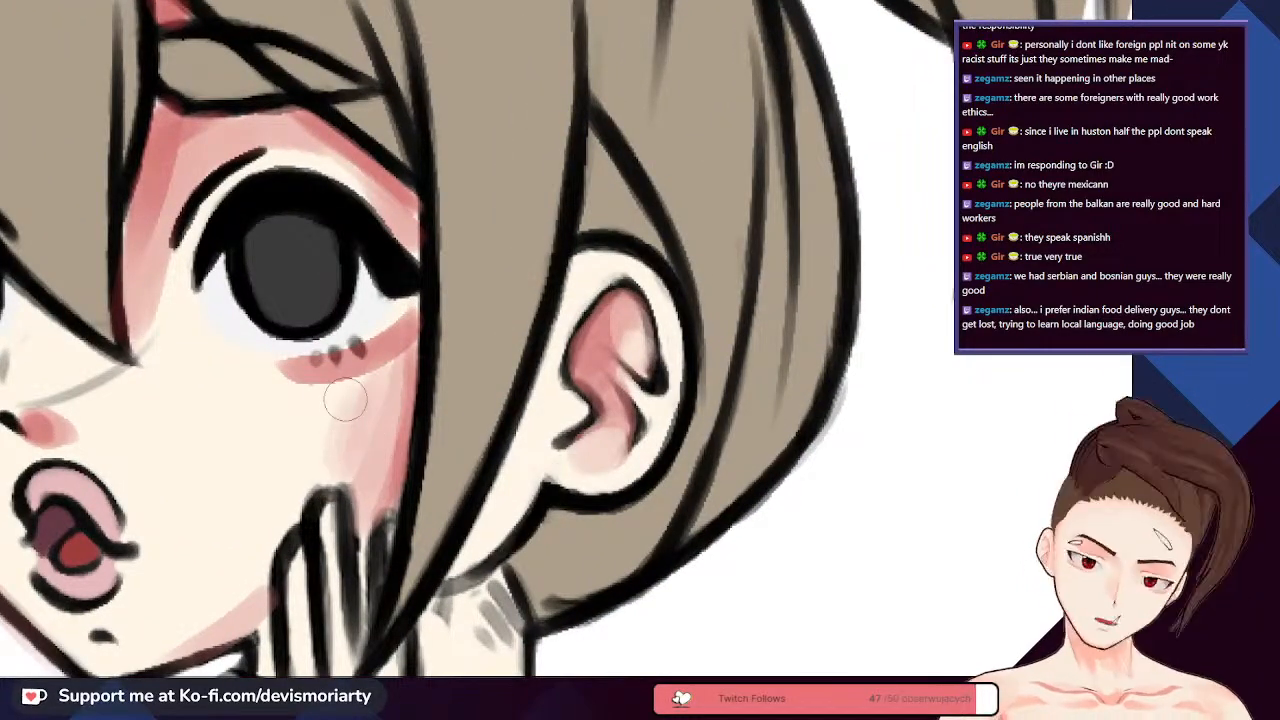
pyautogui.scroll(-2, 343, 400)
pyautogui.scroll(2, 311, 455)
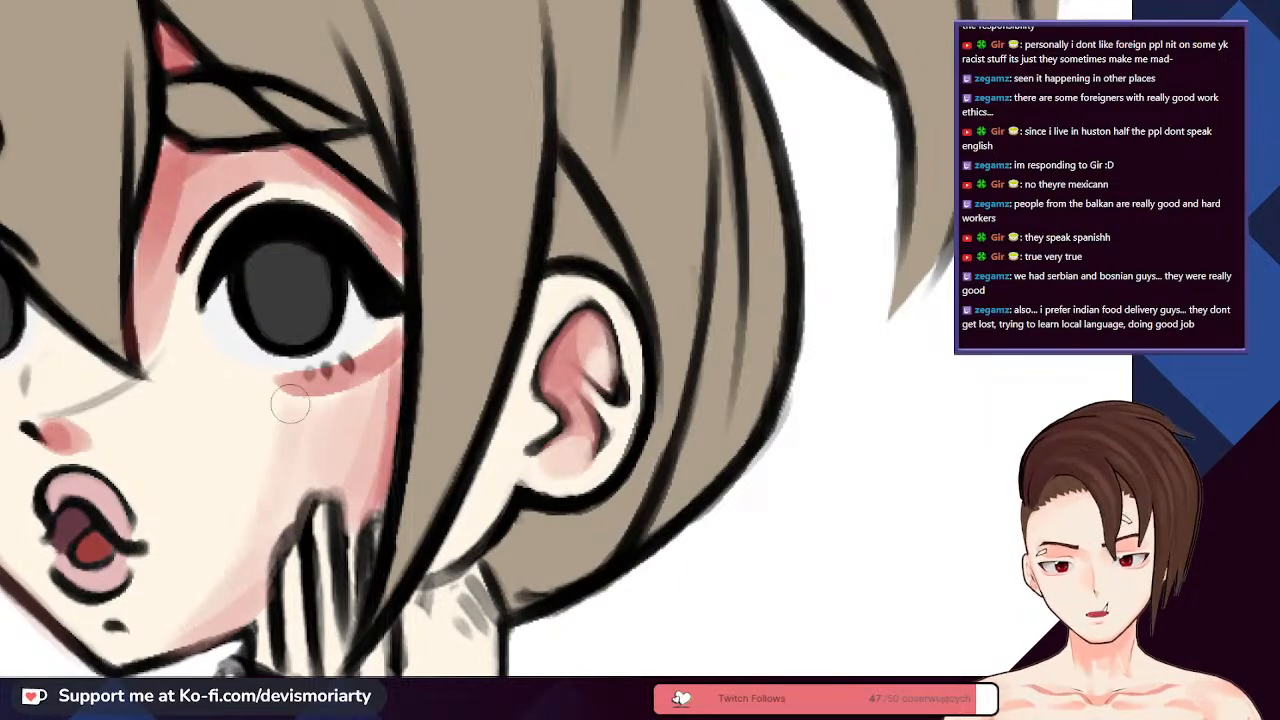
# - Soften the inner edge of the near cheek's pink shadow into the skin tone with a larger brush
pyautogui.scroll(-2, 250, 418)
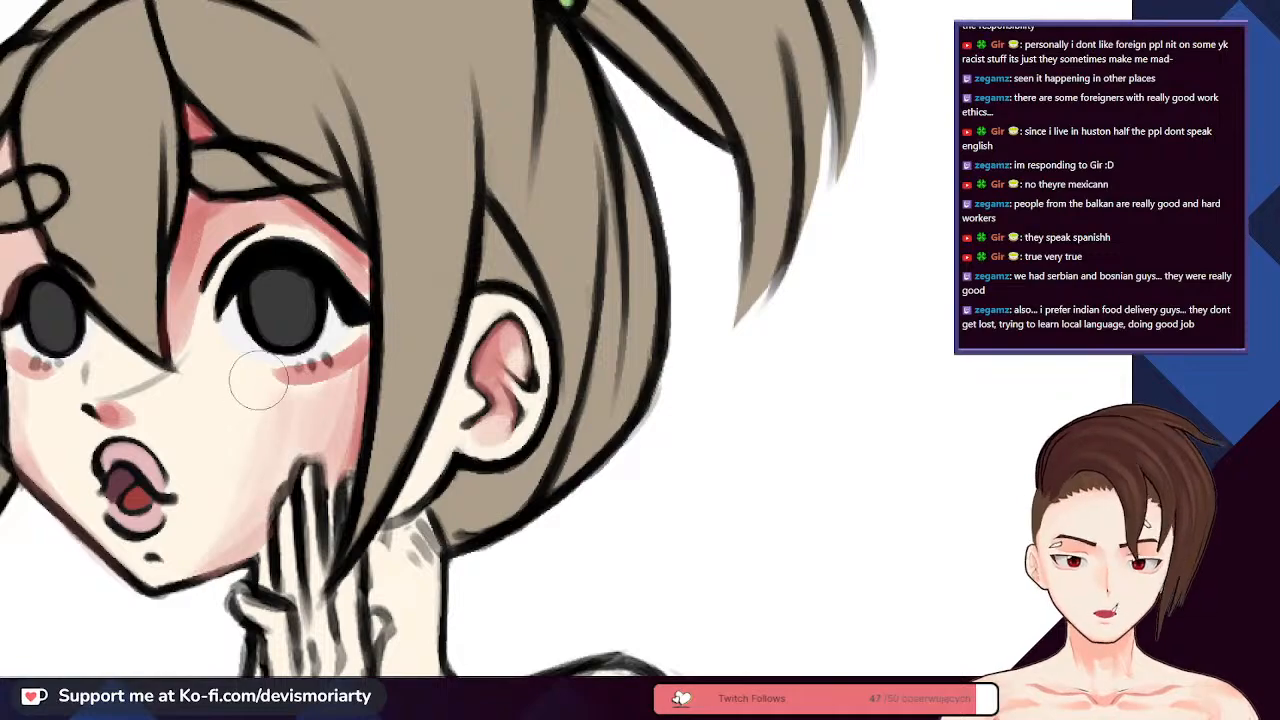
pyautogui.scroll(-3, 295, 335)
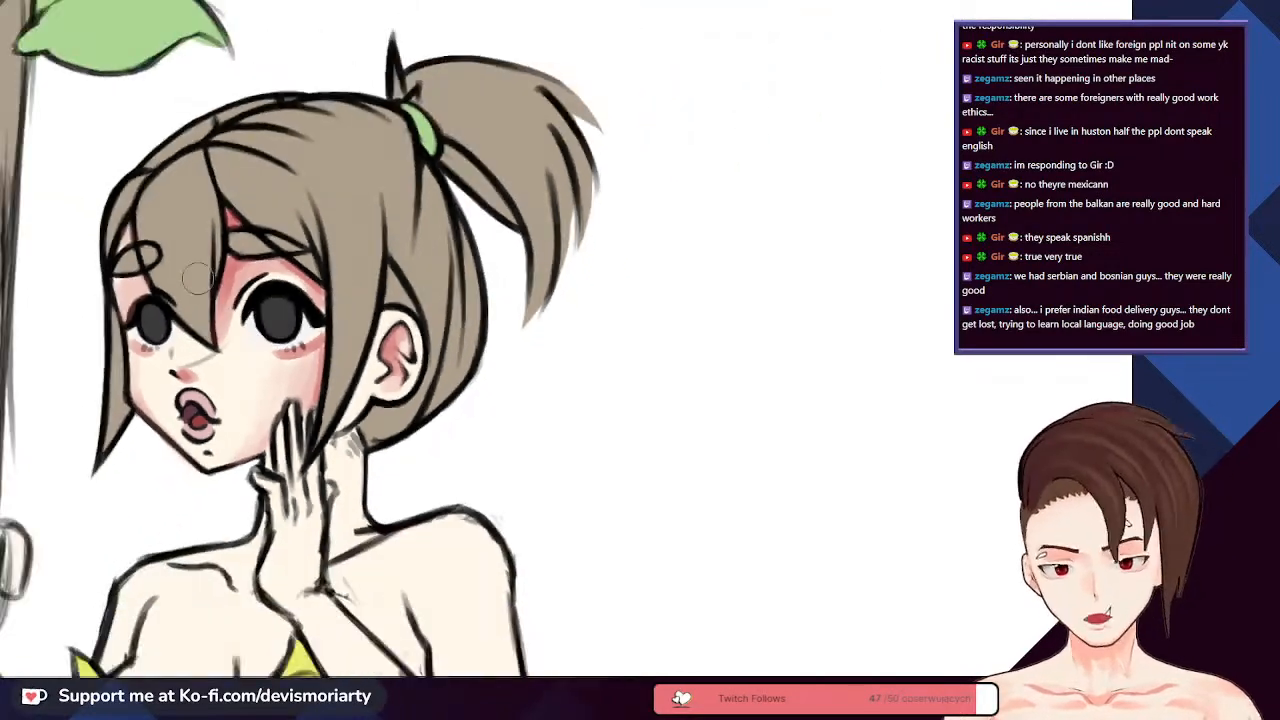
pyautogui.scroll(3, 252, 442)
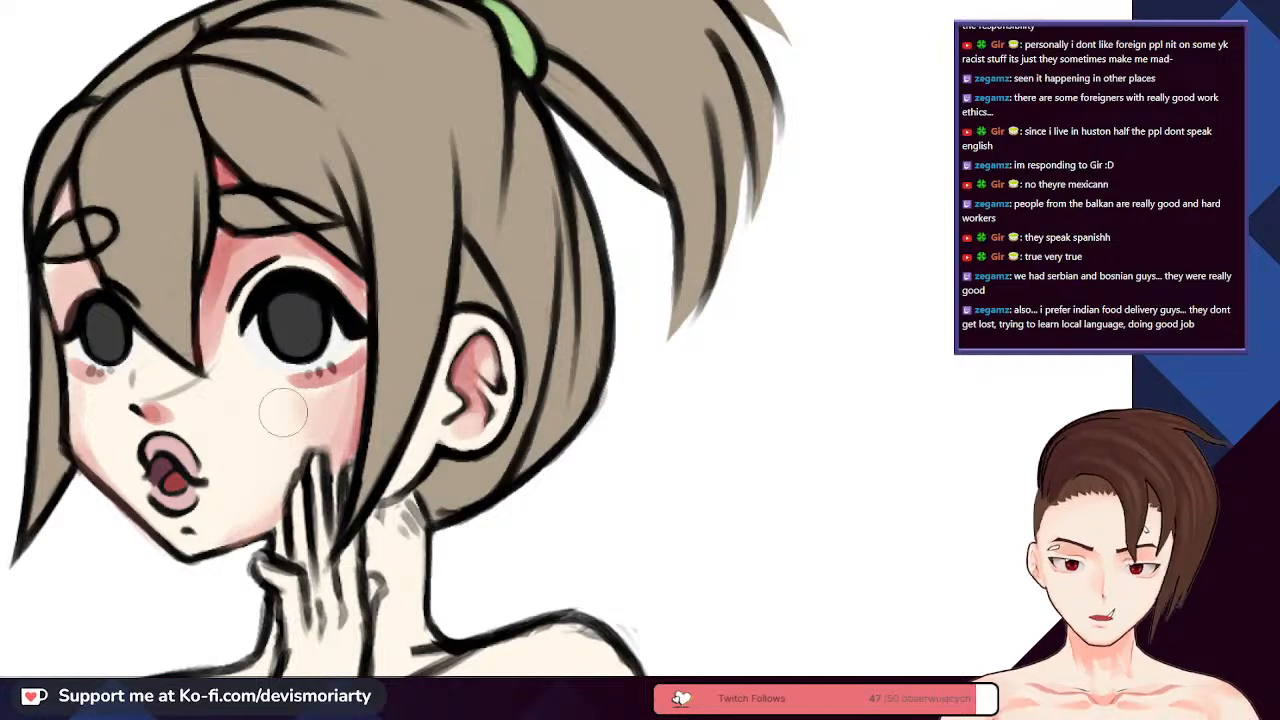
pyautogui.scroll(-3, 312, 410)
pyautogui.scroll(3, 312, 410)
pyautogui.scroll(-4, 240, 246)
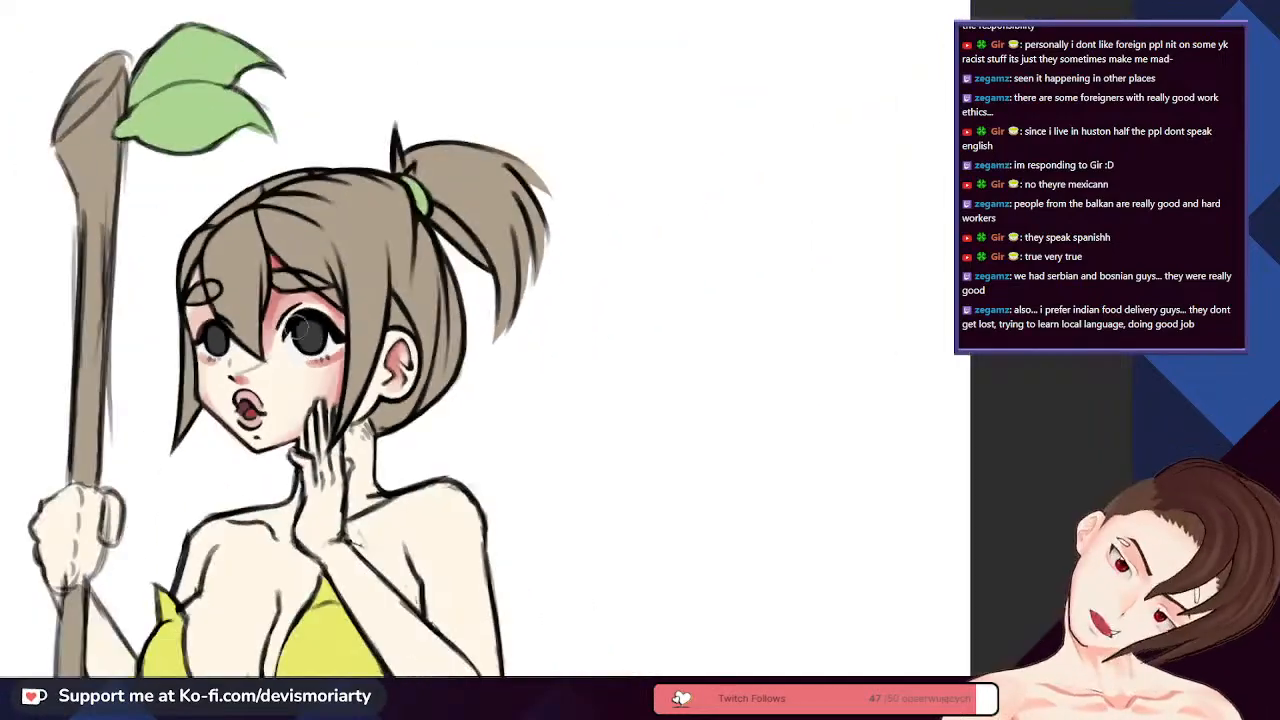
pyautogui.scroll(5, 262, 320)
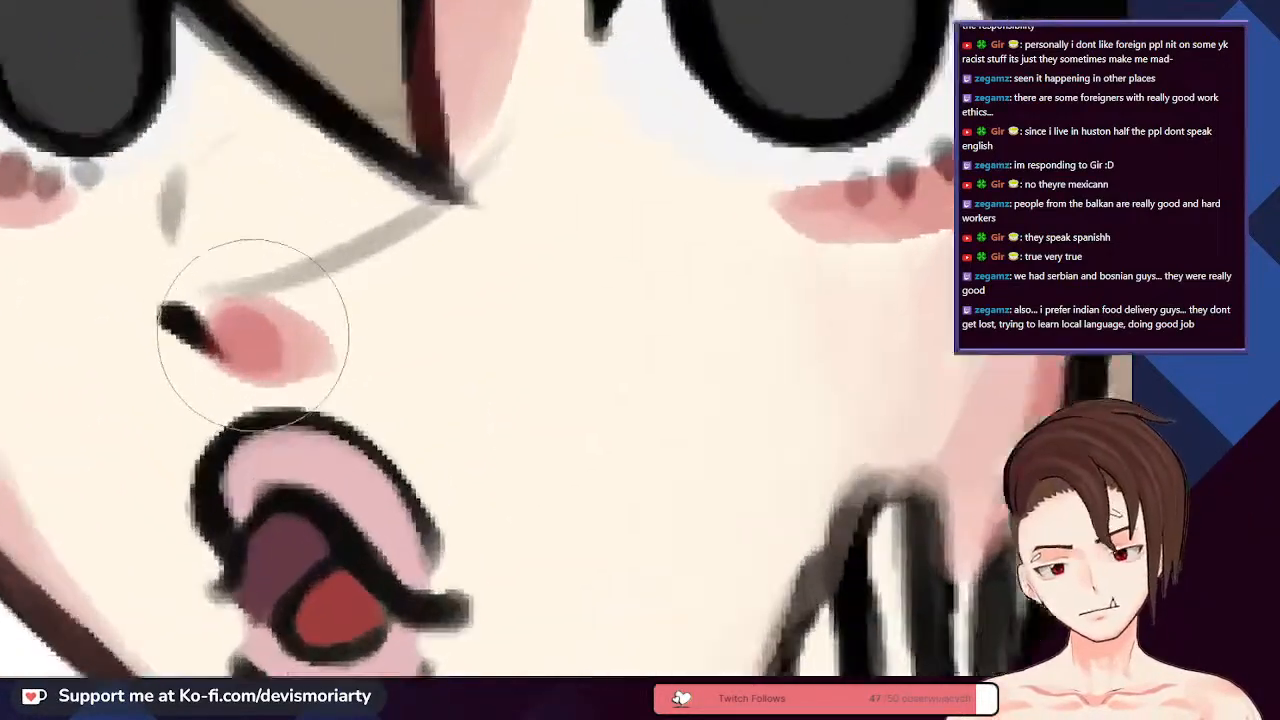
pyautogui.scroll(-4, 262, 310)
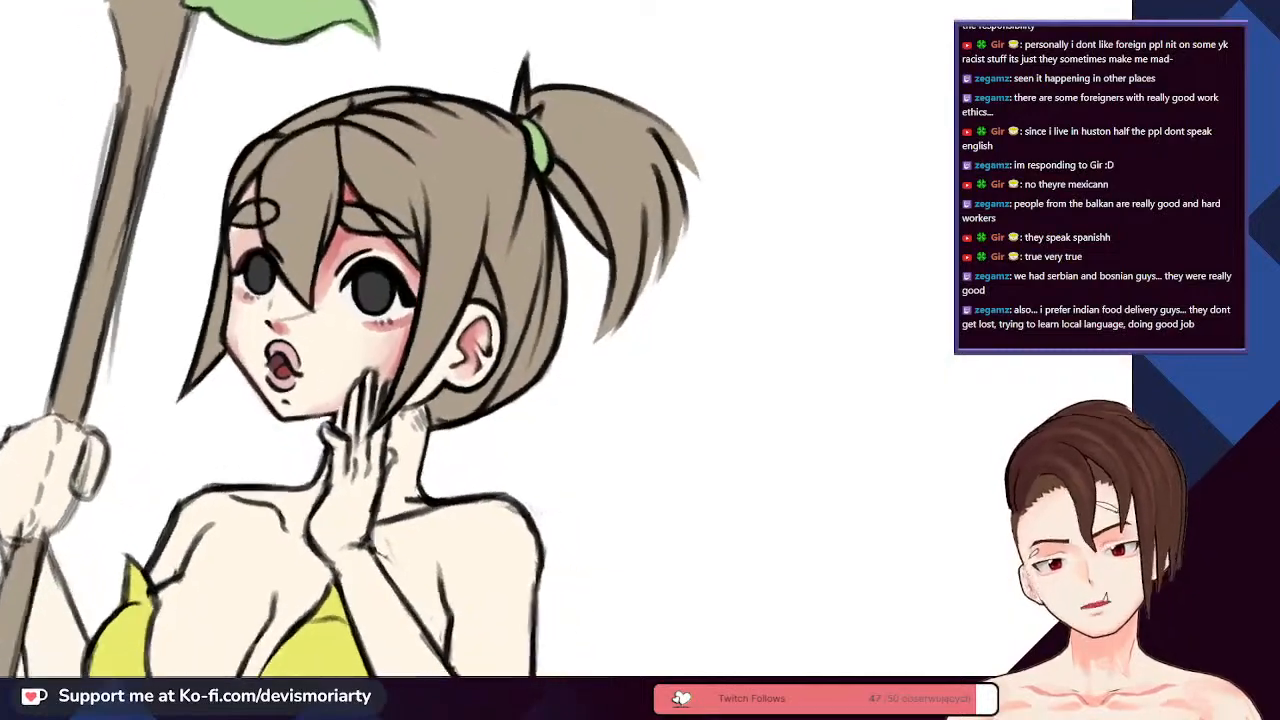
# - Rotate the canvas and fade the inner ends of the pink shadows beneath both eyes' lower lashes
pyautogui.scroll(2, 262, 310)
pyautogui.scroll(2, 379, 340)
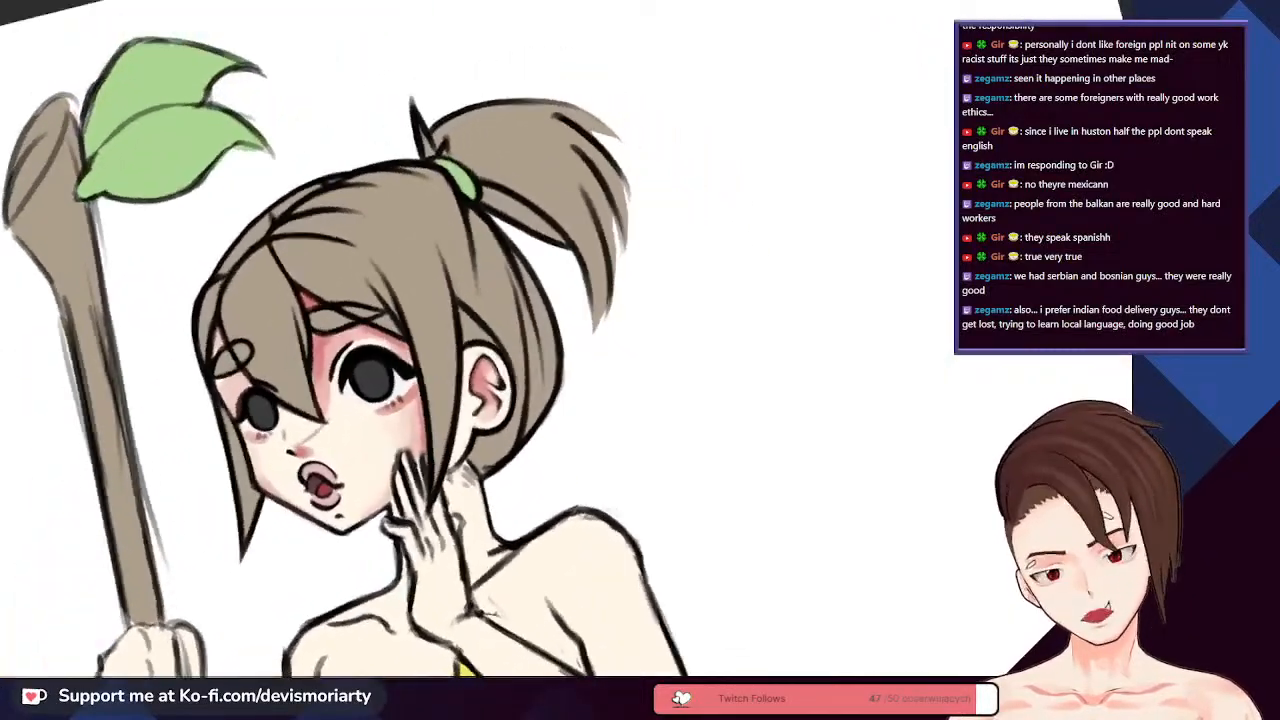
pyautogui.scroll(-3, 372, 240)
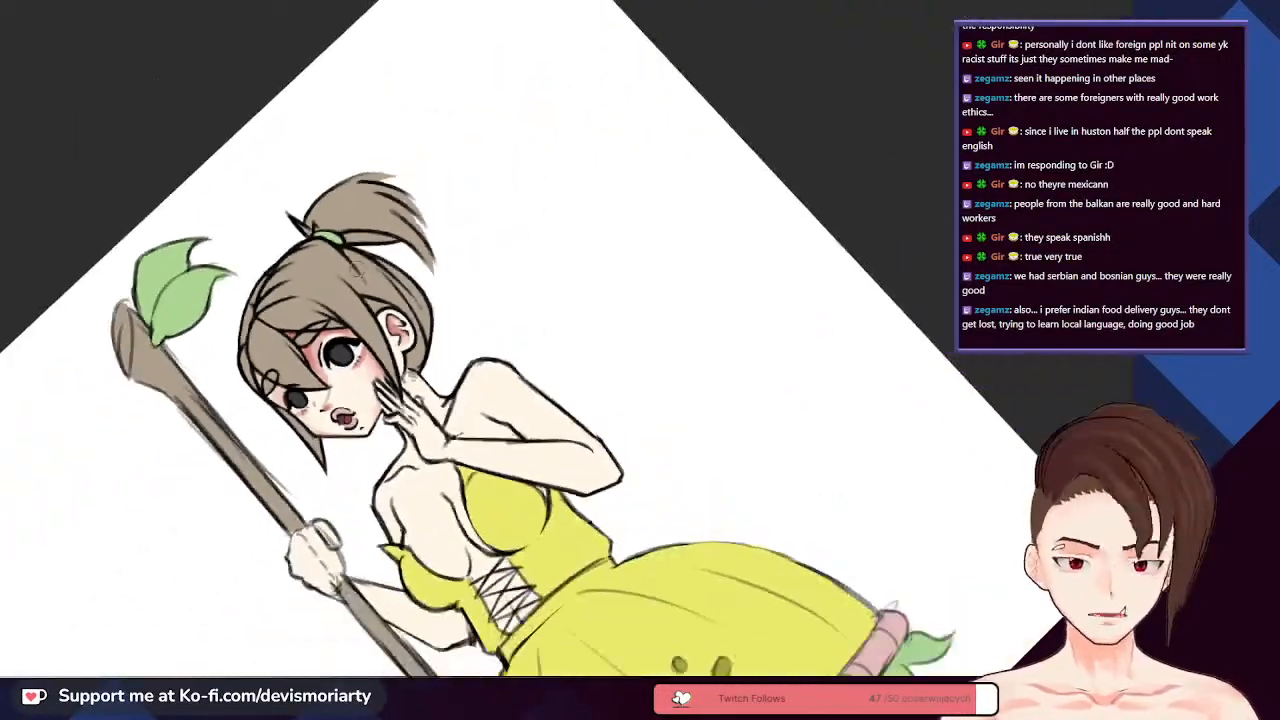
pyautogui.scroll(4, 372, 240)
pyautogui.scroll(3, 372, 240)
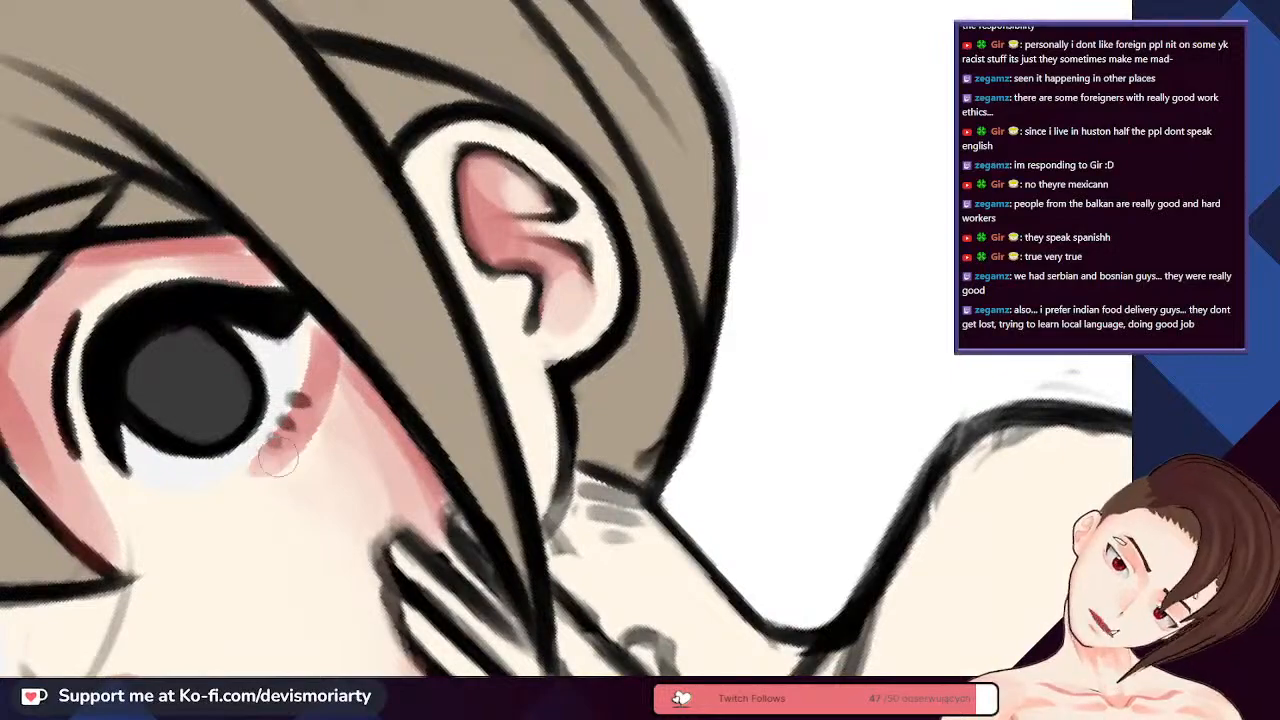
pyautogui.scroll(-3, 293, 418)
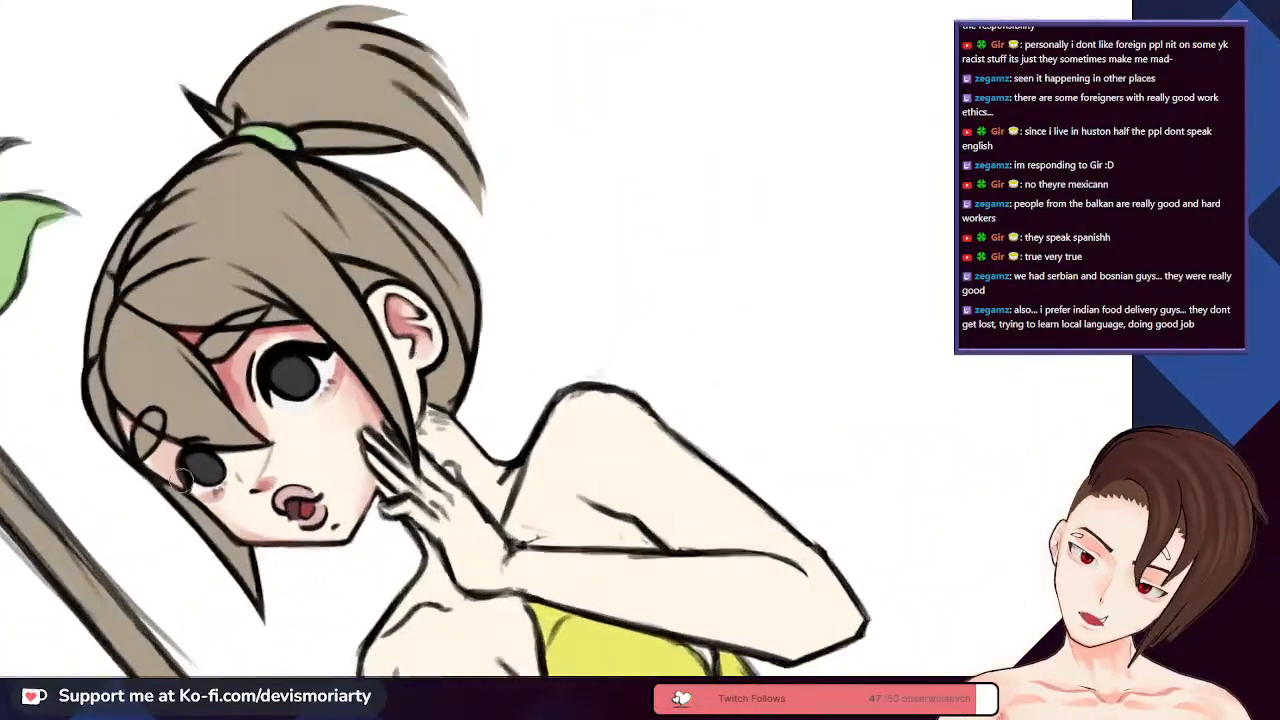
pyautogui.scroll(3, 235, 513)
pyautogui.scroll(-3, 235, 513)
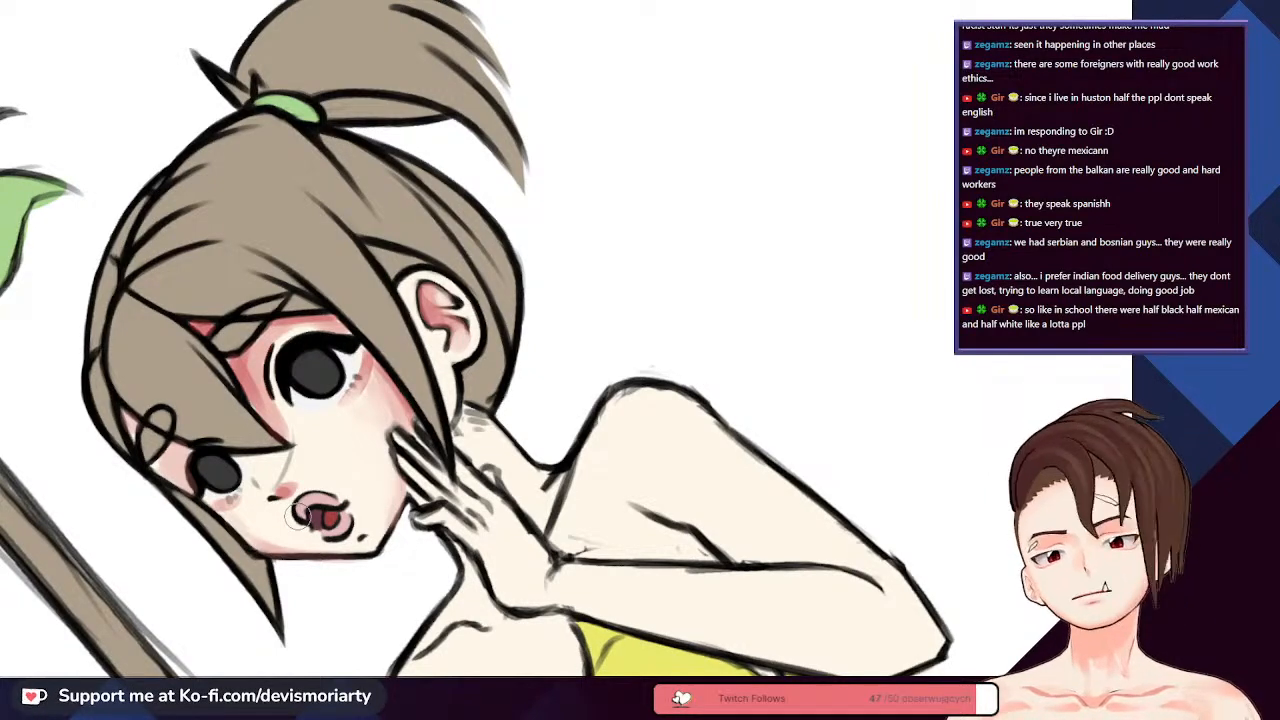
# - Paint a soft pink shadow along the near jawline, from the raised fingers toward the chin
pyautogui.moveTo(426, 487); pyautogui.dragTo(433, 518)
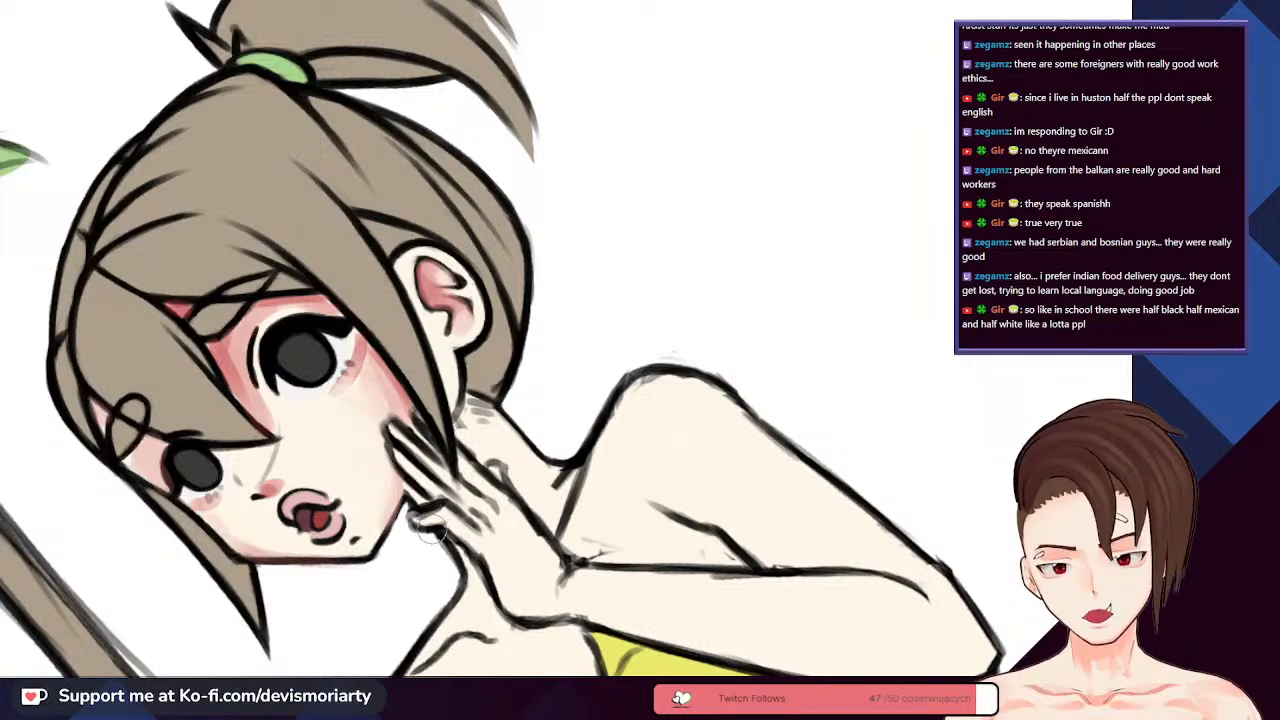
pyautogui.moveTo(431, 535); pyautogui.dragTo(445, 510)
pyautogui.scroll(5, 220, 480)
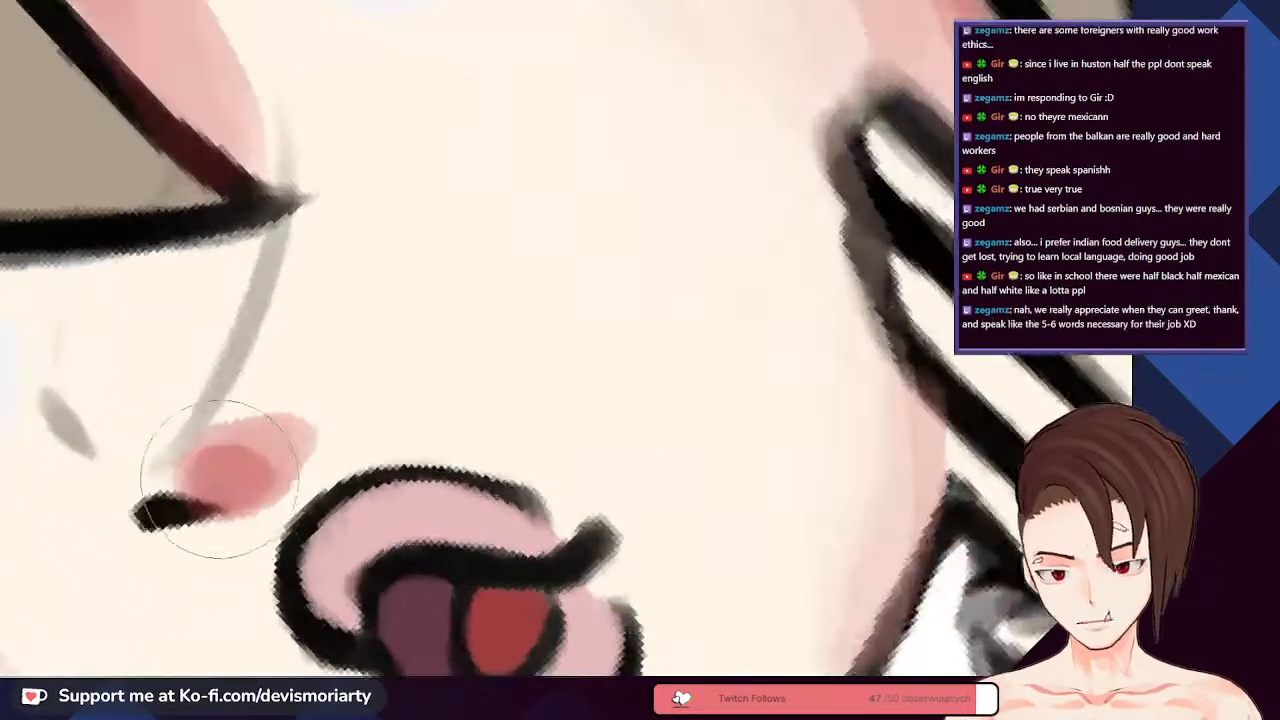
pyautogui.scroll(-10, 220, 480)
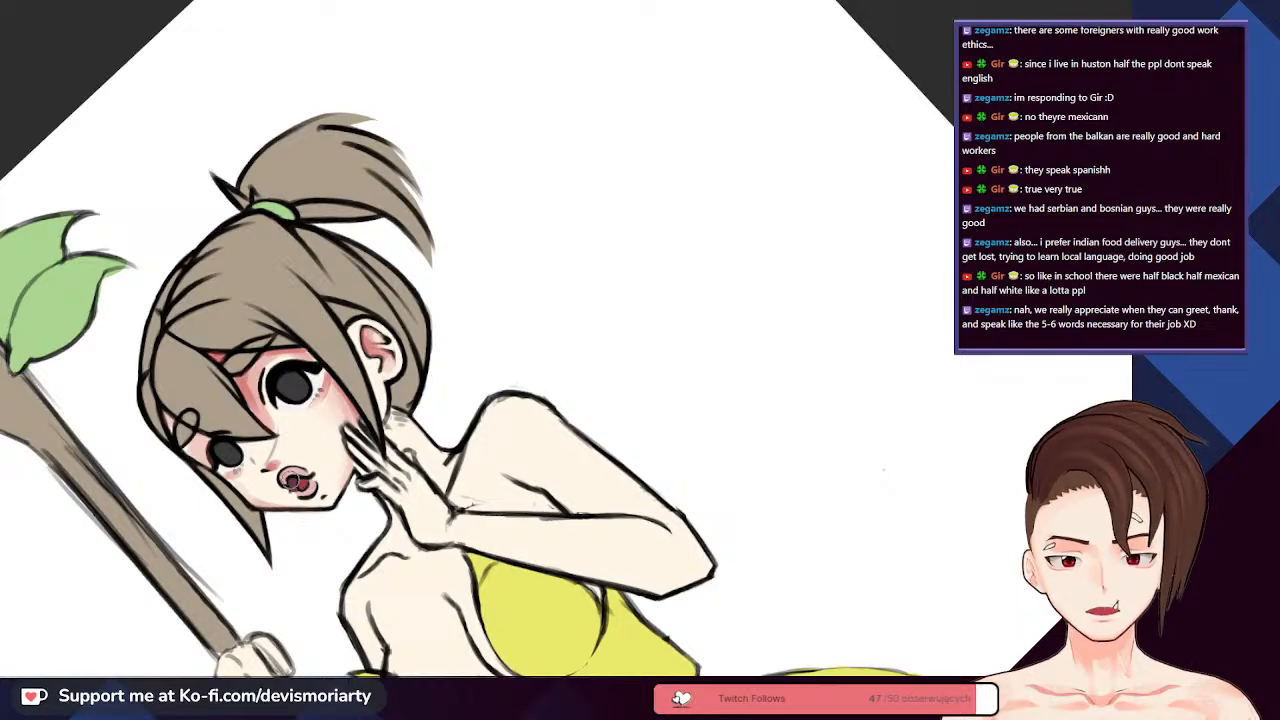
pyautogui.scroll(3, 300, 420)
pyautogui.scroll(-3, 300, 420)
pyautogui.scroll(3, 300, 420)
pyautogui.scroll(-3, 300, 420)
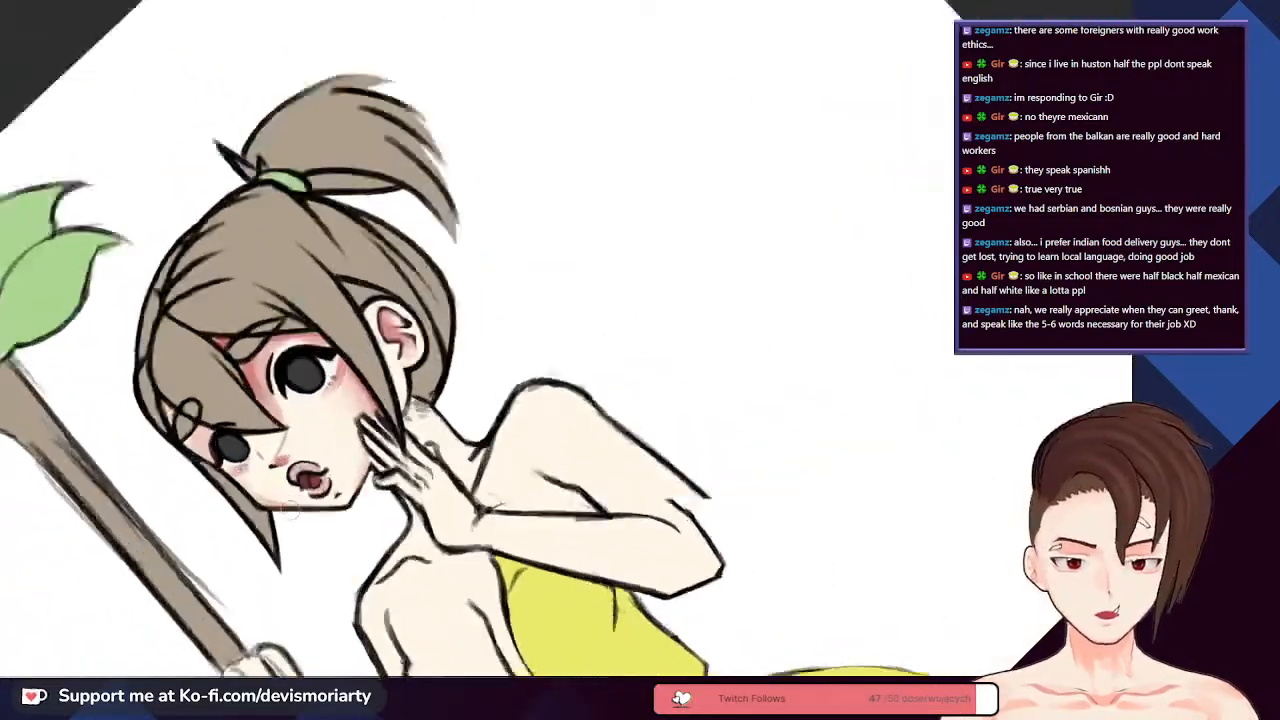
pyautogui.scroll(-3, 366, 289)
pyautogui.scroll(3, 366, 289)
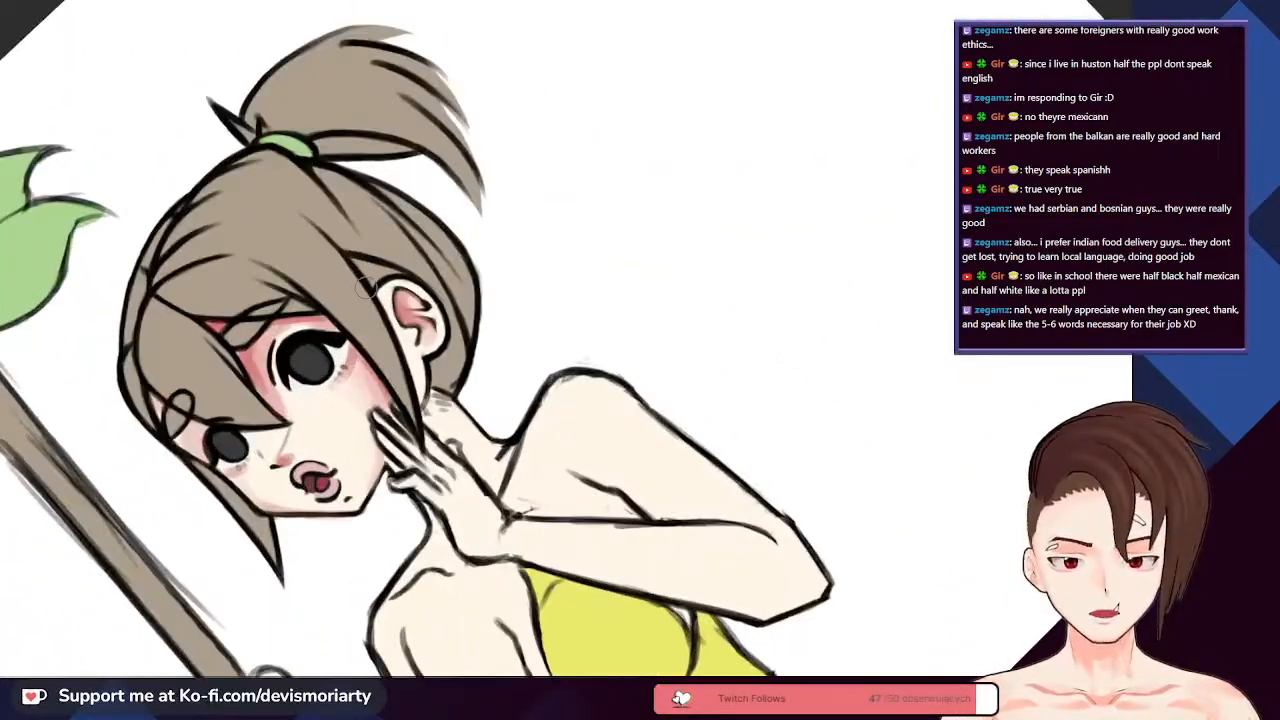
# - Deepen the pink along the jaw's outer edge between the thumb and the chin corner
pyautogui.scroll(5, 366, 289)
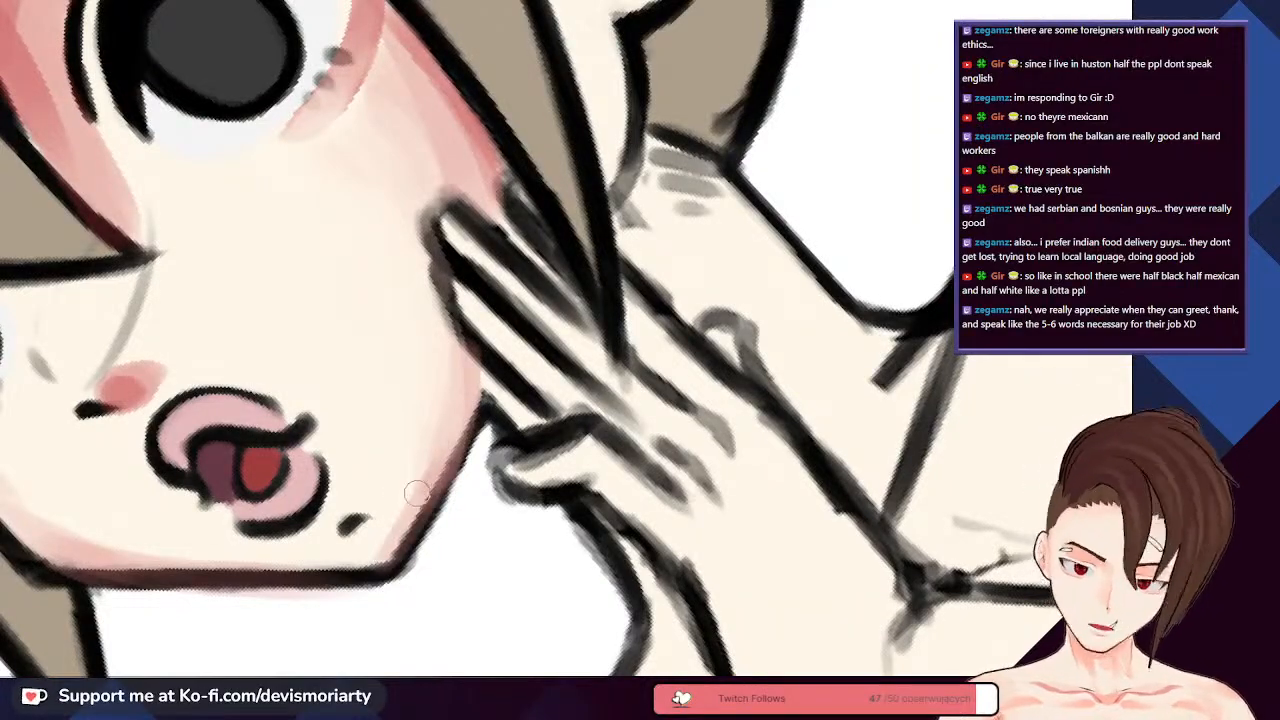
pyautogui.scroll(-3, 418, 492)
pyautogui.scroll(3, 418, 492)
pyautogui.scroll(-3, 418, 492)
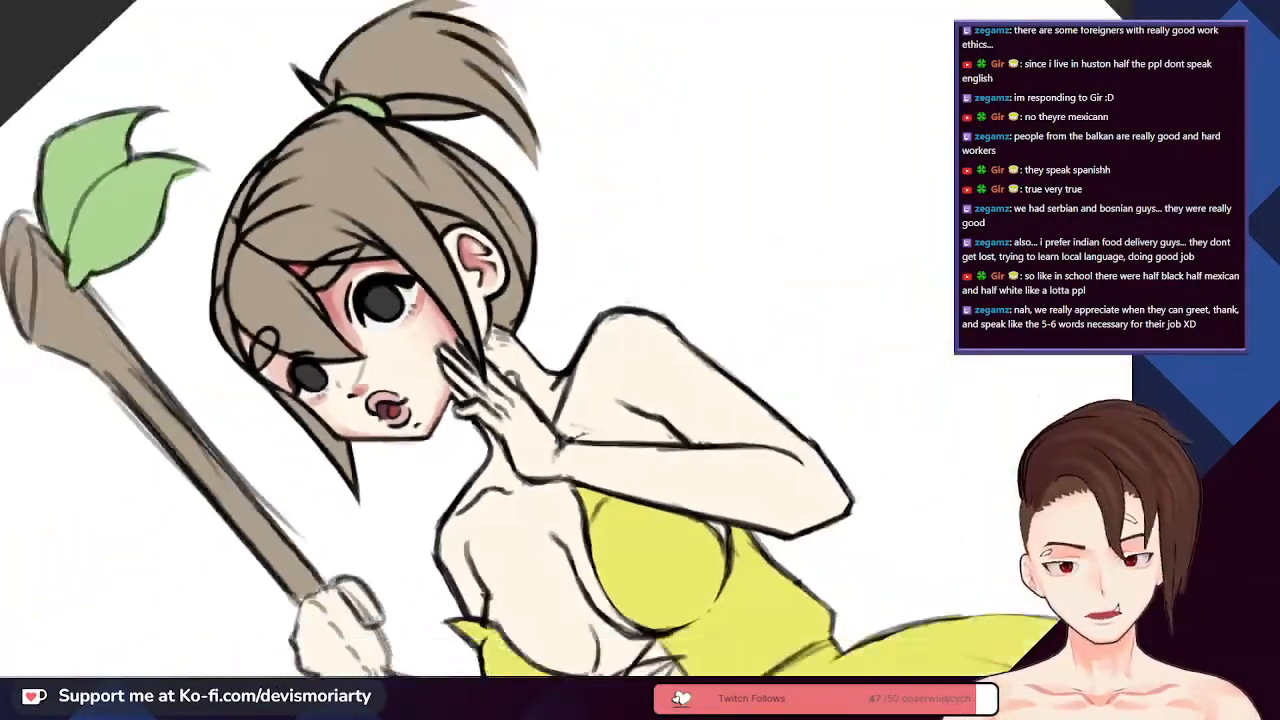
pyautogui.scroll(-2, 516, 514)
pyautogui.scroll(5, 516, 514)
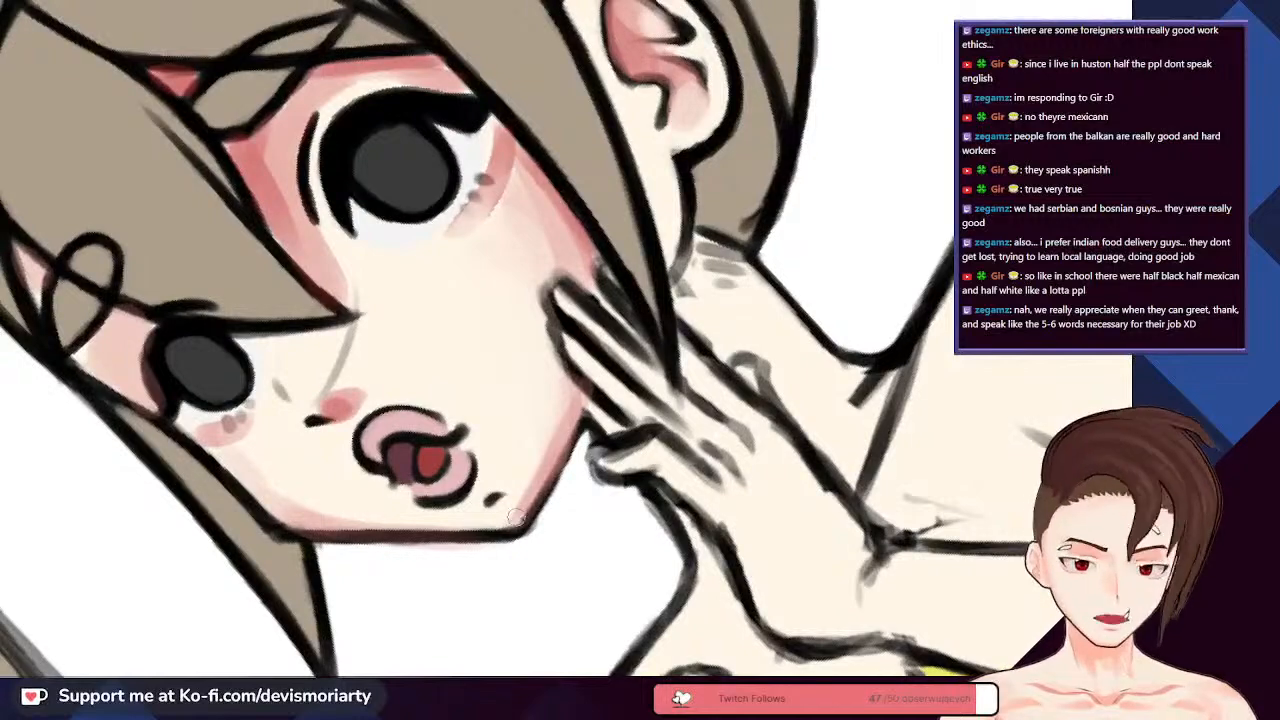
pyautogui.scroll(-3, 514, 516)
pyautogui.scroll(4, 360, 635)
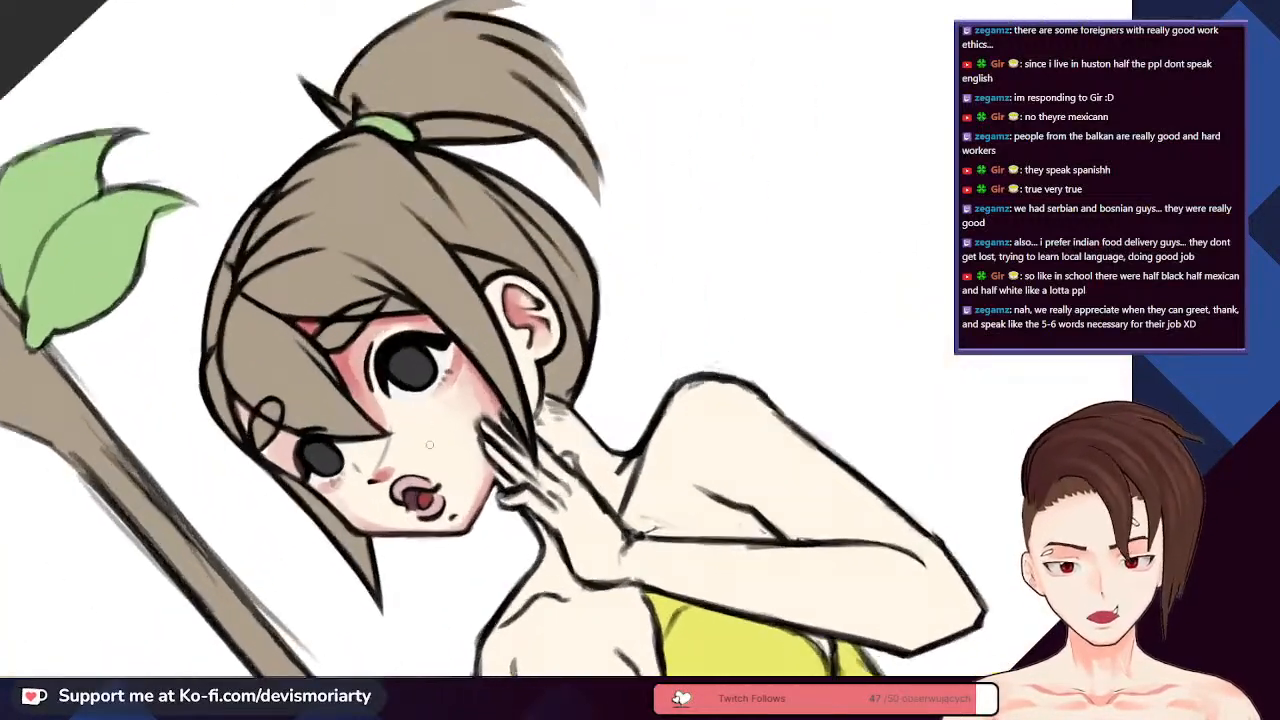
# - Set the canvas upright and blend the pink jaw shadow around the tip of the chin below the mouth
pyautogui.scroll(-3, 241, 490)
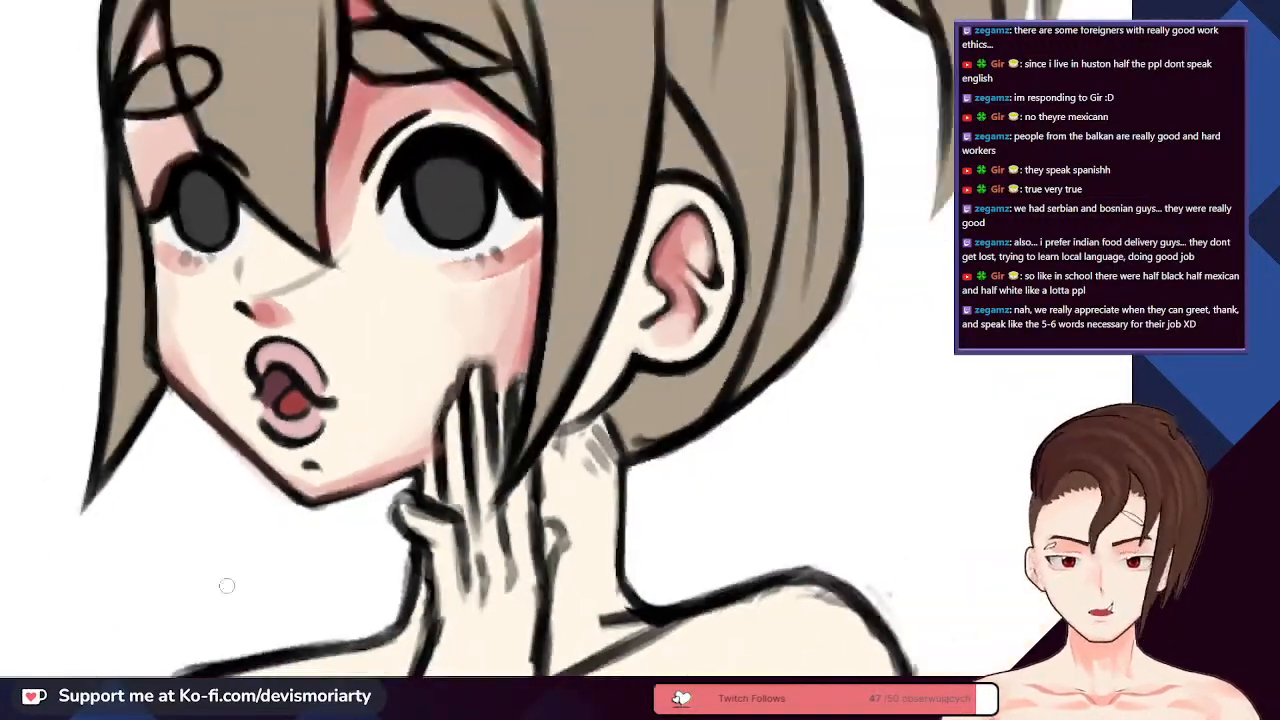
pyautogui.scroll(4, 241, 490)
pyautogui.scroll(-3, 241, 490)
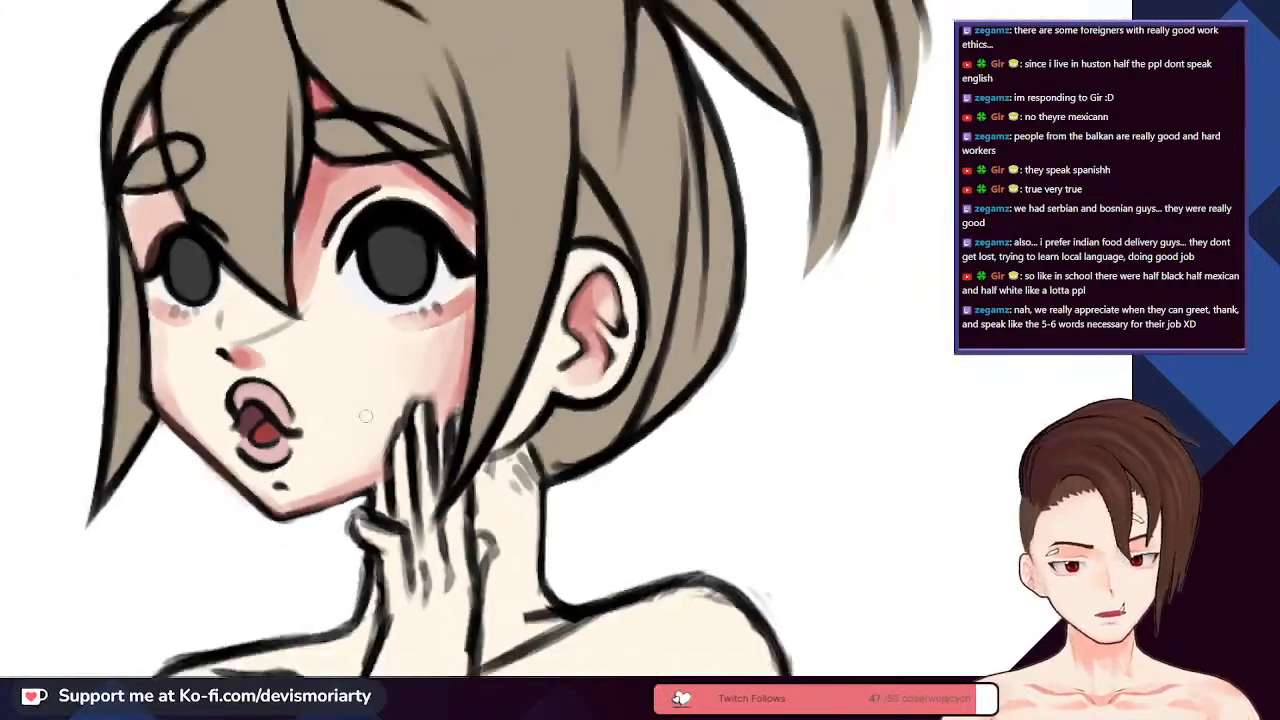
pyautogui.scroll(3, 193, 395)
pyautogui.scroll(-3, 241, 432)
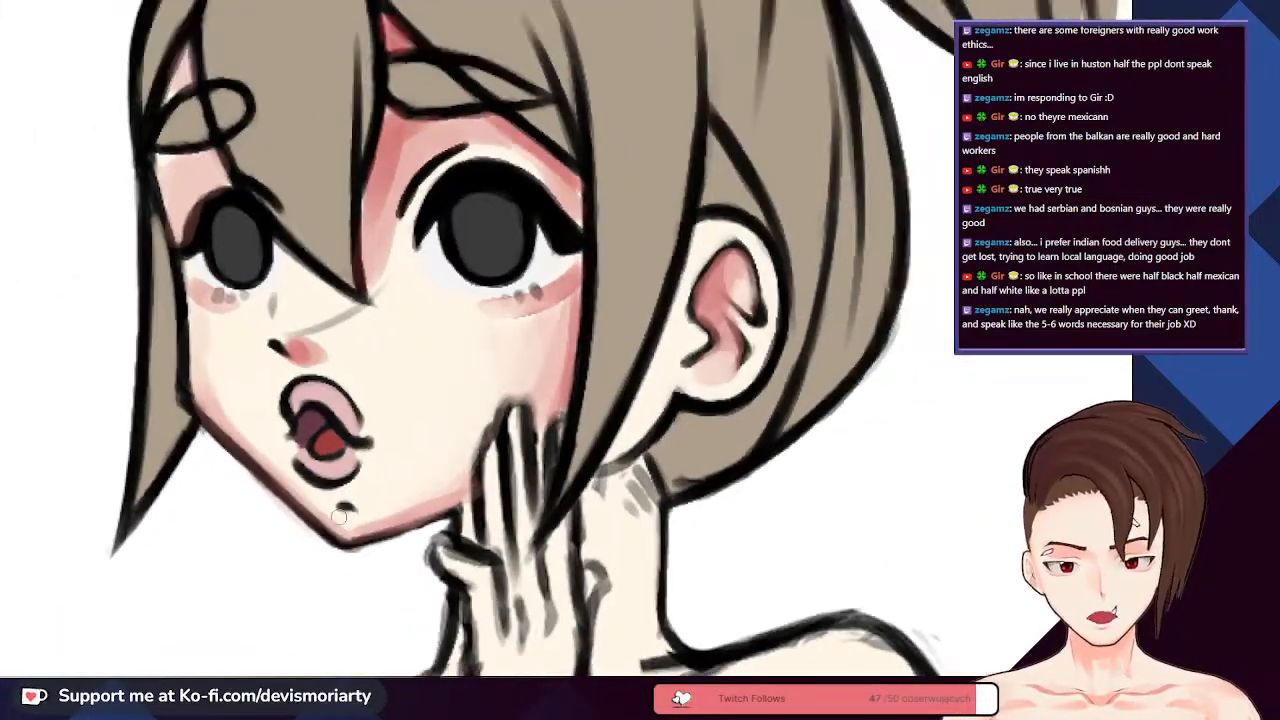
# - Paint a white highlight on the nose bridge between the far eye and the tip of the central hair strand
pyautogui.scroll(3, 244, 208)
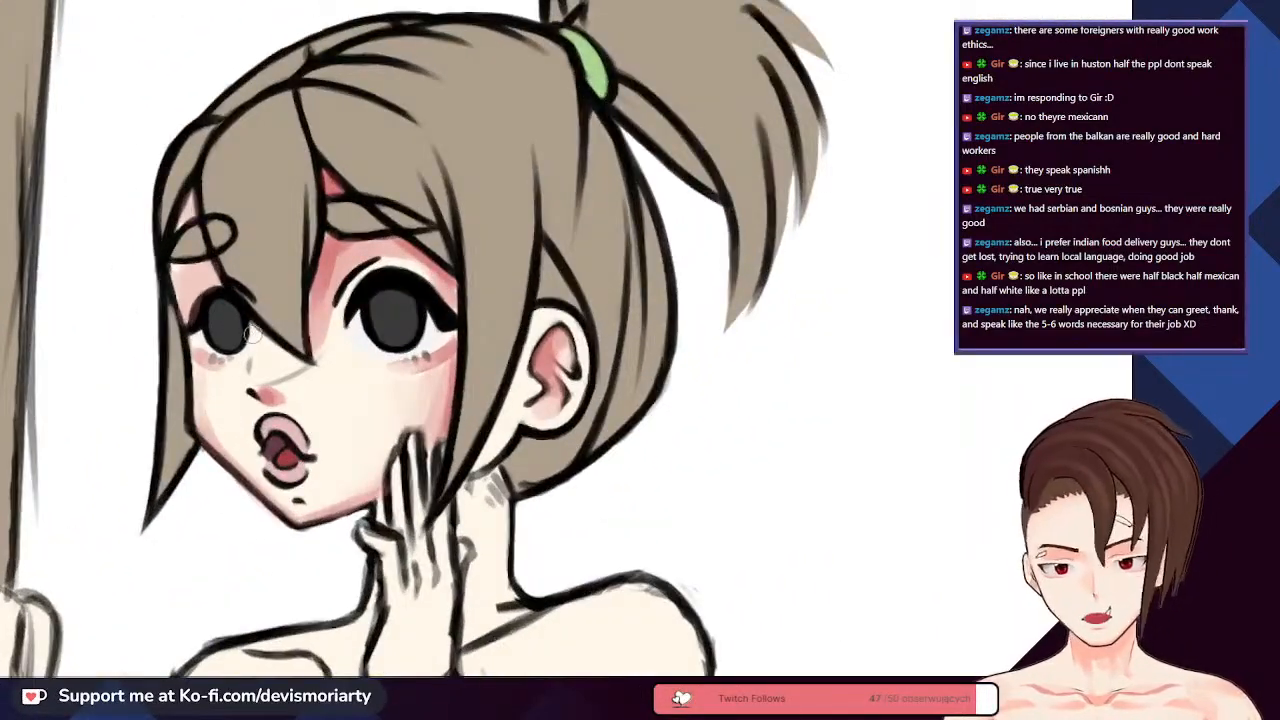
pyautogui.scroll(-3, 252, 335)
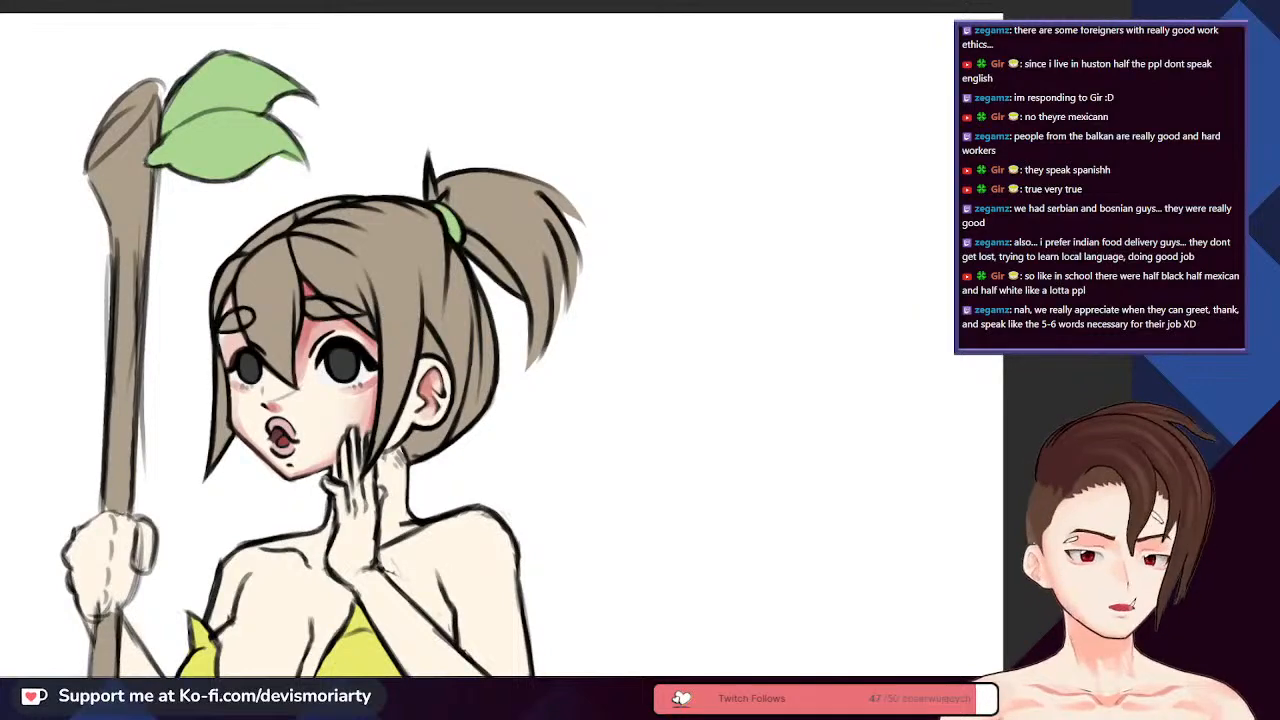
pyautogui.scroll(5, 300, 380)
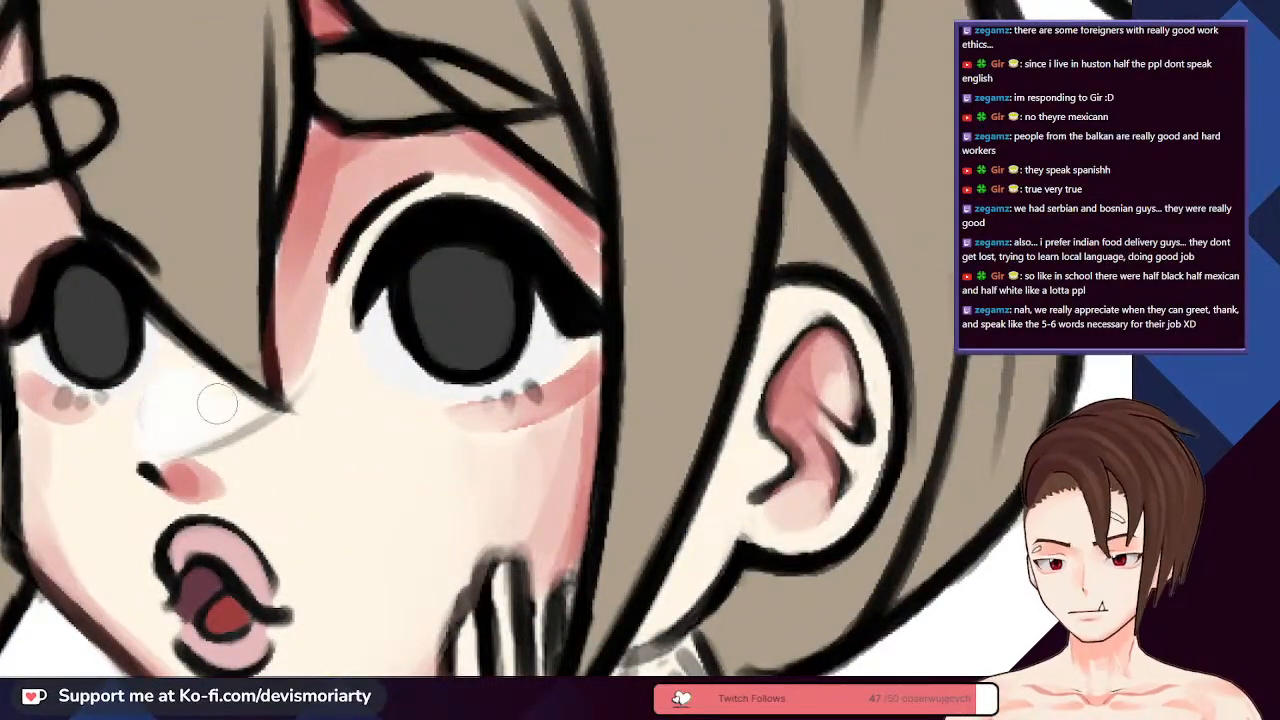
pyautogui.scroll(-4, 221, 413)
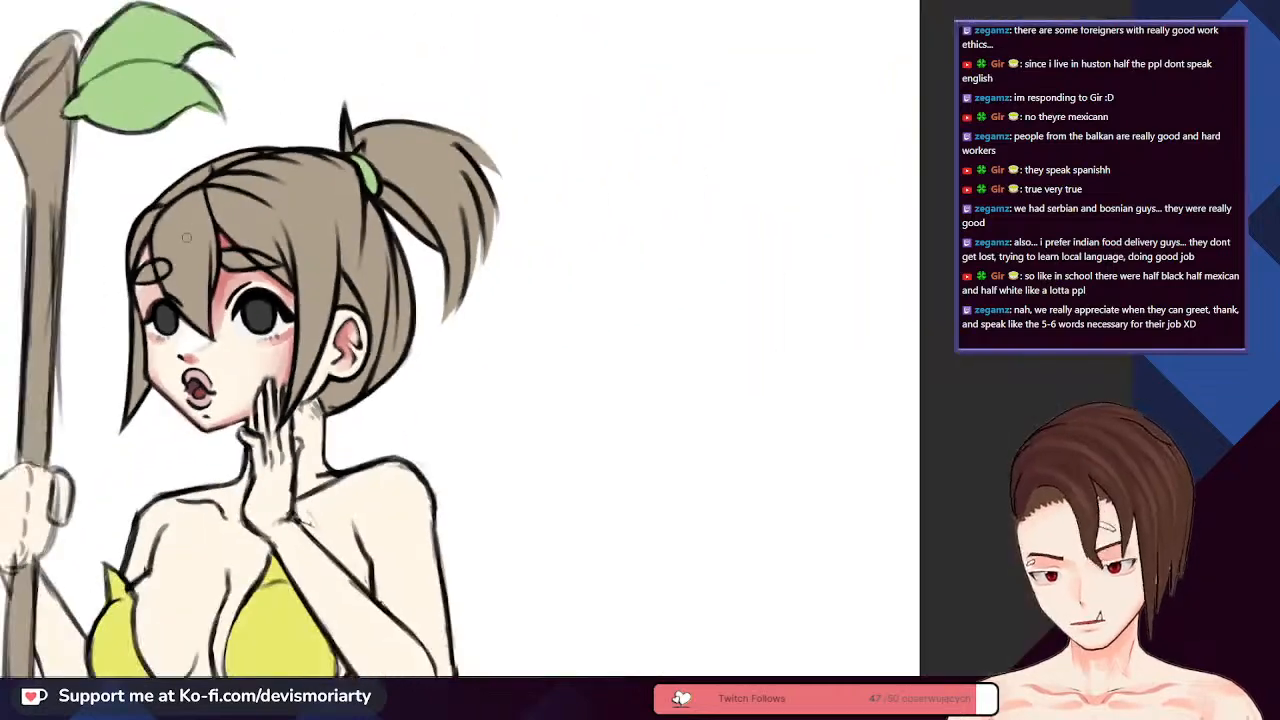
pyautogui.scroll(3, 181, 379)
pyautogui.scroll(-4, 204, 354)
pyautogui.scroll(4, 306, 380)
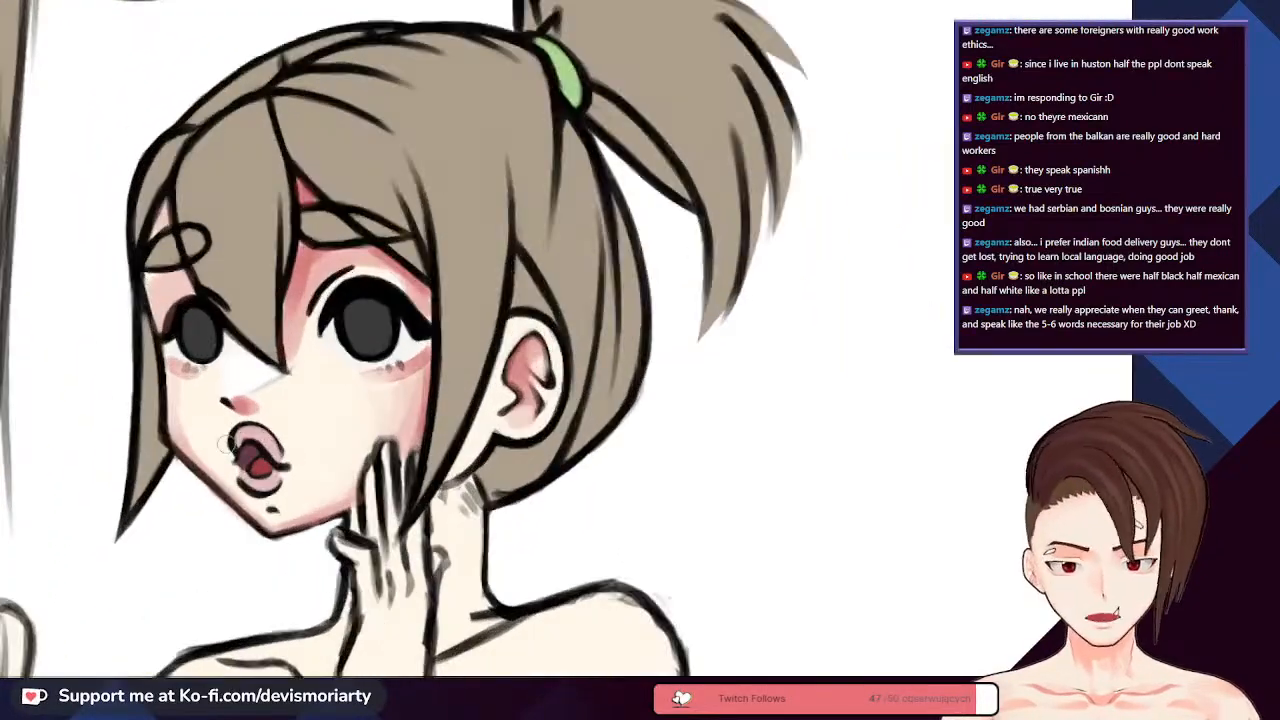
pyautogui.scroll(-1, 348, 393)
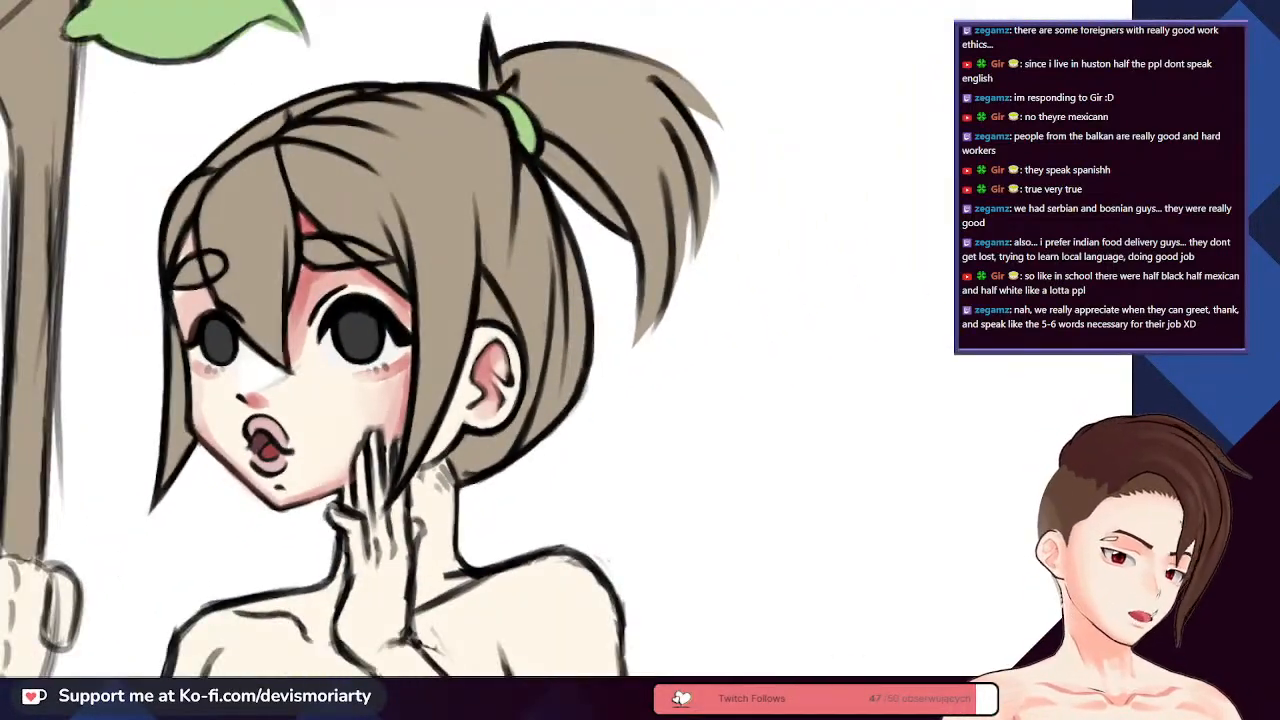
# - Rotate the canvas to tilt the character's face and brush soft pink blush onto the cheek below the larger eye
pyautogui.scroll(-3, 645, 222)
pyautogui.scroll(4, 645, 222)
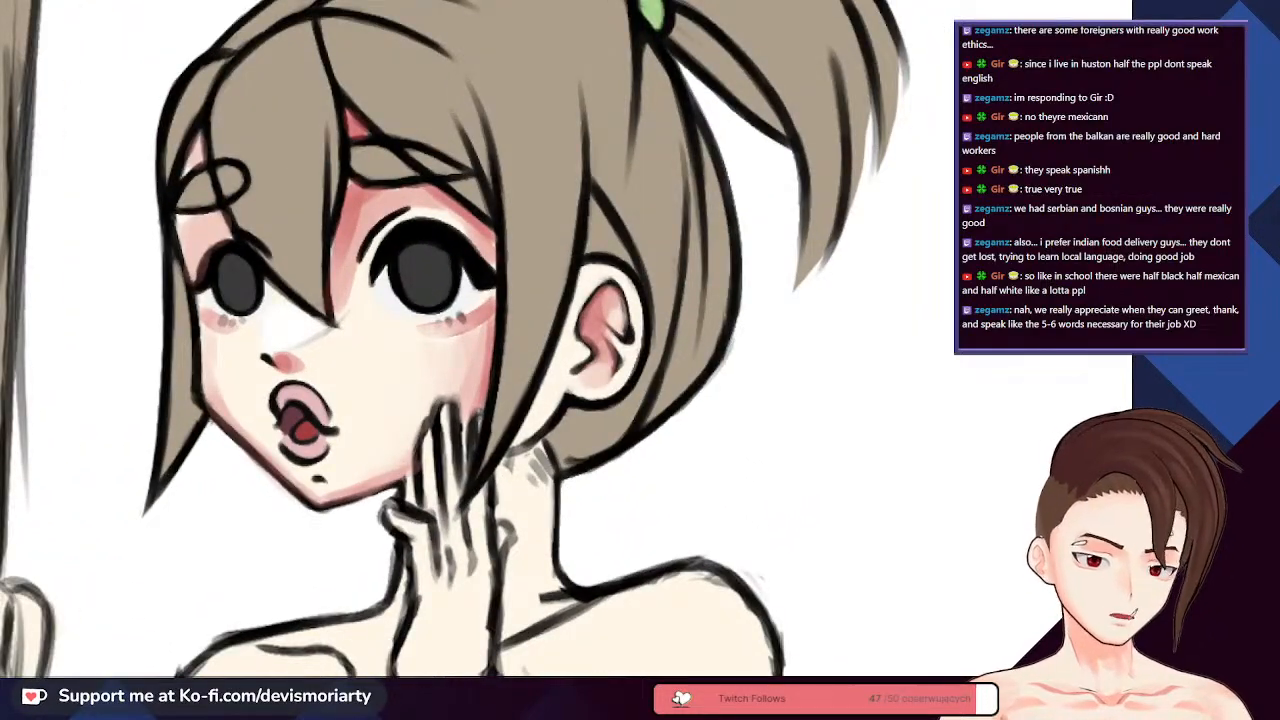
pyautogui.scroll(-3, 149, 660)
pyautogui.scroll(3, 149, 660)
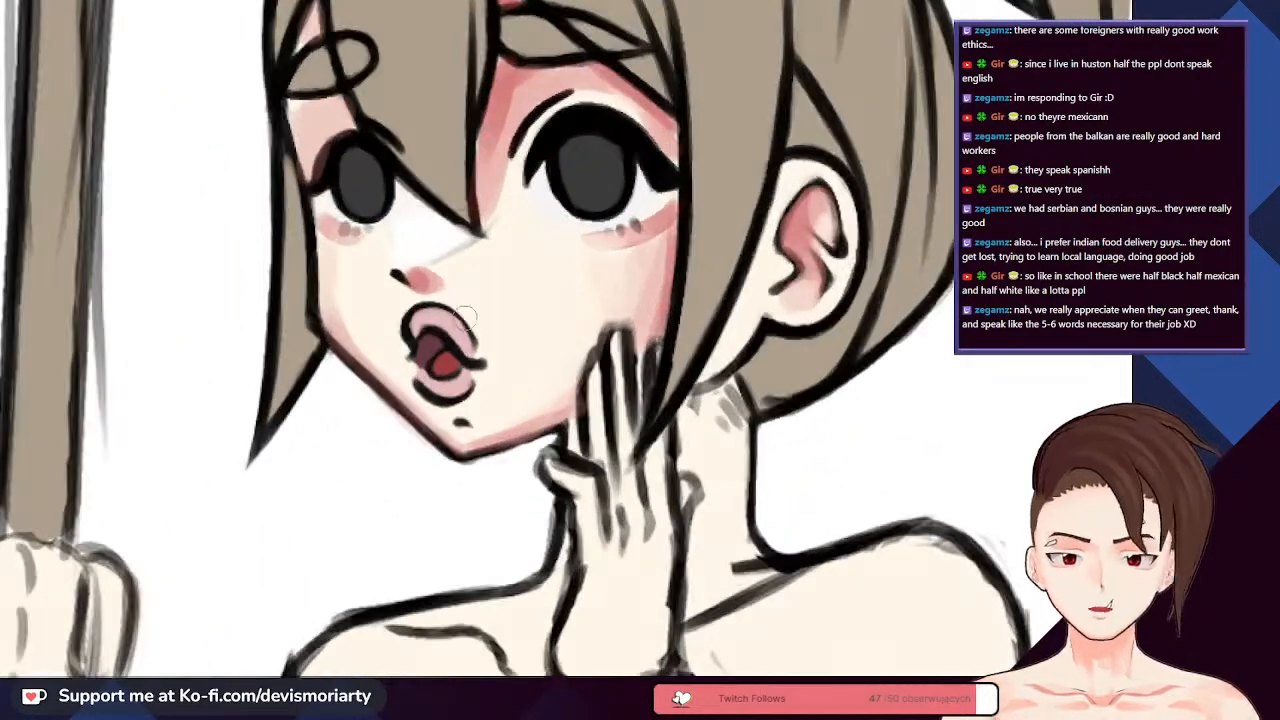
pyautogui.scroll(-2, 149, 660)
pyautogui.moveTo(149, 660); pyautogui.dragTo(500, 630)
pyautogui.scroll(3, 343, 400)
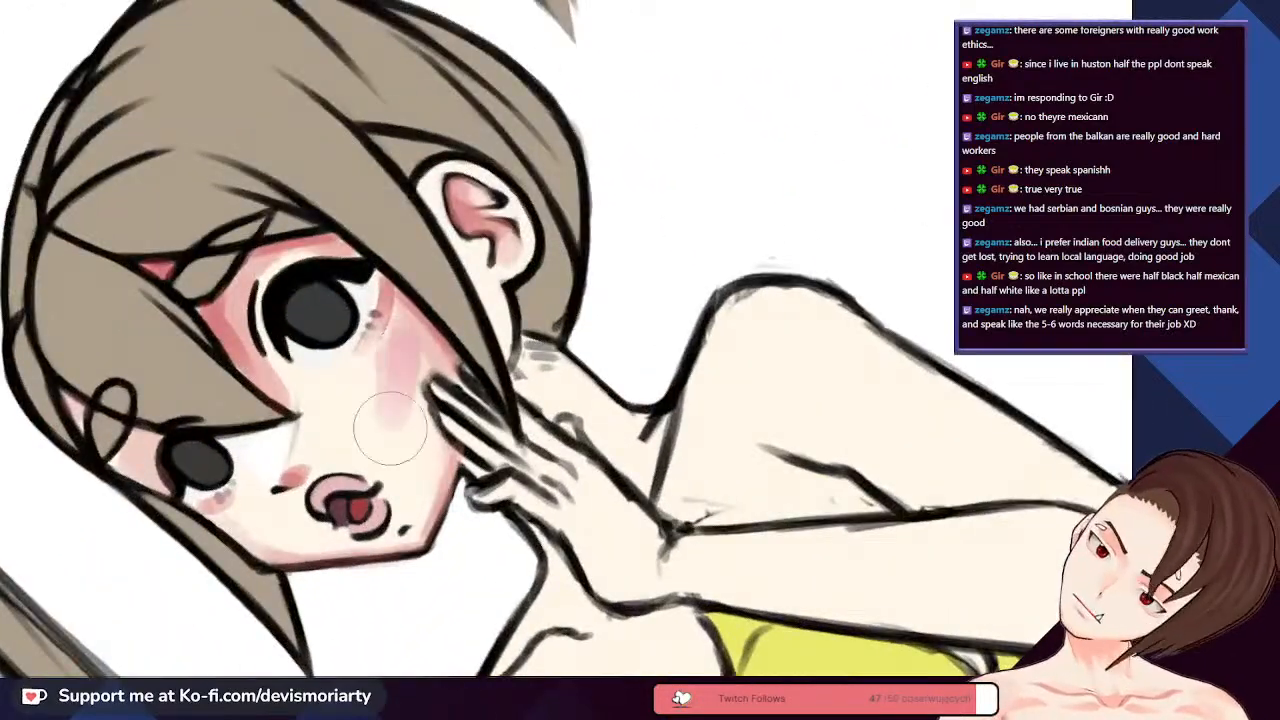
pyautogui.moveTo(325, 430)
pyautogui.mouseDown()
pyautogui.moveTo(380, 445)
pyautogui.moveTo(371, 500)
pyautogui.moveTo(340, 445)
pyautogui.mouseUp()
pyautogui.scroll(-2, 262, 555)
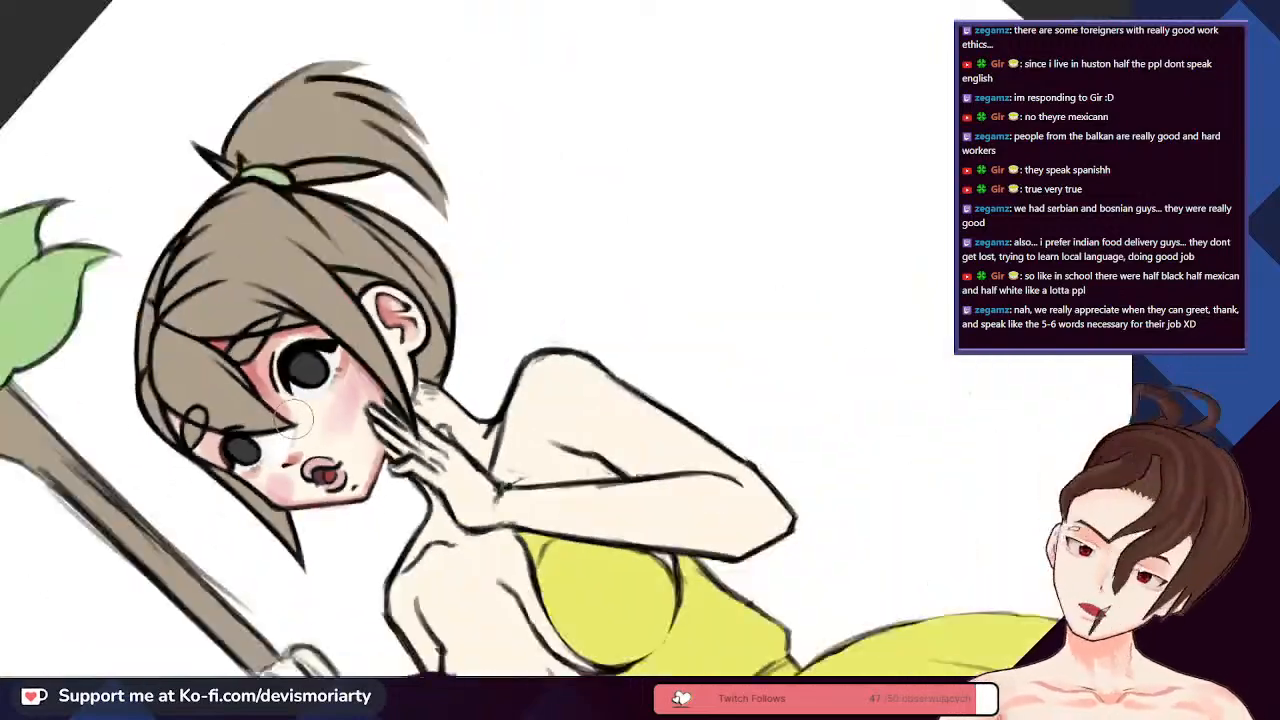
# - Deepen the red shadow along the edge of the bangs beside the larger eye's inner corner
pyautogui.scroll(5, 300, 352)
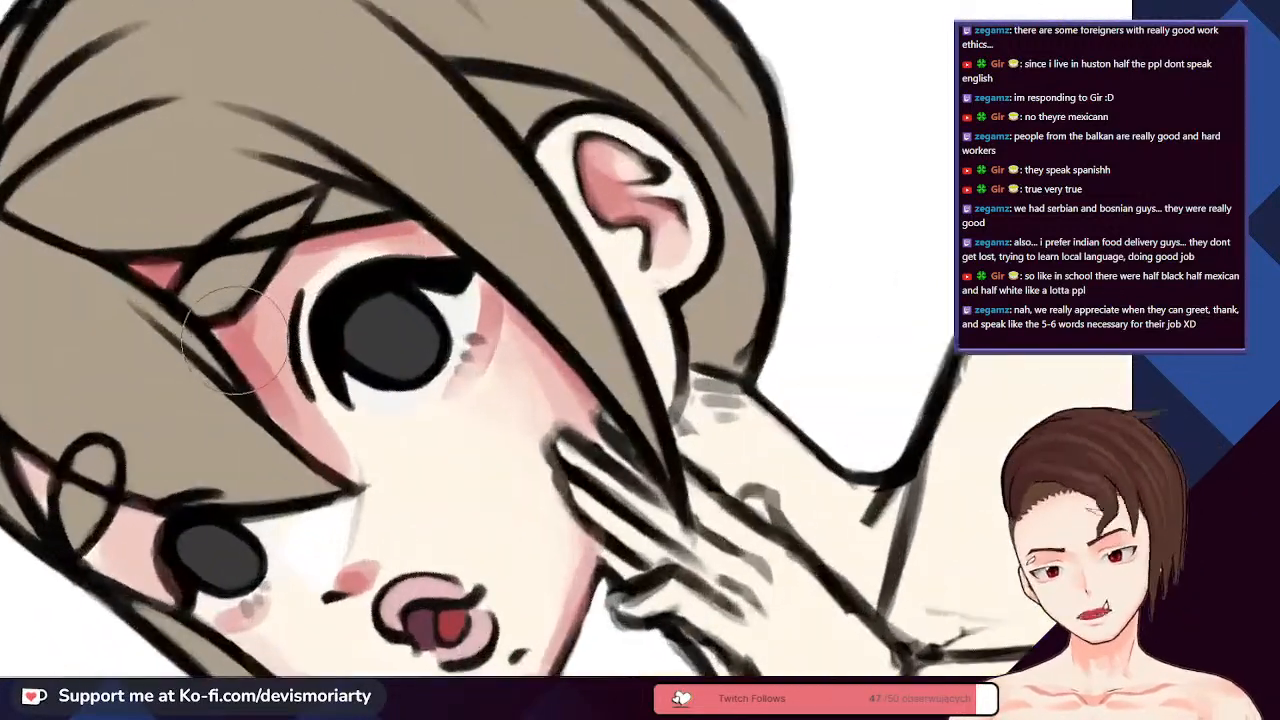
pyautogui.scroll(-3, 125, 225)
pyautogui.scroll(1, 292, 64)
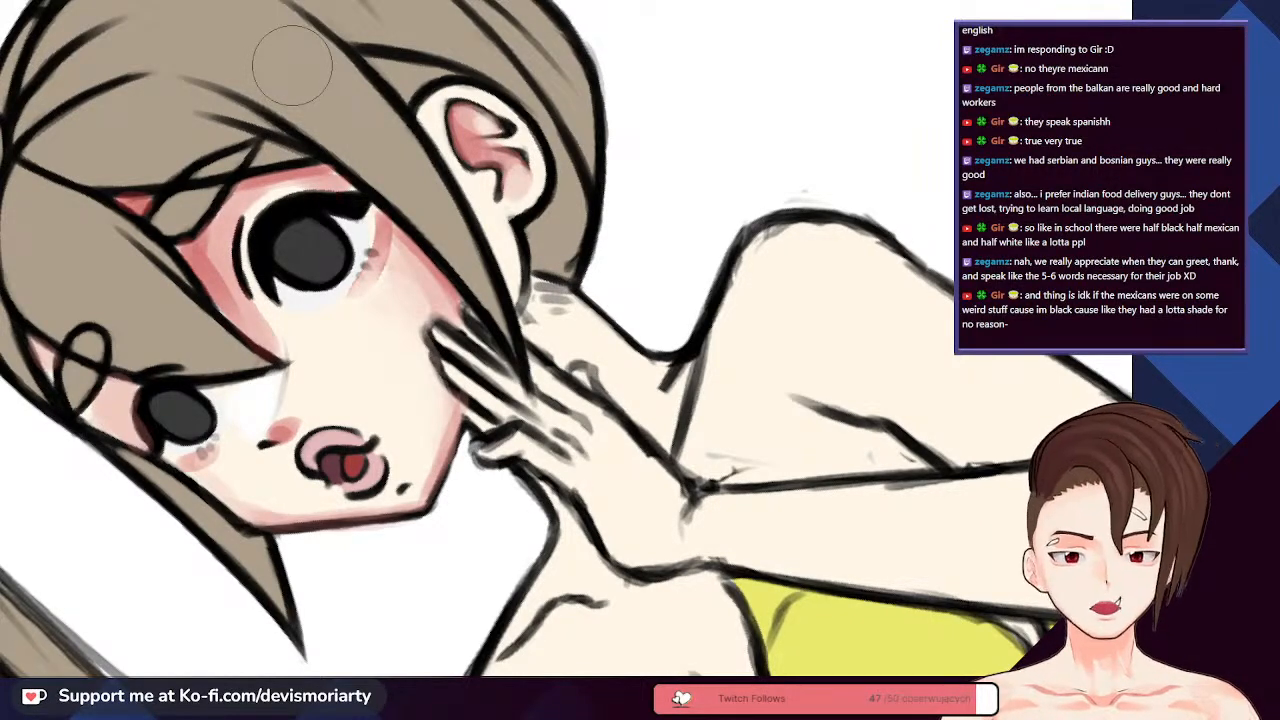
pyautogui.scroll(-2, 292, 65)
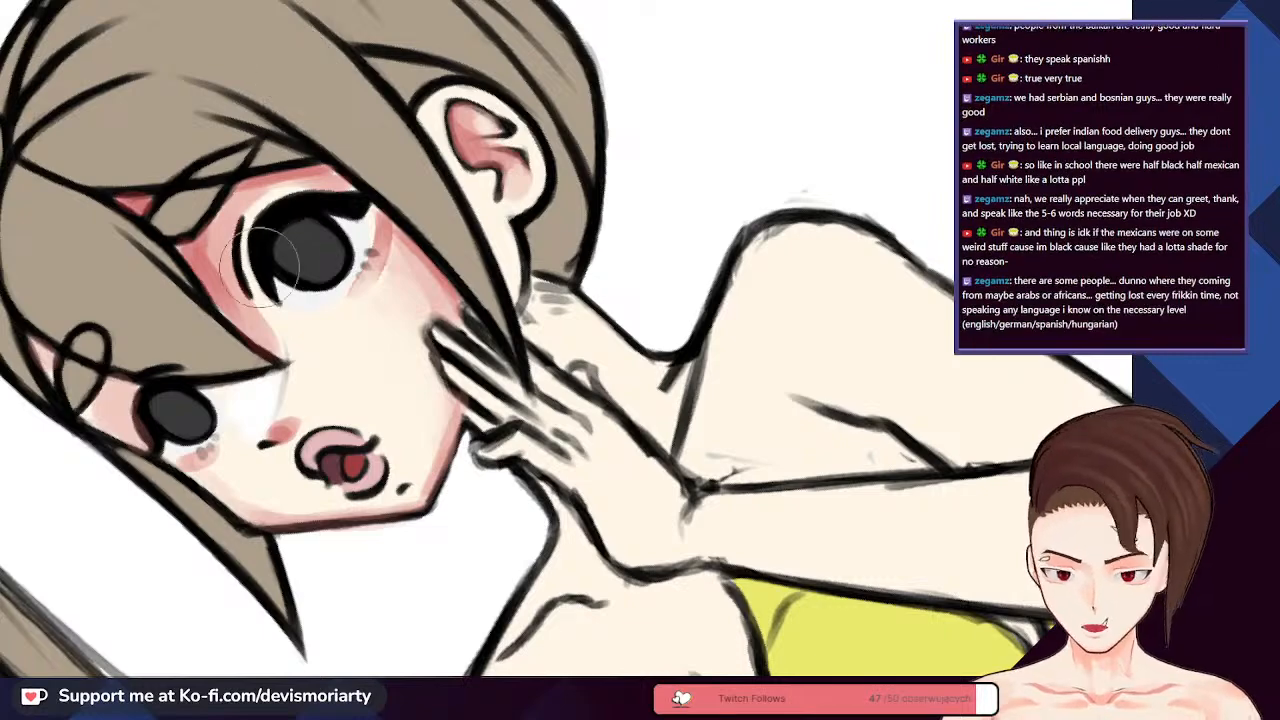
pyautogui.scroll(5, 200, 110)
pyautogui.scroll(-4, 165, 160)
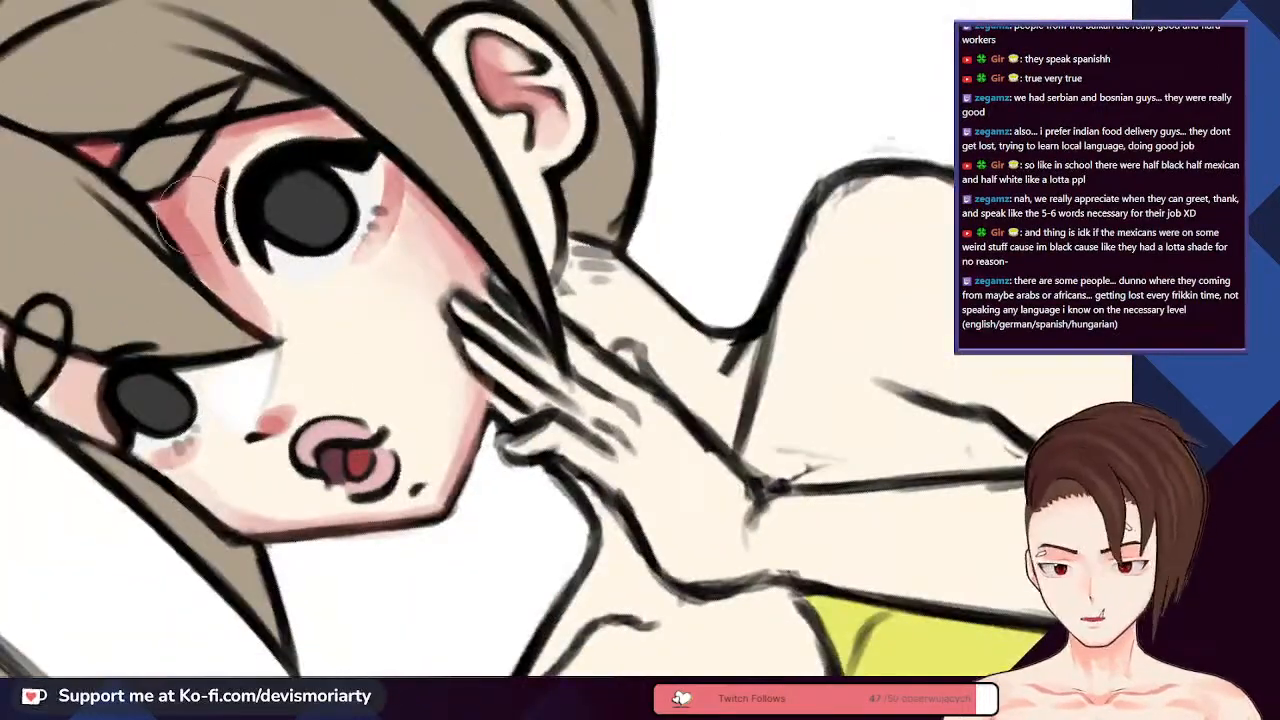
pyautogui.scroll(1, 170, 215)
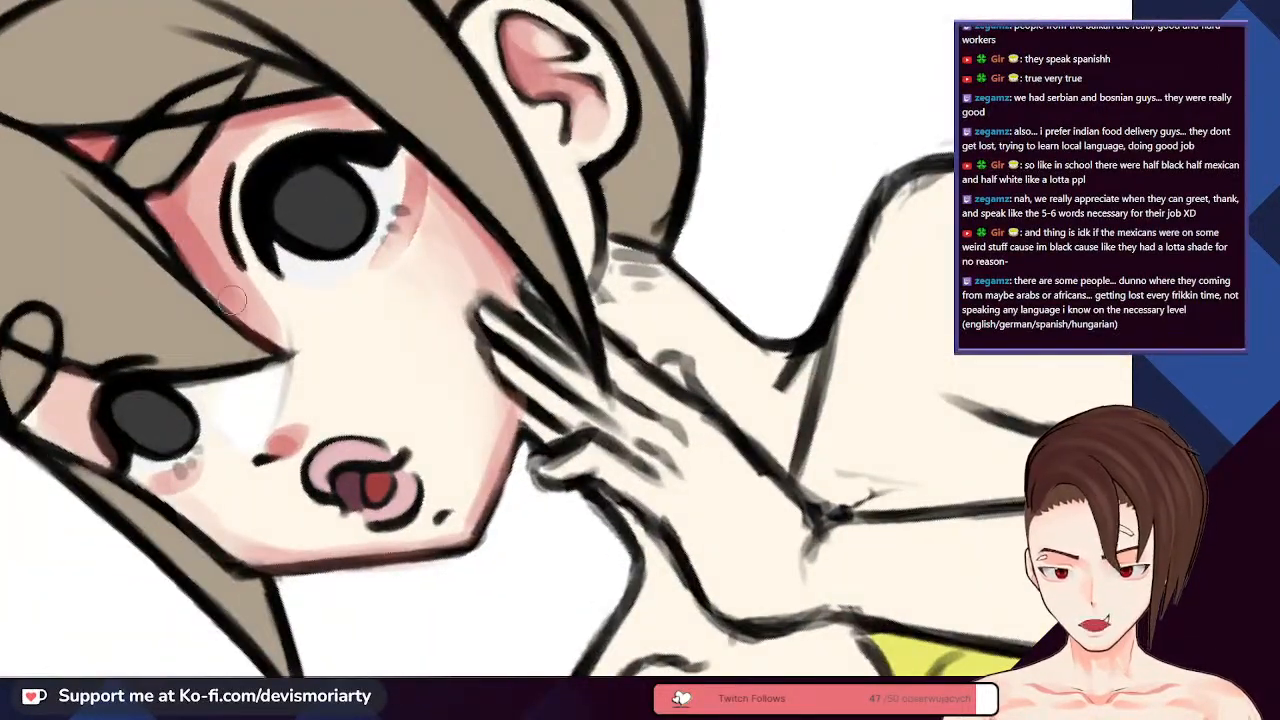
pyautogui.scroll(-5, 183, 233)
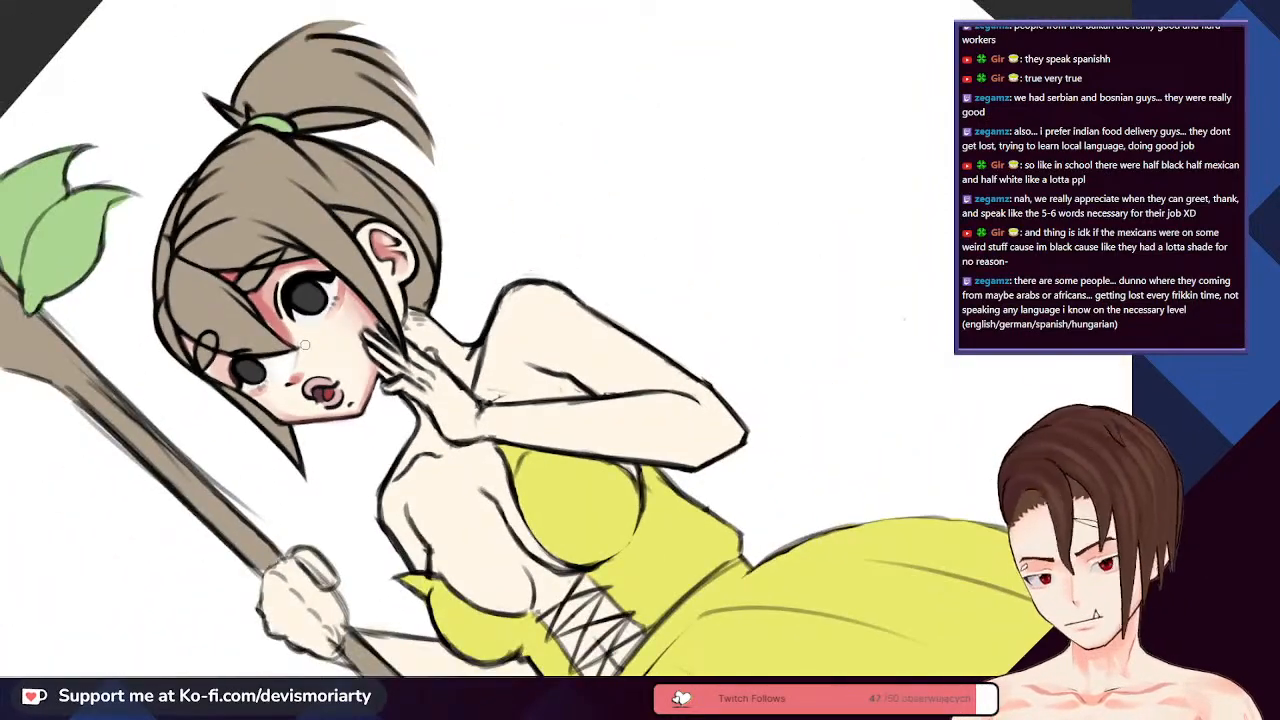
# - Examine the skin shading around the eyes, ear and cheek both close up and at full-figure distance
pyautogui.scroll(5, 305, 345)
pyautogui.scroll(-2, 305, 345)
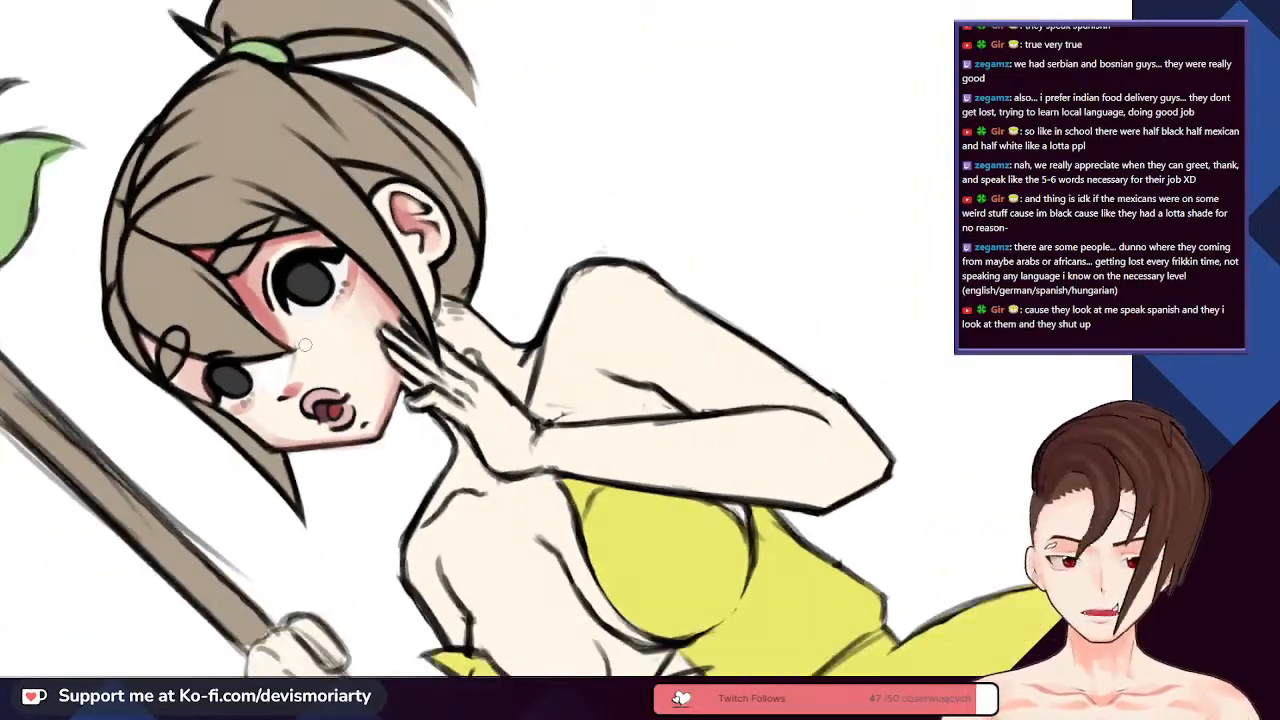
pyautogui.scroll(2, 305, 345)
pyautogui.scroll(-3, 369, 223)
pyautogui.scroll(4, 369, 250)
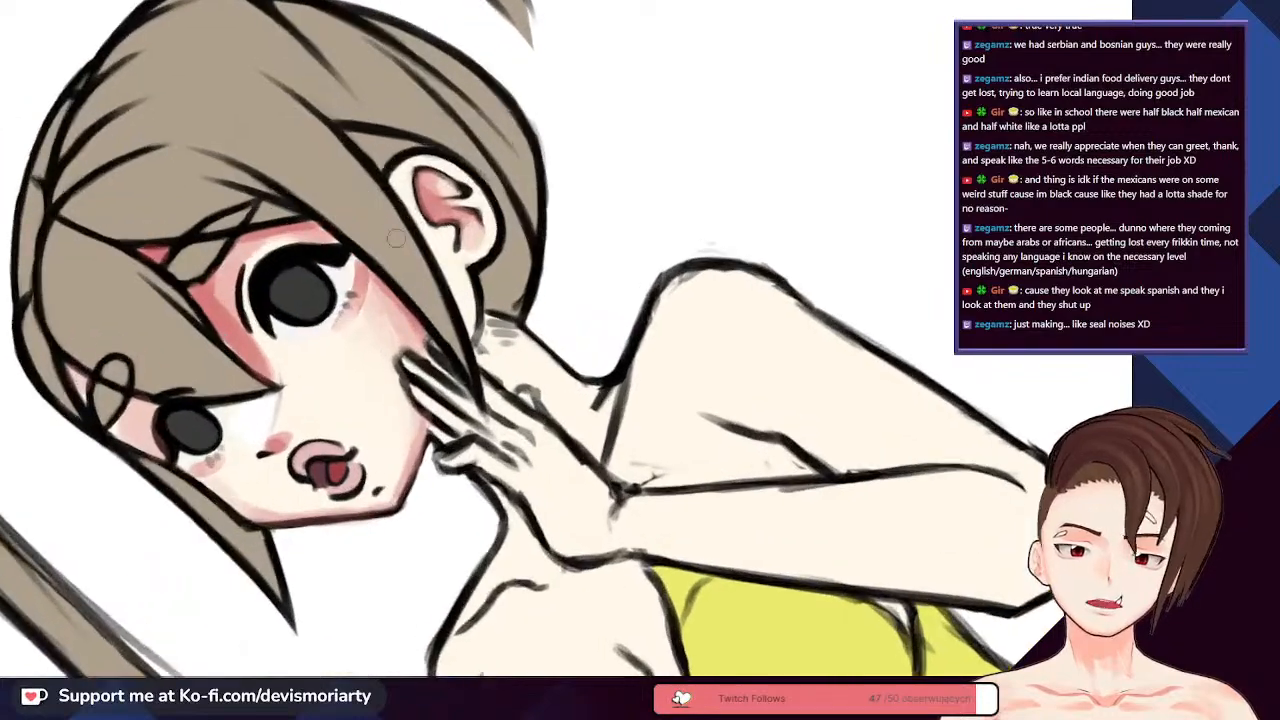
pyautogui.scroll(-1, 400, 240)
pyautogui.scroll(1, 440, 237)
pyautogui.scroll(-2, 440, 370)
pyautogui.scroll(3, 440, 370)
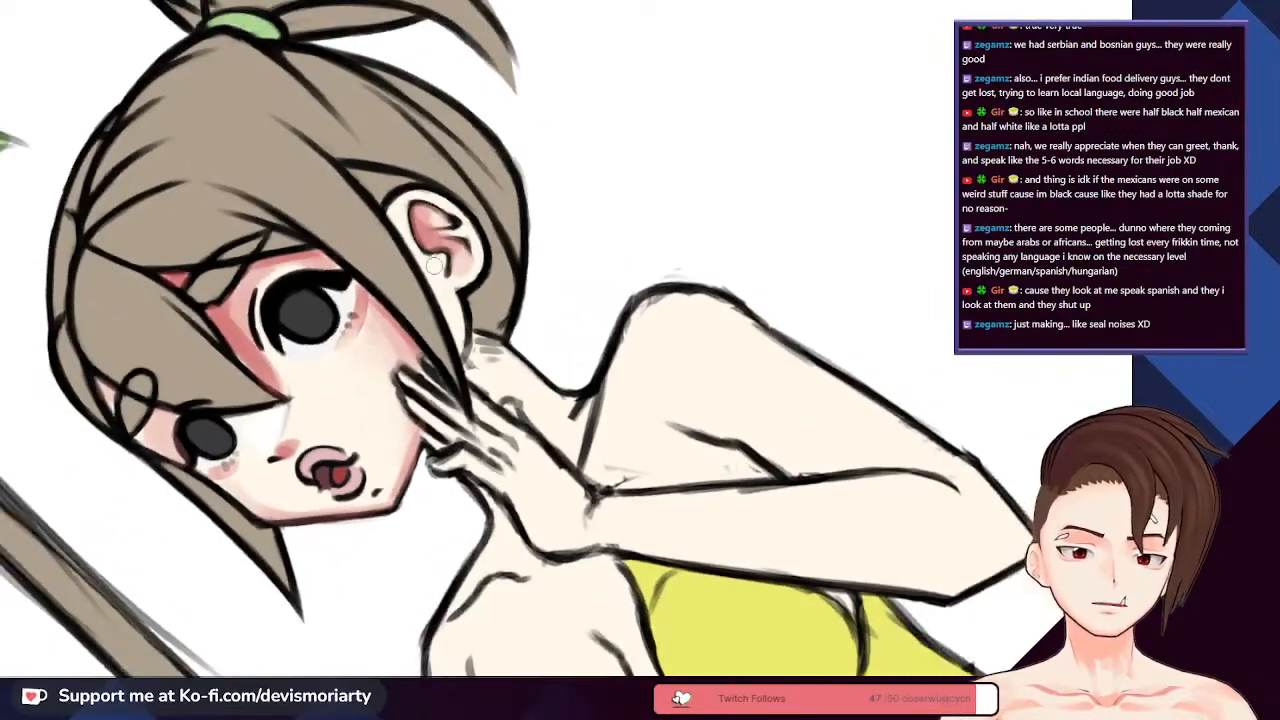
pyautogui.scroll(-2, 442, 371)
pyautogui.scroll(2, 442, 370)
pyautogui.scroll(-1, 445, 371)
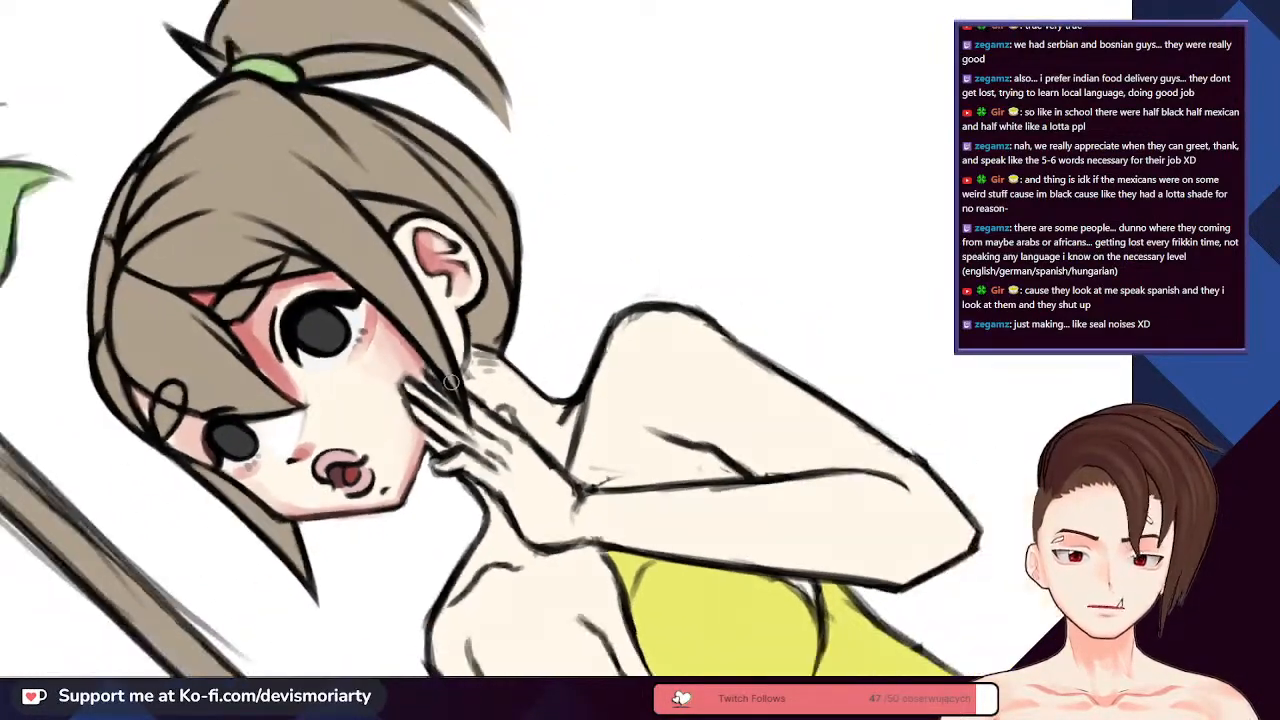
pyautogui.scroll(3, 450, 373)
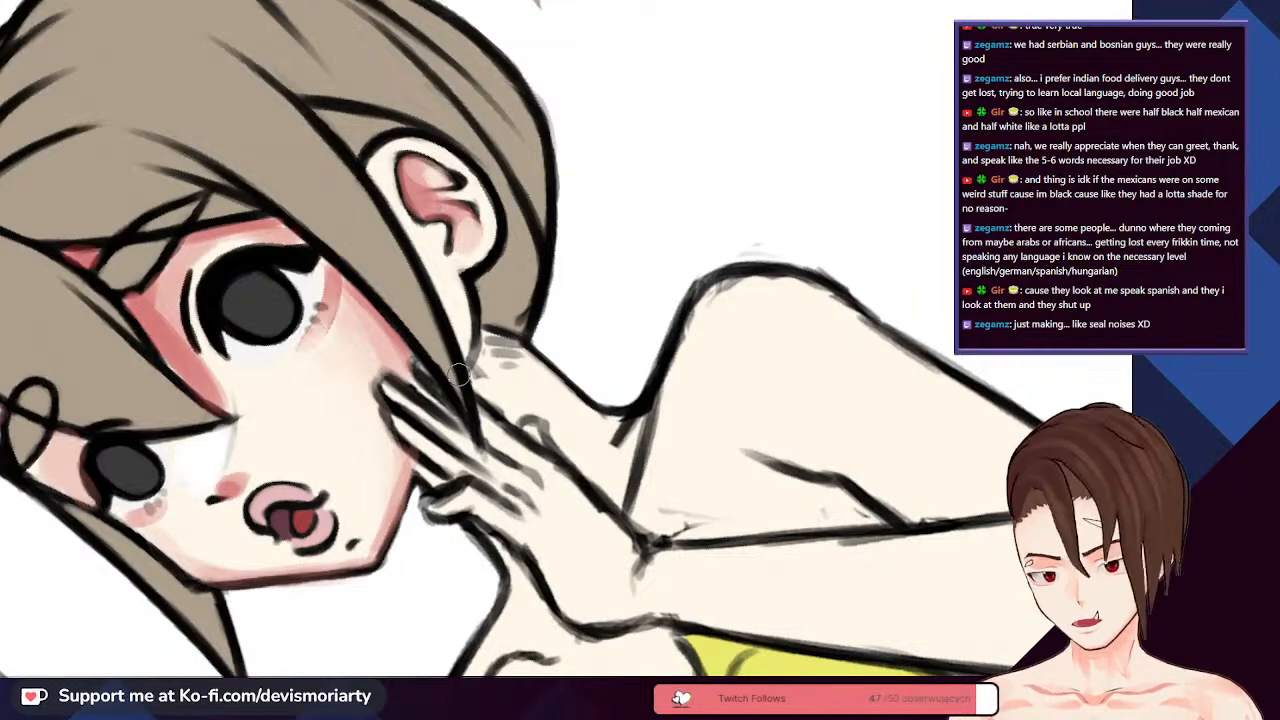
pyautogui.scroll(4, 458, 373)
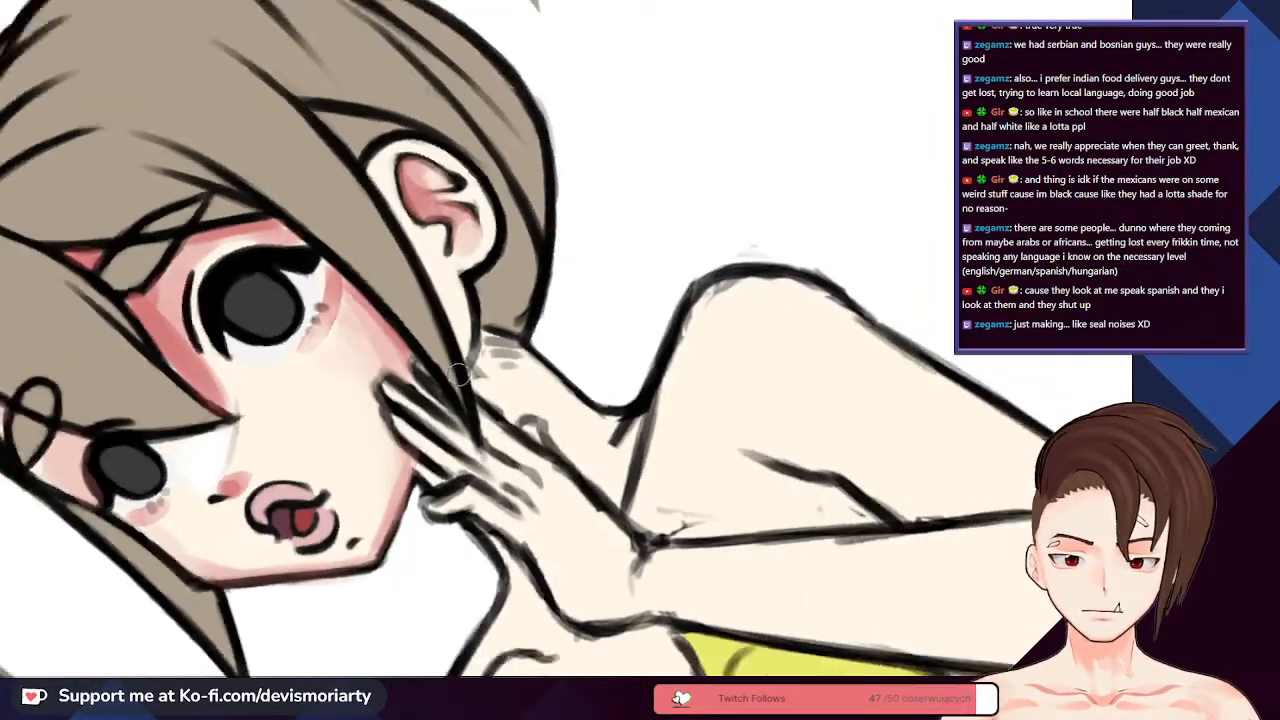
pyautogui.scroll(-5, 459, 374)
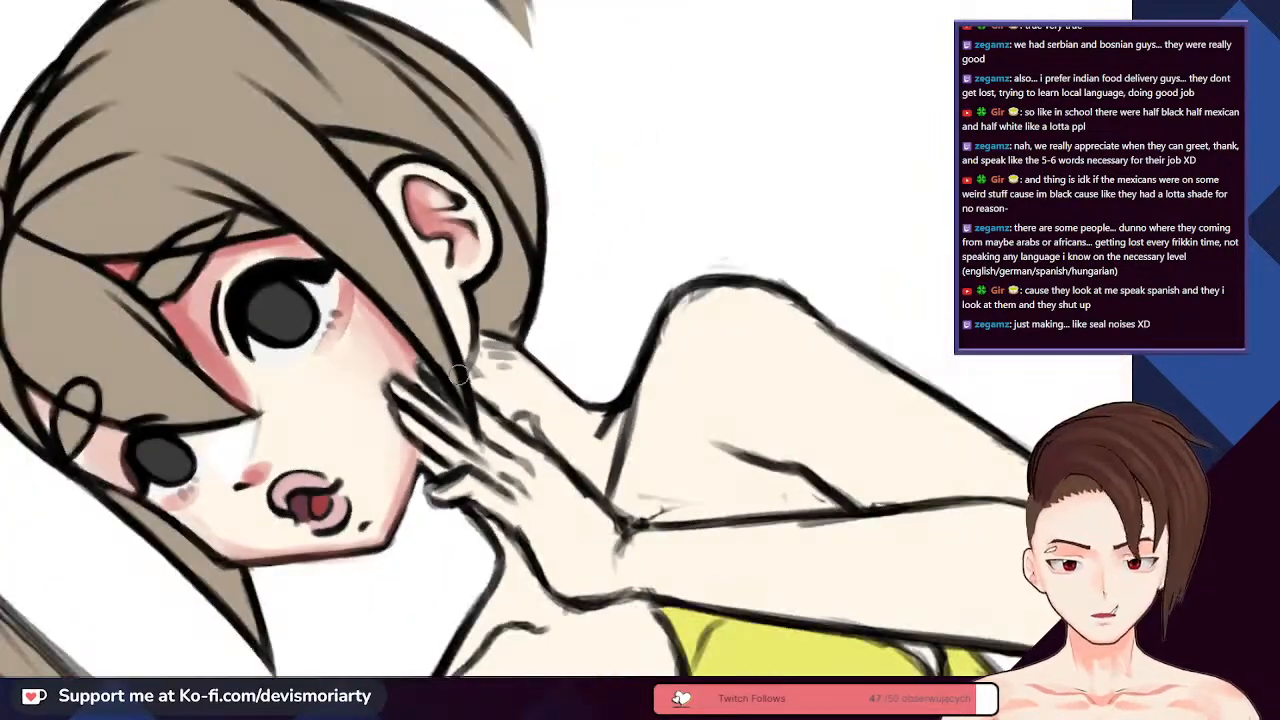
pyautogui.scroll(3, 460, 374)
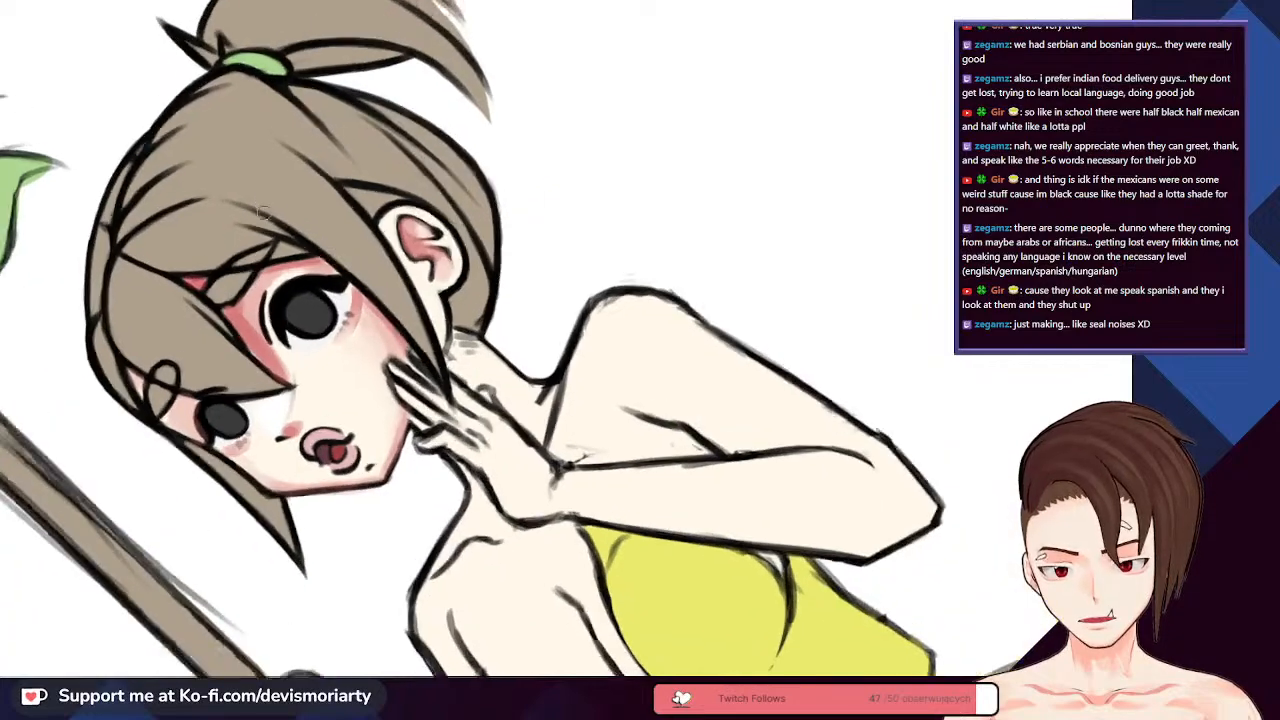
pyautogui.scroll(1, 441, 251)
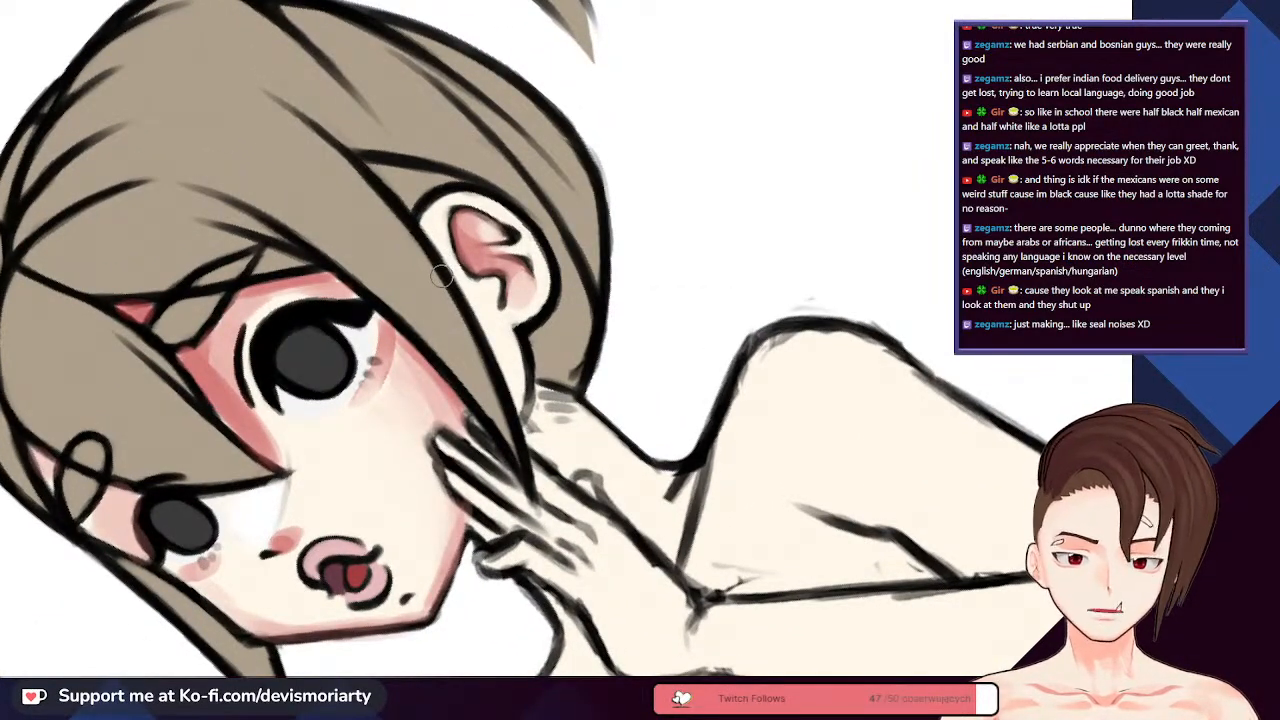
pyautogui.scroll(-2, 441, 276)
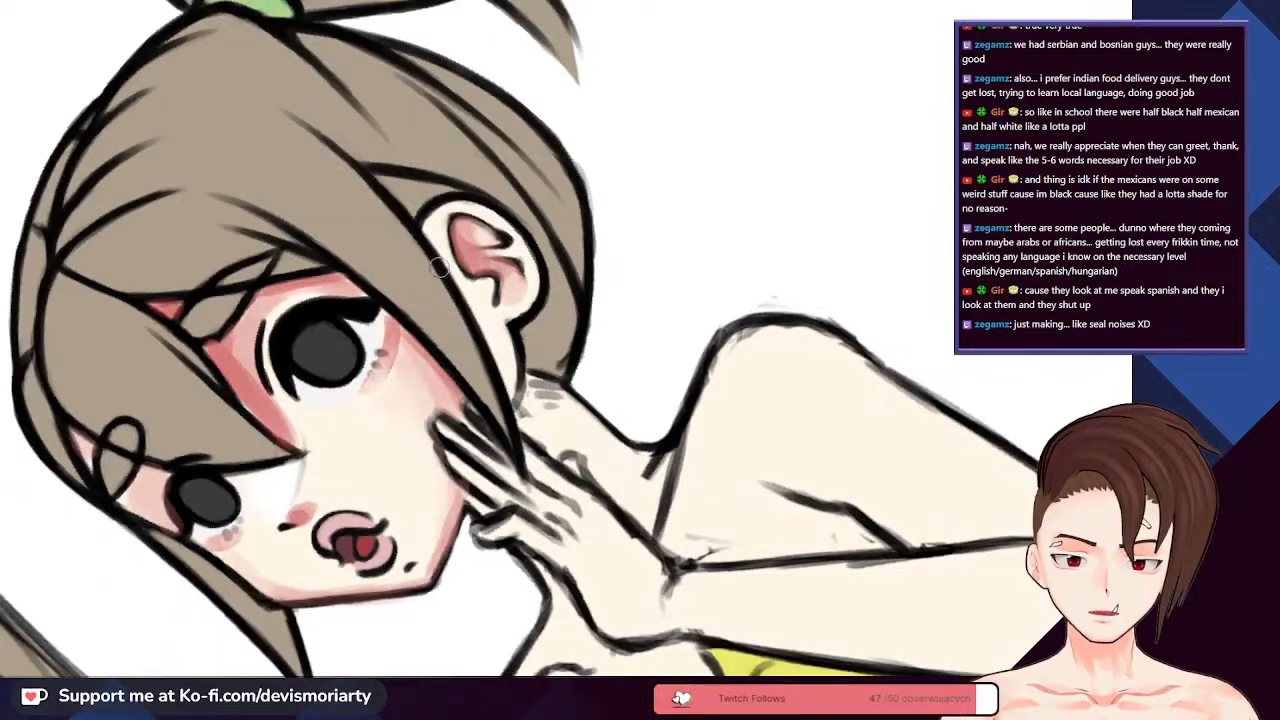
pyautogui.scroll(3, 430, 260)
pyautogui.scroll(2, 428, 258)
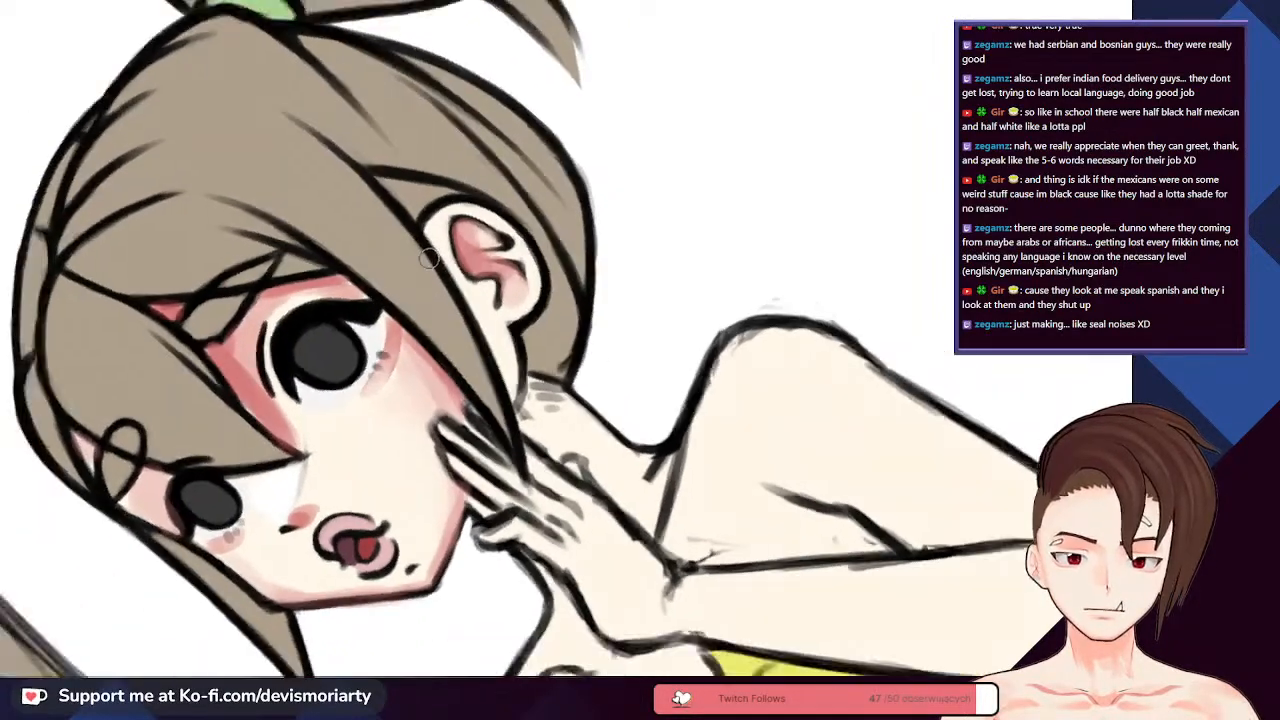
pyautogui.scroll(-4, 430, 262)
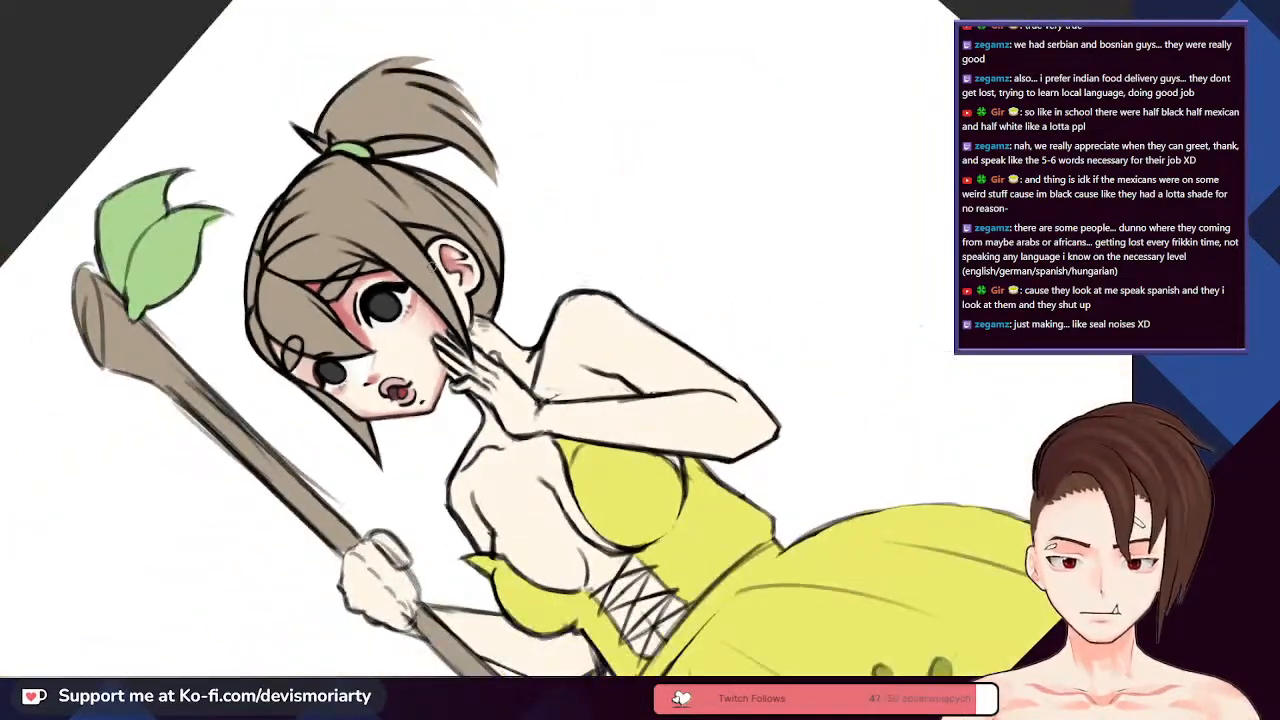
# - Paint pink shadow strokes on the cheek between the larger eye's outer corner and the side lock of hair
pyautogui.scroll(5, 430, 330)
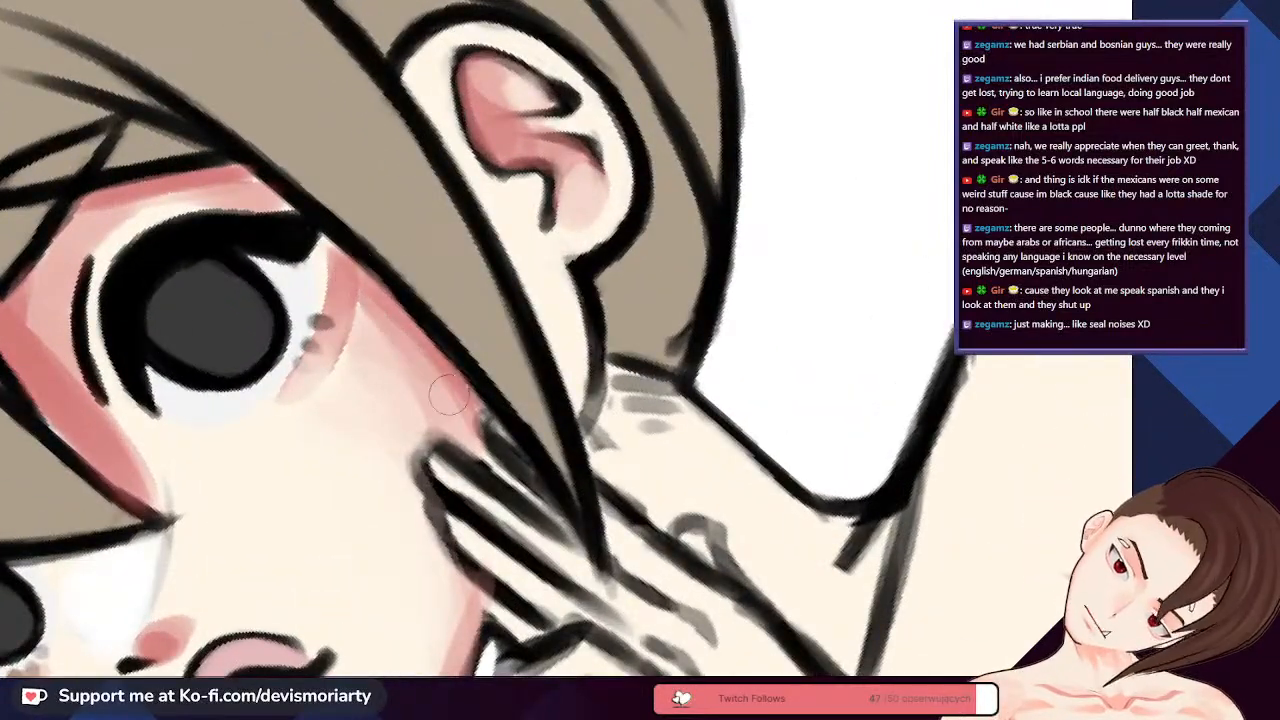
pyautogui.moveTo(347, 283)
pyautogui.mouseDown()
pyautogui.moveTo(400, 380)
pyautogui.moveTo(345, 330)
pyautogui.moveTo(371, 394)
pyautogui.moveTo(317, 449)
pyautogui.mouseUp()
pyautogui.moveTo(365, 485)
pyautogui.mouseDown()
pyautogui.moveTo(383, 391)
pyautogui.moveTo(397, 448)
pyautogui.moveTo(364, 327)
pyautogui.moveTo(406, 350)
pyautogui.moveTo(408, 336)
pyautogui.moveTo(340, 268)
pyautogui.mouseUp()
pyautogui.moveTo(450, 375)
pyautogui.mouseDown()
pyautogui.moveTo(353, 293)
pyautogui.moveTo(453, 405)
pyautogui.moveTo(481, 465)
pyautogui.moveTo(433, 408)
pyautogui.moveTo(445, 459)
pyautogui.moveTo(427, 500)
pyautogui.moveTo(376, 405)
pyautogui.moveTo(343, 477)
pyautogui.moveTo(350, 365)
pyautogui.mouseUp()
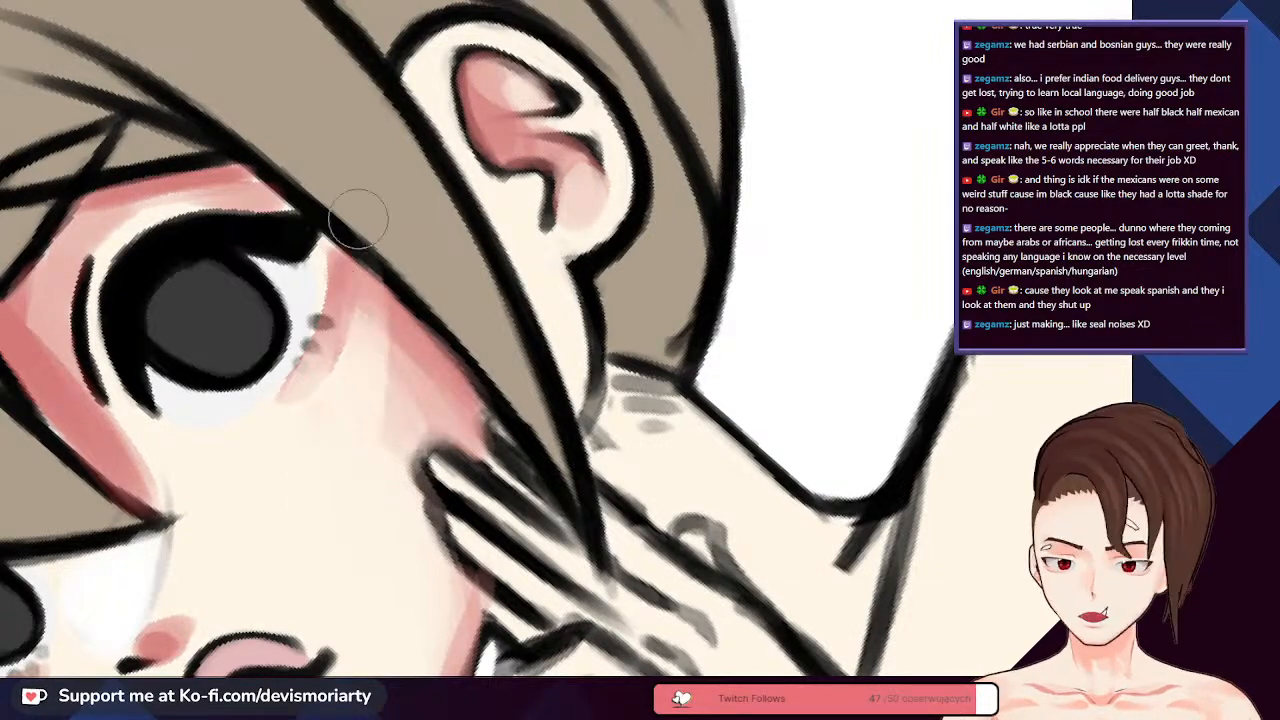
pyautogui.scroll(-4, 375, 208)
pyautogui.scroll(3, 350, 278)
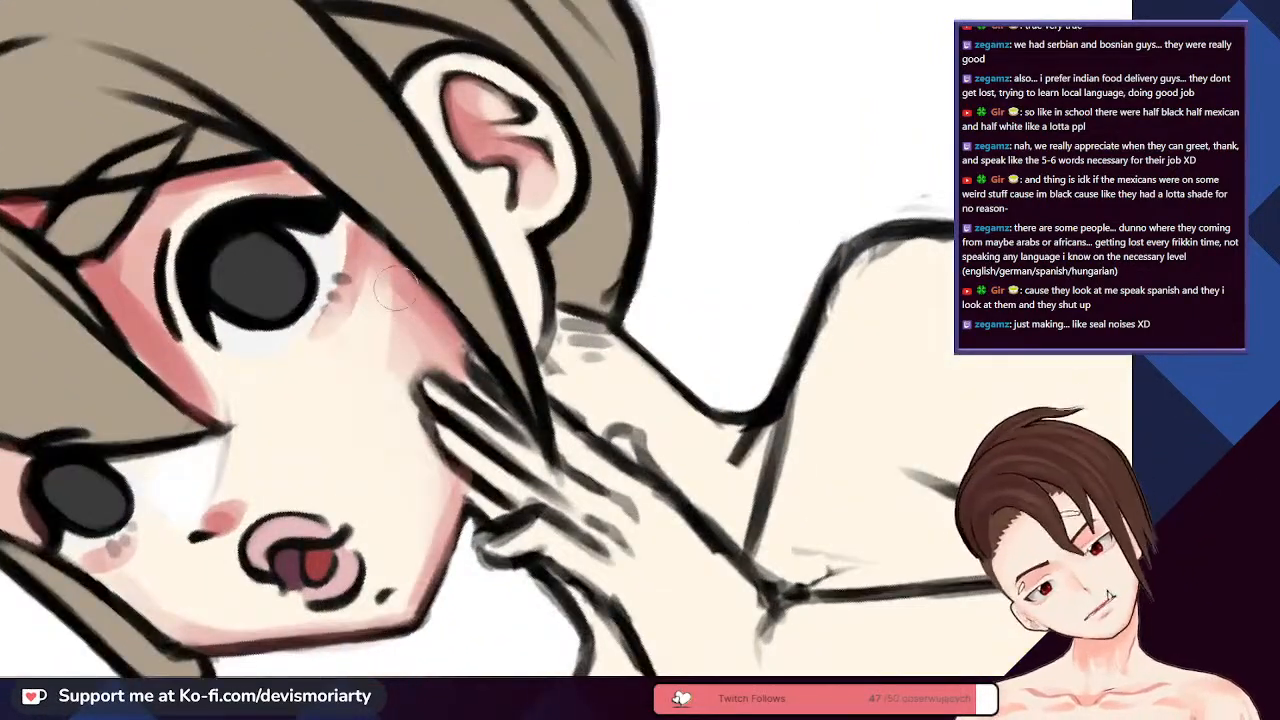
# - Build up the cheek's red shadow along the side lock of hair down to the fingertips
pyautogui.scroll(-3, 395, 288)
pyautogui.scroll(3, 383, 388)
pyautogui.scroll(-3, 365, 240)
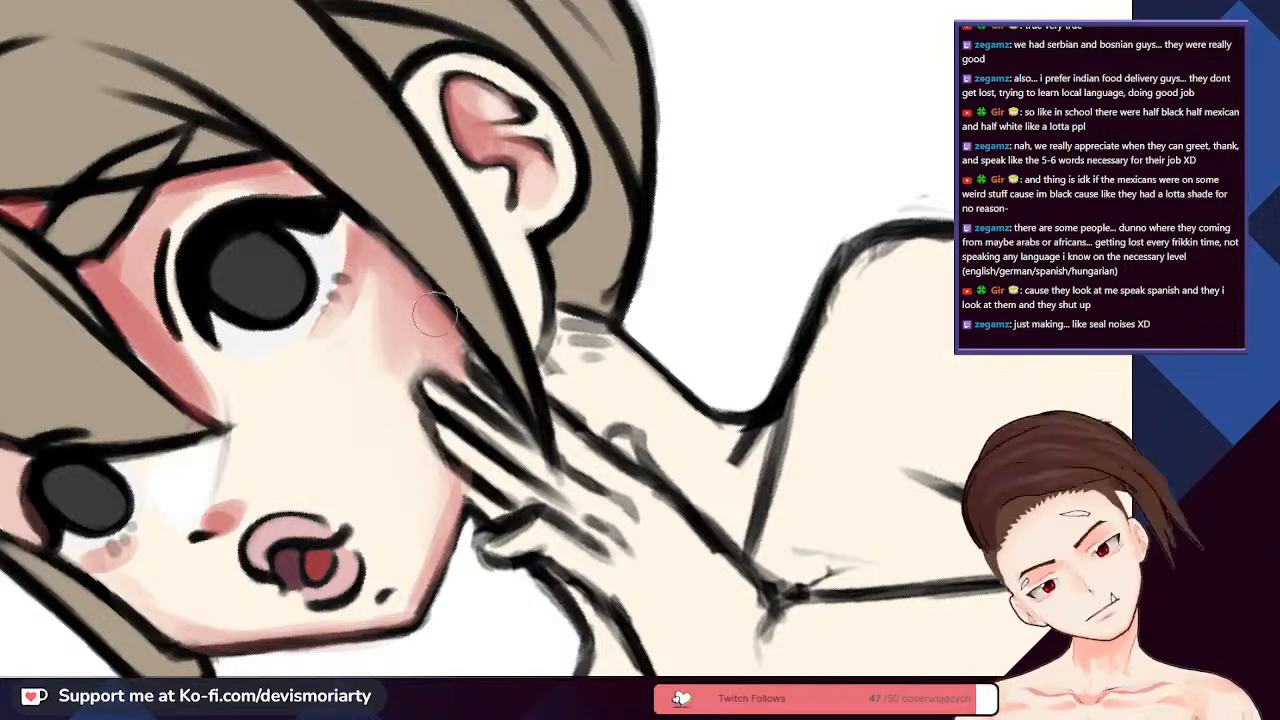
pyautogui.scroll(3, 400, 315)
pyautogui.scroll(-3, 400, 315)
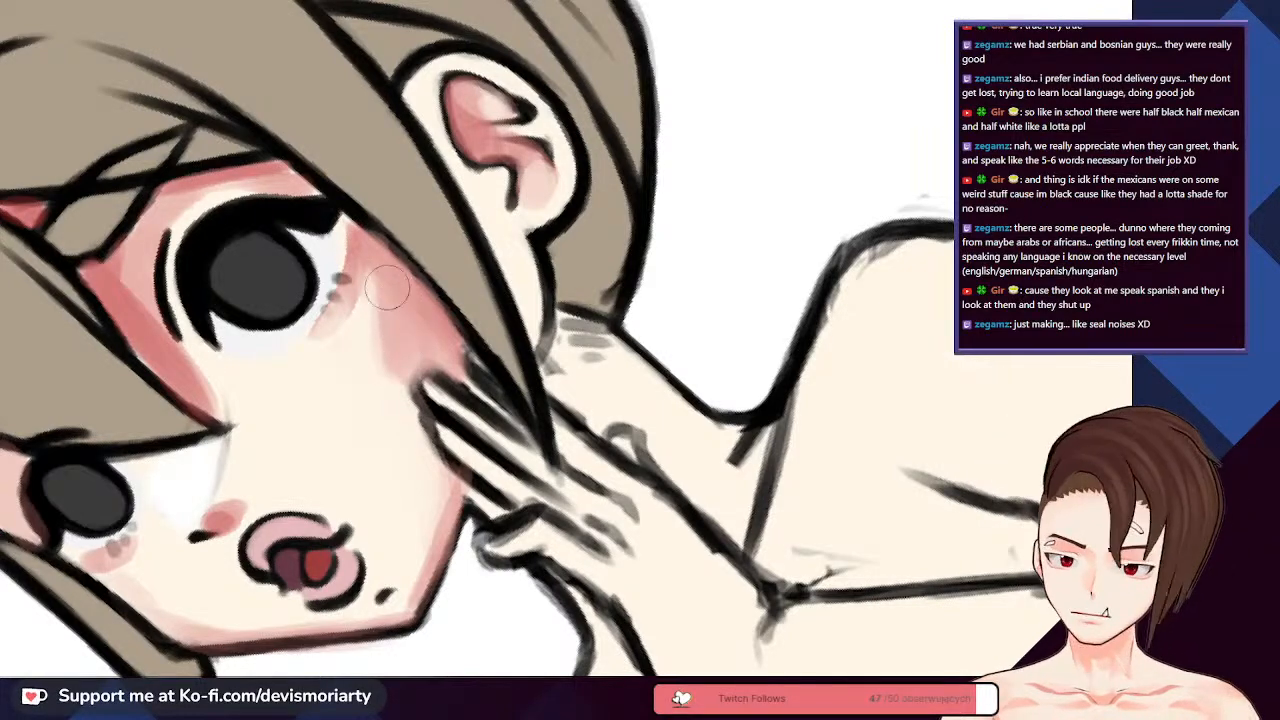
pyautogui.scroll(2, 366, 337)
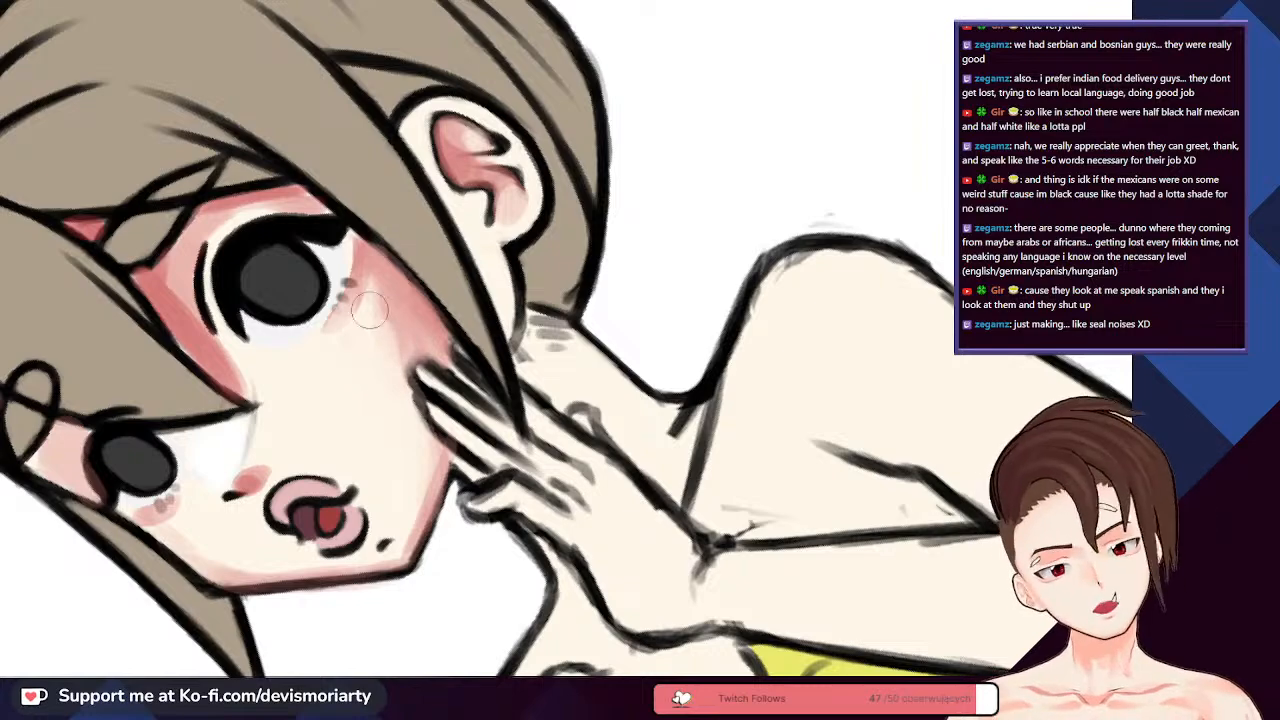
pyautogui.scroll(-3, 369, 310)
pyautogui.scroll(3, 420, 345)
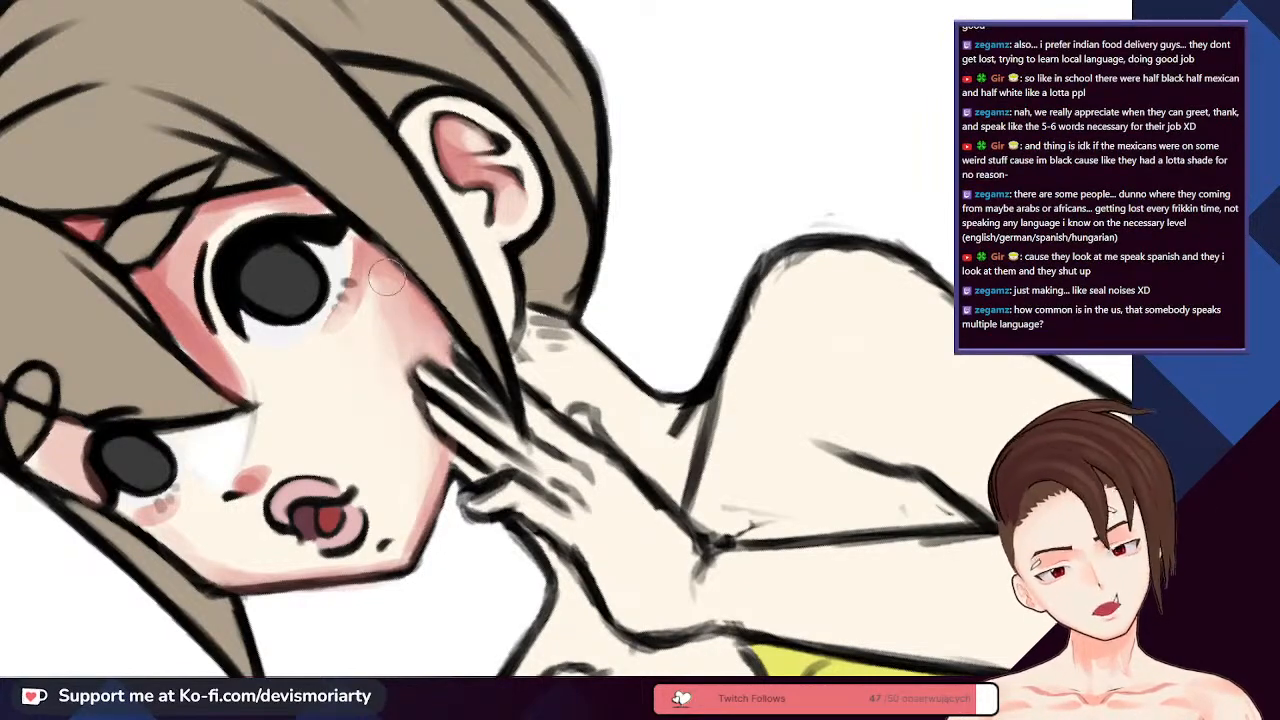
pyautogui.scroll(-3, 411, 347)
pyautogui.scroll(3, 413, 347)
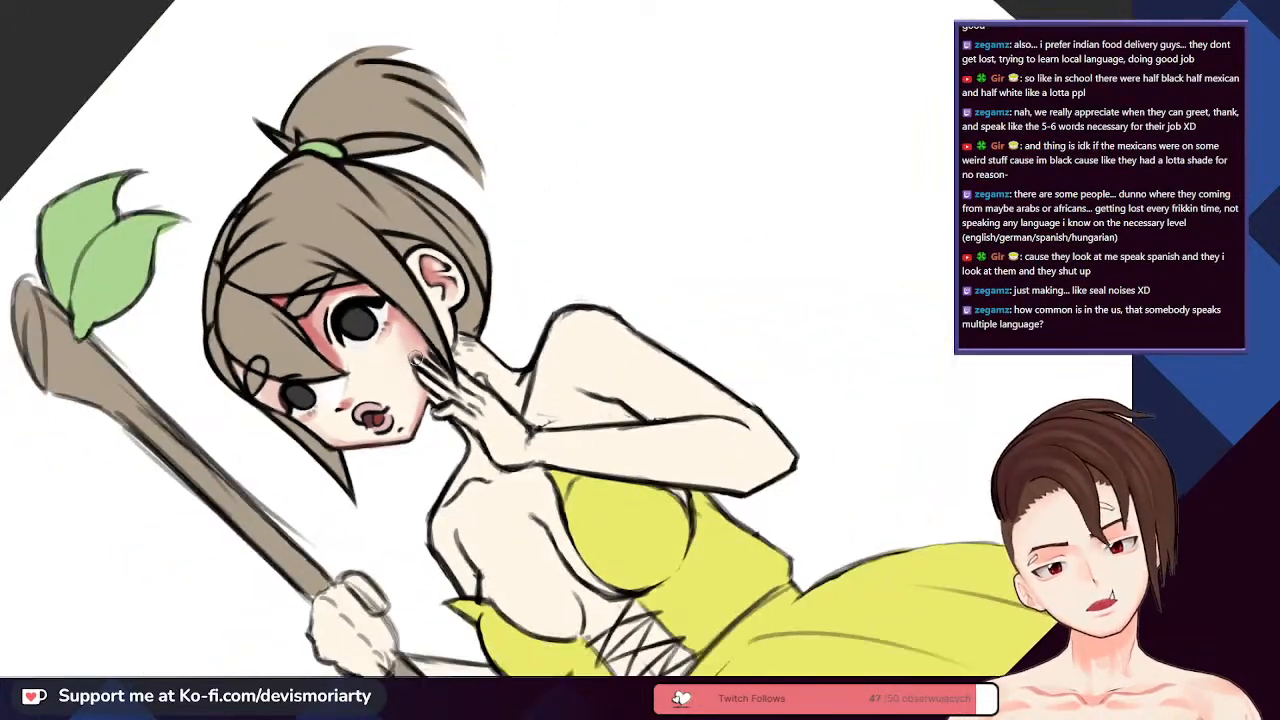
# - Blend the cheek's pink shadow between the larger eye's outer corner and the fingertips, extending it softly onto the cheek
pyautogui.scroll(1, 440, 290)
pyautogui.scroll(1, 427, 303)
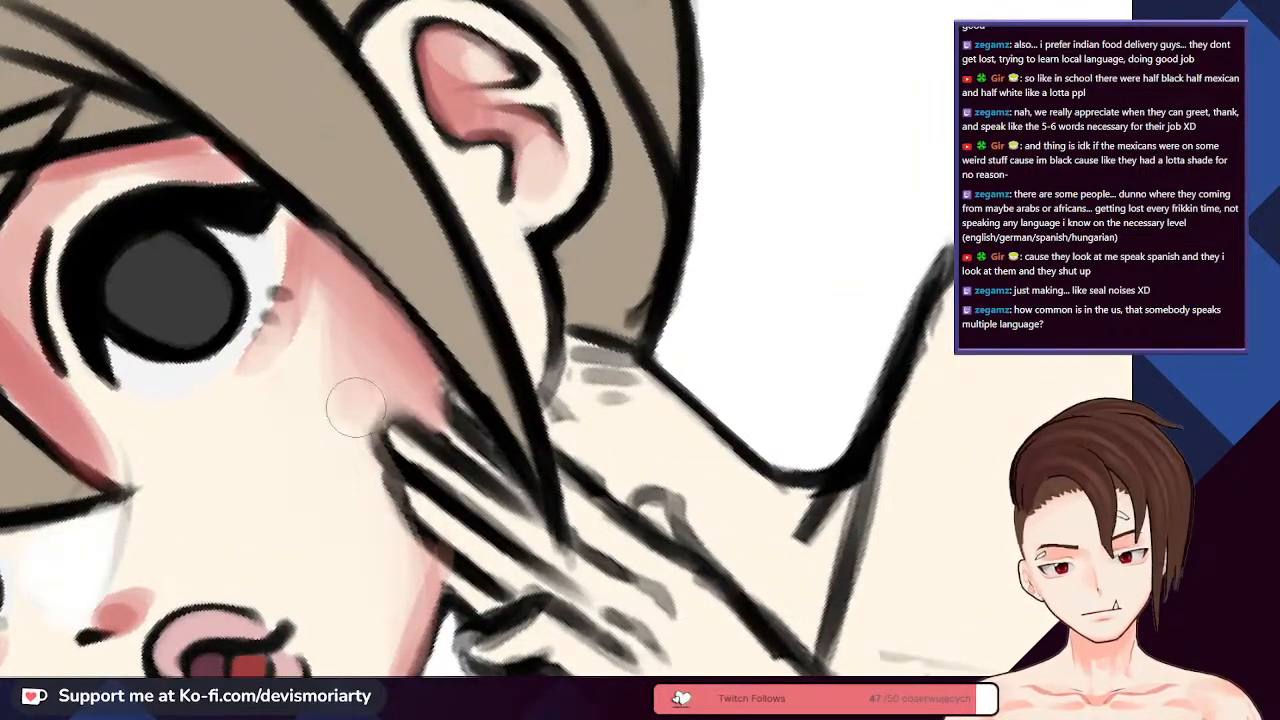
pyautogui.scroll(1, 418, 415)
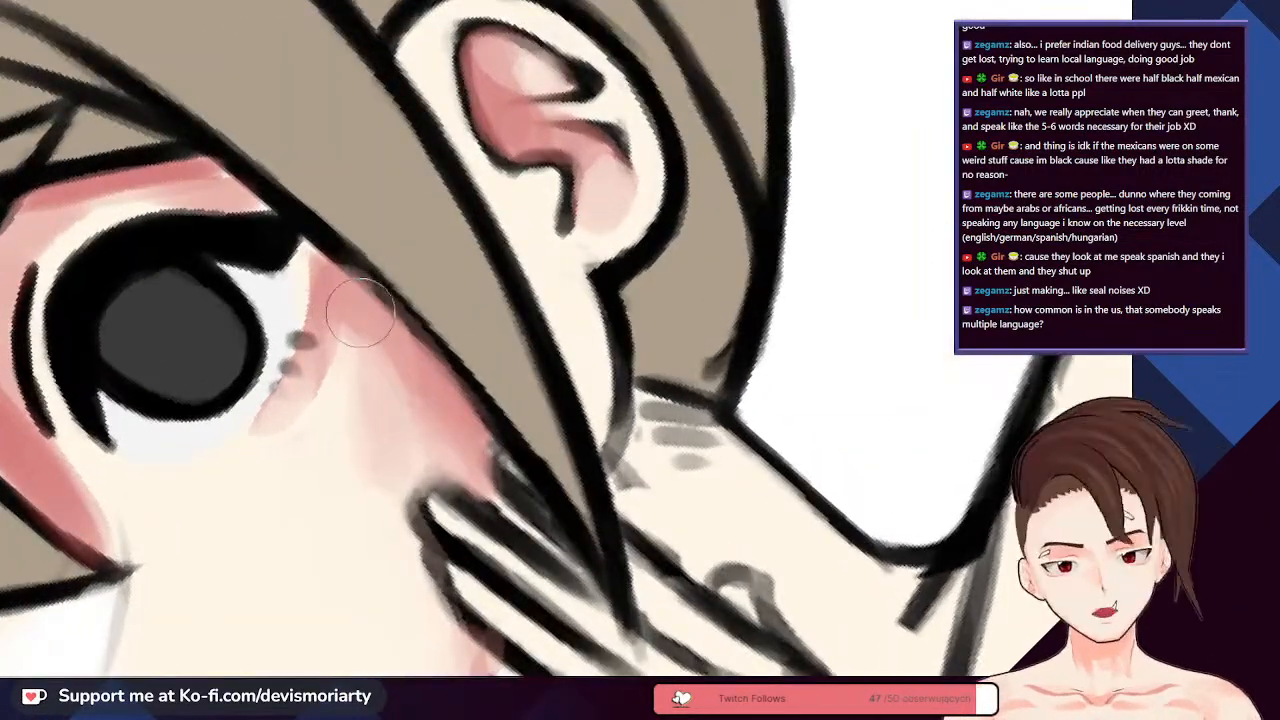
pyautogui.scroll(-5, 388, 415)
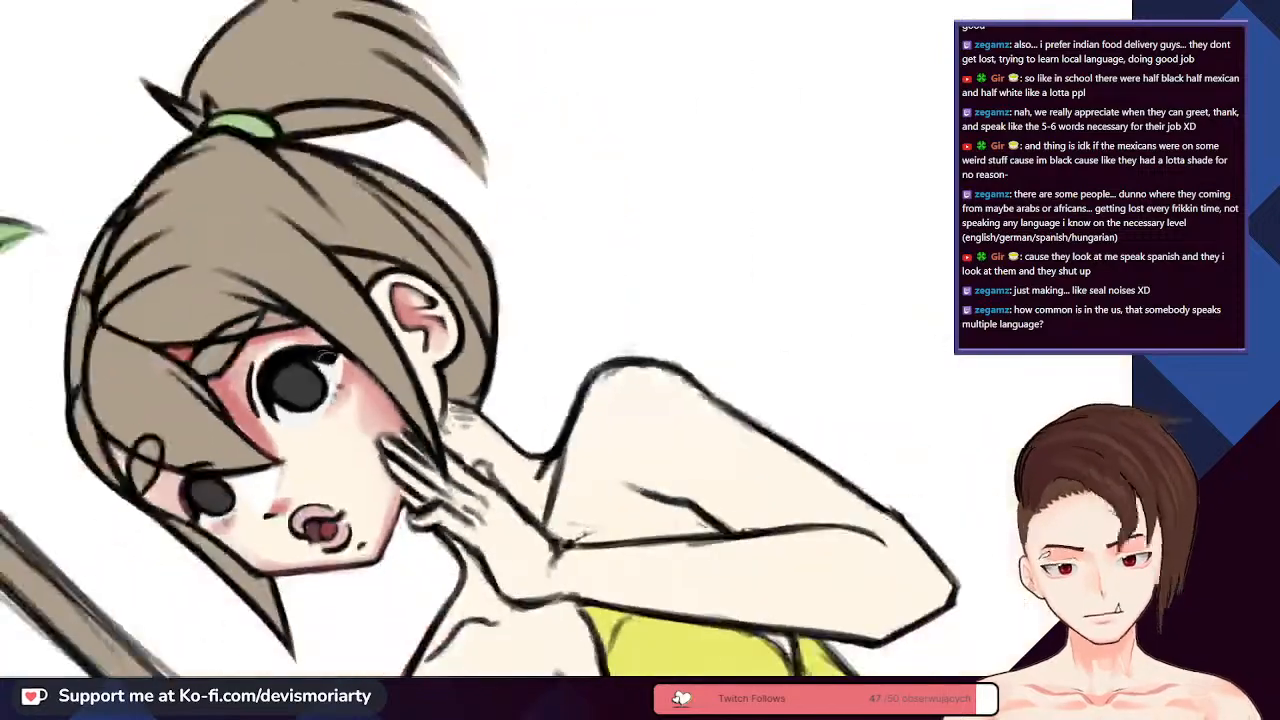
pyautogui.scroll(2, 388, 415)
pyautogui.scroll(5, 366, 514)
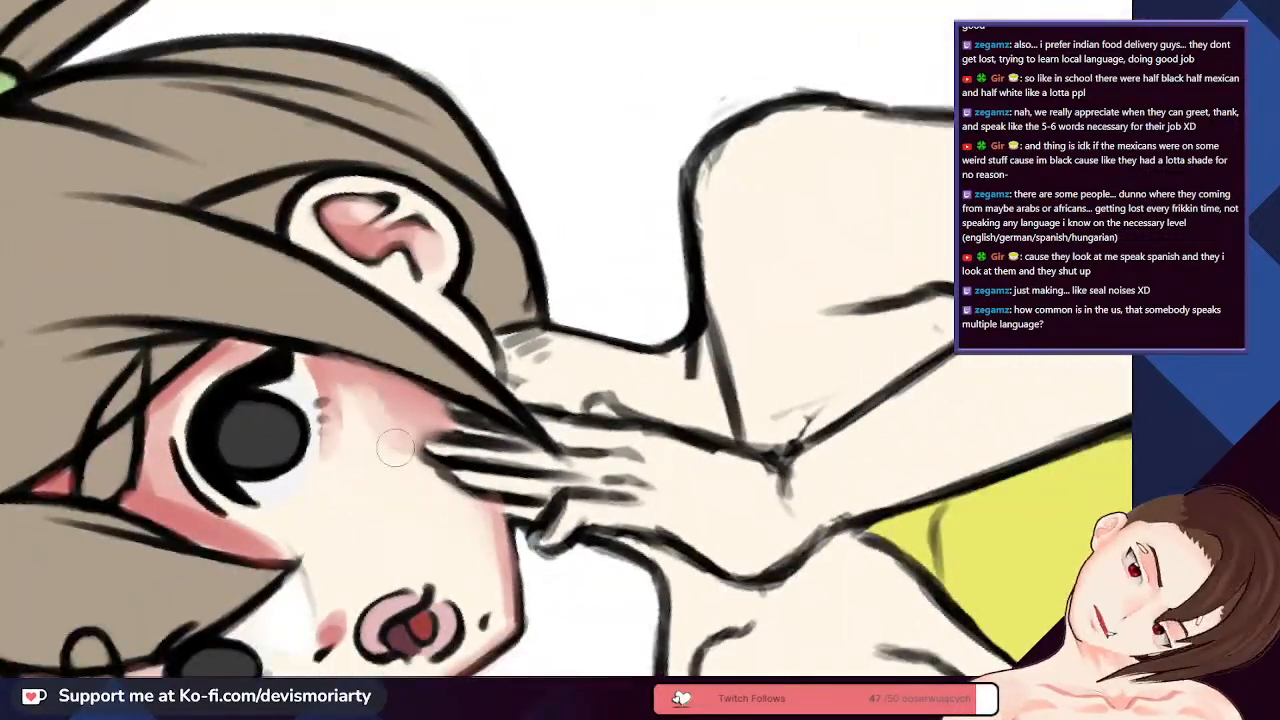
pyautogui.scroll(1, 362, 395)
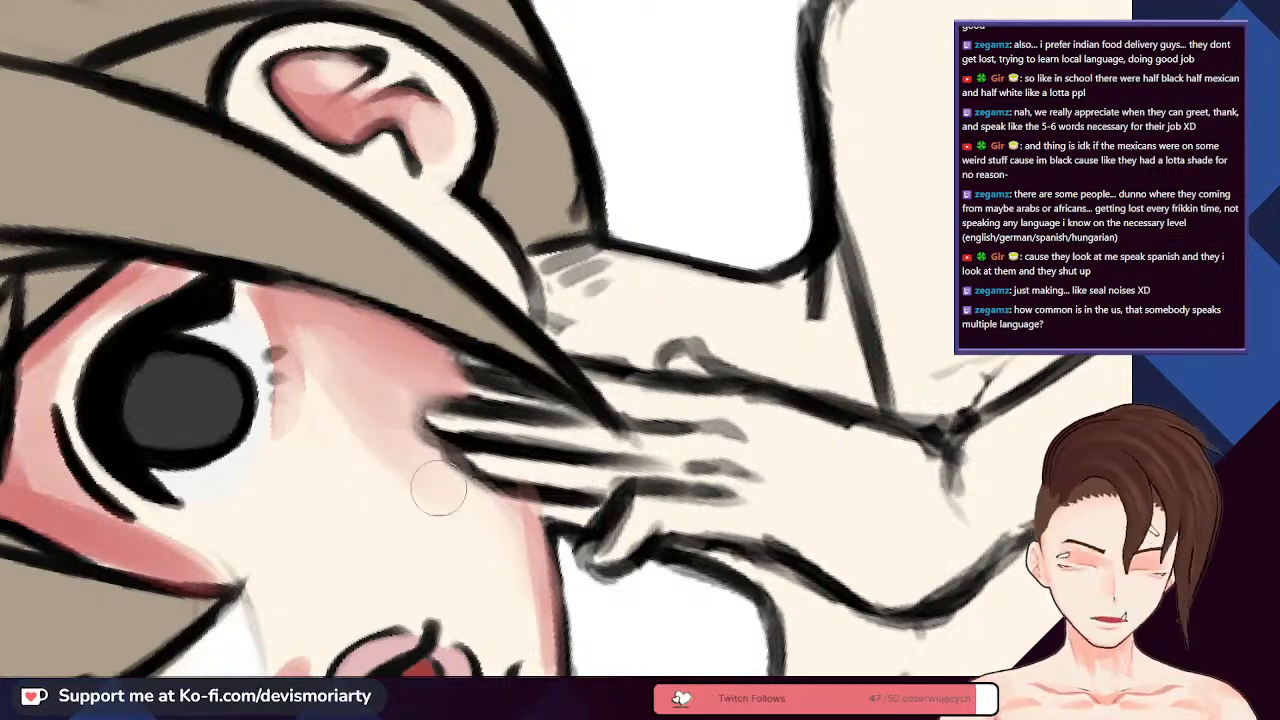
pyautogui.scroll(-4, 494, 594)
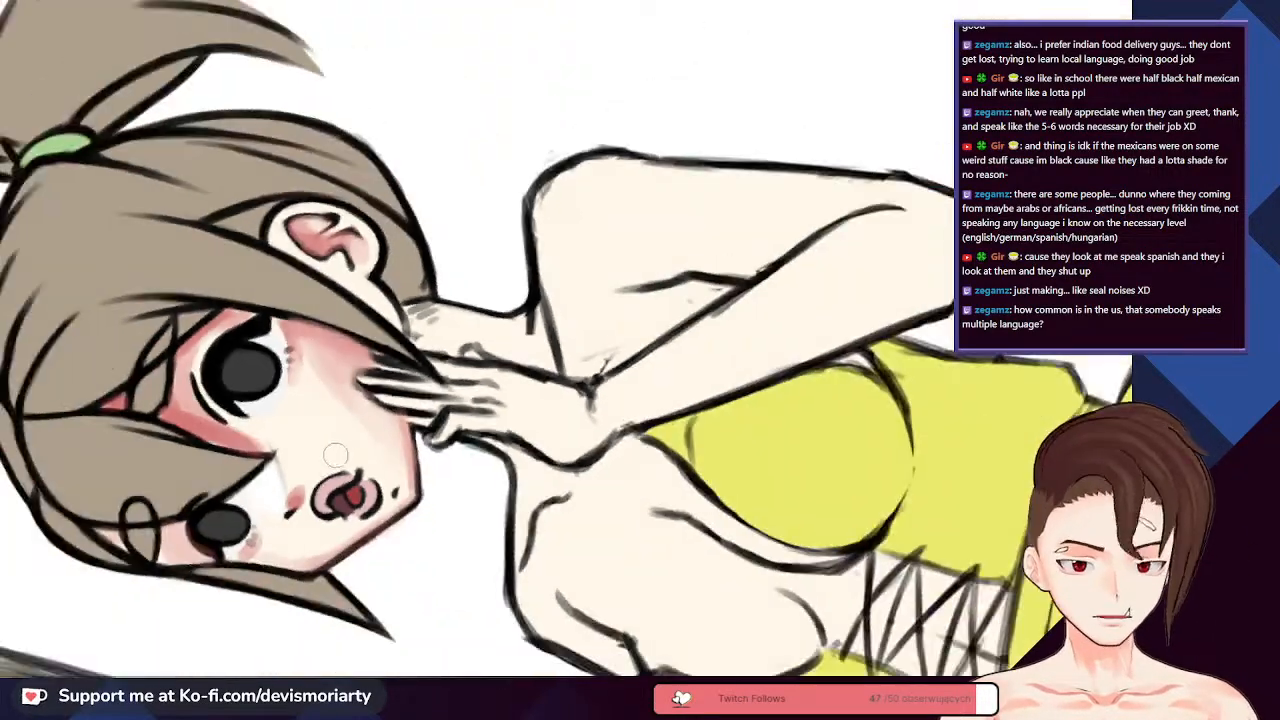
pyautogui.scroll(3, 330, 396)
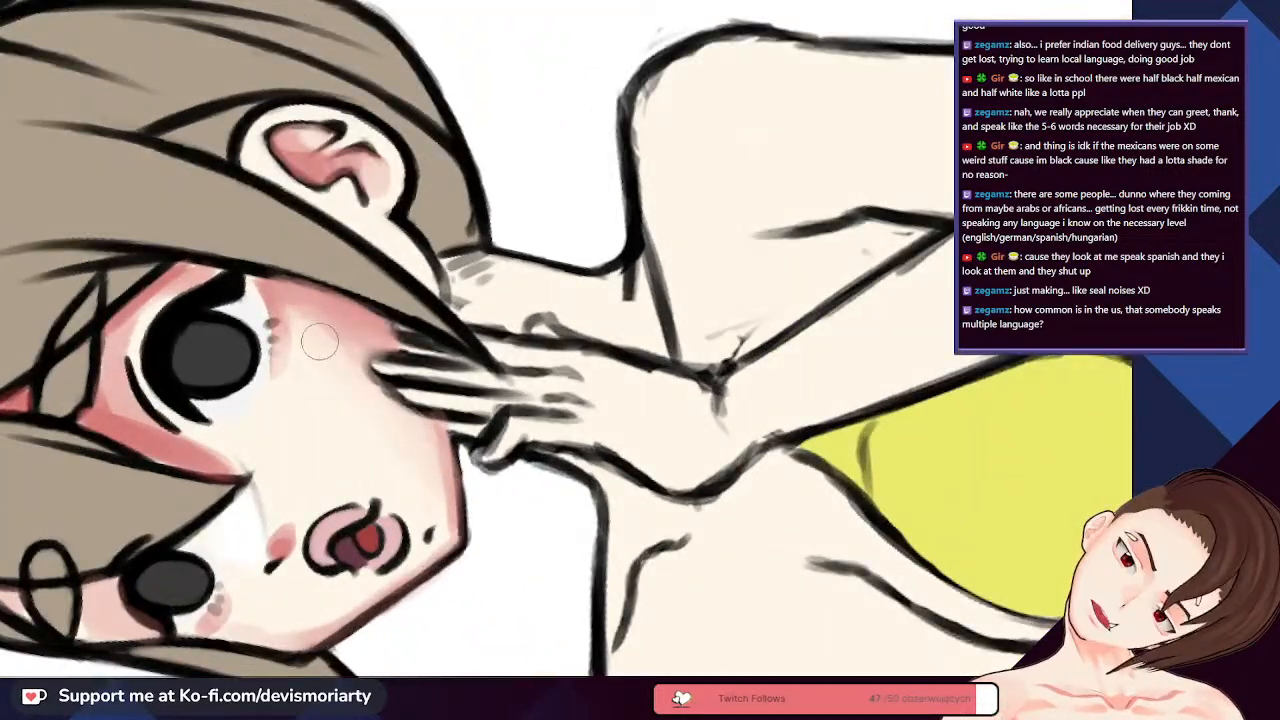
pyautogui.scroll(-4, 290, 289)
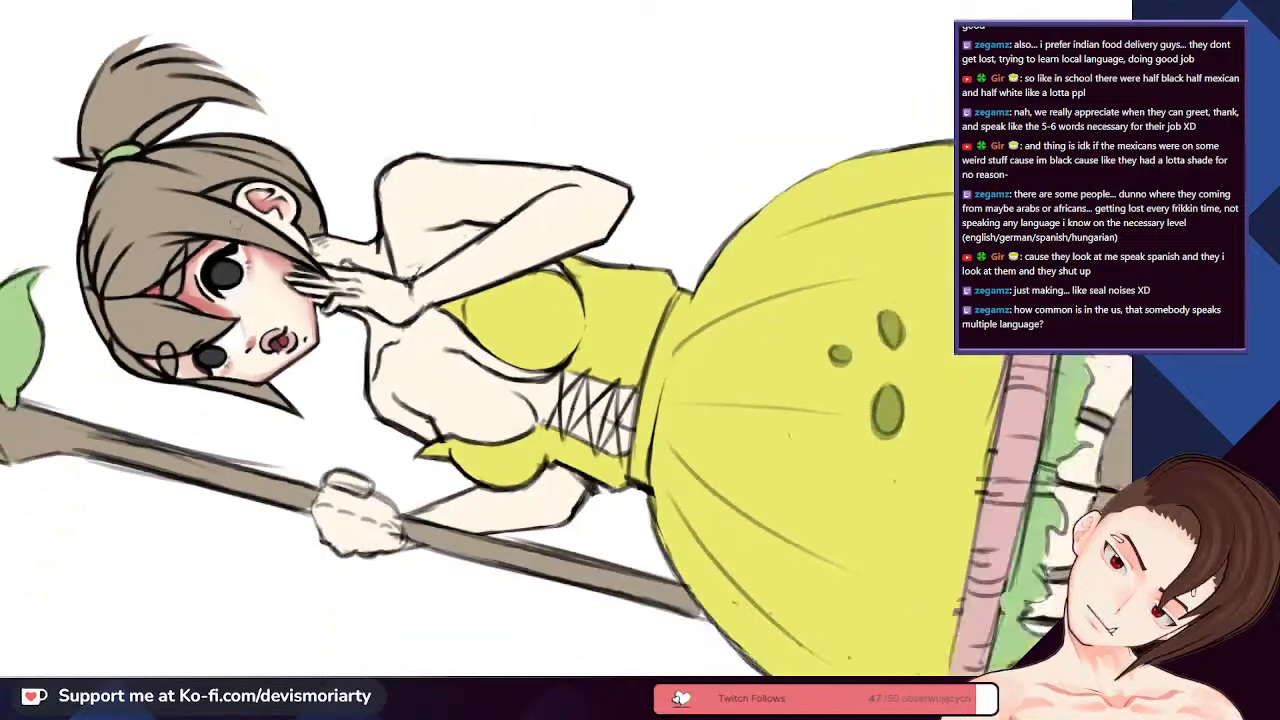
pyautogui.scroll(2, 268, 316)
pyautogui.scroll(-5, 268, 316)
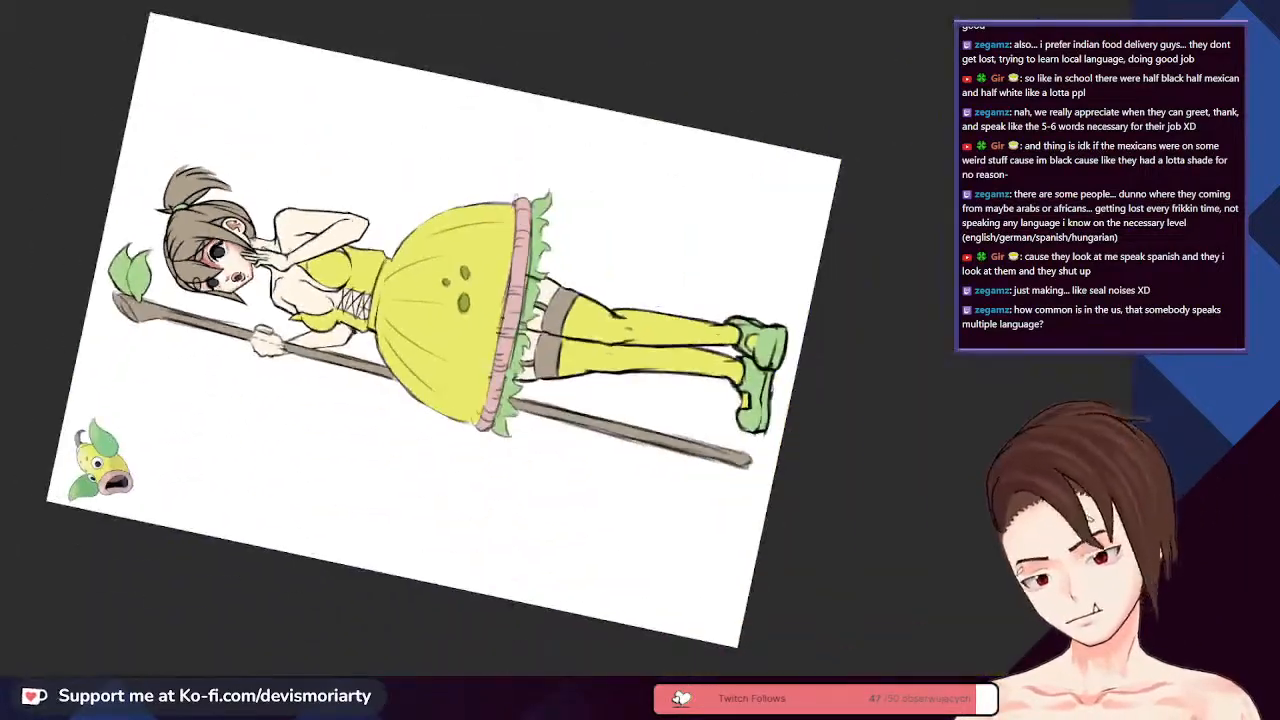
# - Soften the red shadow along the bangs' edge at the larger eye's inner corner with lighter pink strokes
pyautogui.scroll(2, 210, 242)
pyautogui.scroll(-2, 210, 242)
pyautogui.scroll(6, 210, 242)
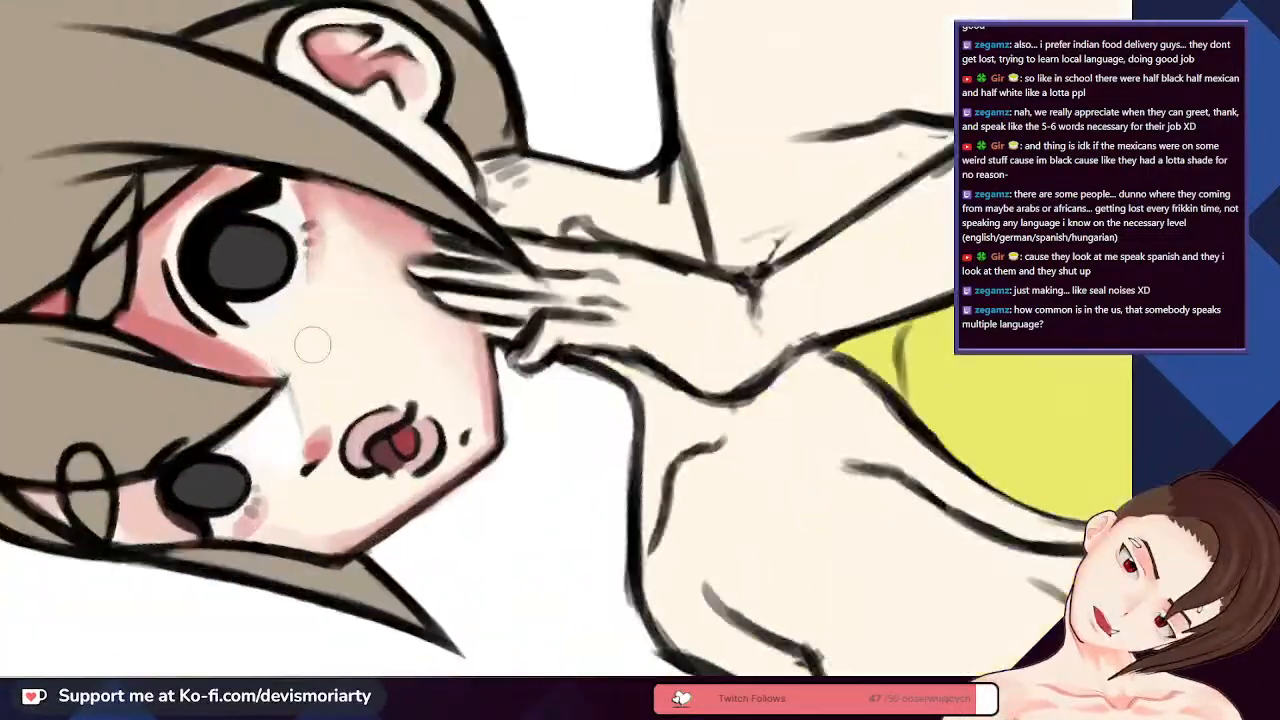
pyautogui.scroll(2, 200, 320)
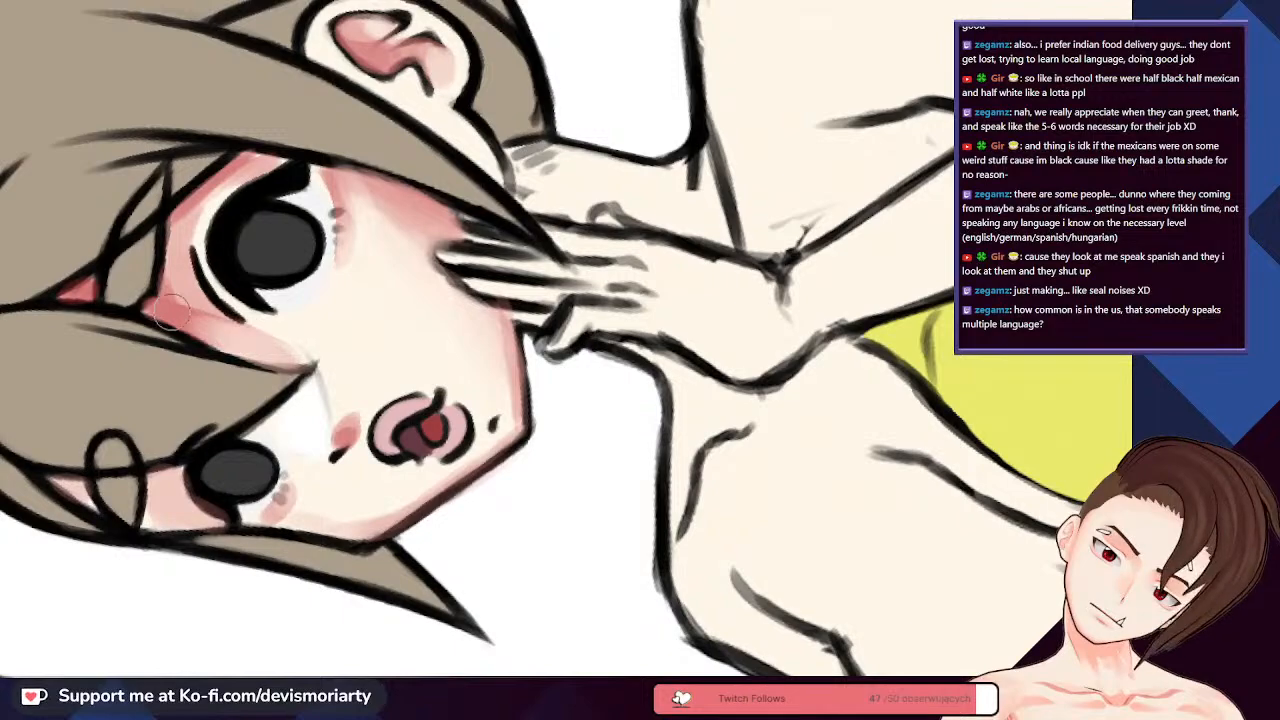
pyautogui.scroll(-2, 160, 310)
pyautogui.scroll(3, 368, 412)
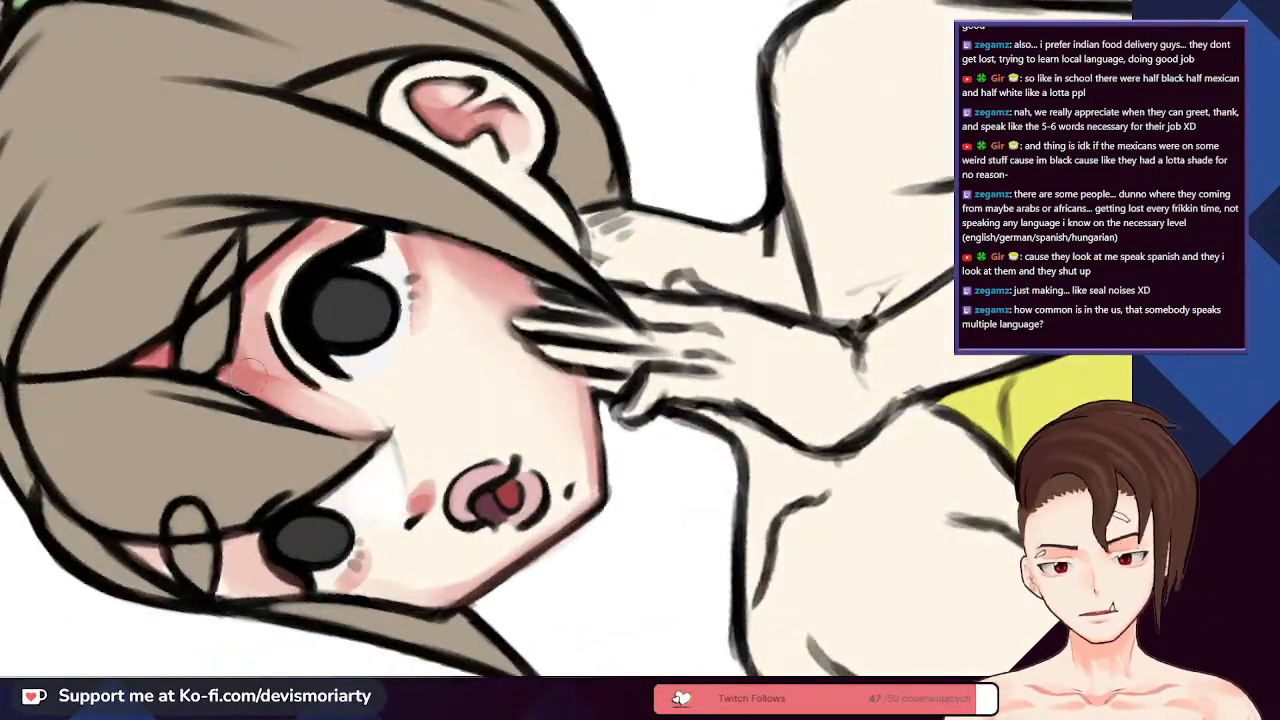
pyautogui.scroll(-2, 398, 455)
pyautogui.scroll(3, 340, 430)
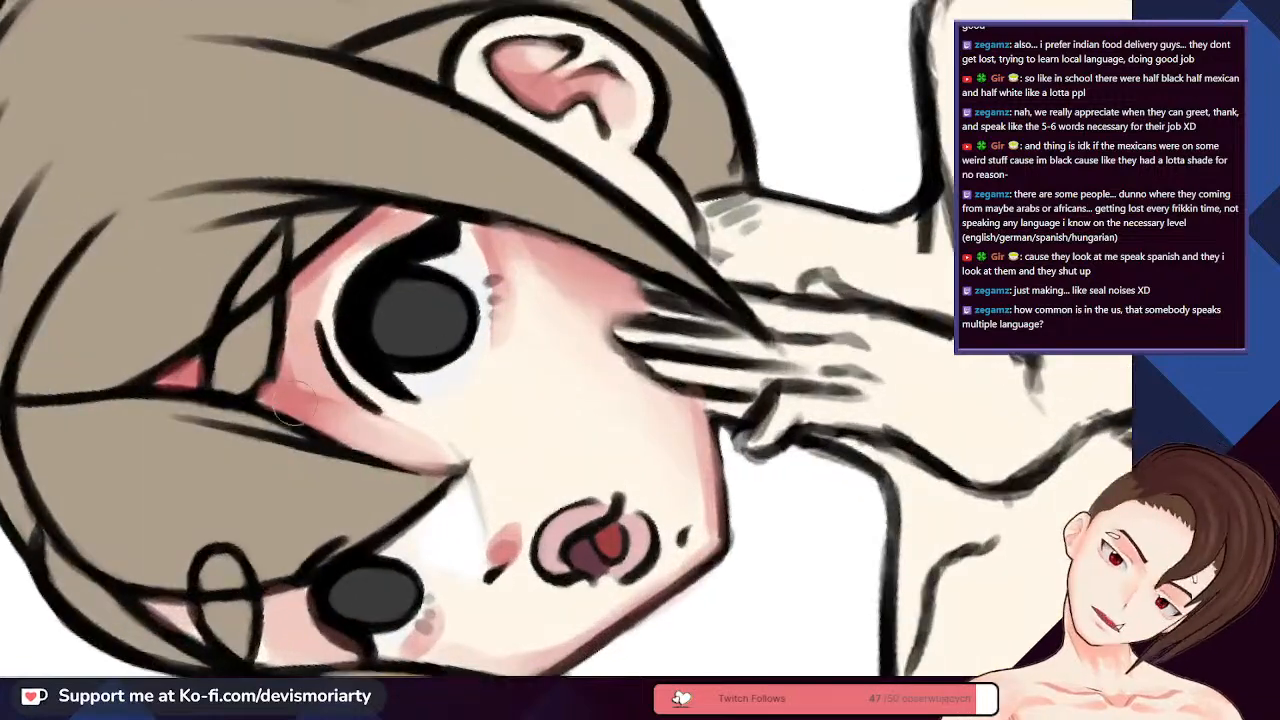
pyautogui.scroll(-2, 400, 447)
pyautogui.scroll(3, 429, 451)
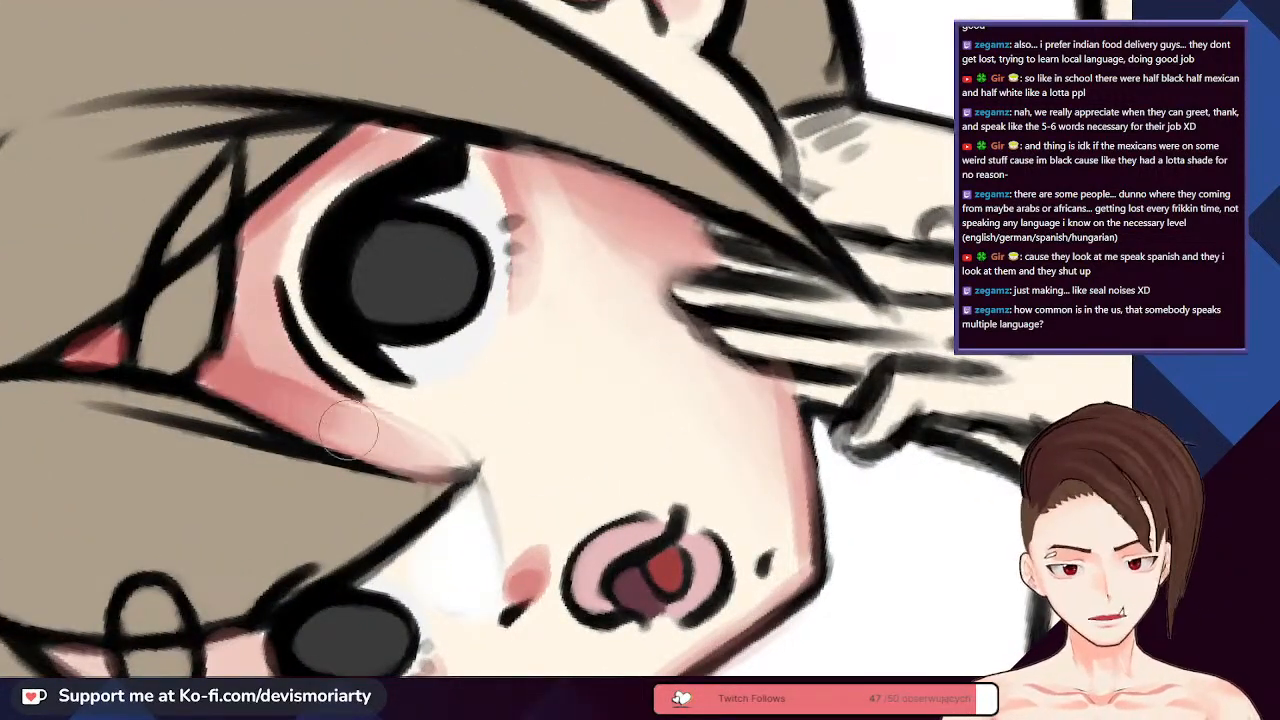
pyautogui.scroll(-5, 348, 428)
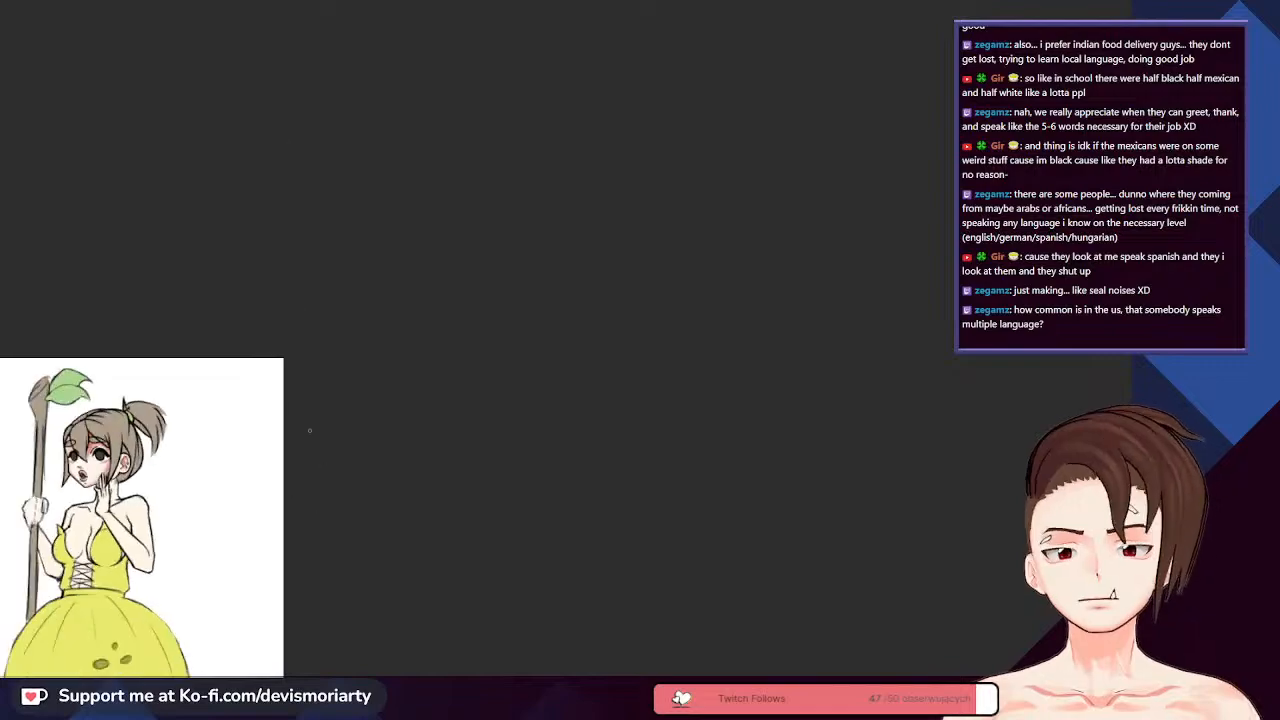
# - Sample a pink skin tone and taper the shadow beside the larger eye down toward the tip of the bangs
pyautogui.scroll(8, 310, 430)
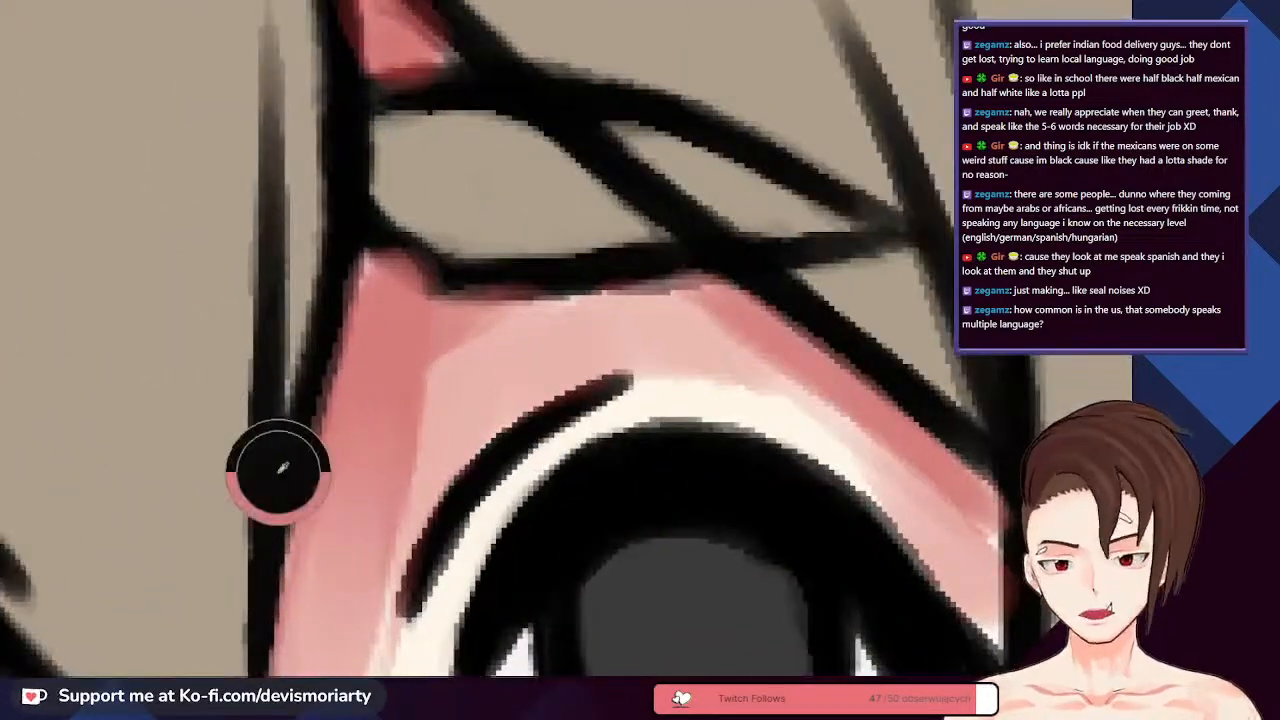
pyautogui.scroll(-4, 280, 468)
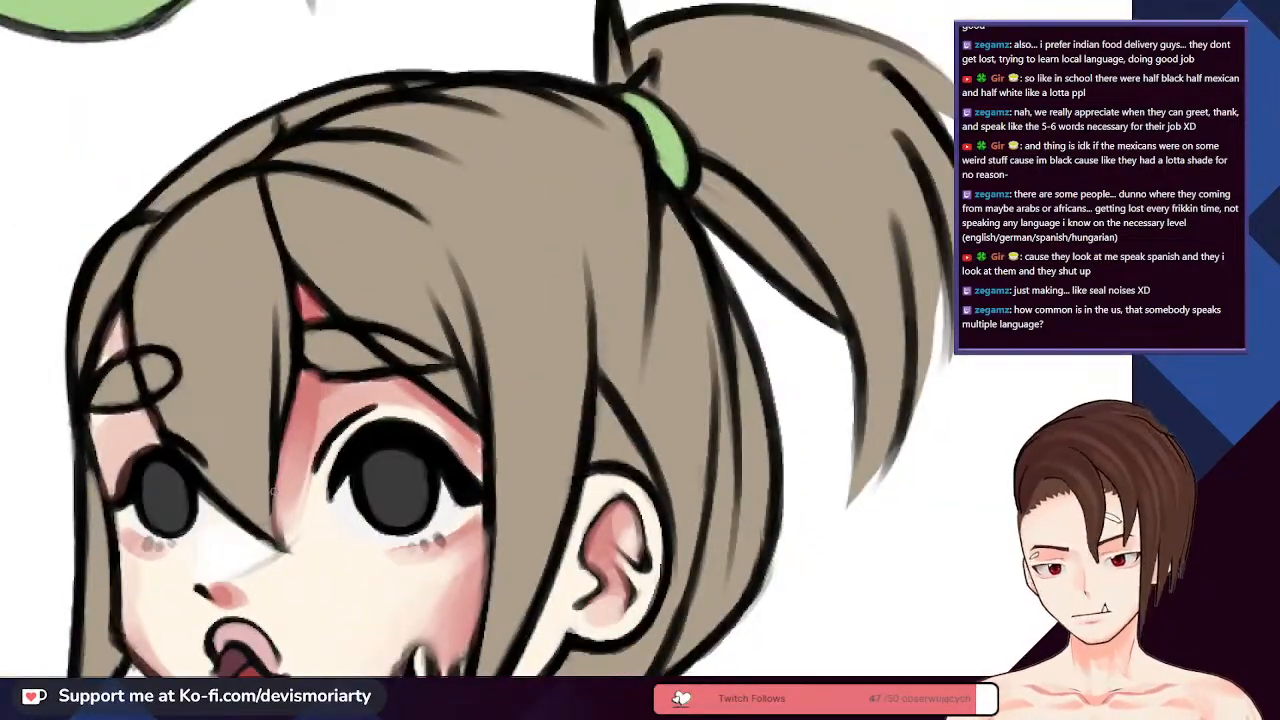
pyautogui.scroll(3, 272, 490)
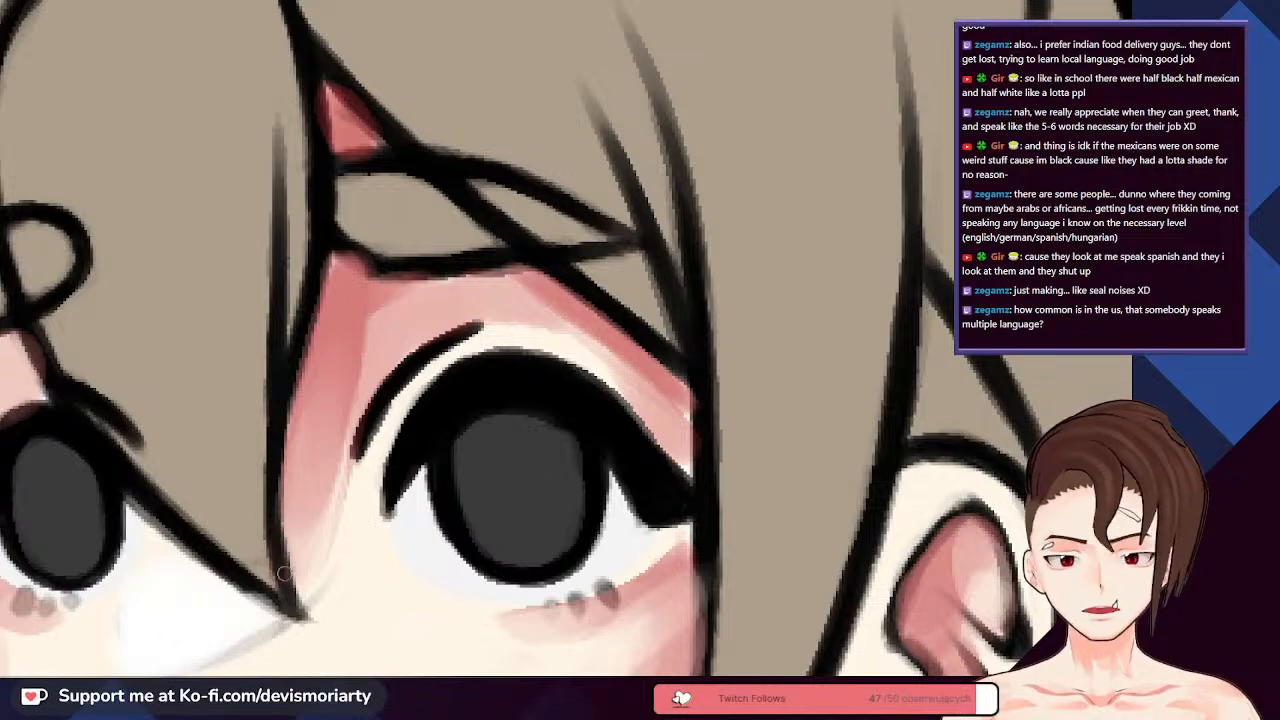
pyautogui.scroll(-10, 284, 572)
pyautogui.scroll(3, 200, 650)
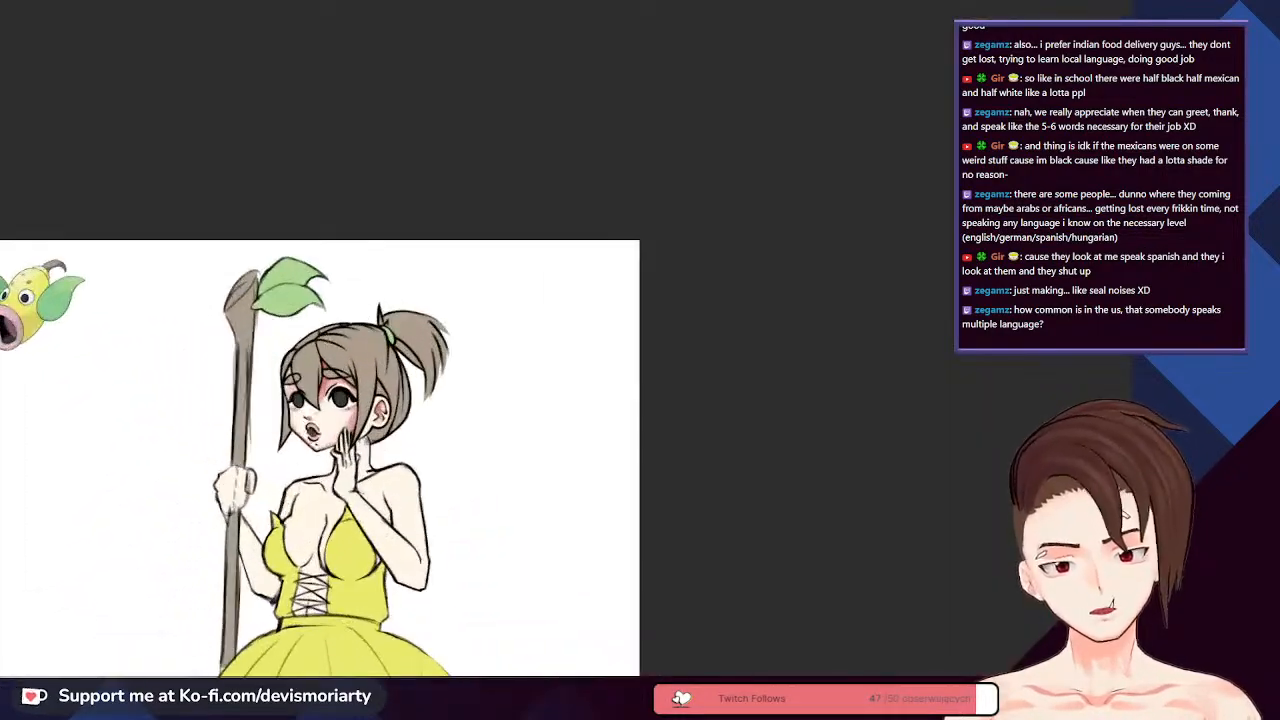
pyautogui.scroll(-2, 330, 240)
pyautogui.scroll(8, 330, 240)
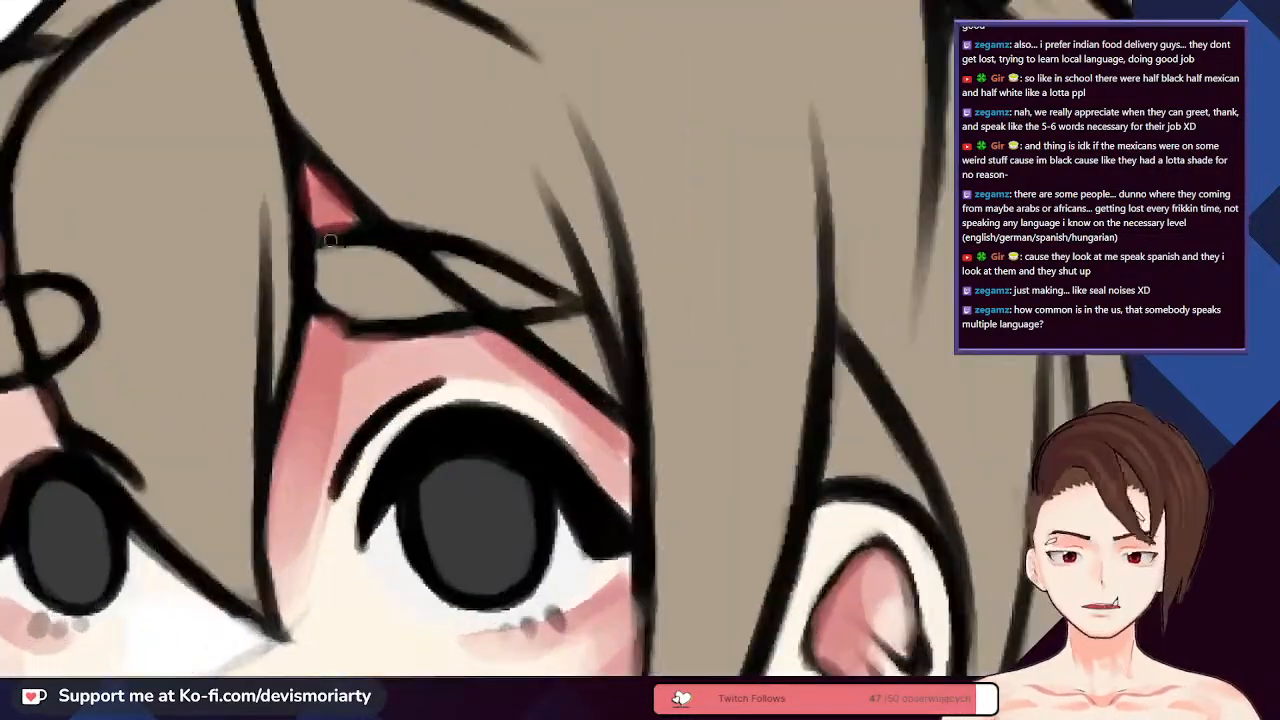
pyautogui.scroll(2, 330, 240)
pyautogui.scroll(-6, 330, 240)
pyautogui.scroll(4, 330, 240)
pyautogui.scroll(-2, 330, 240)
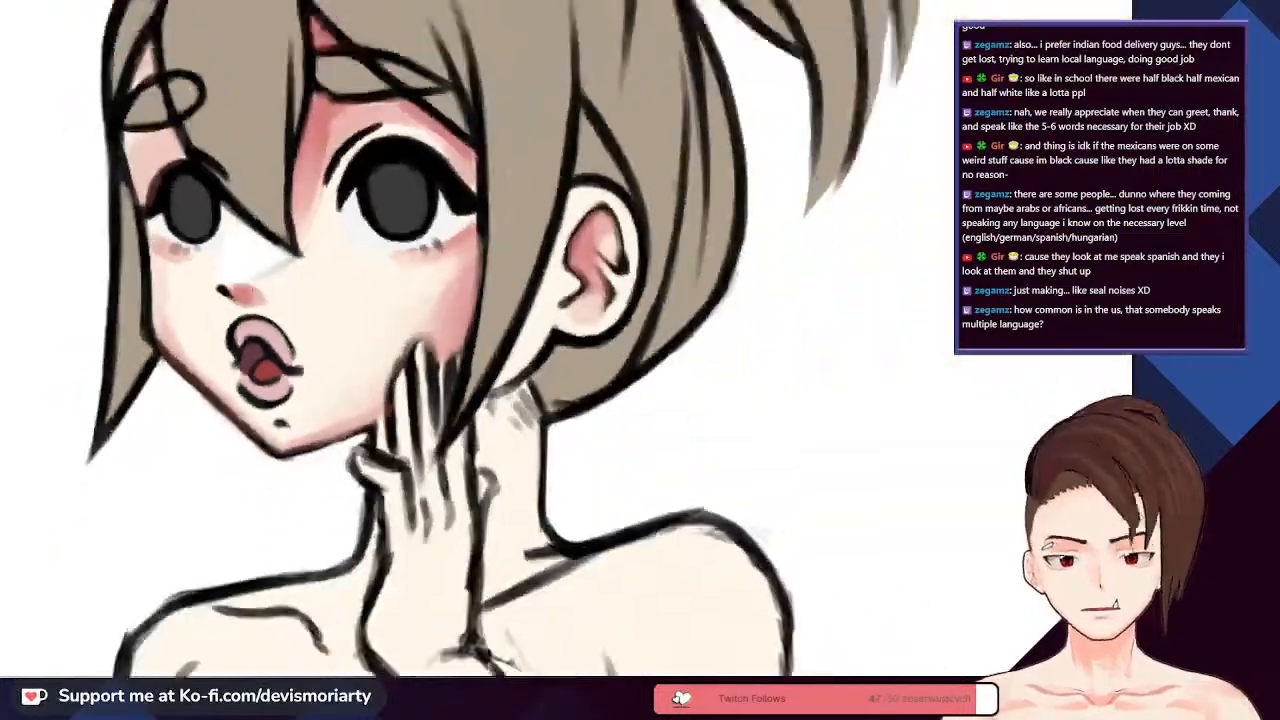
# - Deepen the pink shadow below the smaller eye's brow and lighten the eyelid just above the lashes with a skin-tone highlight
pyautogui.scroll(-1, 283, 330)
pyautogui.scroll(5, 283, 330)
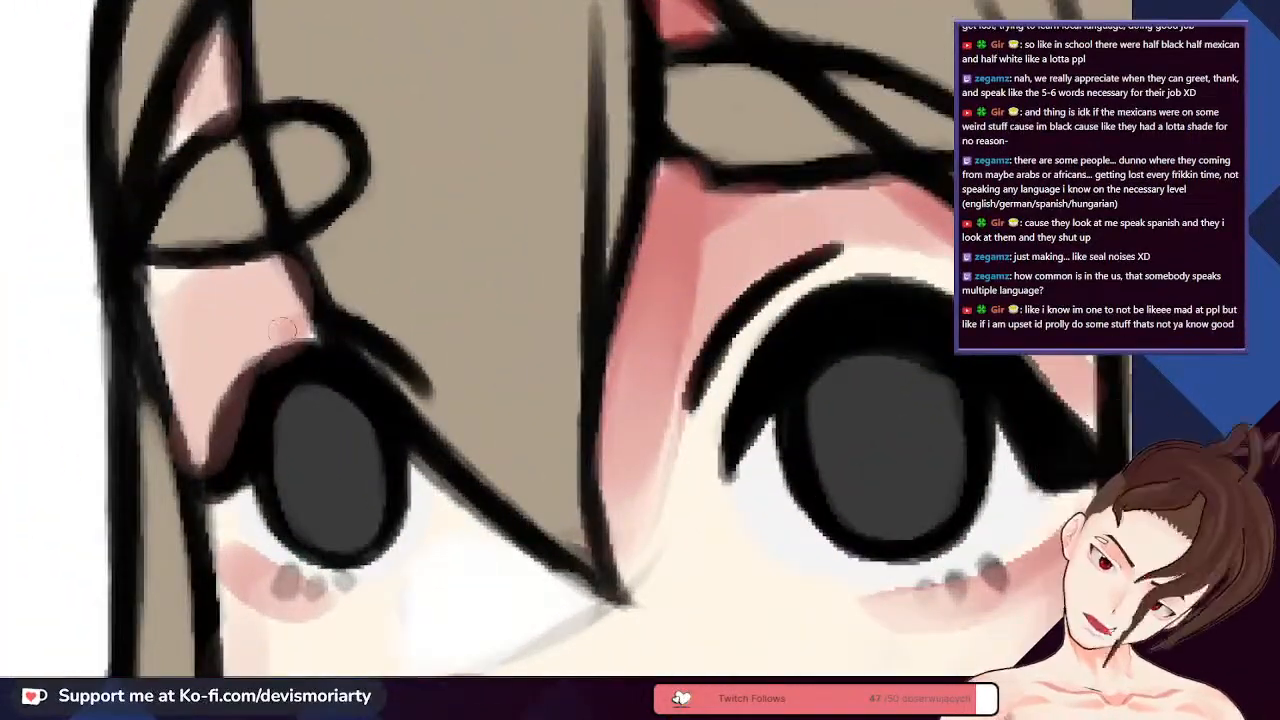
pyautogui.scroll(-4, 283, 330)
pyautogui.scroll(2, 283, 528)
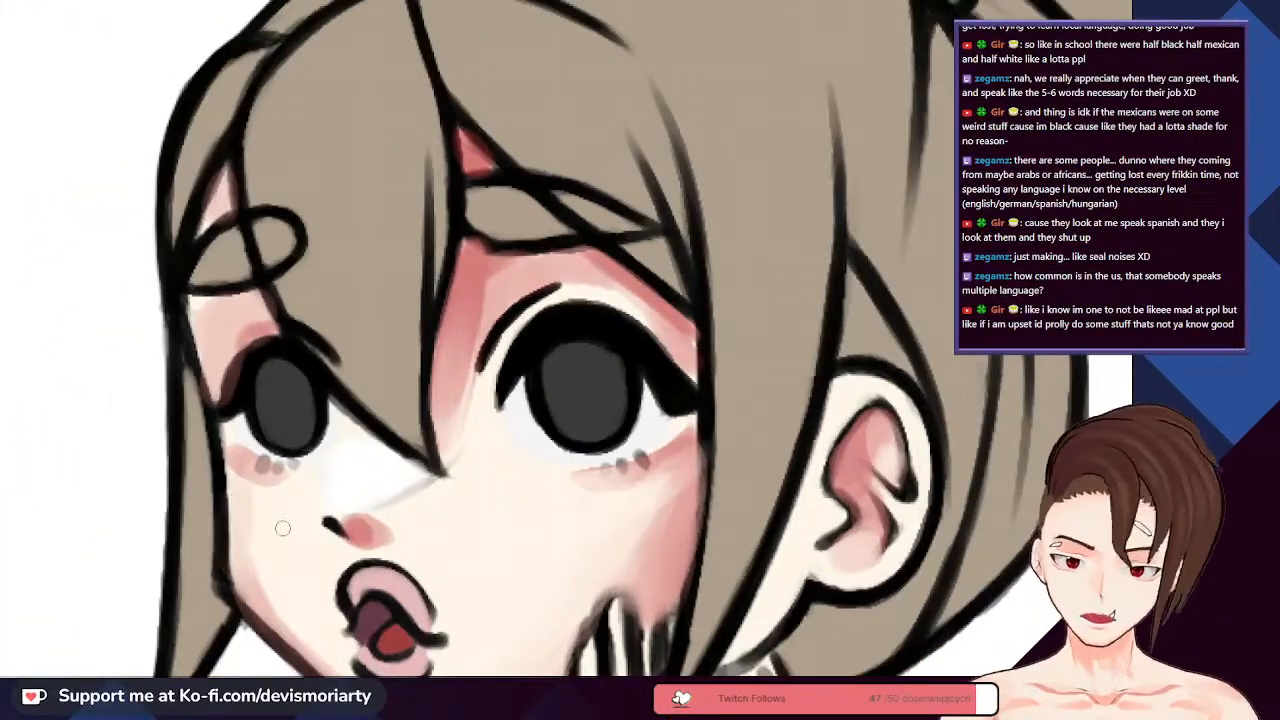
pyautogui.scroll(2, 277, 416)
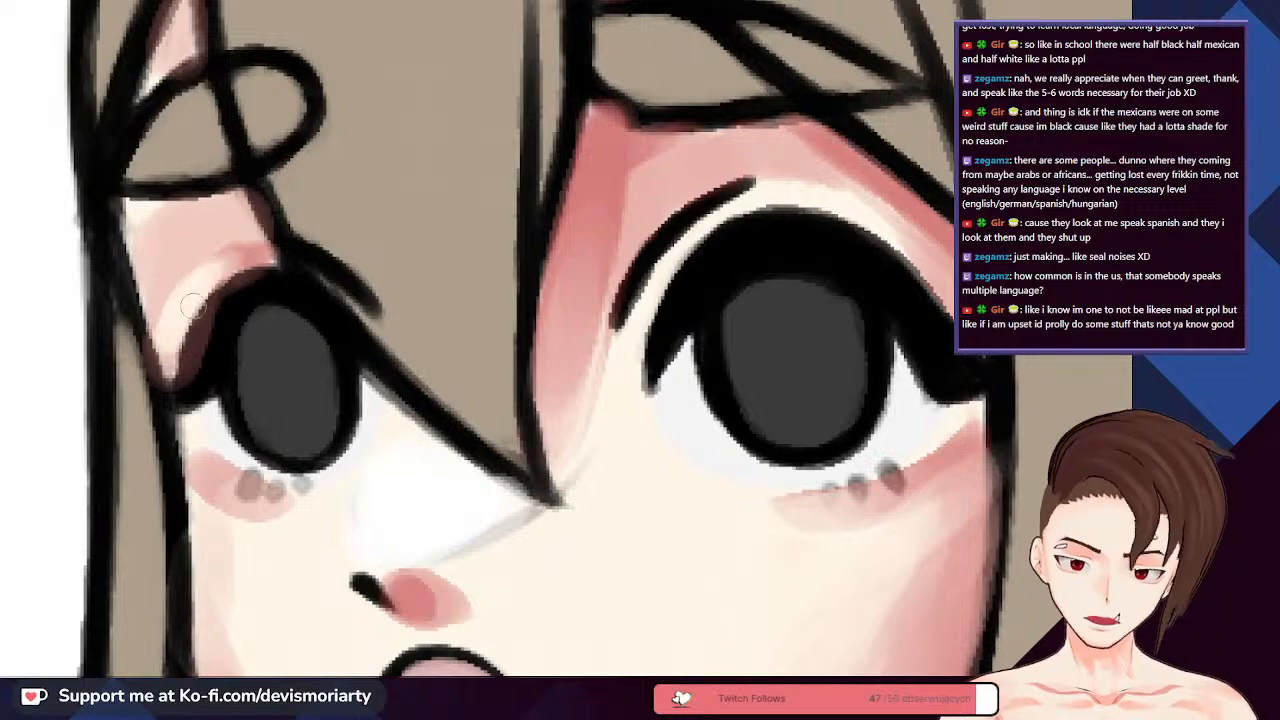
pyautogui.scroll(-4, 193, 307)
pyautogui.scroll(-1, 193, 307)
pyautogui.scroll(5, 137, 447)
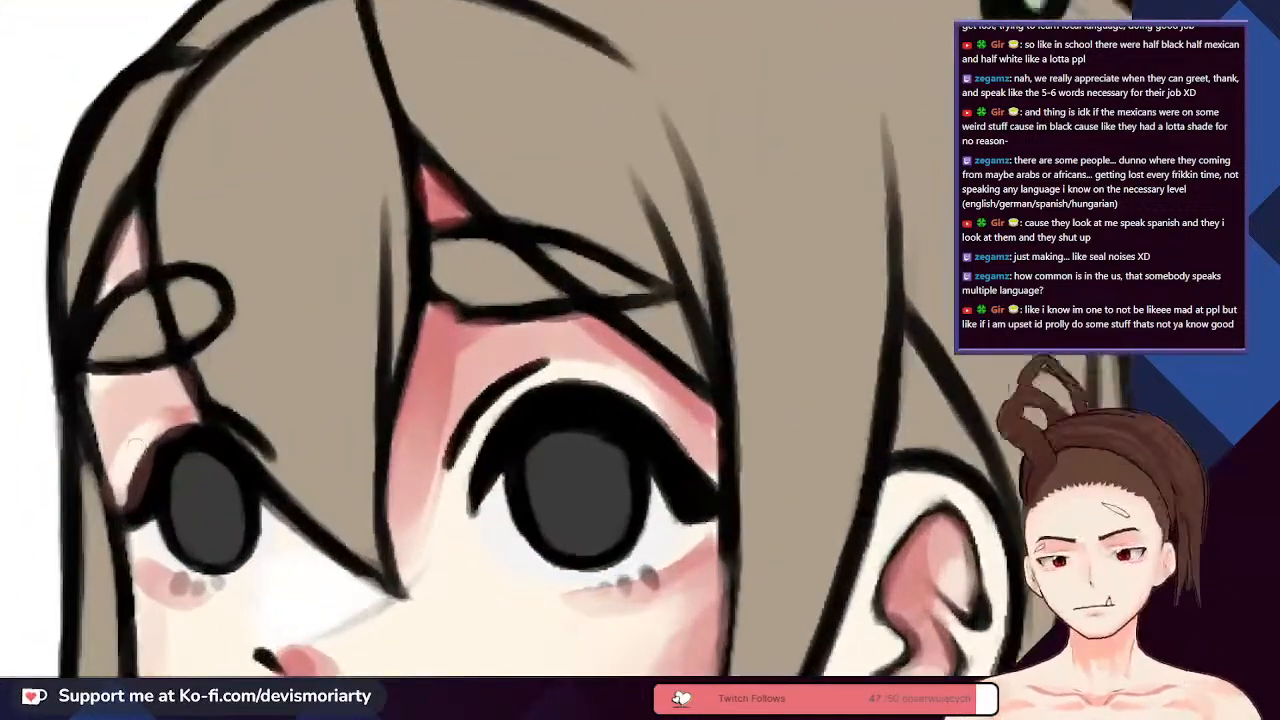
pyautogui.scroll(-5, 181, 414)
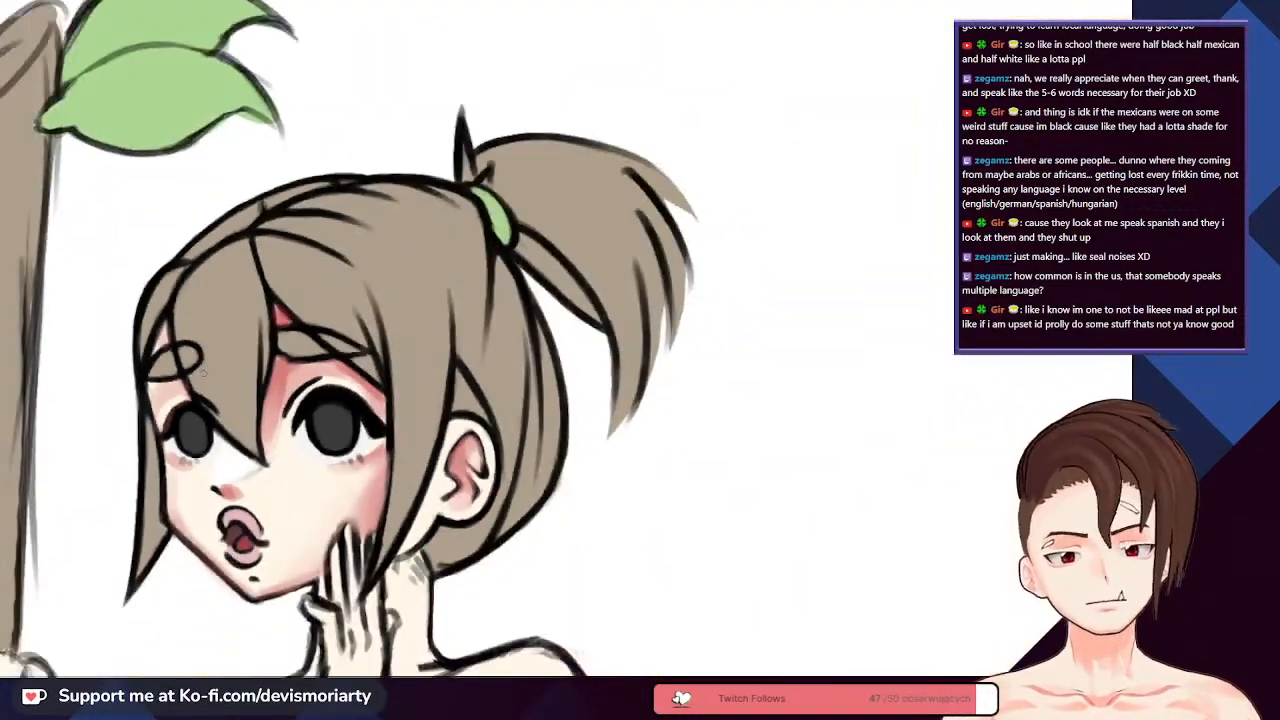
# - Examine the strength of the face shading at portrait and full-figure distance
pyautogui.scroll(2, 211, 507)
pyautogui.scroll(-4, 211, 507)
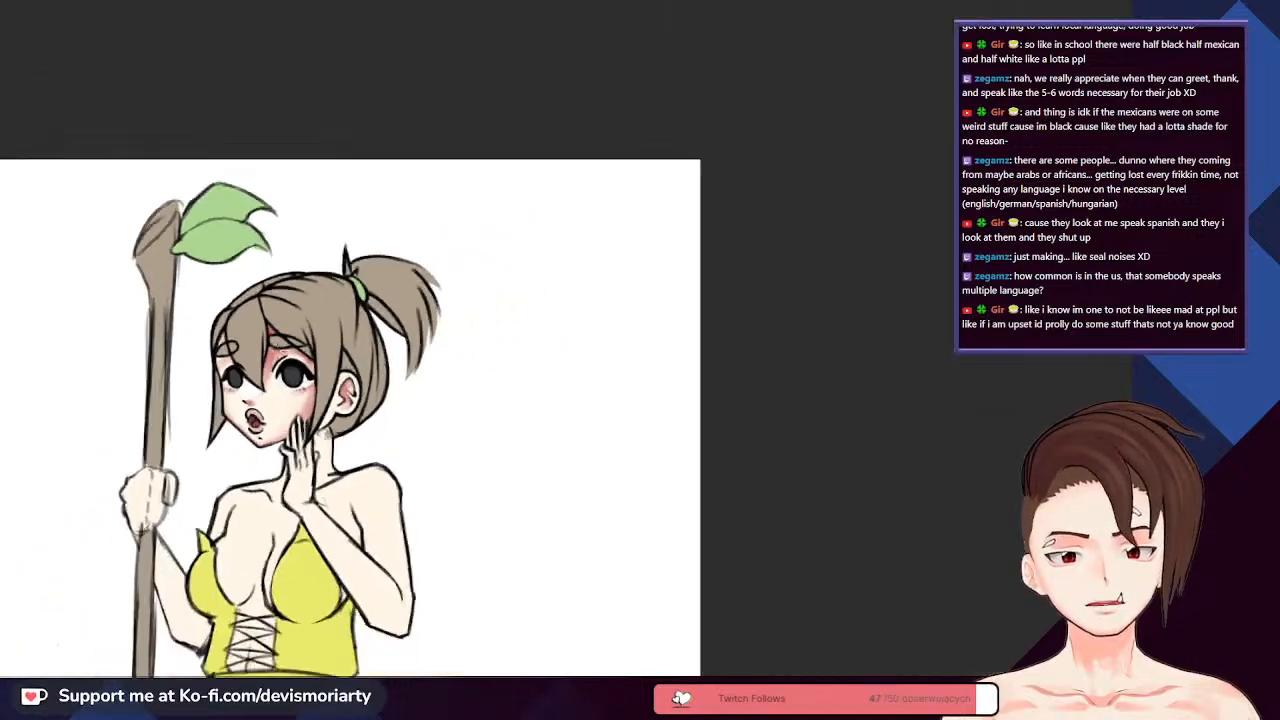
pyautogui.scroll(4, 49, 513)
pyautogui.scroll(-2, 49, 513)
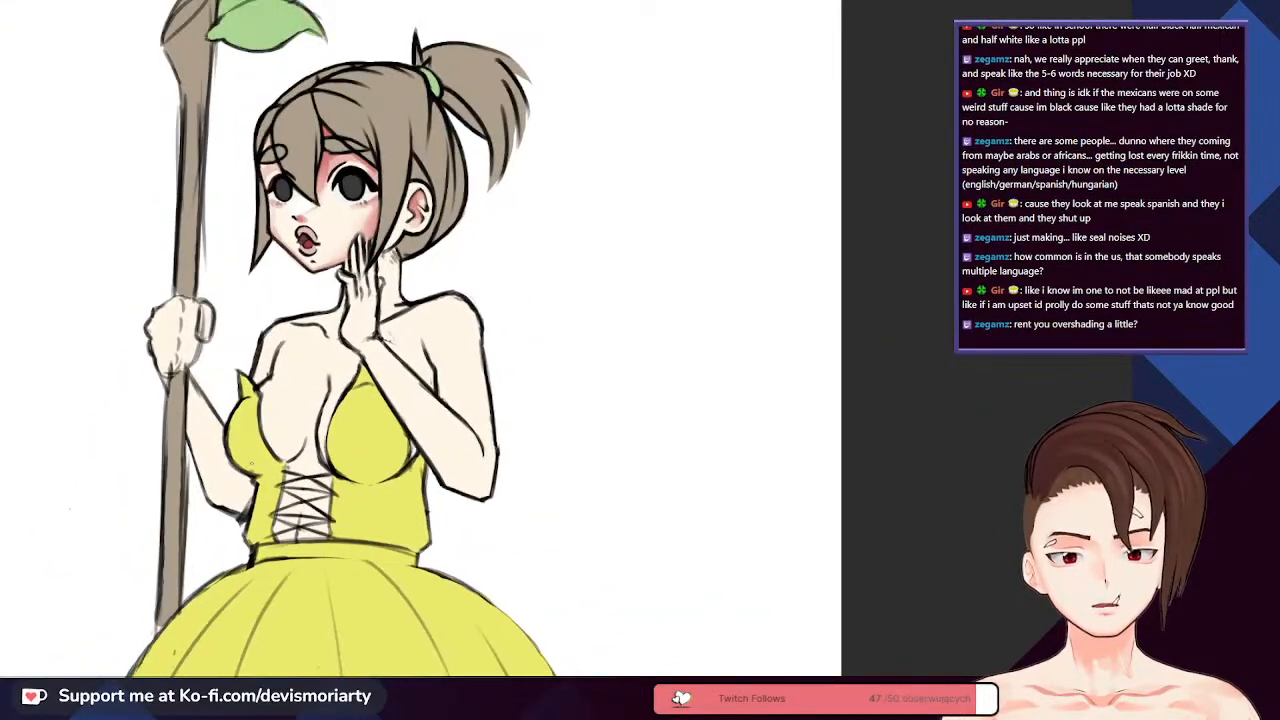
pyautogui.scroll(2, 49, 513)
pyautogui.scroll(-8, 298, 368)
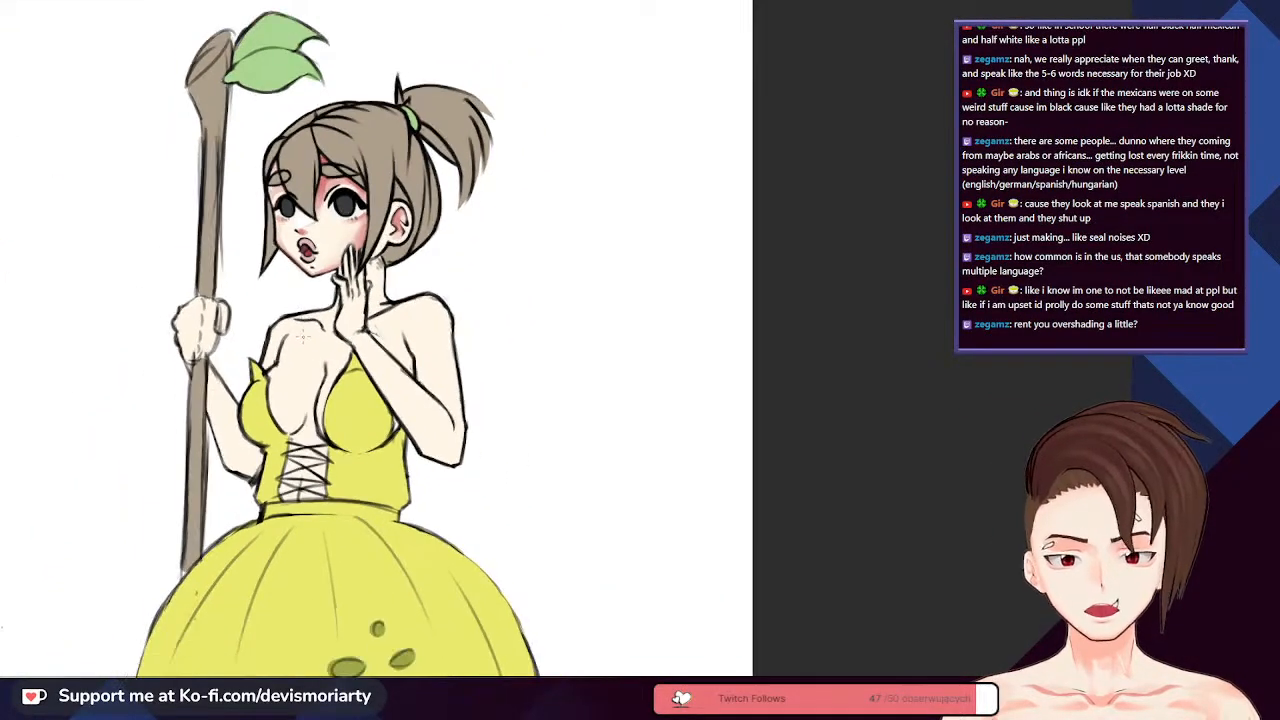
pyautogui.scroll(4, 298, 430)
pyautogui.scroll(-5, 298, 430)
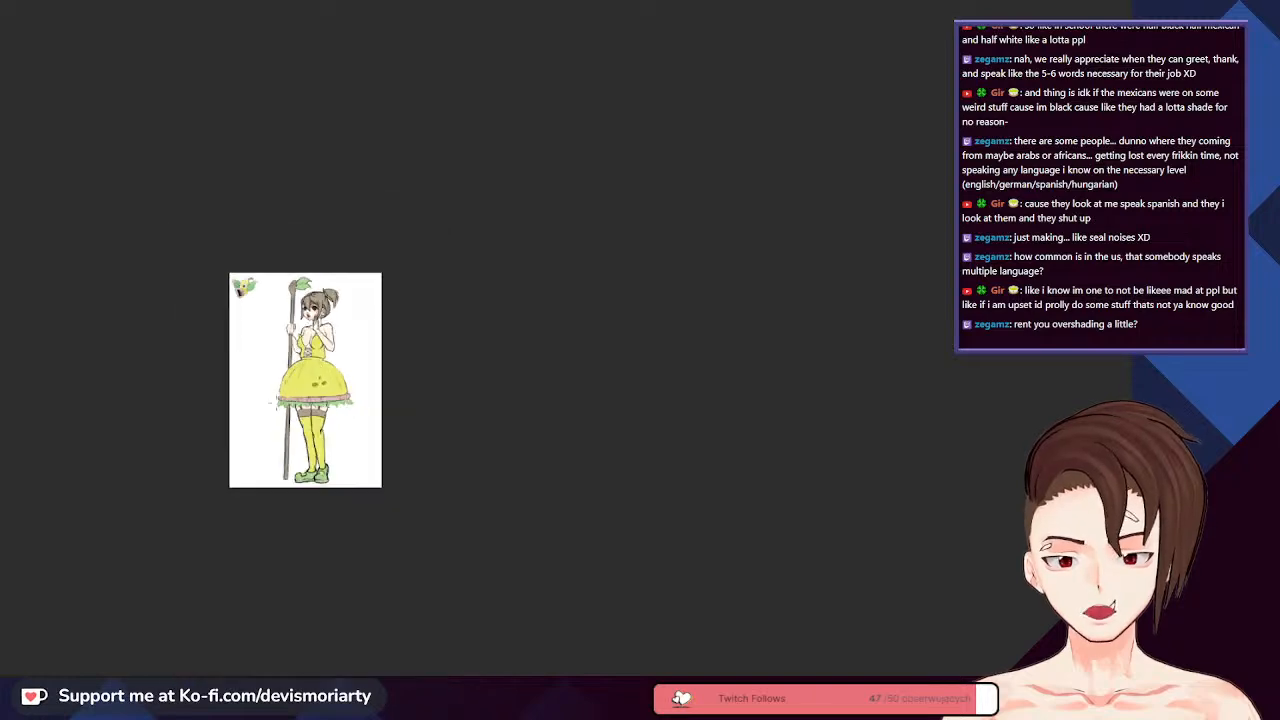
pyautogui.scroll(6, 298, 430)
pyautogui.scroll(3, 419, 316)
pyautogui.scroll(-2, 419, 316)
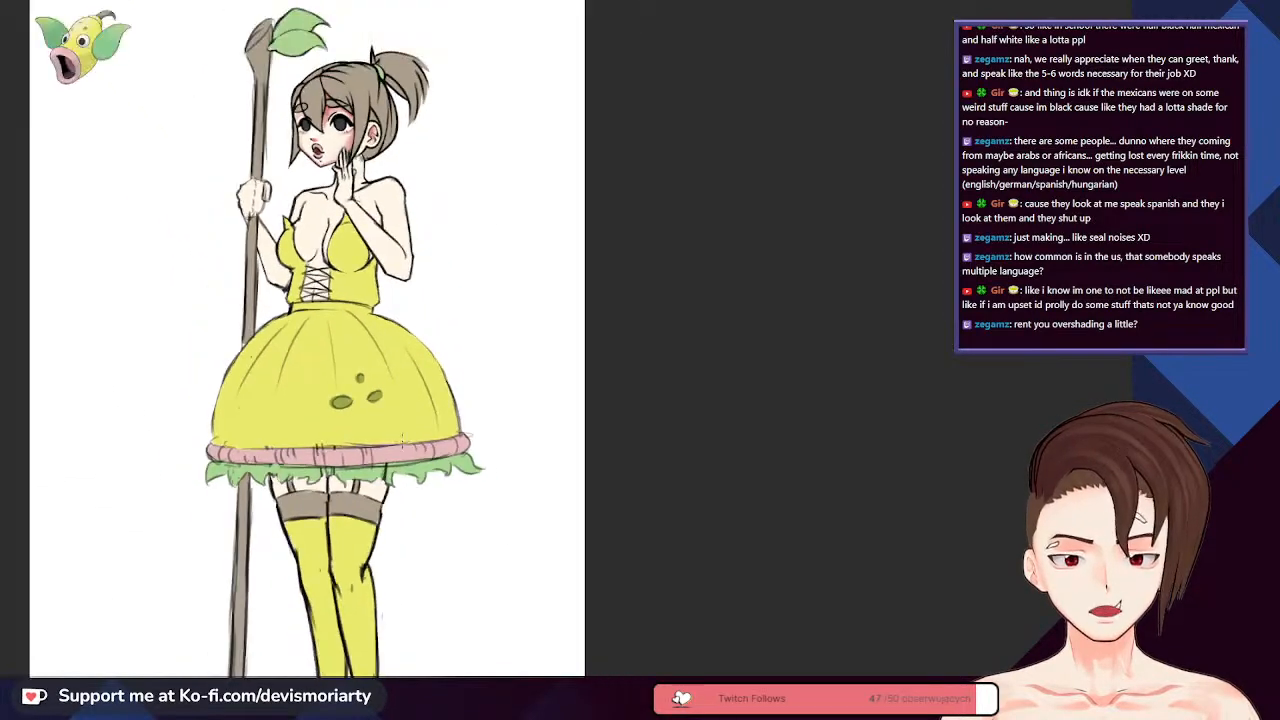
pyautogui.scroll(5, 419, 316)
pyautogui.scroll(-4, 341, 237)
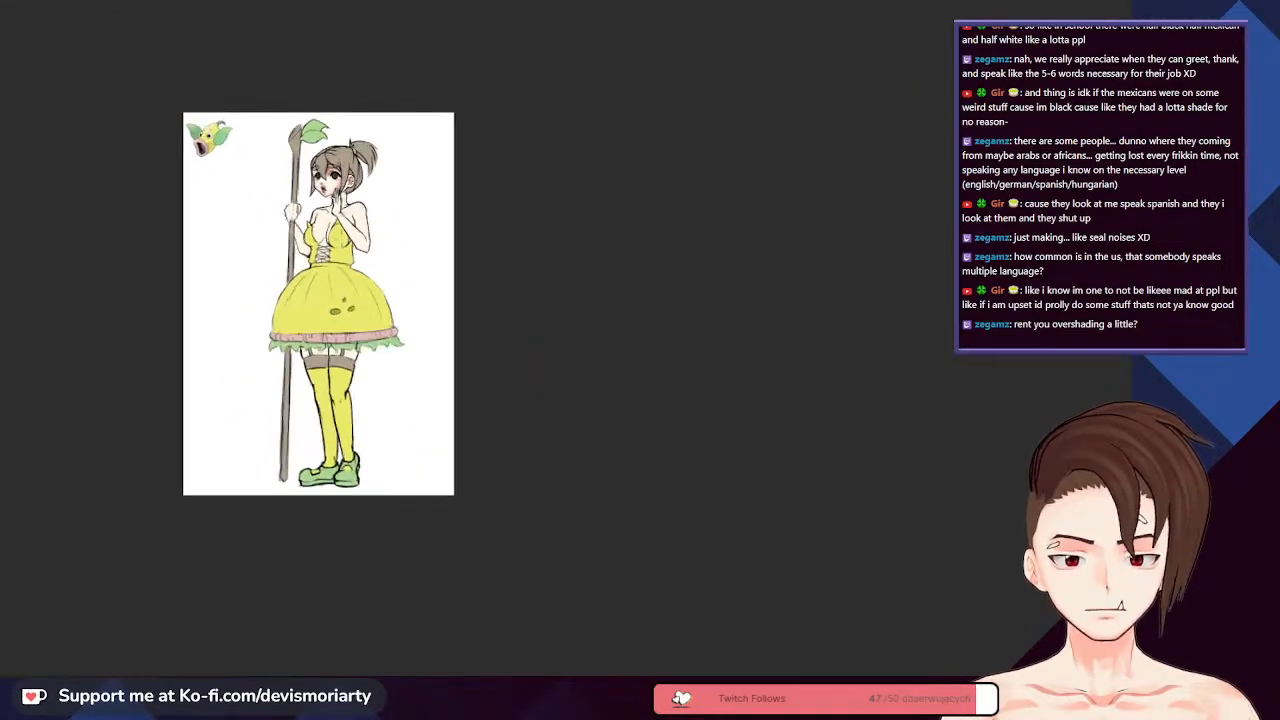
pyautogui.scroll(4, 341, 237)
pyautogui.scroll(-1, 341, 237)
pyautogui.scroll(-3, 341, 237)
pyautogui.scroll(4, 341, 237)
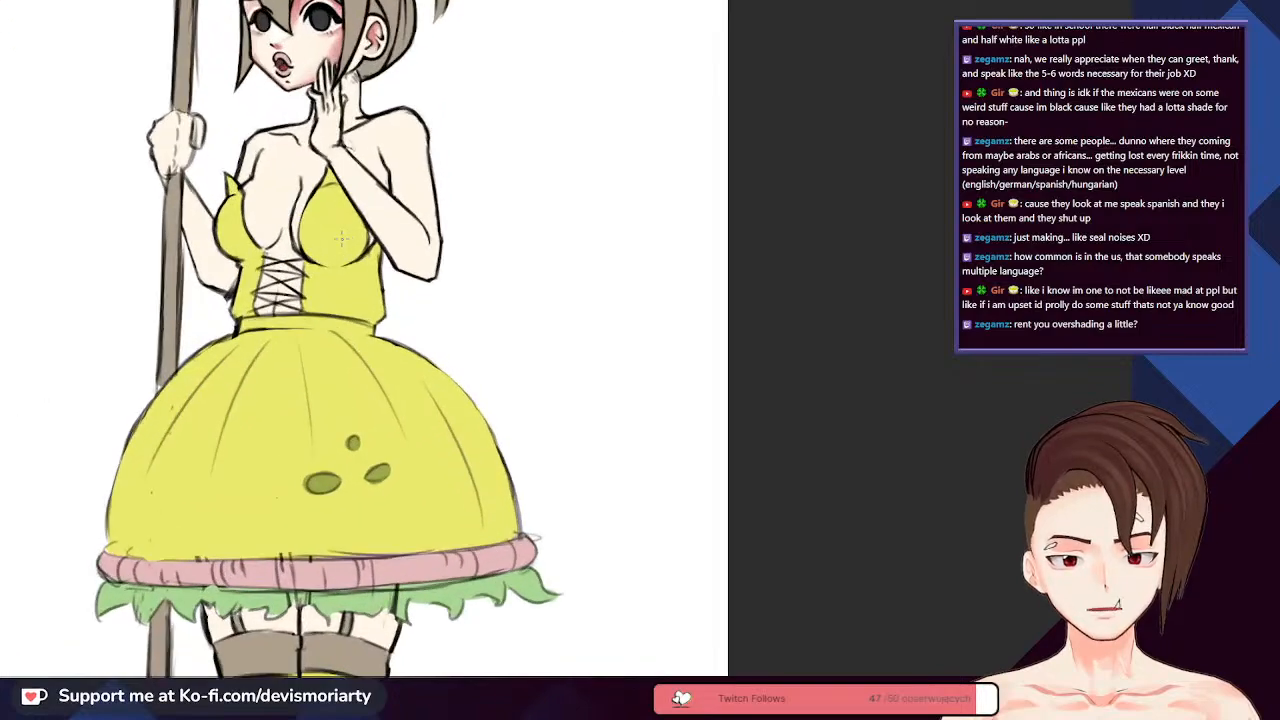
pyautogui.scroll(-4, 343, 238)
pyautogui.scroll(-4, 343, 238)
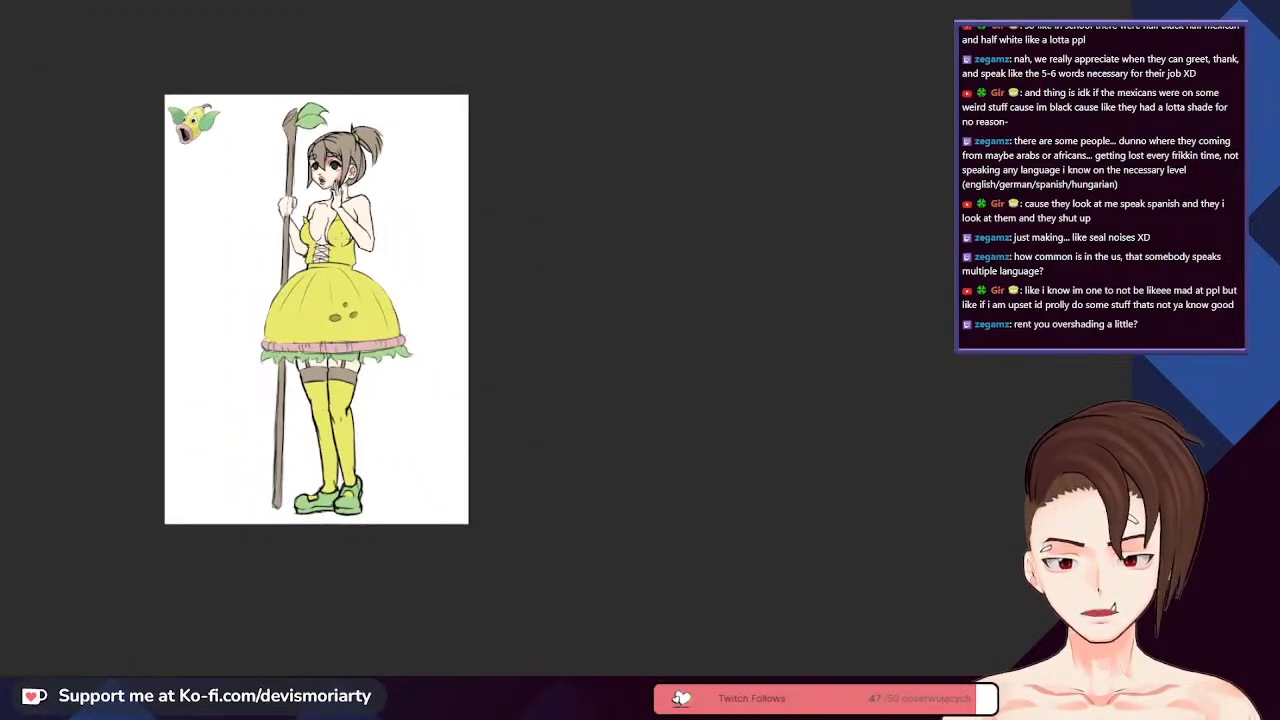
pyautogui.scroll(4, 343, 238)
pyautogui.scroll(2, 341, 237)
pyautogui.scroll(-3, 341, 237)
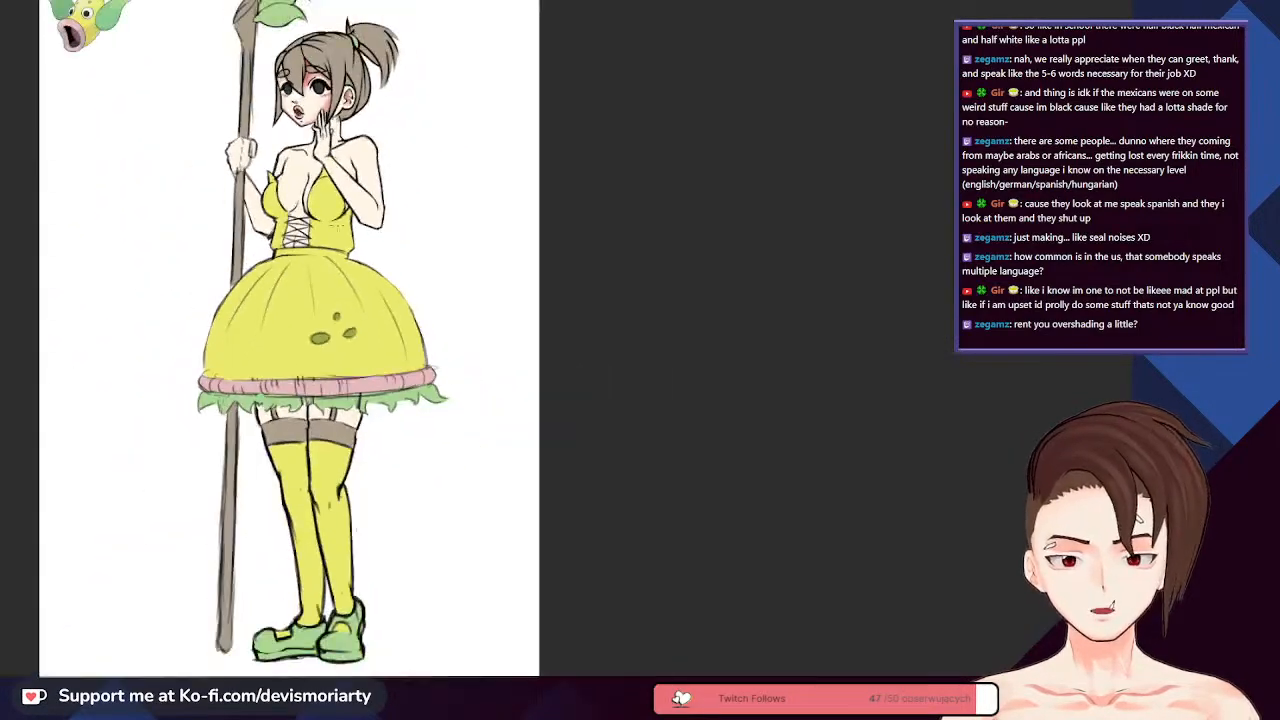
# - Undo the heavy pink and red shading on the face, keeping only the small patch above the larger eye's brow
pyautogui.scroll(4, 341, 237)
pyautogui.scroll(-3, 341, 237)
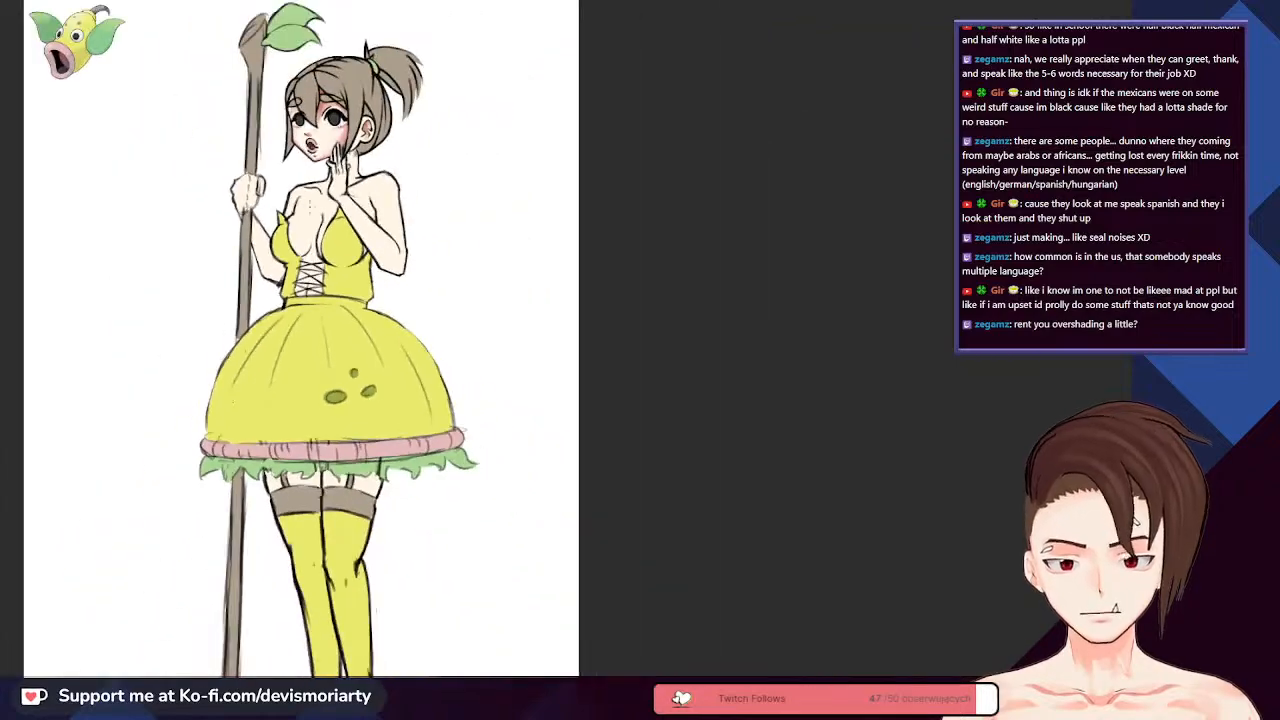
pyautogui.scroll(4, 341, 237)
pyautogui.scroll(-2, 341, 237)
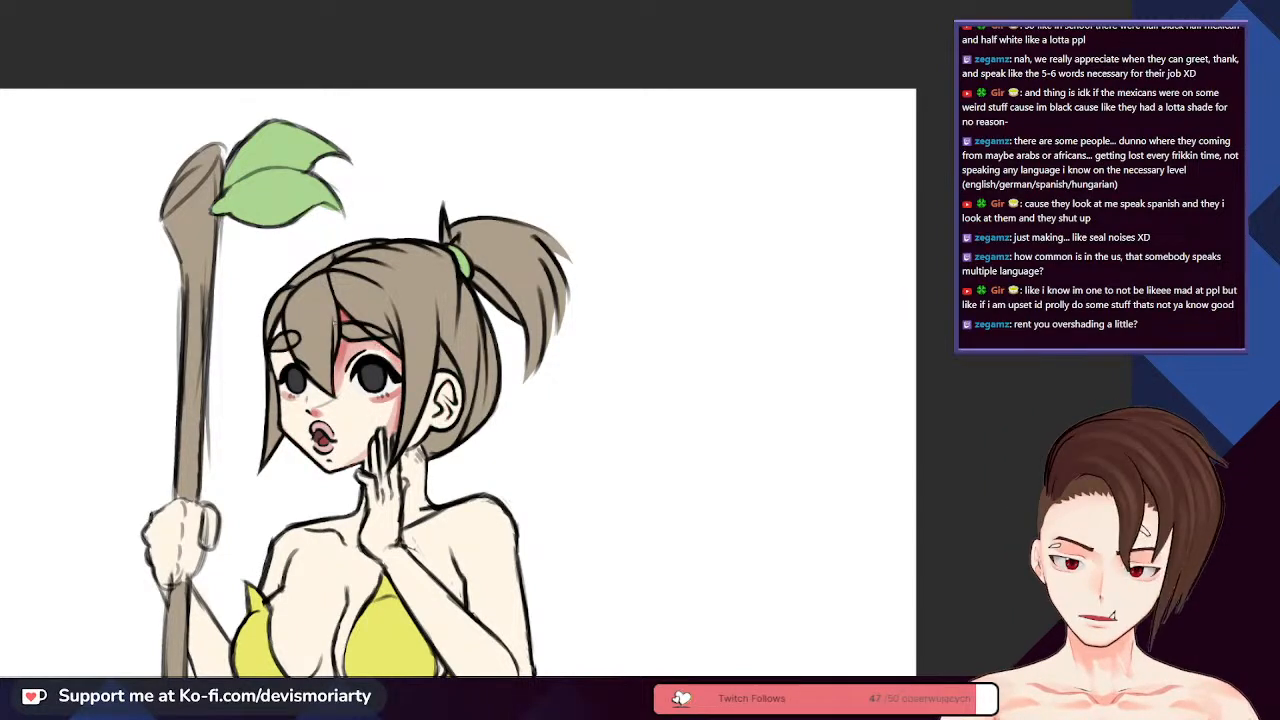
pyautogui.hotkey('ctrl', 'z')
pyautogui.hotkey('ctrl', 'z')
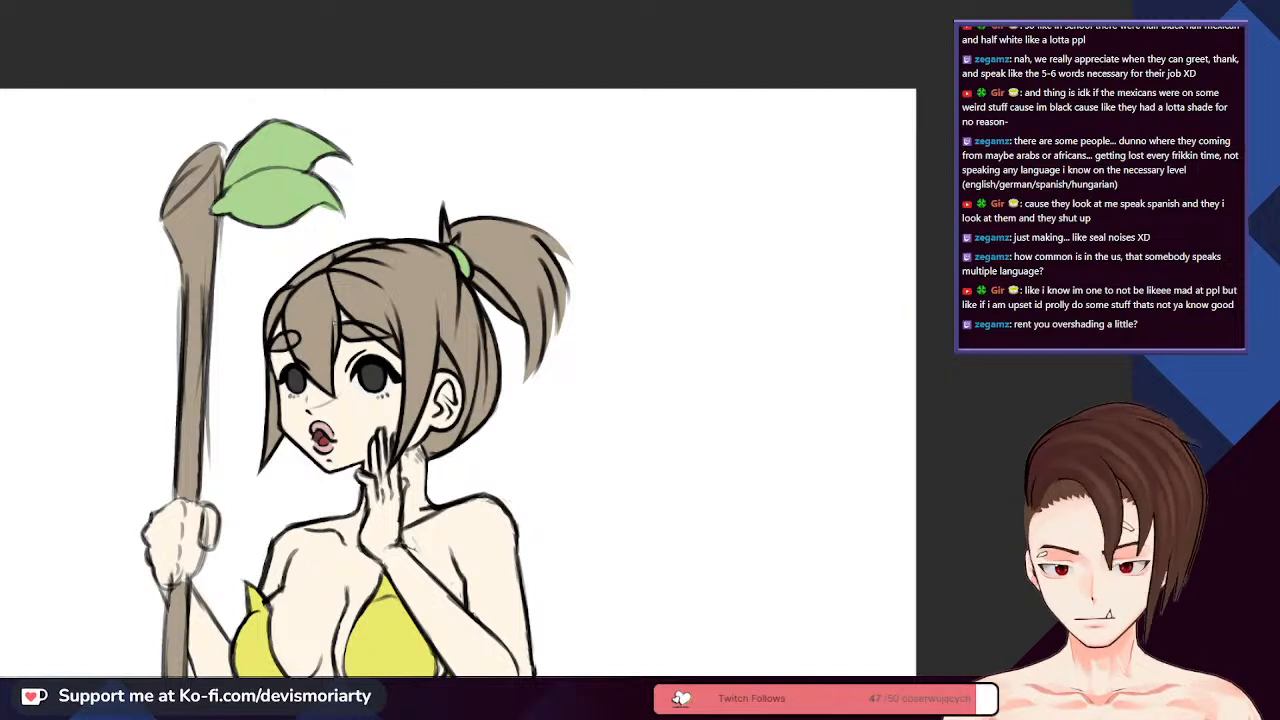
pyautogui.hotkey('ctrl', 'y')
pyautogui.hotkey('ctrl', 'y')
pyautogui.hotkey('ctrl', 'z')
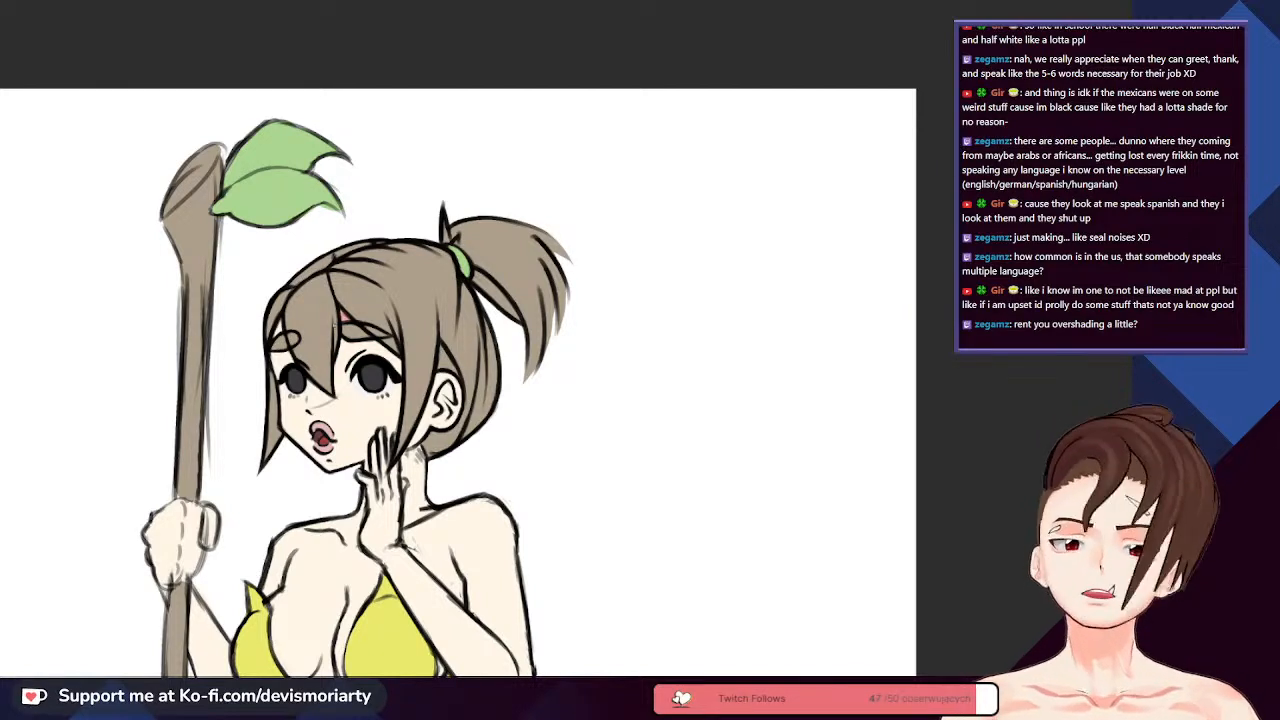
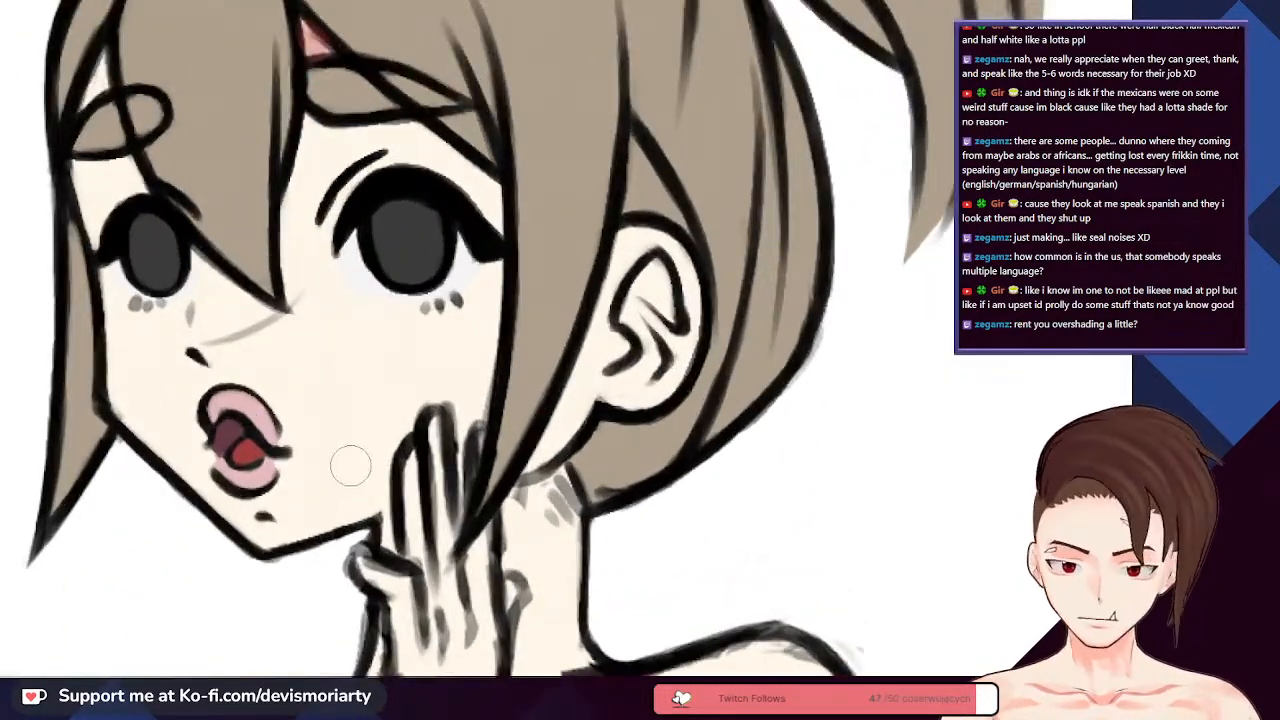
pyautogui.moveTo(385, 425)
pyautogui.mouseDown()
pyautogui.moveTo(372, 475)
pyautogui.moveTo(340, 515)
pyautogui.moveTo(280, 535)
pyautogui.mouseUp()
pyautogui.scroll(-3, 280, 535)
pyautogui.hotkey('ctrl', 'z')
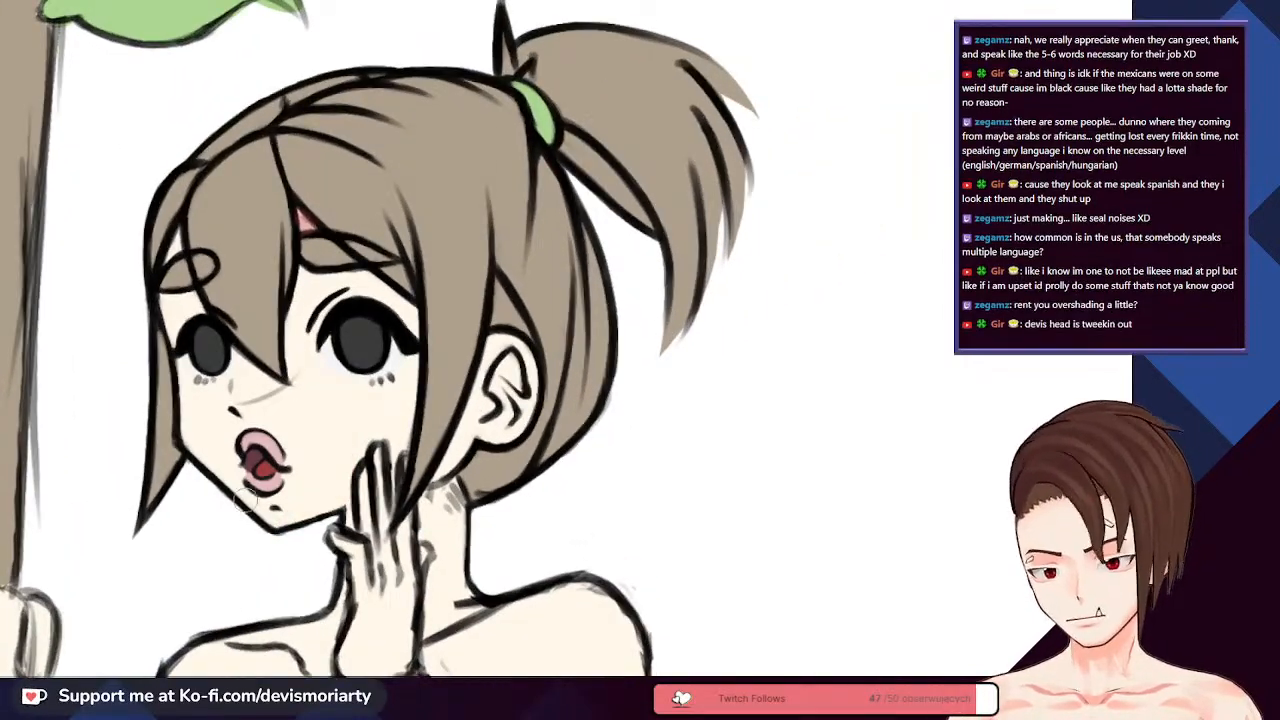
# - Repaint the small forehead gap between the bangs above the larger eye's brow in a muted red
pyautogui.scroll(2, 250, 500)
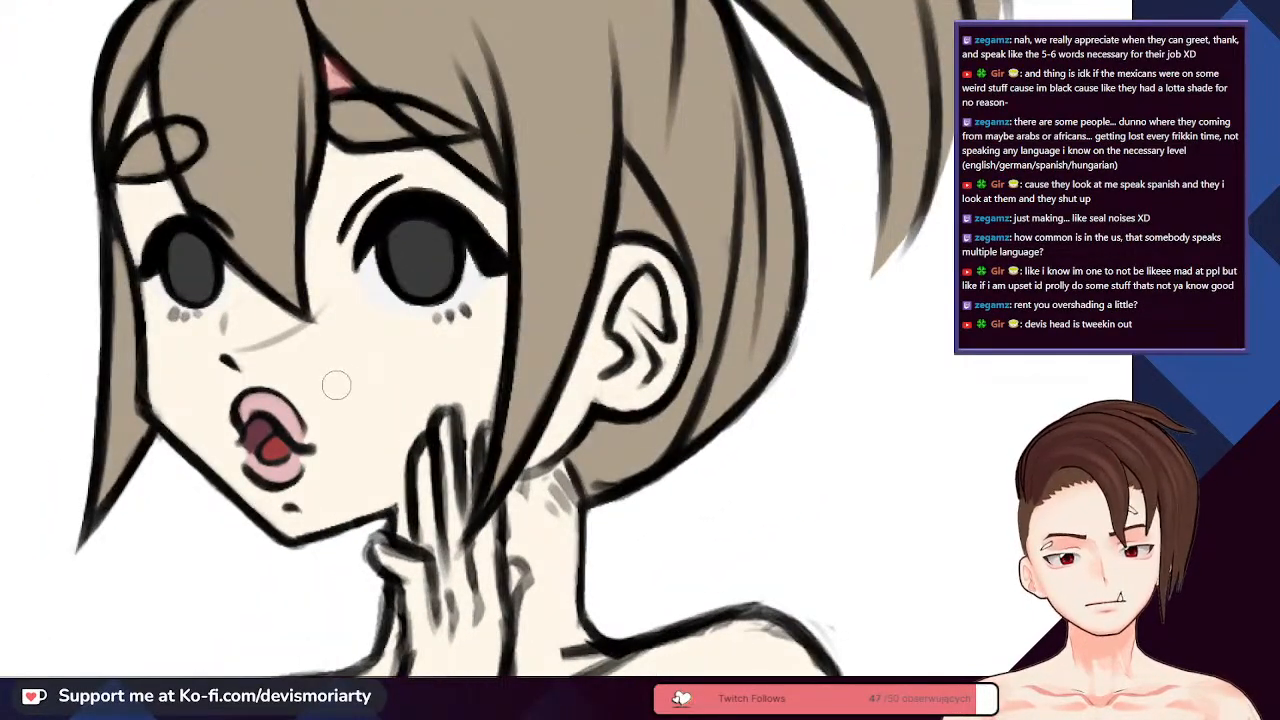
pyautogui.scroll(-2, 336, 384)
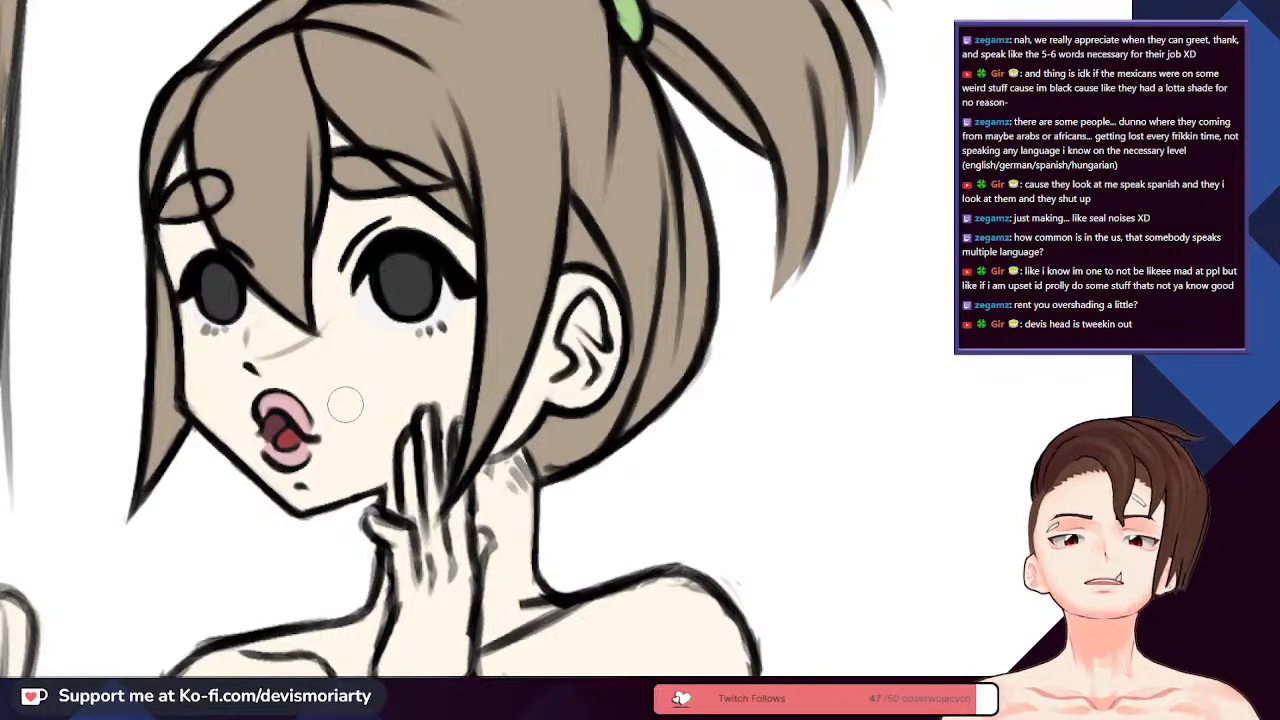
pyautogui.scroll(-3, 345, 403)
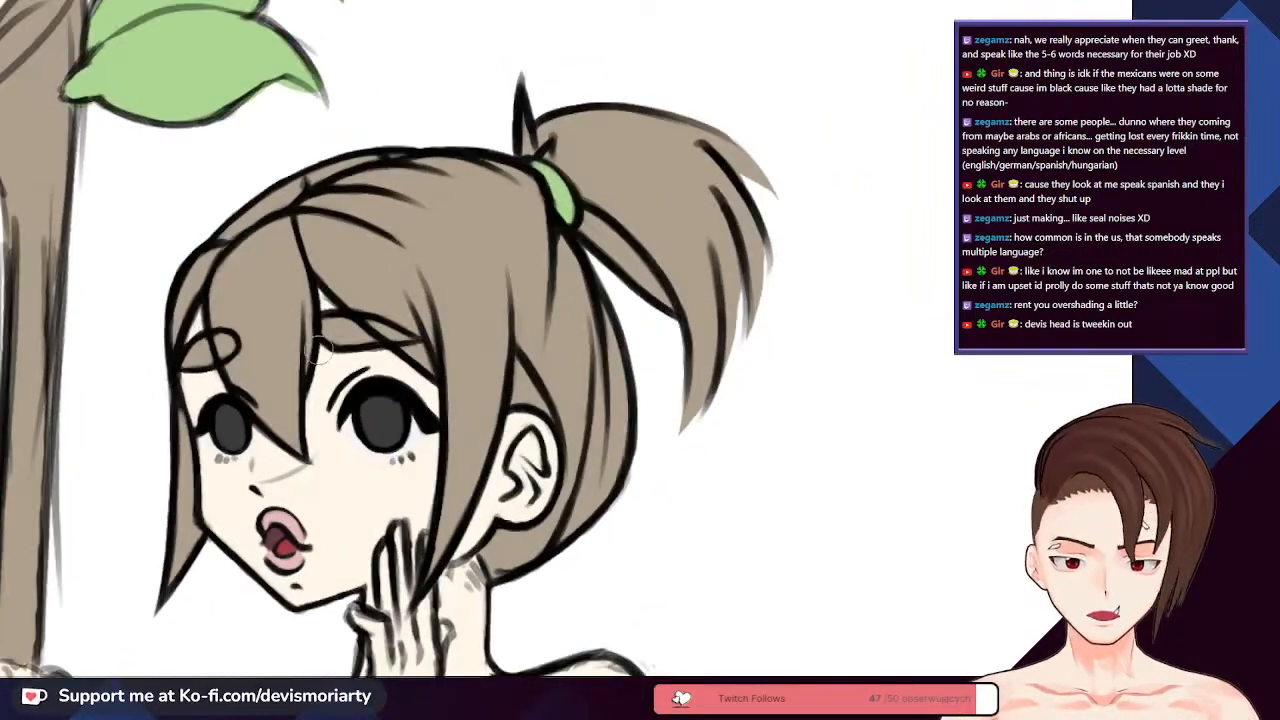
pyautogui.scroll(3, 320, 349)
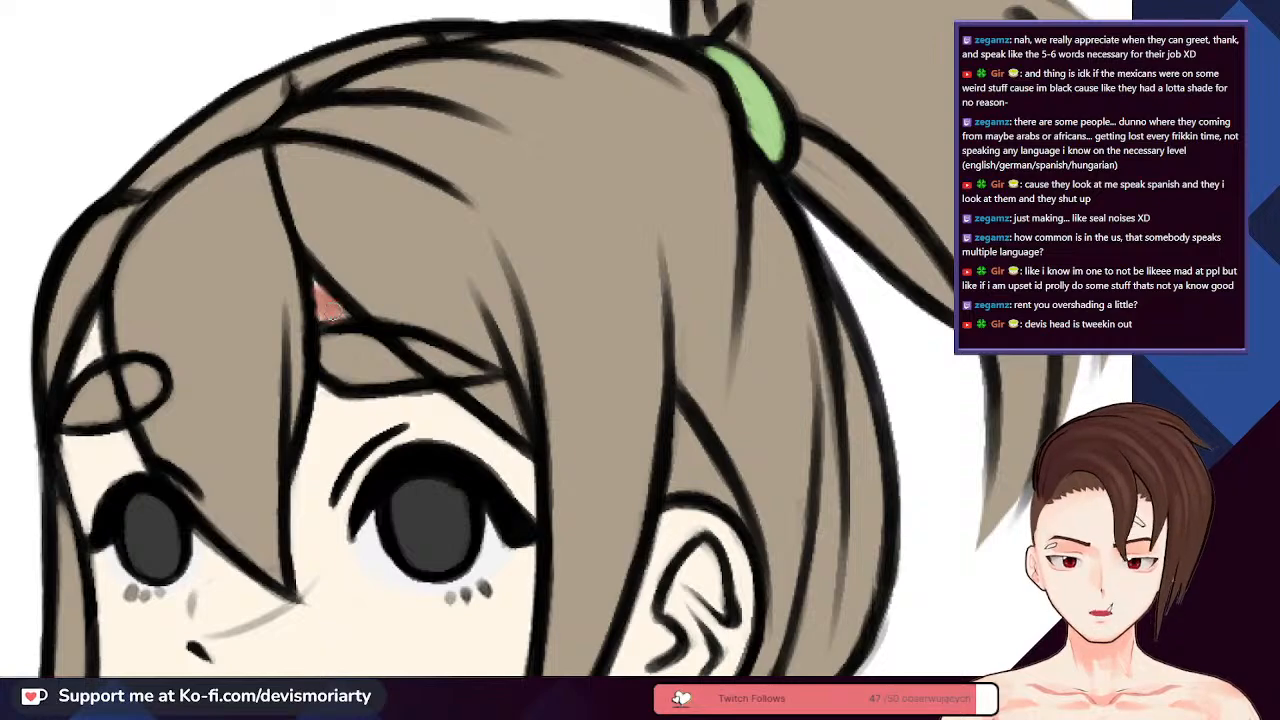
pyautogui.moveTo(331, 408)
pyautogui.mouseDown()
pyautogui.moveTo(316, 450)
pyautogui.moveTo(334, 583)
pyautogui.mouseUp()
pyautogui.scroll(-4, 310, 440)
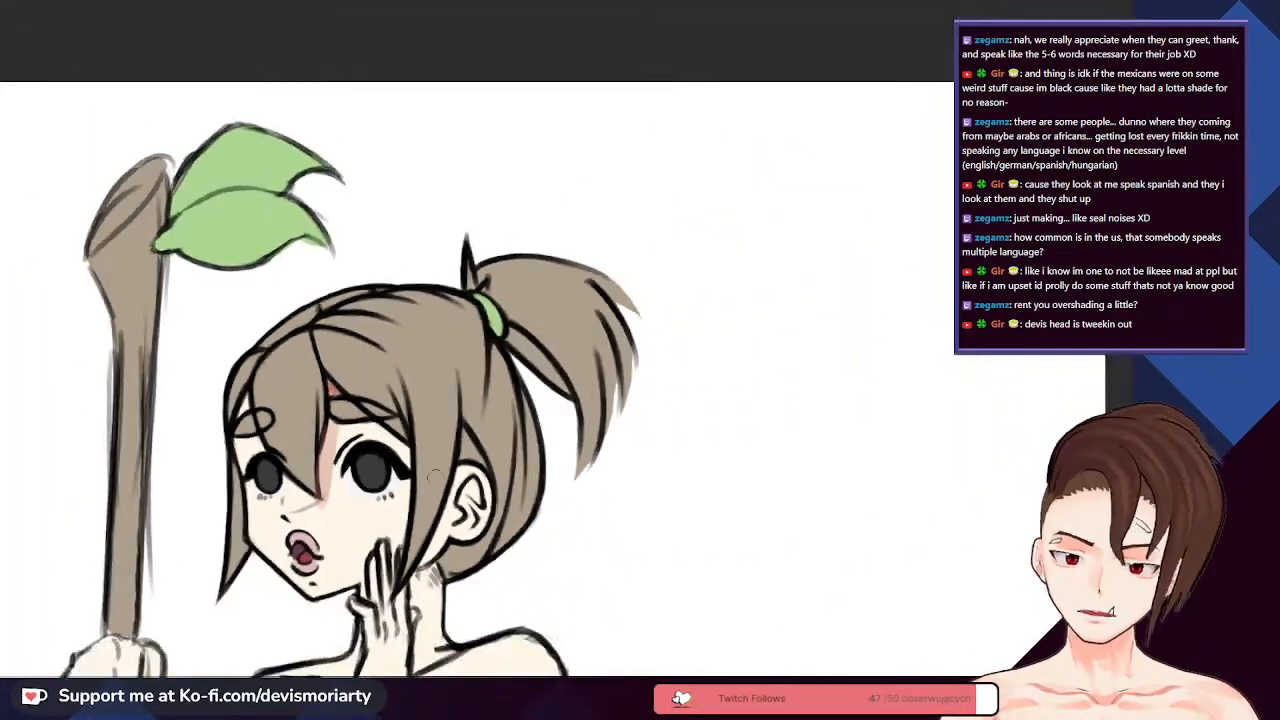
pyautogui.scroll(2, 392, 476)
pyautogui.hotkey('ctrl', 'z')
# - Paint muted pink shadows along the bangs' edges at the larger eye's inner corner and above its outer corner
pyautogui.scroll(4, 232, 374)
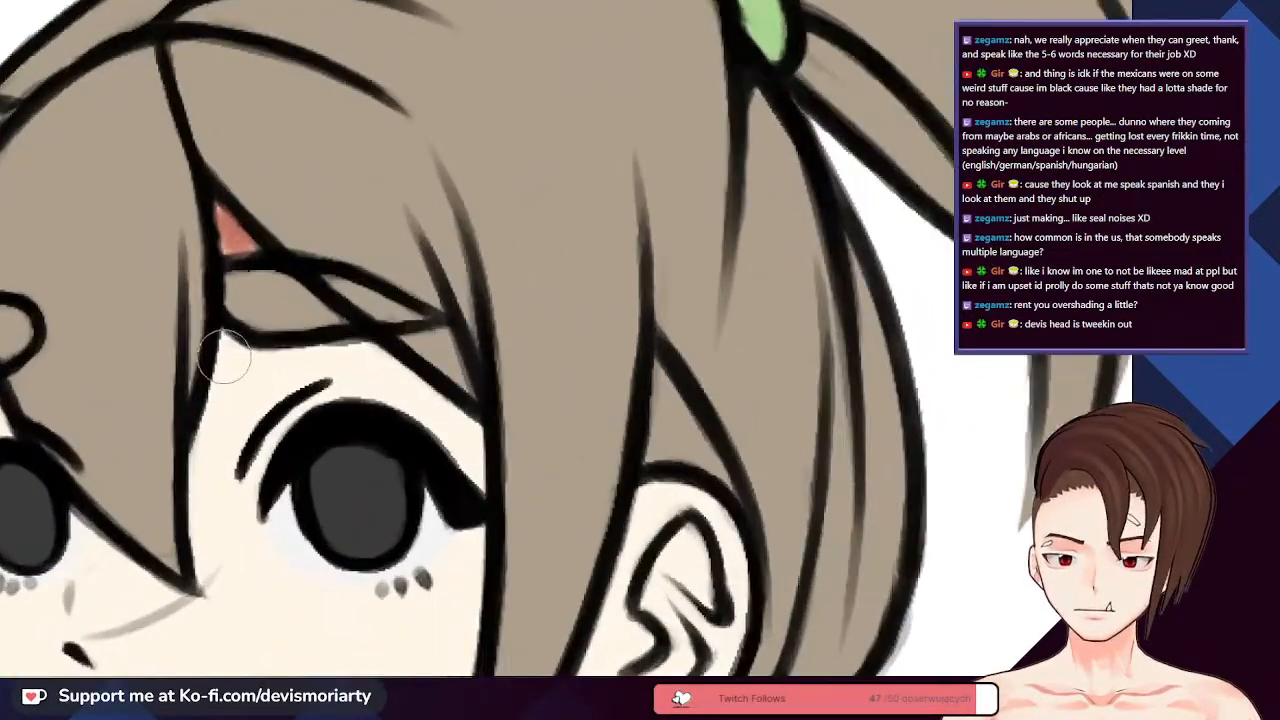
pyautogui.moveTo(229, 361); pyautogui.dragTo(192, 478)
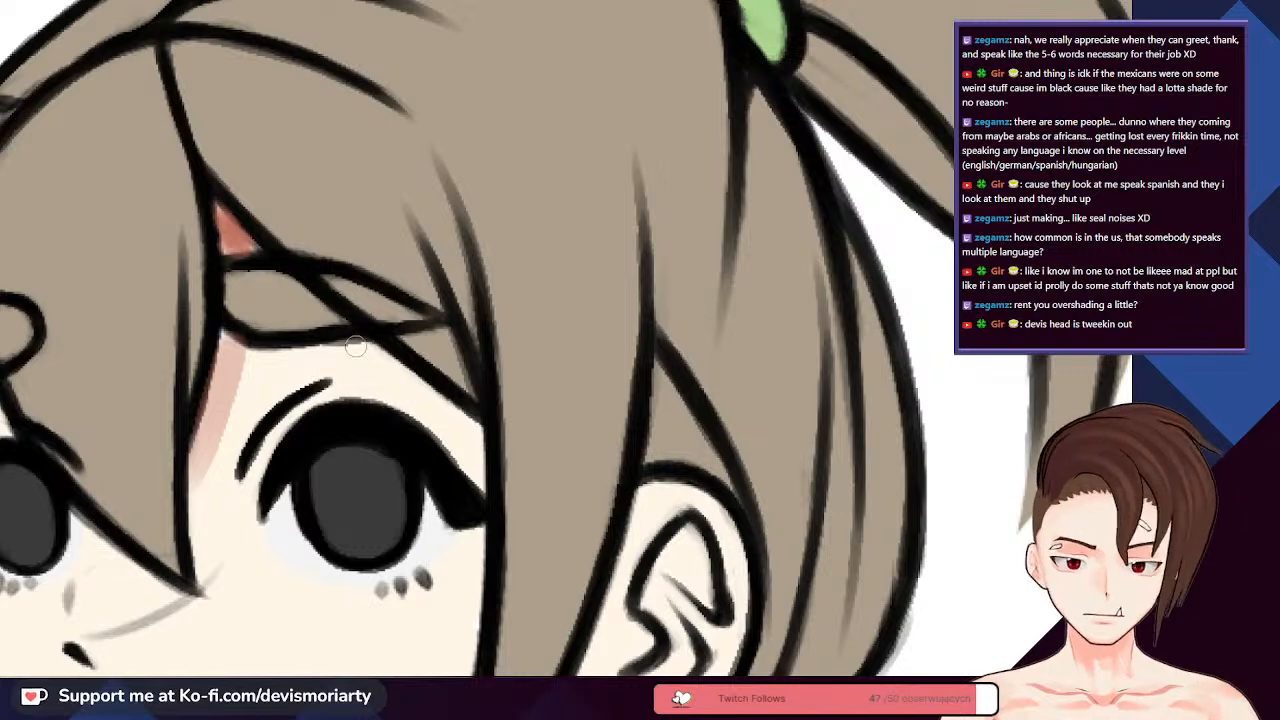
pyautogui.moveTo(355, 345); pyautogui.dragTo(470, 418)
pyautogui.moveTo(345, 347); pyautogui.dragTo(514, 447)
pyautogui.hotkey('ctrl', 'z')
pyautogui.hotkey('ctrl', 'z')
pyautogui.moveTo(354, 345); pyautogui.dragTo(520, 462)
pyautogui.hotkey('ctrl', 'z')
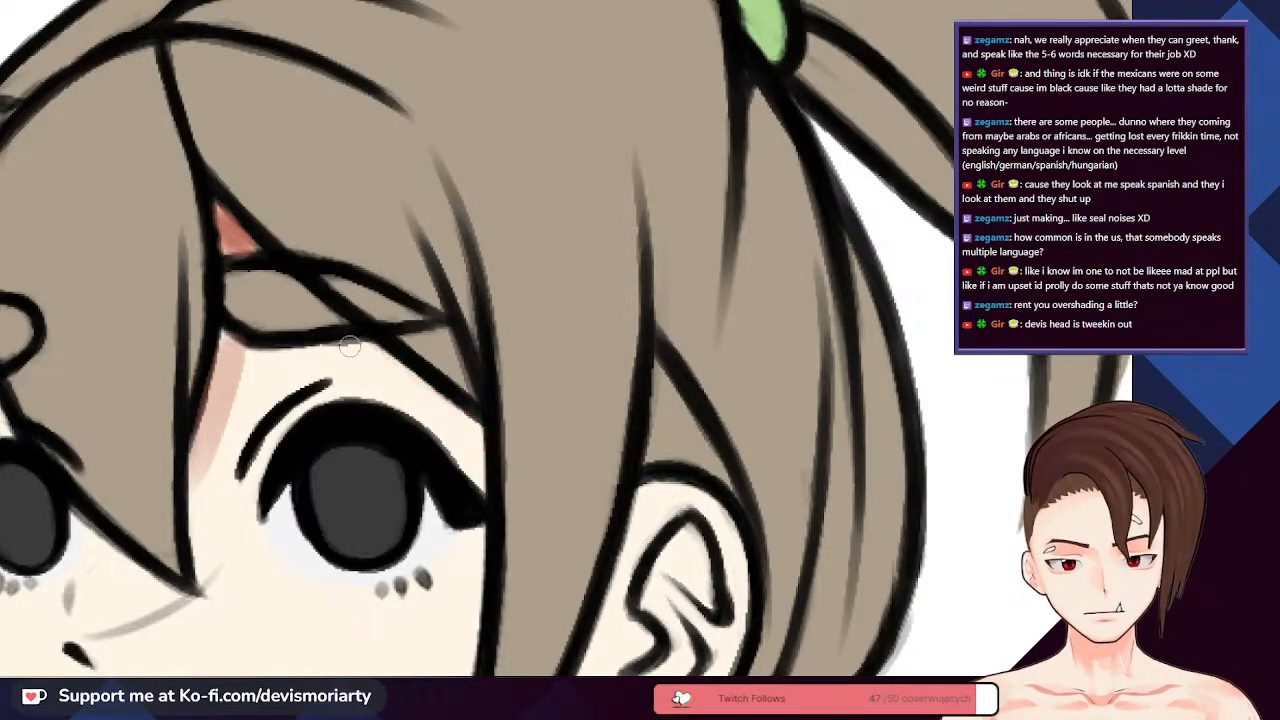
pyautogui.moveTo(352, 342); pyautogui.dragTo(538, 469)
# - Examine the muted brow shadows around the larger eye from portrait and half-figure distance
pyautogui.scroll(-5, 308, 320)
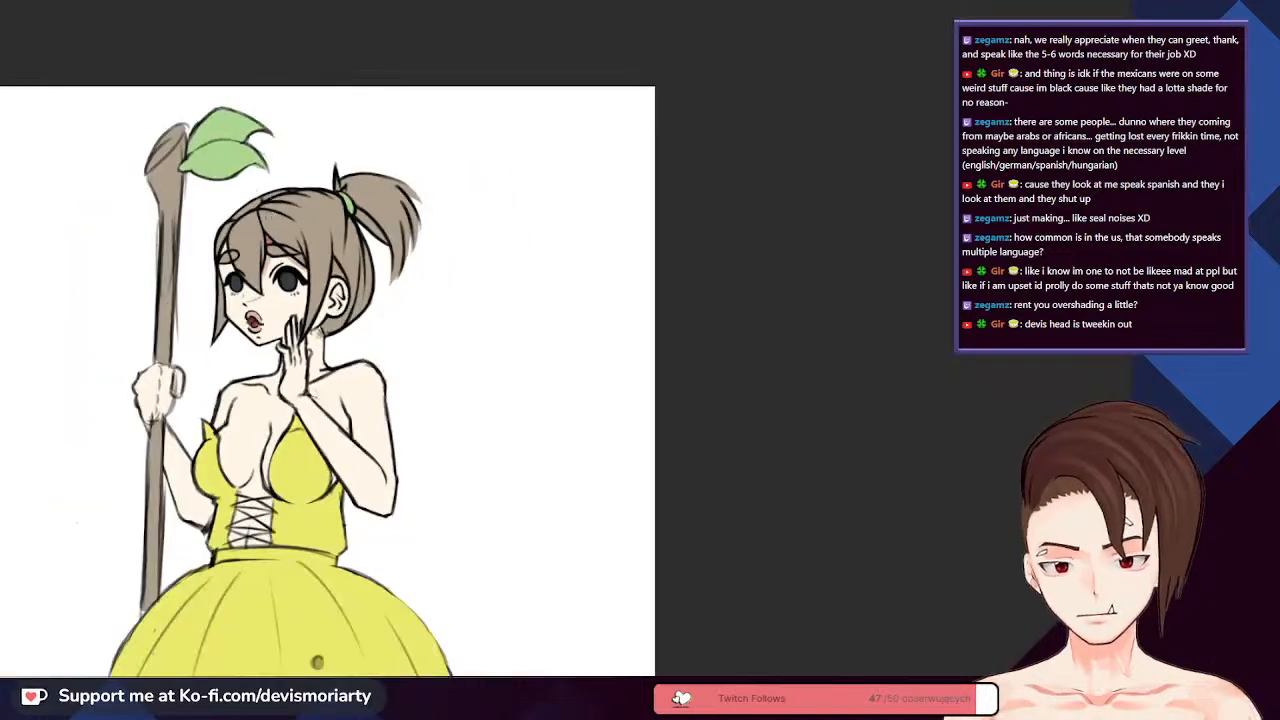
pyautogui.scroll(4, 273, 220)
pyautogui.scroll(-5, 300, 400)
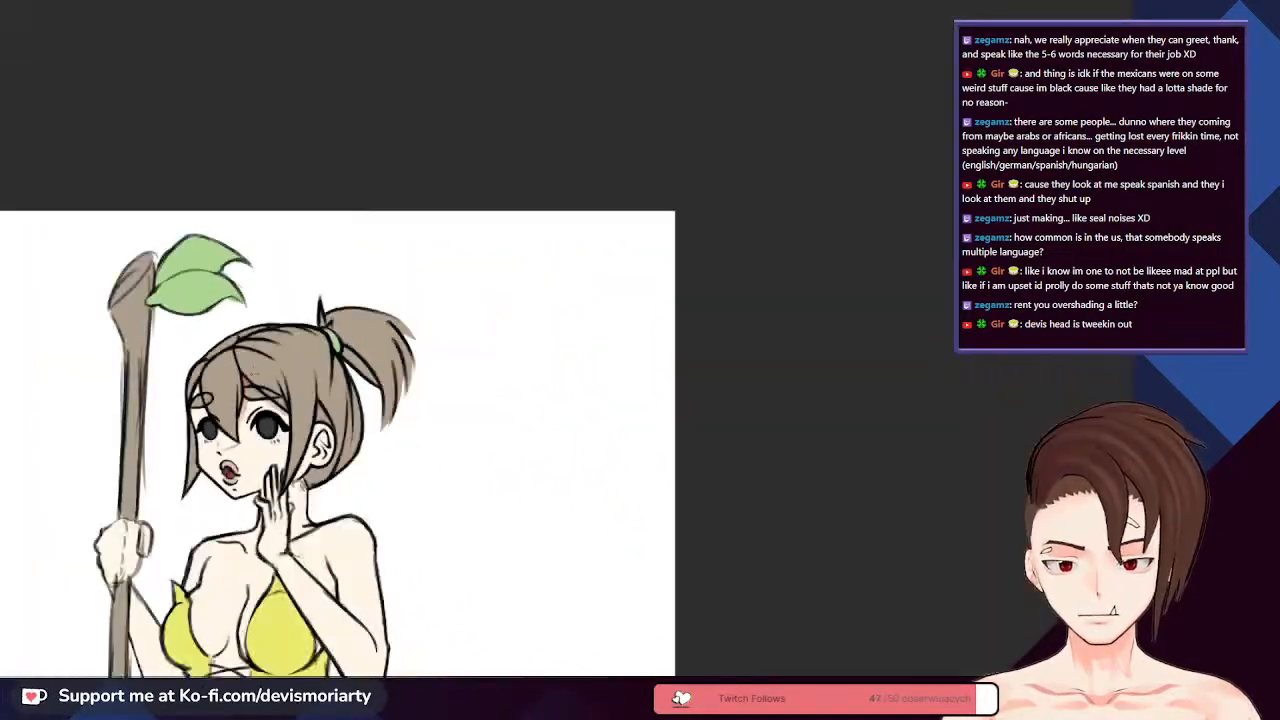
pyautogui.scroll(-3, 253, 350)
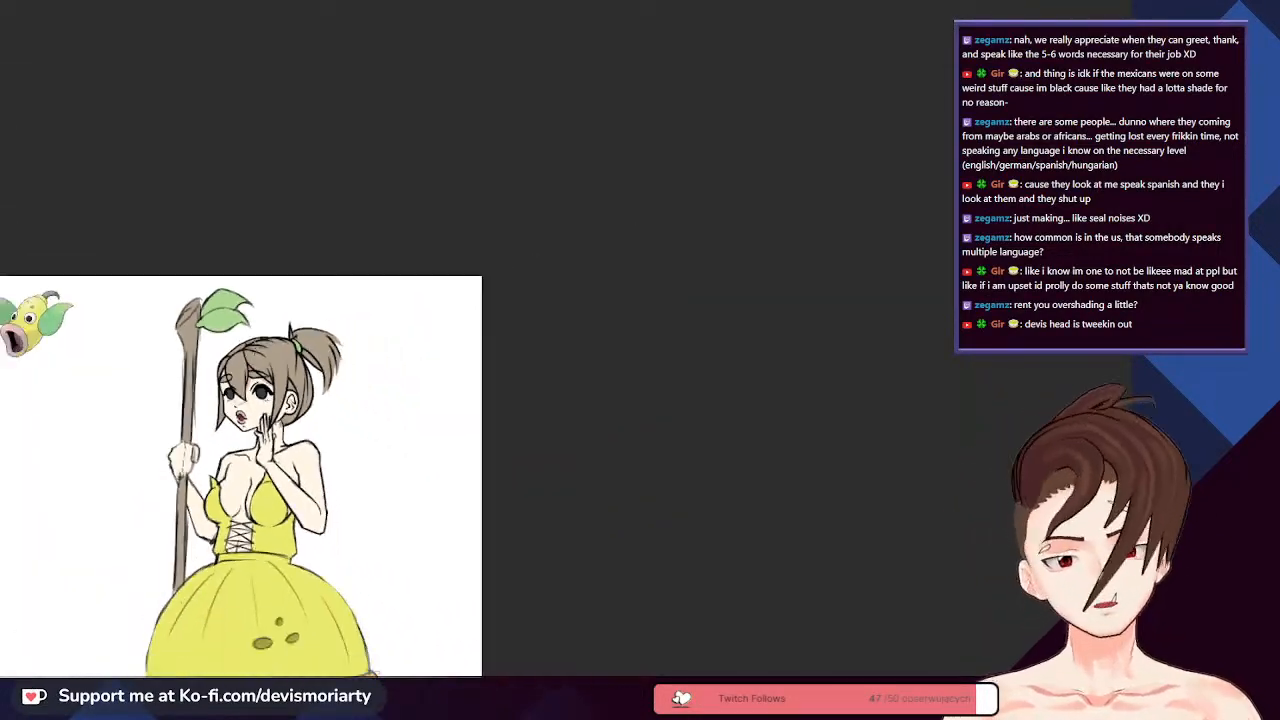
pyautogui.scroll(4, 243, 356)
pyautogui.scroll(-3, 268, 415)
pyautogui.scroll(3, 262, 360)
pyautogui.scroll(4, 290, 289)
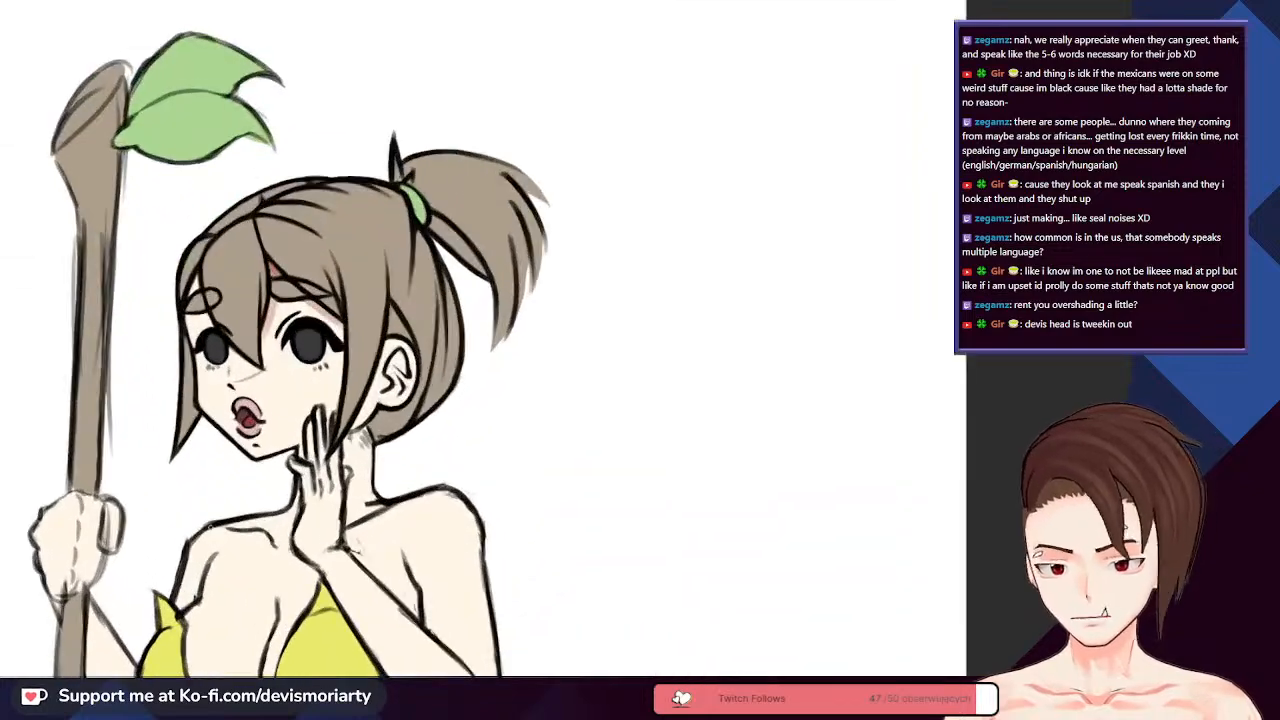
# - Extend and smooth the muted pink shadow along the bangs' edge beside the larger eye's inner corner
pyautogui.scroll(3, 258, 372)
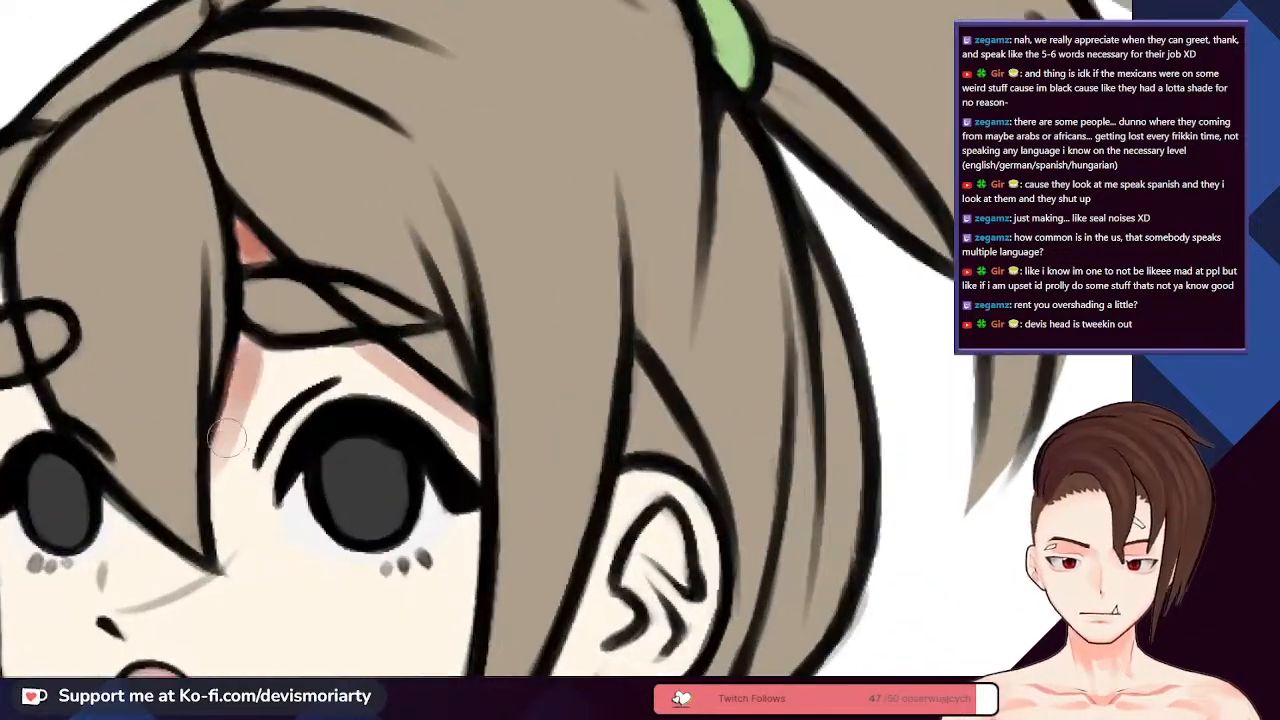
pyautogui.scroll(-4, 245, 375)
pyautogui.scroll(7, 153, 673)
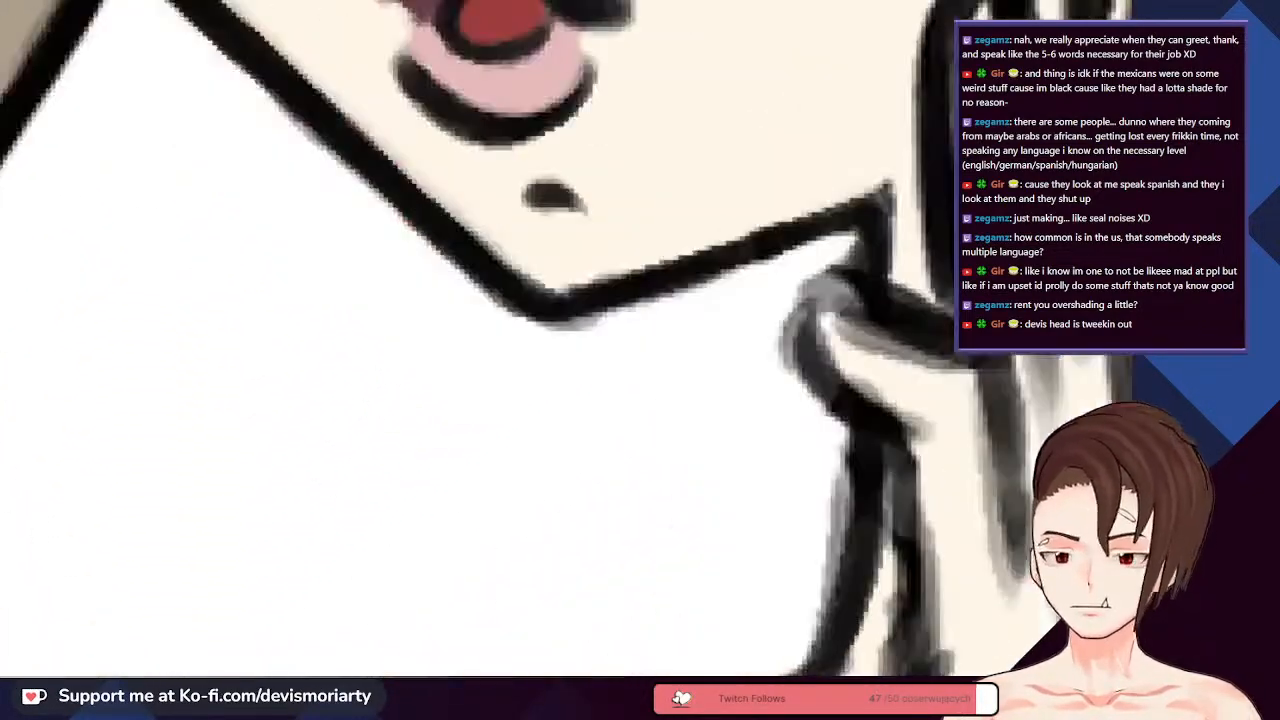
pyautogui.scroll(-6, 418, 320)
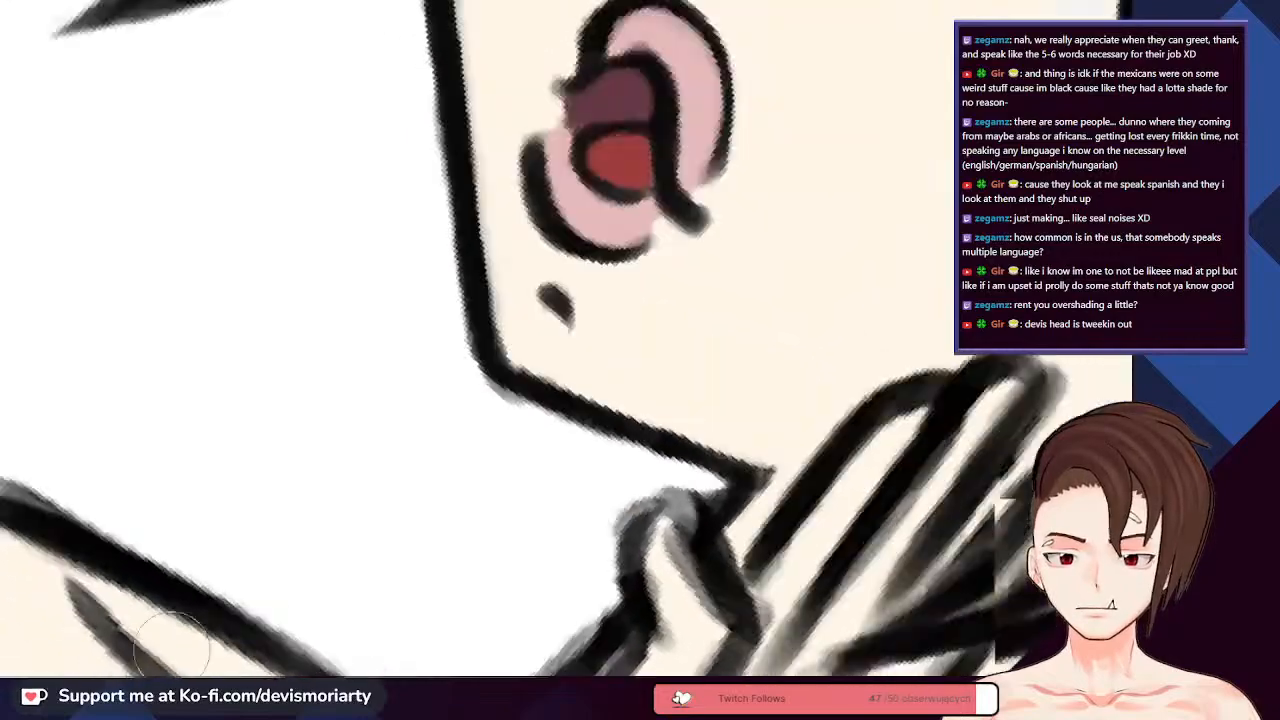
pyautogui.scroll(5, 418, 320)
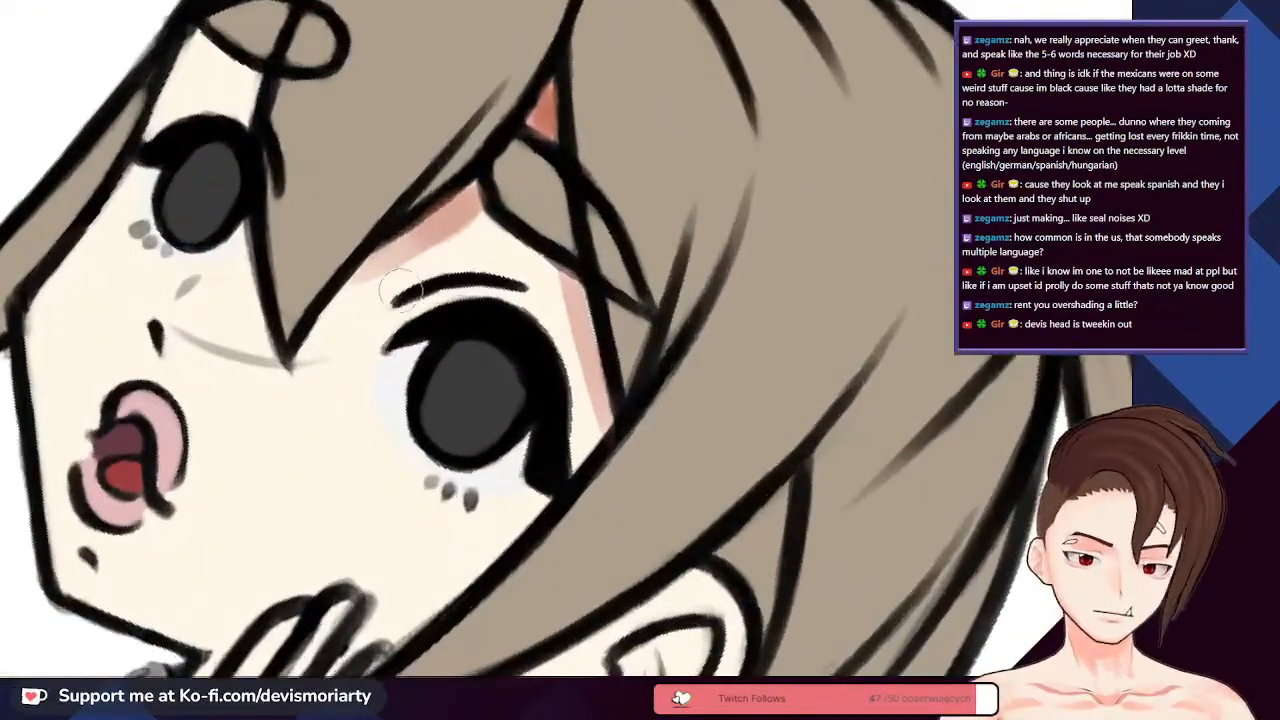
pyautogui.moveTo(490, 265); pyautogui.dragTo(392, 298)
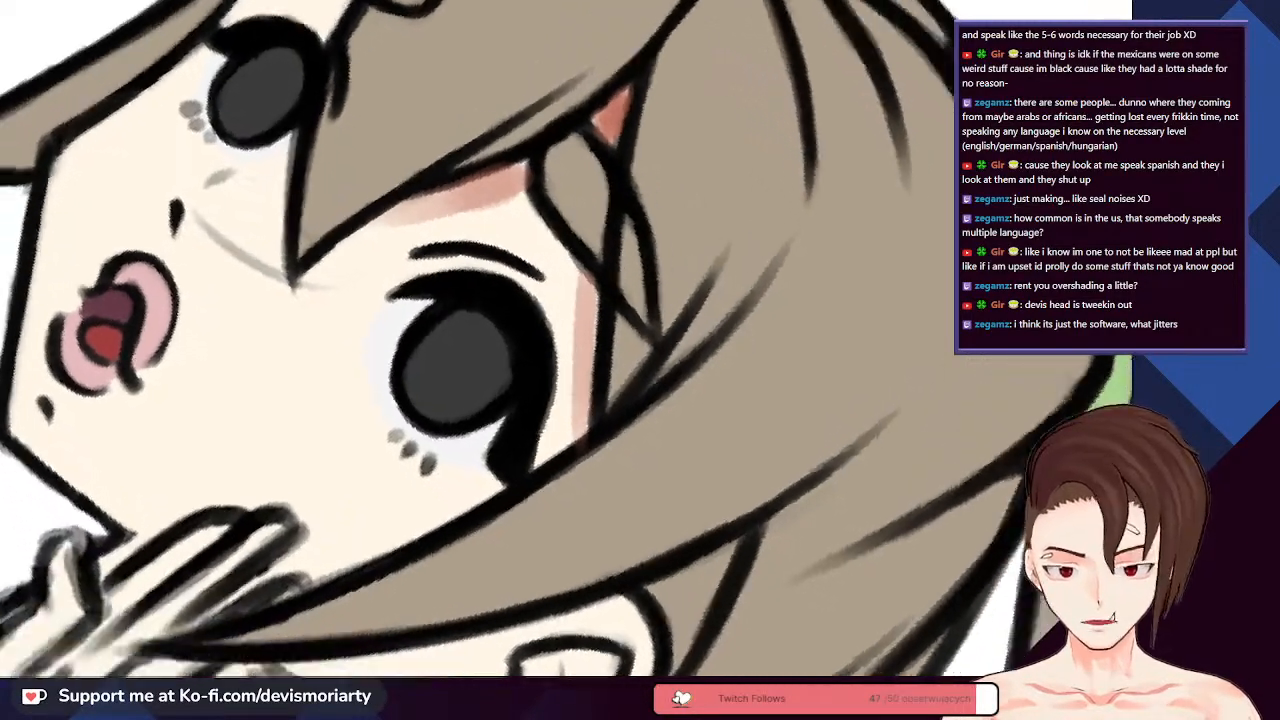
pyautogui.scroll(-3, 232, 500)
pyautogui.moveTo(520, 304); pyautogui.dragTo(303, 362)
# - Tint the eyelid crease line above the larger eye a dark reddish brown
pyautogui.scroll(4, 303, 362)
pyautogui.scroll(-4, 316, 288)
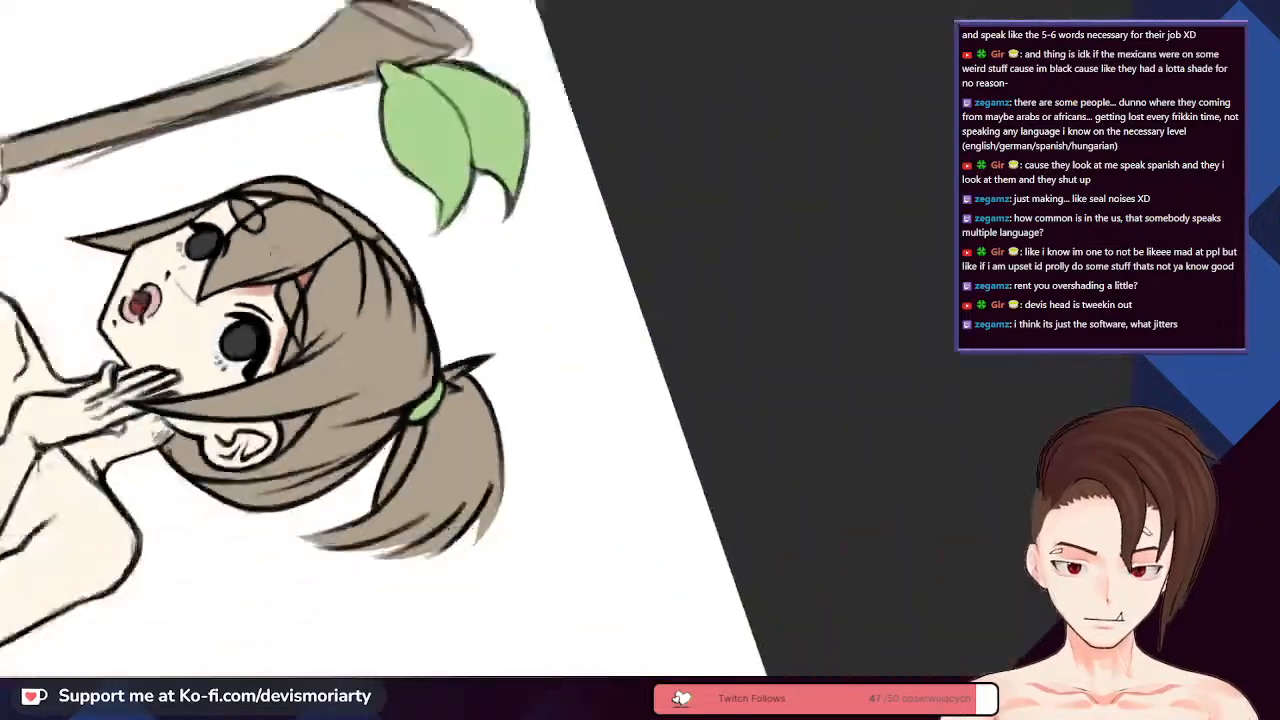
pyautogui.scroll(5, 310, 322)
pyautogui.scroll(-4, 310, 322)
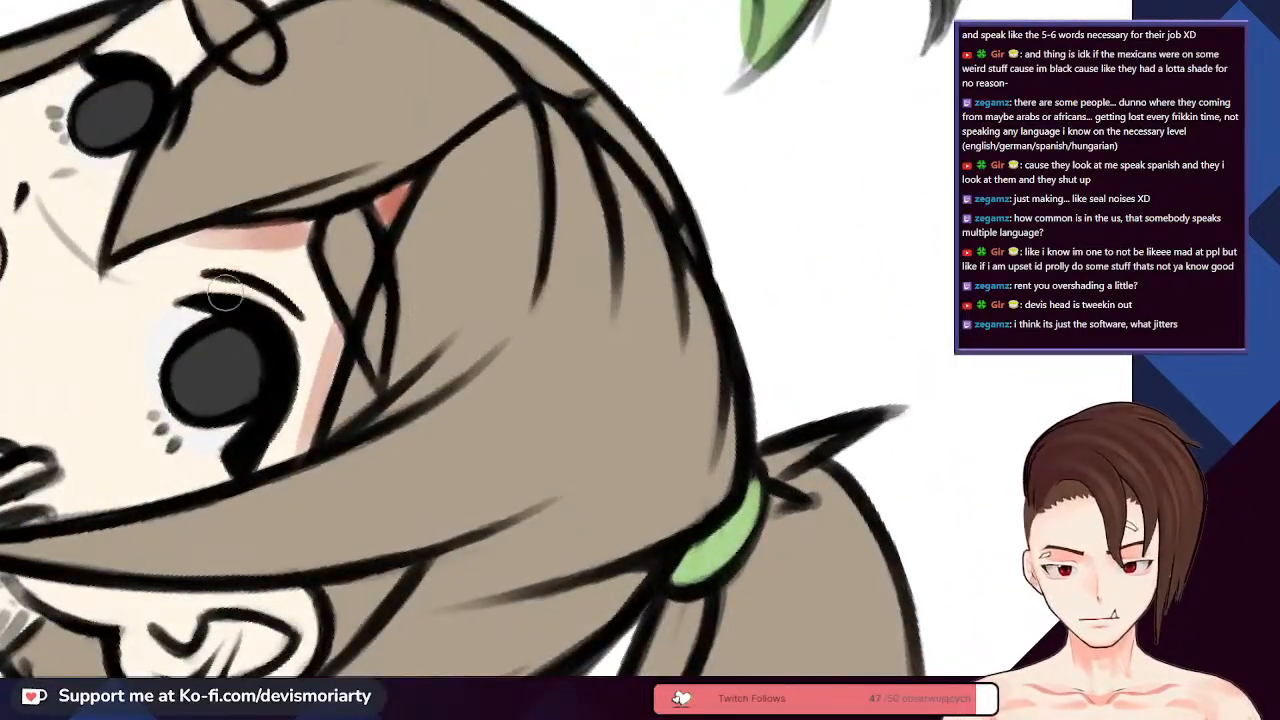
pyautogui.scroll(5, 278, 305)
pyautogui.scroll(-4, 278, 305)
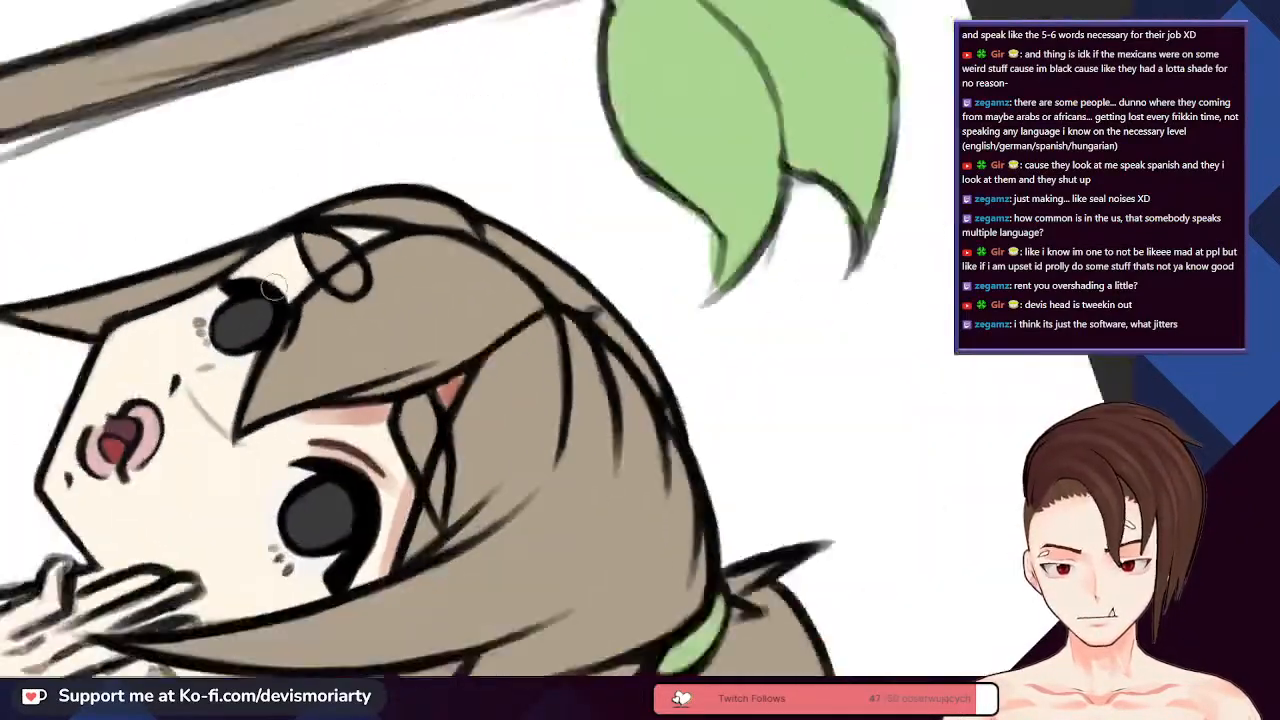
# - Add small soft muted red shadows beside the nostril and around the mark below the lower lip
pyautogui.scroll(5, 228, 300)
pyautogui.moveTo(226, 302)
pyautogui.mouseDown()
pyautogui.moveTo(230, 340)
pyautogui.moveTo(234, 326)
pyautogui.mouseUp()
pyautogui.scroll(-3, 232, 322)
pyautogui.scroll(3, 118, 380)
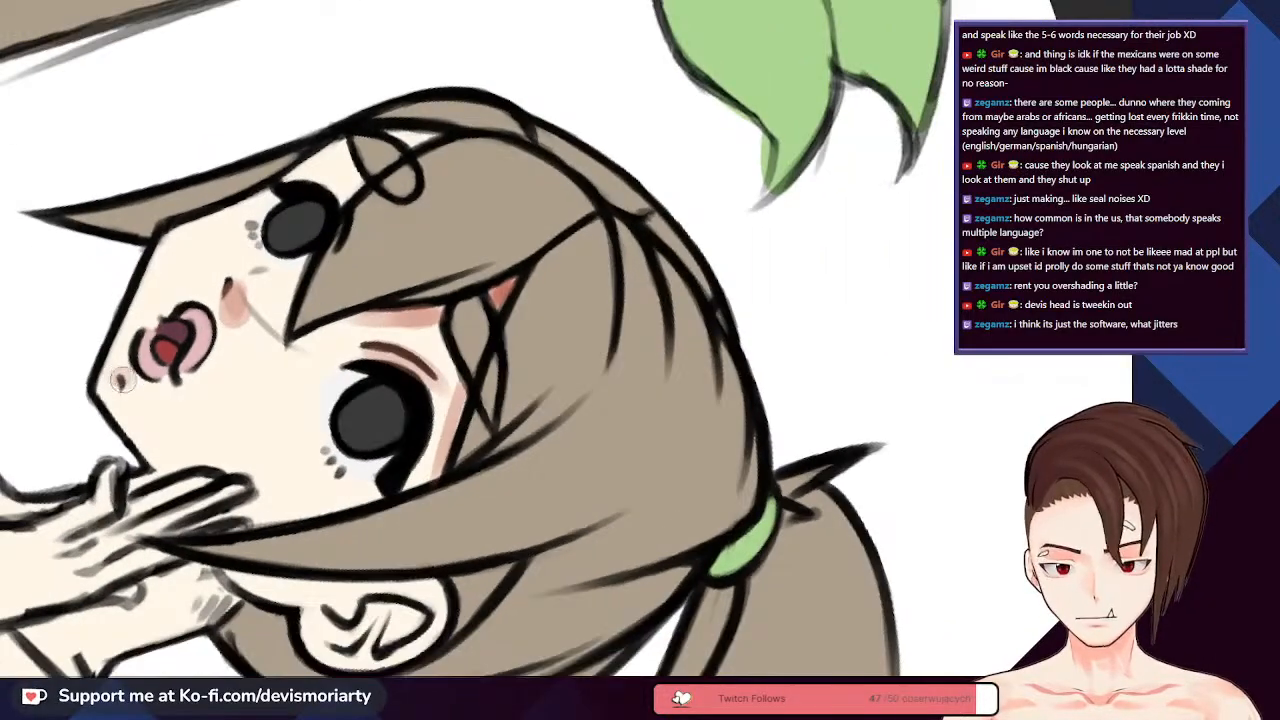
pyautogui.scroll(-4, 115, 365)
pyautogui.scroll(4, 135, 310)
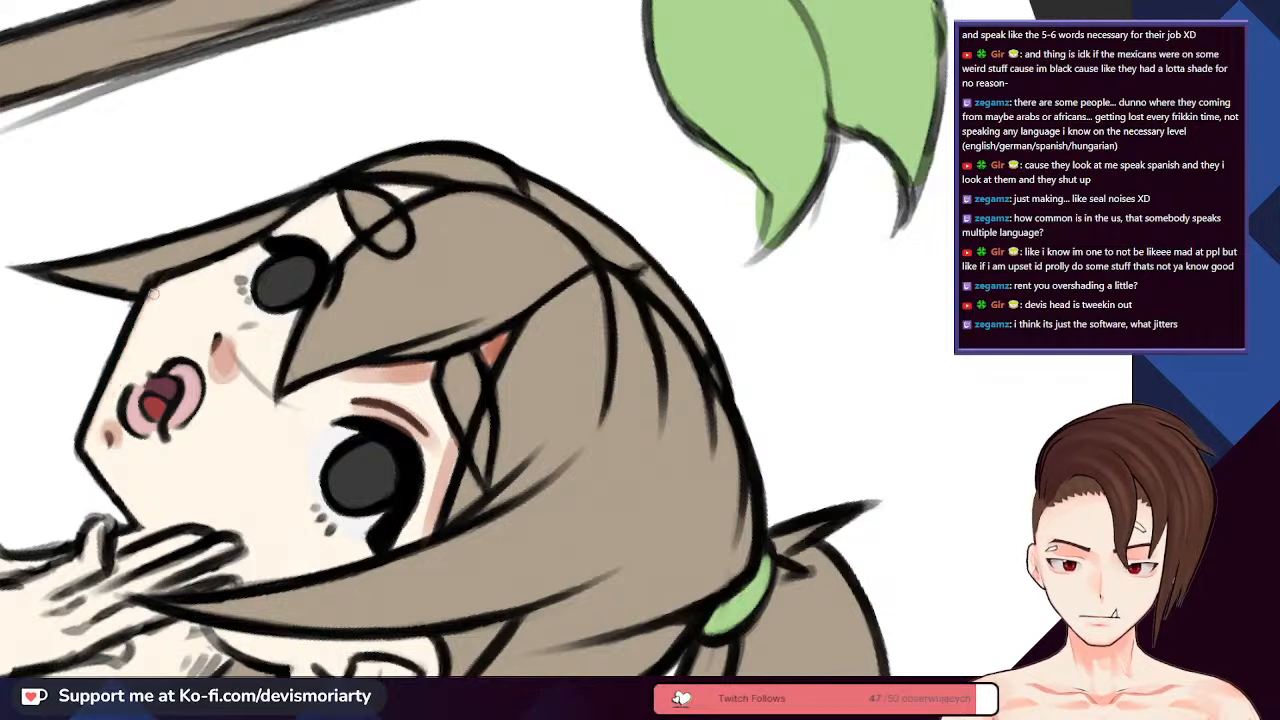
# - Shade a thin muted red edge along the far cheek down to the chin and along the jaw to the raised hand
pyautogui.moveTo(141, 322)
pyautogui.mouseDown()
pyautogui.moveTo(80, 456)
pyautogui.moveTo(129, 352)
pyautogui.moveTo(110, 418)
pyautogui.moveTo(131, 231)
pyautogui.moveTo(88, 407)
pyautogui.moveTo(98, 343)
pyautogui.moveTo(117, 353)
pyautogui.moveTo(150, 296)
pyautogui.moveTo(85, 450)
pyautogui.mouseUp()
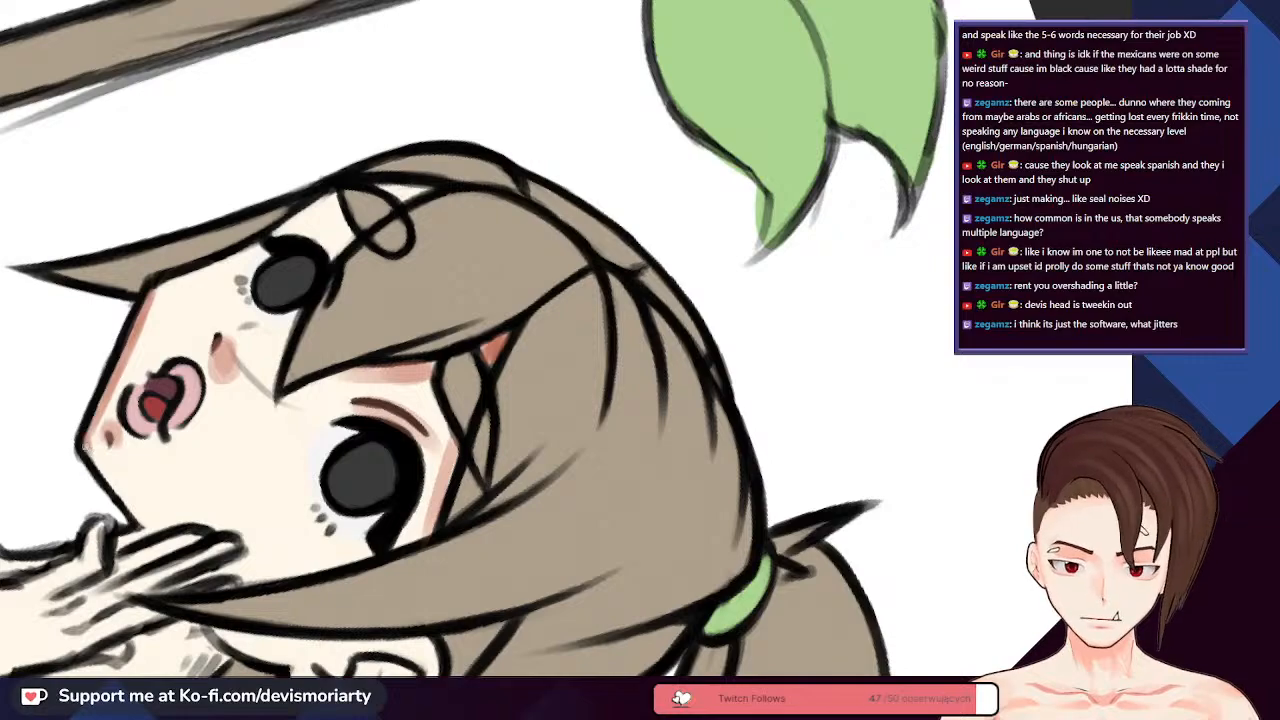
pyautogui.scroll(-5, 123, 435)
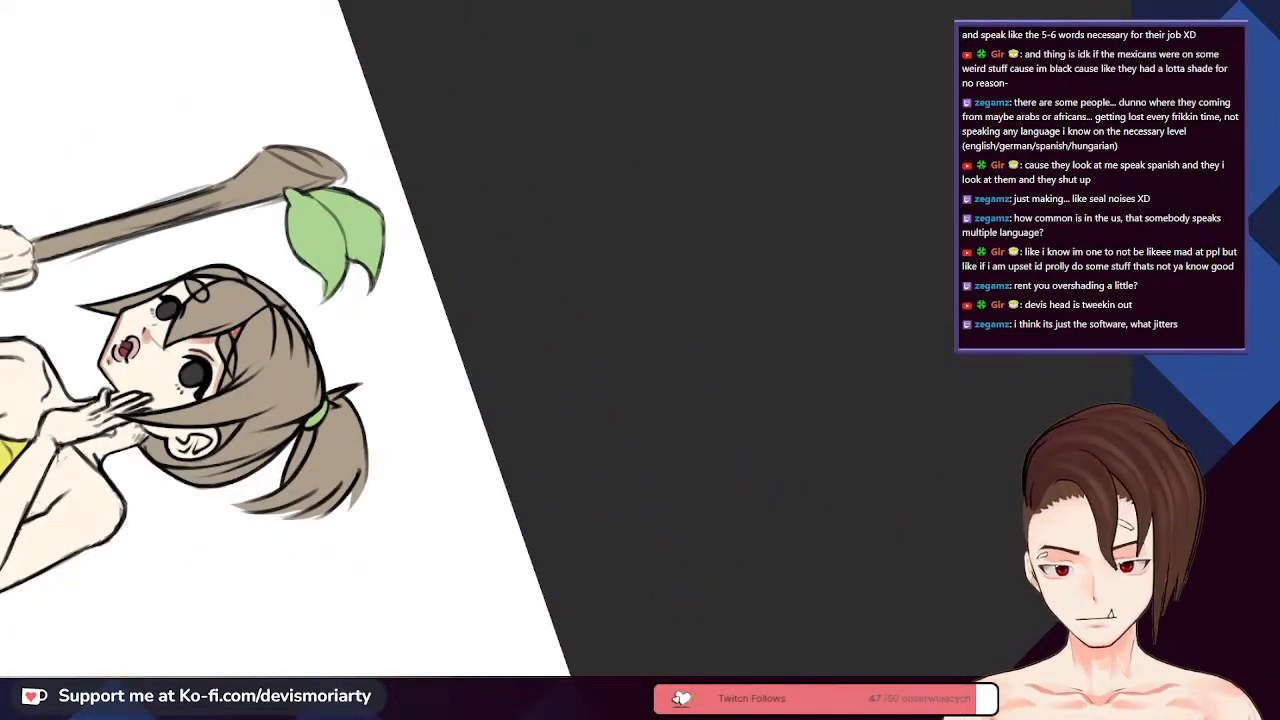
pyautogui.hotkey('ctrl', '0')
pyautogui.scroll(5, 394, 414)
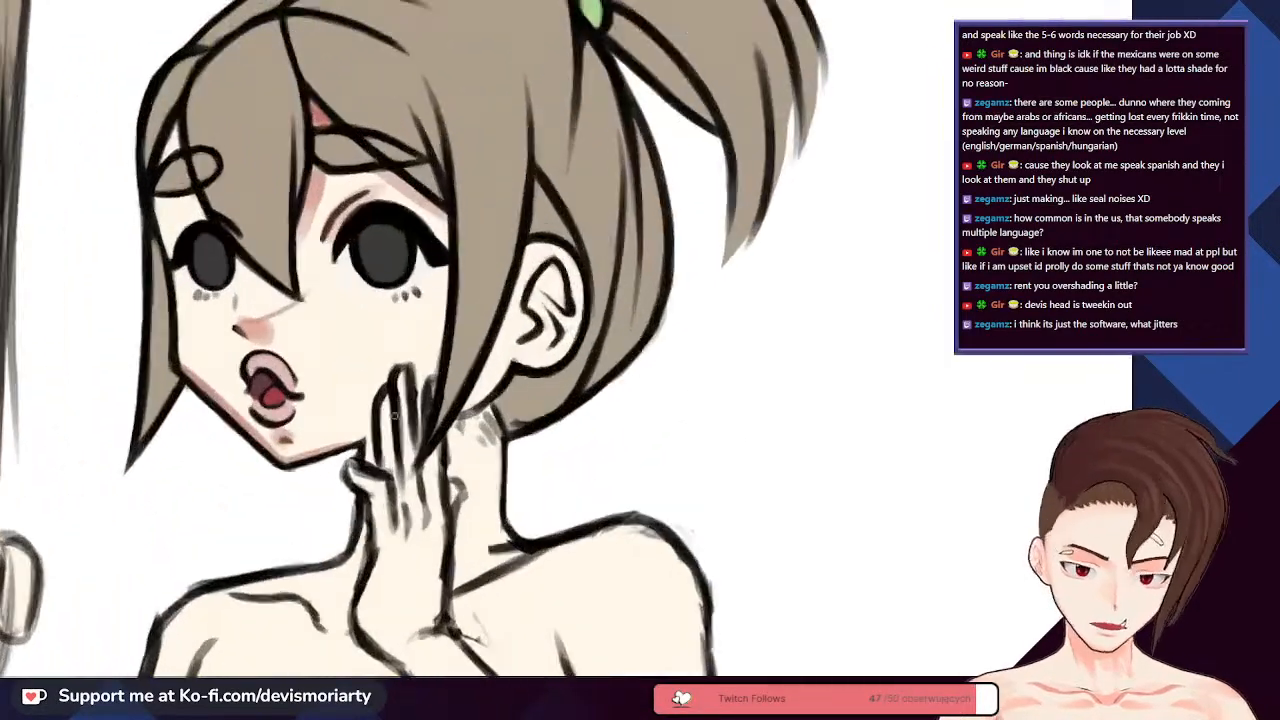
pyautogui.scroll(2, 395, 413)
pyautogui.scroll(-2, 395, 425)
pyautogui.scroll(2, 395, 425)
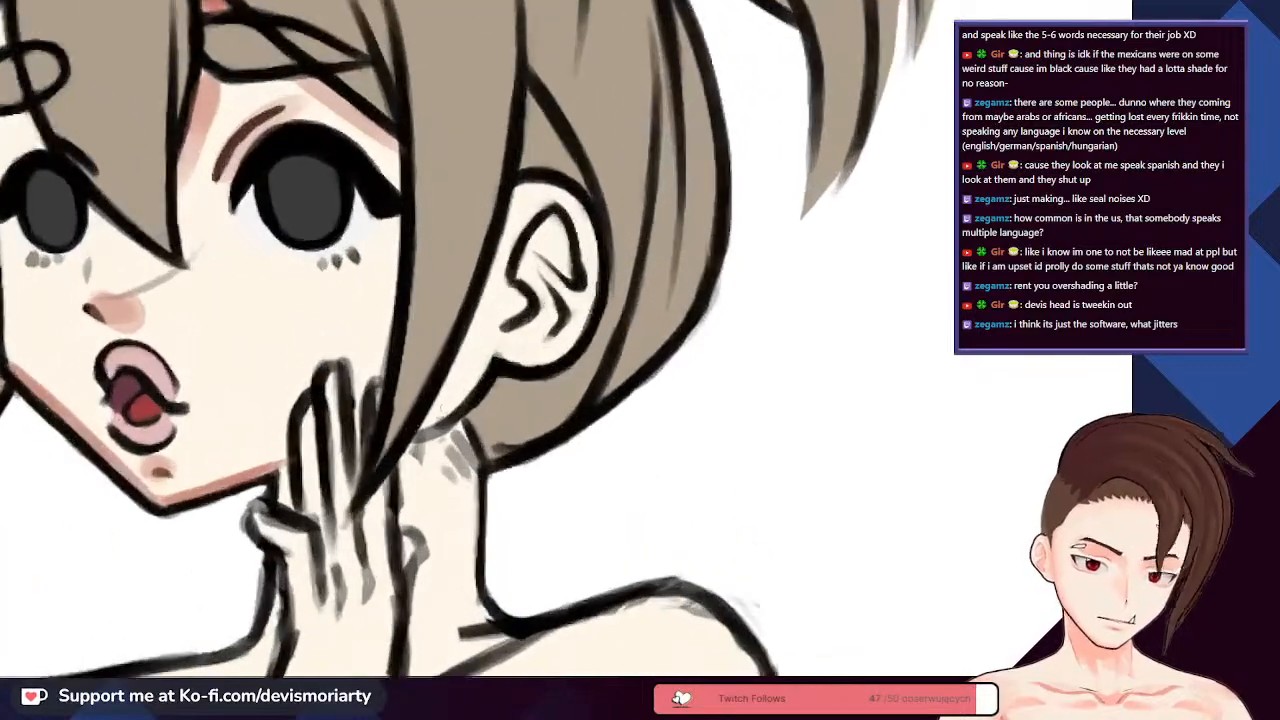
# - Shade the strip of skin between the side bangs and the ear with muted red down to the jaw
pyautogui.scroll(-2, 467, 378)
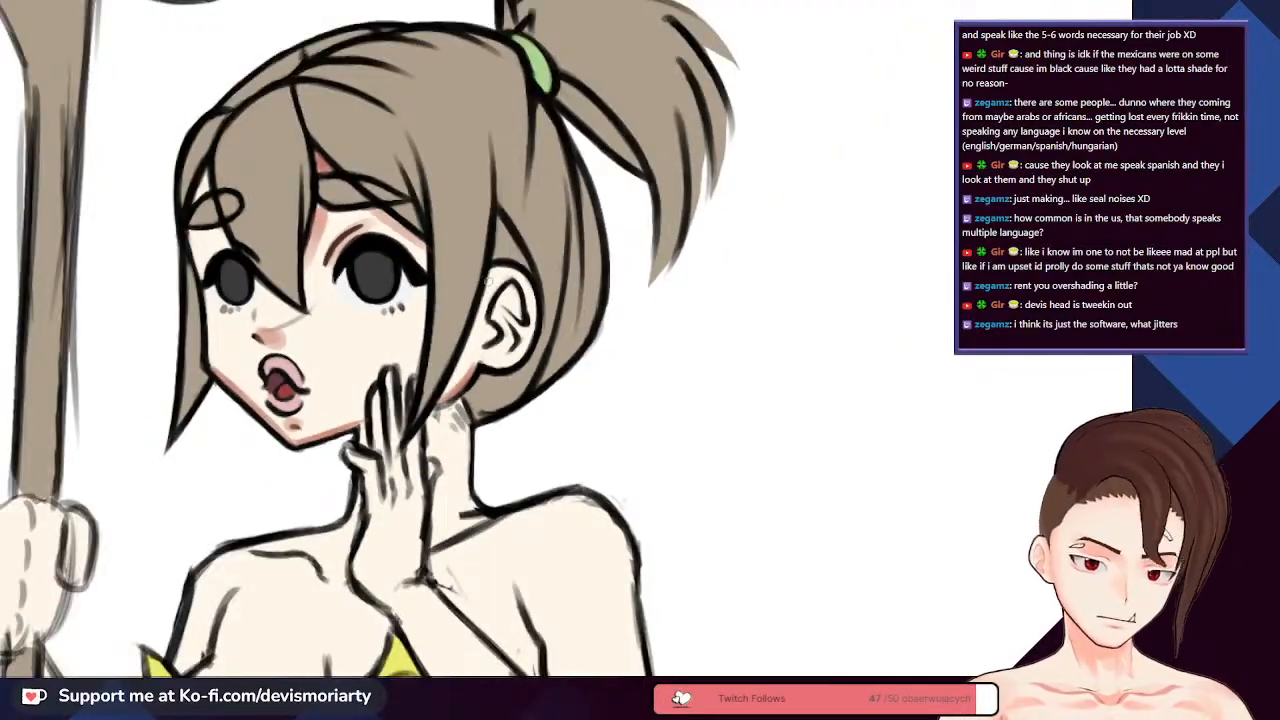
pyautogui.moveTo(499, 256); pyautogui.dragTo(432, 414)
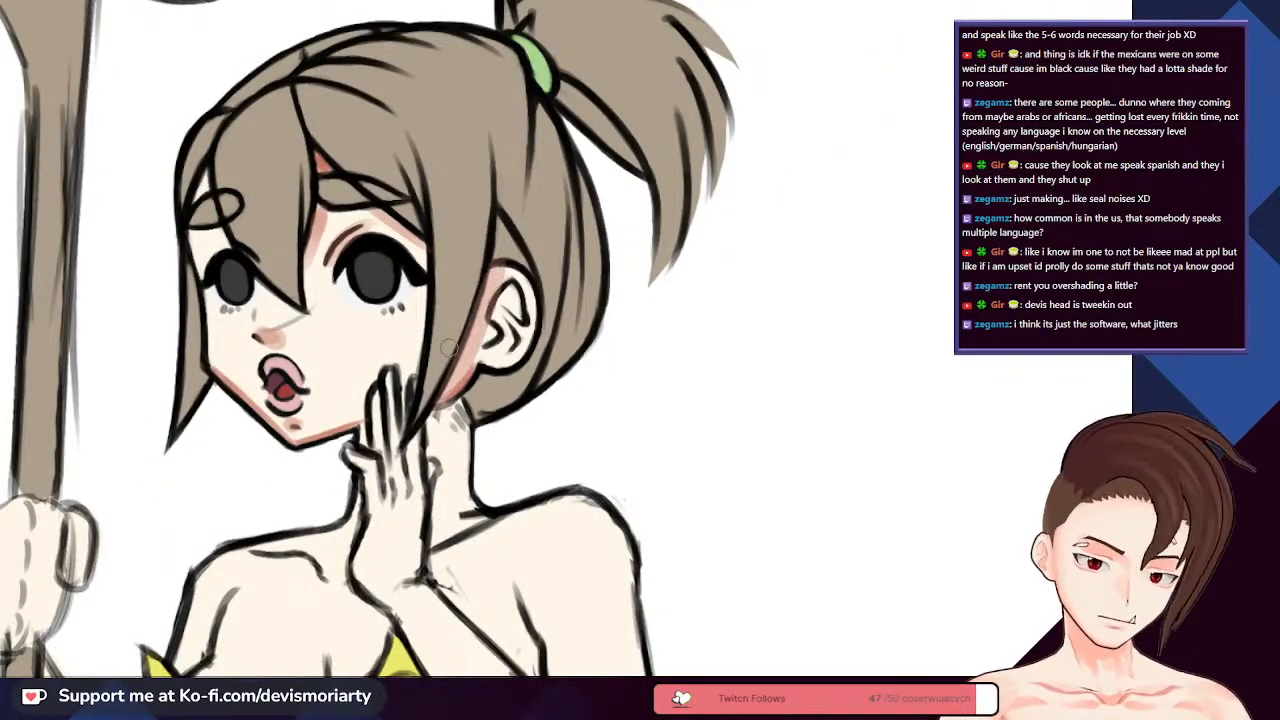
pyautogui.scroll(-3, 300, 258)
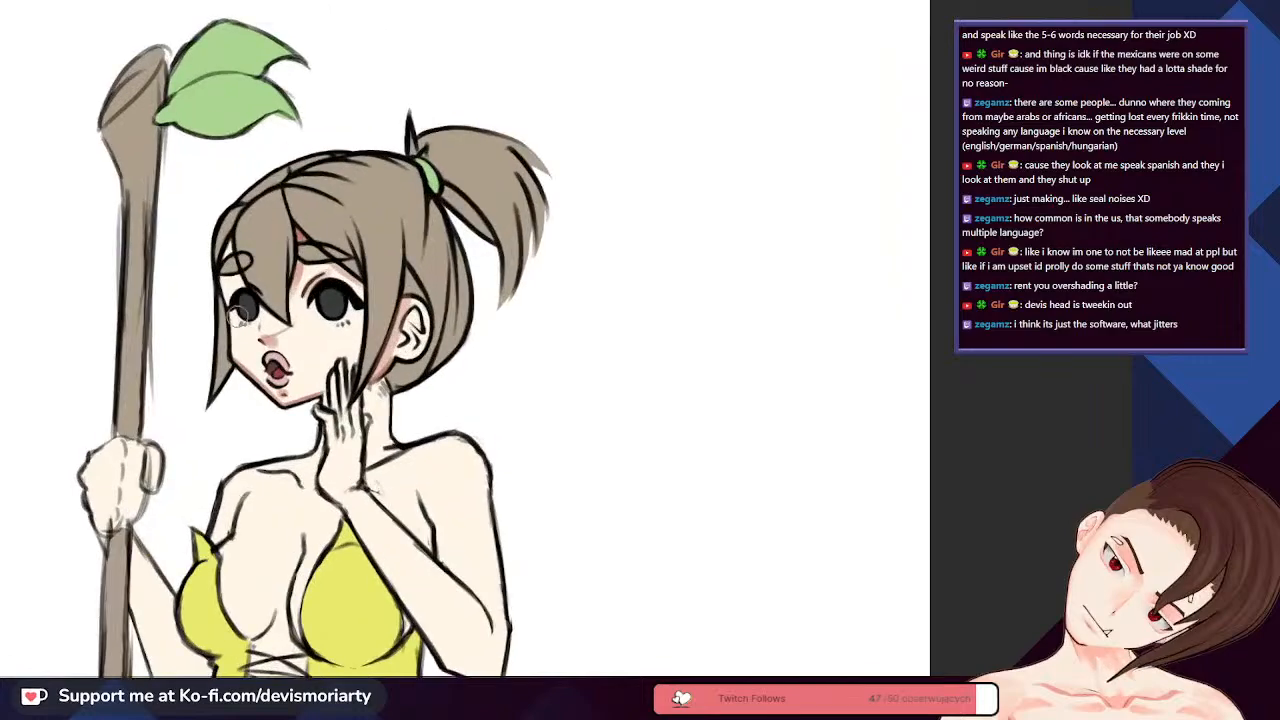
# - Shade a soft pale red shadow along the nose bridge beside the central bang's tip, below the larger eye's inner corner
pyautogui.scroll(3, 245, 265)
pyautogui.scroll(-2, 255, 175)
pyautogui.scroll(4, 250, 300)
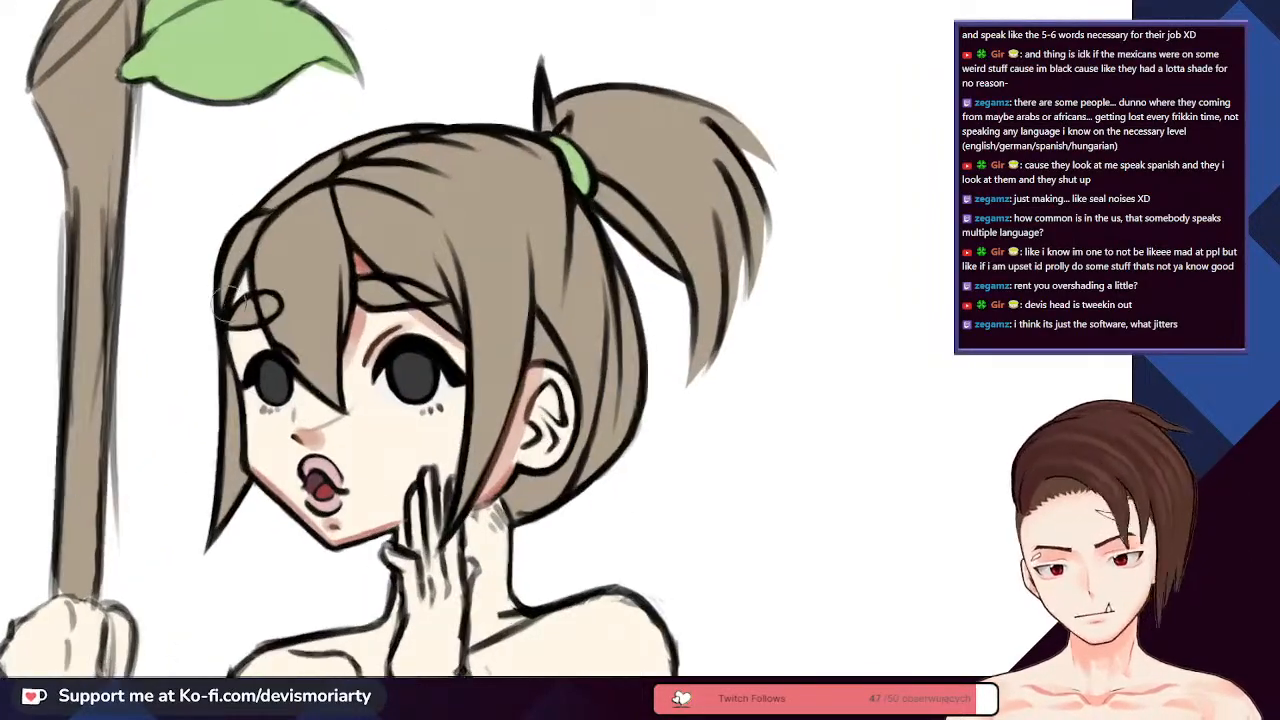
pyautogui.scroll(-3, 250, 330)
pyautogui.scroll(3, 285, 382)
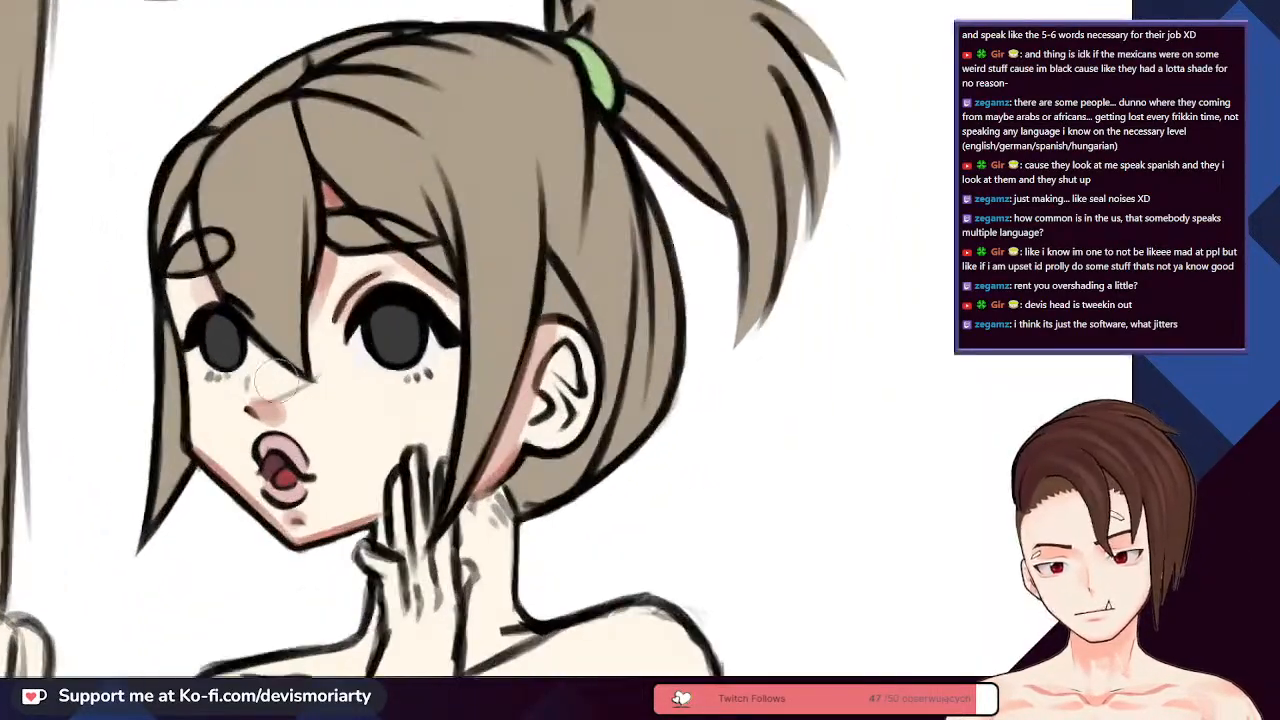
pyautogui.scroll(2, 265, 360)
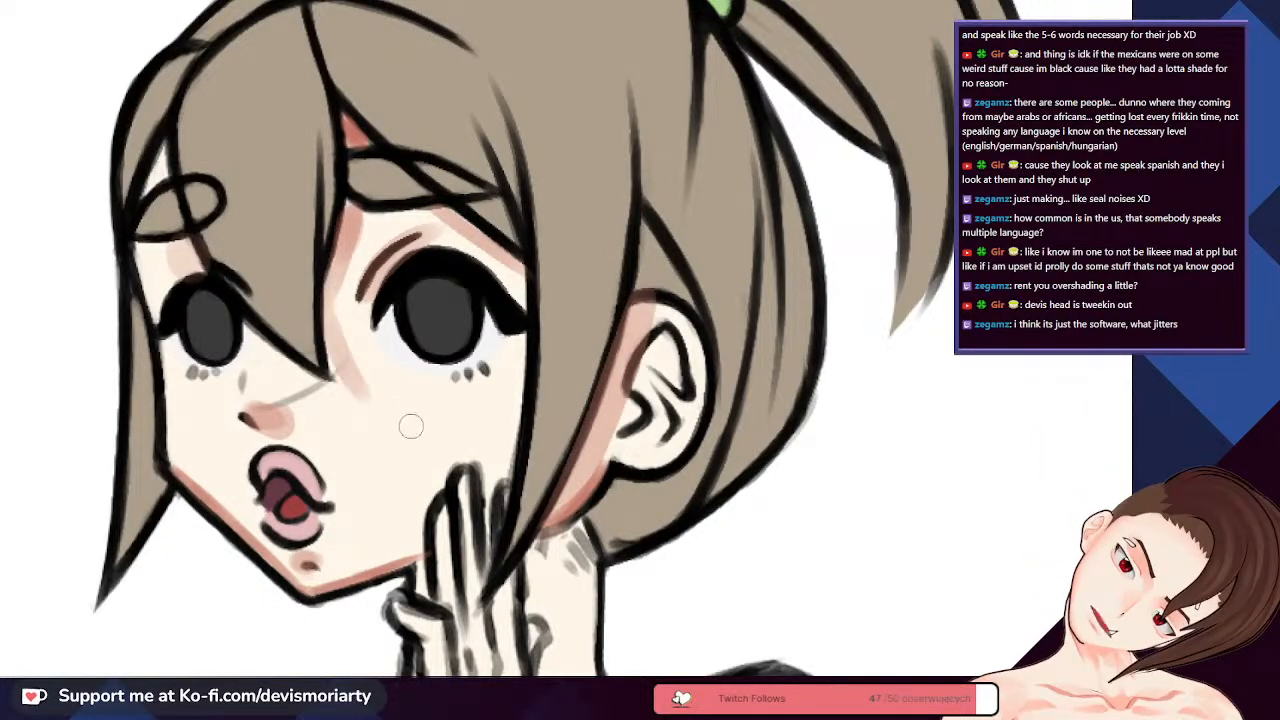
pyautogui.scroll(-3, 358, 385)
pyautogui.scroll(3, 316, 300)
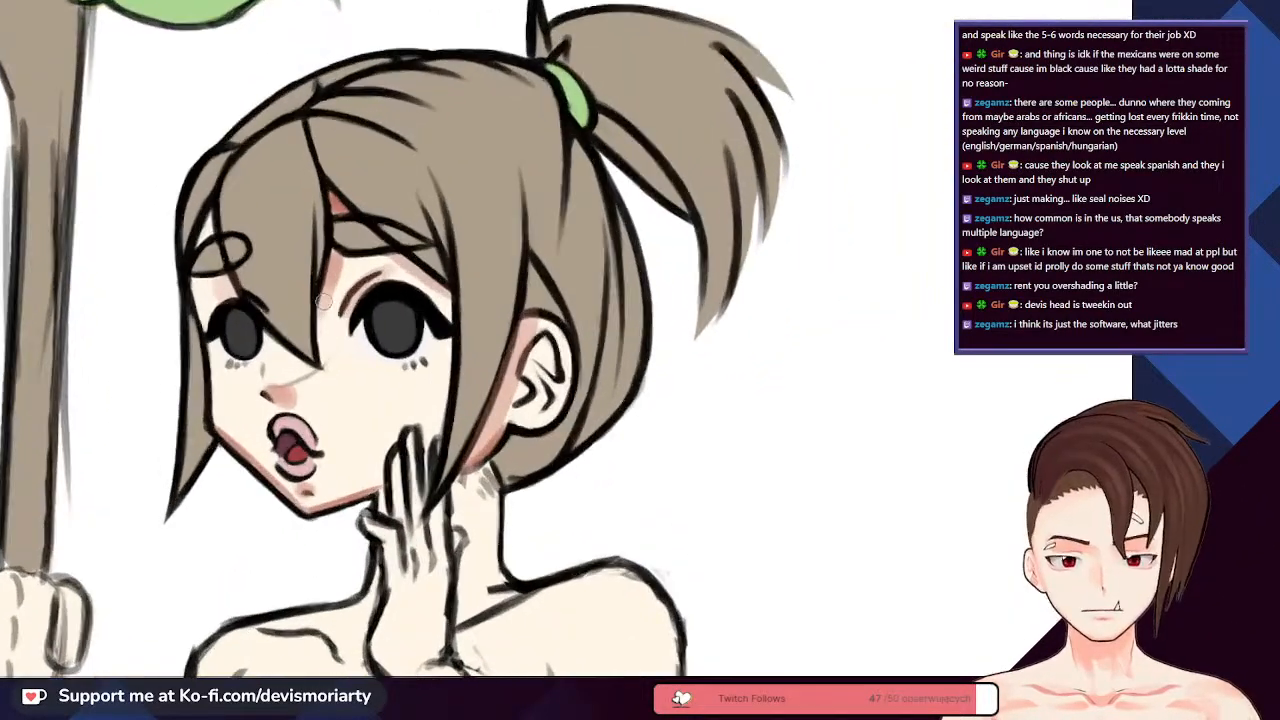
pyautogui.scroll(-3, 341, 383)
pyautogui.scroll(3, 311, 393)
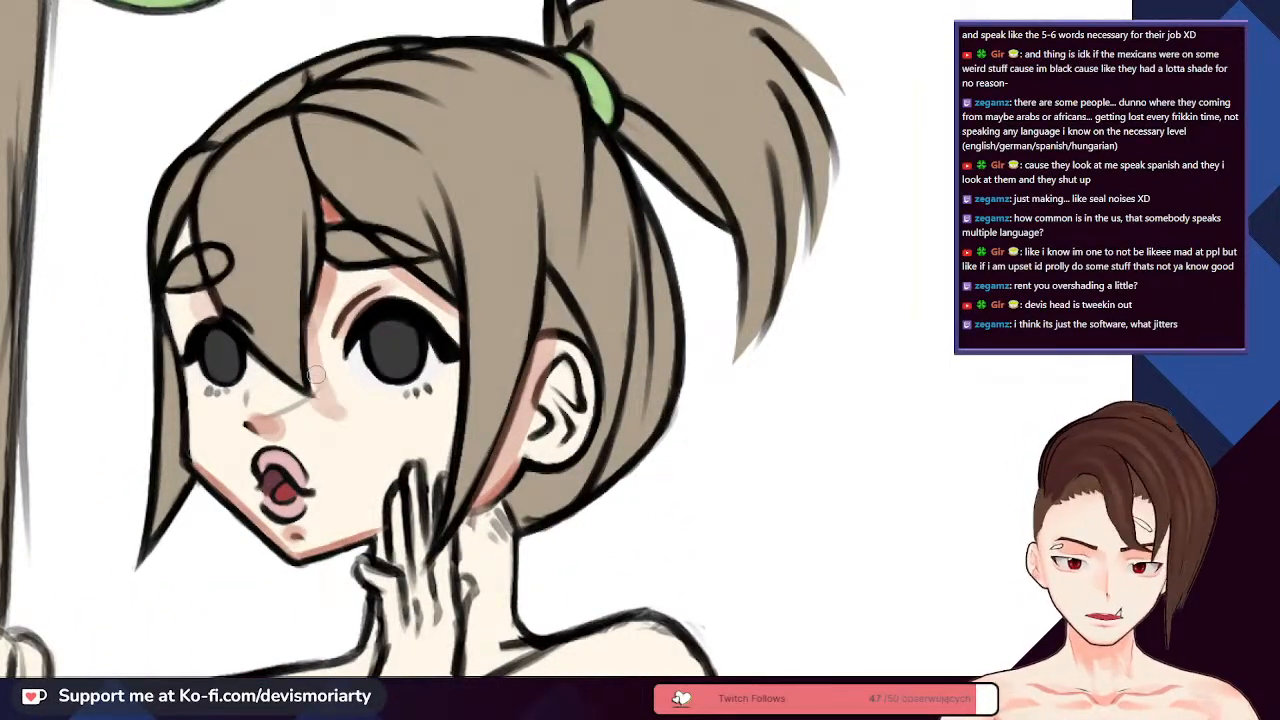
pyautogui.scroll(-3, 316, 374)
pyautogui.scroll(4, 341, 347)
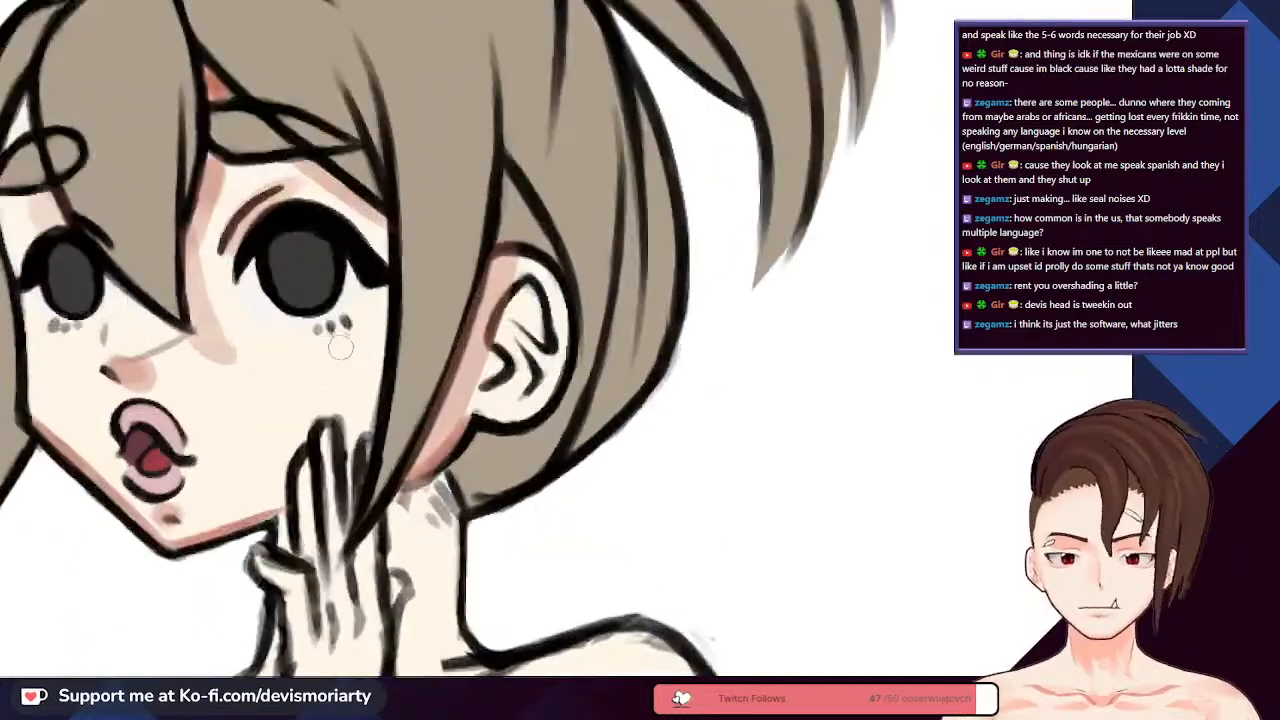
# - Add soft muted red blush beneath the lower lashes of both eyes and lighten the shadow beside the nose bridge
pyautogui.scroll(-4, 340, 347)
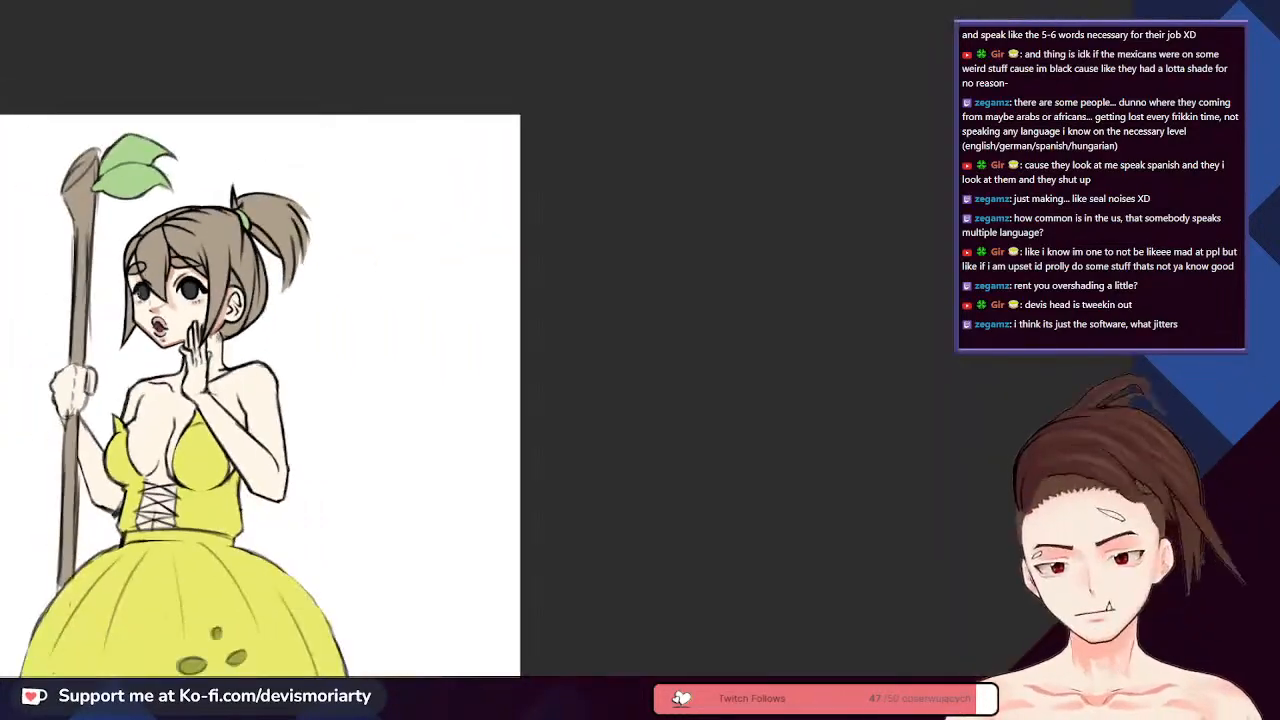
pyautogui.scroll(4, 222, 404)
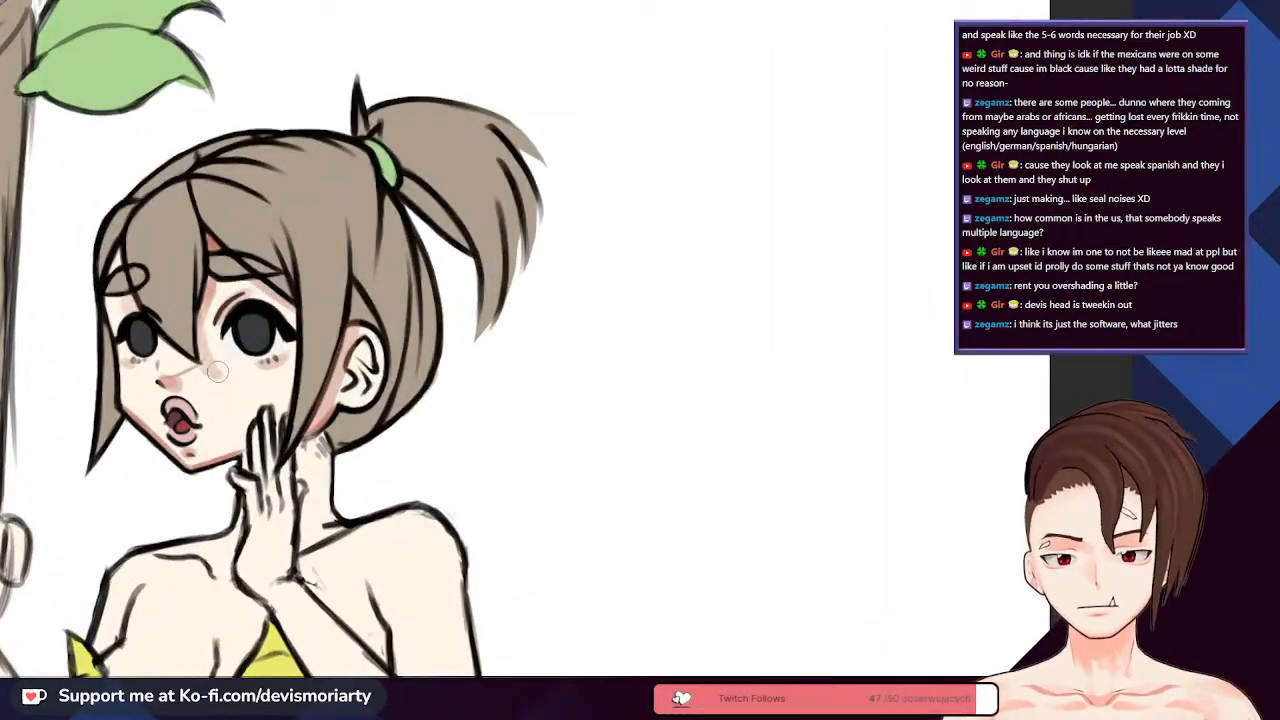
pyautogui.scroll(2, 219, 387)
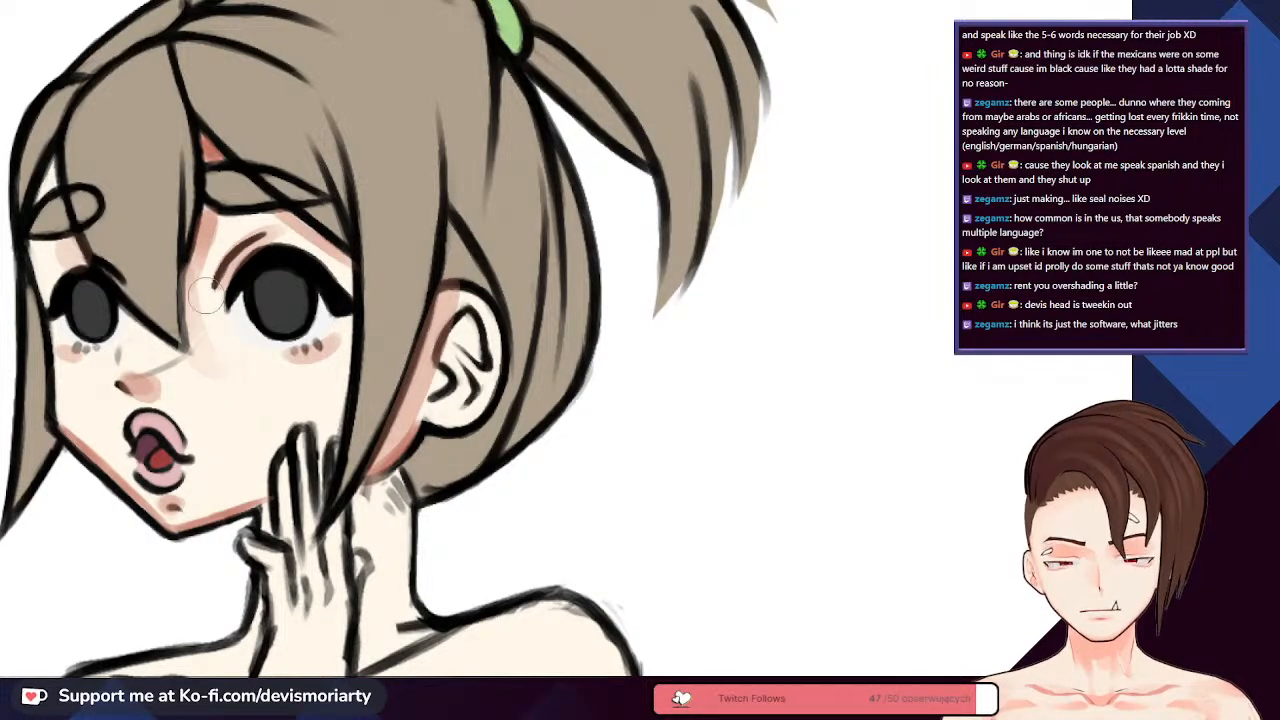
pyautogui.scroll(-4, 205, 295)
pyautogui.scroll(2, 190, 260)
pyautogui.scroll(-2, 172, 233)
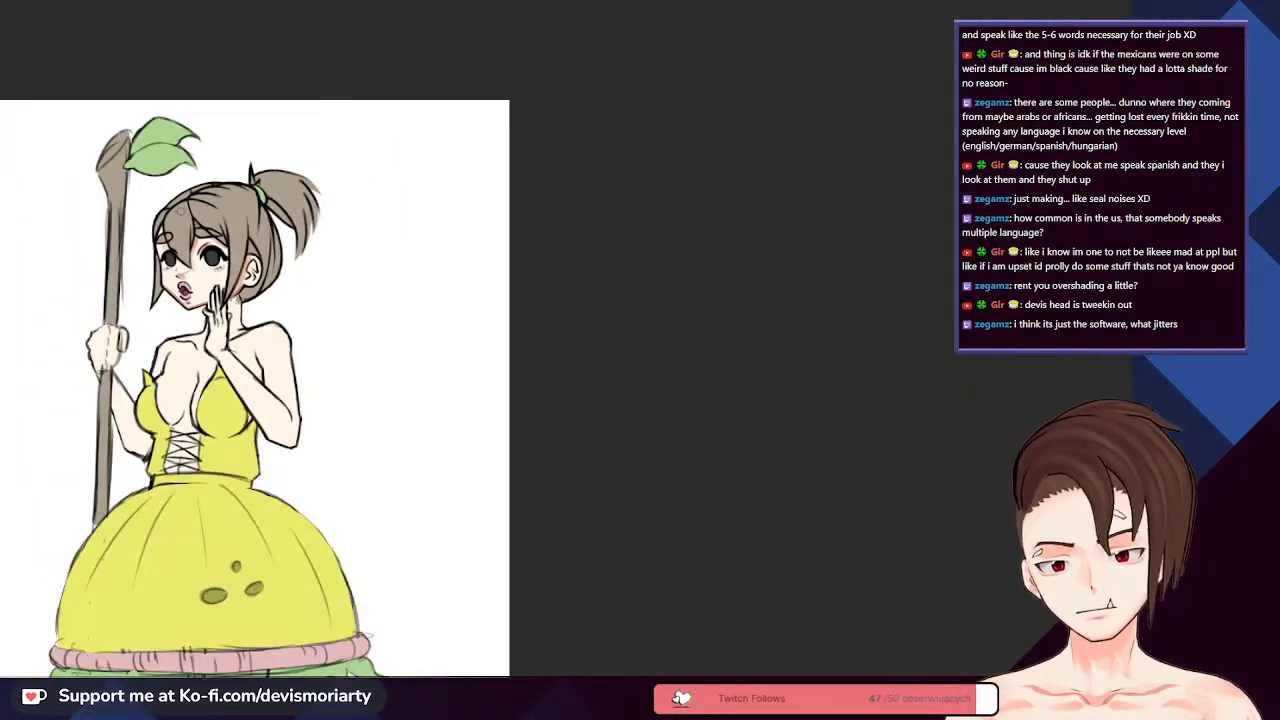
# - Examine the face's blush and shading up close and at full-figure distance, including with the canvas rotated
pyautogui.scroll(6, 178, 233)
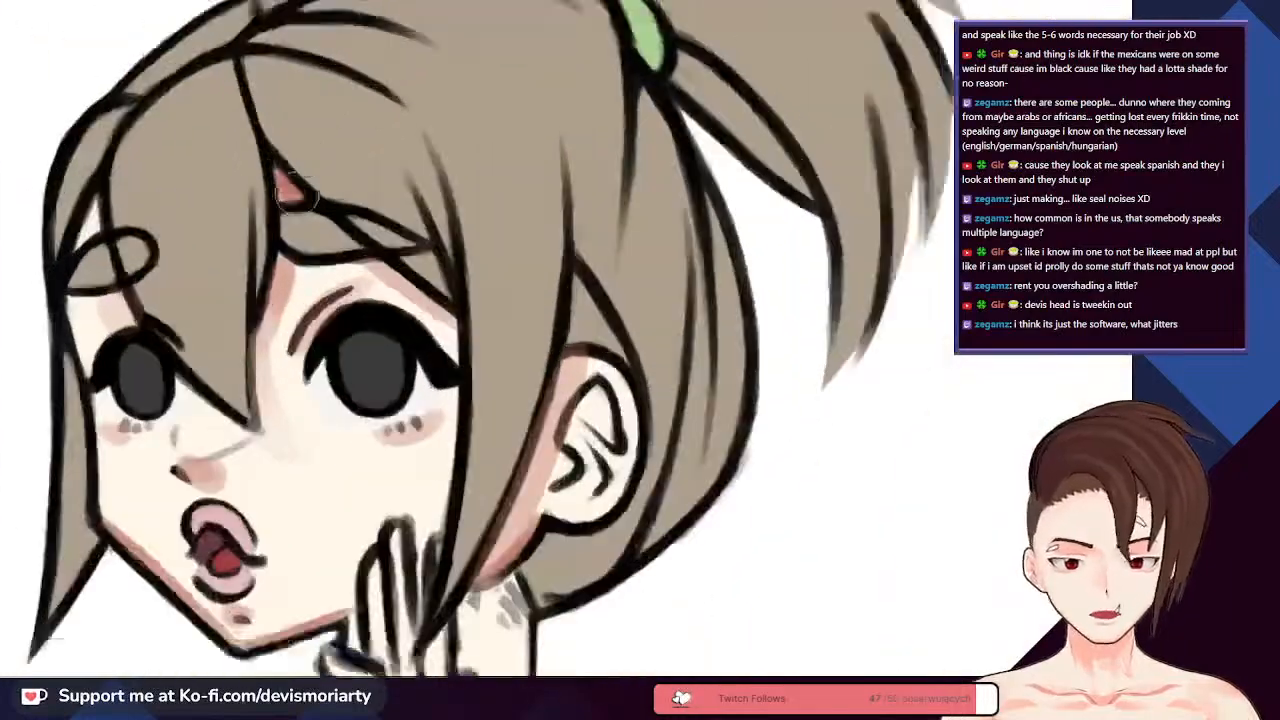
pyautogui.scroll(2, 290, 185)
pyautogui.scroll(-4, 271, 163)
pyautogui.scroll(2, 271, 163)
pyautogui.scroll(-1, 271, 163)
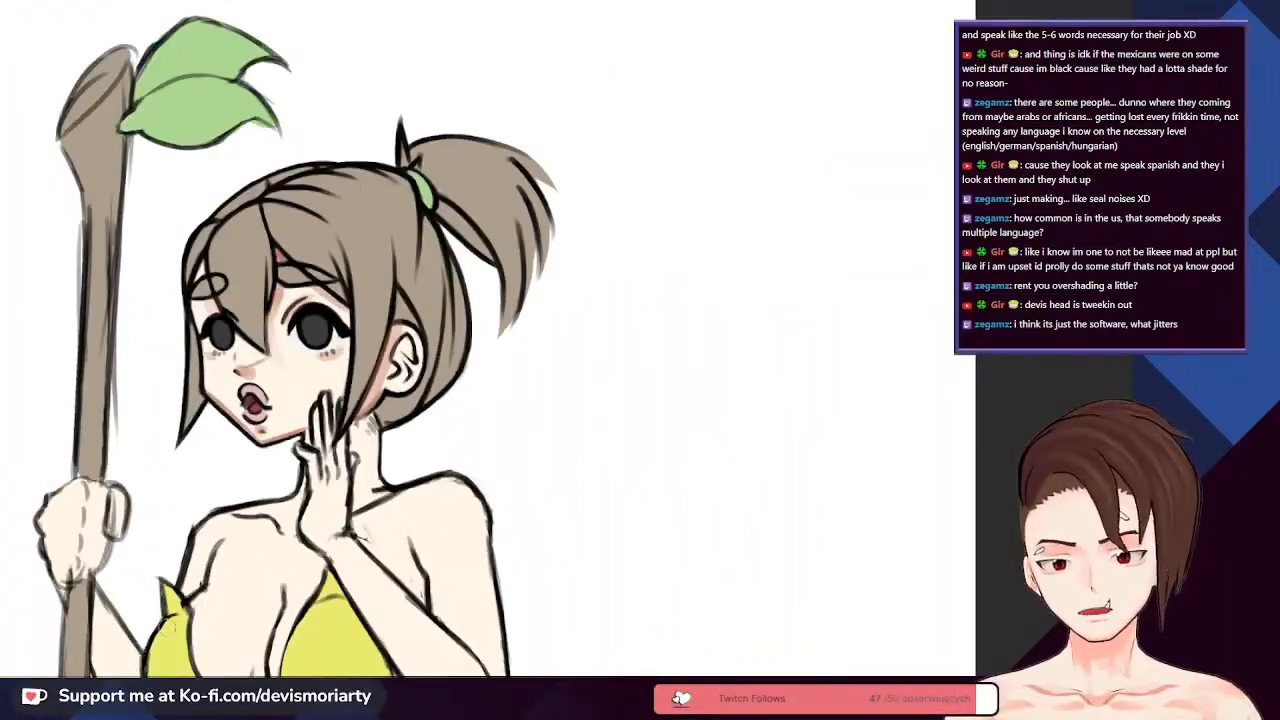
pyautogui.scroll(-3, 365, 534)
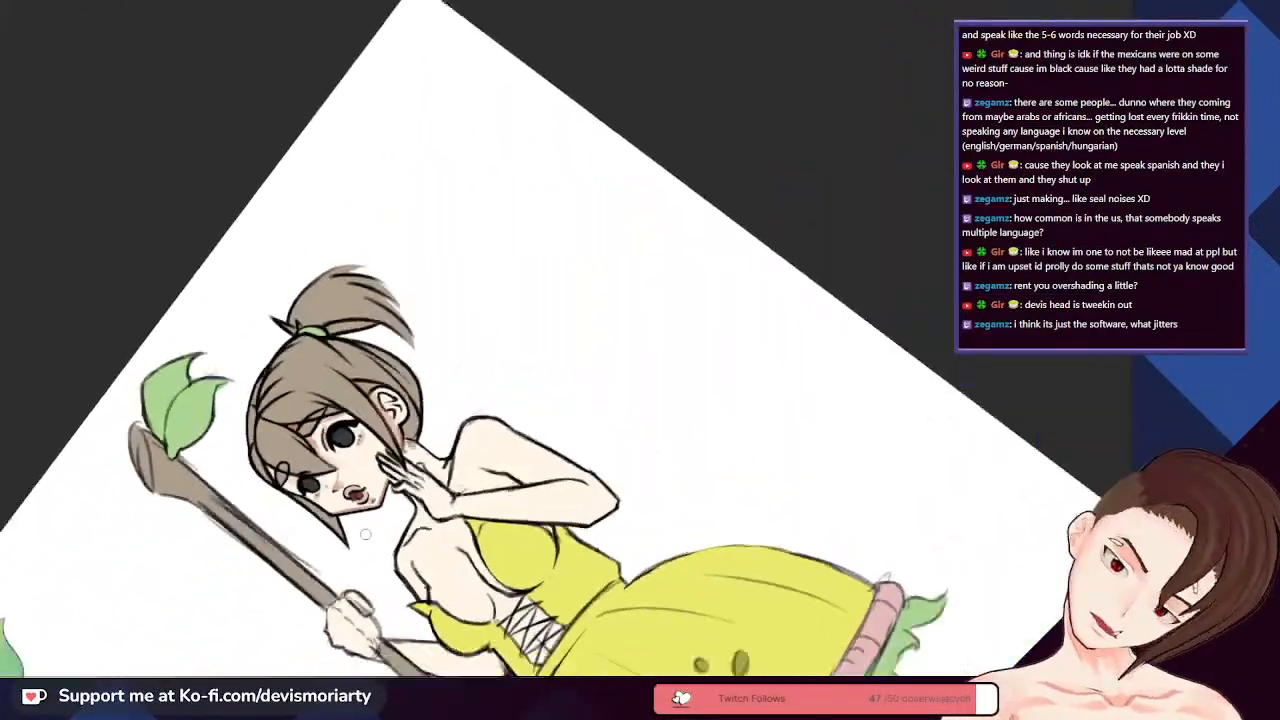
pyautogui.scroll(5, 365, 534)
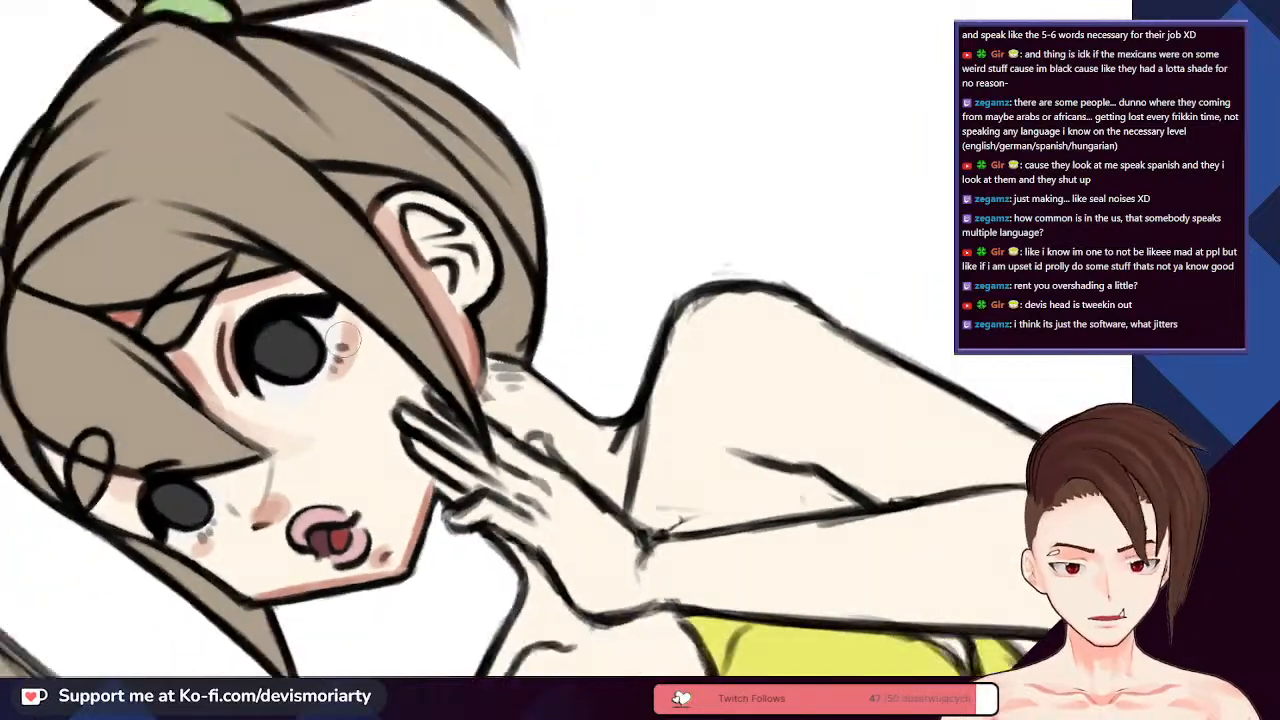
pyautogui.scroll(-4, 340, 340)
pyautogui.scroll(3, 336, 336)
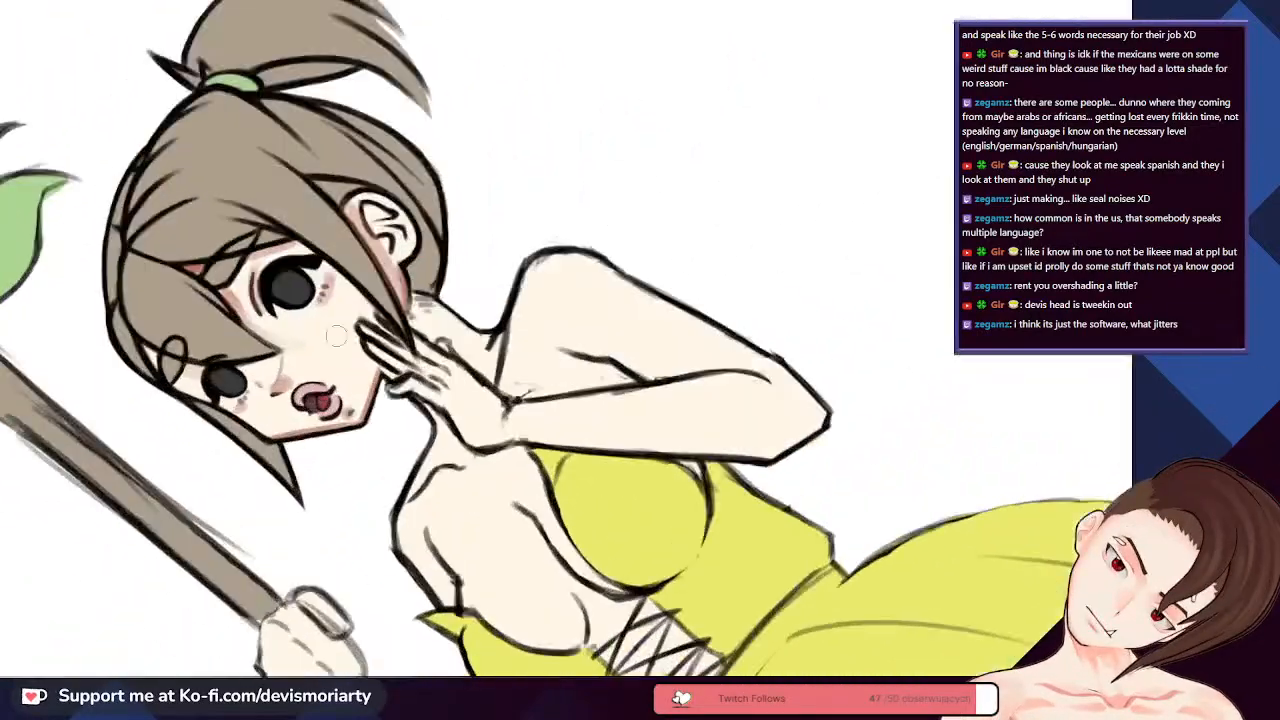
pyautogui.scroll(2, 336, 336)
pyautogui.scroll(-3, 334, 346)
pyautogui.scroll(3, 300, 330)
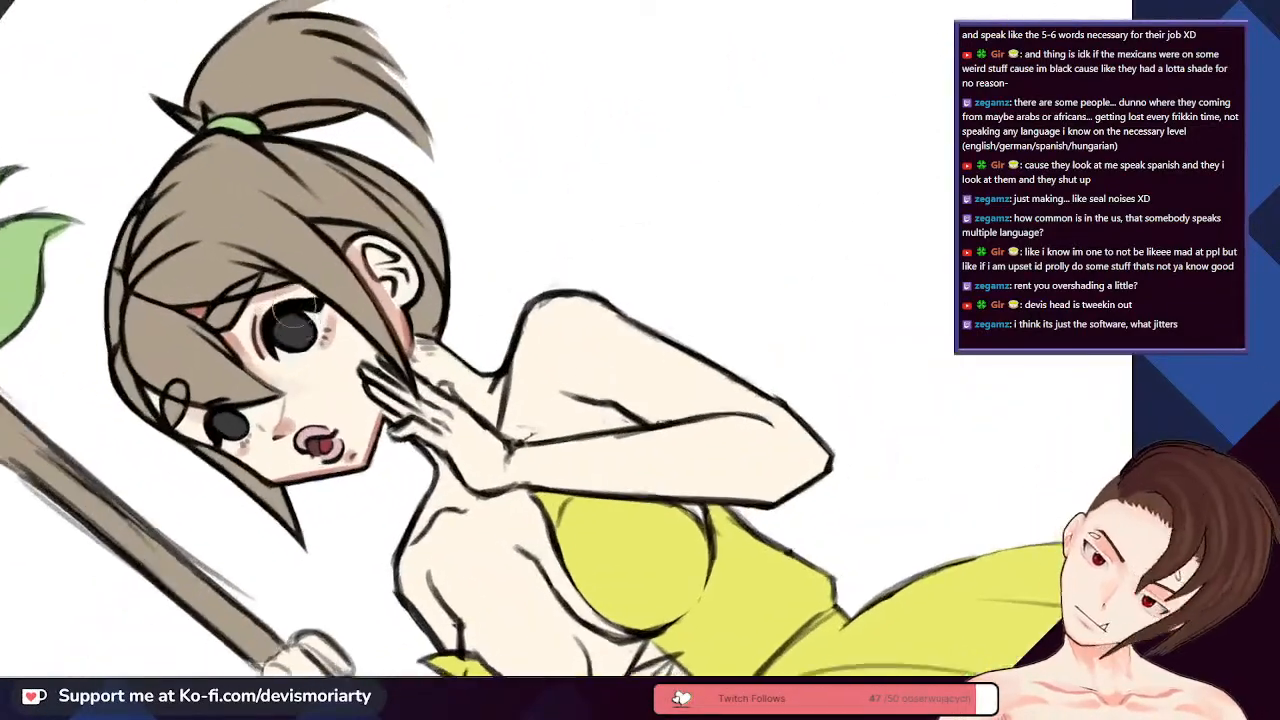
pyautogui.scroll(2, 293, 318)
pyautogui.scroll(3, 185, 507)
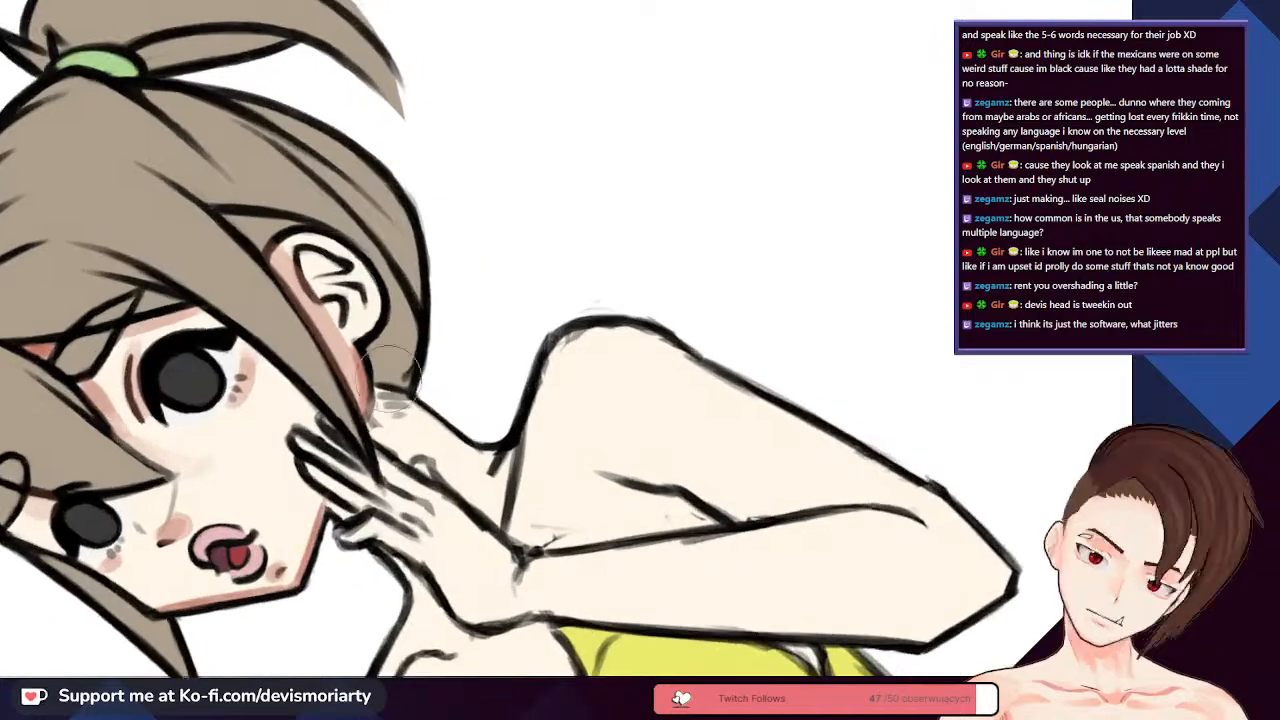
# - Paint a soft white highlight on the nose bridge between the smaller eye, the bang's tip and the nostril
pyautogui.scroll(-3, 210, 496)
pyautogui.scroll(4, 250, 476)
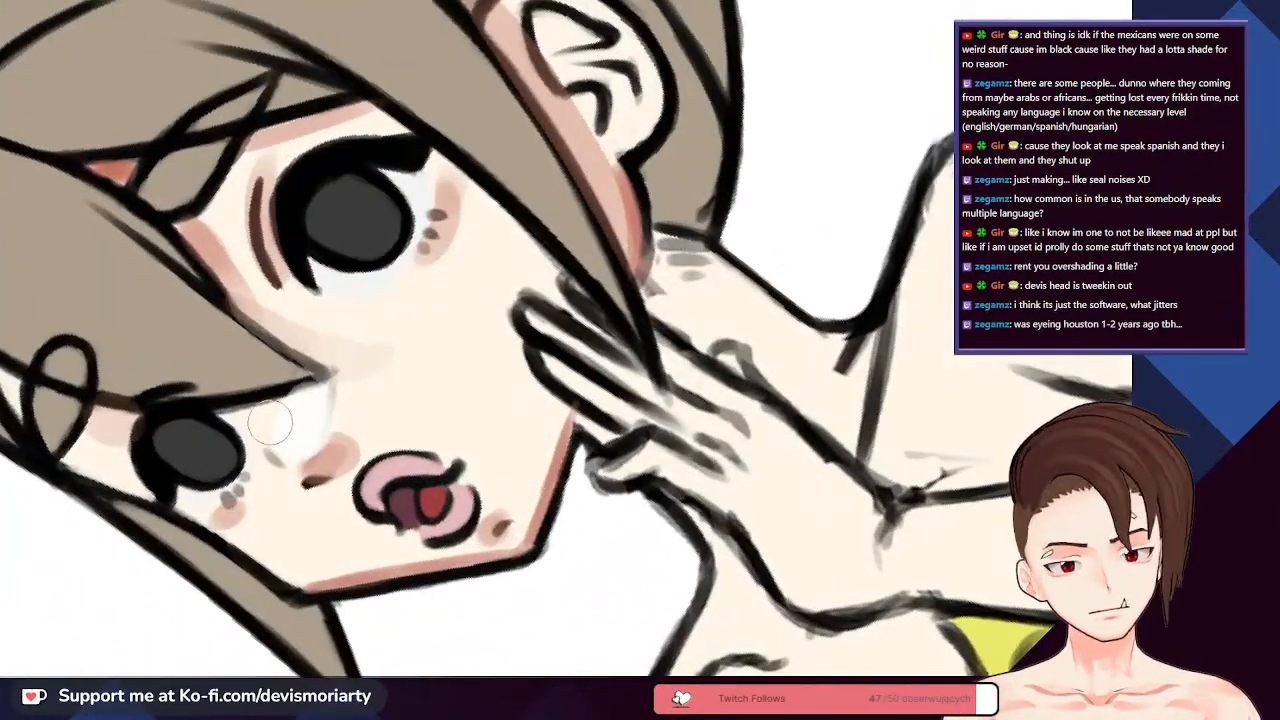
pyautogui.scroll(-3, 272, 385)
pyautogui.scroll(3, 285, 378)
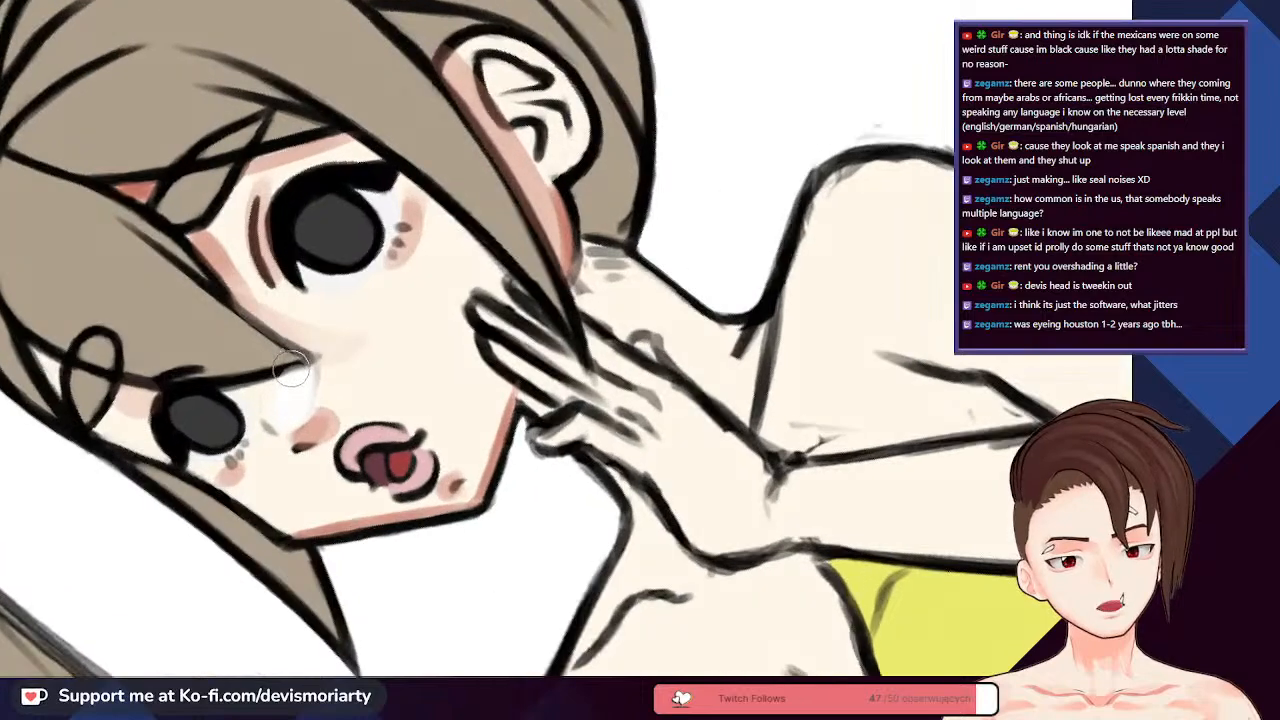
pyautogui.scroll(2, 315, 325)
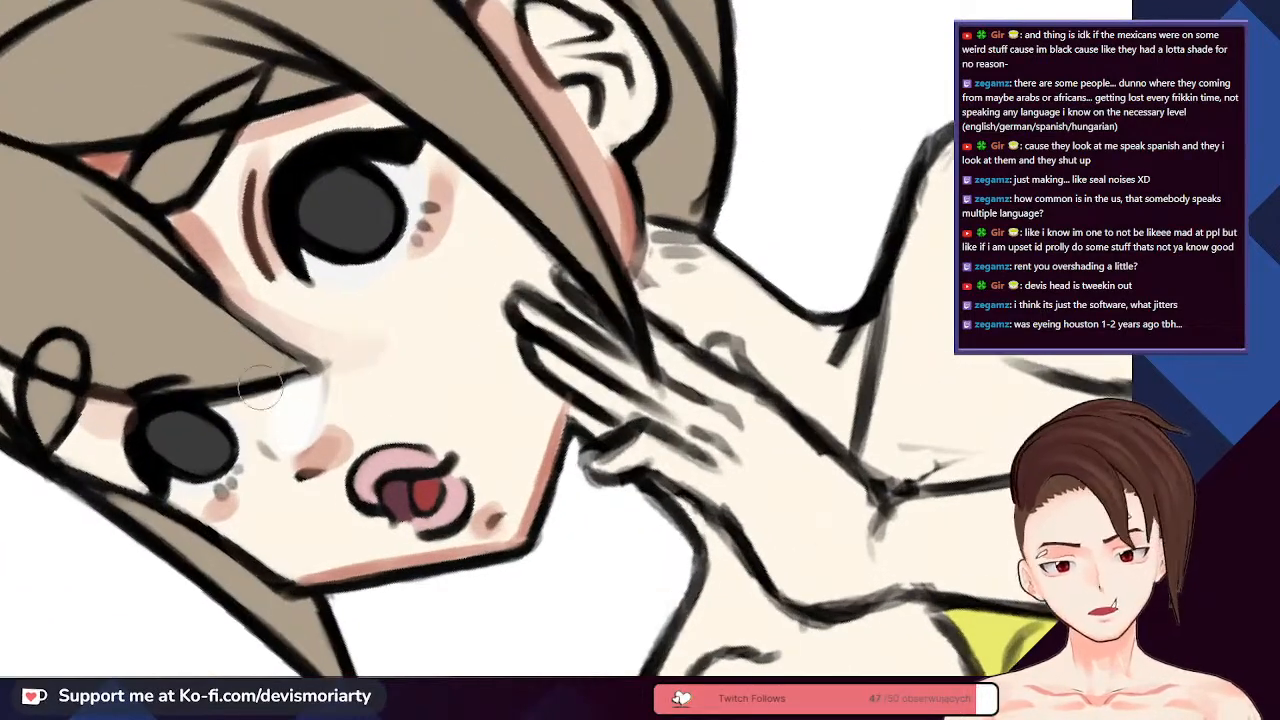
pyautogui.scroll(3, 285, 420)
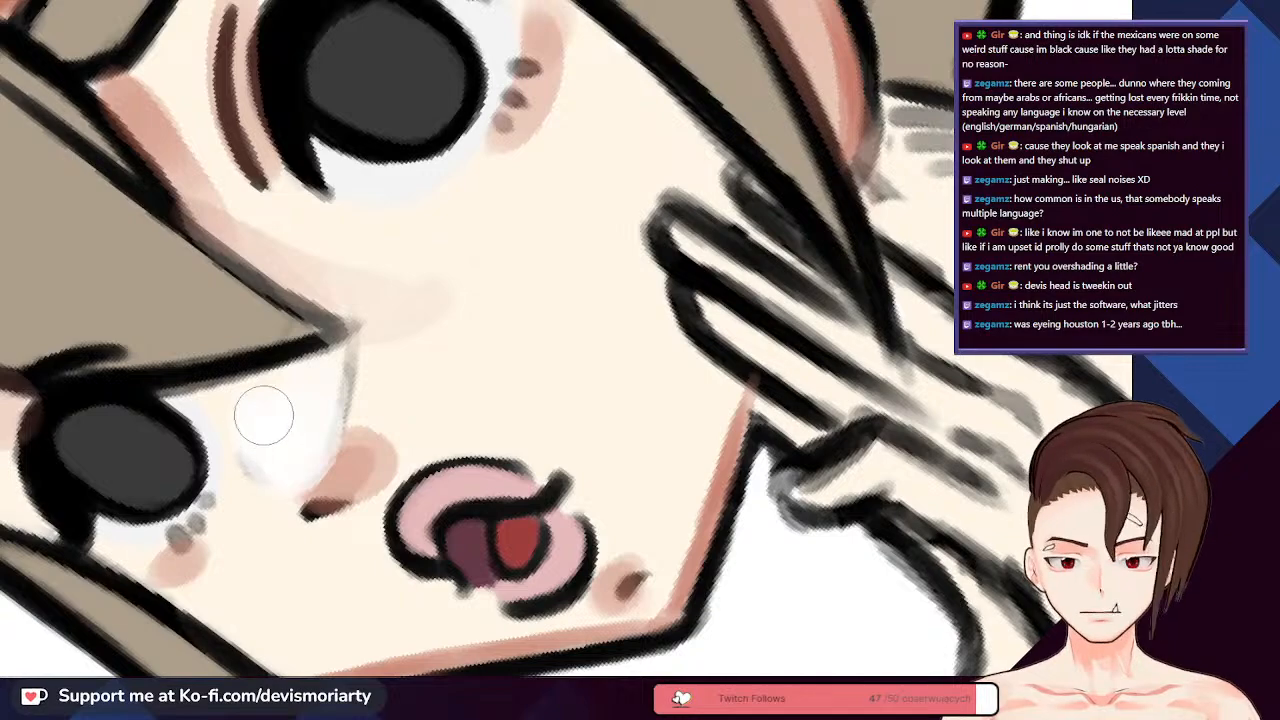
pyautogui.scroll(-3, 306, 430)
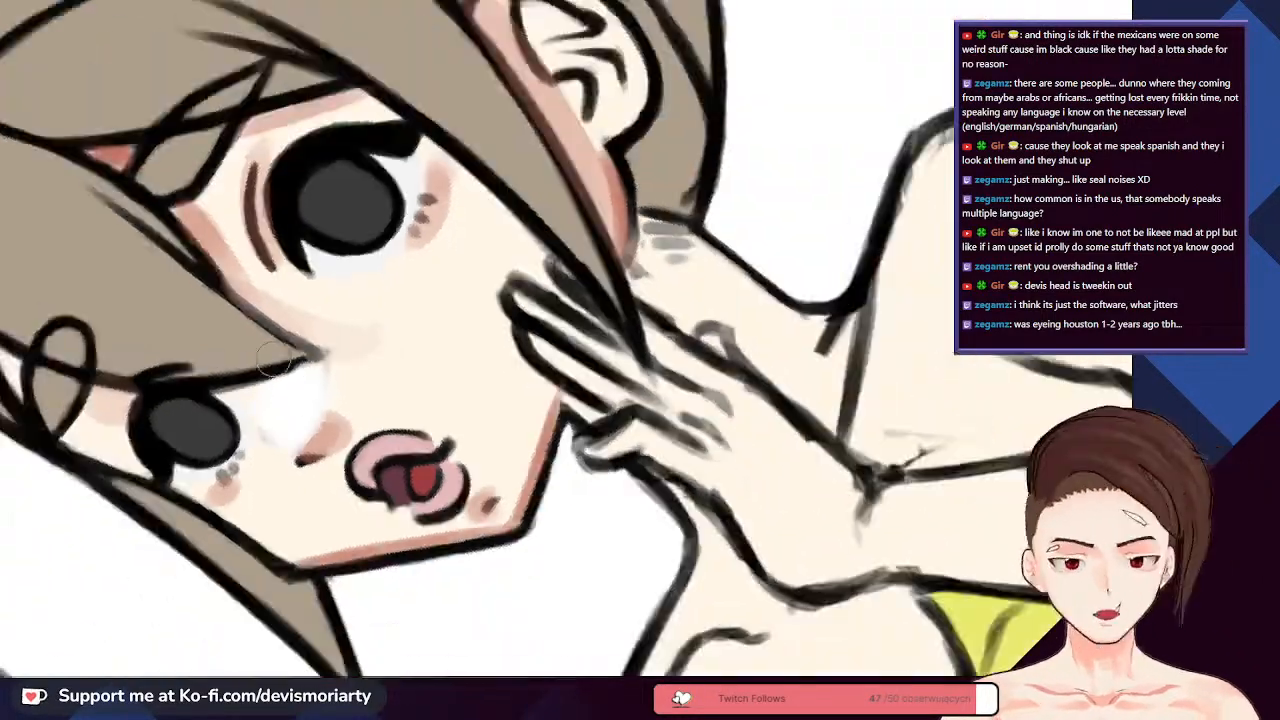
pyautogui.scroll(4, 318, 320)
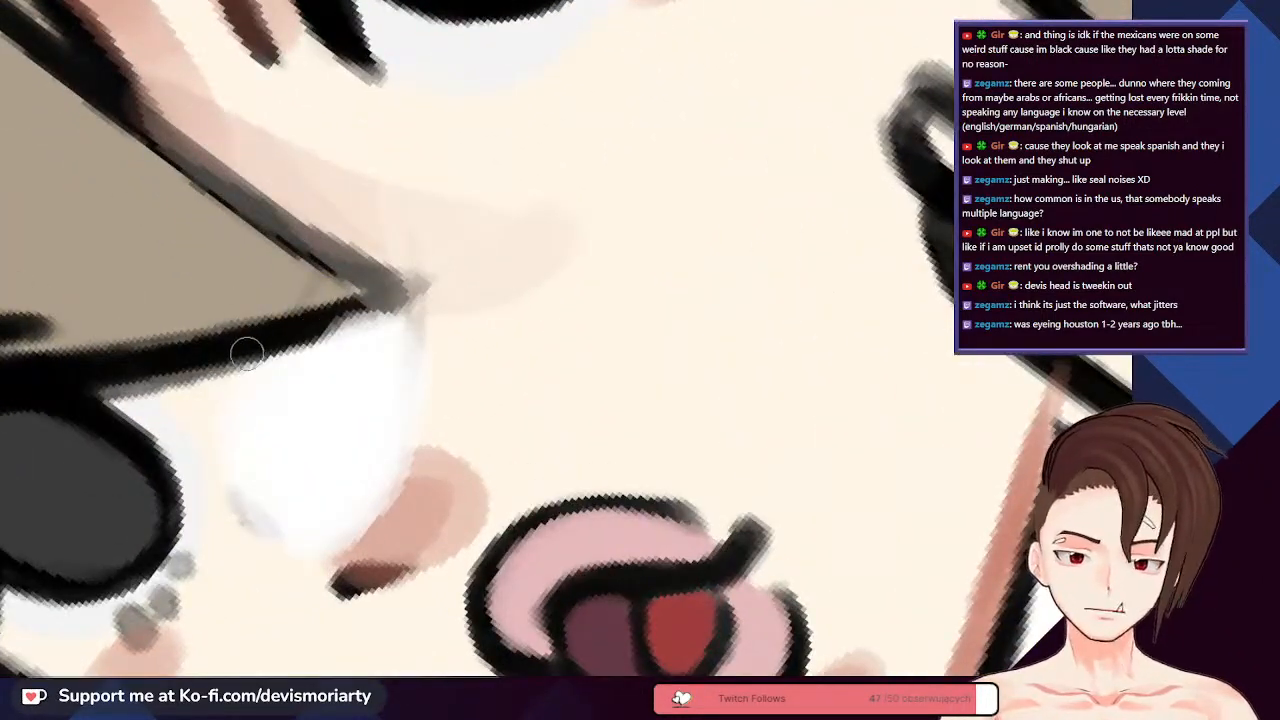
# - Clean up the central bang's black outline down to a sharp tip over the nose bridge, beside the white highlight
pyautogui.moveTo(395, 298); pyautogui.dragTo(470, 260)
pyautogui.scroll(-3, 486, 152)
pyautogui.moveTo(154, 155); pyautogui.dragTo(296, 250)
pyautogui.scroll(-3, 296, 250)
pyautogui.scroll(3, 300, 250)
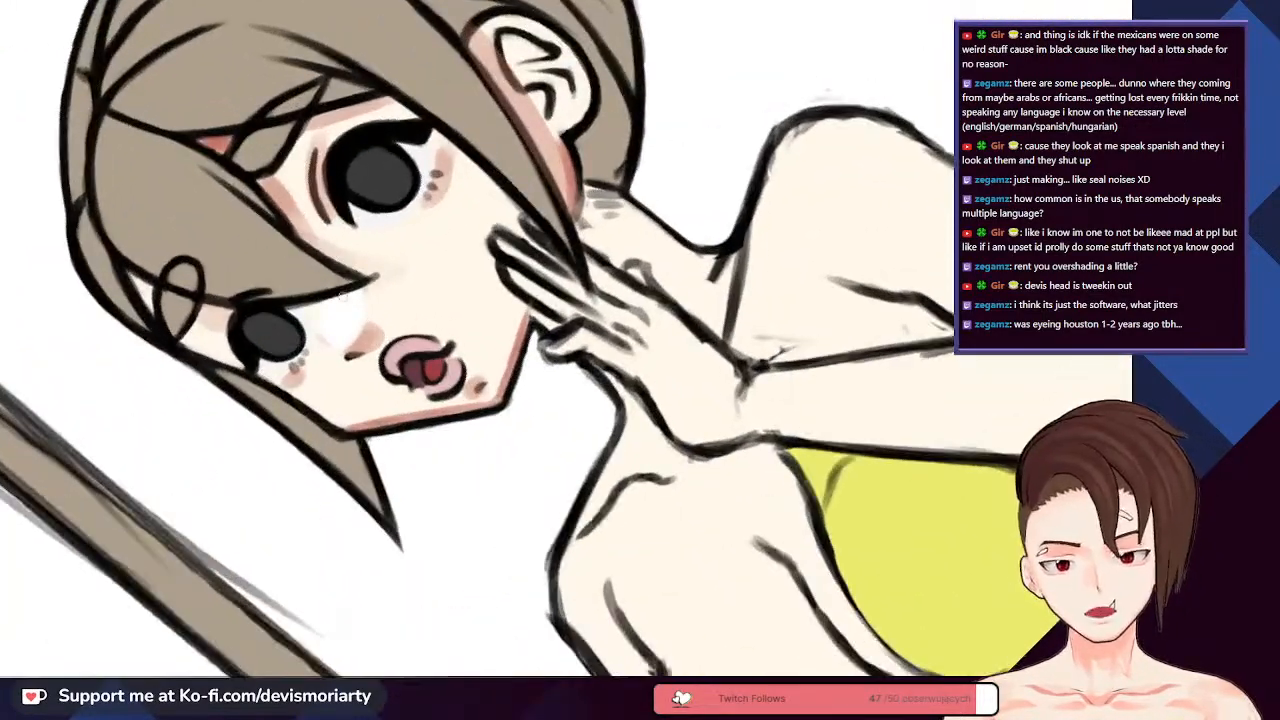
pyautogui.scroll(-2, 340, 270)
pyautogui.scroll(-3, 340, 270)
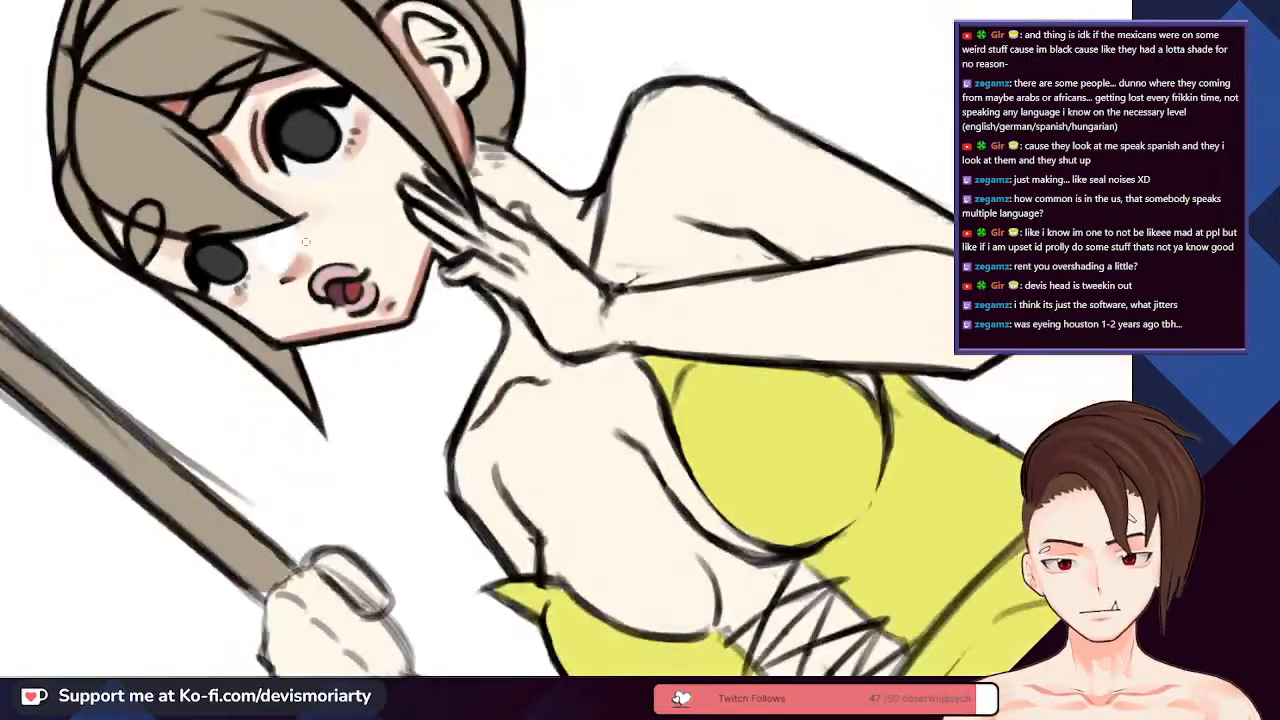
pyautogui.scroll(4, 313, 357)
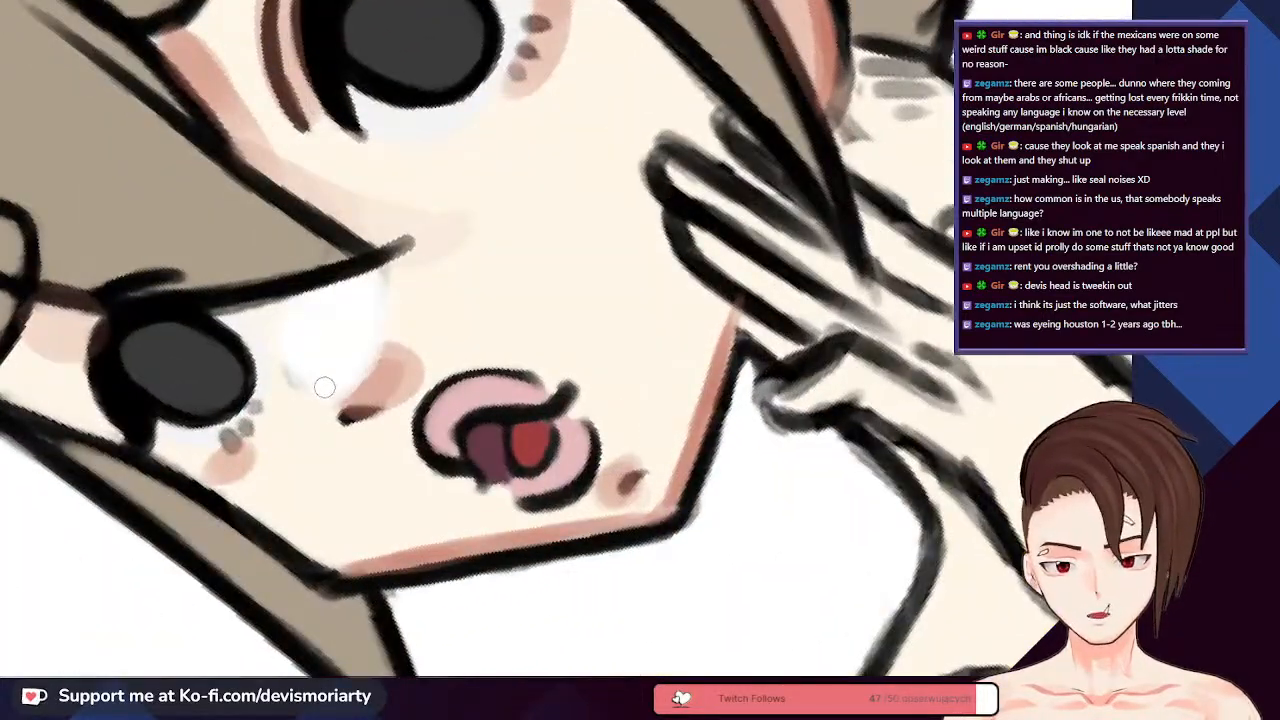
pyautogui.scroll(-3, 271, 320)
pyautogui.scroll(3, 278, 300)
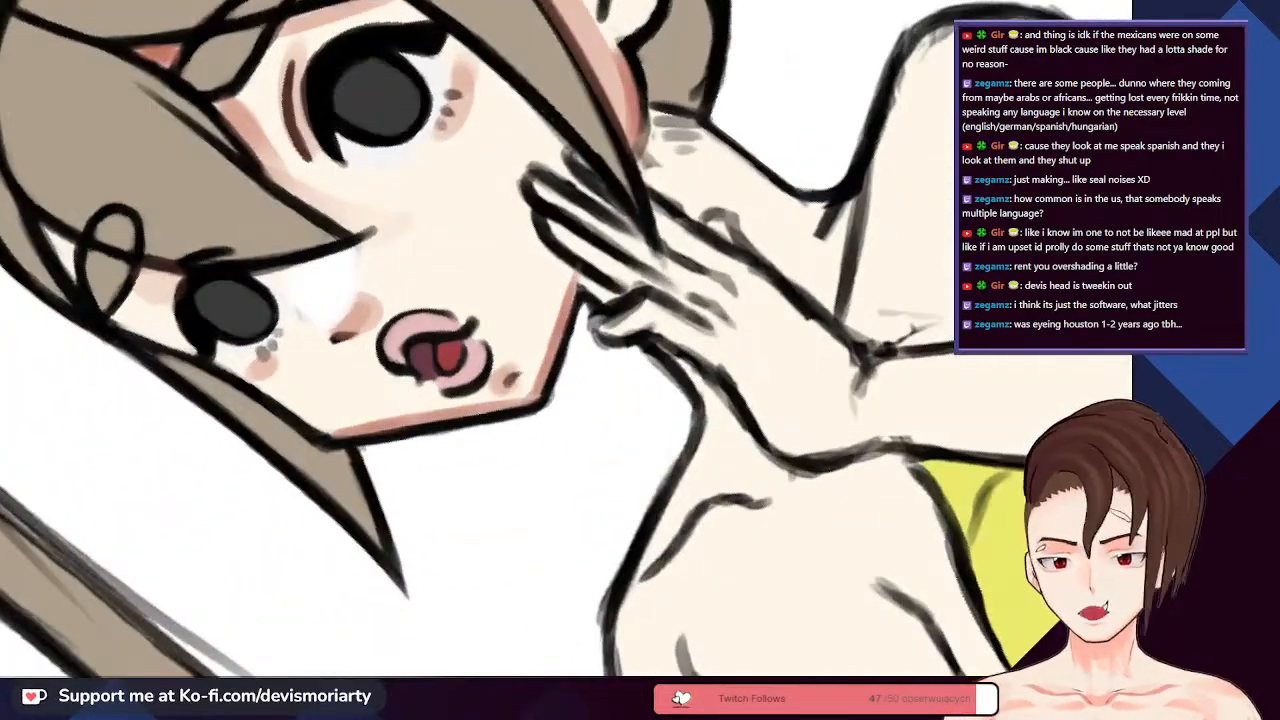
pyautogui.scroll(-3, 251, 551)
# - Paint small glossy white highlights on the lower and upper lips
pyautogui.scroll(4, 425, 457)
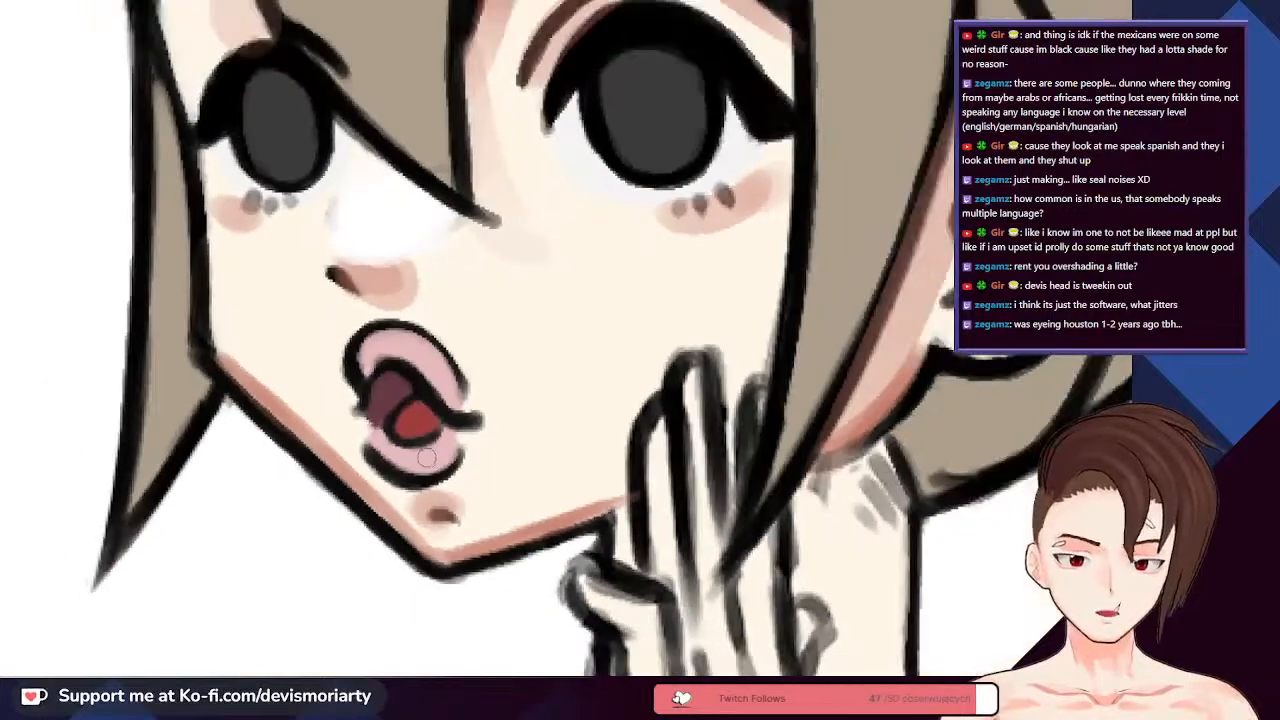
pyautogui.scroll(-2, 425, 457)
pyautogui.scroll(3, 425, 457)
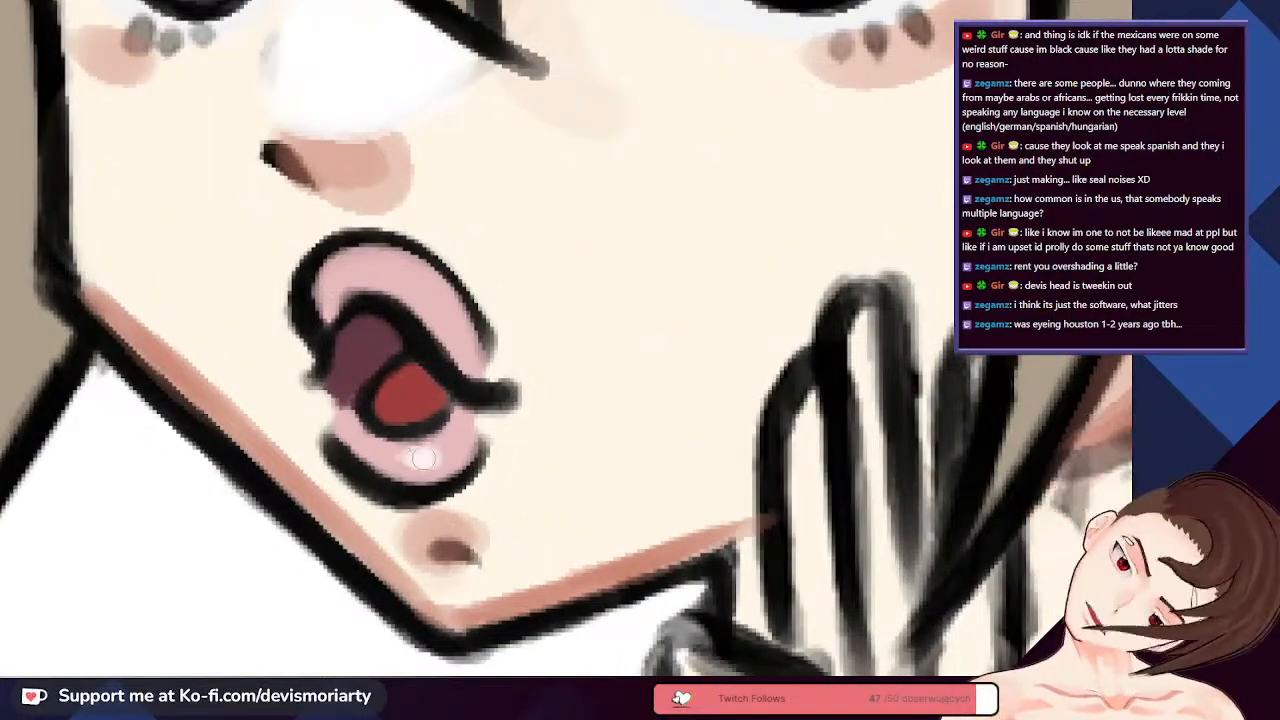
pyautogui.scroll(-5, 360, 440)
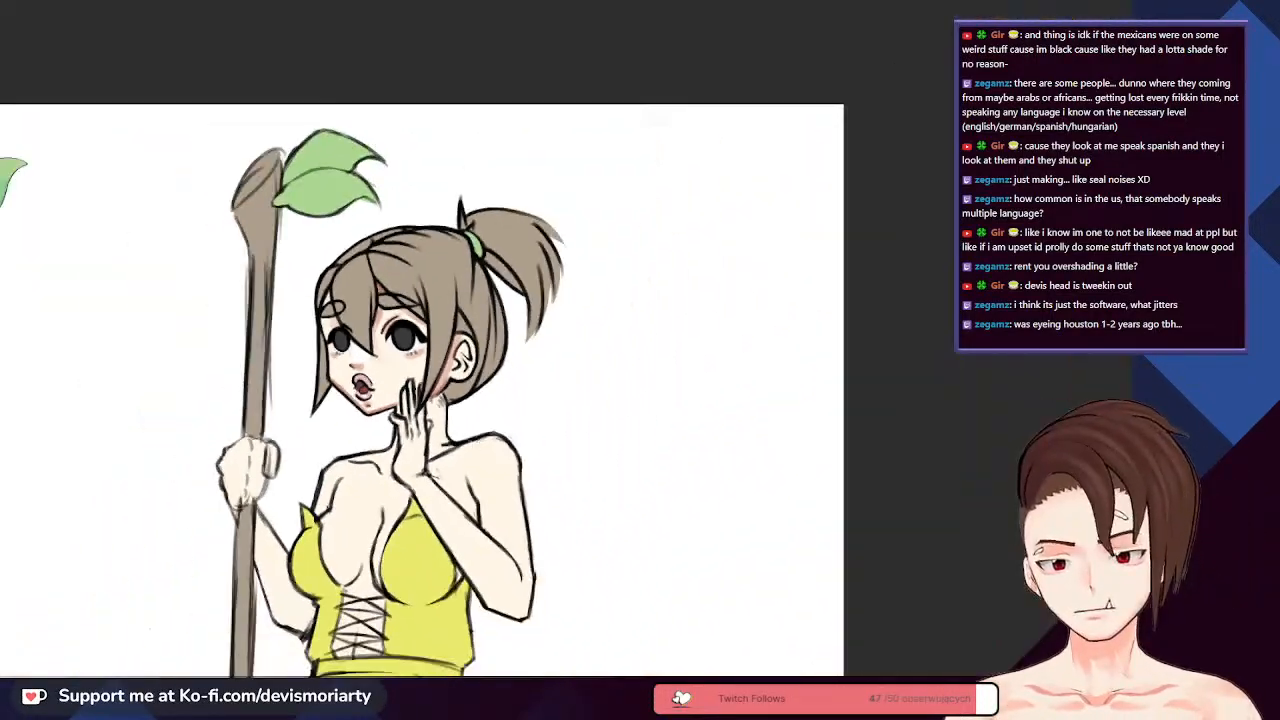
pyautogui.scroll(3, 360, 440)
pyautogui.scroll(3, 278, 352)
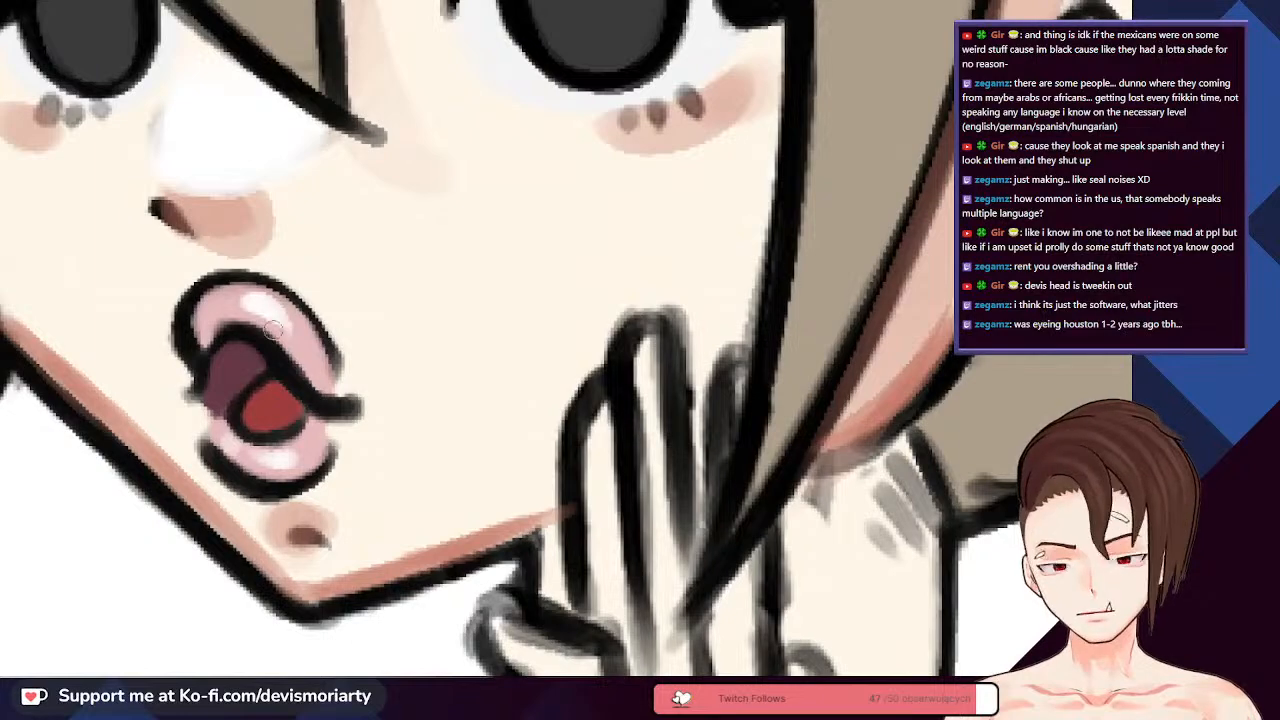
pyautogui.scroll(1, 218, 305)
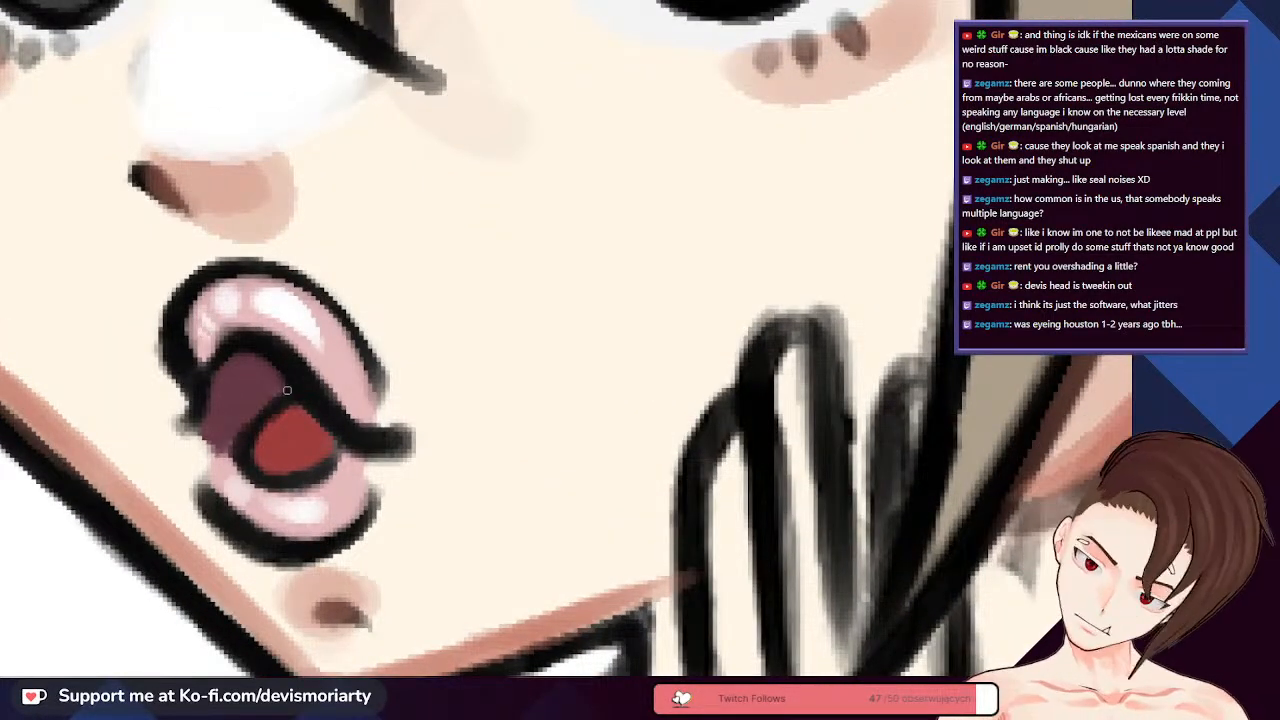
pyautogui.scroll(-2, 228, 492)
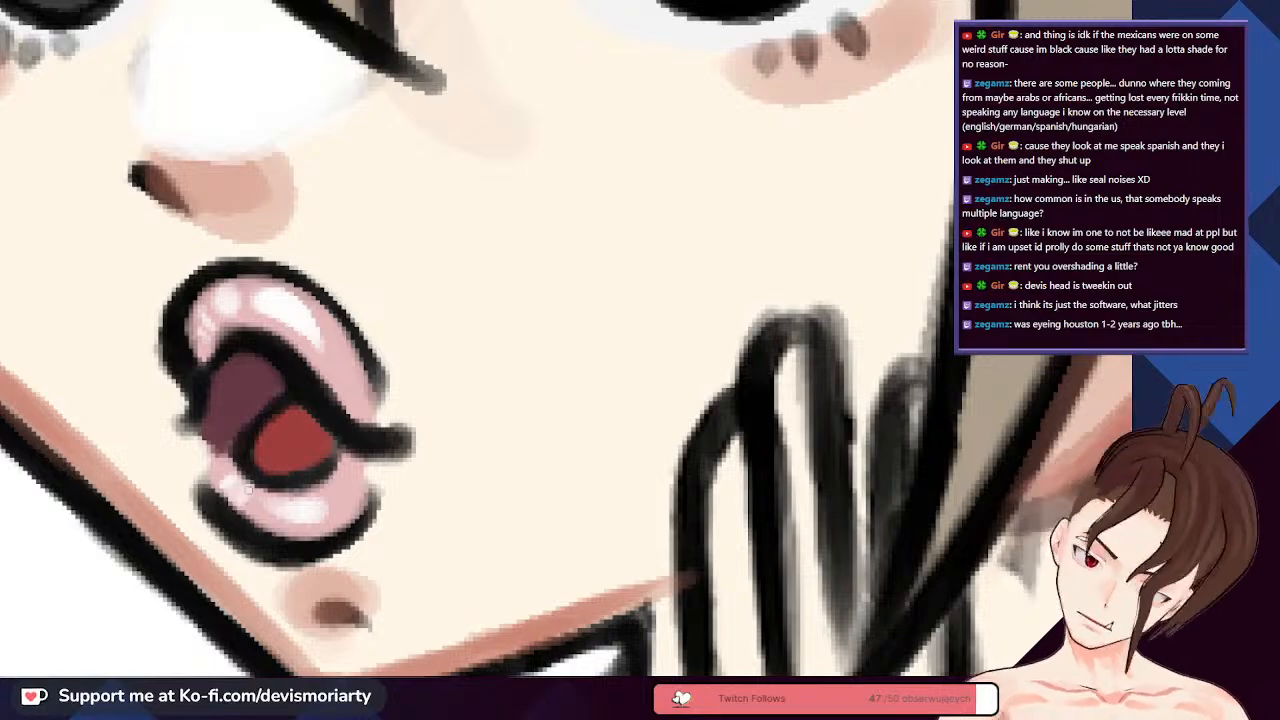
pyautogui.scroll(-4, 240, 440)
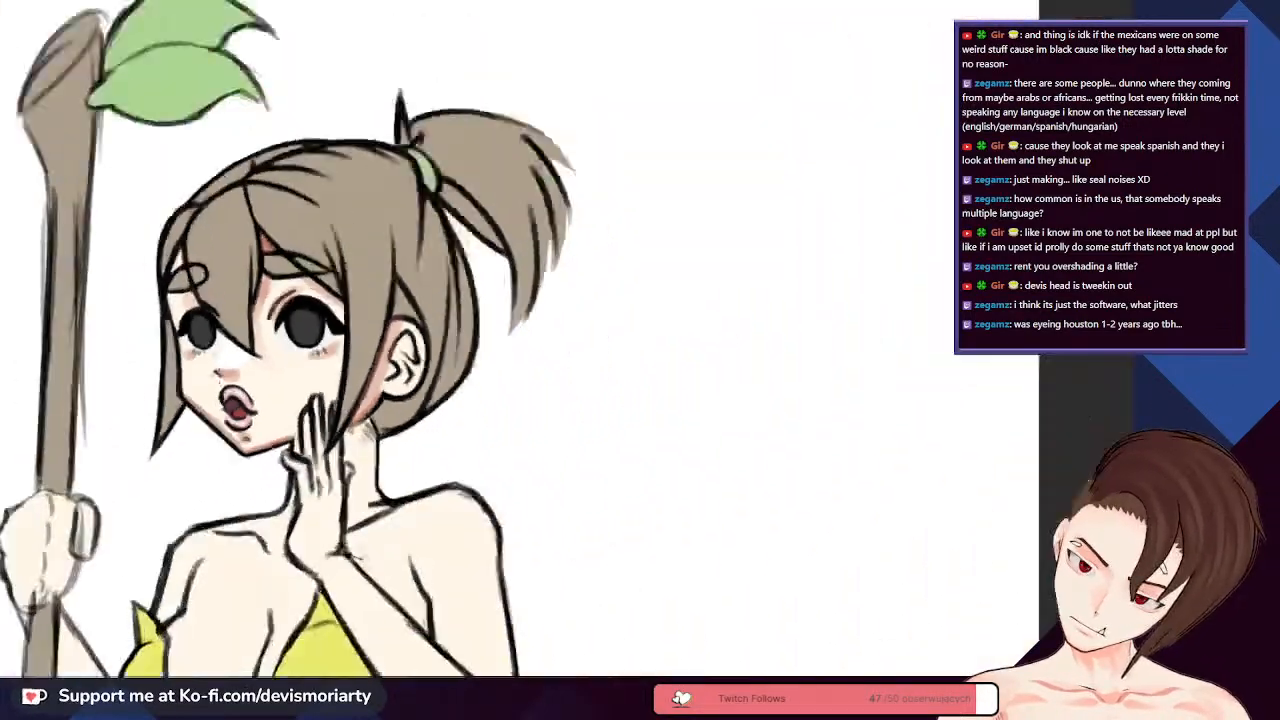
pyautogui.scroll(1, 200, 112)
pyautogui.scroll(3, 200, 112)
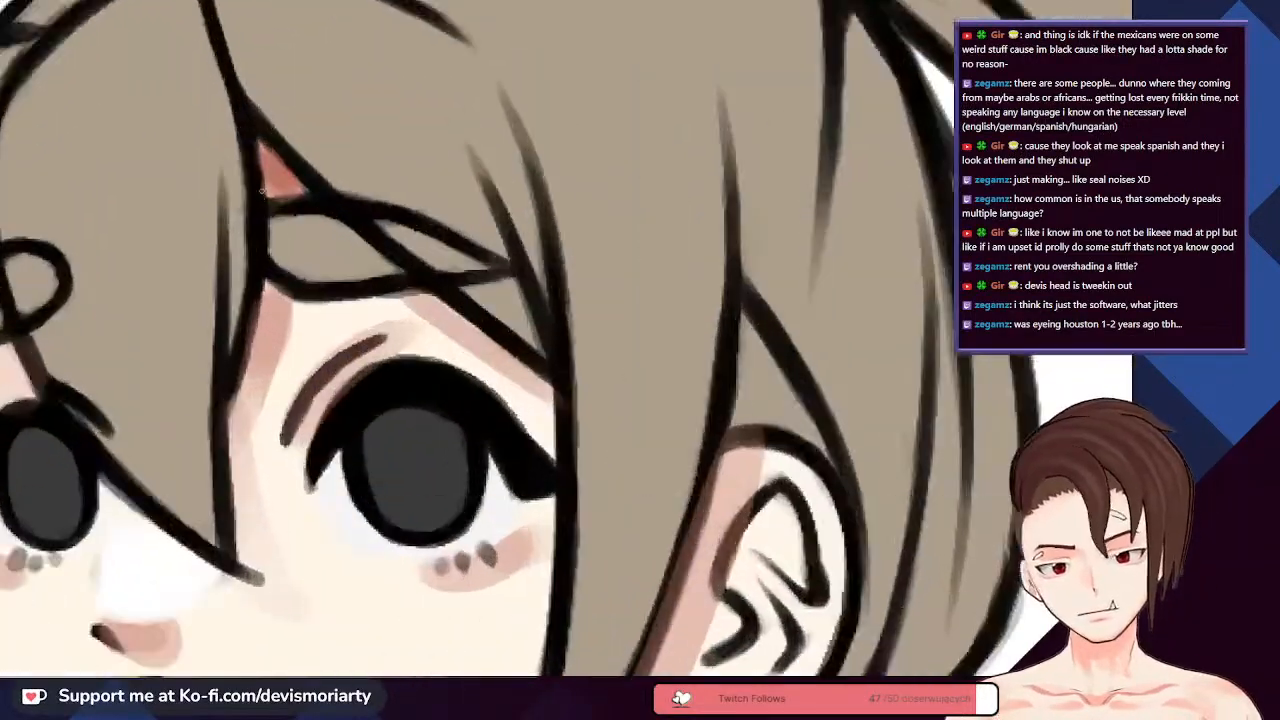
# - Touch up the muted red shadow in the small triangular gap between the bangs above the larger eye
pyautogui.scroll(-2, 286, 171)
pyautogui.scroll(1, 265, 128)
pyautogui.scroll(3, 265, 128)
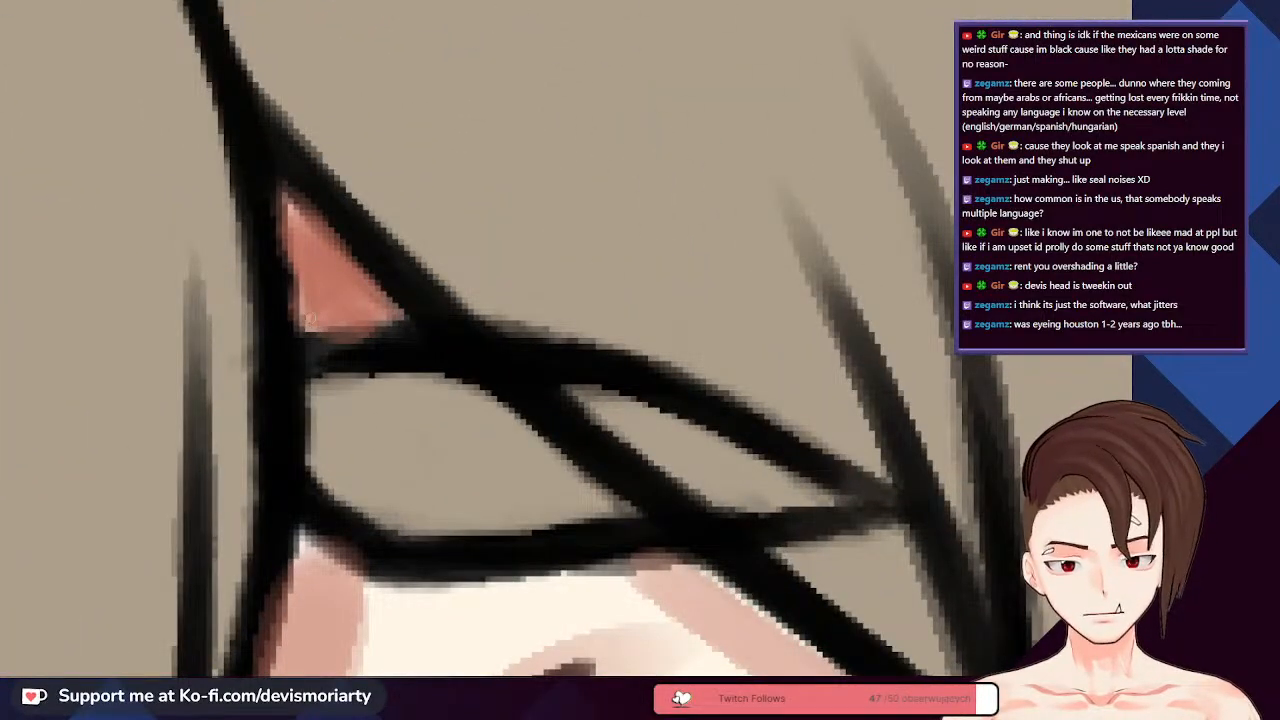
pyautogui.scroll(1, 310, 318)
pyautogui.moveTo(309, 229)
pyautogui.mouseDown()
pyautogui.moveTo(343, 264)
pyautogui.moveTo(363, 332)
pyautogui.moveTo(310, 295)
pyautogui.mouseUp()
pyautogui.scroll(-5, 288, 226)
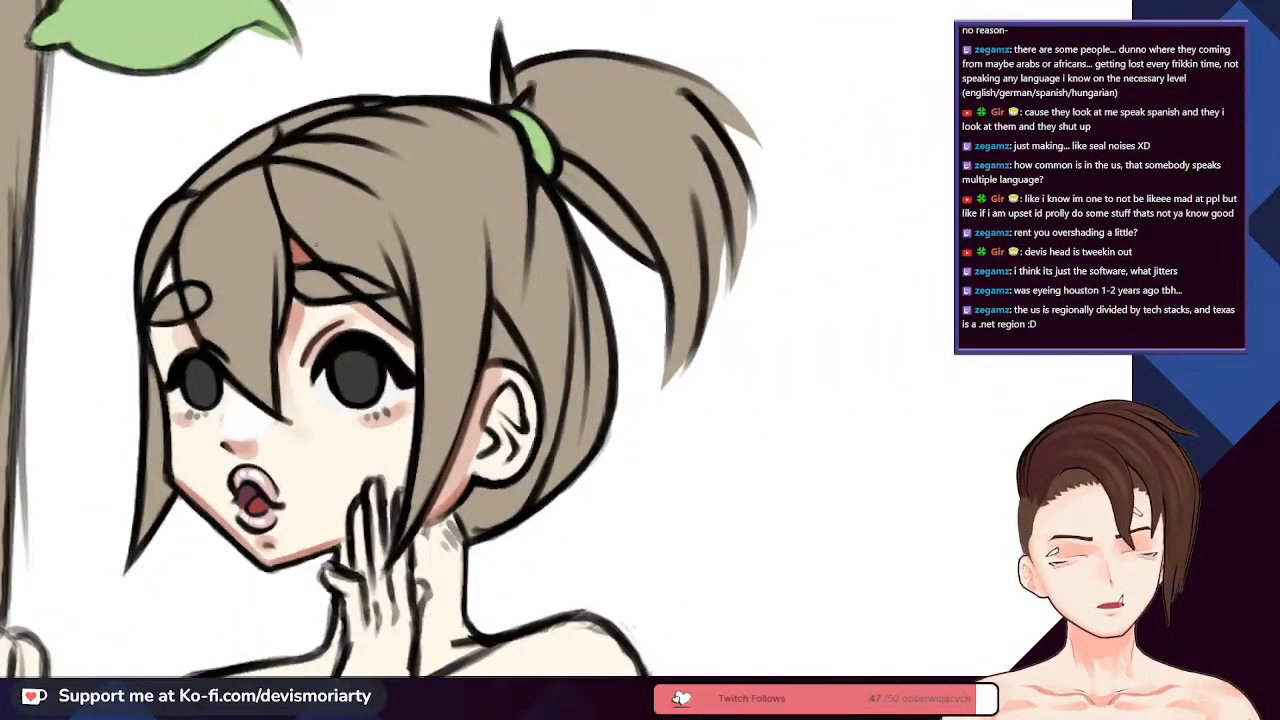
# - Deepen the muted red shadow on the forehead along the central bang's edge, beside the larger eye's crease
pyautogui.scroll(2, 317, 242)
pyautogui.scroll(-1, 315, 242)
pyautogui.scroll(3, 313, 242)
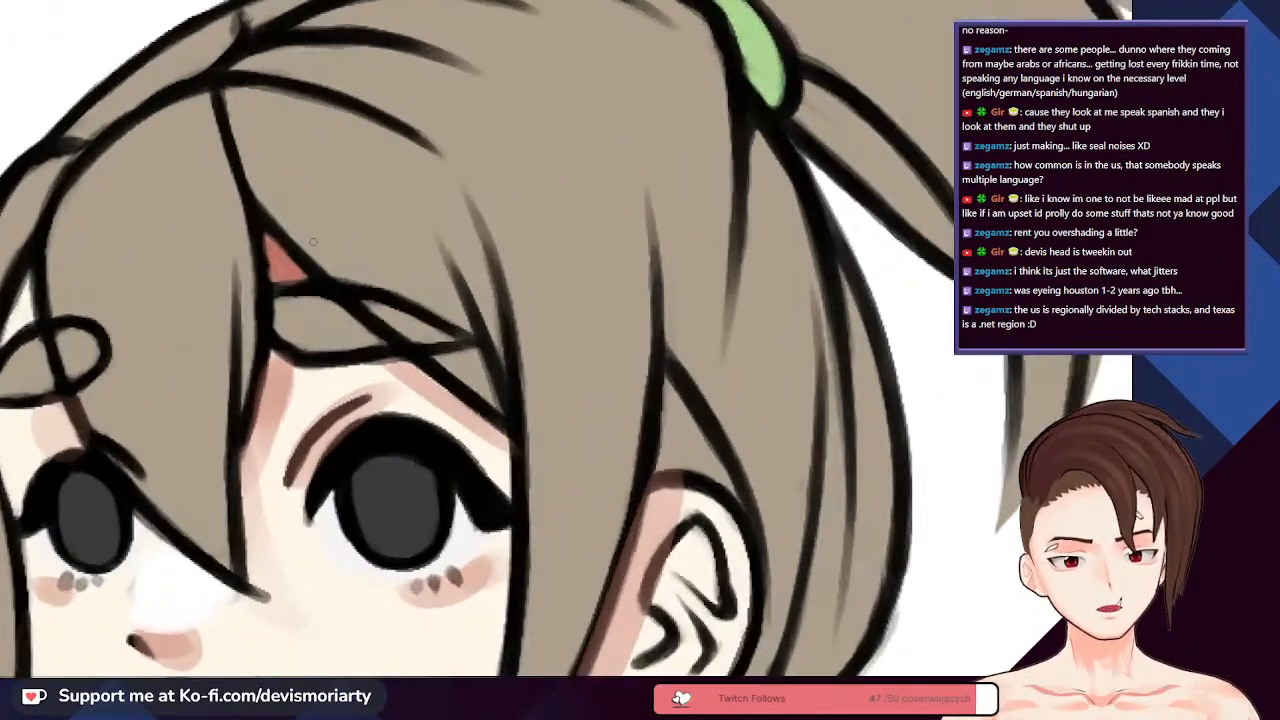
pyautogui.scroll(-1, 314, 243)
pyautogui.scroll(-1, 315, 247)
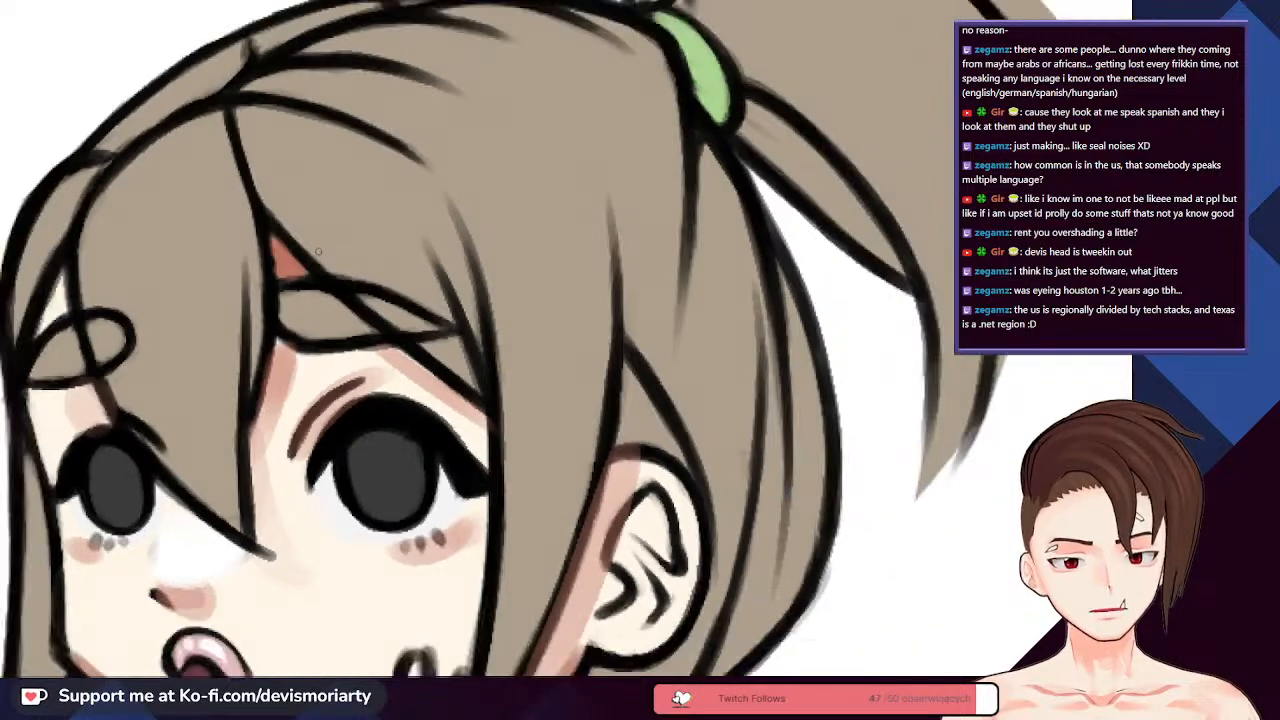
pyautogui.scroll(2, 312, 346)
pyautogui.scroll(-2, 243, 381)
pyautogui.scroll(3, 243, 381)
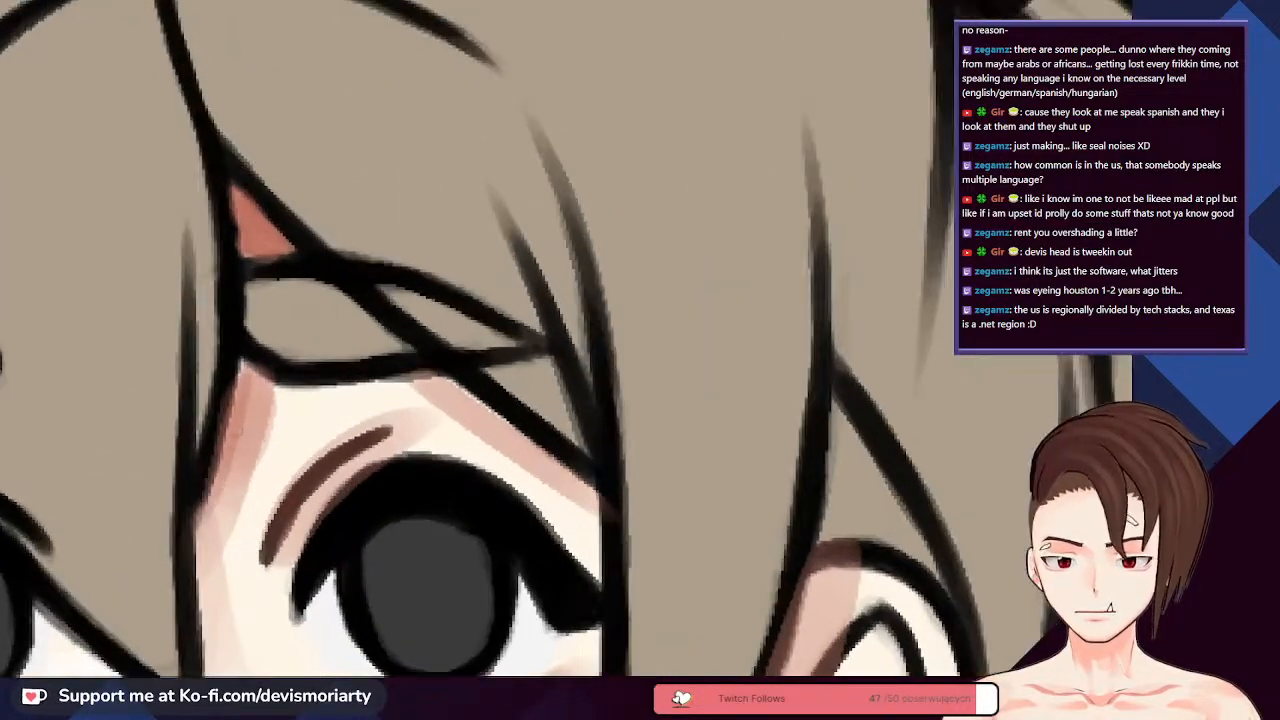
pyautogui.moveTo(249, 412); pyautogui.dragTo(171, 596)
pyautogui.scroll(-2, 237, 427)
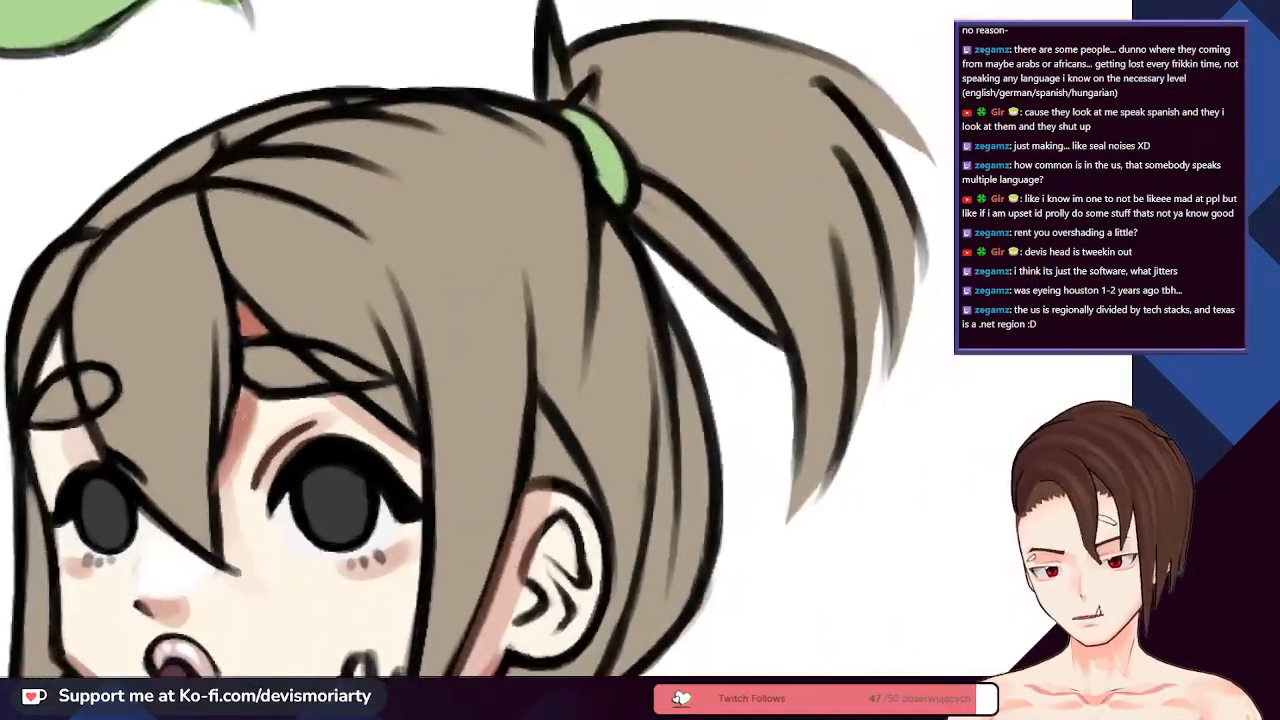
pyautogui.scroll(2, 250, 395)
pyautogui.moveTo(255, 398); pyautogui.dragTo(240, 430)
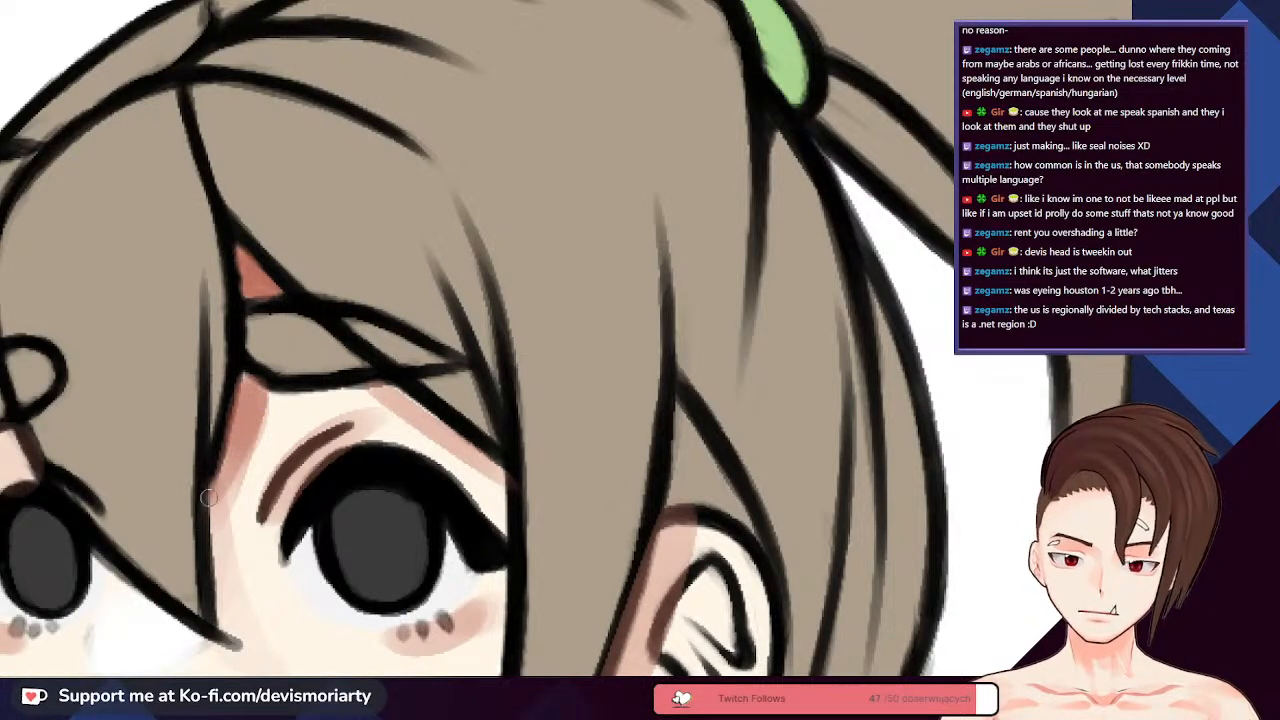
# - Examine the forehead and cheek shading around the bangs and eyes, both close up and from farther away
pyautogui.scroll(-3, 208, 497)
pyautogui.scroll(4, 186, 340)
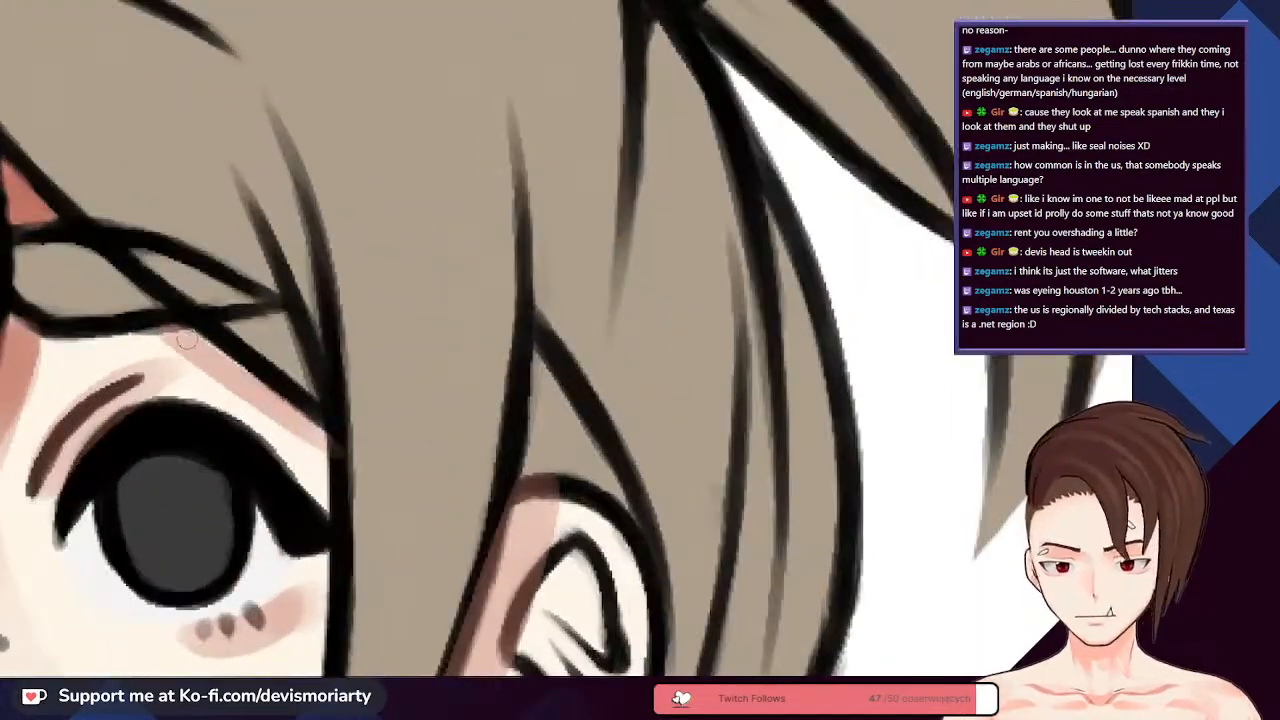
pyautogui.scroll(-3, 391, 457)
pyautogui.scroll(4, 232, 347)
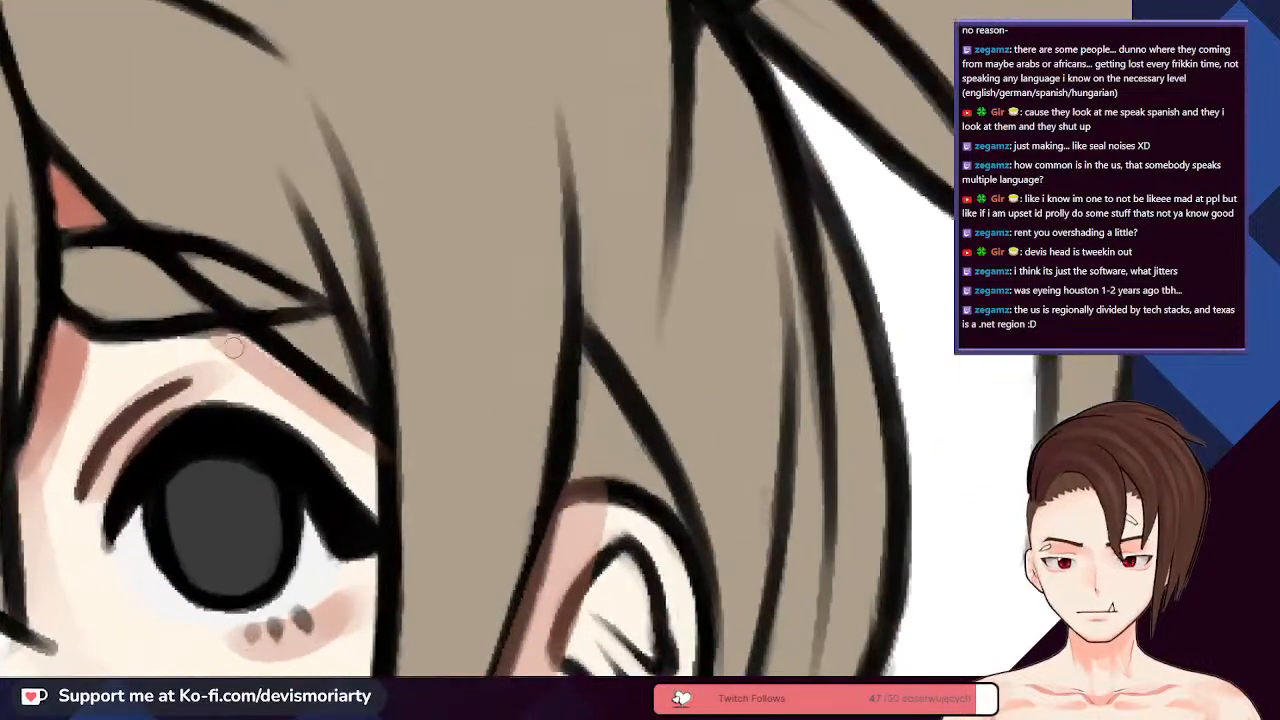
pyautogui.scroll(-4, 428, 455)
pyautogui.scroll(3, 201, 254)
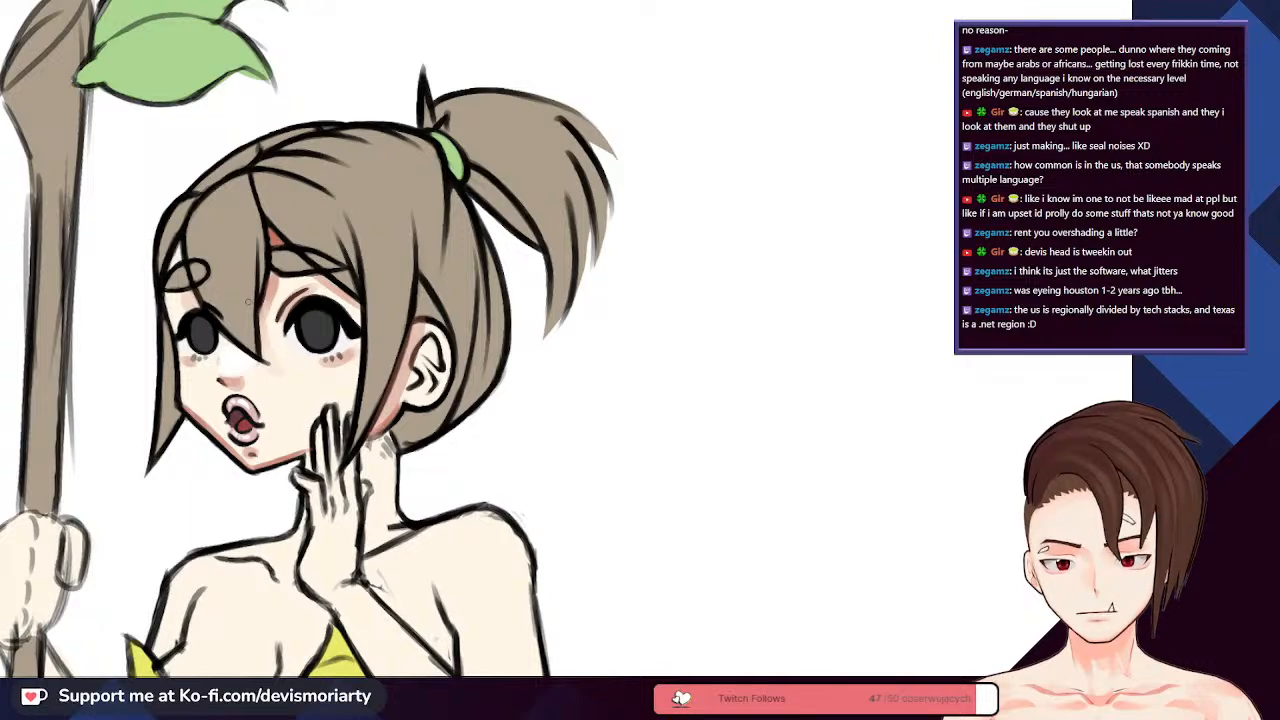
pyautogui.scroll(1, 200, 360)
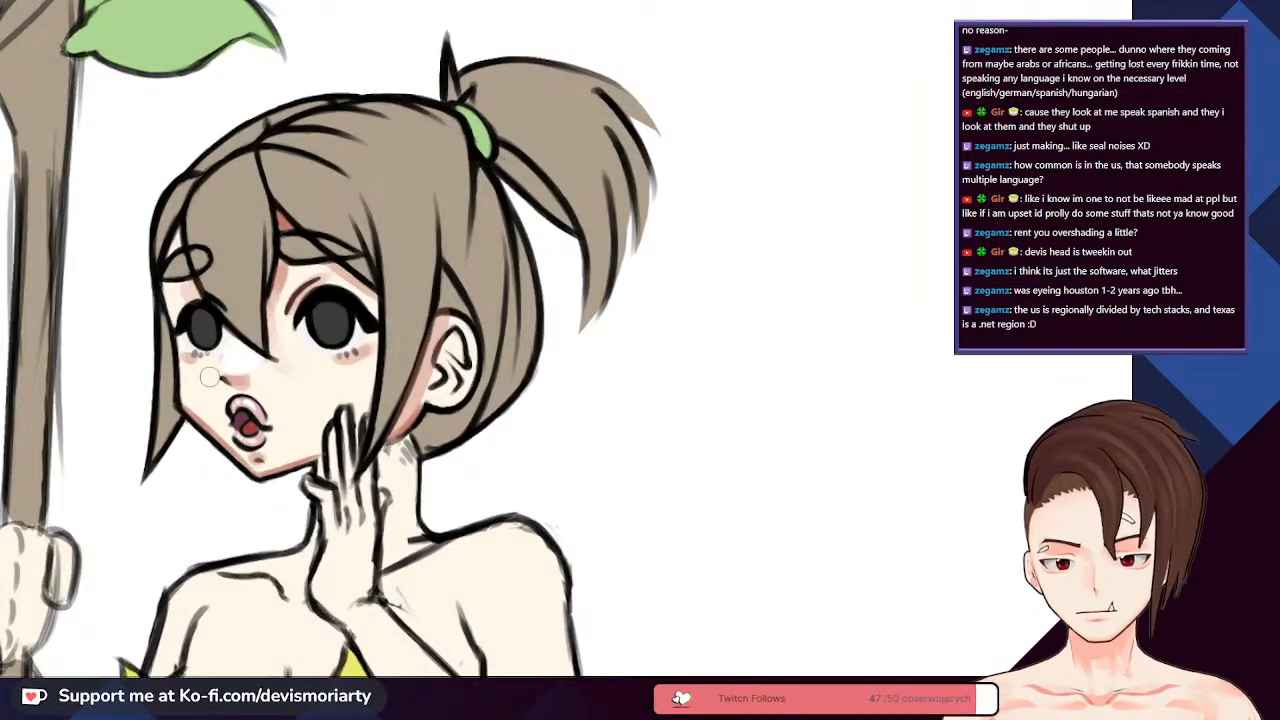
pyautogui.scroll(-4, 208, 376)
pyautogui.scroll(5, 188, 418)
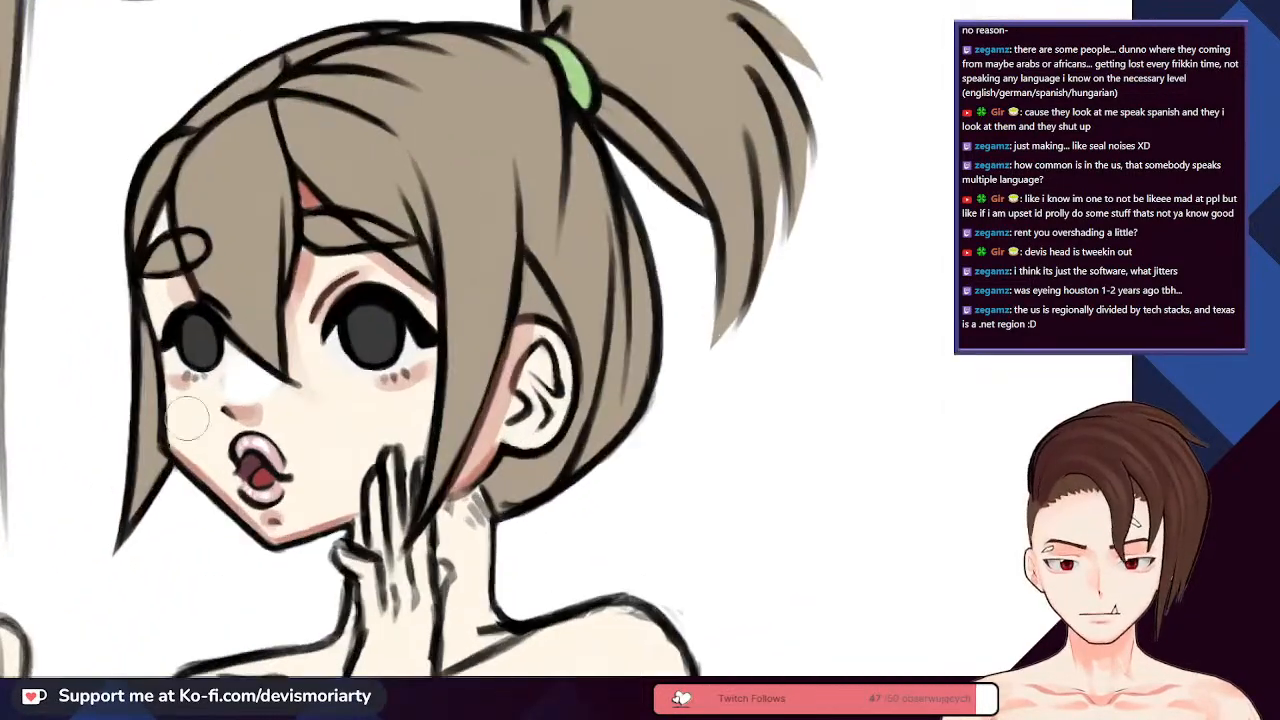
pyautogui.scroll(-4, 188, 418)
pyautogui.scroll(4, 114, 297)
pyautogui.scroll(3, 178, 356)
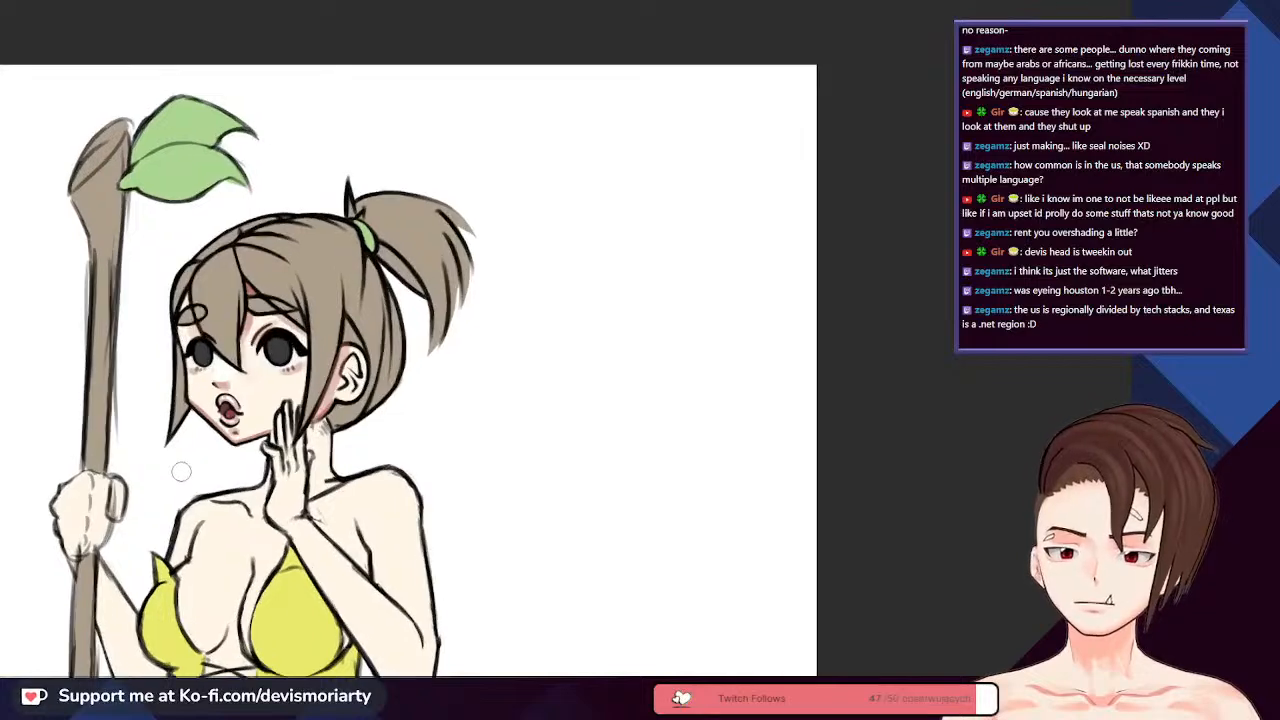
pyautogui.scroll(1, 206, 375)
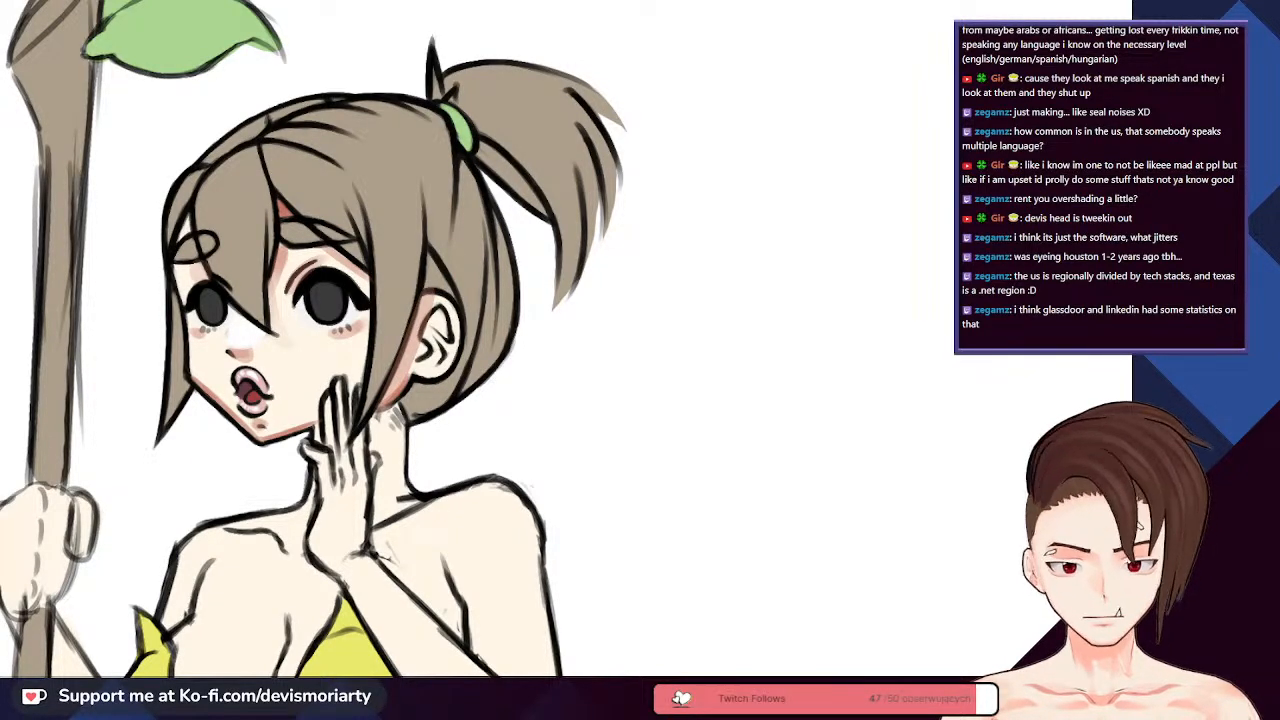
# - Paint a light muted red shadow on the neck on both sides of the raised hand, down to the collarbone
pyautogui.scroll(-2, 402, 421)
pyautogui.scroll(4, 404, 440)
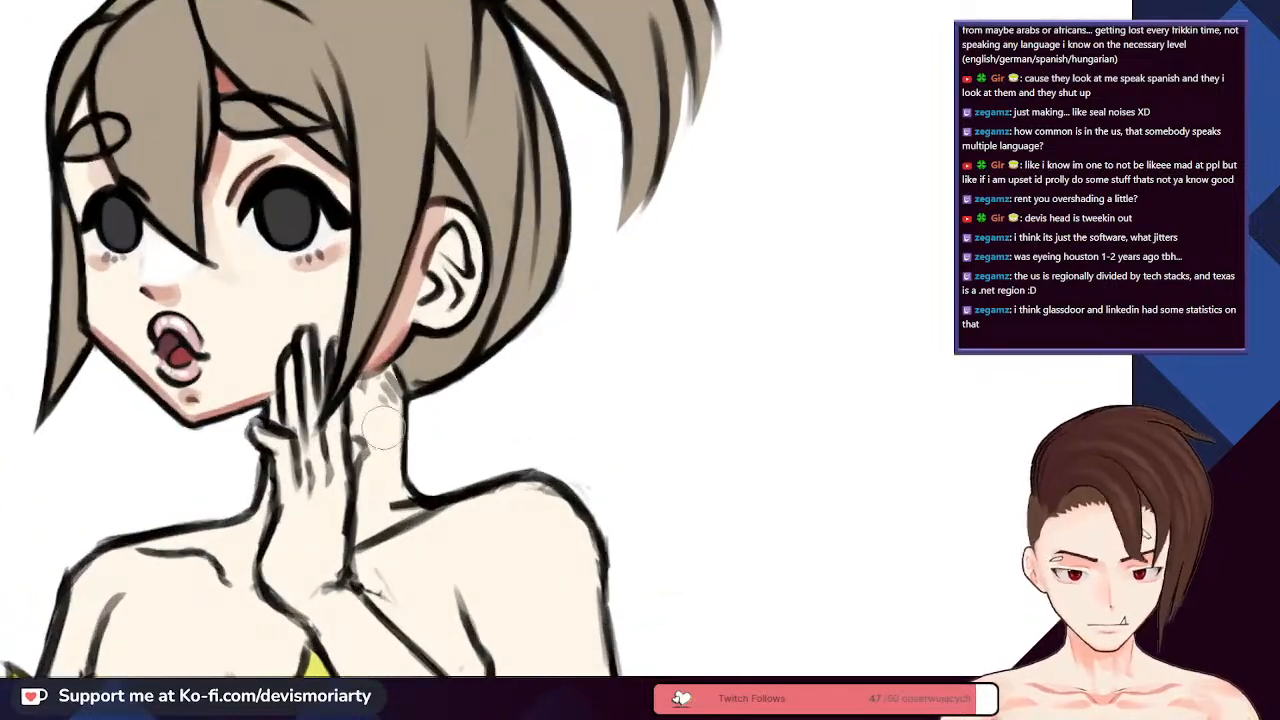
pyautogui.moveTo(380, 408)
pyautogui.mouseDown()
pyautogui.moveTo(386, 486)
pyautogui.moveTo(392, 469)
pyautogui.moveTo(400, 516)
pyautogui.mouseUp()
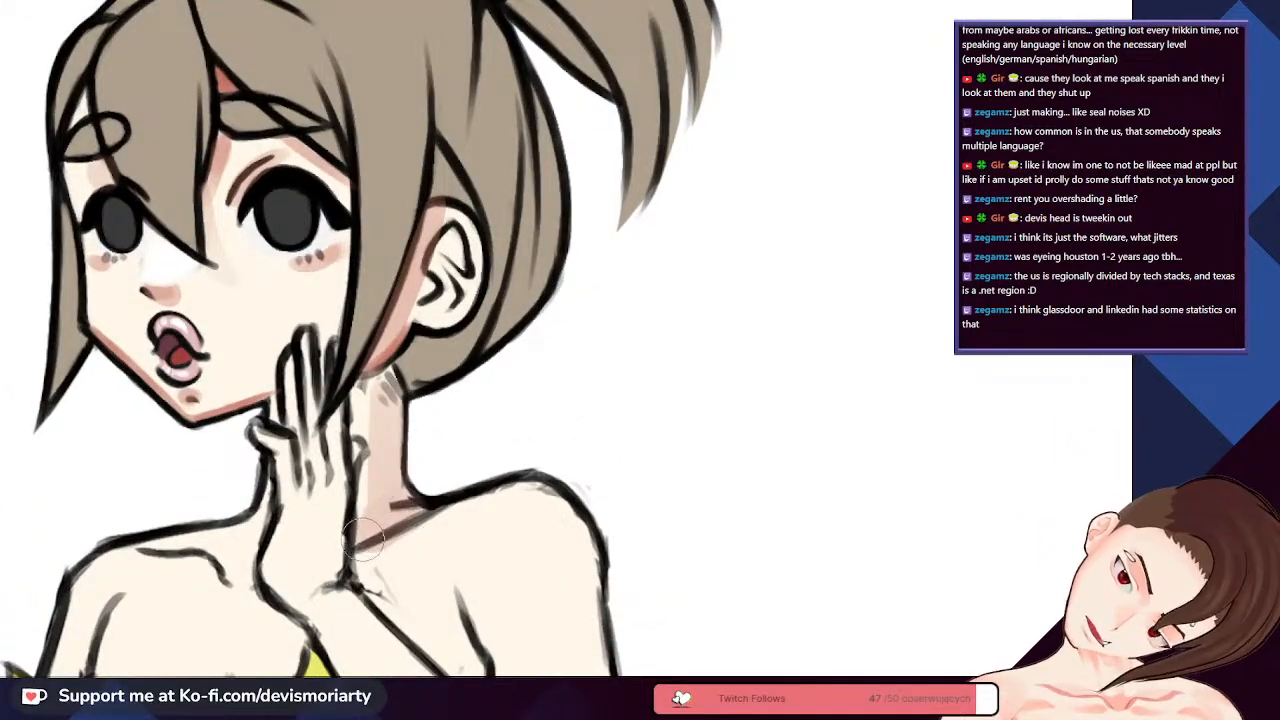
pyautogui.scroll(-2, 396, 501)
pyautogui.scroll(2, 303, 494)
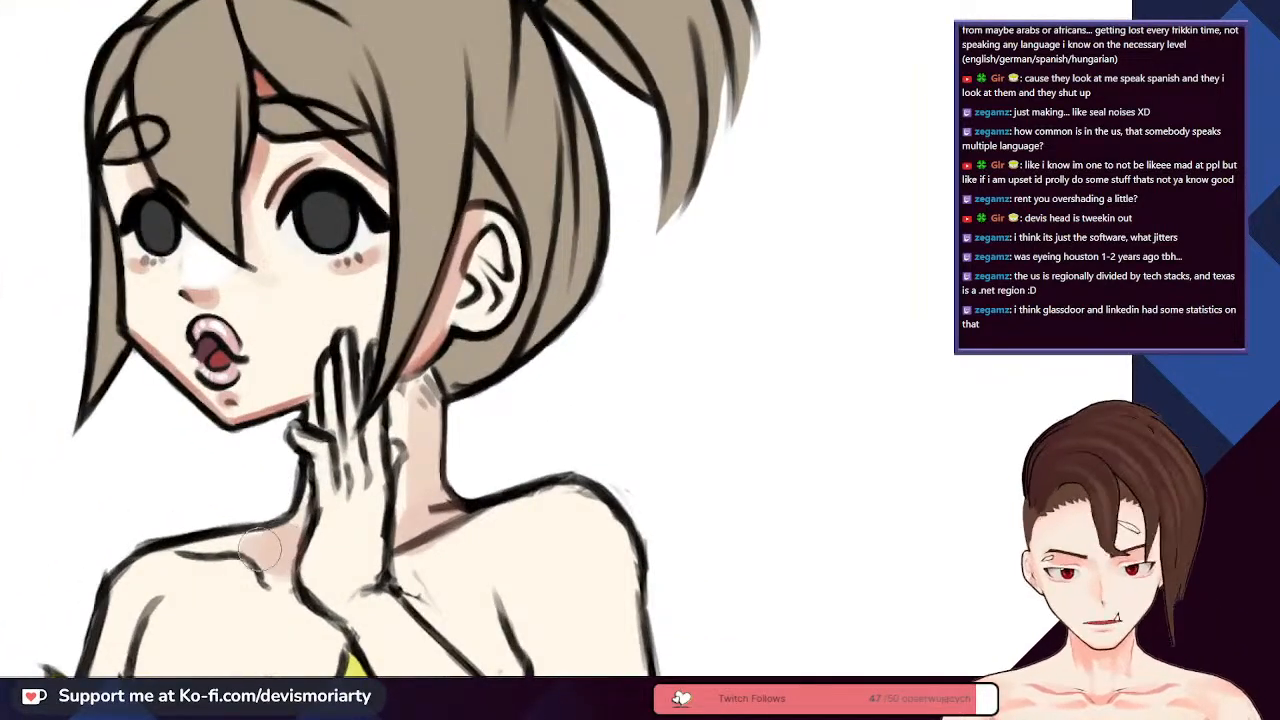
pyautogui.scroll(-4, 260, 540)
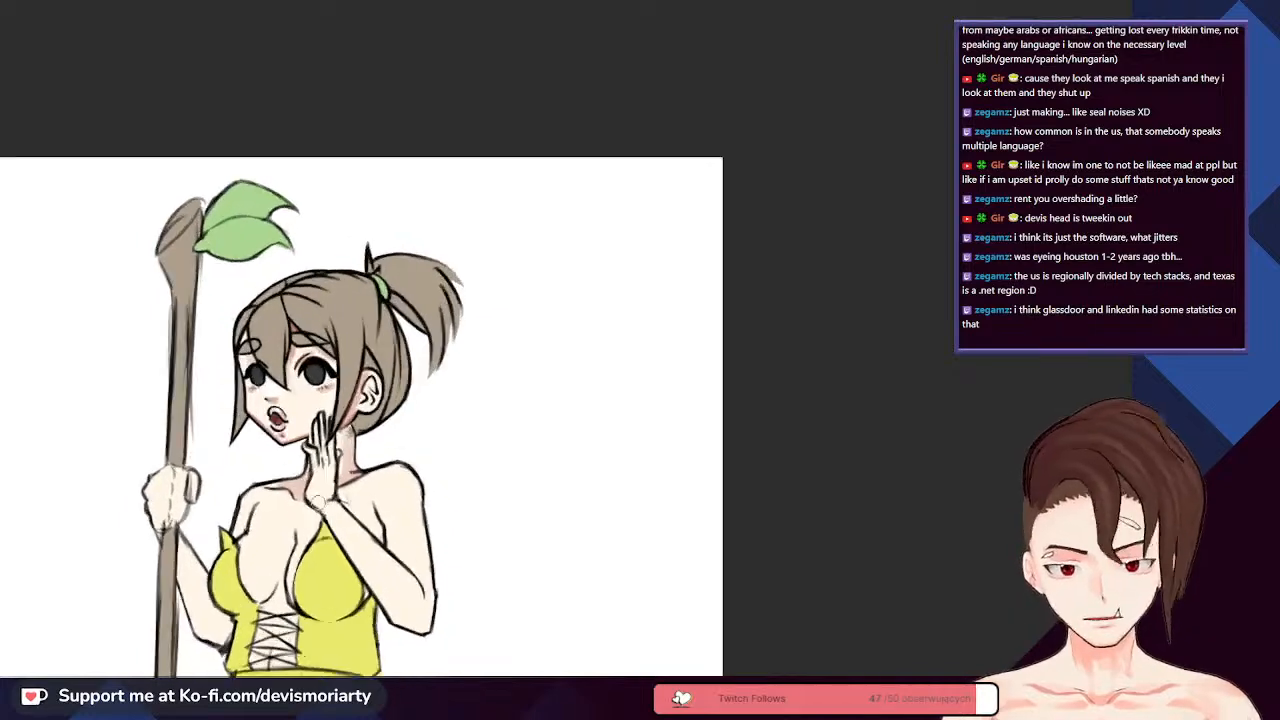
# - Darken the muted red shadow on the neck between the raised hand and the shoulder line, beneath the hair
pyautogui.scroll(3, 322, 340)
pyautogui.scroll(2, 353, 437)
pyautogui.moveTo(355, 437)
pyautogui.mouseDown()
pyautogui.moveTo(385, 430)
pyautogui.moveTo(383, 508)
pyautogui.mouseUp()
pyautogui.scroll(-2, 383, 510)
pyautogui.scroll(2, 297, 488)
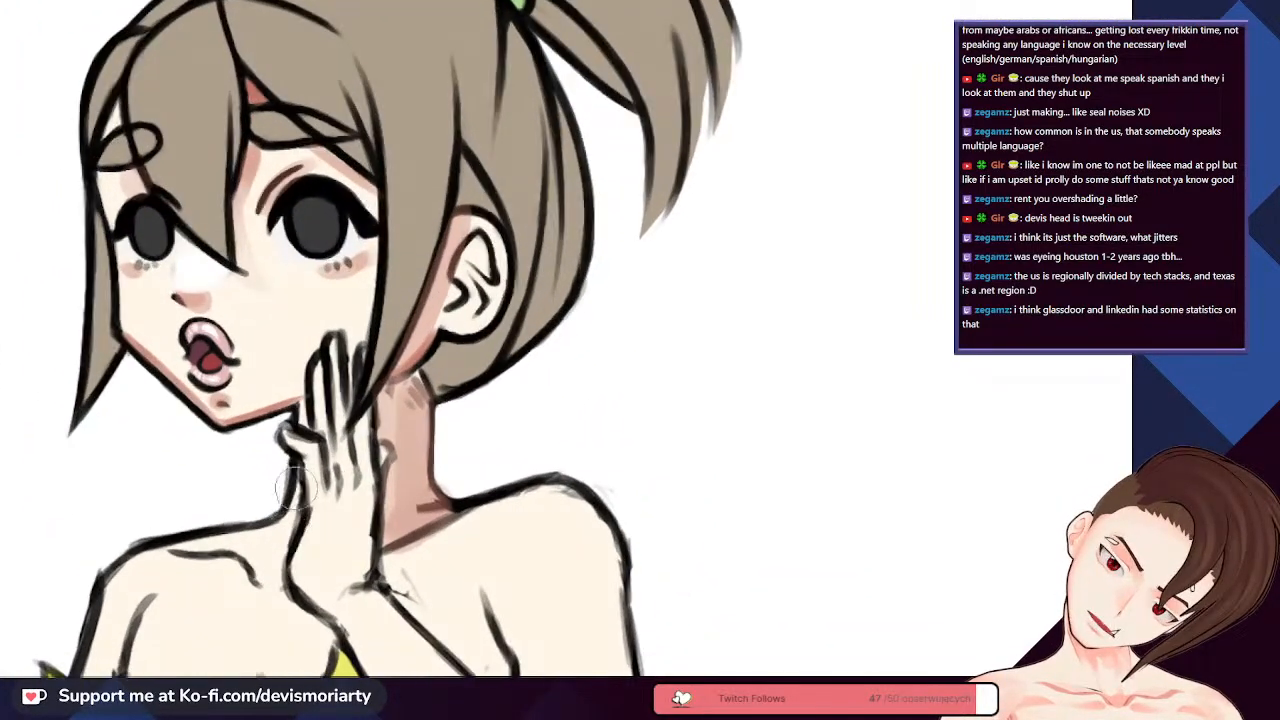
# - Check how the face and neck shading reads at full-figure distance and close up
pyautogui.scroll(-3, 270, 570)
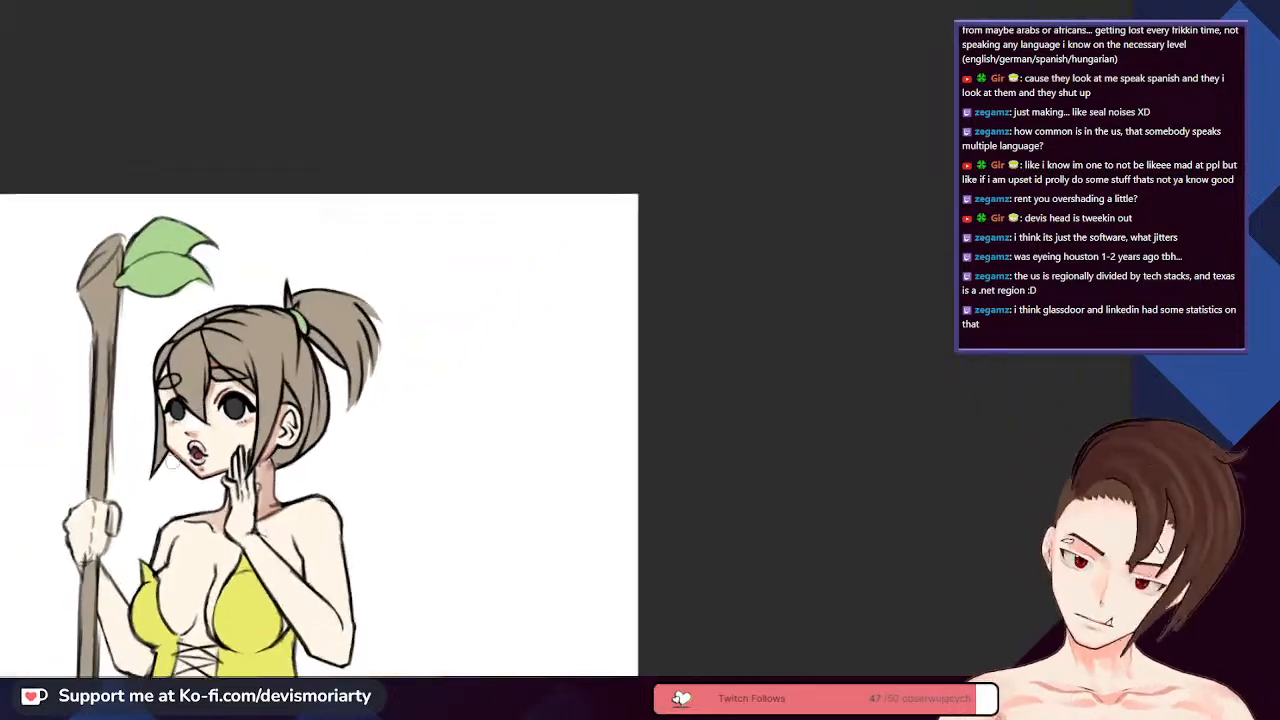
pyautogui.scroll(2, 200, 270)
pyautogui.scroll(-4, 201, 270)
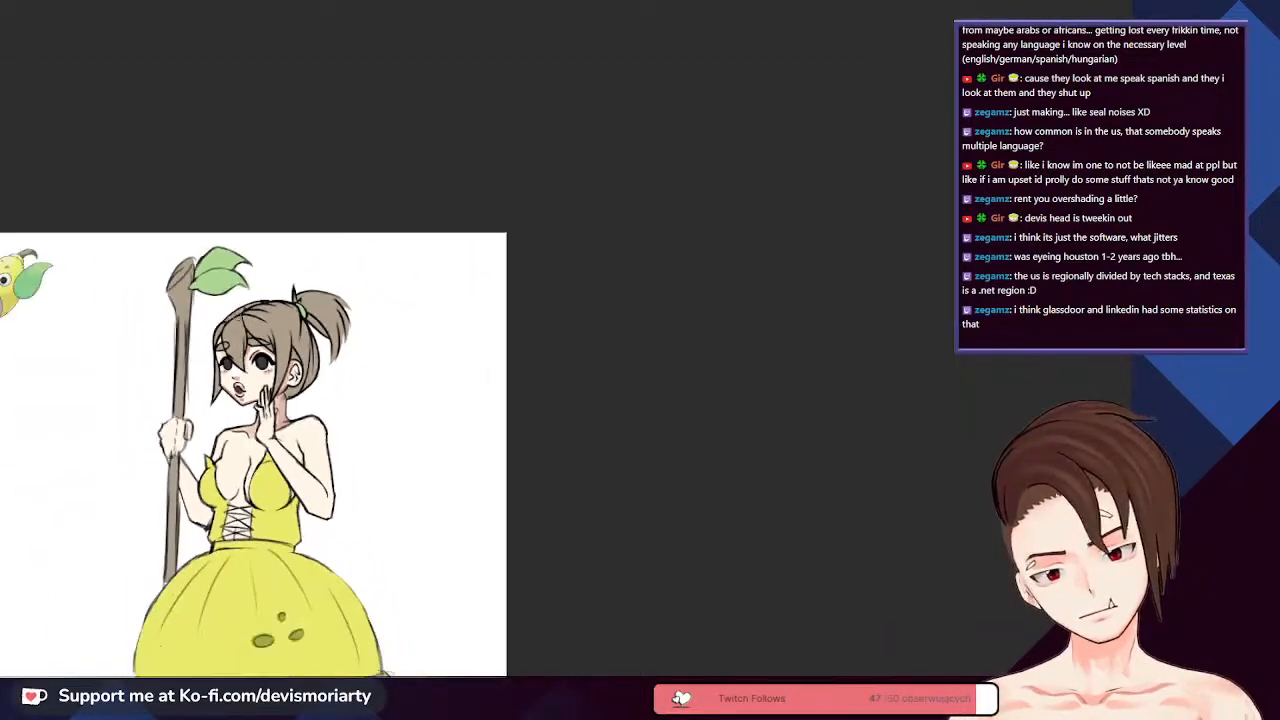
pyautogui.scroll(5, 205, 332)
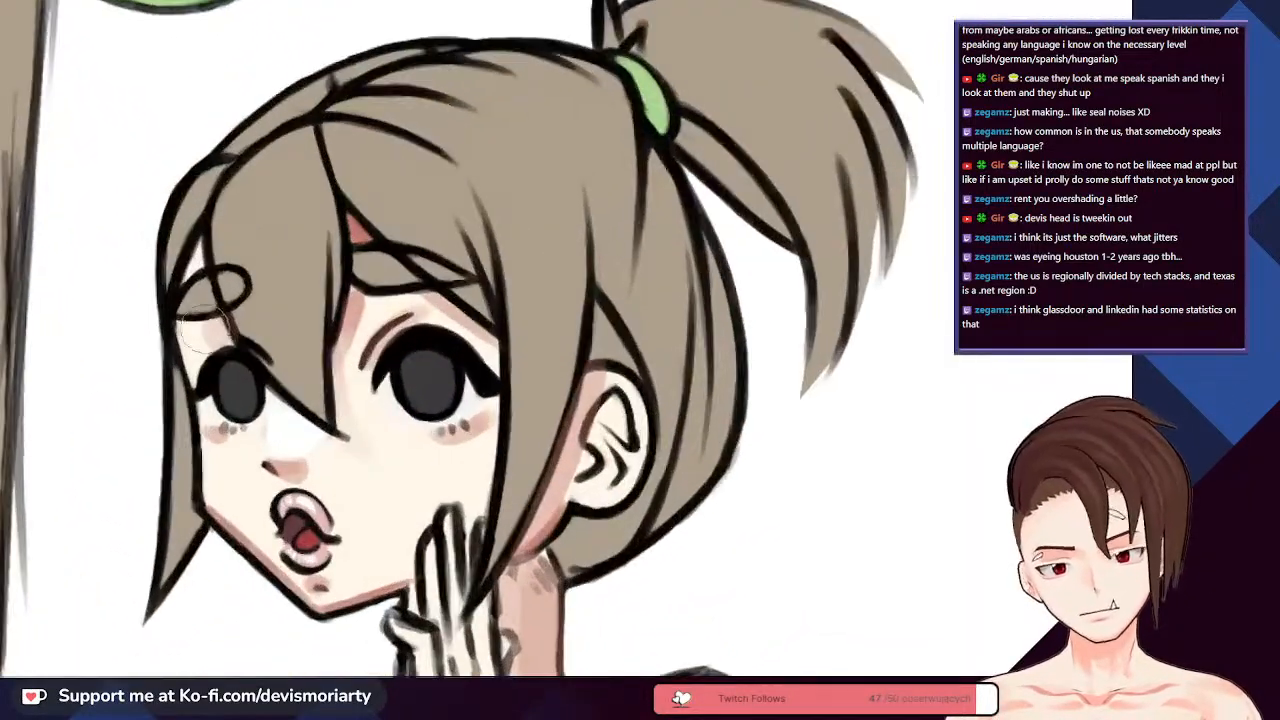
pyautogui.scroll(-2, 205, 330)
pyautogui.scroll(1, 266, 412)
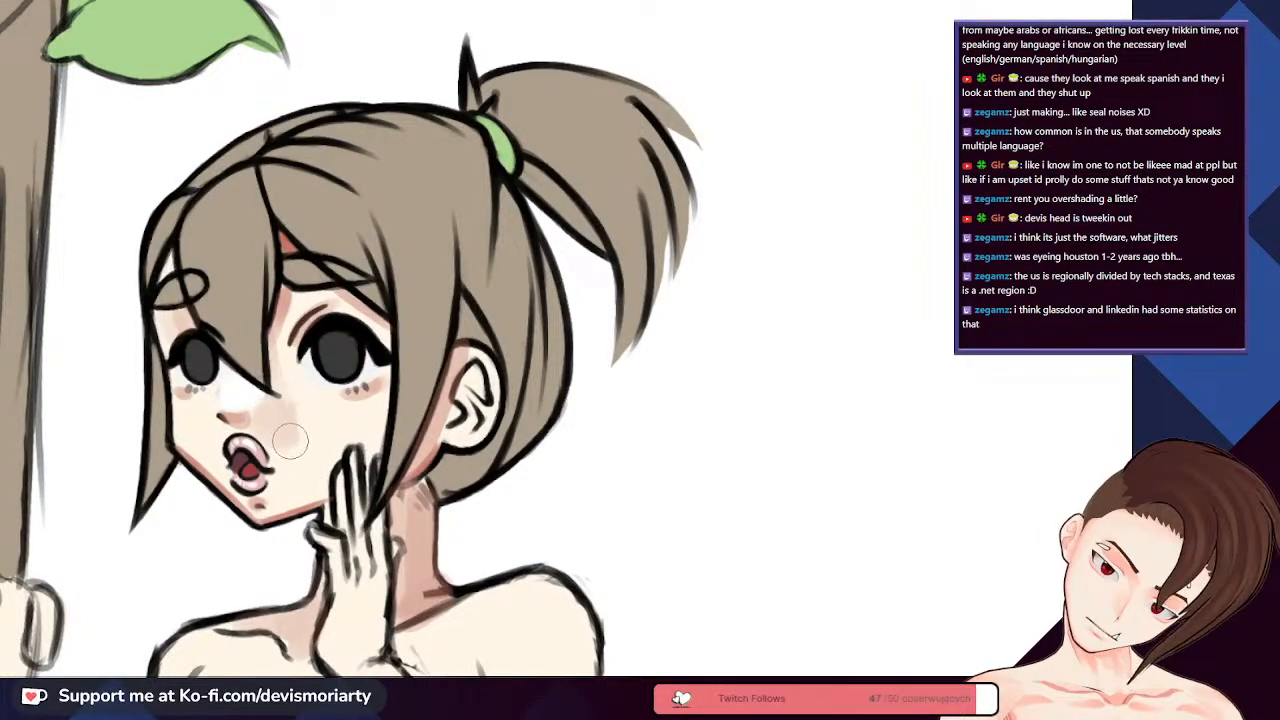
pyautogui.scroll(-2, 237, 415)
pyautogui.scroll(3, 250, 405)
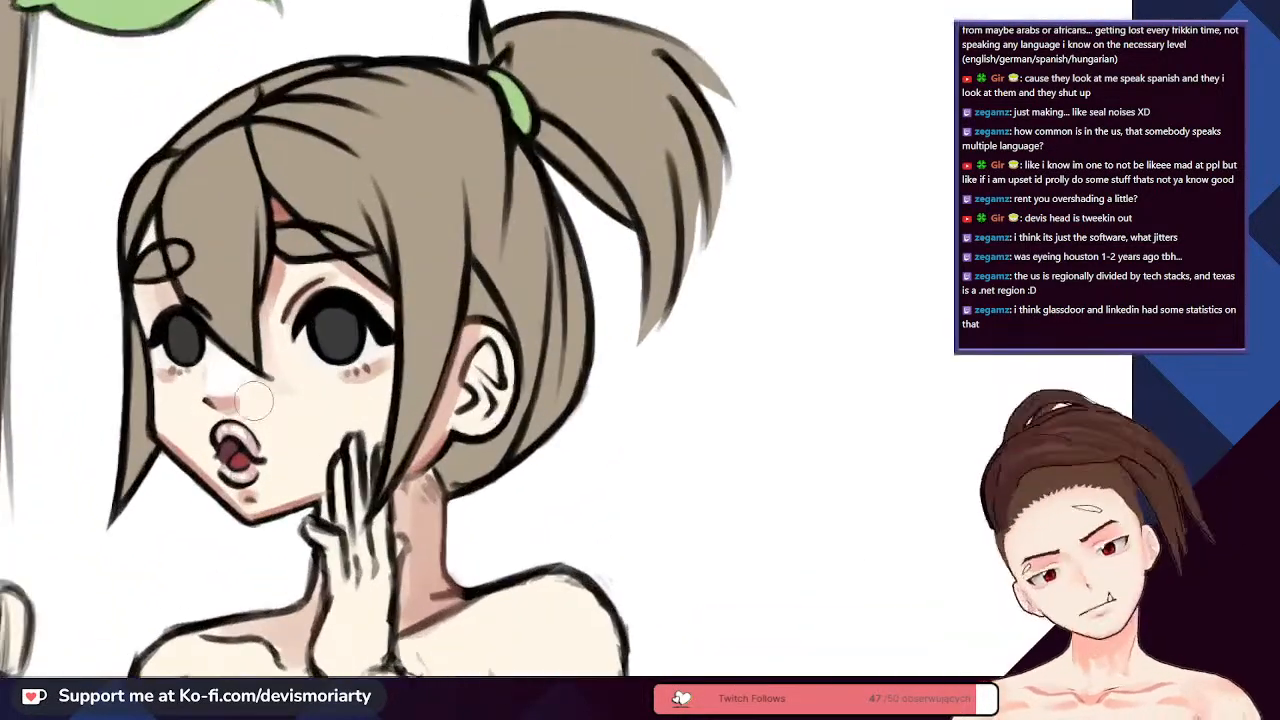
pyautogui.scroll(-3, 270, 392)
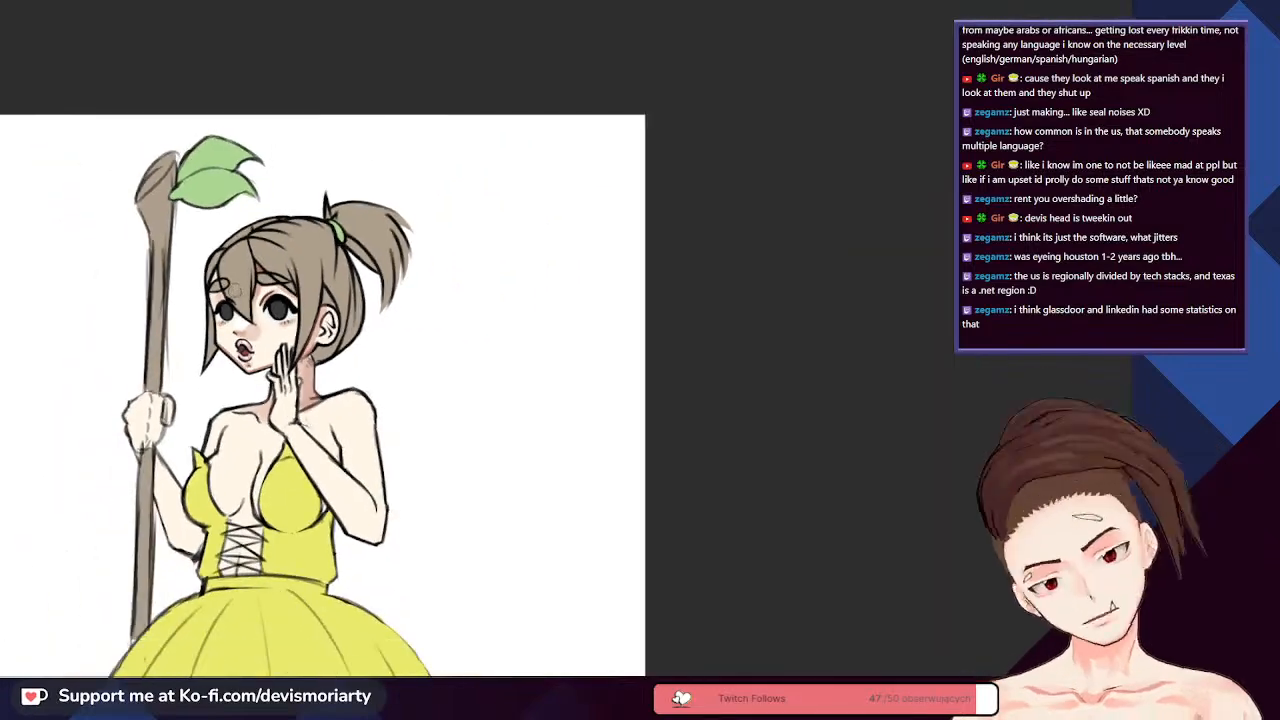
pyautogui.scroll(1, 270, 392)
pyautogui.scroll(5, 262, 436)
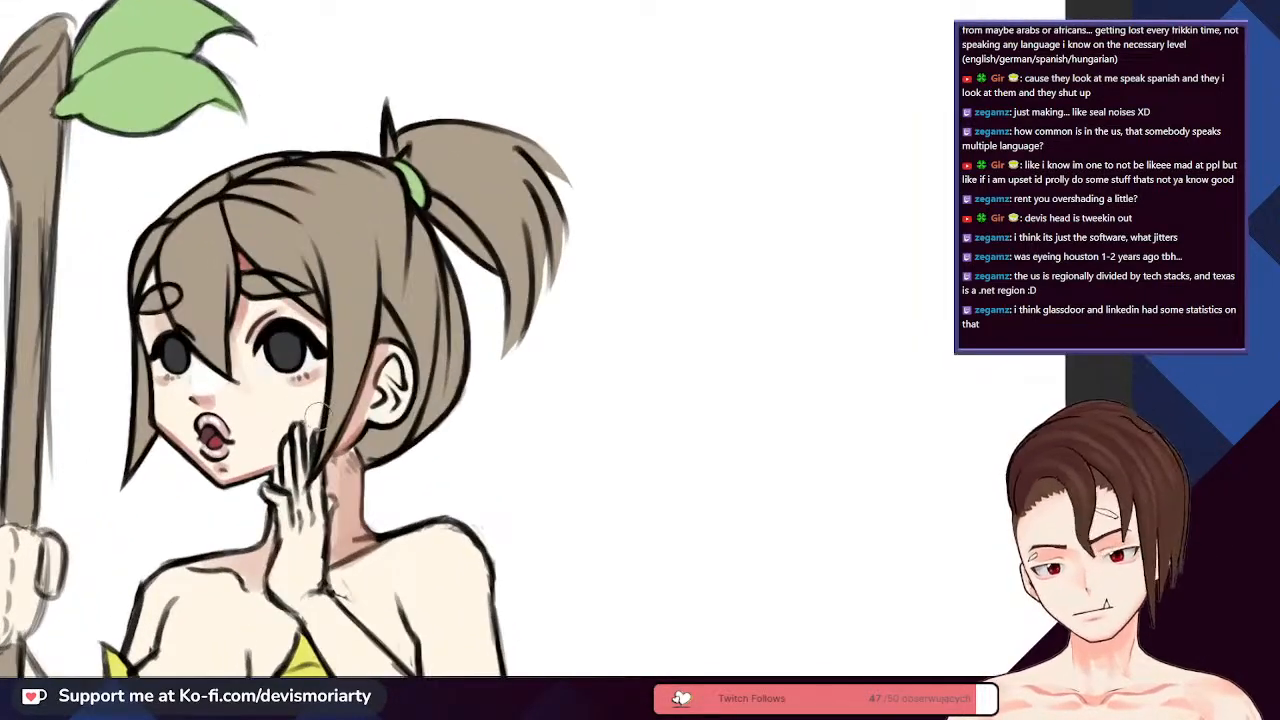
pyautogui.scroll(-3, 285, 350)
pyautogui.scroll(3, 285, 350)
# - Rotate the canvas sideways and examine the shaded face, neck and hair from several distances
pyautogui.moveTo(318, 416); pyautogui.dragTo(590, 565)
pyautogui.scroll(-4, 280, 334)
pyautogui.scroll(4, 347, 418)
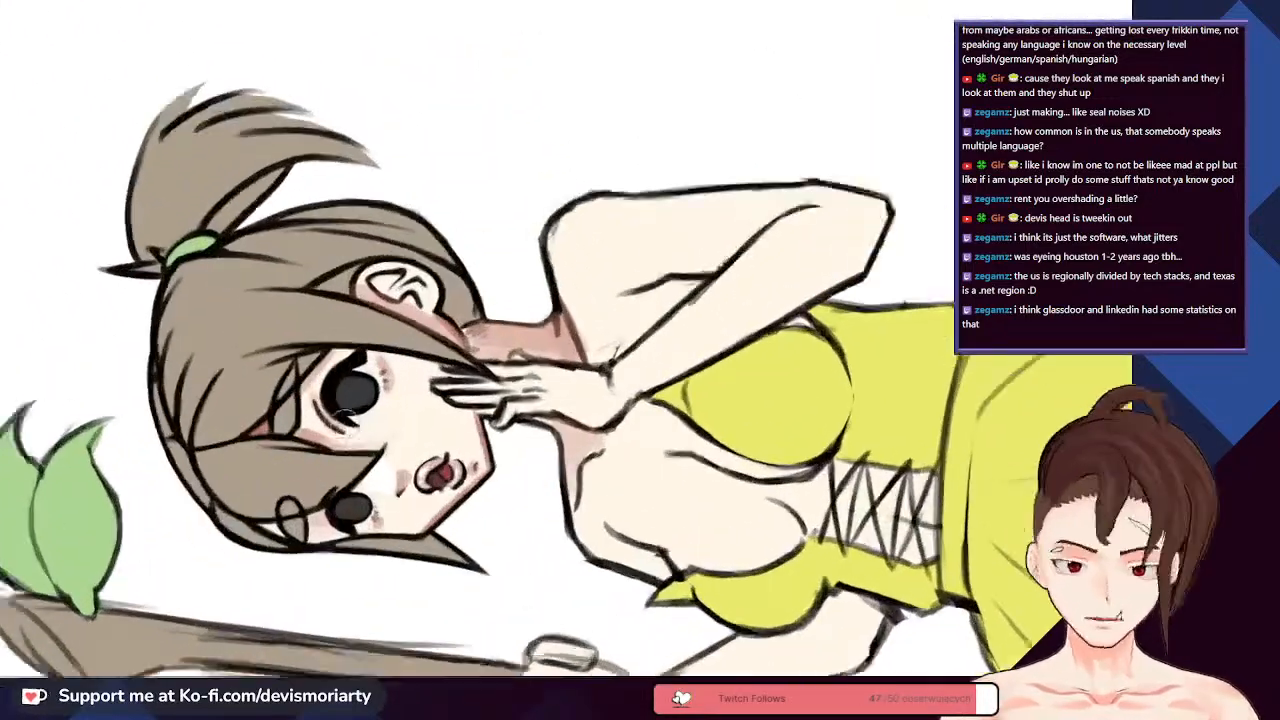
pyautogui.scroll(2, 480, 340)
pyautogui.scroll(-3, 480, 340)
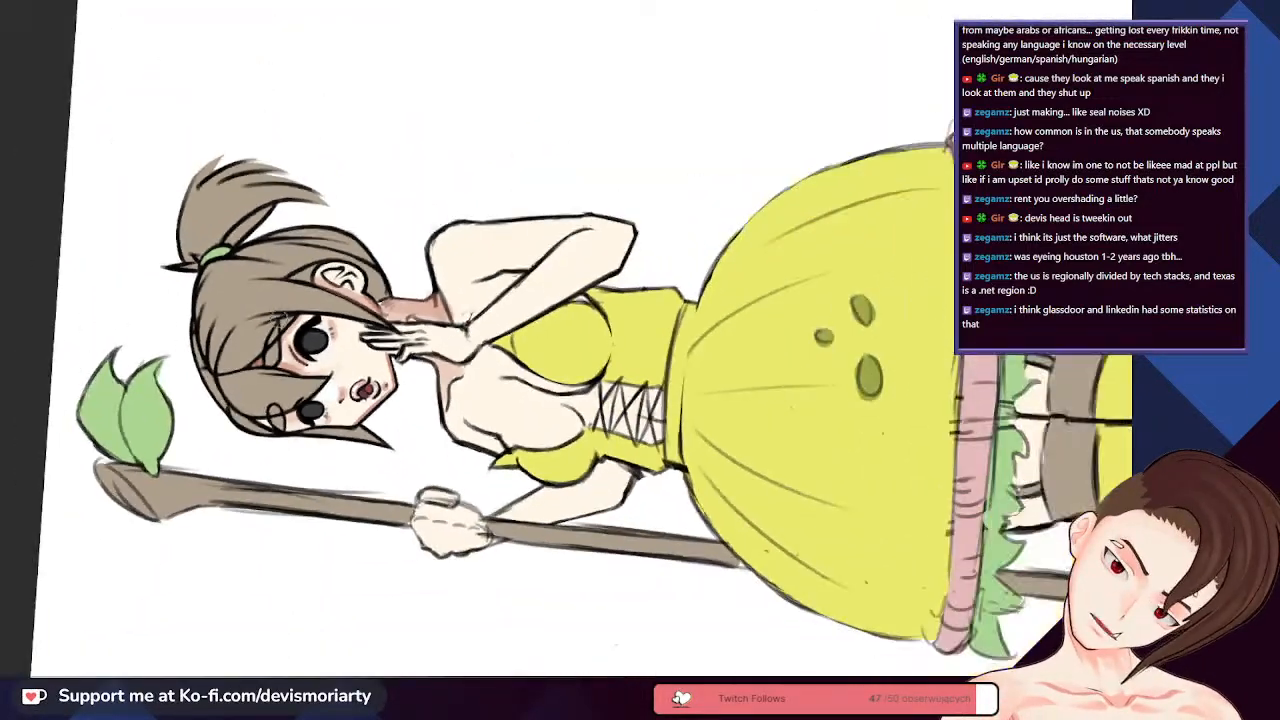
pyautogui.scroll(4, 318, 402)
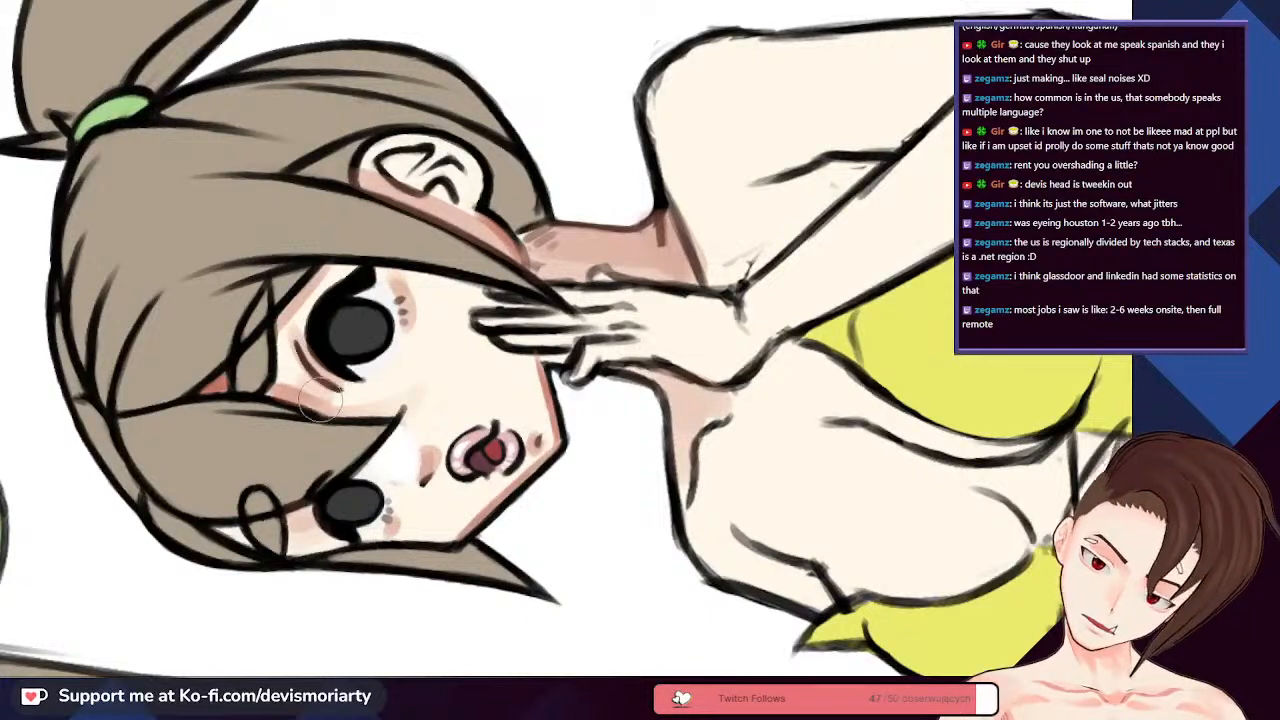
pyautogui.scroll(-5, 318, 402)
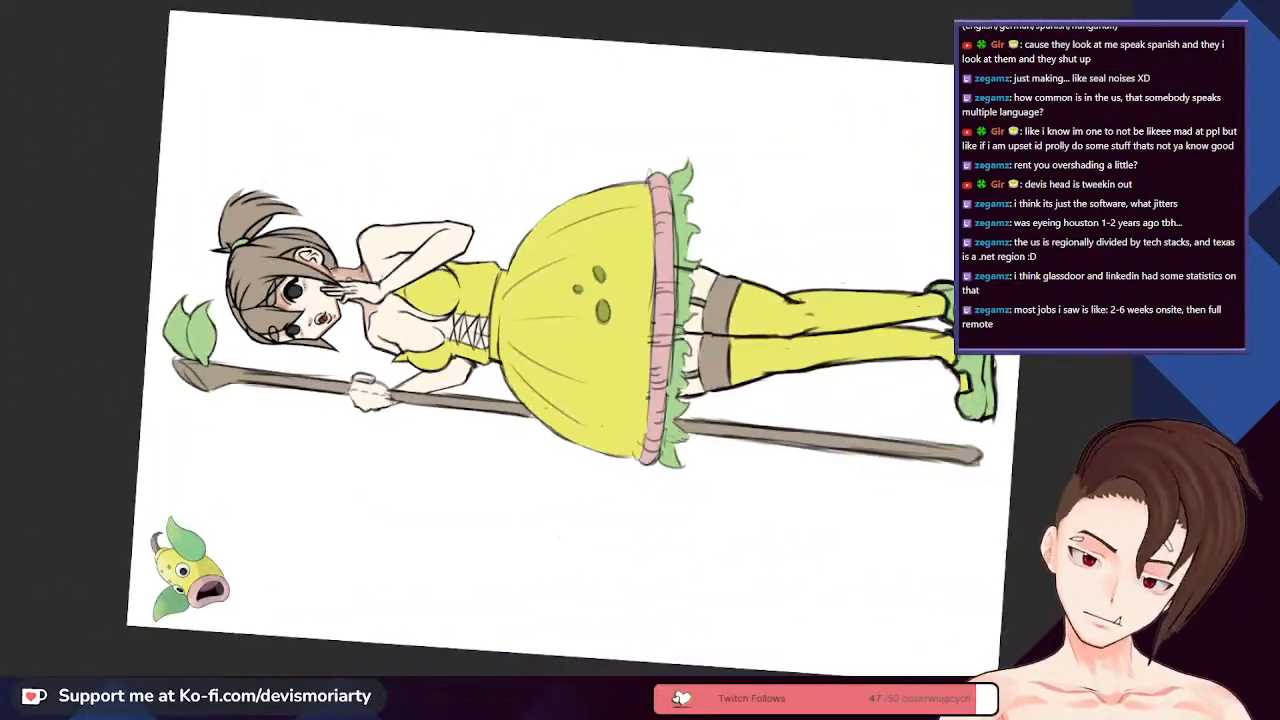
pyautogui.scroll(4, 302, 212)
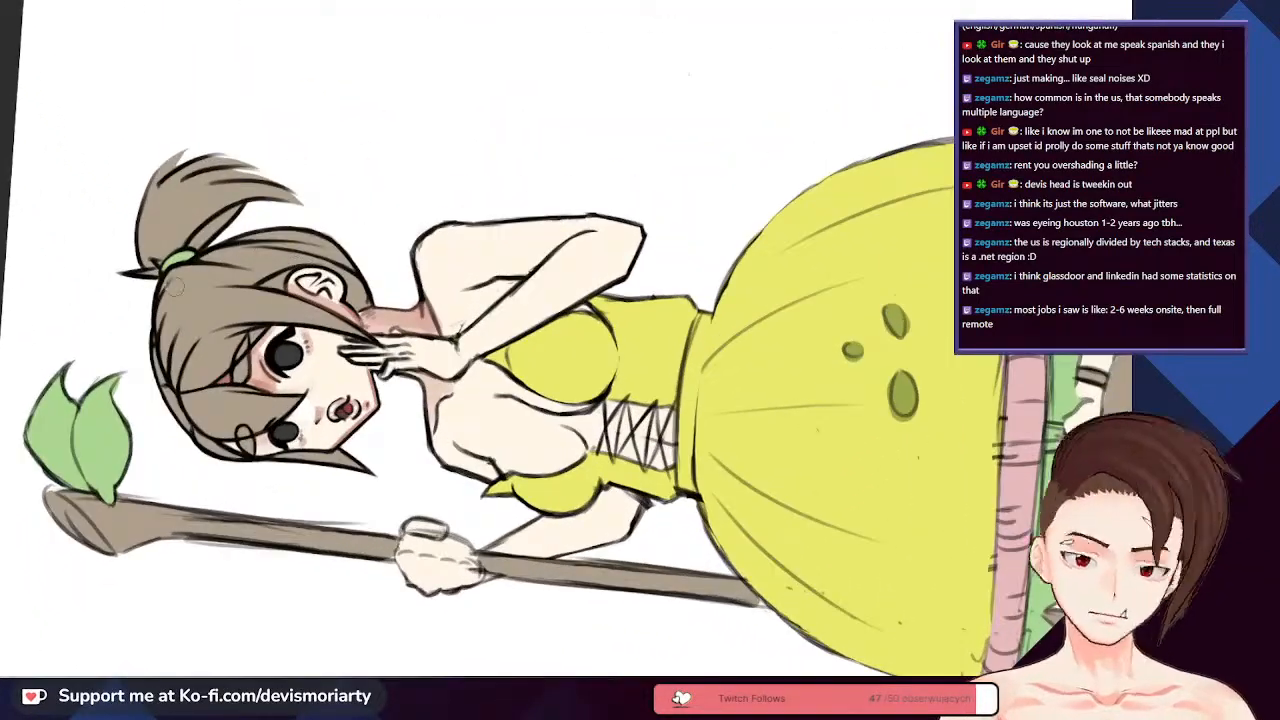
pyautogui.scroll(2, 175, 287)
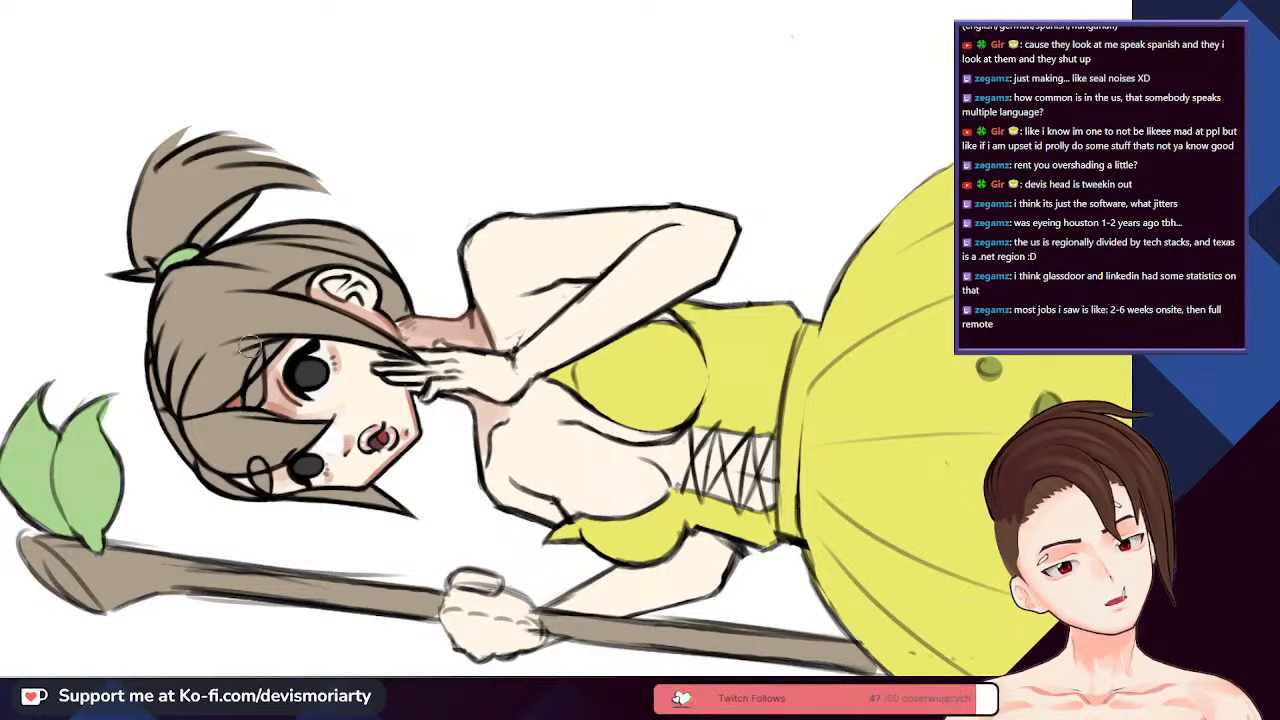
pyautogui.scroll(2, 240, 342)
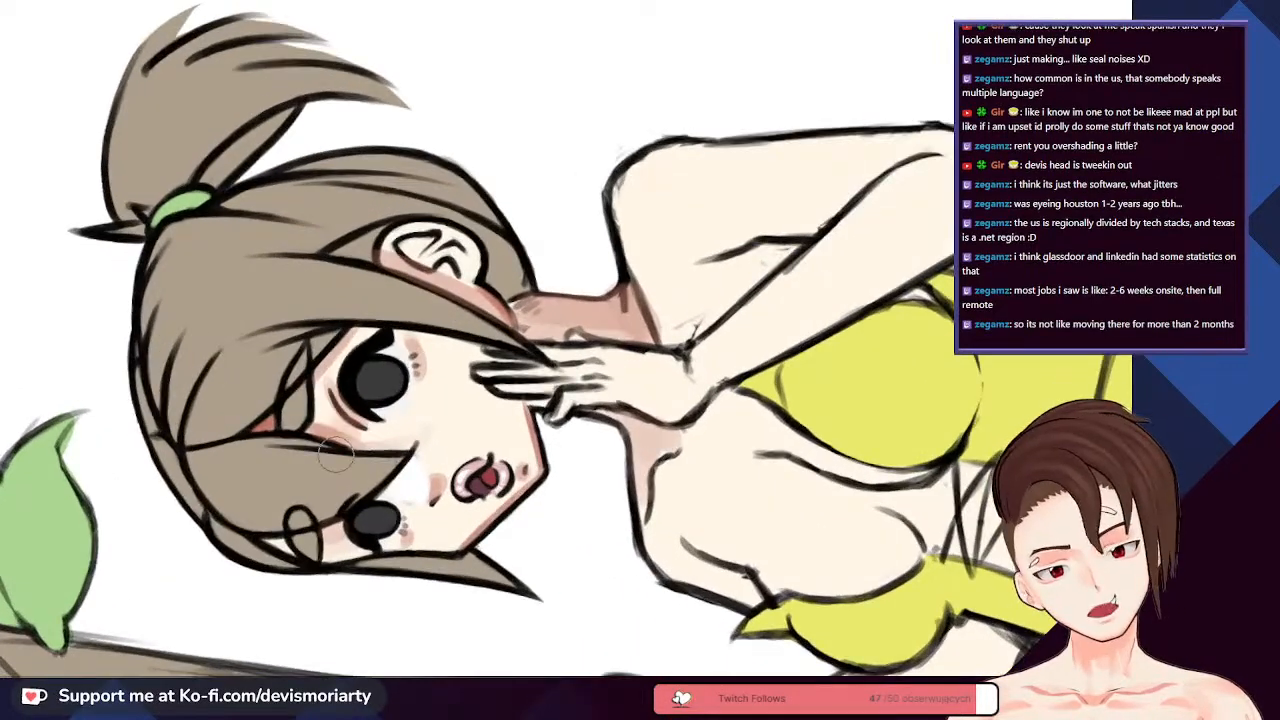
pyautogui.scroll(-3, 331, 465)
pyautogui.scroll(2, 350, 424)
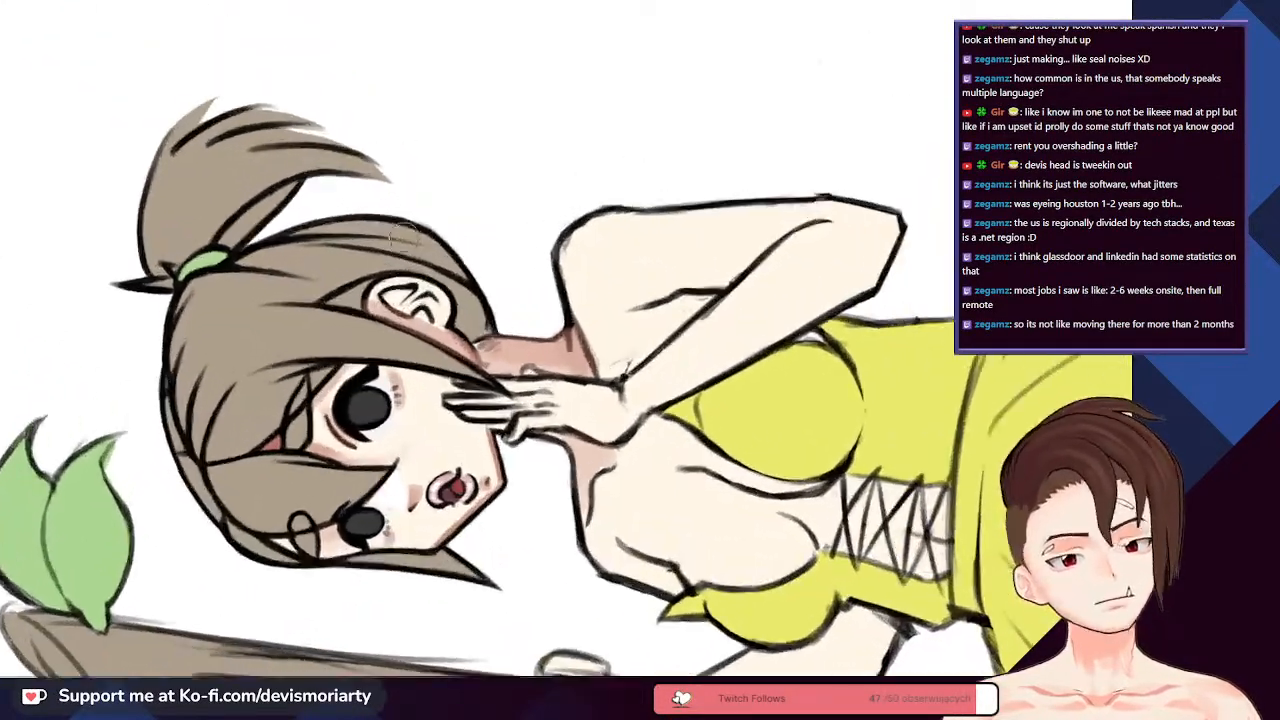
pyautogui.scroll(2, 350, 424)
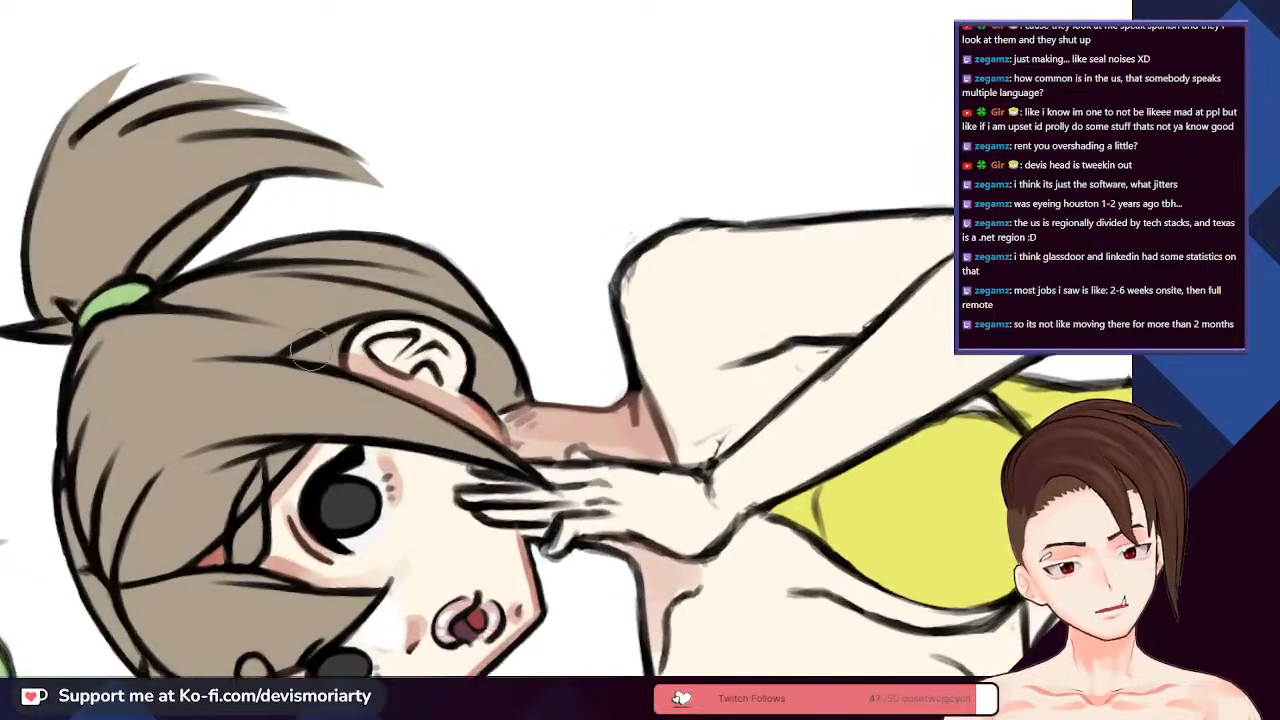
# - Try a soft pink blush on the cheek between the larger eye and the raised hand
pyautogui.scroll(2, 330, 505)
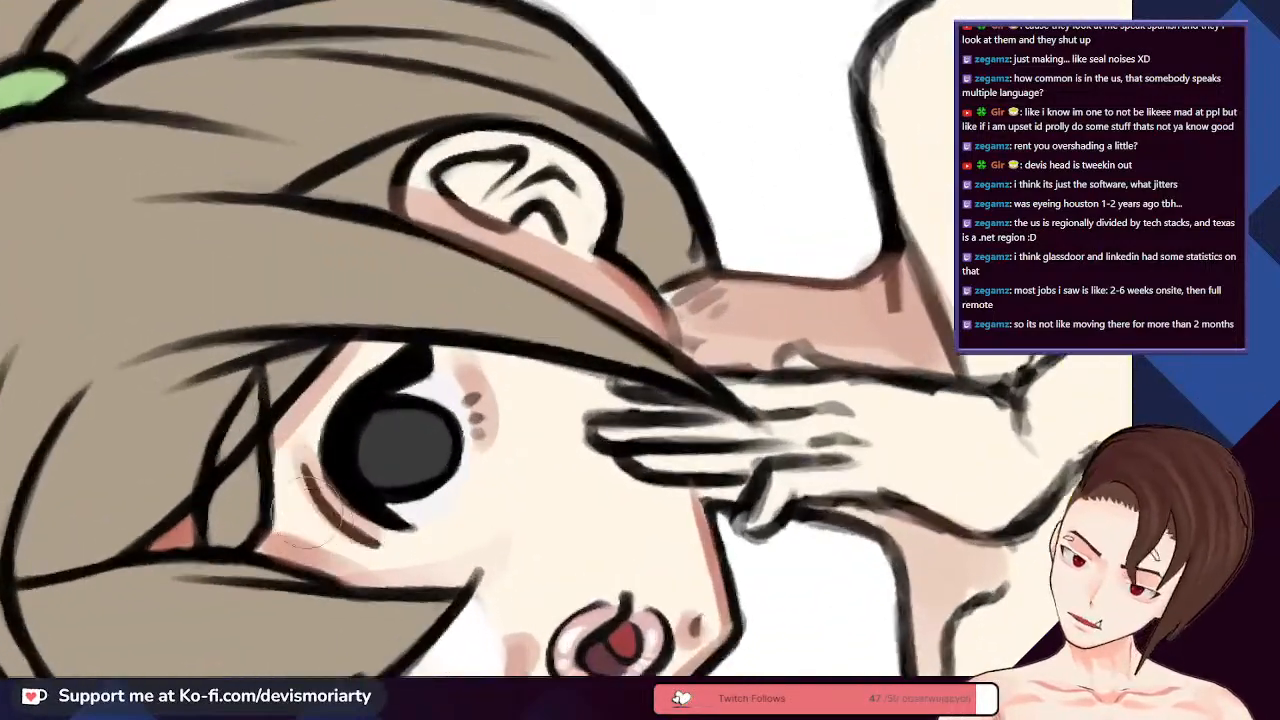
pyautogui.scroll(-5, 287, 465)
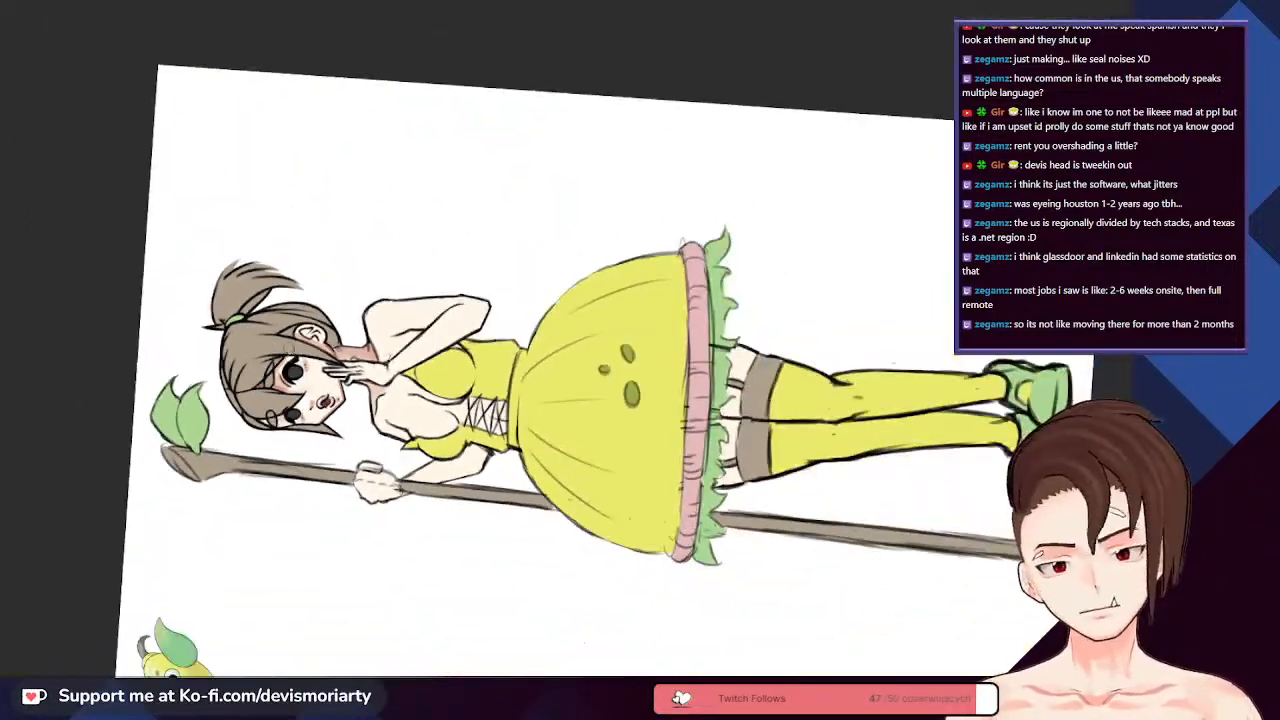
pyautogui.scroll(3, 318, 347)
pyautogui.scroll(-3, 480, 340)
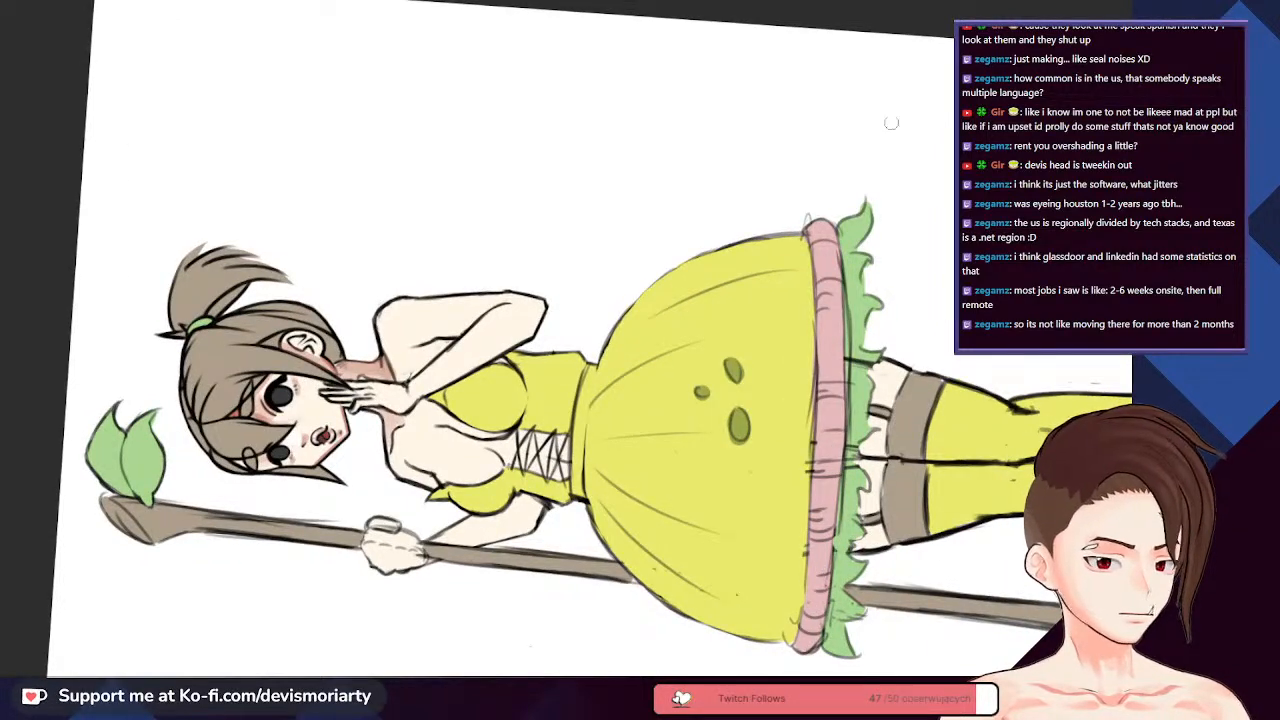
pyautogui.scroll(3, 339, 399)
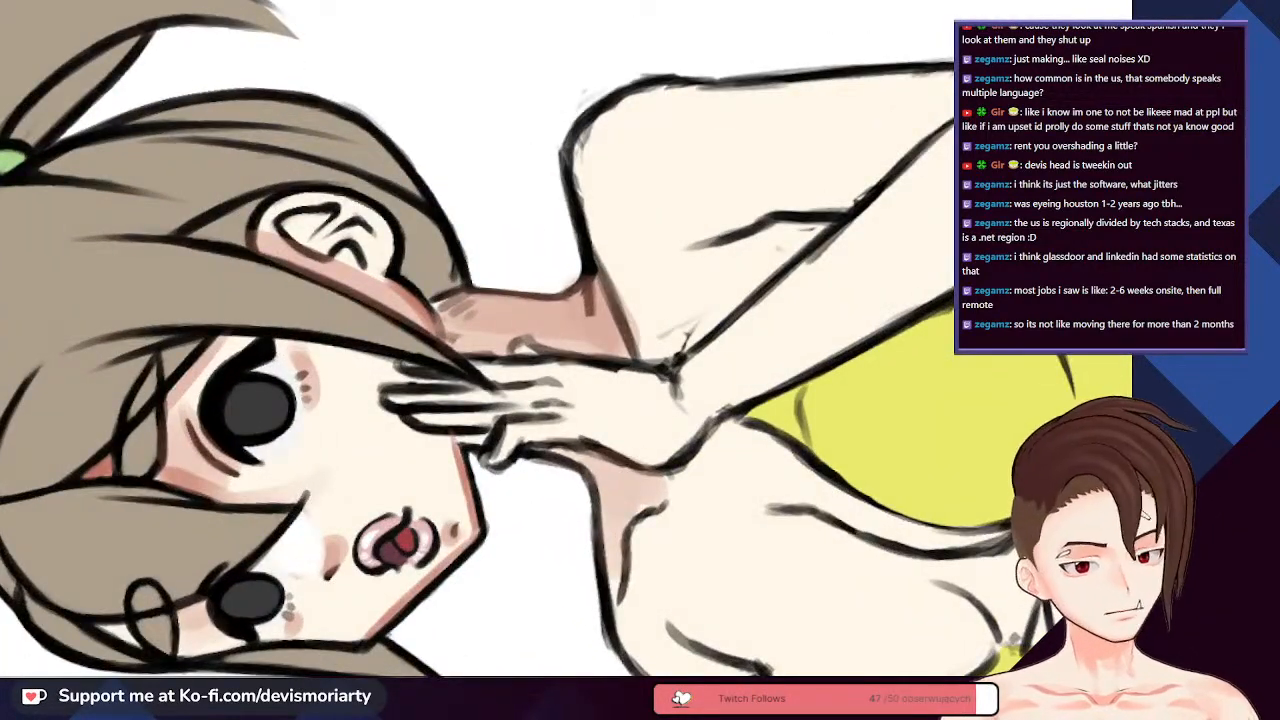
pyautogui.scroll(1, 345, 430)
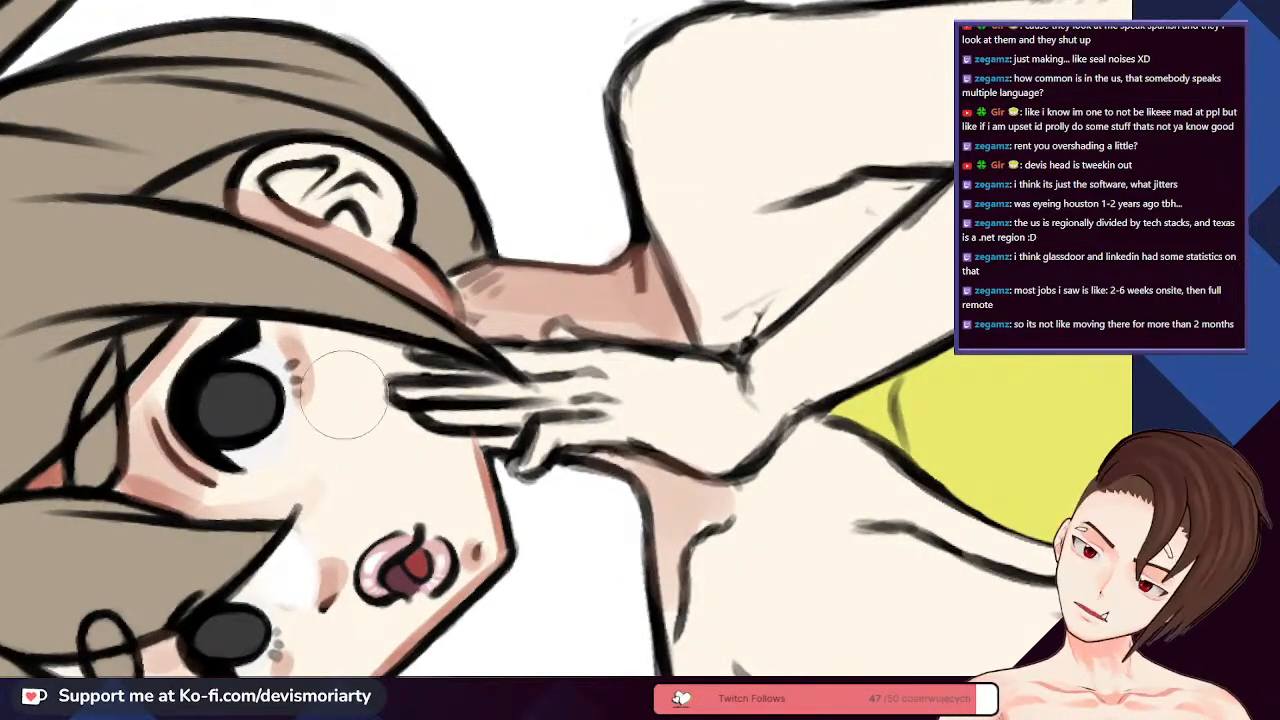
pyautogui.moveTo(346, 371)
pyautogui.mouseDown()
pyautogui.moveTo(397, 523)
pyautogui.moveTo(333, 410)
pyautogui.mouseUp()
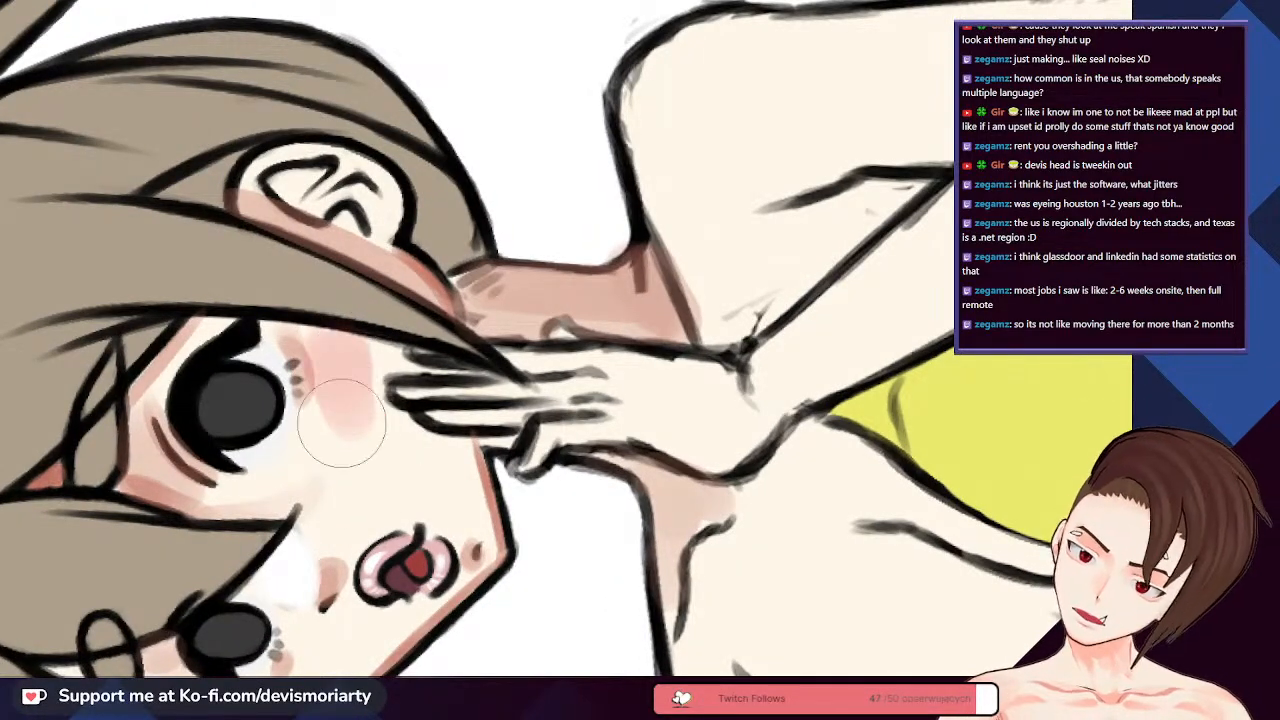
pyautogui.scroll(-3, 335, 410)
pyautogui.scroll(3, 322, 420)
pyautogui.scroll(1, 315, 297)
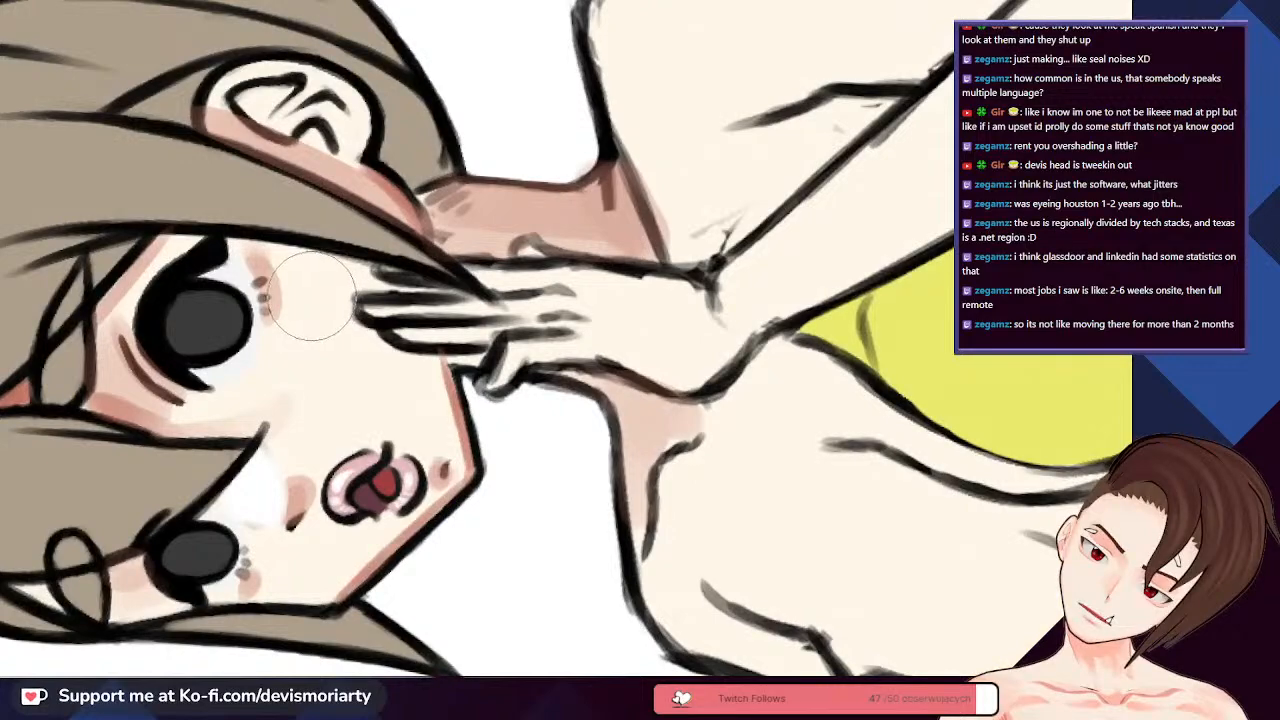
# - Try a broader soft pink blush across both cheeks beneath the eyes
pyautogui.moveTo(312, 296)
pyautogui.mouseDown()
pyautogui.moveTo(326, 396)
pyautogui.moveTo(317, 413)
pyautogui.moveTo(283, 312)
pyautogui.moveTo(318, 466)
pyautogui.mouseUp()
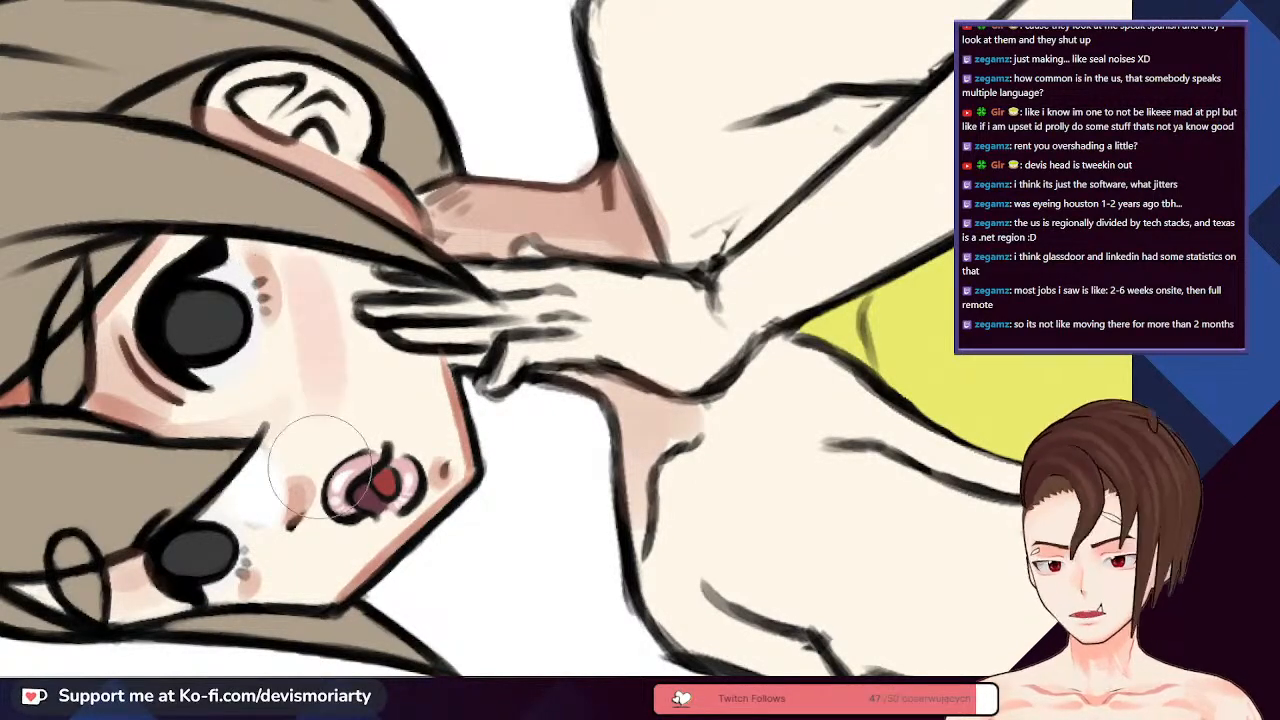
pyautogui.moveTo(285, 285)
pyautogui.mouseDown()
pyautogui.moveTo(265, 262)
pyautogui.moveTo(290, 250)
pyautogui.moveTo(325, 370)
pyautogui.mouseUp()
pyautogui.moveTo(257, 555)
pyautogui.mouseDown()
pyautogui.moveTo(294, 565)
pyautogui.moveTo(310, 590)
pyautogui.moveTo(305, 560)
pyautogui.mouseUp()
pyautogui.scroll(-3, 320, 500)
pyautogui.scroll(2, 268, 330)
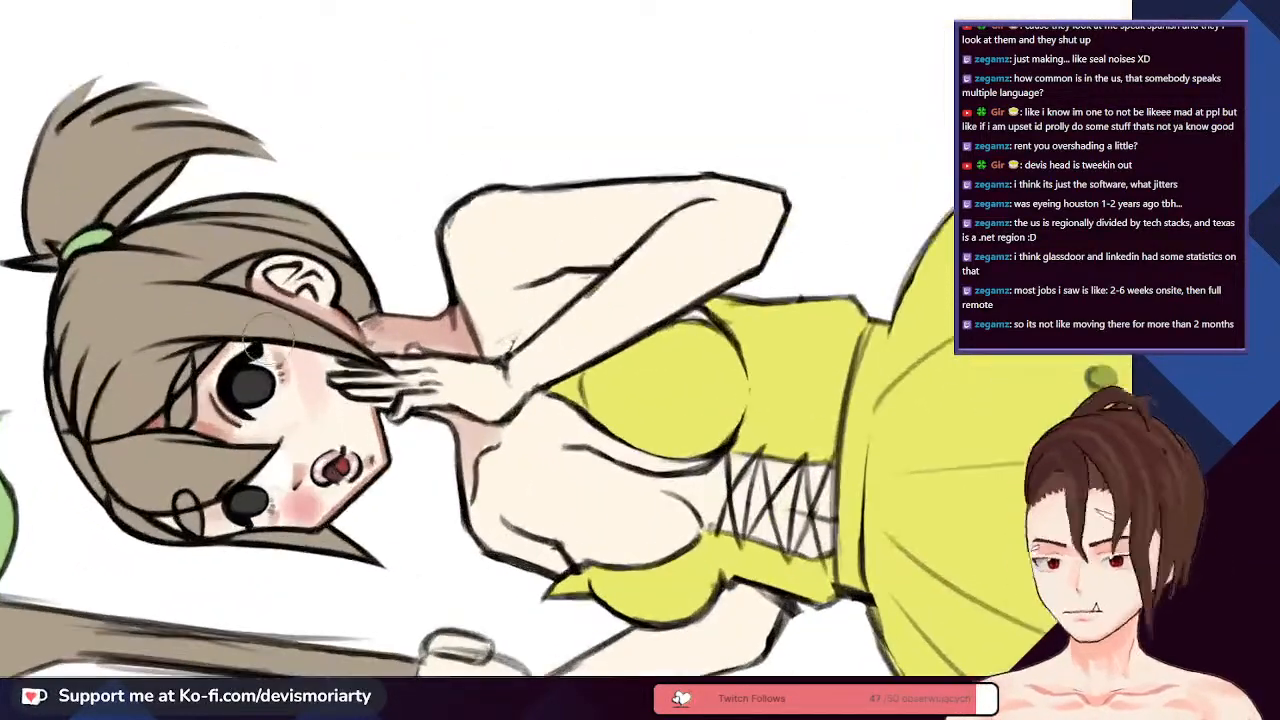
pyautogui.scroll(2, 273, 350)
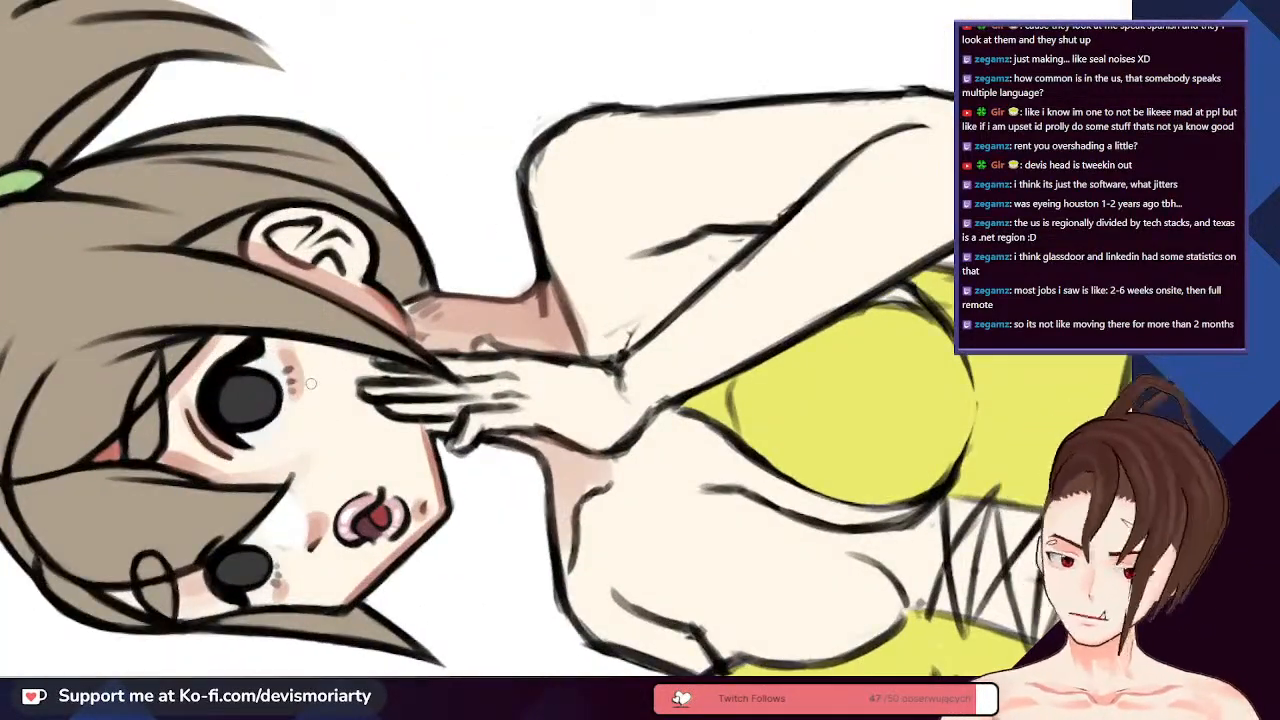
# - Return the canvas to its upright orientation with the face in close view
pyautogui.press('5')
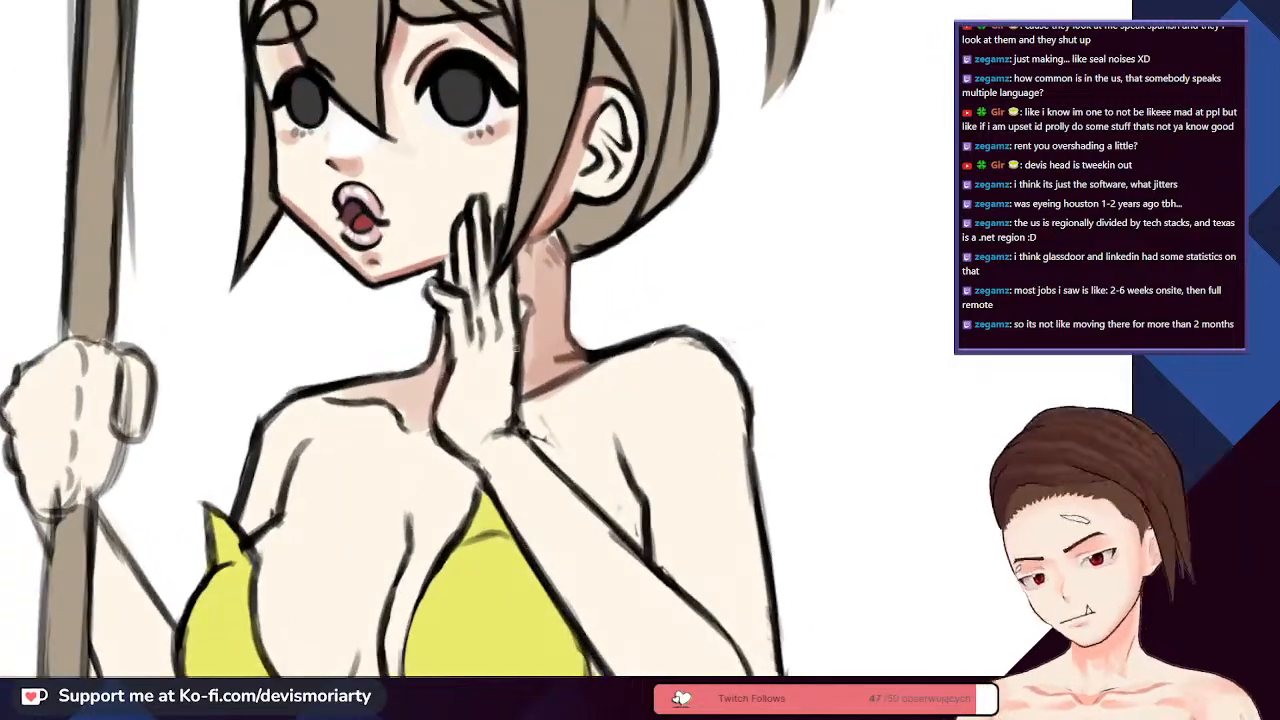
pyautogui.scroll(-1, 518, 373)
pyautogui.scroll(4, 500, 360)
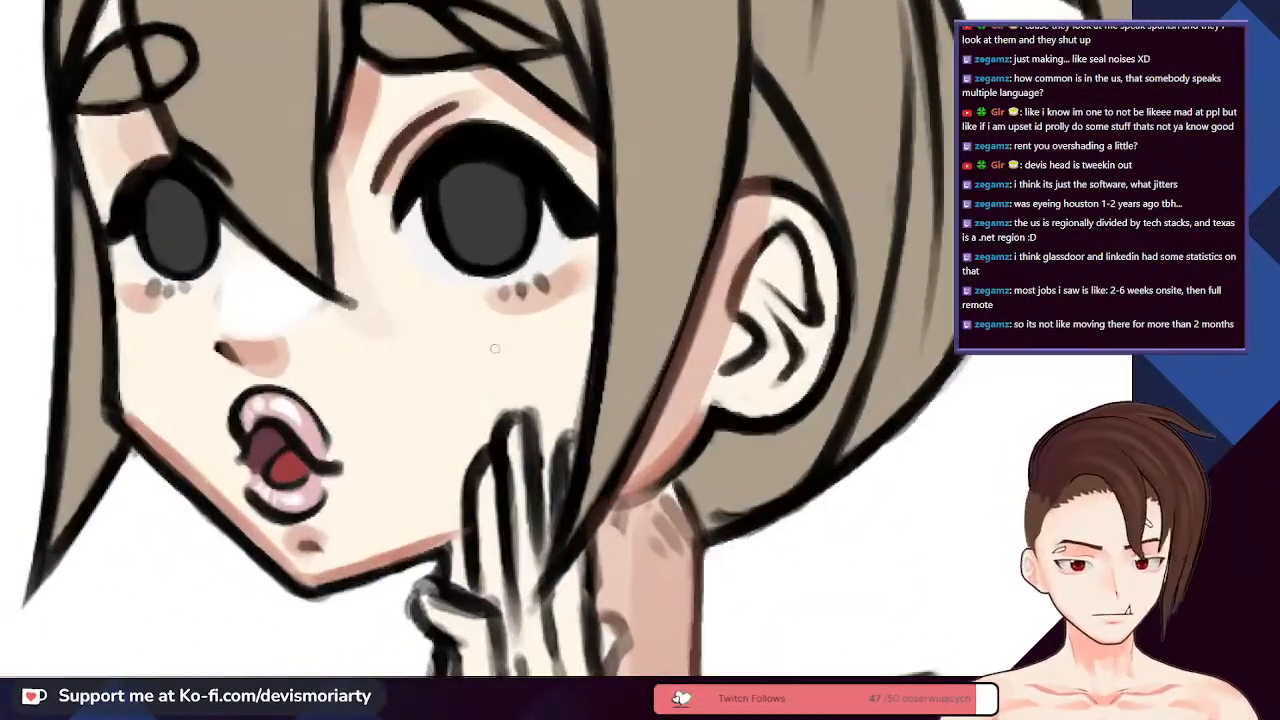
# - Try bold diagonal pink blush lines on the cheek above the raised hand, and undo them
pyautogui.moveTo(506, 328)
pyautogui.mouseDown()
pyautogui.moveTo(436, 399)
pyautogui.moveTo(455, 358)
pyautogui.moveTo(410, 432)
pyautogui.mouseUp()
pyautogui.moveTo(466, 336)
pyautogui.mouseDown()
pyautogui.moveTo(390, 430)
pyautogui.moveTo(374, 424)
pyautogui.mouseUp()
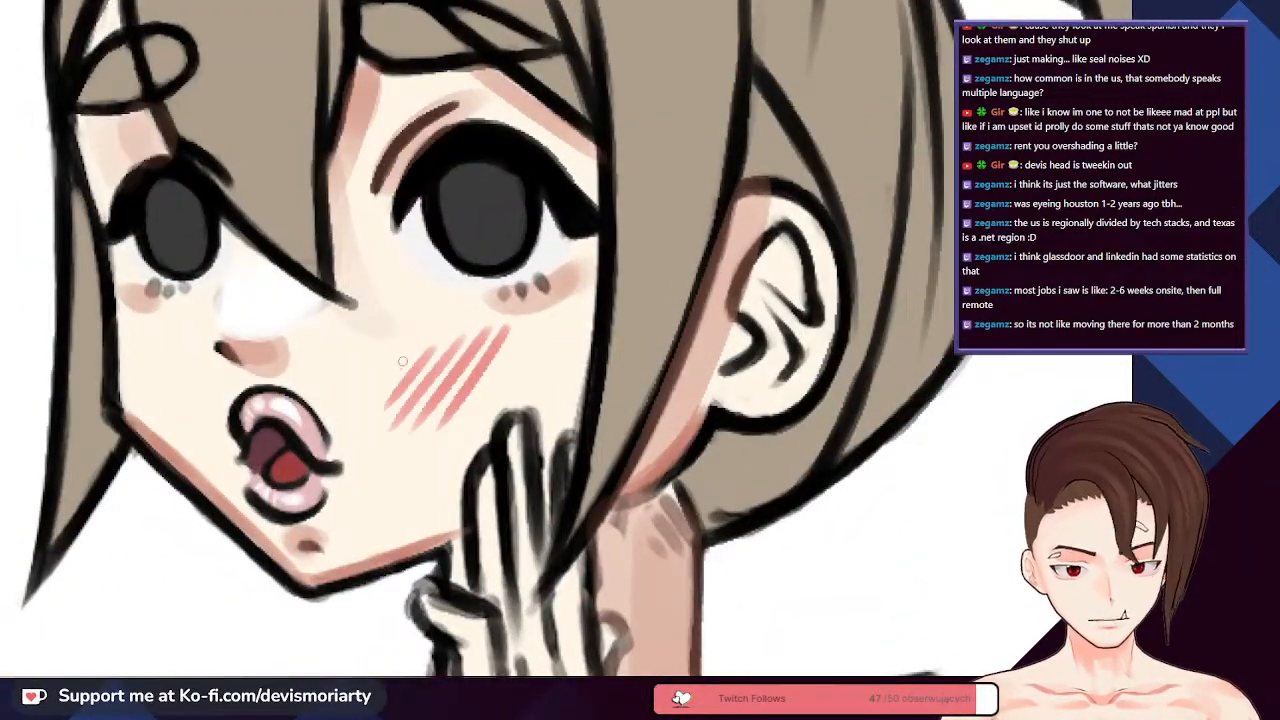
pyautogui.scroll(-4, 526, 353)
pyautogui.scroll(3, 388, 405)
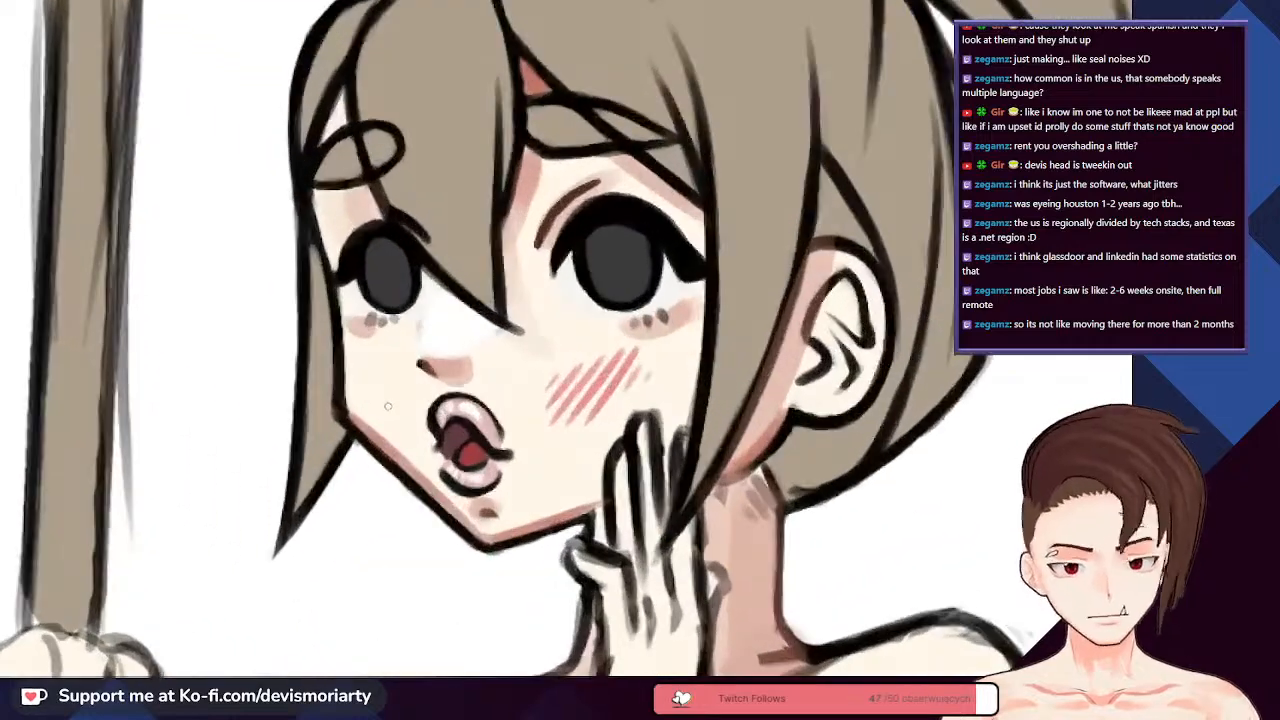
pyautogui.hotkey('ctrl', 'z')
pyautogui.hotkey('ctrl', 'z')
pyautogui.hotkey('ctrl', 'z')
pyautogui.hotkey('ctrl', 'z')
pyautogui.hotkey('ctrl', 'z')
pyautogui.hotkey('ctrl', 'z')
# - Hatch fainter diagonal pink blush lines on both cheeks beneath the eyes
pyautogui.scroll(1, 608, 366)
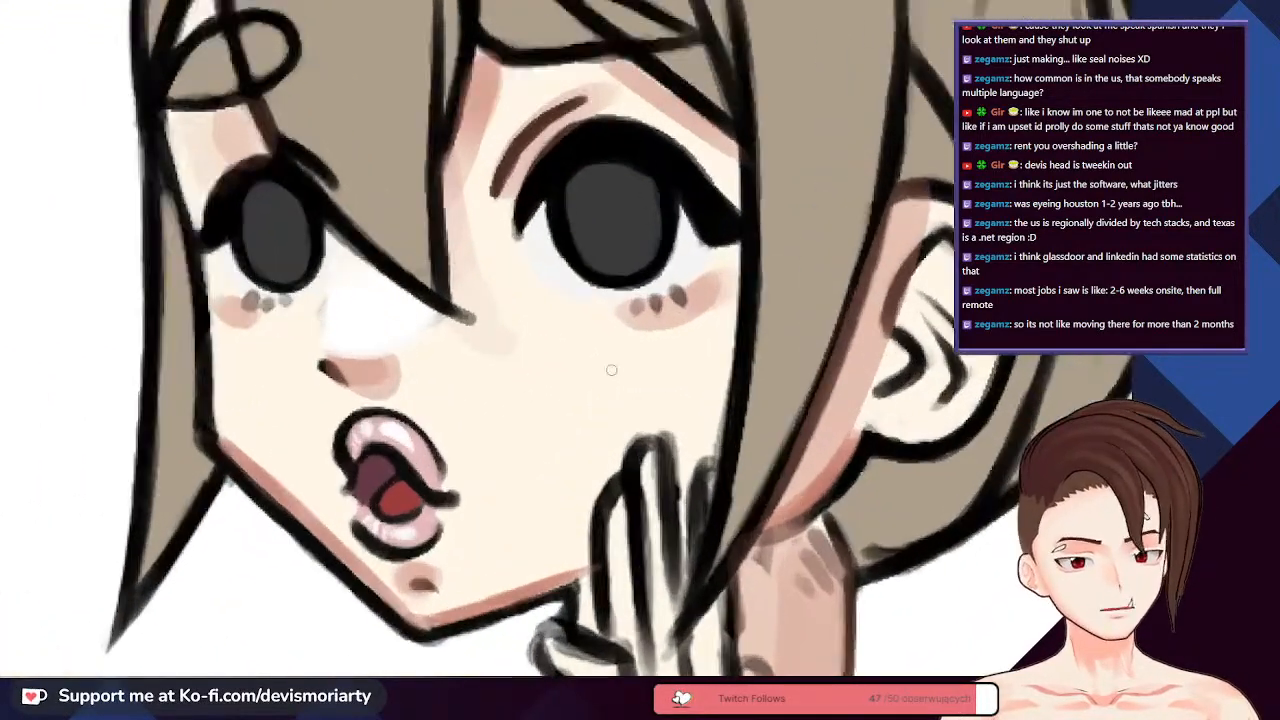
pyautogui.moveTo(617, 350); pyautogui.dragTo(563, 440)
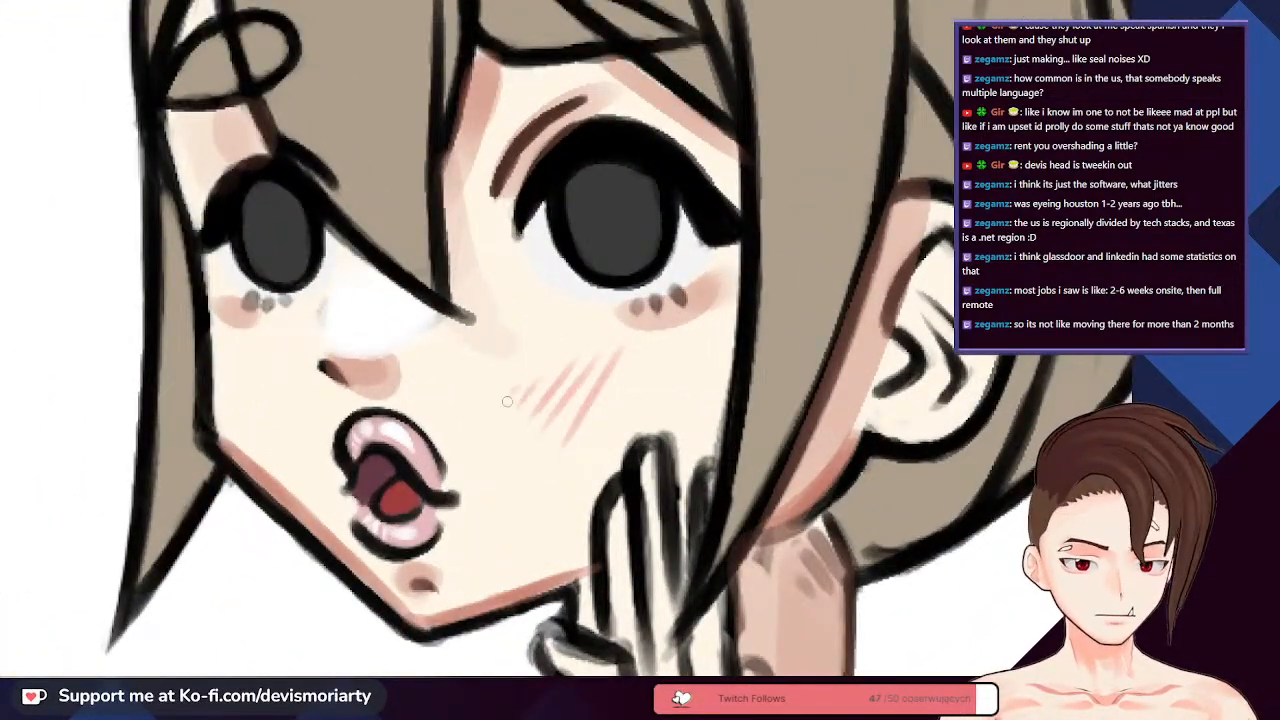
pyautogui.moveTo(636, 353); pyautogui.dragTo(600, 416)
pyautogui.scroll(-3, 600, 416)
pyautogui.scroll(3, 411, 406)
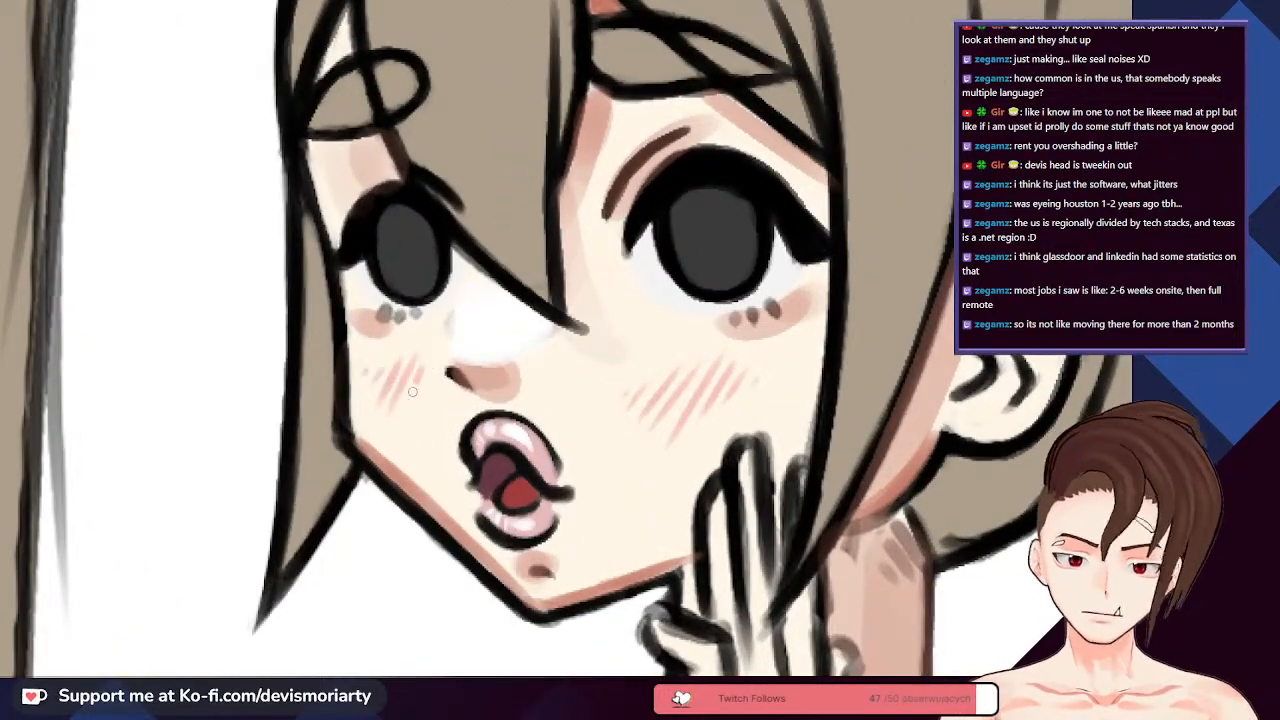
# - Examine the hatched blush, the eye area and the hair parting from several distances
pyautogui.scroll(-4, 412, 391)
pyautogui.scroll(2, 408, 318)
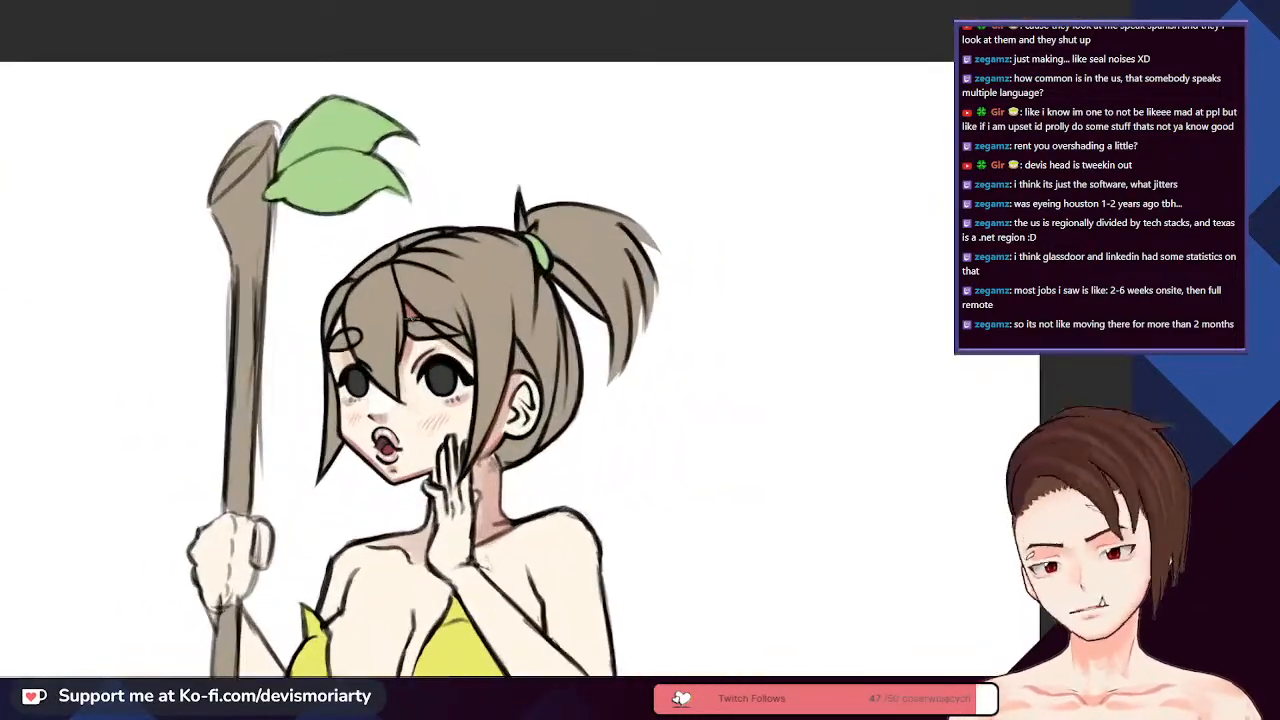
pyautogui.scroll(-4, 410, 318)
pyautogui.scroll(3, 366, 294)
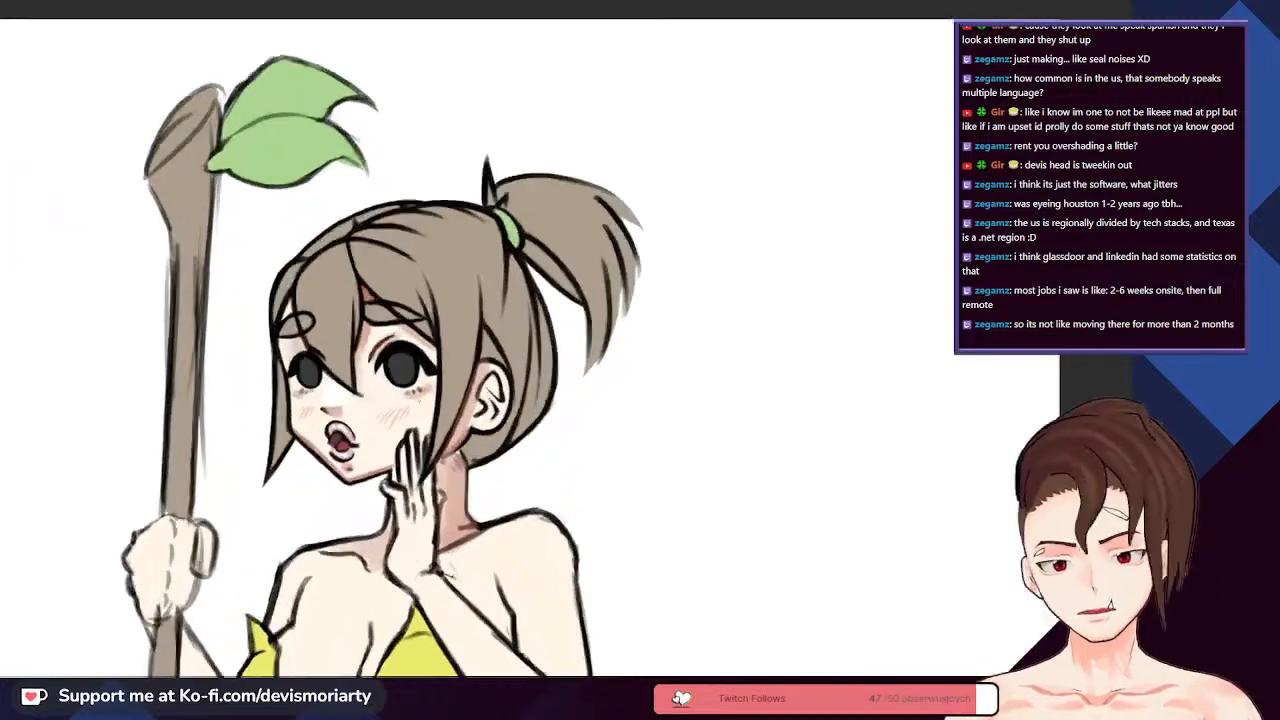
pyautogui.scroll(2, 397, 412)
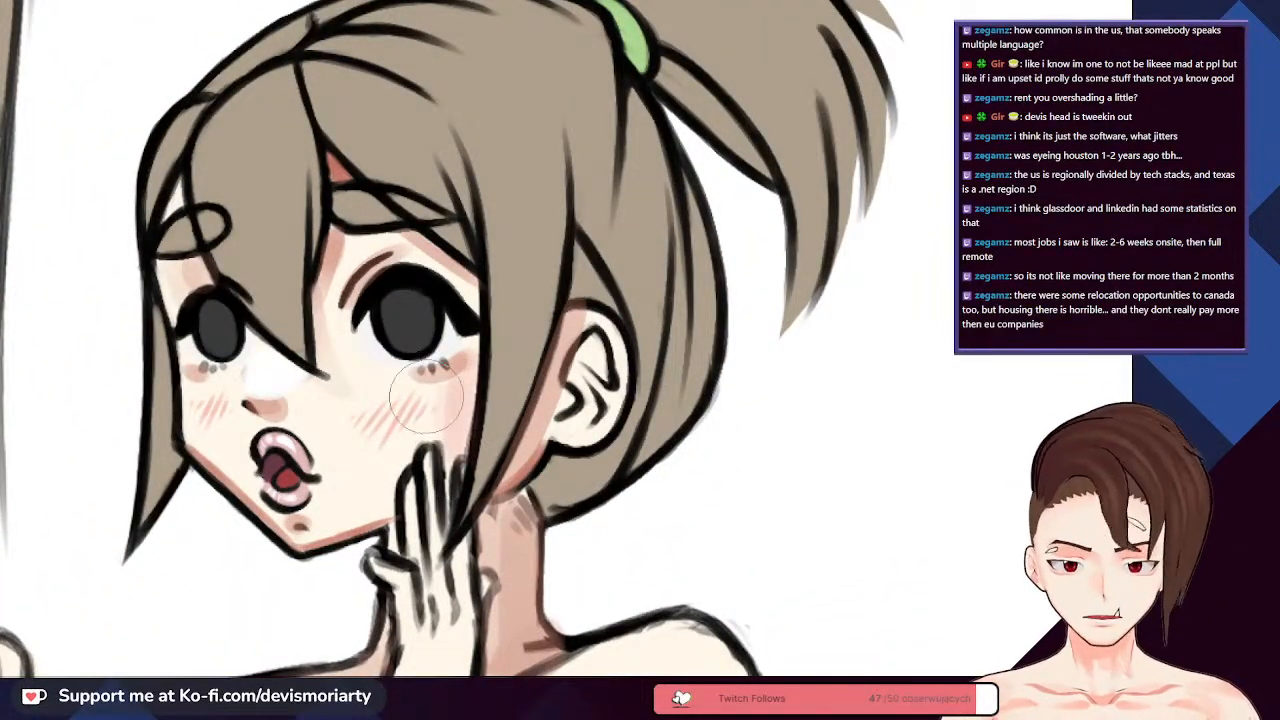
pyautogui.scroll(-5, 365, 415)
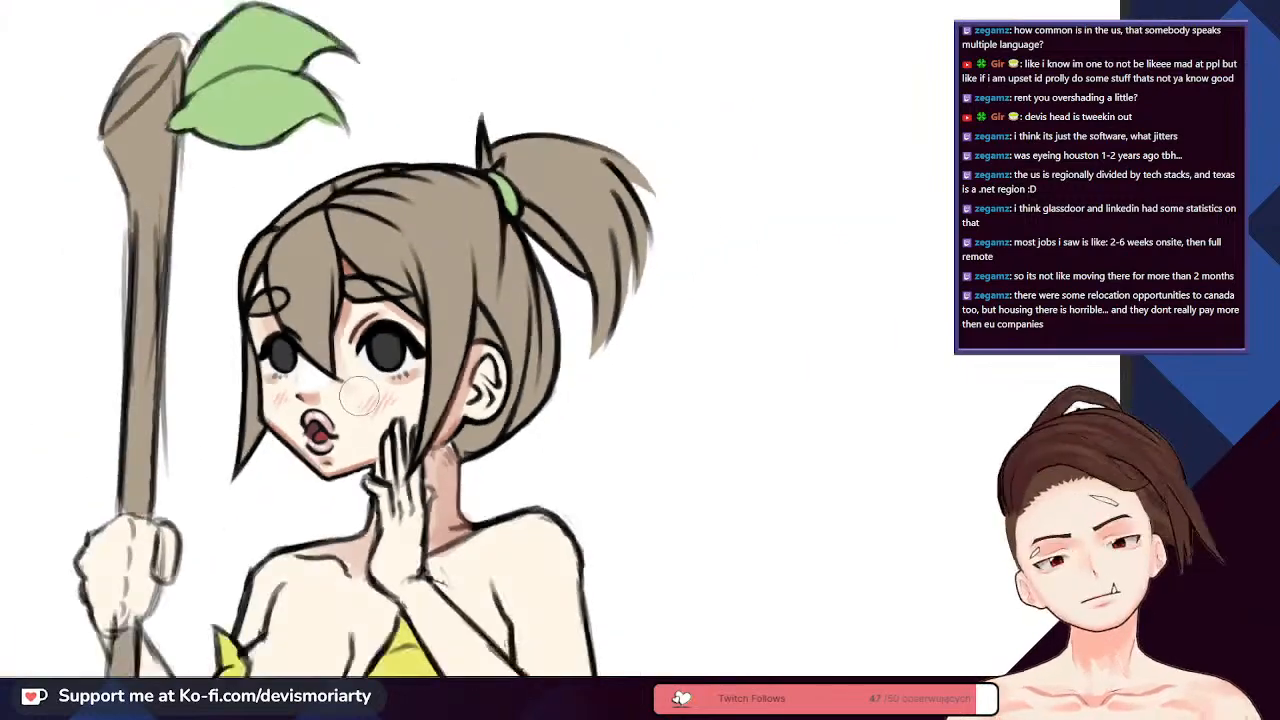
pyautogui.scroll(5, 338, 219)
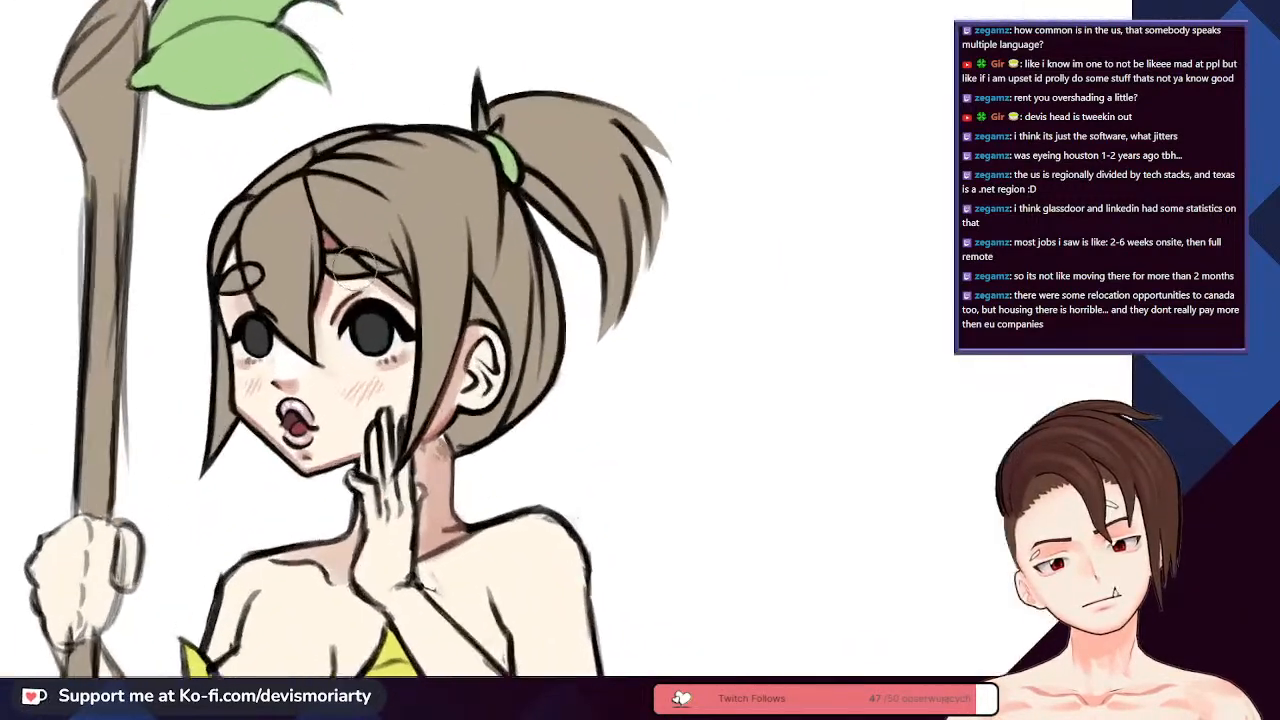
pyautogui.scroll(-3, 358, 287)
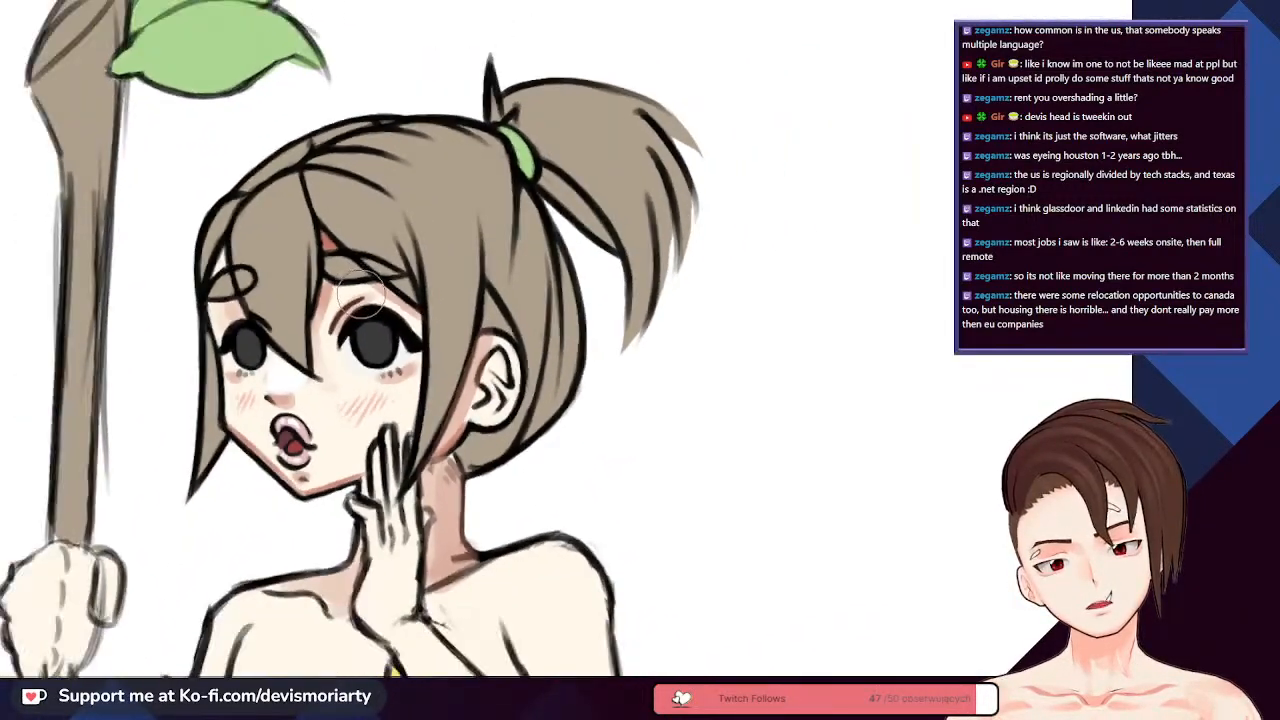
pyautogui.scroll(5, 362, 312)
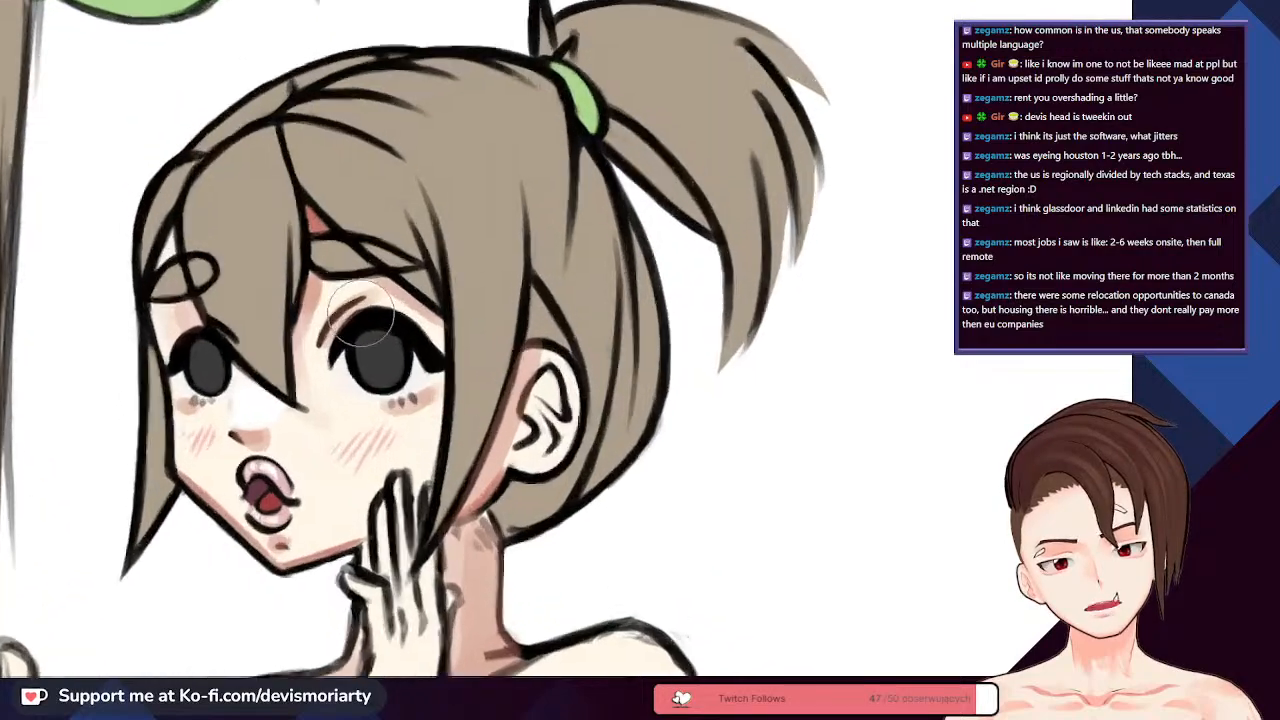
pyautogui.scroll(2, 313, 207)
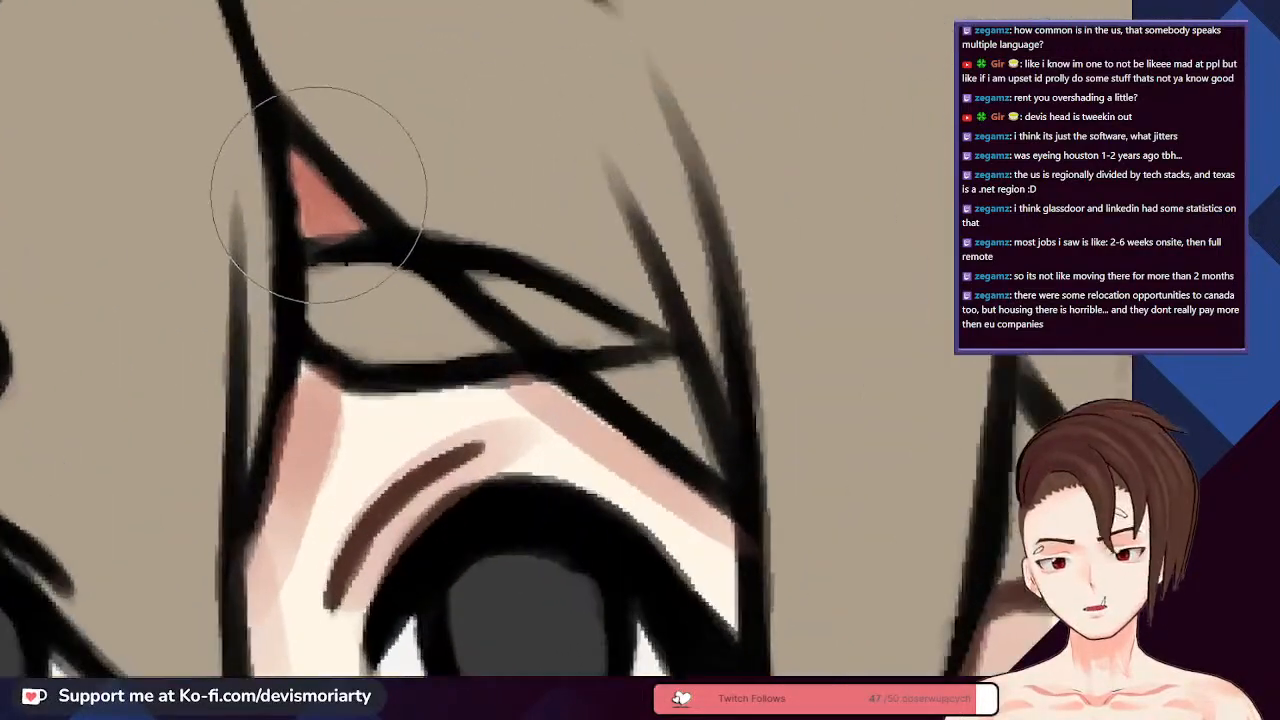
pyautogui.scroll(-7, 320, 190)
pyautogui.scroll(-1, 240, 274)
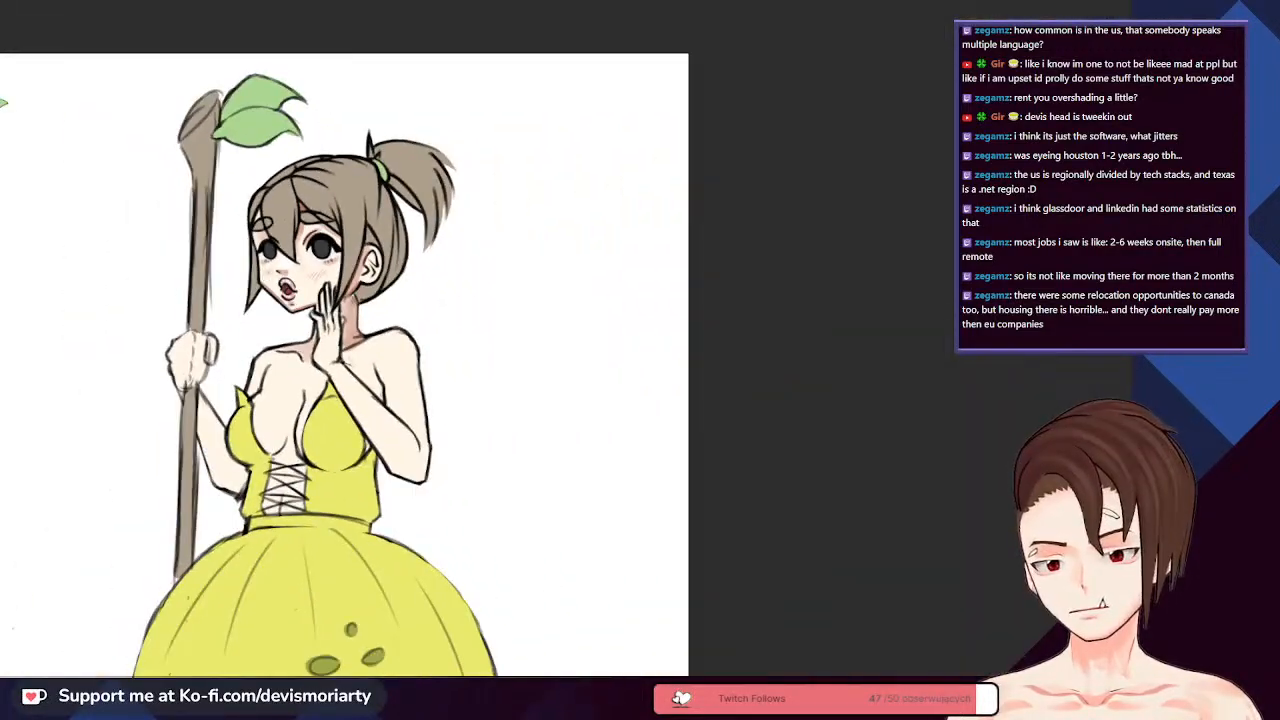
# - Paint a thin muted red shadow along the outer edge of the far cheek, beside the hair lock
pyautogui.scroll(6, 243, 272)
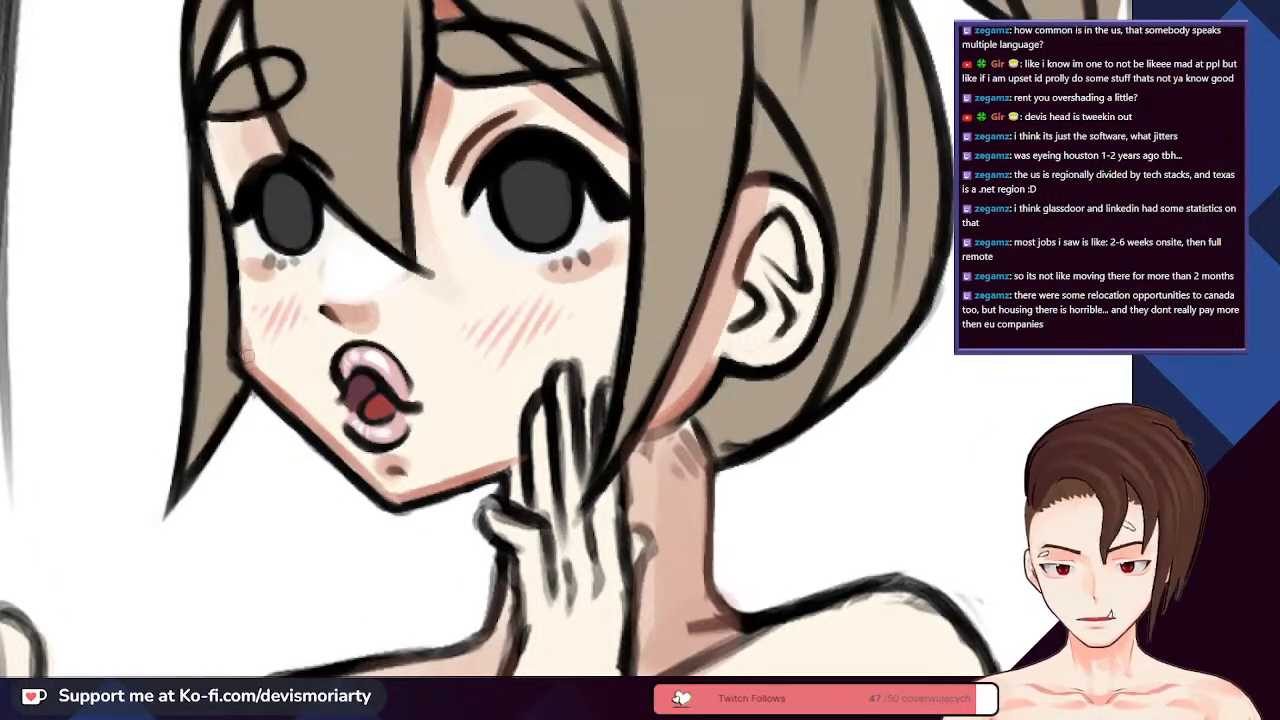
pyautogui.scroll(-2, 240, 282)
pyautogui.scroll(2, 236, 330)
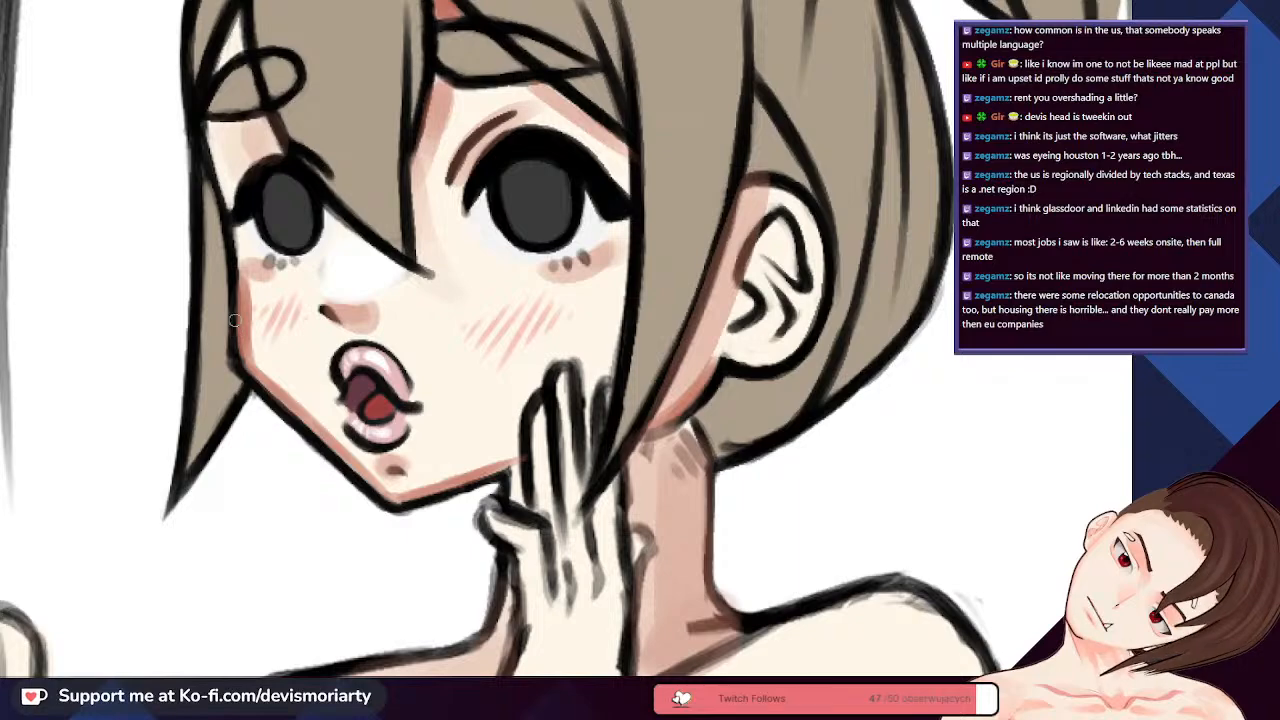
pyautogui.scroll(-3, 234, 320)
pyautogui.scroll(2, 138, 241)
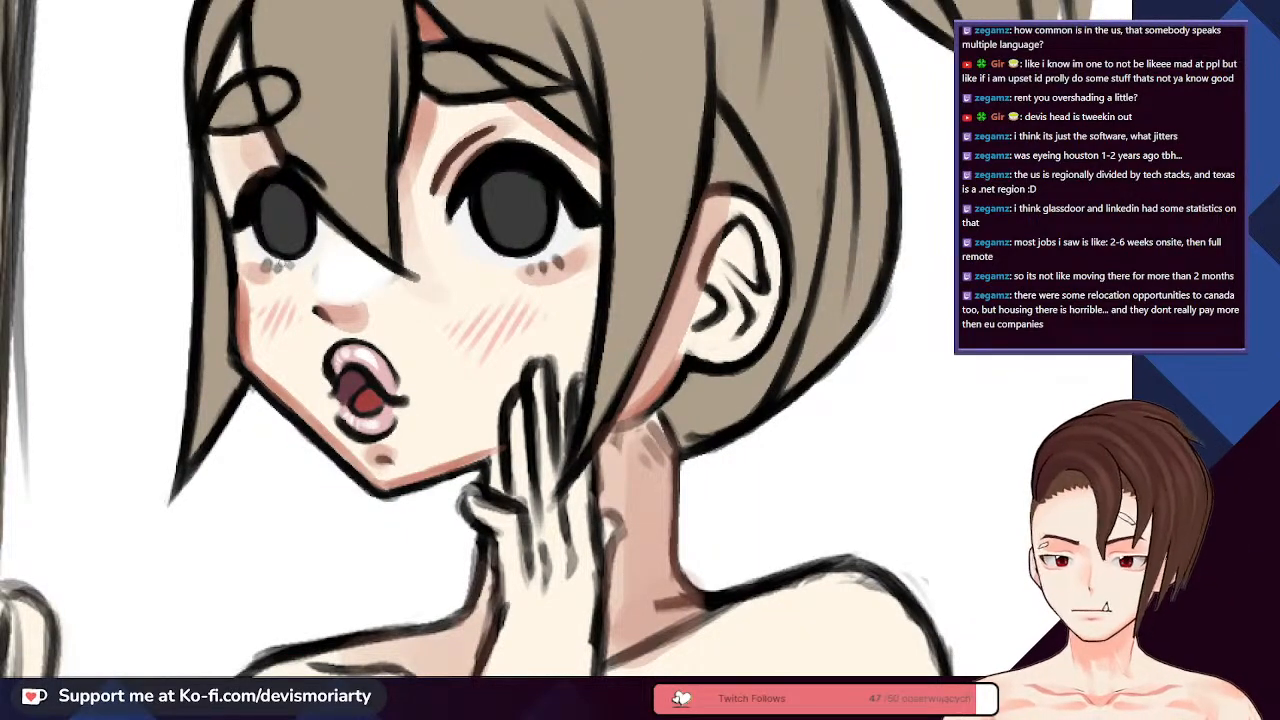
pyautogui.scroll(-2, 245, 282)
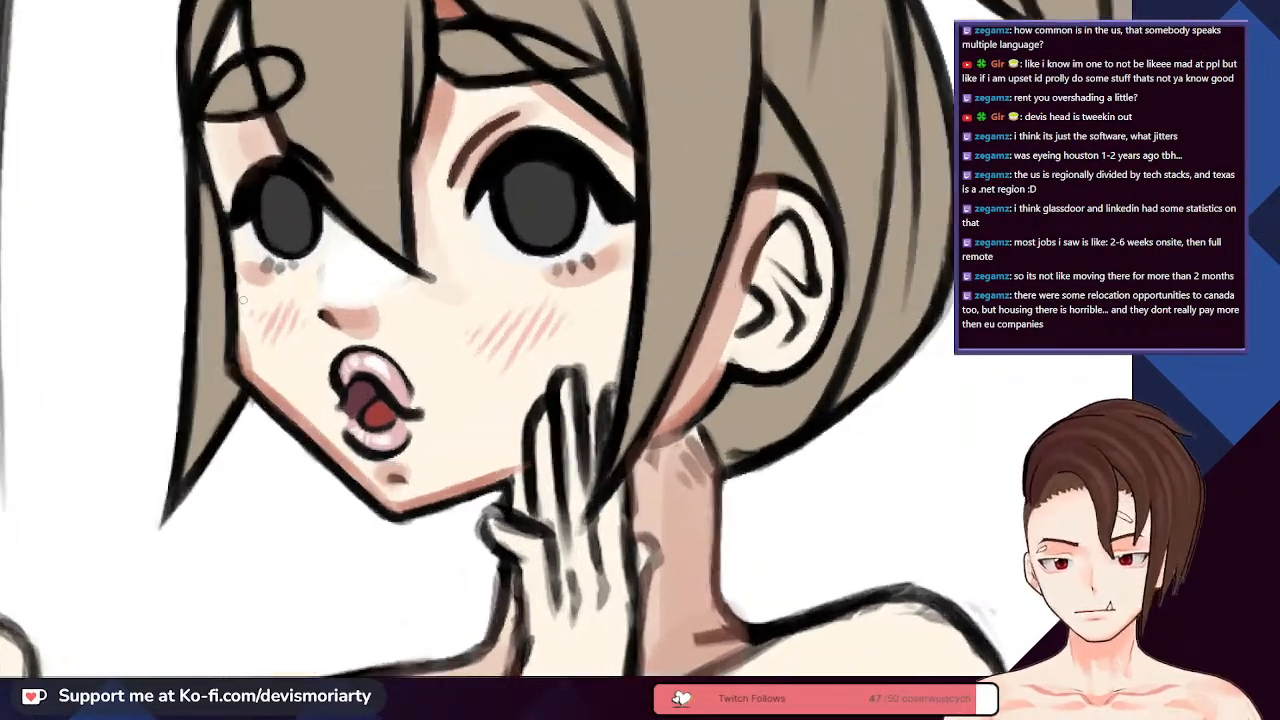
pyautogui.scroll(3, 240, 276)
pyautogui.scroll(-2, 240, 290)
pyautogui.scroll(3, 236, 280)
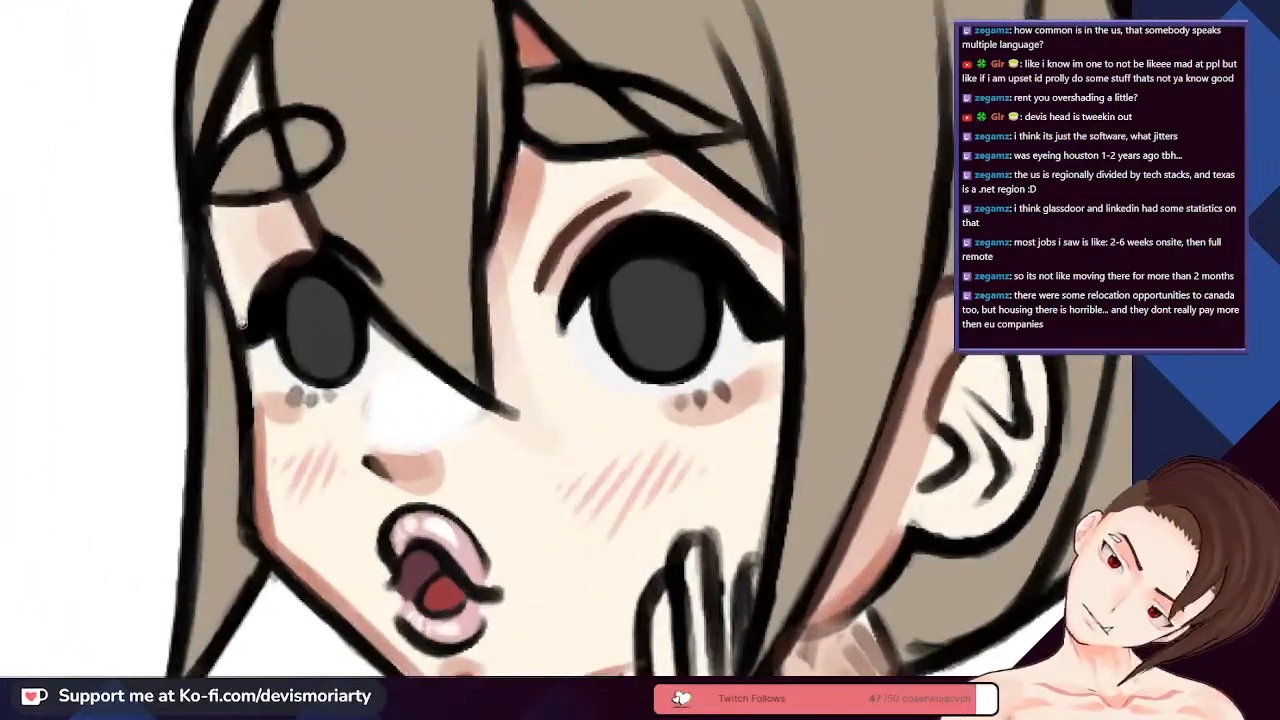
# - Examine the shaded face, neck and bare shoulders at full-figure distance and close up
pyautogui.scroll(-1, 220, 250)
pyautogui.scroll(-3, 250, 300)
pyautogui.scroll(1, 250, 300)
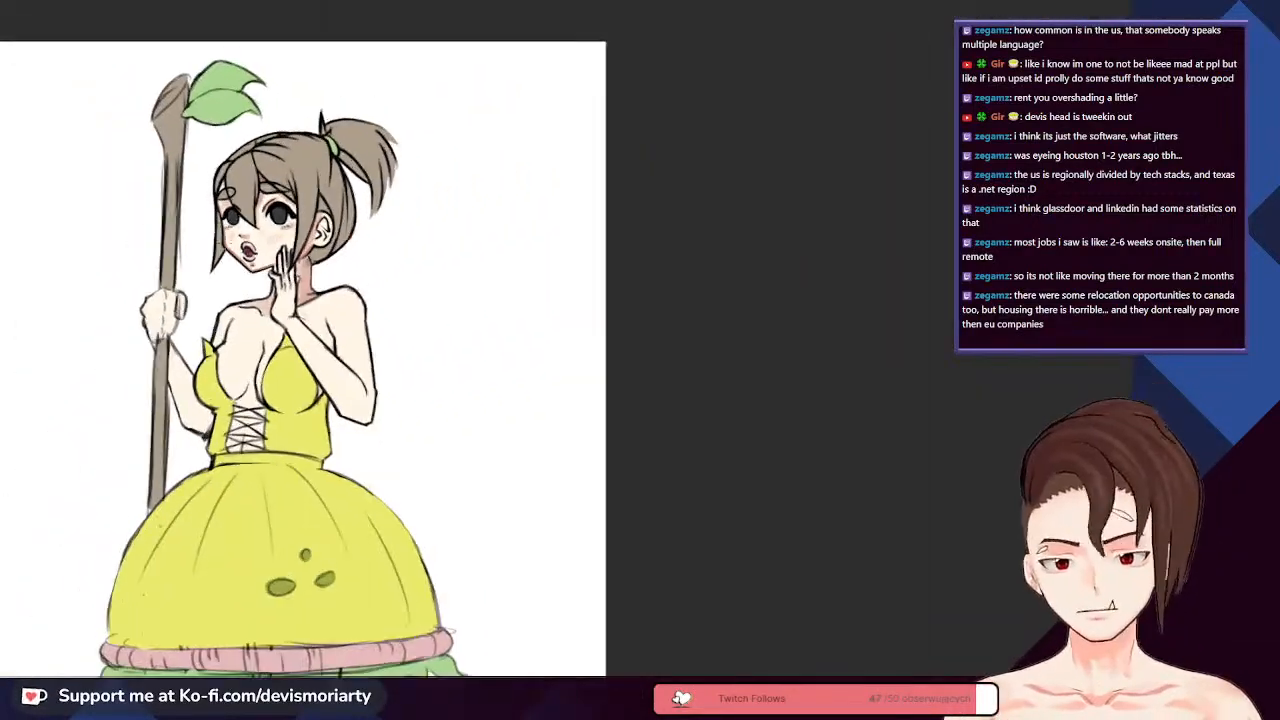
pyautogui.scroll(-1, 250, 300)
pyautogui.scroll(4, 280, 242)
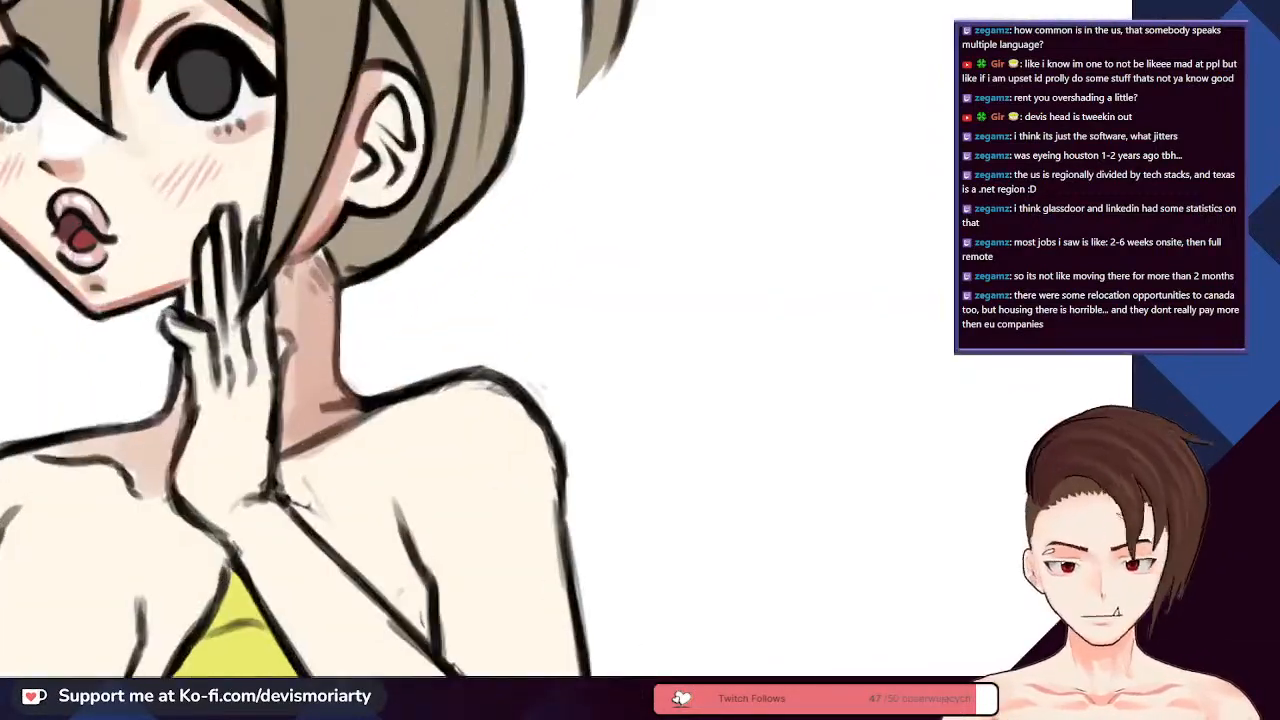
pyautogui.scroll(-1, 334, 323)
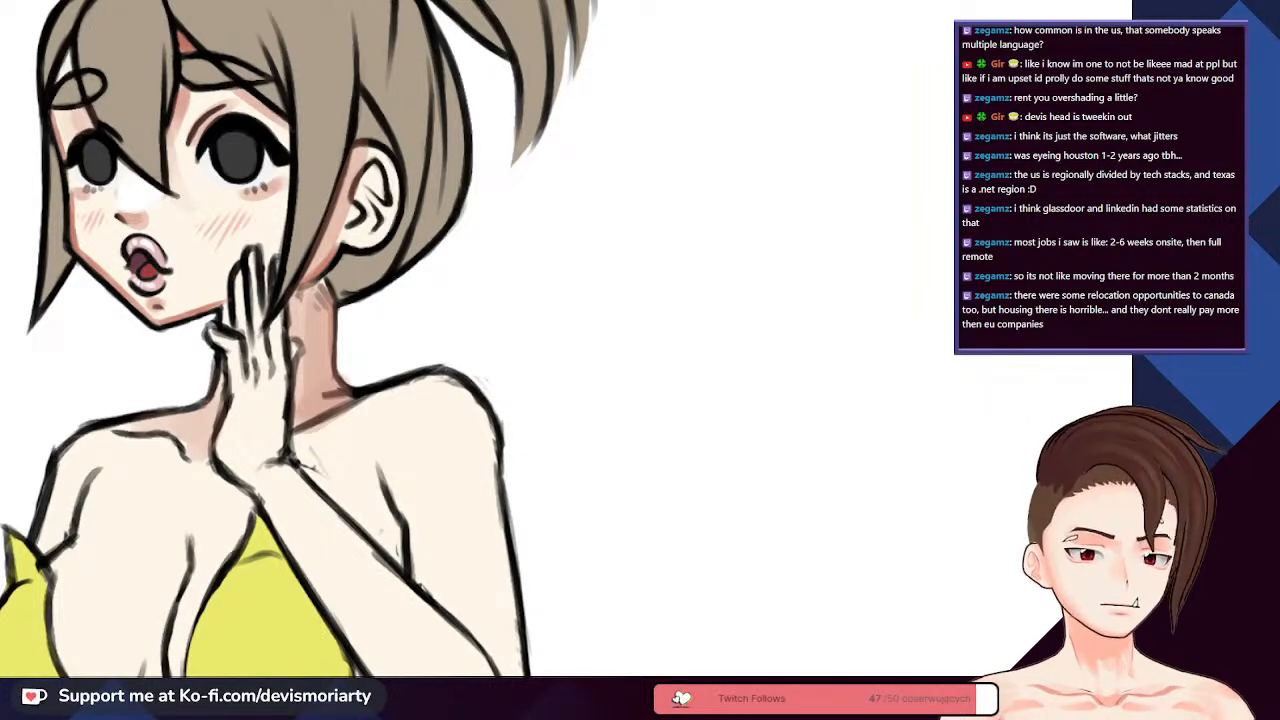
pyautogui.scroll(-3, 400, 340)
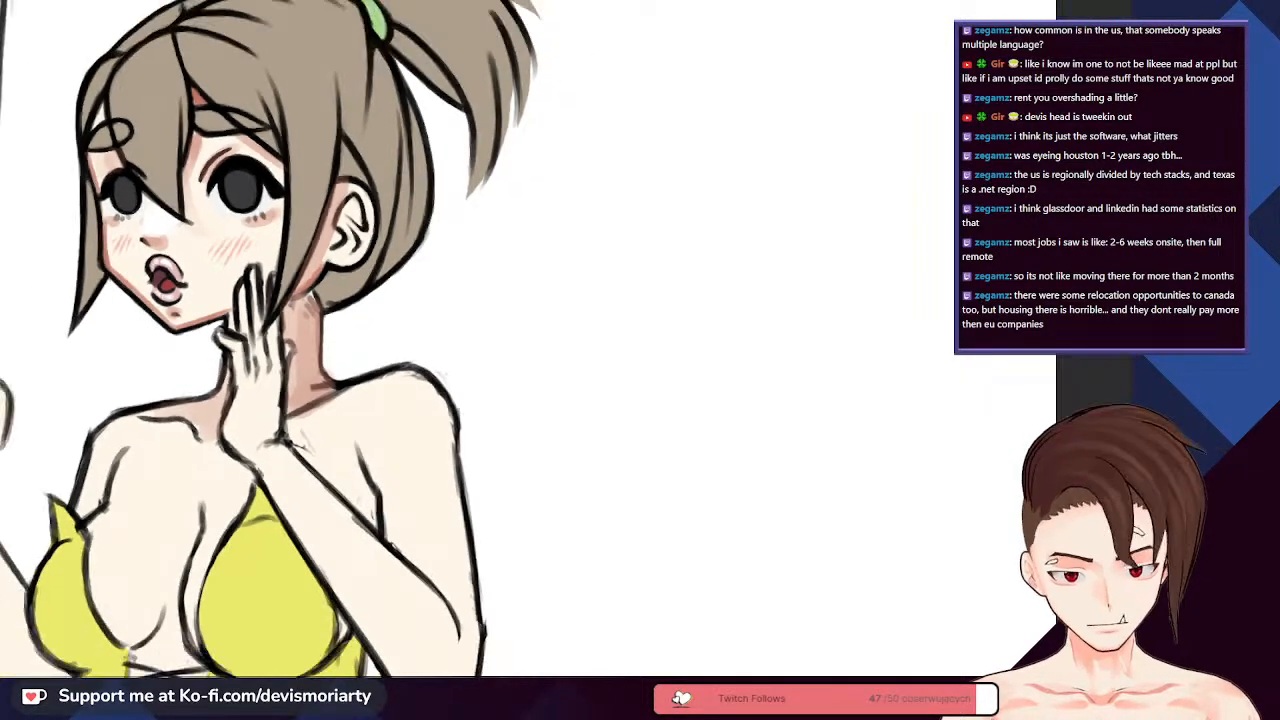
# - Paint soft muted red shadows down the cleavage and across the lower chest above the bodice lacing
pyautogui.scroll(6, 300, 250)
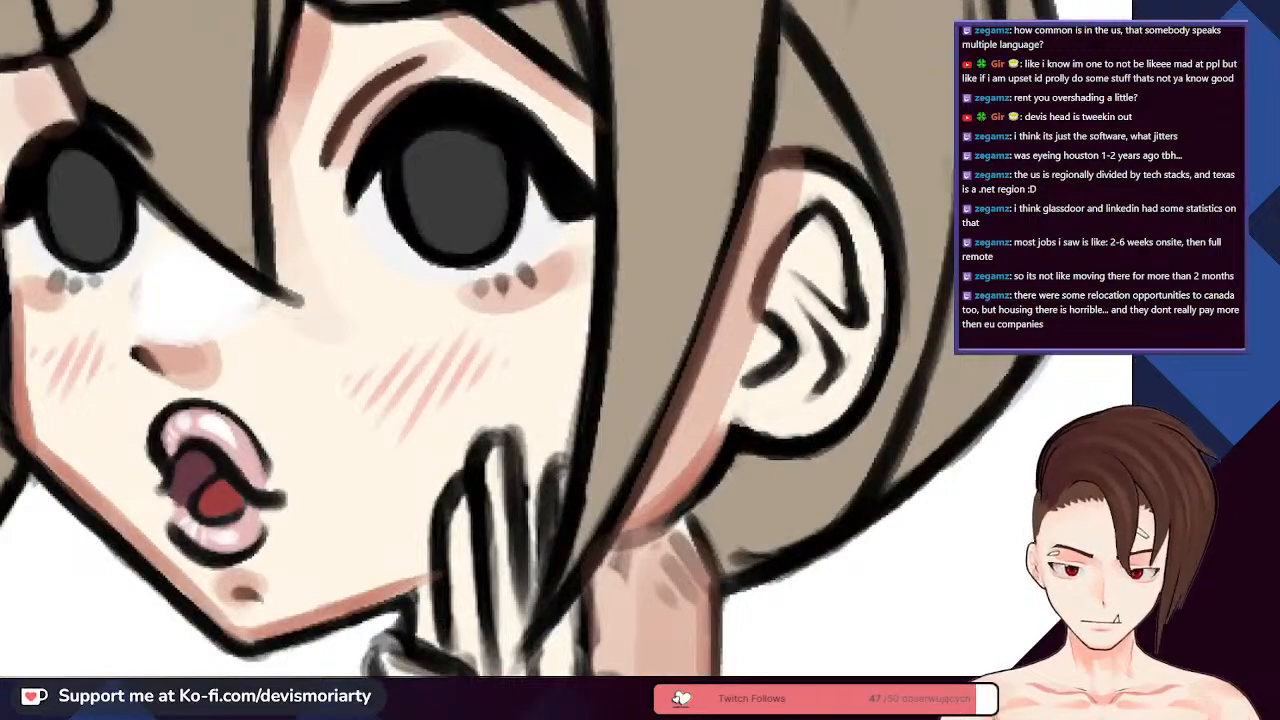
pyautogui.scroll(-5, 300, 330)
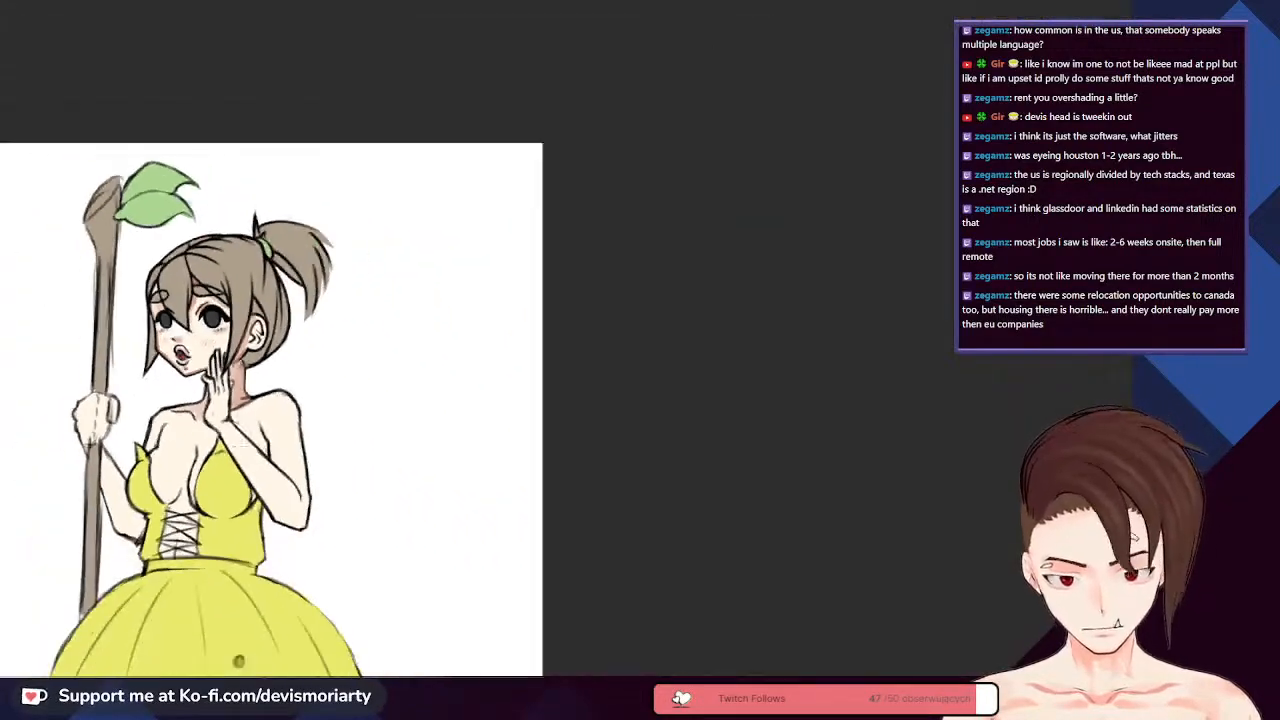
pyautogui.scroll(8, 250, 300)
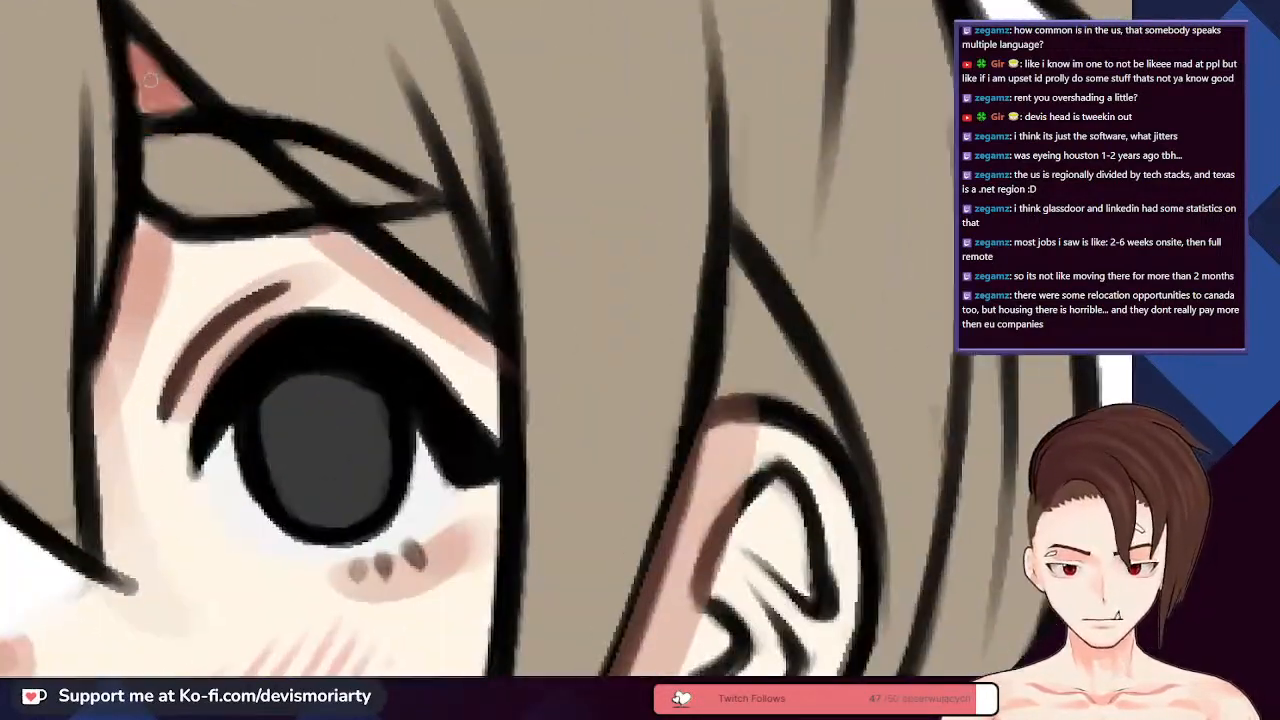
pyautogui.scroll(-6, 150, 78)
pyautogui.scroll(-6, 252, 340)
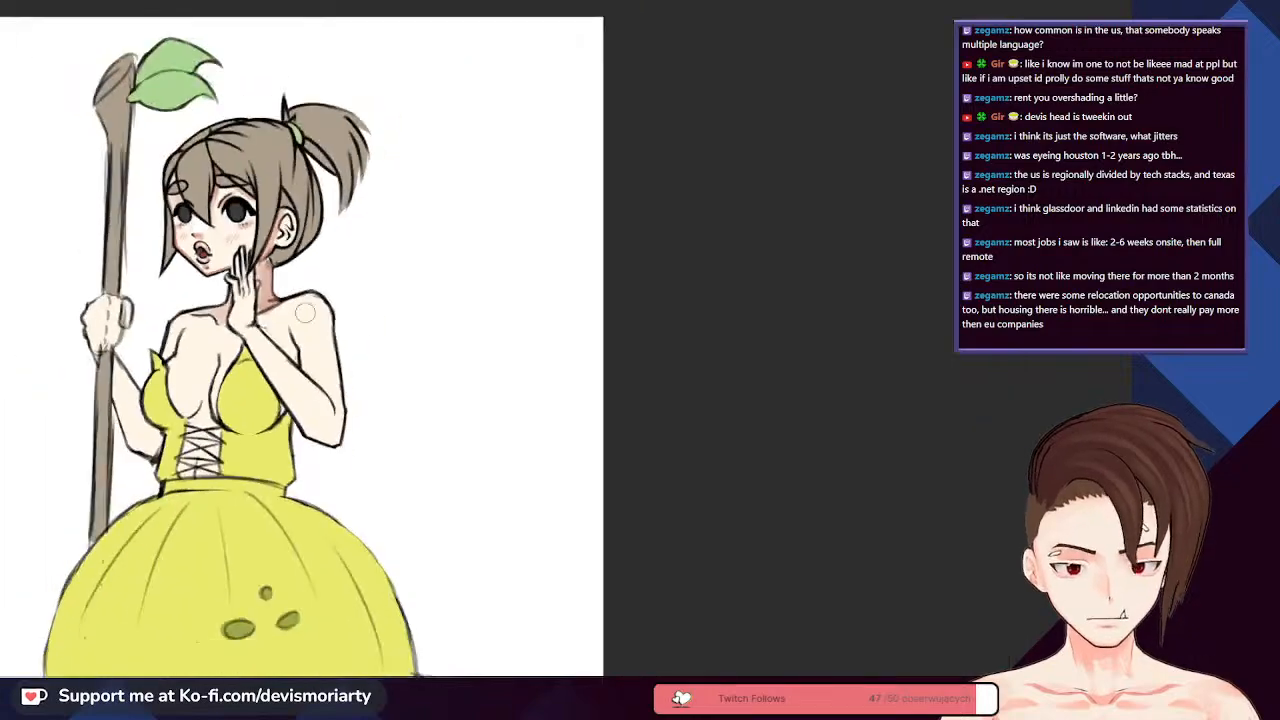
pyautogui.scroll(5, 155, 396)
pyautogui.scroll(-4, 245, 355)
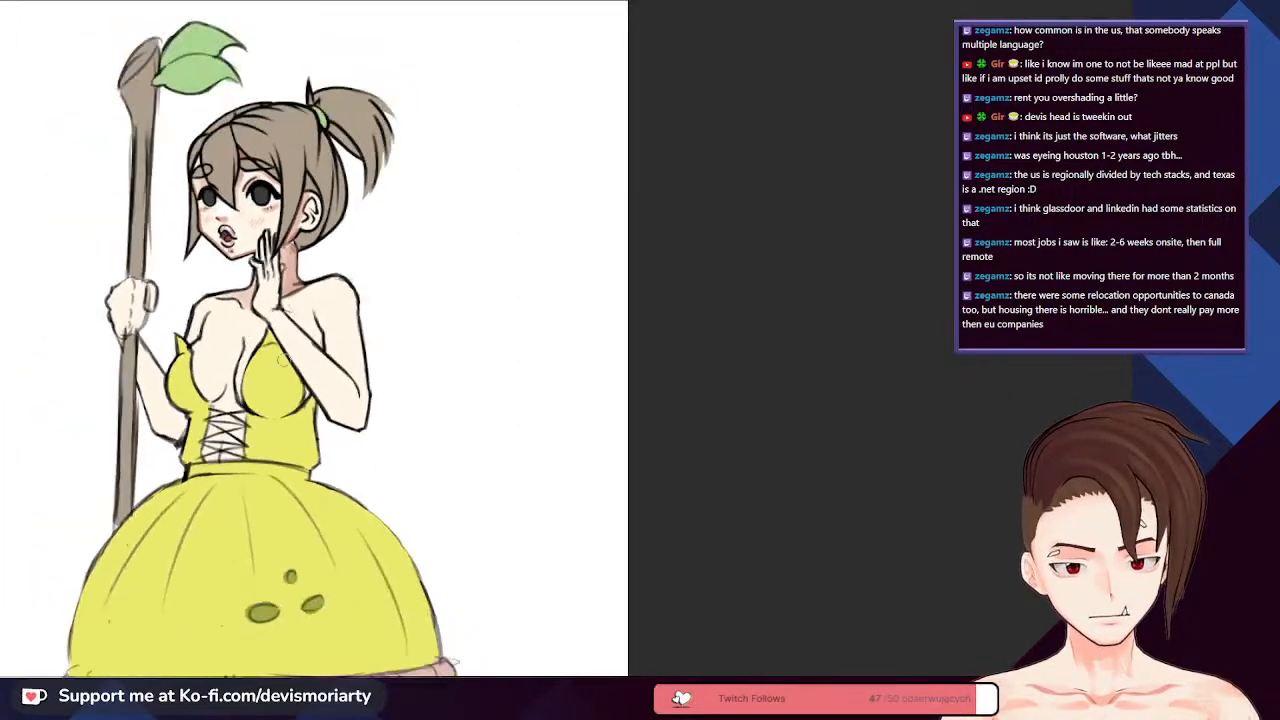
pyautogui.scroll(6, 245, 355)
pyautogui.moveTo(245, 355)
pyautogui.mouseDown()
pyautogui.moveTo(250, 335)
pyautogui.moveTo(249, 378)
pyautogui.moveTo(248, 325)
pyautogui.mouseUp()
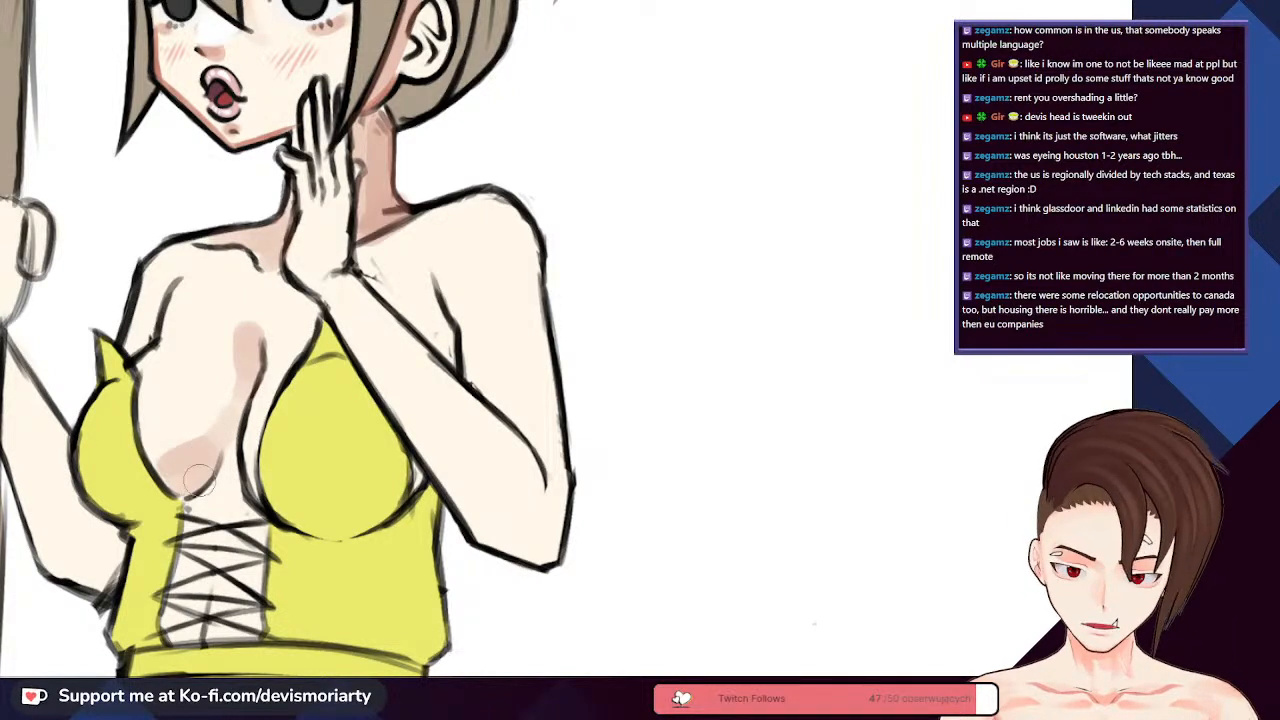
pyautogui.moveTo(198, 480)
pyautogui.mouseDown()
pyautogui.moveTo(232, 466)
pyautogui.moveTo(220, 508)
pyautogui.mouseUp()
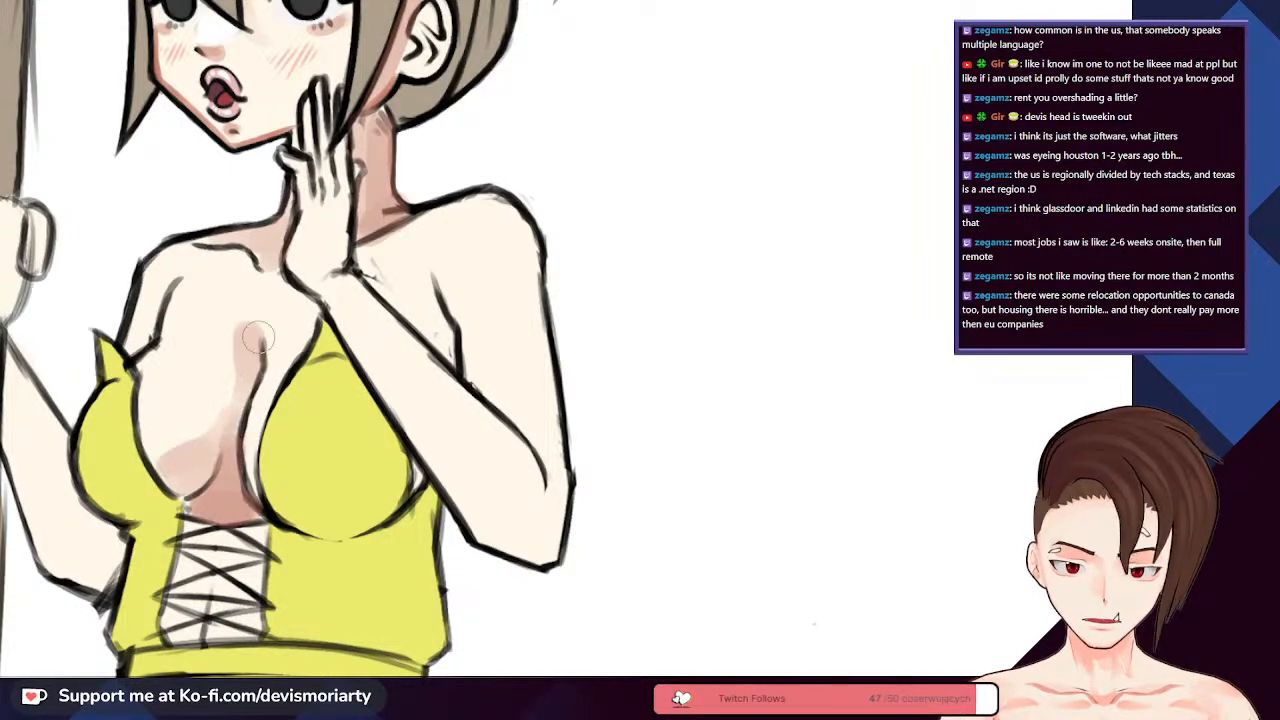
# - Add a pale muted red shadow on the upper chest beside the far armpit crease
pyautogui.scroll(-1, 258, 333)
pyautogui.scroll(-4, 266, 345)
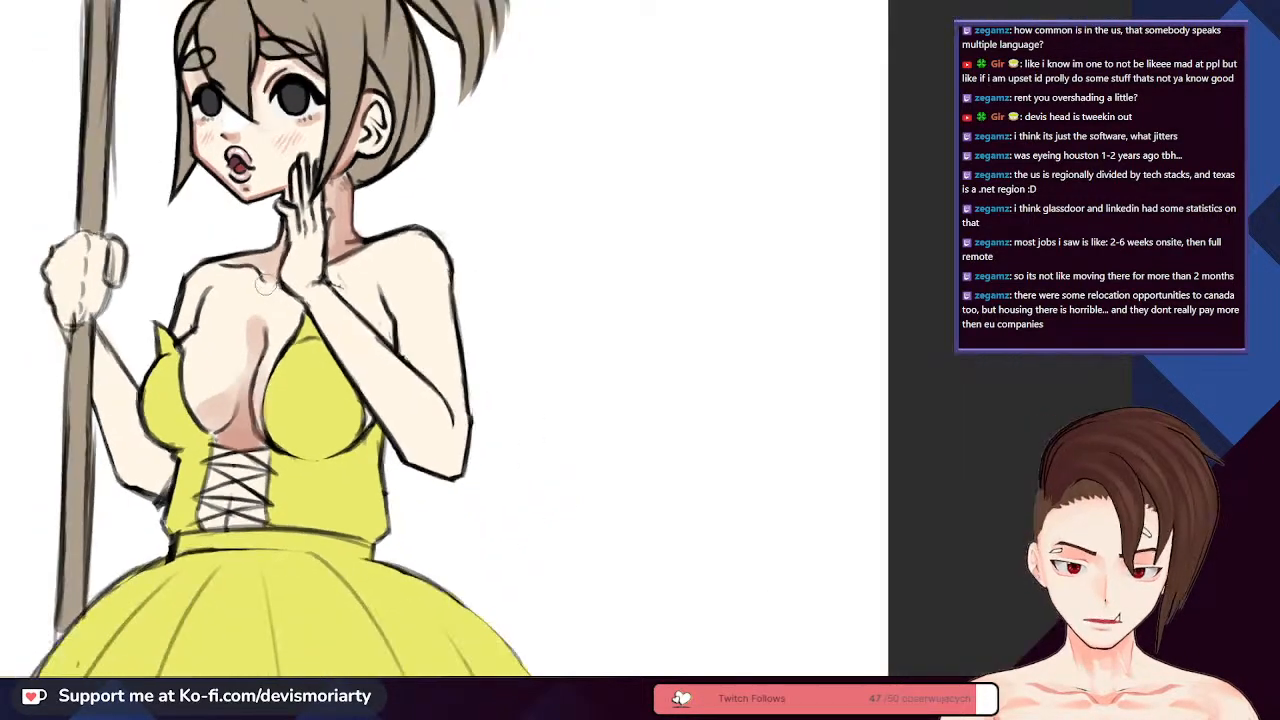
pyautogui.scroll(5, 245, 355)
pyautogui.scroll(-6, 240, 350)
pyautogui.scroll(1, 262, 240)
pyautogui.scroll(3, 232, 380)
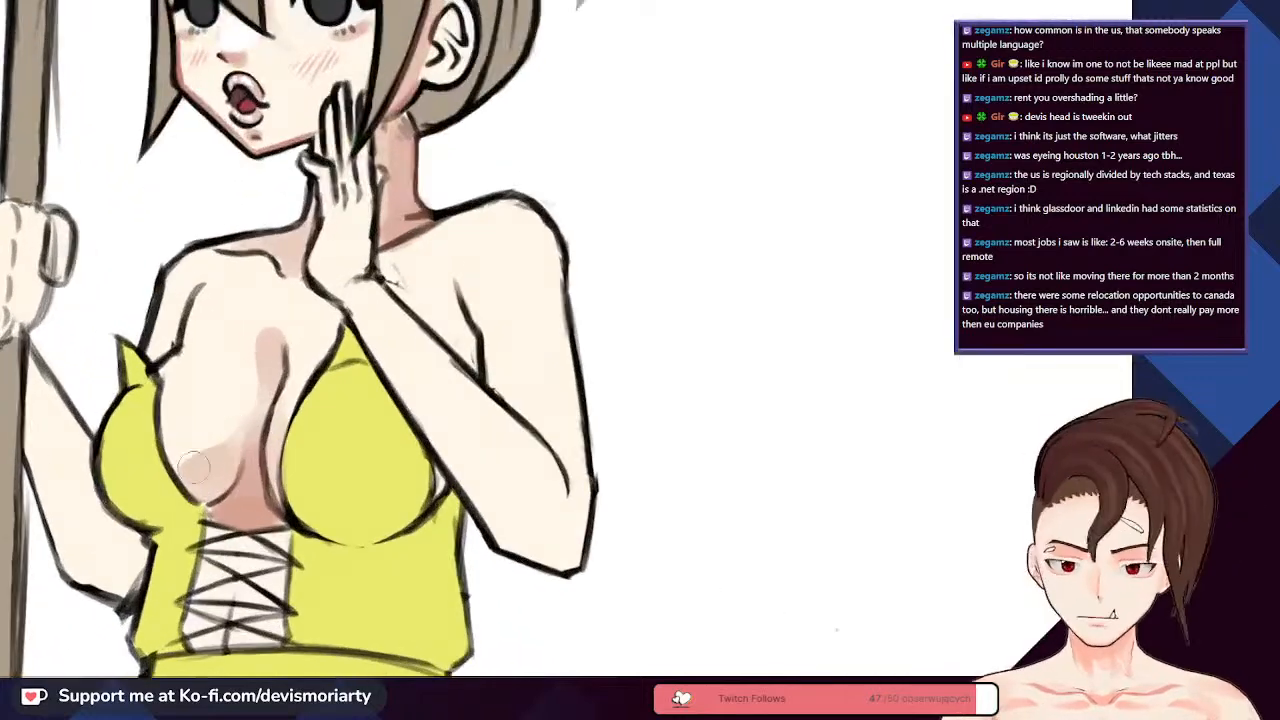
pyautogui.scroll(-3, 215, 400)
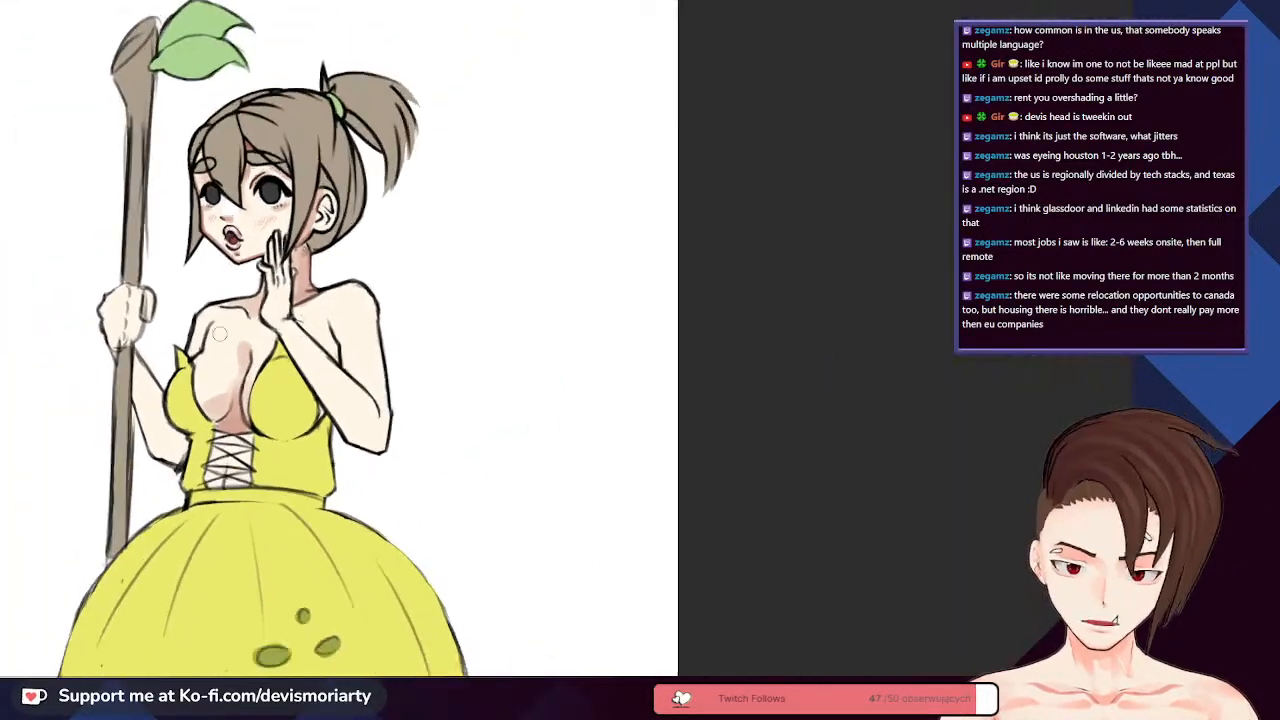
pyautogui.scroll(3, 215, 375)
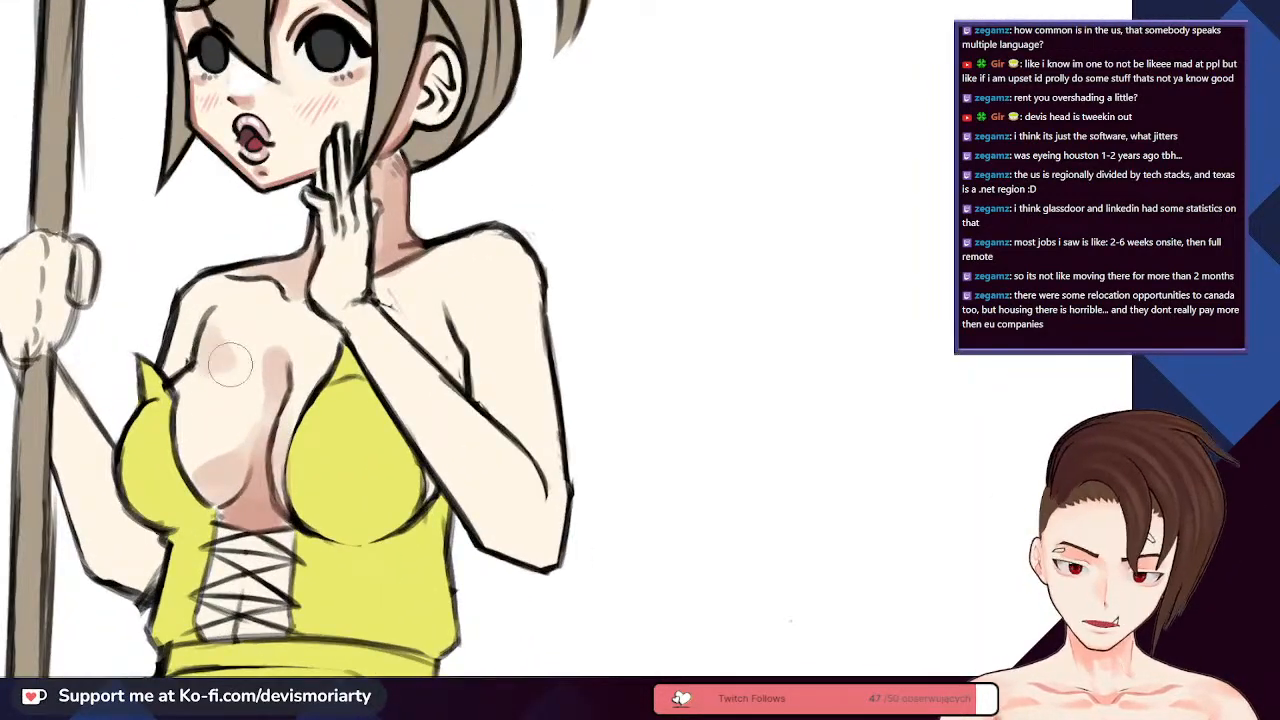
pyautogui.scroll(-4, 165, 390)
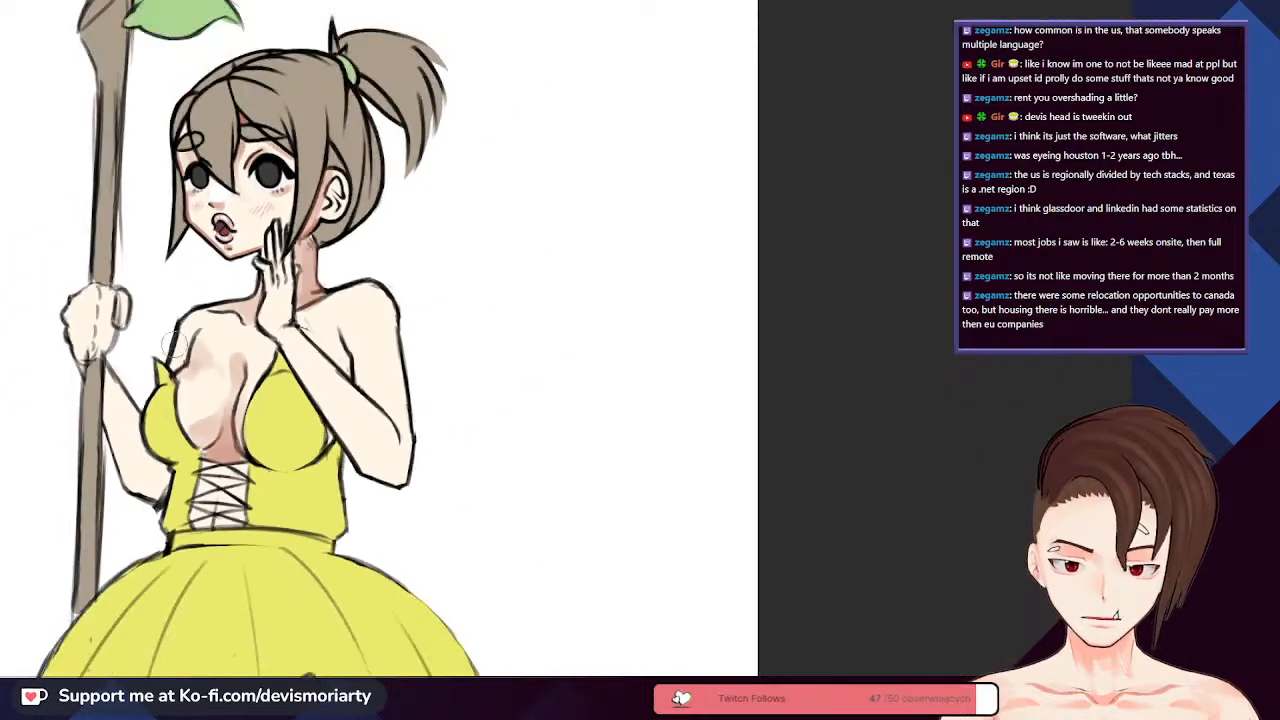
# - Paint a narrow muted red shadow on the chest along the inner edge of the far bodice cup
pyautogui.scroll(4, 195, 410)
pyautogui.scroll(-1, 198, 420)
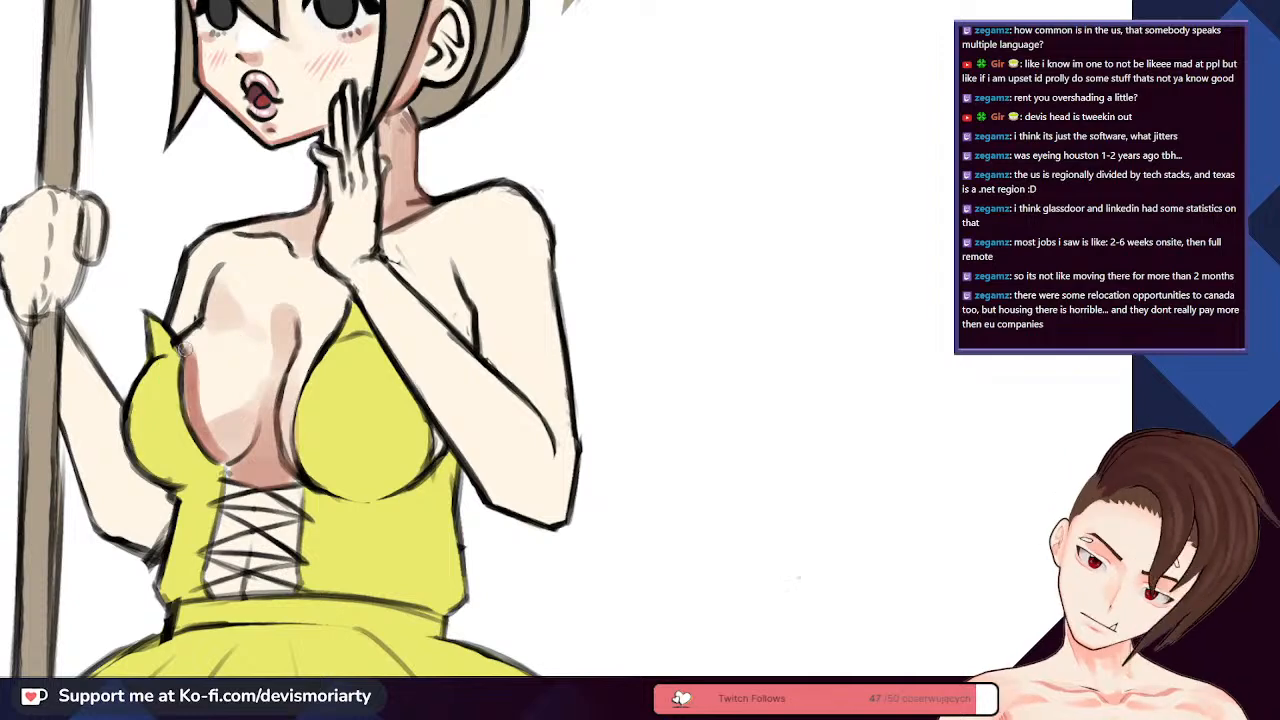
pyautogui.scroll(1, 186, 343)
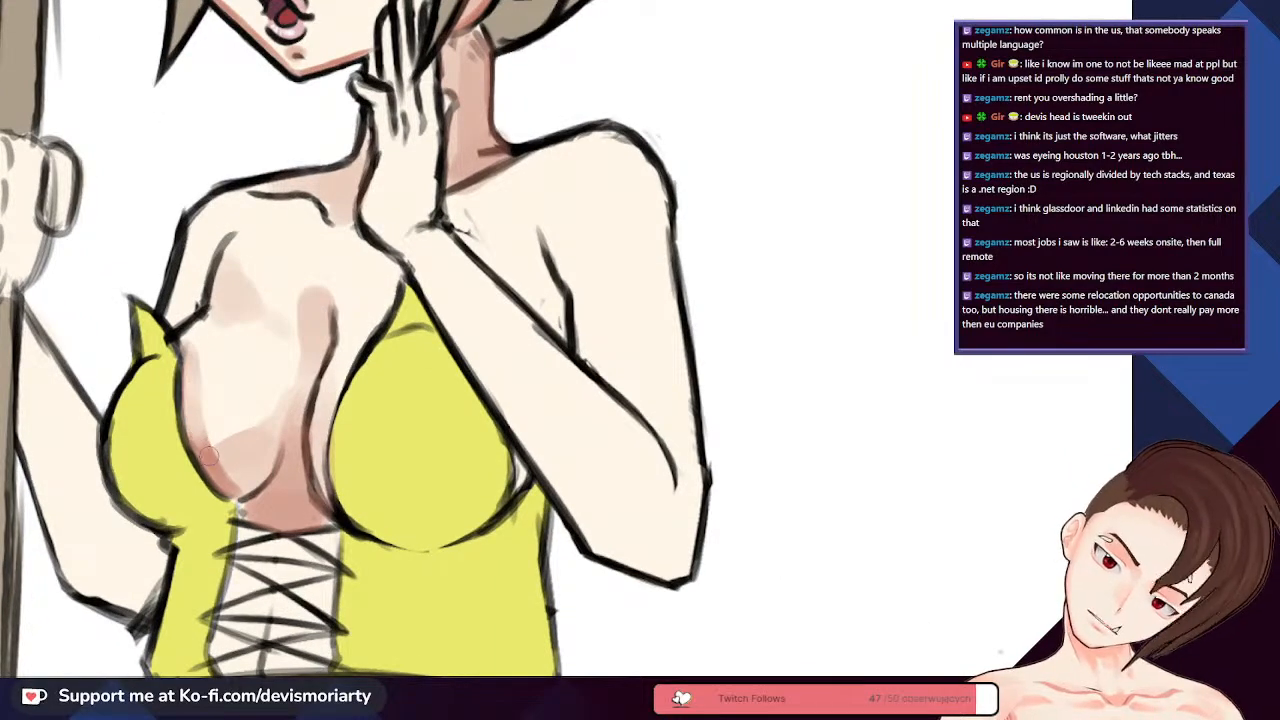
pyautogui.scroll(1, 186, 382)
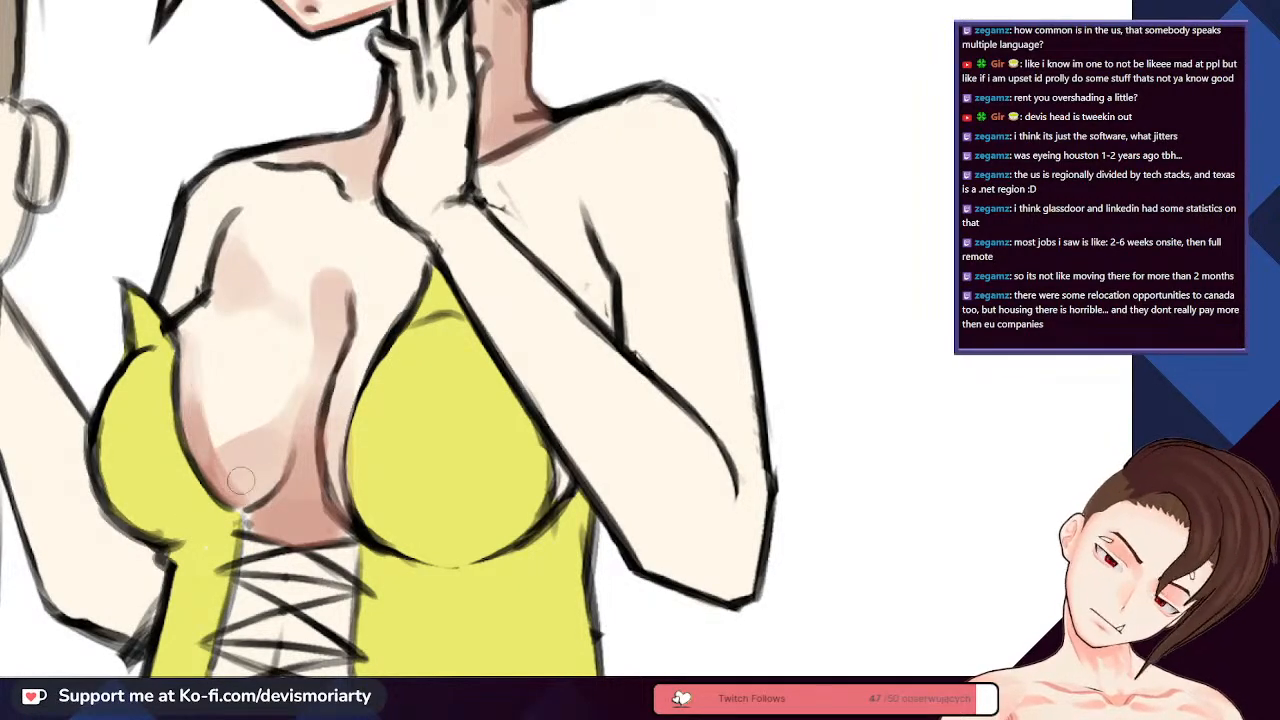
pyautogui.scroll(-3, 214, 388)
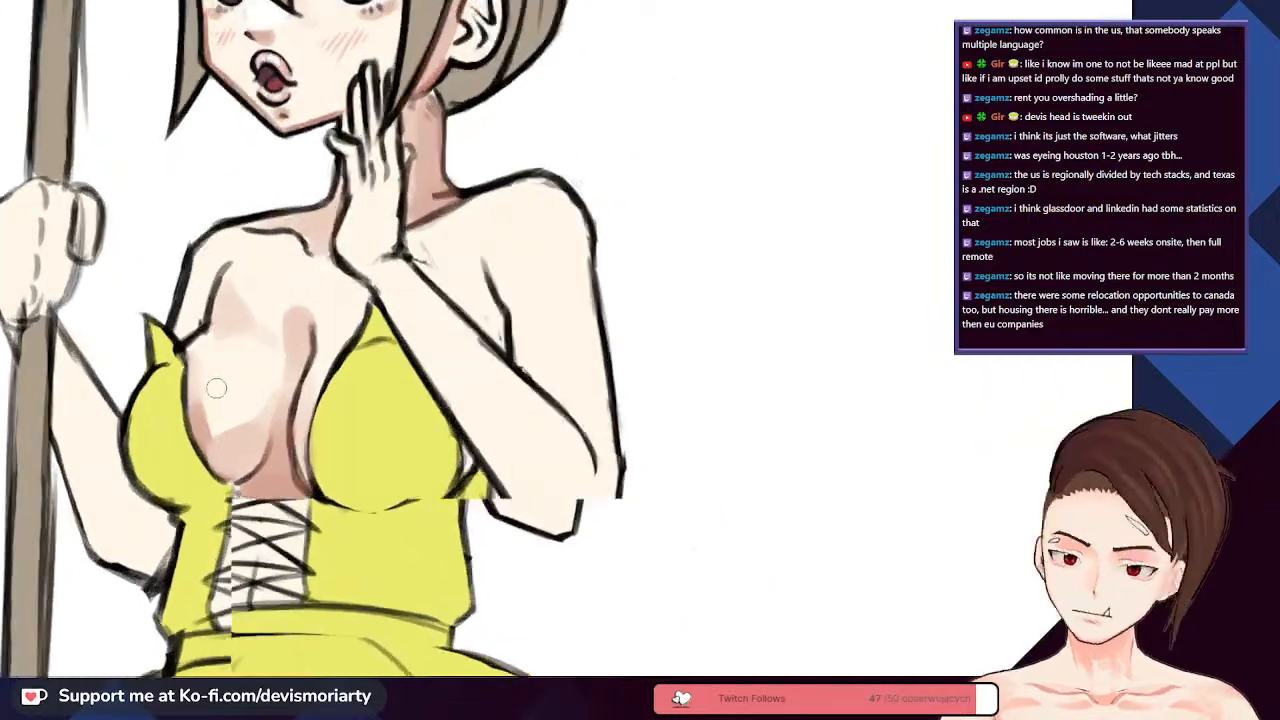
# - Round off the lower chest shadow where it meets the shading along the far bodice cup
pyautogui.scroll(1, 213, 390)
pyautogui.scroll(-5, 204, 401)
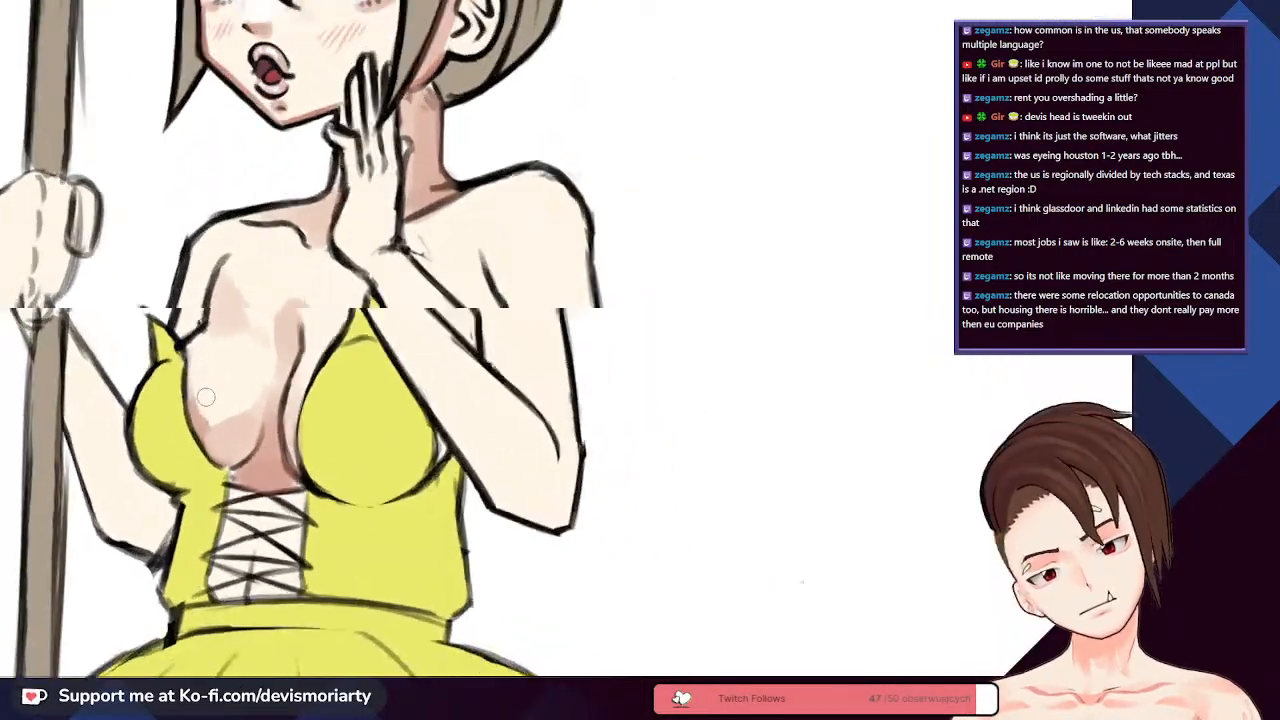
pyautogui.scroll(2, 204, 401)
pyautogui.scroll(4, 194, 376)
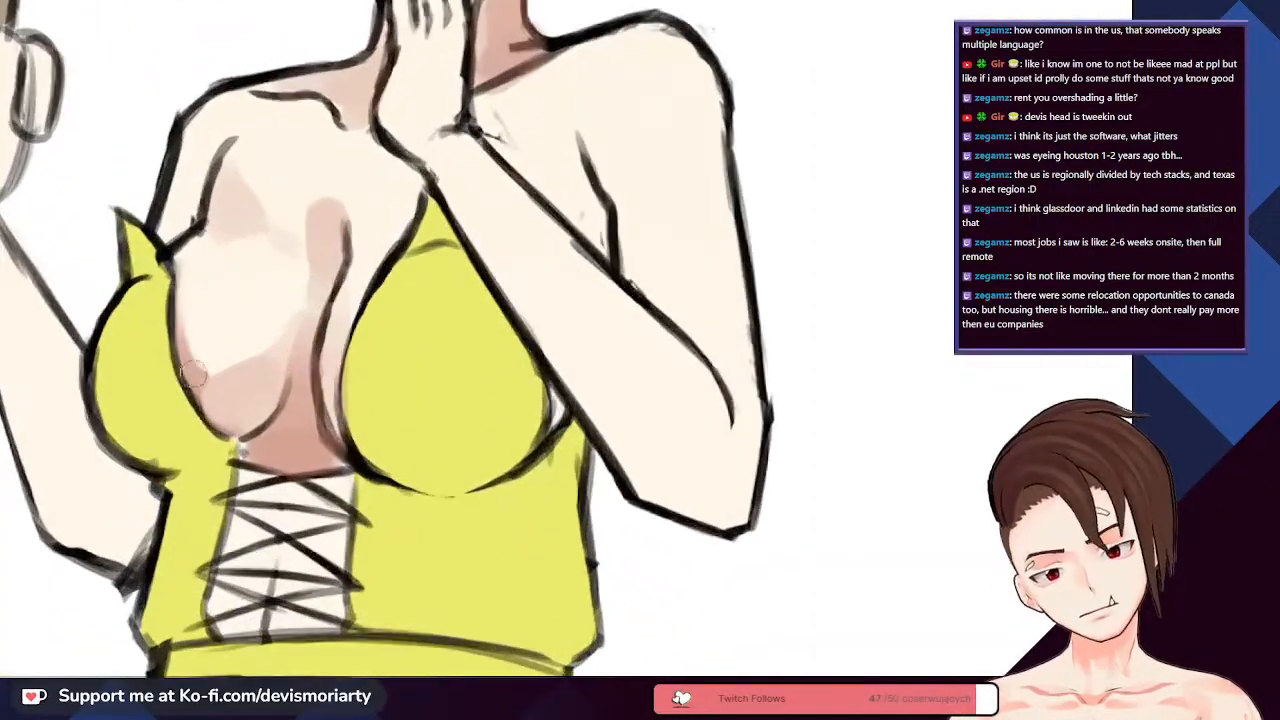
pyautogui.scroll(-3, 252, 427)
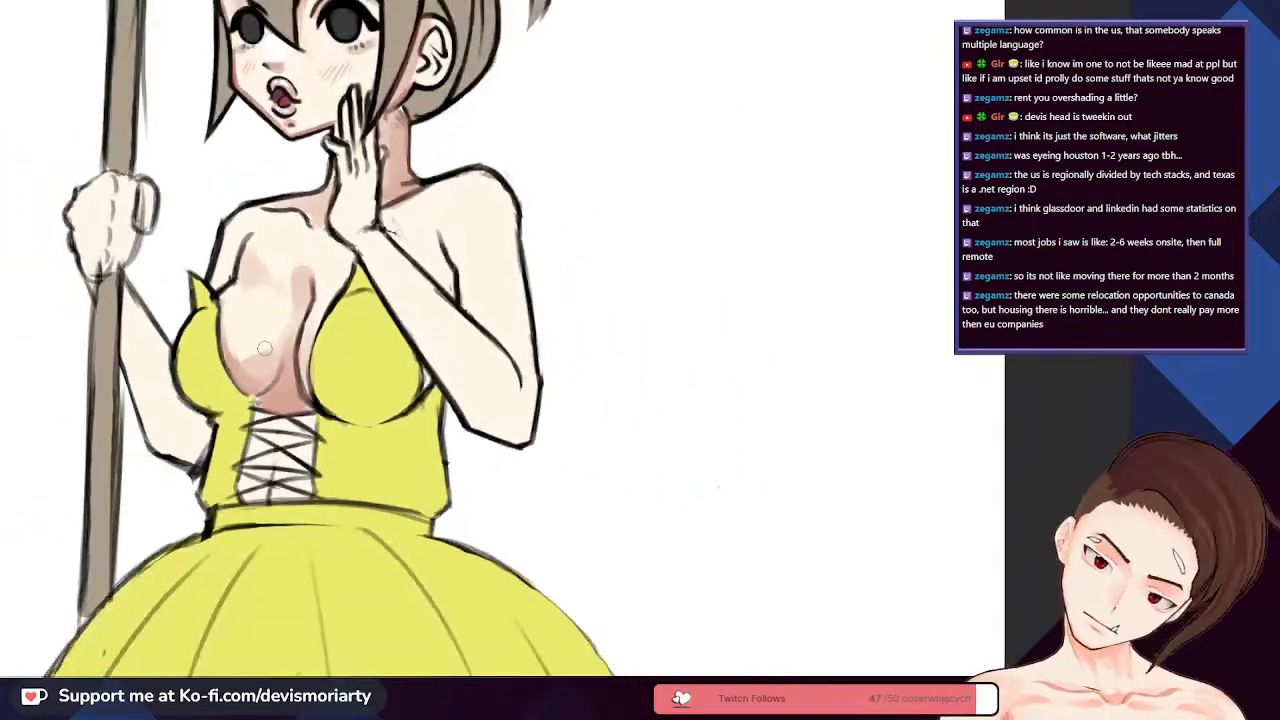
pyautogui.scroll(2, 252, 427)
pyautogui.scroll(2, 213, 398)
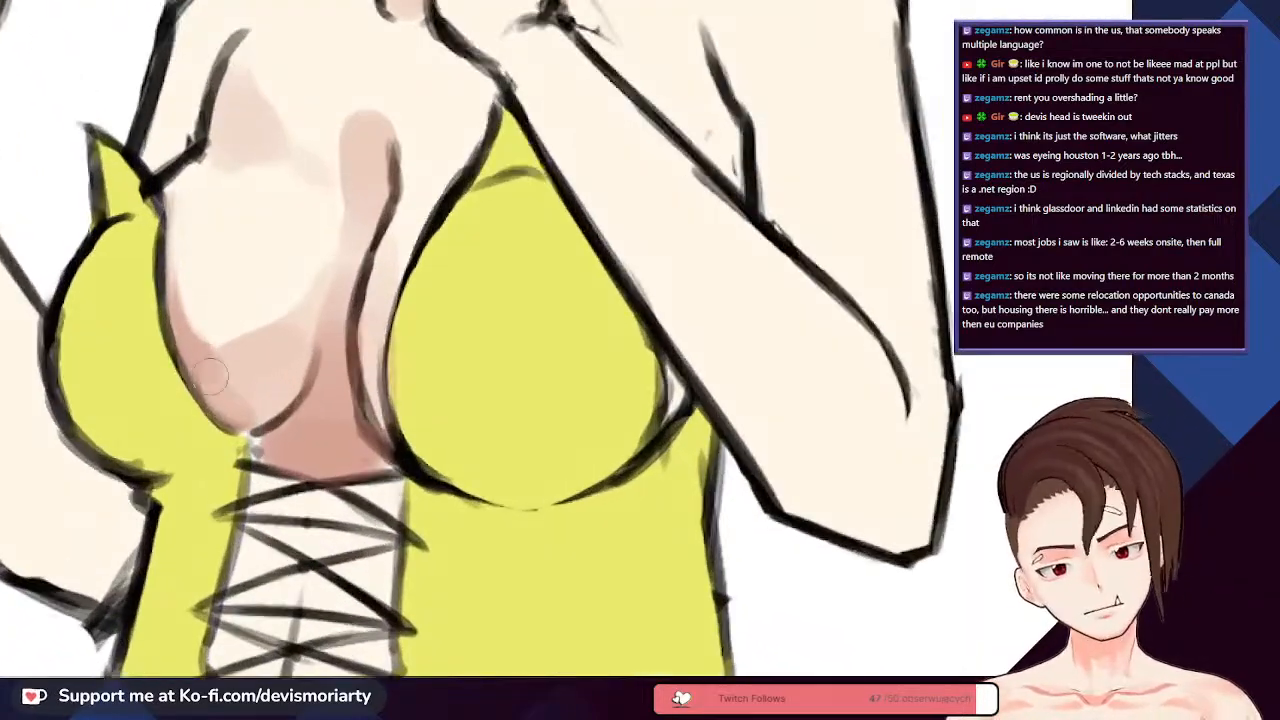
pyautogui.scroll(-4, 268, 392)
pyautogui.scroll(3, 242, 371)
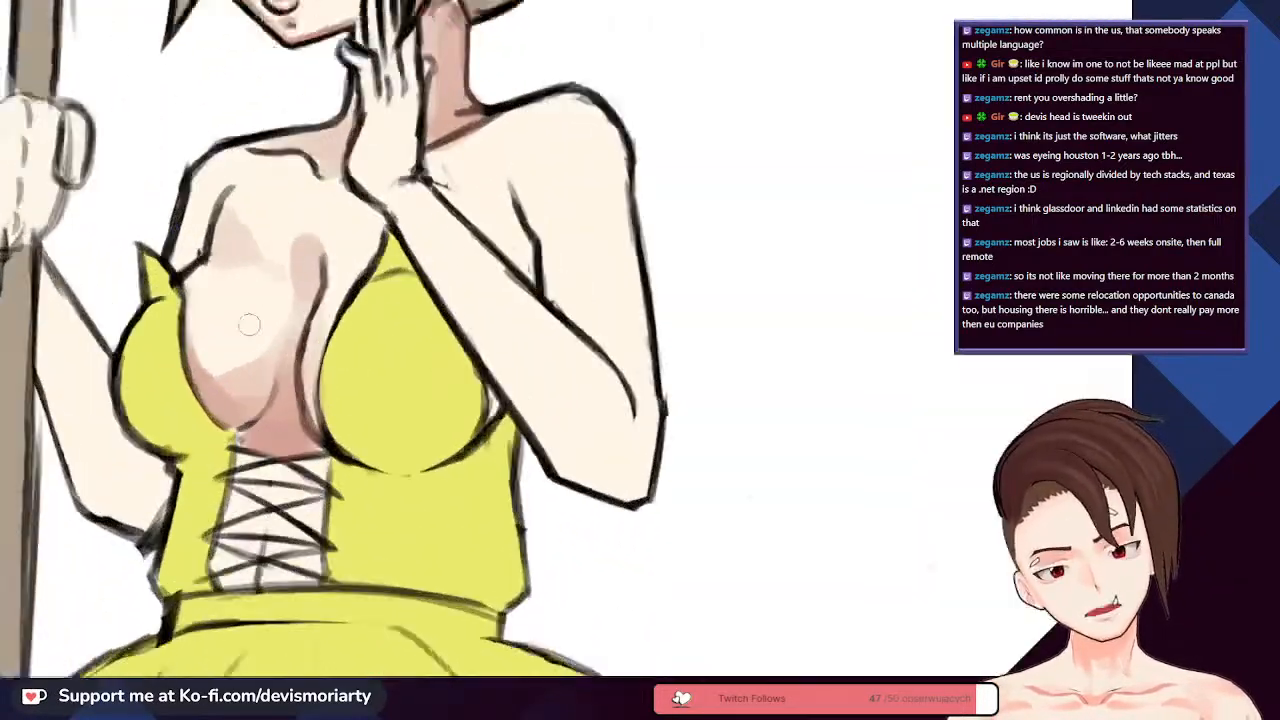
pyautogui.scroll(-4, 223, 366)
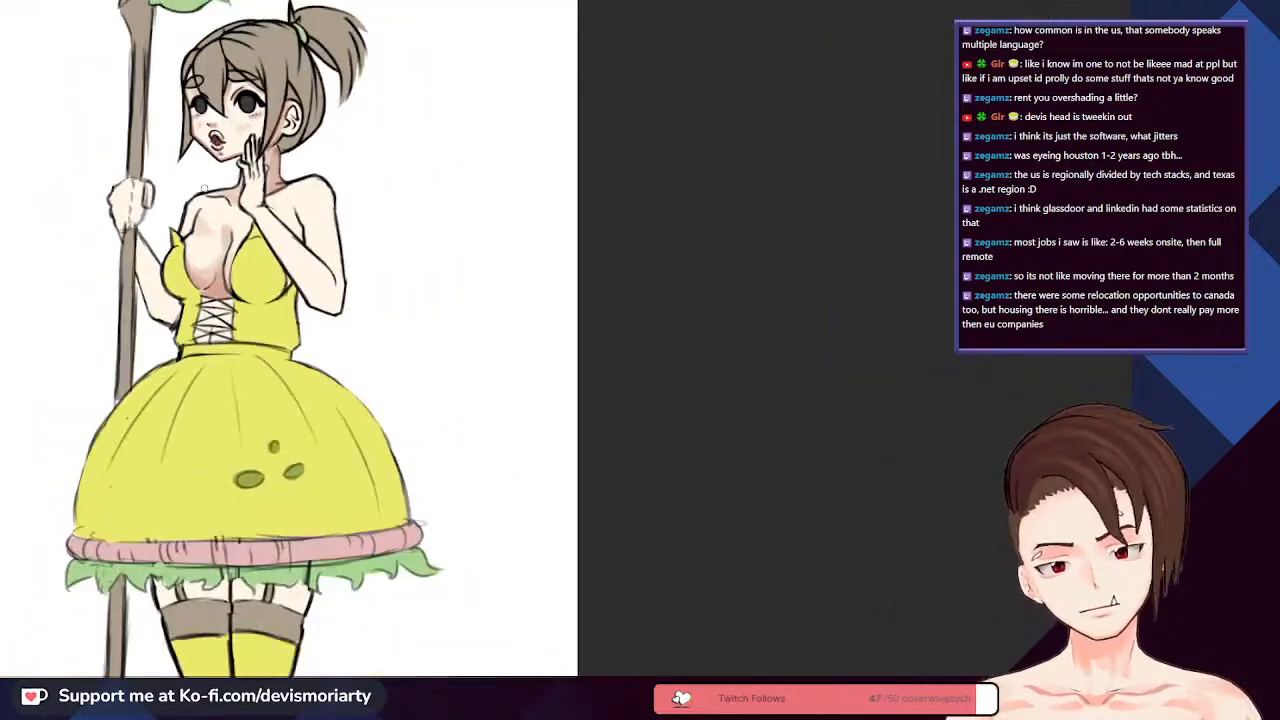
# - Try a pale highlight along the outer edge of the far cheek beside the hair lock
pyautogui.scroll(3, 223, 366)
pyautogui.scroll(2, 223, 366)
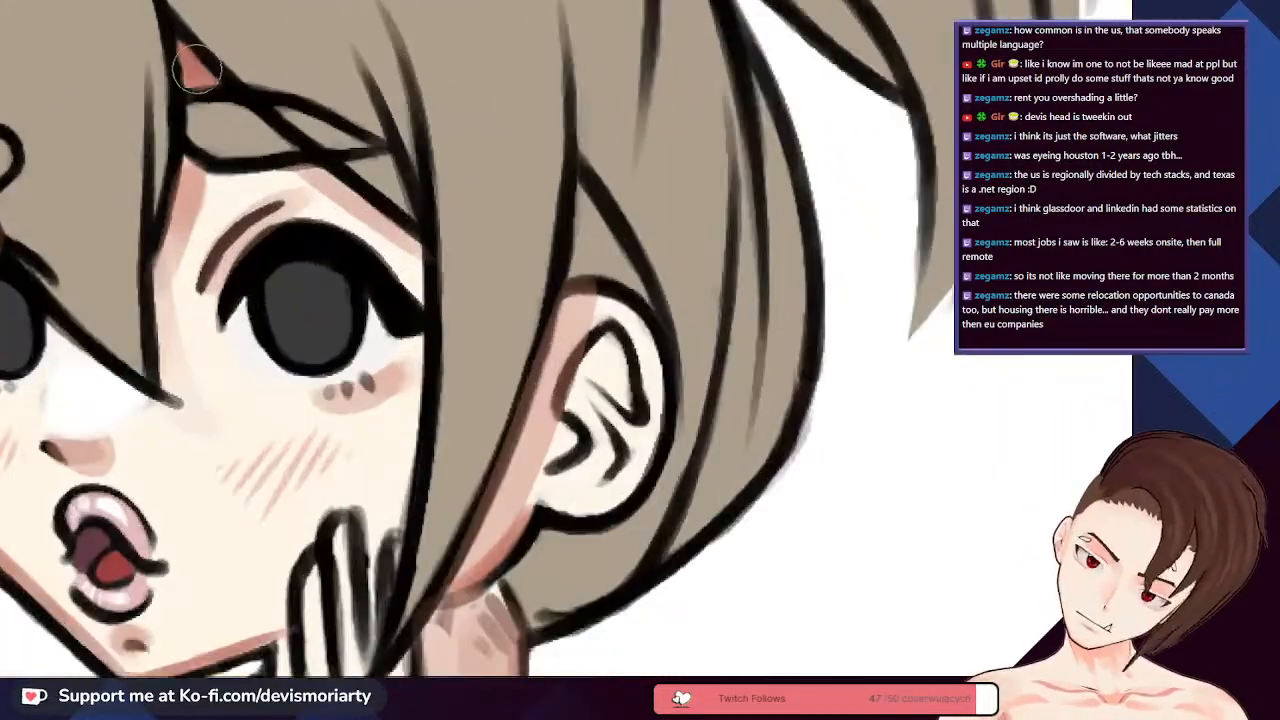
pyautogui.scroll(-4, 223, 366)
pyautogui.scroll(-2, 223, 366)
pyautogui.scroll(3, 223, 366)
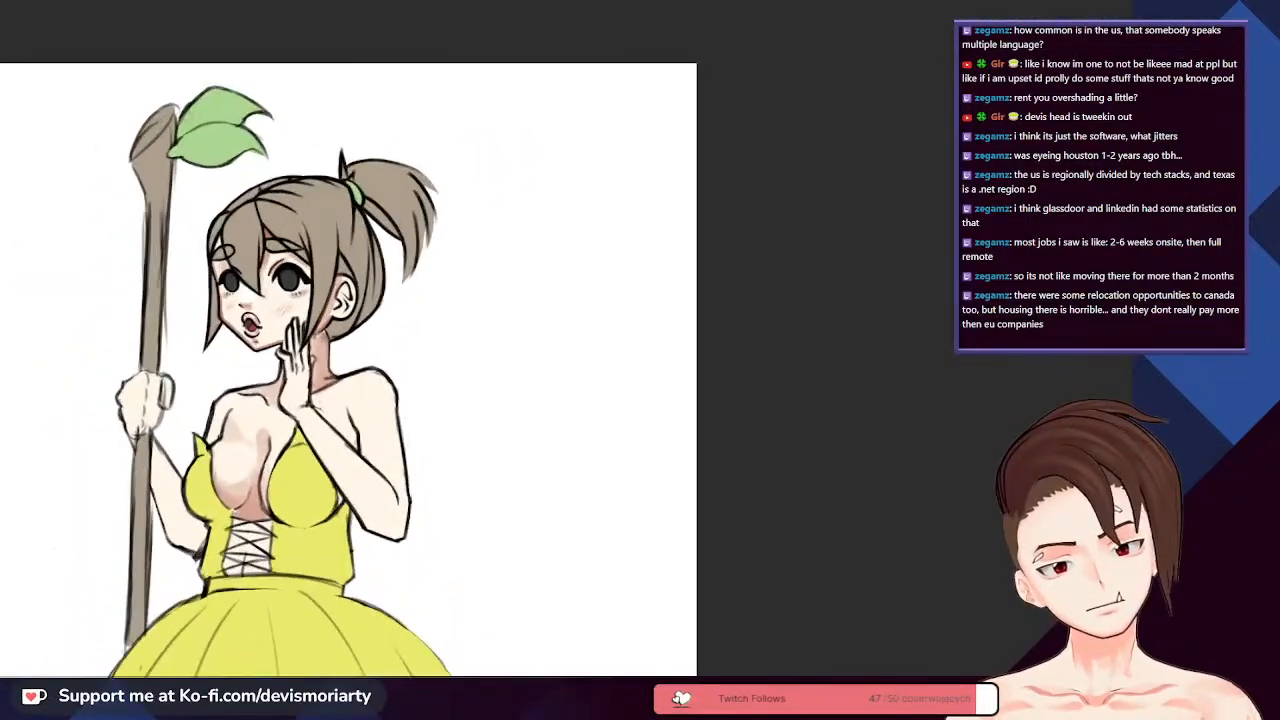
pyautogui.scroll(5, 200, 320)
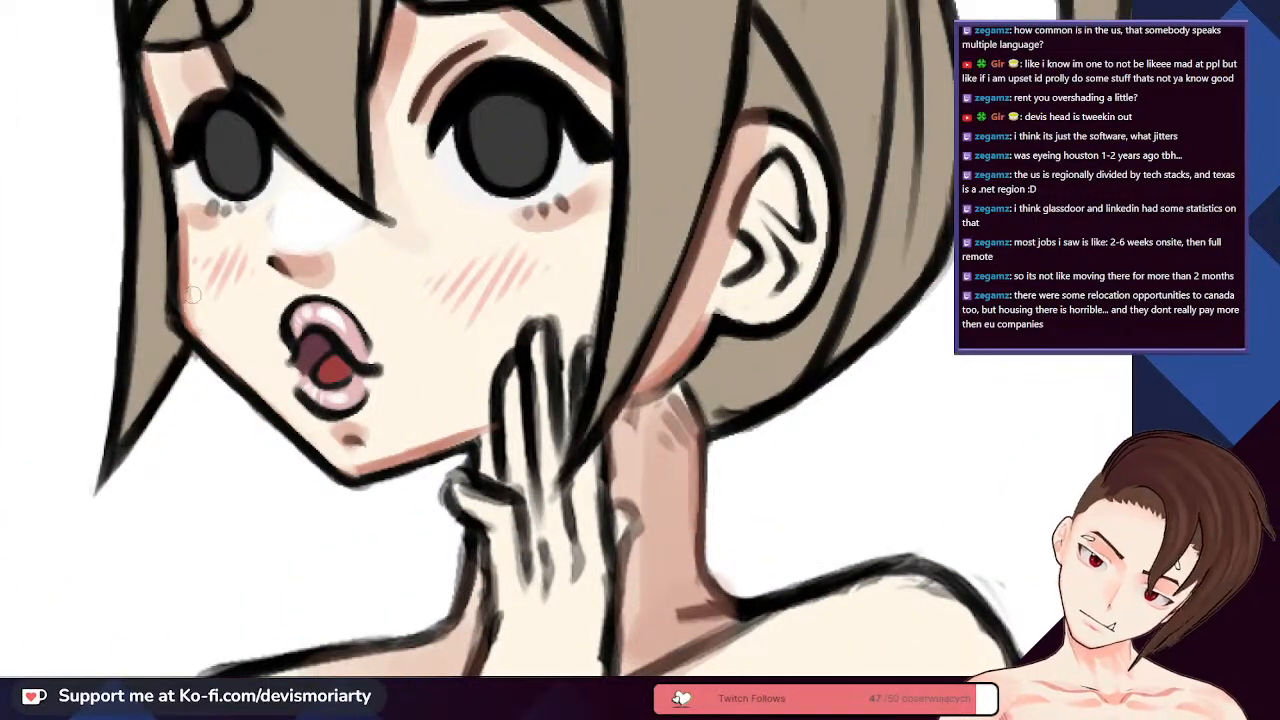
pyautogui.scroll(-3, 193, 293)
pyautogui.scroll(4, 200, 170)
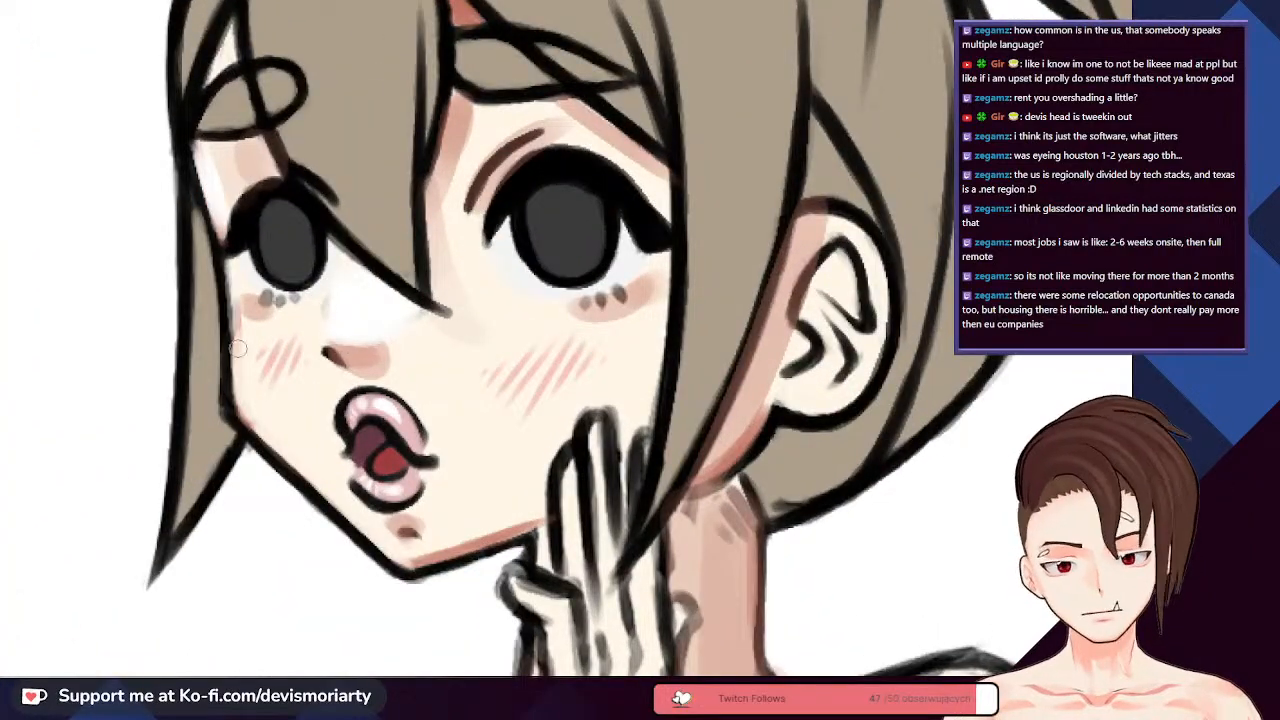
pyautogui.scroll(-3, 236, 291)
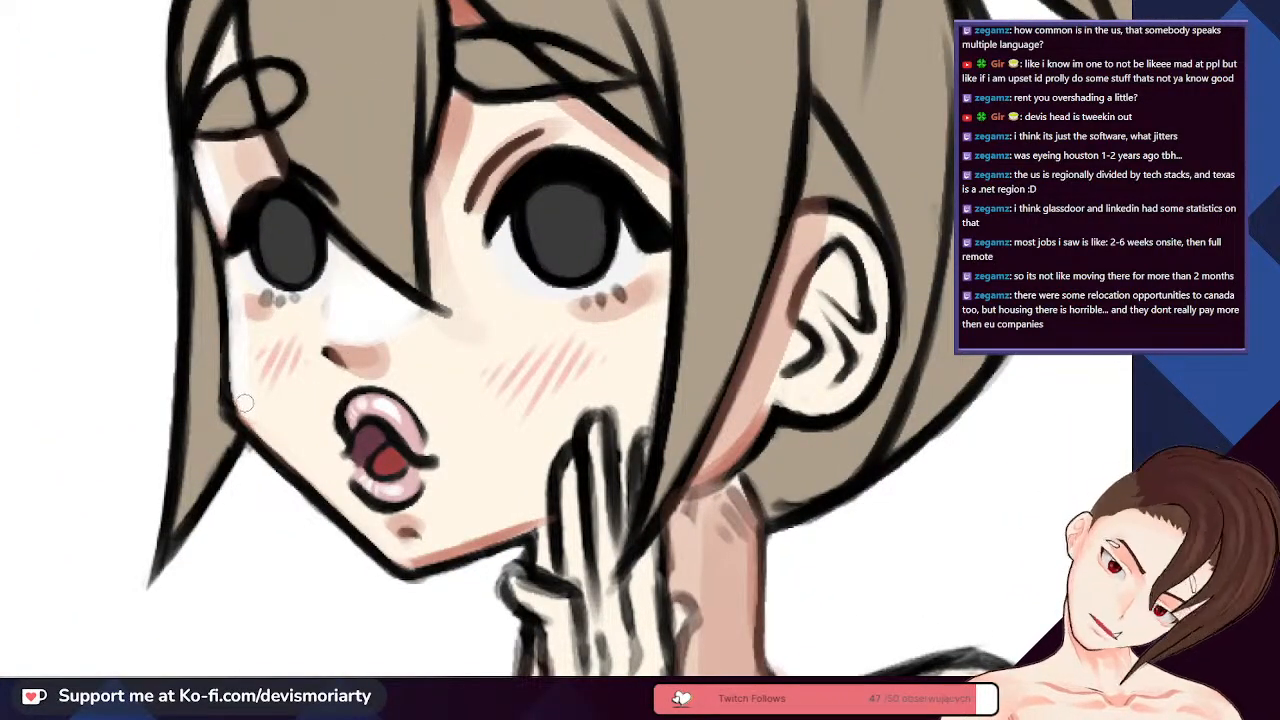
# - Examine the far cheek outline, the forehead edge under the bangs and the whole shaded figure
pyautogui.scroll(3, 256, 423)
pyautogui.scroll(-3, 256, 423)
pyautogui.scroll(3, 252, 438)
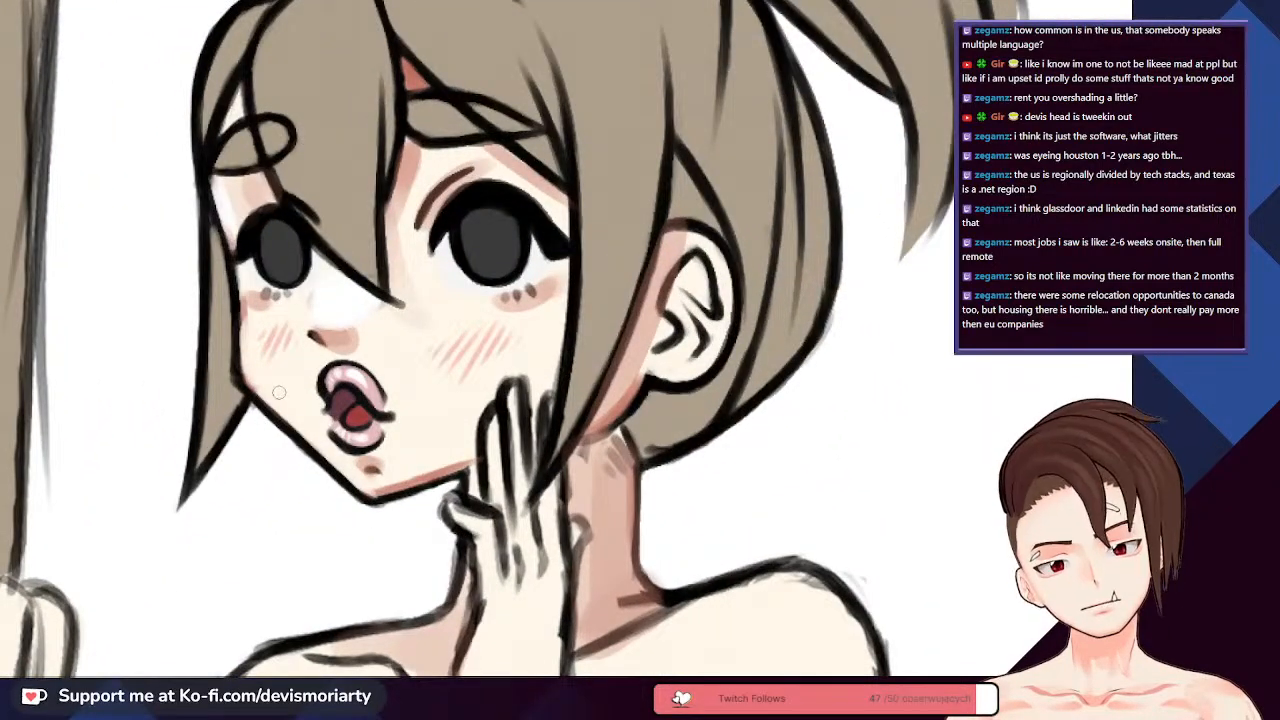
pyautogui.scroll(2, 260, 368)
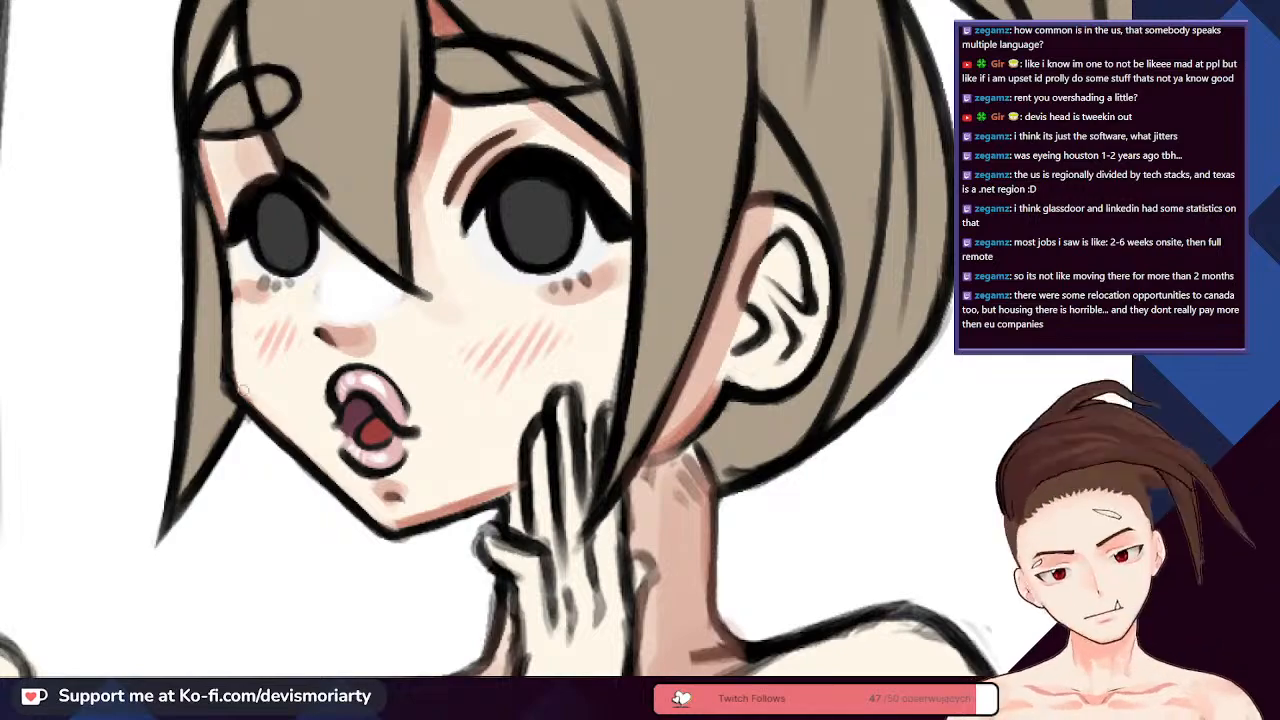
pyautogui.scroll(-3, 250, 400)
pyautogui.scroll(2, 250, 400)
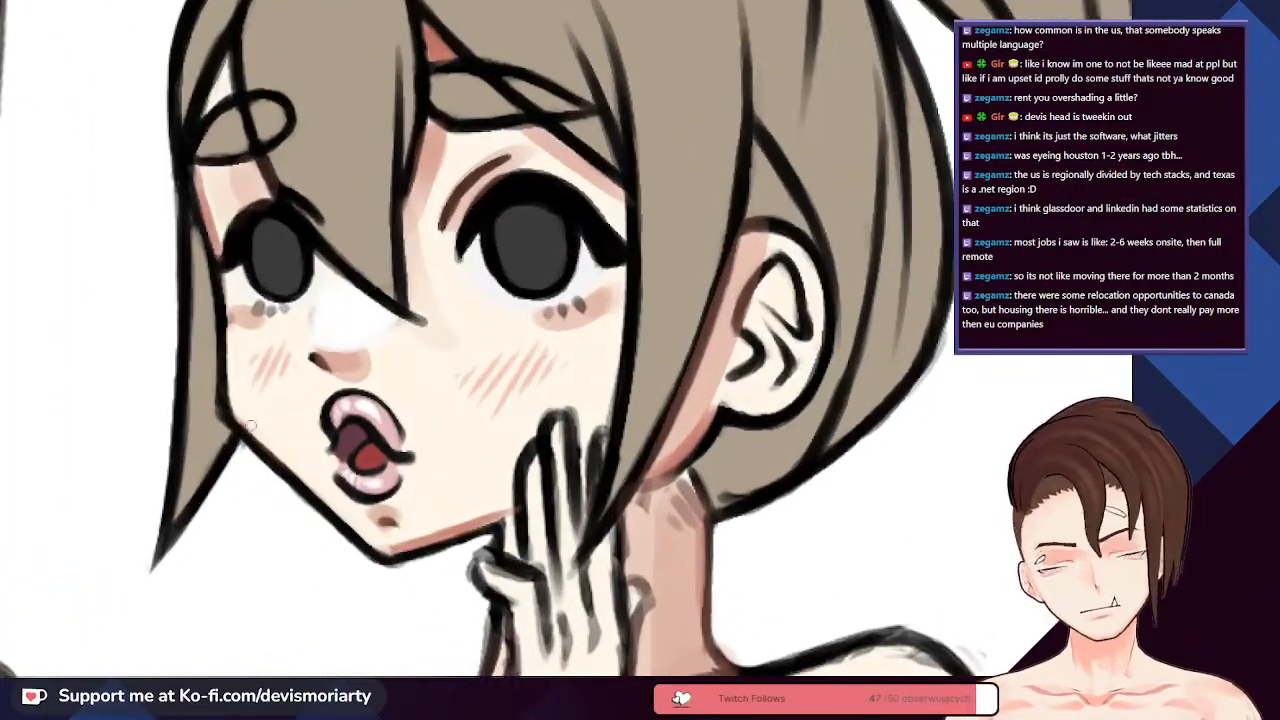
pyautogui.scroll(-1, 235, 290)
pyautogui.scroll(2, 232, 288)
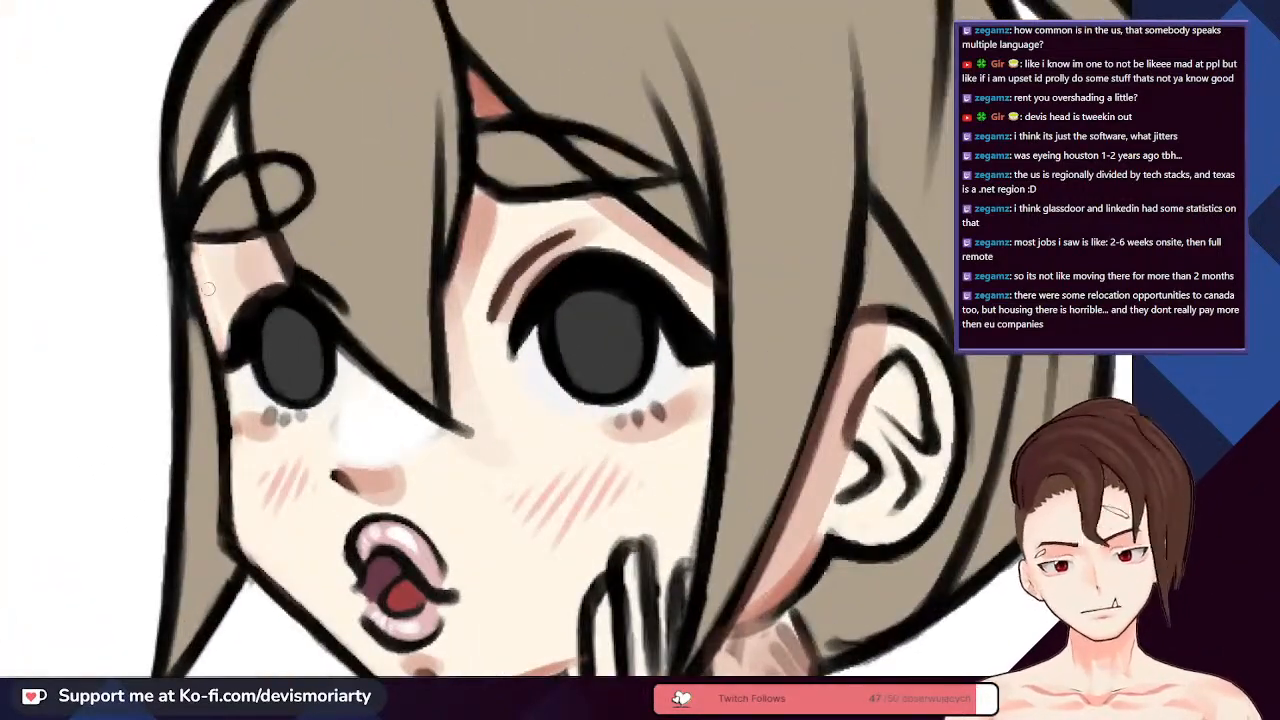
pyautogui.scroll(-3, 210, 290)
pyautogui.scroll(-2, 208, 238)
pyautogui.scroll(5, 208, 238)
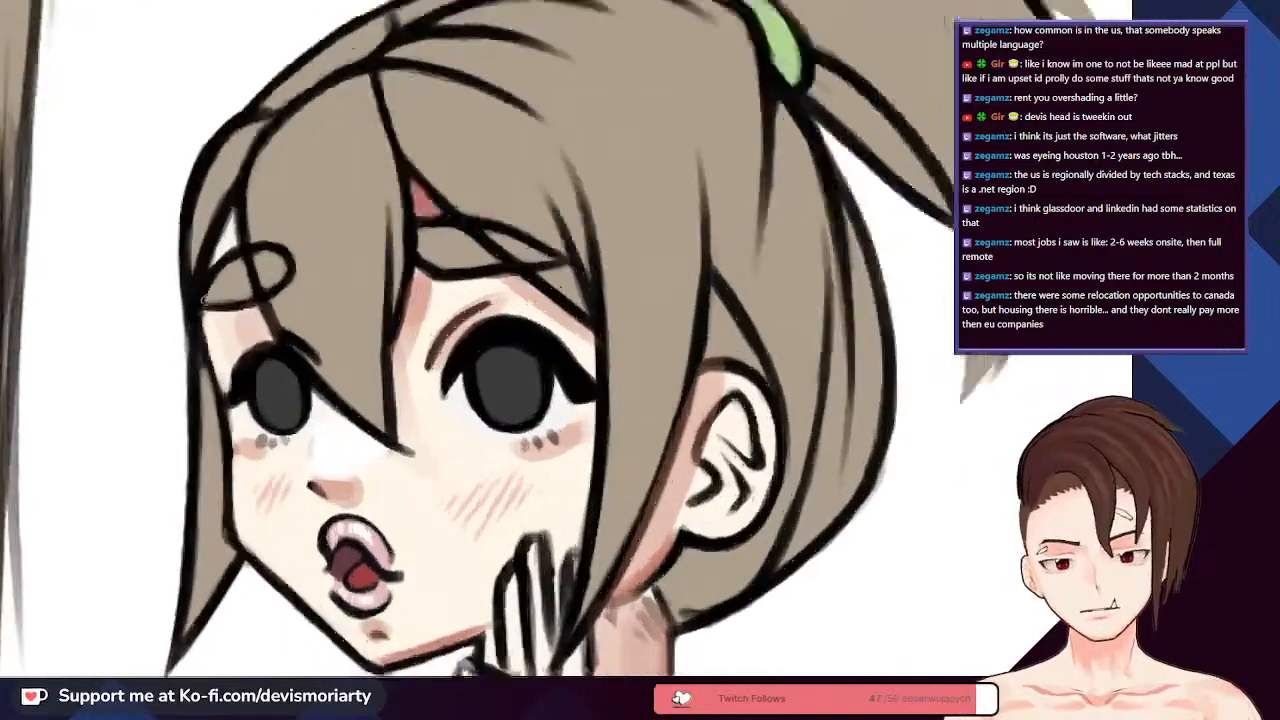
pyautogui.scroll(-2, 208, 238)
pyautogui.scroll(1, 211, 297)
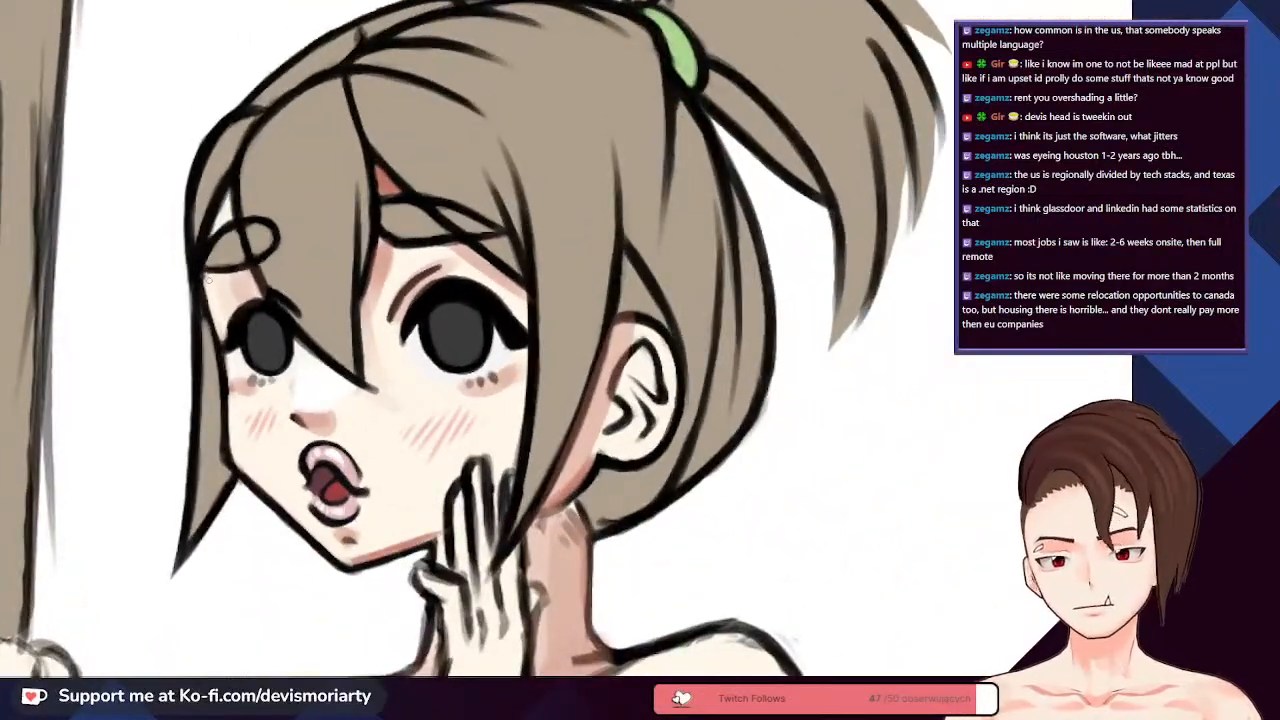
pyautogui.scroll(2, 208, 283)
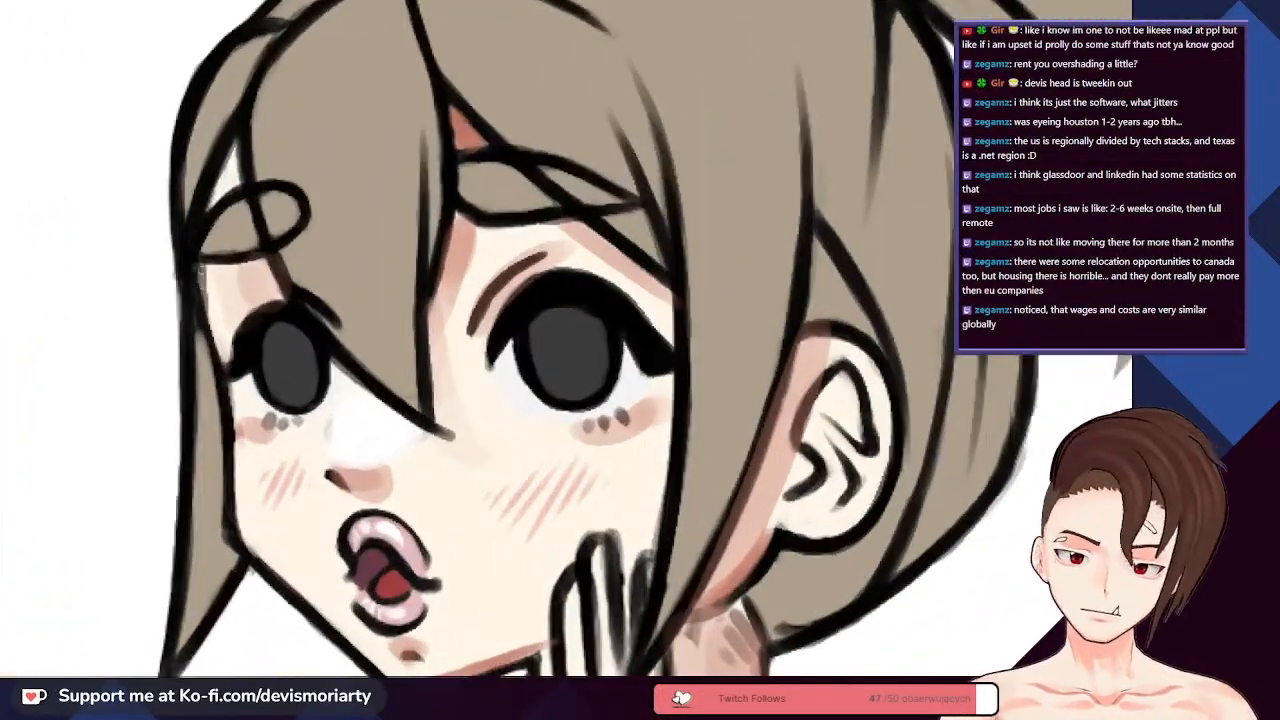
pyautogui.scroll(-5, 208, 290)
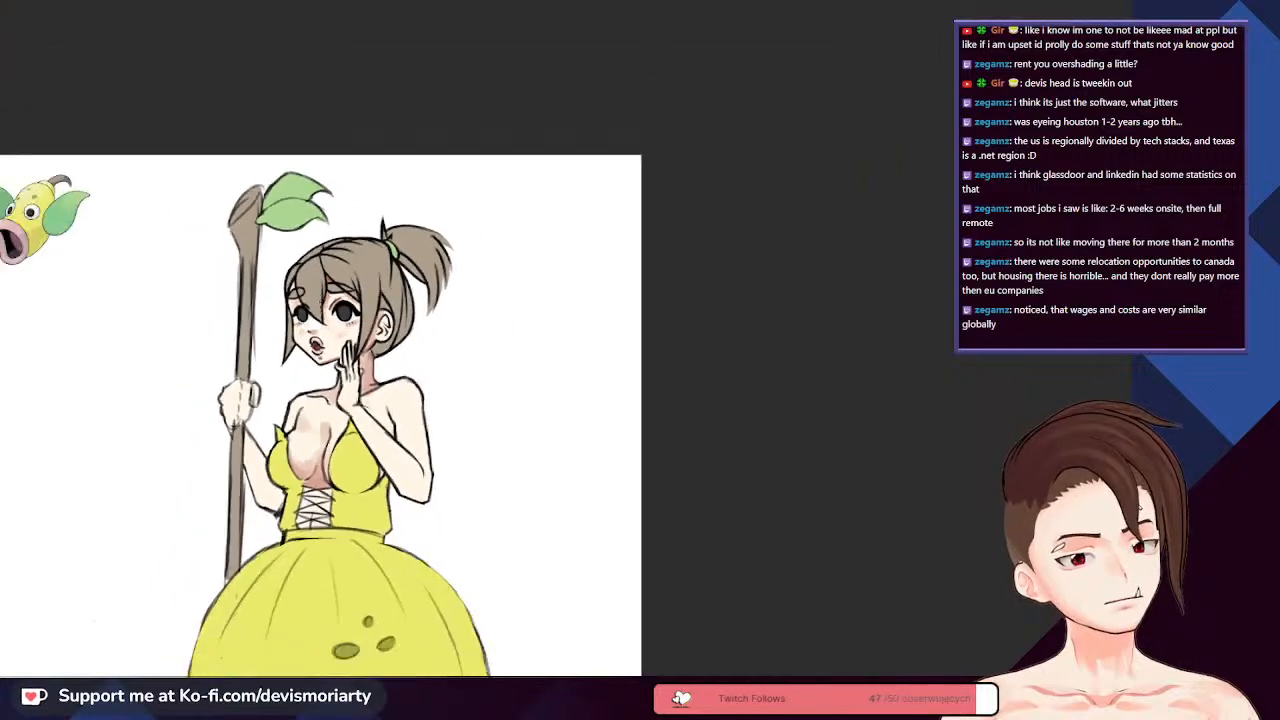
# - Shade the front rim and inner hollow of the visible ear with muted red
pyautogui.scroll(3, 314, 343)
pyautogui.scroll(-1, 314, 343)
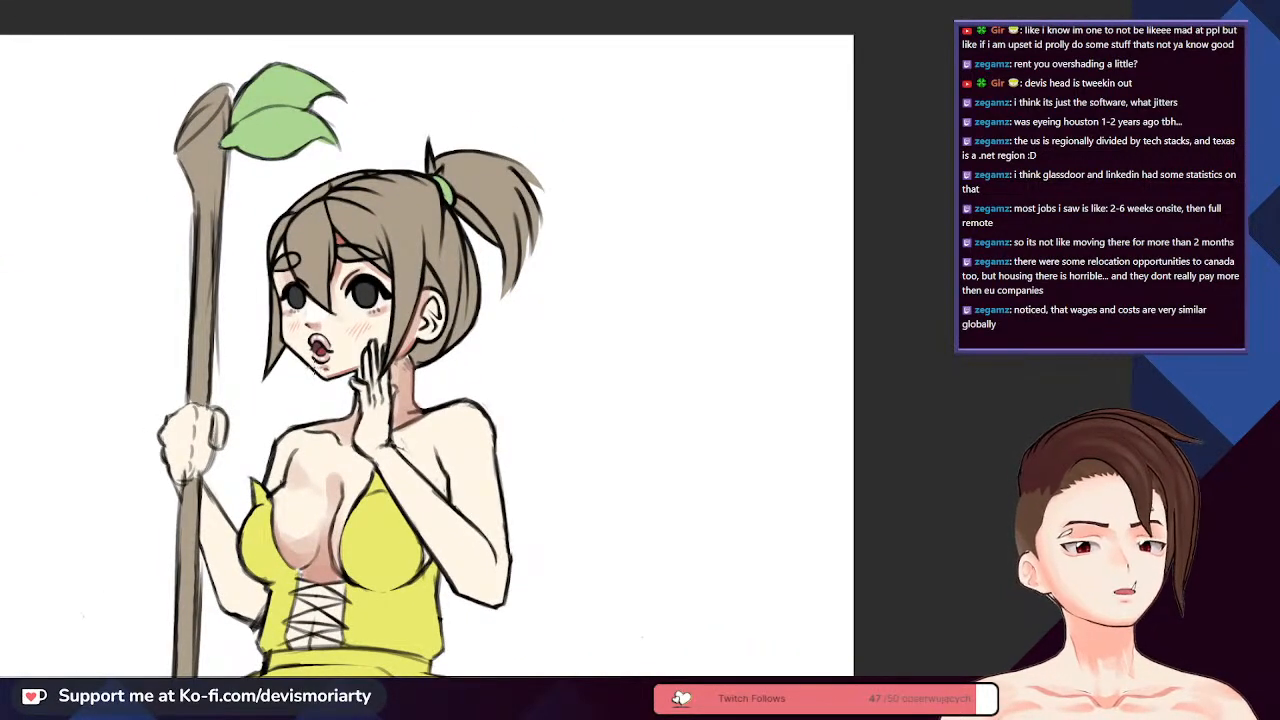
pyautogui.scroll(4, 327, 272)
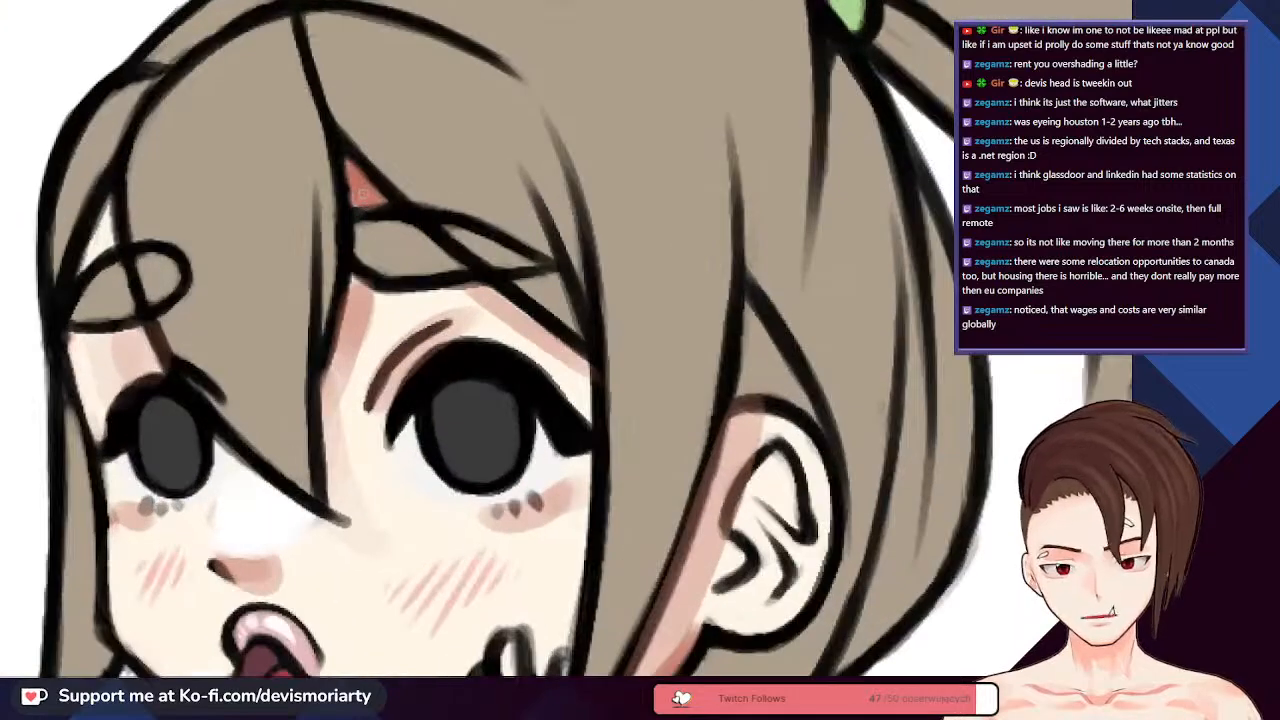
pyautogui.scroll(-3, 296, 113)
pyautogui.scroll(4, 425, 366)
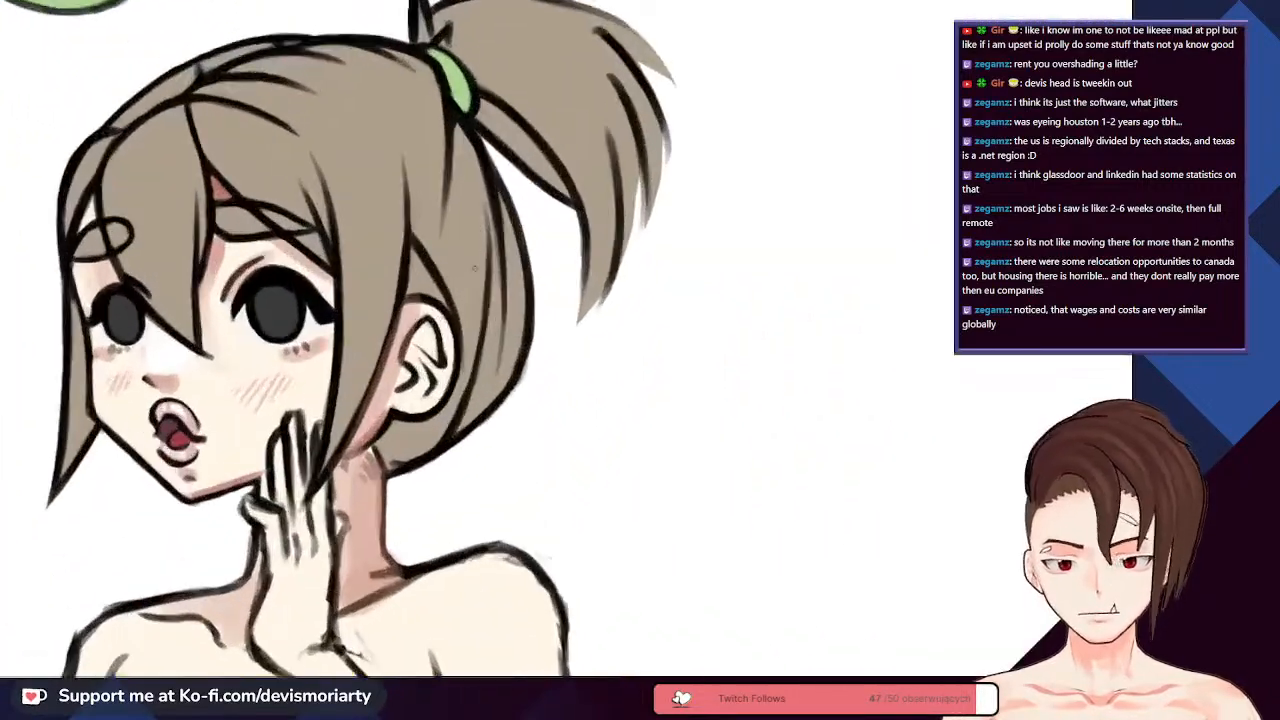
pyautogui.scroll(2, 425, 366)
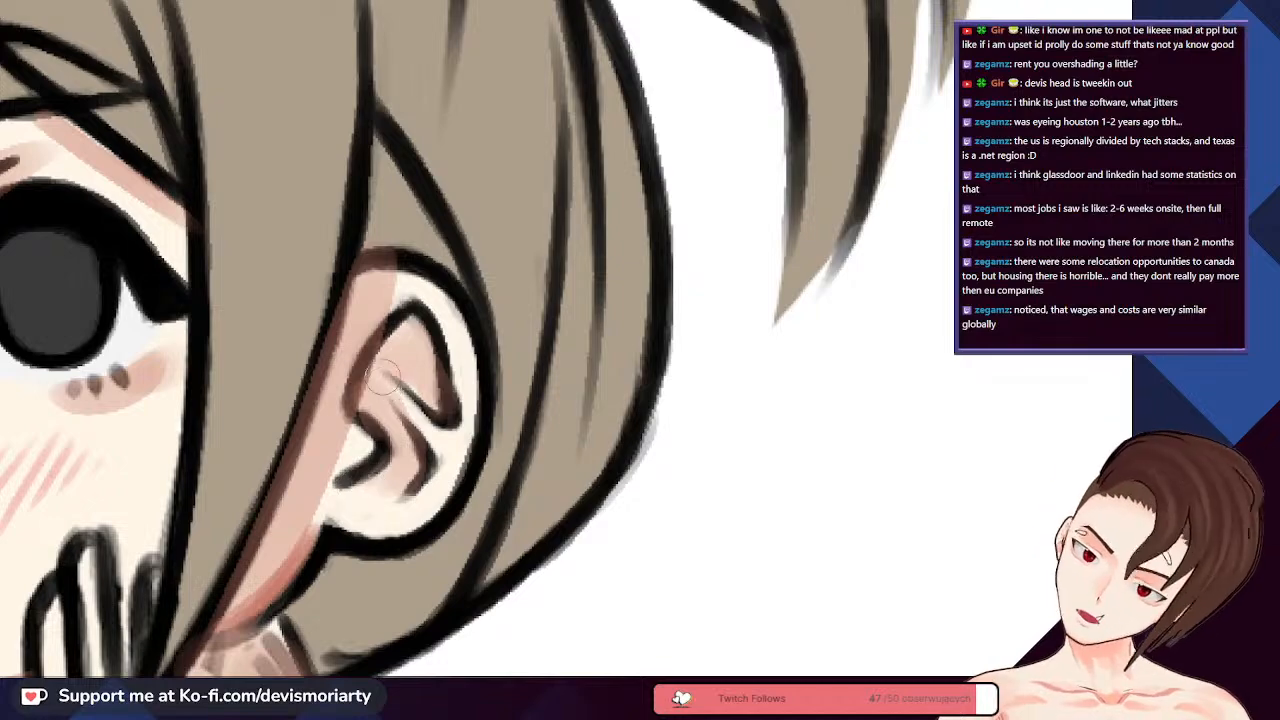
pyautogui.moveTo(390, 375); pyautogui.dragTo(397, 352)
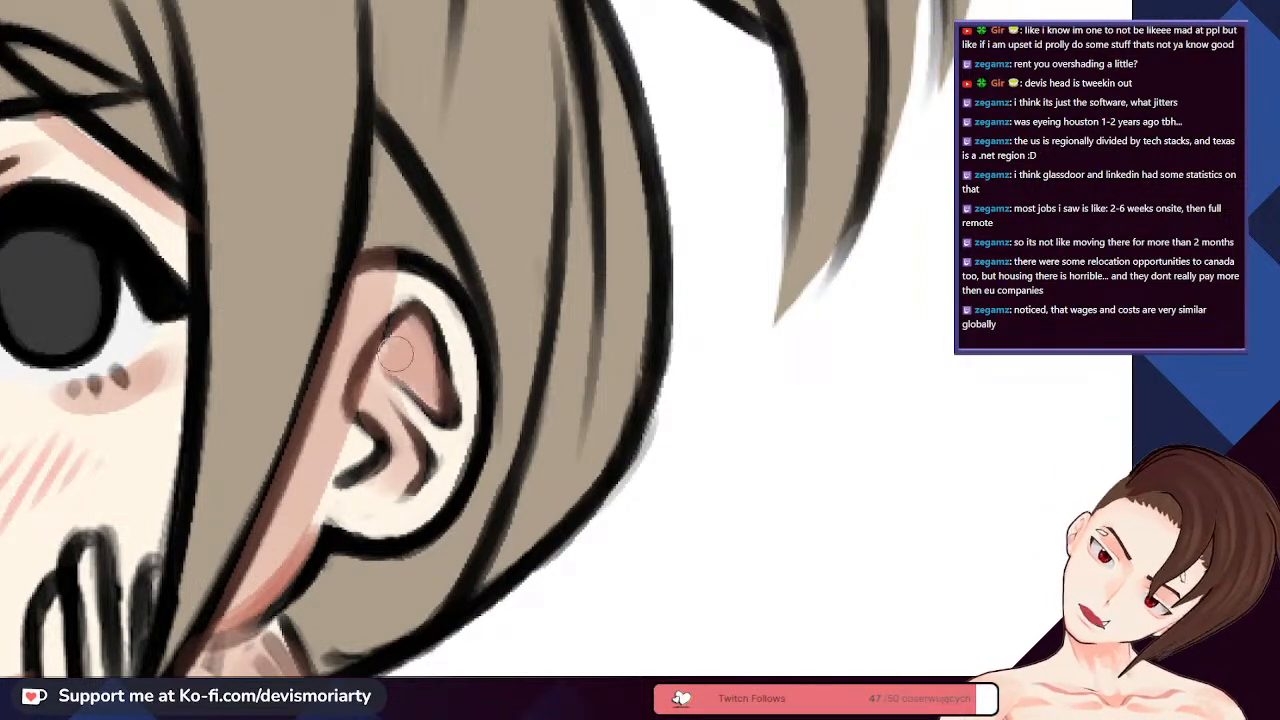
# - Deepen the muted red shadow in the ear's upper hollow and extend it along the inner fold
pyautogui.scroll(-5, 388, 428)
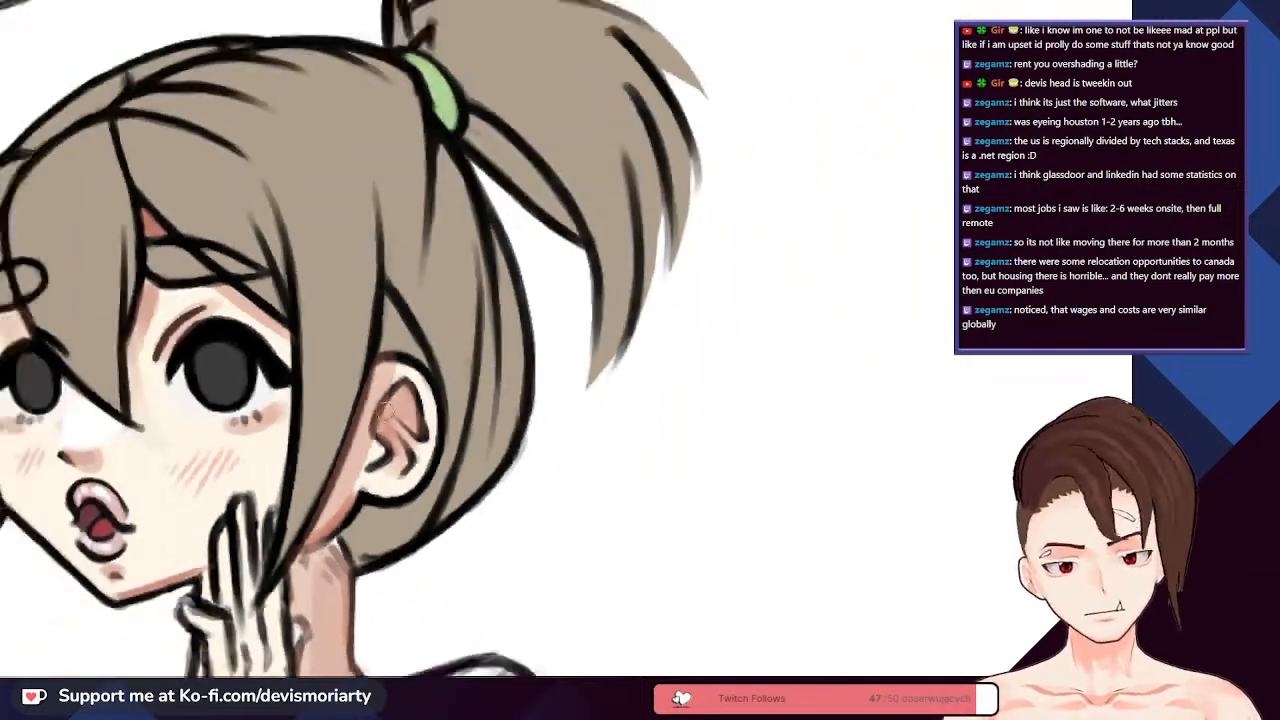
pyautogui.scroll(5, 386, 455)
pyautogui.scroll(-1, 410, 455)
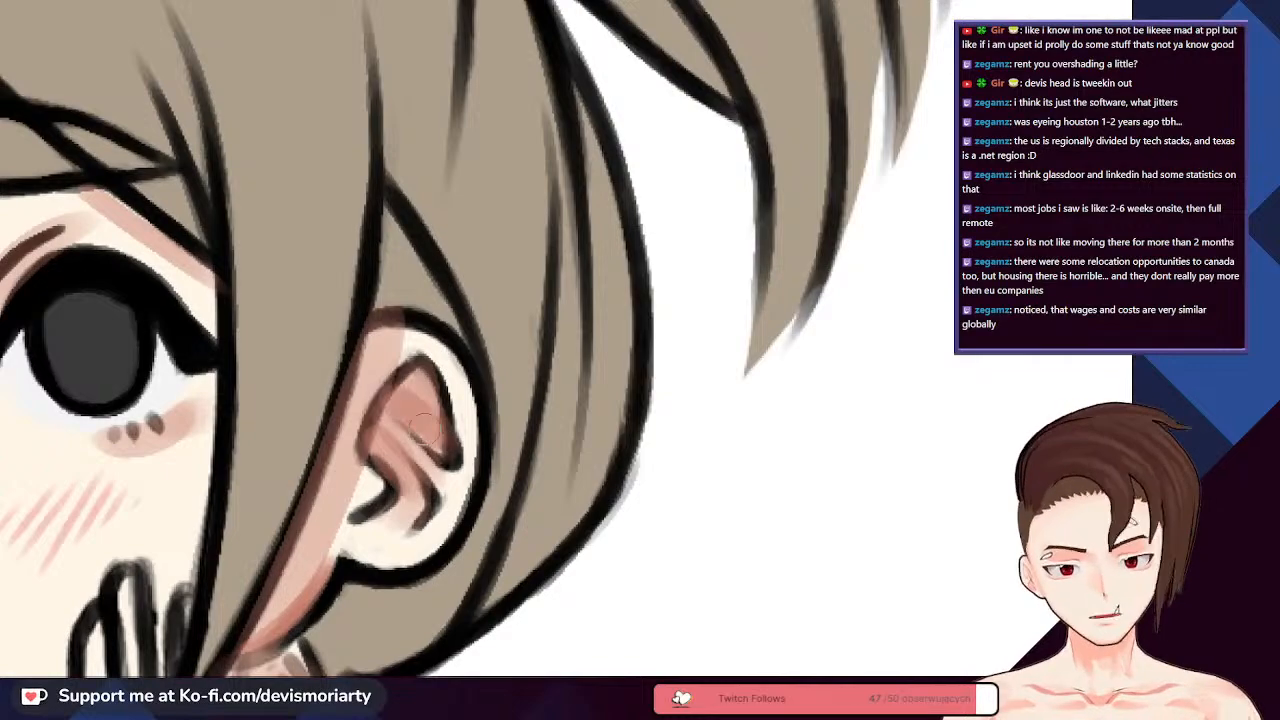
pyautogui.scroll(-6, 425, 430)
pyautogui.scroll(4, 359, 347)
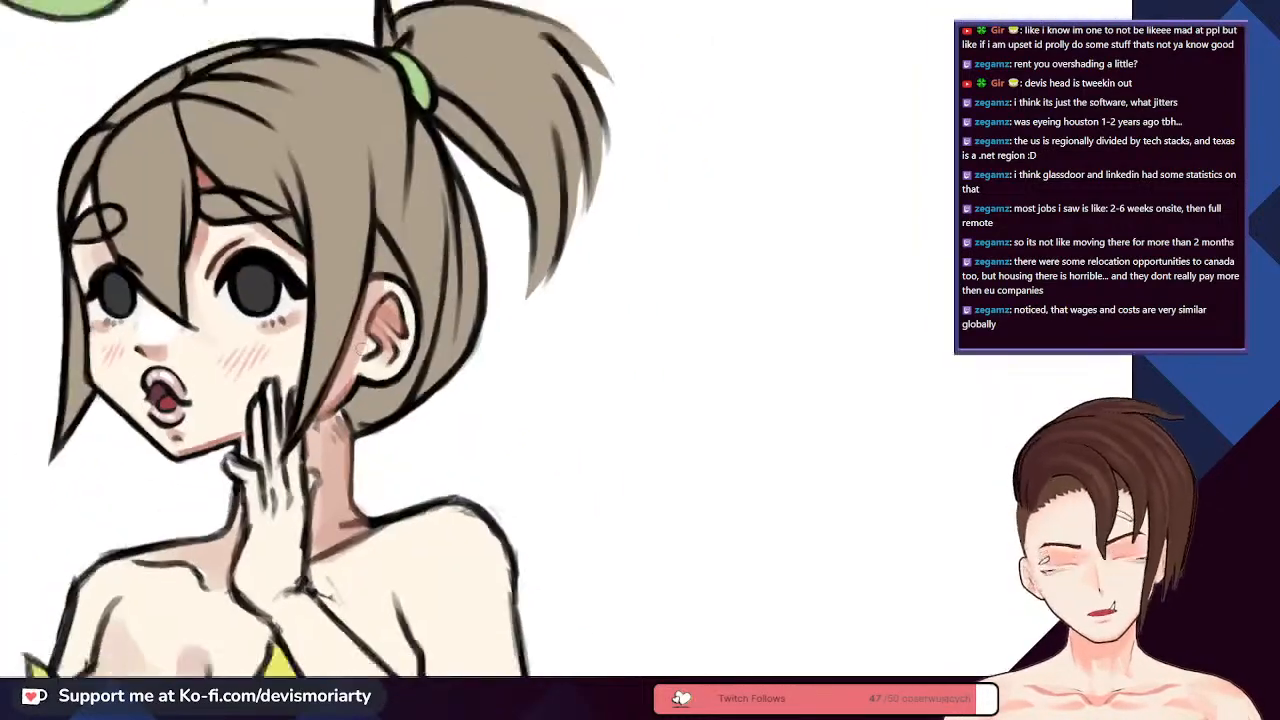
pyautogui.scroll(-1, 362, 345)
pyautogui.scroll(5, 340, 400)
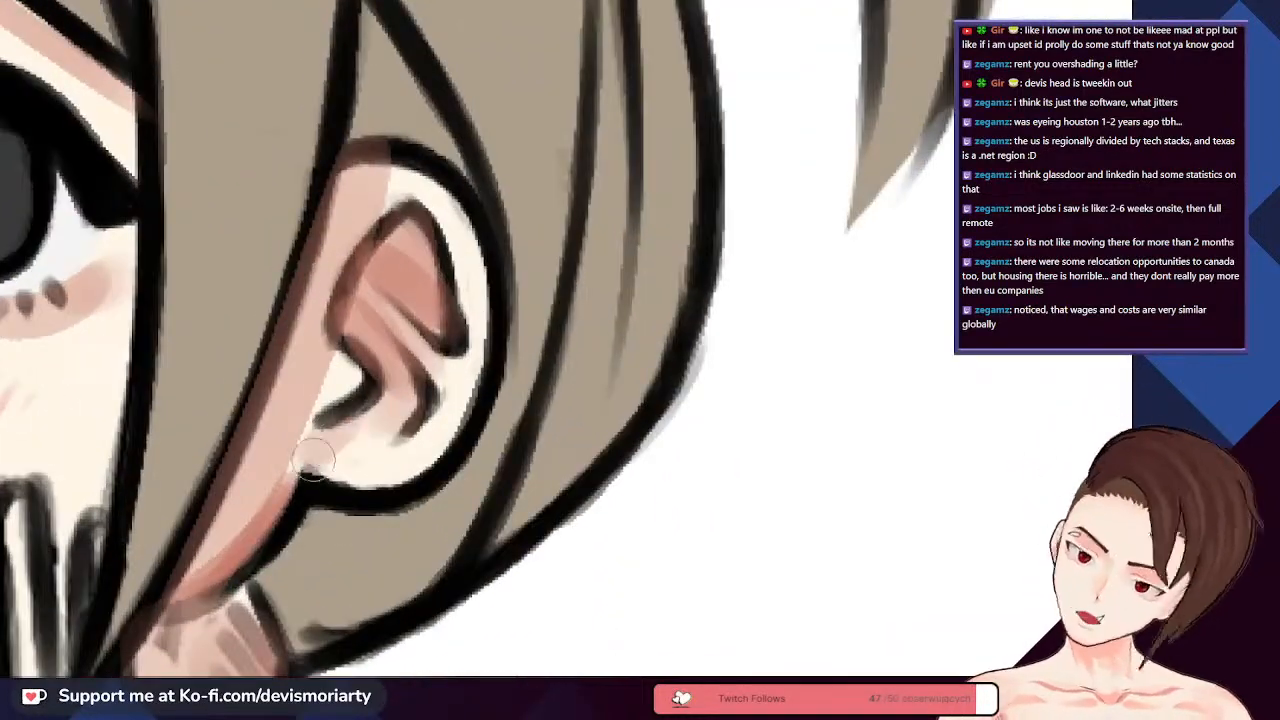
# - Refine the edges of the ear shading around the inner fold and earlobe with pale skin tone
pyautogui.scroll(-2, 320, 450)
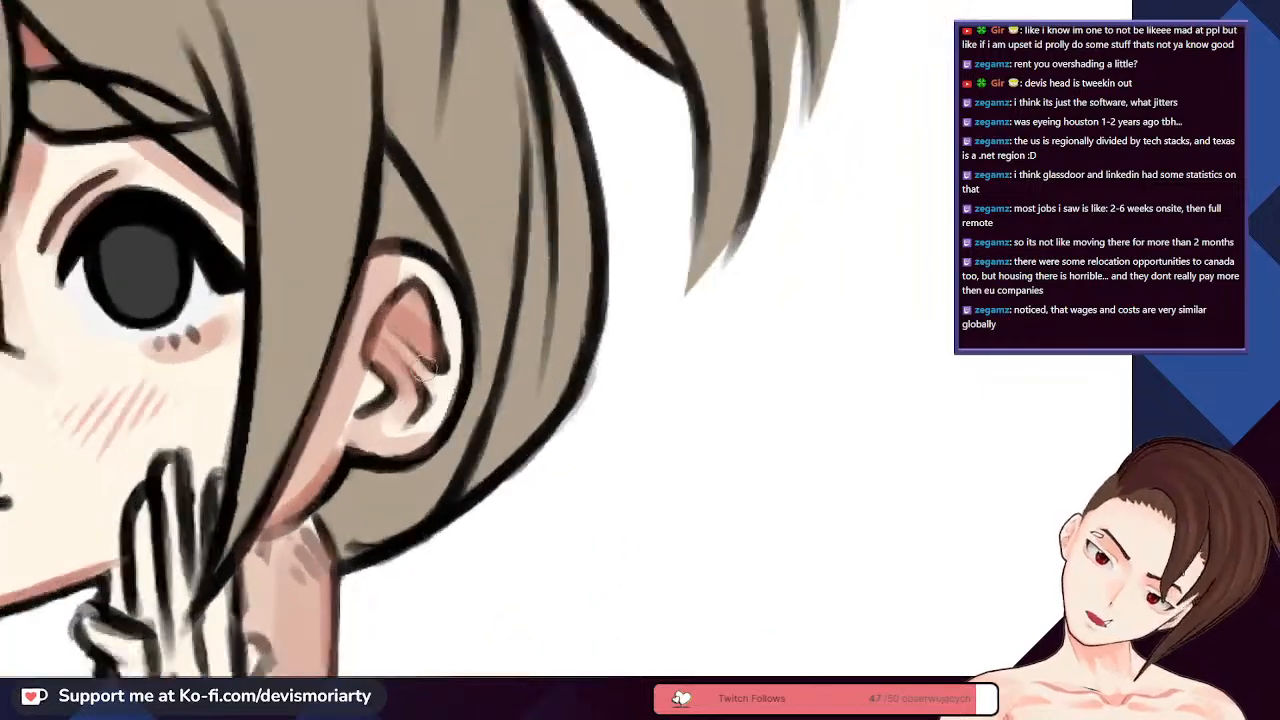
pyautogui.scroll(2, 426, 369)
pyautogui.scroll(1, 329, 452)
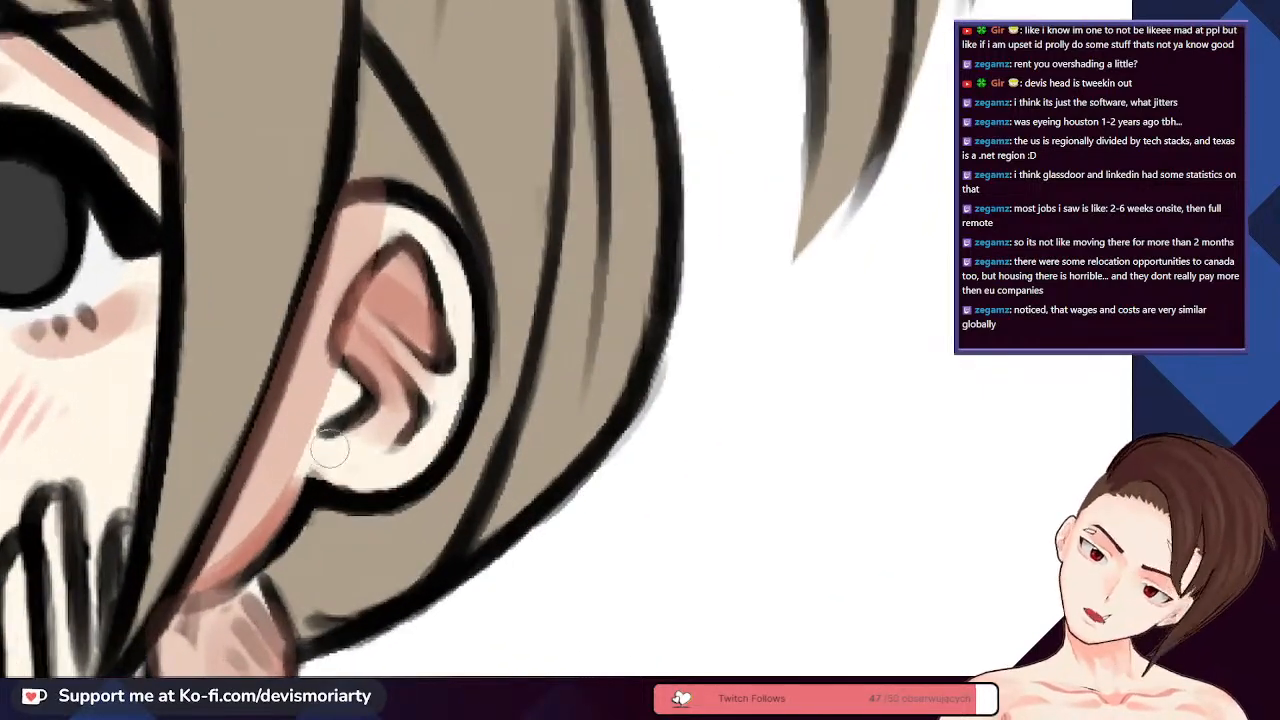
pyautogui.scroll(-2, 440, 390)
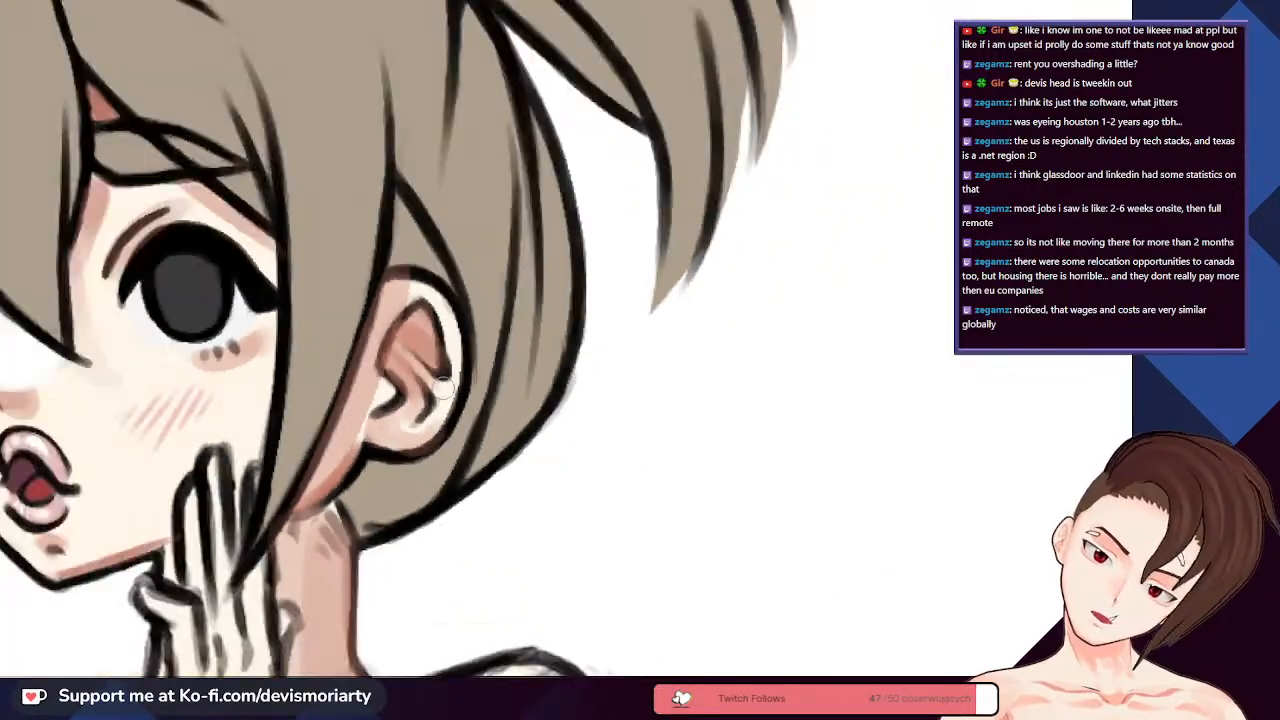
# - Examine the chest shading close up and against the whole figure
pyautogui.scroll(-4, 443, 388)
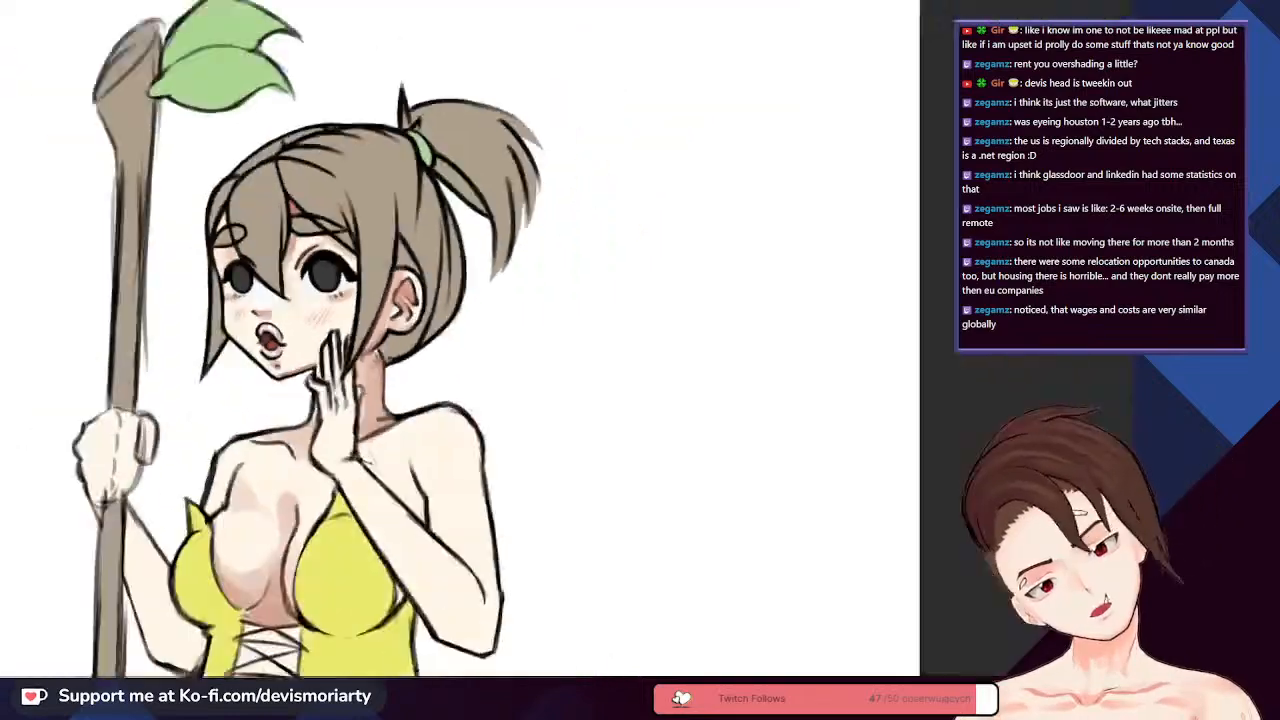
pyautogui.scroll(-2, 253, 362)
pyautogui.scroll(3, 253, 362)
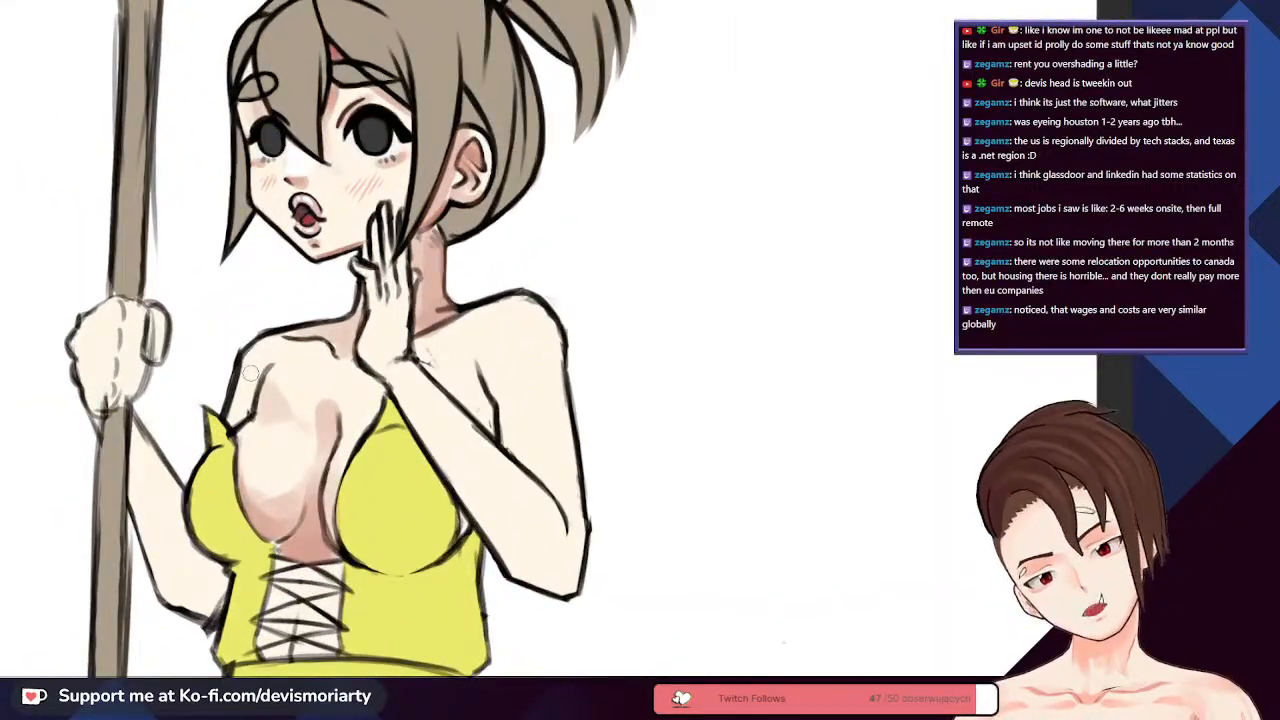
pyautogui.scroll(-3, 250, 372)
pyautogui.scroll(4, 343, 443)
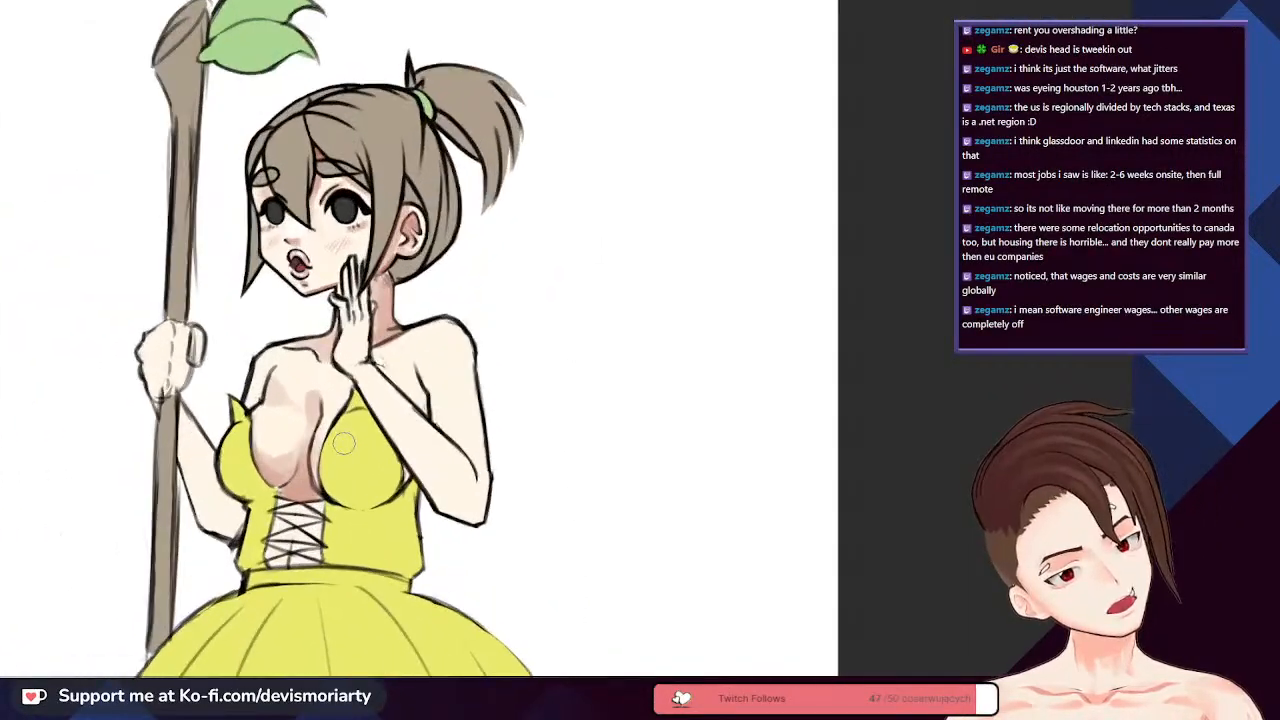
pyautogui.scroll(-3, 343, 443)
pyautogui.scroll(2, 480, 465)
pyautogui.scroll(2, 238, 314)
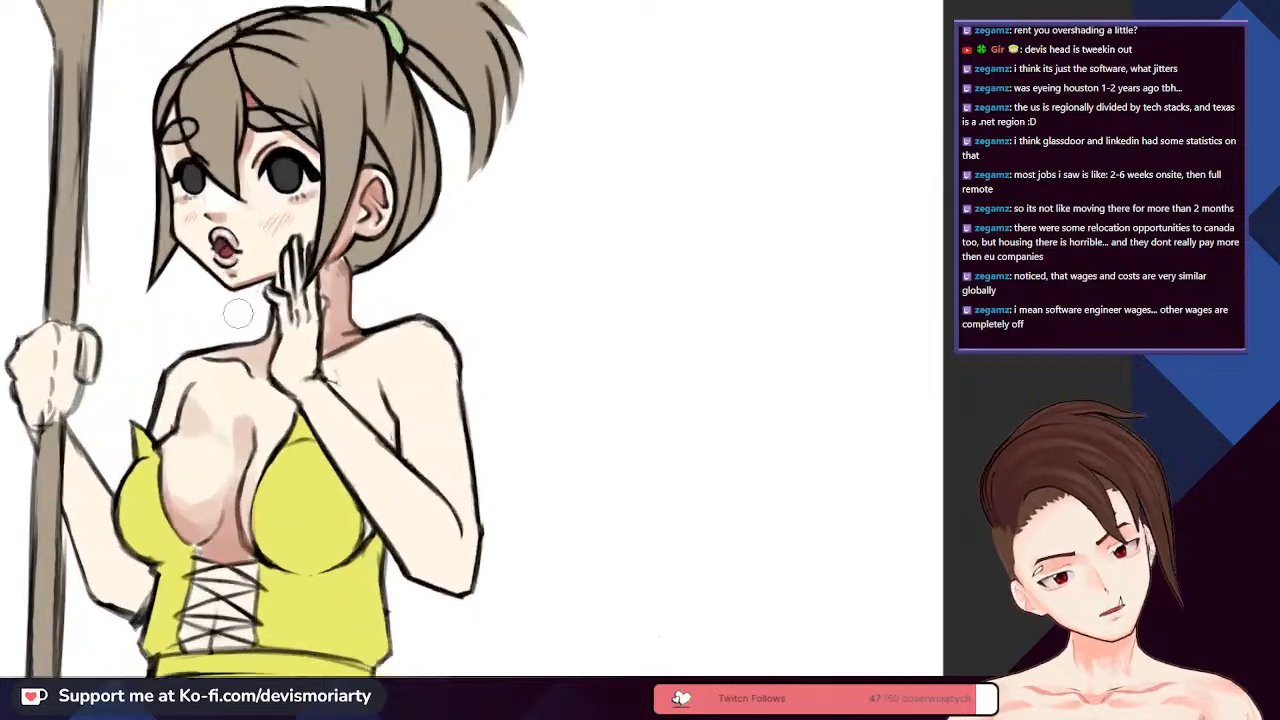
pyautogui.scroll(2, 238, 314)
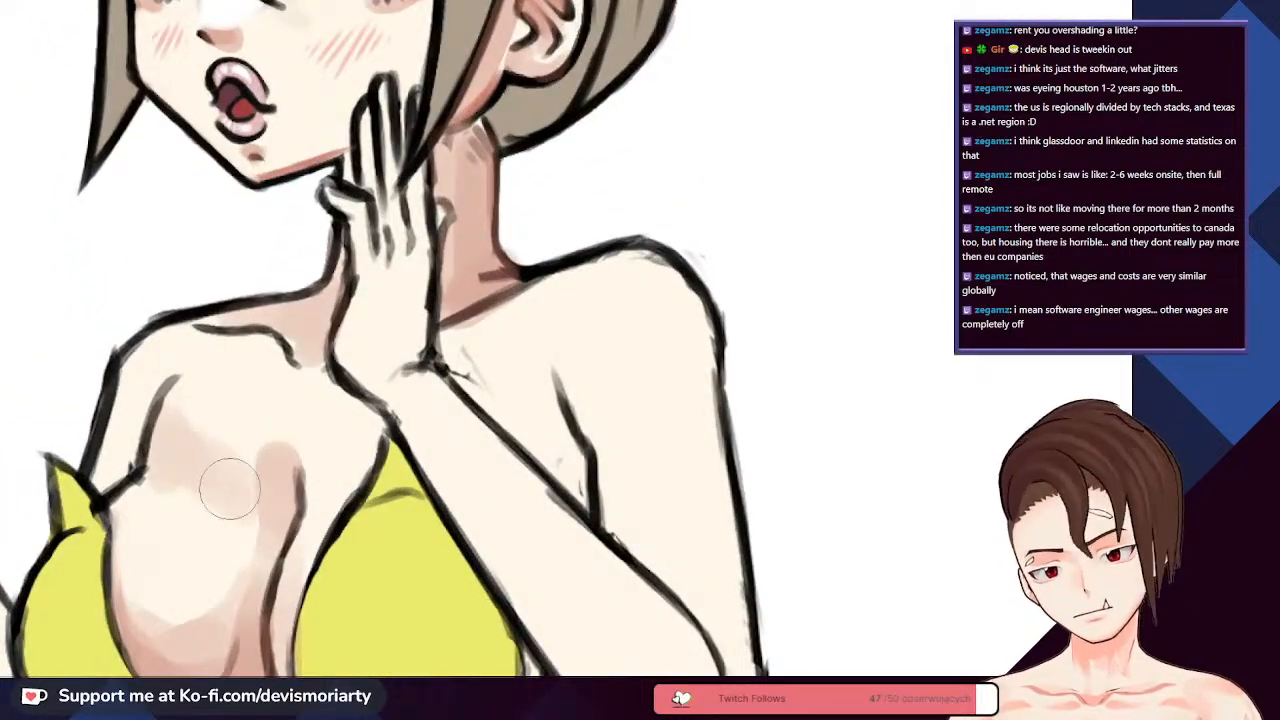
pyautogui.scroll(-3, 202, 450)
pyautogui.scroll(3, 186, 443)
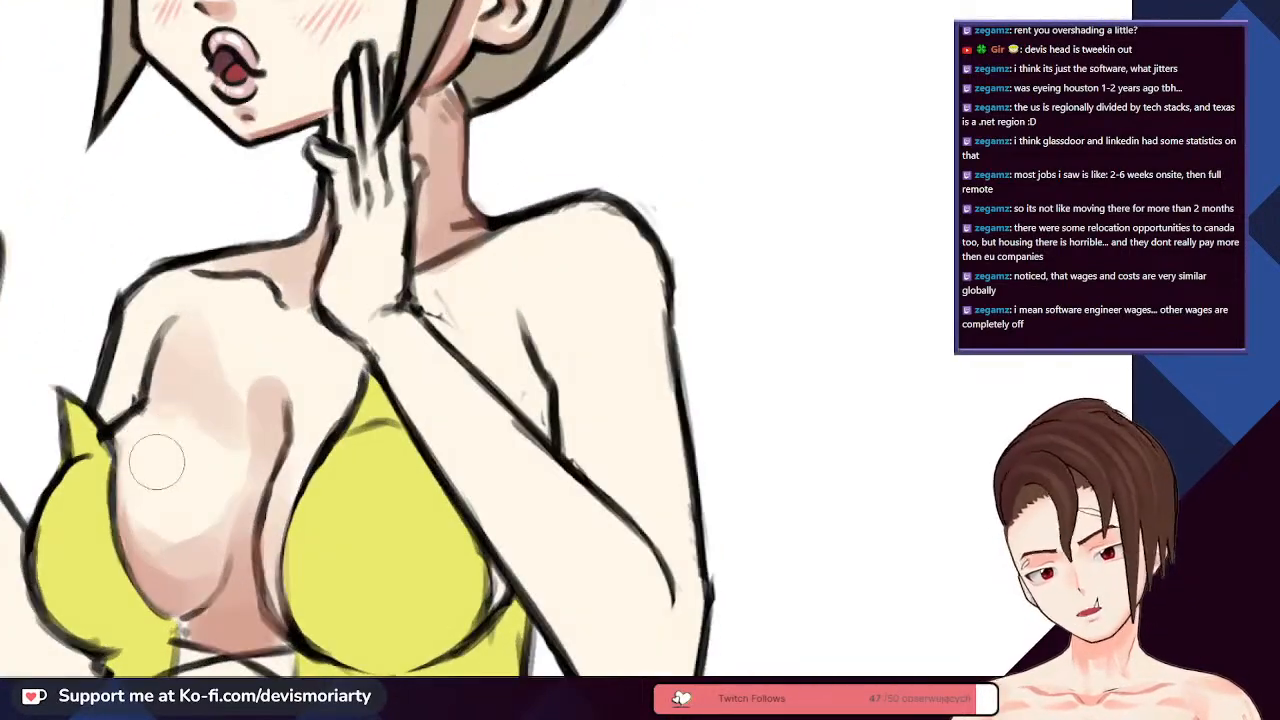
# - Try to fade the rounded upper end of the cleavage shadow into the pale chest skin
pyautogui.scroll(-3, 224, 480)
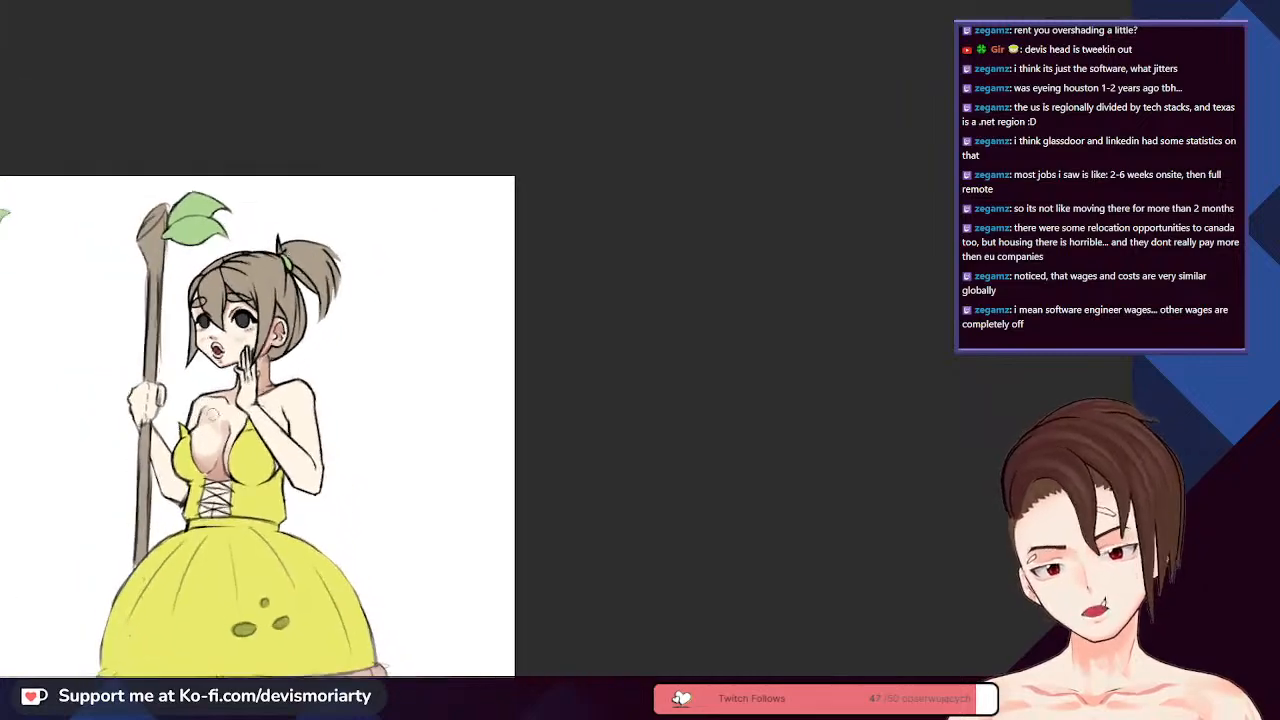
pyautogui.scroll(3, 238, 400)
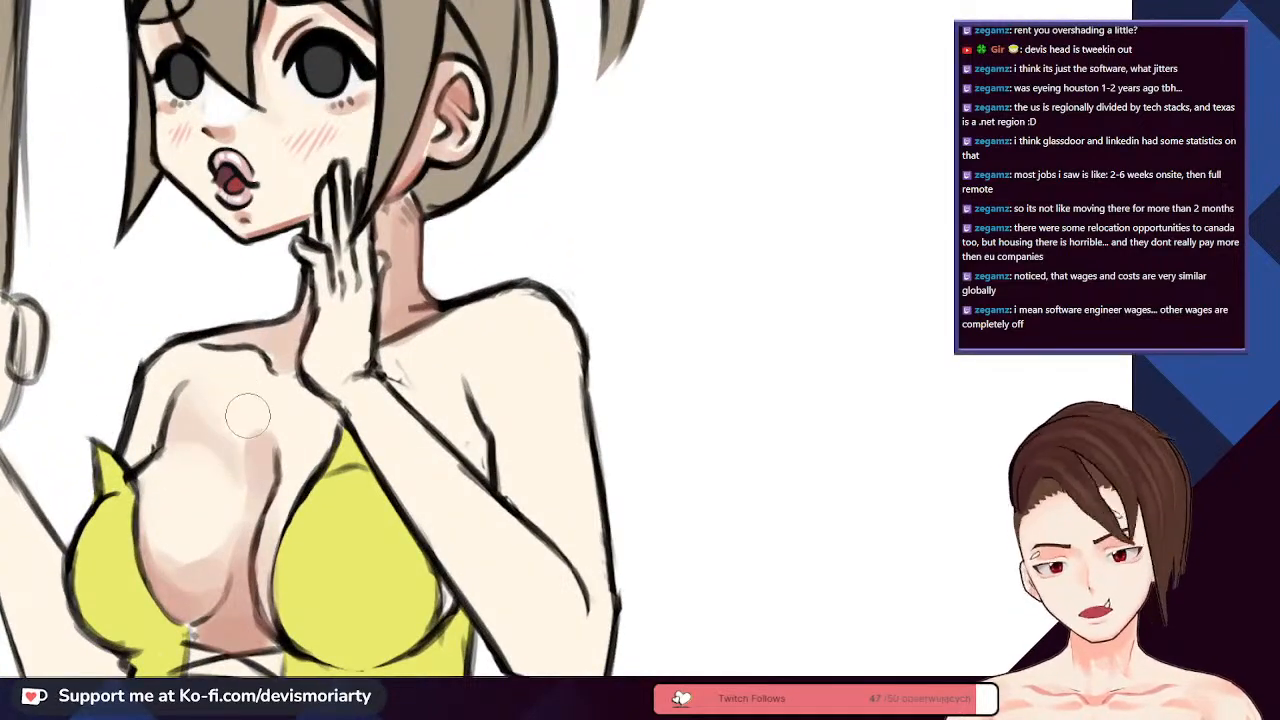
pyautogui.scroll(-2, 253, 490)
pyautogui.scroll(3, 260, 478)
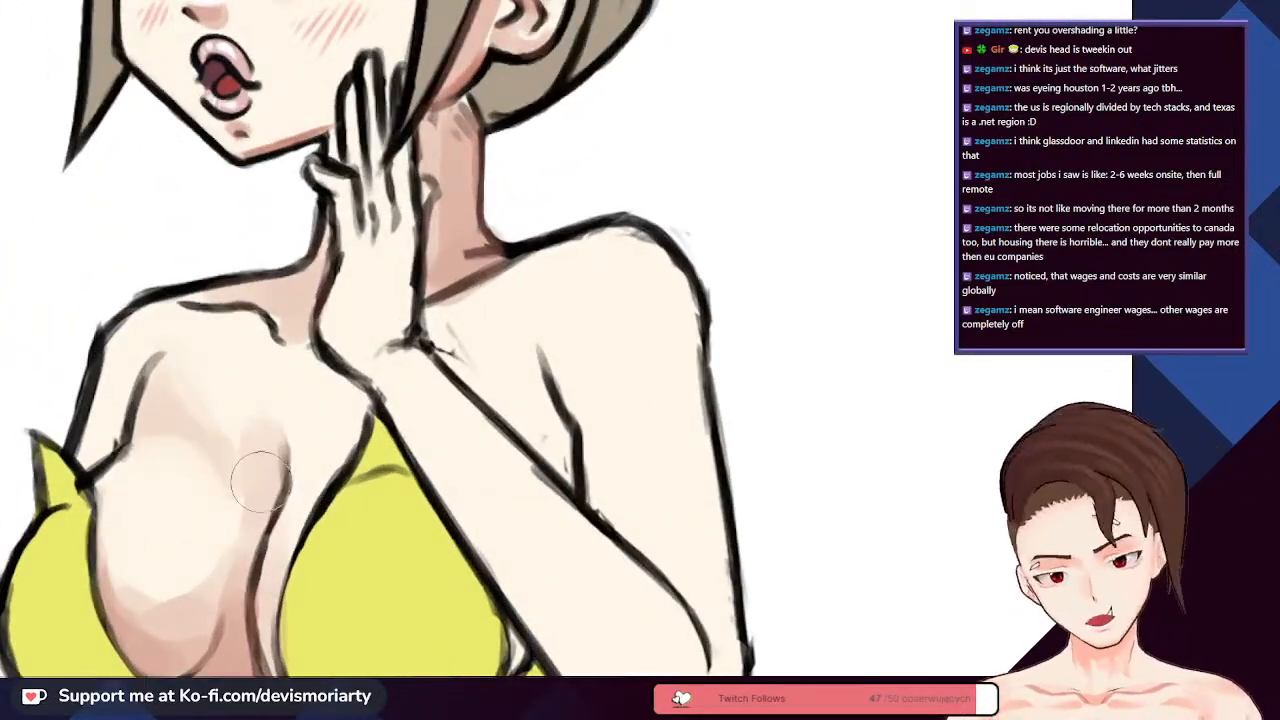
pyautogui.scroll(-3, 260, 482)
pyautogui.scroll(3, 261, 405)
pyautogui.scroll(1, 245, 585)
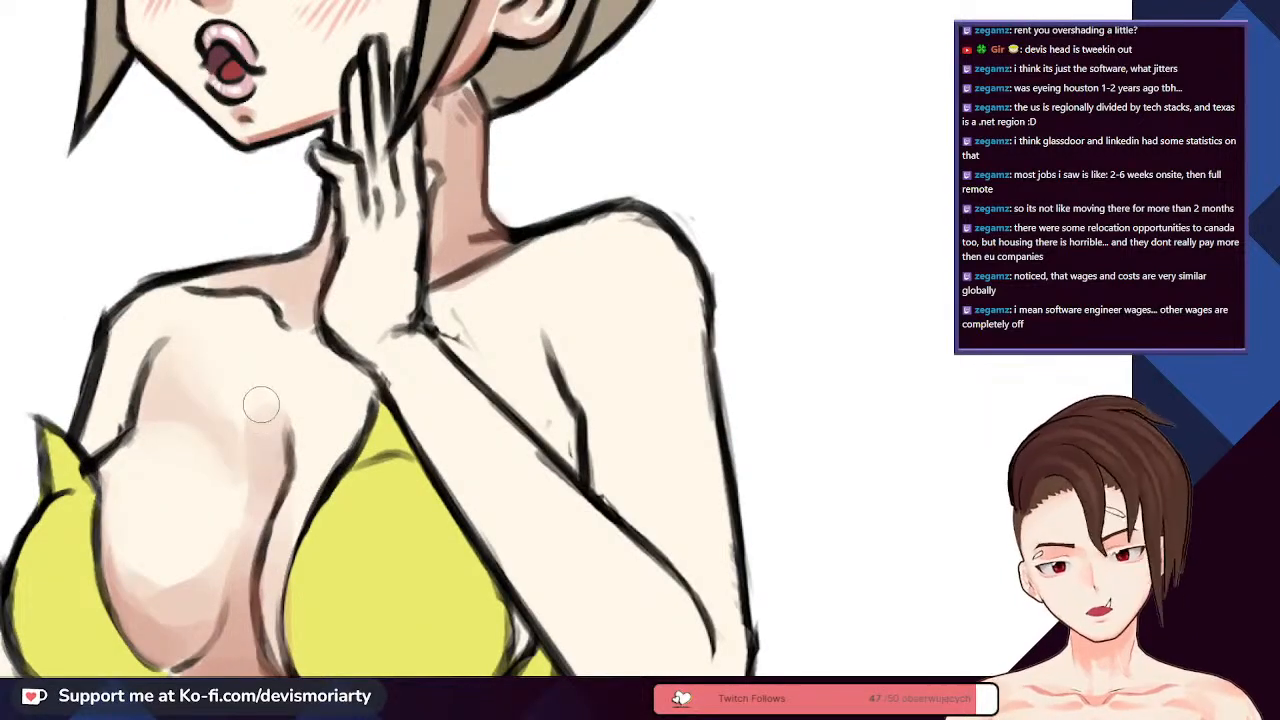
pyautogui.scroll(1, 261, 426)
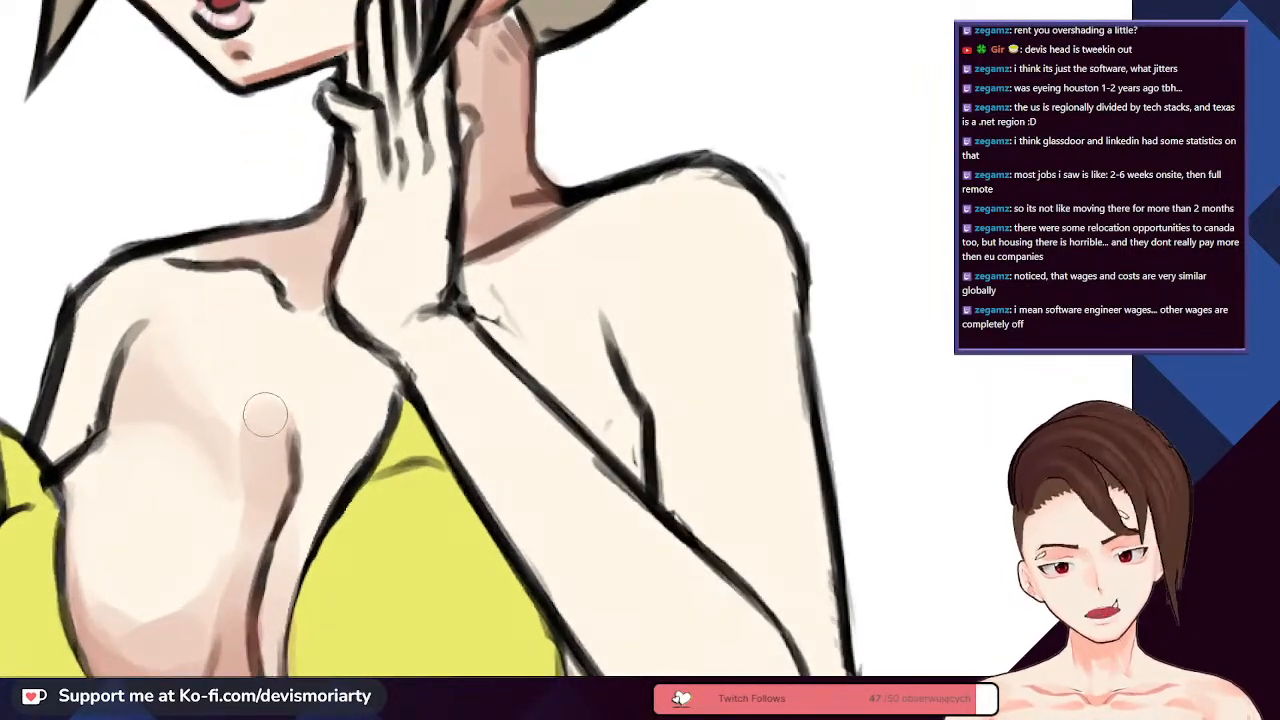
pyautogui.scroll(-1, 268, 412)
pyautogui.scroll(-3, 272, 395)
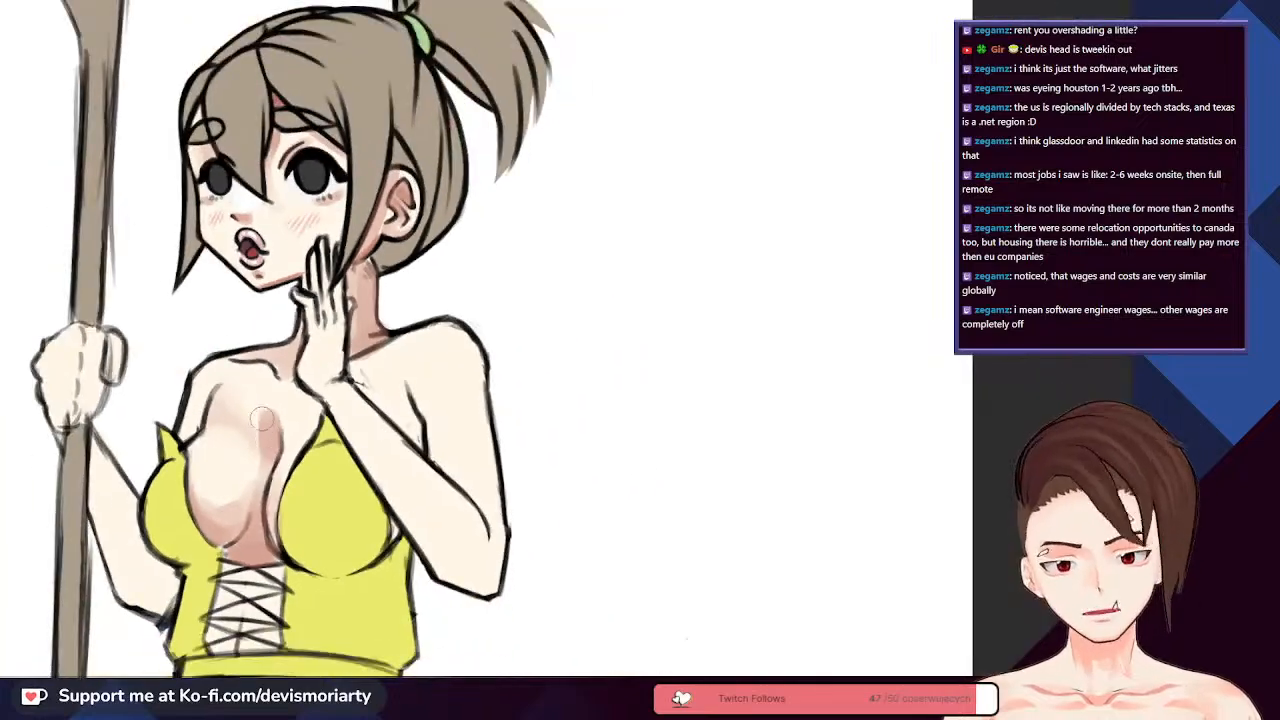
pyautogui.scroll(3, 258, 460)
pyautogui.scroll(-3, 258, 460)
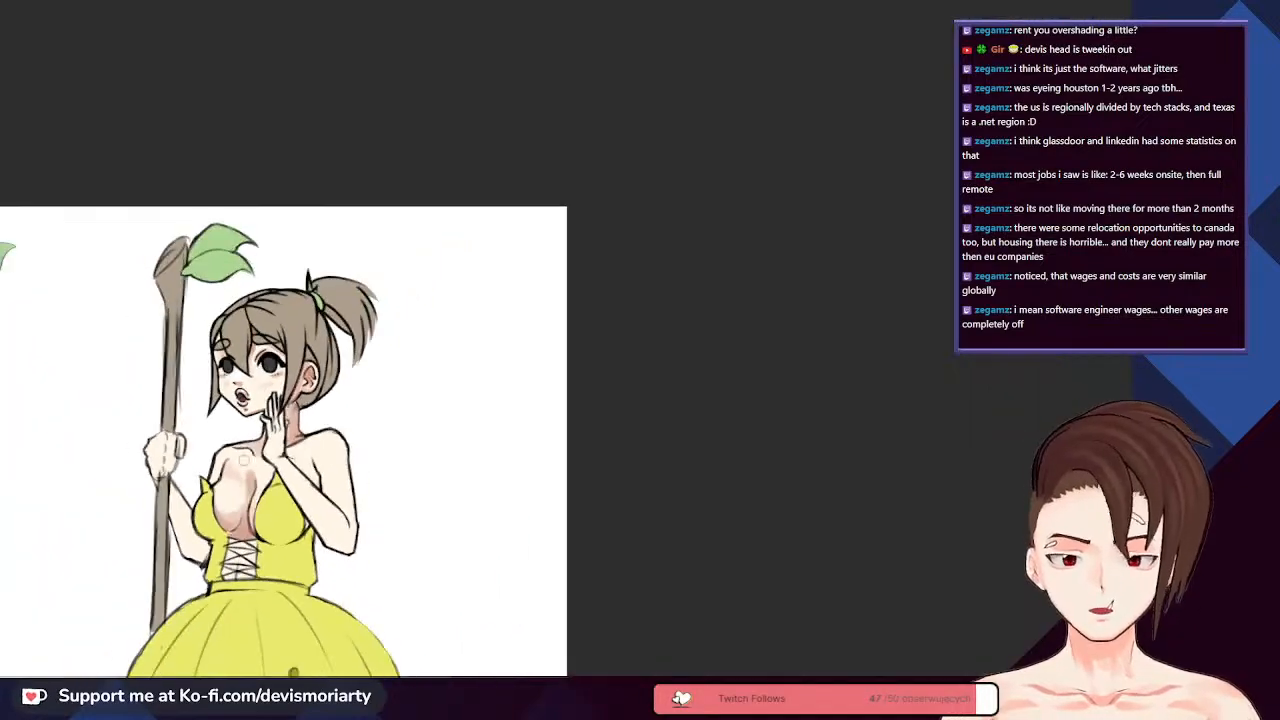
# - Sample the muted red from the lower chest and paint a narrow shadow beside the far bodice cup
pyautogui.scroll(2, 246, 262)
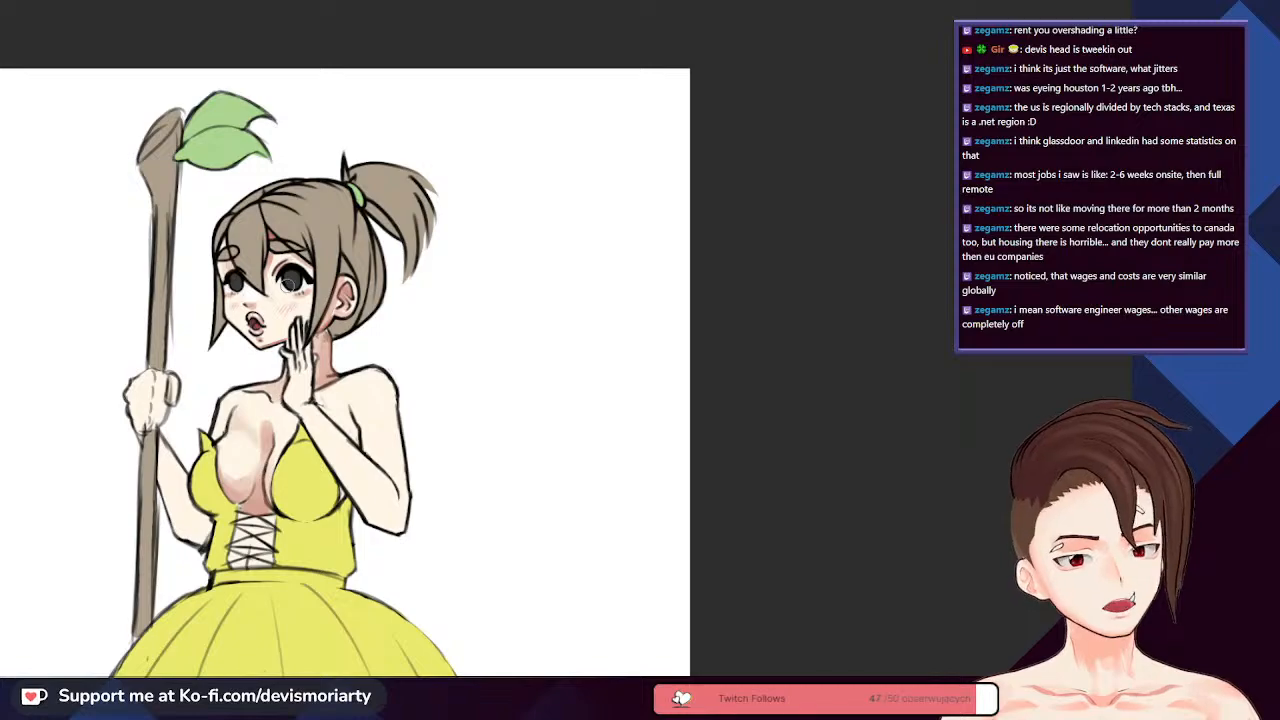
pyautogui.scroll(-1, 246, 488)
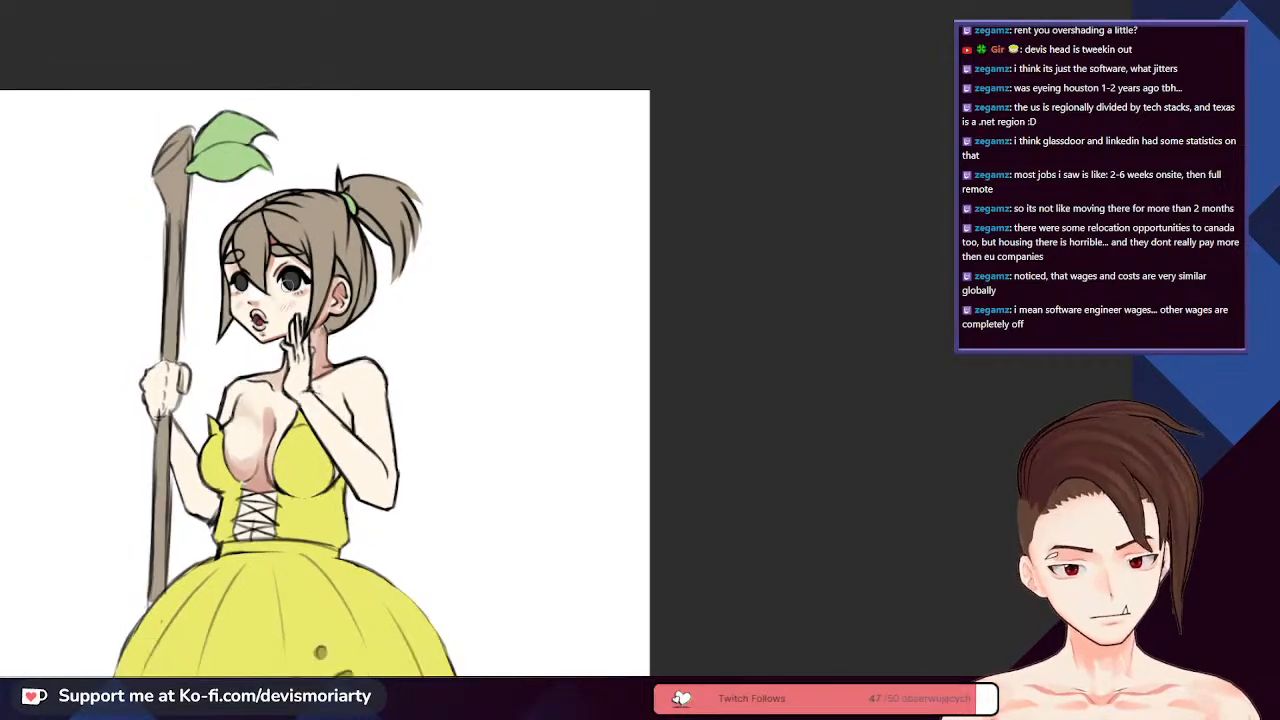
pyautogui.scroll(4, 246, 488)
pyautogui.scroll(-4, 246, 488)
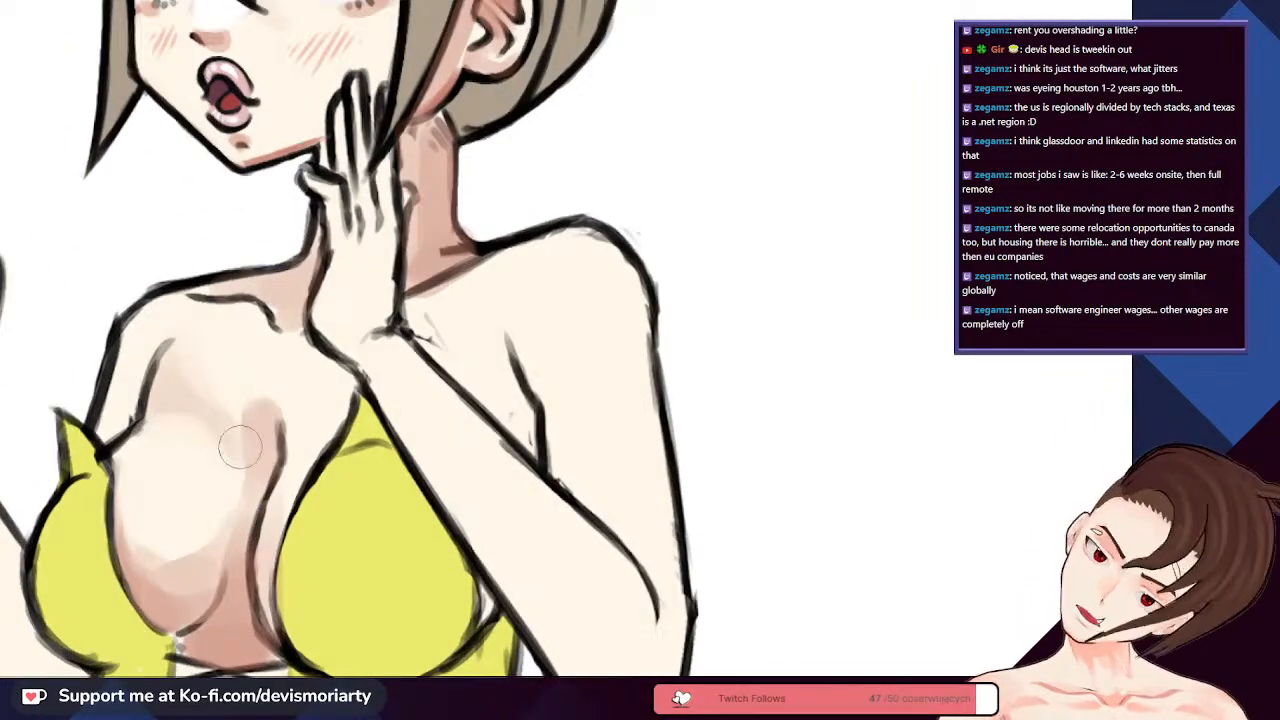
pyautogui.scroll(3, 201, 341)
pyautogui.scroll(-4, 229, 363)
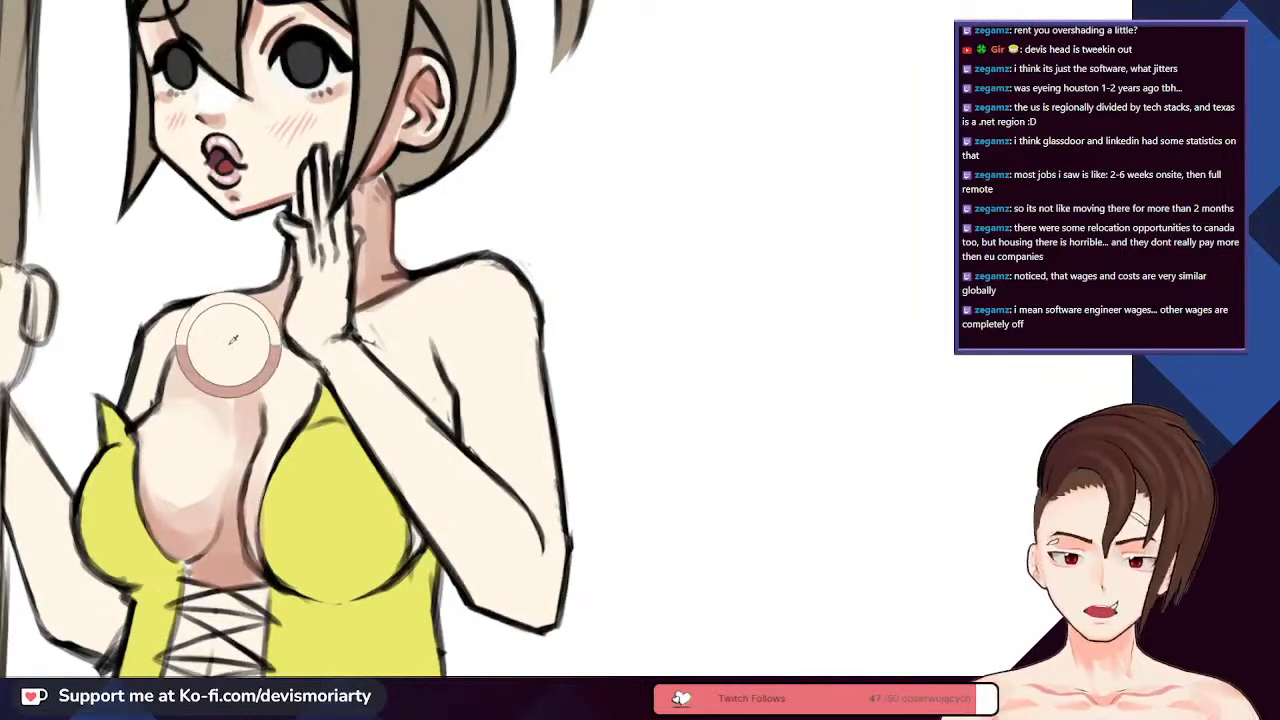
pyautogui.scroll(4, 256, 473)
pyautogui.scroll(-1, 240, 530)
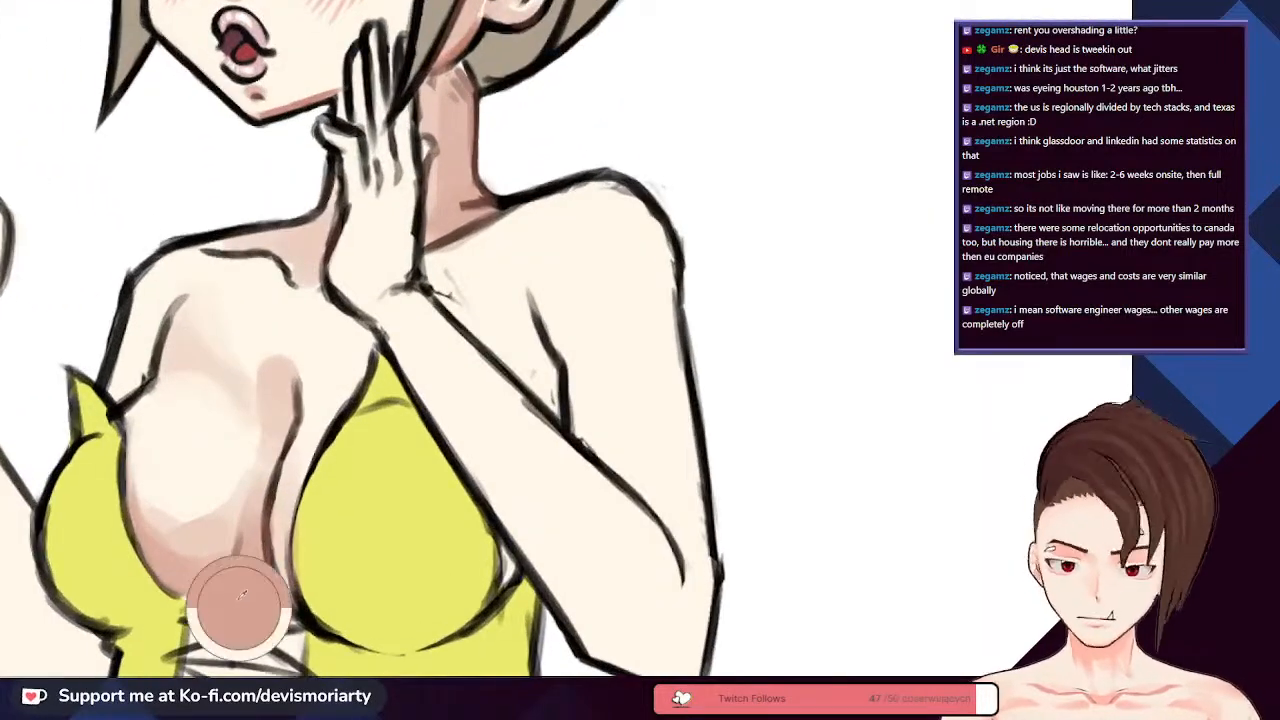
pyautogui.scroll(2, 150, 459)
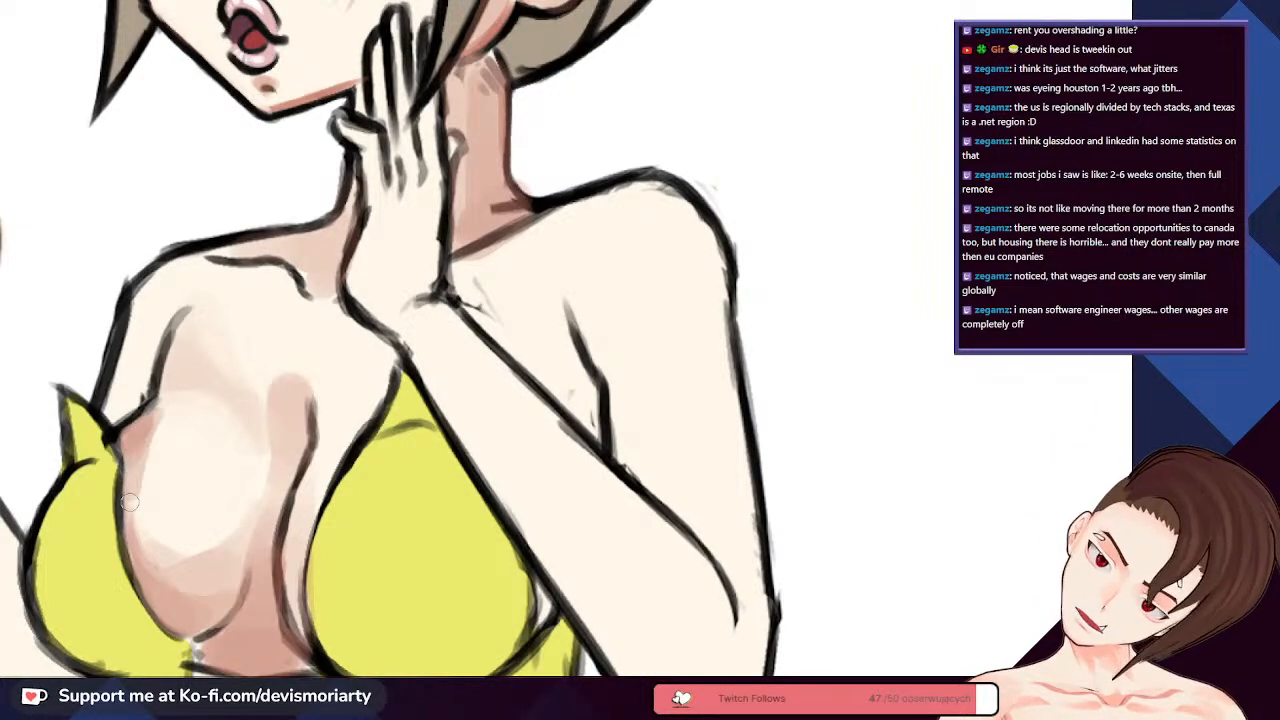
pyautogui.moveTo(130, 502)
pyautogui.mouseDown()
pyautogui.moveTo(168, 358)
pyautogui.moveTo(172, 440)
pyautogui.mouseUp()
pyautogui.moveTo(166, 372); pyautogui.dragTo(170, 478)
pyautogui.moveTo(168, 398)
pyautogui.mouseDown()
pyautogui.moveTo(182, 506)
pyautogui.moveTo(196, 512)
pyautogui.mouseUp()
# - Brush pale skin tone over the middle of the exposed chest to smooth the inner edge of the cup-side shadow
pyautogui.scroll(-5, 232, 378)
pyautogui.scroll(5, 232, 378)
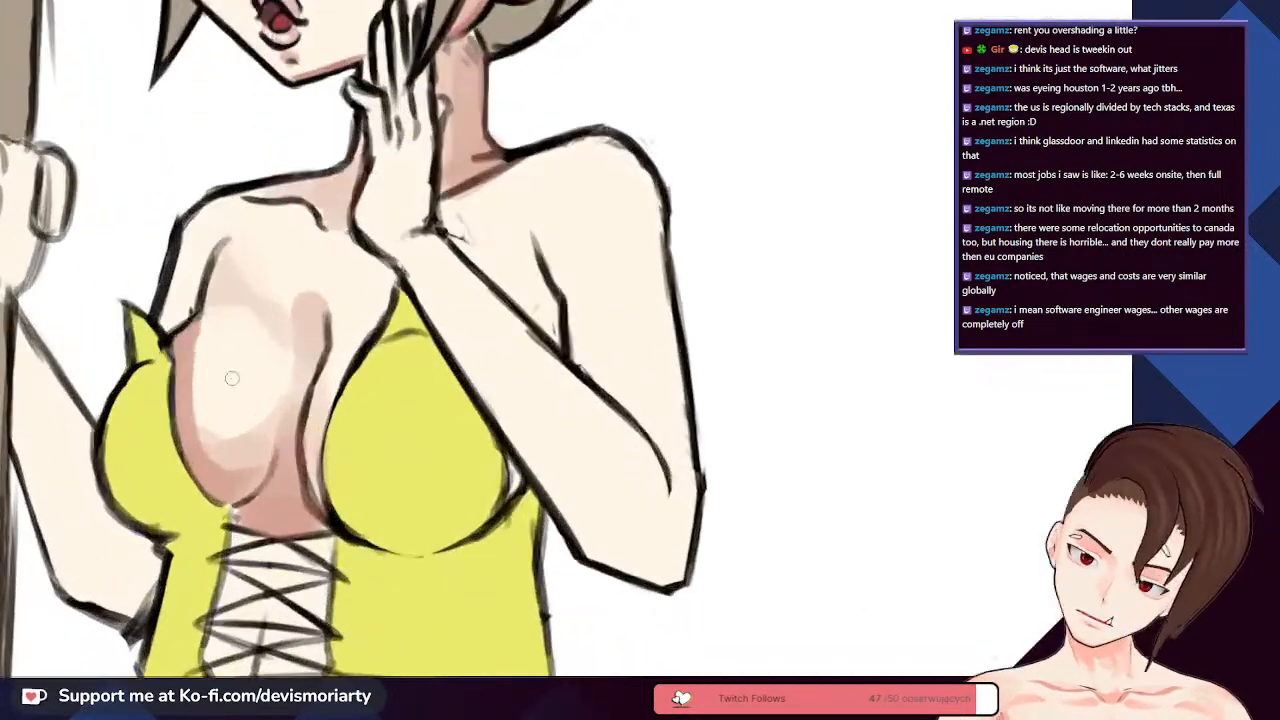
pyautogui.moveTo(234, 394); pyautogui.dragTo(231, 334)
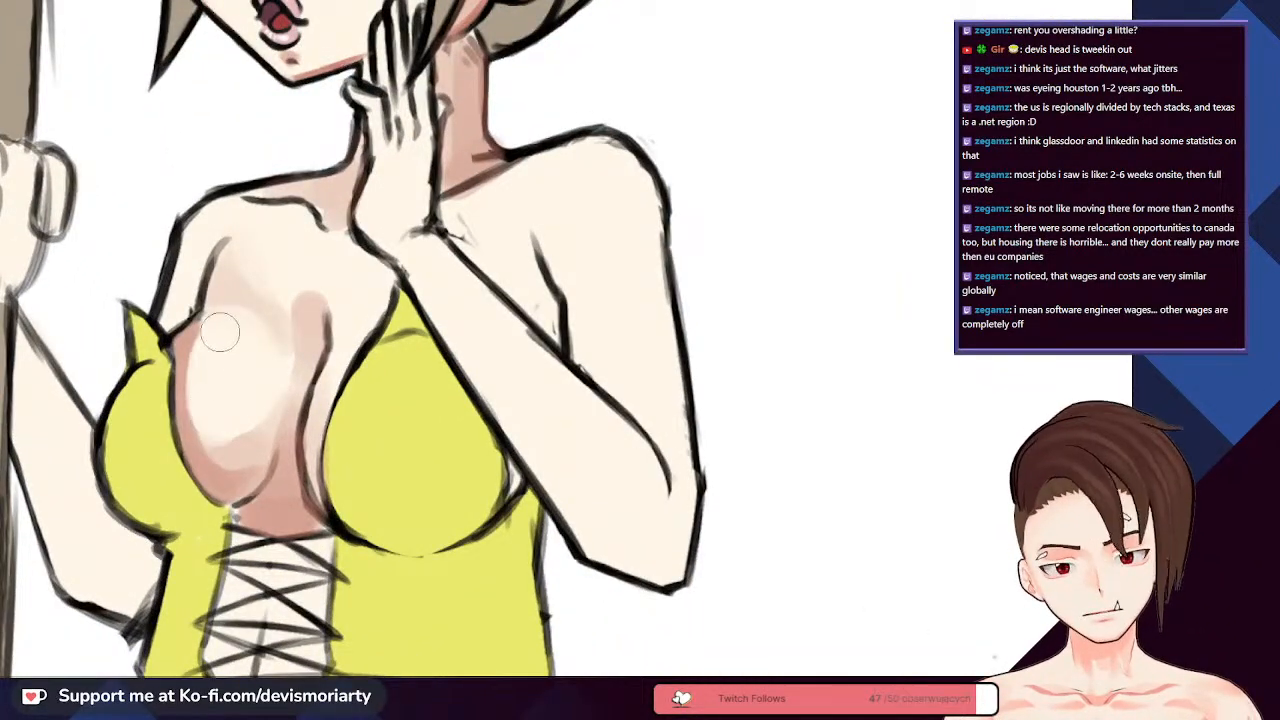
pyautogui.moveTo(210, 412); pyautogui.dragTo(207, 364)
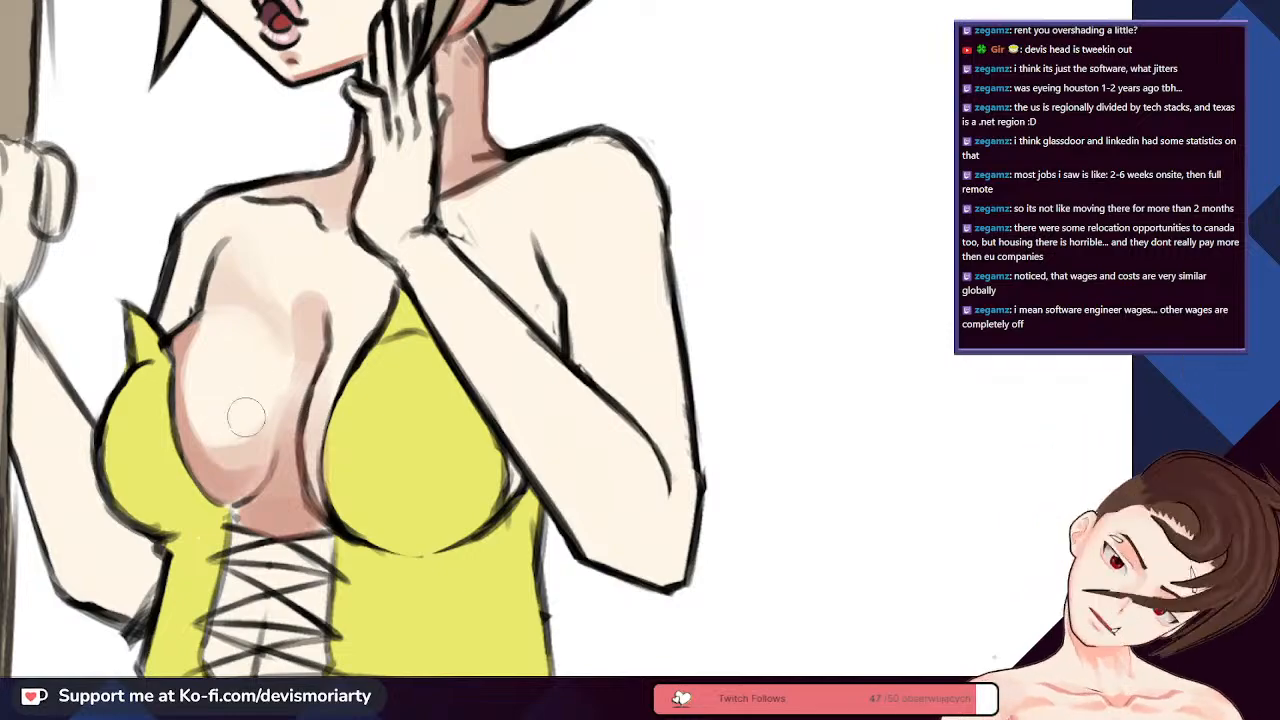
pyautogui.moveTo(243, 414); pyautogui.dragTo(226, 329)
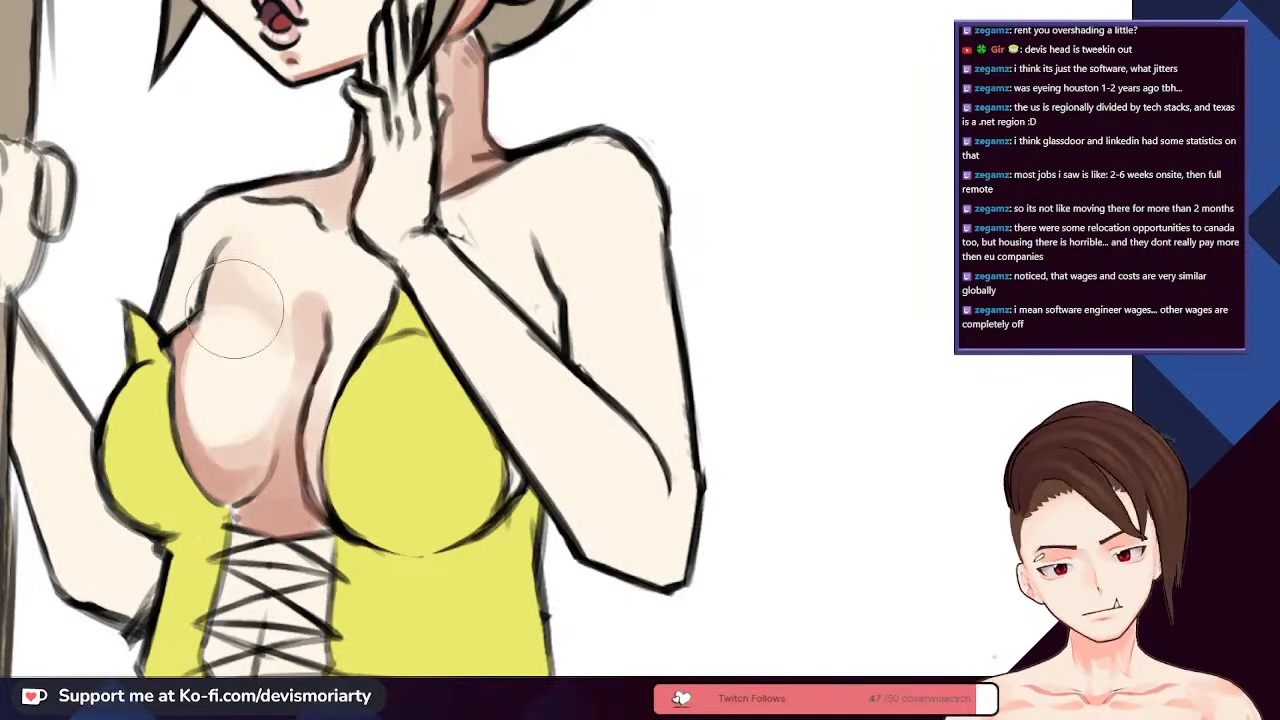
# - Try to soften the upper end of the cleavage shadow by brushing pale skin tone over it
pyautogui.scroll(-5, 251, 386)
pyautogui.scroll(6, 251, 394)
pyautogui.scroll(-4, 243, 306)
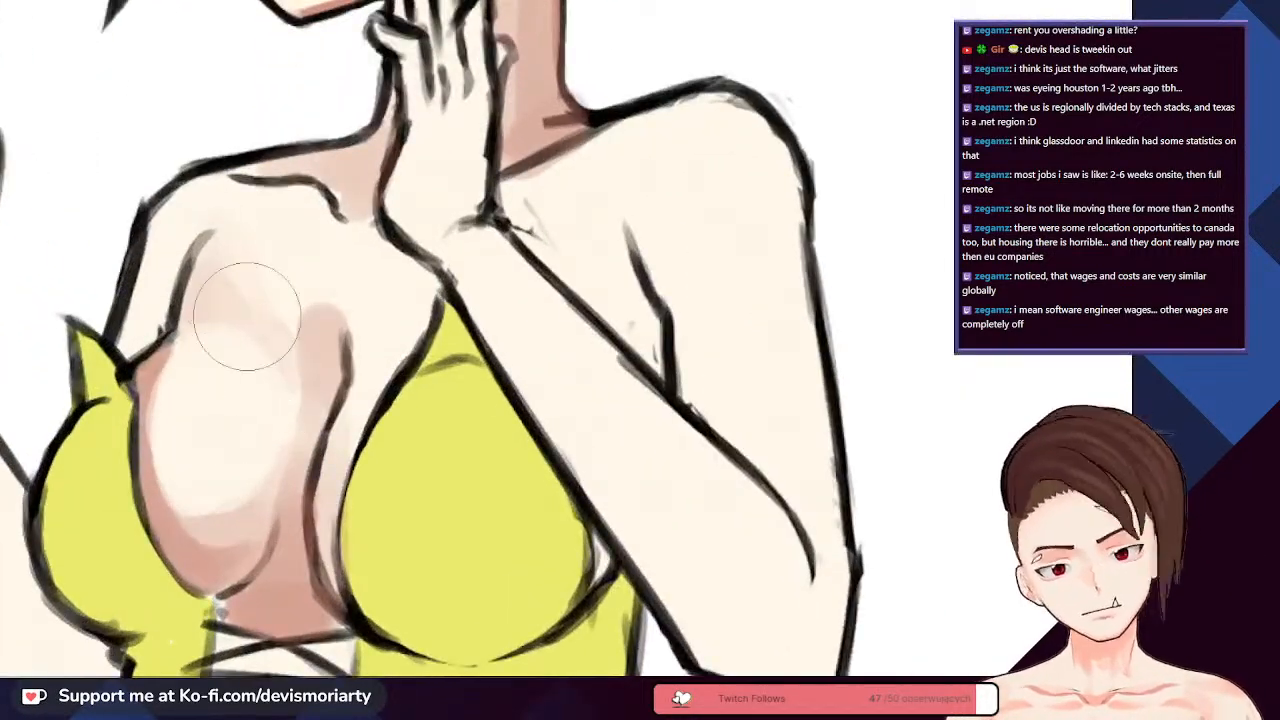
pyautogui.scroll(5, 266, 323)
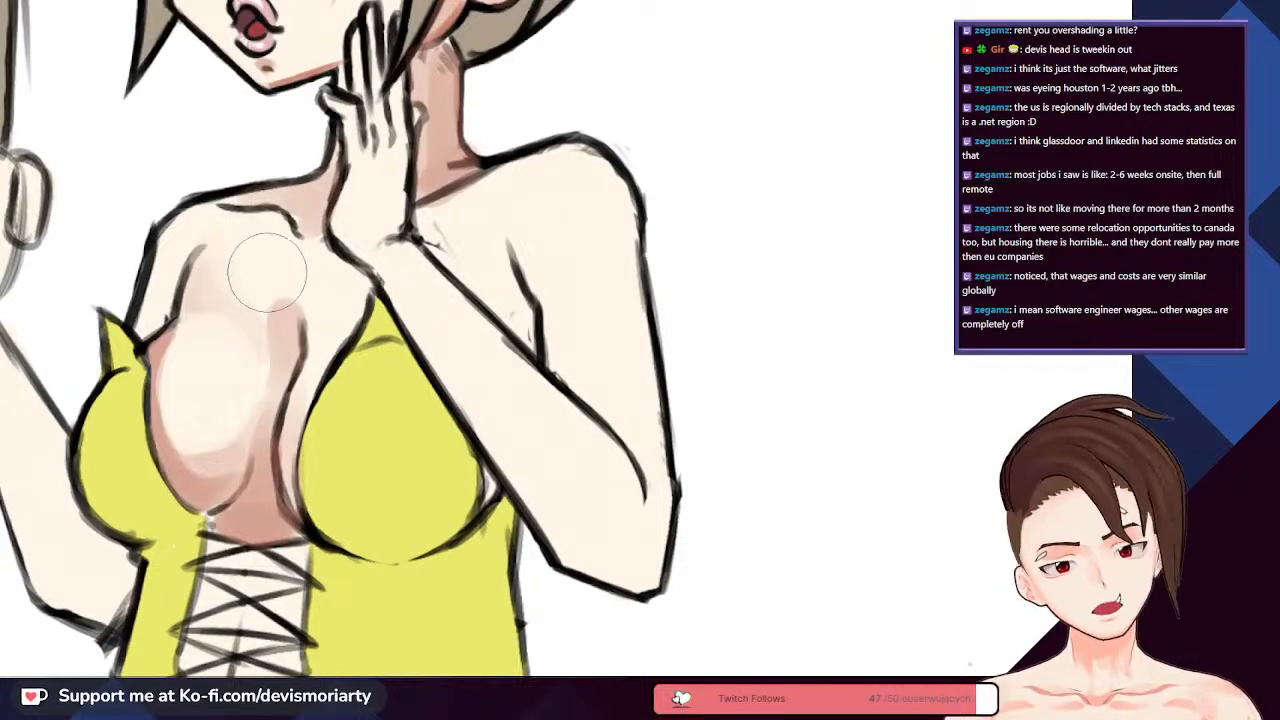
pyautogui.scroll(-3, 263, 280)
pyautogui.scroll(2, 259, 295)
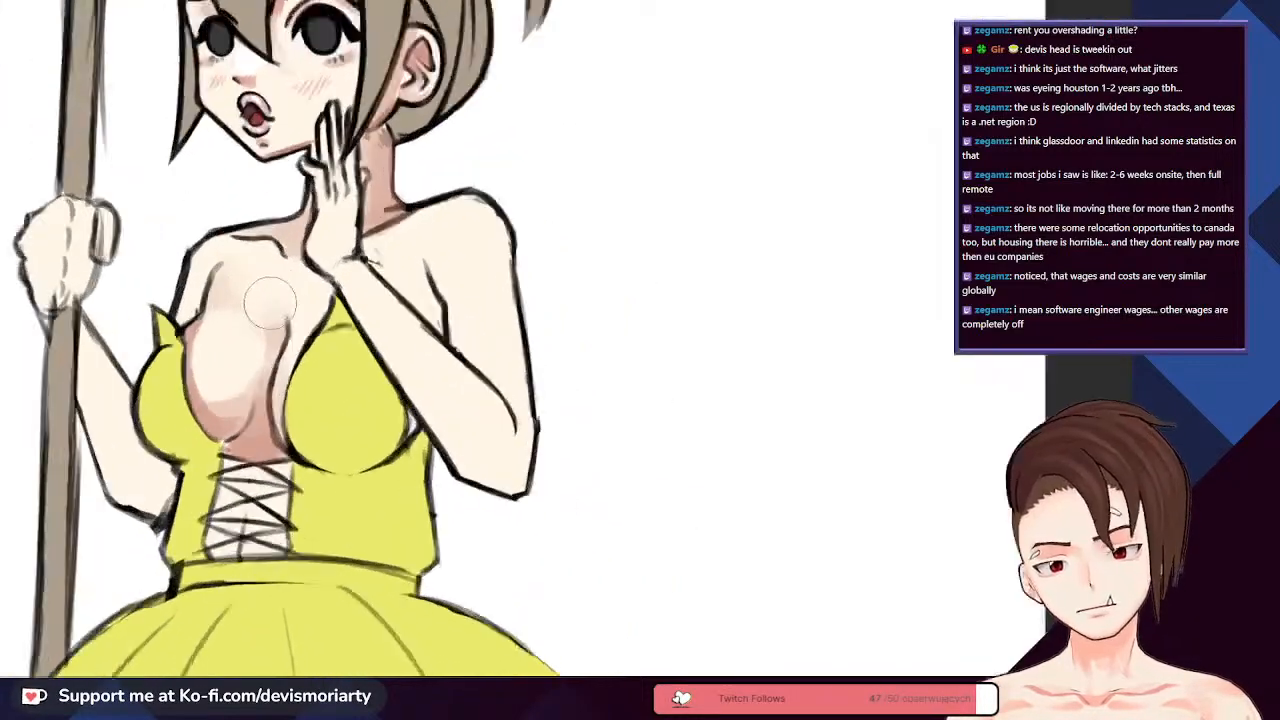
pyautogui.scroll(3, 268, 318)
pyautogui.scroll(-1, 274, 318)
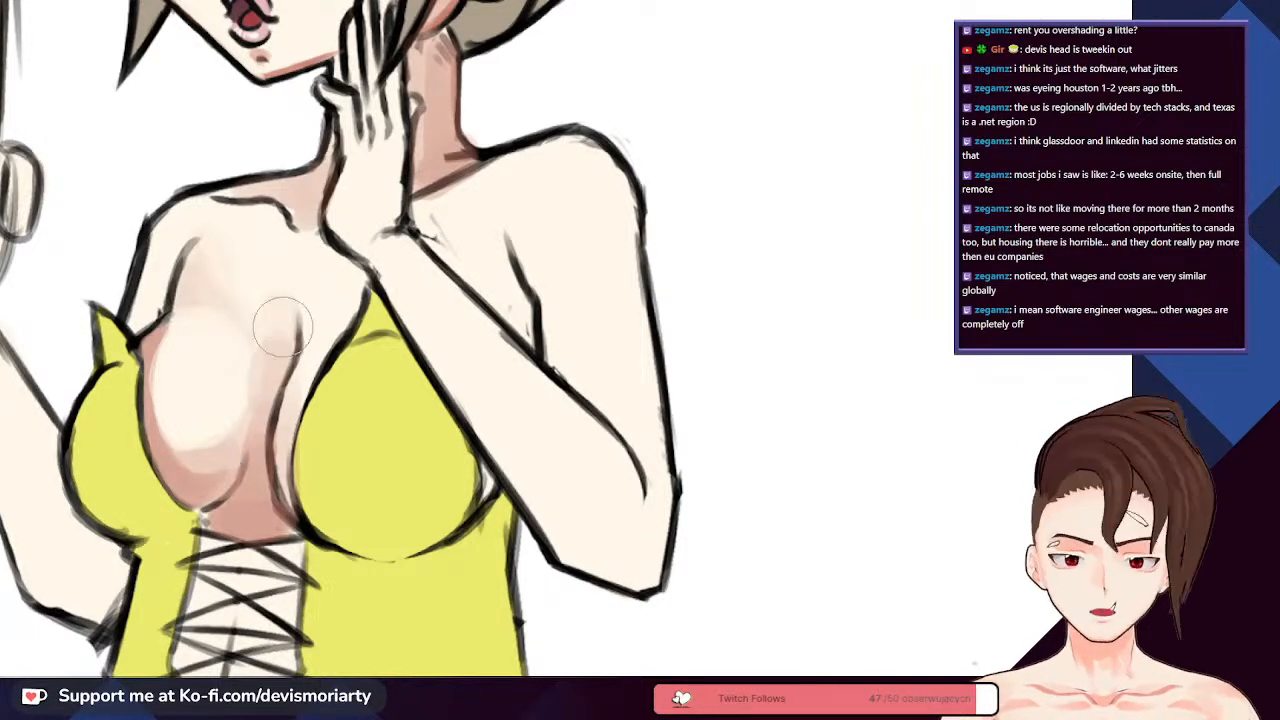
pyautogui.moveTo(283, 327)
pyautogui.mouseDown()
pyautogui.moveTo(257, 343)
pyautogui.moveTo(260, 371)
pyautogui.moveTo(286, 286)
pyautogui.moveTo(276, 375)
pyautogui.mouseUp()
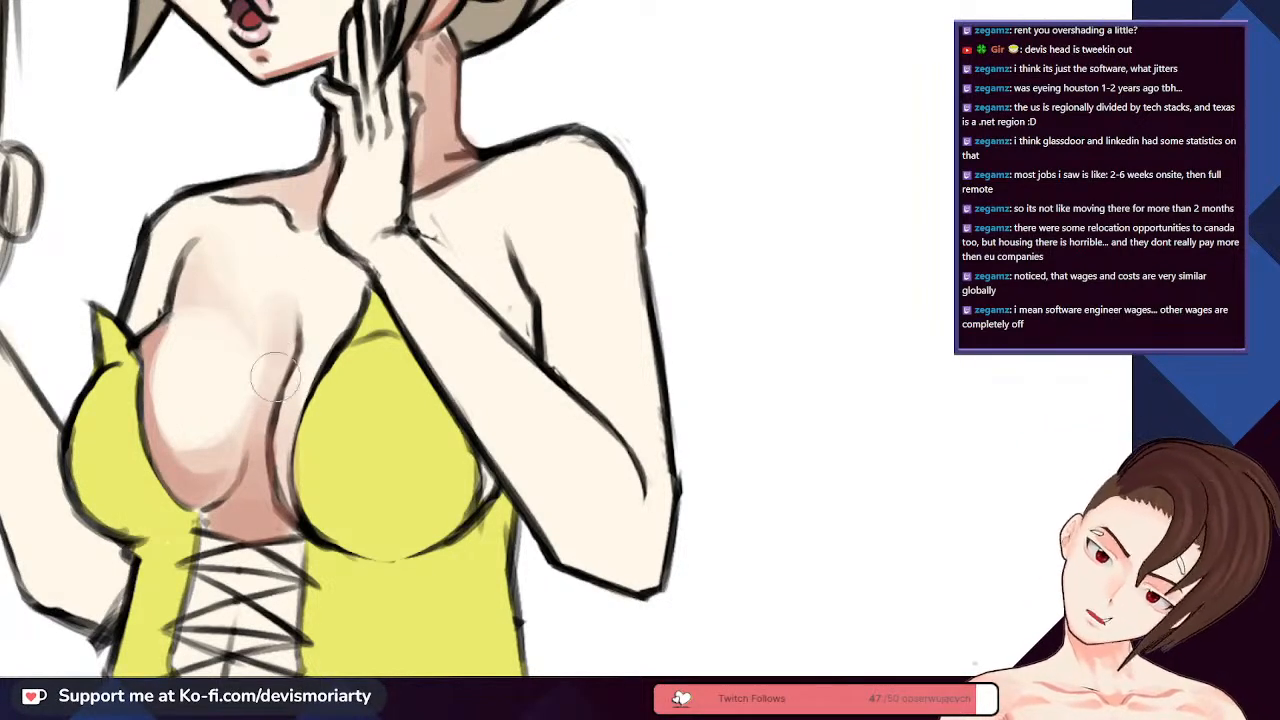
pyautogui.scroll(-2, 270, 320)
pyautogui.scroll(2, 285, 400)
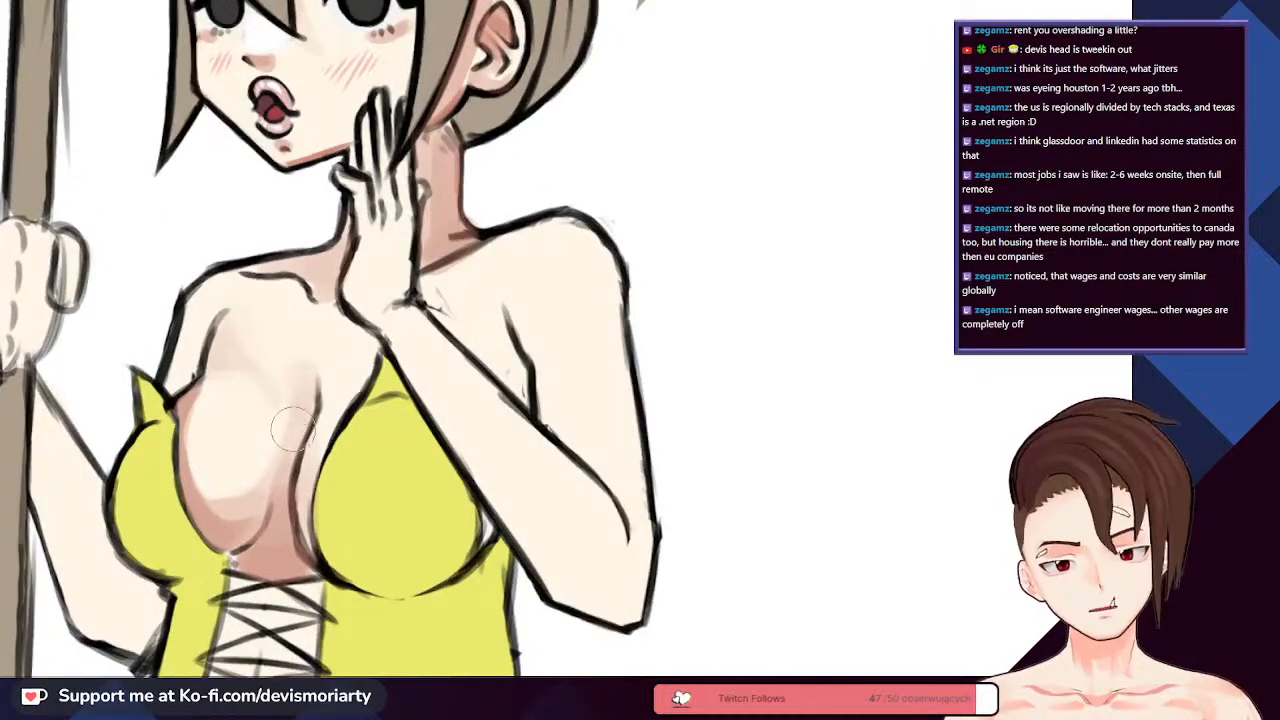
# - Repaint the upper cleavage shadow in muted red beside the contour line, with a rounded upper end
pyautogui.scroll(1, 293, 428)
pyautogui.scroll(-1, 284, 466)
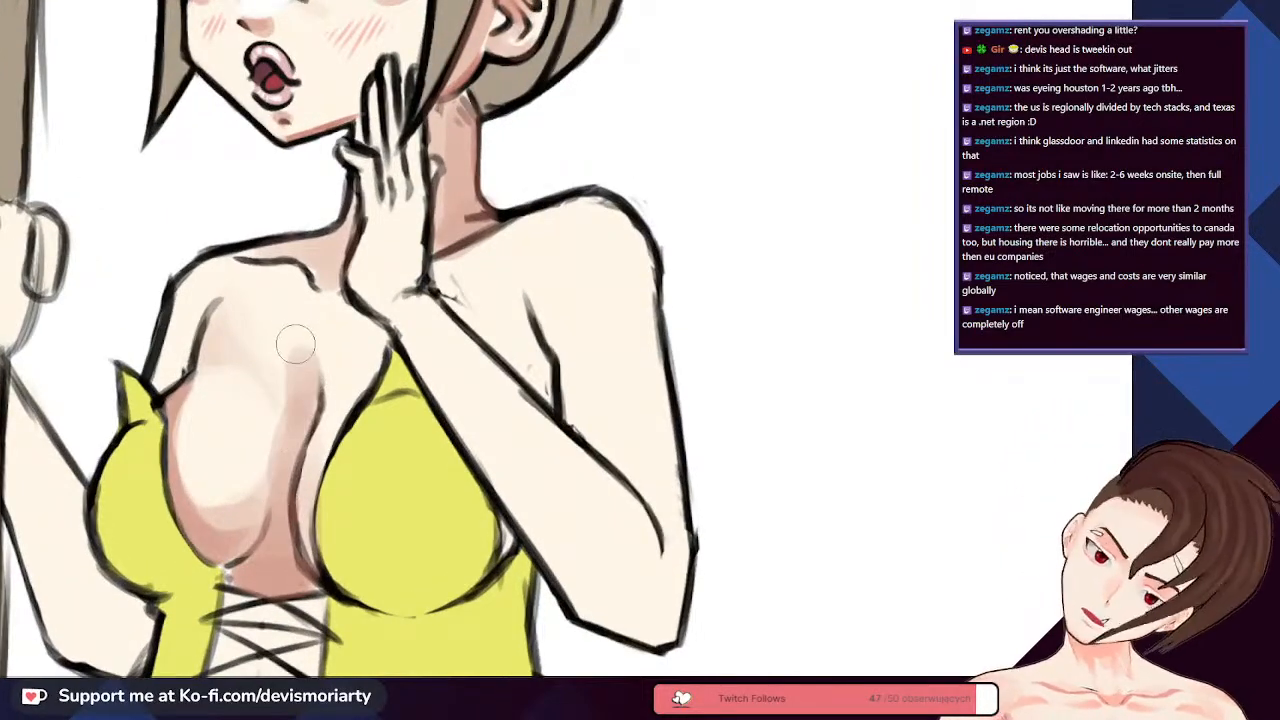
pyautogui.scroll(1, 280, 512)
pyautogui.scroll(-1, 281, 512)
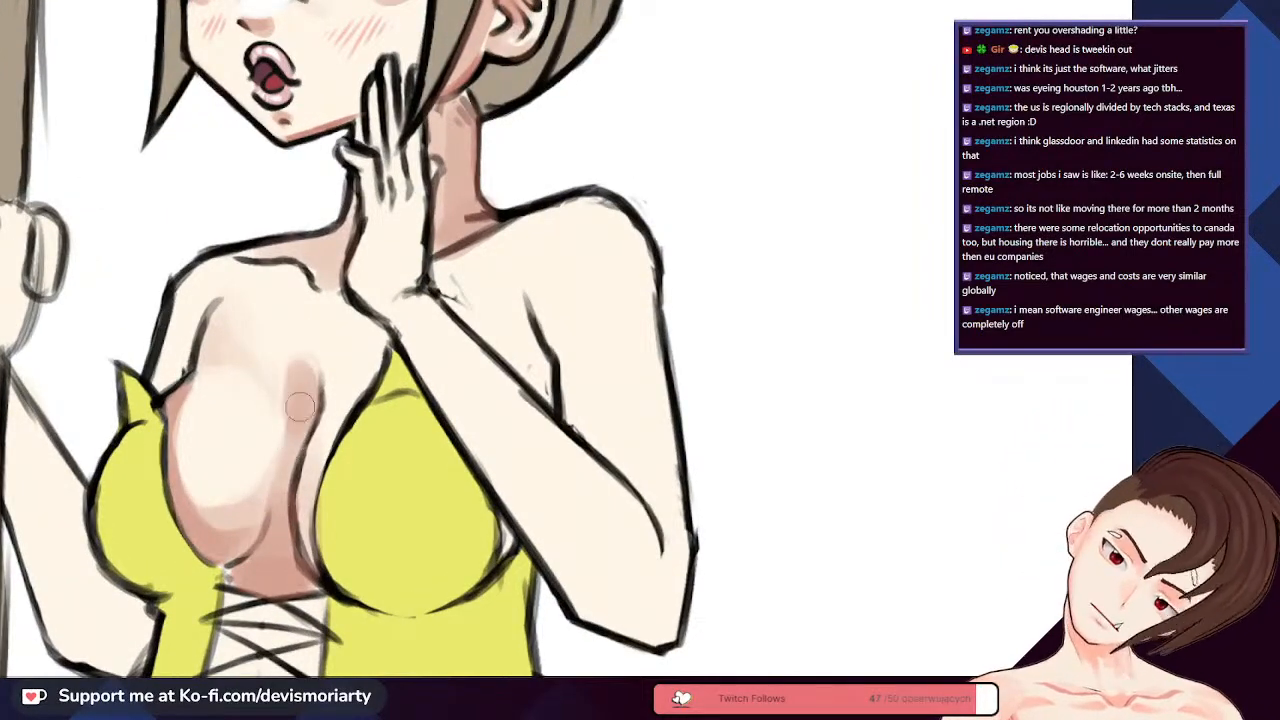
pyautogui.scroll(-3, 289, 295)
pyautogui.scroll(3, 289, 296)
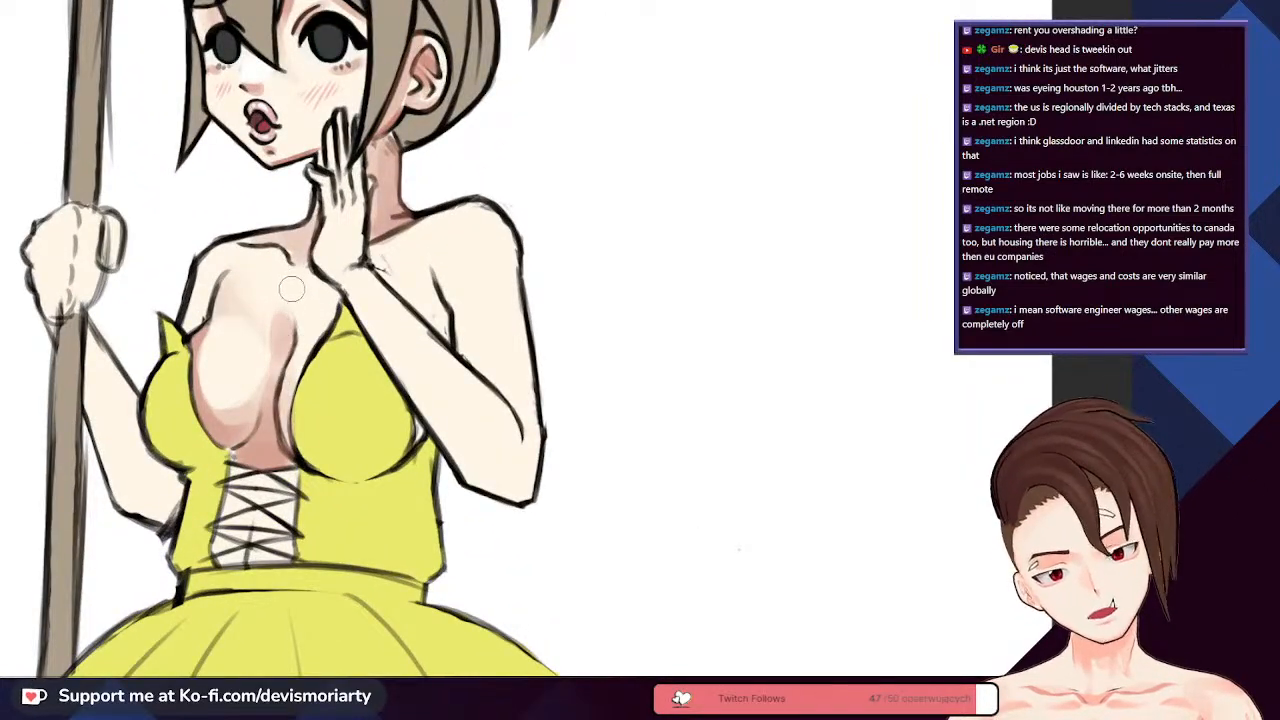
pyautogui.scroll(1, 276, 313)
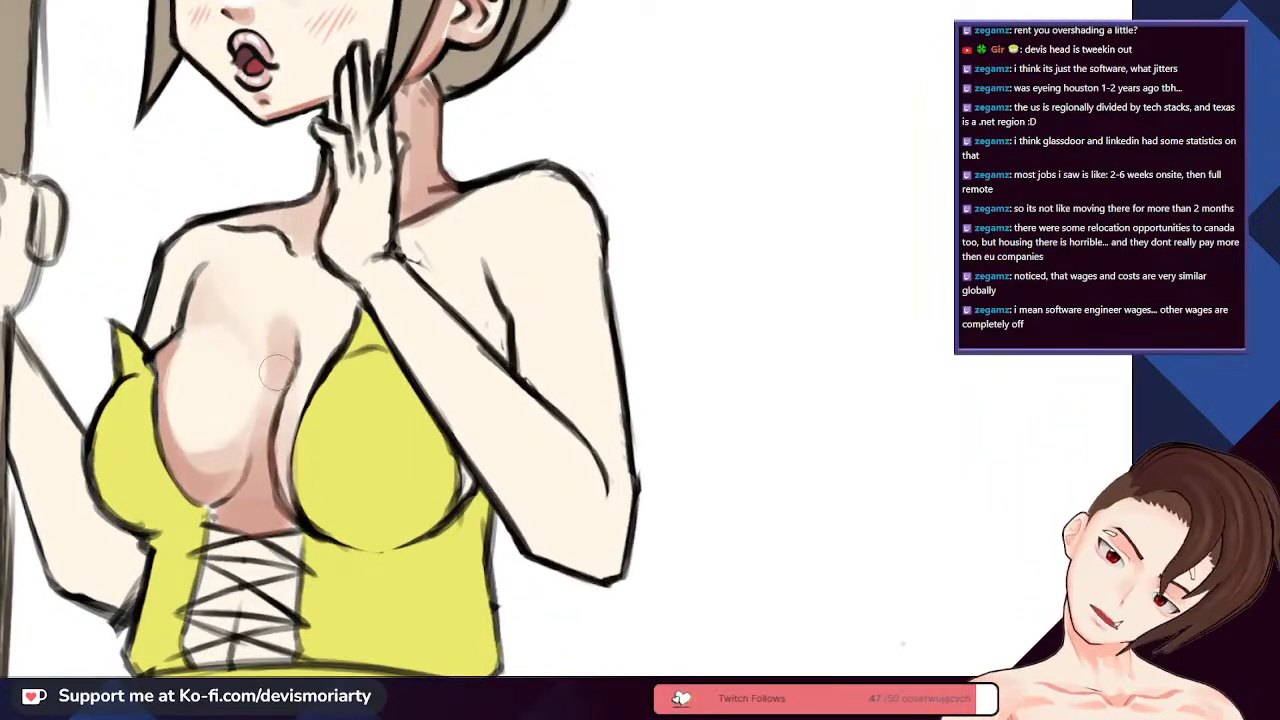
# - Darken the cleavage contour line beside the far bodice cup with black strokes down to the lacing
pyautogui.scroll(-3, 258, 430)
pyautogui.scroll(6, 265, 400)
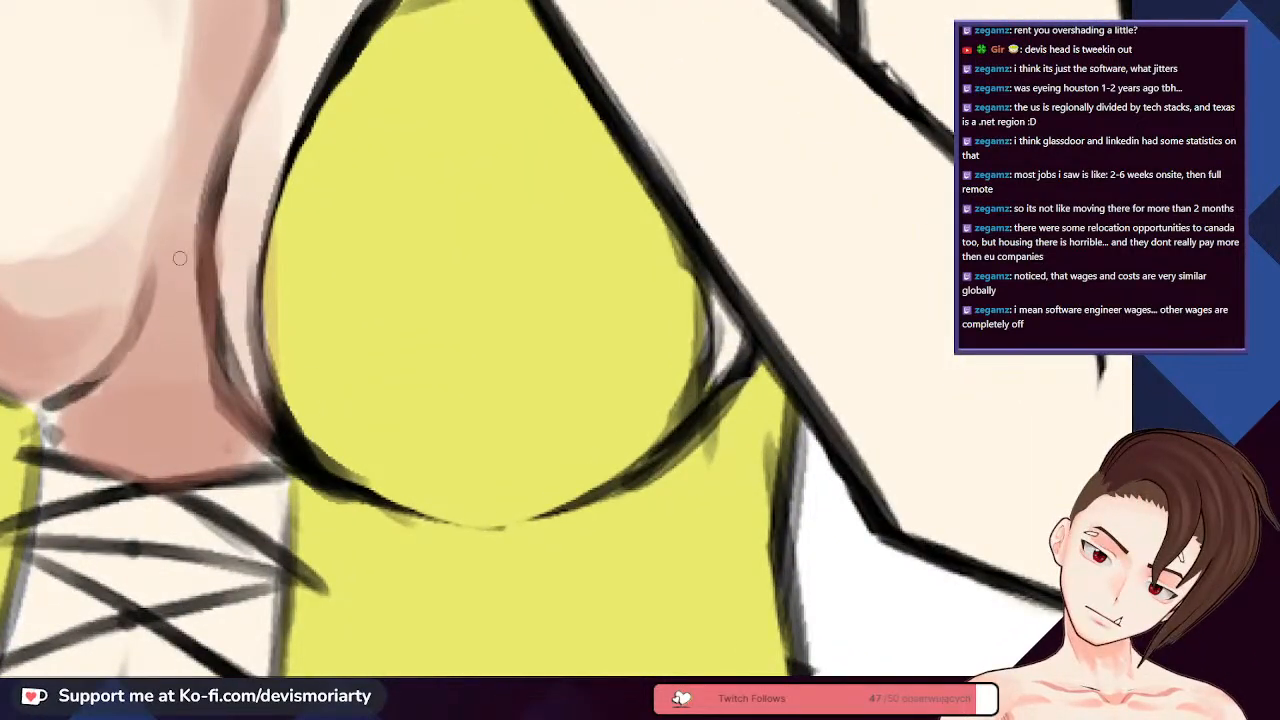
pyautogui.scroll(-1, 274, 427)
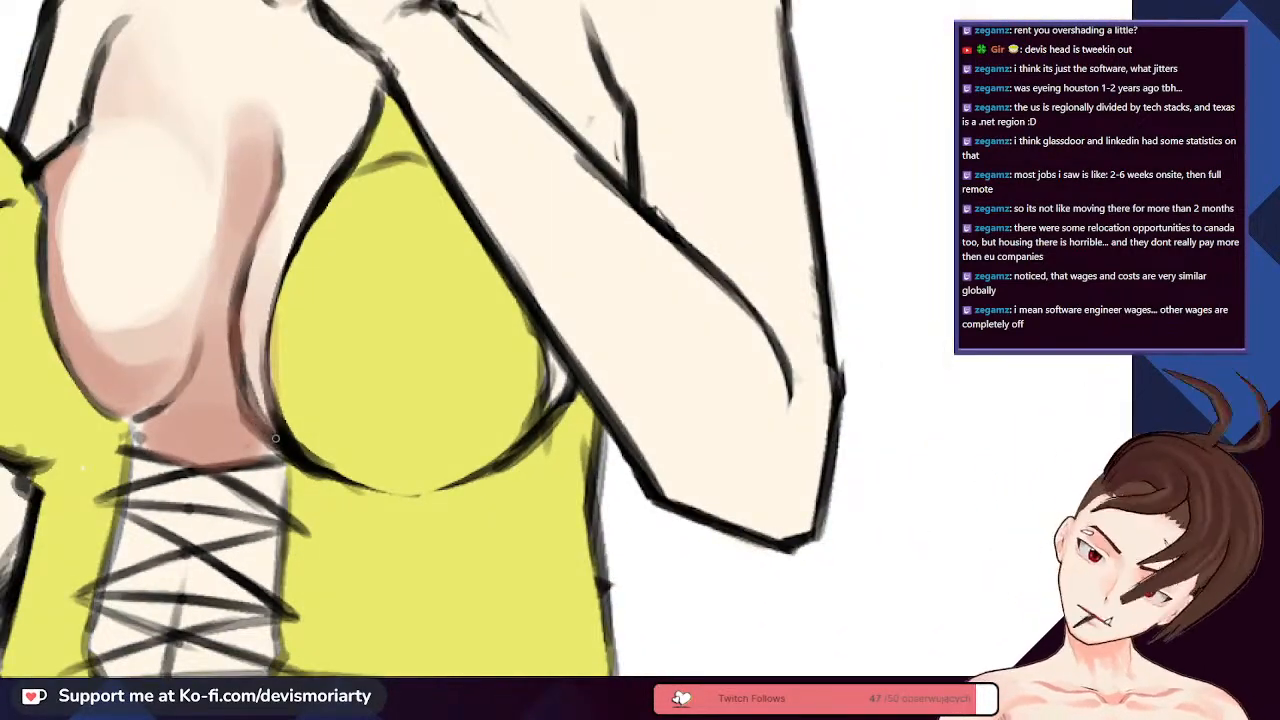
pyautogui.scroll(-2, 241, 320)
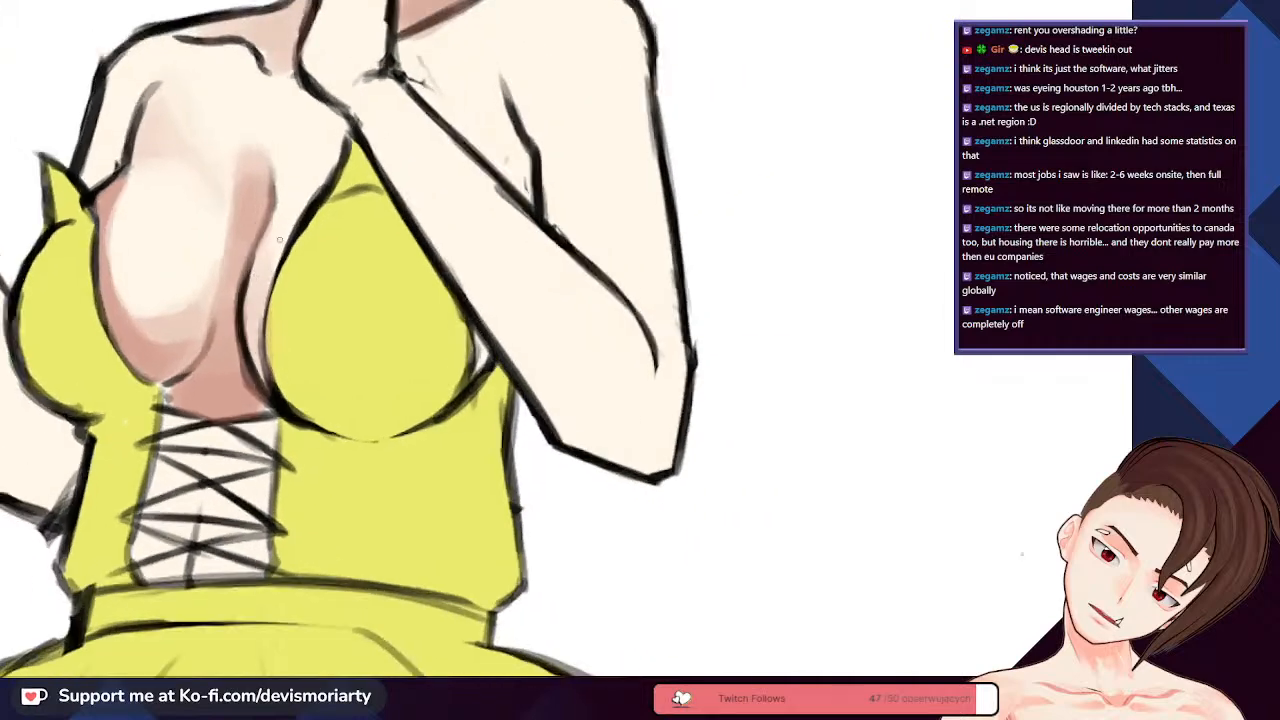
pyautogui.scroll(2, 236, 310)
pyautogui.moveTo(226, 343); pyautogui.dragTo(258, 232)
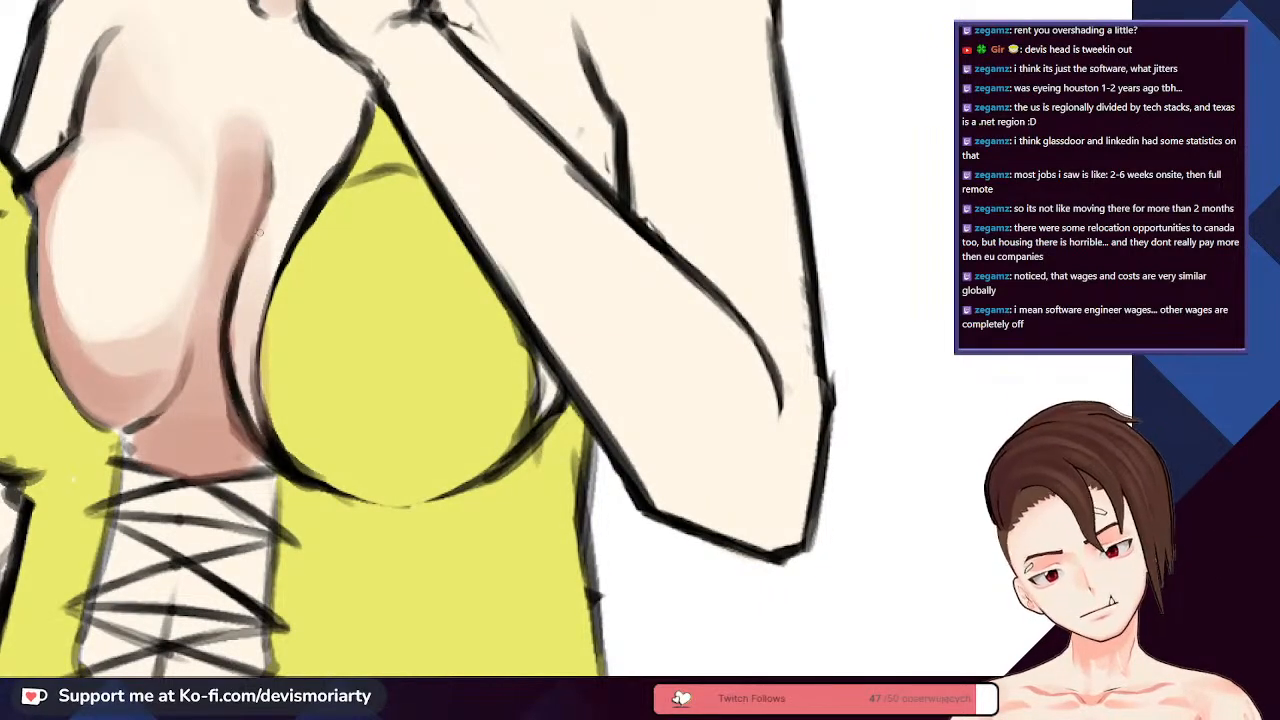
pyautogui.scroll(3, 254, 346)
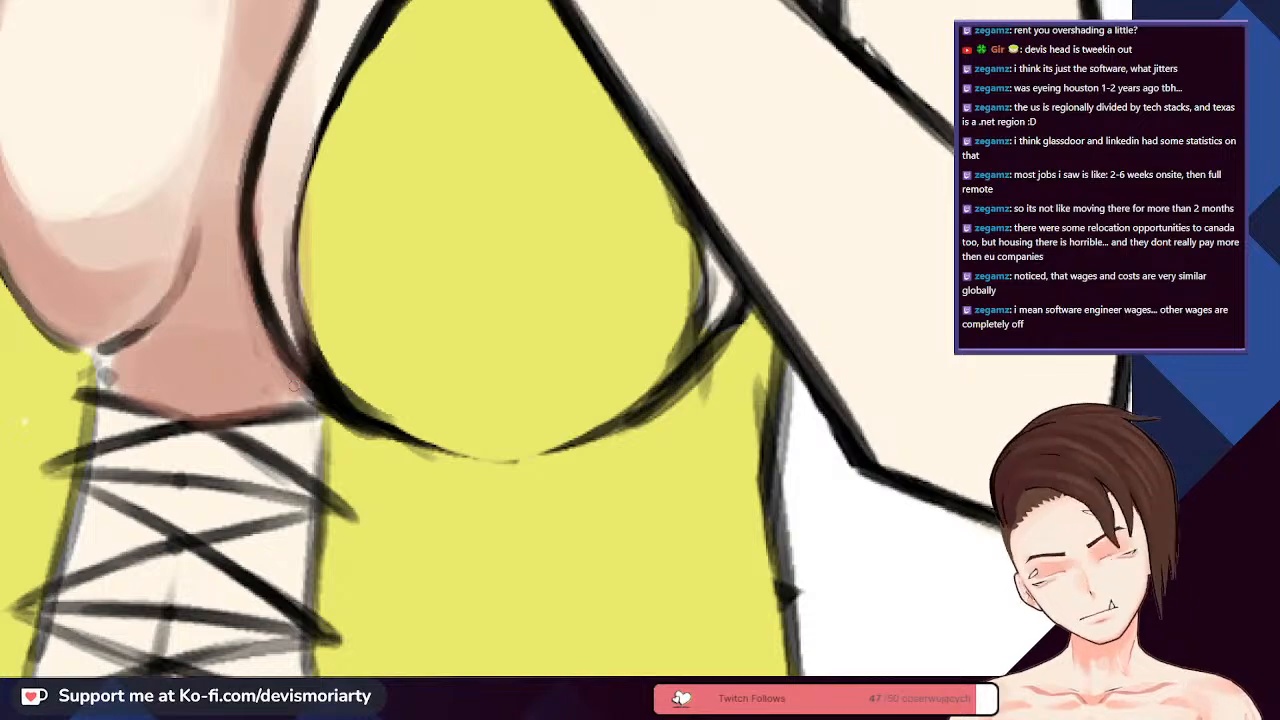
pyautogui.scroll(-5, 253, 344)
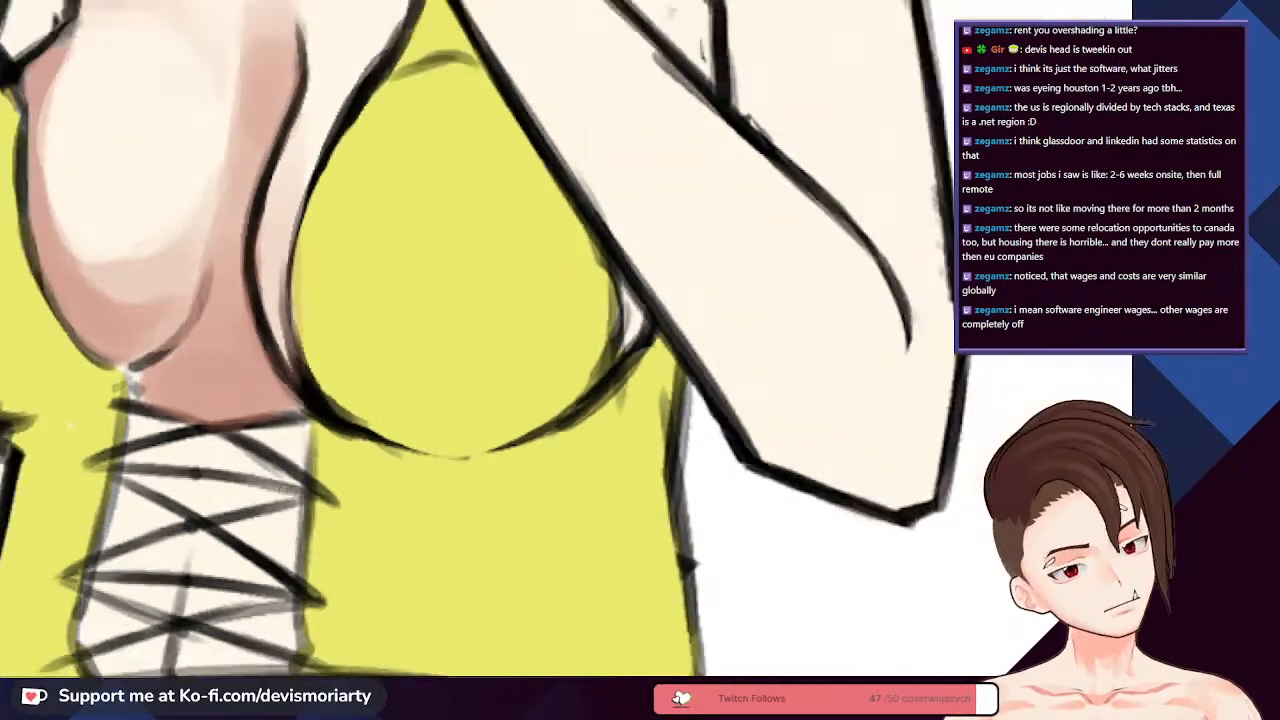
# - Sample colours below the near breast, cover the pale gap there and redraw the breast's lower contour in black
pyautogui.scroll(4, 231, 403)
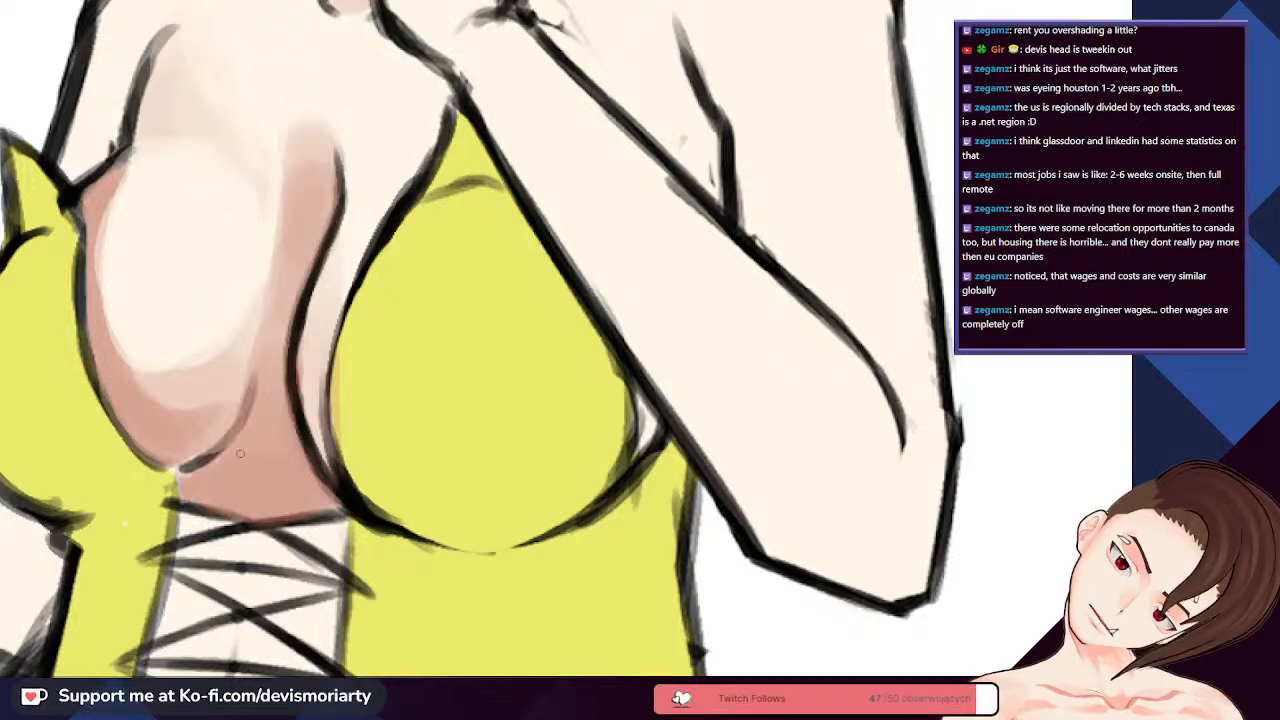
pyautogui.scroll(2, 235, 456)
pyautogui.scroll(4, 165, 495)
pyautogui.keyDown('alt'); pyautogui.click(183, 486); pyautogui.keyUp('alt')
pyautogui.scroll(-2, 200, 475)
pyautogui.keyDown('alt'); pyautogui.click(214, 463); pyautogui.keyUp('alt')
pyautogui.scroll(-1, 230, 470)
pyautogui.scroll(2, 490, 545)
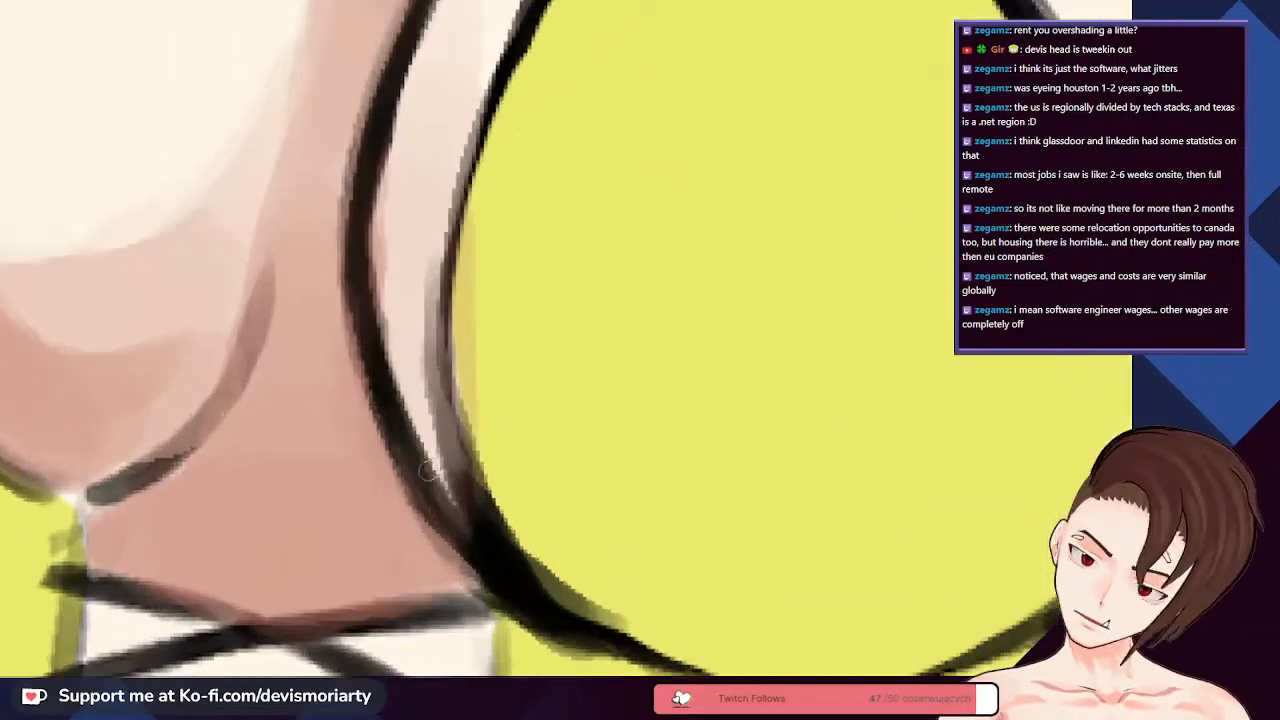
pyautogui.scroll(-1, 502, 558)
pyautogui.scroll(-3, 510, 550)
pyautogui.scroll(4, 280, 508)
pyautogui.moveTo(310, 522)
pyautogui.mouseDown()
pyautogui.moveTo(408, 487)
pyautogui.moveTo(305, 523)
pyautogui.moveTo(240, 515)
pyautogui.moveTo(192, 462)
pyautogui.moveTo(135, 298)
pyautogui.mouseUp()
pyautogui.scroll(-3, 246, 348)
pyautogui.scroll(3, 246, 348)
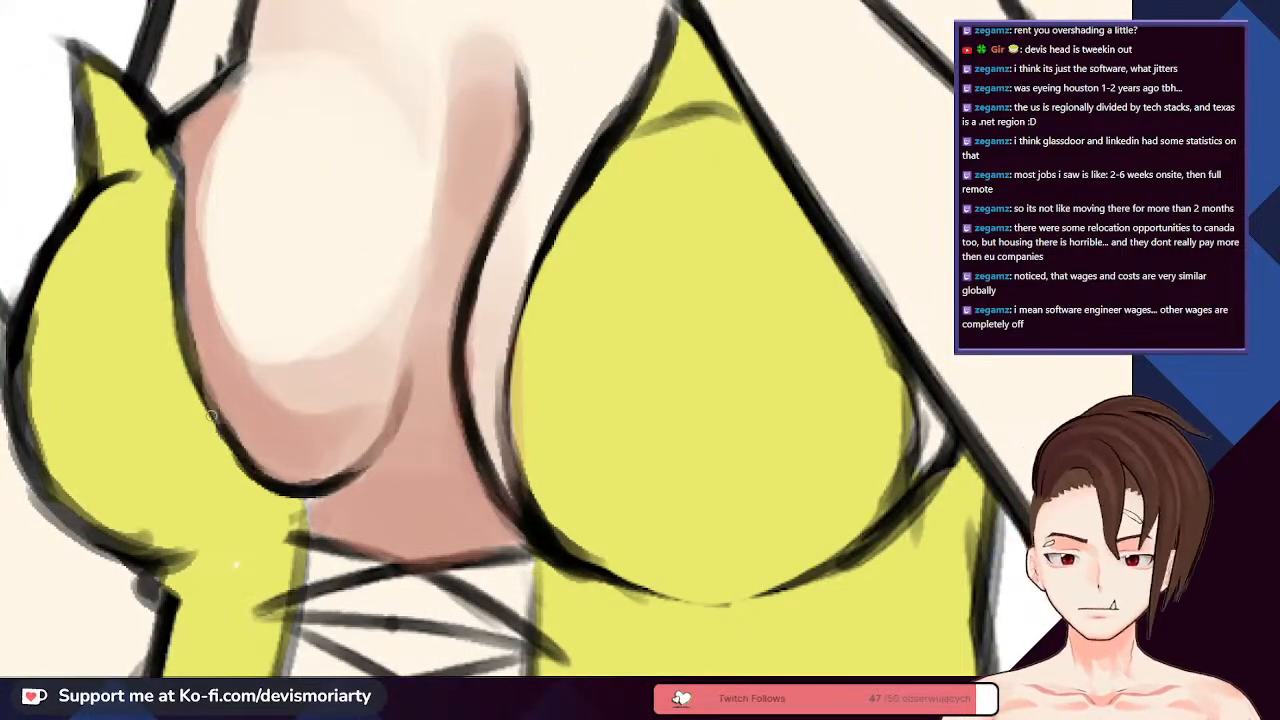
# - Strengthen the inner edge line of the near bodice cup in black, from its pointed top to its base
pyautogui.moveTo(180, 259)
pyautogui.mouseDown()
pyautogui.moveTo(190, 362)
pyautogui.moveTo(245, 470)
pyautogui.moveTo(272, 478)
pyautogui.mouseUp()
pyautogui.scroll(-3, 272, 478)
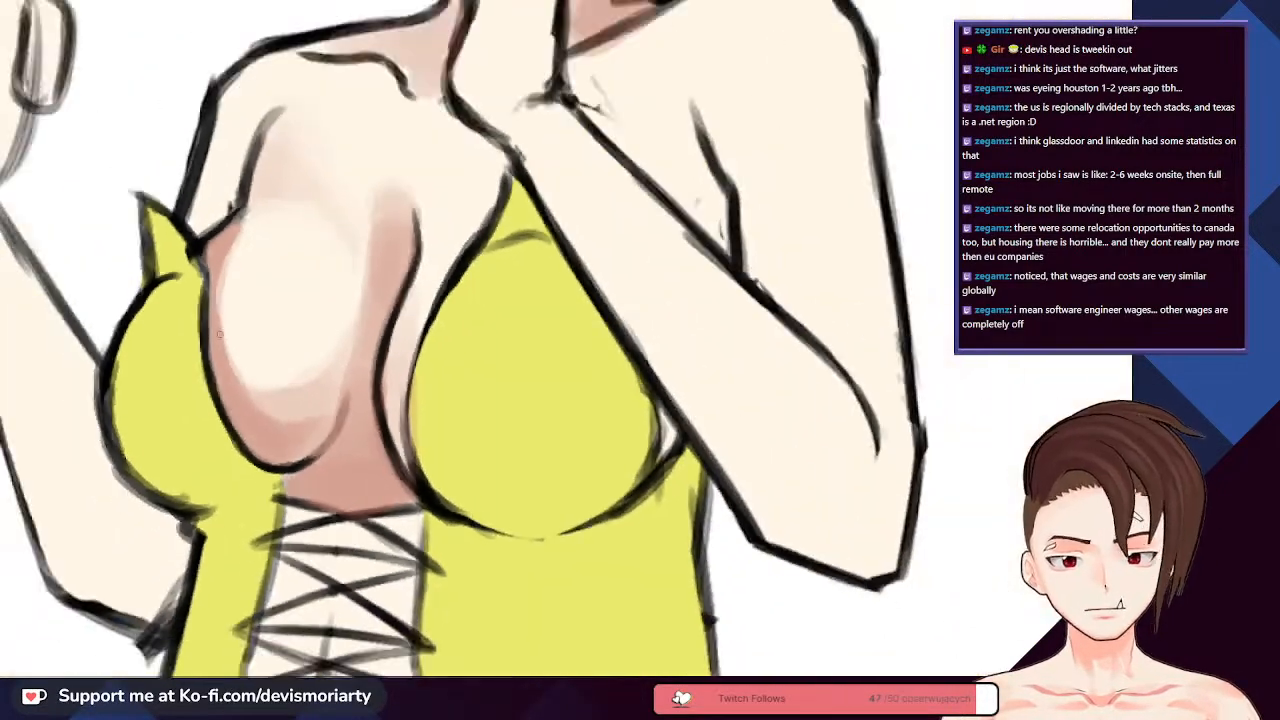
pyautogui.scroll(3, 201, 279)
pyautogui.moveTo(202, 262); pyautogui.dragTo(199, 364)
pyautogui.moveTo(206, 240); pyautogui.dragTo(203, 272)
pyautogui.scroll(1, 190, 221)
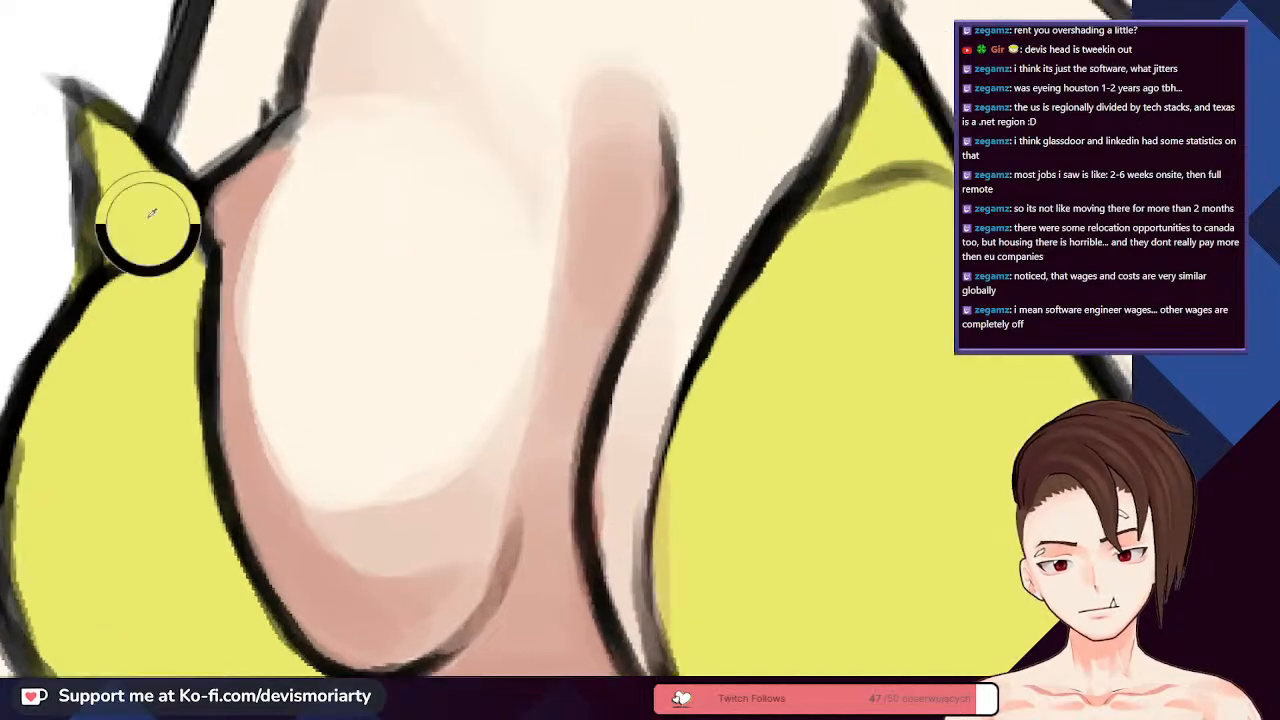
pyautogui.scroll(-4, 252, 178)
pyautogui.scroll(-2, 252, 178)
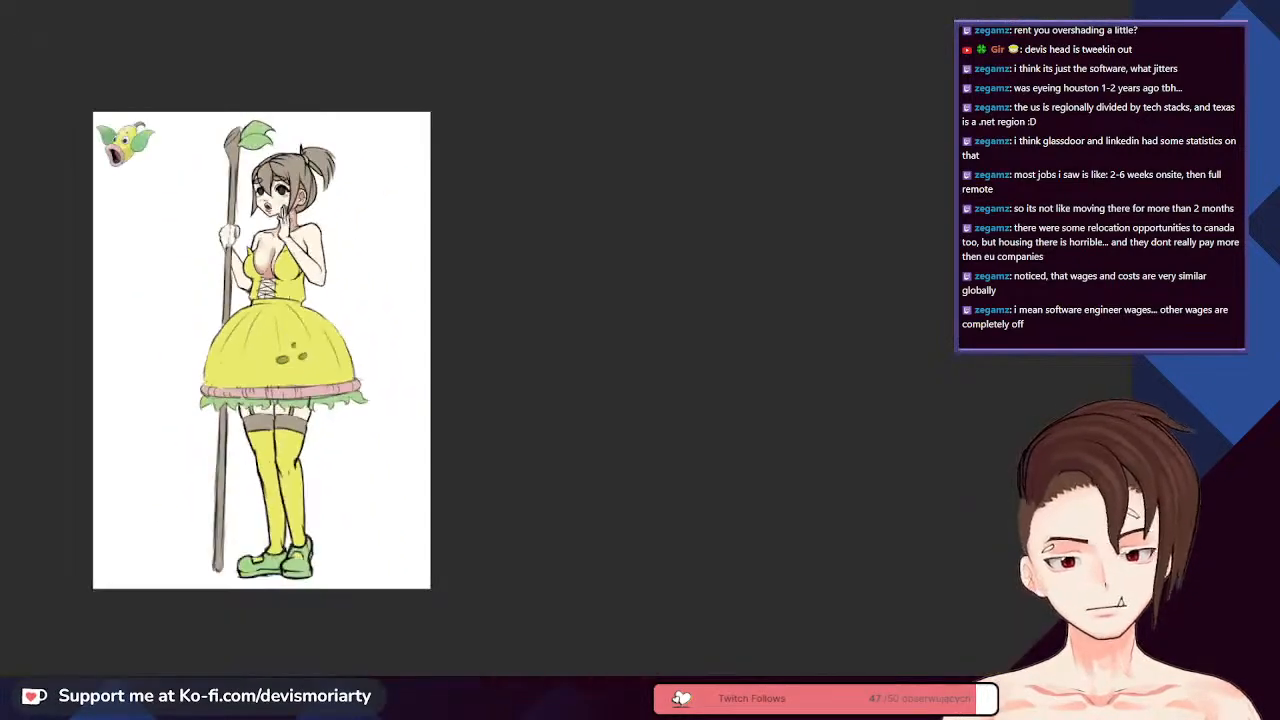
# - Shade the small skin gap between the far bodice cup and the raised arm in muted red
pyautogui.scroll(6, 334, 224)
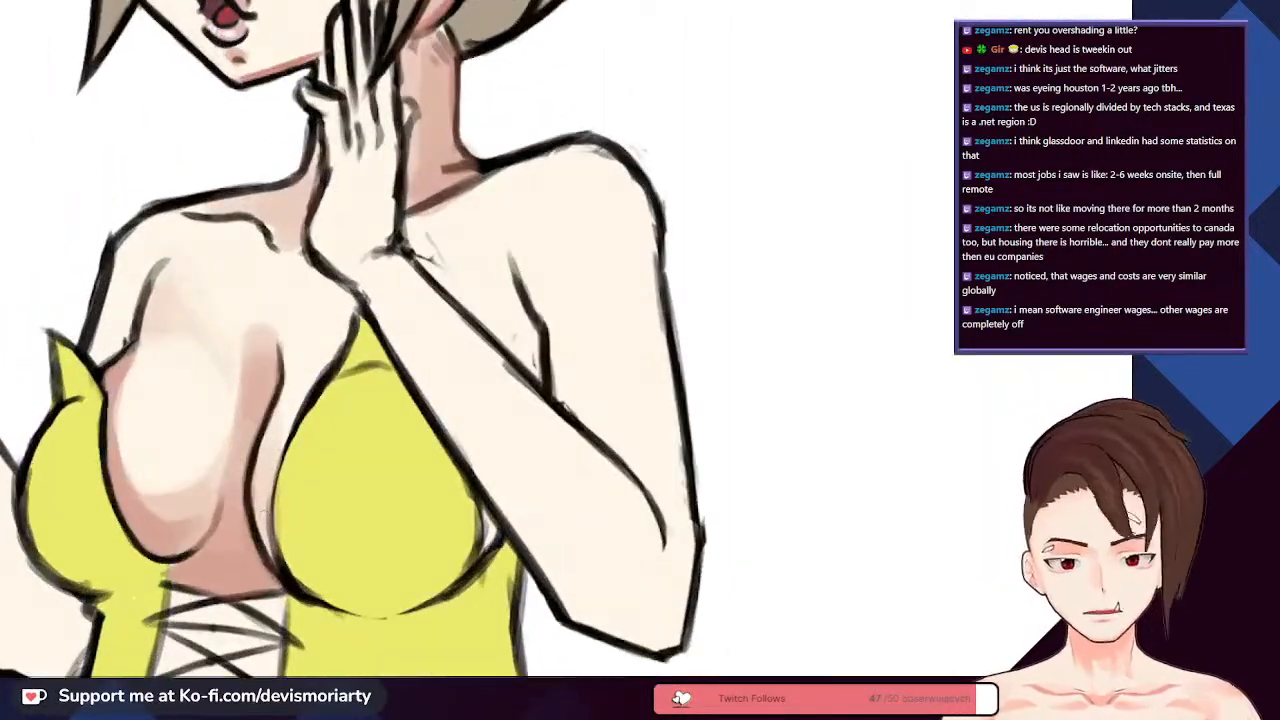
pyautogui.scroll(2, 252, 536)
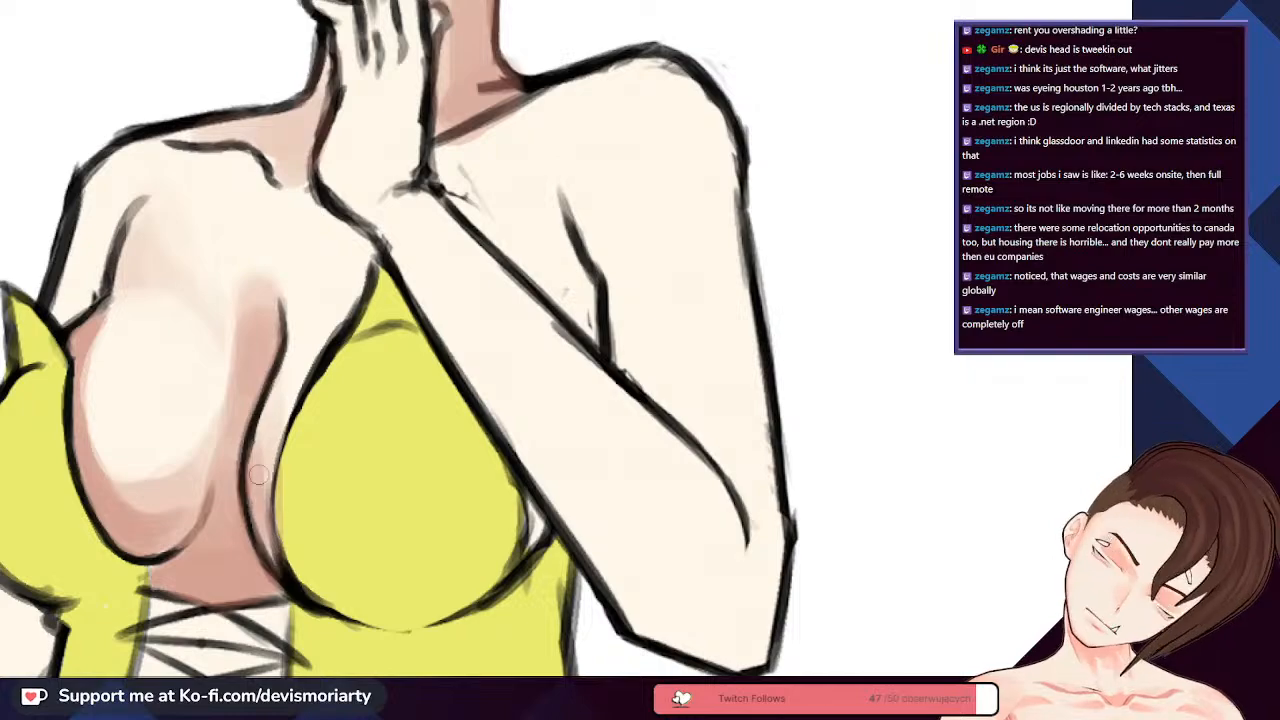
pyautogui.scroll(-2, 257, 476)
pyautogui.scroll(3, 434, 440)
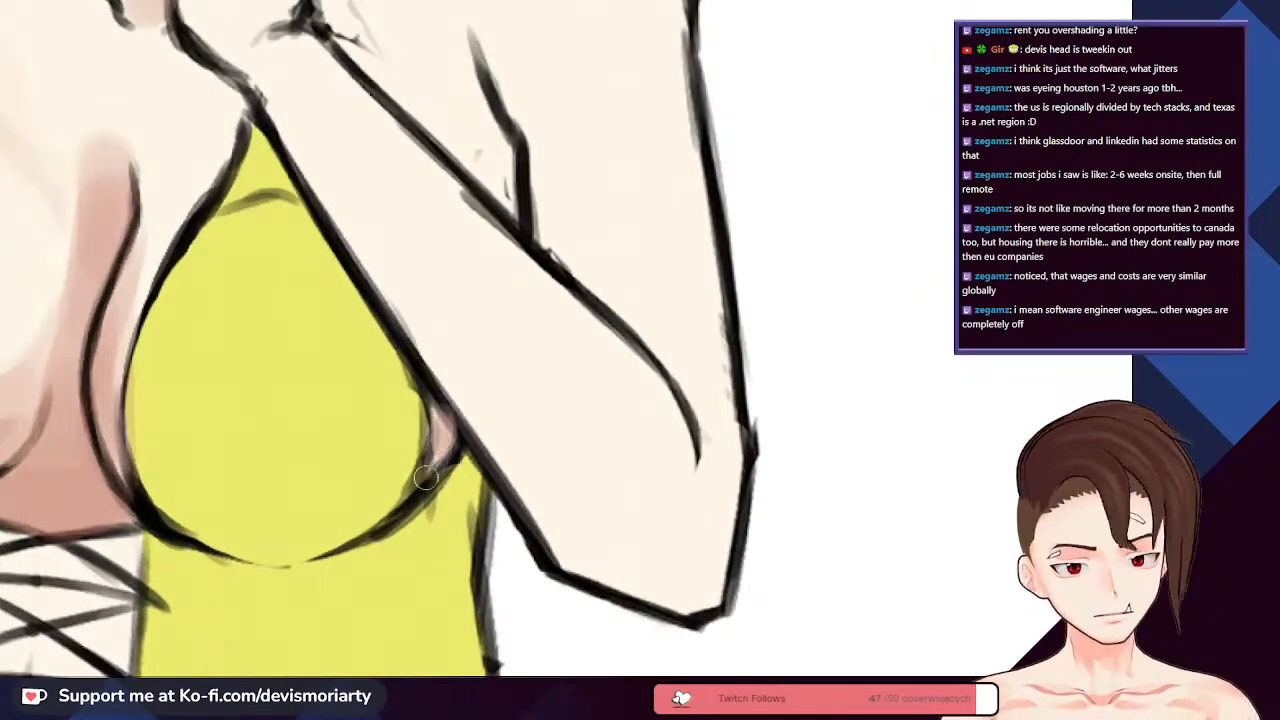
pyautogui.scroll(-3, 425, 478)
pyautogui.scroll(3, 316, 411)
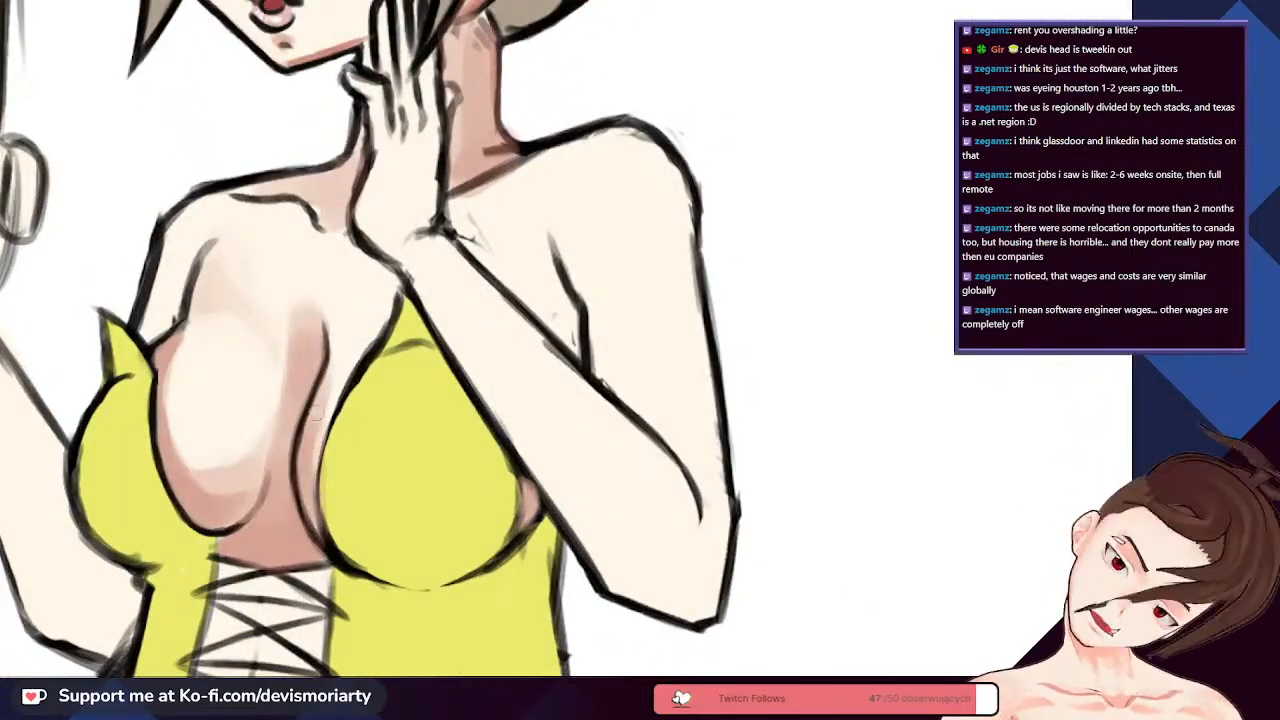
# - Shade the skin strip between the cleavage line and the far cup, fading it out toward the upper chest
pyautogui.scroll(-3, 316, 411)
pyautogui.scroll(4, 338, 343)
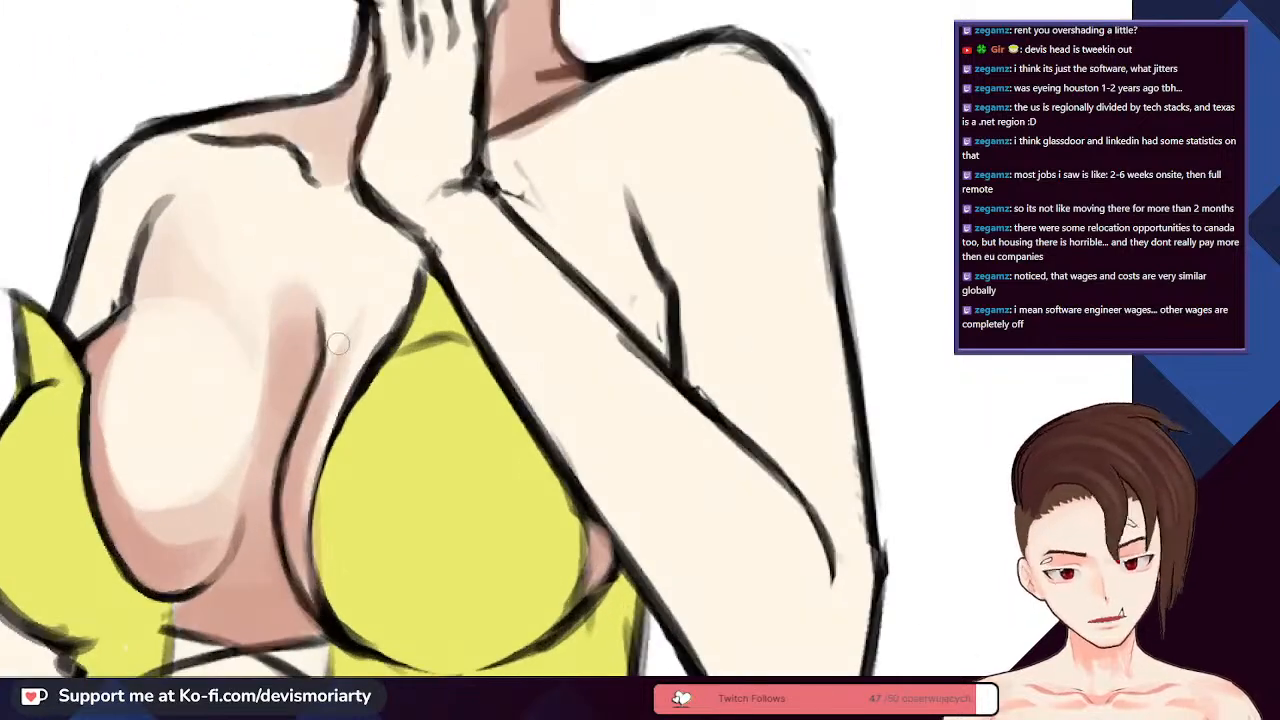
pyautogui.scroll(1, 340, 385)
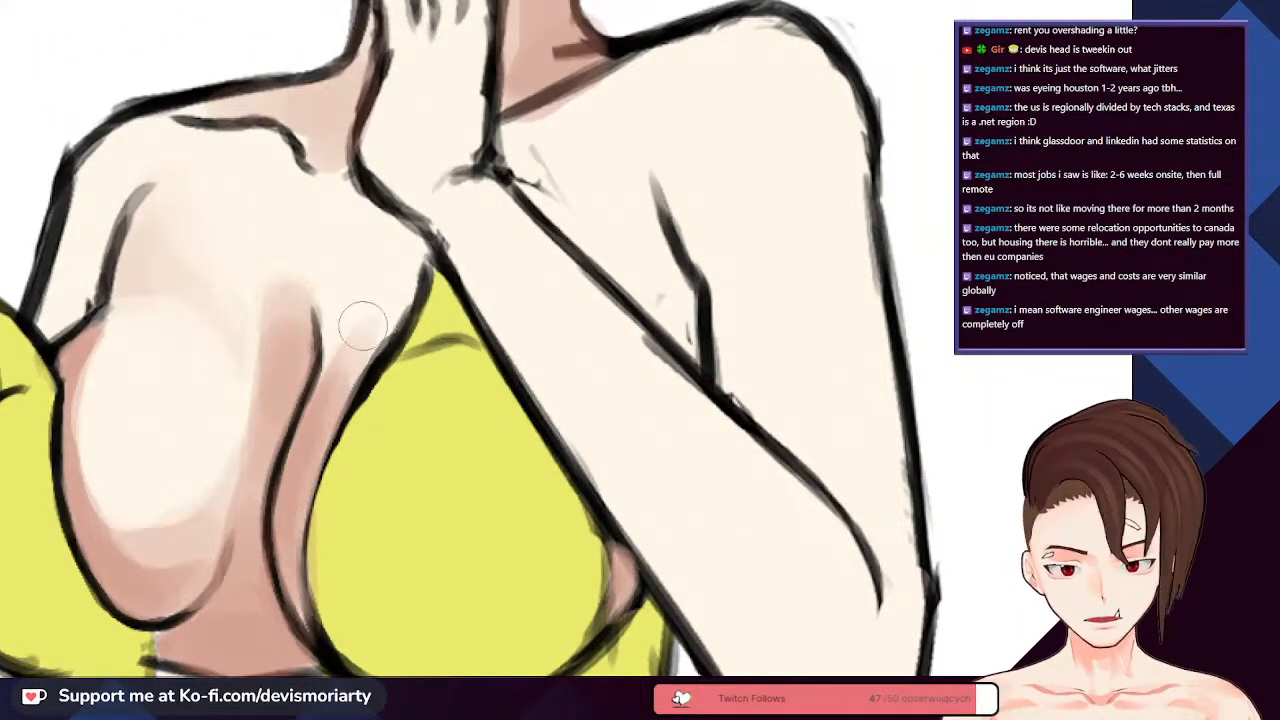
pyautogui.scroll(-3, 330, 400)
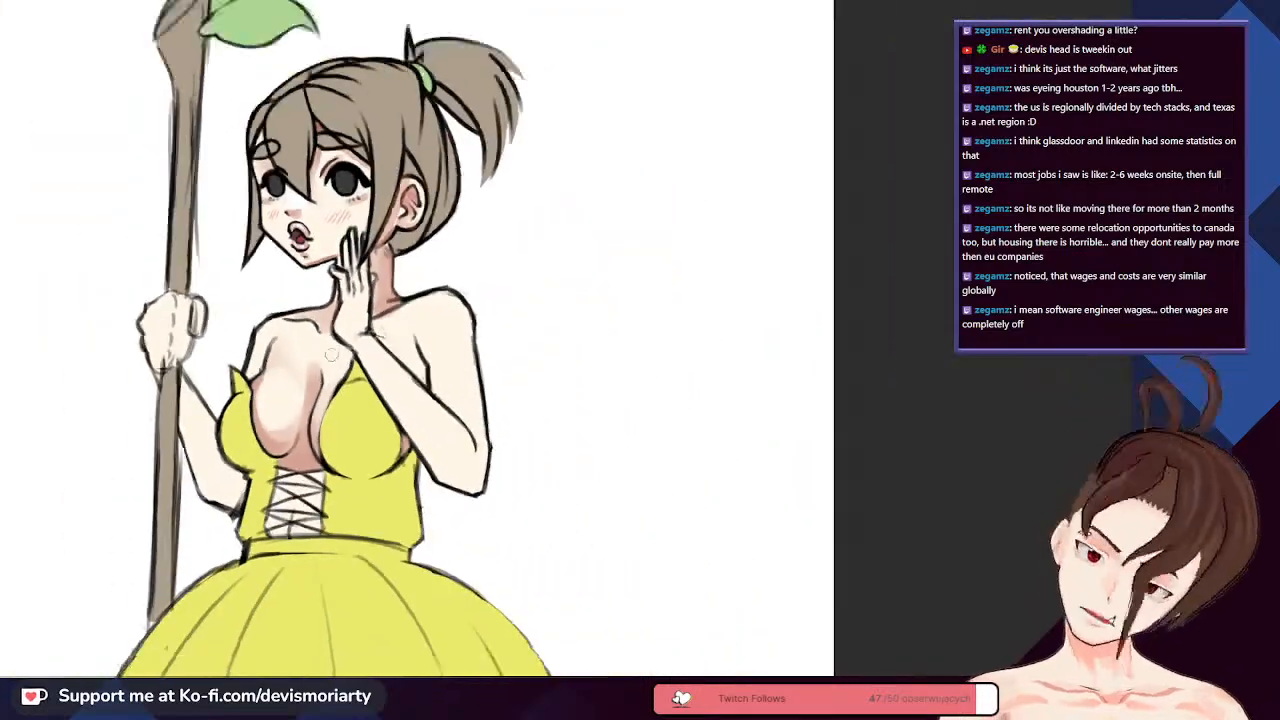
pyautogui.scroll(2, 336, 395)
pyautogui.scroll(-4, 335, 395)
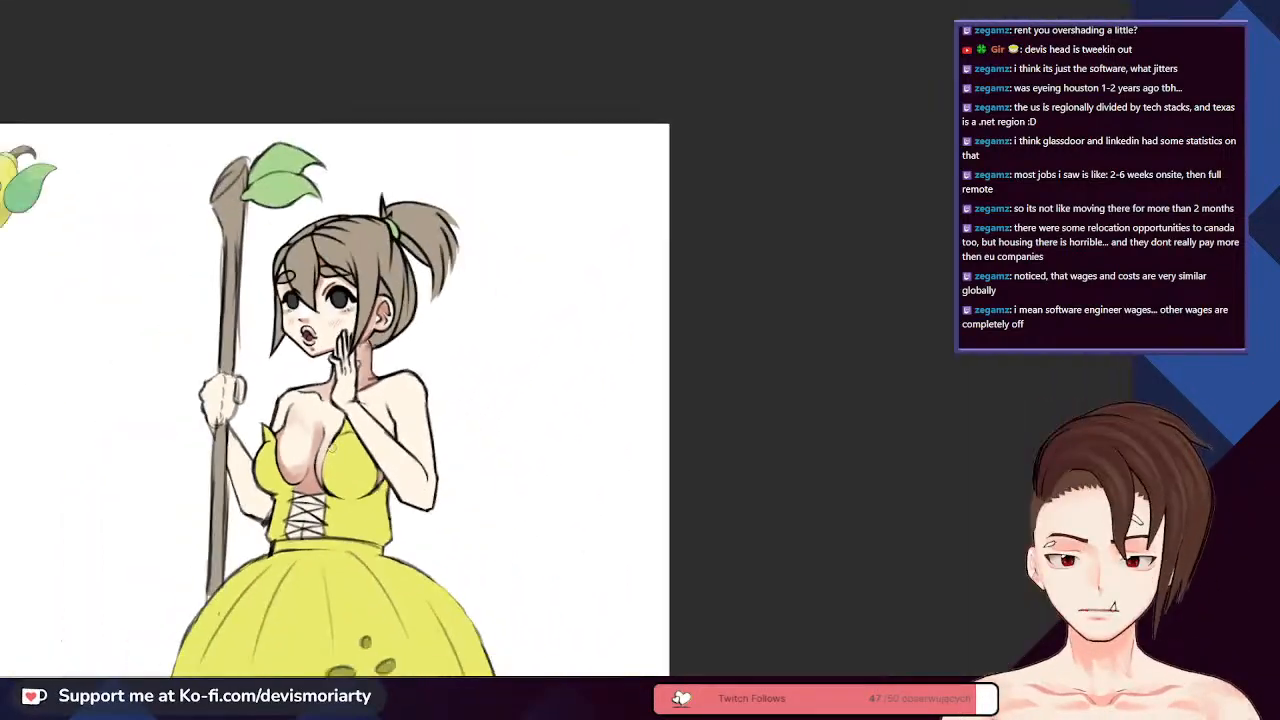
pyautogui.scroll(3, 340, 380)
pyautogui.scroll(5, 340, 378)
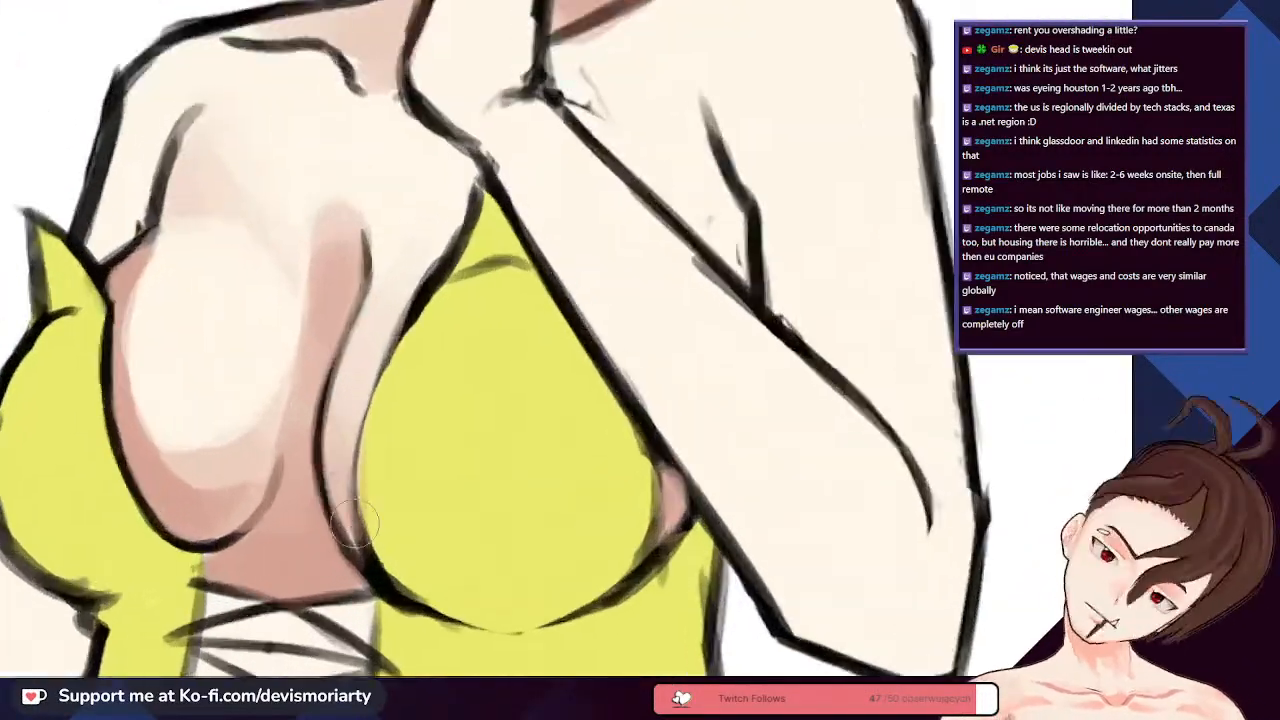
# - Reduce the brush size and refine the black cleavage contour line along its upper curve
pyautogui.press('[')
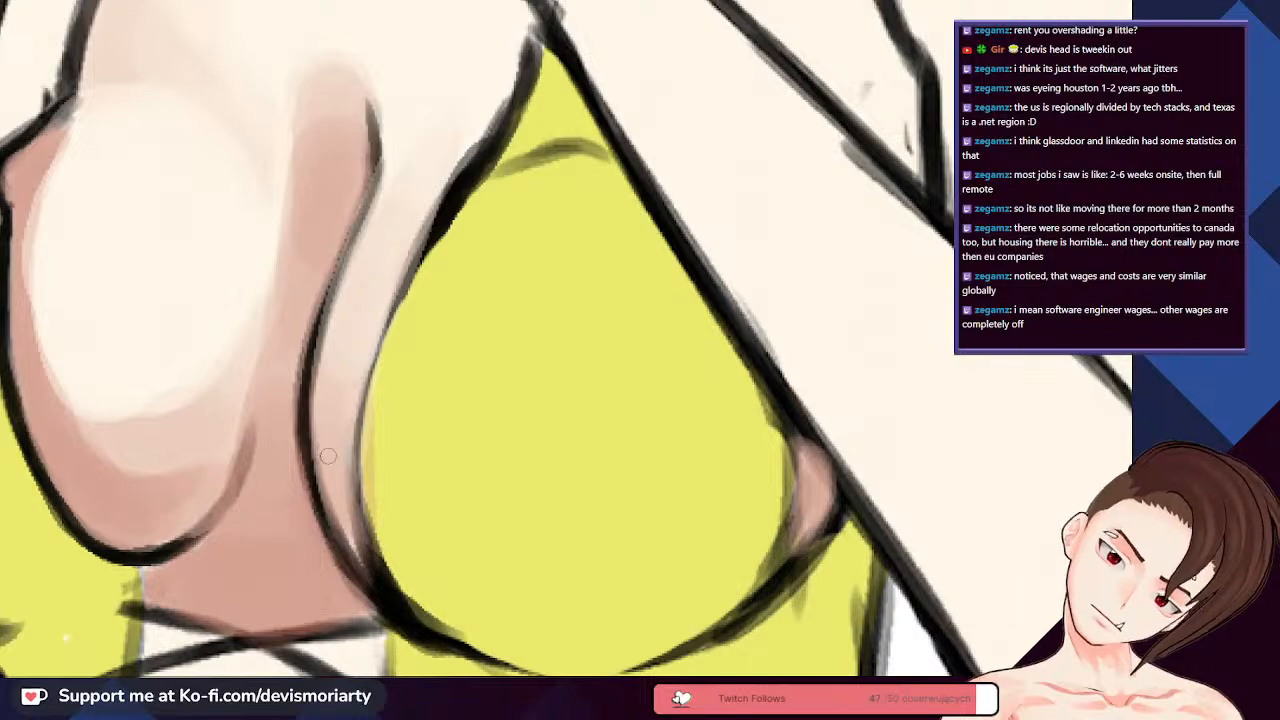
pyautogui.scroll(3, 328, 456)
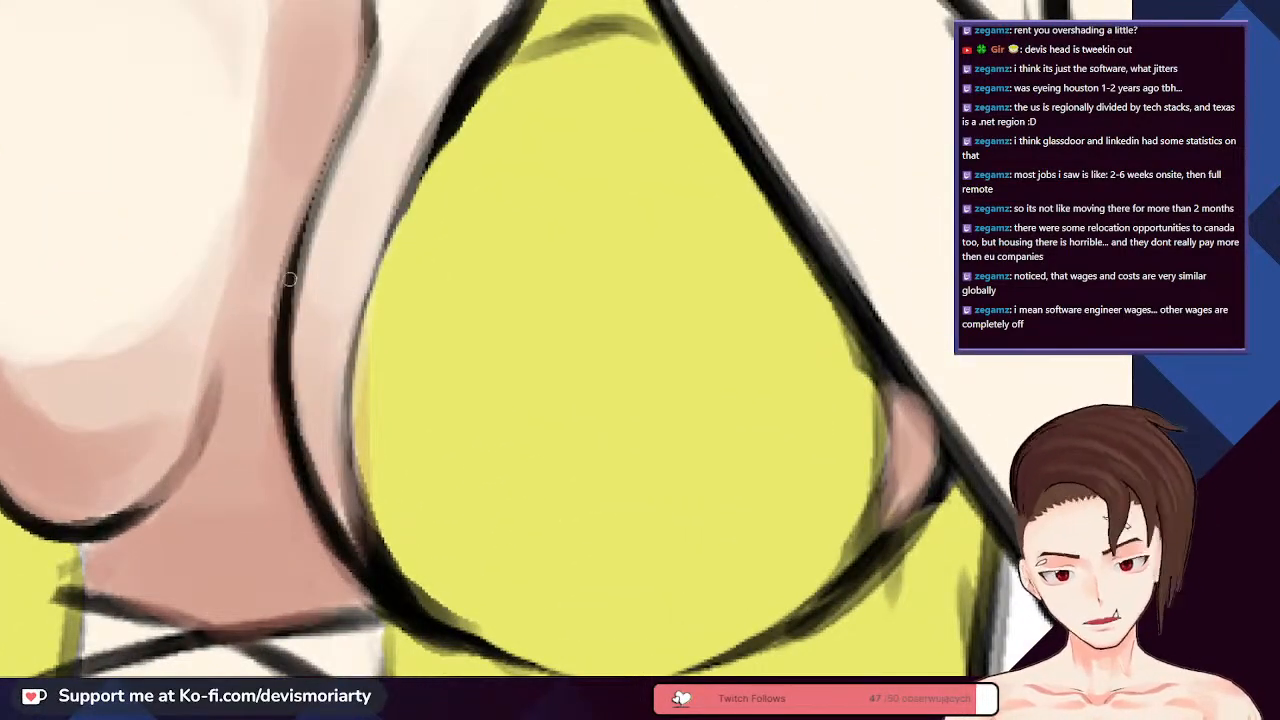
pyautogui.scroll(-3, 316, 497)
pyautogui.scroll(3, 265, 378)
pyautogui.moveTo(265, 378)
pyautogui.mouseDown()
pyautogui.moveTo(318, 265)
pyautogui.moveTo(273, 356)
pyautogui.moveTo(332, 205)
pyautogui.mouseUp()
# - Redraw the far bodice cup's inner outline in solid black from the strap down to the cup's base
pyautogui.scroll(-3, 335, 210)
pyautogui.scroll(2, 385, 218)
pyautogui.moveTo(396, 234)
pyautogui.mouseDown()
pyautogui.moveTo(321, 358)
pyautogui.moveTo(312, 418)
pyautogui.mouseUp()
pyautogui.scroll(2, 312, 418)
pyautogui.moveTo(338, 347)
pyautogui.mouseDown()
pyautogui.moveTo(301, 448)
pyautogui.moveTo(325, 349)
pyautogui.moveTo(315, 518)
pyautogui.moveTo(335, 630)
pyautogui.mouseUp()
pyautogui.scroll(-3, 344, 430)
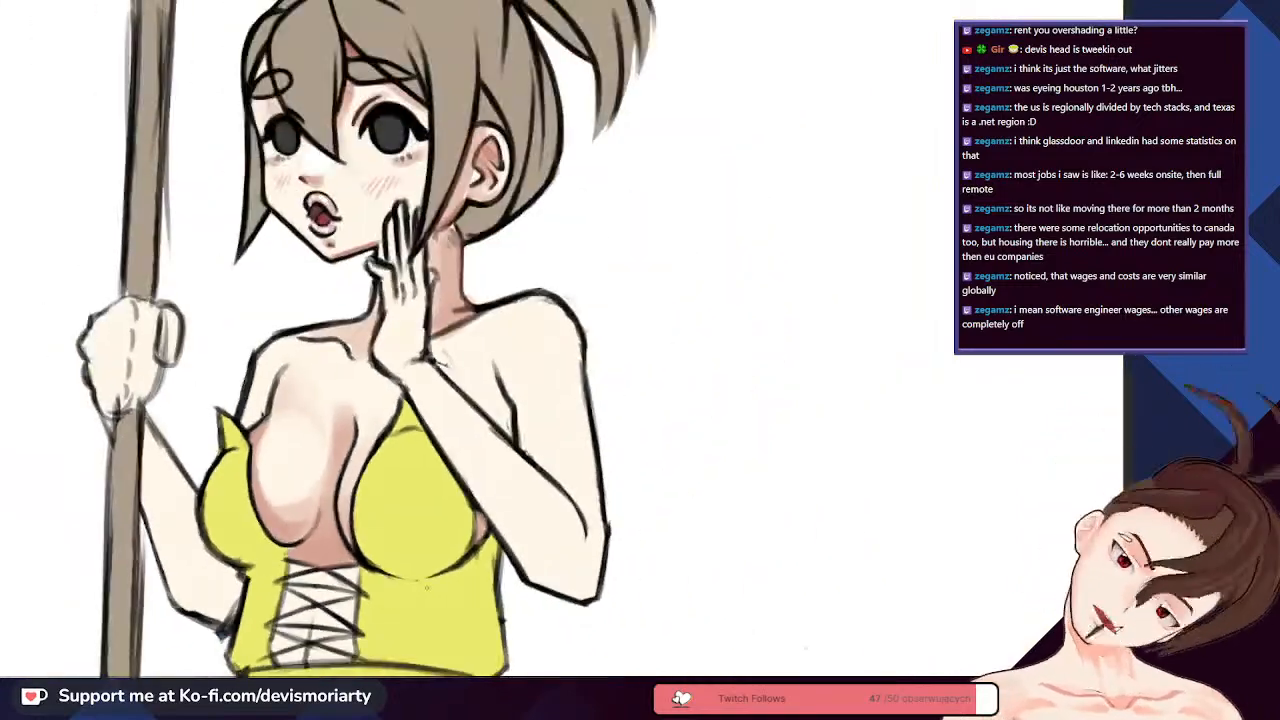
pyautogui.scroll(5, 344, 490)
pyautogui.scroll(1, 344, 490)
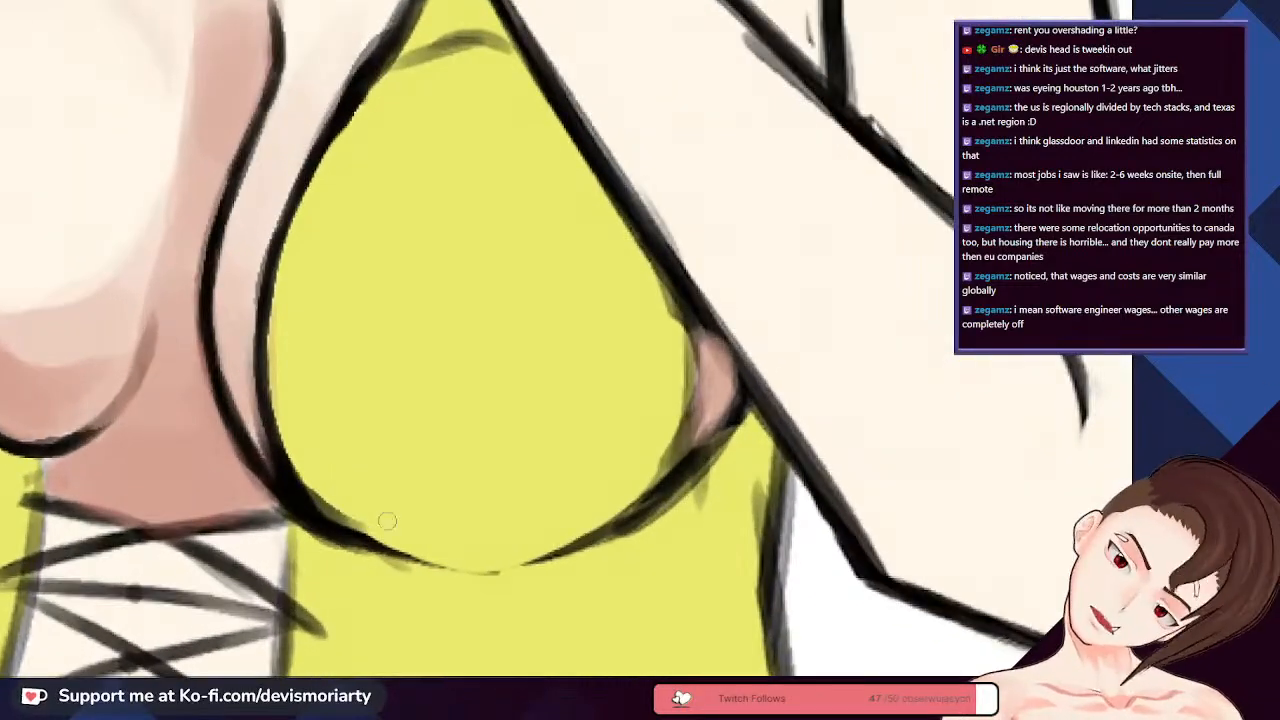
# - Refine the far bodice cup's lower outline in solid black, trimming stray marks and sharpening the curve beside the skin gap
pyautogui.moveTo(312, 474)
pyautogui.mouseDown()
pyautogui.moveTo(339, 513)
pyautogui.moveTo(309, 473)
pyautogui.moveTo(393, 539)
pyautogui.mouseUp()
pyautogui.hotkey('ctrl', 'z')
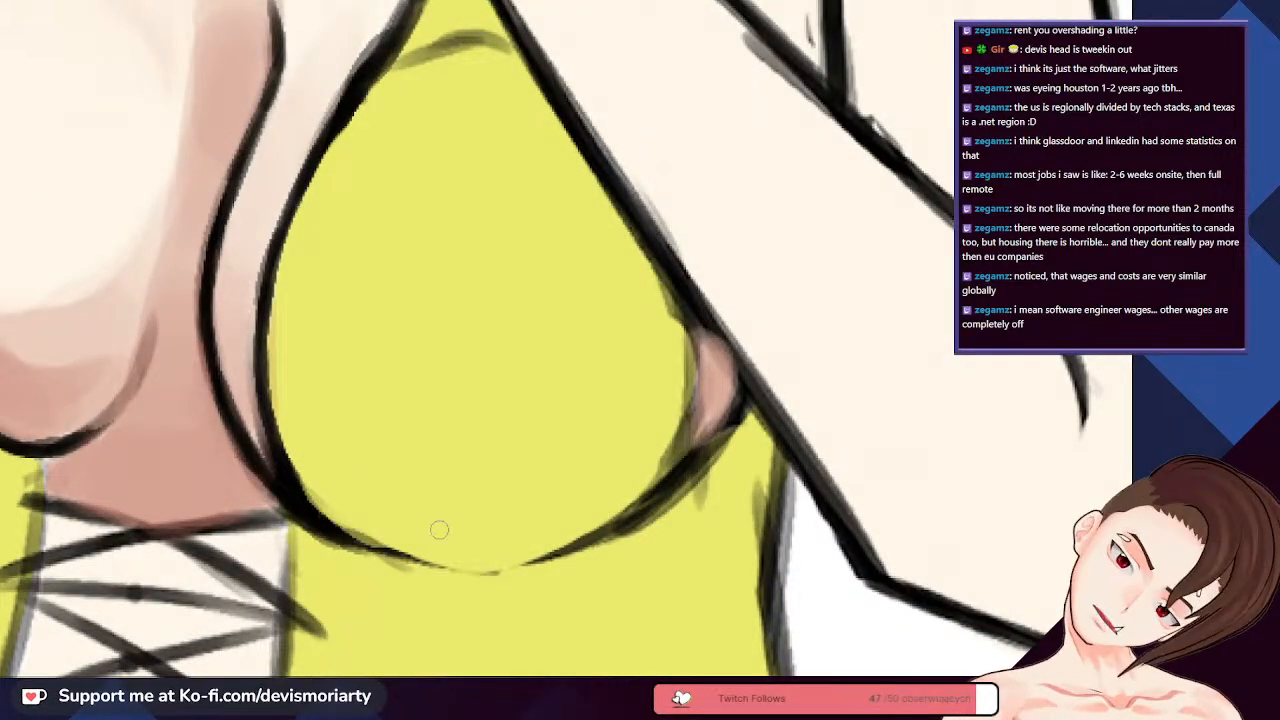
pyautogui.moveTo(318, 512); pyautogui.dragTo(364, 530)
pyautogui.moveTo(630, 489)
pyautogui.mouseDown()
pyautogui.moveTo(675, 336)
pyautogui.moveTo(658, 496)
pyautogui.mouseUp()
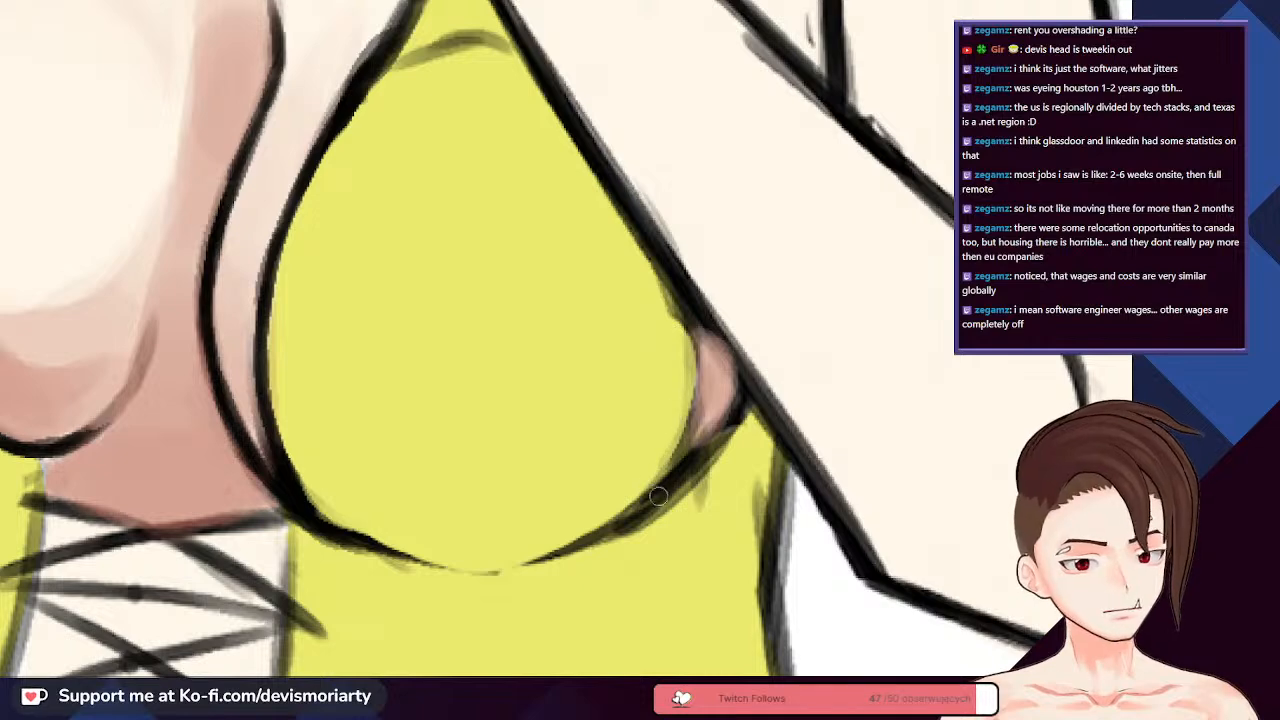
pyautogui.moveTo(686, 400)
pyautogui.mouseDown()
pyautogui.moveTo(622, 502)
pyautogui.moveTo(556, 556)
pyautogui.mouseUp()
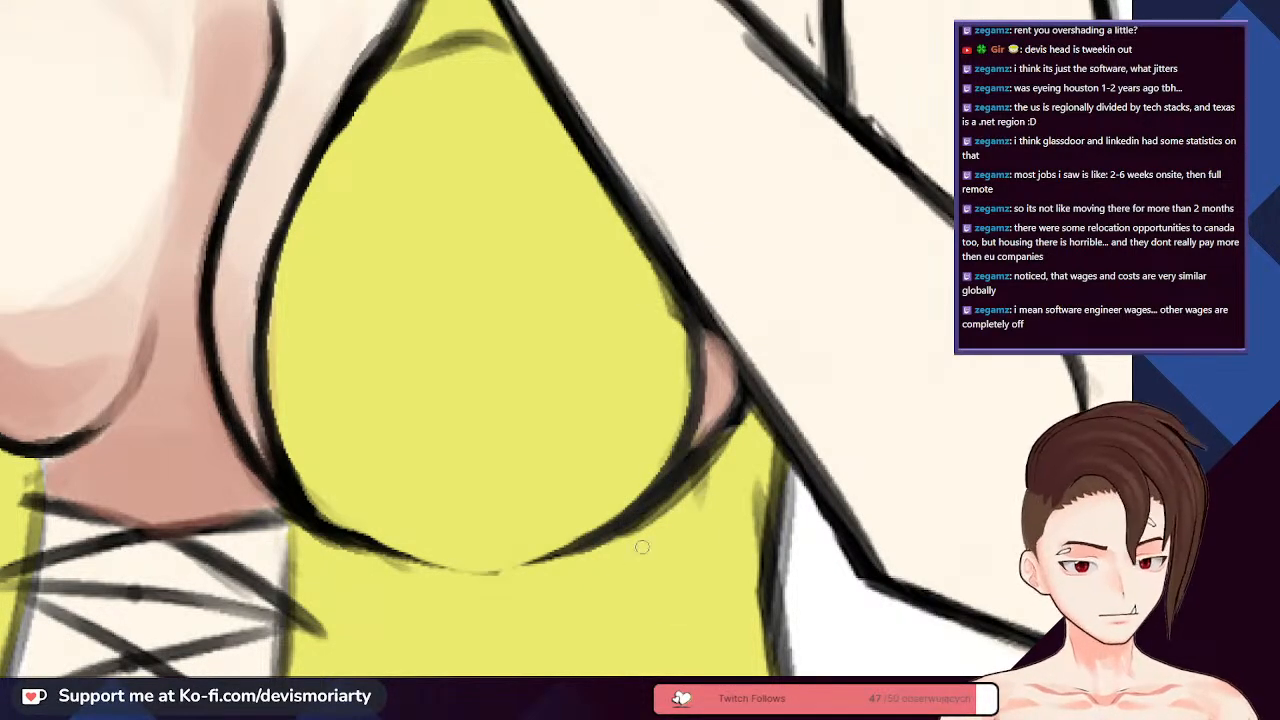
pyautogui.moveTo(700, 460)
pyautogui.mouseDown()
pyautogui.moveTo(590, 548)
pyautogui.moveTo(690, 485)
pyautogui.mouseUp()
pyautogui.moveTo(745, 415); pyautogui.dragTo(660, 505)
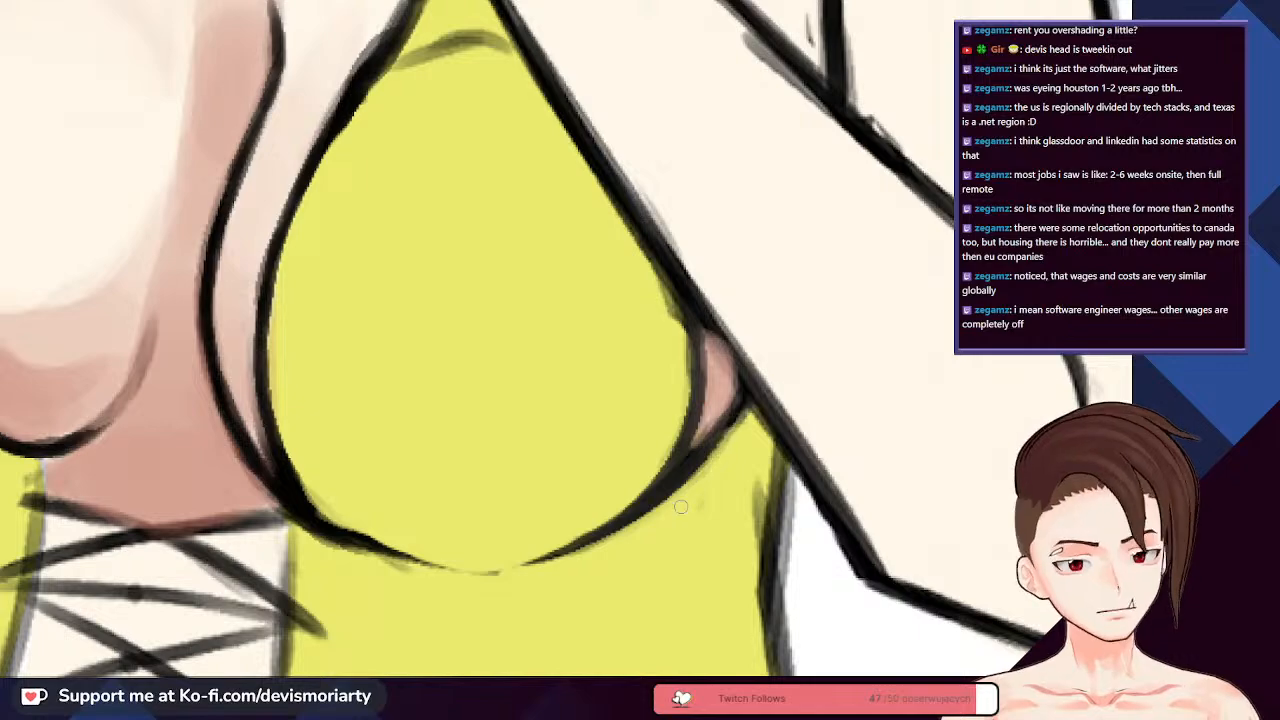
# - Redraw the near bodice cup's outer outline in solid black around to its base
pyautogui.scroll(-1, 599, 504)
pyautogui.scroll(-8, 599, 504)
pyautogui.scroll(3, 600, 412)
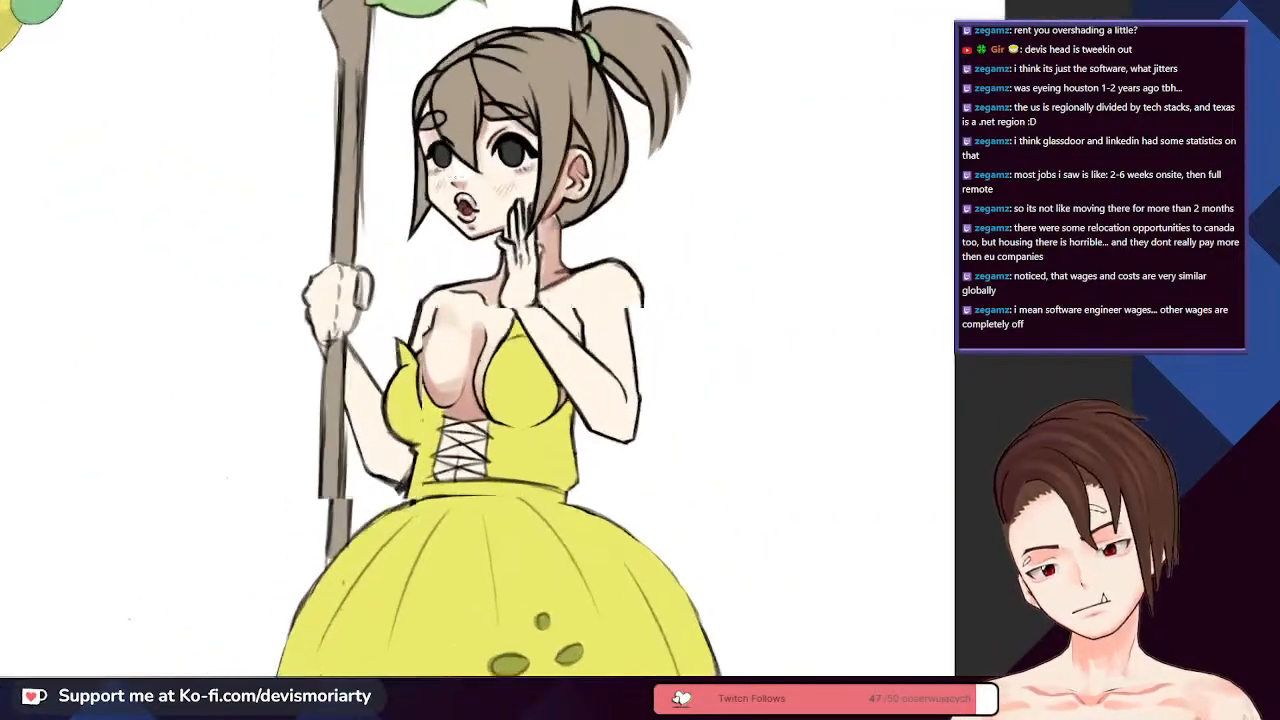
pyautogui.scroll(-1, 600, 412)
pyautogui.scroll(3, 397, 474)
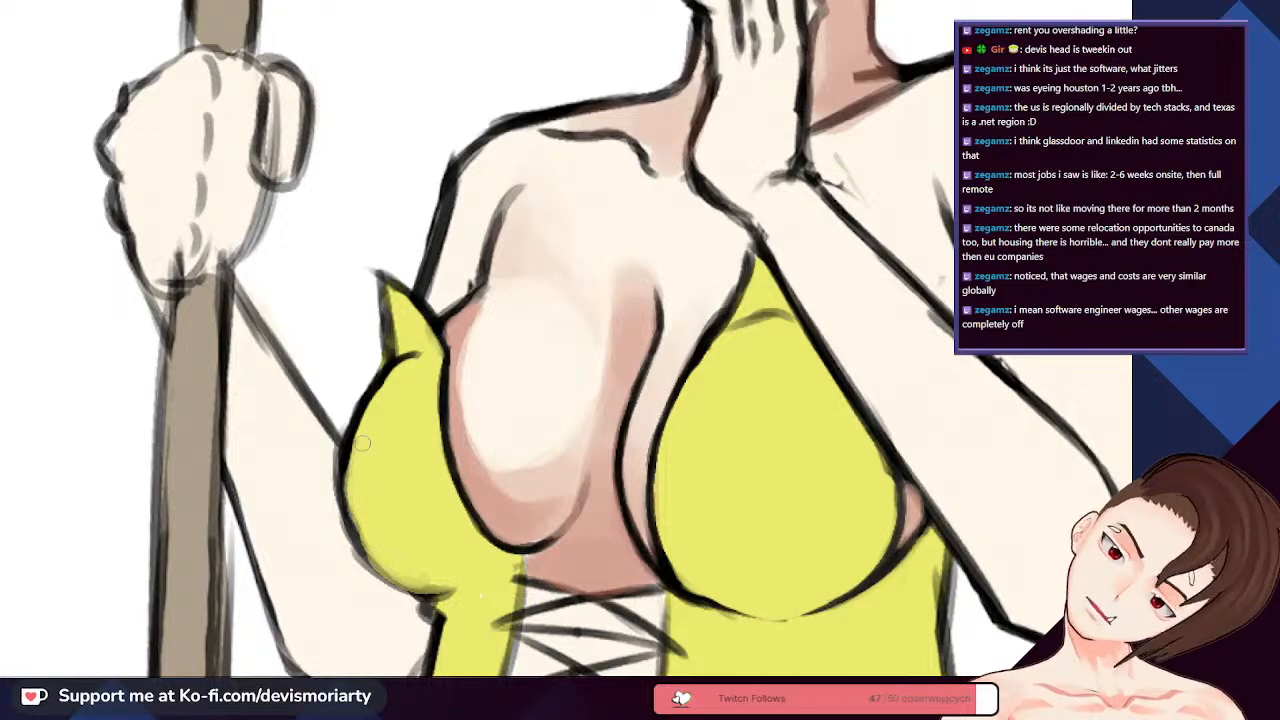
pyautogui.scroll(-5, 397, 533)
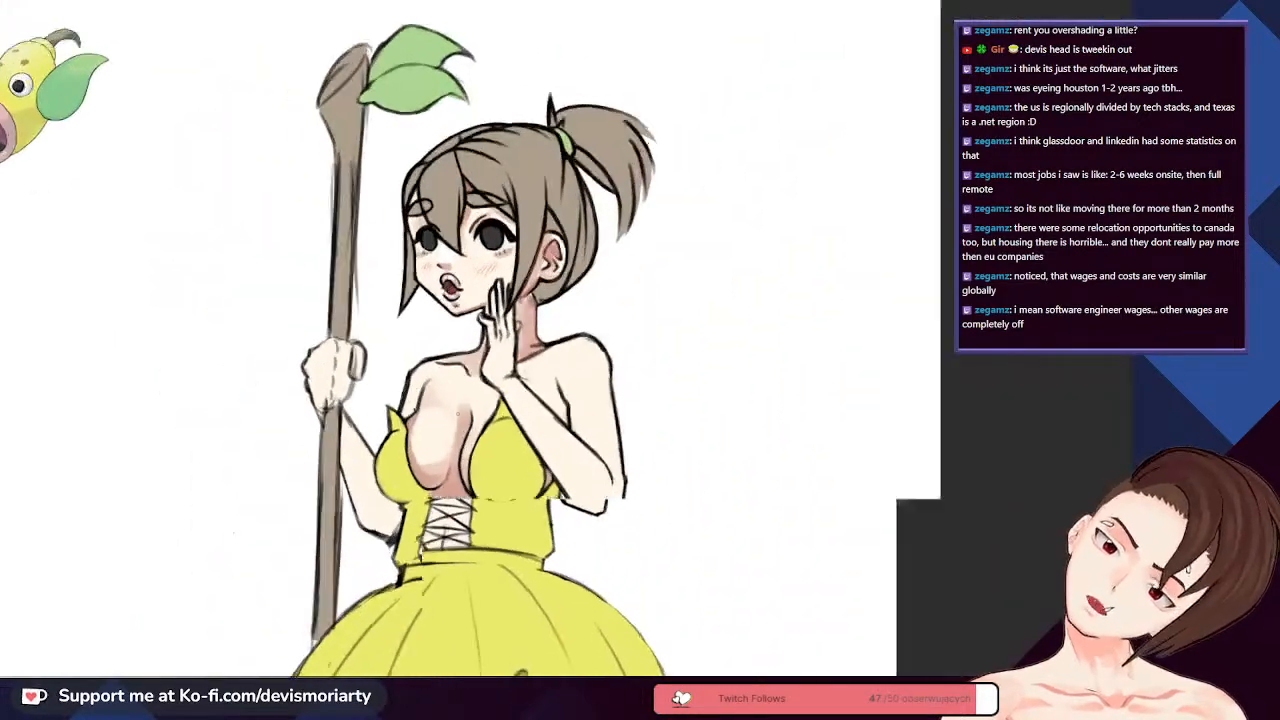
pyautogui.scroll(8, 397, 412)
pyautogui.scroll(-6, 397, 412)
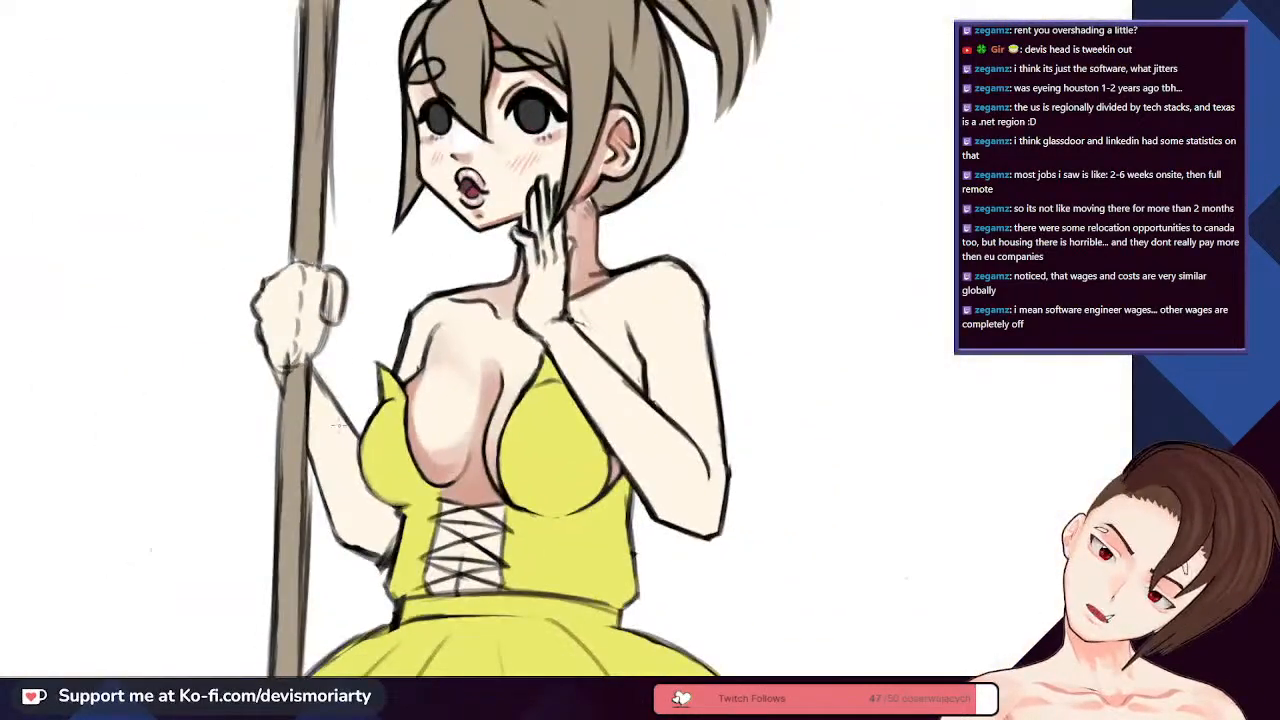
pyautogui.scroll(5, 375, 430)
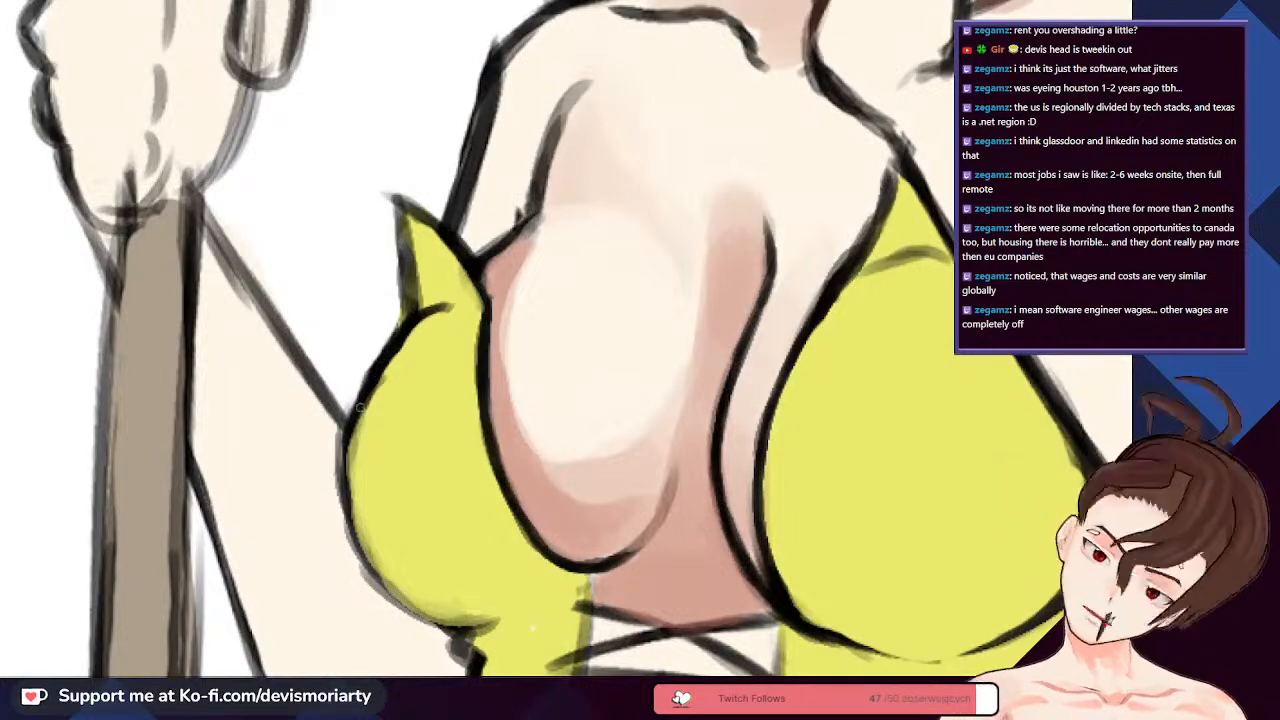
pyautogui.scroll(-5, 352, 515)
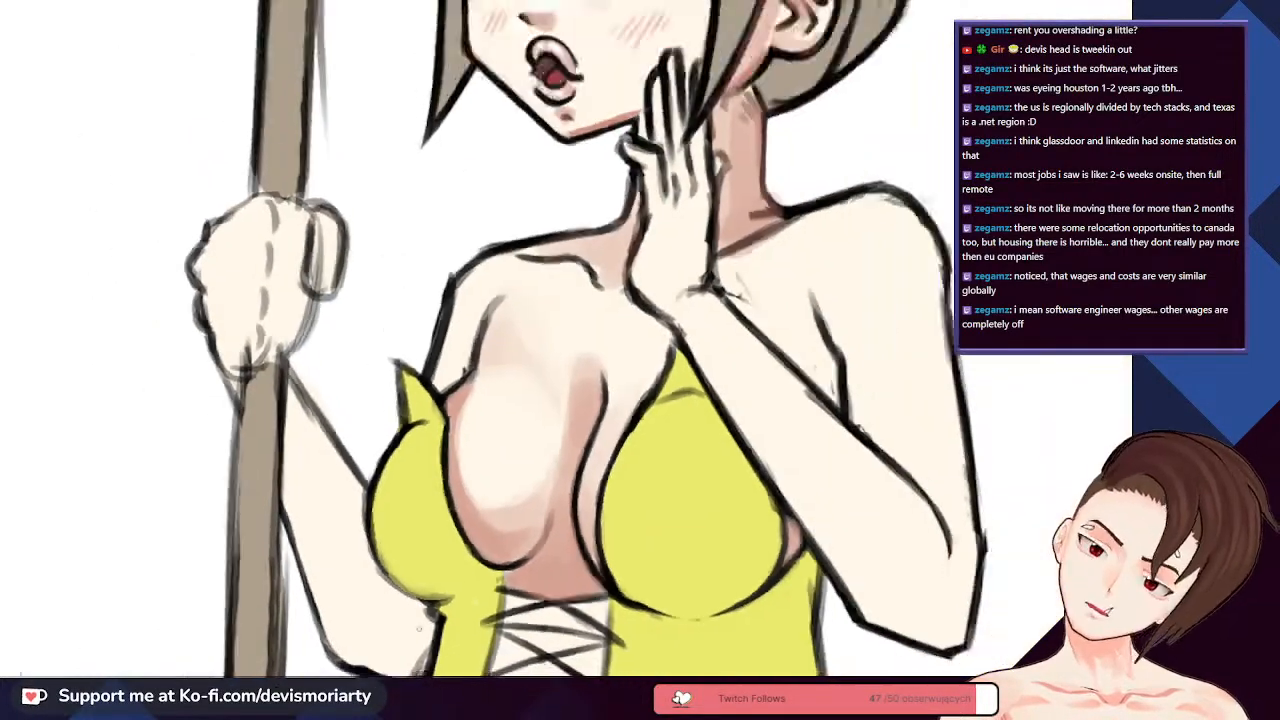
pyautogui.scroll(6, 355, 540)
pyautogui.moveTo(365, 585)
pyautogui.mouseDown()
pyautogui.moveTo(276, 439)
pyautogui.moveTo(335, 560)
pyautogui.mouseUp()
pyautogui.scroll(2, 474, 586)
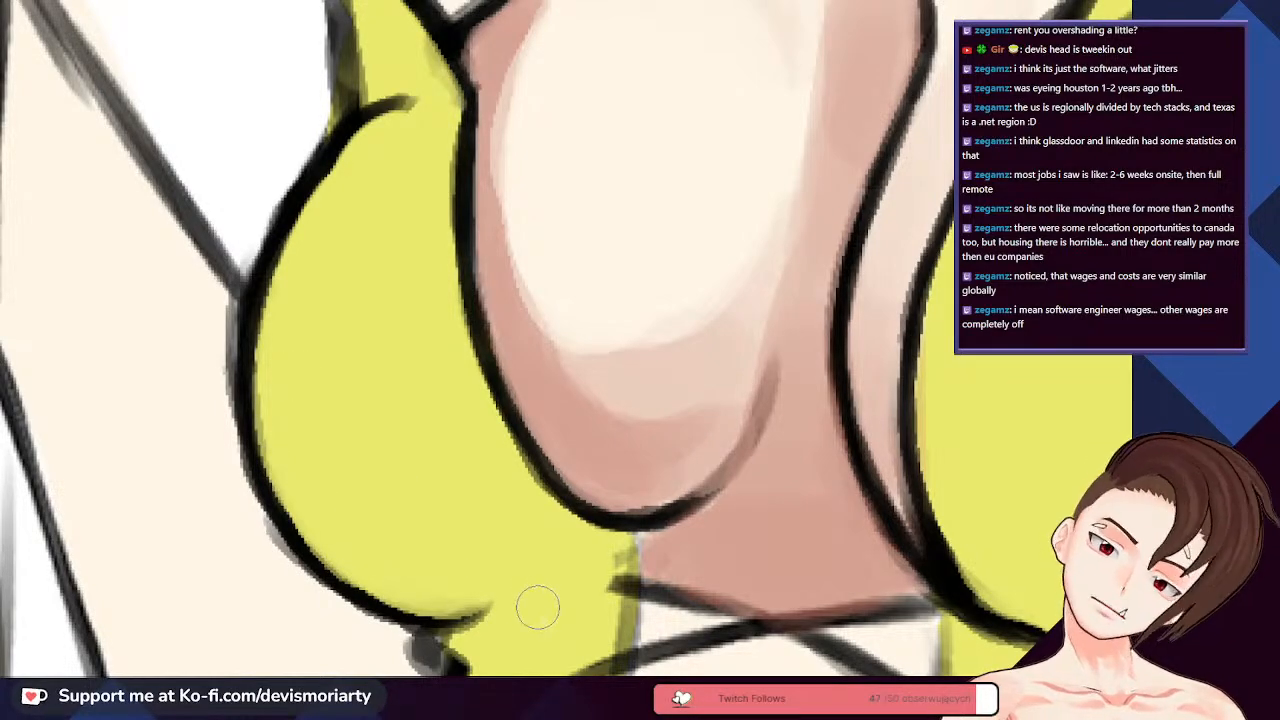
# - Sample the black line colour and tidy the near cup's outer outline where it meets the staff-holding arm
pyautogui.scroll(-4, 363, 377)
pyautogui.scroll(3, 306, 331)
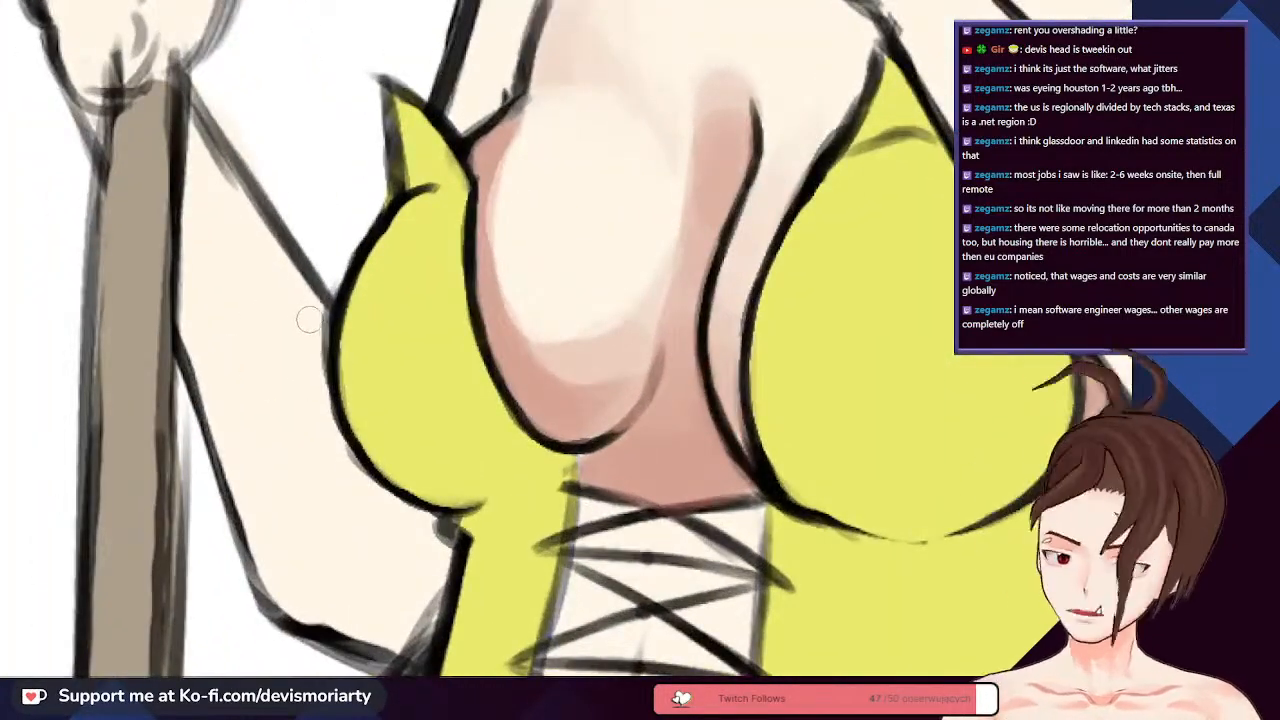
pyautogui.scroll(-2, 374, 521)
pyautogui.scroll(3, 357, 386)
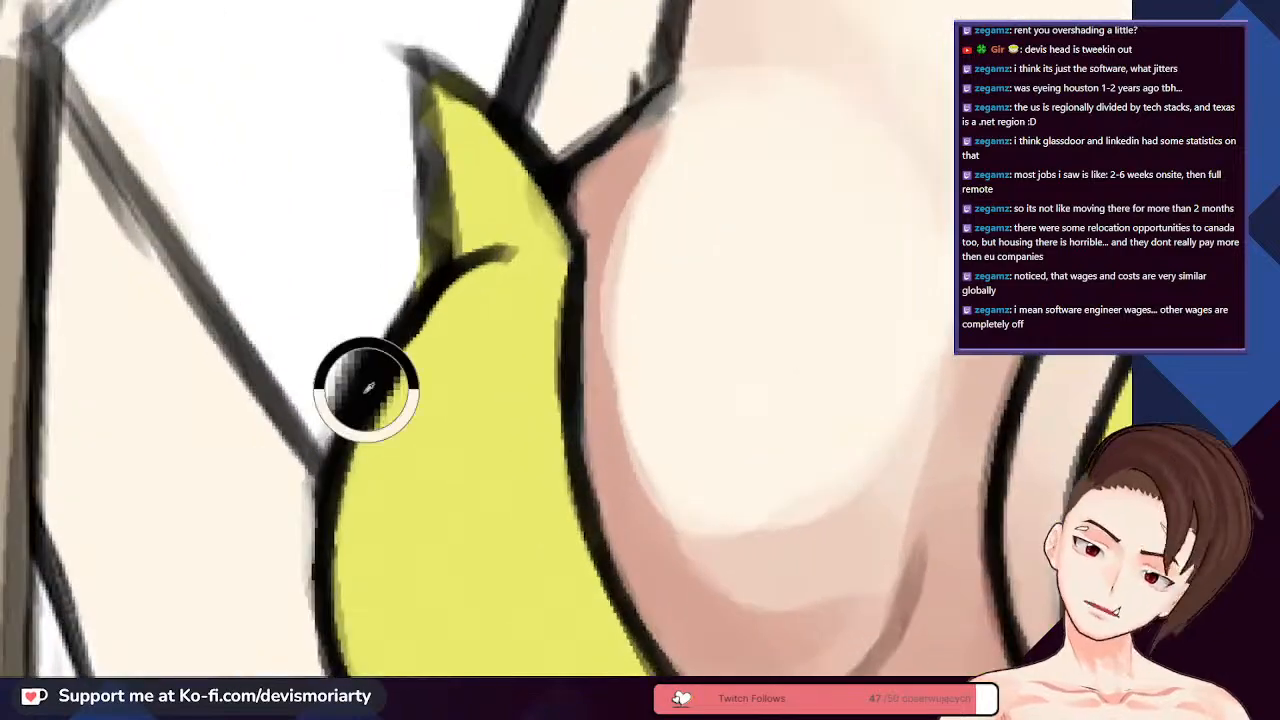
pyautogui.scroll(-2, 346, 350)
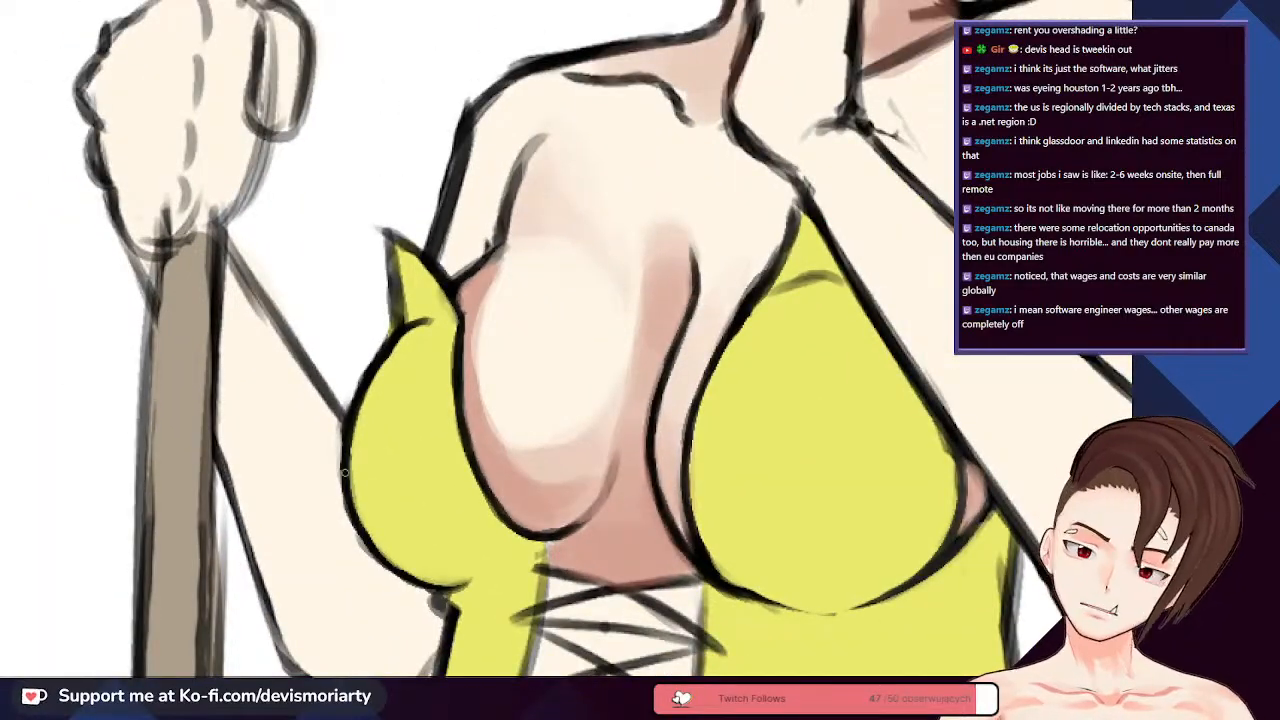
# - Redraw the outer edge of the near cup's pointed tip as a thin solid black line down to the cup
pyautogui.scroll(-3, 346, 470)
pyautogui.scroll(4, 428, 455)
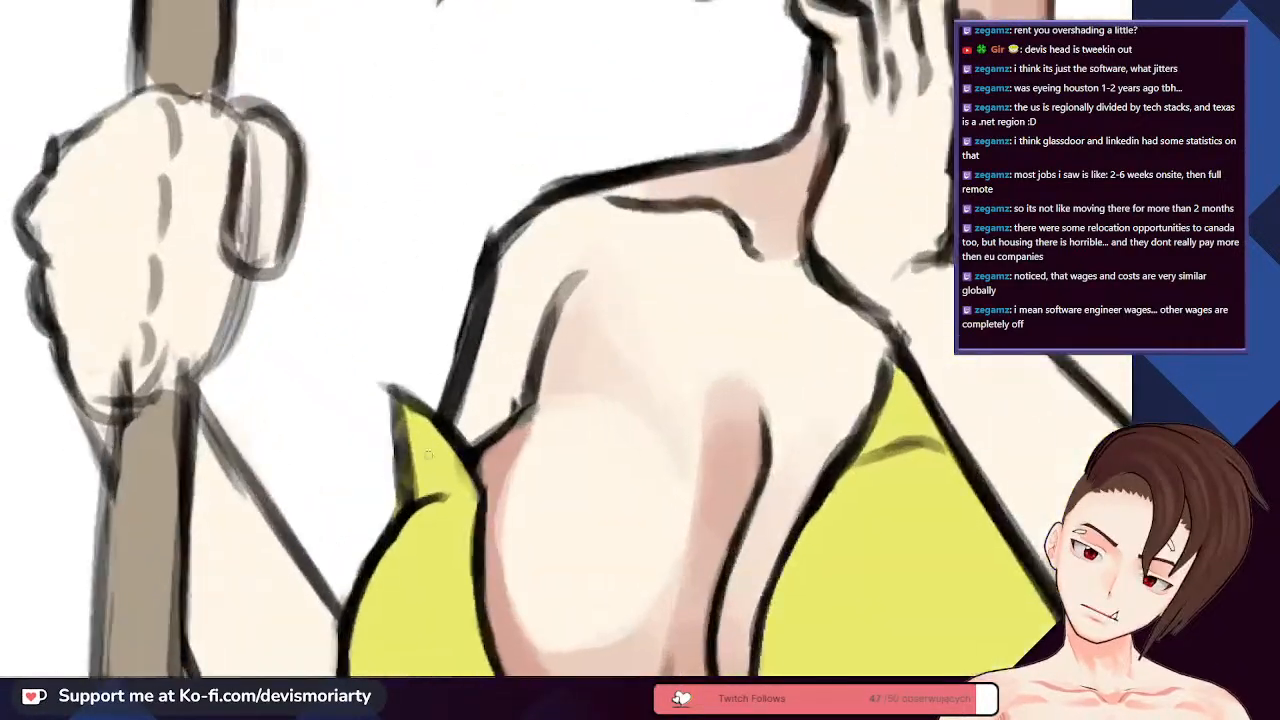
pyautogui.scroll(-2, 428, 455)
pyautogui.scroll(3, 390, 390)
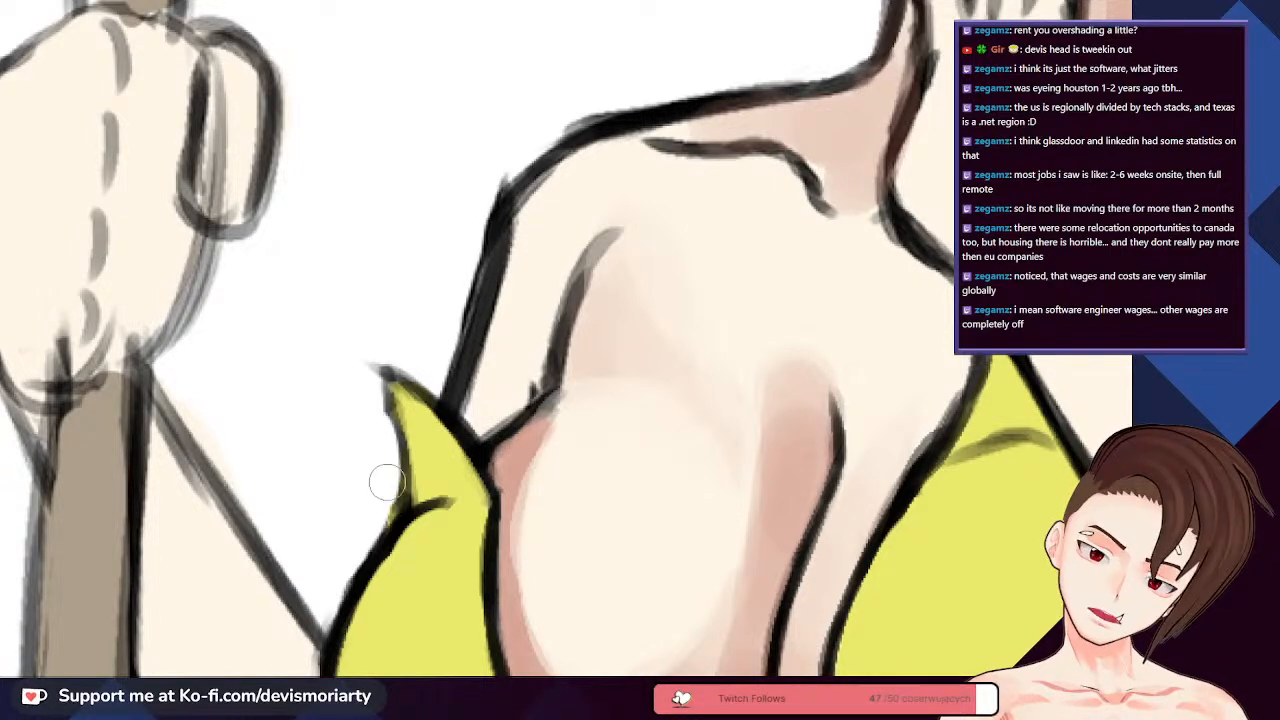
pyautogui.scroll(2, 450, 400)
pyautogui.scroll(-1, 450, 405)
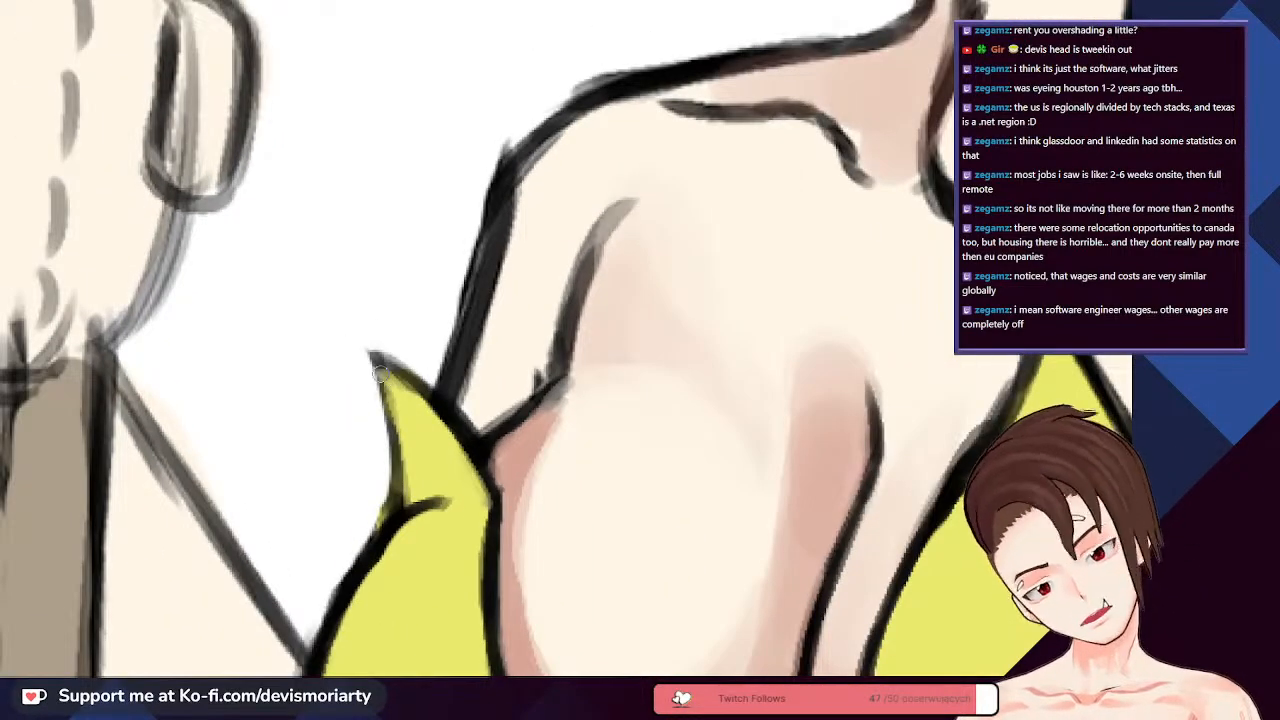
pyautogui.scroll(1, 381, 374)
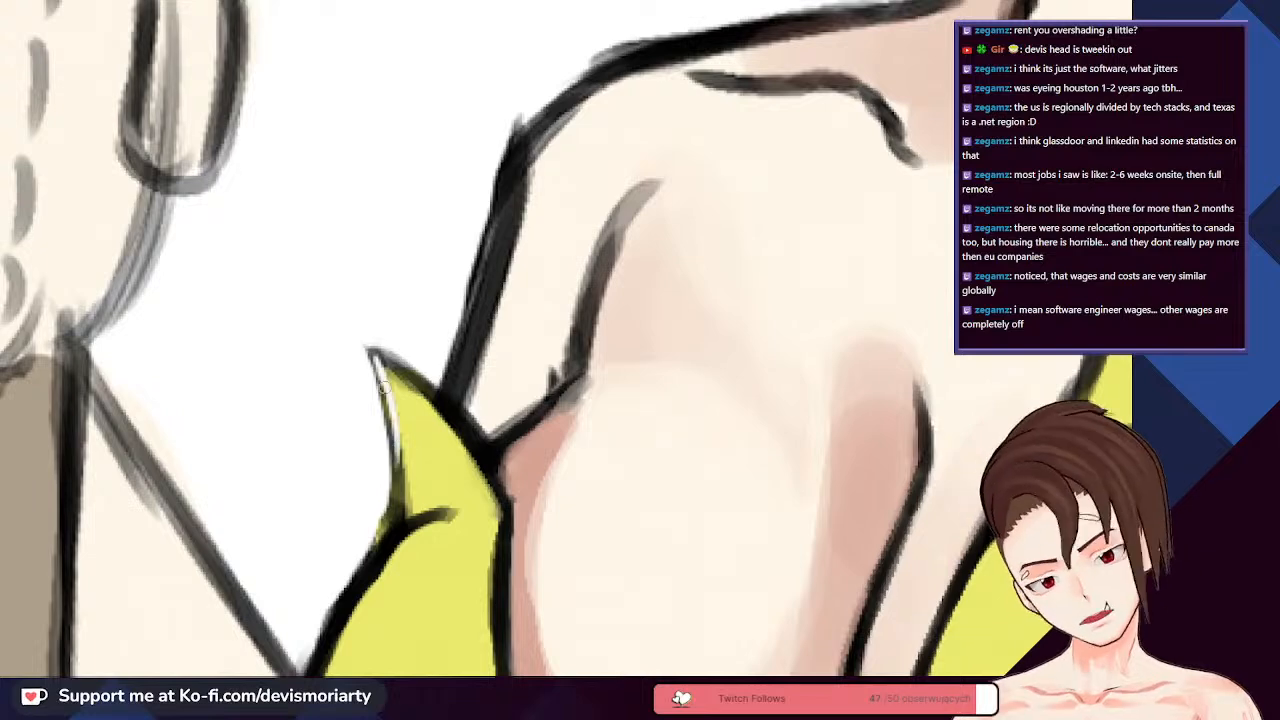
pyautogui.moveTo(372, 357)
pyautogui.mouseDown()
pyautogui.moveTo(397, 514)
pyautogui.moveTo(381, 556)
pyautogui.mouseUp()
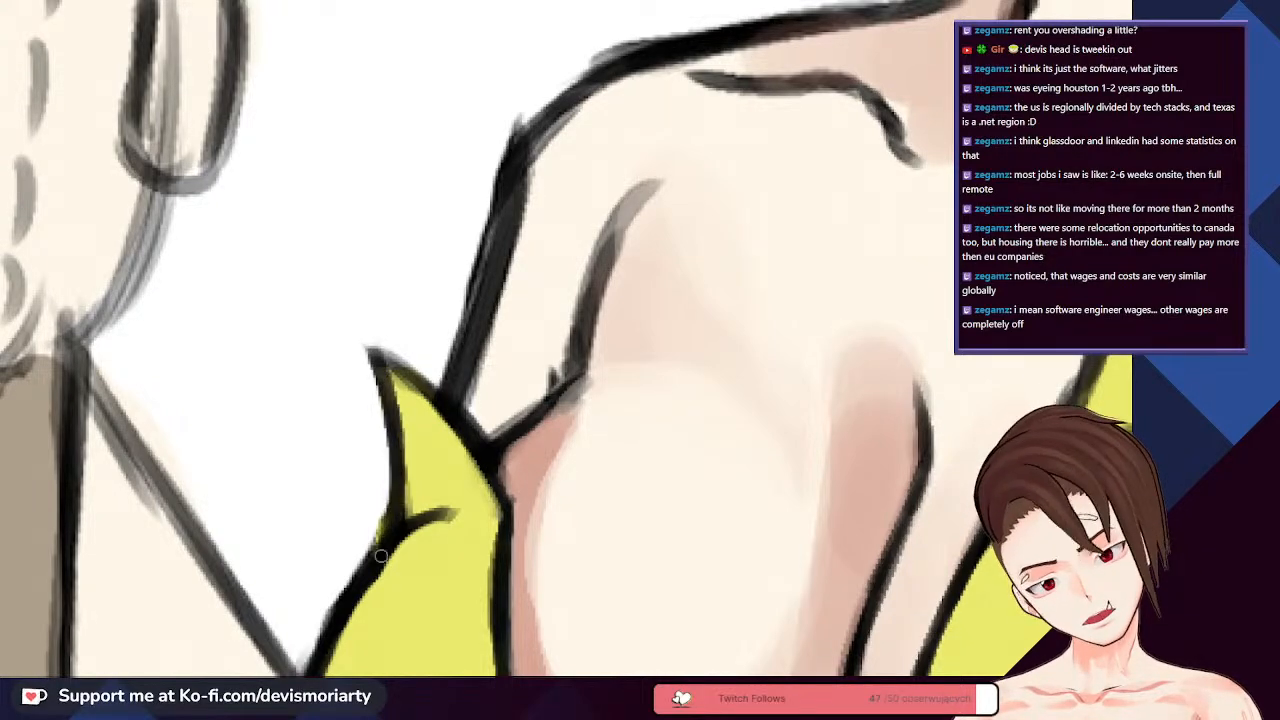
pyautogui.scroll(-2, 503, 472)
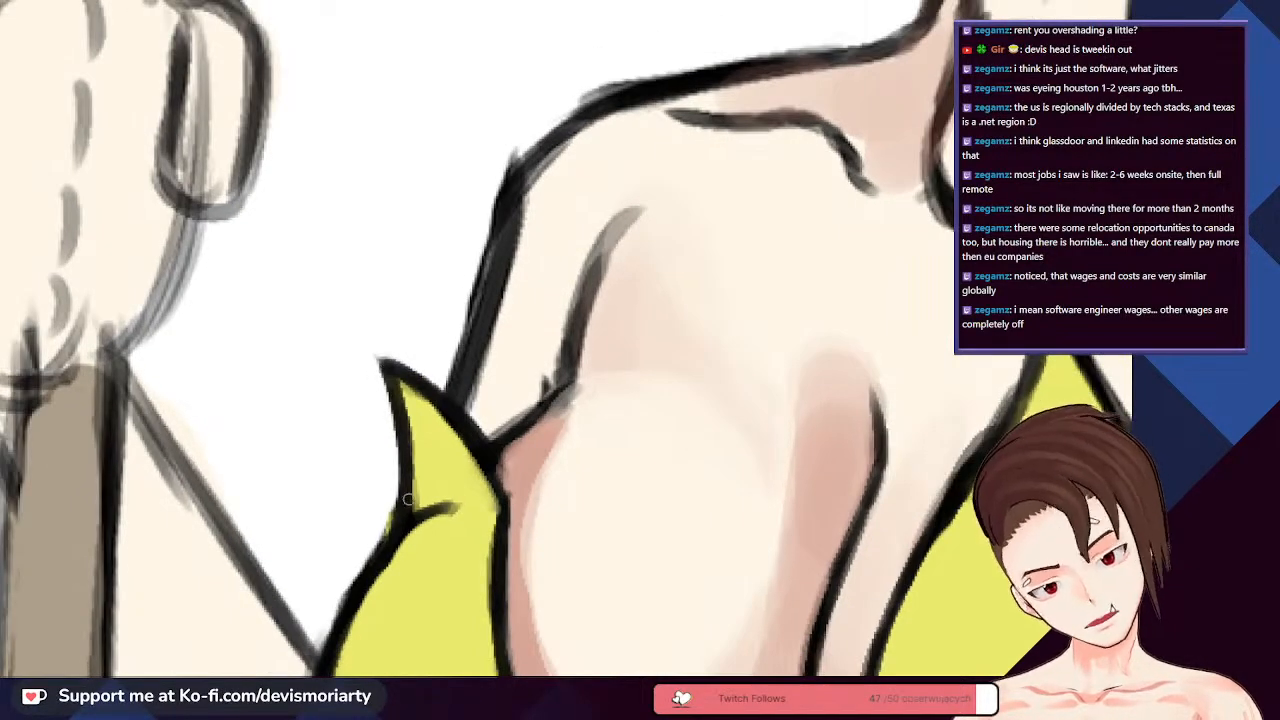
# - Redraw the near shoulder's contour in smooth solid black from the upper arm to the neck, cleaning up stray marks along it
pyautogui.scroll(-2, 443, 428)
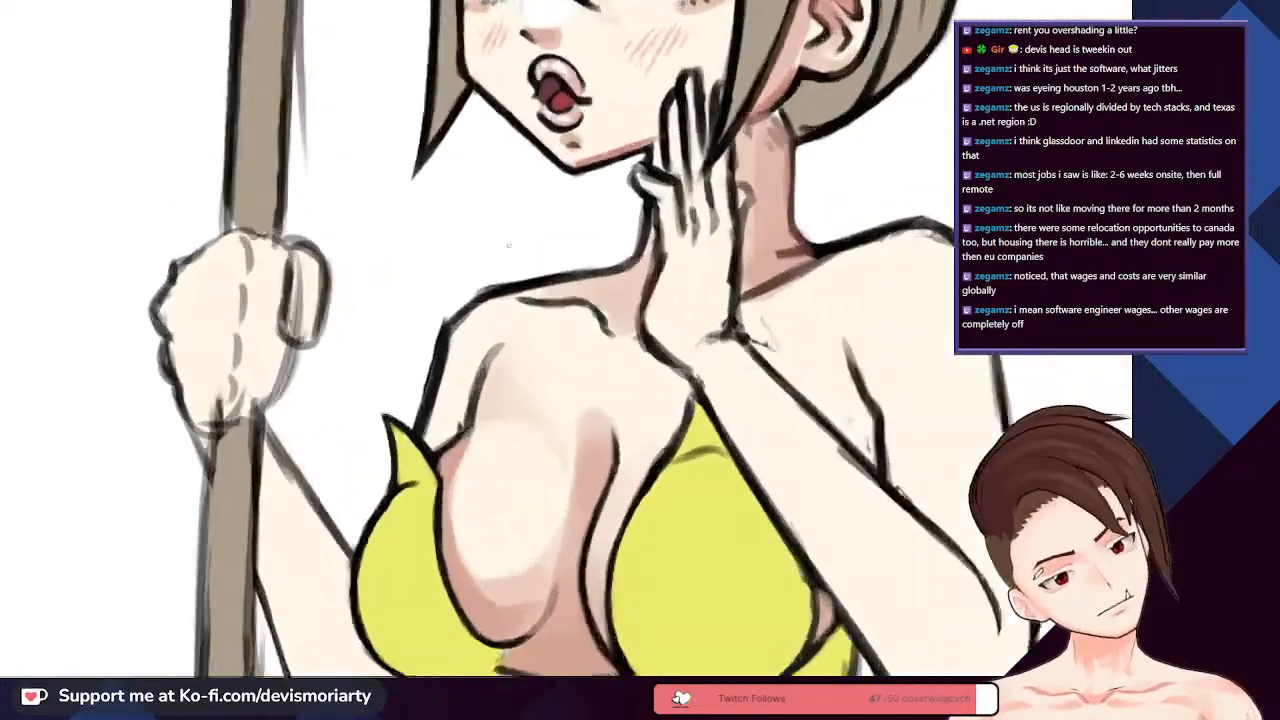
pyautogui.scroll(2, 411, 395)
pyautogui.scroll(1, 478, 318)
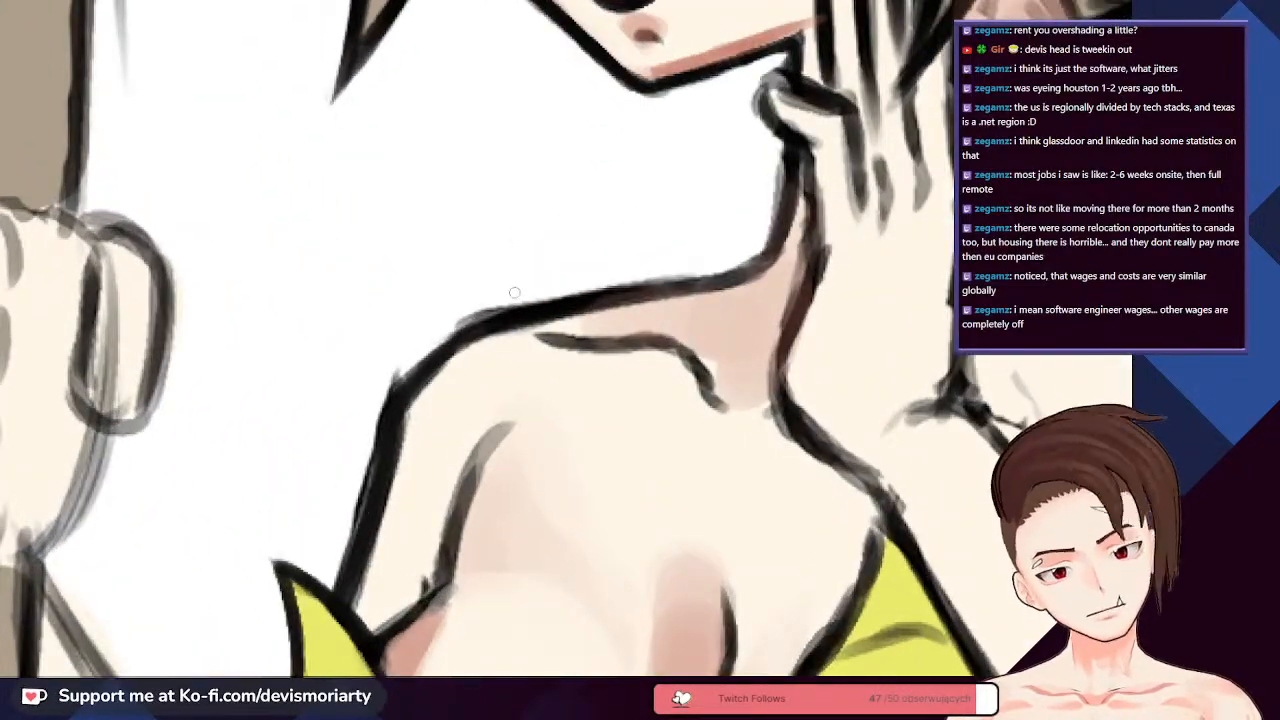
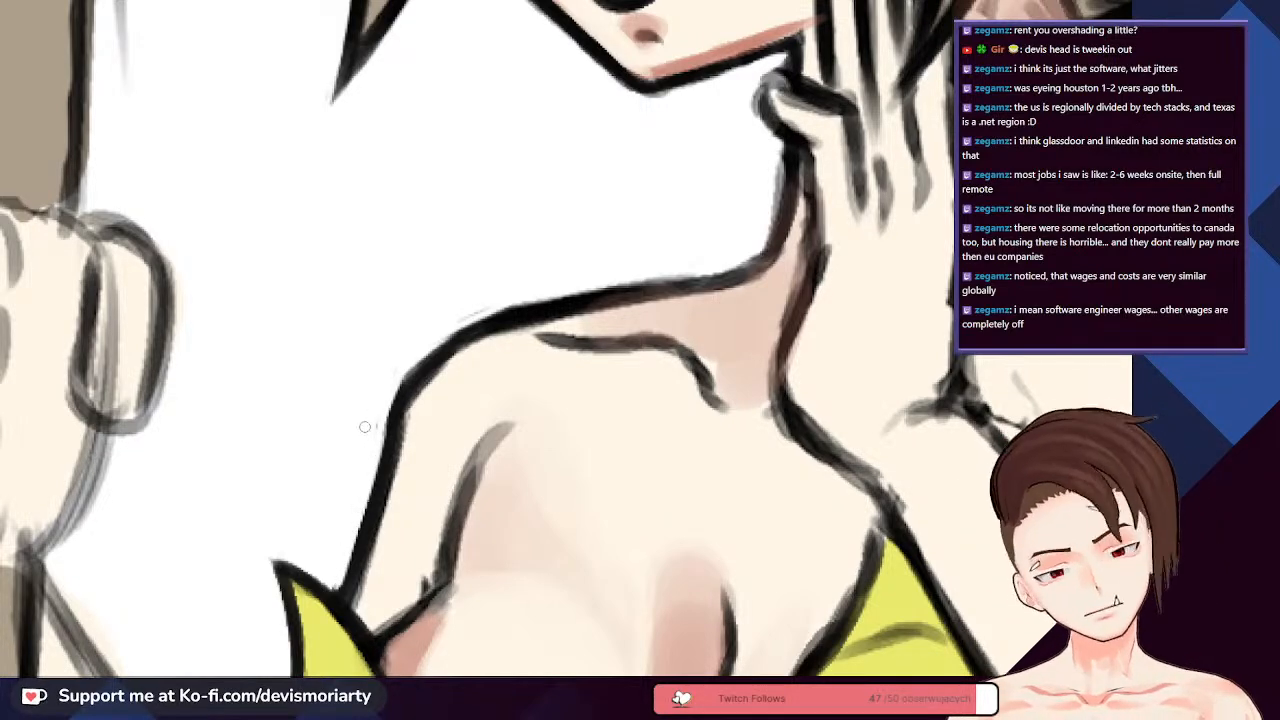
pyautogui.moveTo(670, 266)
pyautogui.mouseDown()
pyautogui.moveTo(638, 290)
pyautogui.moveTo(570, 292)
pyautogui.mouseUp()
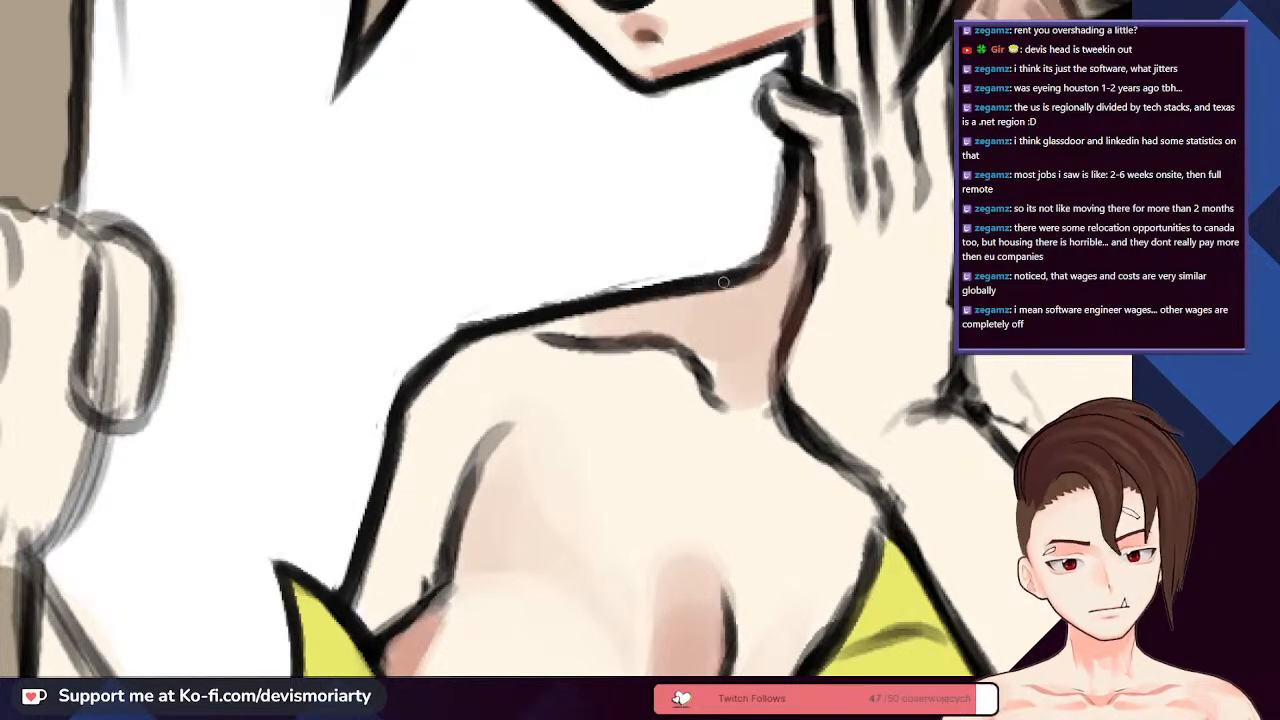
pyautogui.scroll(2, 788, 215)
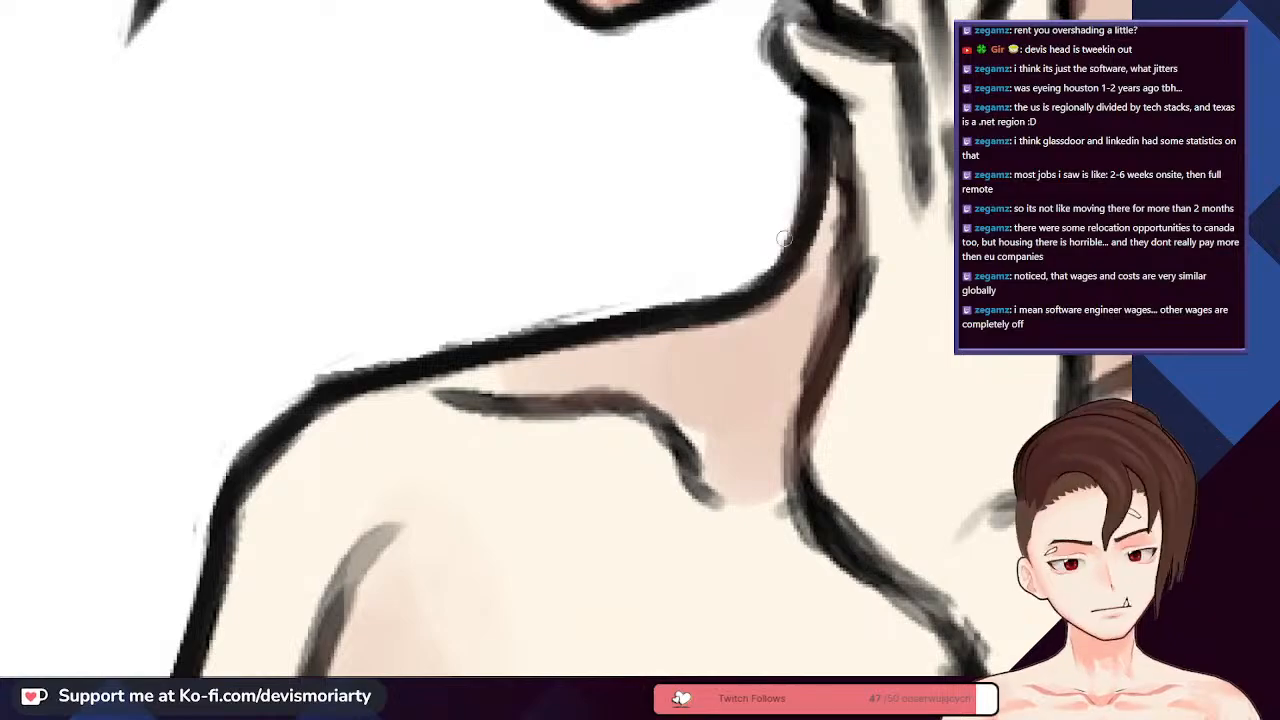
pyautogui.scroll(-4, 630, 307)
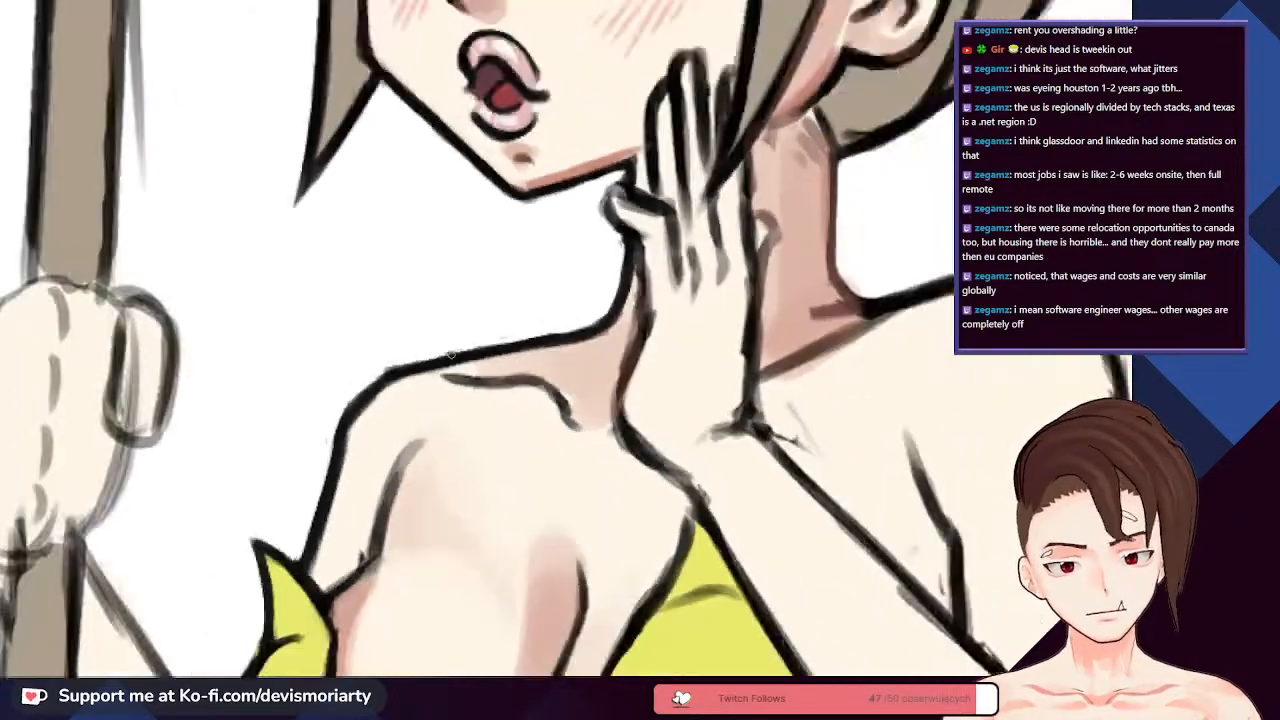
pyautogui.scroll(4, 330, 297)
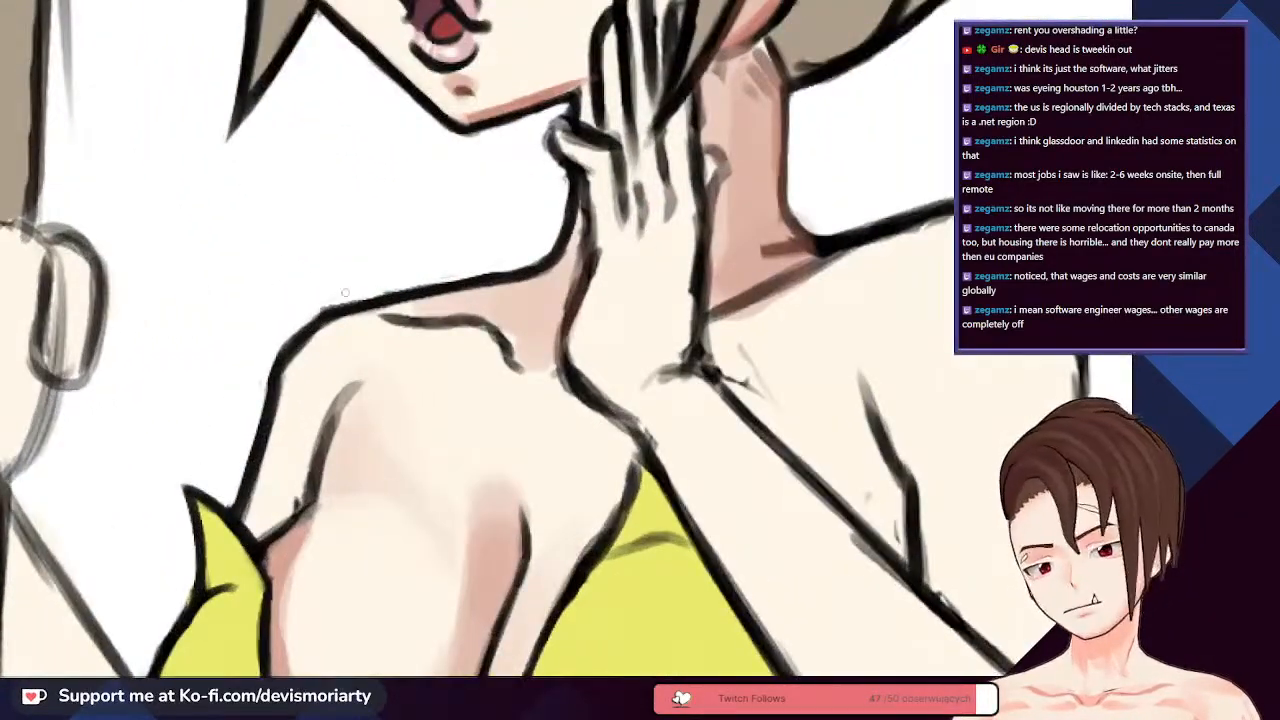
# - Examine the shading on the woman's face, neck and chest, from the full figure to close-ups, in upright and rotated views
pyautogui.scroll(-4, 330, 297)
pyautogui.scroll(-2, 355, 231)
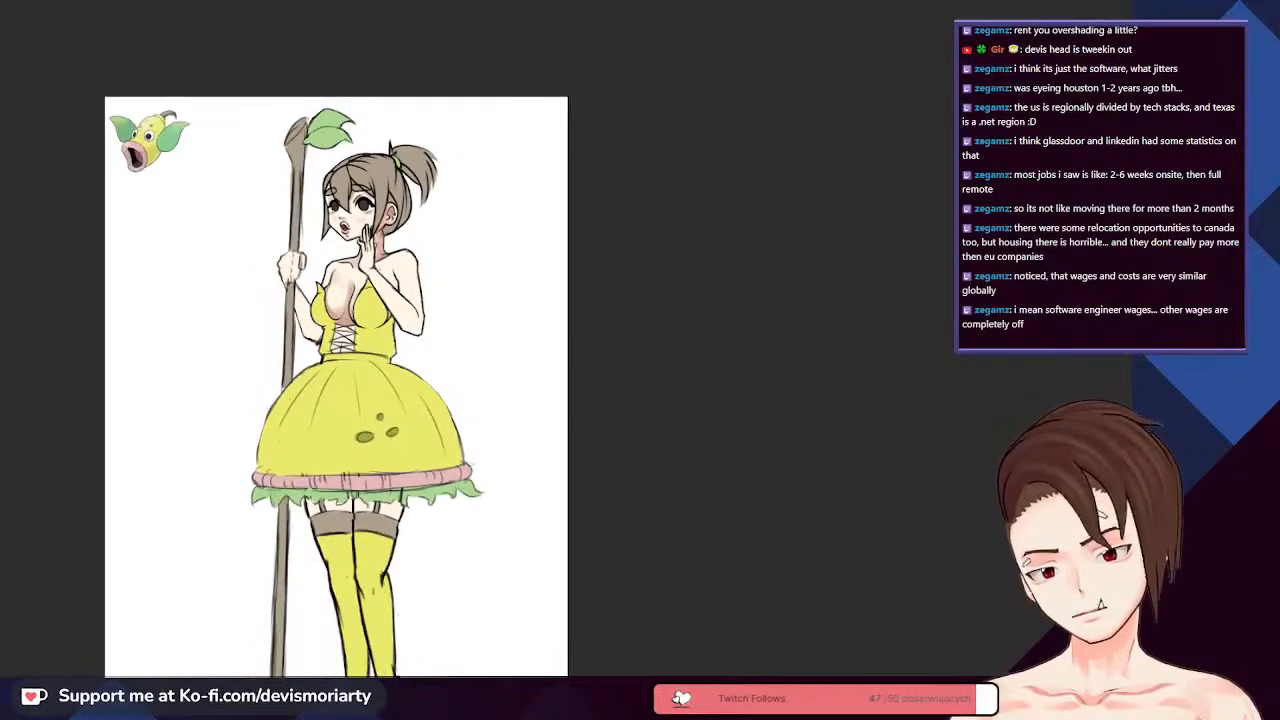
pyautogui.scroll(5, 362, 215)
pyautogui.scroll(3, 330, 250)
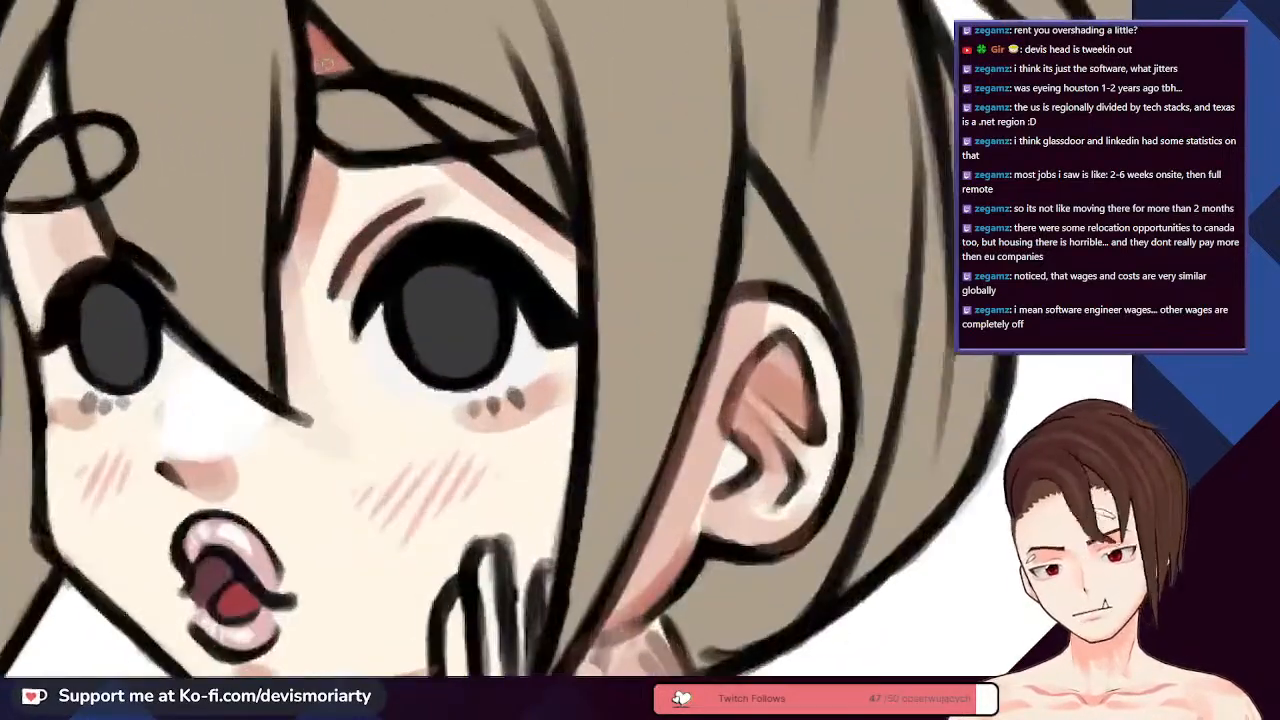
pyautogui.scroll(-5, 330, 300)
pyautogui.scroll(3, 311, 372)
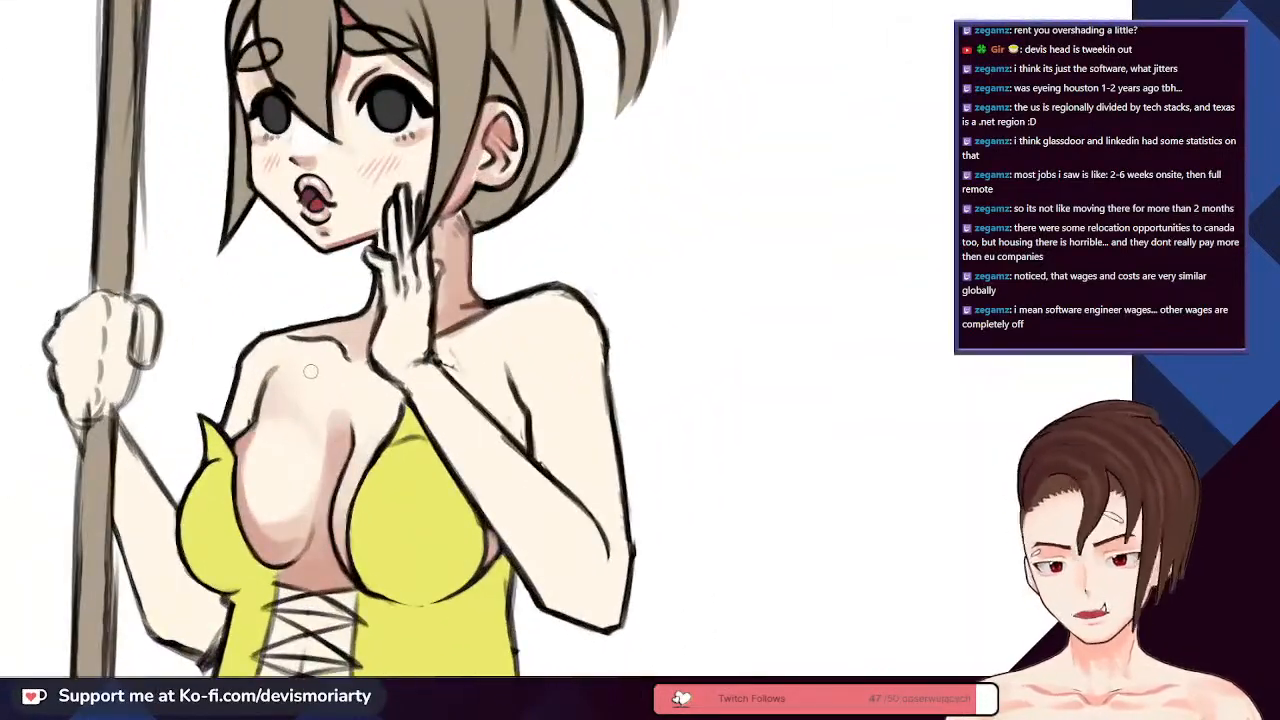
pyautogui.scroll(-2, 311, 372)
pyautogui.moveTo(163, 639); pyautogui.dragTo(167, 654)
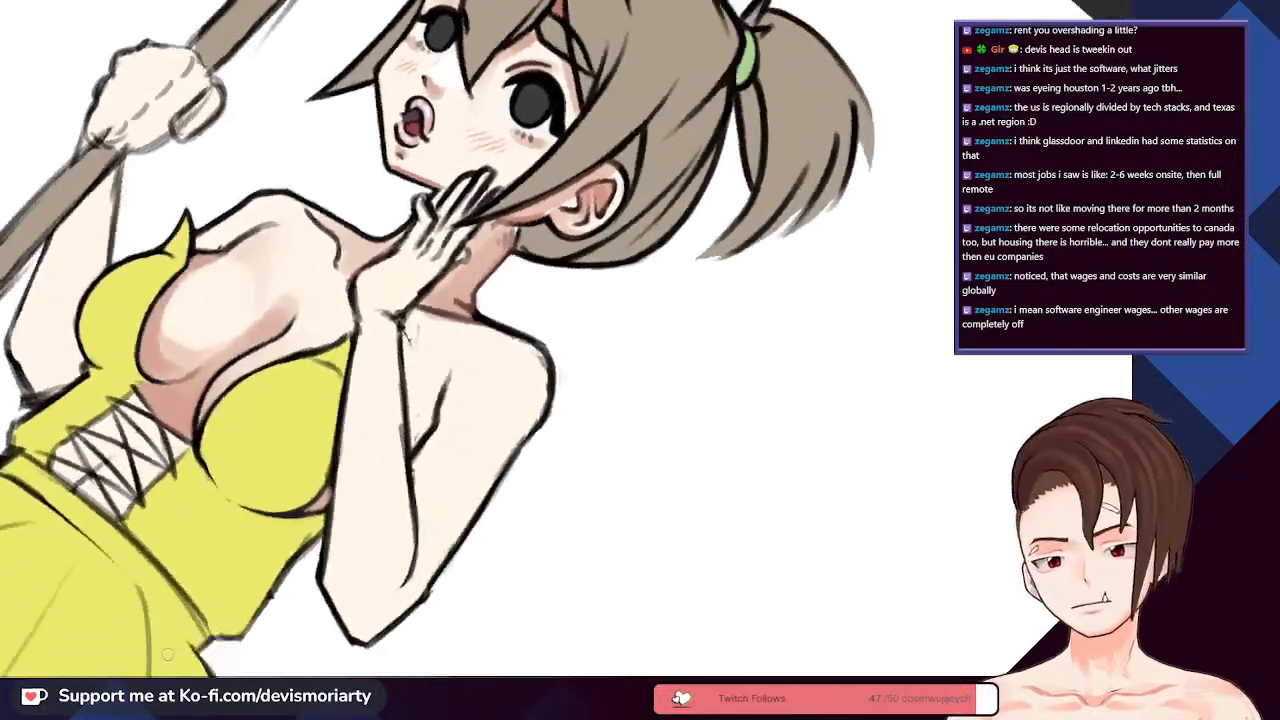
pyautogui.scroll(3, 307, 366)
pyautogui.scroll(-2, 305, 348)
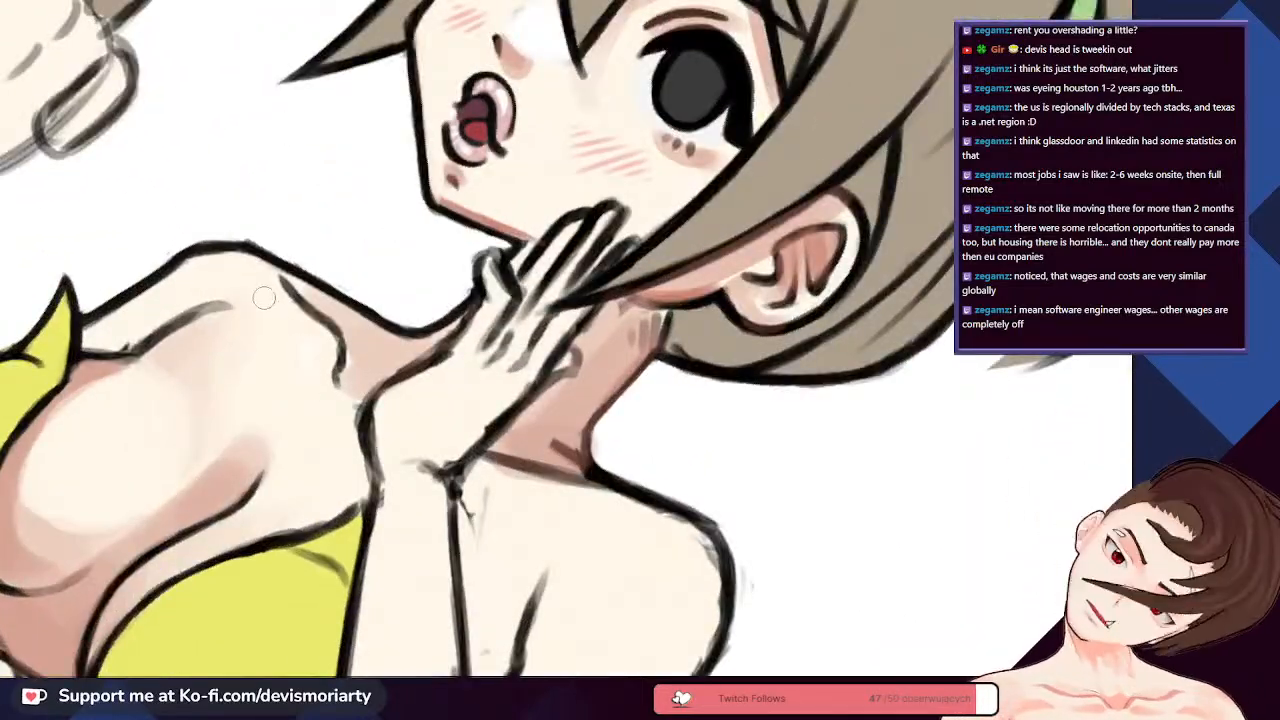
pyautogui.scroll(-2, 598, 88)
pyautogui.scroll(4, 598, 88)
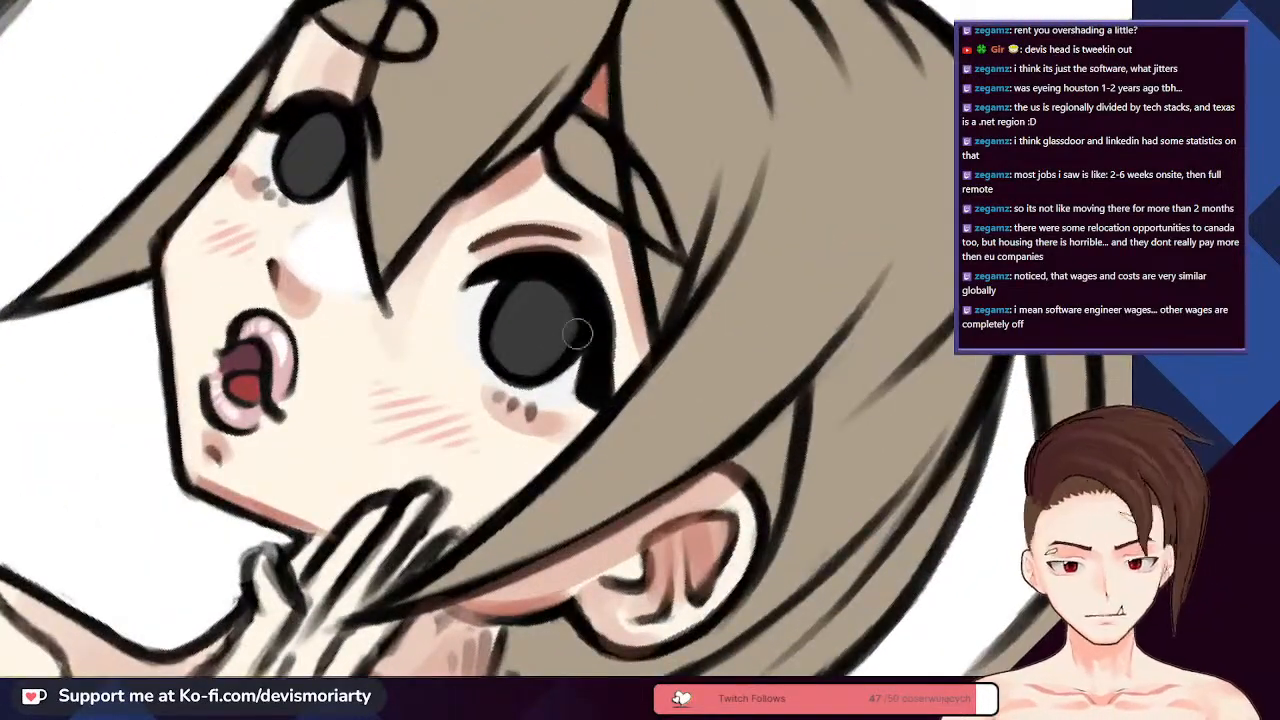
pyautogui.scroll(-2, 577, 333)
pyautogui.scroll(2, 577, 333)
pyautogui.scroll(-2, 249, 444)
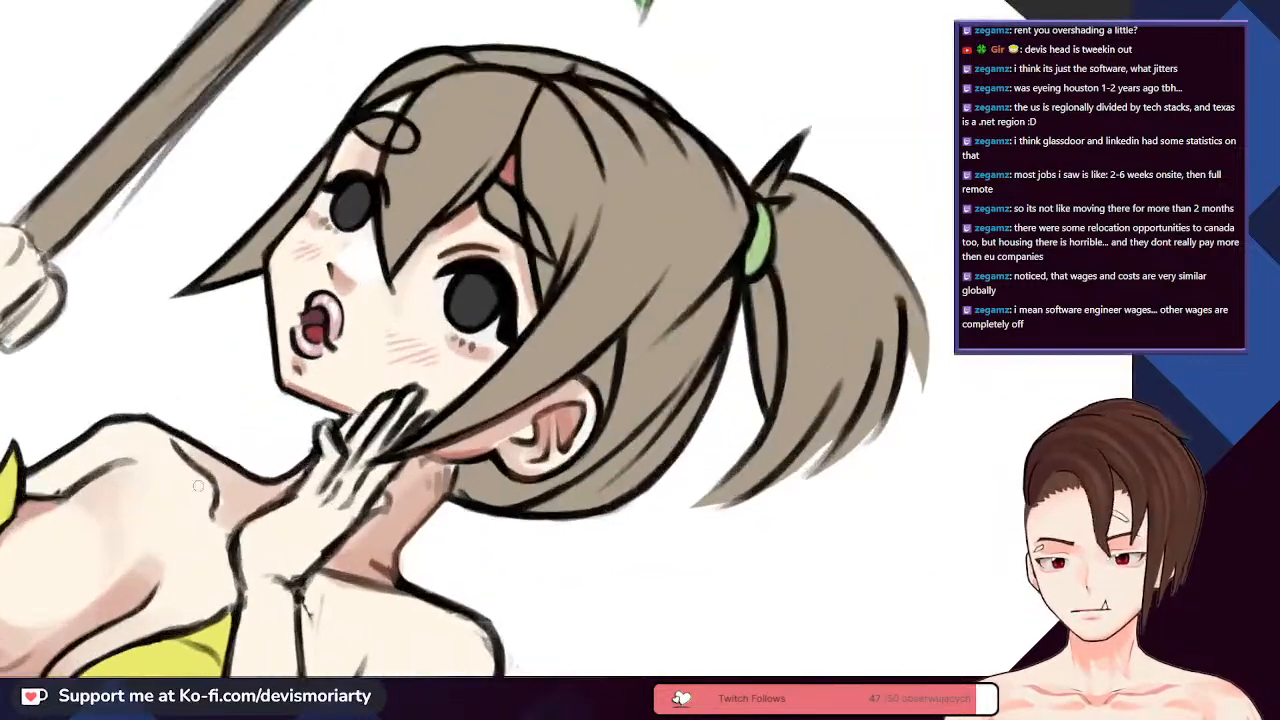
# - Paint soft reddish shadows below the collarbone and in the hollow between the collarbone and the raised hand
pyautogui.scroll(2, 191, 490)
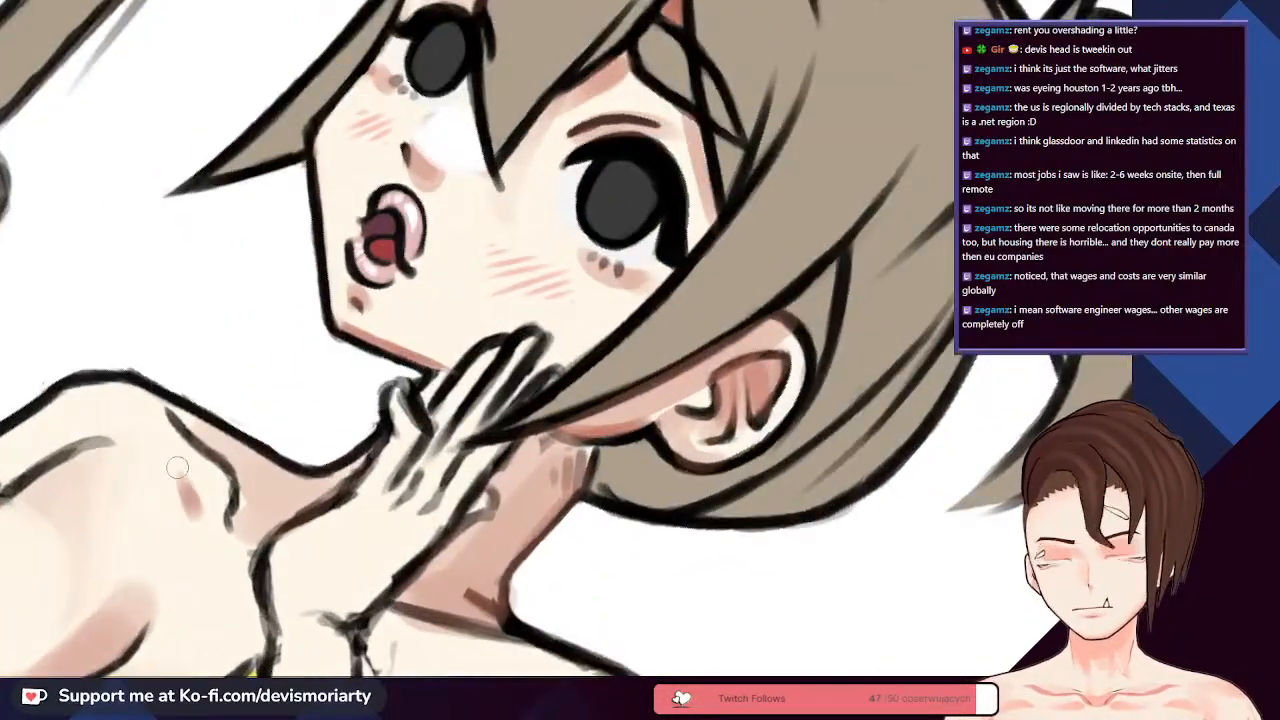
pyautogui.scroll(-2, 177, 467)
pyautogui.scroll(2, 172, 432)
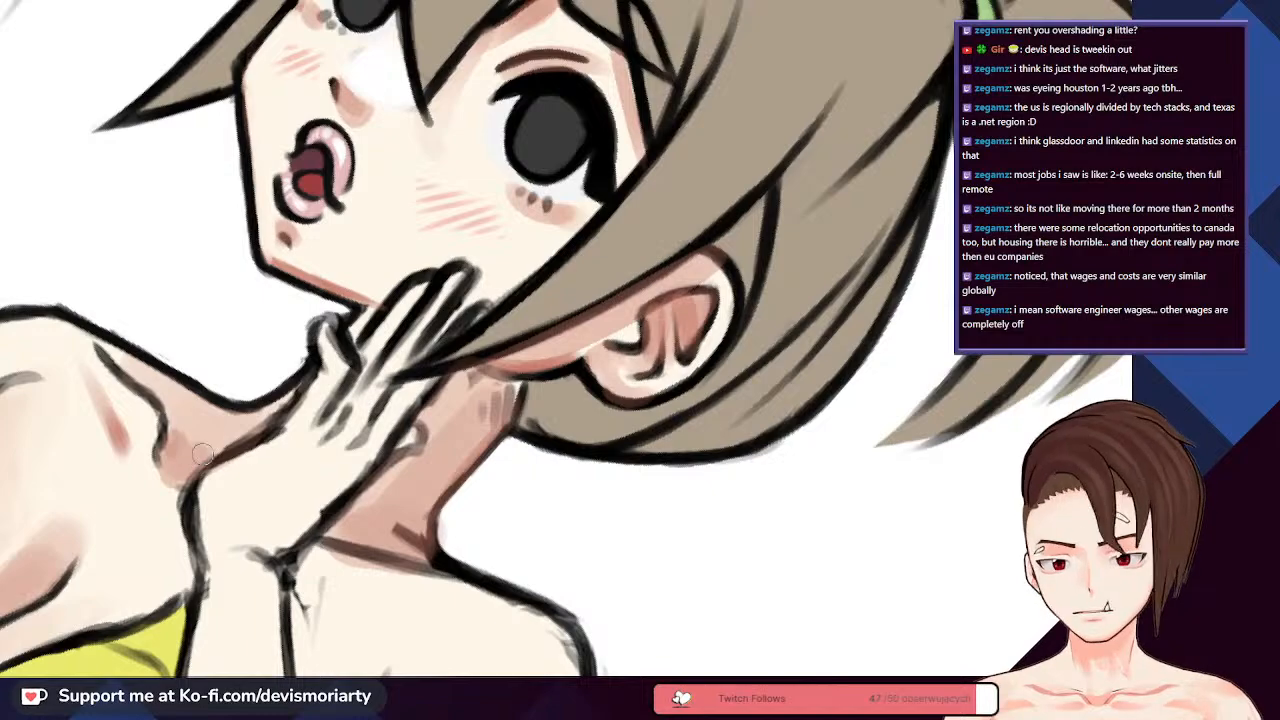
pyautogui.scroll(-2, 200, 453)
pyautogui.scroll(2, 205, 440)
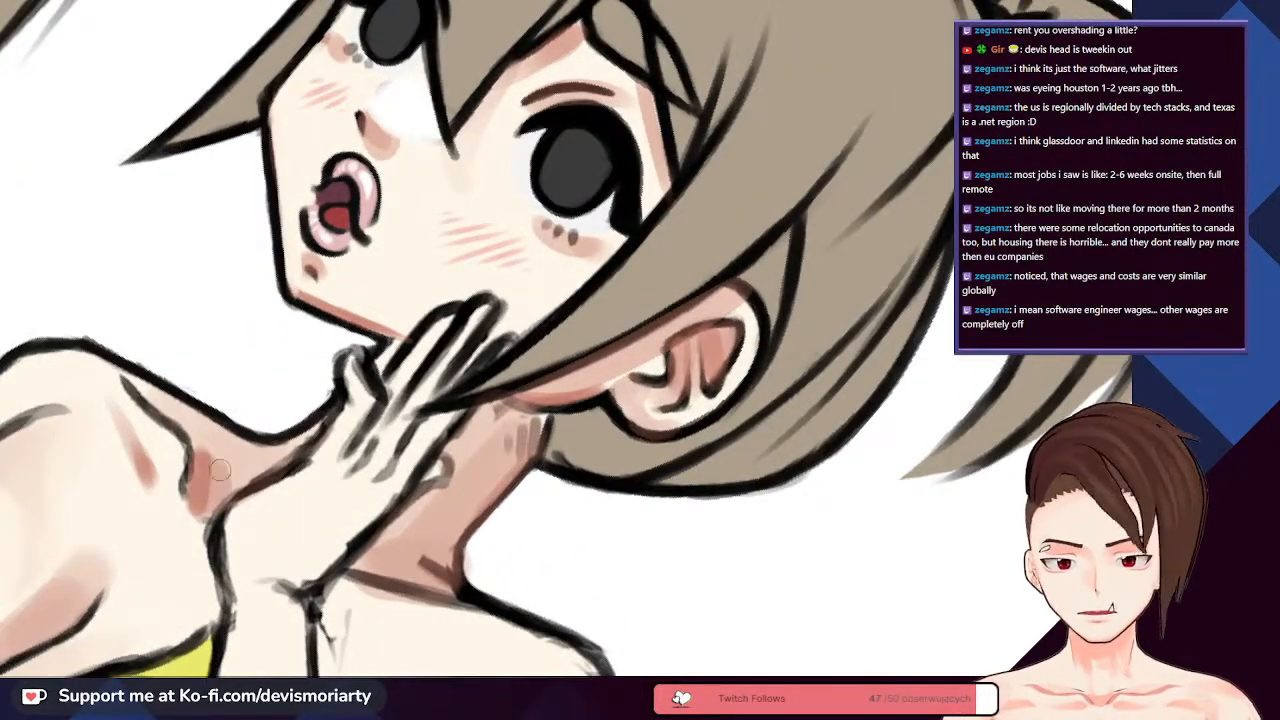
pyautogui.scroll(-2, 225, 487)
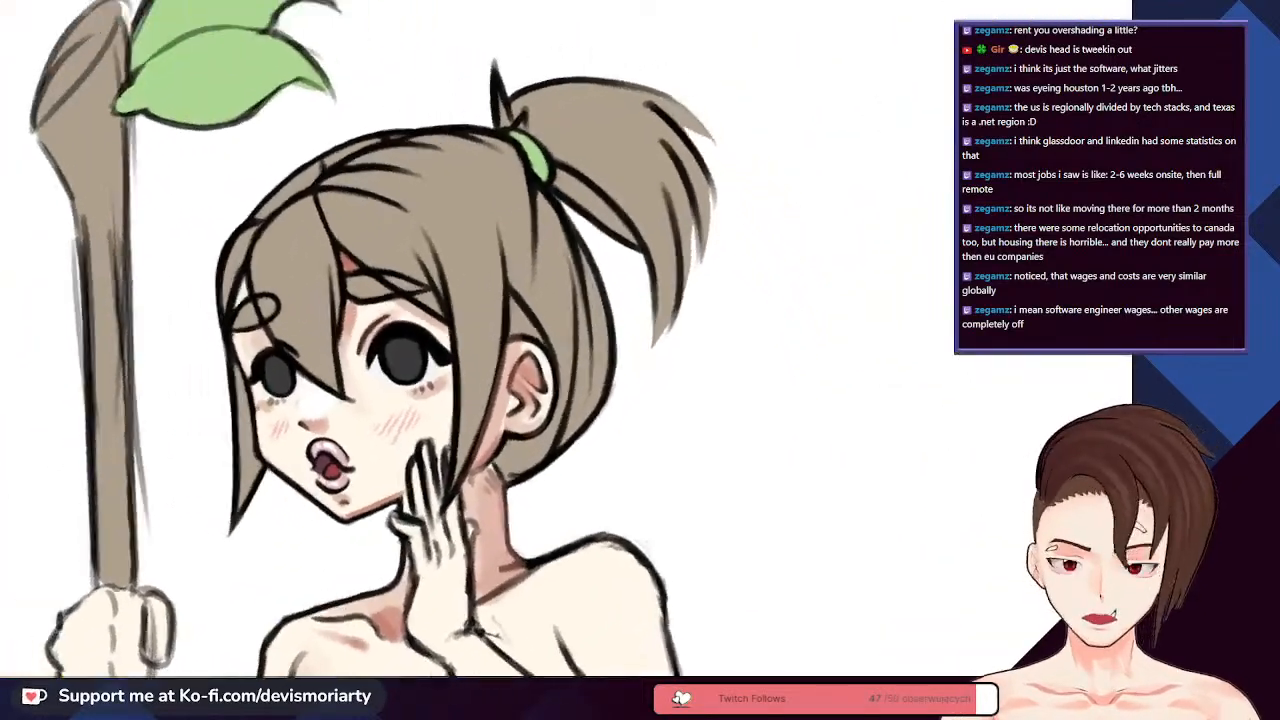
# - Rotate the canvas and paint a darker red shadow along the back edge of the neck
pyautogui.scroll(-3, 422, 486)
pyautogui.scroll(4, 422, 486)
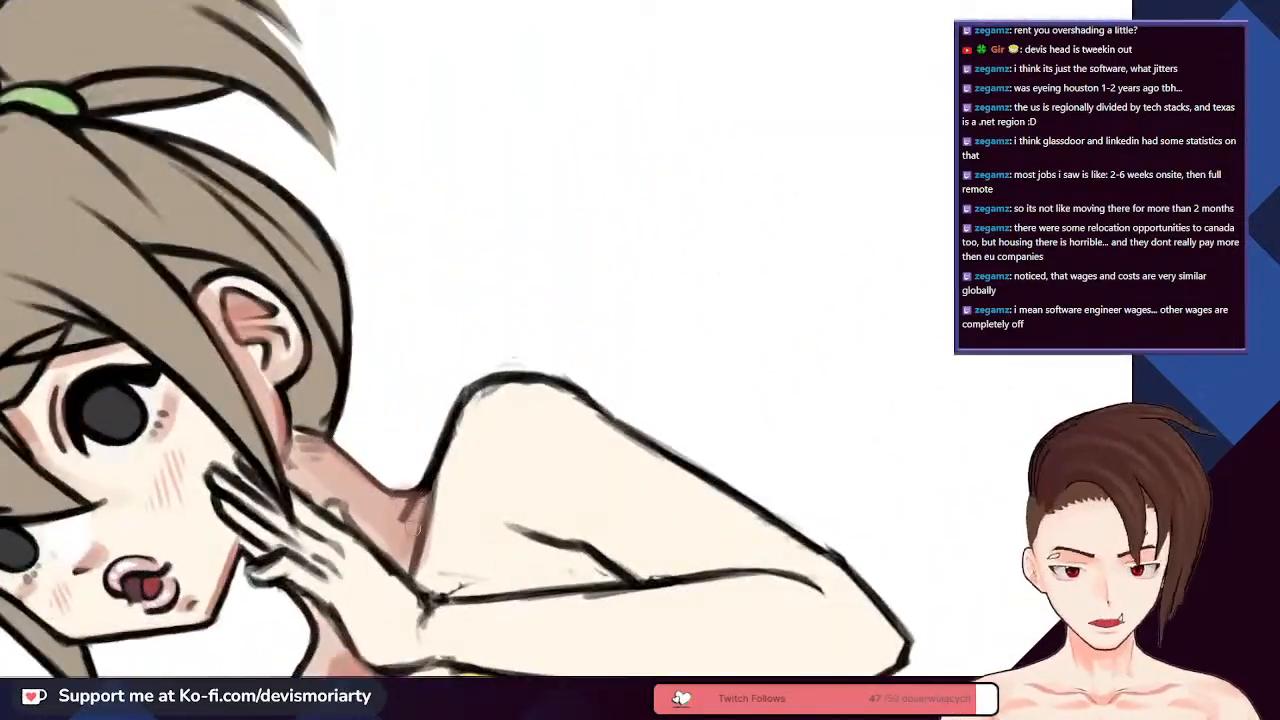
pyautogui.scroll(-2, 420, 488)
pyautogui.scroll(3, 400, 485)
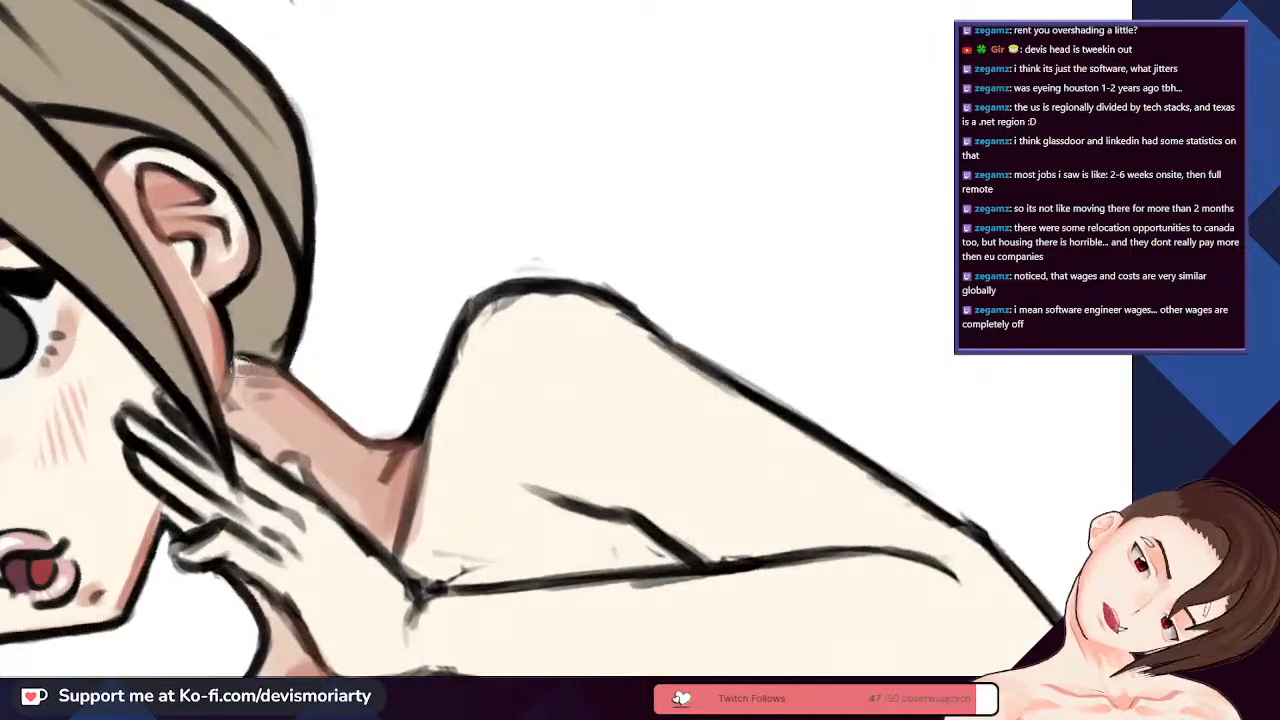
pyautogui.moveTo(330, 440)
pyautogui.mouseDown()
pyautogui.moveTo(300, 410)
pyautogui.moveTo(370, 460)
pyautogui.moveTo(360, 450)
pyautogui.mouseUp()
pyautogui.scroll(-3, 360, 450)
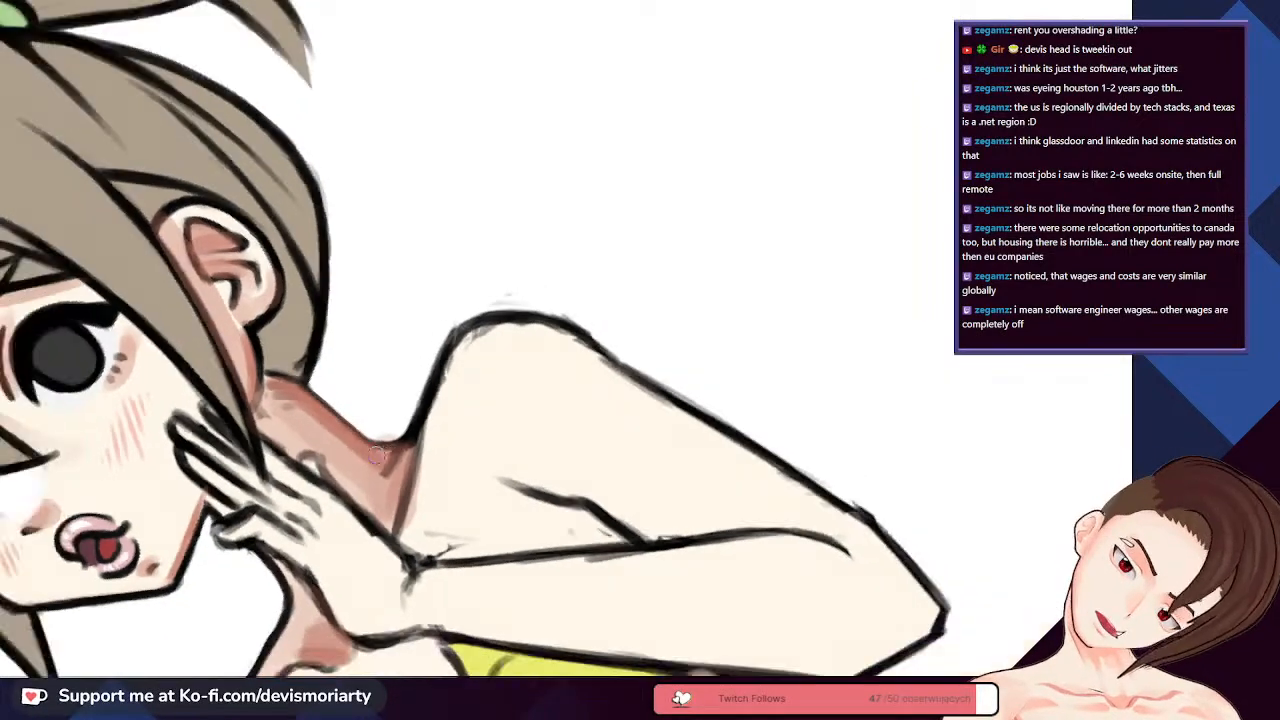
# - Darken the shadow along the neck's outer edge and add short dark hatch strokes just below the hairline
pyautogui.scroll(4, 363, 443)
pyautogui.scroll(-1, 362, 440)
pyautogui.scroll(-1, 362, 440)
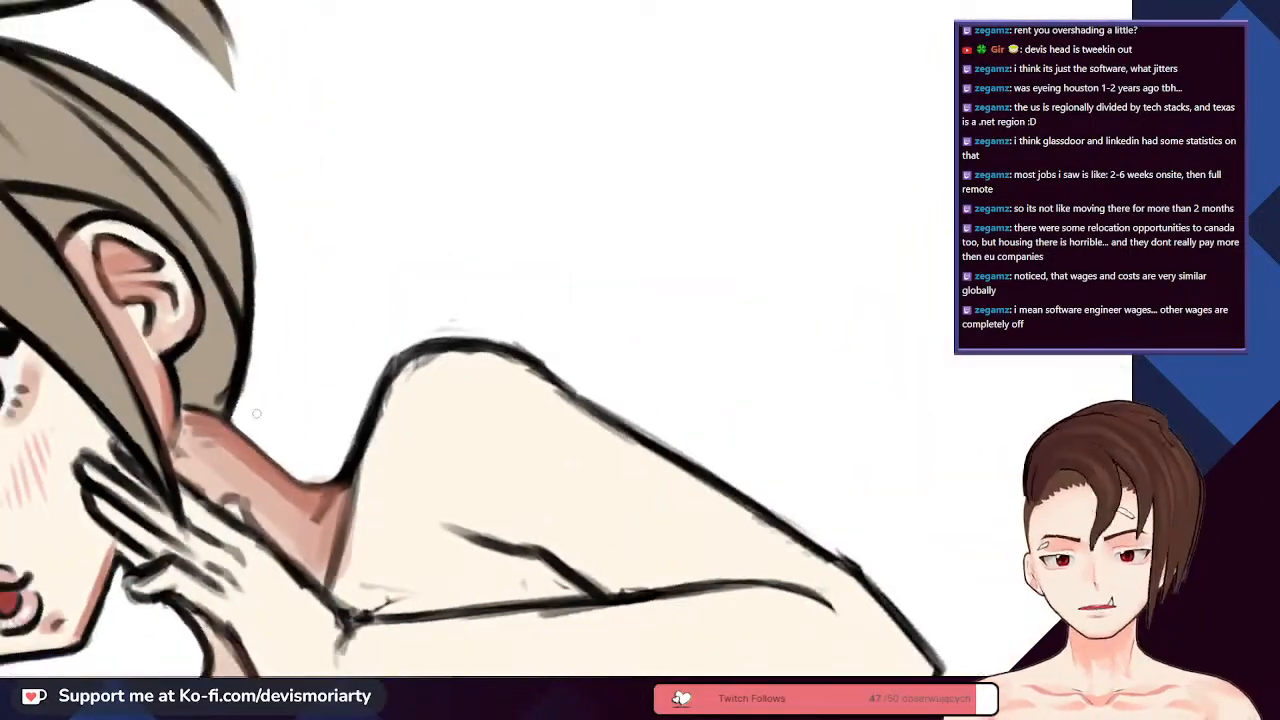
pyautogui.scroll(2, 282, 474)
pyautogui.moveTo(230, 420)
pyautogui.mouseDown()
pyautogui.moveTo(320, 500)
pyautogui.moveTo(391, 539)
pyautogui.moveTo(381, 511)
pyautogui.mouseUp()
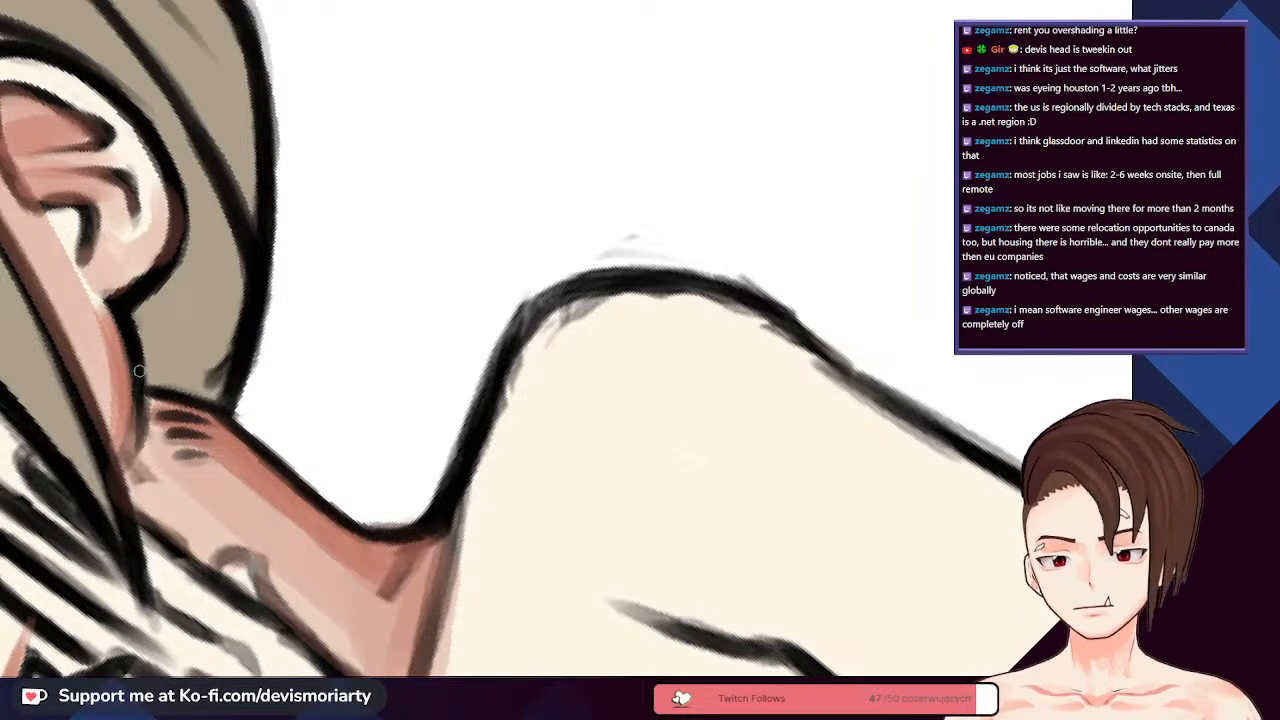
# - Sample the reddish shadow colour from the neck and shade the base of the neck where it meets the shoulder
pyautogui.scroll(-4, 139, 371)
pyautogui.scroll(4, 160, 340)
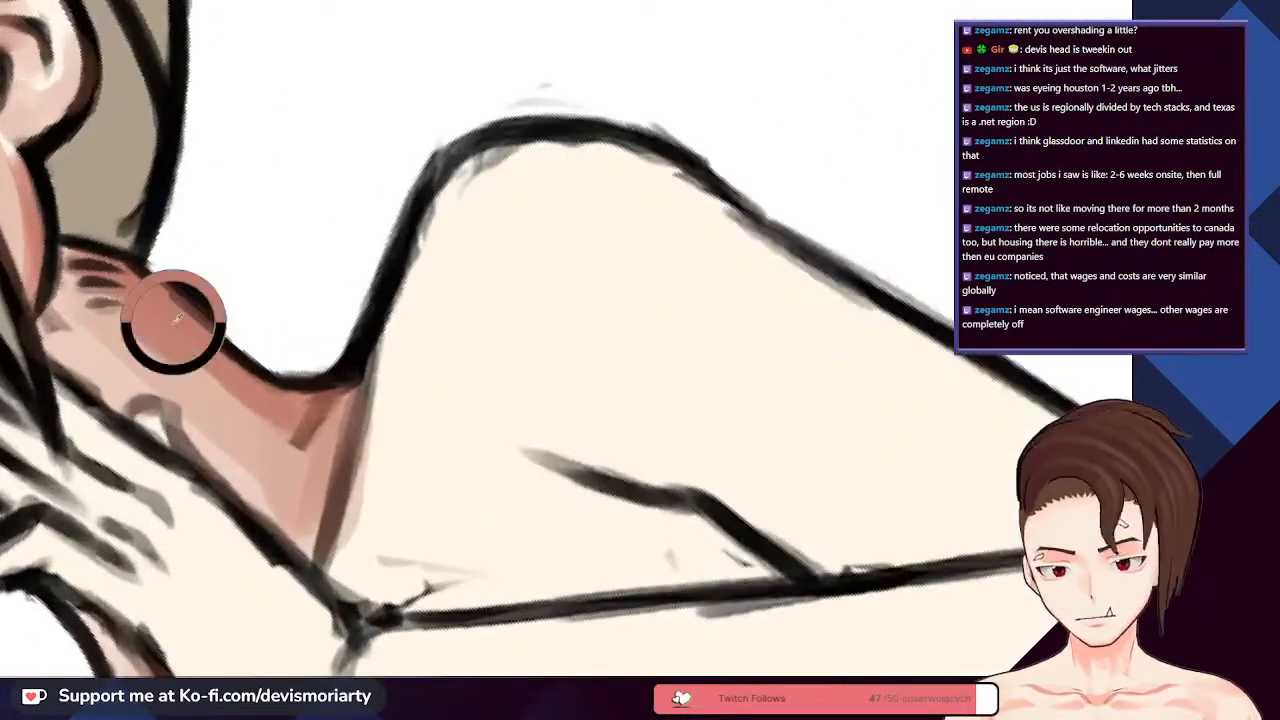
pyautogui.moveTo(305, 408)
pyautogui.mouseDown()
pyautogui.moveTo(307, 536)
pyautogui.moveTo(294, 415)
pyautogui.moveTo(308, 543)
pyautogui.mouseUp()
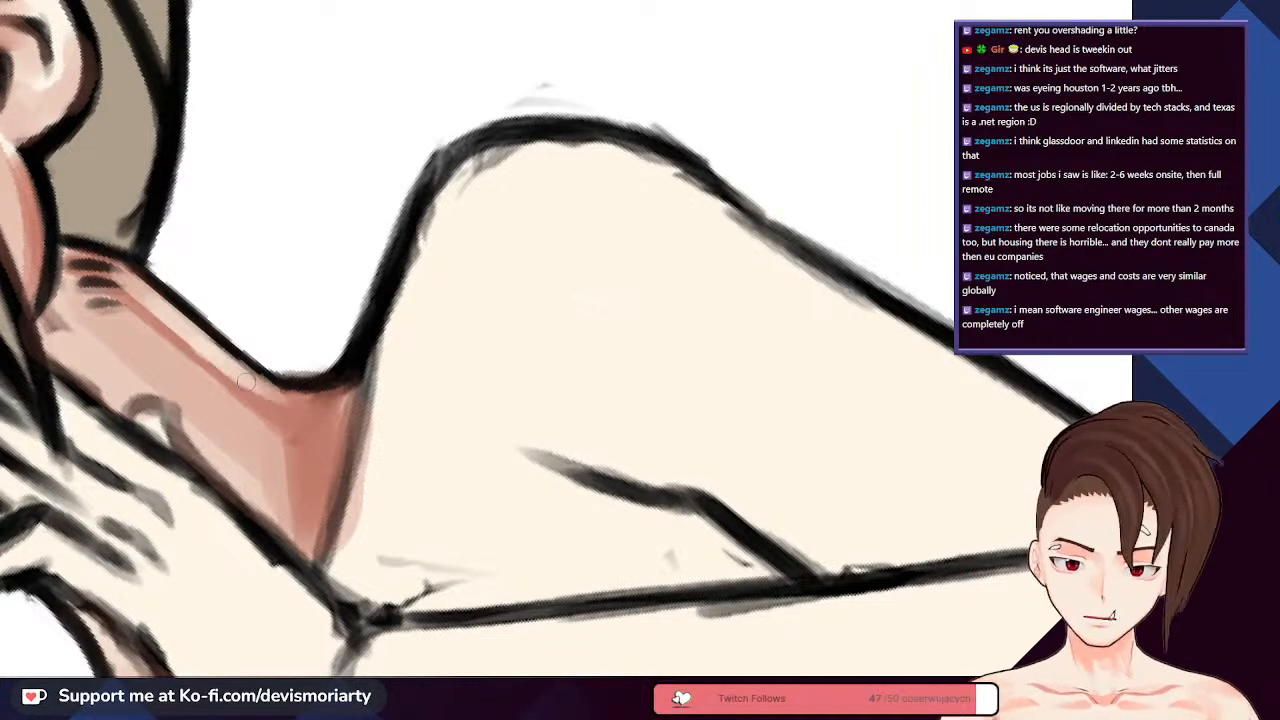
pyautogui.scroll(-2, 242, 322)
pyautogui.scroll(-3, 242, 322)
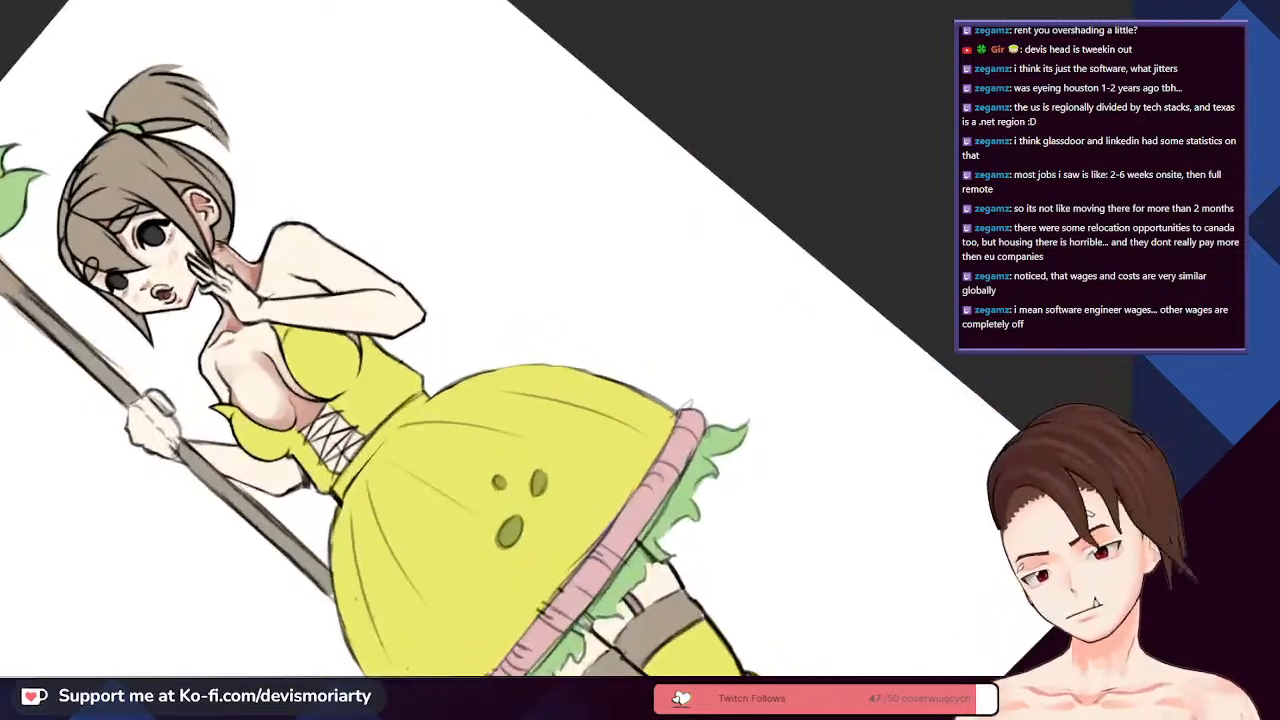
# - Fill the upper neck between the ear and the raised hand with a solid, darker red shadow
pyautogui.scroll(2, 260, 340)
pyautogui.scroll(-3, 244, 328)
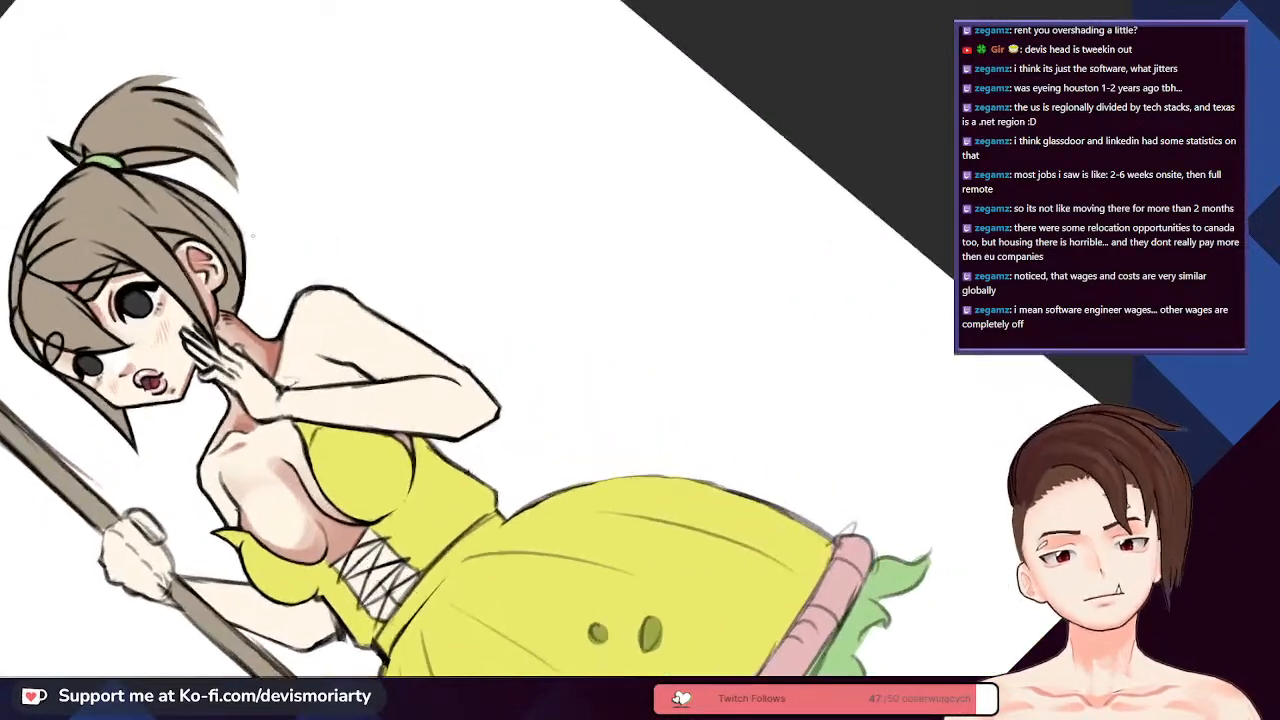
pyautogui.scroll(4, 244, 328)
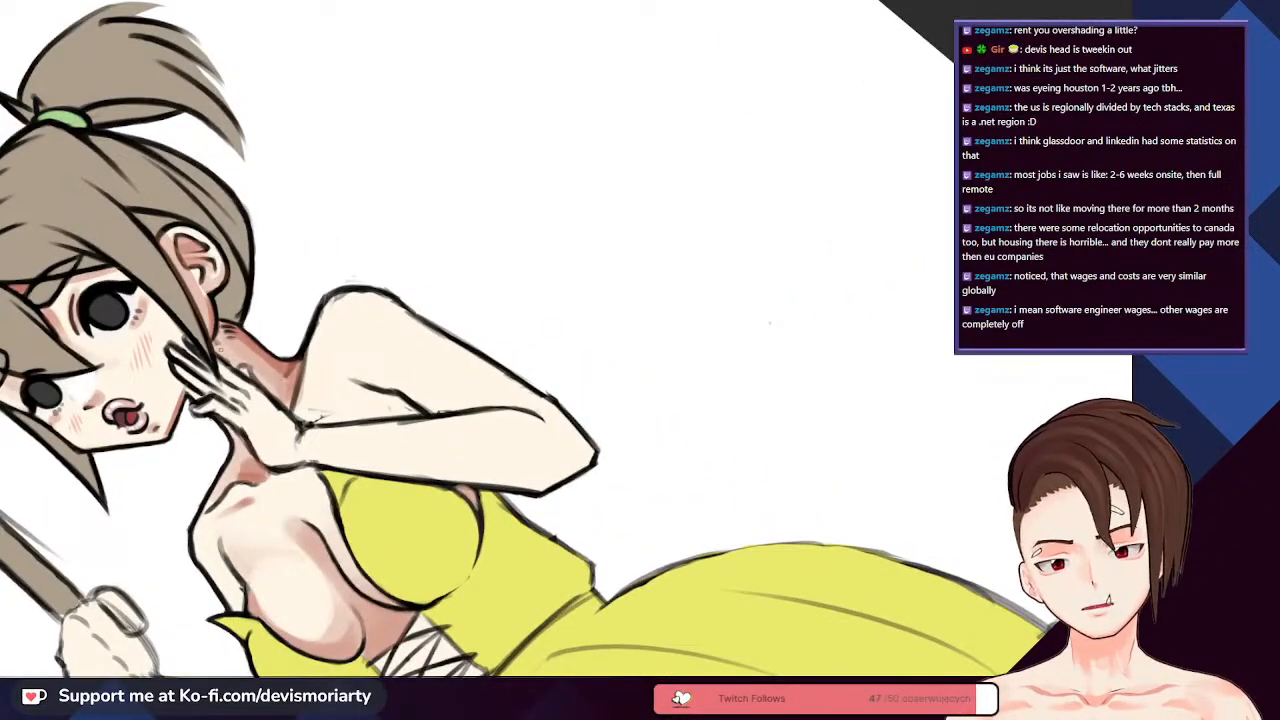
pyautogui.scroll(4, 240, 315)
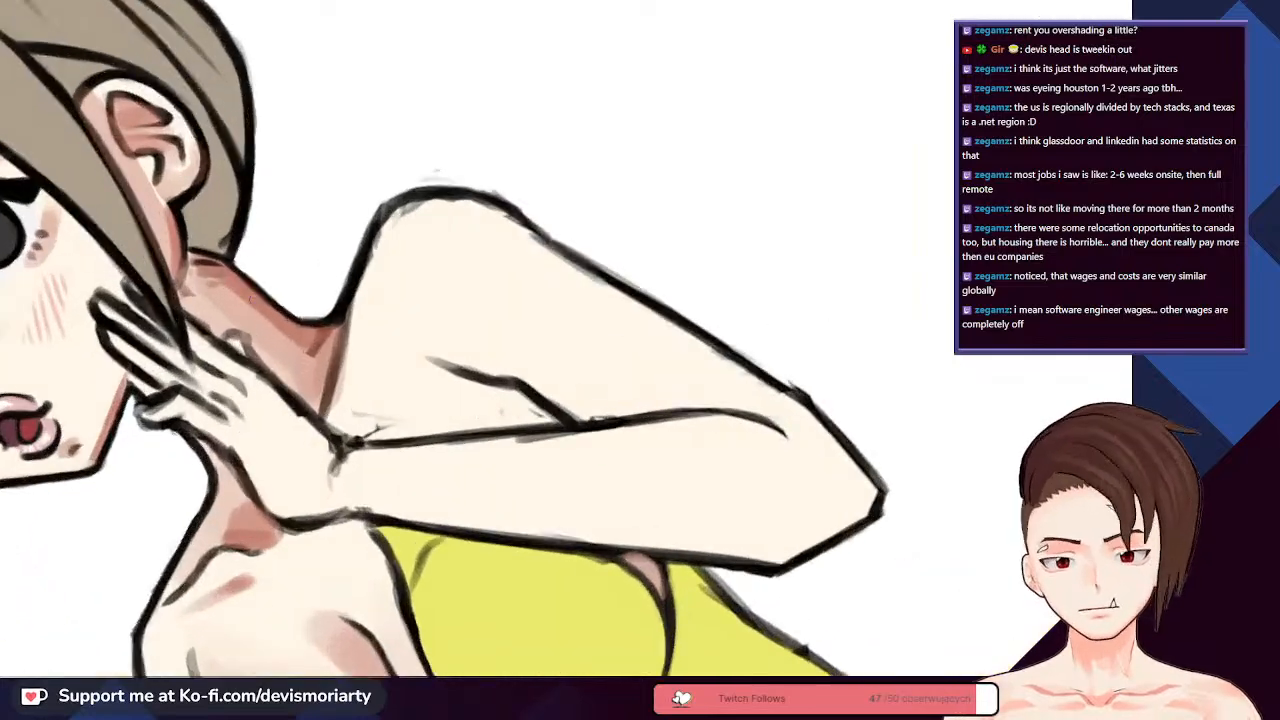
pyautogui.moveTo(415, 483)
pyautogui.mouseDown()
pyautogui.moveTo(369, 387)
pyautogui.moveTo(325, 359)
pyautogui.moveTo(302, 379)
pyautogui.moveTo(270, 378)
pyautogui.moveTo(232, 312)
pyautogui.moveTo(290, 378)
pyautogui.moveTo(192, 302)
pyautogui.moveTo(173, 315)
pyautogui.moveTo(110, 258)
pyautogui.mouseUp()
pyautogui.moveTo(100, 298)
pyautogui.mouseDown()
pyautogui.moveTo(121, 237)
pyautogui.moveTo(158, 272)
pyautogui.moveTo(195, 352)
pyautogui.moveTo(212, 310)
pyautogui.moveTo(253, 348)
pyautogui.moveTo(298, 436)
pyautogui.moveTo(199, 291)
pyautogui.moveTo(117, 276)
pyautogui.moveTo(110, 312)
pyautogui.moveTo(102, 300)
pyautogui.moveTo(108, 287)
pyautogui.moveTo(118, 342)
pyautogui.moveTo(138, 335)
pyautogui.moveTo(148, 241)
pyautogui.moveTo(189, 330)
pyautogui.moveTo(214, 351)
pyautogui.moveTo(236, 302)
pyautogui.moveTo(266, 353)
pyautogui.moveTo(140, 256)
pyautogui.moveTo(219, 374)
pyautogui.moveTo(249, 341)
pyautogui.mouseUp()
# - Reduce the brush size, then draw short dark hatch lines on the nape and darken the edge below the ear
pyautogui.press('[')
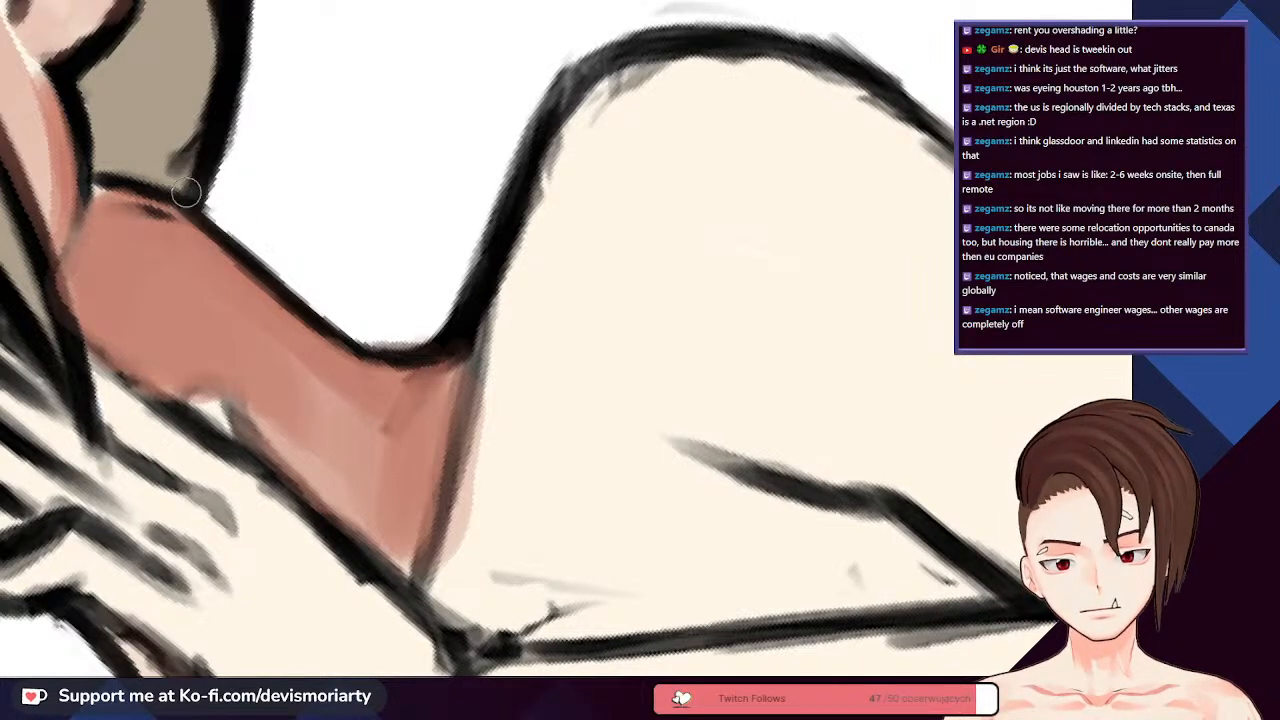
pyautogui.scroll(-1, 186, 194)
pyautogui.scroll(1, 186, 194)
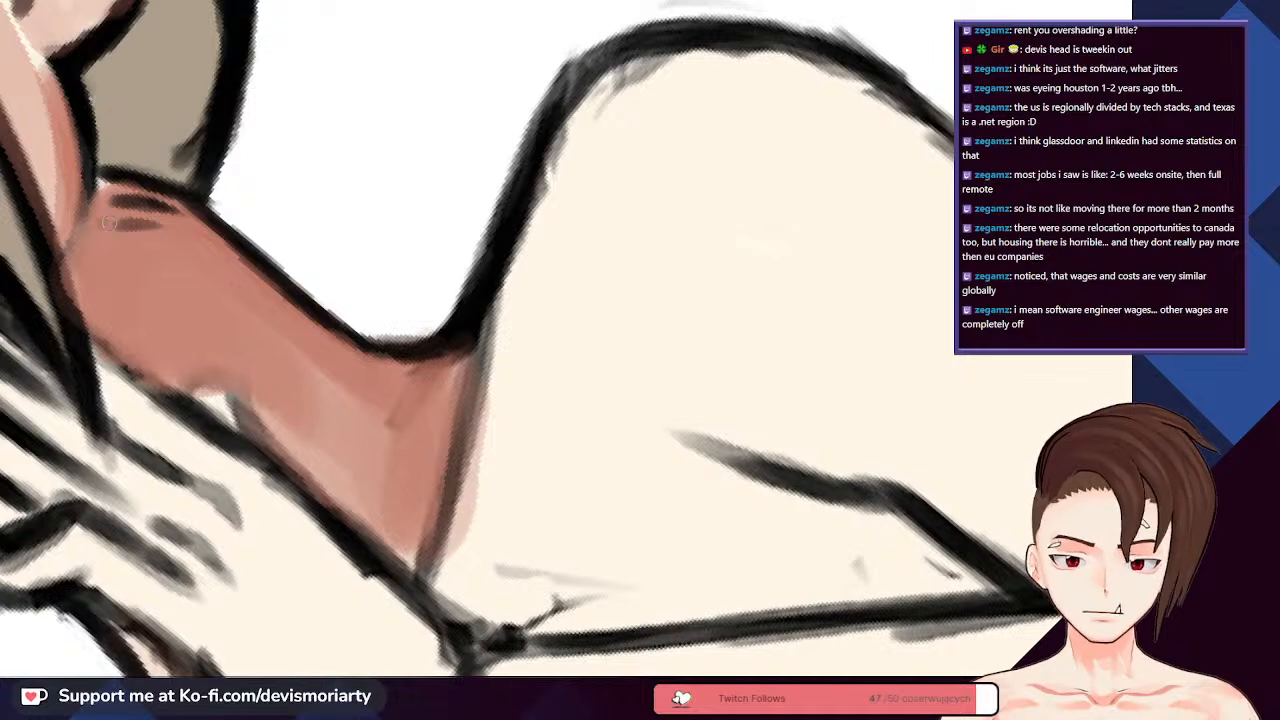
pyautogui.moveTo(110, 222)
pyautogui.mouseDown()
pyautogui.moveTo(210, 245)
pyautogui.moveTo(204, 261)
pyautogui.mouseUp()
pyautogui.moveTo(87, 154); pyautogui.dragTo(78, 244)
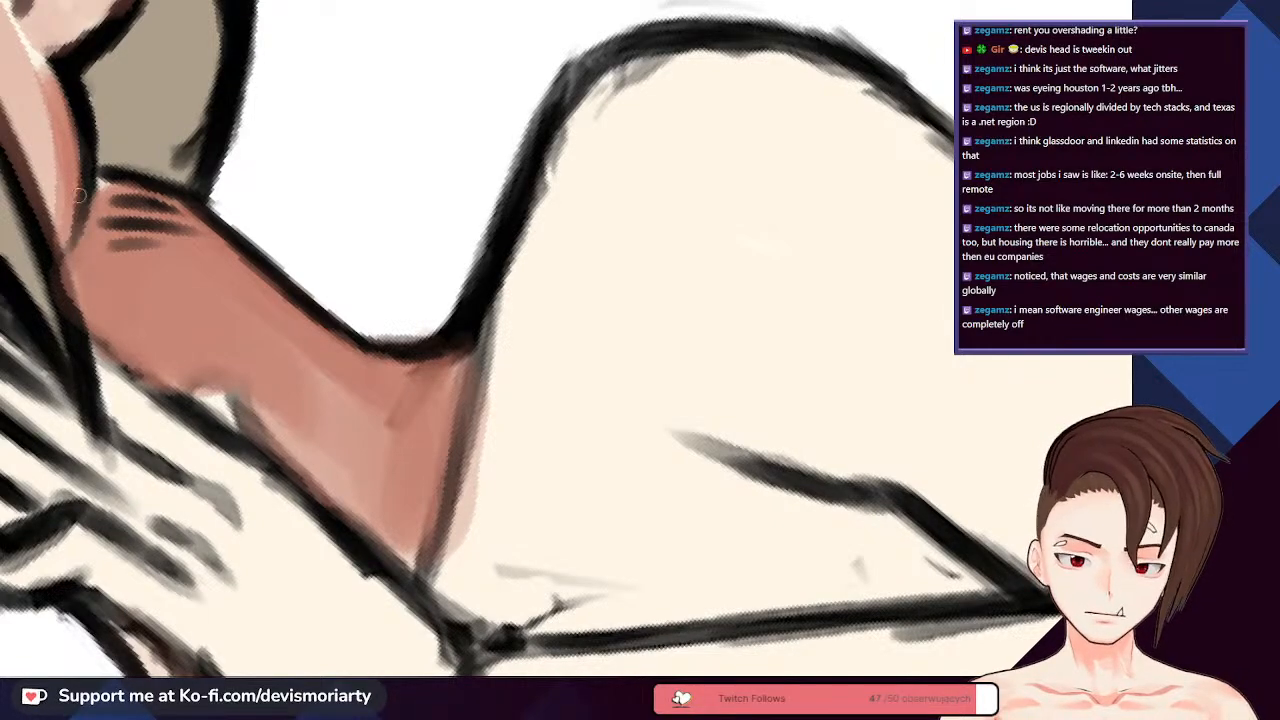
pyautogui.moveTo(88, 192); pyautogui.dragTo(60, 259)
pyautogui.scroll(-8, 245, 255)
pyautogui.scroll(8, 245, 254)
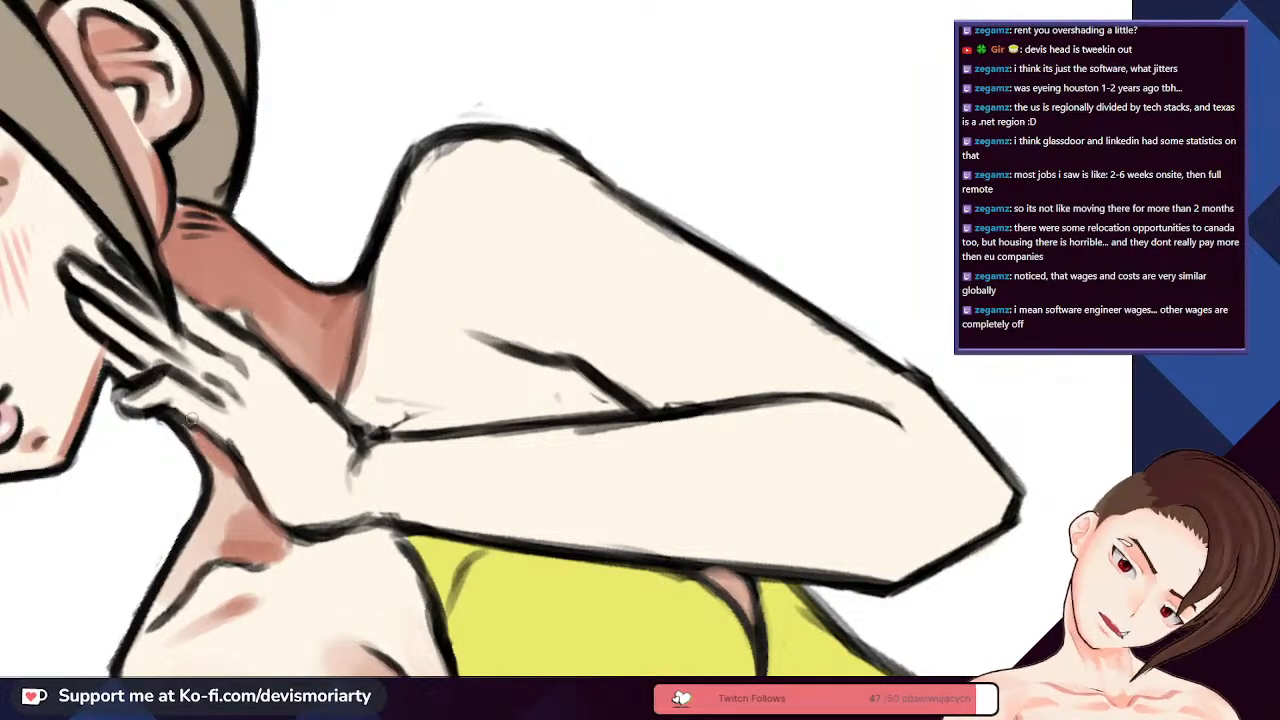
pyautogui.scroll(-6, 206, 446)
pyautogui.scroll(5, 861, 338)
pyautogui.scroll(-6, 861, 338)
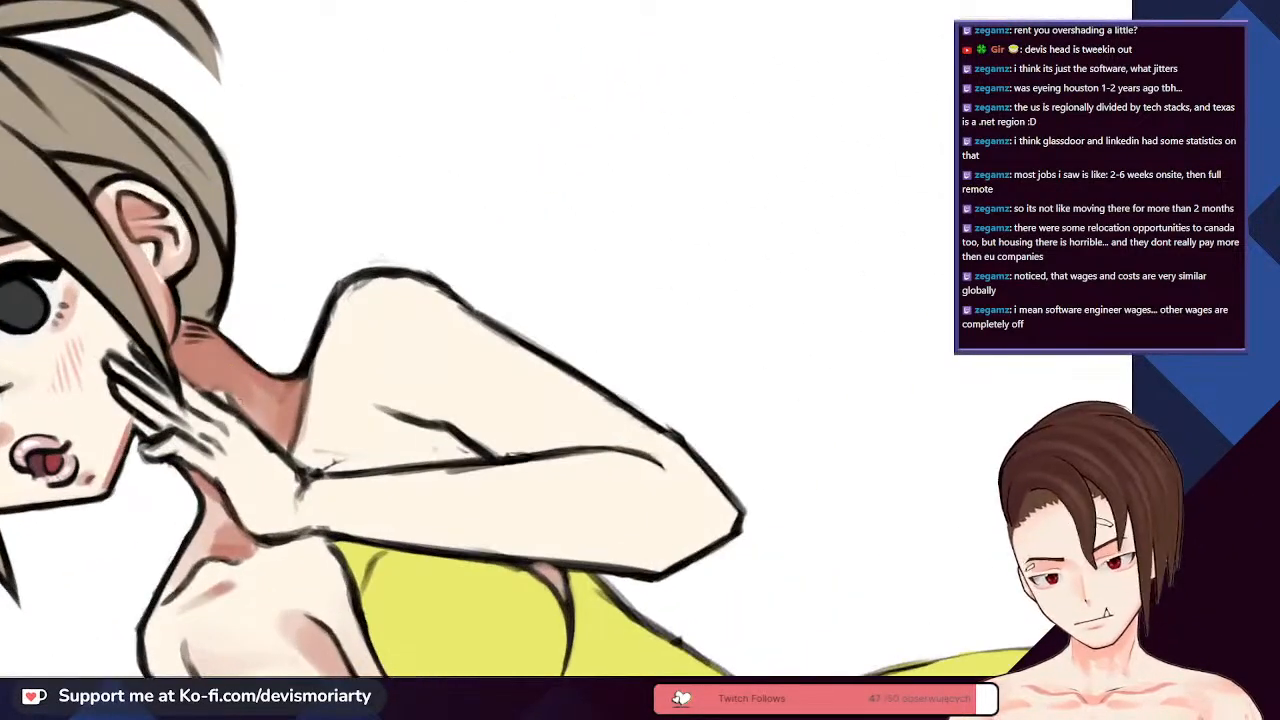
pyautogui.scroll(6, 212, 329)
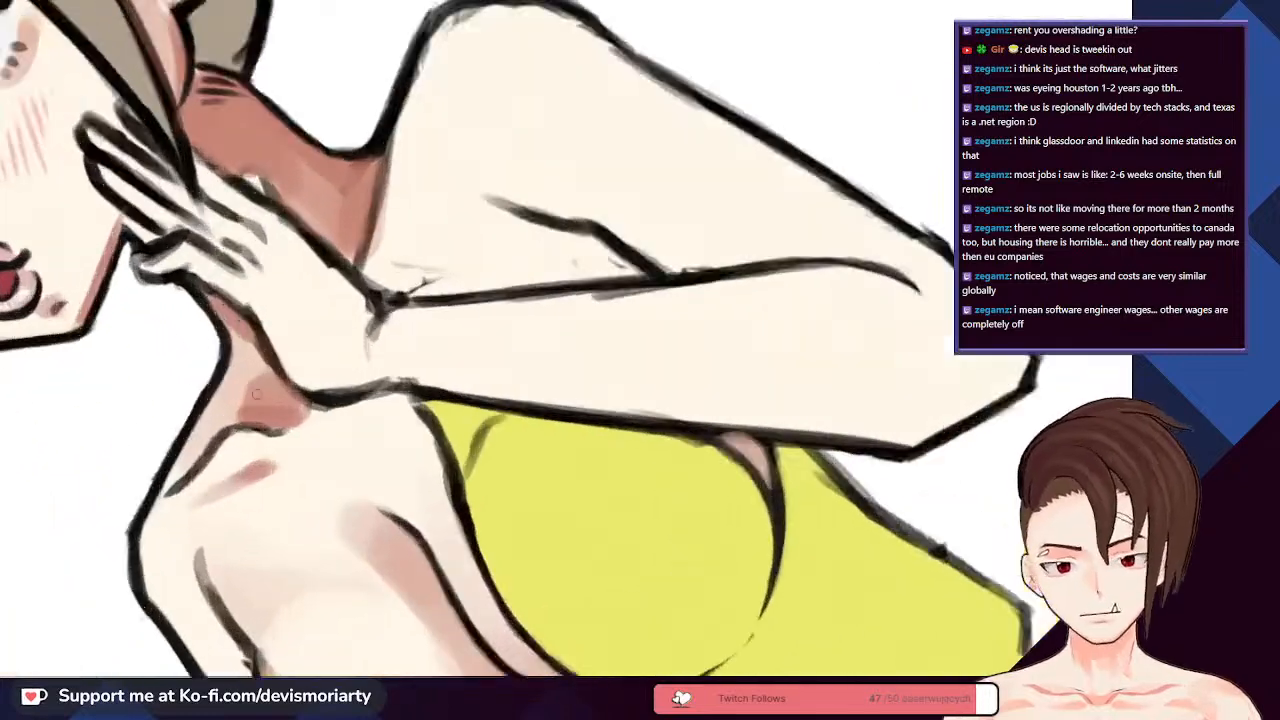
pyautogui.moveTo(253, 386); pyautogui.dragTo(172, 470)
pyautogui.hotkey('ctrl', 'z')
pyautogui.hotkey('ctrl', 'z')
# - Paint a soft reddish shadow at the front of the neck, between the collarbone and the wrist
pyautogui.moveTo(236, 357); pyautogui.dragTo(156, 494)
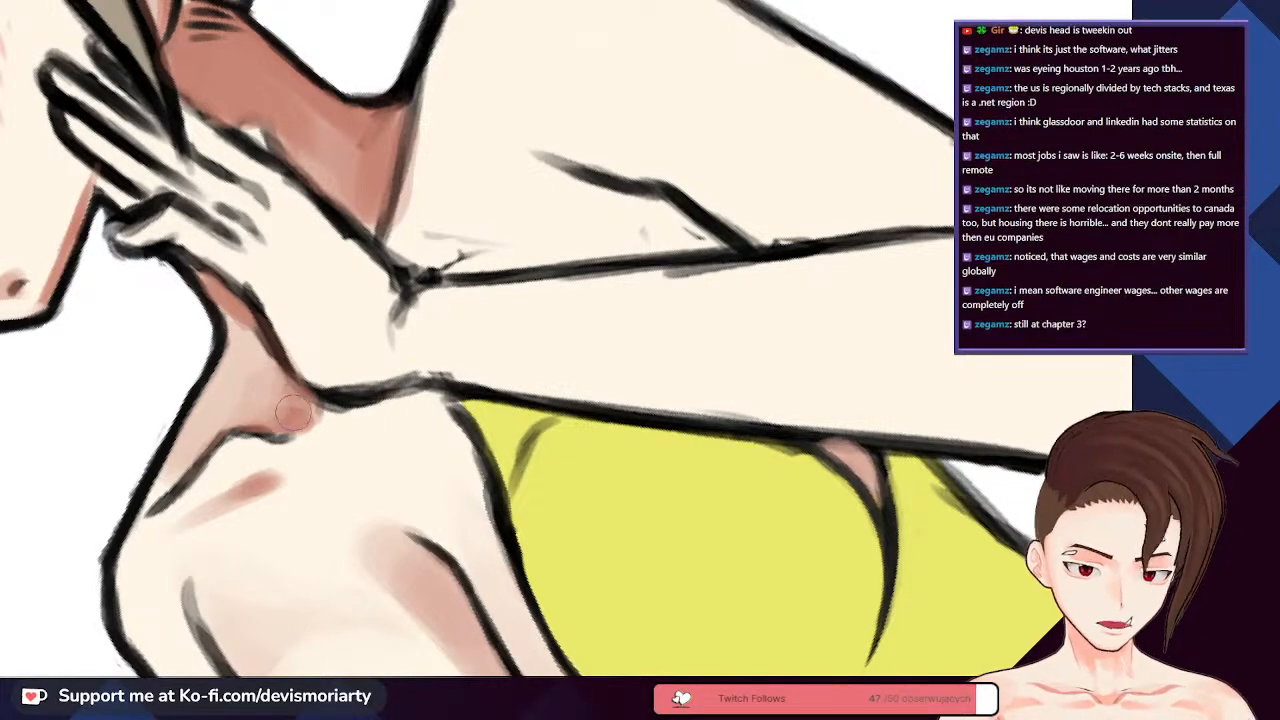
pyautogui.scroll(-4, 262, 405)
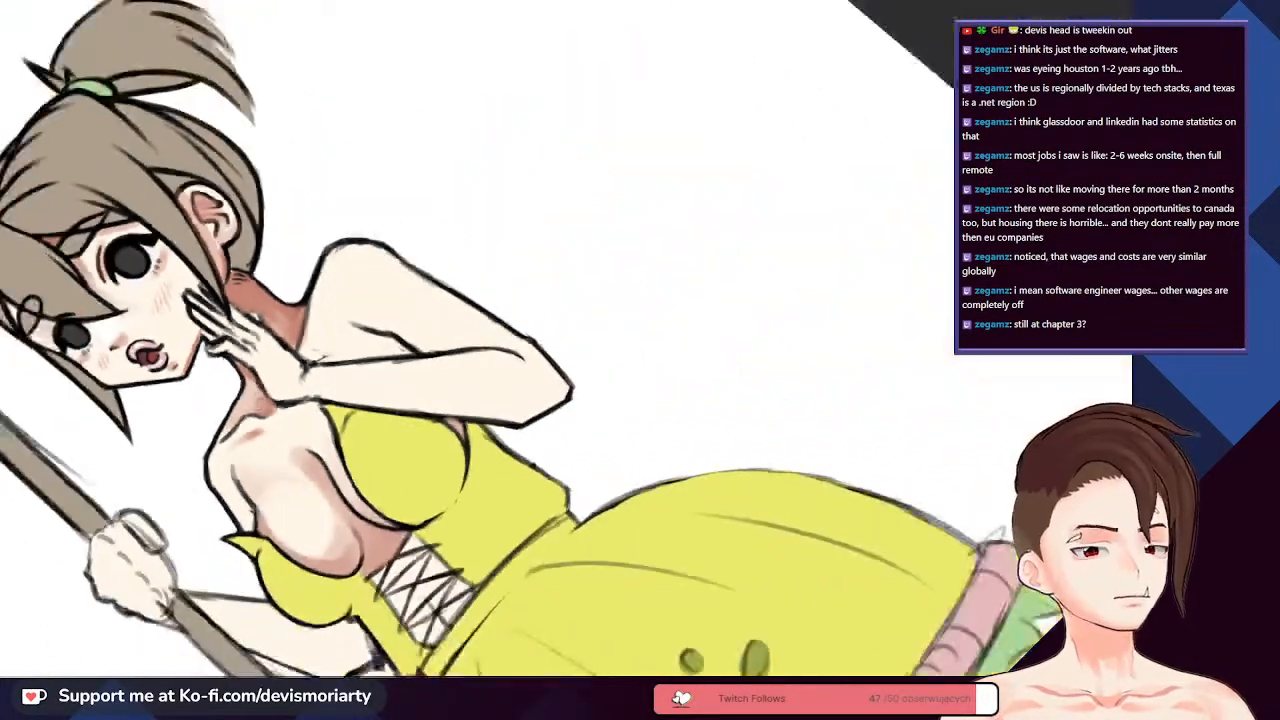
pyautogui.scroll(1, 262, 330)
pyautogui.scroll(5, 322, 398)
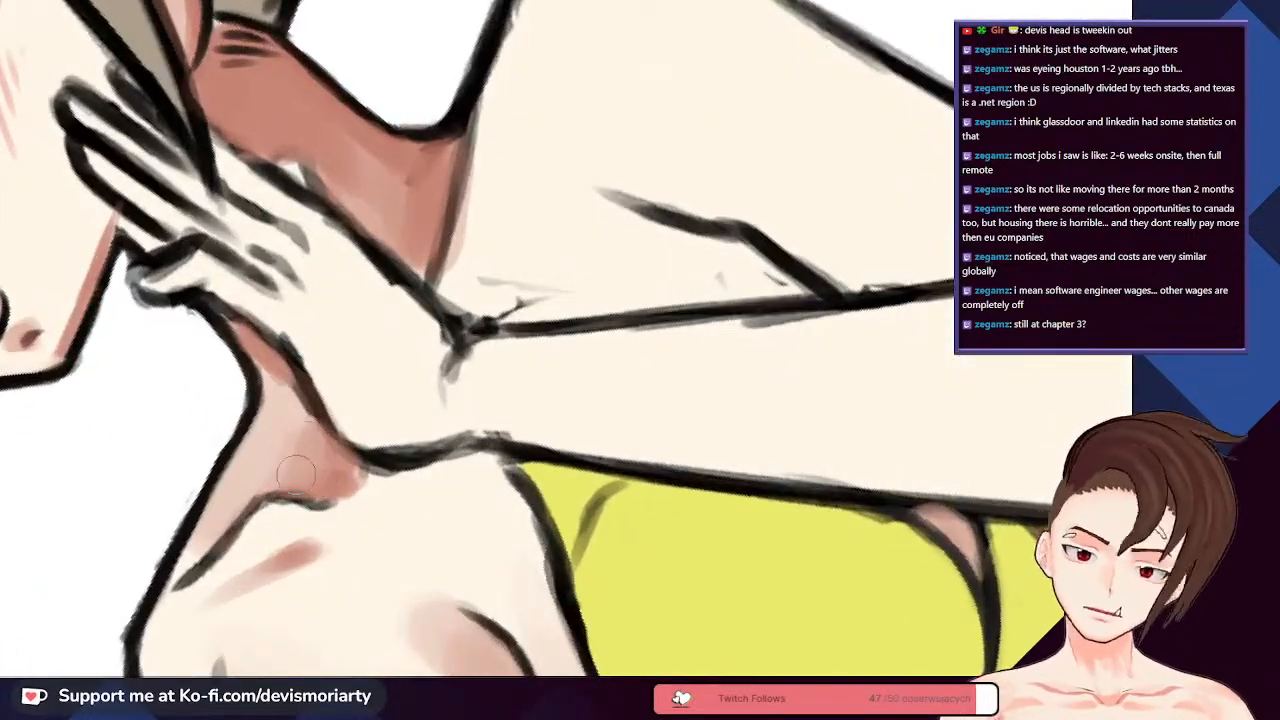
# - Deepen and blend the front neck shadow, extending it from the collarbone up along the edge of the hand
pyautogui.scroll(-4, 268, 438)
pyautogui.scroll(4, 318, 405)
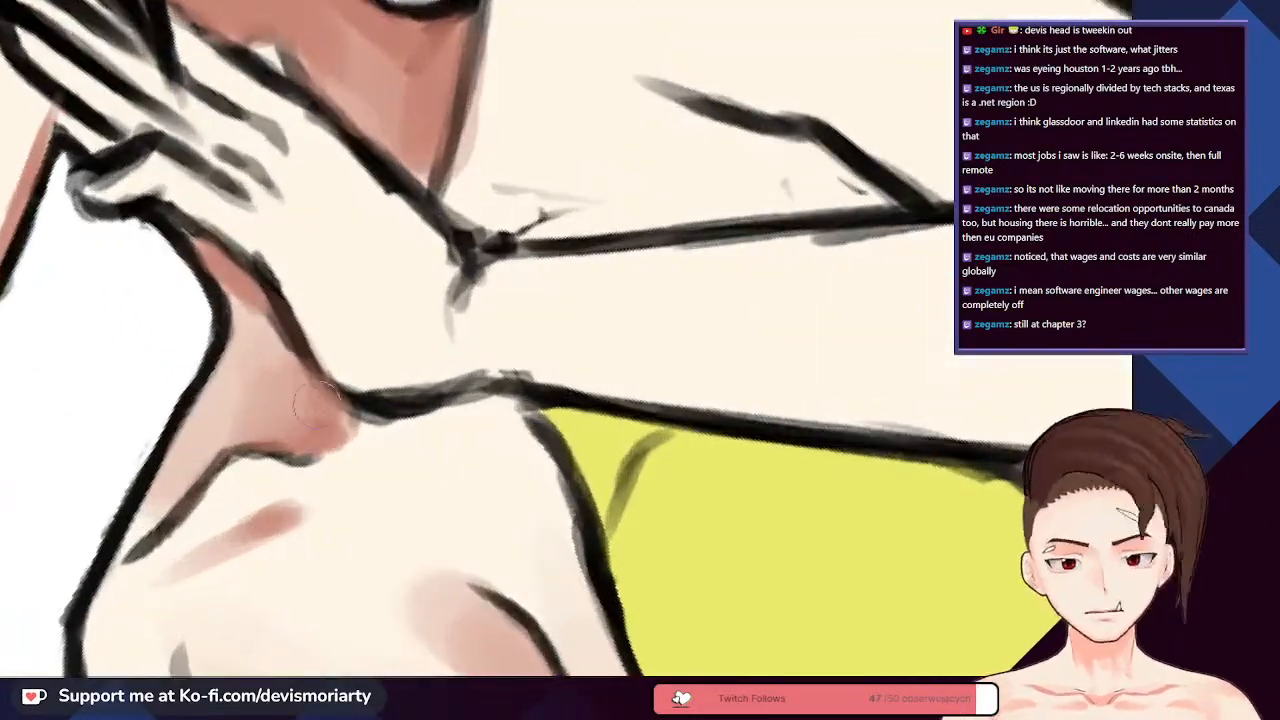
pyautogui.scroll(-4, 296, 389)
pyautogui.scroll(4, 296, 389)
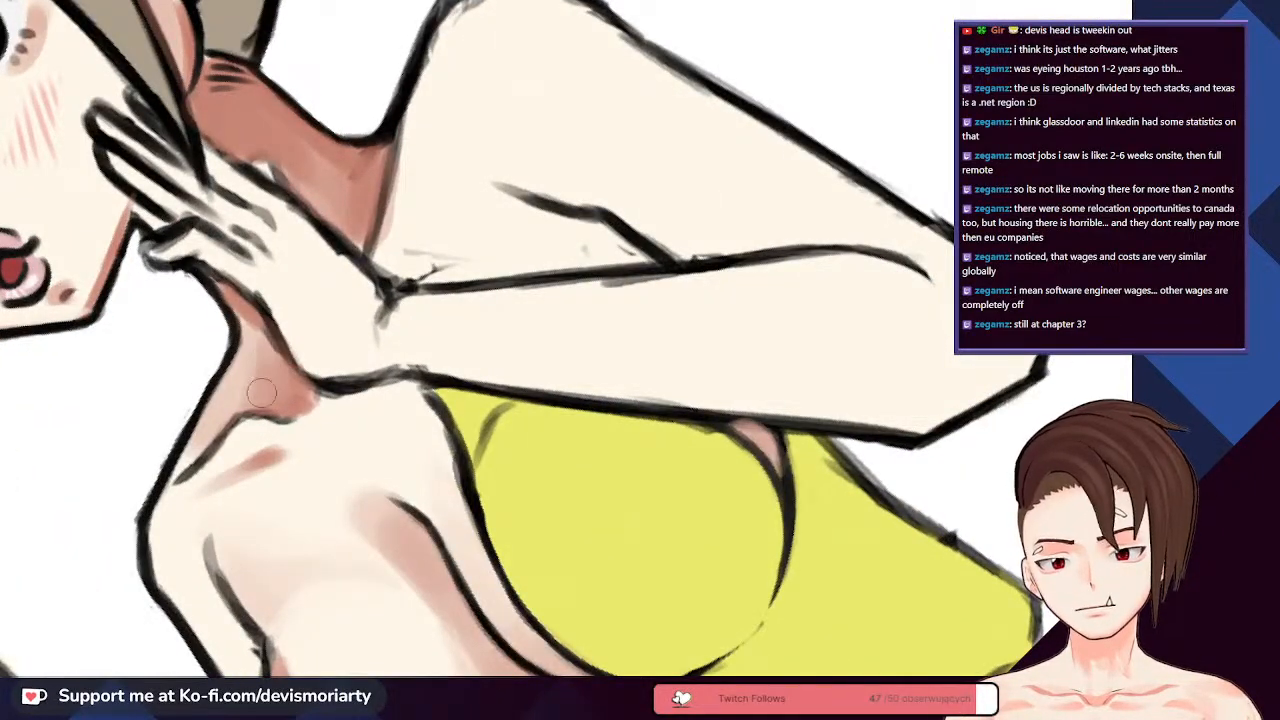
pyautogui.scroll(1, 255, 333)
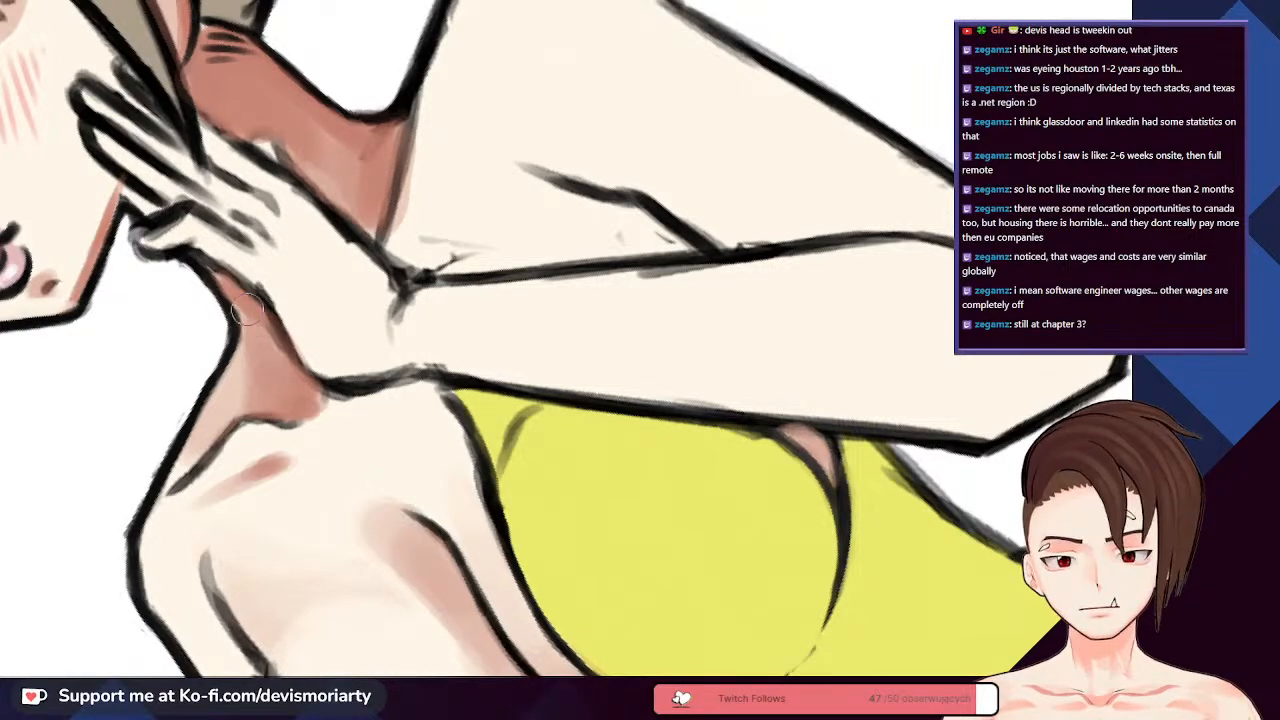
pyautogui.scroll(-4, 210, 425)
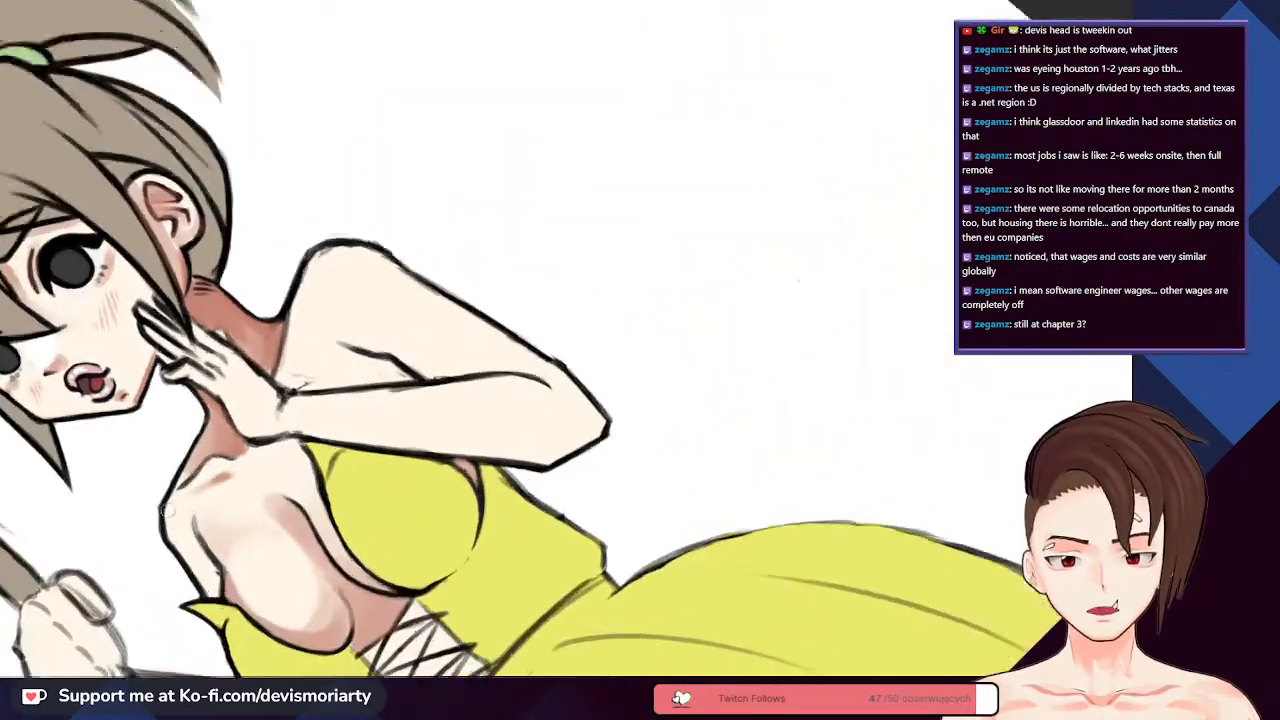
# - Try a pale skin highlight at the base of the neck, where it meets the raised-arm shoulder
pyautogui.scroll(4, 190, 435)
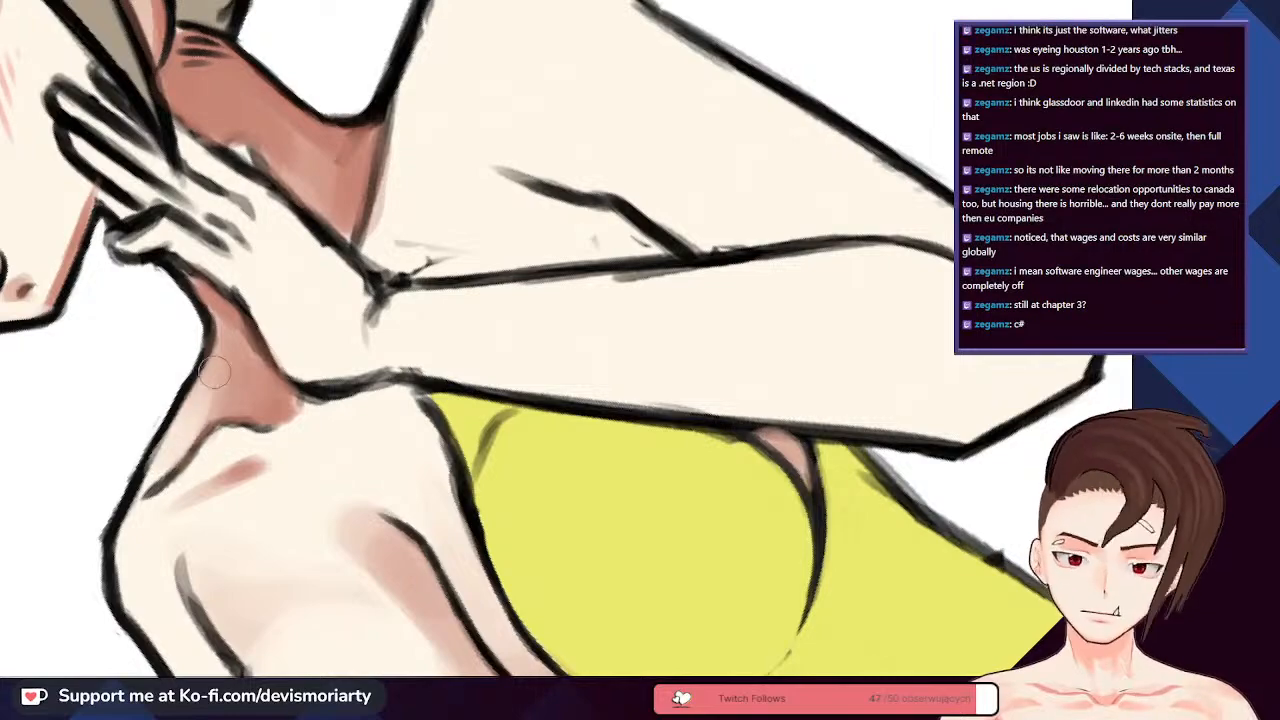
pyautogui.scroll(-3, 205, 375)
pyautogui.scroll(3, 200, 312)
pyautogui.scroll(1, 170, 485)
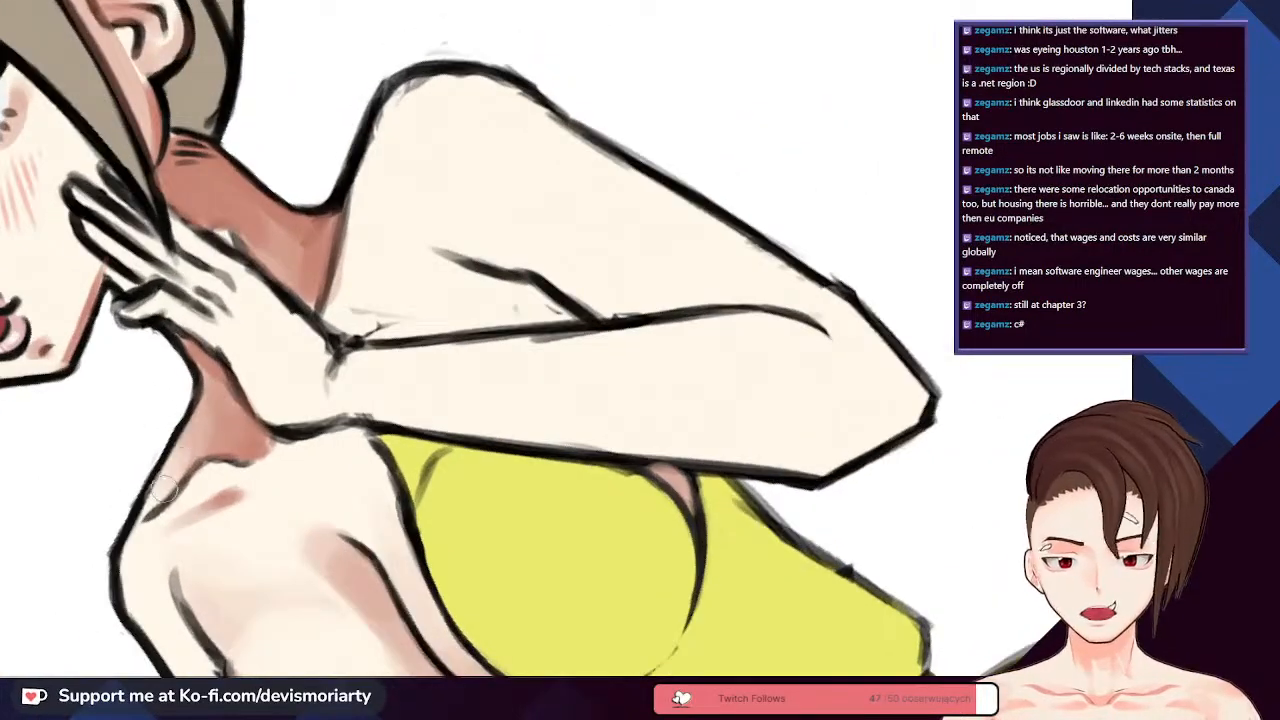
pyautogui.scroll(-3, 205, 365)
pyautogui.scroll(4, 267, 345)
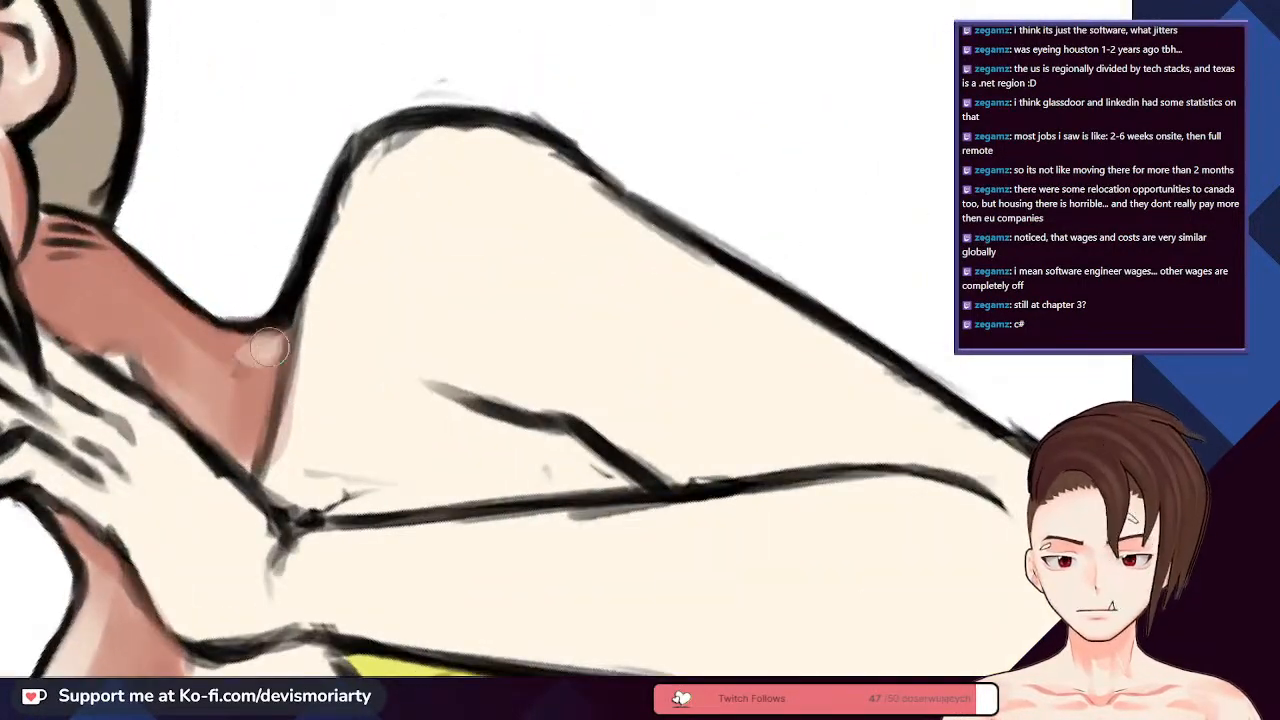
pyautogui.scroll(-3, 268, 347)
pyautogui.scroll(3, 230, 380)
pyautogui.scroll(1, 192, 397)
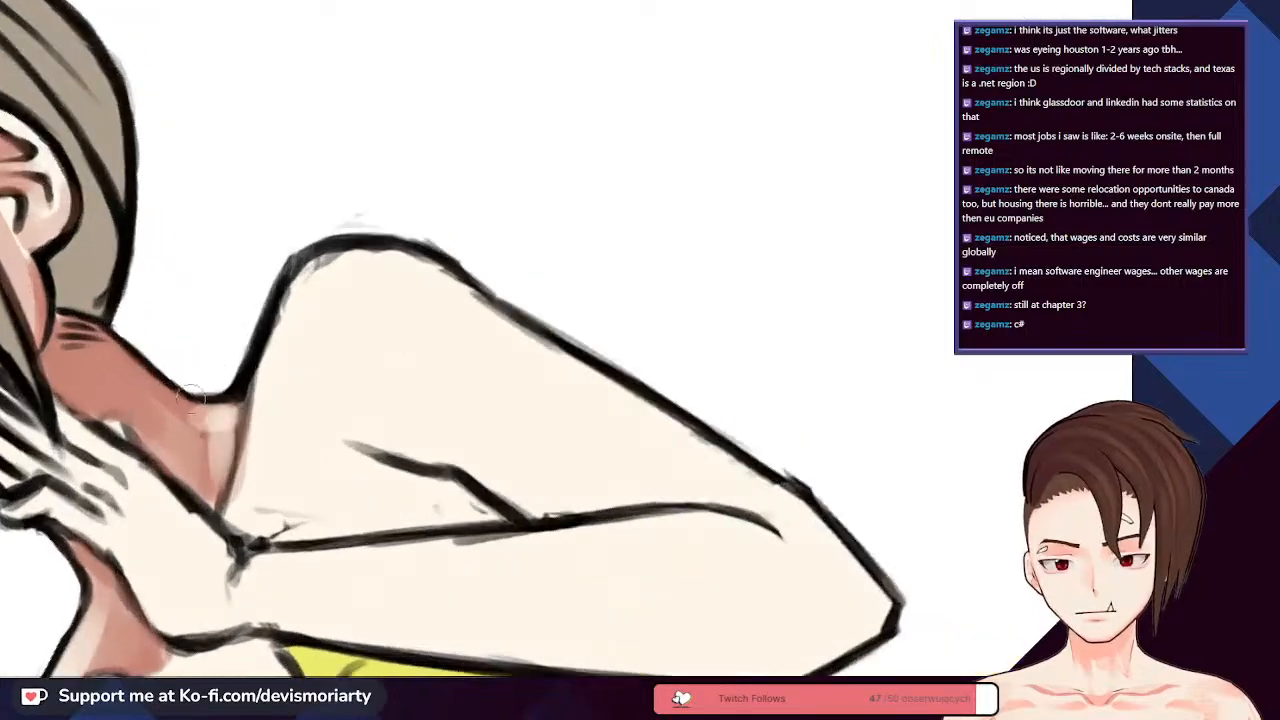
# - Rework the pale patch at the neck base, then restore the reddish shadow over it
pyautogui.moveTo(192, 397); pyautogui.dragTo(178, 477)
pyautogui.scroll(-3, 212, 420)
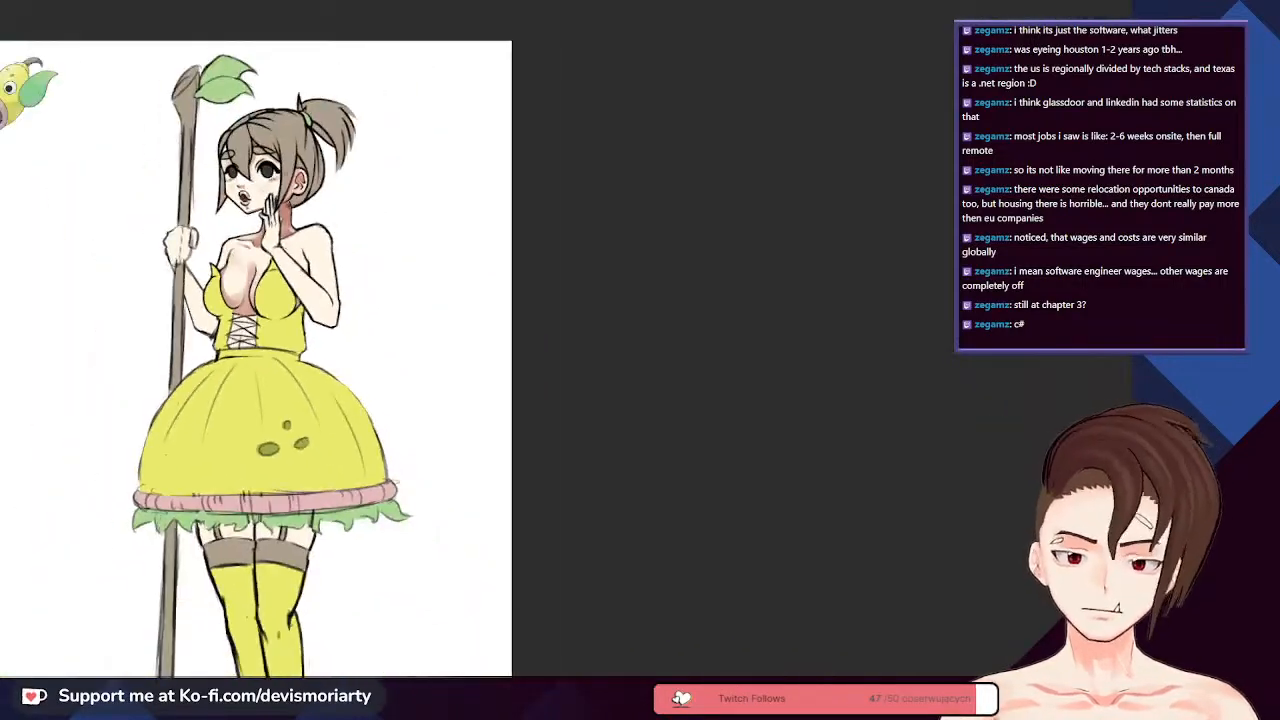
pyautogui.scroll(4, 338, 500)
pyautogui.scroll(2, 338, 500)
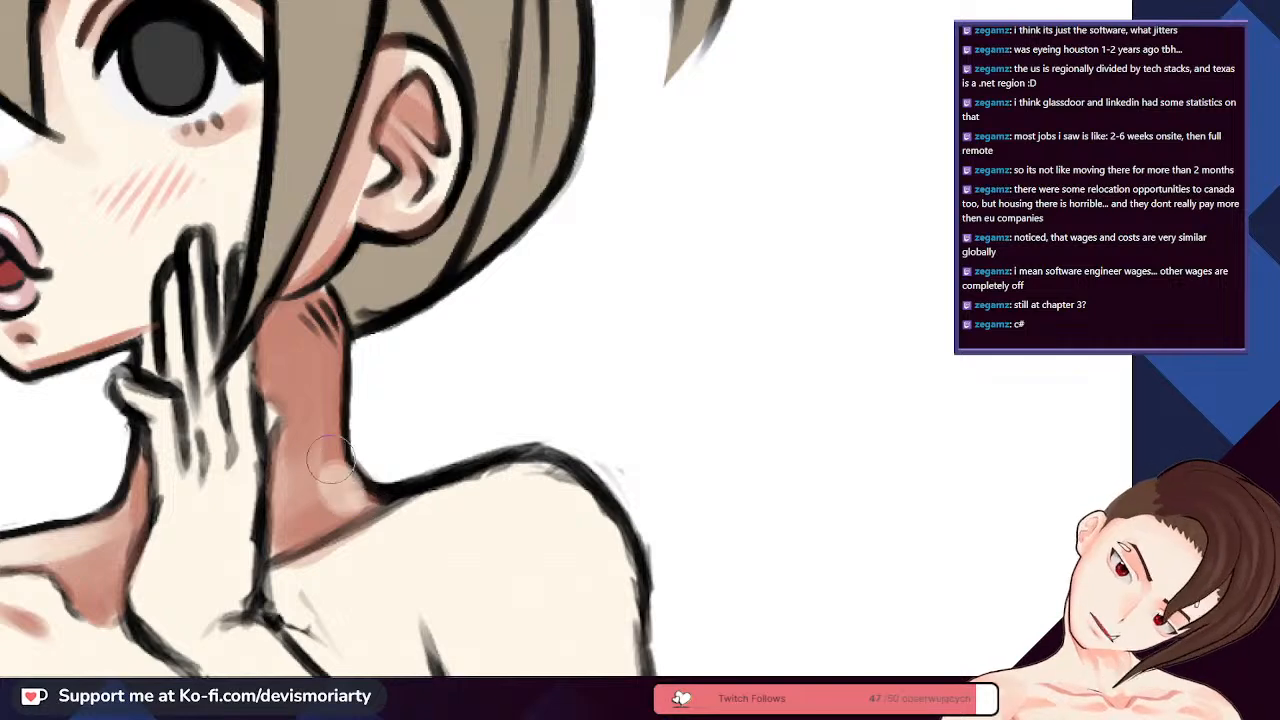
pyautogui.scroll(1, 338, 490)
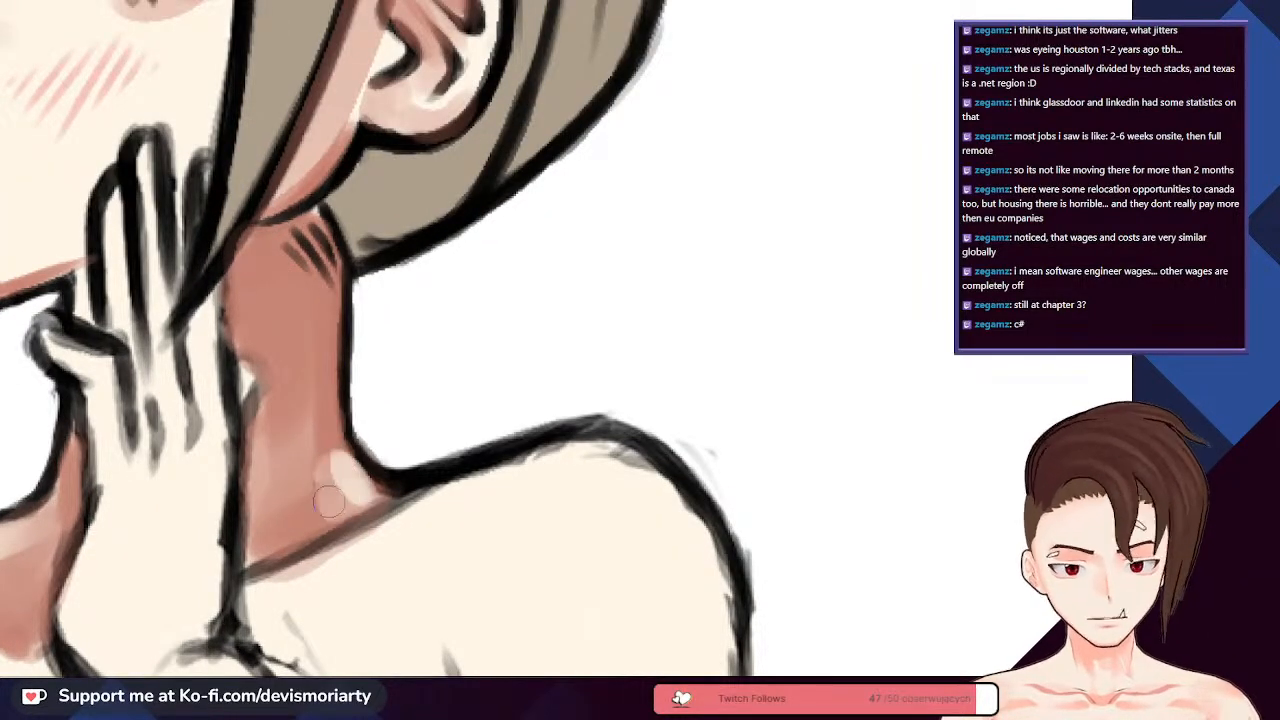
pyautogui.scroll(-3, 325, 370)
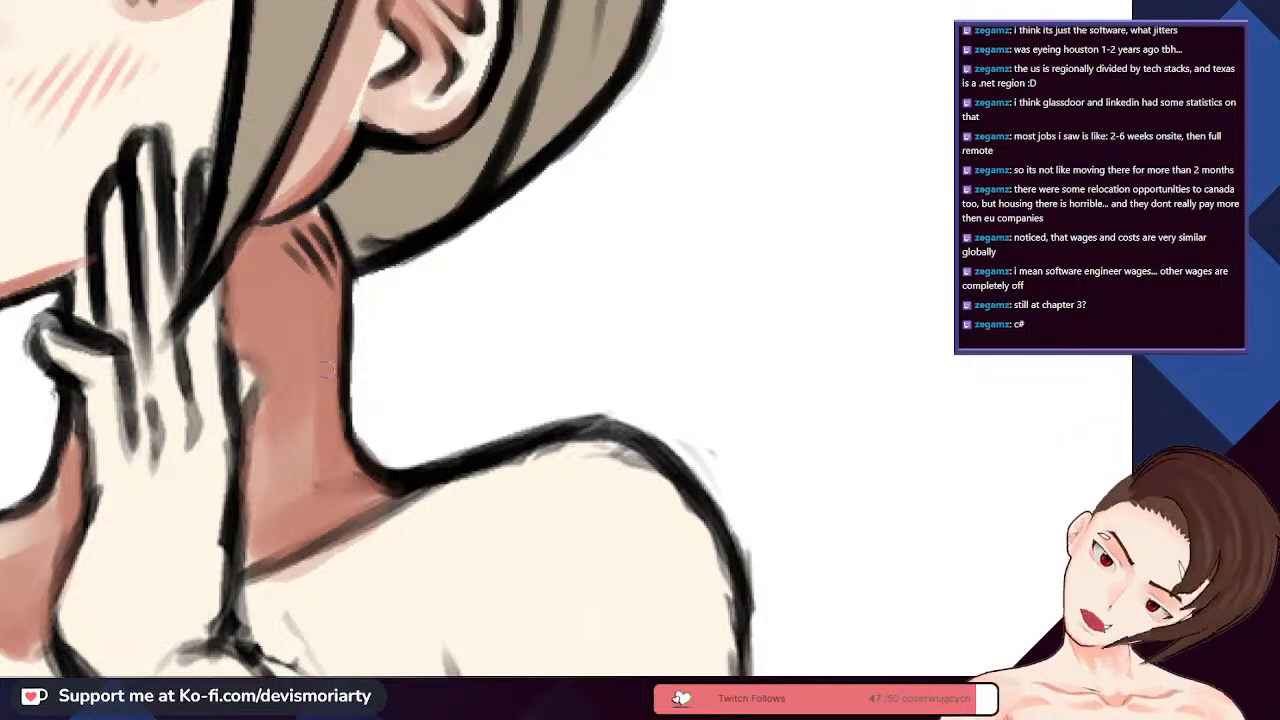
# - Try pale highlight strokes along the back edge of the neck and just above the shoulder line
pyautogui.scroll(3, 412, 277)
pyautogui.scroll(1, 414, 278)
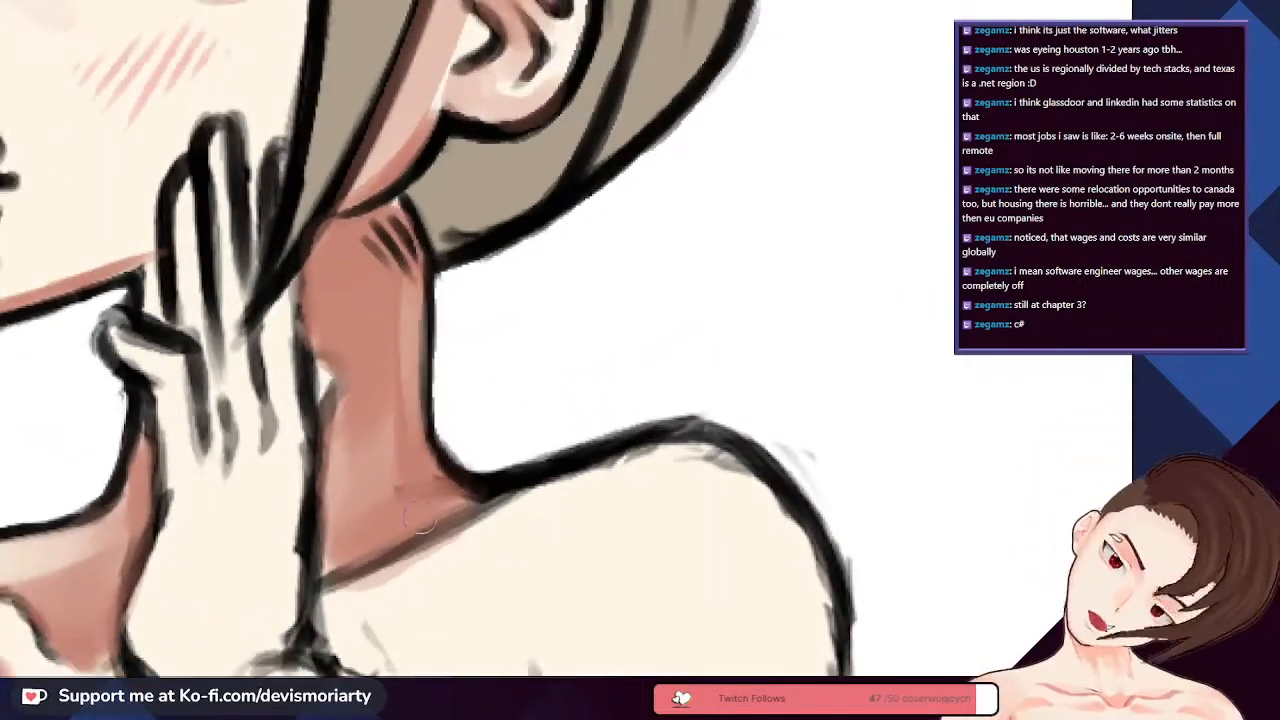
pyautogui.scroll(-2, 455, 487)
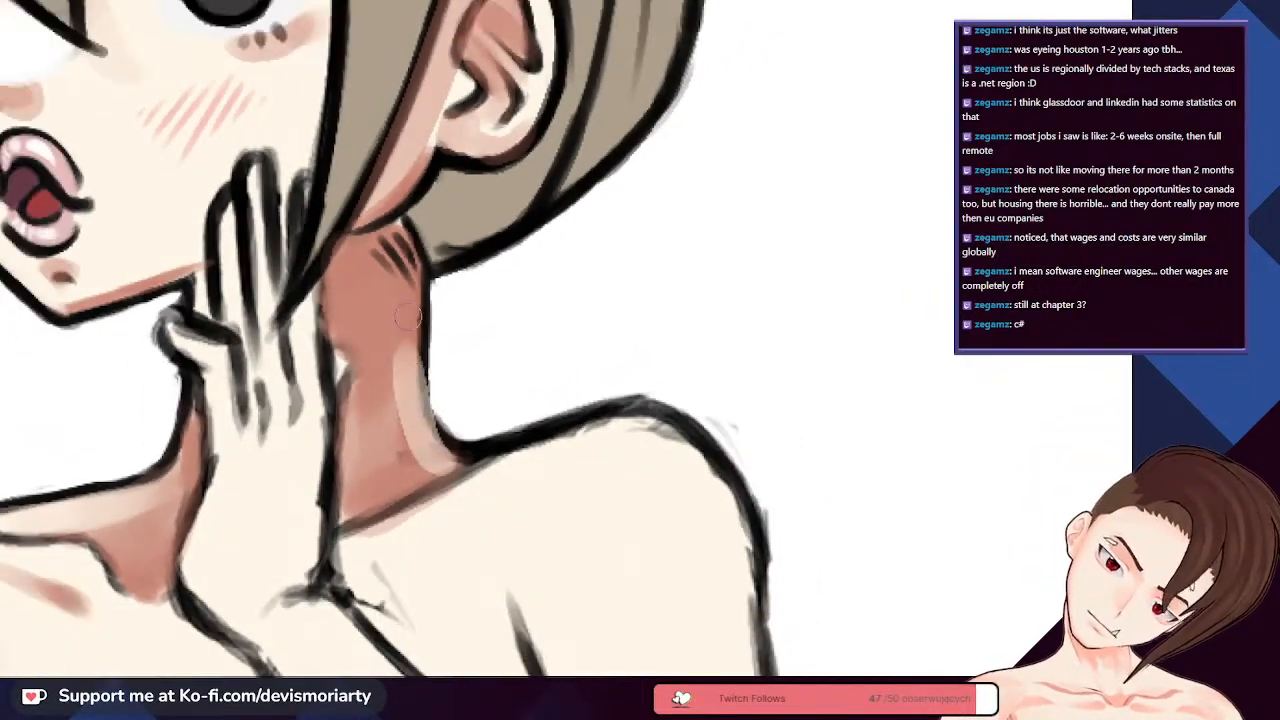
pyautogui.moveTo(430, 440)
pyautogui.mouseDown()
pyautogui.moveTo(402, 335)
pyautogui.moveTo(425, 425)
pyautogui.mouseUp()
pyautogui.scroll(2, 403, 340)
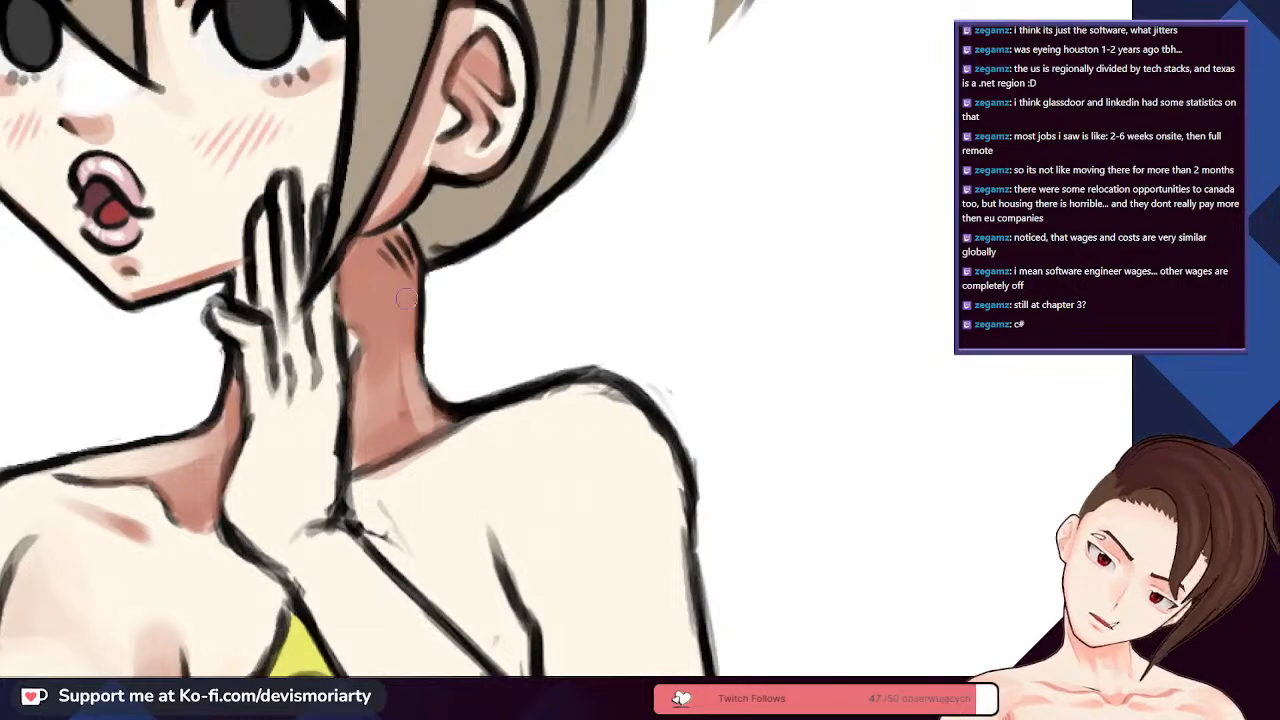
pyautogui.scroll(2, 420, 420)
pyautogui.moveTo(405, 300); pyautogui.dragTo(414, 405)
pyautogui.scroll(2, 414, 410)
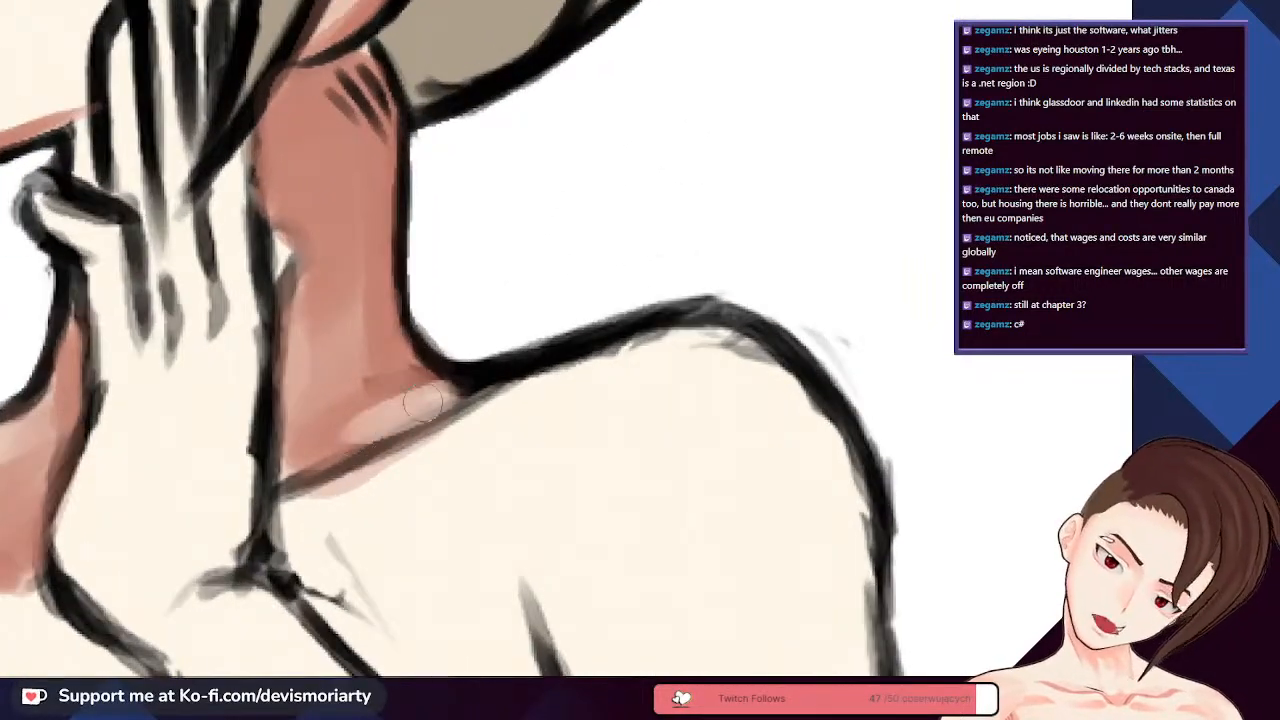
pyautogui.scroll(-4, 414, 410)
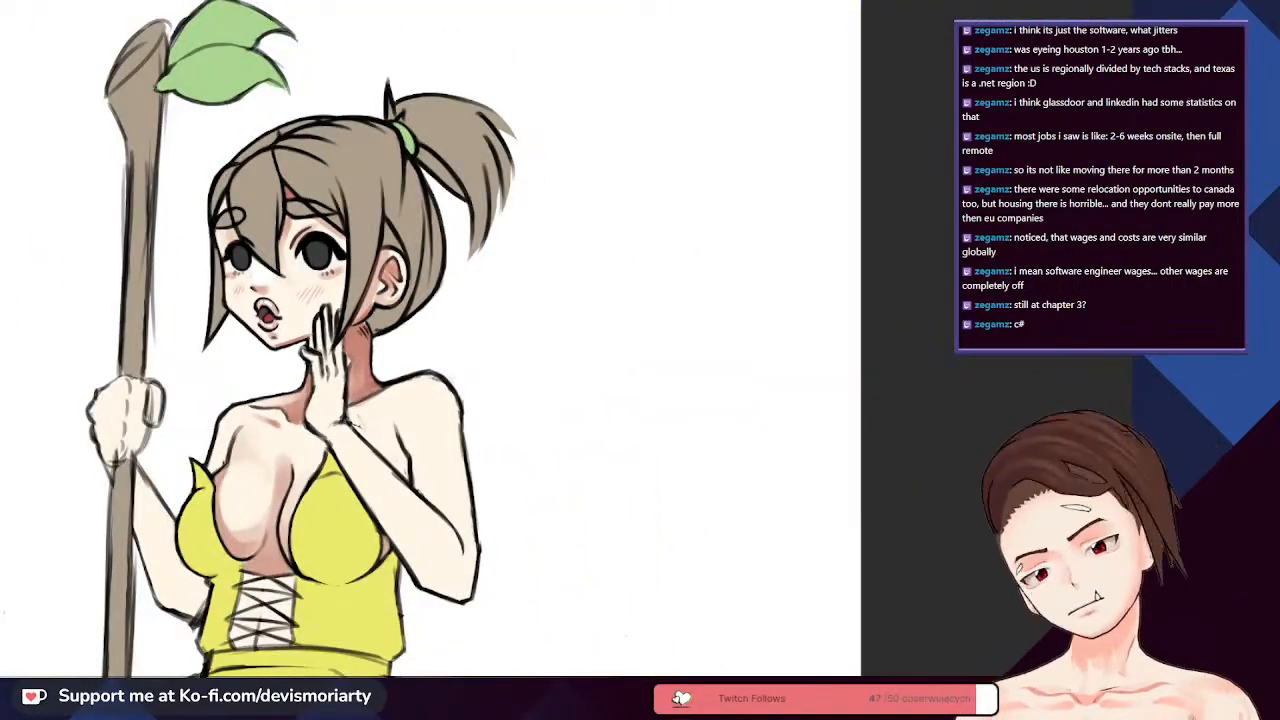
# - Rotate the canvas and paint a small pale highlight in the corner between the nape and the shoulder
pyautogui.moveTo(500, 300); pyautogui.dragTo(520, 340)
pyautogui.press('4')
pyautogui.press('4')
pyautogui.press('4')
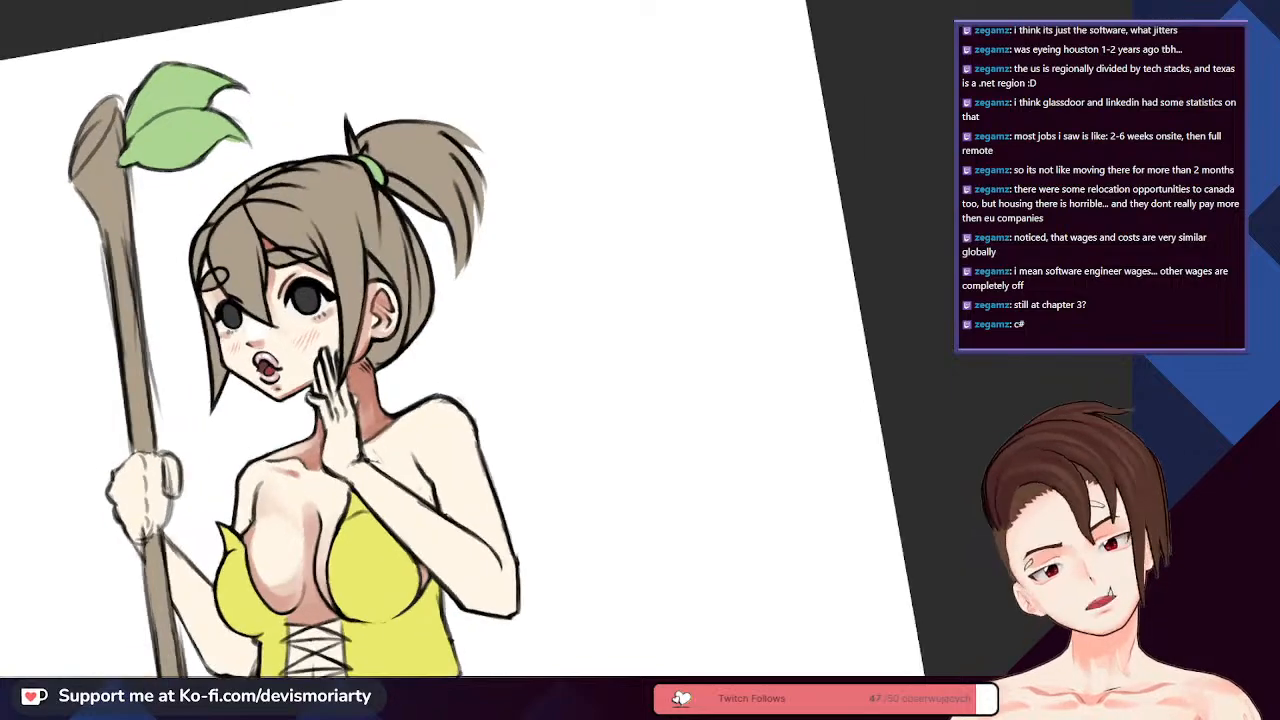
pyautogui.scroll(-6, 400, 372)
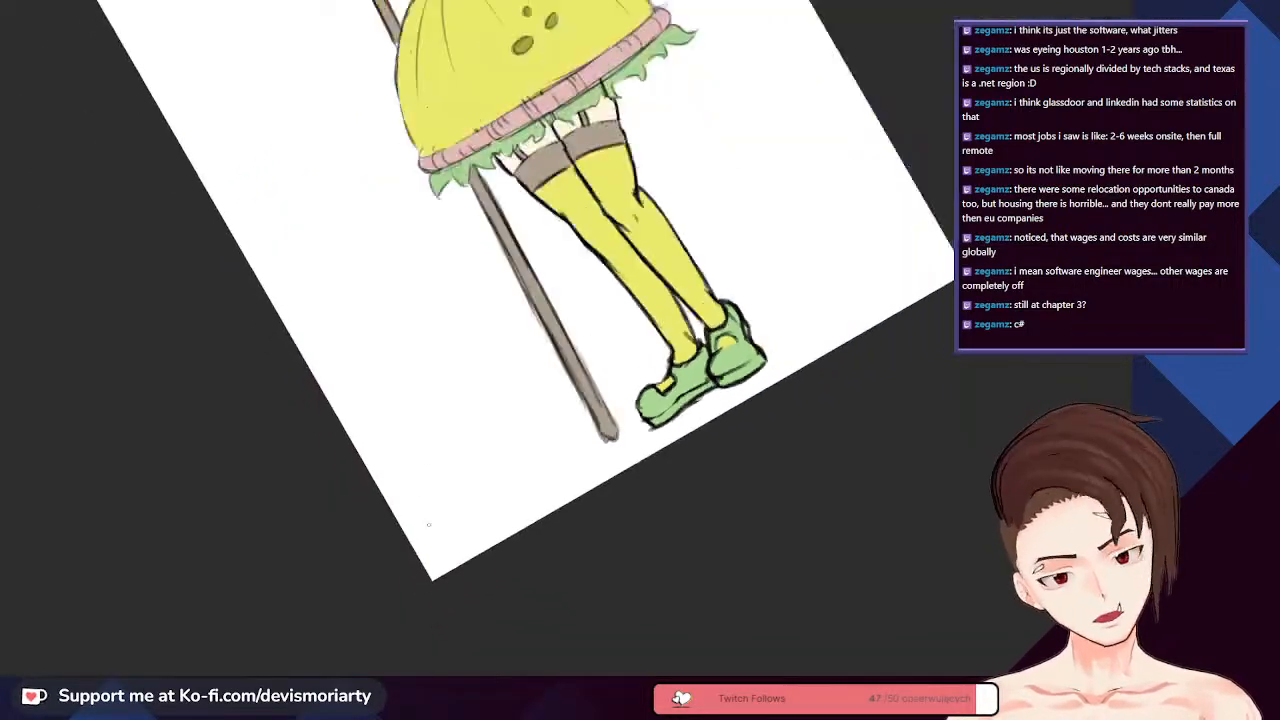
pyautogui.scroll(-3, 400, 372)
pyautogui.scroll(3, 400, 372)
pyautogui.scroll(5, 400, 372)
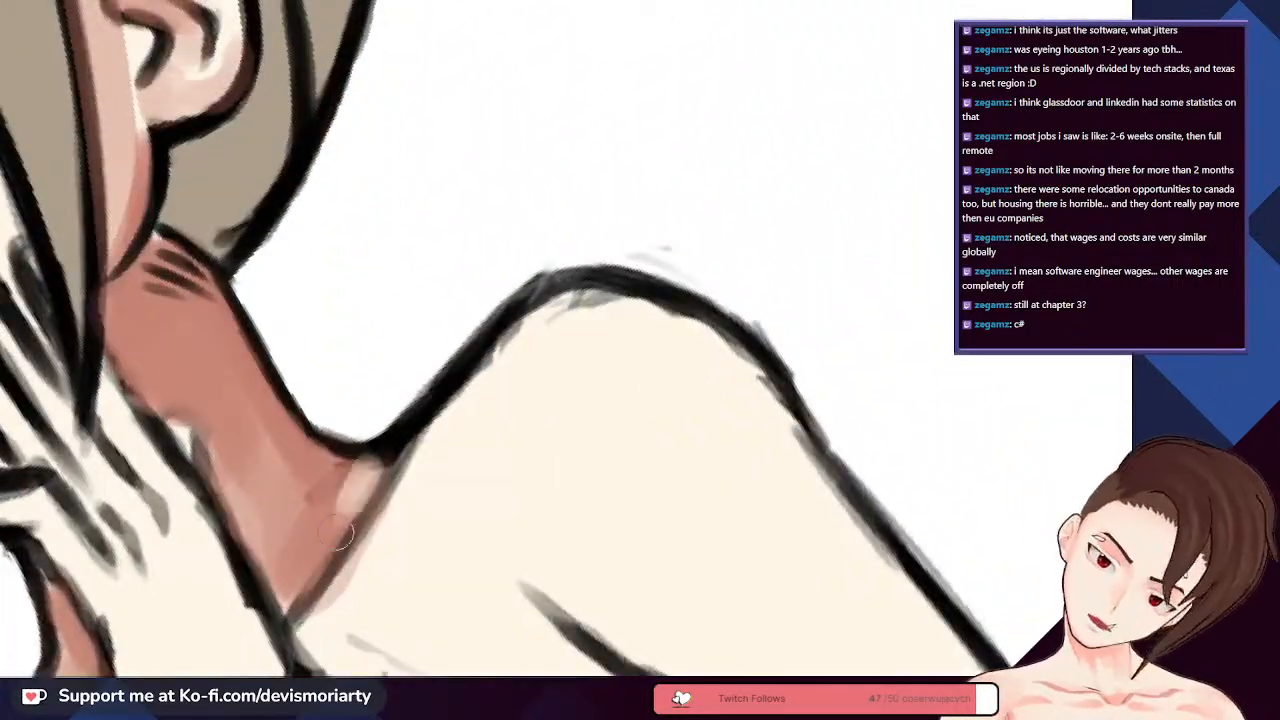
pyautogui.scroll(-5, 362, 515)
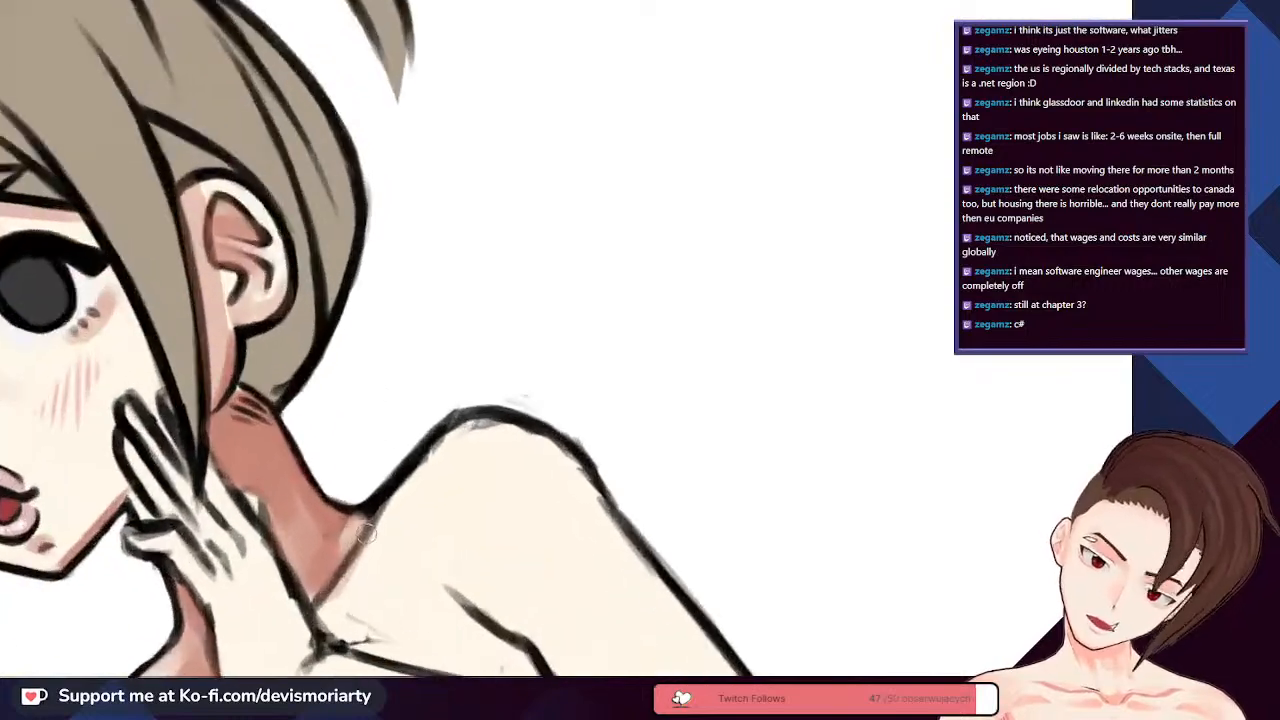
# - Darken and thicken the black line separating the neck from the shoulder, down toward the wrist
pyautogui.scroll(-4, 366, 528)
pyautogui.scroll(6, 298, 396)
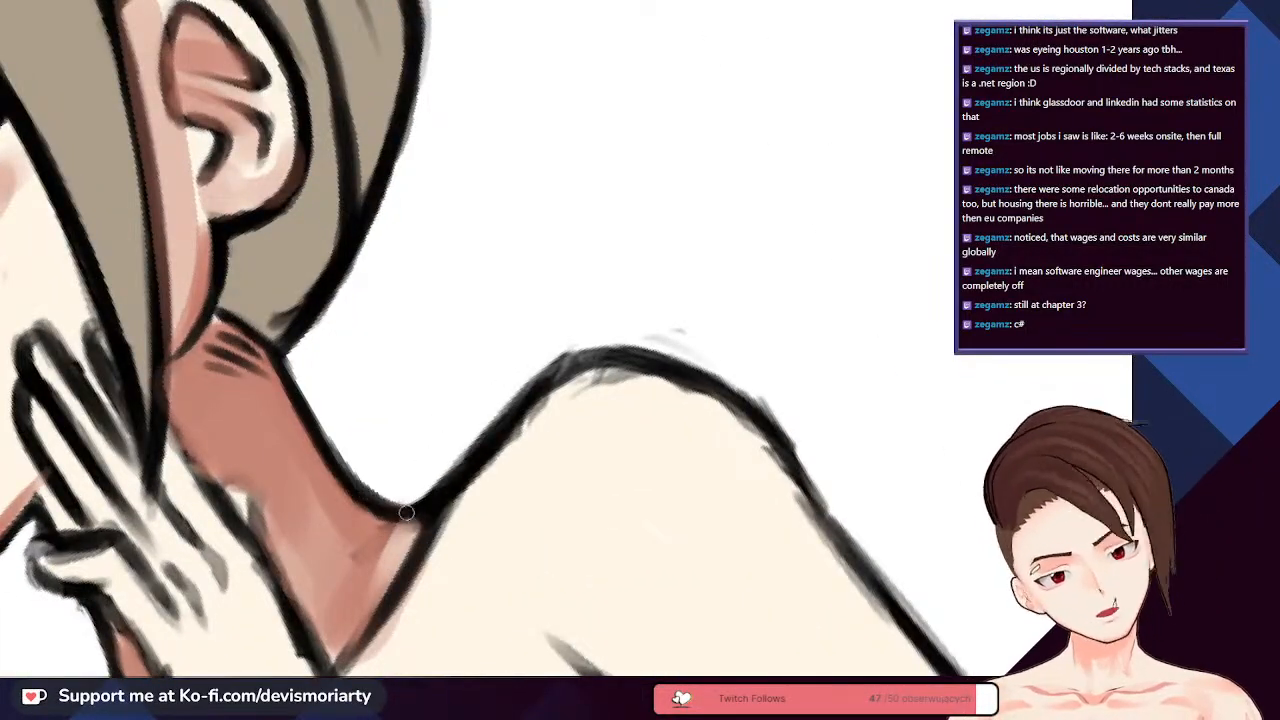
pyautogui.scroll(-3, 406, 513)
pyautogui.scroll(3, 360, 440)
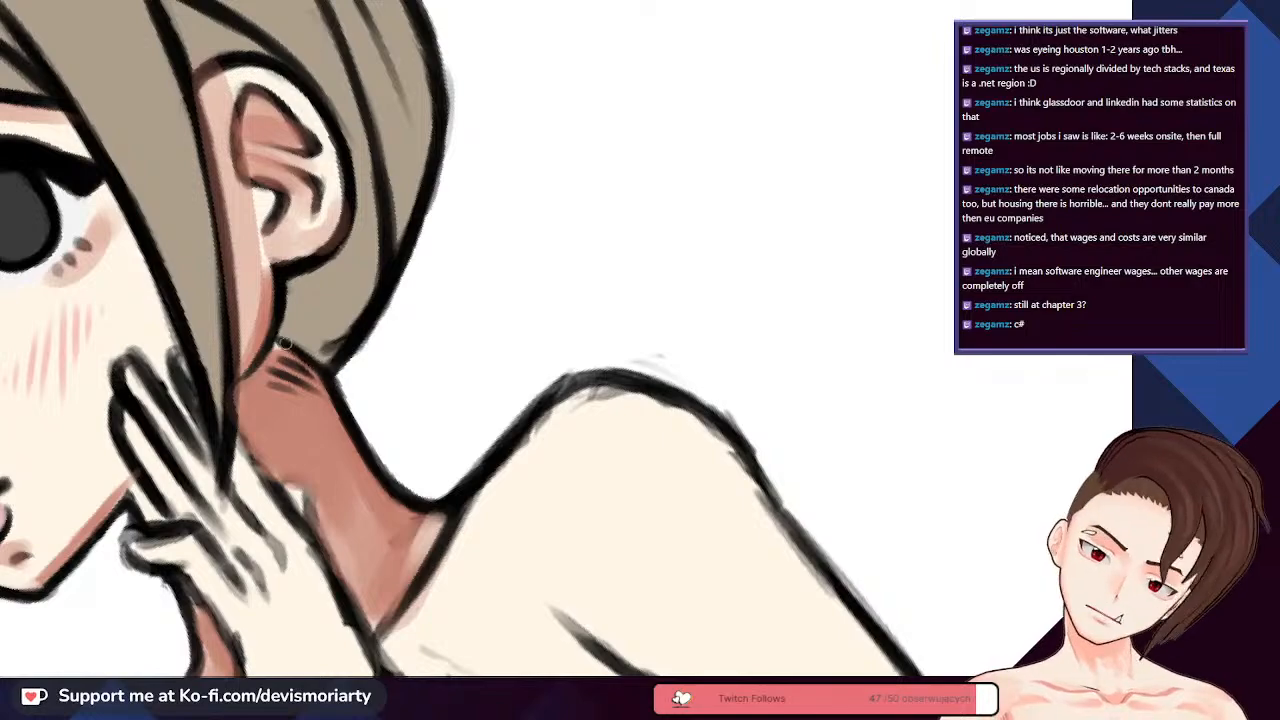
pyautogui.scroll(-4, 285, 344)
pyautogui.scroll(4, 329, 456)
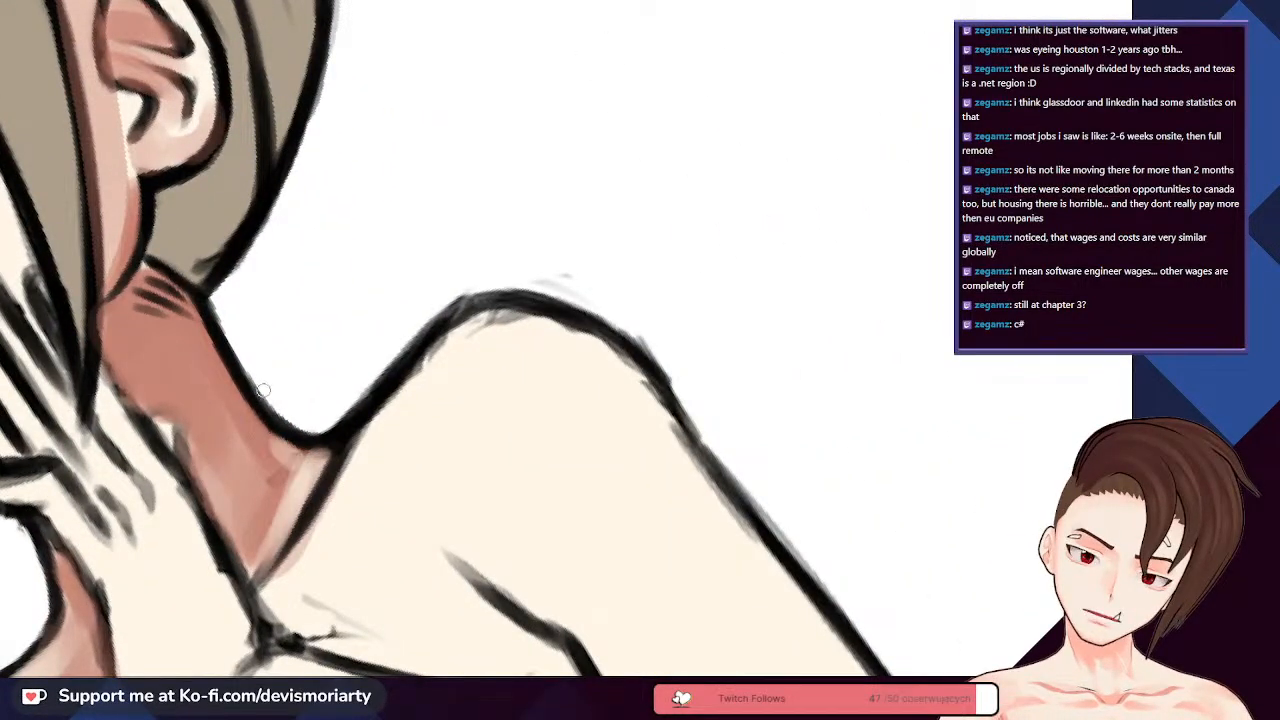
# - Extend the pale highlight beside the shoulder line and a little way up the back edge of the neck
pyautogui.moveTo(290, 460)
pyautogui.mouseDown()
pyautogui.moveTo(305, 470)
pyautogui.moveTo(285, 447)
pyautogui.moveTo(305, 462)
pyautogui.moveTo(240, 610)
pyautogui.mouseUp()
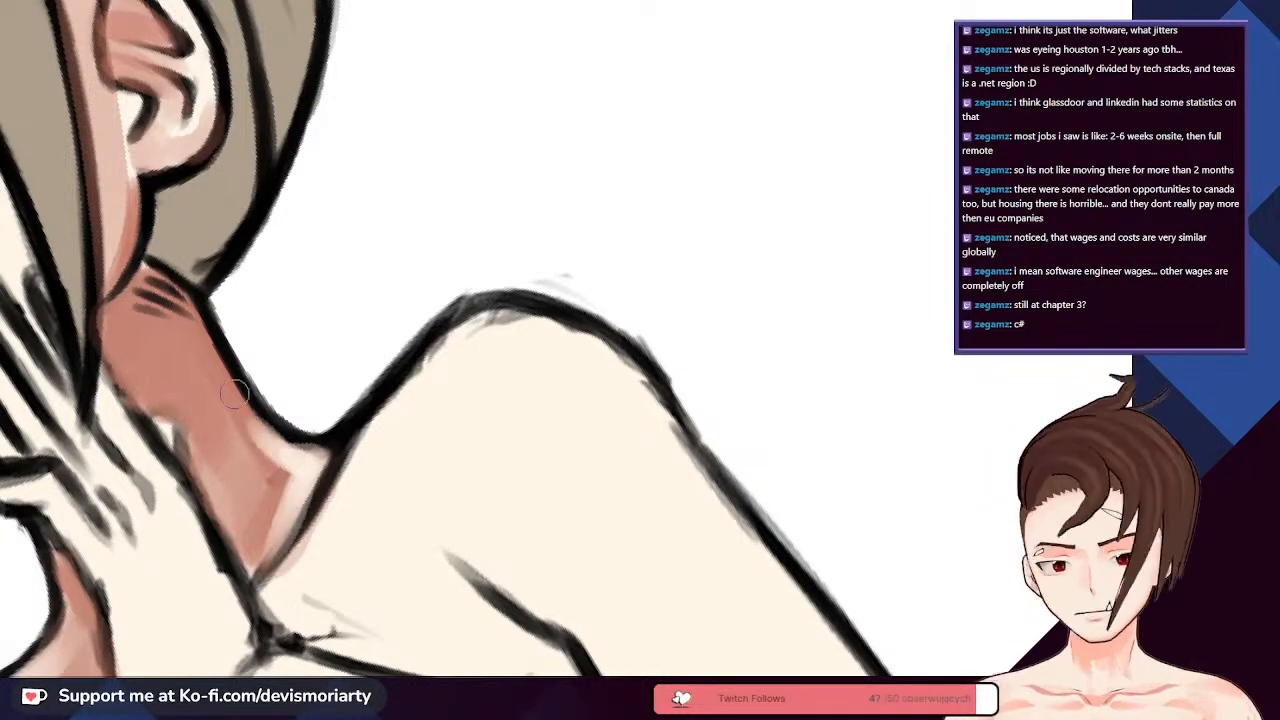
pyautogui.moveTo(275, 432); pyautogui.dragTo(292, 474)
pyautogui.scroll(-3, 236, 393)
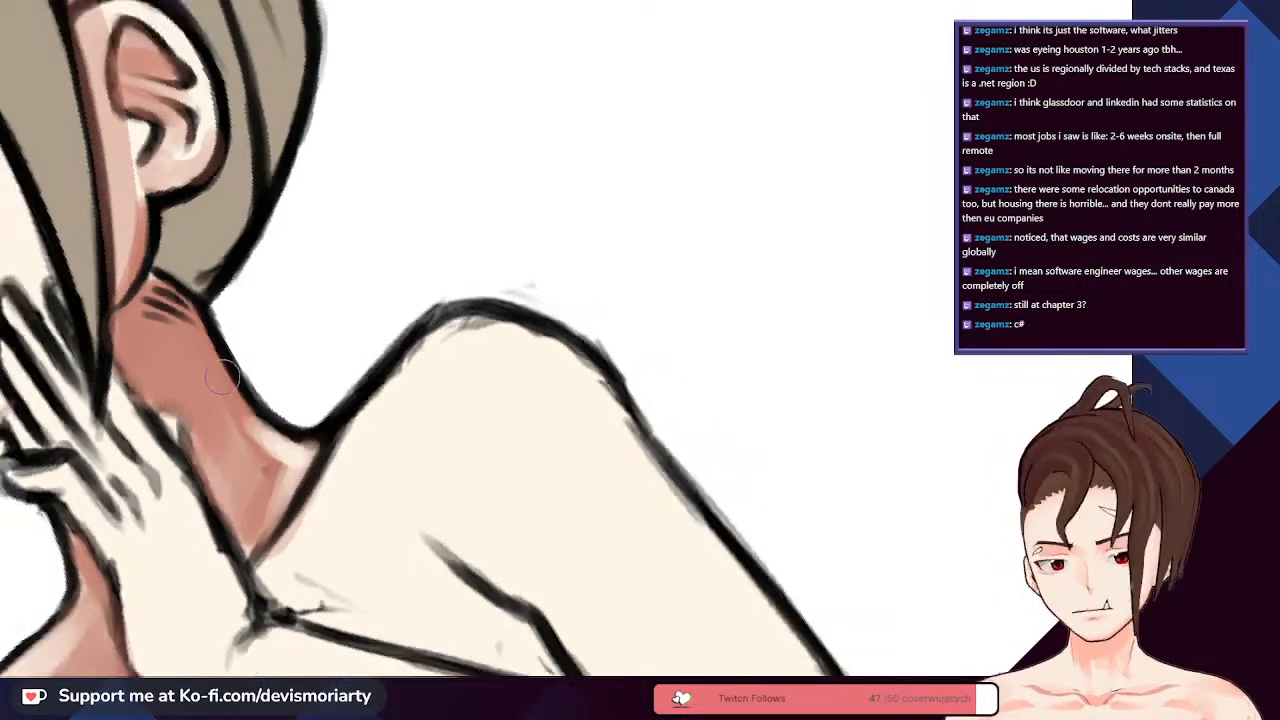
# - Blend the pale highlight at the neck base into the reddish shadow with soft intermediate tones
pyautogui.scroll(-5, 232, 390)
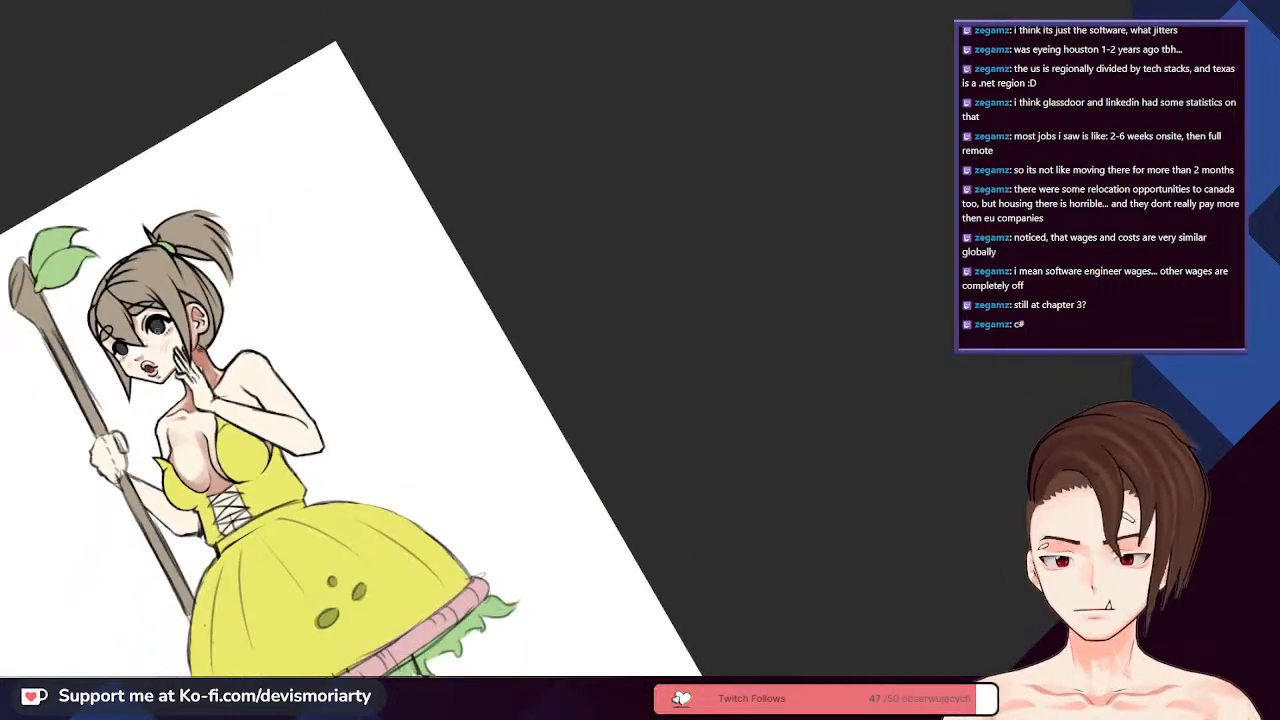
pyautogui.scroll(5, 160, 336)
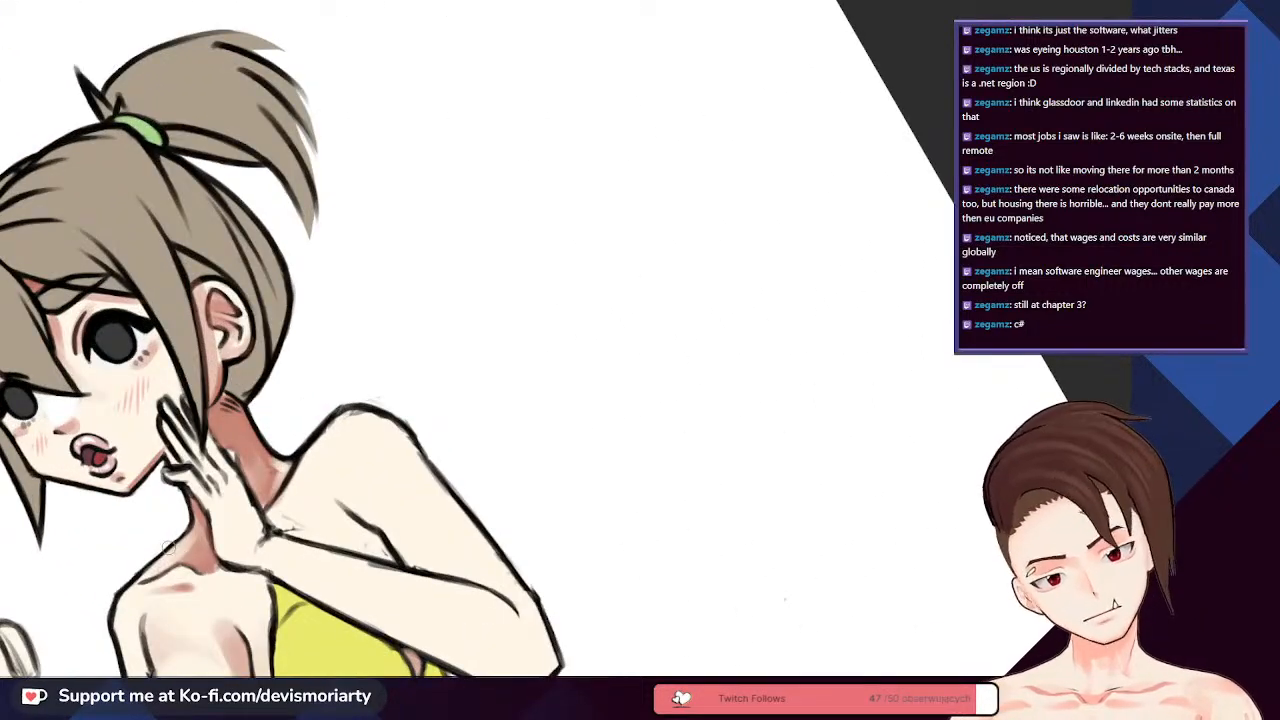
pyautogui.scroll(3, 284, 430)
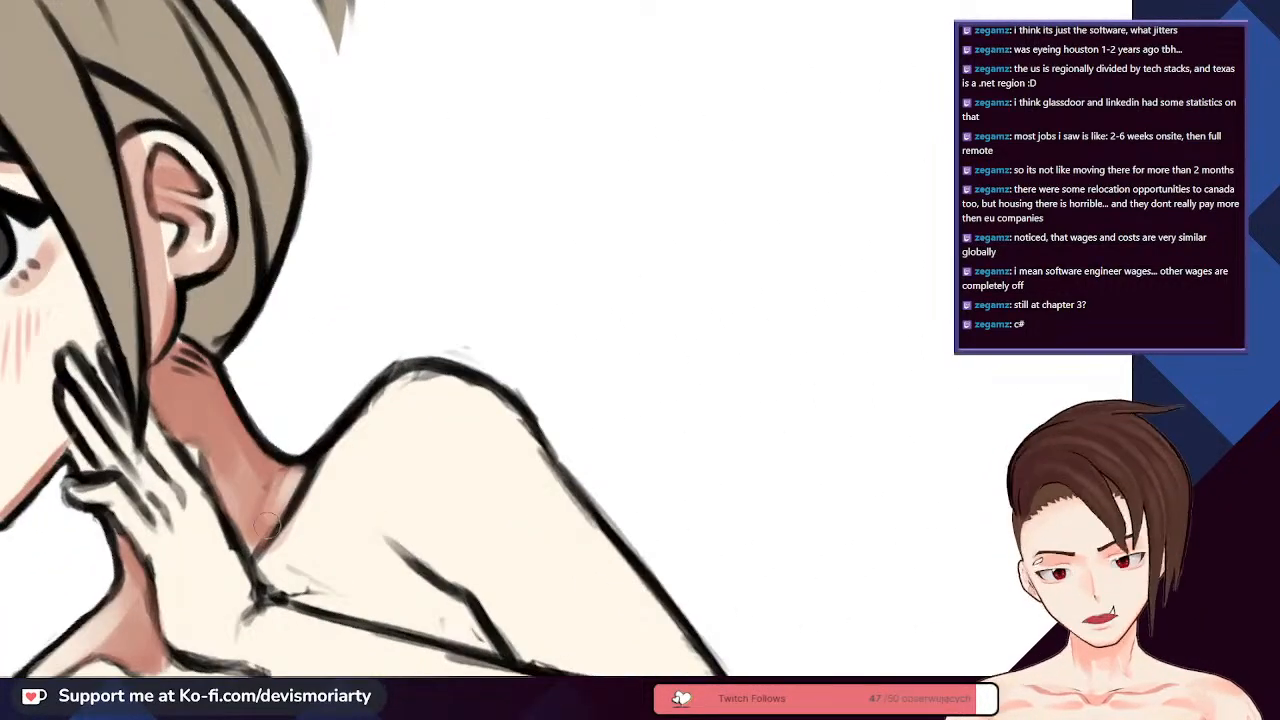
pyautogui.moveTo(246, 461)
pyautogui.mouseDown()
pyautogui.moveTo(279, 472)
pyautogui.moveTo(264, 528)
pyautogui.moveTo(278, 472)
pyautogui.mouseUp()
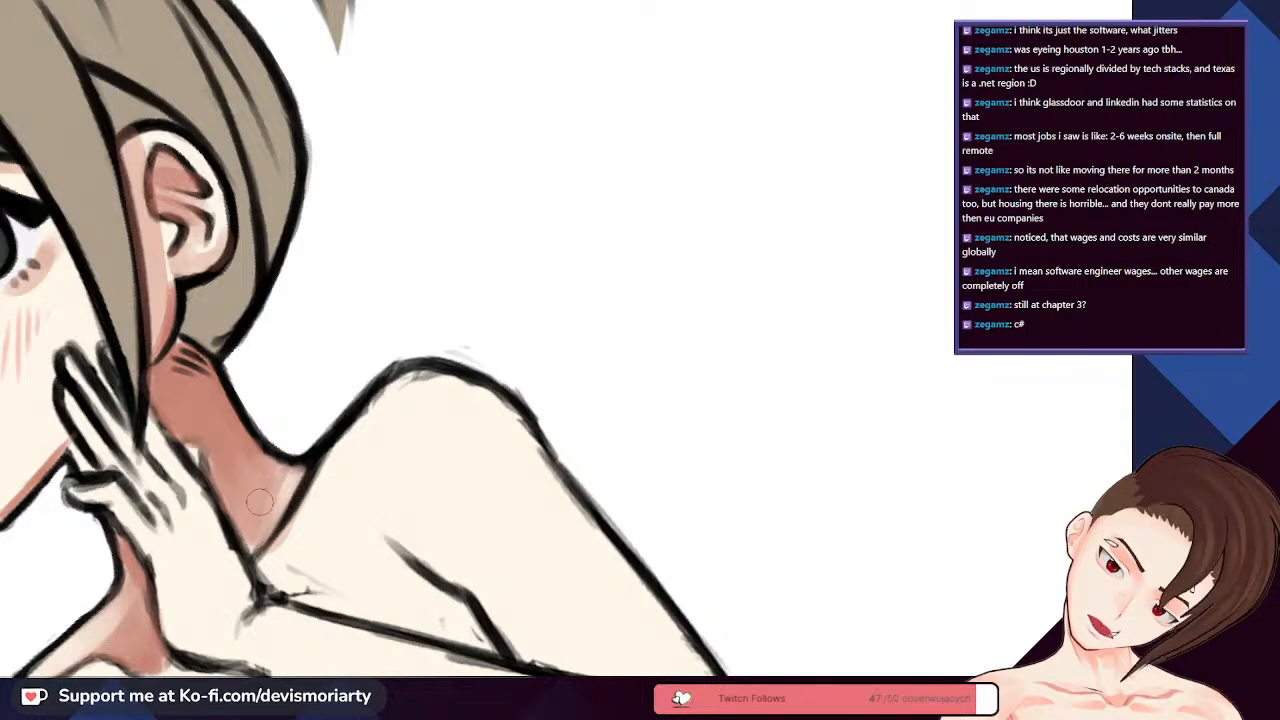
pyautogui.scroll(-2, 243, 522)
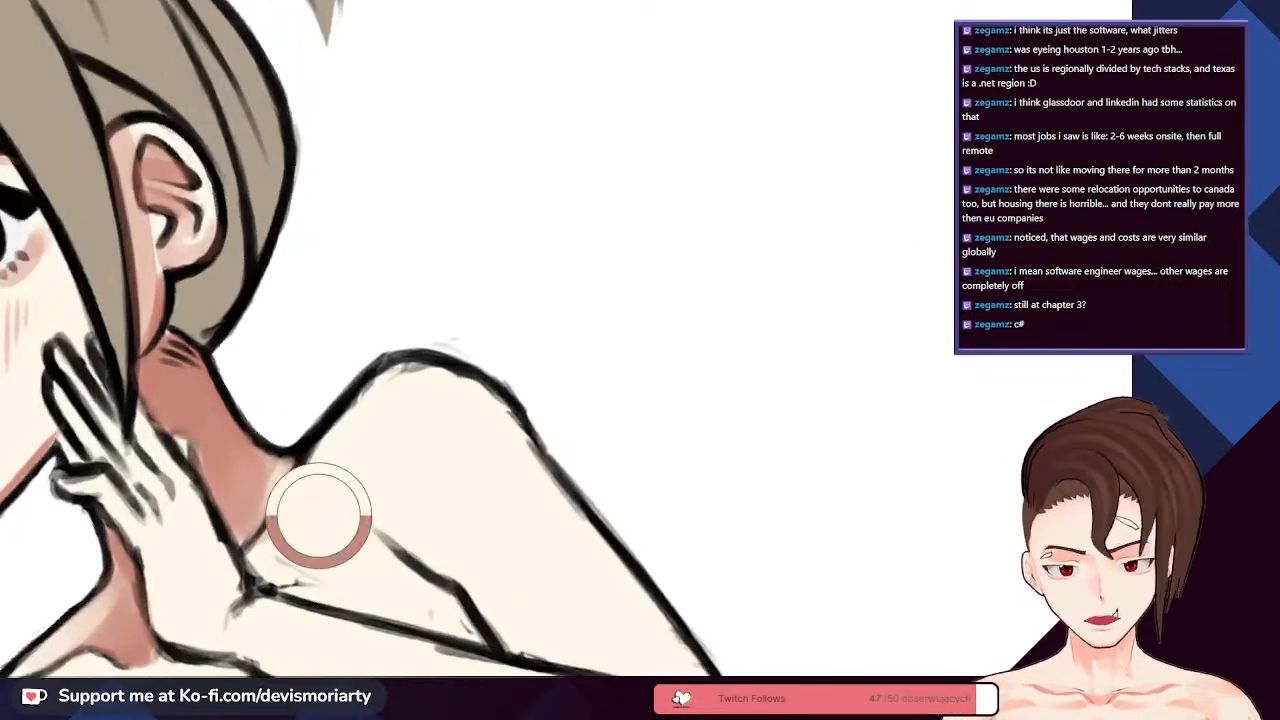
pyautogui.scroll(2, 242, 537)
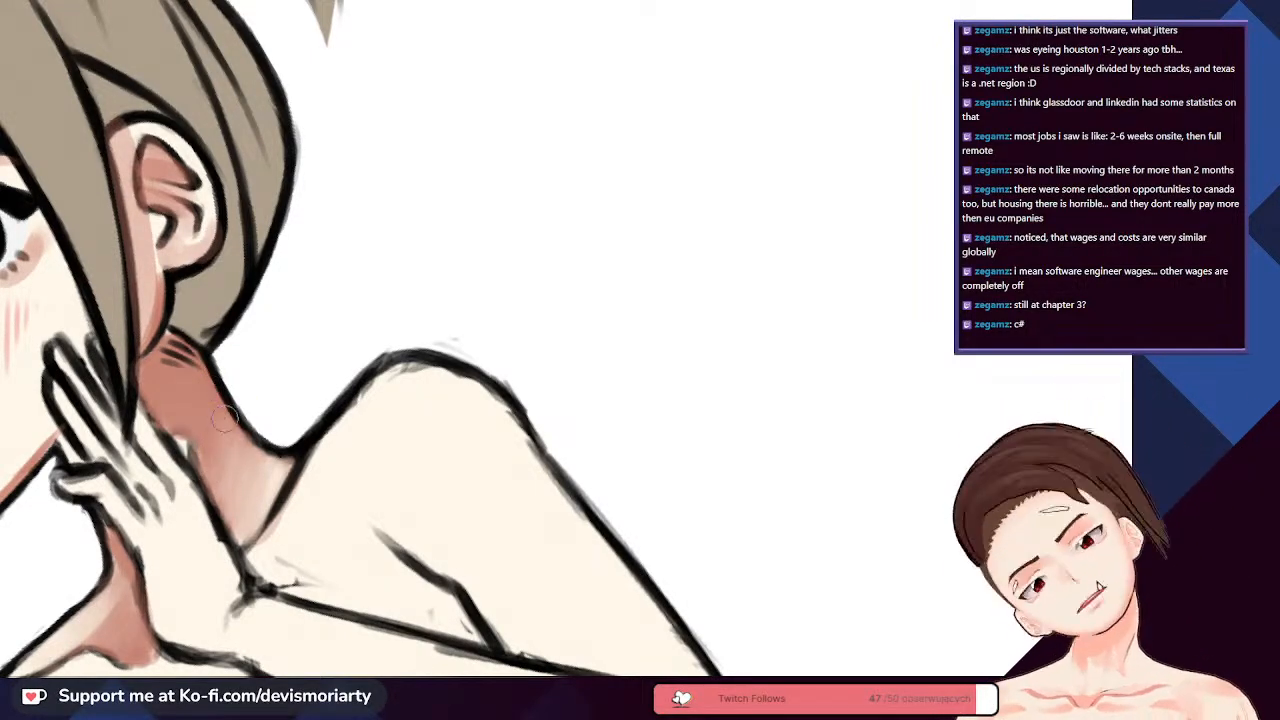
# - Thicken the black outline at the front of the neck, from under the hand down toward the shoulder
pyautogui.scroll(-5, 240, 482)
pyautogui.scroll(5, 248, 447)
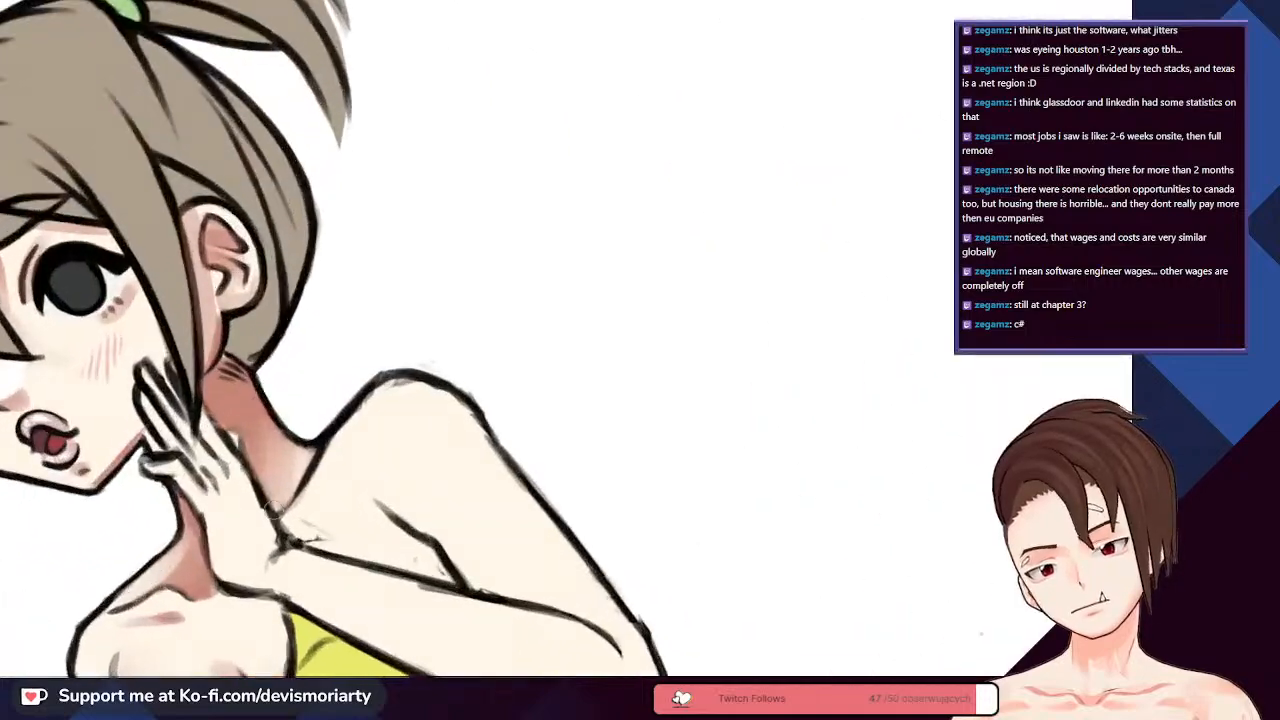
pyautogui.scroll(-5, 287, 512)
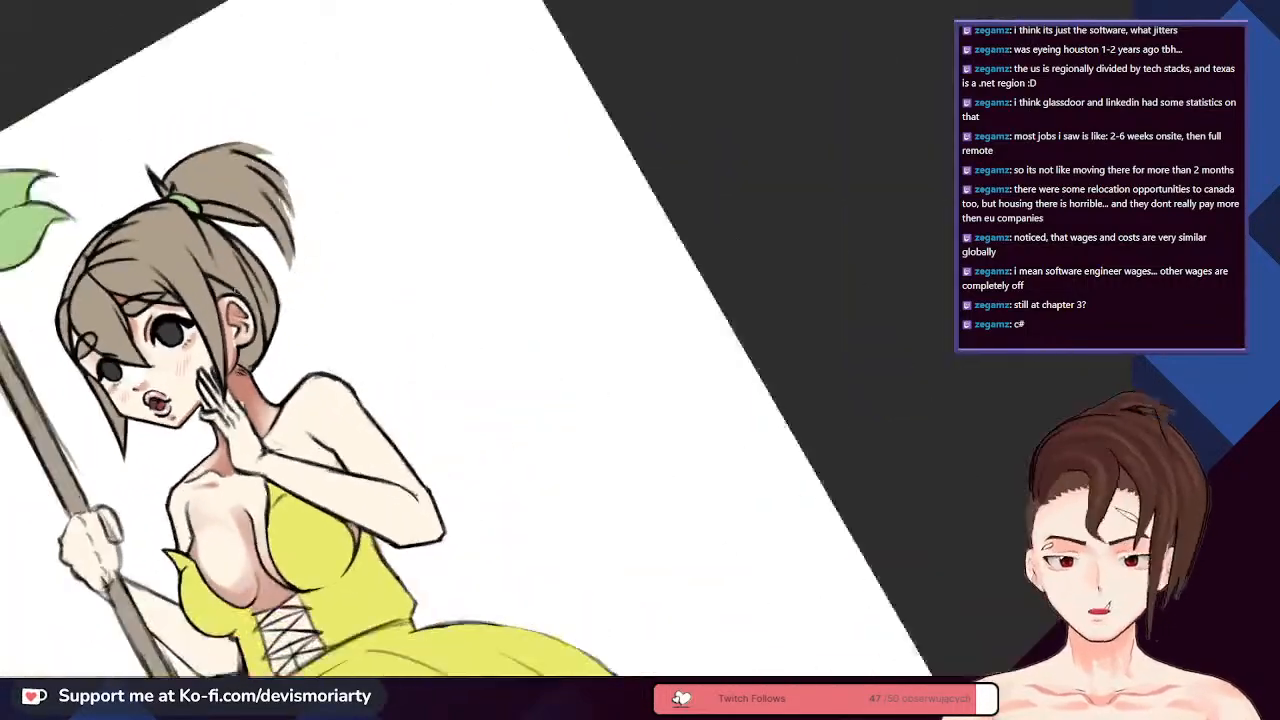
pyautogui.scroll(5, 245, 452)
pyautogui.scroll(-5, 245, 452)
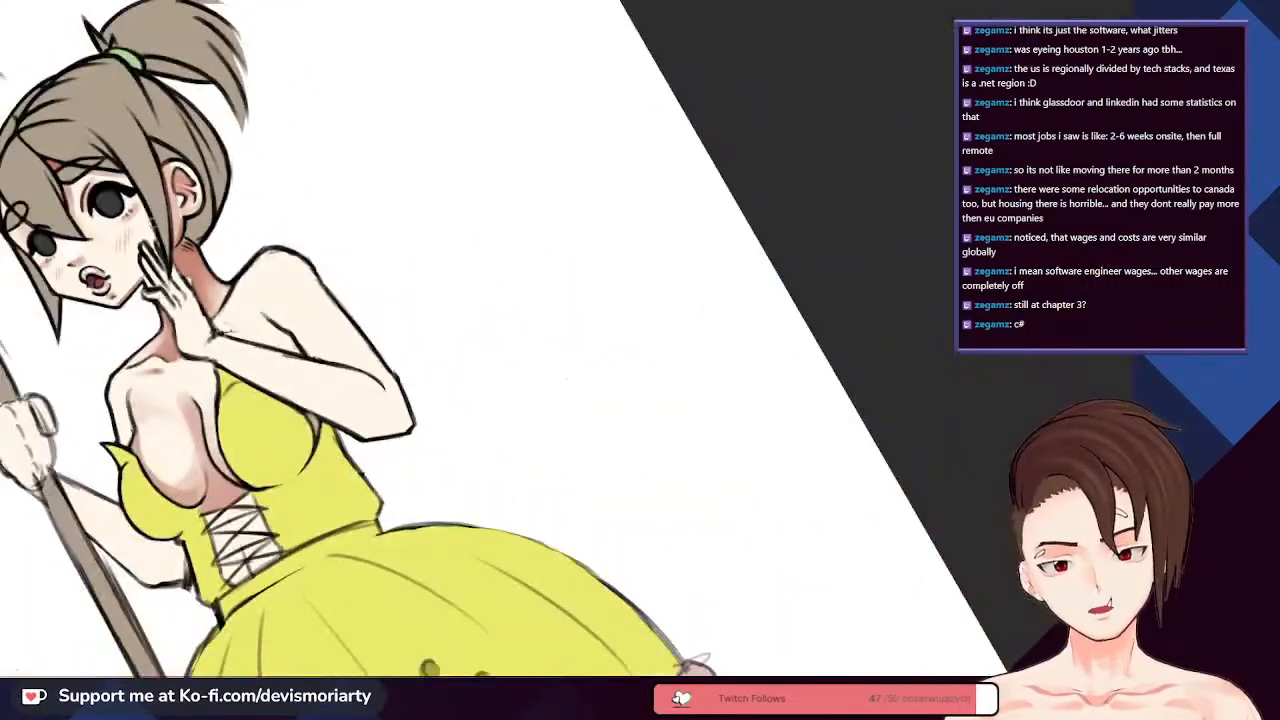
pyautogui.scroll(2, 107, 254)
pyautogui.scroll(3, 204, 447)
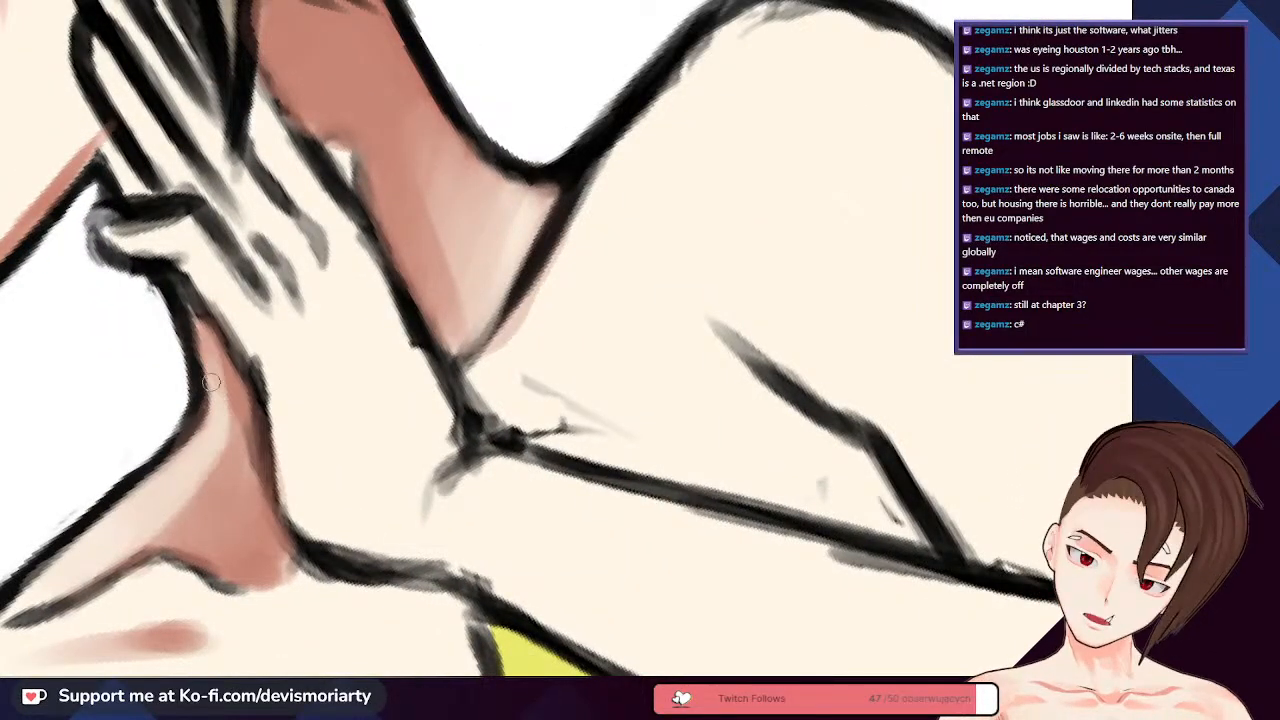
# - Strengthen the black outline over the front shoulder and refine the line work around the collarbone
pyautogui.scroll(-4, 203, 545)
pyautogui.scroll(4, 150, 480)
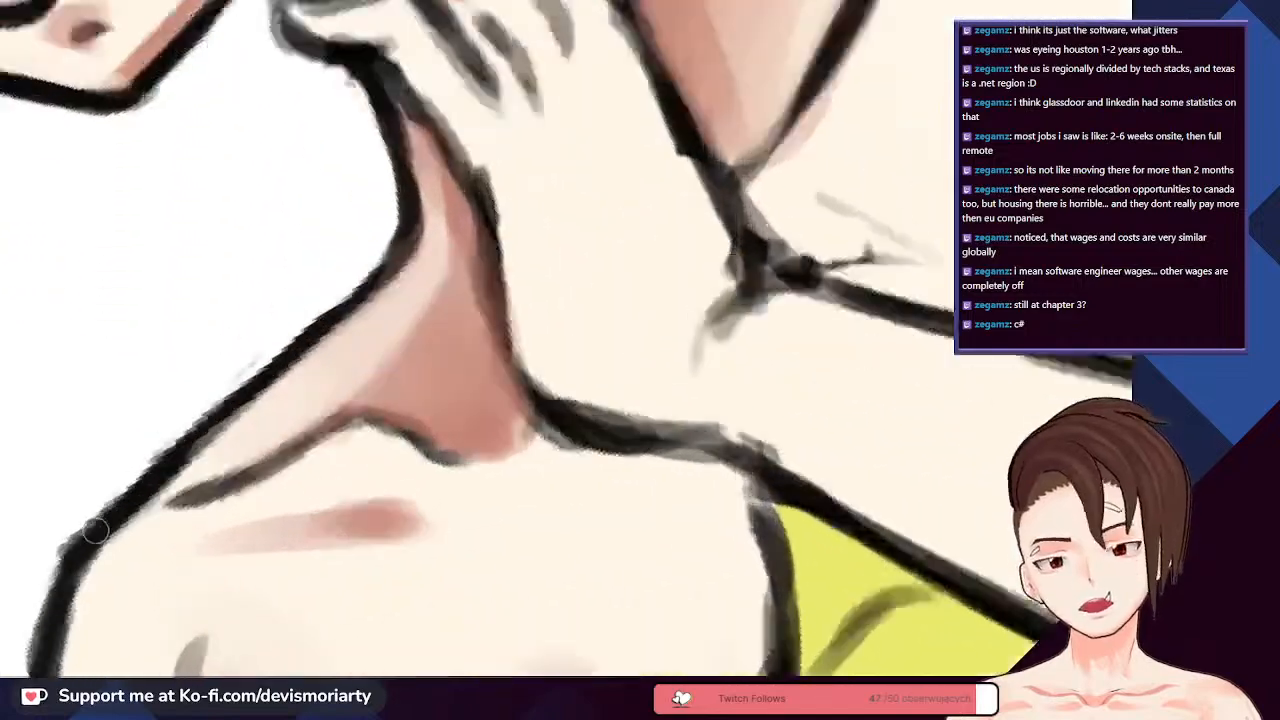
pyautogui.scroll(-4, 148, 481)
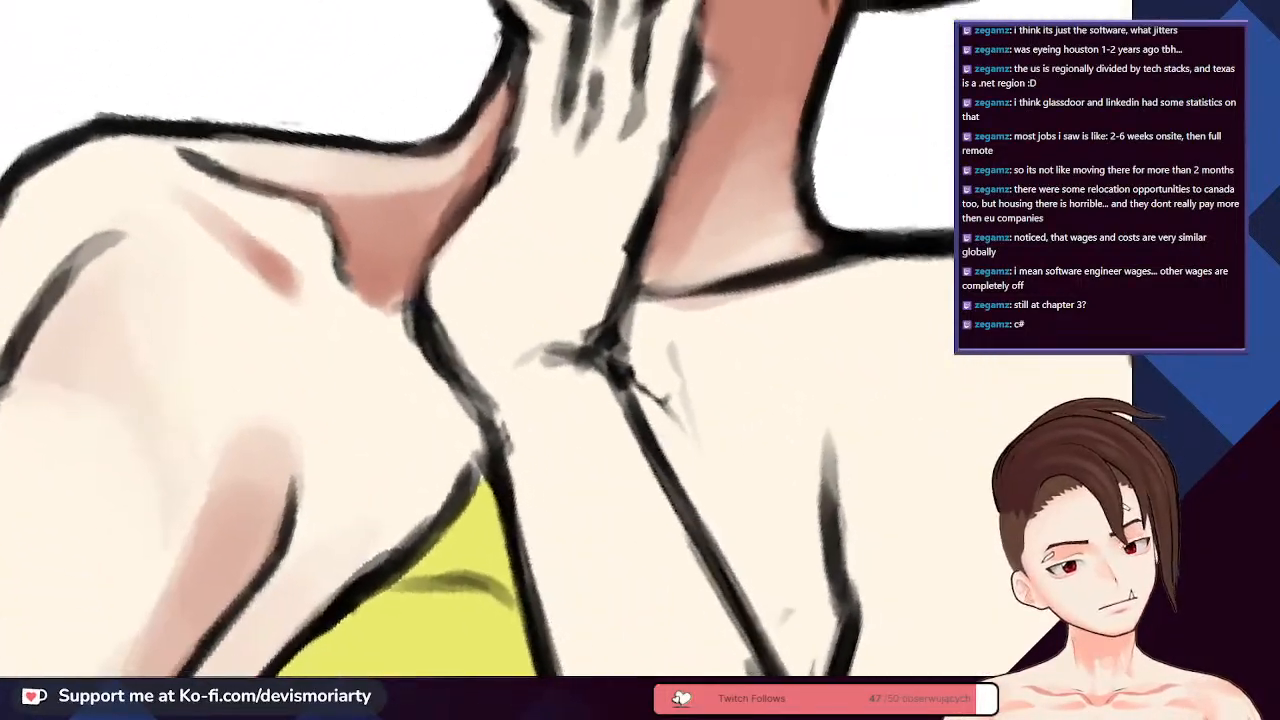
pyautogui.scroll(4, 229, 190)
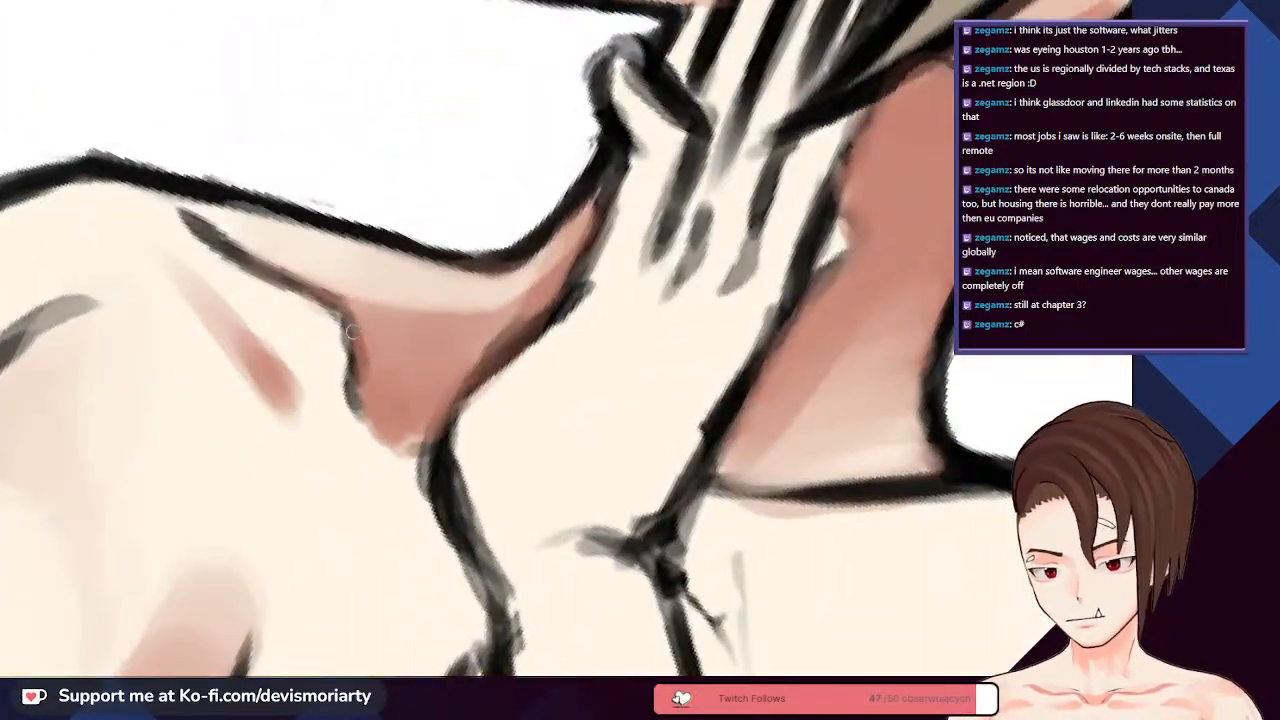
# - Darken the black collarbone line from its outer tip down along the reddish shadow at the neck base
pyautogui.scroll(1, 350, 332)
pyautogui.moveTo(170, 205)
pyautogui.mouseDown()
pyautogui.moveTo(318, 292)
pyautogui.moveTo(362, 440)
pyautogui.mouseUp()
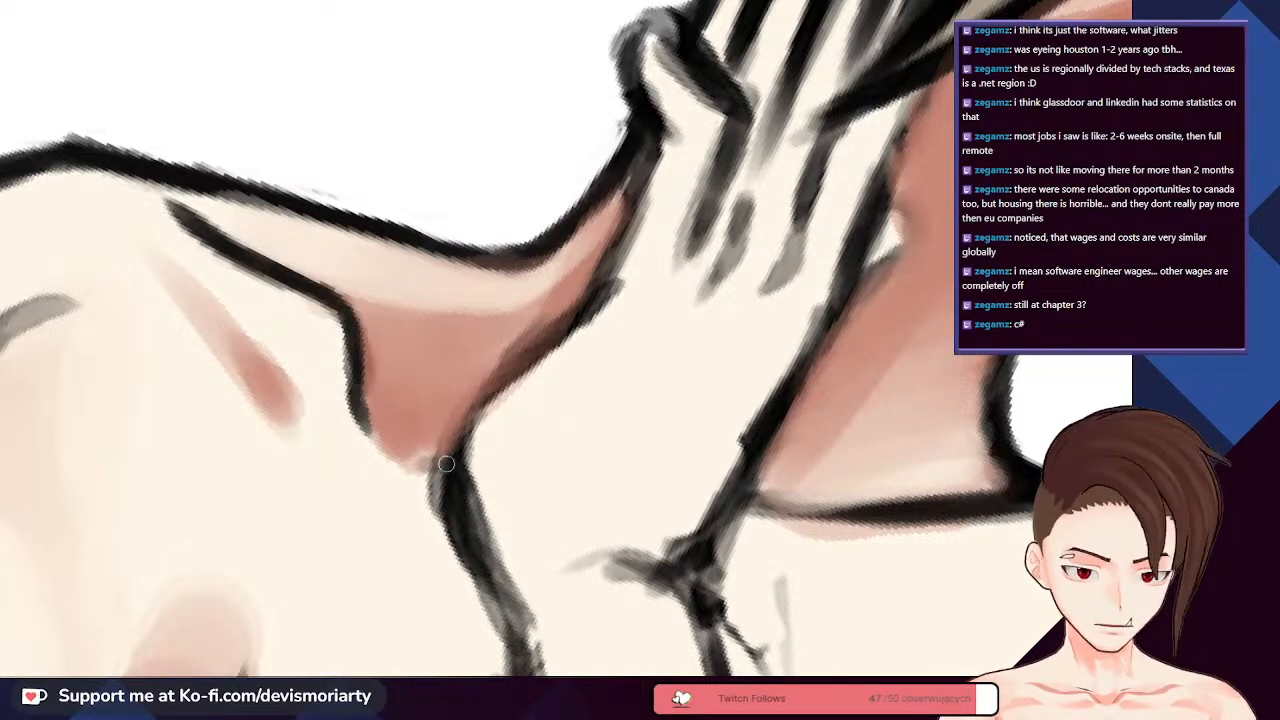
pyautogui.scroll(-4, 447, 464)
pyautogui.scroll(-3, 330, 336)
pyautogui.scroll(7, 330, 336)
pyautogui.moveTo(206, 318)
pyautogui.mouseDown()
pyautogui.moveTo(325, 335)
pyautogui.moveTo(252, 321)
pyautogui.moveTo(474, 323)
pyautogui.mouseUp()
pyautogui.scroll(-4, 474, 323)
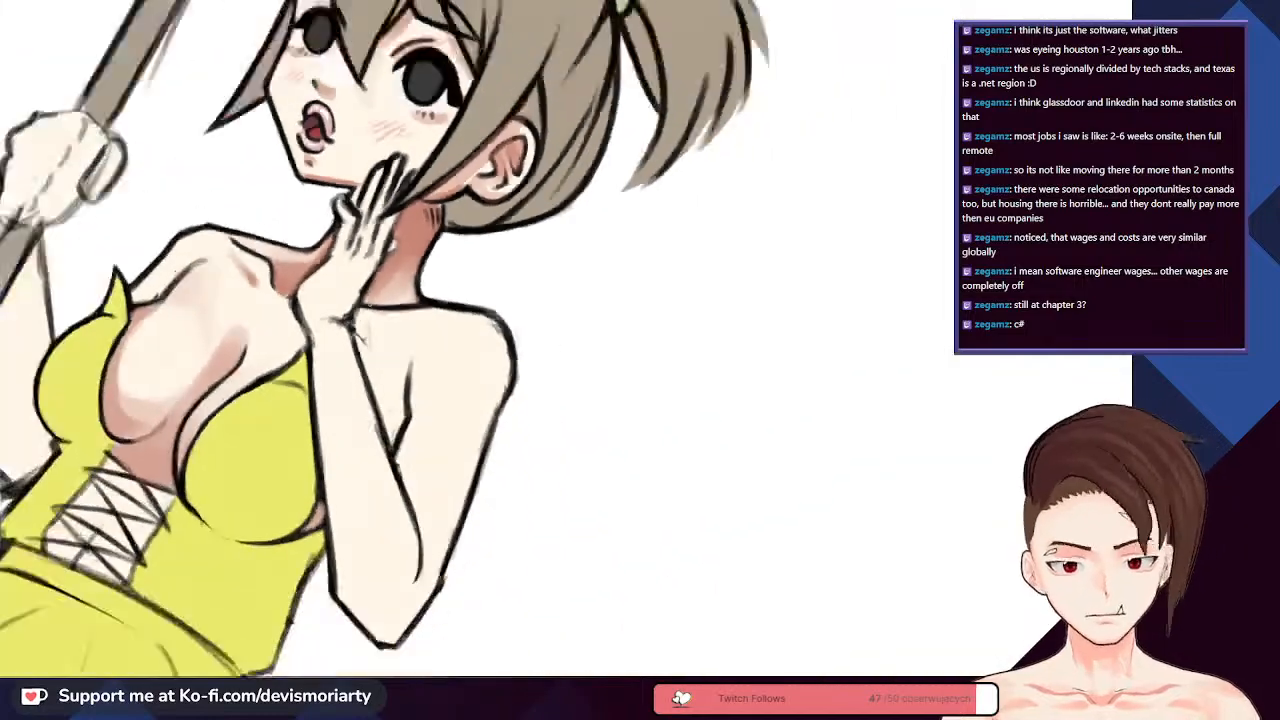
# - Thicken and smooth the black outline around the rounded back shoulder and down the upper arm
pyautogui.scroll(2, 385, 303)
pyautogui.scroll(1, 385, 303)
pyautogui.moveTo(220, 255)
pyautogui.mouseDown()
pyautogui.moveTo(330, 262)
pyautogui.moveTo(350, 280)
pyautogui.moveTo(384, 378)
pyautogui.mouseUp()
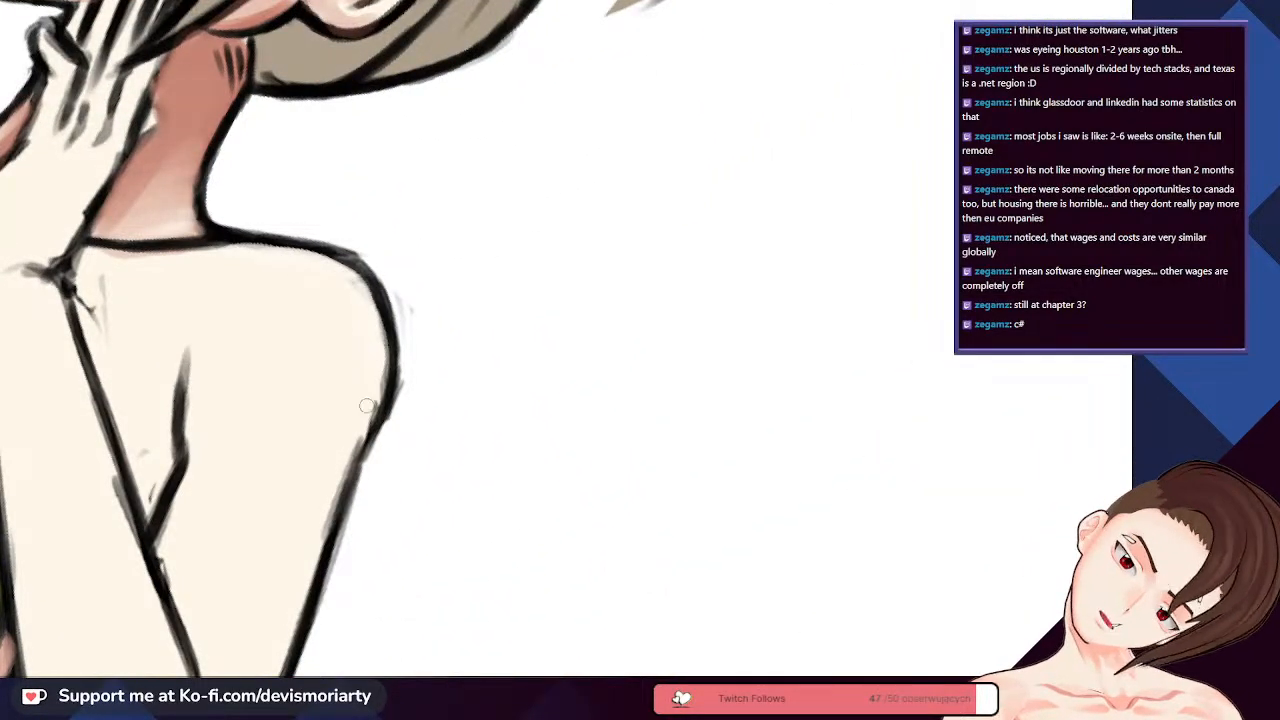
pyautogui.moveTo(376, 255)
pyautogui.mouseDown()
pyautogui.moveTo(398, 330)
pyautogui.moveTo(381, 449)
pyautogui.moveTo(350, 530)
pyautogui.moveTo(346, 386)
pyautogui.moveTo(352, 460)
pyautogui.moveTo(376, 384)
pyautogui.moveTo(315, 595)
pyautogui.moveTo(392, 355)
pyautogui.moveTo(373, 391)
pyautogui.mouseUp()
pyautogui.scroll(-5, 373, 391)
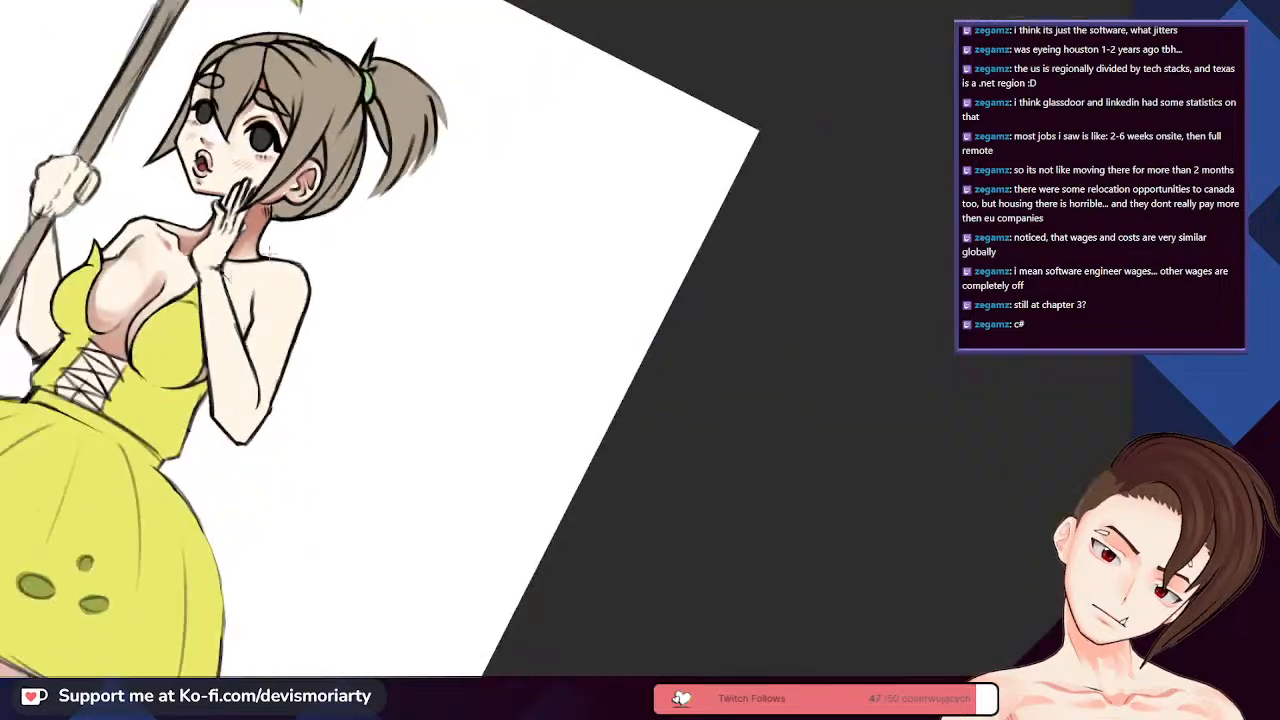
# - Reset the canvas rotation to upright and review the whole figure, then the face and upper body
pyautogui.scroll(2, 160, 200)
pyautogui.scroll(2, 160, 201)
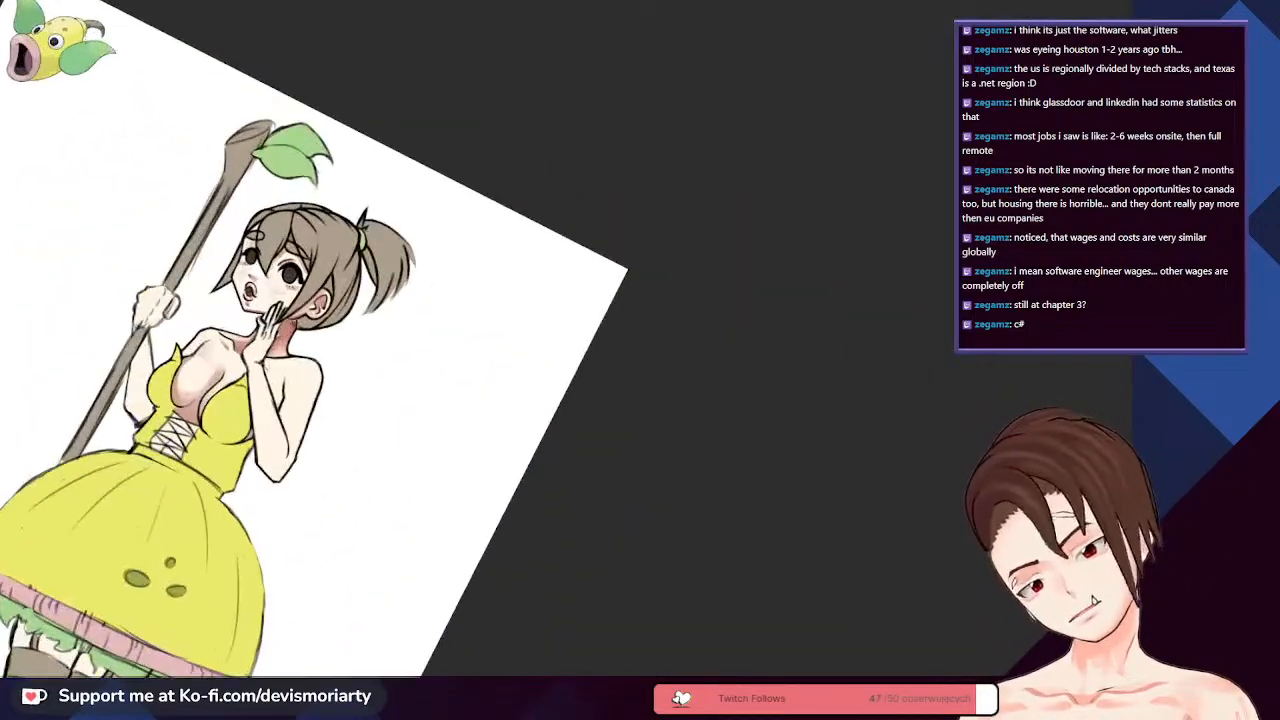
pyautogui.scroll(2, 150, 240)
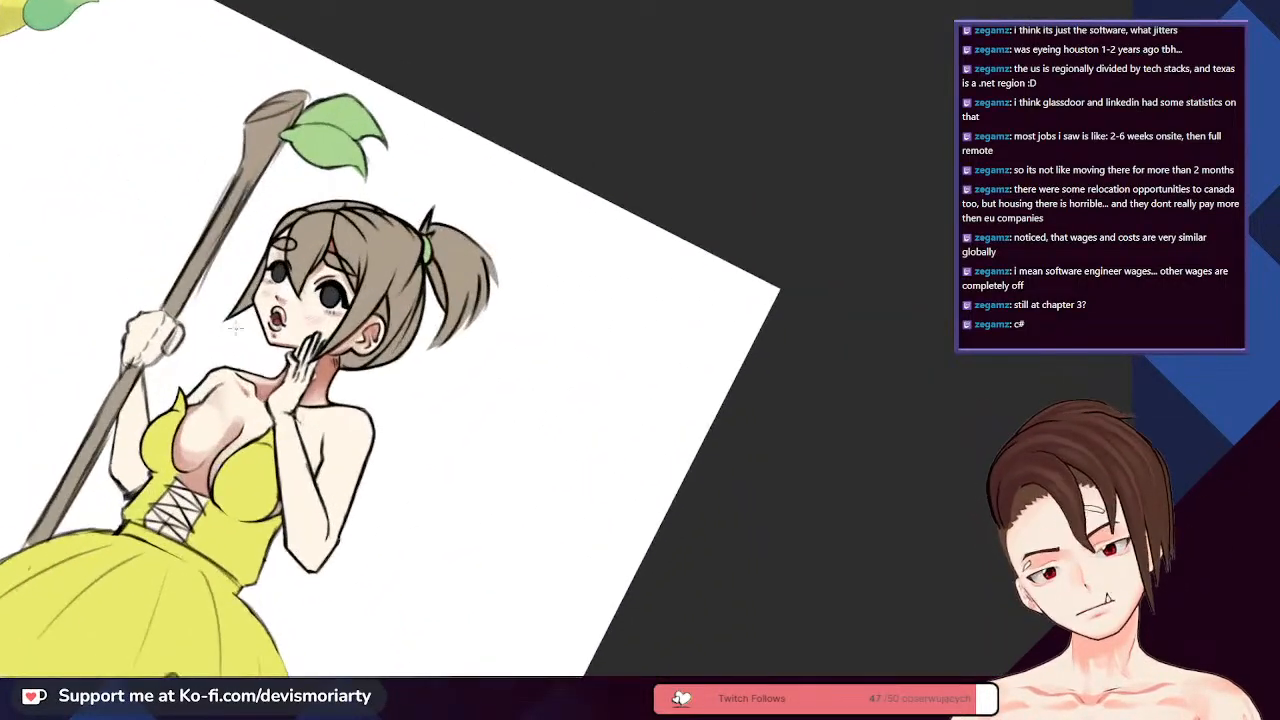
pyautogui.scroll(2, 150, 240)
pyautogui.hotkey('ctrl', '0')
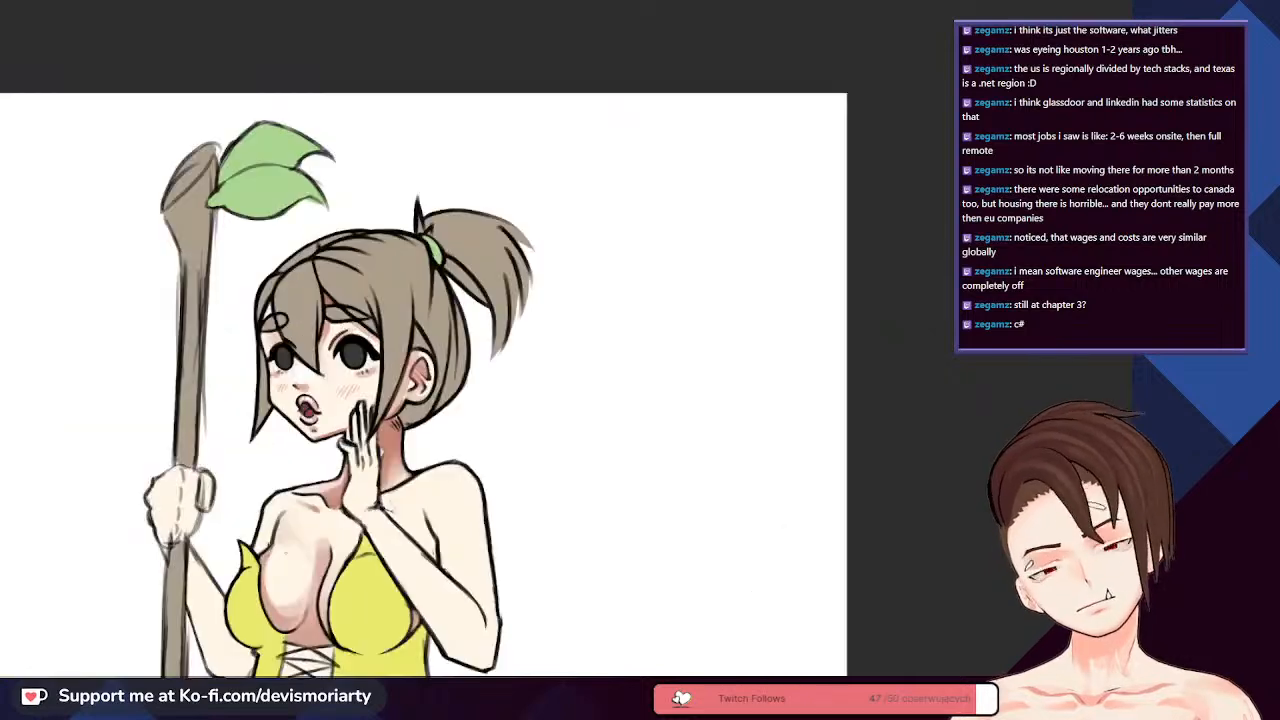
pyautogui.scroll(1, 333, 405)
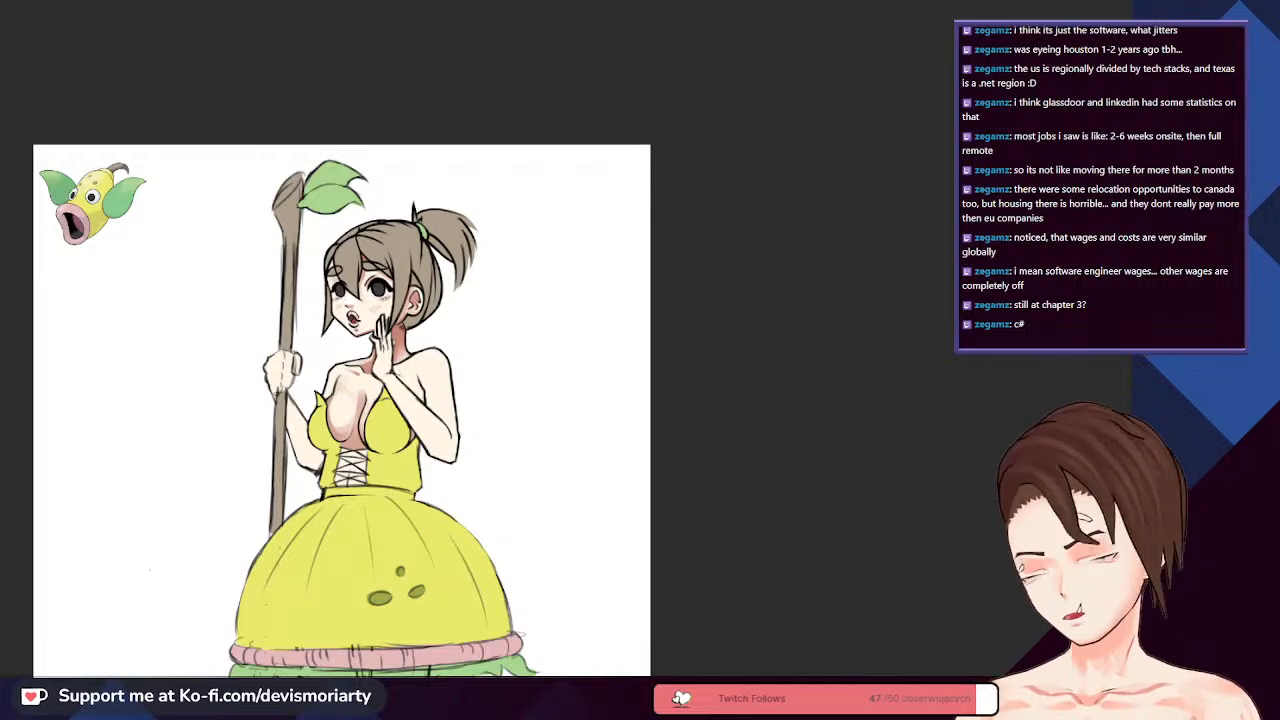
pyautogui.scroll(2, 173, 400)
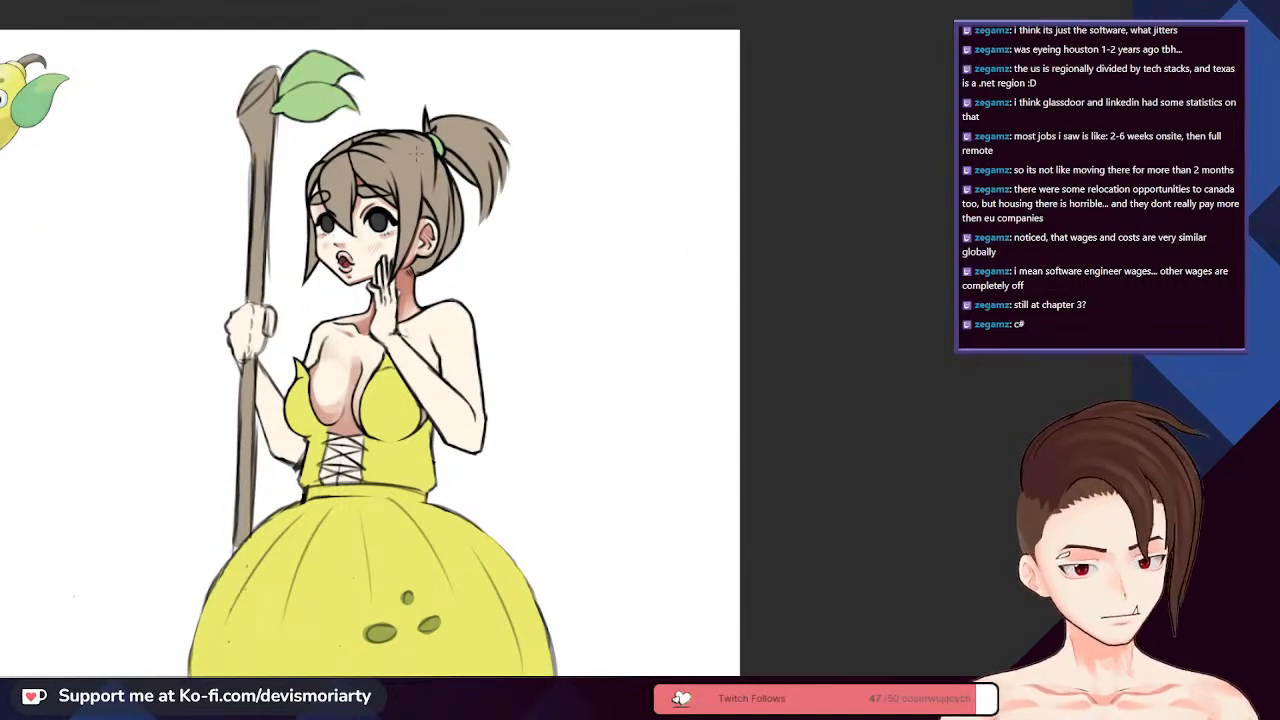
pyautogui.scroll(2, 417, 150)
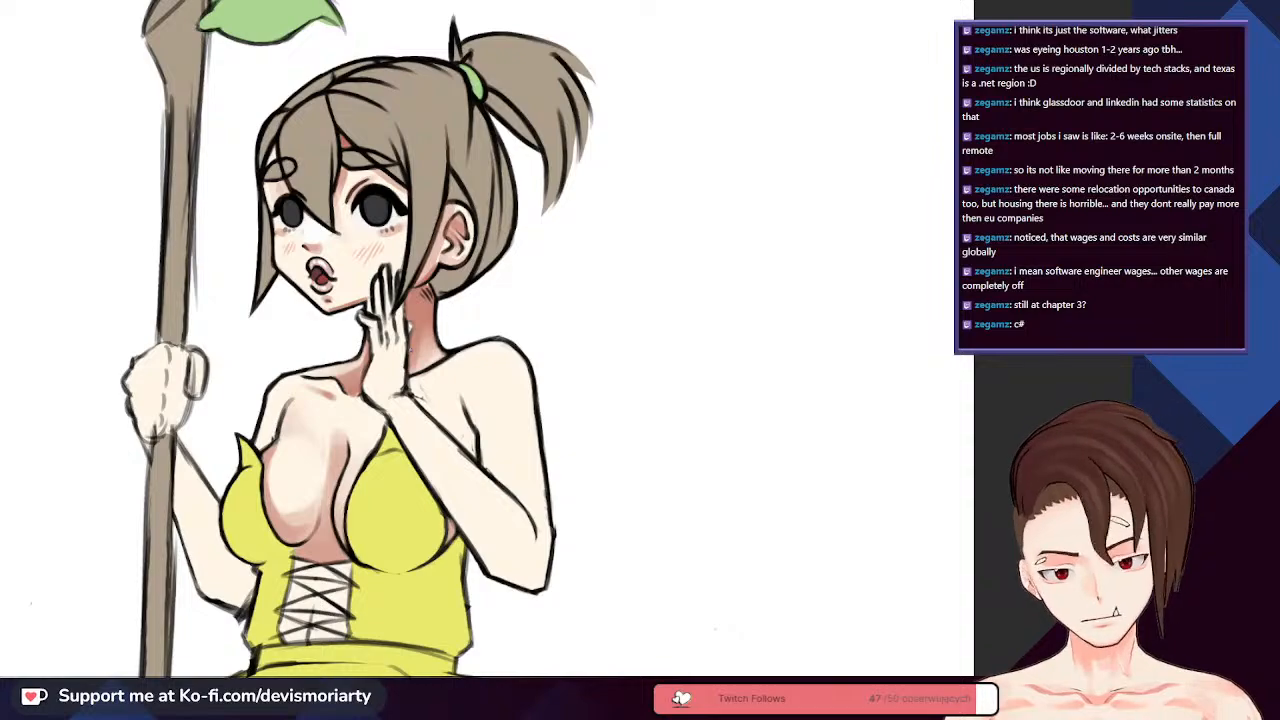
pyautogui.scroll(3, 432, 286)
pyautogui.scroll(-5, 401, 342)
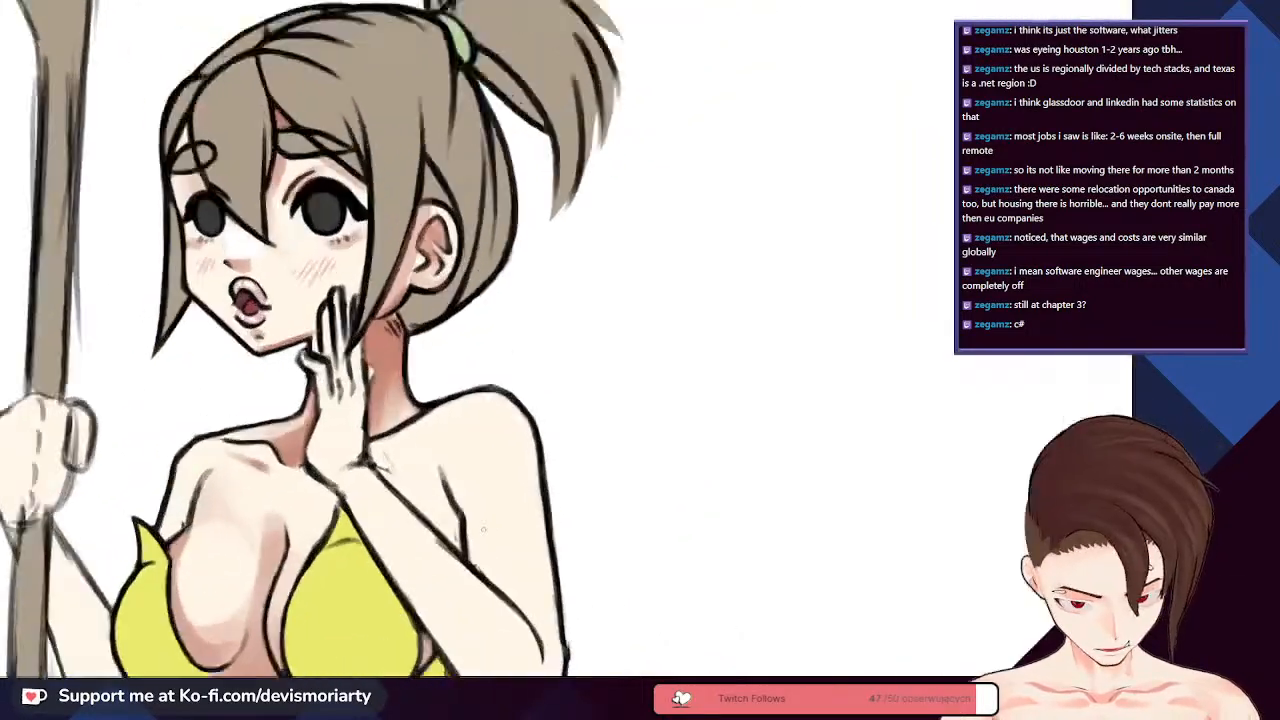
# - Paint a soft pinkish shadow in the area between the raised forearm and the armpit crease
pyautogui.scroll(3, 430, 500)
pyautogui.scroll(2, 445, 530)
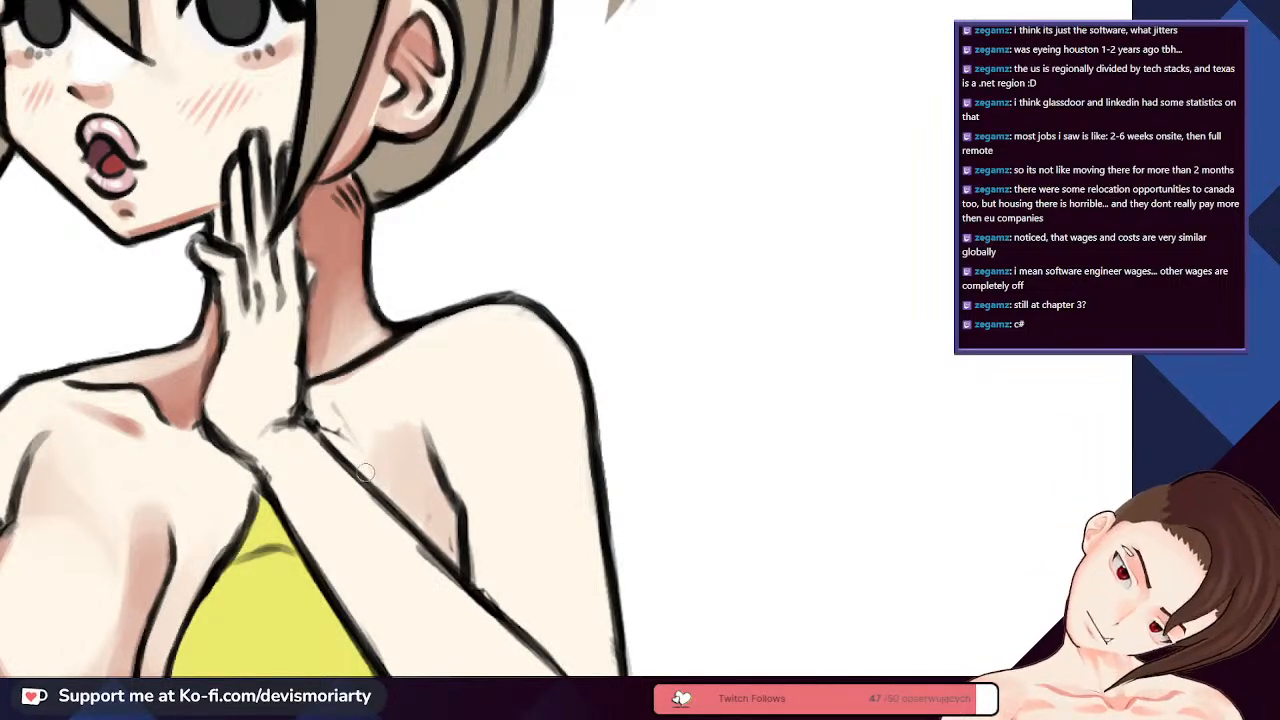
pyautogui.scroll(-2, 400, 460)
pyautogui.scroll(2, 438, 528)
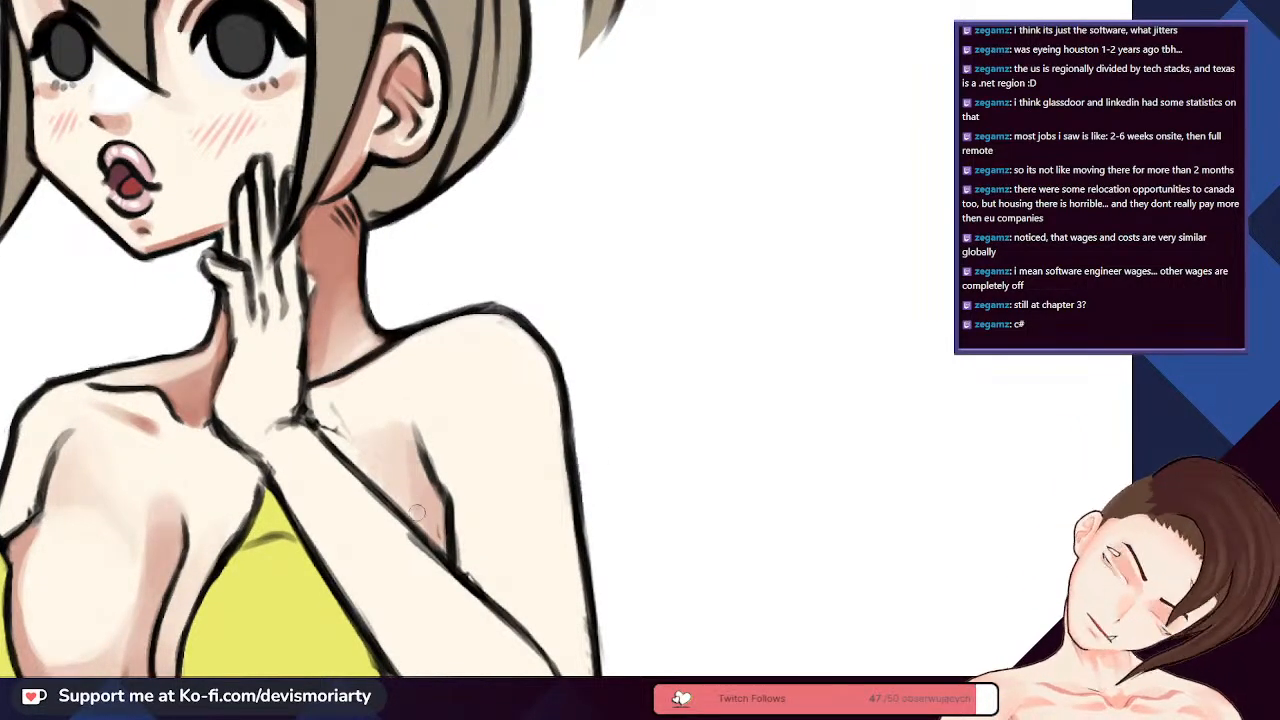
pyautogui.scroll(-2, 385, 490)
pyautogui.scroll(2, 408, 498)
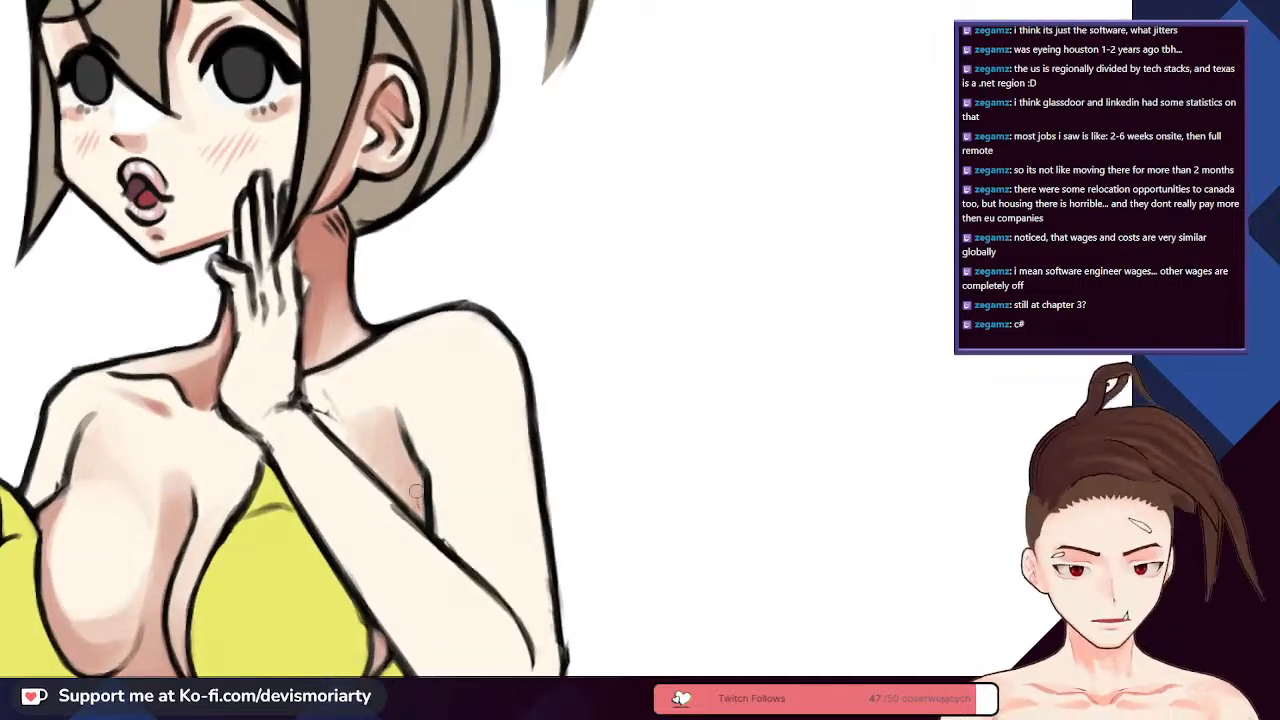
pyautogui.scroll(-1, 383, 443)
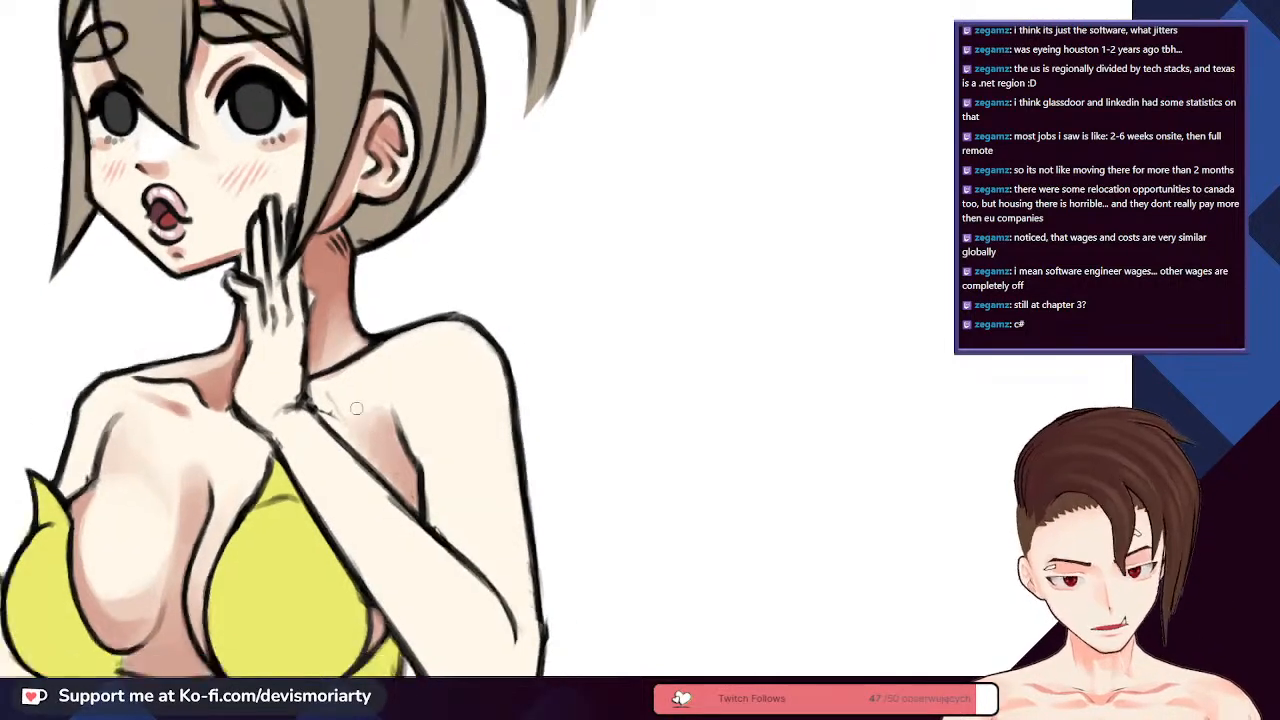
# - Paint a darker reddish shadow along the forearm edge below the shoulder and clean up the stray sketch lines beside the wrist
pyautogui.scroll(3, 383, 442)
pyautogui.moveTo(384, 441)
pyautogui.mouseDown()
pyautogui.moveTo(300, 366)
pyautogui.moveTo(391, 458)
pyautogui.moveTo(216, 296)
pyautogui.moveTo(322, 391)
pyautogui.moveTo(268, 293)
pyautogui.mouseUp()
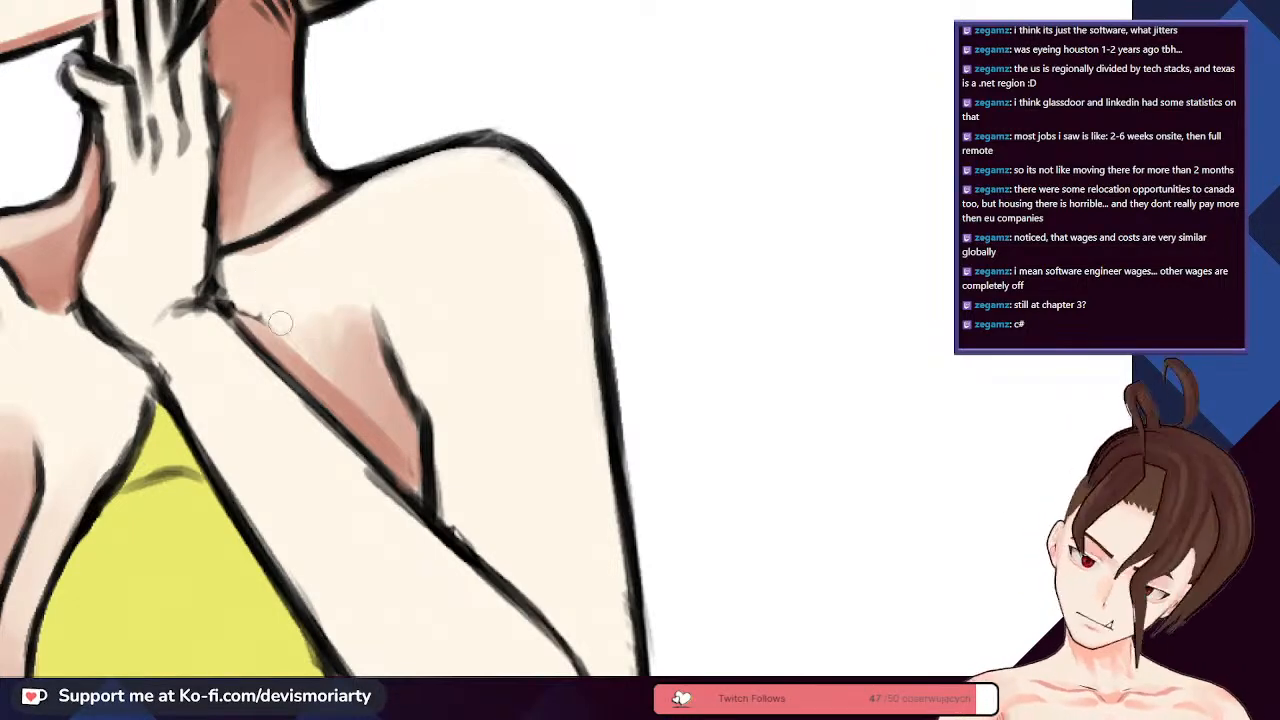
pyautogui.scroll(-1, 287, 318)
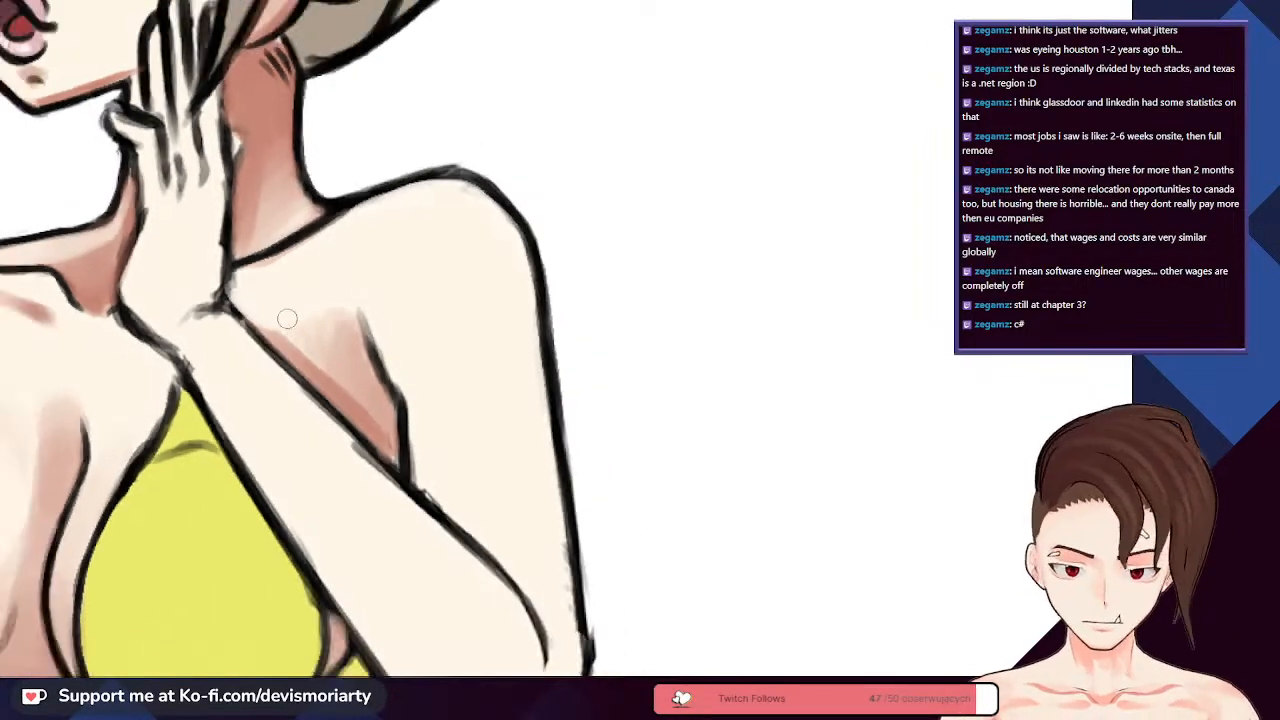
pyautogui.scroll(1, 360, 400)
pyautogui.scroll(-2, 388, 418)
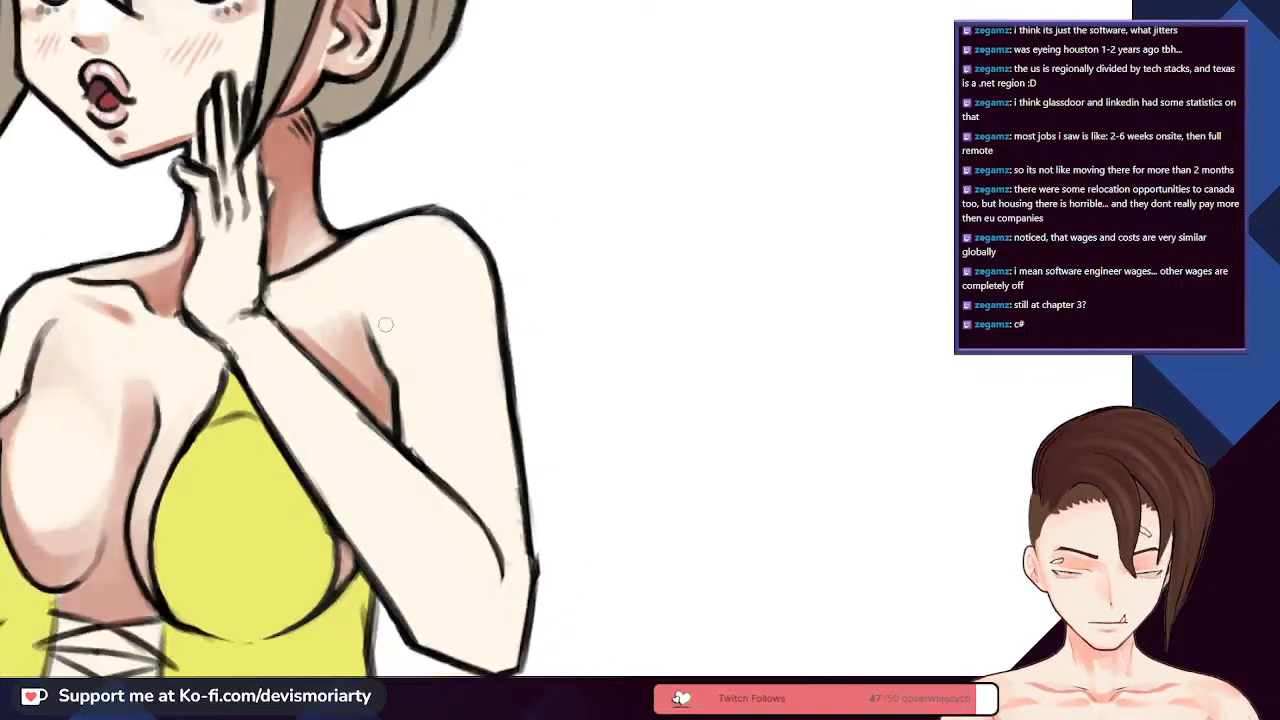
pyautogui.scroll(2, 358, 414)
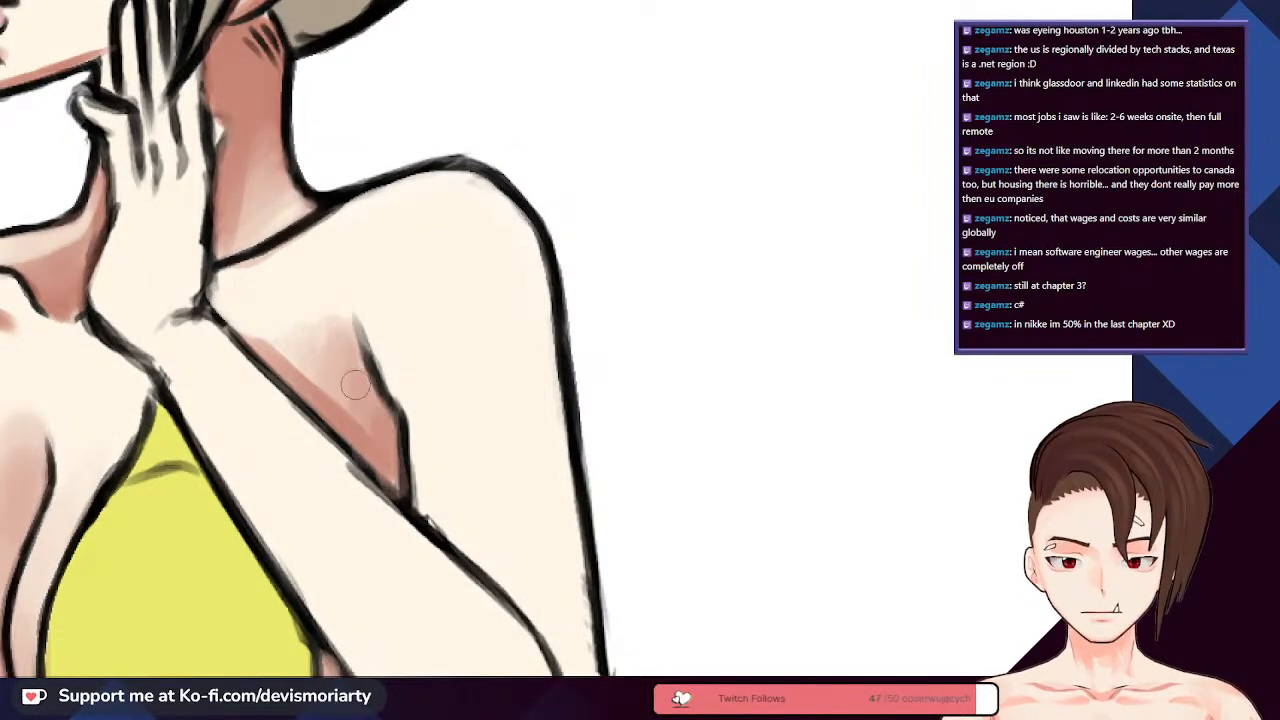
pyautogui.scroll(-2, 355, 385)
pyautogui.scroll(2, 355, 385)
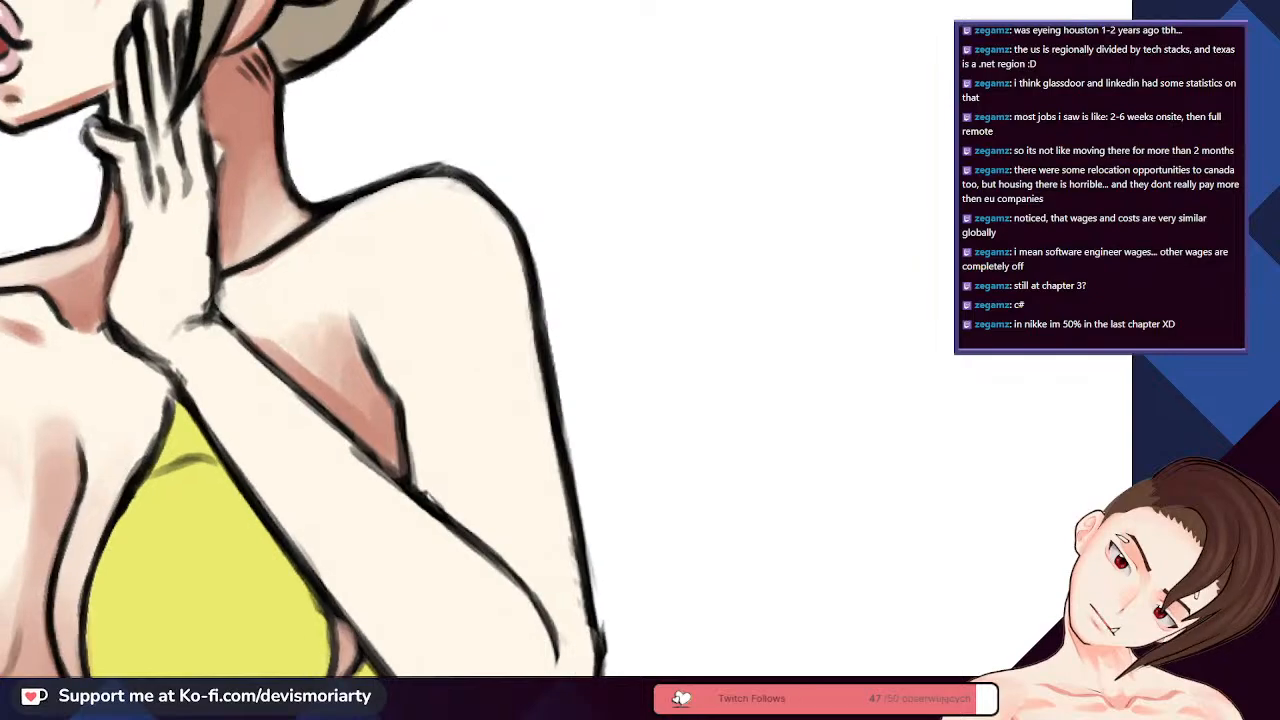
# - Rotate the canvas until the arm lies sideways and lighten the armpit shadow beside the forearm with soft skin-tone strokes
pyautogui.press('-')
pyautogui.press('-')
pyautogui.press('-')
pyautogui.press('-')
pyautogui.press('-')
pyautogui.press('-')
pyautogui.press('-')
pyautogui.press('-')
pyautogui.press('-')
pyautogui.press('-')
pyautogui.press('-')
pyautogui.press('-')
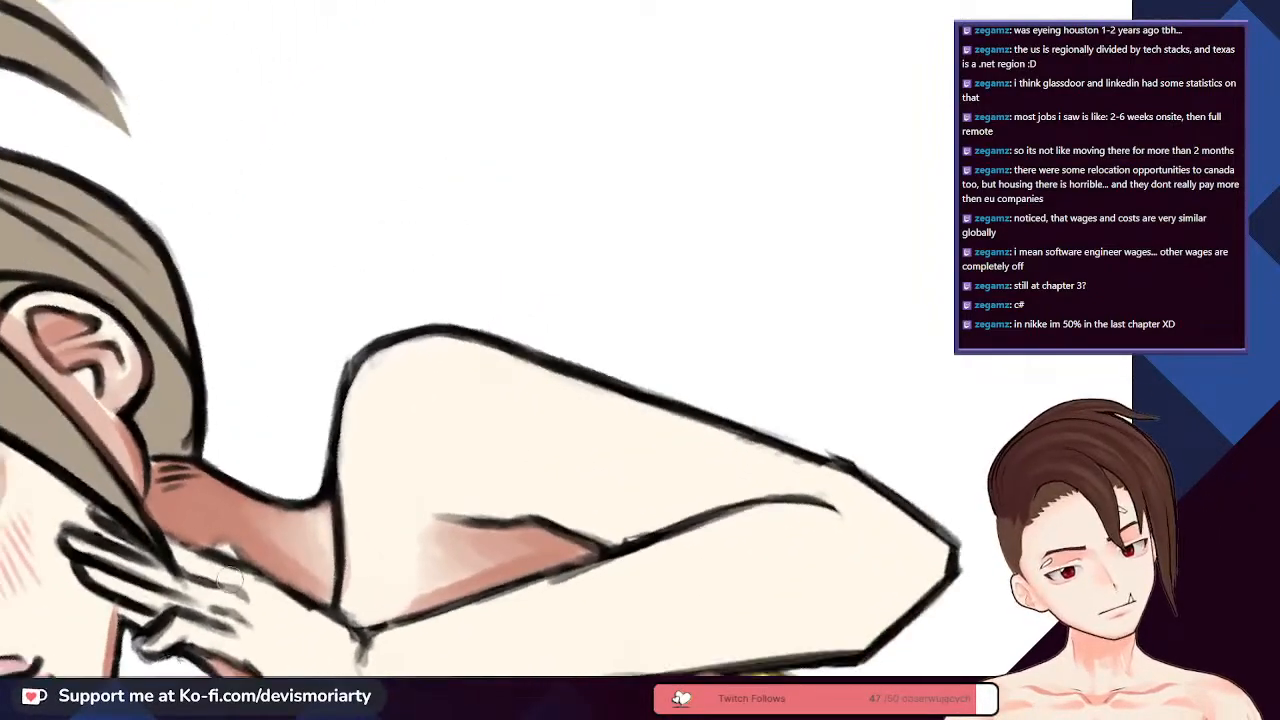
pyautogui.scroll(-2, 228, 580)
pyautogui.scroll(2, 228, 580)
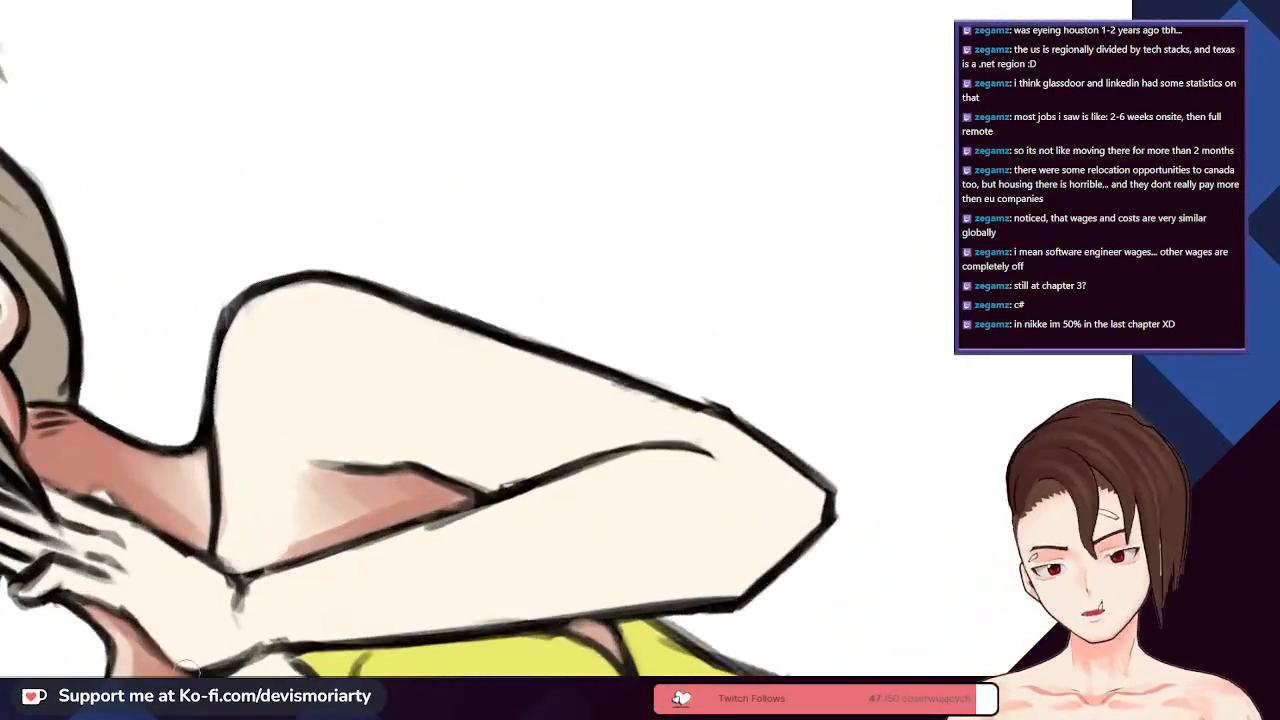
pyautogui.press('-')
pyautogui.press('-')
pyautogui.press('-')
pyautogui.press('-')
pyautogui.scroll(-2, 340, 366)
pyautogui.scroll(1, 553, 413)
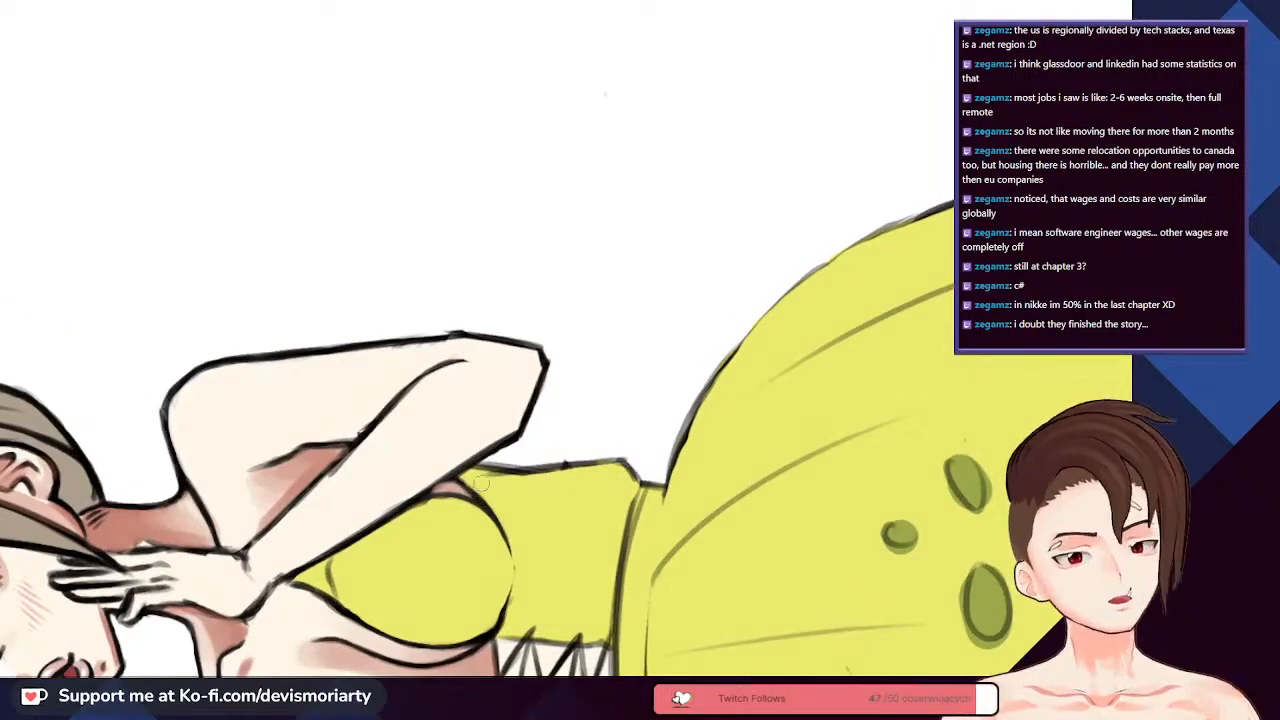
pyautogui.scroll(2, 480, 483)
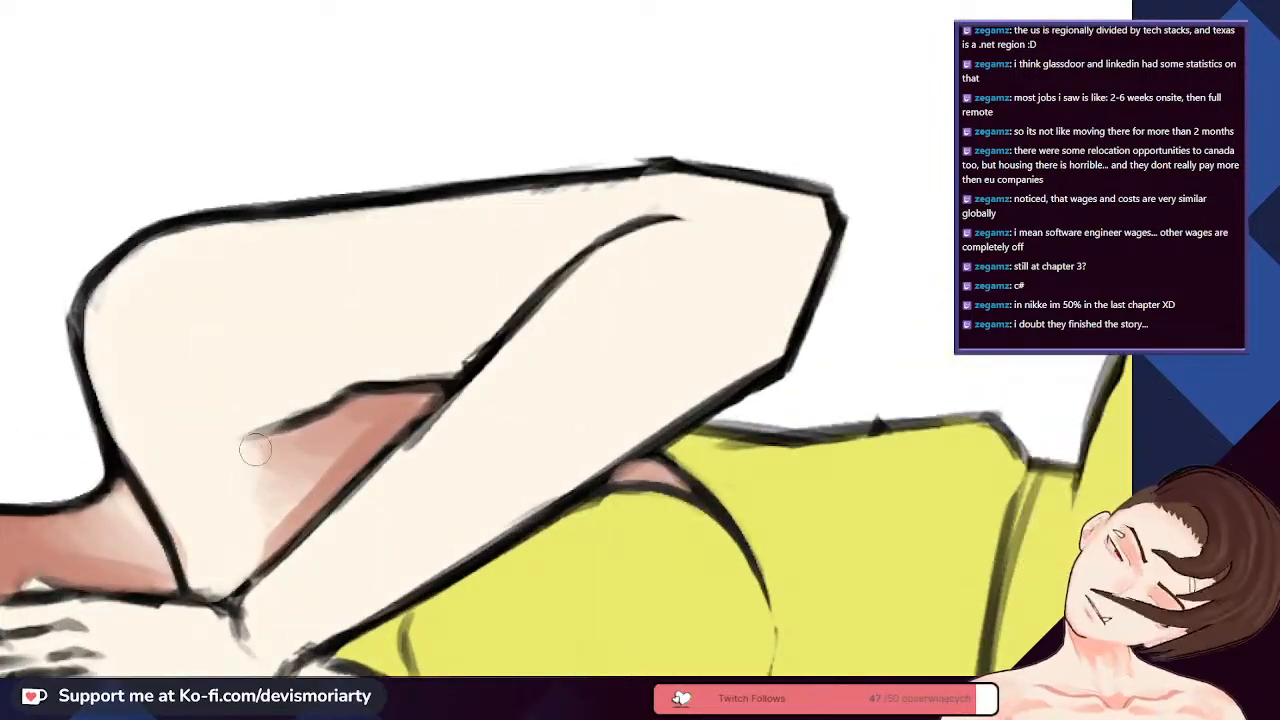
pyautogui.moveTo(294, 446)
pyautogui.mouseDown()
pyautogui.moveTo(291, 477)
pyautogui.moveTo(316, 454)
pyautogui.moveTo(326, 462)
pyautogui.moveTo(356, 420)
pyautogui.moveTo(361, 452)
pyautogui.mouseUp()
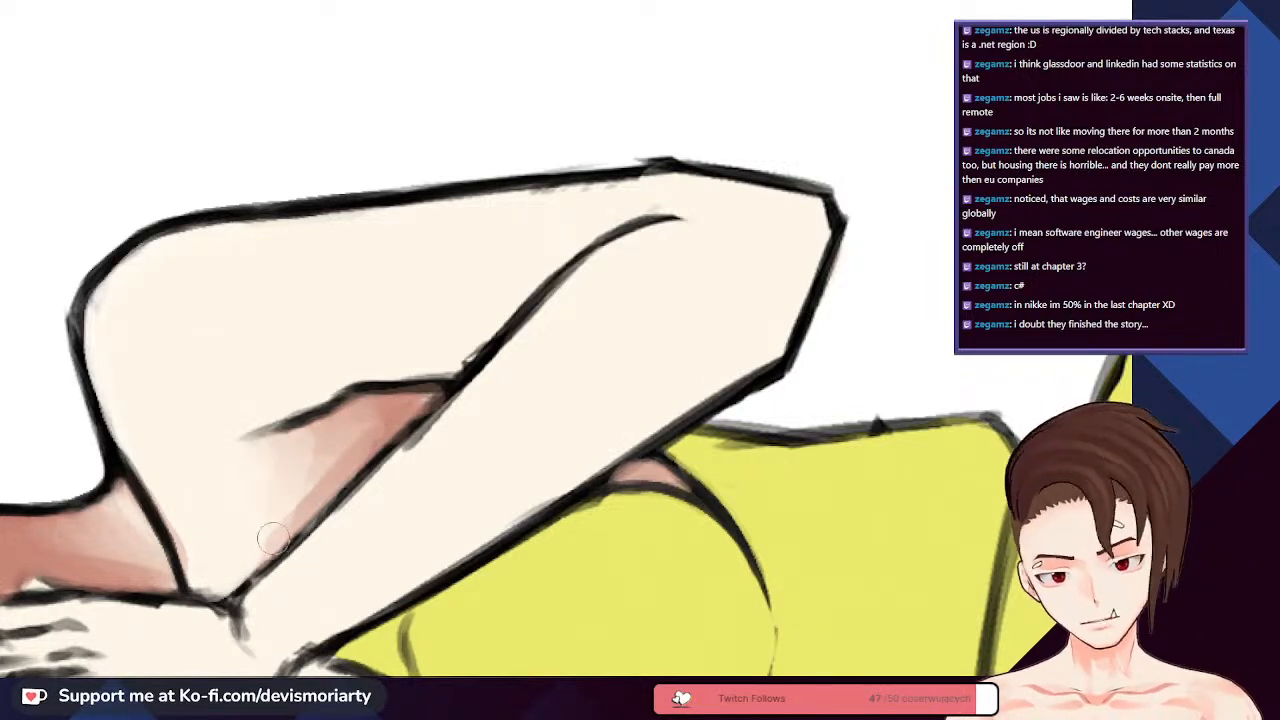
pyautogui.moveTo(272, 540)
pyautogui.mouseDown()
pyautogui.moveTo(327, 431)
pyautogui.moveTo(340, 486)
pyautogui.moveTo(364, 428)
pyautogui.mouseUp()
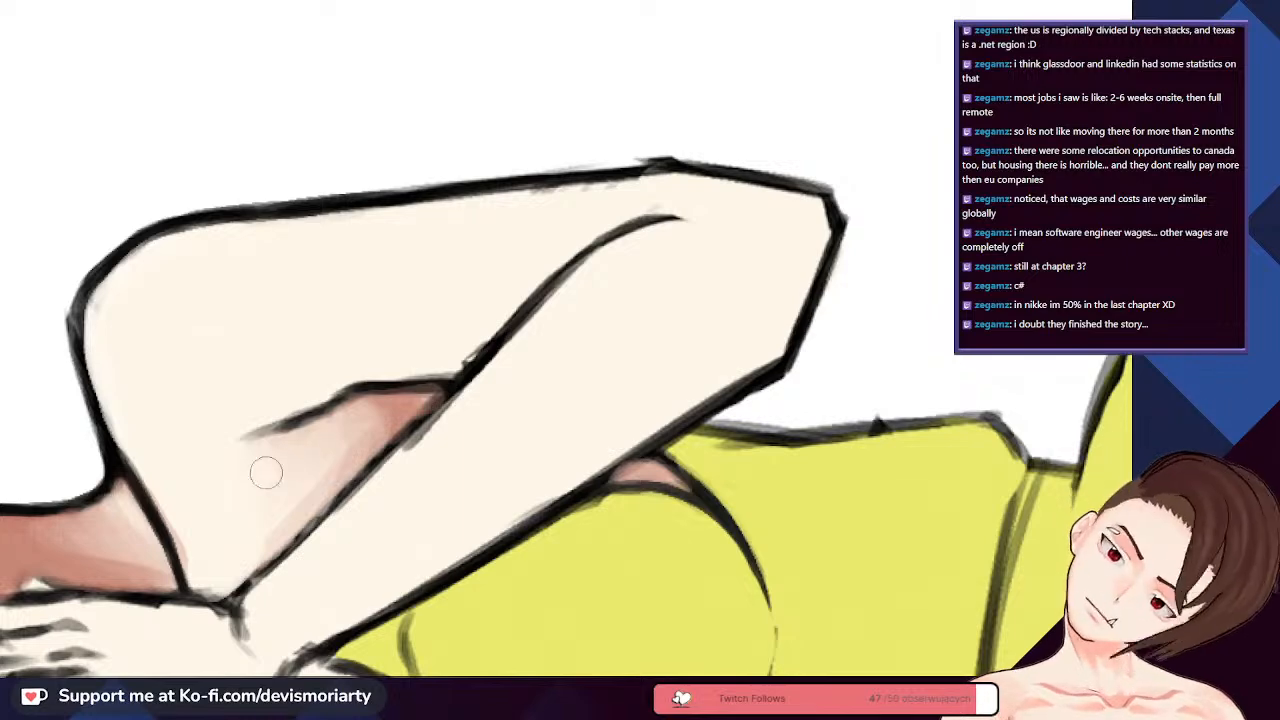
# - Rework the pinkish mid-tone of the armpit shadow and fade its outer edge into the pale skin
pyautogui.scroll(1, 393, 403)
pyautogui.moveTo(390, 404)
pyautogui.mouseDown()
pyautogui.moveTo(344, 479)
pyautogui.moveTo(357, 459)
pyautogui.moveTo(308, 504)
pyautogui.moveTo(379, 399)
pyautogui.moveTo(339, 469)
pyautogui.moveTo(335, 425)
pyautogui.moveTo(287, 498)
pyautogui.mouseUp()
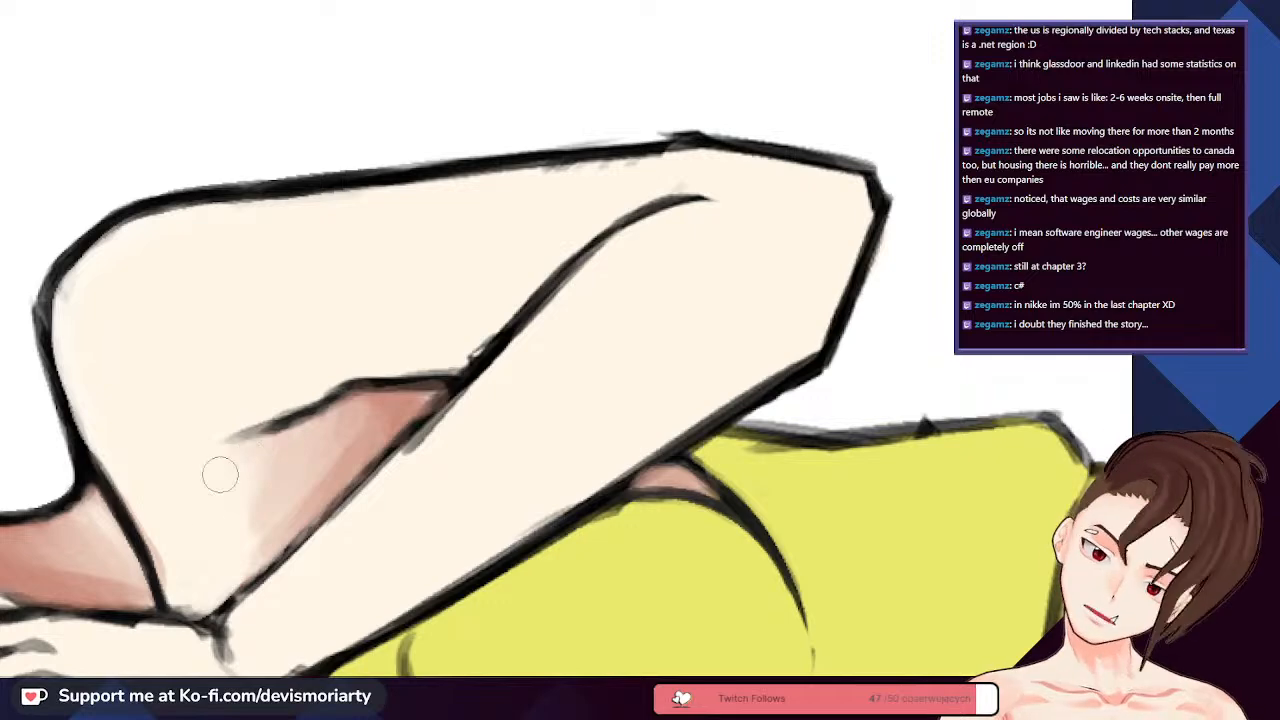
pyautogui.hotkey('ctrl', 'z')
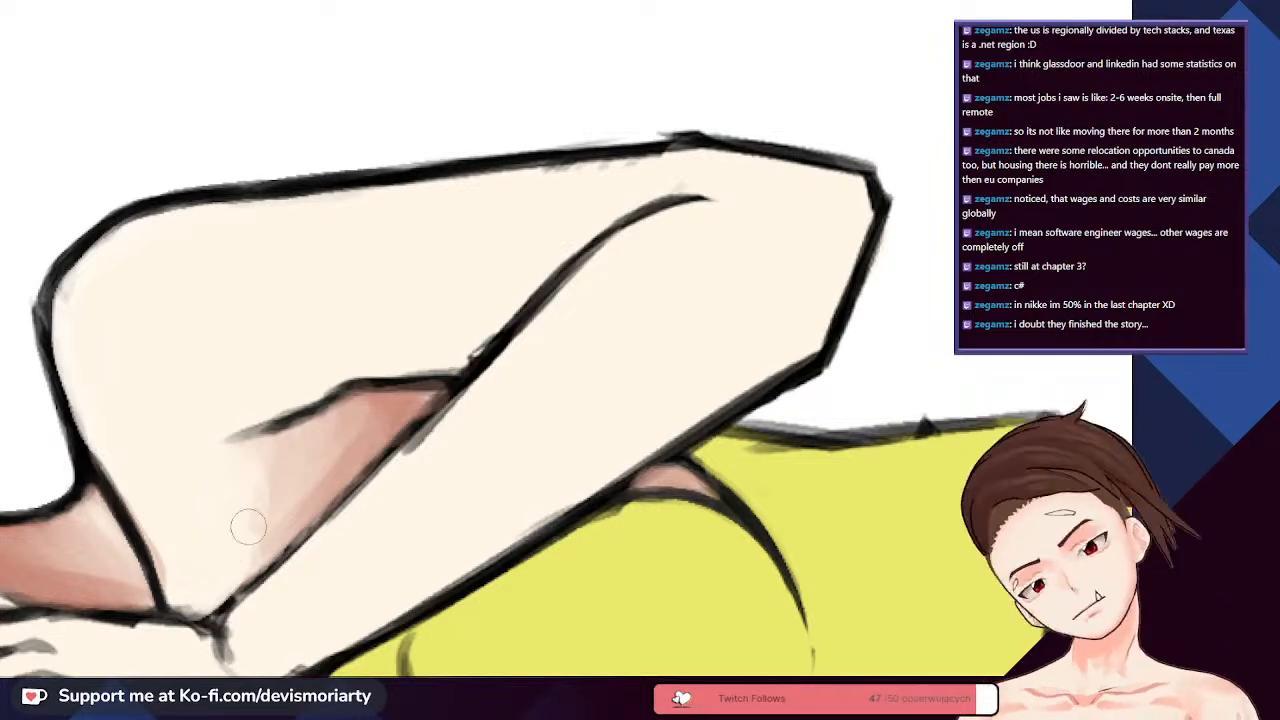
pyautogui.scroll(1, 235, 536)
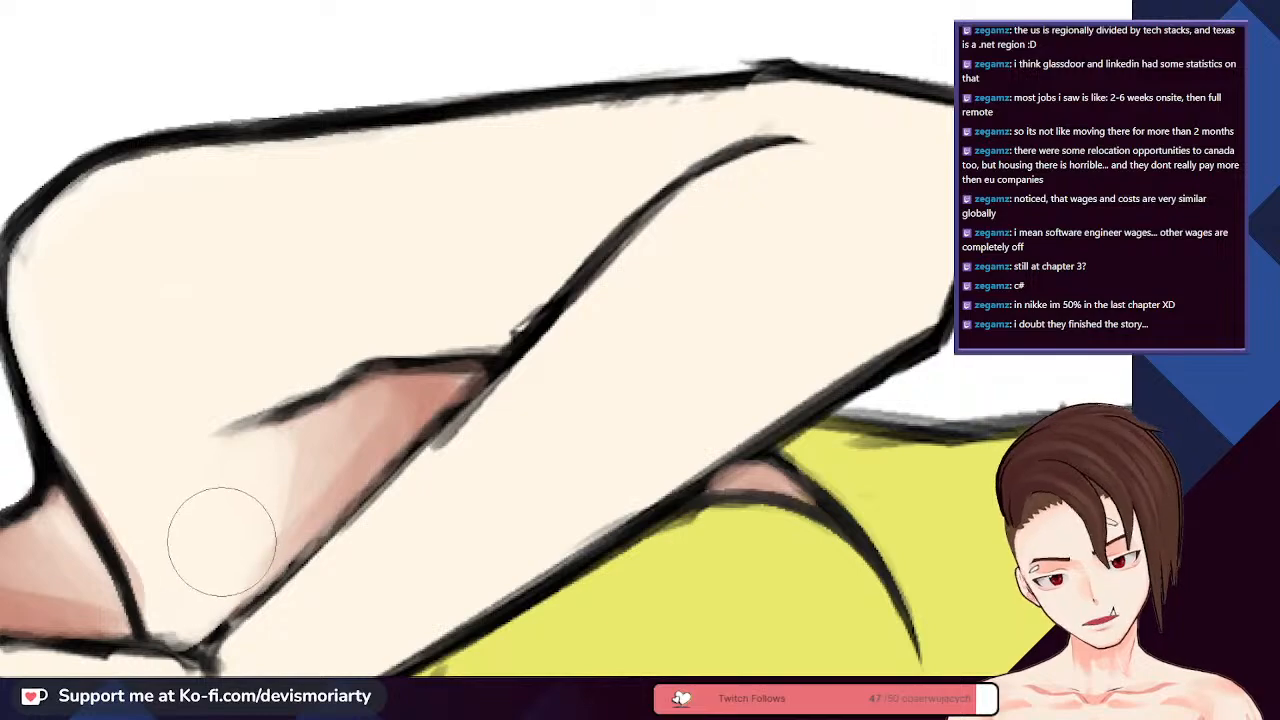
pyautogui.scroll(-3, 218, 534)
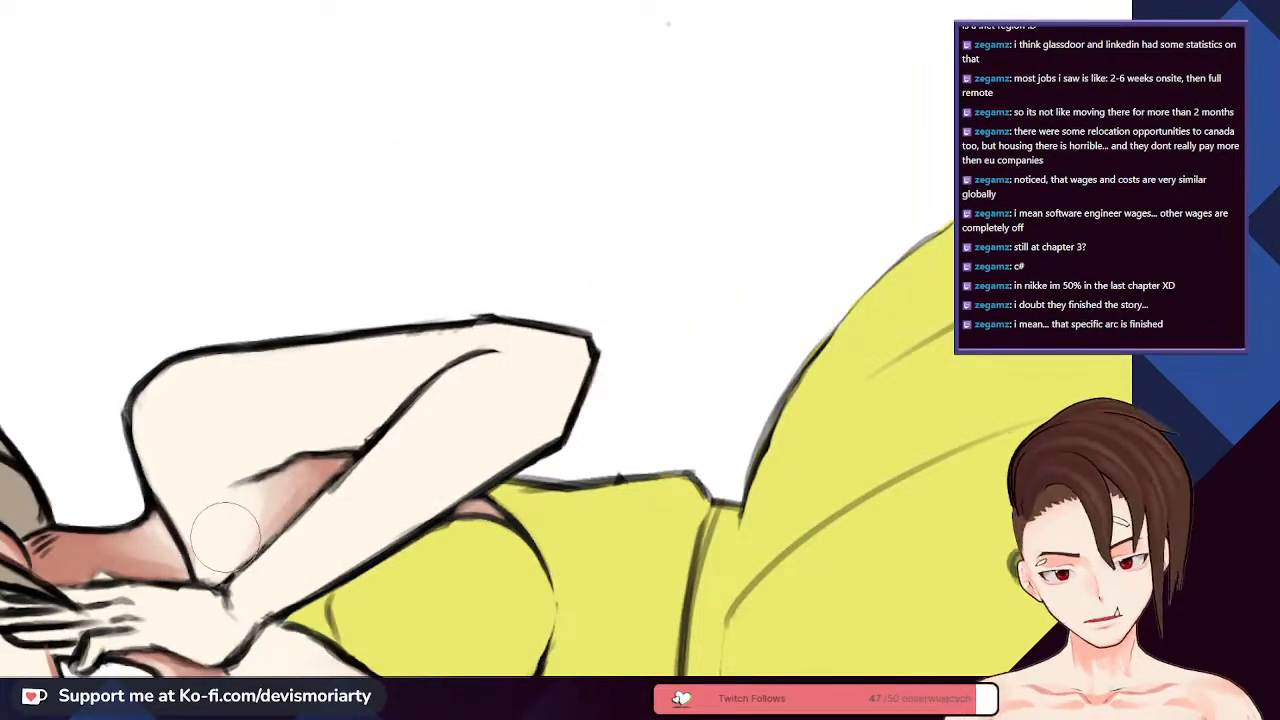
pyautogui.scroll(-2, 285, 478)
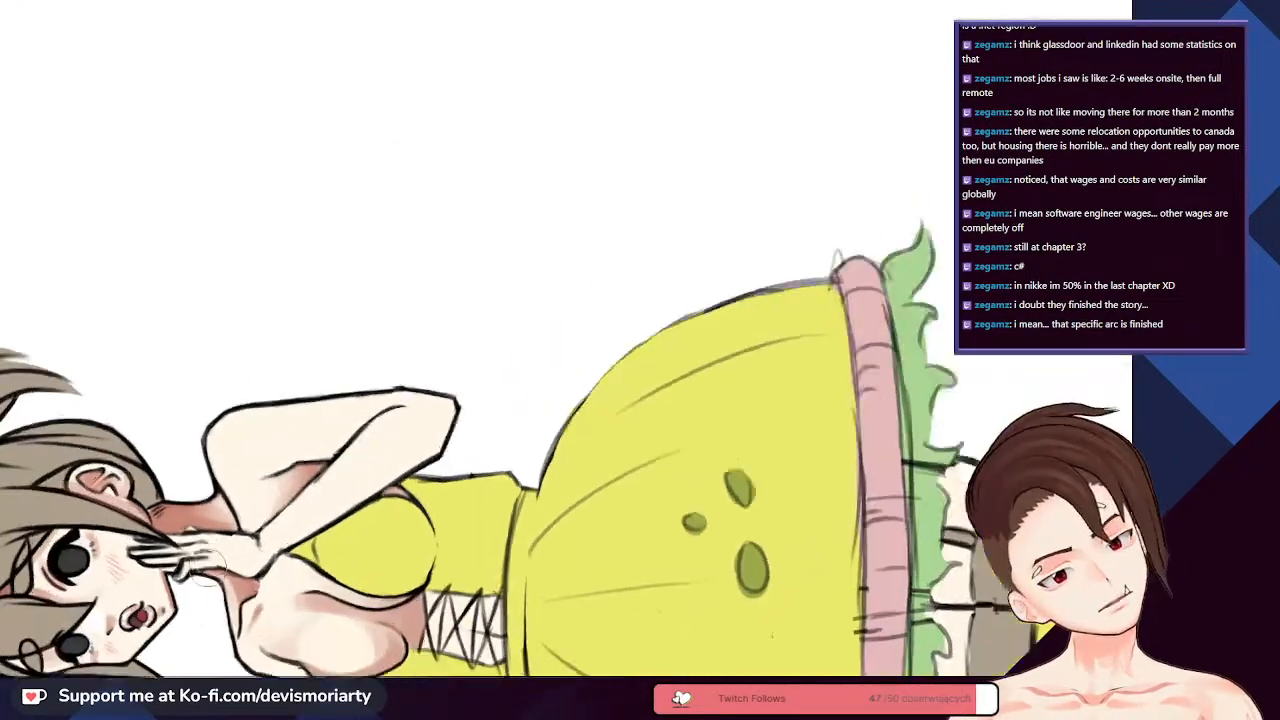
pyautogui.scroll(3, 404, 298)
pyautogui.scroll(1, 291, 436)
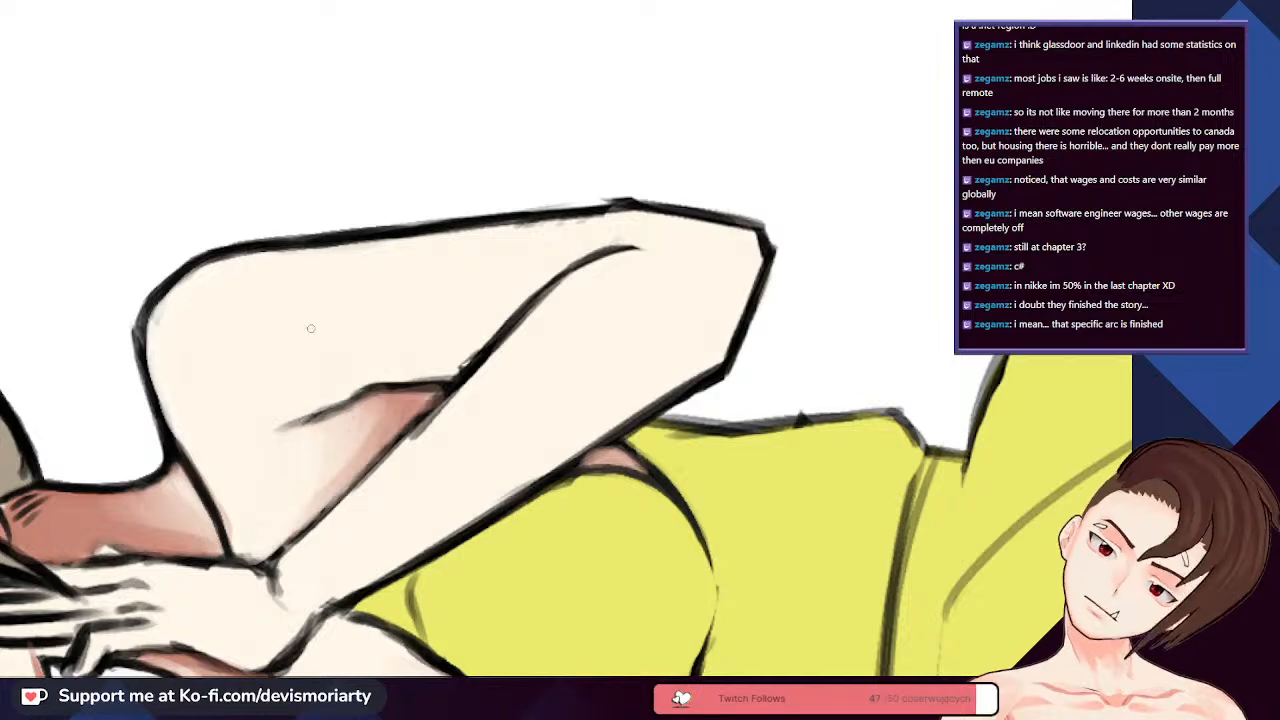
# - Return the canvas to upright and paint a thin reddish shadow along the forearm edge from the armpit to the wrist, redoing unsatisfactory strokes
pyautogui.scroll(-4, 300, 345)
pyautogui.scroll(2, 271, 343)
pyautogui.press('5')
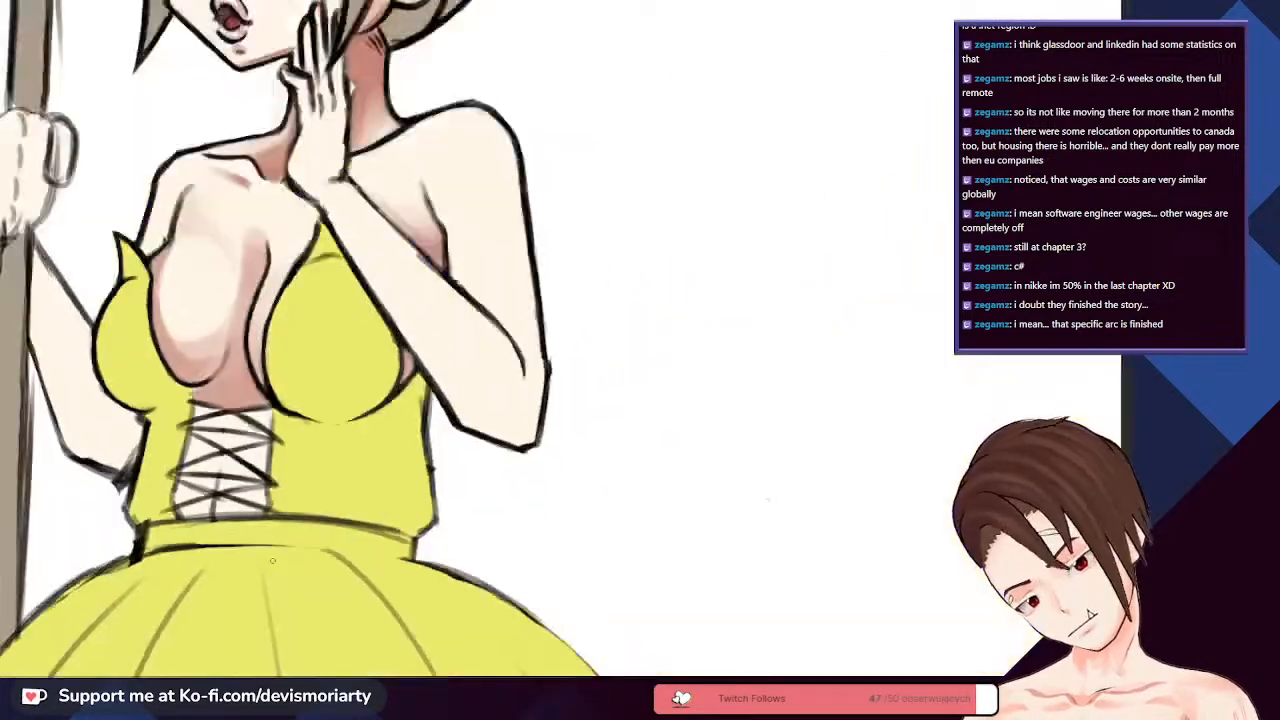
pyautogui.scroll(-2, 240, 460)
pyautogui.scroll(5, 350, 290)
pyautogui.scroll(-1, 350, 375)
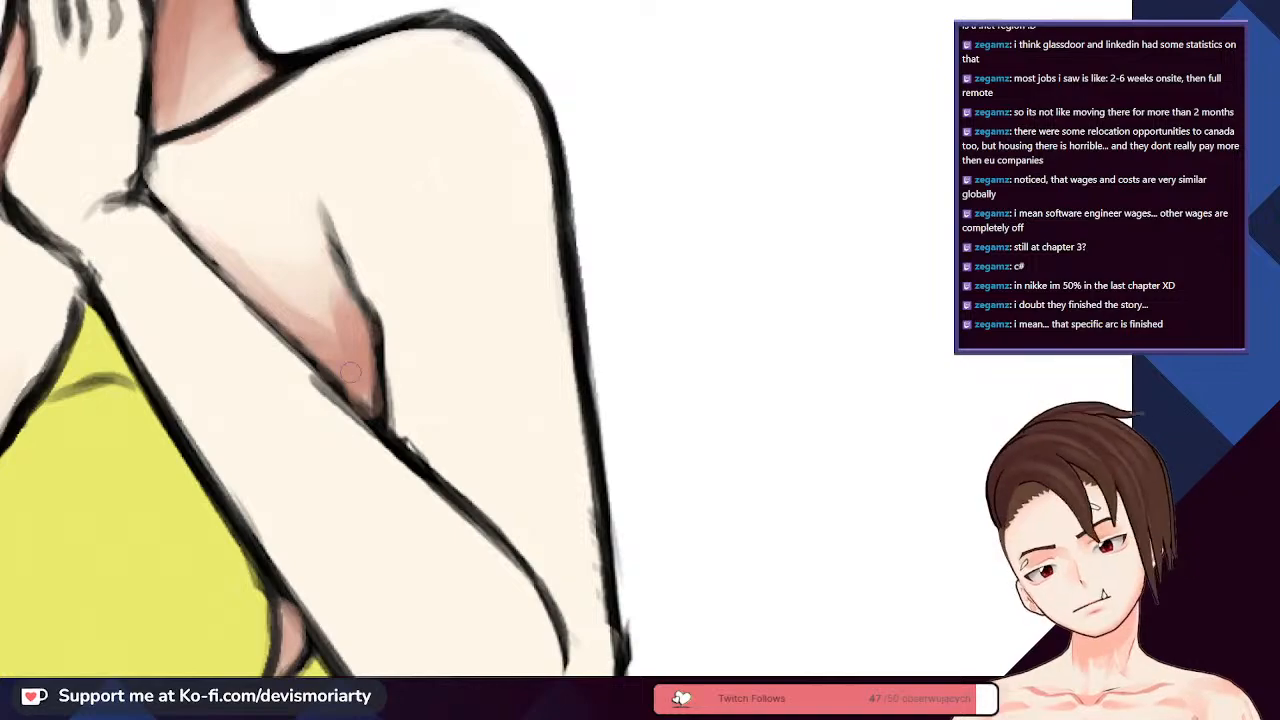
pyautogui.moveTo(328, 342); pyautogui.dragTo(190, 212)
pyautogui.moveTo(298, 322); pyautogui.dragTo(204, 214)
pyautogui.hotkey('ctrl', 'z')
pyautogui.hotkey('ctrl', 'z')
pyautogui.moveTo(316, 348); pyautogui.dragTo(146, 180)
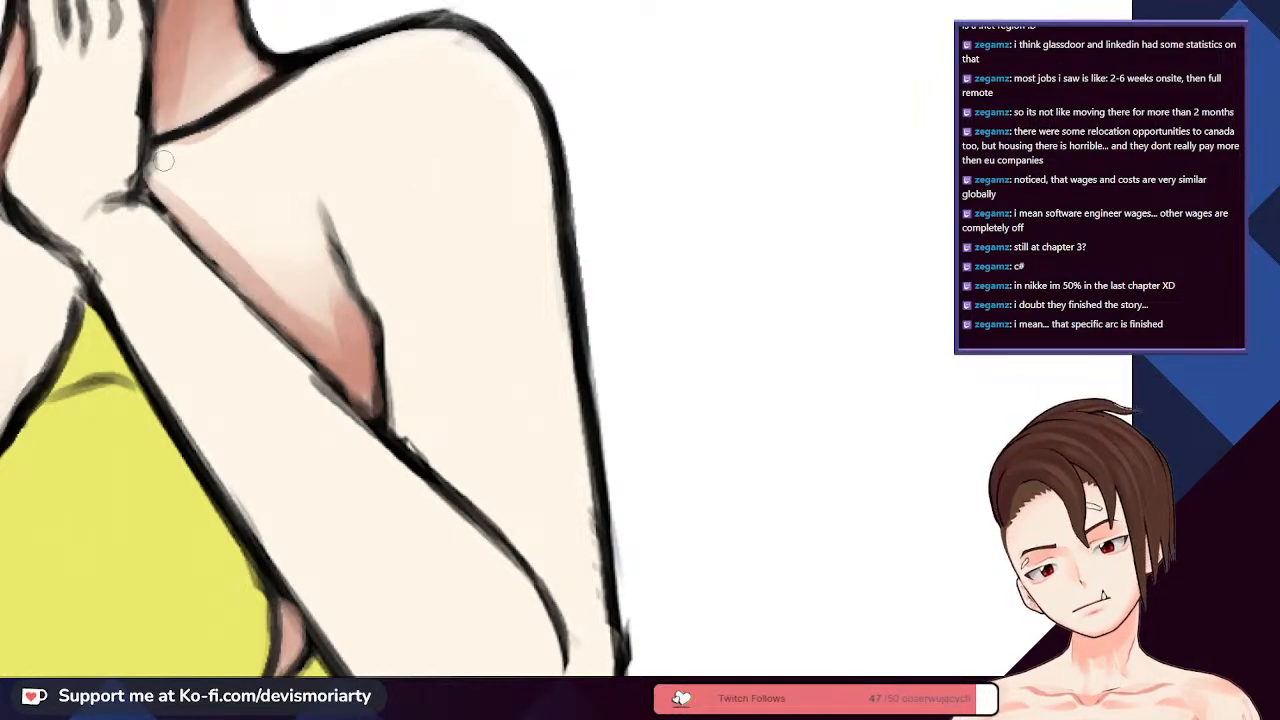
# - Paint a reddish shadow on the upper arm along the crease from the armpit toward the elbow
pyautogui.scroll(-5, 165, 160)
pyautogui.scroll(3, 262, 256)
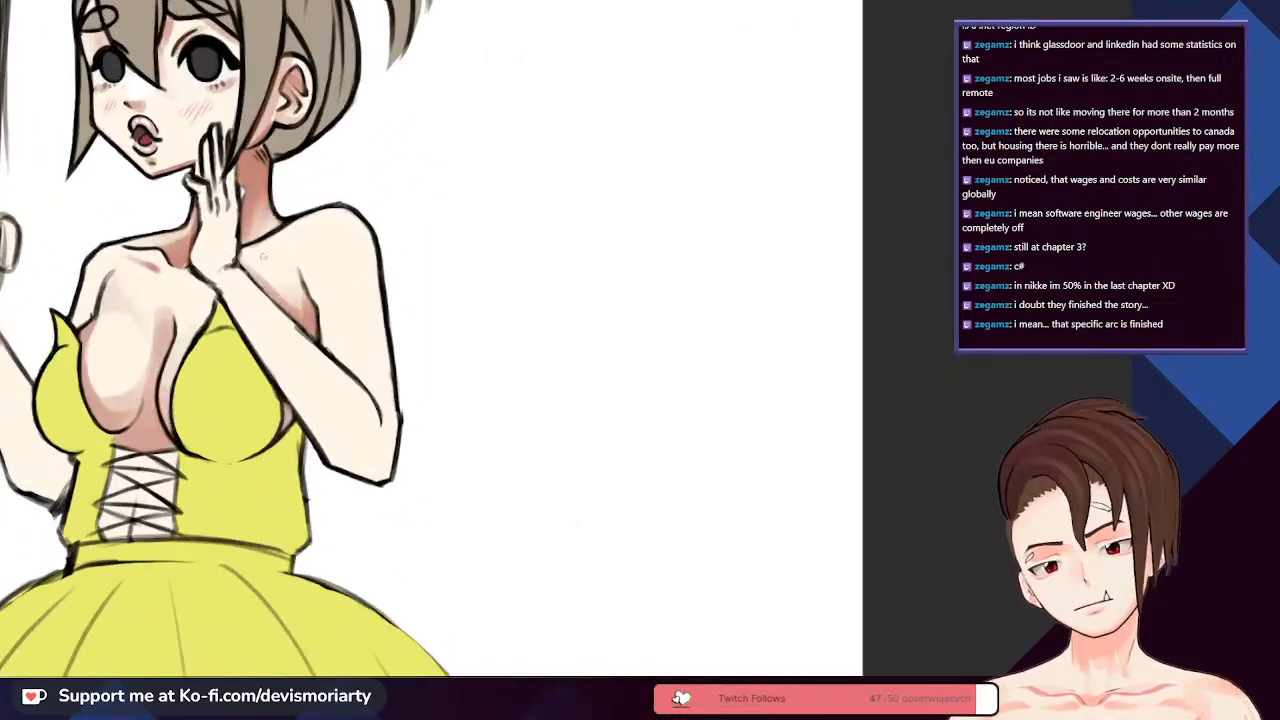
pyautogui.scroll(-4, 263, 256)
pyautogui.scroll(4, 541, 527)
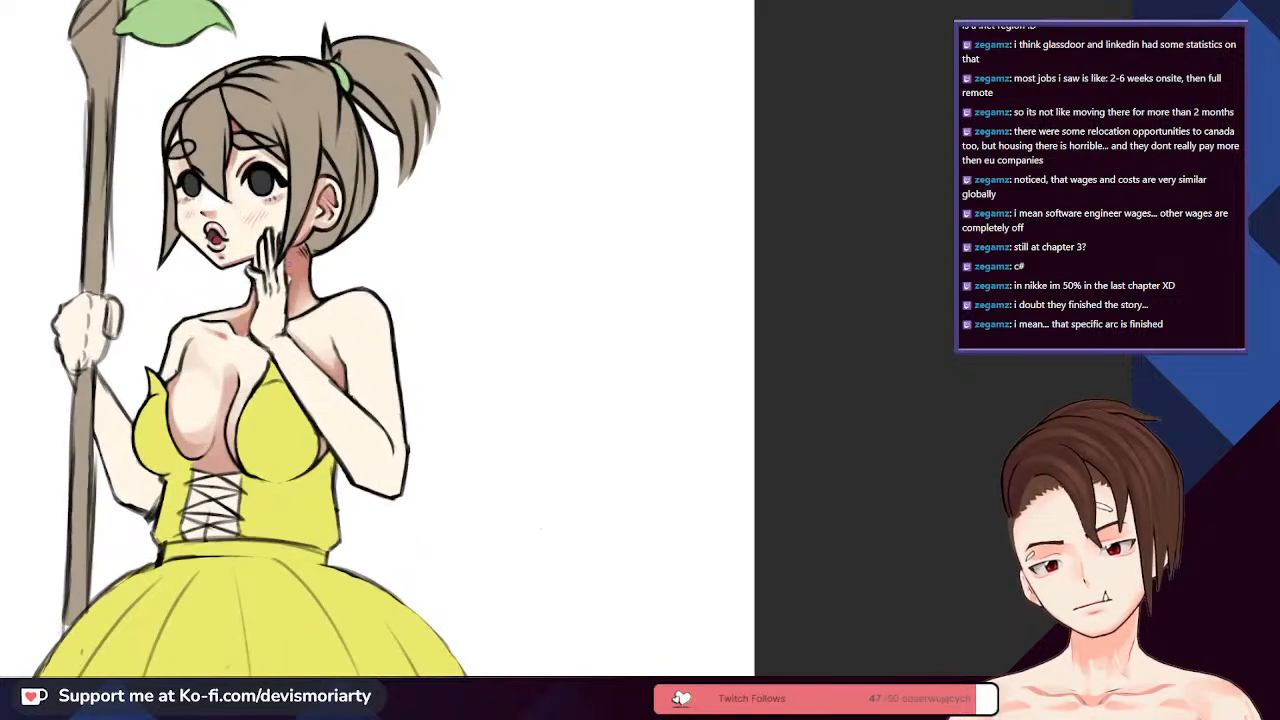
pyautogui.scroll(4, 342, 364)
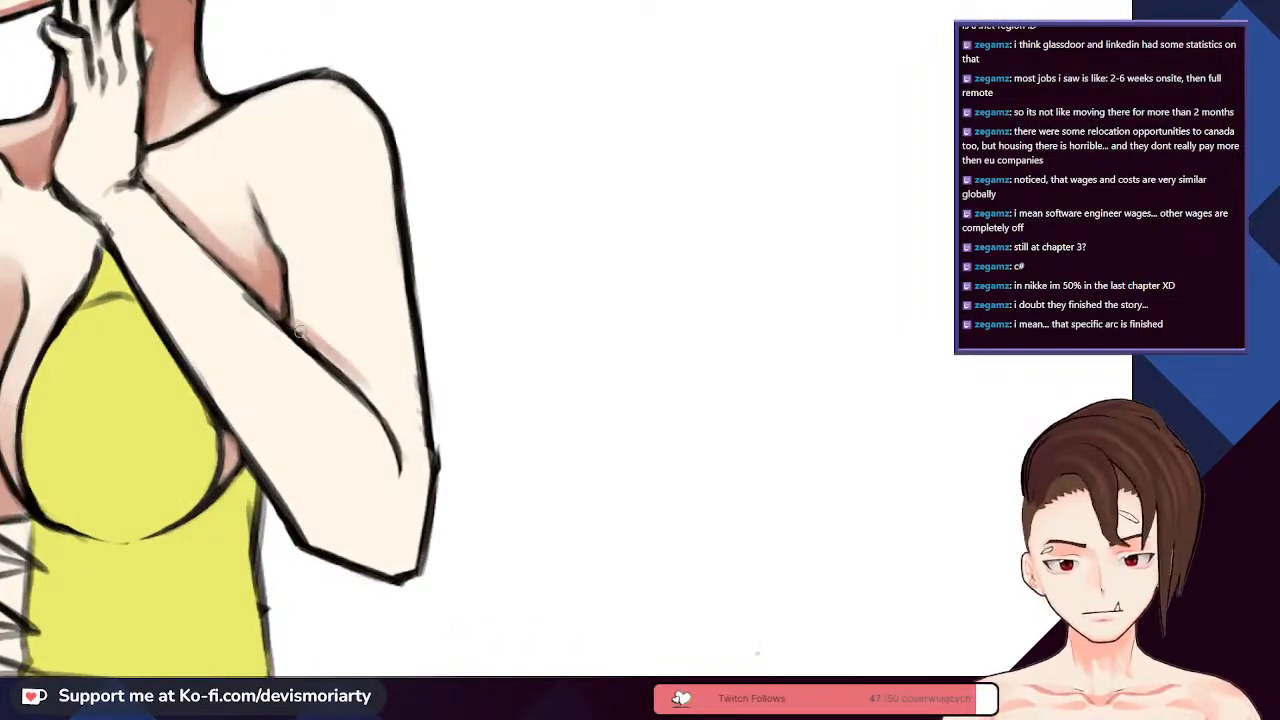
pyautogui.scroll(-2, 407, 444)
pyautogui.scroll(3, 393, 461)
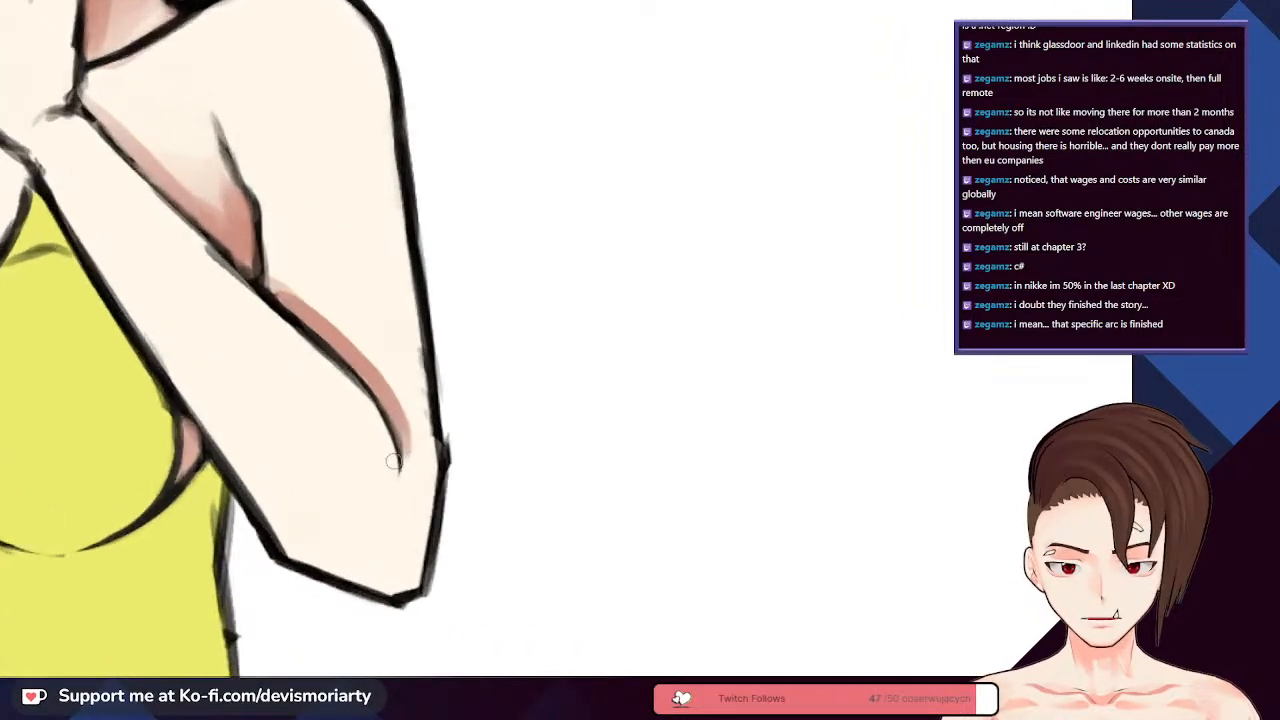
# - Extend the crease shadow down to the inner elbow and fade its lower end into the pale skin, redoing unsatisfactory strokes
pyautogui.moveTo(398, 410)
pyautogui.mouseDown()
pyautogui.moveTo(408, 474)
pyautogui.moveTo(383, 379)
pyautogui.moveTo(418, 495)
pyautogui.mouseUp()
pyautogui.hotkey('ctrl', 'z')
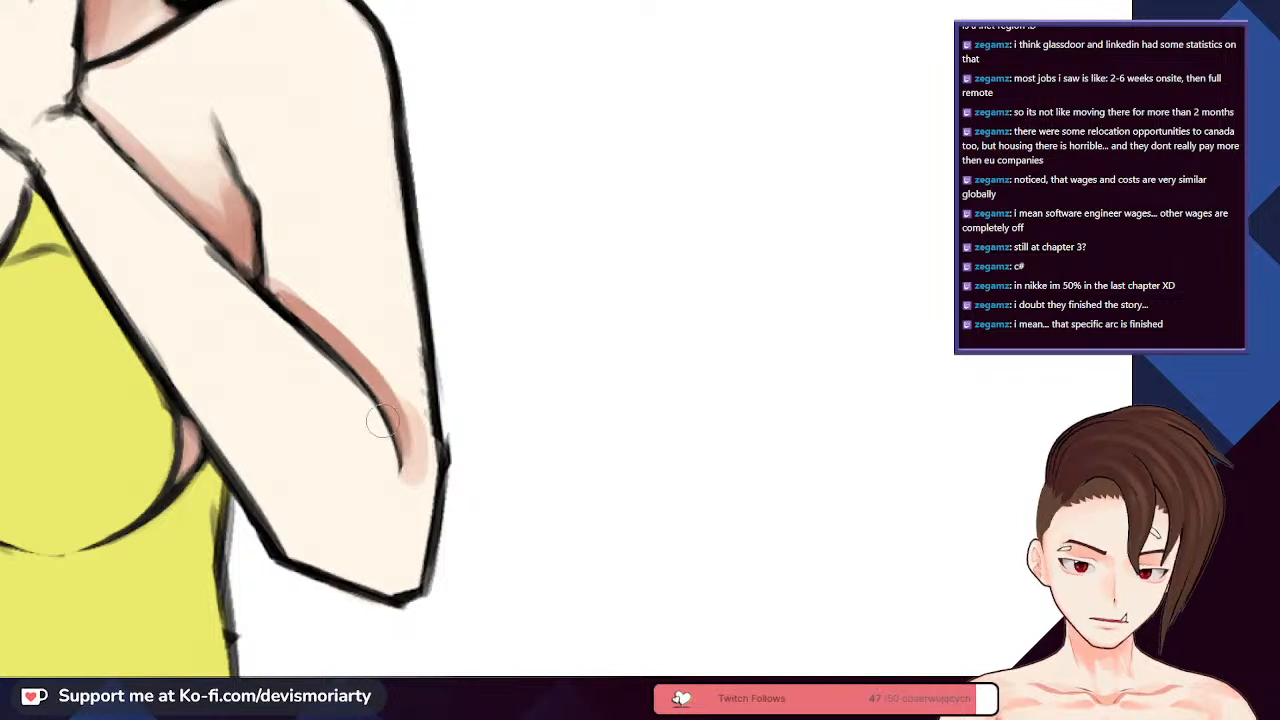
pyautogui.moveTo(400, 410); pyautogui.dragTo(420, 490)
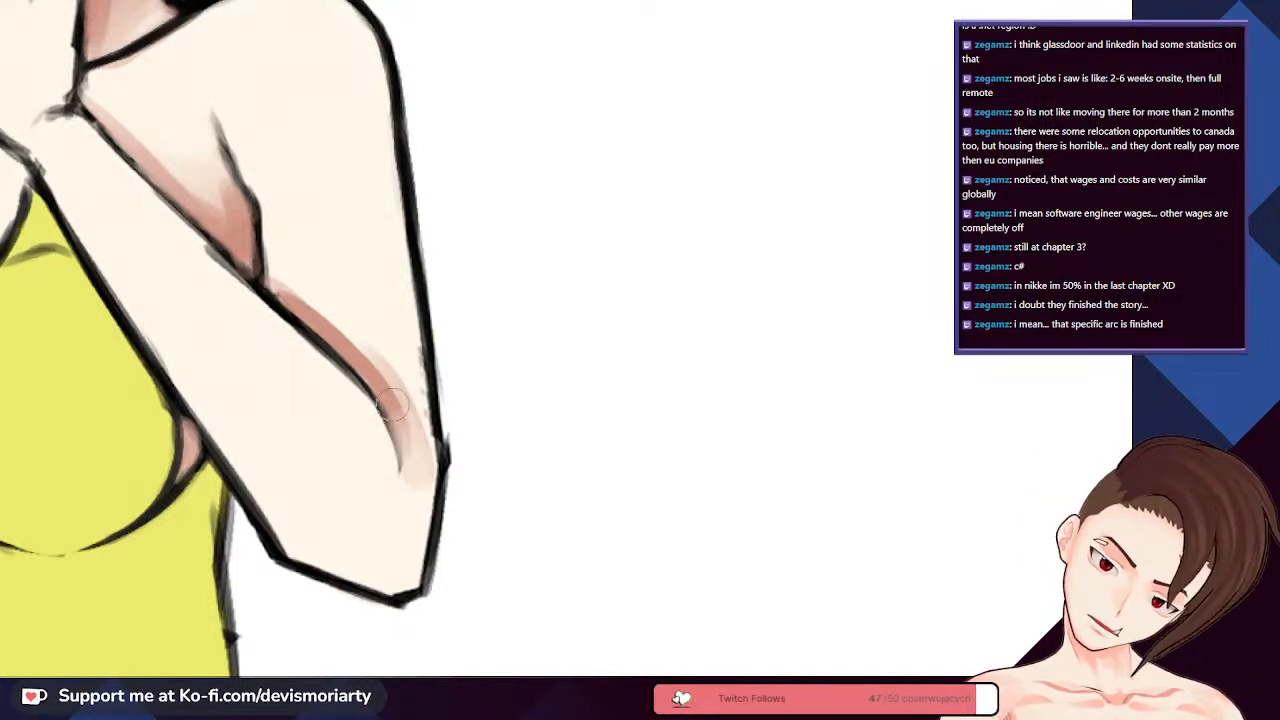
pyautogui.hotkey('ctrl', 'z')
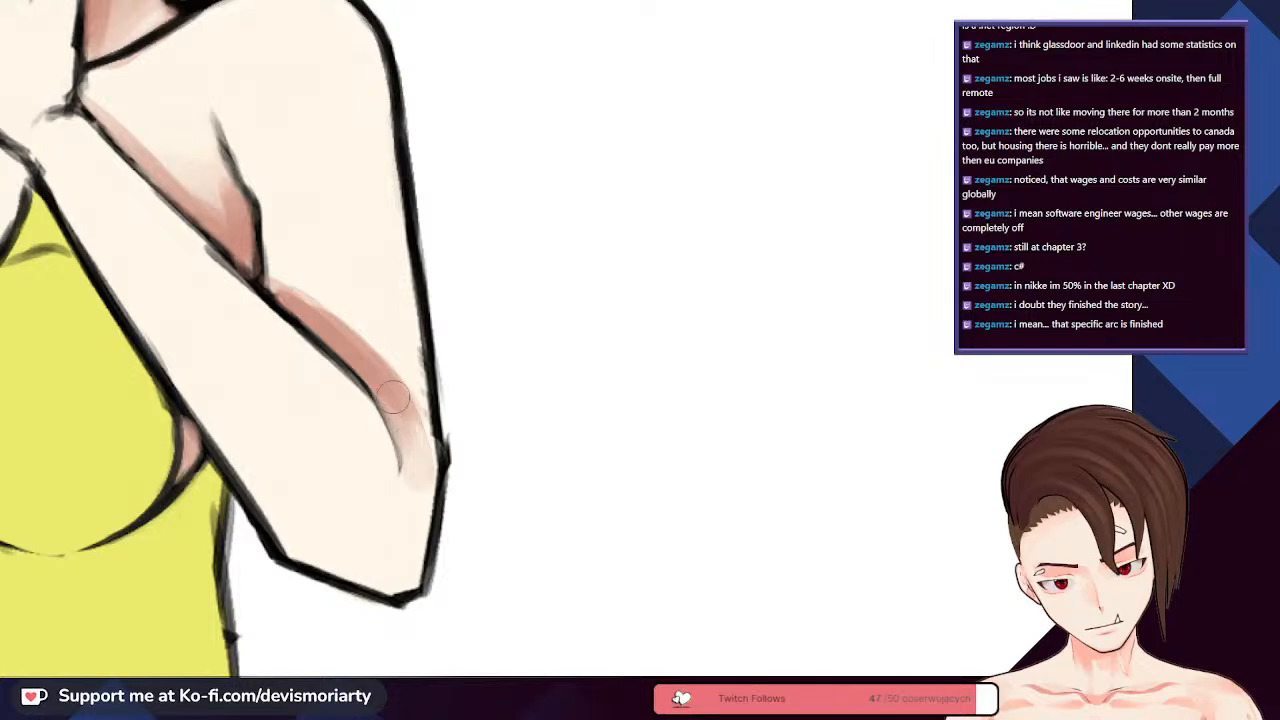
pyautogui.scroll(-3, 357, 390)
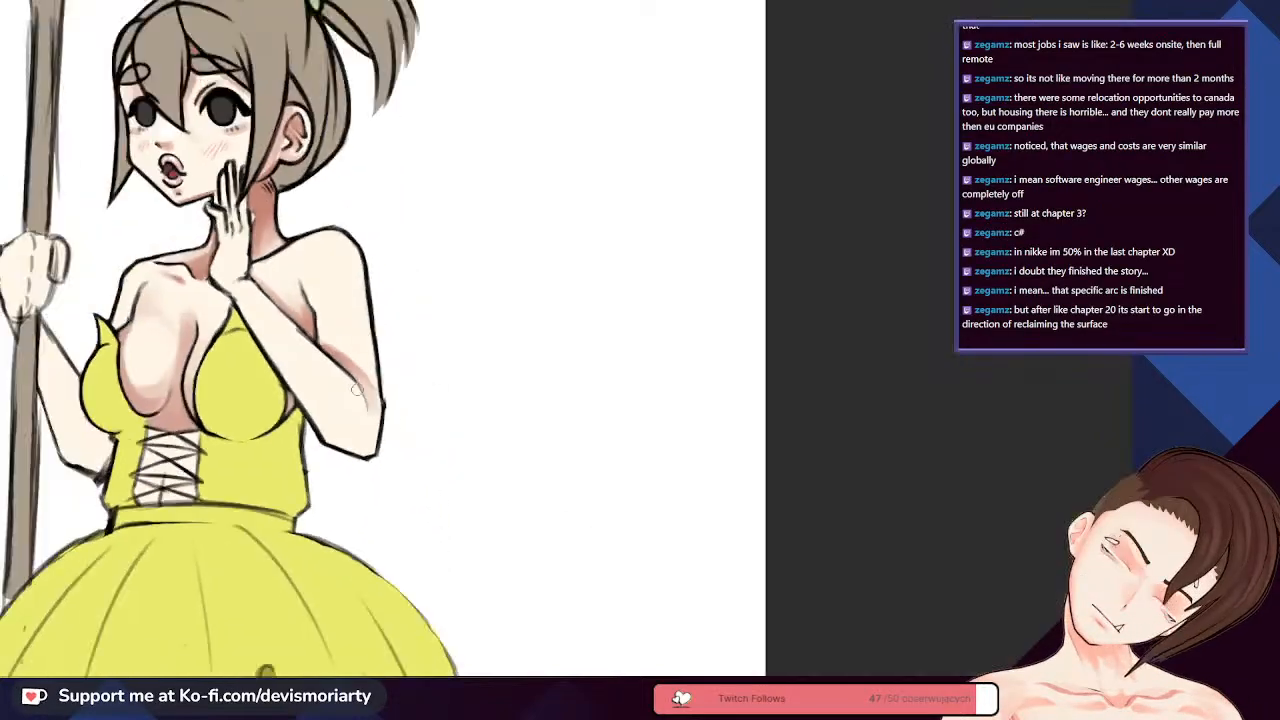
# - Soften the start of the crease shadow and paint a faint pinkish shadow rising from it up the upper arm beside the armpit
pyautogui.scroll(-3, 357, 390)
pyautogui.scroll(2, 453, 405)
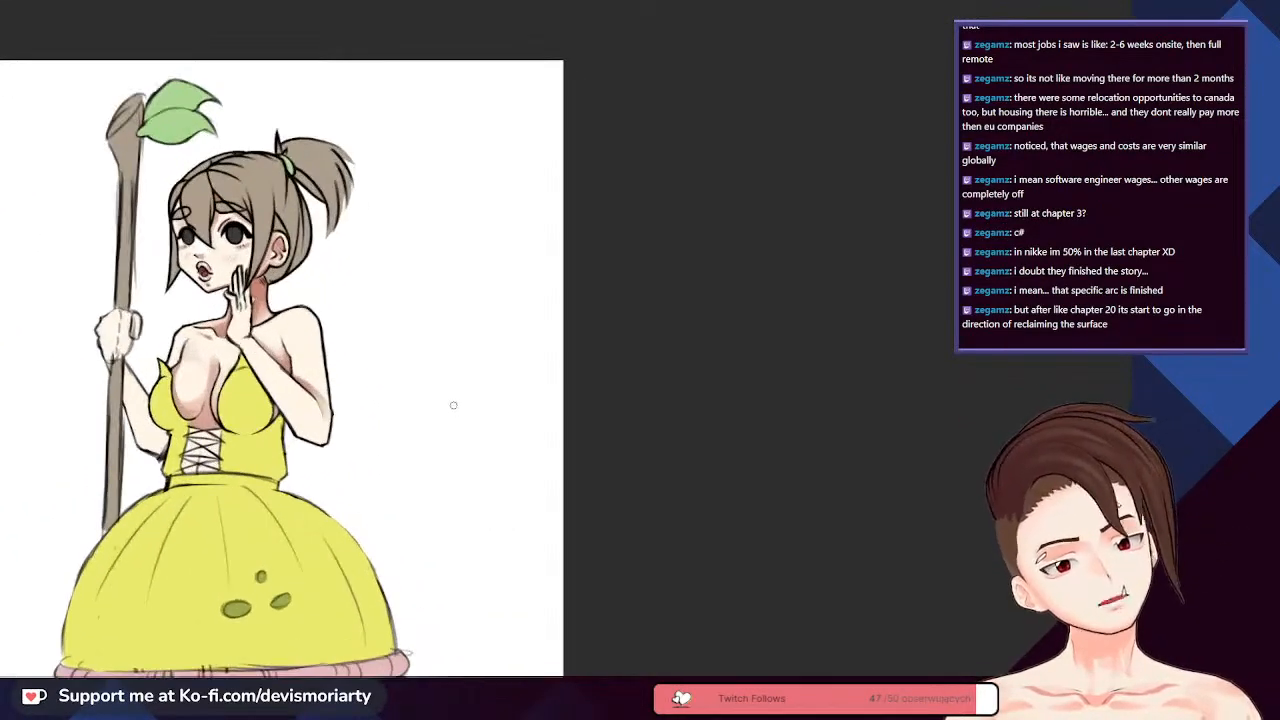
pyautogui.scroll(3, 453, 405)
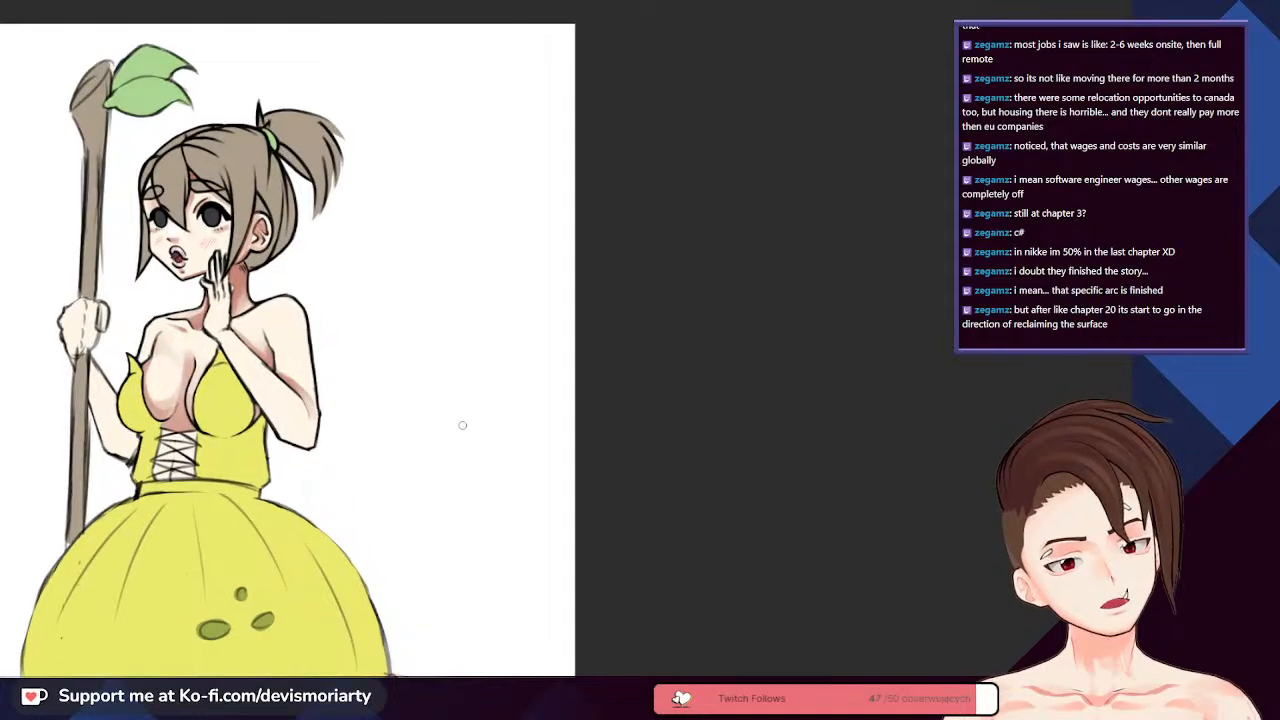
pyautogui.scroll(-1, 455, 415)
pyautogui.scroll(4, 358, 411)
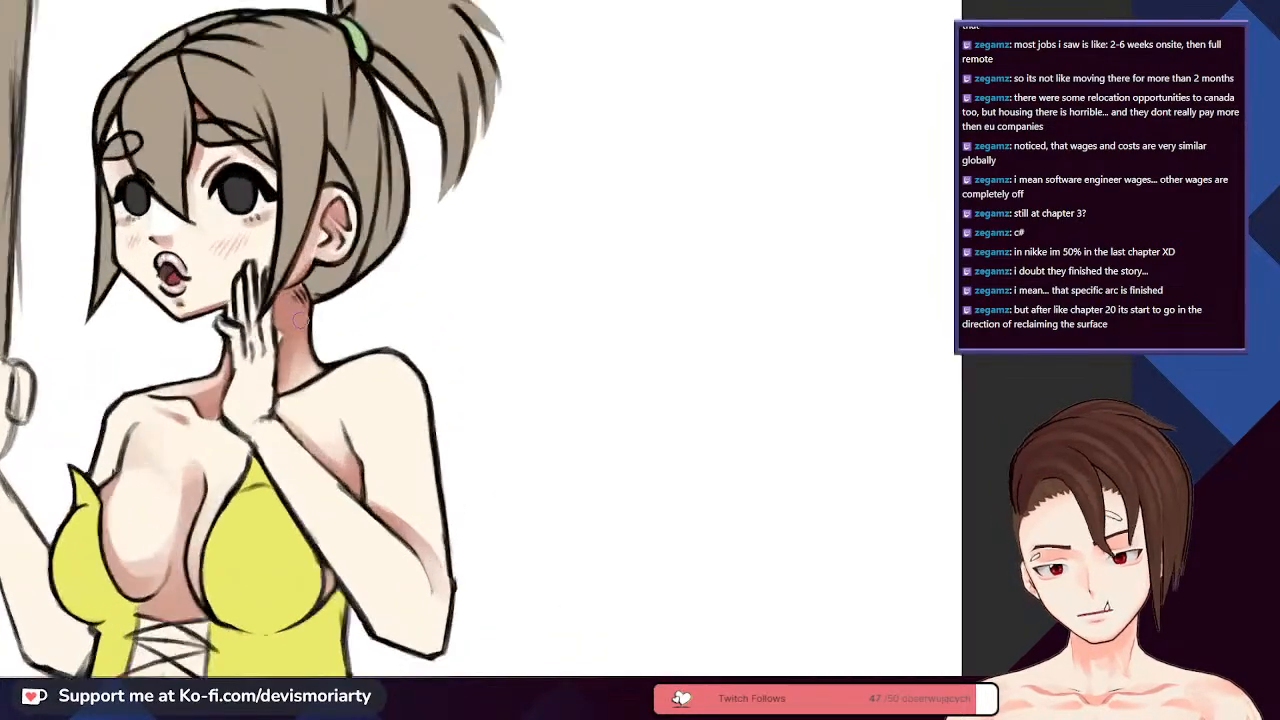
pyautogui.scroll(-3, 358, 411)
pyautogui.scroll(3, 358, 411)
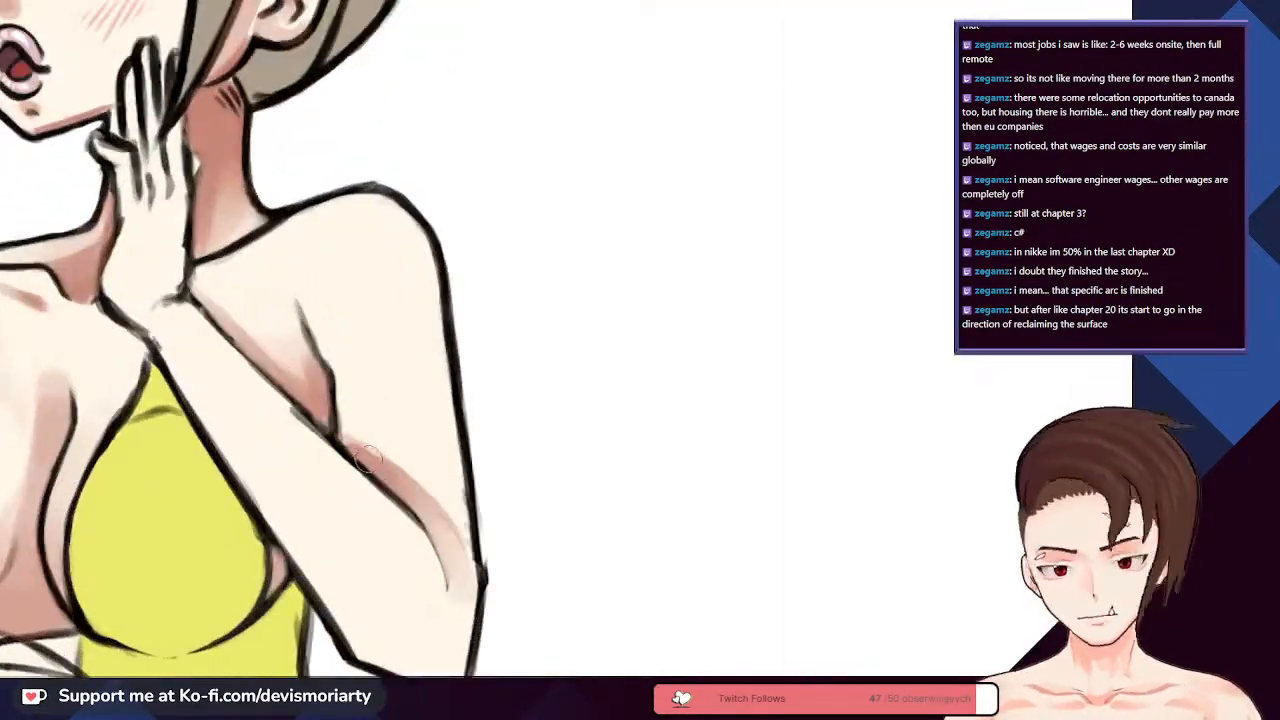
pyautogui.scroll(-3, 334, 362)
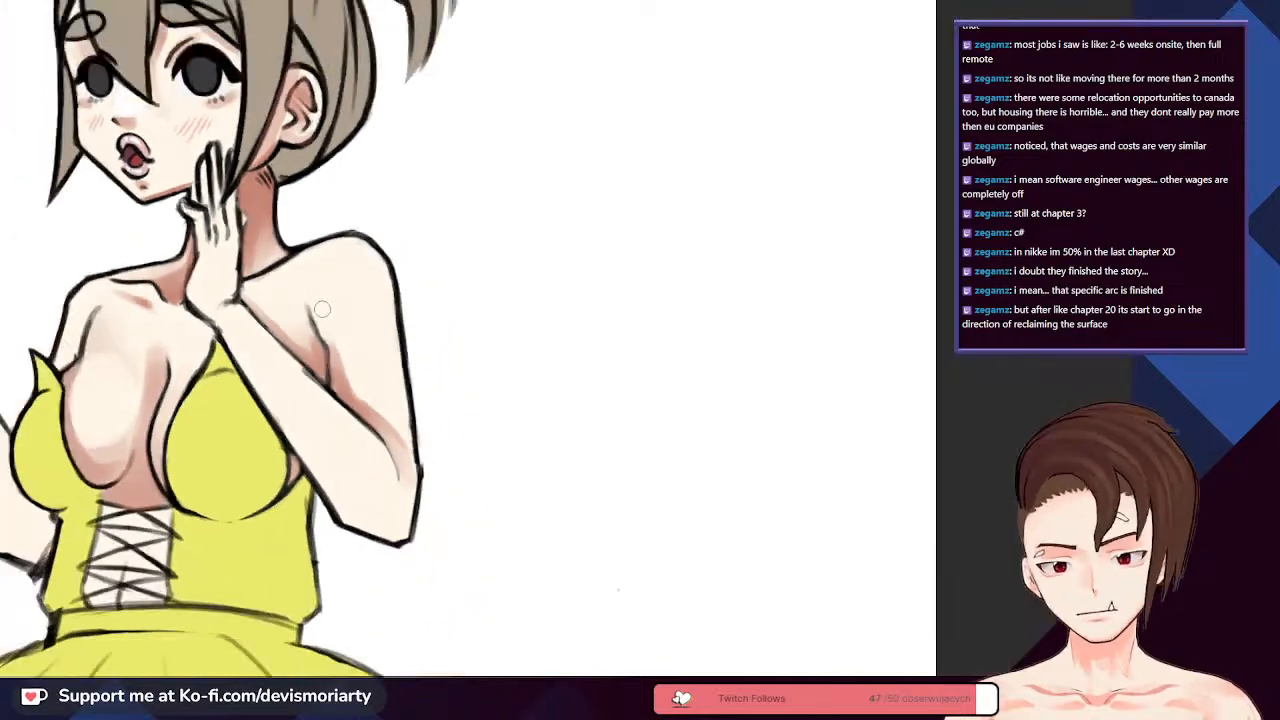
pyautogui.scroll(3, 334, 369)
pyautogui.scroll(-2, 338, 436)
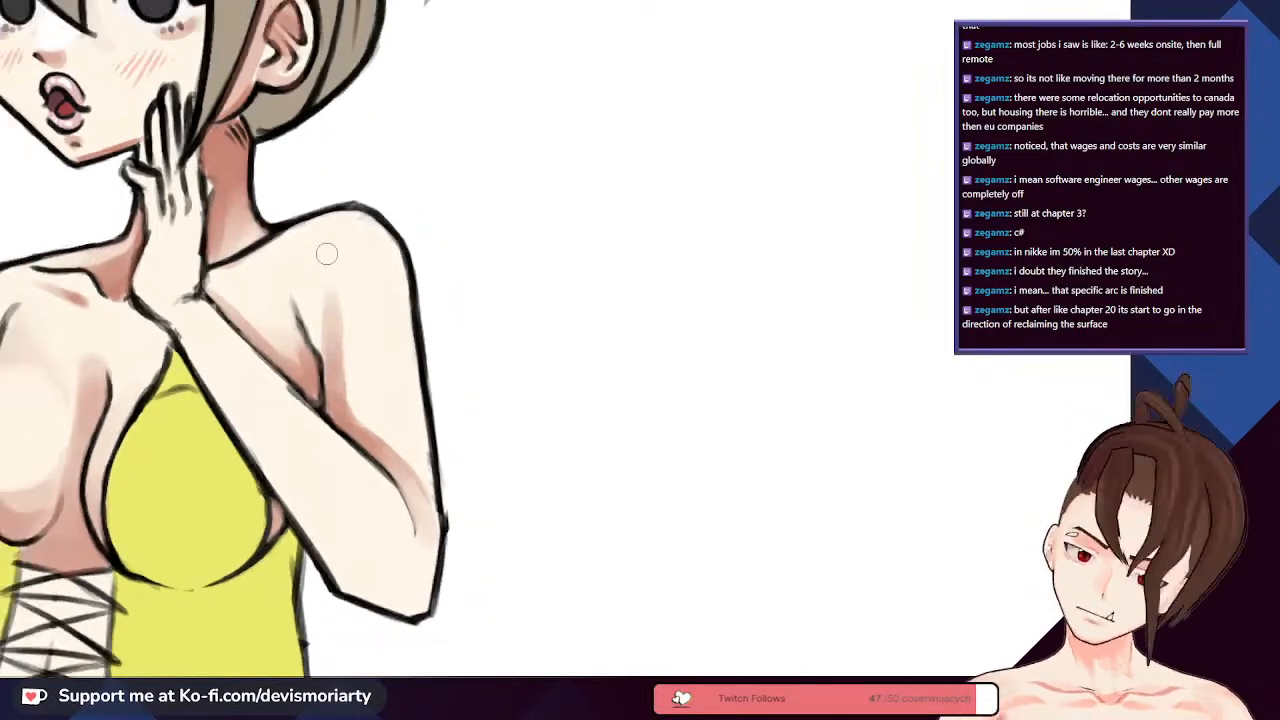
pyautogui.scroll(2, 323, 251)
pyautogui.press(']')
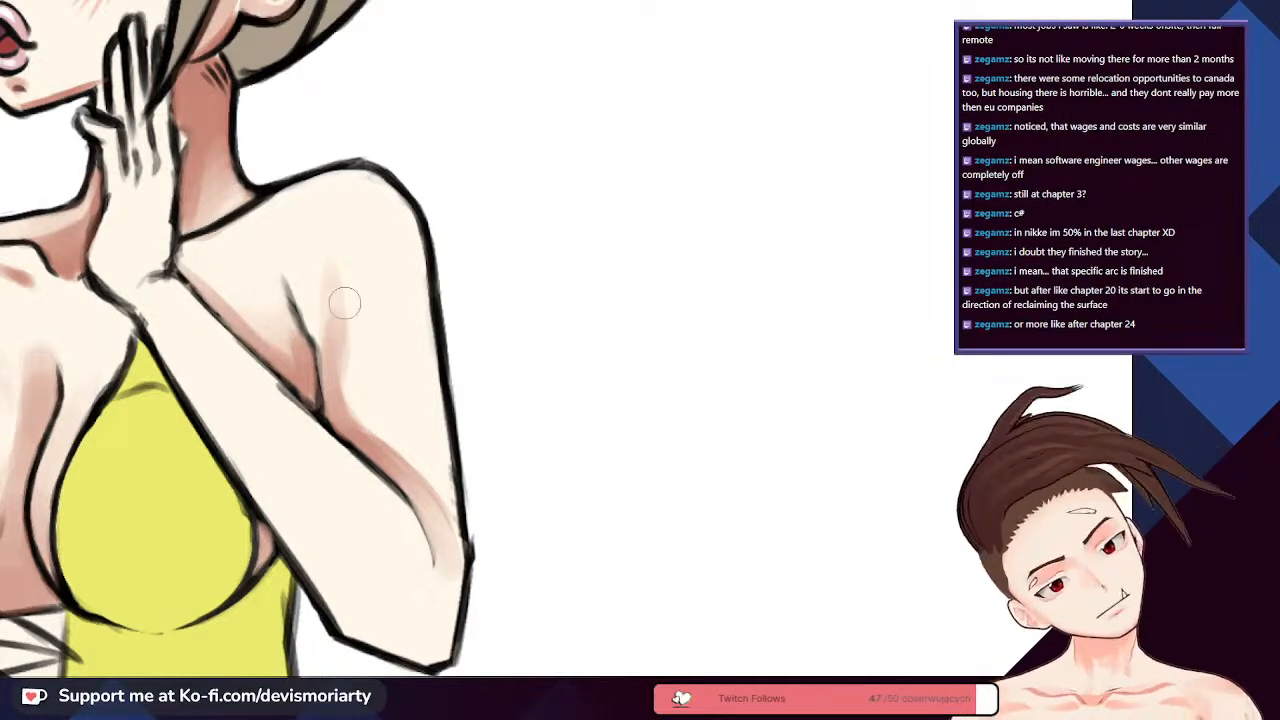
# - Blend the upper end of the vertical upper-arm shadow into the pale shoulder skin
pyautogui.scroll(-3, 382, 311)
pyautogui.scroll(3, 323, 270)
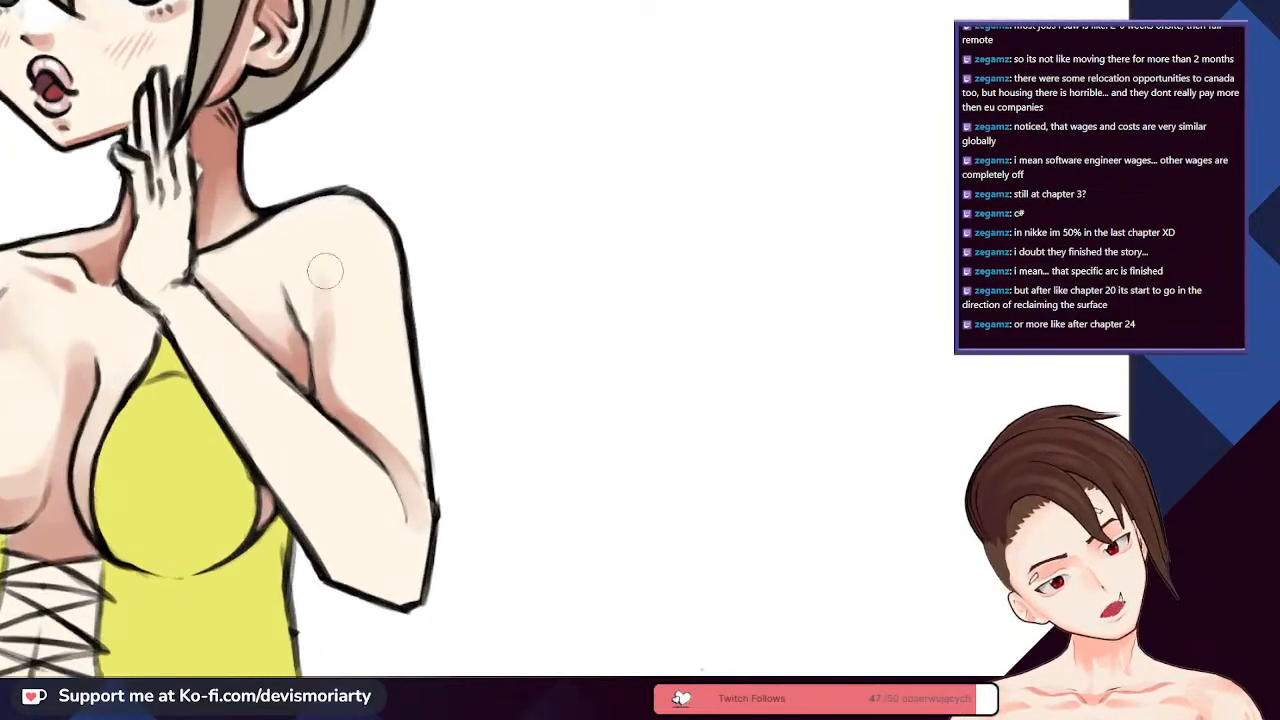
pyautogui.scroll(-2, 330, 262)
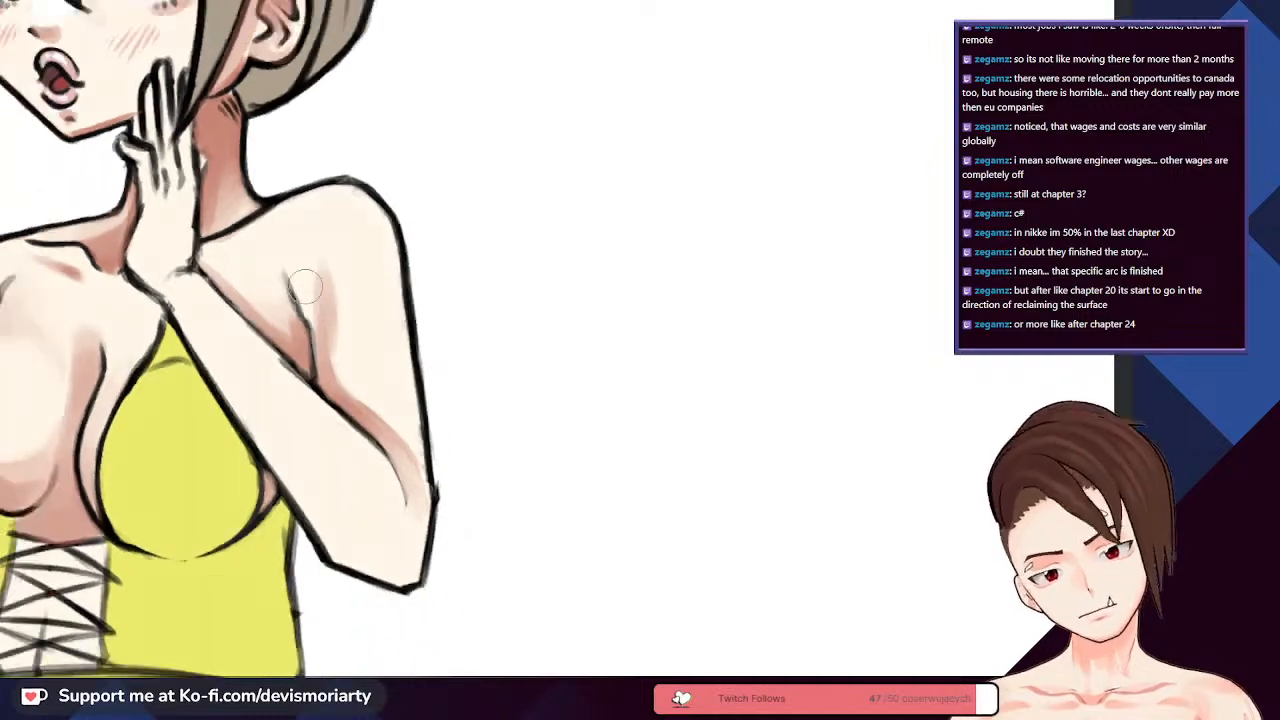
# - Sample the dark outline color and redraw the armpit fold line as a cleaner, tapered black stroke
pyautogui.scroll(6, 290, 245)
pyautogui.keyDown('alt'); pyautogui.click(283, 240); pyautogui.keyUp('alt')
pyautogui.scroll(-4, 283, 240)
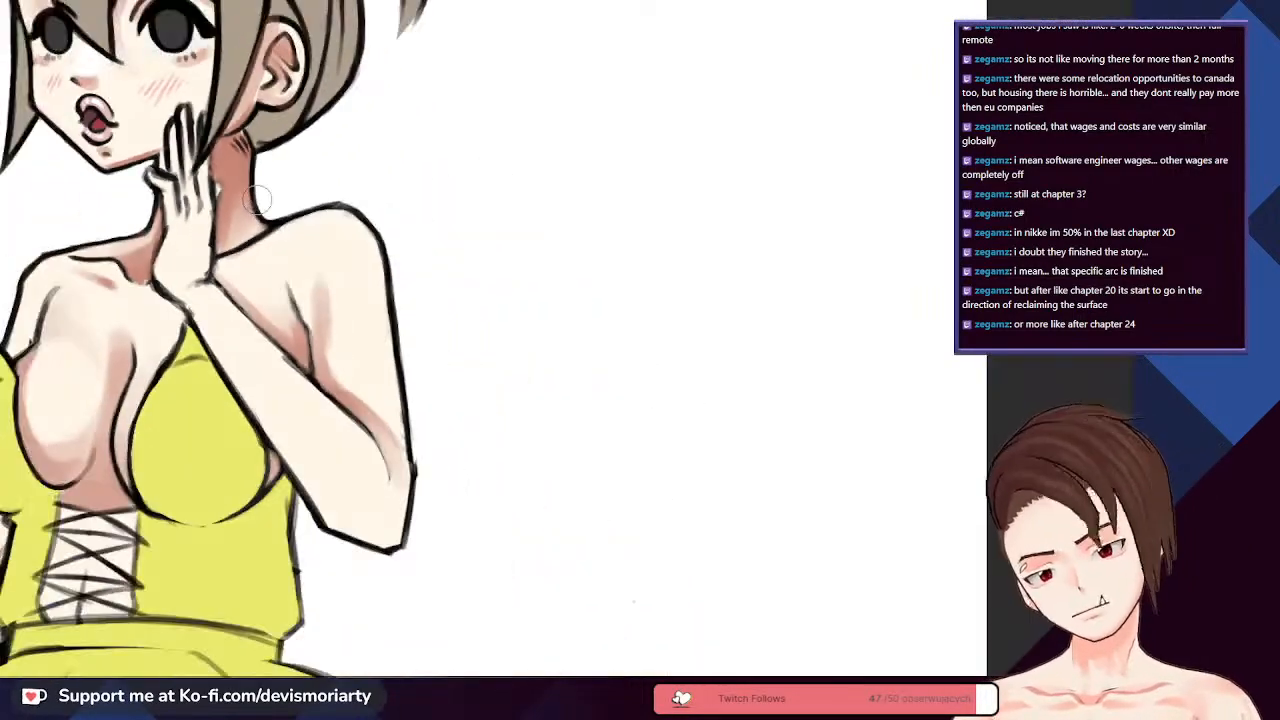
pyautogui.scroll(3, 257, 200)
pyautogui.moveTo(306, 420); pyautogui.dragTo(297, 331)
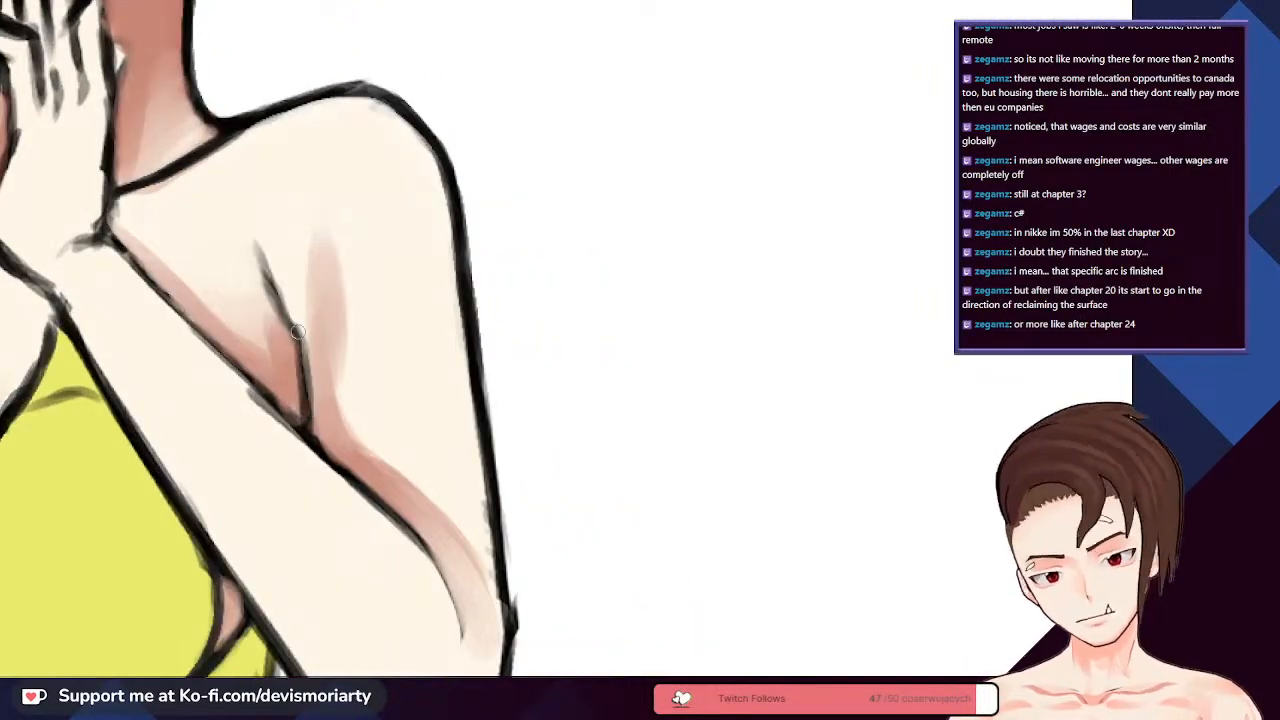
pyautogui.hotkey('ctrl', 'z')
pyautogui.scroll(-2, 480, 545)
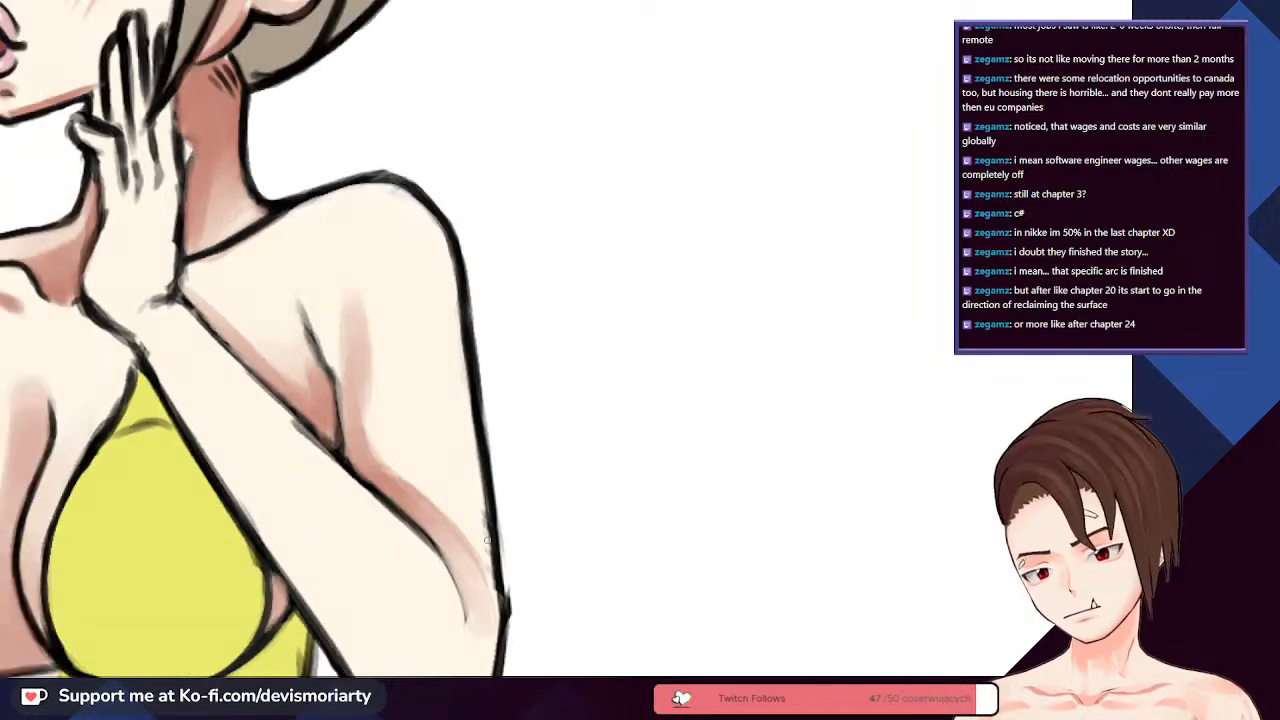
pyautogui.scroll(2, 348, 337)
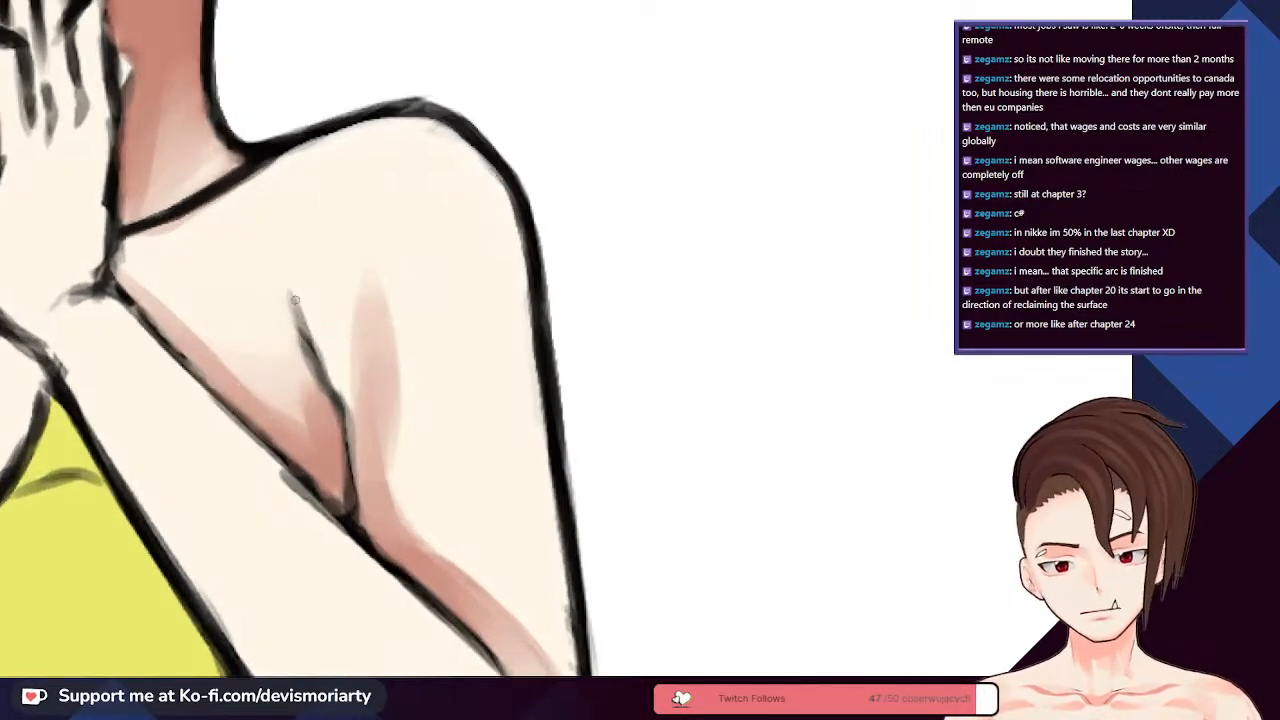
pyautogui.scroll(-2, 344, 431)
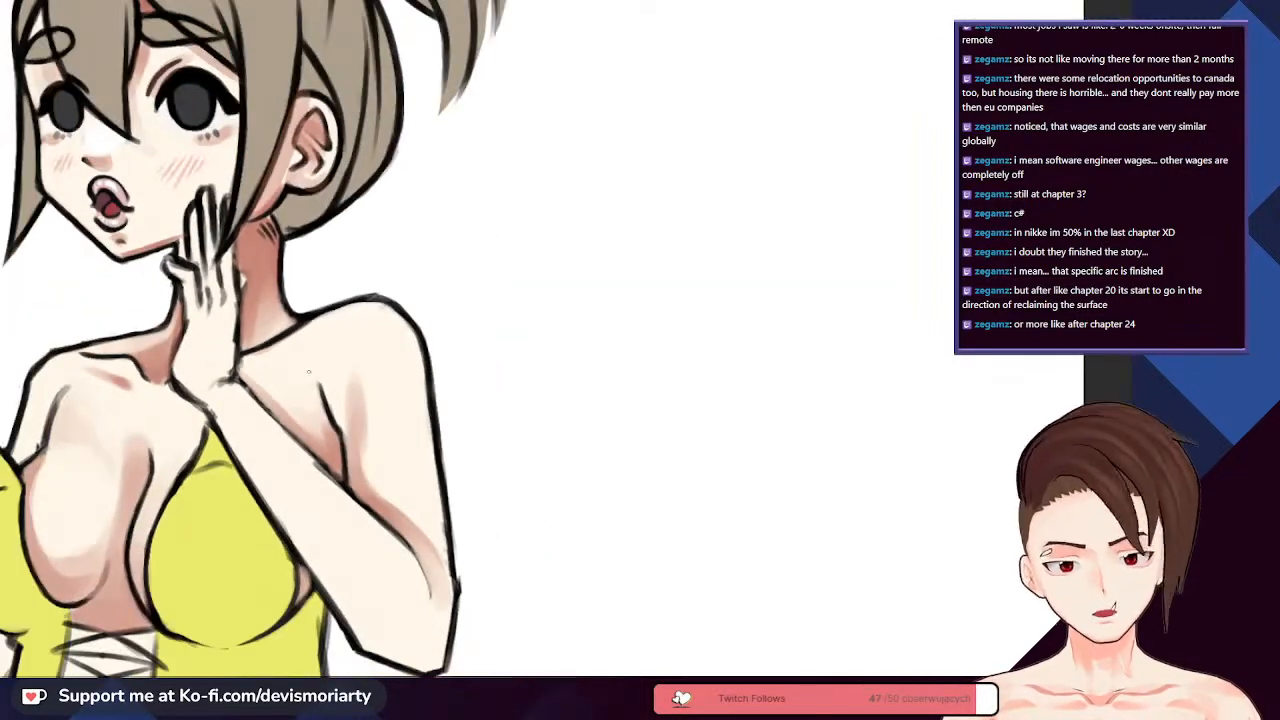
pyautogui.scroll(2, 294, 424)
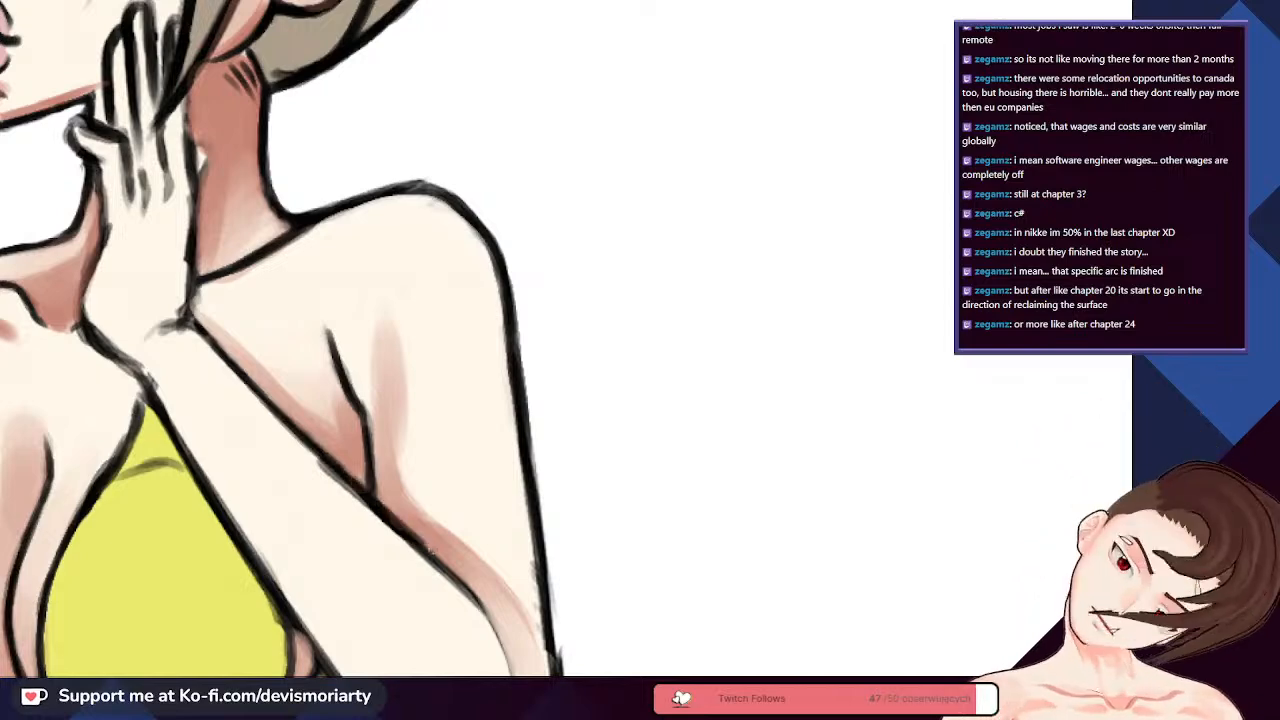
# - Darken and smooth the outline between the forearm and upper arm, tapering it at the inner elbow
pyautogui.scroll(-2, 440, 560)
pyautogui.scroll(2, 450, 563)
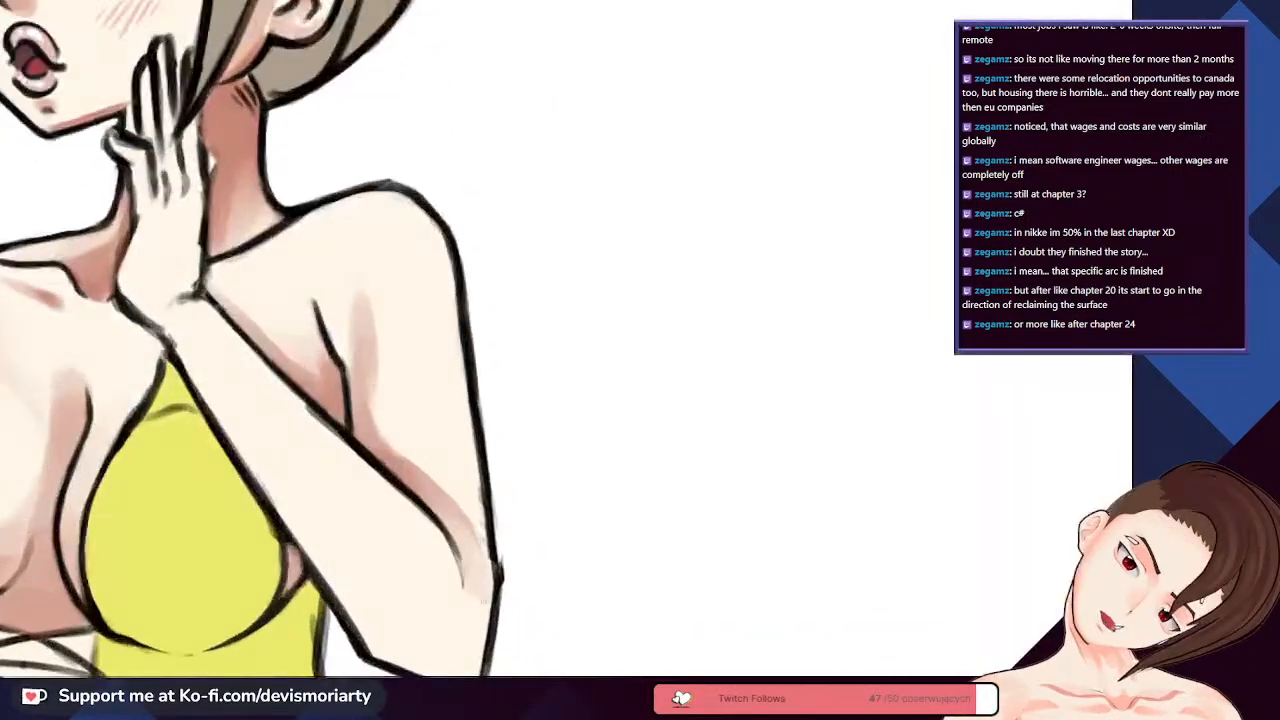
pyautogui.scroll(1, 459, 568)
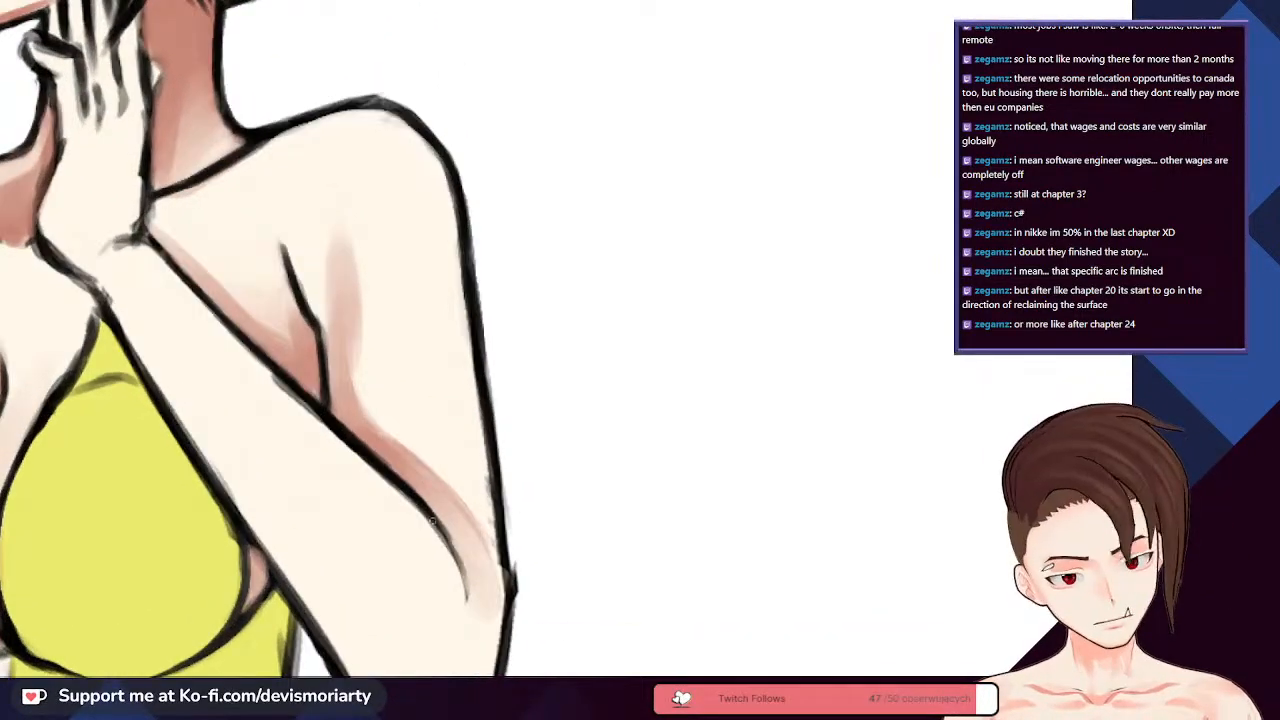
pyautogui.scroll(1, 463, 575)
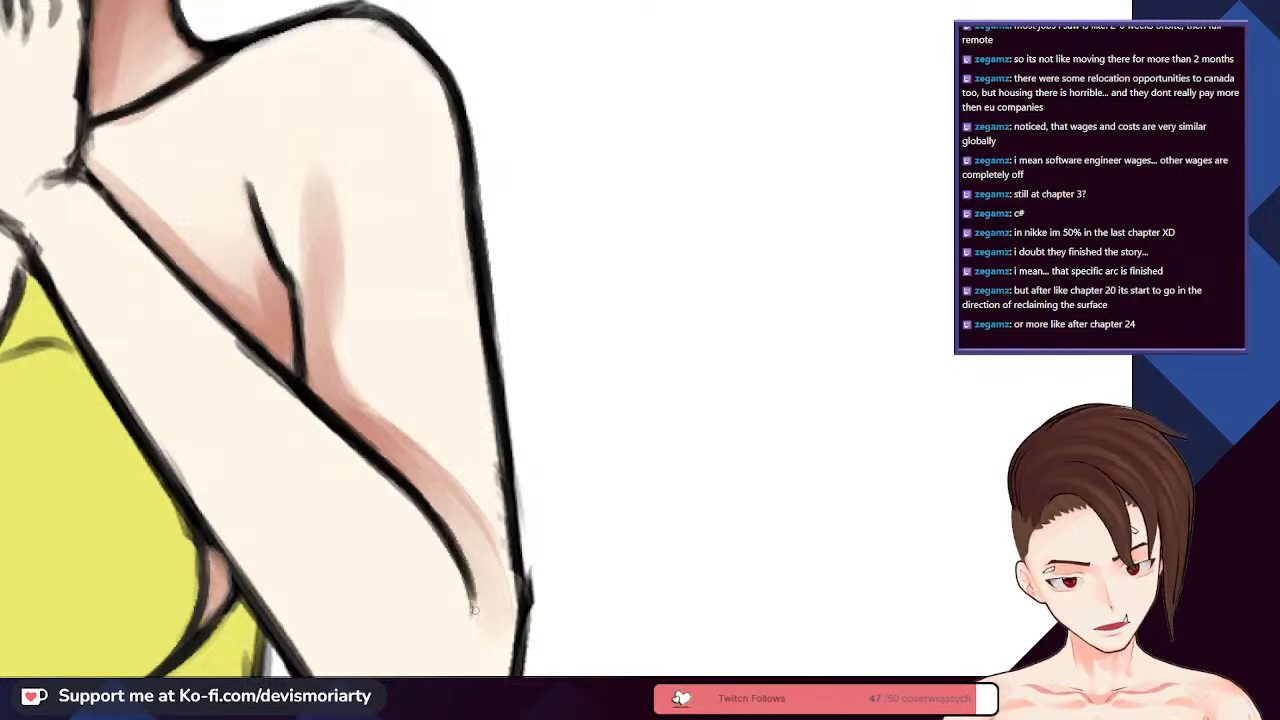
pyautogui.scroll(-3, 474, 608)
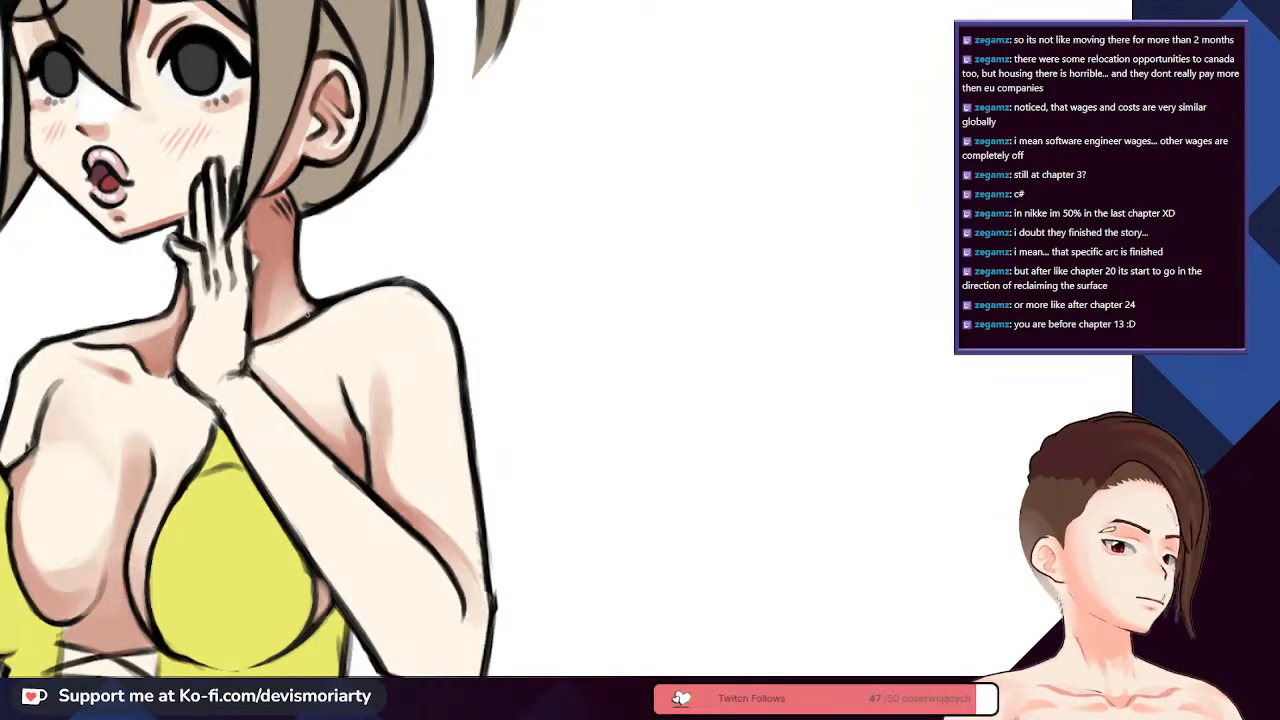
# - Fade the vertical upper-arm shadow with skin tone and repaint it as a narrow pinkish band hugging the armpit line
pyautogui.scroll(-2, 308, 315)
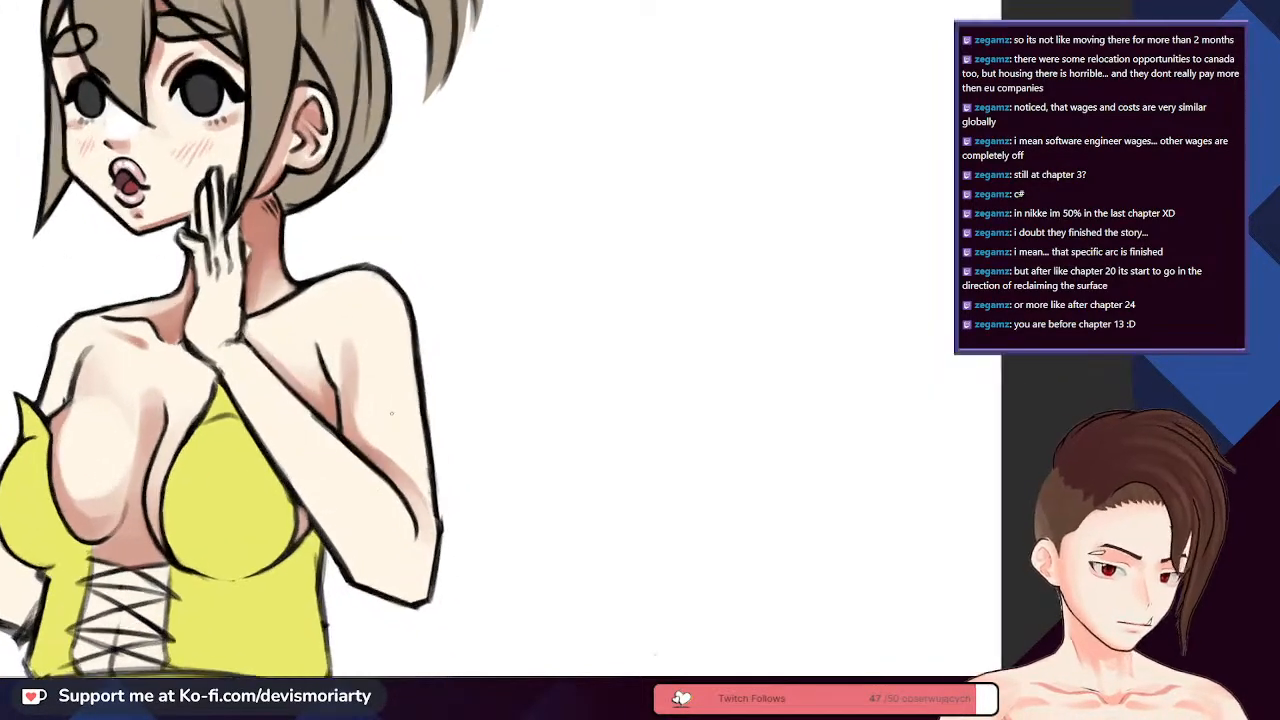
pyautogui.scroll(3, 347, 404)
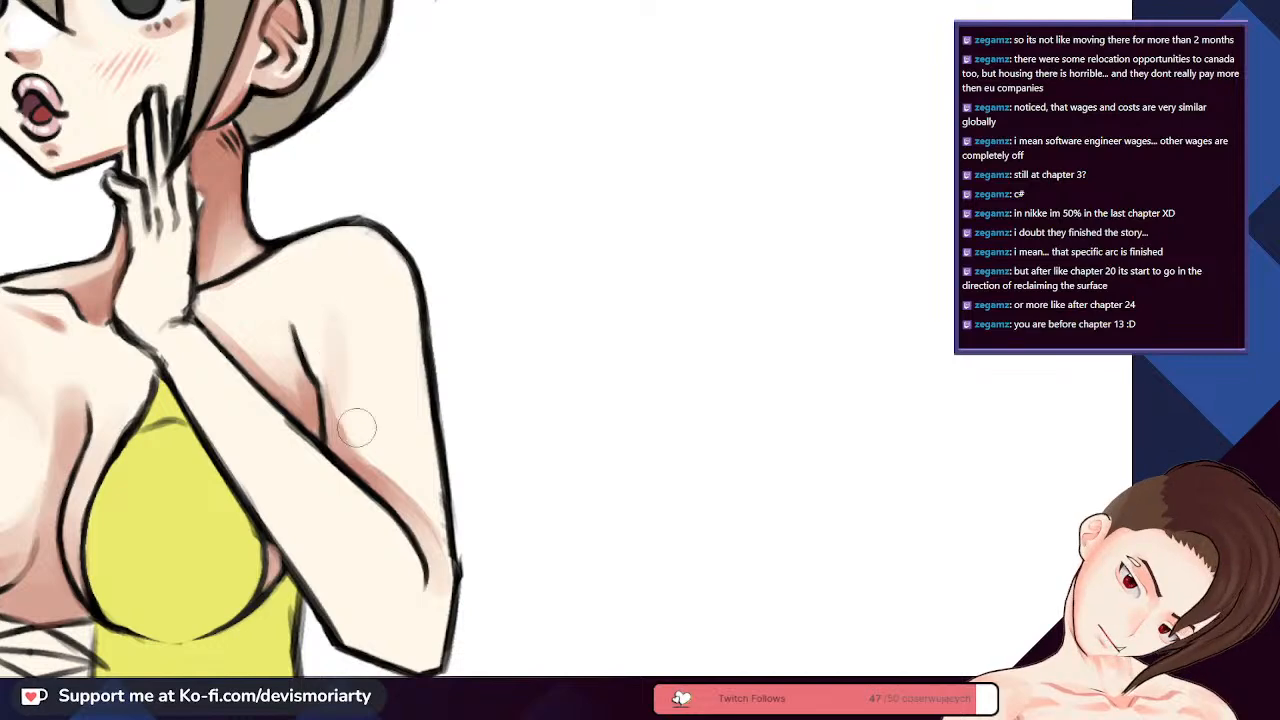
pyautogui.scroll(3, 349, 388)
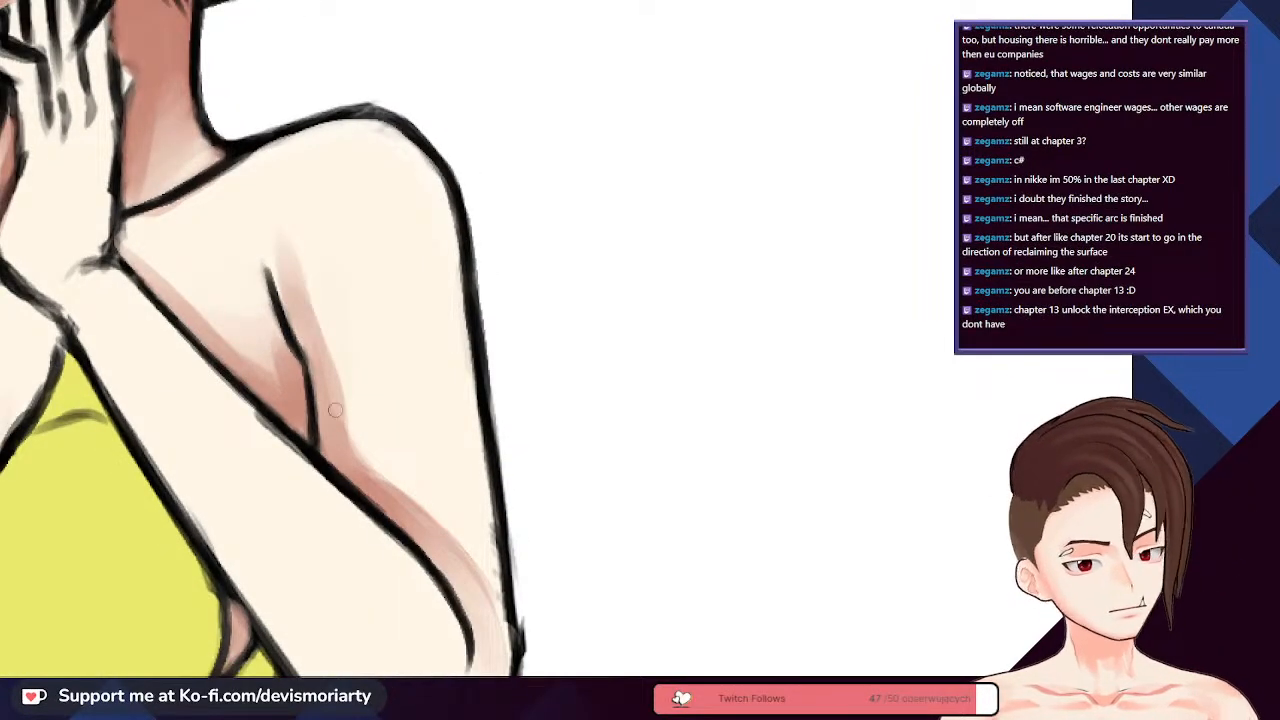
pyautogui.scroll(-3, 345, 400)
pyautogui.scroll(2, 357, 330)
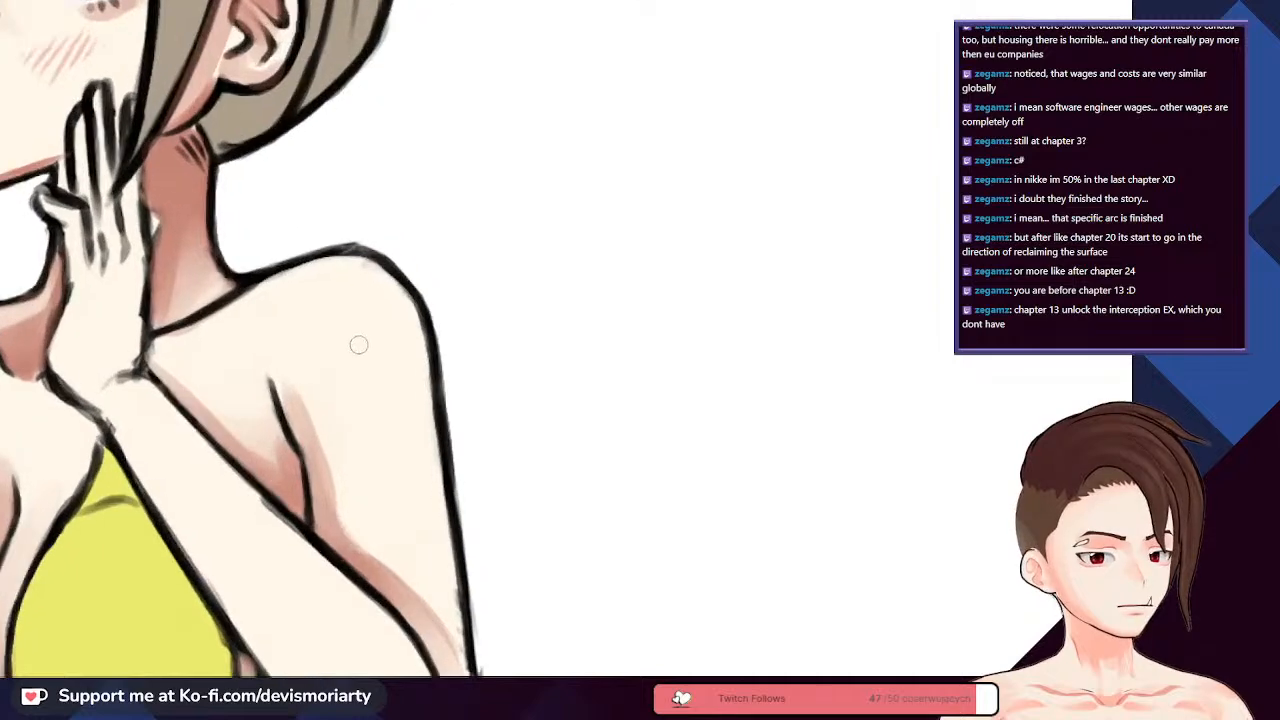
# - Lighten the upper part of the narrow armpit-line shadow so that it fades out lower on the arm
pyautogui.scroll(-1, 360, 343)
pyautogui.scroll(3, 385, 352)
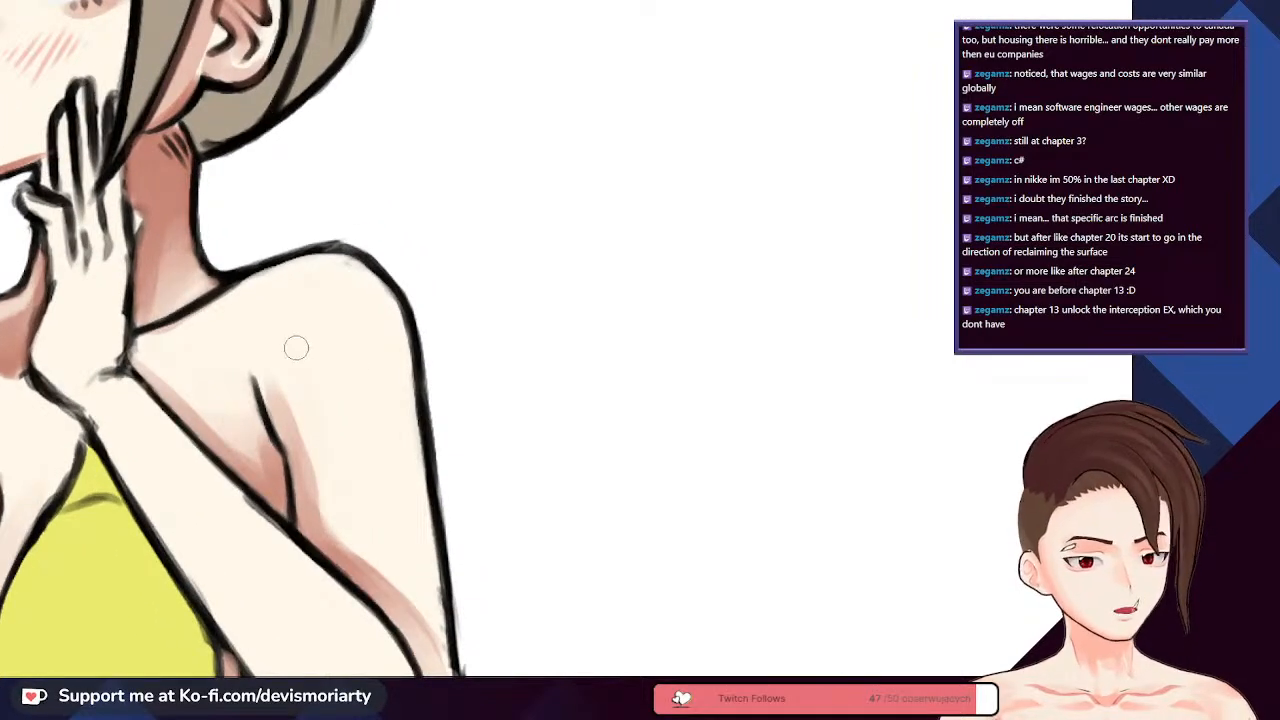
pyautogui.scroll(2, 290, 430)
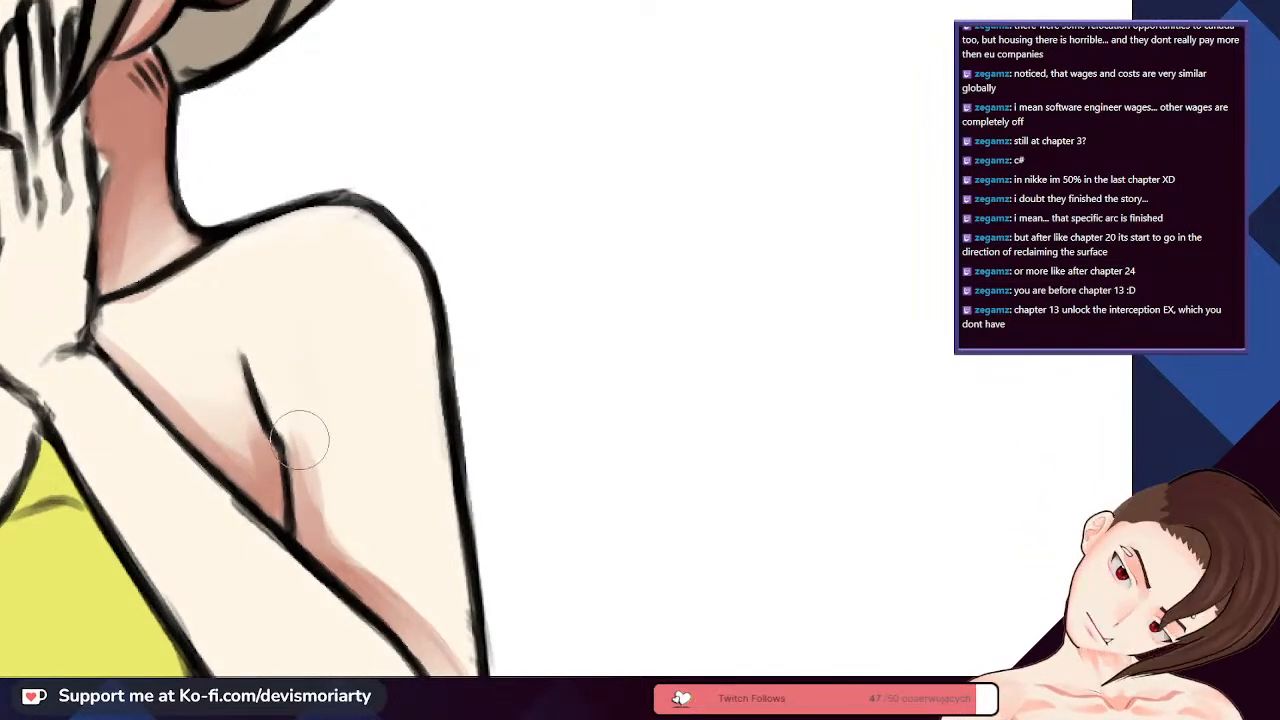
# - Paint a broad, soft pale-pink shadow with a larger brush around the tip of the armpit line and down into the crease shadow
pyautogui.moveTo(300, 440)
pyautogui.mouseDown()
pyautogui.moveTo(288, 367)
pyautogui.moveTo(306, 482)
pyautogui.moveTo(277, 379)
pyautogui.moveTo(278, 402)
pyautogui.moveTo(259, 381)
pyautogui.moveTo(292, 432)
pyautogui.mouseUp()
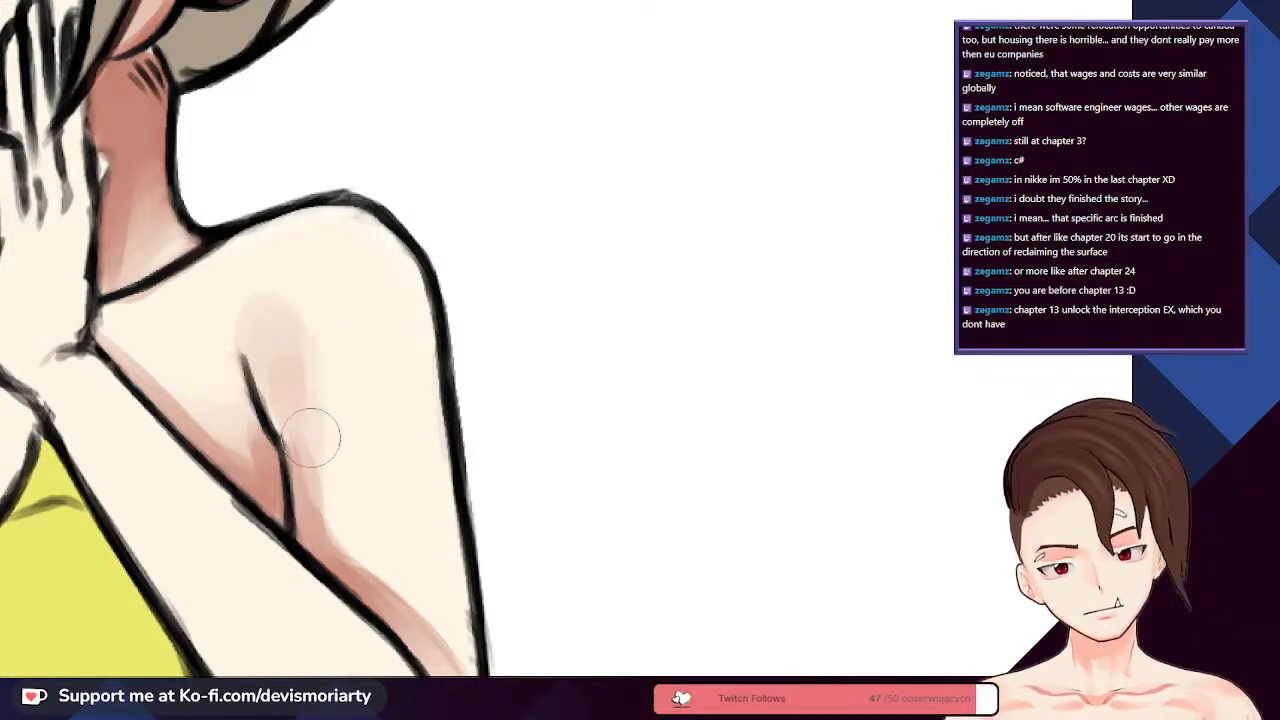
pyautogui.scroll(-4, 300, 420)
pyautogui.scroll(4, 288, 380)
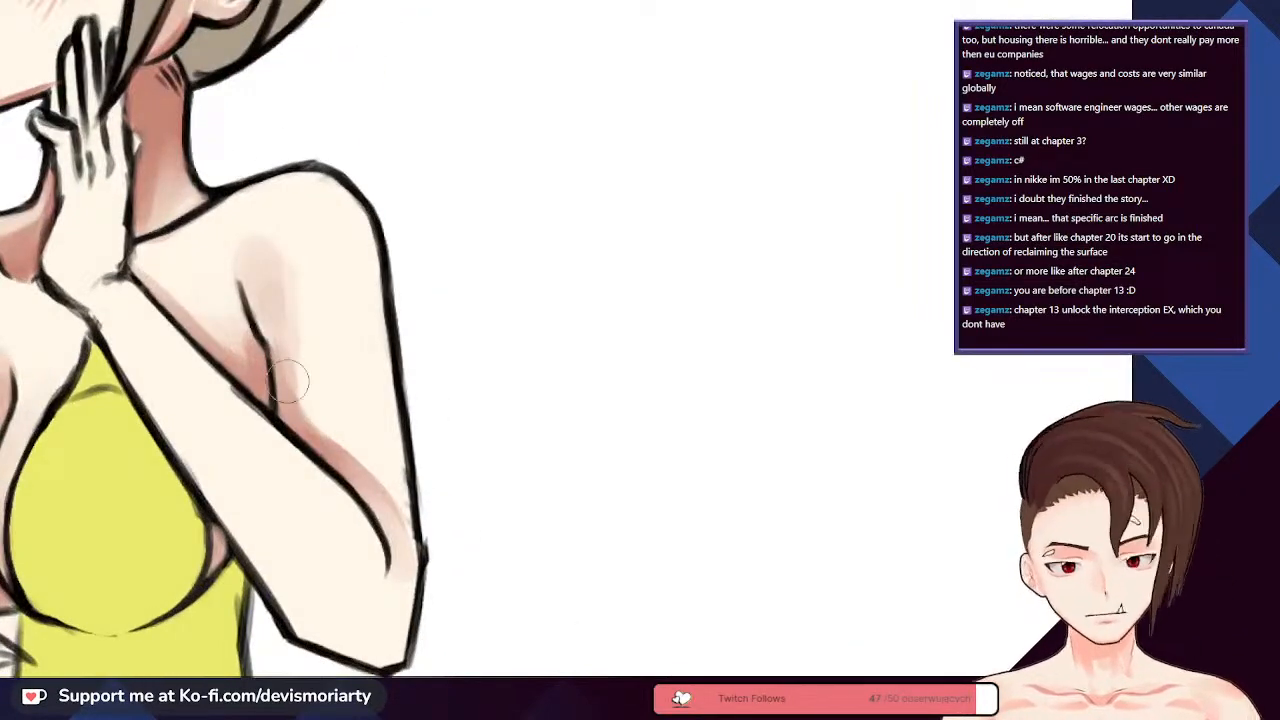
# - Blend the pale-pink shadow around the armpit tip and extend it softly up towards the top of the shoulder
pyautogui.scroll(-4, 290, 283)
pyautogui.scroll(4, 334, 288)
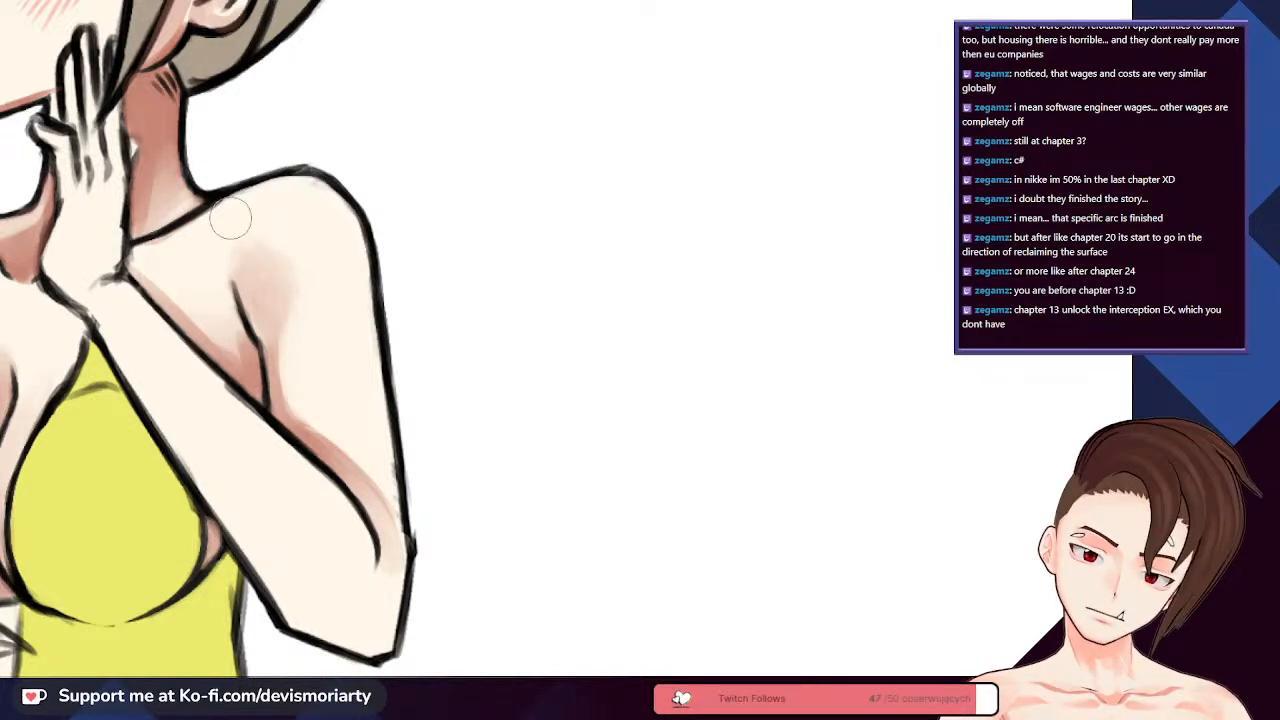
pyautogui.scroll(-1, 260, 235)
pyautogui.scroll(-1, 265, 300)
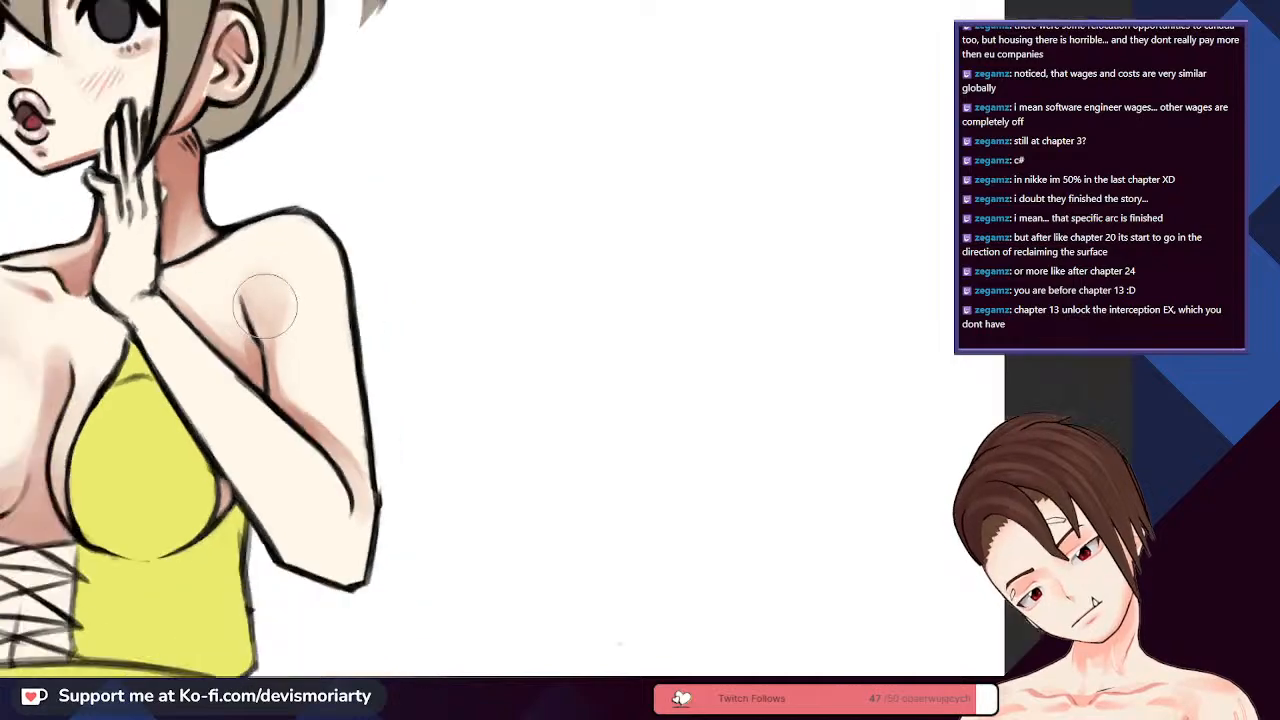
pyautogui.scroll(-3, 265, 305)
pyautogui.scroll(3, 262, 260)
pyautogui.scroll(-3, 262, 260)
pyautogui.scroll(3, 232, 275)
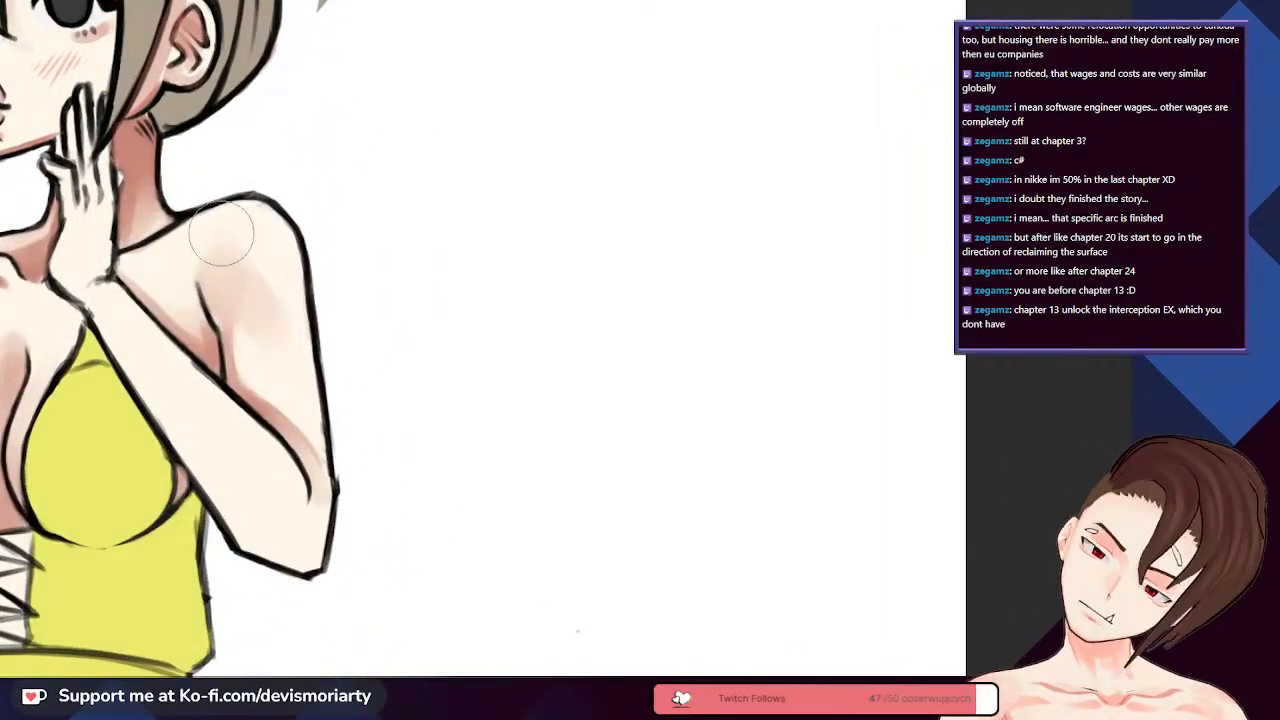
pyautogui.scroll(-2, 215, 215)
pyautogui.scroll(1, 208, 188)
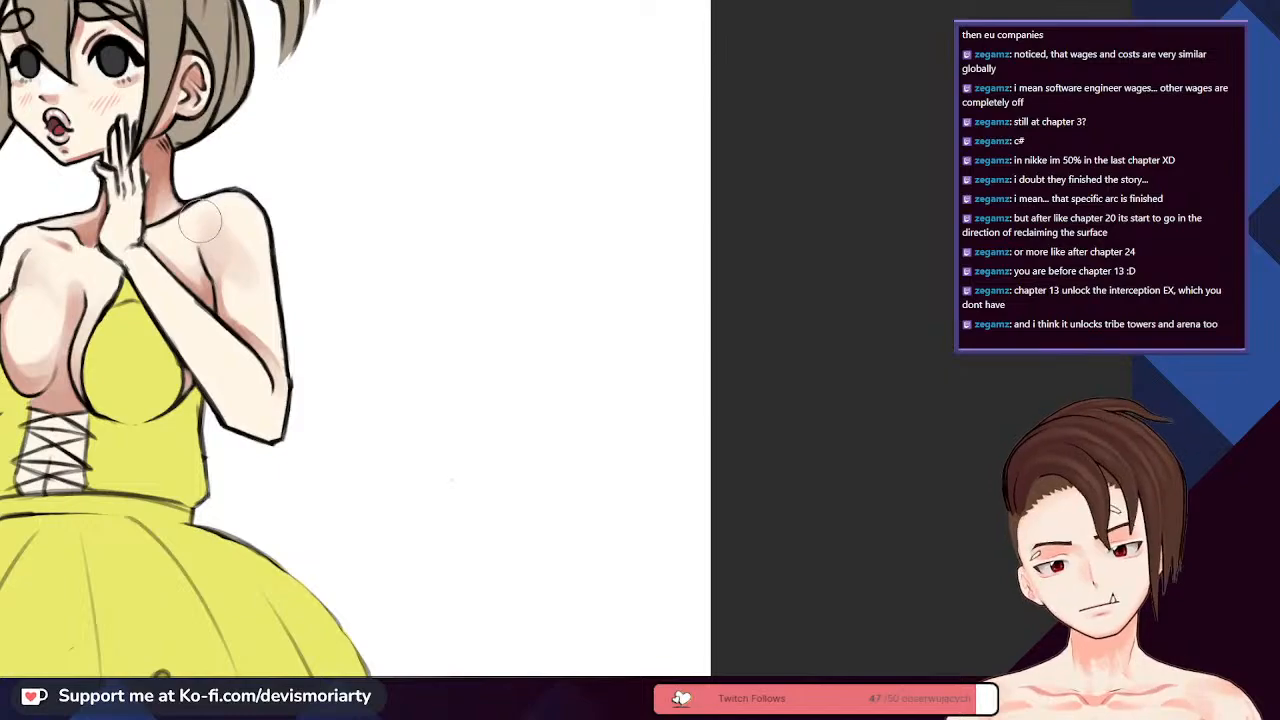
# - Examine the shoulder and armpit shading both close up and against the whole figure
pyautogui.scroll(-1, 200, 220)
pyautogui.scroll(1, 200, 220)
pyautogui.scroll(-2, 200, 220)
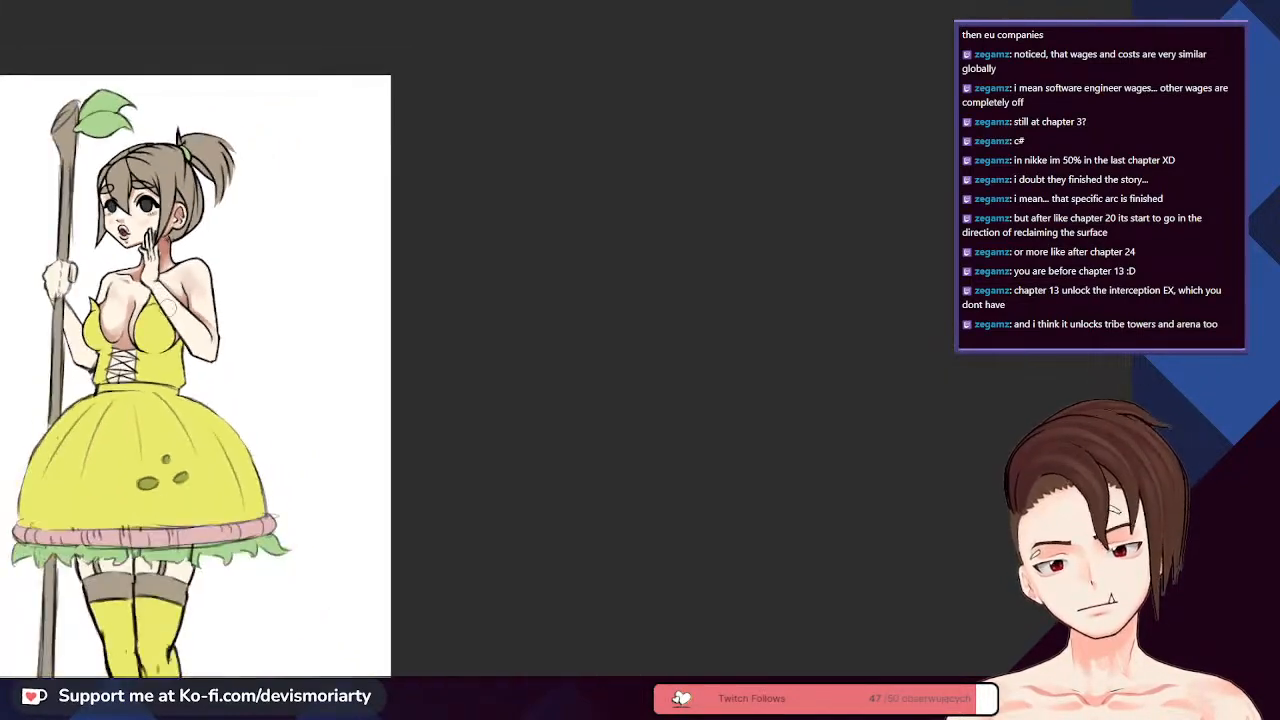
pyautogui.scroll(5, 218, 315)
pyautogui.scroll(-2, 176, 232)
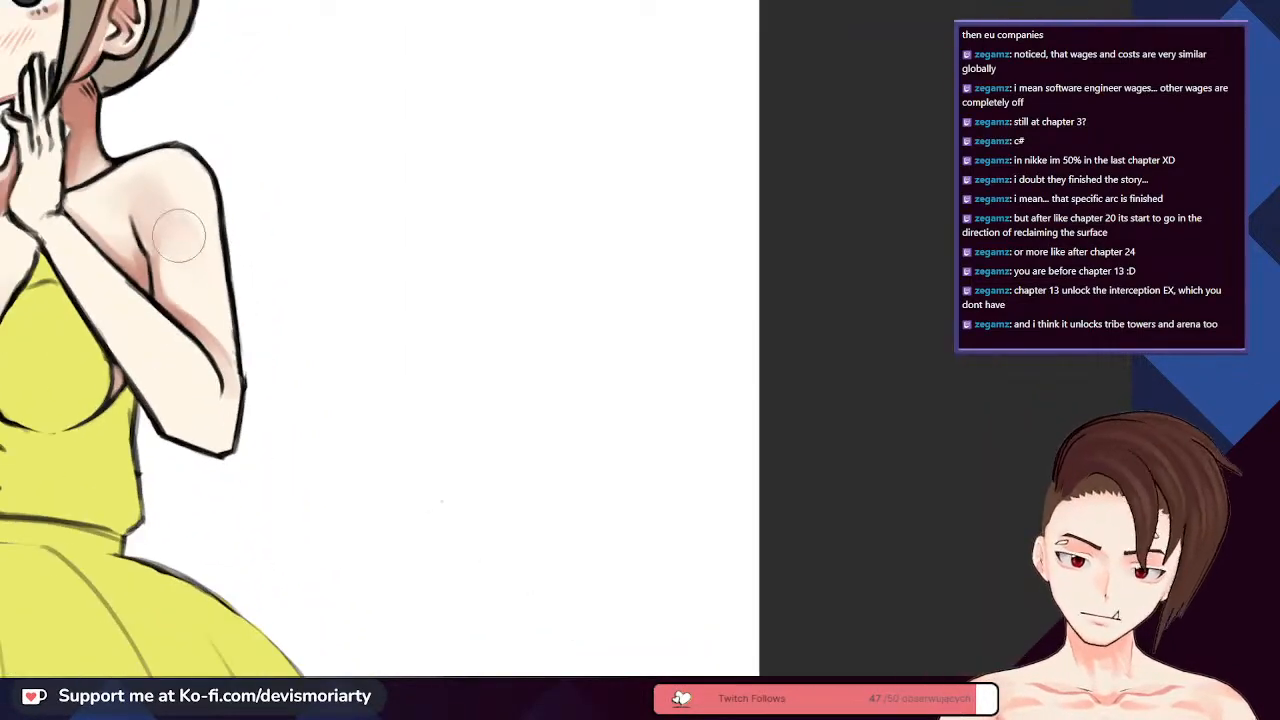
pyautogui.scroll(2, 168, 224)
pyautogui.scroll(-1, 187, 318)
pyautogui.scroll(-2, 187, 318)
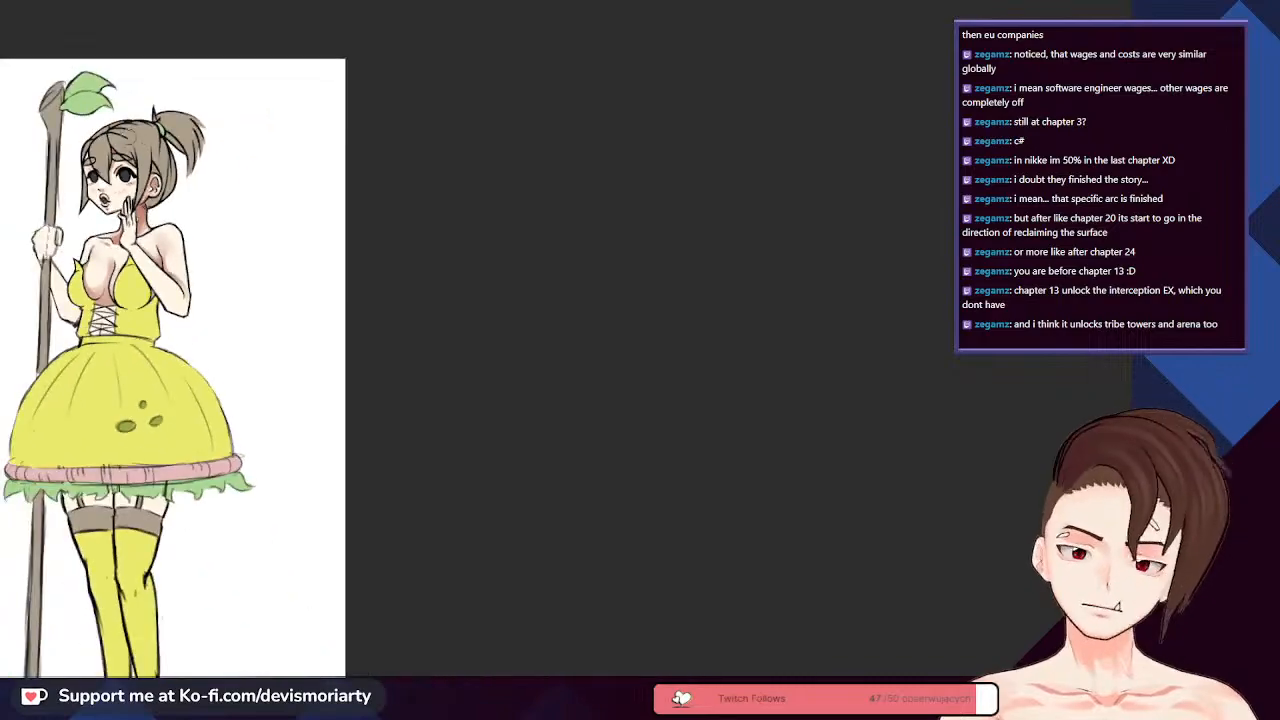
pyautogui.scroll(2, 187, 318)
pyautogui.scroll(-2, 187, 318)
pyautogui.scroll(1, 187, 318)
pyautogui.scroll(4, 243, 360)
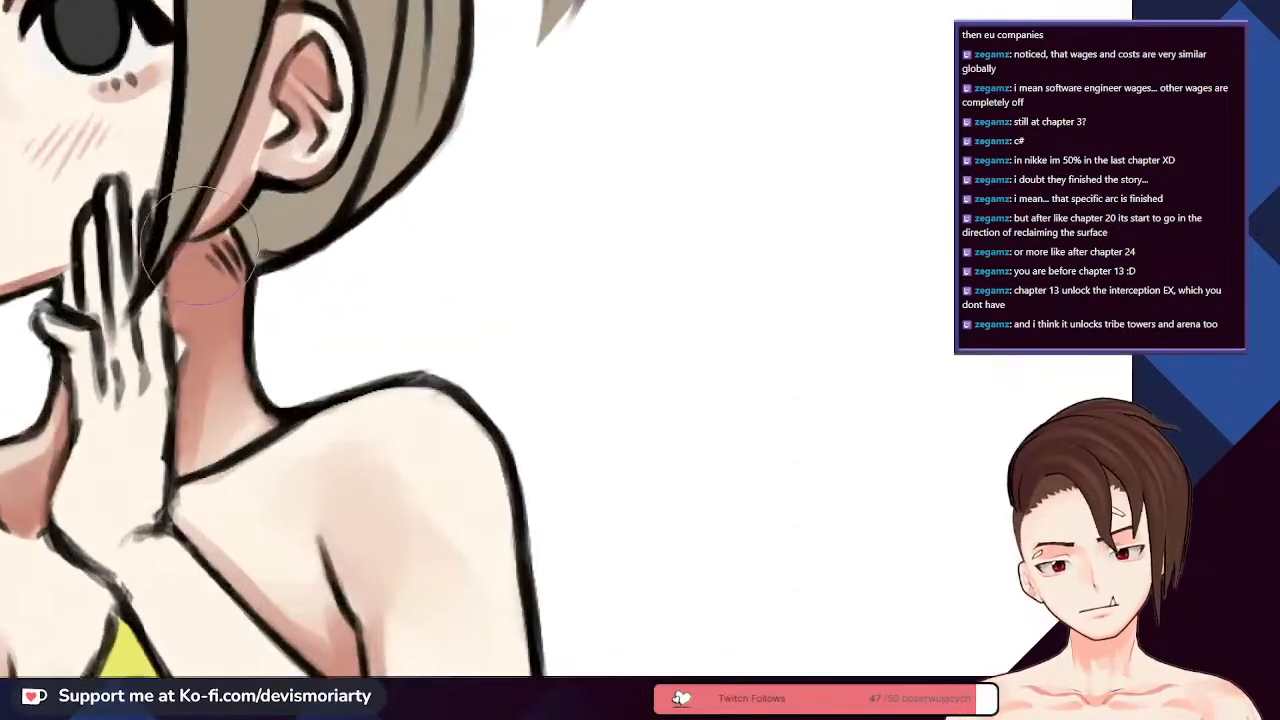
pyautogui.scroll(-4, 243, 360)
pyautogui.scroll(3, 243, 360)
# - Paint a pale-pink shadow band along the underside of the forearm from the wrist to the elbow
pyautogui.scroll(-2, 243, 360)
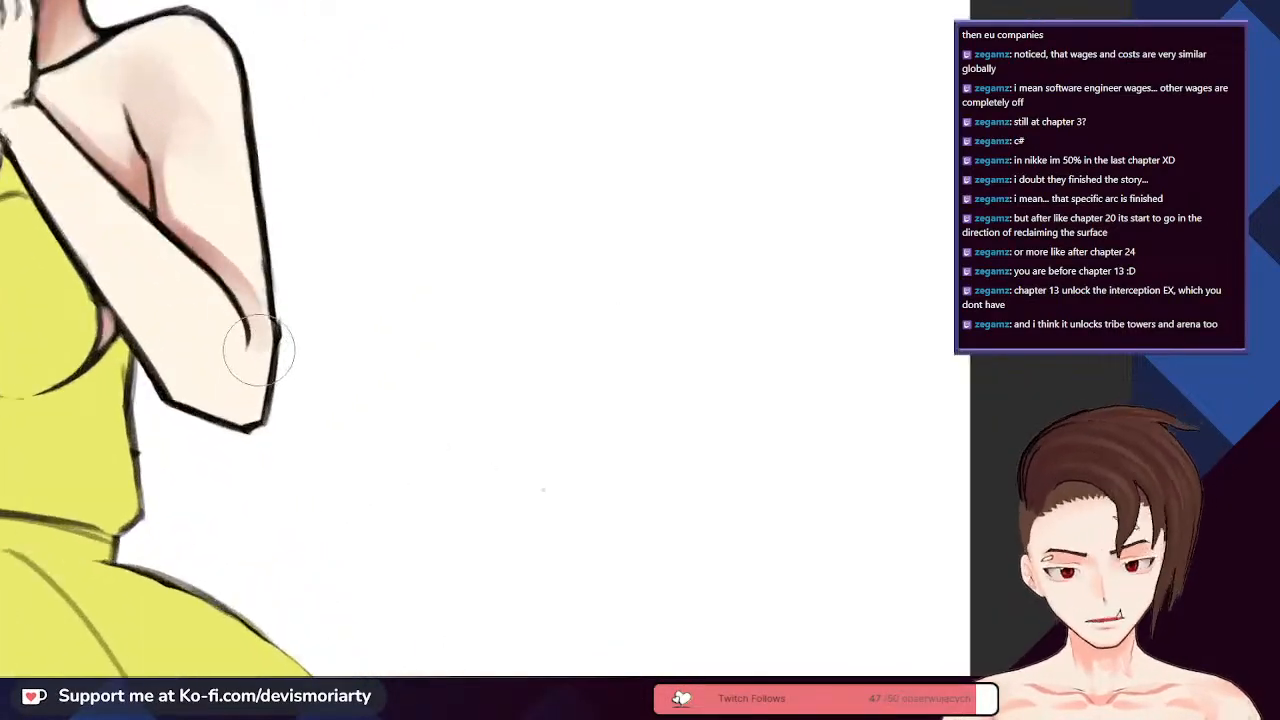
pyautogui.scroll(2, 257, 343)
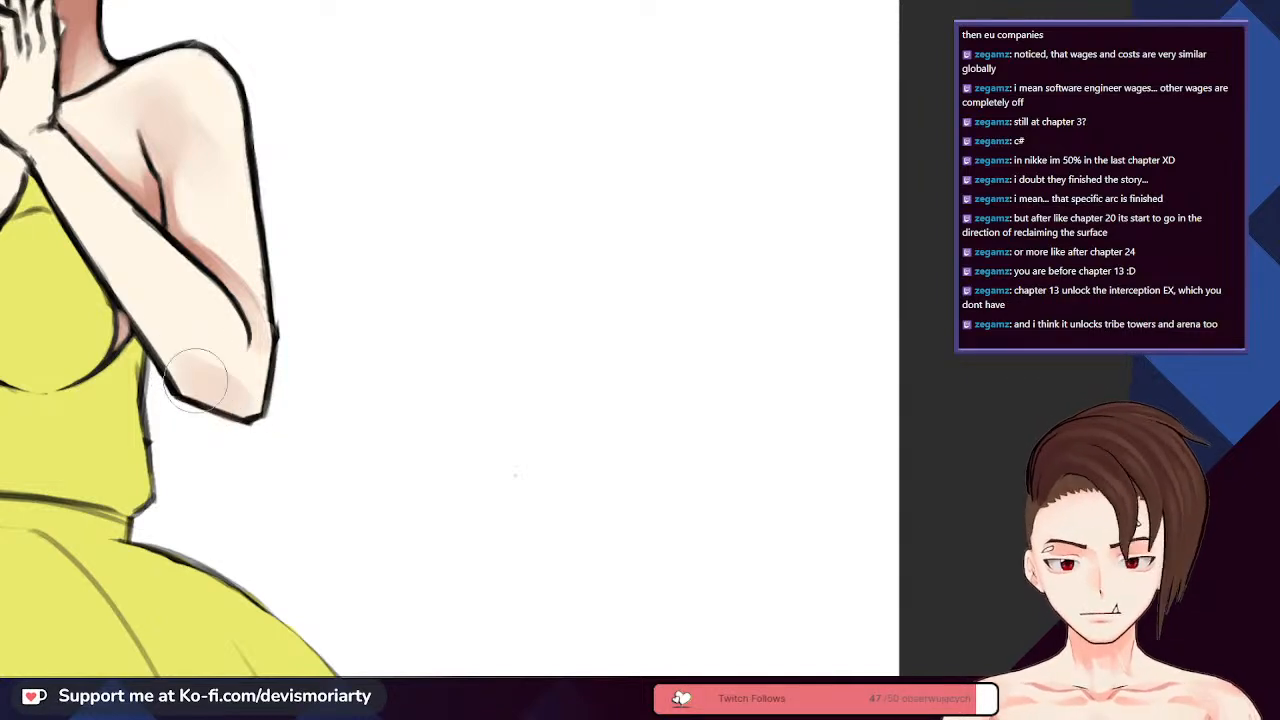
pyautogui.scroll(-3, 210, 400)
pyautogui.scroll(1, 68, 180)
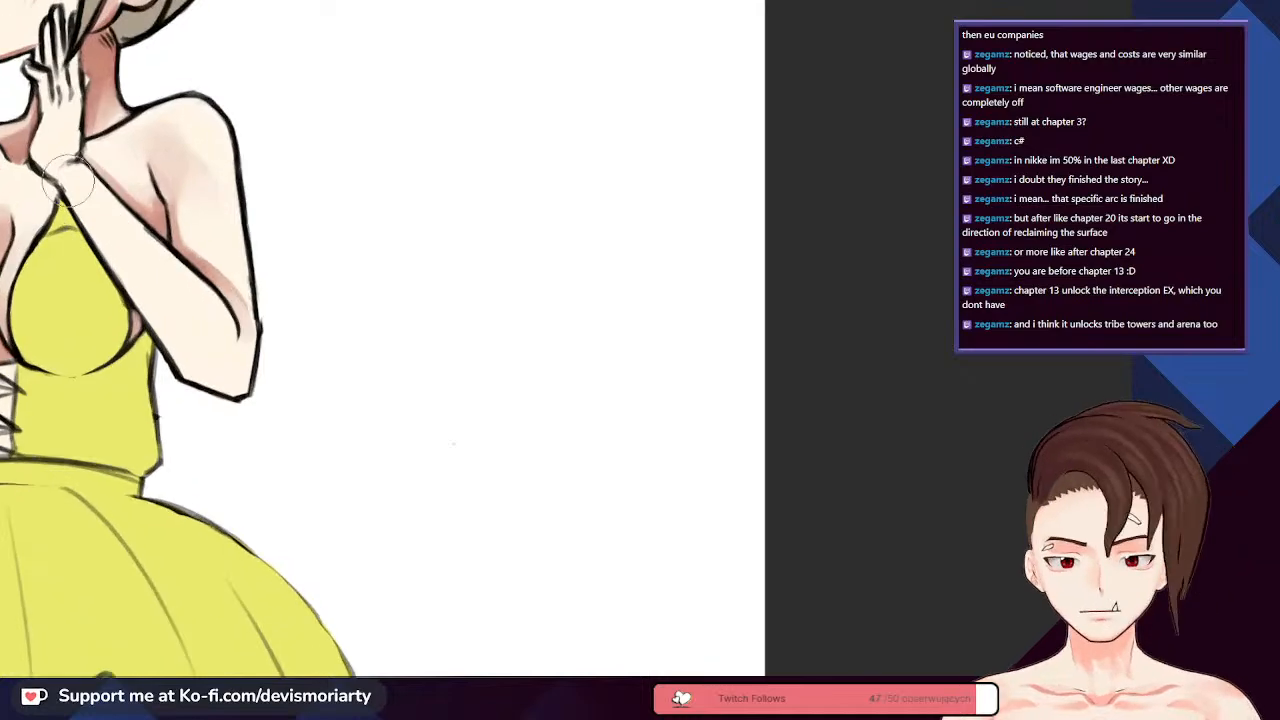
pyautogui.moveTo(68, 181); pyautogui.dragTo(208, 384)
pyautogui.moveTo(123, 268); pyautogui.dragTo(137, 285)
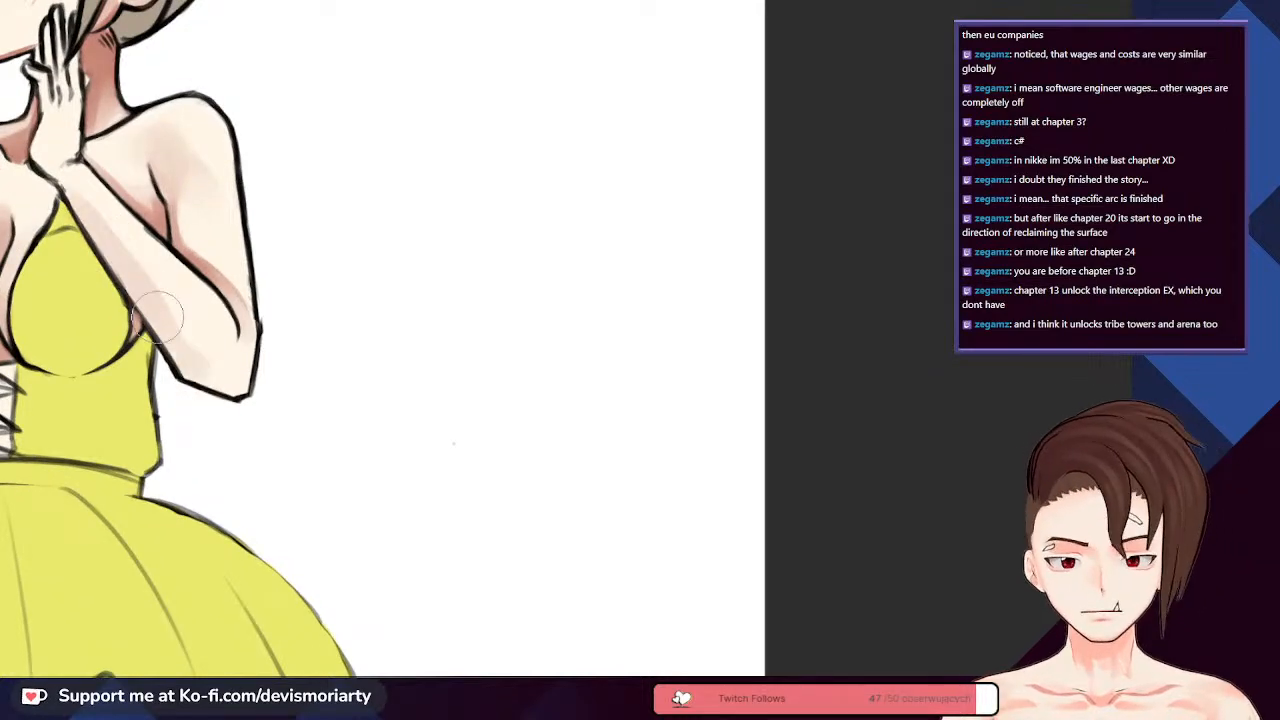
pyautogui.scroll(-2, 200, 360)
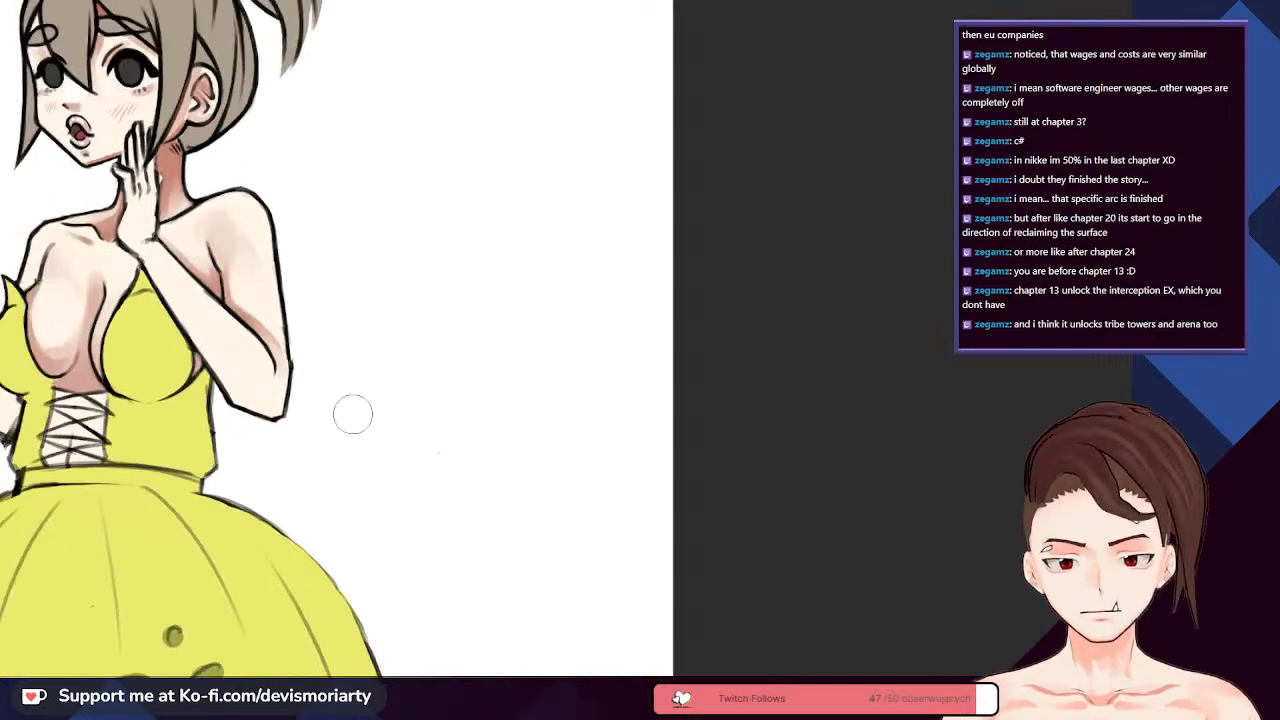
pyautogui.scroll(2, 340, 440)
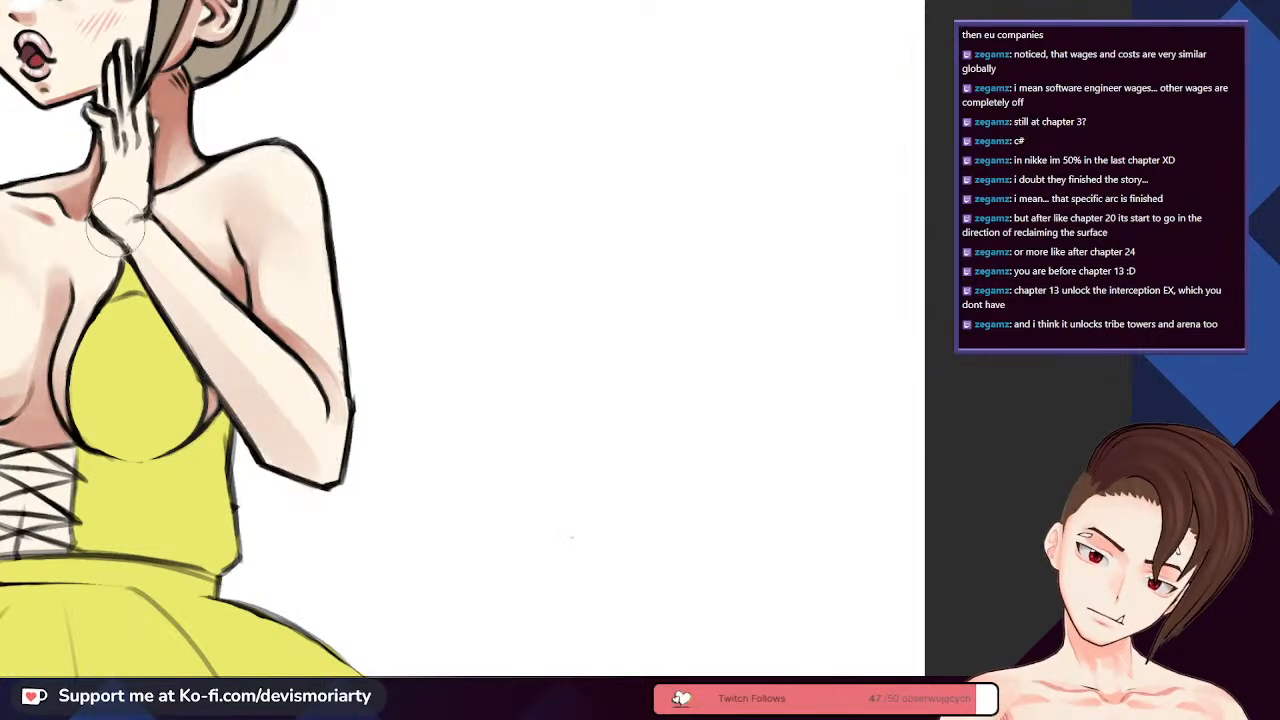
# - Shade the elbow tip and its outer side, building it up with a darker reddish skin tone
pyautogui.scroll(-4, 311, 418)
pyautogui.scroll(4, 311, 418)
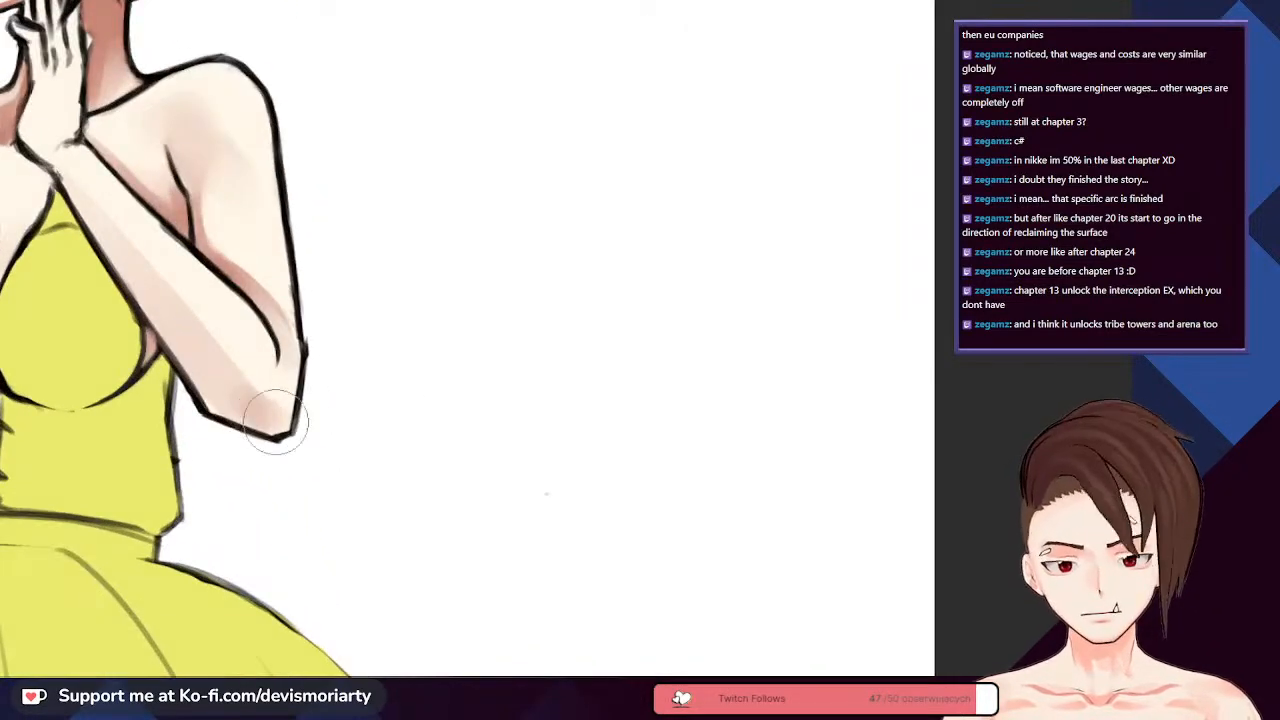
pyautogui.scroll(2, 217, 378)
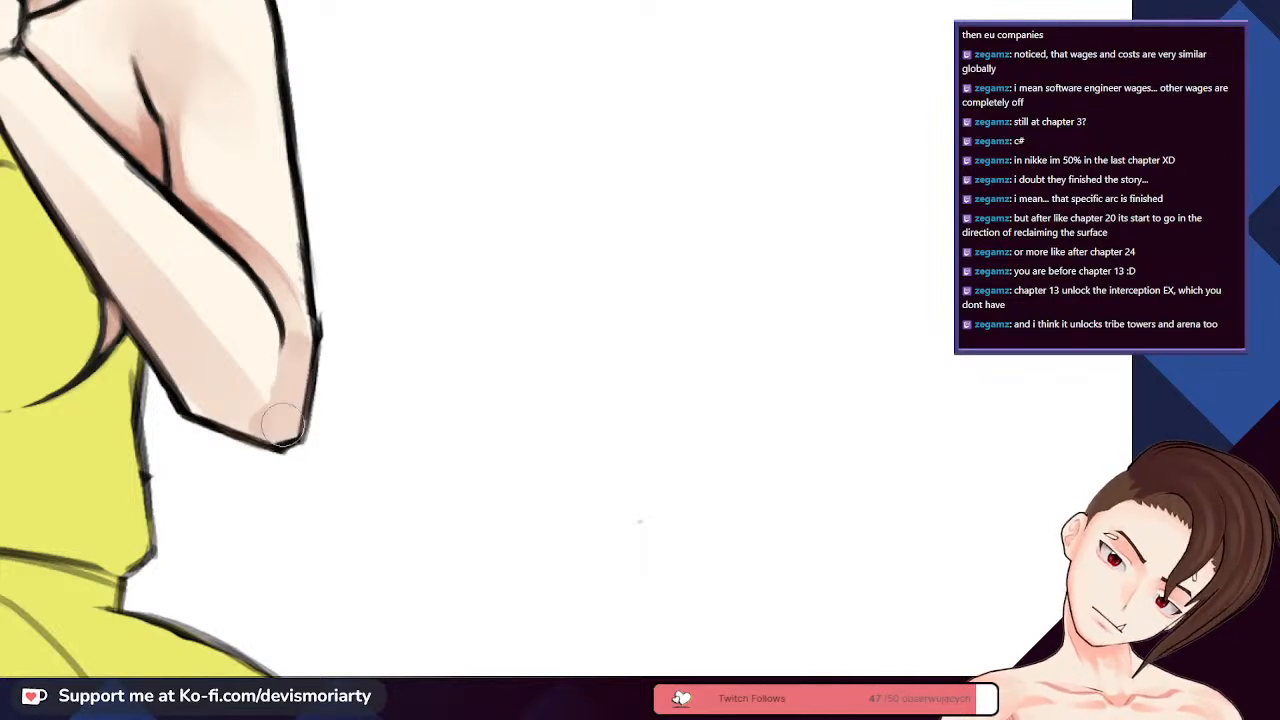
pyautogui.moveTo(291, 401)
pyautogui.mouseDown()
pyautogui.moveTo(295, 311)
pyautogui.moveTo(284, 427)
pyautogui.mouseUp()
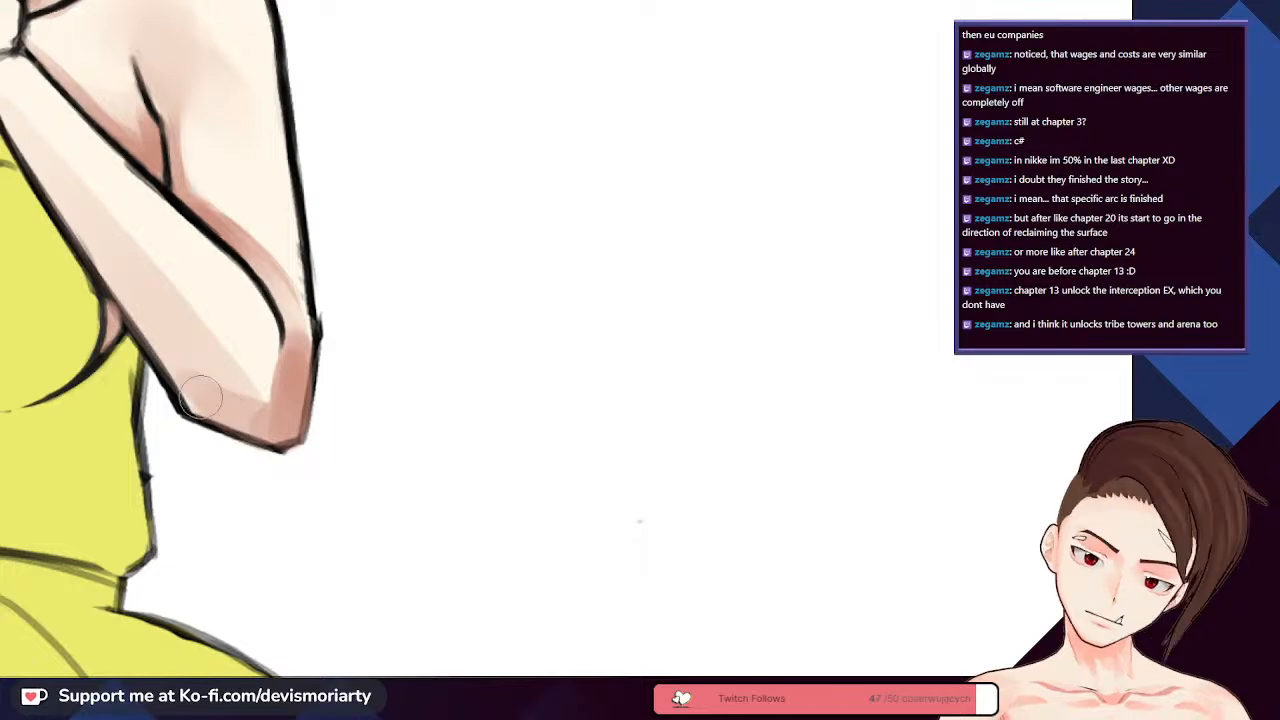
# - Blend the reddish elbow shadow into the forearm's underside and soften the outline around the elbow tip
pyautogui.scroll(-3, 277, 450)
pyautogui.scroll(3, 201, 318)
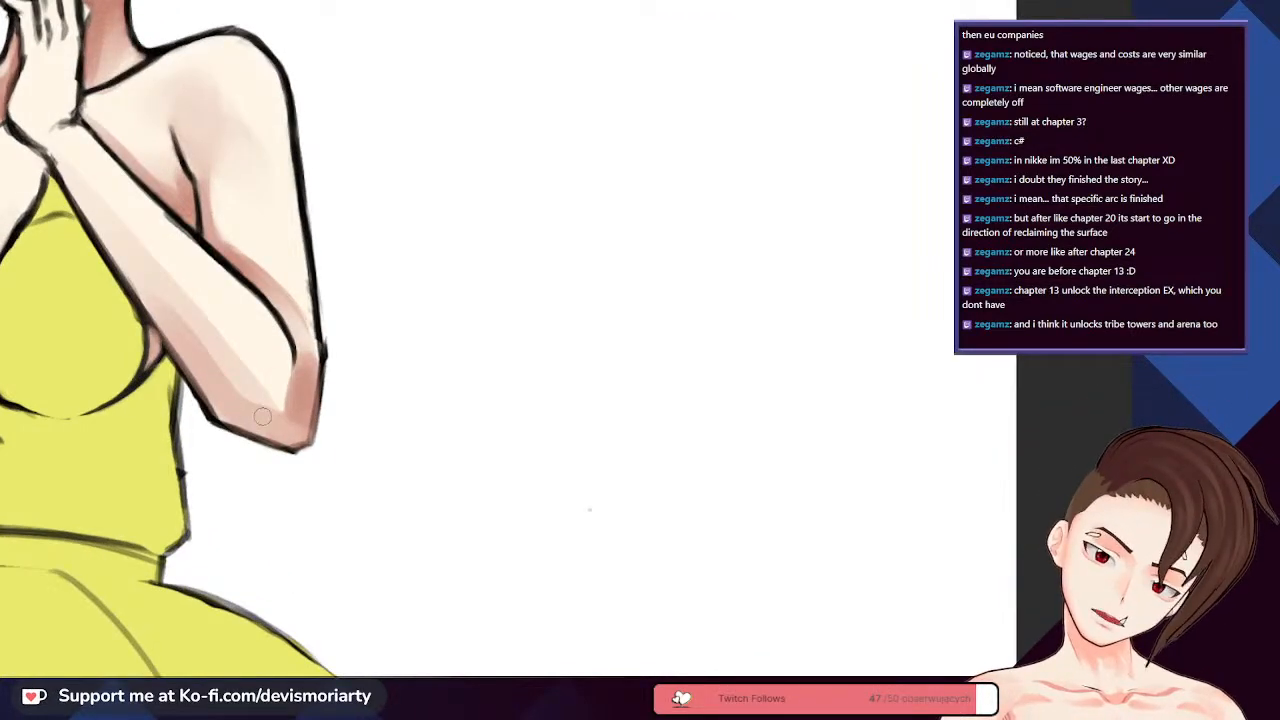
pyautogui.scroll(2, 311, 410)
pyautogui.scroll(-2, 295, 455)
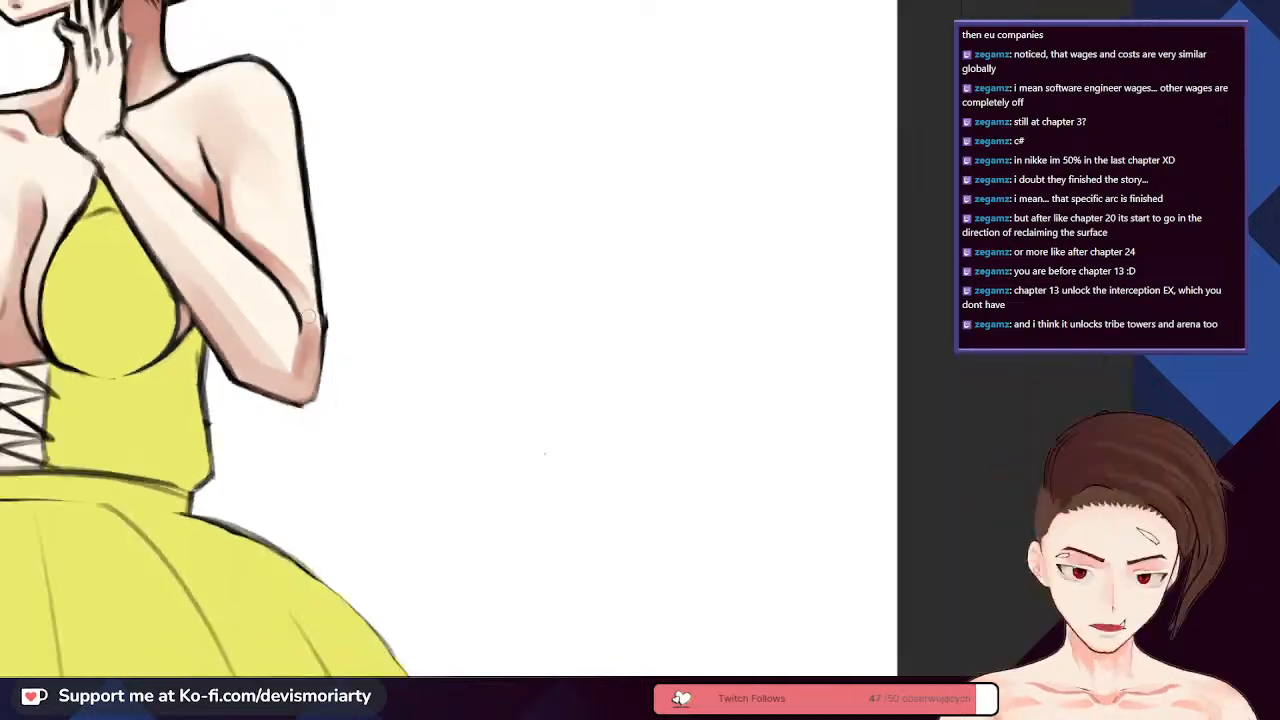
pyautogui.scroll(2, 298, 420)
pyautogui.scroll(-3, 300, 382)
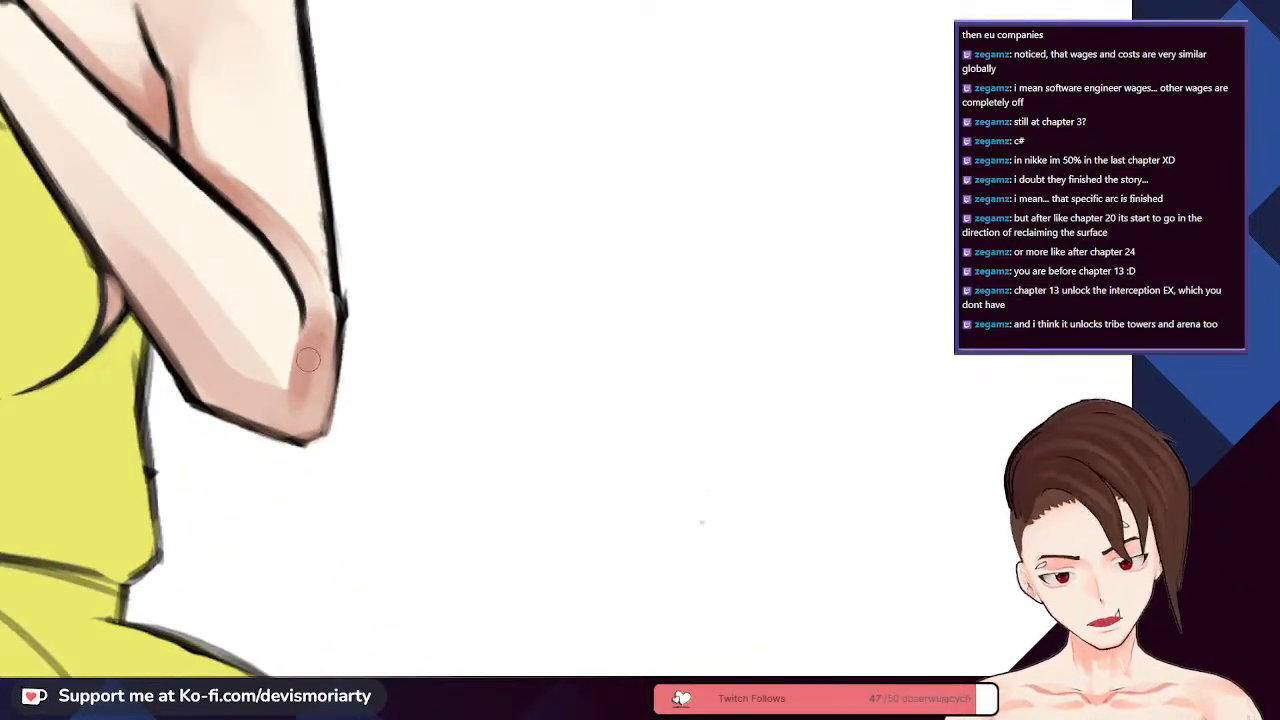
pyautogui.scroll(2, 302, 400)
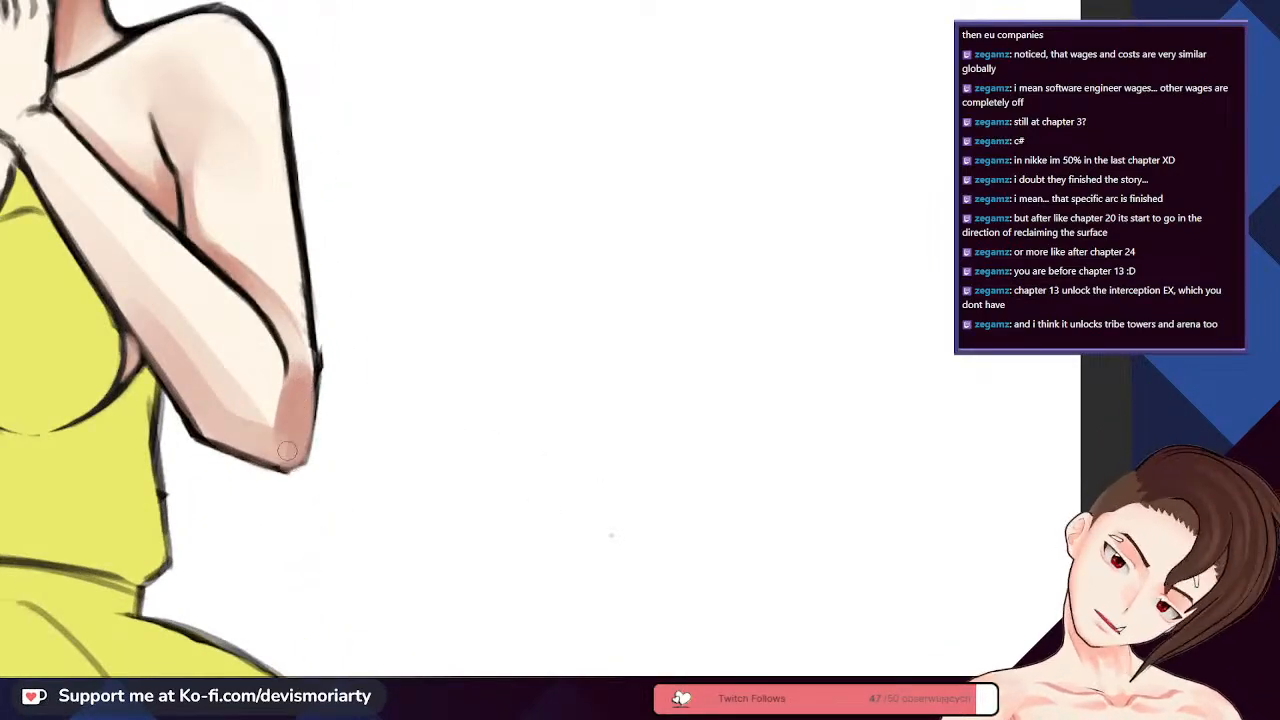
# - Round off the angular outline under the elbow and smooth the skin shading beside it
pyautogui.scroll(-2, 287, 451)
pyautogui.scroll(2, 290, 452)
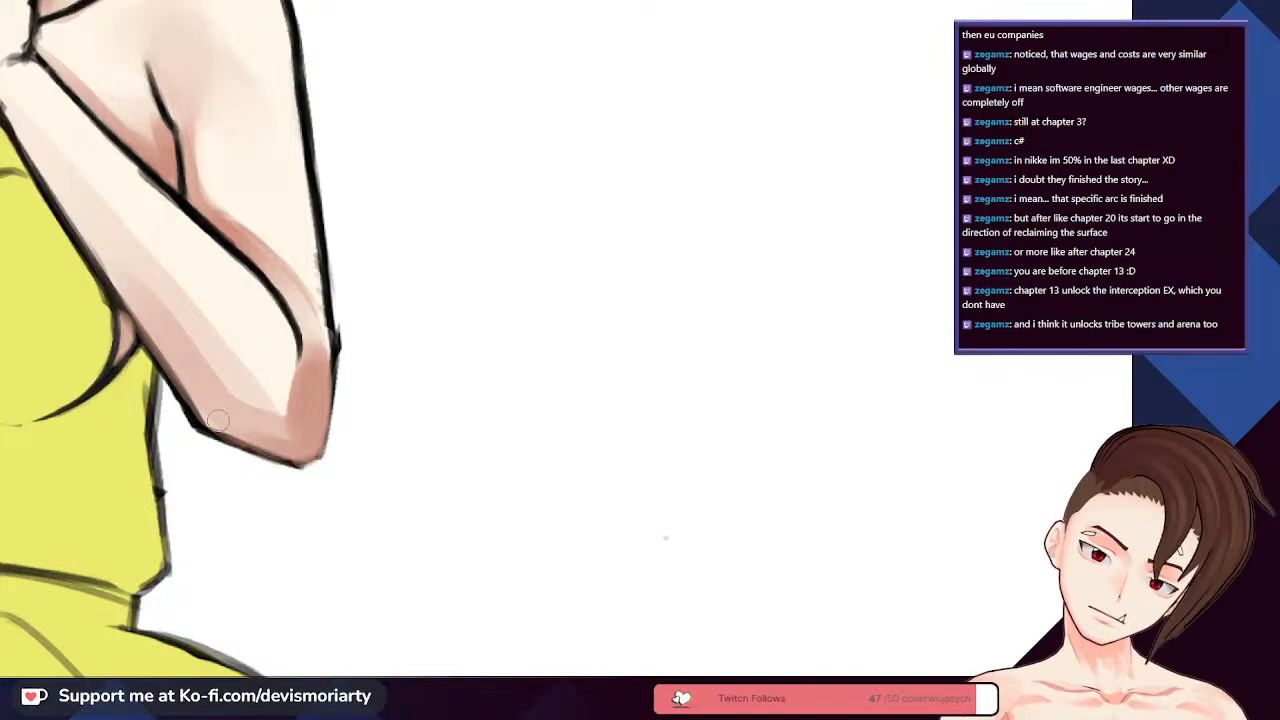
pyautogui.scroll(-2, 220, 425)
pyautogui.scroll(2, 228, 450)
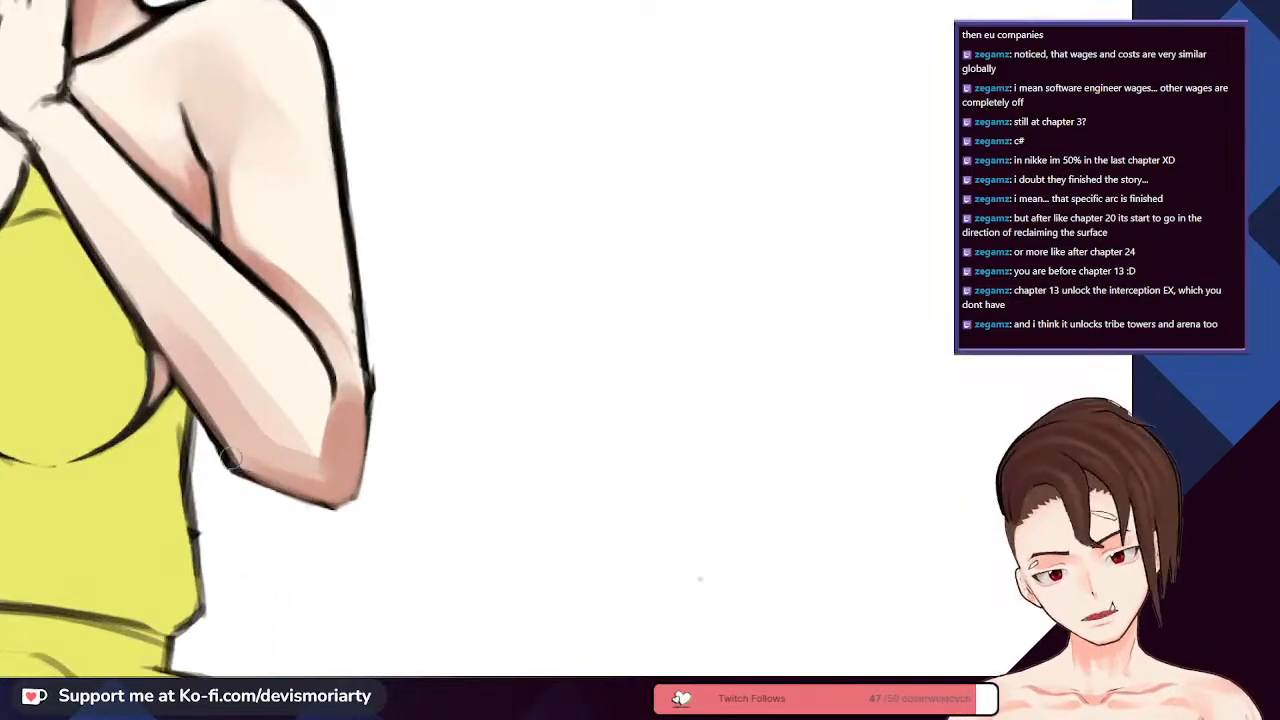
pyautogui.scroll(-1, 240, 460)
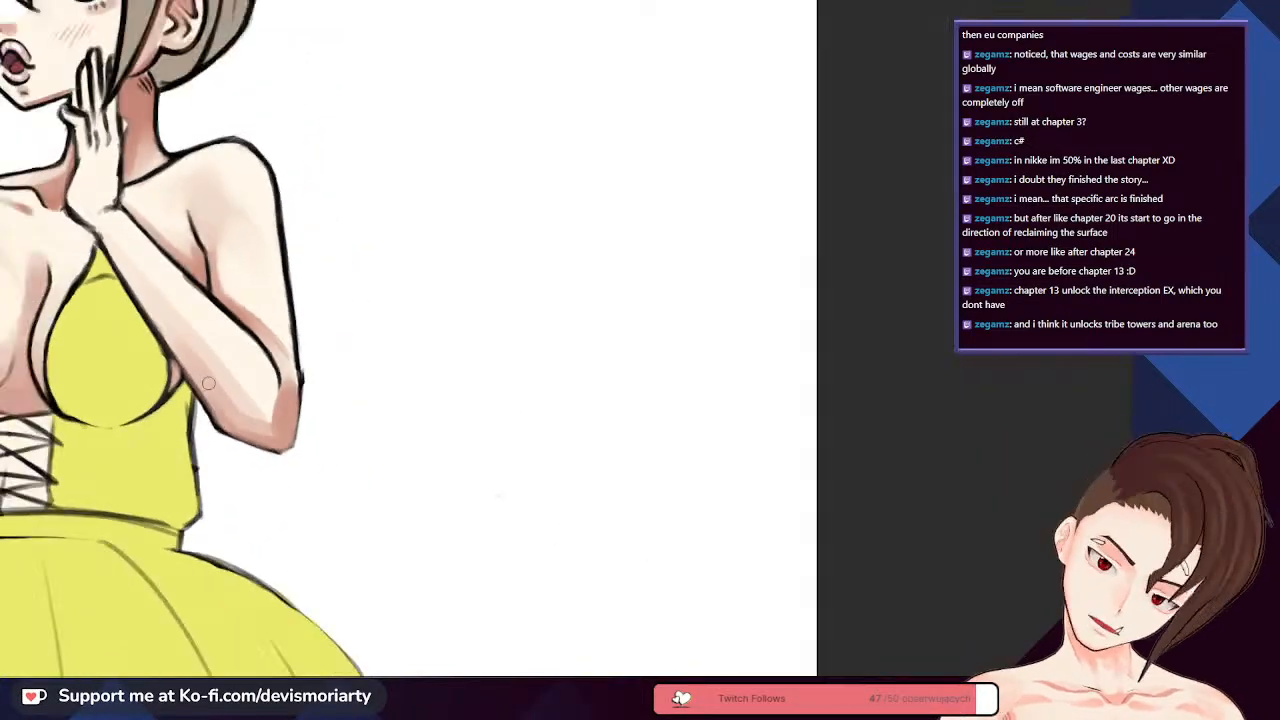
pyautogui.scroll(1, 208, 383)
pyautogui.scroll(-2, 205, 365)
pyautogui.scroll(2, 202, 376)
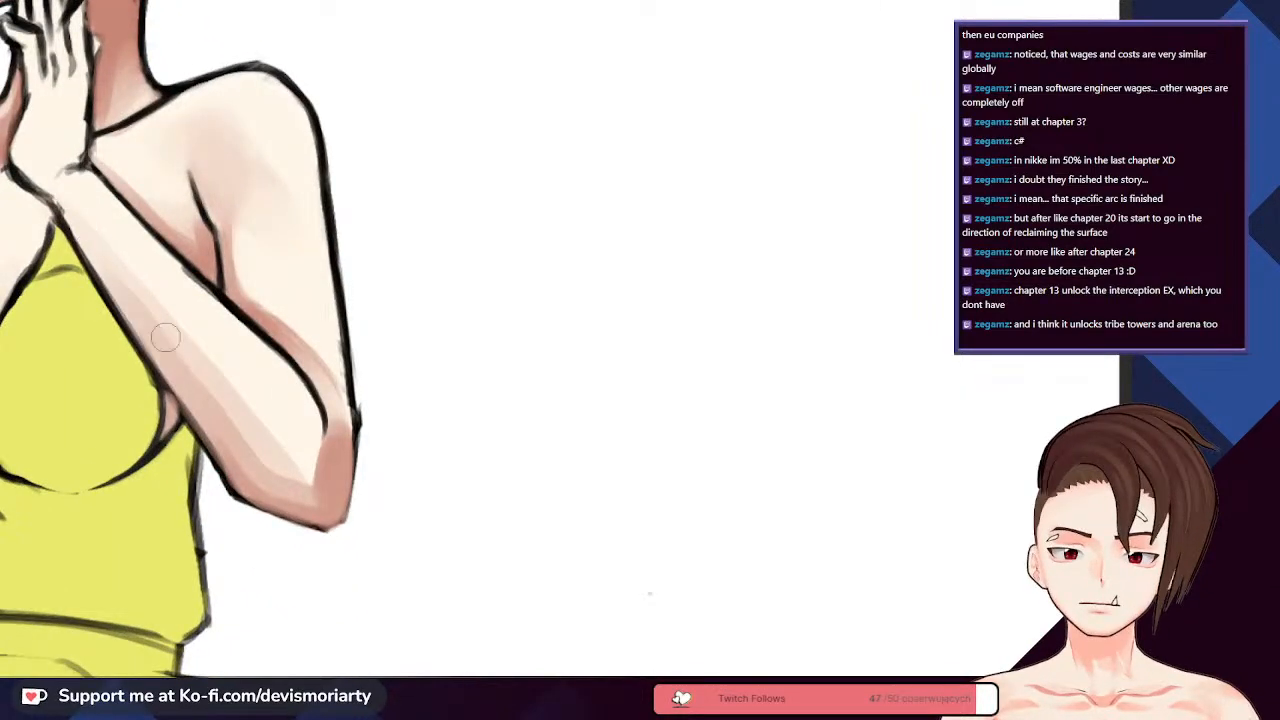
# - Soften the forearm shadow with a larger brush, blending it from the wrist down to the underside of the elbow
pyautogui.scroll(-2, 166, 337)
pyautogui.scroll(2, 229, 420)
pyautogui.scroll(-1, 229, 400)
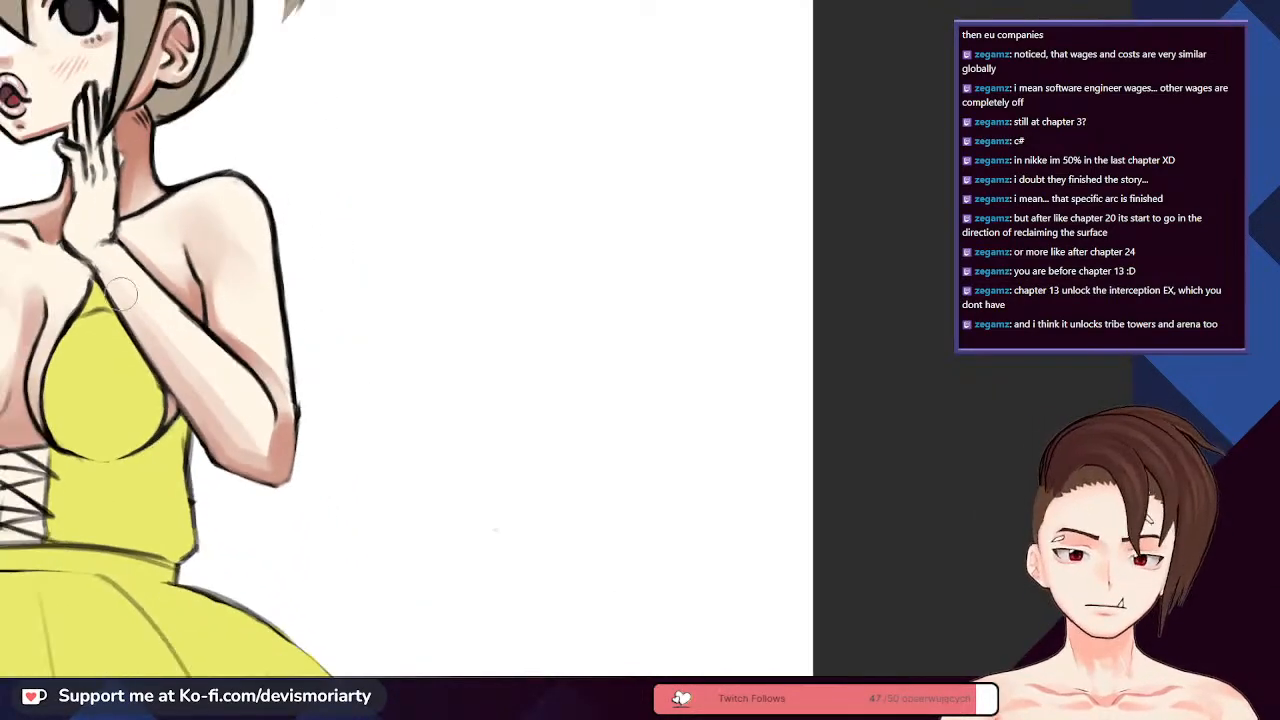
pyautogui.scroll(-1, 120, 292)
pyautogui.scroll(1, 250, 468)
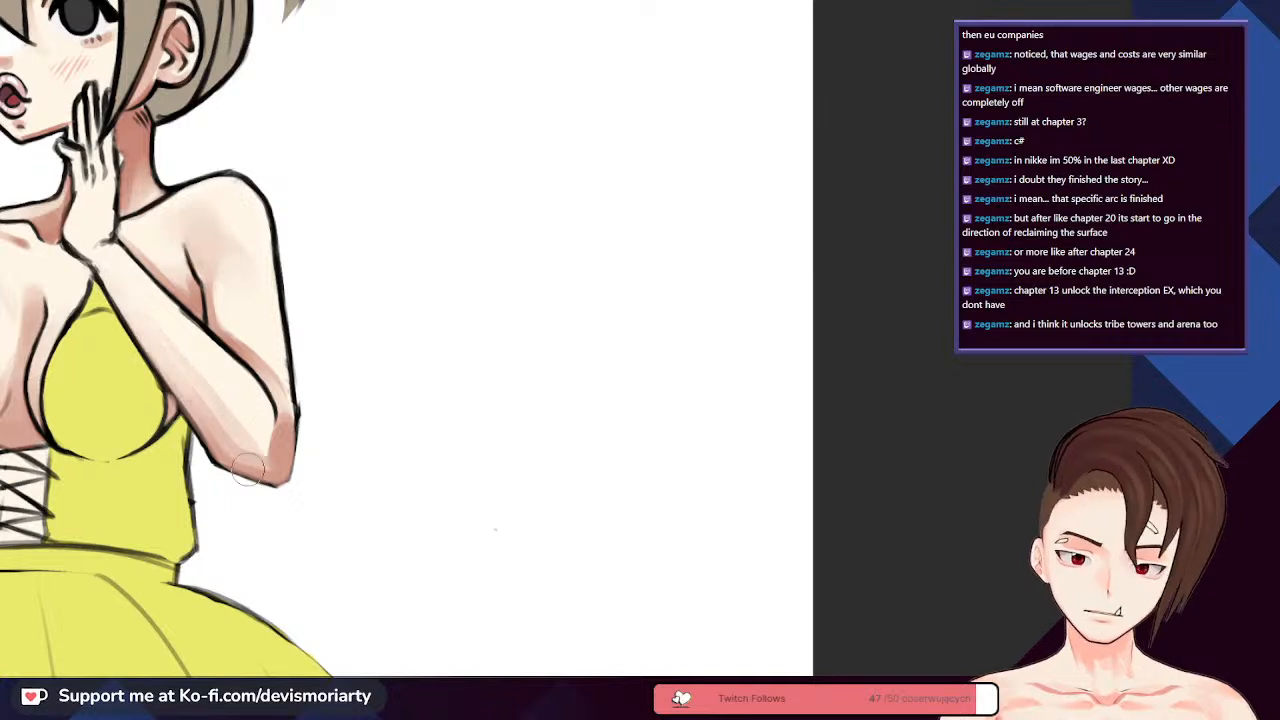
pyautogui.scroll(-1, 183, 377)
pyautogui.scroll(1, 229, 423)
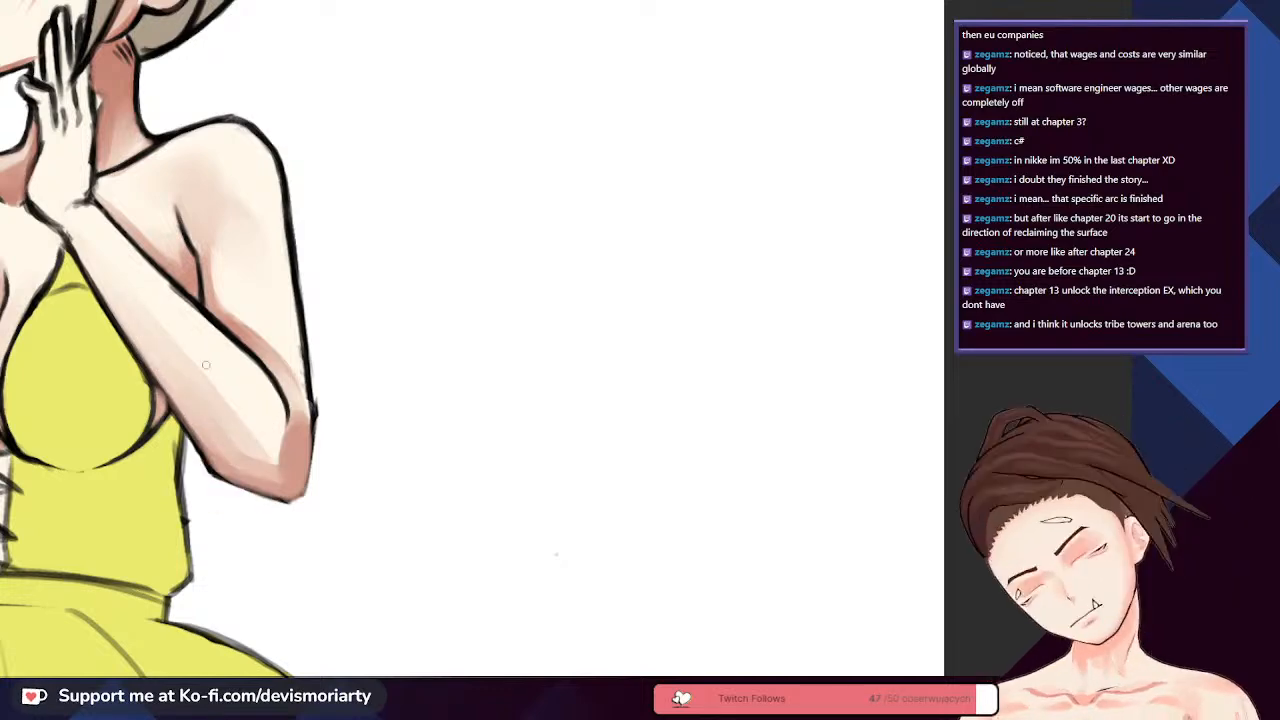
# - Smooth the hard edge between the forearm's light area and its underside shadow, fading the tones together near the elbow
pyautogui.scroll(-3, 206, 365)
pyautogui.scroll(5, 220, 400)
pyautogui.scroll(-4, 228, 423)
pyautogui.scroll(2, 206, 381)
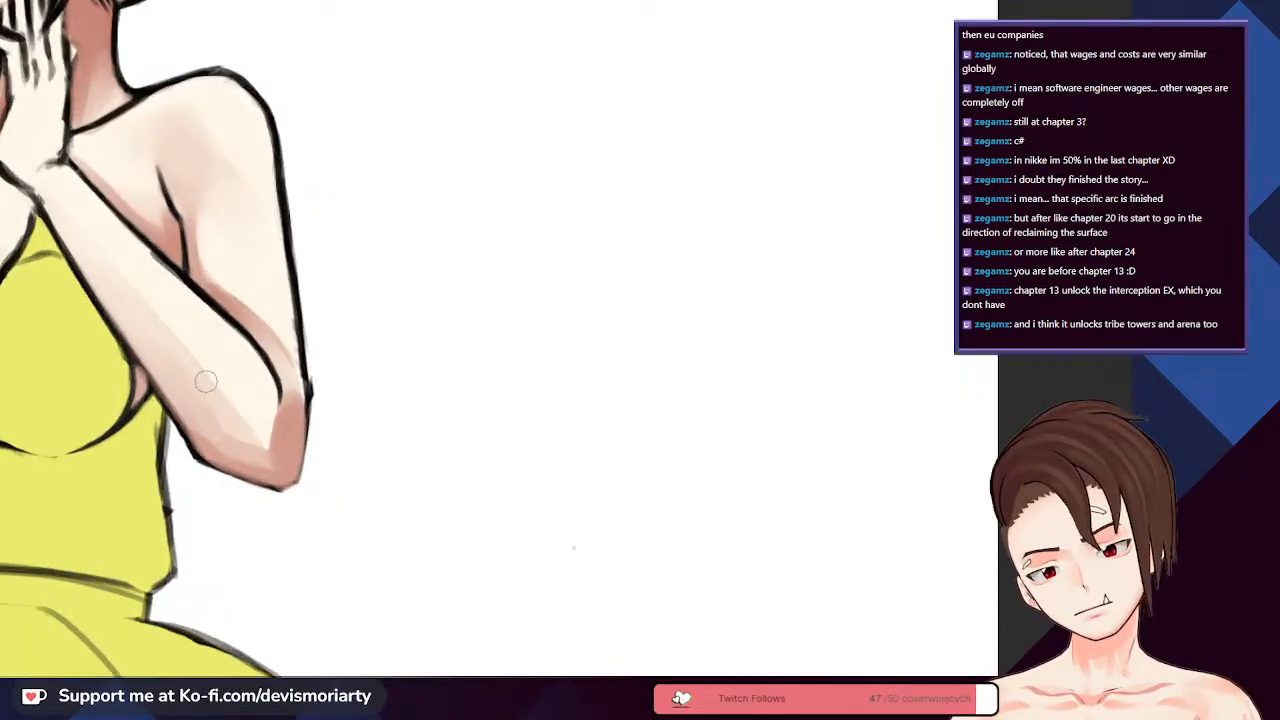
pyautogui.scroll(1, 206, 381)
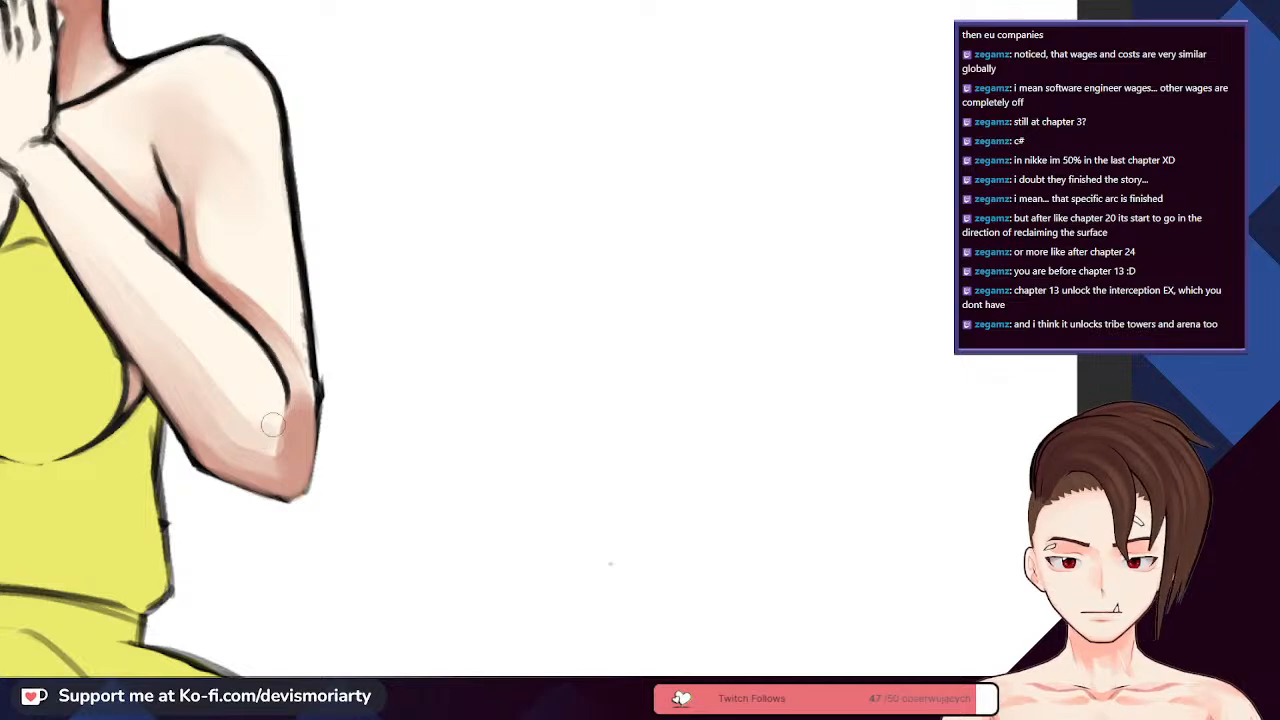
pyautogui.scroll(-2, 265, 410)
pyautogui.scroll(2, 240, 415)
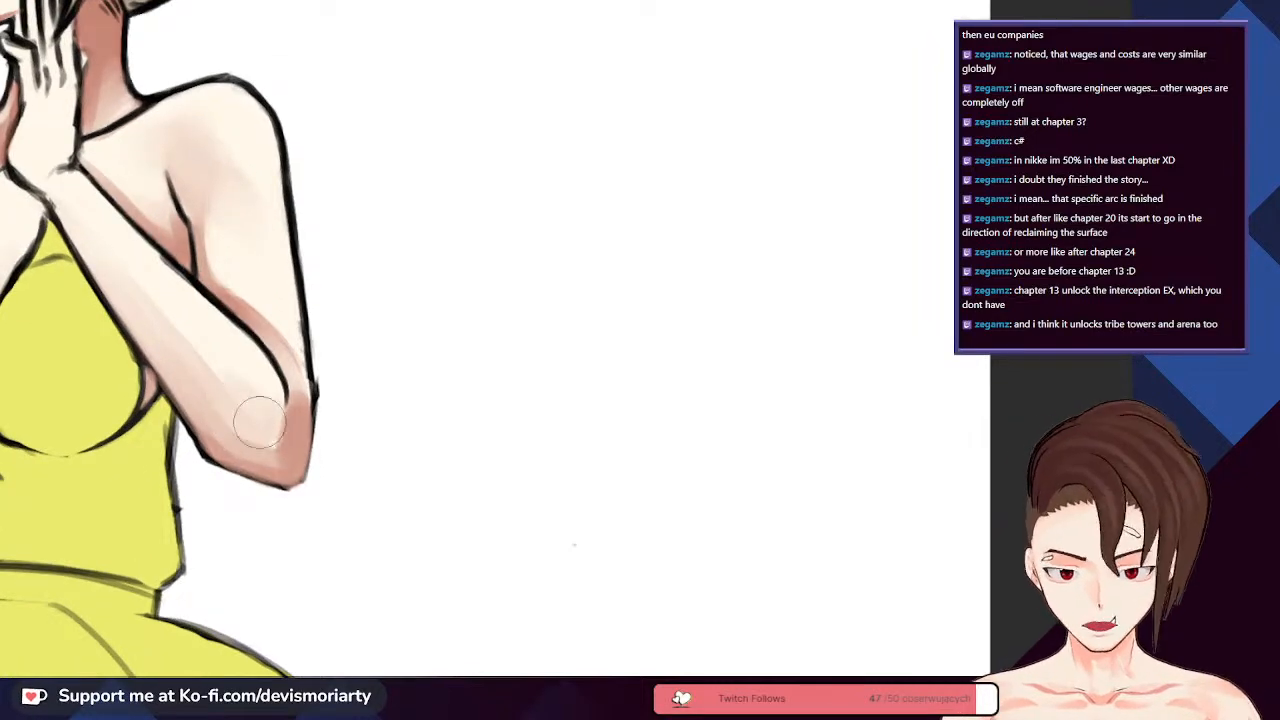
# - Examine the forearm and elbow shading against the whole figure
pyautogui.scroll(-3, 255, 425)
pyautogui.scroll(2, 246, 428)
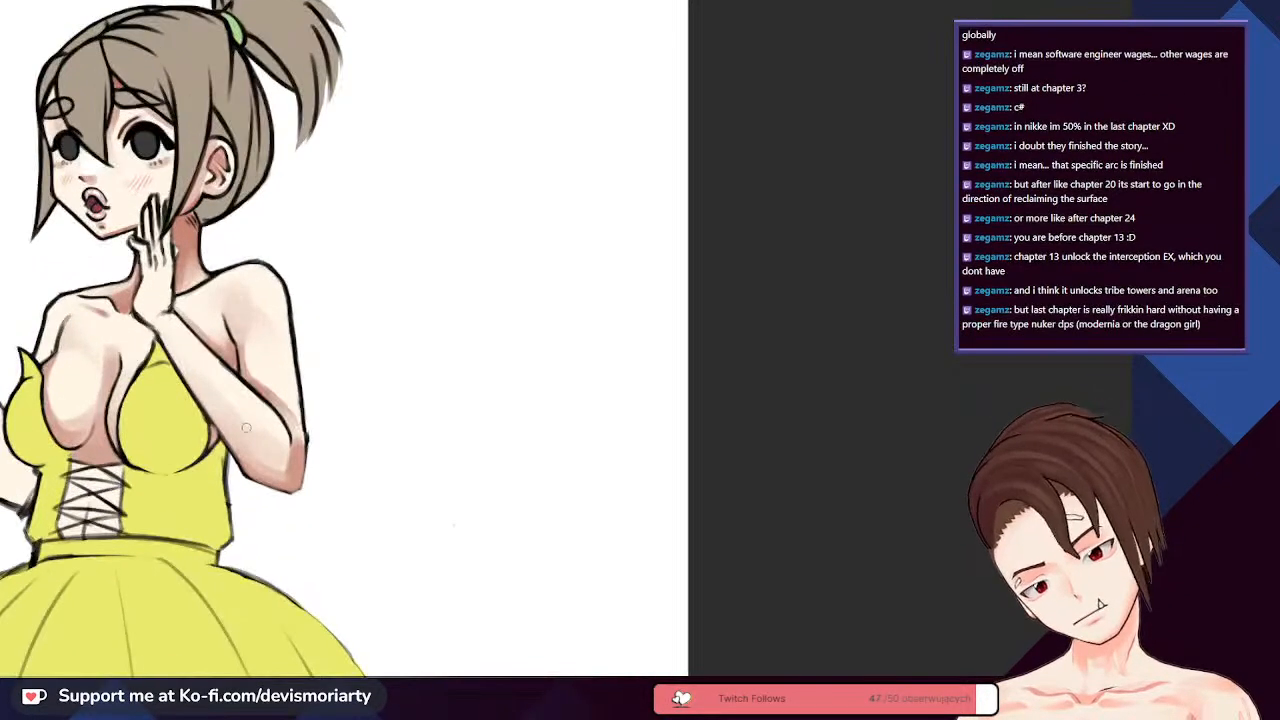
pyautogui.scroll(-2, 251, 421)
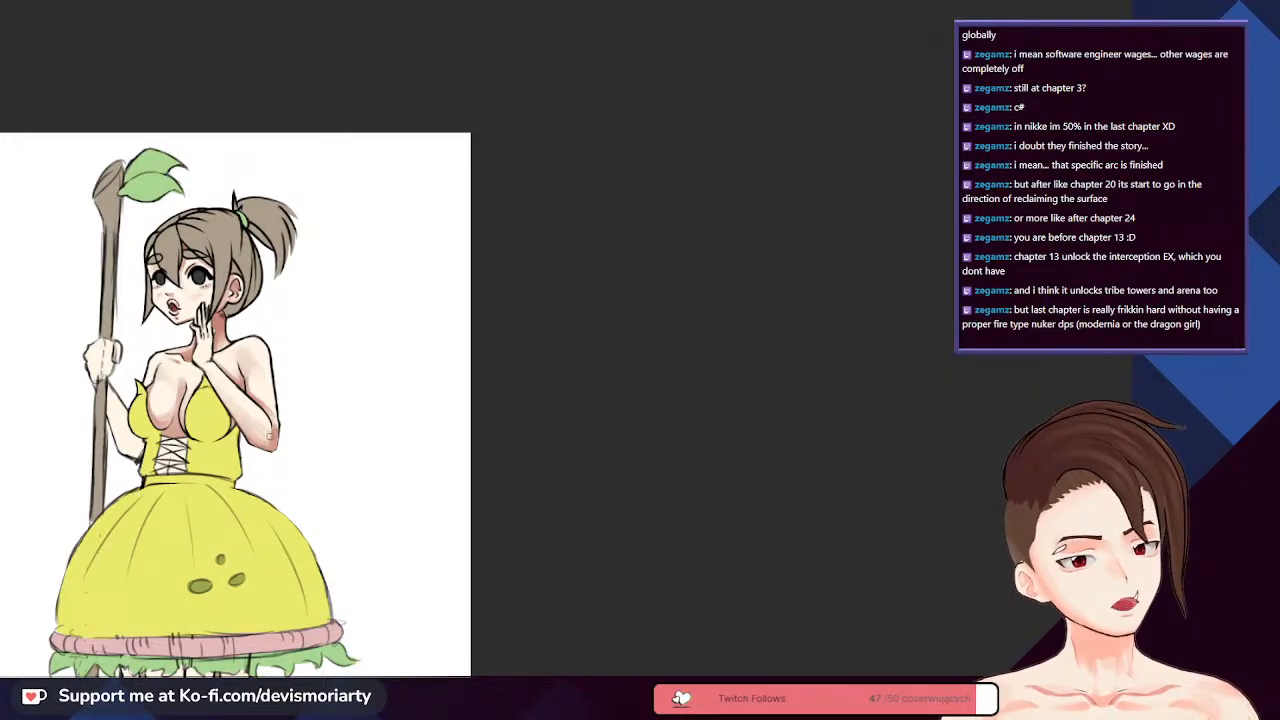
pyautogui.scroll(-1, 270, 436)
pyautogui.scroll(4, 330, 460)
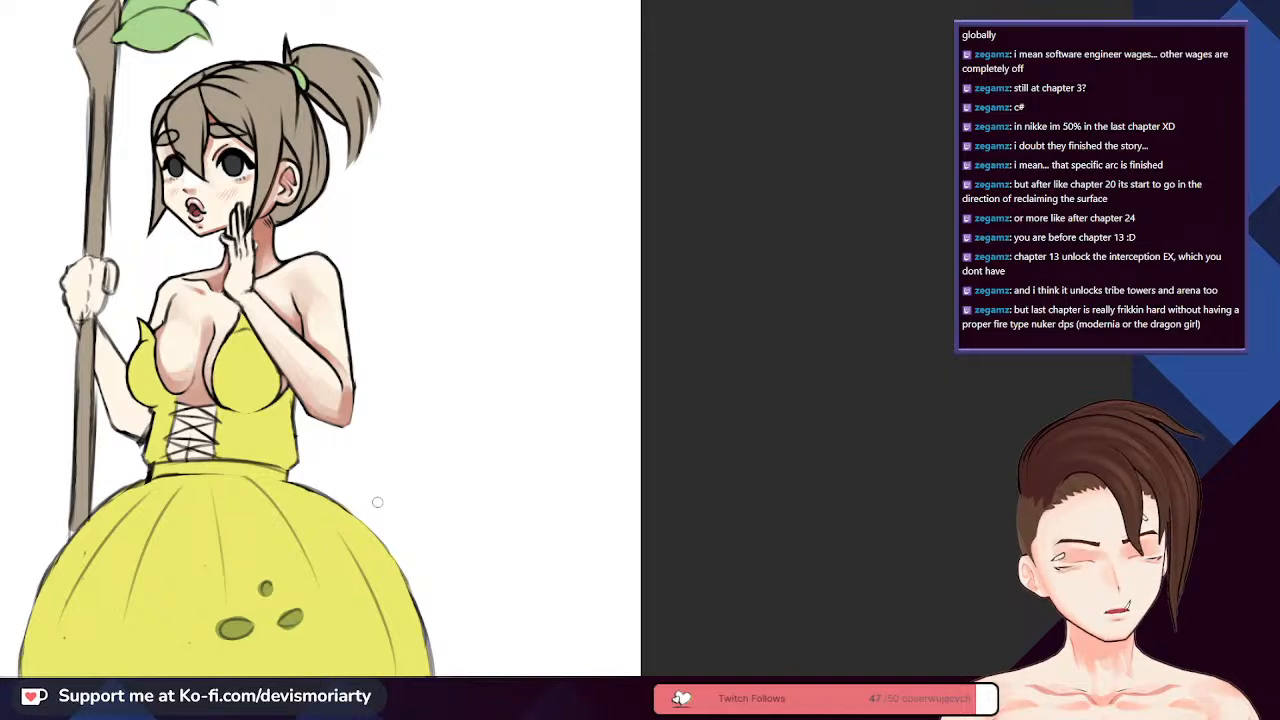
pyautogui.scroll(4, 370, 530)
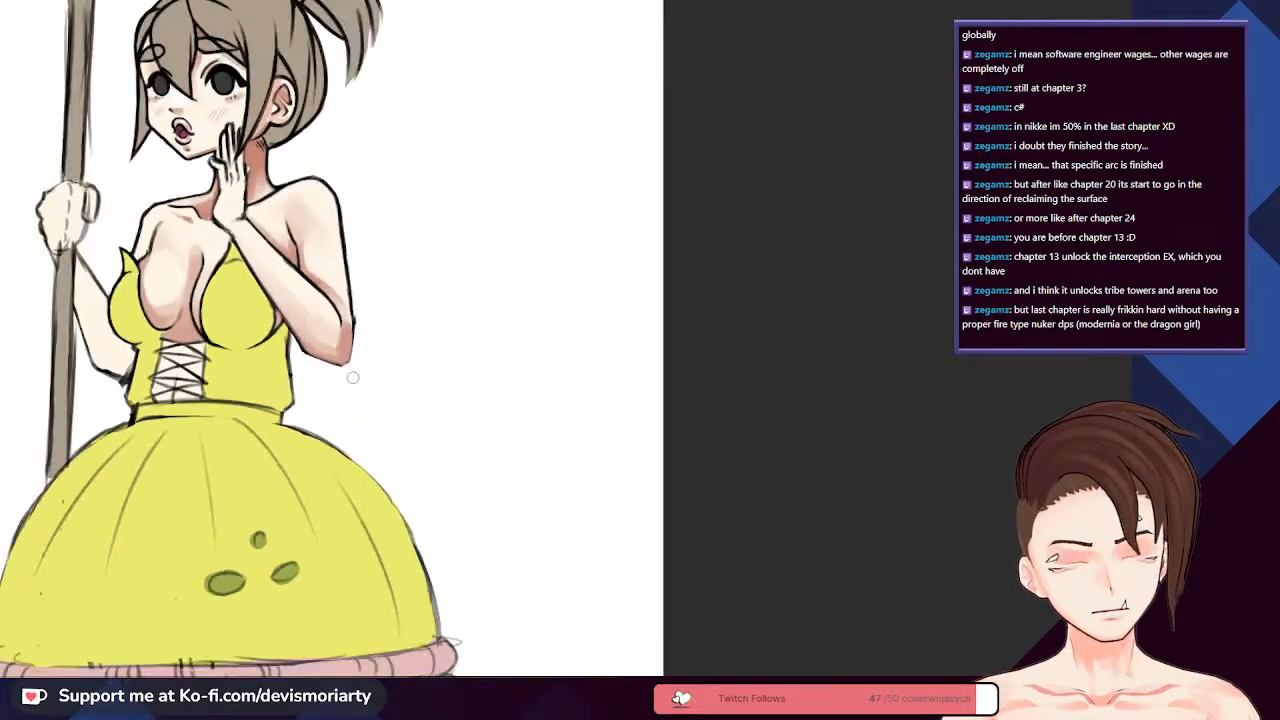
# - Soften the skin shading at the elbow, blending the lower forearm's light area into the elbow shadow with a larger brush
pyautogui.scroll(4, 360, 340)
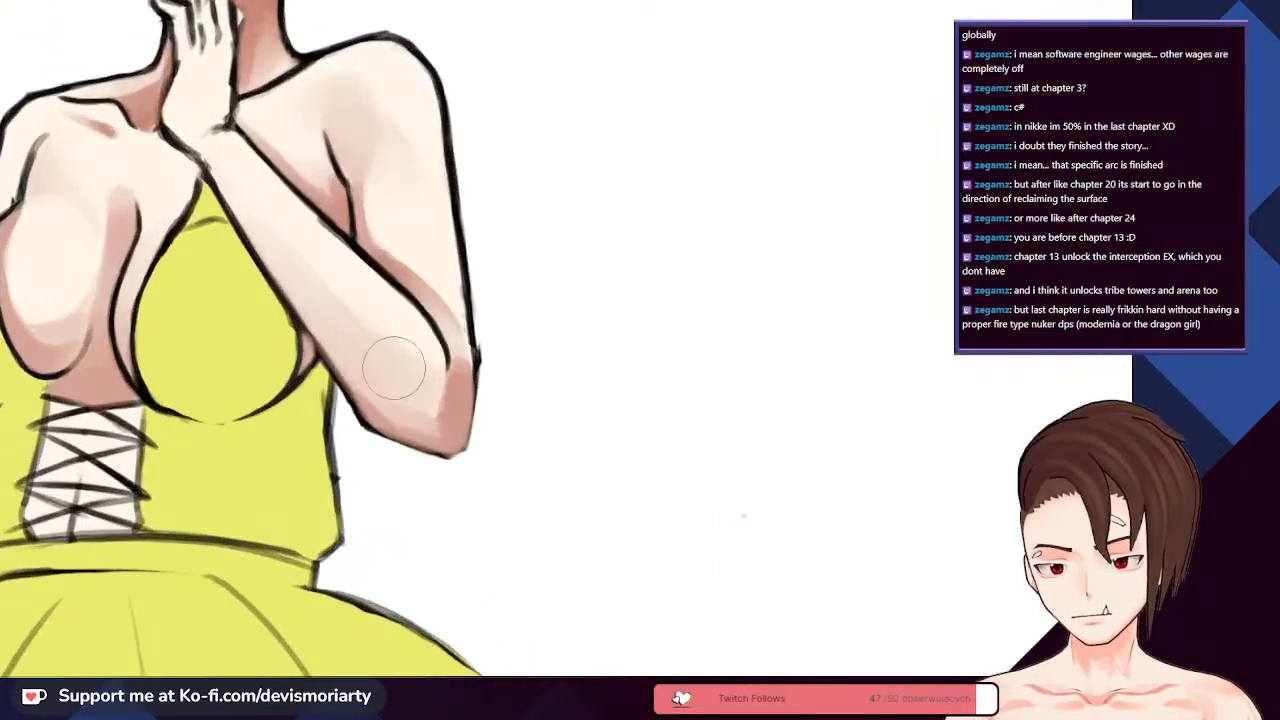
pyautogui.moveTo(394, 368); pyautogui.dragTo(453, 413)
pyautogui.press(']')
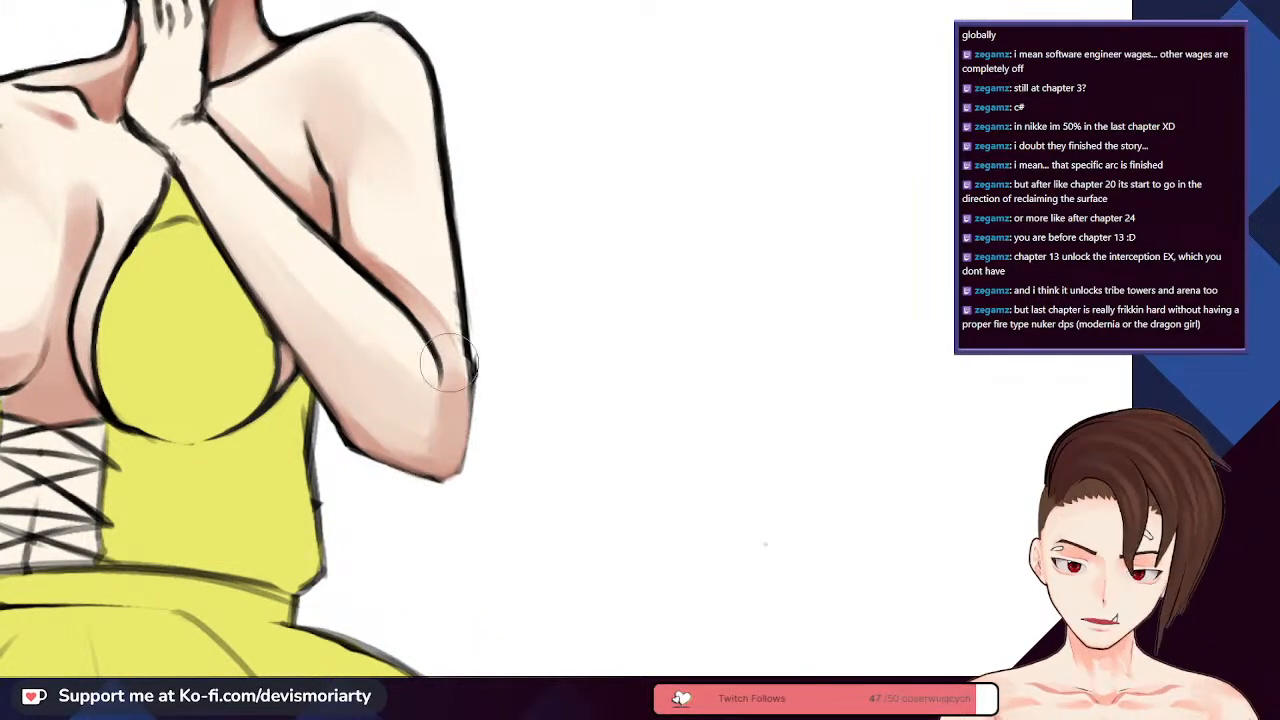
pyautogui.scroll(-2, 450, 410)
pyautogui.scroll(3, 448, 405)
pyautogui.scroll(-2, 447, 405)
pyautogui.scroll(2, 440, 398)
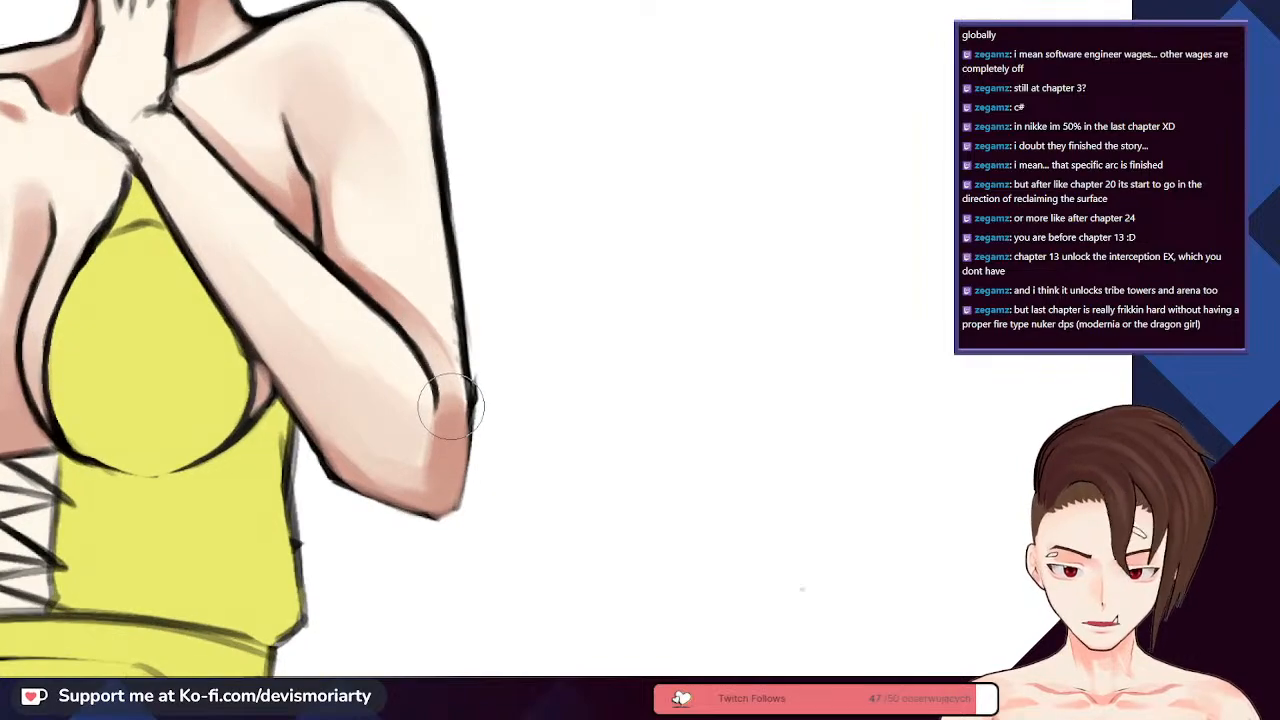
# - Refine the elbow shadow with a smaller brush, smoothing its transition up into the inner forearm
pyautogui.press('[')
pyautogui.press('[')
pyautogui.moveTo(445, 497)
pyautogui.mouseDown()
pyautogui.moveTo(448, 378)
pyautogui.moveTo(442, 502)
pyautogui.moveTo(375, 330)
pyautogui.mouseUp()
pyautogui.scroll(-2, 450, 380)
pyautogui.scroll(3, 447, 405)
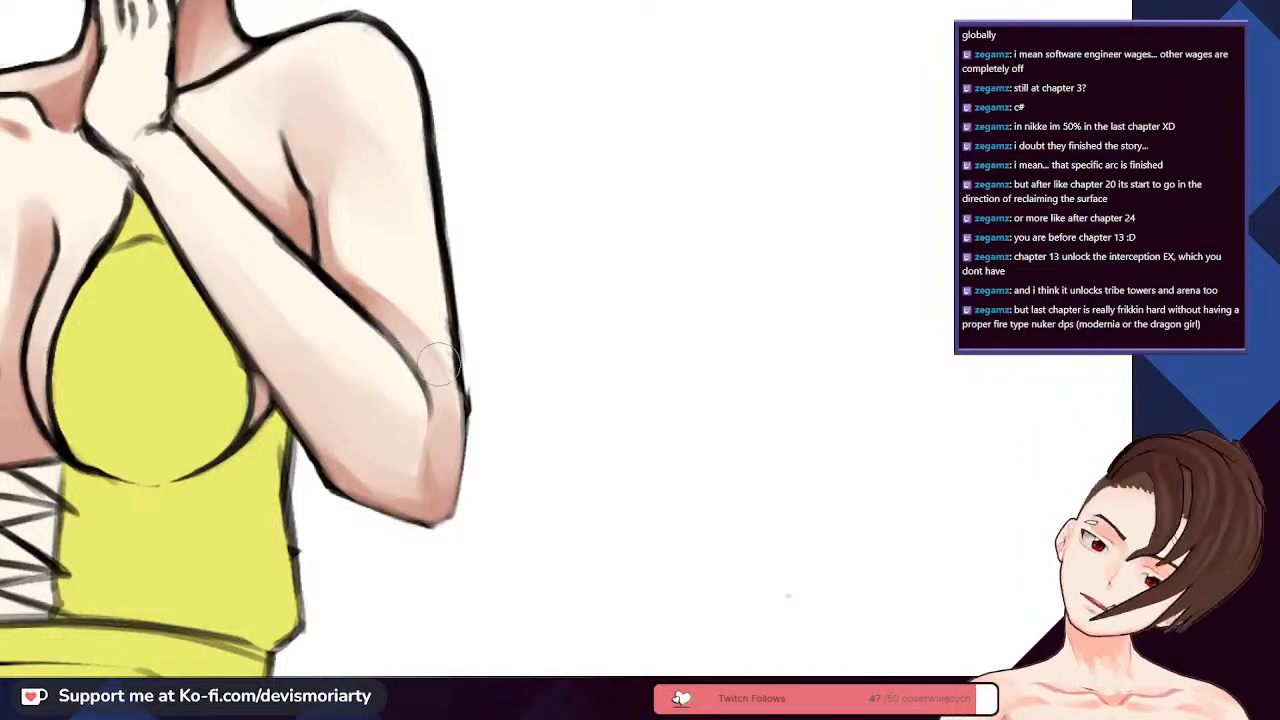
pyautogui.scroll(-2, 375, 330)
pyautogui.scroll(2, 362, 352)
pyautogui.scroll(-3, 362, 352)
pyautogui.scroll(3, 394, 343)
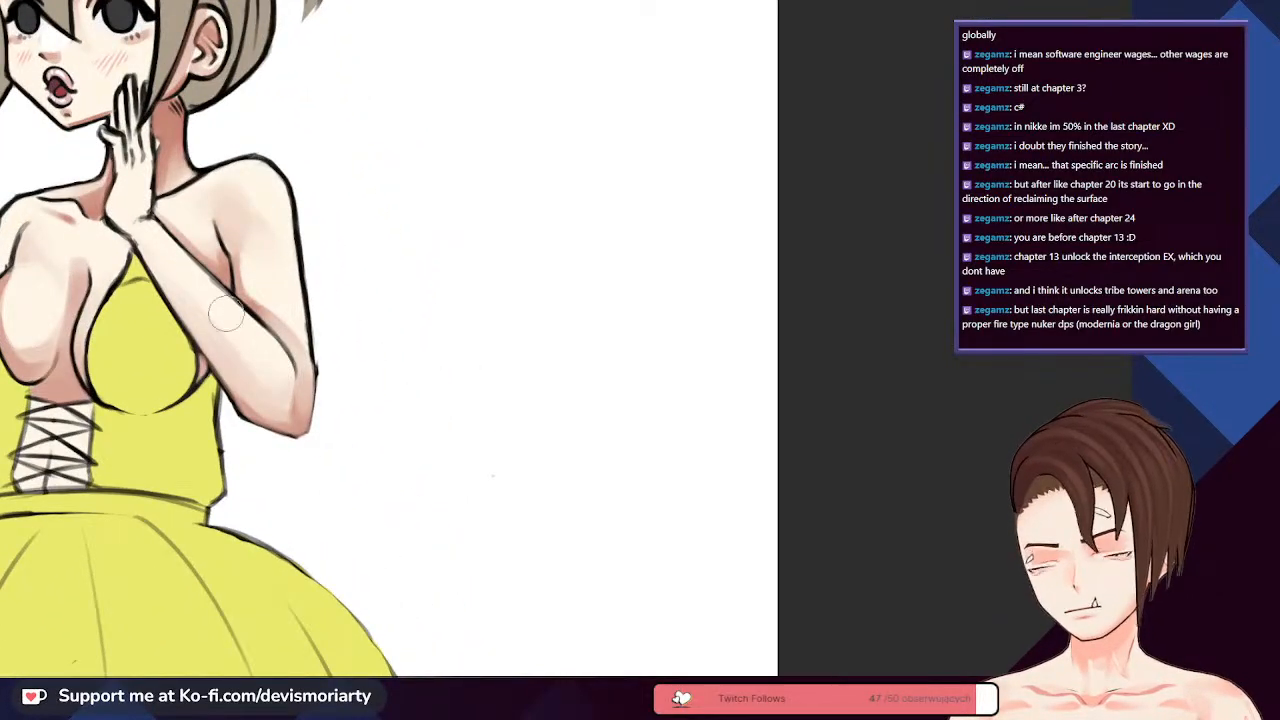
# - Examine the shoulder, upper arm and forearm shading up close and against the whole figure
pyautogui.scroll(-2, 285, 395)
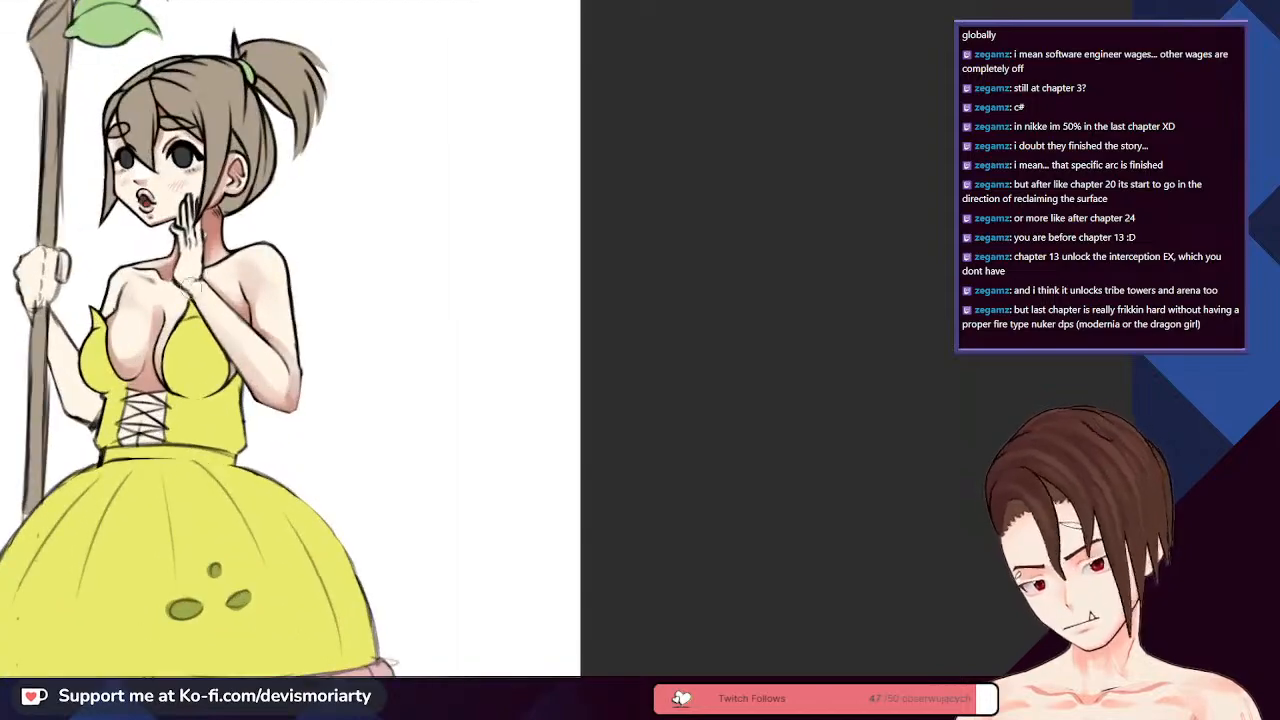
pyautogui.scroll(3, 260, 375)
pyautogui.scroll(-2, 240, 355)
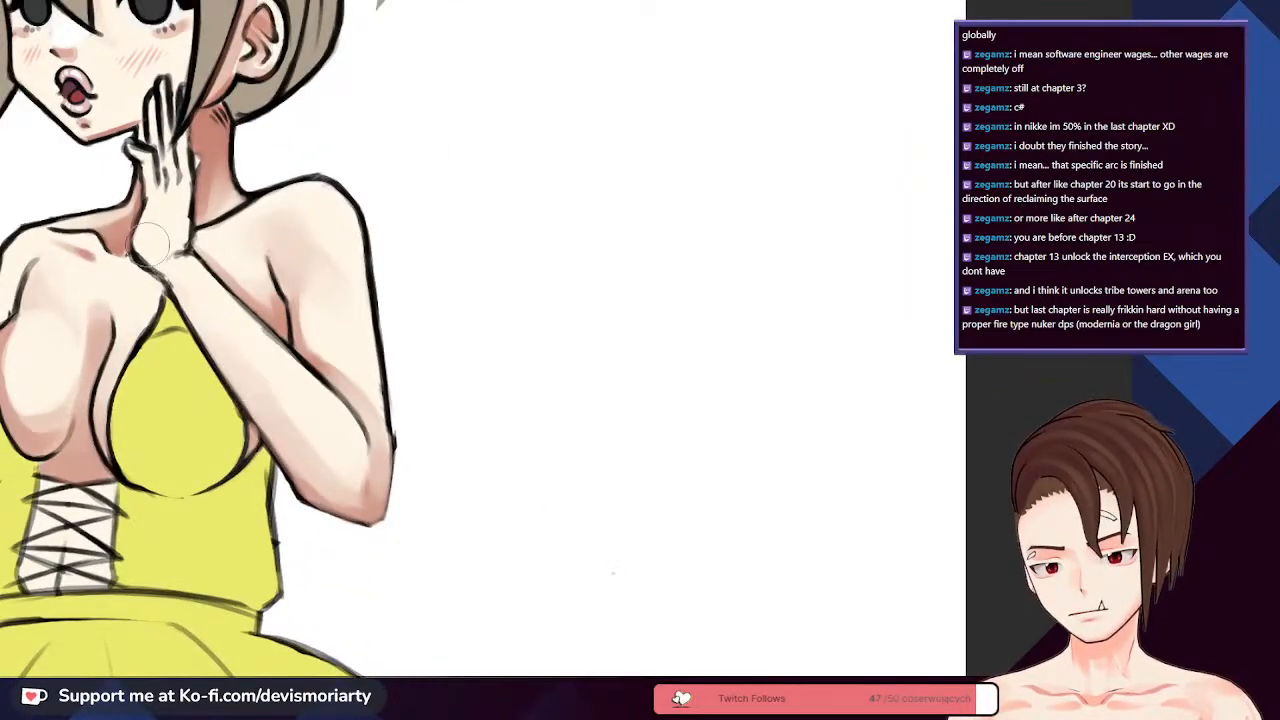
pyautogui.scroll(-1, 200, 260)
pyautogui.scroll(2, 254, 238)
pyautogui.scroll(-2, 254, 238)
pyautogui.scroll(3, 270, 350)
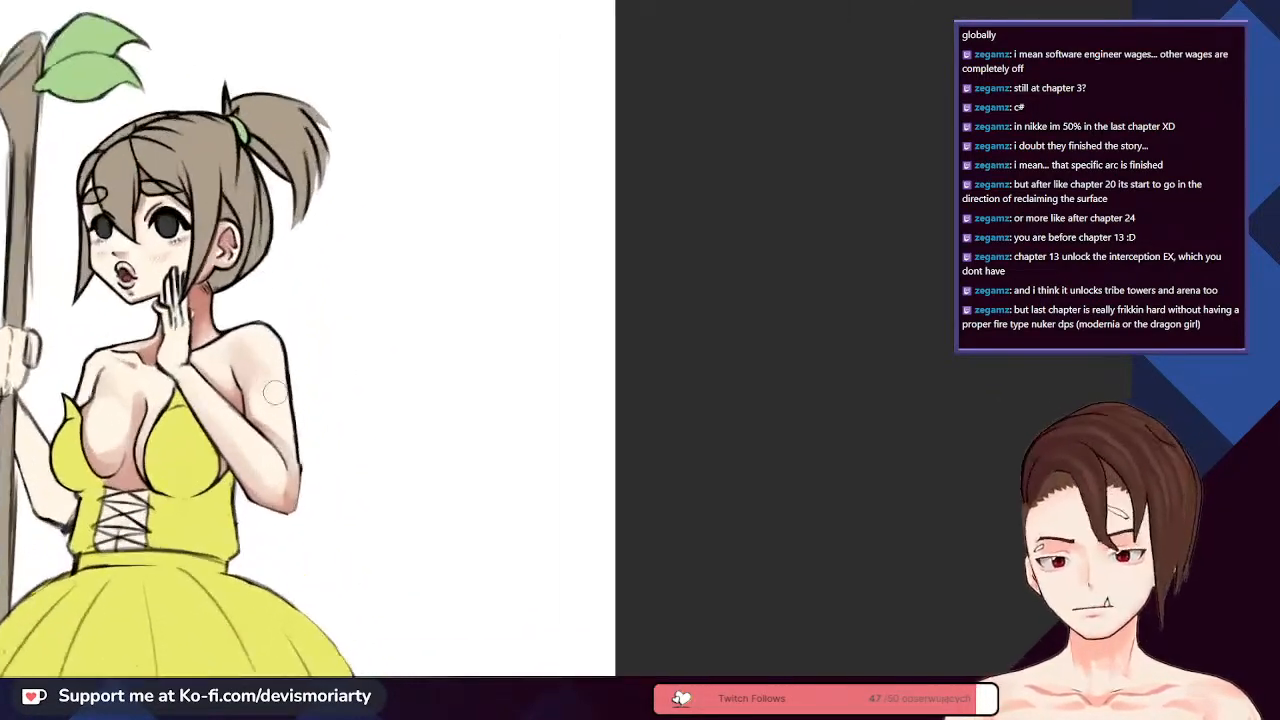
pyautogui.scroll(-1, 290, 462)
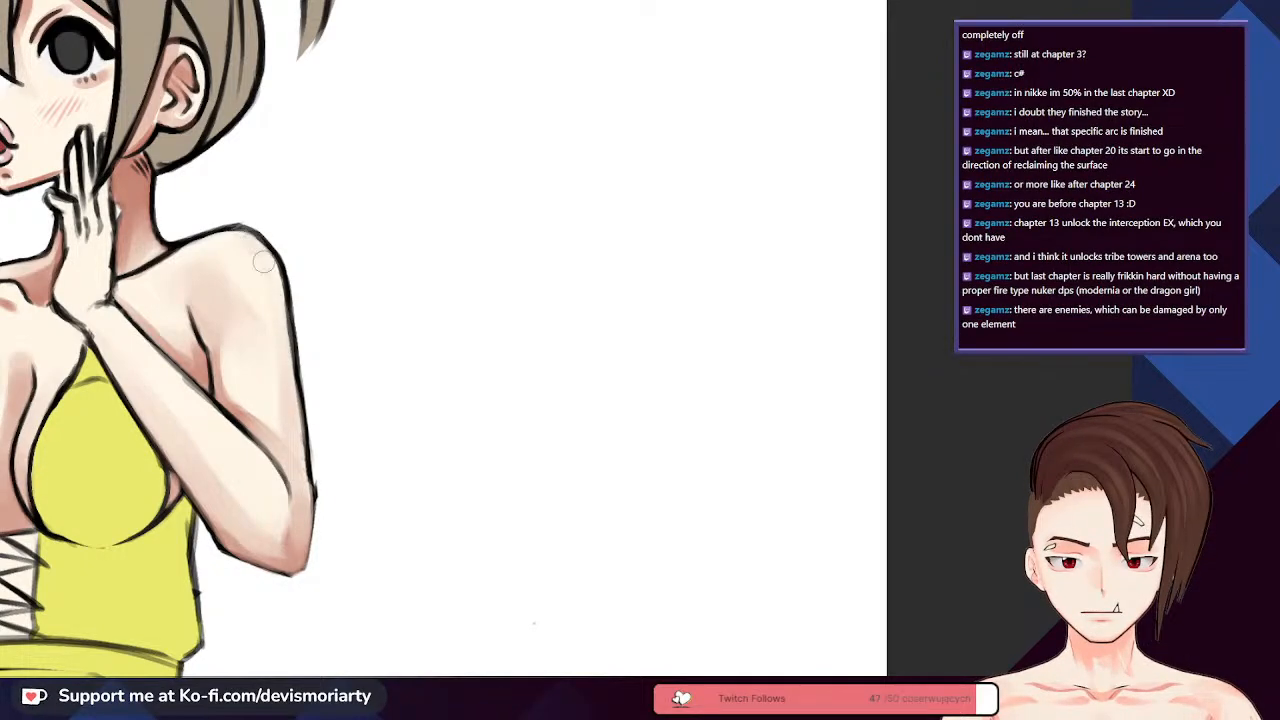
pyautogui.scroll(-3, 263, 262)
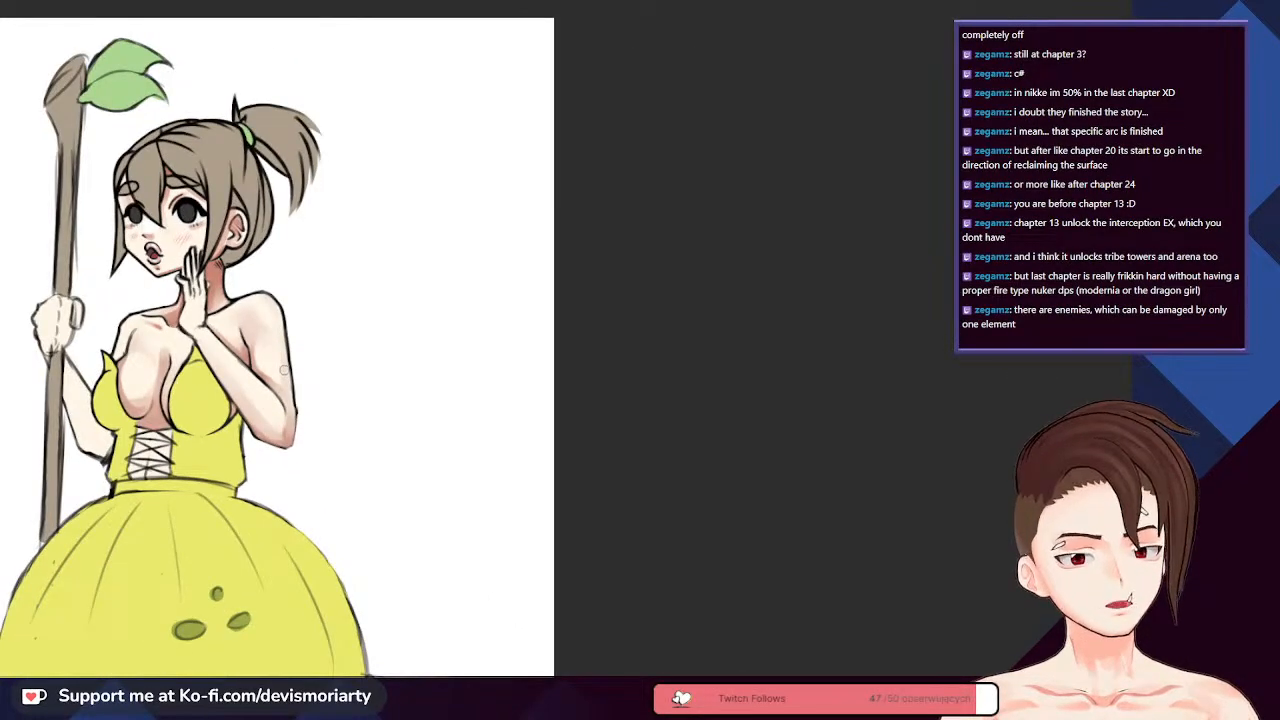
pyautogui.scroll(4, 258, 363)
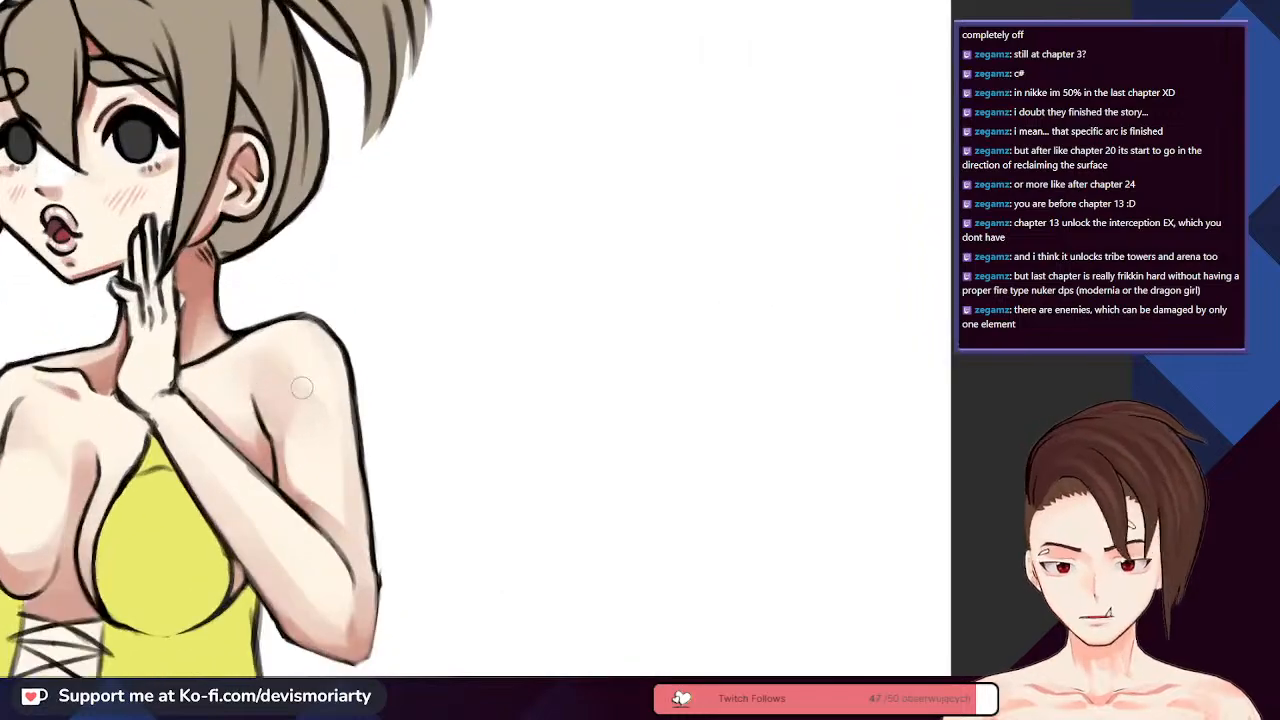
pyautogui.scroll(-3, 319, 372)
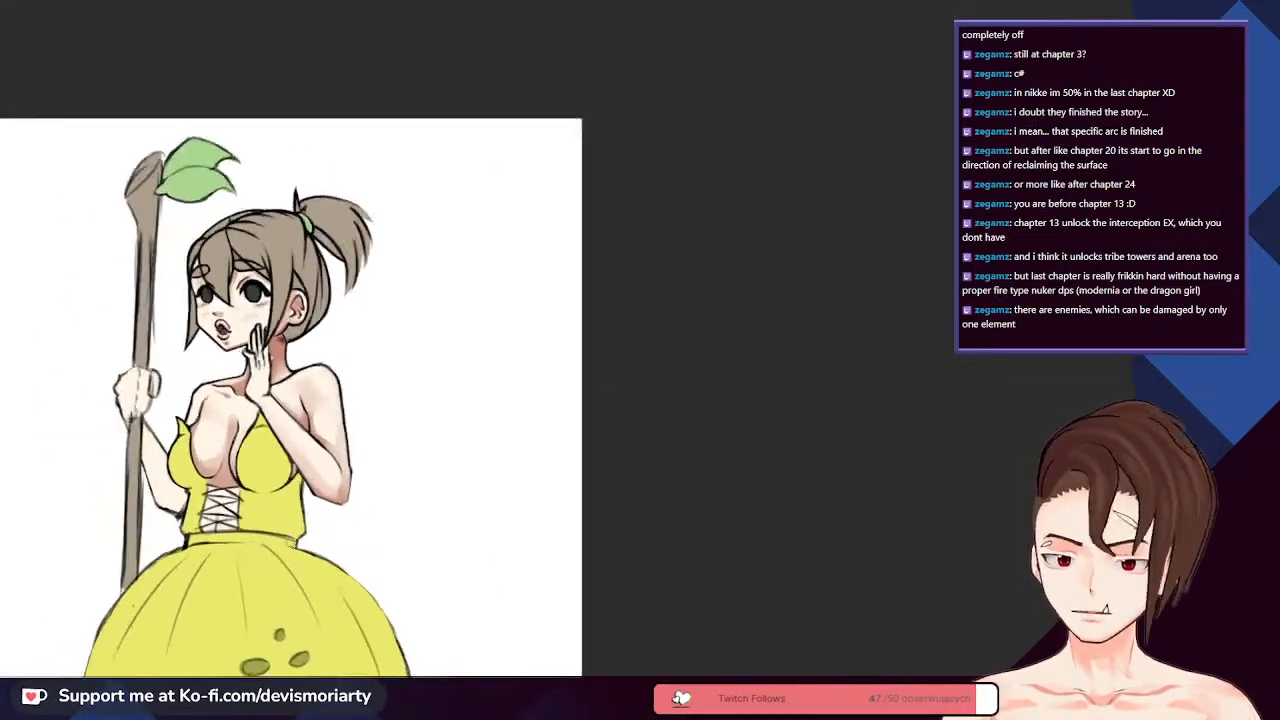
pyautogui.scroll(4, 405, 383)
pyautogui.scroll(-3, 405, 383)
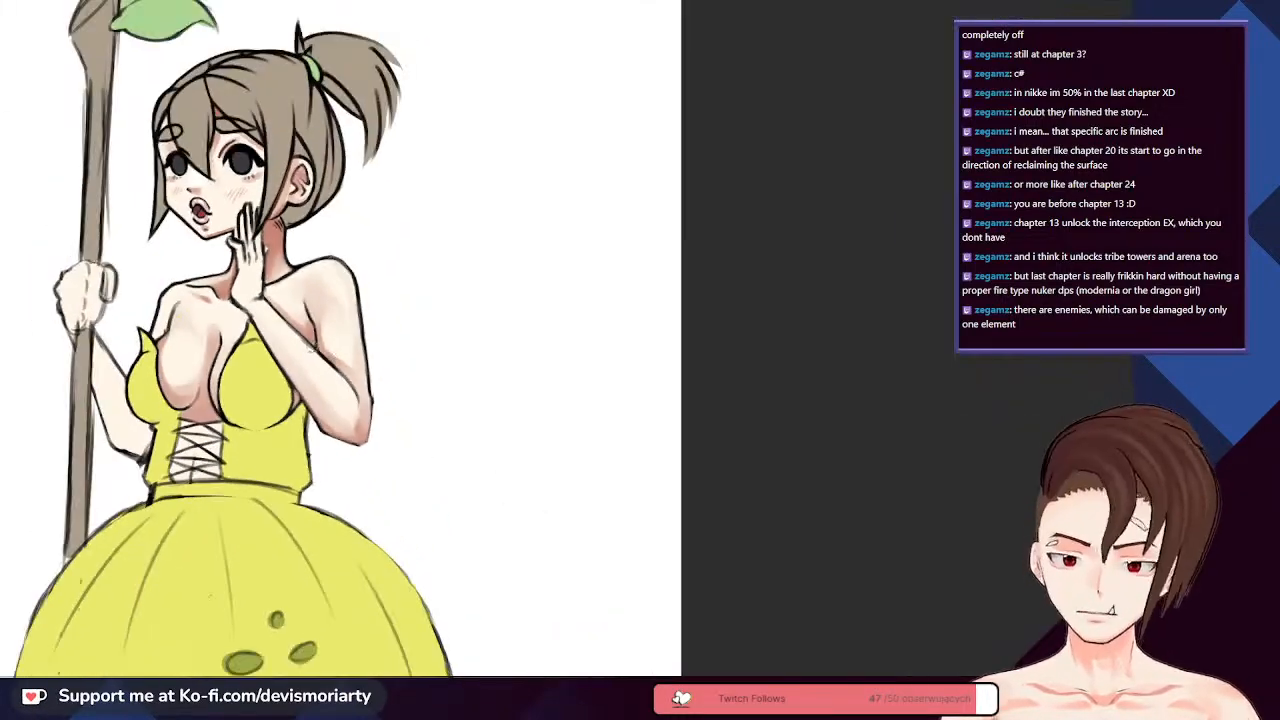
pyautogui.scroll(3, 333, 402)
pyautogui.scroll(-3, 333, 402)
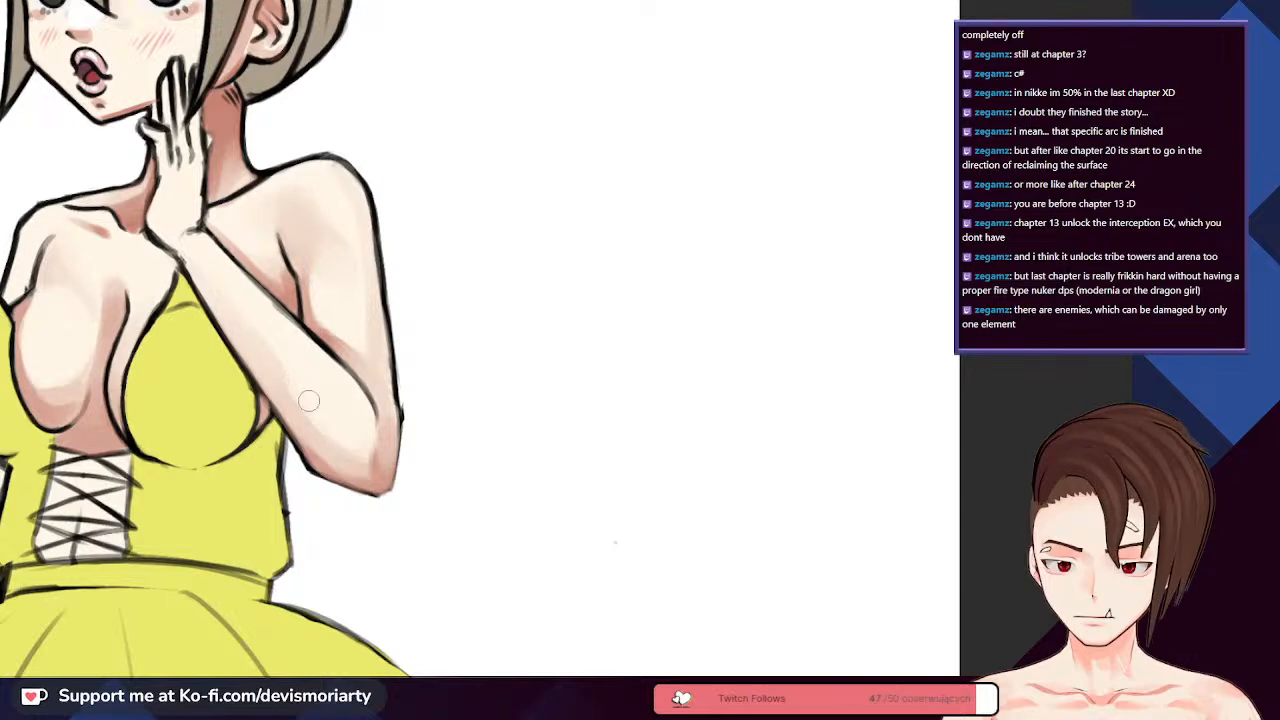
pyautogui.scroll(3, 204, 249)
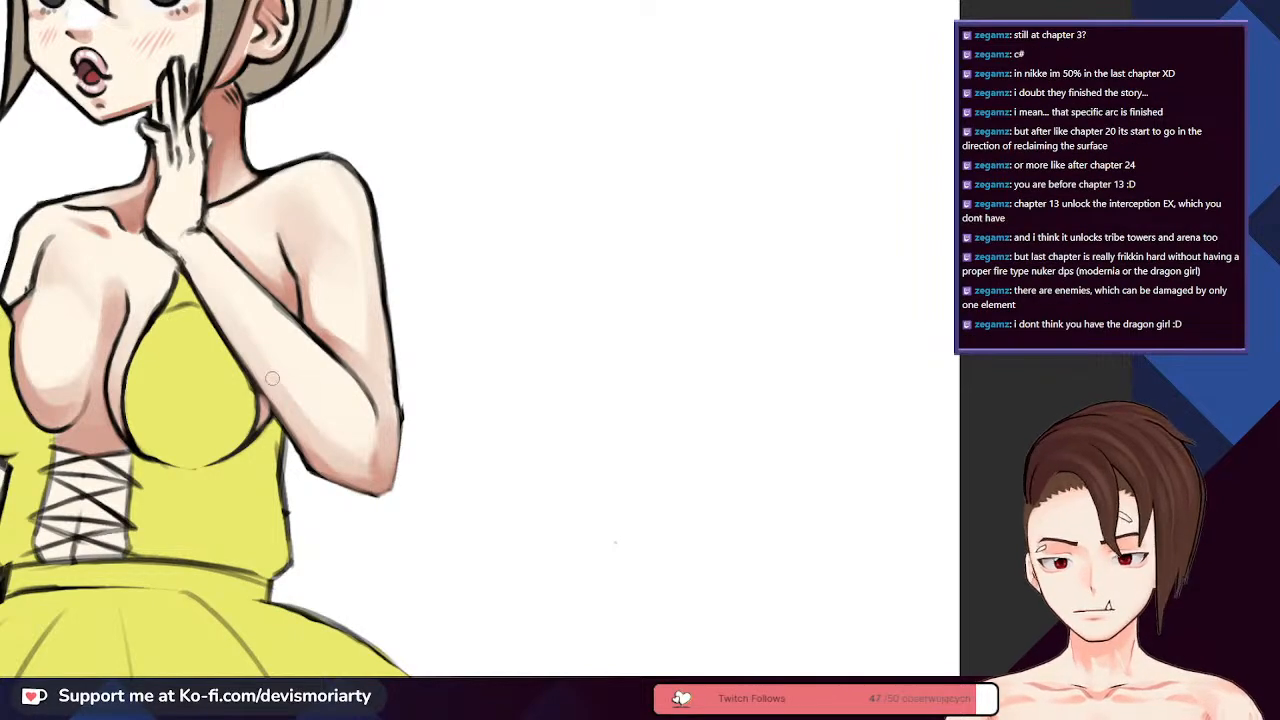
pyautogui.scroll(-3, 272, 378)
pyautogui.scroll(3, 308, 298)
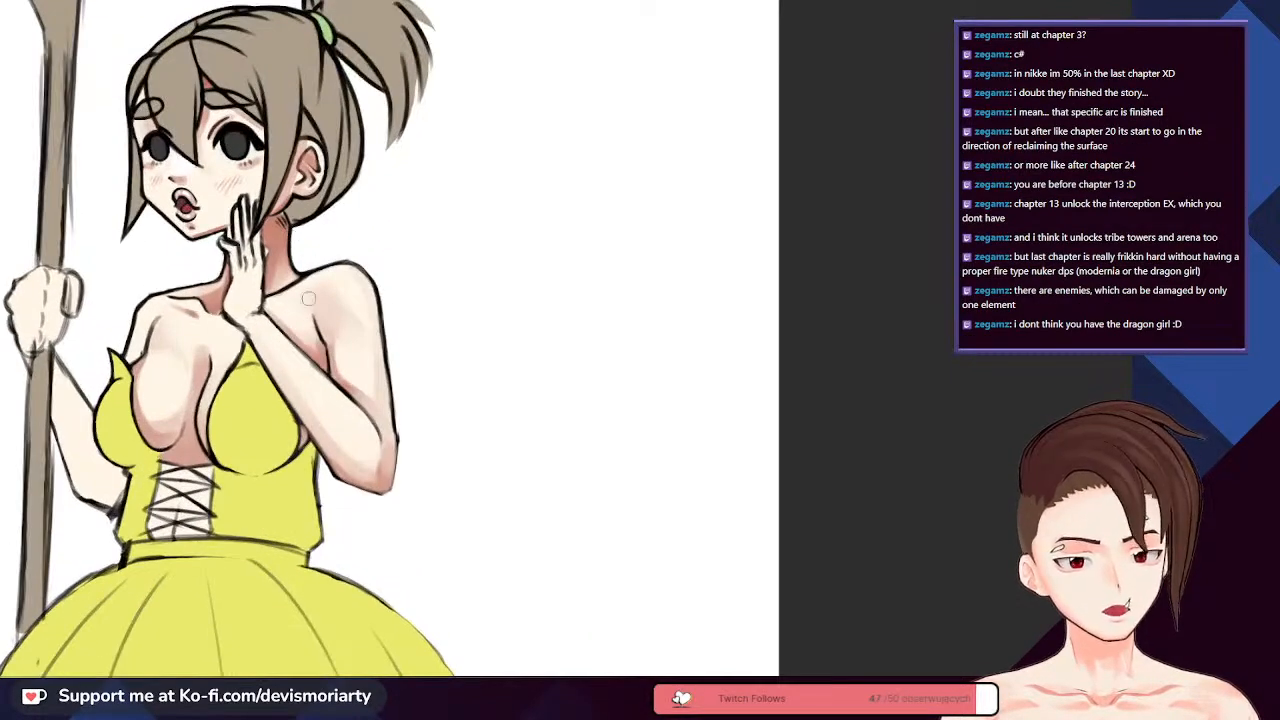
pyautogui.scroll(3, 308, 298)
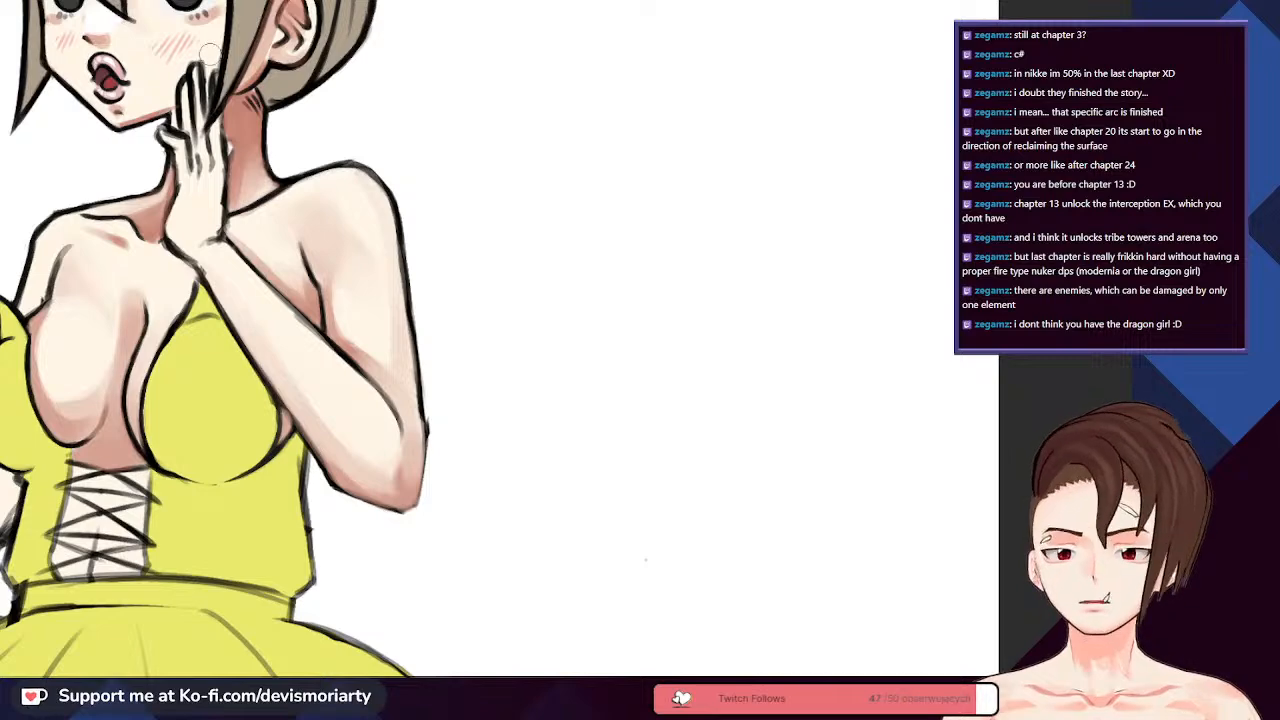
pyautogui.scroll(-3, 430, 360)
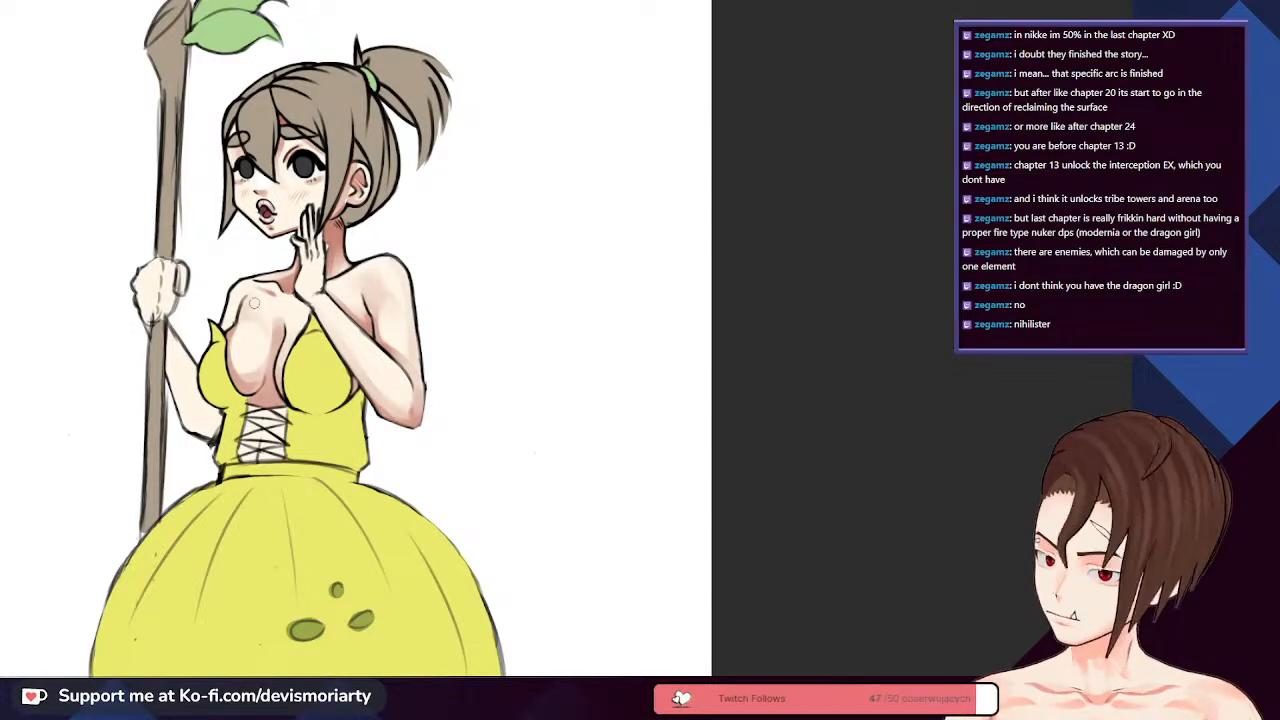
# - Examine the face up close, checking the eyes, nose highlight, cheek blush and surrounding skin shading
pyautogui.scroll(-2, 248, 313)
pyautogui.scroll(8, 256, 230)
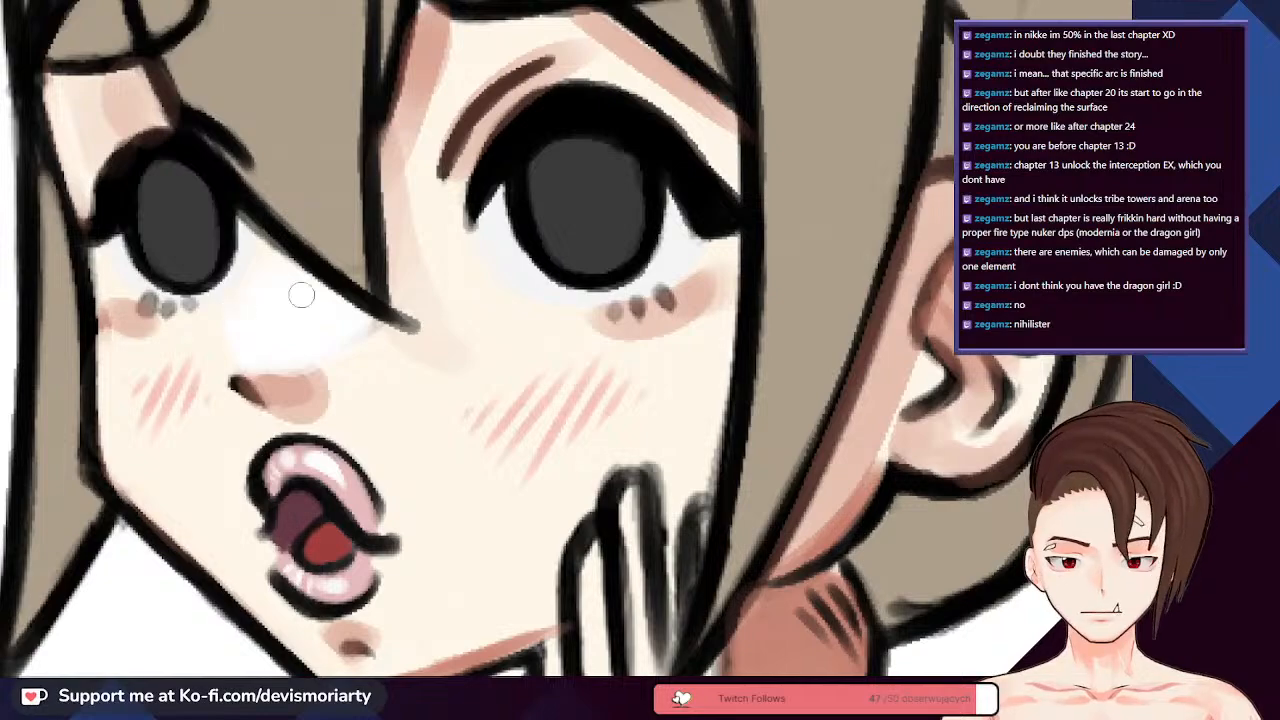
pyautogui.scroll(-2, 301, 295)
pyautogui.scroll(2, 294, 290)
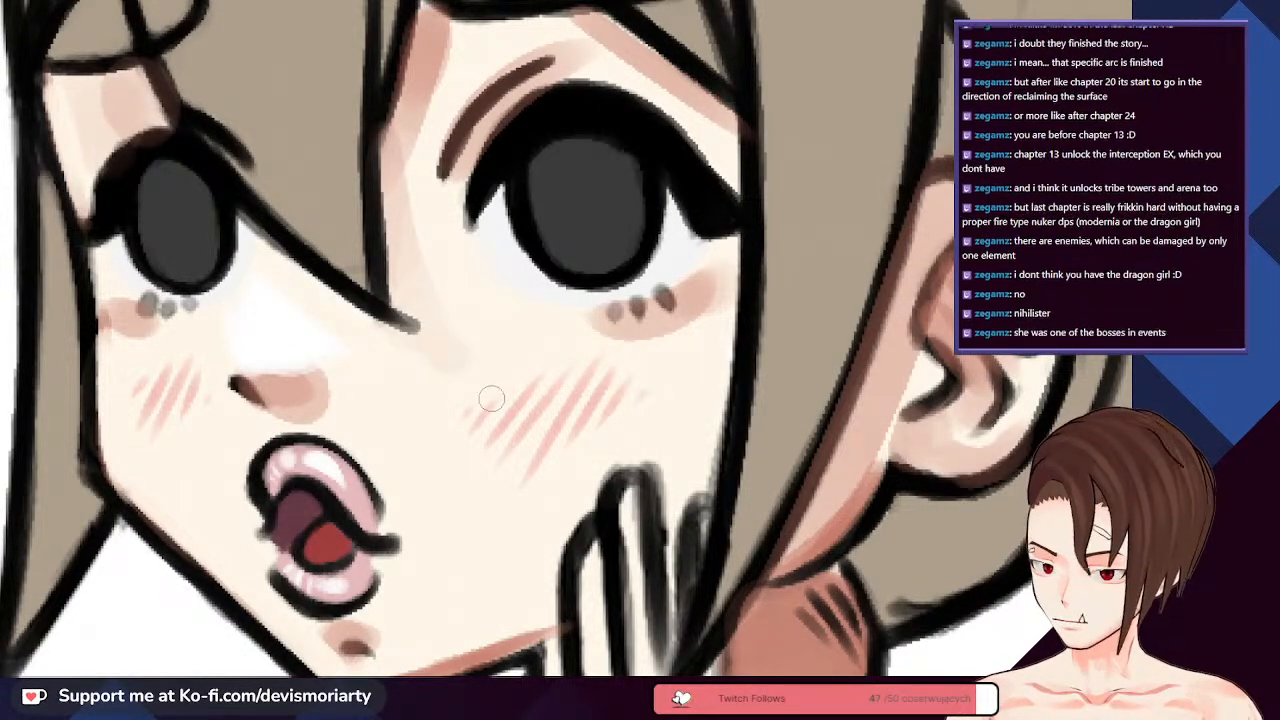
pyautogui.scroll(-2, 305, 296)
pyautogui.scroll(2, 321, 311)
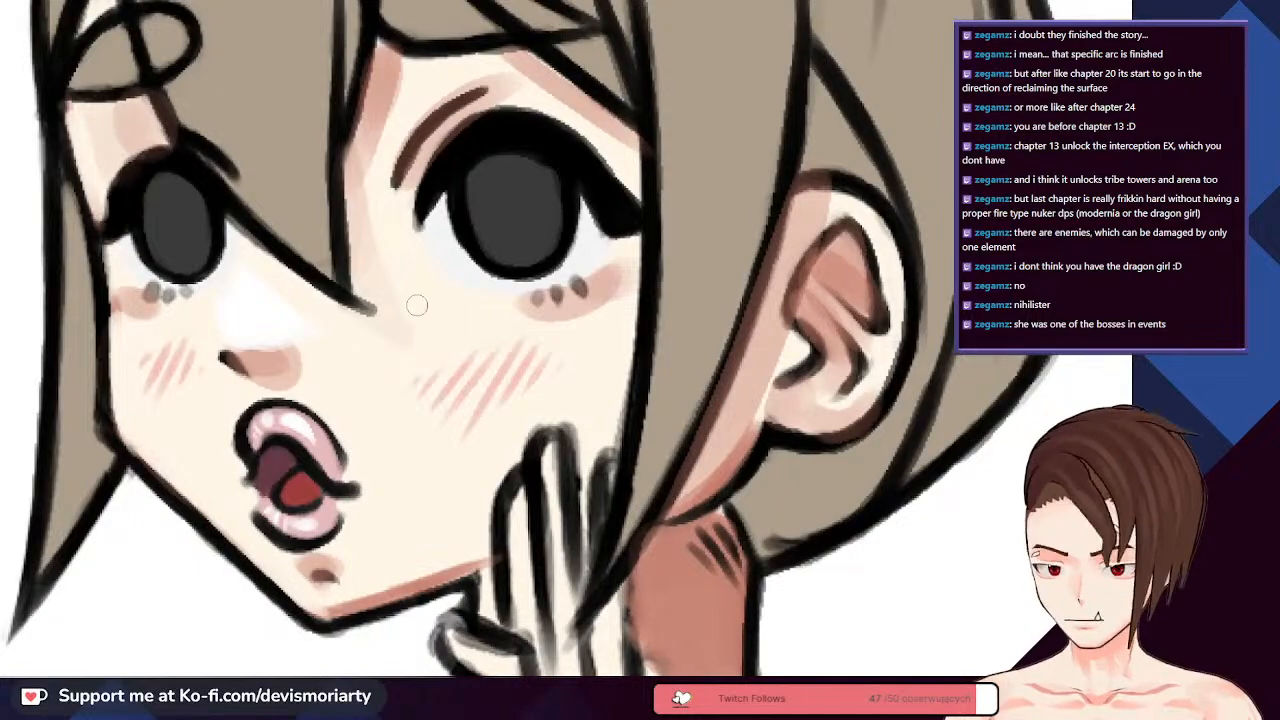
pyautogui.scroll(-2, 417, 305)
pyautogui.scroll(1, 430, 330)
pyautogui.scroll(-1, 440, 350)
pyautogui.scroll(2, 457, 372)
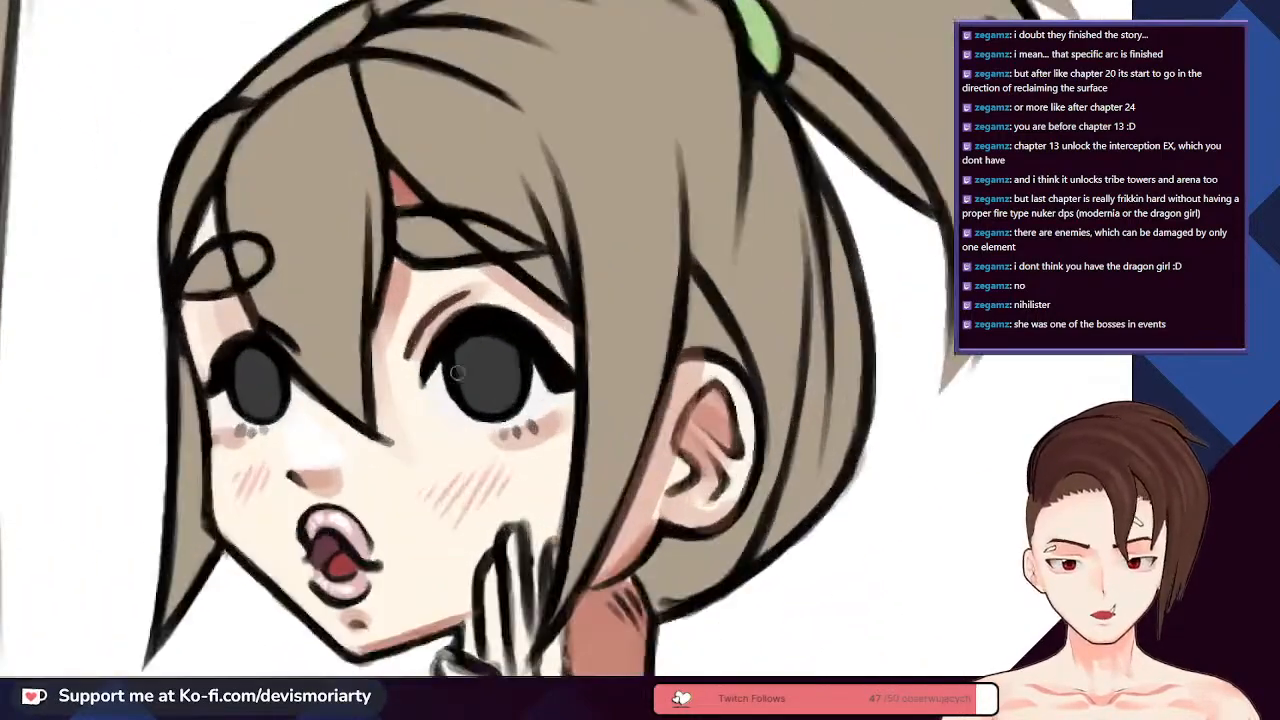
pyautogui.scroll(-2, 457, 372)
pyautogui.scroll(4, 420, 395)
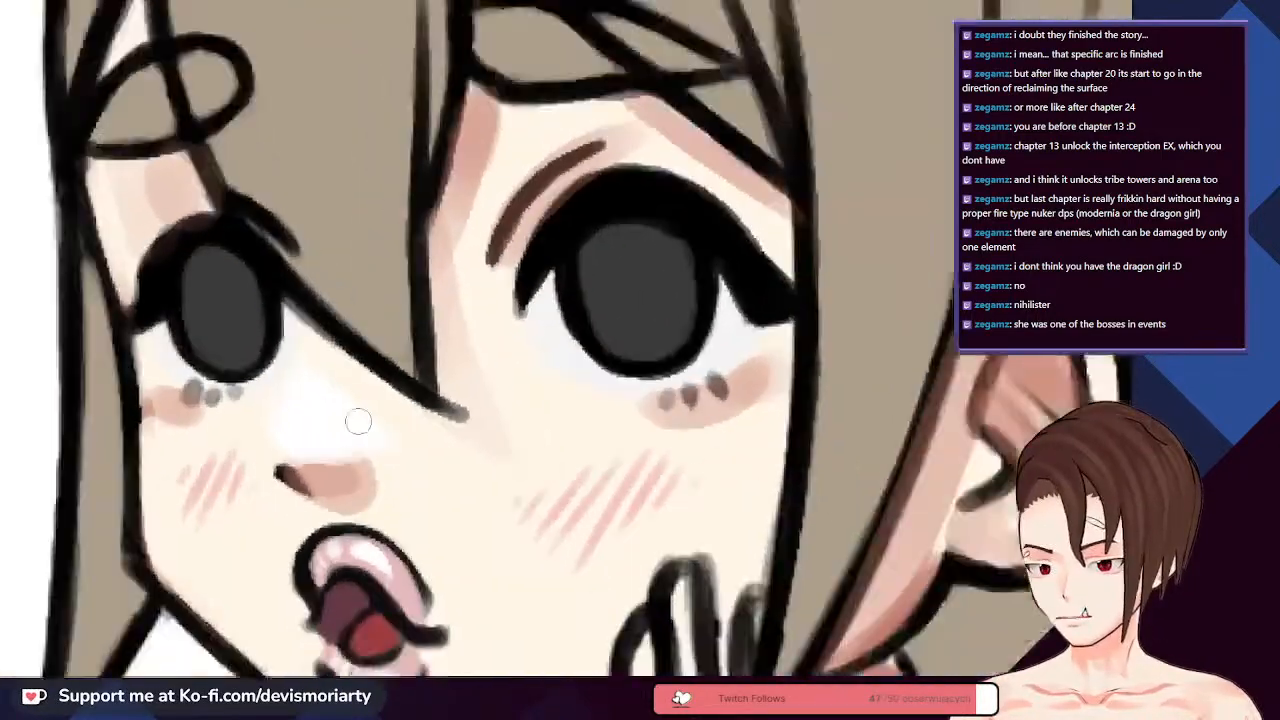
pyautogui.scroll(-2, 358, 421)
pyautogui.scroll(2, 229, 409)
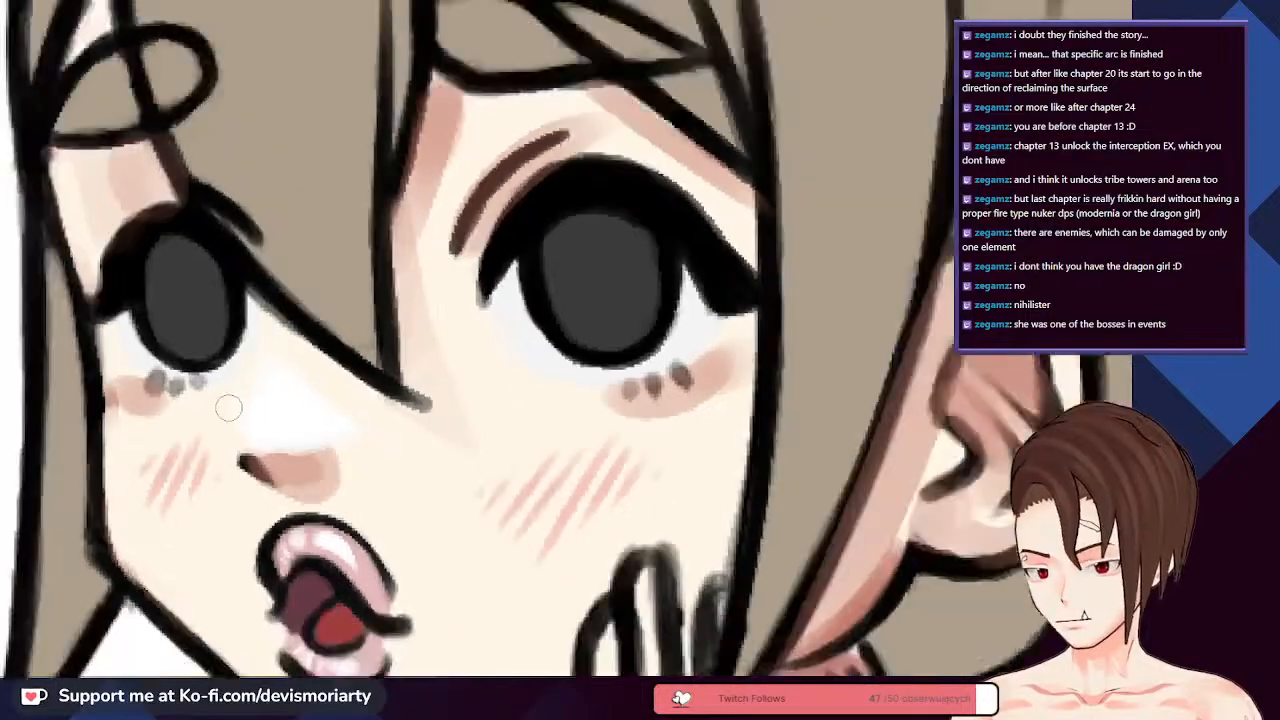
# - Sample a dark tone from the eye and paint soft grey shadows into both corners of the larger eye's white
pyautogui.scroll(-3, 228, 407)
pyautogui.scroll(3, 201, 237)
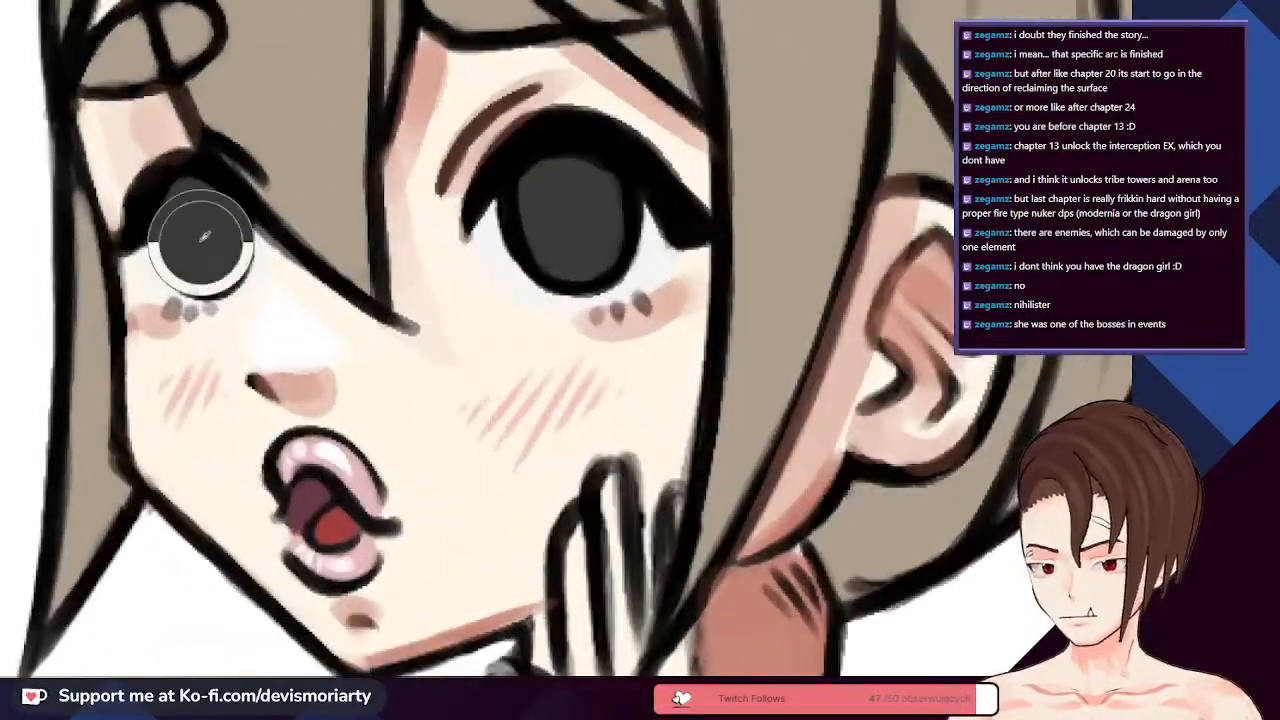
pyautogui.scroll(-3, 201, 237)
pyautogui.scroll(4, 345, 303)
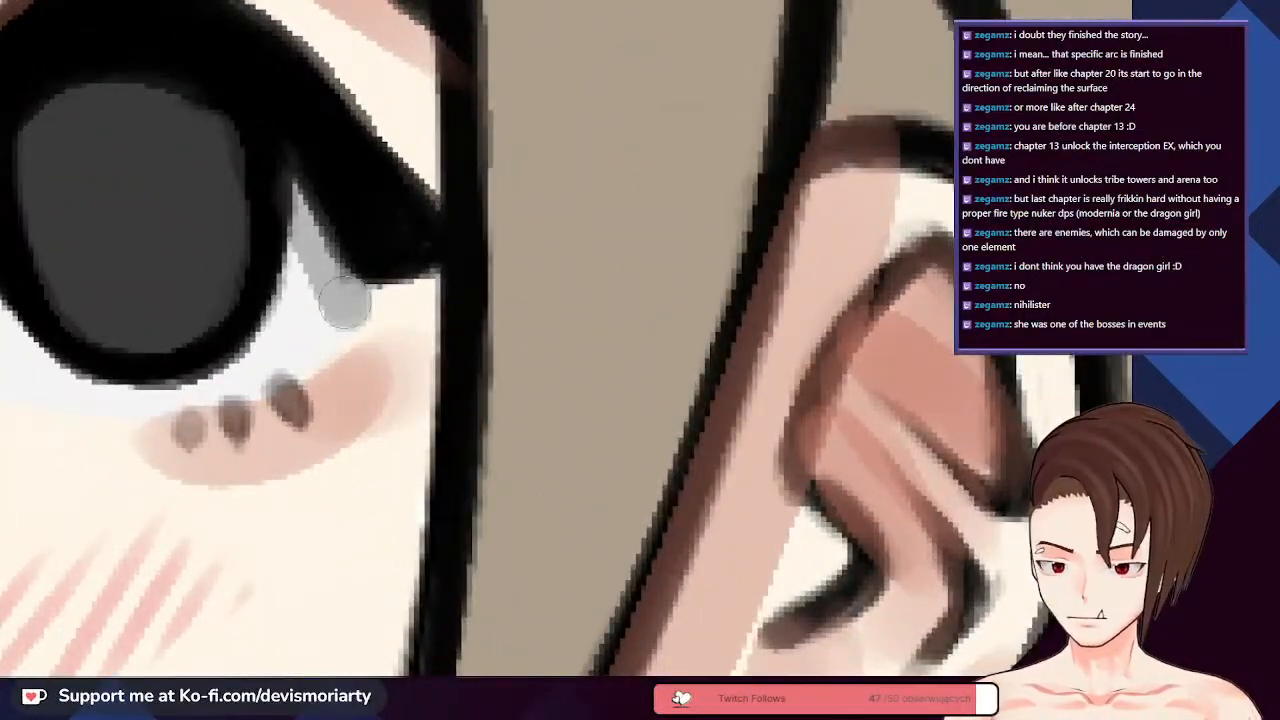
pyautogui.scroll(-1, 235, 415)
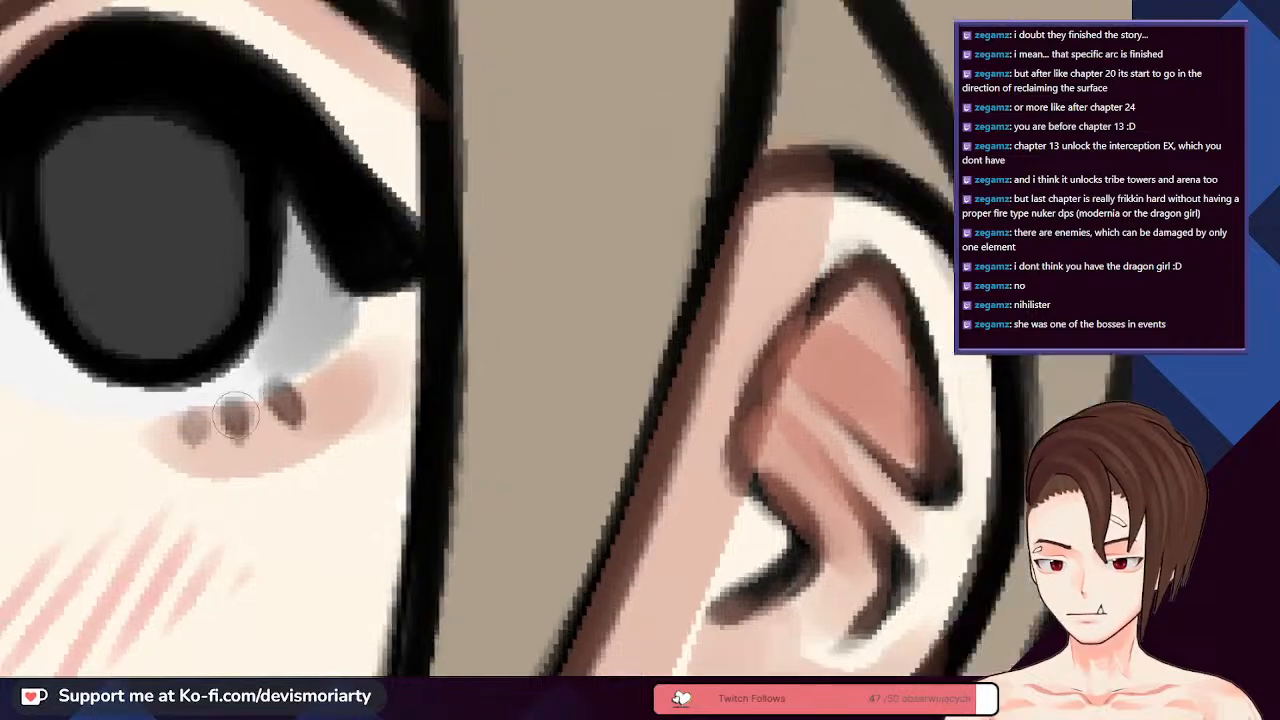
pyautogui.scroll(-3, 235, 415)
pyautogui.scroll(3, 110, 365)
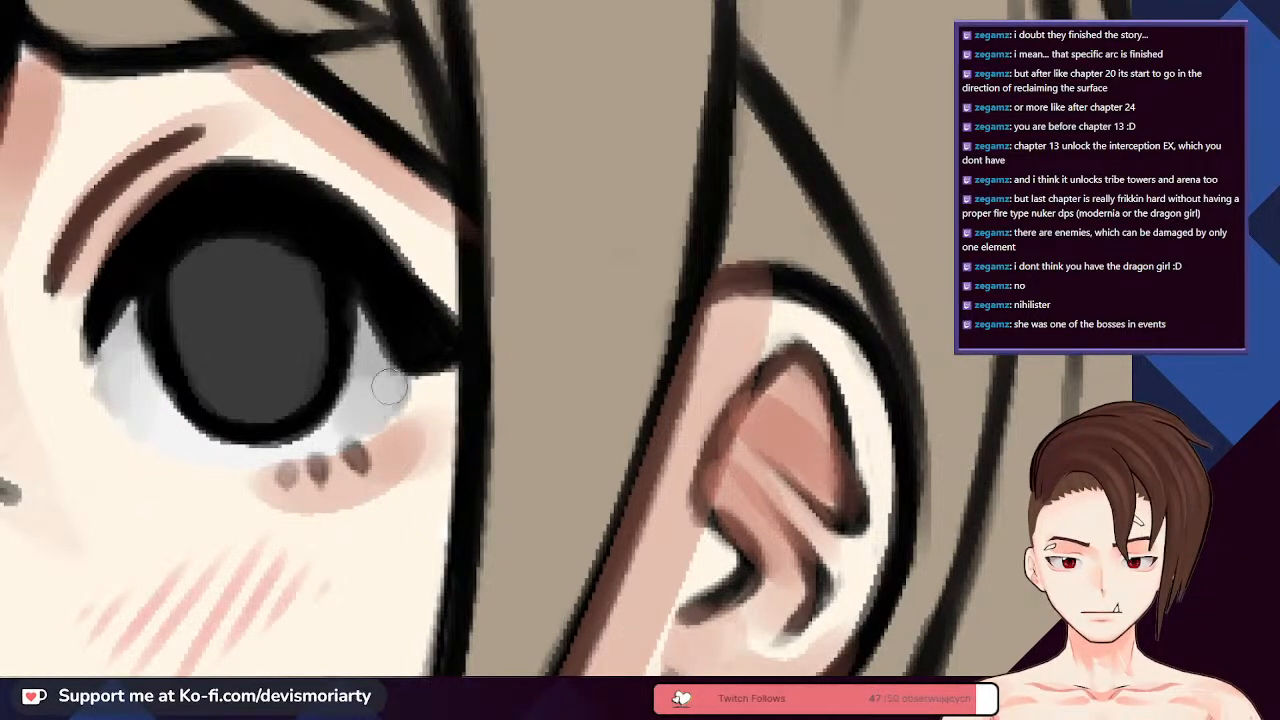
# - Add matching soft grey shading to the white of the smaller, far eye and compare both eyes
pyautogui.scroll(-5, 350, 408)
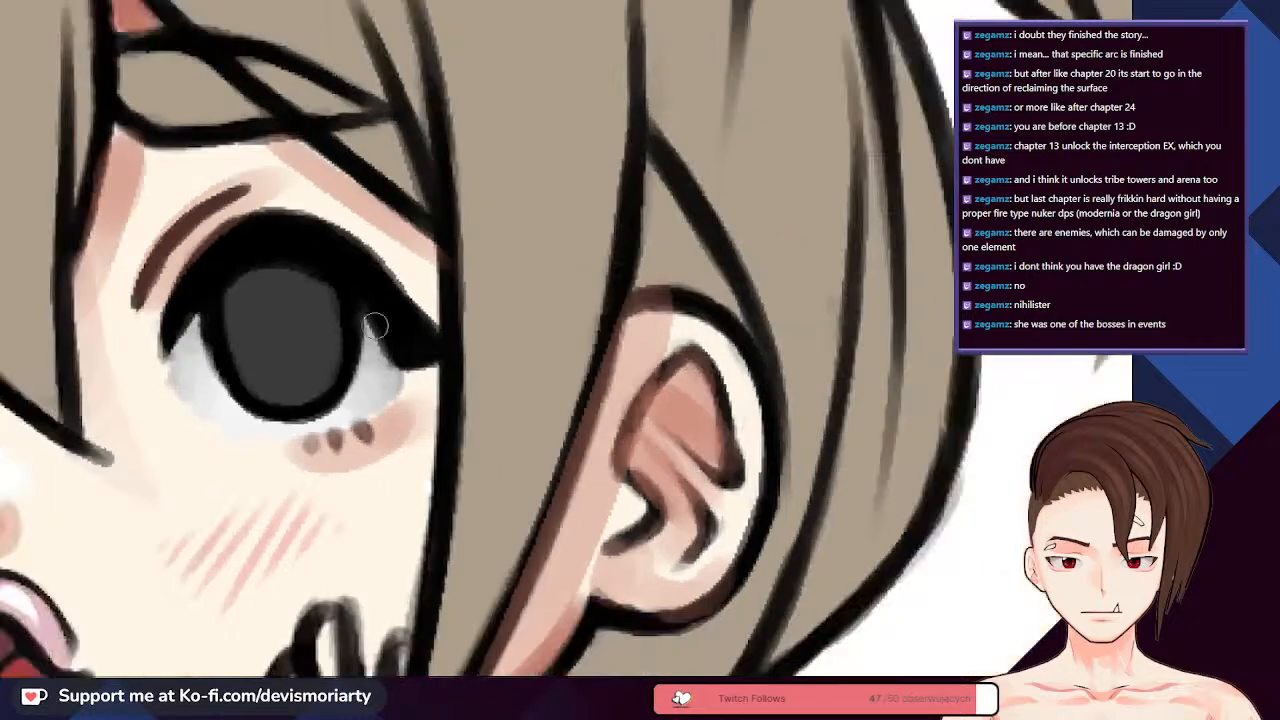
pyautogui.scroll(3, 240, 244)
pyautogui.scroll(-4, 237, 244)
pyautogui.scroll(6, 118, 363)
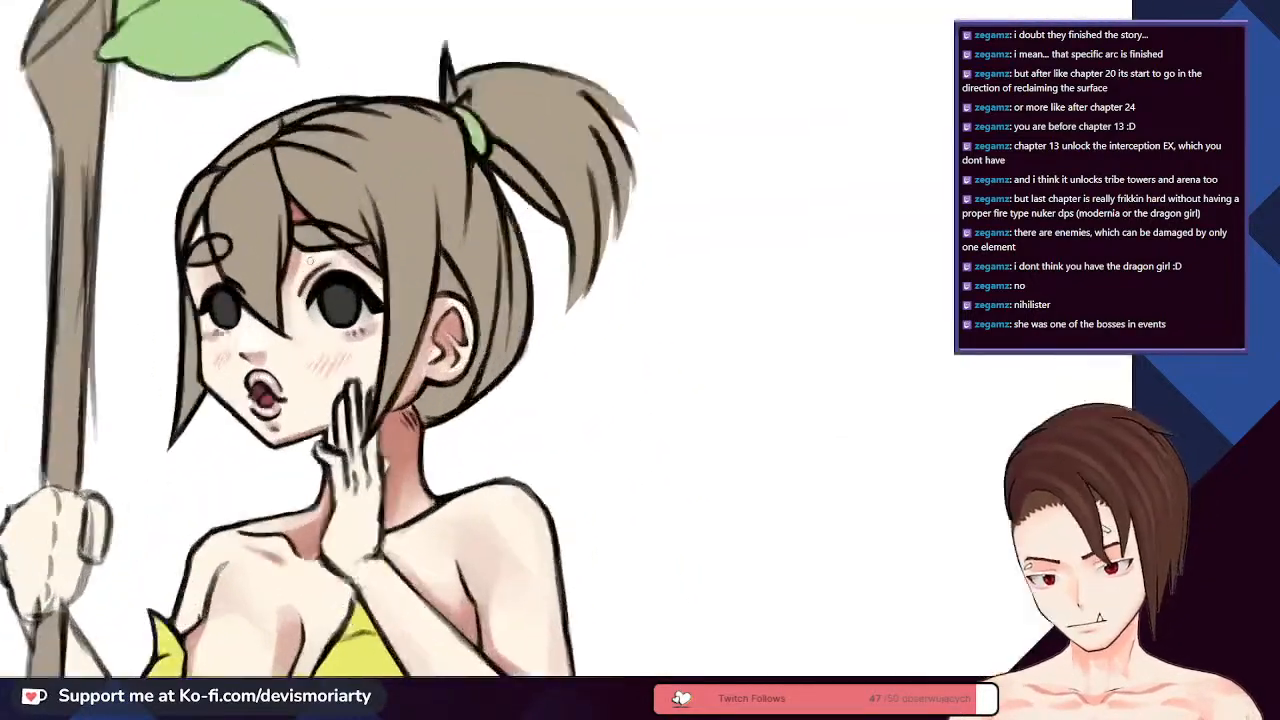
pyautogui.scroll(3, 118, 363)
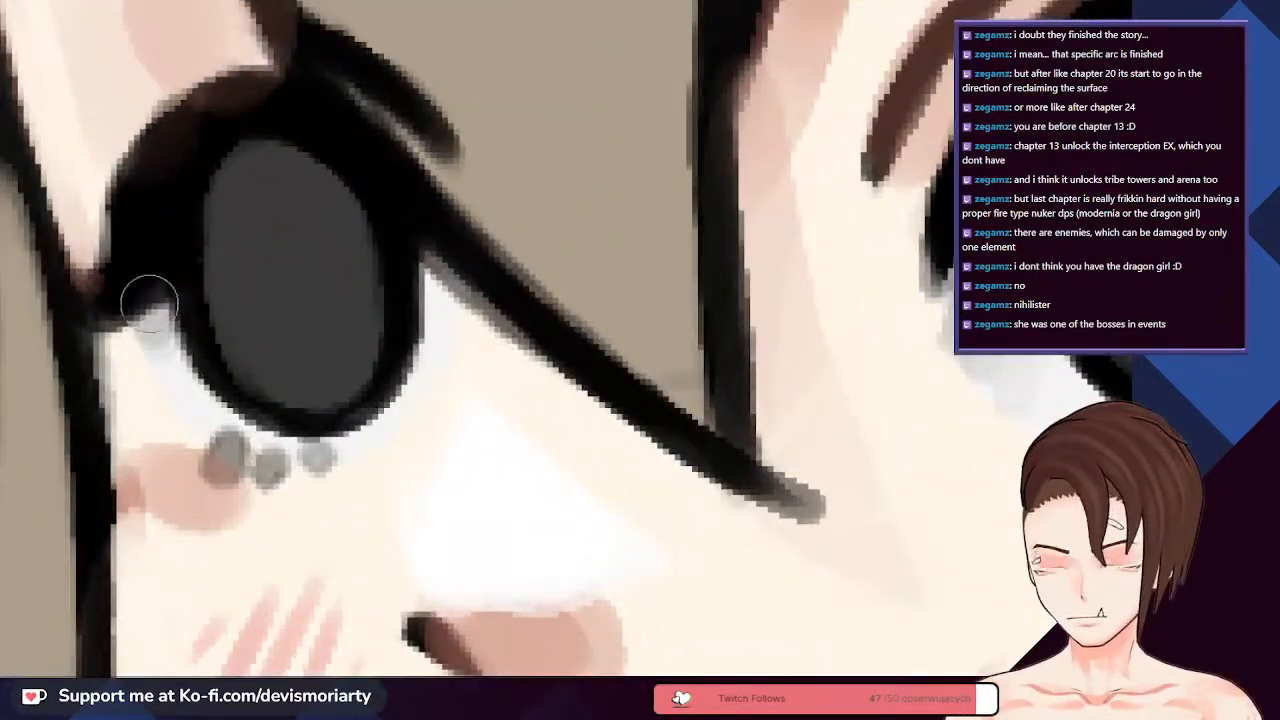
pyautogui.scroll(3, 150, 300)
pyautogui.scroll(-5, 357, 409)
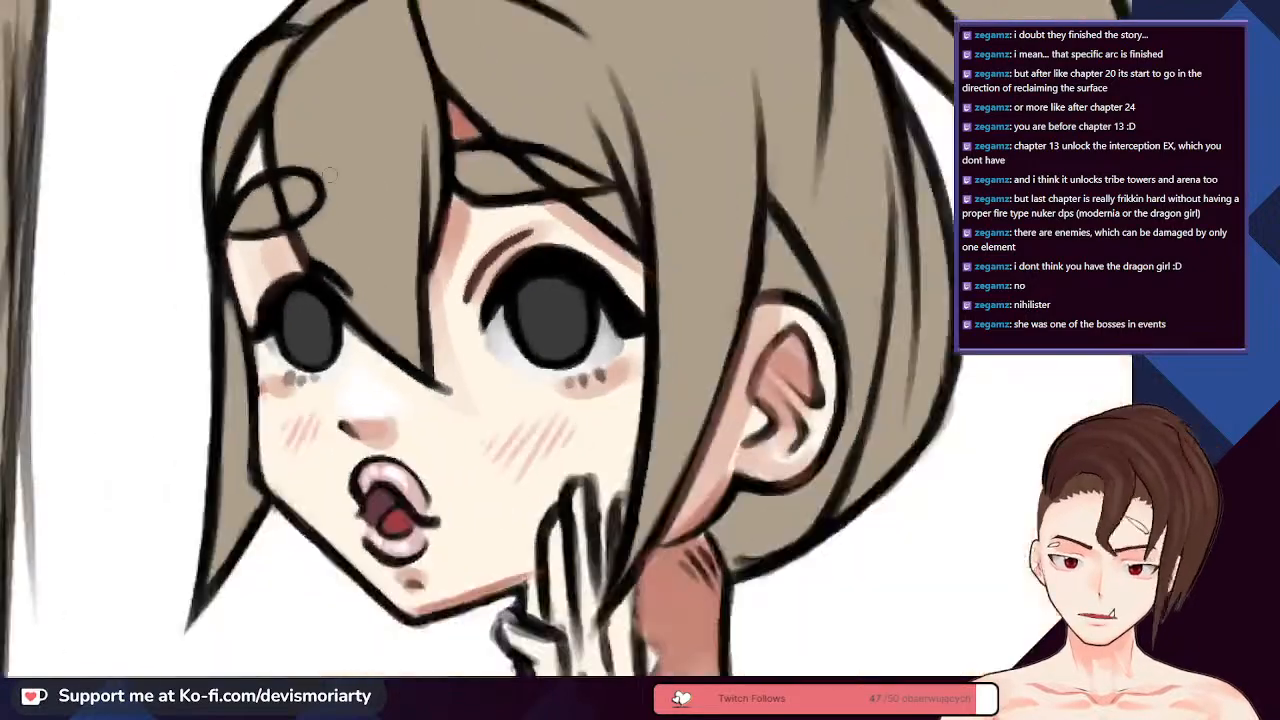
# - Paint a black pupil and a soft black upper shadow into the larger eye's dark grey iris
pyautogui.scroll(4, 505, 312)
pyautogui.scroll(2, 505, 312)
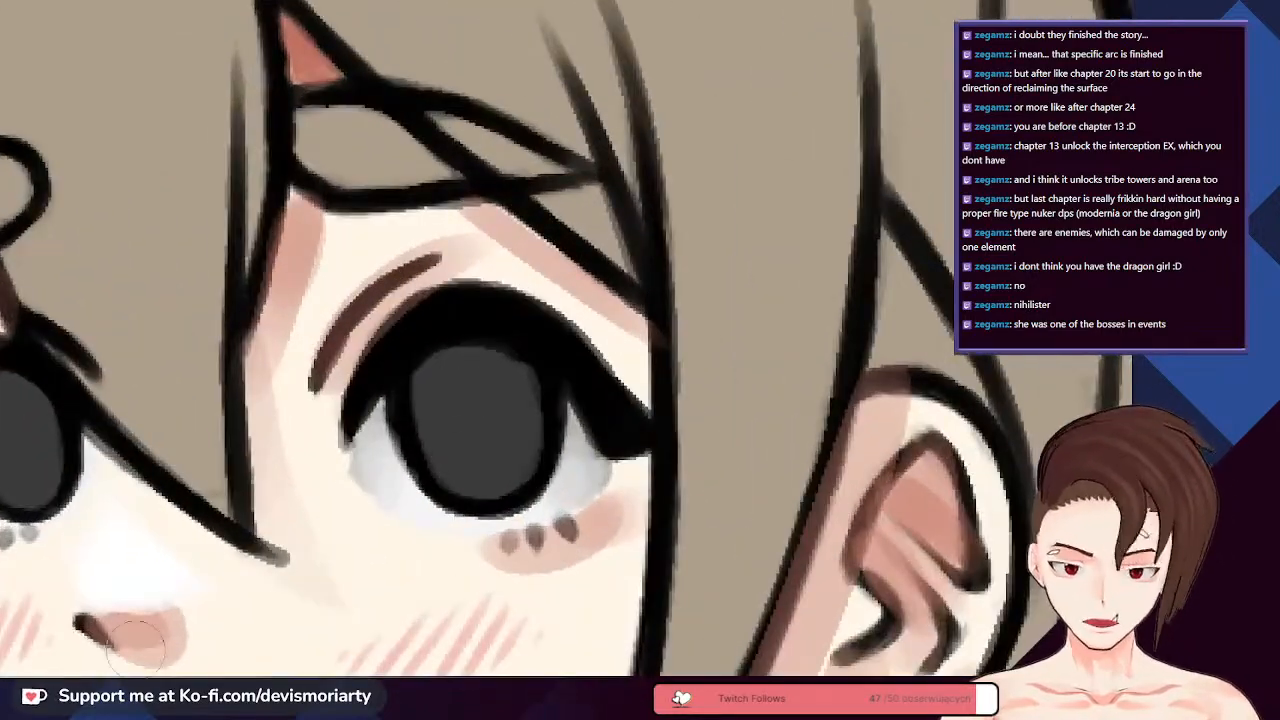
pyautogui.moveTo(138, 640); pyautogui.dragTo(440, 400)
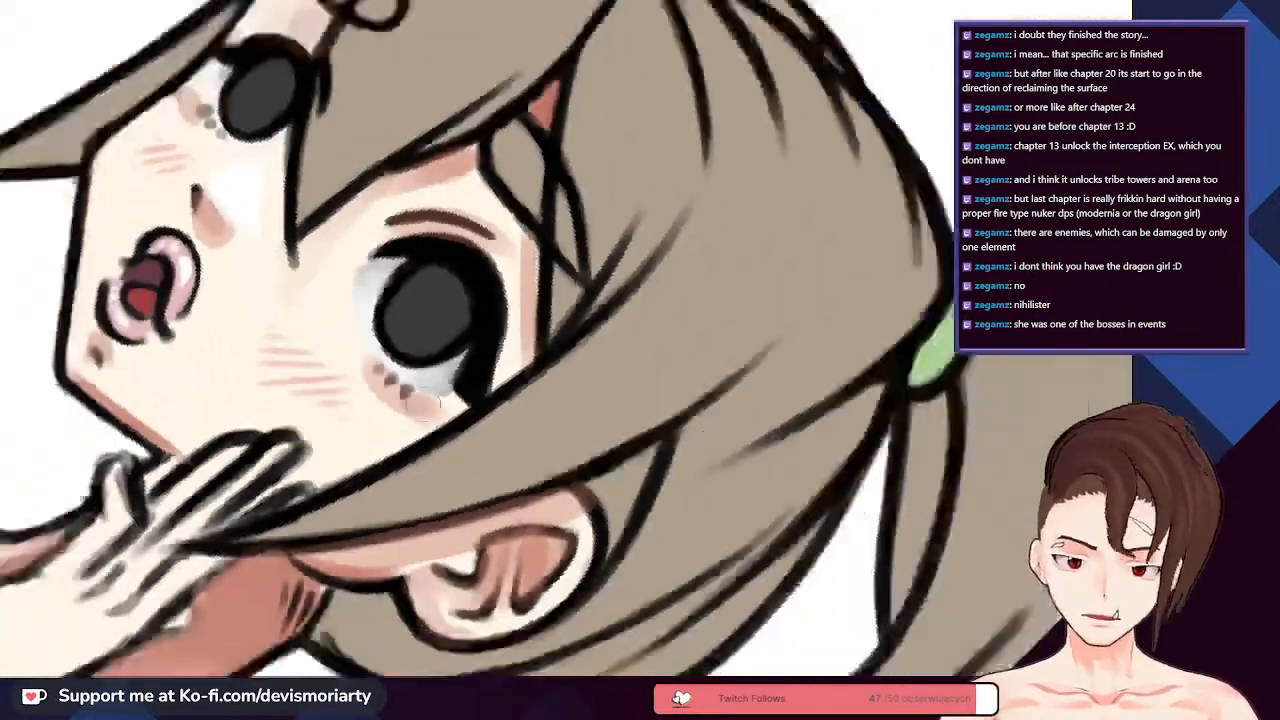
pyautogui.scroll(2, 415, 290)
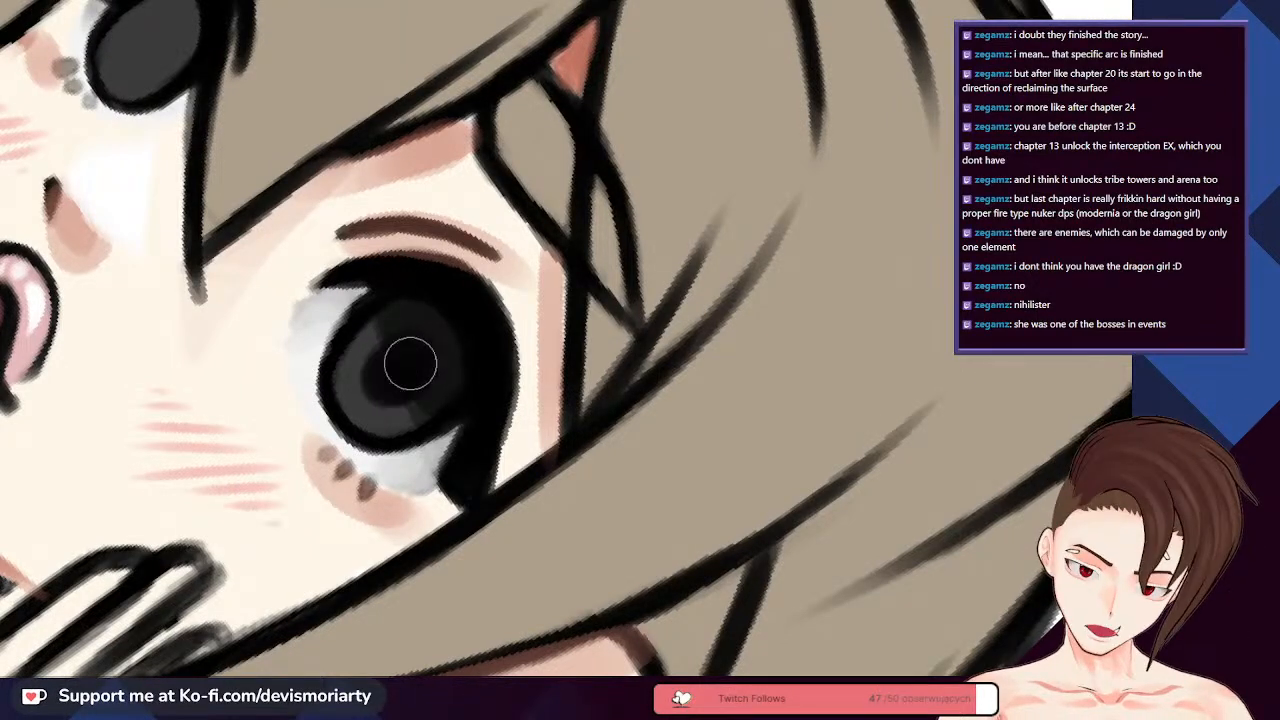
# - Paint a matching black pupil and upper iris shadow into the smaller, far eye
pyautogui.scroll(-5, 412, 322)
pyautogui.scroll(4, 305, 245)
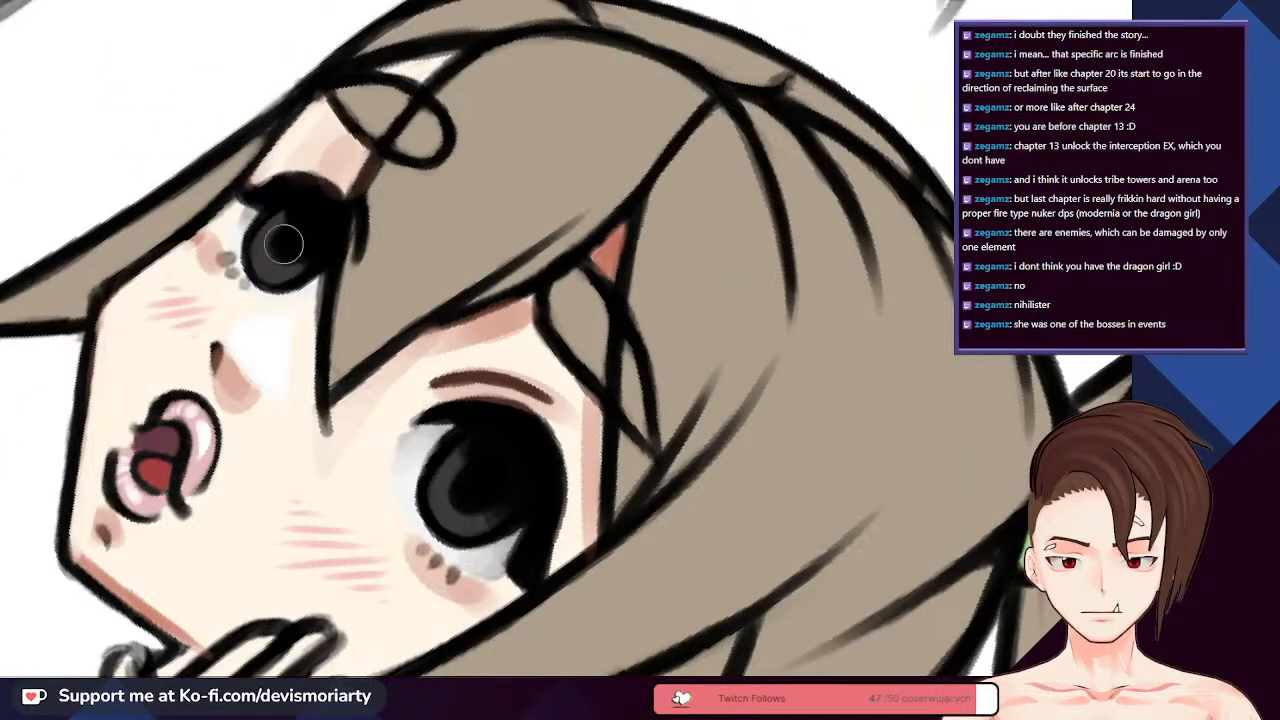
pyautogui.scroll(-5, 284, 247)
pyautogui.scroll(5, 300, 270)
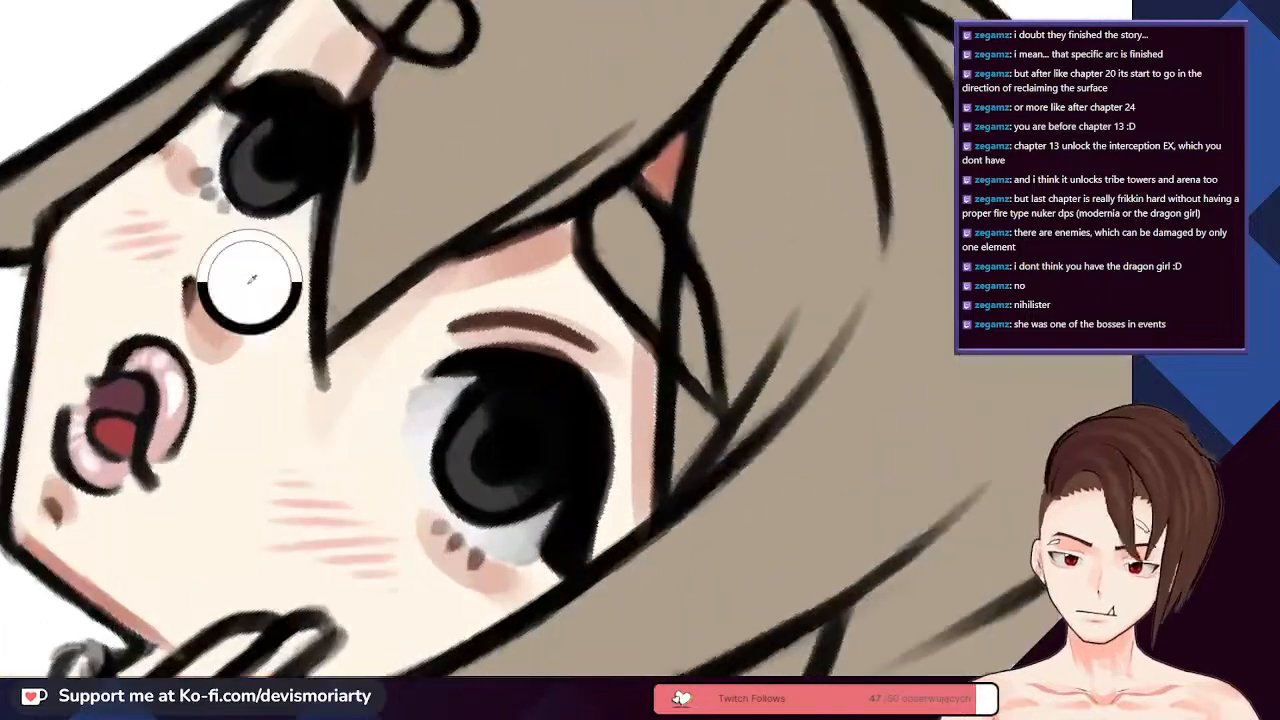
# - Sample white from the nose highlight and paint an oval white highlight on the upper iris of both eyes
pyautogui.scroll(-1, 520, 454)
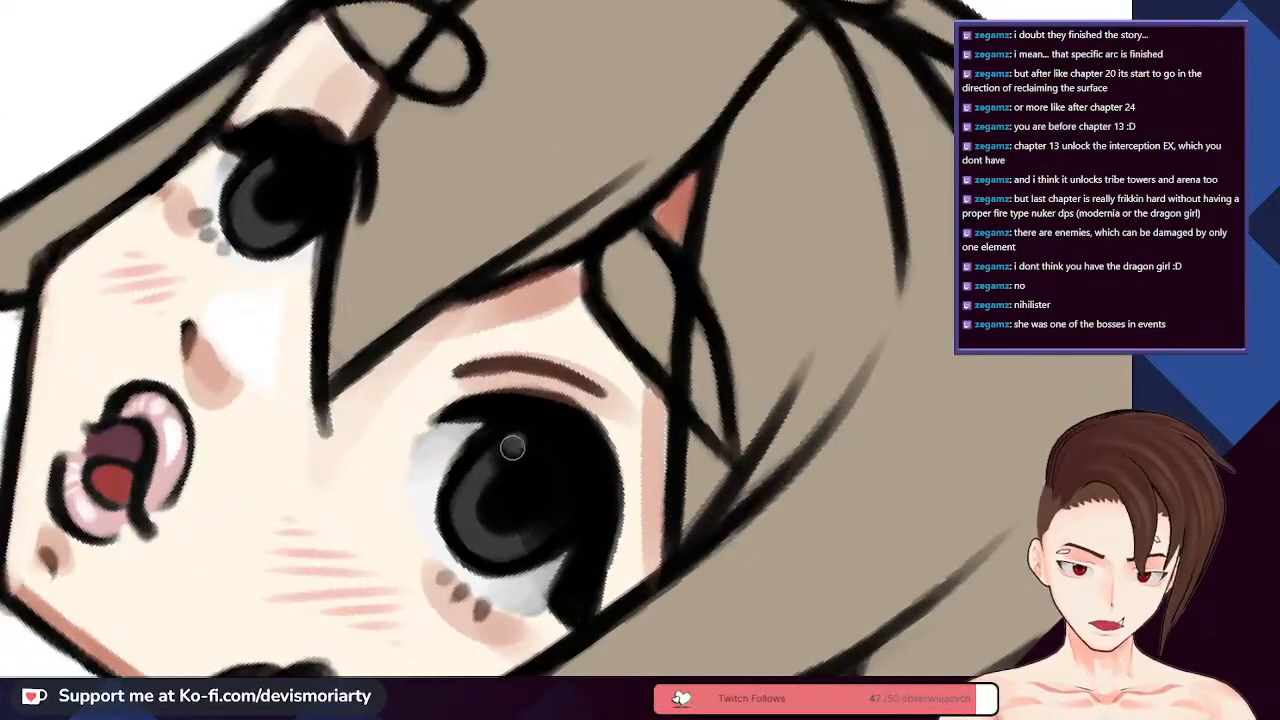
pyautogui.moveTo(513, 452)
pyautogui.mouseDown()
pyautogui.moveTo(538, 446)
pyautogui.moveTo(545, 475)
pyautogui.mouseUp()
pyautogui.scroll(-4, 545, 475)
pyautogui.scroll(4, 392, 272)
pyautogui.scroll(1, 392, 272)
pyautogui.moveTo(392, 270); pyautogui.dragTo(390, 262)
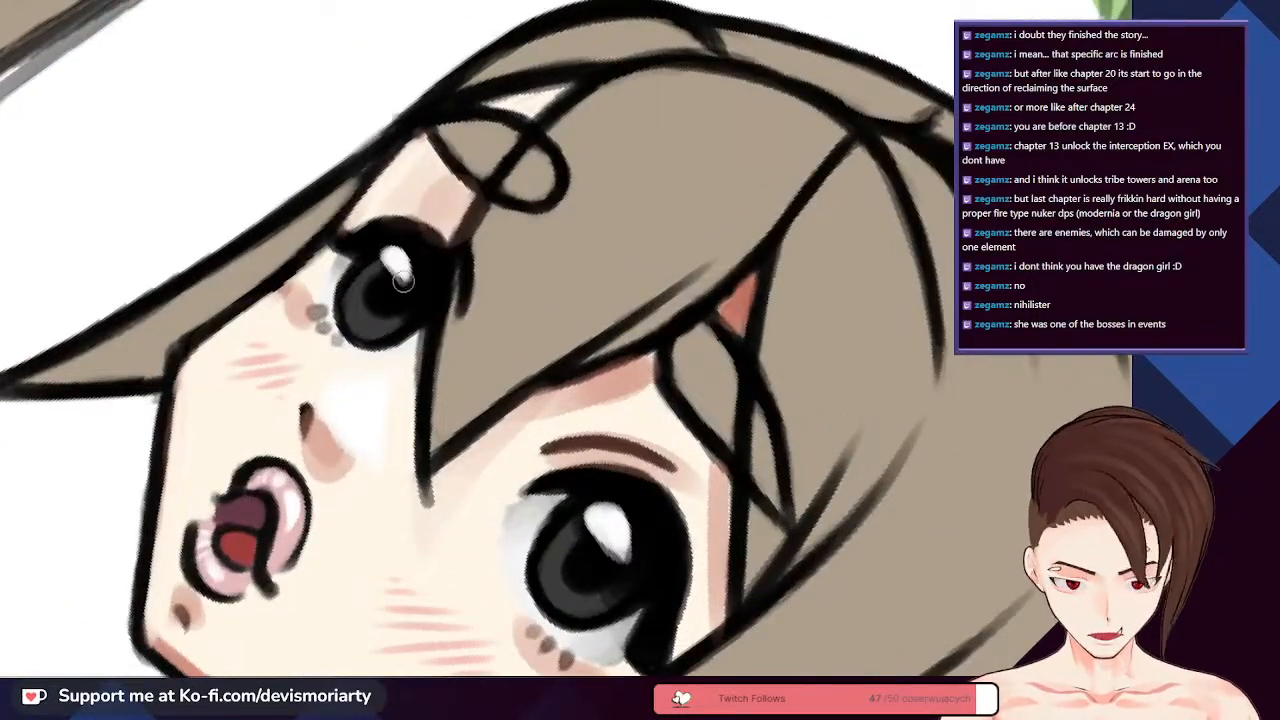
# - Add a small white reflection dot to the pupil of each eye
pyautogui.scroll(-3, 400, 281)
pyautogui.scroll(5, 479, 408)
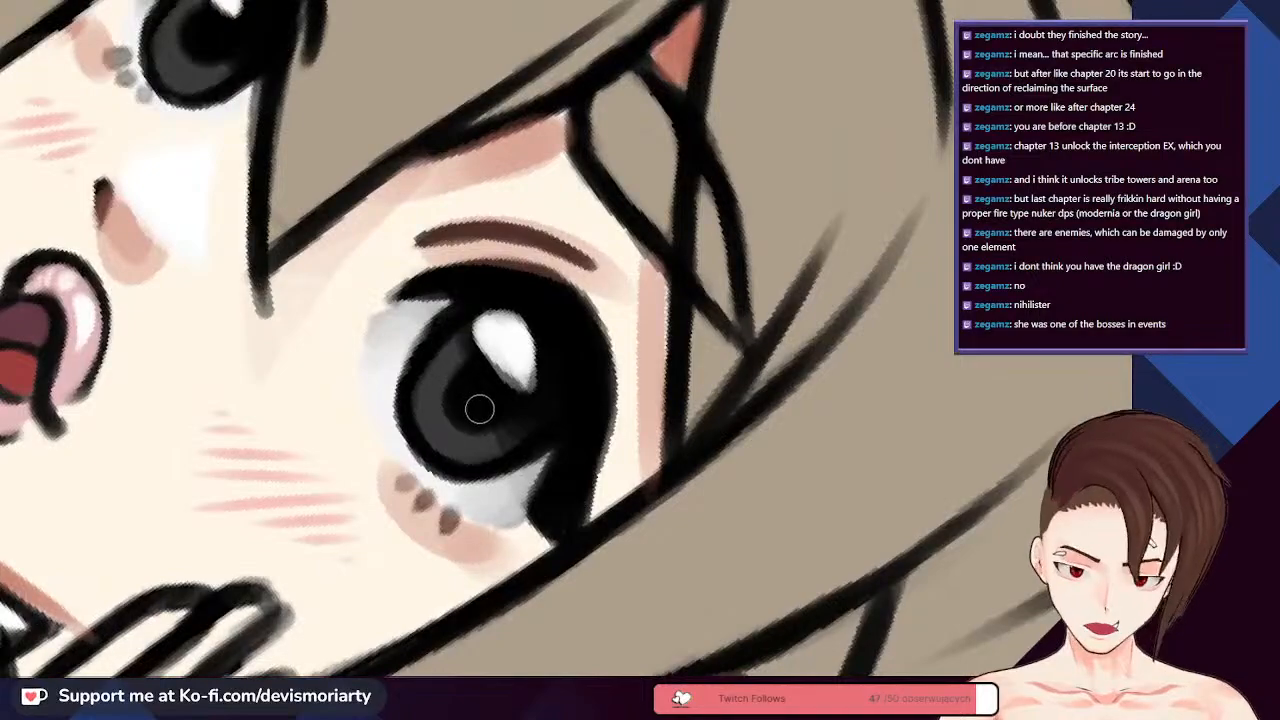
pyautogui.scroll(-4, 467, 402)
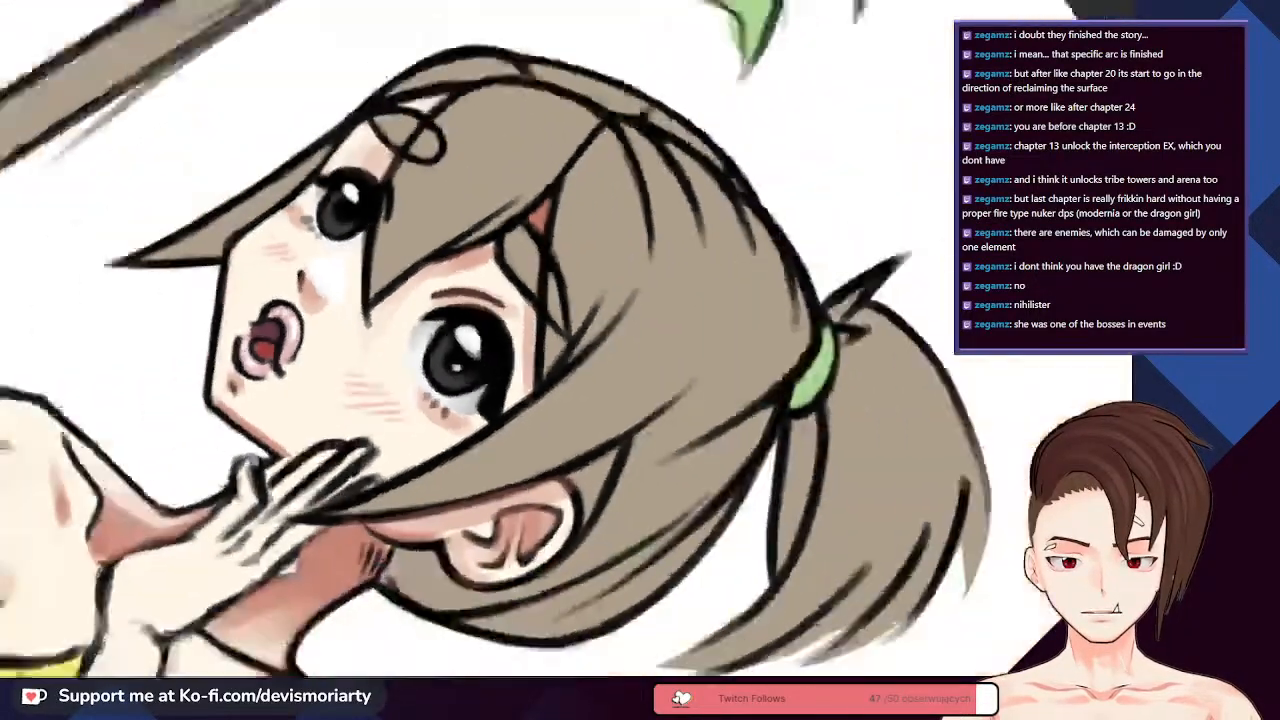
pyautogui.scroll(3, 340, 242)
pyautogui.scroll(-4, 347, 229)
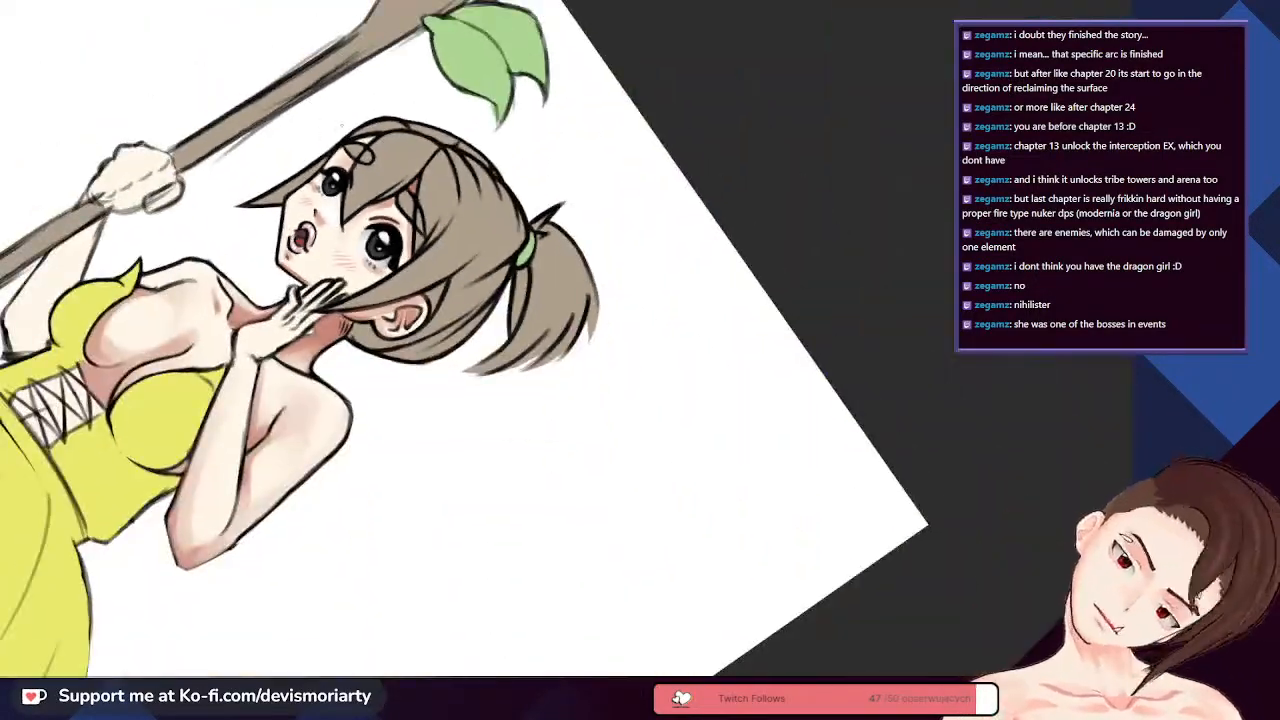
# - Brighten the lower edge of both eyes' whites with thin white strokes along the iris outlines
pyautogui.scroll(4, 372, 221)
pyautogui.scroll(3, 345, 245)
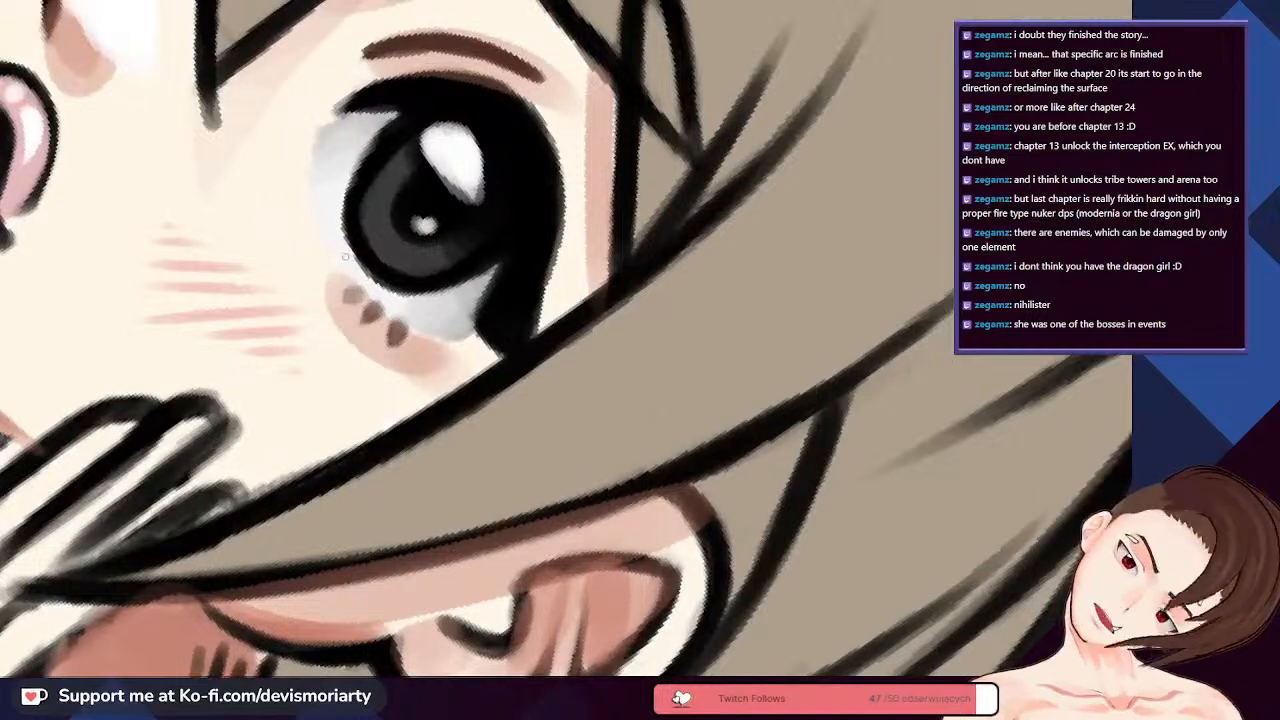
pyautogui.scroll(4, 335, 235)
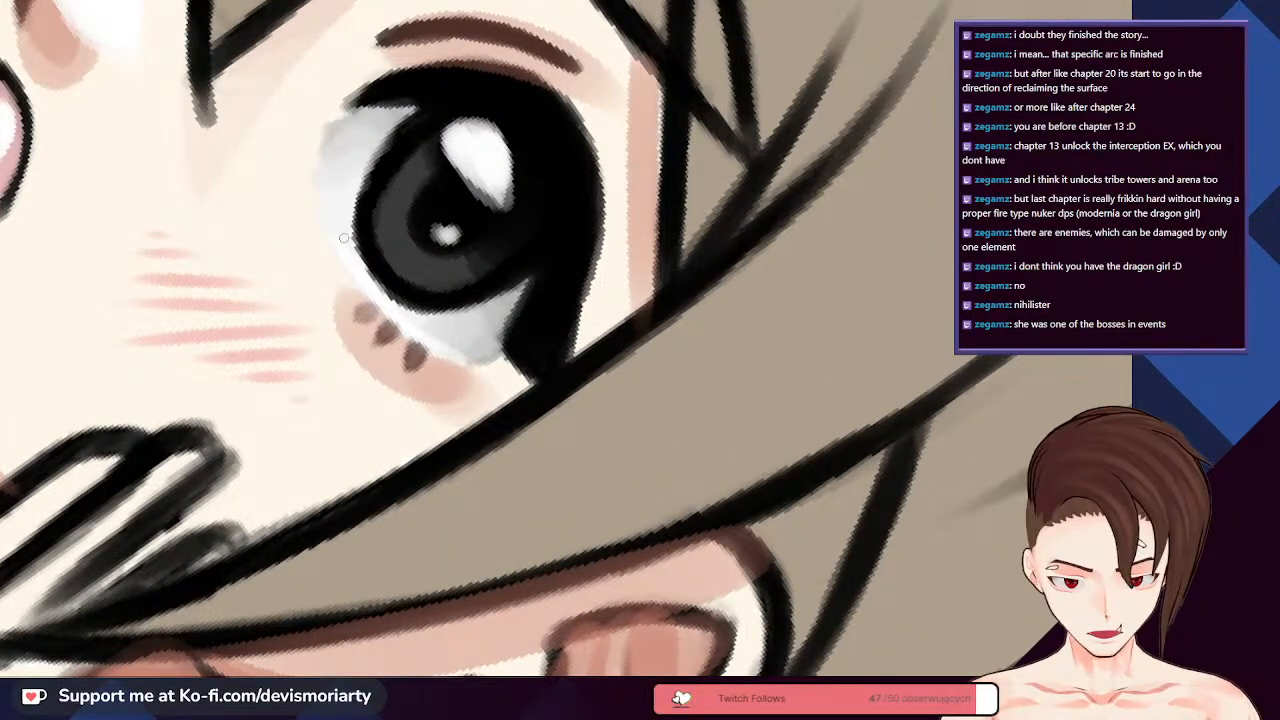
pyautogui.scroll(-3, 341, 216)
pyautogui.scroll(4, 255, 200)
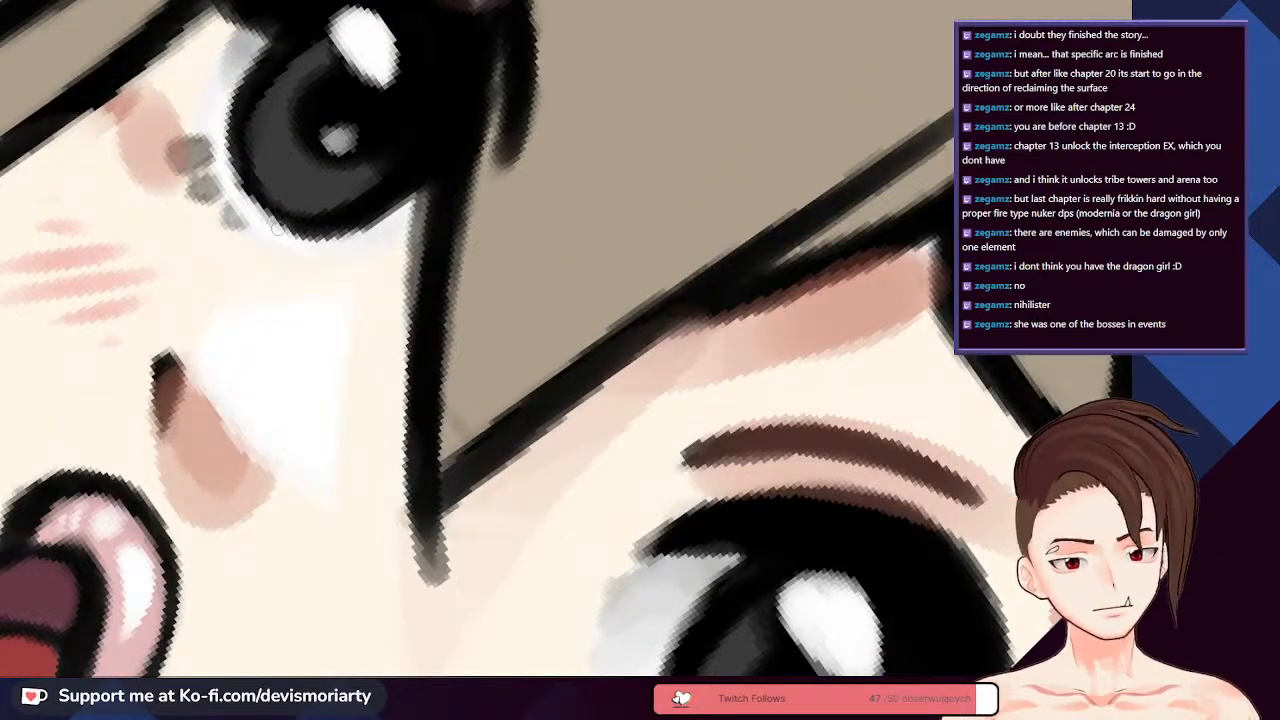
pyautogui.scroll(-4, 268, 228)
pyautogui.moveTo(268, 228); pyautogui.dragTo(240, 198)
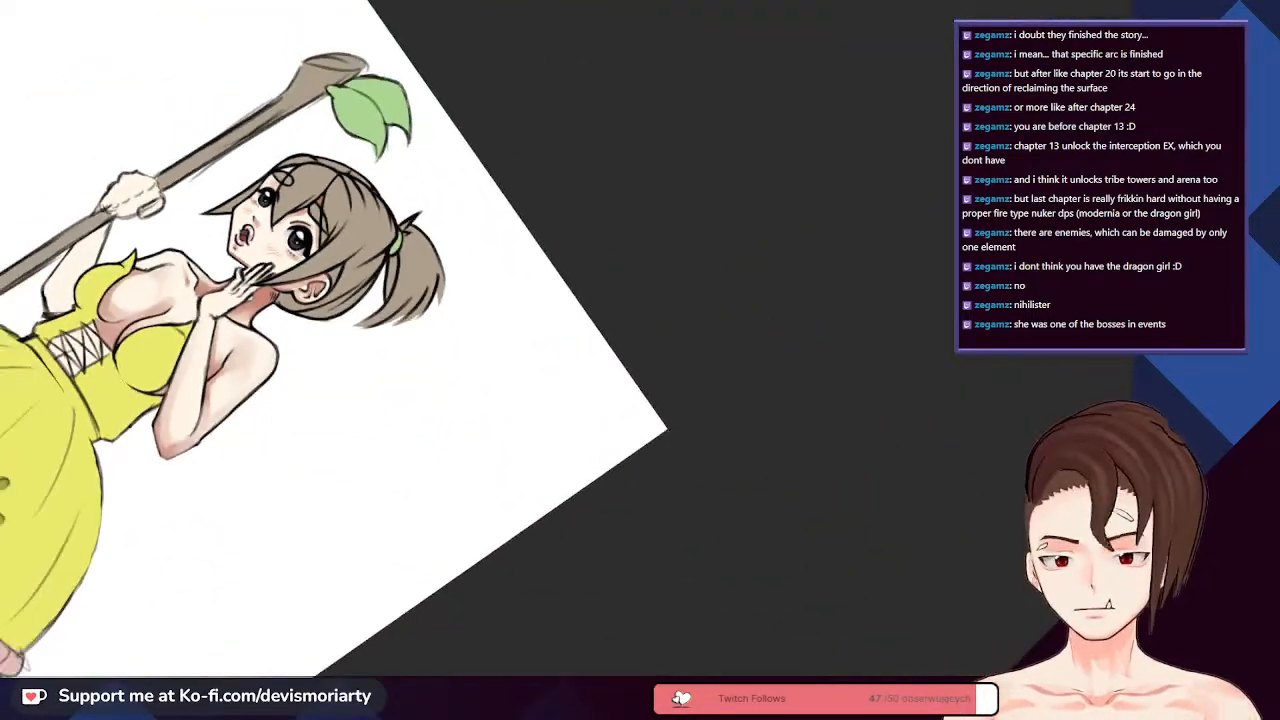
# - Examine the highlighted eyes against the whole figure from several distances
pyautogui.scroll(1, 238, 195)
pyautogui.scroll(-5, 238, 195)
pyautogui.scroll(1, 200, 190)
pyautogui.scroll(-3, 157, 181)
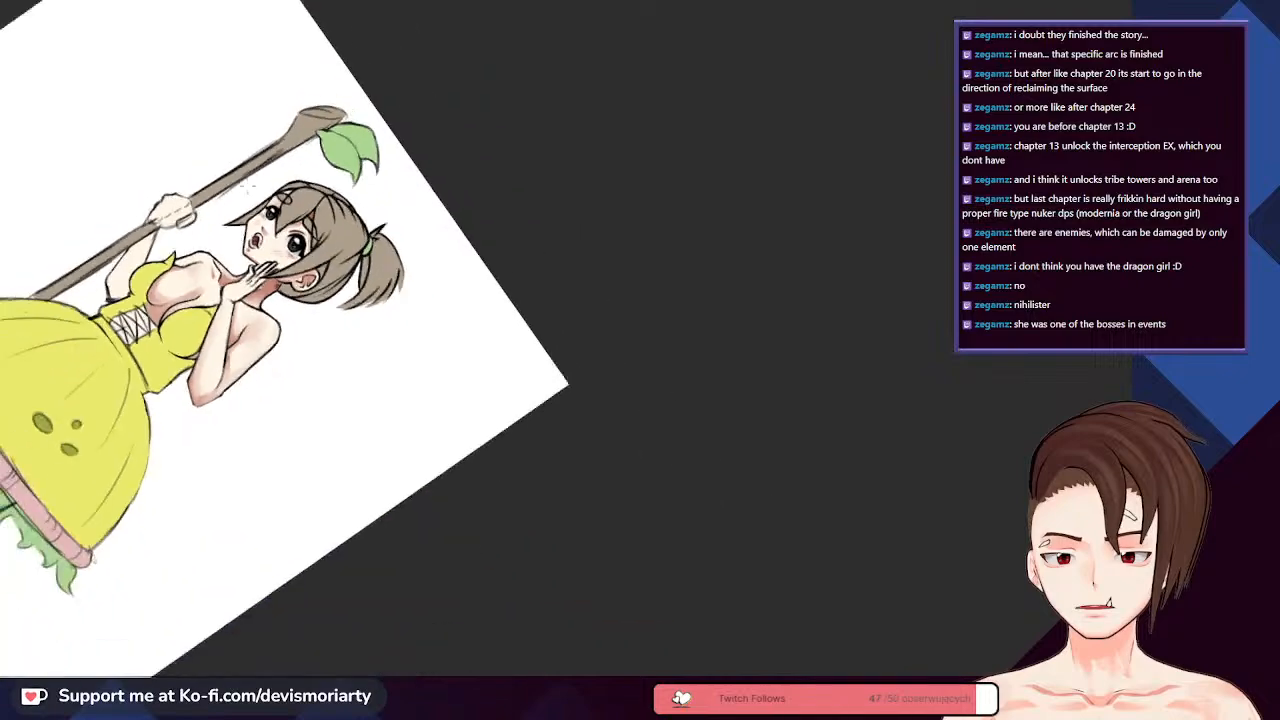
pyautogui.scroll(3, 157, 181)
pyautogui.scroll(-1, 300, 300)
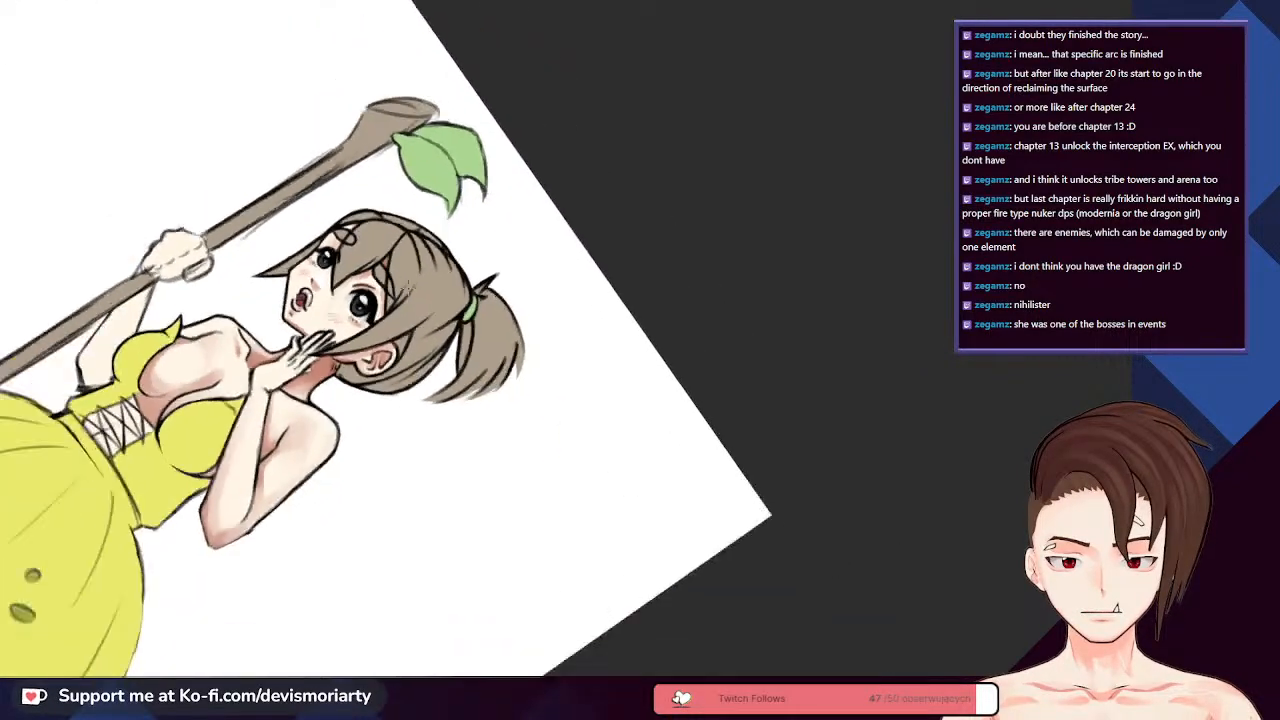
pyautogui.scroll(1, 446, 406)
pyautogui.scroll(-1, 366, 472)
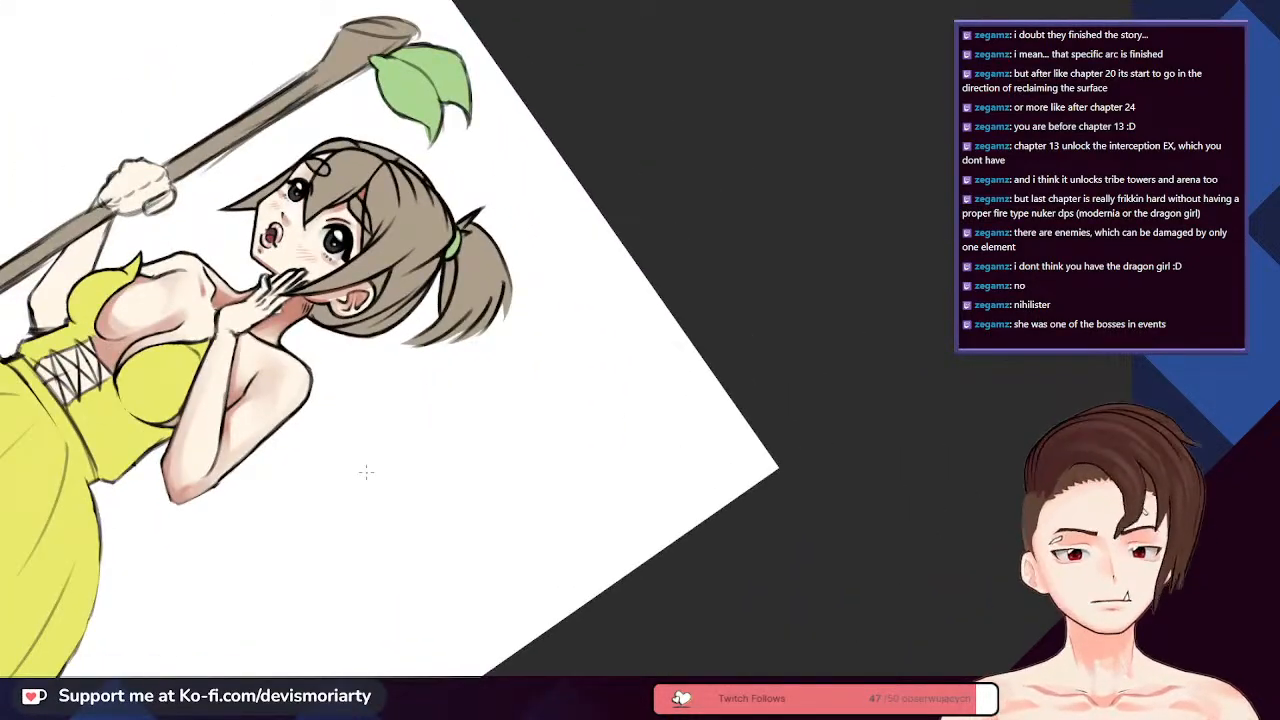
# - Lighten the lower part of both irises with a soft lighter grey, starting with the larger eye
pyautogui.scroll(6, 366, 472)
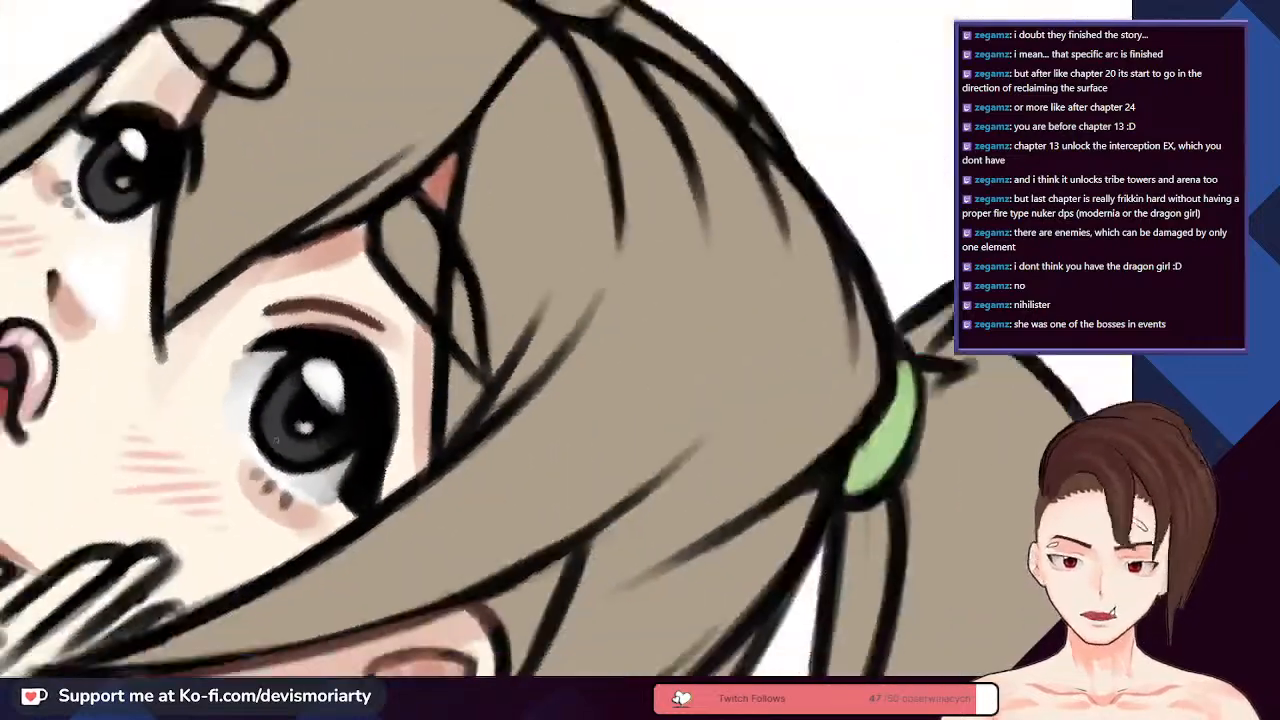
pyautogui.scroll(3, 276, 440)
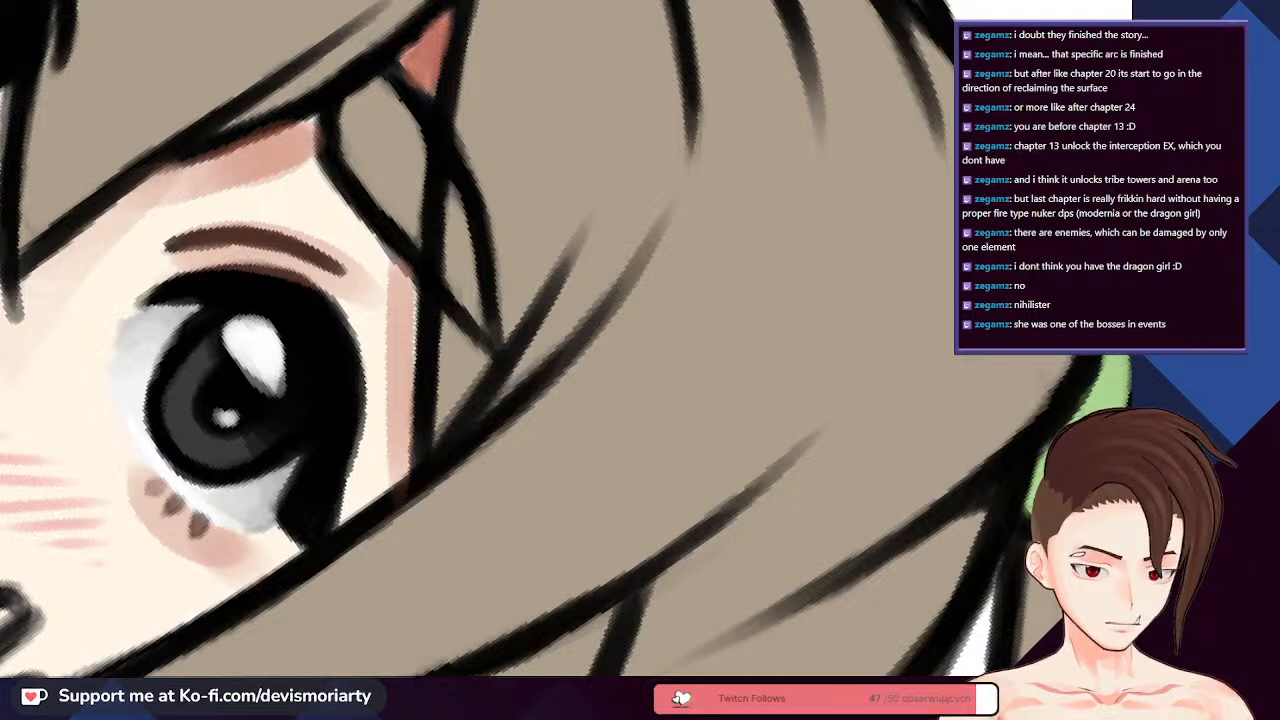
pyautogui.scroll(-1, 287, 436)
pyautogui.scroll(3, 287, 436)
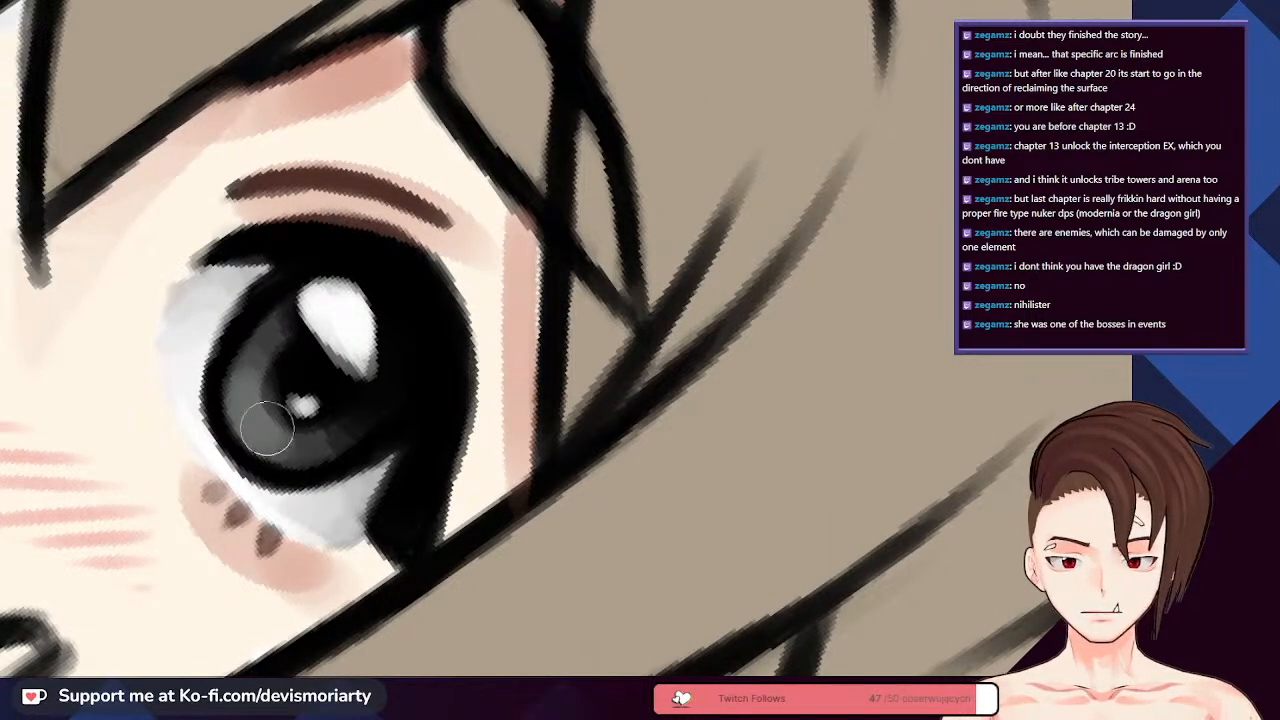
pyautogui.scroll(-4, 267, 428)
pyautogui.scroll(4, 150, 295)
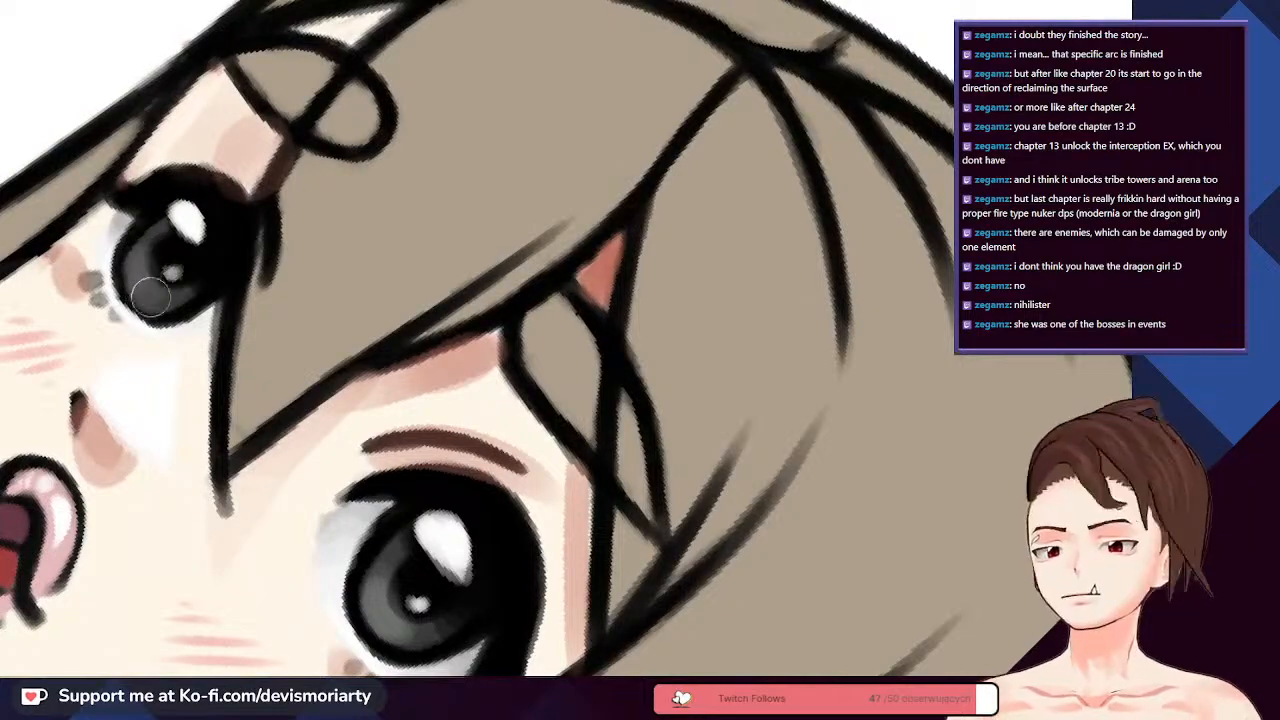
pyautogui.scroll(-2, 150, 245)
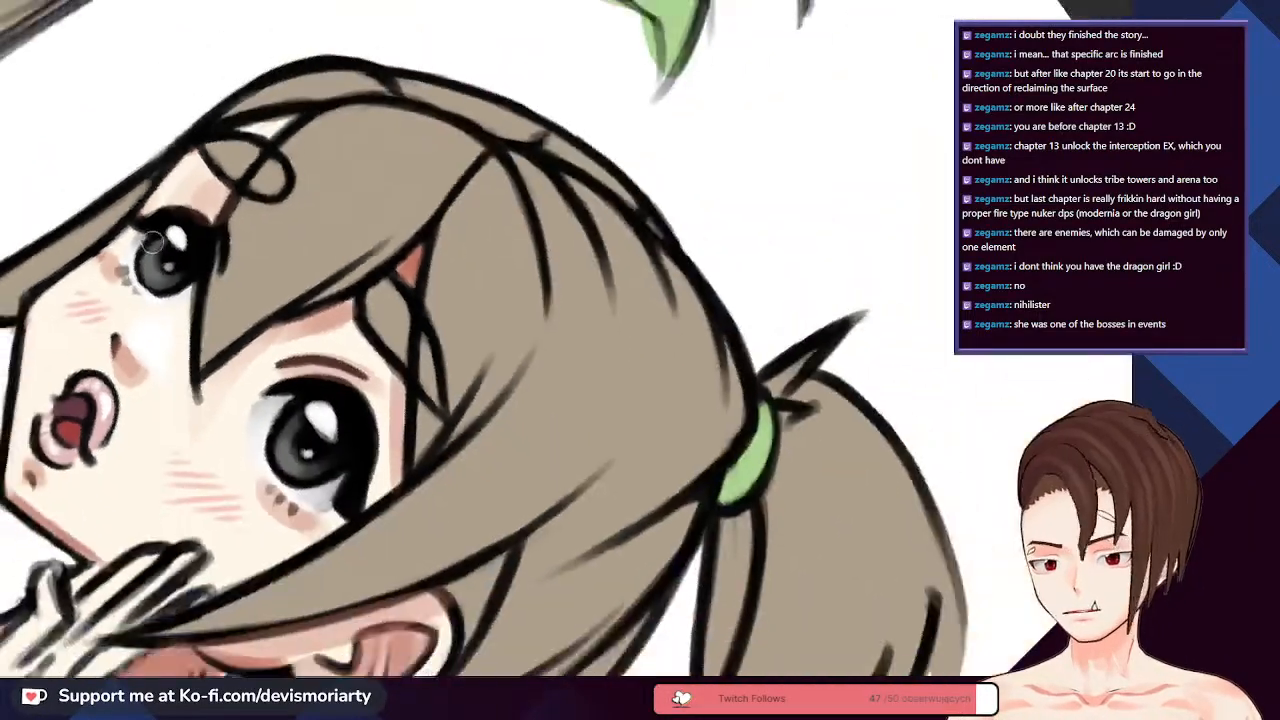
pyautogui.scroll(-2, 150, 240)
# - Soften the larger eye's black upper iris with dark grey around the white highlight
pyautogui.scroll(5, 185, 360)
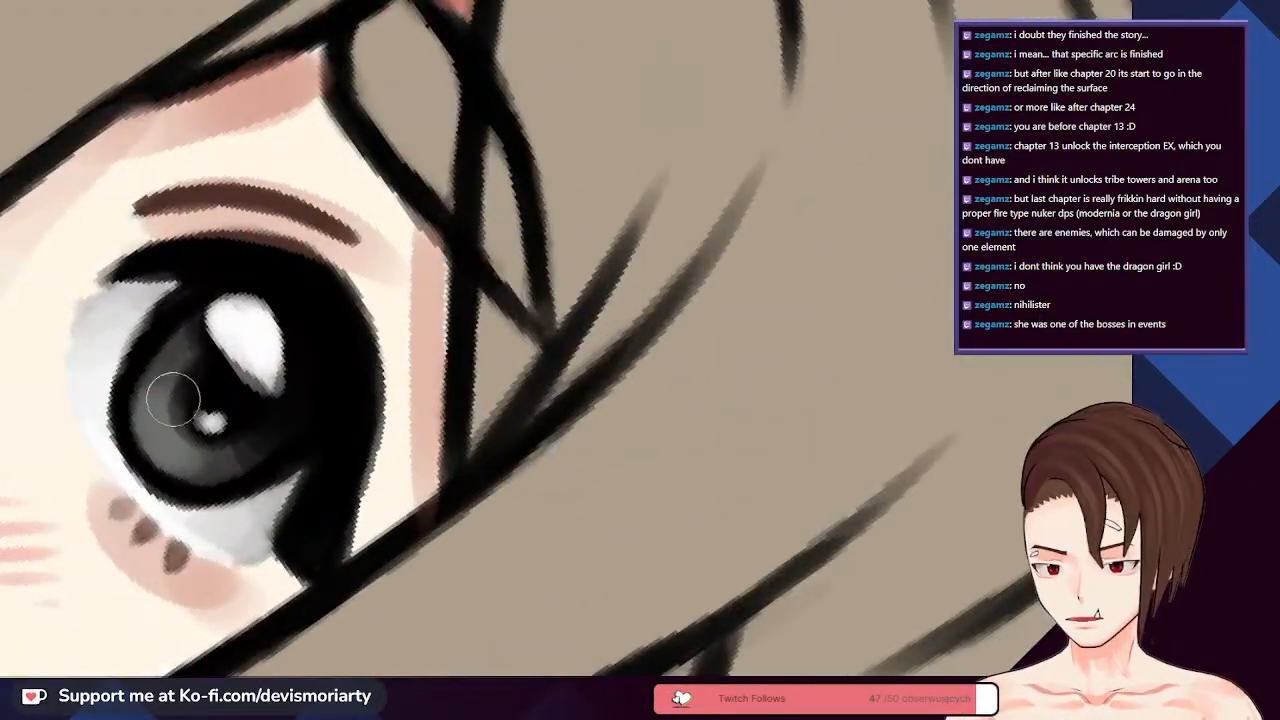
pyautogui.scroll(-3, 173, 400)
pyautogui.scroll(3, 220, 243)
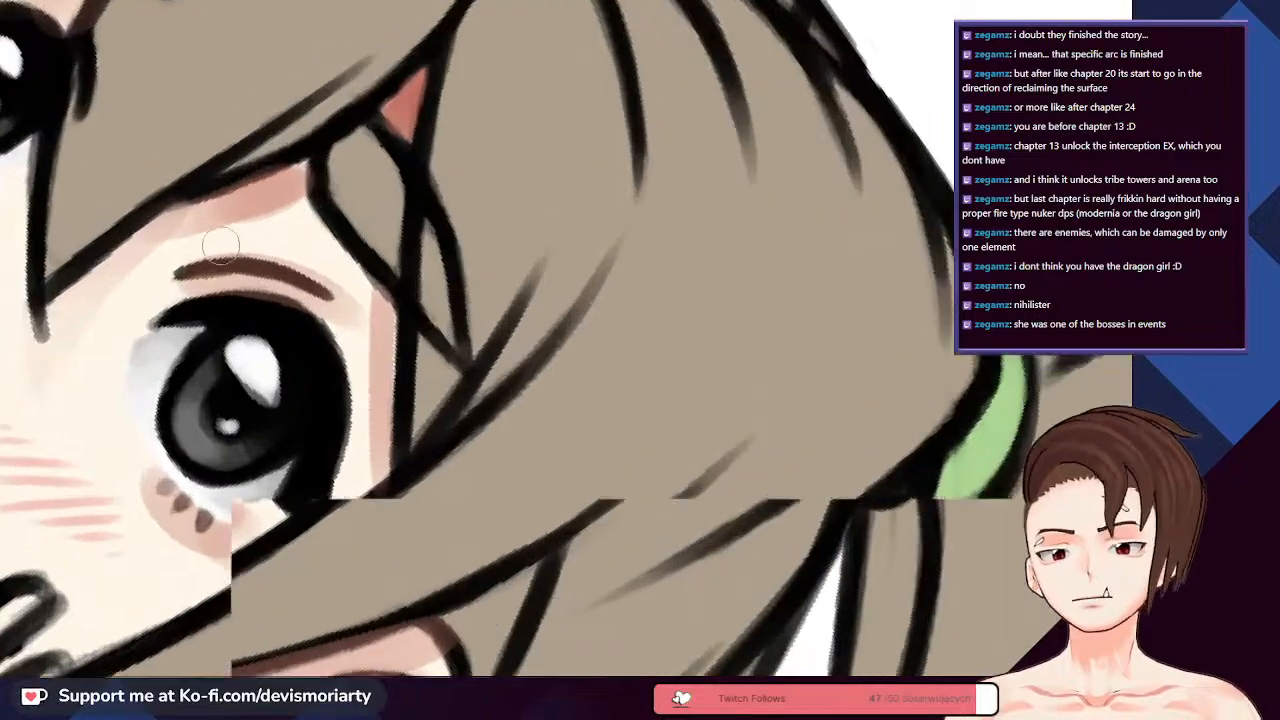
pyautogui.scroll(-1, 213, 407)
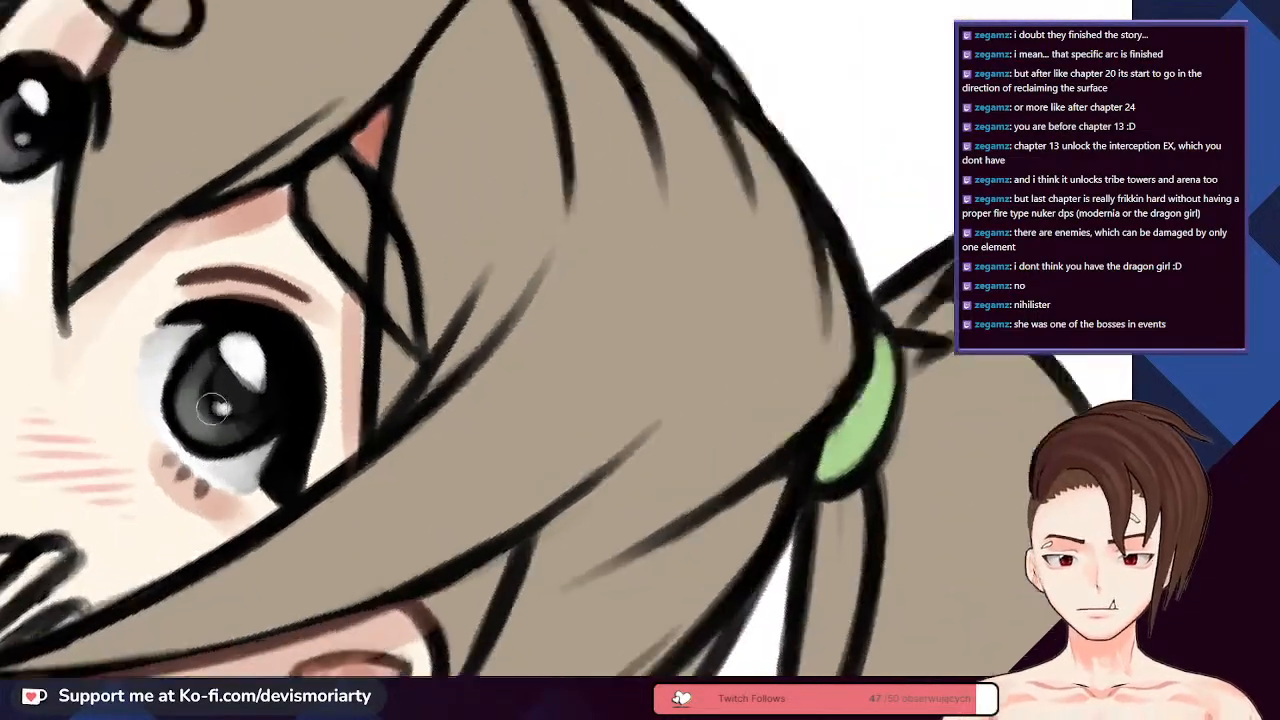
pyautogui.scroll(2, 214, 407)
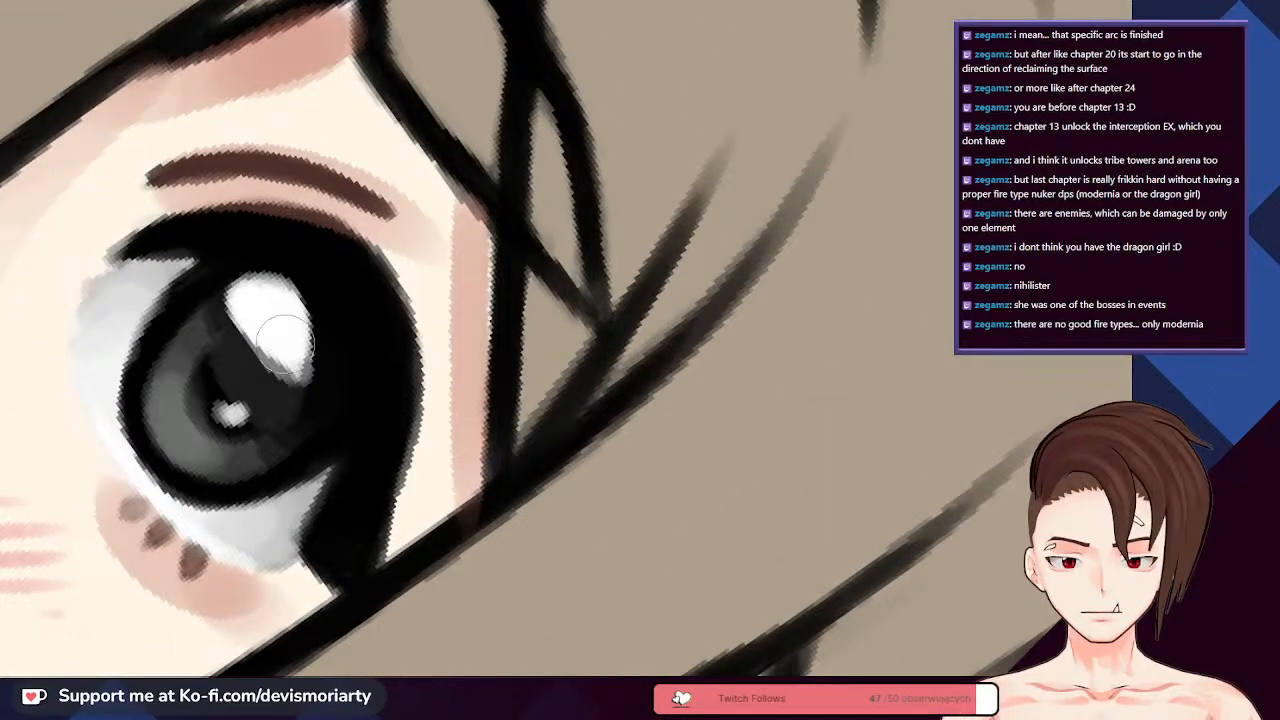
pyautogui.scroll(-4, 251, 357)
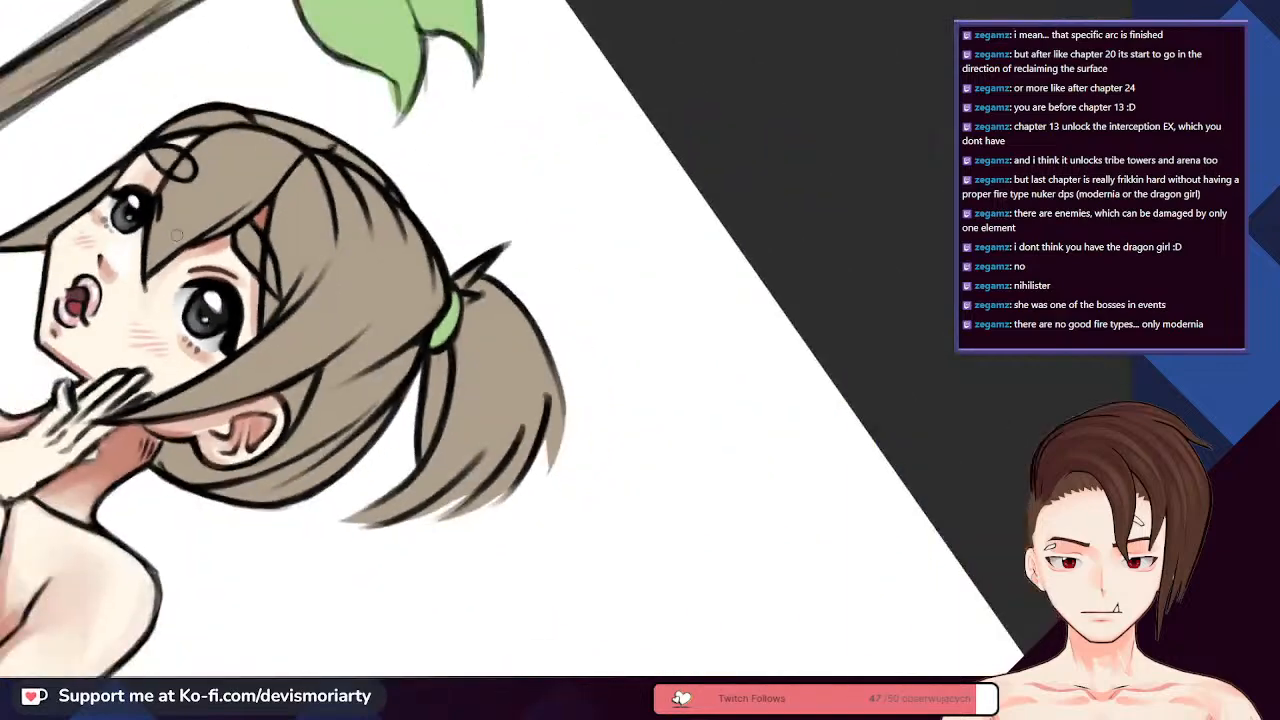
# - Soften the smaller eye's upper iris with matching dark grey and compare both eyes against the figure
pyautogui.scroll(3, 176, 234)
pyautogui.scroll(-2, 140, 268)
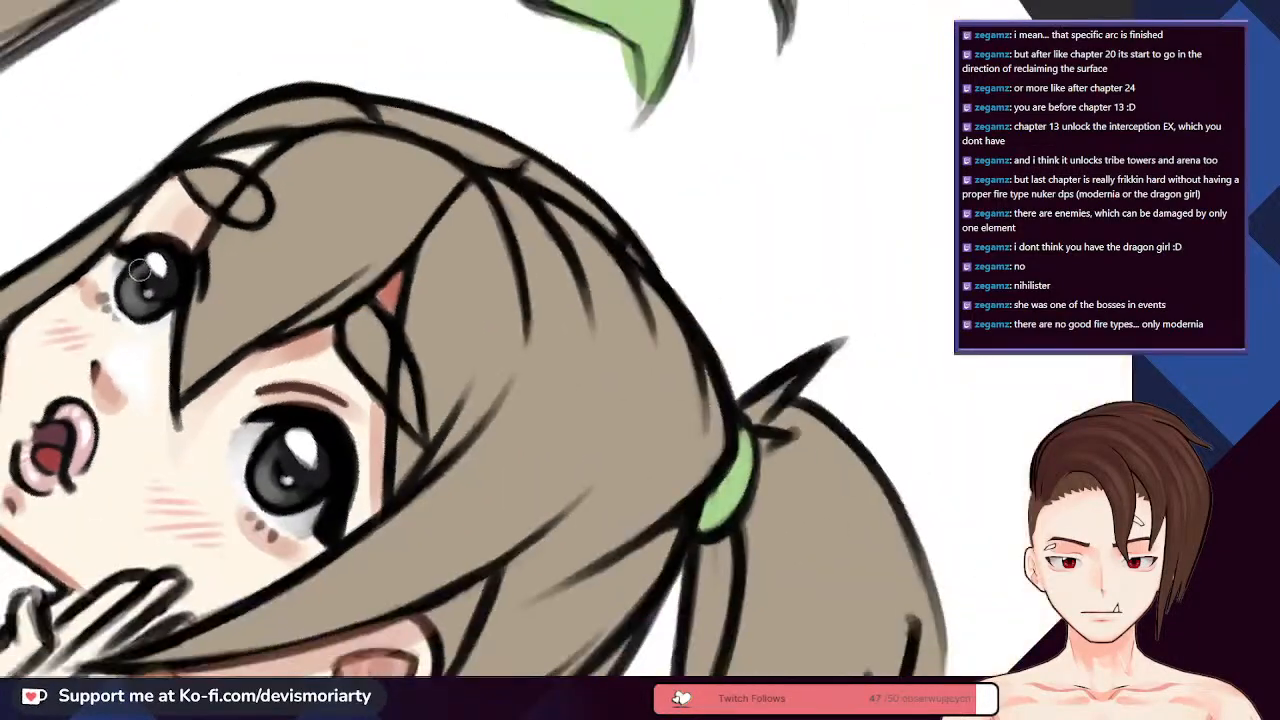
pyautogui.scroll(-3, 140, 268)
pyautogui.scroll(1, 120, 250)
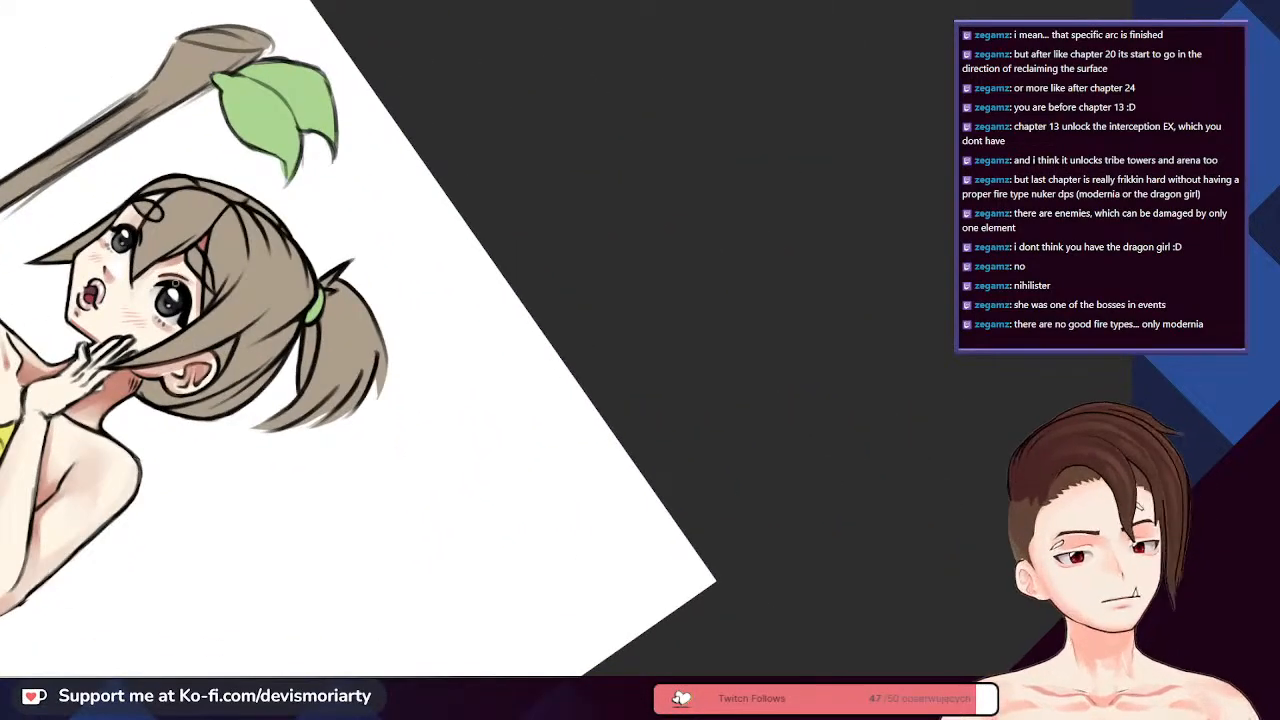
pyautogui.scroll(1, 175, 285)
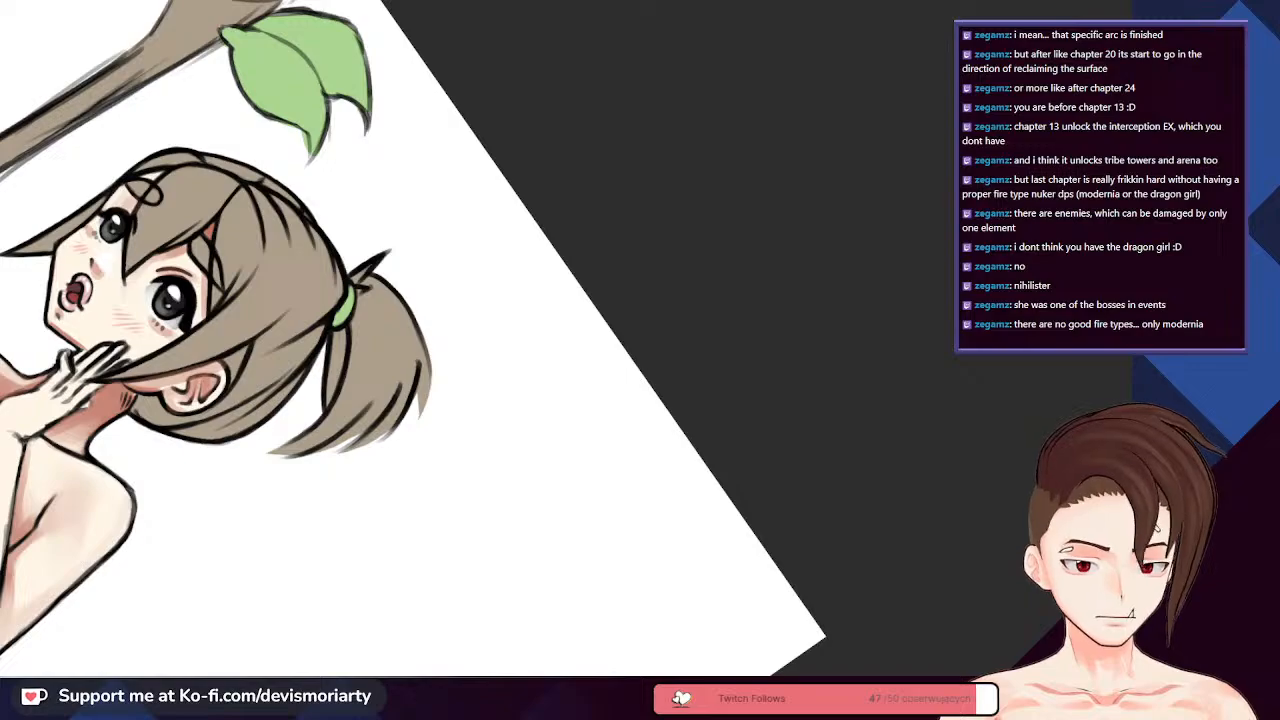
pyautogui.scroll(-2, 200, 300)
# - Examine the larger eye's graded iris up close and against the smaller eye
pyautogui.scroll(4, 200, 300)
pyautogui.scroll(3, 500, 340)
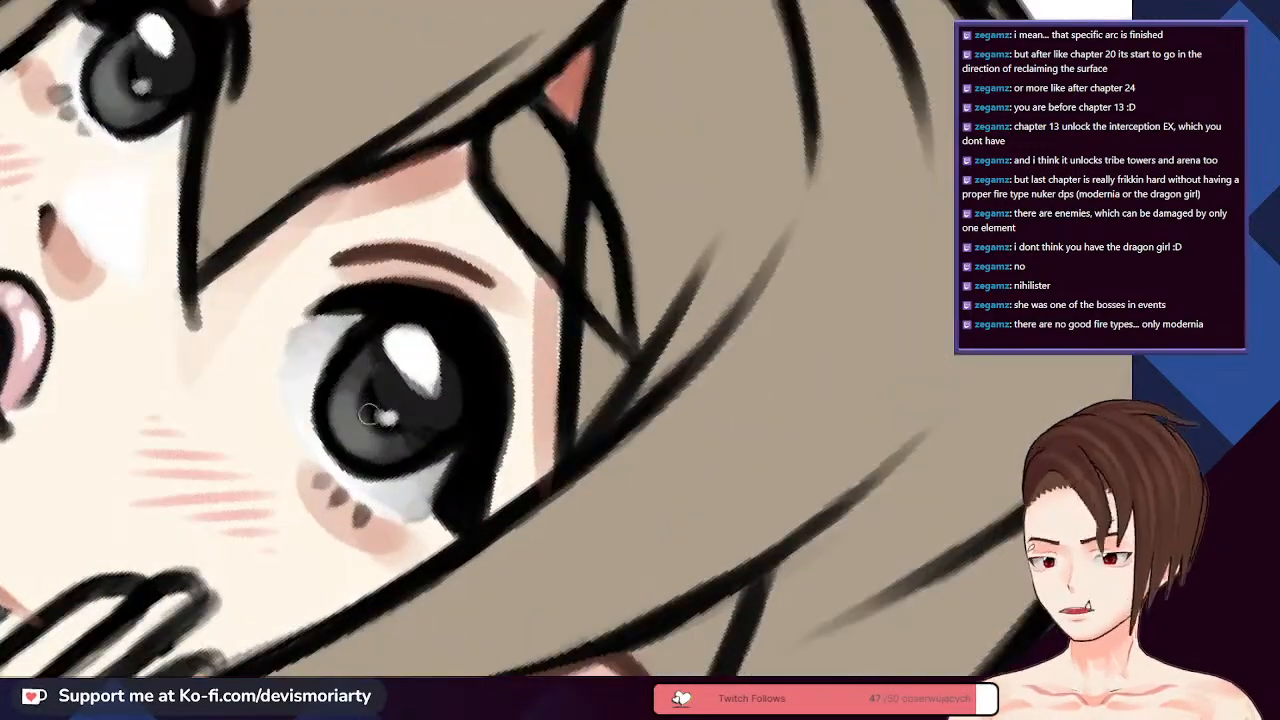
pyautogui.scroll(-2, 500, 340)
pyautogui.scroll(2, 500, 340)
pyautogui.scroll(2, 500, 340)
pyautogui.scroll(-2, 500, 340)
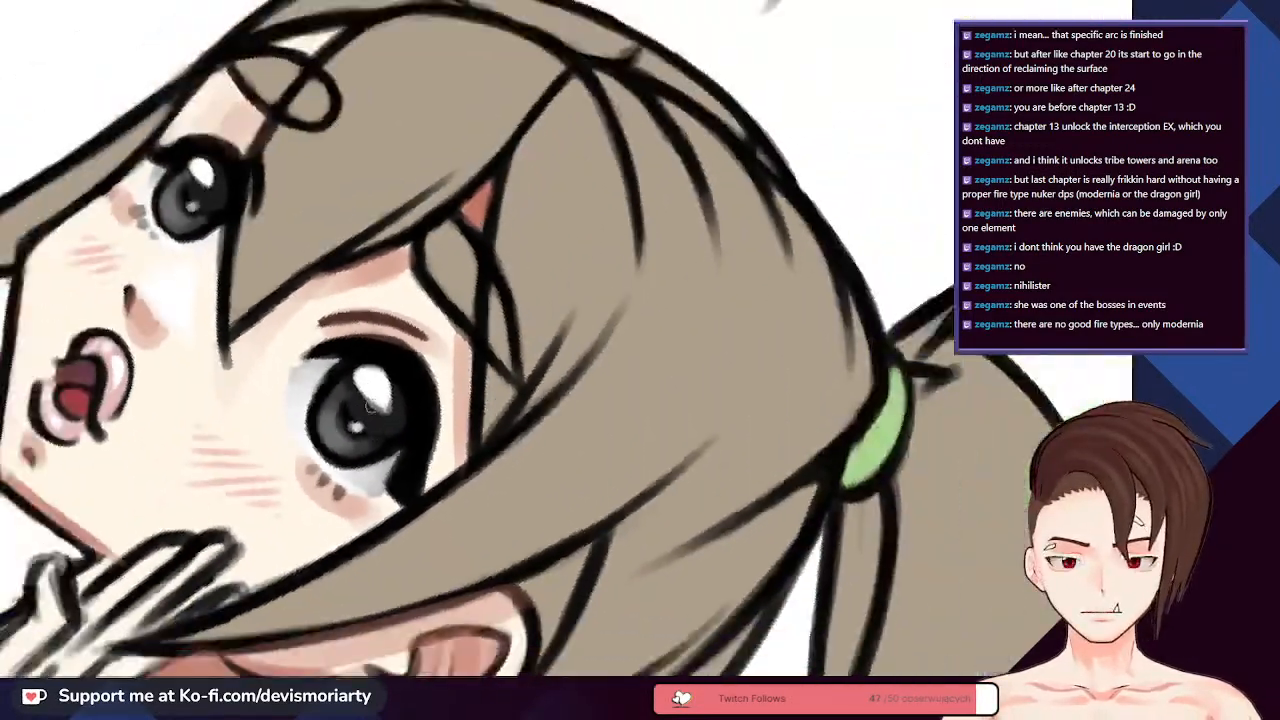
pyautogui.scroll(2, 500, 340)
pyautogui.scroll(-1, 500, 340)
pyautogui.scroll(2, 358, 383)
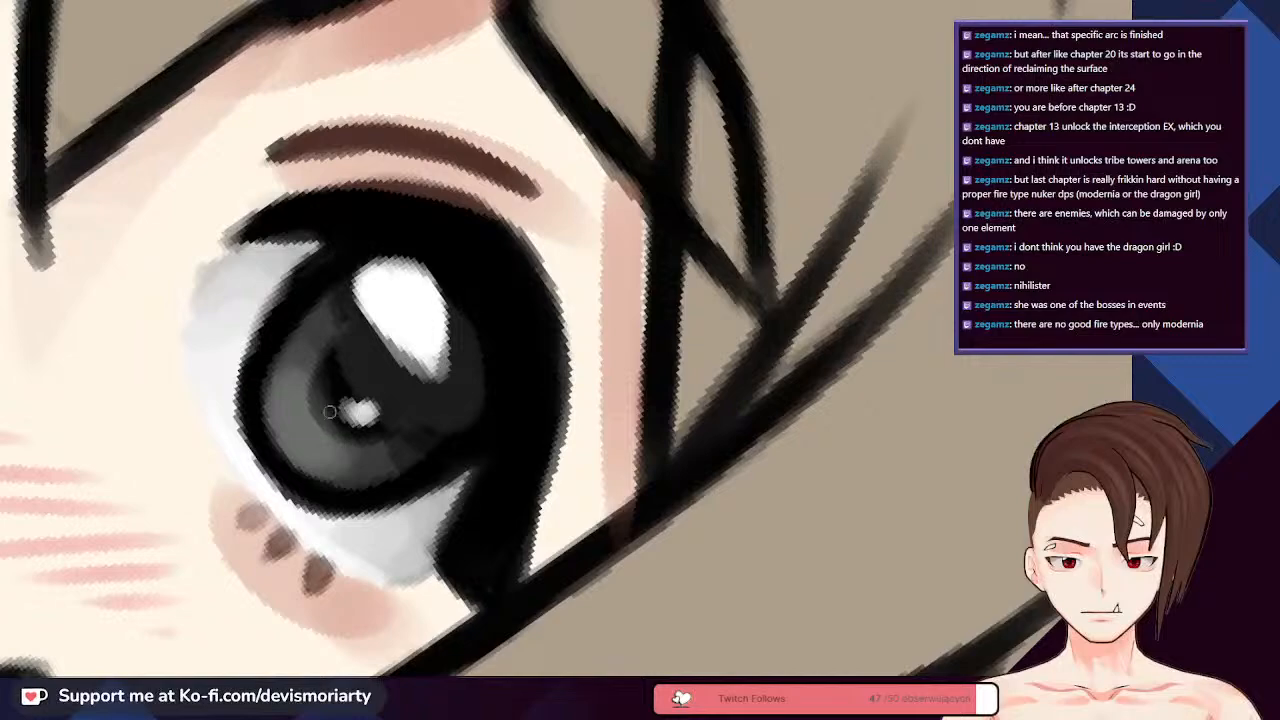
# - Brighten the lower edge of the larger eye's iris with a thin, soft lighter grey rim
pyautogui.scroll(-3, 330, 411)
pyautogui.scroll(3, 372, 619)
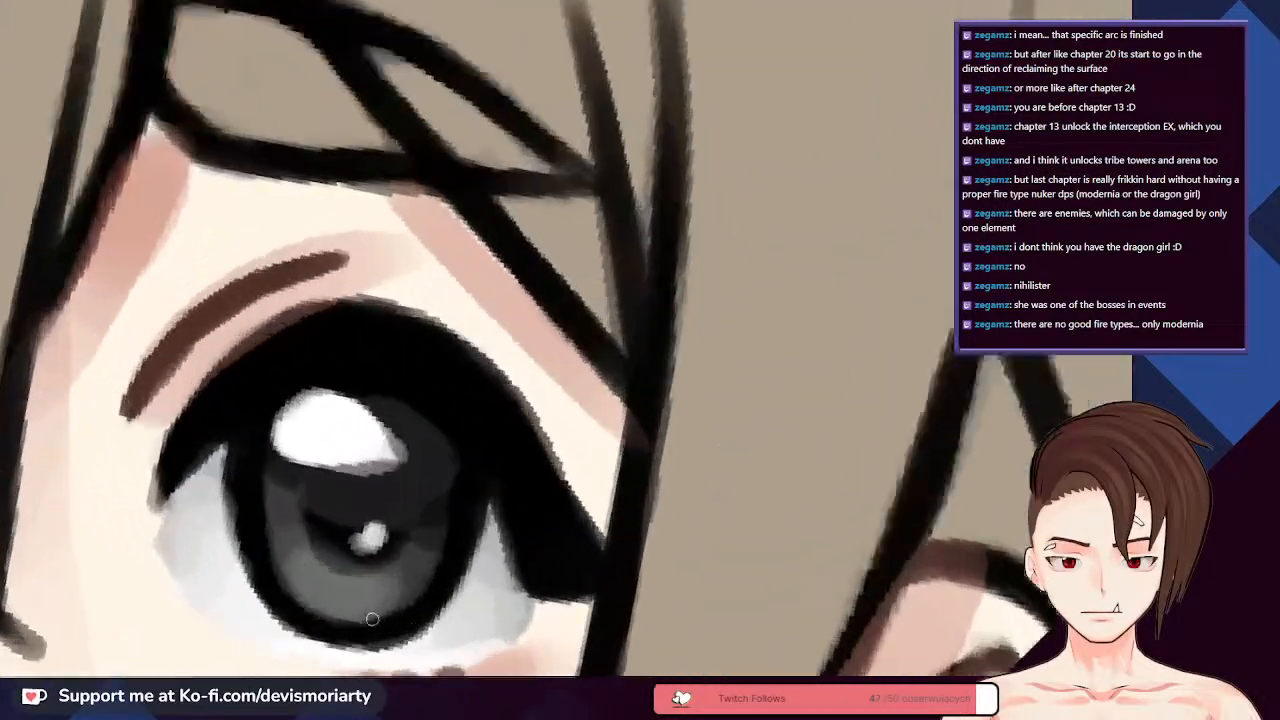
pyautogui.scroll(1, 372, 619)
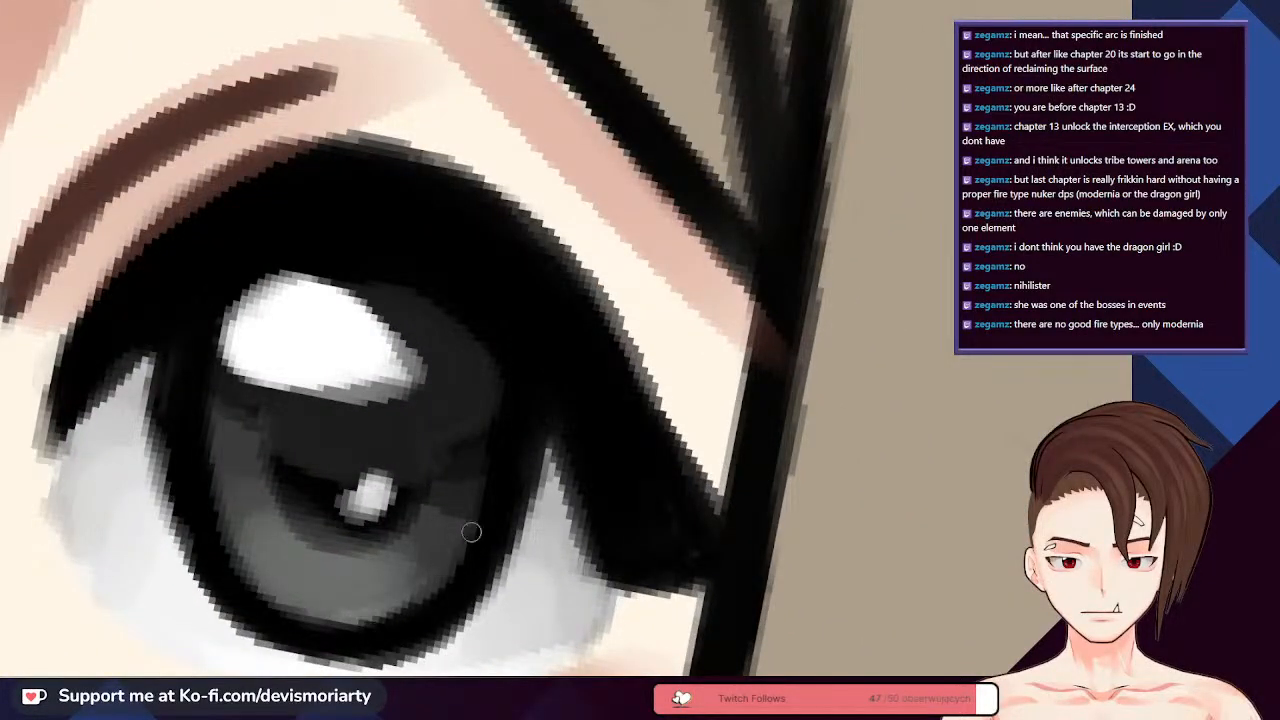
pyautogui.scroll(-3, 510, 468)
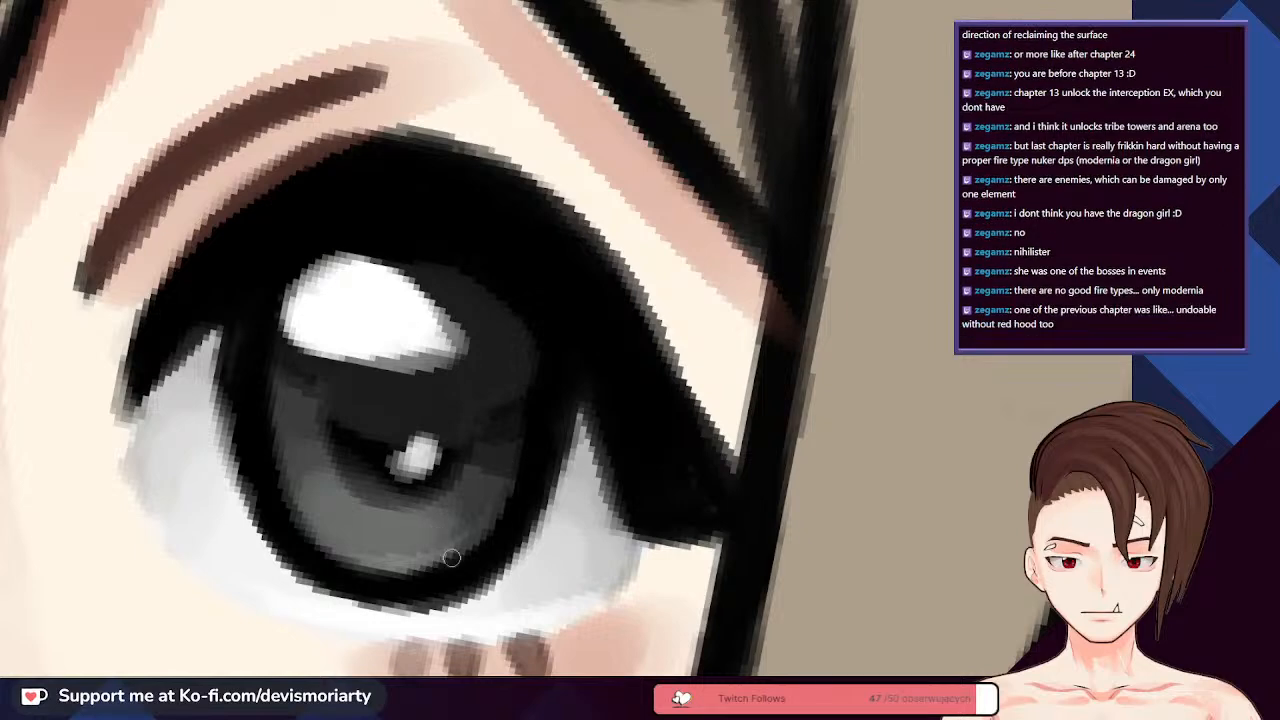
pyautogui.scroll(3, 441, 543)
pyautogui.scroll(-3, 400, 543)
pyautogui.scroll(3, 390, 560)
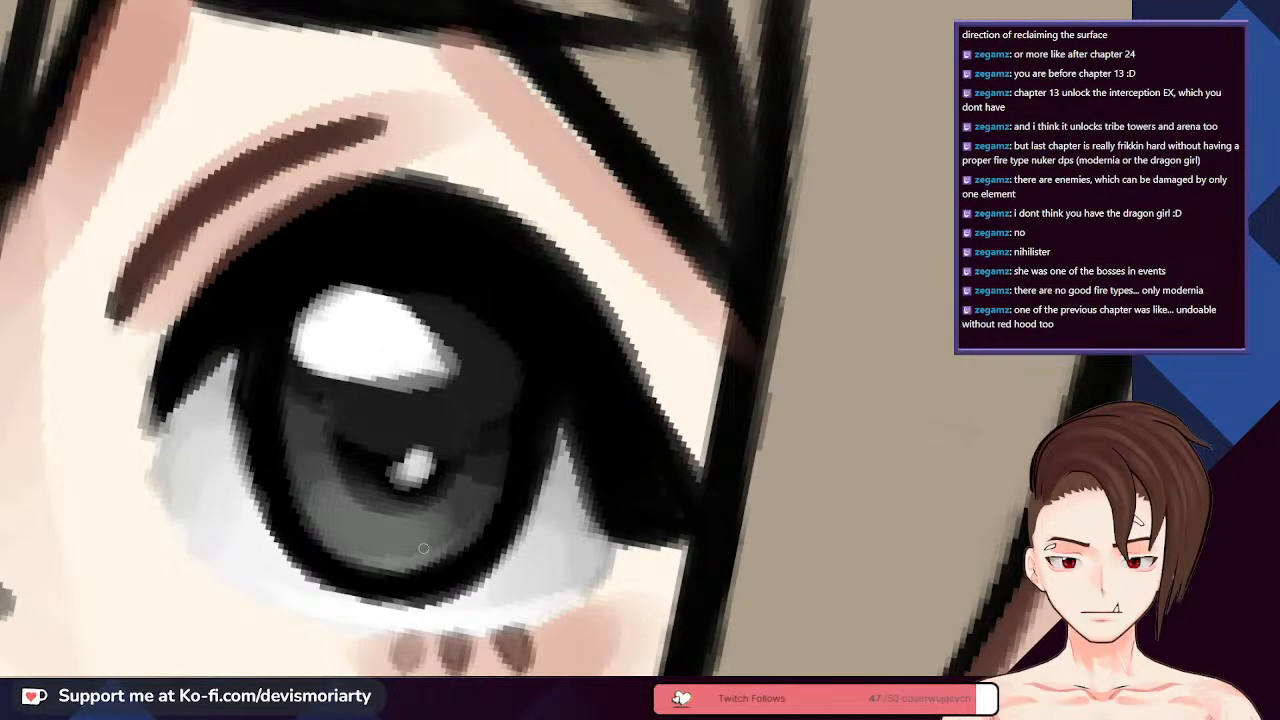
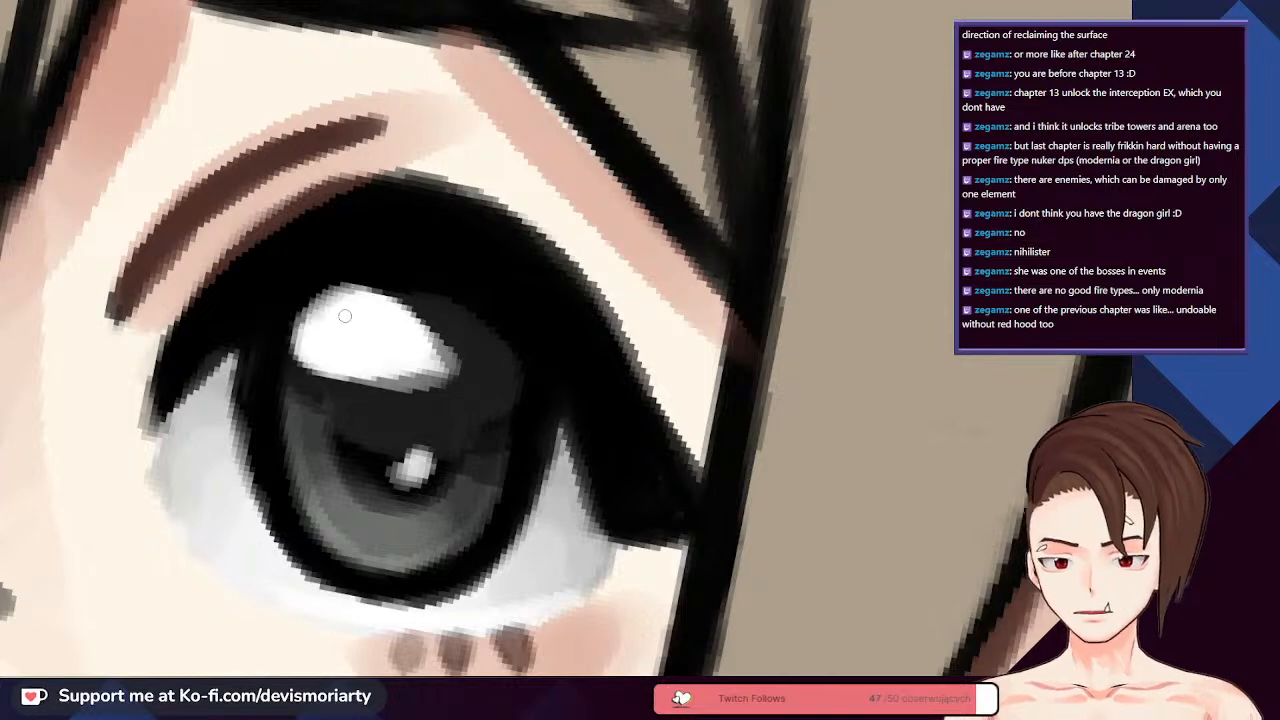
# - Try a thin bright white rim around the lower and side edges of the larger eye's iris
pyautogui.moveTo(288, 405)
pyautogui.mouseDown()
pyautogui.moveTo(328, 545)
pyautogui.moveTo(425, 572)
pyautogui.moveTo(455, 552)
pyautogui.moveTo(500, 482)
pyautogui.moveTo(512, 355)
pyautogui.mouseUp()
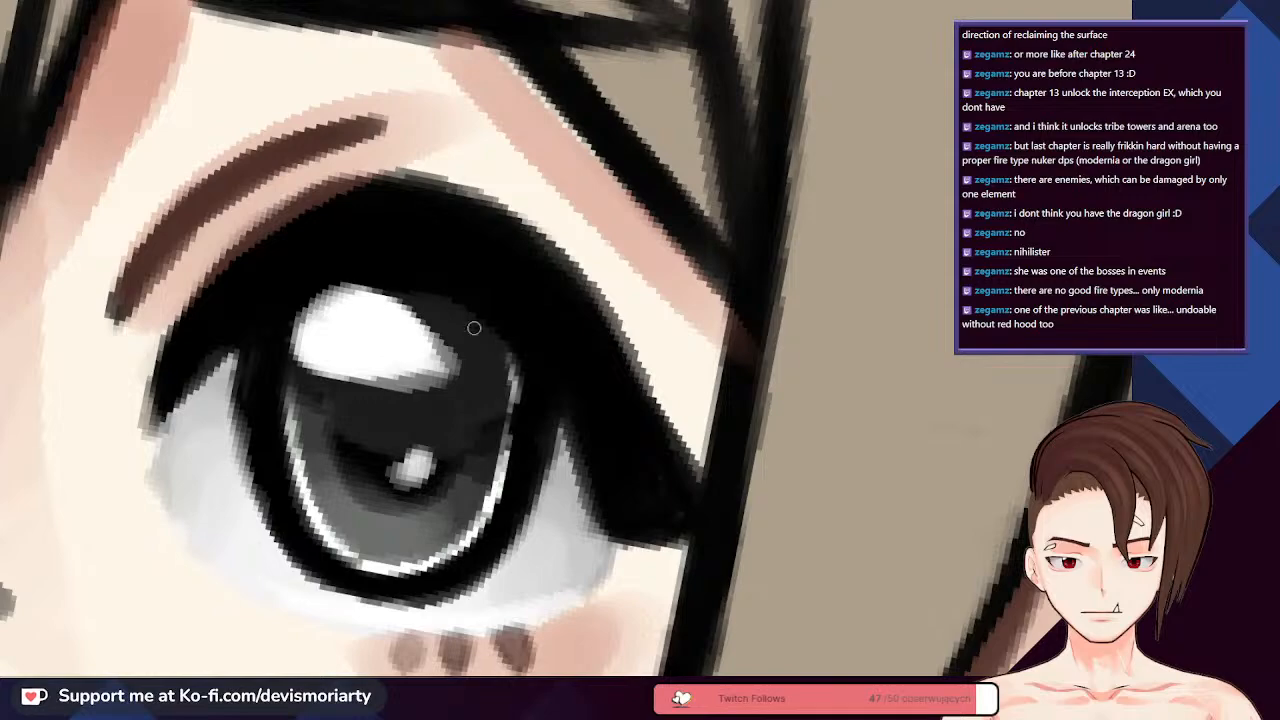
pyautogui.scroll(-6, 315, 432)
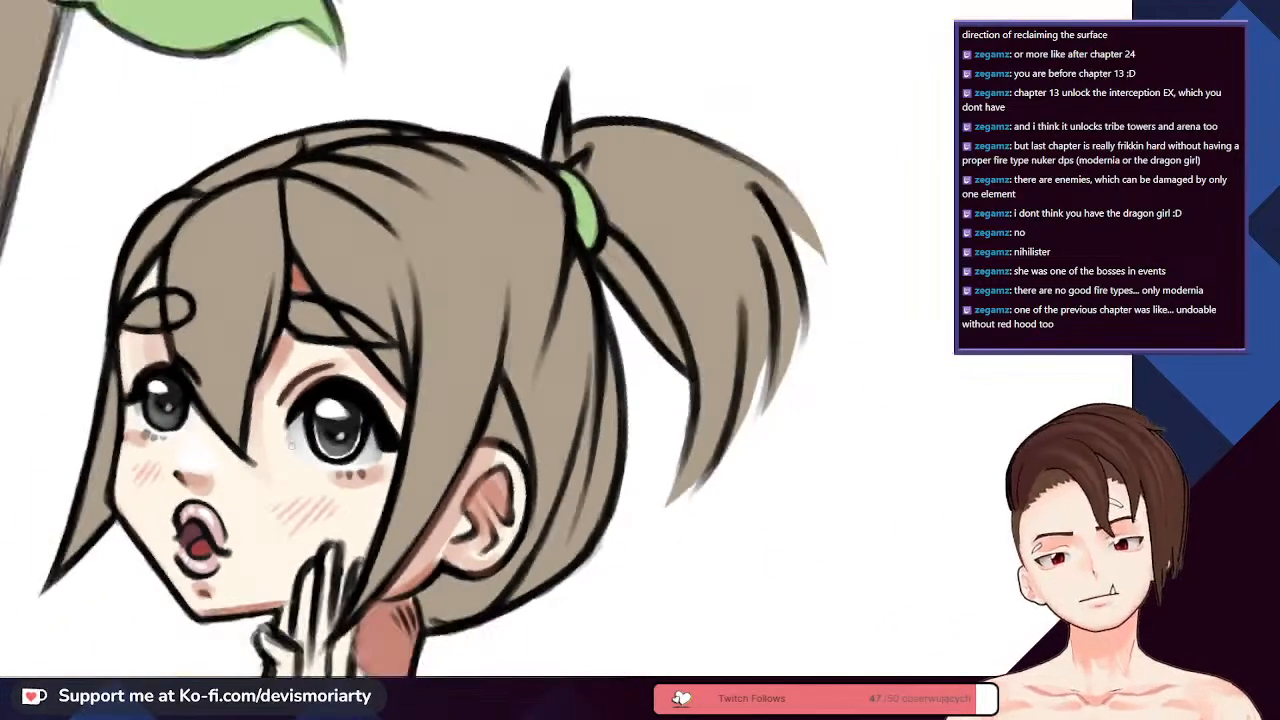
pyautogui.scroll(3, 226, 431)
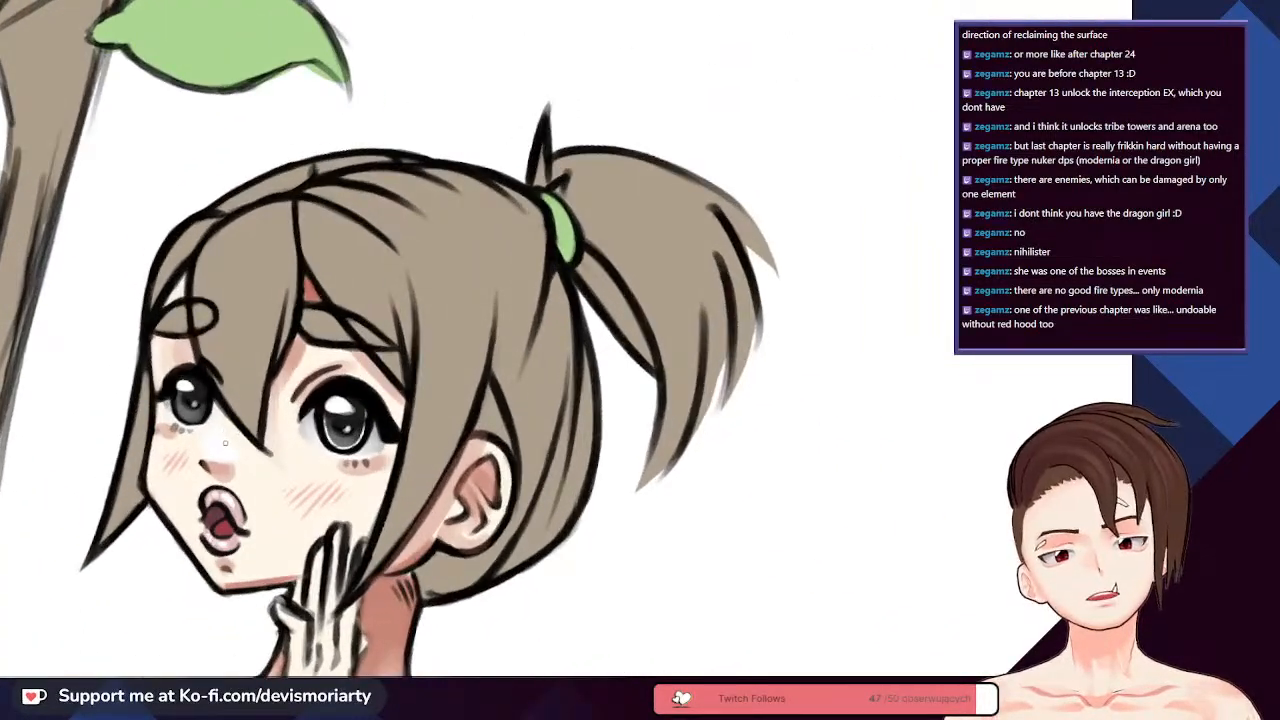
# - Try a matching white rim along the lower edge of the smaller eye's iris
pyautogui.scroll(4, 225, 443)
pyautogui.scroll(3, 231, 430)
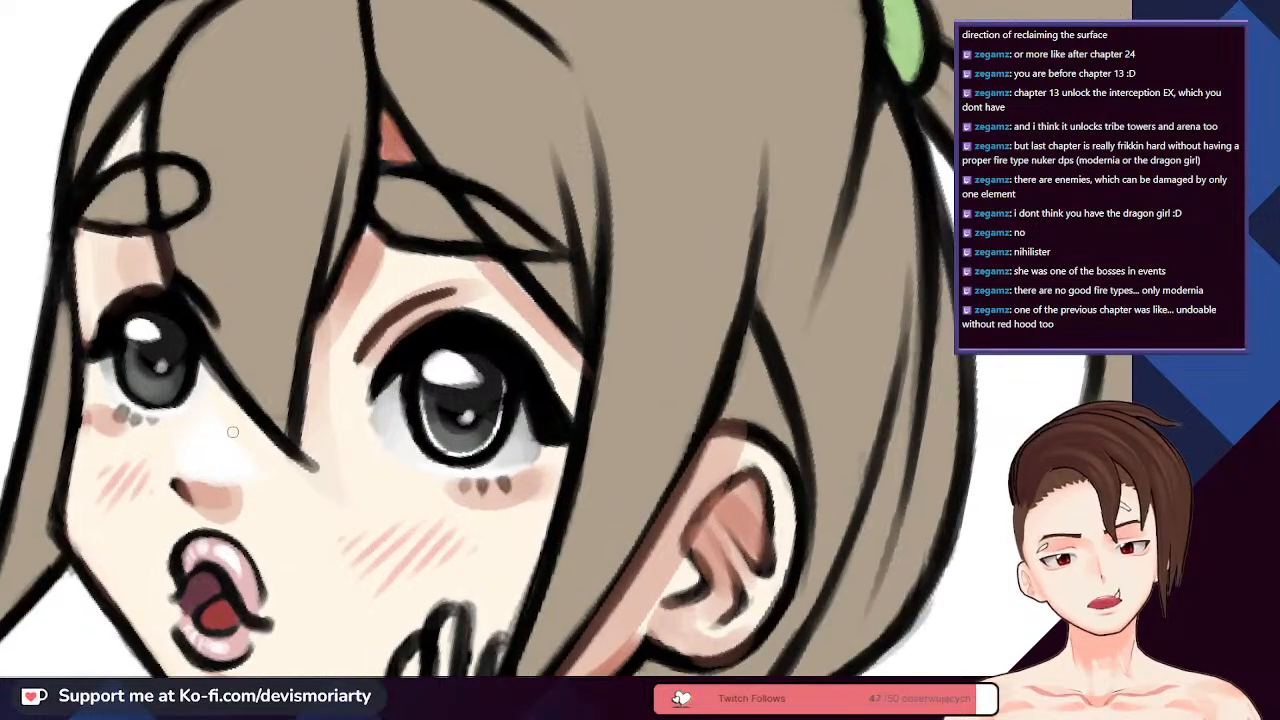
pyautogui.scroll(2, 145, 317)
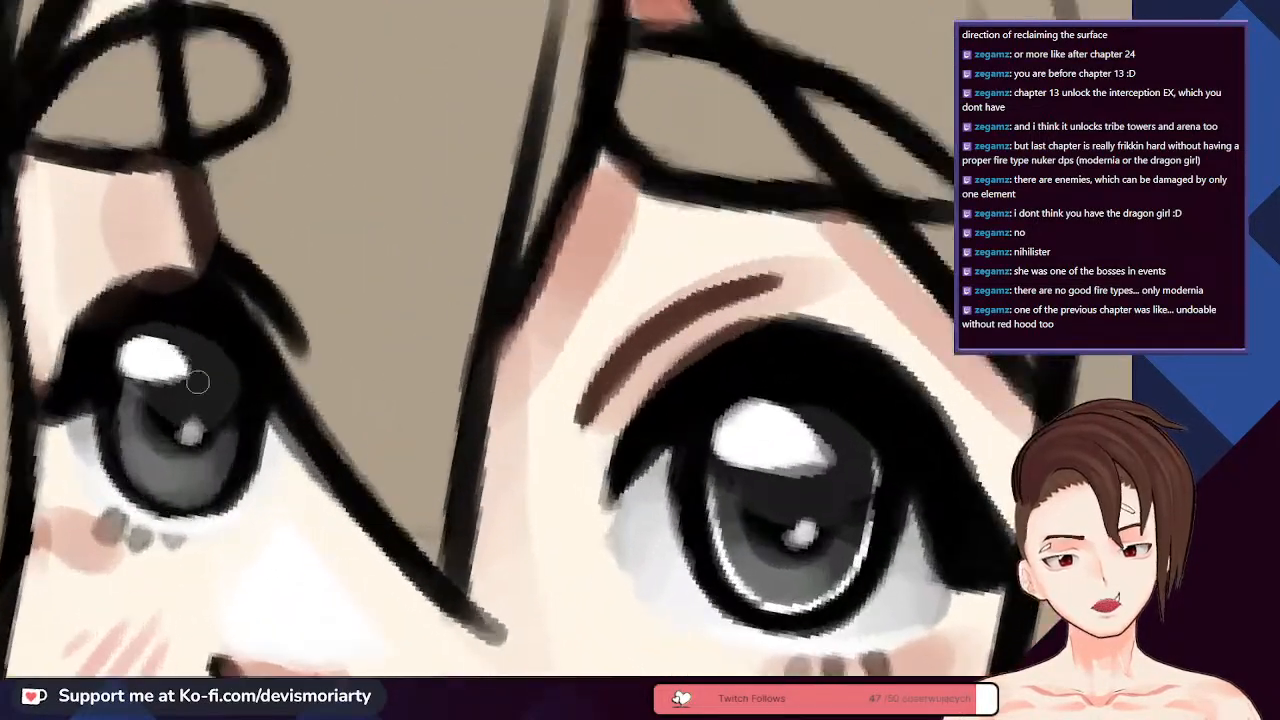
pyautogui.scroll(-5, 194, 380)
pyautogui.scroll(4, 190, 390)
pyautogui.scroll(5, 190, 390)
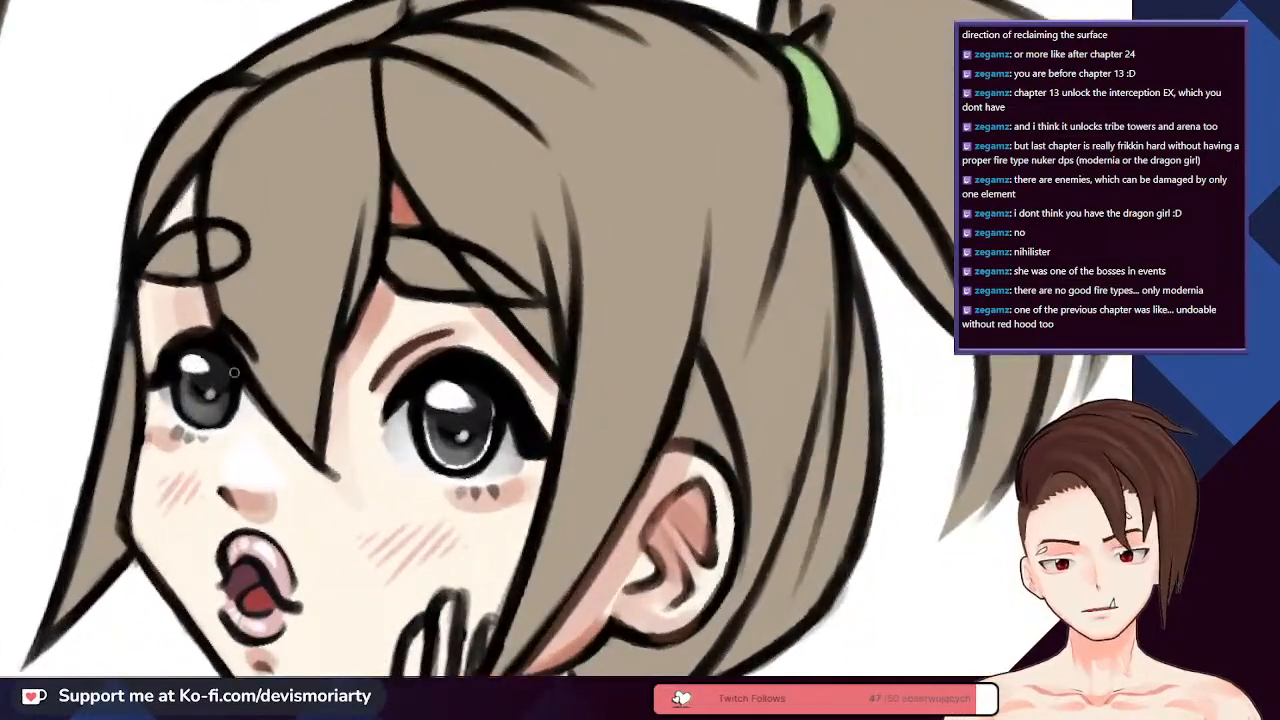
pyautogui.scroll(-3, 166, 410)
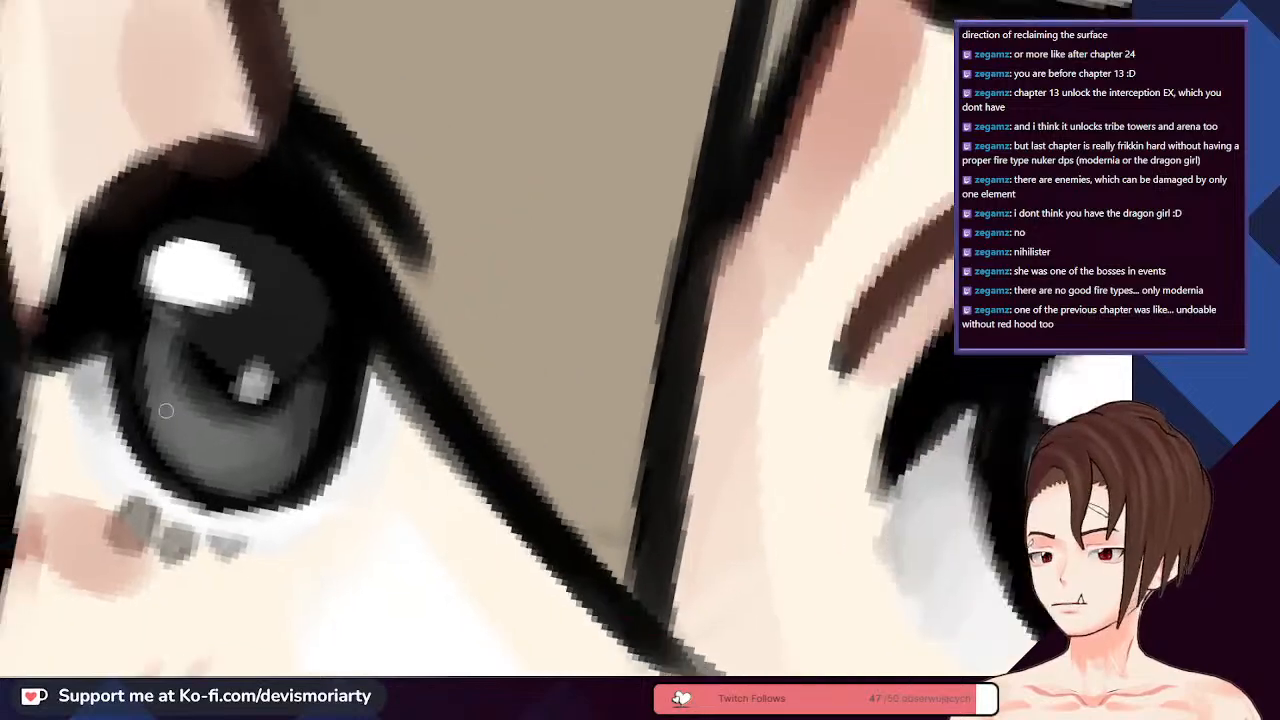
pyautogui.scroll(3, 93, 445)
pyautogui.scroll(-1, 180, 470)
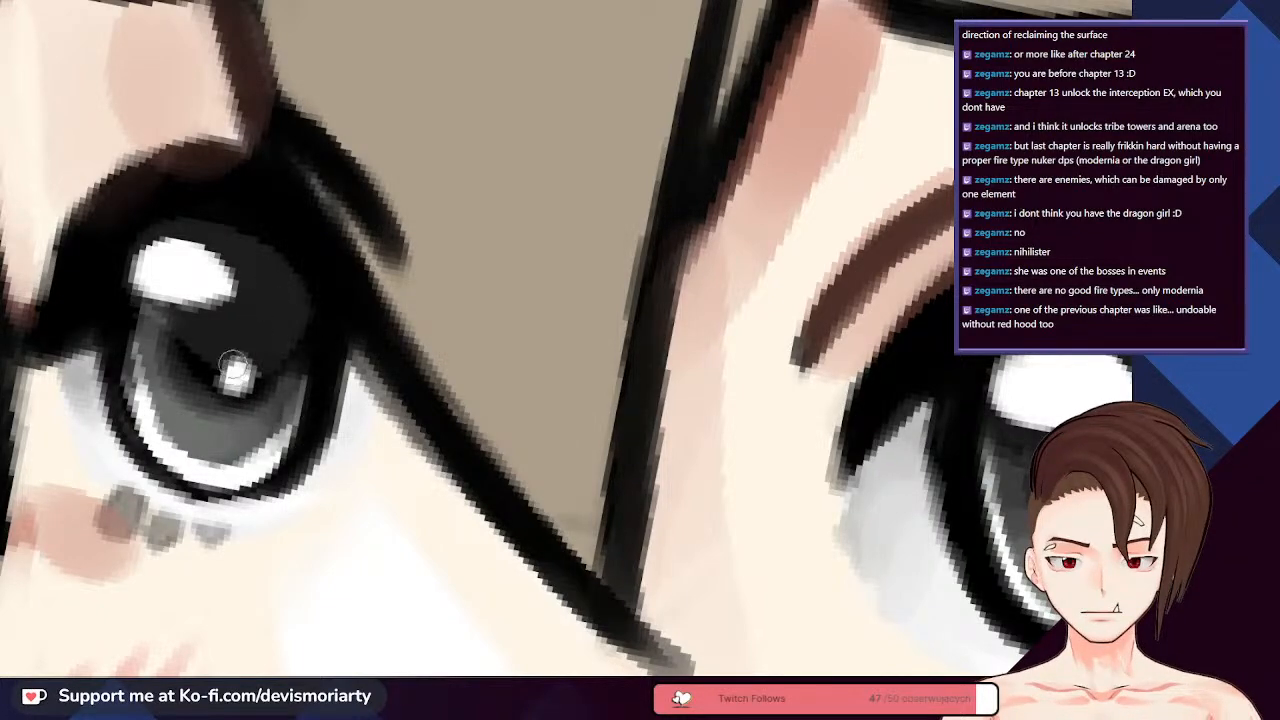
# - Refine the smaller eye's white rim into a thinner line and extend it up the iris side nearest the nose
pyautogui.scroll(-10, 225, 355)
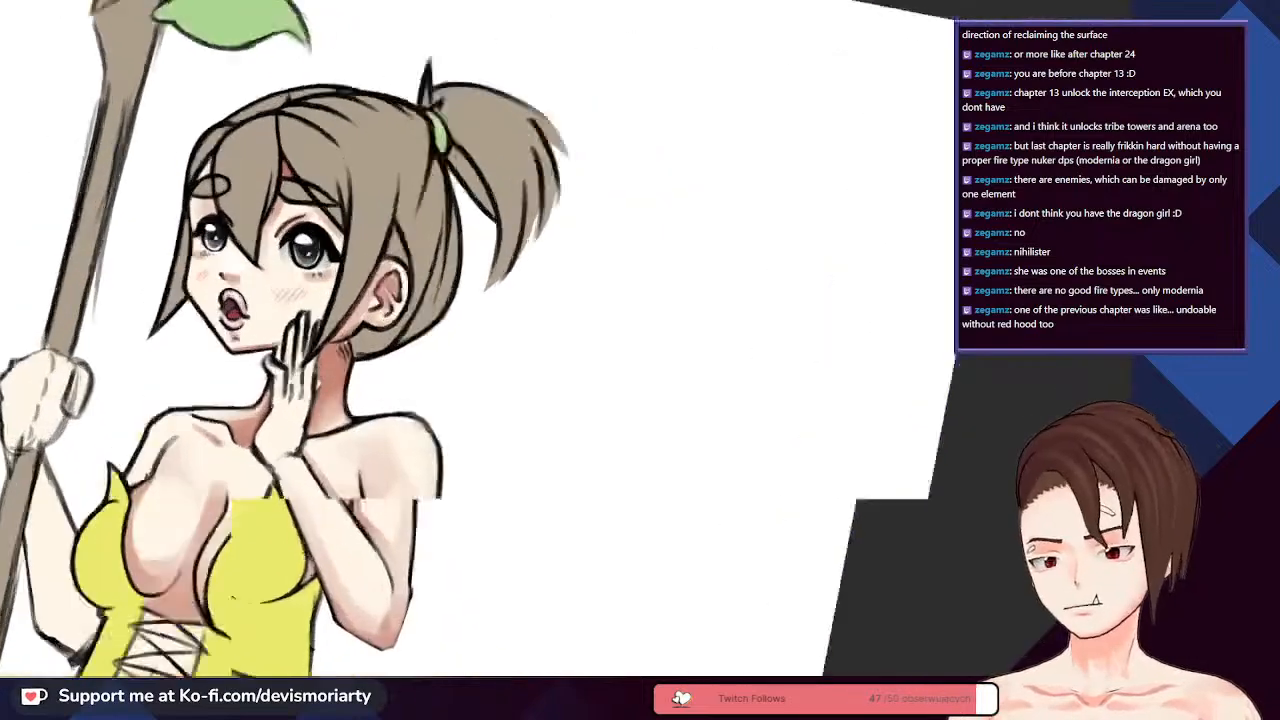
pyautogui.scroll(3, 222, 229)
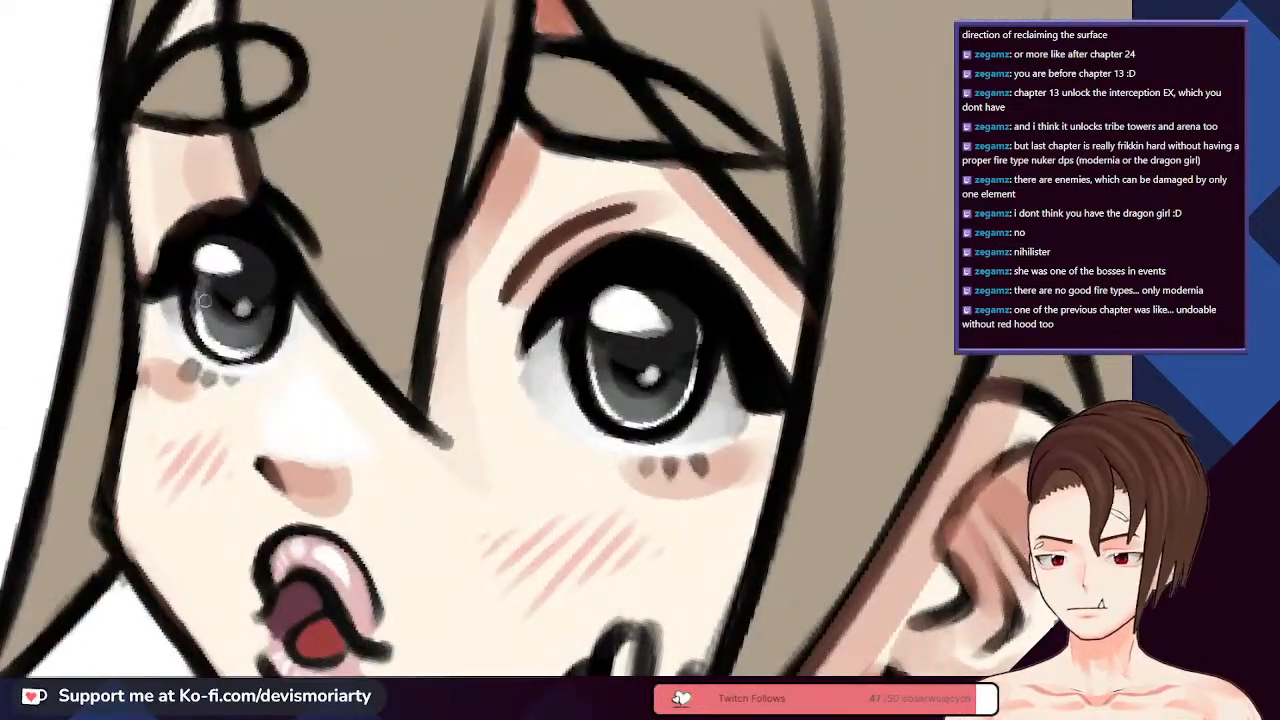
pyautogui.scroll(1, 189, 275)
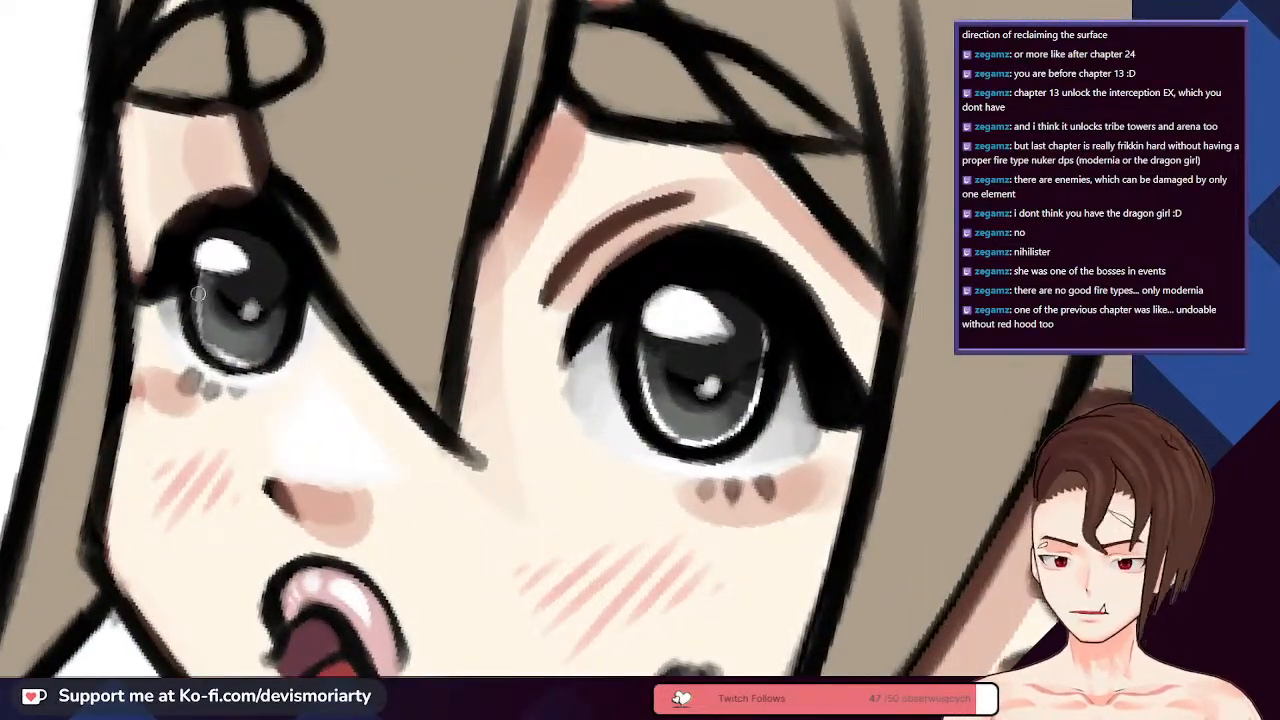
pyautogui.scroll(2, 197, 312)
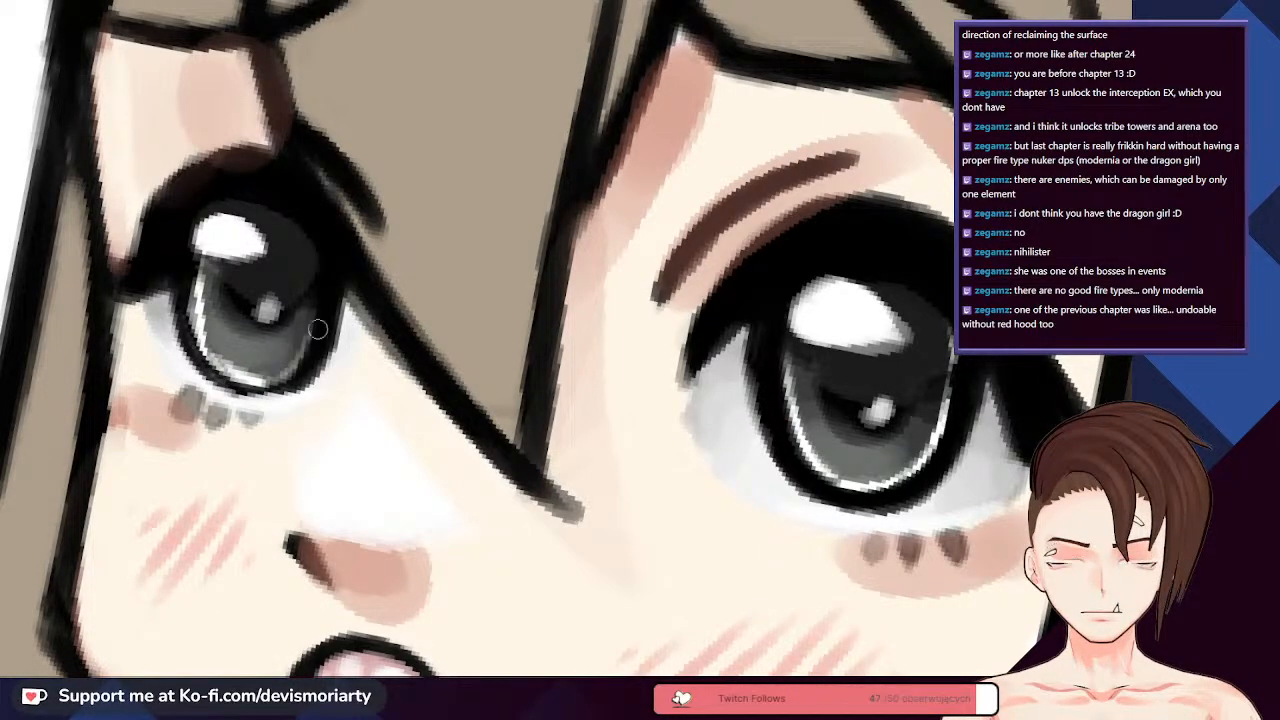
pyautogui.moveTo(311, 239); pyautogui.dragTo(300, 367)
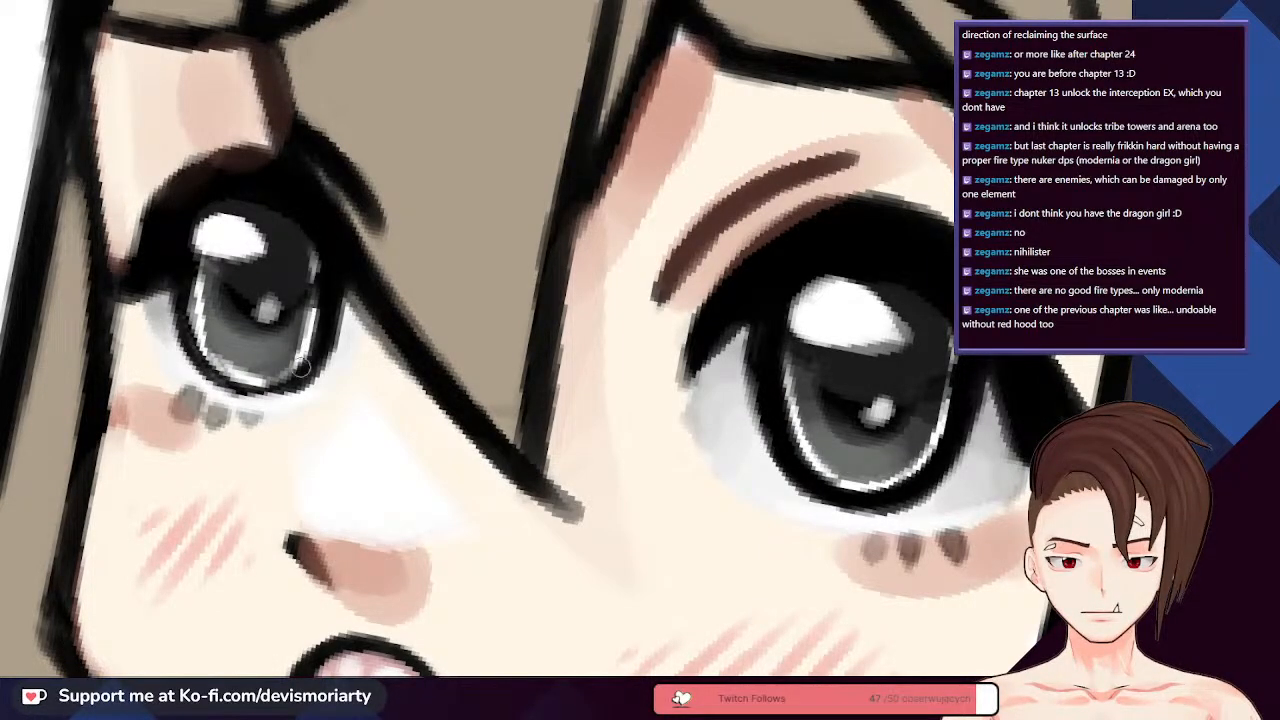
# - Compare the white iris rims against the whole figure and remove them from both eyes
pyautogui.scroll(-12, 260, 306)
pyautogui.scroll(13, 261, 302)
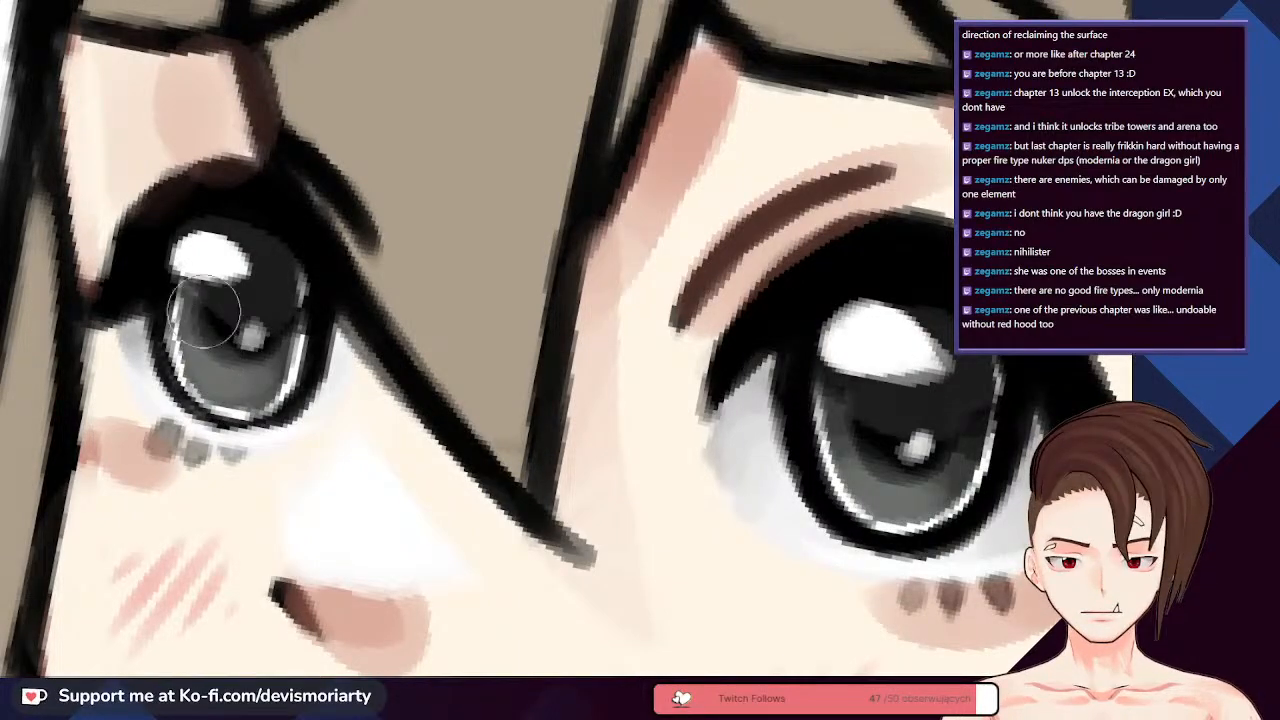
pyautogui.scroll(-10, 214, 316)
pyautogui.scroll(3, 210, 300)
pyautogui.scroll(-8, 195, 265)
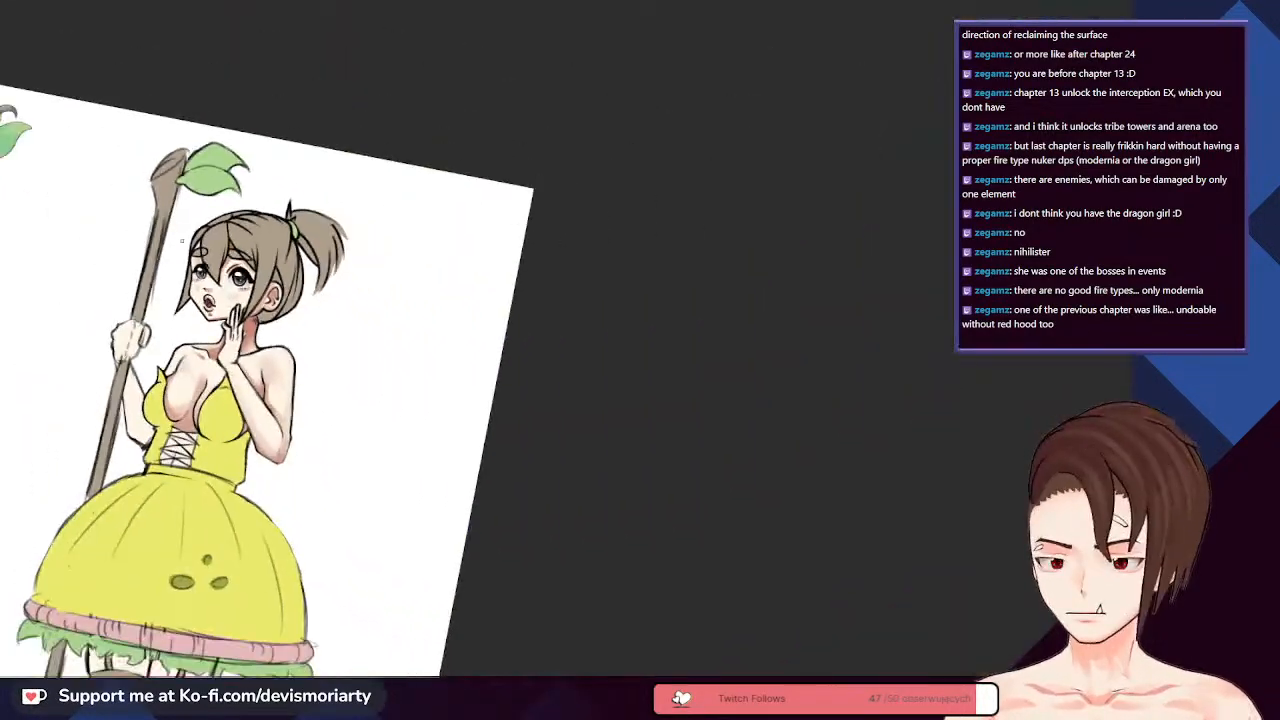
pyautogui.scroll(10, 183, 241)
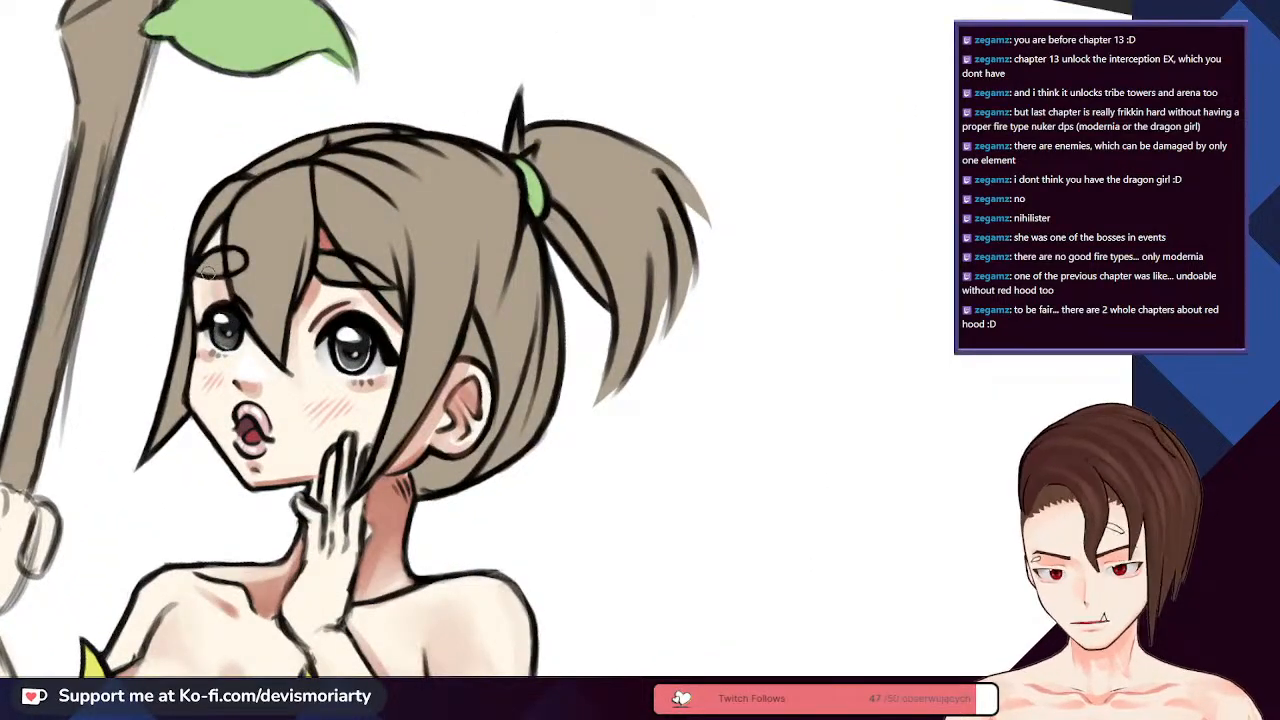
pyautogui.scroll(4, 207, 272)
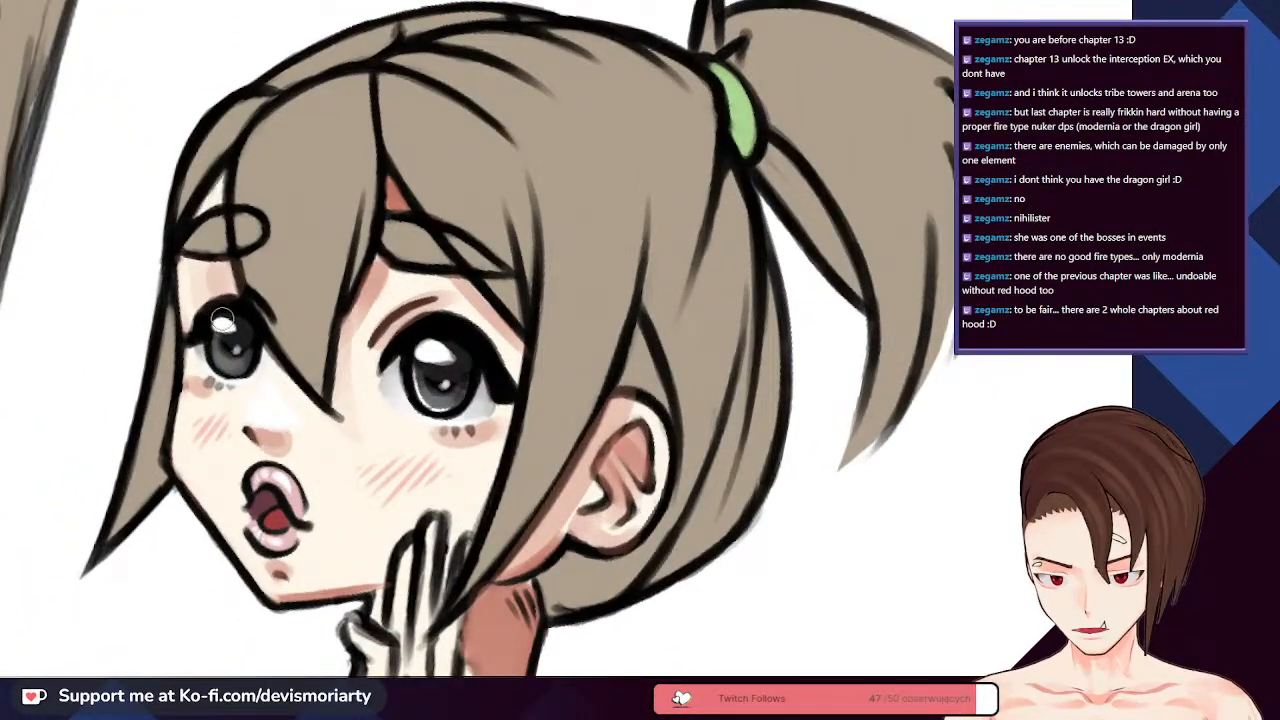
pyautogui.scroll(-2, 225, 320)
pyautogui.scroll(2, 330, 332)
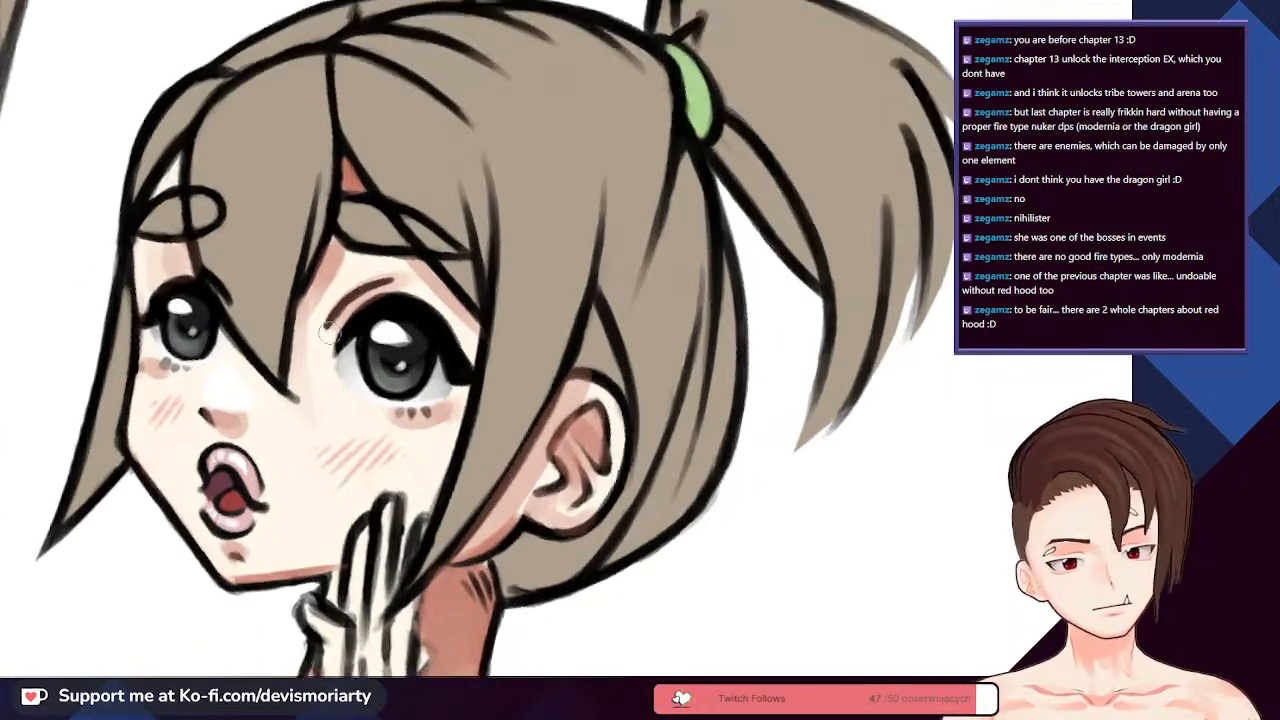
# - Add a soft lighter grey glow to the lower iris of both eyes, starting with the smaller eye
pyautogui.scroll(1, 283, 348)
pyautogui.scroll(-3, 278, 348)
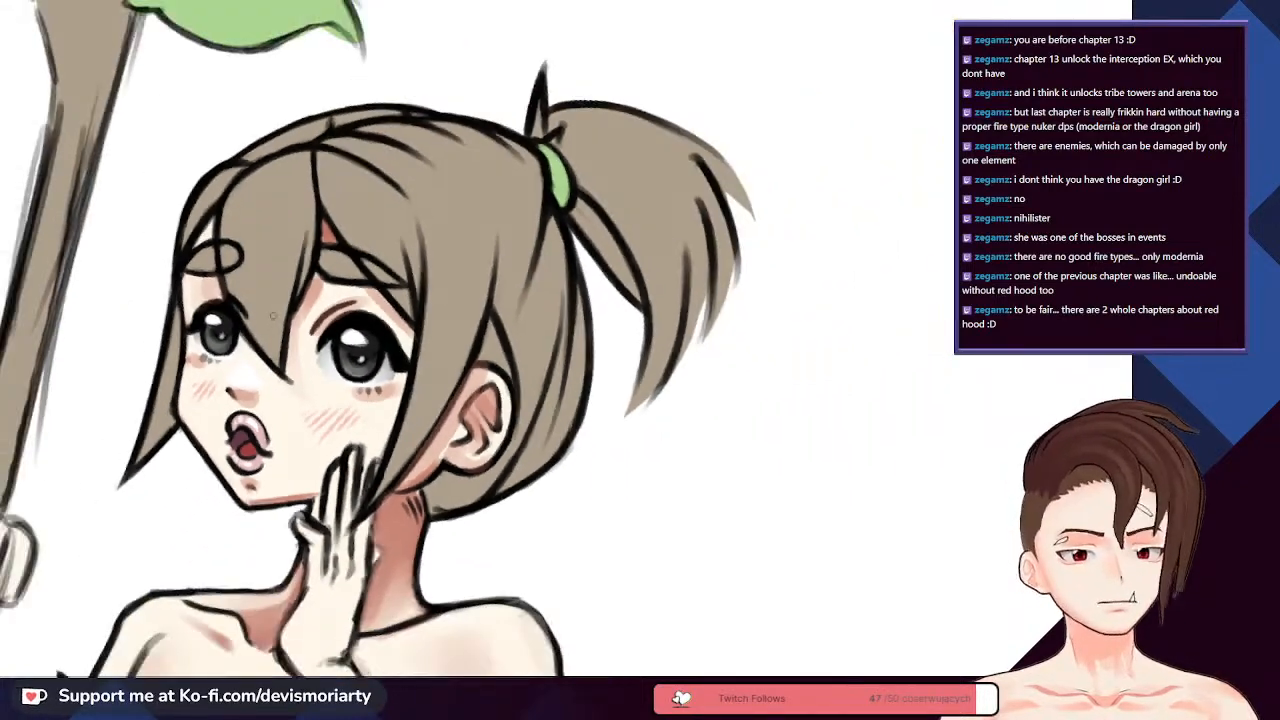
pyautogui.scroll(2, 278, 336)
pyautogui.scroll(4, 260, 350)
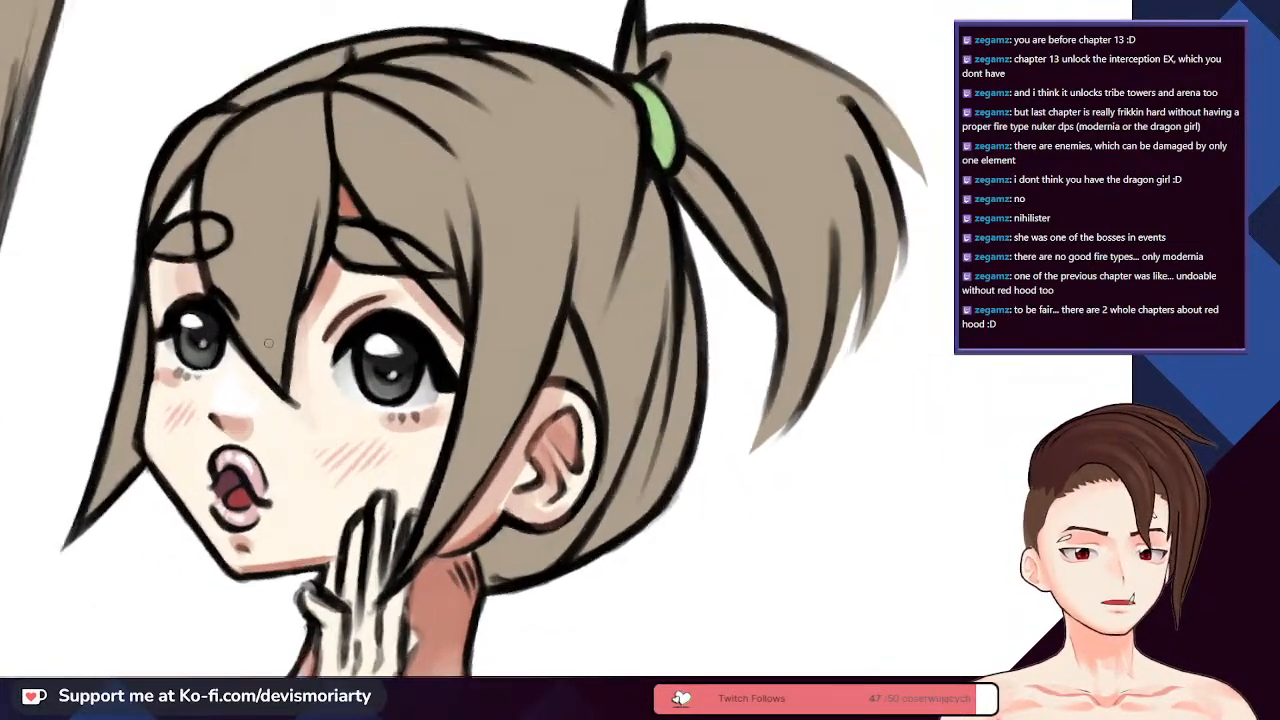
pyautogui.scroll(2, 129, 350)
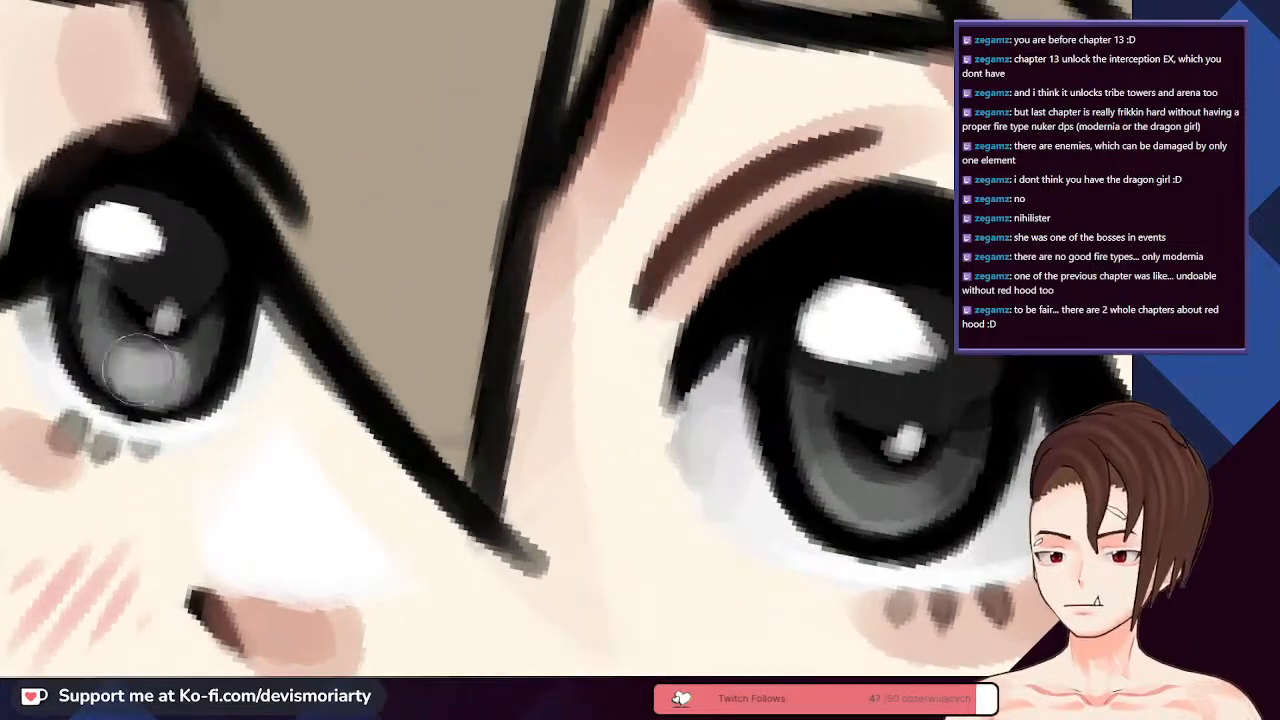
pyautogui.scroll(-4, 114, 343)
pyautogui.scroll(1, 110, 260)
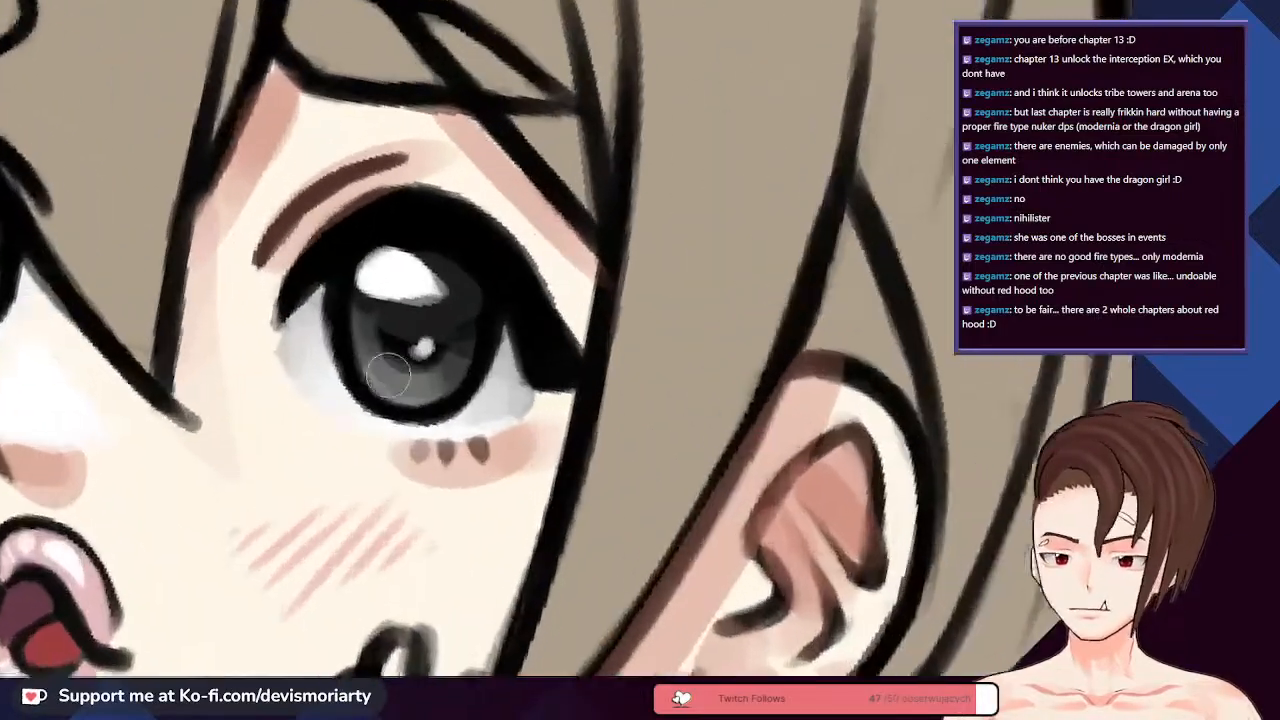
pyautogui.scroll(-5, 110, 260)
pyautogui.scroll(1, 255, 225)
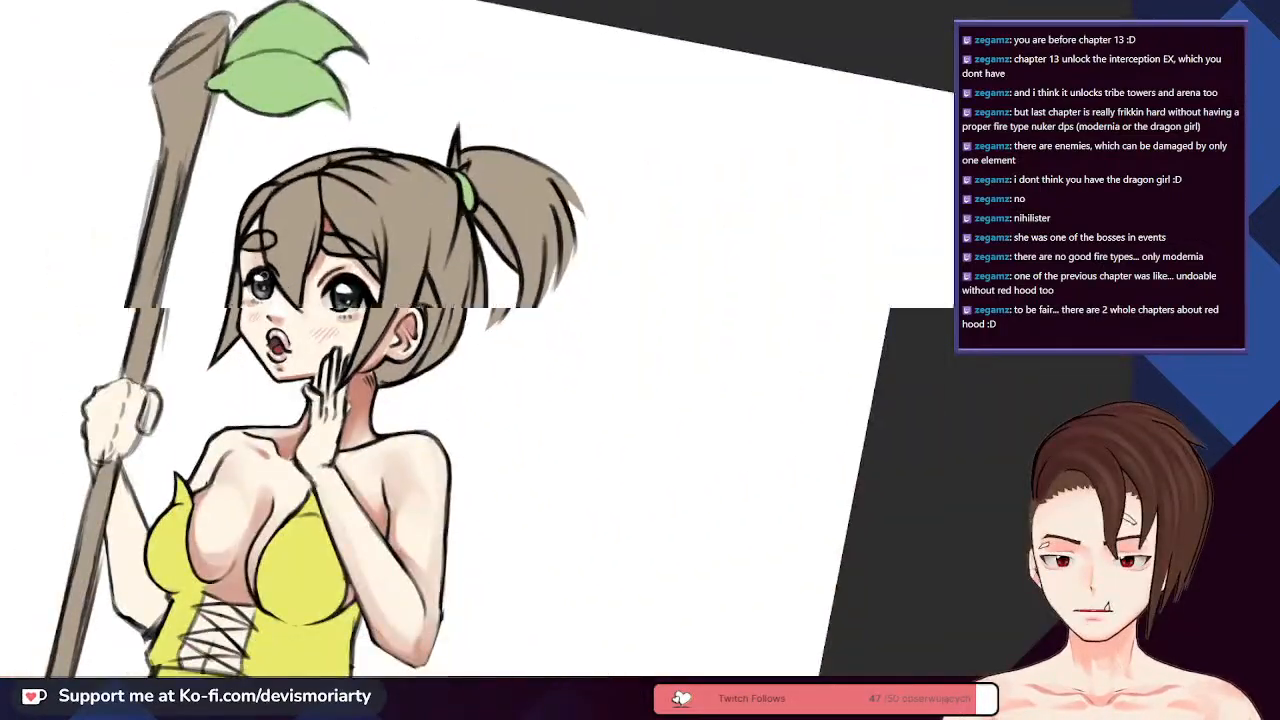
# - Blend the smaller eye's lower iris glow outward in soft light grey and check both eyes together
pyautogui.scroll(-3, 256, 280)
pyautogui.scroll(5, 260, 250)
pyautogui.scroll(6, 215, 225)
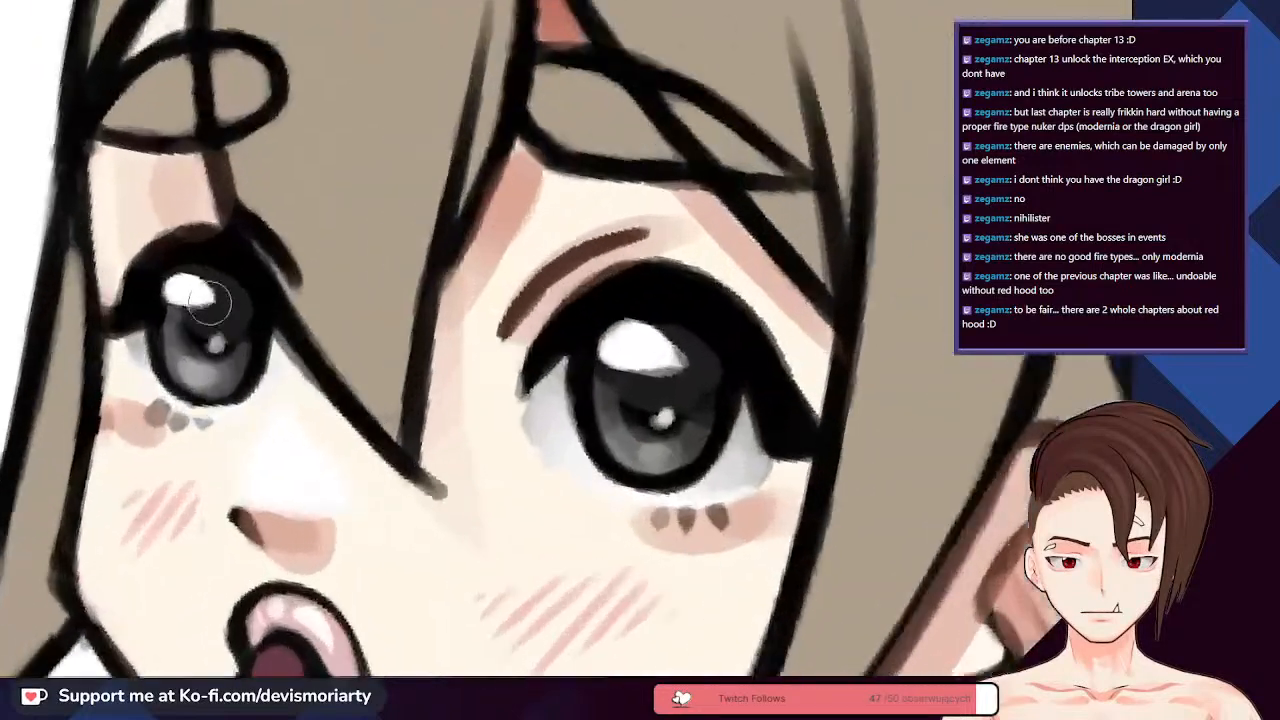
pyautogui.scroll(4, 190, 300)
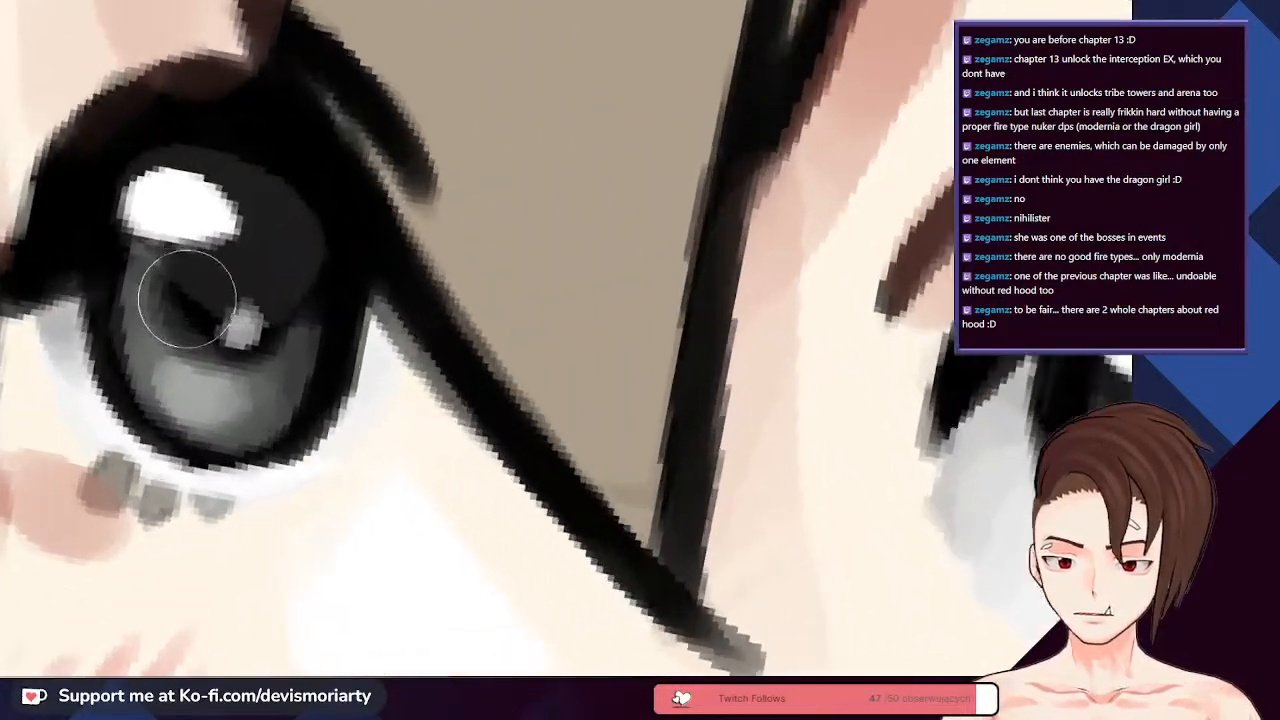
pyautogui.scroll(-4, 350, 390)
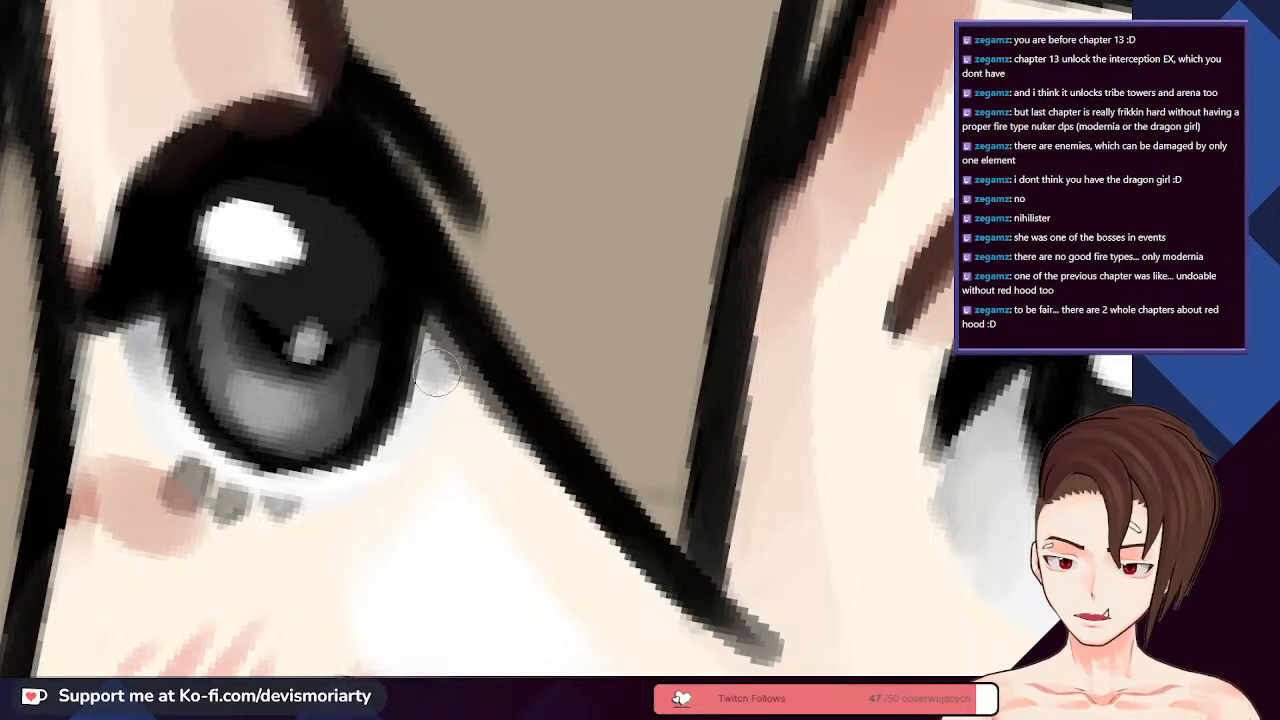
pyautogui.scroll(-2, 374, 523)
pyautogui.scroll(-3, 330, 490)
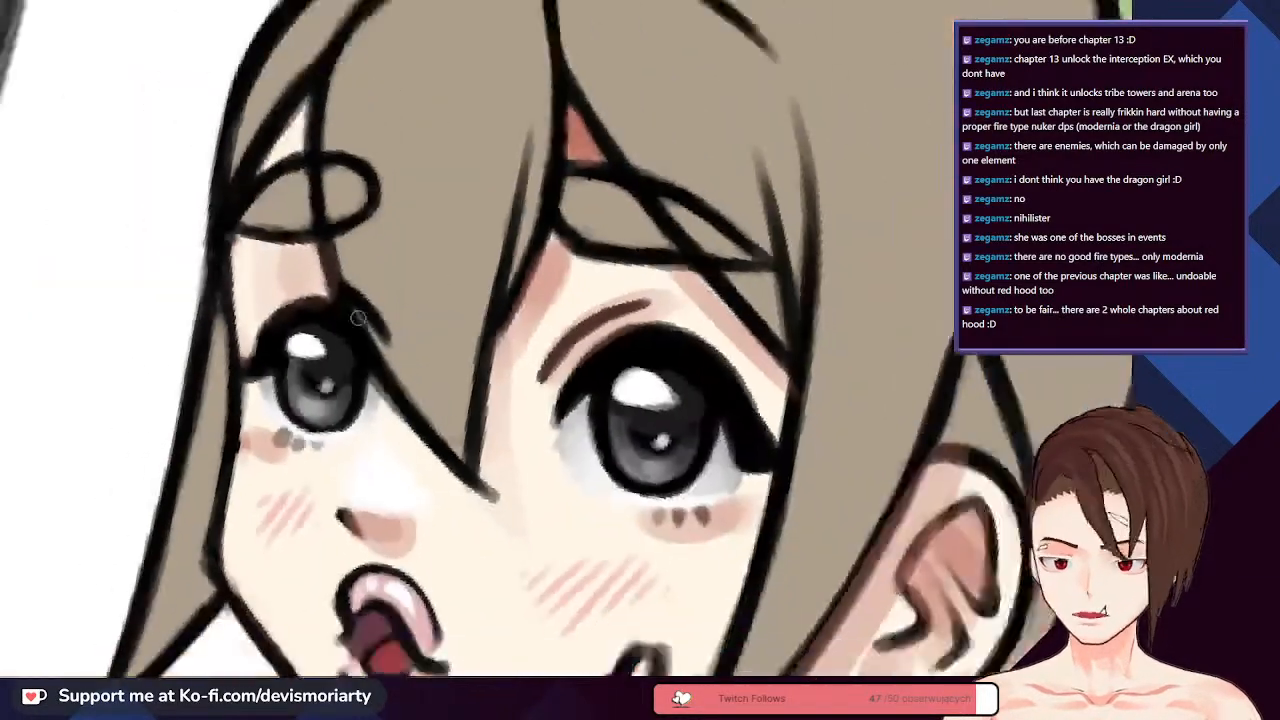
# - Soften the shadow under the nose by fading it outward into the cheek's skin tone
pyautogui.scroll(-5, 648, 458)
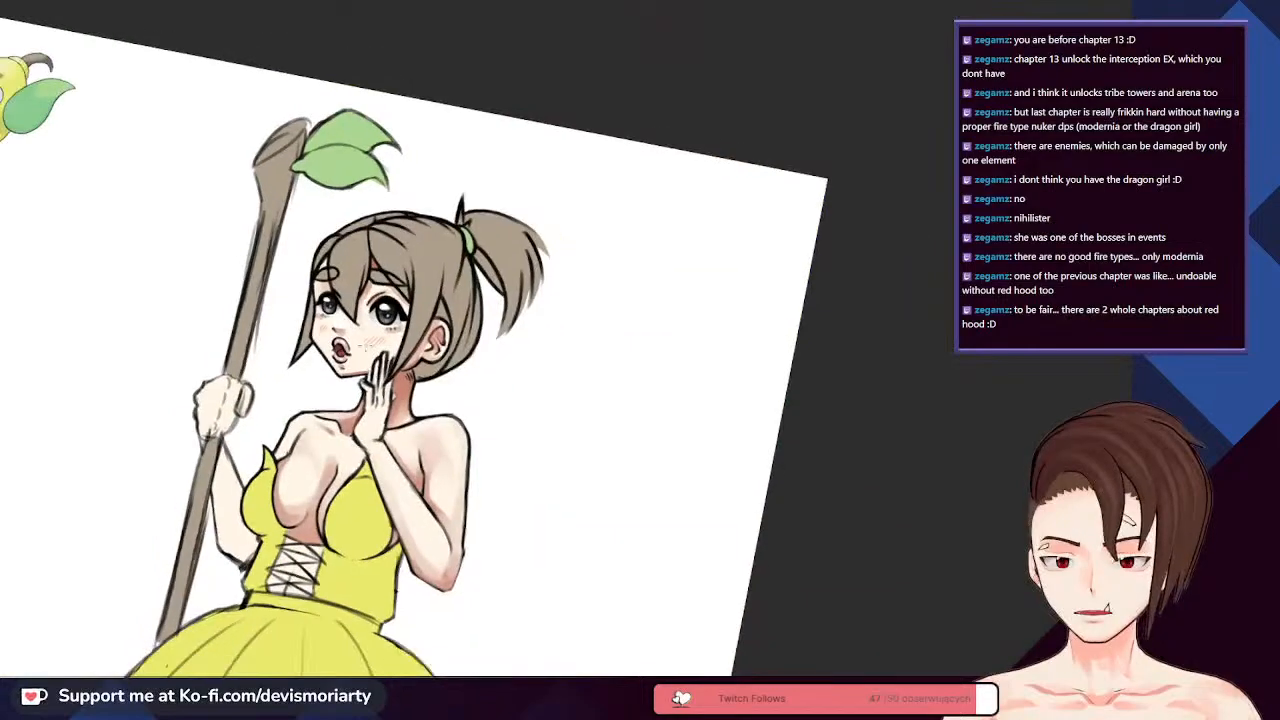
pyautogui.press('5')
pyautogui.scroll(4, 375, 290)
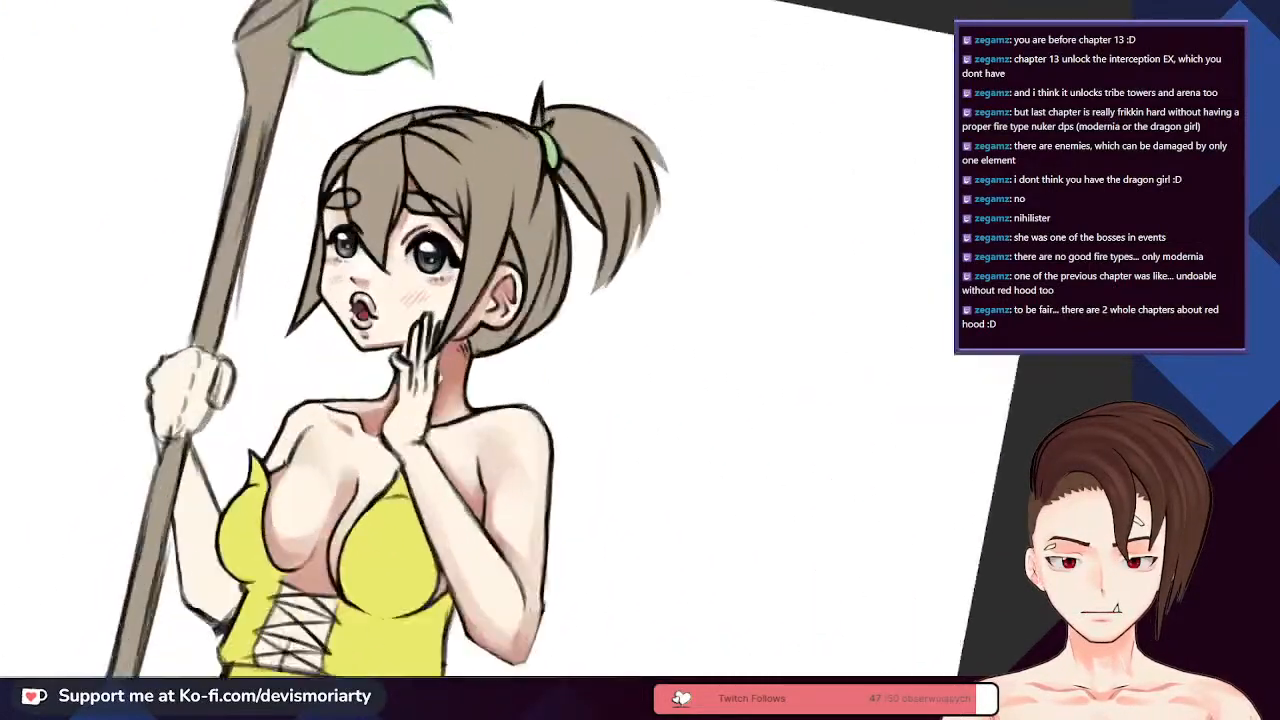
pyautogui.scroll(-2, 560, 340)
pyautogui.scroll(4, 560, 340)
pyautogui.scroll(-5, 560, 340)
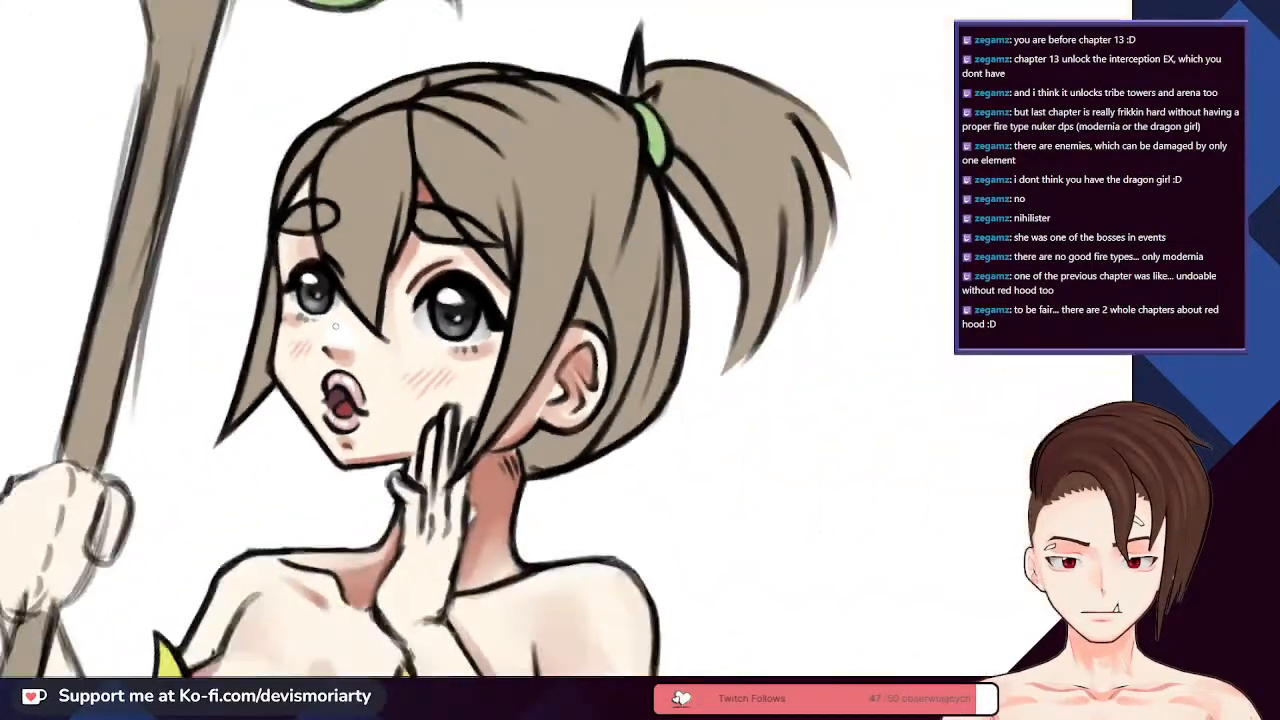
pyautogui.press('6')
pyautogui.press('5')
pyautogui.scroll(5, 330, 332)
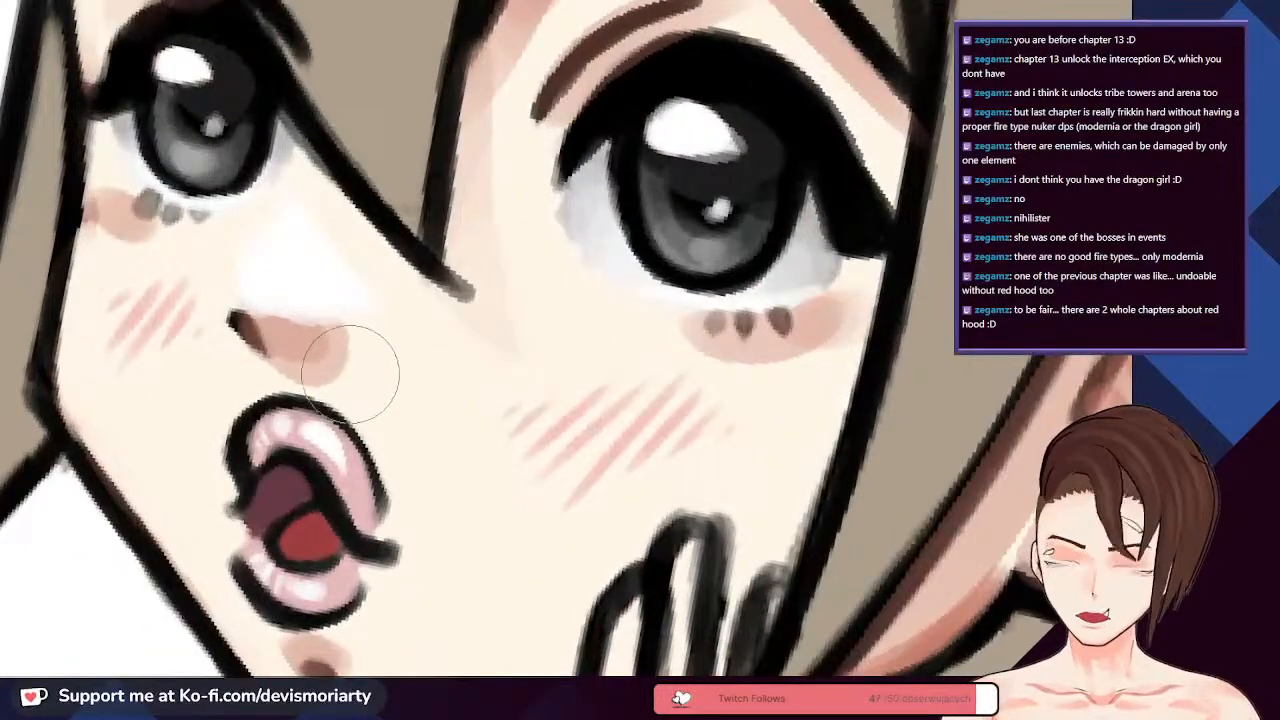
pyautogui.moveTo(350, 374); pyautogui.dragTo(371, 354)
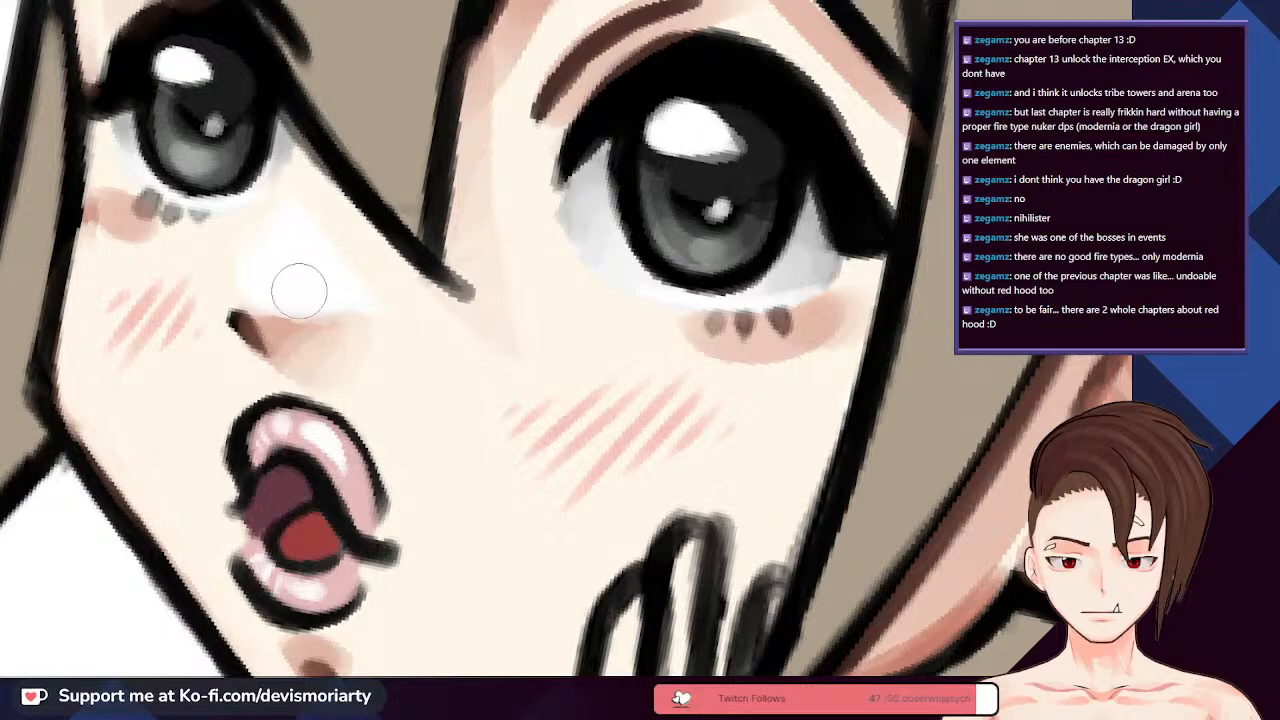
# - Check the softened nose shading, the eyes and the neck and chest shading up close and against the whole figure
pyautogui.scroll(-8, 297, 286)
pyautogui.scroll(2, 258, 112)
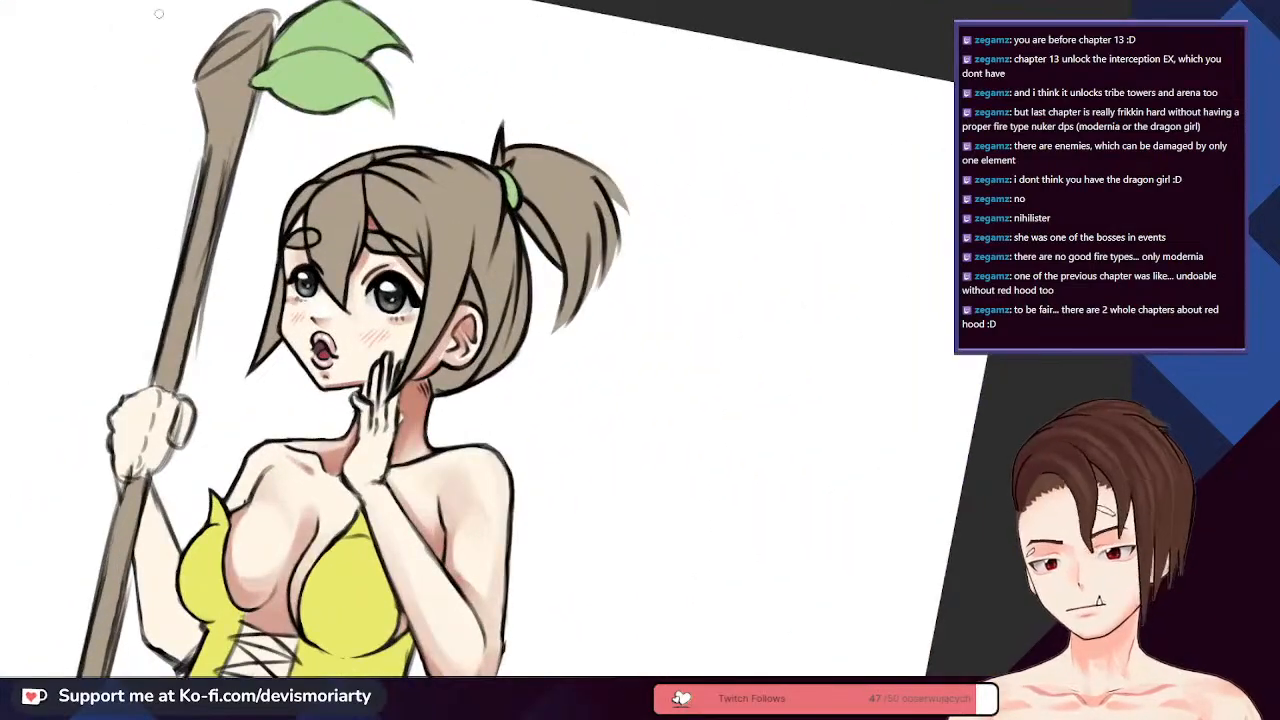
pyautogui.scroll(-6, 314, 206)
pyautogui.scroll(4, 298, 335)
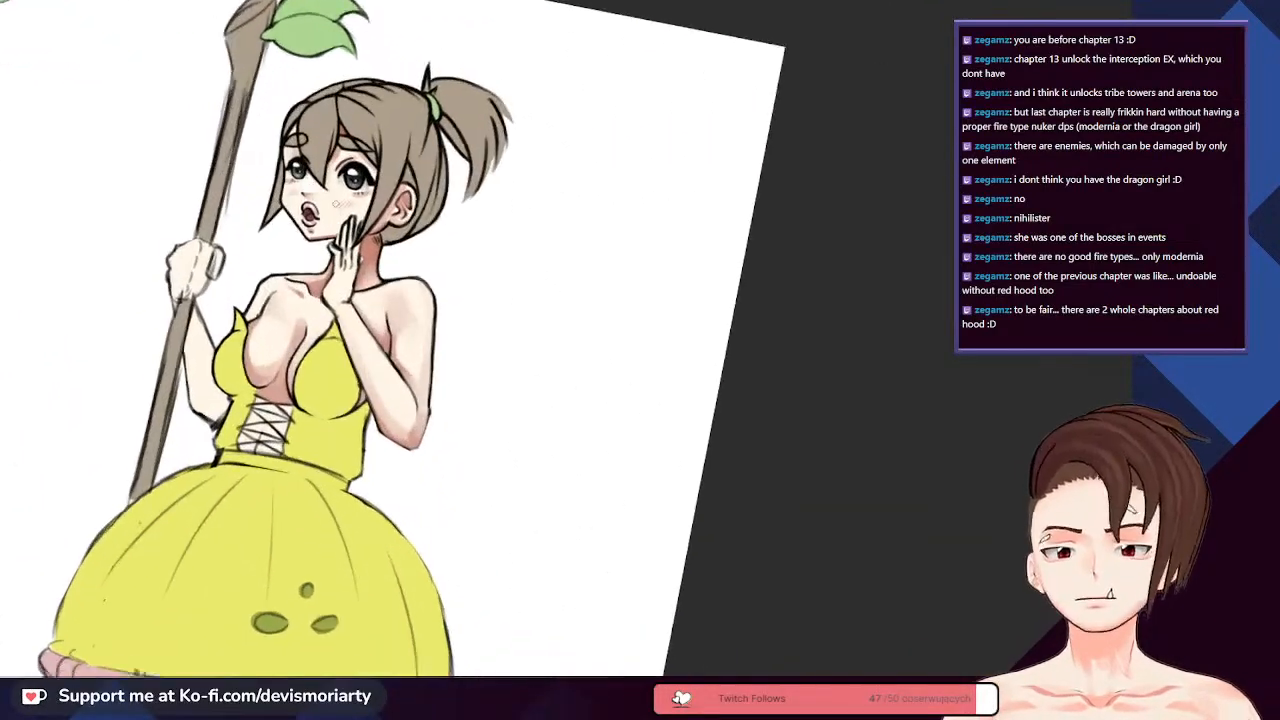
pyautogui.scroll(6, 338, 203)
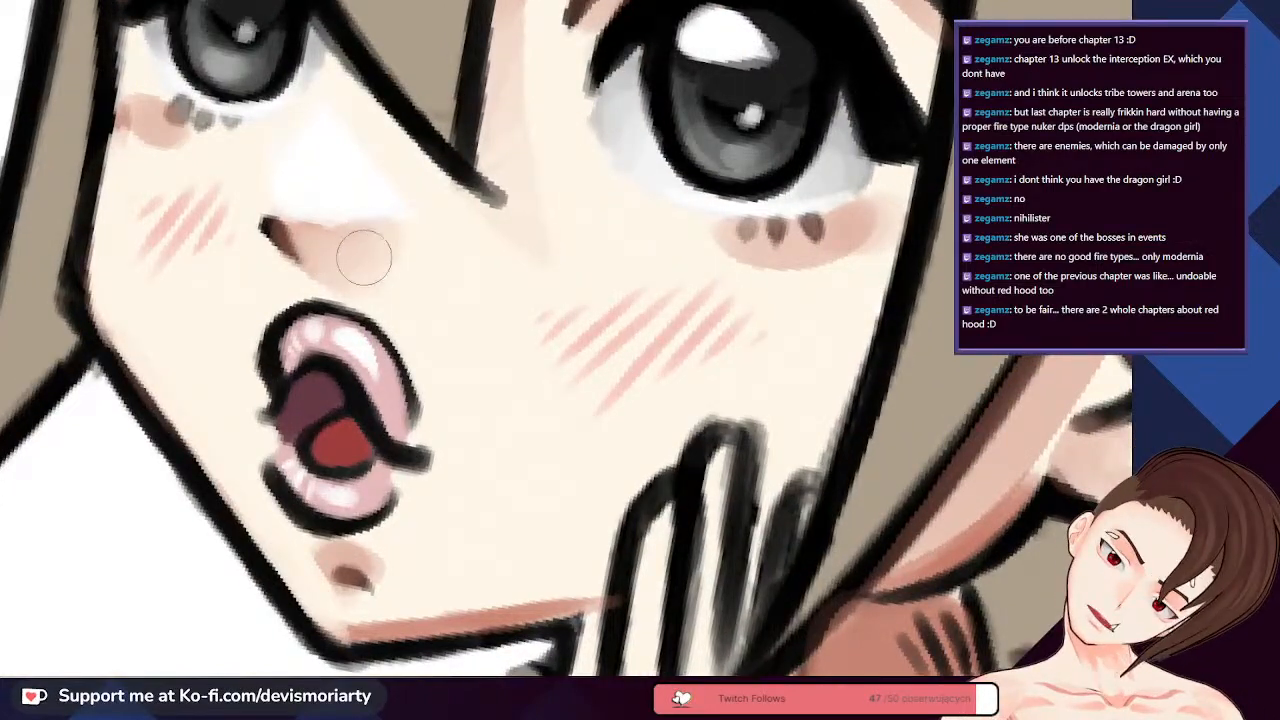
pyautogui.scroll(-6, 340, 257)
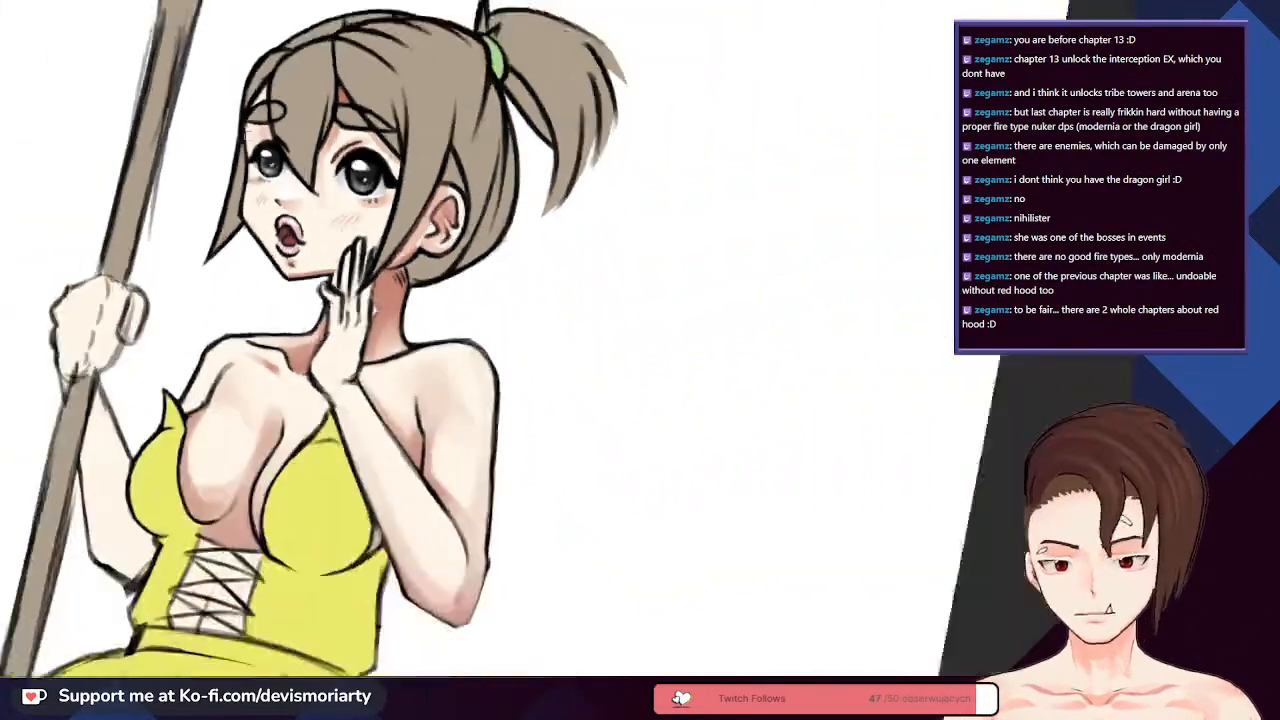
pyautogui.scroll(-3, 370, 298)
pyautogui.scroll(5, 300, 325)
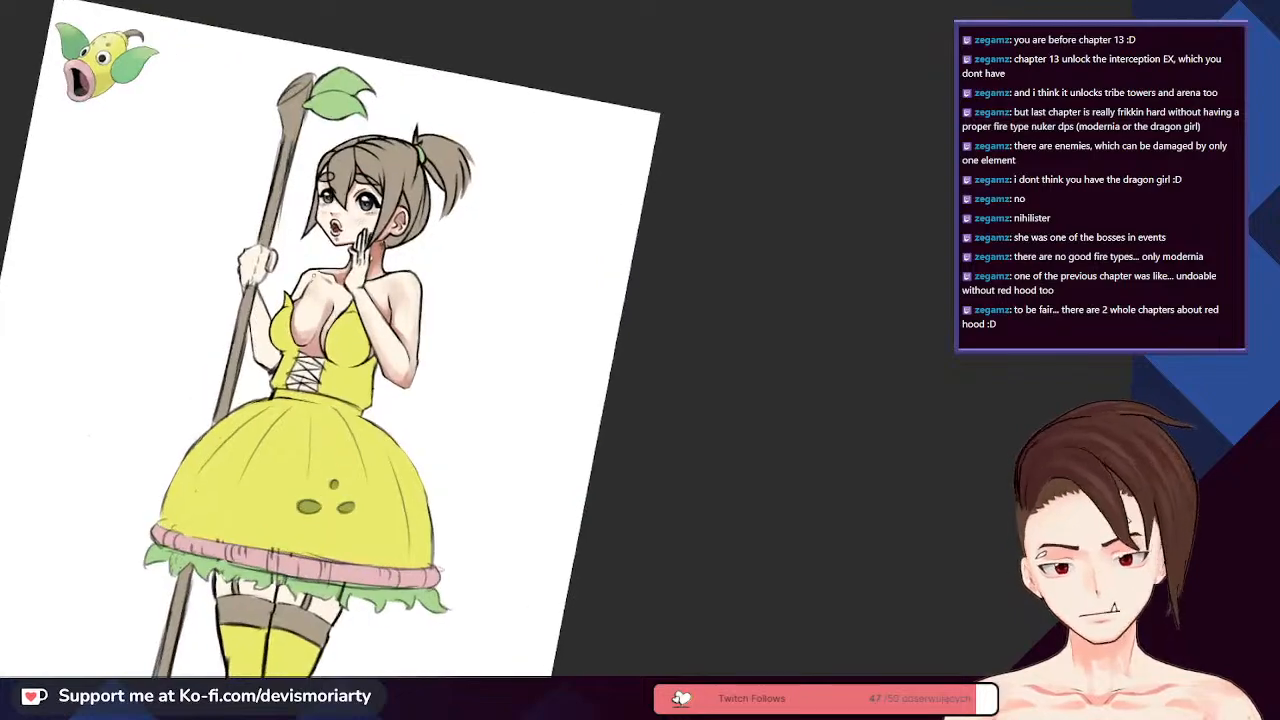
pyautogui.scroll(-4, 300, 380)
pyautogui.scroll(5, 360, 380)
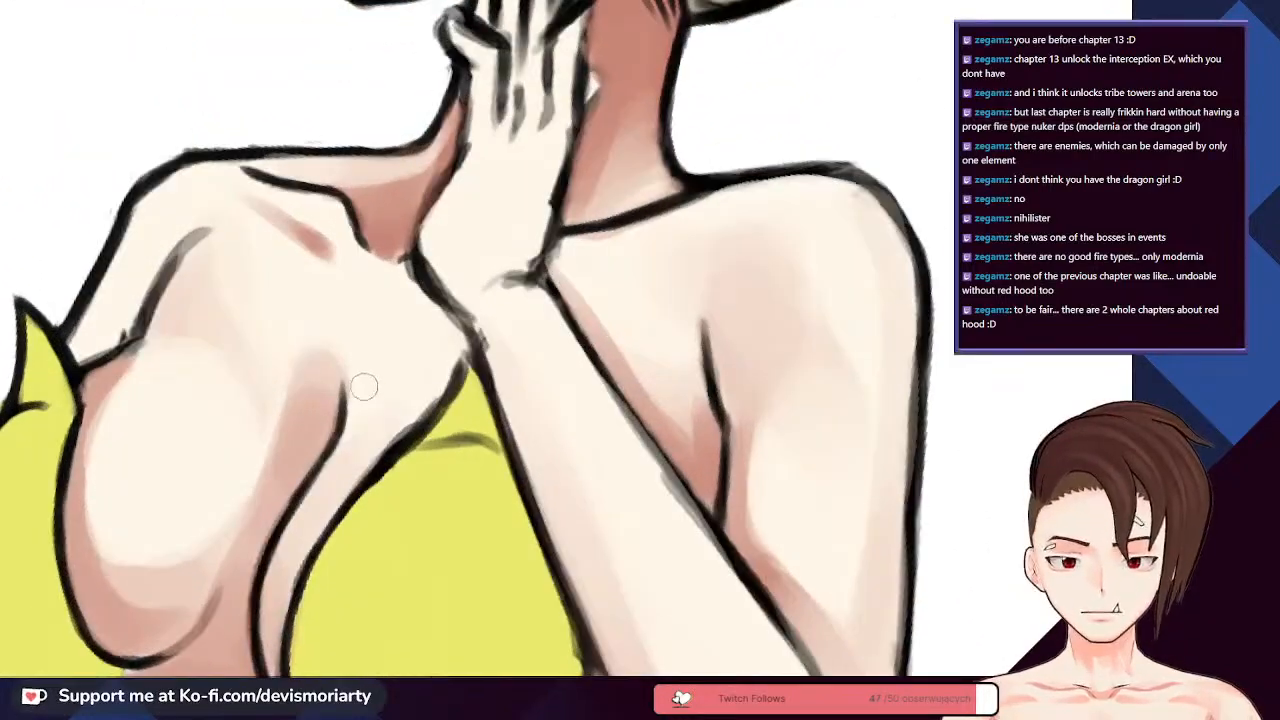
pyautogui.scroll(-3, 360, 380)
pyautogui.scroll(4, 231, 451)
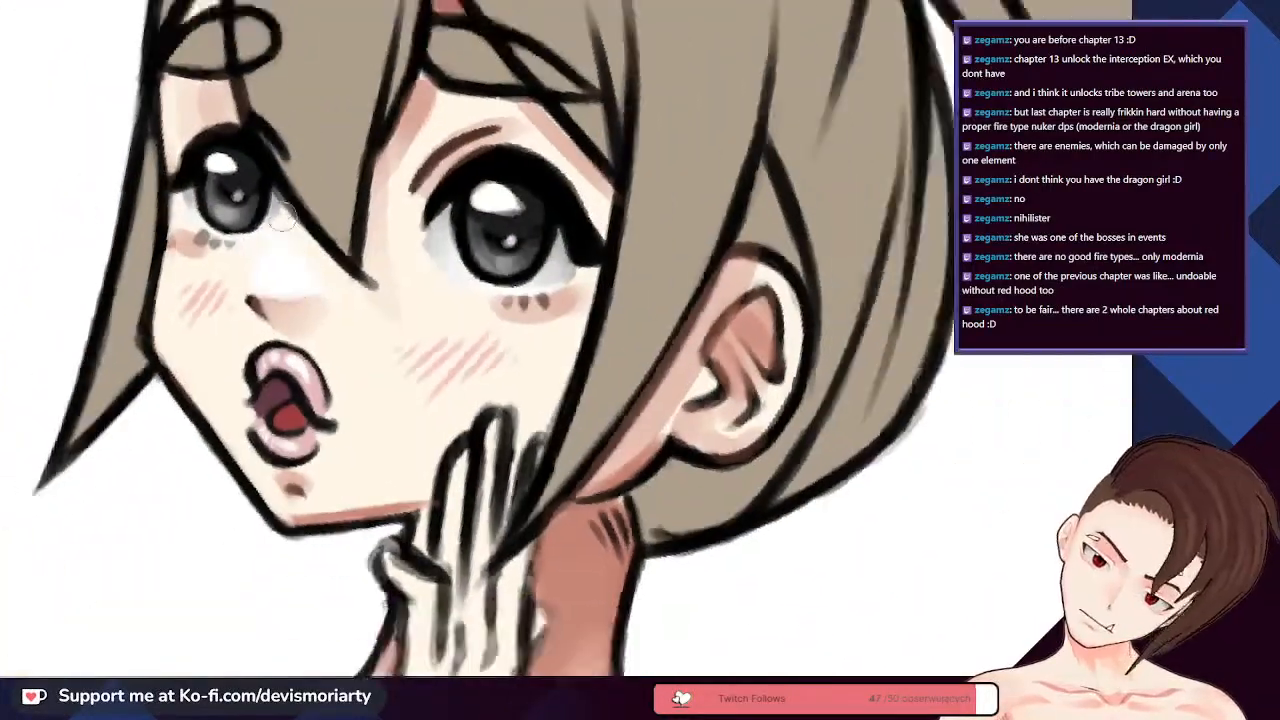
pyautogui.scroll(-5, 231, 451)
pyautogui.scroll(4, 231, 451)
# - Try soft white highlights on the exposed breast and on the skin beside the cleavage line
pyautogui.scroll(2, 231, 451)
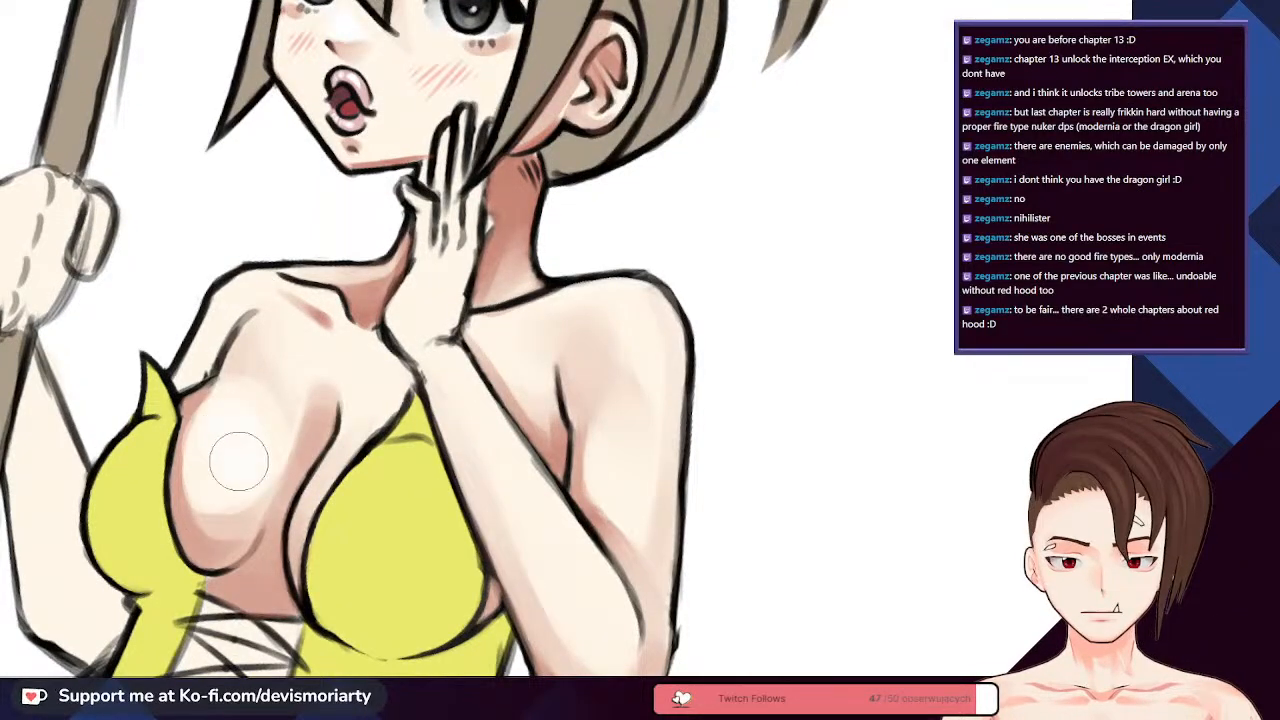
pyautogui.scroll(-3, 265, 300)
pyautogui.scroll(2, 265, 300)
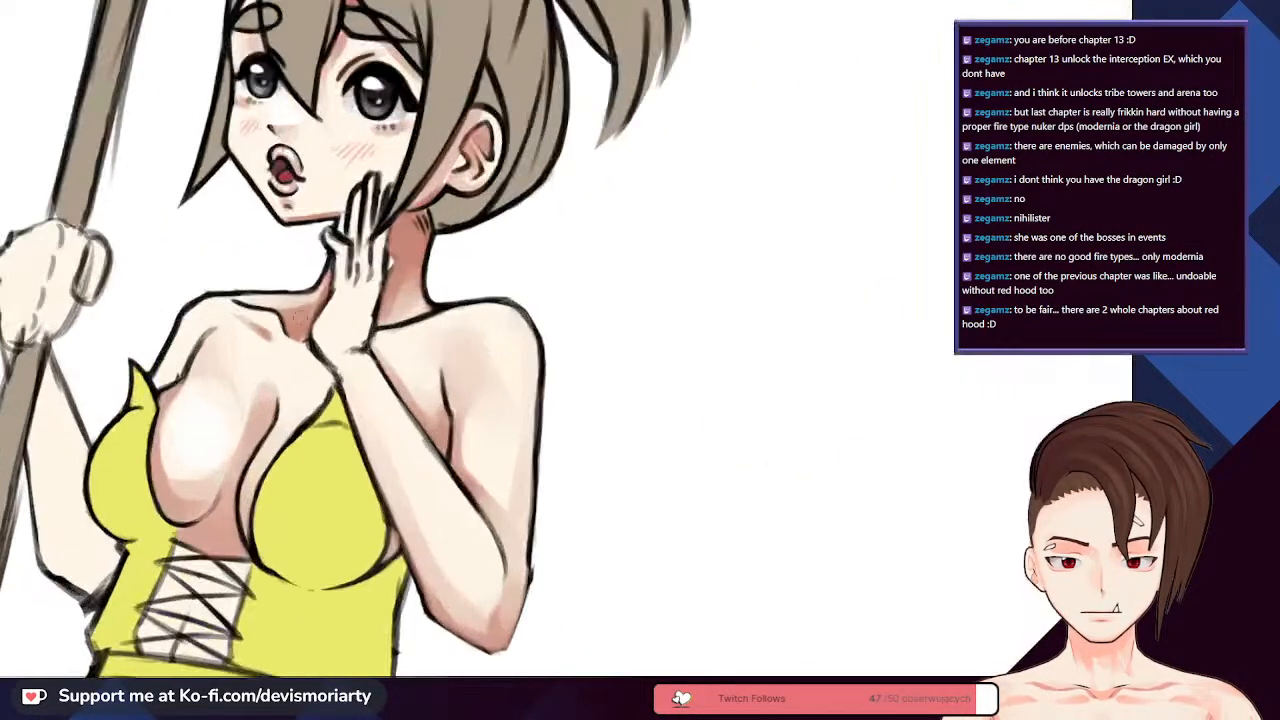
pyautogui.scroll(3, 288, 401)
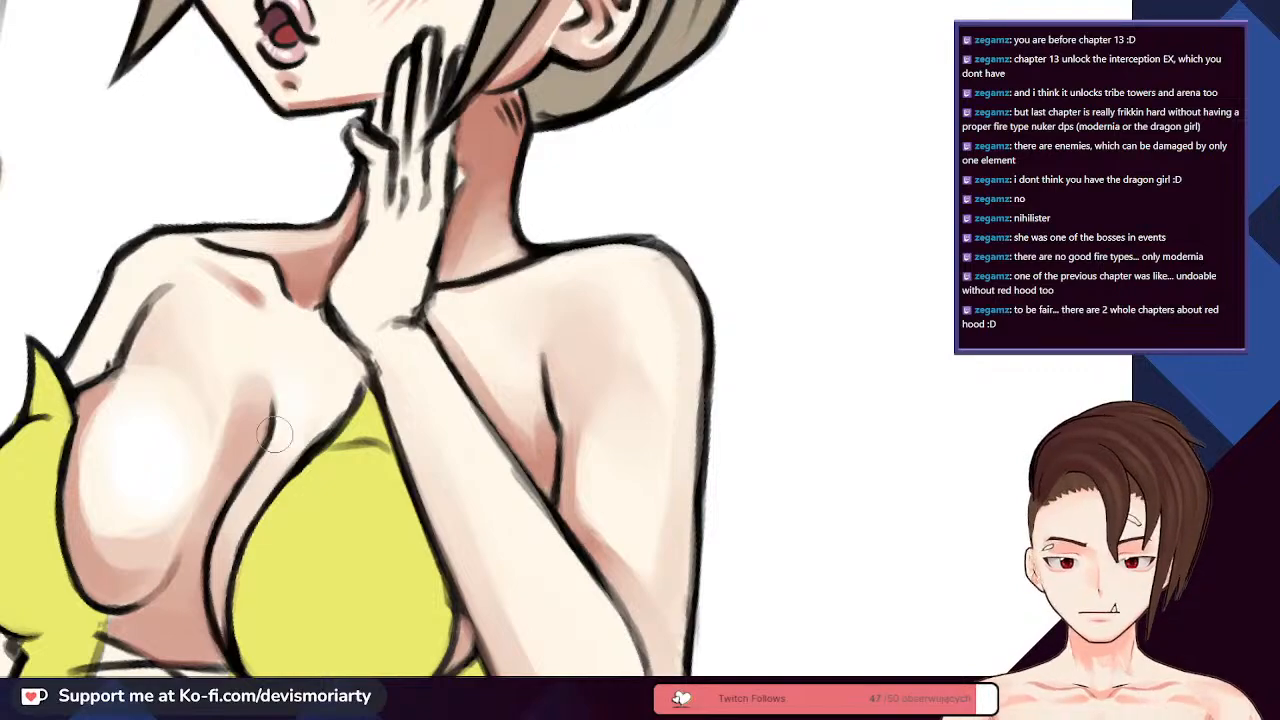
pyautogui.scroll(2, 225, 508)
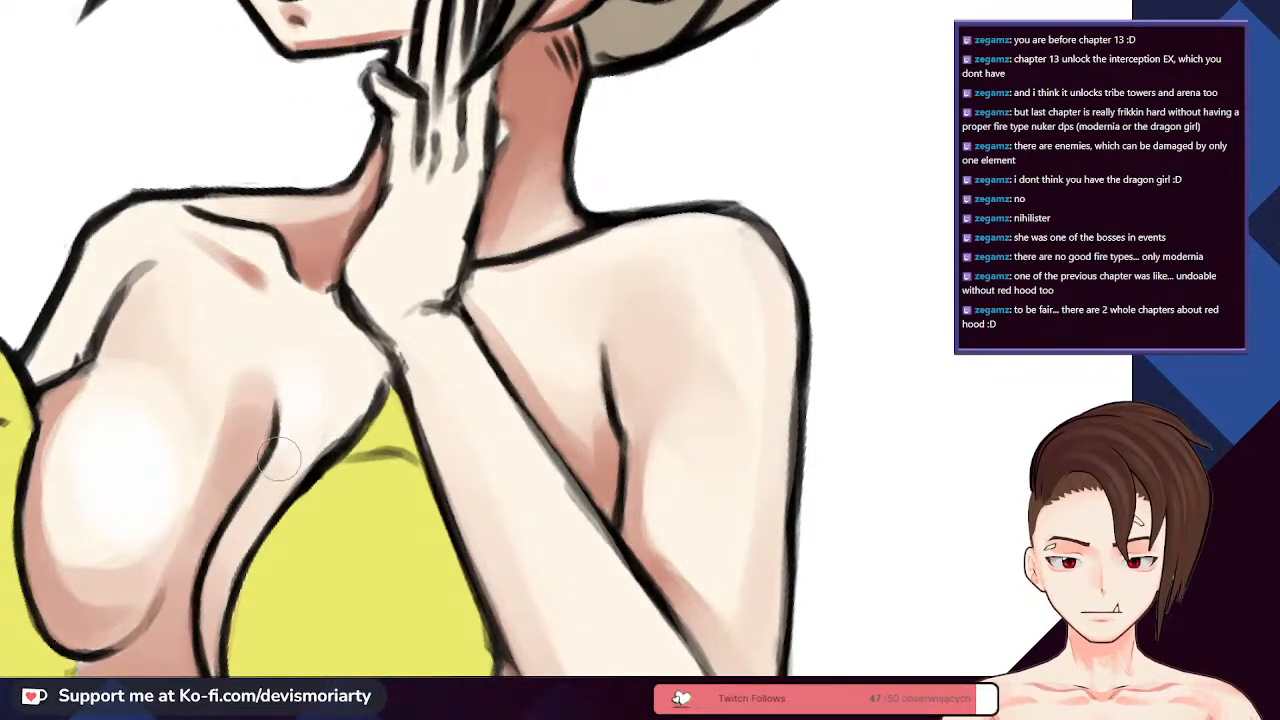
pyautogui.scroll(-1, 282, 463)
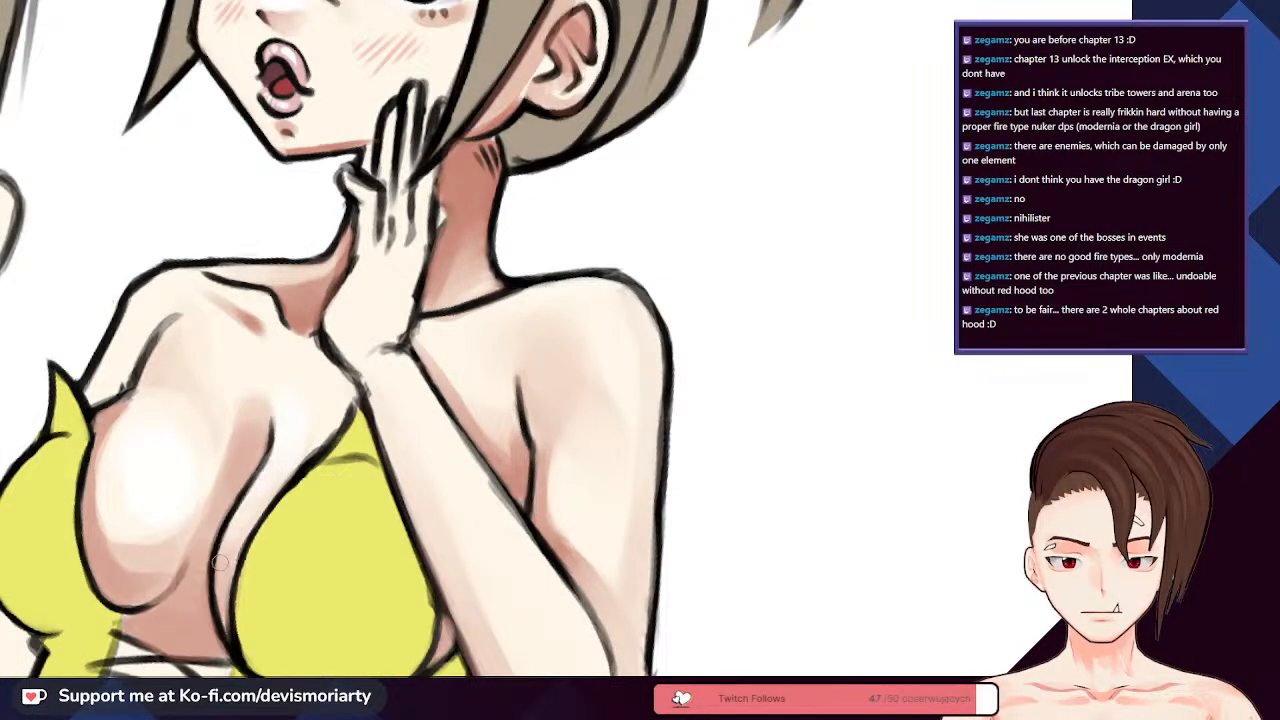
pyautogui.scroll(-4, 220, 563)
pyautogui.scroll(4, 303, 378)
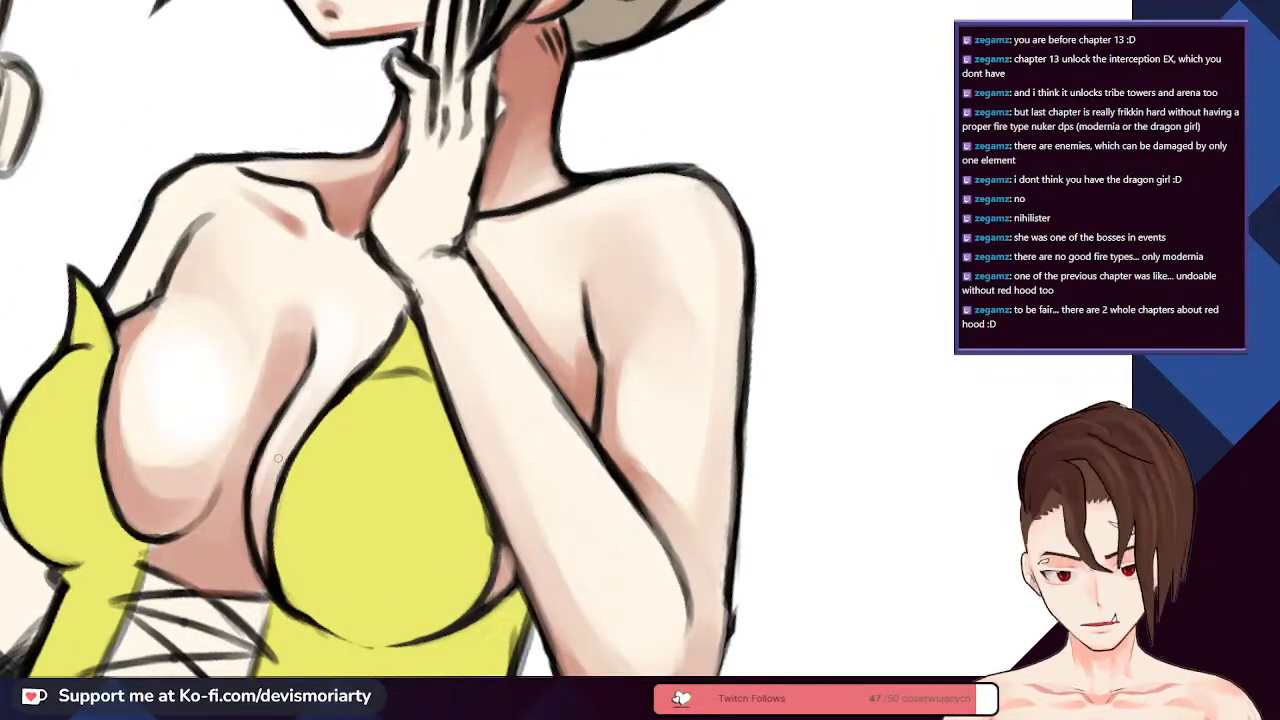
pyautogui.scroll(-1, 318, 399)
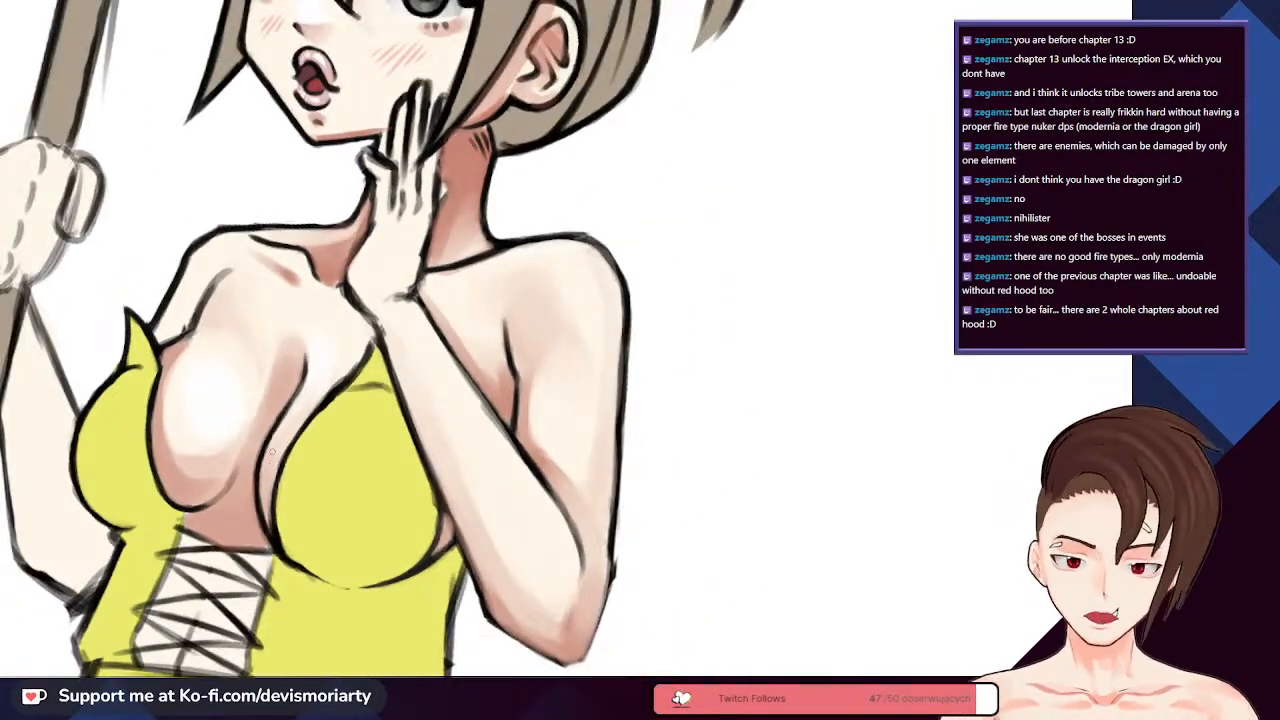
# - Examine how the white chest highlights read against the whole figure and the reference creature
pyautogui.scroll(-2, 270, 452)
pyautogui.scroll(2, 300, 480)
pyautogui.scroll(-2, 320, 510)
pyautogui.scroll(1, 331, 525)
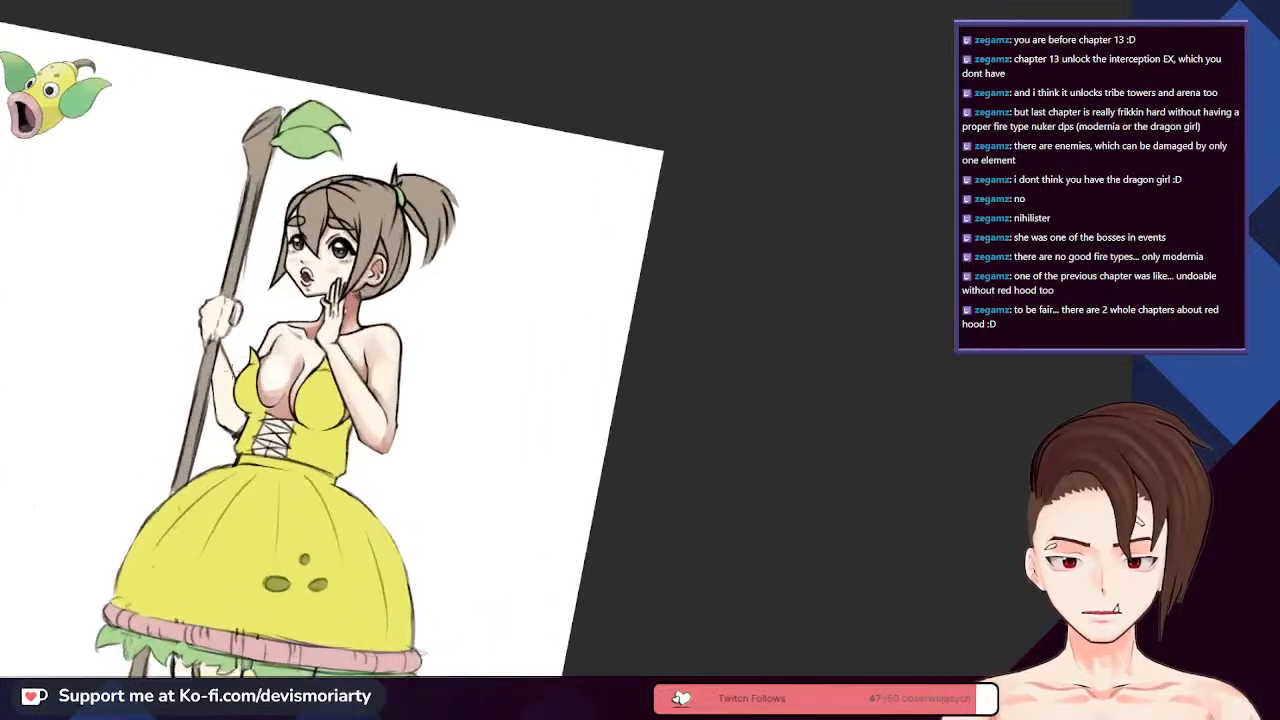
pyautogui.scroll(2, 249, 344)
pyautogui.scroll(-2, 273, 350)
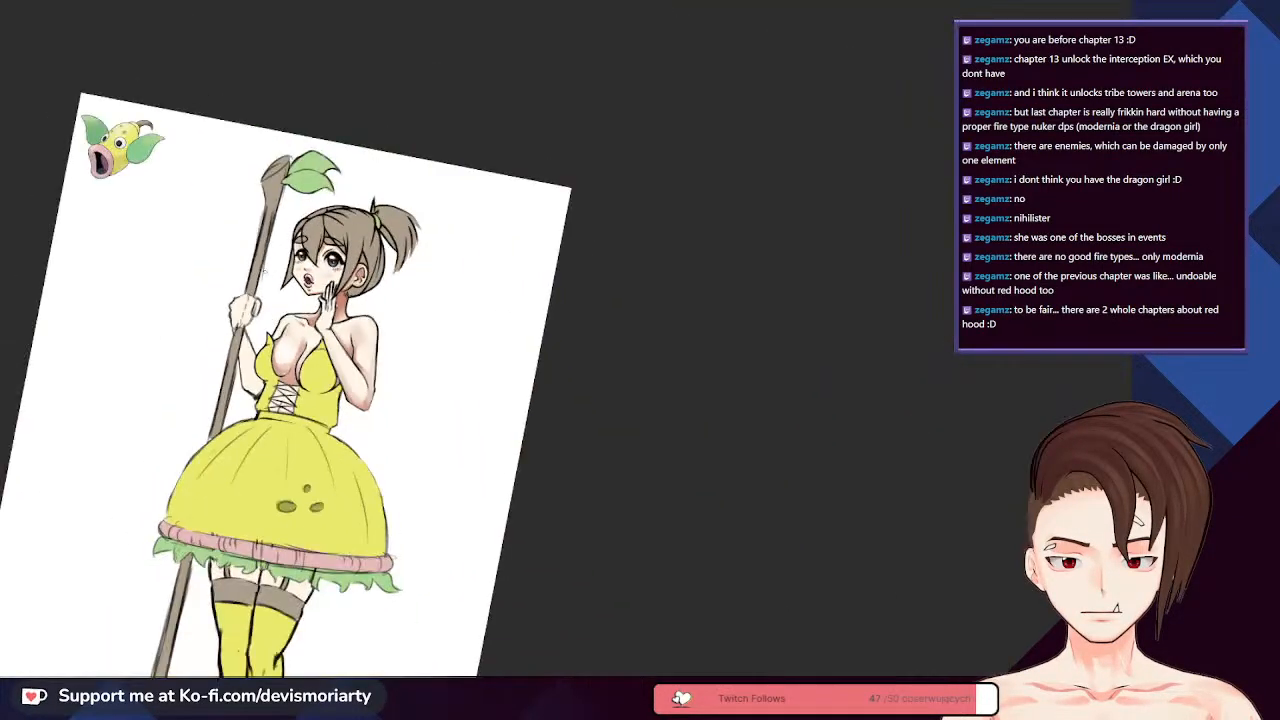
pyautogui.scroll(2, 273, 350)
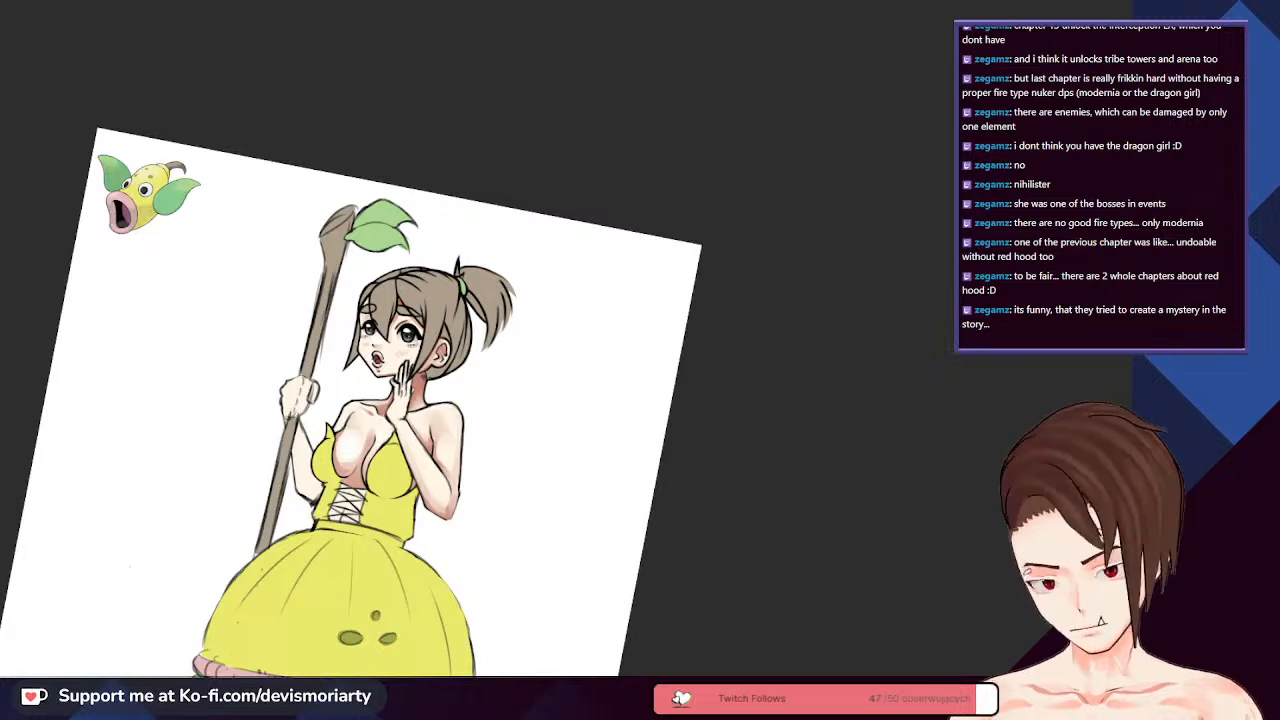
pyautogui.scroll(-3, 248, 579)
pyautogui.scroll(2, 421, 407)
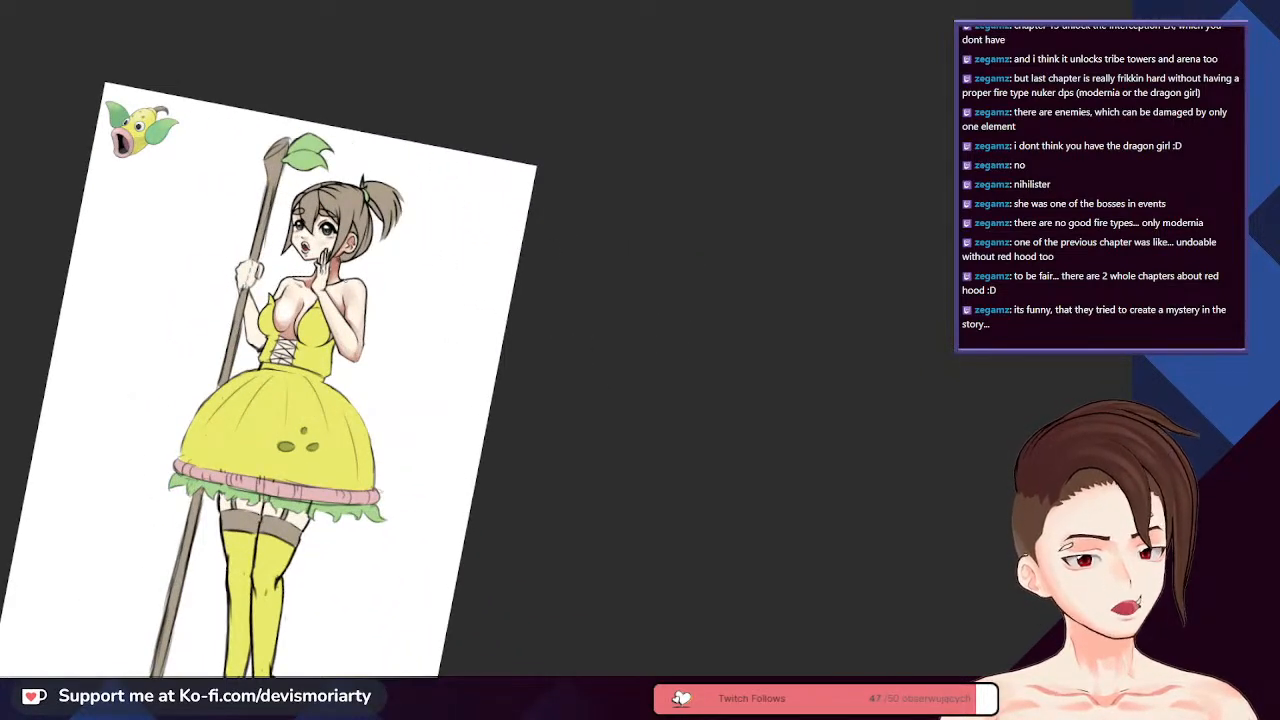
pyautogui.scroll(4, 300, 265)
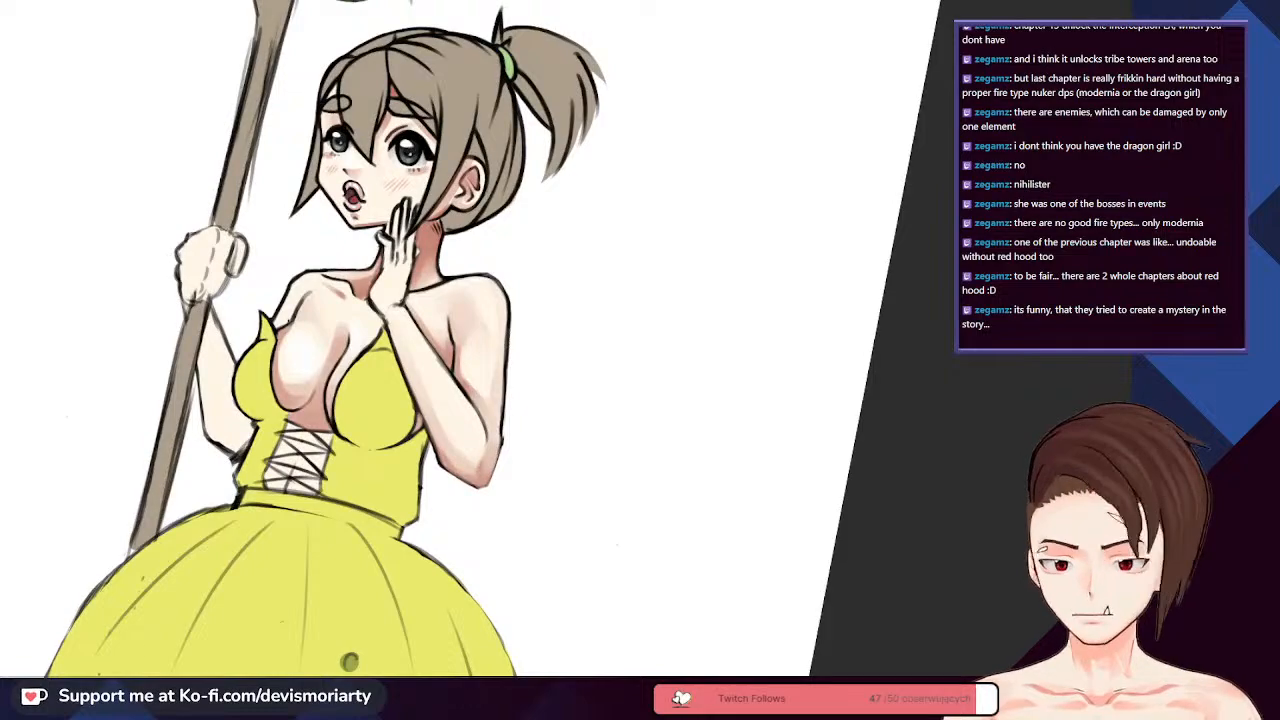
pyautogui.scroll(-3, 316, 352)
# - Judge the chest highlights with the canvas tilted the other way and remove them
pyautogui.scroll(3, 316, 352)
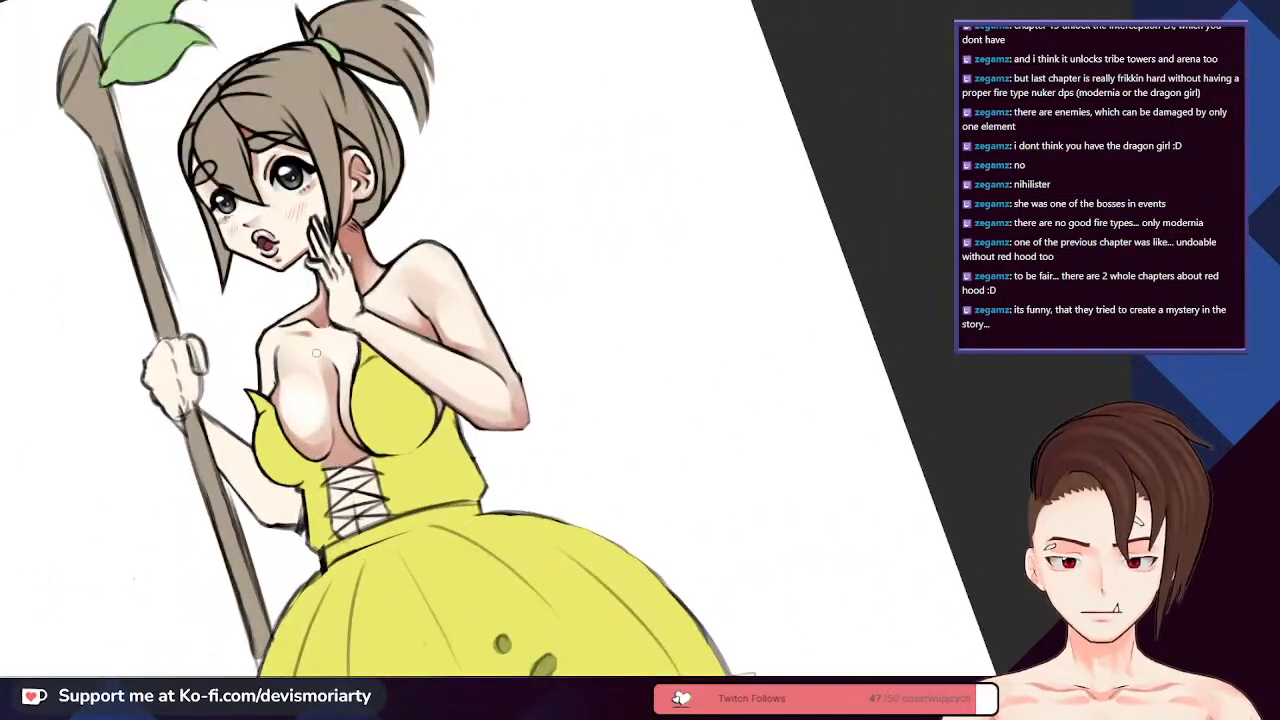
pyautogui.scroll(-3, 316, 352)
pyautogui.scroll(3, 302, 404)
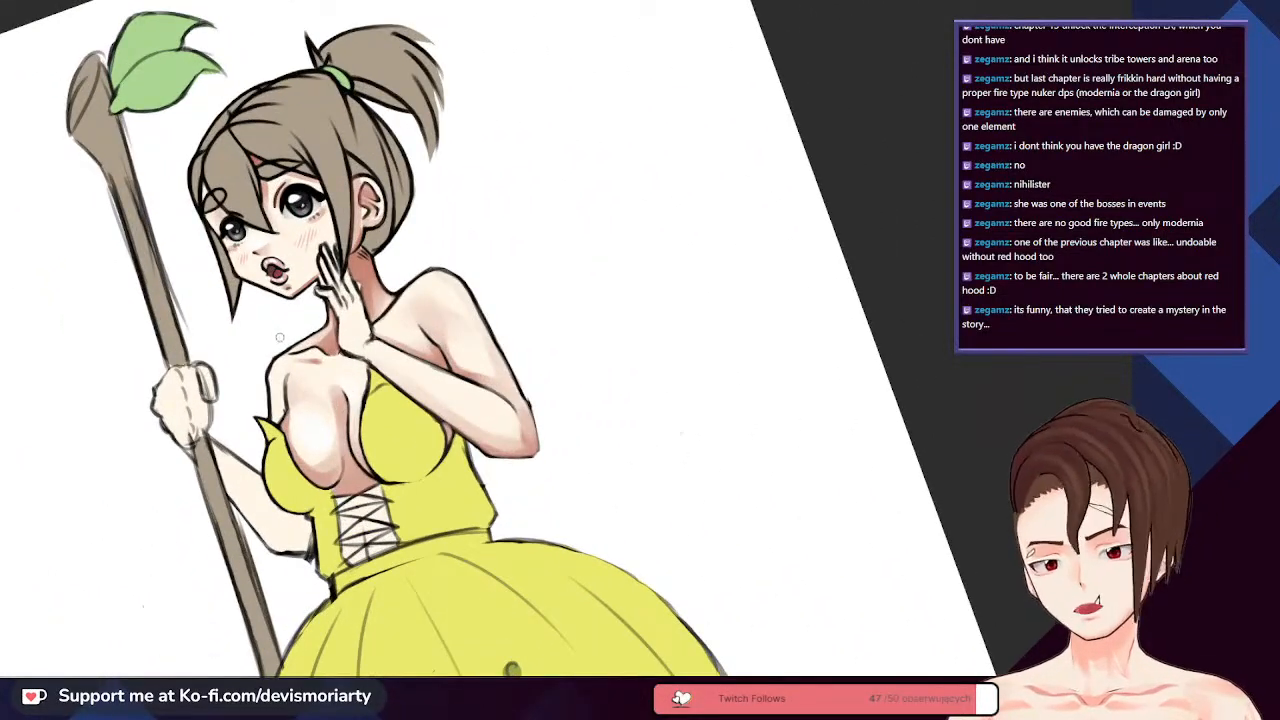
pyautogui.scroll(4, 229, 348)
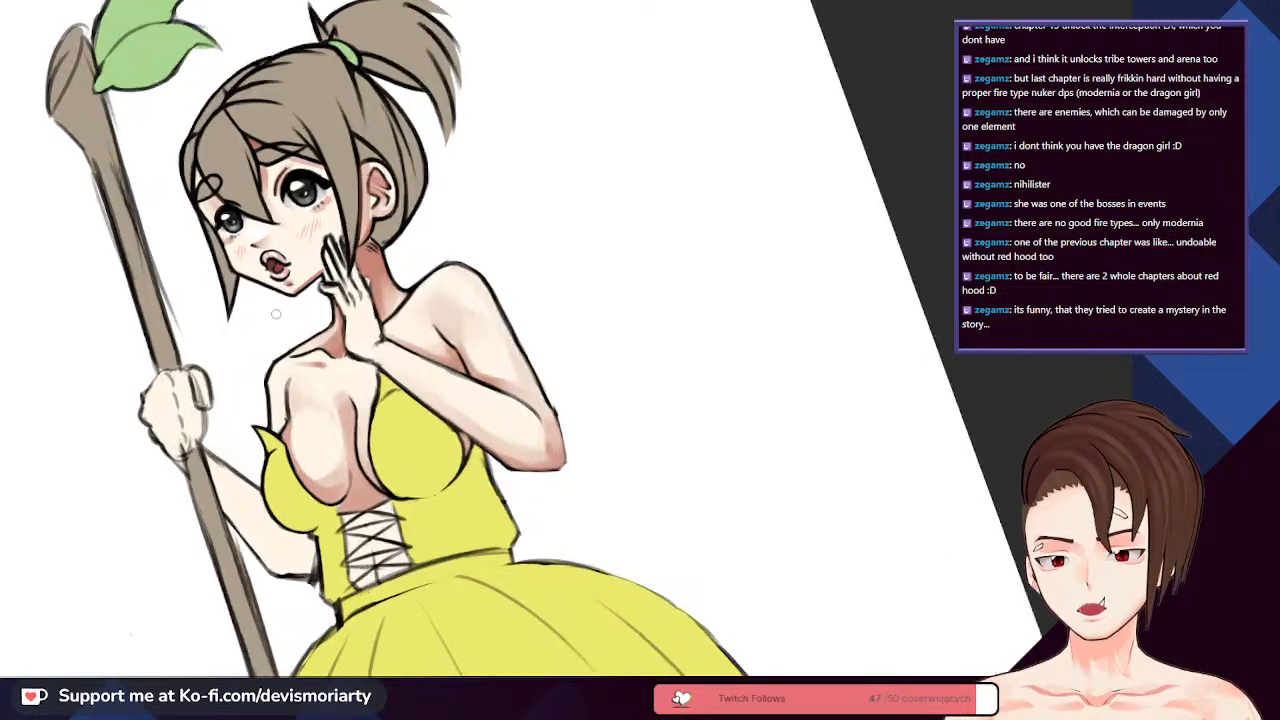
# - Paint a small soft white highlight at the upper end of the cleavage line and check it from a distance
pyautogui.scroll(-2, 211, 171)
pyautogui.scroll(2, 425, 535)
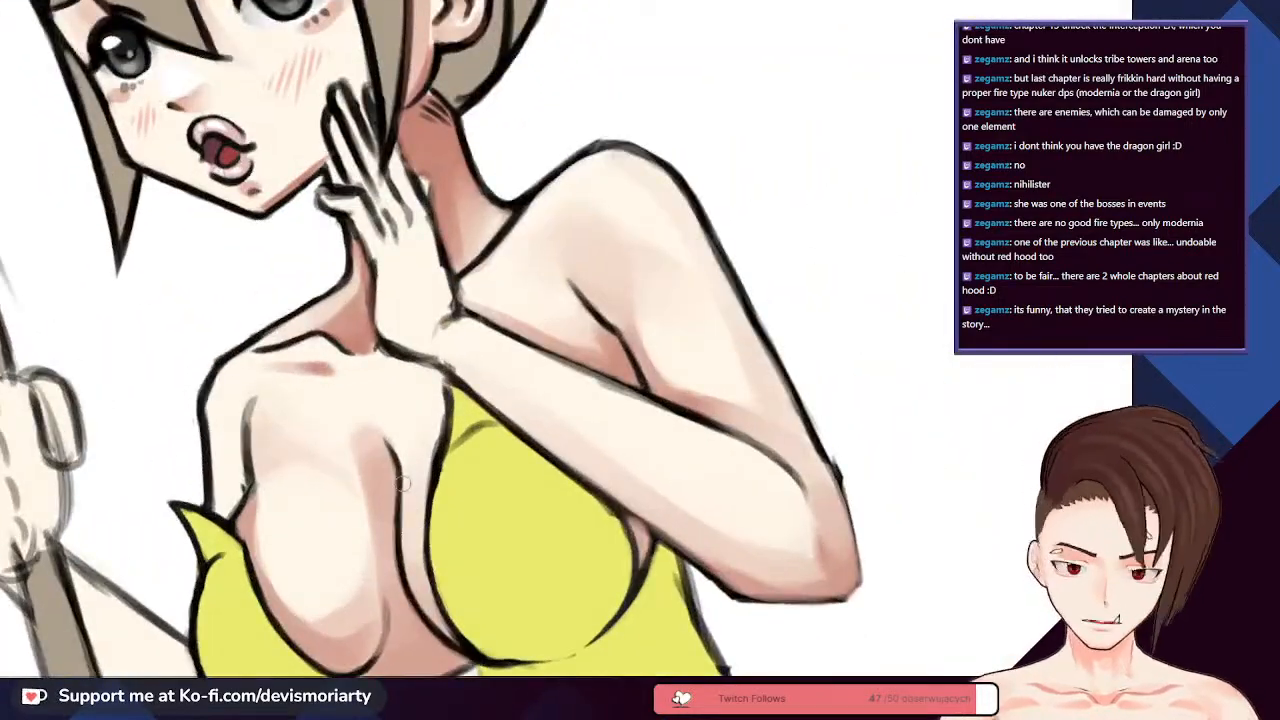
pyautogui.scroll(-1, 398, 466)
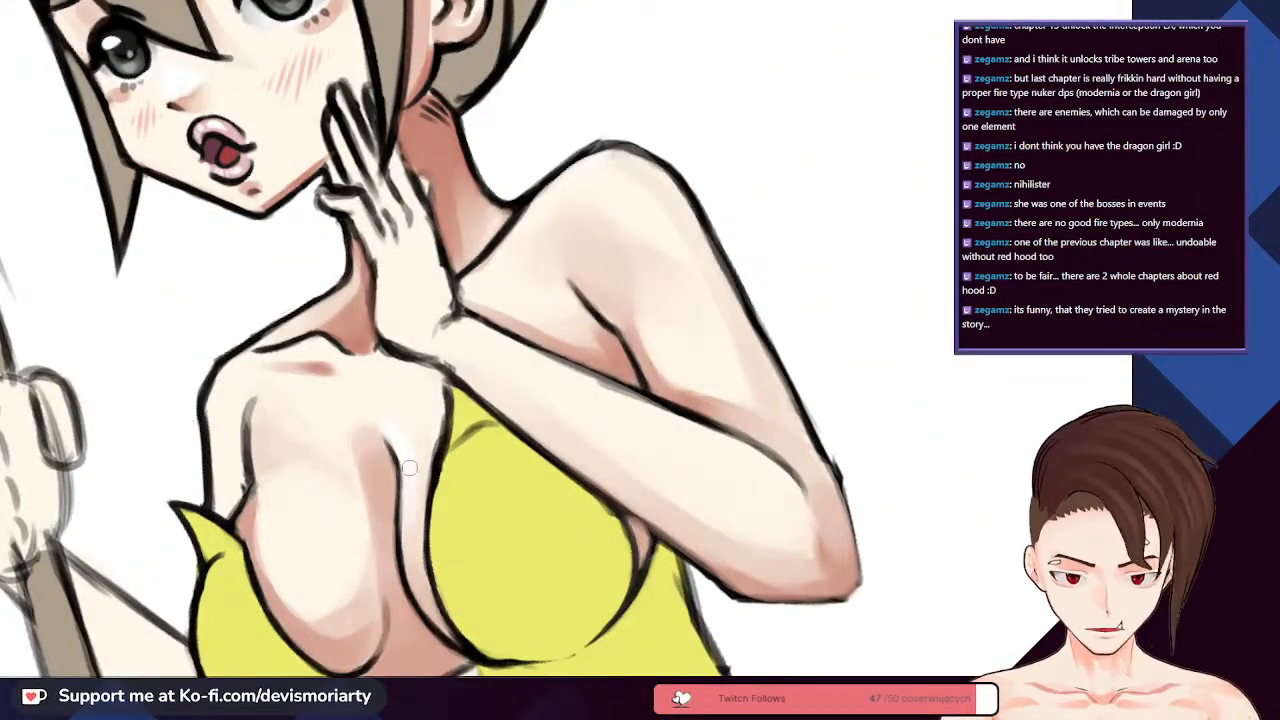
pyautogui.scroll(-2, 380, 400)
pyautogui.scroll(2, 376, 386)
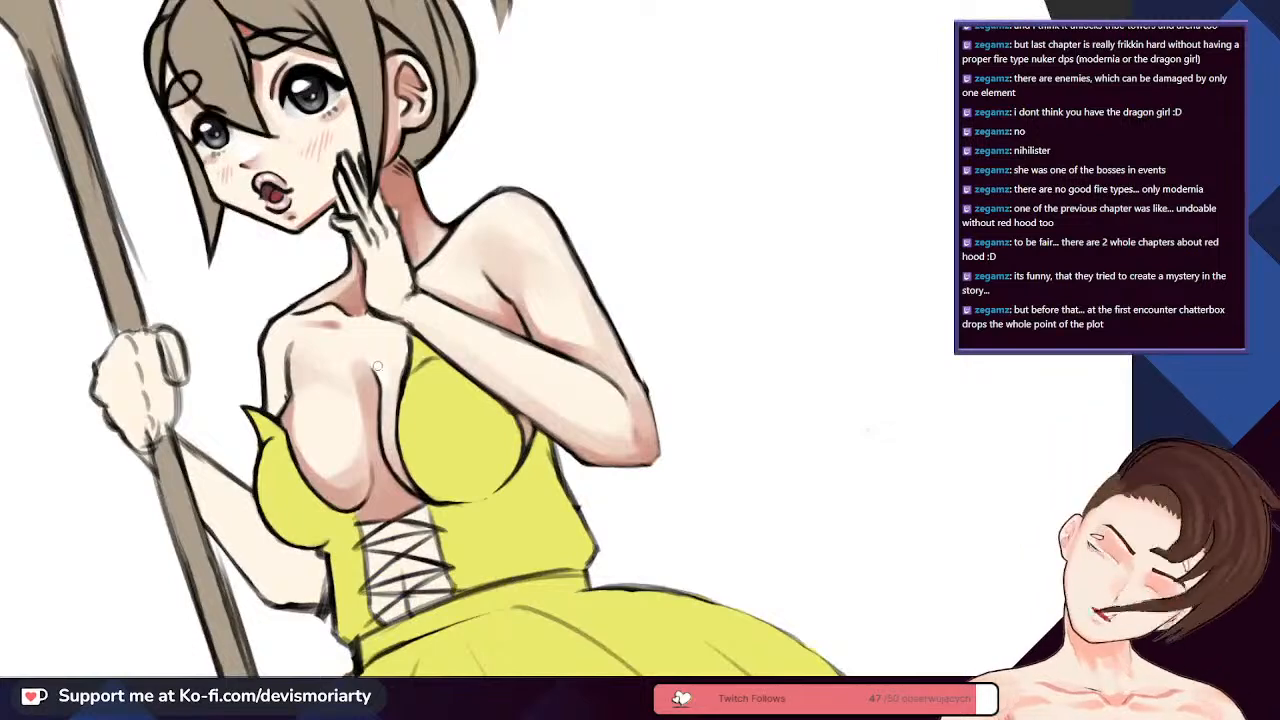
pyautogui.scroll(1, 374, 356)
pyautogui.scroll(-1, 440, 411)
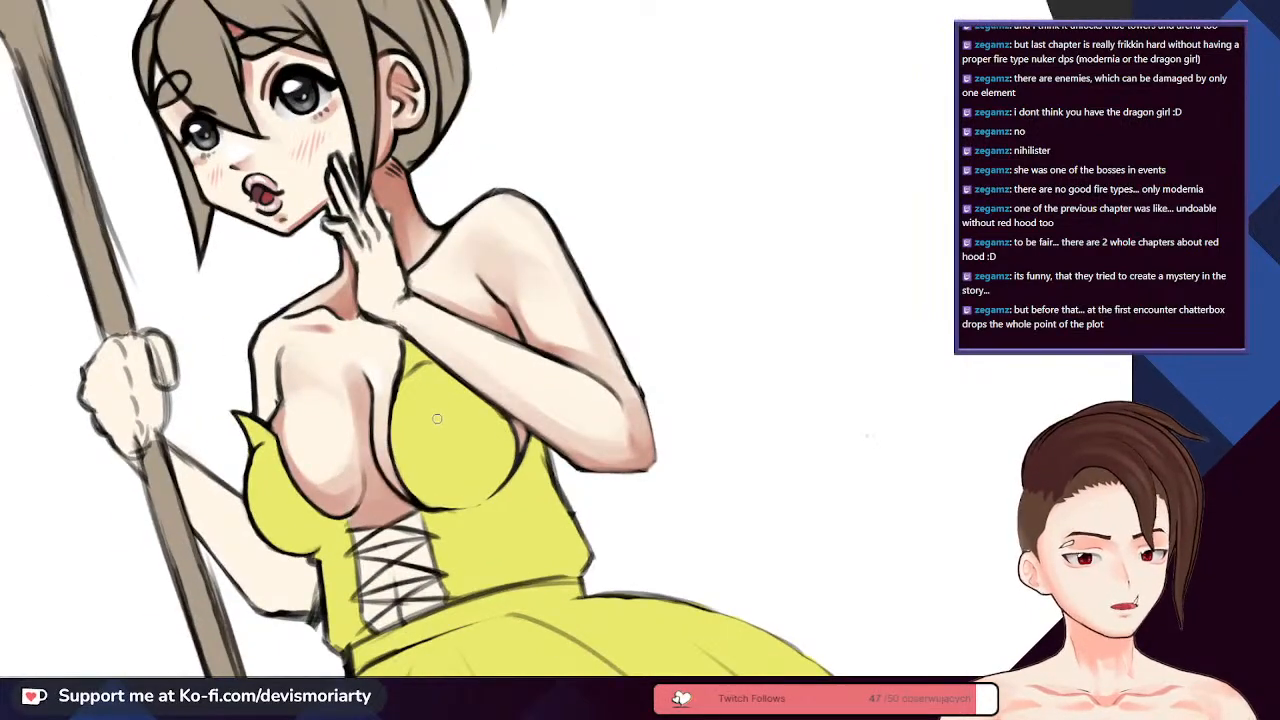
pyautogui.scroll(-1, 435, 414)
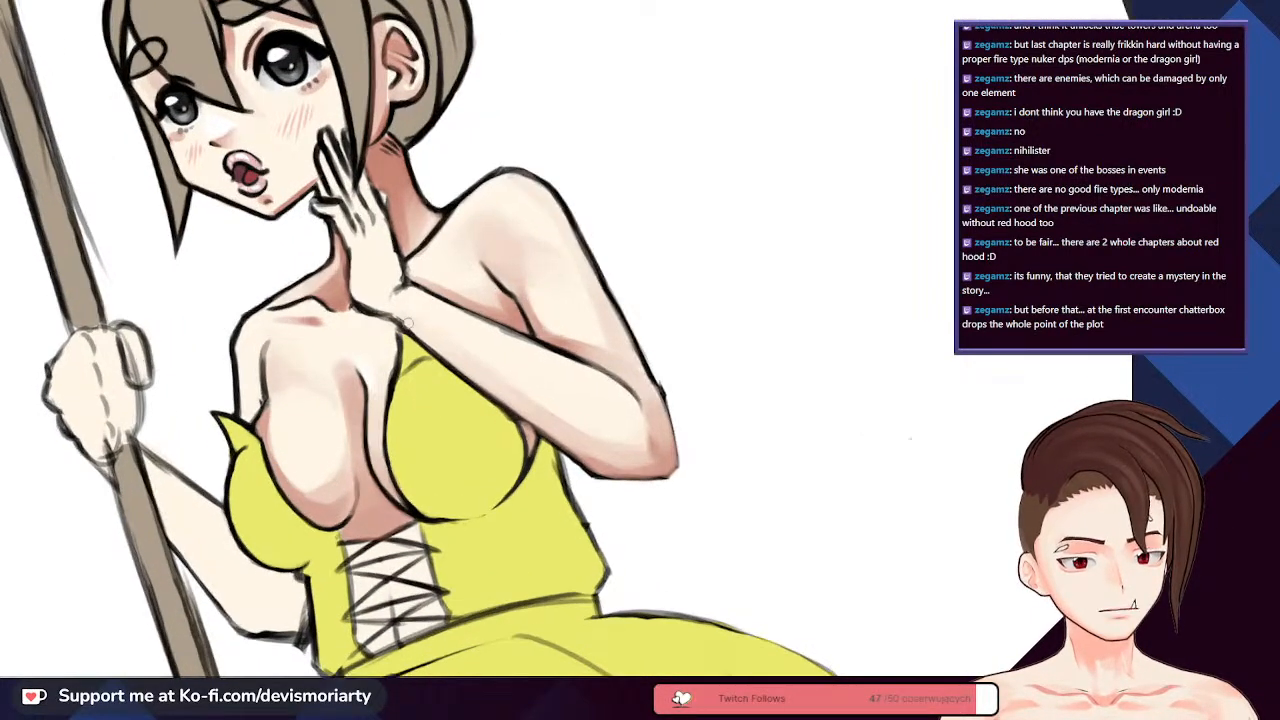
# - Curve the white highlight around the upper end of the cleavage line and extend it down the adjoining skin
pyautogui.scroll(3, 360, 370)
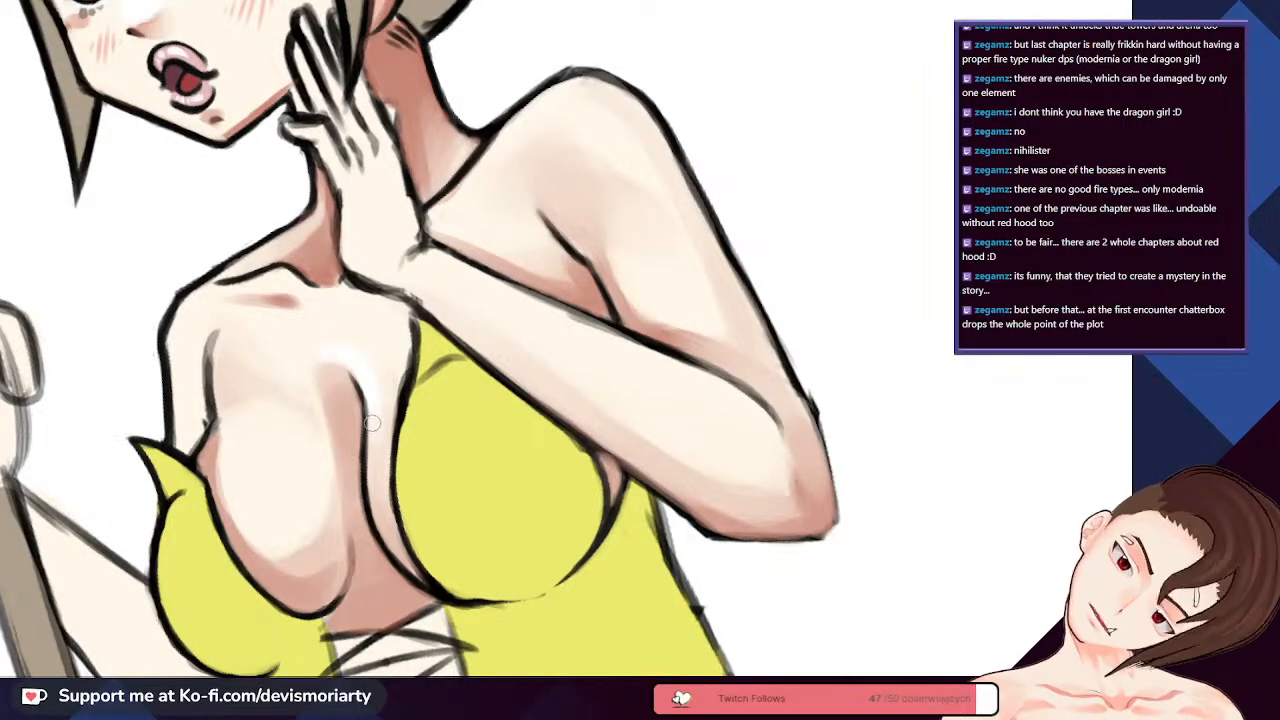
pyautogui.scroll(-3, 373, 461)
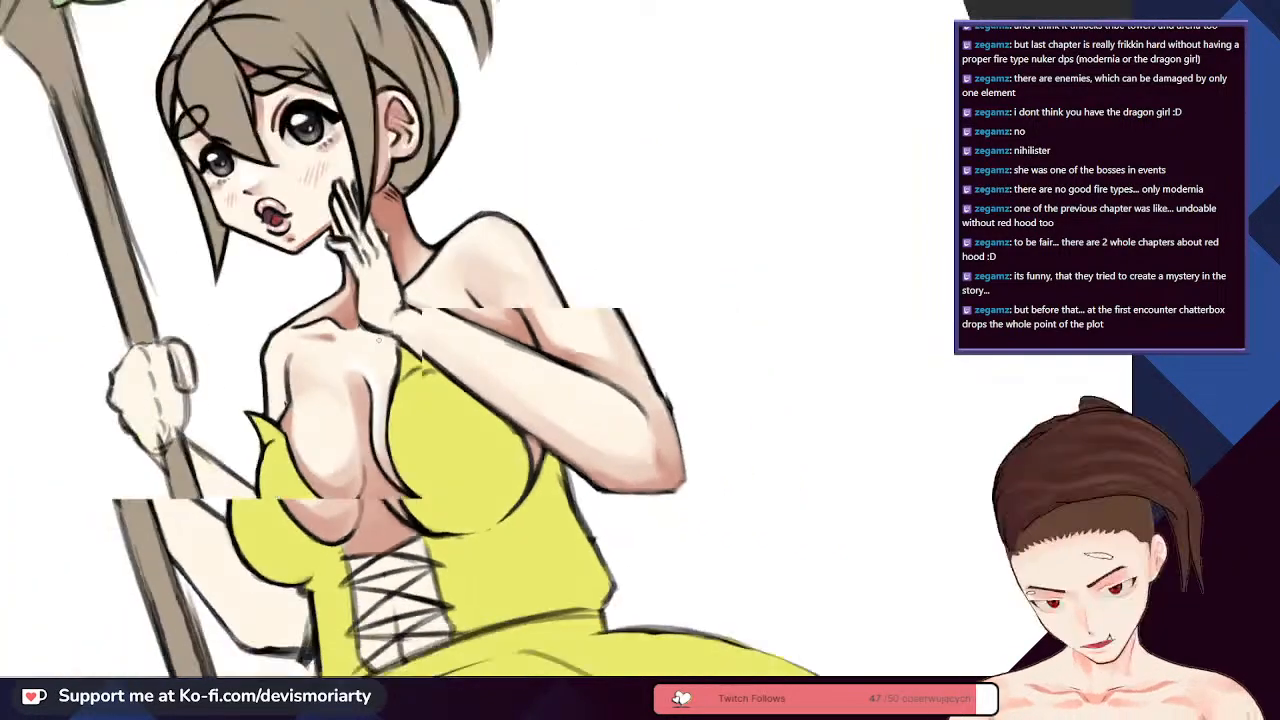
pyautogui.scroll(2, 357, 372)
pyautogui.scroll(3, 345, 395)
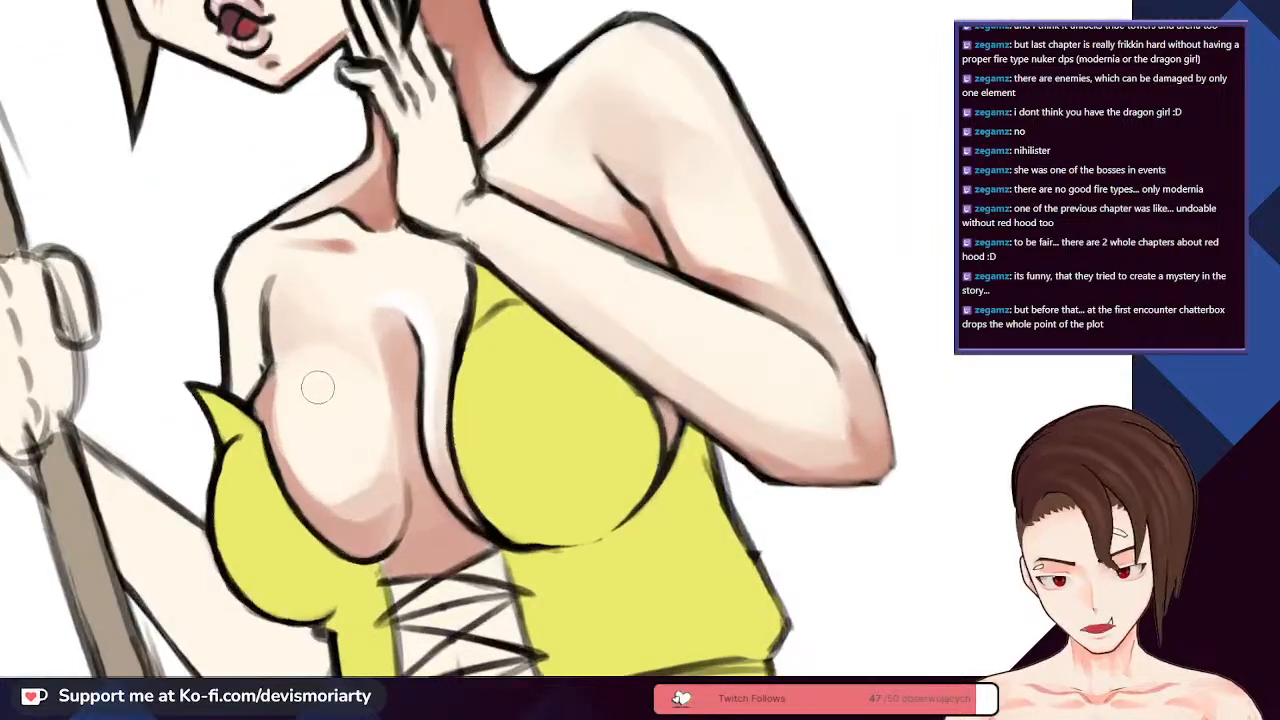
# - Paint a soft white highlight on the upper curve of the exposed breast and check it with the canvas zoomed out
pyautogui.moveTo(315, 372); pyautogui.dragTo(331, 374)
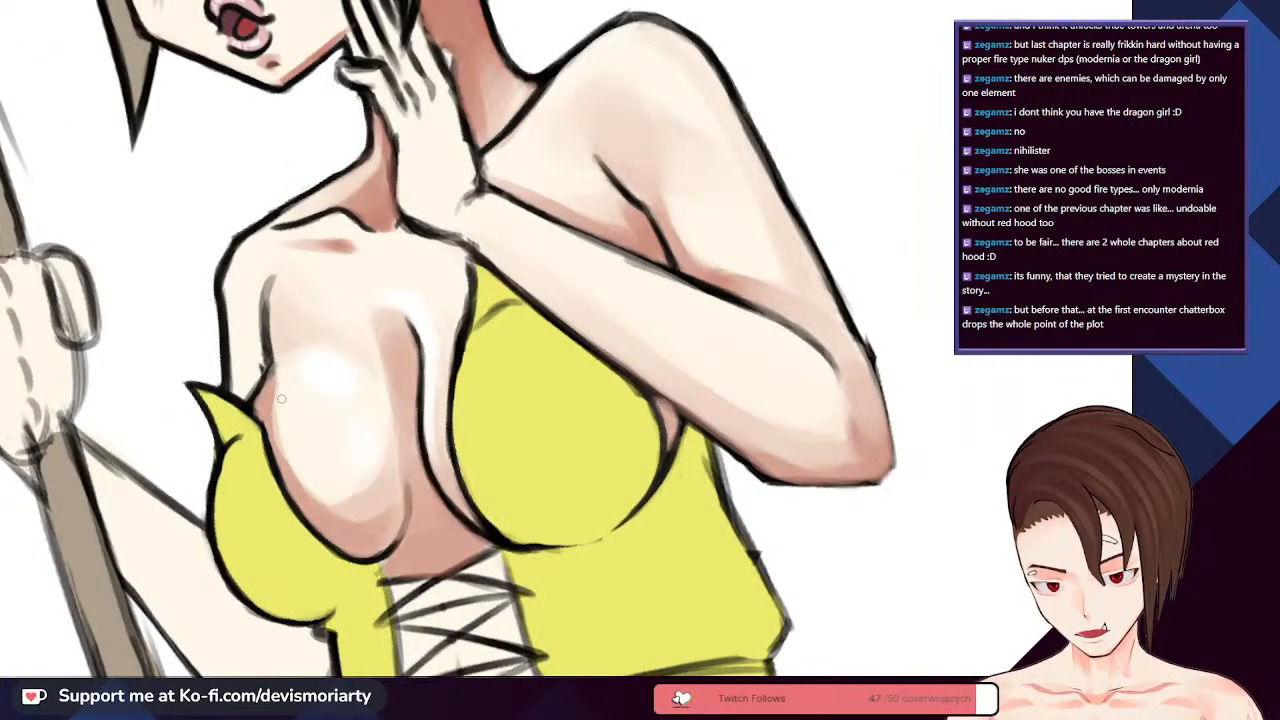
pyautogui.scroll(-3, 282, 400)
pyautogui.scroll(3, 260, 330)
pyautogui.scroll(3, 492, 211)
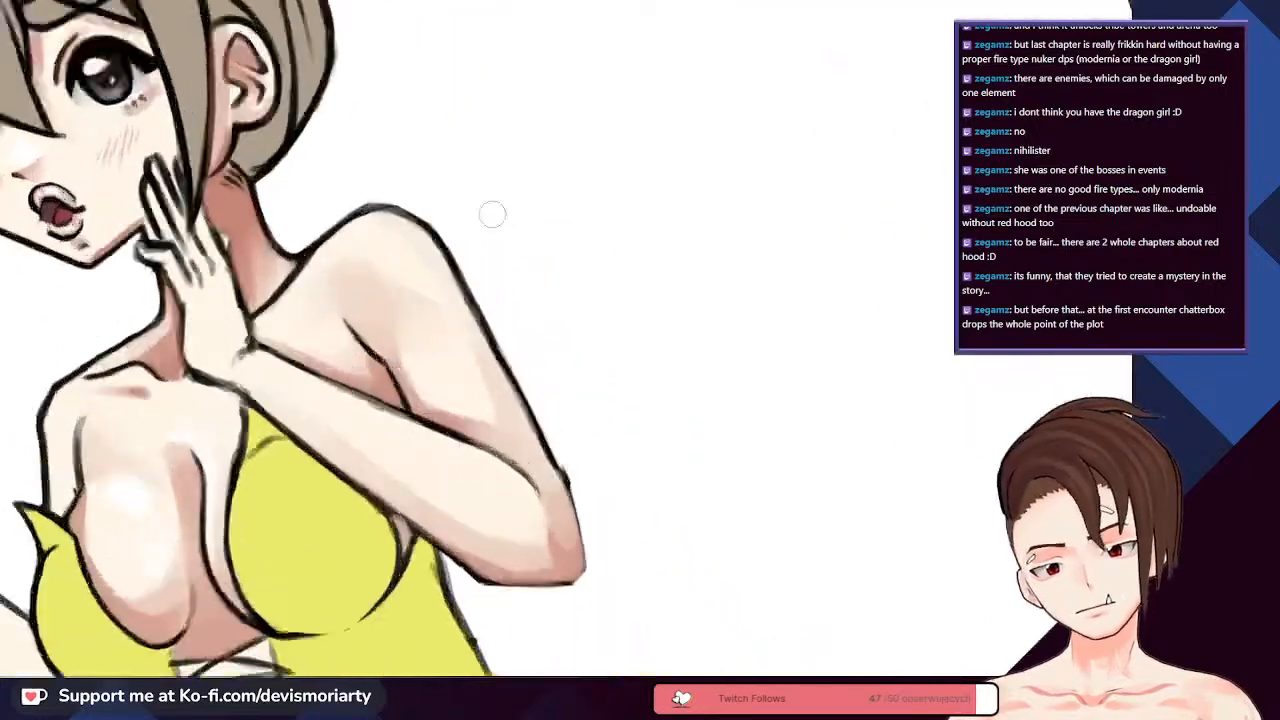
pyautogui.scroll(-3, 394, 331)
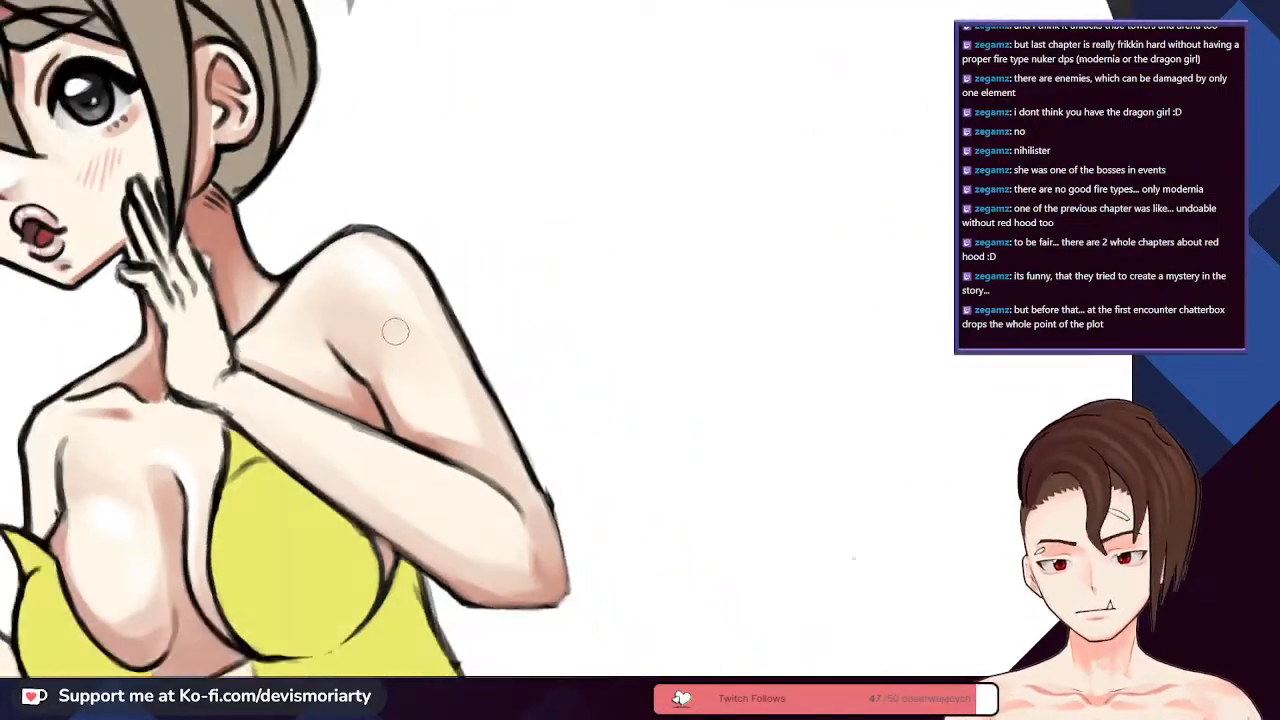
# - Brush subtle soft white highlights onto the shoulder and forearm of the raised arm
pyautogui.scroll(2, 222, 226)
pyautogui.scroll(-3, 222, 226)
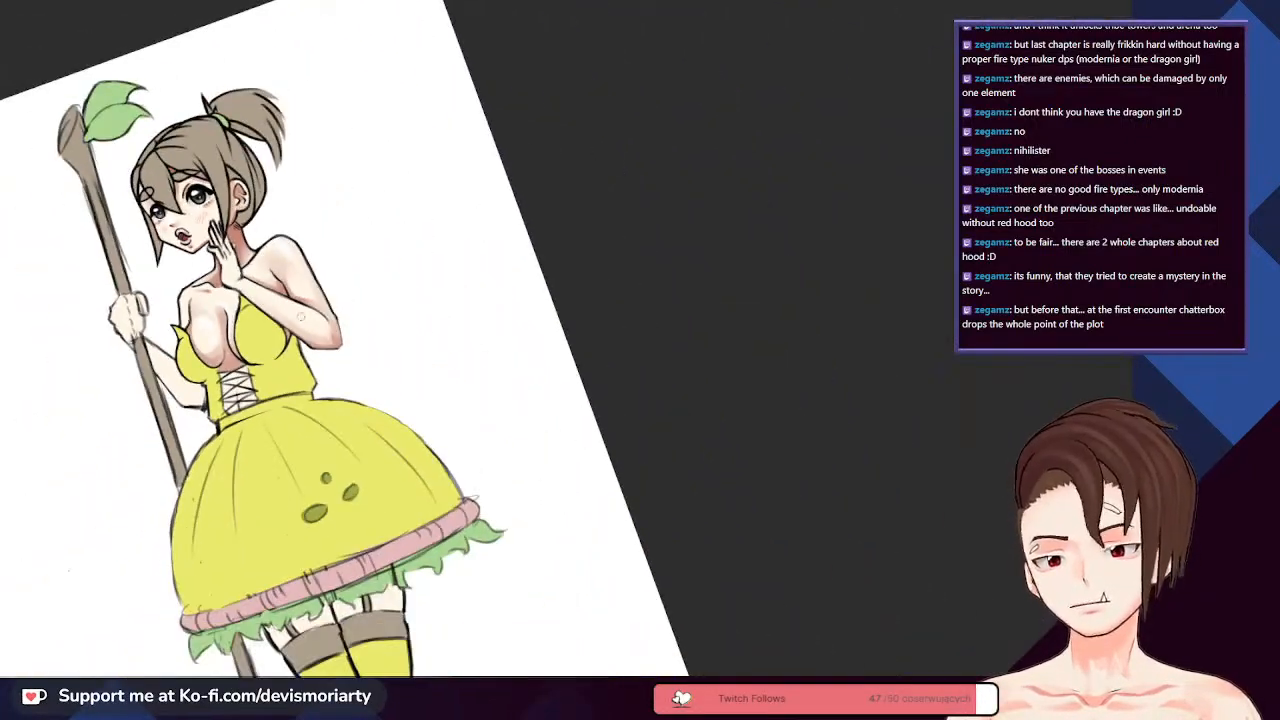
pyautogui.scroll(3, 196, 601)
pyautogui.scroll(-3, 279, 439)
pyautogui.scroll(3, 279, 439)
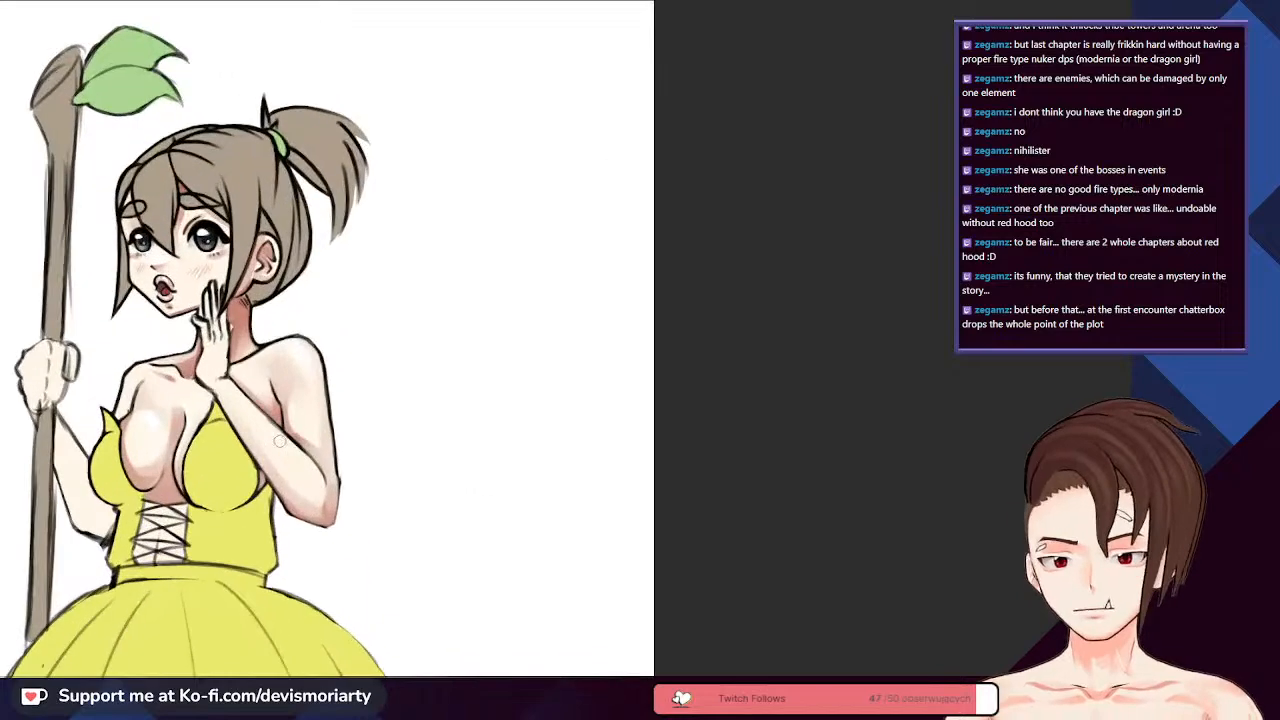
pyautogui.scroll(3, 303, 479)
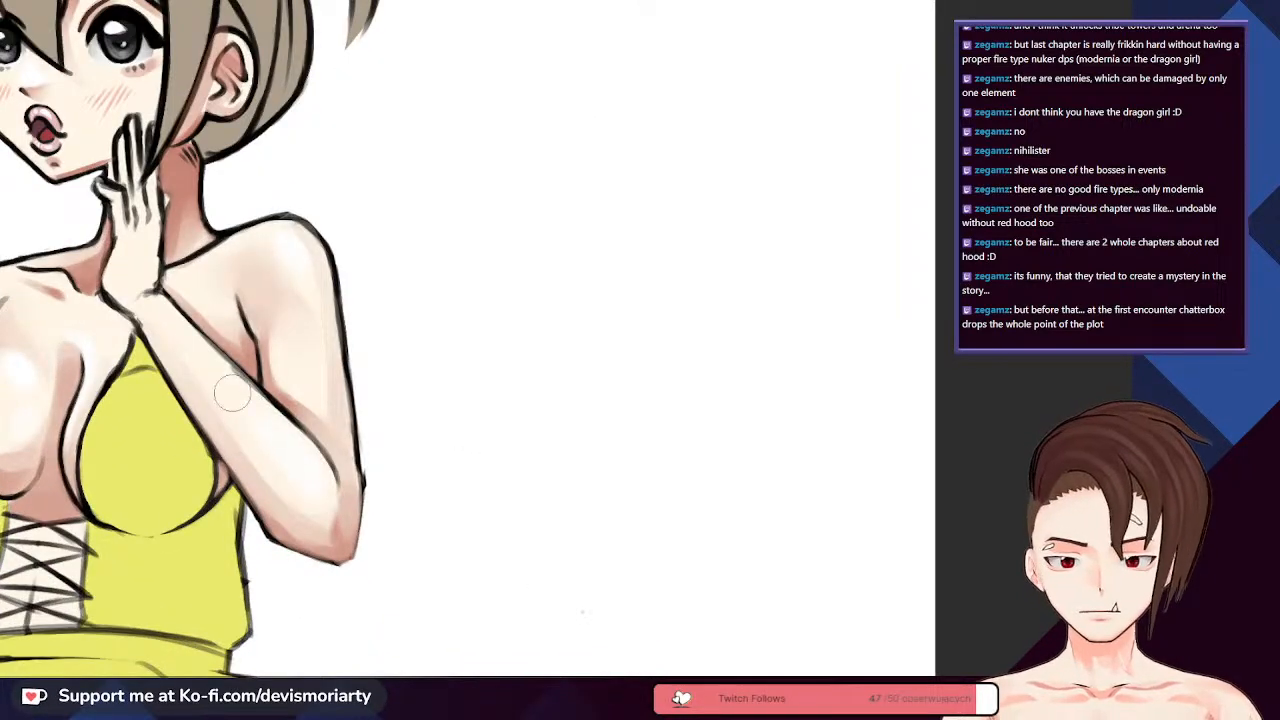
pyautogui.scroll(-2, 226, 394)
pyautogui.scroll(2, 226, 394)
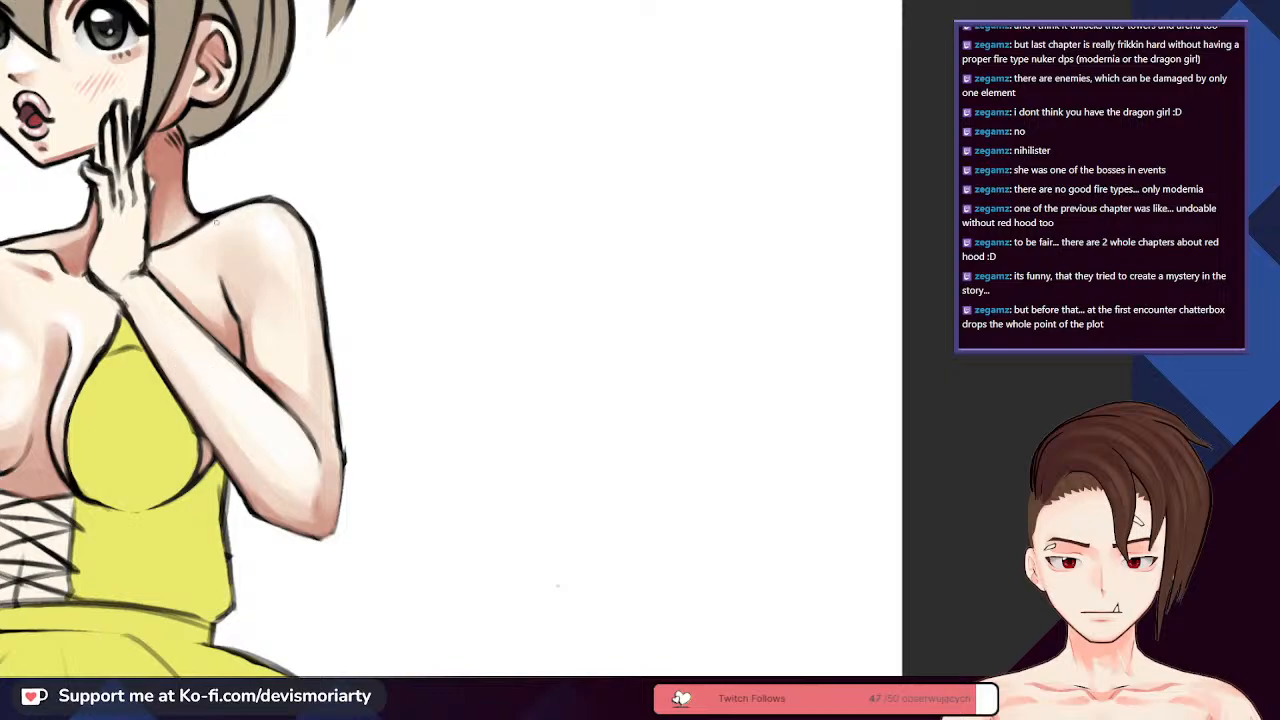
# - Examine the highlights on the chest, shoulder and raised forearm from close up and from a distance
pyautogui.scroll(-2, 229, 271)
pyautogui.scroll(-1, 195, 267)
pyautogui.scroll(3, 195, 267)
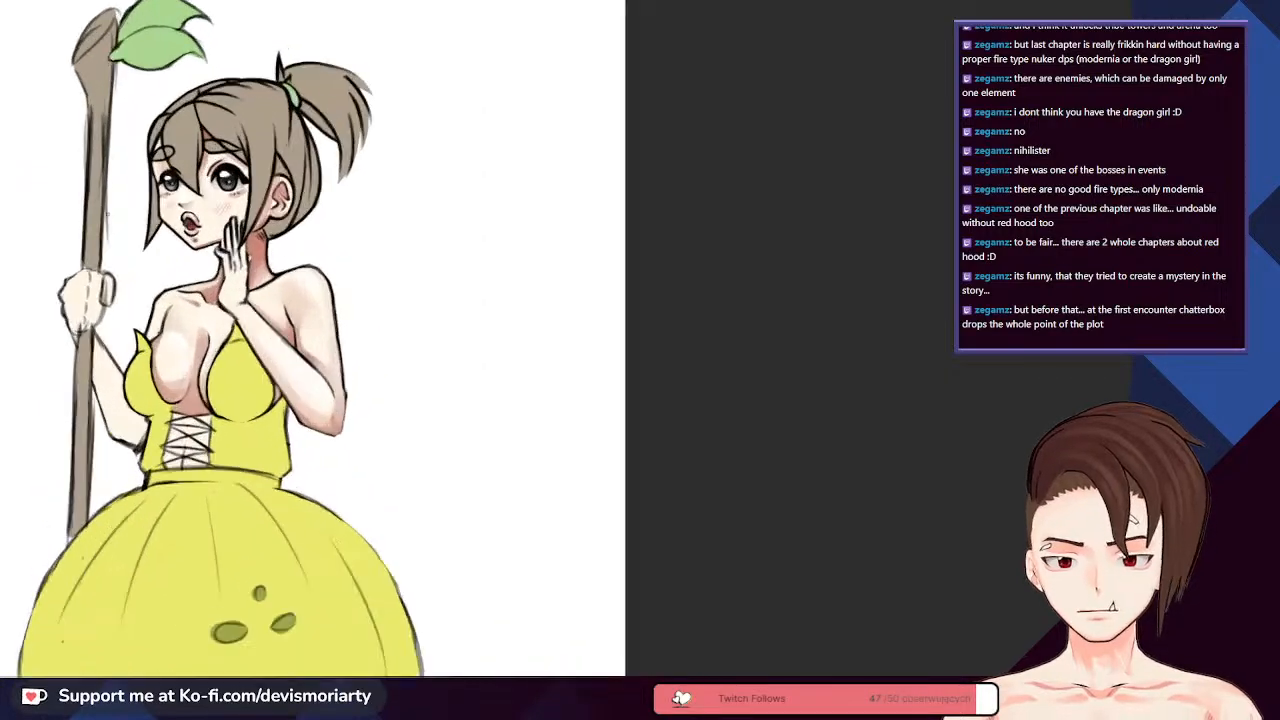
pyautogui.scroll(-2, 195, 267)
pyautogui.scroll(3, 211, 295)
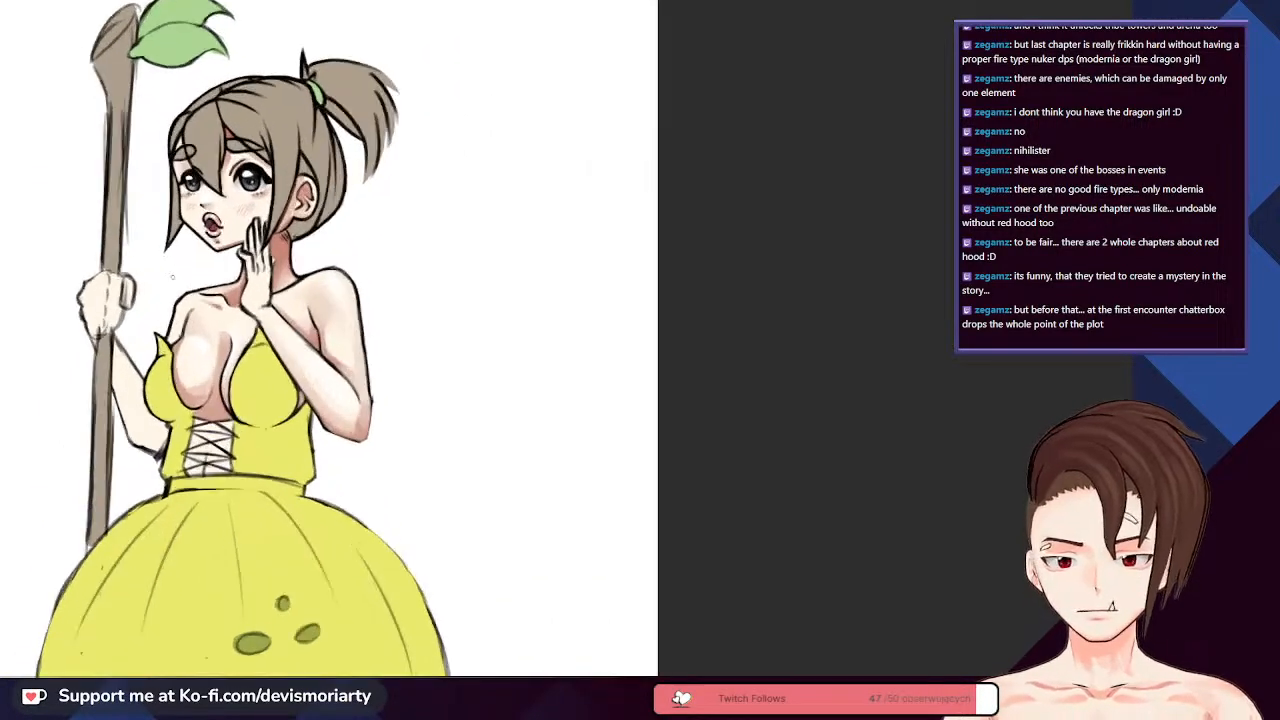
pyautogui.scroll(3, 233, 337)
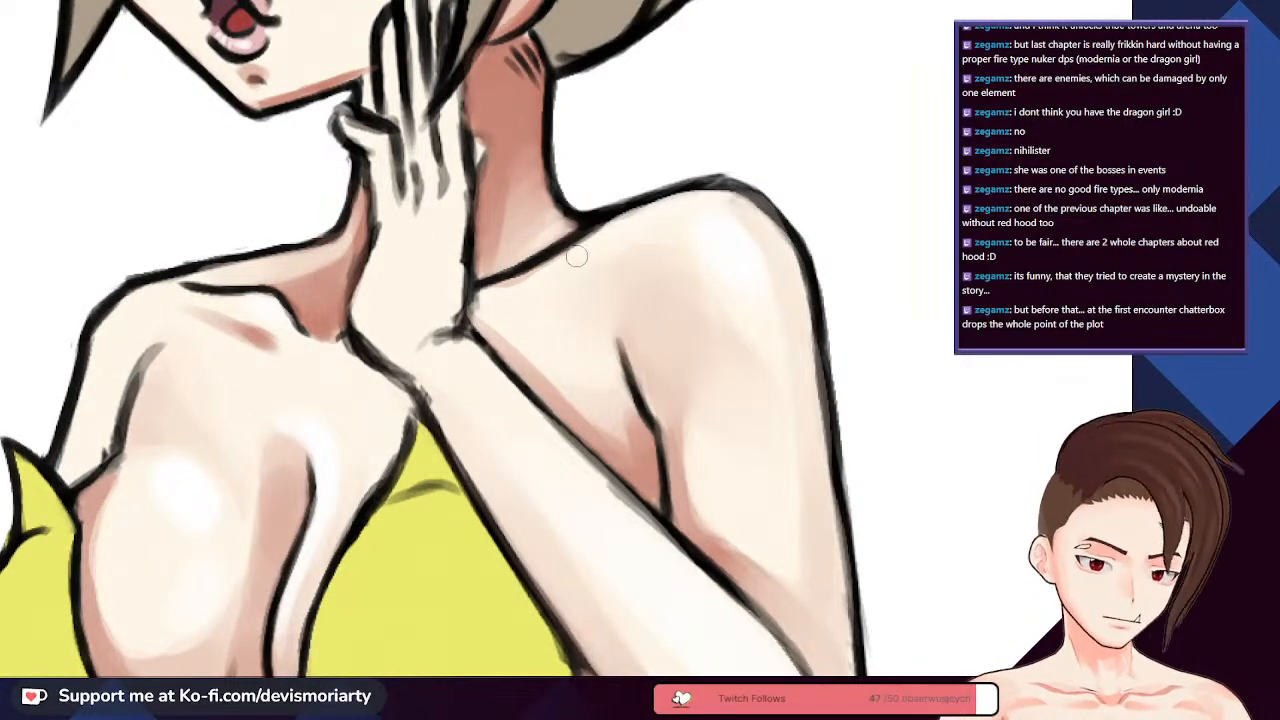
pyautogui.scroll(-2, 577, 257)
pyautogui.scroll(-3, 500, 277)
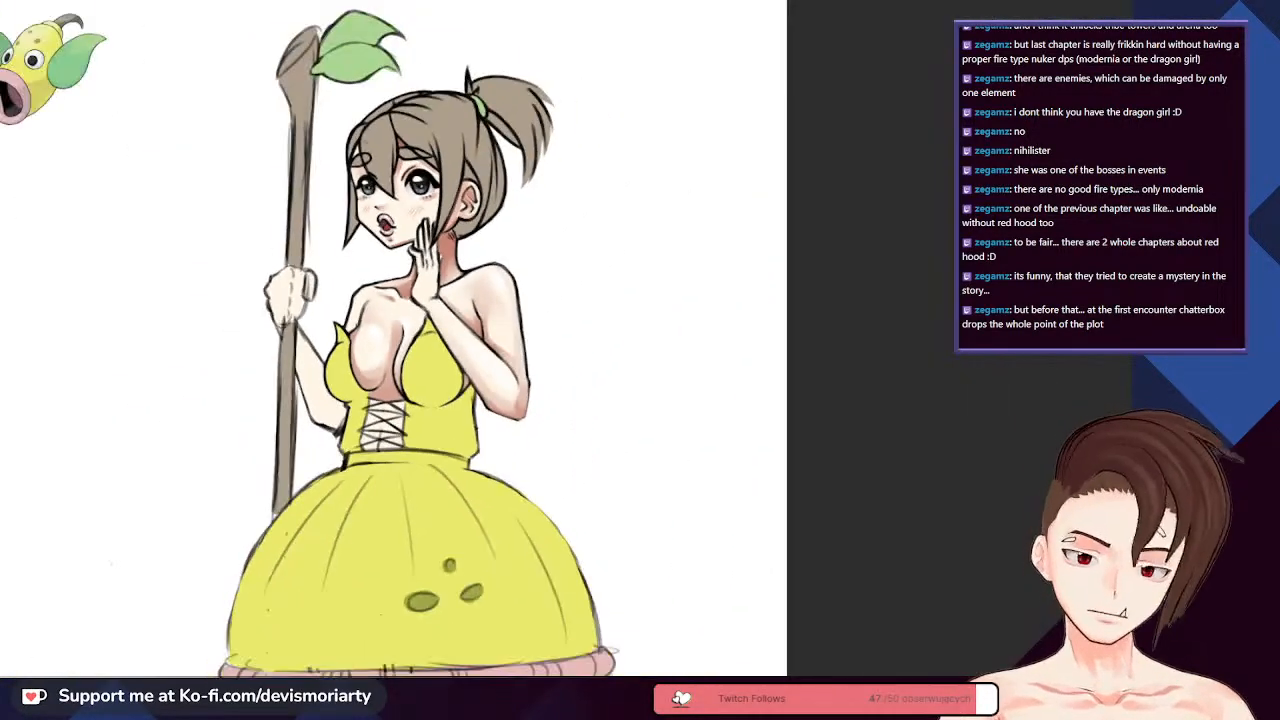
pyautogui.scroll(3, 389, 272)
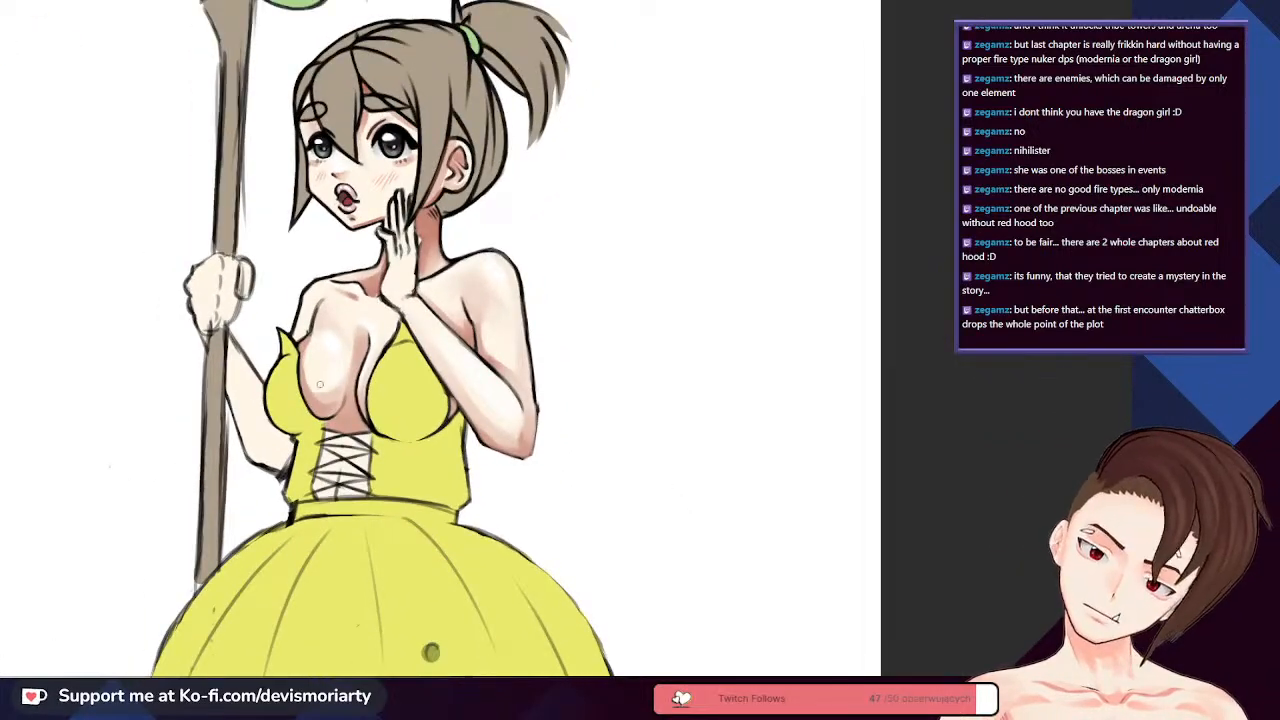
pyautogui.scroll(3, 334, 397)
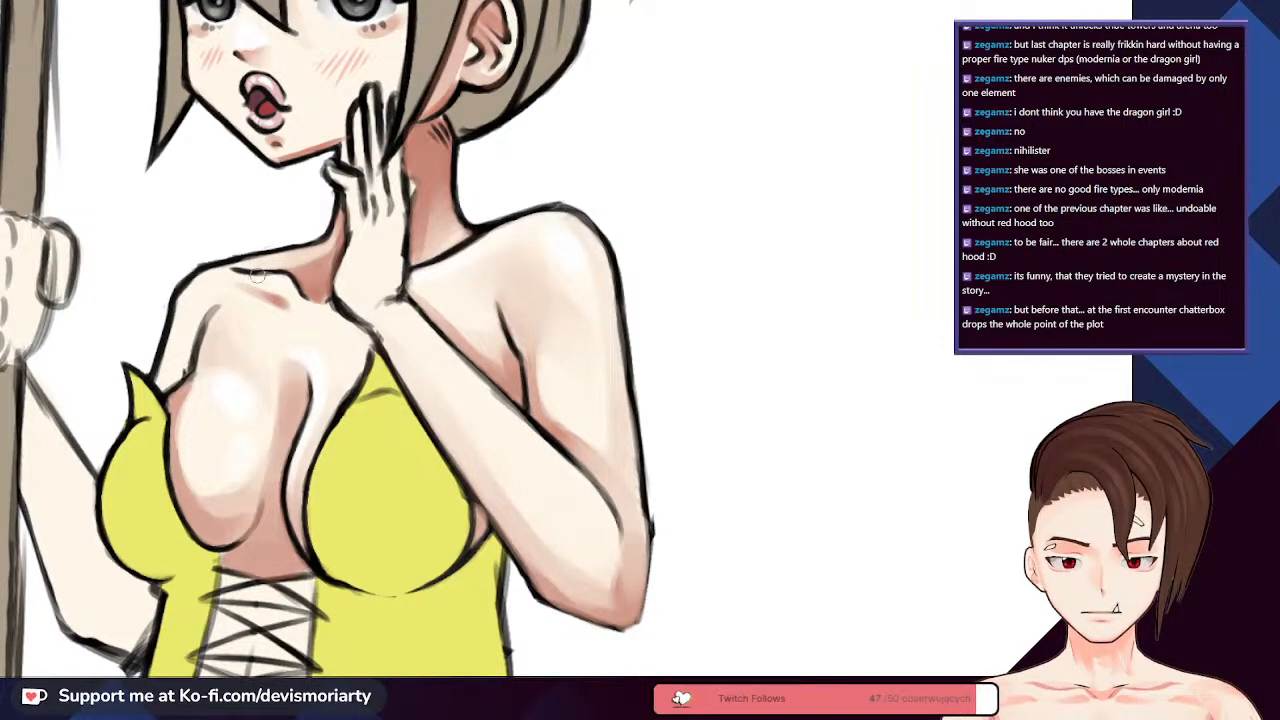
# - Judge how the skin shading and highlights read on the full figure compared with the upper body alone
pyautogui.scroll(-10, 284, 284)
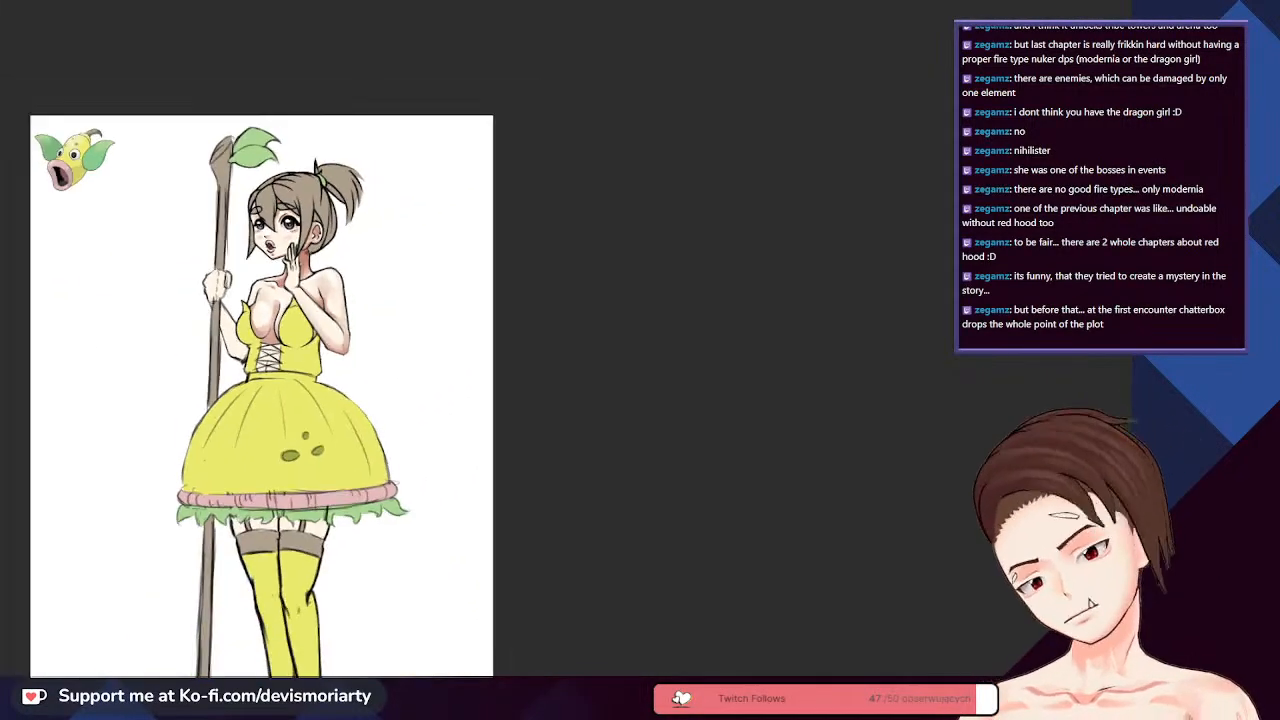
pyautogui.scroll(-5, 262, 270)
pyautogui.scroll(2, 262, 270)
pyautogui.scroll(-1, 262, 270)
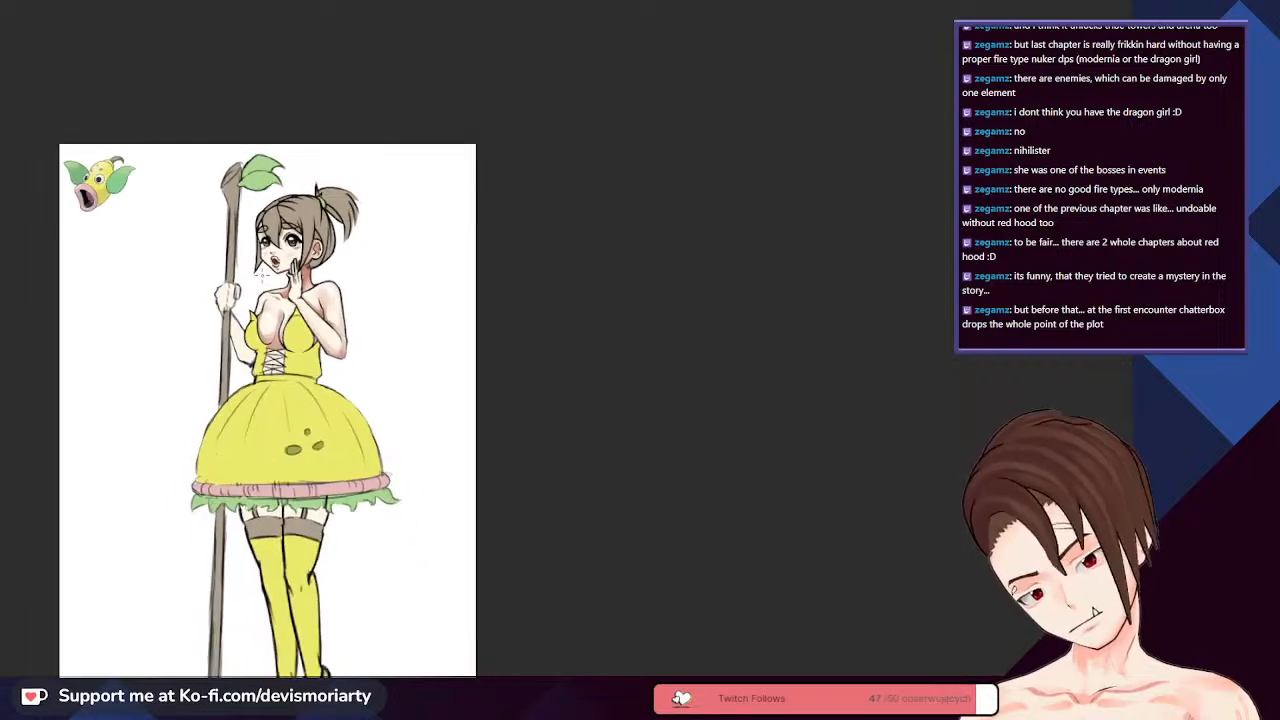
pyautogui.scroll(4, 265, 282)
pyautogui.scroll(-2, 266, 284)
pyautogui.scroll(4, 266, 284)
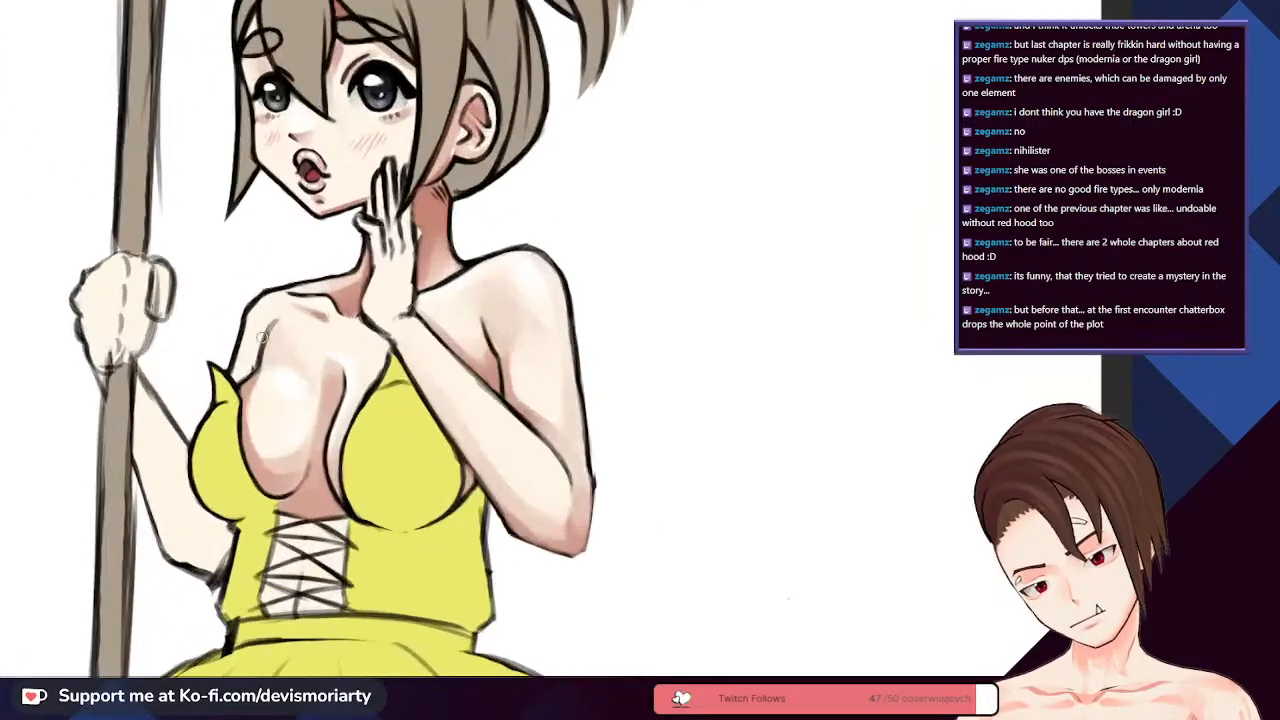
pyautogui.scroll(-2, 266, 284)
pyautogui.scroll(-3, 266, 284)
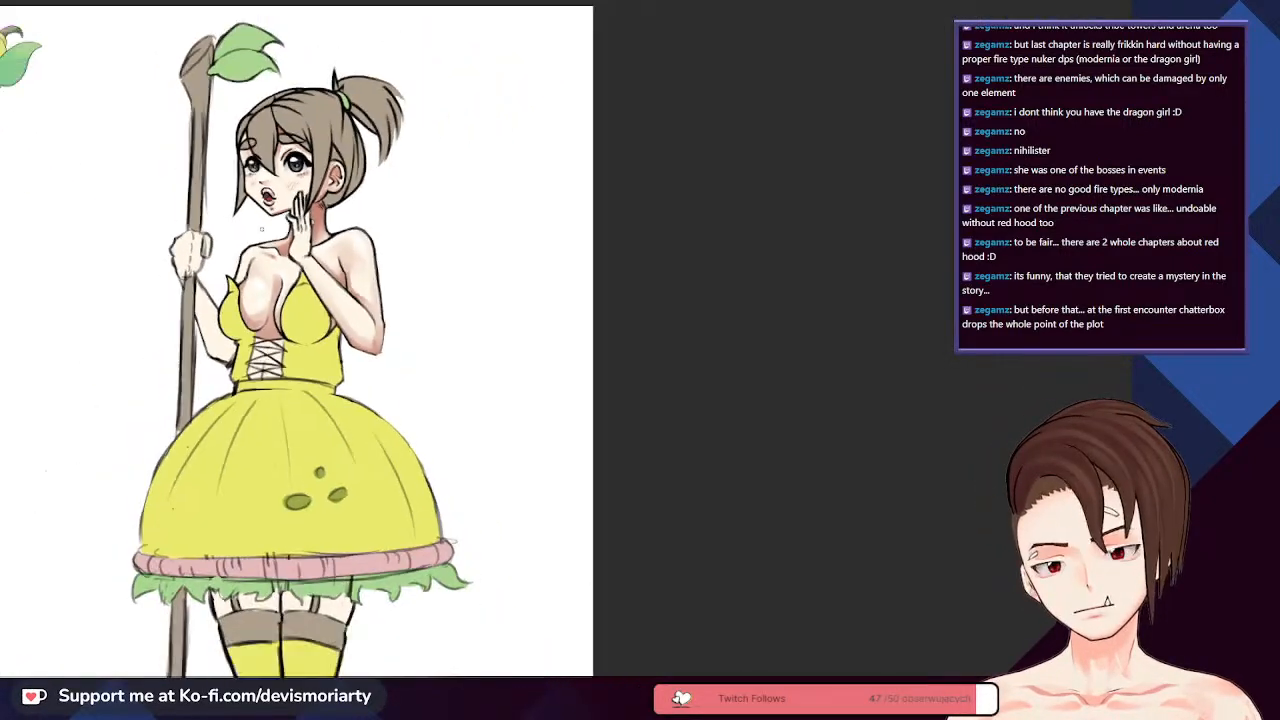
pyautogui.scroll(3, 266, 284)
pyautogui.scroll(-3, 266, 284)
pyautogui.scroll(4, 220, 206)
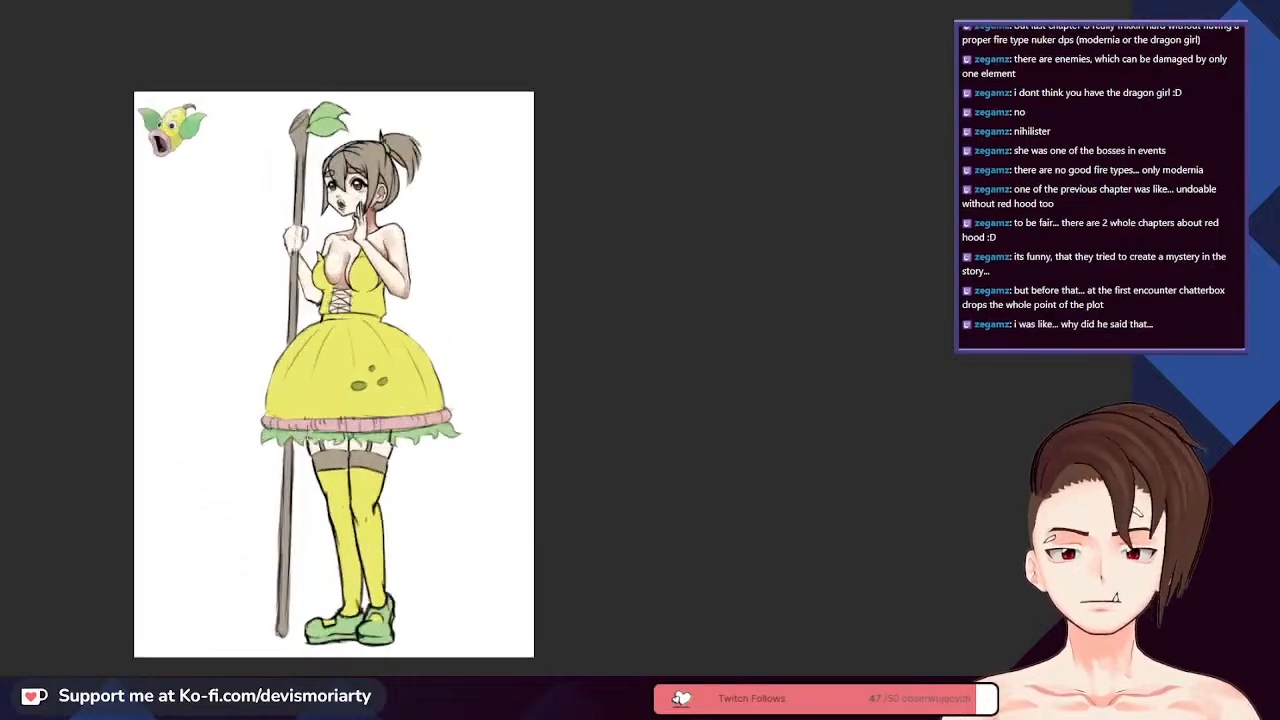
# - Review the whole figure from head to shoes against the reference creature
pyautogui.scroll(-3, 220, 206)
pyautogui.scroll(1, 220, 206)
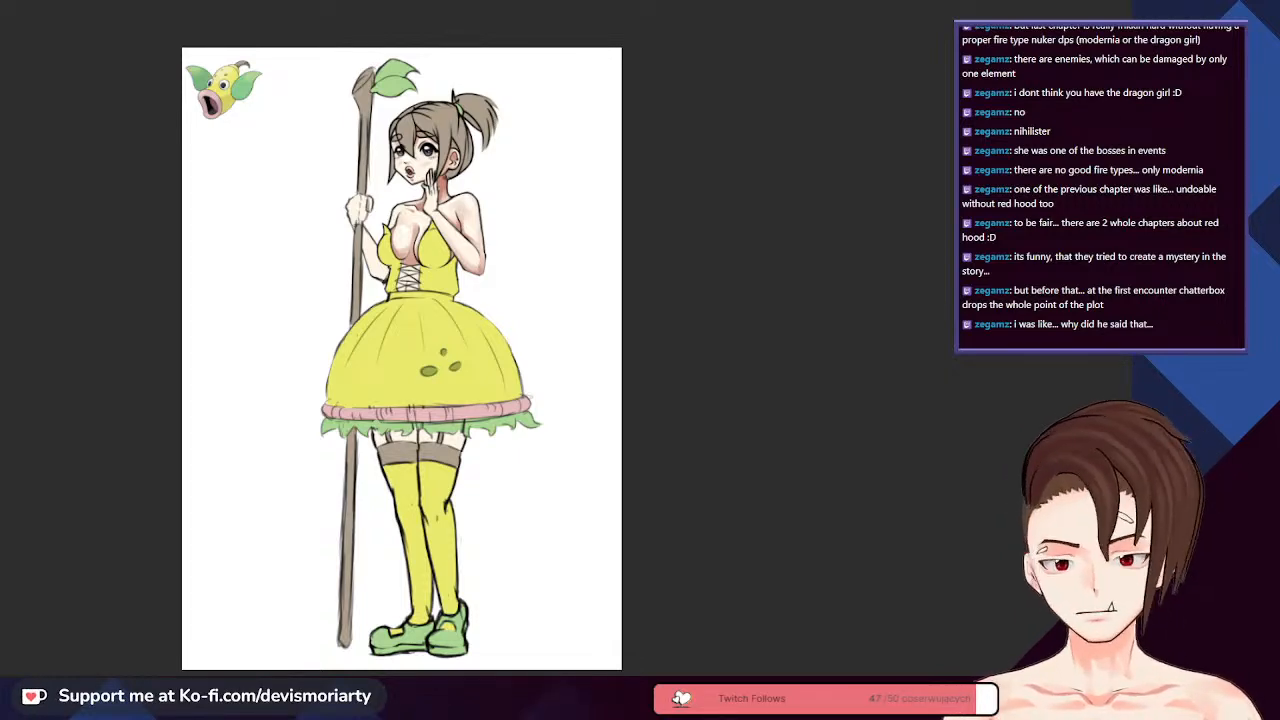
pyautogui.scroll(5, 360, 38)
pyautogui.scroll(-4, 585, 143)
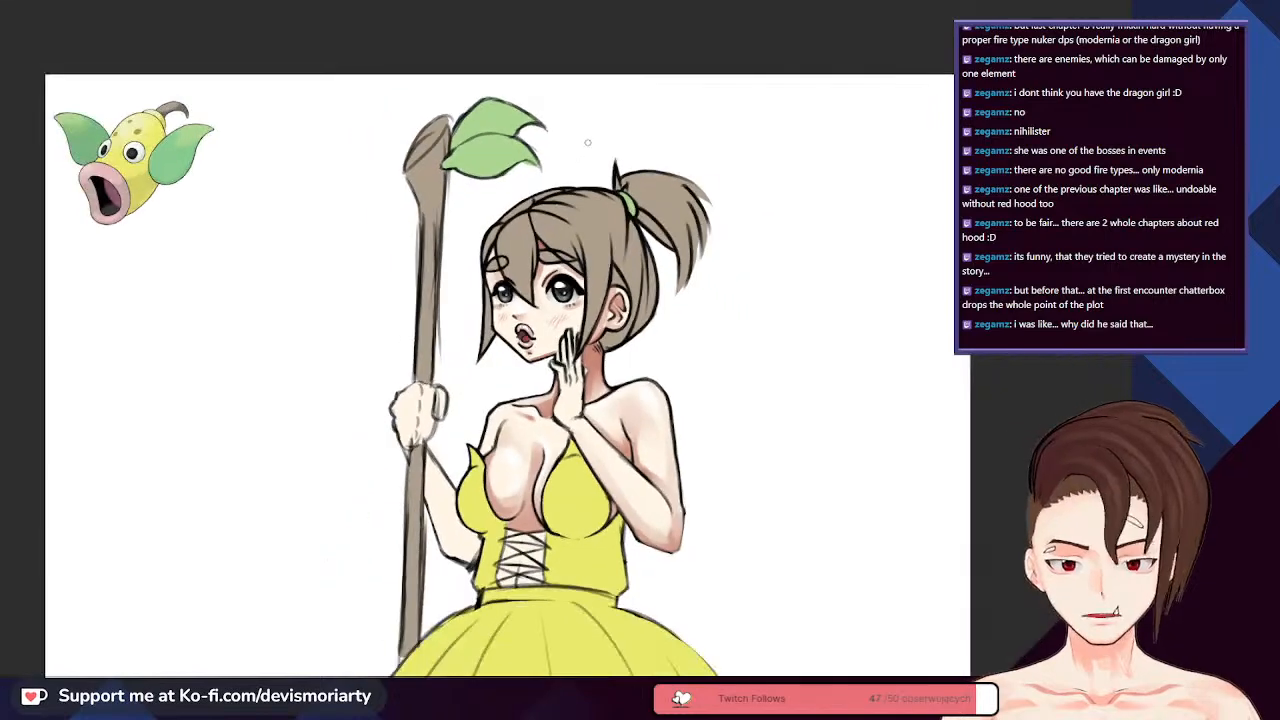
pyautogui.scroll(5, 682, 237)
pyautogui.scroll(-7, 512, 138)
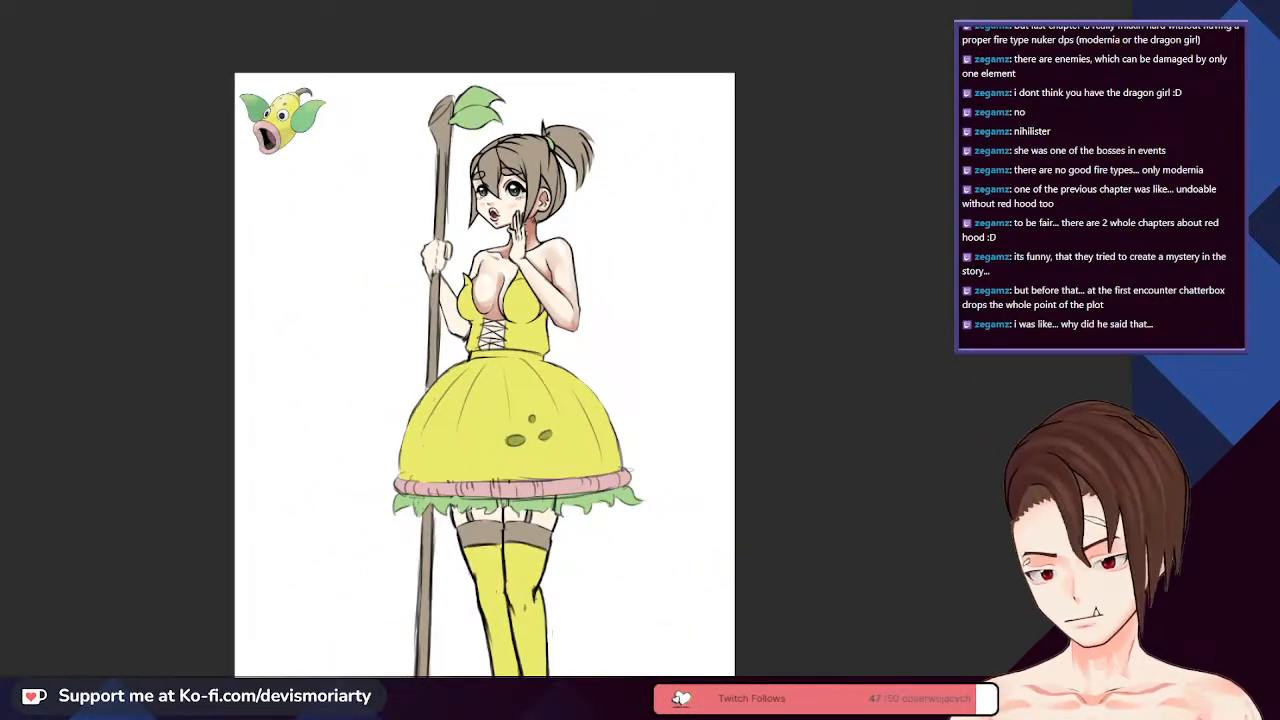
pyautogui.scroll(5, 643, 204)
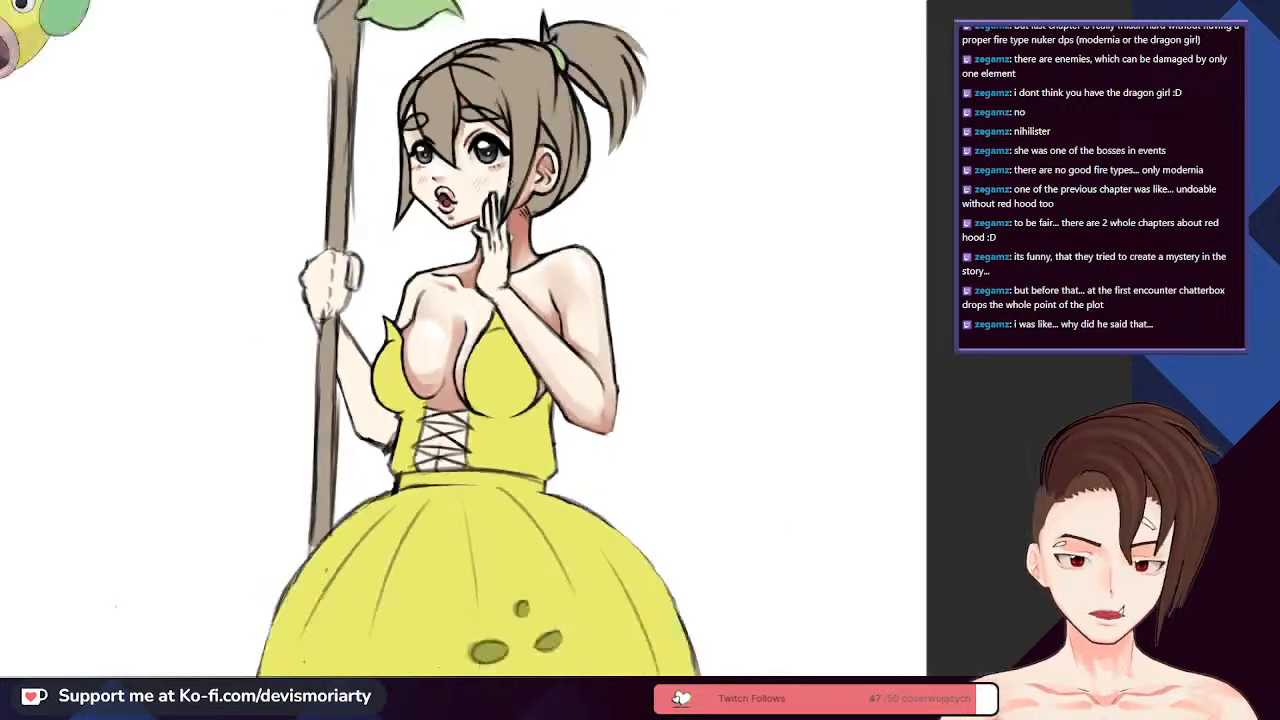
pyautogui.scroll(-6, 501, 104)
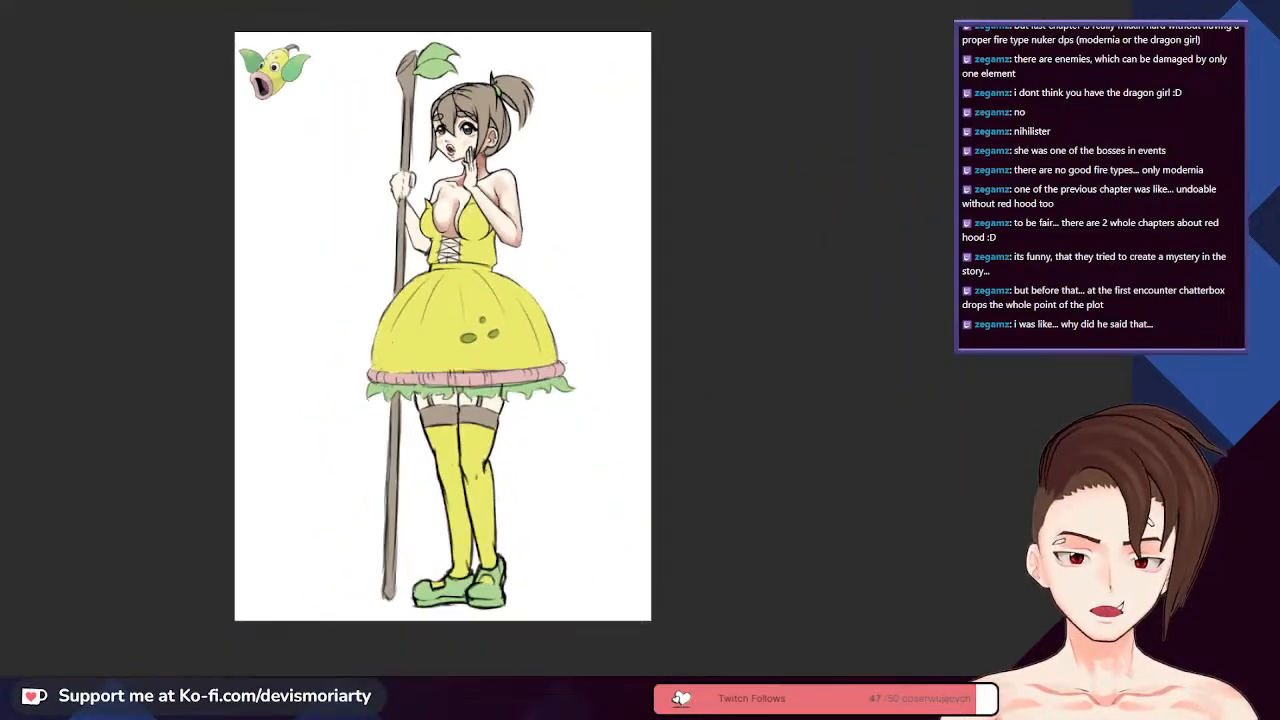
pyautogui.scroll(1, 501, 104)
pyautogui.scroll(-1, 455, 92)
pyautogui.scroll(2, 455, 92)
pyautogui.scroll(-2, 455, 92)
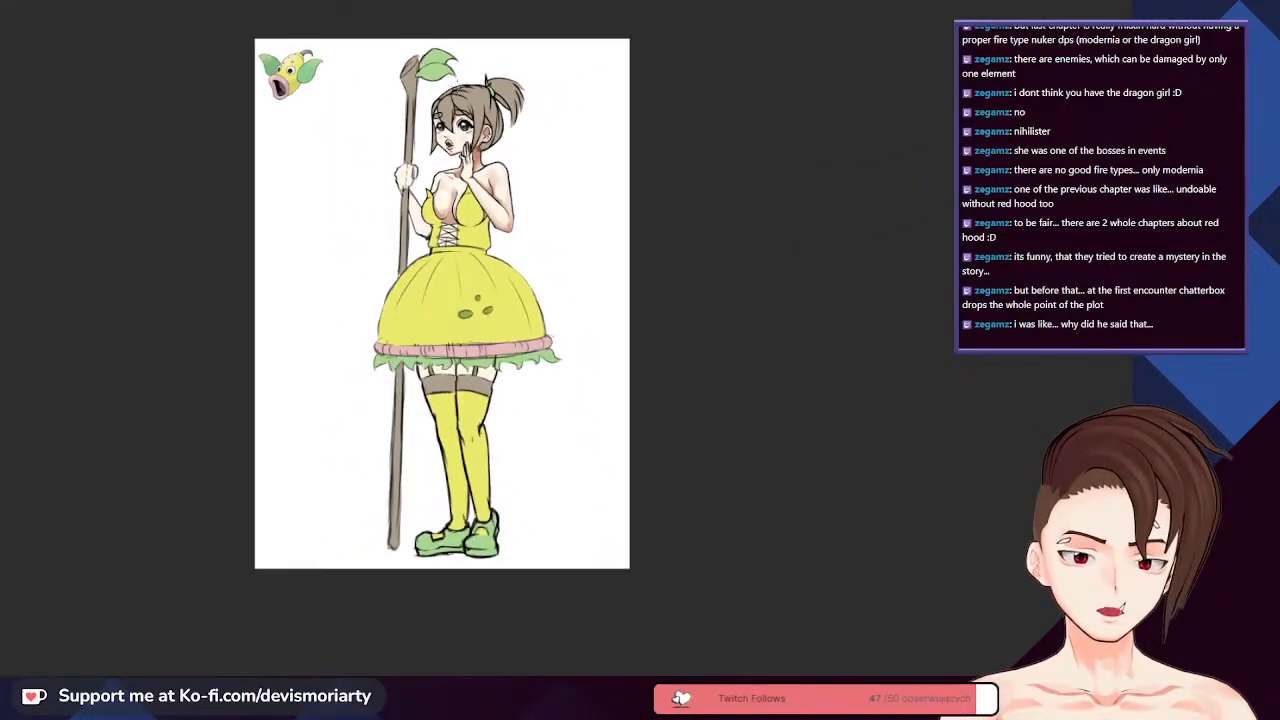
pyautogui.scroll(2, 455, 92)
pyautogui.scroll(2, 420, 40)
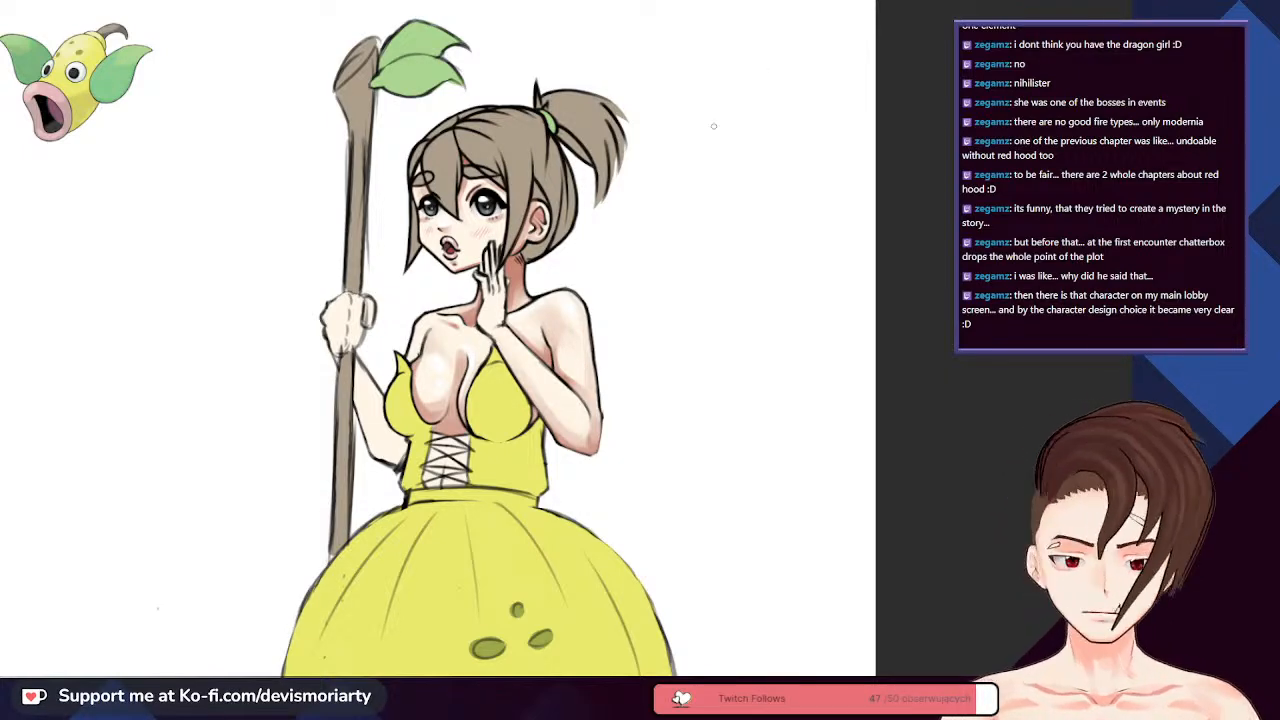
pyautogui.scroll(-6, 640, 245)
pyautogui.scroll(3, 545, 302)
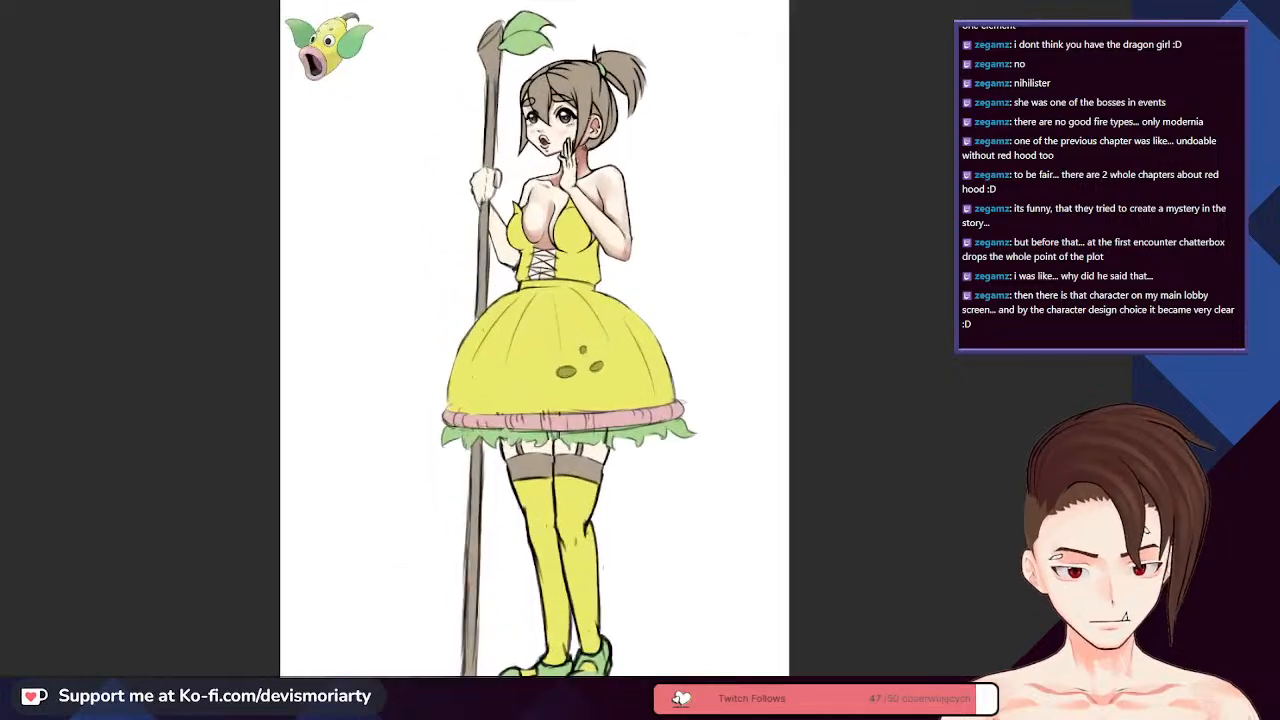
pyautogui.scroll(3, 575, 150)
pyautogui.scroll(-4, 575, 150)
pyautogui.scroll(6, 575, 150)
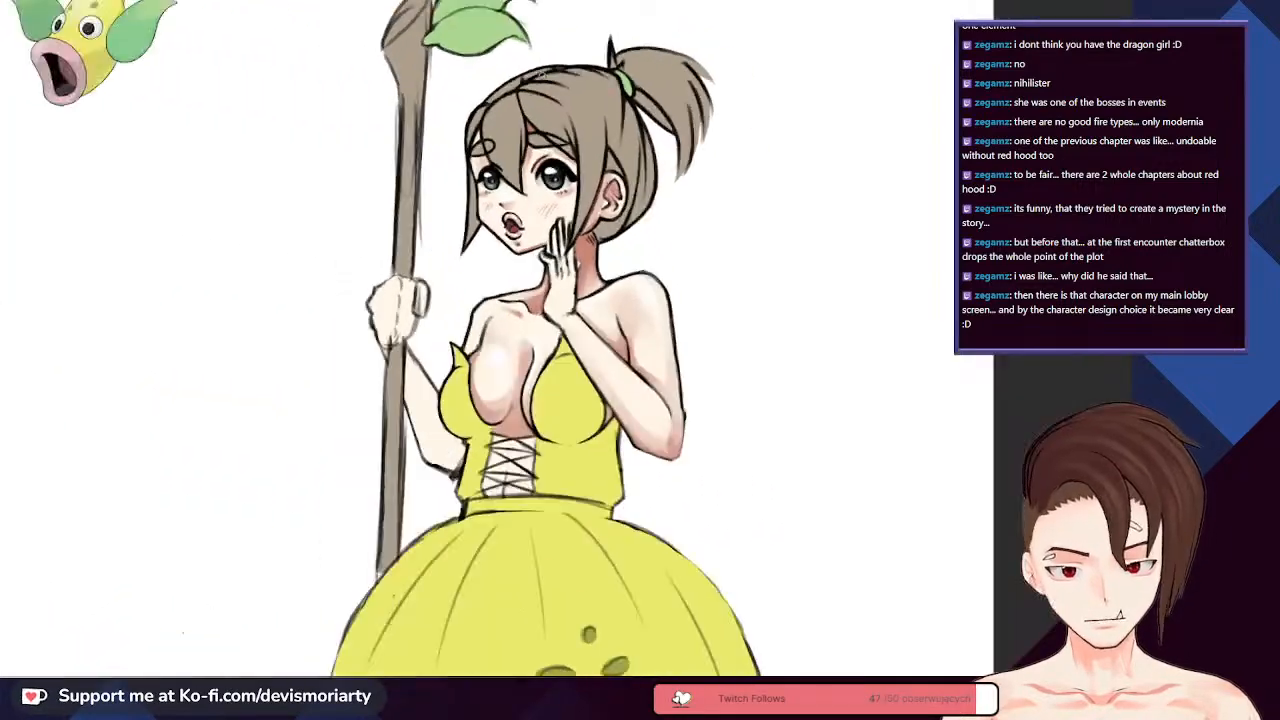
pyautogui.scroll(-3, 545, 340)
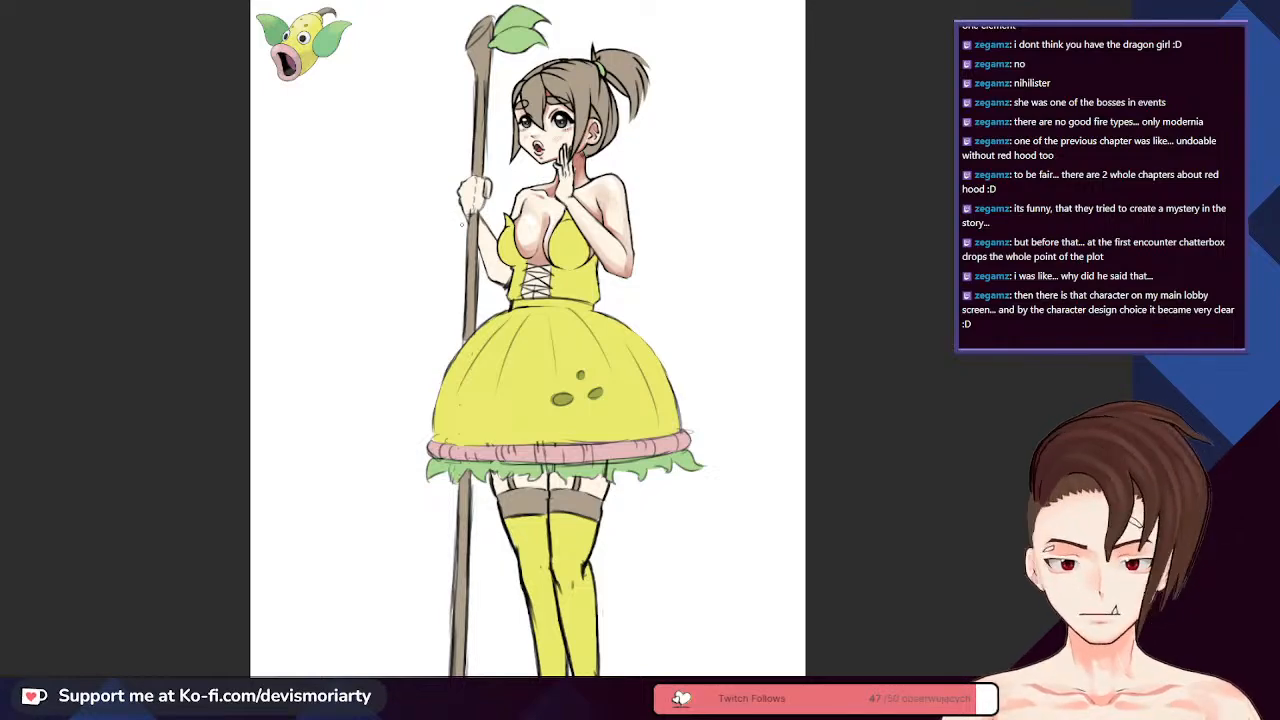
pyautogui.scroll(-2, 366, 343)
pyautogui.scroll(1, 366, 343)
pyautogui.scroll(3, 490, 340)
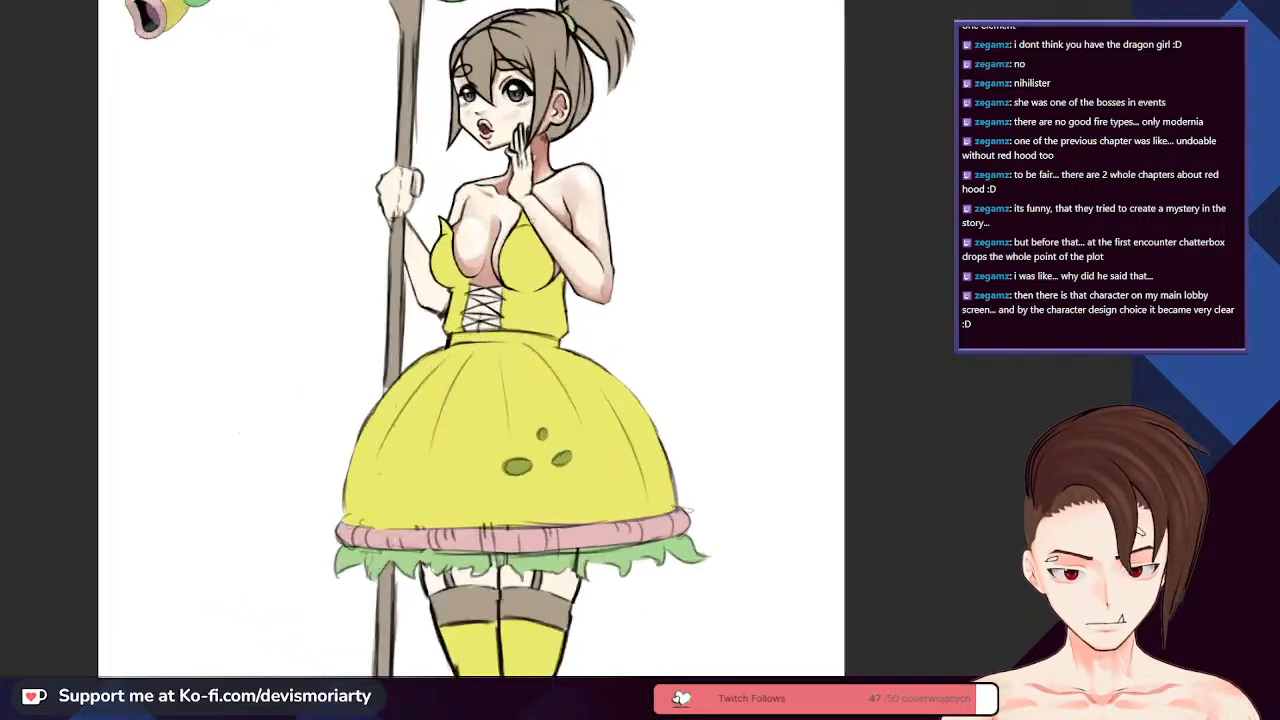
pyautogui.scroll(-3, 490, 340)
pyautogui.scroll(2, 524, 190)
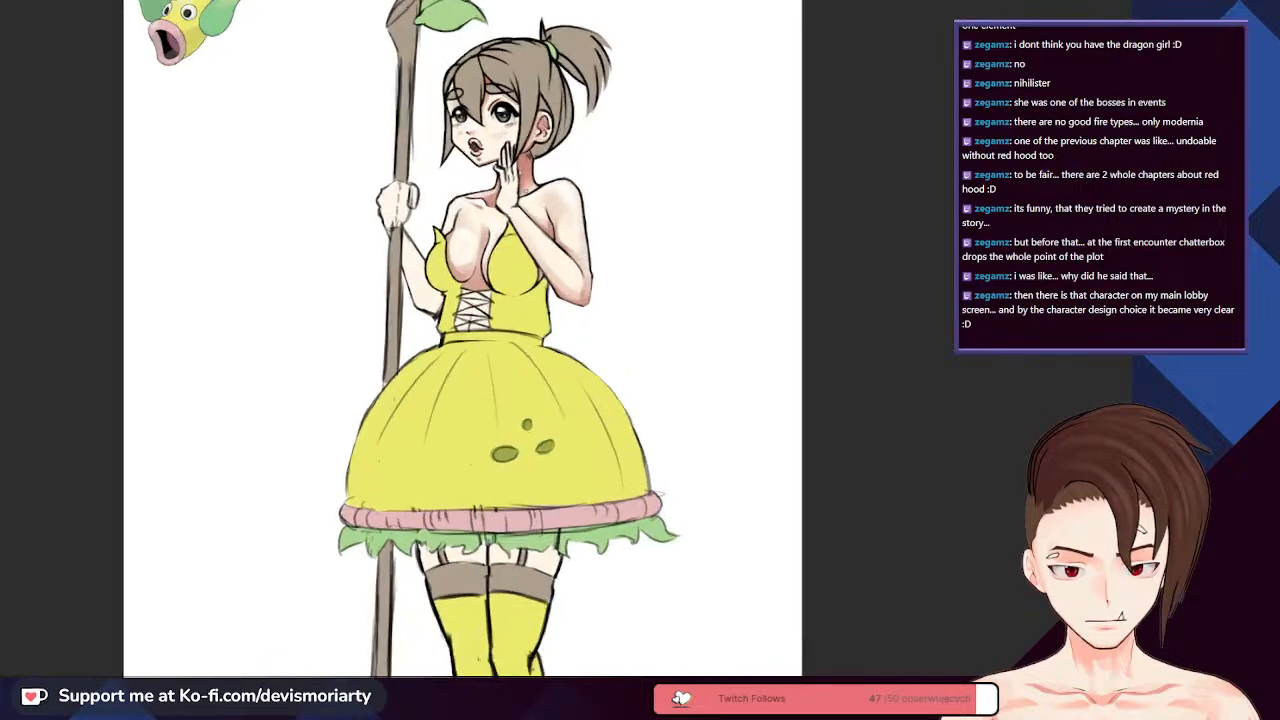